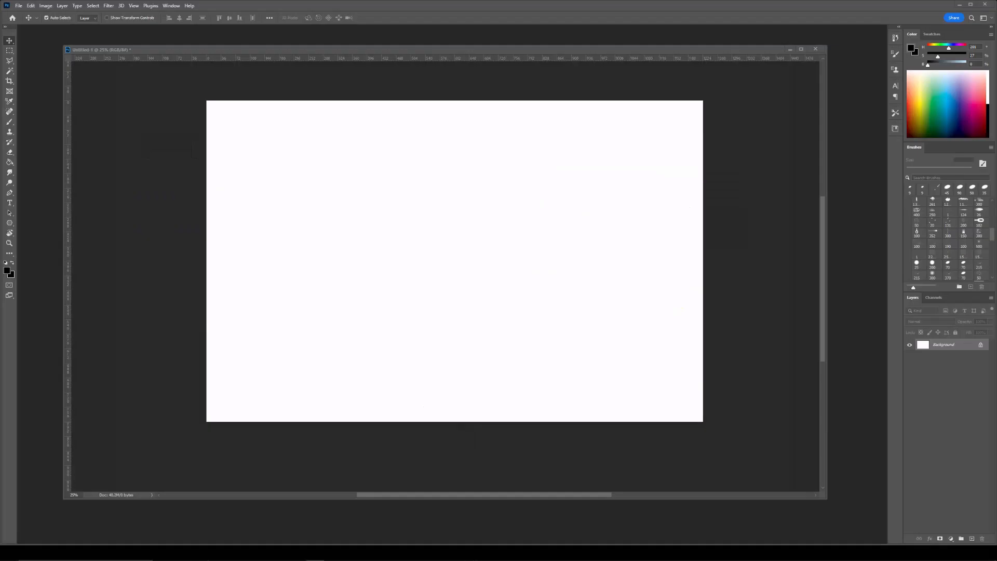
Place the three power drill photos into the blank document as separate layers.
left_click_drag(0, 278, 427, 273)
key("Return")
key("Return")
key("Return")
Scale all three drill photo layers down together and position them on the left part of the canvas.
left_click(936, 372, "shift")
key("ctrl+t")
key("ctrl+minus")
left_click_drag(587, 130, 437, 282)
left_click_drag(395, 343, 376, 239)
left_click_drag(416, 176, 407, 185)
left_click_drag(389, 226, 389, 234)
key("Return")
Move the angled front-view drill photo to the middle of the canvas and scale it down.
left_click(933, 359)
key("ctrl+t")
key("ctrl+plus")
left_click_drag(308, 223, 486, 223)
left_click_drag(565, 151, 511, 207)
left_click_drag(477, 243, 483, 218)
key("Return")
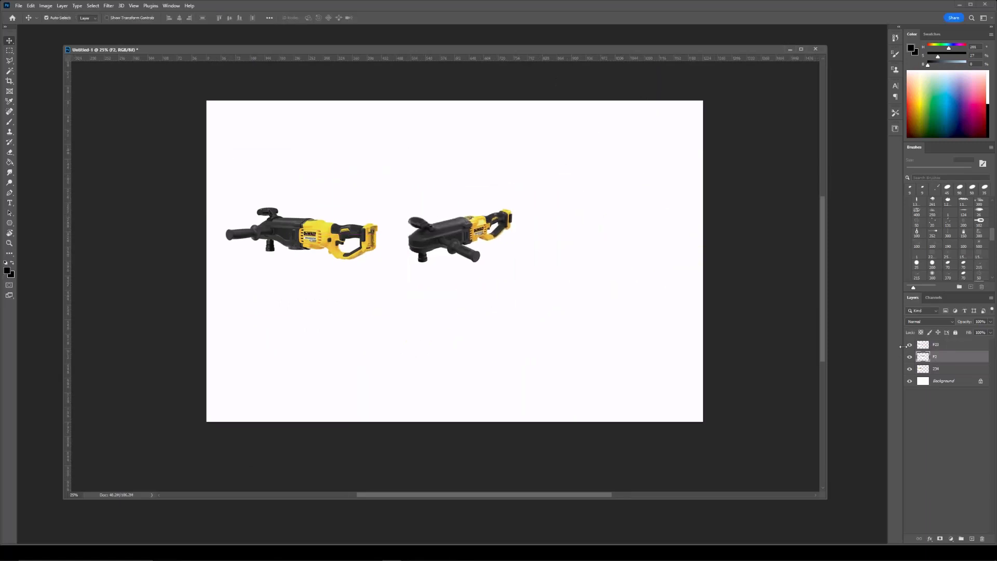
Move the reverse side-view drill photo to the right of the row and scale it down to match the others.
left_click(936, 370)
key("ctrl+t")
left_click_drag(297, 206, 621, 207)
left_click_drag(711, 150, 694, 167)
left_click_drag(660, 190, 653, 178)
key("Return")
Merge the three drill photo layers into one and lower its opacity to make a faded tracing reference.
left_click(943, 347, "shift")
key("ctrl+e")
key("5")
key("6")
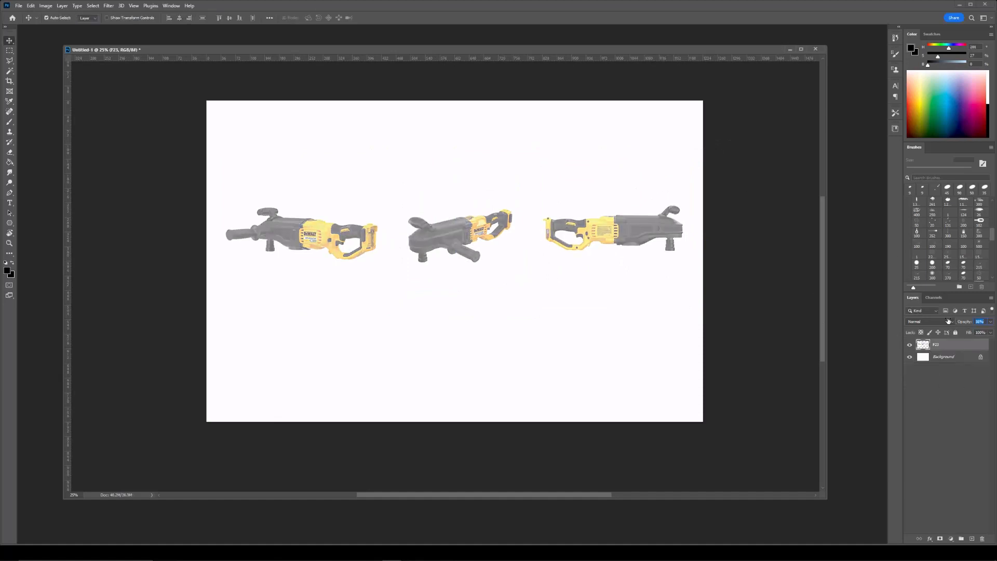
Add a new layer above the faded photos and ready a thin 4 px black brush for line drawing.
left_click(972, 538)
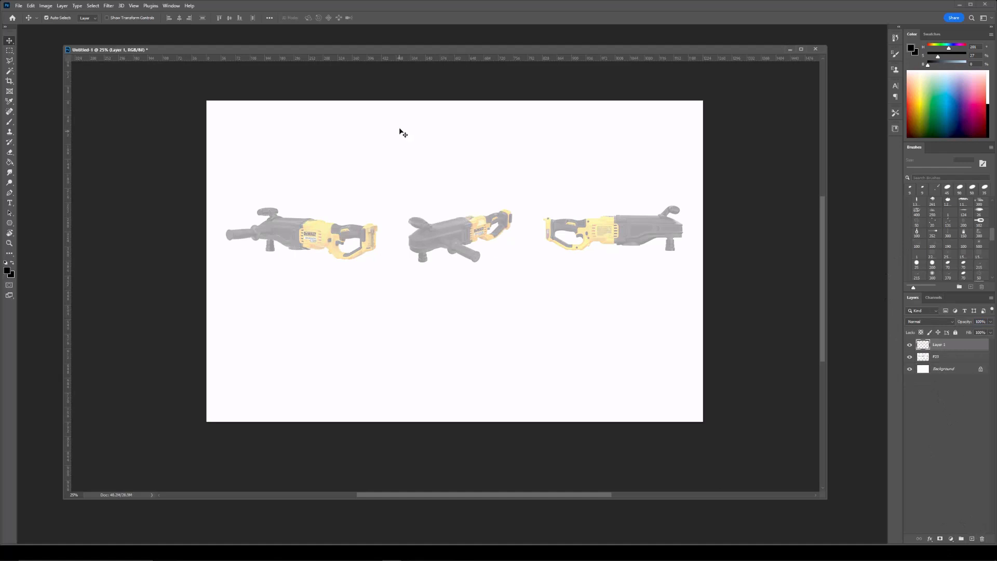
scroll(464, 225, "up", 1)
key("b")
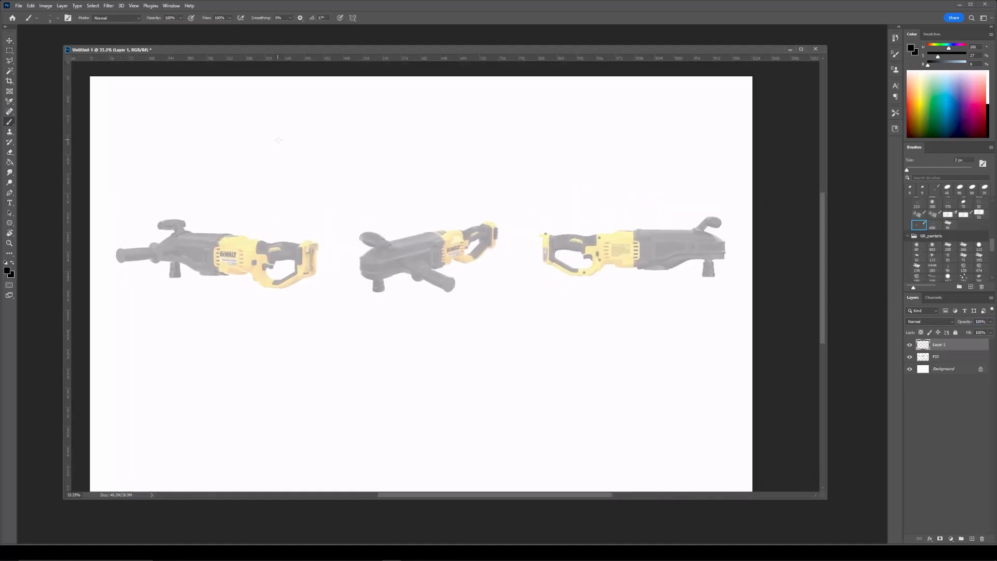
left_click_drag(198, 168, 226, 175)
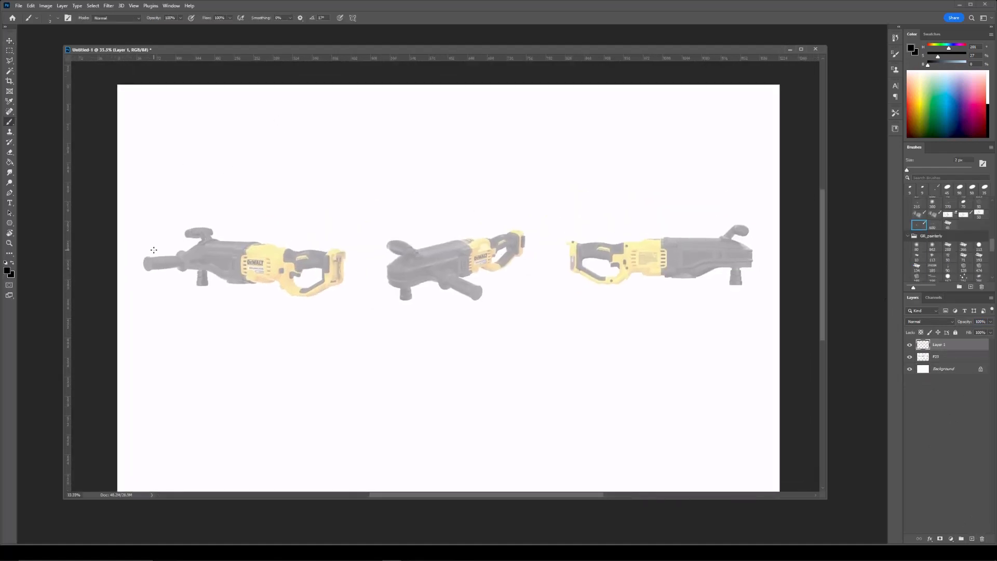
key("e")
key("b")
key("bracketright")
Trace the outer contour of the left drill, including its side handle, chuck, top grip and rear handle.
mouse_move(147, 255)
left_mouse_down()
mouse_move(146, 268)
mouse_move(176, 255)
mouse_move(182, 268)
mouse_move(406, 279)
mouse_move(472, 304)
left_mouse_up()
key("ctrl+plus")
mouse_move(294, 299)
left_mouse_down()
mouse_move(339, 294)
mouse_move(303, 286)
mouse_move(352, 280)
mouse_move(331, 294)
left_mouse_up()
mouse_move(332, 281)
left_mouse_down()
mouse_move(334, 302)
mouse_move(375, 279)
left_mouse_up()
mouse_move(374, 278)
left_mouse_down()
mouse_move(375, 290)
mouse_move(346, 254)
mouse_move(369, 256)
mouse_move(354, 240)
left_mouse_up()
mouse_move(367, 253)
left_mouse_down()
mouse_move(386, 240)
mouse_move(377, 254)
mouse_move(391, 256)
mouse_move(341, 236)
mouse_move(399, 241)
mouse_move(375, 265)
mouse_move(385, 299)
left_mouse_up()
left_click_drag(309, 282, 308, 304)
left_click_drag(308, 304, 324, 304)
left_click_drag(325, 283, 325, 301)
left_click_drag(532, 250, 479, 257)
mouse_move(343, 247)
left_mouse_down()
mouse_move(460, 258)
mouse_move(480, 281)
mouse_move(479, 310)
mouse_move(428, 330)
left_mouse_up()
mouse_move(379, 304)
left_mouse_down()
mouse_move(394, 325)
mouse_move(435, 330)
left_mouse_up()
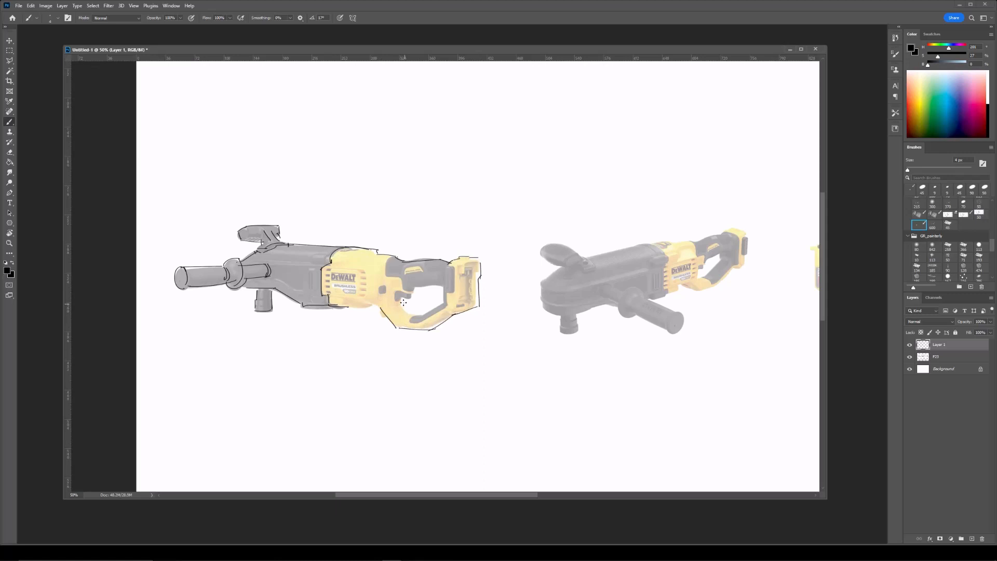
Trace the left drill's inner details: the trigger opening, the boxed label panel, the housing seams and the battery edge.
mouse_move(401, 296)
left_mouse_down()
mouse_move(411, 314)
mouse_move(446, 287)
mouse_move(408, 301)
mouse_move(443, 284)
mouse_move(412, 319)
mouse_move(430, 317)
left_mouse_up()
left_click_drag(352, 306, 374, 308)
left_click_drag(322, 267, 369, 268)
left_click_drag(368, 270, 369, 295)
left_click_drag(366, 299, 320, 296)
mouse_move(368, 270)
left_mouse_down()
mouse_move(383, 263)
mouse_move(383, 280)
left_mouse_up()
mouse_move(332, 262)
left_mouse_down()
mouse_move(382, 264)
mouse_move(382, 279)
mouse_move(378, 253)
mouse_move(396, 258)
mouse_move(460, 310)
left_mouse_up()
left_click_drag(312, 309, 337, 309)
left_click_drag(614, 232, 590, 219)
left_click_drag(232, 288, 247, 286)
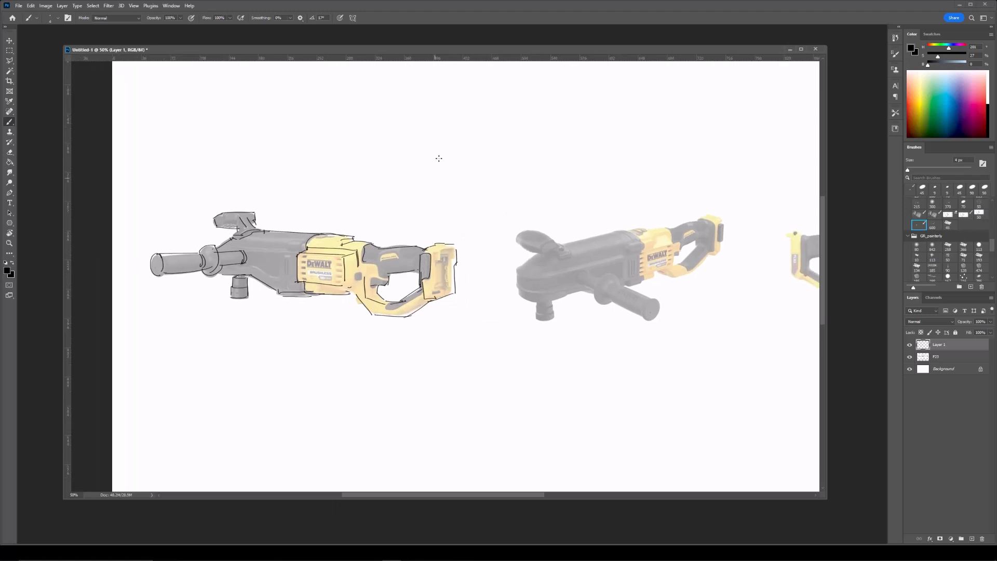
left_click_drag(523, 247, 372, 251)
left_click_drag(283, 267, 284, 297)
Trace the body outline and protruding side handle of the middle drill, undoing the last stray stroke.
mouse_move(366, 273)
left_mouse_down()
mouse_move(368, 299)
mouse_move(388, 304)
mouse_move(383, 262)
mouse_move(366, 244)
mouse_move(381, 259)
left_mouse_up()
mouse_move(380, 257)
left_mouse_down()
mouse_move(403, 242)
mouse_move(568, 220)
mouse_move(572, 258)
mouse_move(526, 279)
mouse_move(504, 276)
mouse_move(525, 272)
mouse_move(544, 246)
mouse_move(567, 254)
left_mouse_up()
mouse_move(386, 305)
left_mouse_down()
mouse_move(389, 326)
mouse_move(404, 324)
mouse_move(457, 279)
mouse_move(463, 302)
mouse_move(506, 304)
mouse_move(491, 318)
left_mouse_up()
left_click_drag(499, 304, 497, 325)
key("ctrl+z")
Draw the middle drill's body seams, rear grip, battery end and yellow housing details.
mouse_move(372, 274)
left_mouse_down()
mouse_move(398, 283)
mouse_move(486, 263)
left_mouse_up()
left_click_drag(441, 271, 488, 259)
left_click_drag(489, 259, 488, 279)
left_click_drag(475, 234, 494, 250)
left_click_drag(382, 266, 488, 246)
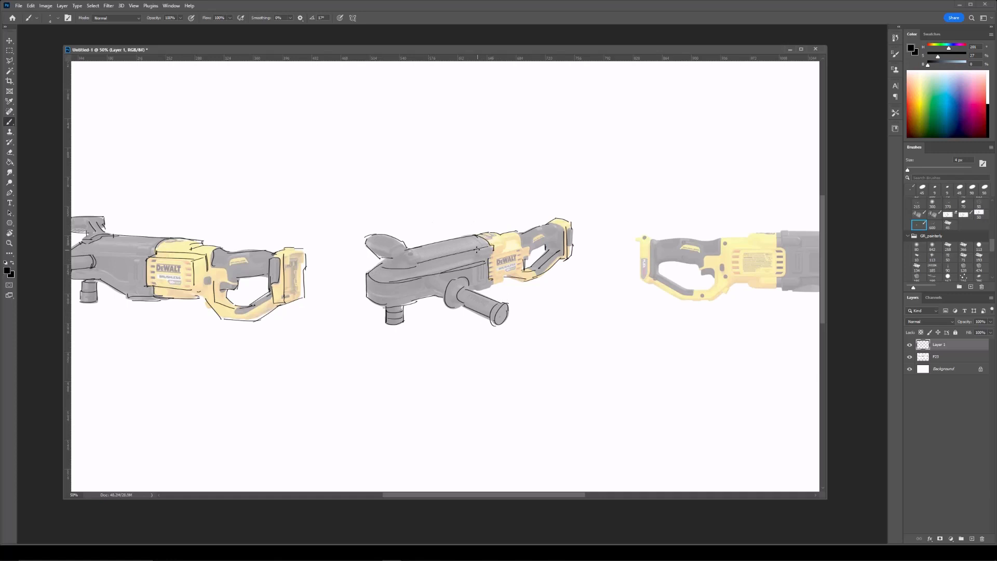
left_click_drag(472, 291, 492, 286)
mouse_move(404, 306)
left_mouse_down()
mouse_move(451, 292)
mouse_move(450, 263)
left_mouse_up()
mouse_move(449, 254)
left_mouse_down()
mouse_move(449, 263)
mouse_move(465, 250)
left_mouse_up()
left_click_drag(465, 249, 470, 261)
left_click_drag(471, 254, 478, 250)
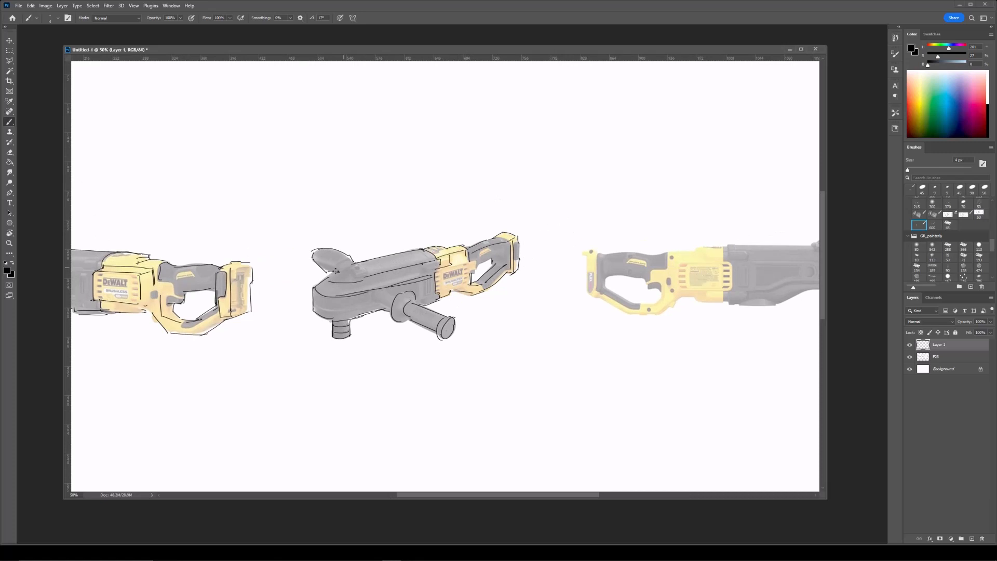
Trace the right drill's top edge, angled top grip and front end, redoing the stroke at the grip.
mouse_move(643, 286)
left_mouse_down()
mouse_move(513, 261)
mouse_move(469, 294)
left_mouse_up()
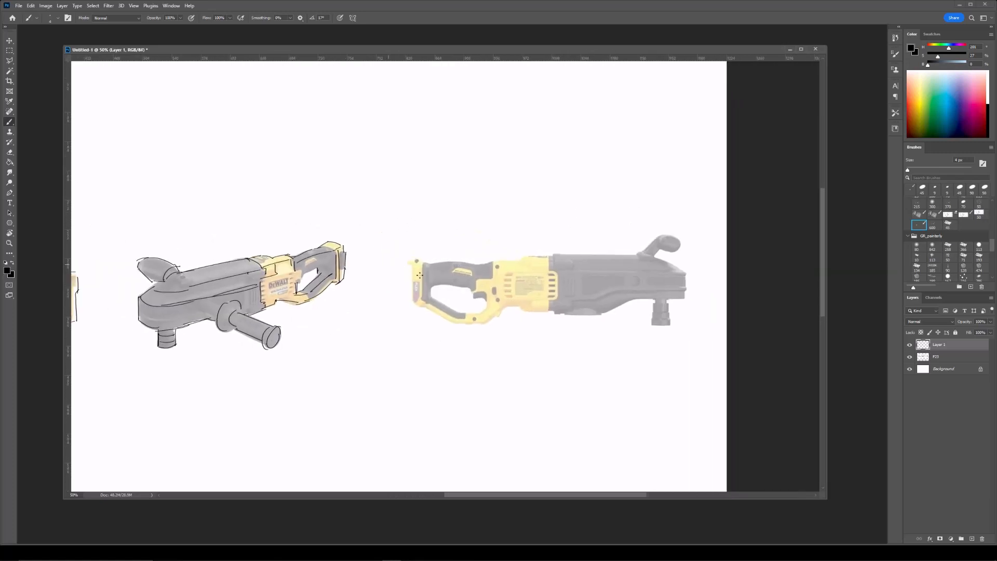
mouse_move(415, 259)
left_mouse_down()
mouse_move(416, 310)
mouse_move(428, 258)
mouse_move(479, 265)
mouse_move(638, 255)
mouse_move(593, 245)
mouse_move(615, 226)
left_mouse_up()
key("ctrl+z")
mouse_move(616, 225)
left_mouse_down()
mouse_move(633, 228)
mouse_move(634, 240)
left_mouse_up()
mouse_move(616, 227)
left_mouse_down()
mouse_move(624, 242)
mouse_move(598, 253)
mouse_move(638, 260)
mouse_move(640, 285)
left_mouse_up()
left_click_drag(555, 305, 639, 286)
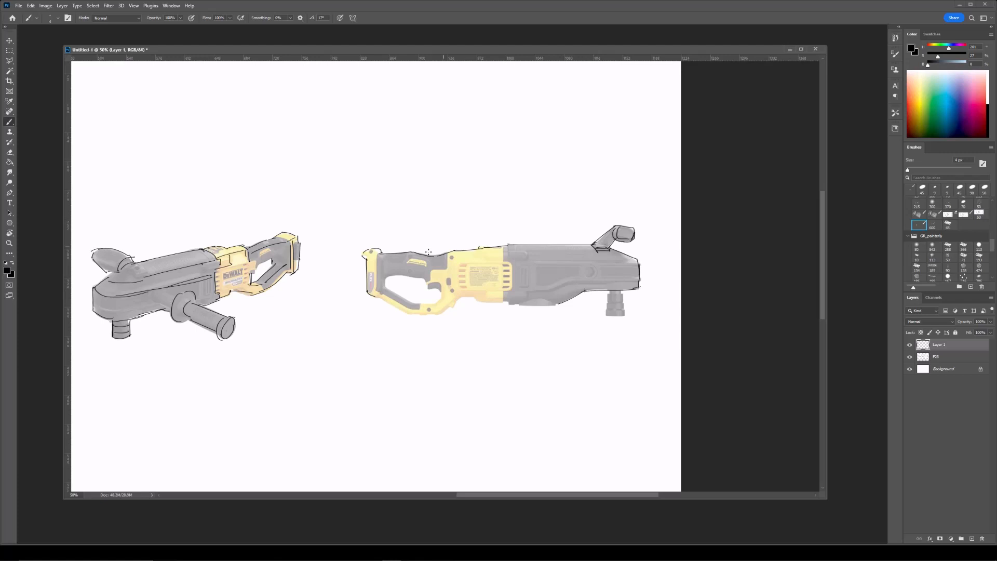
Trace the right drill's lower edge and the inside of its handle opening.
left_click_drag(409, 314, 528, 296)
left_click_drag(509, 301, 528, 299)
left_click_drag(519, 305, 556, 301)
mouse_move(381, 298)
left_mouse_down()
mouse_move(409, 313)
mouse_move(436, 303)
left_mouse_up()
left_click_drag(385, 272, 440, 289)
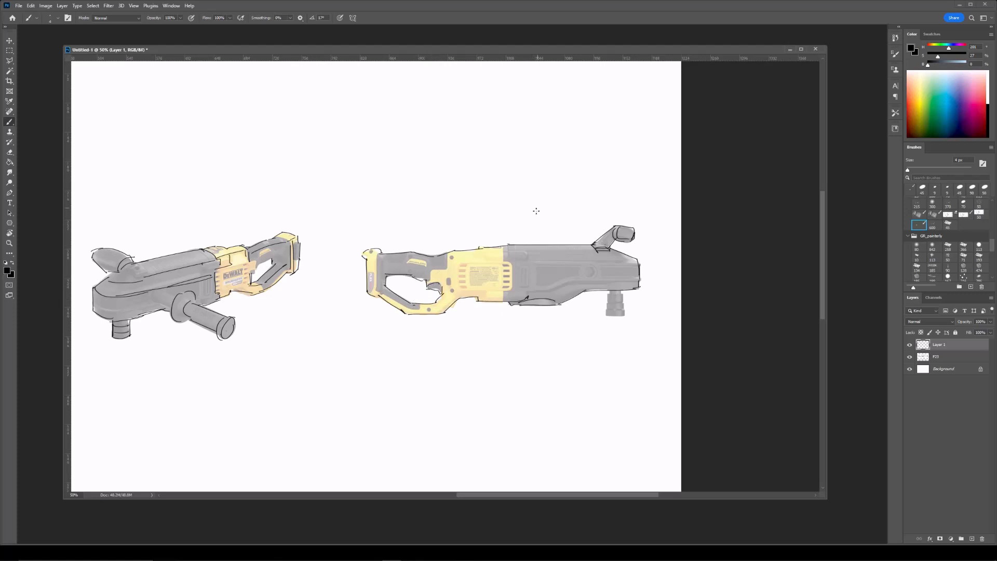
Add the right drill's housing seam, chuck and battery line, and erase the stray marks at the seam.
left_click_drag(503, 249, 504, 296)
left_click_drag(449, 251, 450, 266)
left_click_drag(507, 301, 525, 297)
mouse_move(606, 292)
left_mouse_down()
mouse_move(607, 321)
mouse_move(625, 311)
mouse_move(627, 295)
left_mouse_up()
left_click_drag(625, 296, 623, 301)
left_click_drag(606, 307, 620, 308)
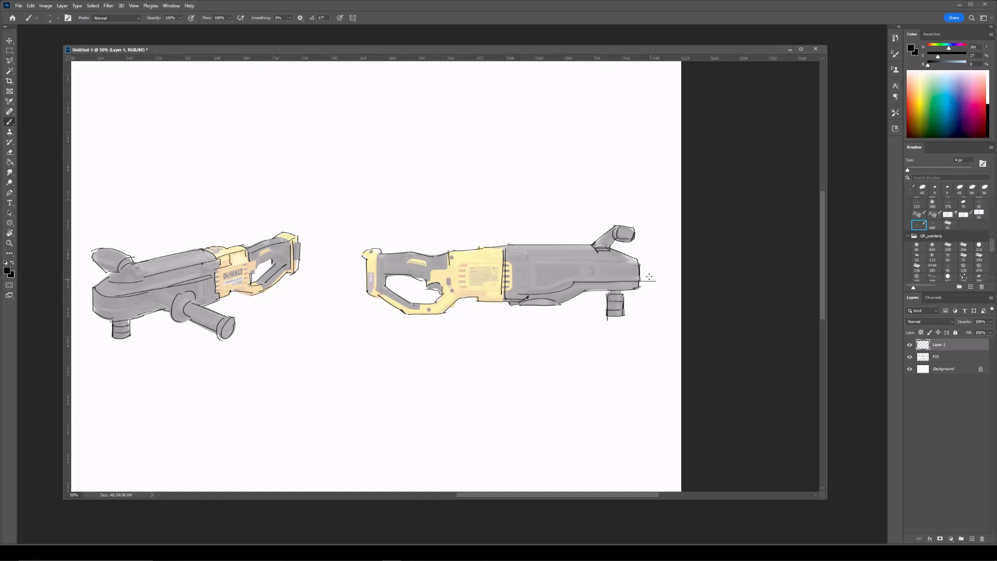
left_click_drag(383, 254, 381, 293)
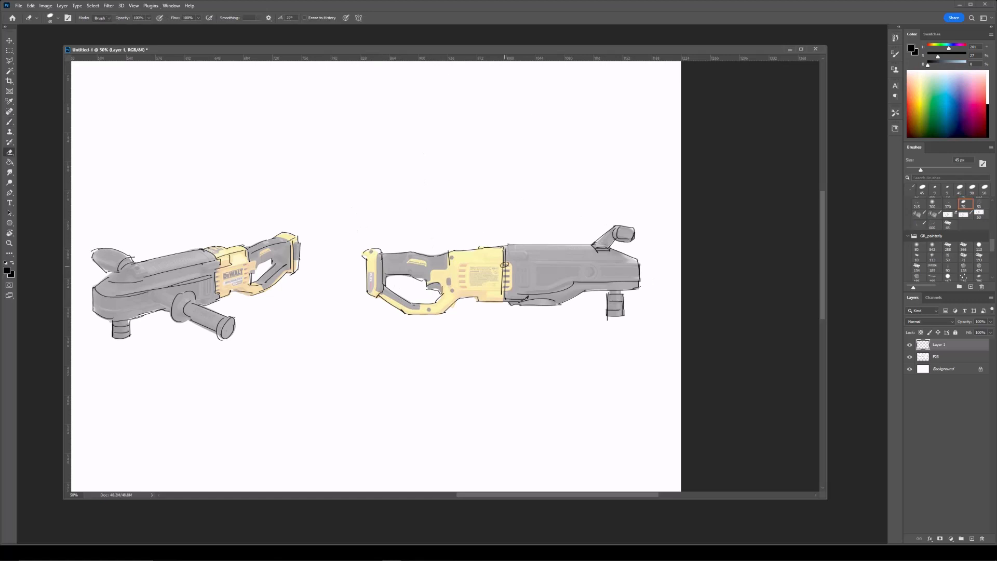
left_click_drag(507, 262, 509, 289)
Hide the photo reference layer, then shrink the three line drawings and move them to the top of the canvas.
key("ctrl+minus")
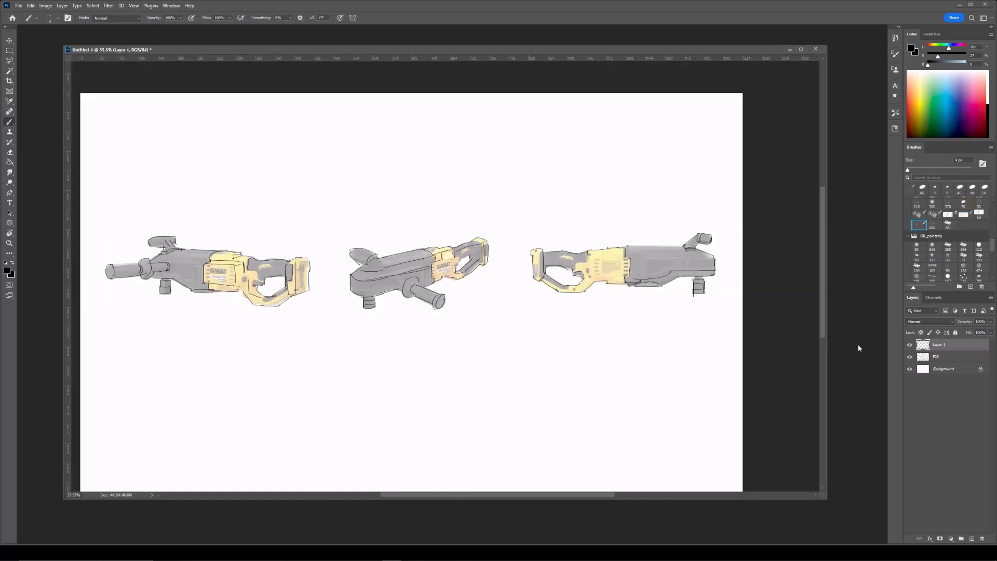
left_click(909, 357)
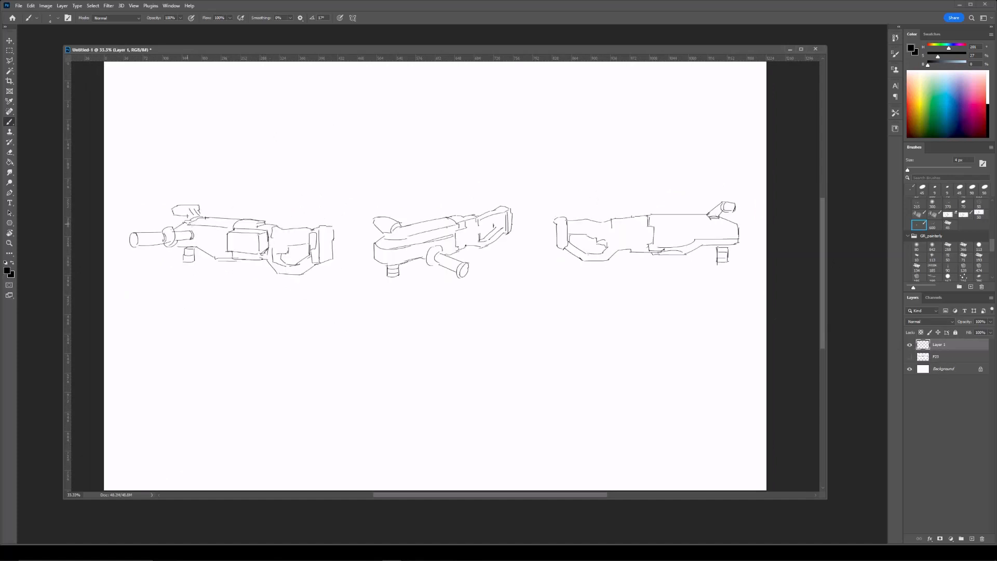
key("ctrl+minus")
key("ctrl+t")
left_click_drag(653, 209, 574, 162)
left_click_drag(669, 142, 661, 136)
key("Return")
key("b")
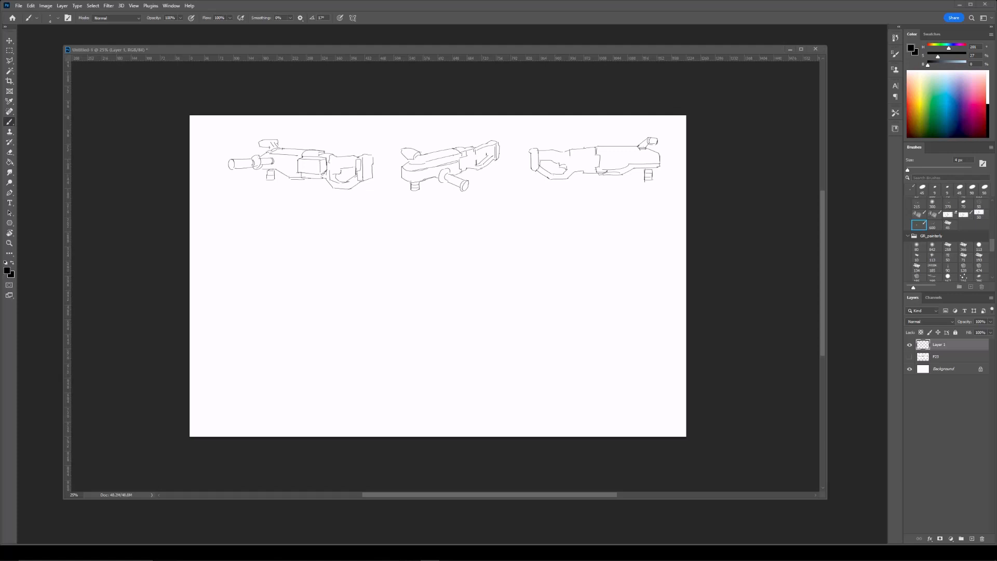
Copy the left drill drawing to a new layer and place it at a smaller size beneath the original.
left_click(708, 343)
left_click(910, 345)
left_click(911, 345)
key("m")
left_click_drag(211, 123, 376, 214)
key("ctrl+j")
key("ctrl+t")
mouse_move(335, 163)
left_mouse_down()
mouse_move(339, 258)
mouse_move(353, 243)
left_mouse_up()
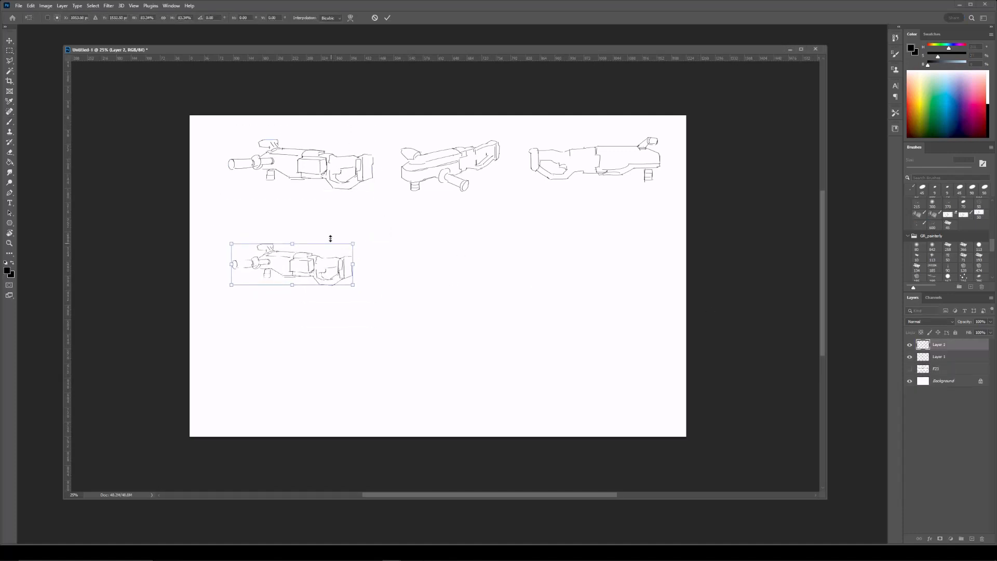
key("Return")
key("ctrl+plus")
key("b")
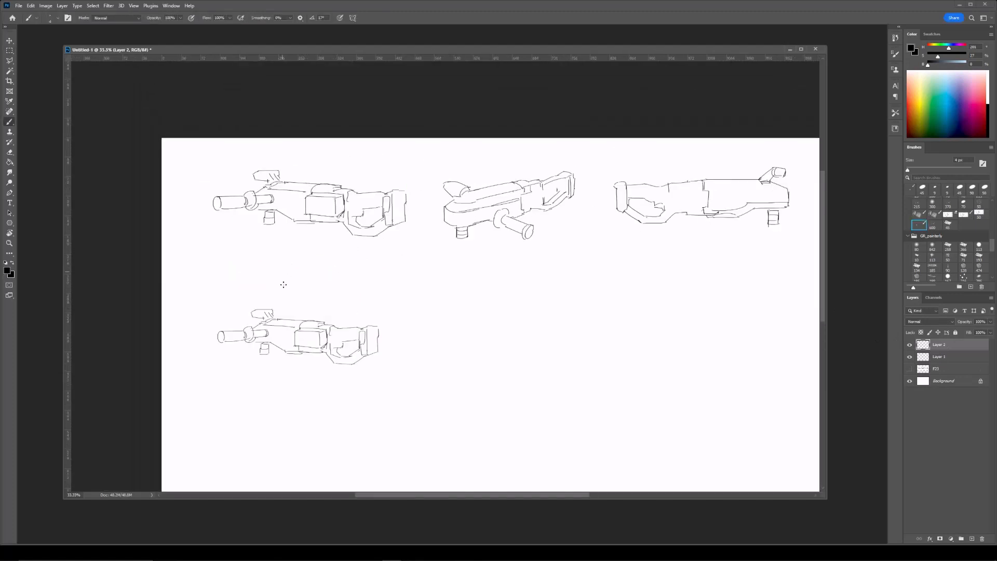
key("m")
mouse_move(279, 305)
left_mouse_down()
mouse_move(352, 345)
mouse_move(352, 369)
left_mouse_up()
key("ctrl+d")
Start a tower on top of the copied drill's body and erase the drill's top grip and overlapping lines.
key("b")
mouse_move(283, 308)
left_mouse_down()
mouse_move(284, 327)
mouse_move(319, 330)
mouse_move(283, 308)
mouse_move(336, 308)
left_mouse_up()
key("e")
left_click_drag(255, 310, 271, 313)
left_click_drag(335, 263, 326, 277)
mouse_move(314, 340)
left_mouse_down()
mouse_move(280, 338)
mouse_move(276, 362)
mouse_move(310, 362)
mouse_move(311, 344)
mouse_move(329, 336)
left_mouse_up()
key("b")
Sketch the tower's walls and overhanging pagoda eaves, undoing the strokes that miss.
key("ctrl+z")
key("ctrl+z")
mouse_move(254, 296)
left_mouse_down()
mouse_move(268, 294)
mouse_move(293, 320)
mouse_move(322, 314)
left_mouse_up()
key("ctrl+z")
left_click_drag(323, 314, 339, 312)
key("ctrl+z")
mouse_move(338, 312)
left_mouse_down()
mouse_move(286, 313)
mouse_move(339, 306)
left_mouse_up()
mouse_move(324, 310)
left_mouse_down()
mouse_move(344, 311)
mouse_move(312, 304)
mouse_move(361, 322)
mouse_move(333, 294)
left_mouse_up()
key("ctrl+z")
Duplicate a drawn tower tier onto a new layer, stack it above the others and erase the excess lines.
key("m")
key("ctrl+j")
key("ctrl+t")
key("Return")
key("e")
left_click_drag(391, 274, 375, 275)
key("b")
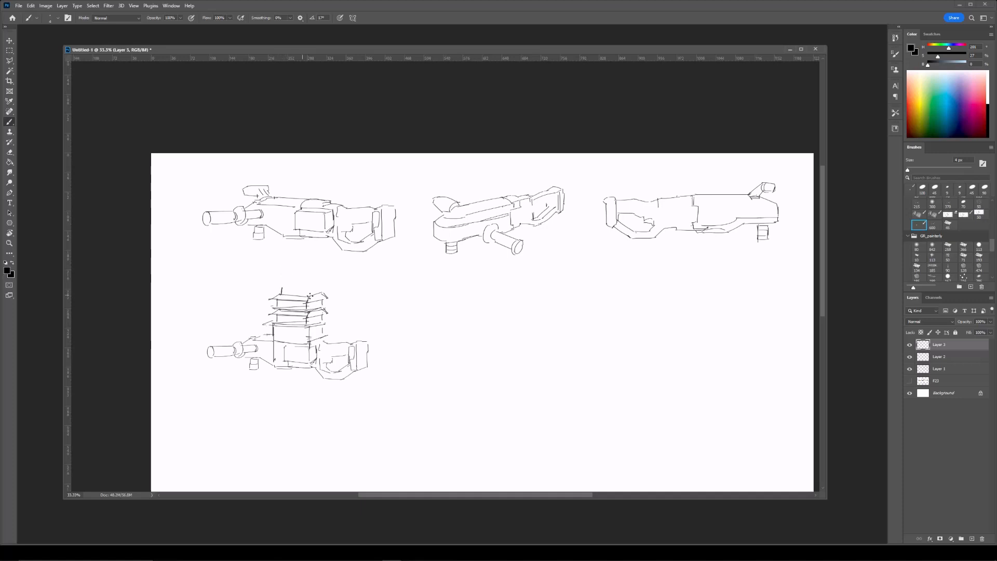
Finish the pagoda tower with a pointed top roof and clean up its edges.
mouse_move(322, 289)
left_mouse_down()
mouse_move(308, 297)
mouse_move(292, 284)
mouse_move(319, 285)
mouse_move(299, 267)
mouse_move(336, 288)
left_mouse_up()
key("e")
key("Delete")
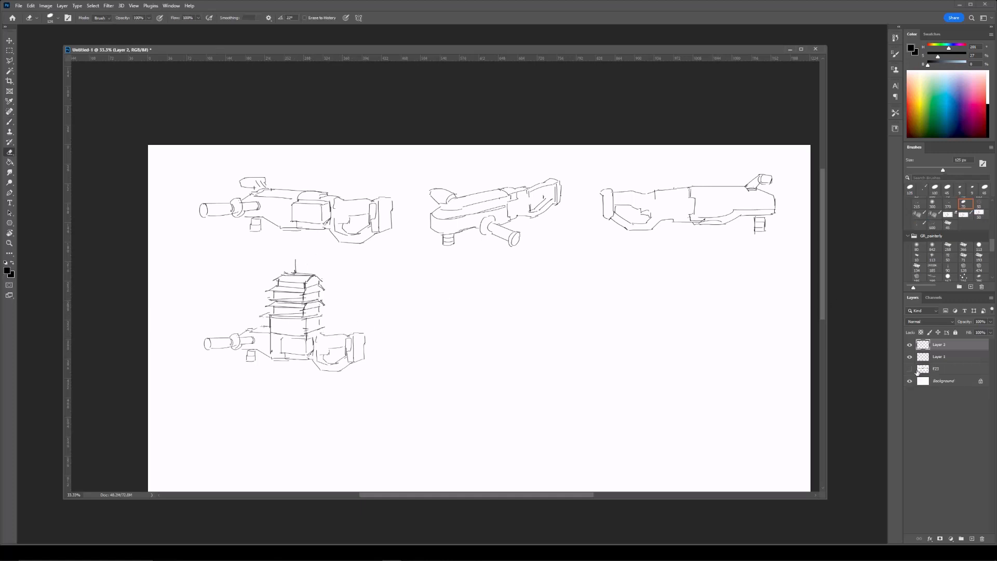
Turn the copied drill's rear handle into a gabled side building to the right of the tower.
key("b")
mouse_move(326, 330)
left_mouse_down()
mouse_move(367, 331)
mouse_move(358, 345)
left_mouse_up()
mouse_move(355, 345)
left_mouse_down()
mouse_move(307, 367)
mouse_move(351, 374)
mouse_move(310, 357)
mouse_move(359, 366)
left_mouse_up()
key("e")
key("b")
left_click_drag(360, 366, 368, 360)
left_click_drag(311, 348, 367, 343)
Turn the copied drill's front handle into a gabled house left of the tower and draw the ground line between the buildings.
mouse_move(253, 342)
left_mouse_down()
mouse_move(267, 329)
mouse_move(271, 344)
mouse_move(305, 323)
mouse_move(310, 340)
mouse_move(271, 346)
left_mouse_up()
key("e")
key("b")
key("e")
key("b")
left_click_drag(255, 345, 253, 362)
left_click_drag(269, 347, 271, 363)
mouse_move(271, 363)
left_mouse_down()
mouse_move(307, 341)
mouse_move(305, 358)
mouse_move(365, 342)
mouse_move(278, 341)
mouse_move(335, 364)
left_mouse_up()
key("e")
key("b")
key("ctrl+z")
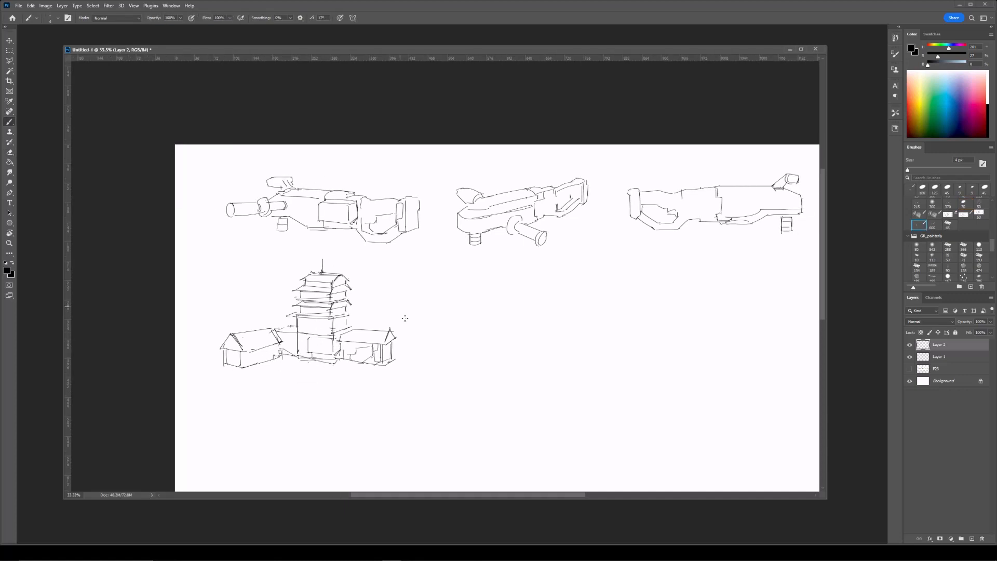
Draw bushes along the base of the side buildings and a small tiered tower behind the left house.
mouse_move(229, 358)
left_mouse_down()
mouse_move(246, 371)
mouse_move(218, 365)
left_mouse_up()
key("e")
left_click_drag(364, 368, 416, 360)
key("b")
left_click_drag(390, 369, 393, 367)
mouse_move(266, 327)
left_mouse_down()
mouse_move(283, 327)
mouse_move(273, 316)
left_mouse_up()
mouse_move(243, 349)
left_mouse_down()
mouse_move(281, 341)
mouse_move(271, 359)
left_mouse_up()
Draw tall pointed trees behind and beside the right side building and left of the pagoda tower.
left_click_drag(367, 330, 367, 316)
left_click_drag(354, 327, 358, 322)
left_click_drag(354, 324, 352, 318)
left_click_drag(290, 319, 290, 326)
left_click_drag(401, 337, 400, 346)
Sketch loose ground and path lines in front of the buildings and add finishing details beside the tower.
key("ctrl+minus")
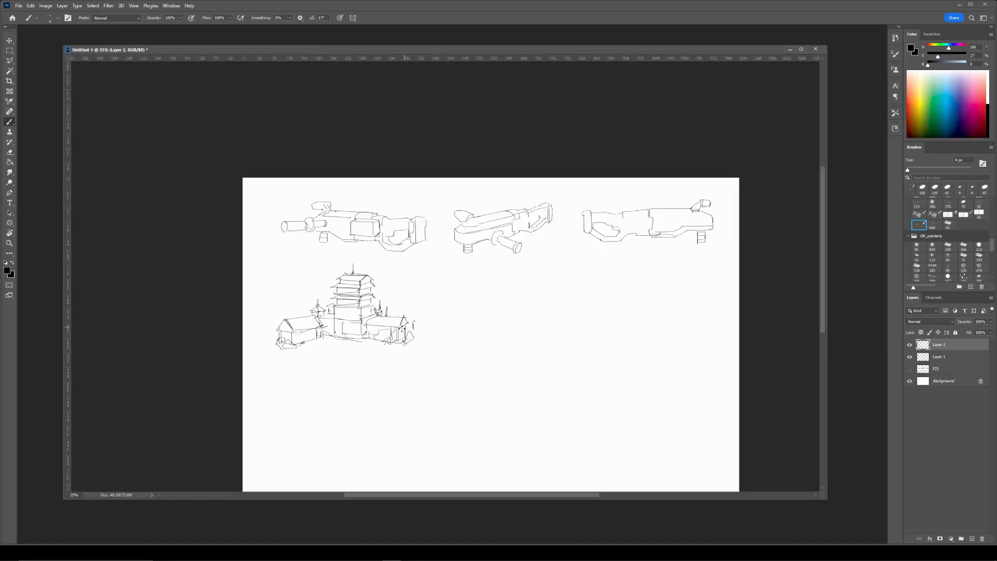
mouse_move(392, 346)
left_mouse_down()
mouse_move(400, 343)
mouse_move(338, 341)
left_mouse_up()
mouse_move(339, 341)
left_mouse_down()
mouse_move(357, 337)
mouse_move(334, 342)
mouse_move(373, 355)
left_mouse_up()
left_click_drag(294, 348, 370, 355)
left_click_drag(454, 269, 402, 280)
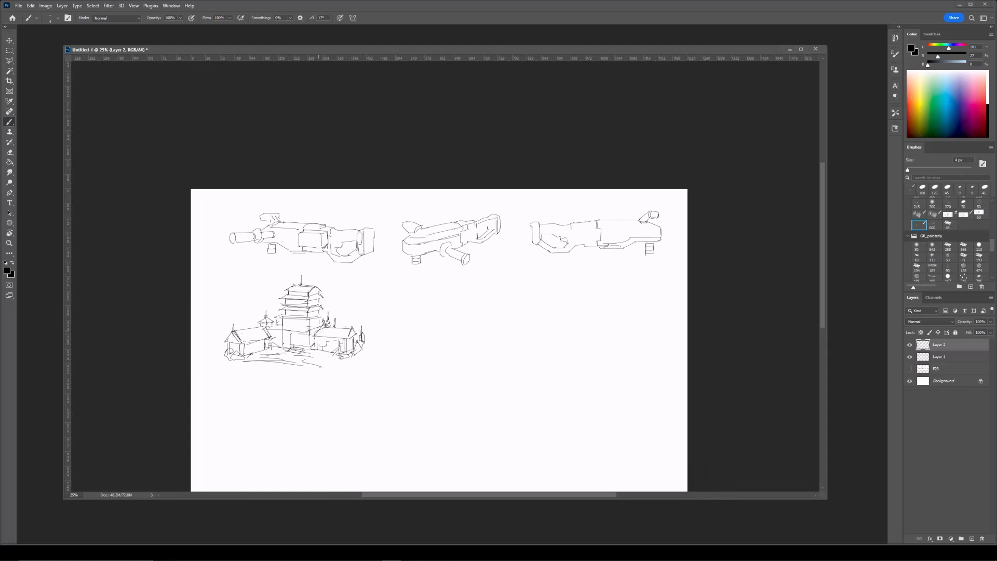
left_click_drag(267, 340, 281, 333)
left_click_drag(270, 338, 282, 335)
Duplicate the middle drill drawing onto a new layer and place the copy directly below the original.
key("alt+bracketleft")
key("m")
left_click_drag(390, 200, 514, 288)
key("ctrl+j")
key("ctrl+t")
left_click_drag(460, 245, 455, 341)
key("Return")
left_click_drag(606, 298, 528, 296)
Erase the copied drill's front body lines and redraw it as a boxy two-tier tower with overhanging eaves.
key("e")
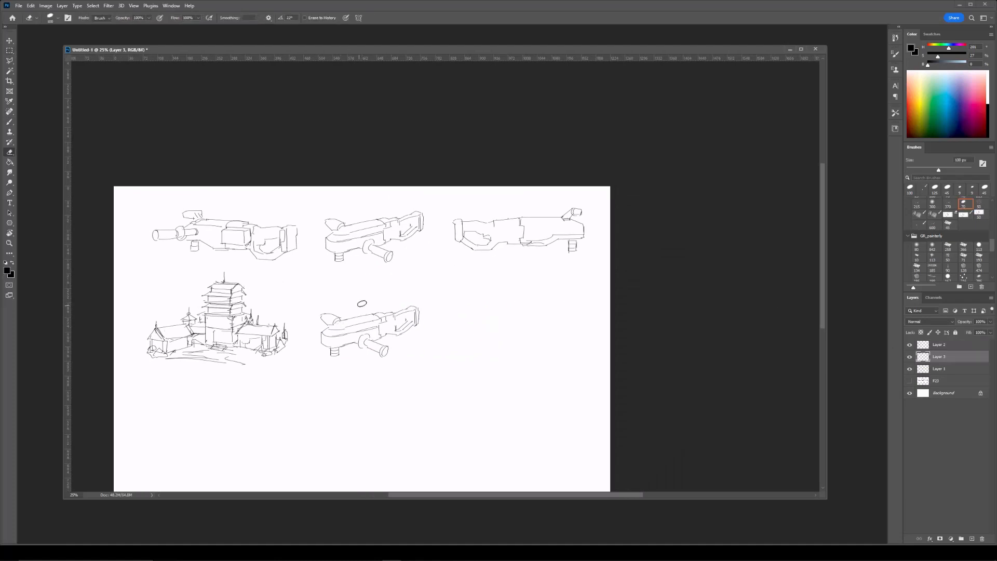
mouse_move(353, 317)
left_mouse_down()
mouse_move(323, 335)
mouse_move(339, 347)
mouse_move(358, 318)
left_mouse_up()
key("b")
mouse_move(358, 319)
left_mouse_down()
mouse_move(357, 349)
mouse_move(332, 336)
mouse_move(347, 336)
mouse_move(339, 355)
mouse_move(359, 348)
mouse_move(338, 354)
left_mouse_up()
key("e")
key("b")
mouse_move(323, 318)
left_mouse_down()
mouse_move(362, 321)
mouse_move(338, 343)
mouse_move(364, 335)
mouse_move(339, 338)
mouse_move(361, 335)
mouse_move(314, 319)
left_mouse_up()
key("e")
key("b")
mouse_move(314, 318)
left_mouse_down()
mouse_move(360, 323)
mouse_move(330, 321)
mouse_move(361, 318)
mouse_move(313, 302)
mouse_move(341, 312)
mouse_move(341, 291)
mouse_move(359, 306)
left_mouse_up()
Add a pointed hipped roof with a spire to the tower and erase the leftover front handle lines.
key("e")
key("b")
mouse_move(343, 293)
left_mouse_down()
mouse_move(362, 306)
mouse_move(323, 298)
mouse_move(340, 274)
left_mouse_up()
left_click_drag(398, 312, 392, 304)
key("e")
mouse_move(366, 336)
left_mouse_down()
mouse_move(380, 349)
mouse_move(380, 328)
left_mouse_up()
key("b")
left_click_drag(412, 294, 410, 299)
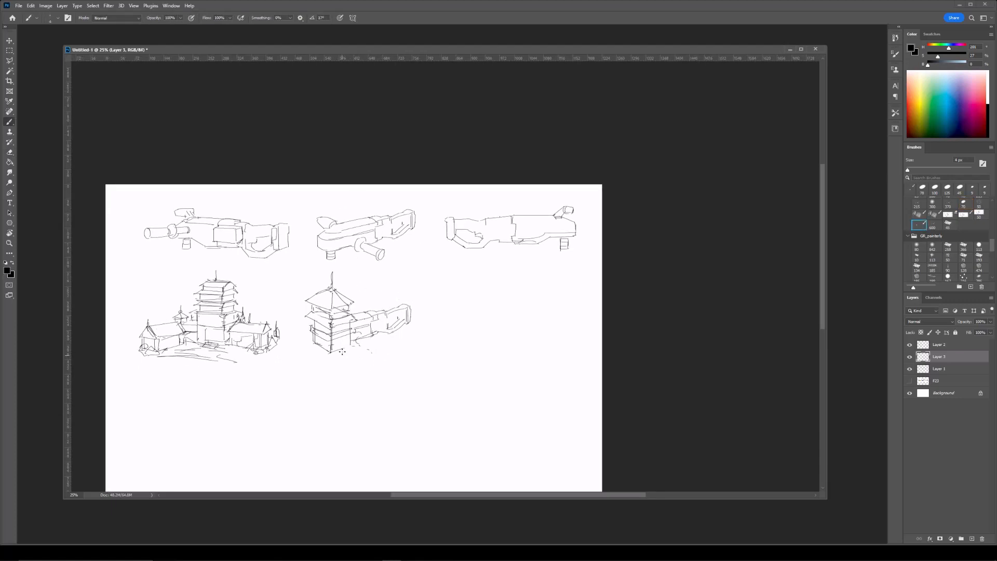
Add a doorway, windows and bushes to the tower base and turn the adjoining drill section into a wing with trees behind.
left_click_drag(338, 342, 344, 340)
mouse_move(345, 341)
left_mouse_down()
mouse_move(346, 352)
mouse_move(313, 340)
left_mouse_up()
left_click_drag(310, 347, 323, 341)
key("e")
key("b")
left_click_drag(377, 333, 384, 307)
key("e")
key("b")
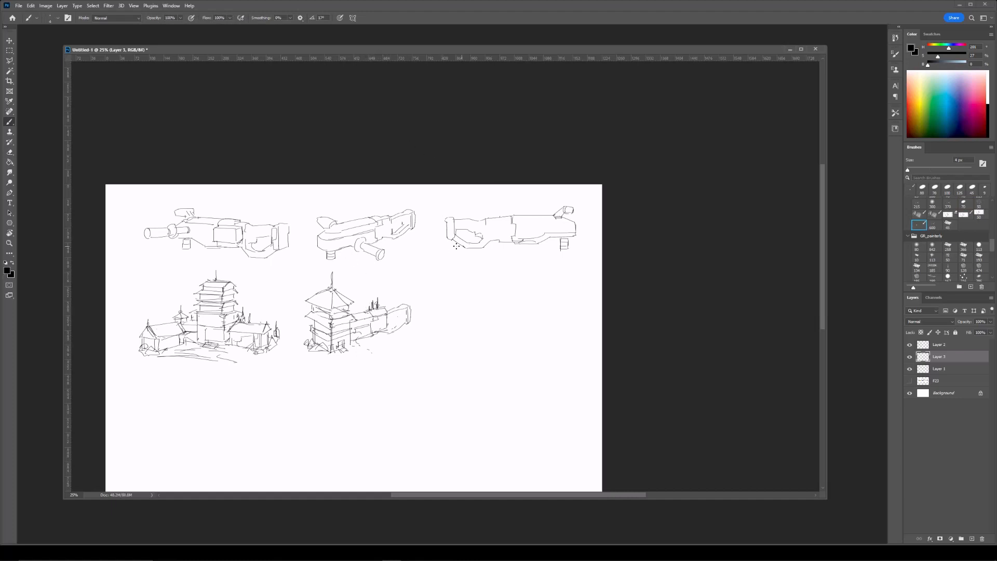
Replace the copied drill's rear handle with a receding end wing, and draw trees and ground lines around the building.
key("e")
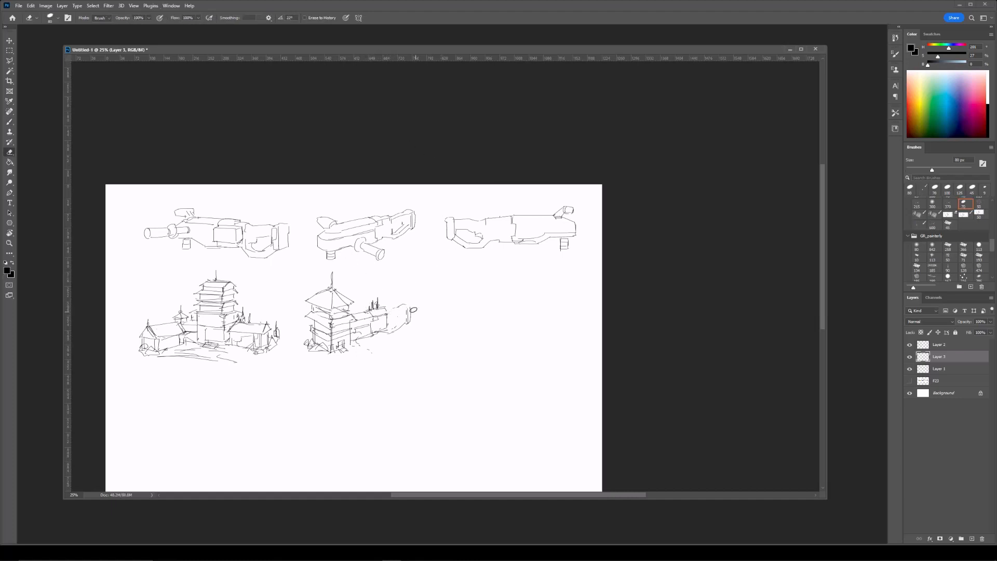
left_click_drag(395, 305, 408, 307)
key("b")
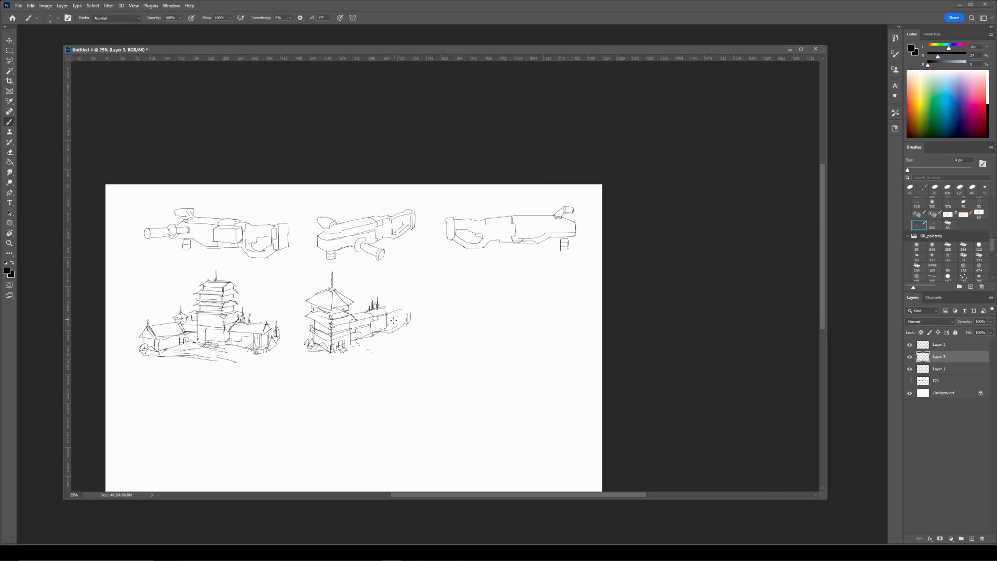
left_click_drag(389, 309, 409, 311)
key("e")
mouse_move(408, 312)
left_mouse_down()
mouse_move(401, 328)
mouse_move(411, 316)
mouse_move(367, 338)
mouse_move(365, 351)
mouse_move(406, 331)
left_mouse_up()
key("b")
left_click_drag(345, 355, 328, 366)
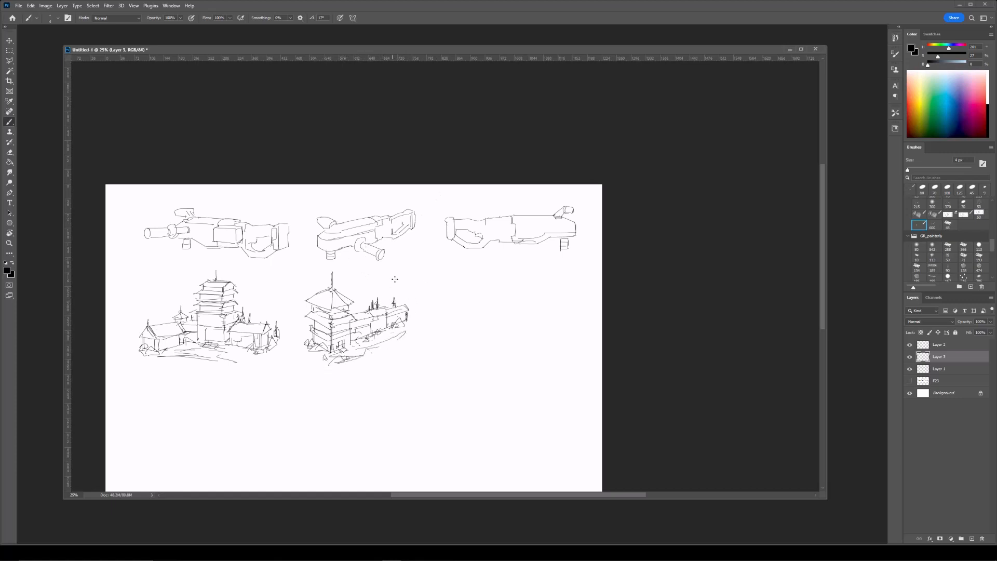
left_click_drag(302, 320, 302, 340)
Duplicate the right-hand drill drawing onto a new layer and place the copy directly below the original.
left_click(946, 371)
key("l")
left_click_drag(502, 192, 534, 186)
key("ctrl+j")
key("ctrl+t")
left_click_drag(524, 237, 523, 366)
key("Return")
Erase the chuck and inner details of the right-hand drill copy and mark the side edges of a tower on its body.
key("b")
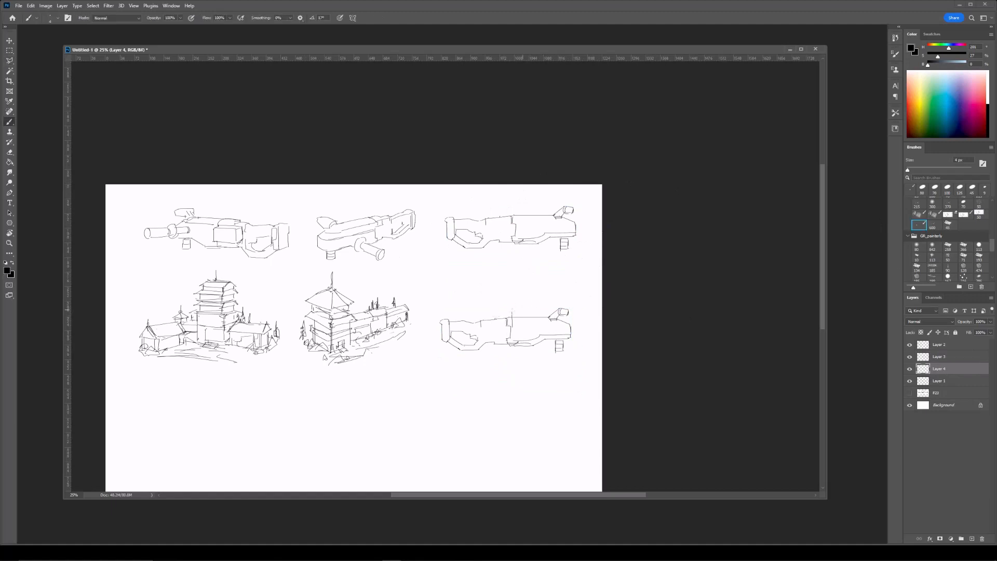
left_click_drag(558, 315, 508, 301)
key("e")
left_click_drag(450, 331, 484, 331)
left_click_drag(508, 329, 509, 334)
key("b")
mouse_move(515, 297)
left_mouse_down()
mouse_move(502, 300)
mouse_move(508, 322)
mouse_move(505, 295)
left_mouse_up()
key("ctrl+z")
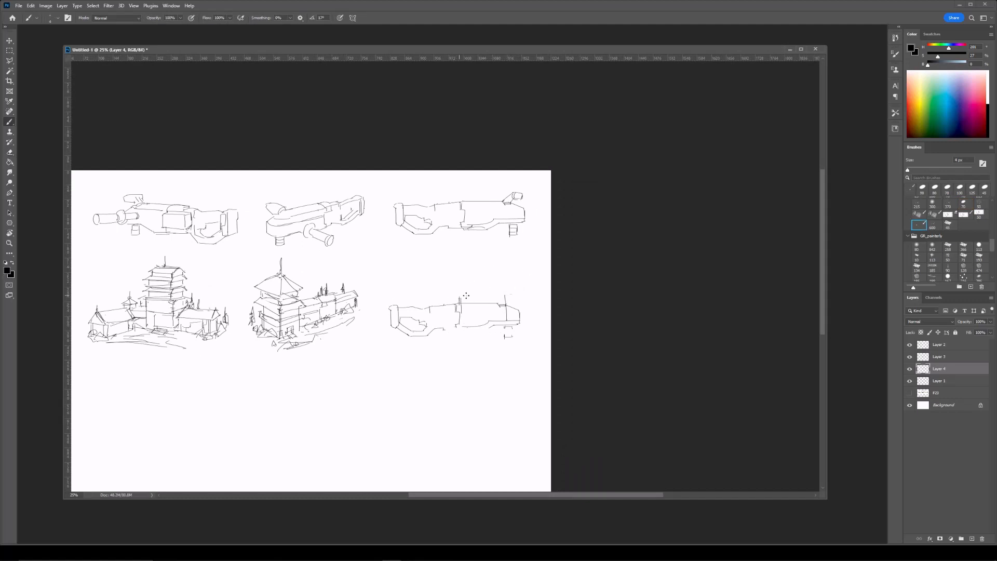
Draw the tower's lowest tier over the drill body with straight walls, a stepped base and a wide overhanging roof.
mouse_move(457, 295)
left_mouse_down()
mouse_move(495, 294)
mouse_move(461, 328)
left_mouse_up()
left_click_drag(457, 328, 506, 332)
left_click_drag(507, 332, 505, 337)
mouse_move(450, 294)
left_mouse_down()
mouse_move(503, 291)
mouse_move(449, 294)
mouse_move(516, 294)
left_mouse_up()
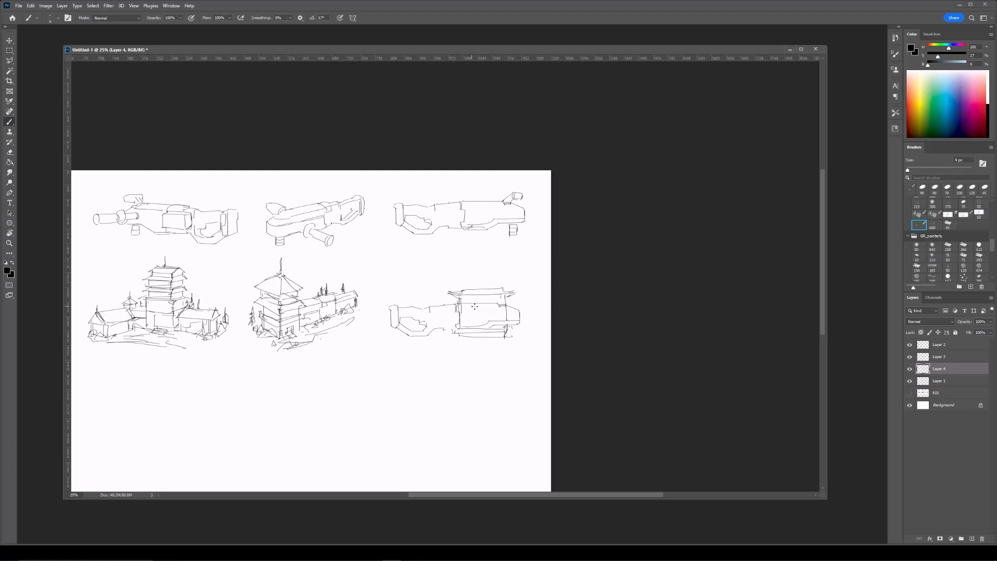
left_click_drag(479, 323, 506, 316)
Duplicate the tower's upper part onto a new layer and stack it as a narrower tier above.
key("m")
left_click_drag(432, 275, 524, 312)
key("ctrl+j")
key("ctrl+t")
mouse_move(501, 303)
left_mouse_down()
mouse_move(501, 280)
mouse_move(521, 265)
mouse_move(490, 262)
mouse_move(508, 251)
mouse_move(481, 238)
left_mouse_up()
key("Return")
Duplicate the tier once more for the top level and finish the tower with a pointed roof, spire and doorway.
key("ctrl+j")
key("ctrl+t")
key("Return")
key("e")
key("b")
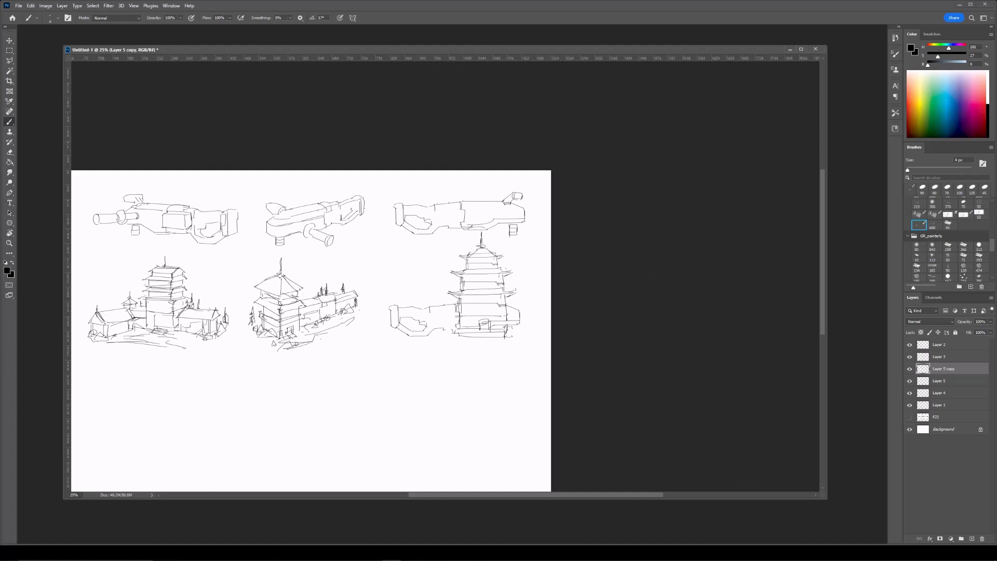
key("alt+Tab")
left_click(677, 271)
left_click_drag(459, 326, 502, 327)
key("e")
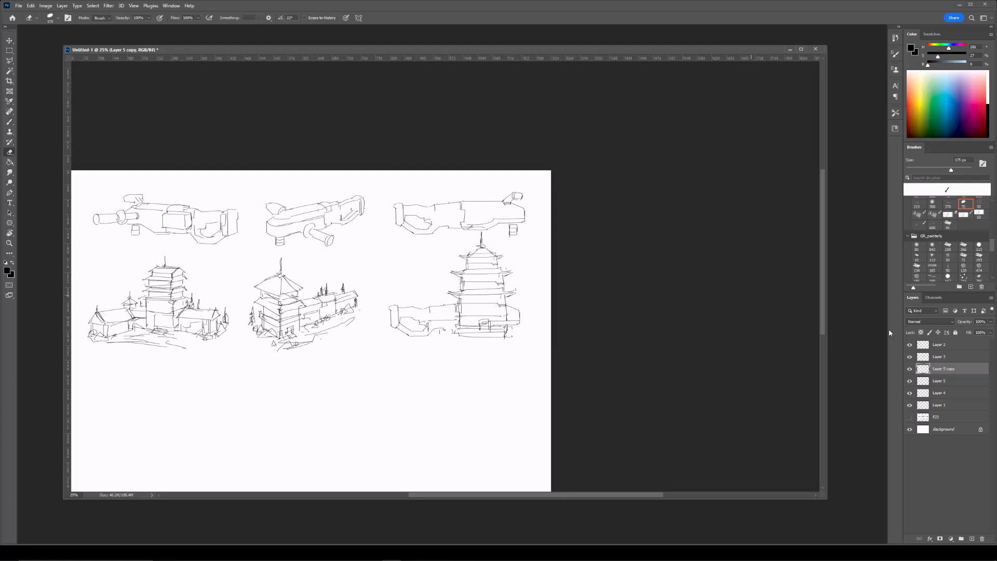
Merge the stacked tier layers into the base tower layer and move the whole tower slightly down and left.
left_click(910, 357)
left_click(910, 357)
left_click(910, 381)
left_click(910, 381)
key("ctrl+e")
key("ctrl+e")
key("ctrl+t")
left_click_drag(492, 280, 484, 300)
key("Return")
Erase the leftover drill handle and draw low walls, small trees and a ground line beside the tower base.
mouse_move(394, 342)
left_mouse_down()
mouse_move(449, 335)
mouse_move(424, 351)
mouse_move(406, 325)
mouse_move(386, 319)
left_mouse_up()
key("b")
key("e")
key("bracketleft")
key("bracketleft")
key("bracketleft")
key("b")
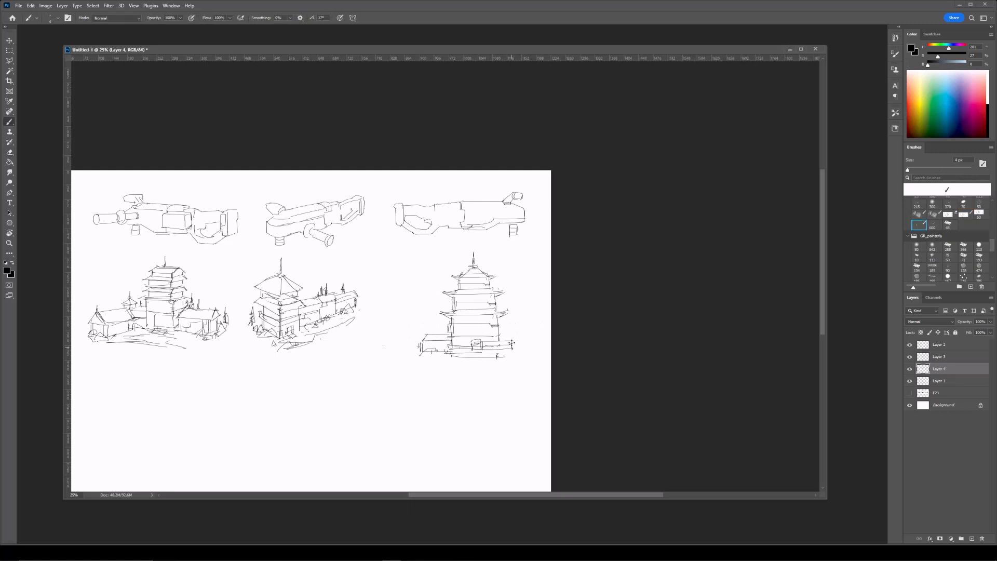
left_click_drag(499, 355, 411, 358)
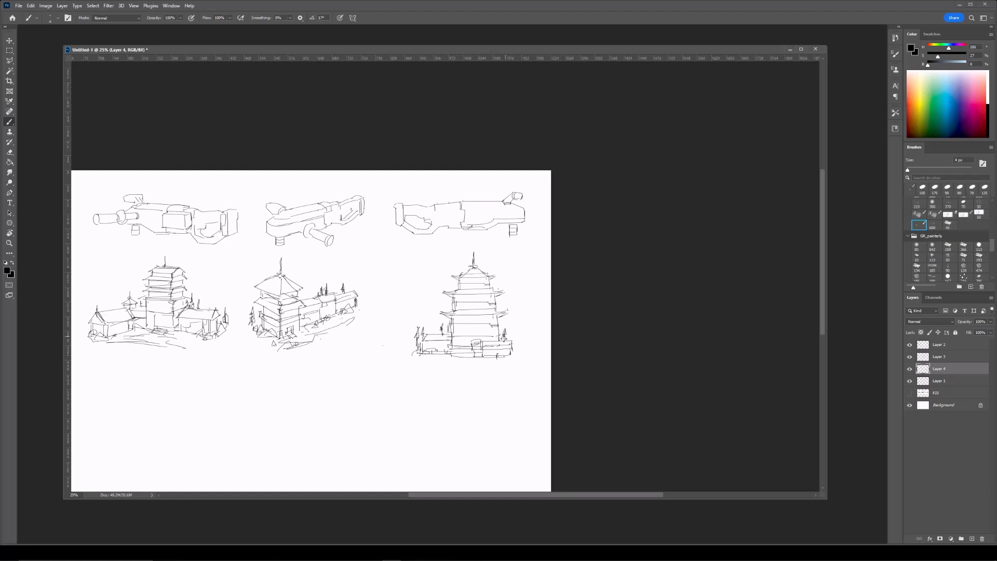
Draw more trees on the right of the tall pagoda and strengthen the ground line along its base.
key("ctrl+minus")
key("ctrl+plus")
key("ctrl+plus")
left_click_drag(564, 272, 520, 254)
left_click_drag(529, 367, 536, 357)
mouse_move(409, 358)
left_mouse_down()
mouse_move(397, 365)
mouse_move(453, 333)
mouse_move(479, 342)
left_mouse_up()
Duplicate the left drill drawing onto a new layer and rotate the copy upright below the first building group.
key("ctrl+minus")
left_click_drag(478, 252, 572, 275)
left_click(935, 381)
key("m")
key("ctrl+j")
key("ctrl+t")
mouse_move(324, 208)
left_mouse_down()
mouse_move(334, 142)
mouse_move(325, 378)
left_mouse_up()
left_click_drag(370, 408, 341, 308)
left_click_drag(293, 361, 294, 334)
key("Return")
Mirror the upright drill copy and scale it down.
key("ctrl+t")
right_click(295, 316)
left_click(317, 472)
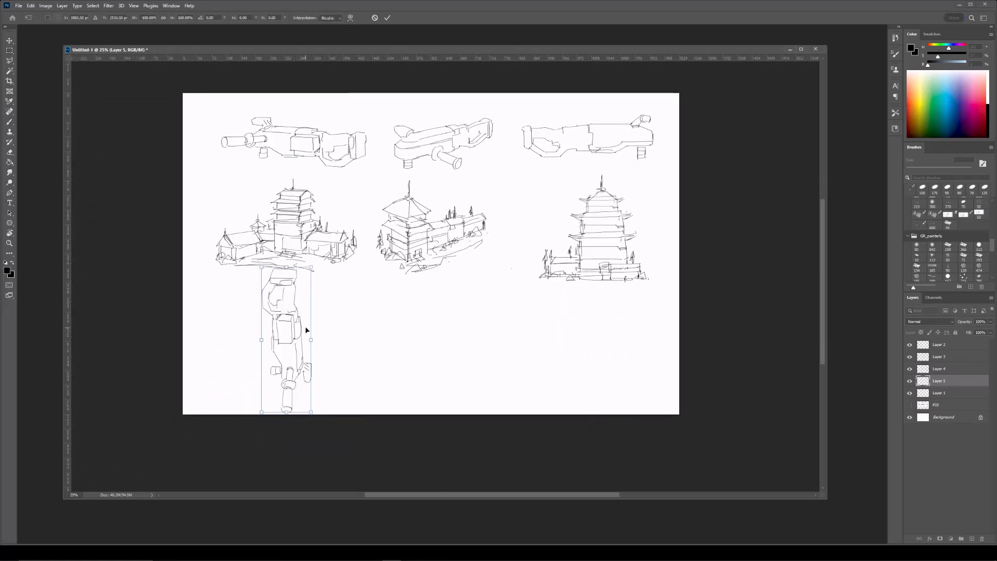
left_click_drag(312, 268, 301, 312)
key("Return")
Scale down the three building drawings together and reposition them below the row of drills.
left_click(910, 381)
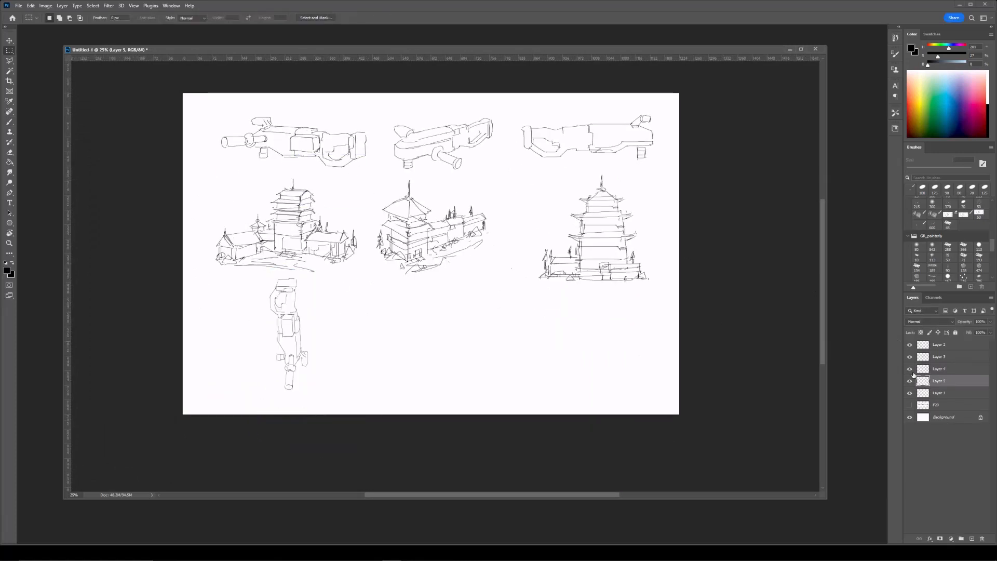
left_click(910, 381)
left_click(939, 369)
left_click(937, 345, "shift")
key("ctrl+t")
left_click_drag(649, 175, 564, 195)
mouse_move(535, 211)
left_mouse_down()
mouse_move(579, 197)
mouse_move(539, 217)
left_mouse_up()
key("Return")
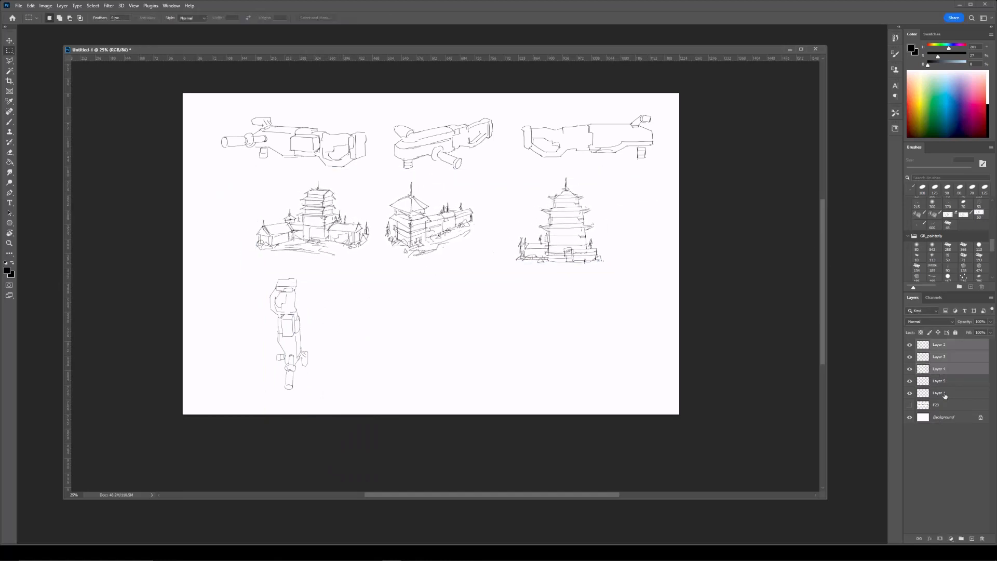
Select the layer of the upright drill copy.
left_click(944, 395)
left_click(938, 346)
key("ctrl+plus")
left_click_drag(329, 326, 525, 303)
left_click(952, 383)
key("ctrl+t")
mouse_move(443, 303)
left_mouse_down()
mouse_move(406, 299)
mouse_move(370, 327)
mouse_move(484, 224)
mouse_move(423, 345)
mouse_move(478, 283)
left_mouse_up()
key("Escape")
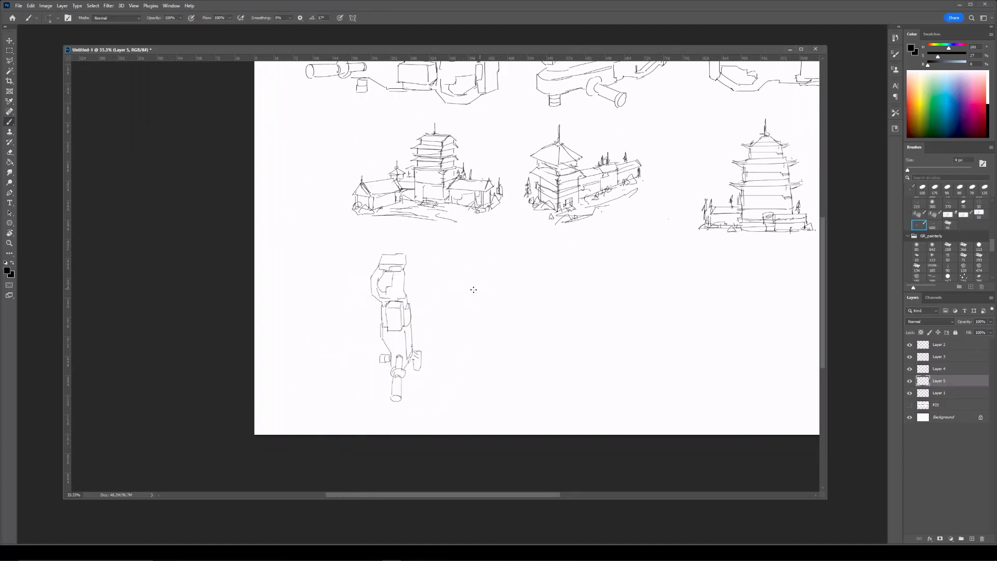
Sketch a building base and lower pagoda roof tiers over the bottom half of the upright drill copy.
key("Return")
key("b")
mouse_move(383, 350)
left_mouse_down()
mouse_move(407, 348)
mouse_move(407, 371)
left_mouse_up()
mouse_move(383, 369)
left_mouse_down()
mouse_move(408, 370)
mouse_move(396, 400)
mouse_move(407, 345)
left_mouse_up()
key("e")
key("b")
key("ctrl+z")
left_click_drag(414, 333, 410, 352)
mouse_move(409, 351)
left_mouse_down()
mouse_move(385, 338)
mouse_move(404, 332)
mouse_move(380, 334)
mouse_move(416, 326)
mouse_move(376, 336)
left_mouse_up()
left_click_drag(376, 336, 403, 329)
Erase the top of the upright drill outline and draw a pointed roof with a spire in its place.
key("e")
mouse_move(375, 284)
left_mouse_down()
mouse_move(374, 262)
mouse_move(406, 248)
mouse_move(388, 247)
mouse_move(382, 267)
mouse_move(401, 254)
mouse_move(392, 229)
left_mouse_up()
key("b")
key("ctrl+z")
mouse_move(392, 240)
left_mouse_down()
mouse_move(376, 269)
mouse_move(410, 263)
mouse_move(380, 288)
mouse_move(404, 285)
left_mouse_up()
Erase the remaining drill lines along the tower's middle and draw the walls and eaves of the storeys there.
key("e")
left_click_drag(383, 331, 403, 330)
mouse_move(414, 319)
left_mouse_down()
mouse_move(405, 334)
mouse_move(414, 321)
left_mouse_up()
key("b")
mouse_move(404, 326)
left_mouse_down()
mouse_move(412, 317)
mouse_move(377, 315)
mouse_move(404, 307)
left_mouse_up()
key("e")
key("b")
mouse_move(404, 307)
left_mouse_down()
mouse_move(406, 314)
mouse_move(411, 303)
left_mouse_up()
key("e")
key("b")
left_click_drag(416, 305, 382, 290)
key("e")
key("b")
Select the tower's spire and roof section and transform it downward to shorten the tower.
key("m")
left_click_drag(363, 222, 431, 286)
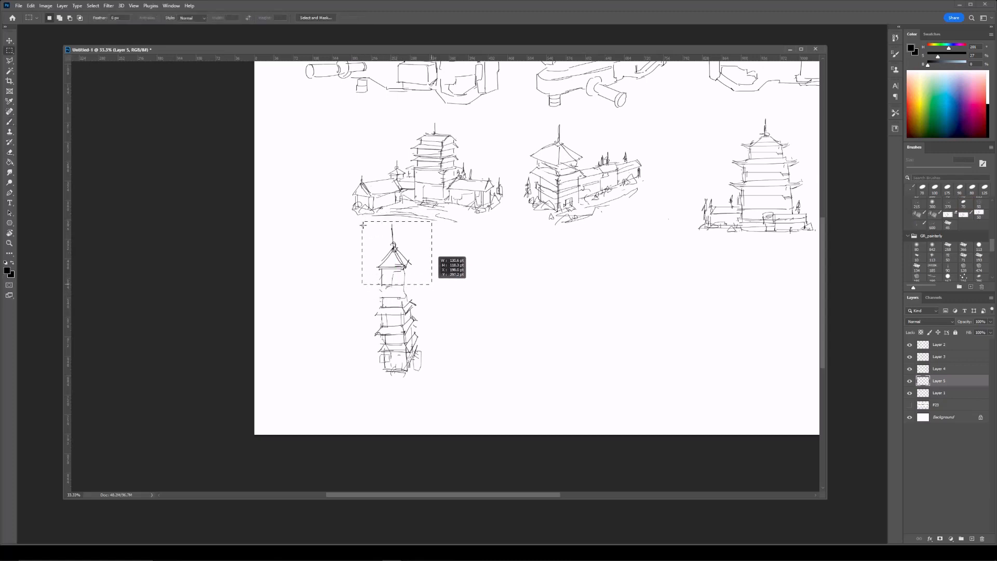
key("ctrl+t")
left_click_drag(397, 222, 399, 264)
key("Return")
Erase the leftover drill shapes beside the tower's base and begin redrawing the area as small side structures.
key("b")
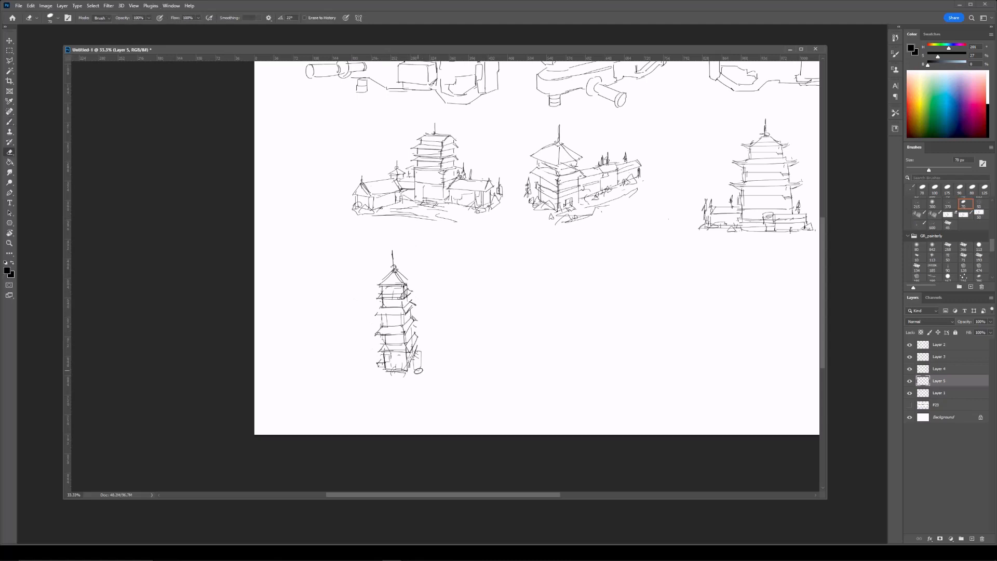
left_click_drag(420, 349, 413, 370)
key("e")
key("ctrl+plus")
key("b")
left_click_drag(350, 322, 340, 336)
mouse_move(372, 398)
left_mouse_down()
mouse_move(350, 329)
mouse_move(339, 349)
mouse_move(368, 350)
mouse_move(313, 341)
mouse_move(335, 348)
left_mouse_up()
key("e")
key("bracketright")
key("bracketright")
key("bracketright")
key("b")
key("ctrl+z")
Draw a platform, side buildings, trees and rocks around the tower's base.
left_click_drag(315, 341, 388, 353)
mouse_move(369, 348)
left_mouse_down()
mouse_move(390, 352)
mouse_move(399, 325)
left_mouse_up()
left_click_drag(398, 324, 388, 352)
left_click_drag(579, 294, 539, 339)
mouse_move(274, 396)
left_mouse_down()
mouse_move(334, 401)
mouse_move(276, 377)
mouse_move(271, 353)
mouse_move(281, 350)
left_mouse_up()
mouse_move(345, 370)
left_mouse_down()
mouse_move(373, 370)
mouse_move(365, 380)
left_mouse_up()
key("ctrl+minus")
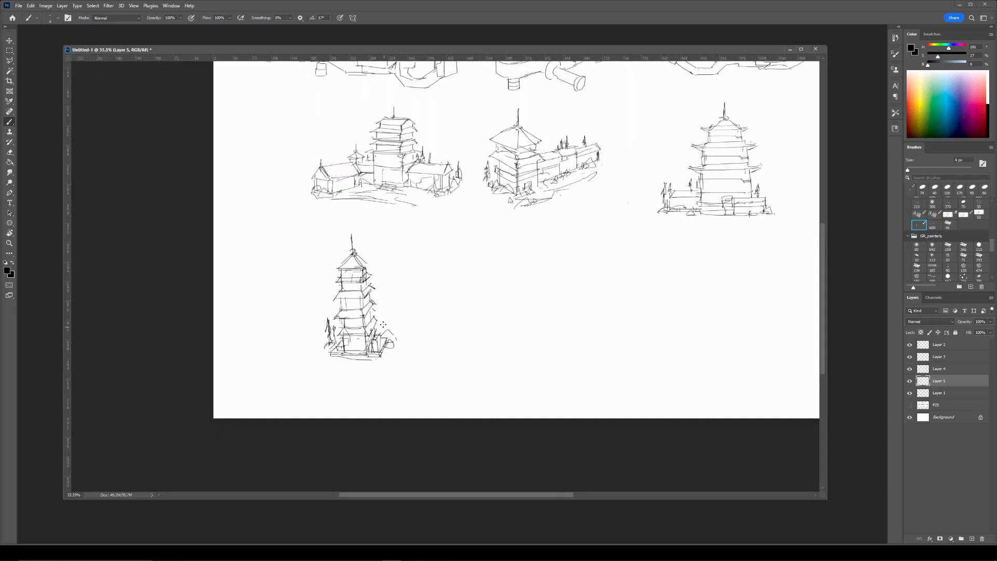
left_click_drag(385, 335, 385, 305)
left_click_drag(377, 327, 379, 332)
left_click_drag(363, 367, 372, 366)
Move the finished pagoda tower slightly left and up beneath the first building group.
key("ctrl+t")
left_click_drag(371, 281, 343, 276)
mouse_move(388, 226)
left_mouse_down()
mouse_move(396, 234)
mouse_move(390, 228)
mouse_move(366, 253)
left_mouse_up()
key("Return")
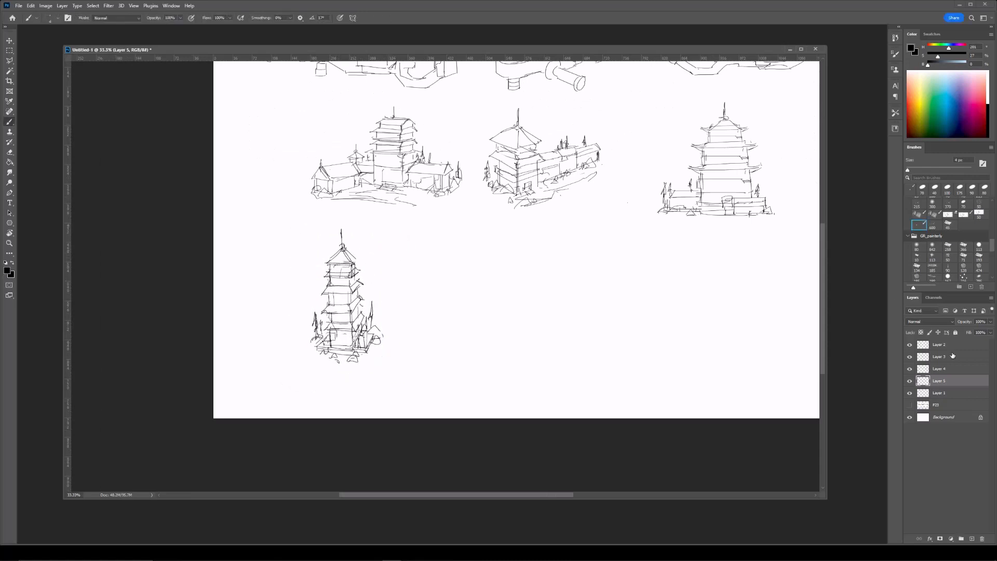
Duplicate the middle drill drawing from Layer 1 onto a new layer and place the copy below the middle building.
left_click(954, 396)
left_click_drag(615, 213, 451, 291)
key("l")
mouse_move(376, 192)
left_mouse_down()
mouse_move(318, 117)
mouse_move(320, 130)
left_mouse_up()
key("ctrl+j")
key("ctrl+t")
left_click_drag(431, 127, 410, 402)
mouse_move(434, 358)
left_mouse_down()
mouse_move(462, 272)
mouse_move(457, 310)
mouse_move(413, 337)
mouse_move(392, 371)
left_mouse_up()
Mirror the middle drill copy horizontally and apply the transform.
right_click(435, 297)
left_click(462, 450)
key("Return")
key("e")
key("ctrl+t")
key("Return")
Erase the protruding front grip from the mirrored drill copy with a larger eraser.
key("bracketright")
key("bracketright")
key("bracketright")
key("bracketright")
key("b")
key("b")
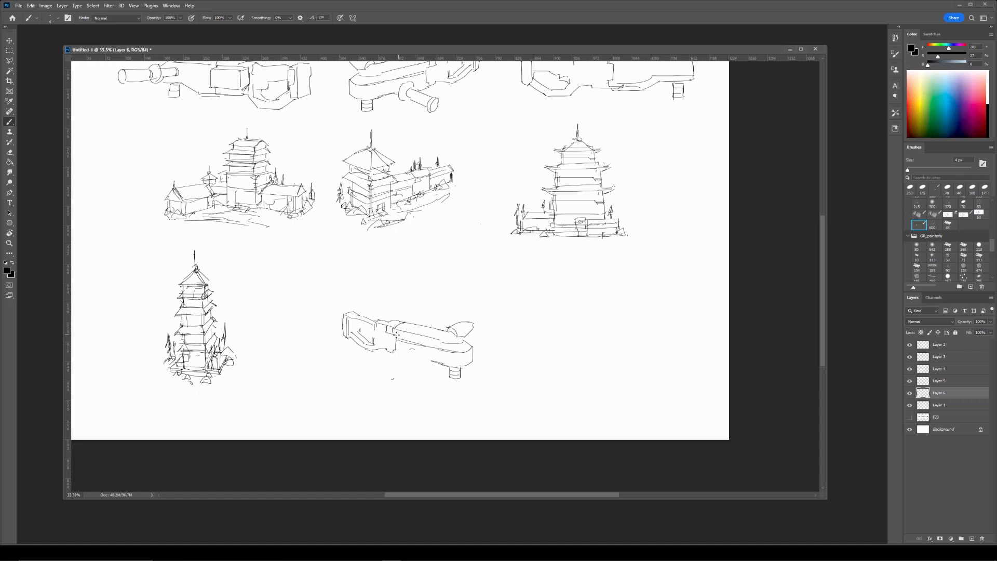
Clear the middle of the mirrored drill and draw a boxy building block in perspective there.
left_click_drag(398, 349, 399, 373)
key("ctrl+z")
key("alt+Tab")
key("alt+Tab")
key("ctrl+z")
key("e")
mouse_move(381, 325)
left_mouse_down()
mouse_move(374, 344)
mouse_move(413, 348)
mouse_move(403, 347)
left_mouse_up()
key("b")
key("ctrl+z")
key("e")
mouse_move(369, 348)
left_mouse_down()
mouse_move(395, 355)
mouse_move(374, 319)
mouse_move(405, 332)
mouse_move(418, 317)
mouse_move(418, 328)
mouse_move(375, 304)
mouse_move(403, 322)
mouse_move(411, 311)
mouse_move(409, 325)
left_mouse_up()
key("b")
key("ctrl+z")
Draw a large pitched roof with a gable end above the boxy front block.
mouse_move(404, 317)
left_mouse_down()
mouse_move(432, 314)
mouse_move(404, 315)
mouse_move(416, 305)
mouse_move(407, 326)
left_mouse_up()
key("ctrl+z")
left_click_drag(416, 306, 432, 316)
left_click_drag(382, 295, 357, 312)
left_click_drag(369, 313, 403, 317)
key("e")
key("b")
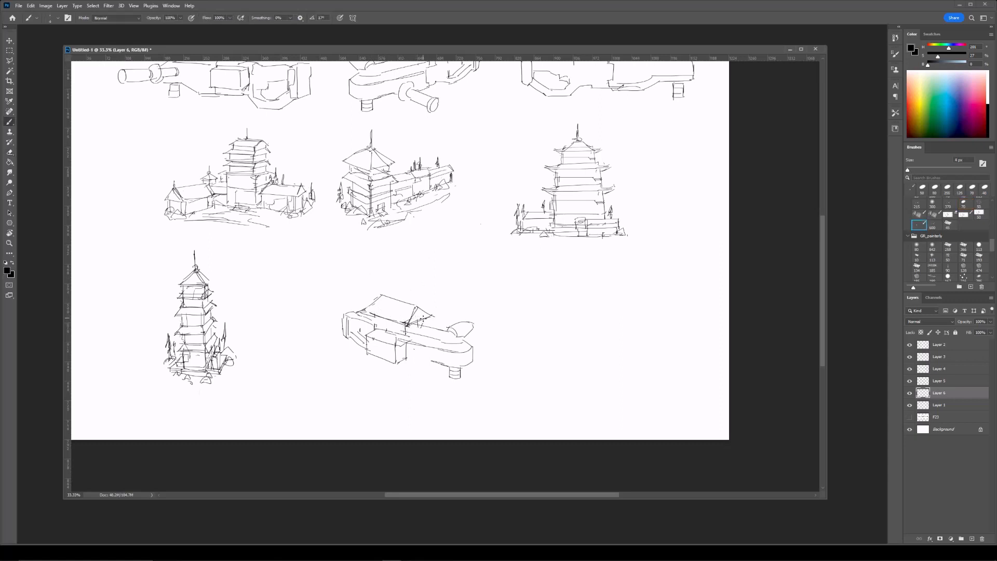
Erase the drill handle outline at the building's left end and redraw it as a low roofed wing.
key("e")
left_click_drag(352, 313, 370, 318)
key("b")
key("e")
left_click_drag(351, 315, 342, 324)
key("b")
left_click_drag(342, 323, 369, 332)
key("e")
Erase the drill's right end and draw a gabled side wing with walls in its place.
left_click_drag(467, 325, 445, 367)
key("b")
mouse_move(415, 328)
left_mouse_down()
mouse_move(409, 339)
mouse_move(443, 349)
left_mouse_up()
key("ctrl+z")
key("ctrl+z")
mouse_move(420, 328)
left_mouse_down()
mouse_move(457, 341)
mouse_move(444, 351)
mouse_move(427, 332)
mouse_move(457, 340)
left_mouse_up()
mouse_move(456, 339)
left_mouse_down()
mouse_move(407, 362)
mouse_move(442, 371)
mouse_move(456, 363)
left_mouse_up()
left_click_drag(455, 364, 441, 371)
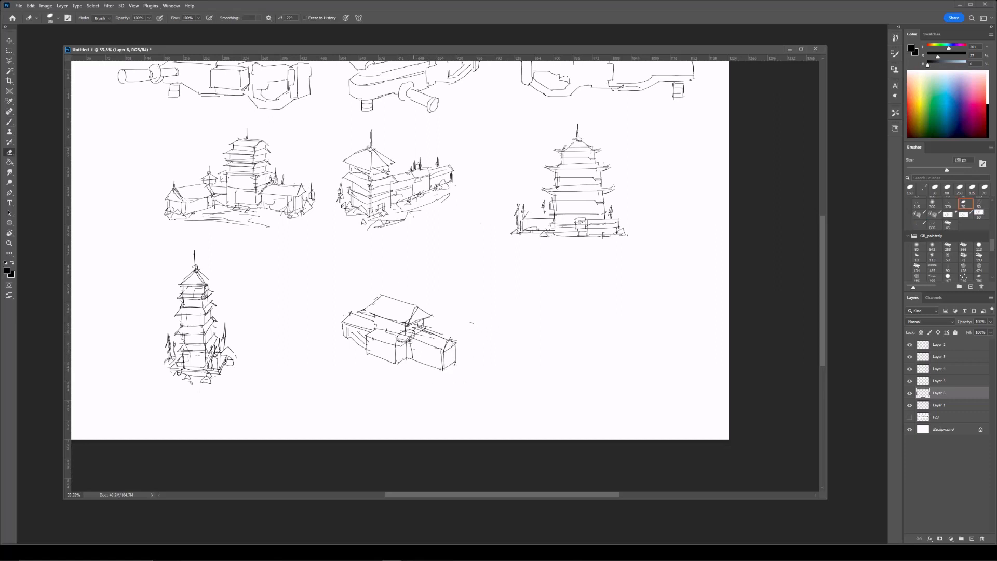
Clean up the building's lower left edge and add roof finials, an entrance, rocks and trees around it.
left_click_drag(360, 349, 350, 353)
mouse_move(350, 353)
left_mouse_down()
mouse_move(377, 352)
mouse_move(353, 352)
mouse_move(398, 372)
mouse_move(366, 357)
mouse_move(418, 331)
mouse_move(396, 324)
mouse_move(386, 350)
mouse_move(363, 350)
mouse_move(411, 362)
mouse_move(344, 341)
left_mouse_up()
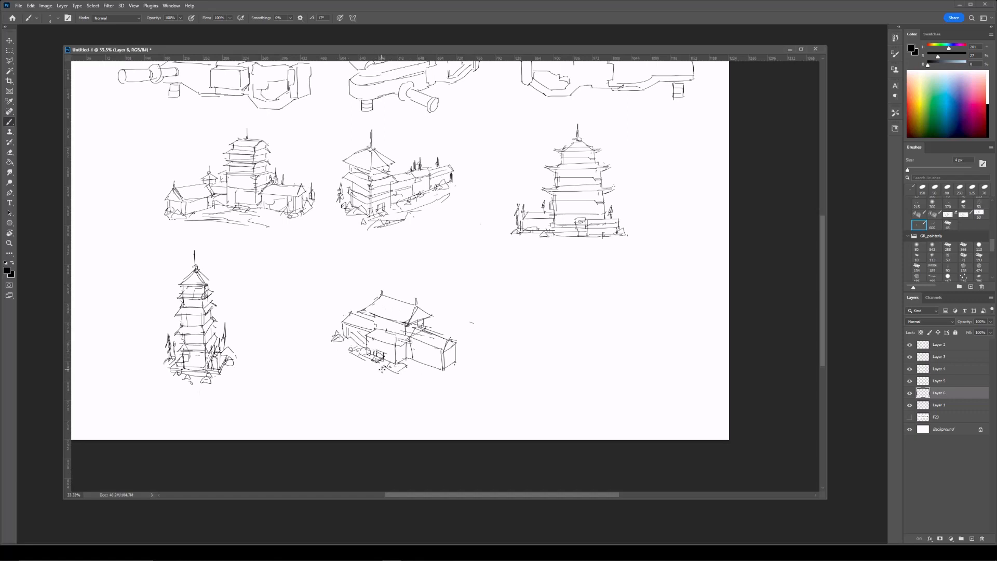
mouse_move(387, 381)
left_mouse_down()
mouse_move(421, 373)
mouse_move(422, 350)
mouse_move(414, 368)
left_mouse_up()
mouse_move(439, 332)
left_mouse_down()
mouse_move(440, 318)
mouse_move(435, 328)
left_mouse_up()
mouse_move(338, 326)
left_mouse_down()
mouse_move(338, 305)
mouse_move(338, 328)
left_mouse_up()
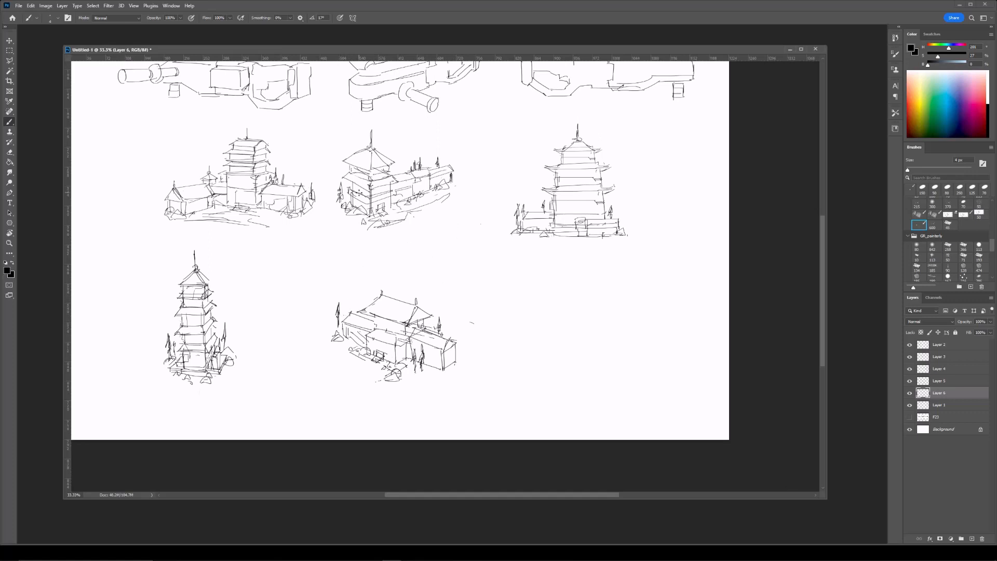
Duplicate the right drill drawing from Layer 1 onto a new layer and move the copy below the right pagoda.
left_click_drag(377, 300, 329, 322)
left_click_drag(562, 273, 527, 298)
left_click(928, 407)
key("l")
left_click_drag(498, 82, 443, 149)
key("ctrl+j")
key("ctrl+t")
mouse_move(576, 130)
left_mouse_down()
mouse_move(564, 398)
mouse_move(574, 371)
left_mouse_up()
key("Return")
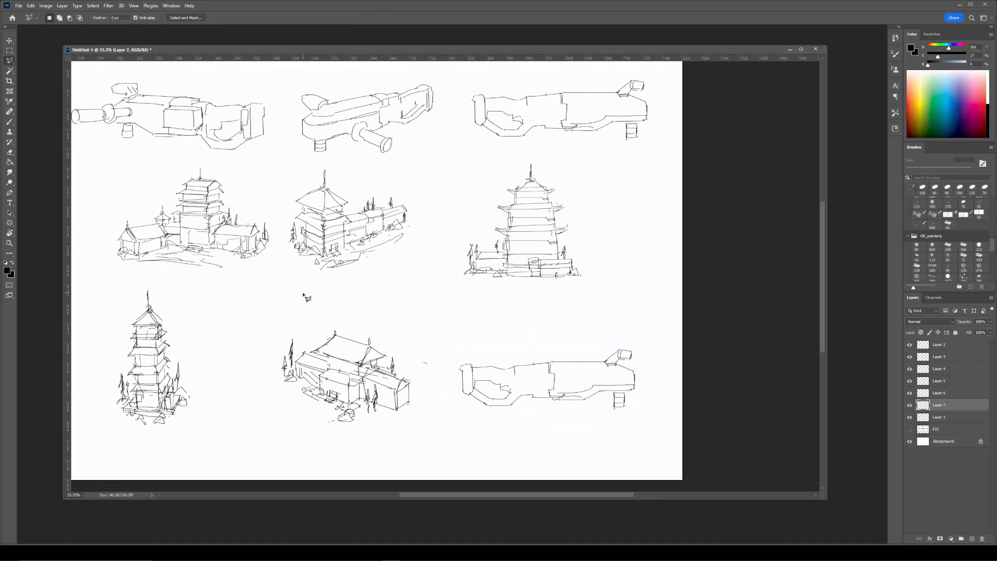
Sketch a central tower's walls, floor line, eave and base line over the middle of the copied drill outline.
key("alt+Tab")
left_click_drag(546, 320, 494, 311)
key("b")
mouse_move(473, 382)
left_mouse_down()
mouse_move(524, 371)
mouse_move(525, 380)
mouse_move(476, 349)
mouse_move(524, 347)
left_mouse_up()
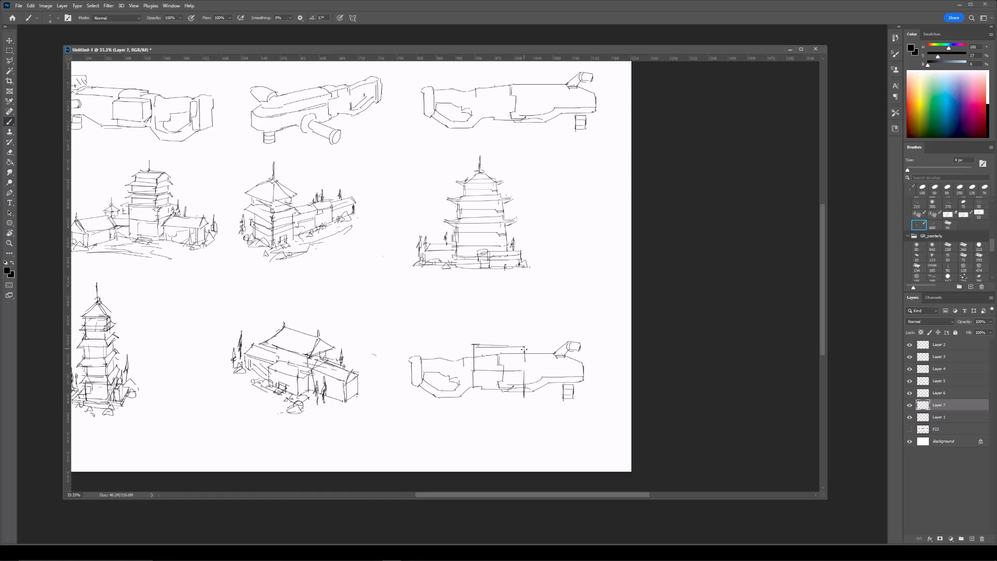
mouse_move(473, 366)
left_mouse_down()
mouse_move(460, 371)
mouse_move(533, 370)
left_mouse_up()
mouse_move(474, 365)
left_mouse_down()
mouse_move(530, 365)
mouse_move(474, 358)
left_mouse_up()
key("e")
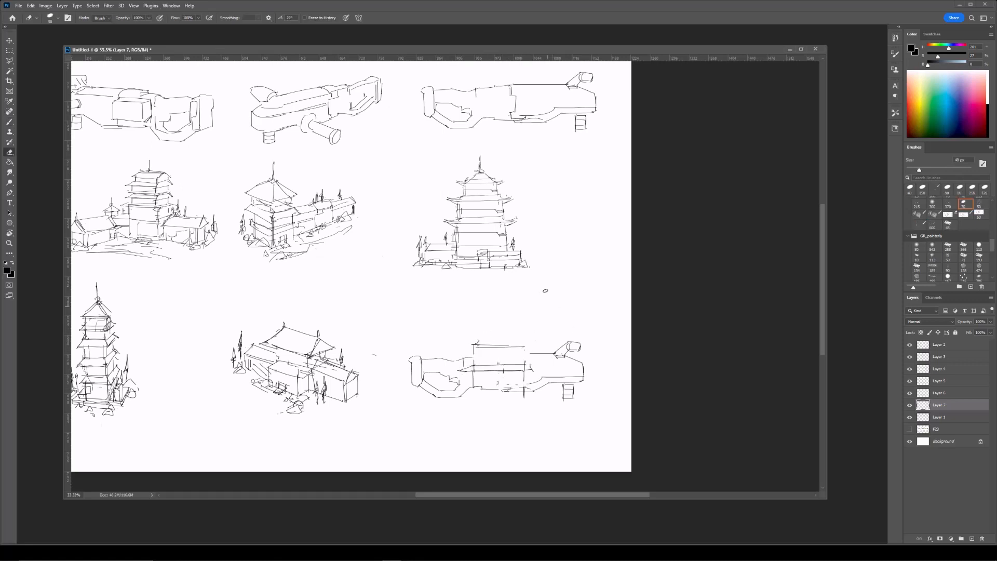
left_click_drag(559, 311, 511, 310)
key("b")
left_click_drag(479, 390, 533, 390)
Enlarge the eraser, remove the drill's upper outline beside the tower and sketch the second storey's eave.
key("e")
key("bracketright")
key("bracketright")
key("bracketright")
key("bracketright")
key("bracketright")
key("bracketright")
left_click_drag(505, 351, 528, 345)
key("b")
left_click_drag(419, 347, 481, 346)
Duplicate a selected roofed storey onto a new layer, transform it above the tower and erase the stray lines.
key("m")
key("ctrl+j")
mouse_move(395, 334)
left_mouse_down()
mouse_move(502, 369)
mouse_move(474, 334)
mouse_move(397, 334)
left_mouse_up()
key("ctrl+t")
key("Return")
key("e")
left_click_drag(502, 329, 479, 317)
key("ctrl+t")
left_click_drag(470, 320, 472, 321)
key("Return")
key("ctrl+j")
key("ctrl+z")
Draw the tower's narrow top roof with finials and extend the eave tips of the lower roofs.
key("b")
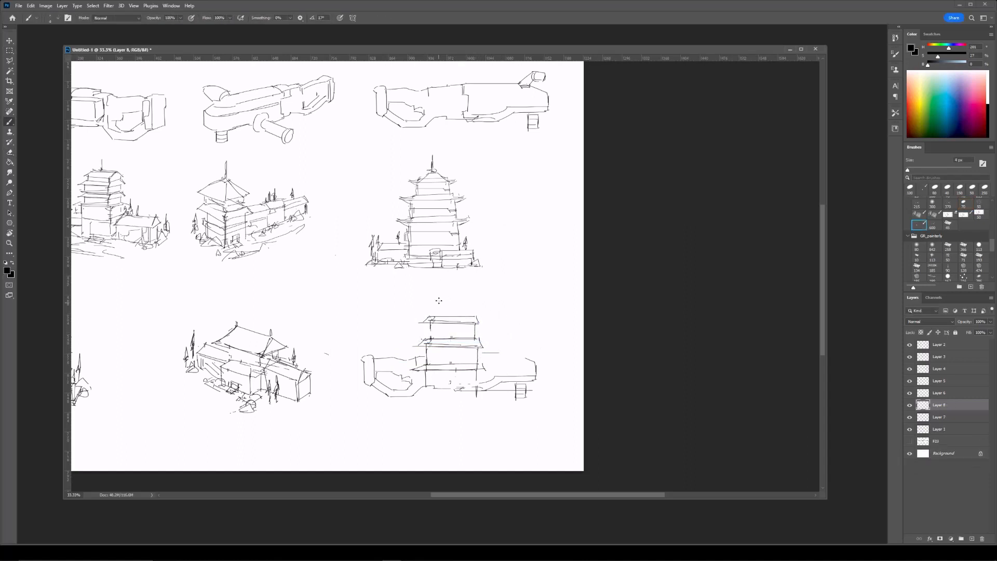
mouse_move(431, 312)
left_mouse_down()
mouse_move(470, 316)
mouse_move(423, 313)
mouse_move(472, 307)
left_mouse_up()
key("ctrl+z")
left_click_drag(472, 307, 436, 309)
left_click_drag(486, 287, 459, 274)
mouse_move(399, 371)
left_mouse_down()
mouse_move(449, 371)
mouse_move(394, 378)
mouse_move(451, 378)
left_mouse_up()
left_click_drag(495, 328, 454, 326)
mouse_move(411, 341)
left_mouse_down()
mouse_move(461, 342)
mouse_move(468, 359)
mouse_move(418, 355)
left_mouse_up()
Merge Layer 8 into Layer 7 and erase the drill's body outline beside the tower's right wall.
key("e")
key("ctrl+e")
left_click(910, 405)
left_click(910, 405)
key("bracketleft")
key("bracketleft")
key("bracketleft")
left_click_drag(464, 343, 471, 354)
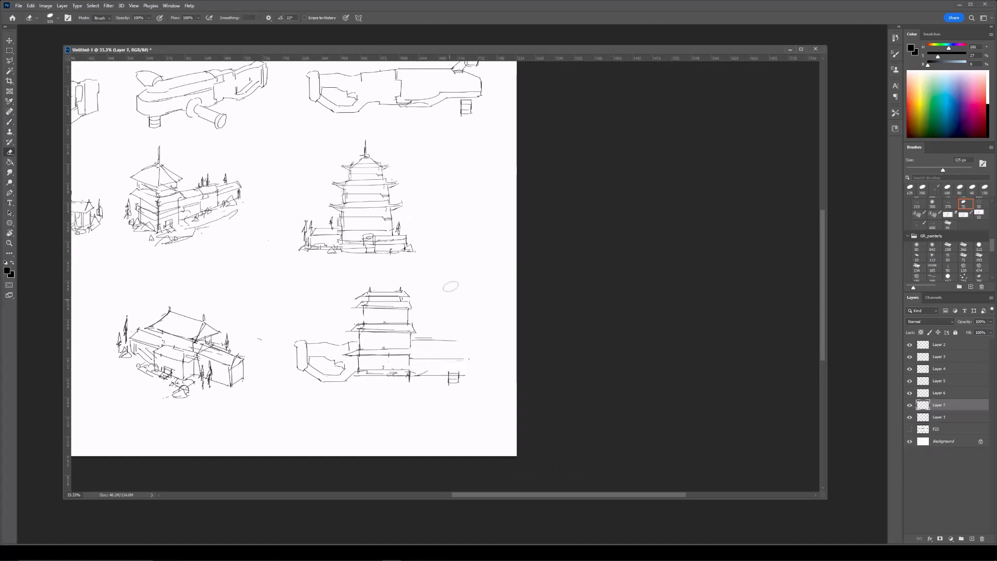
Draw a low wing with roof lines and an end wall on the tower's right side.
key("b")
left_click_drag(412, 346, 457, 348)
left_click_drag(459, 341, 473, 321)
mouse_move(418, 335)
left_mouse_down()
mouse_move(472, 335)
mouse_move(467, 355)
left_mouse_up()
key("e")
key("b")
left_click_drag(471, 339, 470, 363)
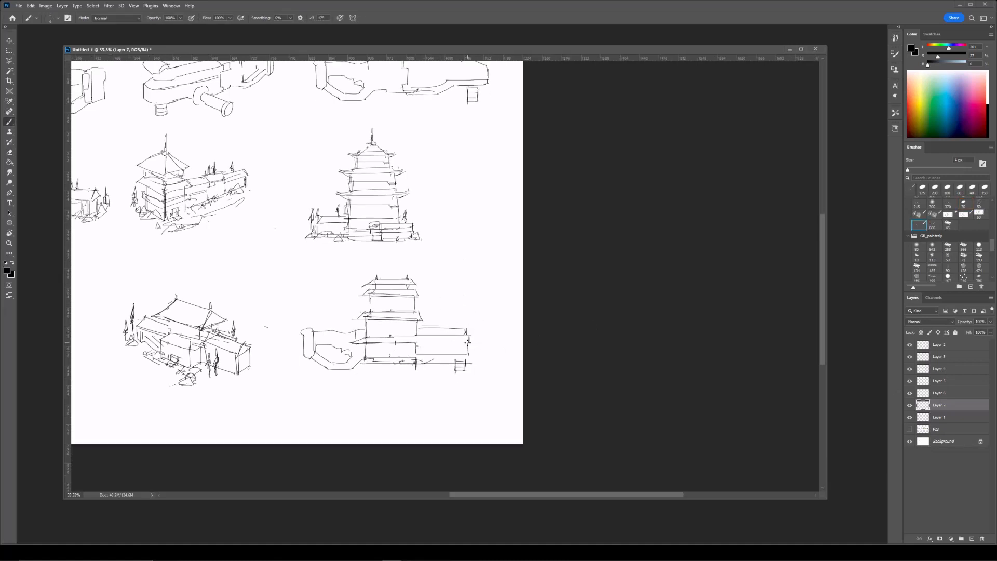
left_click_drag(414, 337, 465, 335)
Erase most of the drill handle on the tower's left and draw a low wing with walls and a roof line.
mouse_move(364, 332)
left_mouse_down()
mouse_move(331, 333)
mouse_move(334, 362)
mouse_move(343, 351)
mouse_move(367, 358)
left_mouse_up()
key("e")
key("b")
key("e")
key("b")
key("e")
left_click_drag(325, 309, 367, 317)
key("b")
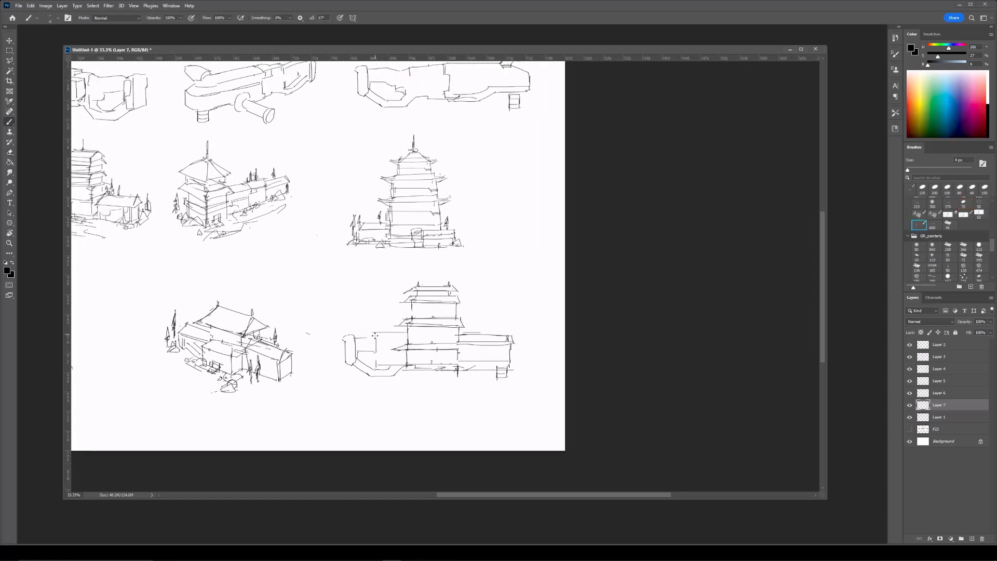
key("ctrl+minus")
key("ctrl+plus")
scroll(405, 291, "down", 1)
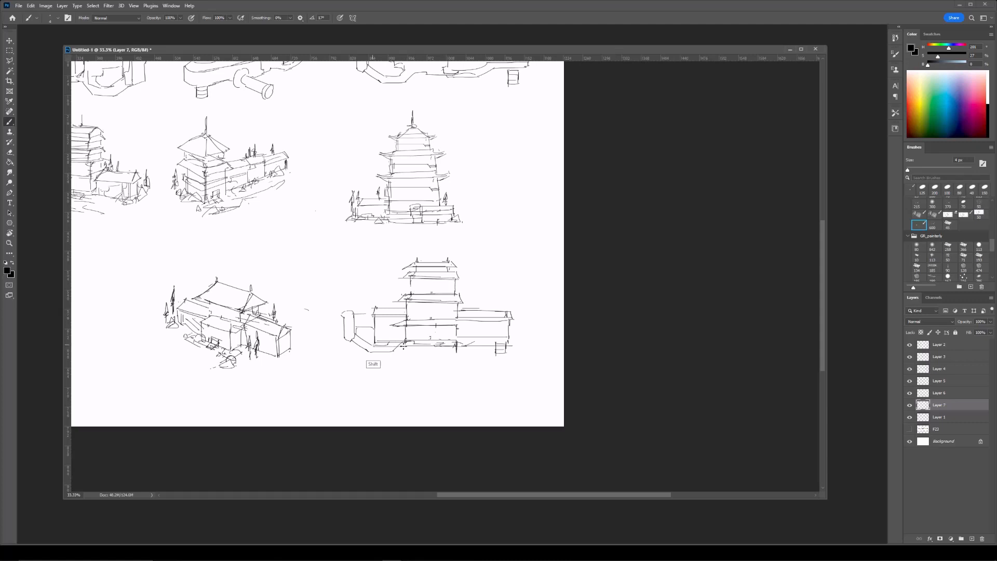
key("ctrl+minus")
left_click_drag(485, 304, 480, 290)
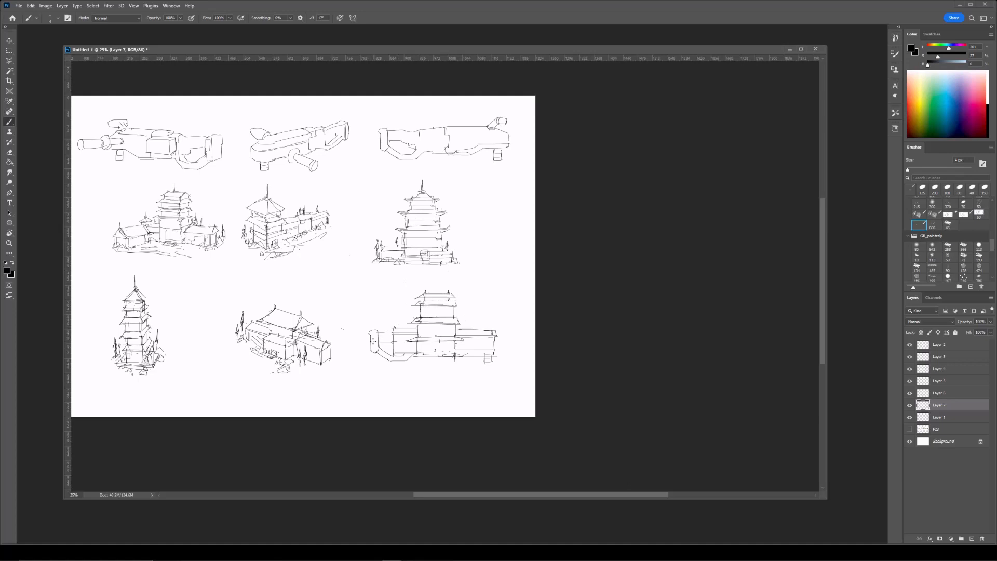
Replace the remaining handle curve with a small end block and add trees and a rock at the right wing.
key("e")
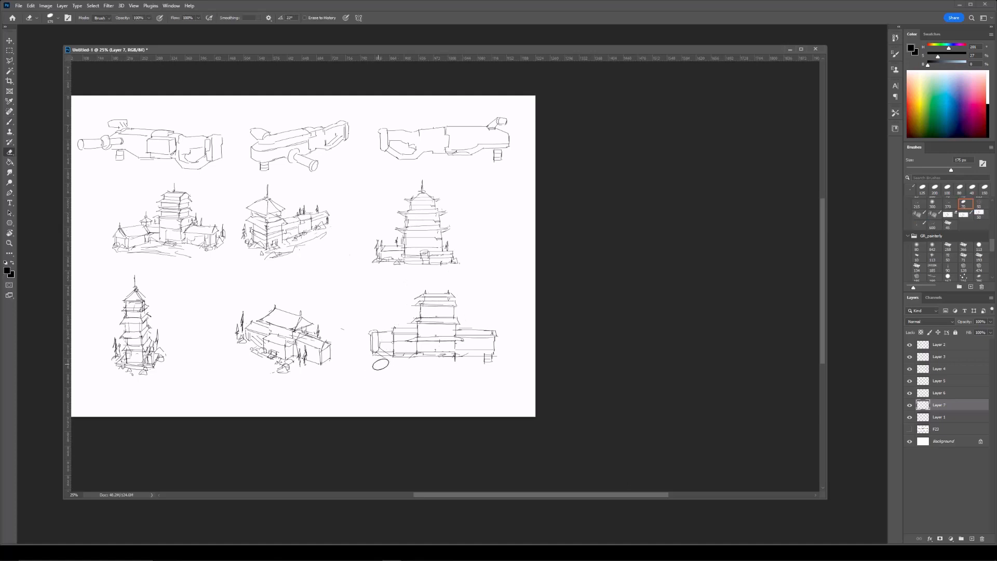
key("b")
mouse_move(481, 354)
left_mouse_down()
mouse_move(507, 359)
mouse_move(494, 358)
mouse_move(499, 319)
mouse_move(498, 350)
left_mouse_up()
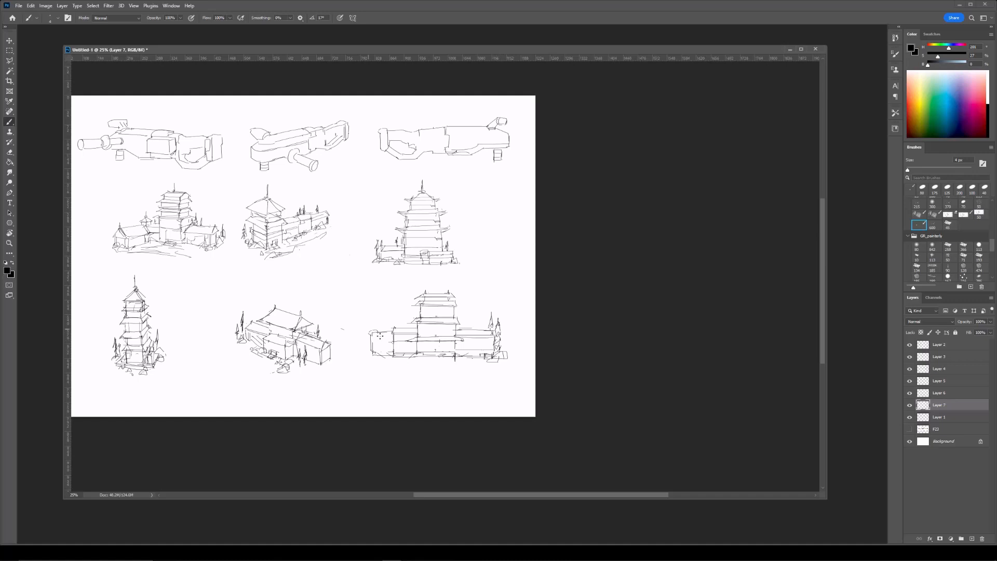
mouse_move(370, 341)
left_mouse_down()
mouse_move(393, 341)
mouse_move(375, 355)
mouse_move(393, 313)
left_mouse_up()
Reinforce the tower's roof eaves, draw vertical columns between the storeys and add a tree behind the left wing.
key("ctrl+plus")
left_click_drag(416, 310, 403, 316)
left_click_drag(416, 314, 469, 316)
left_click_drag(460, 308, 470, 318)
left_click_drag(417, 302, 405, 307)
left_click_drag(454, 298, 454, 309)
key("e")
key("b")
left_click_drag(421, 305, 425, 355)
left_click_drag(446, 340, 445, 355)
mouse_move(410, 347)
left_mouse_down()
mouse_move(450, 349)
mouse_move(490, 282)
left_mouse_up()
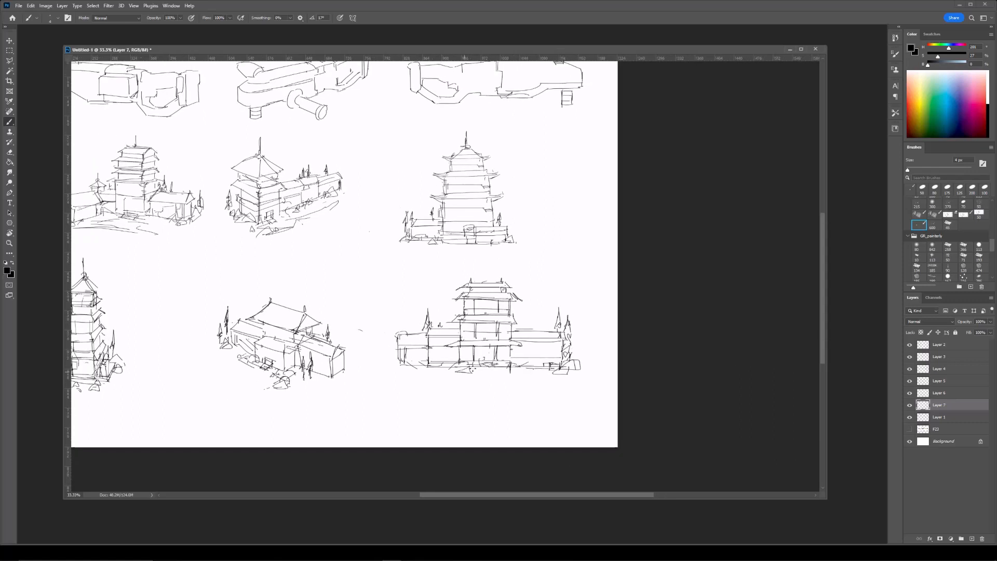
Draw rocks along the building's base and more foliage at the end of the right wing.
mouse_move(470, 365)
left_mouse_down()
mouse_move(510, 366)
mouse_move(502, 358)
mouse_move(508, 368)
left_mouse_up()
key("e")
key("b")
key("e")
key("b")
left_click_drag(390, 290, 400, 289)
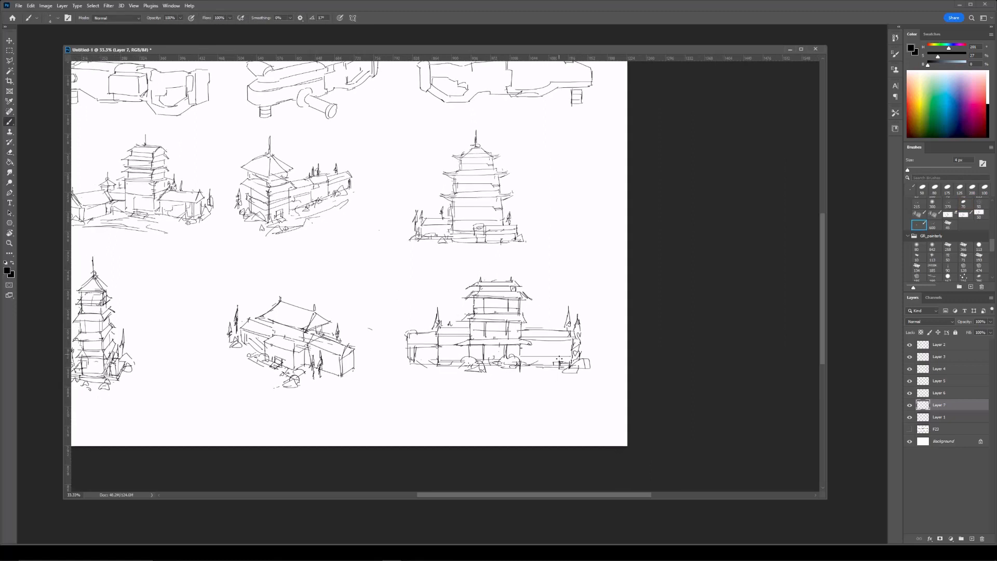
Enlarge the document window around the whole sheet of building sketches and increase the brush size.
mouse_move(442, 262)
left_mouse_down()
mouse_move(612, 270)
mouse_move(579, 293)
left_mouse_up()
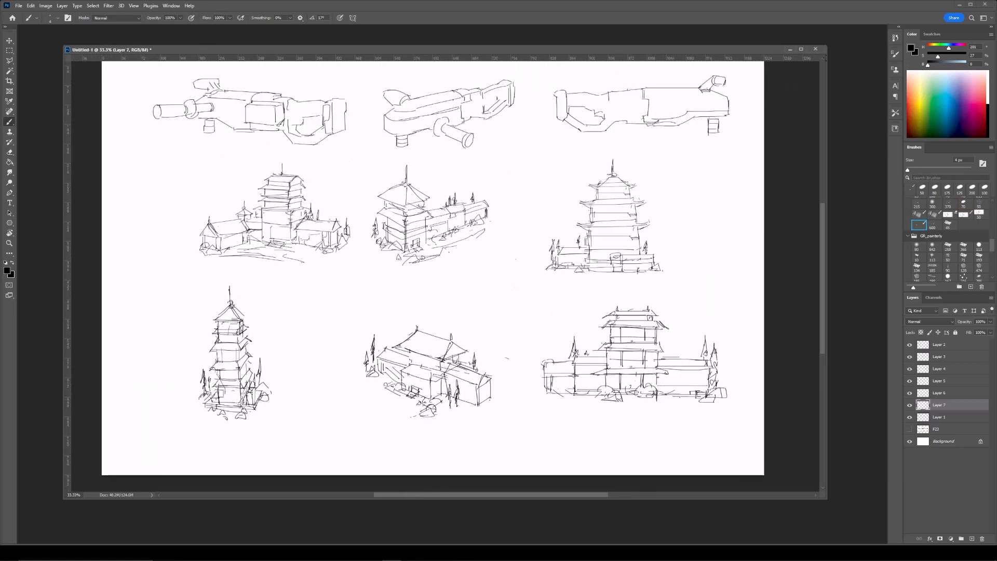
left_click_drag(827, 499, 858, 521)
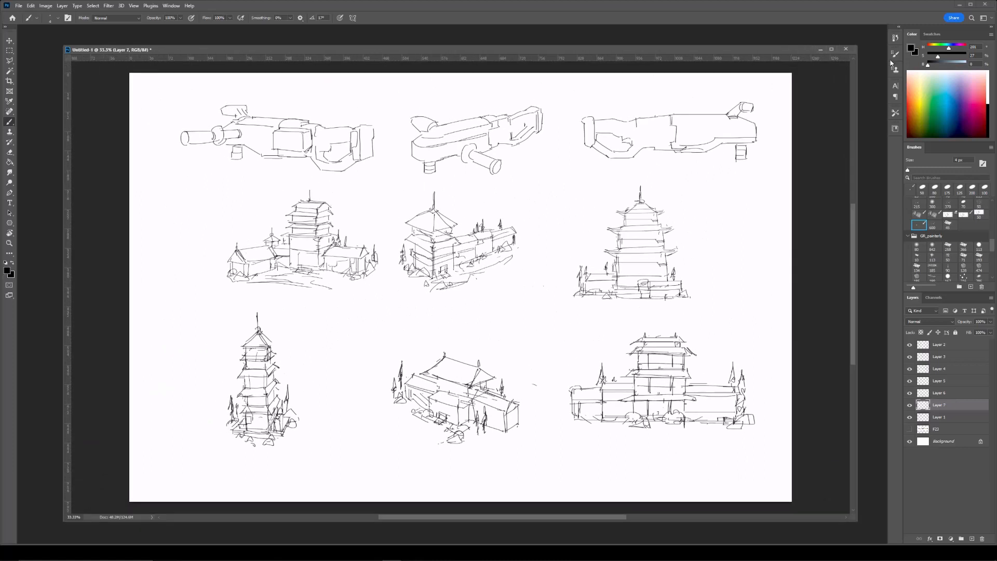
key("bracketright")
key("bracketright")
key("bracketright")
key("bracketright")
Switch to Blender and move the default cube up along Z by about 1 m in the right orthographic view.
left_click(250, 198)
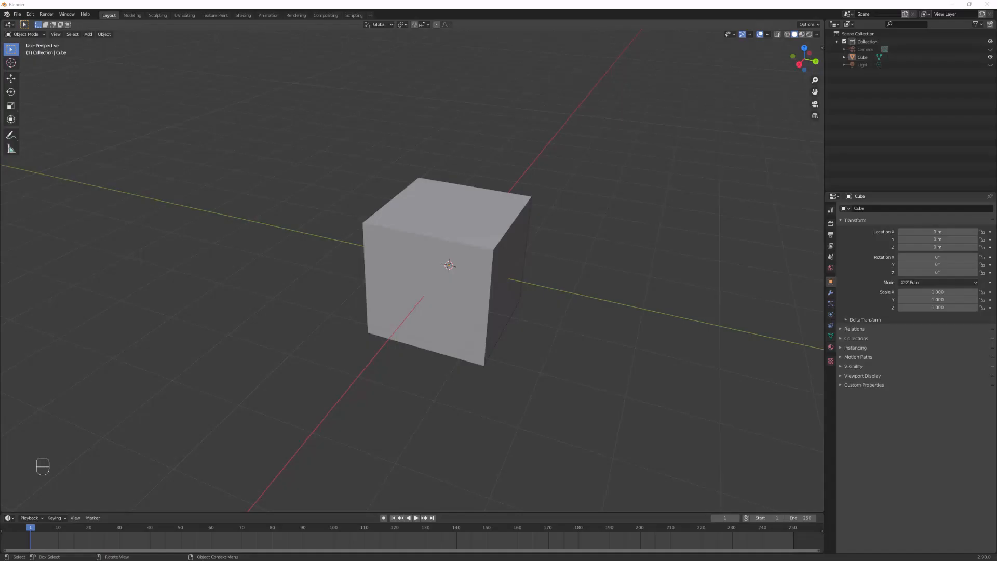
middle_click(519, 208)
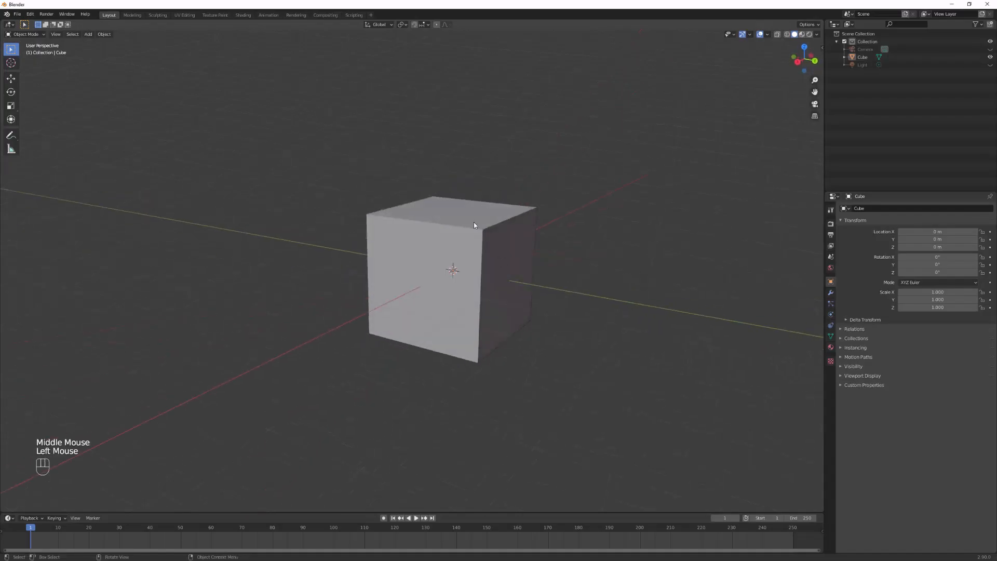
left_click(500, 252)
middle_click(516, 283)
middle_click(498, 218)
middle_click(467, 147, "alt")
middle_click(466, 147, "alt")
left_click(544, 201)
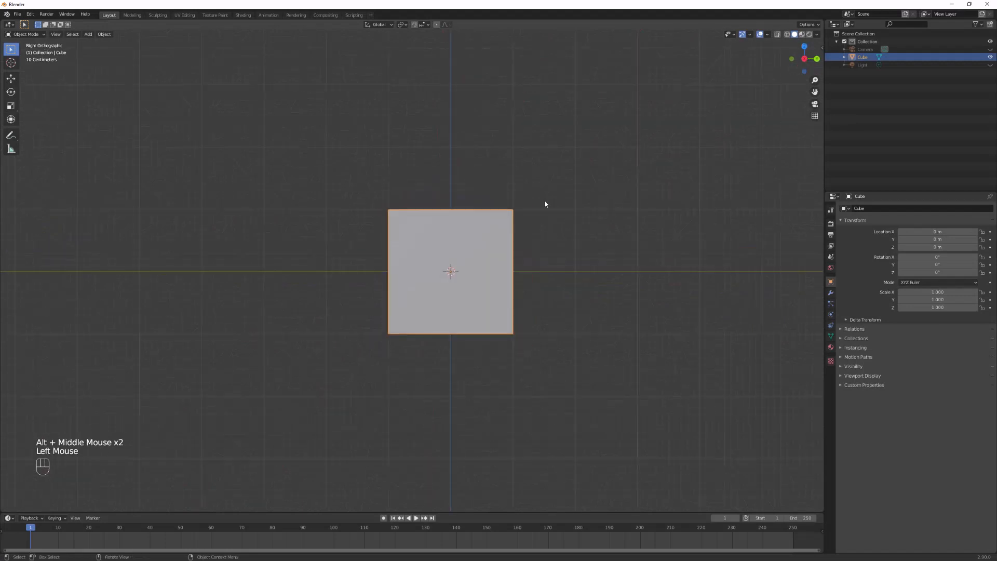
key("g")
key("z")
left_click(541, 138)
middle_click(540, 138)
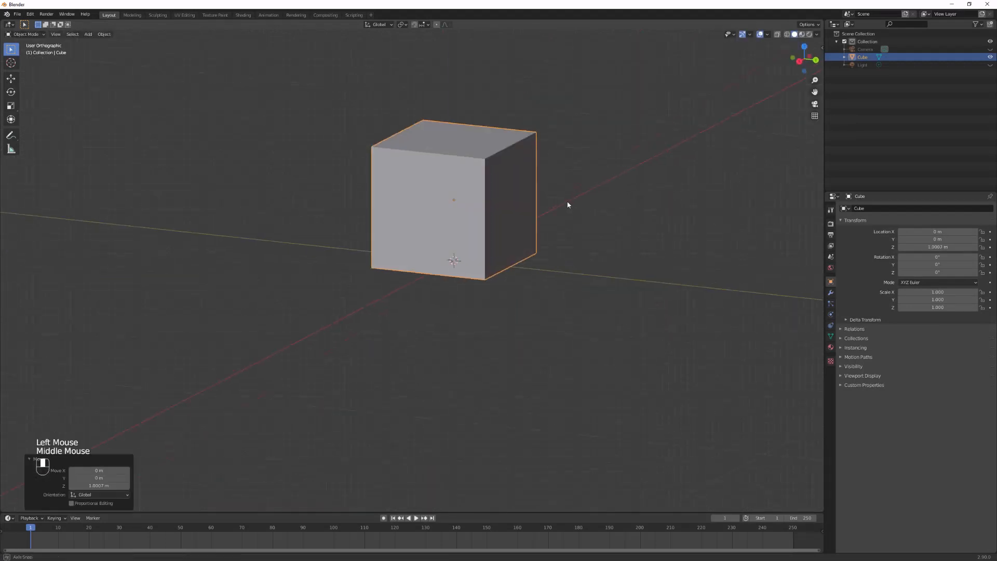
Enter Edit Mode on the cube and delete its bottom face.
middle_click(568, 204, "shift")
middle_click(500, 207)
key("Tab")
key("3")
left_click(462, 338)
key("Delete")
left_click(462, 344)
Move two adjacent bottom edges of the cube outward with snapping, one along X and the other along Y.
scroll(566, 207, "up", 2)
middle_click(566, 208, "shift")
key("1")
key("2")
left_click(446, 299)
middle_click(481, 310)
middle_click(481, 310)
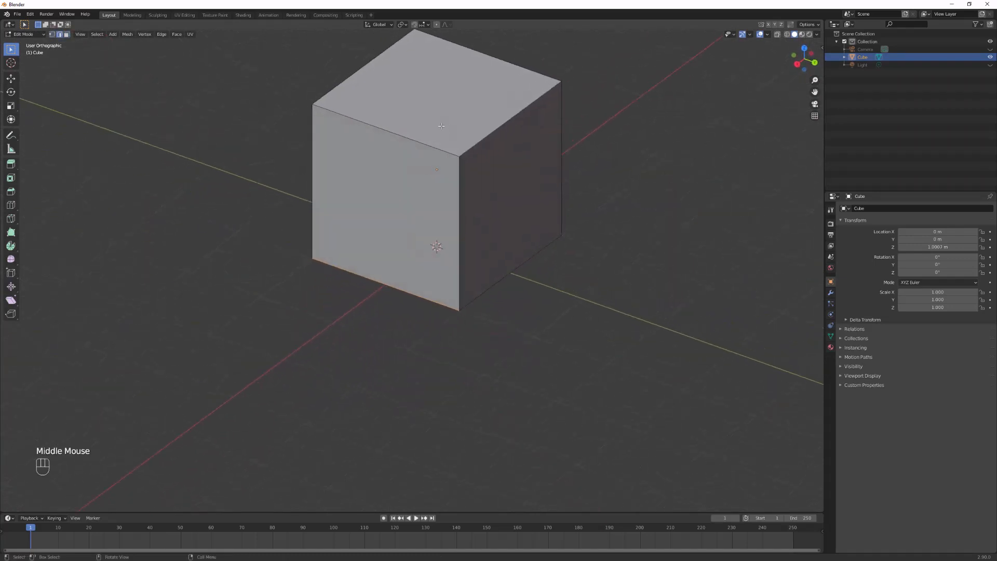
key("g")
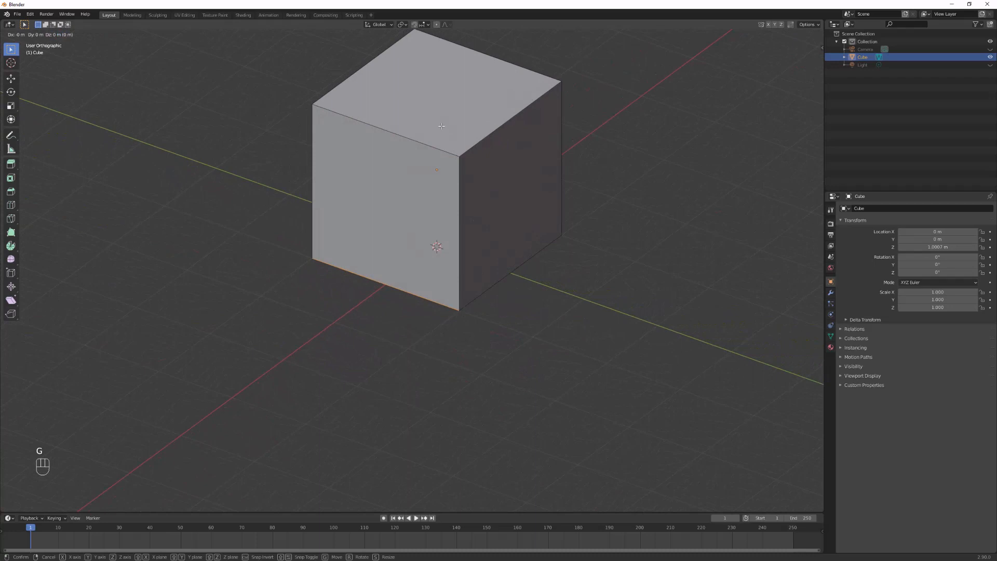
left_click(407, 161, "ctrl")
double_click(513, 274)
key("g")
key("y")
left_click(595, 239, "ctrl")
Move the bottom edge on the cube's negative X side 1 m outward along X.
middle_click(594, 238)
middle_click(558, 206, "shift")
double_click(474, 275)
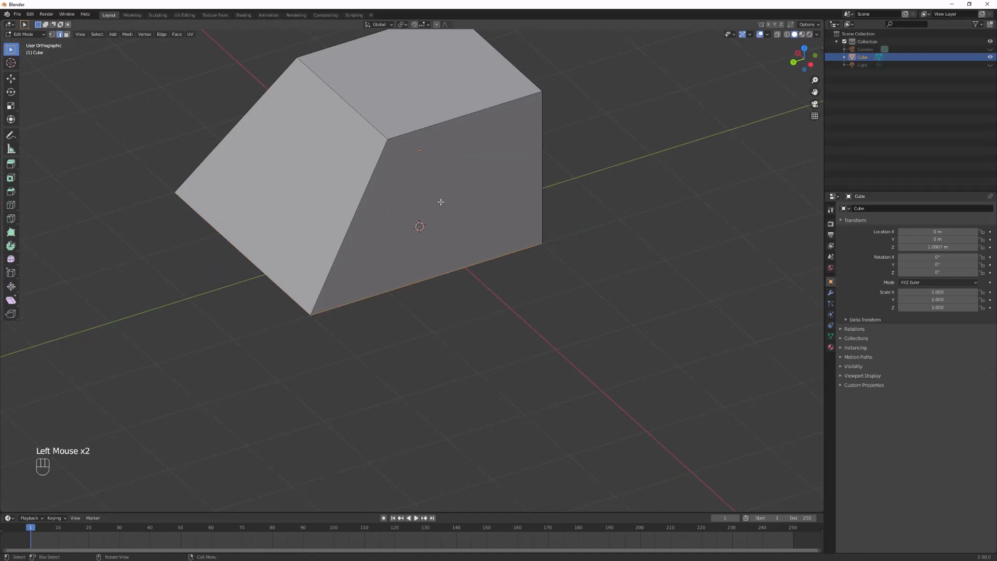
key("g")
key("x")
left_click(664, 242, "ctrl")
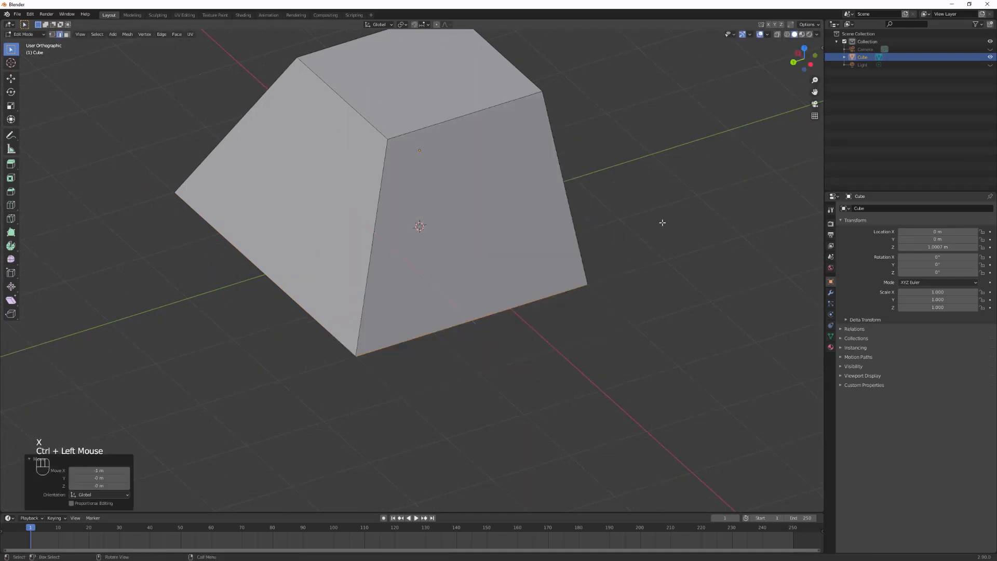
Move the last vertical side's bottom edge outward along Y with snapping and deselect it.
middle_click(664, 243)
middle_click(723, 151, "shift")
left_click_drag(406, 364, 457, 410)
key("g")
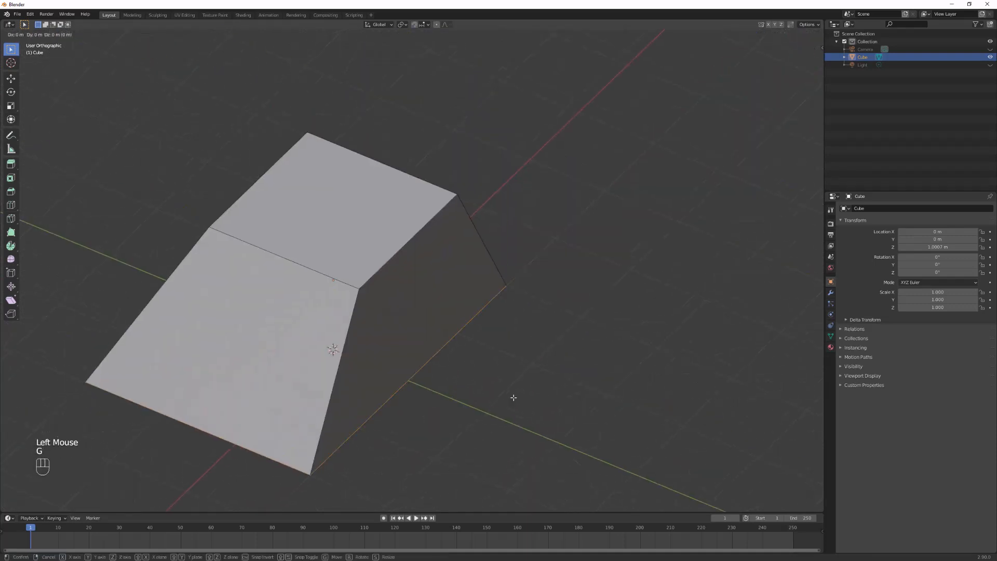
key("y")
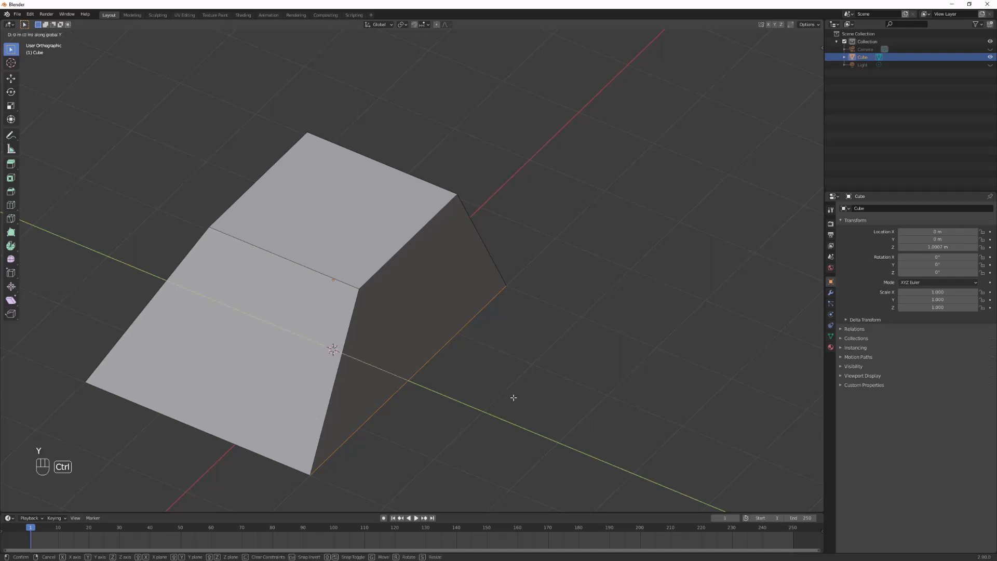
key("g")
left_click(518, 399)
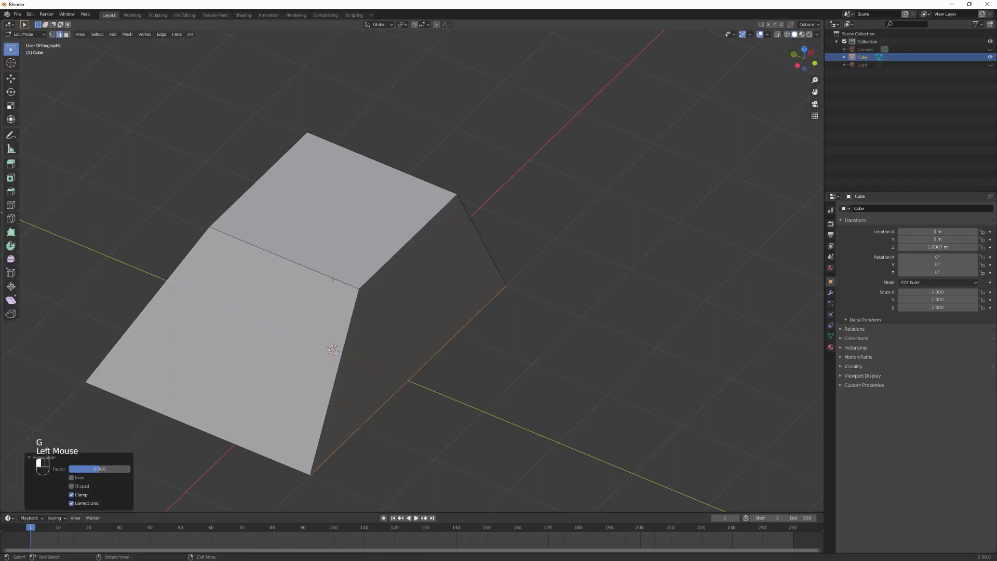
middle_click(441, 327)
key("g")
key("y")
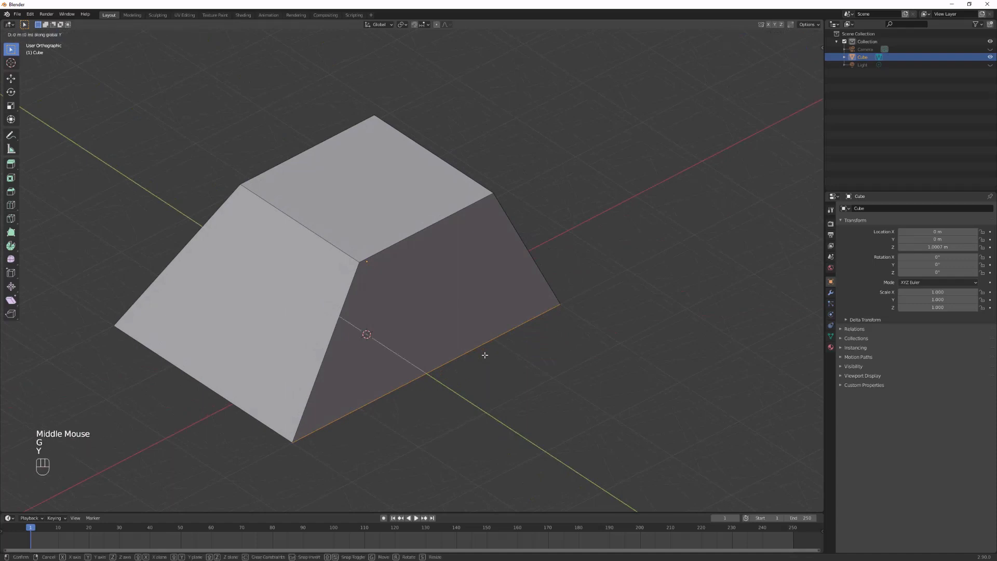
left_click(516, 383, "ctrl")
left_click(578, 350)
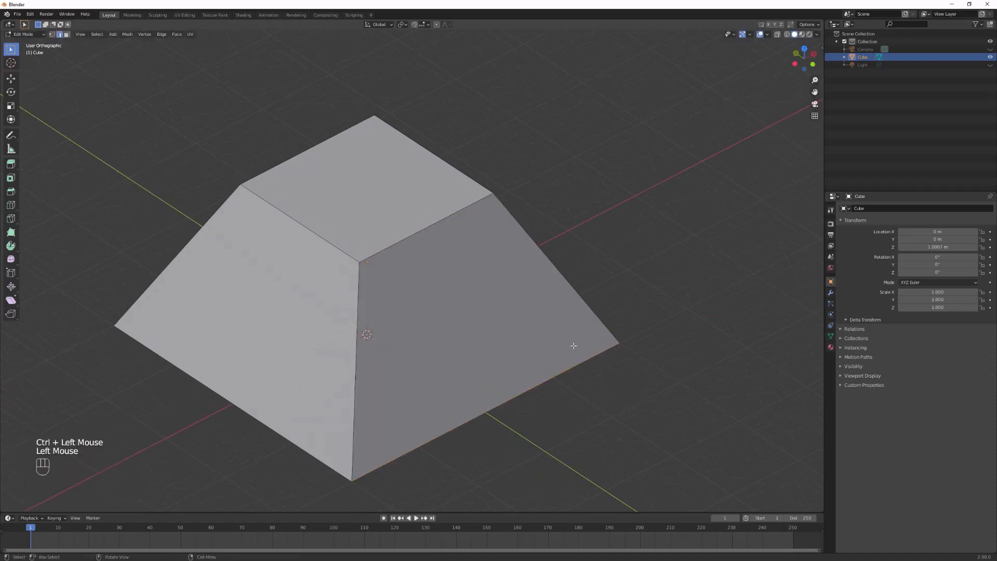
Add one horizontal loop cut around the four sloped sides, about halfway up.
middle_click(590, 297)
middle_click(412, 305, "shift")
middle_click(623, 356)
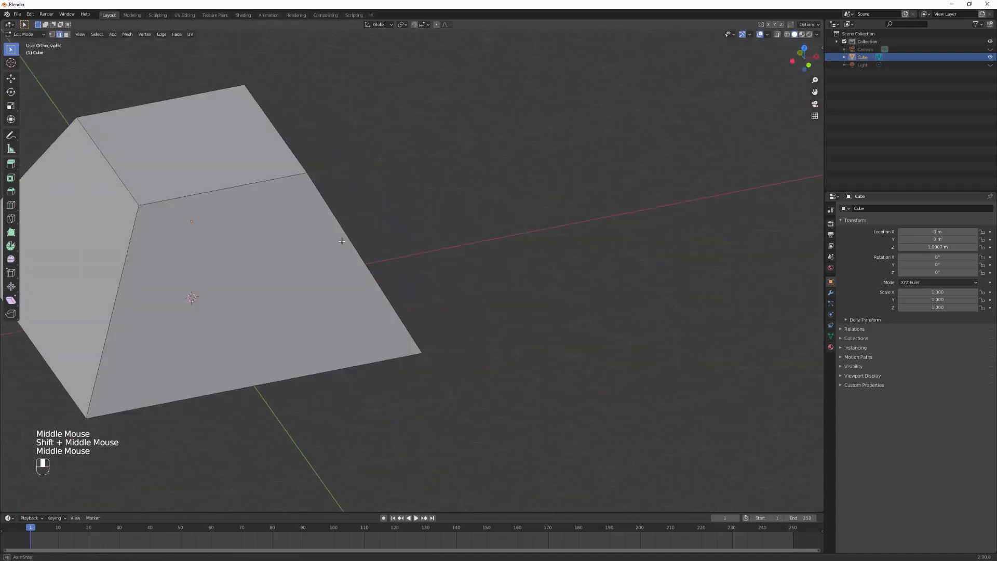
middle_click(218, 309, "shift")
middle_click(422, 269)
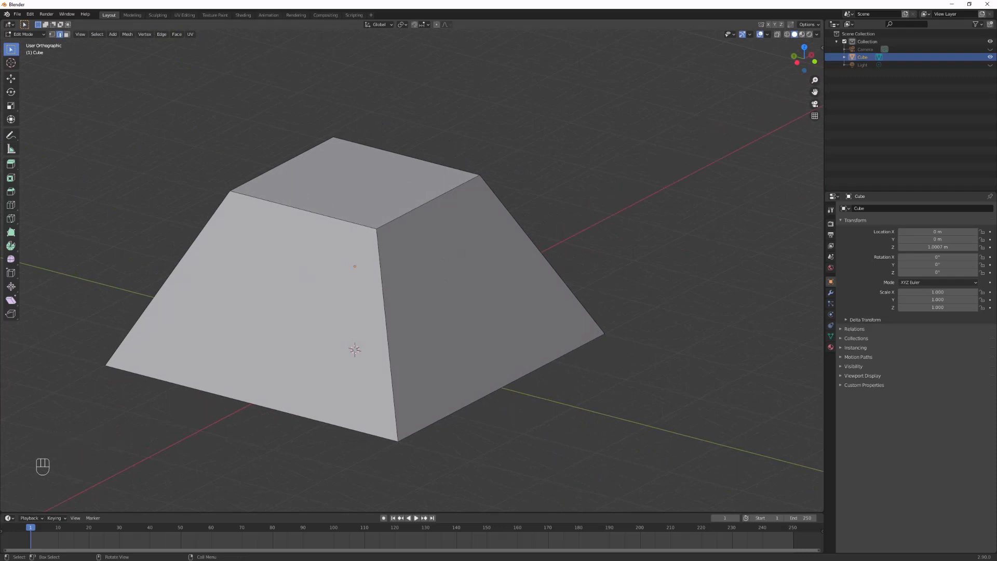
middle_click(264, 259)
middle_click(357, 312, "shift")
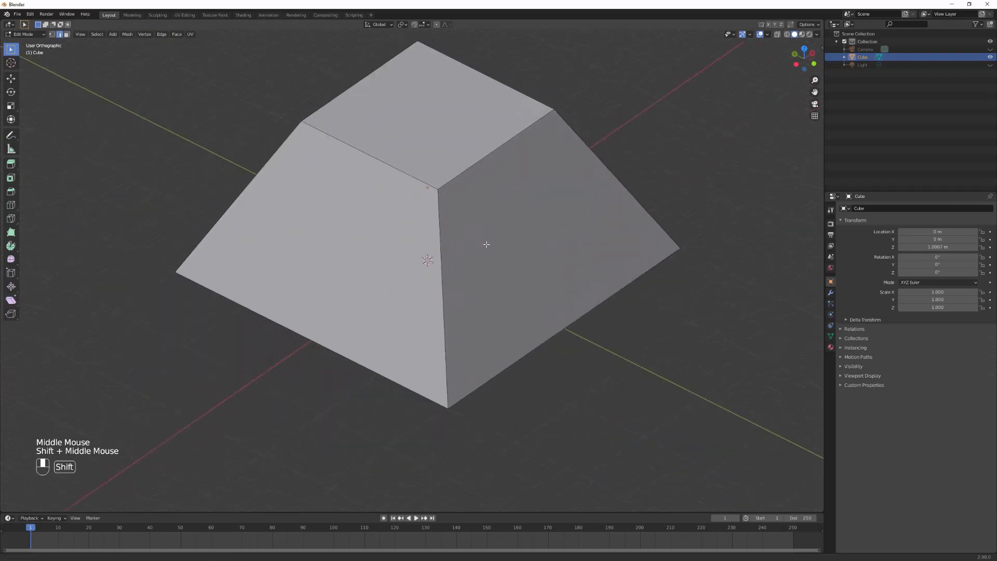
middle_click(449, 294)
key("ctrl+r")
left_click(434, 284)
left_click(669, 374)
left_click(613, 408)
scroll(613, 369, "down", 2)
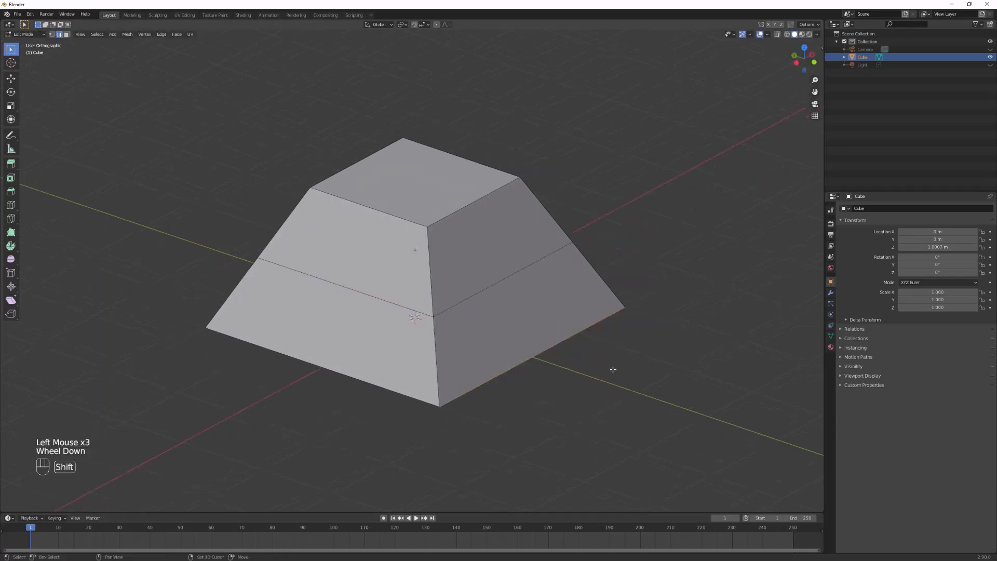
Move two adjacent bottom edges below the loop cut farther outward with snapping, one along Y and the other along X.
middle_click(613, 369, "shift")
key("g")
key("y")
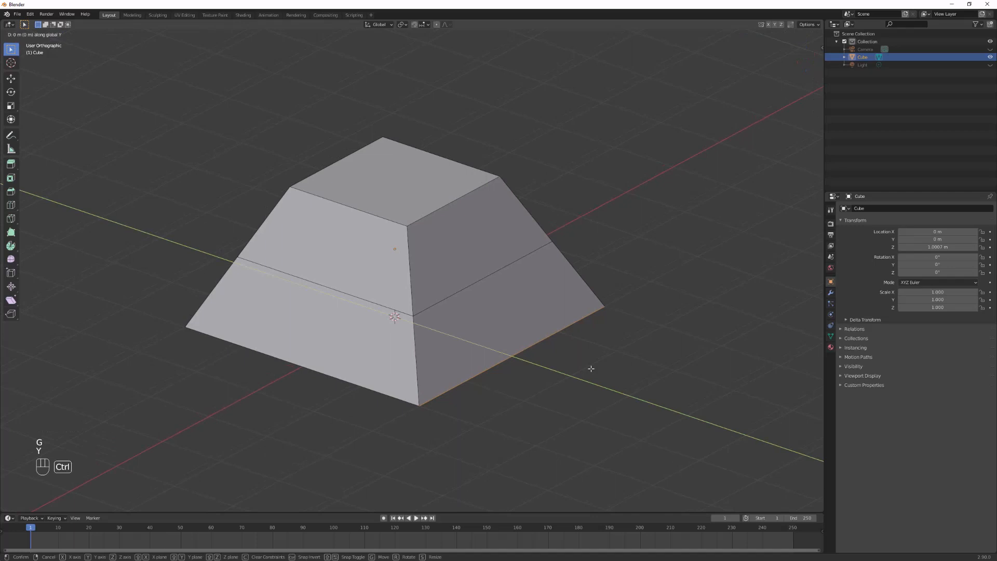
left_click(647, 387, "ctrl")
left_click(302, 391)
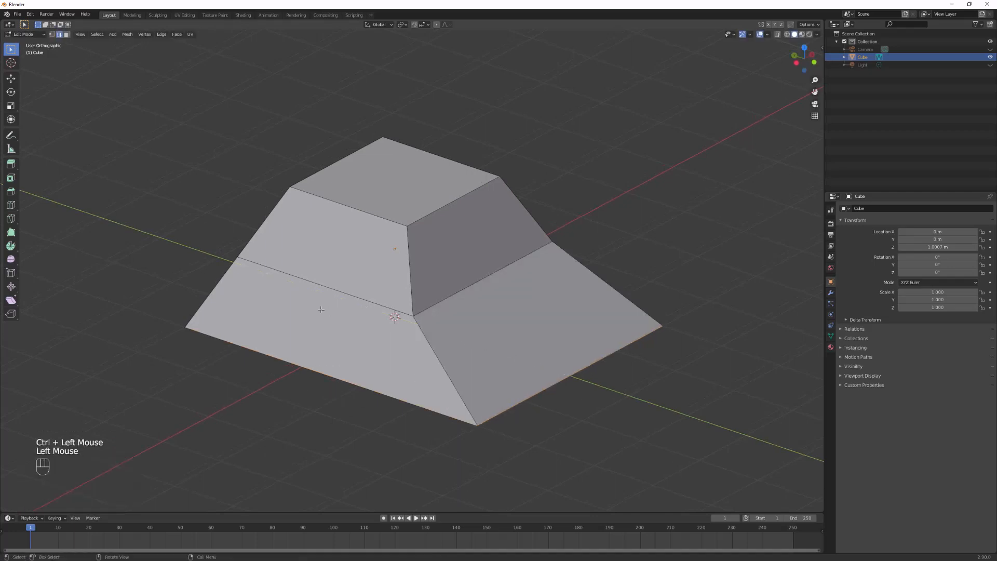
key("g")
key("x")
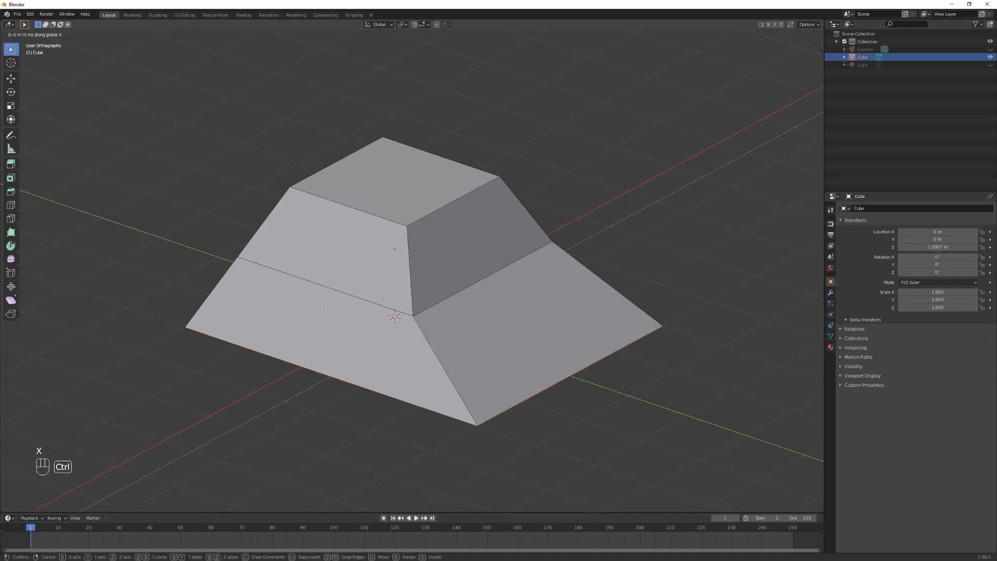
left_click(283, 332, "ctrl")
Move the bottom edge on the opposite Y side outward along Y with snapping.
left_click_drag(283, 332, 223, 311)
left_click_drag(224, 312, 388, 268)
left_click(410, 341)
key("g")
key("y")
left_click(301, 314, "ctrl")
Move the last unflared side's bottom edge outward along X with snapping.
left_click_drag(301, 314, 461, 374)
left_click_drag(461, 374, 772, 281)
left_click_drag(465, 356, 447, 385)
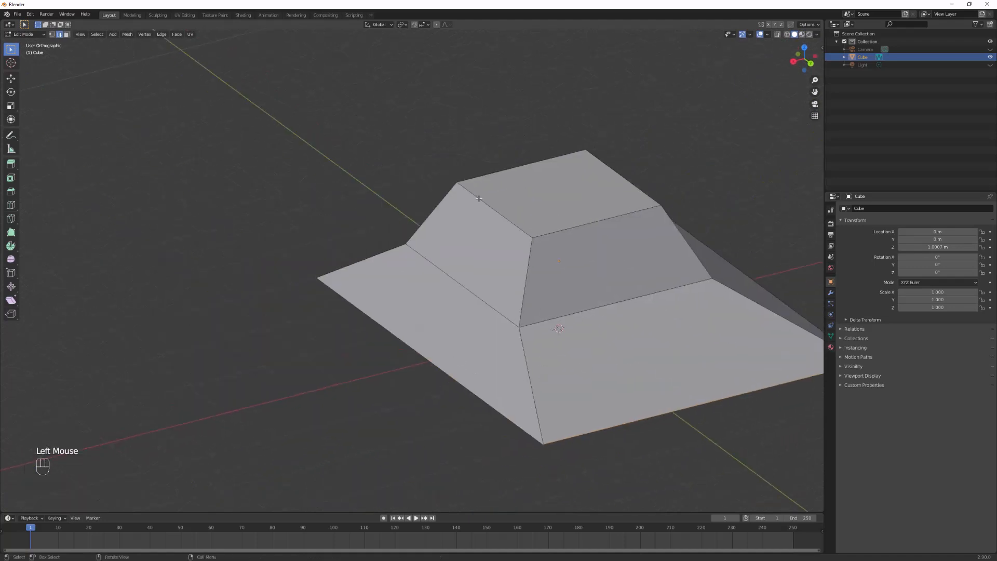
key("g")
key("x")
left_click(397, 232, "ctrl")
Bevel the edge loop around the middle of the four sides with 11 segments, about 0.73 m wide, creating a concave curve.
left_click_drag(359, 233, 508, 235)
left_click_drag(416, 260, 674, 243)
mouse_move(591, 246)
left_mouse_down()
mouse_move(572, 267)
mouse_move(583, 257)
left_mouse_up()
left_click(380, 256)
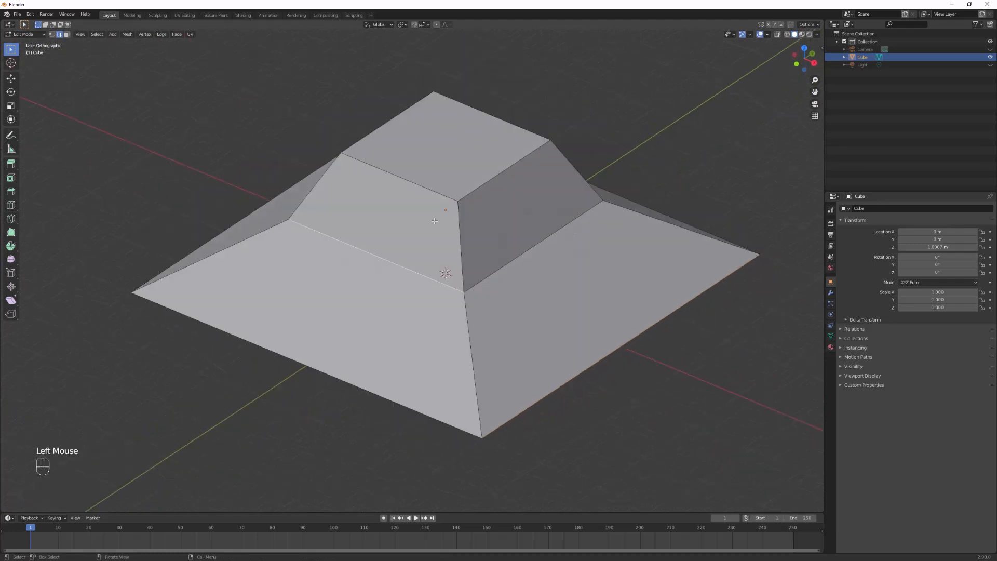
left_click(580, 217, "ctrl+alt")
left_click(582, 217)
left_click(429, 279, "alt+shift")
left_click_drag(428, 279, 399, 226)
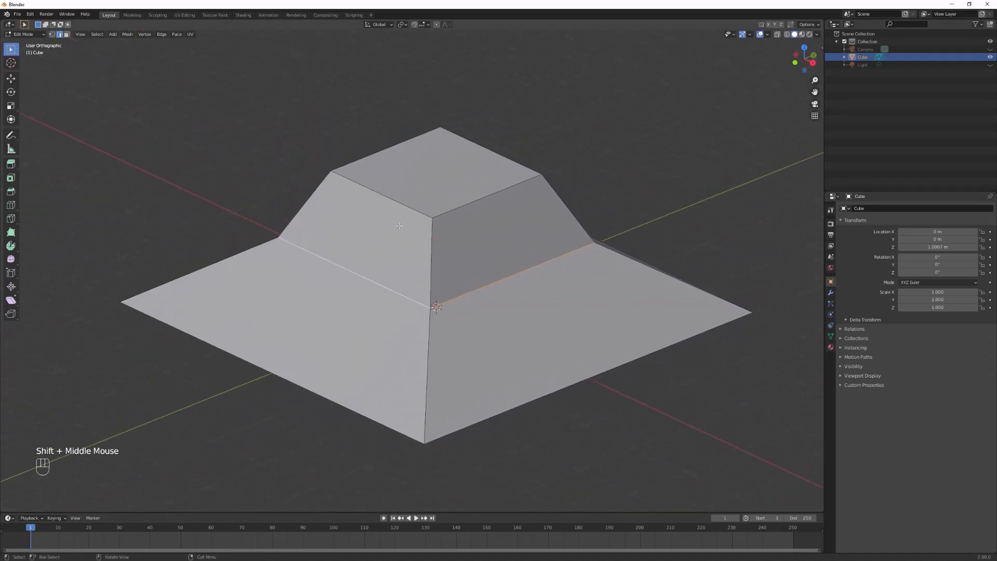
key("ctrl+b")
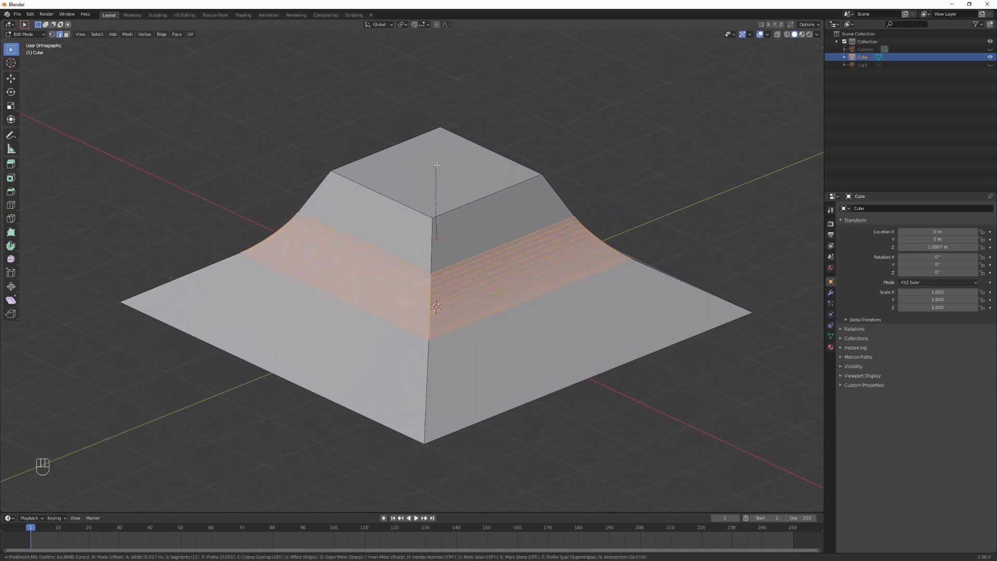
left_click(456, 144)
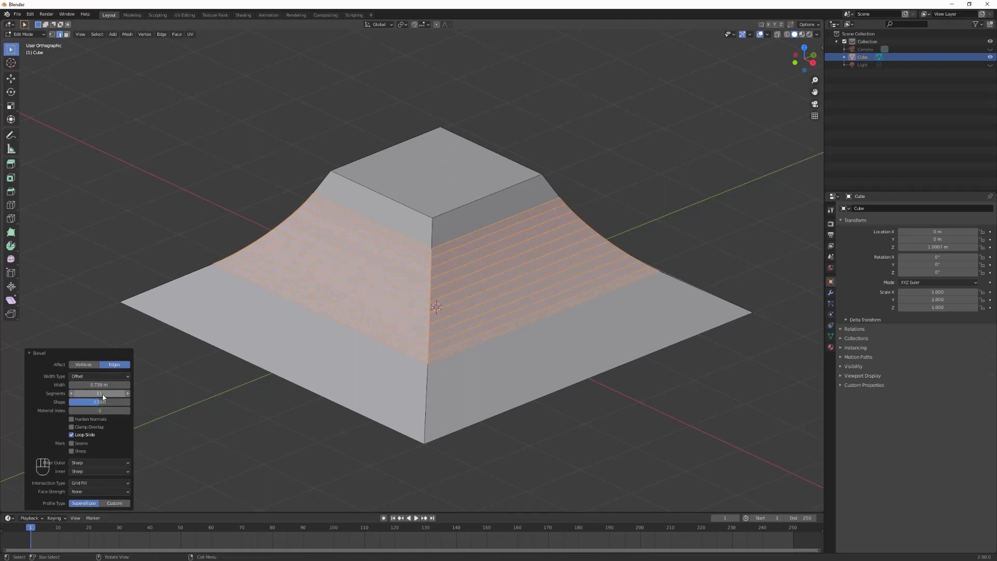
left_click(556, 281)
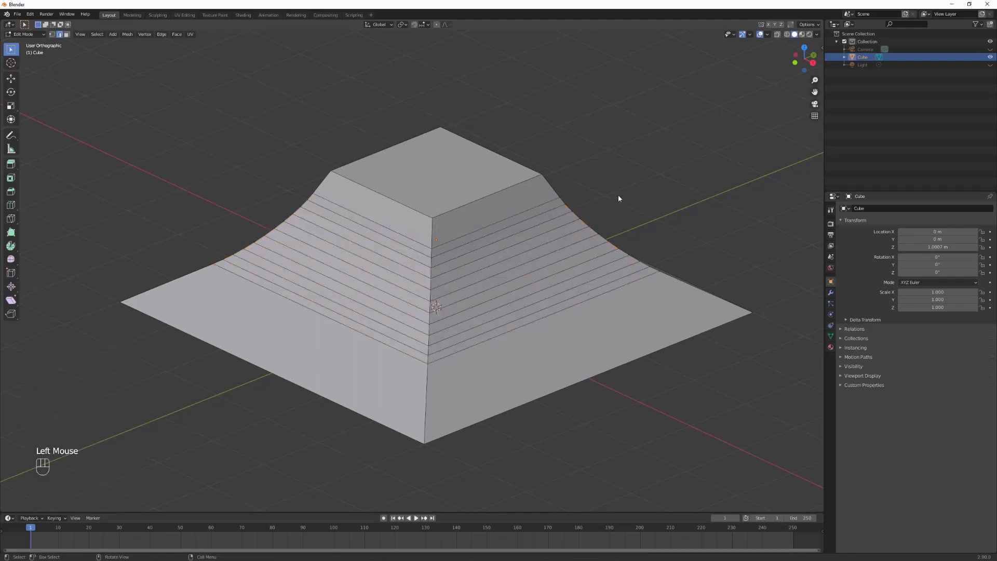
Flatten the whole roof form in Object Mode by scaling it along Z to about 0.58.
left_click_drag(406, 316, 431, 313)
left_click_drag(431, 313, 415, 338)
left_click_drag(416, 338, 481, 279)
scroll(486, 384, "down", 1)
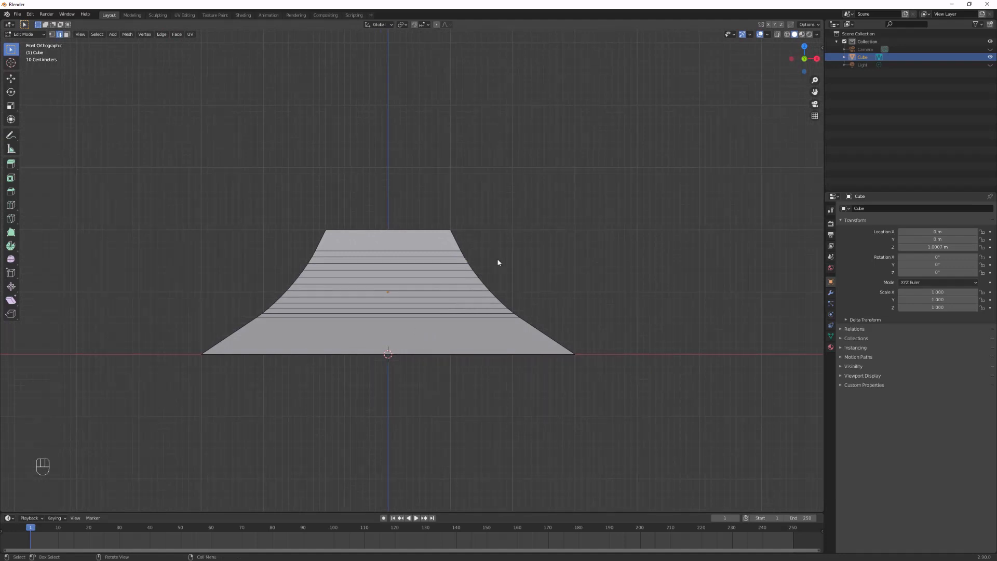
key("Tab")
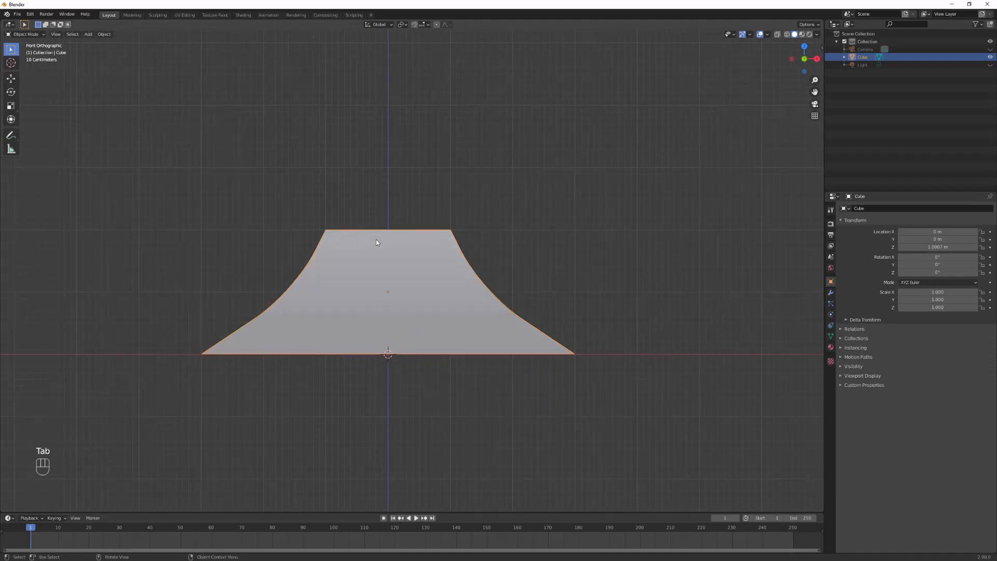
key("s")
key("z")
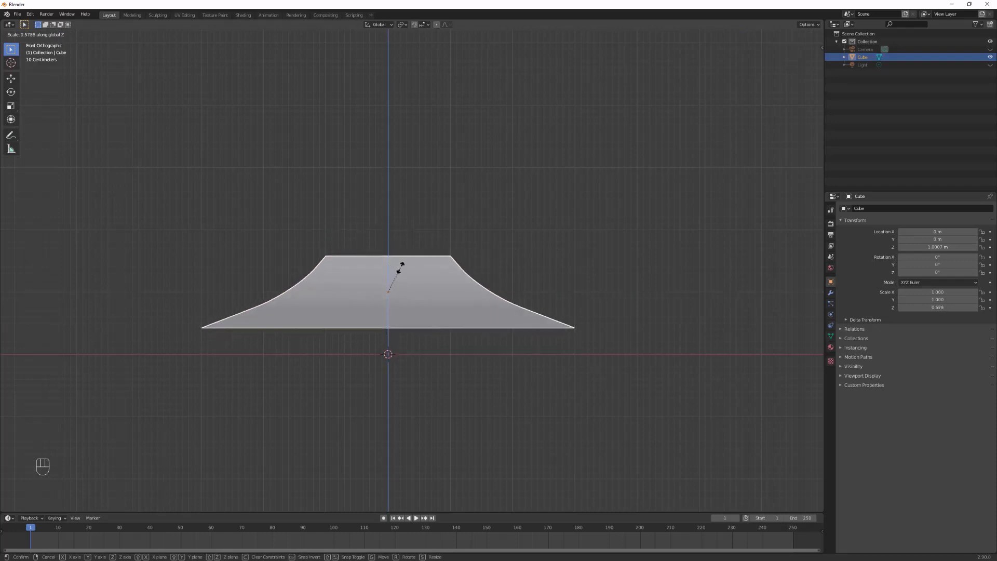
left_click(400, 267)
Lower the roof along Z by about 0.42 m so its base sits on the X axis line.
key("g")
key("x")
key("z")
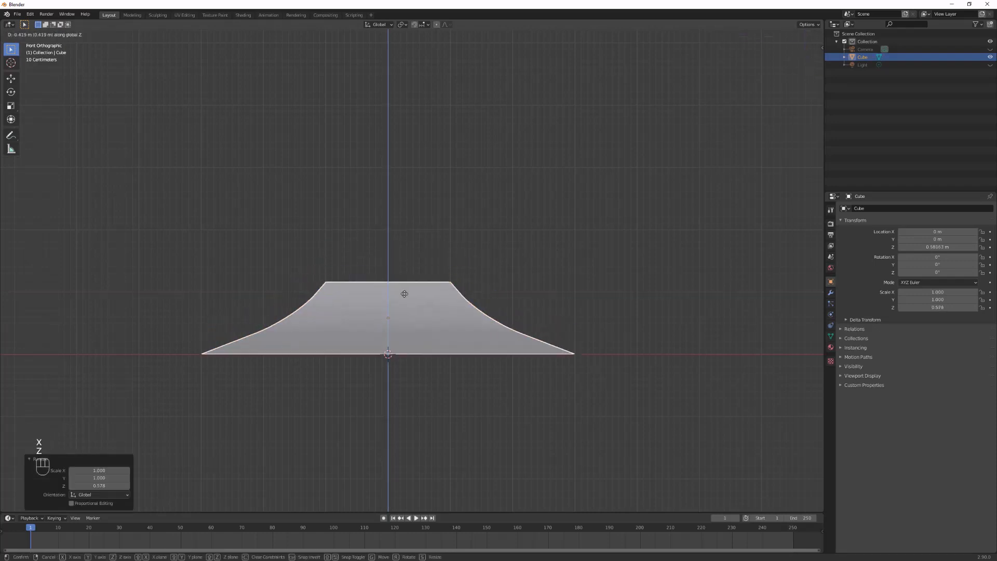
left_click(405, 291)
Inspect the flattened roof's silhouette from several angles, including in perspective view.
middle_click(487, 230, "shift")
middle_click(543, 270)
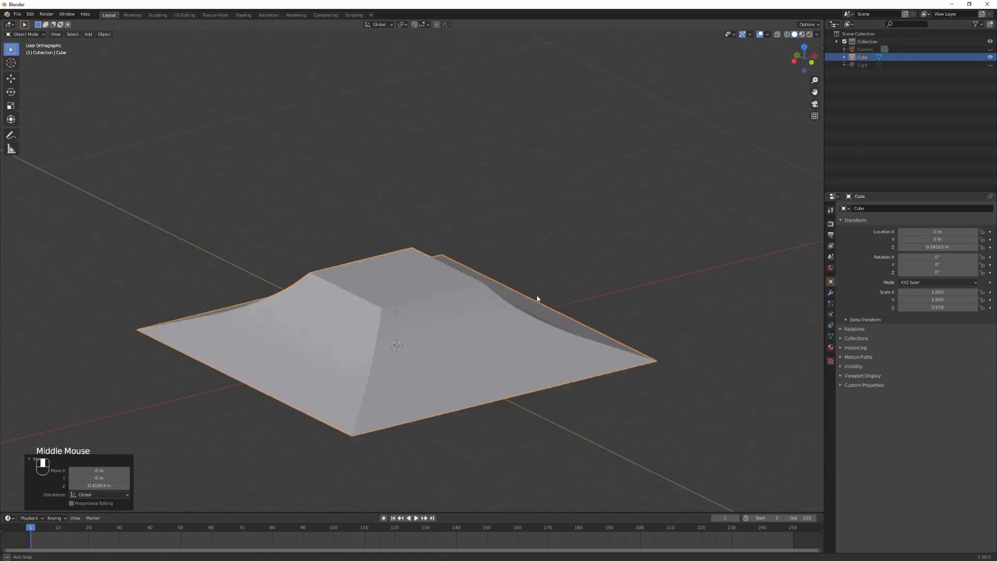
left_click(815, 115)
left_click(569, 168)
middle_click(439, 344)
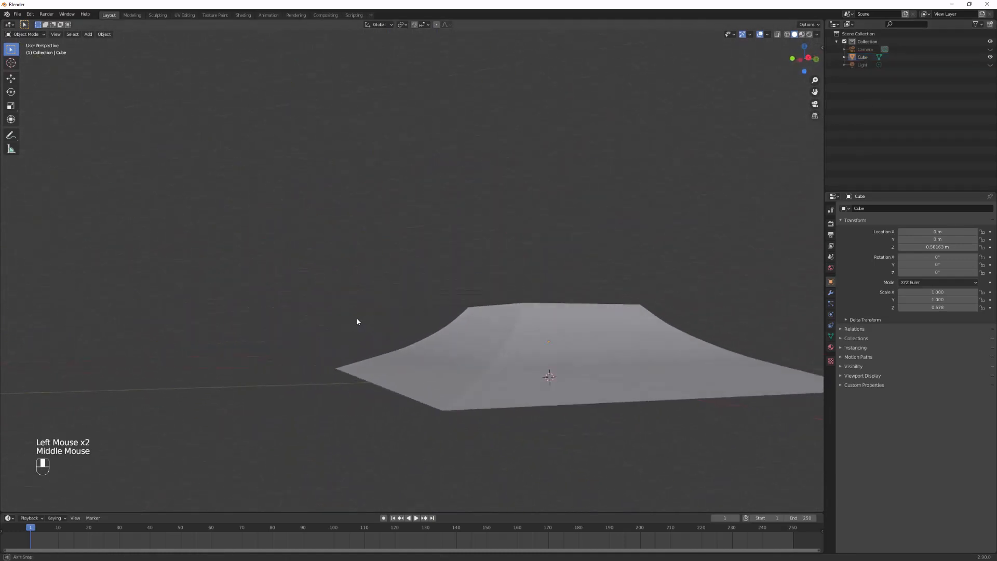
middle_click(424, 332, "alt")
middle_click(456, 325, "alt")
left_click(381, 328)
middle_click(381, 327, "shift")
middle_click(385, 322)
middle_click(397, 309)
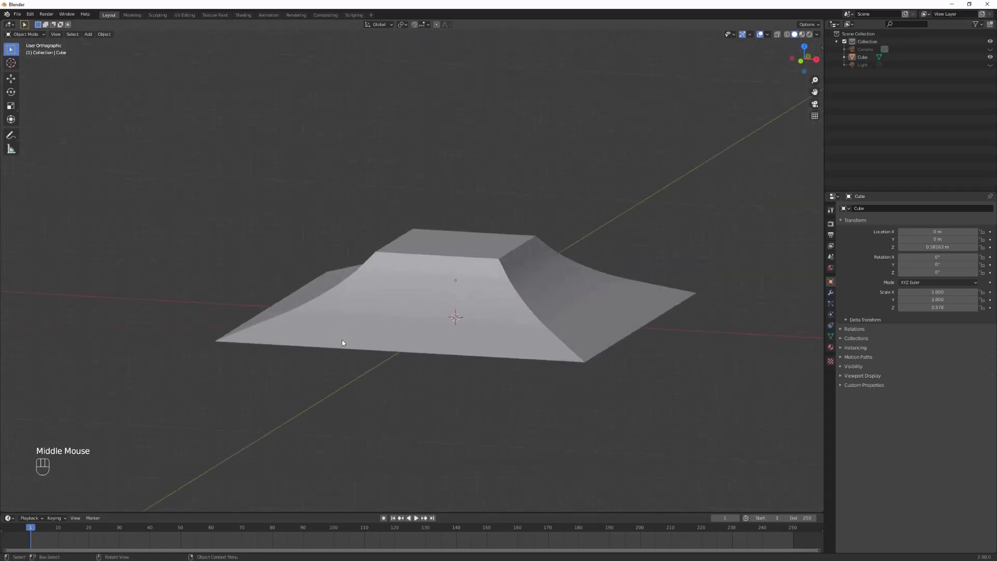
Select the roof's bottom edge loop in Edit Mode and fill it with a face.
key("Tab")
left_click(384, 351)
left_click(522, 355, "alt+shift")
left_click(522, 355, "alt+shift")
middle_click(522, 355)
key("f")
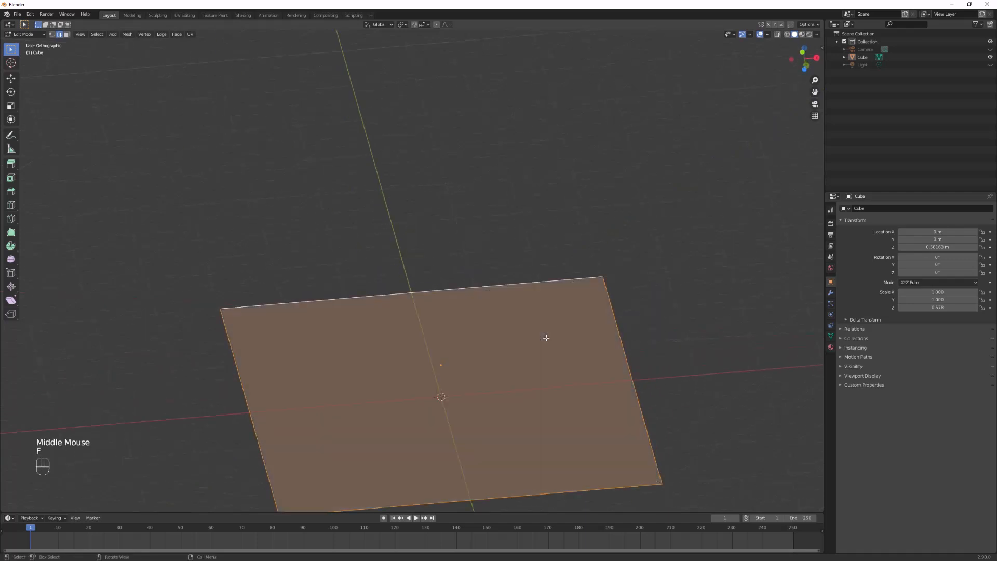
middle_click(546, 338, "shift")
key("e")
right_click(494, 248)
left_click(494, 249)
key("Tab")
key("Tab")
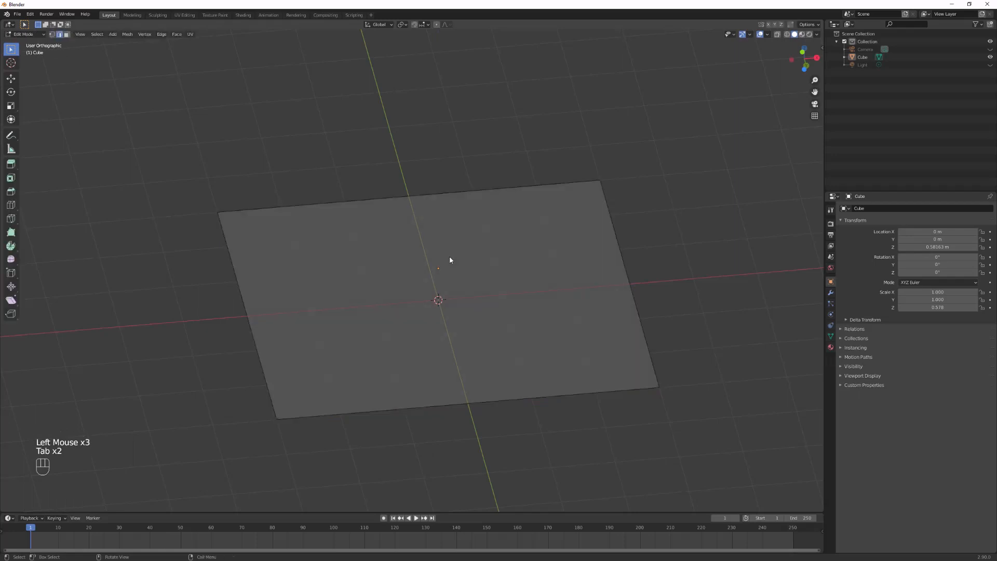
Select the roof's bottom face and extrude it about 0.06 m downward to give the eaves a thin rim.
key("3")
left_click(459, 247)
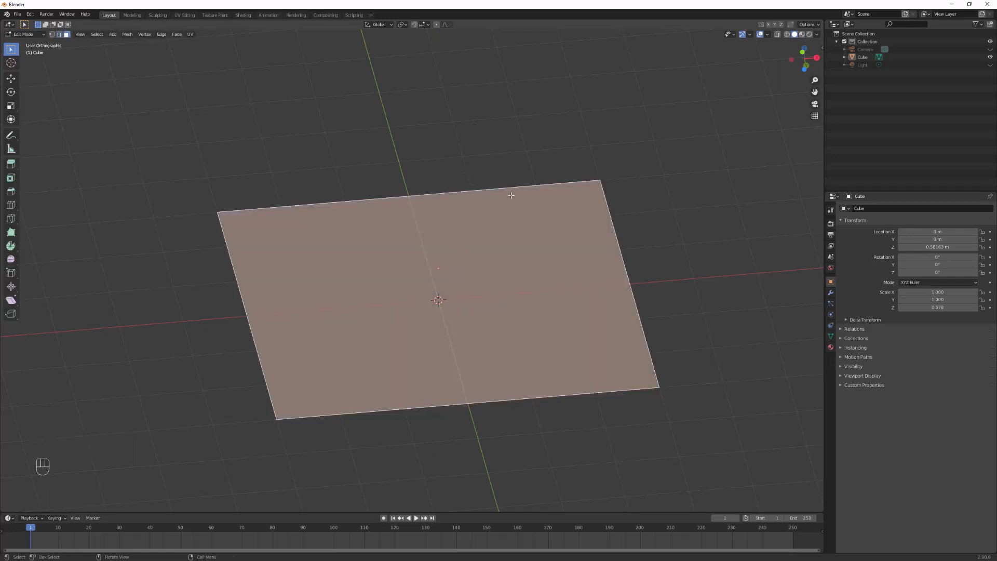
left_click_drag(522, 178, 527, 198)
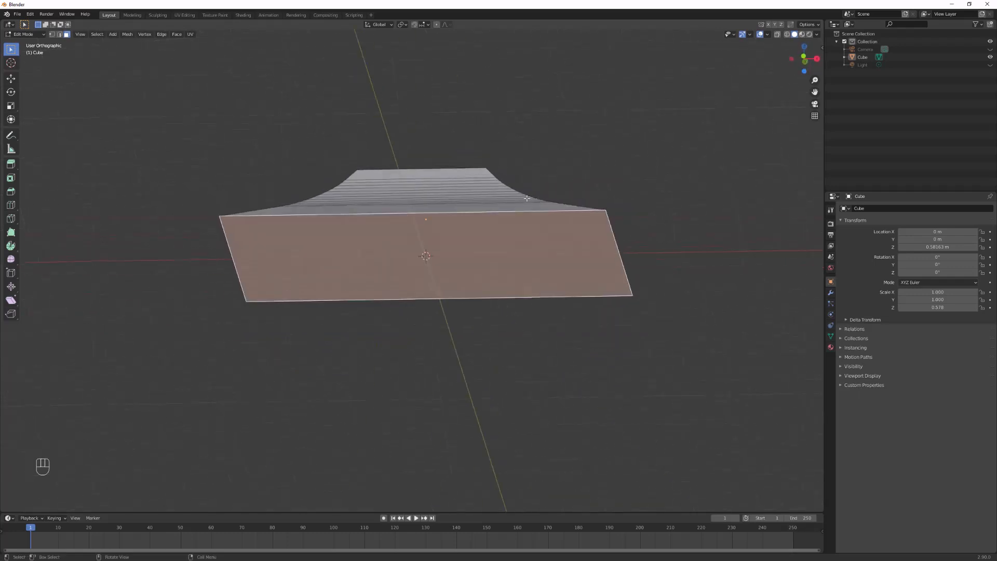
key("e")
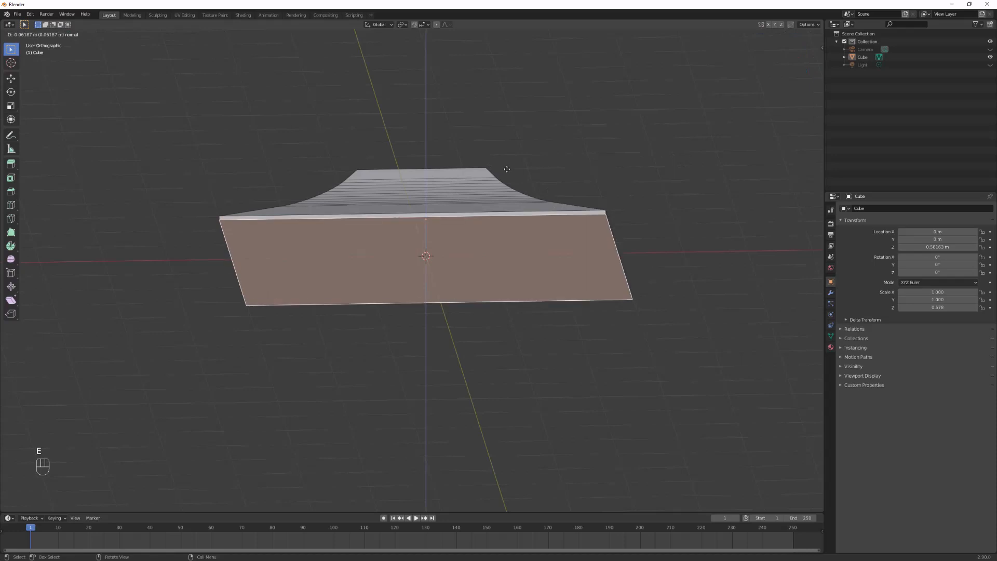
left_click(507, 169)
Extrude the bottom face in place and scale it inward twice, by about 0.64 and by about 0.82.
left_click(485, 250)
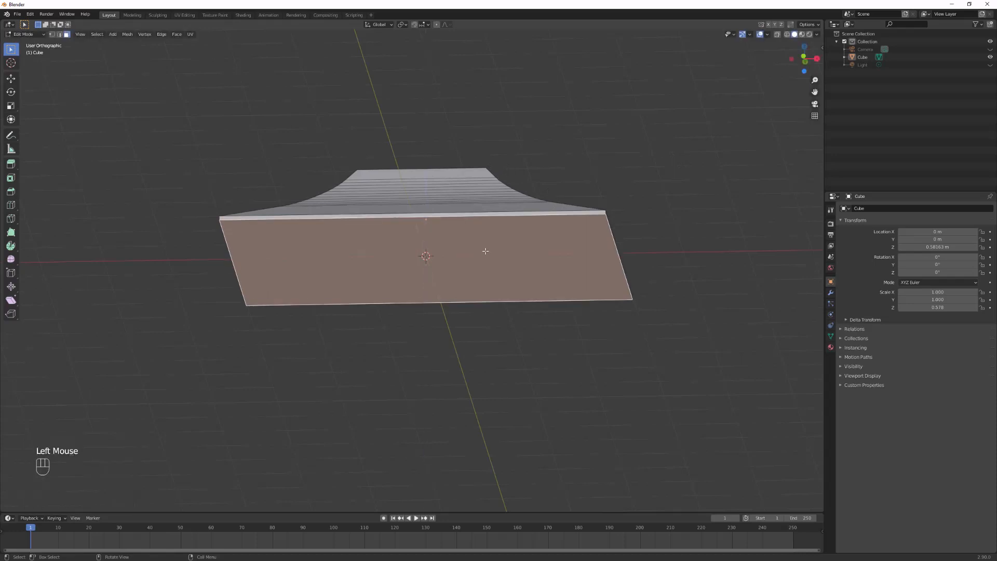
key("s")
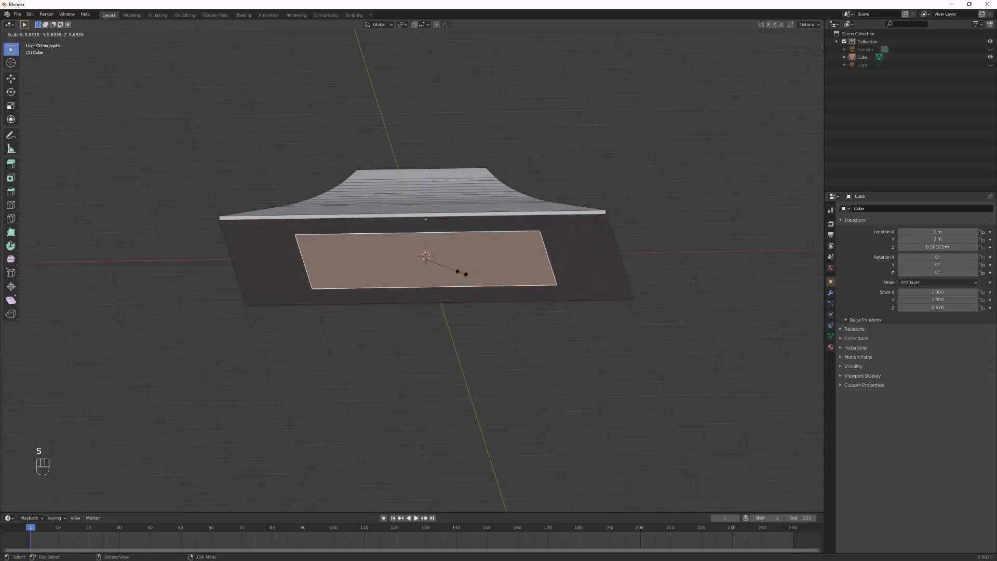
left_click(461, 273)
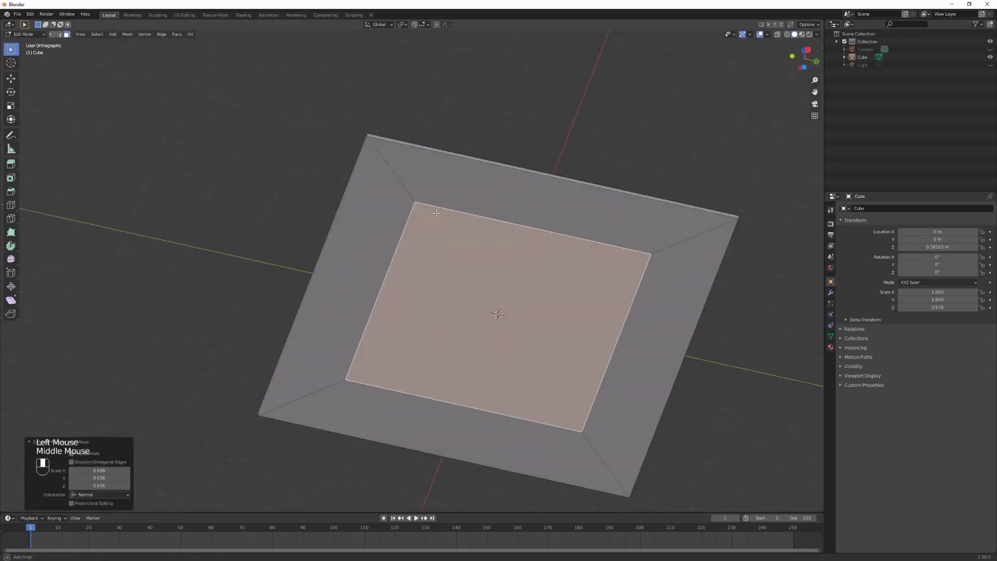
key("s")
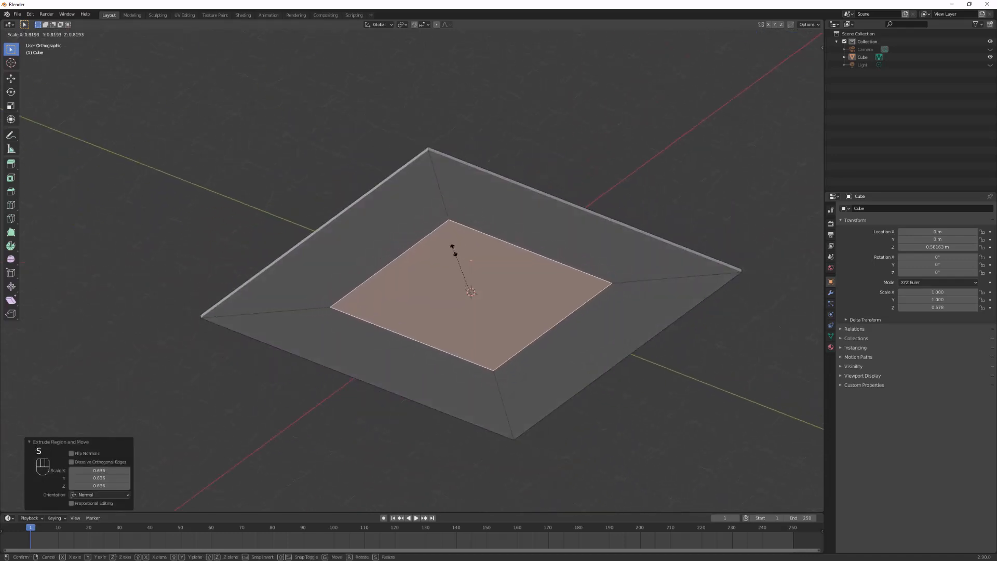
left_click(456, 245)
Extrude the inner bottom face about 3.45 m downward to form the walls beneath the roof.
key("e")
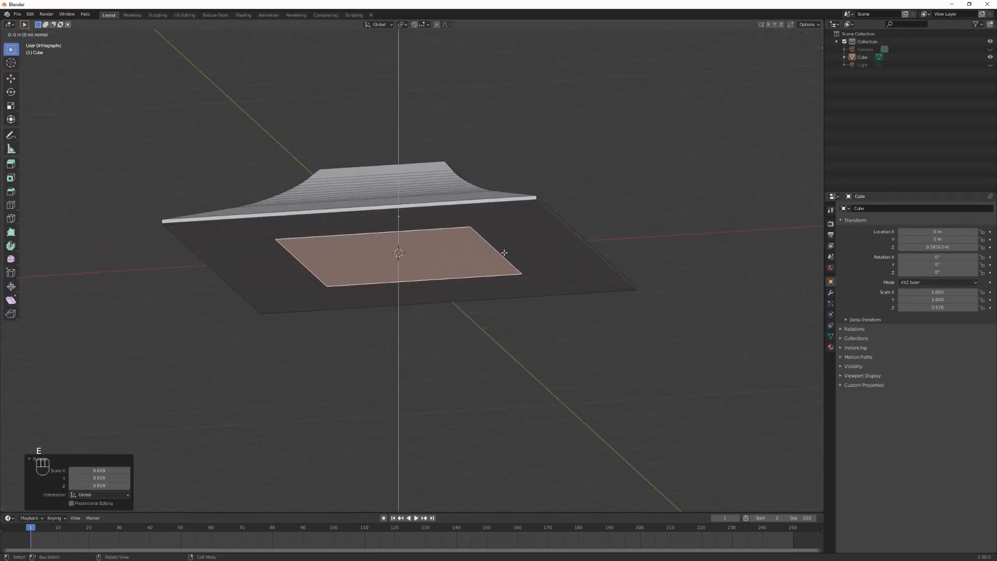
left_click(512, 383)
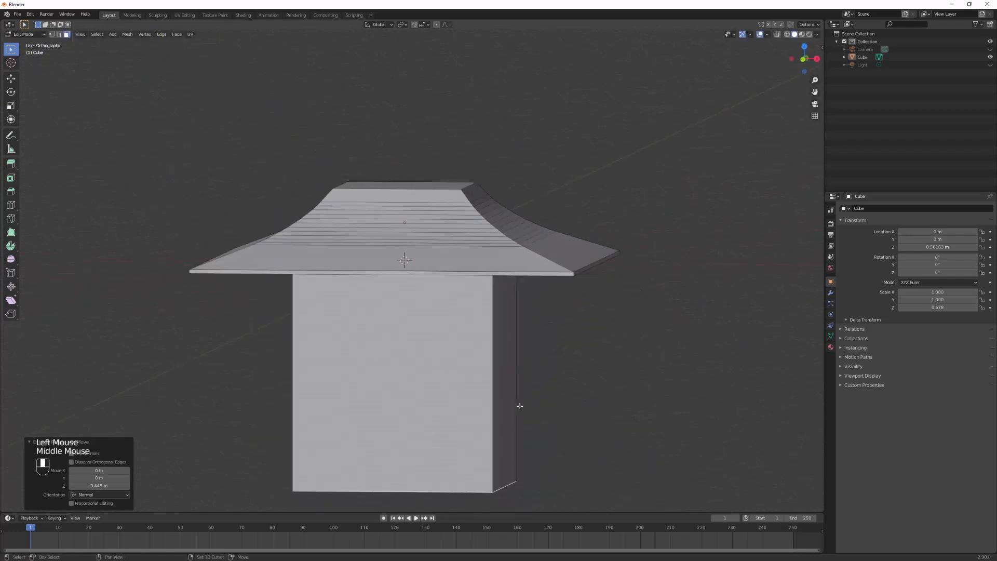
left_click(816, 116)
scroll(579, 255, "down", 1)
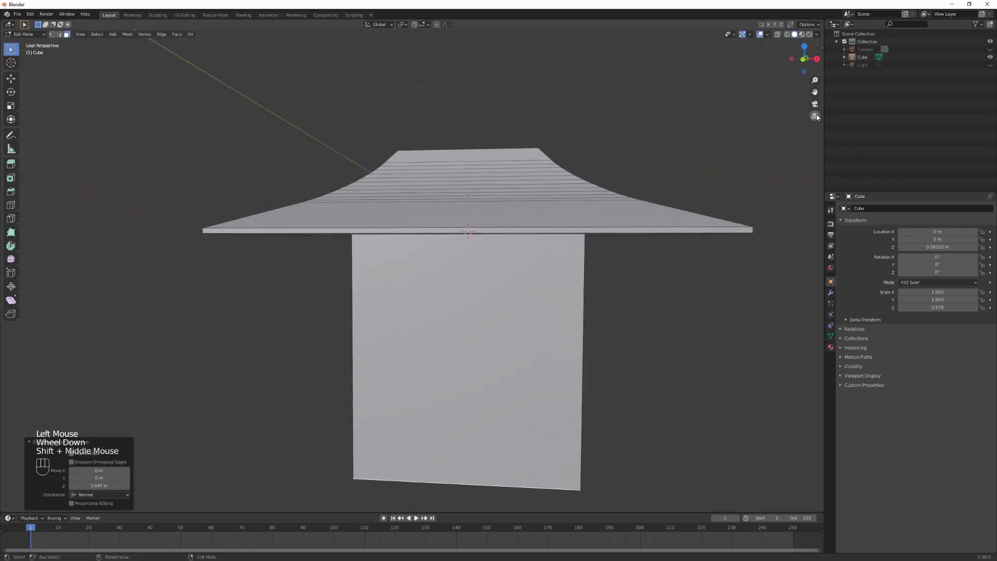
left_click(815, 116)
Shorten the walls in front view by moving their bottom face up about 0.51 m along Z.
left_click_drag(582, 265, 450, 245)
left_click_drag(537, 238, 492, 217)
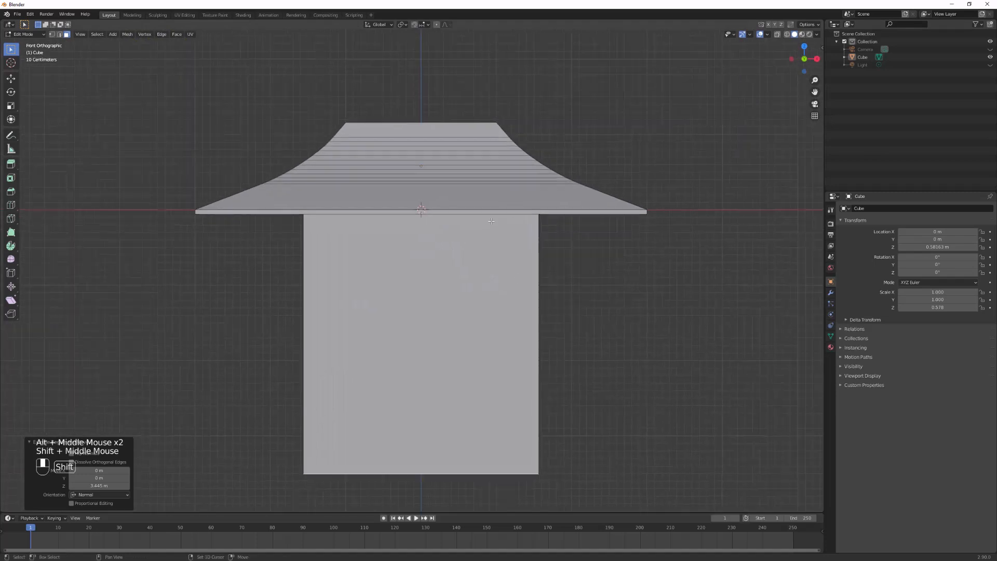
key("g")
key("z")
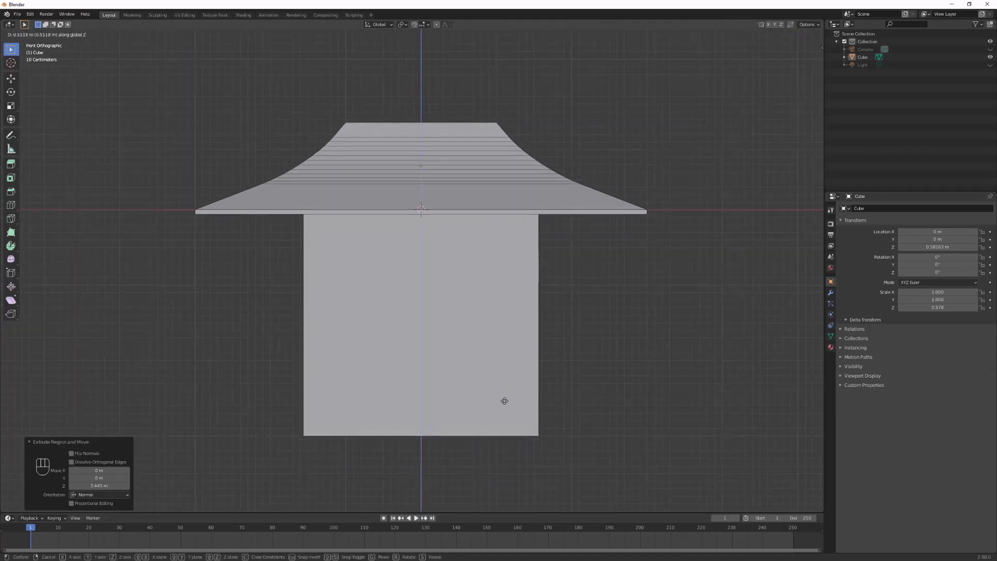
left_click(504, 401)
Duplicate the building in Object Mode and move the copy along Z to a height of about 2.8 m, overlapping the original roof.
scroll(570, 290, "down", 2)
left_click_drag(570, 214, 570, 290)
key("Tab")
left_click(475, 326)
key("shift+d")
key("g")
key("z")
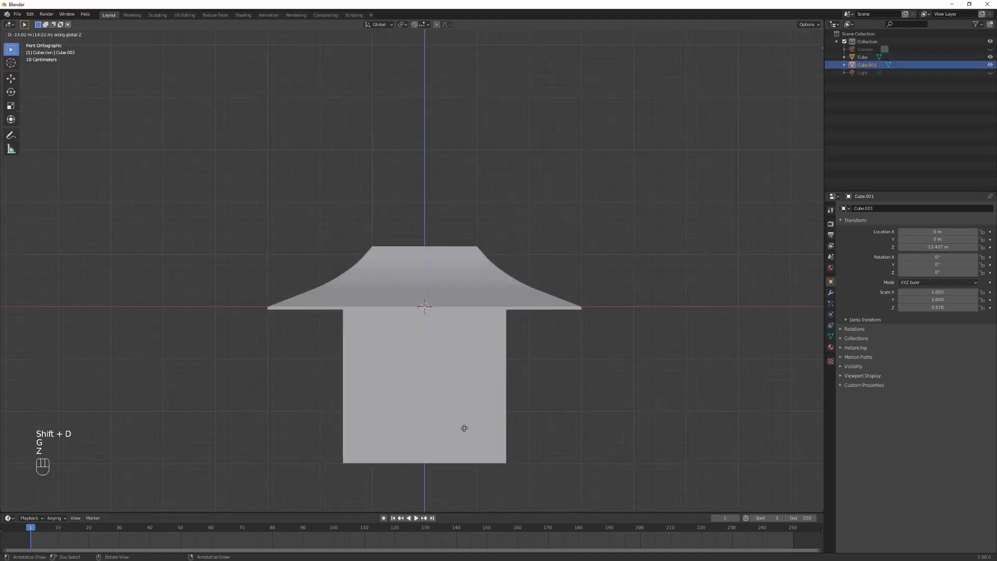
scroll(465, 313, "down", 3)
left_click(488, 316)
scroll(487, 316, "down", 5)
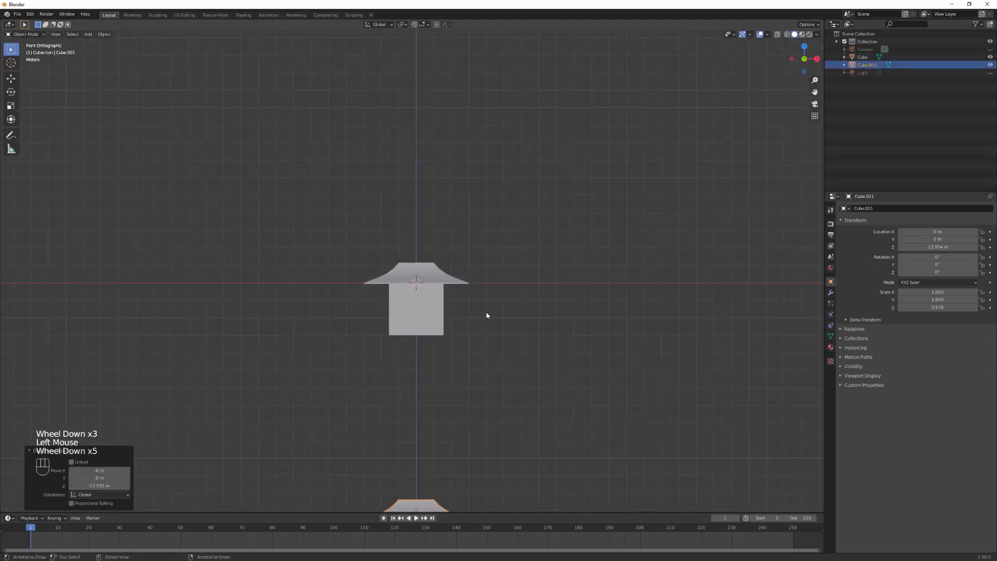
key("g")
key("z")
left_click(438, 134)
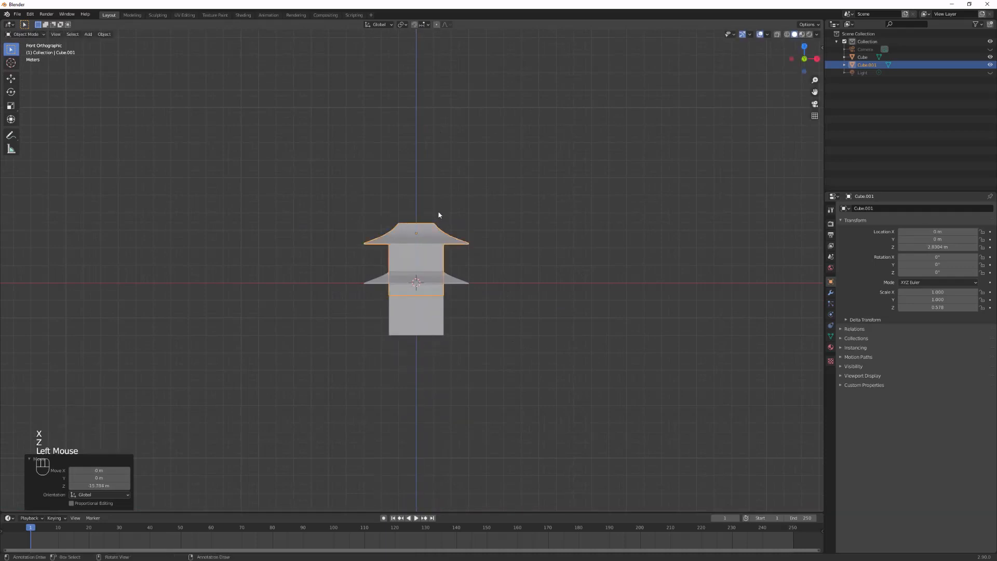
Scale the duplicated tier uniformly by about 0.745 and lower it along Z to about 1.98 m, onto the base roof.
scroll(464, 186, "up", 3)
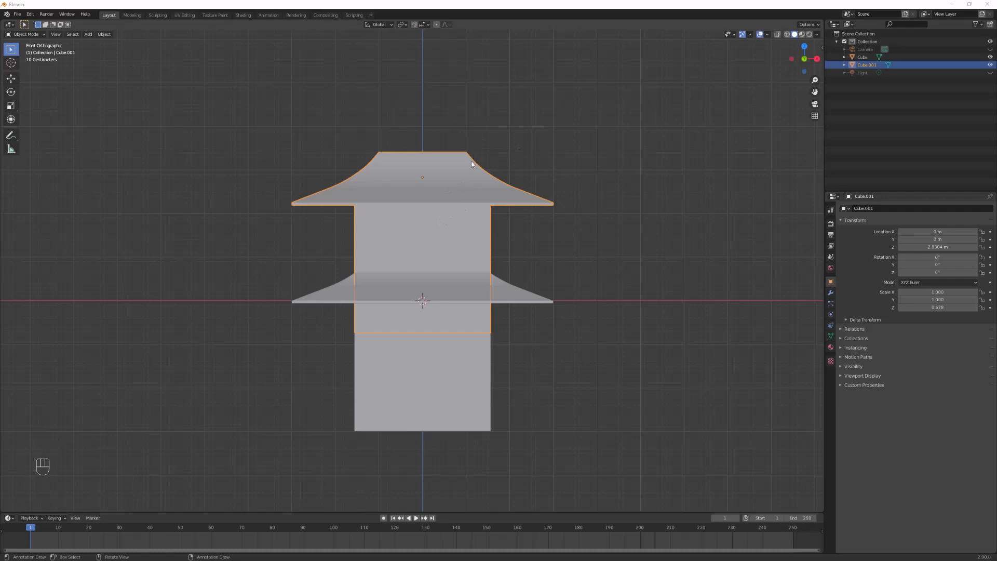
key("s")
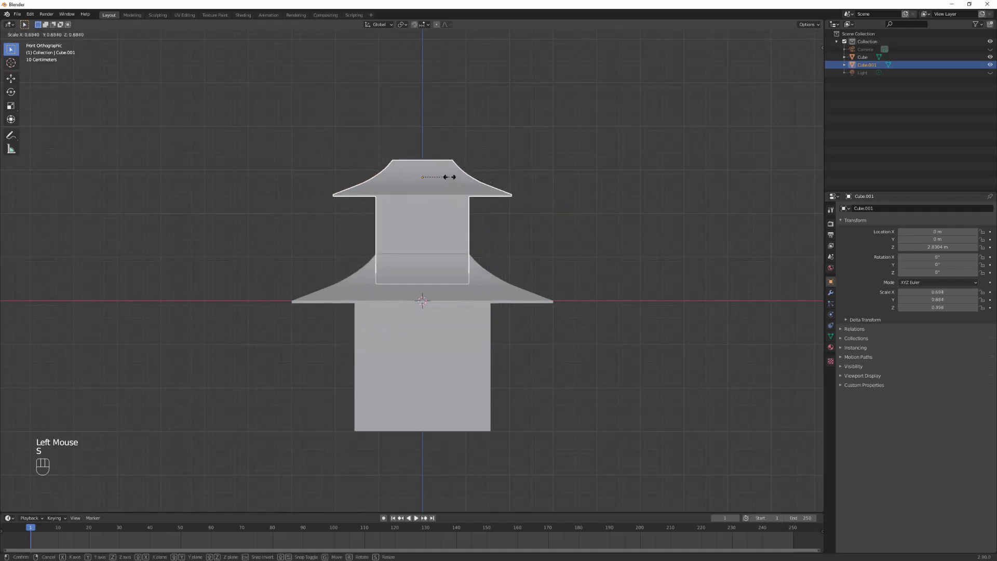
left_click(452, 179)
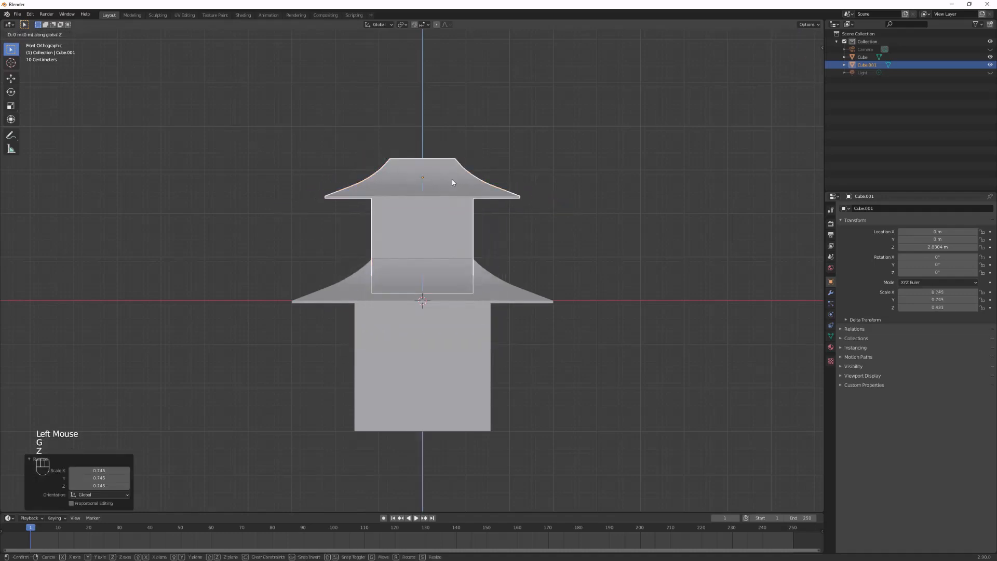
key("g")
key("z")
left_click(454, 216)
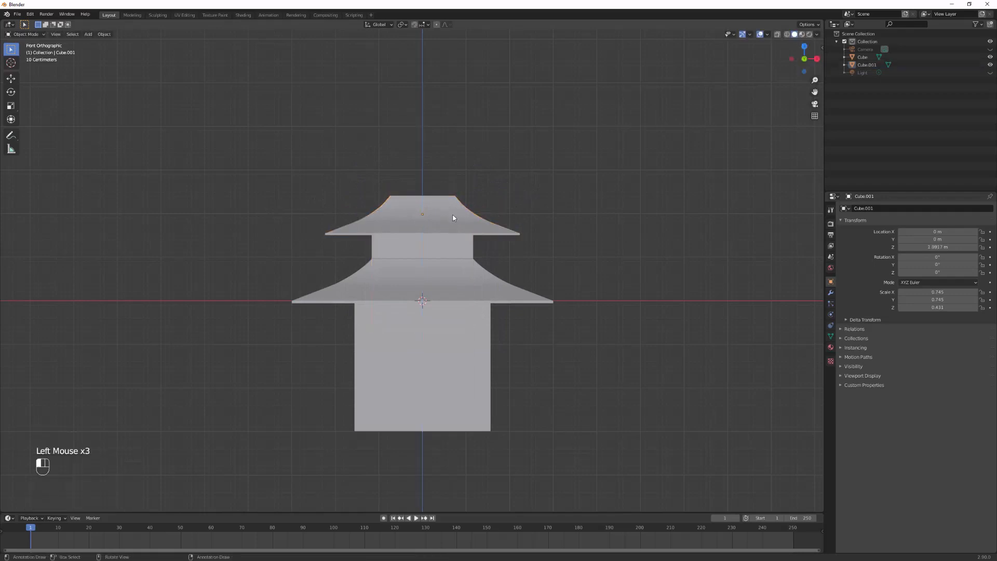
Duplicate the second tier and raise the copy along Z to a height of about 2.9 m.
key("shift+d")
key("g")
key("z")
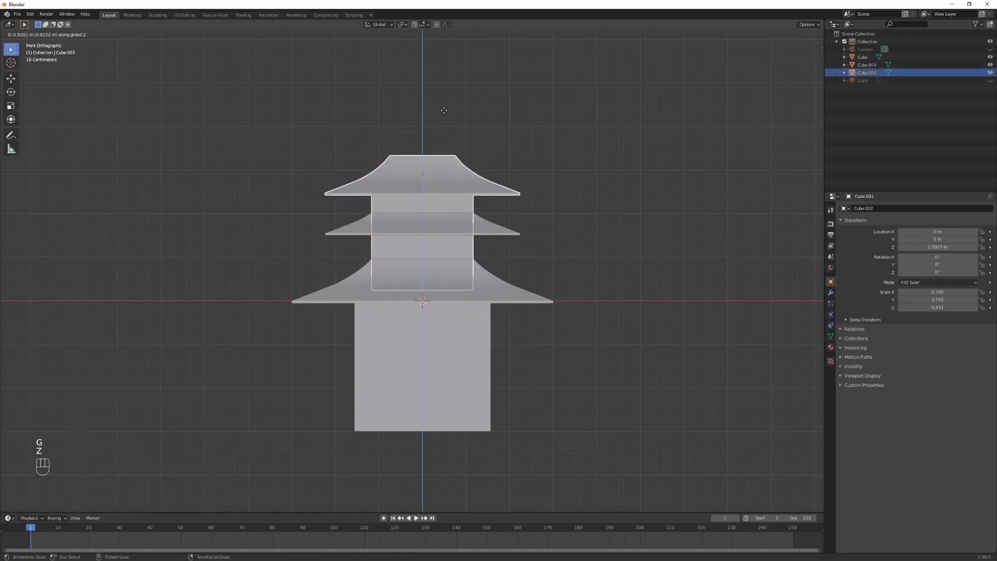
left_click(453, 117)
scroll(453, 116, "up", 1)
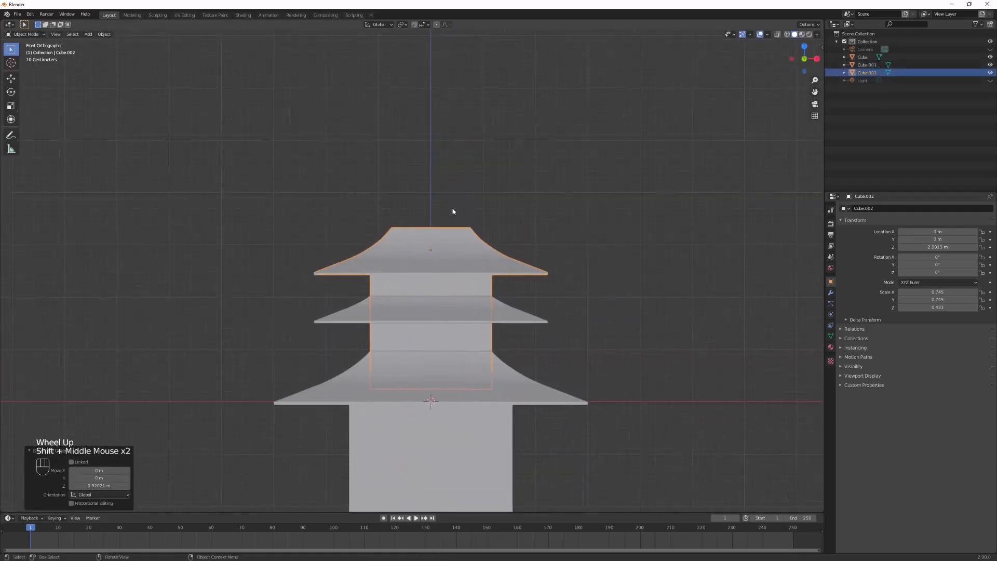
key("shift+d")
key("g")
key("z")
left_click(466, 198)
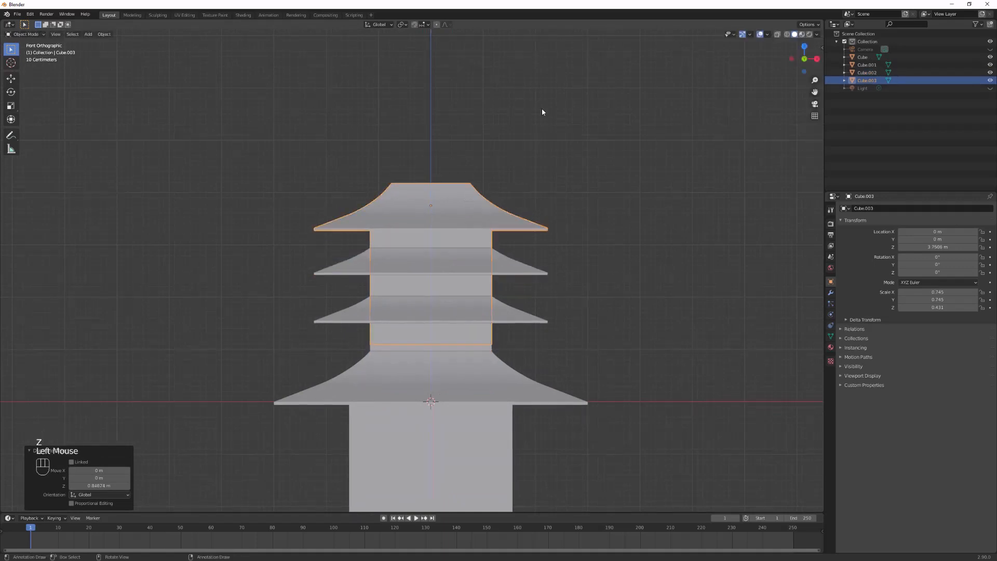
key("Delete")
Scale the third tier uniformly by about 0.854 and adjust its height along Z so it sits on the second roof.
left_click(451, 245)
key("s")
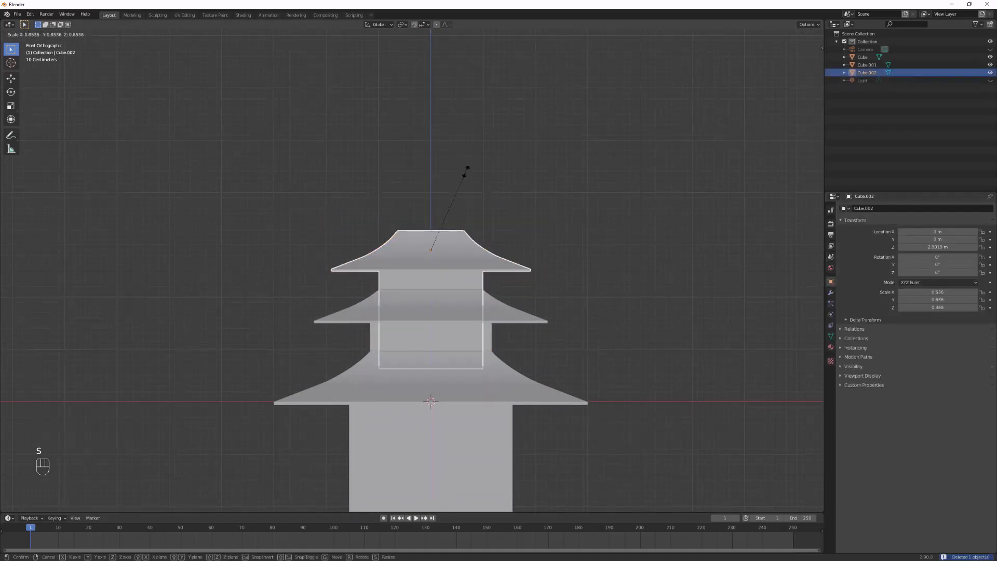
left_click(467, 168)
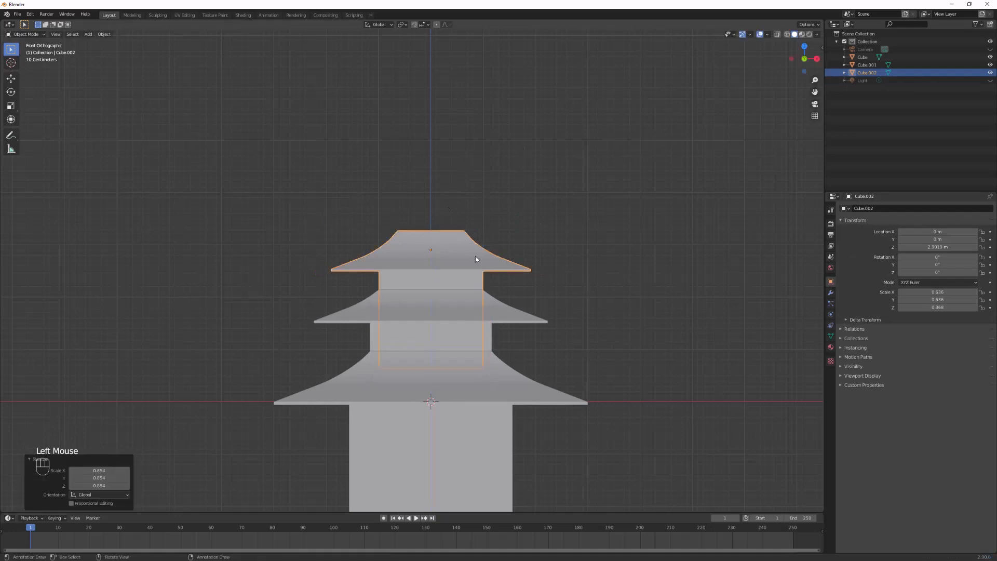
left_click(459, 237)
key("g")
key("z")
left_click(454, 165)
left_click(454, 164)
left_click(454, 241)
Duplicate the third tier, raise the copy about 1.01 m along Z, and scale it uniformly by about 0.81.
key("shift+d")
key("g")
key("z")
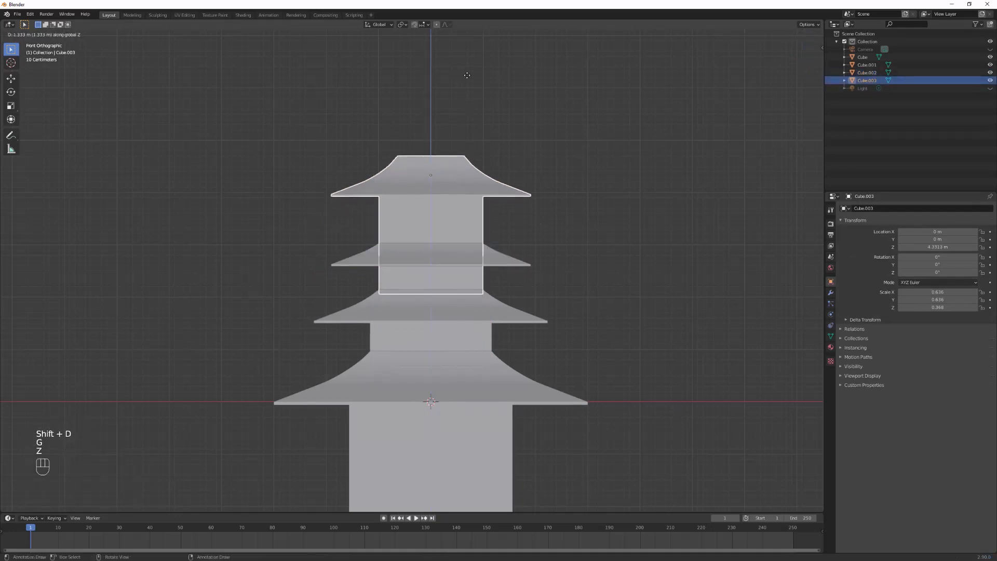
left_click(470, 92)
key("s")
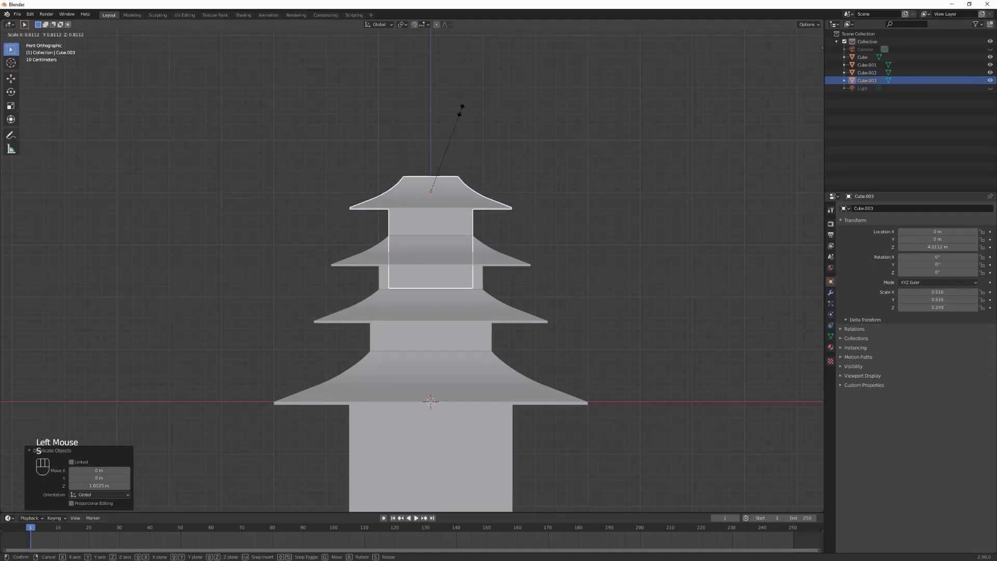
left_click(462, 108)
left_click(462, 107)
left_click(481, 172)
Lower the fourth tier along Z to about 3.85 m so its walls emerge from the third roof.
key("g")
key("z")
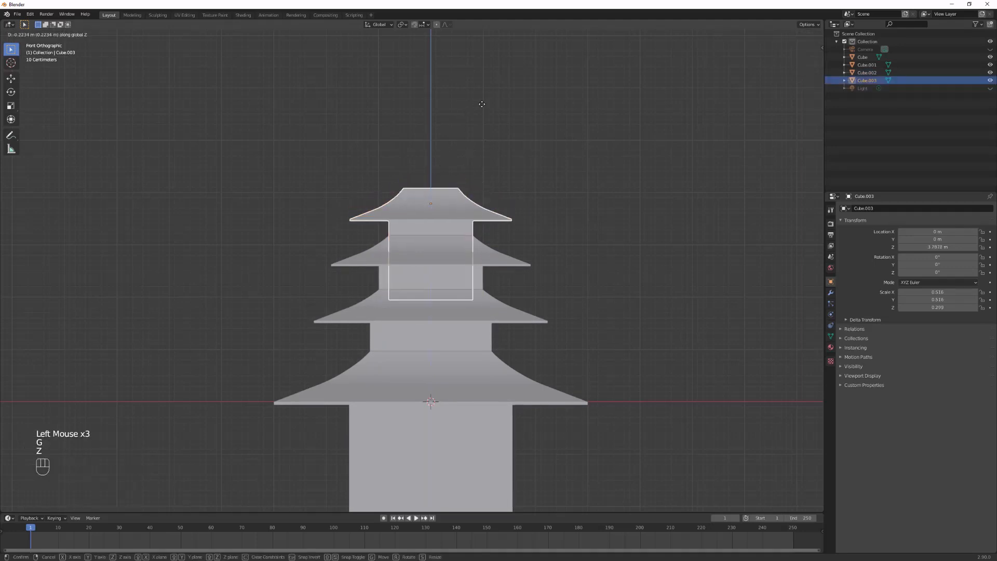
left_click(483, 101)
left_click(511, 62)
left_click(510, 63)
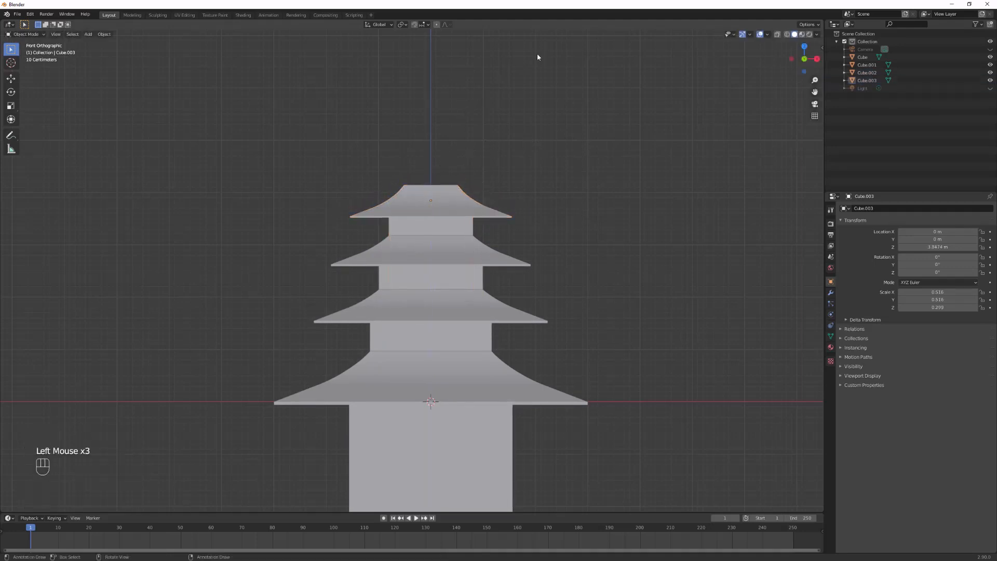
left_click_drag(532, 274, 592, 156)
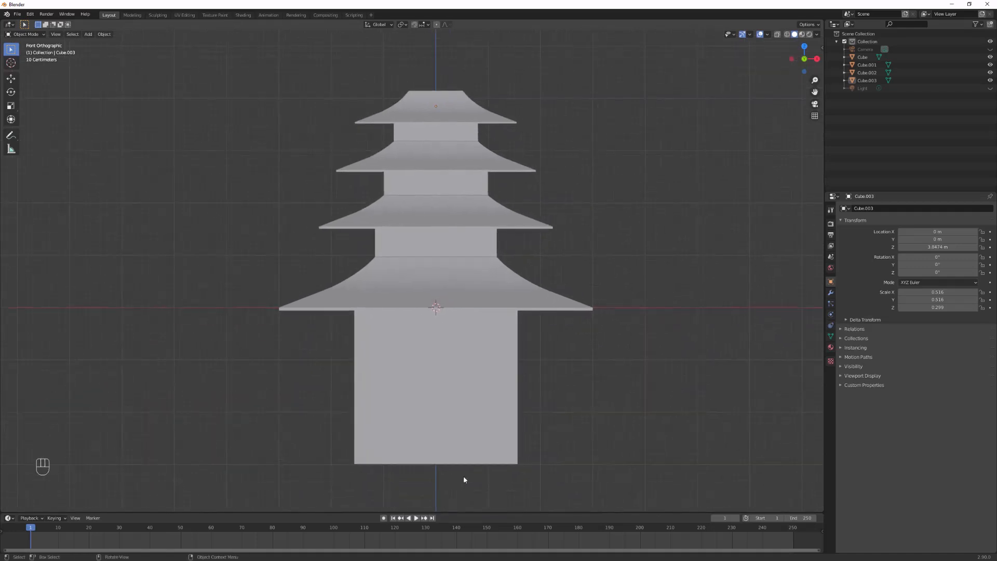
Add a cube at the 3D cursor beside the tower and scale it into a slender vertical post stretched along Z.
left_click_drag(500, 431, 494, 438)
scroll(521, 357, "down", 2)
right_click(544, 385, "shift")
key("shift+a")
left_click(559, 365)
key("s")
left_click(555, 370)
key("s")
key("z")
left_click(551, 317)
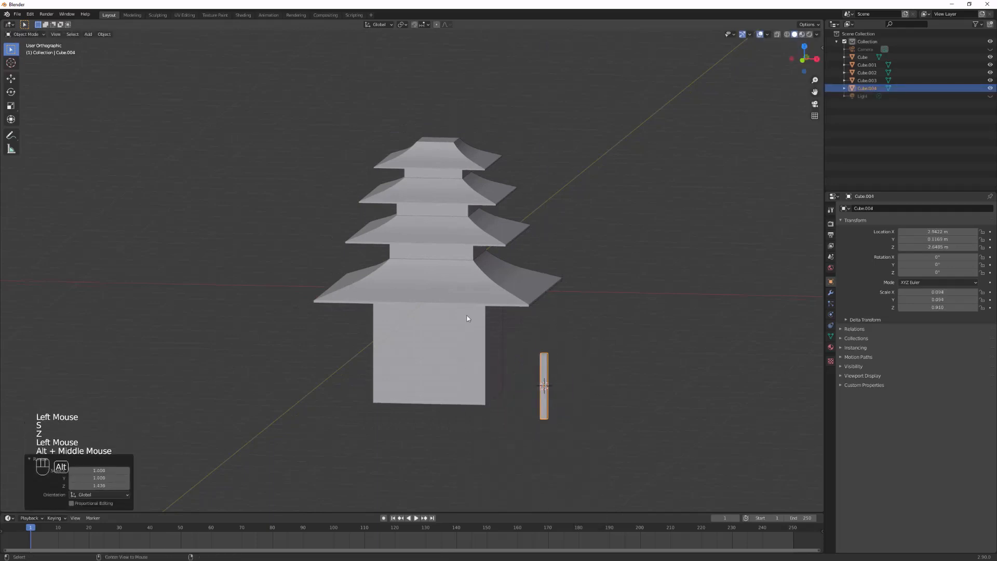
Move the slender post in front view onto the centre of the top roof as a spire.
middle_click(460, 366, "alt")
key("g")
left_click(522, 152)
scroll(522, 151, "up", 2)
scroll(521, 151, "up", 1)
middle_click(522, 151, "shift")
Shrink the spire to a scale of about 0.059 in X and Y and nudge it down into the top roof.
key("s")
left_click(497, 293)
key("s")
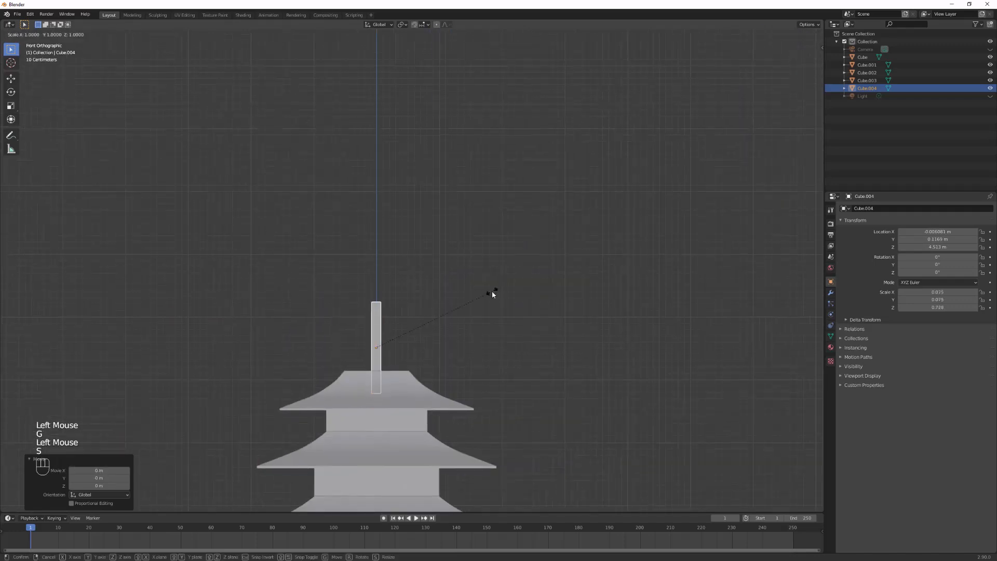
left_click(475, 322)
key("g")
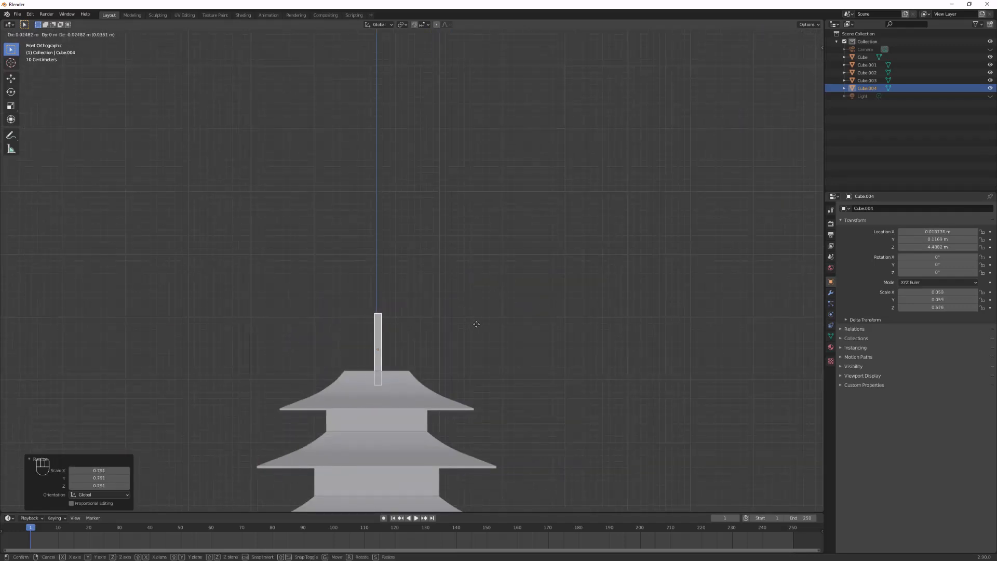
left_click(475, 323)
double_click(474, 323)
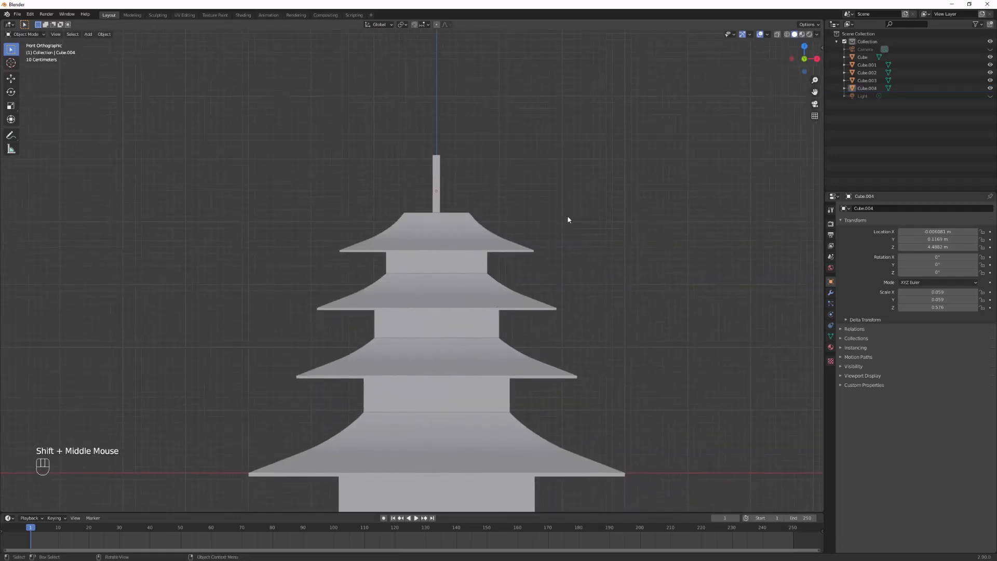
Thin the spire to a scale of about 0.038 in X and Y and stretch it along Z to about 0.89.
left_click_drag(562, 262, 535, 263)
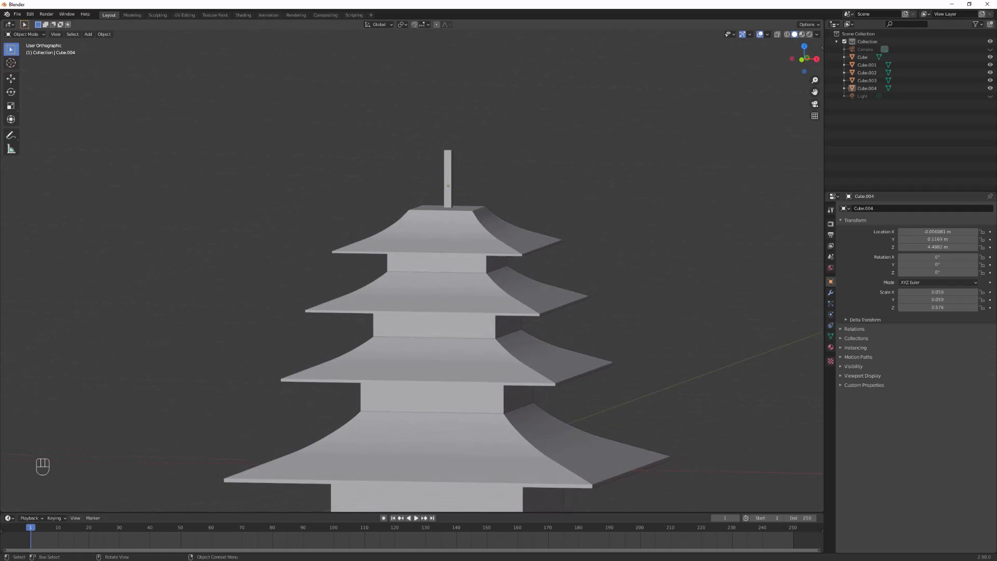
left_click(449, 157)
key("s")
key("z")
left_click(461, 86)
key("s")
key("z")
left_click(460, 78)
left_click(632, 331)
Place the 3D cursor beside the pagoda's lower walls on the negative X side and add a cube there.
left_click_drag(632, 332, 540, 364, "alt")
left_click_drag(520, 374, 453, 455, "alt")
scroll(453, 455, "down", 3)
scroll(451, 416, "up", 1)
left_click_drag(447, 358, 444, 307, "shift")
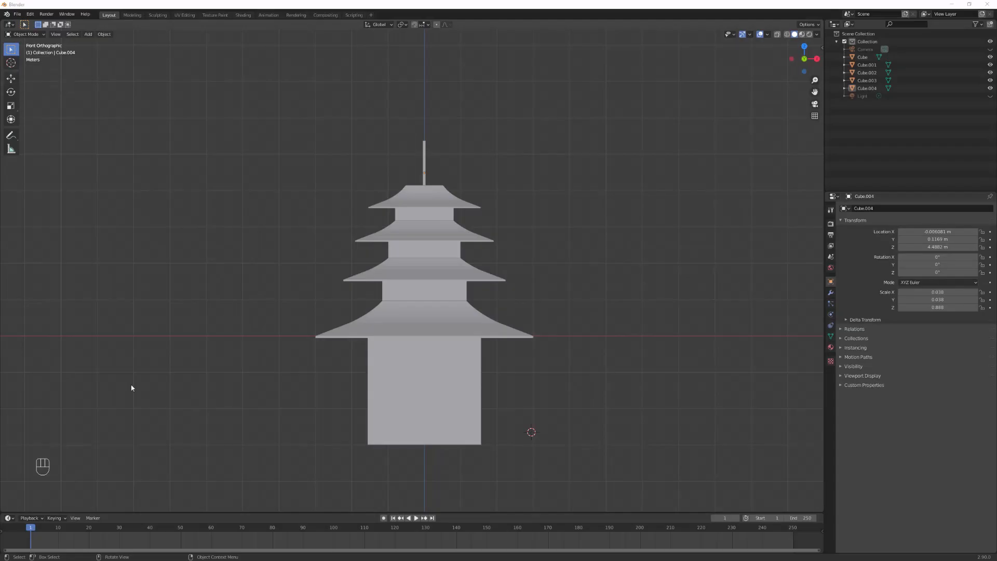
left_click_drag(456, 367, 451, 378)
right_click(296, 383, "shift")
key("shift+a")
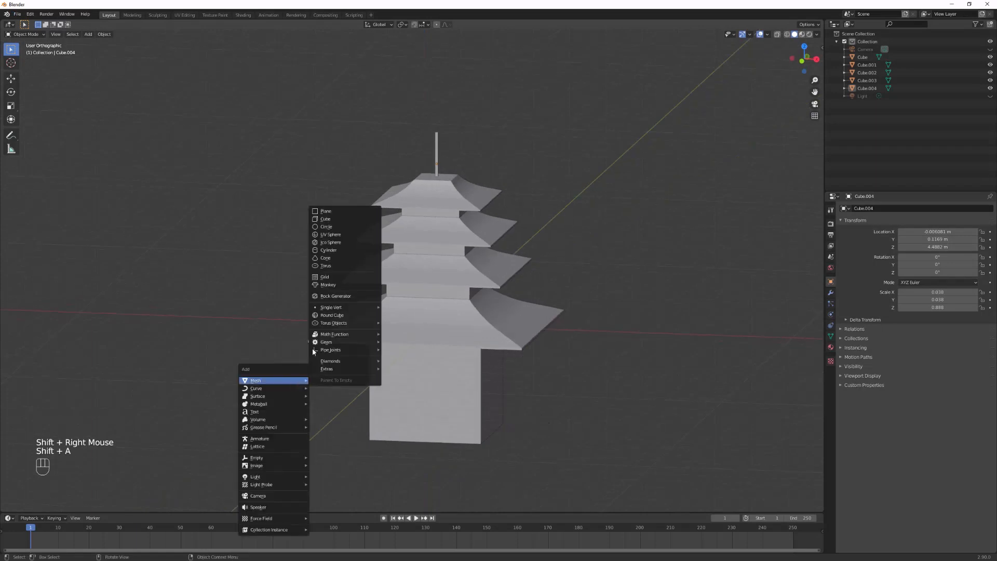
left_click(320, 220)
Move the new cube in front view against the tower's base wall, level with the bottom of the walls.
middle_click(445, 466, "alt")
middle_click(444, 466, "alt")
middle_click(453, 277, "shift")
left_click(326, 330)
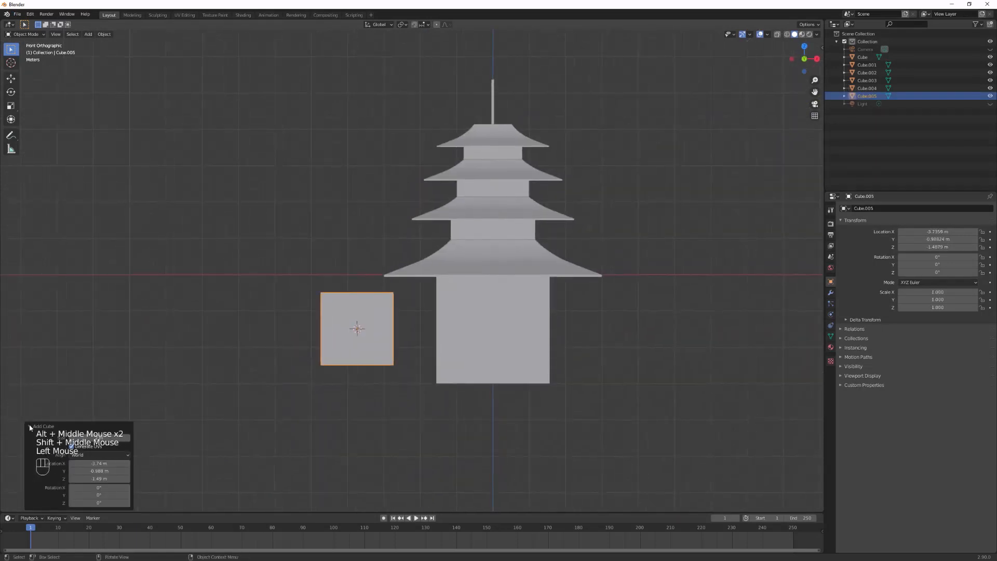
left_click(326, 330)
key("g")
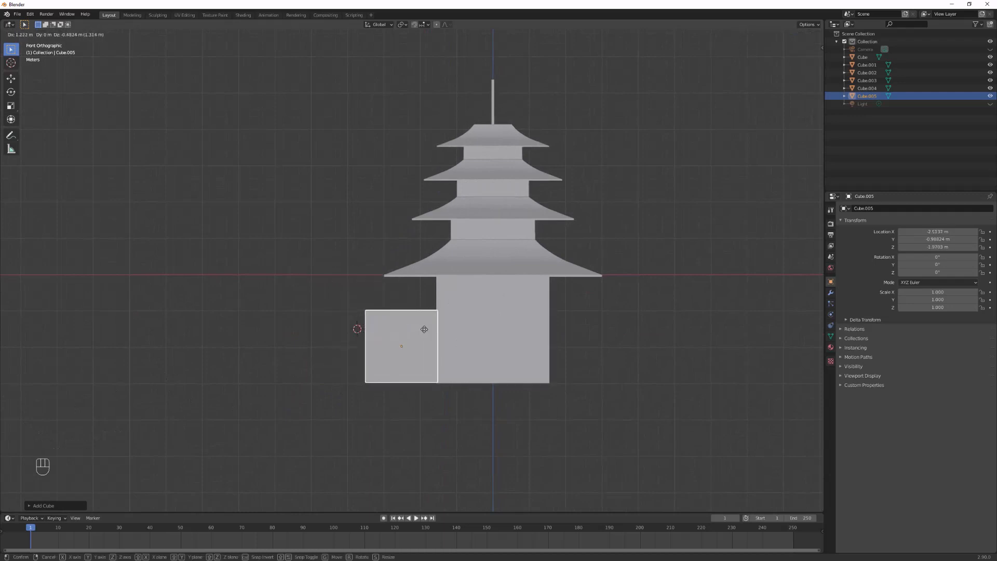
left_click(424, 332)
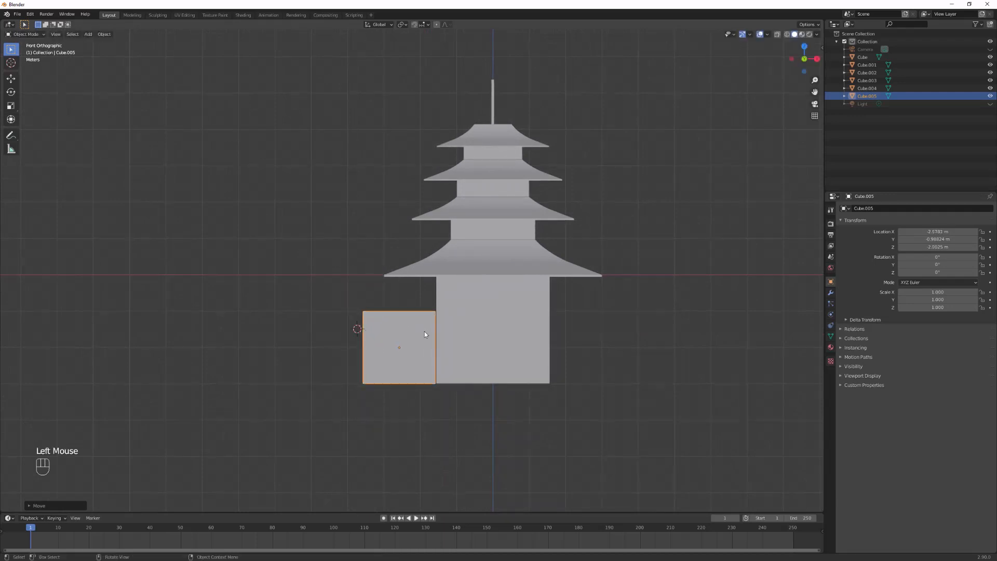
Stretch the cube along X to a scale of about 2.2 and shift it to about X -3.73 m, flush against the wall.
key("s")
key("x")
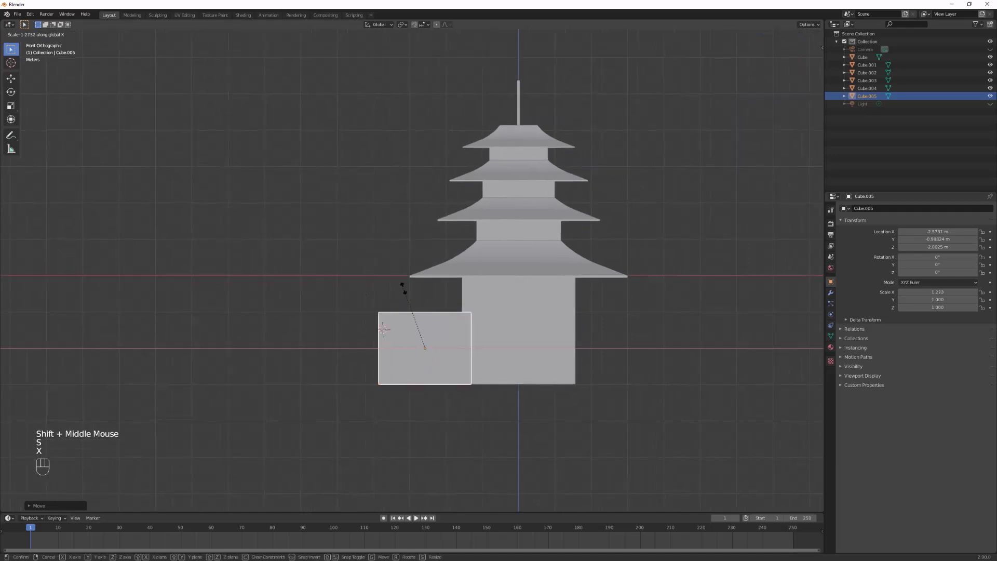
left_click(423, 243)
key("g")
key("z")
key("x")
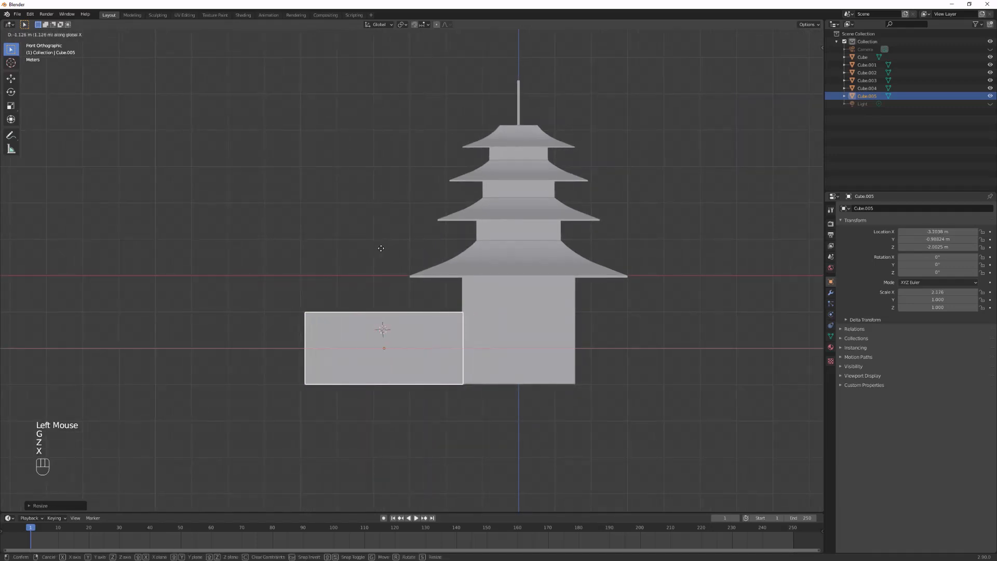
left_click(380, 247)
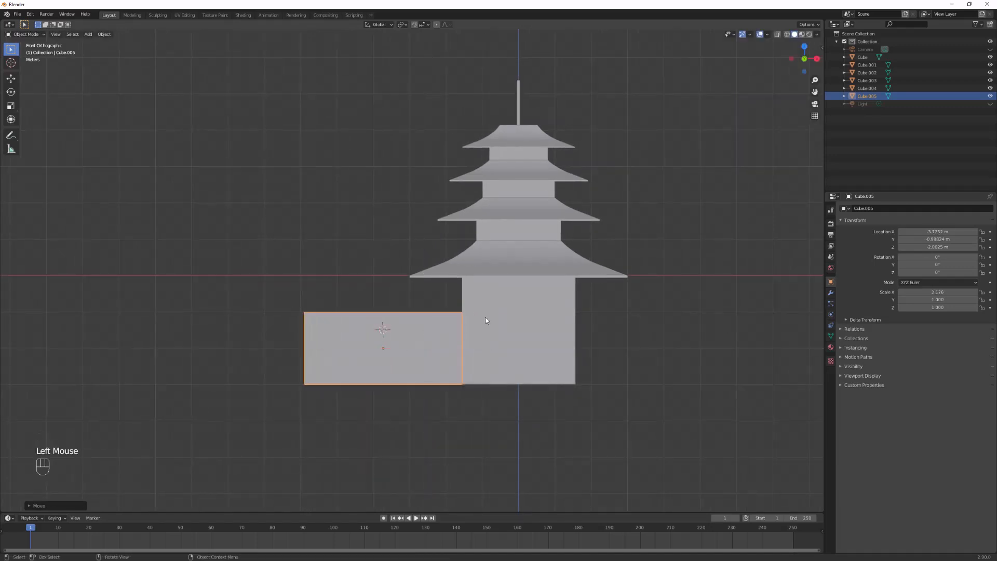
Move the low side block along Y in right view so that it is centred on the tower.
key("g")
key("z")
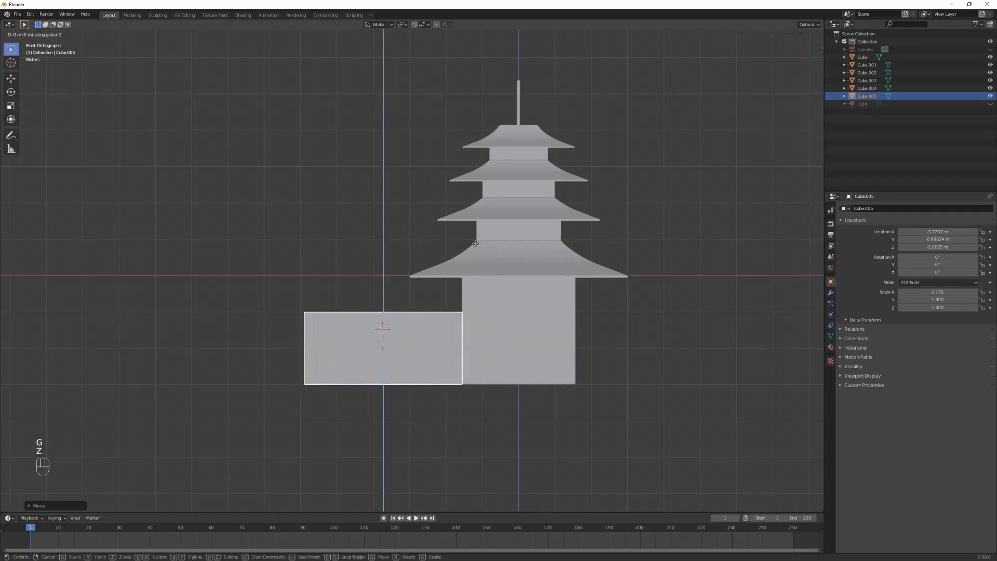
left_click(436, 365)
left_click_drag(443, 329, 425, 374)
key("g")
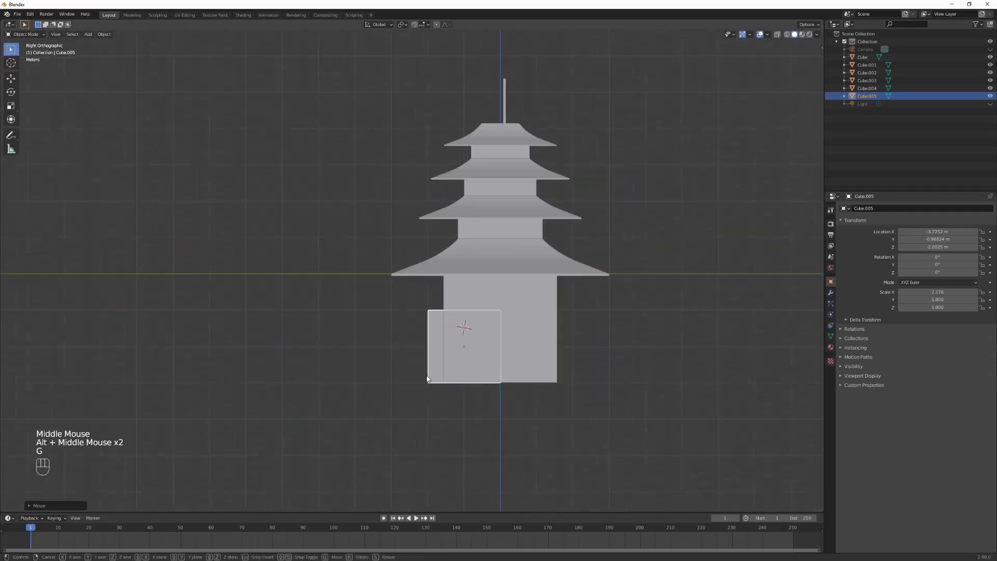
key("y")
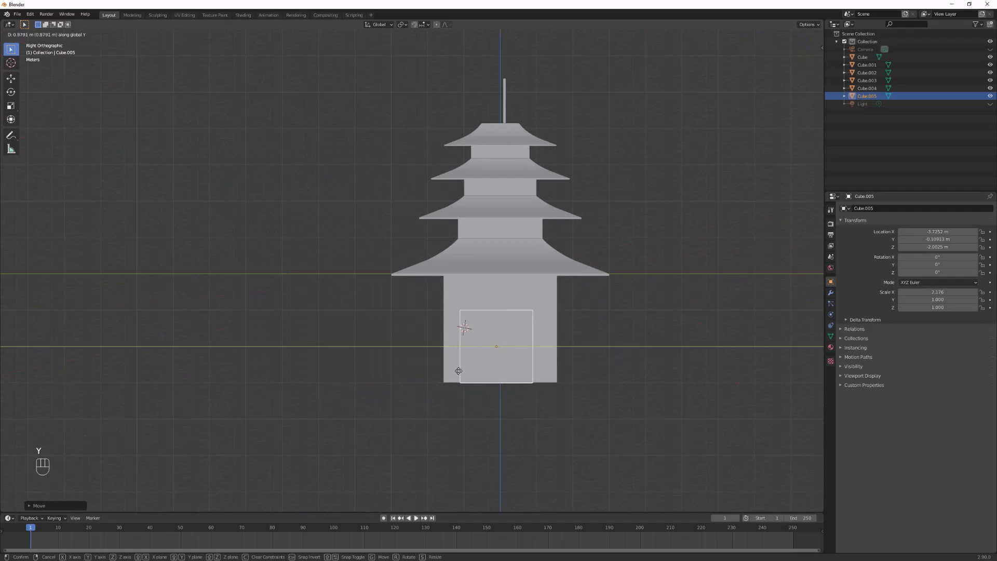
left_click(464, 371)
left_click_drag(291, 374, 363, 405)
left_click_drag(384, 345, 461, 339)
left_click_drag(331, 255, 406, 324)
key("shift+z")
left_click(472, 378)
key("shift+z")
left_click(450, 383)
left_click_drag(434, 396, 394, 382)
key("ctrl+z")
right_click(400, 380)
left_click(401, 381)
key("ctrl+z")
left_click(433, 392)
right_click(424, 406)
left_click(425, 406)
left_click(426, 401, "ctrl")
left_click(429, 390, "shift")
left_click(429, 391, "shift")
Place the 3D cursor in front of the side block and add a cylinder with 3 vertices, forming a triangular prism.
right_click(430, 393, "shift")
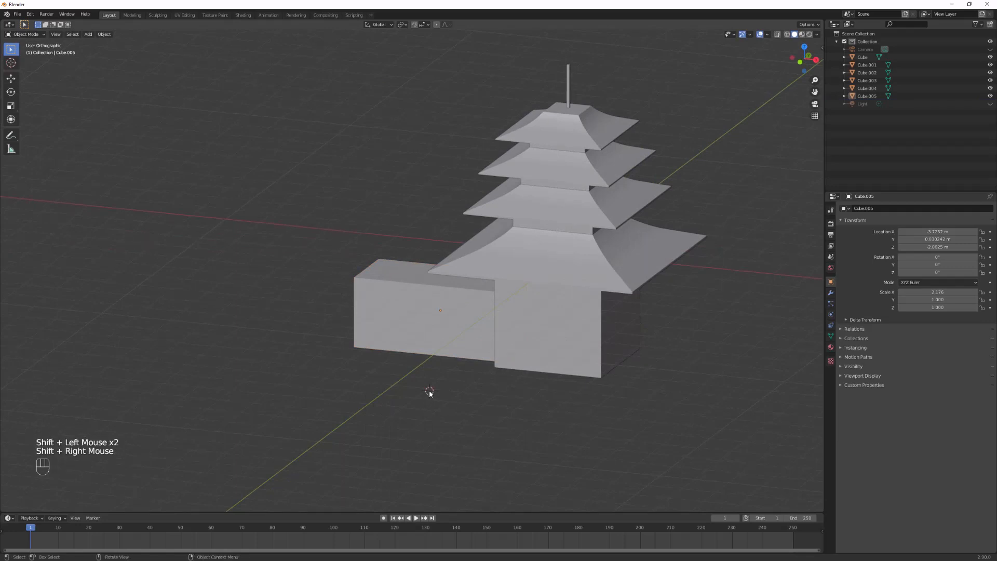
key("shift+a")
mouse_move(431, 398)
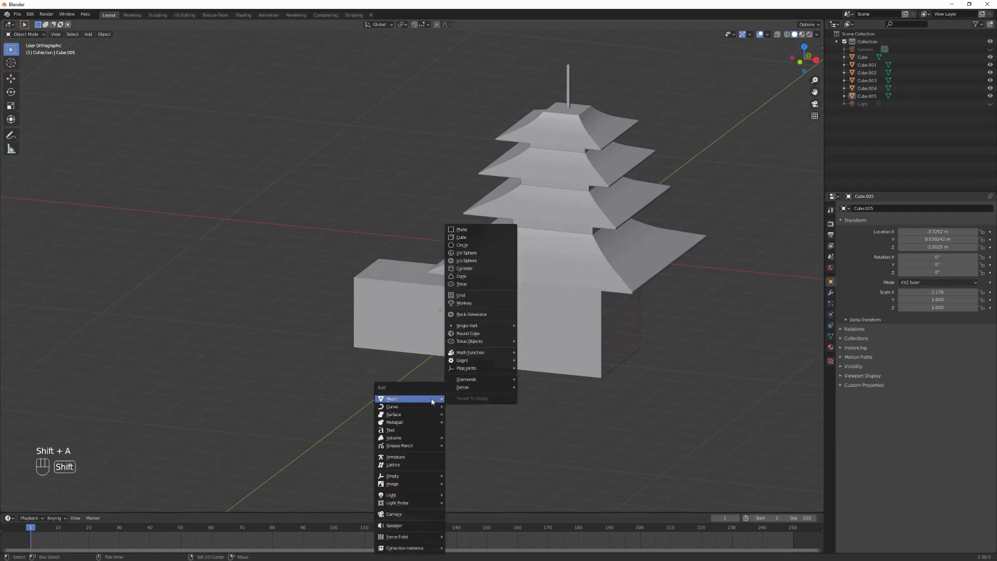
left_click(485, 271)
left_click(47, 506)
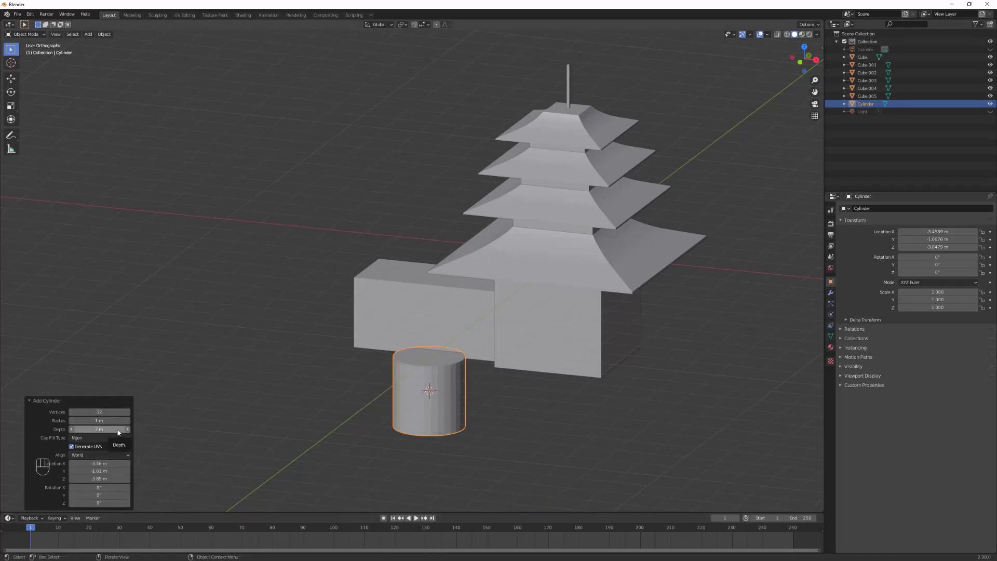
double_click(99, 412)
type("3")
key("Return")
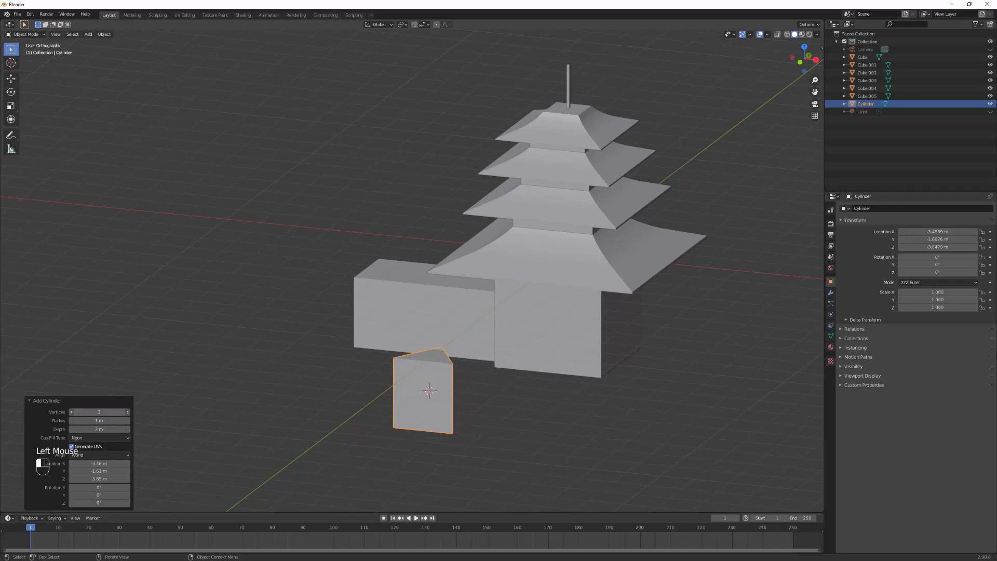
left_click(129, 342)
left_click(431, 363)
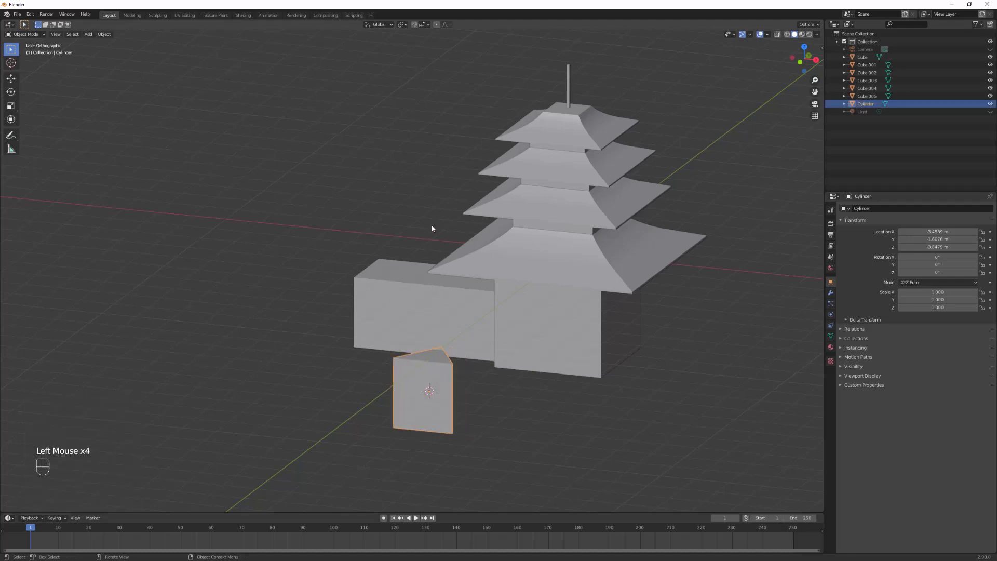
Rotate the triangular prism about the X axis and set its X rotation to 90°.
left_click(831, 337)
left_click(831, 281)
key("r")
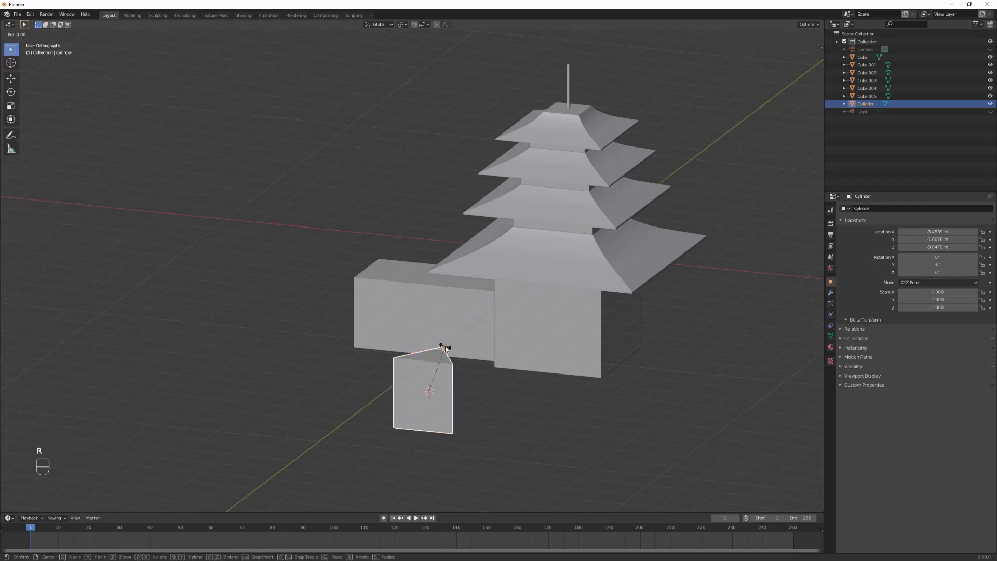
key("x")
left_click(436, 345)
left_click(937, 256)
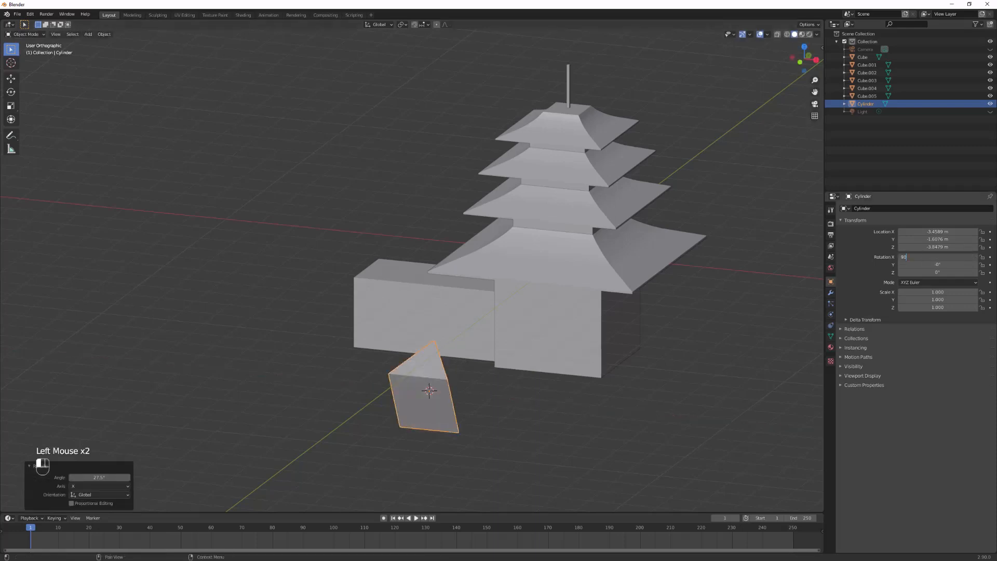
key("Return")
Try to rotate the prism about the Y axis.
key("r")
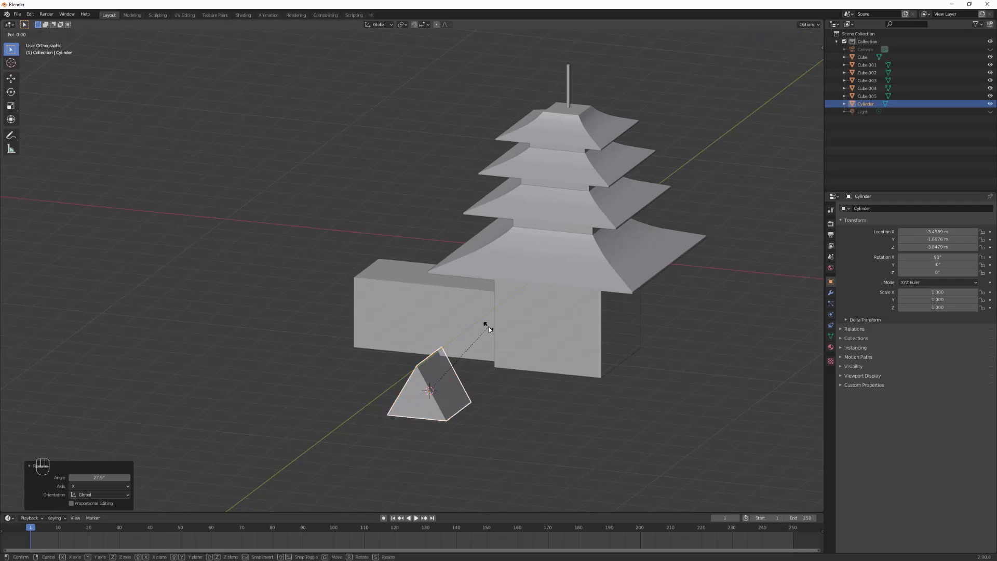
key("y")
left_click(515, 338)
key("ctrl+z")
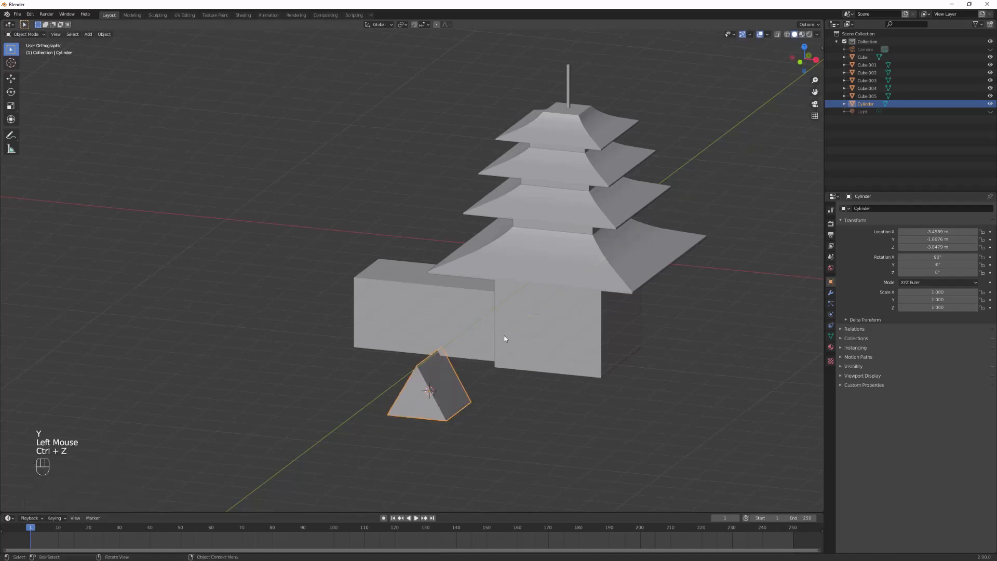
Rotate the prism about the Z axis and set its Z rotation to exactly -90°, so its ridge follows the side block.
key("r")
key("z")
left_click(439, 400)
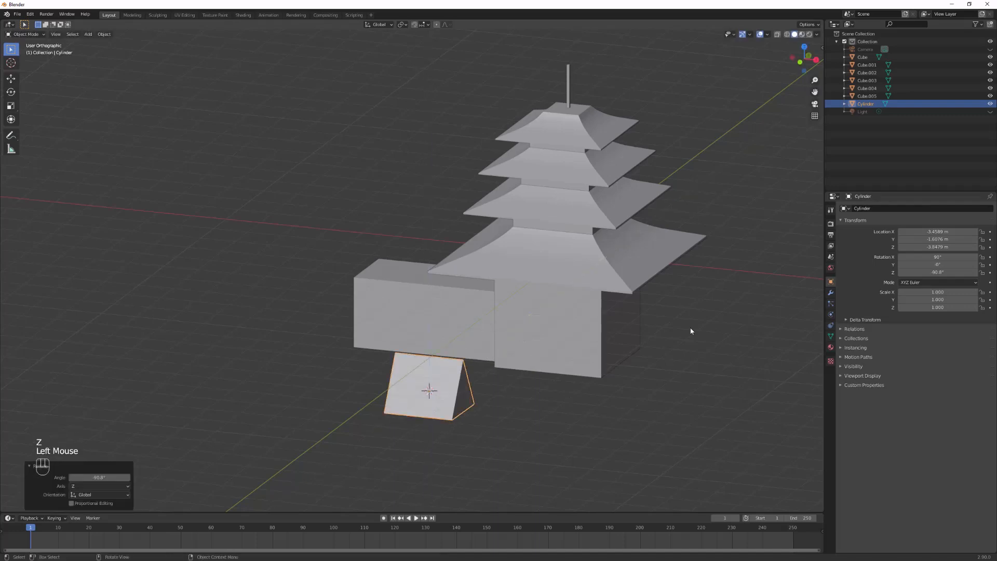
double_click(940, 272)
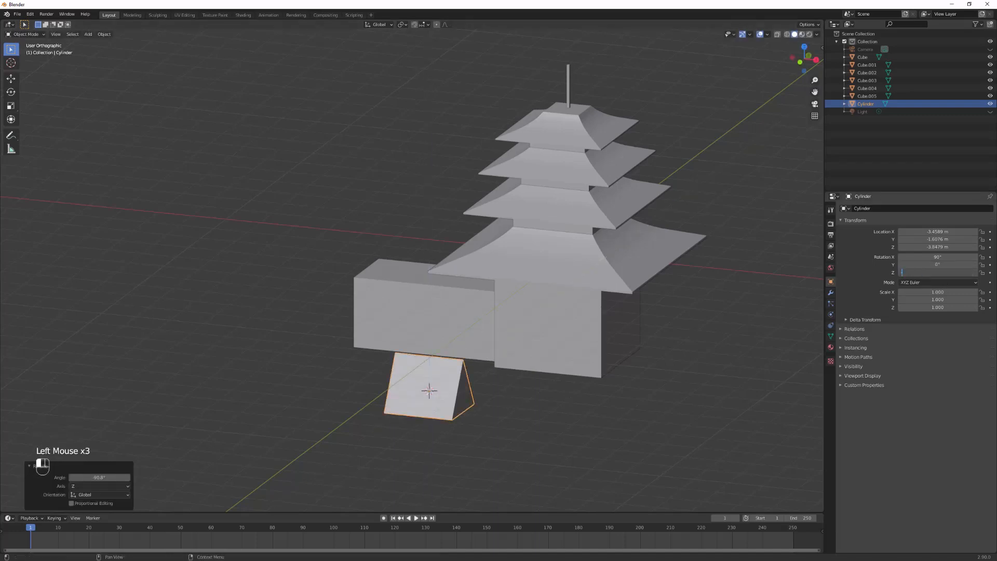
key("Return")
Move the prism in left view to sit centred just above the side block.
left_click_drag(424, 323, 510, 313)
left_click(41, 466)
left_click_drag(457, 272, 522, 266)
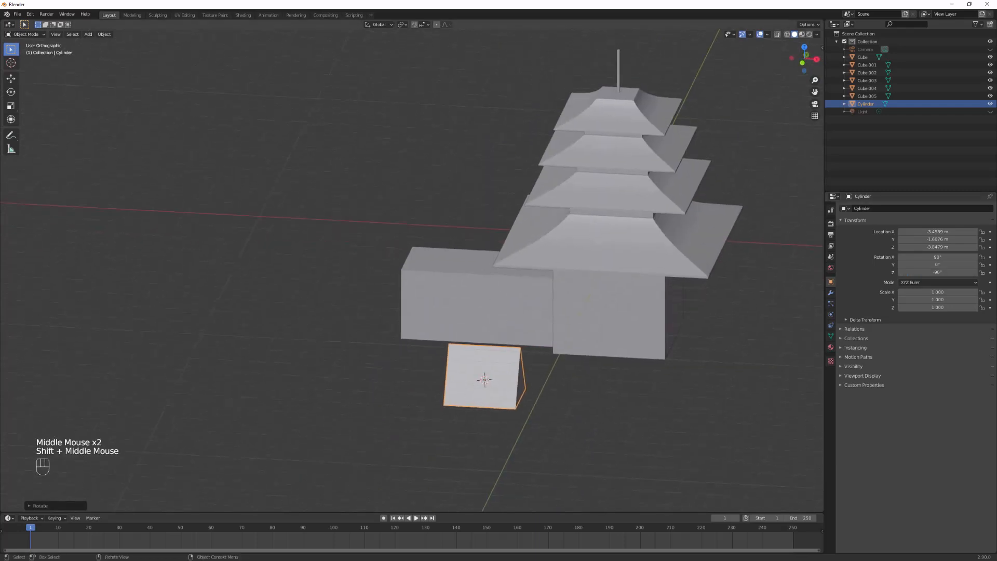
left_click_drag(436, 342, 385, 297)
key("g")
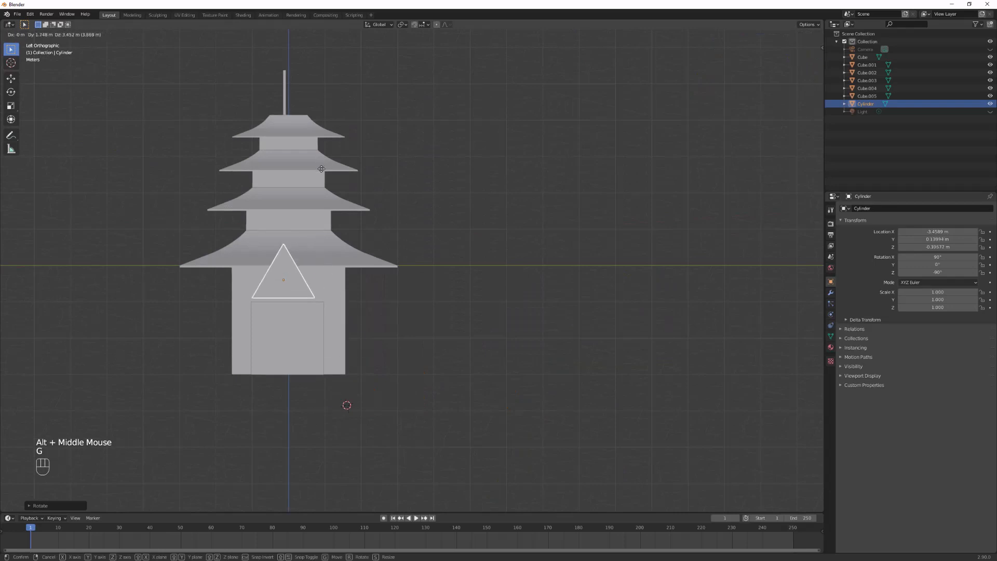
left_click(326, 174)
Scale the prism to about 1.26 along global Y, 0.87 along X and 0.7 in height, so it slightly overhangs the block.
key("s")
key("y")
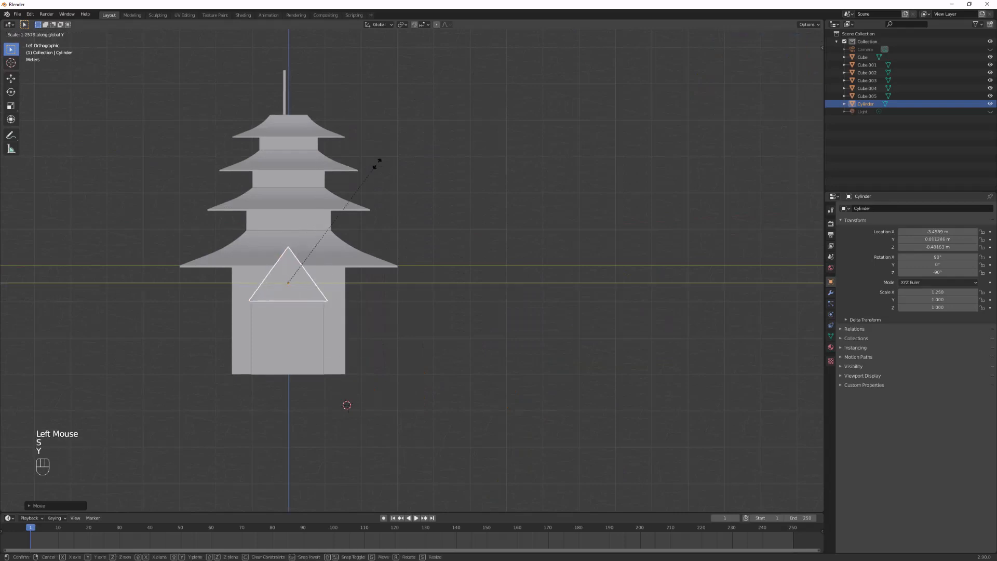
left_click(378, 163)
key("s")
key("x")
left_click(363, 200)
key("s")
key("z")
left_click(334, 194)
Lower the prism along Z onto the side block, to about Z -0.64 m.
key("g")
key("z")
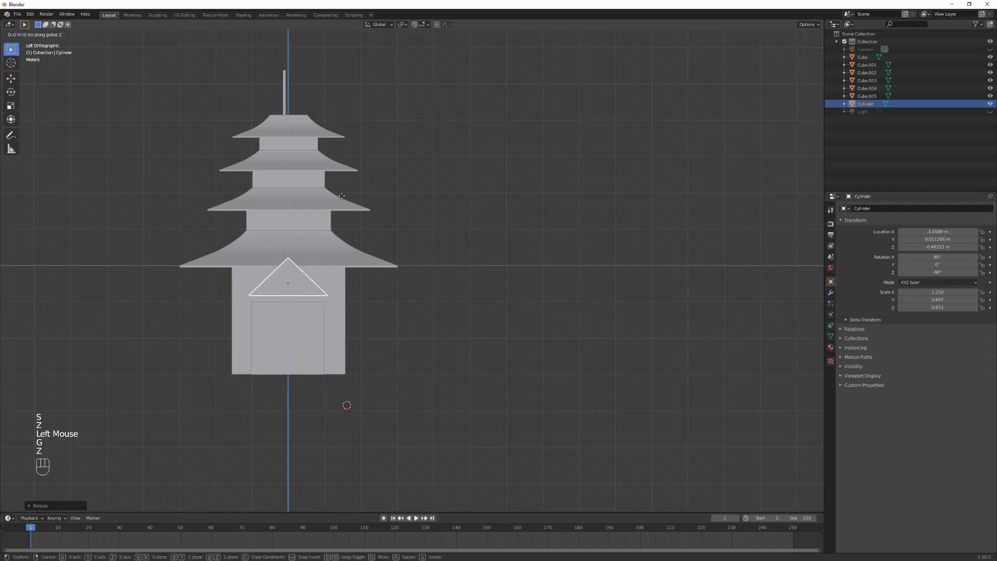
left_click(343, 201)
Flatten the prism in front view to a height scale of about 0.6 and lower it onto the block at about Z -0.72 m.
left_click(420, 197)
left_click_drag(420, 197, 312, 213)
left_click(405, 239)
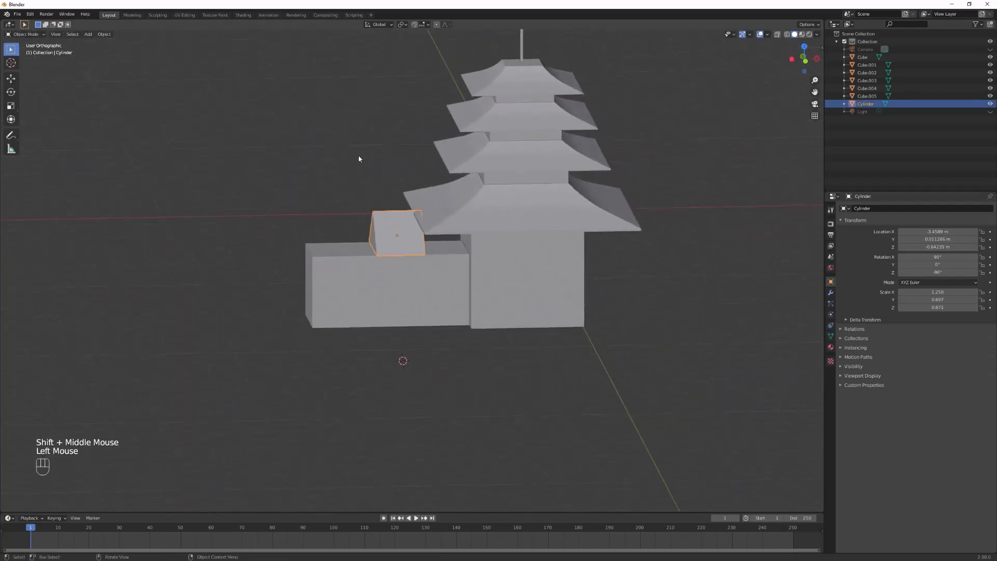
middle_click(360, 159, "alt")
scroll(441, 228, "up", 3)
middle_click(441, 228, "shift")
key("s")
key("z")
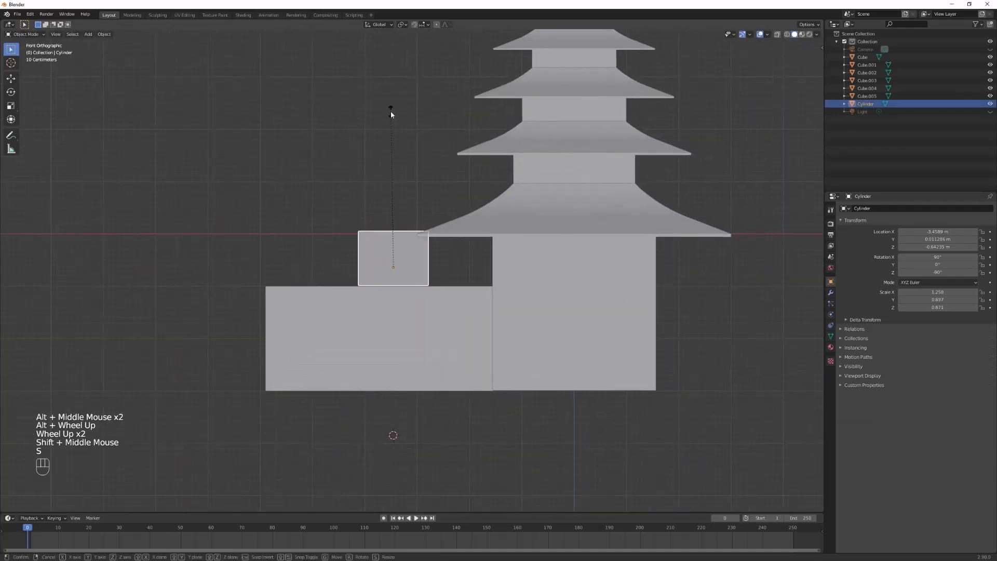
left_click(398, 134)
key("g")
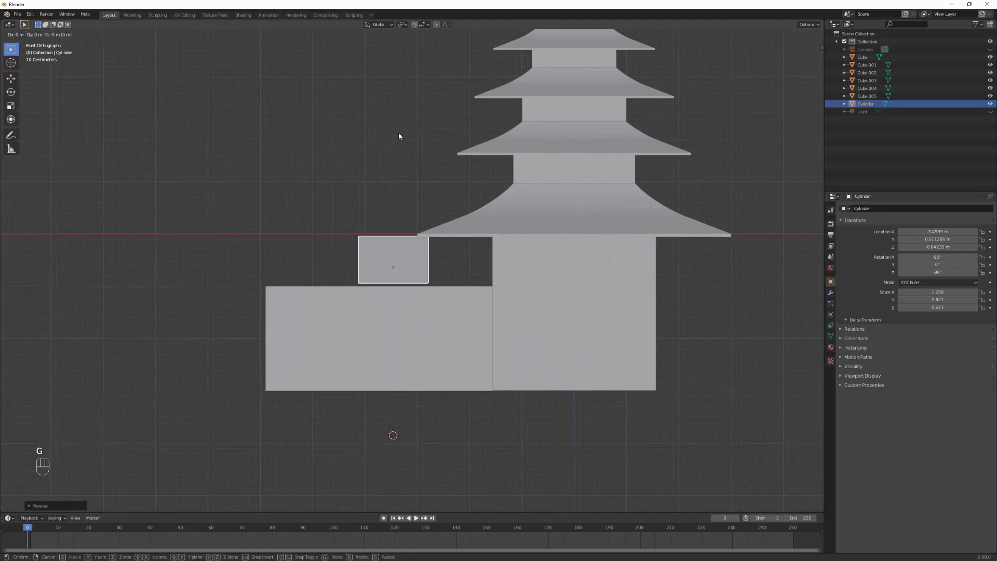
key("z")
left_click(401, 140)
Stretch the prism roof along X to a scale of about 2.45, matching the length of the side block.
key("s")
key("x")
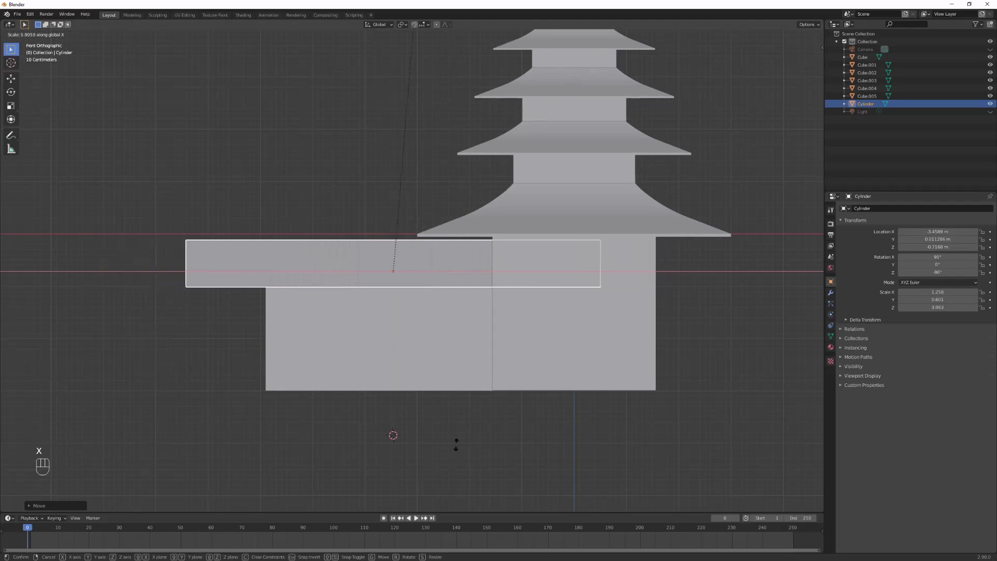
left_click(404, 261)
left_click(748, 282)
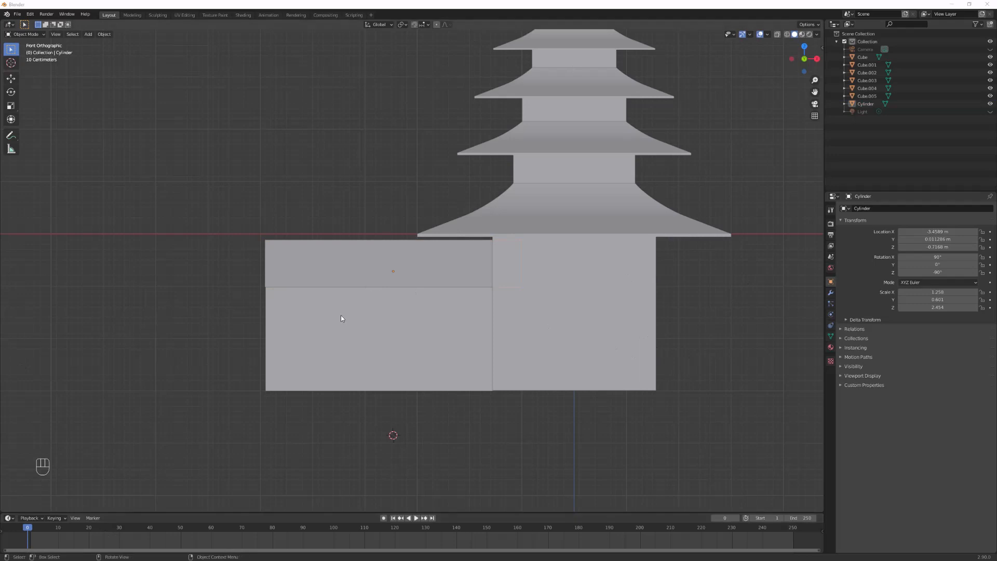
Join the prism roof and the side block into one object.
left_click(347, 328)
left_click(339, 297)
left_click(339, 297)
left_click(333, 338, "shift")
key("ctrl+j")
left_click(353, 165)
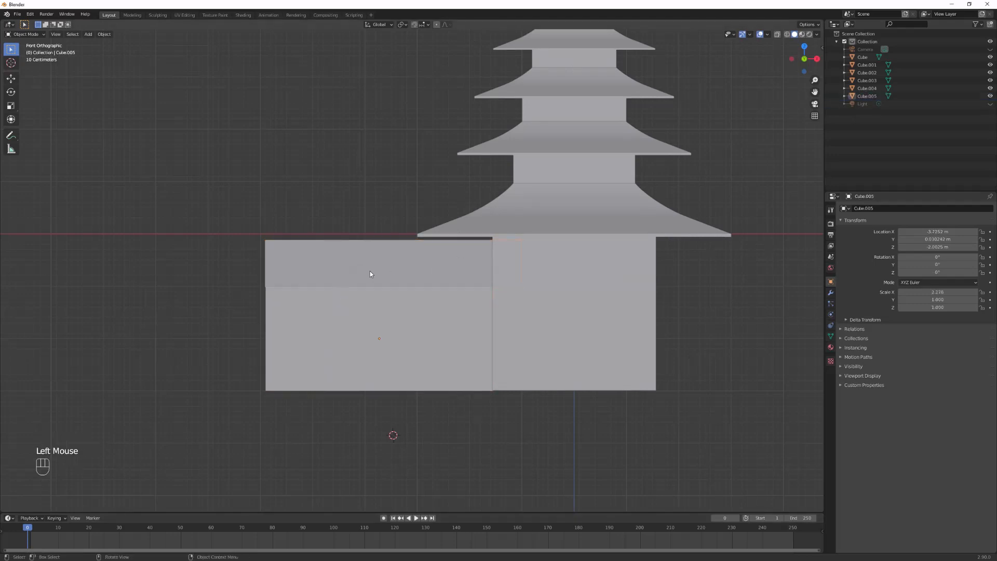
Duplicate the roofed side building in top view and move the copy along X to the tower's opposite side, at about X 3.97 m.
left_click_drag(368, 269, 460, 61)
scroll(460, 62, "down", 1)
scroll(460, 61, "up", 1)
scroll(460, 61, "down", 1)
scroll(450, 148, "down", 2)
left_click_drag(449, 151, 380, 222)
left_click(292, 233, "shift")
left_click(292, 233)
key("shift+d")
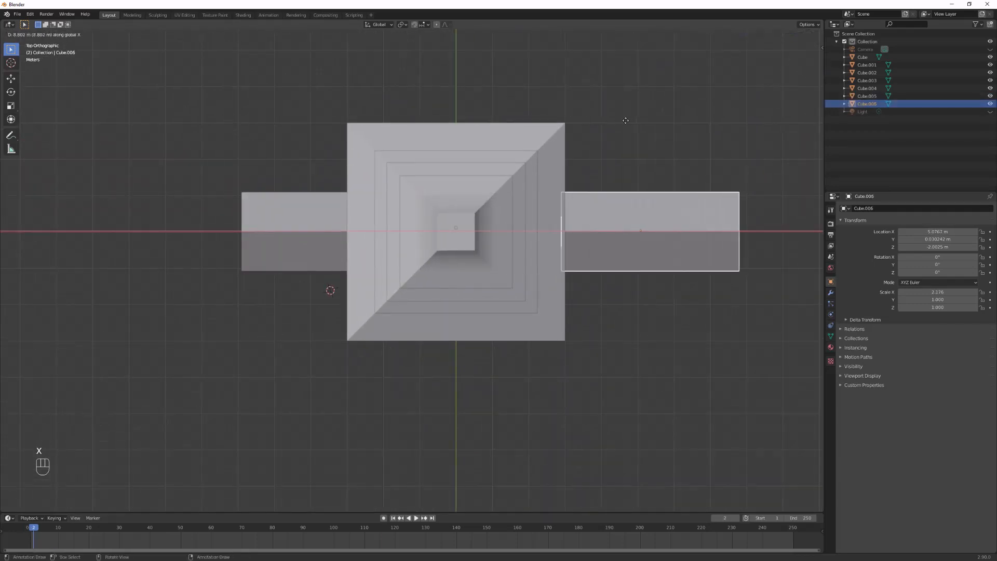
key("x")
left_click(583, 120)
left_click(728, 272)
Duplicate the original side building again and set the copy's Z rotation to 90°.
left_click(307, 224)
key("shift+d")
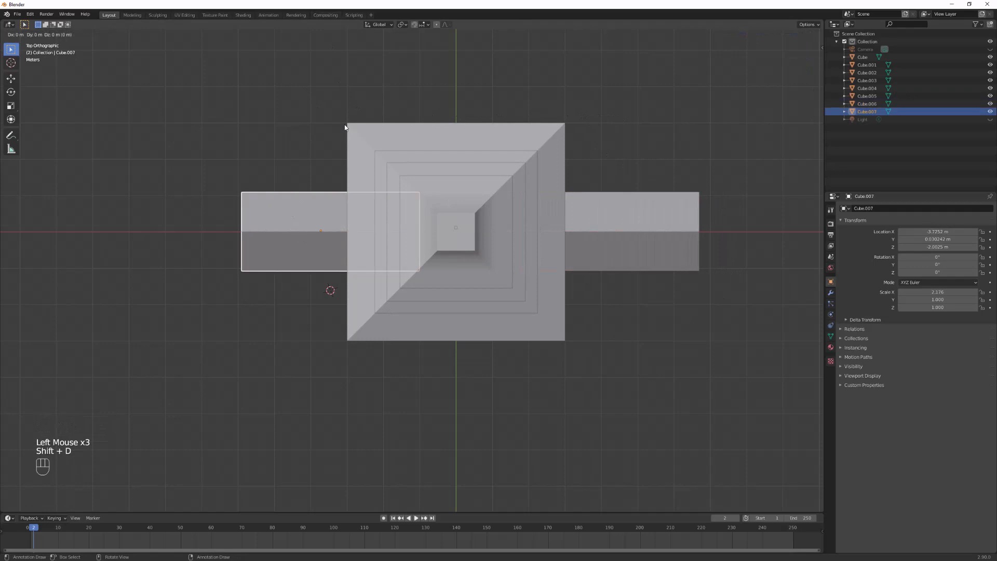
key("r")
left_click(293, 124)
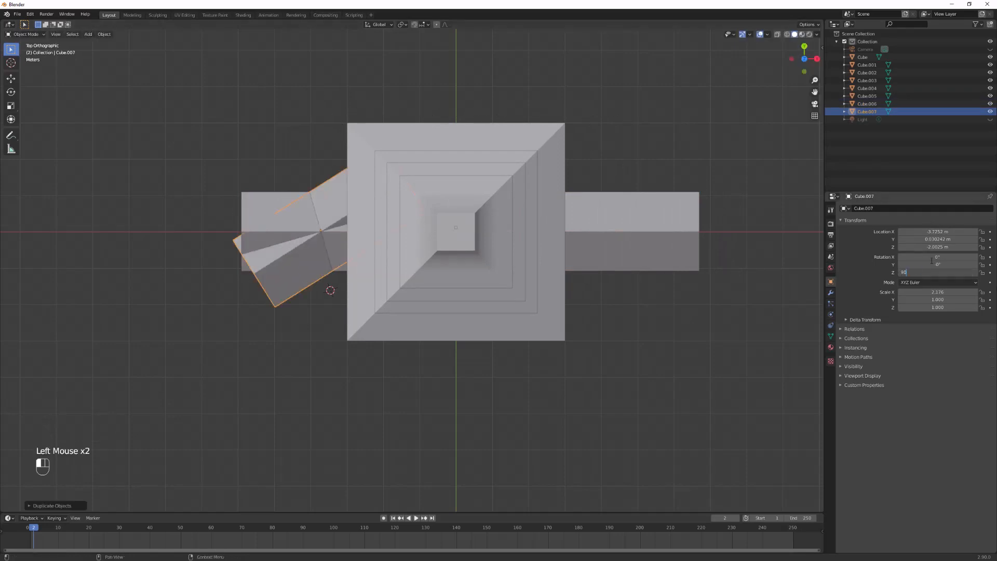
type("90")
key("Return")
Move the rotated building in front of the original wing's outer end, to about X -4.83 m and Y -3.80 m.
key("g")
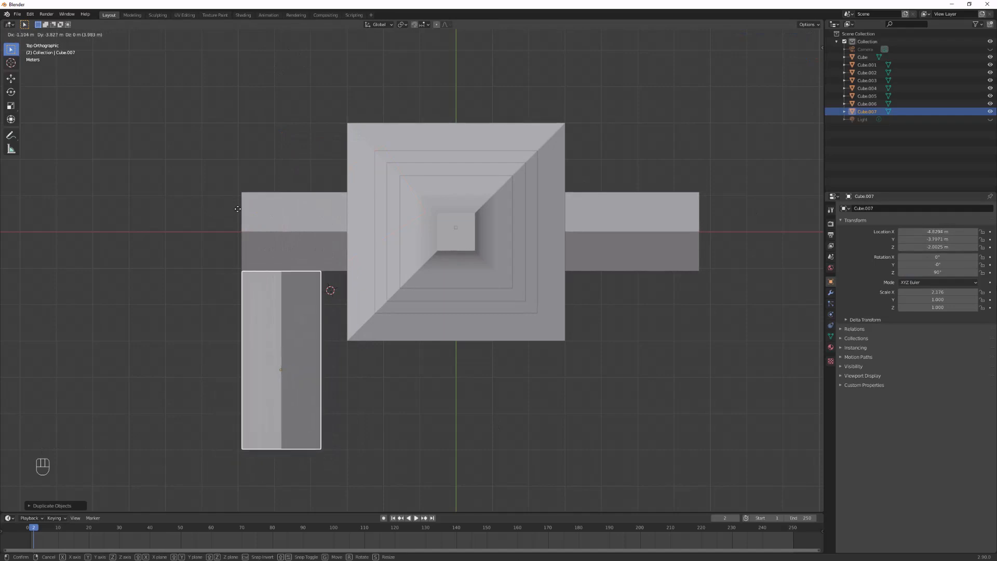
left_click(239, 208)
left_click(510, 429)
Shift the rotated building along X in front view to about -4.90 m, so its outer wall lines up with the wing behind.
scroll(494, 256, "up", 2)
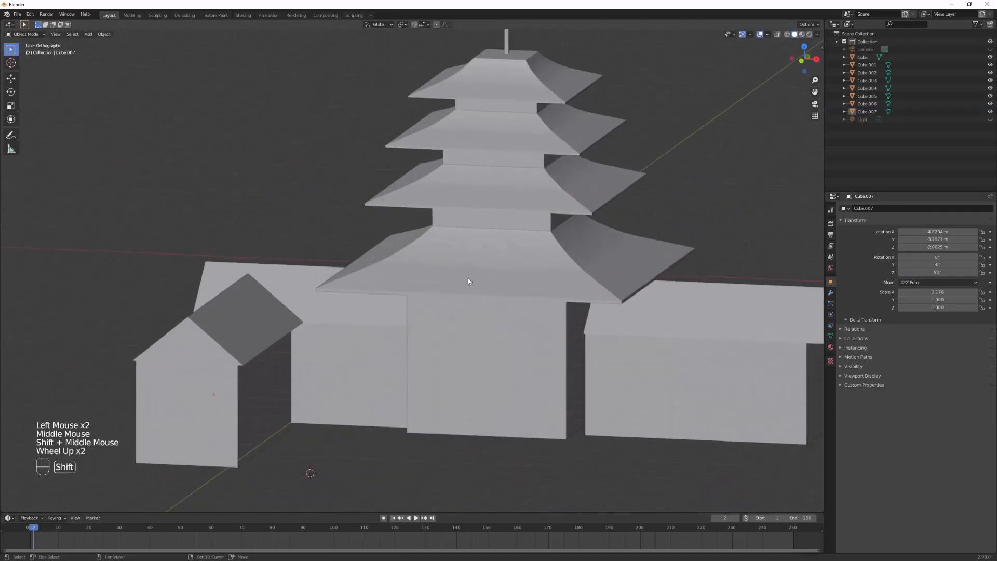
left_click(250, 234)
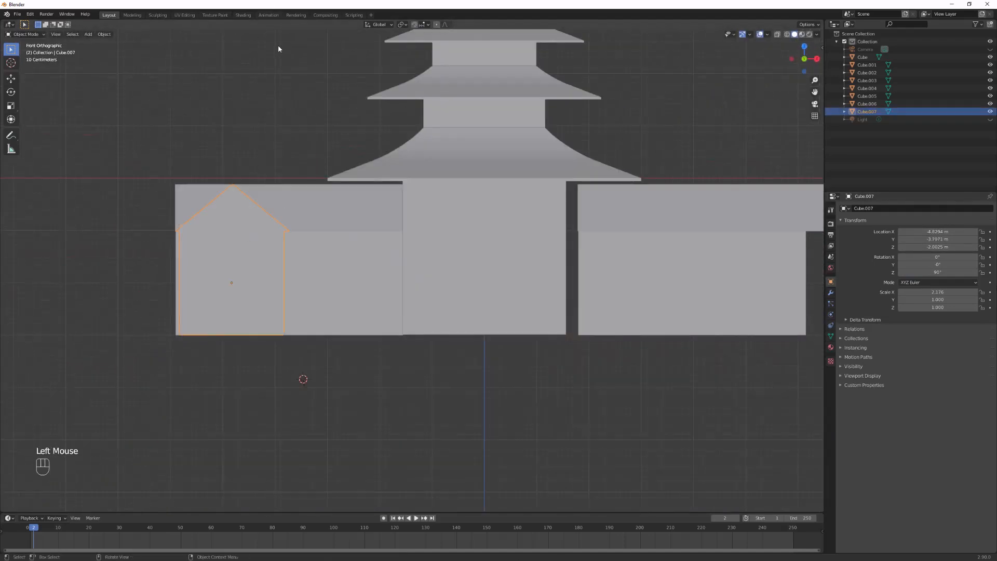
key("g")
key("x")
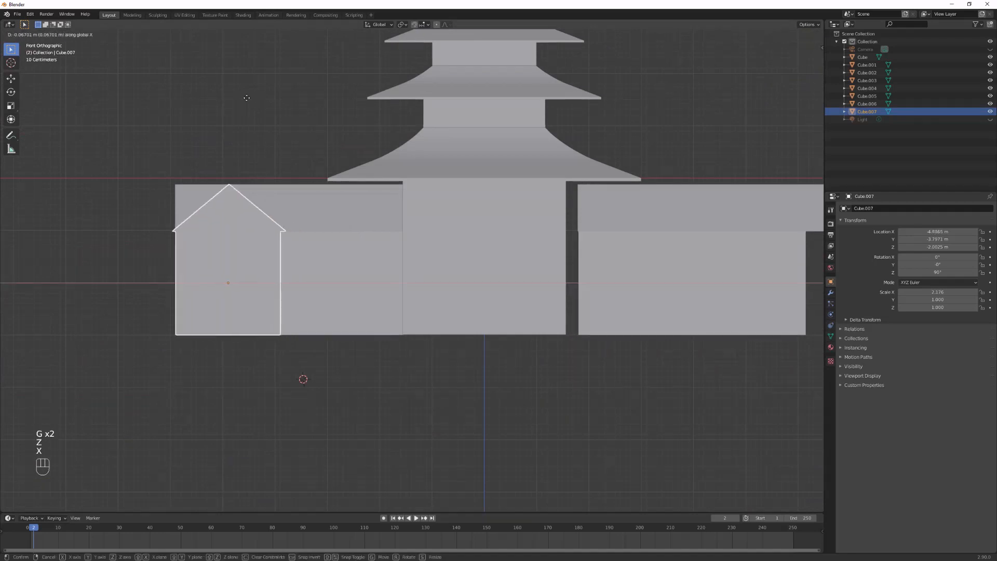
left_click(248, 97)
Duplicate the pagoda's top tier and place the copy above the side buildings, at about X -5.79 m and Y -2.24 m.
left_click_drag(267, 120, 336, 261)
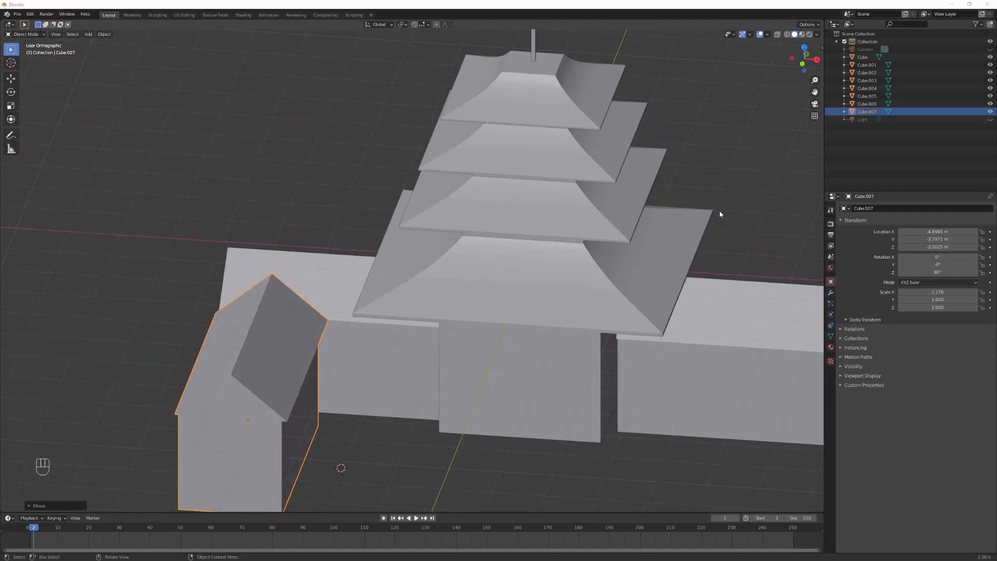
scroll(670, 167, "down", 2)
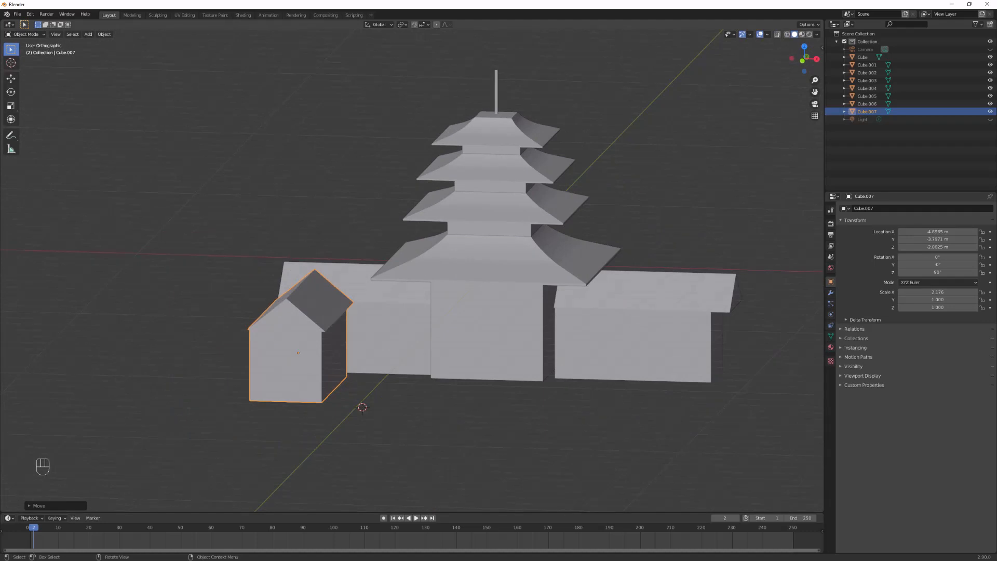
left_click_drag(592, 222, 603, 224)
left_click(604, 226)
left_click(620, 352)
left_click(495, 130)
left_click_drag(549, 152, 557, 153)
key("shift+d")
key("g")
left_click(333, 187)
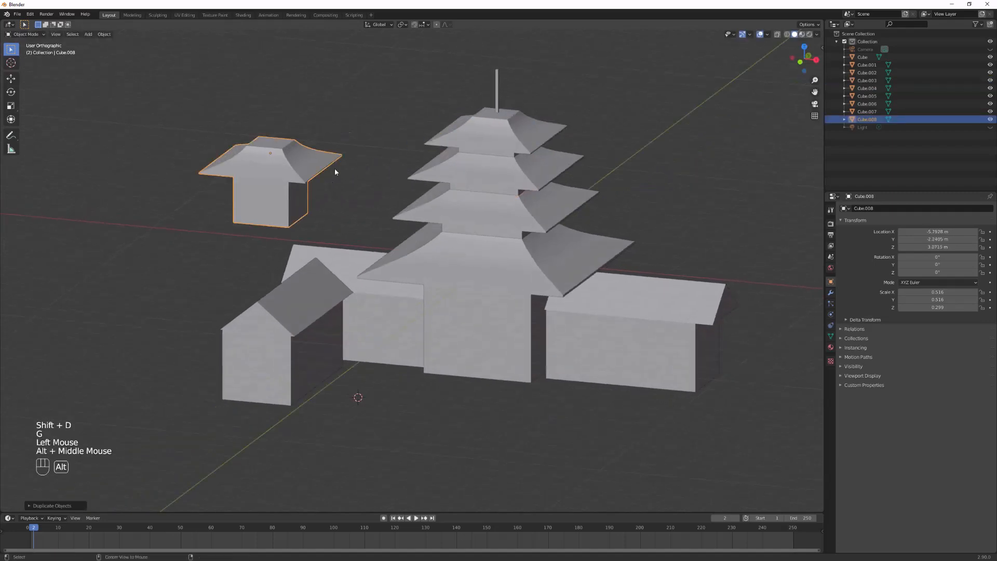
Shrink the copied tier to a scale of about 0.31 and move it in top view beyond the side wing's outer end.
left_click_drag(352, 335, 292, 240)
key("s")
left_click(336, 216)
key("g")
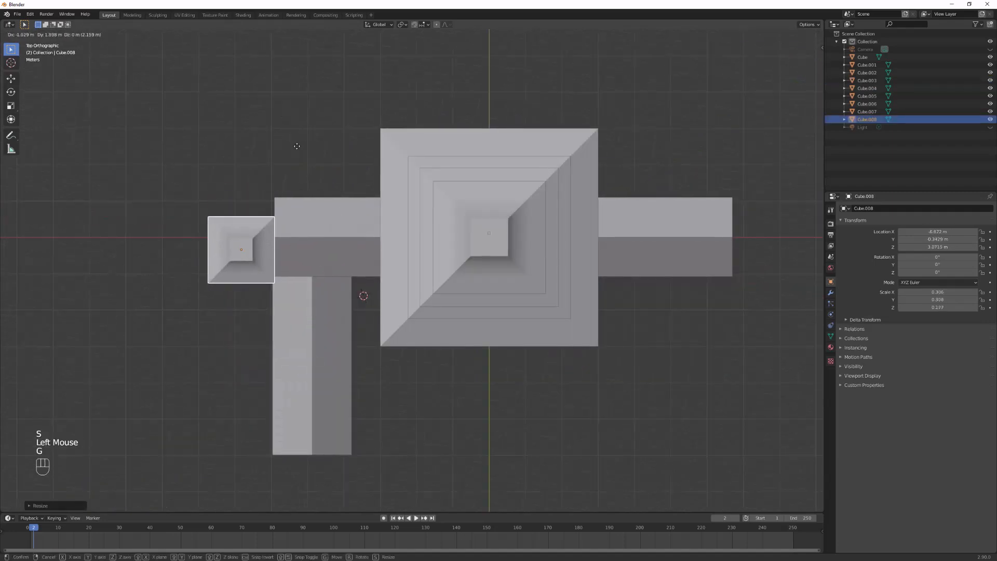
left_click(297, 146)
Lower the small tier in front view to about Z 0.57 m, with its wall flush against the wing's end.
left_click_drag(297, 146, 323, 150)
key("g")
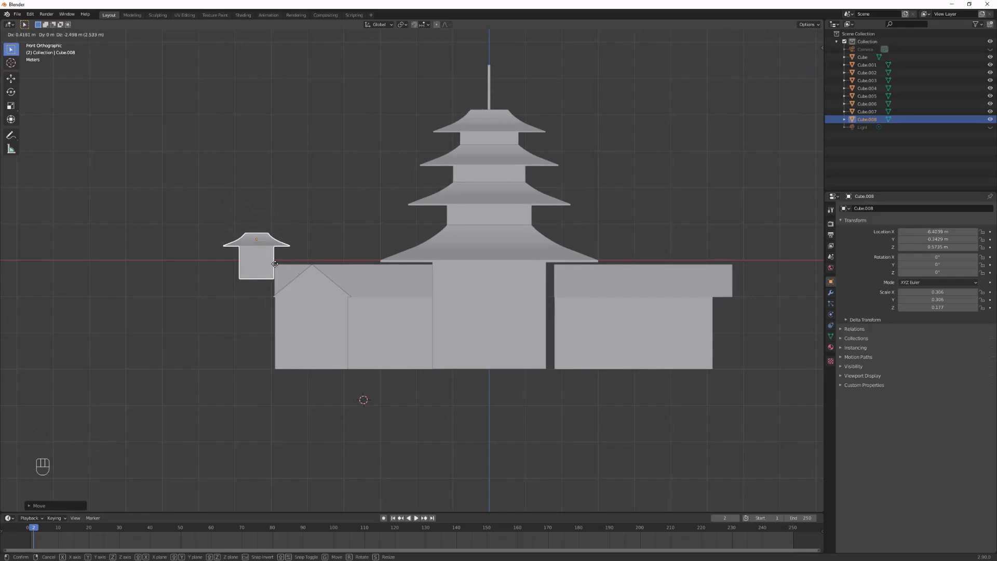
left_click(275, 263)
Extend the small tier downward in Edit Mode by moving its bottom face along Z to the base of the buildings.
left_click_drag(250, 277, 310, 140)
key("Tab")
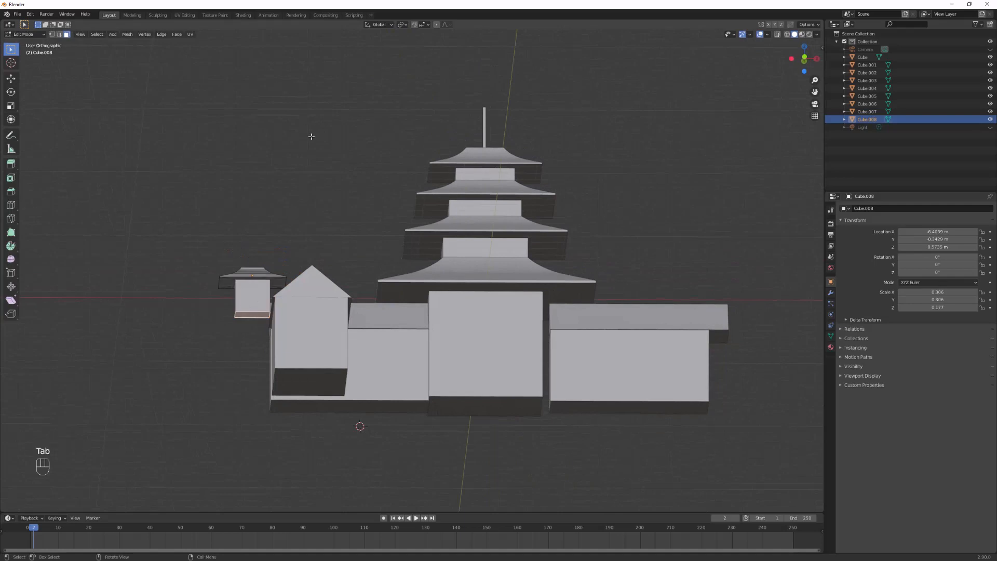
key("g")
key("z")
left_click(313, 224)
left_click_drag(314, 224, 343, 347)
left_click_drag(343, 347, 348, 287)
left_click(367, 256)
left_click(576, 351)
left_click_drag(577, 351, 553, 283)
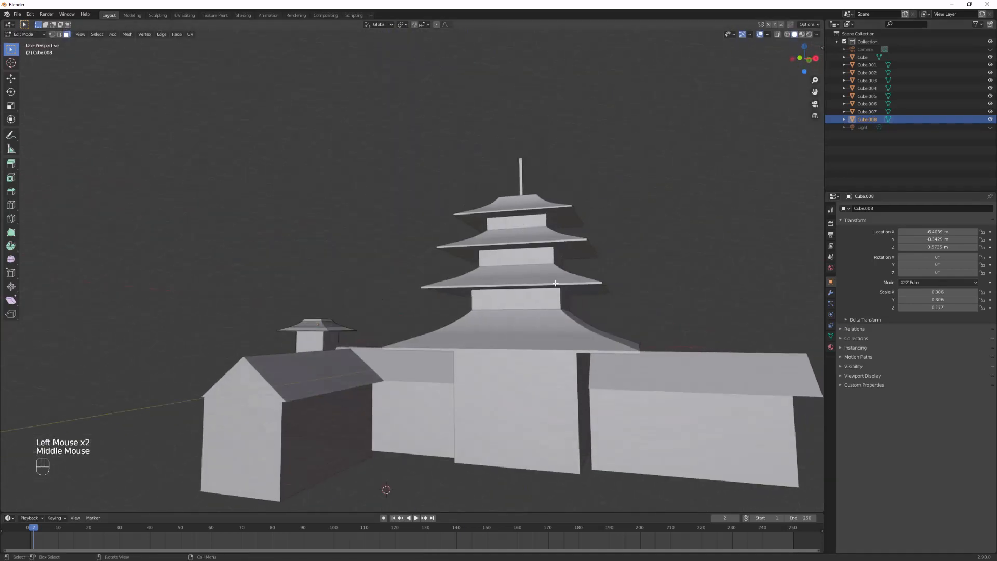
scroll(554, 283, "down", 2)
left_click_drag(204, 167, 734, 479)
key("Tab")
Select all the buildings and raise them about 3 m along Z in front view, so their bases rest on the X axis line.
left_click(733, 200)
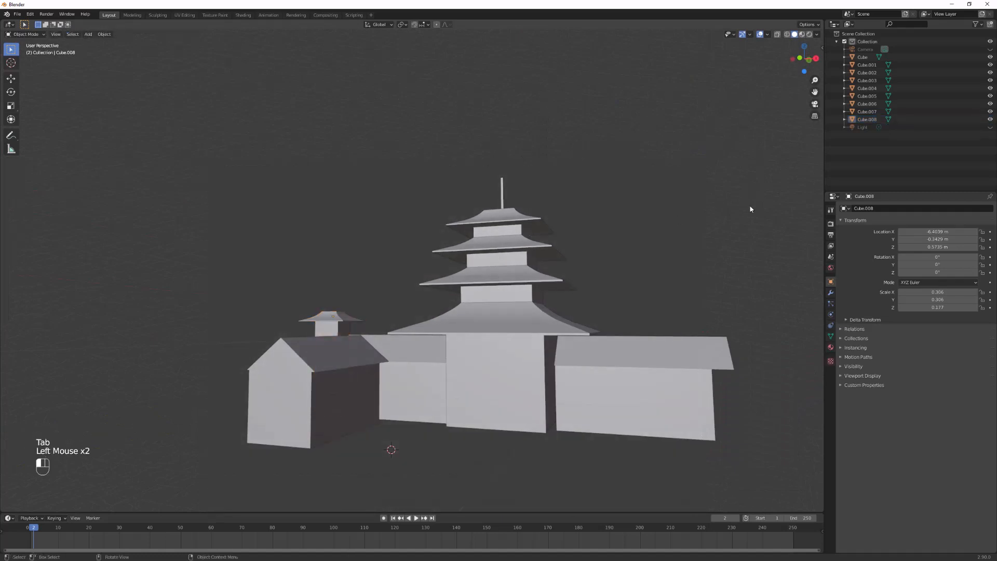
left_click_drag(733, 200, 248, 413)
left_click_drag(444, 135, 340, 305)
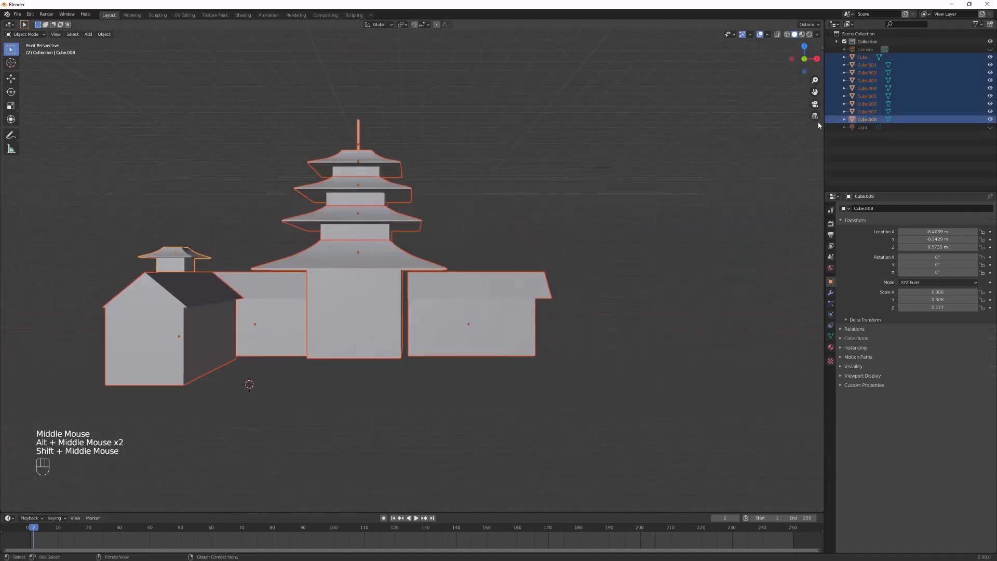
left_click(808, 60)
left_click_drag(458, 179, 525, 257)
key("g")
key("z")
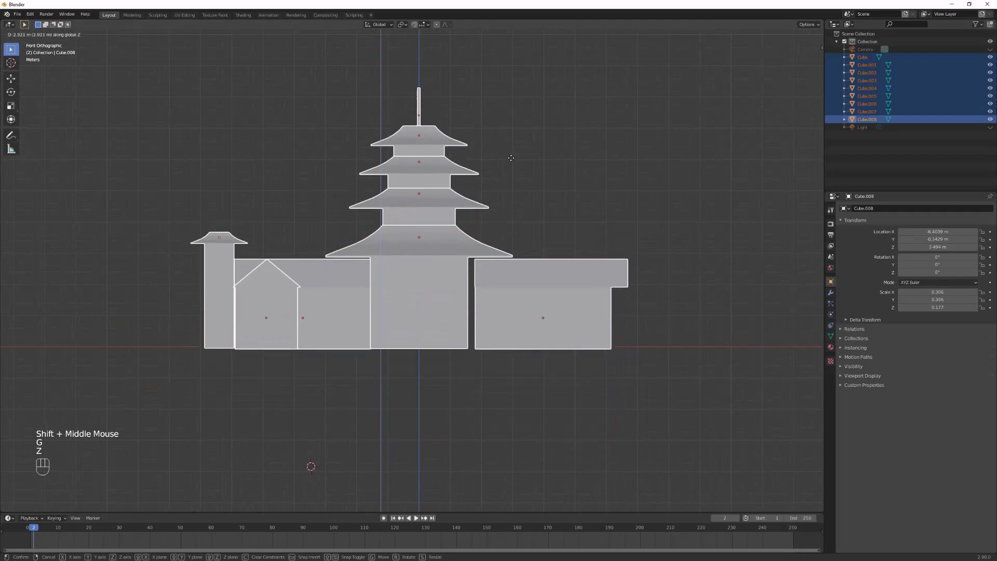
left_click(513, 160)
left_click(564, 156)
Move the side wing on the positive X side inward along X in front view until its inner end sits inside the pagoda's base.
left_click(563, 283)
mouse_move(597, 195)
left_mouse_down()
mouse_move(559, 201)
mouse_move(598, 208)
left_mouse_up()
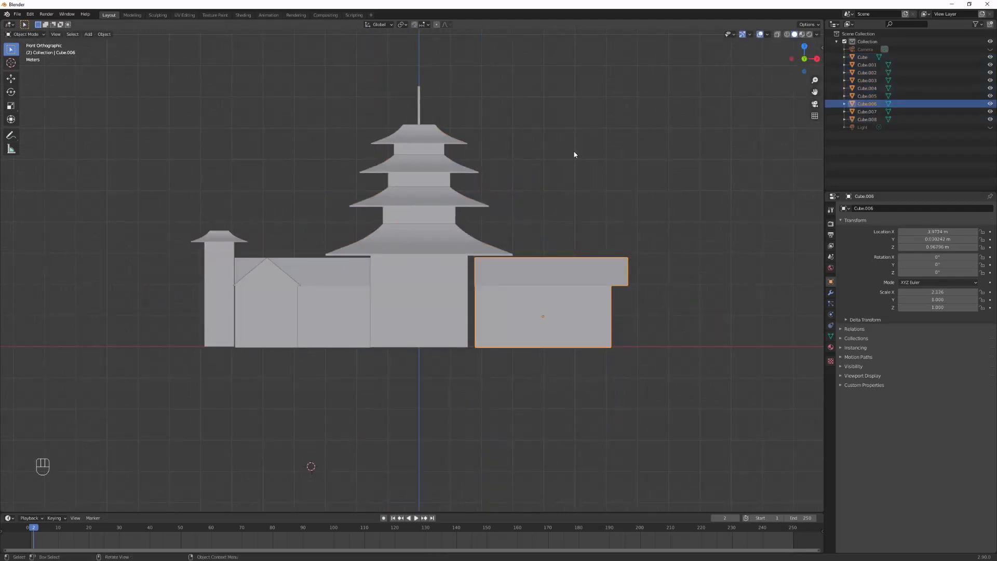
key("g")
key("z")
key("x")
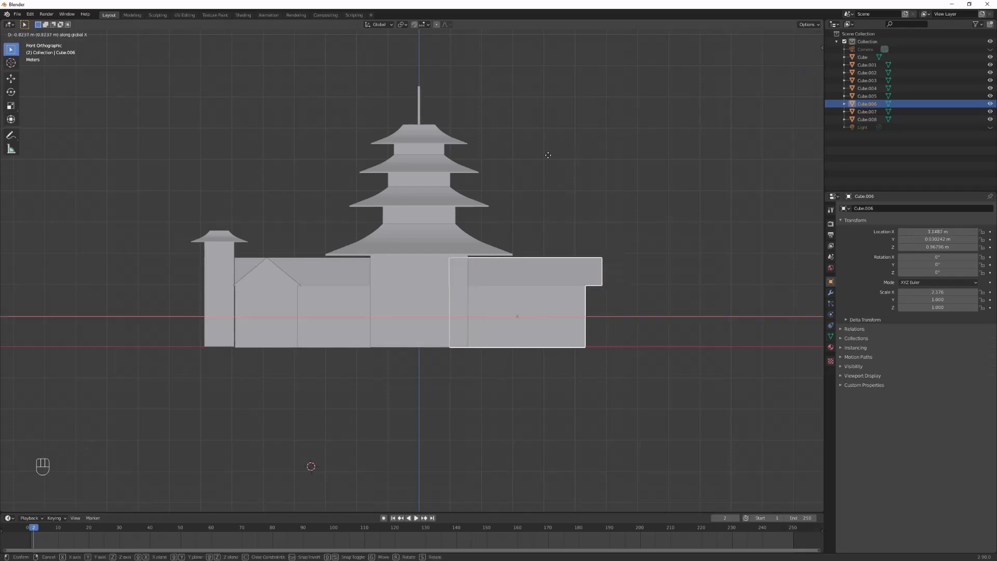
left_click(581, 163)
left_click(581, 163)
left_click_drag(582, 163, 634, 238)
Rotate the front gabled wing in top view and set its Z rotation to exactly -90°.
left_click_drag(313, 344, 284, 291)
mouse_move(332, 269)
left_mouse_down()
mouse_move(310, 267)
mouse_move(340, 279)
left_mouse_up()
left_click(280, 267)
key("r")
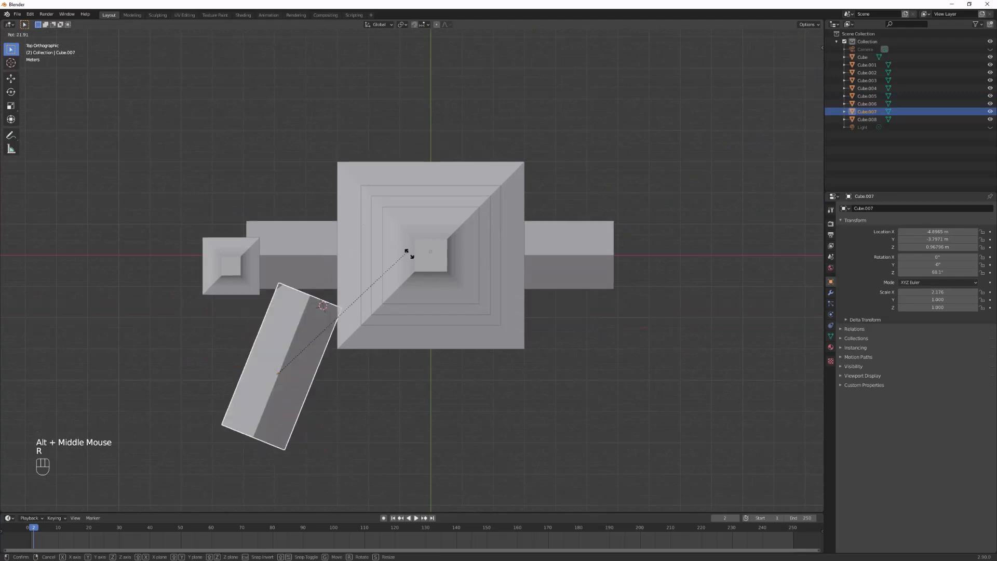
left_click(230, 472)
left_click(938, 273)
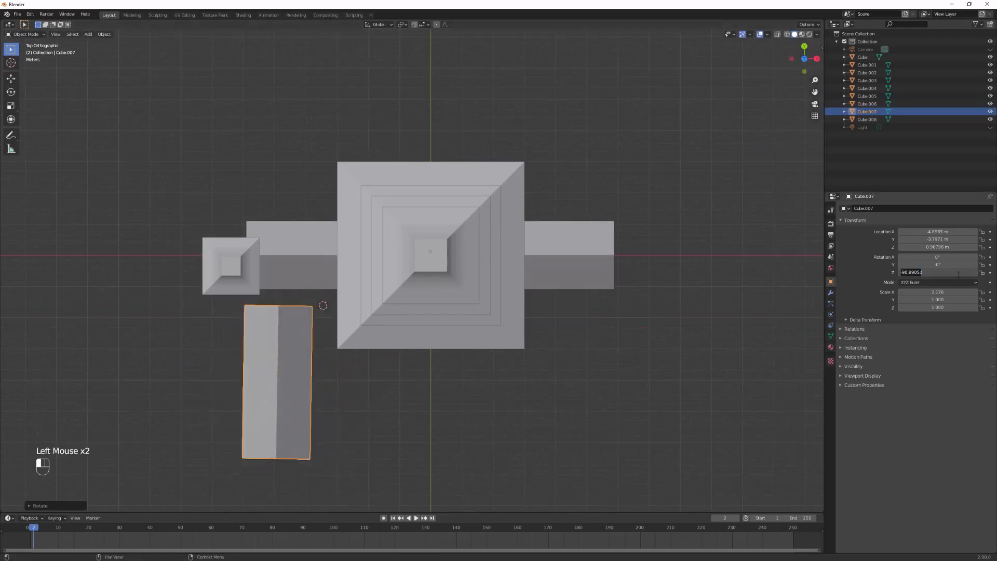
key("Return")
Move the front gabled wing along Y to about -3.26 m so it adjoins the side wing.
key("g")
key("z")
key("g")
key("y")
left_click(310, 263)
Switch the viewport to perspective and walk around the buildings to examine how the wings relate to the pagoda.
left_click_drag(348, 379, 348, 288)
left_click(398, 357)
scroll(399, 356, "up", 3)
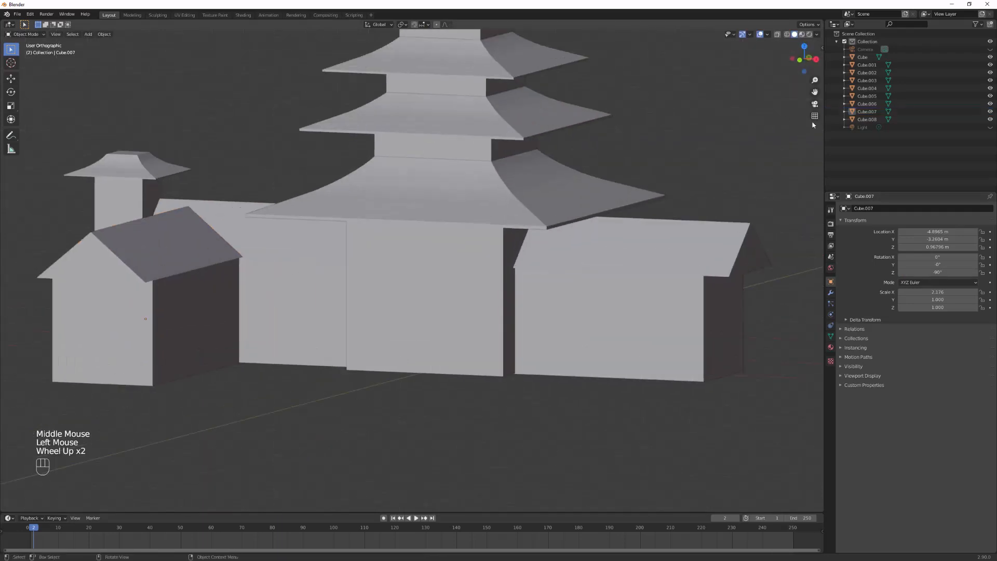
left_click(815, 116)
scroll(432, 258, "down", 1)
left_click_drag(393, 258, 423, 270)
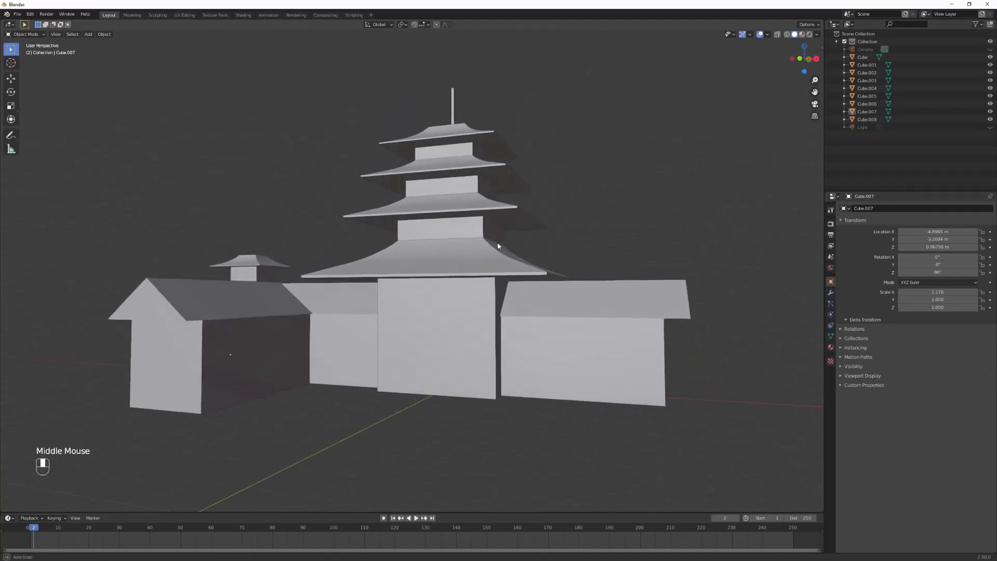
mouse_move(498, 246)
left_mouse_down()
mouse_move(503, 238)
mouse_move(493, 246)
left_mouse_up()
key("shift+grave")
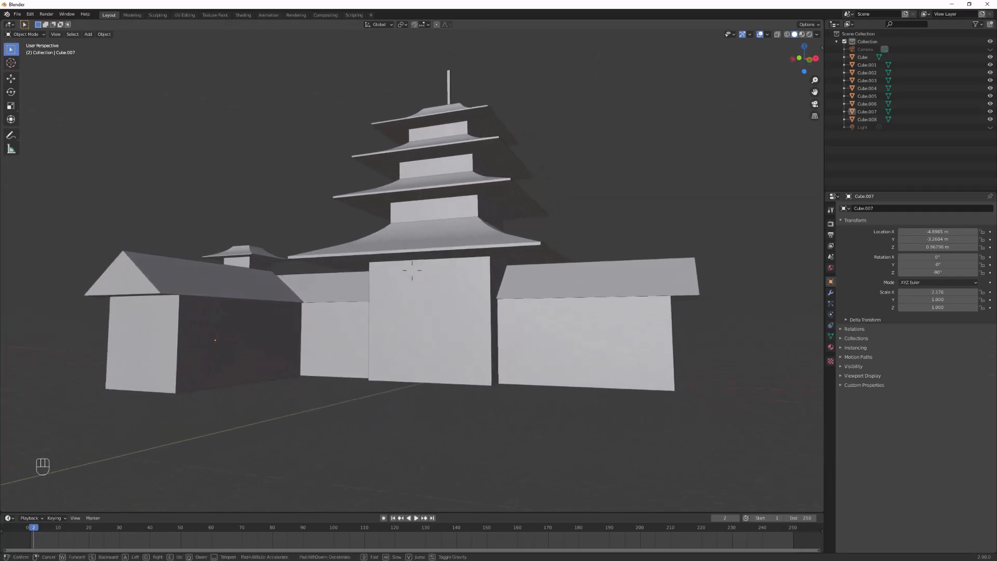
left_click(412, 270)
Scale the small tower down to about 0.19 and reposition it behind the gabled wing at about Z 3.52 m.
left_click(268, 270)
key("g")
key("x")
key("z")
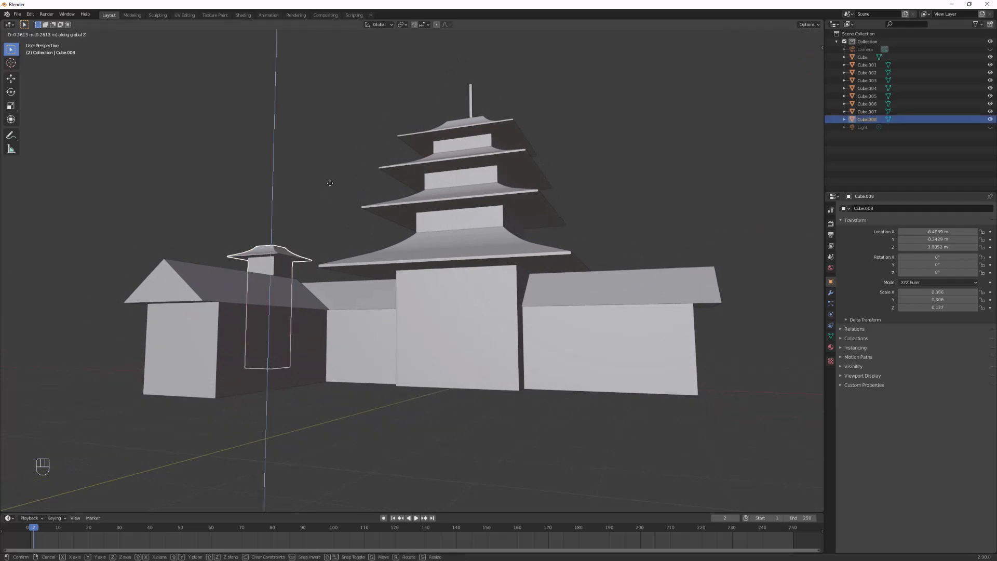
left_click(331, 186)
key("s")
left_click(333, 203)
key("g")
key("z")
left_click(340, 214)
key("g")
left_click(314, 207)
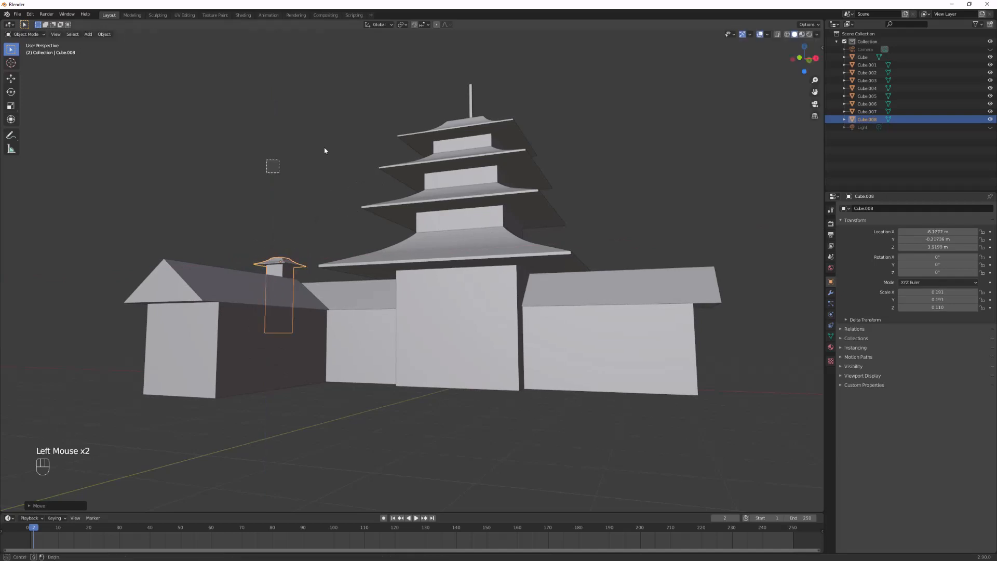
Duplicate the pagoda's spire and place the copy in front view on top of the small tower's roof.
left_click(471, 106)
middle_click(439, 298, "alt")
key("shift+d")
key("g")
left_click(624, 162)
middle_click(624, 163, "alt")
left_click(815, 116)
middle_click(216, 166, "shift")
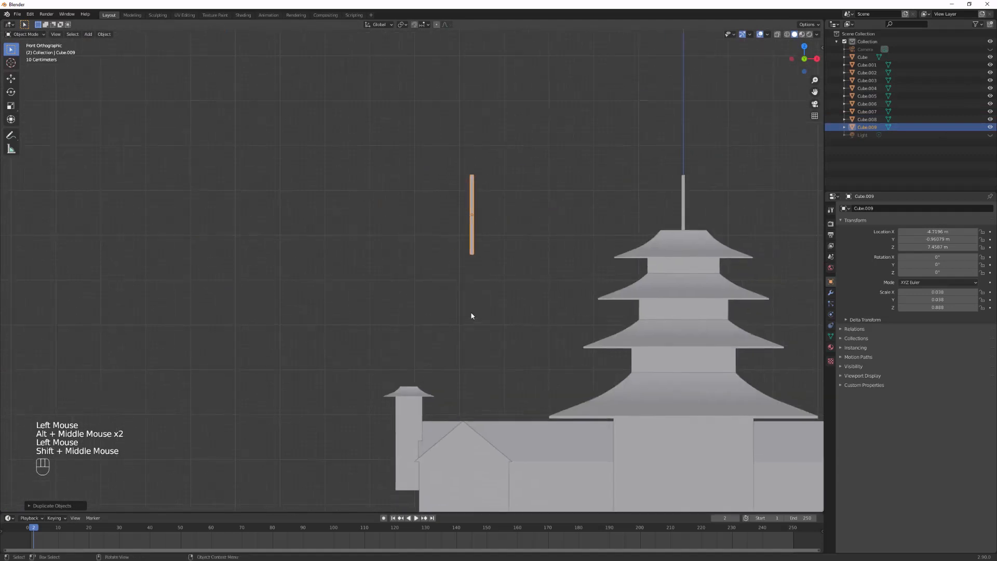
key("g")
left_click(408, 483)
Center the copied spire over the small tower in top view and scale it down to about half size.
middle_click(479, 329, "alt")
scroll(479, 328, "down", 1, "alt")
scroll(479, 329, "up", 1)
middle_click(479, 329, "shift")
key("g")
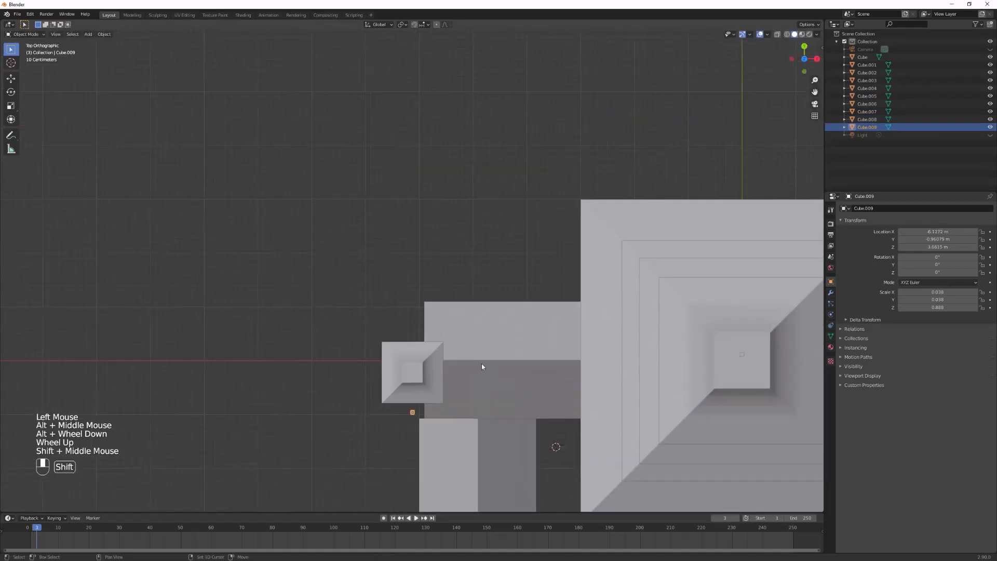
left_click(479, 319)
middle_click(435, 430, "alt")
left_click(463, 176)
left_click(414, 193)
key("s")
left_click(492, 145)
left_click(492, 145)
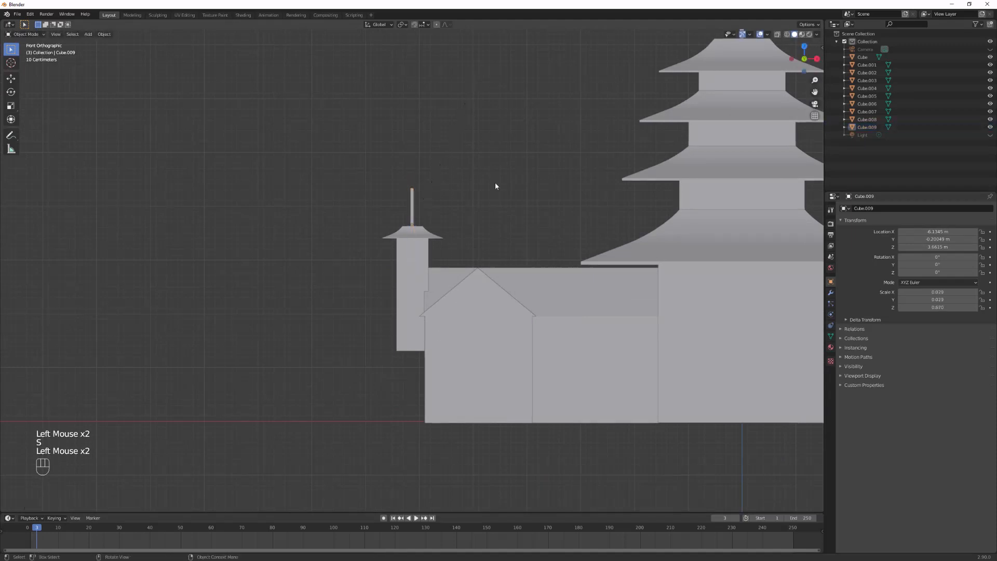
Lower the small tower's bottom face along Z in Edit Mode until it reaches the base of the other buildings.
middle_click(492, 145)
middle_click(326, 313, "shift")
scroll(449, 244, "down", 3)
middle_click(448, 244)
left_click(309, 299)
middle_click(309, 302)
key("Tab")
left_click(319, 331)
key("g")
key("x")
key("z")
left_click(347, 252)
left_click(420, 174)
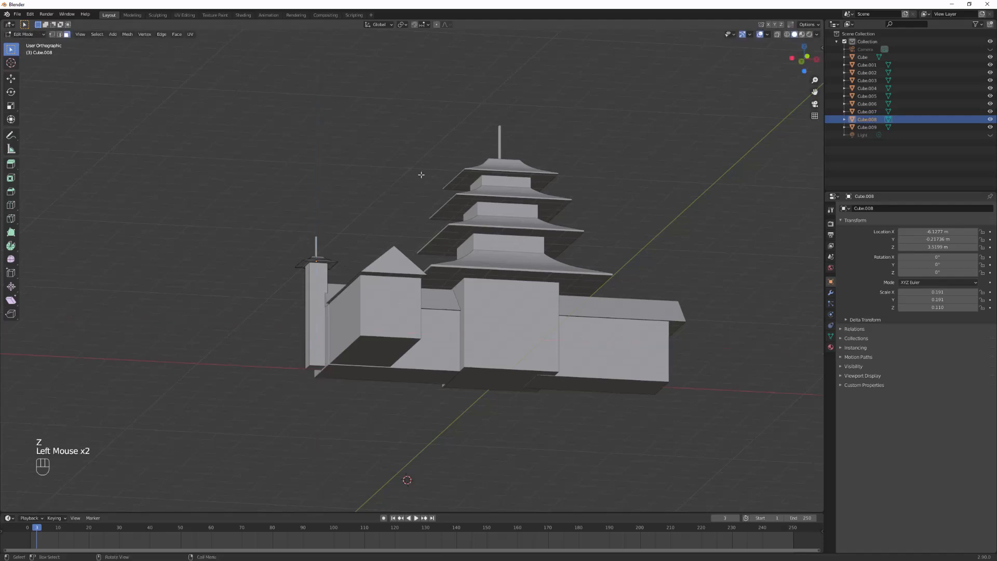
middle_click(421, 173)
left_click_drag(334, 222, 313, 267)
key("Tab")
Join the small spire and the small tower into one object.
left_click(319, 237)
left_click(320, 259, "shift")
key("ctrl+j")
left_click(353, 169)
Move the joined tower in front view to about Z 3.43 m, beside the outer end of the side wing.
left_click(327, 267)
middle_click(406, 259, "alt")
middle_click(407, 259, "alt")
key("g")
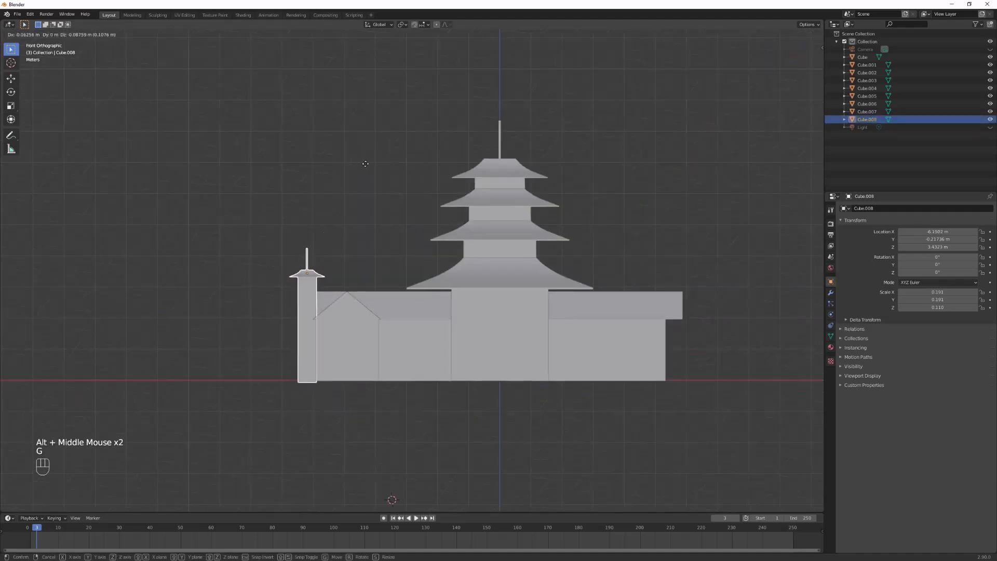
left_click(366, 164)
left_click(365, 164)
Walk around the model in perspective view and examine the arrangement of the pagoda, wings and tower from a low viewpoint.
middle_click(448, 207)
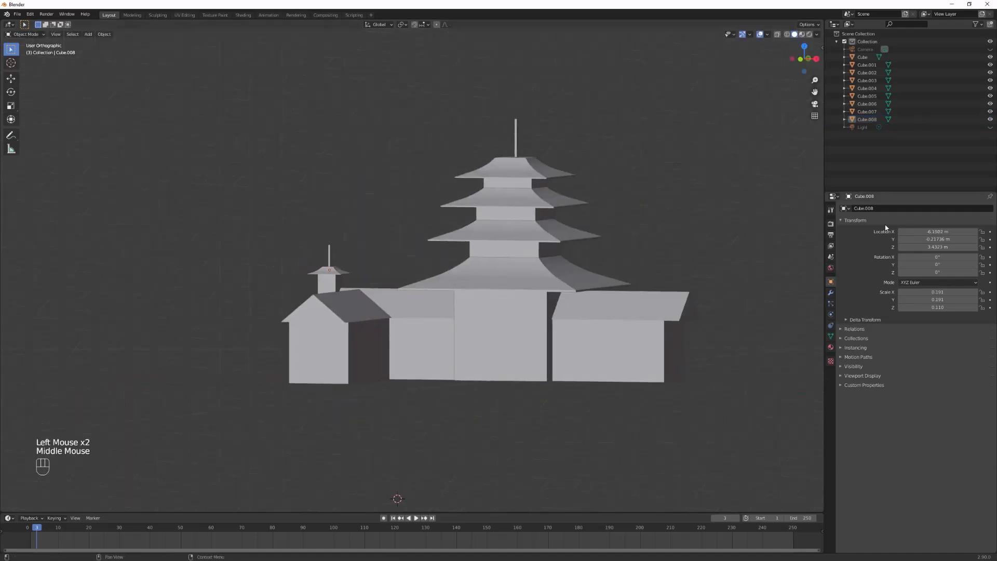
middle_click(710, 231)
left_click(710, 231)
key("shift+grave")
key("w")
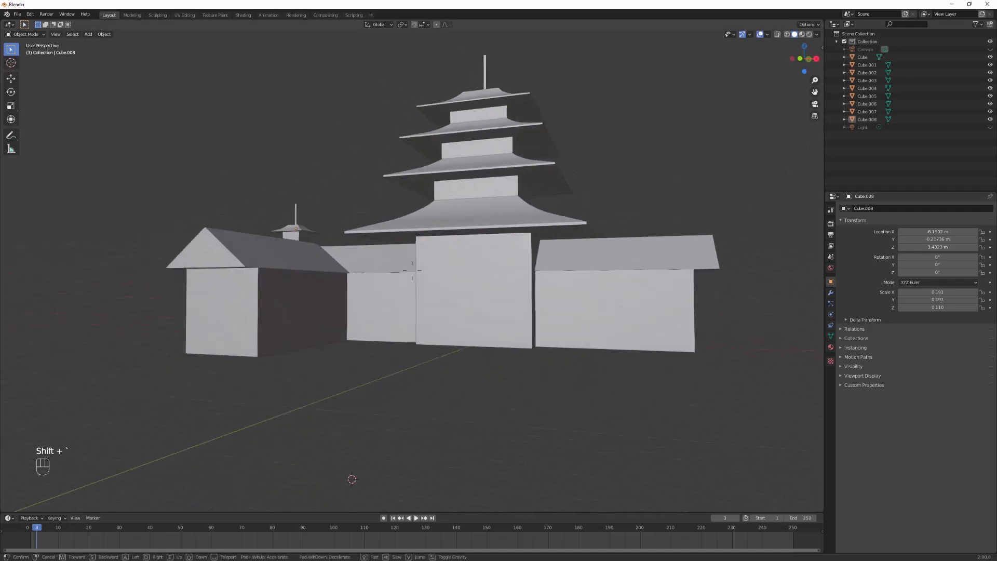
key("s")
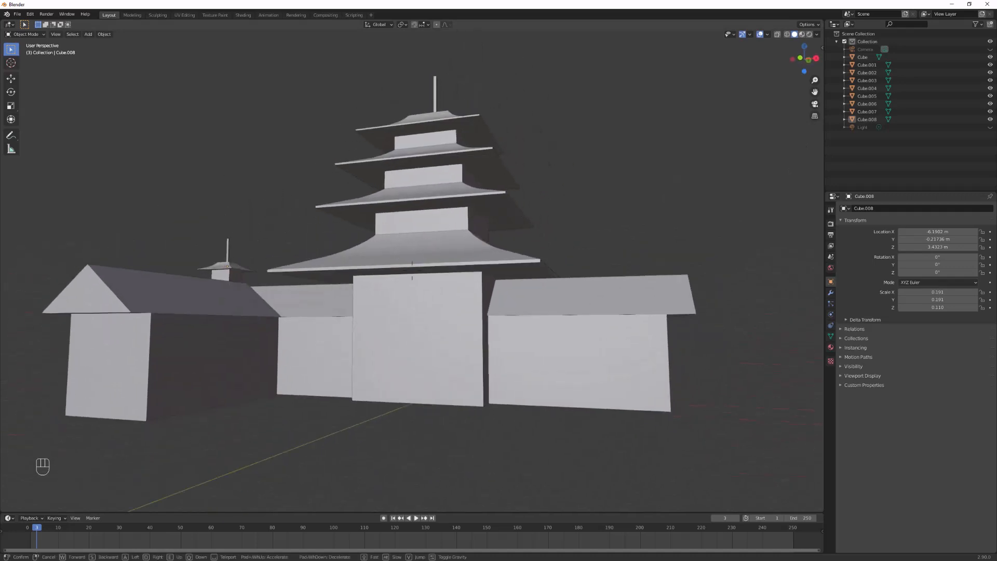
left_click(625, 147)
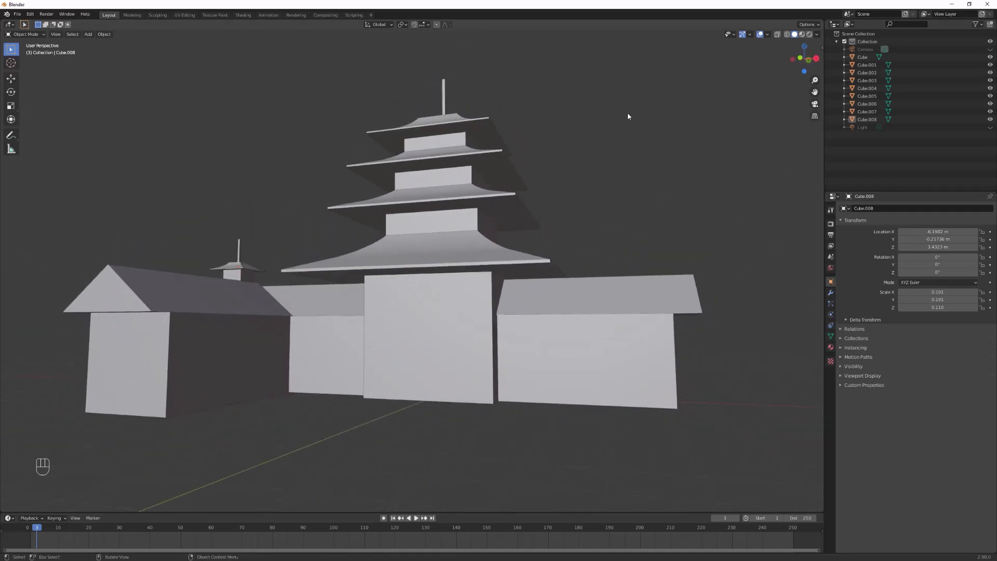
left_click_drag(508, 182, 533, 186)
Switch to the camera view and walk the camera to a low three-quarter view facing the pagoda and its wings.
key("grave")
left_click(457, 176)
key("shift+grave")
key("a")
key("shift+s")
key("shift+q")
key("q")
key("q")
key("s")
scroll(412, 271, "up", 2)
key("a")
key("d")
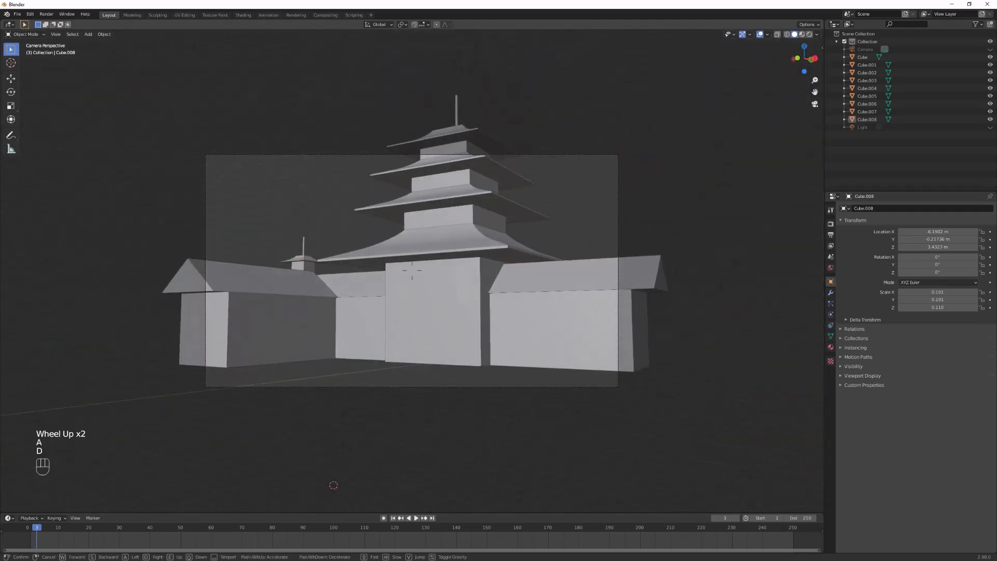
left_click(412, 270)
Pull the camera back and adjust its height until the whole pagoda, both wings and the small tower fit inside the frame.
scroll(412, 271, "up", 3)
key("shift+grave")
key("s")
key("s")
key("s")
key("s")
key("s")
key("s")
key("s")
key("s")
key("s")
key("s")
key("s")
key("s")
key("s")
key("s")
key("s")
key("s")
key("s")
key("a")
key("a")
key("a")
key("d")
key("q")
key("w")
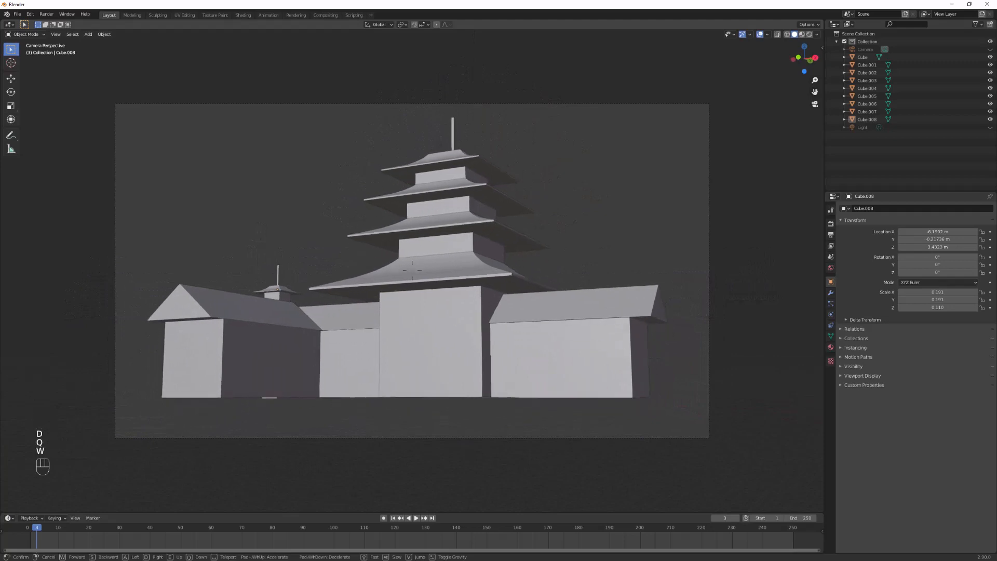
key("e")
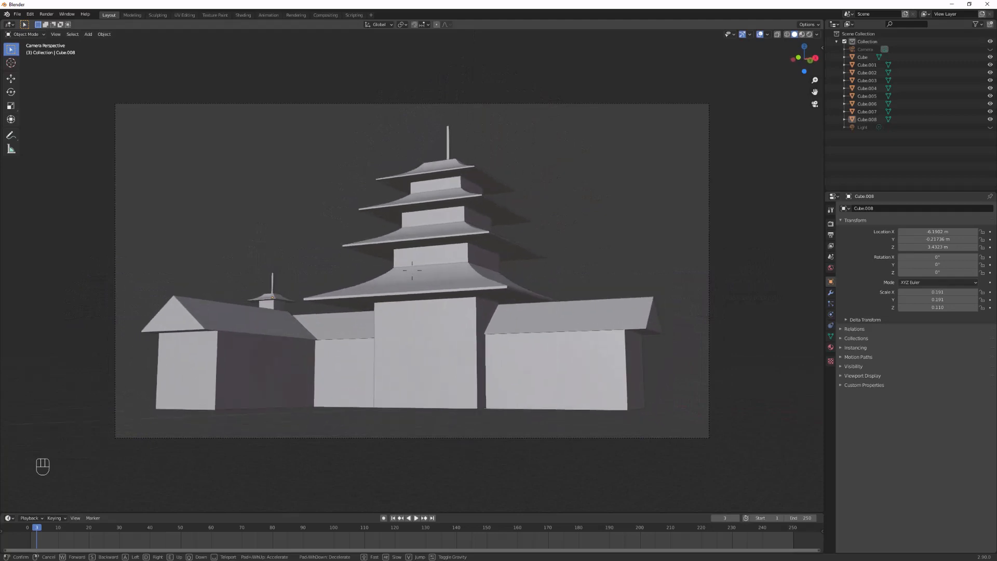
left_click(412, 271)
Unhide and select the camera, and set its focal length to 30 mm.
left_click(831, 224)
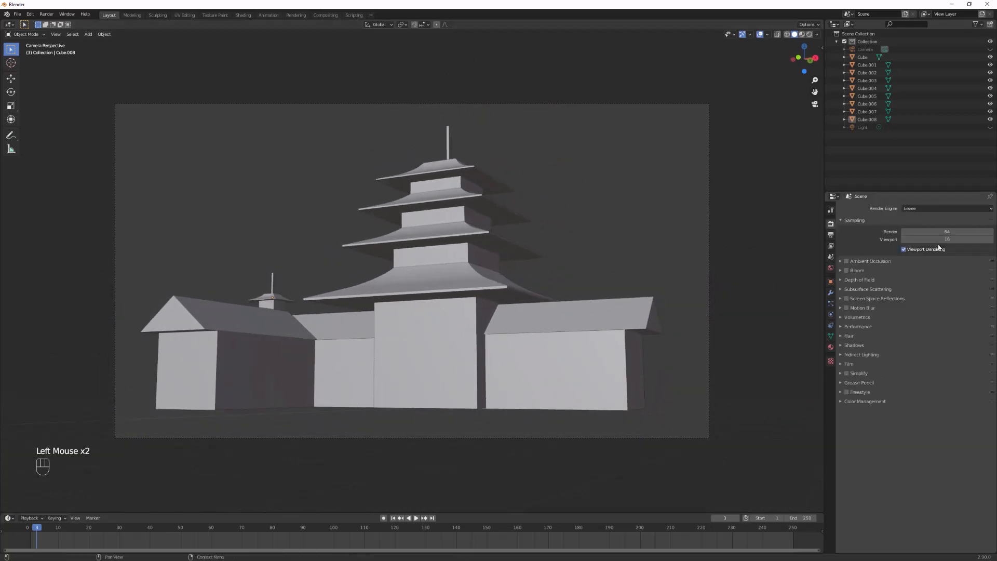
left_click(865, 48)
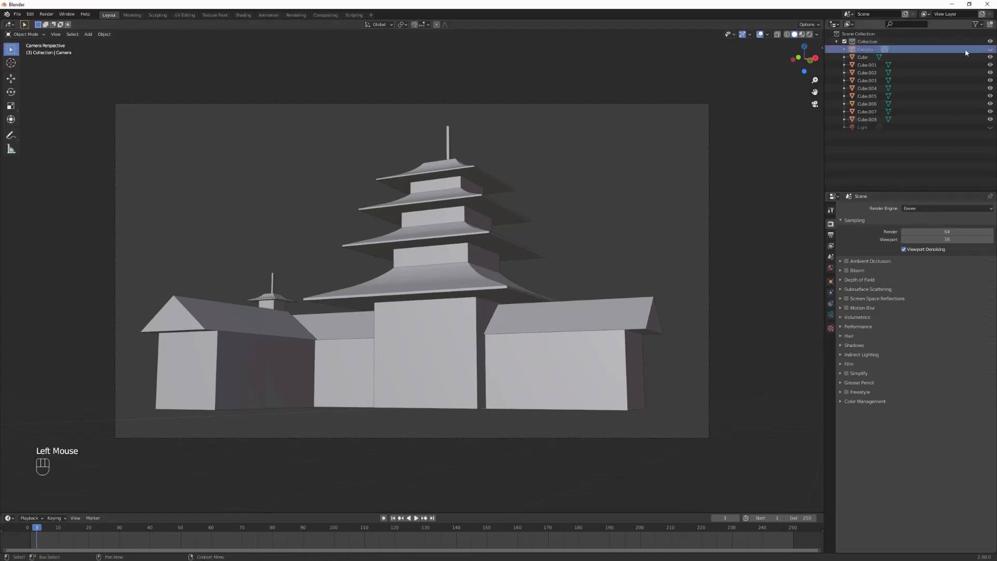
left_click(830, 315)
left_click_drag(952, 245, 916, 244)
Walk the camera to reframe the buildings with the wider lens, keeping the pagoda central with margin around both wings.
key("shift+grave")
left_click(698, 246)
key("shift+grave")
key("w")
key("w")
key("w")
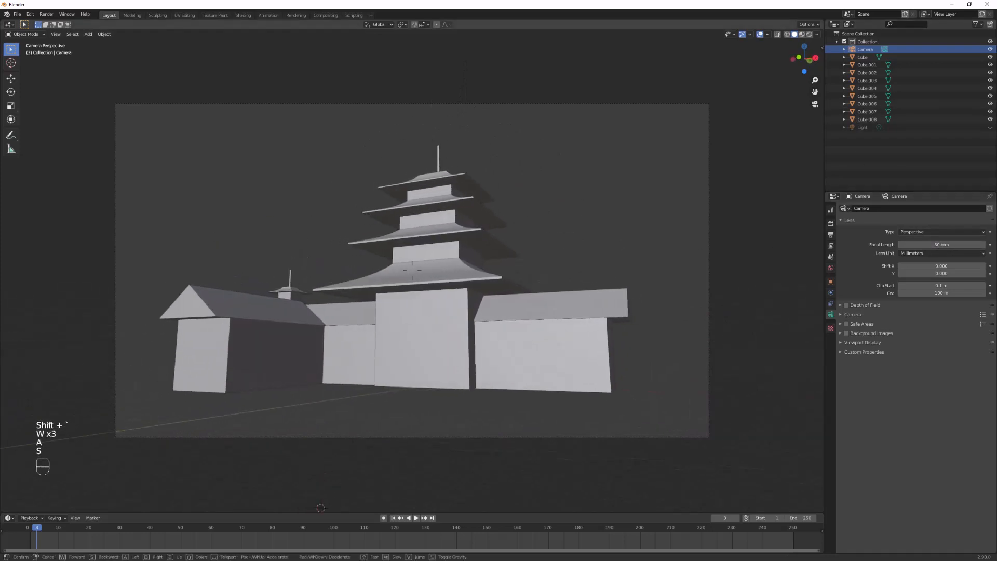
key("a")
key("s")
key("w")
key("a")
key("w")
key("q")
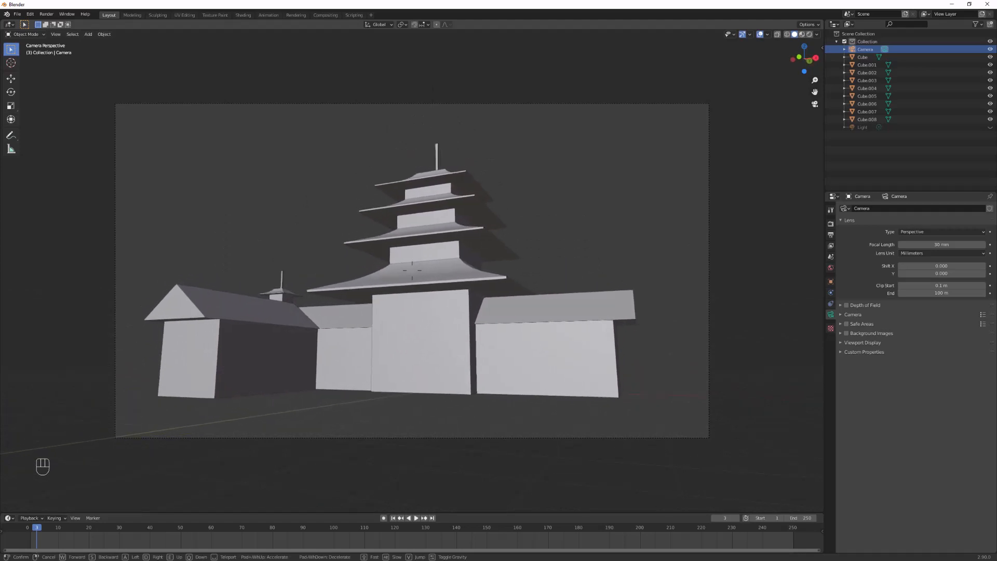
left_click(965, 419)
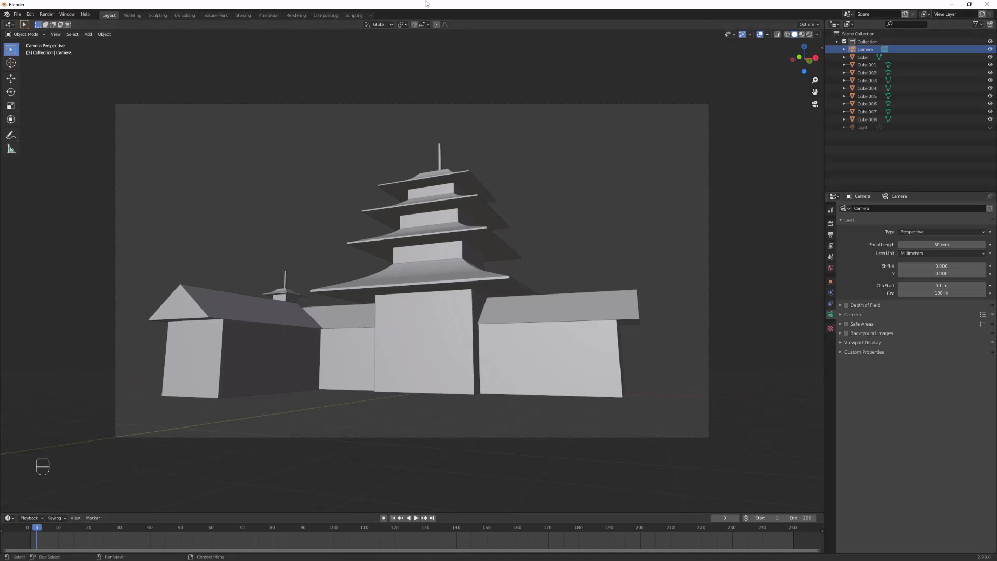
Search the commands for "image" and run Viewport Render Image on the camera view.
key("space")
type("im")
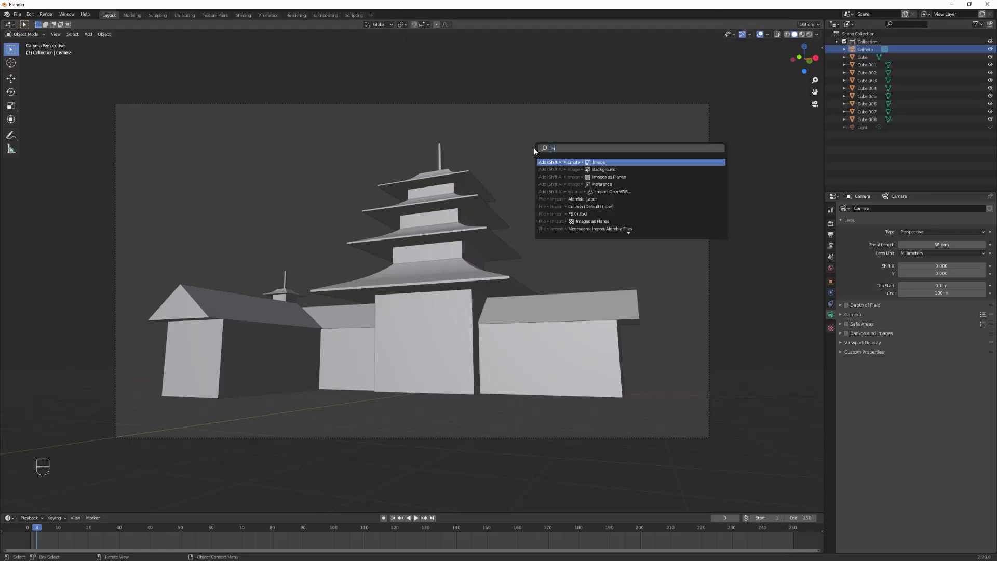
type("age")
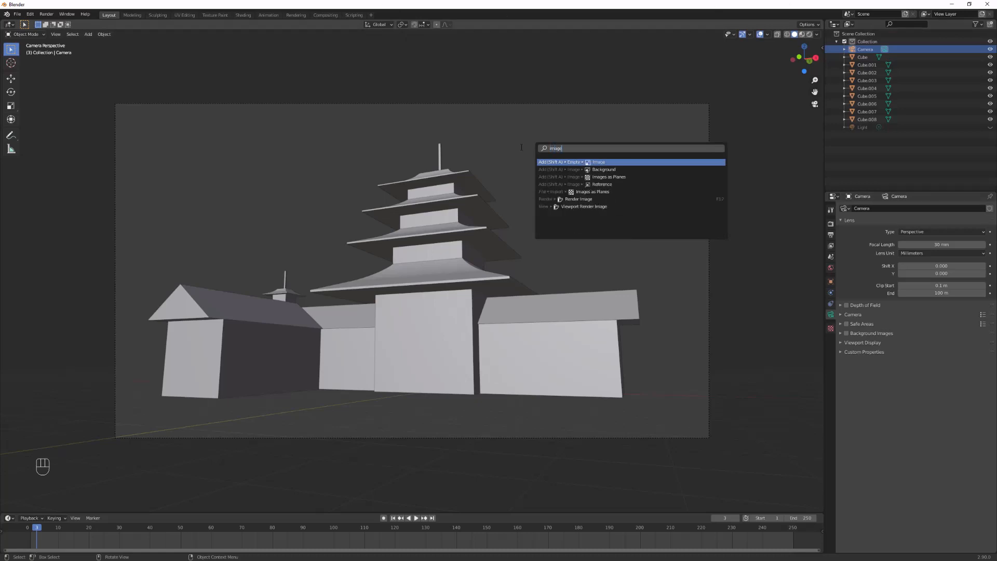
left_click(582, 206)
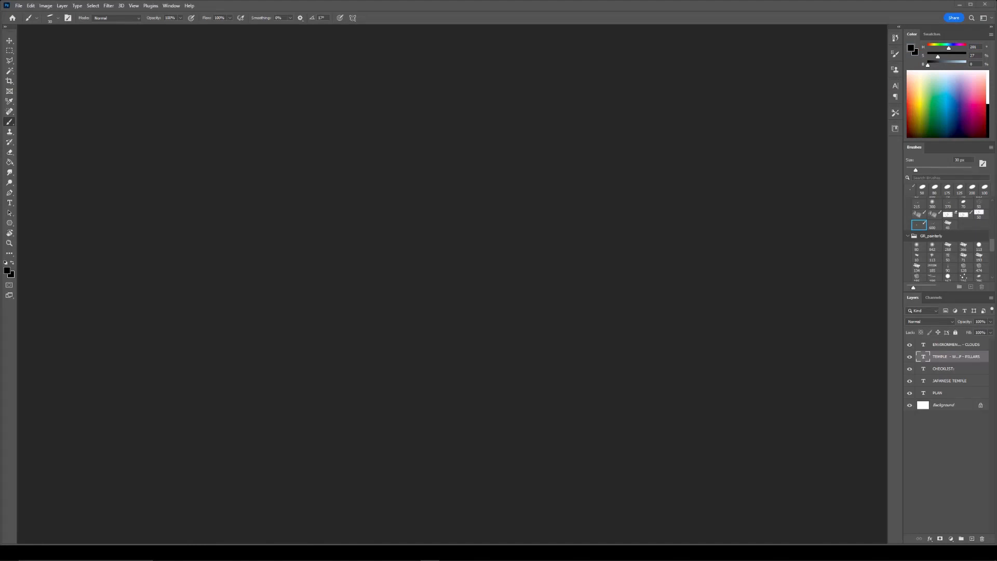
Create a blank 17 × 11 inch, 300 ppi document and move the PLAN document out of the way.
left_click(20, 6)
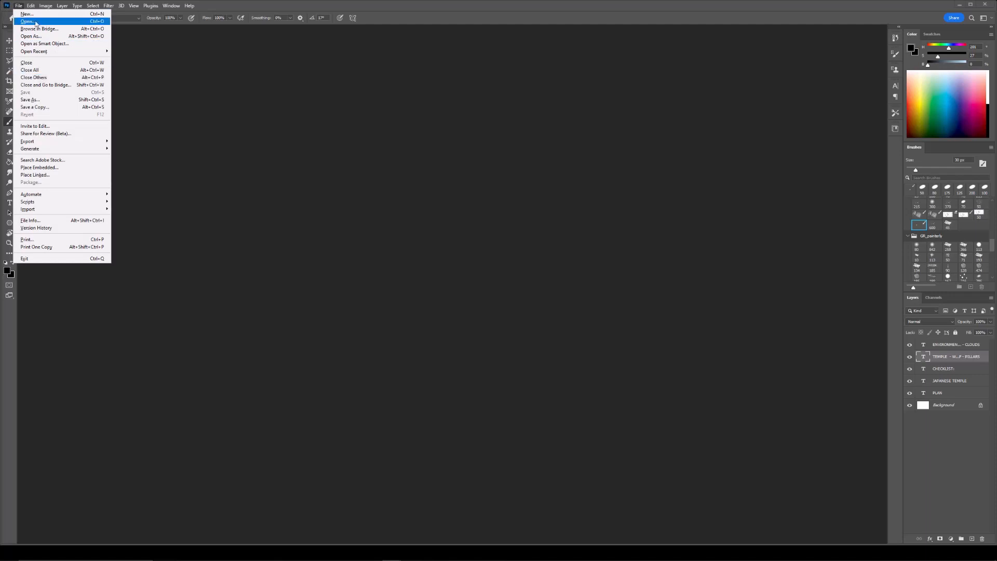
left_click(33, 14)
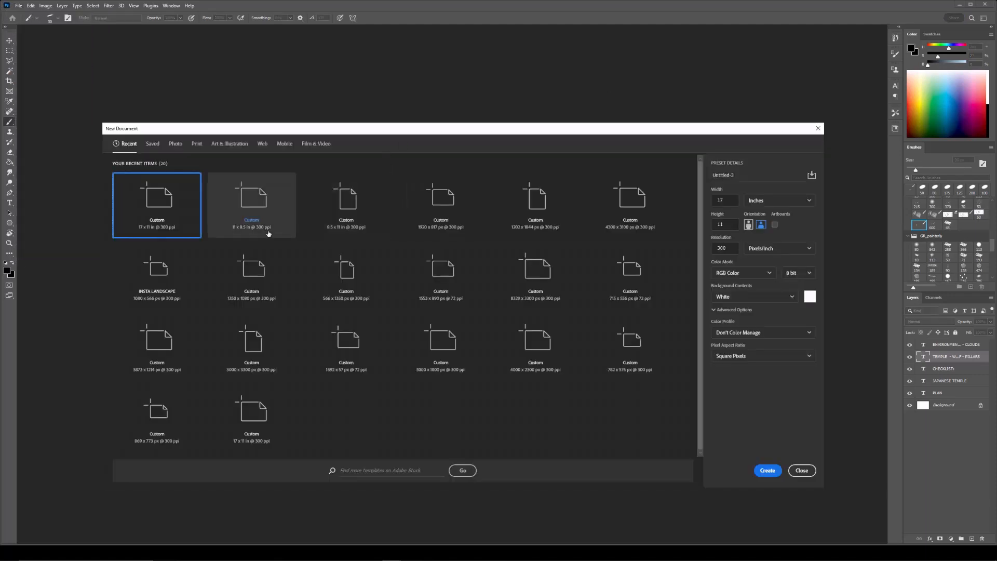
left_click(768, 470)
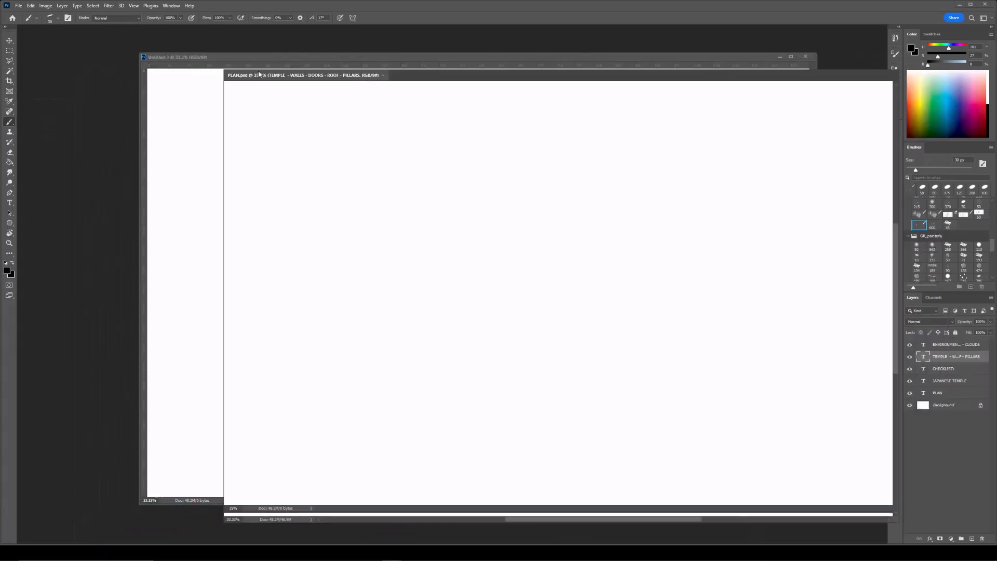
left_click_drag(259, 74, 108, 67)
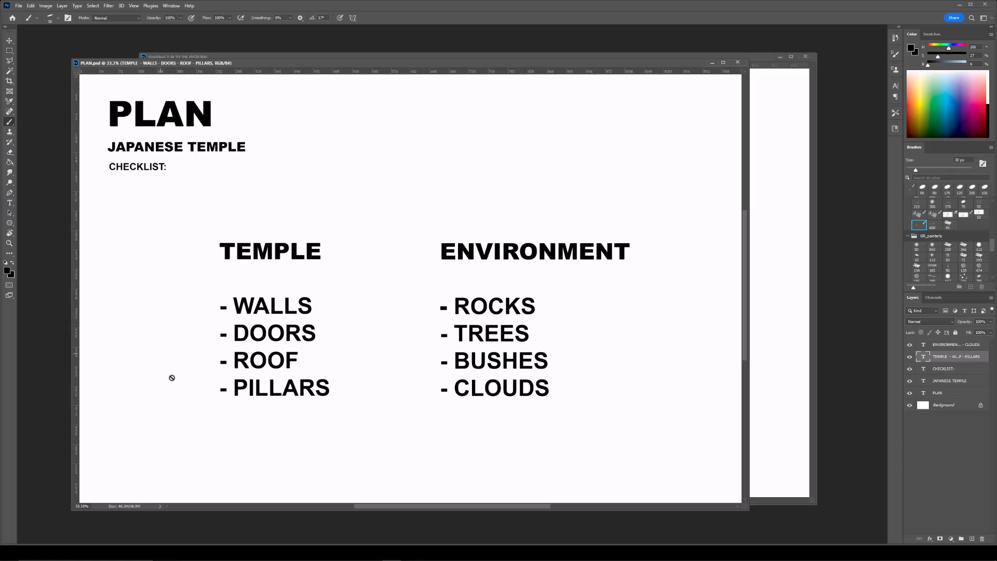
left_click_drag(348, 62, 0, 103)
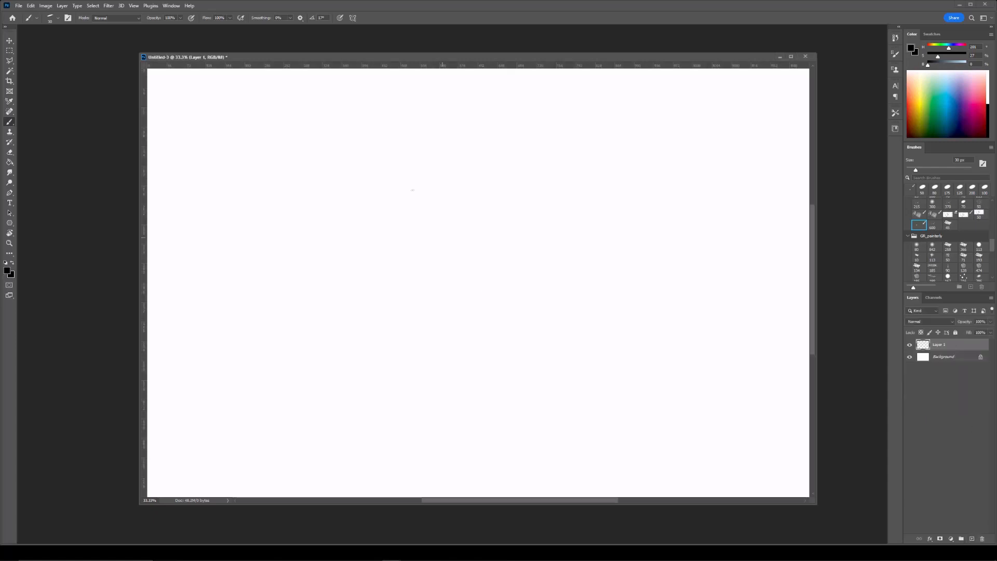
Draw a slim vertical pillar outline on a rectangular base block near the page's upper-left corner, using a thin 3 px brush.
key("e")
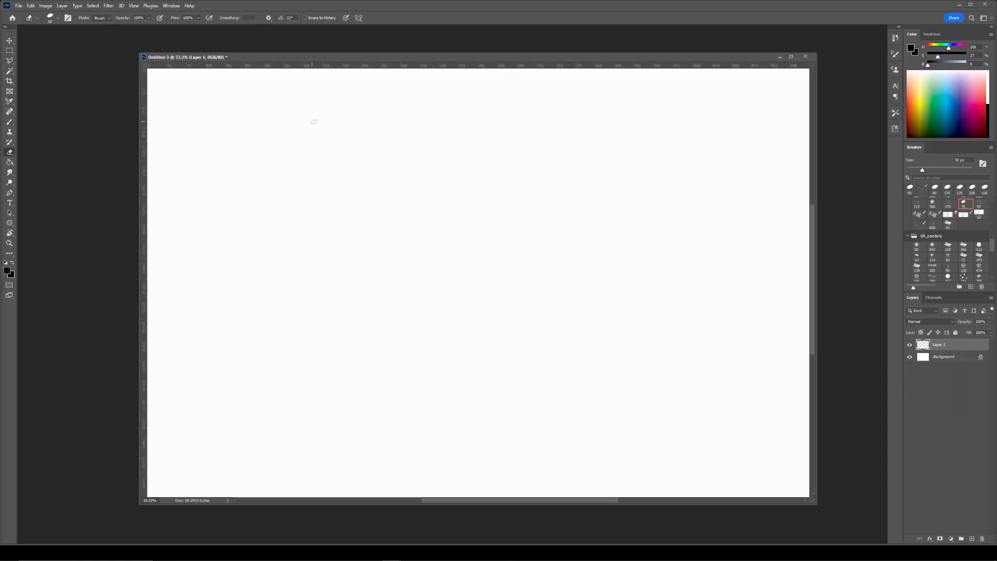
left_click_drag(310, 71, 398, 125)
key("b")
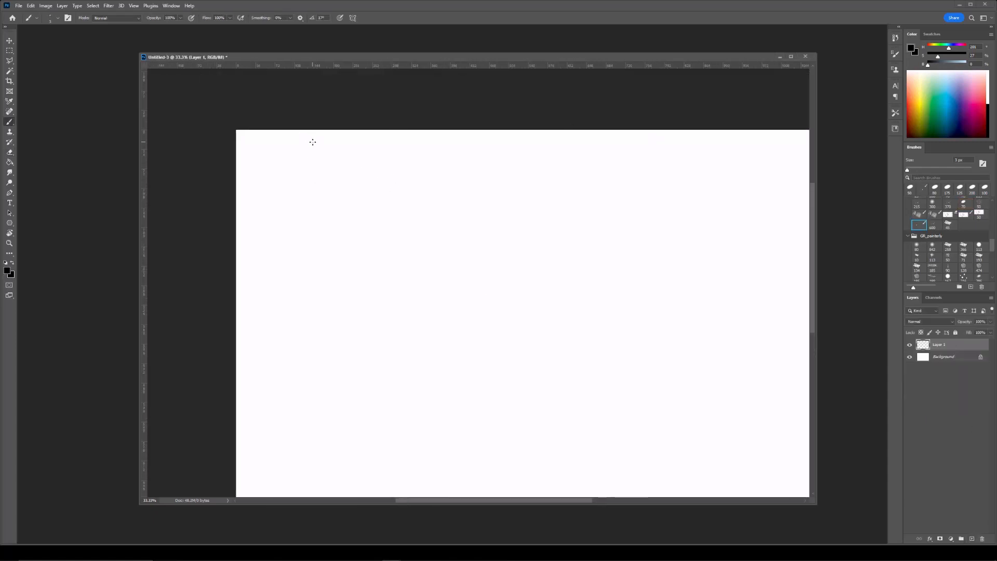
left_click_drag(318, 205, 274, 164)
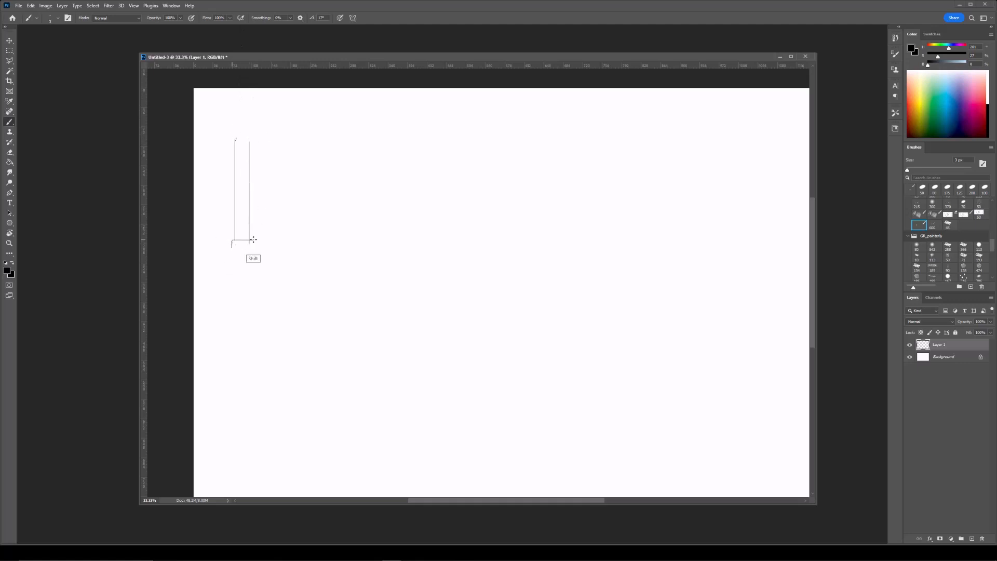
key("e")
mouse_move(253, 250)
left_mouse_down()
mouse_move(232, 249)
mouse_move(253, 250)
left_mouse_up()
key("b")
key("e")
key("b")
left_click_drag(284, 138, 272, 163)
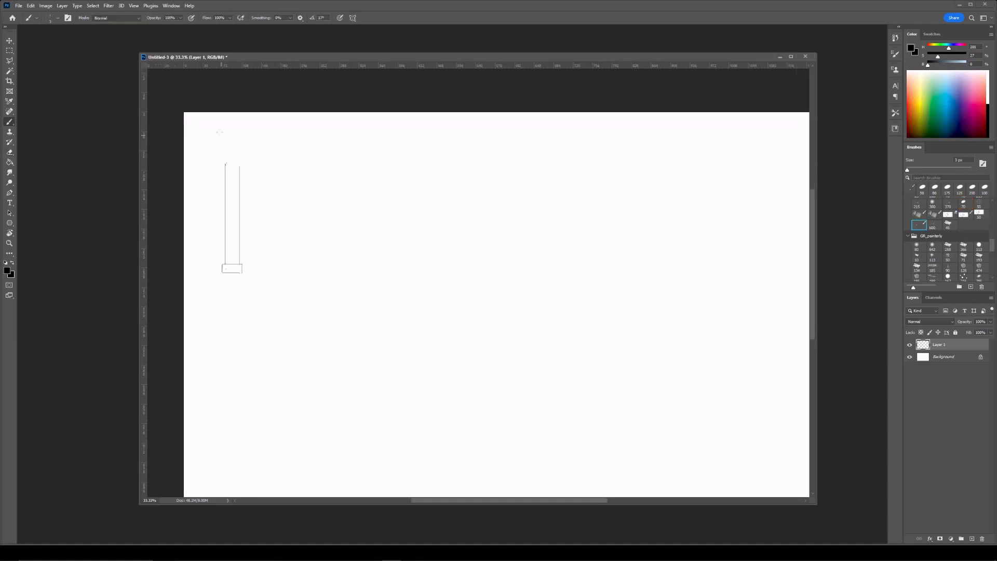
Select the upper part of the pillar and transform the drawing to make the pillar taller.
key("m")
left_click_drag(214, 145, 263, 201)
key("ctrl+t")
left_click_drag(244, 176, 233, 213)
key("Return")
key("ctrl+t")
left_click_drag(359, 167, 344, 157)
Duplicate the pillar three times and space the copies out into a row of four pillars.
key("ctrl+j")
key("ctrl+t")
left_click_drag(219, 175, 474, 166)
key("Return")
key("ctrl+j")
key("ctrl+t")
key("Return")
key("ctrl+j")
key("ctrl+t")
key("Return")
Copy the rightmost pillar's shaft and rotate it into a horizontal beam across the upper part of the two left pillars.
left_click(972, 539)
key("e")
key("b")
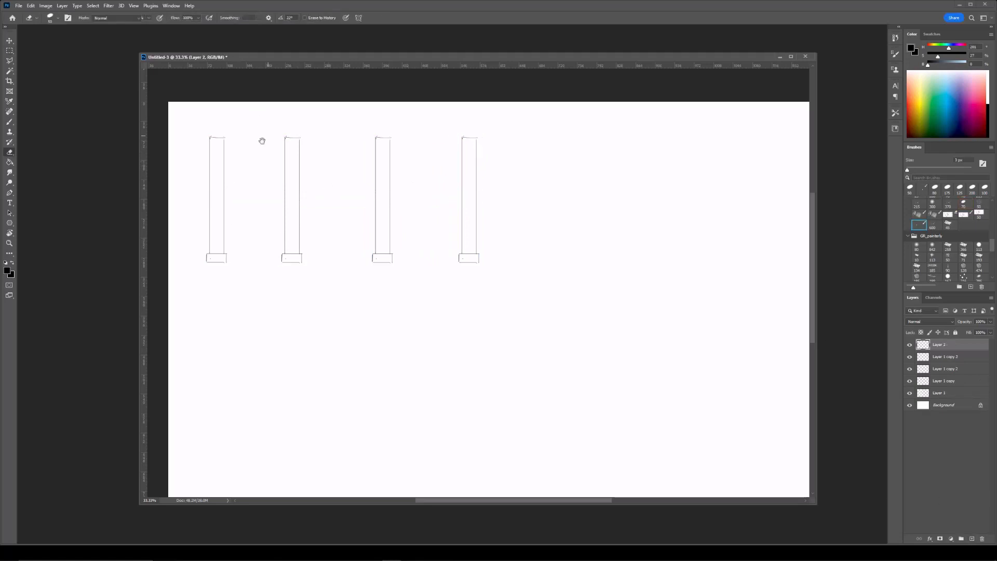
left_click_drag(260, 125, 262, 161)
left_click(910, 357)
left_click(910, 357)
left_click(926, 357)
key("m")
left_click_drag(436, 159, 503, 290)
key("ctrl+j")
key("ctrl+t")
left_click_drag(481, 187, 403, 245)
left_click_drag(496, 235, 303, 196)
key("Return")
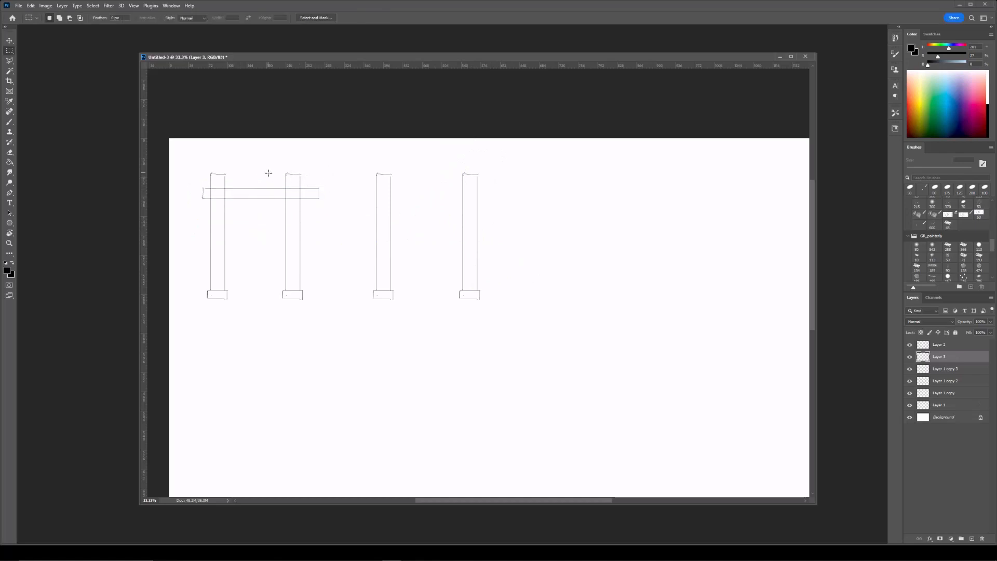
Duplicate the beam to extend it across the two right pillars, and merge both pieces into one layer.
key("ctrl+j")
key("ctrl+t")
left_click_drag(311, 196, 477, 203)
key("Return")
mouse_move(422, 173)
left_mouse_down()
mouse_move(452, 208)
mouse_move(235, 188)
left_mouse_up()
key("ctrl+t")
key("Return")
key("ctrl+d")
left_click(956, 368)
key("e")
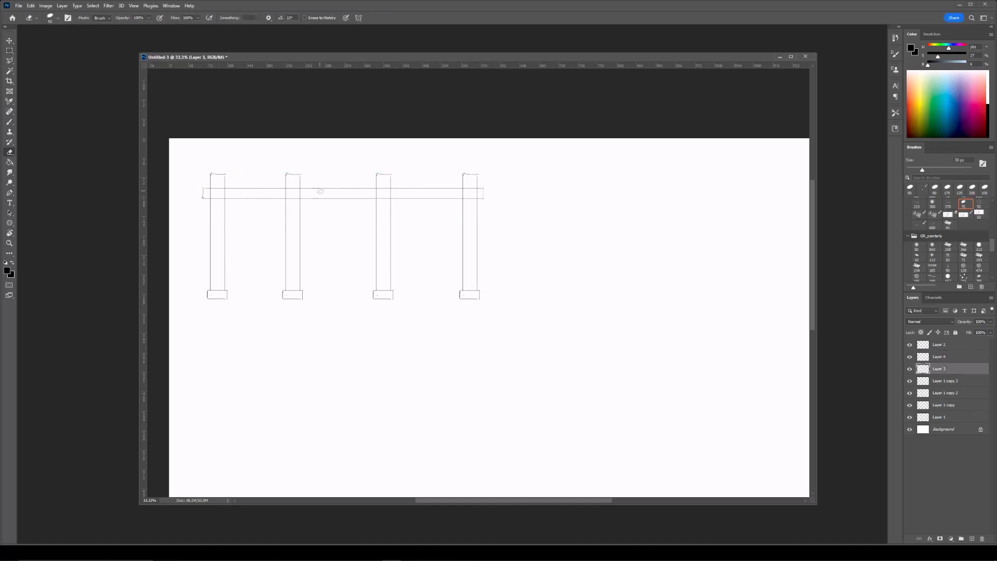
key("ctrl+e")
Duplicate the beam as a parallel beam along the pillar tops, and adjust both beams together.
key("ctrl+j")
key("ctrl+t")
left_click_drag(354, 191, 347, 171)
key("Return")
left_click(941, 370, "shift")
key("ctrl+t")
left_click_drag(463, 181, 458, 192)
left_click_drag(361, 212, 369, 173)
key("Return")
key("e")
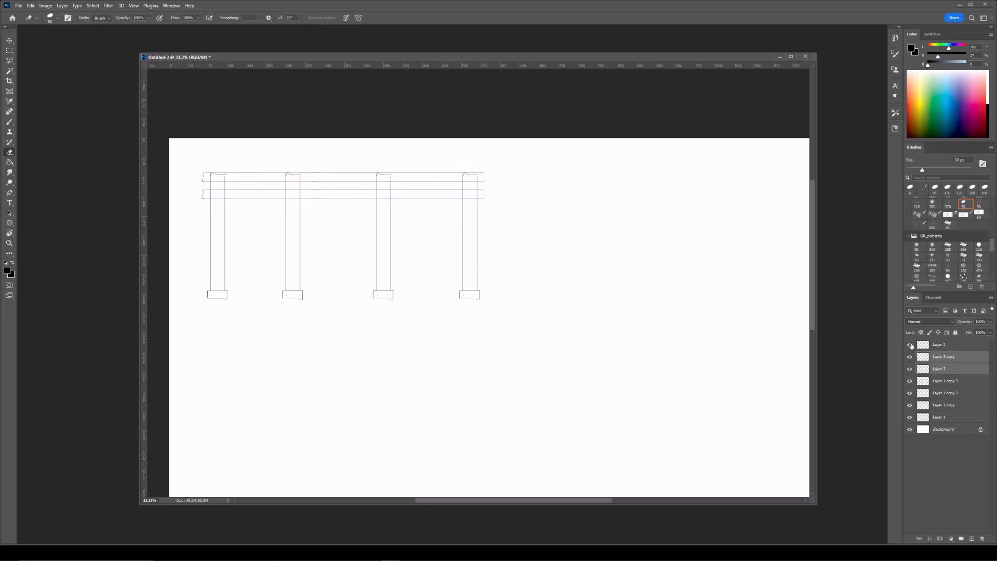
Duplicate the upper beam and flatten the copy into a thin horizontal rail across the lower half of the pillars.
key("ctrl+shift+alt+n")
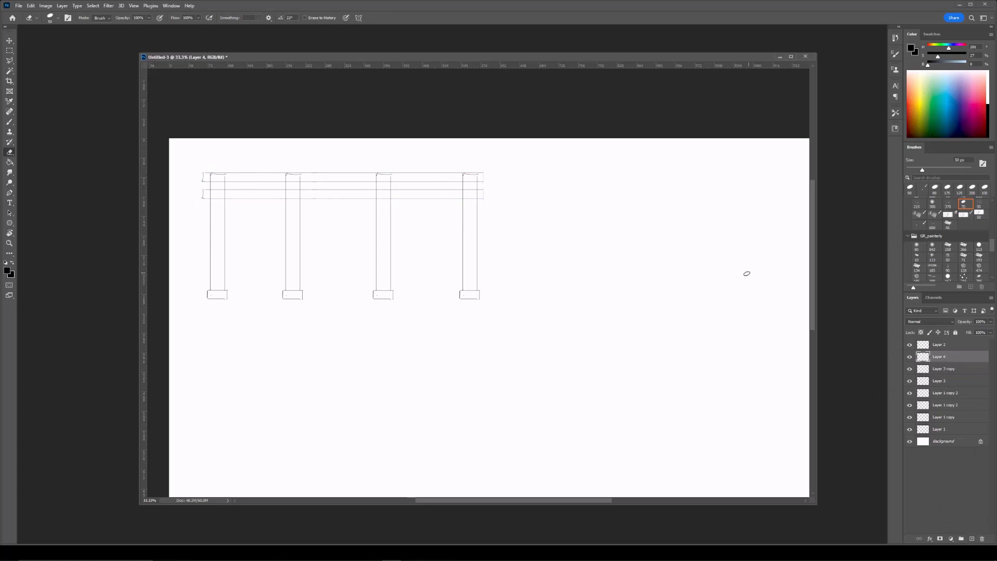
key("b")
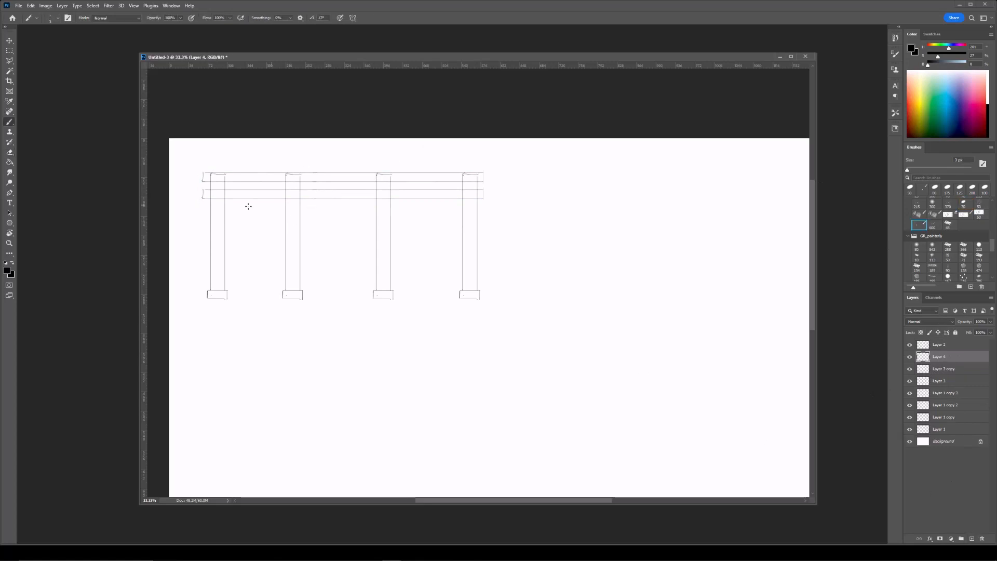
left_click(951, 369)
key("ctrl+j")
key("ctrl+t")
mouse_move(413, 179)
left_mouse_down()
mouse_move(406, 260)
mouse_move(363, 257)
left_mouse_up()
key("Return")
key("e")
key("bracketleft")
key("bracketleft")
key("bracketleft")
Duplicate the thin rail down to the pillar bases, and make a wider second copy as the ground edge.
key("ctrl+j")
key("ctrl+t")
left_click_drag(435, 256, 452, 301)
key("Return")
key("ctrl+j")
key("ctrl+t")
left_click_drag(223, 301, 206, 301)
left_click_drag(461, 301, 481, 301)
key("Return")
left_click(9, 173)
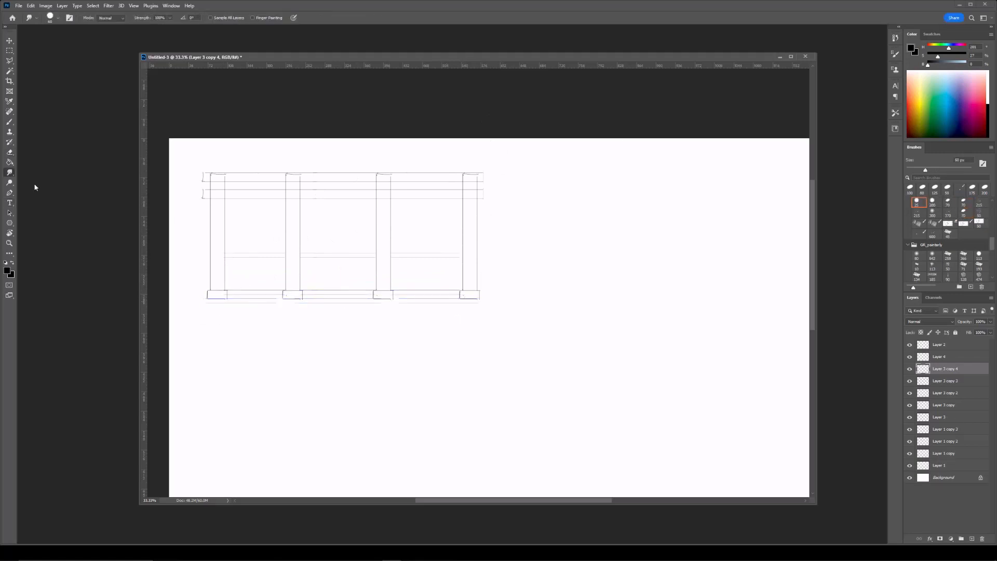
Draw a lintel and a framed double door between the two middle pillars on a new layer.
left_click(972, 539)
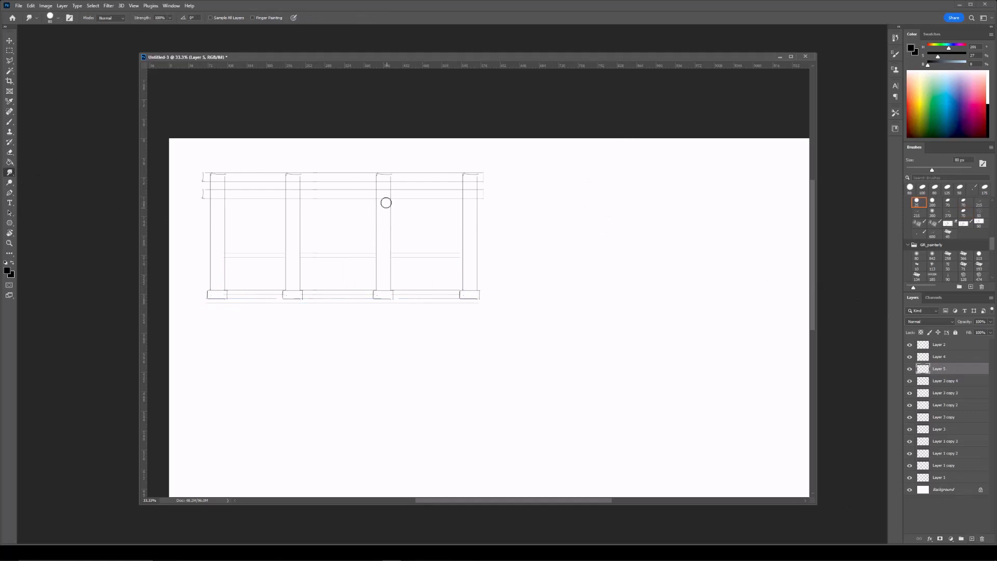
scroll(366, 200, "up", 1)
key("ctrl+plus")
mouse_move(338, 201)
left_mouse_down()
mouse_move(351, 242)
mouse_move(420, 244)
left_mouse_up()
key("b")
left_click(321, 236, "shift")
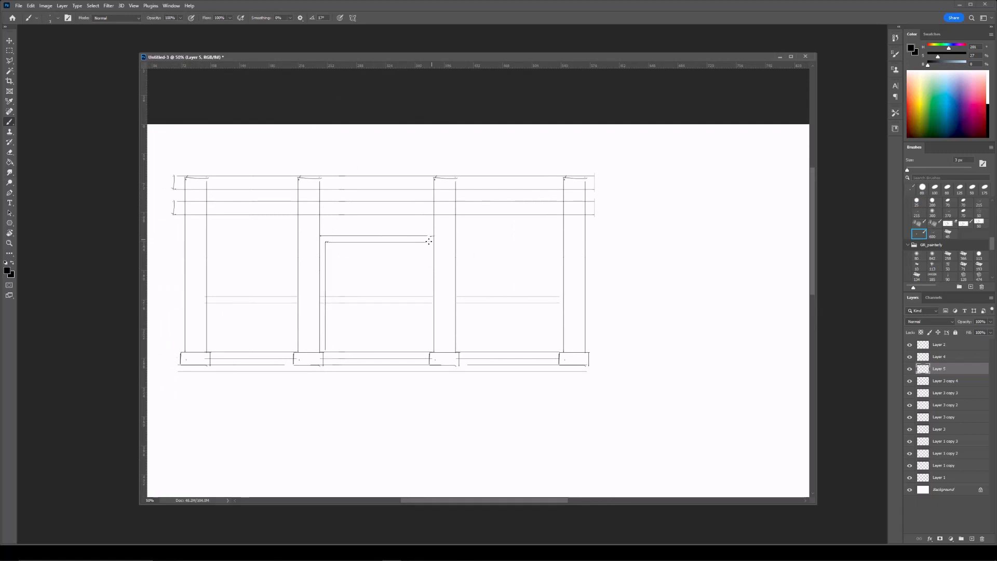
left_click(428, 244, "shift")
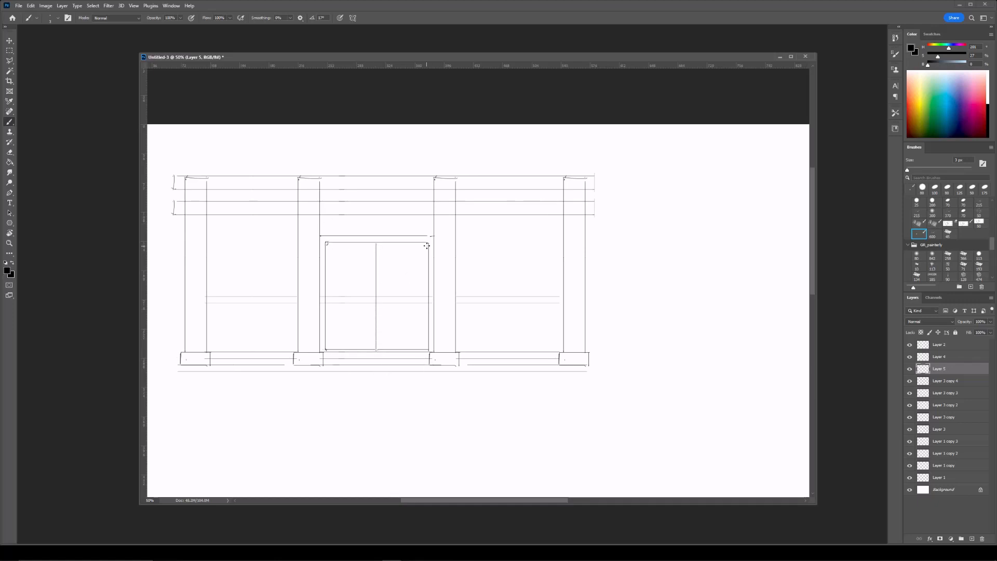
Select the mid-height rail's layer and erase the part that runs across the double door.
key("ctrl+plus")
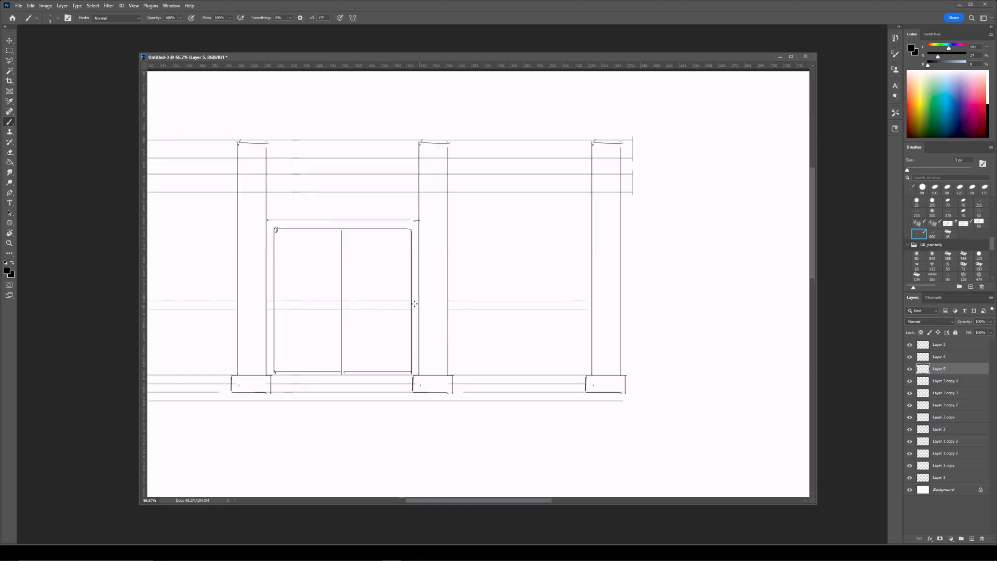
left_click(637, 299, "ctrl")
left_click_drag(682, 299, 810, 309)
key("ctrl+plus")
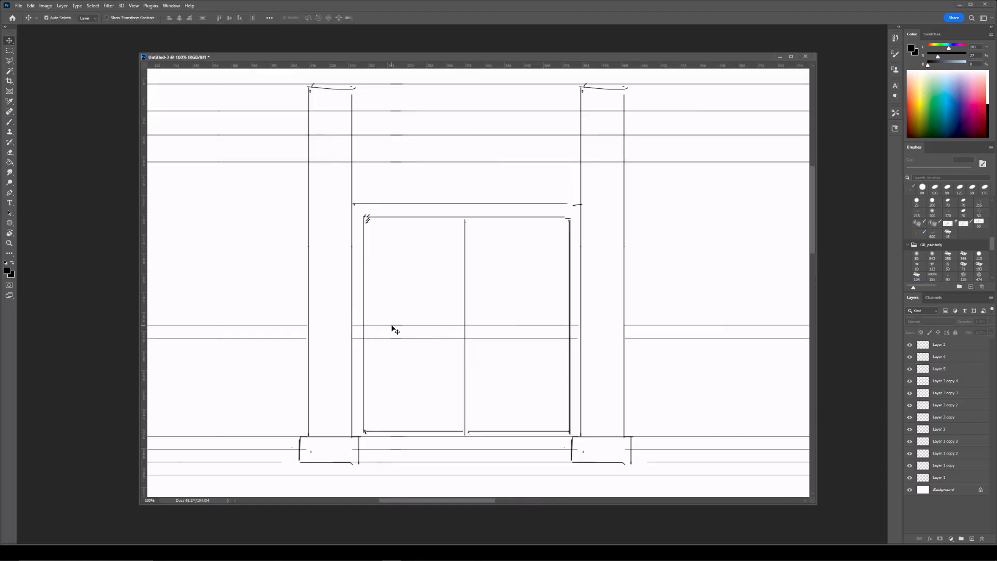
left_click(393, 326, "ctrl")
key("ctrl+minus")
key("e")
left_click_drag(432, 311, 512, 313)
mouse_move(535, 170)
left_mouse_down()
mouse_move(530, 233)
mouse_move(472, 130)
left_mouse_up()
Merge the four pillar layers and erase the pillar lines where they pass behind the two upper beams.
key("v")
left_click(691, 346)
key("ctrl+minus")
key("e")
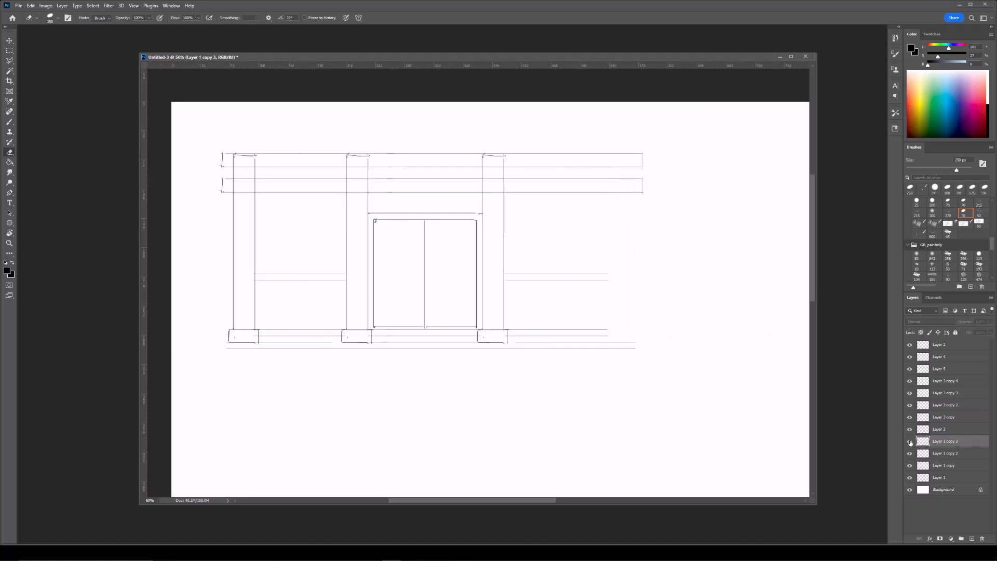
key("[")
key("[")
key("[")
key("[")
key("[")
key("[")
key("[")
key("[")
left_click(622, 156)
left_click_drag(638, 186, 600, 182)
key("Delete")
key("Delete")
key("Delete")
key("bracketright")
key("bracketright")
key("bracketright")
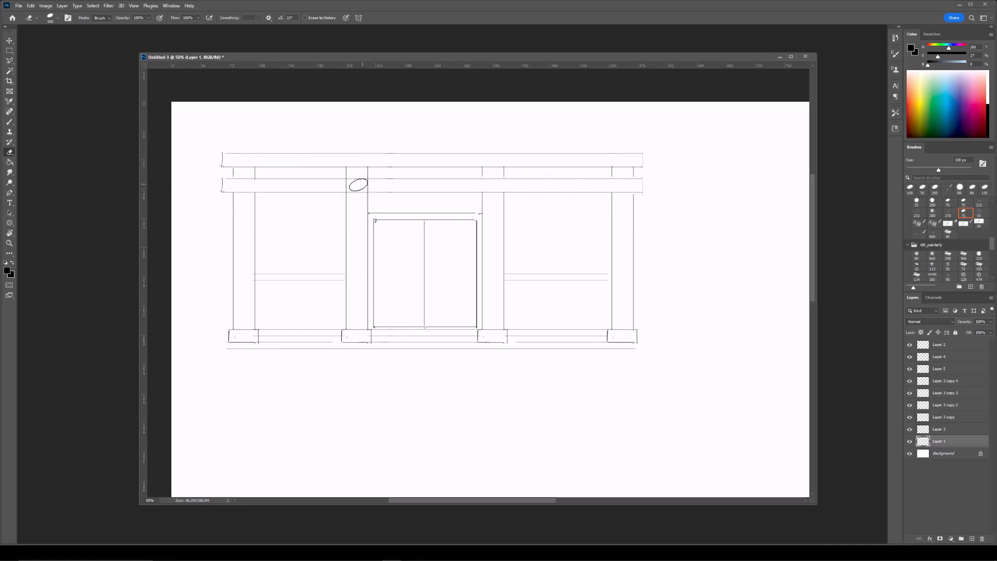
left_click_drag(664, 182, 668, 187)
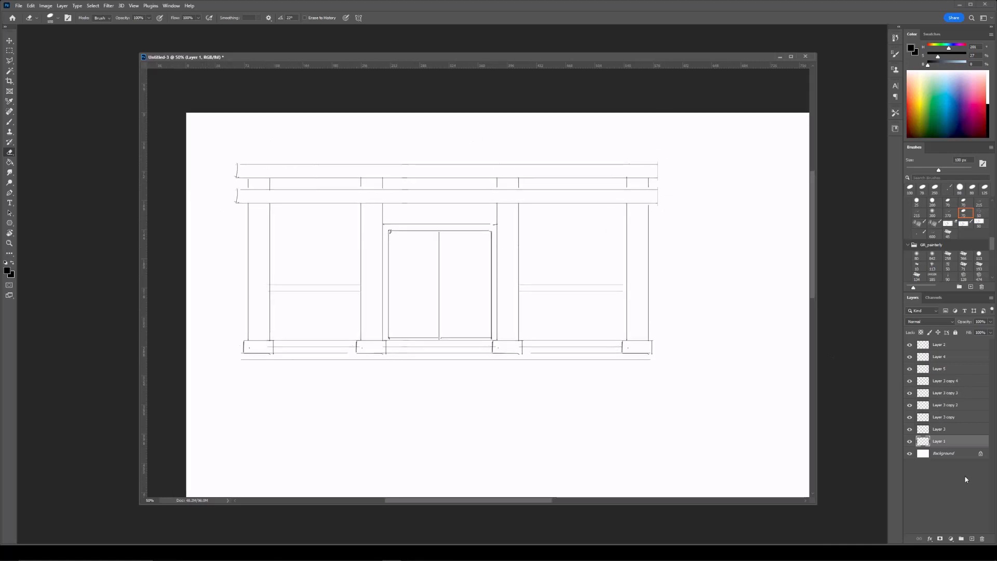
Duplicate the lower beam as a thin rail at lintel height and erase it over the pillars and outside the side bays.
left_click(935, 432)
key("ctrl+j")
key("ctrl+t")
mouse_move(449, 194)
left_mouse_down()
mouse_move(465, 227)
mouse_move(447, 225)
left_mouse_up()
key("Return")
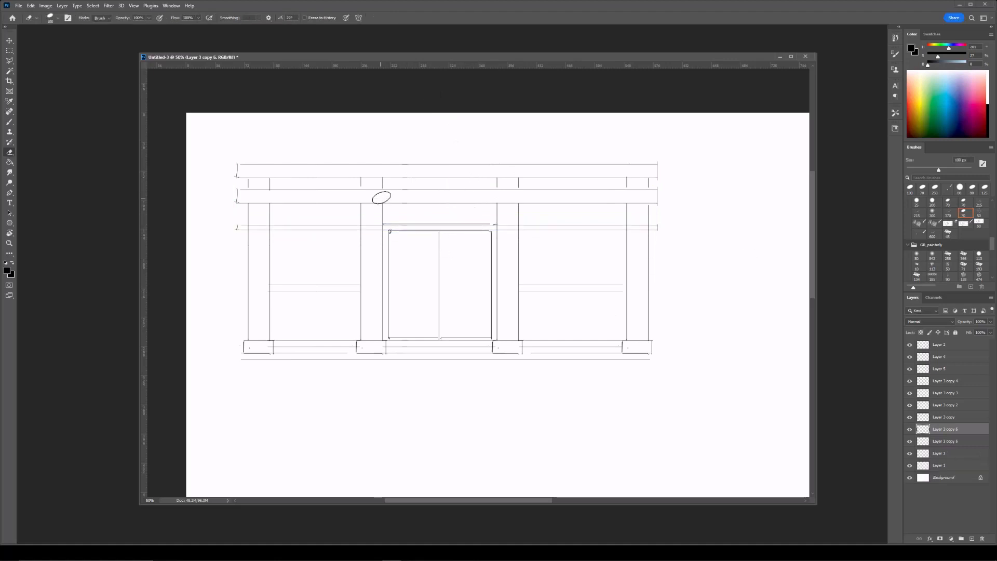
key("bracketright")
left_click(635, 227)
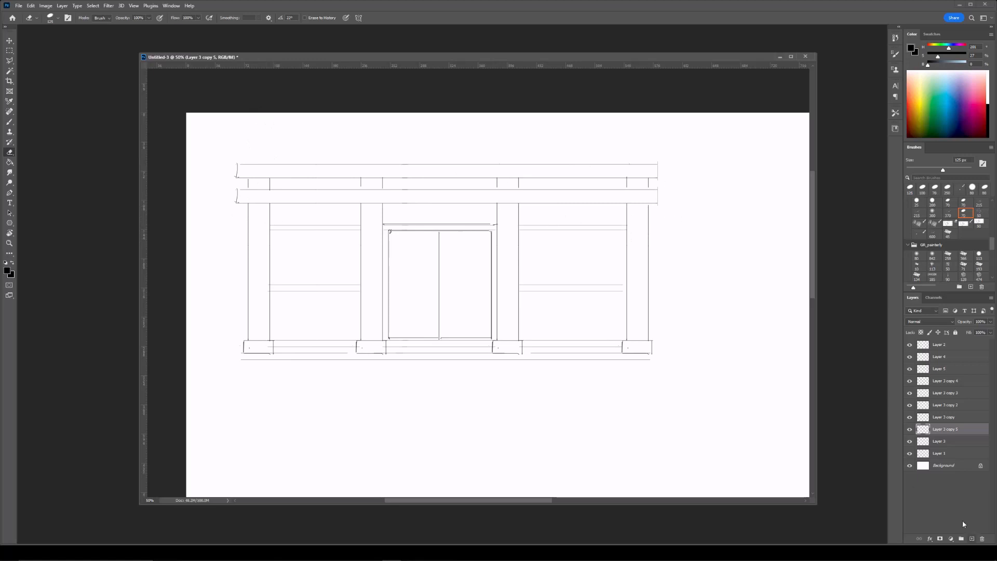
key("m")
left_click_drag(240, 187, 371, 242)
key("ctrl+j")
key("ctrl+t")
left_click_drag(366, 204, 298, 183)
key("Return")
key("Delete")
left_click_drag(635, 288, 595, 239)
key("ctrl+t")
key("Escape")
Copy a section of rail to a new layer and fit it inside the double door as a lattice bar.
left_click_drag(205, 154, 340, 211)
key("ctrl+j")
key("ctrl+t")
left_click_drag(335, 152, 256, 142)
left_click_drag(277, 157, 359, 212)
left_click_drag(364, 176, 449, 262)
key("Return")
Duplicate the lattice bar three times to form two horizontal and two vertical bars across the door leaves.
key("ctrl+j")
key("ctrl+t")
key("Return")
key("ctrl+j")
key("ctrl+t")
key("Return")
key("ctrl+j")
key("ctrl+t")
key("Return")
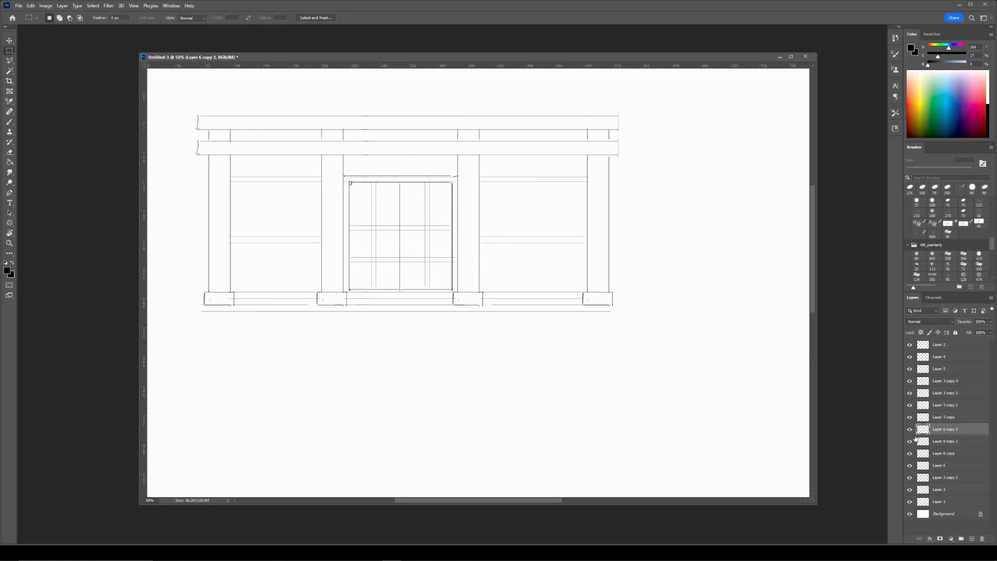
Reposition the door's horizontal lattice bar, duplicate it as a third evenly spaced bar, and merge the horizontal bars.
left_click(911, 454)
left_click(910, 453)
left_click(935, 465)
key("ctrl+t")
mouse_move(435, 228)
left_mouse_down()
mouse_move(438, 206)
mouse_move(438, 229)
left_mouse_up()
key("Return")
key("ctrl+j")
key("ctrl+t")
key("Return")
key("ctrl+e")
key("ctrl+e")
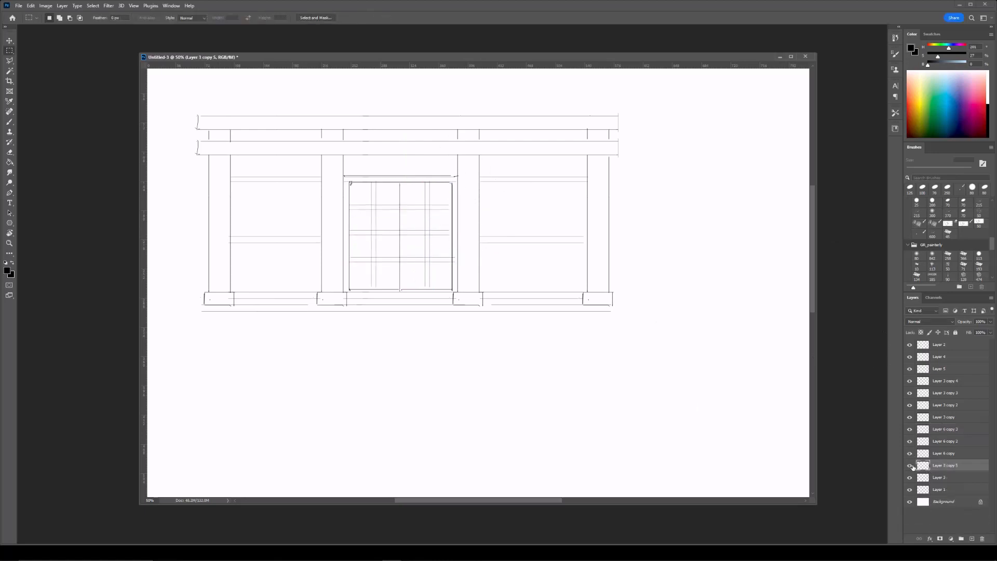
Tidy the door lattice layers and erase the overlapping lines where the vertical and horizontal bars cross.
left_click(913, 455)
left_click(911, 431)
left_click(937, 444)
key("Delete")
key("e")
key("bracketleft")
key("bracketleft")
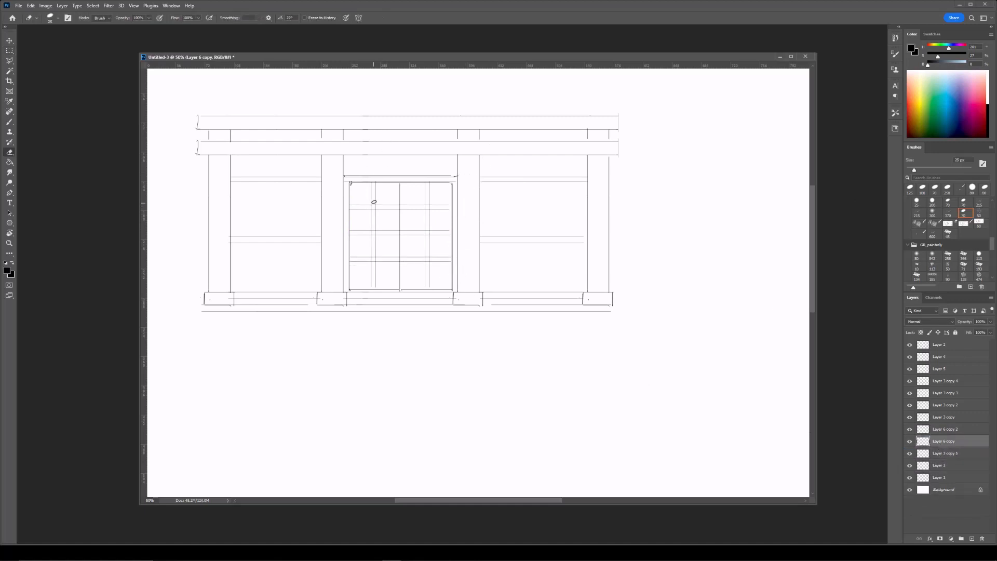
left_click(911, 454)
key("Delete")
key("bracketleft")
key("bracketleft")
key("bracketleft")
Merge the lattice and all remaining facade line layers into a single layer above the background.
key("ctrl+e")
left_click(910, 441)
left_click(910, 441)
left_click(946, 430)
key("ctrl+e")
left_click(911, 431)
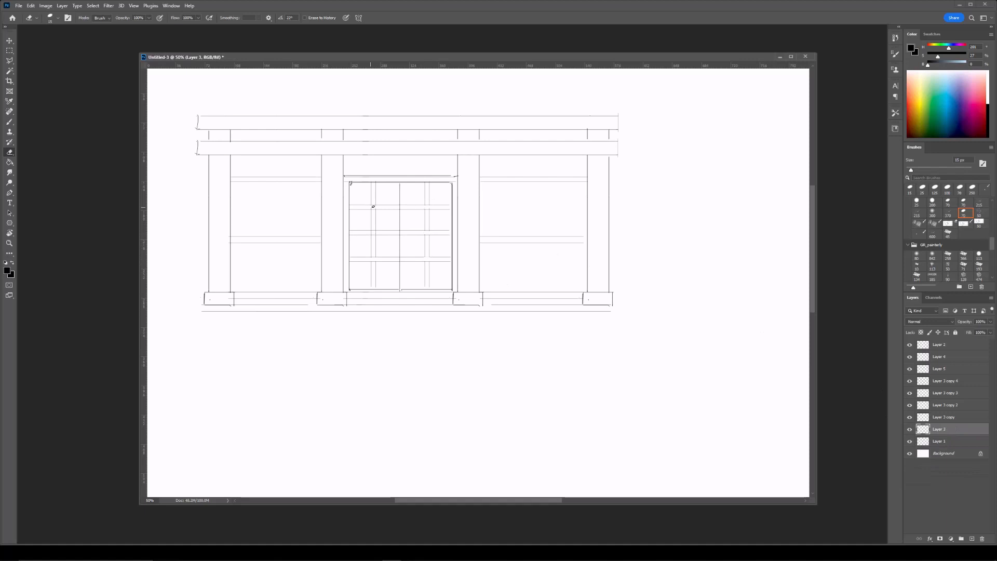
key("ctrl+minus")
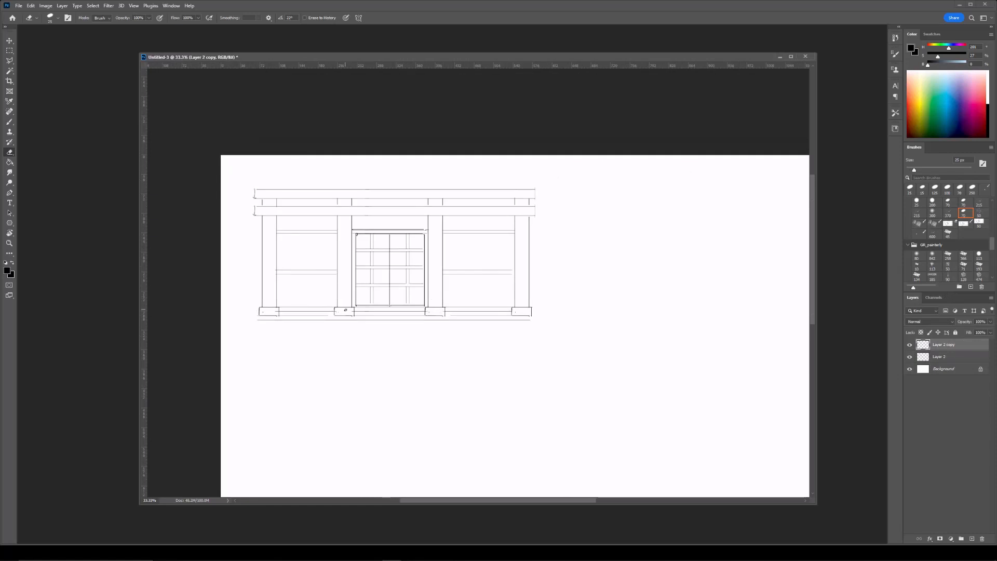
key("ctrl+e")
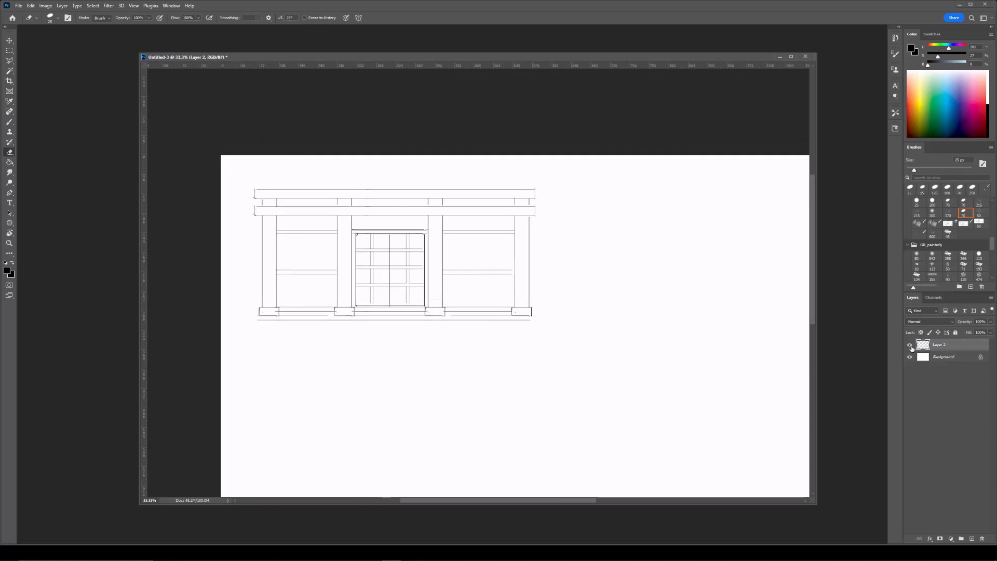
Draw the missing end lines on the facade's upper beams and base with the 3 px brush.
key("b")
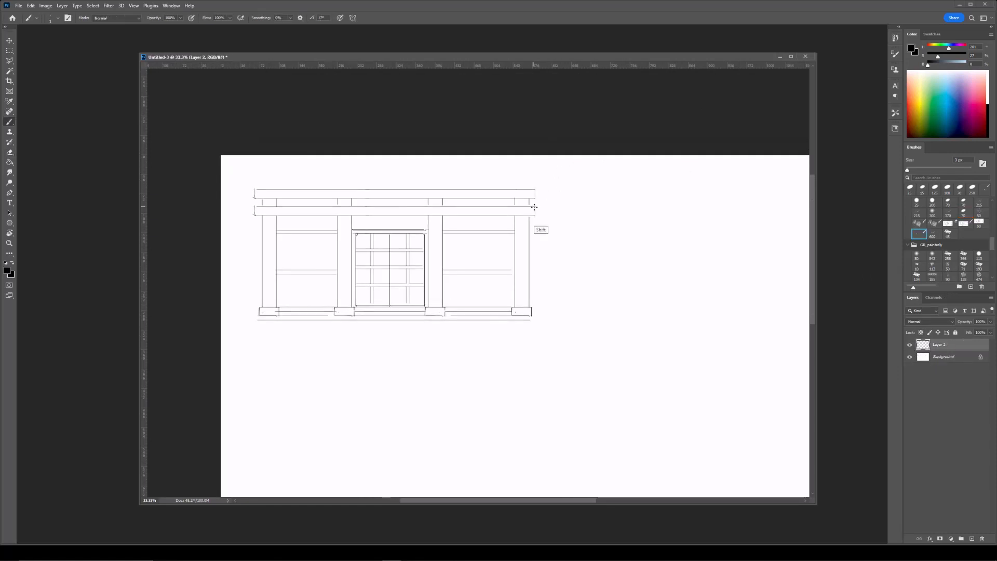
left_click_drag(590, 115, 555, 87)
left_click_drag(322, 206, 321, 277)
key("alt+Tab")
key("alt+Tab")
Draw a long horizontal beam outline below the facade on a new layer and add short wood-grain strokes near its ends.
left_click(972, 539)
mouse_move(473, 330)
left_mouse_down()
mouse_move(409, 267)
mouse_move(522, 261)
left_mouse_up()
key("e")
key("b")
mouse_move(298, 285)
left_mouse_down()
mouse_move(565, 298)
mouse_move(572, 316)
left_mouse_up()
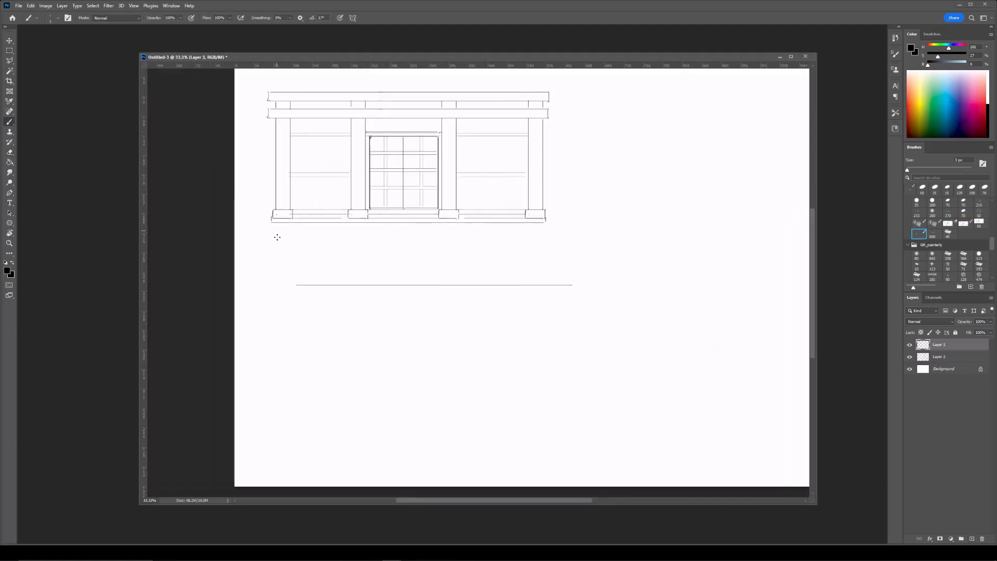
left_click_drag(295, 299, 565, 307)
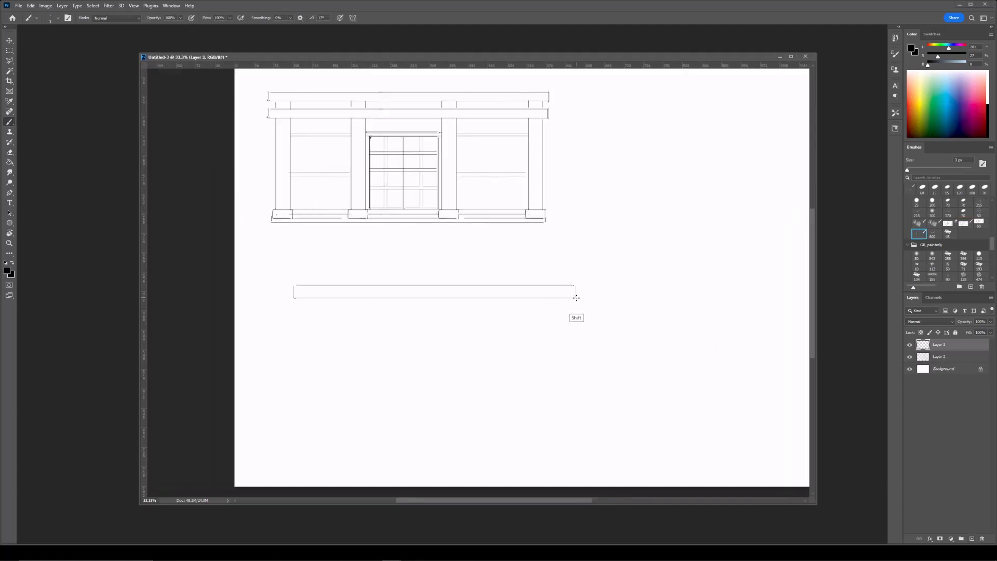
left_click(294, 299, "shift")
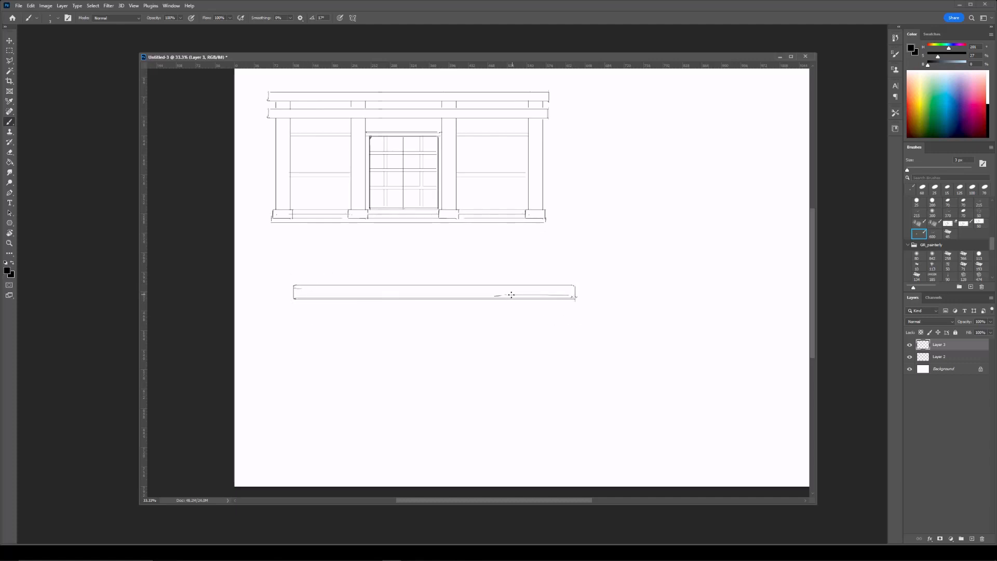
key("e")
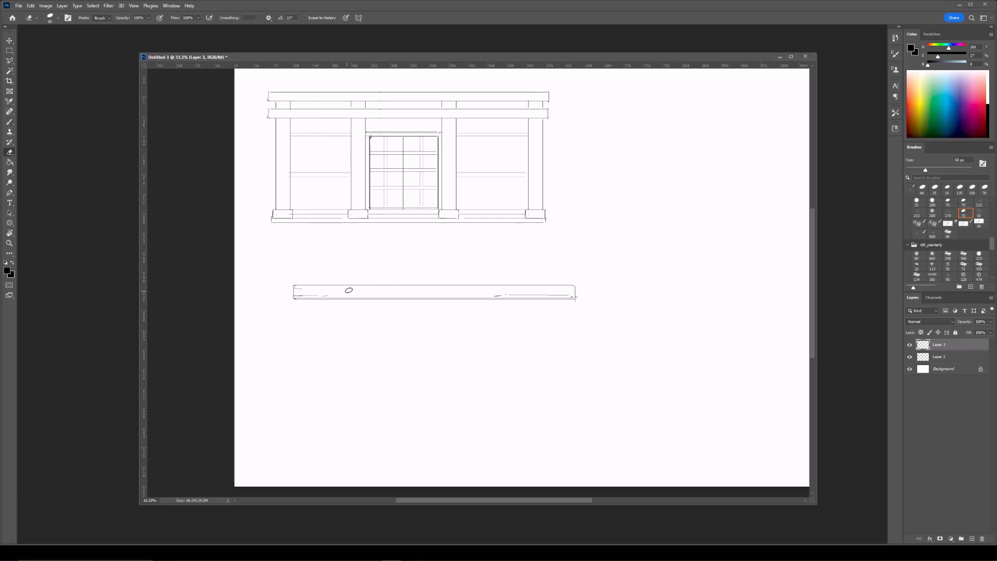
key("b")
left_click_drag(294, 287, 305, 287)
Enlarge the new beam and place it directly beneath the facade's base.
key("ctrl+t")
left_click_drag(576, 284, 624, 280)
left_click_drag(608, 289, 579, 248)
key("Return")
left_click_drag(480, 311, 476, 272)
Duplicate the beam, move the copy lower on the canvas, and squash it into a thin rail.
key("ctrl+j")
key("ctrl+t")
left_click_drag(492, 213, 542, 282)
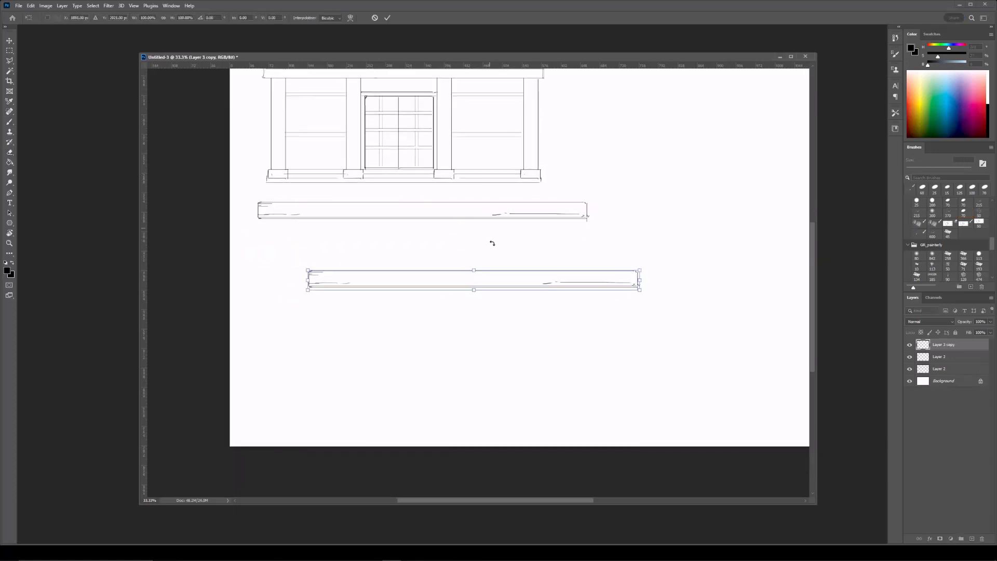
mouse_move(475, 270)
left_mouse_down()
mouse_move(476, 283)
mouse_move(437, 276)
left_mouse_up()
key("Return")
Duplicate the thin rail and stack the copies to form three parallel horizontal rails.
key("ctrl+j")
key("b")
key("ctrl+j")
key("ctrl+t")
left_click_drag(557, 284, 584, 335)
key("Return")
Duplicate a thin rail and turn it upright as a vertical post crossing the rails near their left end.
key("ctrl+j")
key("ctrl+t")
left_click_drag(575, 248, 282, 230)
key("Return")
key("ctrl+j")
key("ctrl+t")
right_click(282, 242)
left_click(313, 396)
key("Return")
key("b")
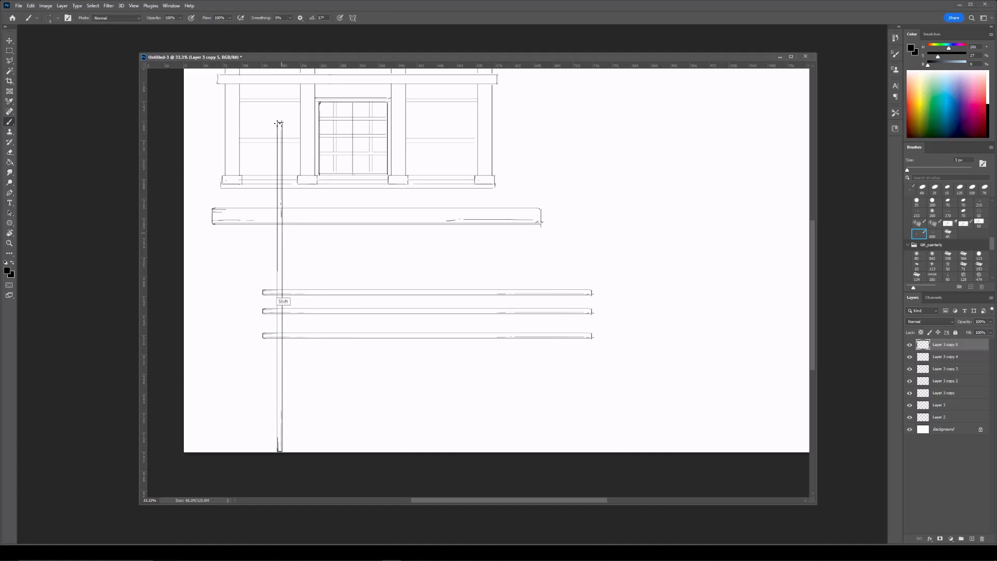
Duplicate the vertical post and place the copy a short distance to its right.
key("ctrl+j")
key("ctrl+t")
left_click_drag(279, 218, 312, 218)
key("Return")
Move the lowest rail up slightly to even out the spacing of the three rails.
left_click(593, 338, "ctrl")
key("ctrl+t")
left_click_drag(588, 337, 588, 332)
key("Return")
Duplicate the second post as a third one farther right and merge the posts into one layer.
left_click(313, 356, "ctrl")
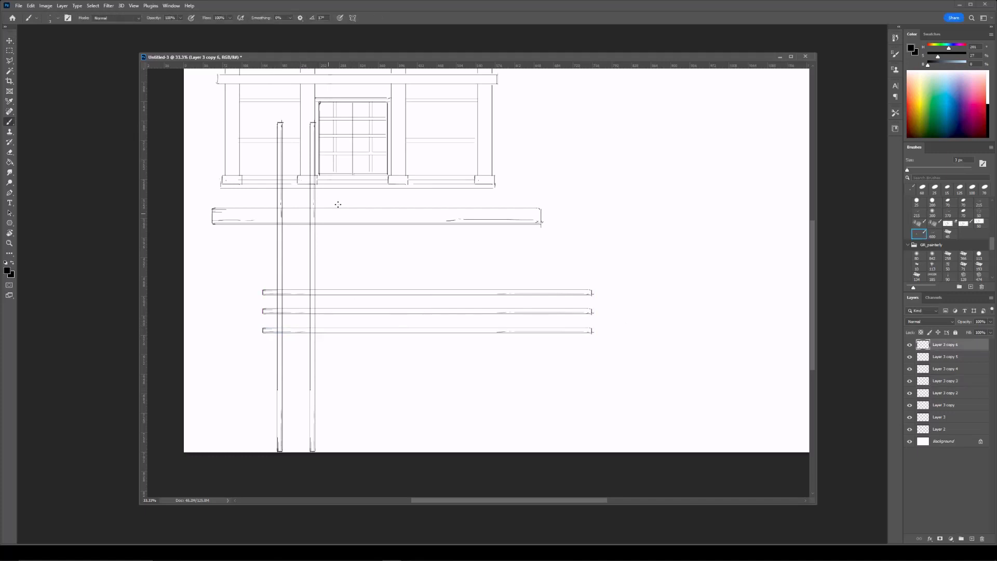
key("ctrl+j")
key("ctrl+t")
mouse_move(313, 173)
left_mouse_down()
mouse_move(358, 176)
mouse_move(349, 176)
left_mouse_up()
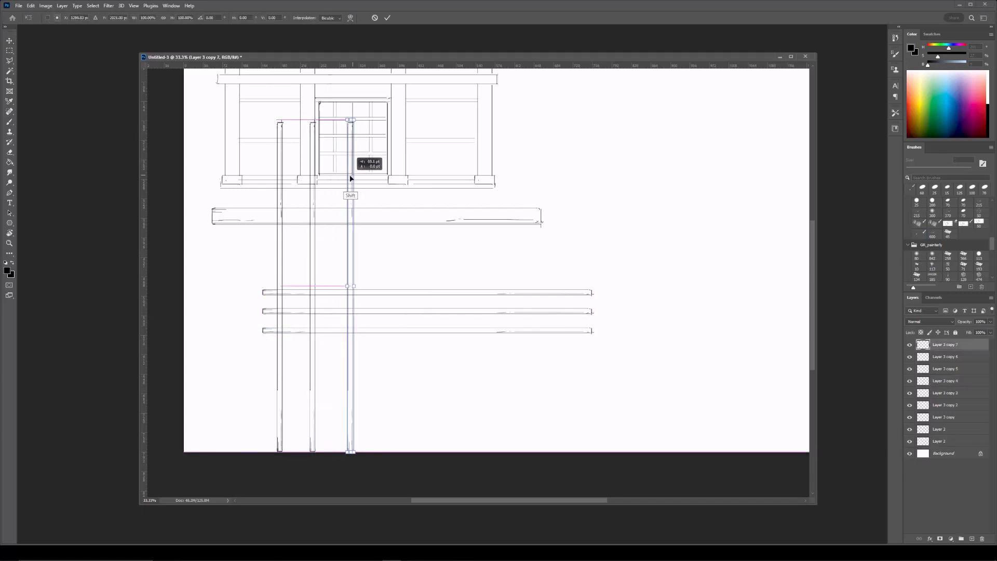
key("Return")
key("b")
key("ctrl+e")
key("ctrl+e")
key("ctrl+e")
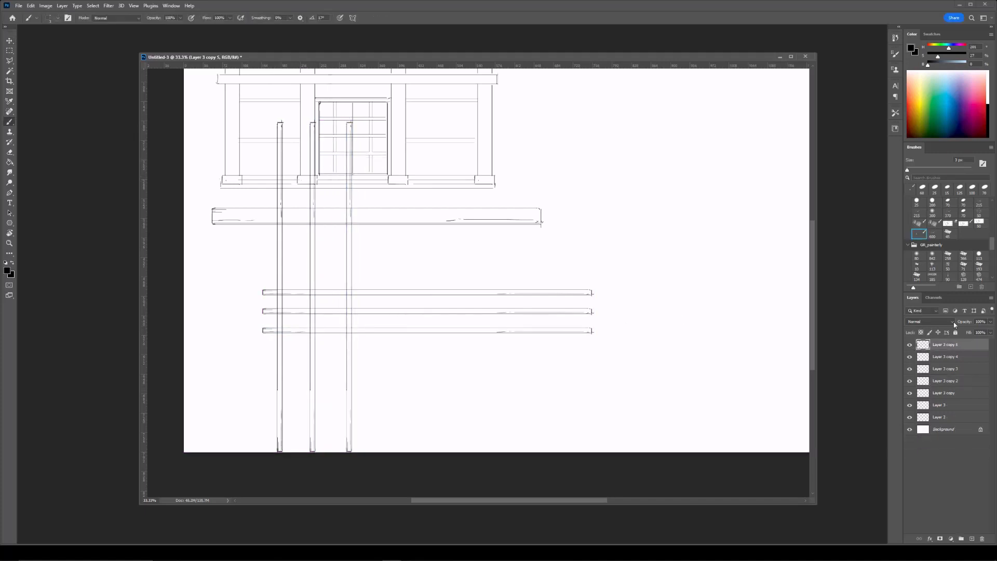
Erase the parts of the three posts that extend below the bottom rail with a large eraser.
key("e")
key("bracketright")
key("bracketright")
key("bracketright")
key("bracketright")
key("bracketright")
key("bracketright")
key("bracketright")
key("bracketright")
key("bracketright")
key("bracketright")
key("bracketright")
key("bracketright")
key("bracketright")
key("bracketright")
key("bracketright")
left_click_drag(279, 382, 367, 461)
Erase the outer posts above the top rail and the middle post above the middle rail.
key("bracketleft")
key("bracketleft")
key("bracketleft")
key("bracketleft")
key("bracketleft")
key("bracketleft")
key("bracketleft")
key("bracketleft")
left_click(314, 240)
left_click(313, 122, "shift")
key("bracketleft")
left_click(313, 301, "shift")
key("bracketright")
key("bracketright")
key("bracketright")
key("bracketright")
key("bracketright")
key("bracketright")
key("bracketright")
key("bracketright")
key("bracketright")
key("bracketright")
mouse_move(275, 116)
left_mouse_down()
mouse_move(279, 249)
mouse_move(290, 256)
mouse_move(275, 282)
left_mouse_up()
key("bracketleft")
key("bracketleft")
key("bracketleft")
key("bracketleft")
key("bracketleft")
key("bracketleft")
key("bracketleft")
key("bracketleft")
key("bracketleft")
left_click_drag(341, 250, 358, 275)
key("bracketleft")
left_click(362, 284, "shift")
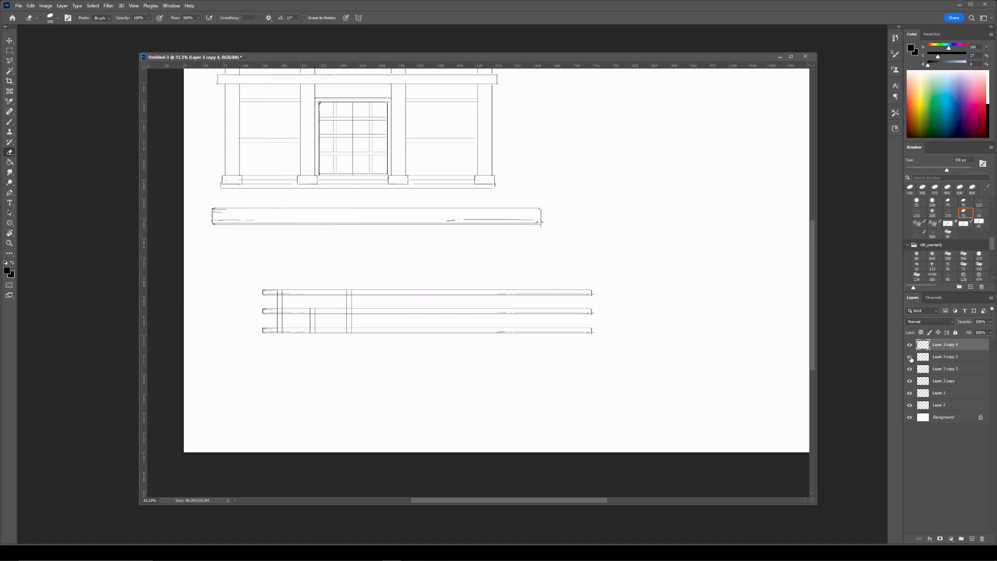
Merge the three rails into one layer and erase the lines where the rails and posts overlap.
left_click(937, 361)
key("ctrl+e")
key("ctrl+e")
left_click_drag(277, 328, 377, 313)
key("ctrl+plus")
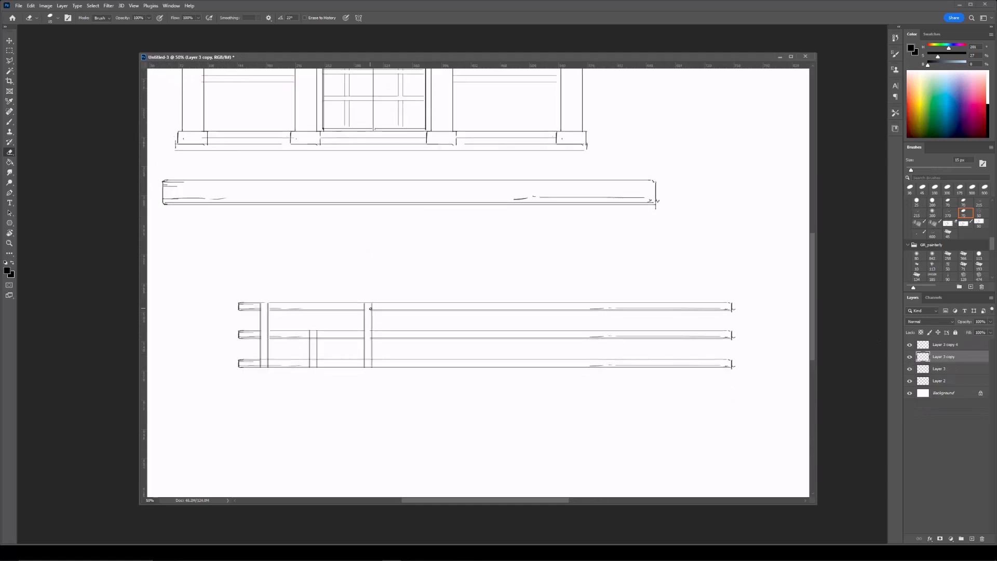
key("ctrl+minus")
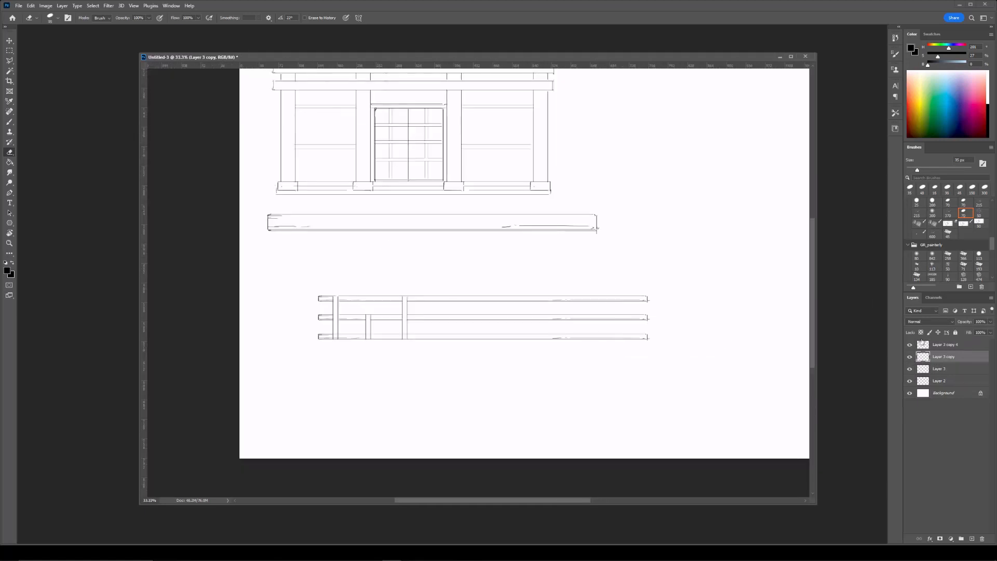
left_click(917, 345)
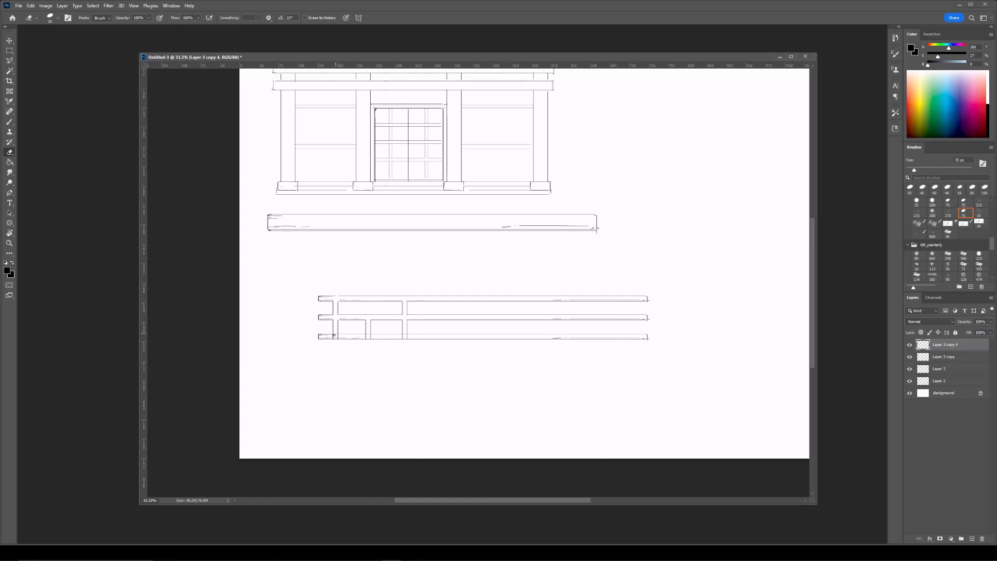
Duplicate the post group three times, placing the copies at even intervals along the rails.
left_click_drag(725, 322, 586, 329)
key("ctrl+j")
key("ctrl+t")
left_click_drag(250, 321, 444, 318)
key("Return")
key("ctrl+j")
key("ctrl+t")
key("Return")
key("ctrl+j")
key("ctrl+t")
key("Return")
Shorten the railing by selecting the right ends of the rails and moving them inward to just past the last post.
key("e")
mouse_move(515, 296)
left_mouse_down()
mouse_move(603, 289)
mouse_move(592, 314)
left_mouse_up()
left_click(514, 331, "ctrl")
key("m")
left_click_drag(492, 291, 539, 365)
key("ctrl+t")
left_click_drag(538, 328, 527, 330)
left_click_drag(514, 330, 504, 330)
key("Return")
key("ctrl+d")
Merge all railing layers into one and move the railing up and left beneath the long beam.
left_click_drag(514, 233, 563, 220)
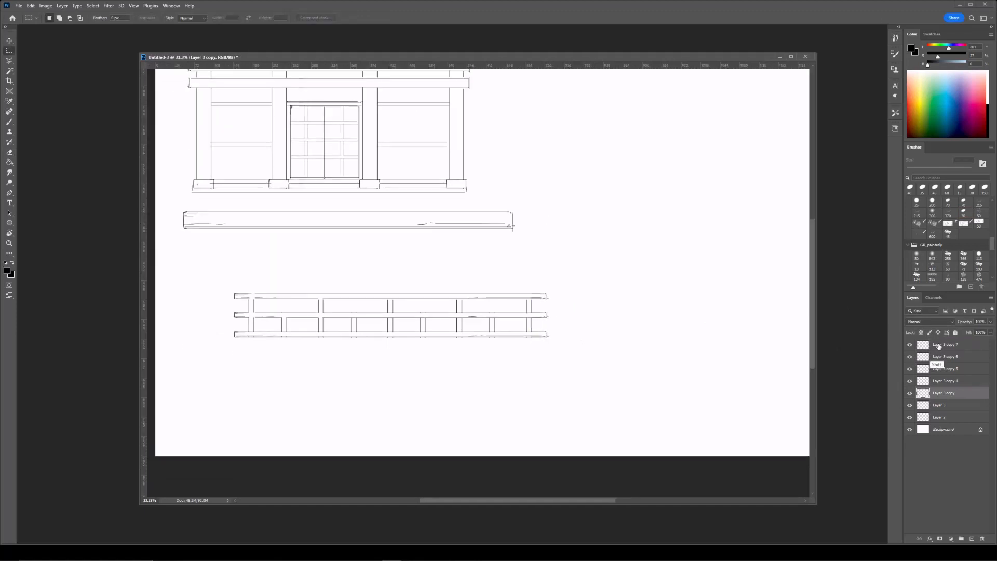
left_click(942, 347, "shift")
key("ctrl+e")
key("ctrl+t")
left_click_drag(429, 319, 385, 284)
key("Return")
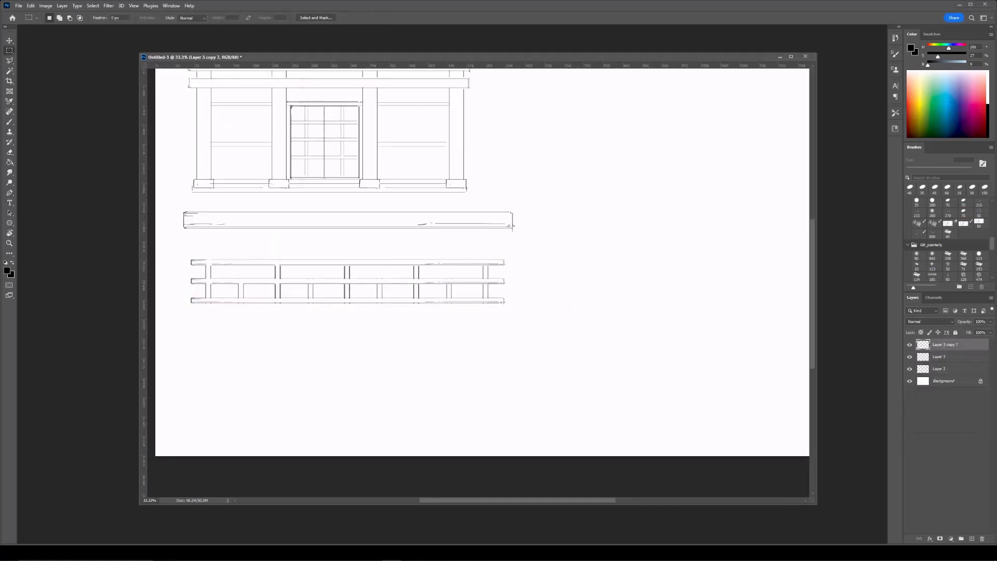
Draw a small flat rectangular block below the railing on a new layer.
key("alt+Tab")
left_click(679, 308)
left_click(973, 538)
left_click_drag(339, 345, 427, 341)
key("b")
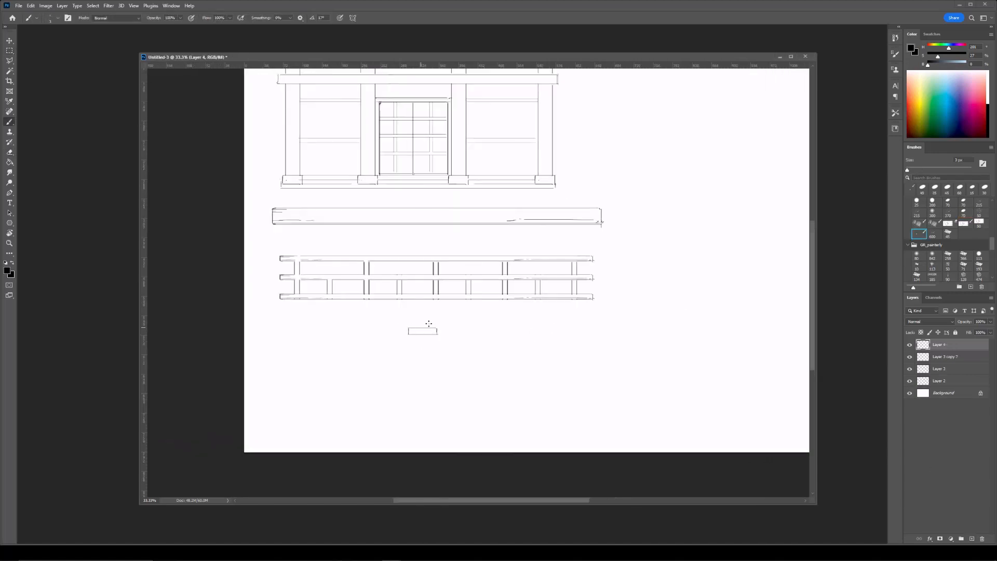
Duplicate the small block twice, placing one copy on each side in a row.
key("ctrl+j")
key("ctrl+t")
left_click_drag(433, 333, 487, 330)
key("Return")
key("ctrl+j")
key("ctrl+t")
key("Return")
Draw the left half of a bracket with rounded corners beneath the blocks on a new layer.
key("ctrl+shift+alt+n")
key("b")
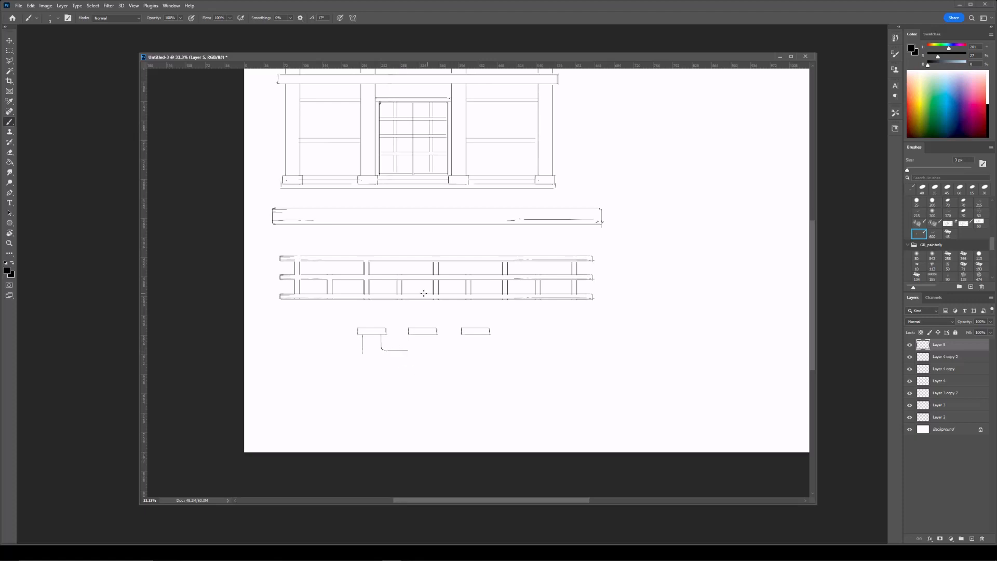
left_click(440, 364, "shift")
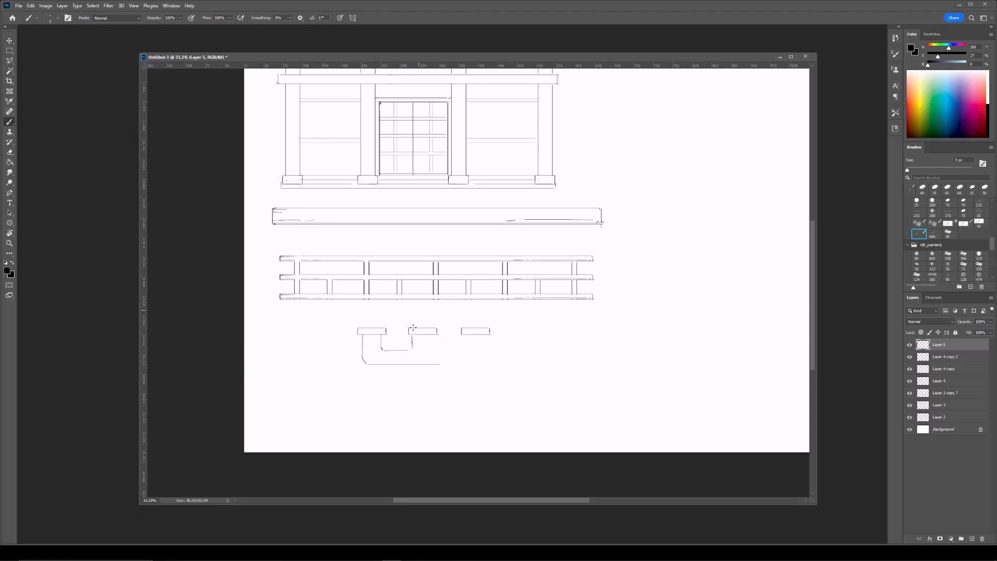
left_click(382, 349)
left_click(410, 350, "shift")
left_click(412, 336, "shift")
key("e")
left_click_drag(414, 348, 474, 354)
key("b")
Duplicate the half bracket, flip it horizontally to complete the right side, and merge the two halves.
key("ctrl+j")
key("ctrl+t")
right_click(412, 352)
left_click(447, 507)
key("Return")
key("ctrl+e")
Merge the blocks and bracket into one layer and move the finished bracket left beneath the railing.
left_click(932, 357)
key("ctrl+e")
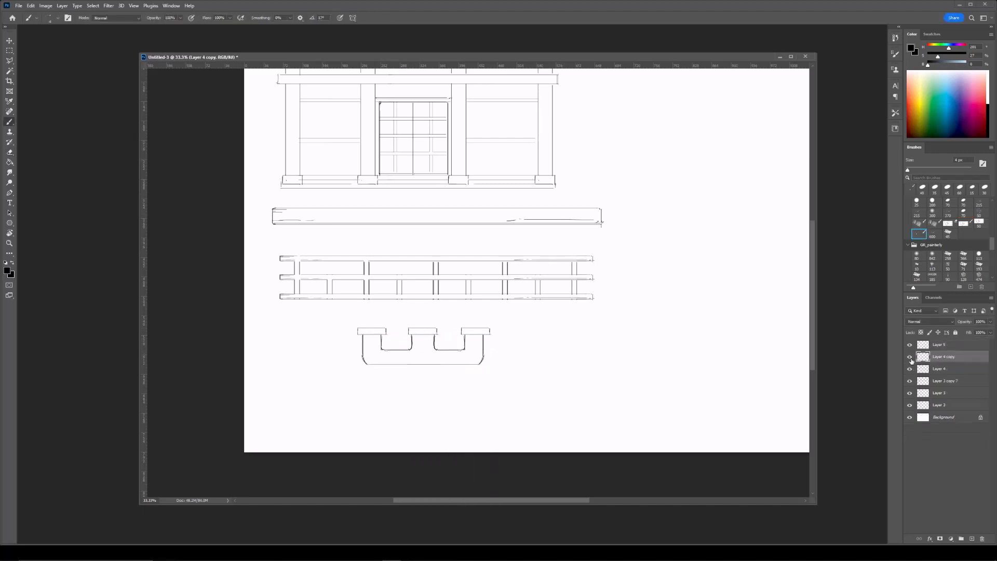
key("ctrl+e")
left_click(930, 345)
key("ctrl+e")
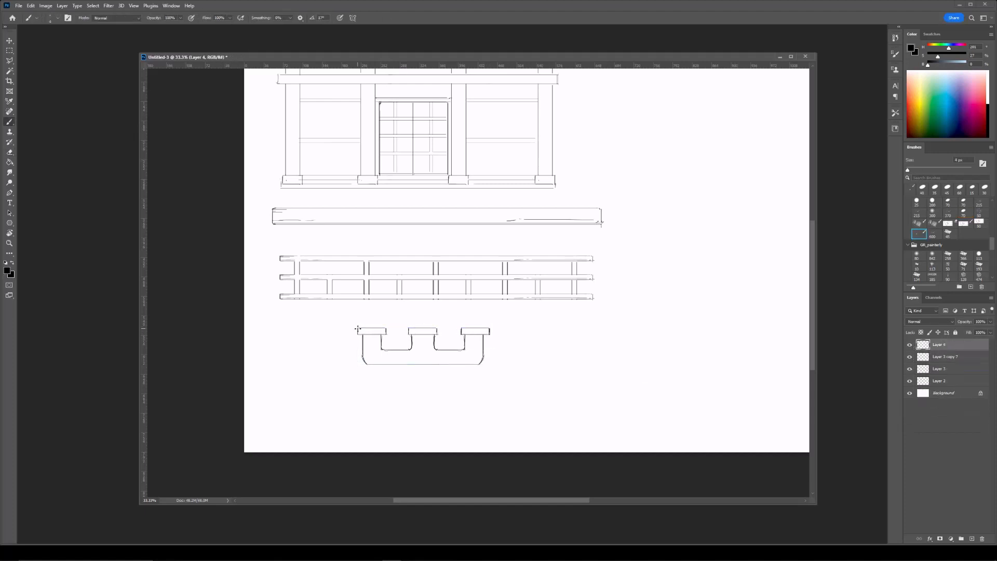
key("ctrl+minus")
left_click_drag(501, 310, 458, 315)
Draw a long straight vertical line on a new layer to the right of the facade.
left_click_drag(683, 162, 631, 217)
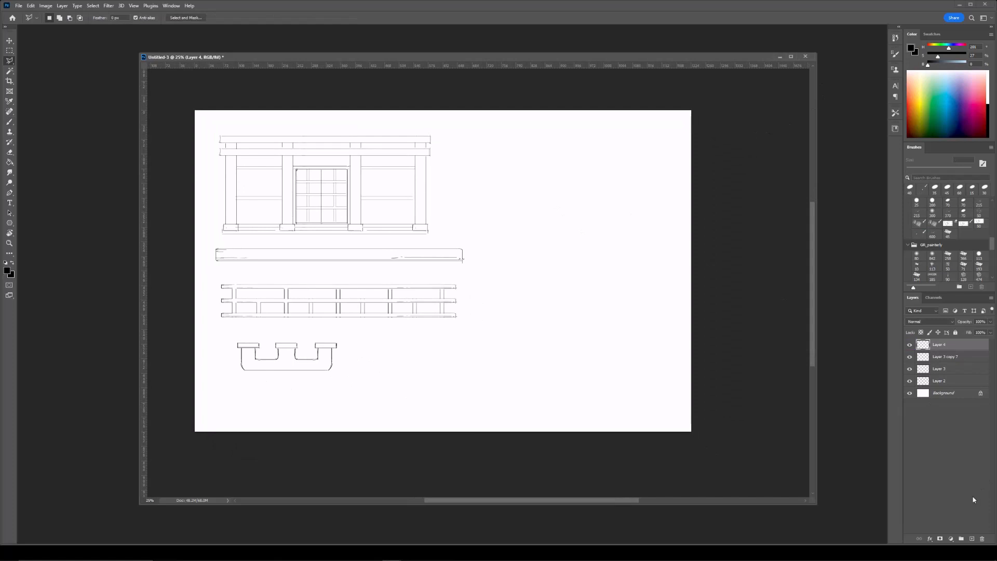
key("b")
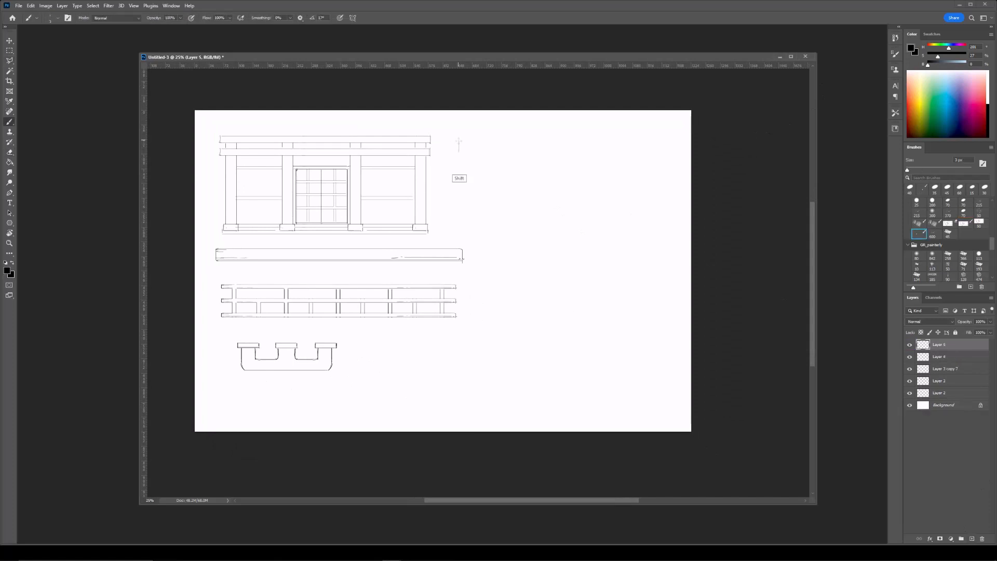
left_click_drag(459, 146, 459, 230)
key("ctrl+plus")
left_click_drag(423, 198, 422, 329)
Build a row of parallel vertical lines by repeatedly duplicating the line sideways and merging the copies.
key("ctrl+j")
key("ctrl+t")
mouse_move(423, 211)
left_mouse_down()
mouse_move(502, 227)
mouse_move(395, 237)
left_mouse_up()
key("Return")
key("ctrl+e")
key("ctrl+j")
key("ctrl+t")
key("Return")
key("ctrl+e")
key("ctrl+j")
key("ctrl+t")
key("Return")
key("ctrl+j")
key("ctrl+t")
key("Escape")
key("ctrl+z")
Merge the remaining vertical line copies into one layer.
key("ctrl+e")
key("ctrl+e")
key("ctrl+j")
key("ctrl+t")
key("Escape")
key("ctrl+z")
Duplicate the block of vertical lines to the right to widen the pattern.
key("ctrl+j")
key("ctrl+t")
left_click_drag(362, 238, 547, 246)
key("Return")
key("ctrl+t")
key("Return")
key("ctrl+alt+t")
key("Return")
Extend the canvas to the right with the Crop tool.
key("c")
left_click_drag(623, 389, 792, 384)
key("Return")
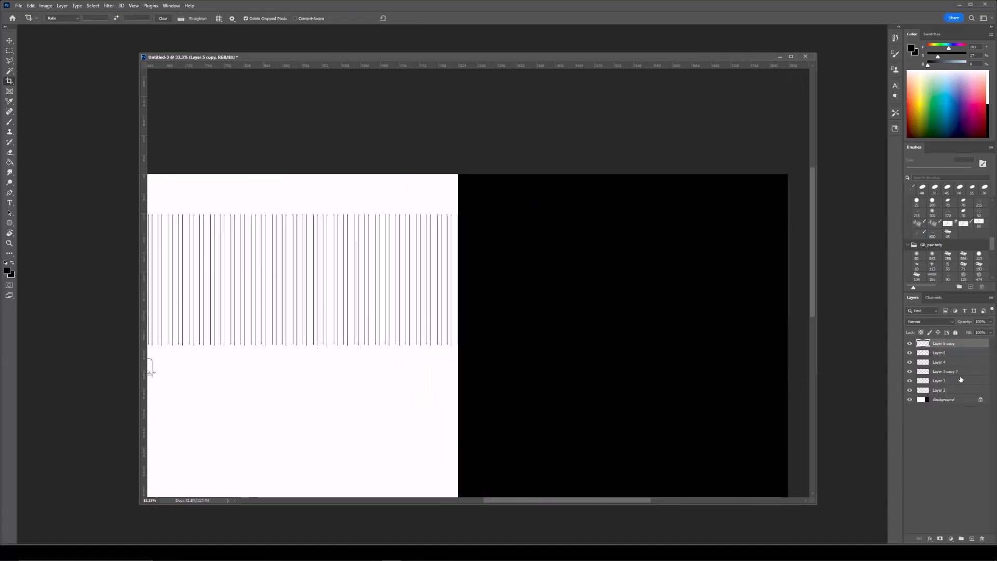
Turn the black extension of the Background layer white by raising its lightness with Hue/Saturation.
key("ctrl+minus")
left_click(950, 401)
key("ctrl+u")
left_click_drag(780, 349, 826, 348)
key("Return")
Merge the two vertical line layers, then scale the pattern down and place it right of the facade.
left_click(936, 344)
left_click_drag(238, 160, 285, 135)
key("v")
key("ctrl+e")
key("ctrl+t")
left_click_drag(423, 243, 440, 233)
left_click_drag(415, 295, 417, 326)
left_click_drag(449, 262, 442, 261)
left_click_drag(397, 308, 493, 255)
key("Return")
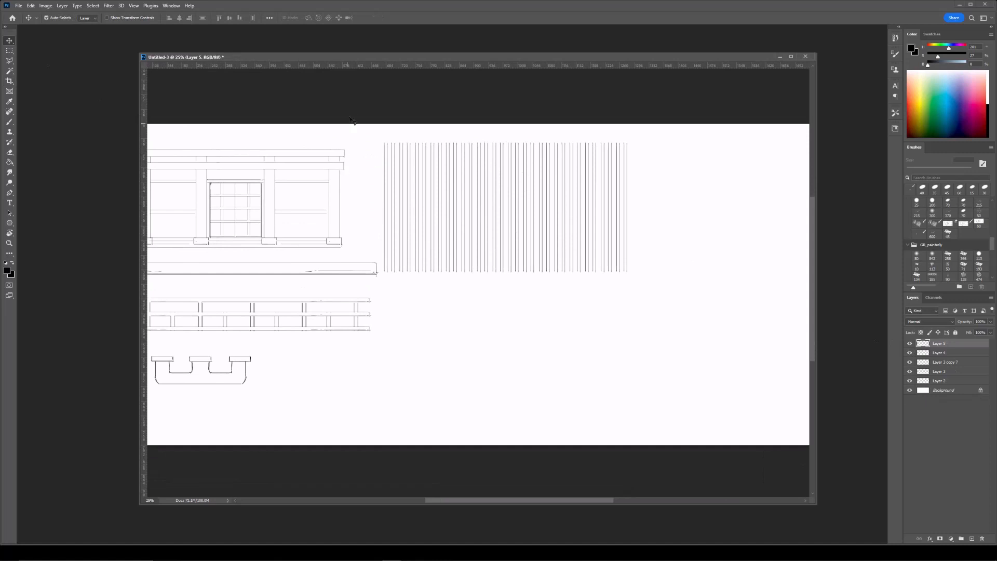
left_click_drag(284, 161, 369, 190)
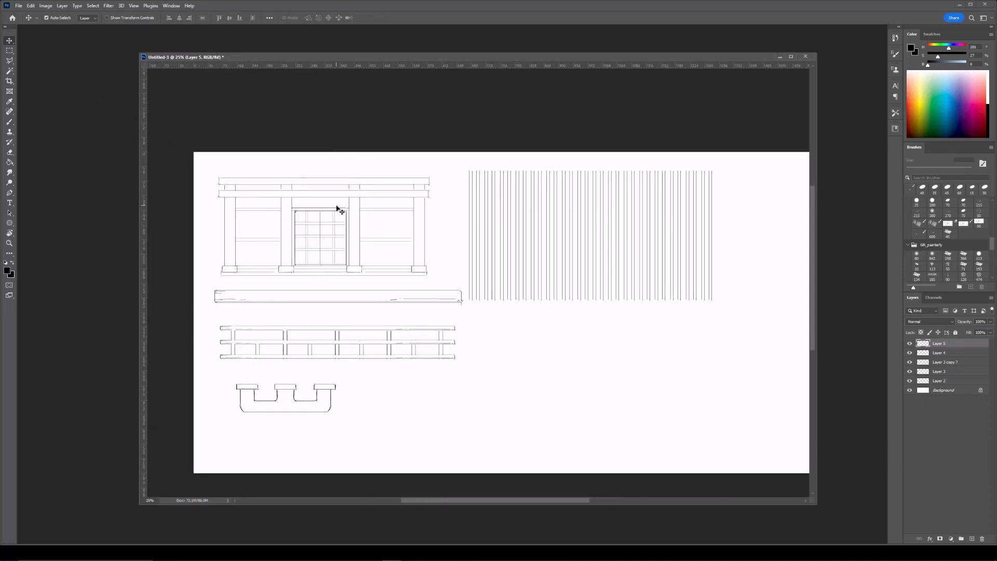
Move the vertical line pattern up and left, closer to the facade and just above the beam's level.
key("alt+Tab")
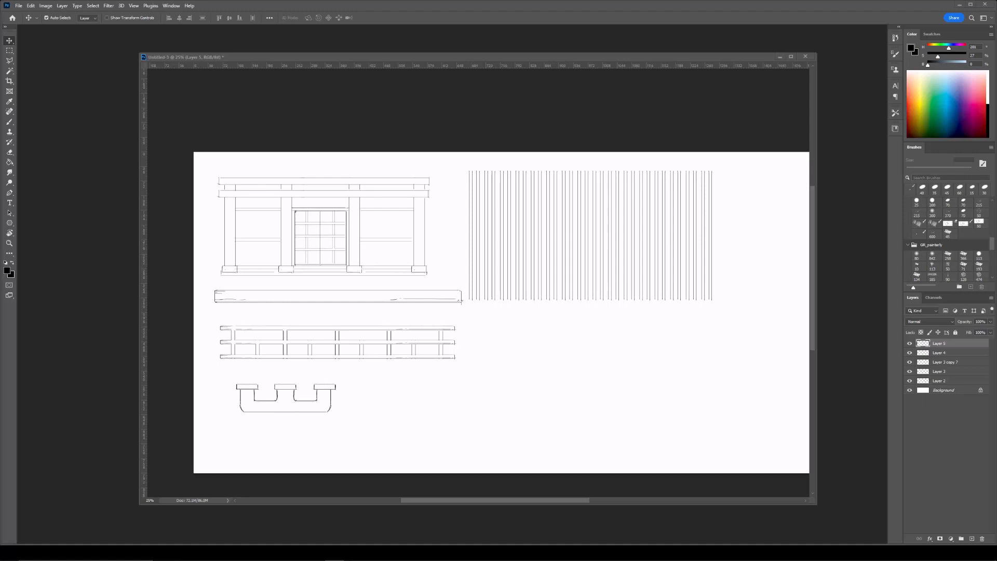
left_click_drag(506, 312, 423, 257)
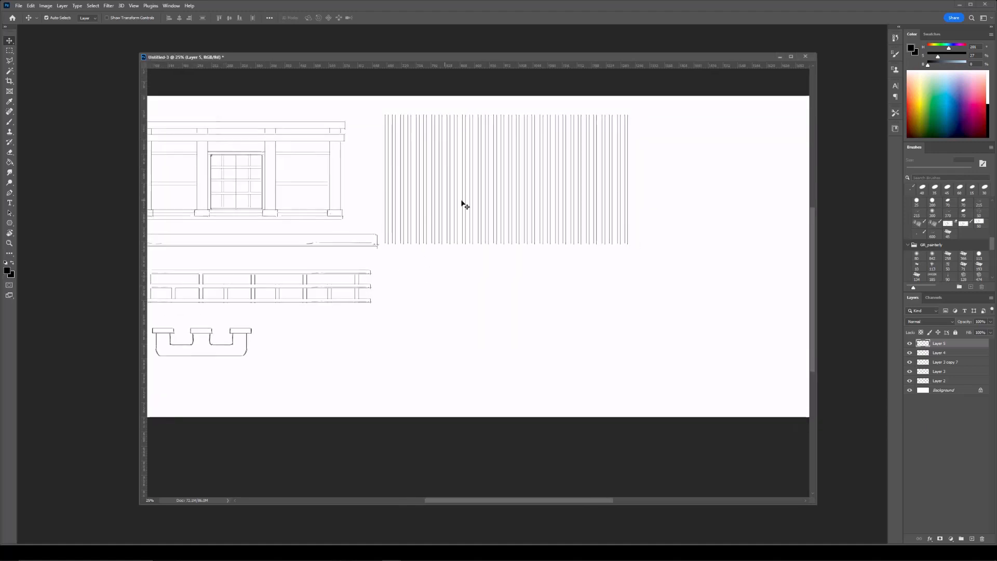
left_click(909, 345)
left_click_drag(503, 148, 498, 203)
key("ctrl+t")
left_click_drag(476, 236, 444, 222)
key("Return")
Draw a tall narrow vertical post below the line pattern on a new layer and adjust it with Free Transform.
key("ctrl+shift+alt+n")
key("e")
mouse_move(420, 332)
left_mouse_down()
mouse_move(406, 283)
mouse_move(412, 257)
mouse_move(408, 396)
left_mouse_up()
key("b")
left_click_drag(412, 240, 412, 397)
key("ctrl+plus")
left_click_drag(450, 214, 453, 247)
mouse_move(386, 260)
left_mouse_down()
mouse_move(407, 309)
mouse_move(410, 300)
left_mouse_up()
key("m")
key("ctrl+t")
left_click_drag(399, 432, 399, 439)
key("Return")
Copy a section of the post to a new layer and rotate it into a short horizontal bar across the post's top.
mouse_move(379, 217)
left_mouse_down()
mouse_move(426, 299)
mouse_move(439, 263)
mouse_move(426, 230)
mouse_move(435, 230)
left_mouse_up()
key("ctrl+j")
key("ctrl+t")
key("ctrl+plus")
key("ctrl+plus")
left_click_drag(398, 158, 476, 272)
left_click_drag(384, 281, 420, 286)
key("Return")
Erase the overlapping lines where the short bar crosses the post, close the bar's end, and merge it with the post layer.
key("e")
mouse_move(324, 283)
left_mouse_down()
mouse_move(370, 271)
mouse_move(369, 281)
left_mouse_up()
key("b")
left_click_drag(386, 283, 385, 291)
key("e")
key("e")
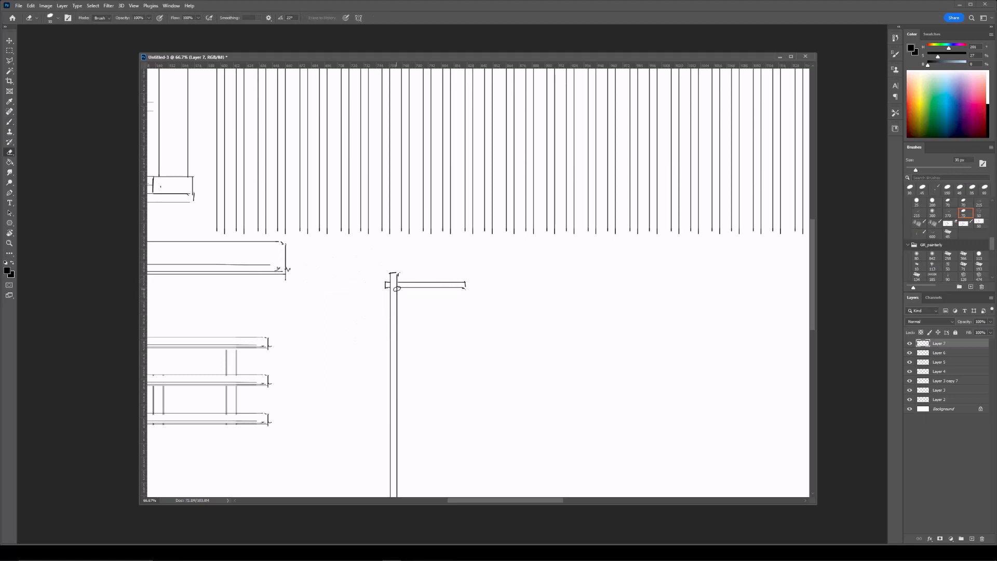
key("ctrl+minus")
key("ctrl+e")
Draw a banner's straight top edge below the bar and its long vertical outer edge.
scroll(413, 233, "down", 1)
key("b")
left_click_drag(415, 233, 456, 234)
key("]")
key("]")
key("]")
scroll(484, 188, "down", 2)
left_click_drag(442, 158, 442, 349)
key("ctrl+minus")
key("ctrl+plus")
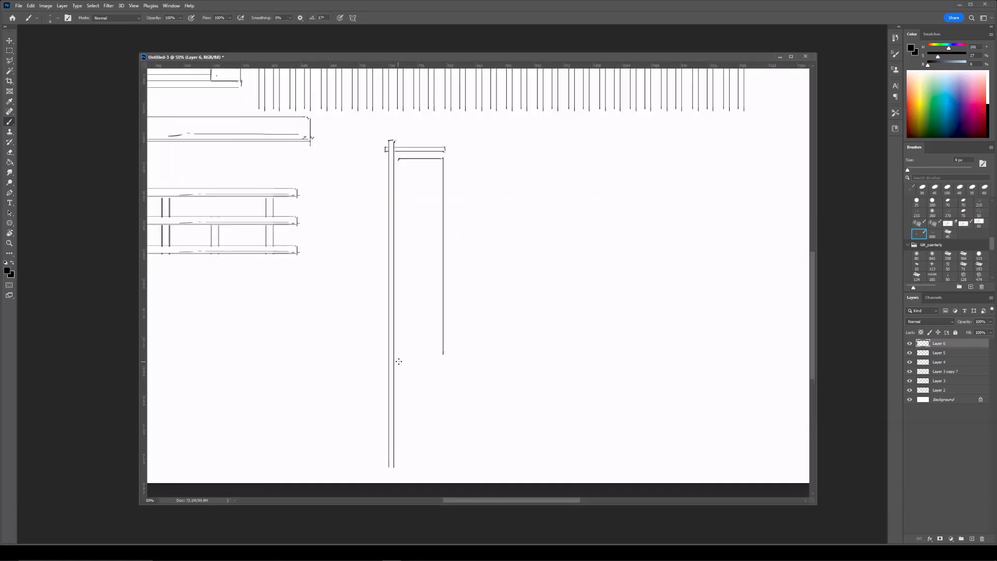
Draw the banner's inner edge alongside the post and close it with a slightly curved bottom edge, erasing stray line ends.
mouse_move(398, 158)
left_mouse_down()
mouse_move(398, 364)
mouse_move(446, 357)
mouse_move(407, 363)
mouse_move(421, 358)
left_mouse_up()
key("e")
key("b")
key("e")
key("b")
mouse_move(399, 365)
left_mouse_down()
mouse_move(448, 359)
mouse_move(446, 373)
left_mouse_up()
key("e")
key("b")
Copy a short pair of parallel lines to a new layer and fit it across the banner's top as a strap.
key("m")
mouse_move(407, 133)
left_mouse_down()
mouse_move(453, 156)
mouse_move(452, 218)
mouse_move(398, 206)
mouse_move(423, 214)
mouse_move(429, 196)
mouse_move(448, 202)
mouse_move(403, 215)
left_mouse_up()
key("ctrl+j")
key("ctrl+t")
key("Return")
key("e")
Duplicate the strap three times to form a row along the top bar and merge the copies into one layer.
key("ctrl+j")
key("ctrl+t")
key("Return")
key("ctrl+z")
key("ctrl+plus")
key("ctrl+t")
mouse_move(468, 263)
left_mouse_down()
mouse_move(422, 254)
mouse_move(429, 350)
left_mouse_up()
key("Return")
key("ctrl+j")
key("ctrl+t")
key("Return")
key("ctrl+j")
key("ctrl+t")
key("Return")
key("ctrl+e")
key("ctrl+e")
key("ctrl+e")
Duplicate the strap row, rotate it so its lines lie horizontally across the post, and stack a second copy below.
key("ctrl+j")
key("ctrl+t")
key("Return")
key("ctrl+j")
key("ctrl+t")
key("Return")
Add two more copies of the horizontal strap lines down the post until they extend past the banner's bottom edge.
mouse_move(467, 301)
left_mouse_down()
mouse_move(483, 204)
mouse_move(446, 325)
mouse_move(485, 294)
left_mouse_up()
key("ctrl+j")
key("ctrl+t")
key("Return")
key("ctrl+j")
key("ctrl+t")
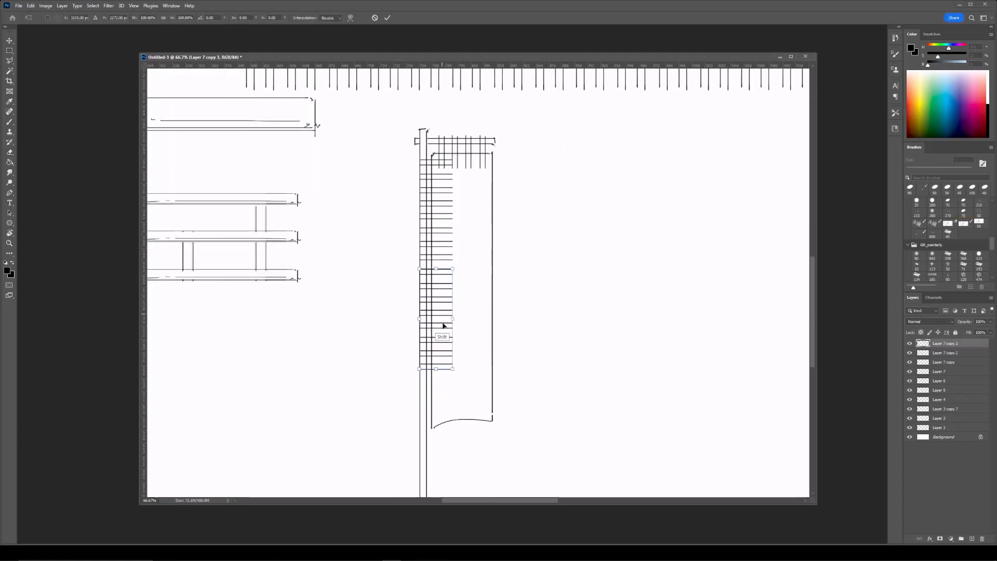
left_click_drag(446, 323, 447, 432)
key("Return")
Merge the horizontal strap copies into one layer and toggle the strap layers' visibility to check them.
left_click_drag(476, 262, 480, 199)
key("ctrl+e")
left_click(911, 353)
left_click(910, 353)
key("ctrl+e")
double_click(918, 355)
left_click(618, 140)
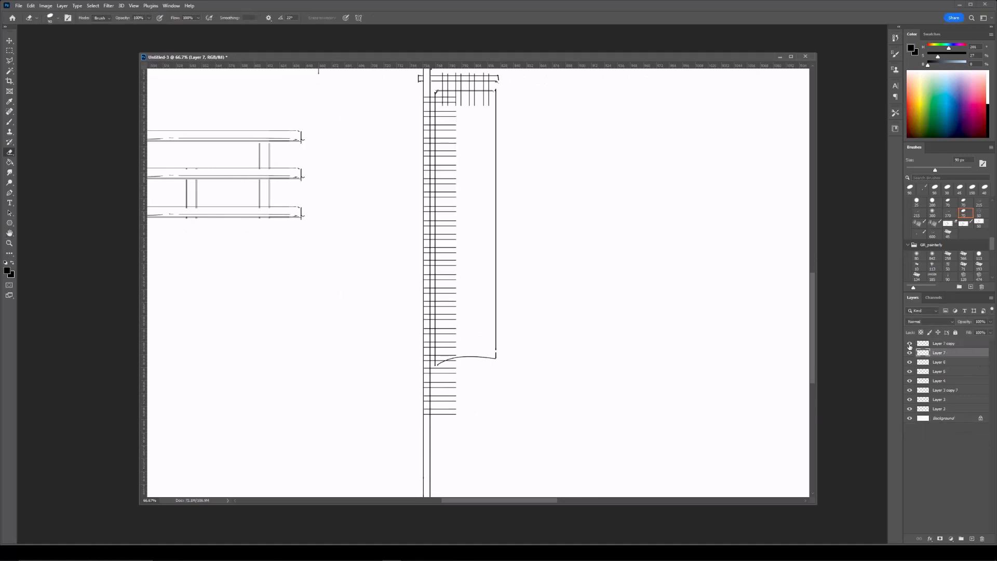
On Layer 6, use a smaller eraser to remove the post's inner line inside each strap down the length of the banner.
left_click(929, 366)
left_click_drag(459, 192, 465, 302)
key("bracketleft")
key("bracketleft")
key("bracketleft")
key("bracketleft")
key("bracketleft")
key("bracketleft")
key("bracketleft")
key("bracketleft")
key("bracketleft")
key("bracketleft")
key("bracketleft")
key("bracketleft")
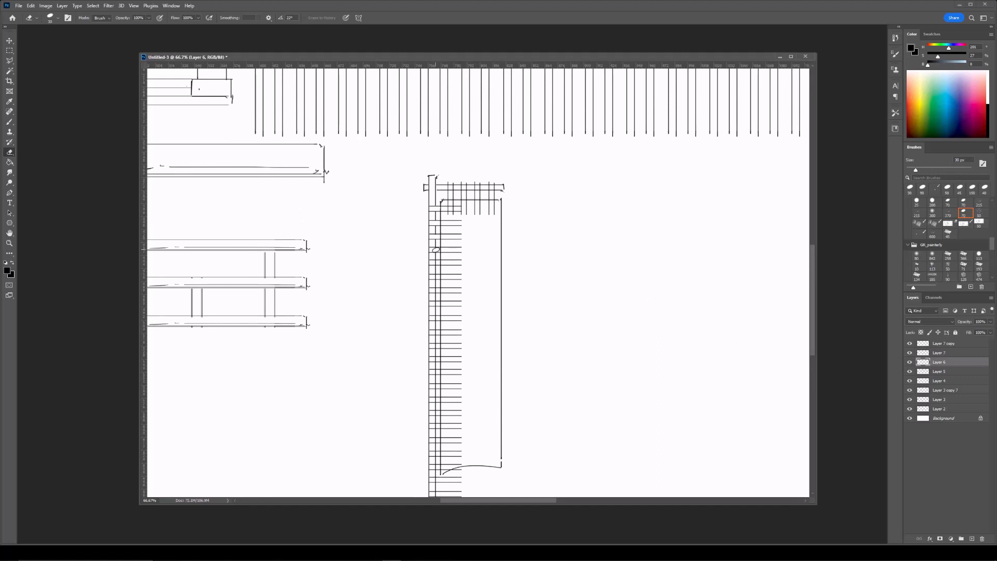
scroll(440, 285, "down", 3)
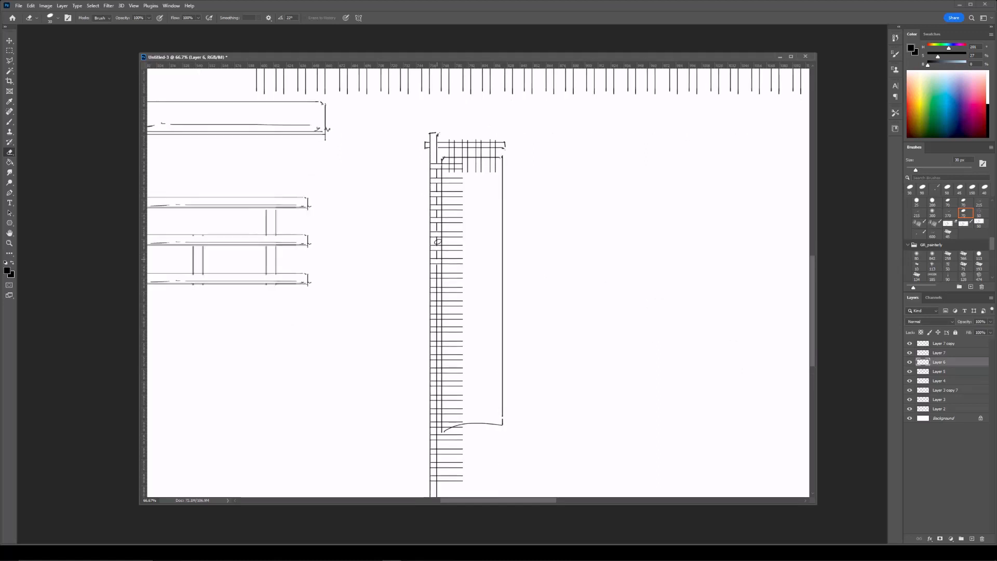
scroll(421, 252, "up", 1)
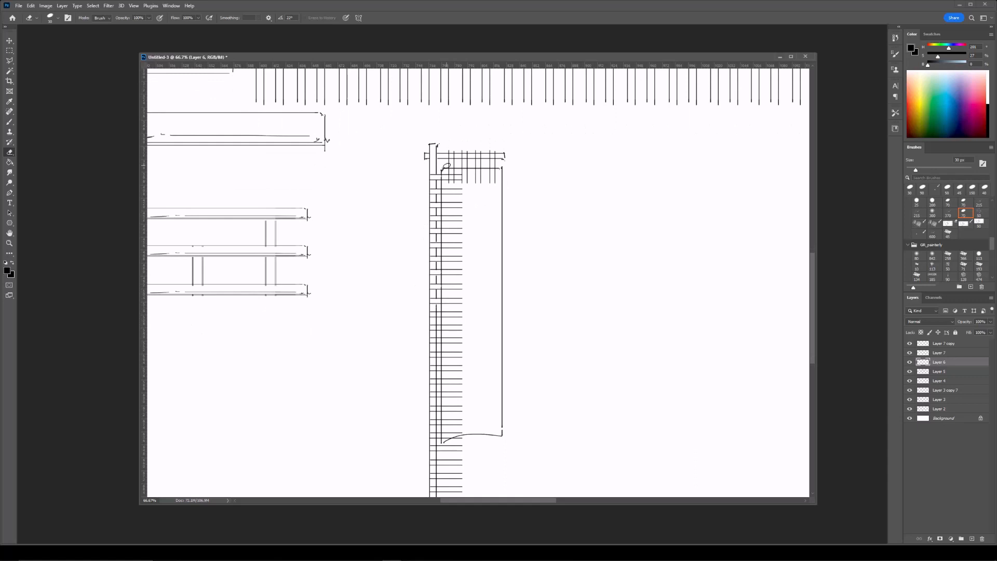
scroll(437, 331, "down", 5)
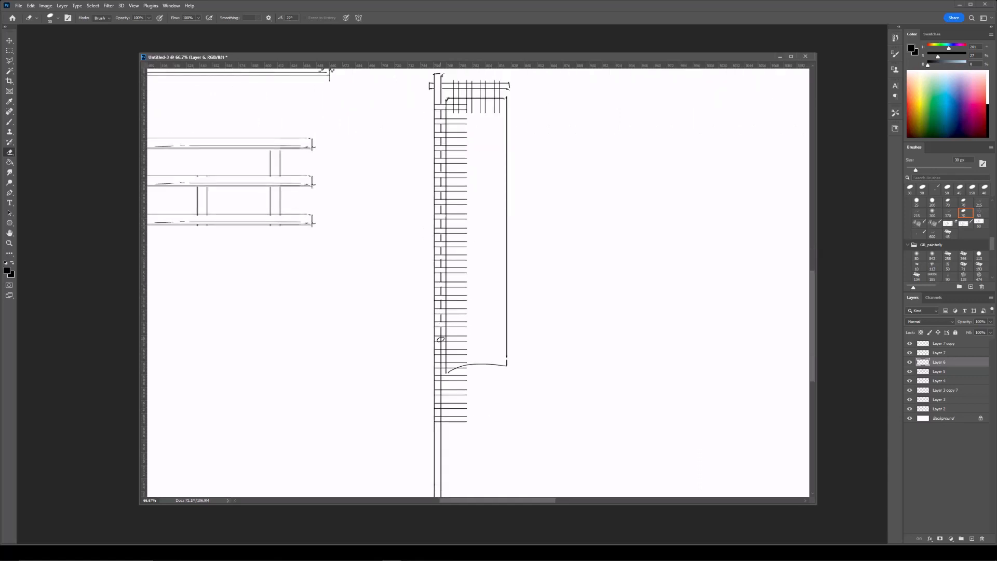
On Layer 7 copy, erase the horizontal strap lines that extend into the banner and below its bottom edge.
scroll(478, 191, "up", 3)
key("alt+bracketright")
key("alt+bracketright")
mouse_move(440, 142)
left_mouse_down()
mouse_move(440, 451)
mouse_move(453, 457)
left_mouse_up()
key("bracketright")
key("bracketright")
key("bracketright")
key("bracketright")
key("bracketleft")
key("bracketleft")
left_click_drag(427, 422, 432, 471)
scroll(572, 229, "up", 6)
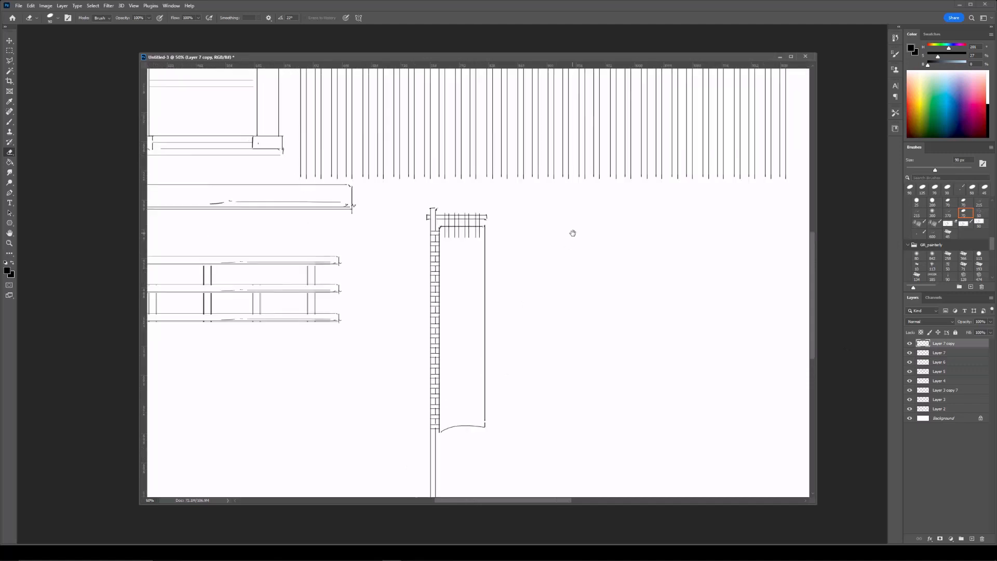
On Layer 7, trim the vertical strap lines that stick out above the top bar and below the banner's top edge.
scroll(586, 203, "down", 2)
key("alt+bracketleft")
left_click_drag(435, 220, 482, 221)
key("bracketleft")
mouse_move(435, 183)
left_mouse_down()
mouse_move(487, 185)
mouse_move(427, 185)
left_mouse_up()
key("bracketleft")
key("bracketleft")
key("bracketleft")
On Layer 6, erase the bar's lines inside the top straps with a smaller eraser.
left_click(923, 362)
key("bracketleft")
key("bracketleft")
key("bracketleft")
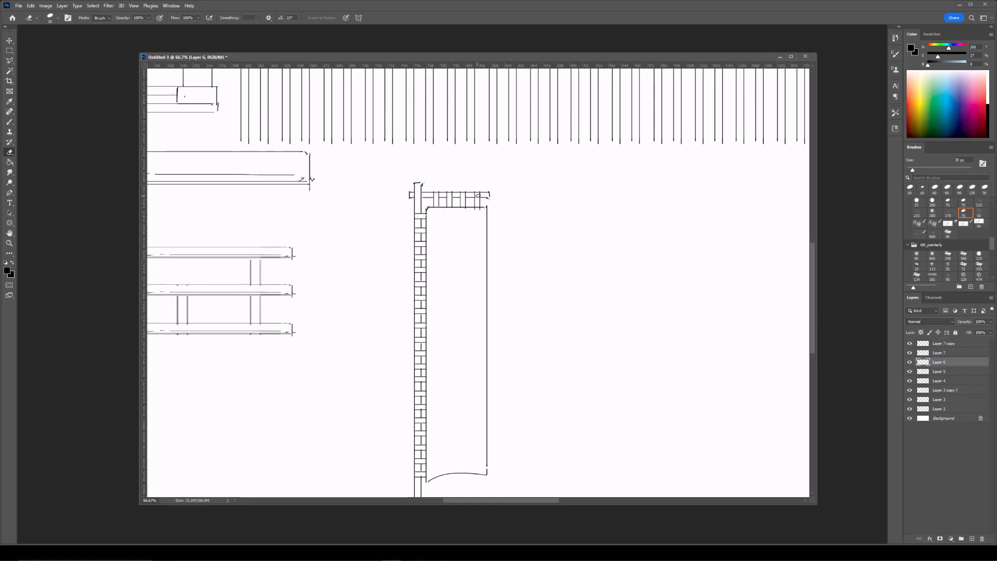
key("ctrl+minus")
key("ctrl+minus")
key("ctrl+plus")
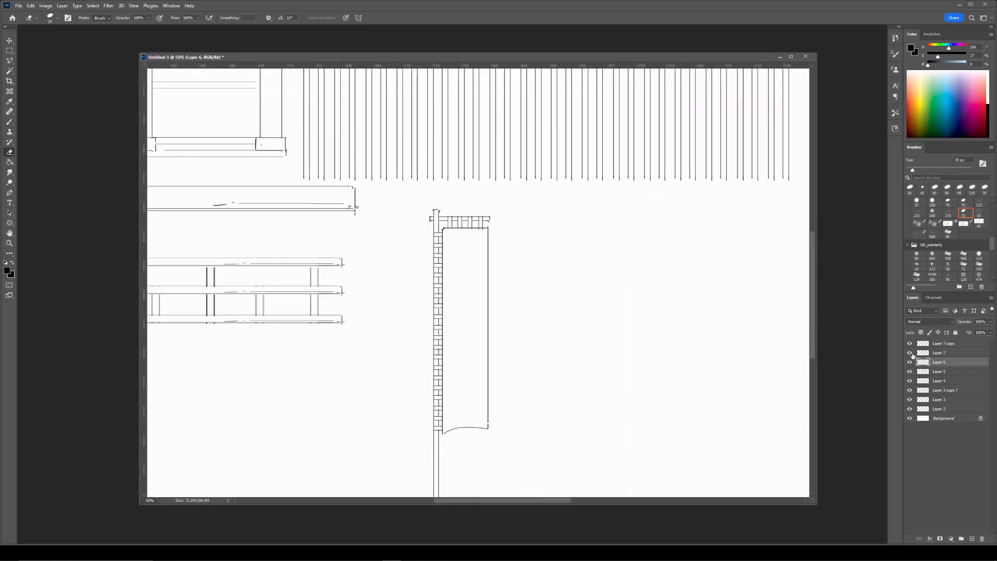
Merge the two strap layers and brush short closing ends onto the straps along the post's outer side and above the top bar.
left_click(933, 347)
key("ctrl+e")
key("ctrl+plus")
left_click_drag(399, 132, 411, 205)
key("ctrl+plus")
key("b")
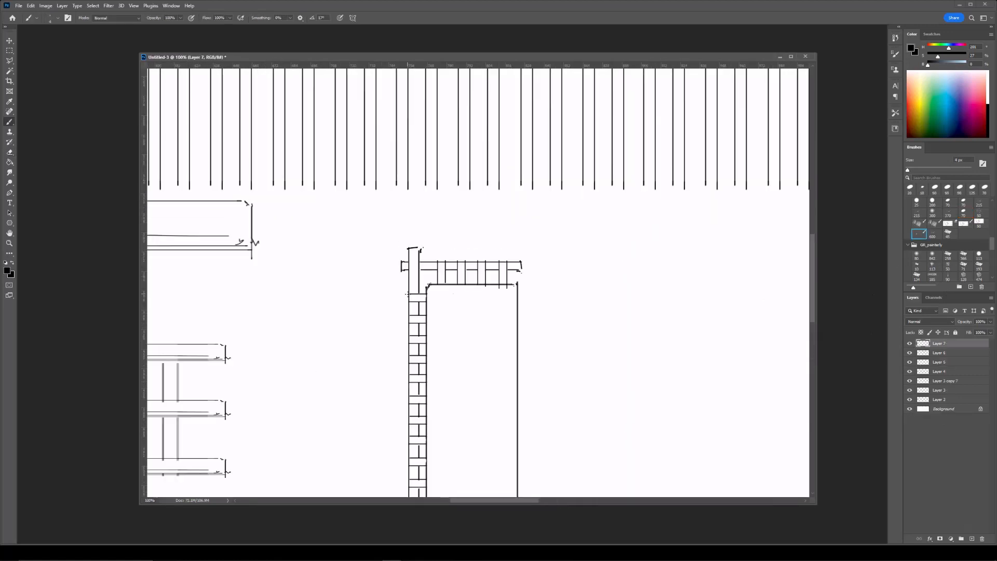
left_click_drag(428, 301, 439, 219)
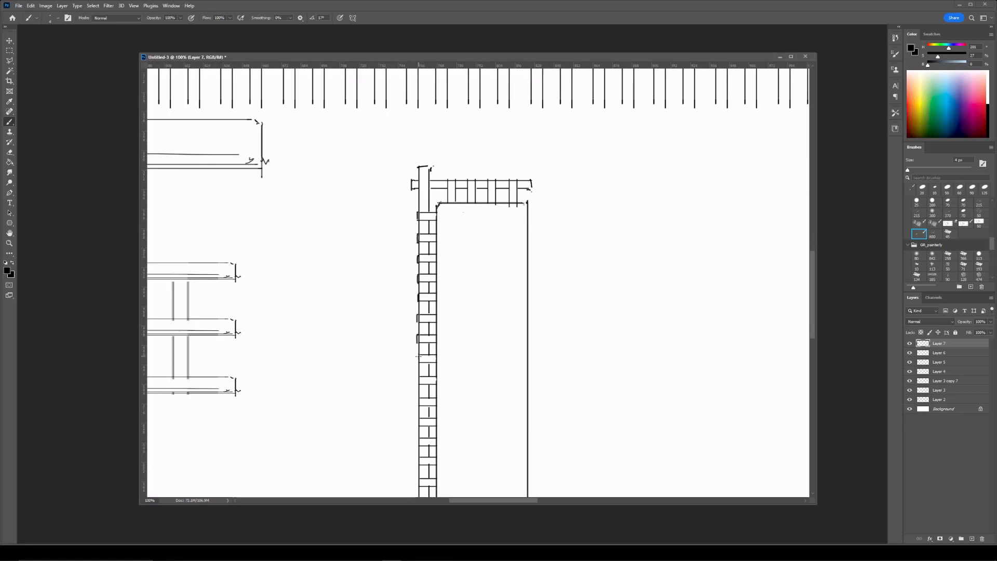
left_click_drag(416, 375, 423, 290)
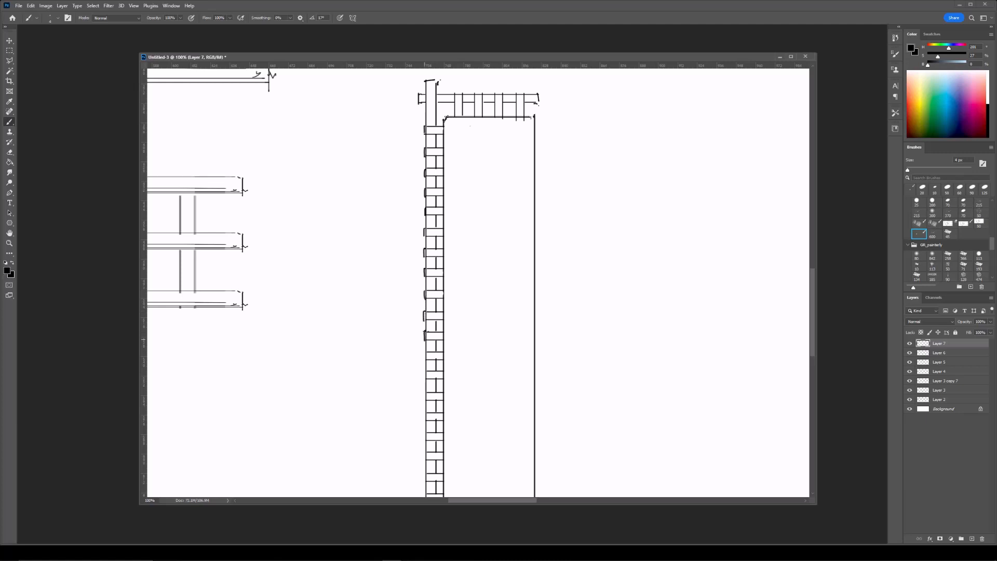
left_click_drag(425, 395, 424, 286)
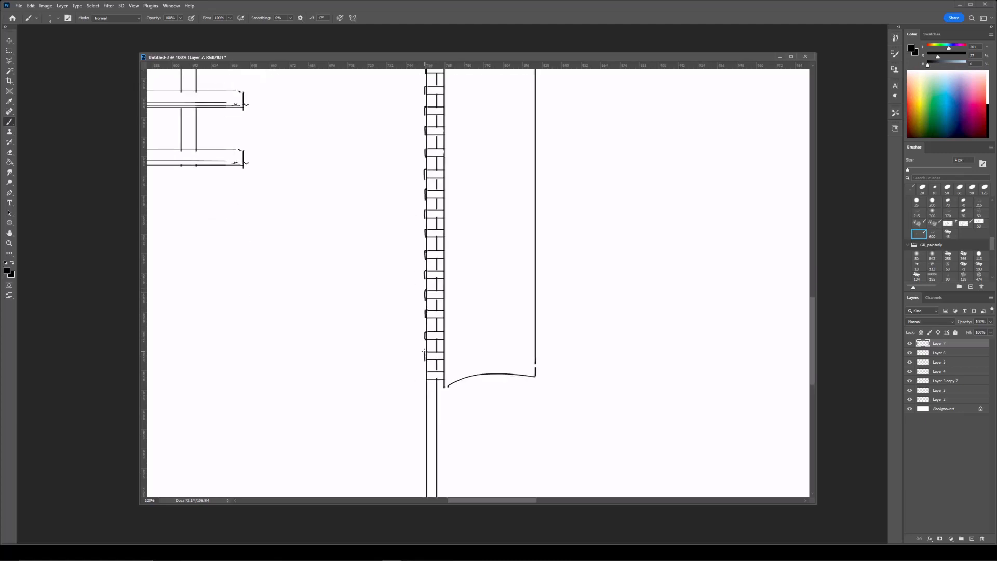
key("h")
mouse_move(424, 352)
left_mouse_down()
mouse_move(521, 272)
mouse_move(394, 242)
left_mouse_up()
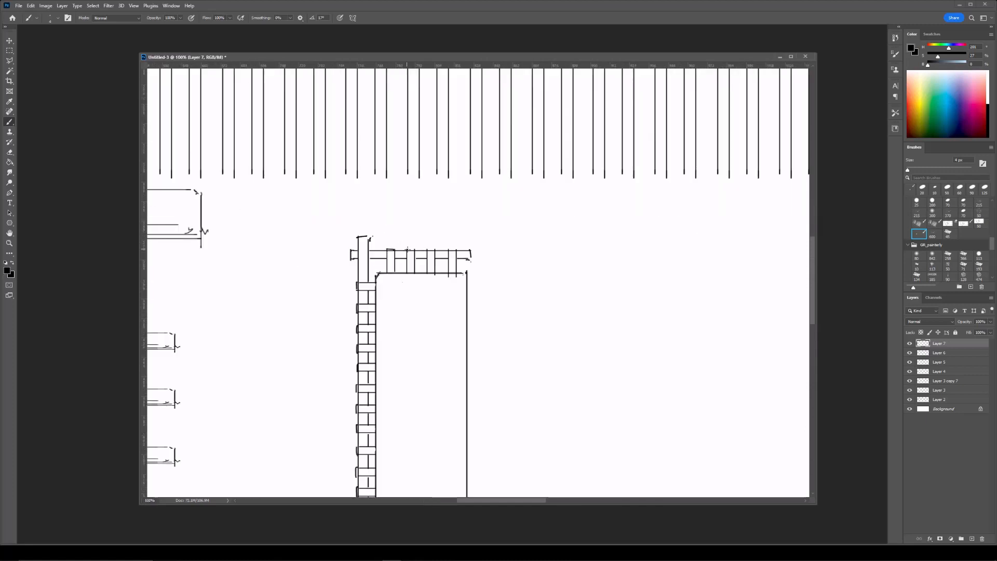
On Layer 6, erase the bar's upper line and the post's outer line where the straps wrap over them.
key("e")
key("alt+bracketleft")
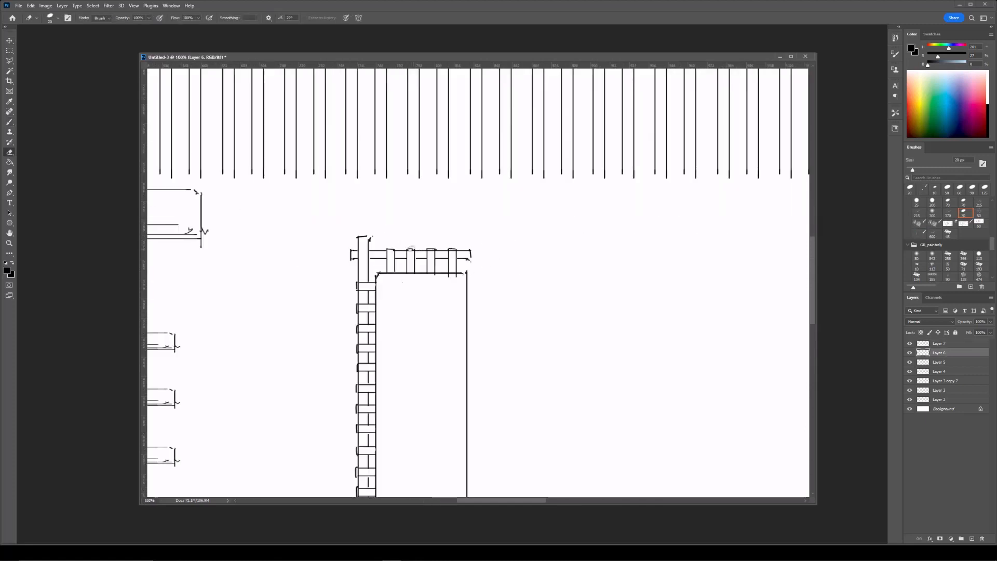
left_click_drag(372, 338, 417, 247)
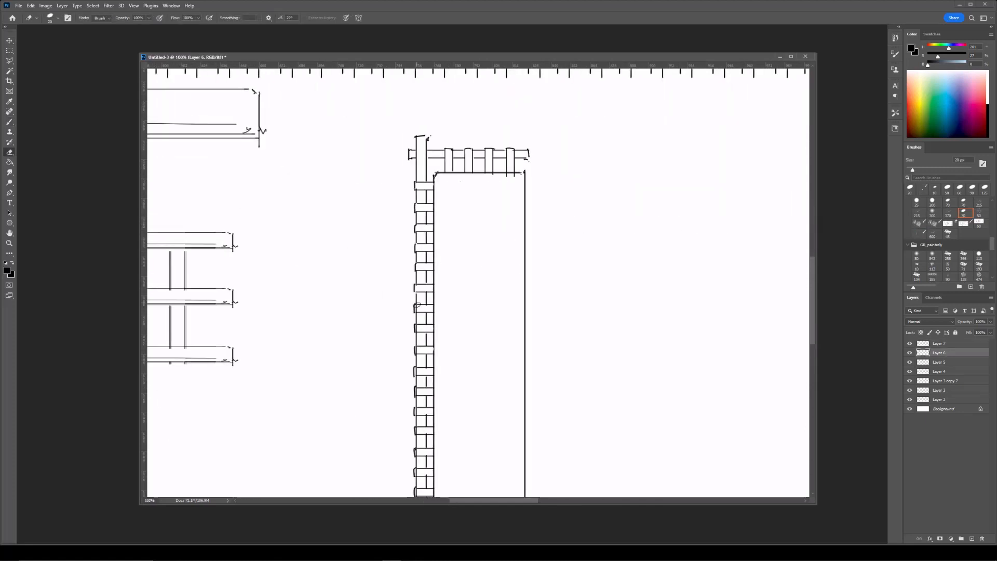
left_click_drag(419, 358, 420, 269)
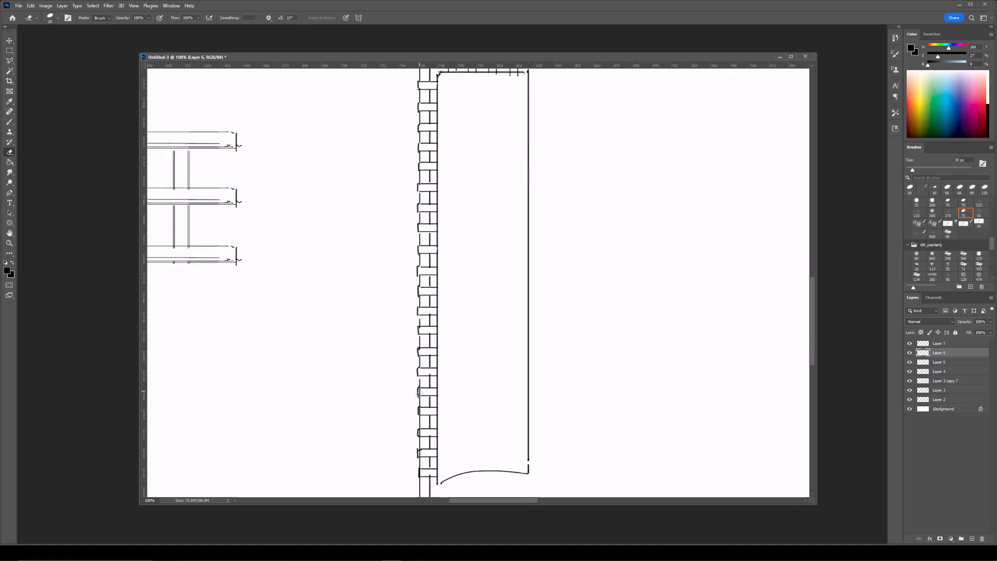
Erase the banner's top and inner edge lines where the straps join the cloth, using a slightly larger eraser.
key("ctrl+minus")
left_click_drag(616, 183, 587, 219)
key("ctrl+plus")
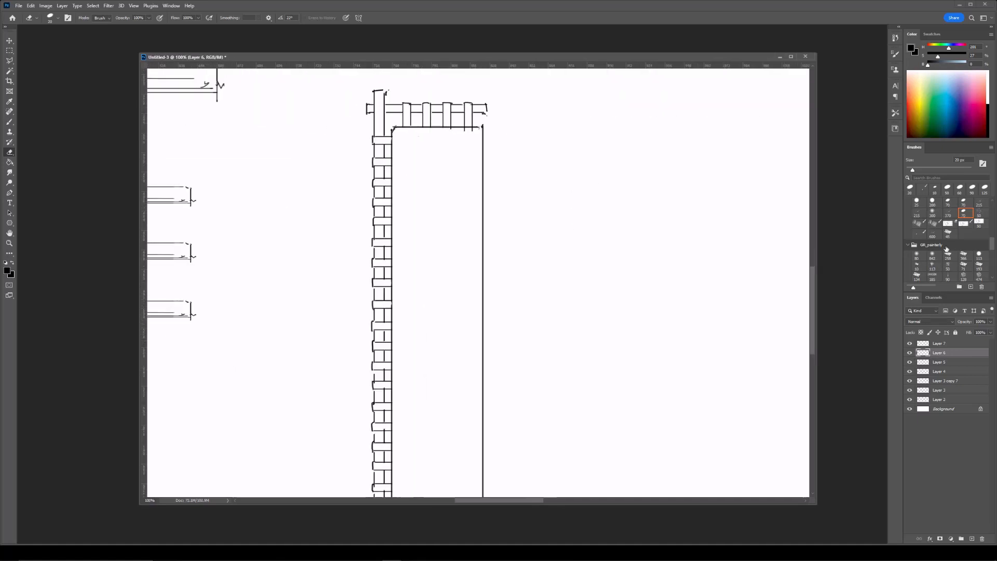
left_click_drag(386, 276, 398, 247)
key("bracketright")
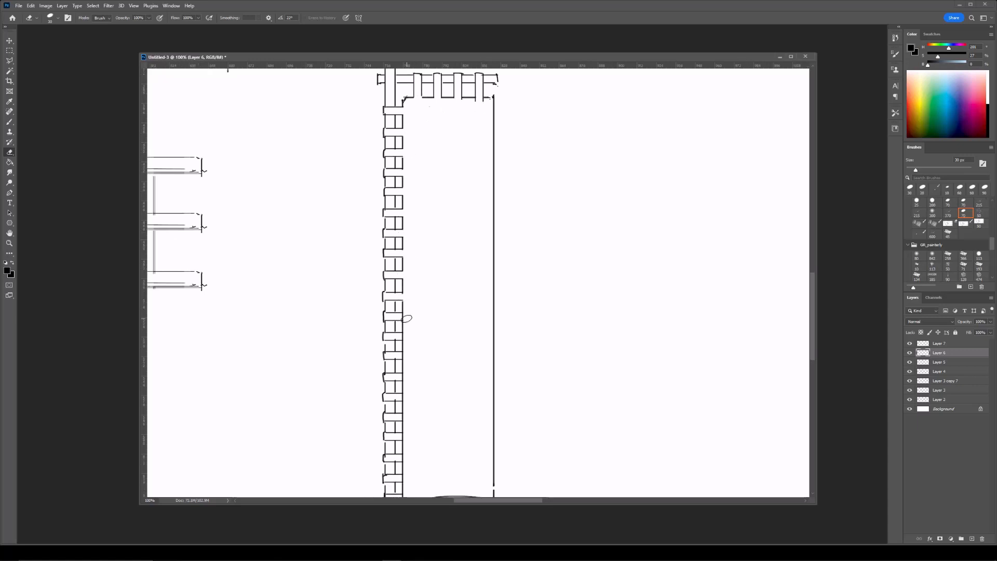
left_click_drag(402, 416, 410, 337)
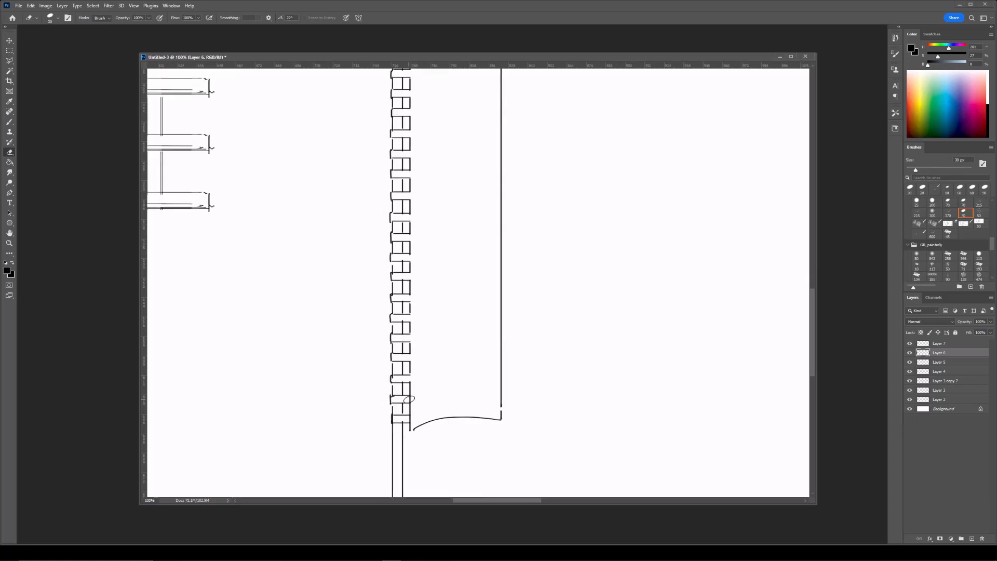
On a new layer, draw a horizontal dividing line across the upper part of the banner cloth.
key("ctrl+minus")
left_click(988, 432)
key("ctrl+alt+shift+n")
mouse_move(459, 165)
left_mouse_down()
mouse_move(441, 224)
mouse_move(475, 234)
mouse_move(464, 171)
left_mouse_up()
key("b")
On another new layer, draw a kite-shaped petal with a notched lower edge in the empty area beside the banner.
left_click(973, 538)
key("e")
key("b")
mouse_move(526, 196)
left_mouse_down()
mouse_move(472, 204)
mouse_move(474, 213)
left_mouse_up()
mouse_move(494, 176)
left_mouse_down()
mouse_move(511, 209)
mouse_move(437, 222)
mouse_move(460, 236)
left_mouse_up()
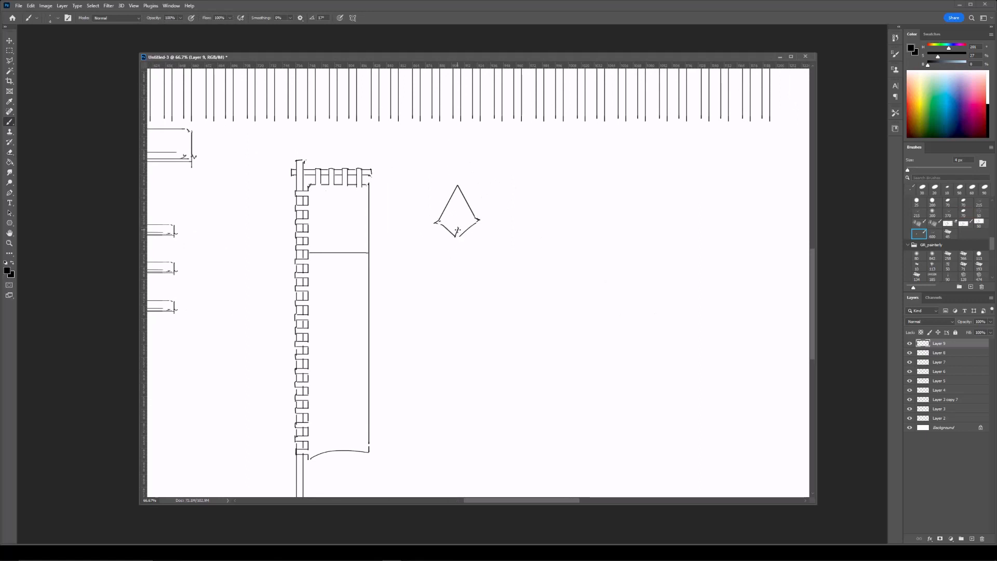
left_click_drag(459, 233, 432, 239)
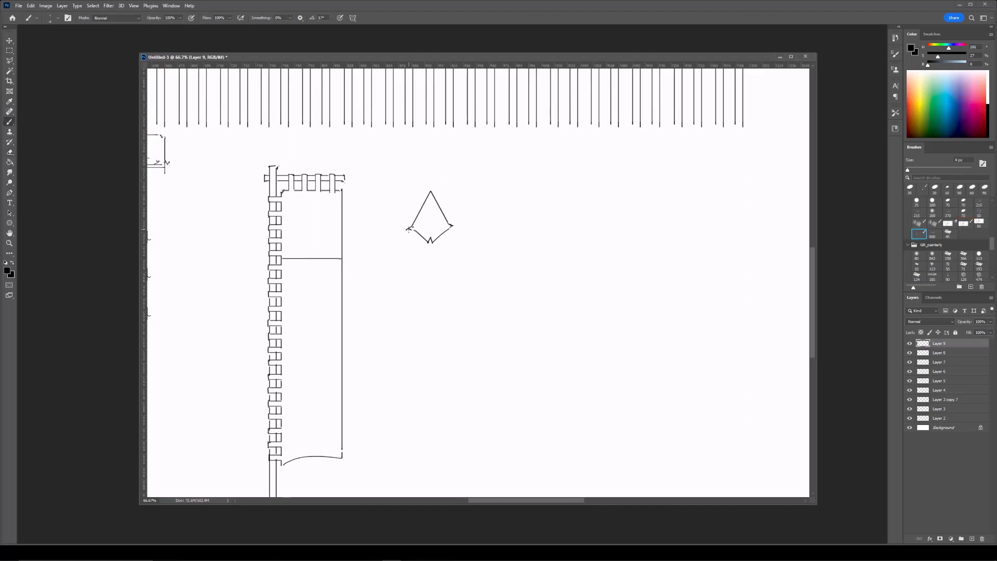
left_click_drag(475, 178, 460, 188)
Duplicate the petal, flip the copy vertically and place it below the original with the notched ends facing.
key("m")
left_click_drag(384, 191, 465, 262)
key("ctrl+j")
key("ctrl+t")
right_click(419, 235)
left_click(440, 396)
left_click_drag(422, 223, 423, 279)
key("Return")
Duplicate the lower petal, rotate the copy 90 degrees and place it as the left petal of the star.
key("ctrl+j")
key("ctrl+t")
left_click_drag(453, 318, 456, 252)
mouse_move(419, 295)
left_mouse_down()
mouse_move(456, 266)
mouse_move(430, 299)
left_mouse_up()
key("Return")
left_click(918, 352)
key("ctrl+t")
key("Return")
left_click(446, 235, "ctrl")
key("ctrl+t")
left_click_drag(451, 244, 390, 259)
key("Return")
Duplicate the left petal and flip the copy horizontally to form the right petal.
key("ctrl+j")
key("ctrl+t")
right_click(476, 292)
left_click(493, 413)
key("Return")
Adjust the lower petal slightly down and the upper petal slightly up to even out the star's spacing.
key("ctrl+plus")
left_click(418, 291, "ctrl")
key("ctrl+t")
left_click_drag(398, 297, 398, 301)
key("Return")
left_click(420, 214, "ctrl")
key("ctrl+t")
left_click_drag(392, 196, 391, 190)
key("Return")
key("m")
key("ctrl+minus")
key("ctrl+minus")
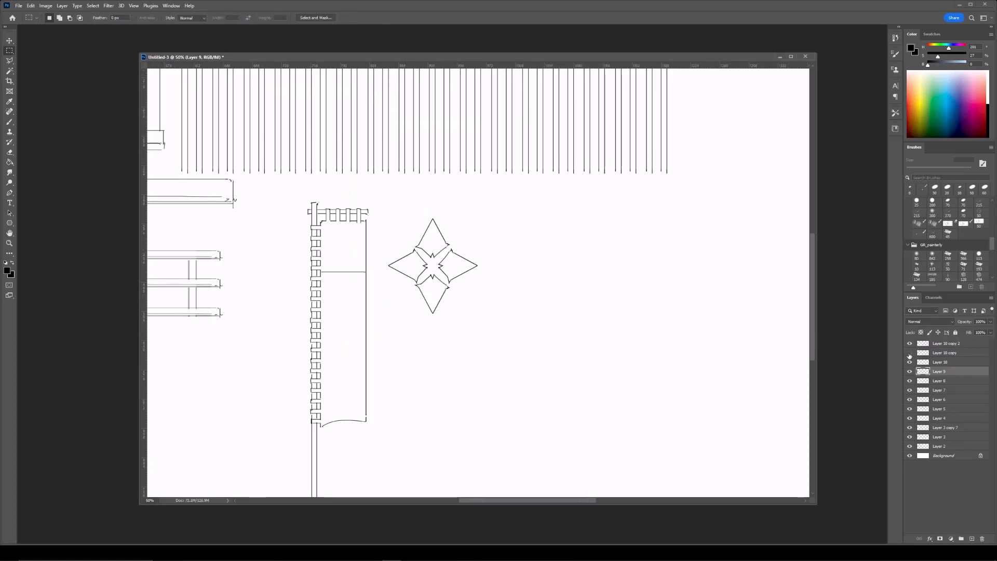
Merge the four petal layers into one star motif and move it farther right of the banner.
left_click(942, 343, "shift")
key("ctrl+e")
key("ctrl+t")
left_click_drag(460, 255, 491, 236)
key("Return")
Duplicate the star motif, scale the copy down and place it in the banner's top panel.
key("ctrl+j")
key("ctrl+t")
left_click_drag(508, 199, 350, 237)
left_click_drag(341, 248, 348, 241)
key("Return")
Strengthen the small star's lines by duplicating and merging its layer, and nudge it to the centre of the banner panel.
key("ctrl+minus")
key("ctrl+minus")
key("ctrl+plus")
key("ctrl+j")
key("ctrl+e")
key("ctrl+plus")
key("ctrl+plus")
key("ctrl+plus")
key("ctrl+t")
left_click_drag(430, 308, 434, 307)
key("Return")
key("b")
left_click(392, 316)
left_click(426, 280, "shift")
key("ctrl+z")
On a new layer, draw a straight 3 px diagonal from the small star's left side to its top and adjust its placement.
left_click(973, 540)
key("bracketleft")
left_click(390, 316)
left_click(427, 280, "shift")
key("ctrl+z")
key("ctrl+shift+z")
key("ctrl+plus")
key("ctrl+t")
left_click_drag(384, 266, 445, 358)
key("Return")
key("ctrl+t")
key("Return")
Duplicate the diagonal edge, mirror the copy and merge both into half of a diamond frame.
key("ctrl+j")
key("ctrl+t")
right_click(353, 293)
left_click(383, 454)
key("Return")
key("ctrl+e")
key("ctrl+t")
key("Return")
Duplicate the half frame and mirror the copy to close the diamond around the small star.
key("ctrl+minus")
key("ctrl+j")
key("ctrl+t")
right_click(435, 317)
left_click(459, 477)
key("Return")
key("ctrl+minus")
key("ctrl+minus")
key("ctrl+minus")
key("ctrl+plus")
key("ctrl+plus")
key("ctrl+plus")
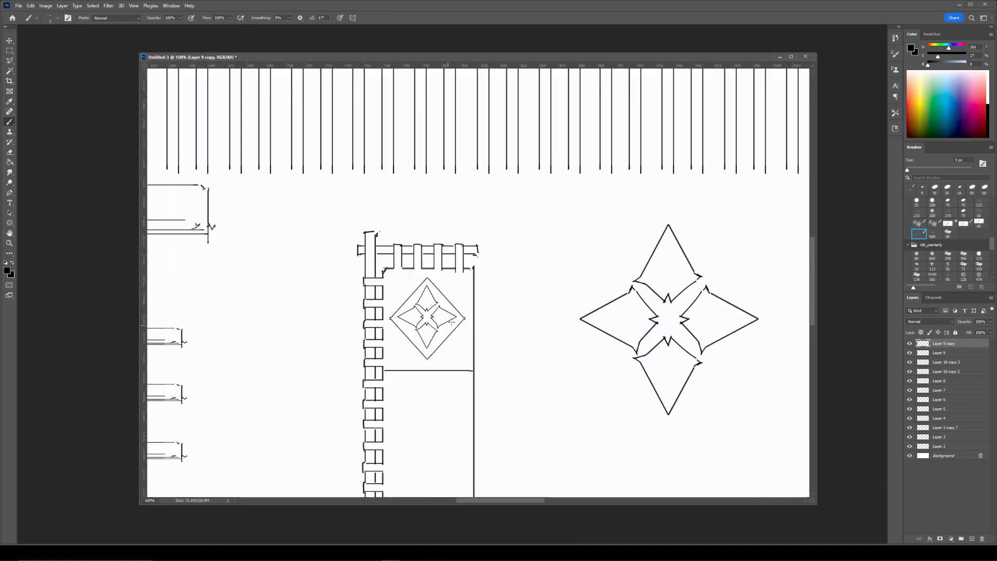
Merge the diamond frame's halves and fine-tune its height and width to fit around the small star.
key("ctrl+e")
key("ctrl+t")
left_click_drag(428, 360, 429, 358)
left_click_drag(389, 318, 391, 318)
left_click_drag(466, 317, 466, 318)
key("Return")
Examine the finished diamond emblem on the banner, both from afar and close up.
key("ctrl+minus")
key("ctrl+minus")
key("ctrl+minus")
key("r")
left_click_drag(479, 185, 537, 311)
key("Escape")
key("ctrl+plus")
key("ctrl+plus")
key("ctrl+plus")
left_click_drag(483, 225, 523, 203)
key("b")
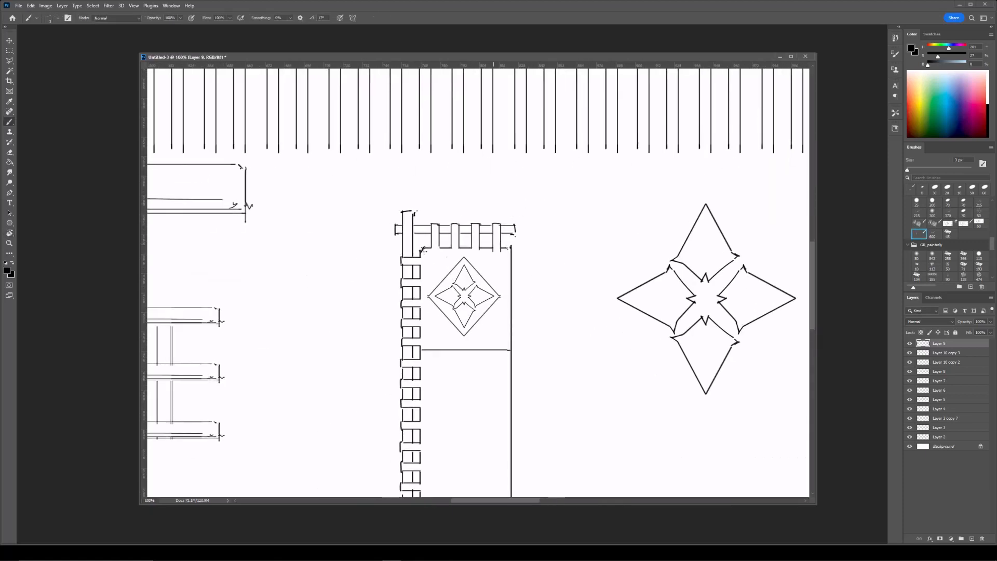
Merge the banner's pole, strap, cloth and emblem layers into one, keeping the large star on its own layer above.
key("ctrl+minus")
key("ctrl+minus")
key("ctrl+minus")
key("ctrl+minus")
key("r")
left_click_drag(507, 303, 583, 348)
key("b")
key("Delete")
left_click_drag(928, 346, 915, 359)
left_click(925, 382)
left_click(933, 356, "shift")
key("ctrl+e")
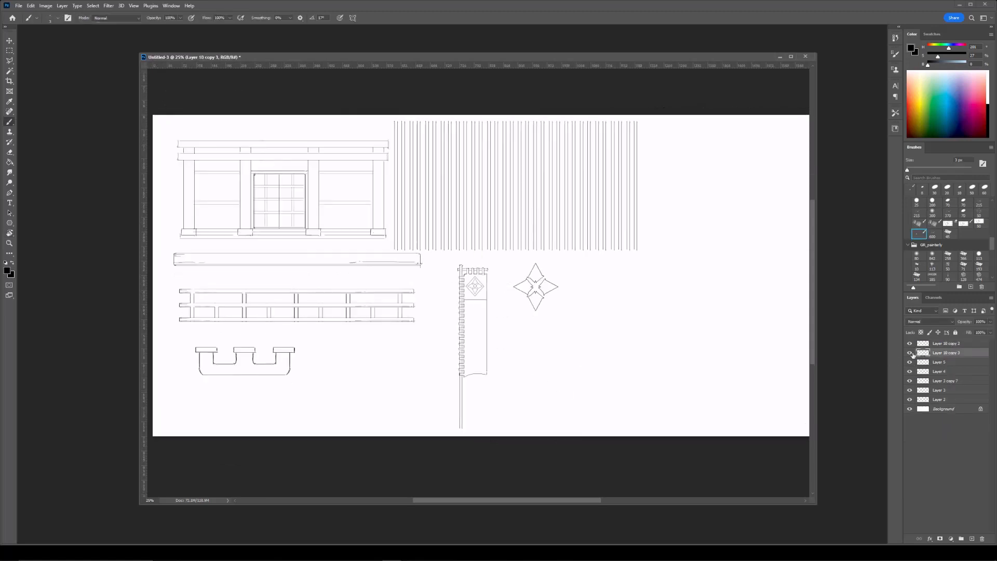
Move the large star motif to the left of the banner, into the space beside the bracket below the railing.
left_click_drag(594, 299, 461, 270)
key("ctrl+plus")
key("ctrl+plus")
left_click_drag(368, 220, 259, 419)
key("ctrl+plus")
left_click(443, 314, "ctrl")
key("ctrl+t")
key("ctrl+minus")
key("ctrl+minus")
left_click_drag(375, 321, 389, 312)
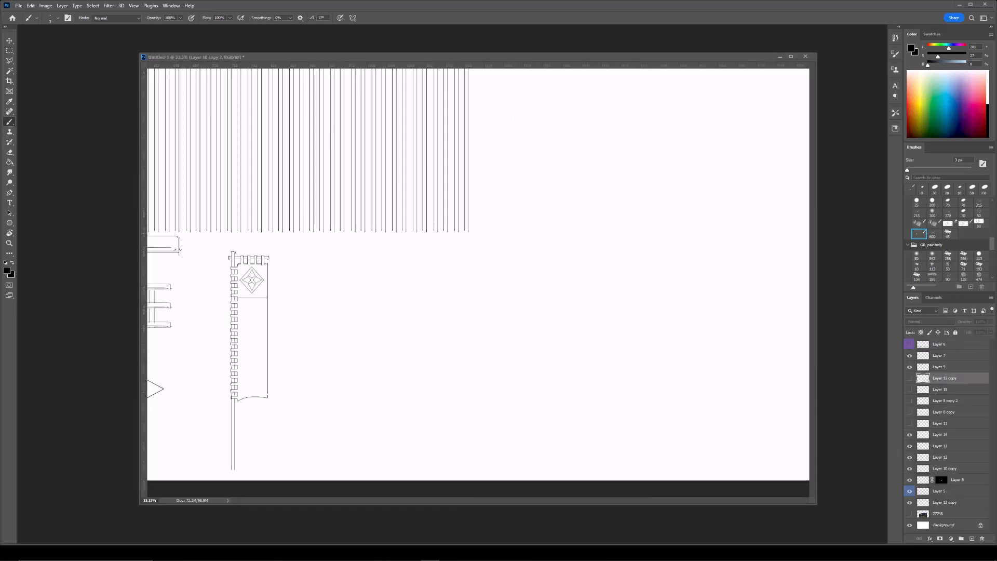
left_click_drag(383, 216, 363, 196)
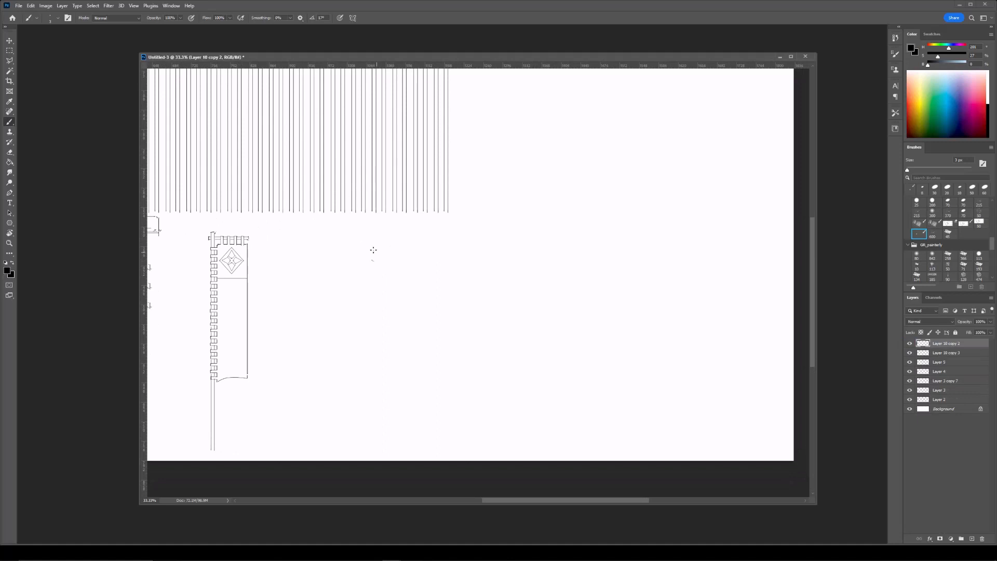
Sketch the jagged leafy outline of a tree crown's peak and sides in the empty space beside the banner.
mouse_move(379, 249)
left_mouse_down()
mouse_move(388, 247)
mouse_move(376, 239)
mouse_move(382, 248)
left_mouse_up()
key("e")
key("b")
mouse_move(390, 246)
left_mouse_down()
mouse_move(381, 195)
mouse_move(376, 271)
mouse_move(413, 258)
mouse_move(395, 256)
mouse_move(409, 255)
mouse_move(408, 267)
mouse_move(372, 275)
left_mouse_up()
key("e")
key("b")
Reposition a lassoed part of the crown outline and clean up the foliage strokes at its lower end.
key("l")
key("ctrl+t")
left_click_drag(379, 286, 374, 285)
key("Return")
key("ctrl+d")
key("b")
key("e")
mouse_move(381, 295)
left_mouse_down()
mouse_move(378, 285)
mouse_move(371, 296)
left_mouse_up()
key("b")
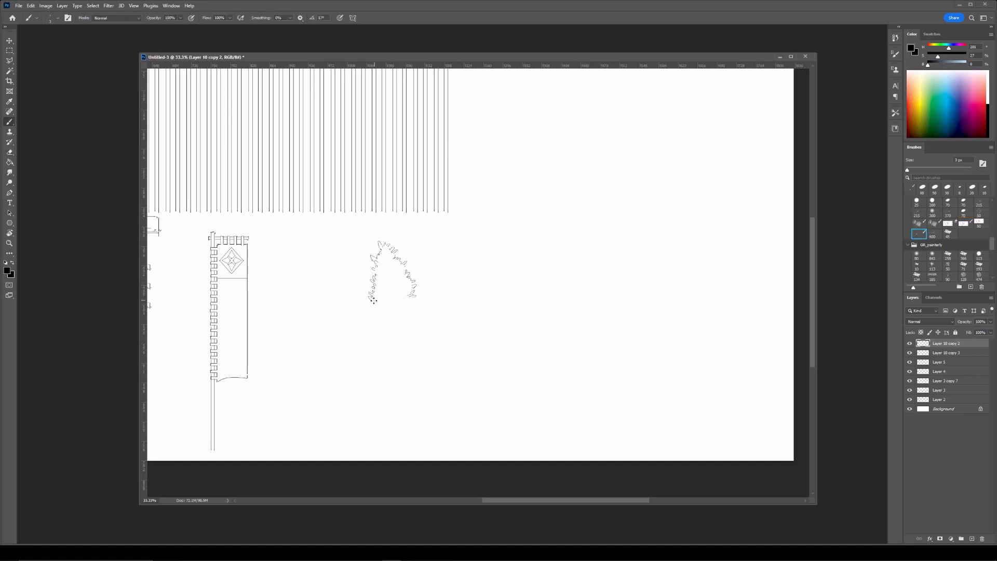
Extend the crown's leafy outline around its base and add small leaf clusters inside it.
mouse_move(411, 302)
left_mouse_down()
mouse_move(374, 321)
mouse_move(414, 307)
left_mouse_up()
key("e")
left_click_drag(378, 241, 371, 256)
key("b")
key("e")
key("b")
left_click_drag(391, 296, 403, 292)
key("e")
key("b")
mouse_move(384, 304)
left_mouse_down()
mouse_move(379, 284)
mouse_move(410, 303)
left_mouse_up()
mouse_move(370, 299)
left_mouse_down()
mouse_move(367, 341)
mouse_move(369, 294)
left_mouse_up()
Adjust a lassoed section of the foliage with Free Transform and fill in leaves along the crown's lower edge.
key("l")
key("ctrl+t")
left_click_drag(383, 261, 393, 267)
key("Return")
key("ctrl+d")
key("b")
left_click_drag(372, 303, 378, 306)
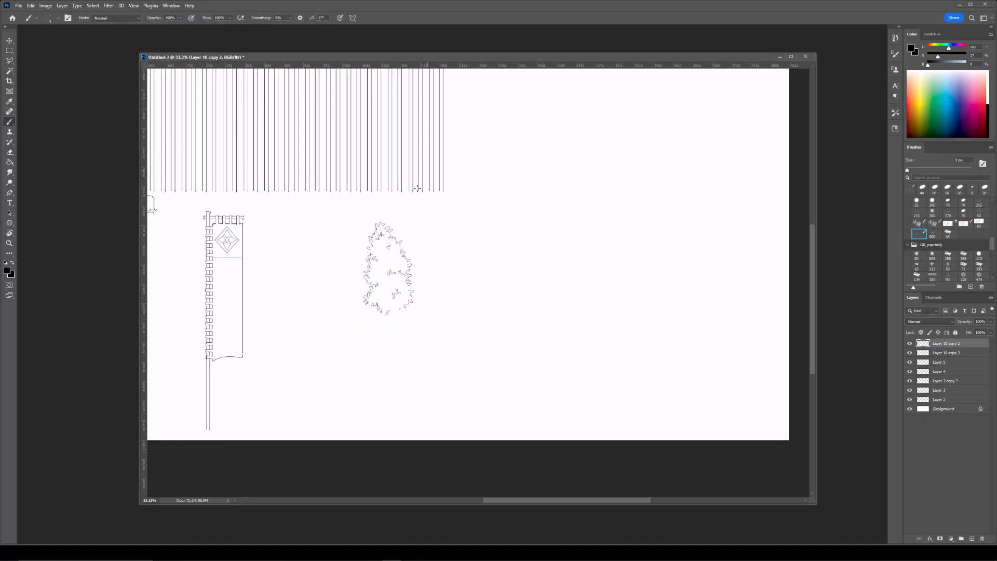
Separate the tree crown from the banner artwork onto its own layer and remove the original from the old layer.
key("ctrl+minus")
key("m")
mouse_move(377, 222)
left_mouse_down()
mouse_move(463, 343)
mouse_move(379, 244)
mouse_move(467, 331)
left_mouse_up()
key("ctrl+j")
left_click(946, 352)
key("Delete")
key("ctrl+d")
Move the separated tree crown farther from the banner and rotate it slightly.
left_click(945, 343)
key("ctrl+plus")
key("ctrl+t")
left_click_drag(394, 252, 426, 249)
left_click_drag(453, 183, 461, 187)
key("Return")
key("b")
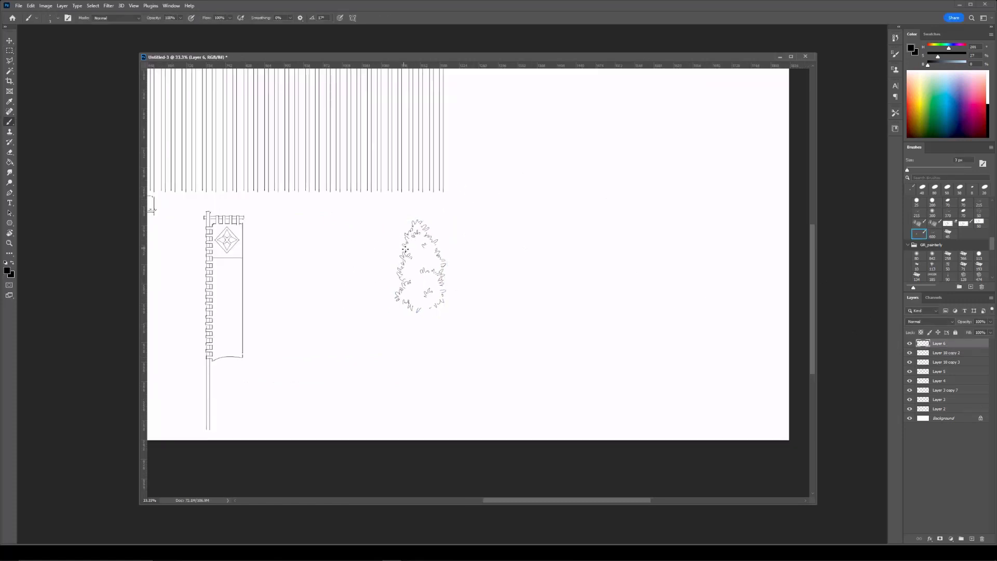
Copy the lower part of the crown, place it beneath the original and widen it to lengthen the tree.
key("m")
left_click_drag(385, 258, 457, 321)
key("ctrl+j")
key("ctrl+t")
left_click_drag(430, 294, 427, 342)
left_click_drag(388, 342, 398, 333)
mouse_move(425, 323)
left_mouse_down()
mouse_move(411, 307)
mouse_move(450, 315)
left_mouse_up()
key("Return")
Fit a lassoed part of the copied foliage to the crown, clean up the join and merge the copy down.
key("l")
key("ctrl+t")
left_click_drag(429, 332, 446, 318)
key("Return")
key("ctrl+d")
key("e")
key("b")
key("ctrl+e")
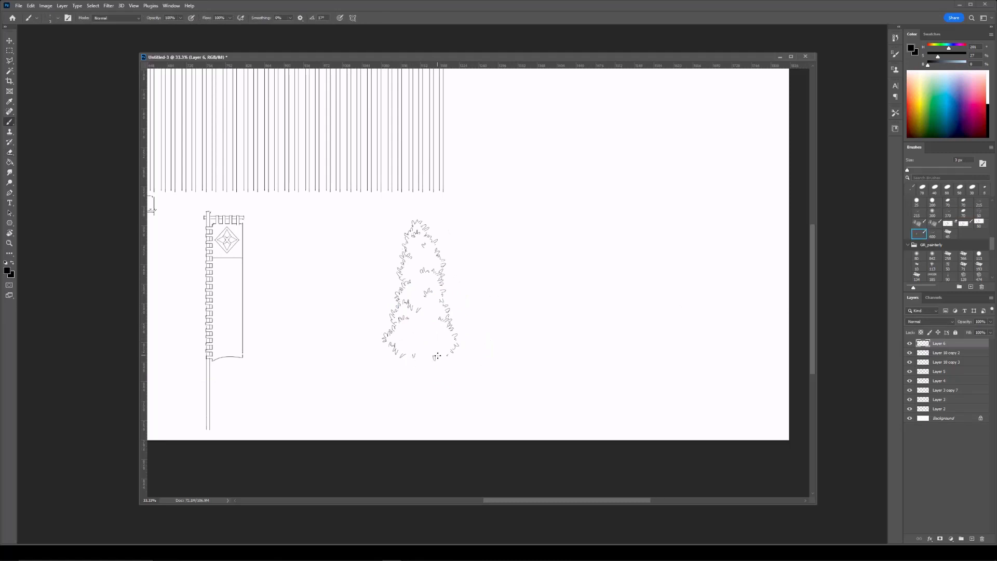
Draw a slim trunk with a flared foot below the crown and close the crown's leafy bottom edge.
mouse_move(444, 361)
left_mouse_down()
mouse_move(405, 355)
mouse_move(438, 355)
mouse_move(430, 404)
left_mouse_up()
key("e")
mouse_move(418, 370)
left_mouse_down()
mouse_move(418, 410)
mouse_move(424, 373)
left_mouse_up()
key("b")
left_click_drag(422, 365, 418, 415)
left_click_drag(432, 401, 432, 414)
left_click_drag(424, 366, 430, 409)
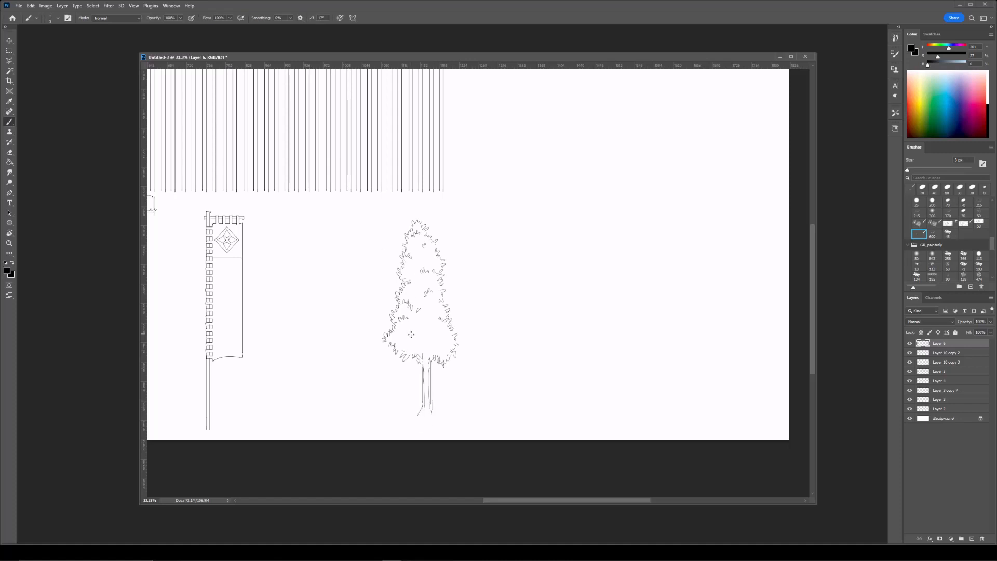
Add branch strokes where the trunk meets the crown and tidy the trunk's lines down to its base.
mouse_move(431, 352)
left_mouse_down()
mouse_move(415, 341)
mouse_move(409, 326)
mouse_move(424, 342)
mouse_move(412, 330)
mouse_move(443, 340)
mouse_move(439, 330)
mouse_move(430, 351)
left_mouse_up()
key("e")
left_click_drag(429, 375, 429, 365)
key("b")
key("e")
mouse_move(433, 402)
left_mouse_down()
mouse_move(420, 414)
mouse_move(429, 408)
left_mouse_up()
key("b")
key("ctrl+minus")
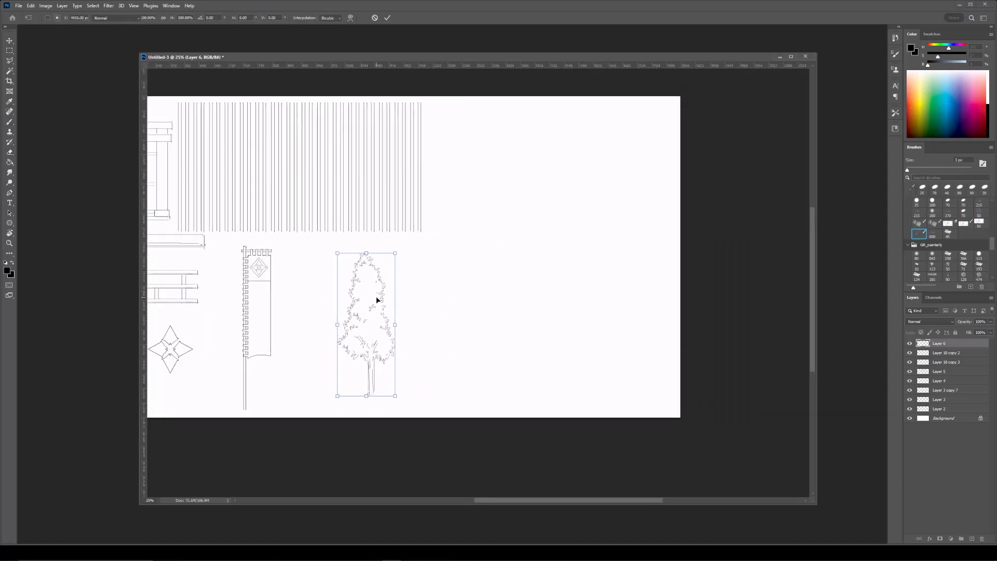
Copy a lassoed portion of the tree's foliage onto a new layer.
key("l")
left_click_drag(341, 292, 447, 375)
key("ctrl+j")
key("ctrl+t")
key("Return")
Reposition and rotate the lassoed foliage copy beside the tree trunk as the start of a low bush.
key("ctrl+plus")
key("e")
key("l")
mouse_move(449, 330)
left_mouse_down()
mouse_move(485, 388)
mouse_move(450, 329)
left_mouse_up()
key("ctrl+t")
left_click_drag(463, 350, 501, 308)
mouse_move(478, 347)
left_mouse_down()
mouse_move(473, 336)
mouse_move(432, 334)
mouse_move(417, 372)
mouse_move(389, 391)
mouse_move(390, 383)
left_mouse_up()
key("Return")
key("ctrl+d")
Erase the surplus foliage with a larger eraser and redraw the leaves into a rounded bush dome.
key("e")
key("bracketright")
key("bracketright")
key("bracketright")
key("bracketright")
key("bracketright")
key("bracketright")
key("bracketright")
key("ctrl+plus")
key("b")
key("e")
mouse_move(398, 332)
left_mouse_down()
mouse_move(446, 317)
mouse_move(423, 354)
mouse_move(420, 342)
mouse_move(453, 318)
mouse_move(431, 372)
left_mouse_up()
key("b")
key("e")
key("b")
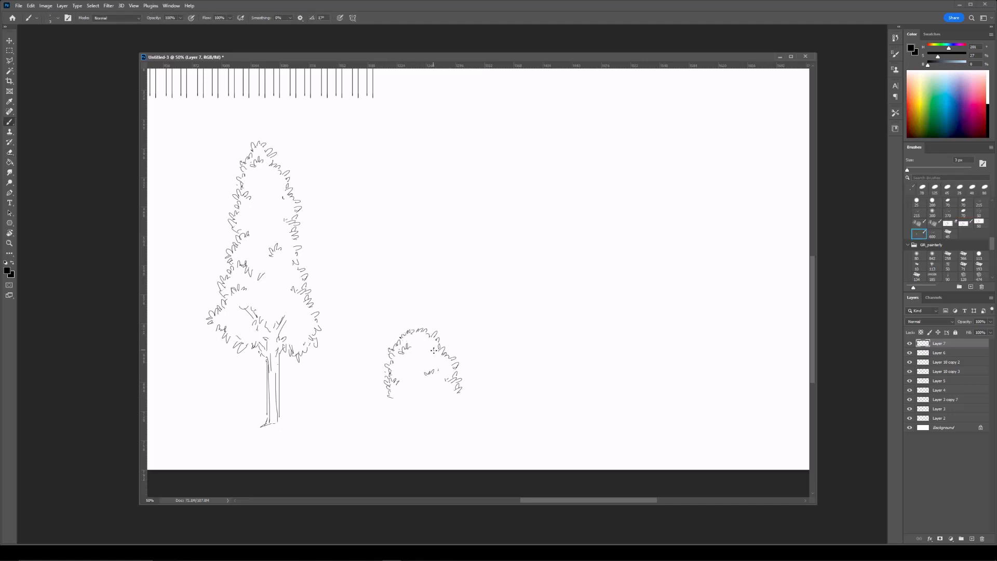
Clean up the bush's side and close its underside with short broken strokes.
scroll(382, 367, "down", 2)
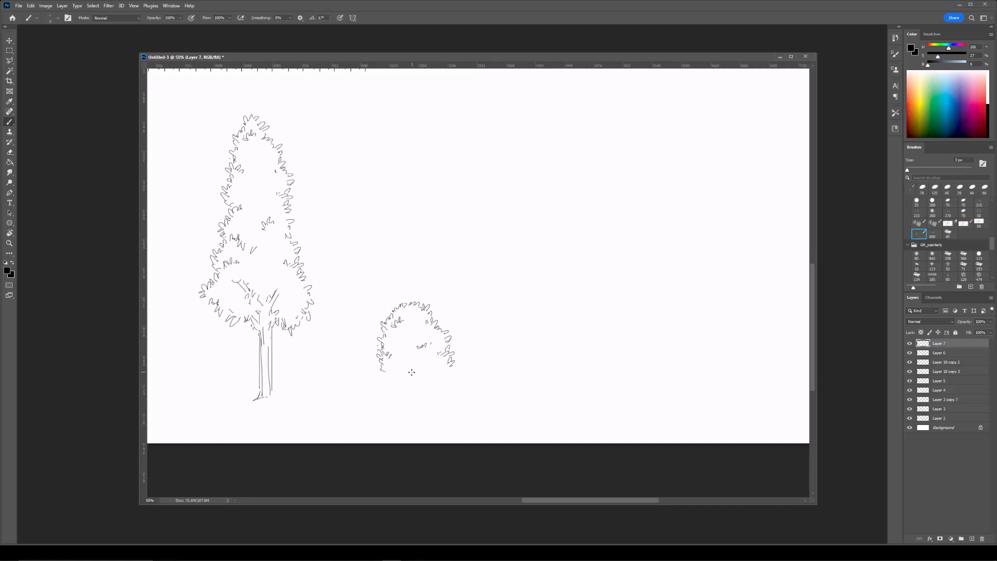
key("e")
left_click_drag(379, 345, 372, 352)
key("b")
key("ctrl+t")
key("Return")
key("e")
key("b")
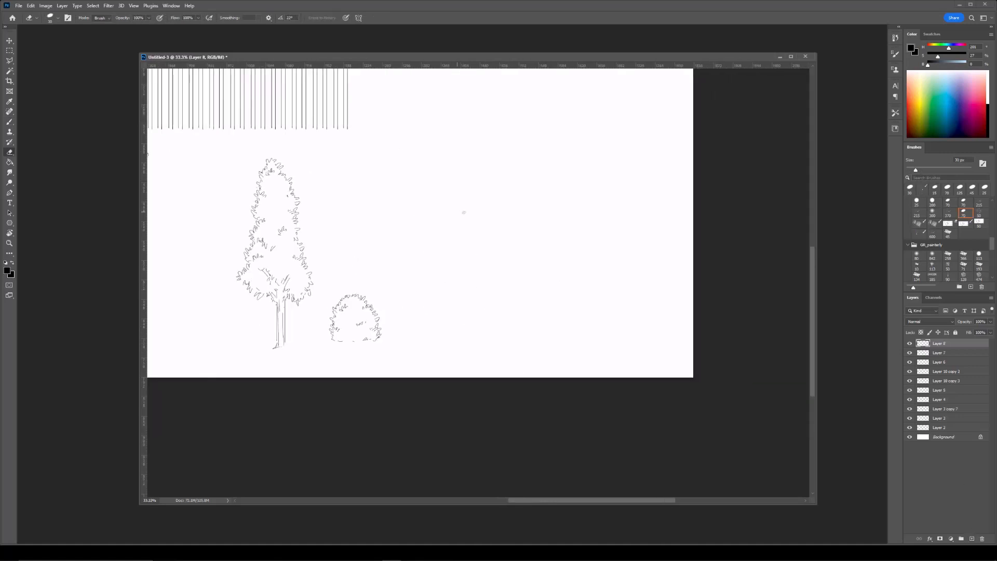
Draw a flat, spiky leaf cluster in the empty space beyond the bush.
key("b")
mouse_move(430, 237)
left_mouse_down()
mouse_move(421, 245)
mouse_move(469, 244)
mouse_move(440, 248)
left_mouse_up()
left_click(445, 241)
key("e")
key("b")
Start a curved trunk line beneath the leaf cluster on a new layer and adjust its shape with Free Transform.
key("ctrl+shift+alt+n")
left_click_drag(440, 249, 481, 284)
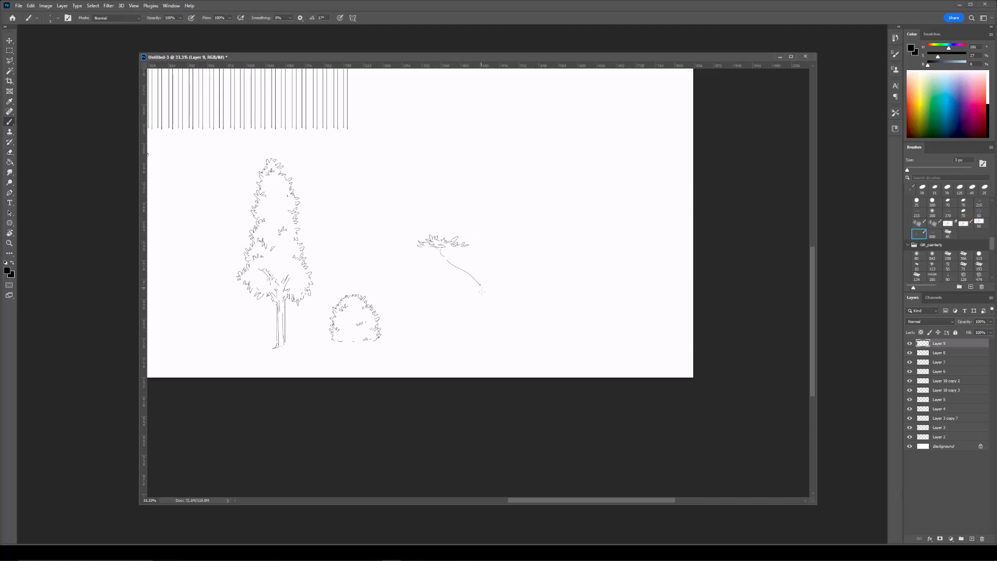
key("ctrl+t")
left_click_drag(462, 322, 462, 314)
left_click_drag(482, 280, 487, 278)
key("Return")
Draw the S-curved trunk down to its base with a side branch under the leaves, undoing the last stroke.
mouse_move(435, 322)
left_mouse_down()
mouse_move(430, 329)
mouse_move(489, 300)
left_mouse_up()
left_click_drag(443, 264, 416, 255)
left_click_drag(461, 256, 494, 273)
left_click_drag(470, 310, 435, 330)
left_click_drag(479, 291, 441, 314)
left_click_drag(453, 254, 492, 273)
key("ctrl+z")
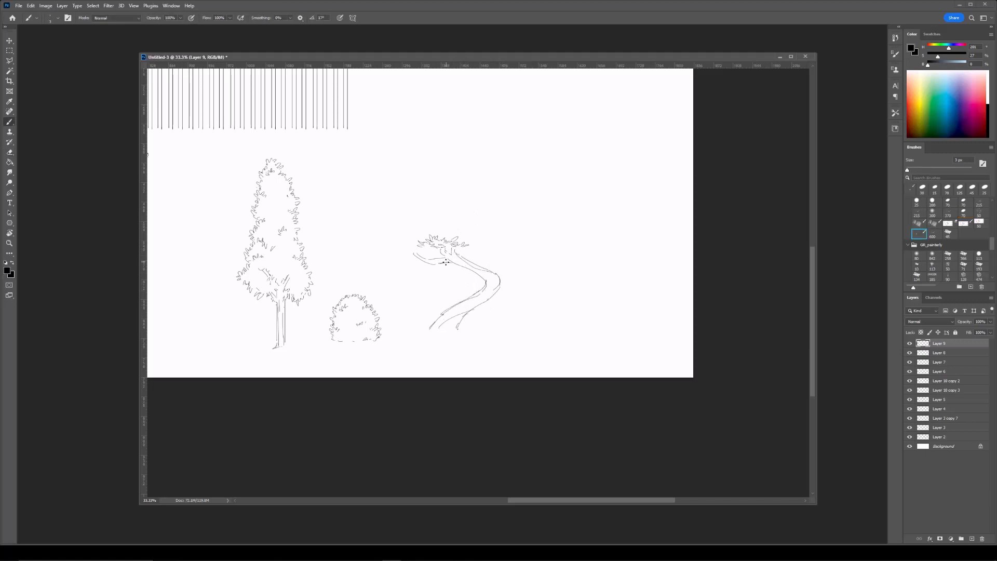
Erase stray marks and refine the curved trunk's contour lines.
key("e")
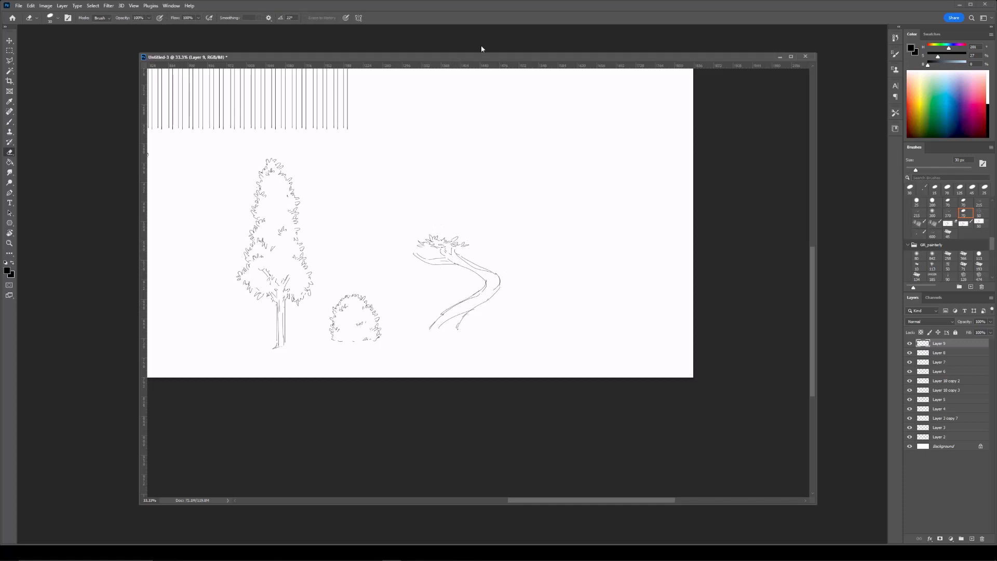
scroll(439, 193, "up", 1)
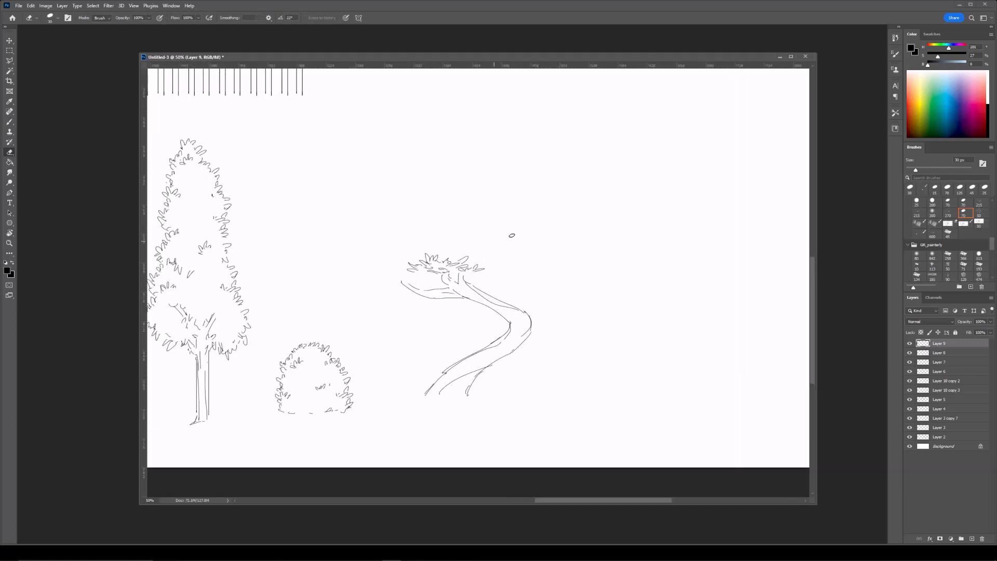
left_click_drag(471, 225, 485, 257)
key("b")
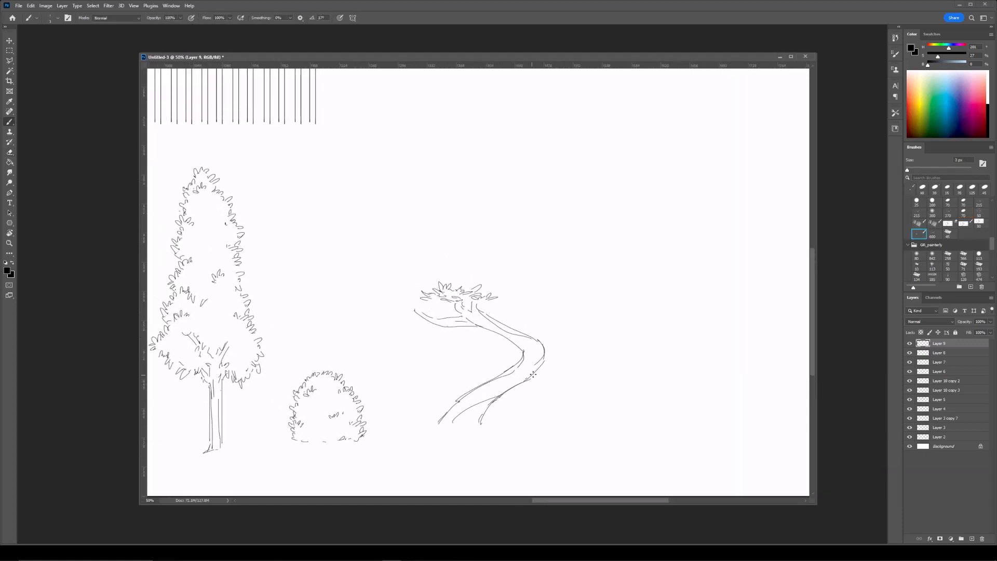
scroll(548, 281, "down", 1)
Duplicate the leaf cluster layer and move and reshape the copy over the curved tree's branches.
left_click(939, 354)
key("ctrl+j")
key("ctrl+t")
left_click_drag(484, 283, 440, 301)
left_click_drag(425, 296, 514, 300)
key("Return")
Duplicate the leaf cluster two more times and place the copies to build a layered canopy rising above the trunk.
key("ctrl+j")
key("ctrl+t")
left_click_drag(521, 301, 509, 301)
mouse_move(499, 303)
left_mouse_down()
mouse_move(477, 278)
mouse_move(496, 258)
left_mouse_up()
key("Return")
key("ctrl+j")
key("ctrl+t")
key("Return")
key("b")
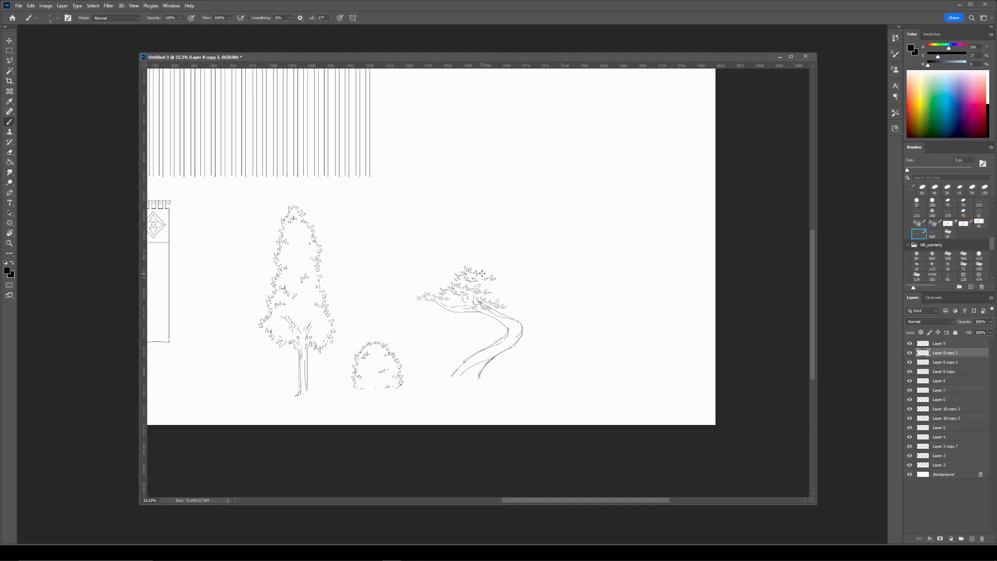
Merge the duplicated leaf cluster layers of the curved tree's canopy into a single foliage layer.
key("ctrl+e")
key("ctrl+e")
left_click(910, 363)
left_click(909, 363)
key("ctrl+e")
Duplicate the merged foliage and place the copy beneath the canopy, beside the lower part of the curved trunk.
key("ctrl+j")
key("ctrl+t")
mouse_move(479, 291)
left_mouse_down()
mouse_move(522, 269)
mouse_move(491, 261)
mouse_move(496, 313)
mouse_move(513, 328)
left_mouse_up()
key("Return")
key("b")
key("ctrl+t")
mouse_move(525, 343)
left_mouse_down()
mouse_move(461, 351)
mouse_move(447, 340)
left_mouse_up()
key("Return")
key("b")
Lasso a leaf cluster from the foliage copy and reposition it on the outer bend of the trunk.
key("l")
left_click_drag(480, 295, 486, 301)
key("ctrl+t")
mouse_move(533, 306)
left_mouse_down()
mouse_move(577, 310)
mouse_move(538, 315)
left_mouse_up()
key("Return")
key("ctrl+d")
key("b")
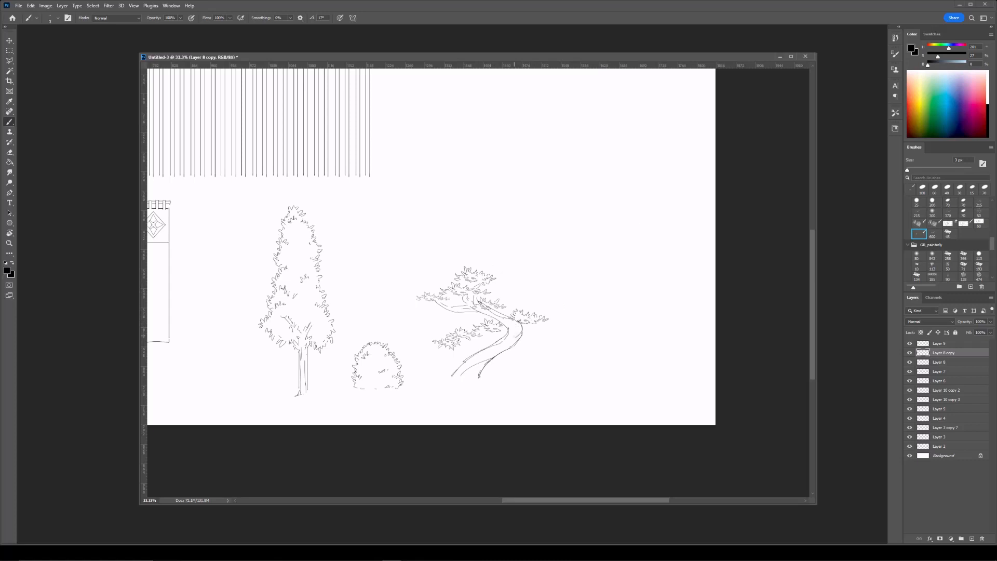
Erase overlapping leaf lines near the trunk bend and draw a small branch under the lower foliage.
left_click(909, 353)
left_click(910, 352)
key("e")
left_click_drag(484, 323, 503, 328)
key("b")
left_click_drag(487, 343, 495, 344)
left_click_drag(481, 338, 505, 337)
Merge the foliage copy into the layer below and erase trunk lines that cross the leaves on the trunk layer.
left_click(910, 354)
left_click(910, 353)
key("ctrl+e")
left_click(909, 353)
left_click(910, 353)
left_click(923, 362)
left_click(930, 344)
key("e")
left_click_drag(493, 304, 492, 299)
left_click(909, 353)
left_click(910, 353)
Copy the upper canopy to a new layer and move it up toward the right to widen the tree crown.
left_click(933, 356)
key("m")
left_click_drag(436, 252, 526, 310)
key("ctrl+j")
key("ctrl+t")
mouse_move(481, 285)
left_mouse_down()
mouse_move(523, 273)
mouse_move(509, 258)
left_mouse_up()
key("Return")
key("e")
key("b")
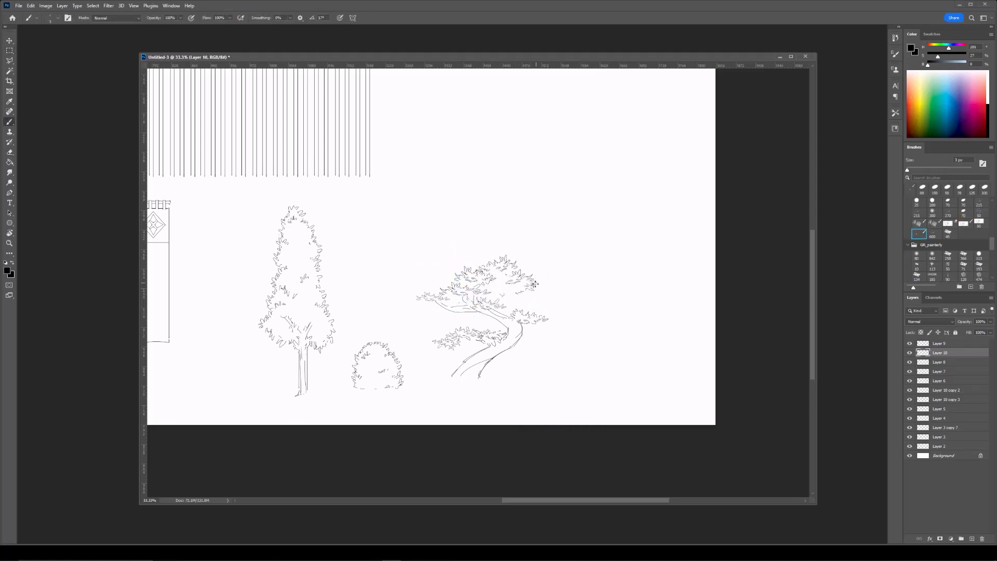
Merge the crown copy into the foliage layer and clean up stray lines around the lower leaves with a smaller eraser.
key("e")
key("ctrl+e")
key("bracketleft")
key("bracketleft")
key("bracketleft")
key("bracketleft")
mouse_move(460, 329)
left_mouse_down()
mouse_move(491, 338)
mouse_move(457, 337)
left_mouse_up()
key("b")
key("e")
key("b")
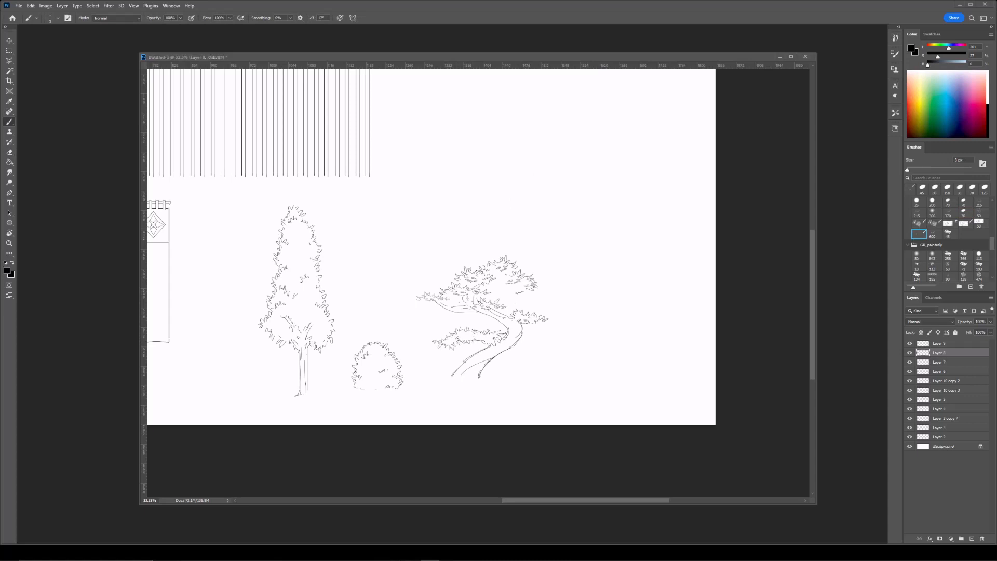
Strengthen the trunk base lines, draw a branch reaching into the upper right foliage, and erase overlapping marks.
key("ctrl+equal")
left_click_drag(469, 376, 488, 374)
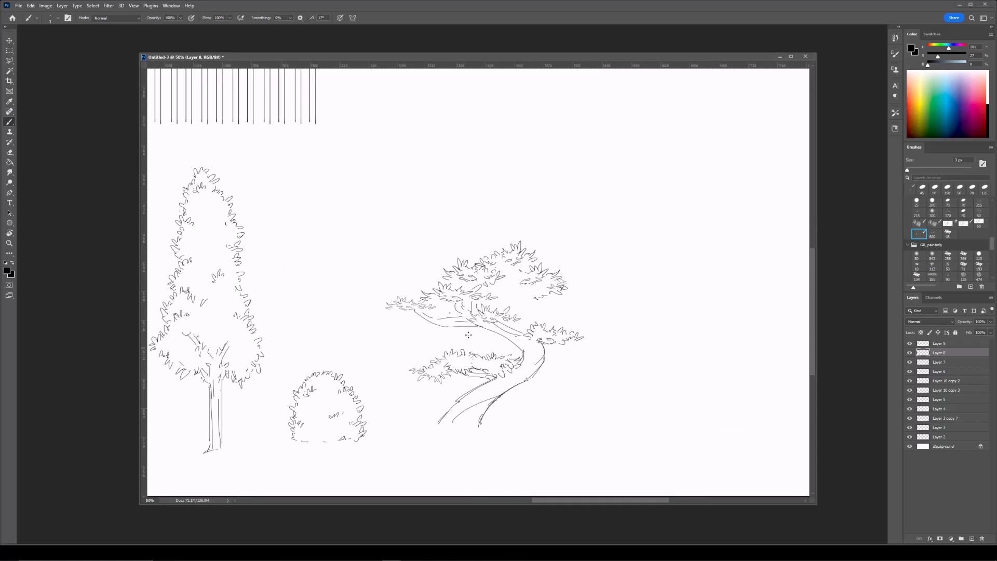
mouse_move(502, 295)
left_mouse_down()
mouse_move(530, 289)
mouse_move(513, 291)
left_mouse_up()
key("e")
key("b")
key("ctrl+minus")
key("ctrl+plus")
key("e")
key("bracketleft")
left_click(448, 314)
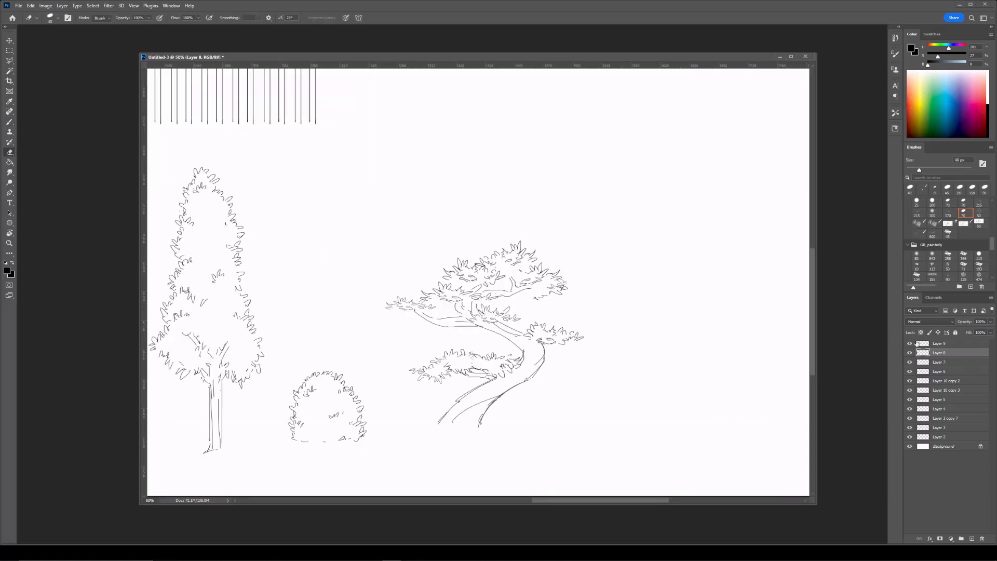
Merge the trunk layer with the foliage layer and touch up the lines around the left branch and its leaves.
left_click(940, 344)
key("ctrl+e")
key("b")
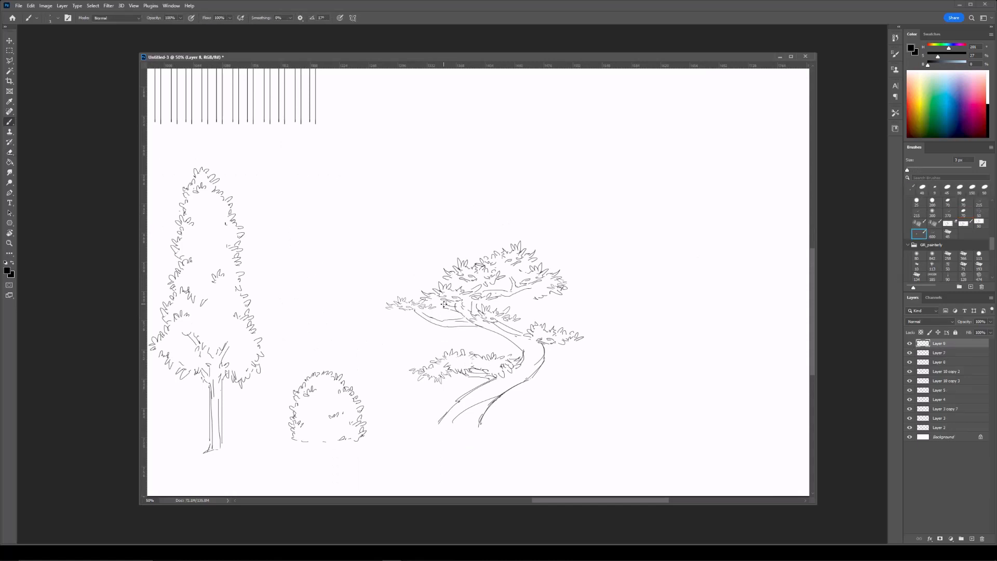
key("ctrl+minus")
key("ctrl+plus")
key("e")
key("b")
key("e")
key("b")
left_click_drag(422, 301, 433, 298)
key("ctrl+minus")
key("ctrl+plus")
key("ctrl+minus")
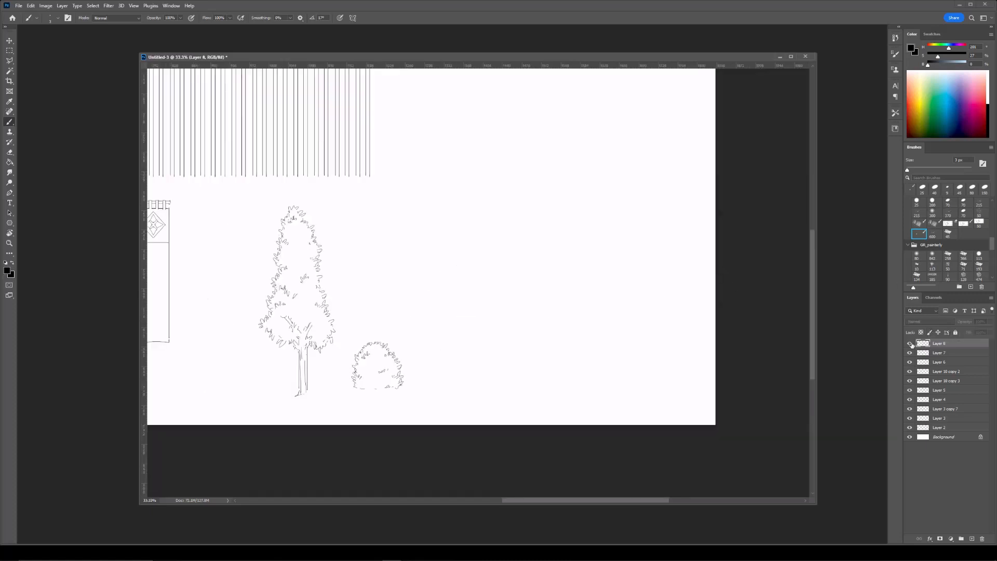
Refine the curved tree's branch and trunk contour lines while working on a rotated canvas.
key("ctrl+plus")
key("r")
mouse_move(517, 324)
left_mouse_down()
mouse_move(484, 348)
mouse_move(473, 333)
left_mouse_up()
key("e")
key("b")
key("ctrl+minus")
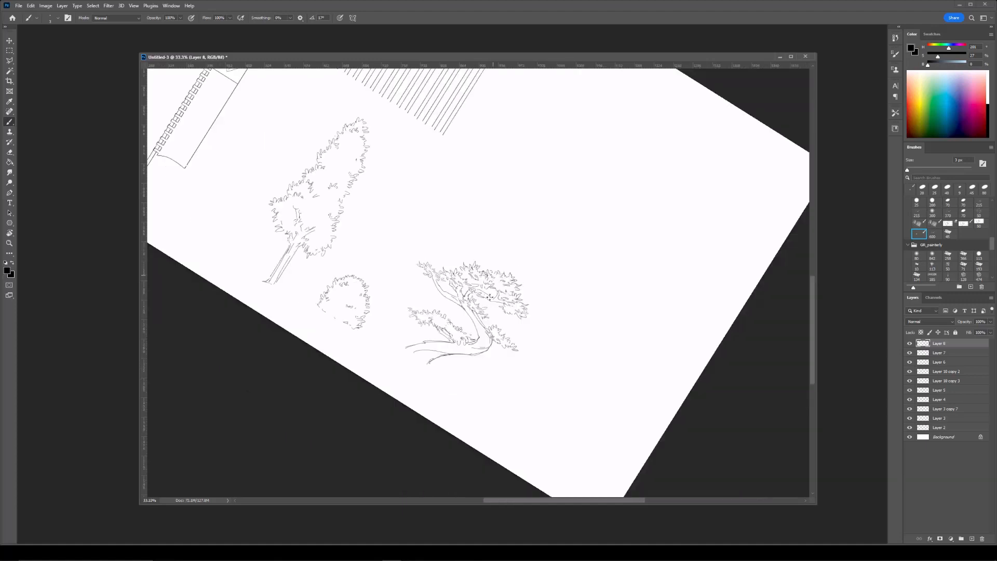
key("ctrl+plus")
key("r")
left_click_drag(453, 245, 397, 248)
key("b")
key("ctrl+plus")
left_click_drag(459, 336, 475, 342)
key("ctrl+minus")
key("ctrl+minus")
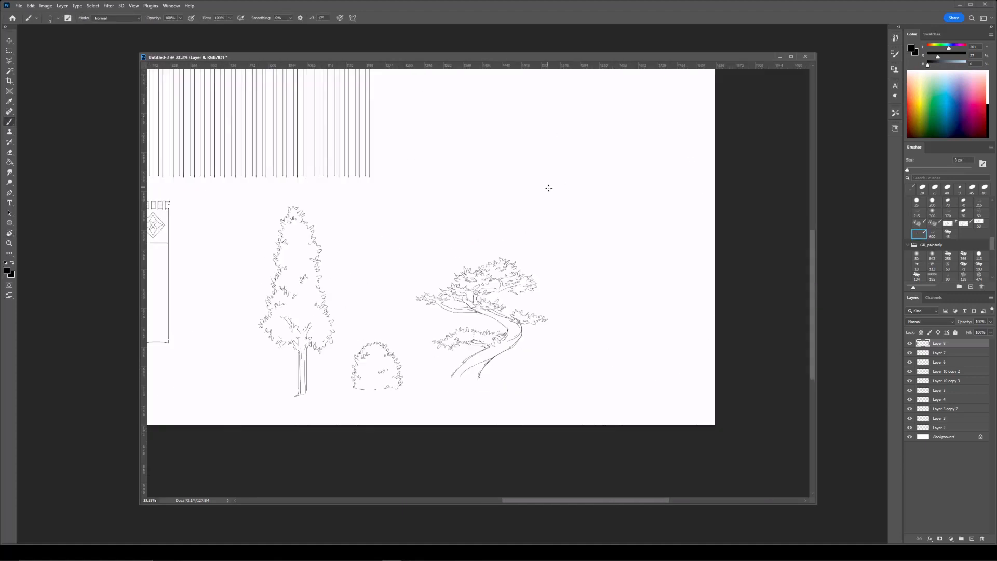
key("ctrl+minus")
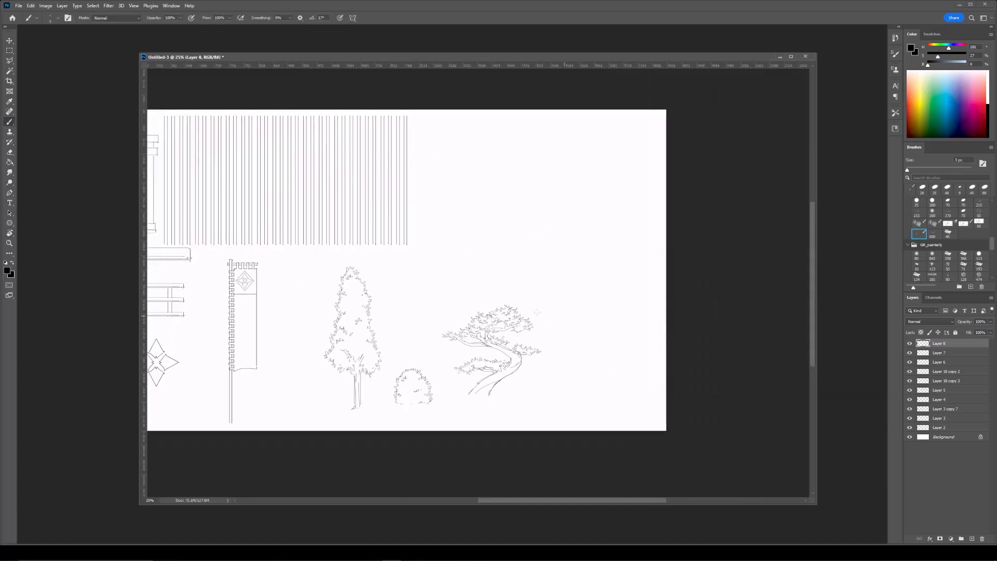
Extend the canvas to the right with the Crop tool and adjust the lightness with Hue/Saturation.
key("c")
left_click_drag(667, 270, 889, 355)
key("Return")
key("ctrl+u")
left_click_drag(780, 347, 818, 348)
left_click(870, 271)
Add two new empty layers above the curved tree layer and enlarge the eraser.
left_click(945, 343)
left_click(972, 539)
key("e")
key("bracketright")
key("bracketright")
key("bracketright")
key("bracketright")
key("alt+Tab")
key("alt+Tab")
key("ctrl+alt+shift+n")
Draw the start of a cloud outline above the curved tree, with a rounded puff and a long tapered lower-left tail.
left_click_drag(469, 247, 451, 292)
key("ctrl+plus")
key("b")
mouse_move(388, 289)
left_mouse_down()
mouse_move(411, 240)
mouse_move(444, 253)
left_mouse_up()
left_click_drag(501, 215, 456, 241)
key("e")
mouse_move(359, 288)
left_mouse_down()
mouse_move(356, 284)
mouse_move(387, 265)
left_mouse_up()
key("b")
mouse_move(329, 328)
left_mouse_down()
mouse_move(406, 274)
mouse_move(344, 306)
left_mouse_up()
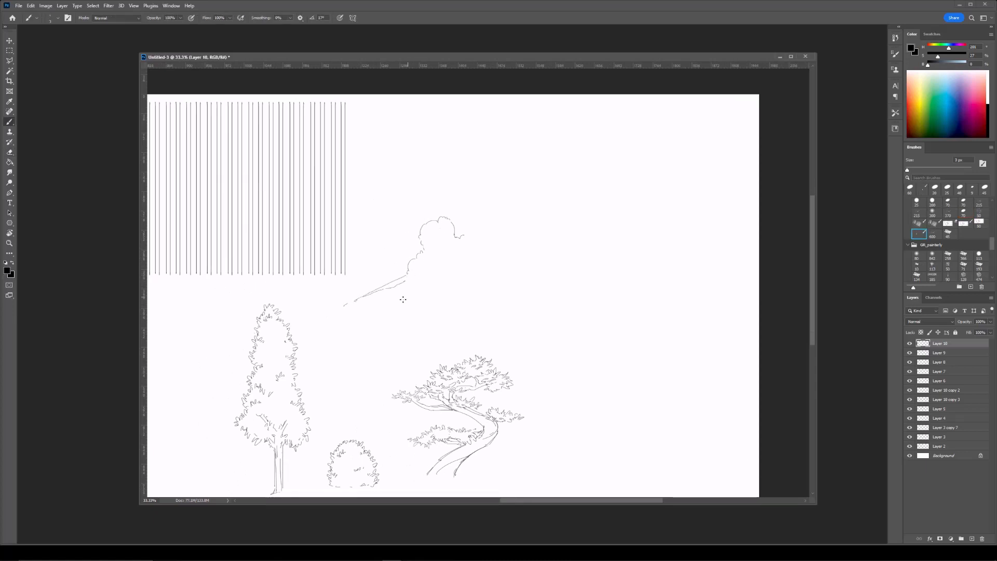
Continue the cloud's lower edge and draw a larger puff rising diagonally toward the upper right.
left_click_drag(402, 286, 416, 280)
mouse_move(478, 229)
left_mouse_down()
mouse_move(403, 278)
mouse_move(417, 268)
left_mouse_up()
left_click_drag(480, 231, 420, 251)
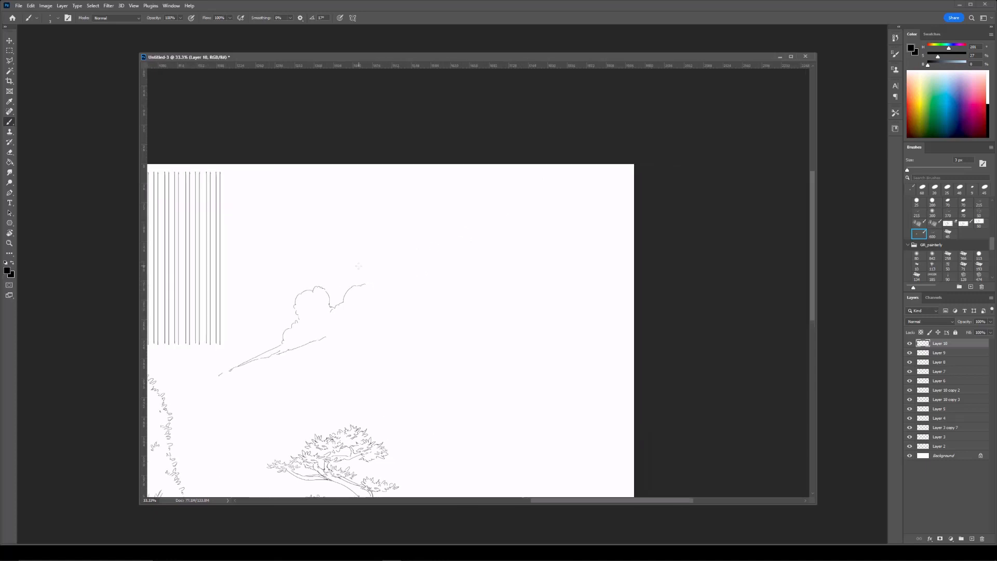
mouse_move(369, 281)
left_mouse_down()
mouse_move(410, 235)
mouse_move(400, 236)
mouse_move(433, 219)
mouse_move(418, 224)
mouse_move(449, 223)
mouse_move(437, 218)
mouse_move(453, 229)
mouse_move(429, 251)
mouse_move(473, 232)
left_mouse_up()
left_click_drag(404, 279, 429, 256)
left_click_drag(331, 338, 426, 308)
Draw the cloud's remaining upper puffs and bring both edges together into a tapered tail at the right.
left_click_drag(473, 233, 480, 232)
mouse_move(513, 232)
left_mouse_down()
mouse_move(484, 219)
mouse_move(492, 222)
left_mouse_up()
key("e")
key("b")
left_click_drag(421, 283, 496, 257)
mouse_move(540, 210)
left_mouse_down()
mouse_move(488, 232)
mouse_move(482, 247)
left_mouse_up()
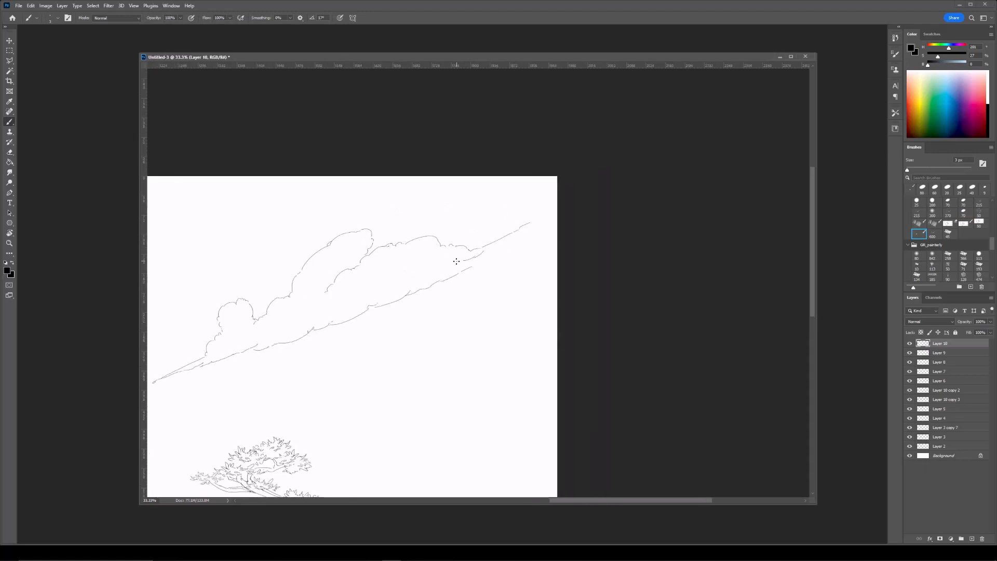
Touch up the cloud's right tail, then reshape and reposition the whole cloud with Free Transform.
key("ctrl+minus")
key("ctrl+plus")
left_click_drag(467, 269, 475, 263)
left_click_drag(501, 214, 647, 178)
key("ctrl+t")
left_click_drag(623, 218, 601, 230)
left_click_drag(688, 164, 696, 182)
left_click_drag(606, 228, 606, 244)
key("Return")
Erase rough parts of the cloud outline and redraw the contour lines around its upper puffs.
key("e")
left_click_drag(495, 252, 450, 288)
key("b")
mouse_move(499, 249)
left_mouse_down()
mouse_move(451, 271)
mouse_move(481, 249)
left_mouse_up()
key("e")
key("b")
left_click_drag(503, 181, 490, 169)
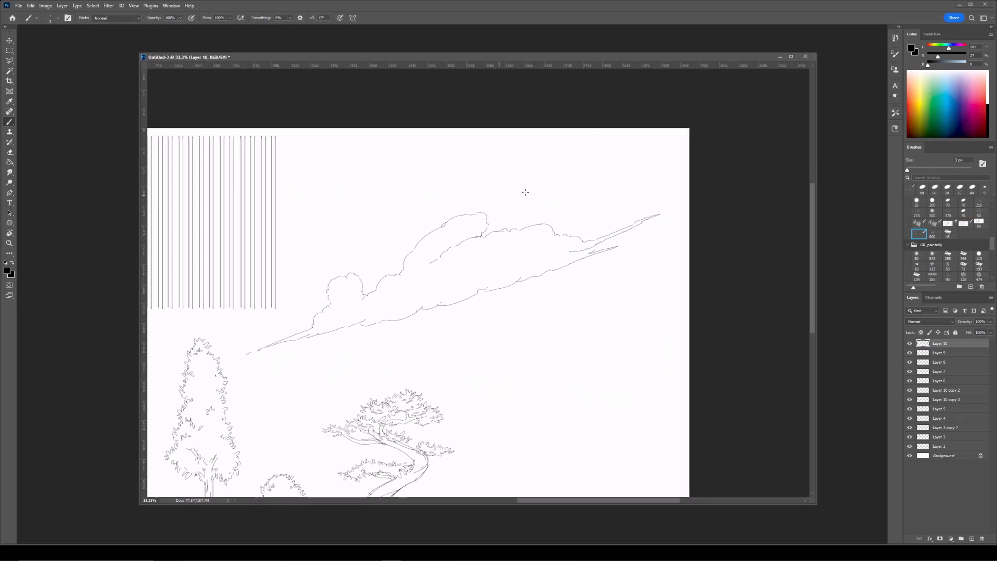
Add small wisps above the cloud's tallest puff and refine its lower edge with a smaller eraser and brush strokes.
mouse_move(501, 204)
left_mouse_down()
mouse_move(516, 195)
mouse_move(491, 210)
left_mouse_up()
key("e")
key("bracketleft")
key("bracketleft")
key("bracketleft")
key("bracketleft")
key("b")
mouse_move(562, 256)
left_mouse_down()
mouse_move(523, 276)
mouse_move(534, 259)
mouse_move(503, 263)
mouse_move(520, 274)
left_mouse_up()
key("ctrl+minus")
left_click_drag(415, 256, 524, 203)
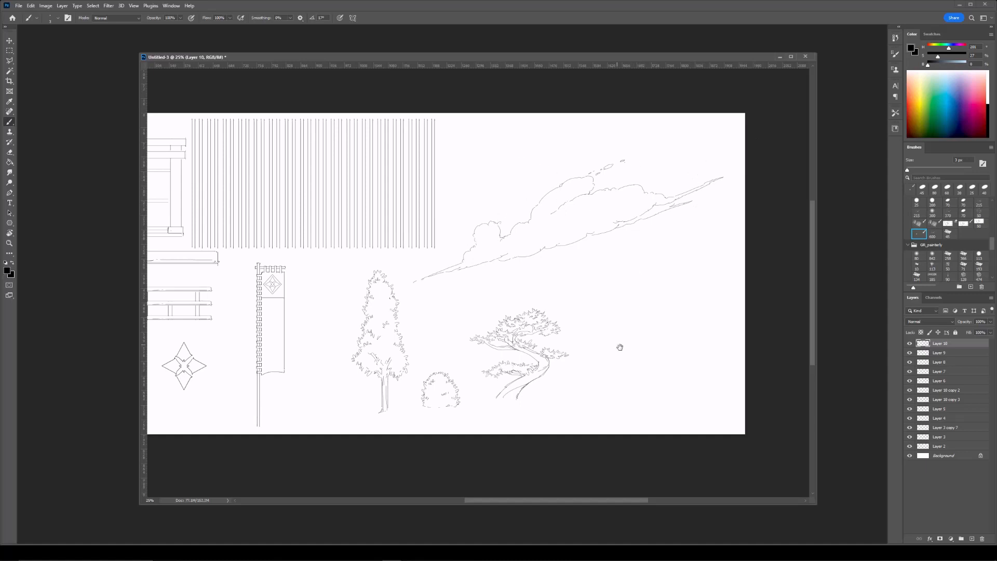
On a new layer, sketch a low, wide faceted rock beside the bonsai tree's trunk.
left_click_drag(674, 348, 634, 338)
key("ctrl+shift+alt+n")
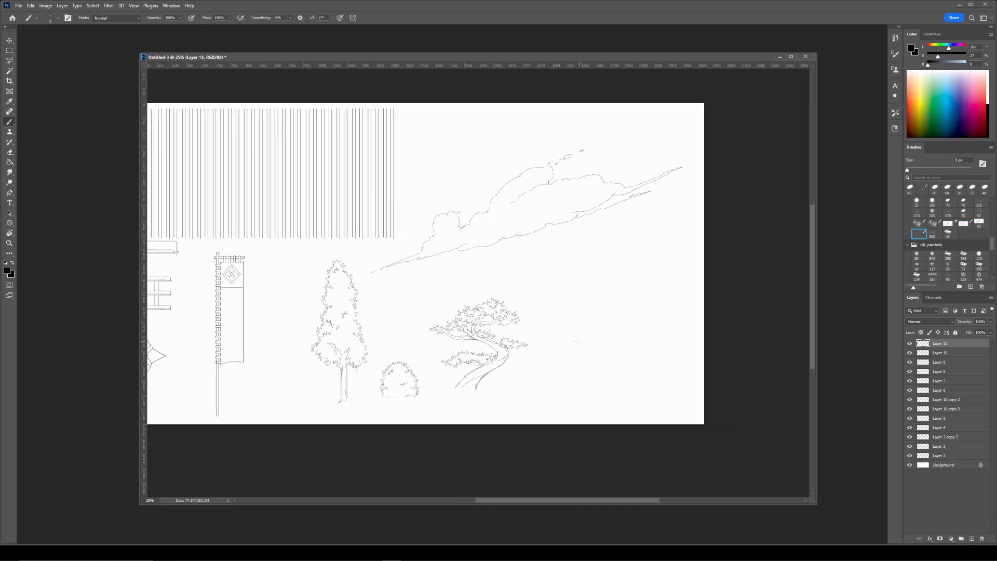
mouse_move(505, 388)
left_mouse_down()
mouse_move(564, 357)
mouse_move(596, 384)
left_mouse_up()
mouse_move(514, 387)
left_mouse_down()
mouse_move(549, 385)
mouse_move(539, 386)
mouse_move(569, 378)
left_mouse_up()
mouse_move(552, 385)
left_mouse_down()
mouse_move(537, 386)
mouse_move(570, 358)
left_mouse_up()
left_click_drag(577, 376, 570, 382)
left_click_drag(601, 331, 564, 285)
key("ctrl+plus")
left_click_drag(529, 355, 559, 340)
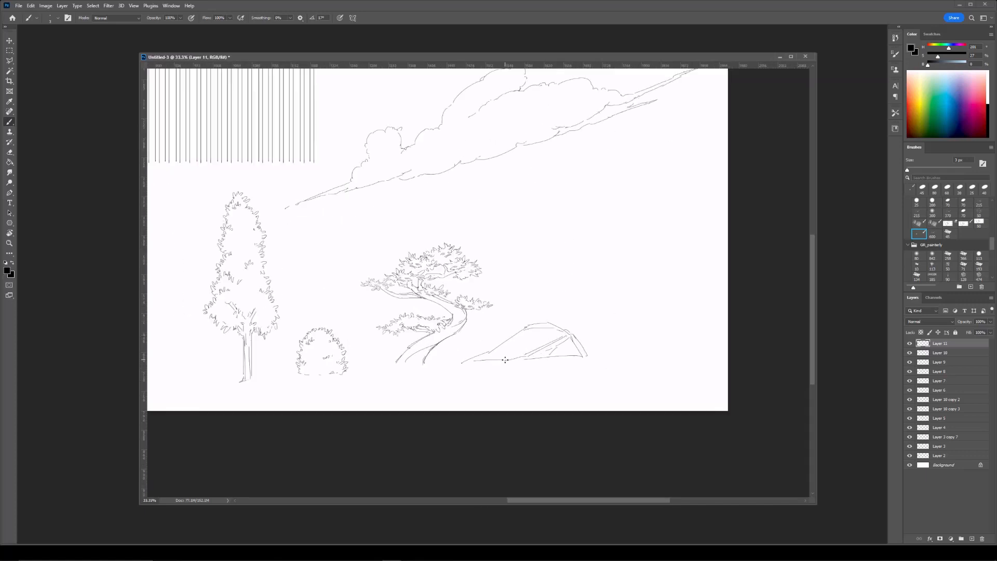
Refine the low rock's base line and facet edges with short brush and eraser touches.
left_click_drag(468, 360, 514, 358)
key("e")
key("b")
left_click_drag(613, 341, 554, 358)
key("e")
key("b")
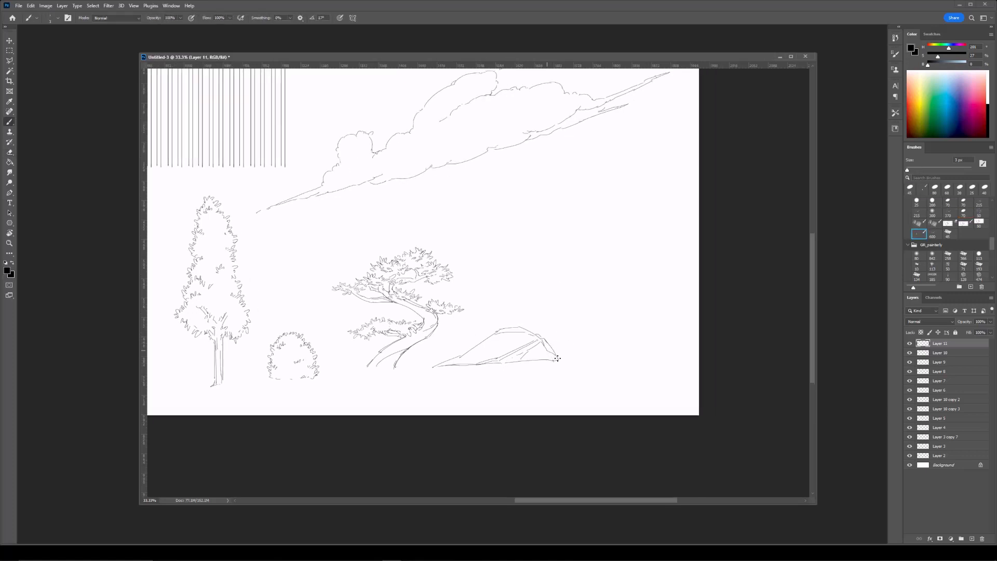
key("e")
key("b")
On another new layer, draw a tall slanted boulder with a pointed peak, sloping sides and inner facet lines.
left_click(972, 538)
mouse_move(603, 288)
left_mouse_down()
mouse_move(525, 270)
mouse_move(524, 301)
left_mouse_up()
mouse_move(454, 284)
left_mouse_down()
mouse_move(459, 310)
mouse_move(504, 322)
mouse_move(524, 341)
left_mouse_up()
left_click_drag(537, 353, 557, 369)
mouse_move(456, 279)
left_mouse_down()
mouse_move(542, 310)
mouse_move(601, 358)
left_mouse_up()
left_click_drag(461, 312, 479, 359)
left_click_drag(481, 363, 486, 371)
mouse_move(522, 335)
left_mouse_down()
mouse_move(554, 365)
mouse_move(542, 353)
left_mouse_up()
key("ctrl+z")
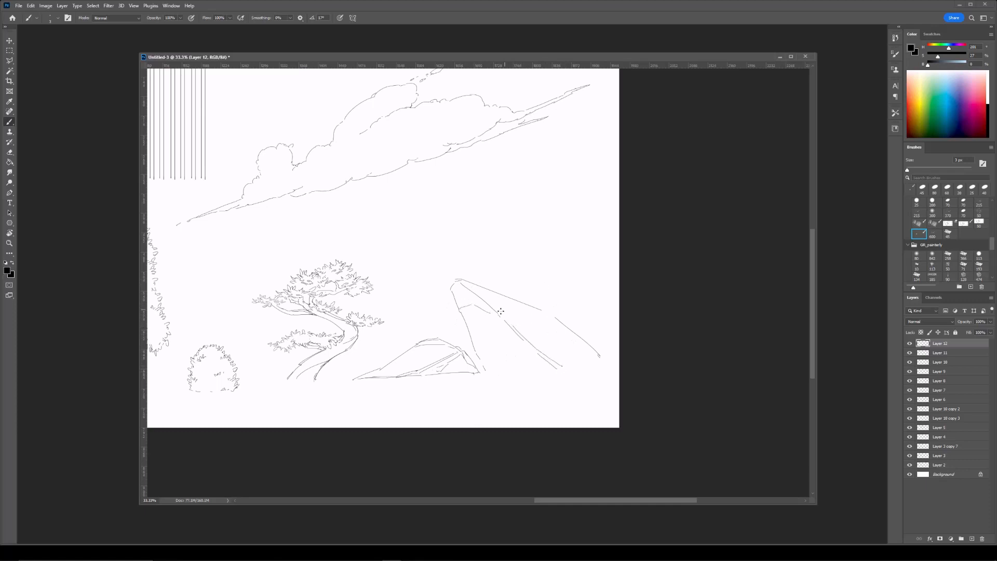
left_click_drag(515, 313, 564, 324)
left_click_drag(483, 298, 501, 310)
left_click_drag(519, 325, 486, 303)
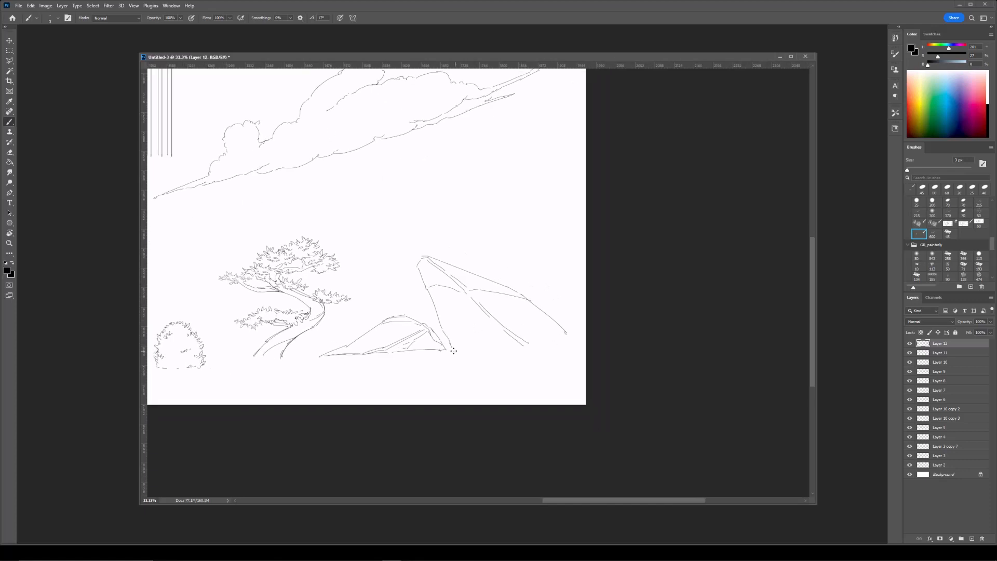
Move the tall boulder above the low rock and add small stones and ground lines along its base.
left_click_drag(453, 350, 494, 347)
left_click_drag(532, 302, 462, 224)
left_click_drag(516, 266, 550, 267)
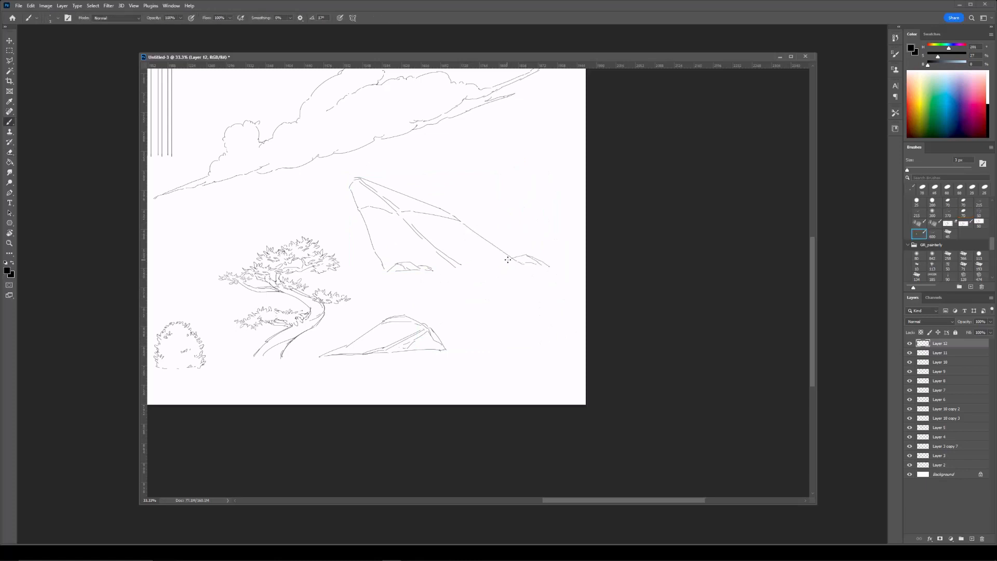
left_click_drag(461, 269, 494, 268)
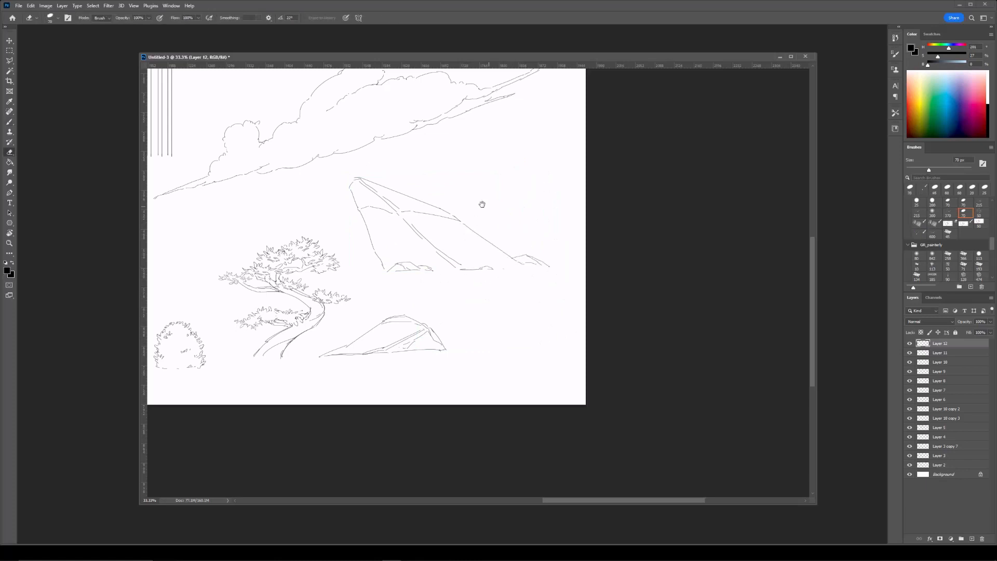
mouse_move(417, 212)
left_mouse_down()
mouse_move(457, 221)
mouse_move(484, 255)
left_mouse_up()
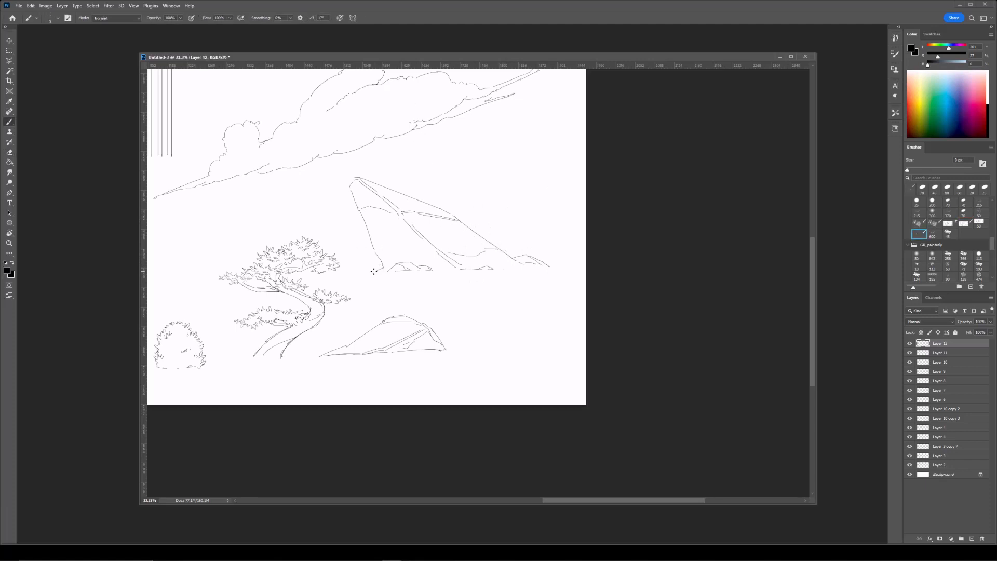
Widen the sketch sheet's document window and look over all the drawn elements.
key("ctrl+minus")
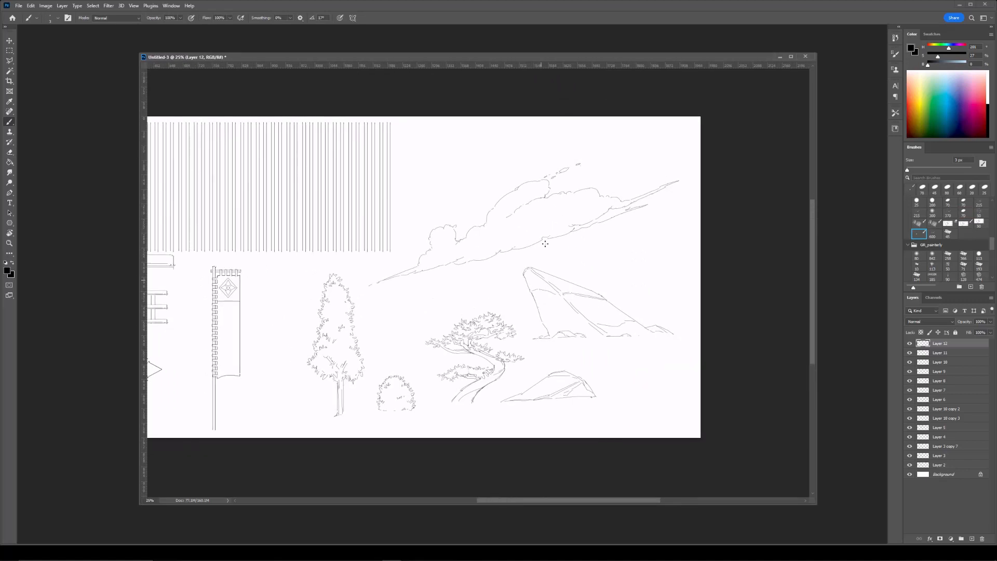
key("ctrl+minus")
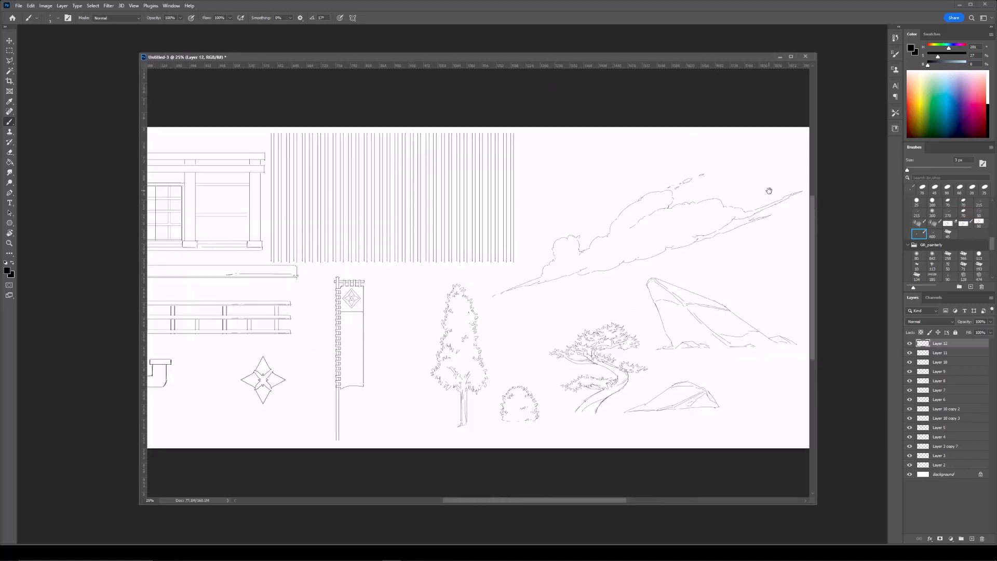
left_click_drag(140, 122, 68, 122)
key("ctrl+plus")
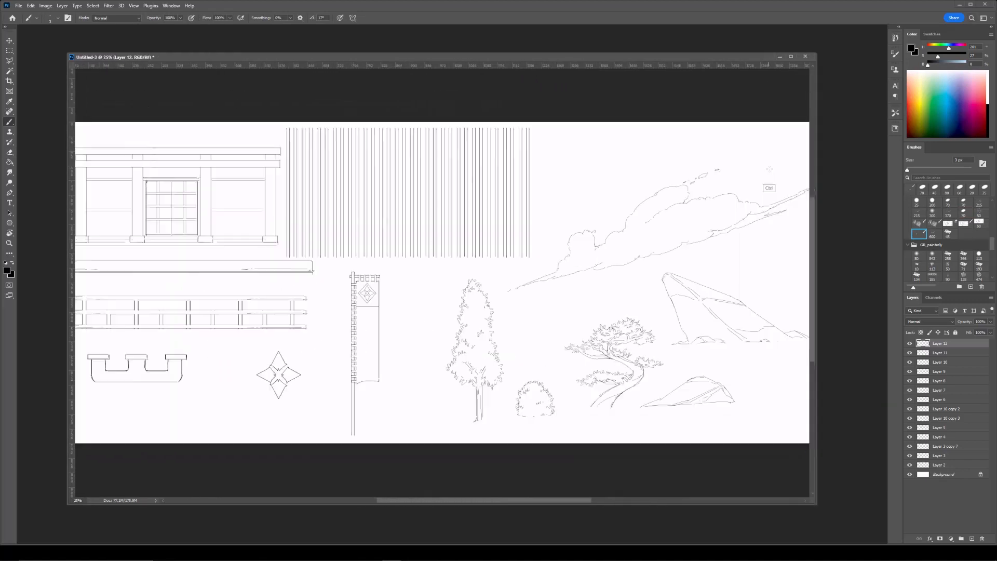
left_click_drag(817, 505, 869, 503)
left_click_drag(625, 224, 644, 220)
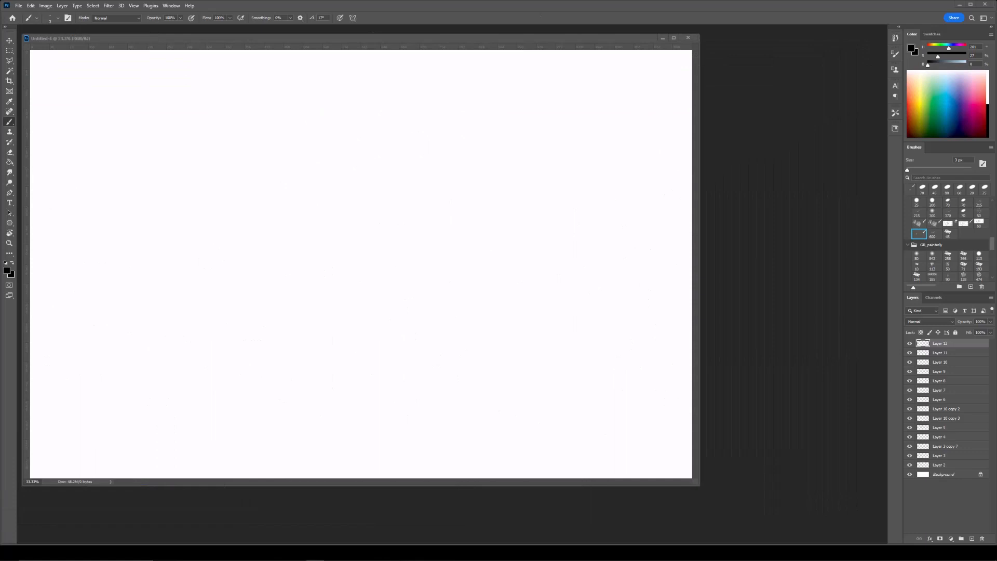
Place the 3D temple model image in the blank document and scale it to the canvas width.
left_click_drag(299, 254, 300, 253)
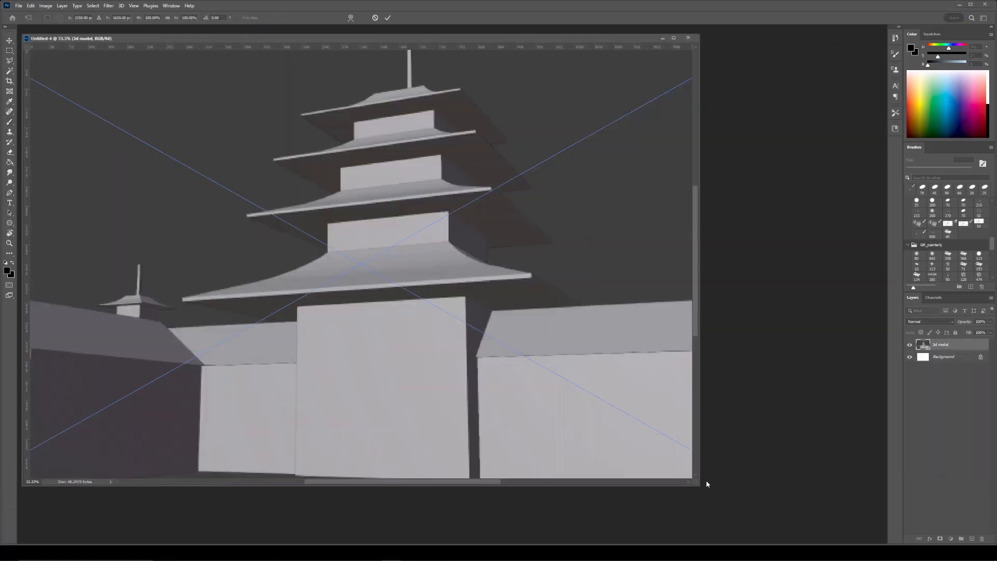
key("ctrl+minus")
key("ctrl+minus")
left_click_drag(708, 131, 461, 271)
left_click_drag(327, 357, 427, 273)
left_click_drag(559, 342, 621, 355)
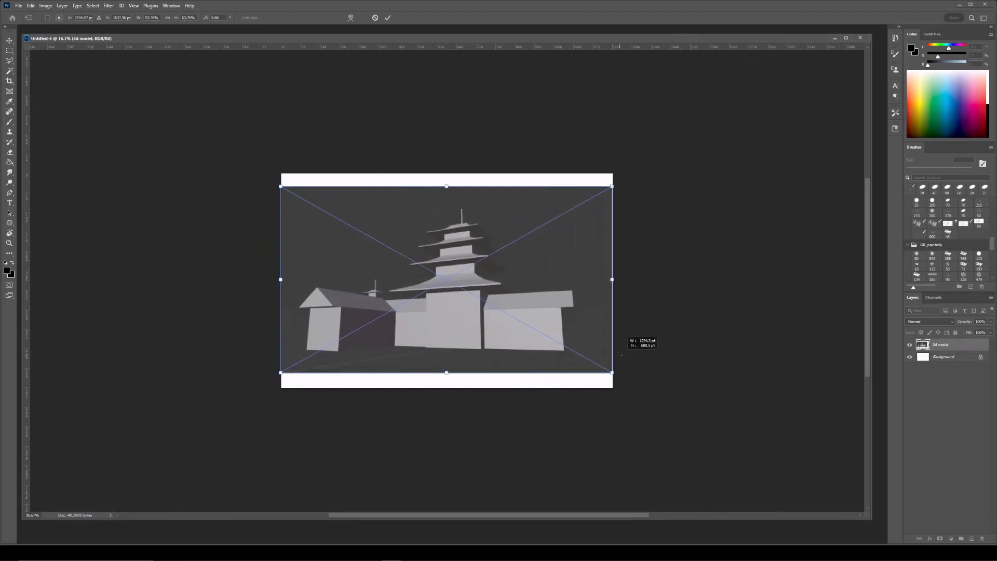
key("Return")
Crop away the white strips above and below the 3D model image and fit the image to the canvas.
key("c")
left_click_drag(448, 171, 447, 178)
left_click_drag(446, 389, 447, 382)
key("Return")
key("v")
key("ctrl+t")
left_click_drag(695, 419, 698, 421)
key("Return")
On a new layer, stamp the radial perspective-line brush in bright red over the pagoda.
key("ctrl+alt+shift+n")
left_click(919, 215)
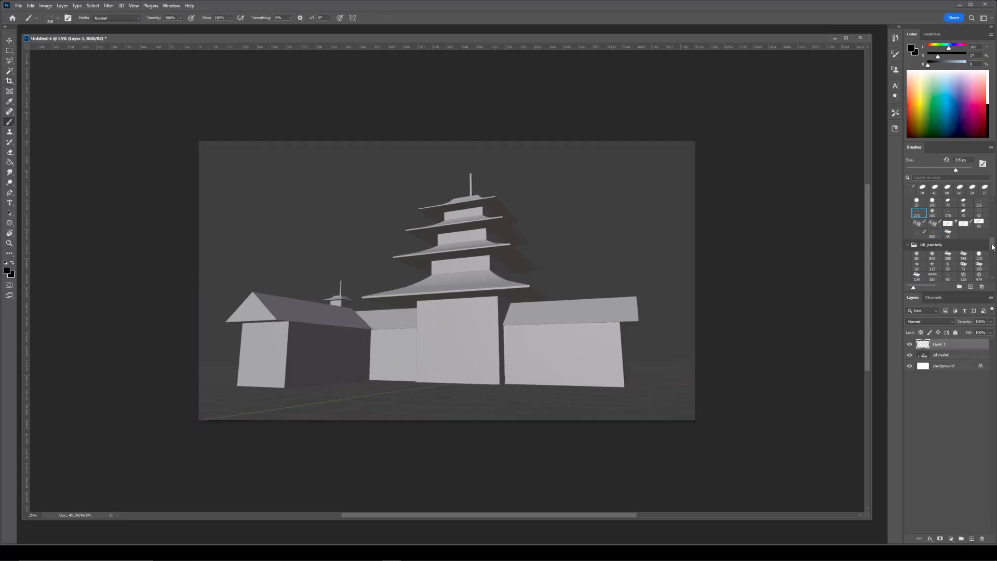
left_click_drag(993, 247, 993, 242)
left_click(950, 222)
left_click(934, 72)
left_click(986, 104)
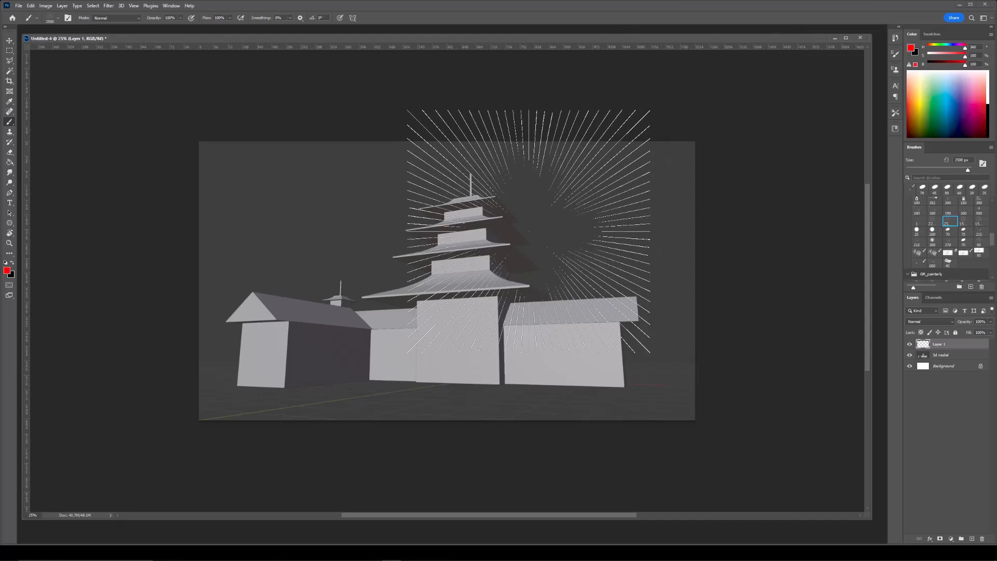
left_click(439, 284)
Enlarge the red ray layer with Free Transform and shift it across the temple scene.
key("ctrl+minus")
key("ctrl+minus")
key("ctrl+t")
left_click_drag(504, 222, 657, 70)
key("ctrl+plus")
left_click_drag(360, 365, 276, 449)
key("ctrl+plus")
key("ctrl+plus")
left_click_drag(468, 171, 278, 366)
key("ctrl+plus")
left_click_drag(232, 331, 587, 230)
left_click_drag(665, 279, 78, 298)
left_click_drag(249, 291, 464, 285)
key("ctrl+plus")
left_click_drag(377, 312, 472, 324)
left_click_drag(272, 220, 576, 264)
Scale the red ray layer further to about 599% so it extends well beyond the canvas.
key("ctrl+minus")
key("ctrl+minus")
key("ctrl+minus")
left_click_drag(395, 143, 202, 42)
key("ctrl+minus")
key("ctrl+minus")
left_click_drag(590, 383, 706, 456)
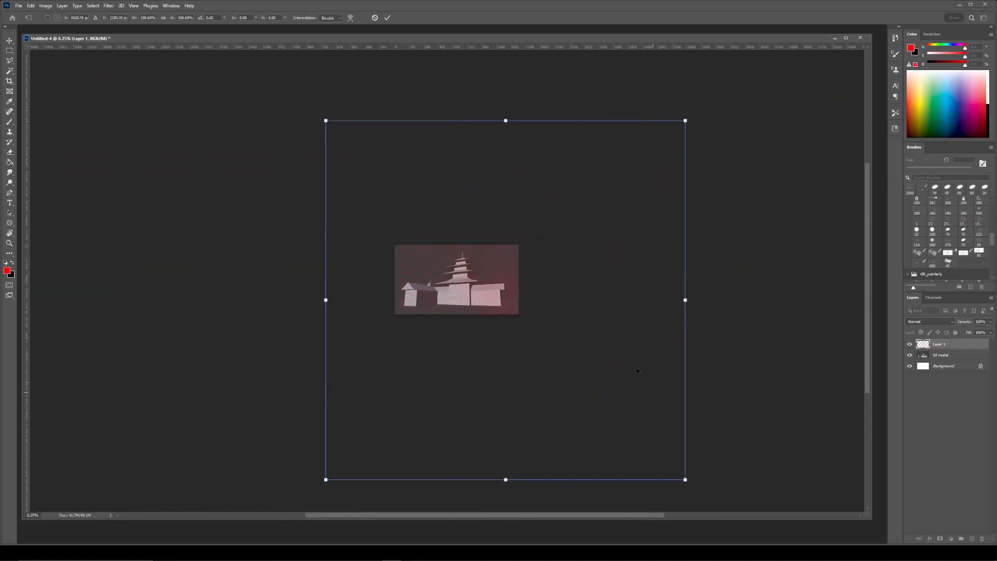
Position the ray layer's vanishing point just past the right building's outer wall, aligned with the model's horizon.
key("ctrl+plus")
key("ctrl+plus")
key("ctrl+plus")
key("ctrl+plus")
key("ctrl+plus")
left_click_drag(720, 328, 669, 291)
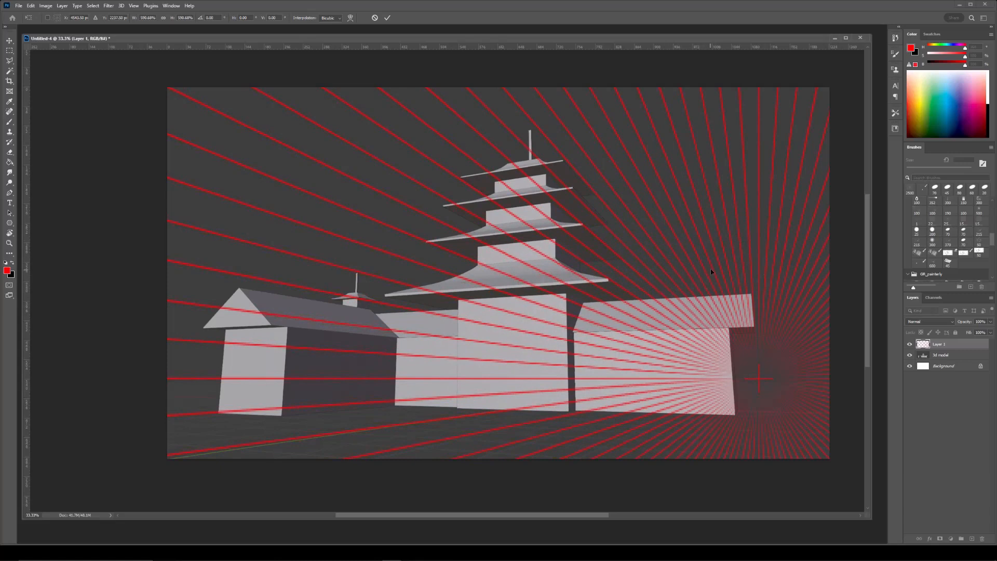
left_click_drag(703, 262, 704, 262)
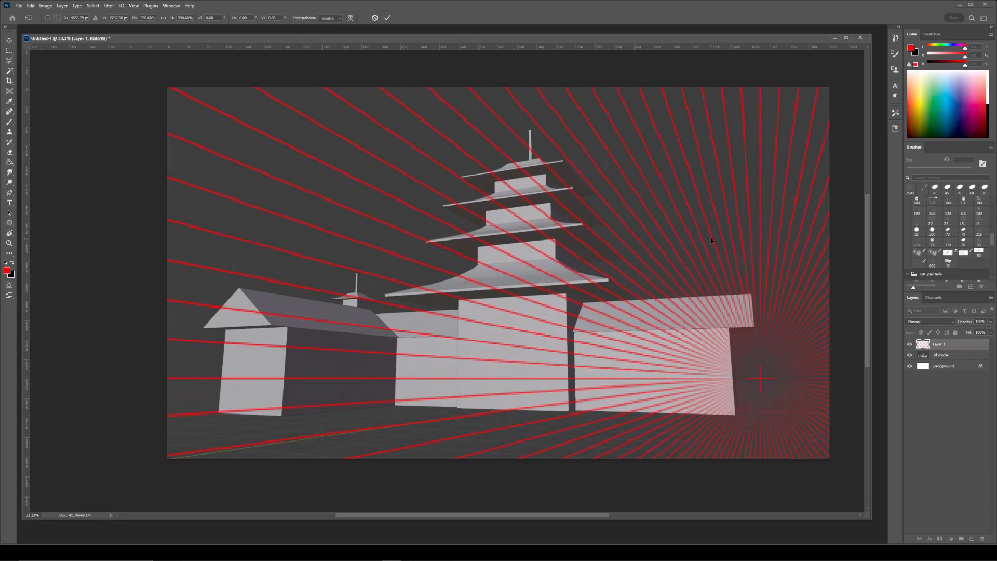
key("Return")
Duplicate the ray layer, move the copy far left of the canvas and stretch it horizontally.
key("ctrl+minus")
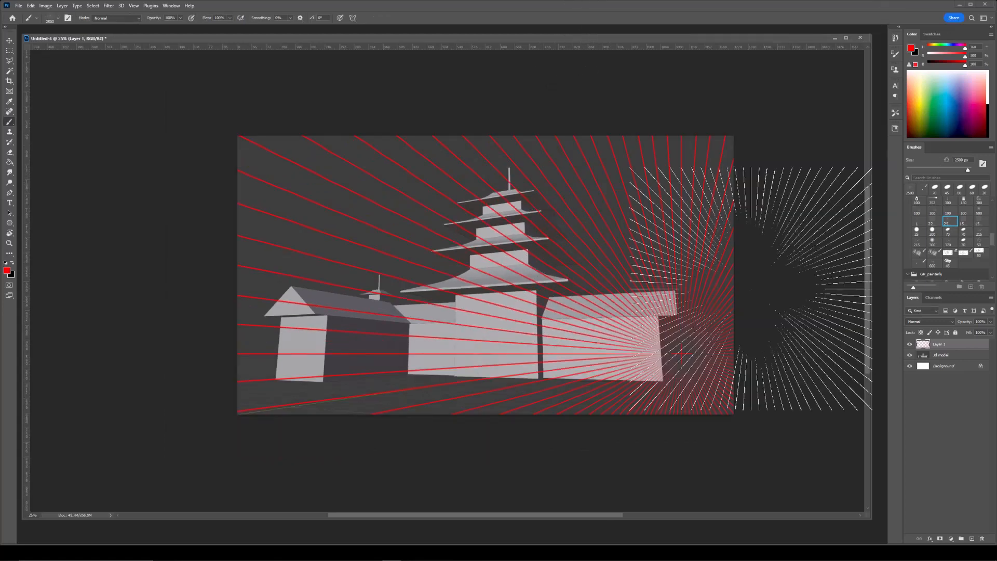
key("ctrl+j")
key("ctrl+t")
left_click_drag(744, 265, 62, 265)
left_click_drag(826, 291, 556, 296)
left_click_drag(445, 354, 835, 343)
left_click_drag(758, 305, 287, 311)
left_click_drag(364, 354, 809, 353)
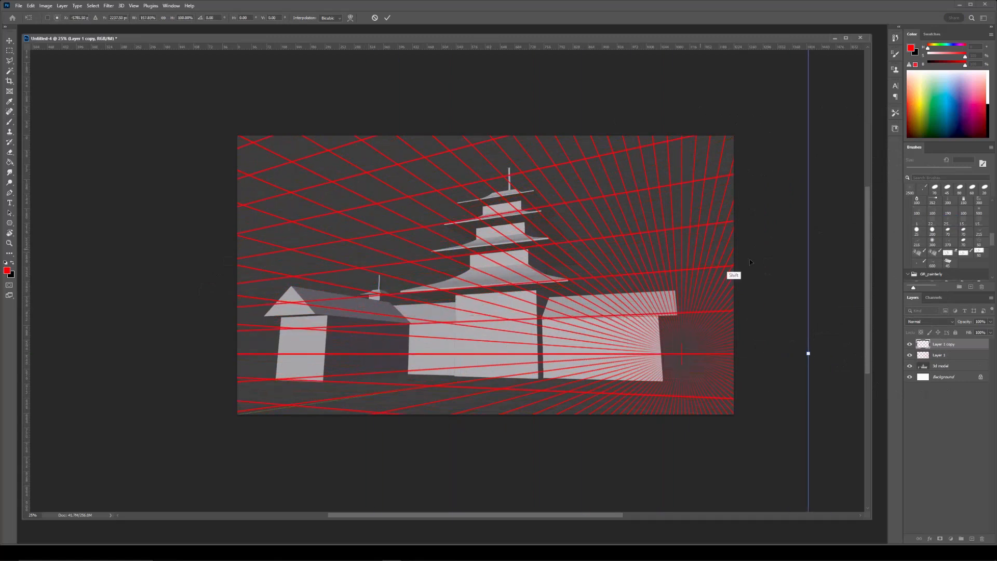
Widen the copied ray layer further so its lines approach the angle of the pagoda's eaves.
scroll(756, 340, "right", 2)
left_click_drag(739, 352, 795, 353)
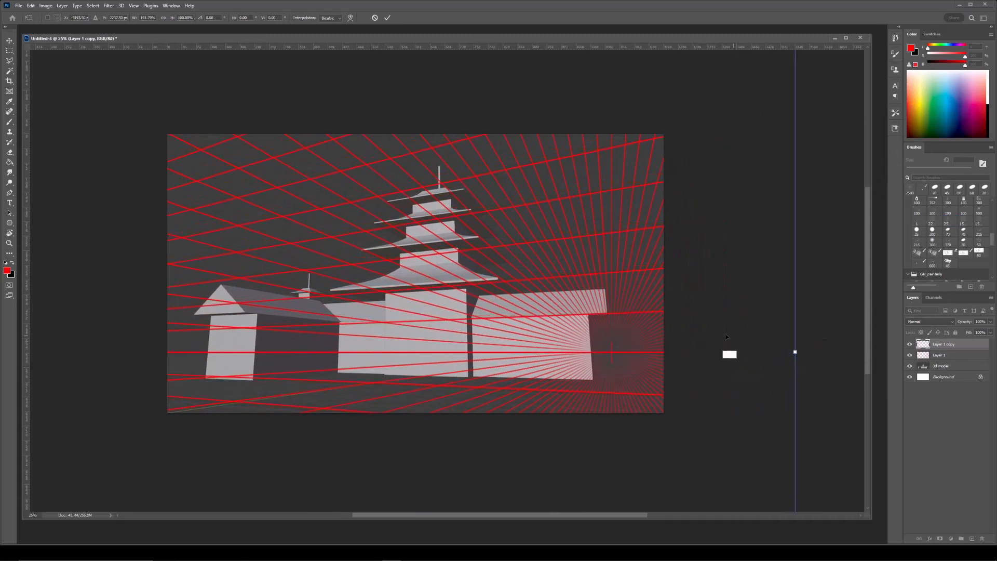
left_click_drag(707, 349, 536, 348)
left_click_drag(624, 352, 852, 340)
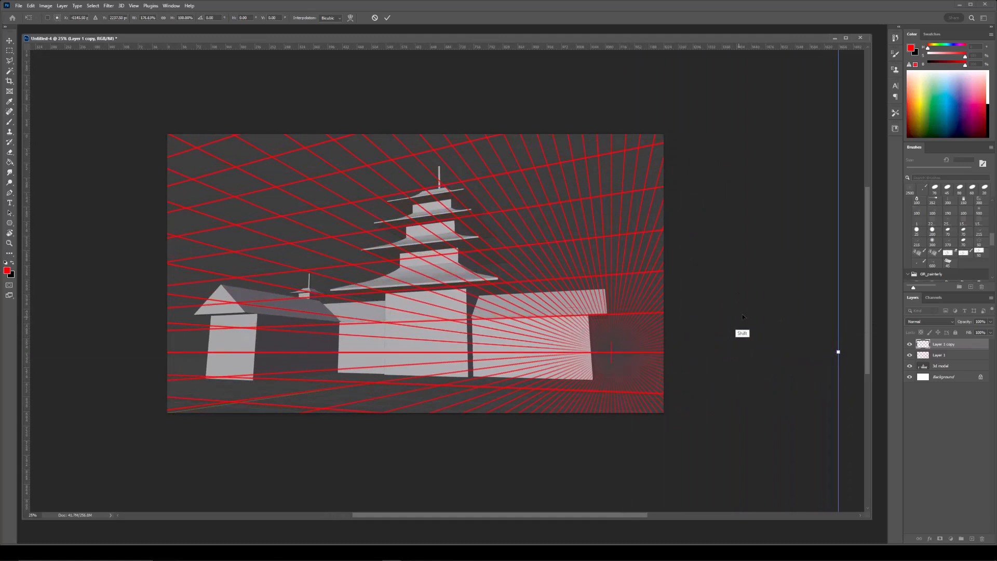
key("ctrl+minus")
left_click_drag(643, 316, 725, 314)
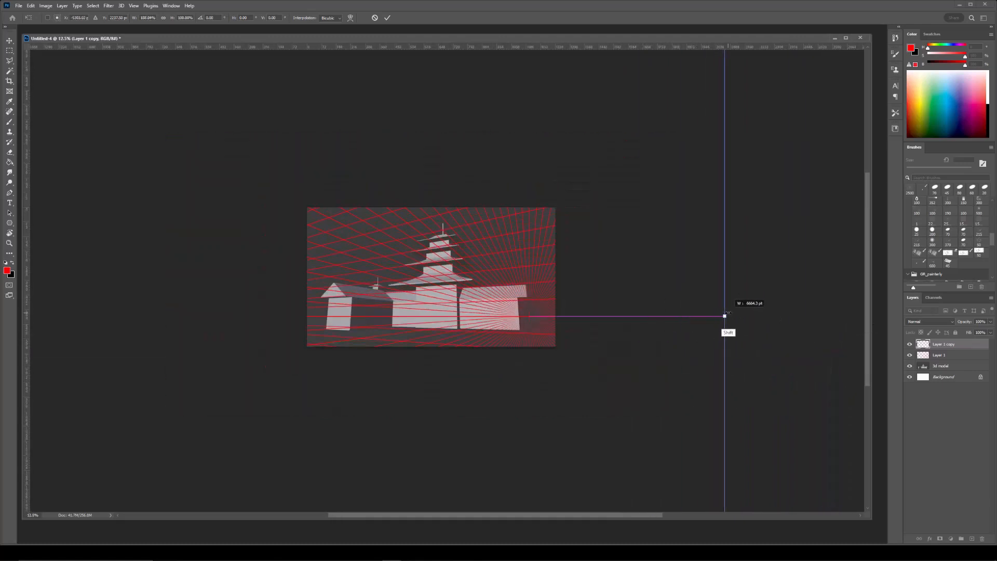
key("ctrl+plus")
key("ctrl+plus")
key("ctrl+minus")
left_click_drag(820, 329, 833, 329)
Reposition the widened ray copy so its lines follow the model's front edges, and apply the transform.
key("ctrl+minus")
key("ctrl+minus")
left_click_drag(640, 305, 522, 297)
key("ctrl+plus")
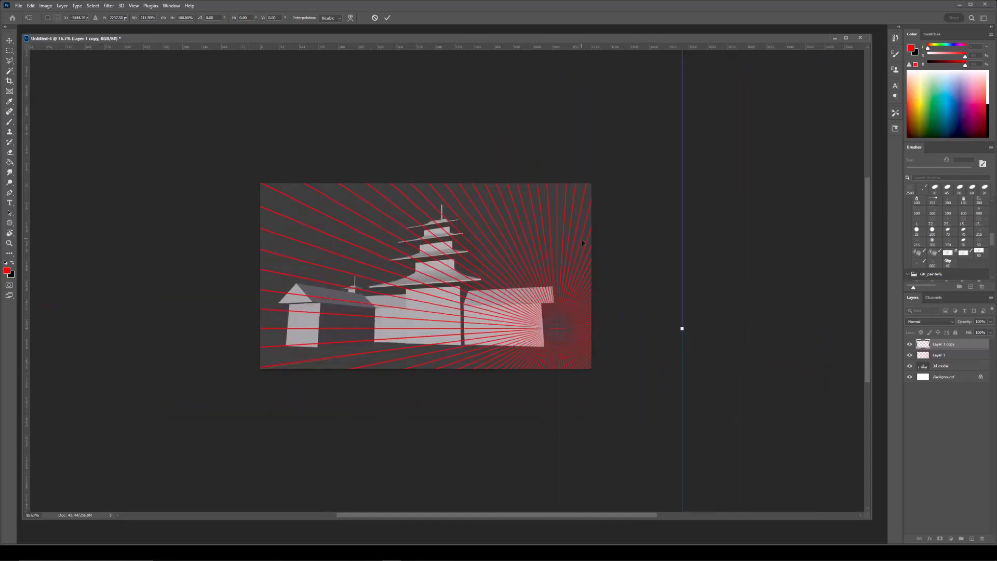
key("ctrl+plus")
left_click_drag(544, 238, 638, 220)
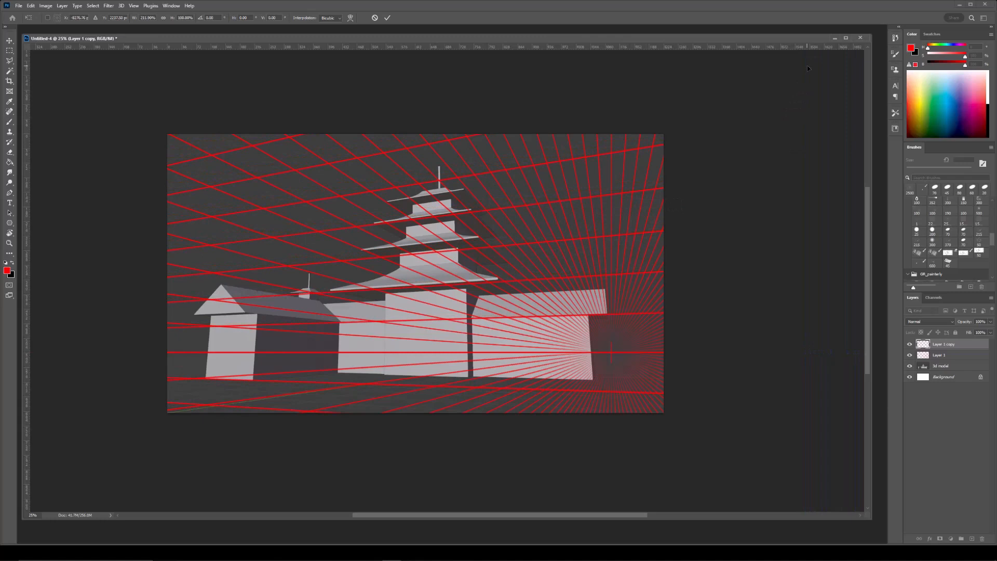
key("b")
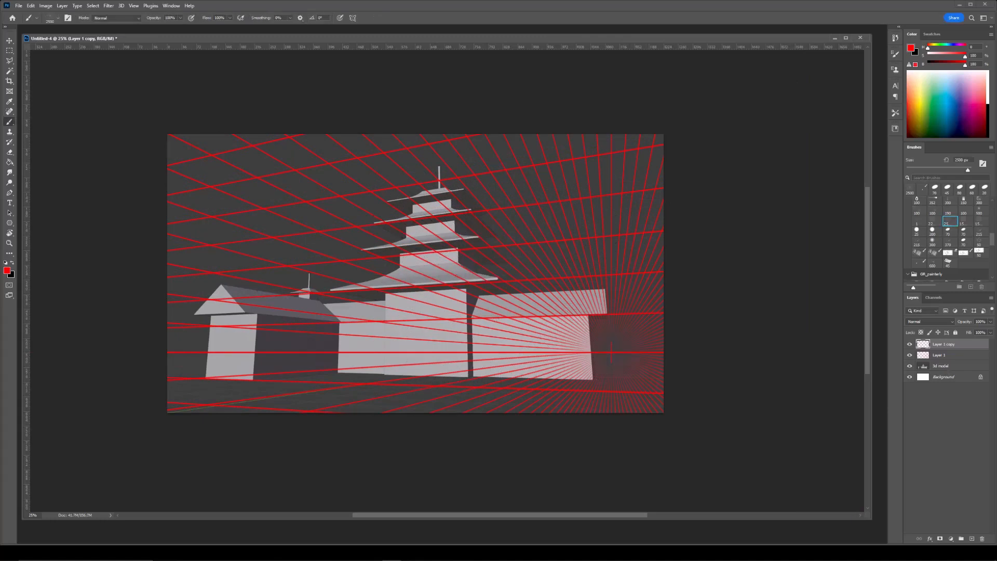
key("v")
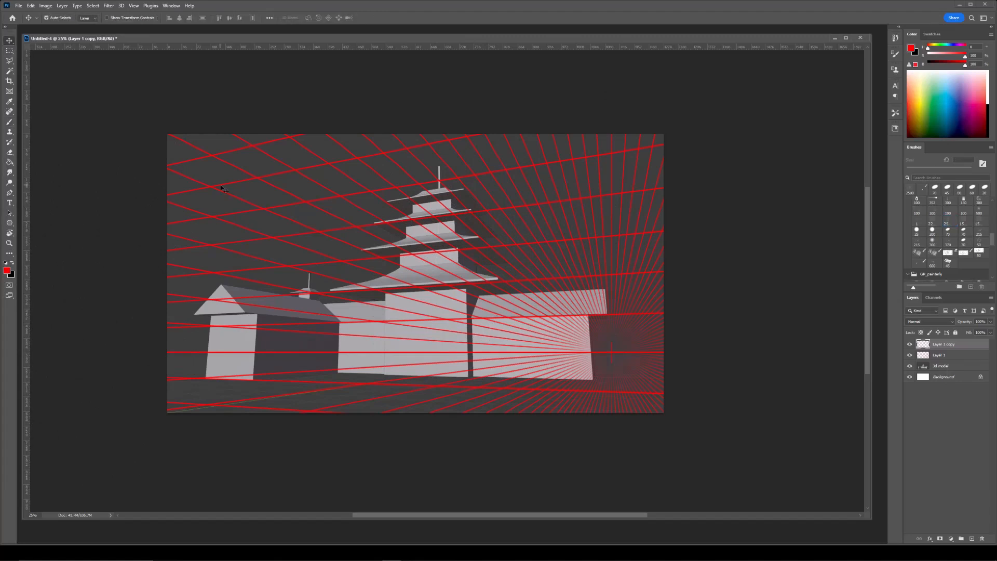
Crop the oversized ray layers to the canvas and invert the copy's colour to cyan.
key("c")
key("Return")
key("ctrl+i")
Group the two perspective ray layers and lower the group's opacity.
left_click_drag(939, 345, 940, 358)
left_click(942, 346, "shift")
left_click(962, 539)
left_click_drag(969, 325, 936, 323)
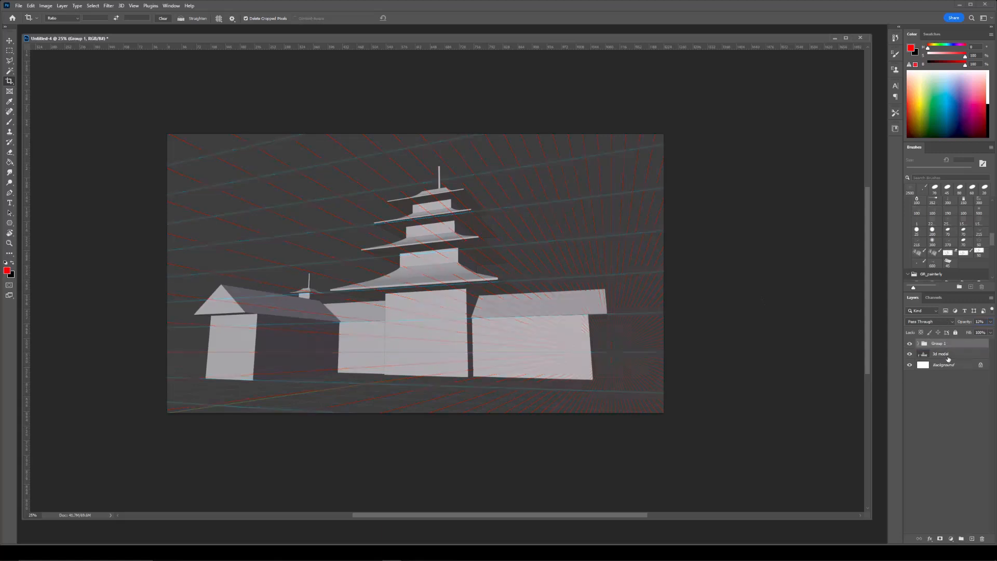
Lower the 3D model layer's opacity so it becomes a pale drawing underlay.
left_click(946, 355)
key("ctrl+plus")
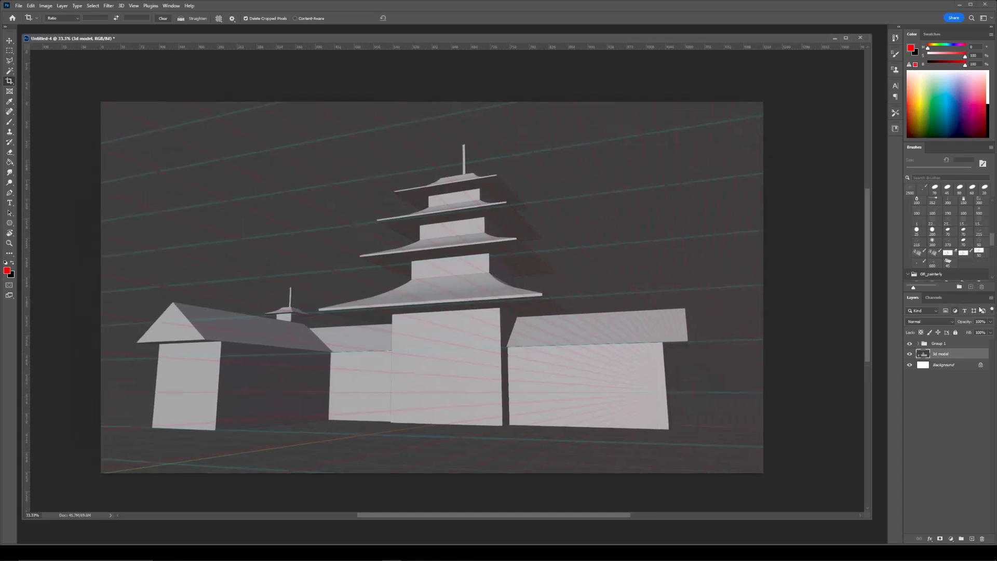
left_click_drag(967, 325, 947, 313)
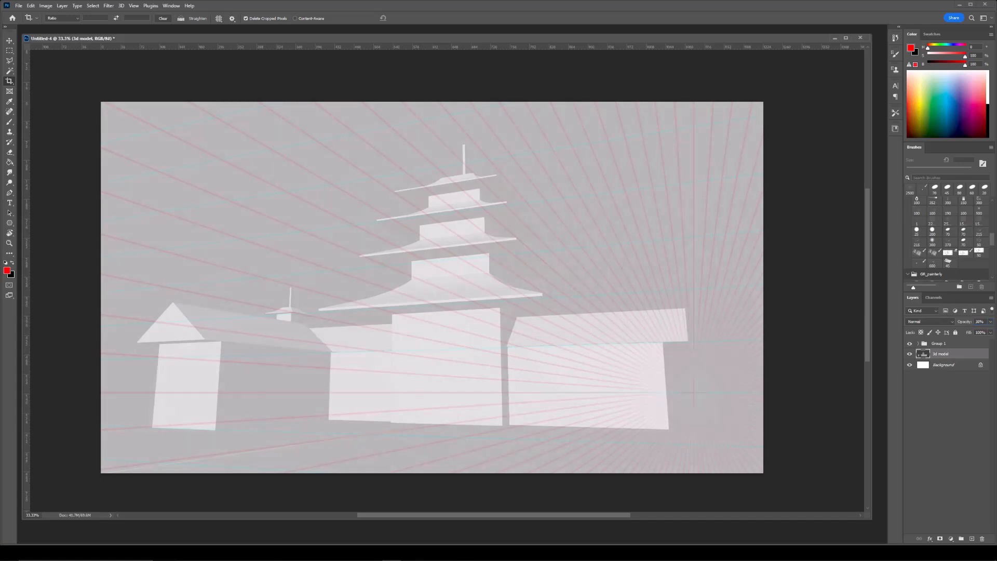
Set up a fine black brush and add a blank drawing layer directly above the 3D model.
key("b")
key("d")
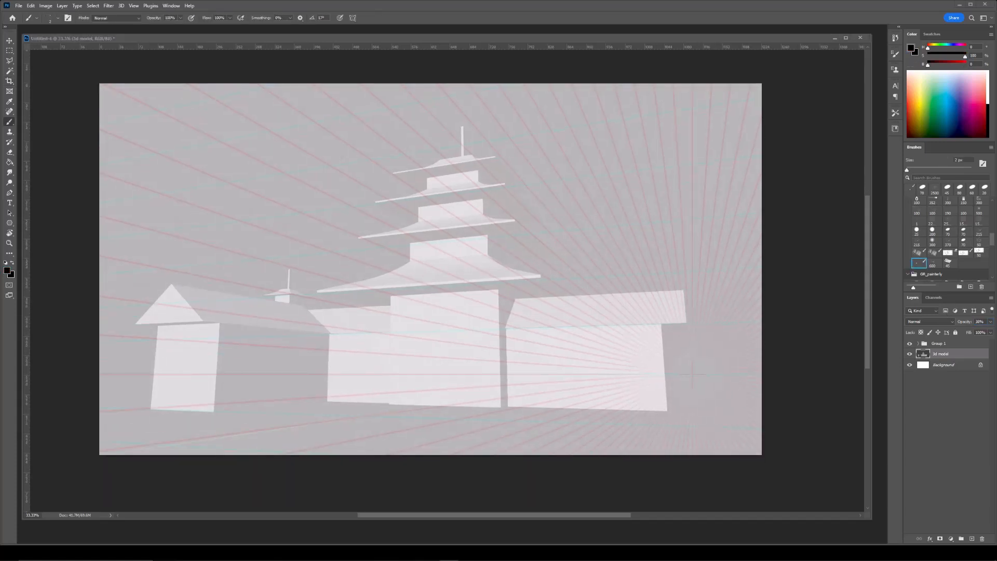
key("ctrl+plus")
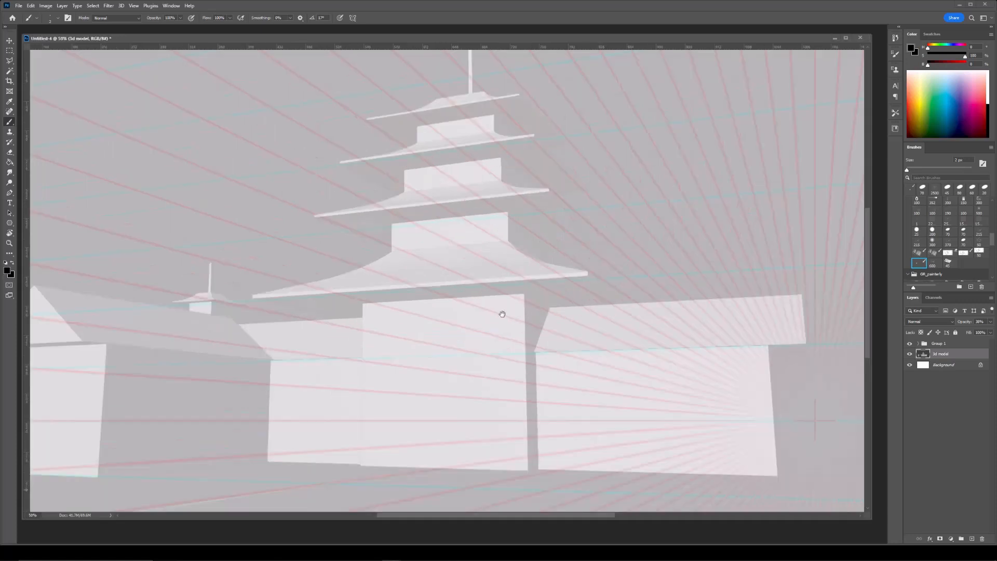
left_click_drag(371, 362, 338, 291)
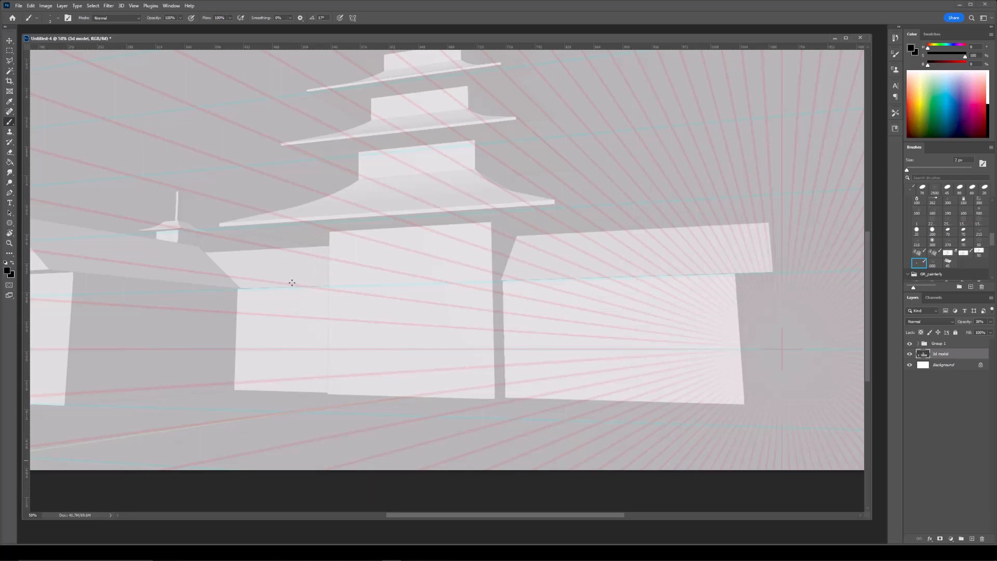
left_click(971, 538)
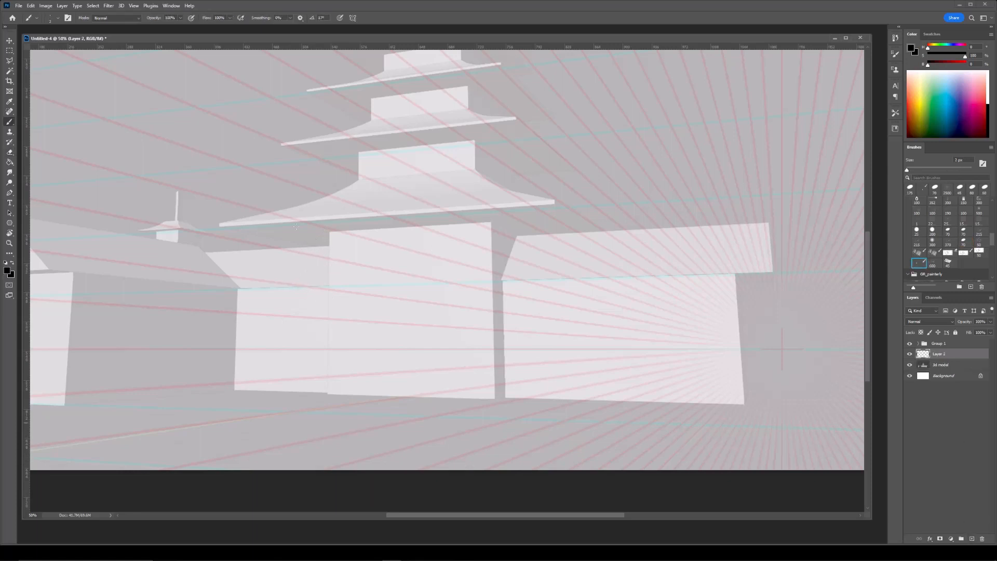
Draw the left pillar block of the pagoda's base with straight top edges and three vertical edges following the perspective guides.
left_click(347, 275, "shift")
mouse_move(369, 192)
left_mouse_down()
mouse_move(446, 180)
mouse_move(385, 185)
left_mouse_up()
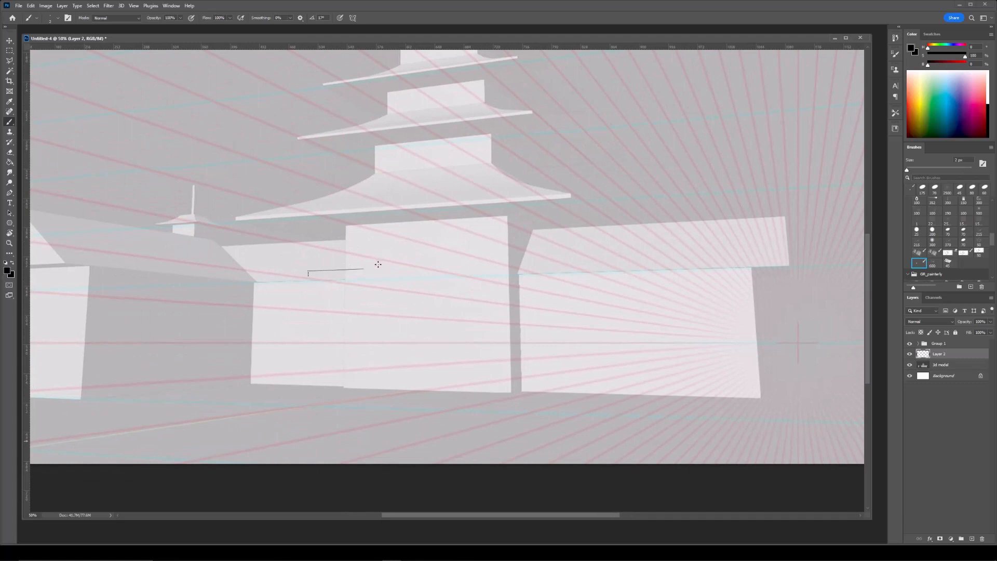
left_click_drag(365, 271, 365, 385)
left_click(364, 268)
left_click(386, 274, "shift")
left_click_drag(389, 275, 389, 385)
mouse_move(316, 271)
left_mouse_down()
mouse_move(320, 381)
mouse_move(394, 391)
left_mouse_up()
left_click(363, 385, "shift")
key("e")
key("b")
Draw the left end and long straight bottom edge of a low platform beneath the pagoda's base.
left_click_drag(306, 378, 306, 388)
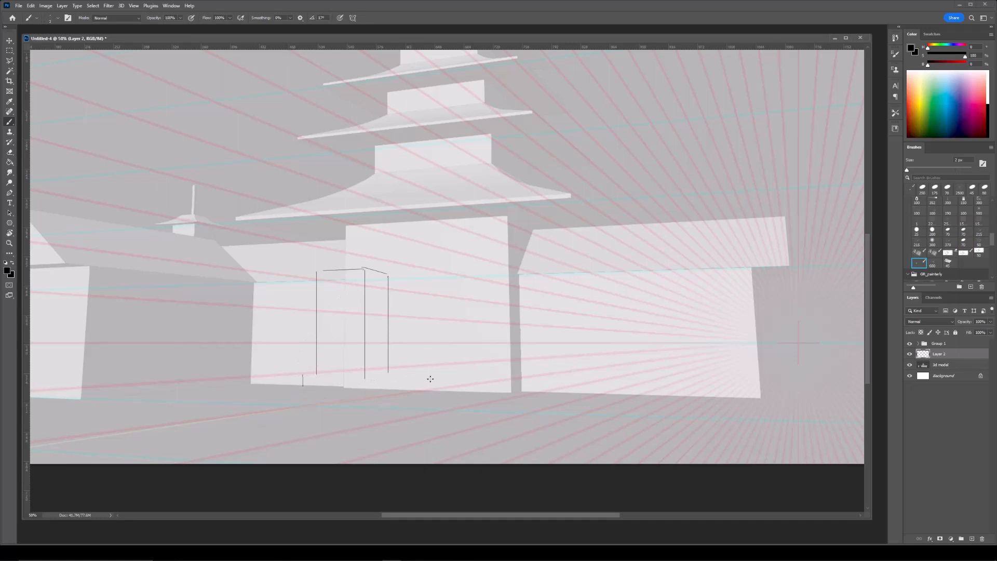
left_click(508, 384, "shift")
key("e")
left_click(506, 383)
key("b")
left_click_drag(503, 383, 503, 396)
left_click_drag(303, 376, 303, 389)
left_click(503, 396, "shift")
Trim the overlapping lines along the platform with a smaller eraser and draw its long straight top edge.
left_click_drag(539, 372, 514, 356)
key("e")
key("bracketleft")
key("bracketleft")
key("bracketleft")
key("bracketleft")
key("bracketleft")
key("bracketleft")
key("bracketleft")
key("bracketleft")
left_click(288, 359)
left_click(468, 366, "shift")
key("b")
left_click(476, 367)
left_click(278, 359, "shift")
Draw the receding top and bottom edges of the platform's short right side.
left_click(477, 366)
left_click(500, 361, "shift")
key("ctrl+z")
left_click(477, 366)
left_click(500, 362, "shift")
left_click(479, 380)
left_click(500, 378, "shift")
Draw the right pillar block standing on the platform, with its front face and narrow receding side face.
left_click(411, 247)
left_click(478, 243, "shift")
left_click(411, 248)
left_click(412, 357, "shift")
key("e")
key("b")
left_click_drag(476, 243, 476, 362)
key("ctrl+z")
left_click(493, 248, "shift")
left_click(494, 359, "shift")
left_click(477, 362, "shift")
Erase the sketched top edges of the two pillar blocks and redraw them as straight lines.
key("e")
left_click_drag(299, 254, 327, 250)
key("b")
left_click(292, 254)
left_click(339, 252, "shift")
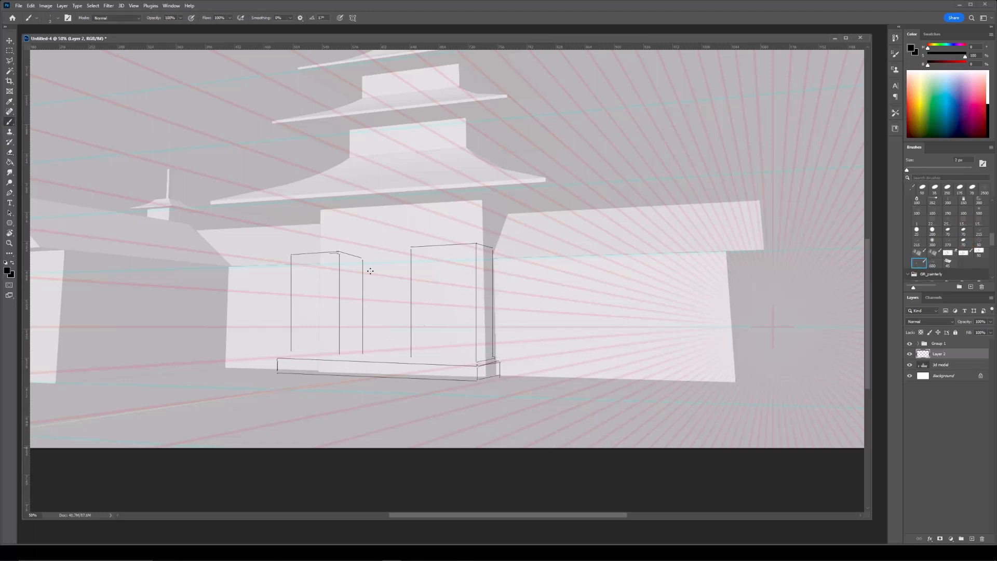
key("e")
left_click_drag(474, 244, 414, 246)
key("b")
key("bracketright")
left_click(475, 244)
left_click(411, 248, "shift")
Draw the thin canopy slab above the entrance between the blocks, including its front and receding edges.
left_click(428, 235, "shift")
left_click(329, 246)
left_click(428, 242, "shift")
left_click(430, 235)
left_click(455, 242, "shift")
left_click(329, 245)
left_click(361, 253, "shift")
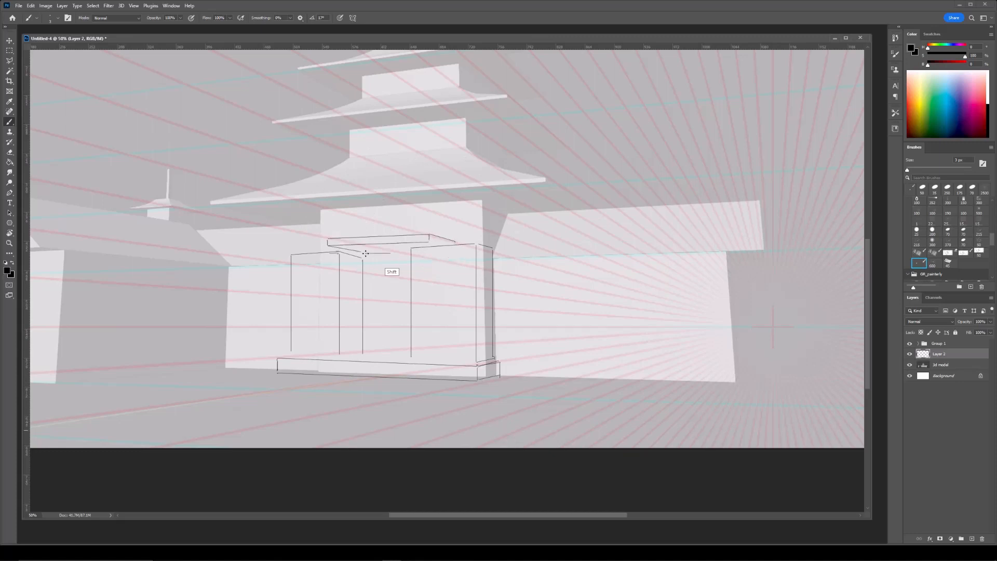
Select the canopy slab's lines with the lasso and transform them to adjust their perspective.
key("l")
left_click(321, 244)
left_click(323, 232)
left_click(459, 223)
left_click(467, 239)
left_click(456, 243)
double_click(331, 247)
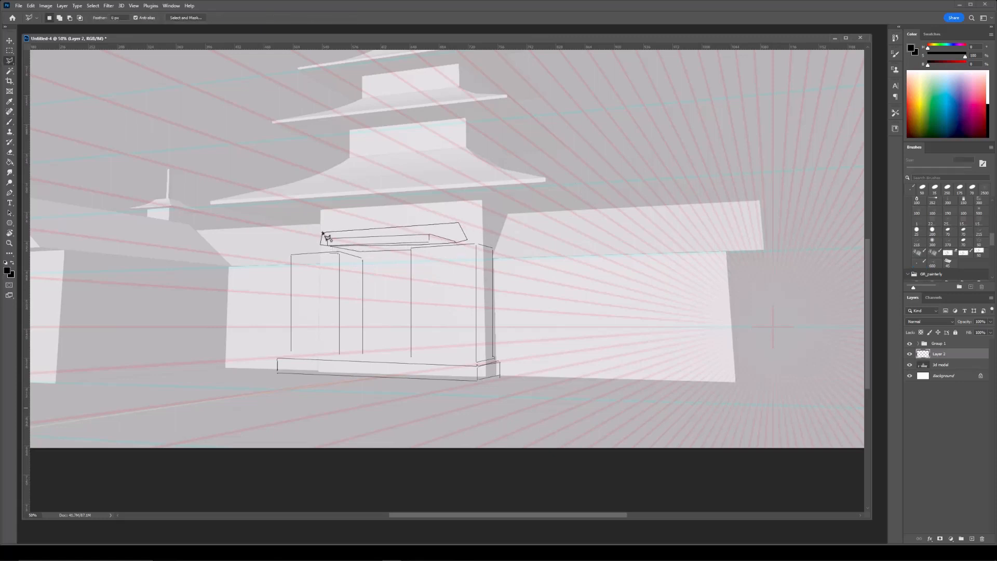
key("ctrl+t")
right_click(434, 240)
left_click(451, 276)
mouse_move(467, 235)
left_mouse_down()
mouse_move(420, 224)
mouse_move(457, 254)
left_mouse_up()
key("Return")
key("ctrl+d")
key("b")
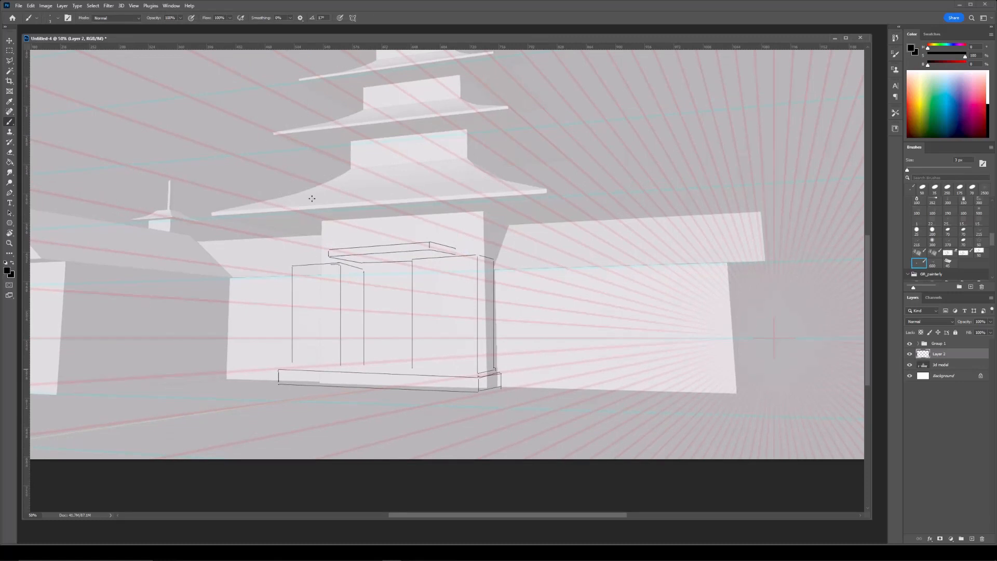
Draw the left vertical edge of the pagoda's main body behind the blocks and erase stray line ends.
left_click_drag(321, 222, 321, 262)
left_click_drag(323, 205, 348, 257)
key("ctrl+plus")
key("e")
left_click(313, 269)
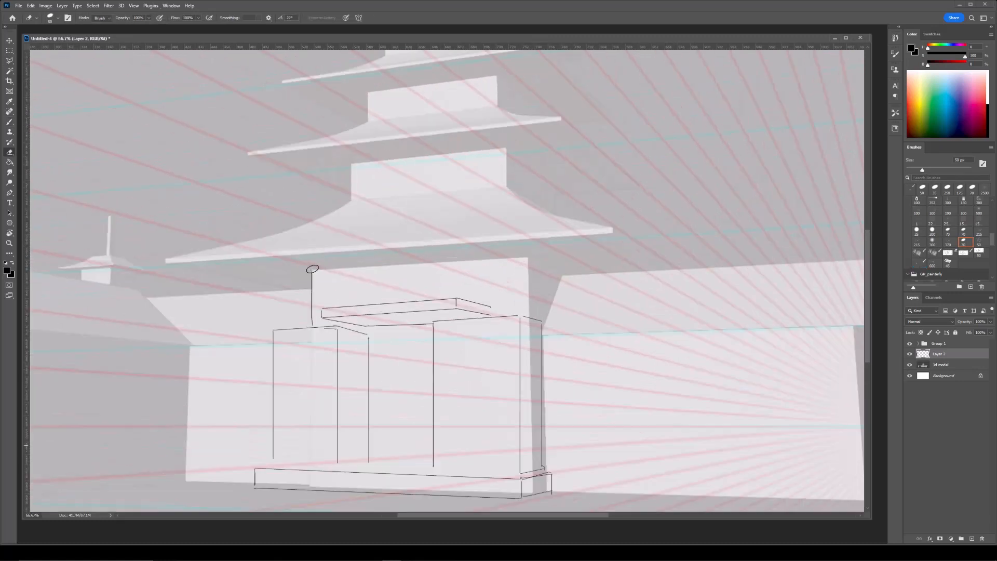
left_click_drag(223, 233, 239, 239)
left_click_drag(406, 405, 400, 343)
key("bracketleft")
key("bracketleft")
key("bracketleft")
left_click_drag(323, 264, 335, 260)
Draw the bottom edges of the left and right pillar blocks where they meet the platform.
key("b")
mouse_move(393, 371)
left_mouse_down()
mouse_move(381, 352)
mouse_move(336, 364)
left_mouse_up()
left_click(334, 363, "shift")
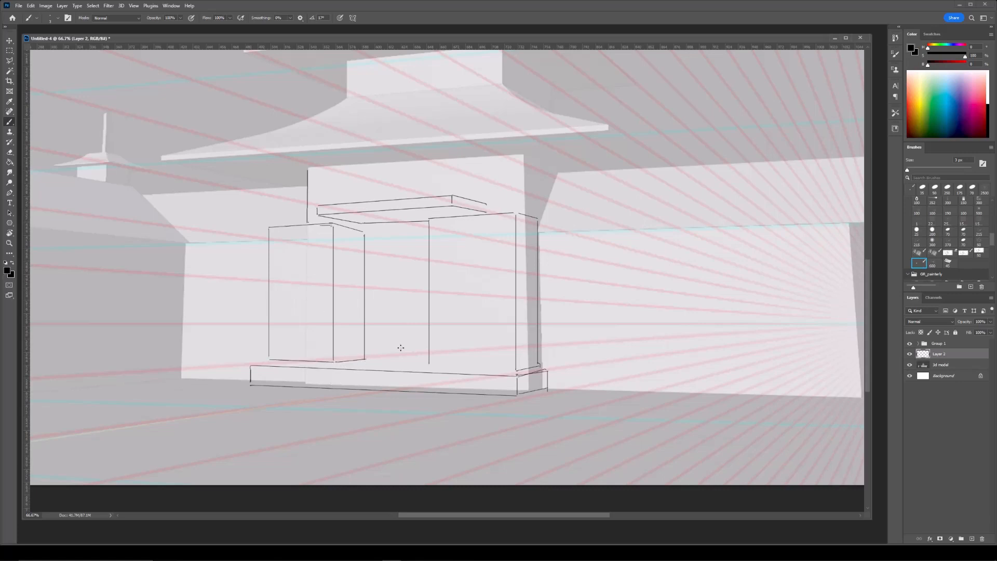
left_click_drag(416, 358, 353, 348)
left_click(367, 354)
left_click(454, 358, "shift")
left_click_drag(454, 358, 477, 353)
Draw the recessed entrance between the blocks with a floor line, a doubled middle rail and a top edge.
left_click_drag(308, 349, 366, 349)
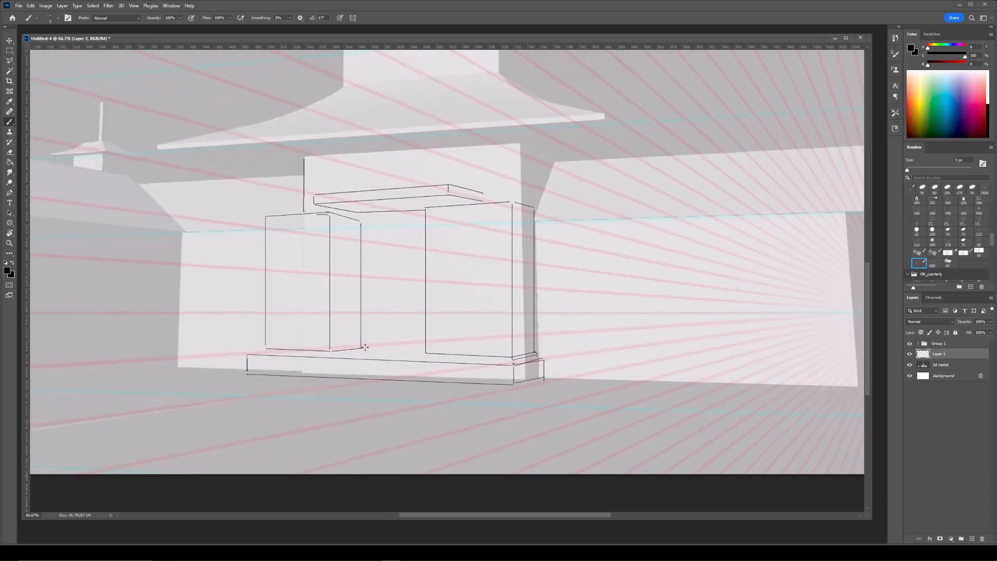
left_click(425, 349, "shift")
left_click(362, 292)
left_click(425, 290, "shift")
left_click(362, 293)
left_click(425, 293, "shift")
left_click(361, 223)
left_click(426, 219, "shift")
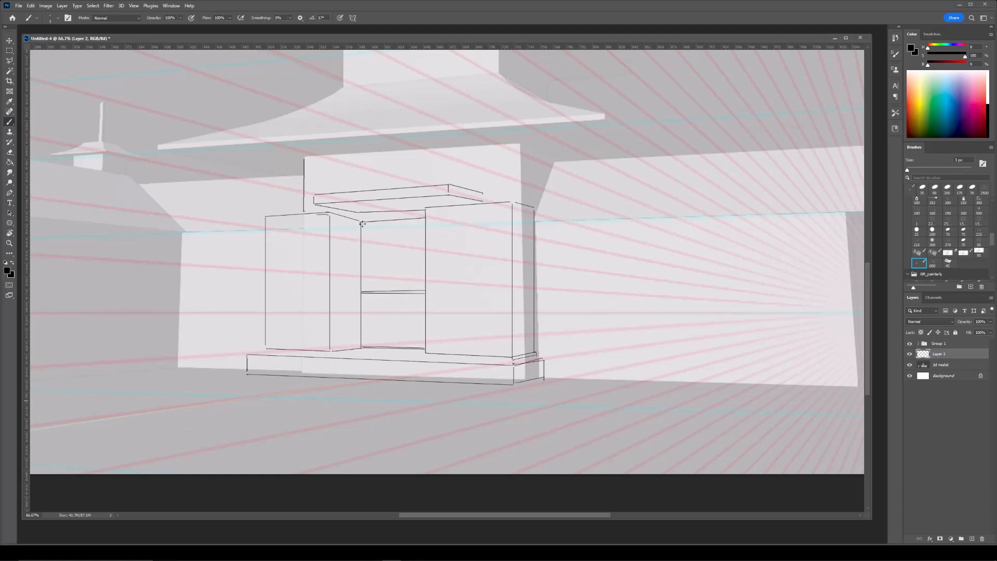
Draw the straight top edge of the pagoda's main body above the canopy slab.
scroll(499, 171, "up", 1)
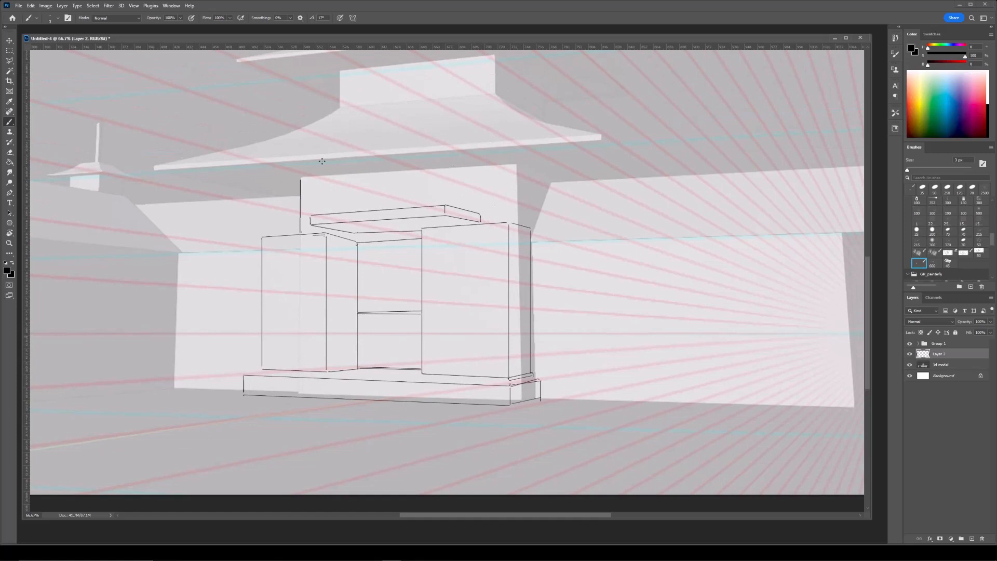
left_click(515, 165, "shift")
left_click_drag(535, 168, 437, 212)
key("ctrl+plus")
left_click_drag(541, 96, 554, 170)
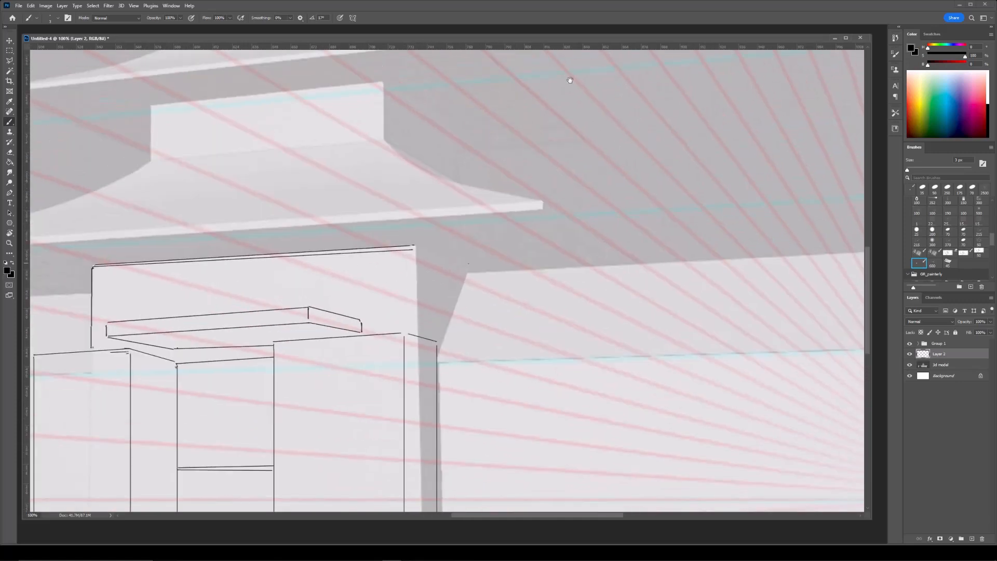
left_click_drag(481, 181, 520, 202)
left_click_drag(265, 236, 423, 281)
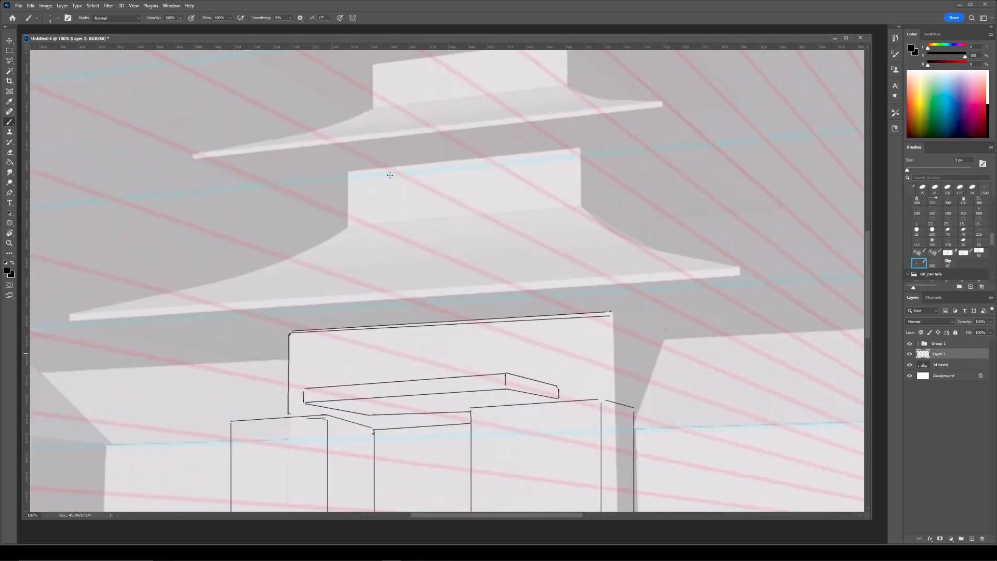
key("ctrl+minus")
key("ctrl+minus")
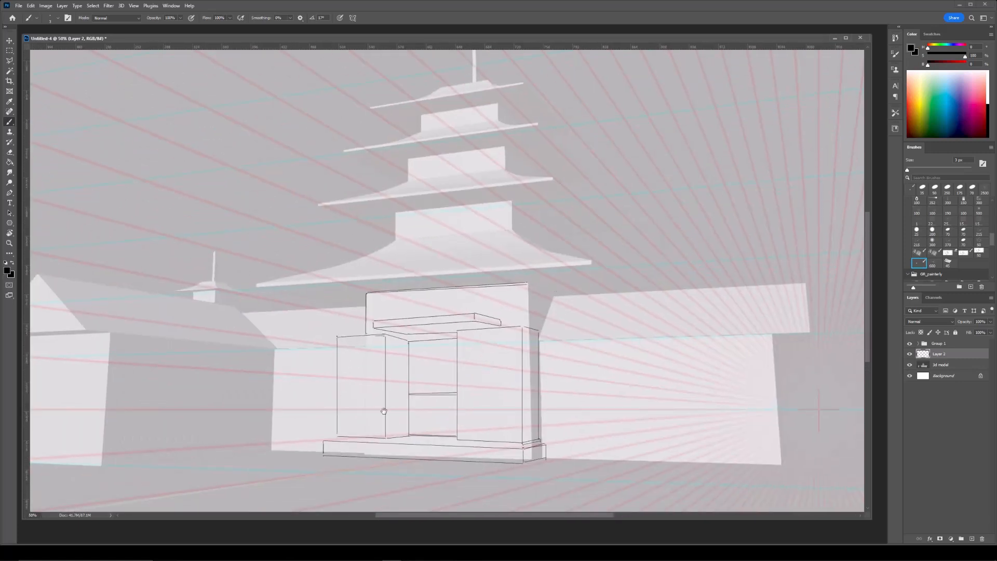
left_click_drag(400, 428, 390, 402)
Add a new layer, draw two slanted parallel lines across the platform front at the entrance and trim their upper ends.
key("ctrl+shift+alt+n")
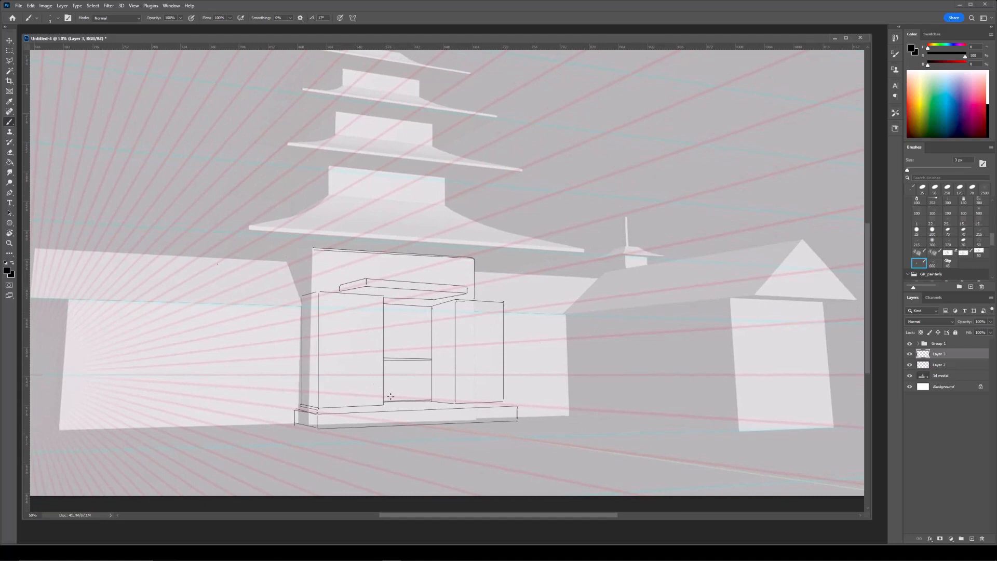
left_click_drag(408, 429, 387, 393)
scroll(504, 372, "up", 1)
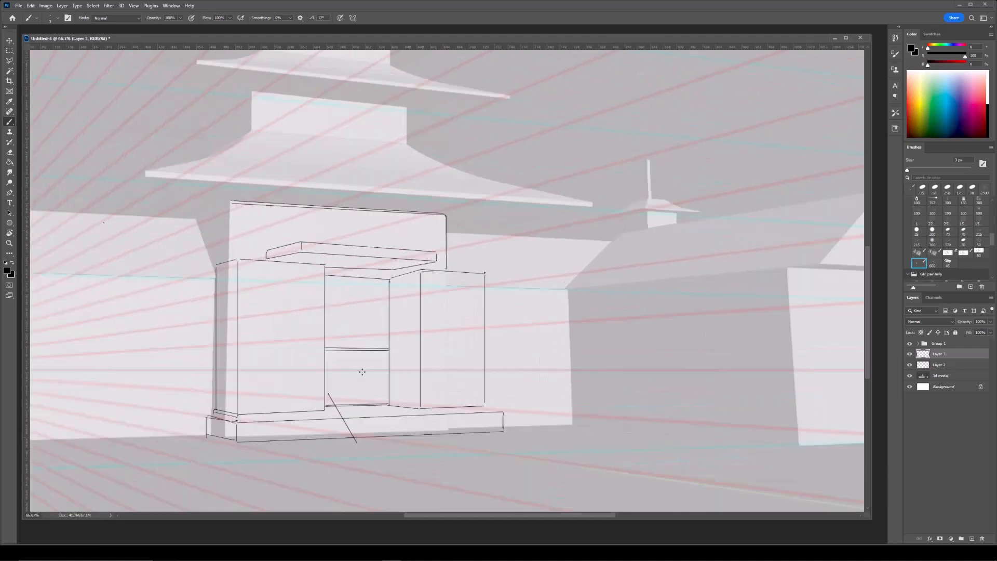
left_click_drag(432, 438, 400, 392)
left_click_drag(359, 353, 389, 329)
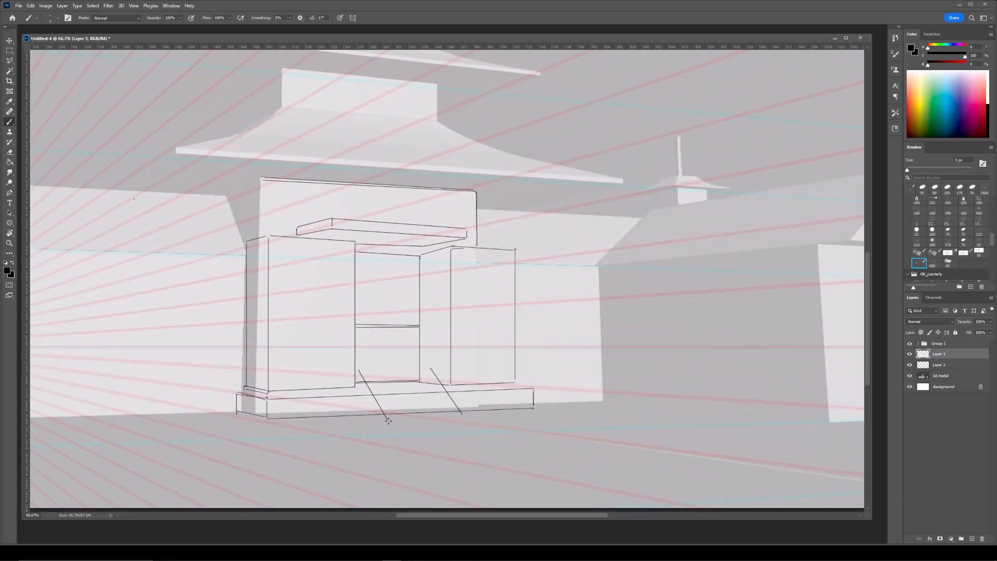
key("e")
left_click(359, 371)
left_click(431, 369)
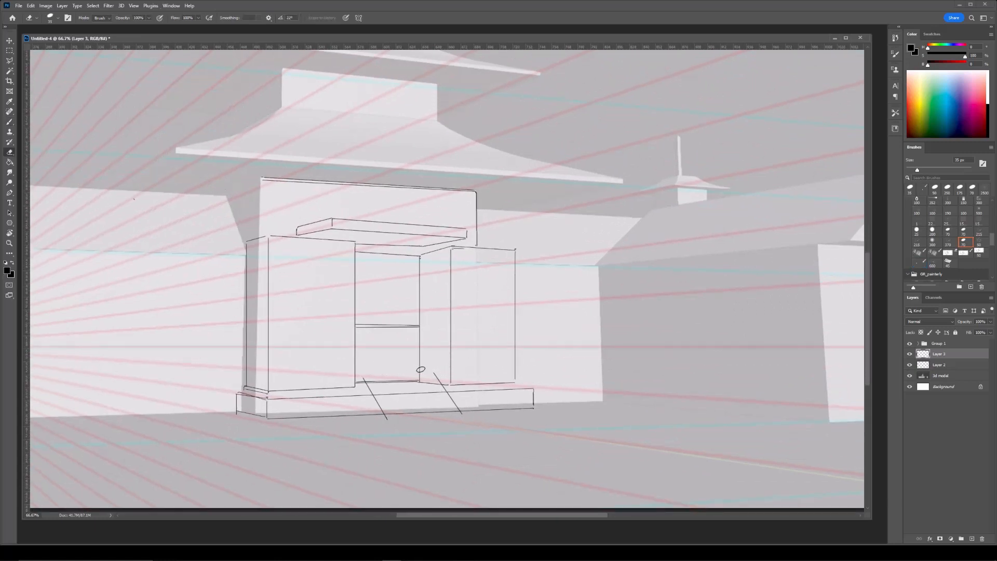
key("b")
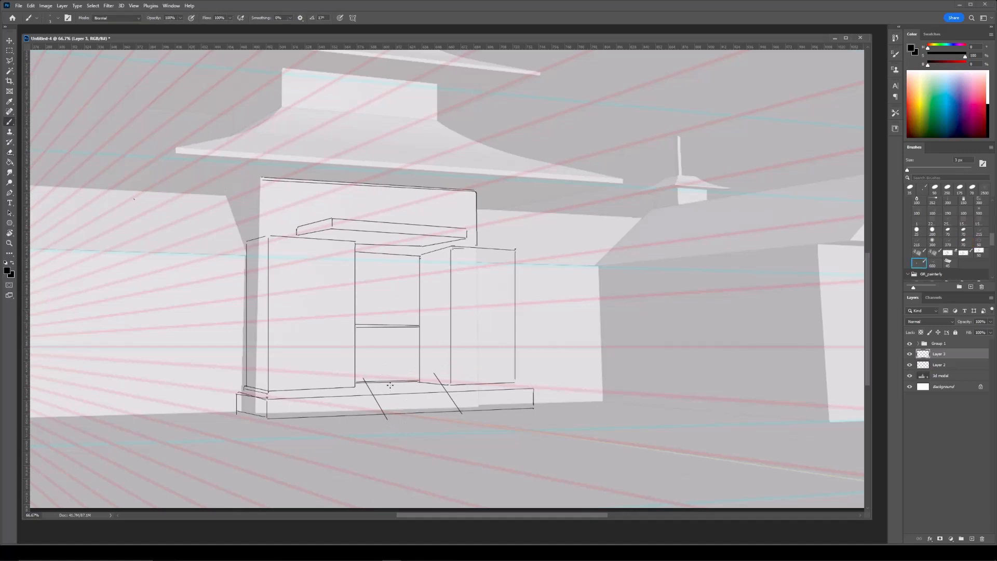
Erase the overshooting ends of the stair lines and base edge, and compare the two sketch layers by toggling their visibility.
key("e")
left_click(387, 416)
left_click_drag(448, 410, 478, 411)
key("b")
scroll(409, 373, "up", 1)
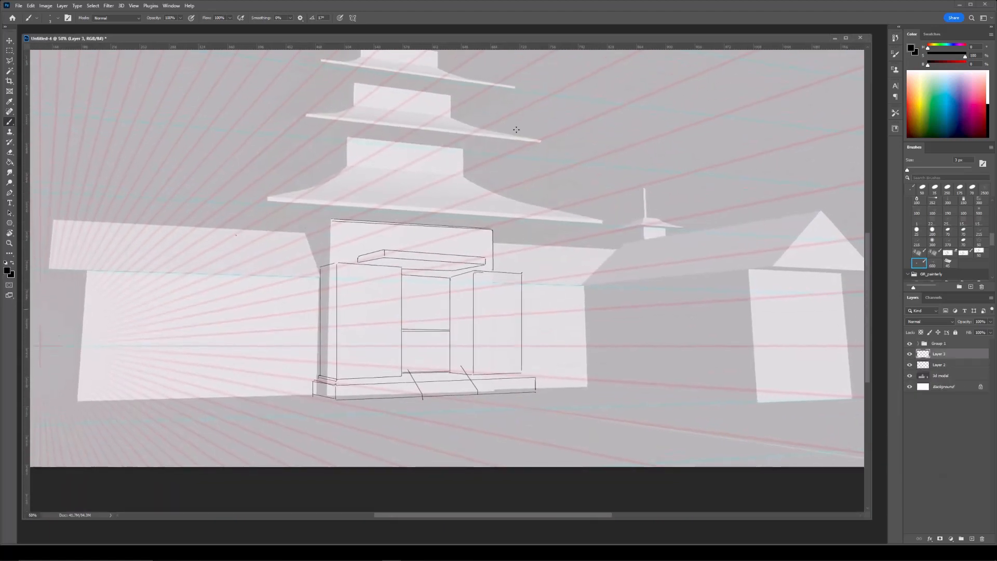
left_click(910, 354)
left_click(910, 365)
left_click(910, 354)
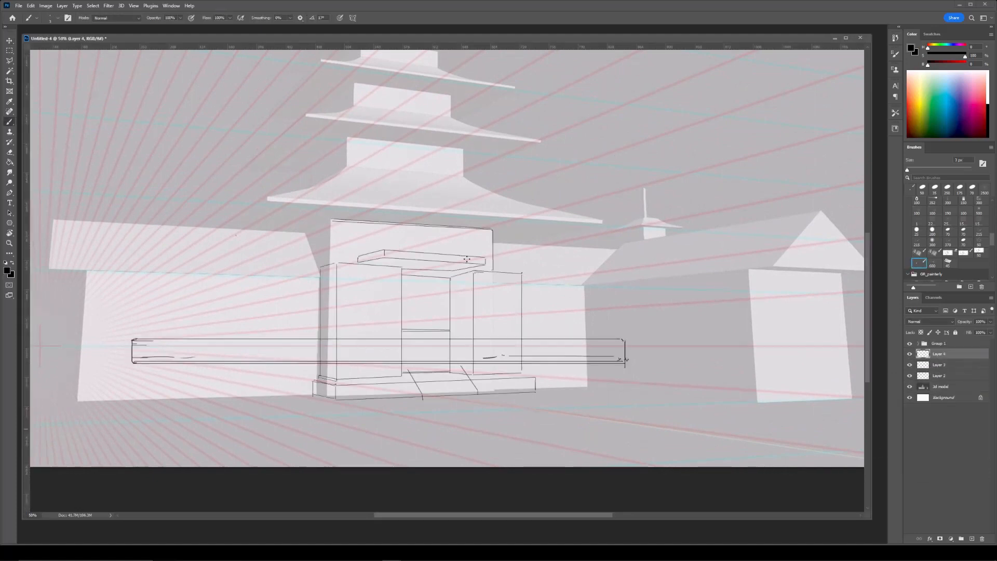
Build out a flat front facade on the new layer with two top beams, four posts and a central lattice door.
key("Return")
key("Return")
key("ctrl+z")
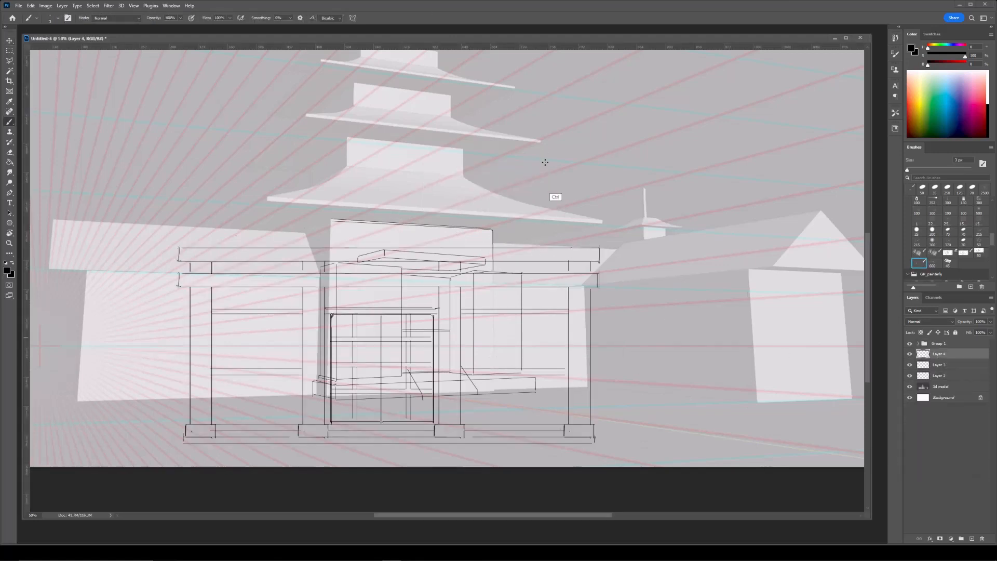
Scale down the flat facade drawing and distort it to fit the lower part of the entrance recess between the blocks.
mouse_move(545, 161)
left_mouse_down()
mouse_move(351, 327)
mouse_move(464, 326)
mouse_move(459, 334)
left_mouse_up()
scroll(452, 345, "up", 2)
left_click_drag(563, 240, 399, 317)
left_click_drag(327, 343, 443, 346)
left_click_drag(514, 359, 402, 371)
scroll(403, 362, "up", 1)
left_click_drag(503, 204, 502, 212)
left_click_drag(303, 210, 302, 213)
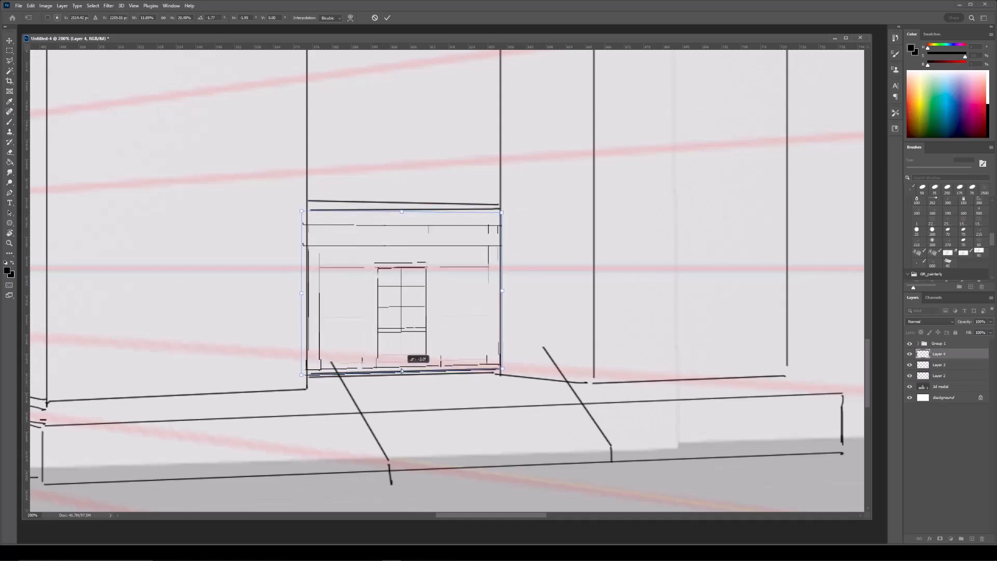
Darken the fitted facade's lines by duplicating its layer and merging the copy down.
key("ctrl+minus")
key("ctrl+minus")
key("ctrl+j")
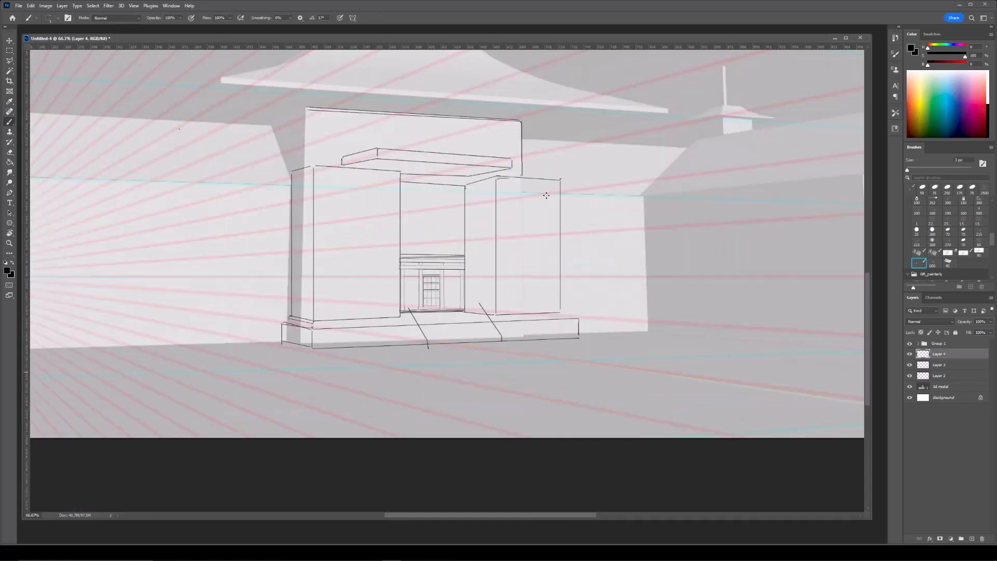
key("ctrl+e")
left_click_drag(529, 244, 536, 259)
key("ctrl+plus")
key("ctrl+plus")
key("ctrl+minus")
key("ctrl+minus")
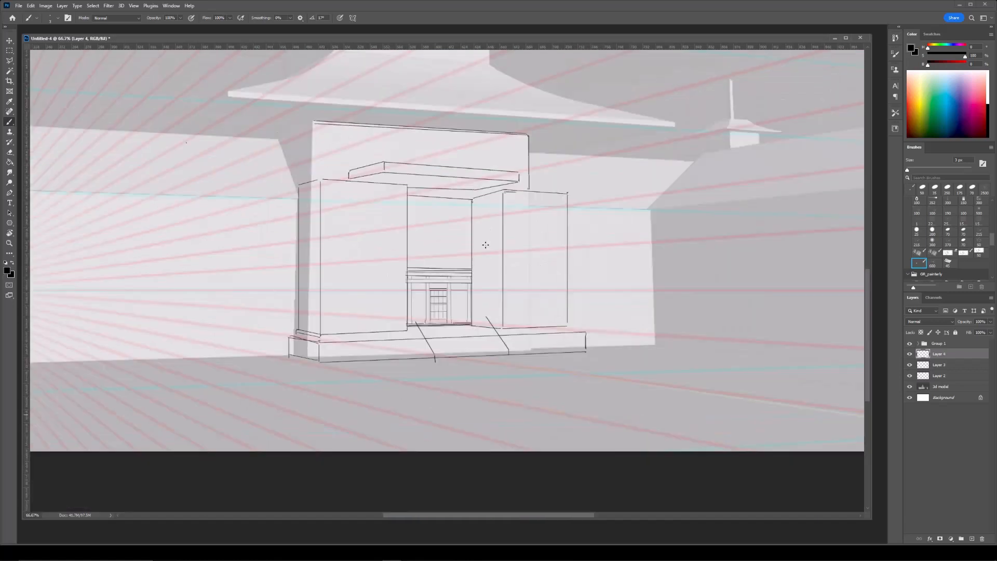
Mirror the canvas horizontally and strengthen the small facade's lines once more with a merged duplicate.
key("ctrl+shift+h")
key("ctrl+plus")
key("ctrl+plus")
left_click_drag(508, 212, 487, 256)
key("ctrl+j")
key("ctrl+e")
key("ctrl+minus")
left_click_drag(486, 203, 474, 236)
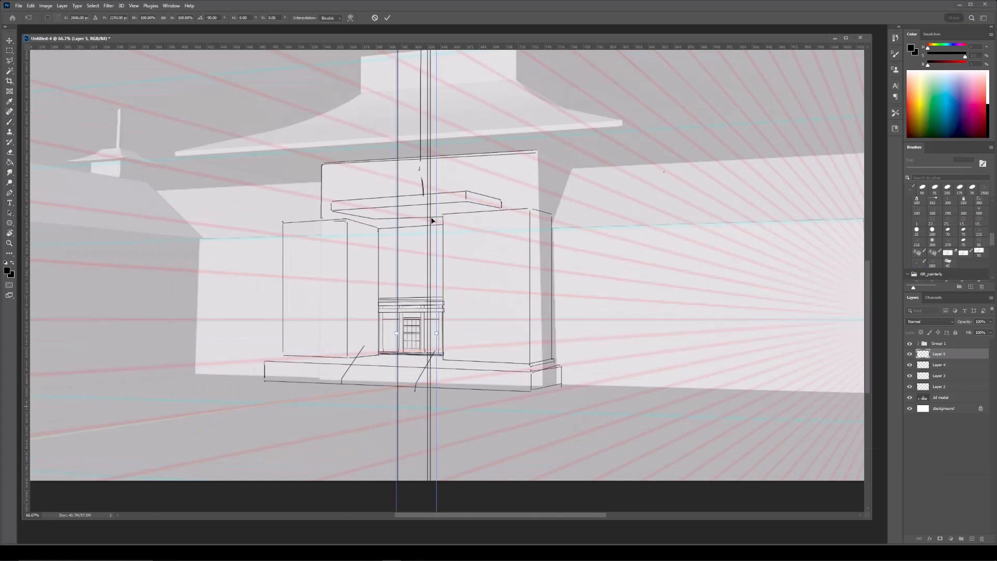
Shrink the upright beam into a post matching the side block's height and stand it at the block's inner front corner.
key("ctrl+minus")
mouse_move(422, 78)
left_mouse_down()
mouse_move(436, 132)
mouse_move(421, 399)
mouse_move(343, 180)
mouse_move(338, 254)
left_mouse_up()
key("Return")
key("ctrl+plus")
key("ctrl+j")
mouse_move(315, 214)
left_mouse_down()
mouse_move(419, 218)
mouse_move(412, 260)
mouse_move(390, 237)
left_mouse_up()
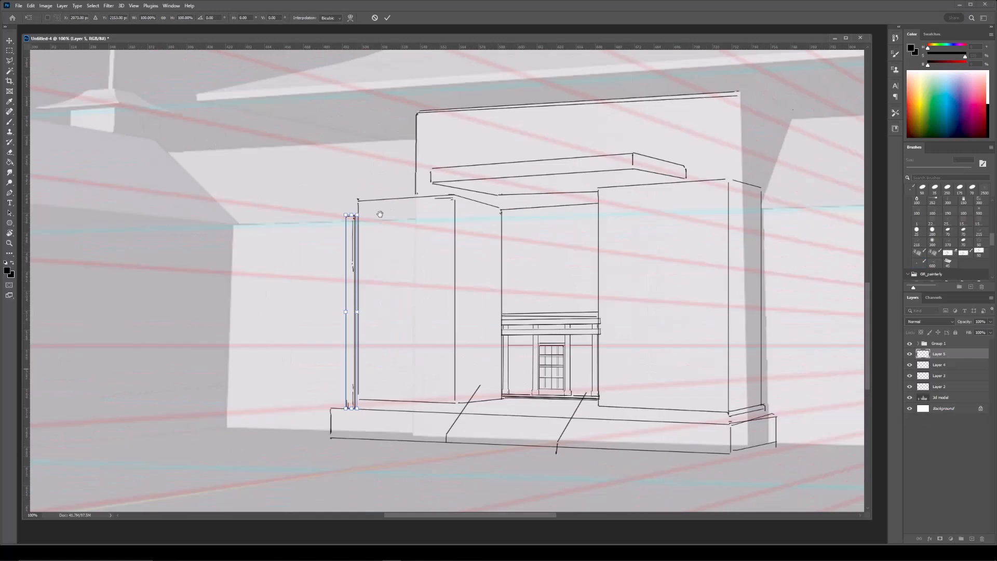
mouse_move(354, 256)
left_mouse_down()
mouse_move(378, 289)
mouse_move(476, 281)
left_mouse_up()
left_click_drag(473, 241, 473, 229)
key("Return")
Duplicate the corner post, flip the copy horizontally and merge both into one symmetrical post.
mouse_move(463, 290)
left_mouse_down()
mouse_move(412, 261)
mouse_move(430, 230)
mouse_move(413, 207)
left_mouse_up()
key("ctrl+j")
key("ctrl+t")
right_click(425, 235)
left_click(448, 393)
key("Return")
key("e")
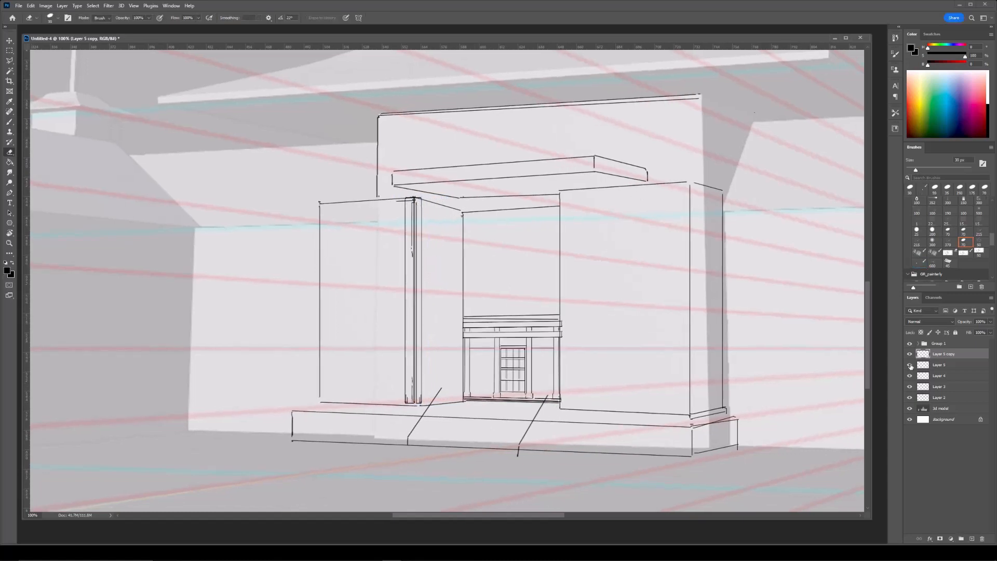
key("ctrl+e")
Lower the opacity of Layer 2 to fade the construction block lines, and reselect the post layer.
left_click(913, 387)
left_click_drag(966, 323, 966, 323)
left_click(910, 376)
left_click(910, 376)
left_click(921, 376)
left_click(919, 355)
left_click_drag(441, 221, 398, 244)
key("ctrl+j")
key("ctrl+t")
left_click_drag(400, 312, 392, 314)
key("Return")
key("ctrl+z")
key("ctrl+z")
key("ctrl+t")
key("Escape")
Narrow the corner post on Layer 5 to a slimmer width.
left_click(922, 365)
left_click(911, 354)
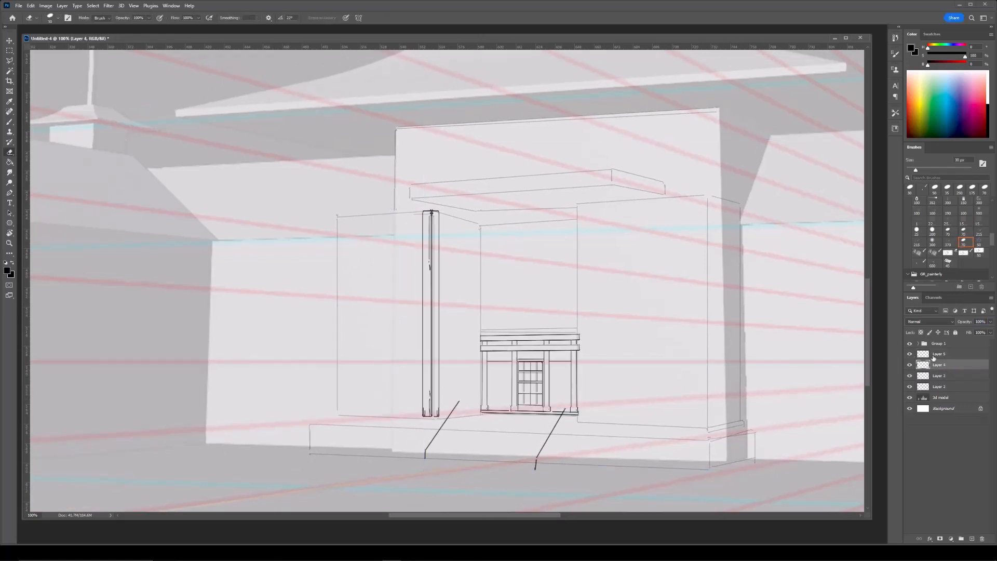
left_click(912, 355)
left_click(921, 355)
key("ctrl+t")
left_click_drag(439, 312, 426, 313)
key("Return")
Place two copies of the slim post along the side block's front face, near its outer edge.
left_click_drag(434, 229, 373, 267)
key("ctrl+e")
key("ctrl+t")
key("Return")
key("ctrl+j")
key("ctrl+t")
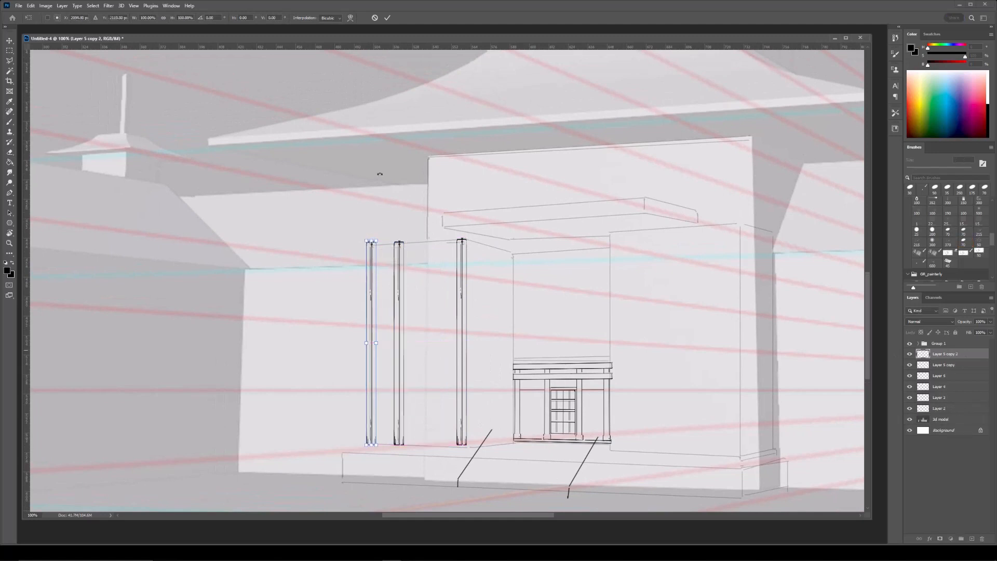
key("Return")
Duplicate a post, rotate it to horizontal and shorten and slope it into a crossbeam spanning the upper part of the three posts.
left_click_drag(447, 261, 428, 248)
key("ctrl+j")
key("ctrl+t")
left_click_drag(393, 211, 426, 345)
left_click_drag(427, 331, 428, 285)
left_click_drag(256, 282, 344, 279)
left_click_drag(471, 276, 446, 274)
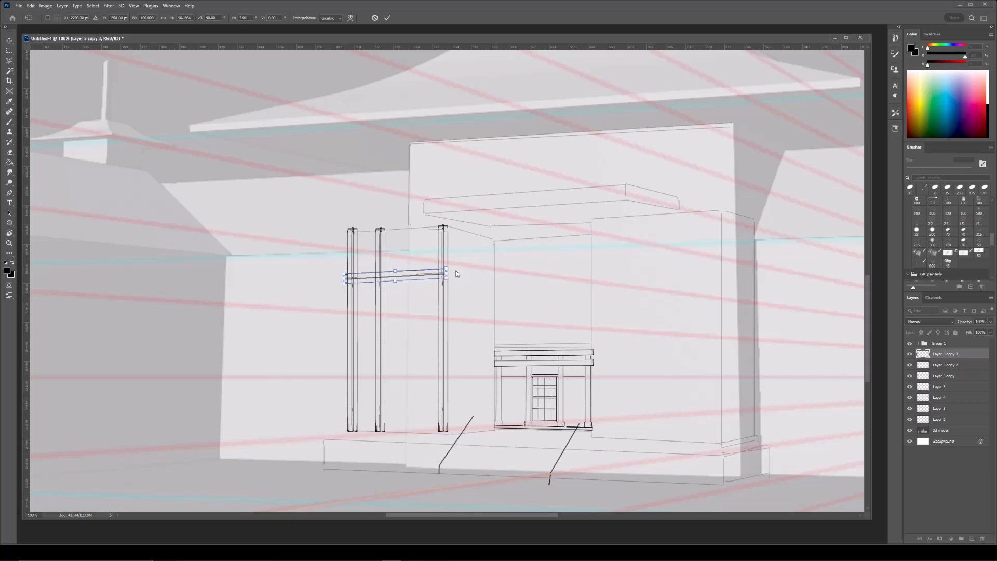
key("Return")
Duplicate the crossbeam, flip it horizontally and fit it between the corner post and the entrance recess.
key("ctrl+j")
key("ctrl+t")
left_click_drag(420, 276, 515, 278)
right_click(504, 269)
left_click(522, 427)
mouse_move(516, 278)
left_mouse_down()
mouse_move(446, 278)
mouse_move(494, 278)
left_mouse_up()
right_click(513, 273)
left_click(529, 310)
key("Return")
Erase the overlap at the crossbeam corner, and merge the beam pieces into one layer and the posts into another.
key("e")
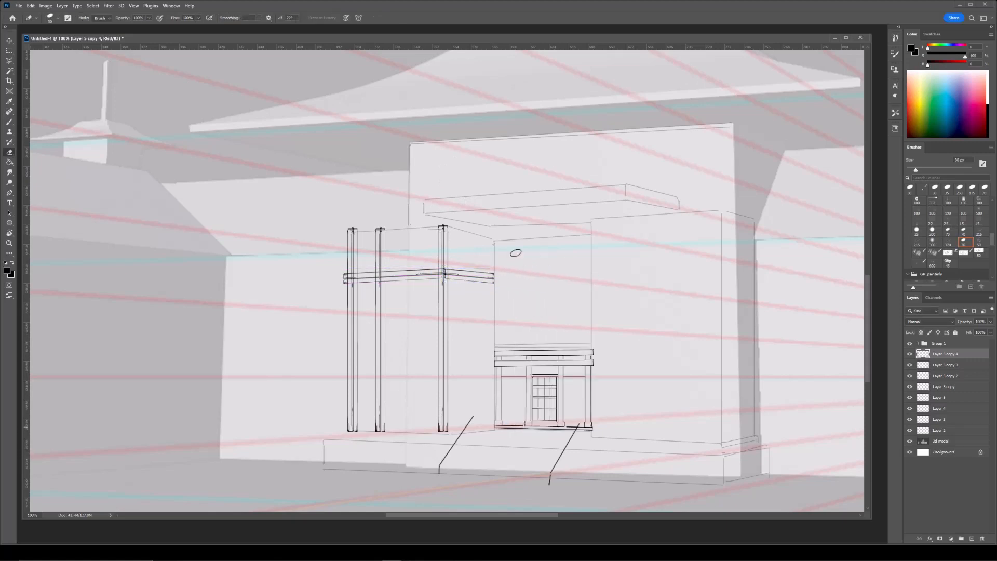
key("ctrl+e")
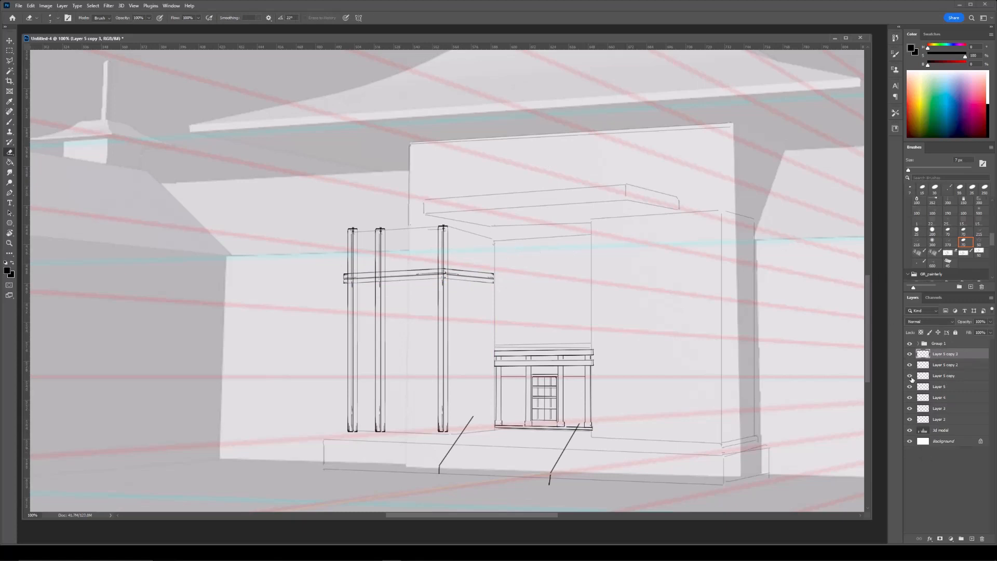
left_click(937, 378)
key("ctrl+e")
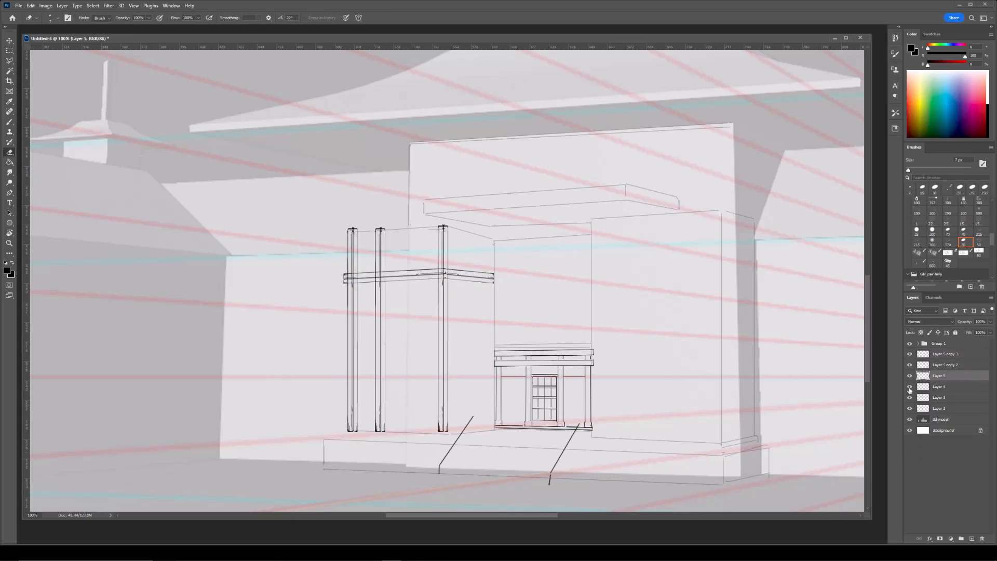
left_click(937, 366)
key("ctrl+e")
left_click(910, 367)
left_click(911, 366)
Redraw the crossbeam's corner and end edges on its layer with a thin brush.
scroll(423, 266, "up", 1)
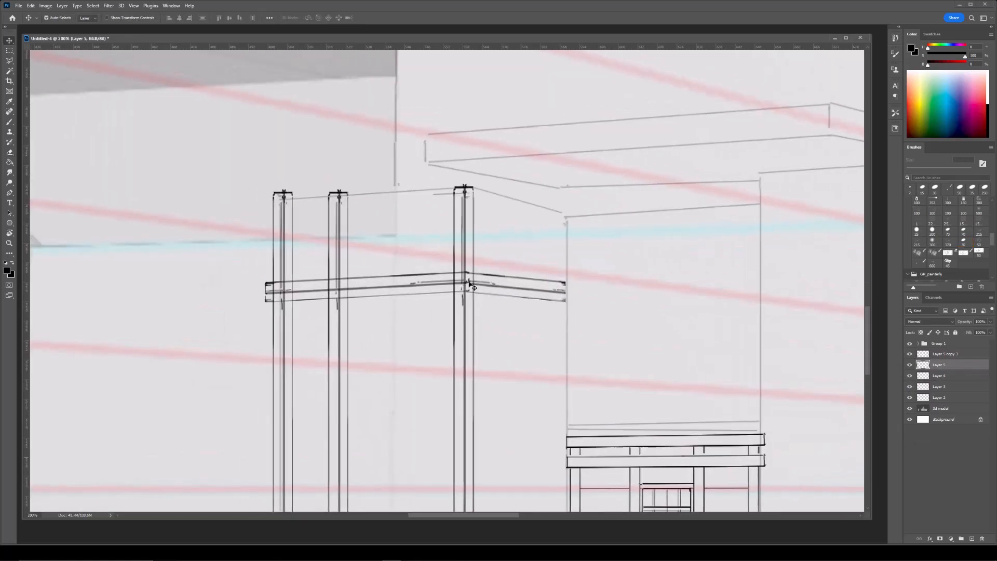
left_click(469, 283, "ctrl")
key("b")
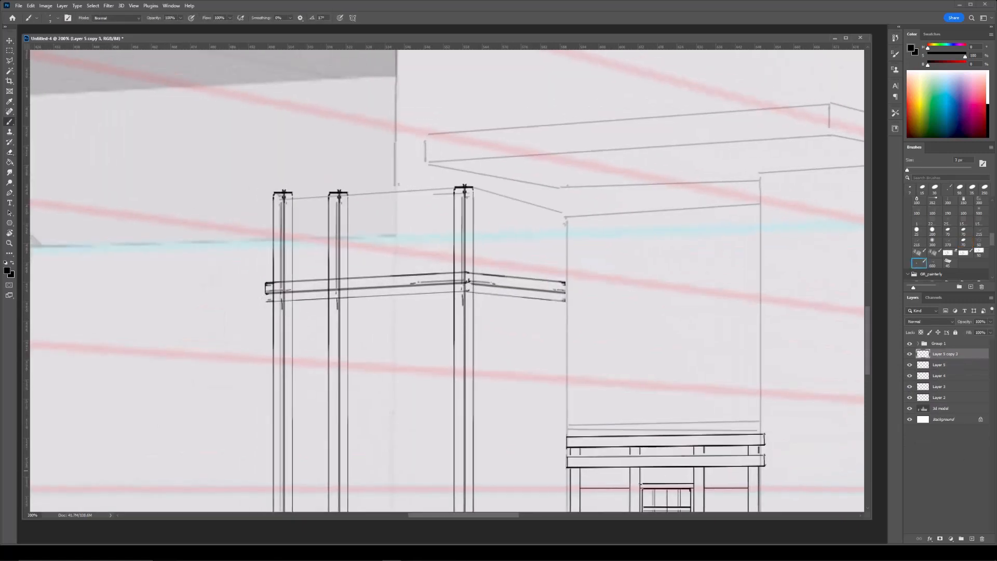
key("ctrl+minus")
key("ctrl+minus")
key("ctrl+plus")
key("ctrl+plus")
left_click(465, 296, "shift")
key("ctrl+minus")
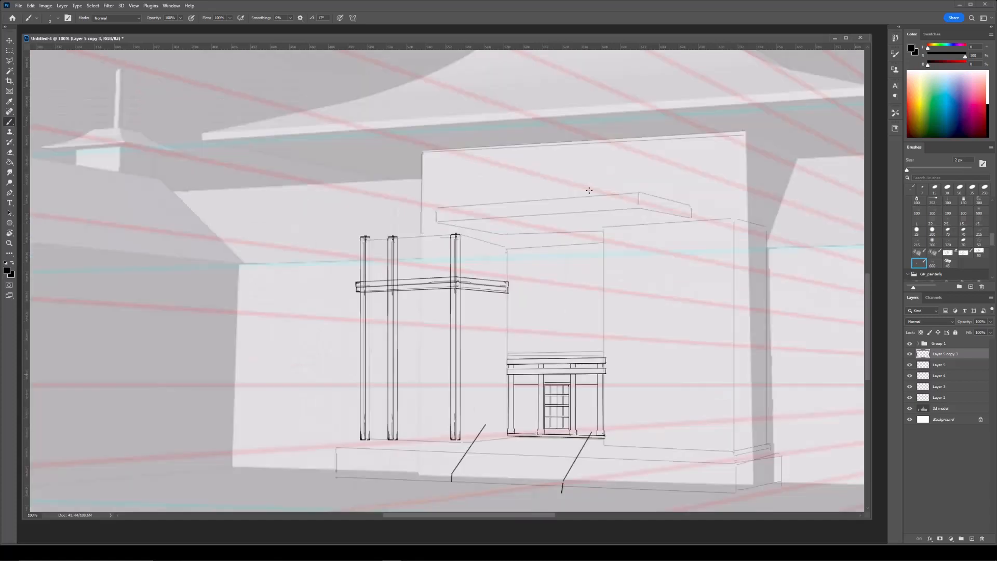
key("ctrl+alt+t")
left_click_drag(488, 286, 488, 341)
key("Escape")
Erase the heavy capped tops of the three posts on Layer 5.
left_click_drag(395, 226, 393, 242)
left_click(455, 253, "ctrl")
key("e")
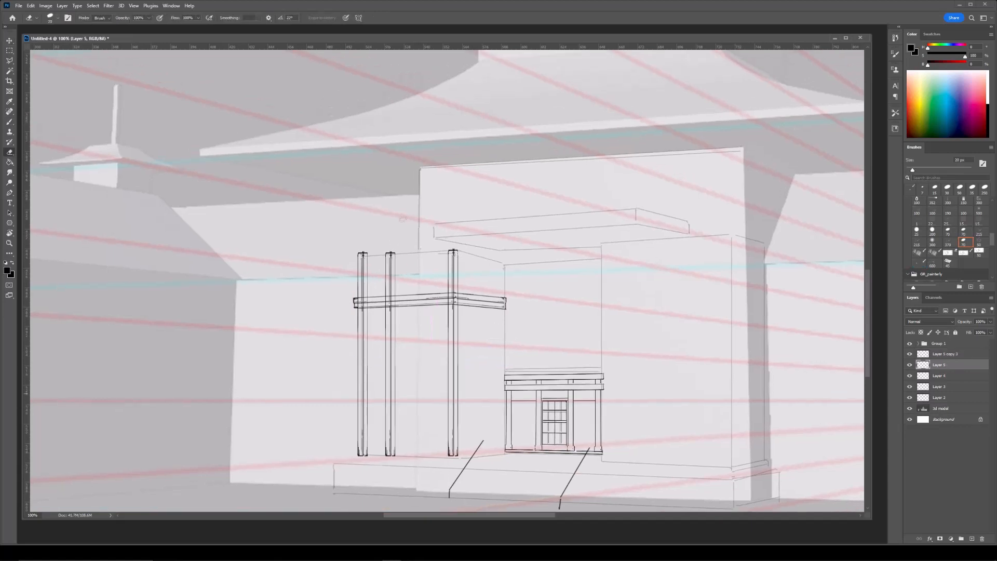
key("b")
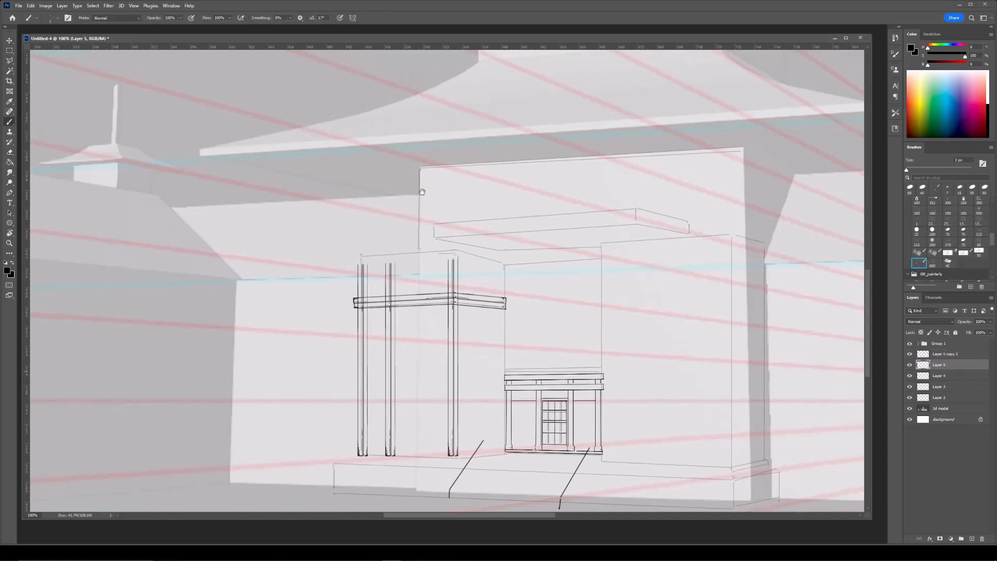
Copy the crossbeam's front run to a new layer and stretch it across the post tops as an overhanging top beam.
key("l")
left_click(932, 358)
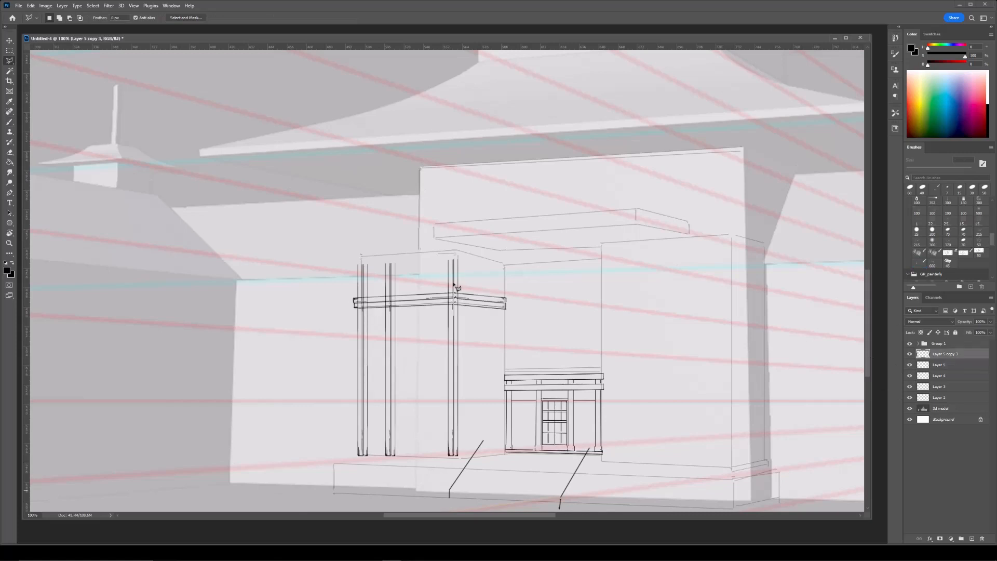
key("ctrl+j")
key("ctrl+t")
mouse_move(440, 294)
left_mouse_down()
mouse_move(438, 248)
mouse_move(500, 253)
mouse_move(464, 260)
left_mouse_up()
left_click_drag(504, 234, 459, 247)
left_click_drag(488, 205, 495, 207)
key("Return")
left_click_drag(505, 244, 483, 252)
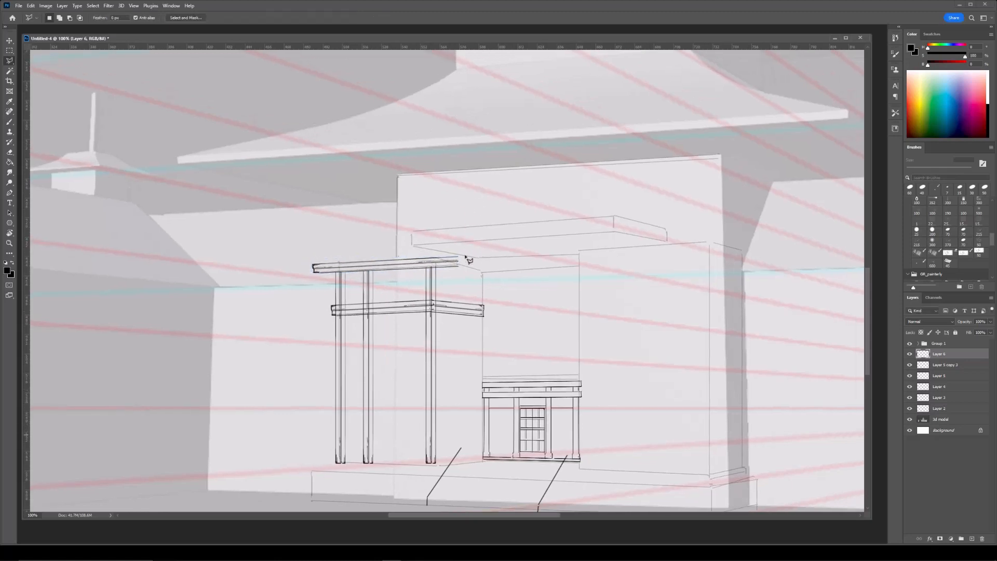
Copy the end section of the top beam to a new layer, flip it horizontally and join it as the return toward the recess.
key("m")
mouse_move(383, 220)
left_mouse_down()
mouse_move(479, 300)
mouse_move(452, 294)
left_mouse_up()
key("ctrl+j")
key("ctrl+t")
right_click(417, 255)
left_click(450, 410)
mouse_move(418, 257)
left_mouse_down()
mouse_move(502, 266)
mouse_move(478, 256)
mouse_move(430, 259)
left_mouse_up()
key("Return")
Clean up and close the return's end, merge it with the top beam and start an upturned tick at the beam's outer end.
key("m")
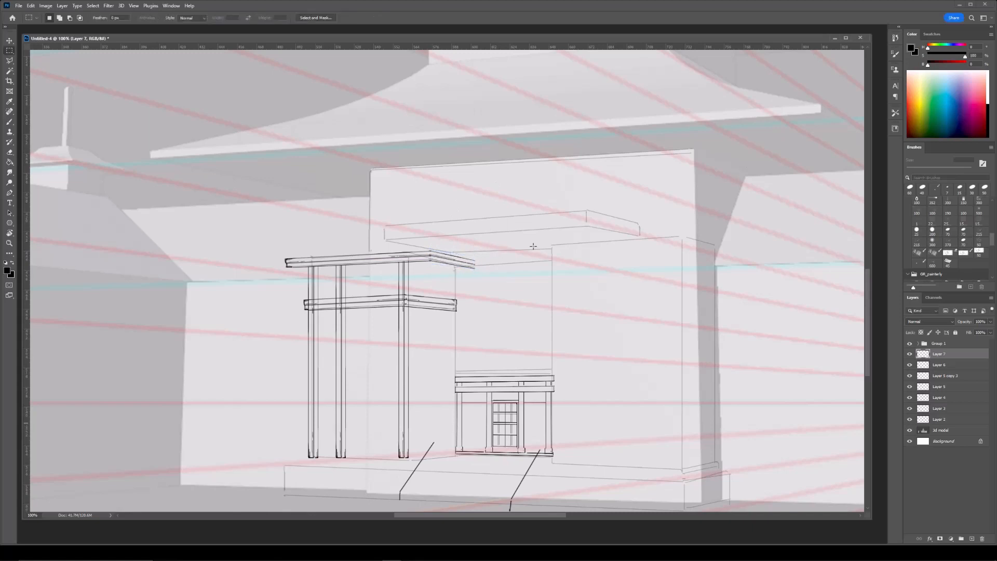
key("b")
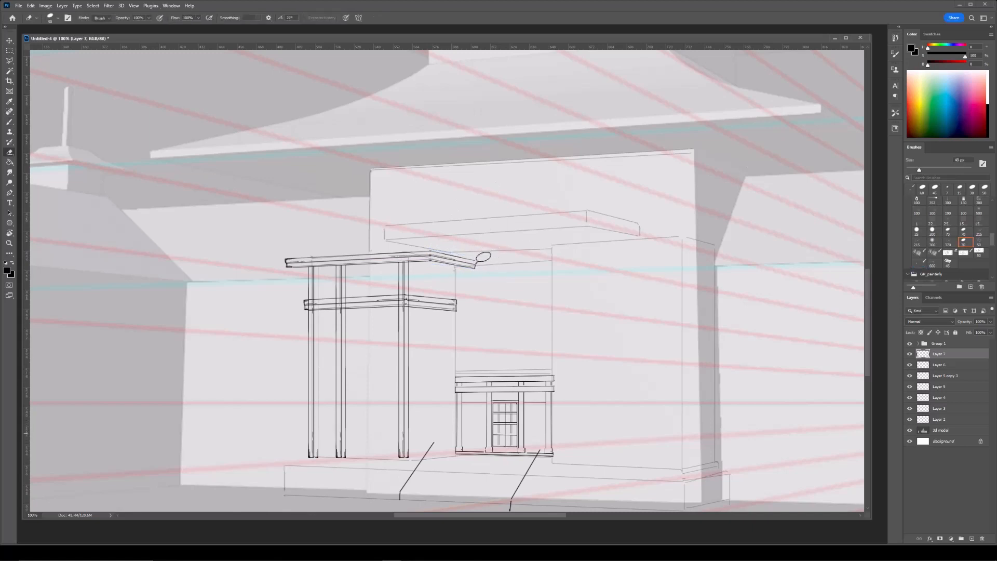
left_click_drag(403, 222, 416, 225)
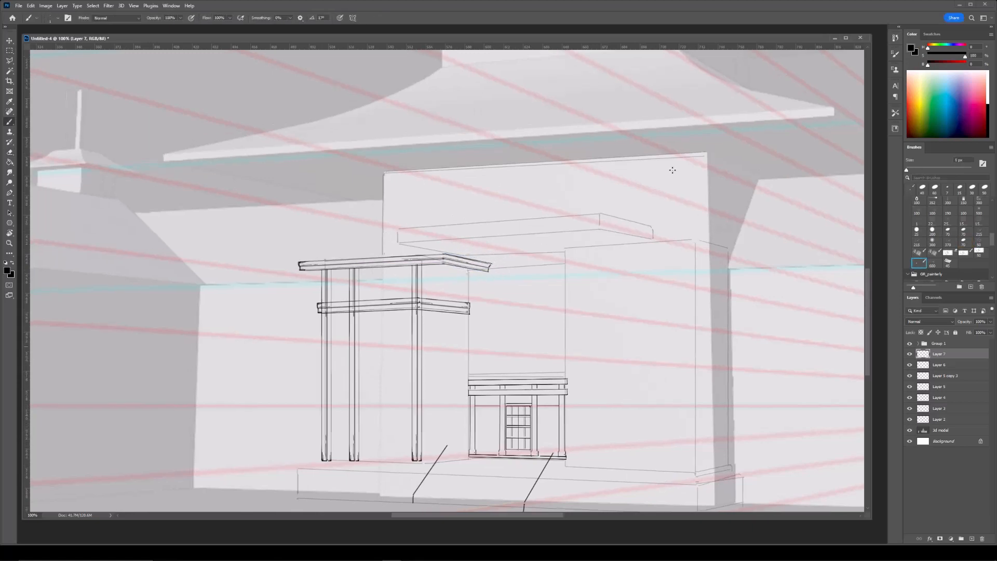
key("Delete")
key("e")
left_click_drag(278, 214, 278, 236)
key("b")
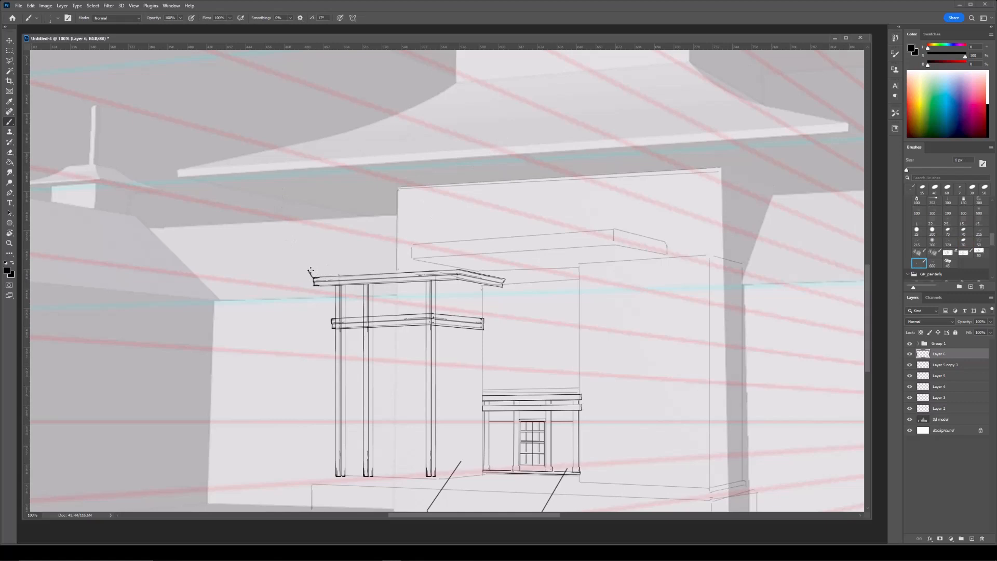
Draw the front roof edge line above the top beam, running between the upturned outer tick and the corner.
key("ctrl+minus")
key("ctrl+plus")
left_click_drag(374, 206, 473, 237)
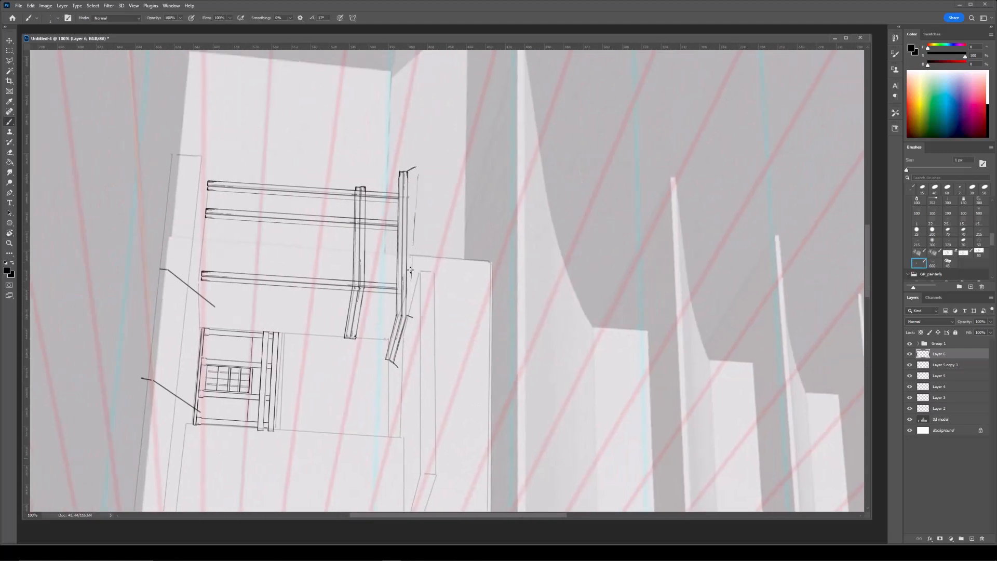
left_click_drag(416, 167, 414, 317)
key("ctrl+z")
left_click_drag(416, 167, 413, 317)
key("ctrl+minus")
key("ctrl+z")
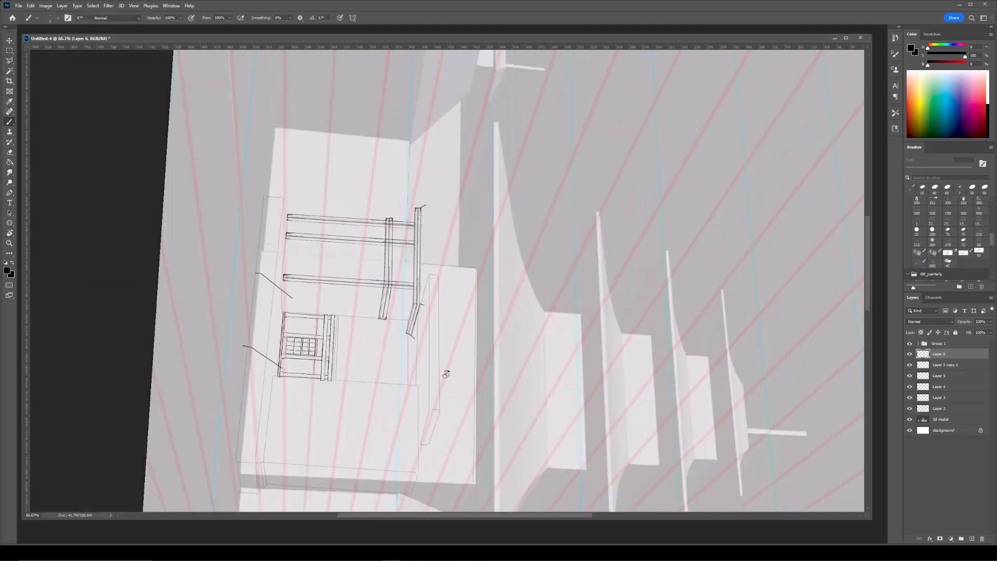
key("ctrl+plus")
key("Escape")
Select the drawn front roof edge line and reshape it to meet the outer tick and the corner peak.
left_click_drag(336, 320, 471, 313)
key("l")
left_click(335, 313)
left_click(495, 294)
left_click(483, 311)
left_click(333, 322)
left_click(335, 312)
key("ctrl+t")
left_click_drag(495, 308, 507, 309)
left_click_drag(332, 308, 330, 309)
left_click_drag(420, 296, 420, 296)
left_click_drag(511, 310, 497, 307)
right_click(484, 306)
left_click(505, 345)
key("Return")
key("ctrl+d")
key("b")
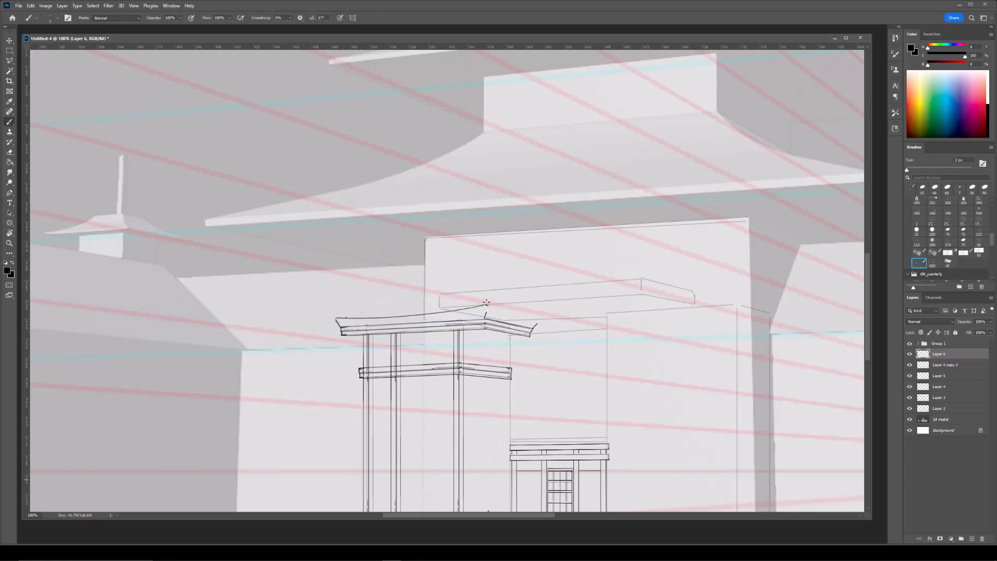
Duplicate the front roof edge curve as a second parallel line just below it and merge it into Layer 6.
key("ctrl+minus")
key("ctrl+plus")
key("ctrl+plus")
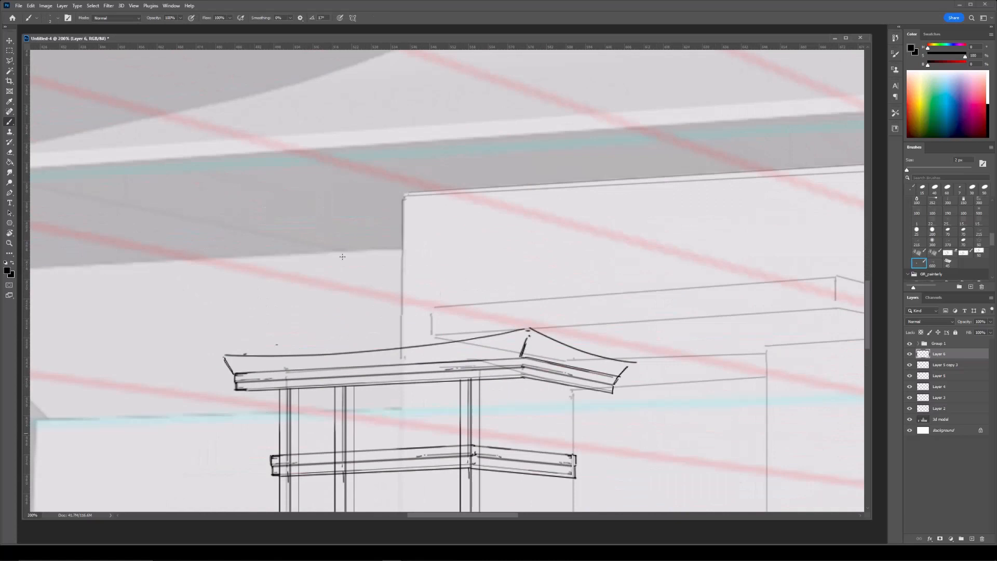
left_click(218, 345)
left_click(531, 314)
left_click(528, 337)
left_click(224, 360)
left_click(218, 346)
key("ctrl+j")
key("ctrl+t")
left_click_drag(429, 337, 431, 342)
mouse_move(528, 332)
left_mouse_down()
mouse_move(507, 285)
mouse_move(507, 316)
left_mouse_up()
key("Return")
key("ctrl+minus")
key("ctrl+plus")
key("ctrl+e")
Duplicate the roof edge curve on the return side as a parallel line and merge it into Layer 6.
left_click(554, 333)
double_click(475, 275)
key("ctrl+j")
key("ctrl+t")
left_click_drag(567, 285, 570, 280)
key("Return")
key("ctrl+minus")
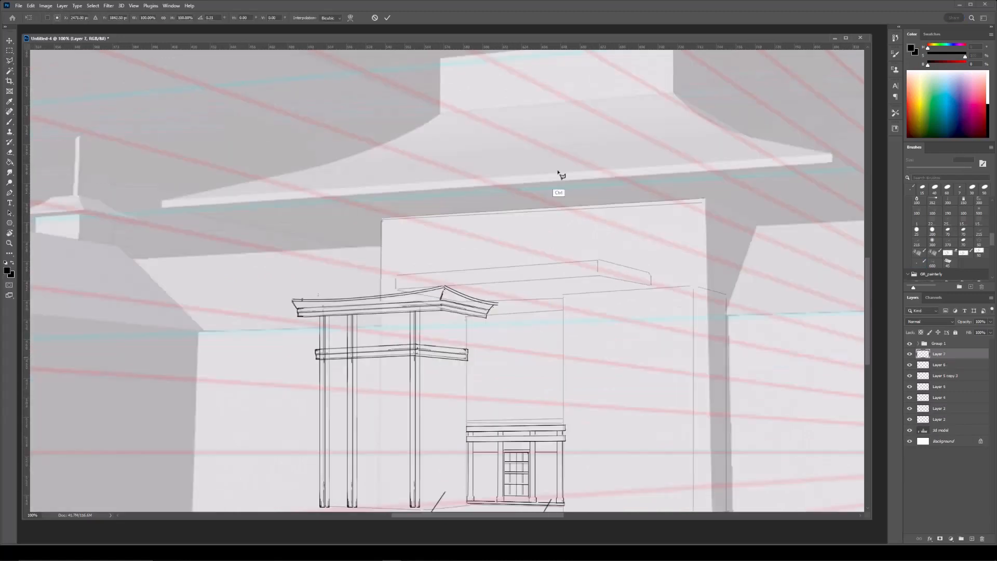
key("e")
key("b")
key("ctrl+e")
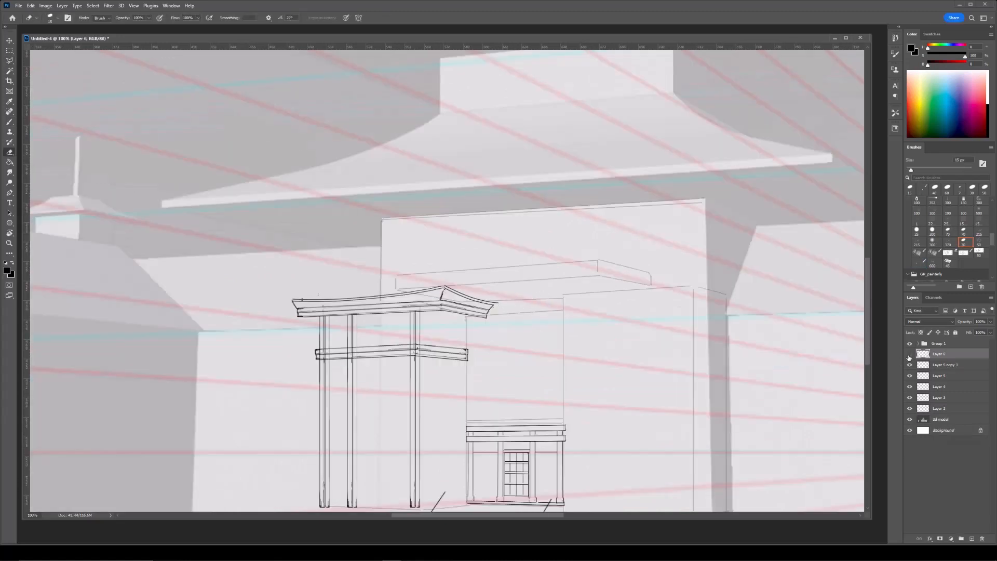
Toggle the visibility of the line art layers to check which part of the facade each one holds.
key("ctrl+plus")
key("ctrl+minus")
key("ctrl+minus")
left_click(910, 375)
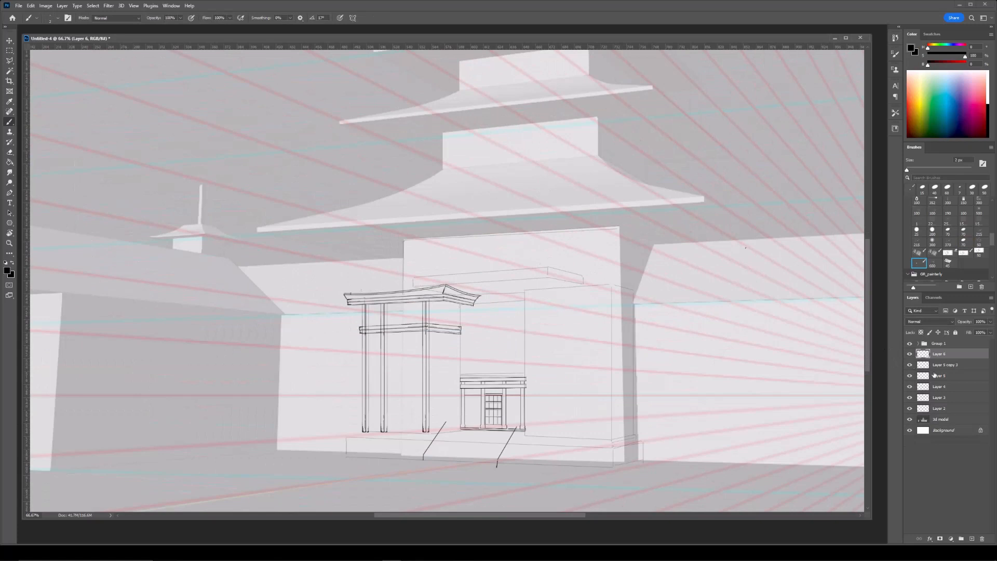
left_click(911, 377)
left_click(910, 387)
left_click(910, 388)
left_click(910, 407)
left_click(910, 407)
key("ctrl+plus")
left_click_drag(377, 247, 378, 196)
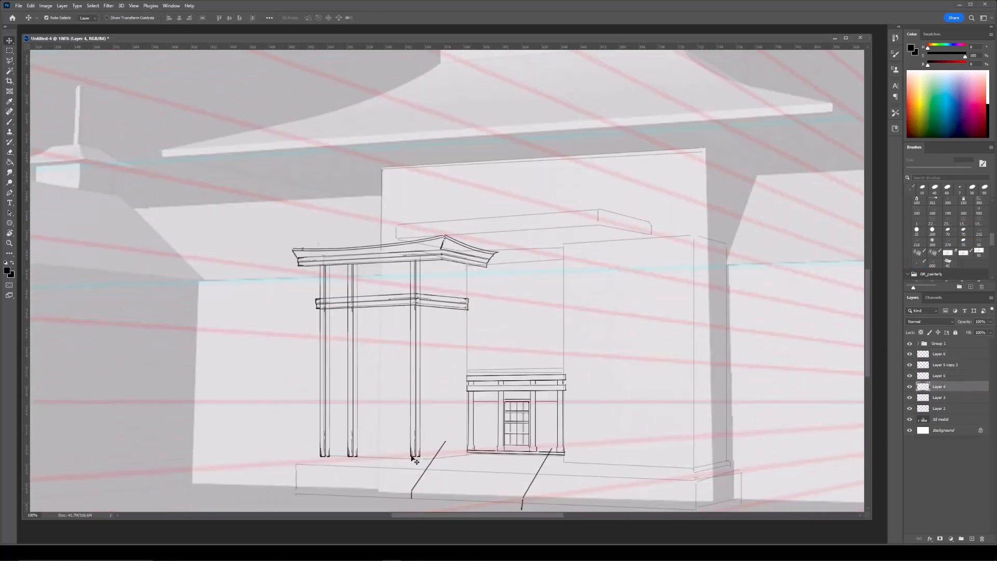
Lock Layer 1 inside Group 1 and make Layer 5 with the posts active.
left_click(415, 456, "ctrl")
left_click(956, 332)
left_click(567, 312, "ctrl")
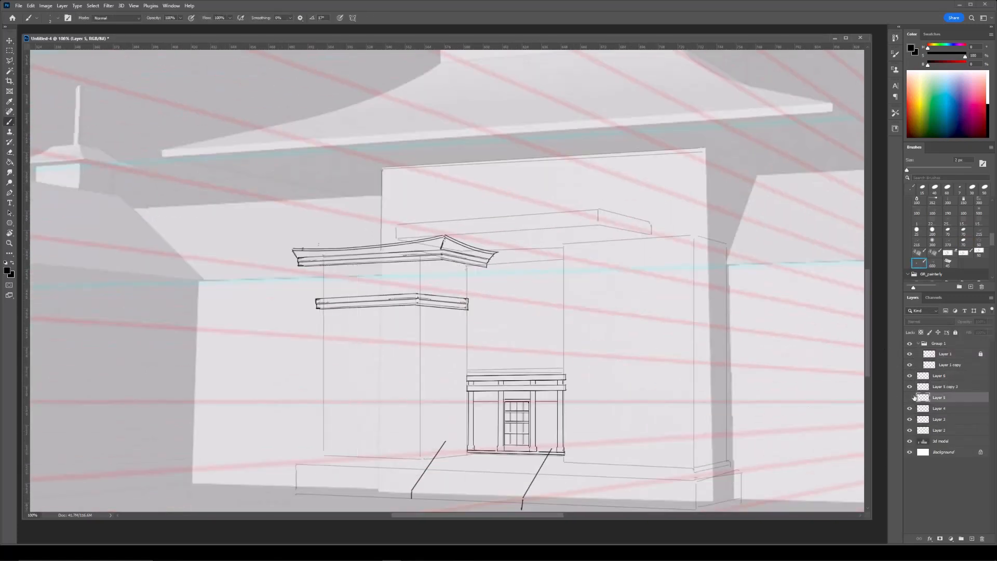
Duplicate the posts layer to the other side of the door, scale it to the block-in and delete the surplus posts.
key("ctrl+minus")
key("ctrl+j")
key("ctrl+t")
left_click_drag(337, 296, 436, 295)
left_click_drag(460, 255, 470, 235)
left_click_drag(458, 266, 441, 243)
left_click_drag(431, 260, 437, 255)
key("Return")
left_click_drag(348, 233, 414, 420)
key("Delete")
key("ctrl+d")
Duplicate the remaining post twice and fit the copies along the second tower's front and outer corner.
key("ctrl+j")
key("ctrl+t")
left_click_drag(442, 269, 493, 268)
left_click_drag(555, 255, 494, 253)
left_click_drag(429, 387, 429, 392)
mouse_move(433, 239)
left_mouse_down()
mouse_move(453, 233)
mouse_move(437, 253)
mouse_move(444, 235)
mouse_move(434, 239)
left_mouse_up()
key("Return")
key("ctrl+j")
key("ctrl+t")
key("Return")
key("ctrl+minus")
key("ctrl+plus")
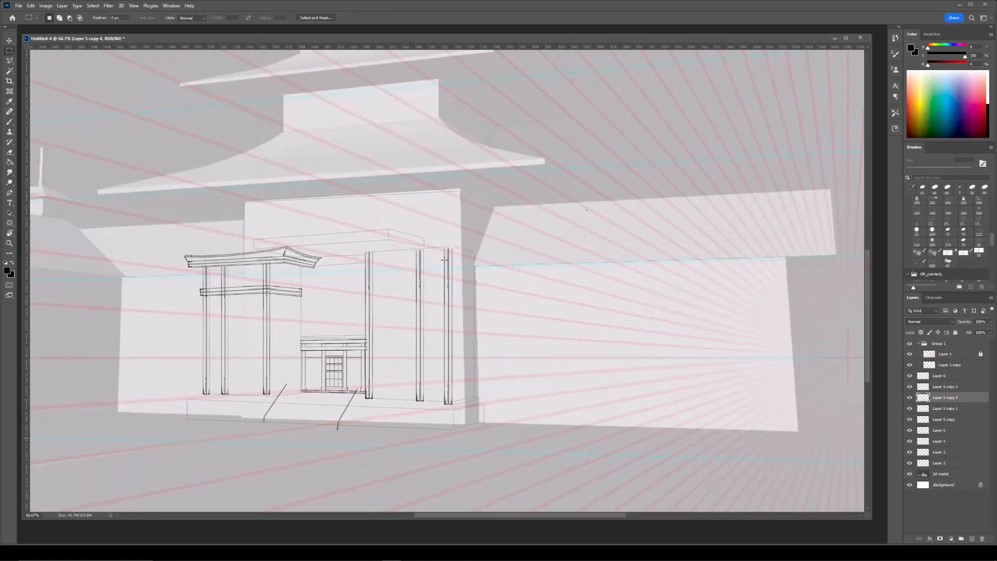
Duplicate the first tower's crossbeam onto the second tower's posts and adjust it to the perspective.
key("ctrl+plus")
left_click_drag(410, 199, 563, 219)
left_click(365, 318, "ctrl")
key("ctrl+j")
key("ctrl+t")
left_click_drag(362, 319, 650, 292)
left_click_drag(667, 286, 667, 299)
key("Return")
key("ctrl+t")
key("Return")
Select the return section of the copied crossbeam, then narrow and skew it to match the side perspective.
key("l")
mouse_move(601, 300)
left_mouse_down()
mouse_move(689, 289)
mouse_move(603, 294)
left_mouse_up()
key("ctrl+t")
right_click(645, 312)
left_click(675, 341)
left_click_drag(698, 305, 664, 311)
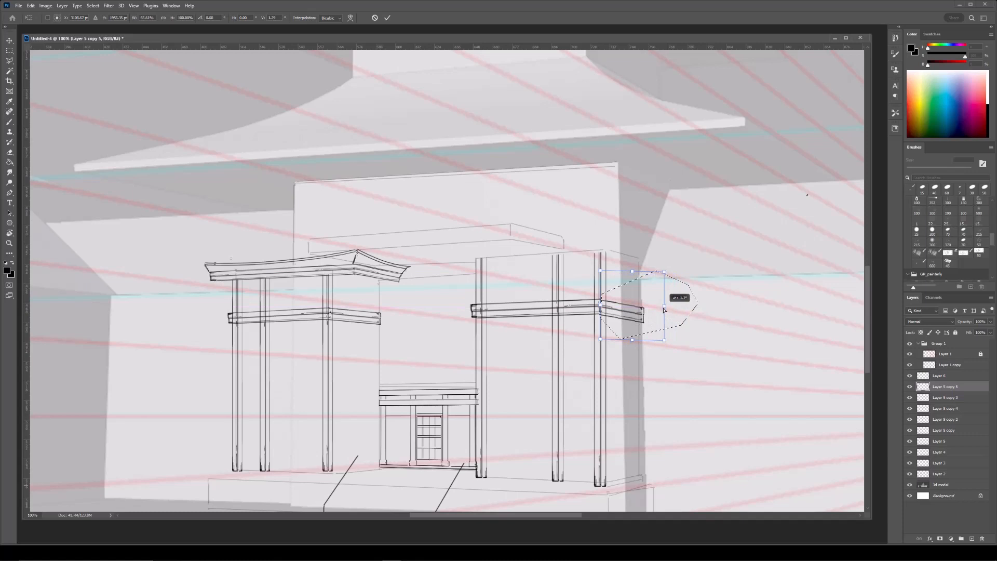
key("Return")
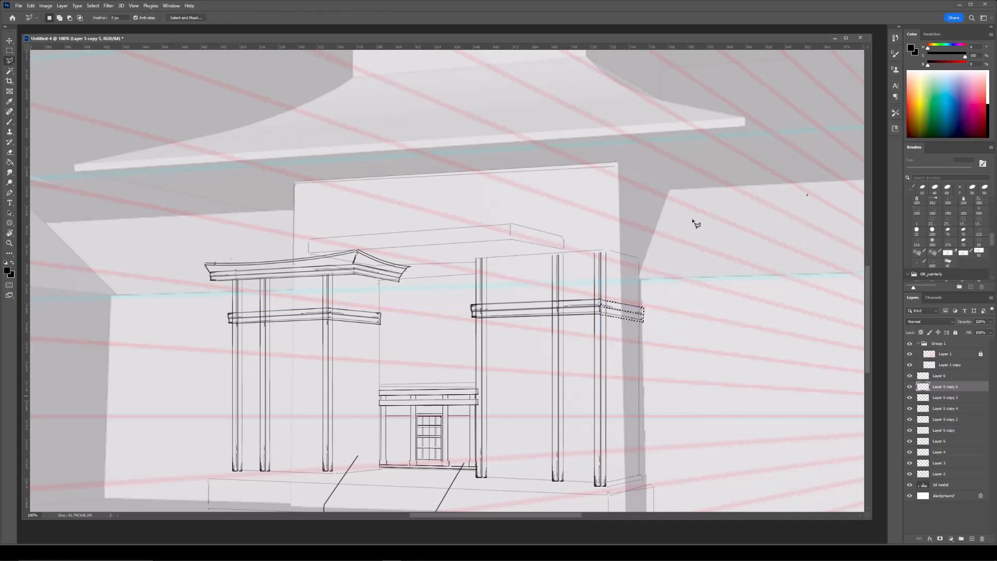
key("ctrl+minus")
Copy the first tower's corner post to the recess edge beside the door and merge it into Layer 5.
key("b")
left_click(370, 411, "ctrl")
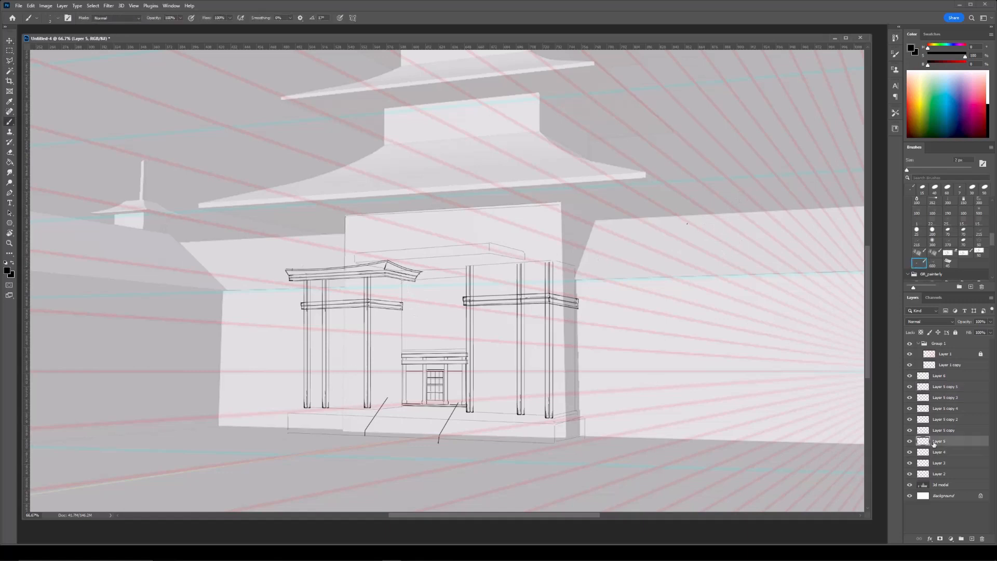
key("l")
left_click(369, 274)
left_click(399, 284)
left_click(402, 408)
left_click(367, 411)
left_click(370, 273)
key("ctrl+j")
key("ctrl+t")
left_click_drag(370, 301, 400, 301)
key("Return")
key("e")
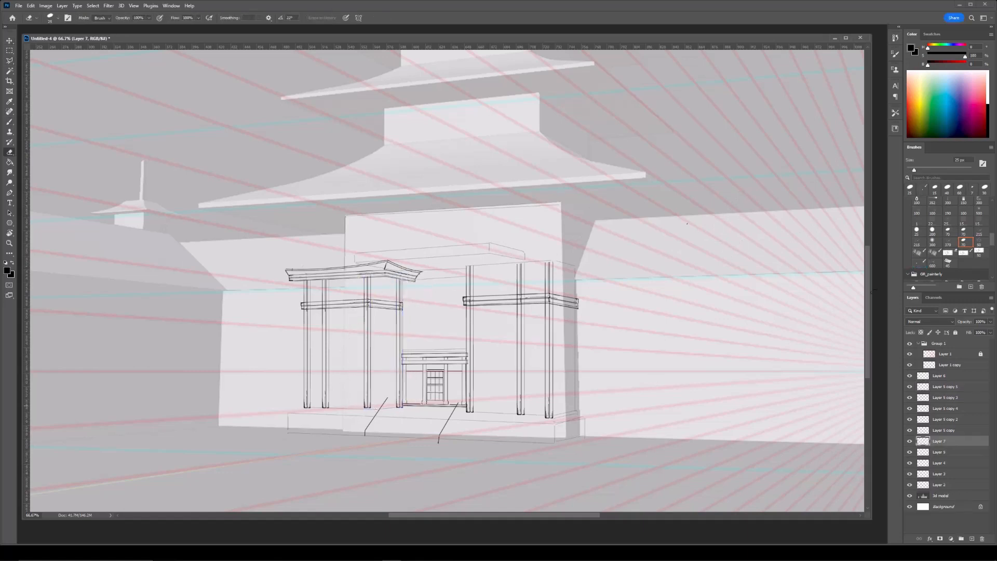
key("Delete")
left_click_drag(449, 194, 472, 168)
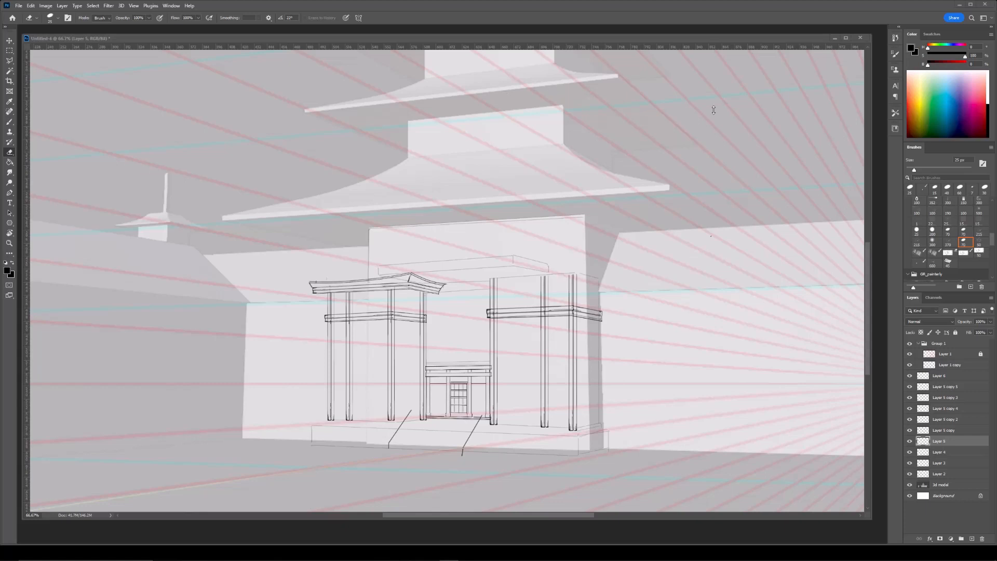
Duplicate the upturned roof beam of Layer 6 onto the second tower's posts and distort it to the perspective guides.
key("ctrl+plus")
left_click_drag(356, 211, 298, 224)
left_click(910, 441)
key("l")
left_click(910, 441)
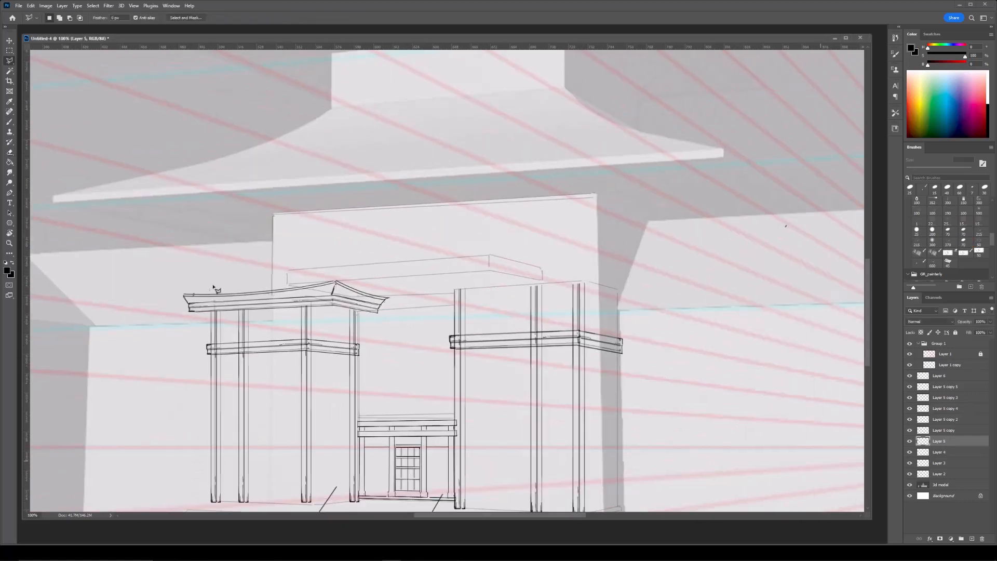
left_click(196, 311, "ctrl")
key("ctrl+j")
left_click_drag(358, 288, 554, 264)
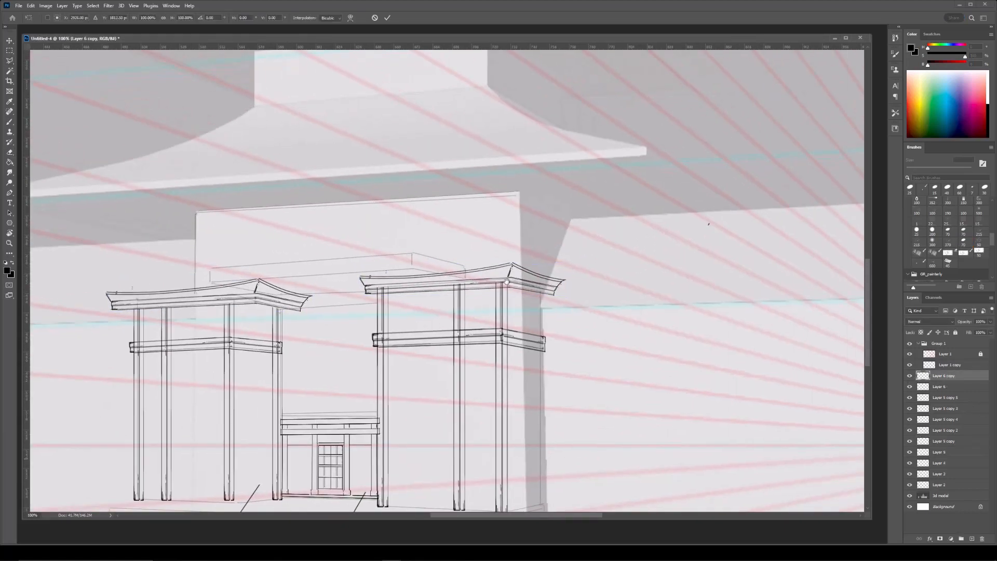
key("ctrl+t")
right_click(547, 274)
left_click(559, 313)
left_click_drag(566, 261, 565, 266)
left_click_drag(565, 280, 566, 281)
left_click_drag(360, 262, 359, 279)
key("Return")
Select the return end of the second tower's roof beam and reshape it to follow the side perspective.
key("l")
left_click(522, 255)
left_click(577, 245)
double_click(597, 263)
key("ctrl+t")
right_click(556, 274)
left_click(568, 311)
left_click_drag(600, 289, 599, 297)
key("Return")
key("ctrl+minus")
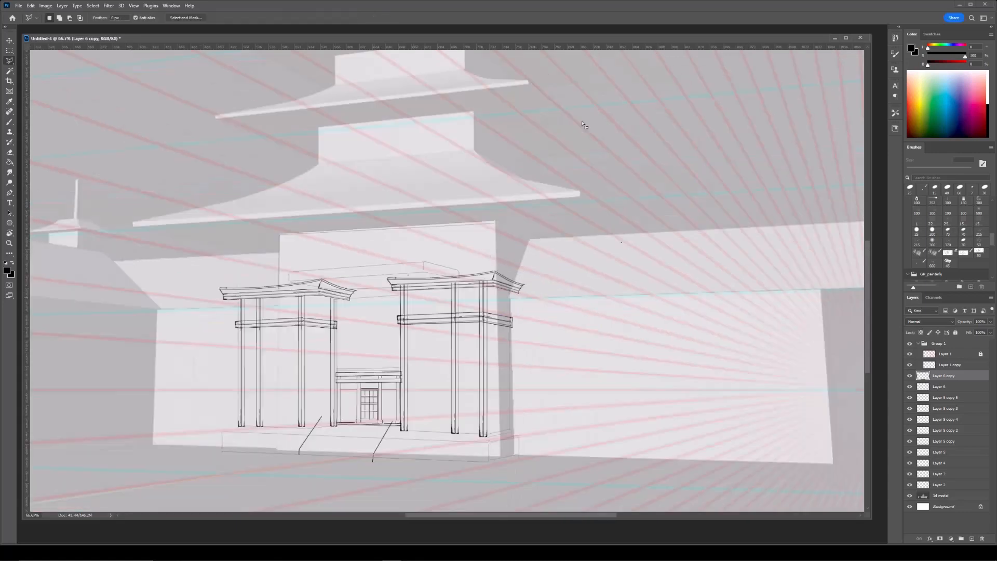
Duplicate the second tower's roof beam onto the raised block between the towers and stretch it to the block's outline.
mouse_move(473, 273)
left_mouse_down()
mouse_move(459, 249)
mouse_move(372, 257)
mouse_move(442, 240)
left_mouse_up()
key("e")
key("ctrl+t")
left_click_drag(411, 259, 405, 262)
left_click_drag(444, 252, 452, 245)
mouse_move(464, 265)
left_mouse_down()
mouse_move(454, 252)
mouse_move(461, 266)
left_mouse_up()
left_click_drag(281, 268, 276, 269)
key("Return")
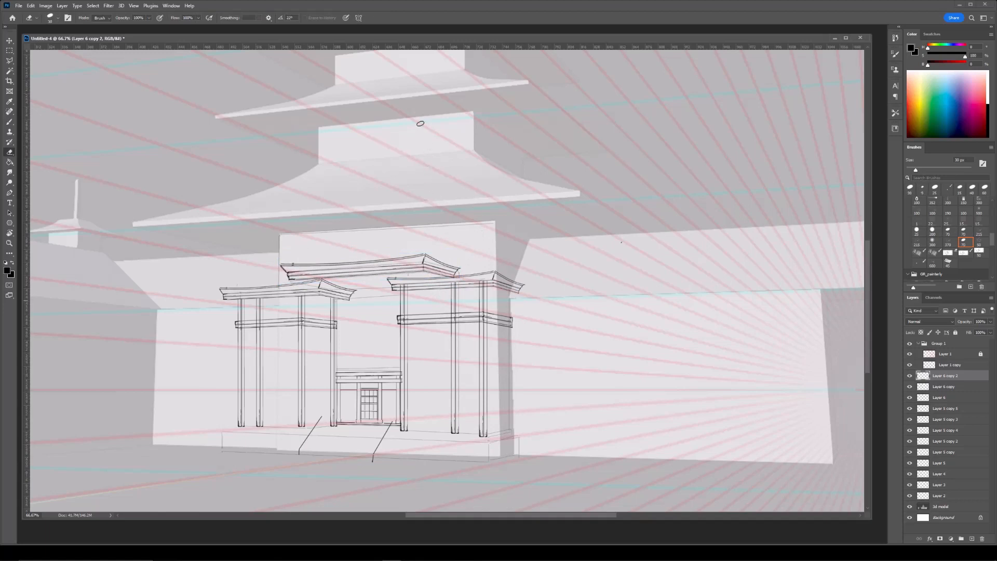
Select the return end of the raised block's roof beam and stretch it slightly outward.
key("ctrl+plus")
left_click_drag(481, 220, 470, 256)
key("l")
left_click(403, 326)
left_click(441, 336)
left_click(441, 263)
key("ctrl+t")
left_click_drag(469, 299, 479, 299)
key("Return")
key("ctrl+d")
key("ctrl+minus")
key("ctrl+minus")
key("ctrl+plus")
left_click_drag(357, 303, 356, 297)
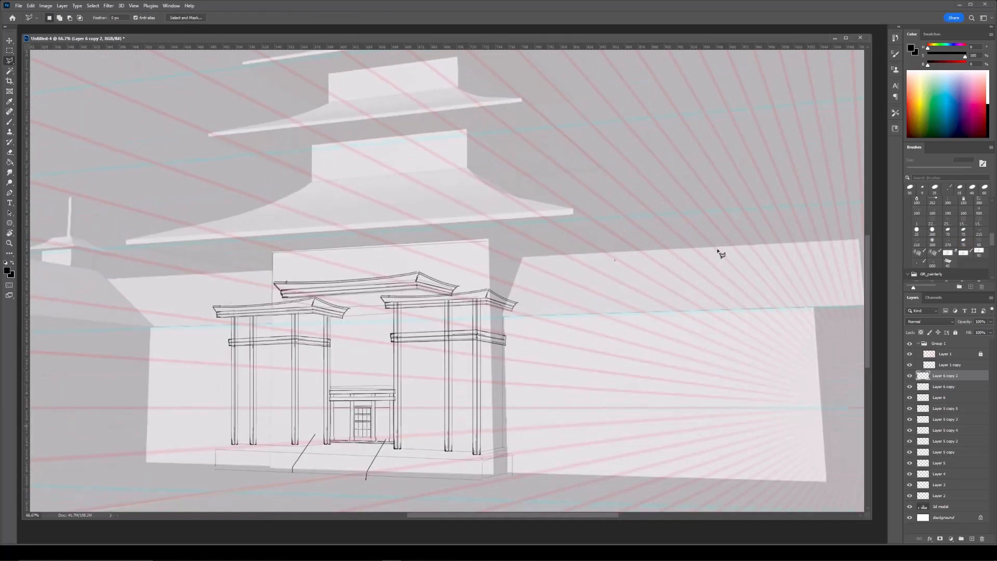
Try to merge the layers holding the second tower's posts into one.
key("ctrl+plus")
left_click(373, 367, "ctrl")
key("e")
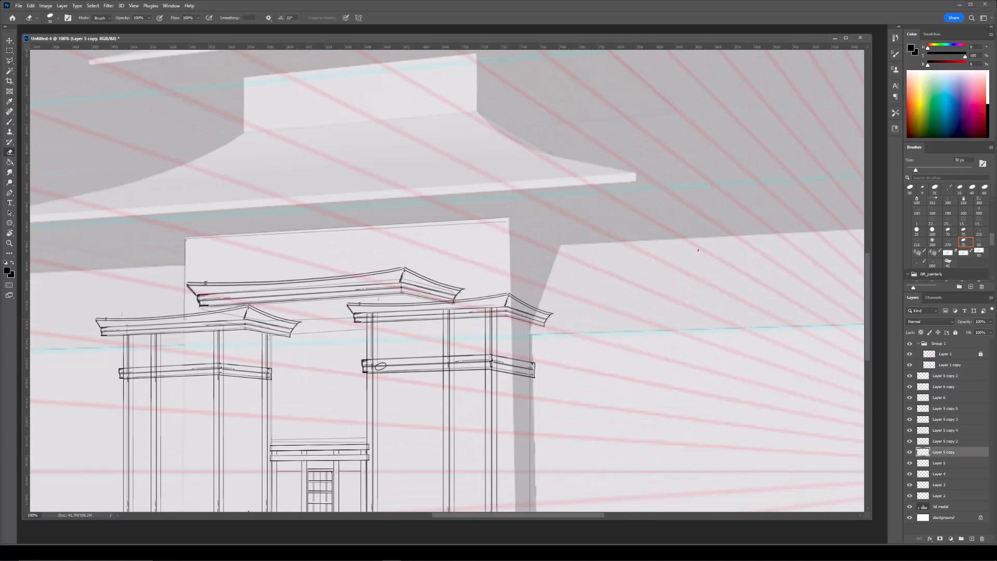
left_click(953, 421, "shift")
key("v")
key("e")
left_click(946, 450)
key("ctrl+plus")
key("v")
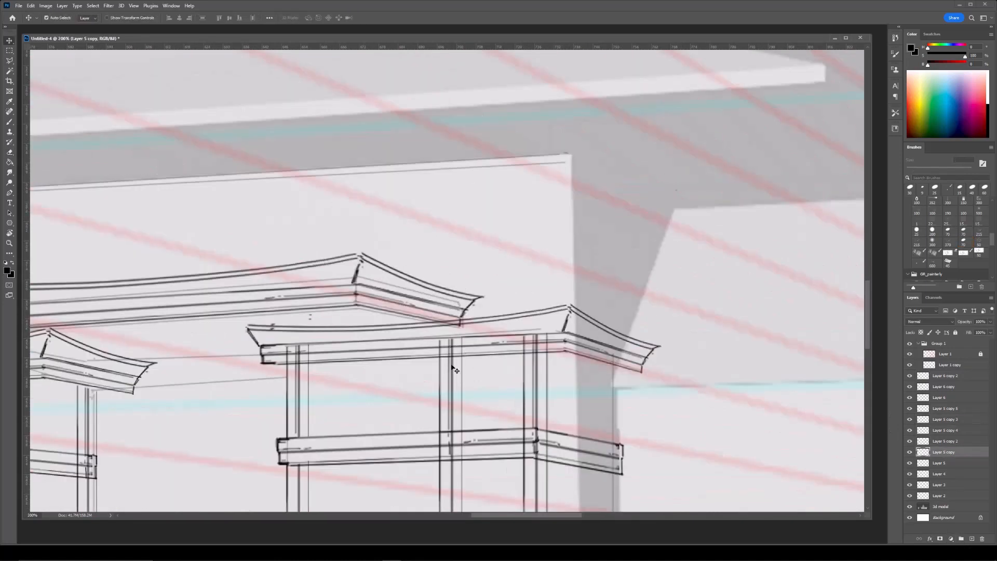
left_click(453, 360)
left_click(298, 405, "shift")
left_click(534, 385, "shift")
key("ctrl+e")
key("ctrl+z")
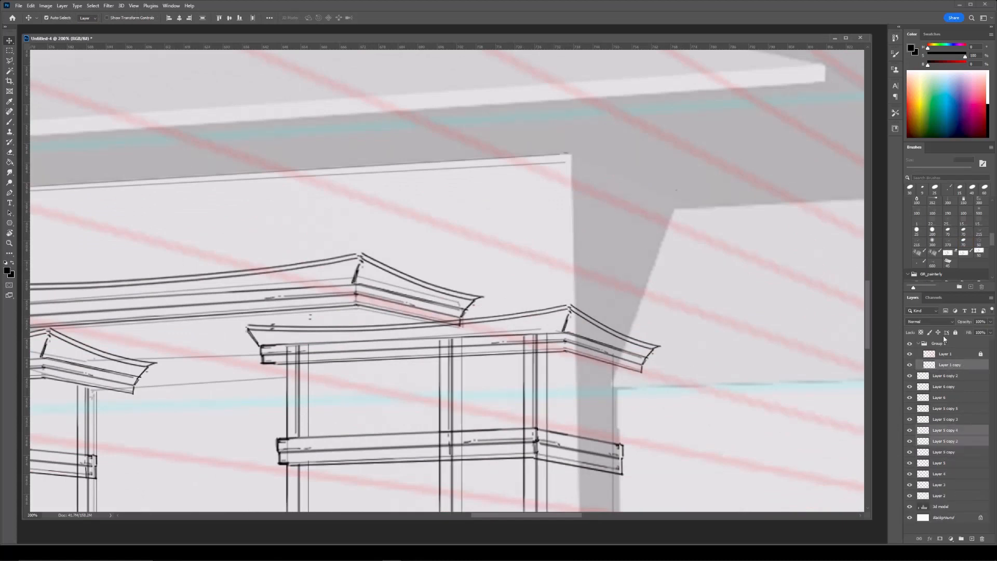
Lock the guide layers of Group 1 and merge the second tower's three post layers into one.
left_click(982, 346)
key("ctrl+slash")
left_click(461, 396)
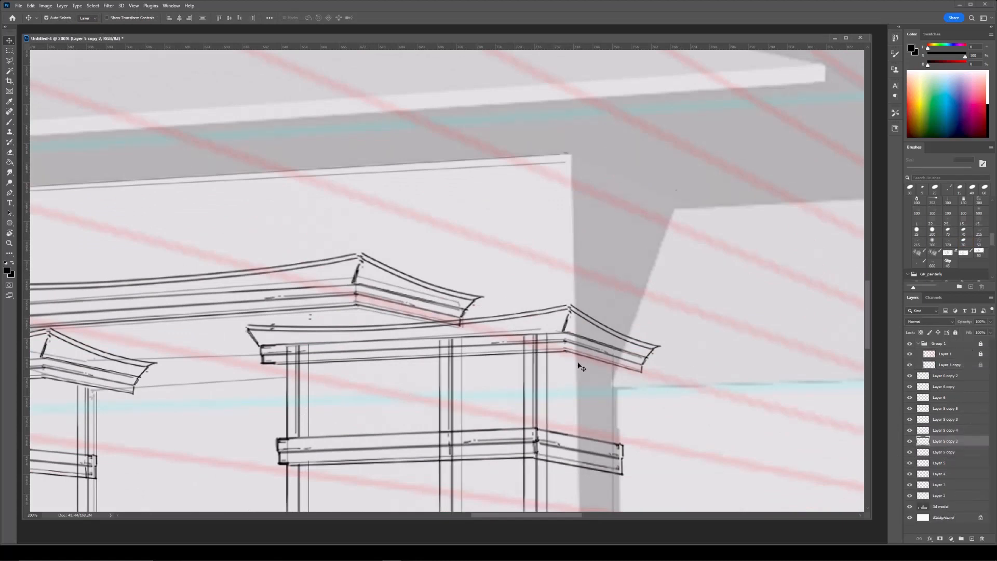
left_click(535, 374, "shift")
left_click(301, 414, "shift")
key("ctrl+e")
key("ctrl+minus")
key("e")
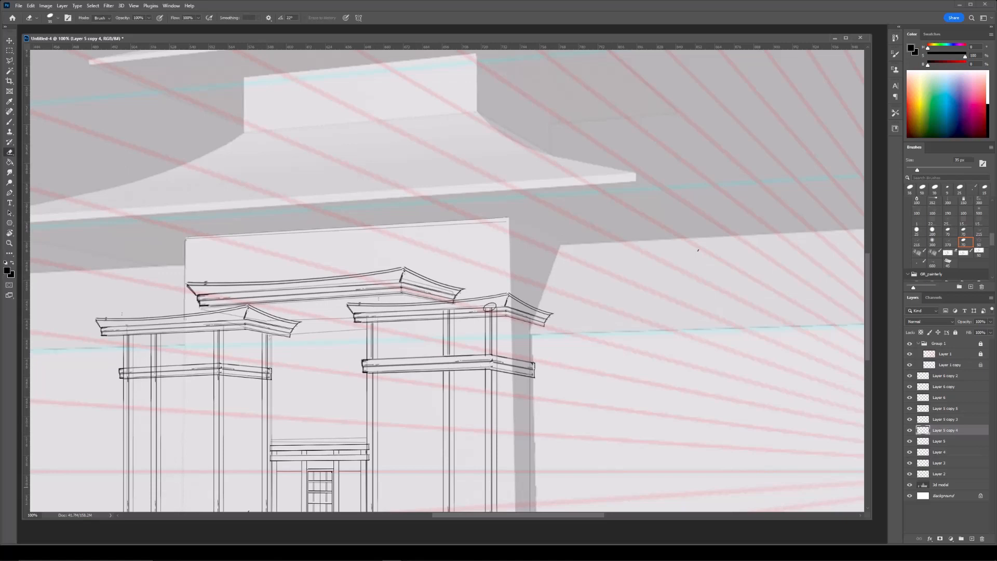
key("ctrl+minus")
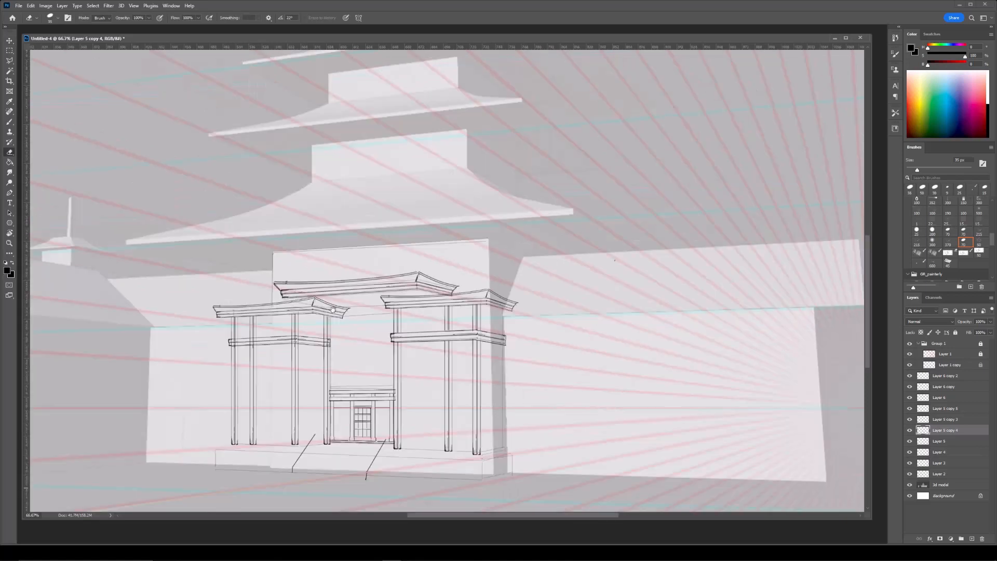
Add a layer mask to Layer 5, which holds the first tower's posts.
key("ctrl+plus")
left_click_drag(264, 309, 379, 252)
key("v")
left_click(385, 328)
key("b")
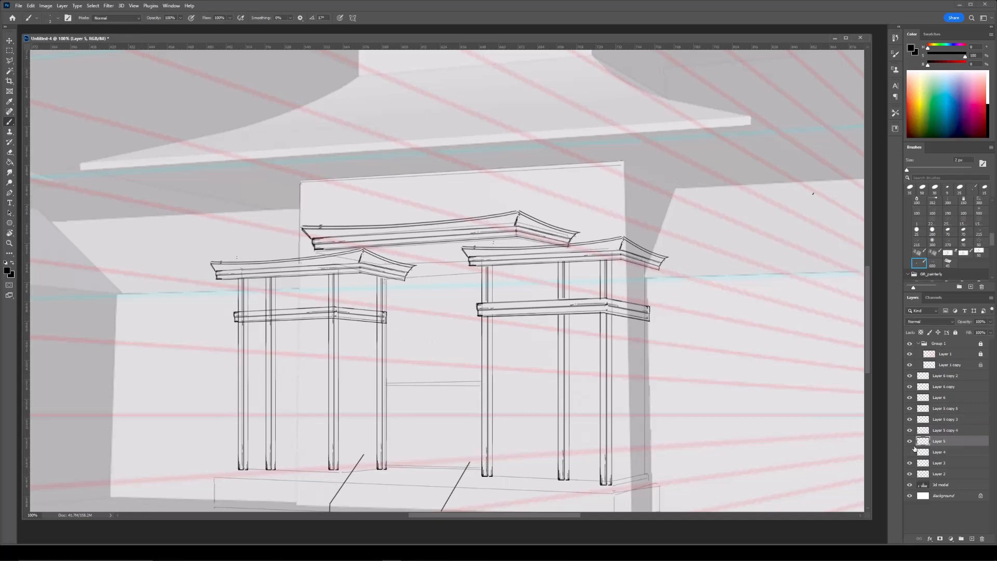
left_click(941, 539)
key("e")
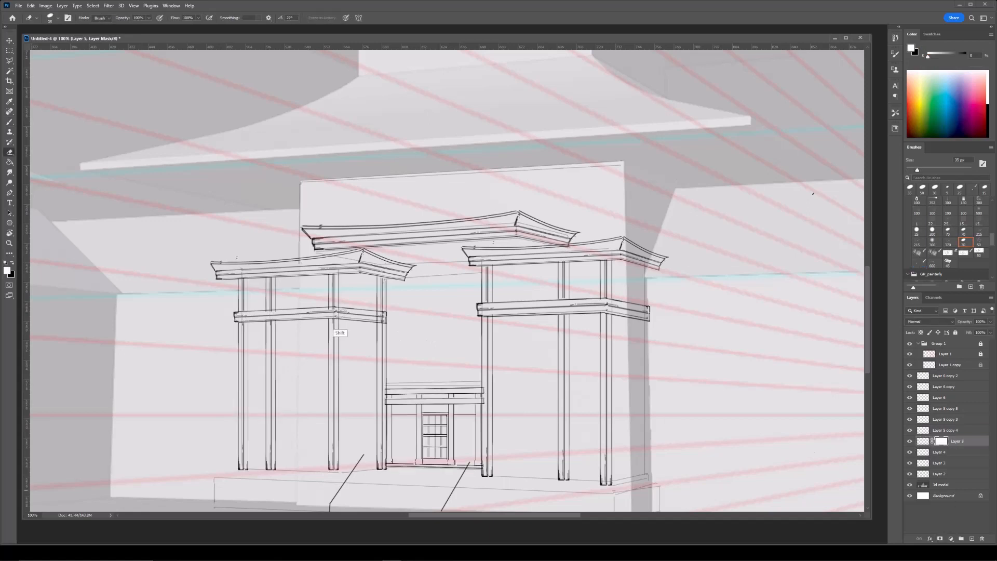
left_click_drag(419, 284, 421, 288)
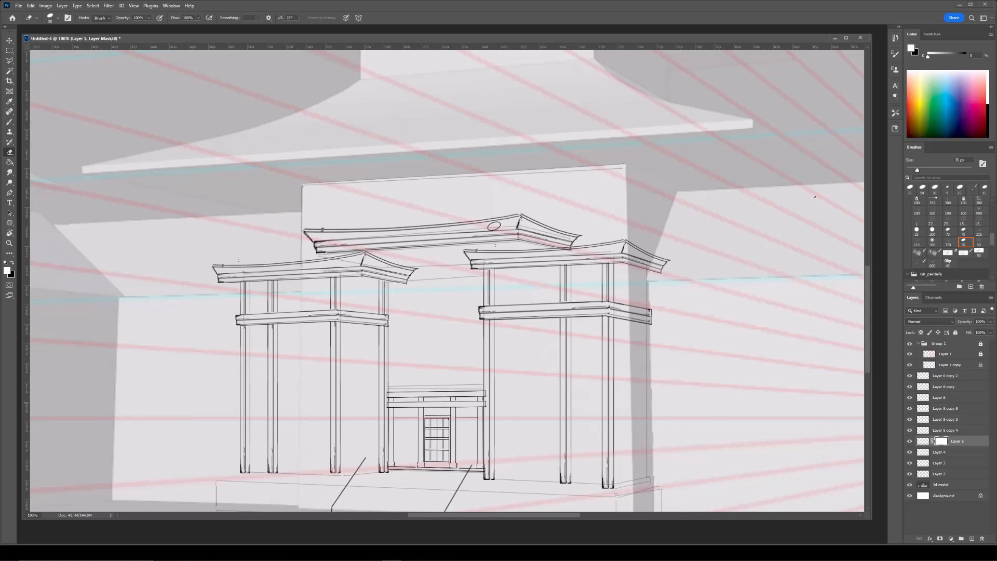
Widen the raised block's roof beam on Layer 6 copy 2 so it overhangs the block's edge beside the first tower.
mouse_move(421, 276)
left_mouse_down()
mouse_move(443, 236)
mouse_move(451, 292)
left_mouse_up()
left_click(517, 273, "ctrl")
key("ctrl+t")
mouse_move(512, 277)
left_mouse_down()
mouse_move(485, 281)
mouse_move(486, 273)
mouse_move(513, 277)
left_mouse_up()
key("Return")
key("ctrl+minus")
key("ctrl+minus")
key("ctrl+t")
left_click_drag(372, 269, 373, 270)
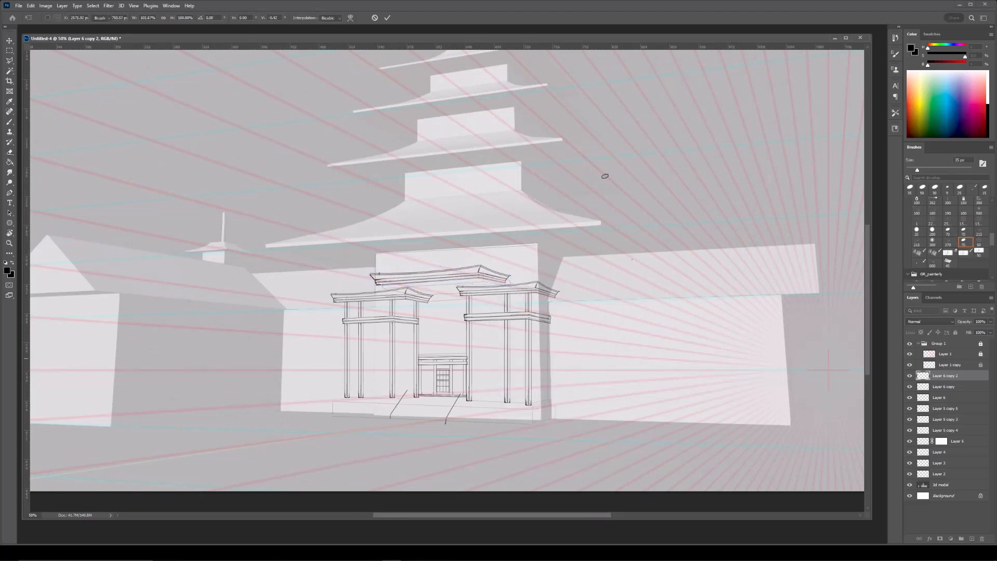
key("Return")
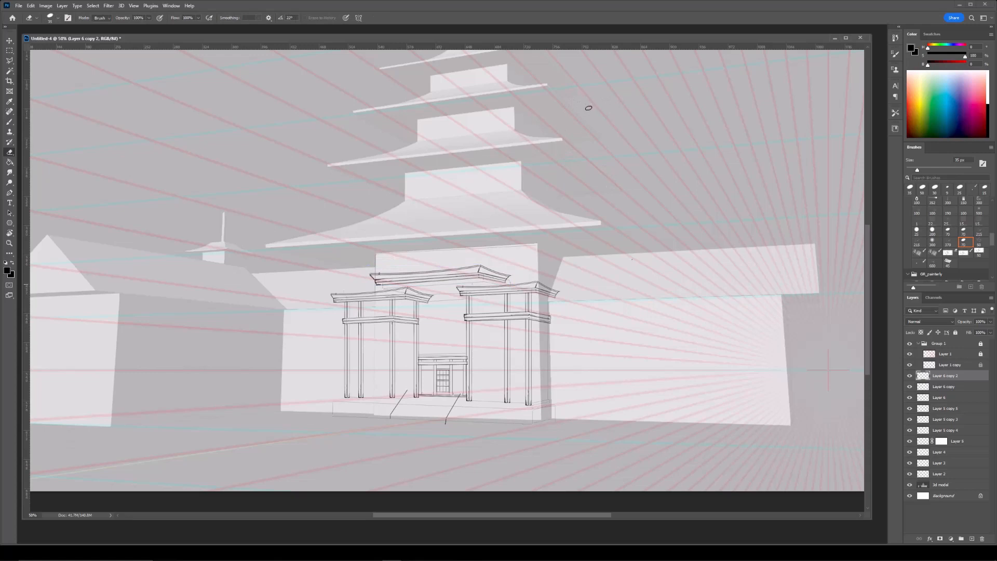
Copy one of the first tower's posts to a new layer and place it at the raised block's edge inside that tower.
key("ctrl+plus")
scroll(525, 145, "down", 1)
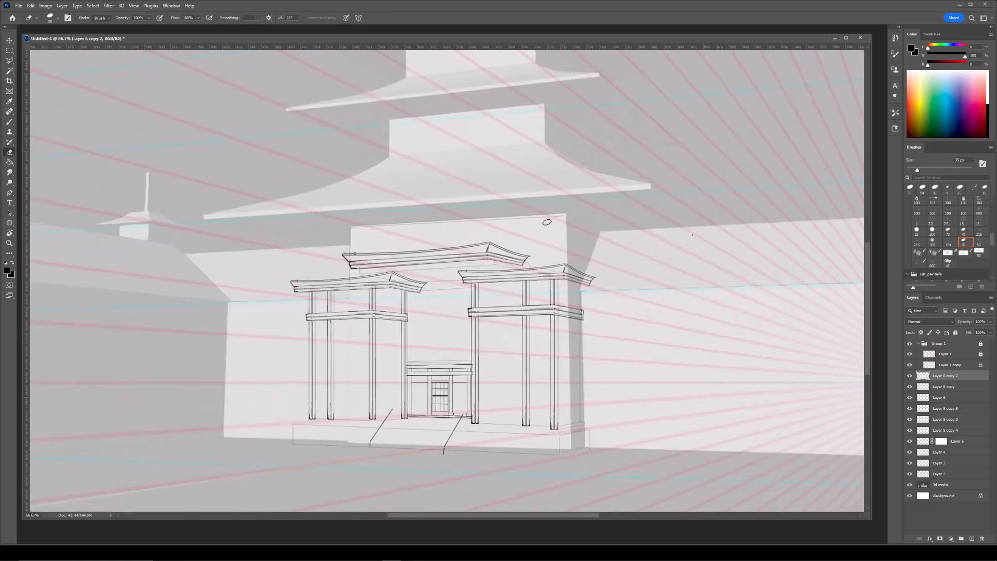
key("ctrl+plus")
mouse_move(386, 323)
left_mouse_down()
mouse_move(426, 301)
mouse_move(430, 478)
mouse_move(413, 269)
left_mouse_up()
left_click(428, 464, "ctrl")
key("b")
key("l")
key("ctrl+j")
key("ctrl+t")
mouse_move(433, 314)
left_mouse_down()
mouse_move(333, 297)
mouse_move(345, 288)
left_mouse_up()
left_click_drag(343, 468, 343, 467)
key("Return")
Duplicate the new post onto the outer side end of the second tower and merge it with that tower's post layer.
key("ctrl+j")
key("ctrl+t")
left_click_drag(344, 293, 617, 252)
left_click_drag(611, 278, 605, 253)
key("Return")
key("l")
key("ctrl+minus")
key("e")
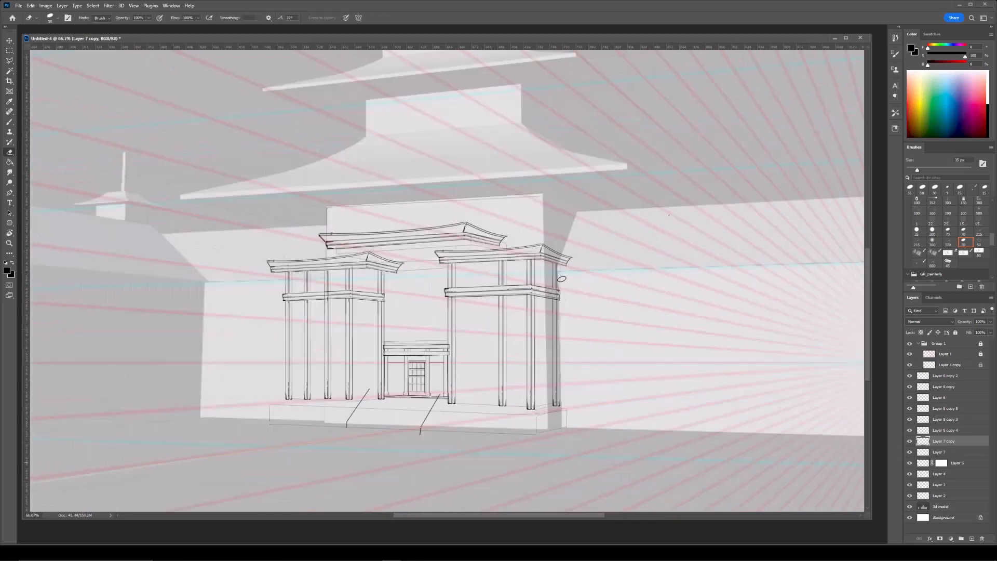
key("ctrl+plus")
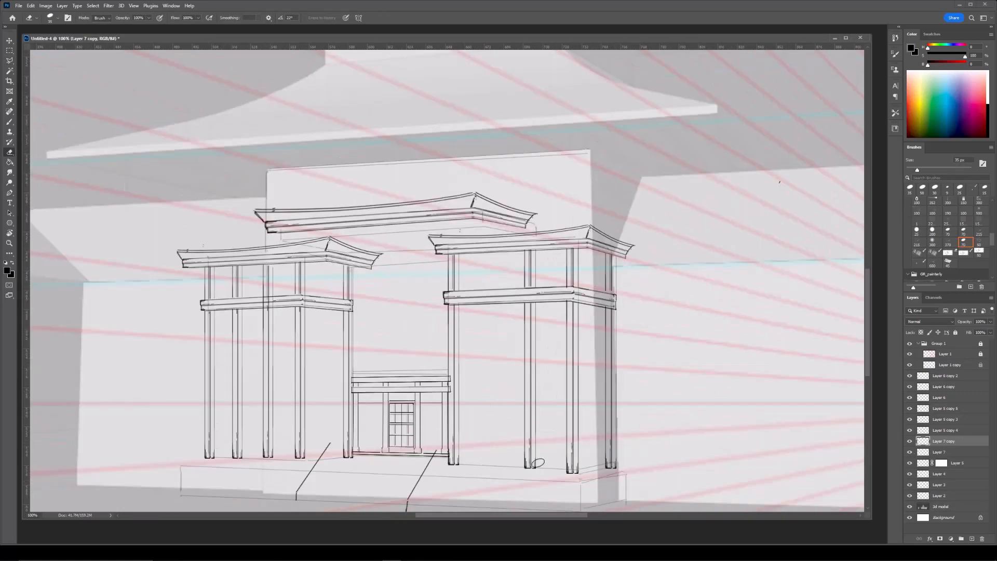
left_click(915, 431)
key("ctrl+e")
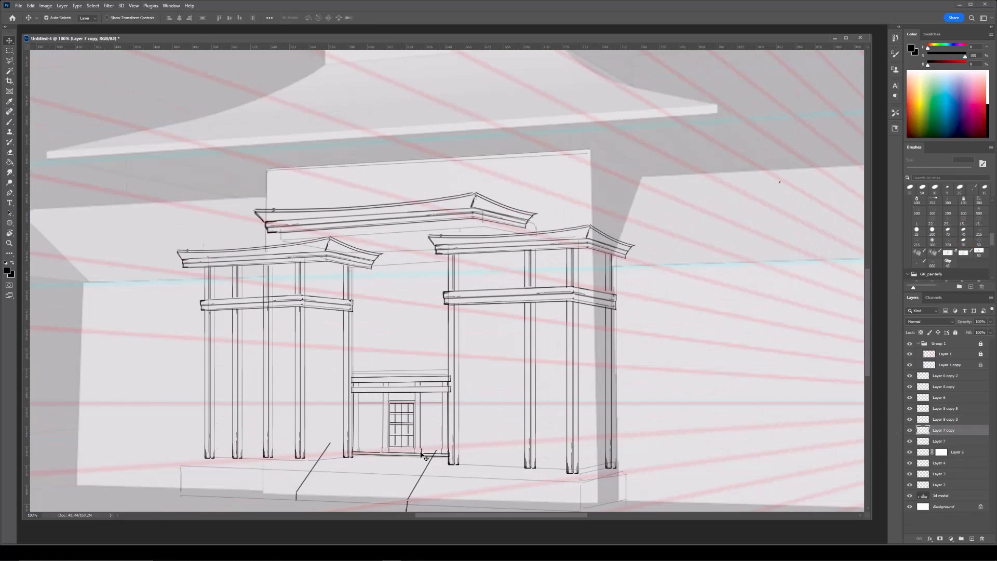
Select the door facade's Layer 4 and add a layer mask to it.
left_click(426, 456, "ctrl")
key("ctrl+plus")
left_click_drag(470, 428, 521, 316)
left_click(442, 393, "ctrl")
key("ctrl+minus")
left_click(940, 539)
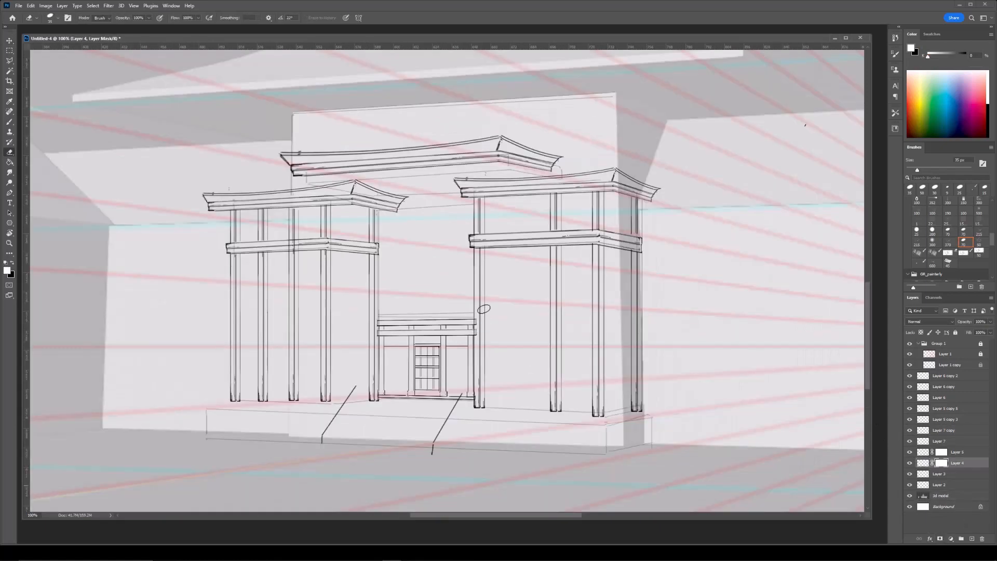
Merge the copied post on Layer 7 with the first tower's posts on Layer 5, keeping the layer mask.
left_click_drag(276, 183, 405, 231)
key("ctrl+plus")
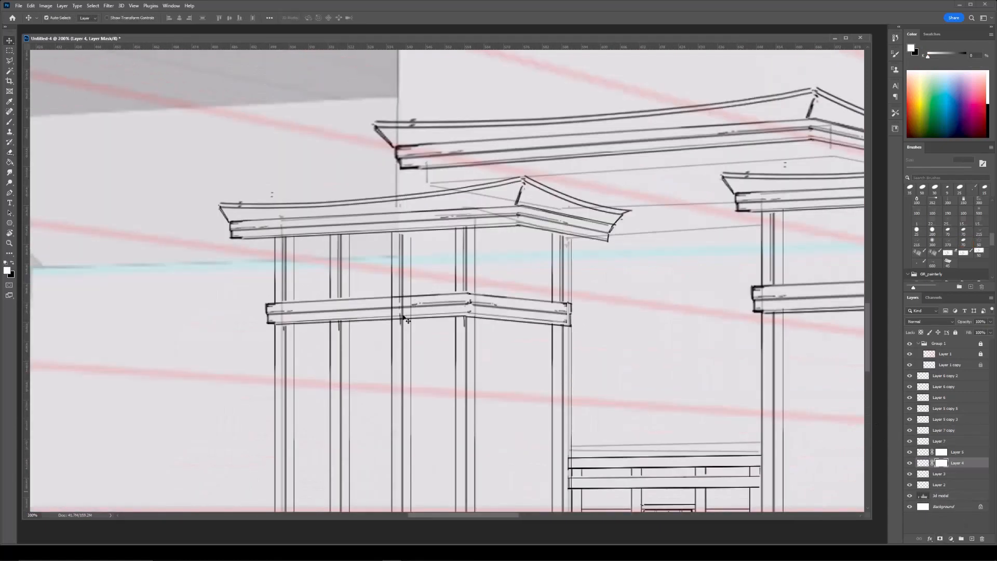
left_click(401, 307, "ctrl")
mouse_move(926, 445)
left_mouse_down()
mouse_move(928, 458)
mouse_move(929, 438)
left_mouse_up()
left_click(910, 464)
left_click(910, 463)
key("ctrl+e")
left_click(501, 208)
left_click_drag(397, 305, 364, 233)
mouse_move(312, 200)
left_mouse_down()
mouse_move(336, 192)
mouse_move(343, 165)
left_mouse_up()
key("b")
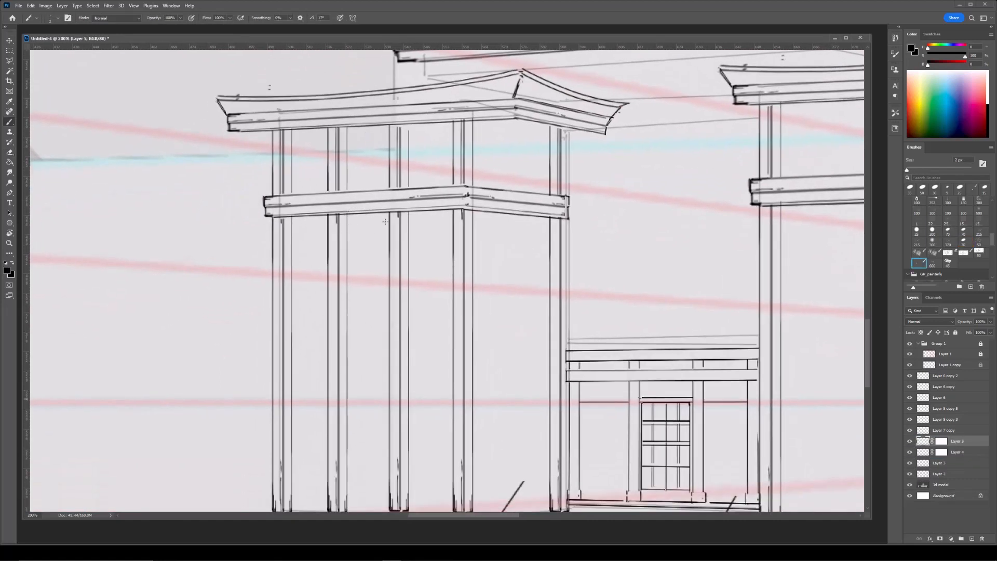
left_click_drag(384, 221, 387, 252)
Select the return end of the first tower's crossbeam on Layer 5 copy 3 and copy it to a new layer.
left_click(473, 233, "ctrl")
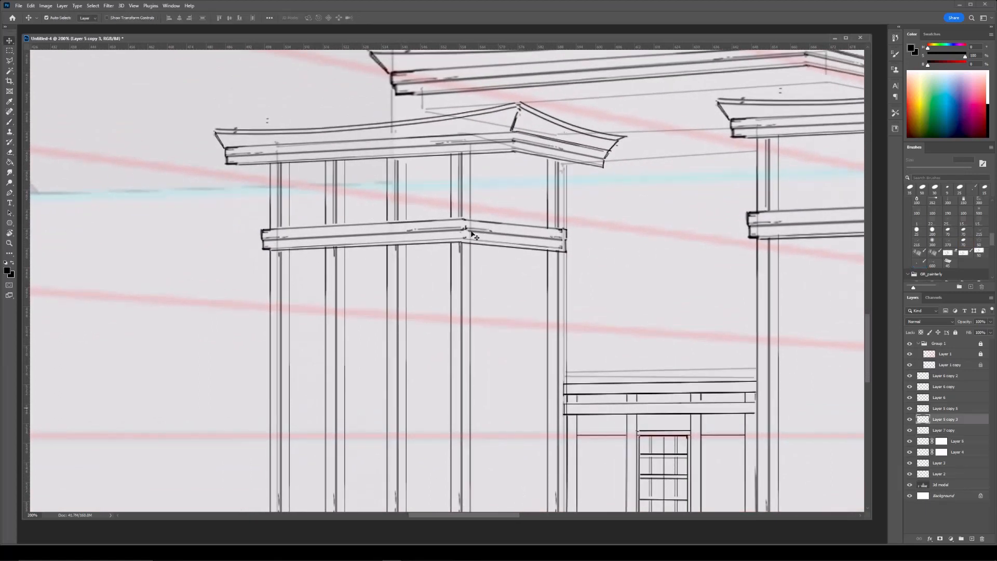
key("l")
left_click(462, 202)
left_click(462, 271)
left_click(531, 285)
left_click(623, 260)
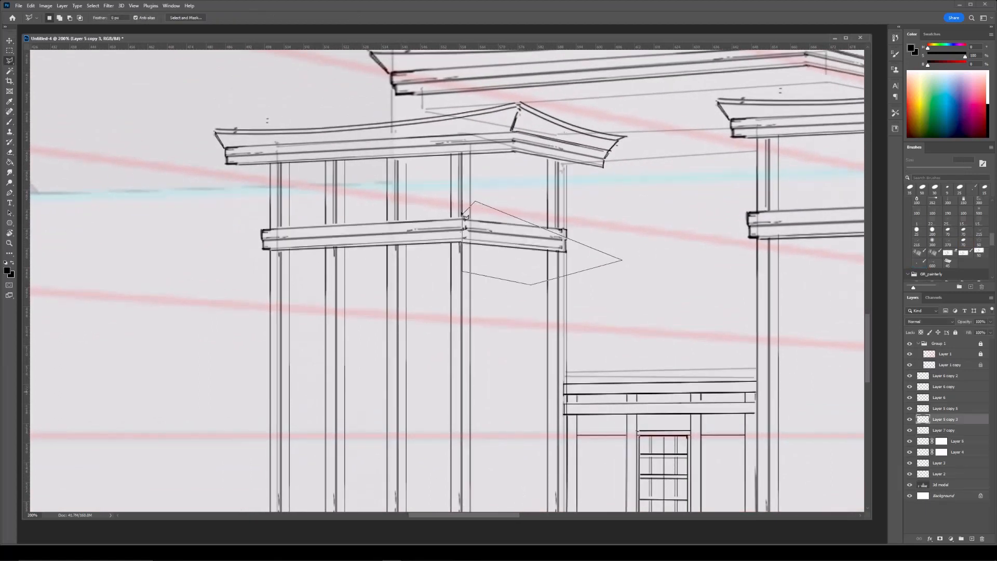
left_click(463, 212)
left_click(463, 197, "shift")
left_click(579, 198)
left_click(612, 229)
left_click(595, 258)
double_click(470, 253)
key("ctrl+minus")
key("ctrl+j")
Move the copied beam piece just below the first tower's front crossbeam, between its rear posts, and reshape it to the perspective guides.
key("ctrl+t")
left_click_drag(493, 260, 405, 265)
mouse_move(363, 263)
left_mouse_down()
mouse_move(379, 294)
mouse_move(425, 303)
left_mouse_up()
key("ctrl+plus")
right_click(379, 294)
left_click(399, 339)
left_click_drag(320, 306, 320, 309)
key("Return")
key("e")
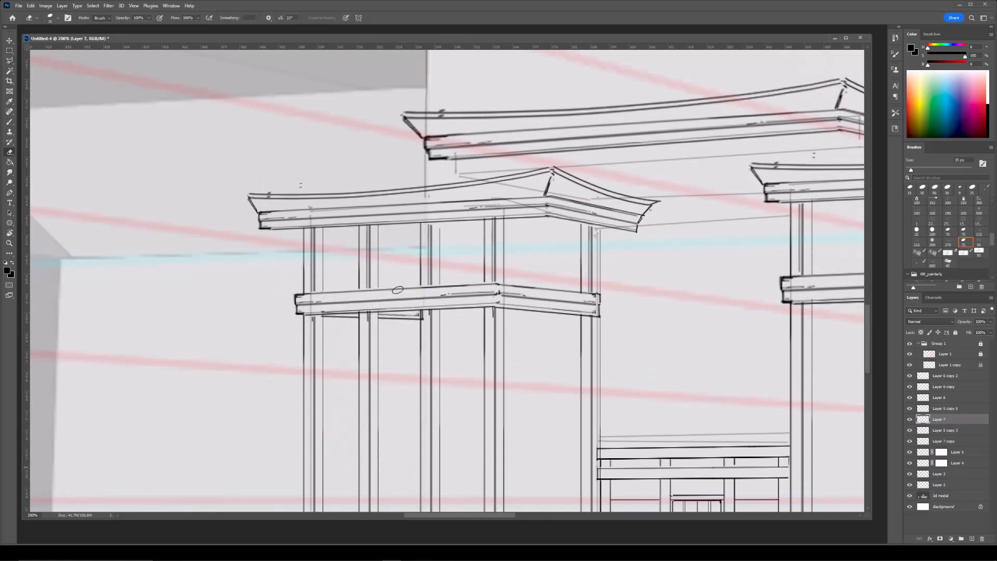
key("bracketleft")
left_click(493, 344, "ctrl")
key("ctrl+minus")
key("ctrl+minus")
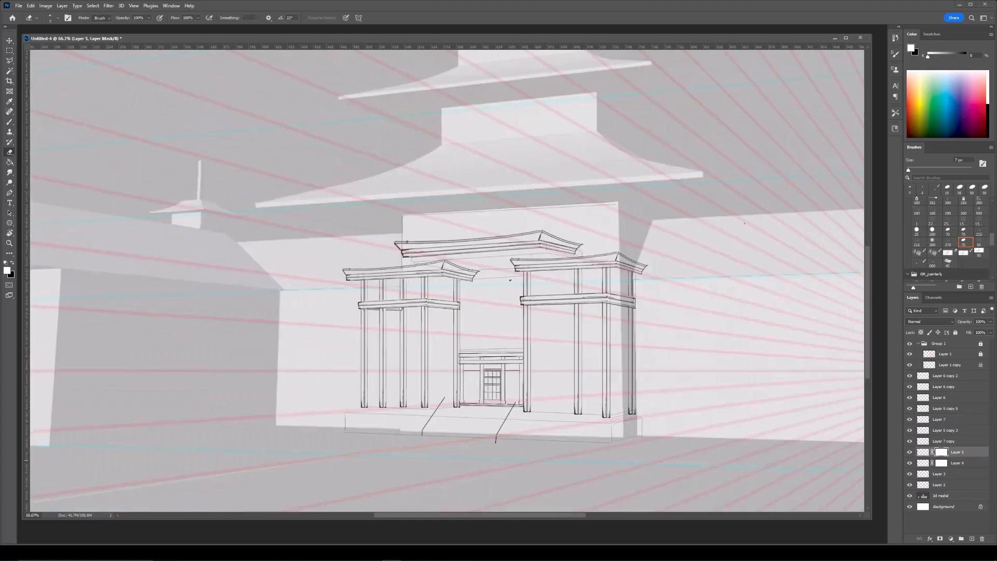
left_click_drag(548, 267, 509, 284)
key("ctrl+plus")
key("ctrl+plus")
key("bracketright")
key("bracketright")
key("bracketright")
left_click_drag(416, 278, 454, 262)
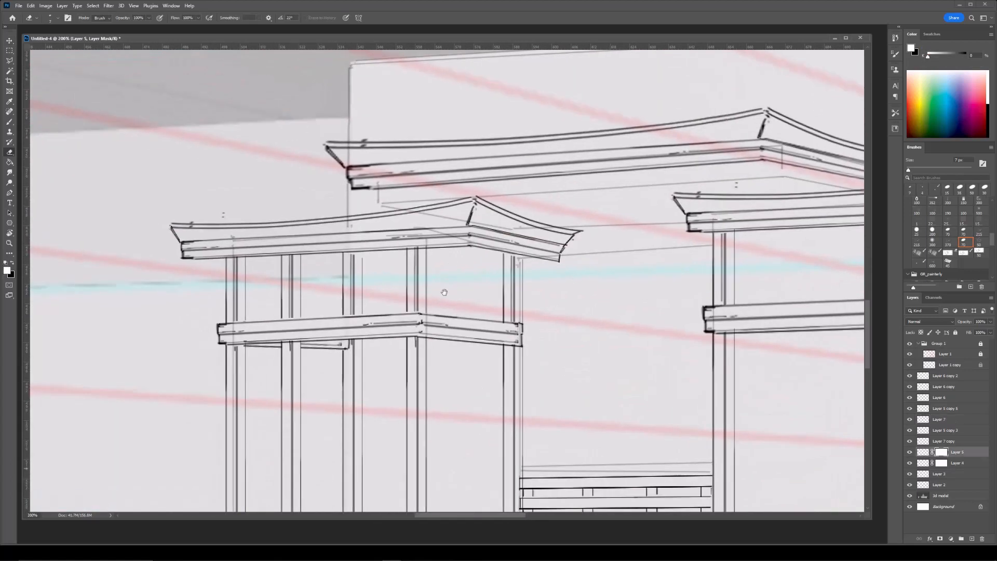
Select the return end of the first tower's crossbeam and slant its outer end slightly downward to follow the side perspective.
left_click_drag(544, 220, 559, 191)
left_click(508, 291, "ctrl")
key("b")
key("l")
left_click(432, 276)
left_click(431, 331)
left_click(524, 344)
left_click(561, 313)
left_click(548, 273)
left_click(444, 269)
key("ctrl+t")
right_click(534, 307)
left_click(547, 334)
left_click_drag(561, 307, 561, 313)
key("Return")
key("ctrl+d")
left_click(708, 340, "ctrl")
left_click(529, 382, "ctrl")
key("b")
key("e")
key("b")
key("ctrl+minus")
key("ctrl+minus")
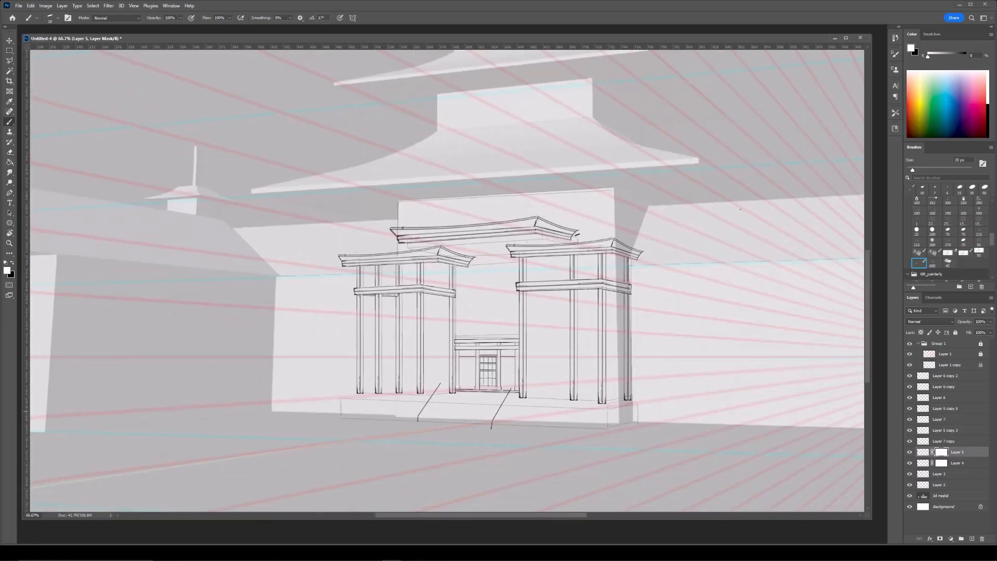
Erase the leftover line work around the first tower's posts on Layer 5's mask.
key("ctrl+plus")
key("ctrl+plus")
key("e")
left_click_drag(422, 299, 426, 353)
key("ctrl+minus")
key("ctrl+minus")
left_click_drag(474, 315, 439, 316)
left_click_drag(520, 268, 486, 273)
key("b")
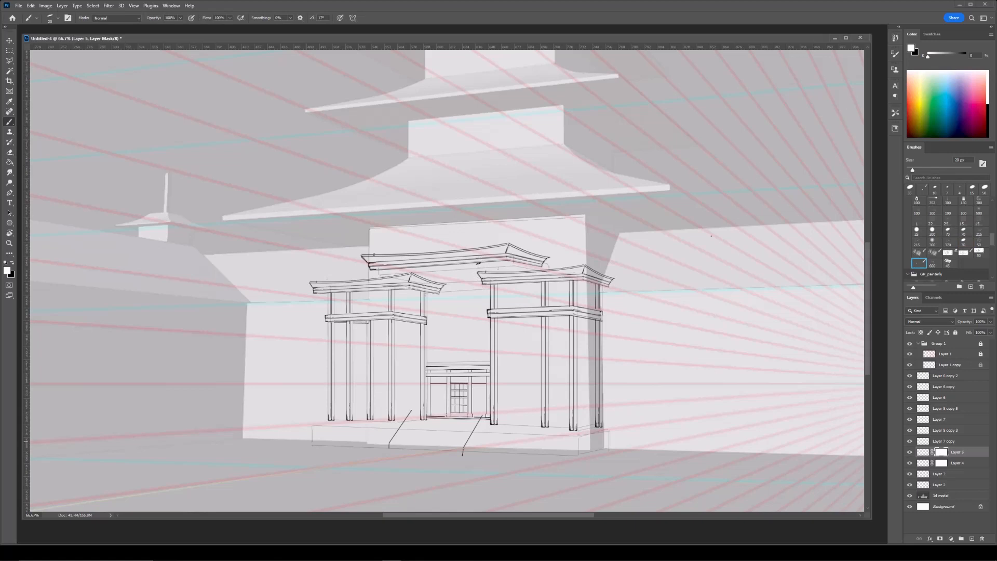
Add a new layer, bring in a wooden plank from the other document, and rotate it upright beside the facade.
left_click(973, 541)
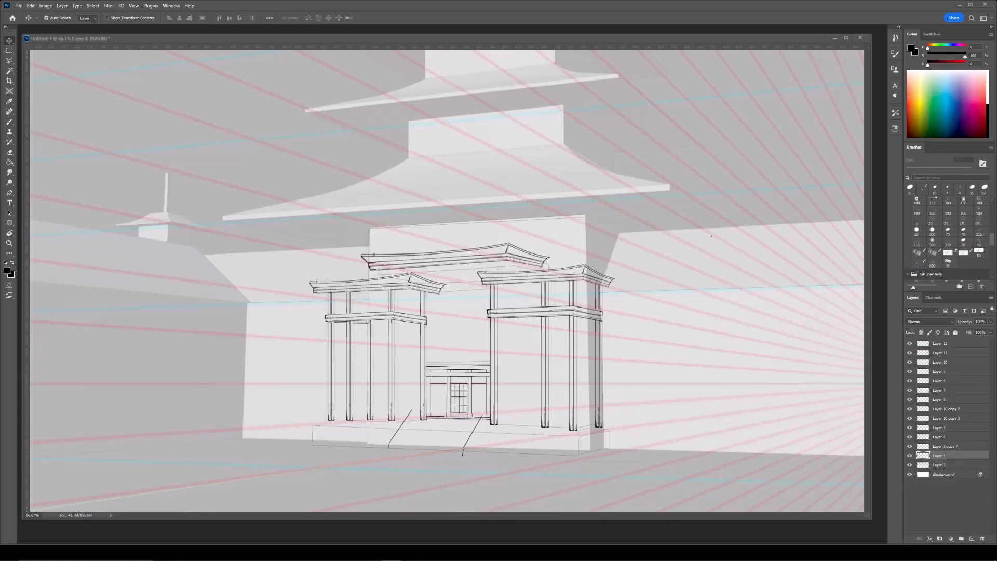
left_click(972, 539)
key("ctrl+t")
left_click_drag(631, 223, 453, 138)
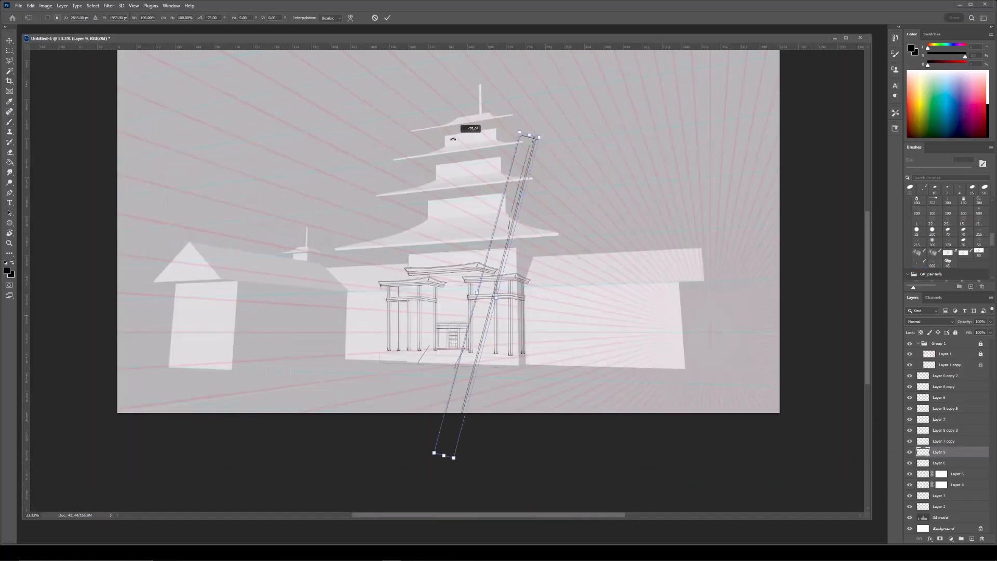
left_click_drag(588, 99, 533, 81)
left_click_drag(487, 154, 555, 225)
key("Return")
scroll(605, 269, "up", 1)
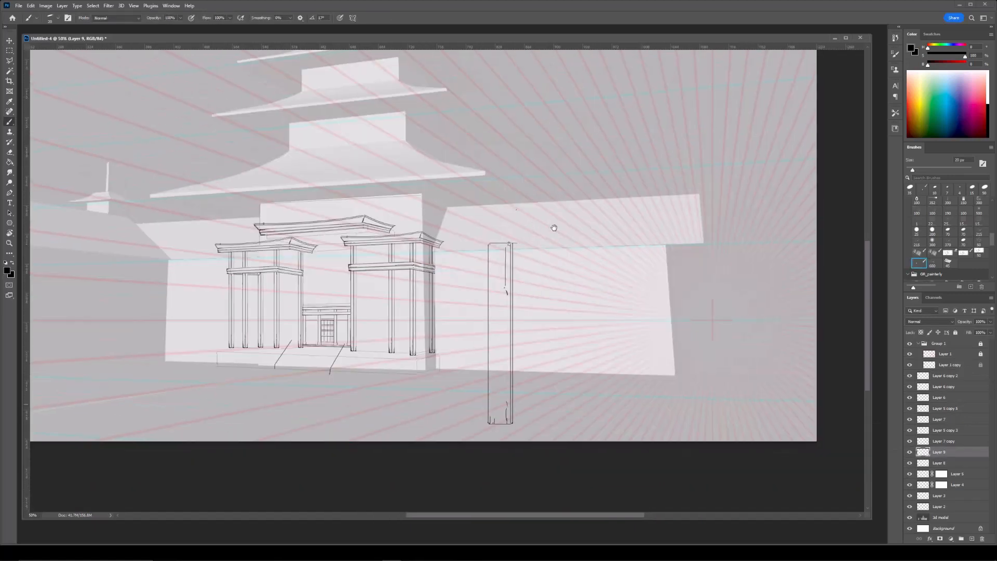
Duplicate the plank, place the copy directly beside it, and merge both into one layer.
key("ctrl+j")
key("ctrl+t")
left_click_drag(501, 266, 526, 267)
key("Return")
left_click_drag(593, 235, 534, 238)
key("ctrl+e")
Extend the plank row with a duplicate of the merged planks and merge it into the same layer.
key("ctrl+j")
key("ctrl+t")
mouse_move(470, 283)
left_mouse_down()
mouse_move(597, 284)
mouse_move(571, 281)
left_mouse_up()
key("Return")
key("e")
key("ctrl+e")
Complete a merged row of eight planks on Layer 9 and shift it closer to the facade.
key("ctrl+j")
key("ctrl+t")
key("Return")
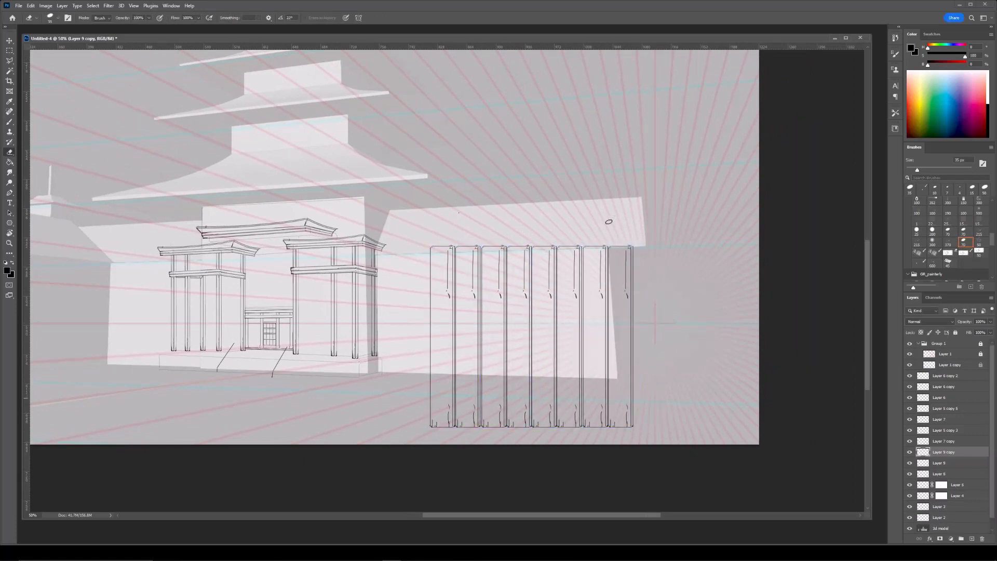
key("ctrl+e")
key("ctrl+t")
left_click_drag(532, 253, 501, 252)
key("Return")
Vary the wood grain on the planks' upper halves by erasing repeated marks and drawing new vertical cracks.
left_click_drag(415, 286, 420, 291)
key("b")
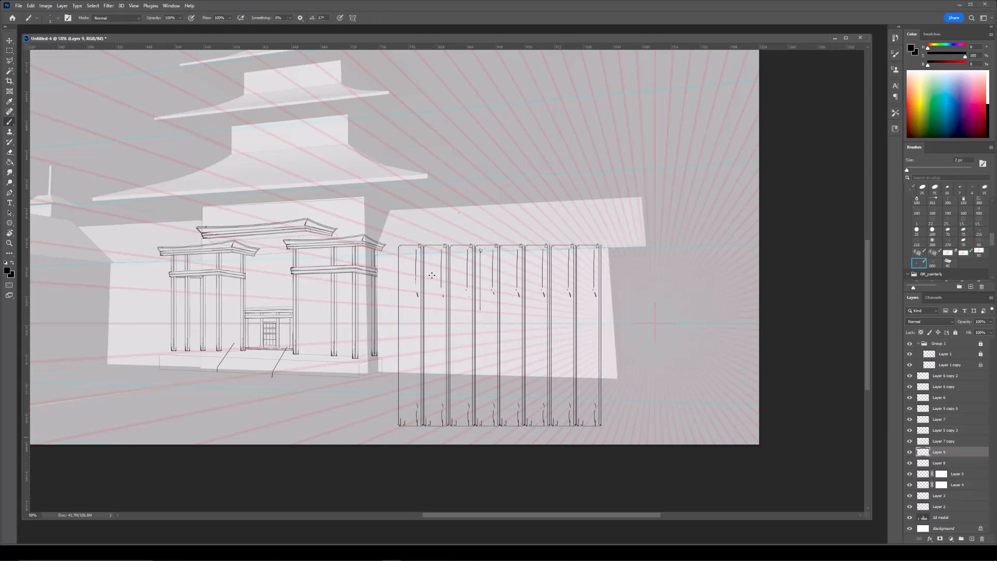
key("e")
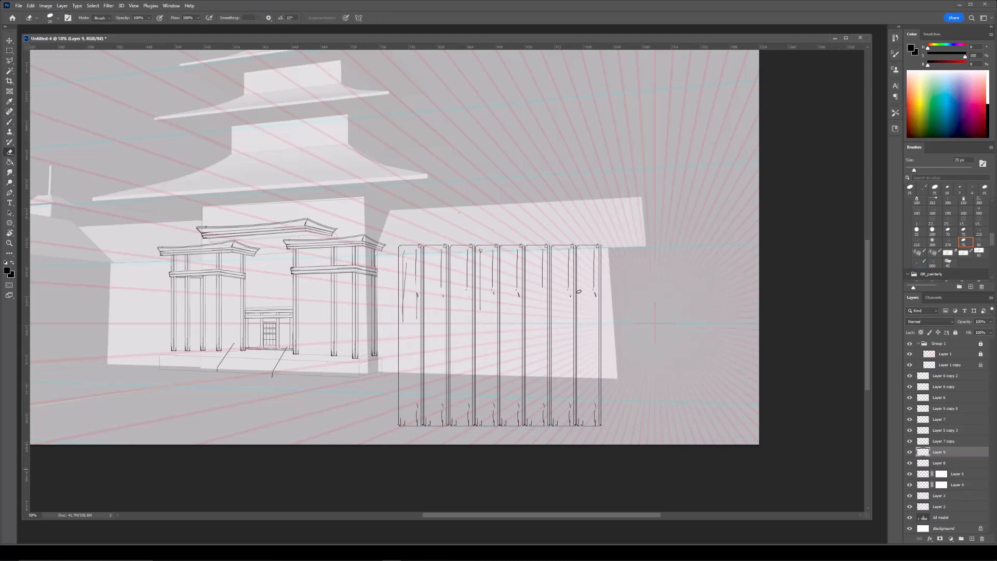
key("b")
left_click_drag(527, 318, 528, 262)
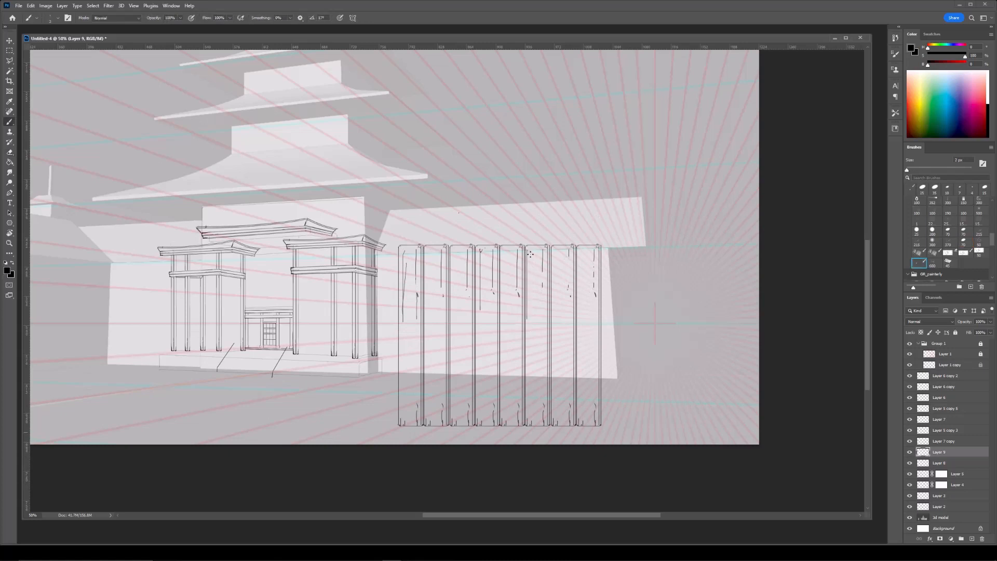
key("e")
key("b")
key("e")
left_click_drag(404, 288, 403, 320)
left_click_drag(517, 240, 502, 244)
key("b")
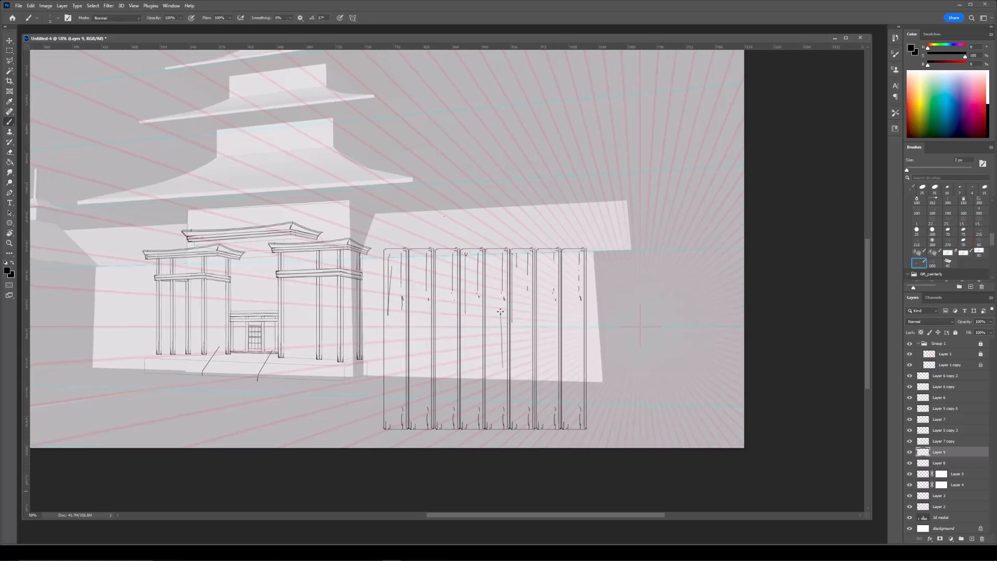
Draw varied vertical grain lines down the planks' lower halves and erase some of the repeated marks near their bottoms.
left_click_drag(487, 314, 485, 404)
key("bracketleft")
left_click_drag(566, 317, 566, 403)
key("e")
left_click_drag(529, 409, 527, 419)
key("b")
left_click_drag(529, 344, 529, 407)
key("e")
left_click_drag(402, 420, 401, 410)
key("b")
left_click_drag(390, 332, 390, 429)
key("e")
left_click(567, 344)
left_click_drag(475, 224, 594, 259)
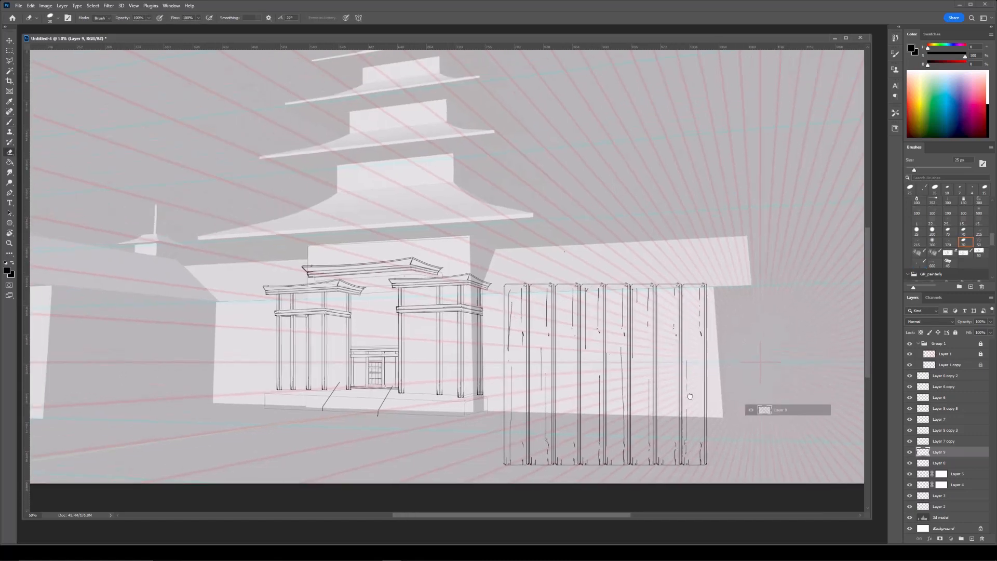
Copy the finished plank row from Layer 9 into the other document, and return to the temple drawing.
left_click_drag(927, 457, 996, 457)
key("ctrl+t")
key("Escape")
key("e")
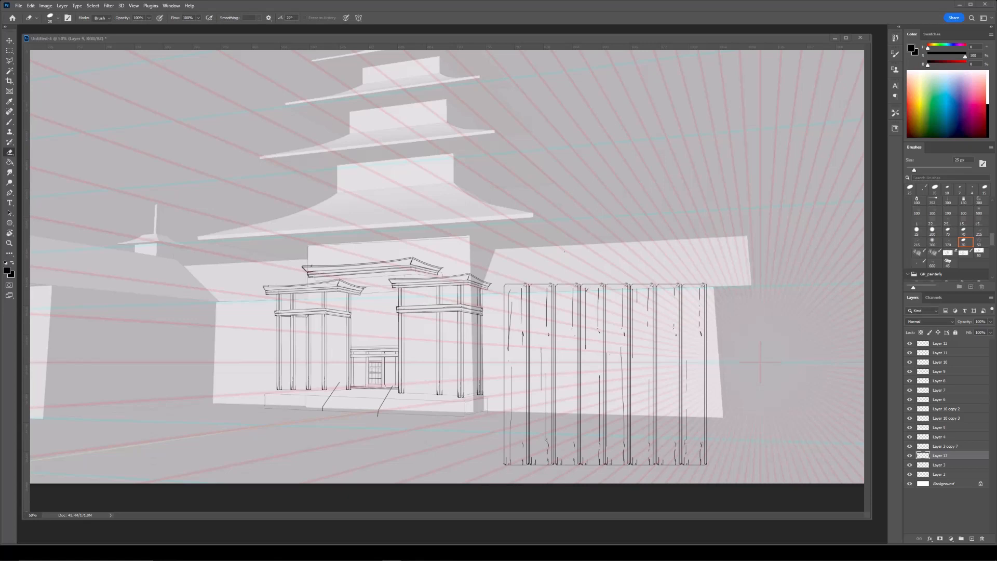
left_click(820, 40)
Scale the plank row down and place it between the two towers, above the doorway.
key("ctrl+t")
left_click_drag(580, 321, 366, 232)
left_click_drag(491, 195, 360, 303)
left_click_drag(330, 332, 397, 313)
key("ctrl+plus")
key("ctrl+plus")
left_click_drag(397, 225, 538, 184)
Reshape the plank row's corners to follow the perspective and fill the gap above the door beam.
right_click(438, 260)
left_click(456, 293)
left_click_drag(393, 231, 392, 245)
left_click_drag(493, 231, 444, 250)
left_click_drag(493, 373, 493, 373)
key("ctrl+minus")
key("Return")
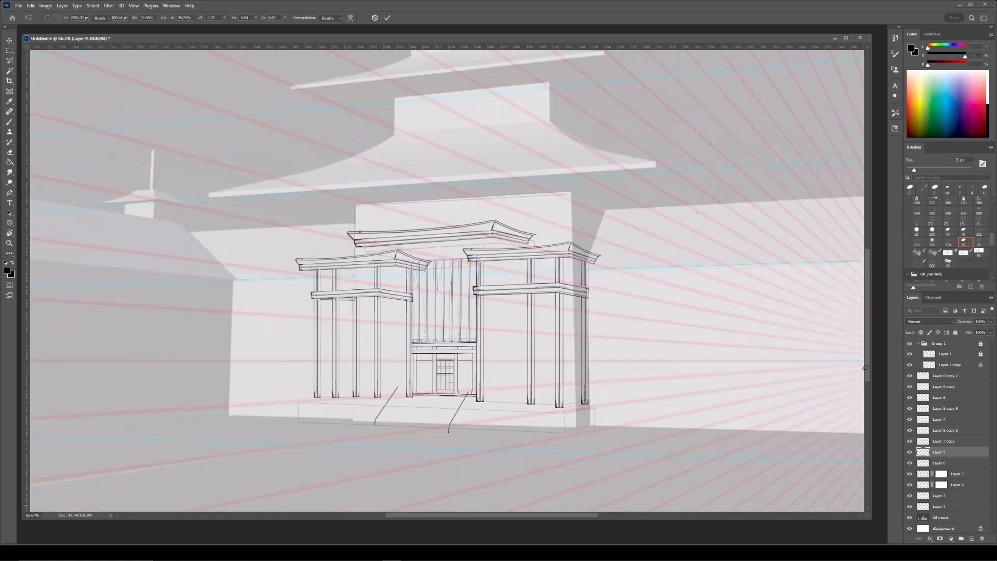
Add a layer mask to Layer 9 and hide the plank lines overlapping the tower roof and the second tower's post.
key("ctrl+plus")
left_click(940, 538)
left_click_drag(496, 304, 486, 243)
key("bracketleft")
key("bracketleft")
left_click_drag(399, 259, 419, 253)
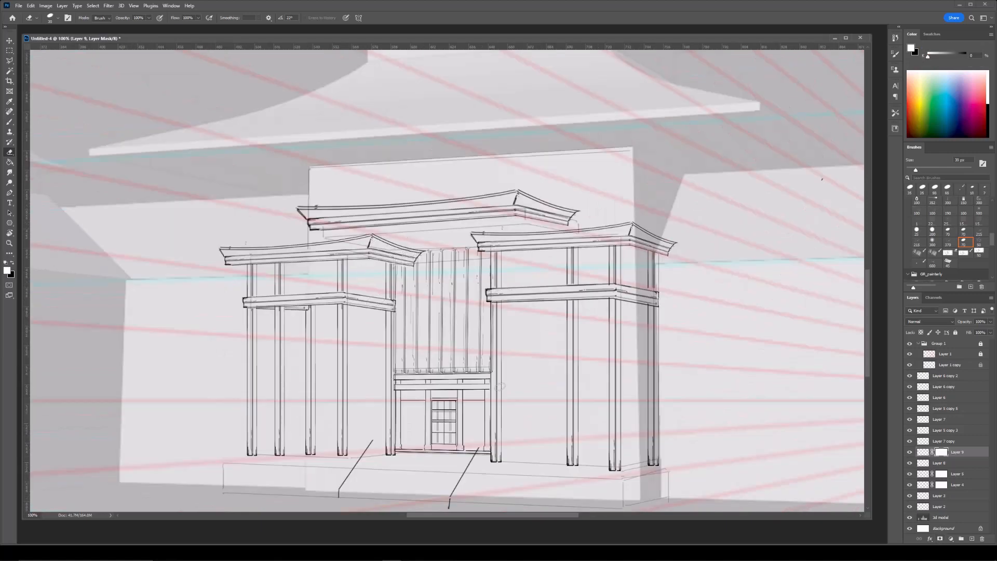
left_click_drag(493, 305, 493, 373)
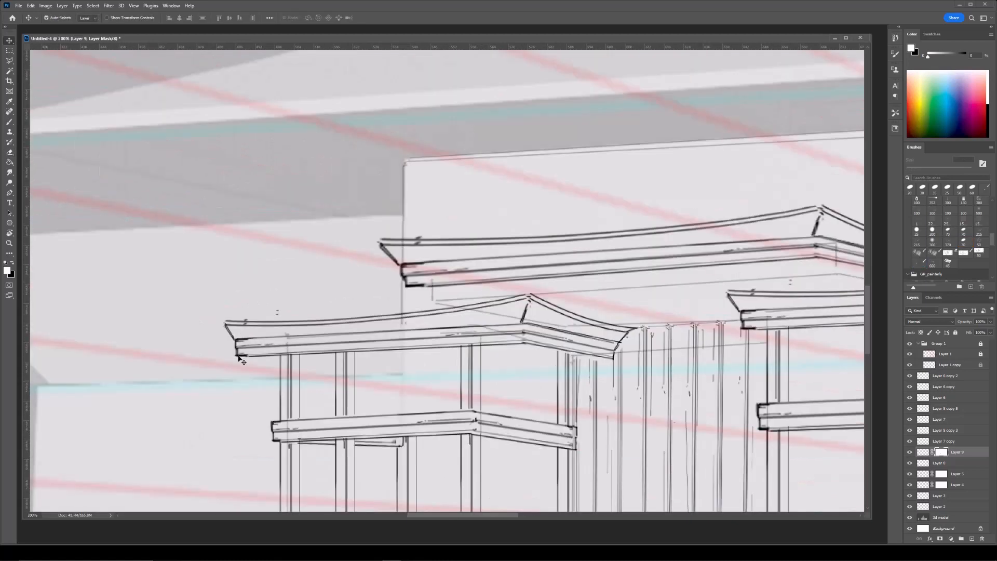
On a new layer, draw the underside edge lines below the first tower's roof beam, following both perspective directions.
left_click(972, 539)
left_click(918, 263)
key("b")
left_click_drag(238, 357, 280, 359)
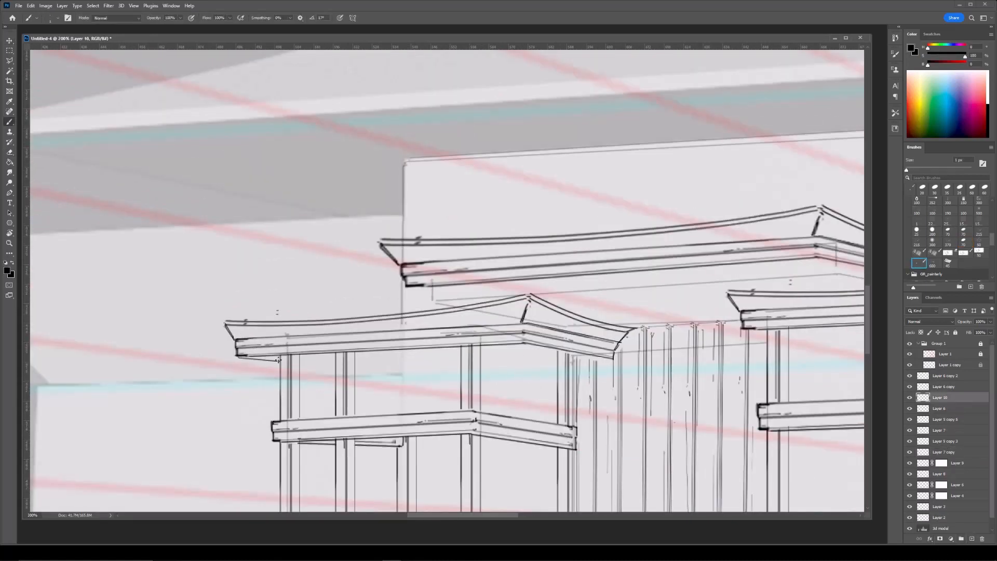
left_click(522, 351, "shift")
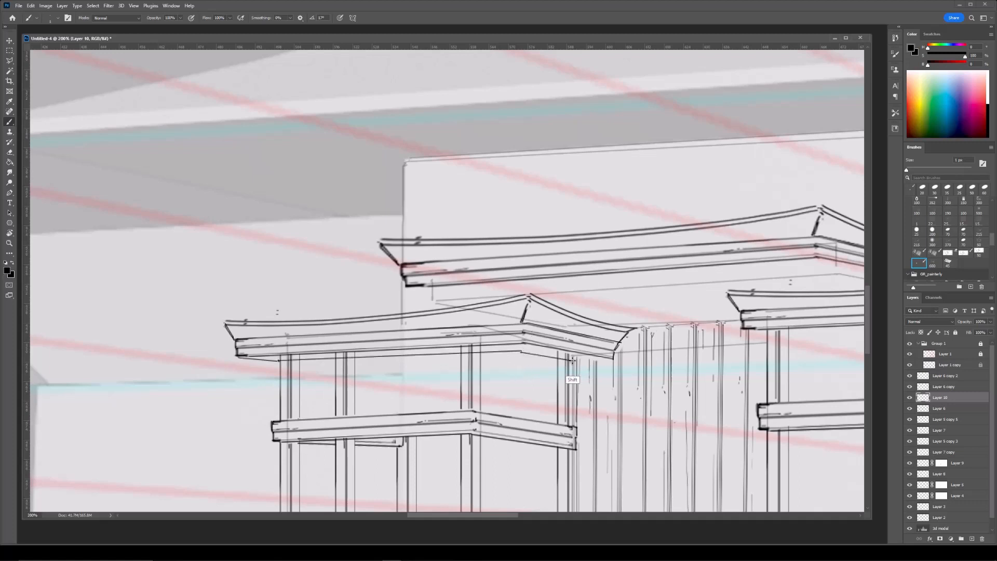
left_click(613, 360, "shift")
key("ctrl+minus")
key("ctrl+minus")
key("ctrl+plus")
key("ctrl+plus")
key("e")
mouse_move(727, 372)
left_mouse_down()
mouse_move(465, 350)
mouse_move(500, 365)
left_mouse_up()
Erase the first tower's post tops above the roof's underside line on Layer 5's mask.
key("ctrl+minus")
left_click_drag(382, 306, 453, 327)
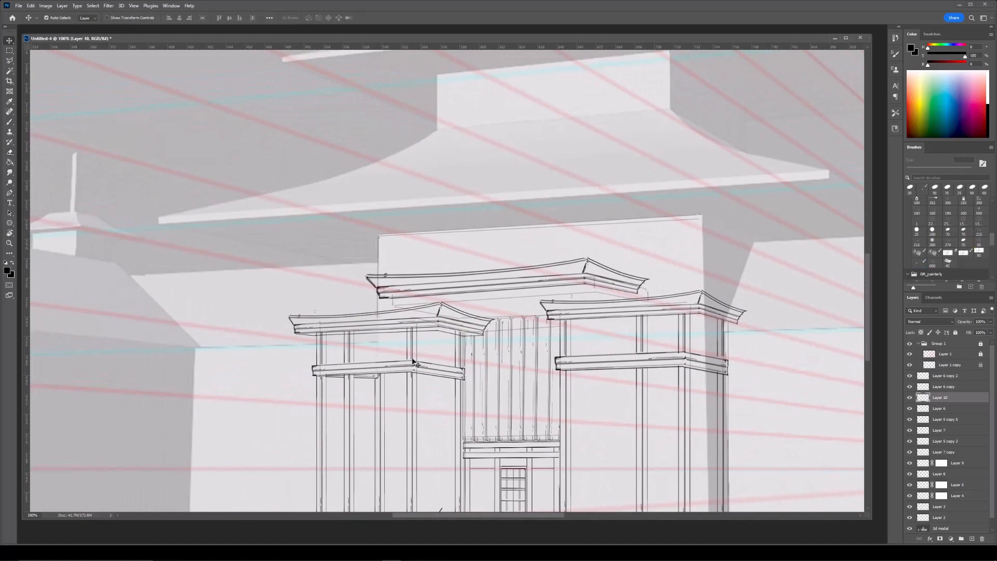
left_click(416, 360, "ctrl")
key("ctrl+plus")
key("bracketleft")
key("bracketleft")
key("bracketright")
key("bracketright")
key("bracketright")
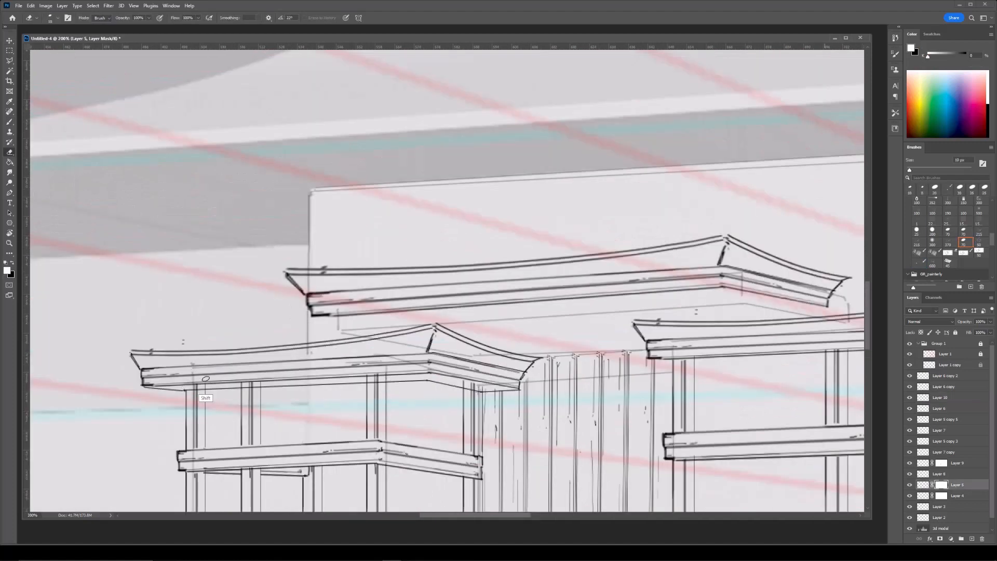
key("ctrl+minus")
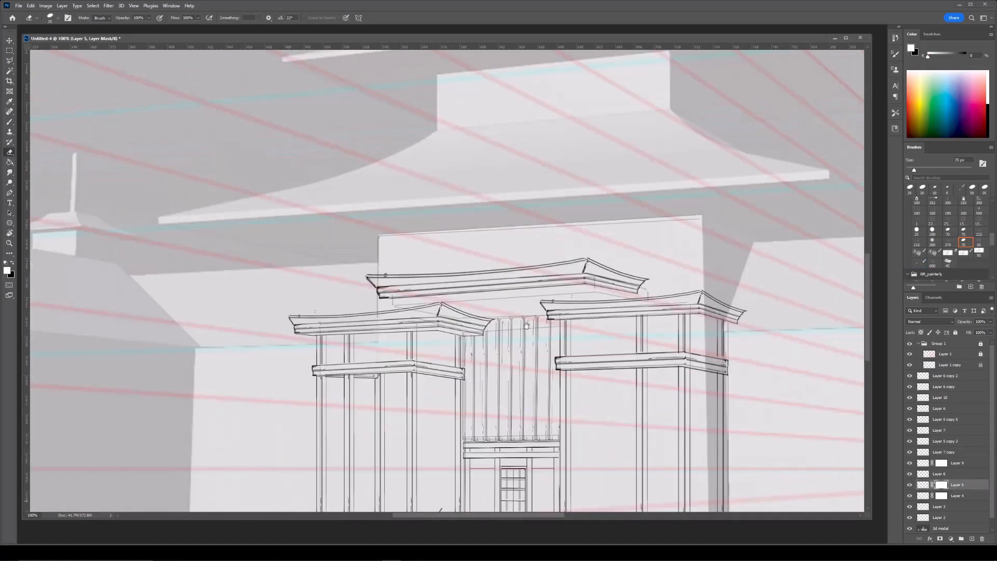
Move Layer 10 down the layer stack to sit just above Layer 9.
key("ctrl+plus")
left_click_drag(938, 397, 939, 454)
left_click_drag(381, 280, 500, 276)
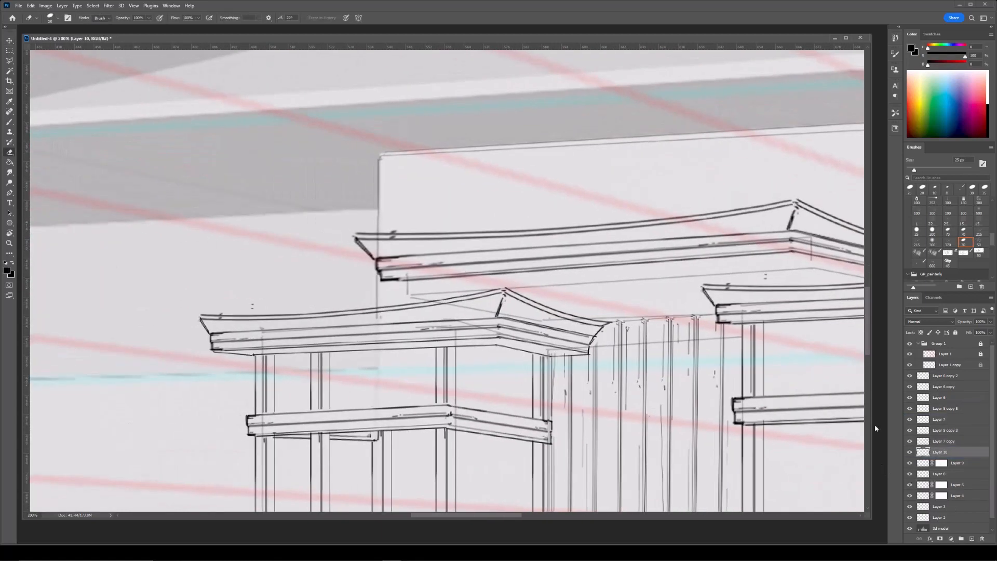
key("ctrl+minus")
left_click_drag(645, 368, 638, 334)
On new layers, bring in a pattern of evenly spaced vertical lines and reduce it to a short strip.
left_click(973, 540)
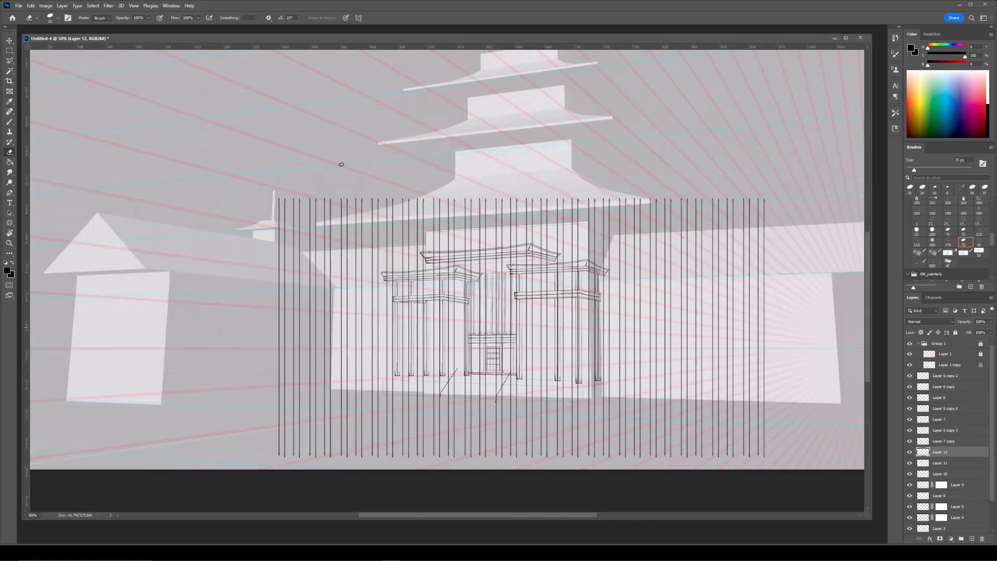
left_click_drag(505, 233, 479, 210)
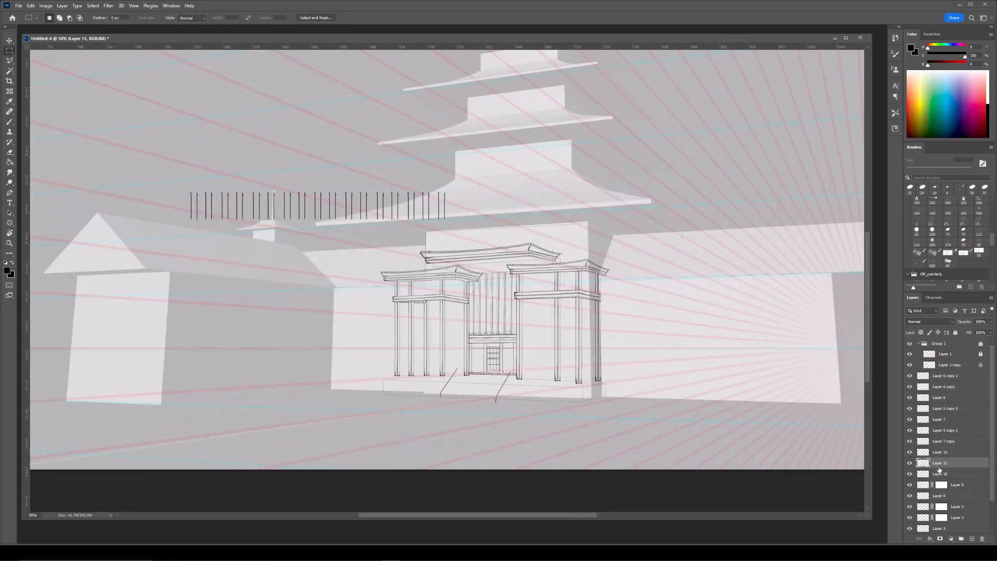
key("ctrl+t")
key("Return")
Move the line strip above the facade, duplicate it, and fit the copy under the first tower's roof beam.
left_click(936, 453)
key("ctrl+t")
left_click_drag(442, 207, 610, 280)
key("ctrl+plus")
key("Return")
key("ctrl+j")
key("ctrl+t")
key("ctrl+plus")
left_click_drag(832, 262, 495, 329)
key("ctrl+plus")
key("Return")
Flatten and slant the copied line strip to follow the underside of the first tower's roof beam in perspective.
key("ctrl+t")
right_click(484, 310)
left_click(502, 351)
left_click_drag(446, 303, 421, 327)
left_click_drag(596, 333, 596, 324)
left_click_drag(284, 333, 288, 337)
key("ctrl+plus")
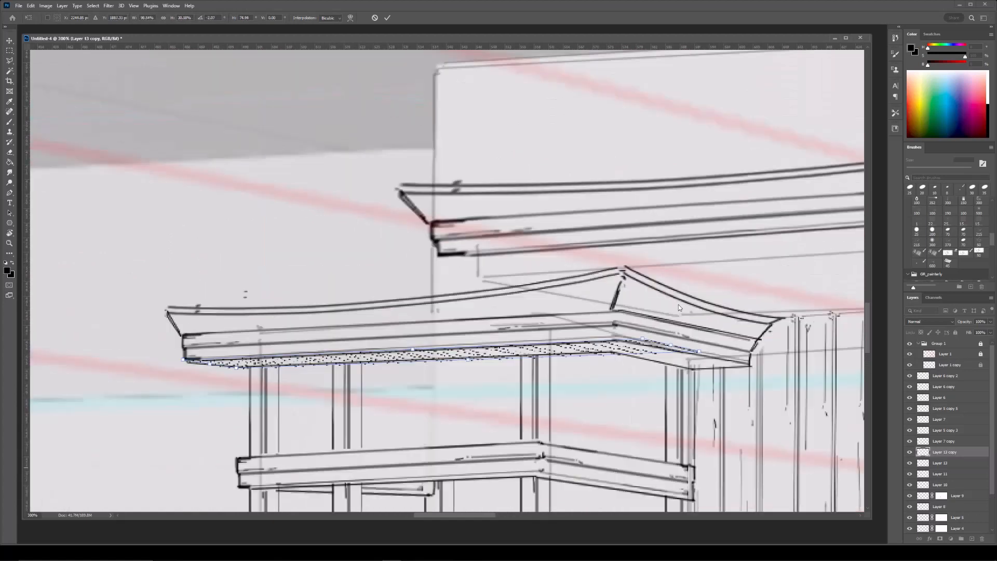
left_click_drag(484, 359, 413, 348)
key("Return")
key("m")
key("ctrl+minus")
key("ctrl+minus")
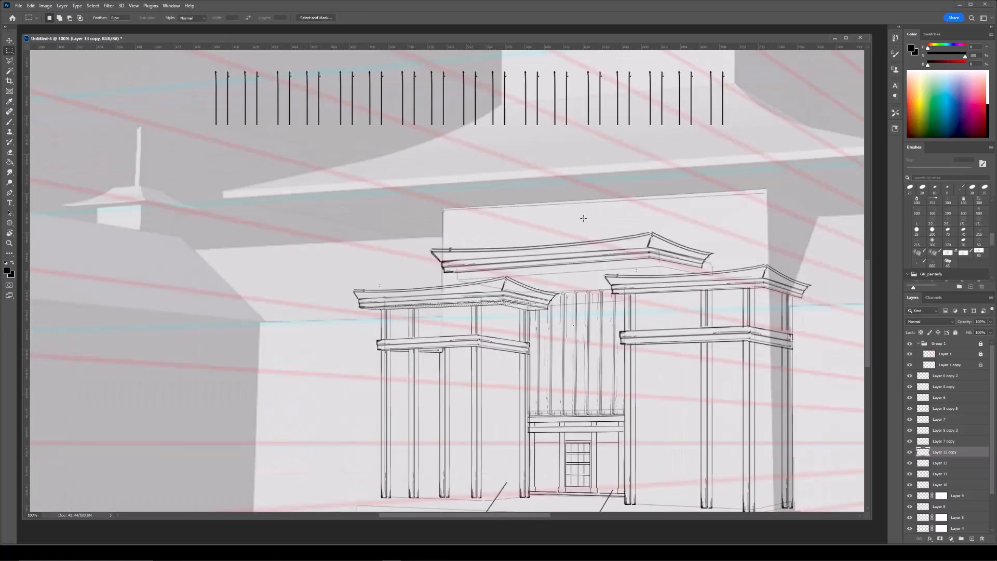
Merge the slanted copy of the line strip into Layer 13 below it.
key("ctrl+e")
key("ctrl+plus")
key("ctrl+plus")
Sketch short accent strokes along the underside of the first tower's roof beam, undoing the ones that miss.
key("b")
left_click_drag(291, 359, 346, 365)
key("ctrl+z")
mouse_move(283, 356)
left_mouse_down()
mouse_move(550, 354)
mouse_move(482, 398)
left_mouse_up()
key("ctrl+z")
key("ctrl+minus")
key("ctrl+minus")
key("r")
key("ctrl+plus")
key("ctrl+minus")
key("ctrl+minus")
key("ctrl+minus")
key("r")
left_click_drag(335, 247, 344, 336)
key("ctrl+plus")
key("ctrl+plus")
key("ctrl+plus")
key("b")
mouse_move(551, 328)
left_mouse_down()
mouse_move(599, 329)
mouse_move(585, 326)
left_mouse_up()
key("ctrl+z")
left_click_drag(519, 323, 618, 331)
key("ctrl+z")
key("ctrl+z")
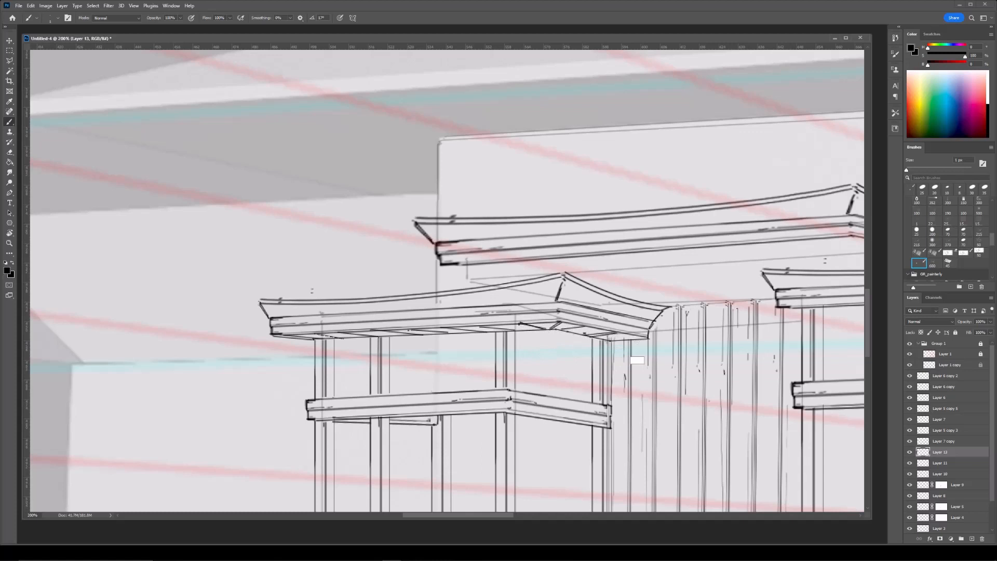
Delete the spare strip of vertical lines above the facade, leaving the fitted lines under the roof beam.
key("ctrl+minus")
key("ctrl+minus")
key("ctrl+minus")
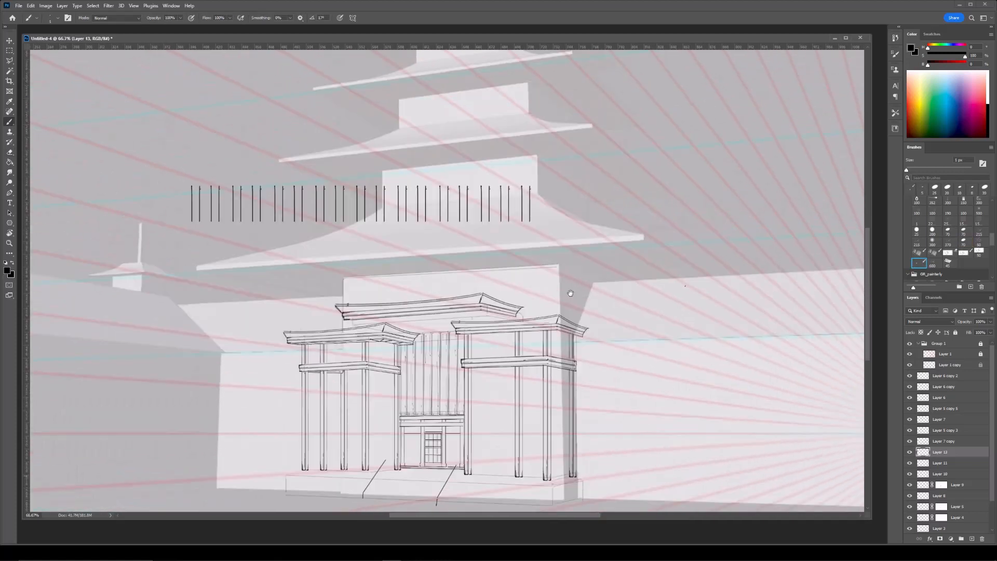
key("ctrl+plus")
key("ctrl+plus")
key("ctrl+minus")
key("ctrl+minus")
scroll(631, 393, "right", 2)
key("m")
left_click_drag(161, 138, 634, 283)
key("Delete")
key("ctrl+d")
On a new layer, draw straight lines along the underside of the second tower's roof beam around its corner.
left_click(972, 540)
key("ctrl+plus")
left_click_drag(516, 361, 438, 318)
key("b")
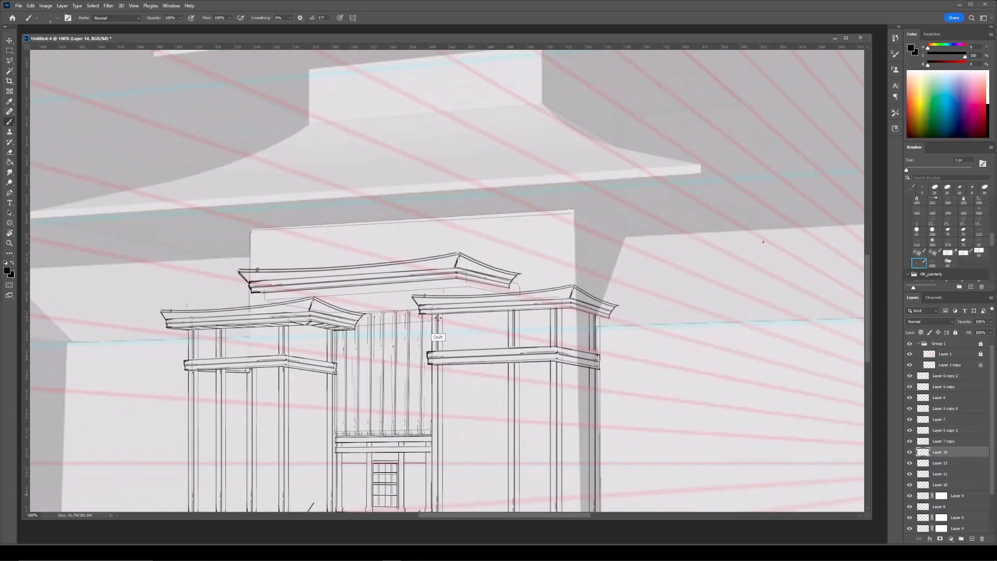
left_click(562, 314, "shift")
left_click(600, 320, "shift")
left_click_drag(599, 320, 610, 319)
key("ctrl+minus")
key("ctrl+plus")
key("e")
key("alt+bracketright")
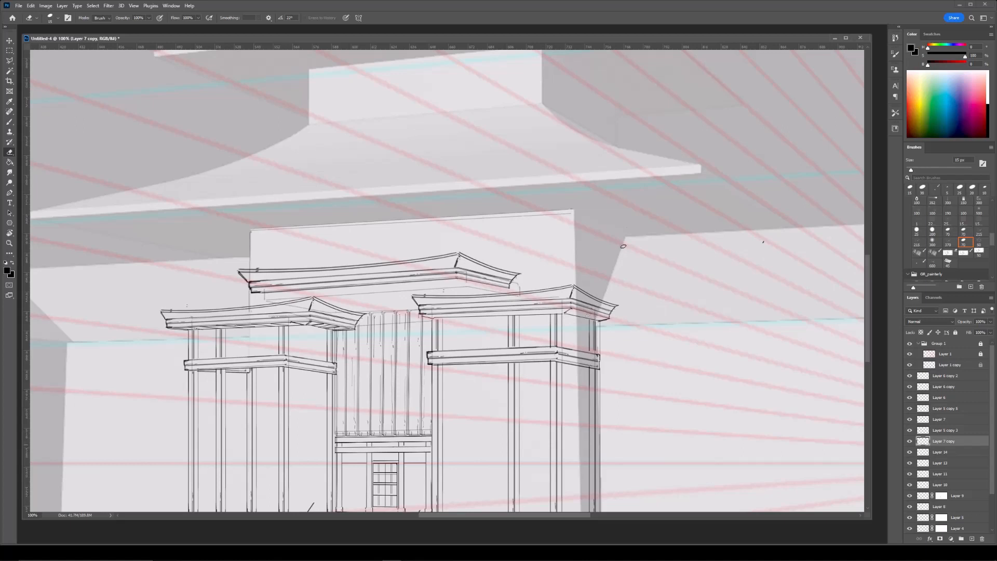
key("ctrl+minus")
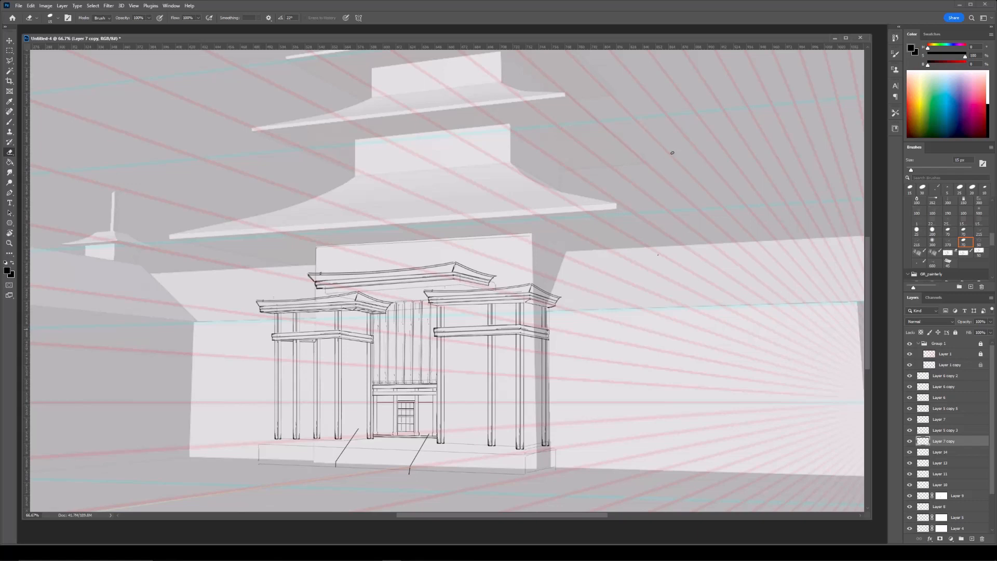
key("ctrl+plus")
left_click_drag(505, 197, 600, 208)
On a new layer above Layer 6 copy 2, draw a straight edge beneath the central top roof and shift it up slightly.
key("b")
left_click(346, 301, "ctrl")
left_click(972, 539)
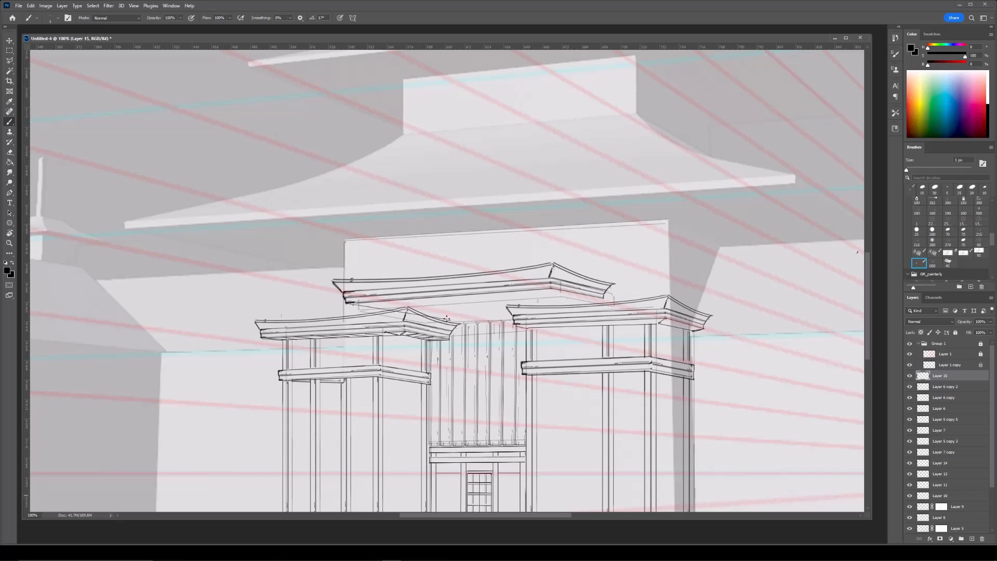
left_click(450, 319, "shift")
left_click(603, 311, "shift")
left_click_drag(610, 291, 561, 304)
key("ctrl+t")
mouse_move(427, 332)
left_mouse_down()
mouse_move(427, 318)
mouse_move(427, 327)
left_mouse_up()
key("Return")
Draw the receding edge under the top roof's far corner and erase the excess where it meets the first tower's roof.
key("e")
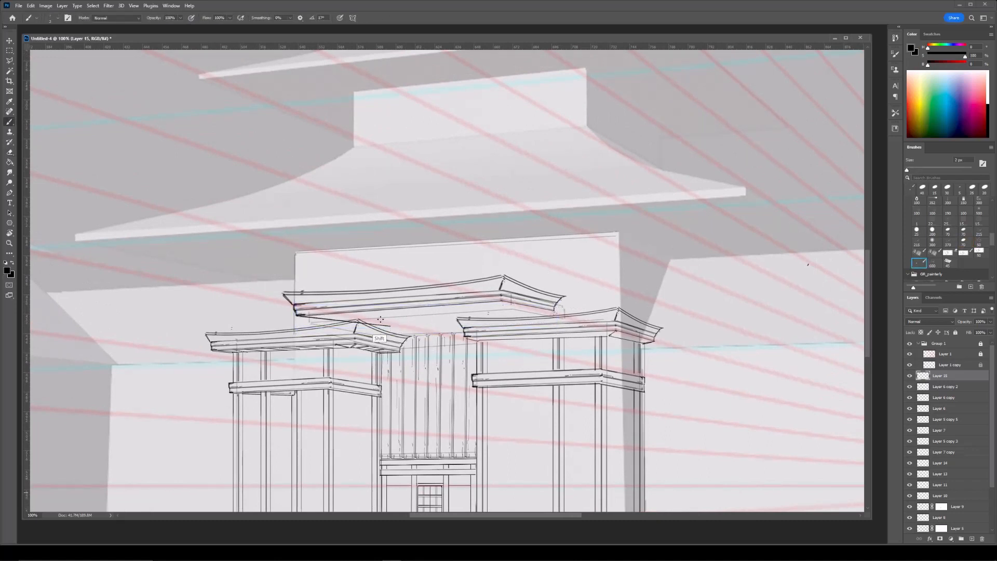
key("b")
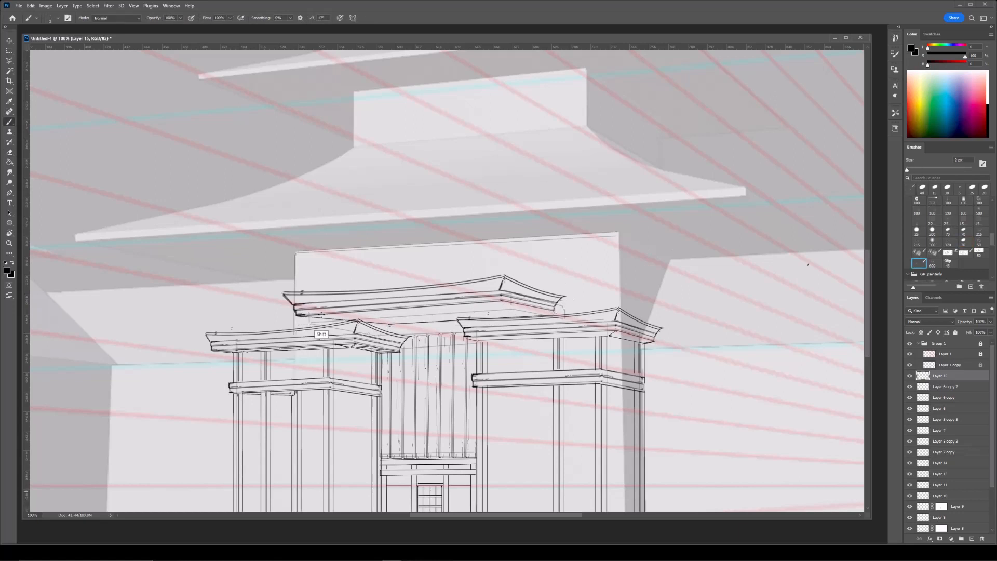
left_click(373, 325, "shift")
key("e")
left_click_drag(554, 313, 393, 326)
key("b")
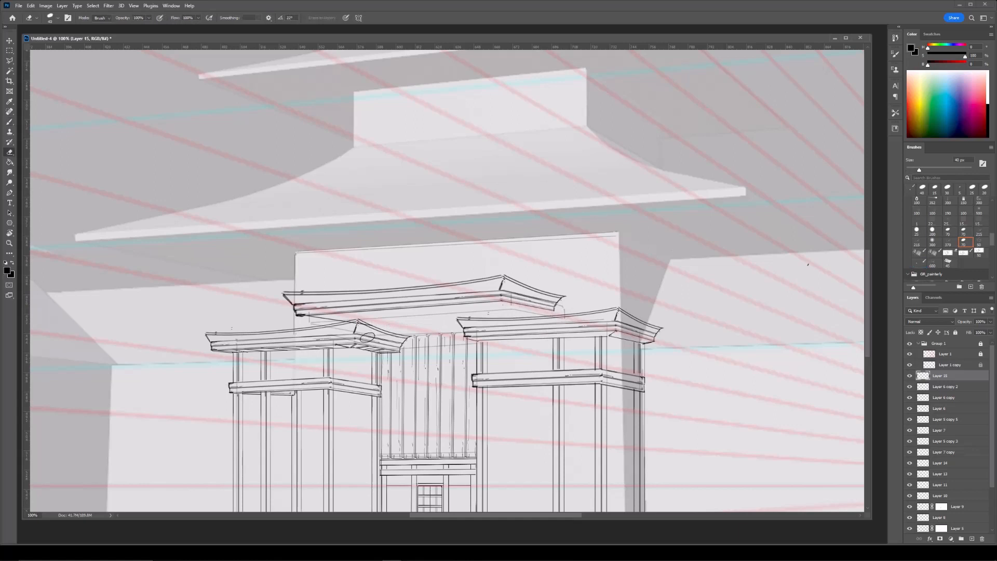
left_click(366, 320, "shift")
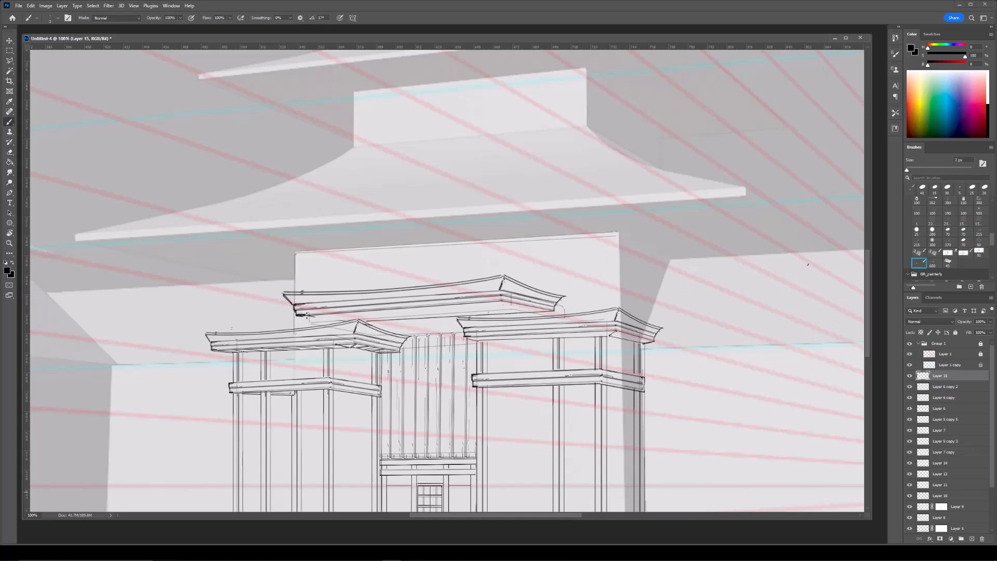
left_click_drag(364, 319, 395, 369)
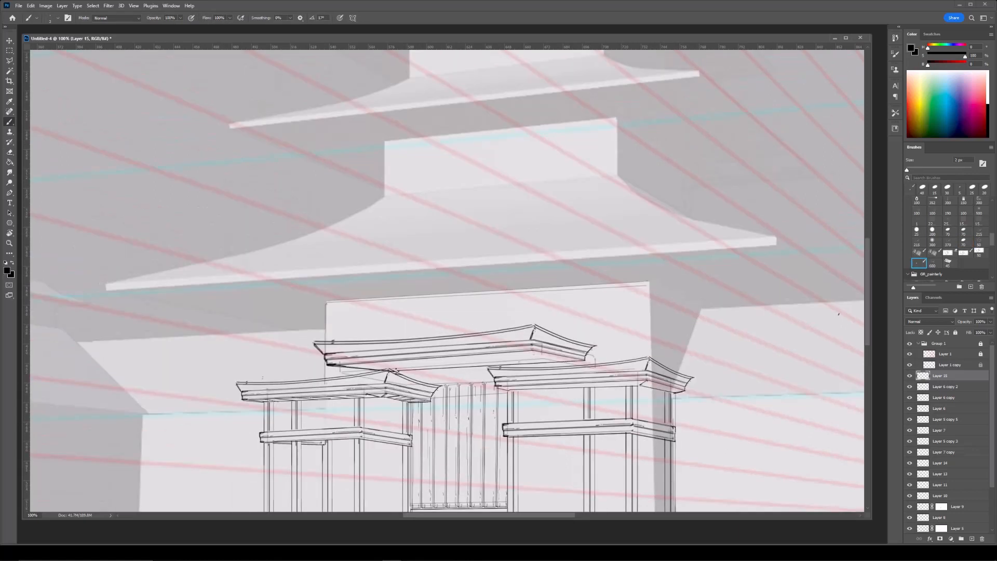
Bring the railing on Layer 3 copy 7 from the other open document into the temple drawing.
key("ctrl+minus")
key("ctrl+plus")
scroll(950, 428, "down", 5)
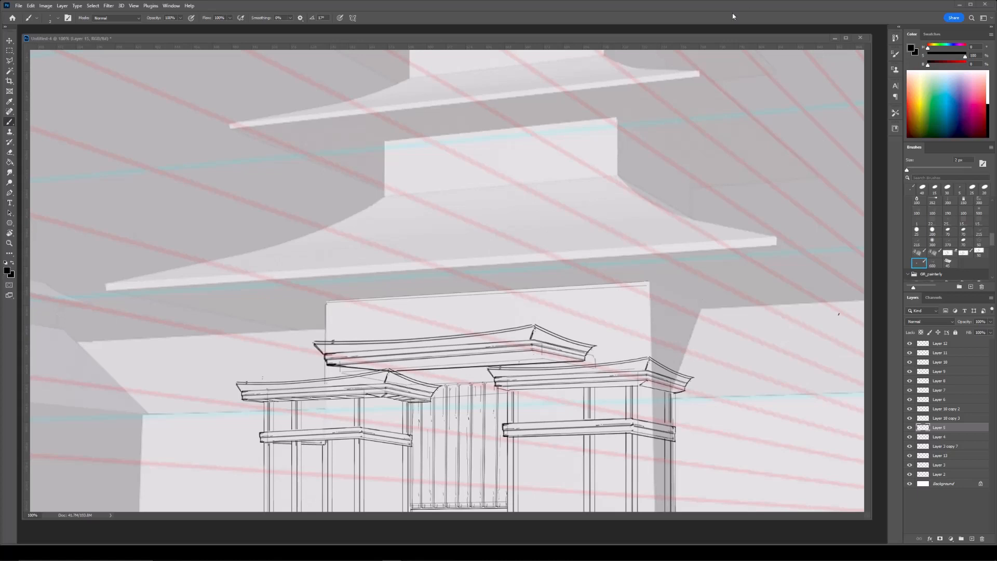
left_click(694, 162)
key("ctrl+minus")
left_click_drag(659, 279, 657, 213)
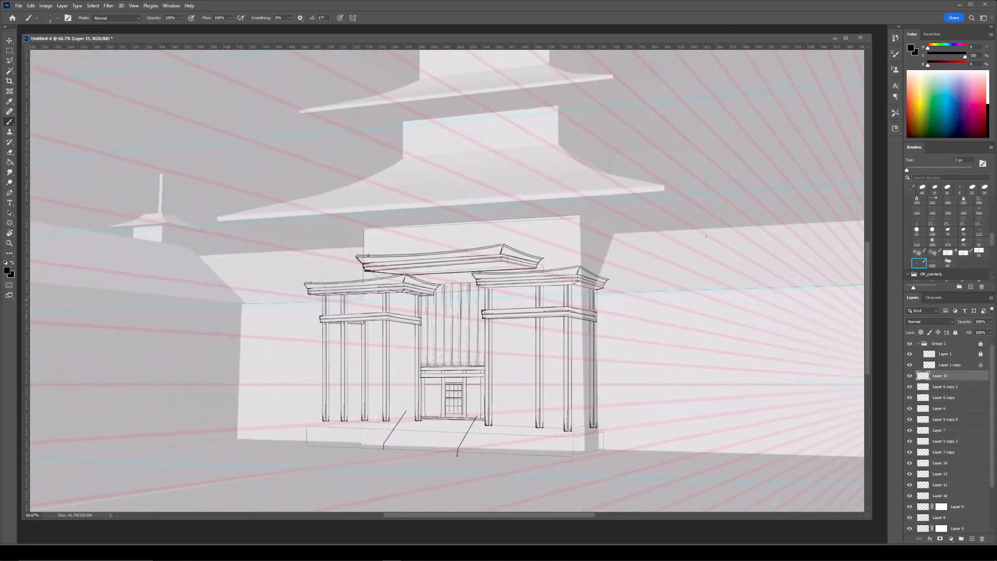
key("ctrl+Tab")
left_click(945, 446)
left_click_drag(951, 446, 499, 374)
Scale the railing down and place it across the base of the first tower's posts.
key("ctrl+t")
left_click_drag(819, 329, 384, 369)
left_click_drag(332, 398, 455, 408)
left_click_drag(520, 414, 354, 414)
key("ctrl+plus")
key("ctrl+plus")
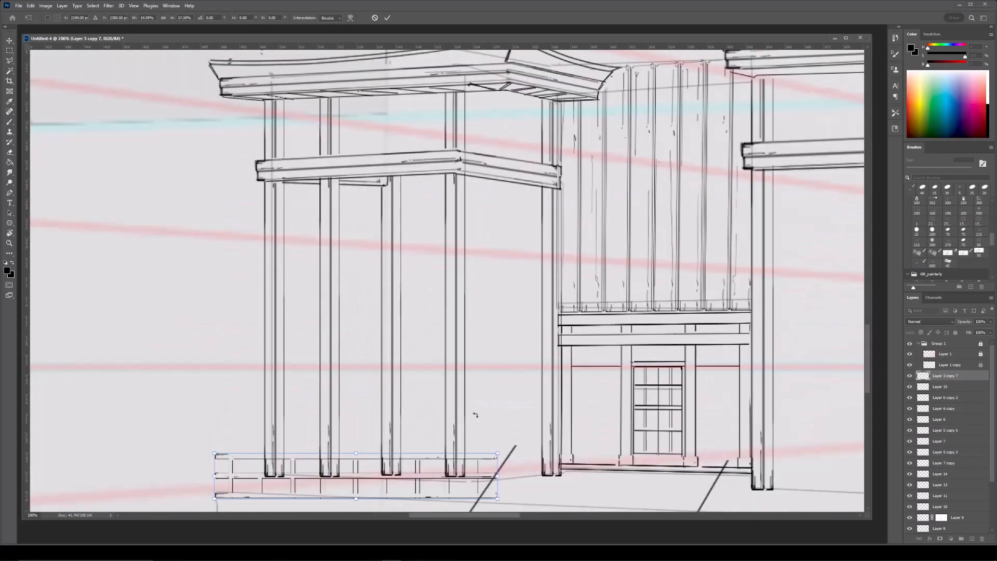
Move the railing along the platform in front of the first tower and reduce its height slightly.
key("ctrl+minus")
left_click_drag(483, 349, 484, 353)
mouse_move(451, 378)
left_mouse_down()
mouse_move(471, 343)
mouse_move(452, 375)
mouse_move(501, 362)
left_mouse_up()
key("Return")
key("ctrl+t")
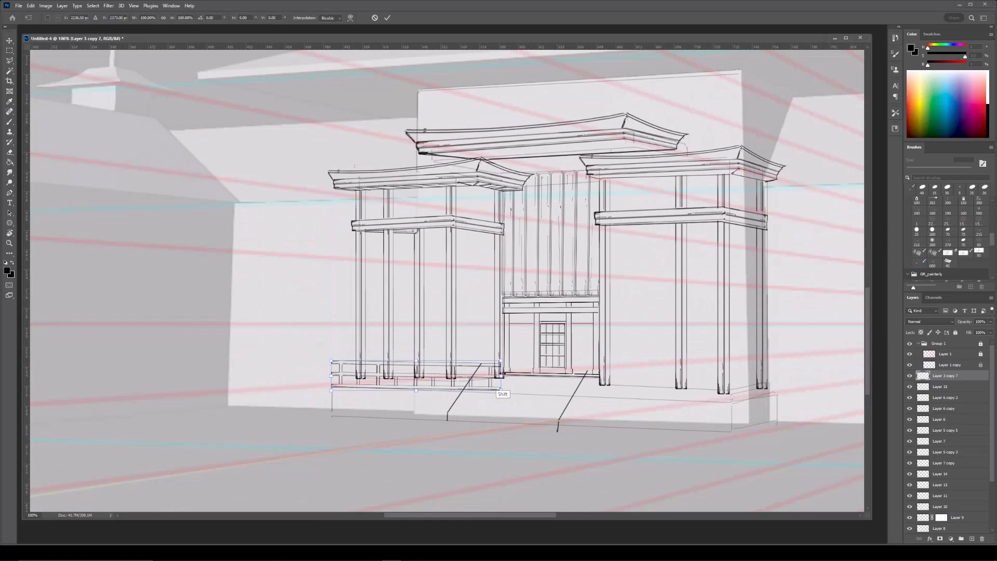
left_click_drag(417, 360, 417, 363)
key("Return")
Adjust the railing's end nearest the doorway so it follows the platform's perspective.
mouse_move(472, 347)
left_mouse_down()
mouse_move(453, 341)
mouse_move(482, 353)
left_mouse_up()
key("ctrl+t")
right_click(443, 370)
left_click(471, 412)
left_click_drag(482, 370, 479, 369)
key("Return")
left_click_drag(477, 329, 405, 317)
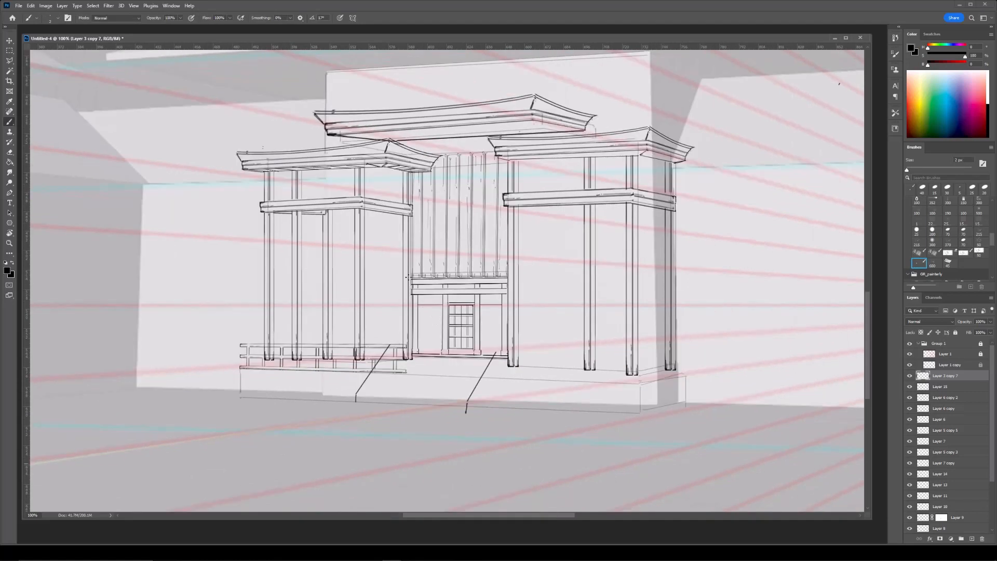
Shorten the railing at its doorway end and extend its far end slightly past the platform edge.
key("ctrl+t")
left_click_drag(407, 358, 400, 359)
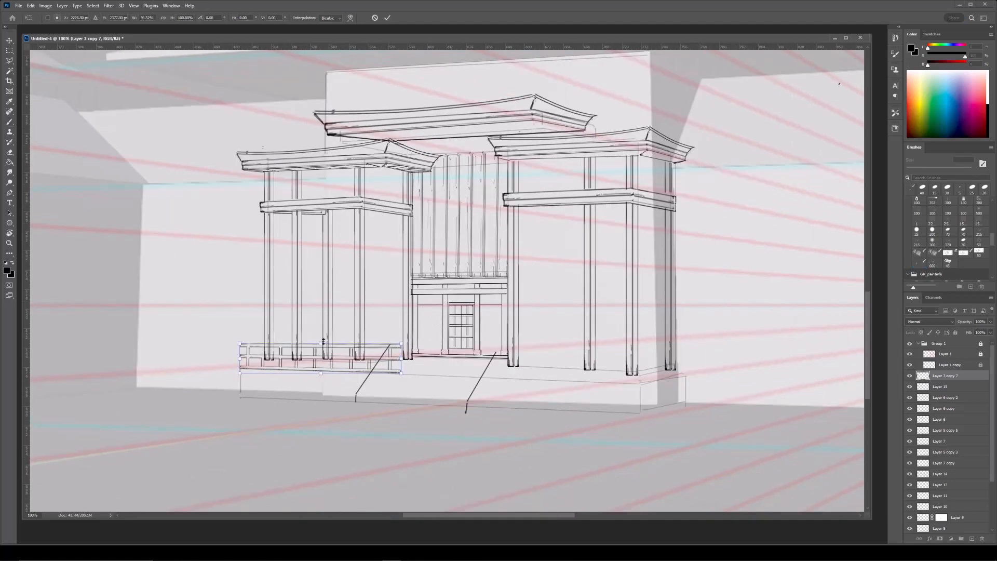
key("ctrl+minus")
left_click_drag(309, 333, 305, 333)
key("Return")
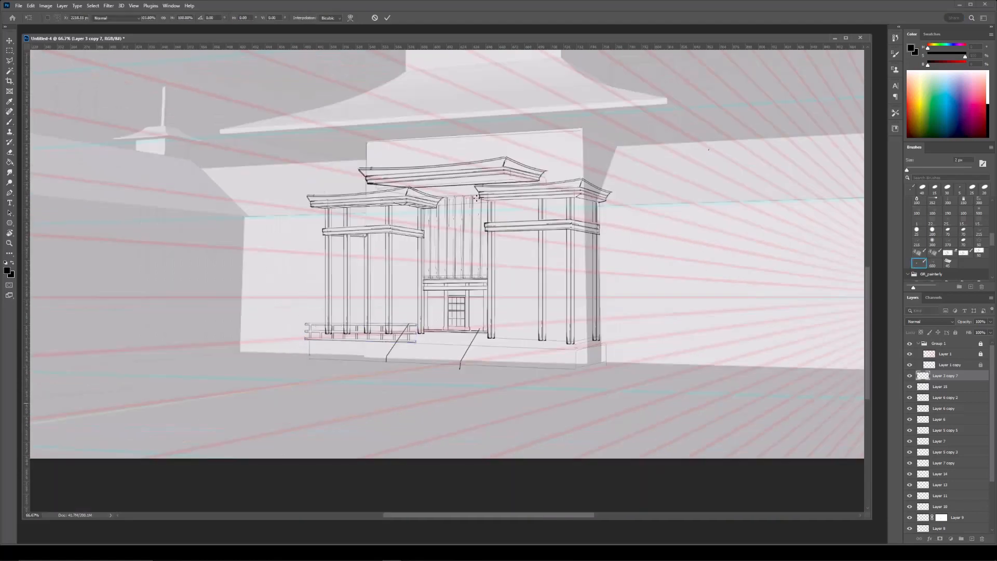
Duplicate the railing layer and touch up the ends of the copy with the eraser.
key("ctrl+plus")
key("ctrl+j")
key("e")
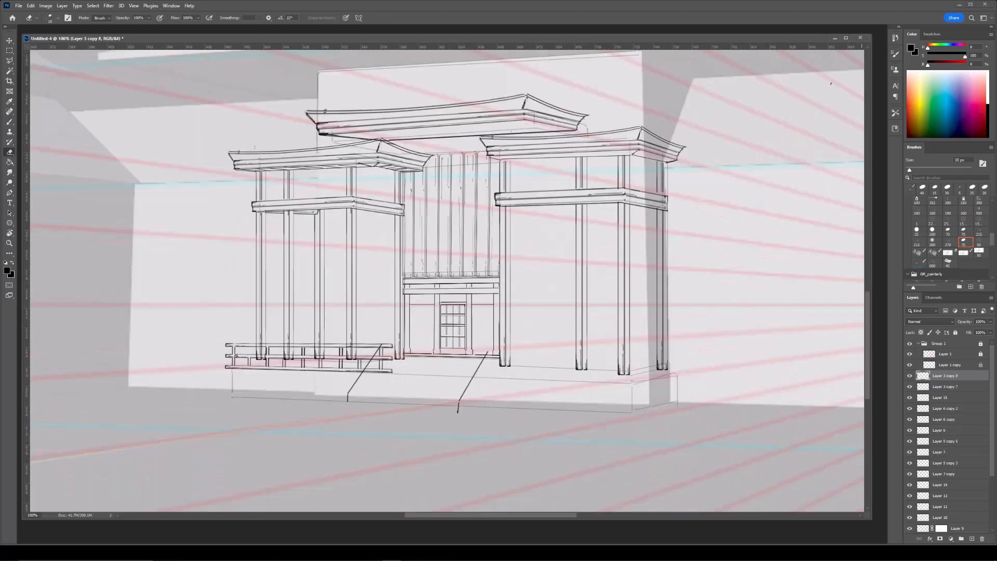
left_click_drag(391, 361, 387, 366)
left_click_drag(236, 347, 253, 346)
left_click(386, 372, "shift")
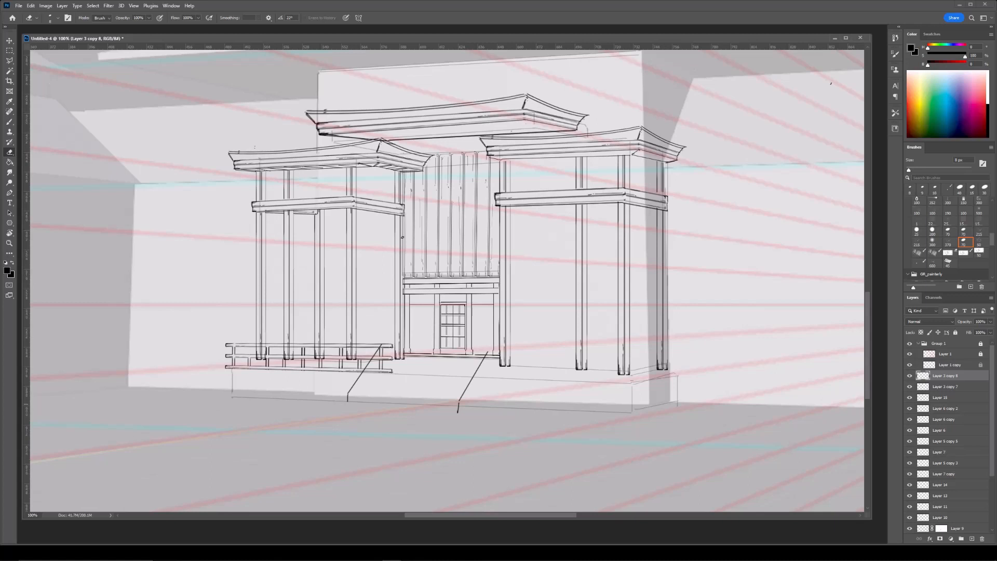
Draw side thickness lines on the railing's posts, working from the doorway end to the far end.
key("ctrl+plus")
key("b")
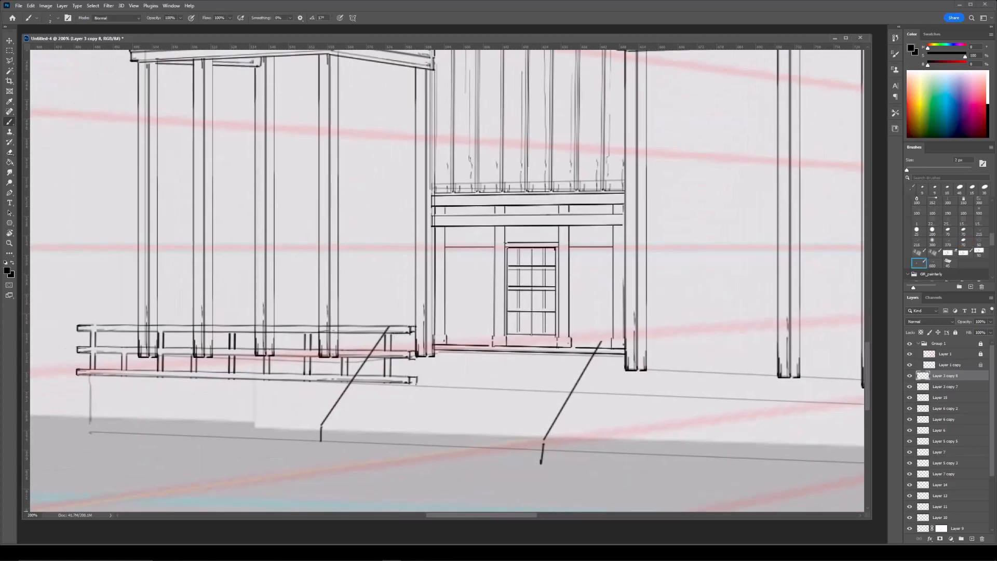
left_click_drag(323, 314, 361, 308)
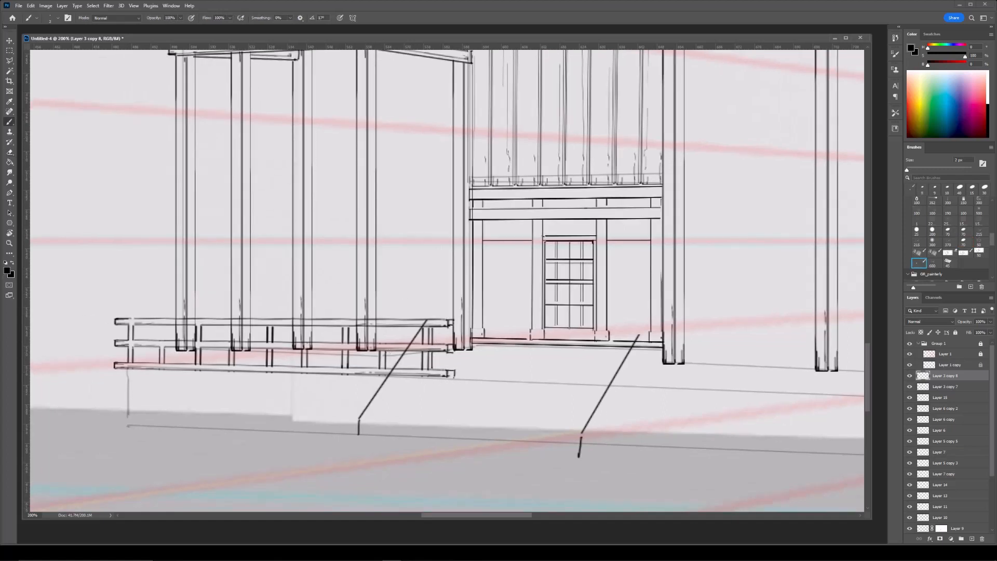
key("ctrl+plus")
key("ctrl+plus")
left_click_drag(311, 354, 386, 343)
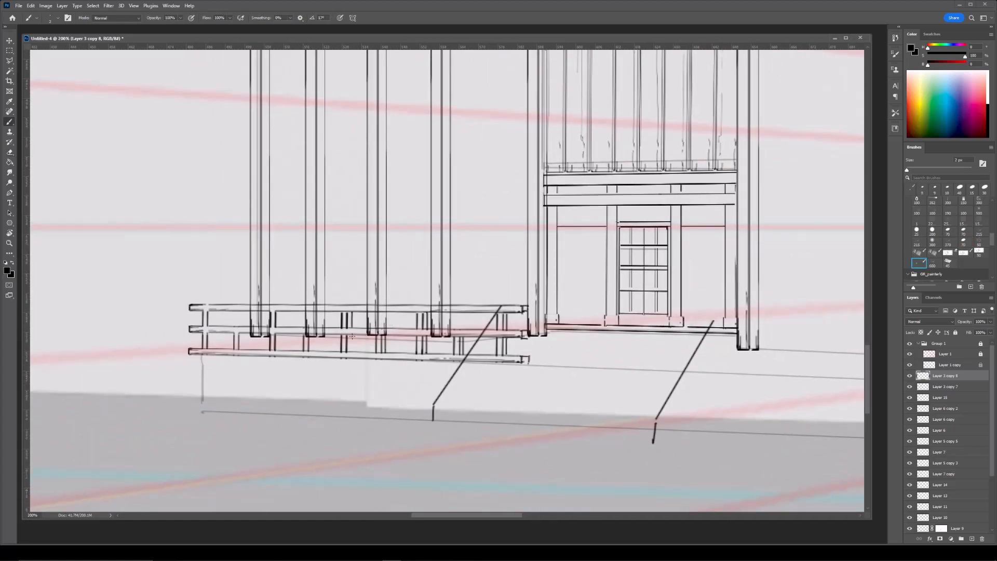
left_click_drag(333, 312, 391, 302)
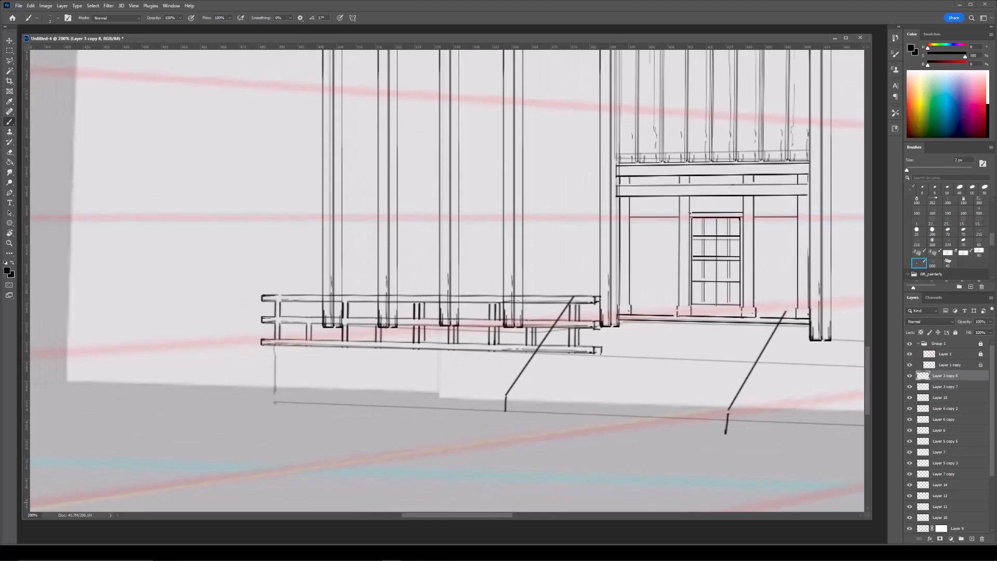
key("ctrl+minus")
key("ctrl+plus")
key("ctrl+plus")
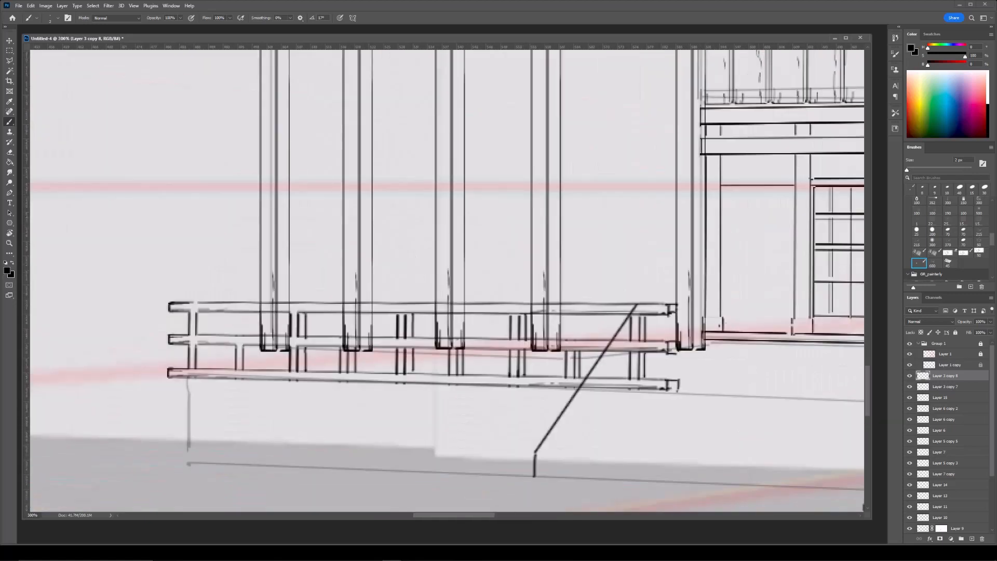
left_click_drag(232, 318, 297, 304)
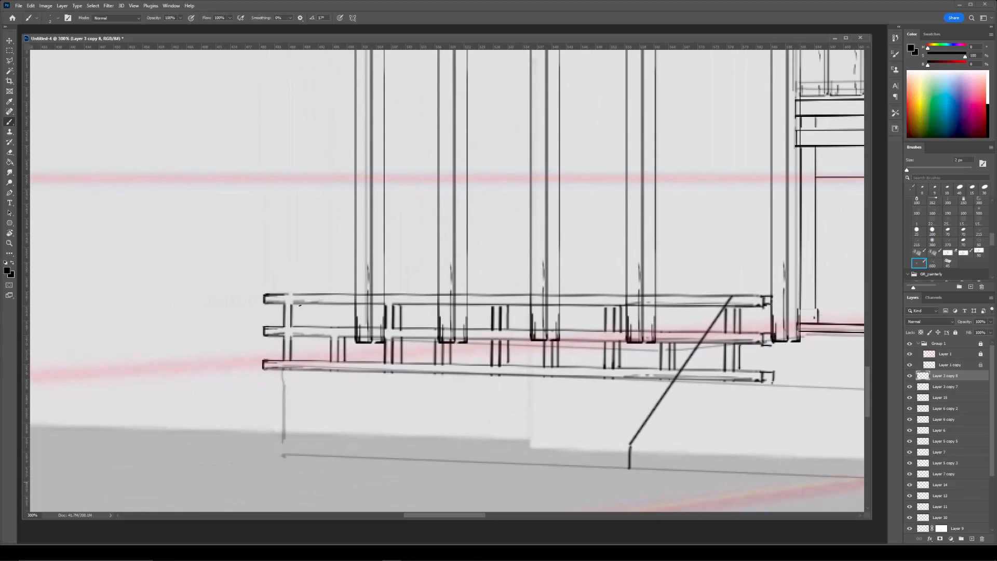
key("h")
left_click_drag(298, 338, 328, 321)
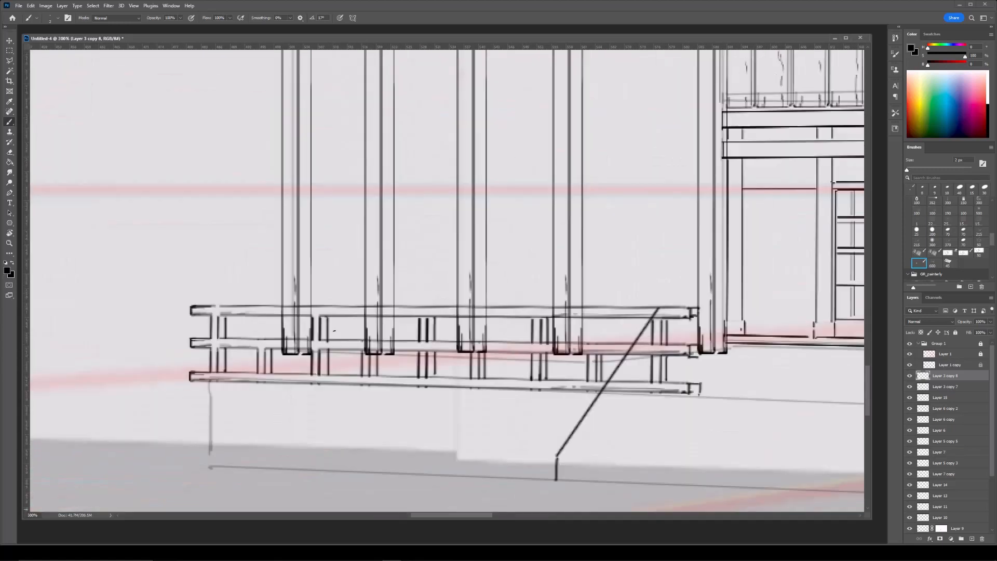
Combine the two railing layers into the single Layer 3 copy 7.
key("e")
key("Delete")
key("ctrl+minus")
key("bracketright")
left_click_drag(554, 298, 402, 313)
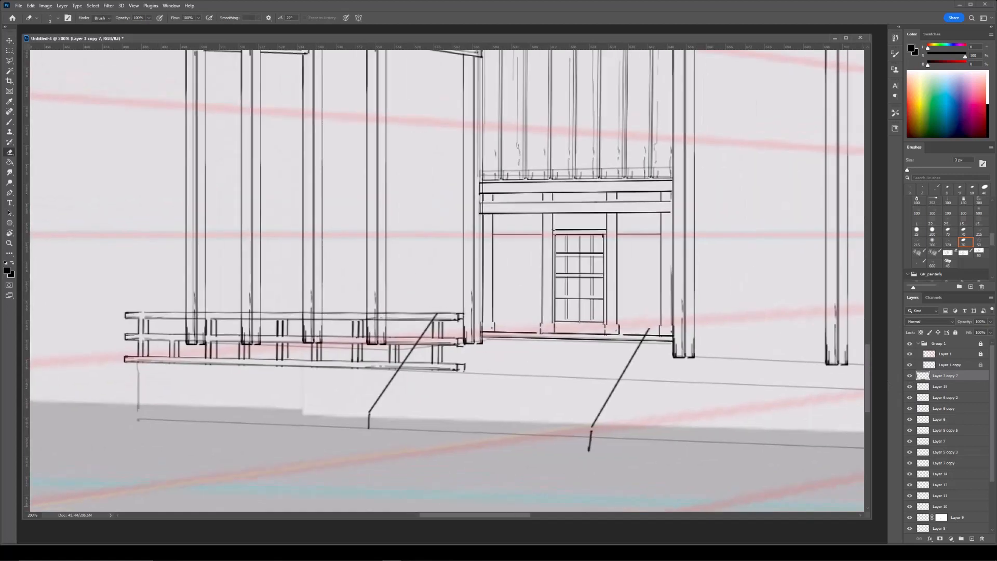
key("b")
key("ctrl+minus")
key("ctrl+minus")
left_click_drag(505, 215, 429, 275)
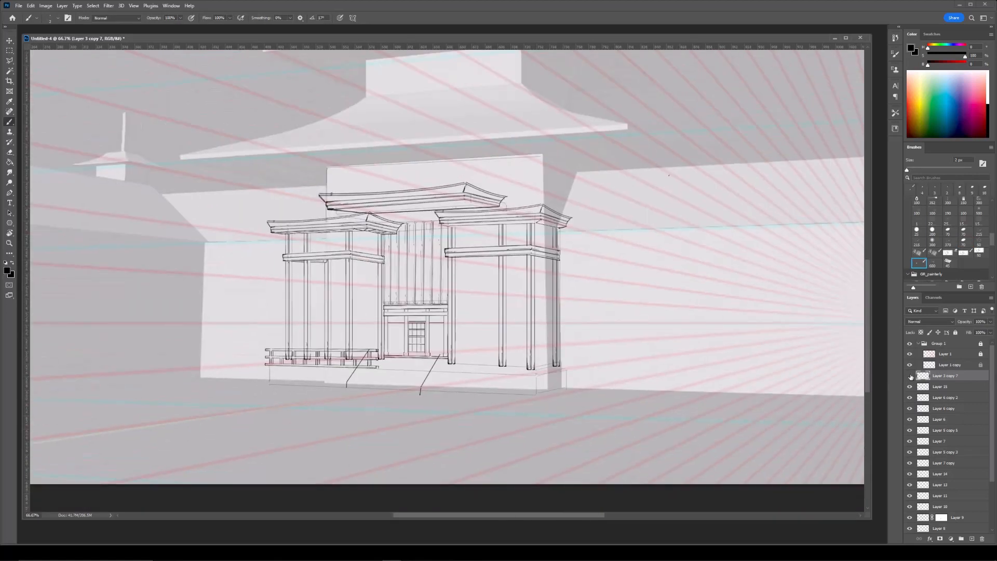
Duplicate the railing and position the enlarged copy across the base of the second tower.
key("ctrl+plus")
key("ctrl+plus")
left_click_drag(95, 496, 355, 376)
key("e")
key("e")
key("ctrl+minus")
key("ctrl+j")
key("ctrl+t")
left_click_drag(440, 333, 724, 331)
left_click_drag(700, 344, 697, 347)
left_click_drag(737, 301, 737, 303)
left_click_drag(708, 347, 707, 348)
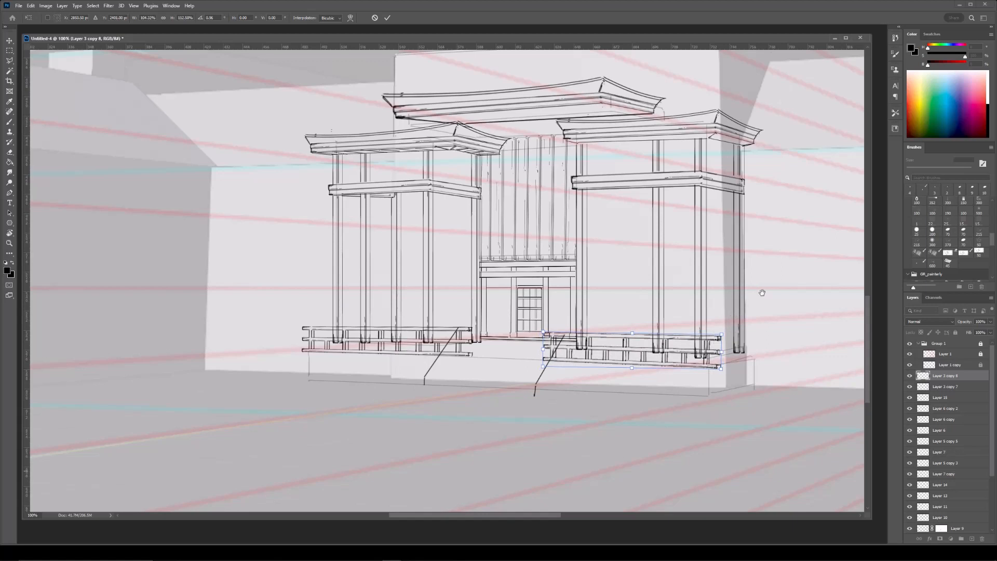
Reshape both ends of the second tower's railing to follow the platform's perspective.
left_click_drag(754, 291, 610, 305)
right_click(436, 361)
left_click(451, 397)
left_click_drag(579, 367, 578, 363)
left_click_drag(400, 345, 400, 344)
left_click_drag(579, 345, 580, 344)
left_click_drag(489, 345, 488, 346)
key("Return")
key("ctrl+minus")
key("ctrl+minus")
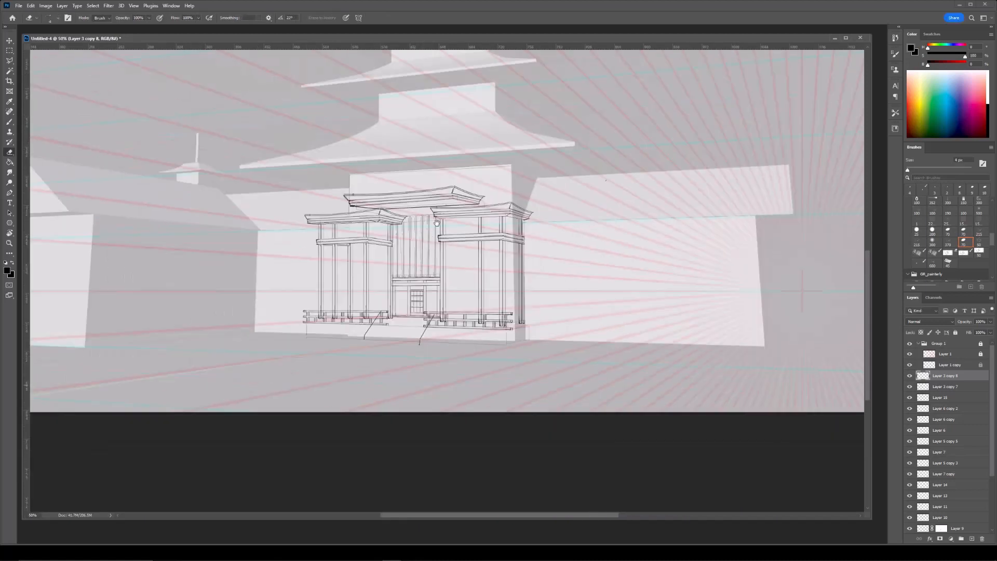
left_click_drag(475, 234, 488, 266)
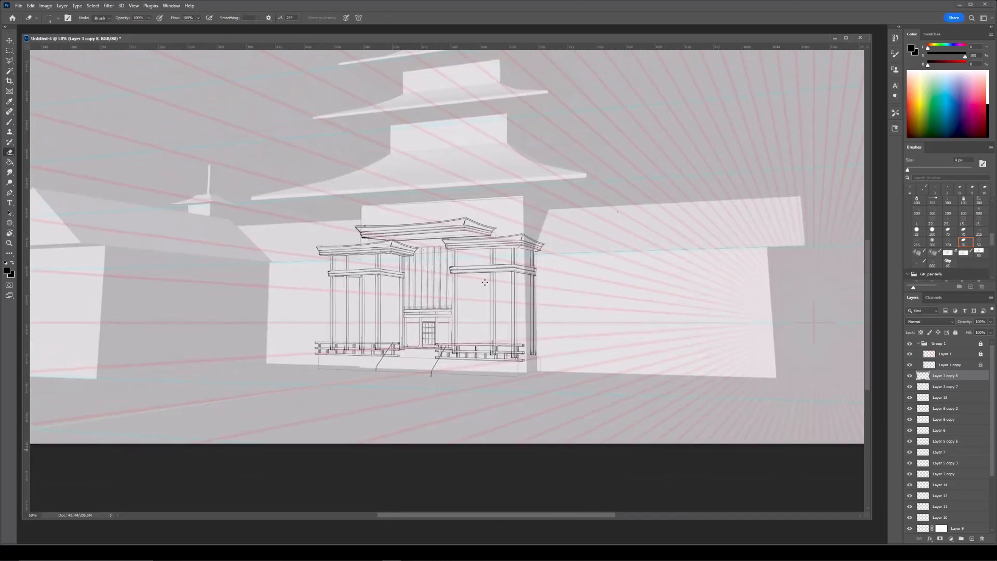
scroll(379, 283, "up", 1)
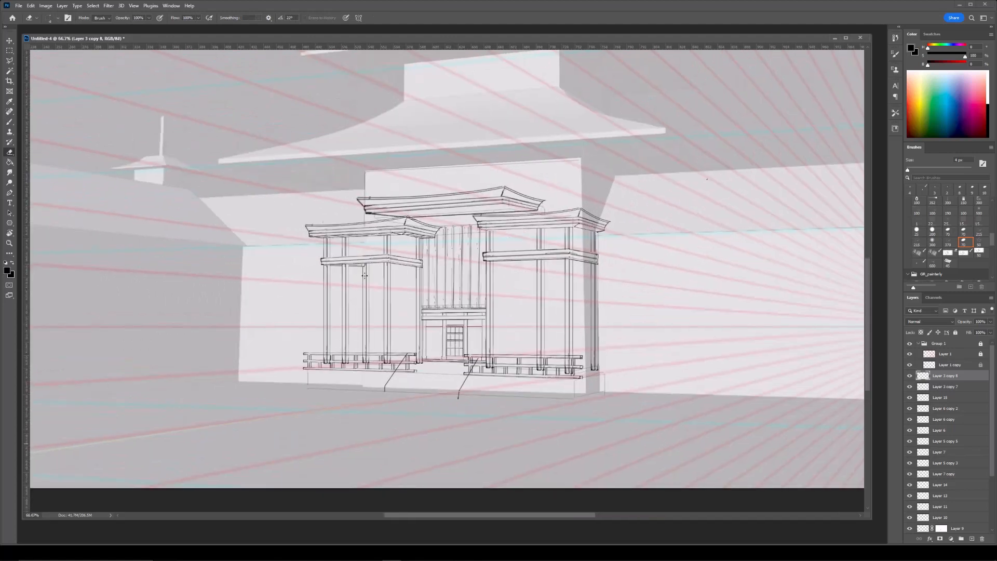
left_click_drag(597, 282, 586, 258)
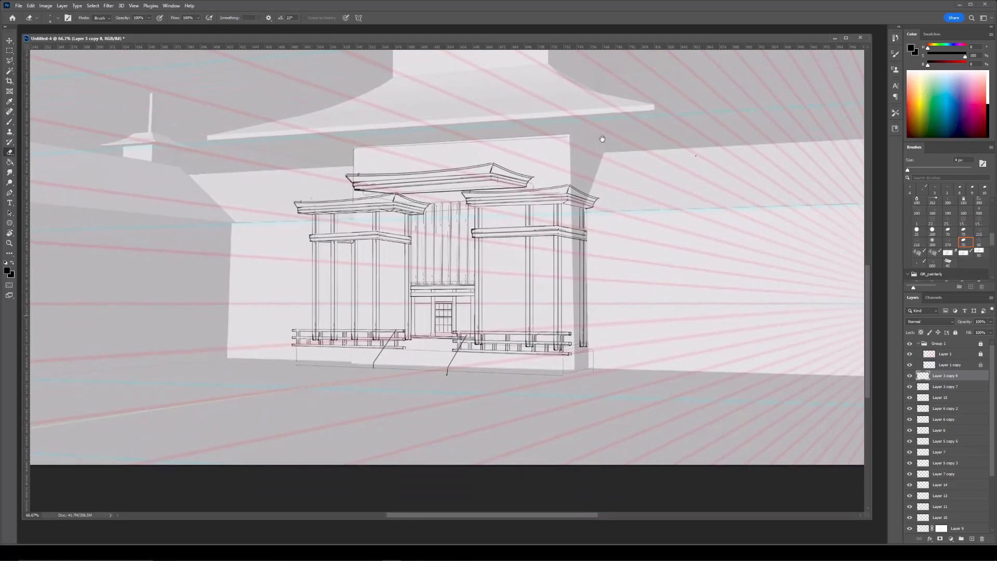
Add a layer mask to Layer 7 copy and hide the second tower's lower posts where the railing passes in front.
key("ctrl+plus")
key("v")
left_click(497, 377)
key("e")
left_click(940, 538)
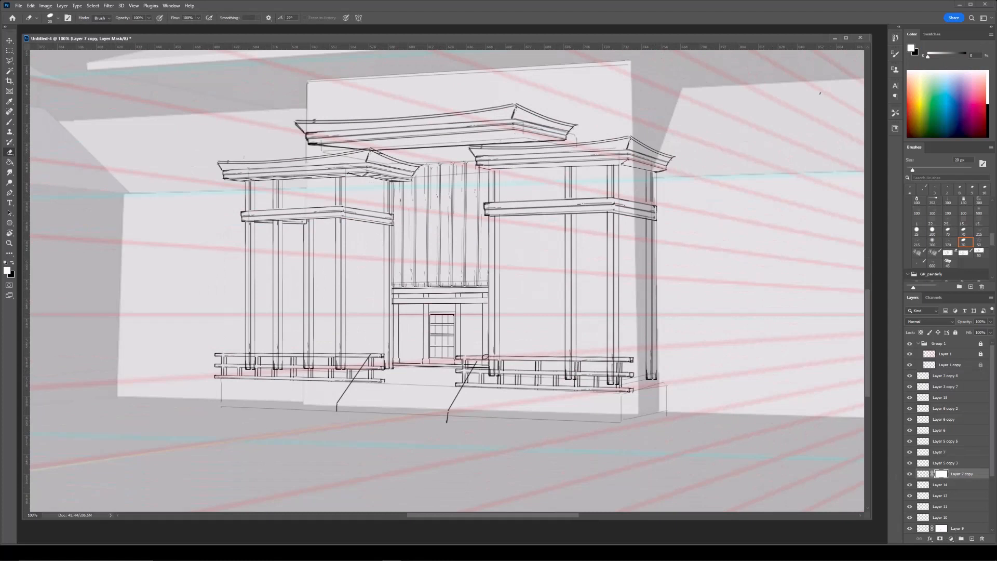
scroll(492, 375, "right", 2)
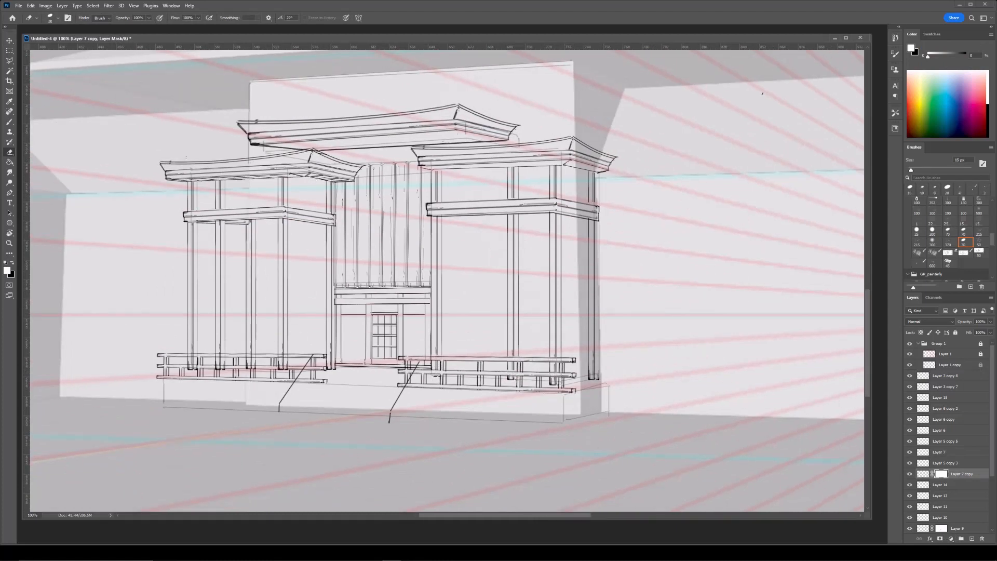
left_click_drag(164, 297, 312, 303)
Mask the first tower's post layer, Layer 5, and hide the post bottoms behind the railing with a straight erasing stroke.
key("ctrl+plus")
key("v")
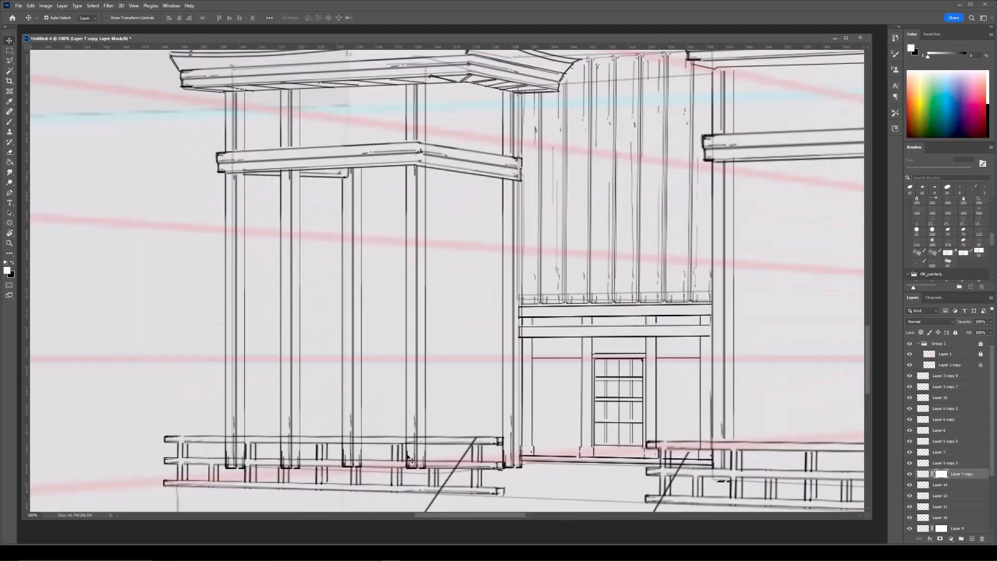
left_click(415, 447)
key("e")
left_click(940, 538)
key("]")
left_click(186, 461)
left_click(477, 474, "shift")
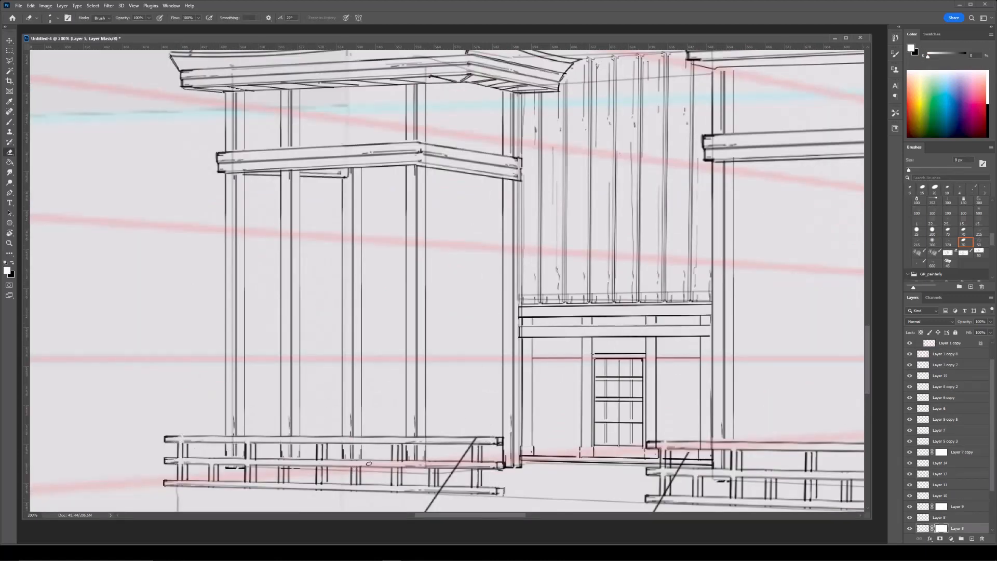
Move the front elevation drawing upward and copy its two long horizontal beams with their short connecting posts to a new layer.
key("ctrl+minus")
left_click_drag(543, 323, 548, 354)
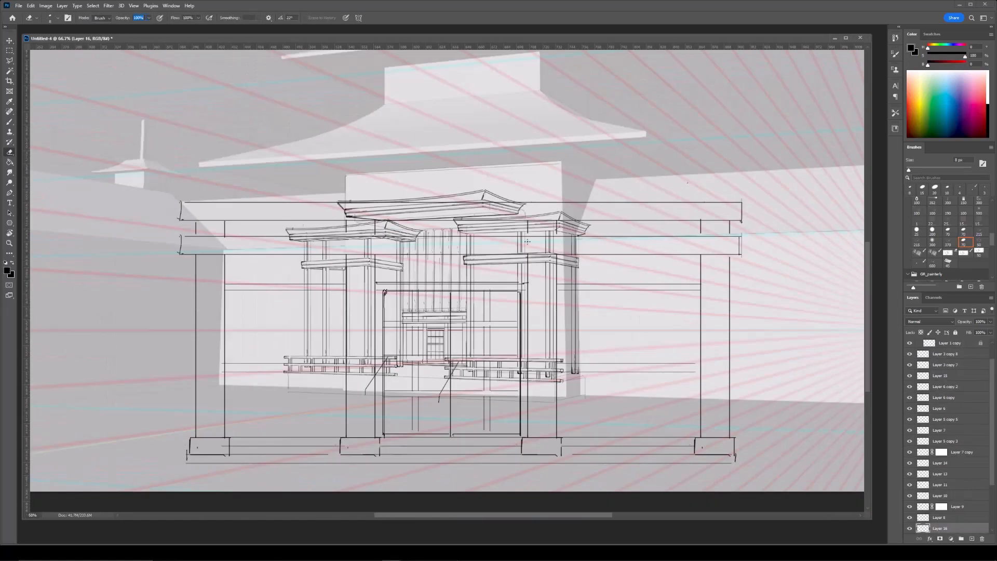
key("ctrl+minus")
key("ctrl+t")
mouse_move(439, 272)
left_mouse_down()
mouse_move(454, 244)
mouse_move(407, 176)
left_mouse_up()
key("Return")
key("m")
mouse_move(196, 87)
left_mouse_down()
mouse_move(619, 192)
mouse_move(660, 186)
left_mouse_up()
key("ctrl+j")
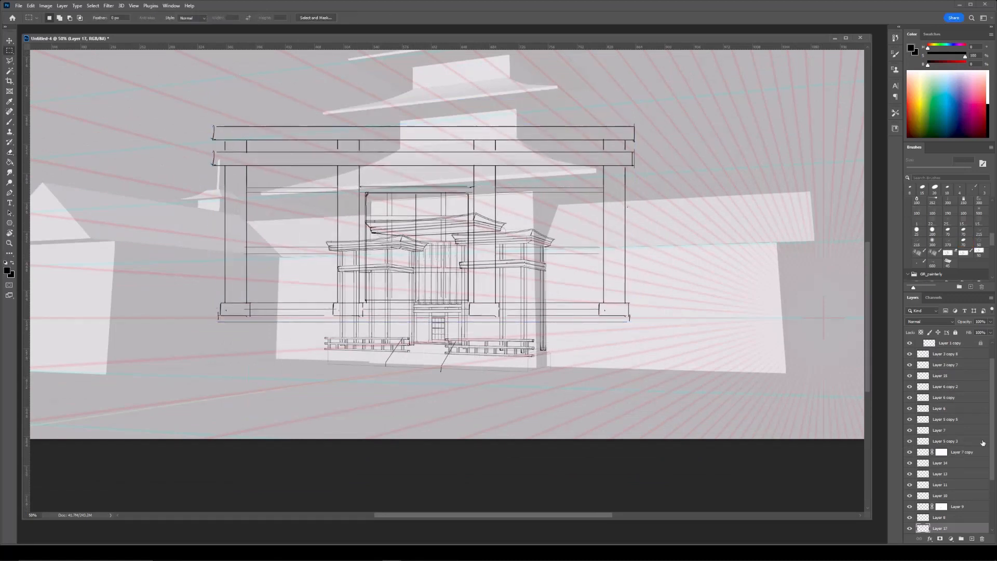
Delete the elevation drawing's layer and scale down the copied double-beam section.
scroll(965, 435, "down", 2)
left_click(944, 509)
key("Delete")
key("ctrl+t")
left_click(935, 497)
key("ctrl+t")
left_click_drag(634, 127, 460, 330)
key("Return")
Duplicate and merge the beam section to strengthen its lines, and fit it beneath the first tower's railing.
key("ctrl+plus")
key("ctrl+j")
key("ctrl+e")
key("ctrl+plus")
left_click_drag(349, 274, 377, 250)
key("ctrl+t")
left_click_drag(550, 330, 391, 391)
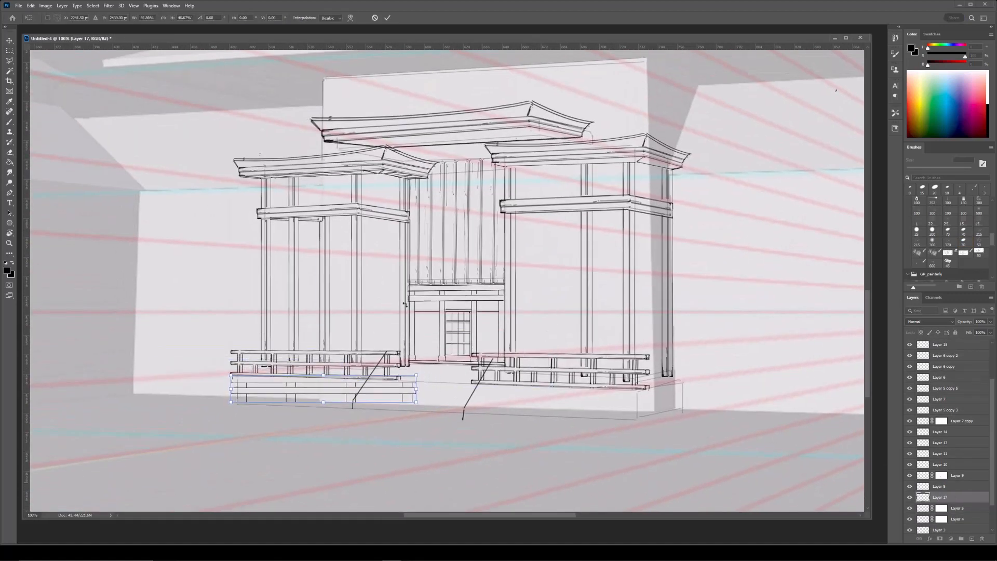
key("Return")
Distort the beam section's ends so it follows the perspective of the first tower's platform.
key("ctrl+plus")
key("ctrl+j")
left_click_drag(364, 478, 537, 386)
key("ctrl+z")
key("ctrl+t")
right_click(532, 381)
left_click(546, 417)
left_click_drag(366, 395, 367, 406)
left_click_drag(532, 351, 535, 383)
key("Return")
mouse_move(203, 382)
left_mouse_down()
mouse_move(205, 344)
mouse_move(210, 396)
left_mouse_up()
Brush in a short vertical edge line at the outer end of the first tower's platform.
key("b")
key("ctrl+minus")
key("ctrl+minus")
key("ctrl+plus")
key("ctrl+plus")
mouse_move(179, 357)
left_mouse_down()
mouse_move(213, 344)
mouse_move(303, 348)
left_mouse_up()
key("ctrl+plus")
left_click_drag(278, 434, 279, 447)
Duplicate the platform beams and fit the copy beneath the second tower's railing, adjusting its end to the perspective.
key("ctrl+minus")
left_click_drag(706, 357, 406, 350)
key("ctrl+minus")
key("ctrl+j")
key("ctrl+t")
left_click_drag(353, 311, 584, 317)
left_click_drag(657, 316, 525, 331)
right_click(515, 330)
left_click(535, 359)
key("ctrl+plus")
left_click_drag(606, 352, 604, 376)
key("Return")
Copy the corner end of the second platform's beams to a new layer.
key("ctrl+minus")
left_click_drag(403, 357, 502, 417)
key("ctrl+plus")
left_click_drag(423, 430, 475, 261)
left_click_drag(704, 281, 593, 427)
key("m")
key("ctrl+j")
Move the copied beam section onto the second platform's side face and distort its corners to follow the receding perspective.
key("ctrl+t")
right_click(516, 364)
left_click(535, 519)
left_click_drag(456, 355, 594, 357)
right_click(645, 354)
left_click(661, 393)
left_click_drag(720, 355, 670, 339)
left_click_drag(669, 305, 669, 313)
left_click_drag(670, 372, 671, 374)
left_click_drag(554, 361, 555, 337)
key("Return")
key("e")
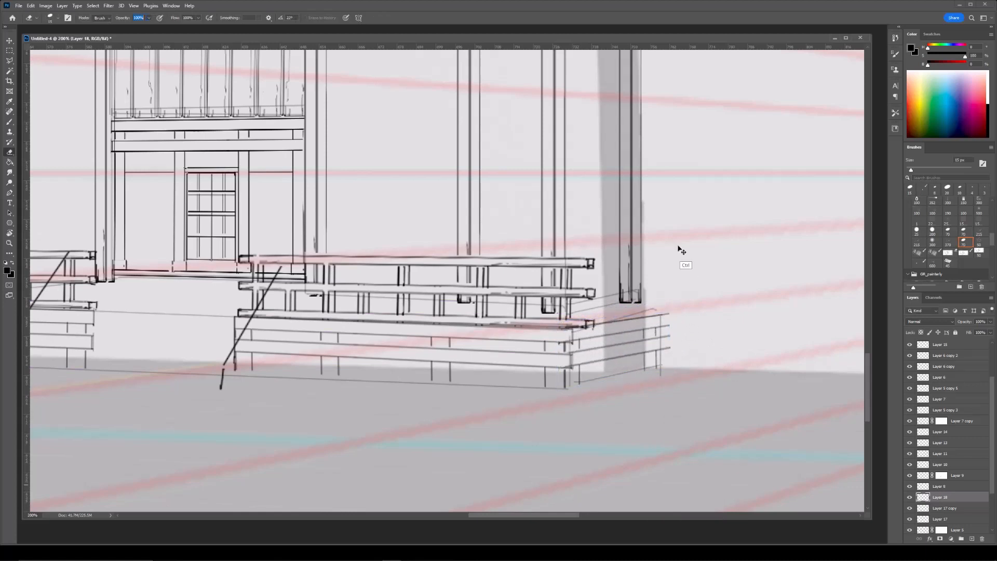
Duplicate the side-face beams, offset the copy slightly downward, and erase its excess lines near the platform's corner.
key("ctrl+minus")
key("ctrl+minus")
key("ctrl+plus")
key("ctrl+plus")
left_click_drag(396, 241, 421, 245)
key("ctrl+j")
key("ctrl+t")
mouse_move(644, 405)
left_mouse_down()
mouse_move(640, 394)
mouse_move(646, 428)
left_mouse_up()
key("Return")
left_click_drag(543, 383, 565, 400)
mouse_move(555, 419)
left_mouse_down()
mouse_move(556, 440)
mouse_move(564, 420)
left_mouse_up()
key("ctrl+minus")
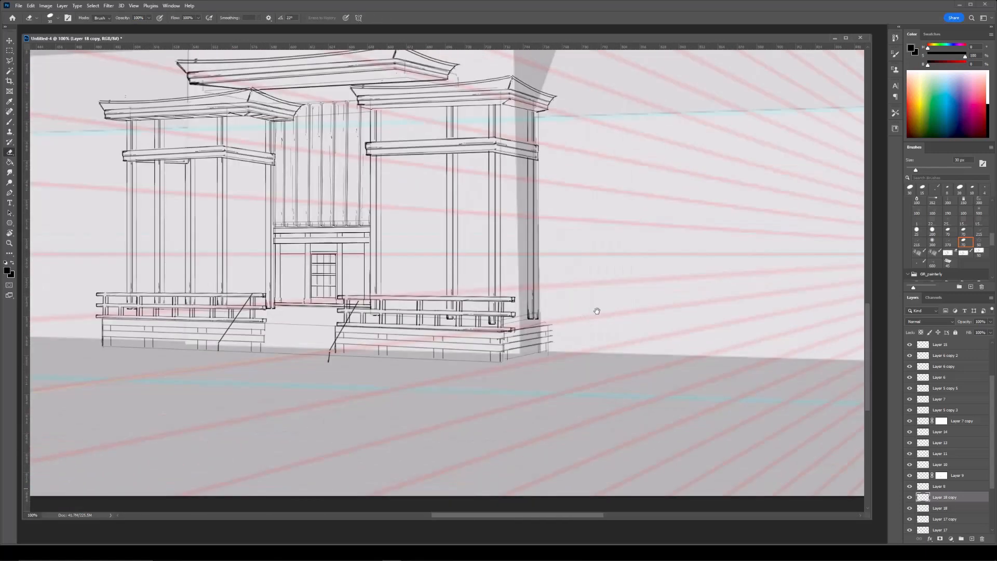
Draw a straight, fine brush line between the posts on the second platform's side face.
key("ctrl+plus")
key("bracketleft")
key("bracketleft")
key("bracketleft")
key("bracketleft")
key("b")
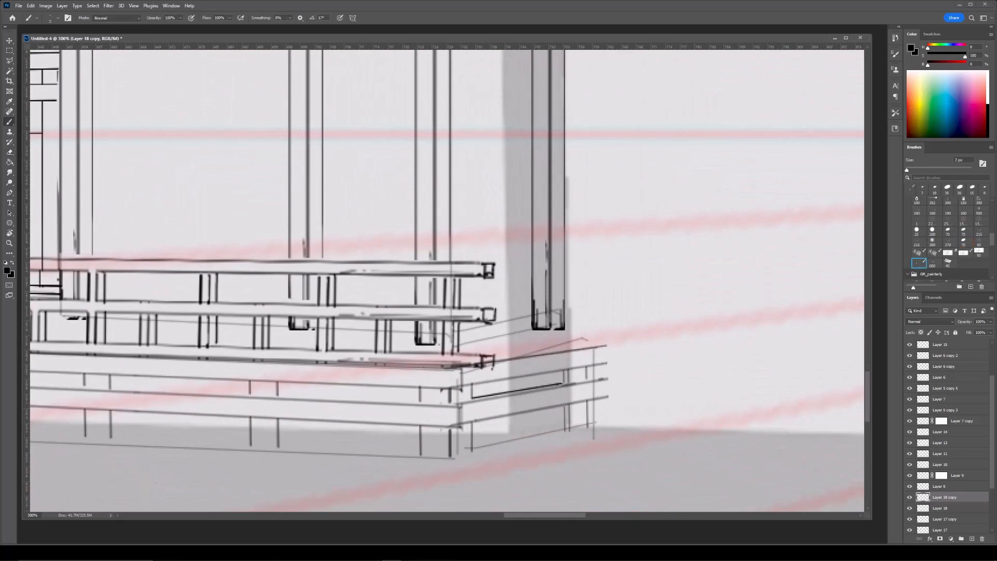
left_click(563, 383, "shift")
key("ctrl+z")
left_click(566, 383, "shift")
Duplicate the second platform's front beam layer and offset the copy slightly upward to suggest thickness.
left_click_drag(415, 355, 569, 330)
left_click(363, 373, "ctrl")
key("ctrl+j")
key("ctrl+t")
left_click_drag(362, 381, 369, 359)
key("Return")
Erase unwanted lines of the offset copy with a small eraser in a straight stroke along the second platform's lower beam.
key("e")
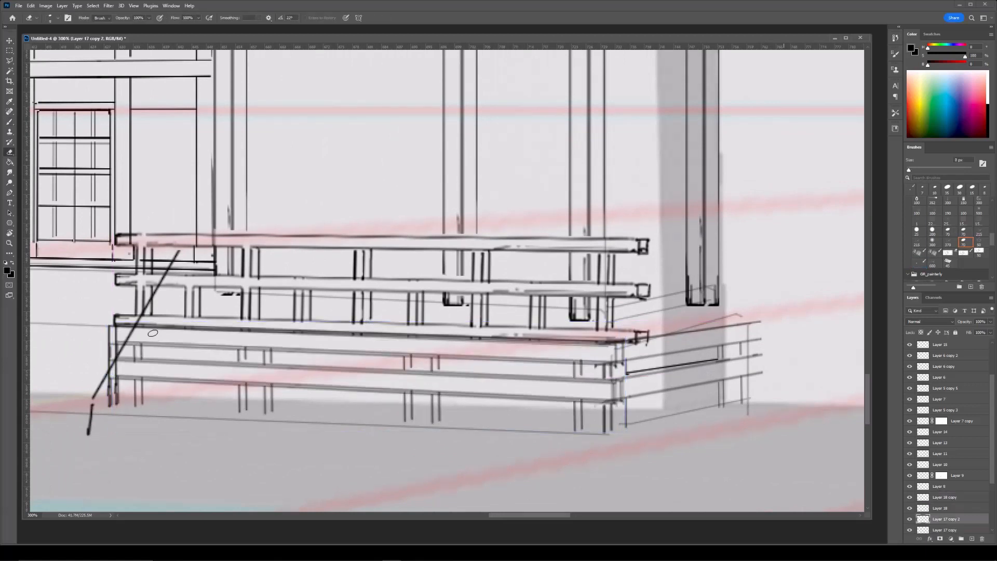
key("[")
key("[")
key("[")
key("[")
key("[")
left_click(118, 376)
left_click(617, 400, "shift")
key("ctrl+minus")
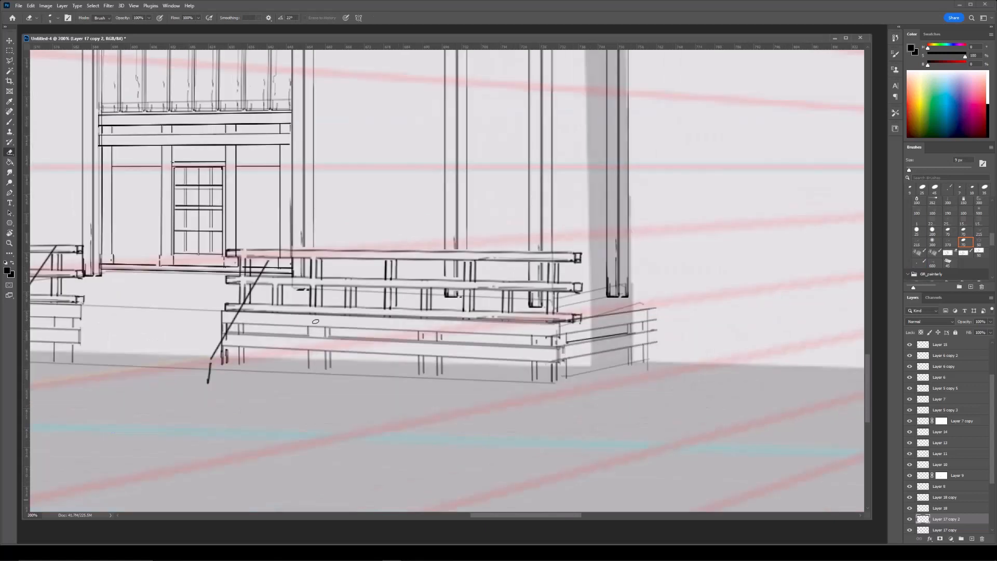
left_click_drag(427, 322, 426, 364)
Draw straight bottom edge lines between the short posts along the front of the second platform.
key("ctrl+minus")
left_click_drag(508, 173, 561, 218)
key("ctrl+plus")
left_click_drag(511, 445, 414, 377)
key("b")
left_click_drag(319, 387, 253, 387)
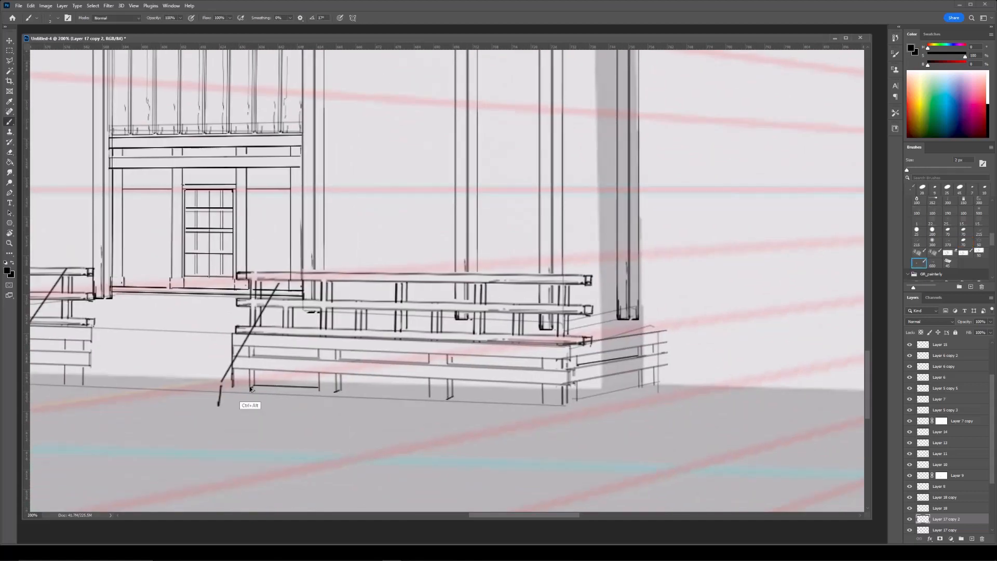
left_click(319, 389, "shift")
left_click(339, 392)
left_click(429, 397, "shift")
left_click(451, 399)
left_click(543, 404, "shift")
Duplicate the first platform's front beam layer and offset the copy slightly to suggest thickness.
key("ctrl+minus")
left_click_drag(488, 255, 566, 301)
left_click_drag(276, 250, 332, 259)
key("ctrl+plus")
left_click_drag(376, 459, 524, 345)
left_click(506, 347, "ctrl")
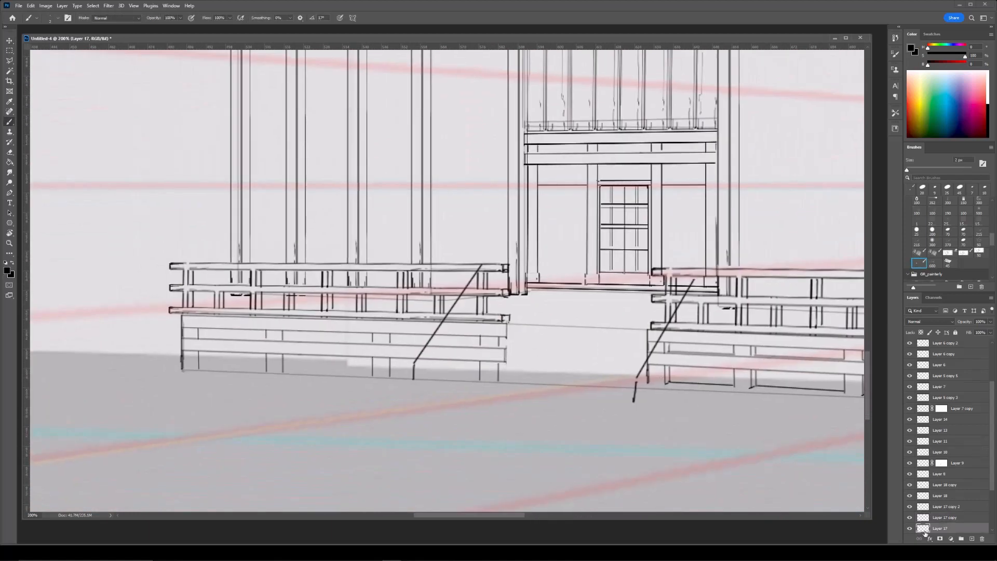
key("ctrl+j")
key("ctrl+t")
mouse_move(329, 342)
left_mouse_down()
mouse_move(327, 353)
mouse_move(329, 343)
mouse_move(532, 335)
left_mouse_up()
key("Return")
Erase unwanted lines of the offset copy along the first platform's beams and over its short posts, using smaller eraser sizes.
key("ctrl+plus")
key("e")
mouse_move(298, 333)
left_mouse_down()
mouse_move(299, 400)
mouse_move(292, 334)
left_mouse_up()
key("bracketleft")
key("bracketleft")
key("bracketleft")
key("bracketleft")
left_click_drag(773, 353, 335, 355)
key("bracketleft")
key("bracketleft")
key("bracketleft")
left_click_drag(570, 371, 407, 374)
left_click_drag(573, 423, 573, 401)
left_click_drag(573, 370, 574, 360)
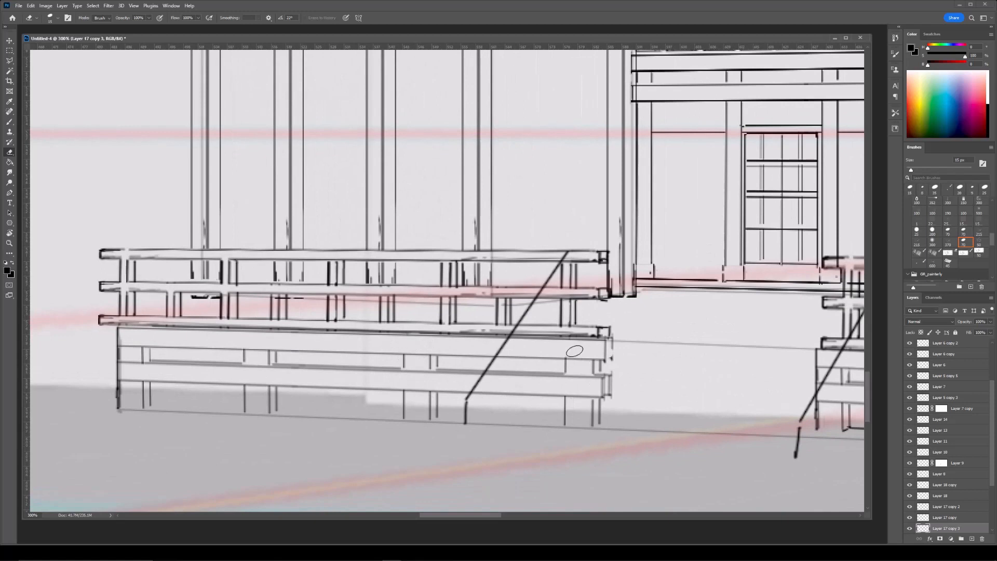
Draw straight bottom edge lines between the short posts along the front of the first platform.
key("ctrl+minus")
key("ctrl+minus")
key("ctrl+plus")
key("ctrl+plus")
left_click_drag(158, 396, 324, 379)
key("b")
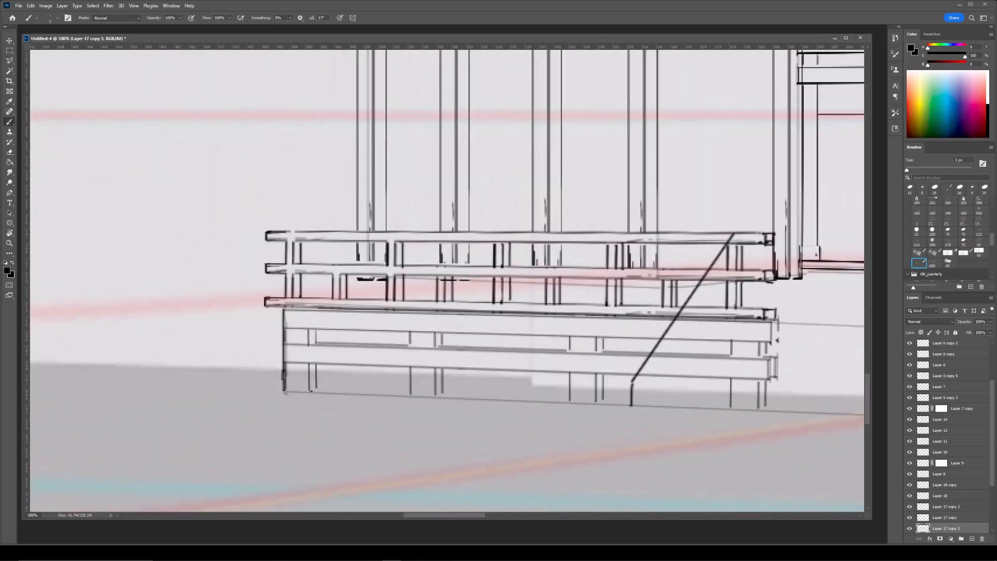
left_click(410, 391, "shift")
left_click(568, 398, "shift")
left_click_drag(582, 400, 325, 359)
left_click(339, 361)
left_click(473, 365, "shift")
Merge the offset beam copies of both platforms down into their original beam layers.
key("ctrl+minus")
key("ctrl+minus")
left_click_drag(538, 344, 485, 396)
left_click_drag(992, 453, 992, 467)
key("ctrl+e")
key("ctrl+plus")
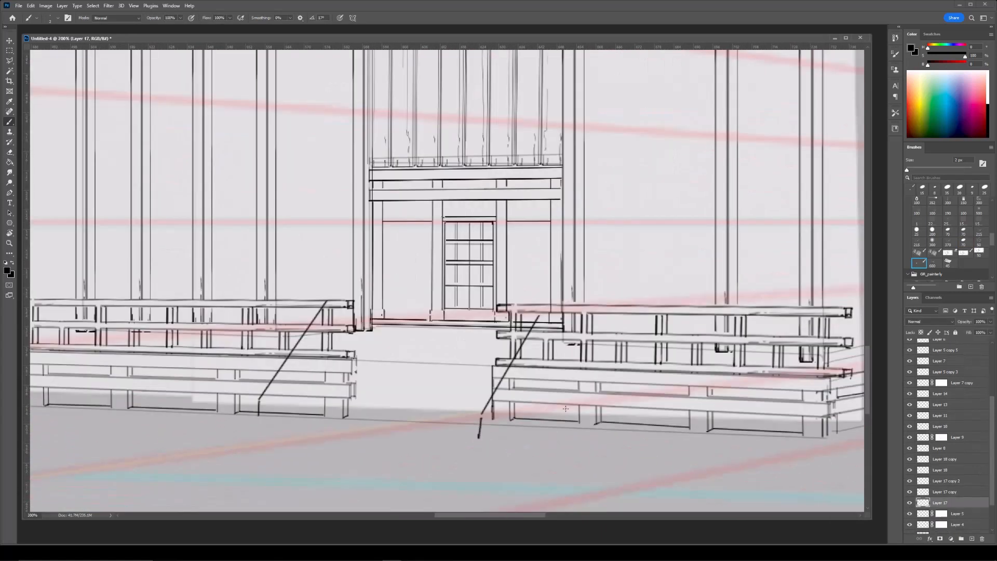
left_click(917, 492)
left_click(910, 492)
left_click(910, 492)
left_click(916, 483)
key("ctrl+e")
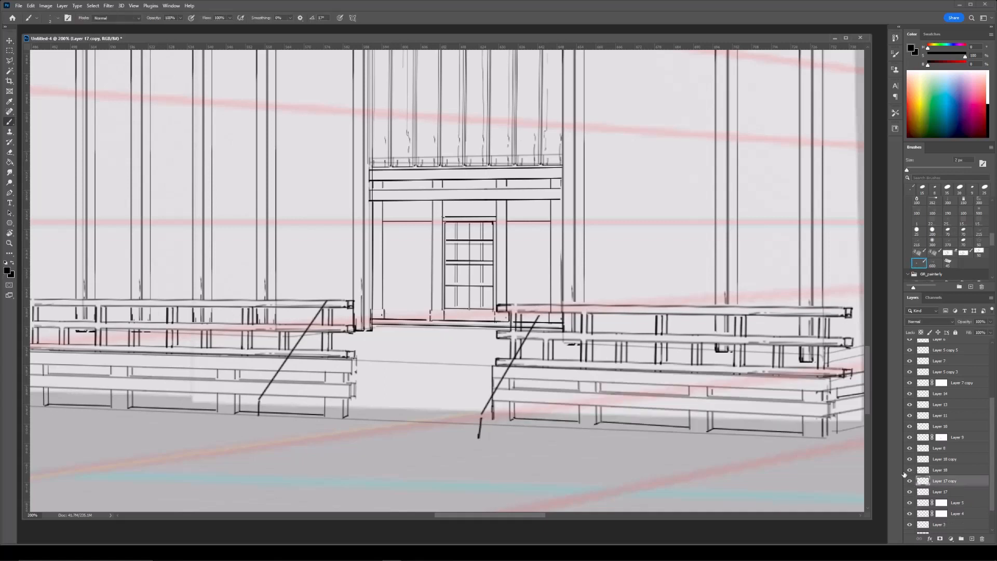
Merge Layer 18 into the second platform's beam layer and draw short vertical post lines at the platform's front corner.
scroll(446, 280, "right", 5)
key("e")
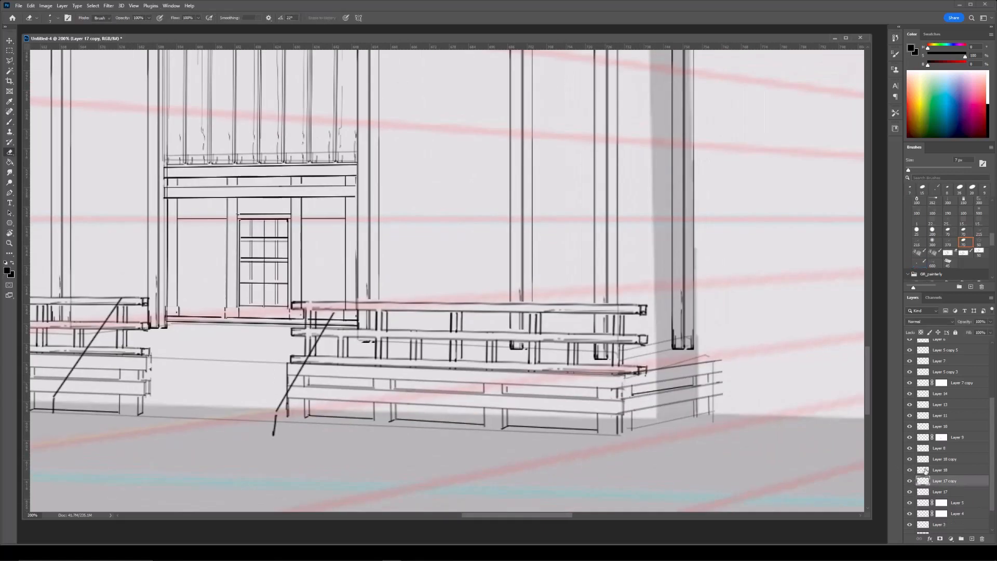
scroll(915, 474, "down", 1)
scroll(534, 404, "right", 3)
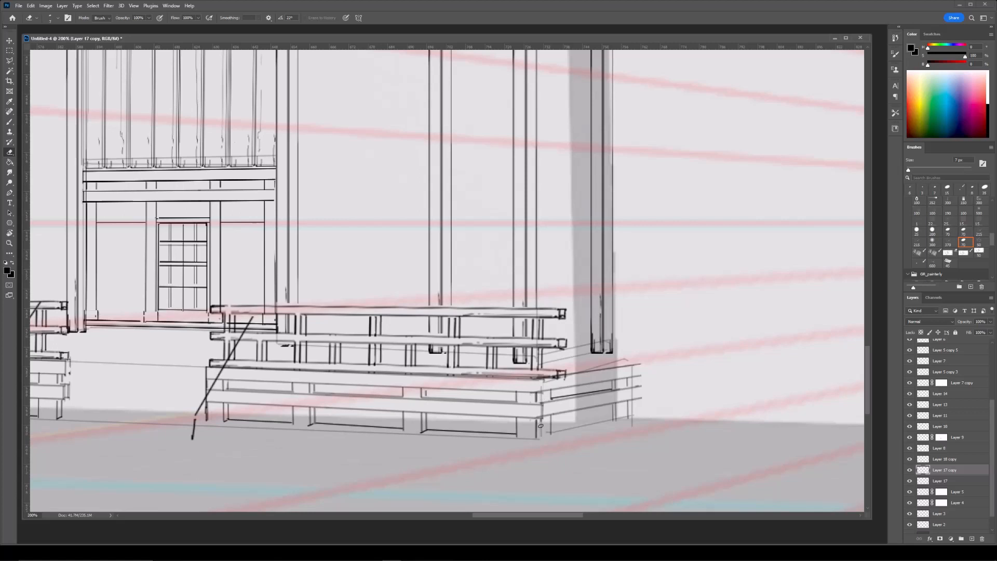
key("b")
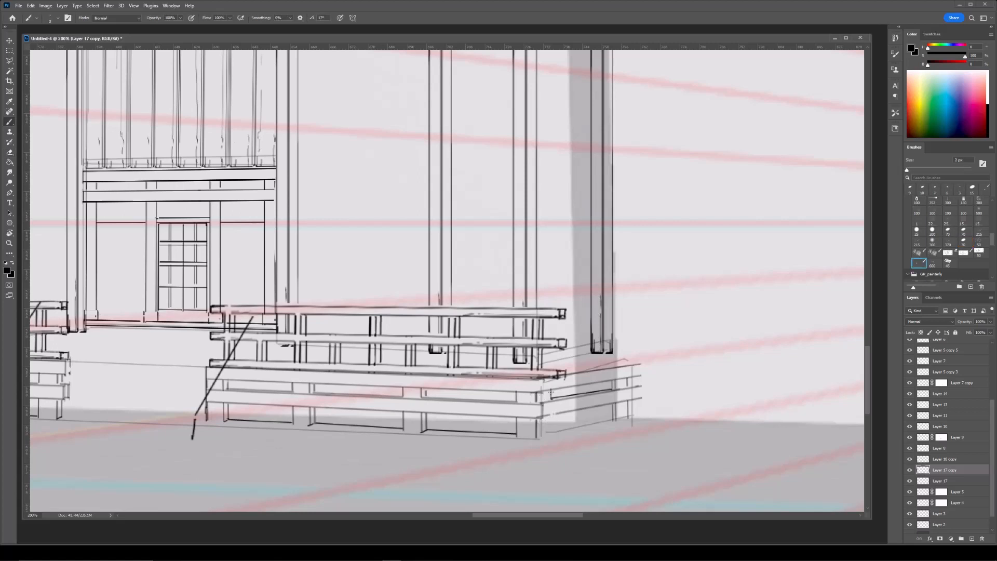
key("e")
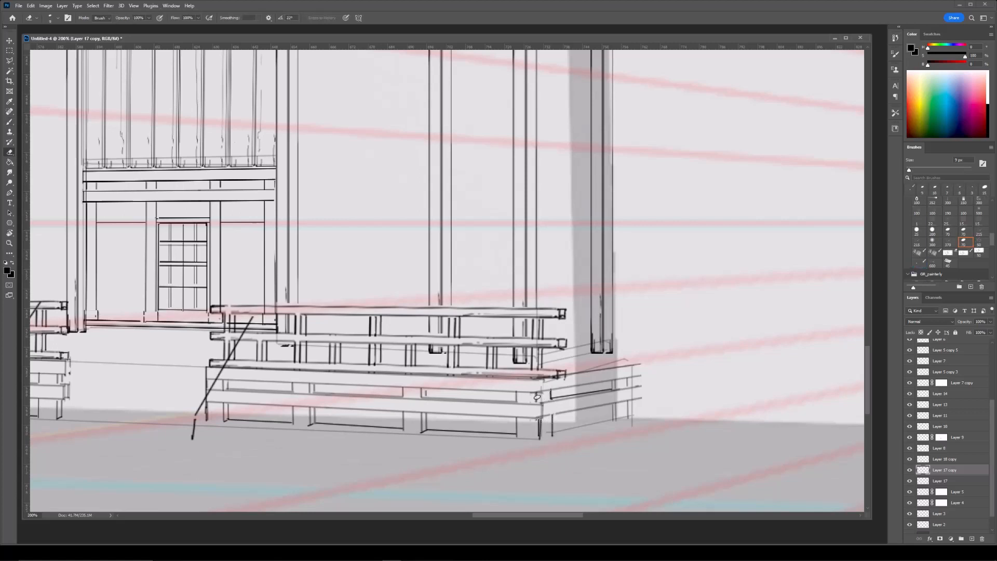
Draw a straight bottom edge along the second platform's side face and merge Layer 18 copy into the platform's layer.
key("ctrl+minus")
left_click_drag(581, 281, 569, 289)
key("ctrl+plus")
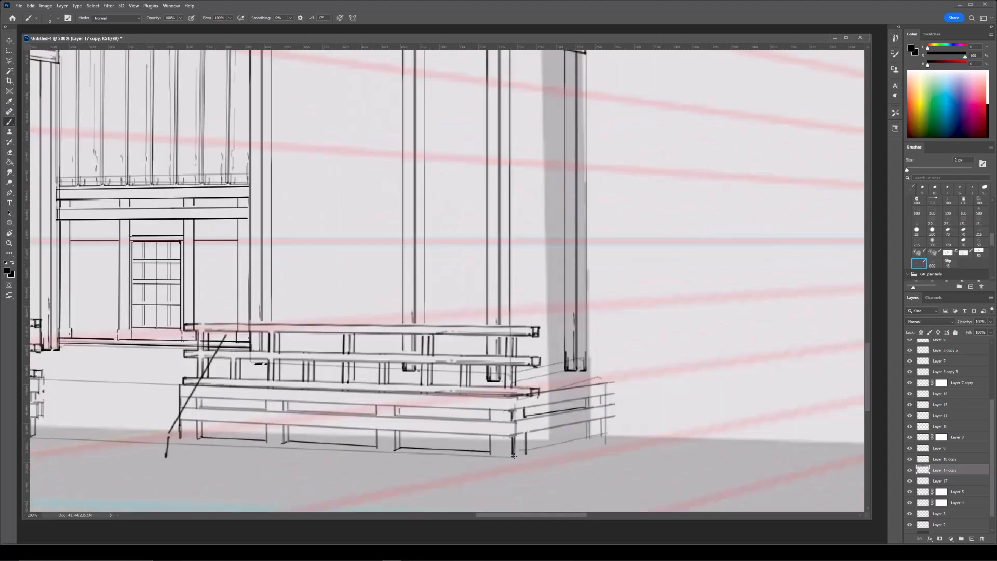
left_click(594, 436, "shift")
scroll(910, 484, "down", 1)
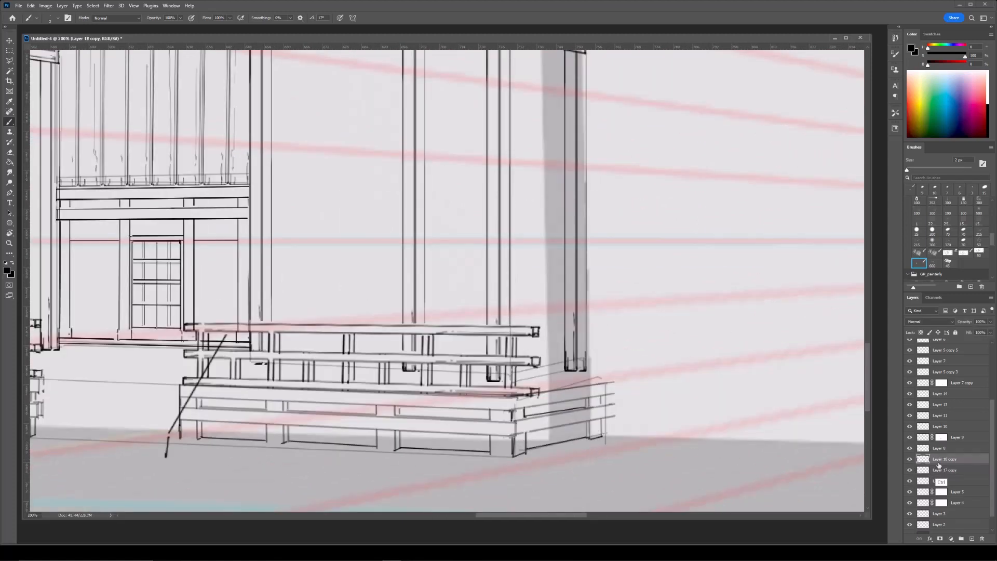
key("e")
key("ctrl+minus")
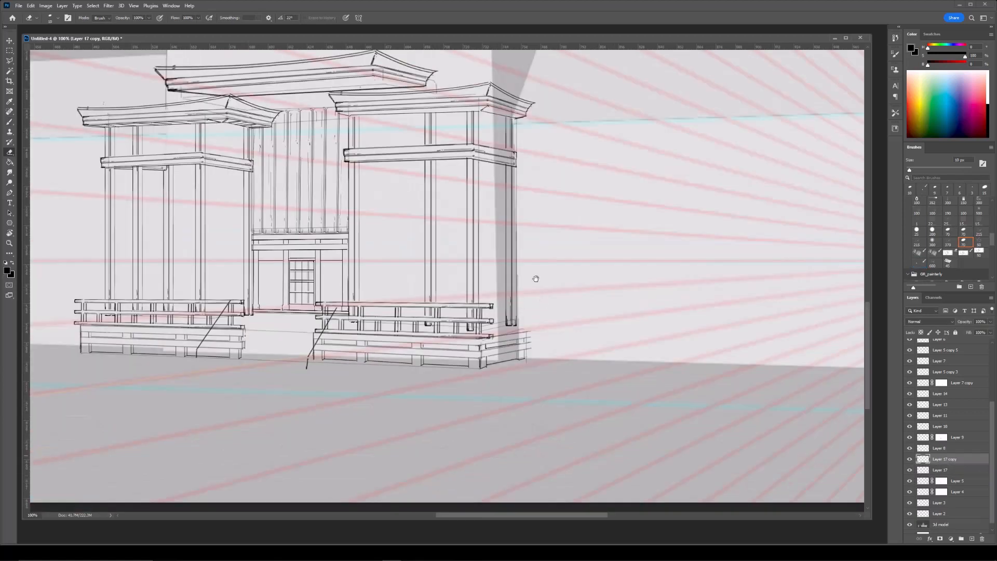
left_click_drag(541, 296, 626, 253)
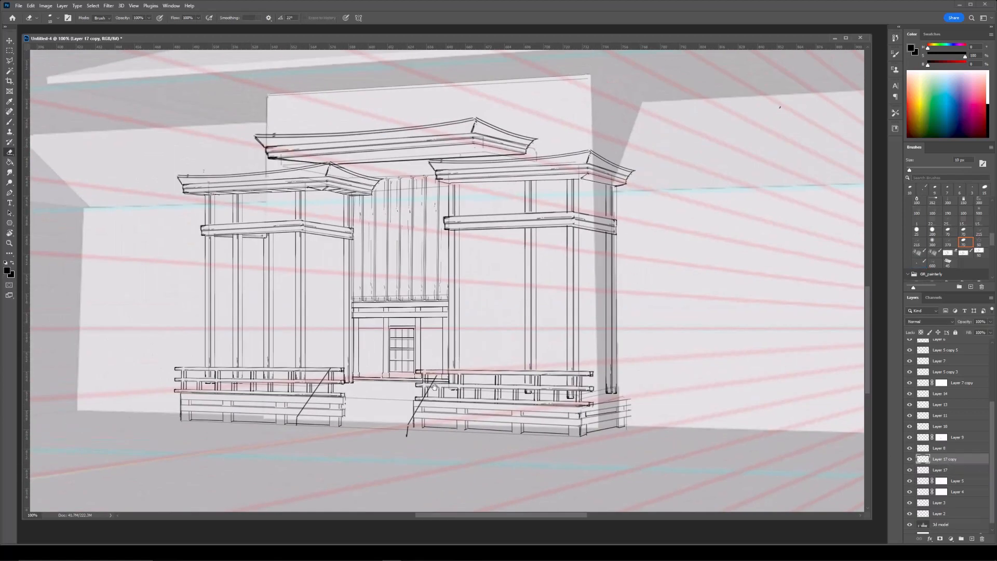
left_click_drag(436, 390, 450, 345)
Create a new layer and draw a straight slanted line from the first platform's inner corner down to the ground for the ramp.
left_click(972, 539)
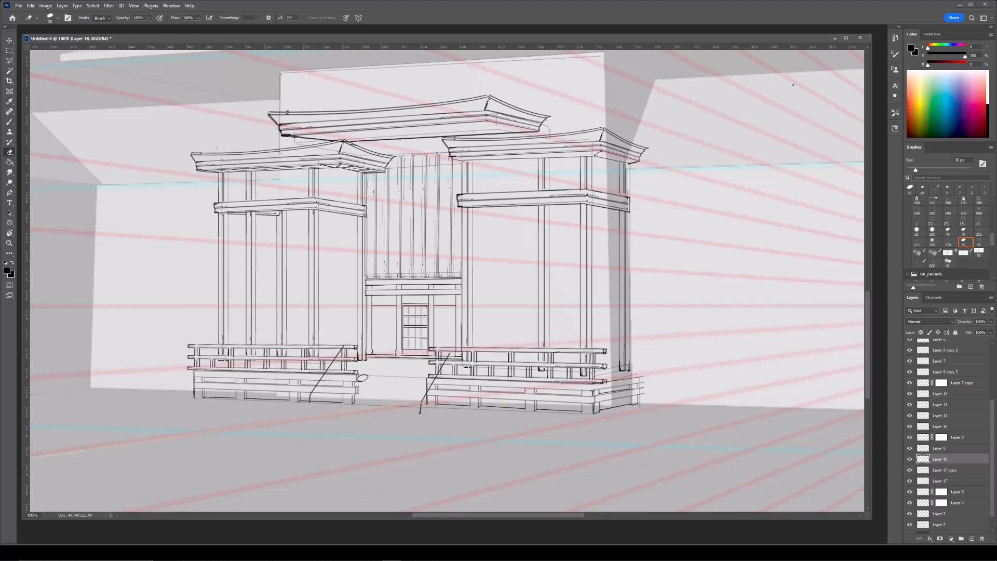
key("ctrl+plus")
left_click_drag(280, 477, 397, 378)
key("b")
left_click(310, 437)
left_click(383, 373, "shift")
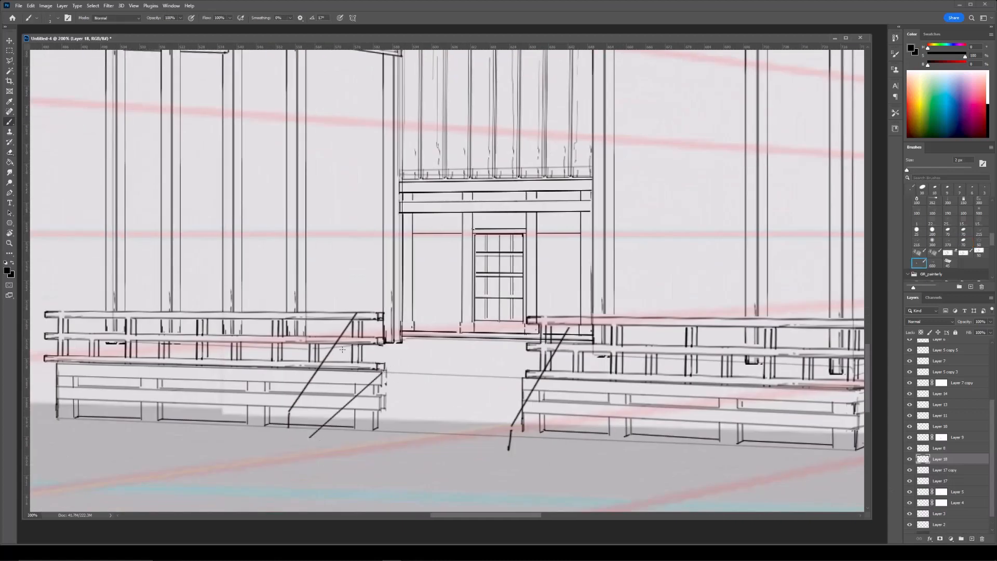
Draw the ramp's top edge between the platforms, its front edge on the ground and its short bottom side edge.
left_click_drag(515, 347, 473, 316)
left_click(482, 348, "shift")
left_click(455, 419, "shift")
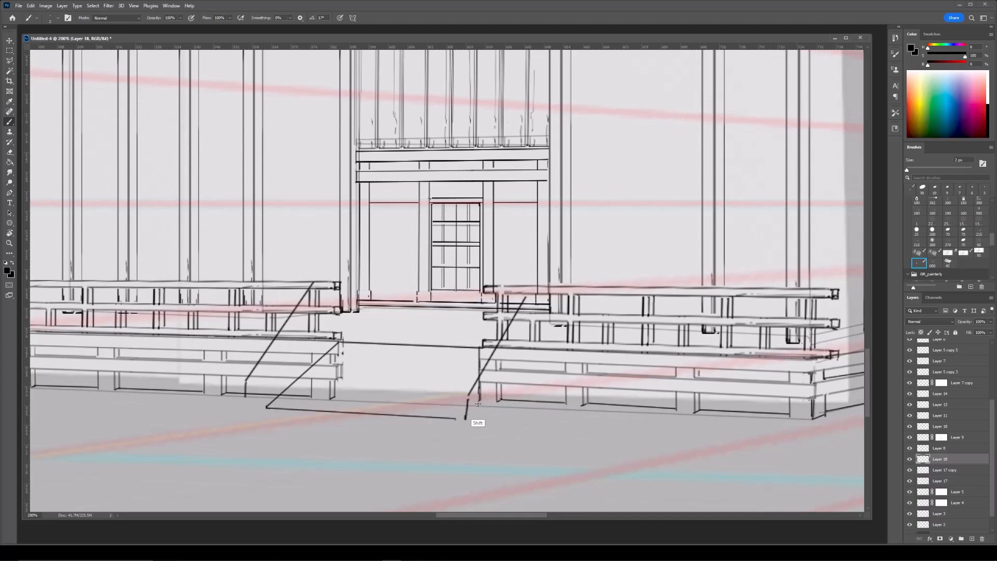
left_click(490, 403)
left_click(405, 416, "shift")
Erase overshooting line ends at the ramp's bottom corners and draw the slanted edge up to the second platform.
key("e")
left_click_drag(421, 416, 415, 422)
left_click_drag(488, 403, 491, 402)
key("b")
left_click(480, 352, "shift")
Hide Layer 3, which holds the old rough slope lines beside the ramp.
key("ctrl+minus")
key("ctrl+minus")
key("ctrl+minus")
key("ctrl+plus")
key("ctrl+plus")
key("ctrl+plus")
left_click(467, 415, "ctrl")
left_click(910, 515)
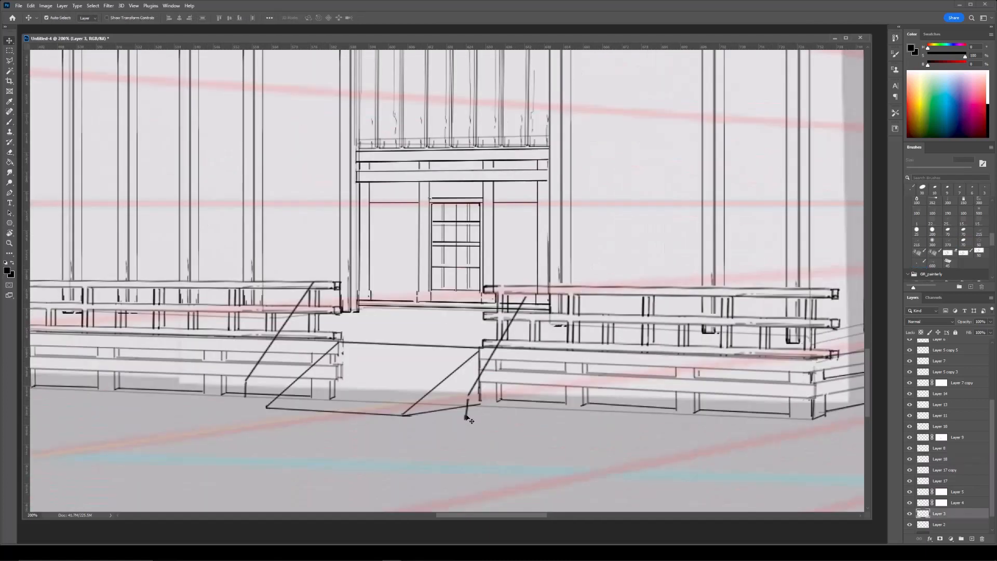
left_click_drag(517, 287, 591, 286)
key("e")
left_click(951, 459)
left_click(910, 459)
left_click(910, 459)
left_click_drag(405, 343, 356, 391)
key("ctrl+z")
Copy the long plank line-art layer from the other open document into the temple drawing.
key("b")
left_click_drag(526, 236, 513, 274)
key("ctrl+minus")
left_click_drag(575, 239, 563, 274)
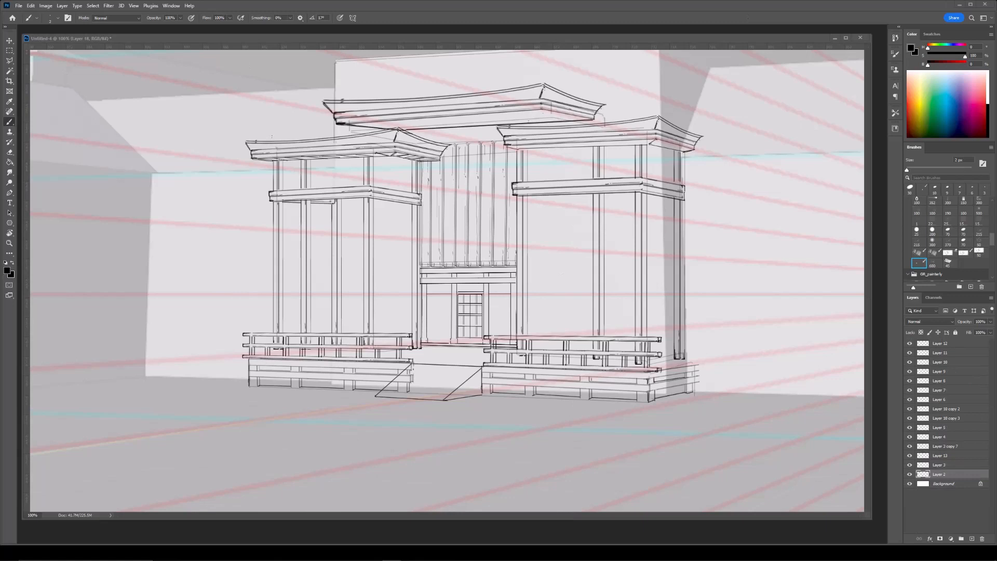
left_click(940, 465, "ctrl")
left_click(939, 465, "ctrl")
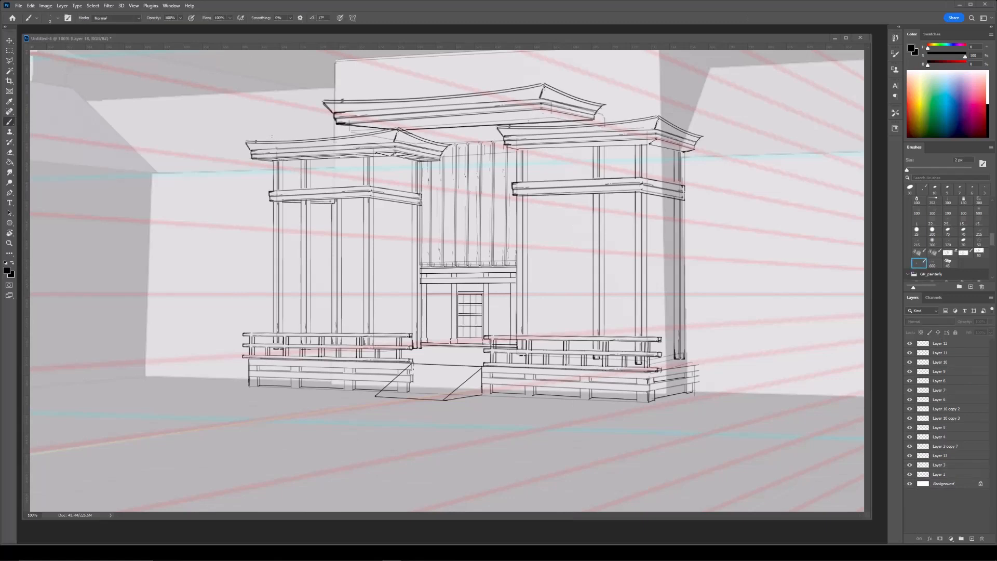
left_click(726, 321, "ctrl")
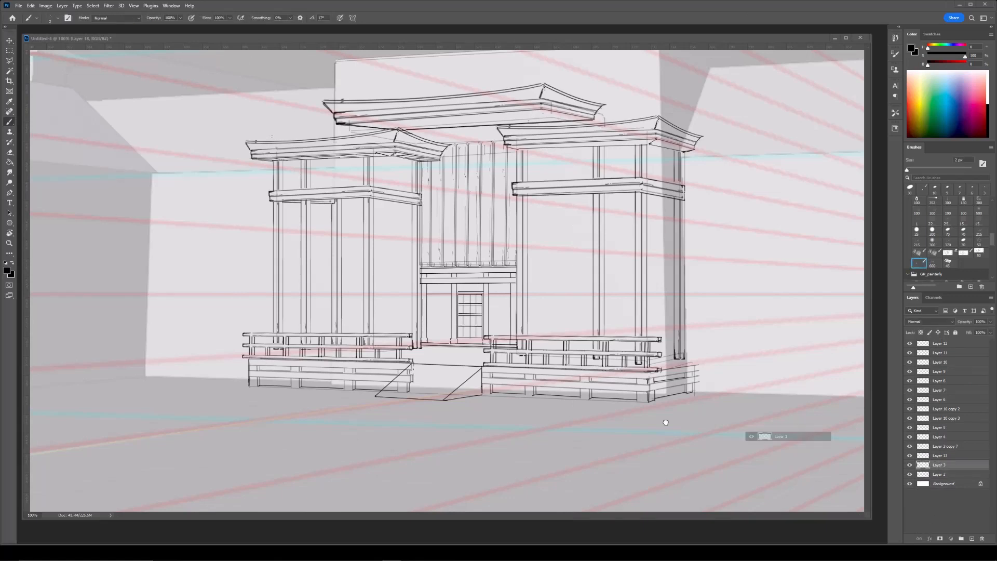
left_click_drag(939, 466, 369, 374)
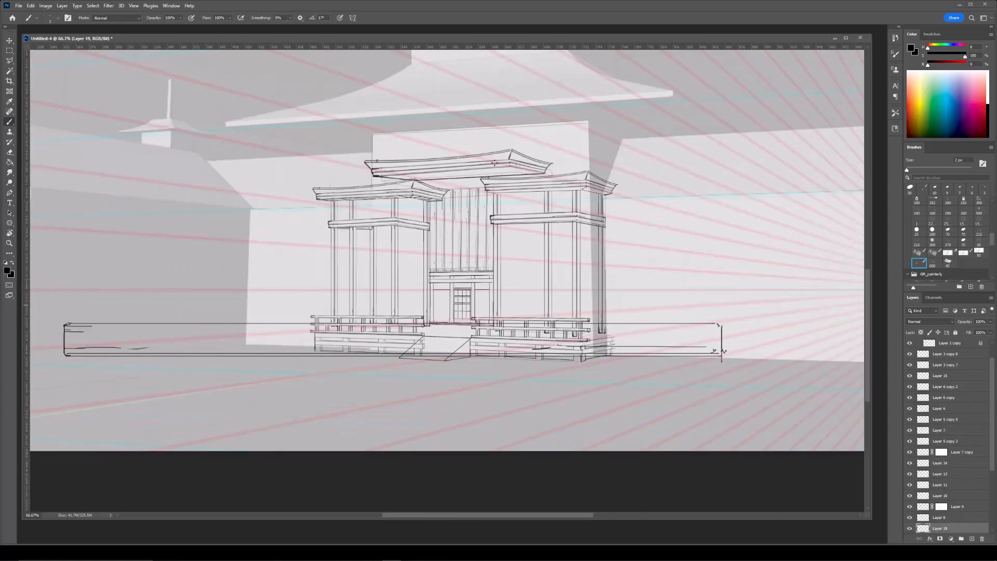
Rotate the imported plank upright and scale it down into a slim post standing in front of the first platform.
left_click_drag(333, 291, 404, 447)
left_click_drag(411, 476, 453, 231)
key("Return")
key("ctrl+plus")
key("ctrl+t")
left_click_drag(415, 306, 398, 304)
left_click_drag(383, 336, 406, 320)
key("Return")
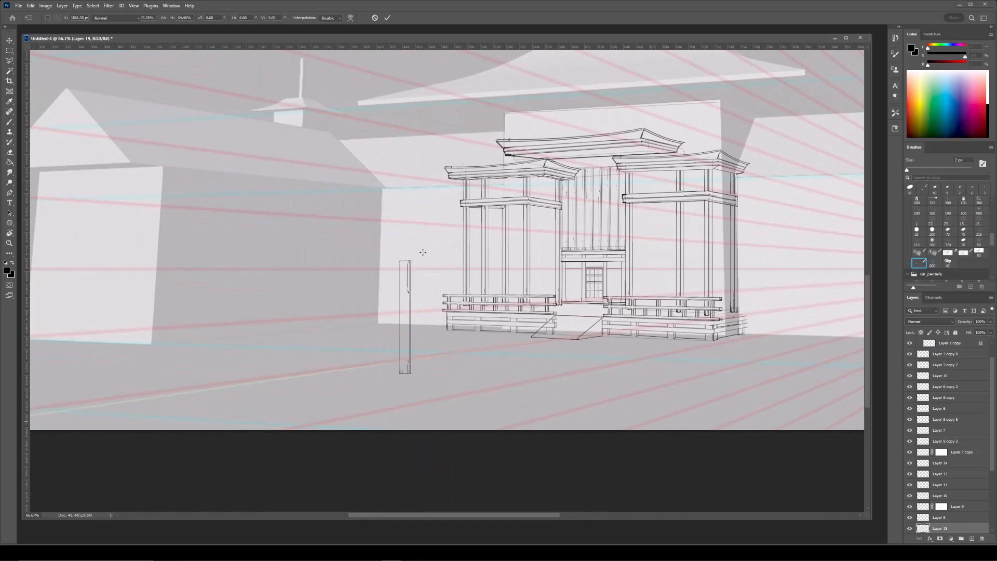
key("ctrl+plus")
key("ctrl+t")
mouse_move(394, 251)
left_mouse_down()
mouse_move(399, 308)
mouse_move(400, 292)
mouse_move(439, 442)
left_mouse_up()
key("Return")
Draw a small rounded cap with a flared rim and finial on top of the slim post.
left_click(402, 294, "ctrl")
left_click_drag(463, 263, 430, 254)
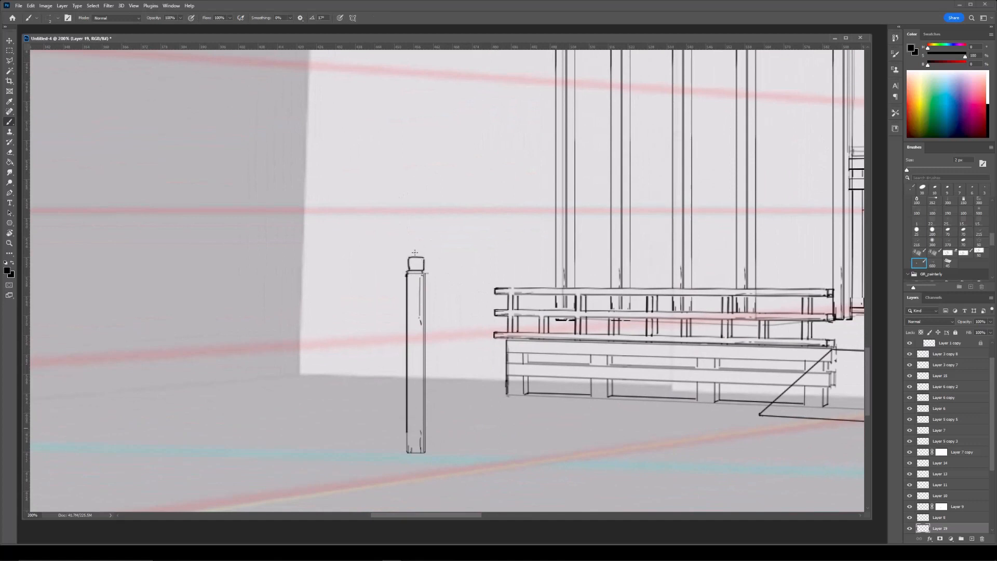
left_click_drag(439, 315, 434, 287)
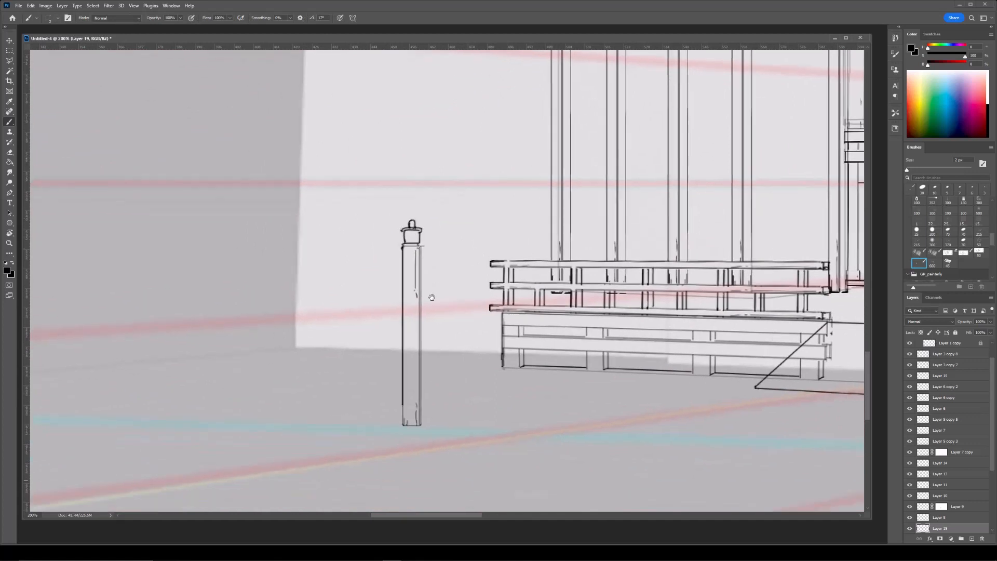
left_click_drag(402, 247, 423, 246)
key("ctrl+minus")
left_click_drag(467, 221, 450, 229)
Shorten the post by selecting its lower part and moving it up, and redraw its long vertical edge with a straight line.
key("ctrl+plus")
key("m")
left_click_drag(349, 360, 421, 465)
key("ctrl+t")
mouse_move(389, 419)
left_mouse_down()
mouse_move(388, 359)
mouse_move(368, 382)
left_mouse_up()
key("Return")
key("b")
left_click(386, 376)
left_click(386, 262, "shift")
left_click_drag(386, 262, 692, 268)
Duplicate the capped post and fit the copy at the ramp's front bottom corner.
key("ctrl+j")
key("ctrl+t")
left_click_drag(705, 245, 457, 293)
left_click_drag(447, 333, 450, 325)
key("Return")
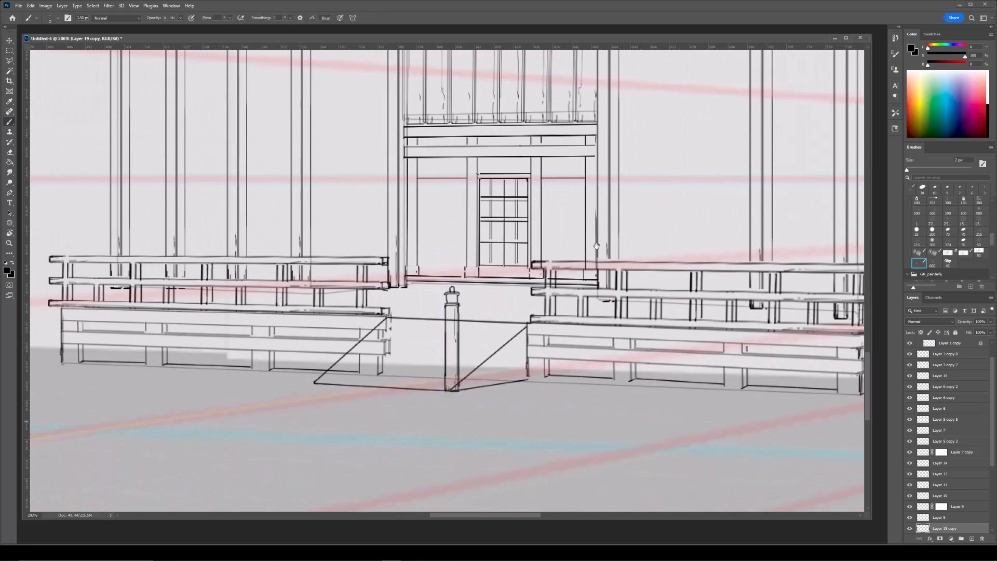
left_click_drag(550, 240, 486, 266)
key("ctrl+t")
left_click_drag(404, 364, 397, 364)
key("Return")
Duplicate the ramp post, scale the copy down slightly and place it at the ramp's top corner by the second platform.
key("ctrl+j")
key("ctrl+t")
left_click_drag(393, 314, 463, 260)
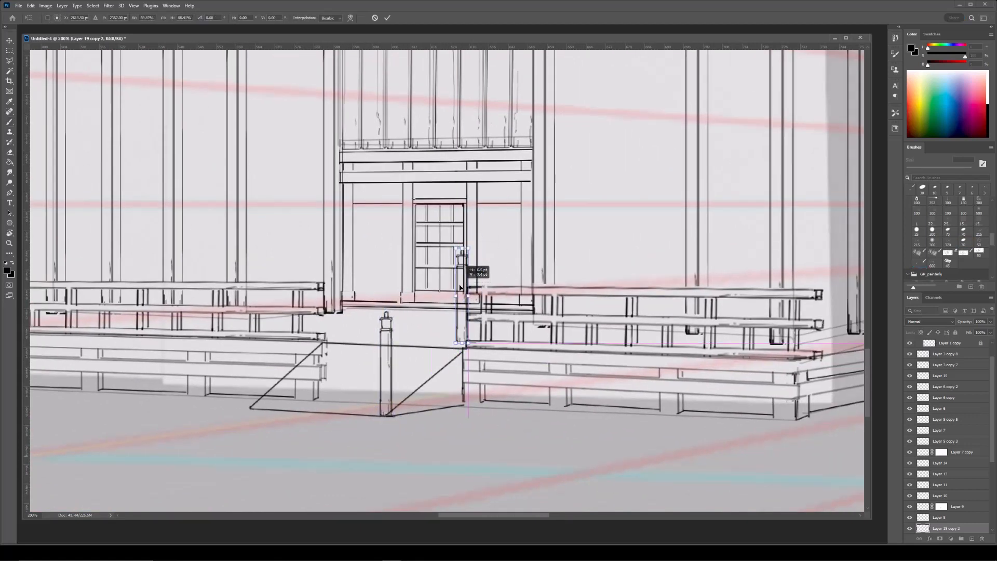
key("Return")
Duplicate the upper ramp post and move the copy to the inner end of the first platform's railing.
left_click_drag(489, 200, 541, 246)
key("ctrl+j")
key("ctrl+t")
left_click_drag(514, 312, 379, 312)
key("Return")
Hide the faint underlying sketch layer and mask out the railing lines behind the post at the first platform's inner end.
left_click(388, 359, "ctrl")
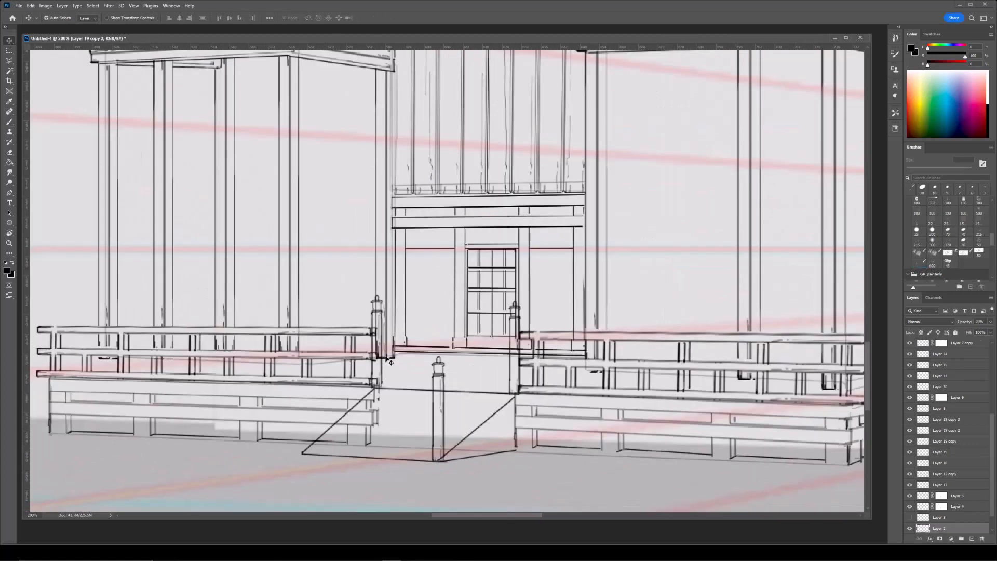
left_click(910, 528)
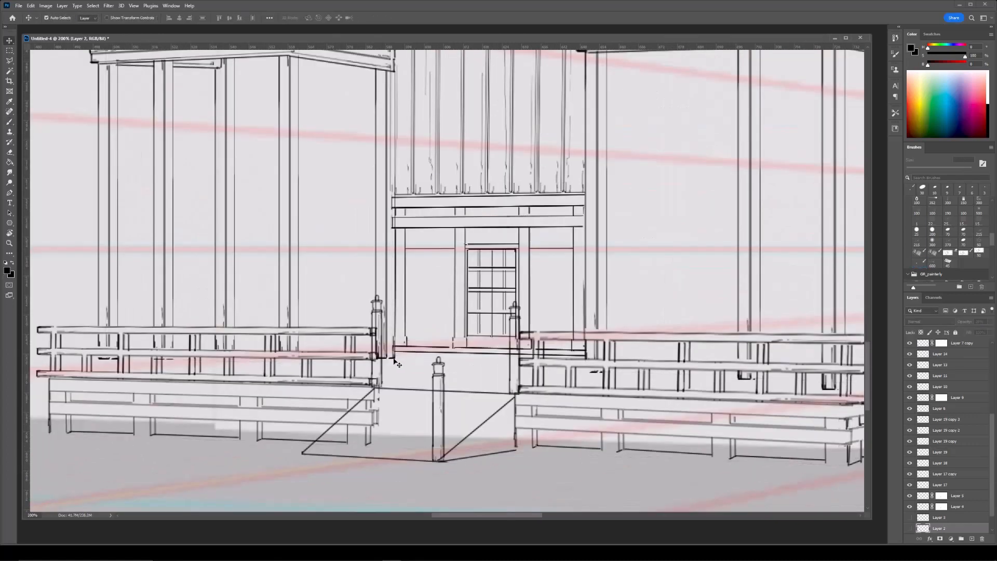
left_click(395, 359, "ctrl")
key("e")
left_click(942, 496)
mouse_move(377, 303)
left_mouse_down()
mouse_move(381, 356)
mouse_move(441, 301)
mouse_move(438, 362)
left_mouse_up()
left_click(410, 368, "ctrl")
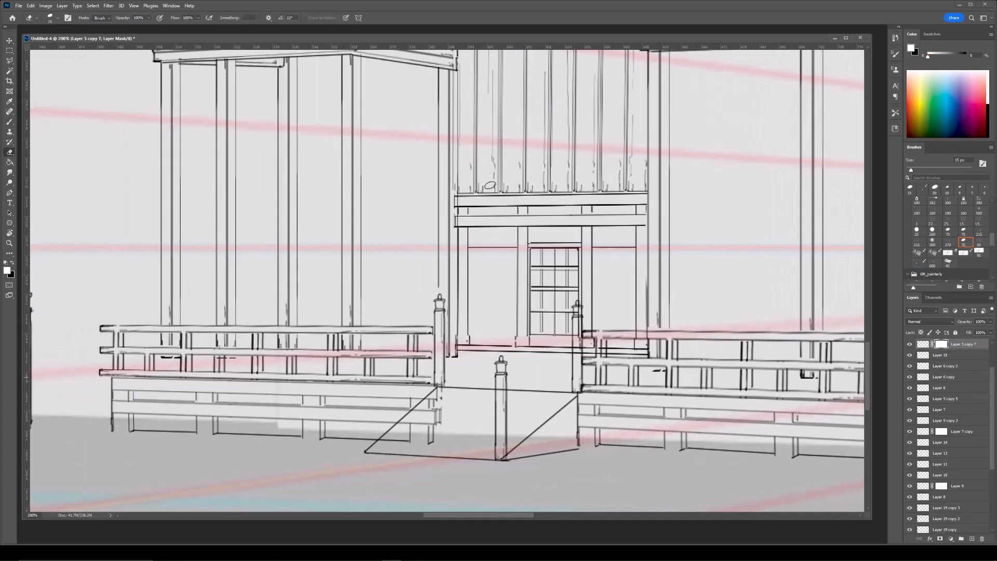
Mask out the doorway and wall lines that run behind the ramp's upper post beside the second platform.
left_click(580, 331, "ctrl")
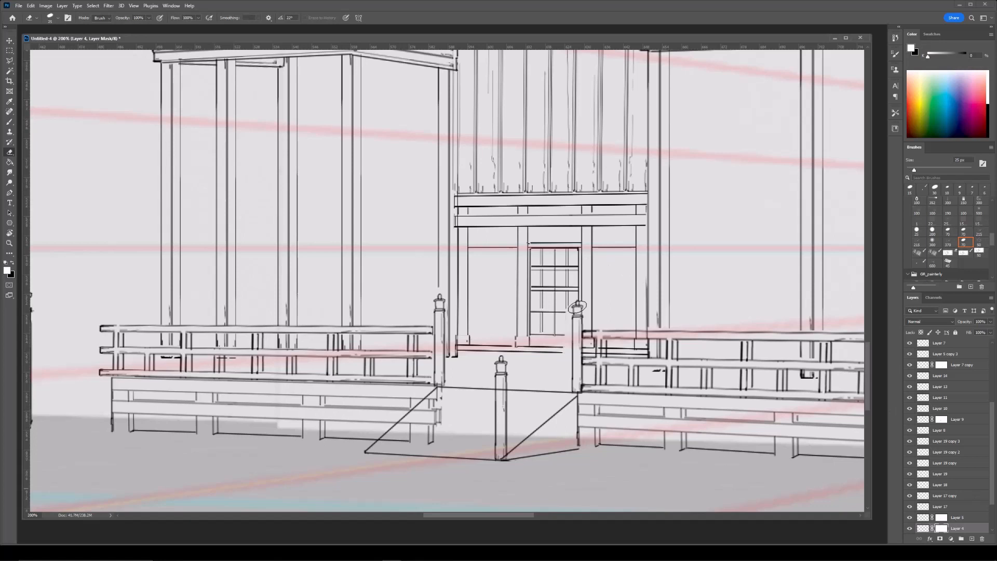
key("bracketleft")
left_click_drag(581, 315, 580, 310)
left_click_drag(648, 319, 591, 303)
left_click_drag(538, 318, 551, 337)
key("bracketright")
mouse_move(551, 325)
left_mouse_down()
mouse_move(528, 319)
mouse_move(579, 326)
left_mouse_up()
left_click_drag(528, 245, 566, 251)
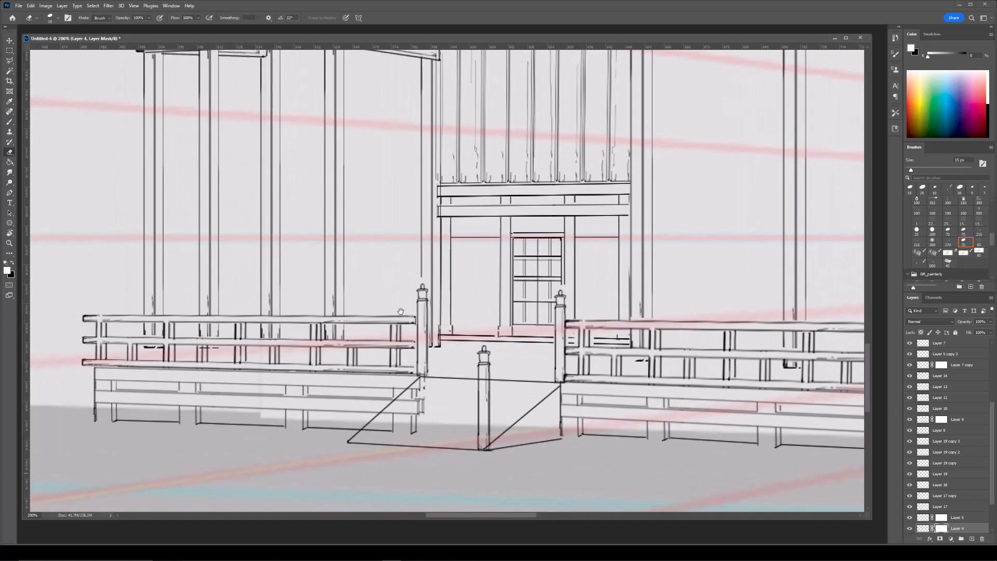
Select a section of the first platform's railing and copy it onto a new layer.
key("b")
left_click(340, 318, "ctrl")
key("m")
left_click_drag(301, 302, 425, 381)
key("ctrl+j")
key("ctrl+t")
left_click_drag(362, 345, 550, 412)
right_click(549, 408)
left_click(562, 278)
left_click_drag(610, 414, 562, 361)
left_click_drag(561, 322, 560, 329)
left_click_drag(489, 382, 487, 375)
left_click(597, 305, "ctrl+alt")
key("ctrl+alt+z")
Flip the copied railing horizontally and distort it to slope up the ramp between the two posts on the second-platform side.
key("ctrl+t")
left_click_drag(396, 339, 559, 355)
right_click(549, 399)
left_click(571, 388)
right_click(564, 397)
left_click(590, 267)
left_click_drag(484, 437, 485, 445)
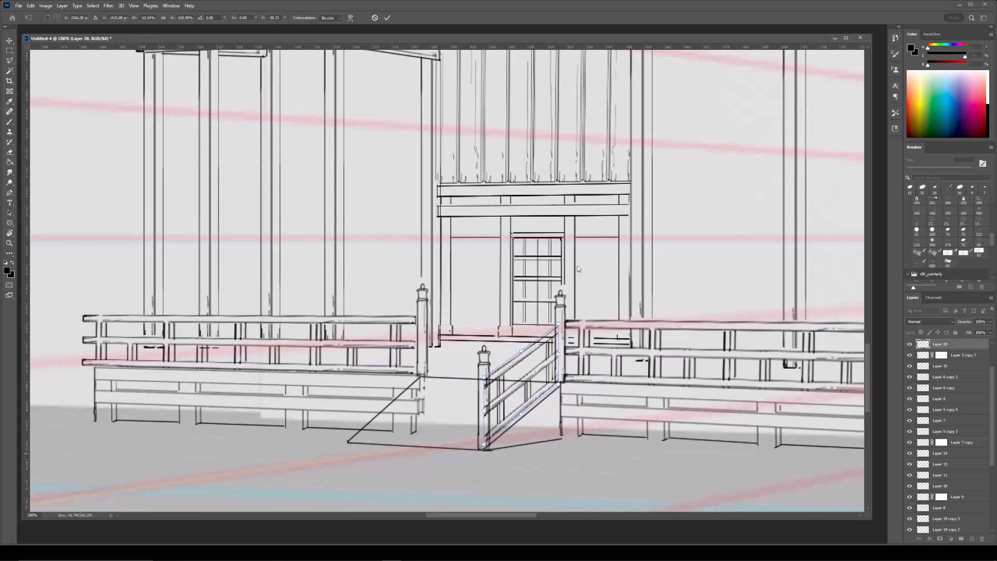
key("Return")
Erase the sloping railing's overlap at the front post and redraw its rail edges with straight brush lines.
key("e")
left_click_drag(493, 379, 484, 367)
key("b")
left_click(490, 370)
left_click(557, 323, "shift")
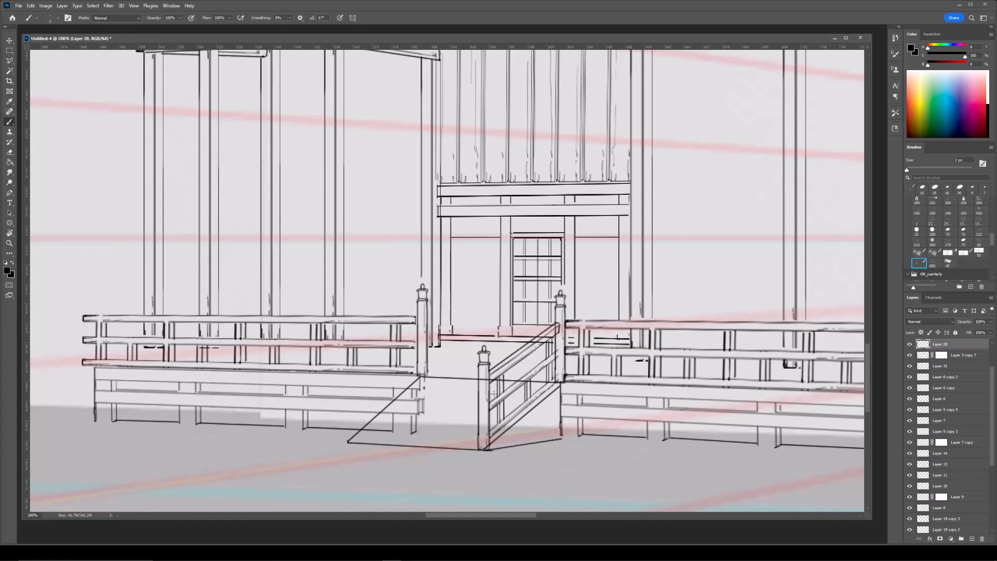
left_click(559, 350)
left_click(503, 387, "shift")
left_click(526, 396, "shift")
key("ctrl+minus")
left_click_drag(528, 297, 536, 293)
key("ctrl+plus")
Duplicate the sloping railing and distort the copy to fit the ramp's opposite side by the first platform.
key("ctrl+j")
key("ctrl+t")
left_click_drag(557, 352, 423, 344)
left_click_drag(443, 305, 430, 329)
right_click(400, 392)
left_click(413, 420)
left_click_drag(370, 420, 370, 422)
key("Return")
Duplicate the ramp's front post and place the copy at the lower end of the second sloping railing.
left_click(501, 388, "ctrl")
key("ctrl+j")
key("ctrl+t")
left_click_drag(503, 390, 369, 383)
left_click_drag(374, 329, 376, 326)
key("Return")
Mask out the first platform's railing lines where the new front post and sloping railing cover them.
left_click_drag(391, 273, 427, 283)
left_click(446, 336, "ctrl")
key("e")
left_click(941, 344)
mouse_move(407, 368)
left_mouse_down()
mouse_move(414, 430)
mouse_move(465, 375)
mouse_move(404, 345)
left_mouse_up()
left_click_drag(409, 425, 408, 420)
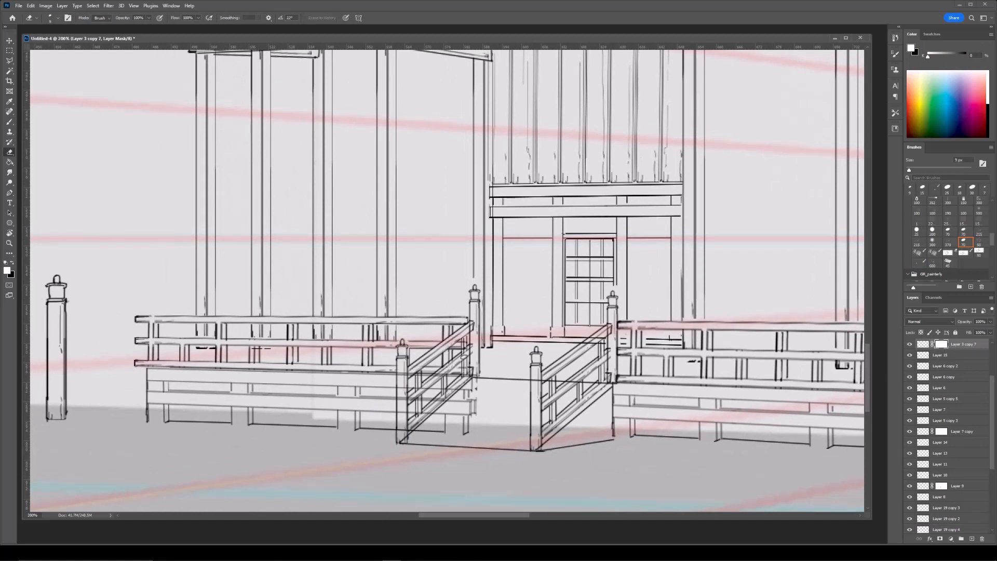
Add a mask to the first platform's base beams and erase their lines behind the ramp and its railing.
key("v")
left_click(471, 414, "ctrl")
key("e")
left_click(940, 538)
key("bracketright")
key("bracketright")
key("bracketright")
key("bracketright")
key("bracketright")
key("bracketright")
key("bracketright")
left_click_drag(468, 397, 487, 383)
key("bracketleft")
key("bracketleft")
key("bracketleft")
key("bracketleft")
key("bracketleft")
key("bracketleft")
key("bracketleft")
key("bracketright")
key("bracketright")
Add masks to the two upper ramp posts and erase their lines where the sloping railings overlap them.
key("v")
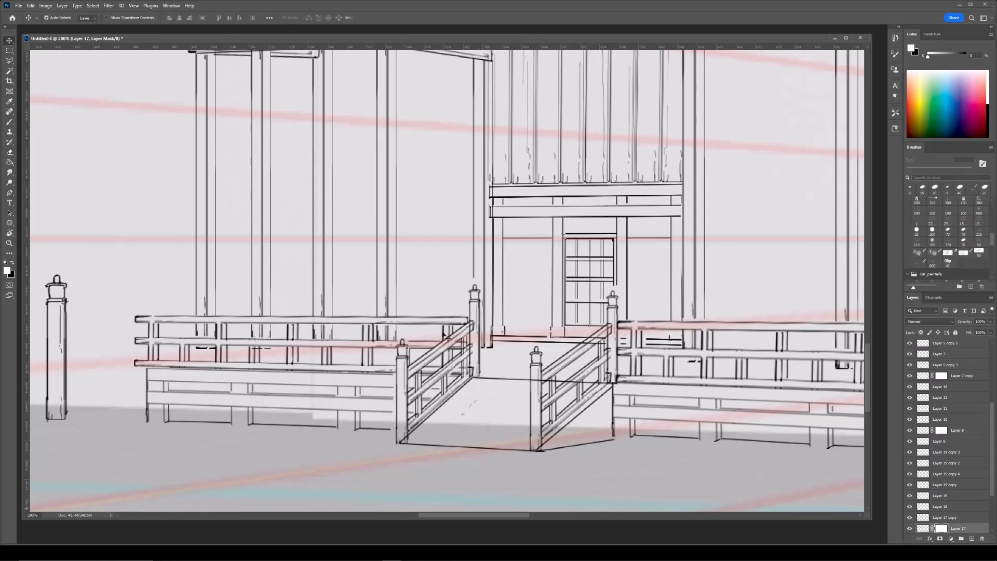
left_click(479, 347, "ctrl")
key("e")
key("bracketright")
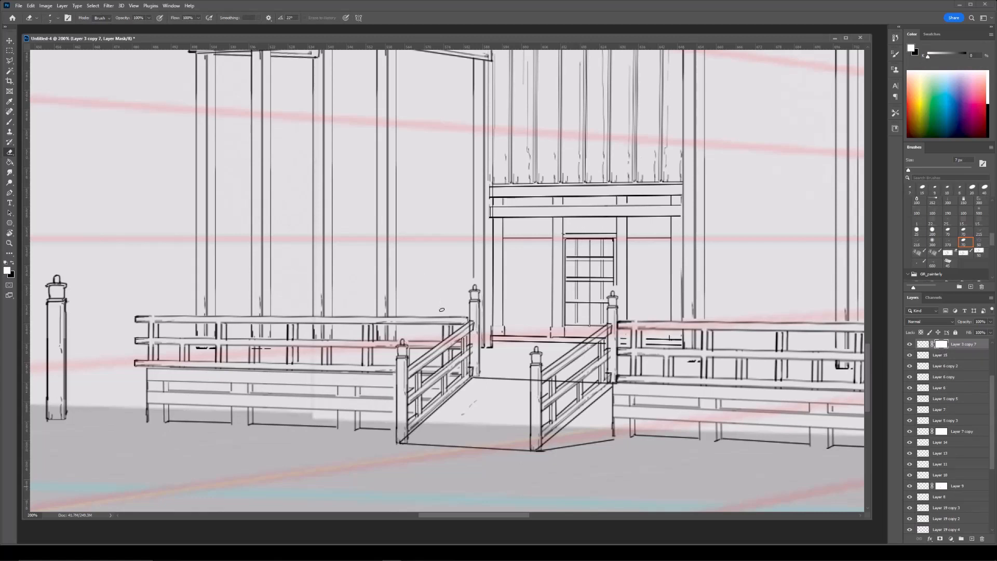
key("v")
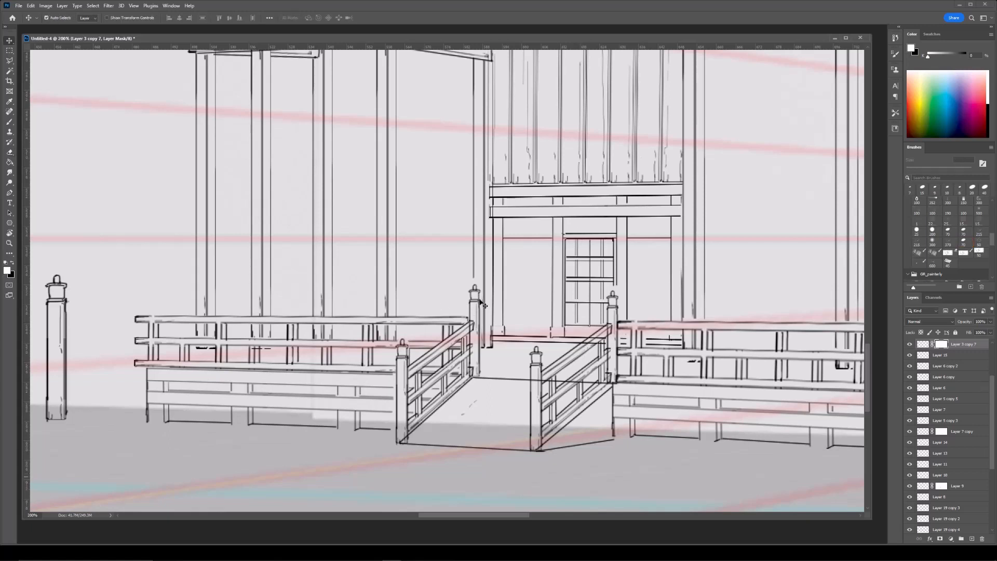
left_click(500, 345, "ctrl")
key("e")
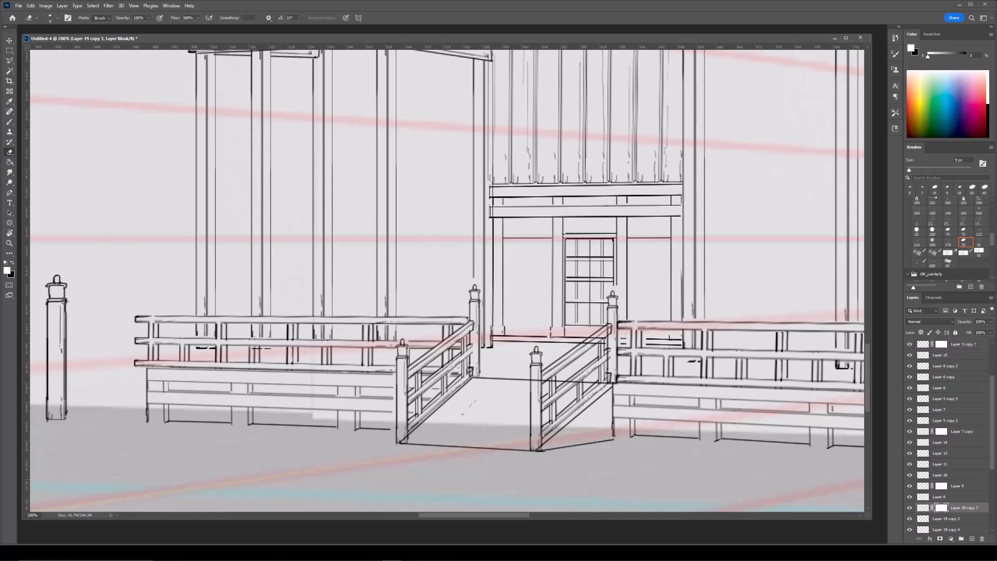
left_click_drag(569, 298, 553, 304)
left_click_drag(590, 333, 601, 332)
key("v")
left_click(579, 307, "ctrl")
key("e")
key("ctrl+alt+m")
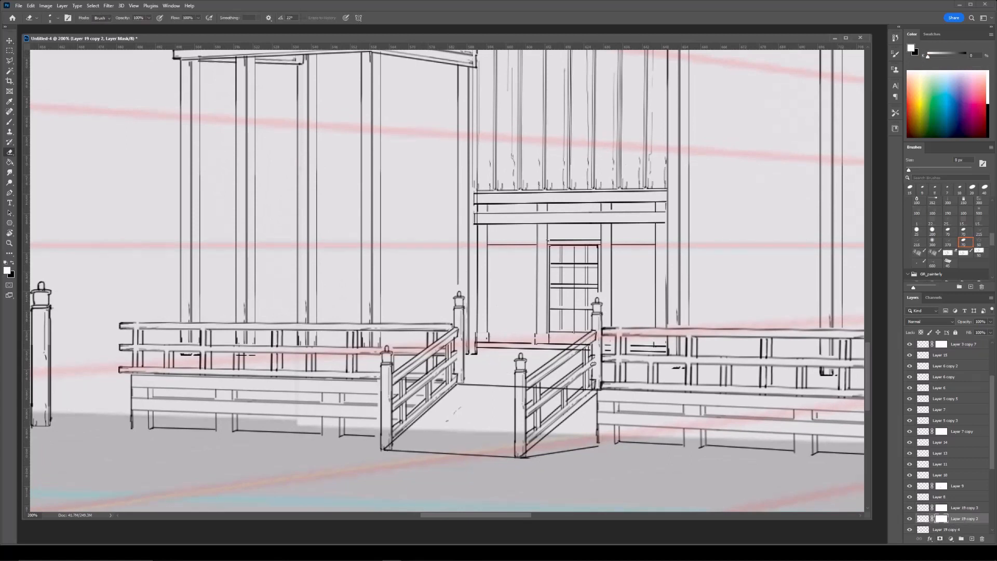
Add a mask to the doorway line layer and clean up its lines behind the ramp's railing.
key("v")
left_click(566, 354, "ctrl")
key("e")
key("bracketleft")
key("bracketleft")
key("bracketleft")
key("bracketleft")
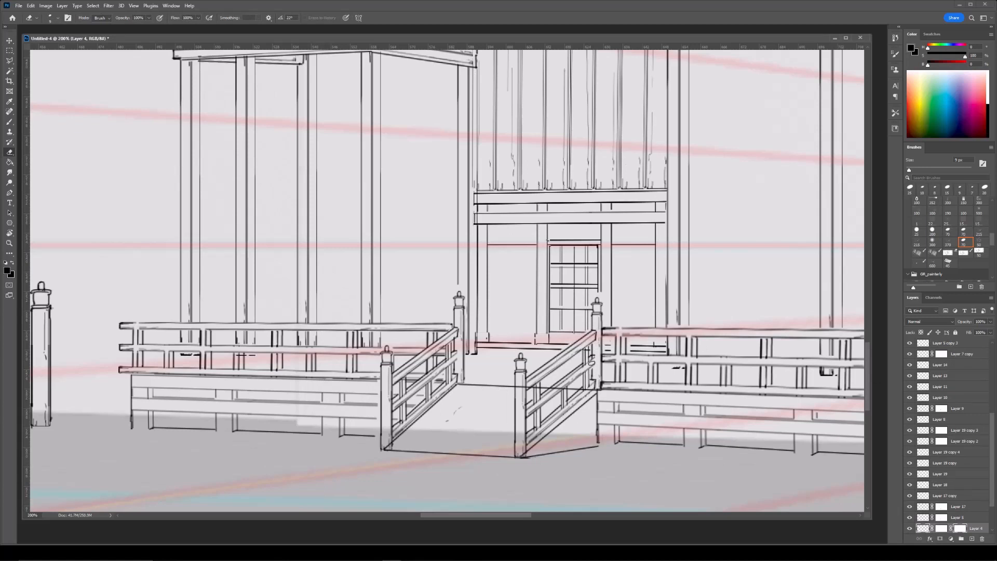
key("bracketright")
key("bracketright")
key("bracketright")
key("ctrl+minus")
key("ctrl+minus")
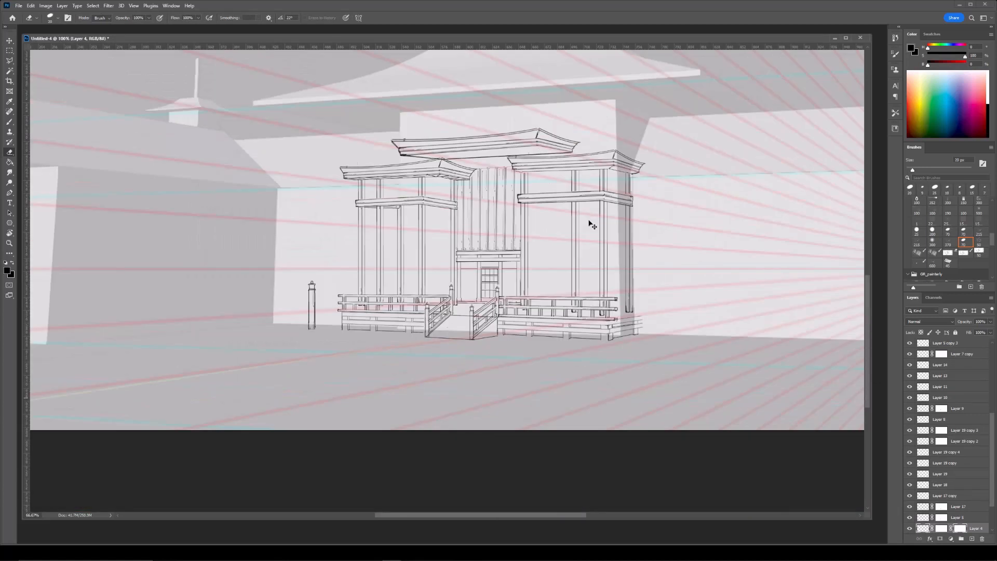
key("ctrl+plus")
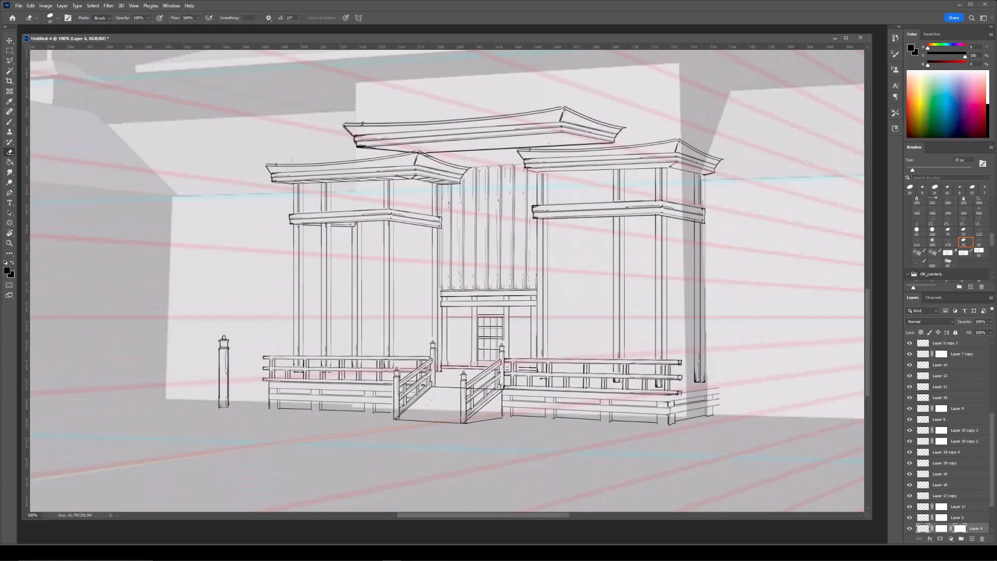
On a new layer, draw the lowest stair edges across the ramp with straight brush lines and short end strokes.
left_click(972, 538)
key("ctrl+plus")
key("b")
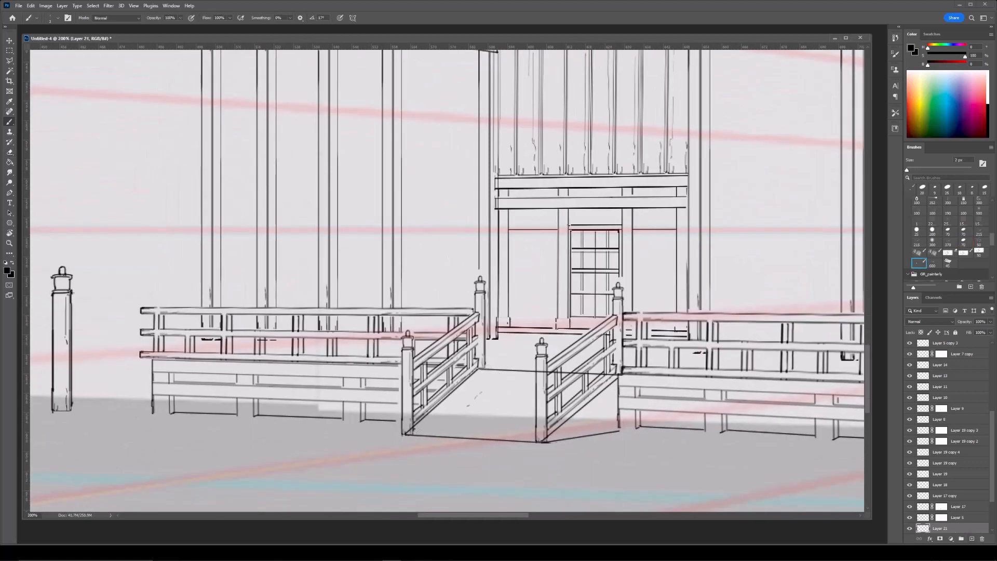
left_click(541, 434, "shift")
left_click(548, 423, "shift")
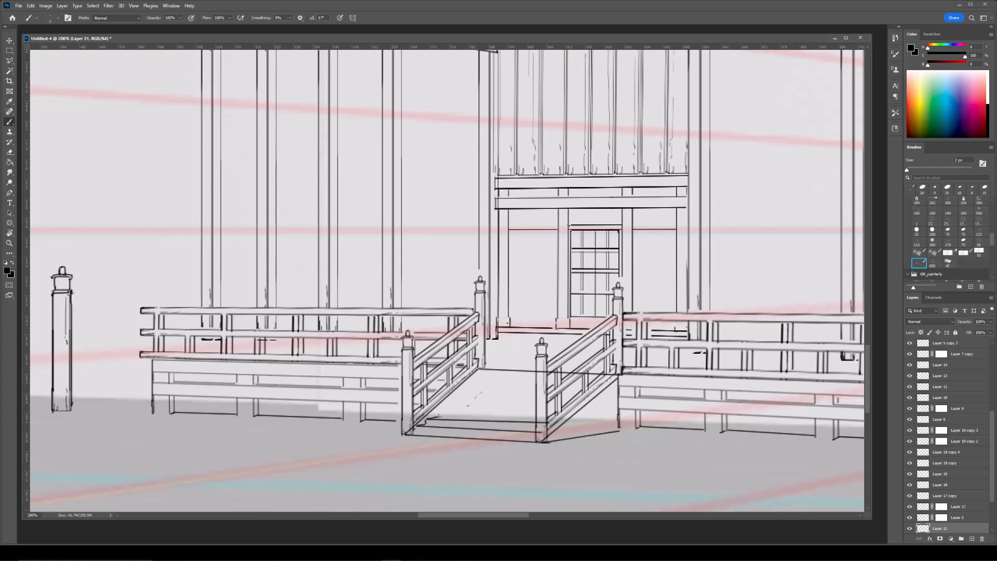
left_click(437, 417, "shift")
left_click(439, 411, "shift")
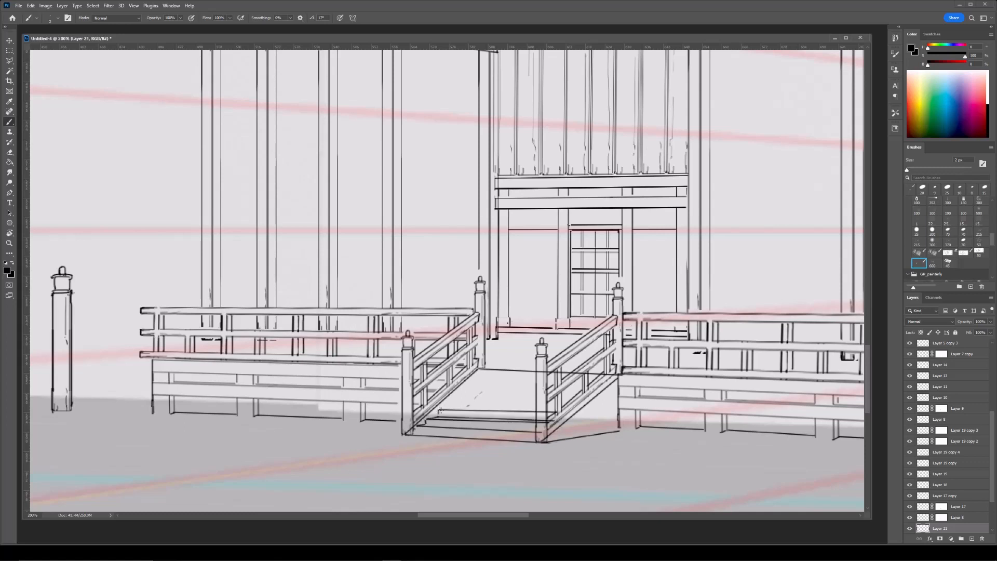
left_click(544, 430, "shift")
left_click_drag(445, 425, 434, 428)
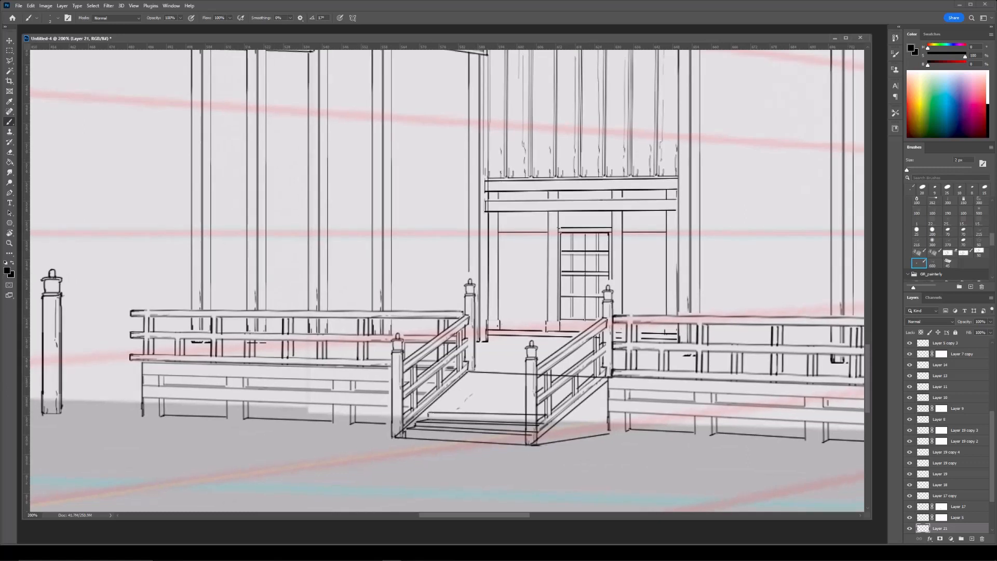
Draw the middle stair edges as straight parallel lines stepping up between the ramp's railings.
left_click(439, 411, "shift")
left_click(547, 412, "shift")
key("ctrl+minus")
key("ctrl+minus")
key("ctrl+plus")
key("ctrl+plus")
left_click(547, 404, "shift")
left_click(441, 403, "shift")
left_click(547, 396, "shift")
left_click(449, 396, "shift")
left_click(572, 390, "shift")
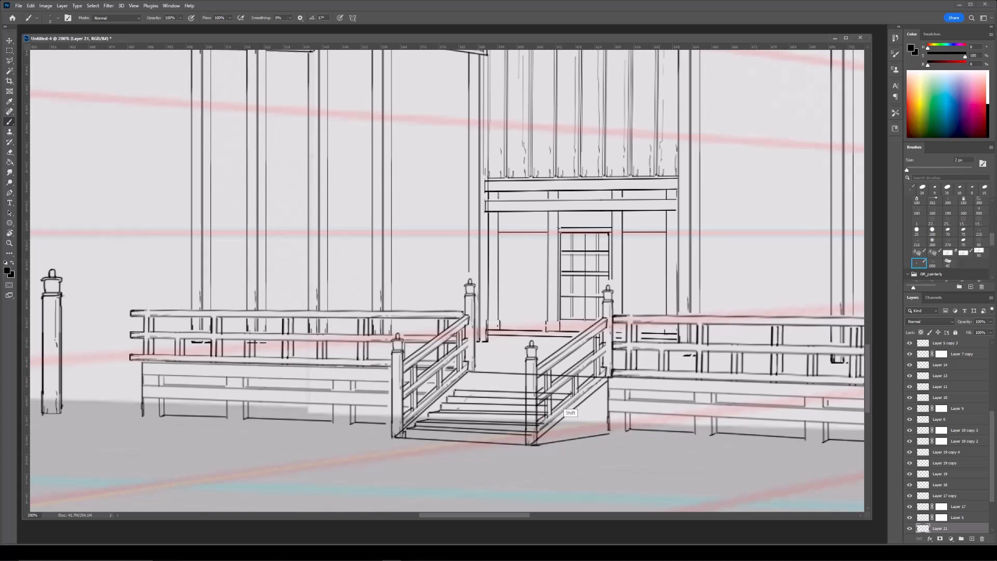
Draw the uppermost stair edge with straight lines and select the ramp outline layer for erasing.
left_click(465, 383)
left_click(578, 382, "shift")
left_click(586, 381, "shift")
key("e")
left_click(481, 370, "ctrl")
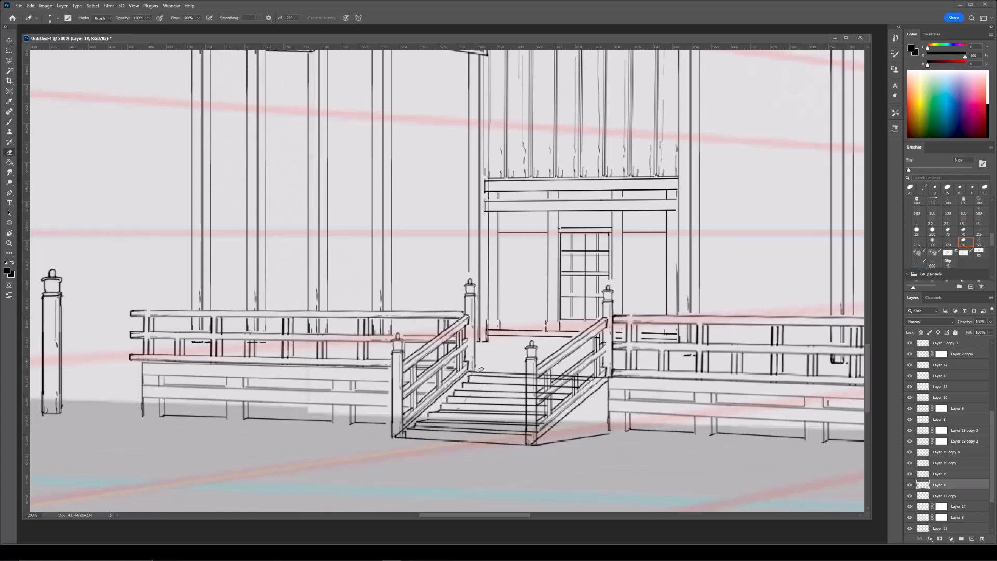
key("b")
key("ctrl+minus")
key("ctrl+minus")
key("ctrl+plus")
key("ctrl+plus")
key("e")
key("b")
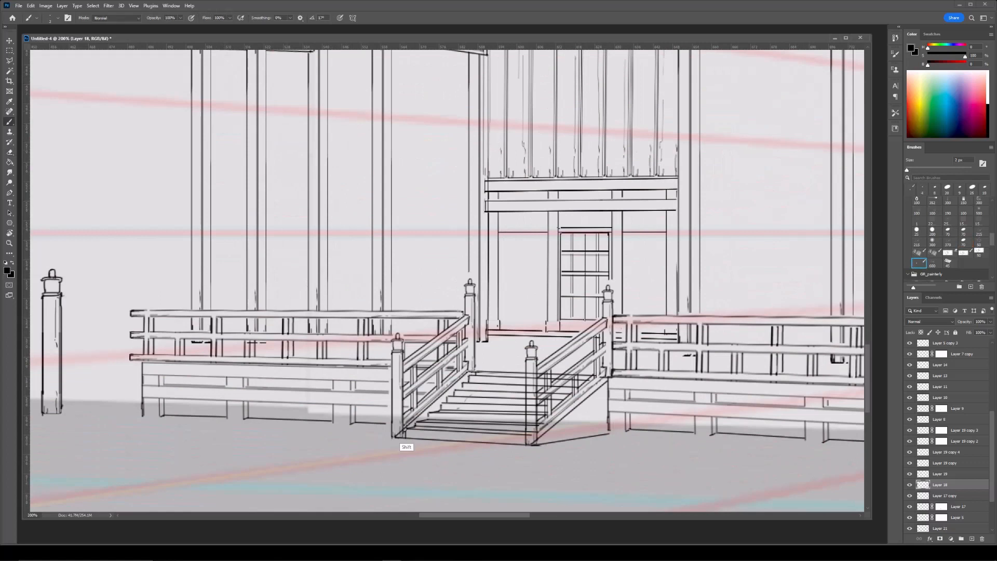
left_click(404, 434, "shift")
key("ctrl+minus")
key("ctrl+plus")
key("ctrl+plus")
left_click_drag(442, 395, 453, 332)
key("ctrl+z")
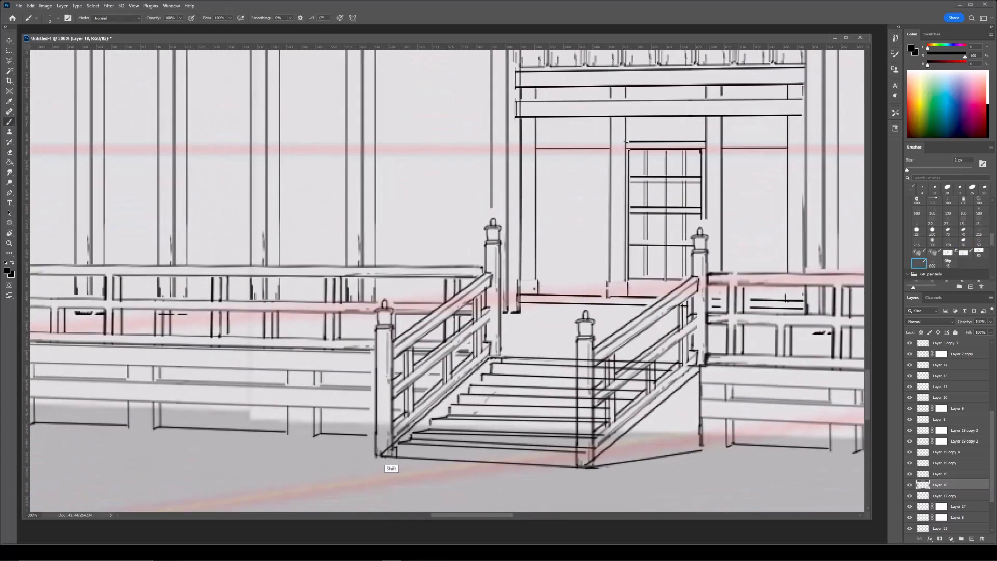
Add a mask to the stair edge layer and erase the step lines showing through the stair's right-hand railing.
key("v")
key("e")
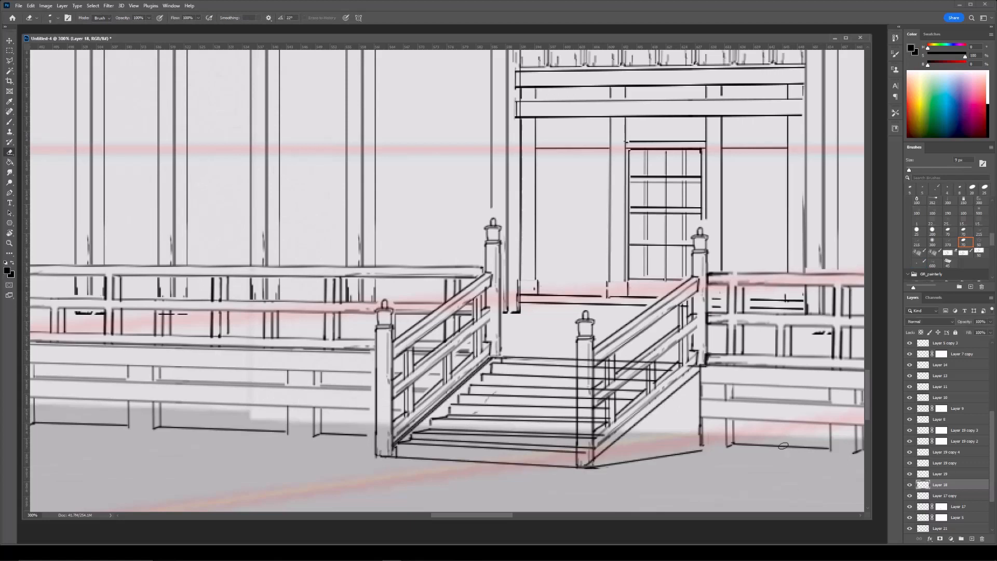
key("bracketleft")
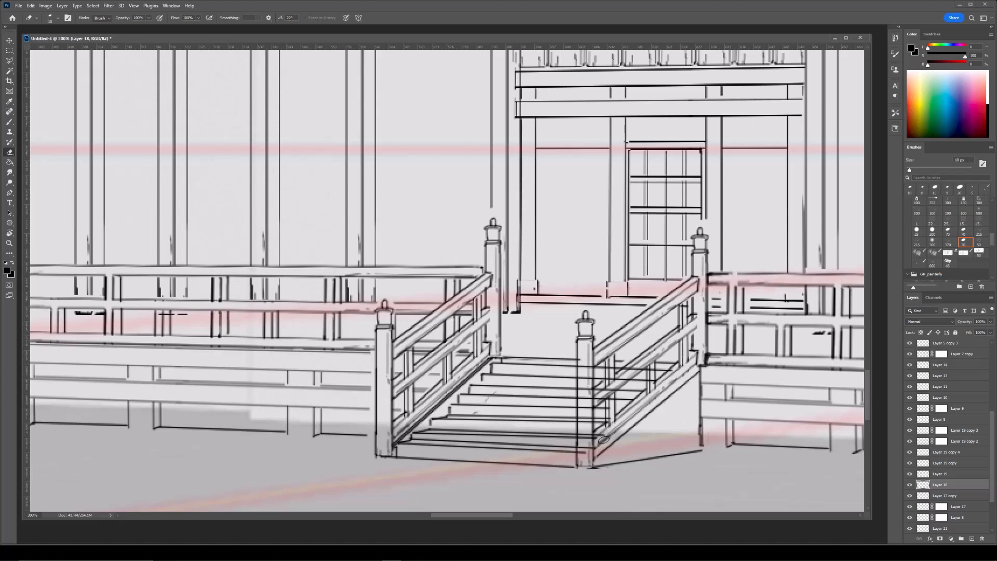
left_click(592, 451, "ctrl")
left_click(940, 539)
key("bracketleft")
key("bracketleft")
mouse_move(581, 375)
left_mouse_down()
mouse_move(582, 421)
mouse_move(446, 400)
left_mouse_up()
key("bracketright")
key("bracketright")
key("bracketright")
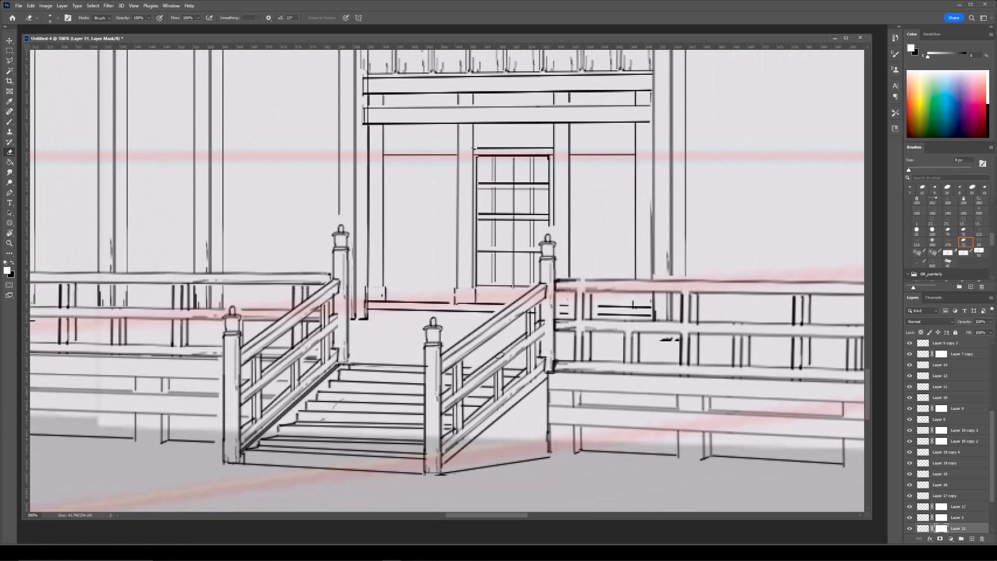
key("bracketright")
key("bracketright")
key("bracketright")
key("bracketright")
key("ctrl+minus")
key("ctrl+minus")
left_click_drag(594, 214, 585, 291)
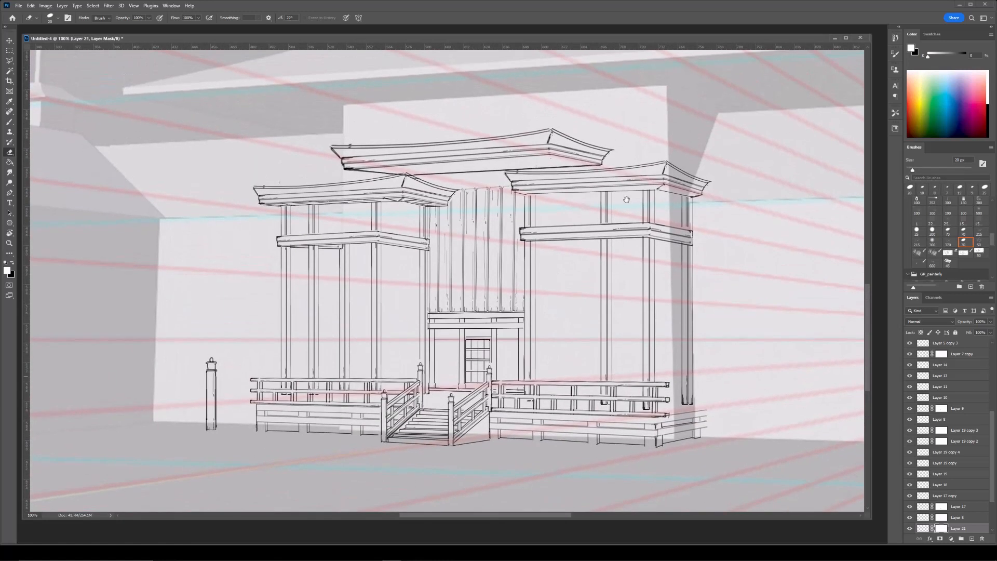
On a new layer, draw a short straight line along the outer end of the left platform railing's base.
key("ctrl+plus")
key("b")
left_click_drag(351, 447, 329, 414)
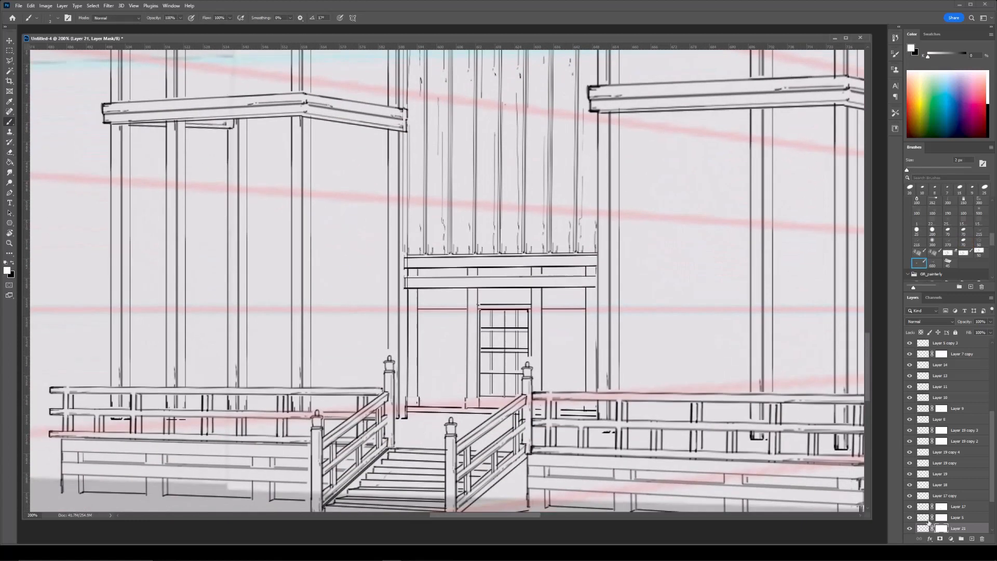
left_click(972, 538)
left_click_drag(757, 416, 766, 342)
key("e")
key("b")
left_click(66, 357)
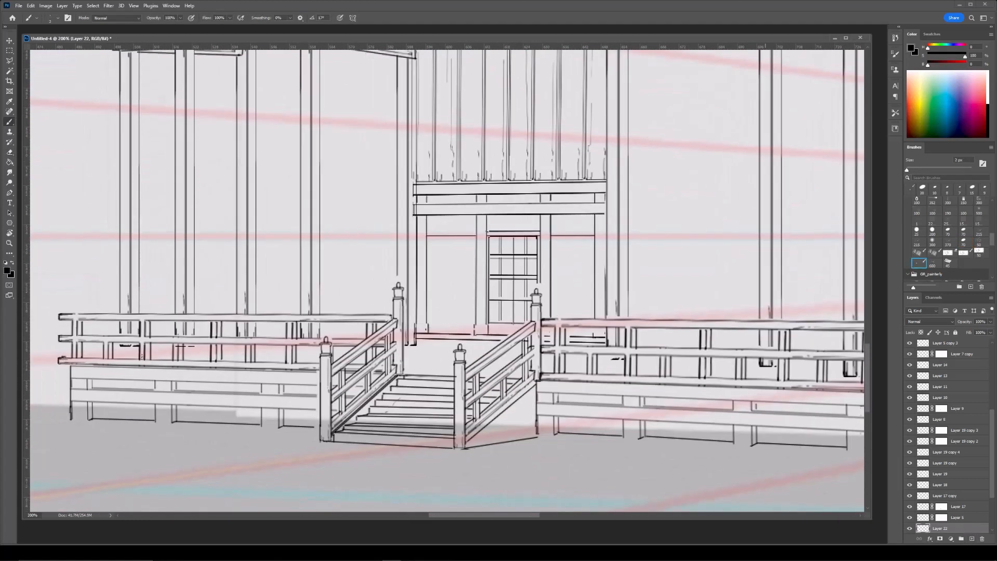
left_click(144, 357, "shift")
scroll(410, 365, "down", 3)
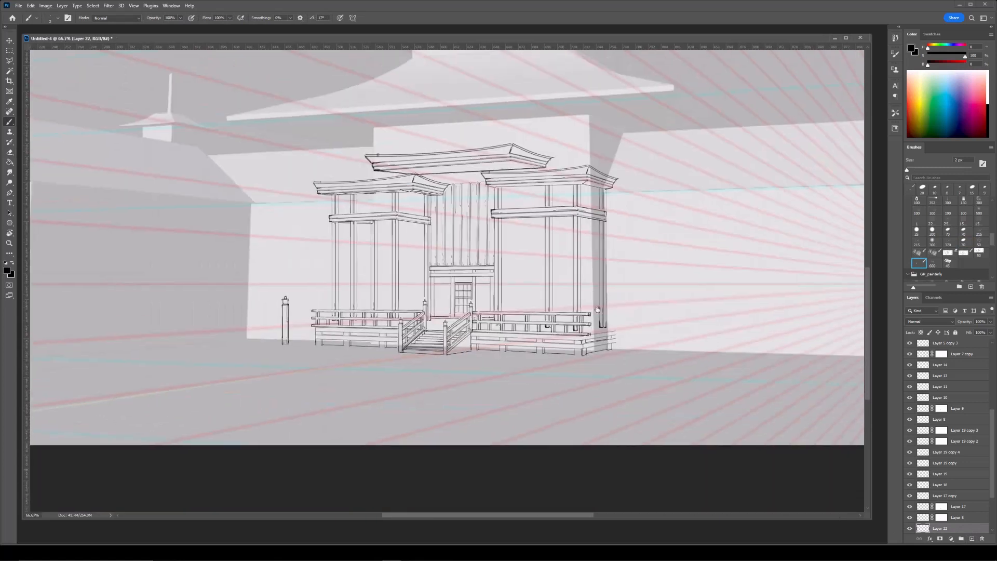
scroll(458, 322, "up", 3)
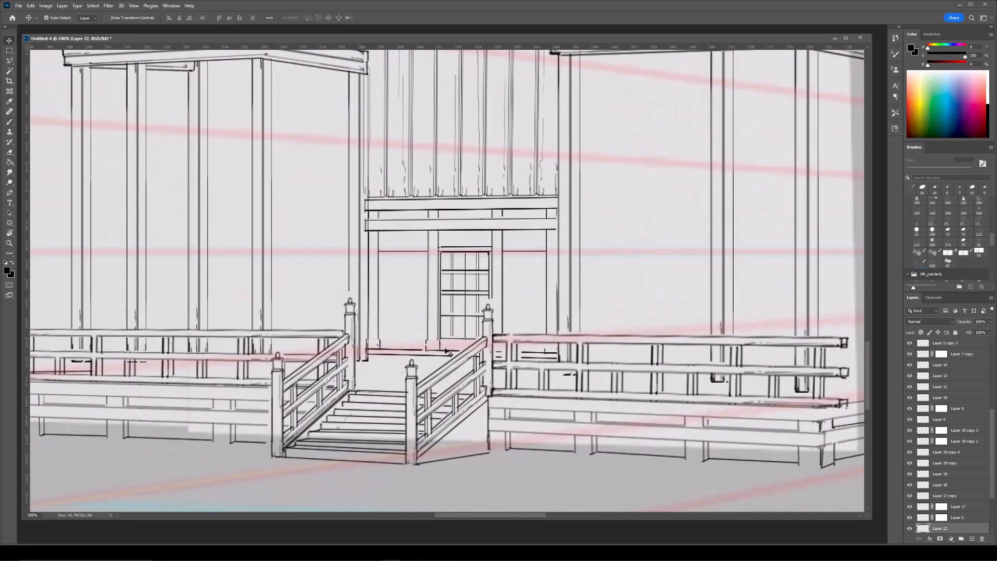
Unlink the doorway layer from its mask and stretch the doorway lines down to meet the platform floor.
scroll(946, 468, "down", 1)
left_click(924, 530)
key("ctrl+t")
key("Escape")
key("ctrl+minus")
left_click(909, 529)
key("ctrl+plus")
right_click(961, 530)
left_click(966, 552)
left_click(910, 529)
left_click(909, 529)
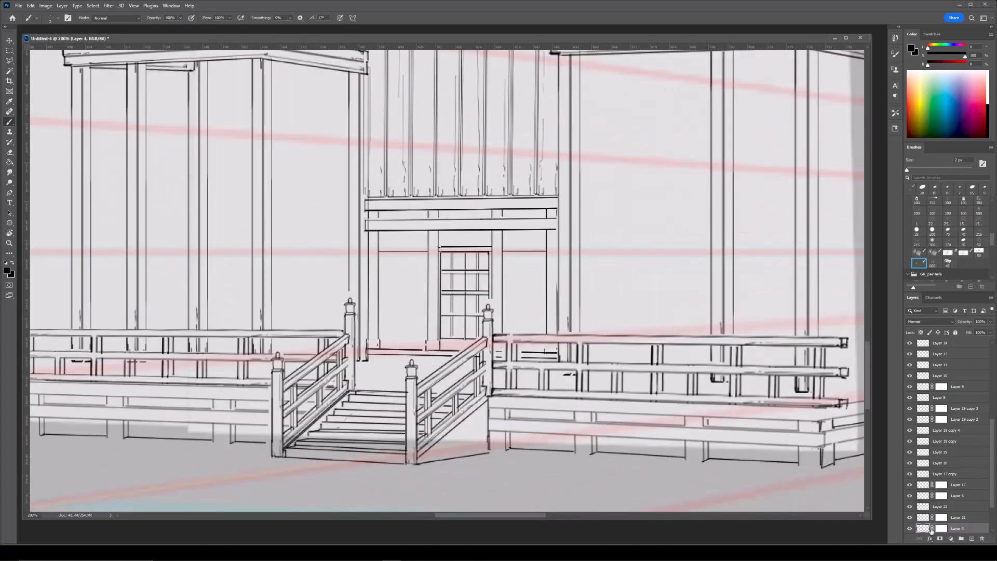
key("ctrl+t")
left_click_drag(465, 360, 465, 385)
key("Return")
scroll(487, 302, "down", 1)
scroll(364, 303, "up", 1)
Stretch the left tower's posts downward so that they reach the platform floor behind the railing.
left_click(385, 307, "ctrl")
left_click(933, 495)
key("ctrl+t")
left_click_drag(342, 362, 342, 382)
key("Return")
key("ctrl+minus")
key("ctrl+plus")
On the left posts' layer mask, erase the post ends that overlap the platform base.
key("e")
left_click(941, 496)
left_click_drag(212, 380, 394, 383)
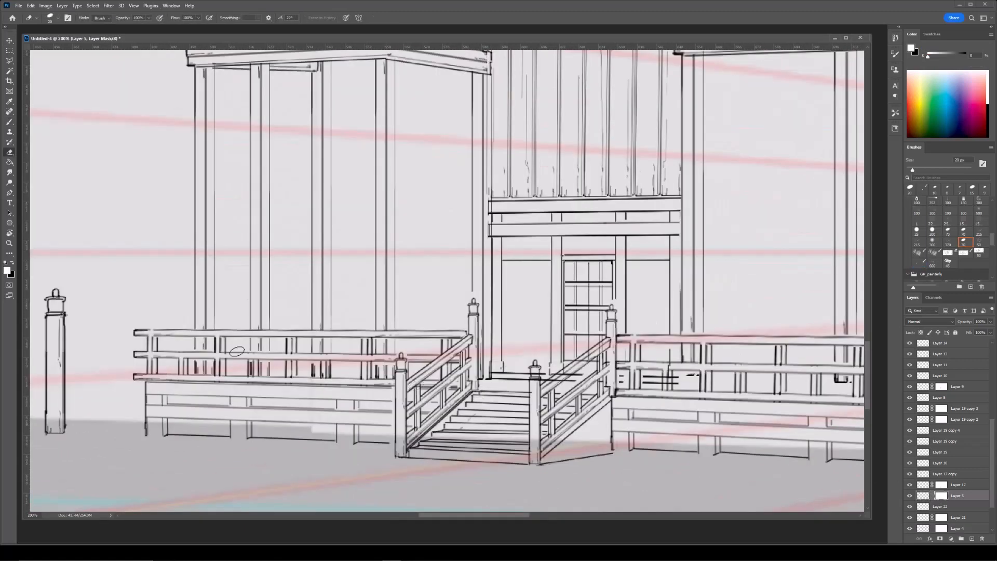
left_click_drag(213, 362, 214, 374)
left_click_drag(170, 318, 293, 334)
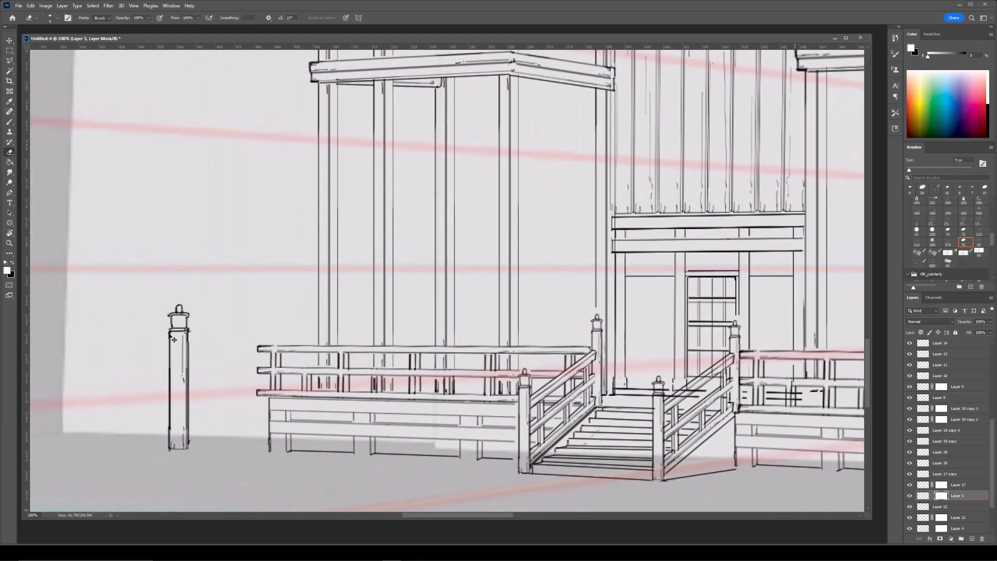
Delete the spare freestanding post standing to the left of the facade.
scroll(964, 500, "up", 3)
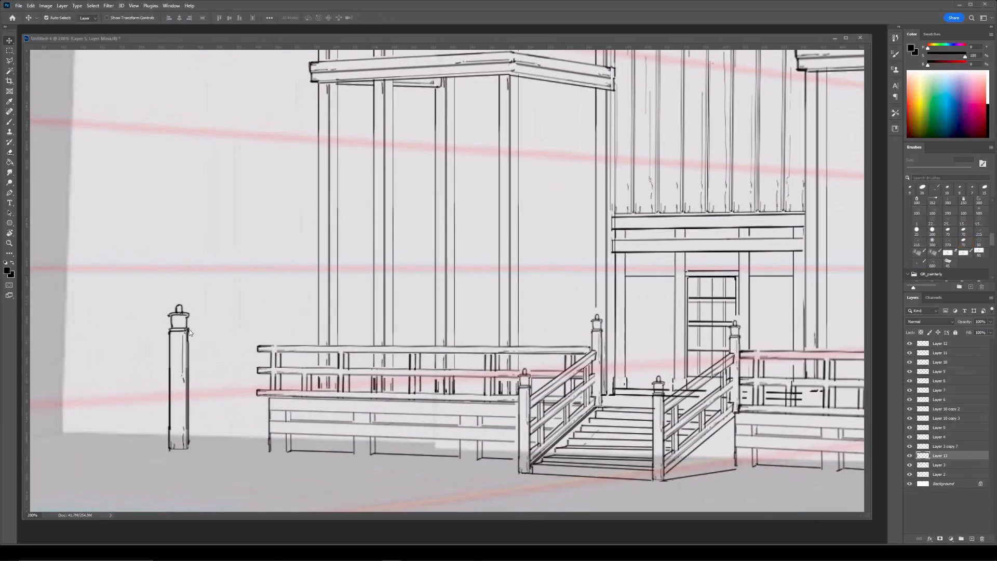
left_click(910, 529)
left_click(909, 528)
key("v")
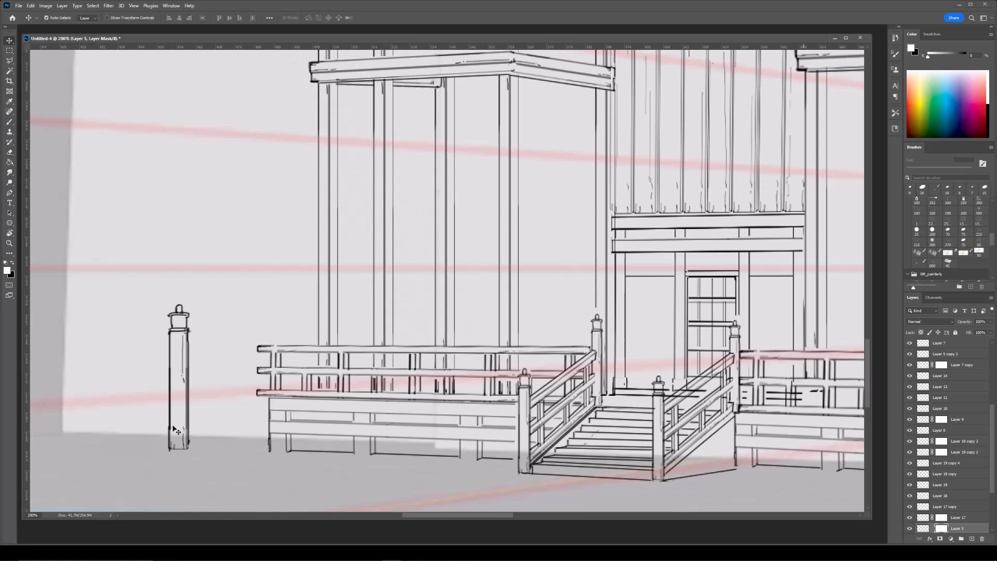
left_click_drag(200, 259, 350, 268)
key("ctrl+plus")
key("b")
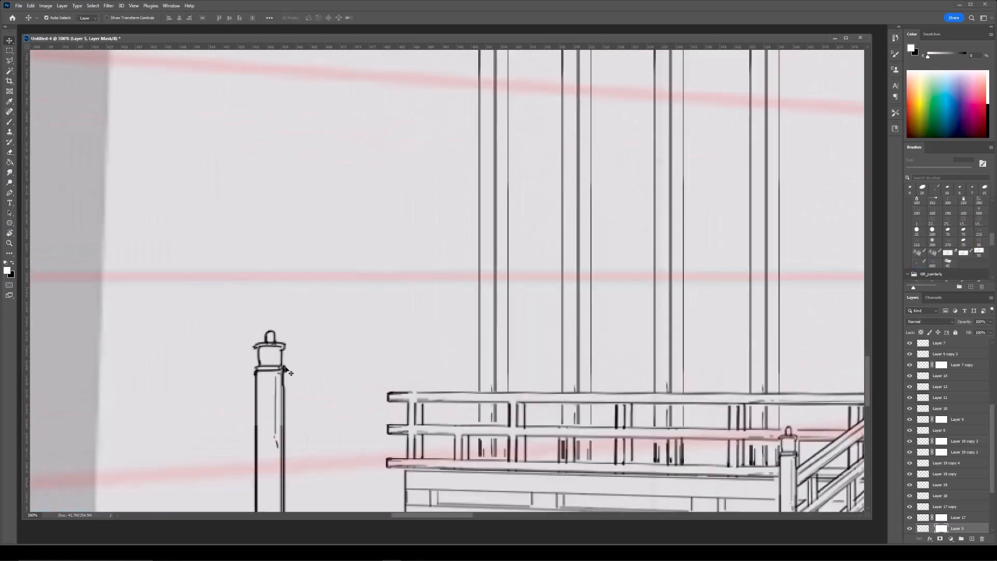
left_click(948, 483)
key("ctrl+t")
key("Escape")
left_click(283, 220, "ctrl")
left_click(284, 380, "ctrl")
key("ctrl+t")
key("Escape")
key("Delete")
Stretch the right tower's posts on Layer 7 copy downward to the platform floor.
key("ctrl+minus")
left_click_drag(726, 287, 326, 290)
key("ctrl+minus")
key("ctrl+minus")
left_click_drag(642, 269, 604, 293)
key("ctrl+plus")
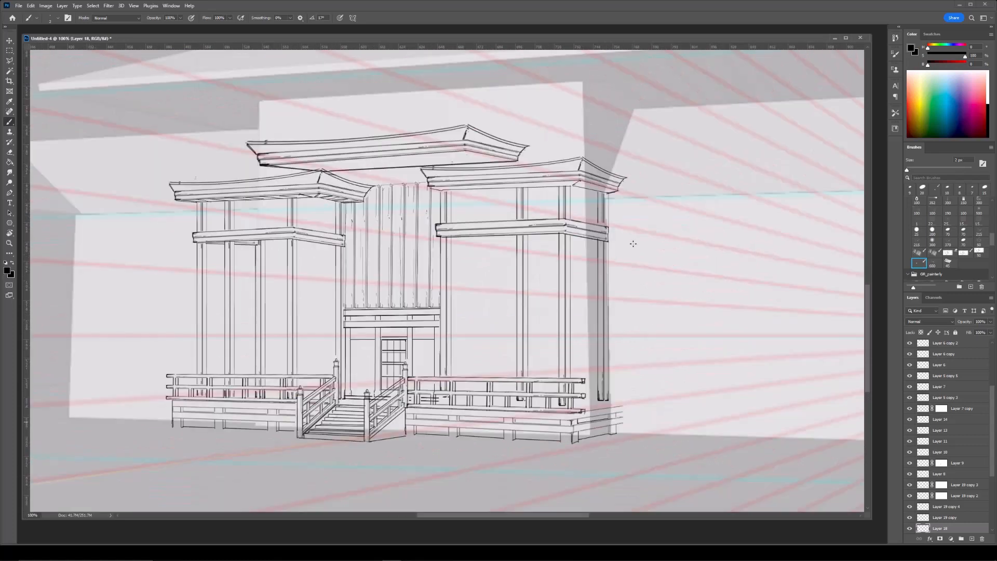
key("ctrl+plus")
left_click(915, 408)
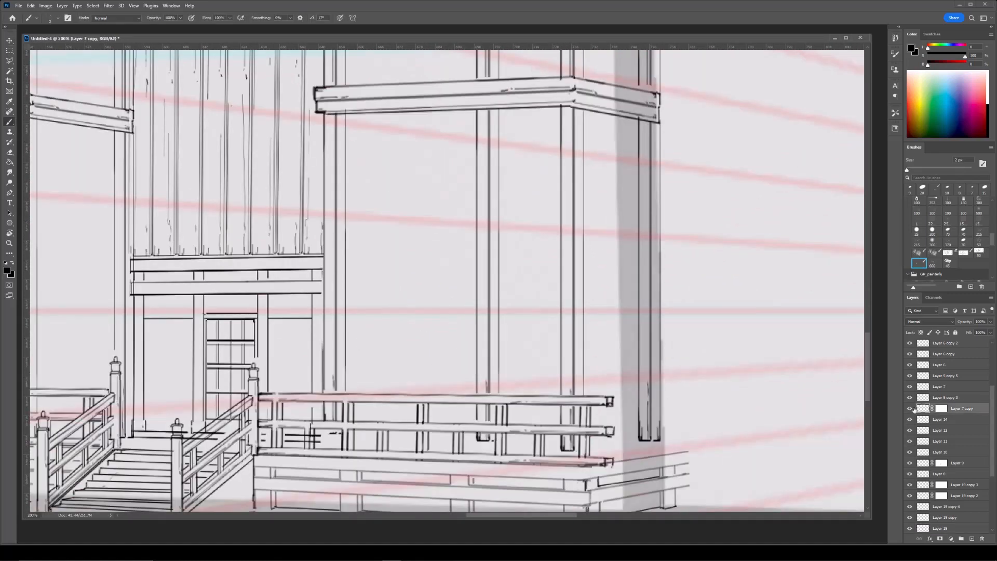
key("ctrl+t")
left_click_drag(491, 441, 492, 472)
key("Return")
On the Layer 7 copy mask, erase the right posts' ends that overlap the platform base.
left_click(941, 409)
key("e")
left_click_drag(560, 467, 577, 469)
left_click_drag(493, 462, 467, 464)
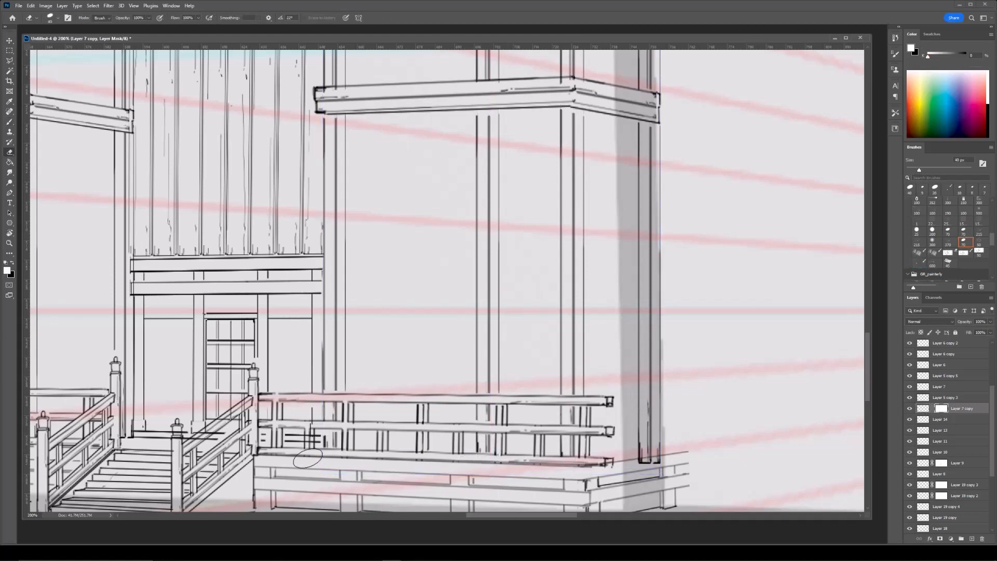
left_click_drag(332, 458, 452, 414)
On the doorway layer's mask, erase the doorway base lines overlapping the right platform railing with a small eraser.
key("bracketleft")
key("bracketleft")
key("bracketleft")
key("bracketleft")
key("bracketleft")
key("bracketleft")
key("bracketleft")
key("bracketleft")
key("bracketleft")
key("bracketleft")
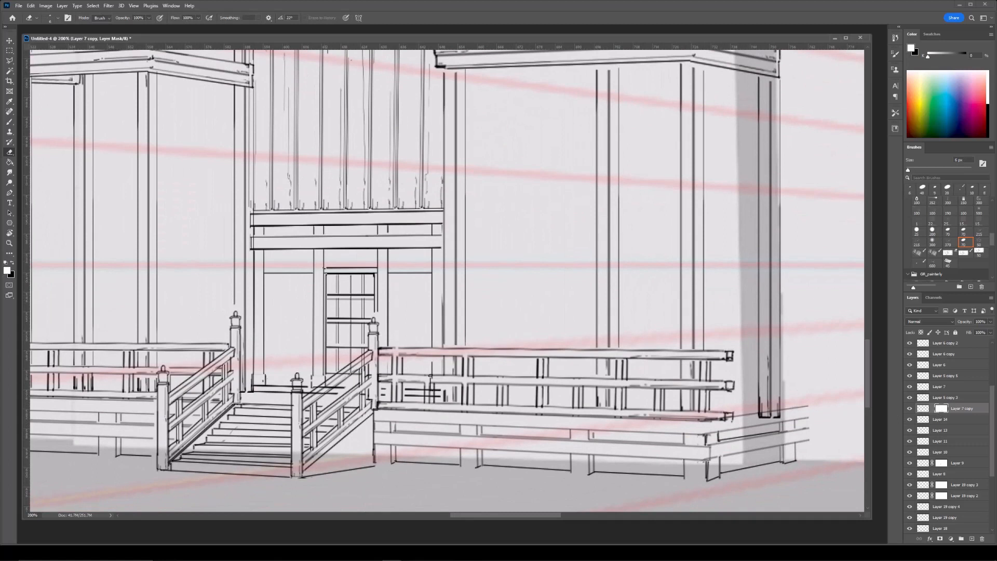
left_click(410, 394, "ctrl")
left_click(410, 395, "ctrl")
left_click(941, 528)
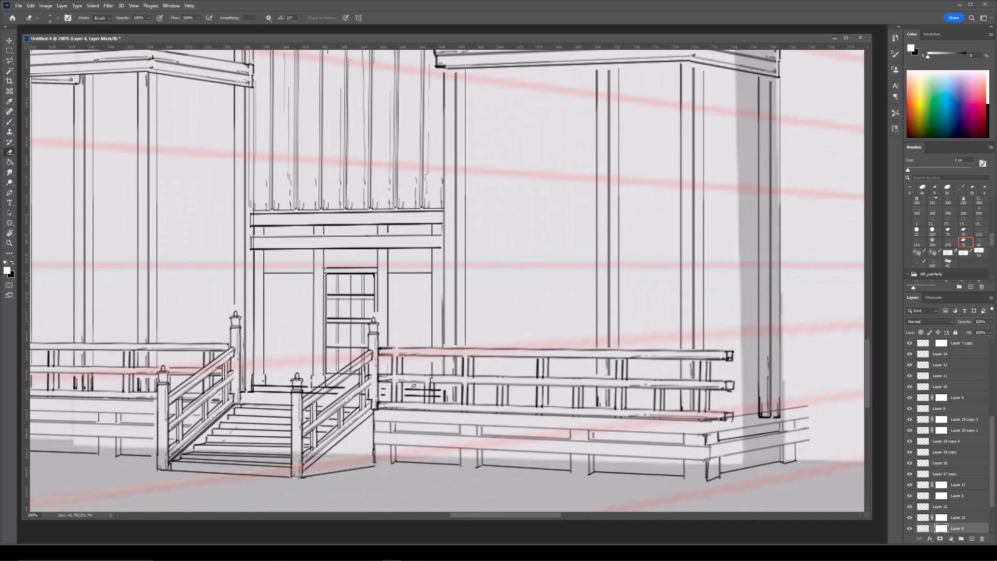
left_click_drag(429, 381, 425, 380)
key("bracketright")
key("bracketright")
left_click_drag(402, 375, 398, 376)
Erase the door and threshold lines crossing the stair's right-hand railing on the doorway layer's mask.
key("ctrl+minus")
left_click_drag(528, 237, 525, 281)
key("ctrl+plus")
key("ctrl+plus")
left_click_drag(303, 473, 421, 268)
left_click_drag(341, 388, 369, 368)
left_click_drag(411, 345, 387, 345)
left_click_drag(337, 364, 326, 364)
key("b")
left_click_drag(388, 366, 399, 366)
key("e")
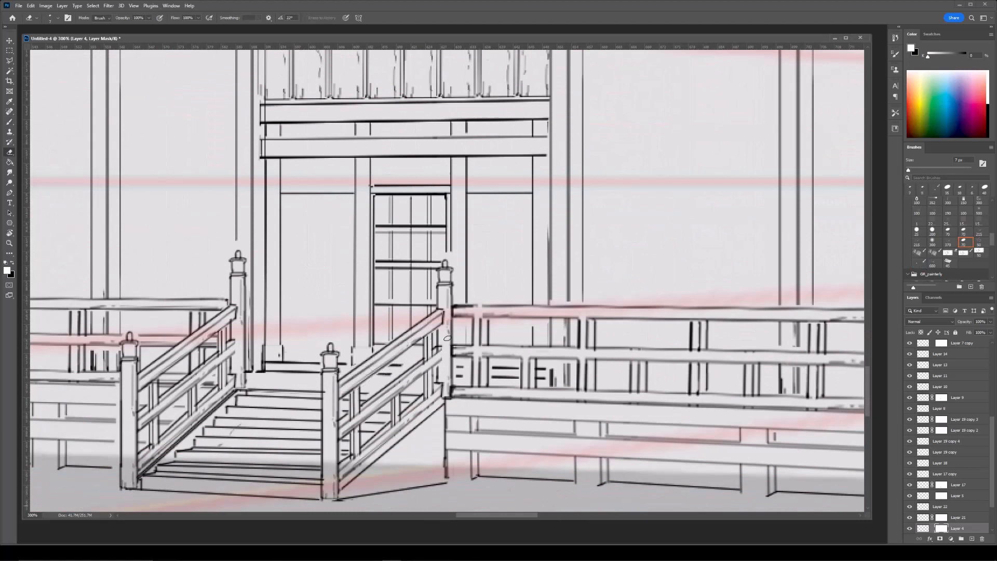
key("ctrl+minus")
key("ctrl+minus")
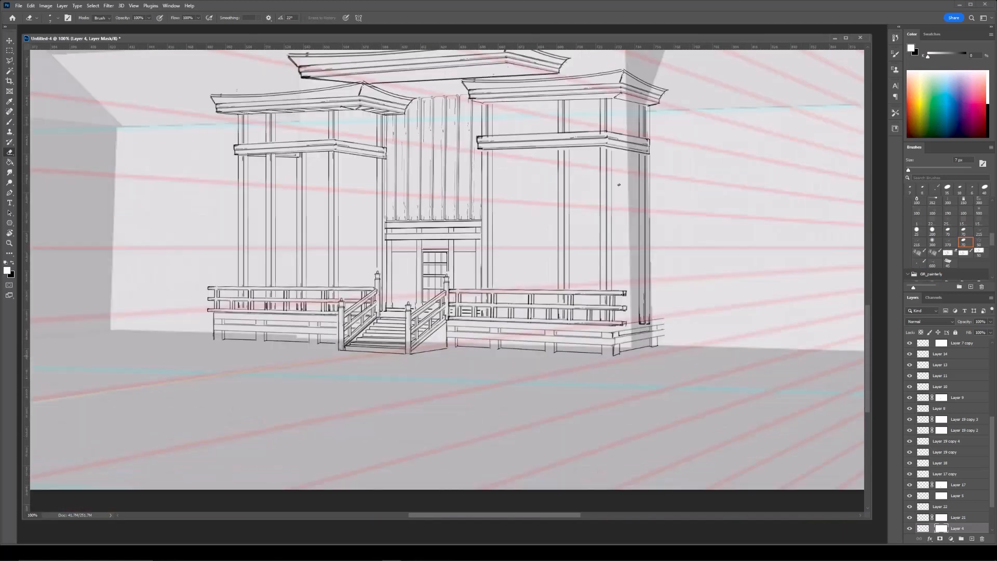
left_click_drag(593, 202, 572, 264)
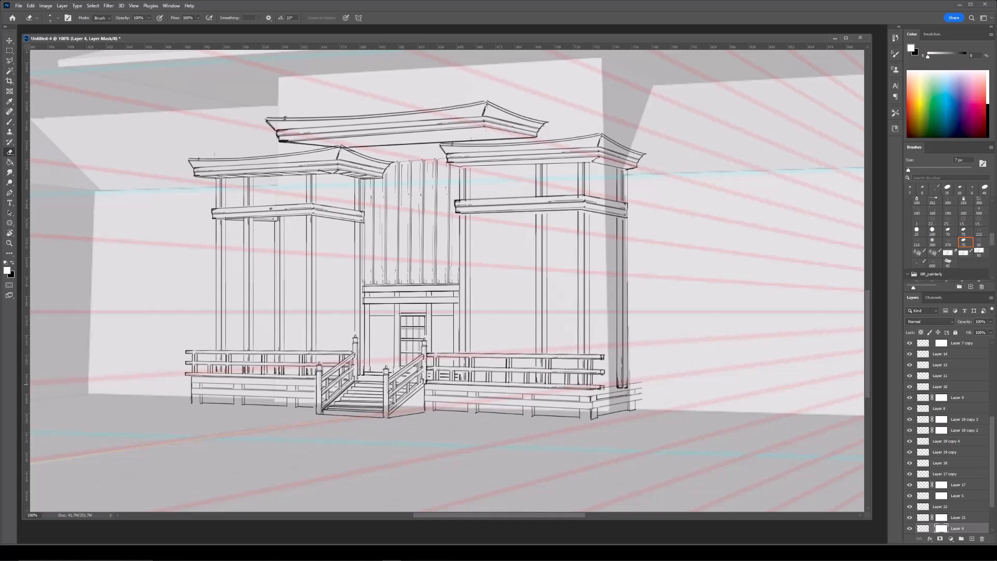
left_click_drag(690, 228, 679, 285)
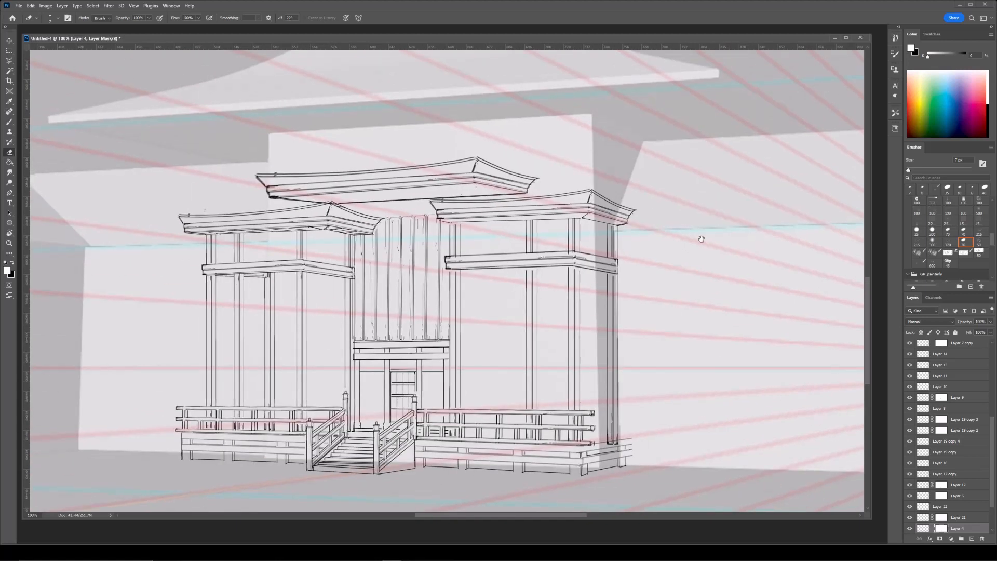
Bring the long beam from the component drawing into the facade, scale it to about 33%, and place it across the towers at door header height.
key("ctrl+Tab")
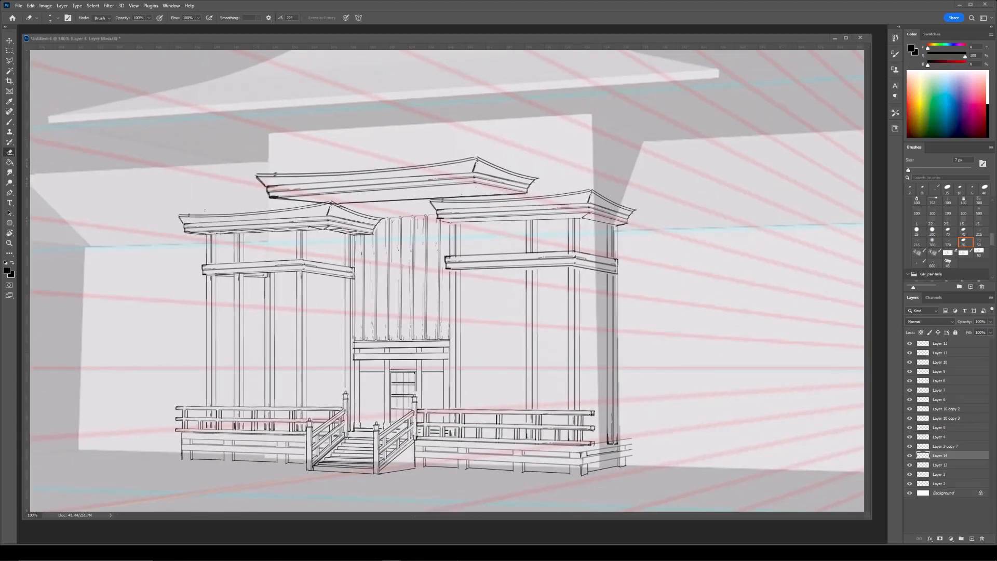
key("v")
left_click(939, 484)
key("ctrl+t")
key("e")
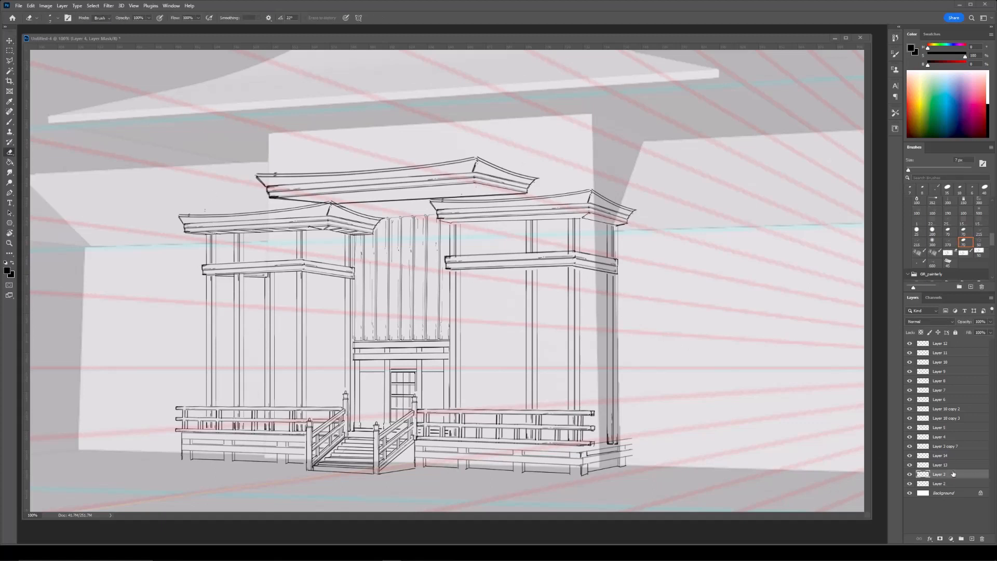
key("ctrl+Tab")
key("ctrl+t")
left_click_drag(768, 322, 599, 363)
key("ctrl+plus")
right_click(592, 353)
left_click(607, 389)
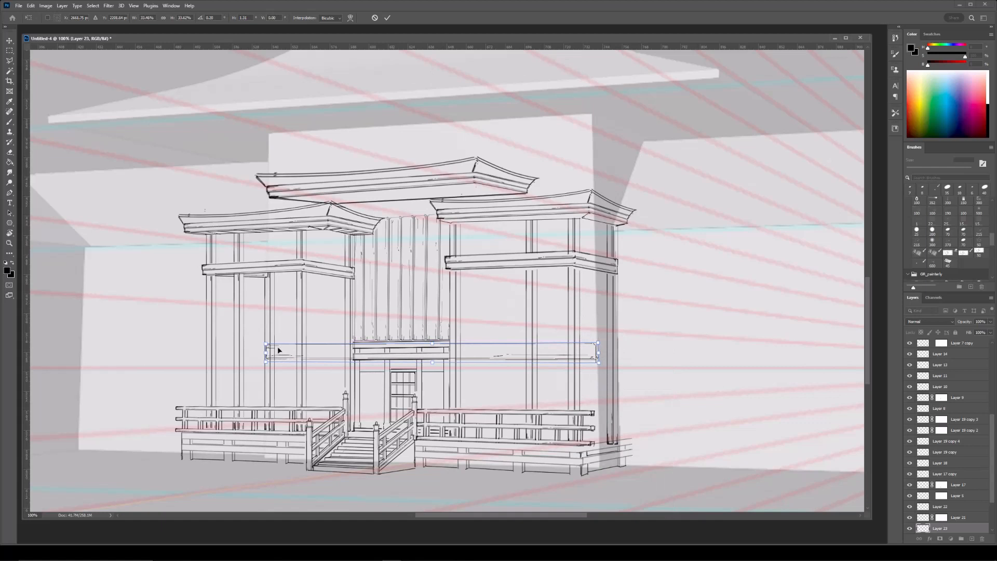
key("Return")
Mask the new beam layer and erase the parts that cross the doorway header and the tower posts.
mouse_move(272, 314)
left_mouse_down()
mouse_move(288, 319)
mouse_move(316, 374)
left_mouse_up()
left_click(941, 538)
key("bracketright")
key("bracketright")
key("bracketright")
key("bracketright")
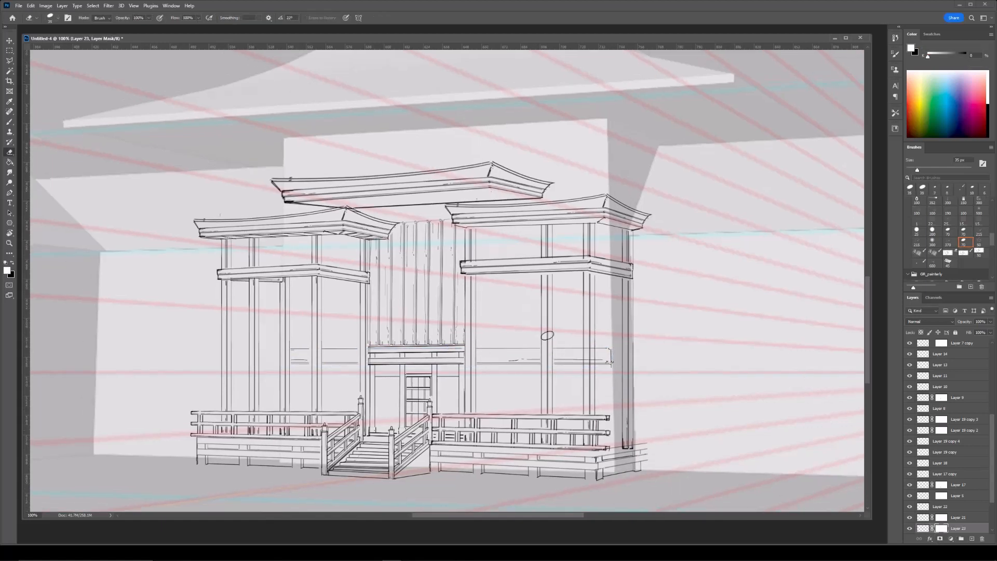
left_click_drag(597, 286, 574, 271)
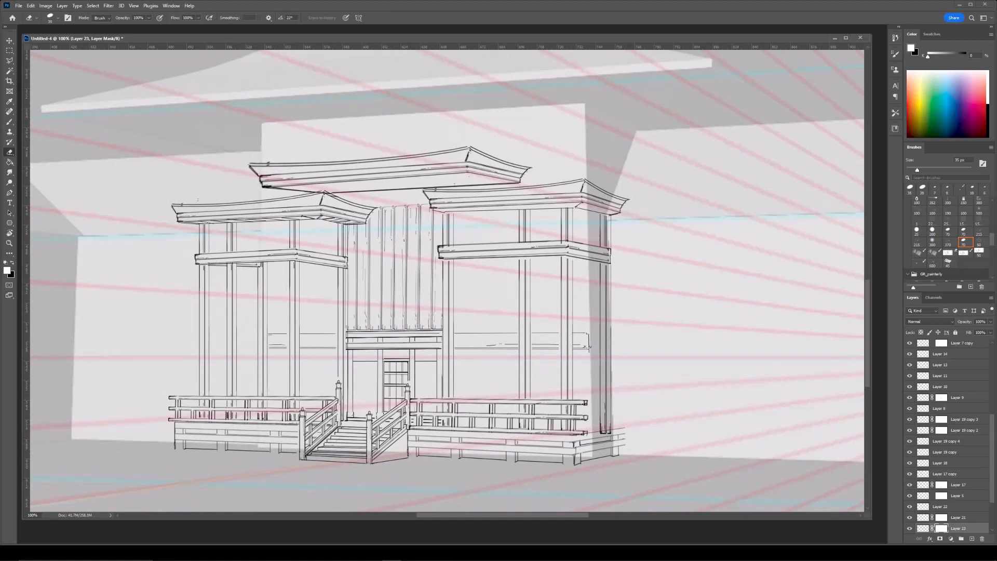
Bring the vertical plank panel from the component drawing into the facade and scale it down onto the right wall behind the platform railing.
key("ctrl+Tab")
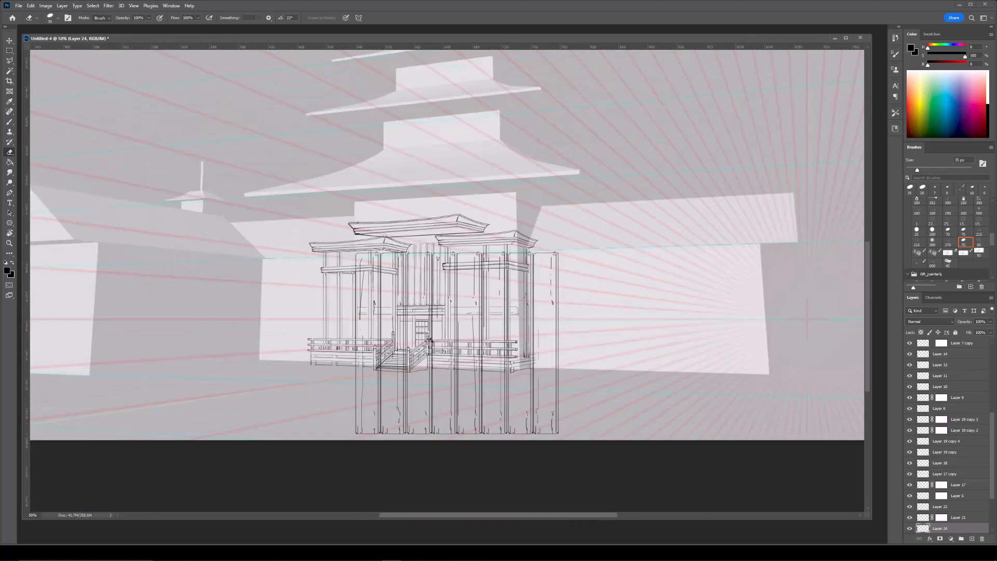
left_click_drag(457, 259, 457, 371)
left_click_drag(462, 396, 552, 316)
left_click_drag(649, 322, 551, 323)
key("ctrl+plus")
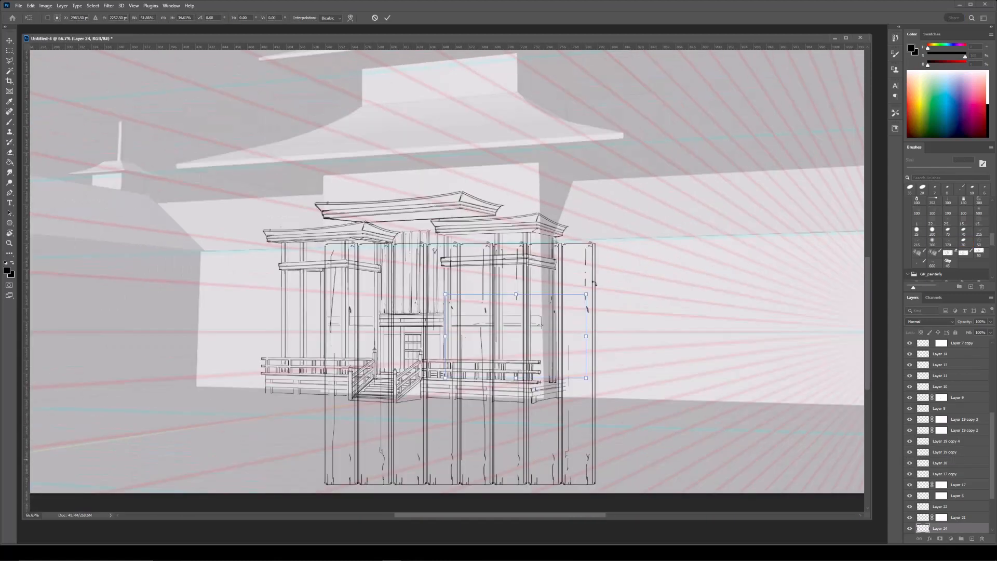
left_click_drag(587, 294, 546, 322)
mouse_move(519, 333)
left_mouse_down()
mouse_move(558, 350)
mouse_move(506, 283)
mouse_move(471, 311)
left_mouse_up()
key("Return")
Shift the plank panel slightly sideways so it lines up under the wall beam of the right tower.
key("ctrl+minus")
key("ctrl+plus")
key("ctrl+plus")
key("ctrl+t")
left_click_drag(397, 352, 393, 352)
key("Return")
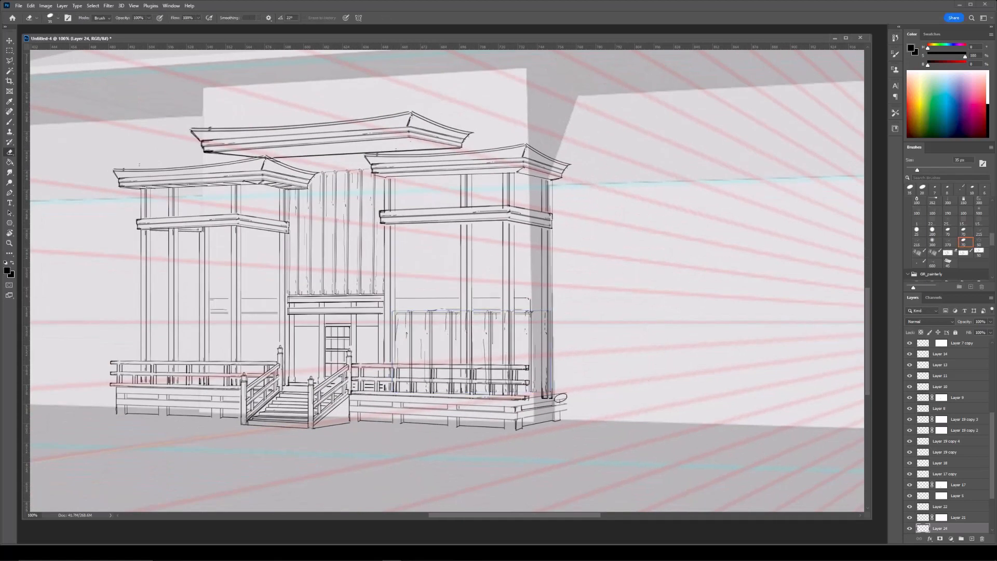
Add a layer mask to the plank panel, invert it to hide the planks, and prepare a larger brush.
left_click(941, 539)
key("x")
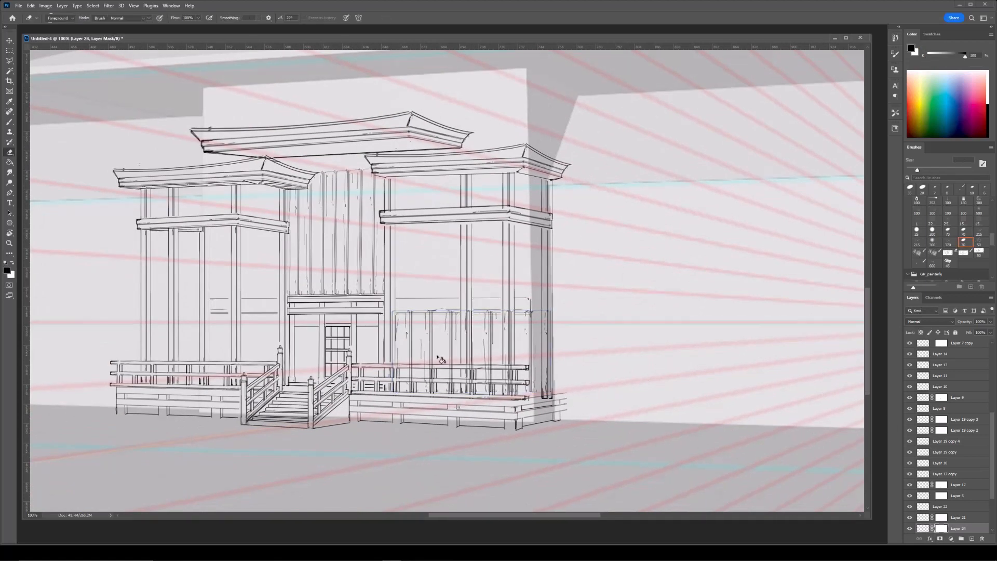
key("b")
key("ctrl+i")
key("bracketright")
key("bracketright")
key("bracketright")
key("bracketright")
key("bracketright")
key("bracketright")
key("bracketright")
Paint white on the plank layer's mask to reveal the planks between the right tower's posts, above the railing.
left_click_drag(404, 319, 452, 358)
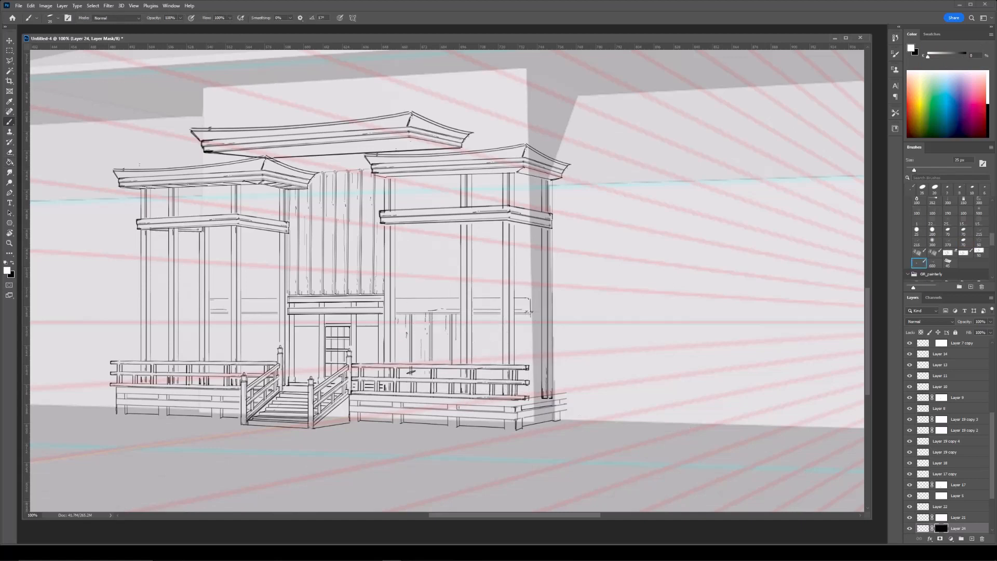
left_click_drag(489, 323, 489, 358)
key("bracketright")
mouse_move(522, 318)
left_mouse_down()
mouse_move(457, 306)
mouse_move(465, 380)
left_mouse_up()
key("bracketleft")
key("bracketleft")
key("bracketleft")
key("ctrl+minus")
left_click_drag(466, 220, 506, 244)
key("ctrl+plus")
left_click_drag(431, 324, 461, 306)
left_click(912, 529)
left_click(911, 530)
Duplicate the plank panel and fit the copy under the wall beam behind the left tower's railing.
left_click(923, 528)
left_click_drag(582, 335, 688, 324)
key("ctrl+j")
key("ctrl+t")
left_click_drag(605, 342, 378, 328)
left_click_drag(435, 295, 416, 304)
left_click_drag(404, 327, 458, 313)
left_click_drag(461, 347, 451, 348)
left_click_drag(412, 339, 416, 335)
key("Return")
Mask the copied plank panel, invert the mask, and paint the planks back in between the left tower's posts.
key("b")
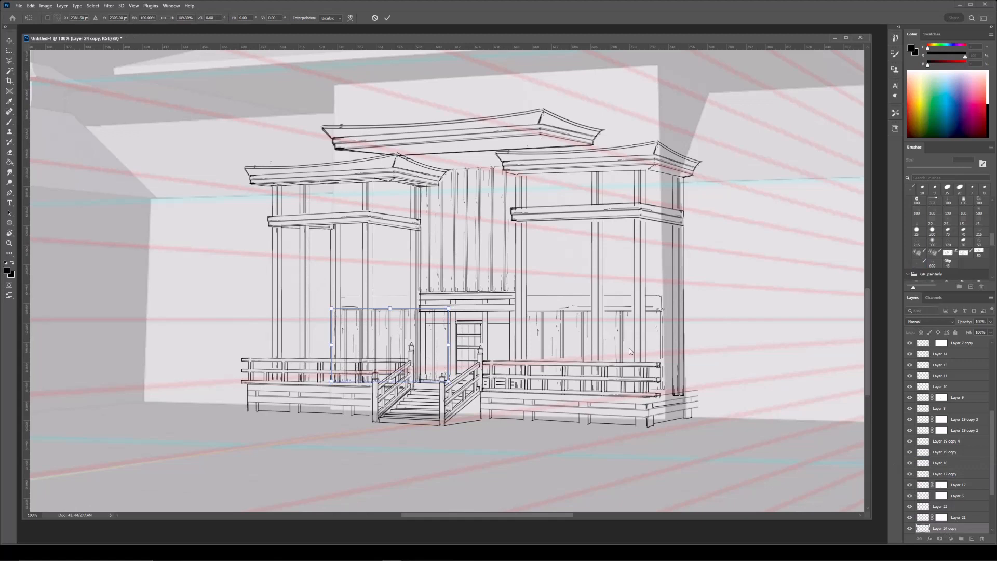
left_click(940, 539)
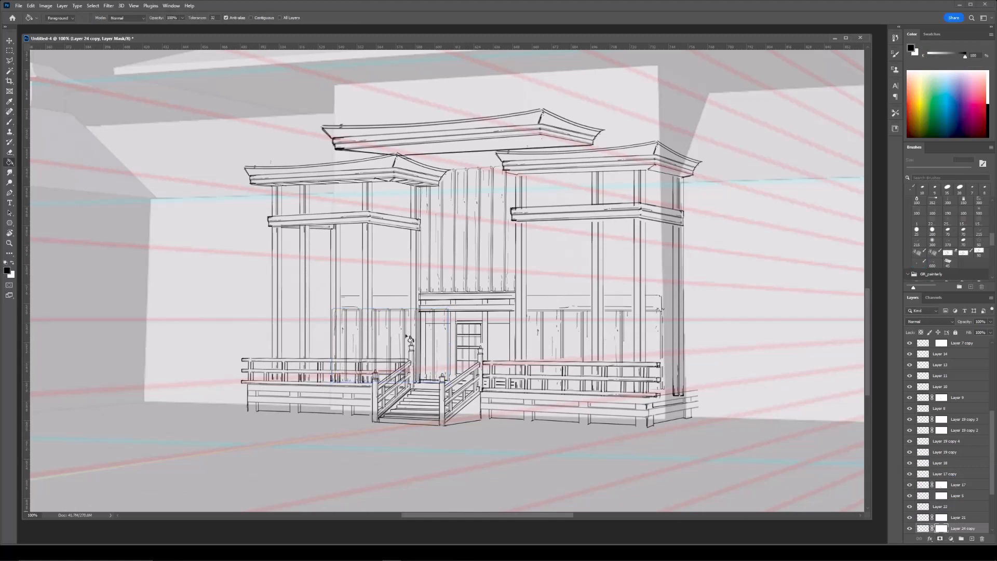
key("ctrl+i")
mouse_move(347, 314)
left_mouse_down()
mouse_move(347, 356)
mouse_move(360, 358)
left_mouse_up()
key("bracketright")
mouse_move(377, 358)
left_mouse_down()
mouse_move(378, 313)
mouse_move(388, 357)
mouse_move(403, 310)
left_mouse_up()
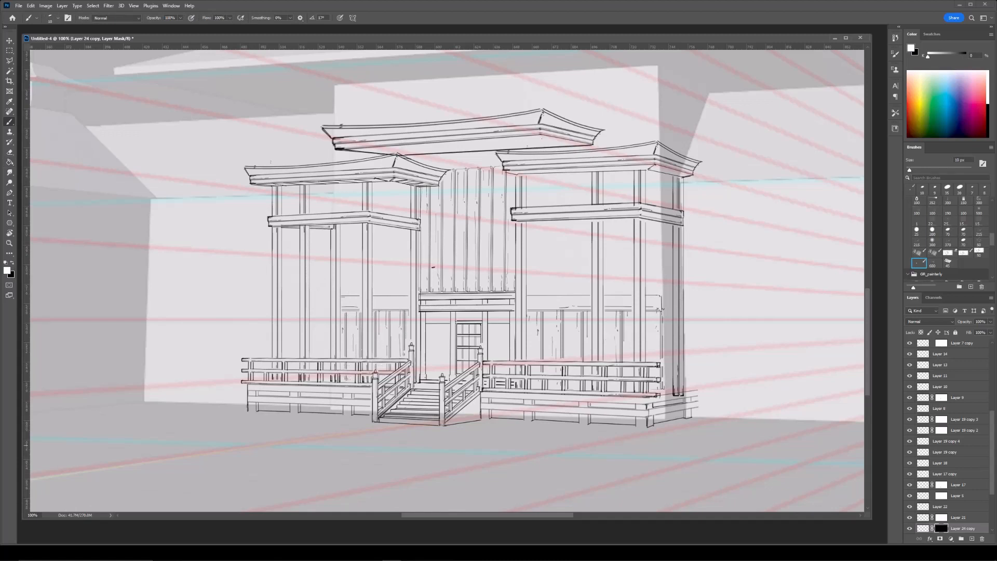
key("e")
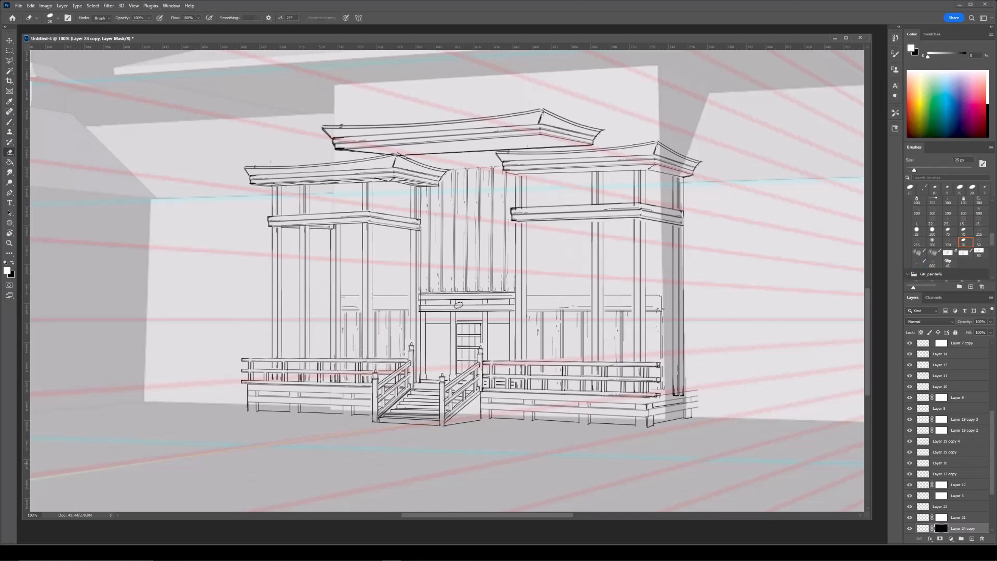
key("b")
left_click_drag(425, 273, 419, 217)
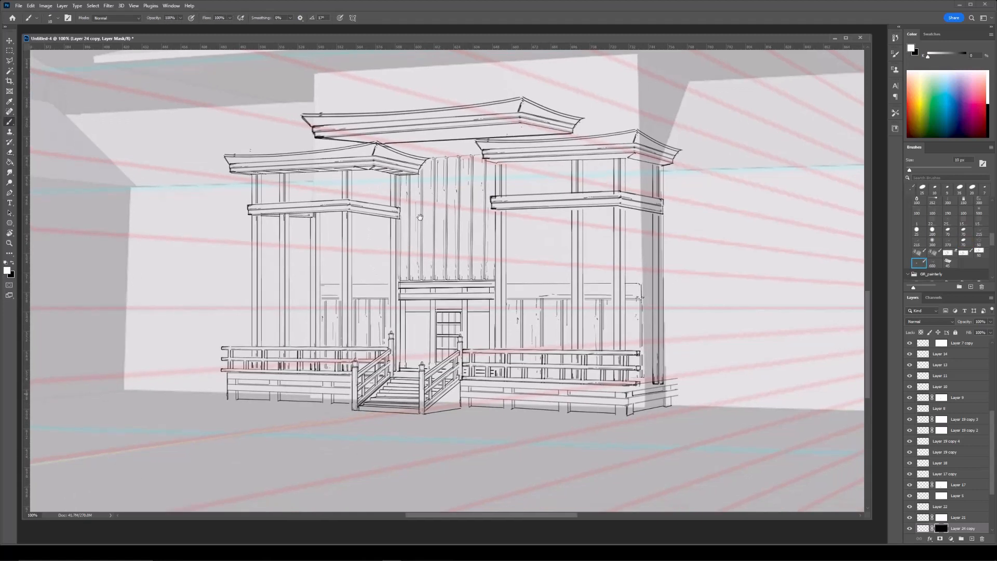
On the doorway layer, draw a straight vertical line down the inner side of the doorway's left post with a thin brush.
key("ctrl+plus")
left_click(424, 321, "ctrl")
key("bracketleft")
key("bracketleft")
key("bracketleft")
key("bracketleft")
key("bracketleft")
key("bracketleft")
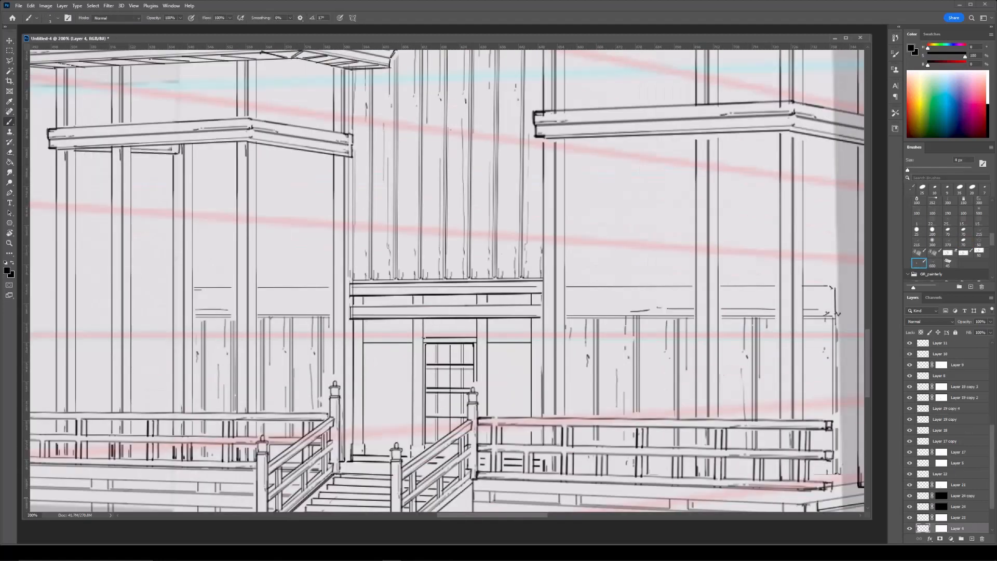
left_click_drag(366, 321, 367, 452)
key("ctrl+minus")
key("ctrl+minus")
key("ctrl+plus")
key("ctrl+plus")
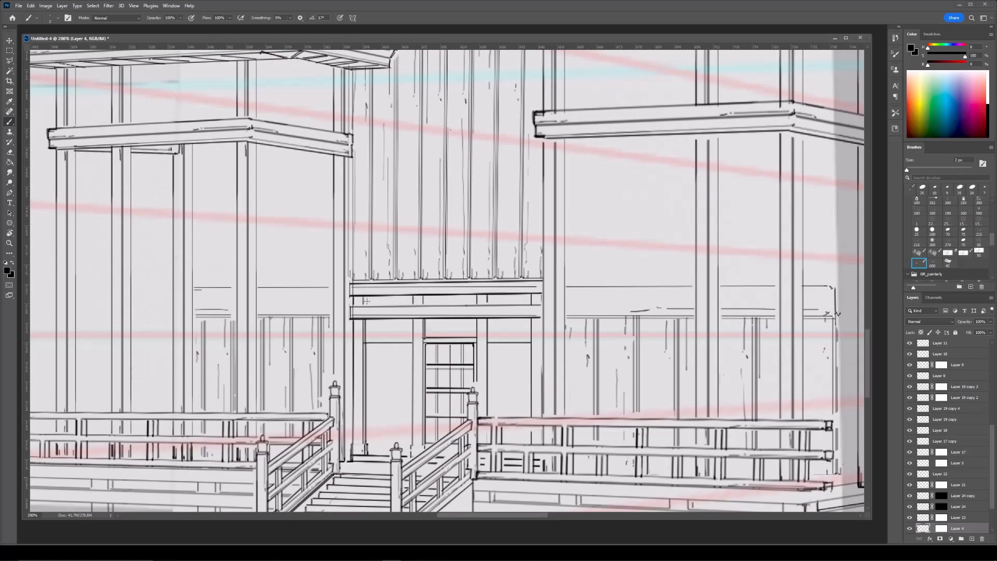
left_click_drag(494, 300, 422, 305)
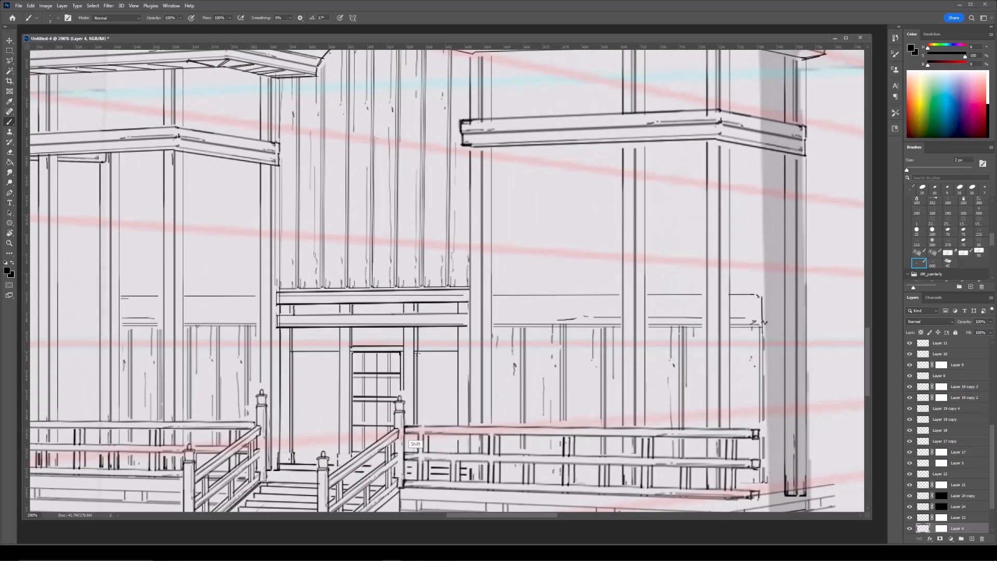
Create a new layer, then draw a straight vertical line along the left tower's inner post on its own layer.
key("ctrl+minus")
left_click_drag(334, 145, 338, 195)
left_click(972, 541)
left_click_drag(364, 154, 389, 247)
left_click(341, 366, "ctrl")
left_click_drag(346, 321, 345, 482)
left_click_drag(466, 295, 412, 259)
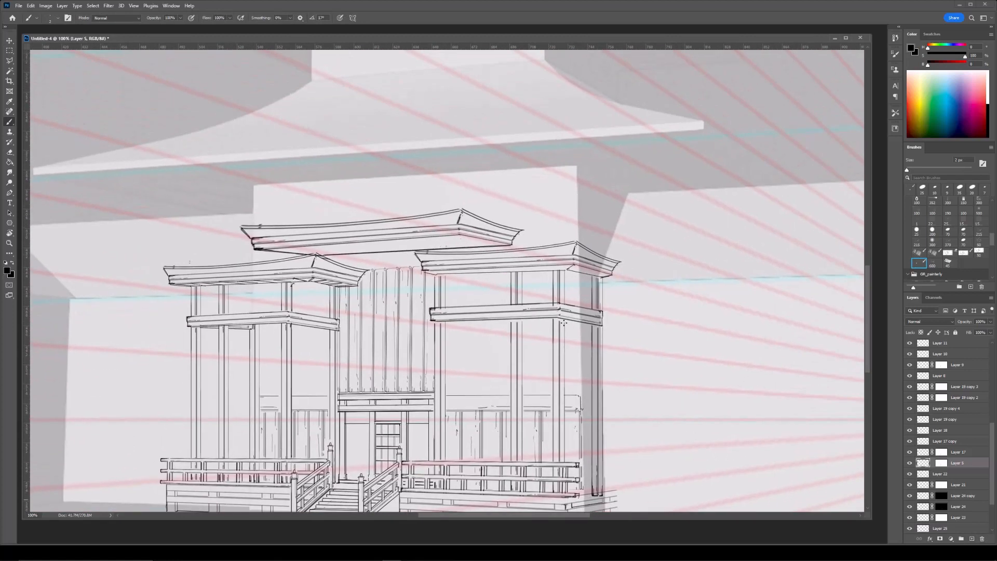
On the right tower's post layer, darken the right edge of the leftmost post with a straight vertical line.
left_click(578, 313, "ctrl")
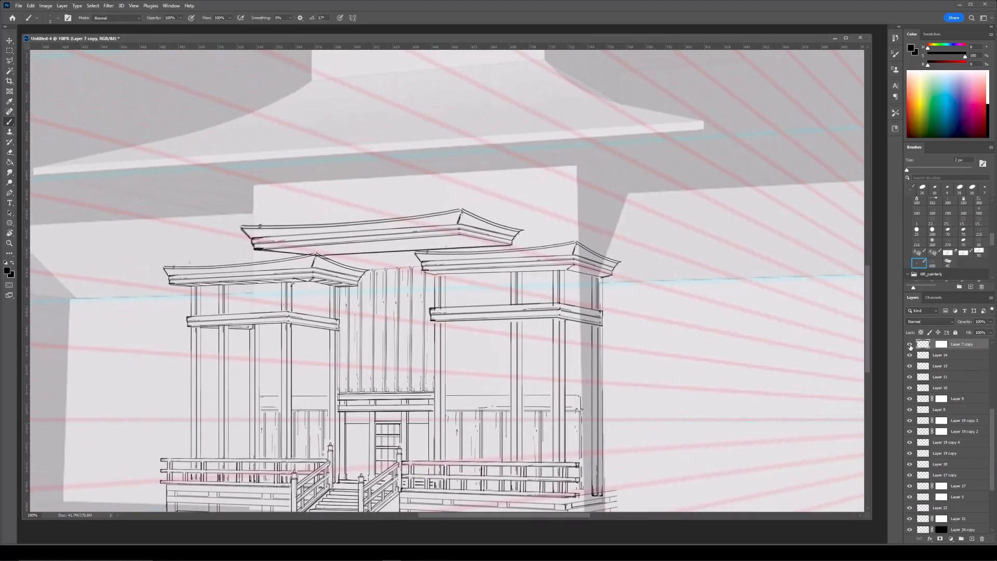
left_click_drag(583, 218, 585, 236)
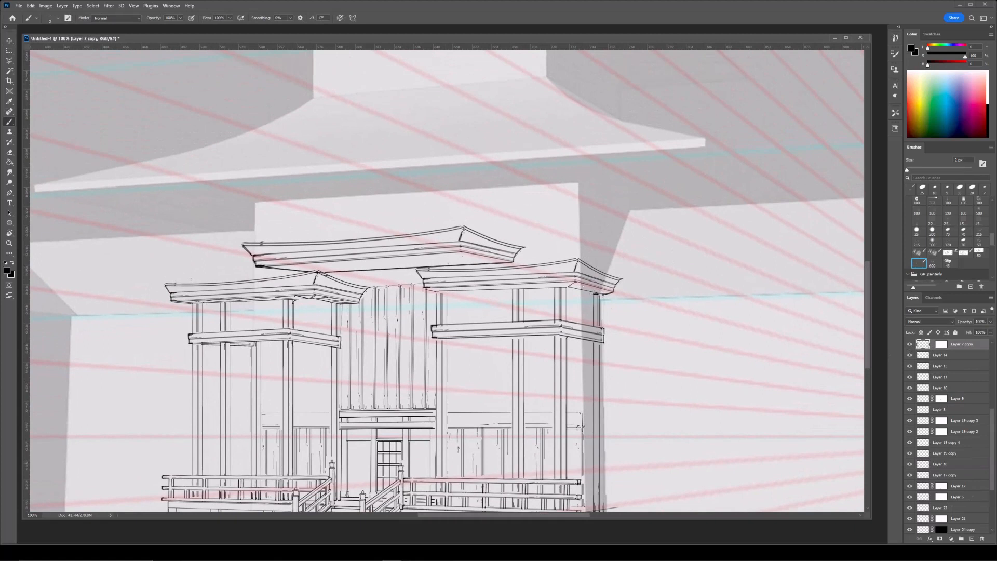
left_click_drag(556, 289, 526, 288)
key("ctrl+minus")
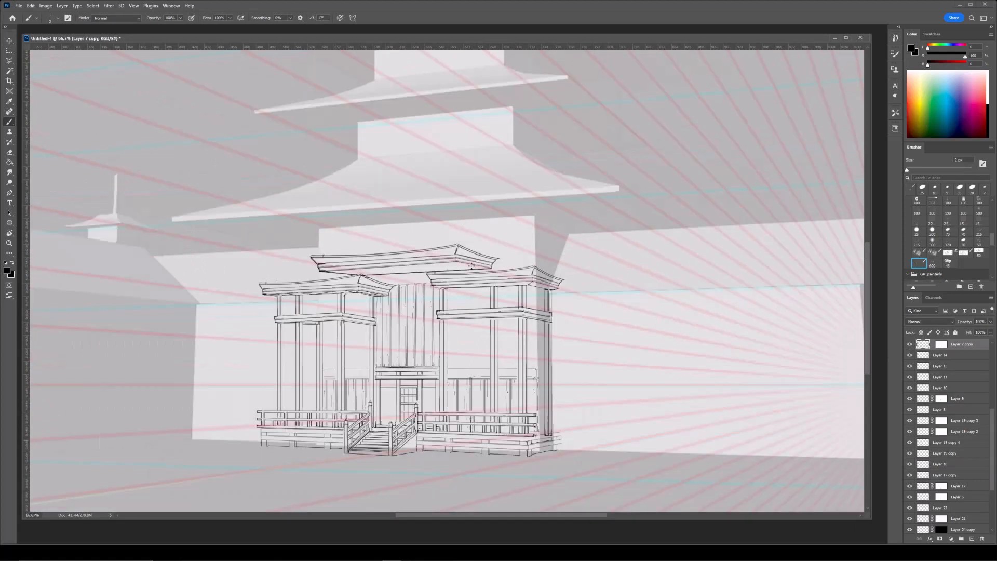
key("ctrl+plus")
left_click_drag(452, 290, 450, 426)
key("ctrl+minus")
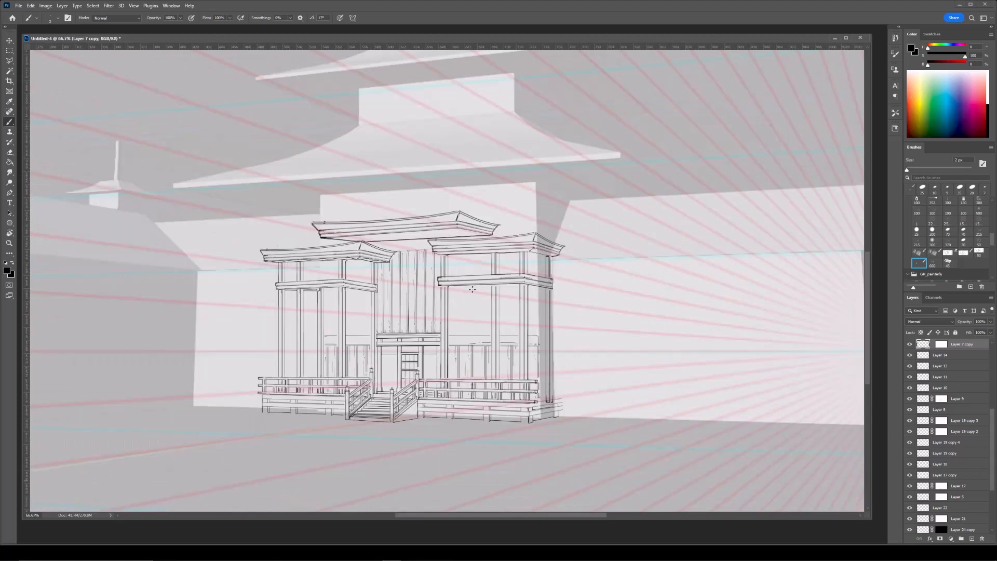
key("ctrl+plus")
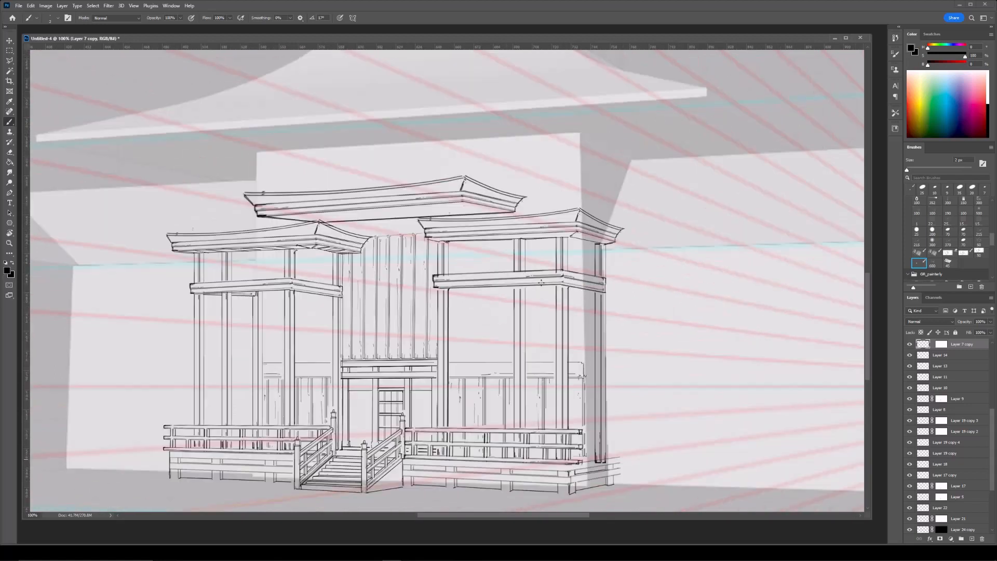
On the wall beam's layer, darken the beam's upper edge between the right tower's posts with a straight line.
key("ctrl+plus")
left_click_drag(743, 291, 497, 250)
left_click(510, 311, "ctrl")
left_click(519, 408, "shift")
left_click_drag(477, 434, 518, 436)
left_click(209, 404)
left_click(470, 405, "shift")
key("ctrl+minus")
key("ctrl+minus")
Darken the wall beam's upper edge behind the left tower with a straight line on the beam's layer.
left_click_drag(185, 329, 388, 354)
key("ctrl+plus")
key("ctrl+plus")
left_click_drag(380, 428, 460, 342)
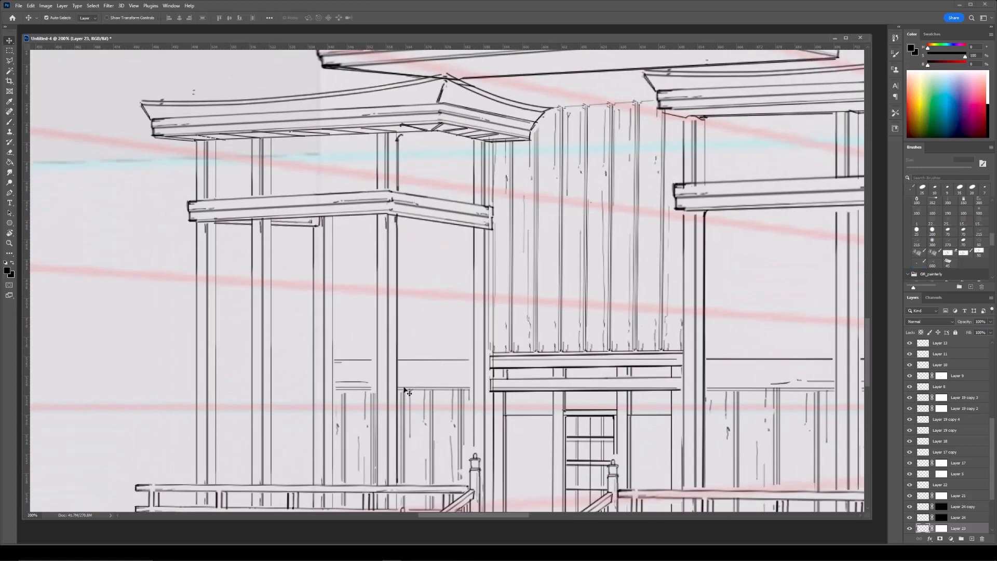
left_click(469, 363, "ctrl")
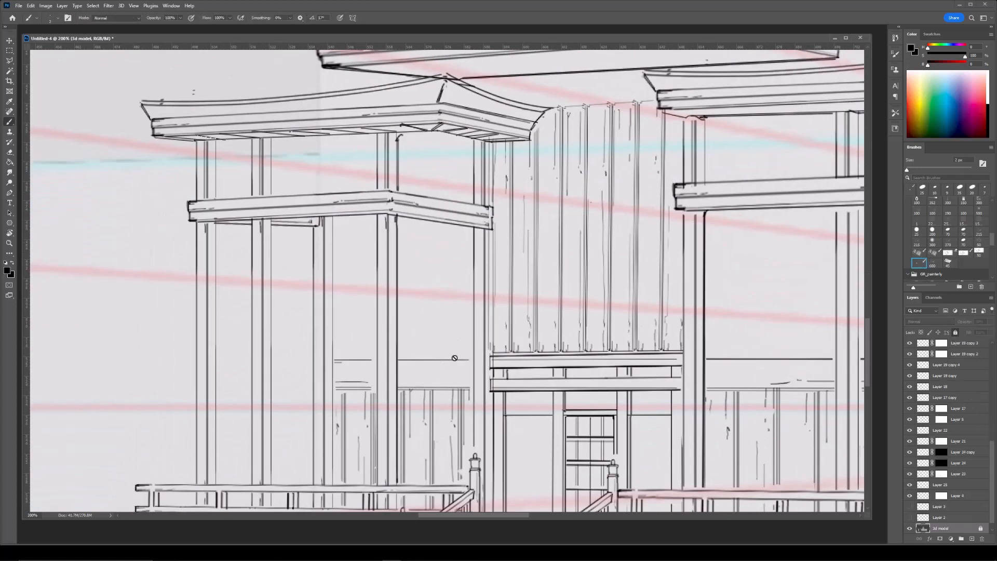
left_click(914, 449)
key("ctrl+plus")
left_click_drag(291, 435, 393, 377)
left_click(392, 377, "ctrl")
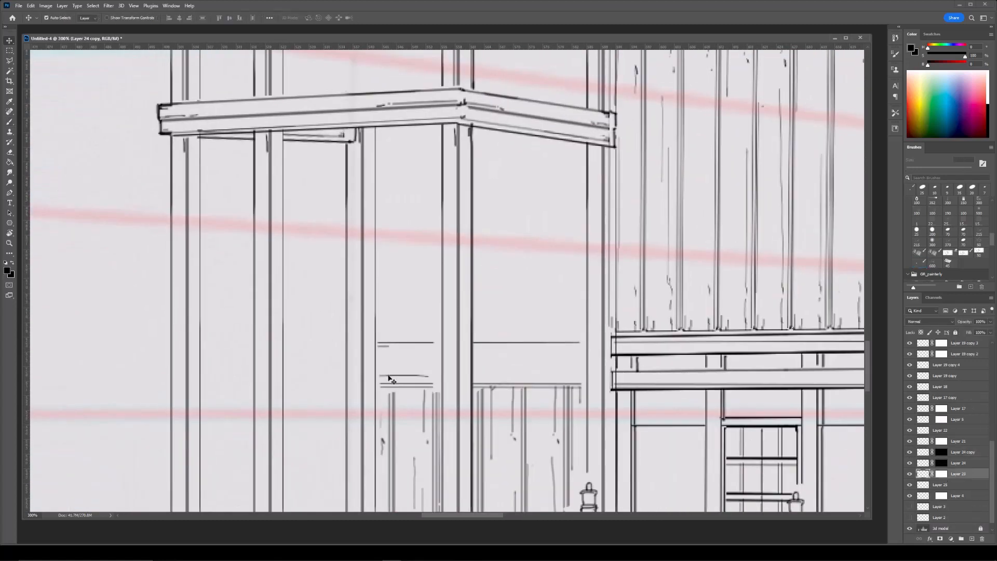
left_click(378, 343)
left_click(587, 343, "shift")
key("ctrl+minus")
key("ctrl+minus")
key("ctrl+minus")
left_click_drag(623, 269, 564, 308)
key("ctrl+minus")
left_click_drag(596, 244, 580, 276)
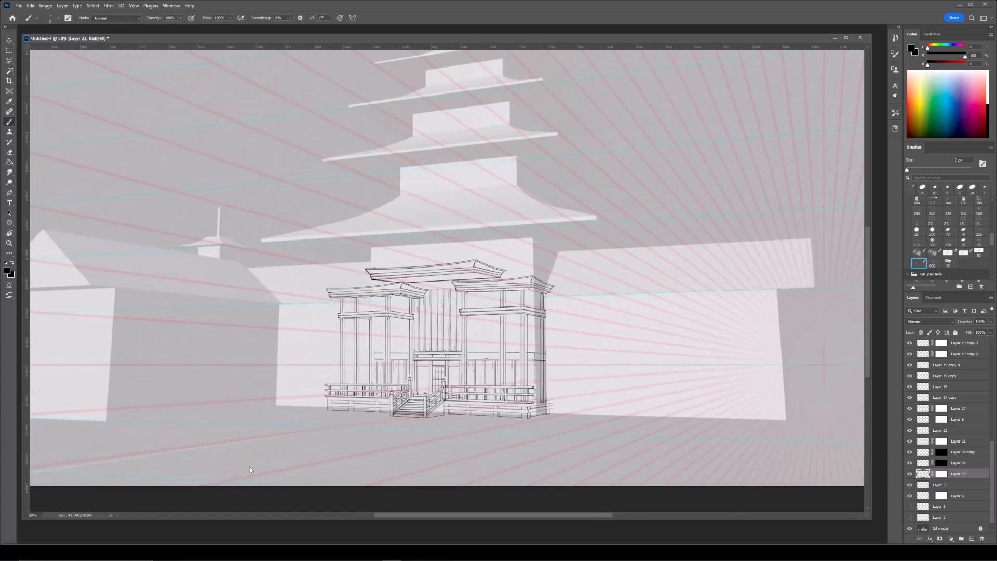
Bring the long beam from the component drawing into the facade, scale it to about 38%, and move it above the central roof.
key("ctrl+Tab")
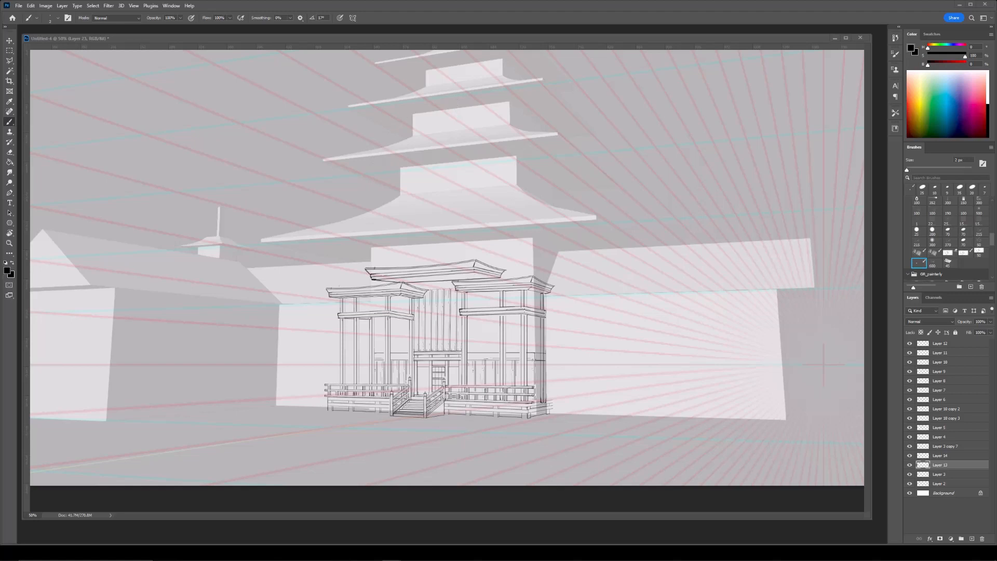
mouse_move(994, 441)
left_mouse_down()
mouse_move(831, 433)
mouse_move(411, 346)
left_mouse_up()
key("ctrl+t")
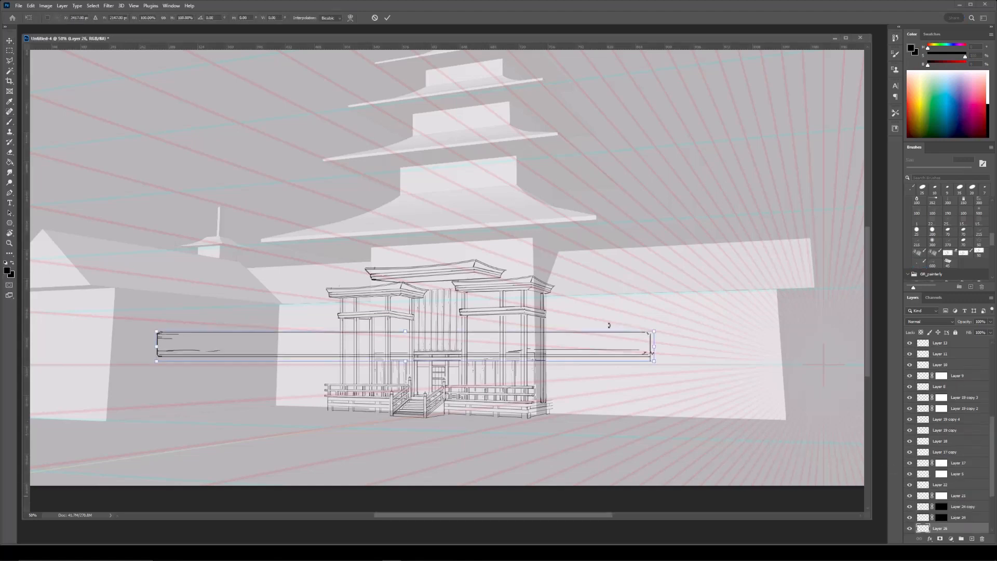
left_click_drag(654, 332, 533, 255)
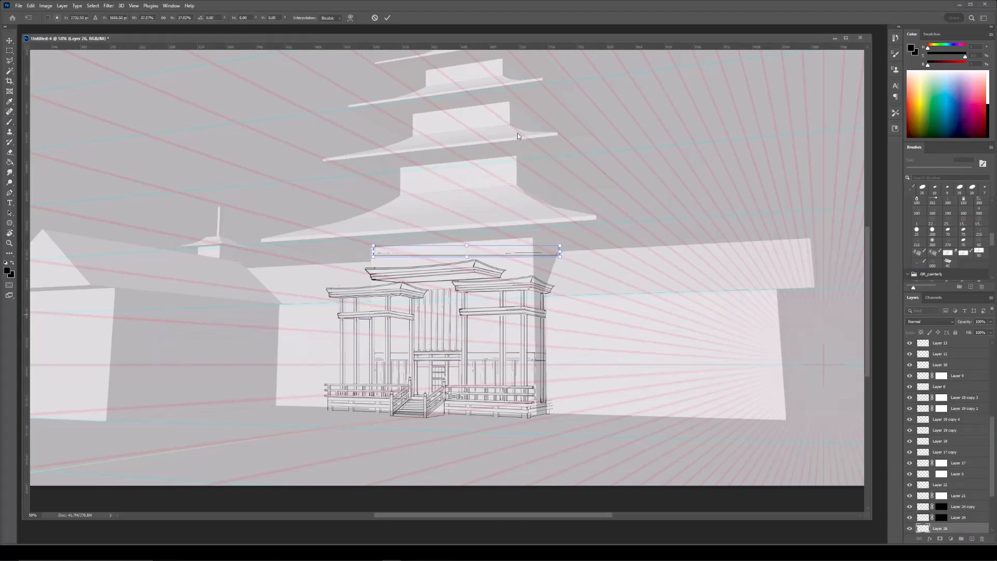
key("ctrl+plus")
left_click_drag(519, 202, 441, 281)
left_click_drag(481, 322, 476, 336)
Distort the new beam to follow the perspective and width of the upper wall block above the central roof.
left_click_drag(393, 324, 393, 330)
right_click(440, 336)
left_click(468, 372)
left_click_drag(516, 334, 486, 322)
left_click_drag(268, 336, 269, 336)
key("Return")
key("ctrl+j")
left_click_drag(498, 252, 506, 261)
key("b")
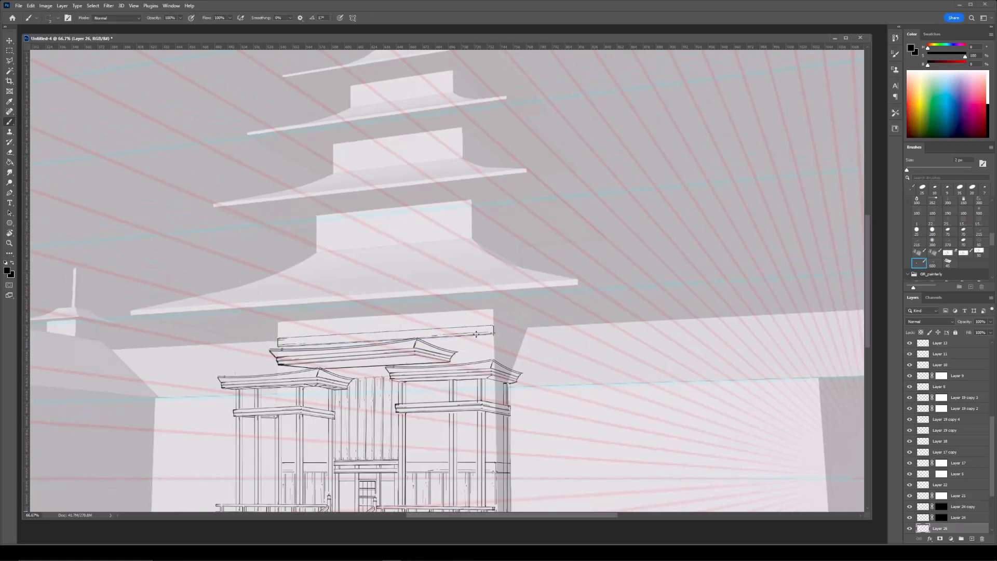
Duplicate the upper wall beam, turn the copy upright, and scale it down into a narrow post.
scroll(479, 304, "up", 2)
key("ctrl+j")
key("ctrl+t")
left_click_drag(529, 349, 370, 315)
left_click_drag(420, 290, 464, 278)
left_click_drag(469, 225, 471, 314)
key("Return")
key("ctrl+z")
key("ctrl+t")
left_click_drag(542, 321, 465, 341)
key("Return")
key("ctrl+t")
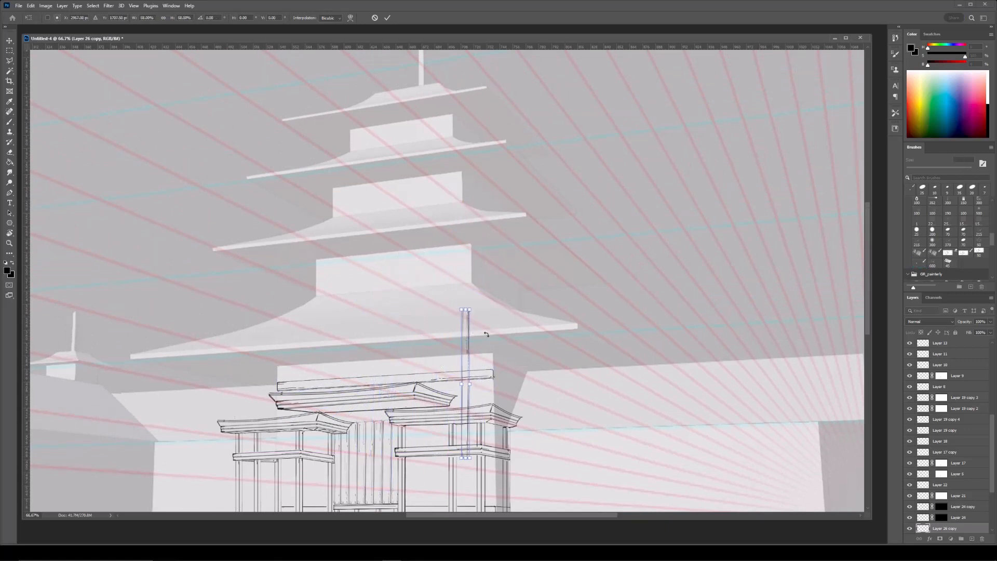
Move the upright post to the right corner of the upper wall block and tilt it slightly to match the edge.
left_click_drag(456, 293, 405, 221)
key("ctrl+plus")
left_click_drag(401, 265, 409, 268)
left_click_drag(443, 230, 436, 229)
left_click_drag(405, 256, 432, 244)
left_click_drag(459, 212, 461, 213)
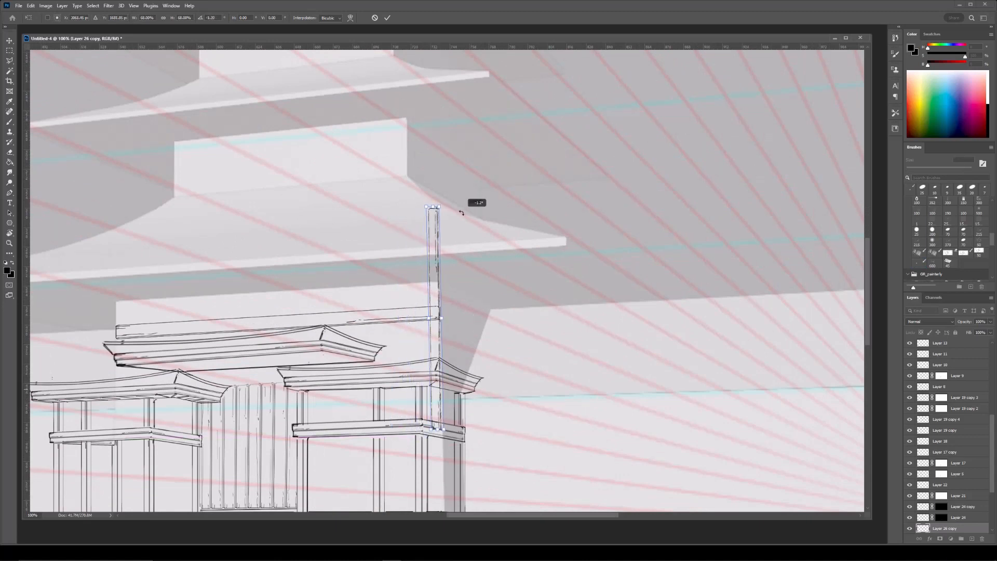
key("Return")
mouse_move(442, 255)
left_mouse_down()
mouse_move(493, 280)
mouse_move(357, 273)
mouse_move(365, 273)
mouse_move(401, 273)
mouse_move(301, 289)
mouse_move(176, 285)
left_mouse_up()
Duplicate the upright post three times and place the copies across the upper wall block, with the last at its left corner.
key("ctrl+j")
key("ctrl+t")
key("Return")
key("ctrl+j")
key("ctrl+t")
key("Return")
key("ctrl+j")
key("ctrl+t")
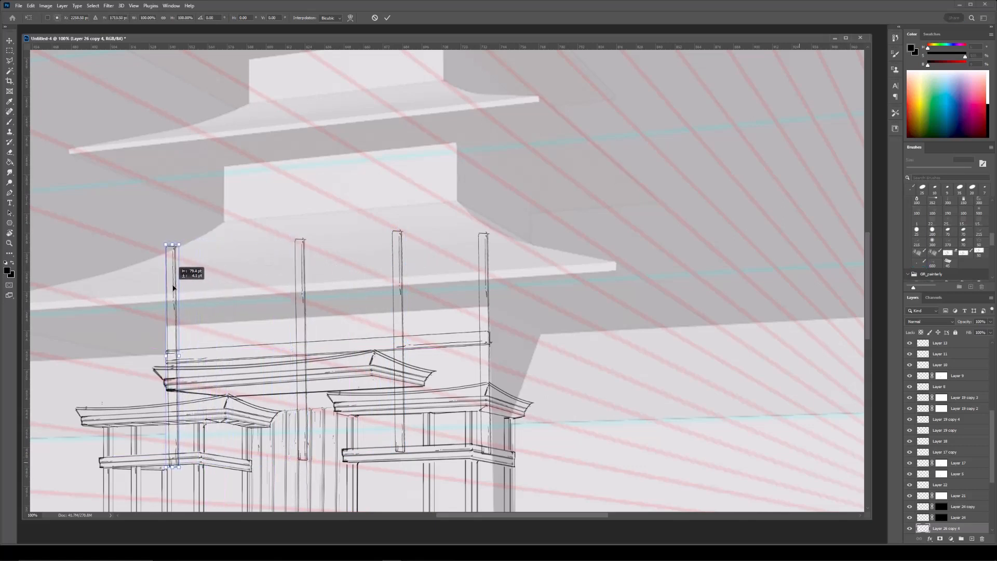
key("Return")
key("b")
Move the two inner posts left to spread them across the upper wall block.
left_click(302, 244, "ctrl")
key("ctrl+t")
left_click_drag(302, 270, 281, 265)
key("Return")
left_click(401, 236, "ctrl")
key("ctrl+t")
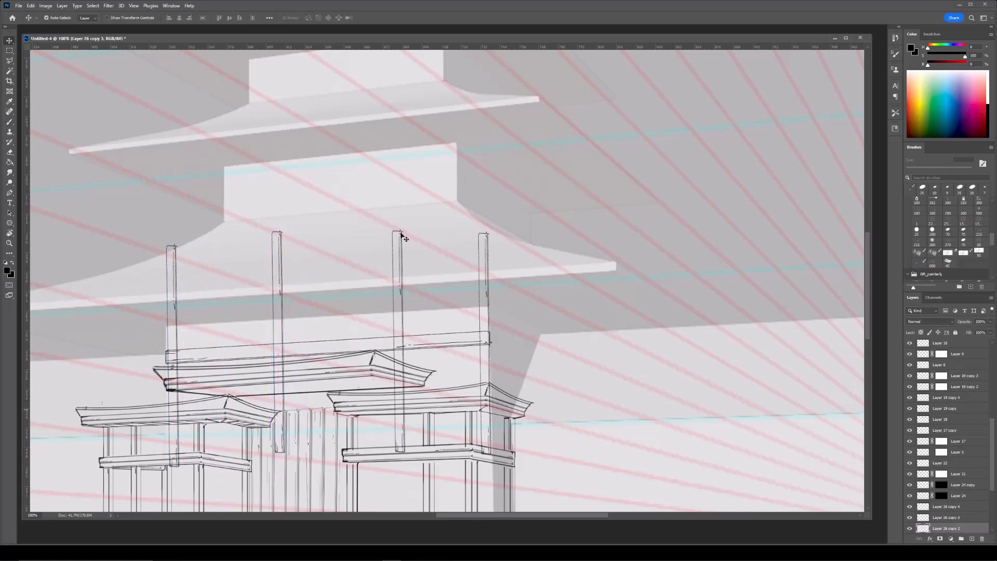
left_click_drag(401, 244, 389, 244)
key("Return")
left_click(279, 291, "ctrl")
key("ctrl+t")
left_click_drag(279, 266, 269, 271)
key("Return")
key("b")
Nudge the right inner post slightly left to even out the spacing of the four posts.
key("ctrl+minus")
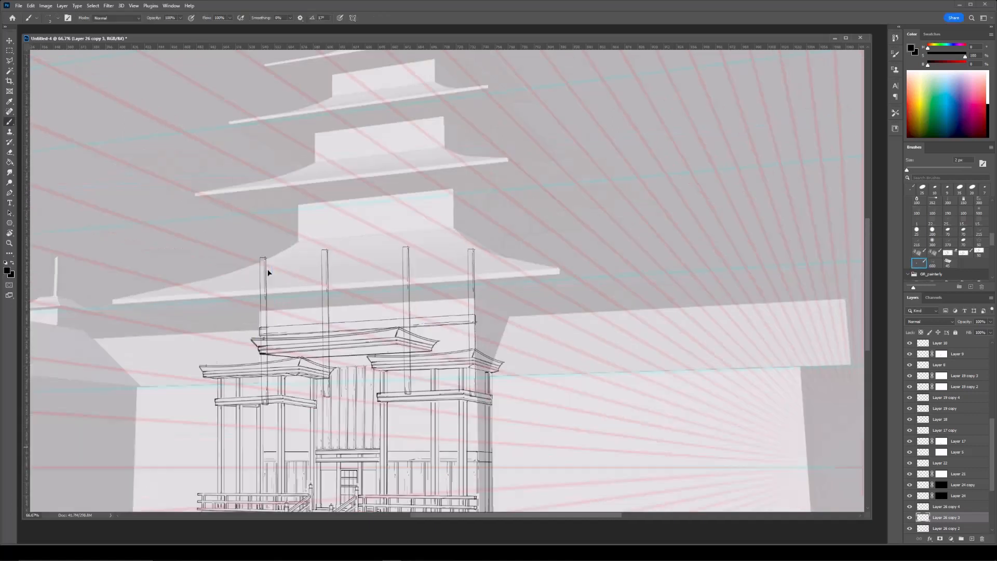
key("ctrl+plus")
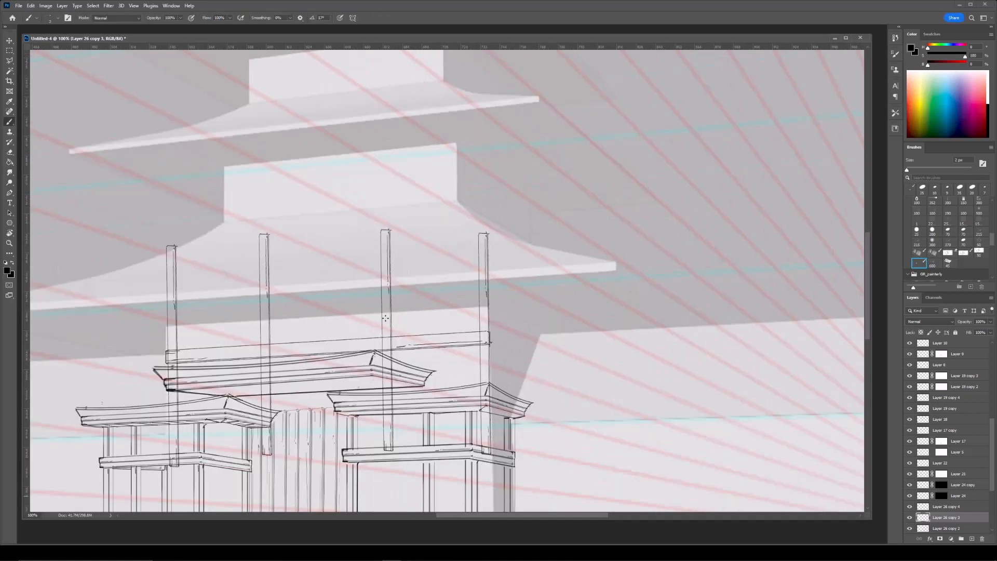
left_click(388, 291, "ctrl")
key("ctrl+t")
left_click_drag(388, 287, 383, 286)
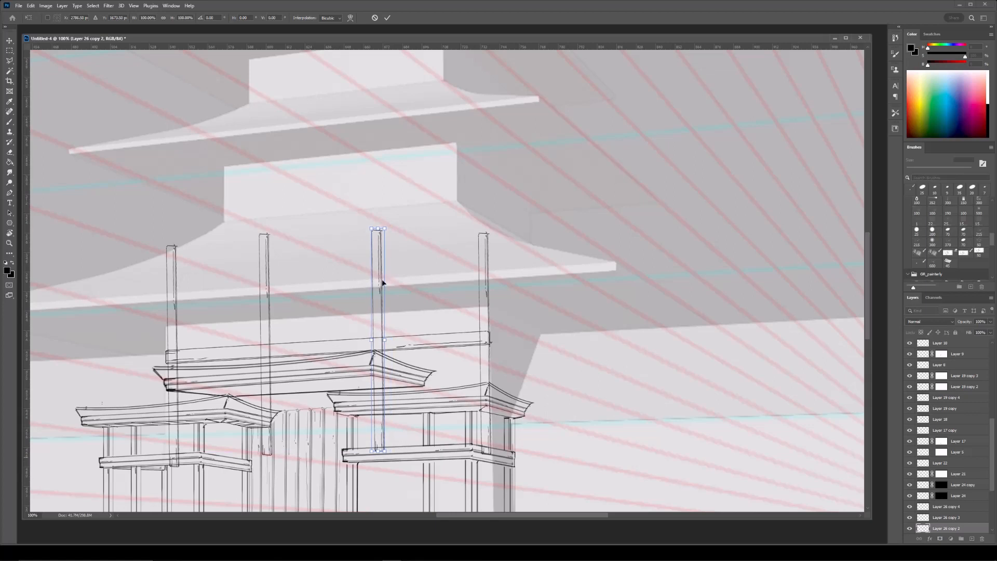
key("Return")
key("b")
Merge the post copies into one layer and erase the post tops above the upper wall block.
key("ctrl+minus")
left_click(953, 506, "shift")
key("ctrl+e")
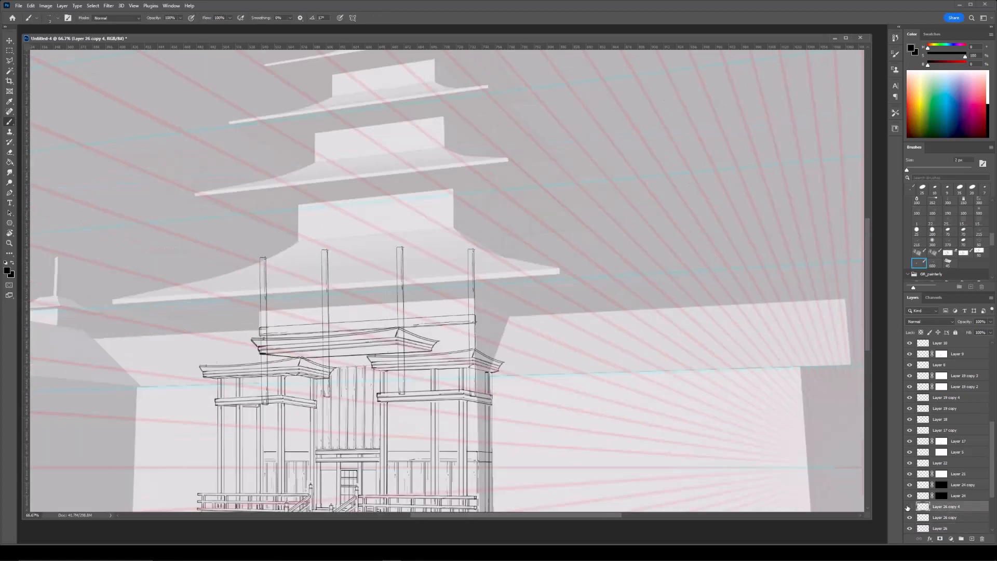
key("e")
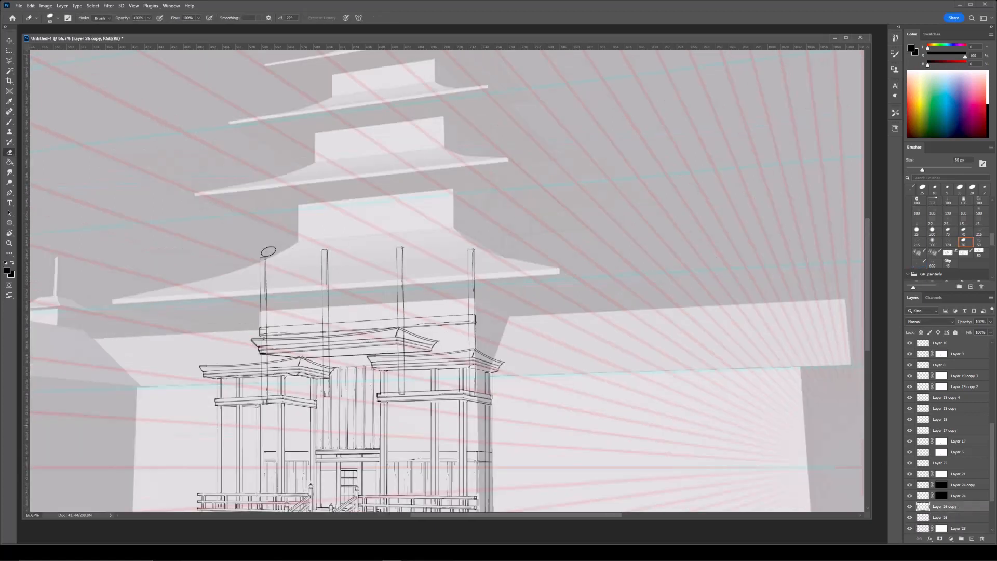
left_click(479, 280, "shift")
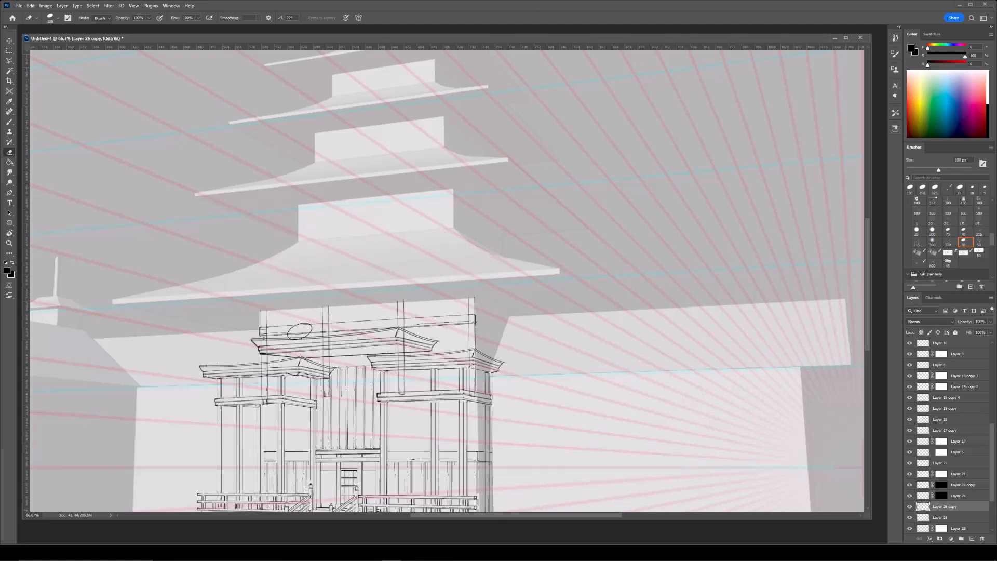
key("ctrl+j")
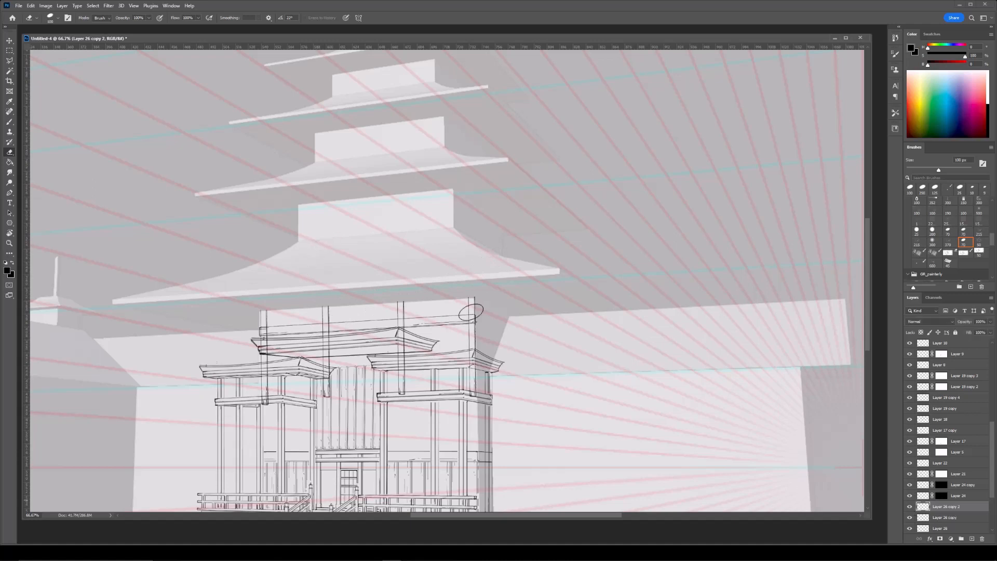
left_click(910, 509)
left_click(911, 508)
left_click_drag(410, 296, 454, 296)
Duplicate the upper wall beam, move the copy below the central roof, and distort its ends to fit the wall's perspective.
key("ctrl+plus")
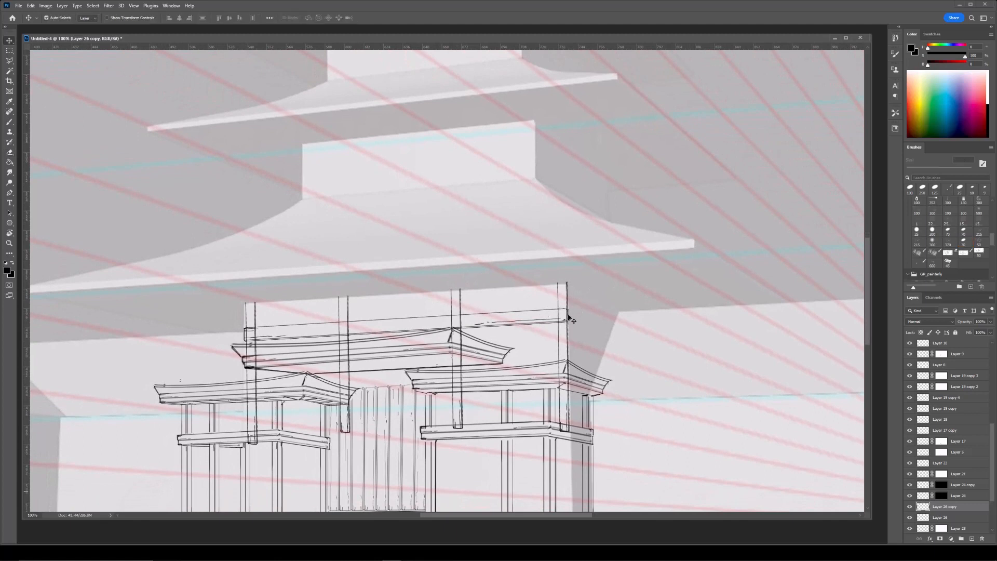
left_click(941, 517)
key("ctrl+j")
key("ctrl+t")
left_click_drag(531, 320, 571, 381)
right_click(540, 379)
left_click(554, 410)
left_click_drag(243, 373, 246, 373)
left_click_drag(570, 378, 570, 379)
key("Return")
key("e")
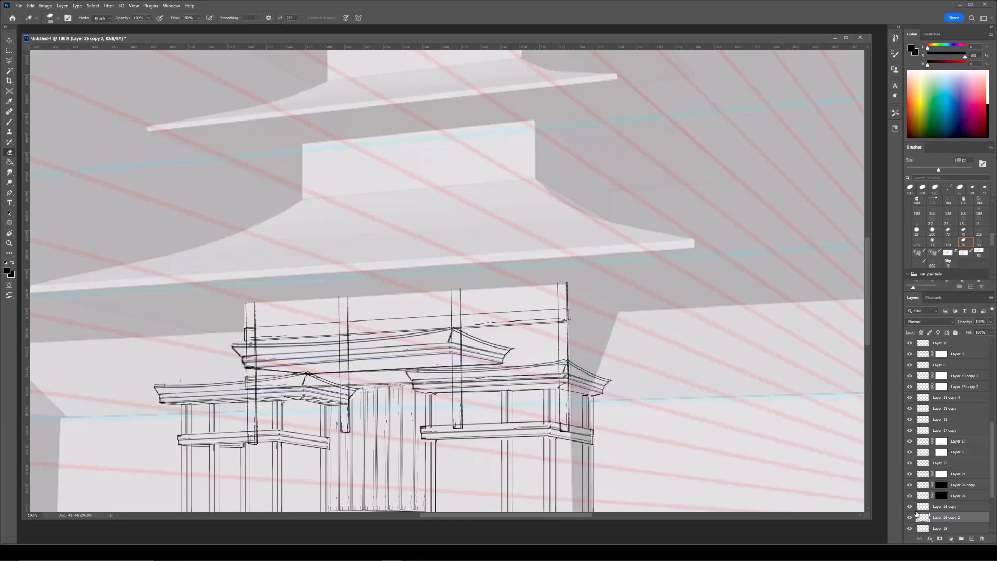
Add a layer mask to the posts and hide their overlaps with beams and roofs, then erase the lower beam's overlap with the roofs.
left_click(930, 510)
left_click(941, 540)
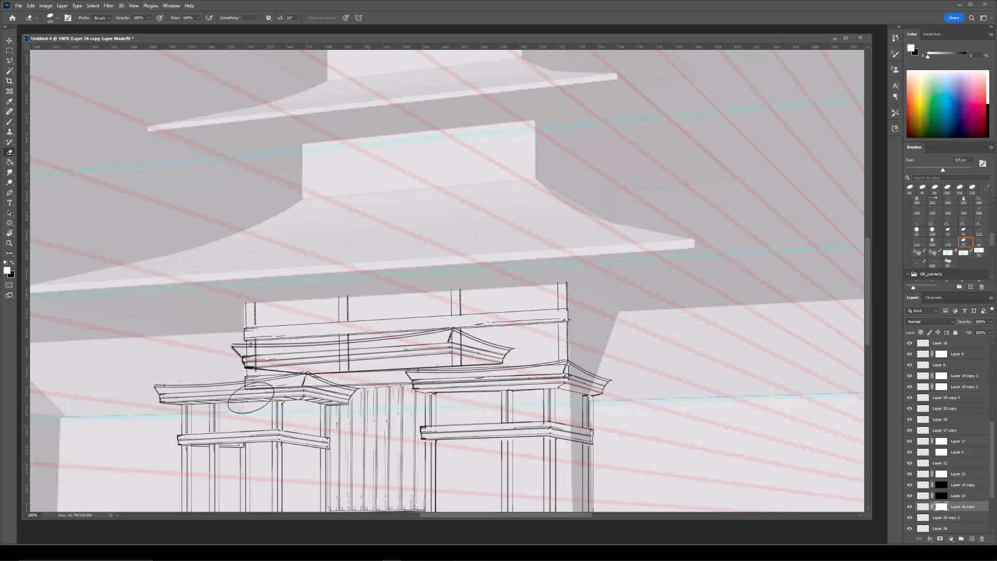
left_click(924, 518)
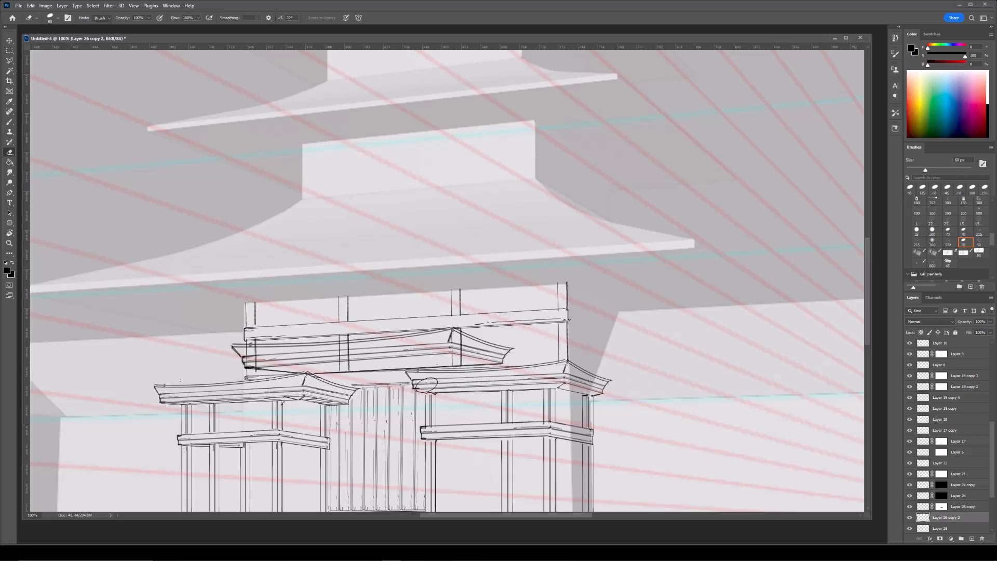
key("alt+]")
key("x")
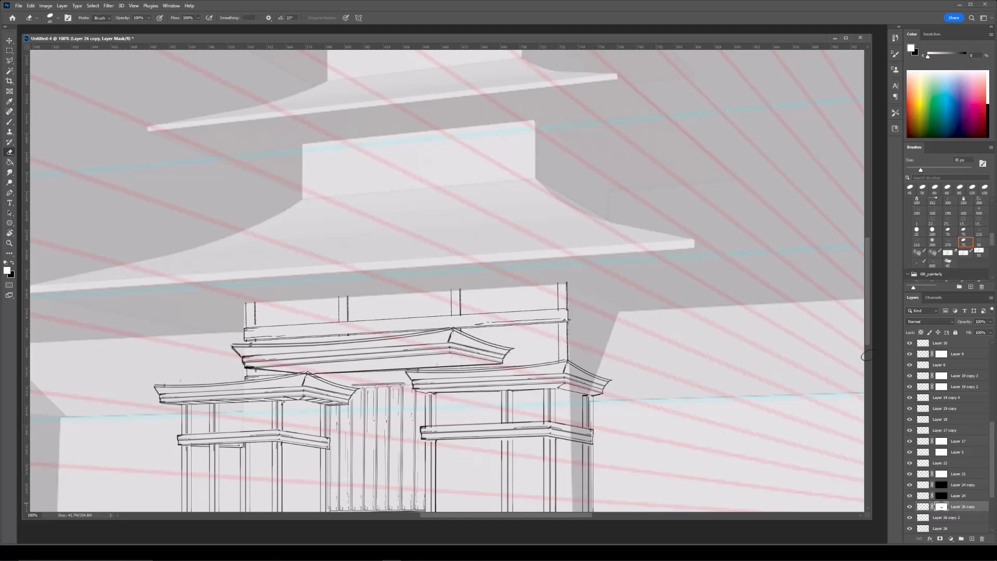
Duplicate the set of posts, move the copy up to the wall above the large curved roof, and apply the copy's layer mask.
key("ctrl+minus")
left_click(924, 508)
left_click_drag(468, 194, 459, 266)
key("ctrl+j")
key("ctrl+t")
left_click_drag(478, 366, 508, 247)
key("Return")
right_click(941, 507)
left_click(950, 448)
Move the right post of the copied set to the right corner of the wall above the large curved roof.
key("ctrl+t")
left_click_drag(478, 281, 520, 268)
key("Return")
key("ctrl+t")
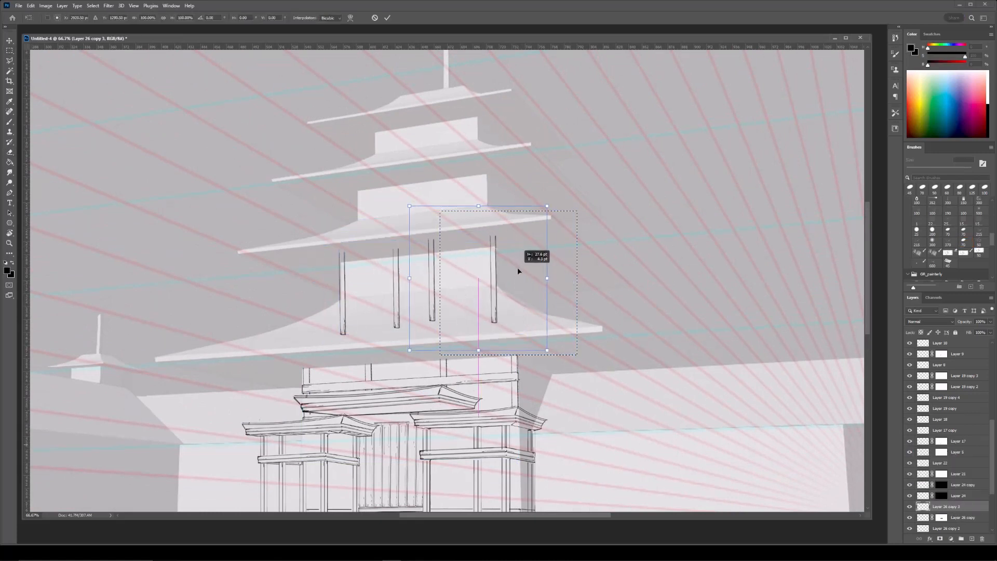
Select the two inner posts of this tier one at a time and shift them until all four are evenly spaced.
left_click_drag(383, 226, 415, 353)
key("ctrl+t")
left_click_drag(400, 271, 386, 266)
key("Return")
left_click_drag(416, 226, 449, 341)
key("ctrl+t")
left_click_drag(438, 266, 444, 265)
key("Return")
left_click_drag(371, 221, 408, 342)
key("ctrl+t")
left_click_drag(388, 266, 392, 265)
key("Return")
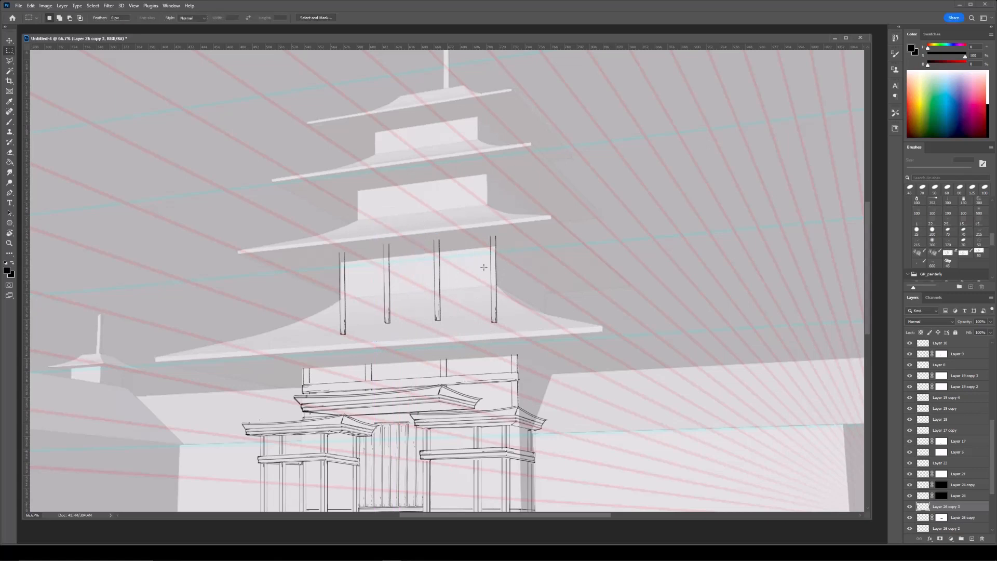
Add a layer mask to the copied posts and erase the parts running down over the large curved roof.
left_click_drag(546, 204, 556, 206)
left_click(941, 539)
key("e")
scroll(383, 372, "up", 1)
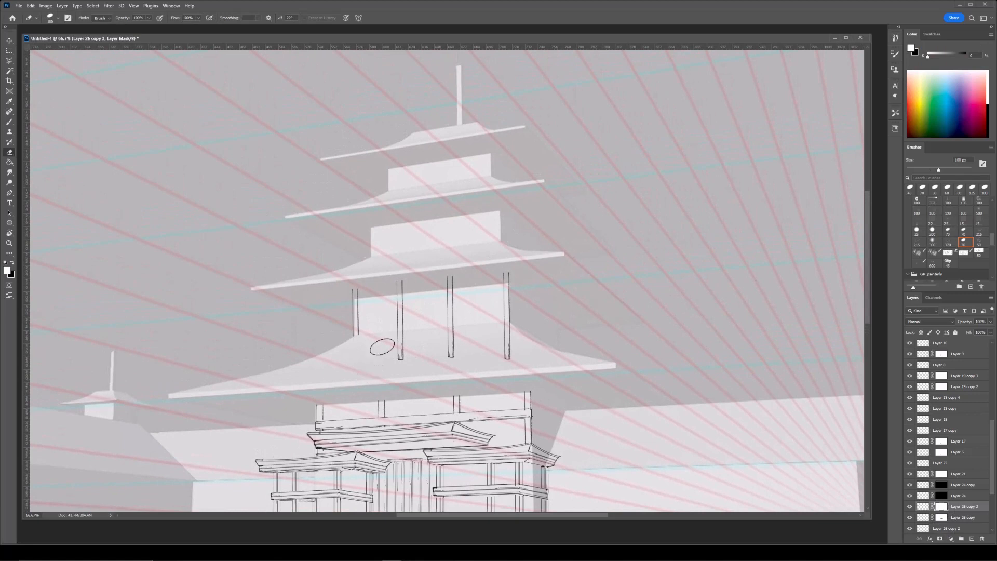
left_click(510, 327, "shift")
key("]")
key("]")
key("]")
key("]")
left_click_drag(509, 355, 347, 362)
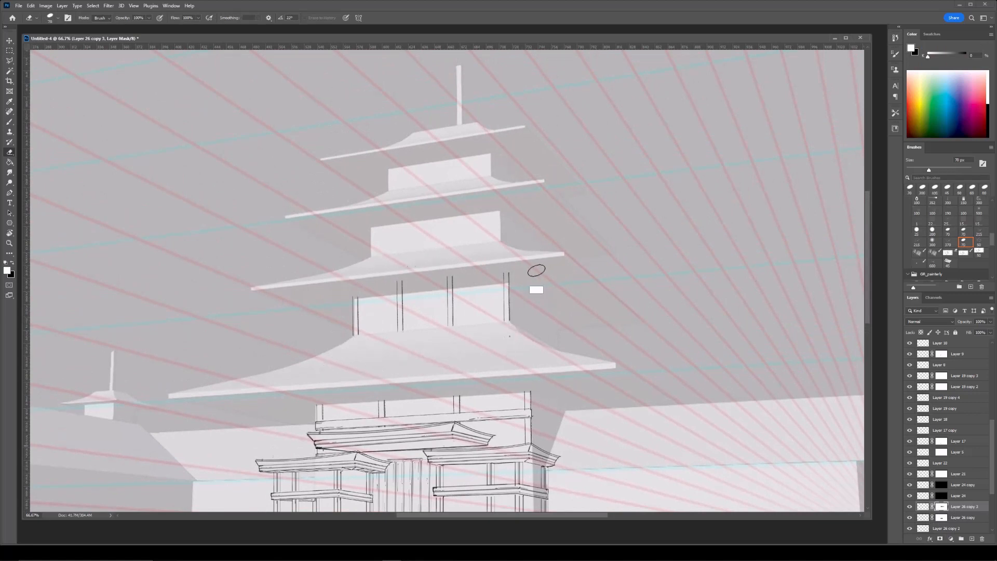
Duplicate the masked posts and move the copy up onto the wall of the next pagoda tier.
left_click_drag(542, 201, 522, 175)
left_click_drag(538, 128, 566, 190)
left_click(922, 509)
left_click_drag(500, 377, 488, 311)
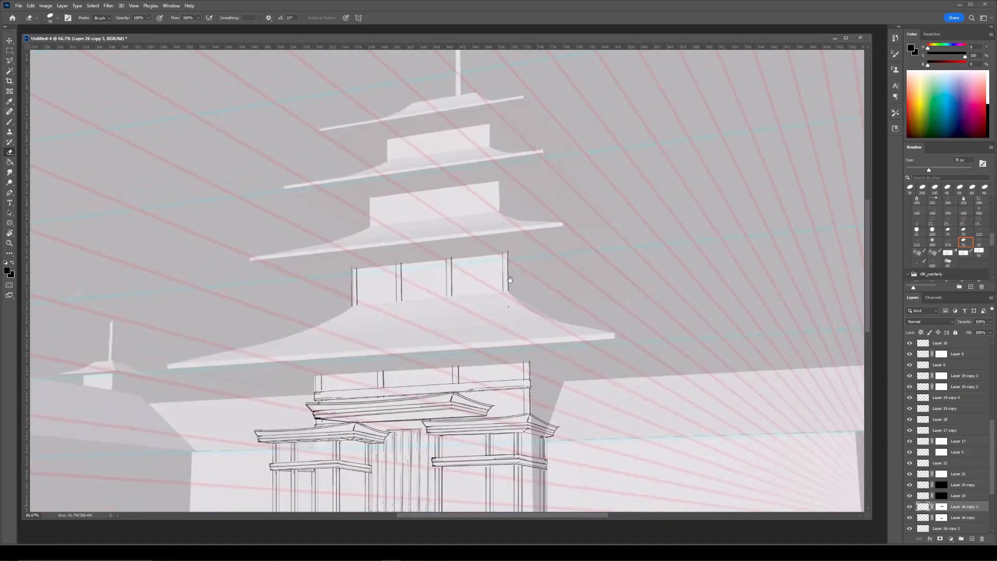
left_click_drag(507, 218, 497, 352)
key("ctrl+j")
key("ctrl+t")
left_click_drag(449, 420, 469, 342)
key("Return")
Shift the right and inner posts of the new copy individually to fit the narrower wall with even spacing.
key("m")
left_click_drag(386, 304, 553, 378)
key("ctrl+t")
left_click_drag(521, 343, 508, 339)
key("Return")
left_click_drag(473, 292, 540, 381)
key("ctrl+t")
mouse_move(516, 328)
left_mouse_down()
mouse_move(501, 318)
mouse_move(444, 323)
left_mouse_up()
key("Return")
key("Return")
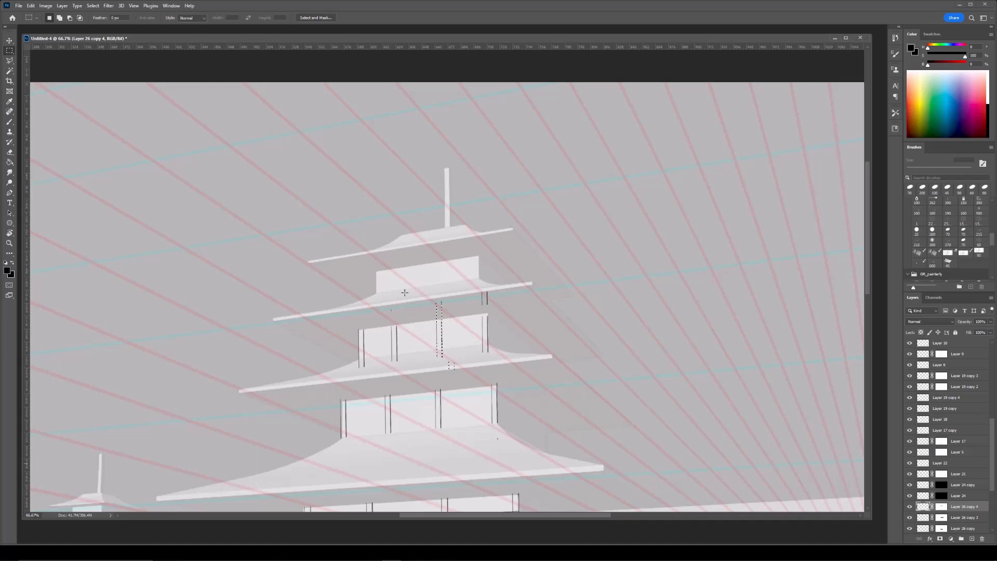
left_click_drag(375, 301, 419, 391)
key("ctrl+t")
left_click_drag(404, 334, 452, 311)
key("Return")
Deselect and erase on the layer mask the stray post pieces above this tier's wall.
key("ctrl+d")
left_click(944, 509)
key("e")
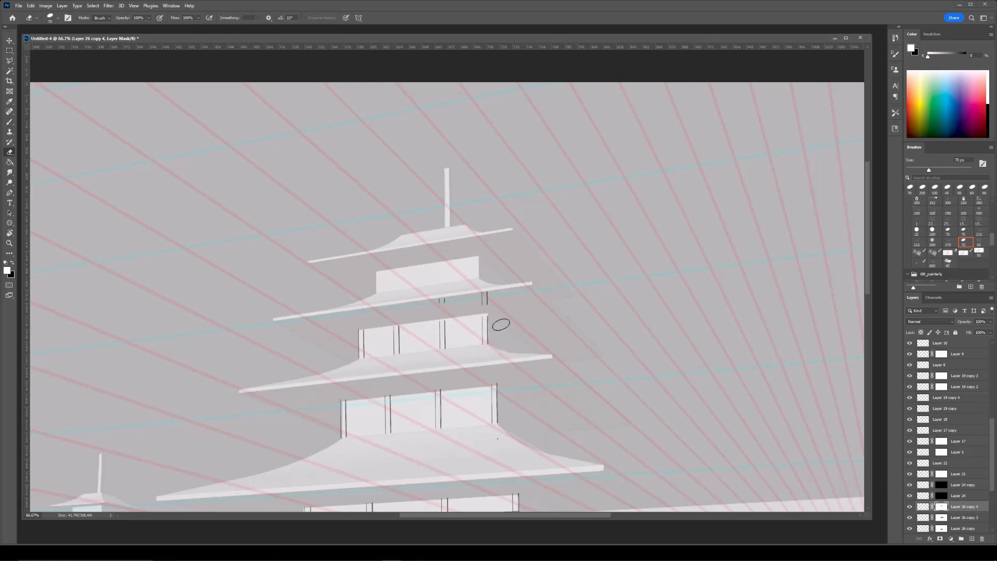
left_click_drag(537, 242, 533, 233)
Duplicate the posts once more and move the copy up onto the topmost pagoda wall.
left_click(924, 506)
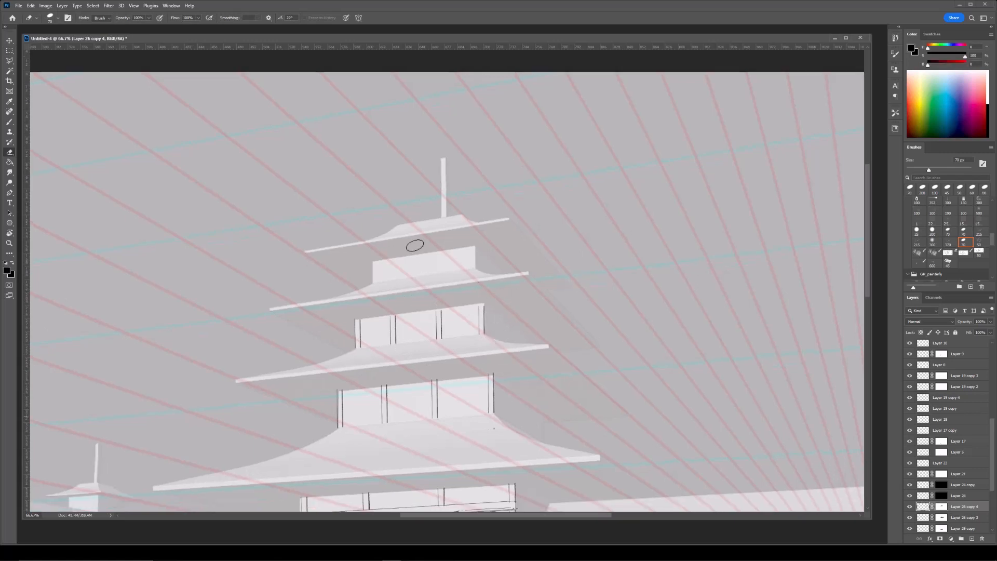
key("ctrl+t")
mouse_move(447, 331)
left_mouse_down()
mouse_move(456, 263)
mouse_move(465, 267)
left_mouse_up()
key("Return")
Shift the inner and right posts of the topmost set to fit the width of that wall.
key("m")
mouse_move(392, 227)
left_mouse_down()
mouse_move(474, 289)
mouse_move(446, 263)
left_mouse_up()
key("ctrl+t")
key("Return")
key("ctrl+d")
left_click_drag(432, 229, 464, 294)
key("ctrl+t")
left_click_drag(450, 260, 521, 283)
key("Return")
key("ctrl+t")
left_click_drag(505, 253, 475, 252)
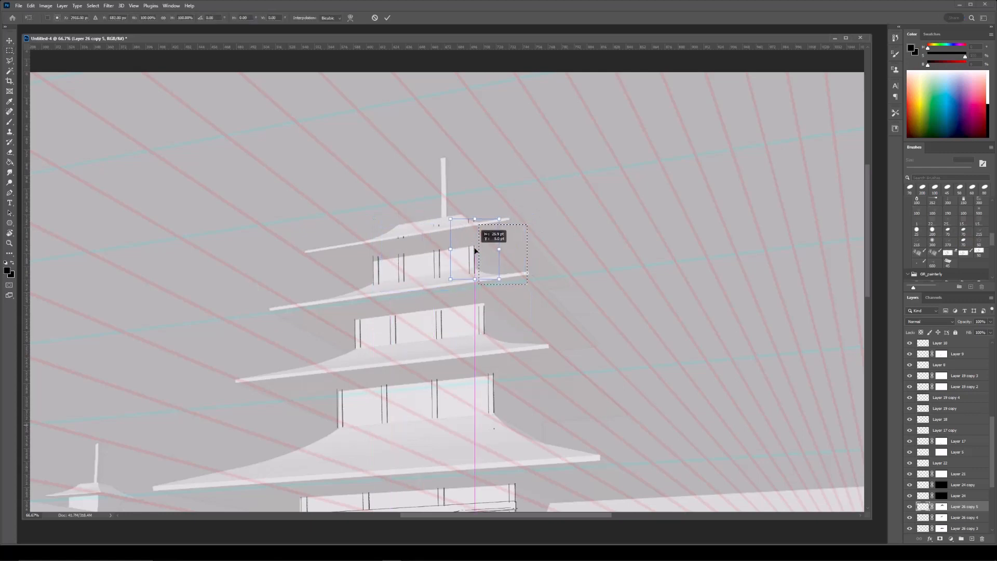
key("Return")
Erase on the layer mask the post remnants overlapping the roof above the topmost wall.
key("ctrl+minus")
left_click(941, 506)
left_click(965, 242)
key("e")
mouse_move(571, 260)
left_mouse_down()
mouse_move(579, 189)
mouse_move(574, 223)
left_mouse_up()
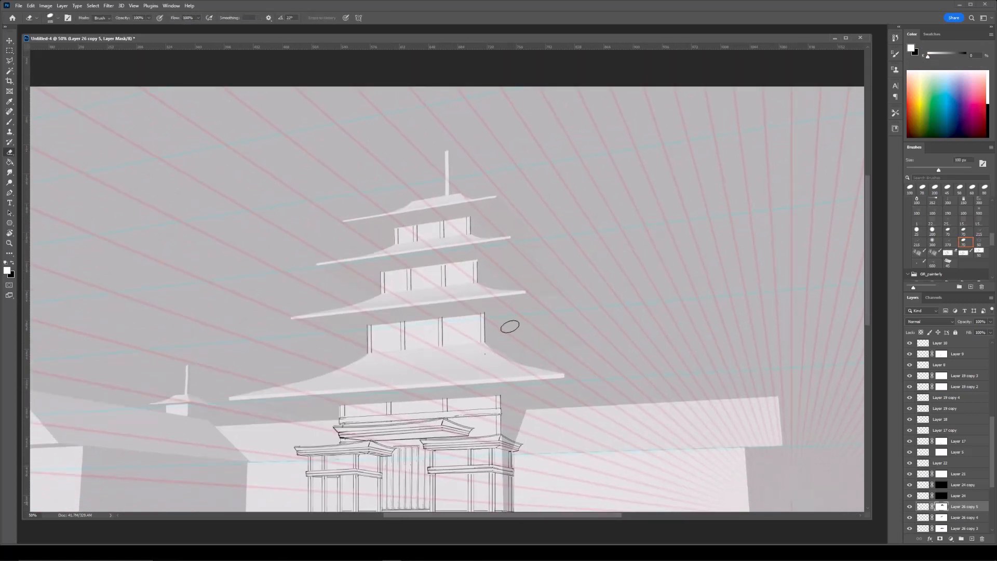
left_click_drag(521, 333, 501, 307)
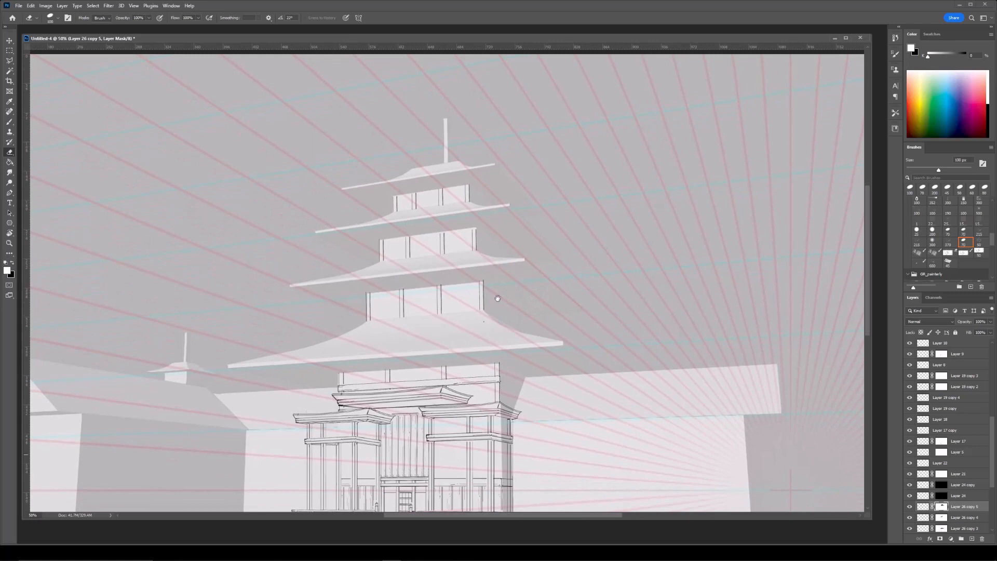
Duplicate the upper wall beam onto the wall above the large curved roof and distort it to match that wall's width and perspective.
key("ctrl+plus")
left_click_drag(507, 402, 518, 359)
key("ctrl+plus")
key("v")
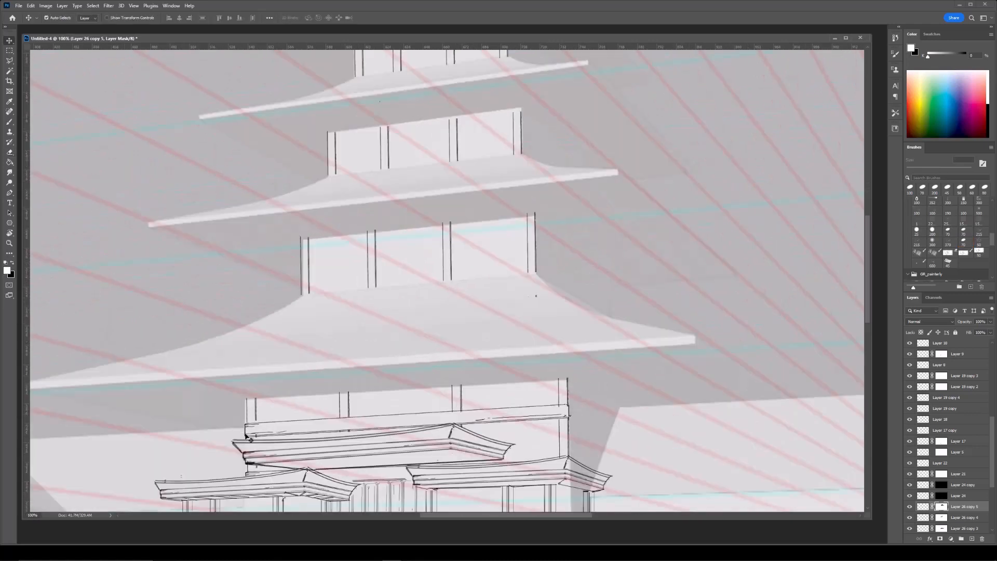
left_click(245, 438)
key("e")
key("ctrl+alt+t")
left_click_drag(450, 424, 505, 255)
right_click(505, 255)
left_click(518, 292)
left_click_drag(626, 254, 537, 257)
left_click_drag(469, 256, 496, 251)
key("Return")
key("ctrl+minus")
key("ctrl+minus")
left_click_drag(509, 149, 504, 227)
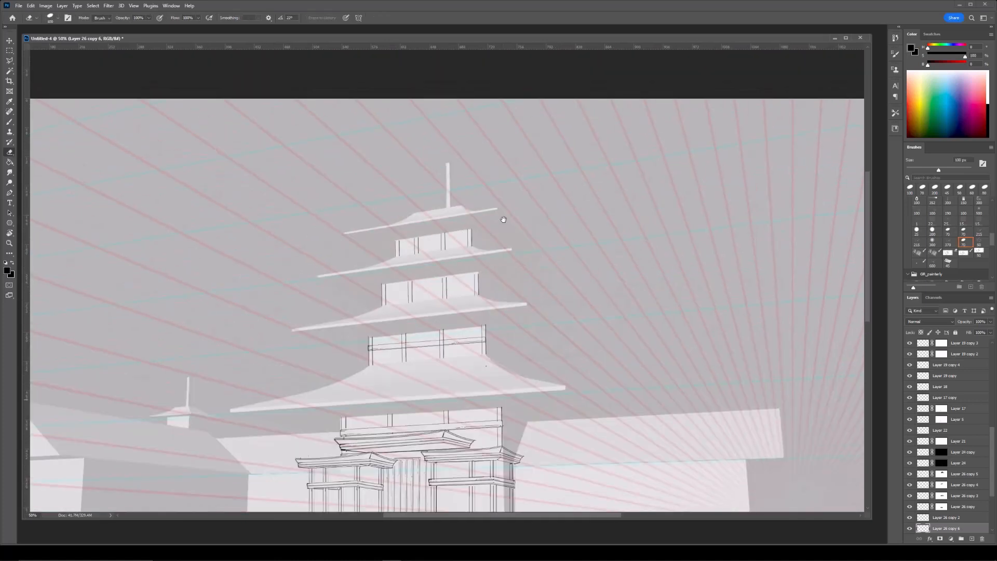
Refine the placement and shape of the beam copy so it fits the wall above the large curved roof.
key("ctrl+plus")
key("ctrl+plus")
key("ctrl+t")
left_click_drag(543, 342, 553, 326)
key("Return")
key("ctrl+t")
key("Return")
Duplicate the beam onto the next wall up and scale and distort it to match that wall's width and perspective.
left_click_drag(535, 240, 533, 267)
key("ctrl+j")
key("ctrl+t")
left_click_drag(469, 435, 509, 321)
right_click(507, 321)
left_click(522, 358)
right_click(485, 323)
left_click(525, 357)
key("Return")
Duplicate the beam once more onto the topmost pagoda wall and distort it to fit that wall.
left_click_drag(538, 206, 538, 257)
key("ctrl+j")
key("ctrl+t")
left_click_drag(464, 372, 496, 279)
right_click(483, 273)
left_click(500, 312)
key("Return")
key("ctrl+minus")
left_click_drag(608, 311, 610, 274)
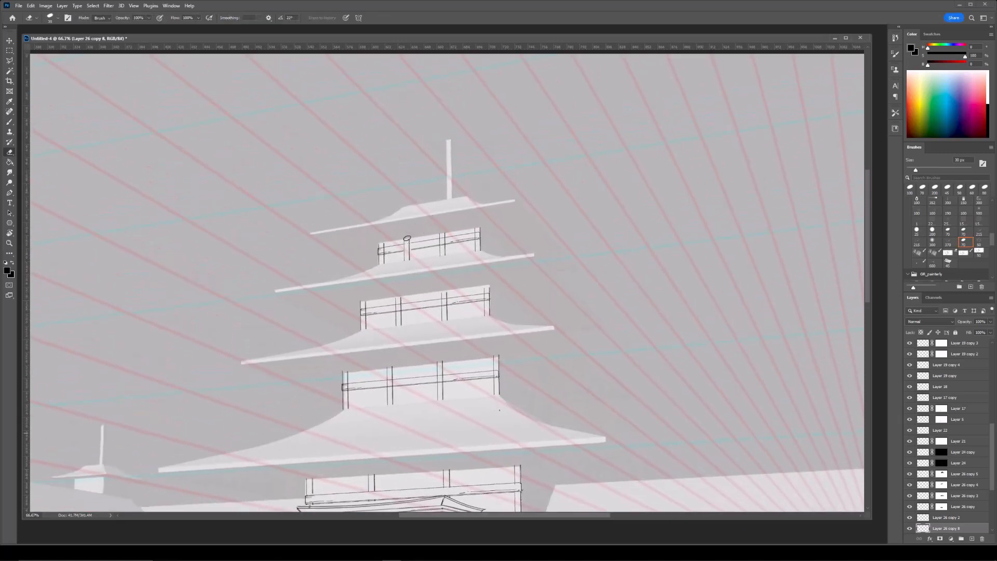
Erase the beam lines where they cross the posts on the three upper pagoda walls, selecting each wall's beam layer.
left_click_drag(459, 279, 455, 274)
key("ctrl+plus")
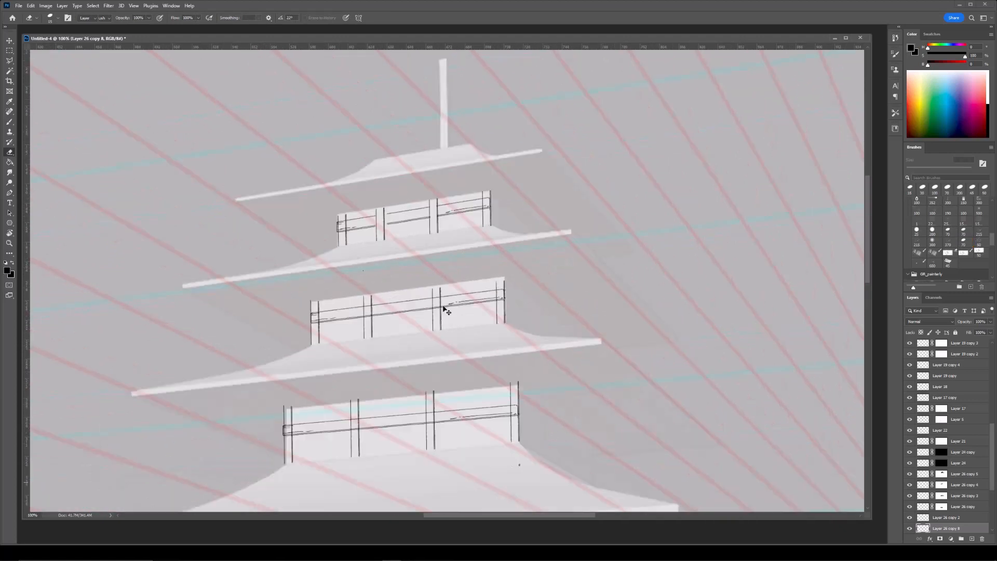
left_click(447, 303, "ctrl")
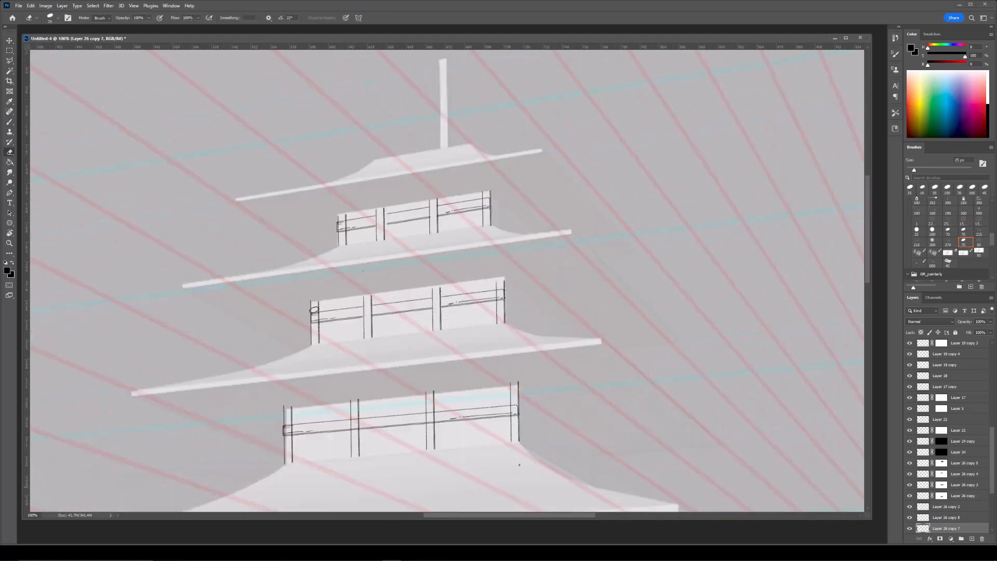
left_click_drag(504, 302, 502, 342)
left_click(437, 258, "ctrl")
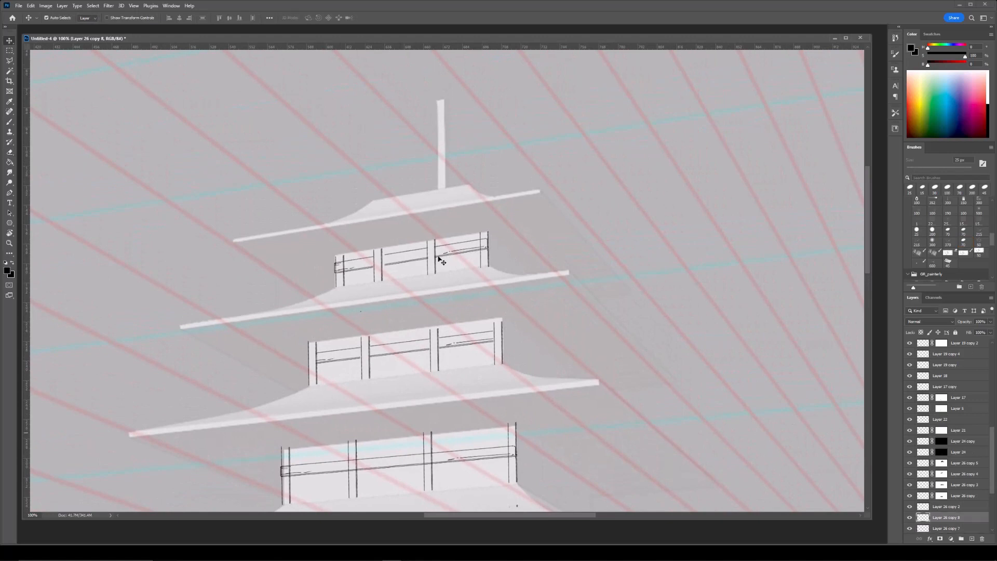
scroll(384, 334, "down", 4)
key("v")
left_click(436, 360)
key("e")
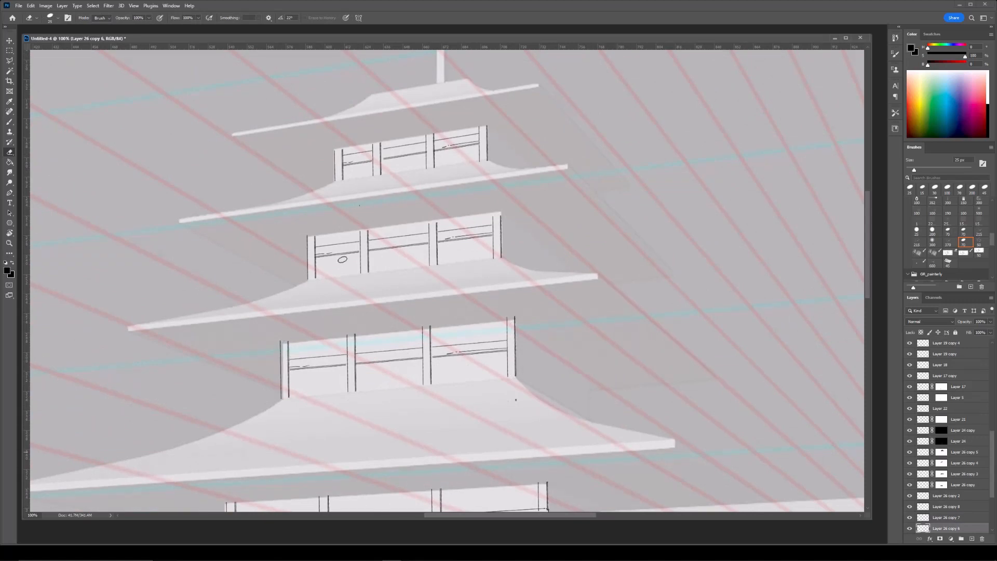
Clean up the stray marks along the beam lines of the three upper walls with a small eraser.
left_click_drag(459, 320, 471, 291)
key("ctrl+plus")
key("b")
key("ctrl+minus")
key("e")
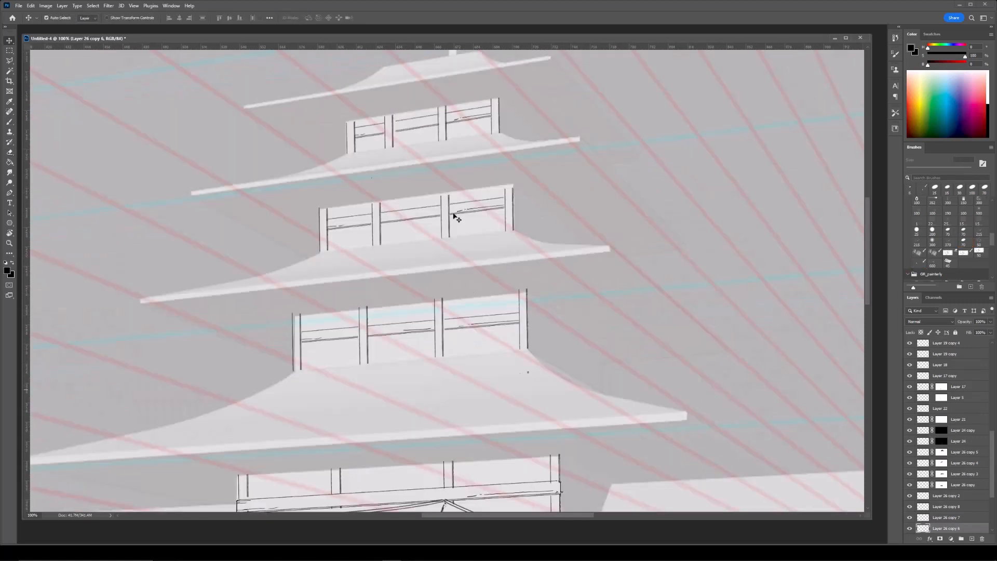
key("alt+bracketright")
left_click_drag(494, 174, 484, 236)
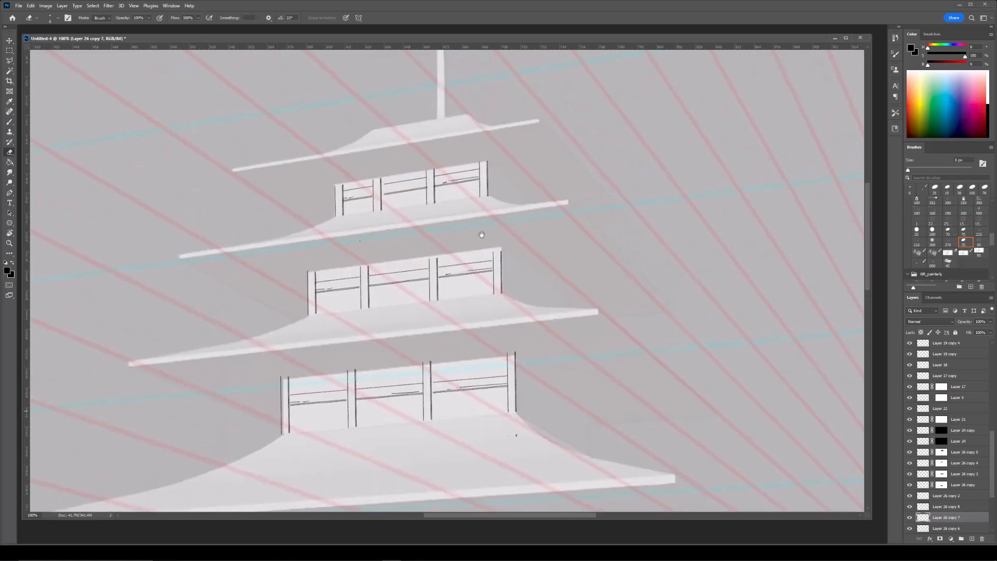
left_click(440, 186, "ctrl")
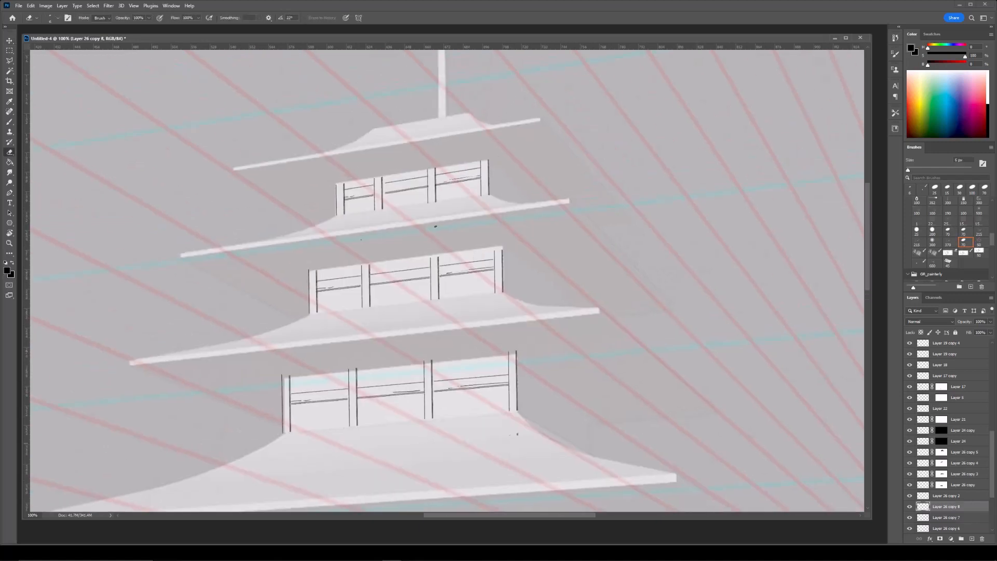
Examine how the posts and beams of the upper tiers read against the whole temple.
key("b")
left_click_drag(548, 311, 537, 241)
key("ctrl+minus")
left_click_drag(539, 322, 554, 234)
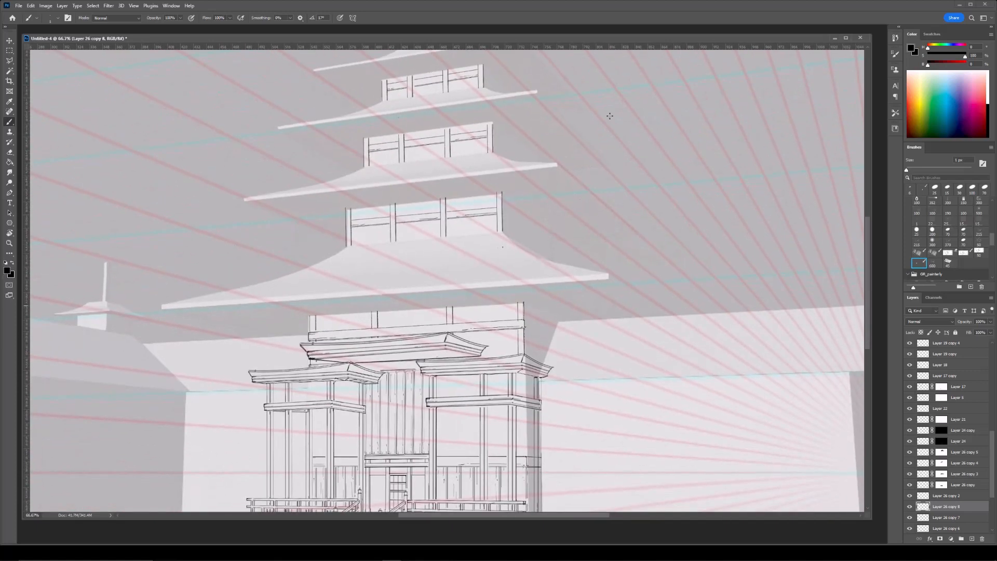
key("ctrl+minus")
left_click_drag(552, 171, 527, 303)
key("ctrl+plus")
key("ctrl+plus")
key("ctrl+plus")
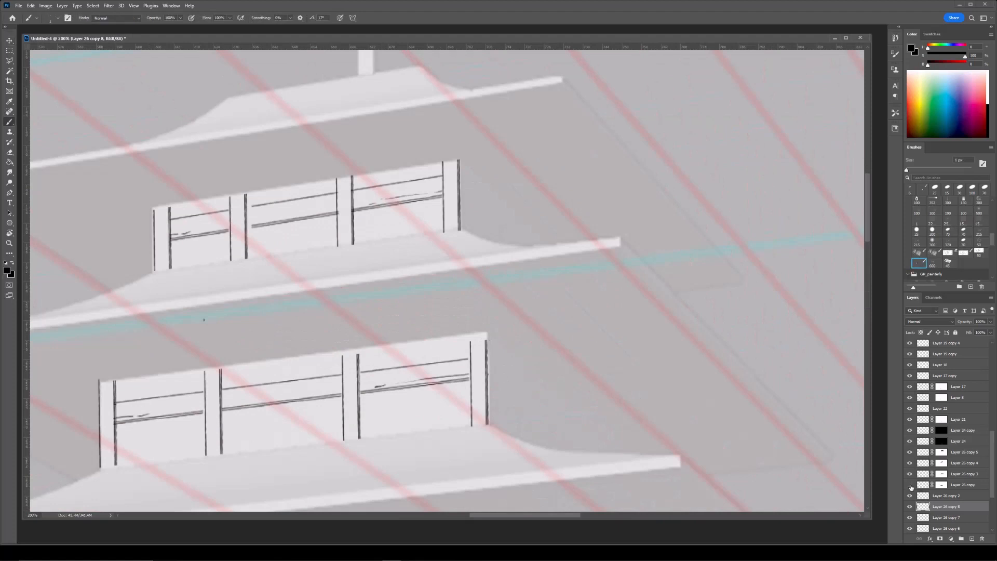
Duplicate the middle tier's posts, move the copy out beside the pagoda and flip it horizontally for the side wall.
left_click(909, 463)
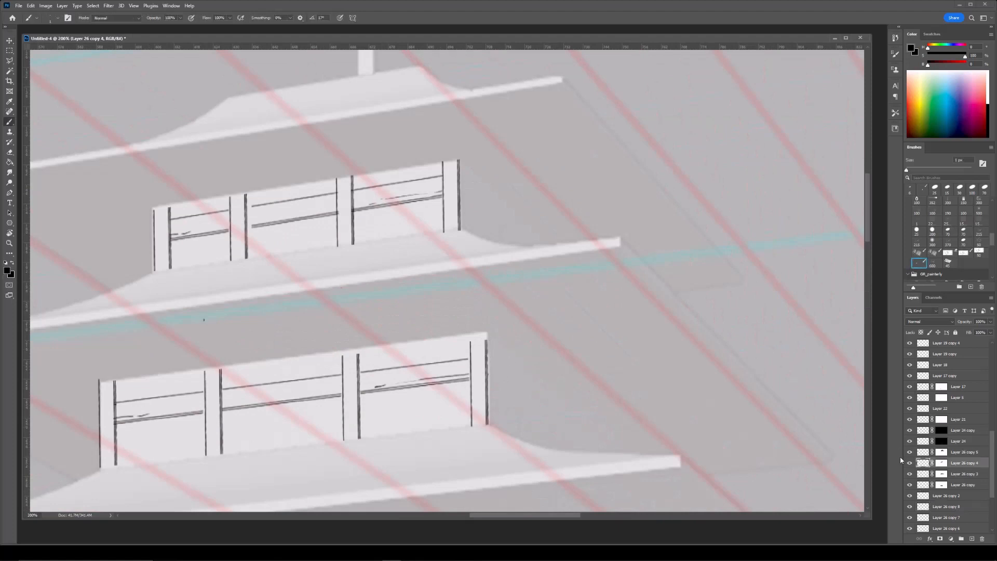
left_click(910, 463)
key("ctrl+minus")
left_click_drag(500, 336, 439, 247)
key("ctrl+j")
key("ctrl+t")
left_click_drag(363, 243, 523, 239)
right_click(496, 246)
left_click(516, 401)
key("Return")
Remove the layer mask from the flipped posts and reposition them beside the middle tier.
right_click(549, 250)
key("Escape")
right_click(942, 464)
left_click(944, 481)
key("ctrl+t")
mouse_move(537, 236)
left_mouse_down()
mouse_move(541, 253)
mouse_move(534, 248)
left_mouse_up()
key("Return")
Erase the leftover post fragments below the flipped posts with a larger eraser.
key("e")
key("bracketright")
key("bracketright")
key("bracketright")
key("bracketright")
key("bracketright")
key("bracketright")
left_click_drag(428, 303, 486, 336)
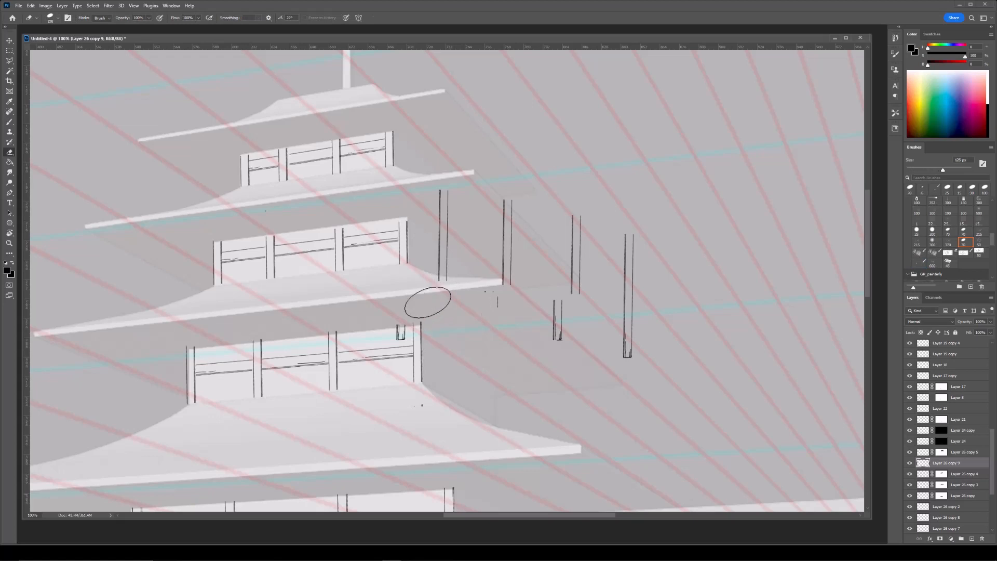
left_click_drag(619, 348, 626, 330)
Narrow and distort the flipped posts so they follow the perspective of the middle tier's side wall from its corner.
key("ctrl+t")
left_click_drag(528, 238, 489, 234)
right_click(516, 247)
left_click(552, 284)
left_click_drag(553, 270, 497, 279)
left_click_drag(397, 260, 402, 263)
right_click(457, 284)
left_click(471, 321)
left_click_drag(453, 334, 458, 337)
left_click_drag(508, 280, 508, 266)
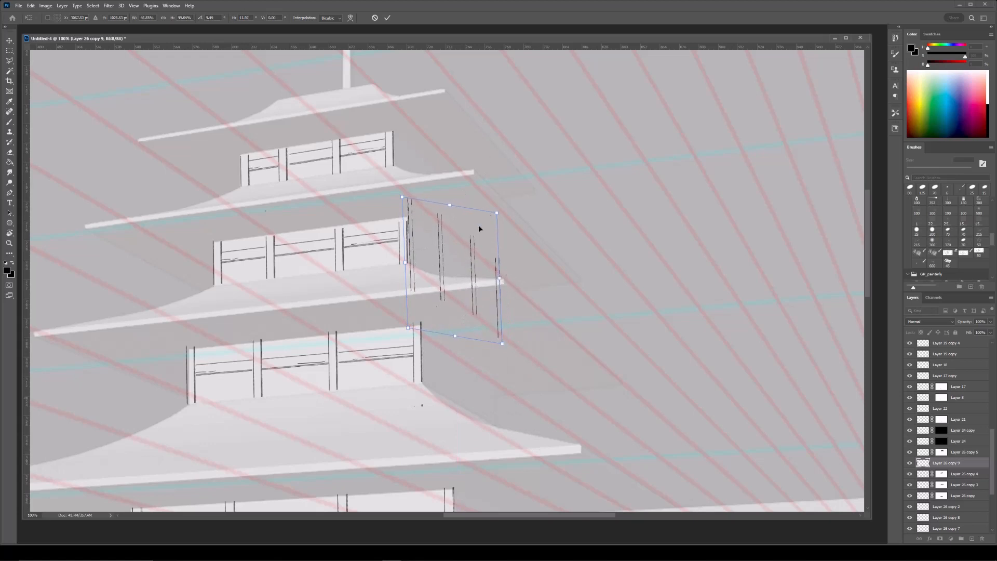
left_click_drag(408, 328, 408, 328)
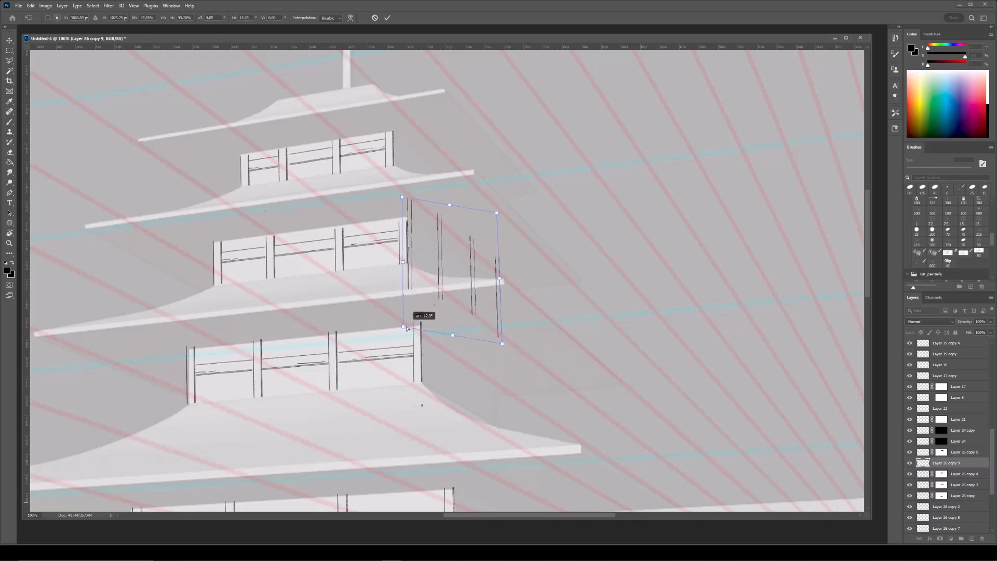
left_click_drag(499, 214, 498, 216)
key("Return")
key("e")
Duplicate the side-wall posts up to the topmost tier and narrow the copy to fit its side wall.
scroll(514, 134, "up", 2)
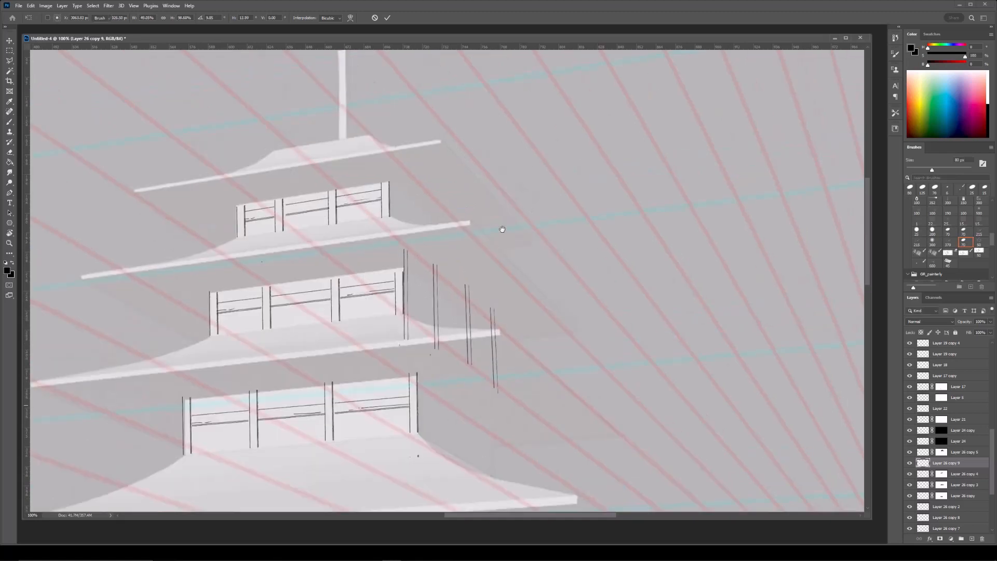
key("ctrl+j")
key("ctrl+t")
mouse_move(454, 313)
left_mouse_down()
mouse_move(450, 220)
mouse_move(438, 211)
mouse_move(452, 220)
left_mouse_up()
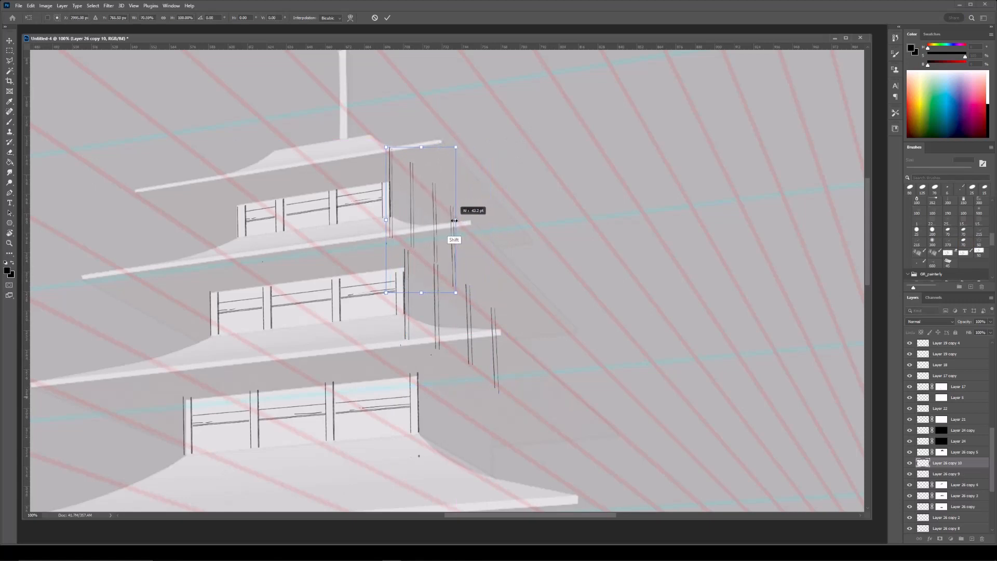
key("Return")
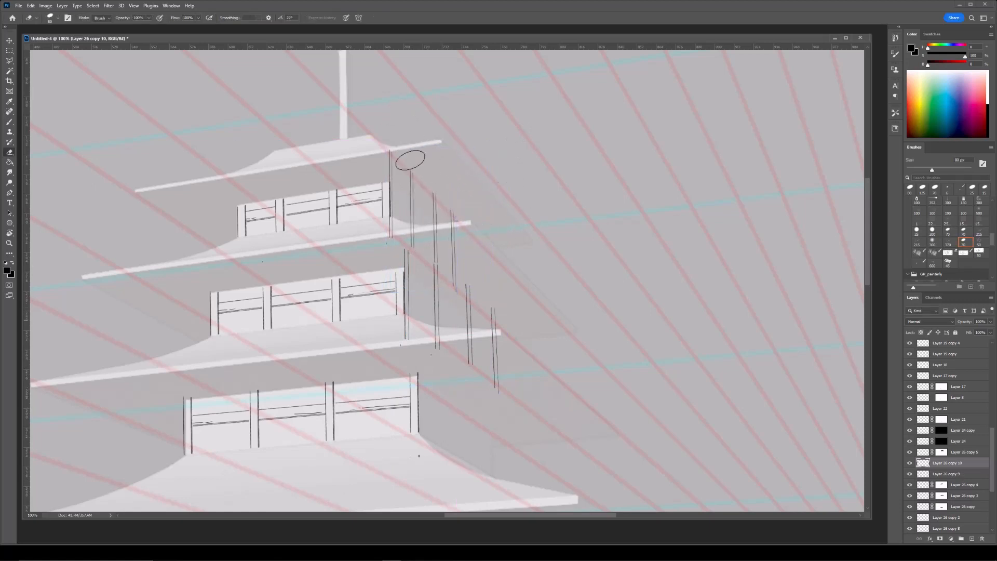
Erase the ends of the topmost side posts that extend beyond the wall's upper and lower edges.
left_click_drag(453, 229, 393, 147)
key("bracketleft")
key("bracketleft")
key("bracketleft")
key("bracketleft")
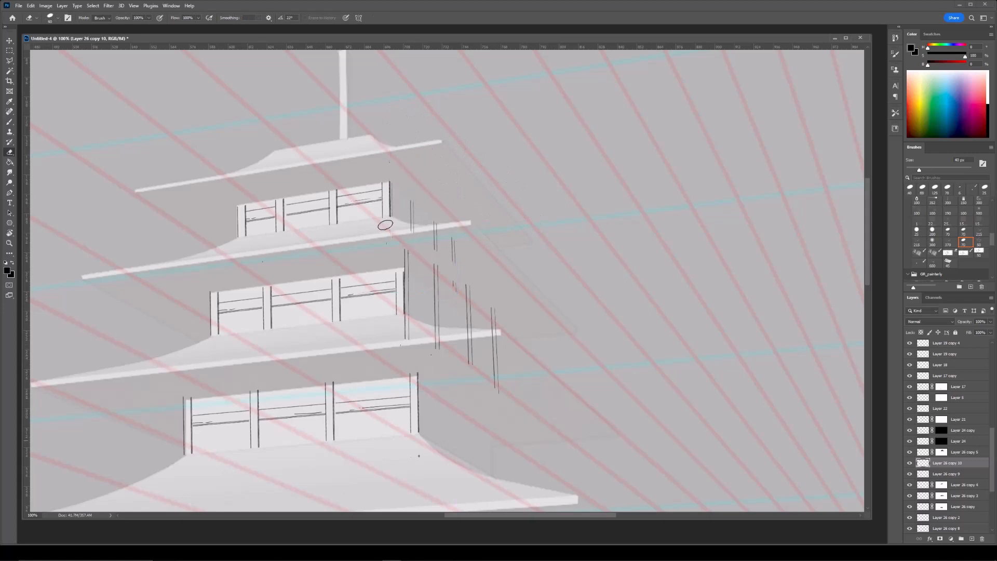
Duplicate the topmost side posts and offset the copy slightly sideways to give the posts an extra thickness line.
scroll(384, 223, "up", 2)
key("ctrl+j")
key("ctrl+t")
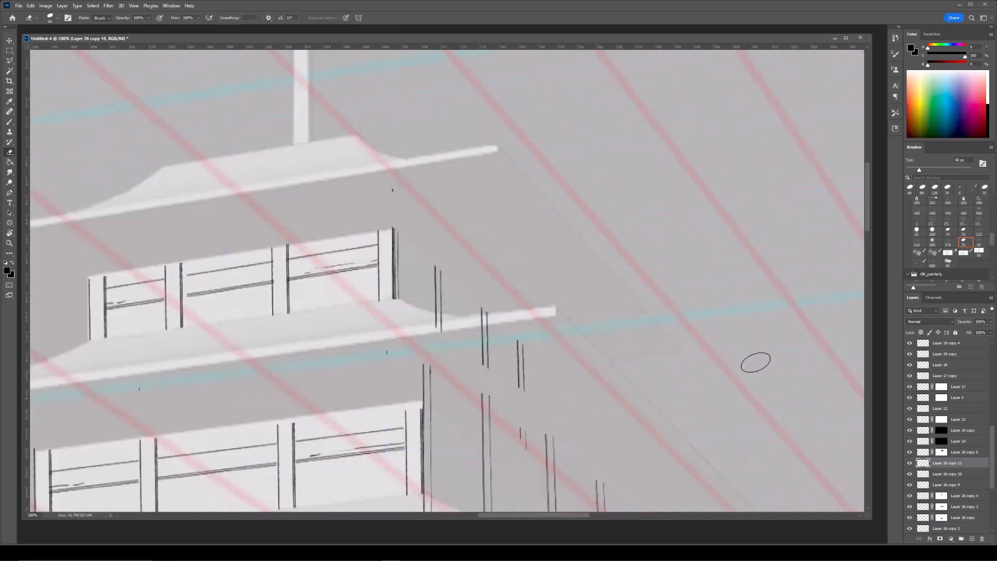
left_click_drag(495, 301, 492, 306)
key("Return")
key("e")
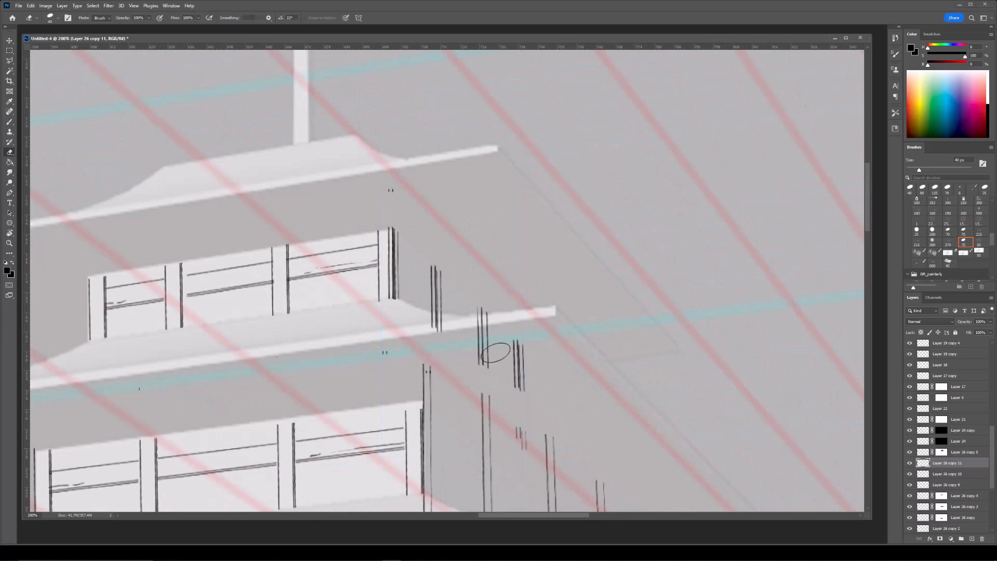
Erase the extra line at the corner post and merge the offset copy into the topmost side posts' layer.
key("bracketright")
key("bracketright")
key("bracketright")
key("bracketright")
key("bracketright")
left_click_drag(388, 221, 390, 298)
key("bracketright")
key("bracketright")
key("bracketright")
key("Delete")
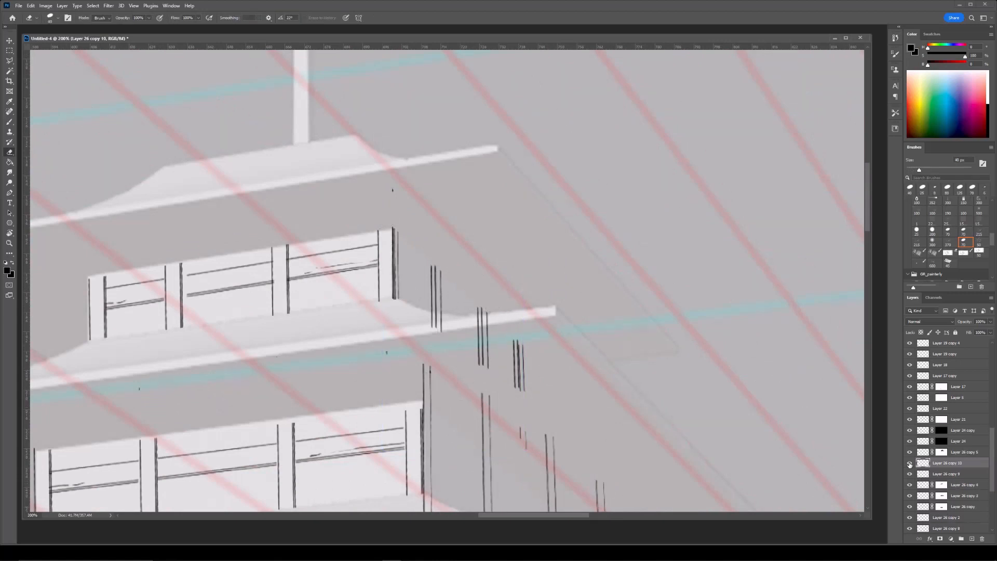
Add a layer mask to the topmost side posts and erase the parts overlapping the roof below them.
left_click(939, 540)
key("bracketright")
key("bracketright")
key("bracketright")
left_click_drag(480, 327, 521, 371)
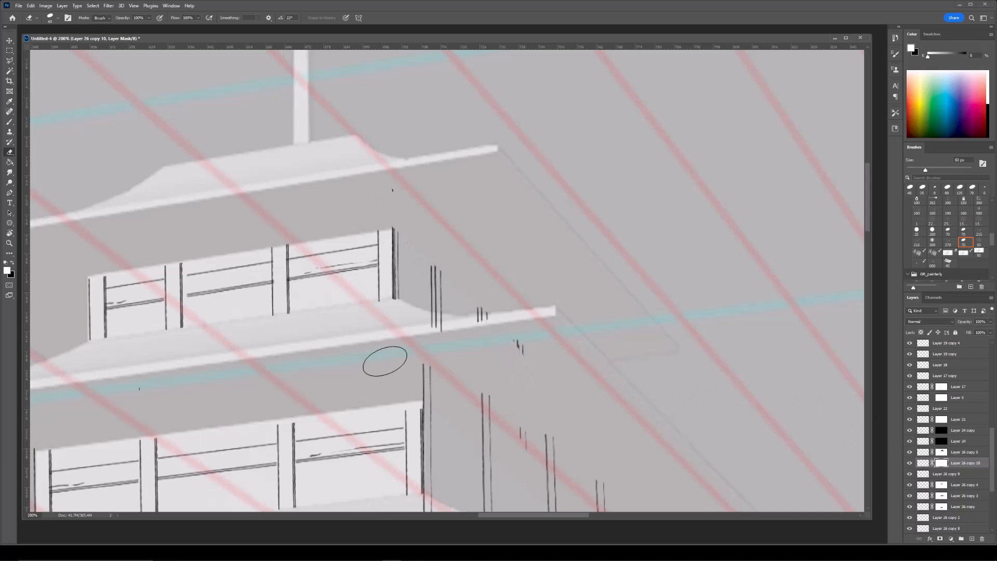
key("bracketleft")
key("bracketleft")
key("bracketleft")
key("bracketleft")
key("bracketleft")
key("bracketleft")
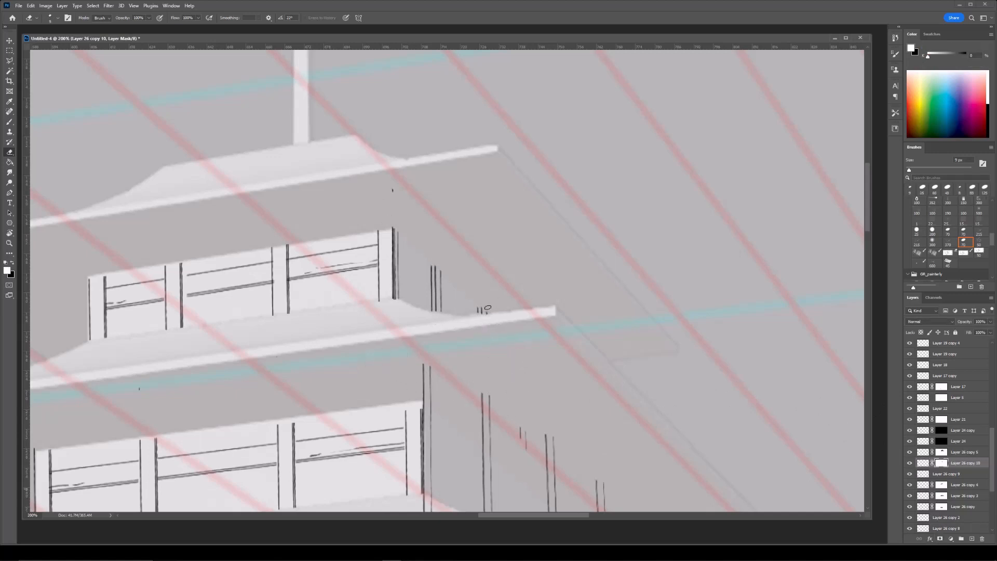
Duplicate the middle tier's side posts and offset the copy slightly sideways to add a thickness line to each post.
key("ctrl+minus")
key("ctrl+minus")
left_click_drag(495, 254, 481, 302)
key("ctrl+plus")
key("ctrl+plus")
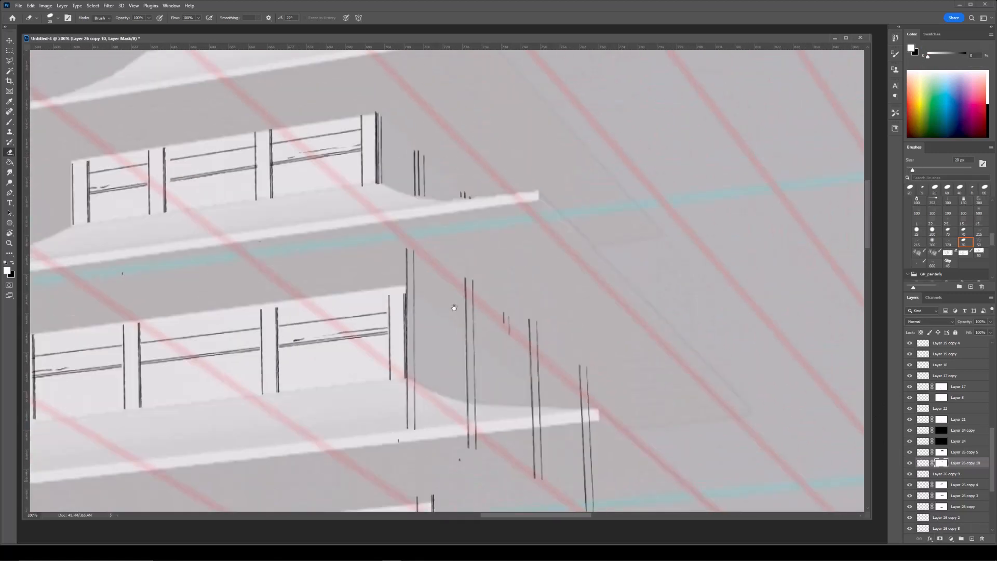
left_click(930, 474)
mouse_move(551, 402)
left_mouse_down()
mouse_move(525, 367)
mouse_move(539, 395)
mouse_move(556, 390)
left_mouse_up()
key("ctrl+j")
key("ctrl+t")
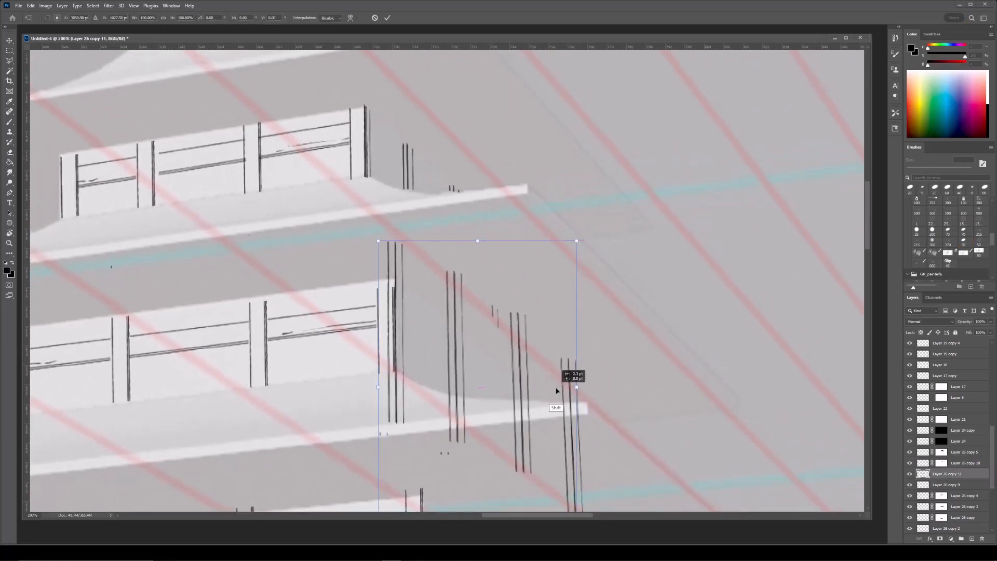
key("Return")
key("e")
key("ctrl+minus")
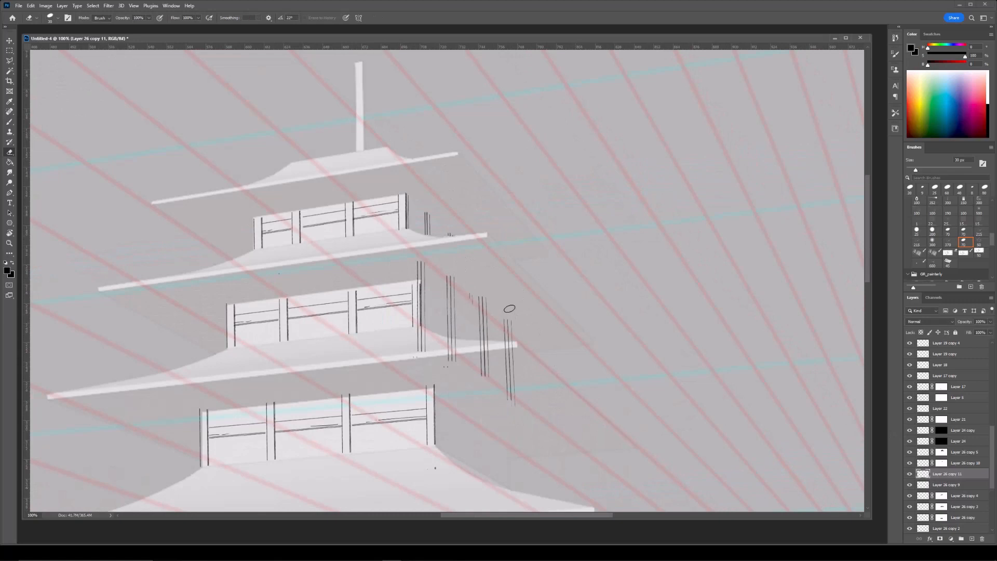
Merge the offset copy into the middle tier's side posts and add a layer mask to the result.
key("ctrl+z")
key("ctrl+e")
left_click(940, 539)
Erase the parts of the middle tier's side posts that overlap the roofs above and below them.
key("ctrl+plus")
key("bracketright")
key("bracketright")
key("bracketright")
key("bracketright")
left_click_drag(388, 393, 456, 413)
key("bracketright")
key("bracketright")
key("bracketright")
mouse_move(372, 414)
left_mouse_down()
mouse_move(438, 423)
mouse_move(380, 362)
left_mouse_up()
left_click_drag(505, 357, 519, 457)
key("bracketleft")
key("bracketleft")
key("bracketleft")
left_click_drag(352, 190, 325, 190)
left_click(505, 337, "shift")
key("bracketright")
left_click(395, 177, "shift")
left_click_drag(464, 205, 505, 258)
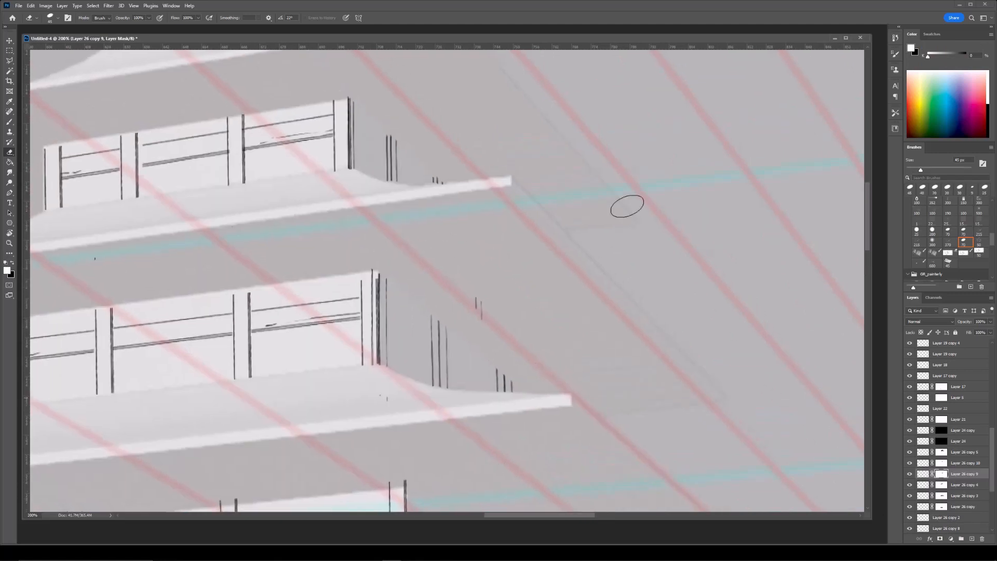
Erase the stray line bits above the middle tier's side posts and level the tops of each post's lines.
left_click(942, 486)
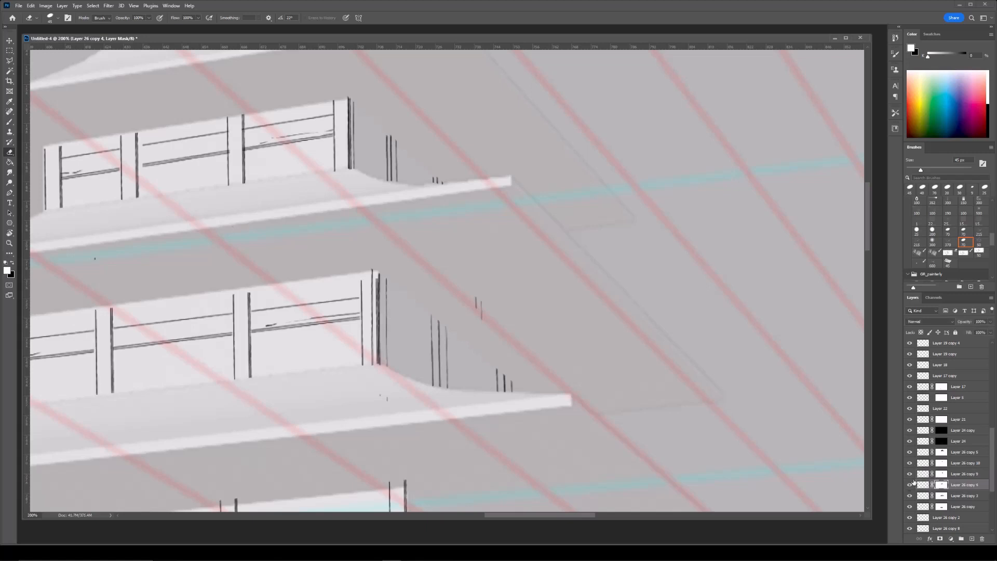
left_click(946, 463)
left_click(479, 307)
left_click_drag(476, 258, 534, 284)
key("bracketright")
left_click(439, 374, "ctrl")
left_click(942, 474)
left_click_drag(420, 292, 421, 389)
key("ctrl+minus")
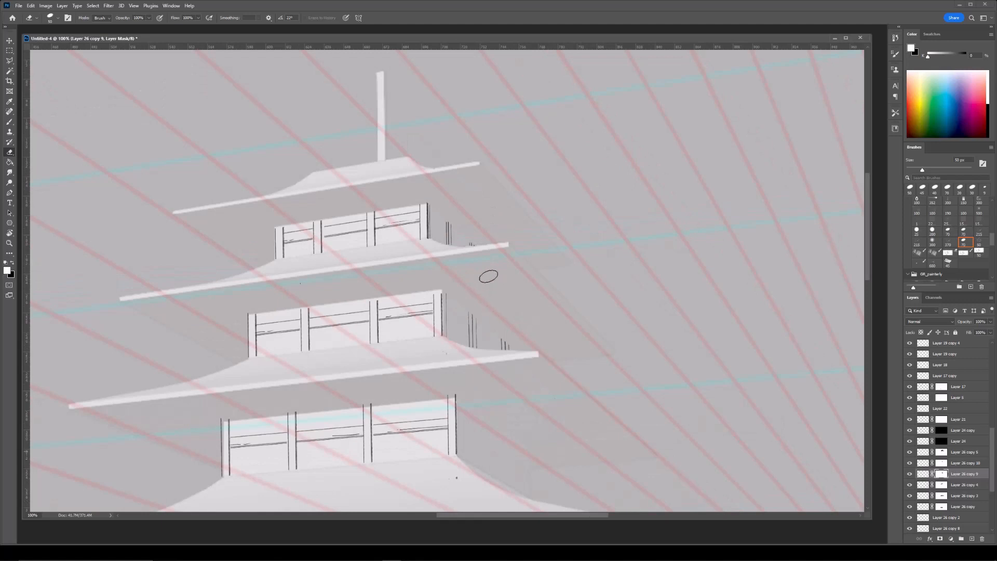
mouse_move(508, 368)
left_mouse_down()
mouse_move(494, 289)
mouse_move(482, 341)
left_mouse_up()
key("ctrl+plus")
key("ctrl+plus")
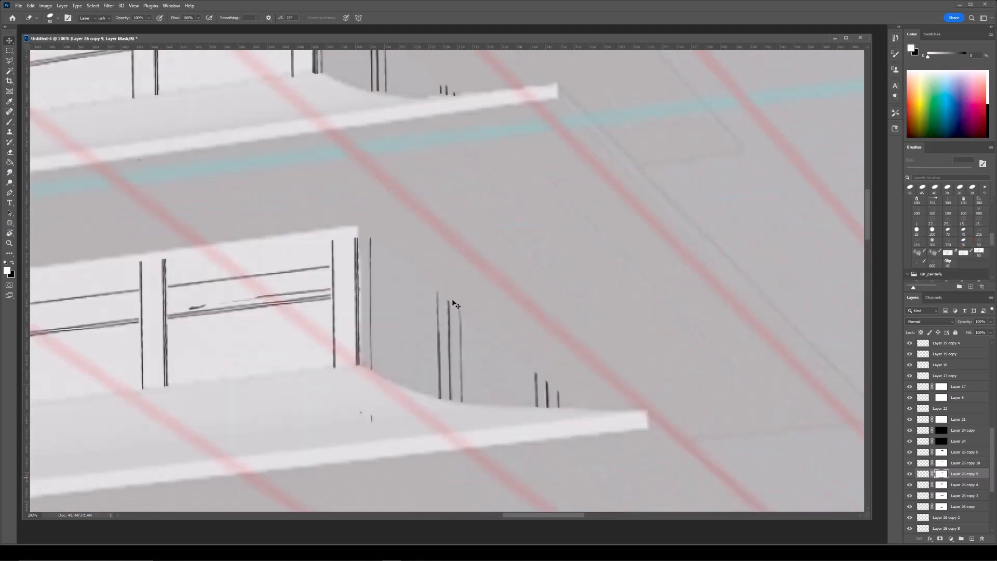
key("b")
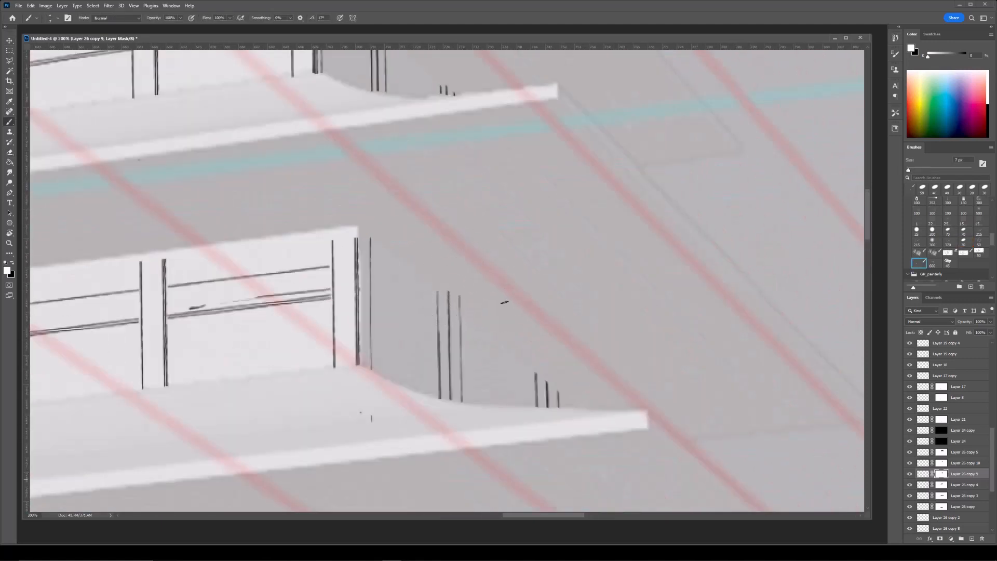
Draw small black angled caps on top of the middle tier's side posts on a new layer.
key("ctrl+minus")
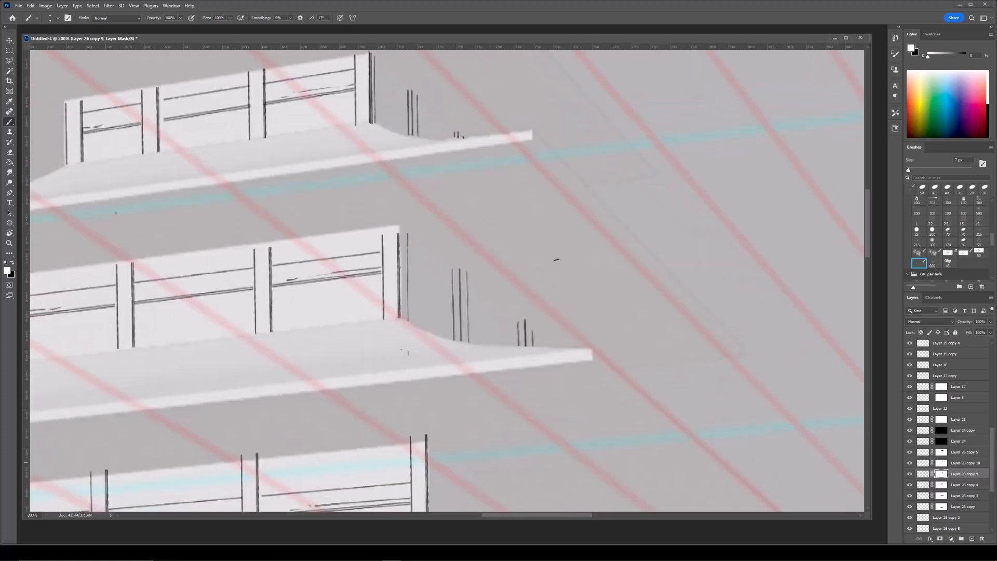
key("ctrl+shift+alt+n")
key("x")
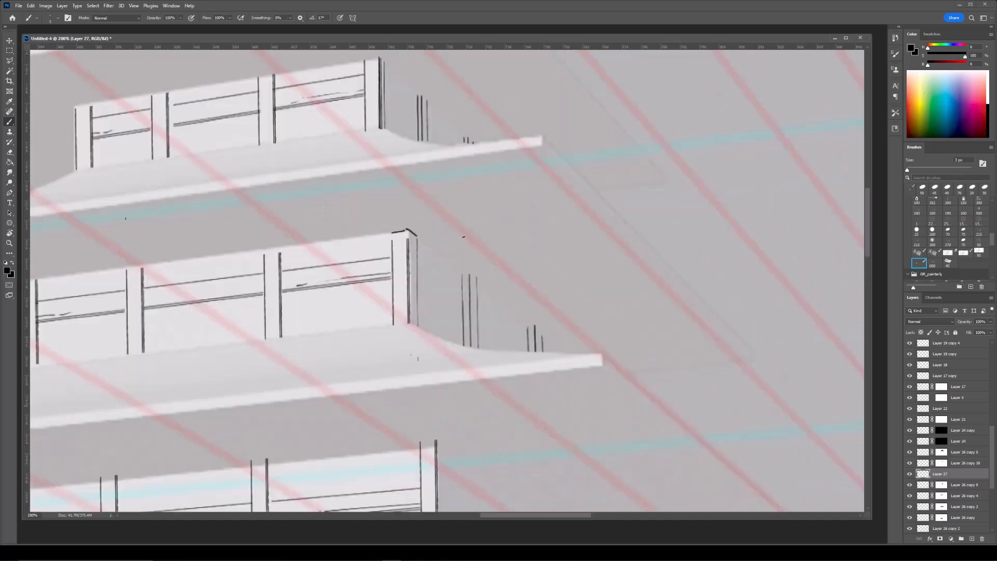
left_click_drag(513, 273, 456, 266)
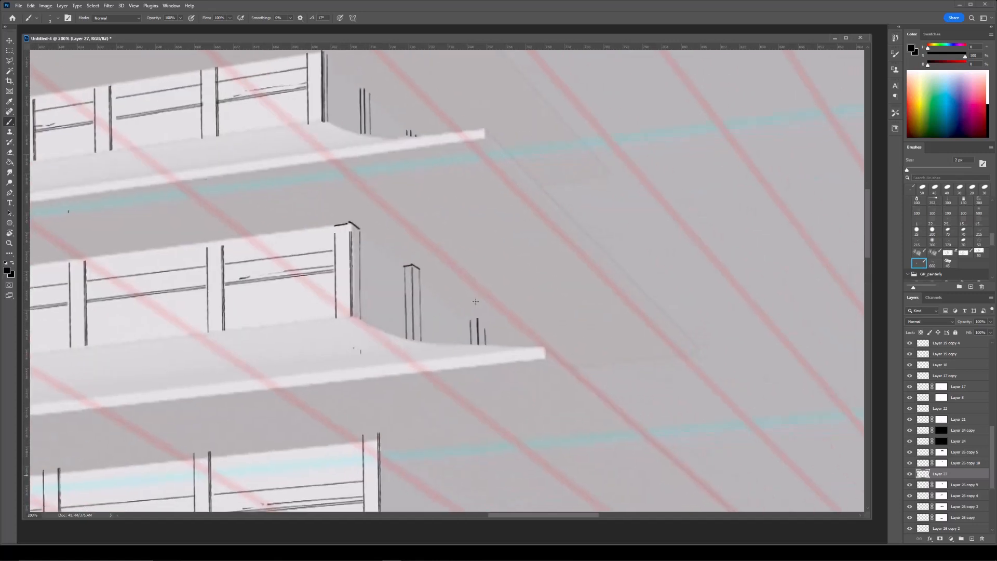
left_click_drag(404, 212, 472, 297)
left_click_drag(472, 353, 472, 423)
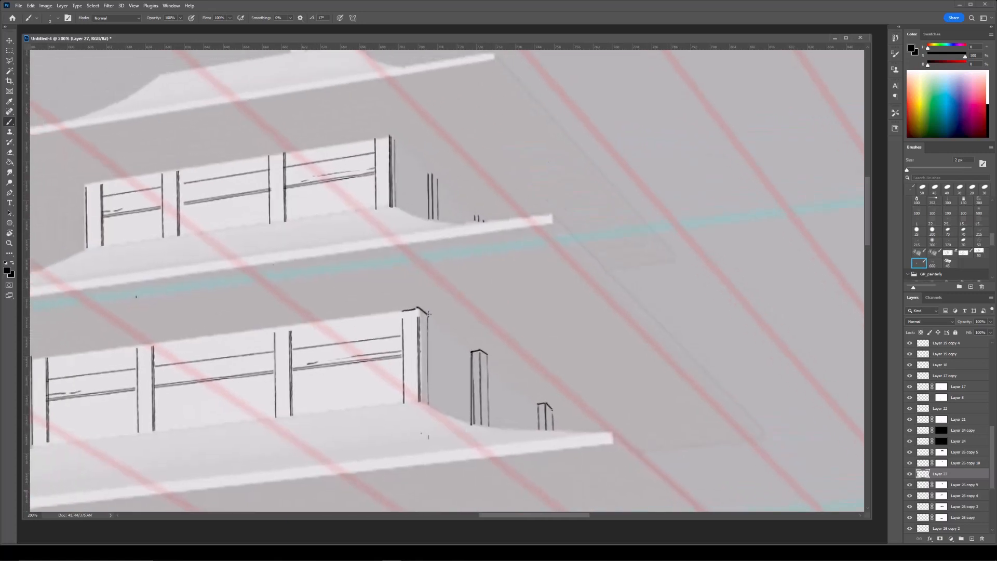
Add a new layer and draw small angled caps on top of the topmost tier's side posts.
key("ctrl+minus")
key("ctrl+minus")
left_click_drag(494, 213, 491, 278)
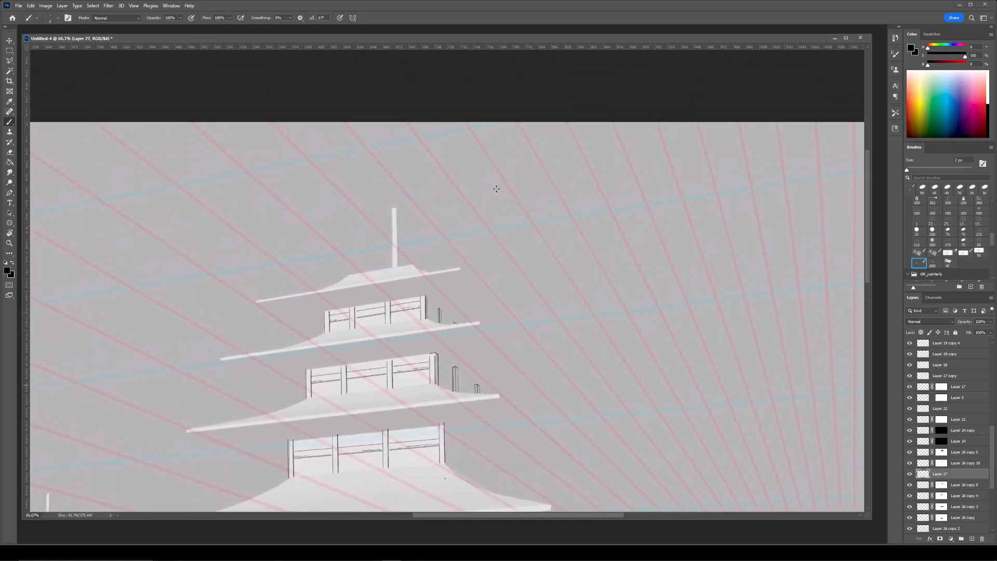
key("ctrl+plus")
key("ctrl+plus")
key("ctrl+plus")
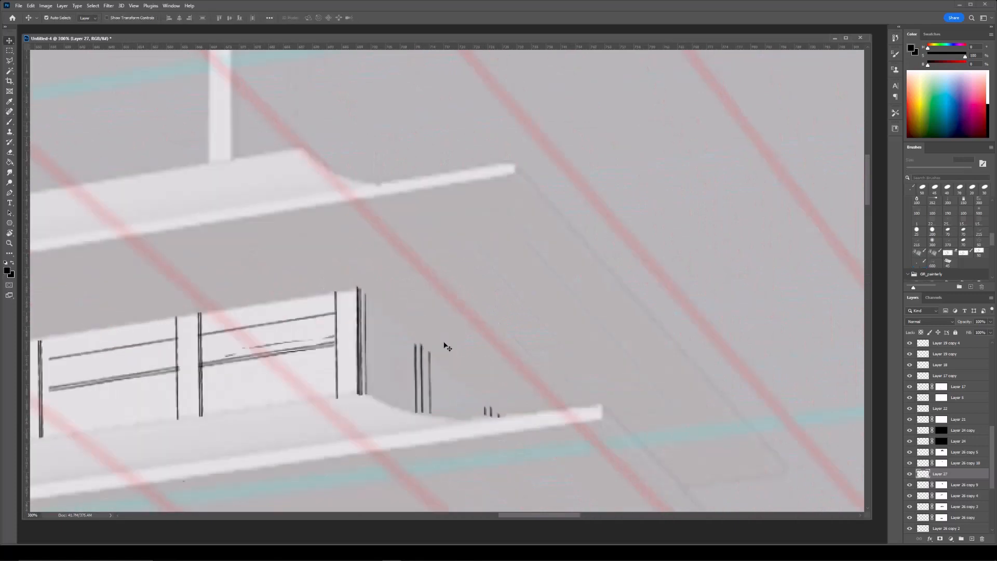
key("ctrl+shift+alt+n")
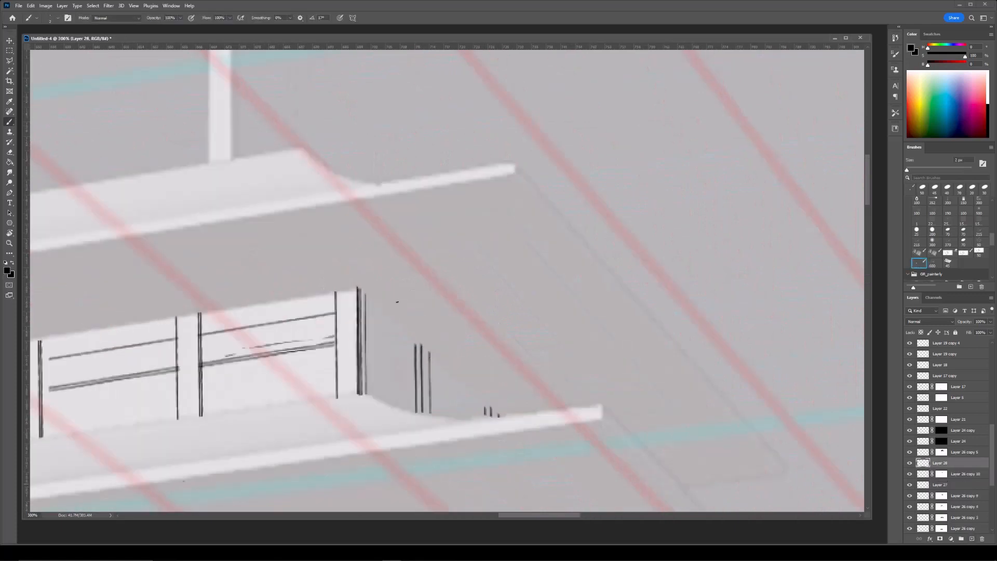
left_click(431, 348, "shift")
left_click_drag(489, 399, 461, 359)
Redraw the outer edge line of the middle tier's farthest side post.
key("ctrl+minus")
key("ctrl+minus")
key("ctrl+minus")
key("ctrl+plus")
key("ctrl+plus")
left_click_drag(483, 394, 466, 231)
key("v")
left_click(504, 368, "ctrl")
key("e")
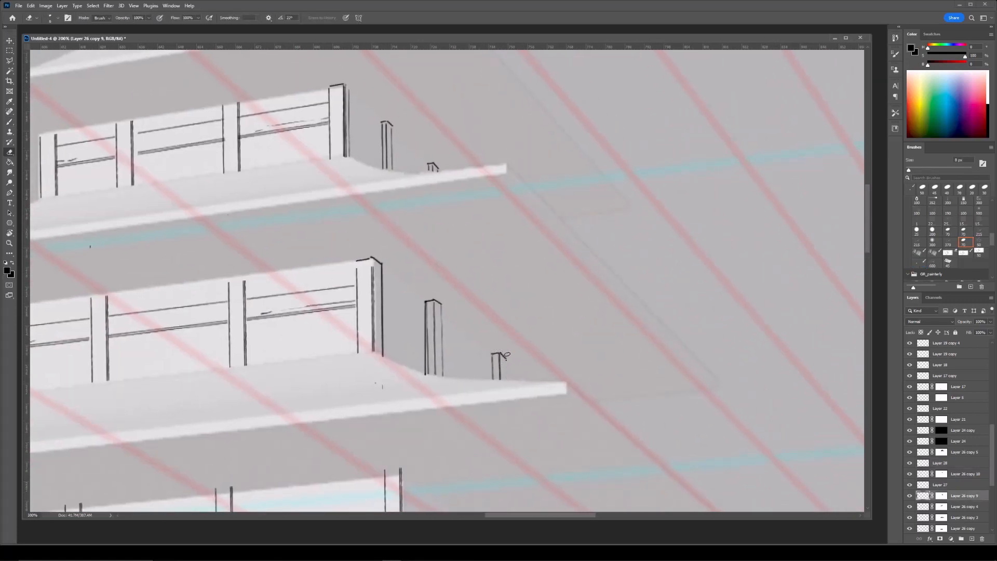
key("b")
left_click_drag(506, 359, 507, 395)
key("ctrl+minus")
key("ctrl+minus")
left_click_drag(534, 192, 544, 197)
key("ctrl+plus")
key("ctrl+plus")
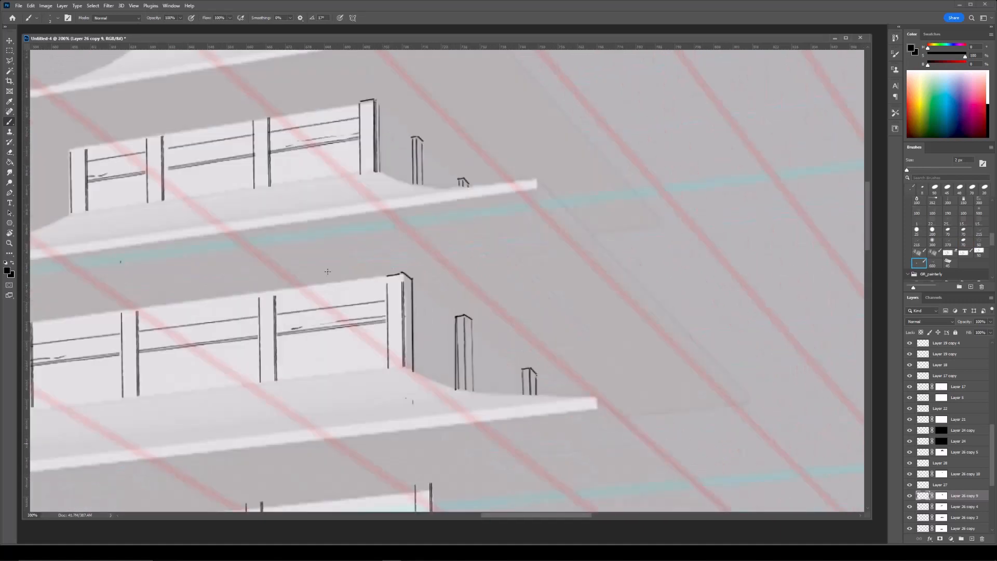
left_click(280, 331, "ctrl")
key("e")
left_click(910, 528)
left_click(910, 528)
key("ctrl+minus")
key("b")
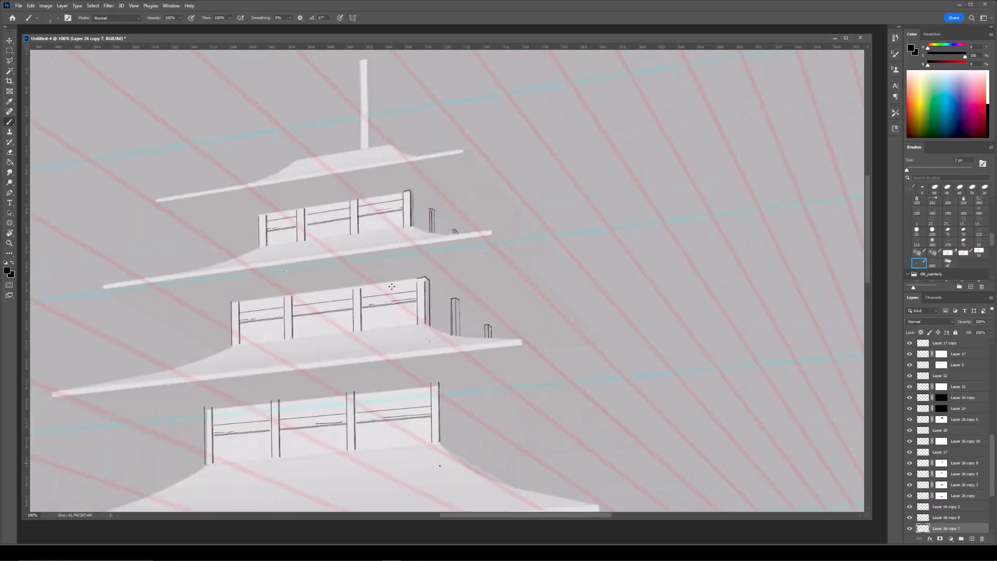
scroll(989, 461, "down", 4)
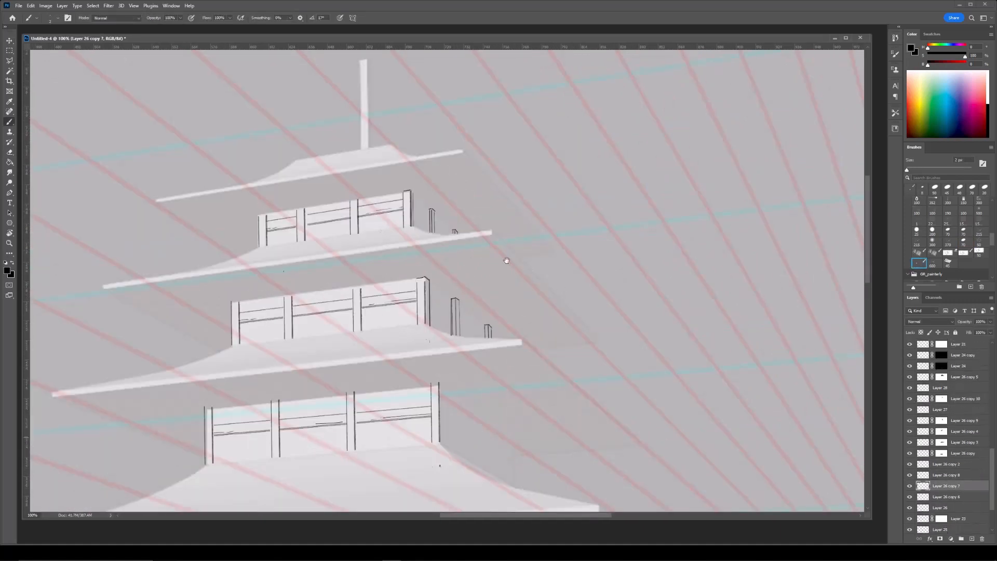
Duplicate the middle tier's side posts down to the lower tier and delete the copy's layer mask.
key("ctrl+plus")
left_click(430, 266, "ctrl")
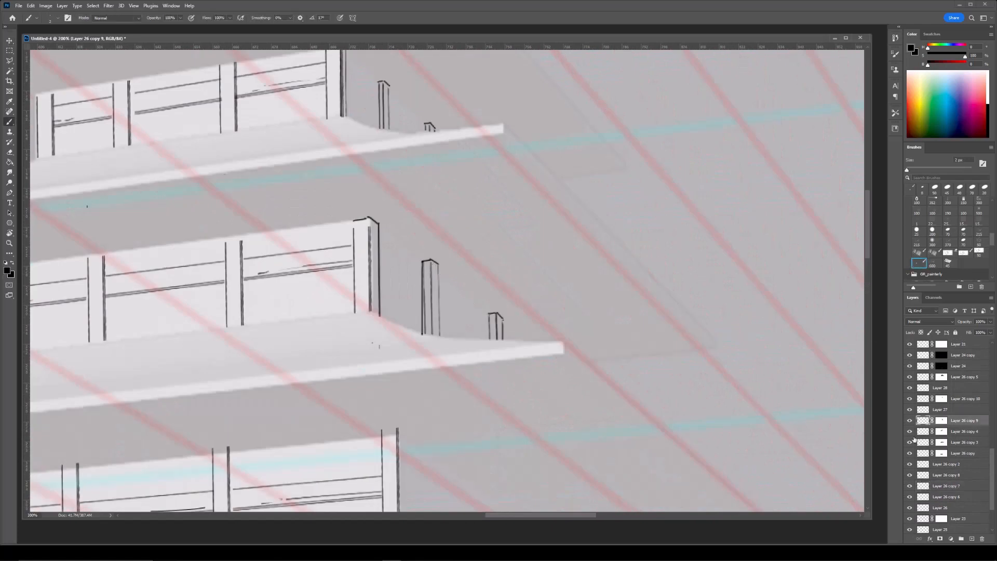
left_click_drag(808, 417, 787, 281)
key("ctrl+j")
key("ctrl+t")
left_click_drag(434, 162, 454, 389)
key("Return")
right_click(943, 422)
left_click(943, 437)
Transform the copied posts to line up with the lower tier's side wall.
left_click_drag(548, 398, 510, 344)
key("ctrl+t")
left_click_drag(437, 312, 436, 306)
key("ctrl+minus")
key("Return")
Select the lower tier's side posts one at a time and reposition each to follow the roof slope in perspective.
left_click_drag(435, 251, 504, 429)
key("ctrl+t")
left_click_drag(489, 338, 474, 331)
left_click_drag(523, 225, 525, 227)
key("Return")
left_click_drag(414, 245, 430, 394)
key("ctrl+t")
mouse_move(419, 279)
left_mouse_down()
mouse_move(441, 326)
mouse_move(449, 390)
left_mouse_up()
key("Return")
key("ctrl+t")
left_click_drag(443, 291, 445, 299)
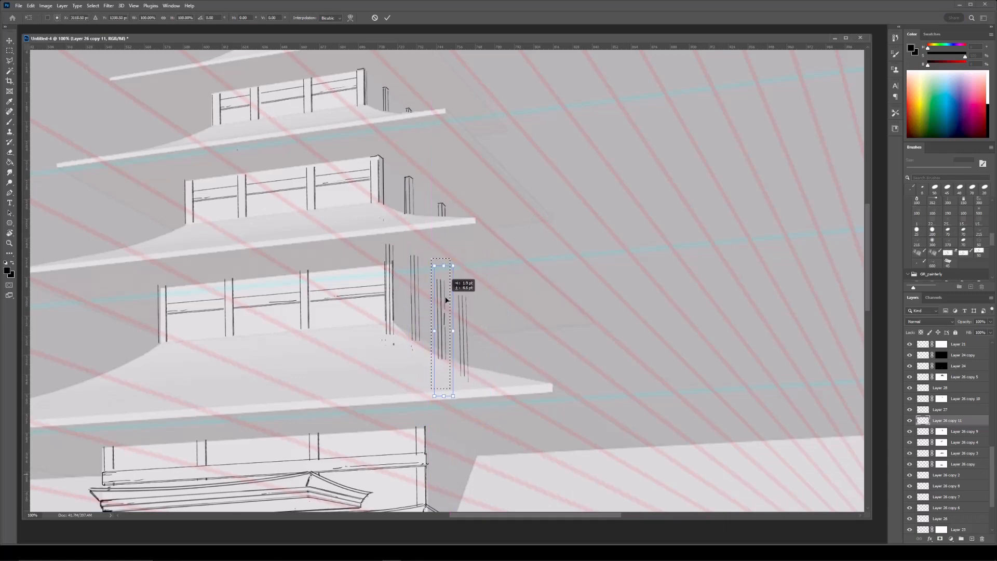
key("Return")
Add a layer mask to the lower tier's side posts and erase the extra lines at the corner post.
key("ctrl+minus")
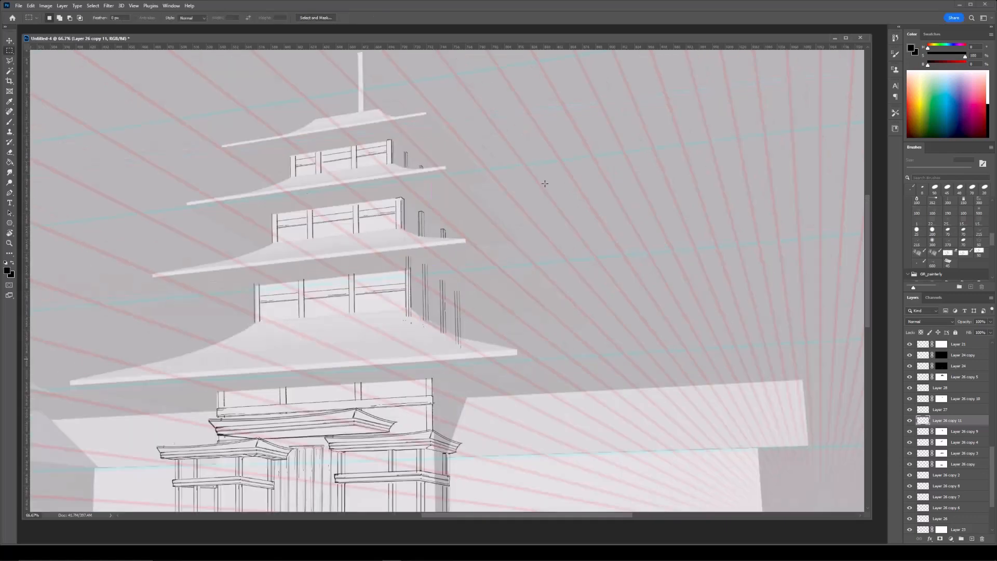
left_click(943, 540)
key("ctrl+plus")
key("e")
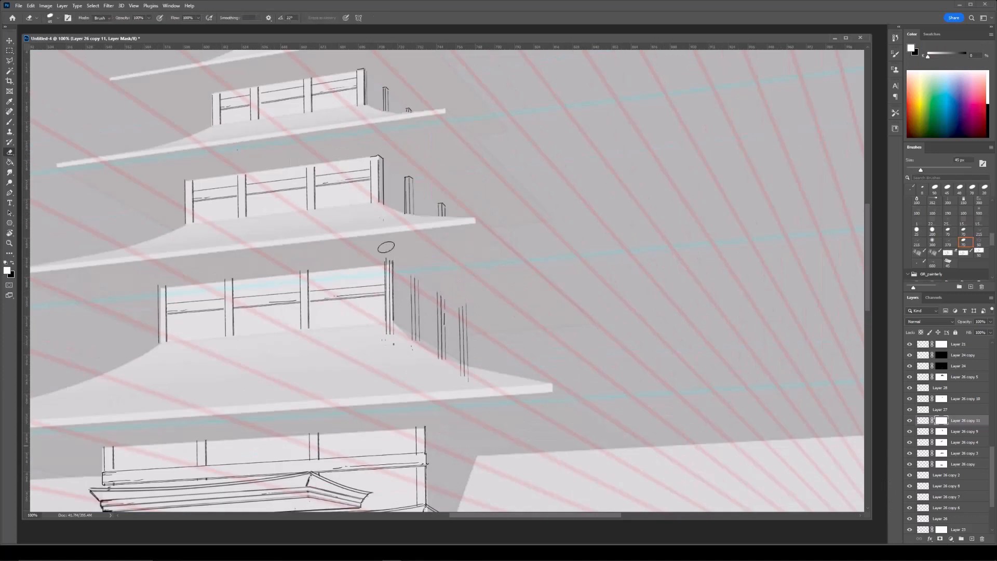
key("ctrl+plus")
key("bracketright")
key("bracketright")
key("bracketright")
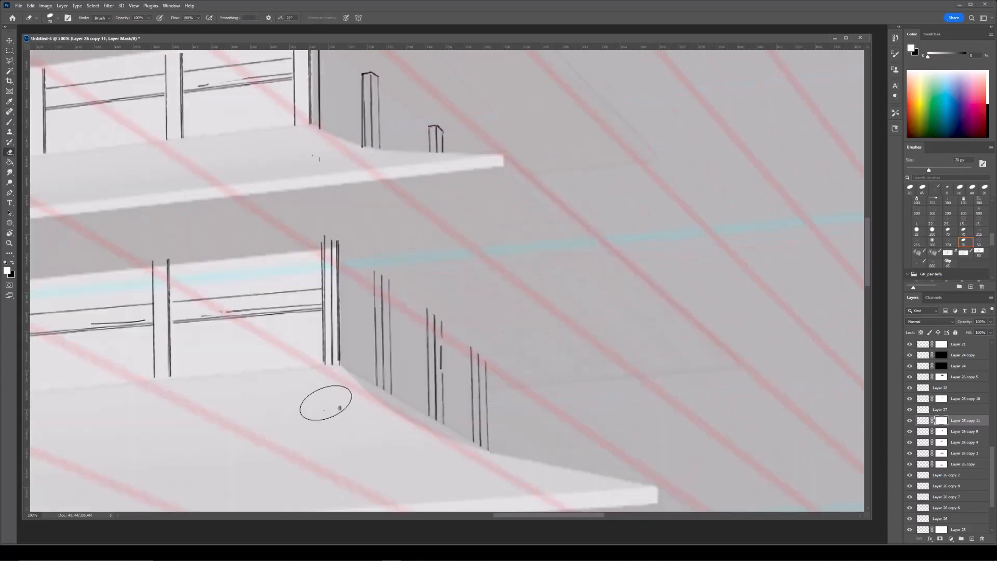
left_click_drag(440, 227, 493, 279)
left_click_drag(381, 266, 370, 427)
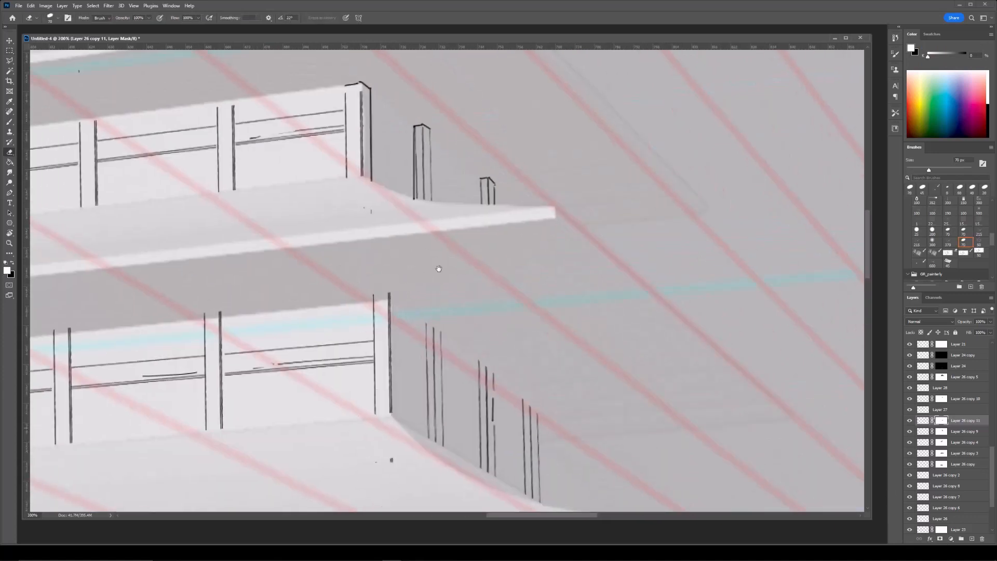
left_click_drag(423, 214, 426, 199)
Trim the tops of the lower tier's three side posts so each post's lines end level.
key("b")
left_click(910, 421)
left_click(909, 421)
left_click(923, 420)
key("e")
left_click(429, 303)
left_click(483, 342)
key("b")
key("e")
left_click(528, 380)
key("b")
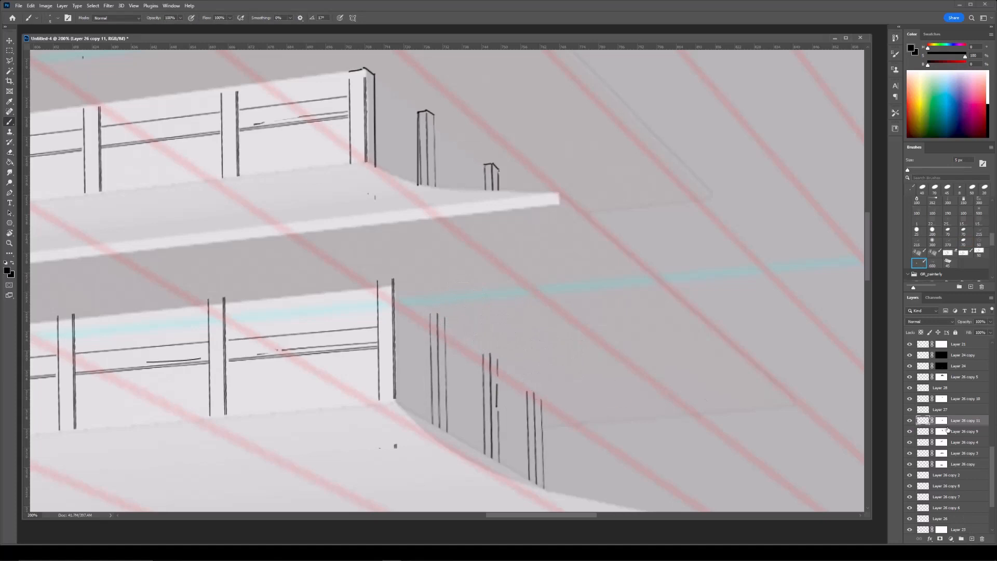
left_click(910, 421)
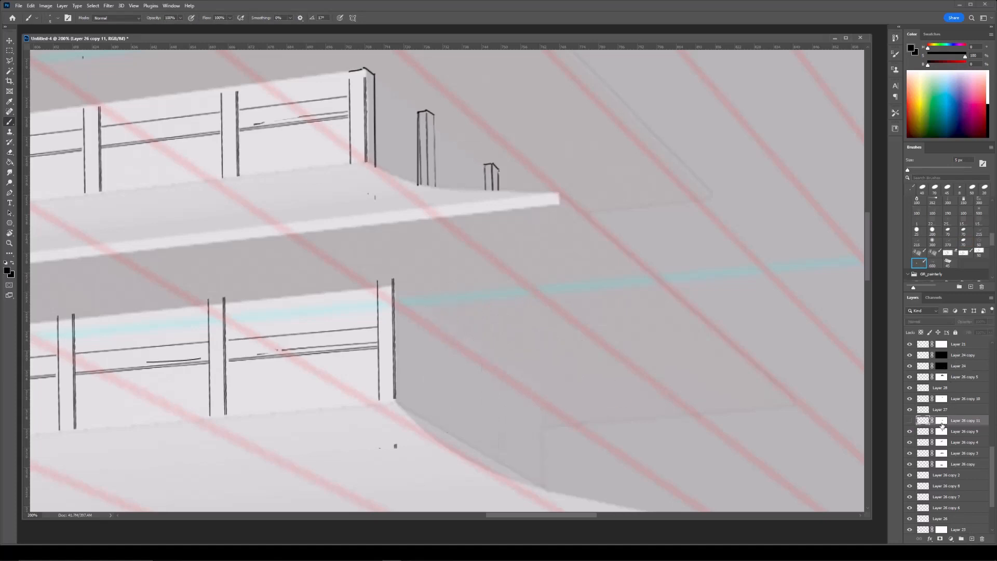
left_click(909, 421)
left_click(942, 421)
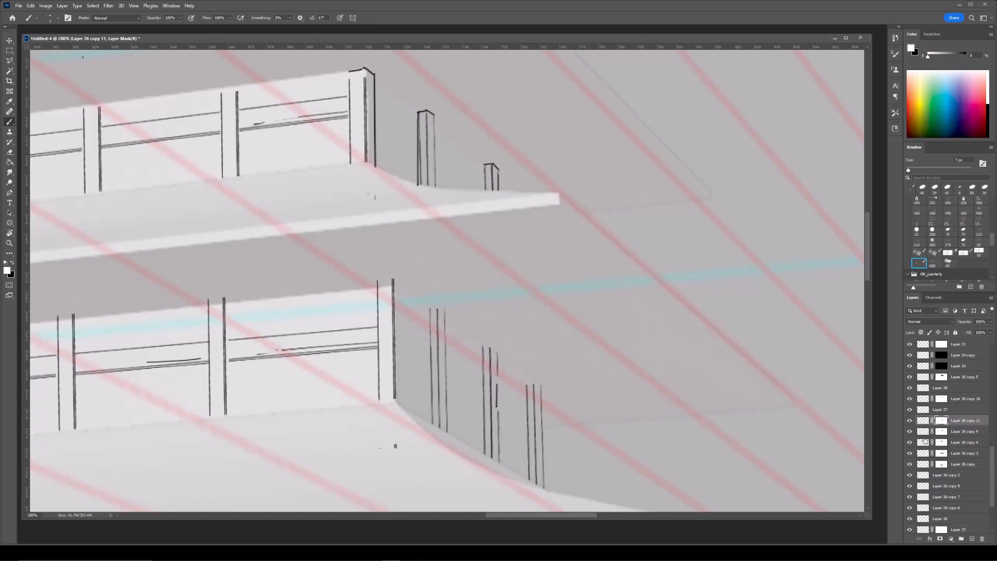
Draw small black angled caps on the lower tier's side posts on a new layer.
key("ctrl+minus")
left_click_drag(530, 248, 533, 208)
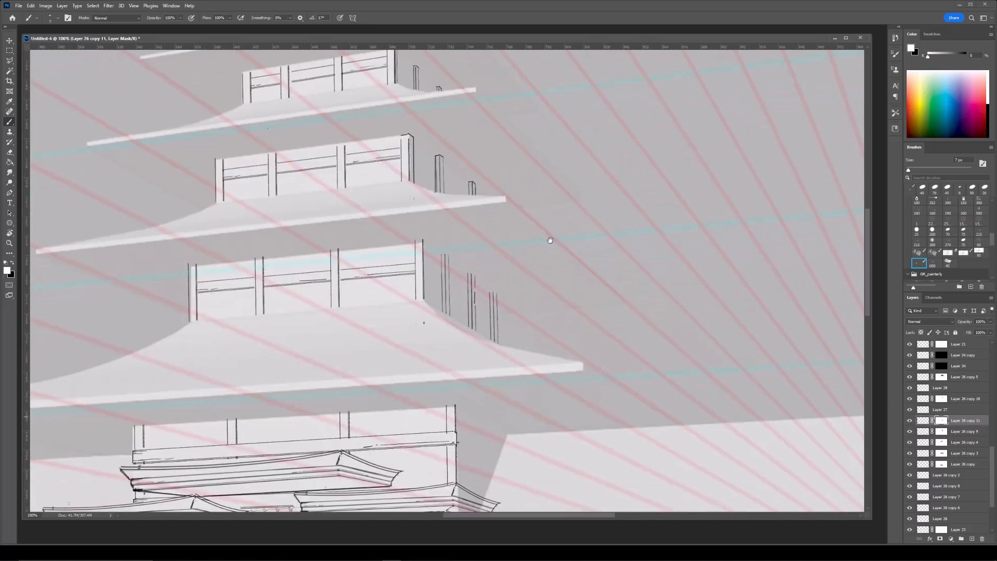
key("ctrl+plus")
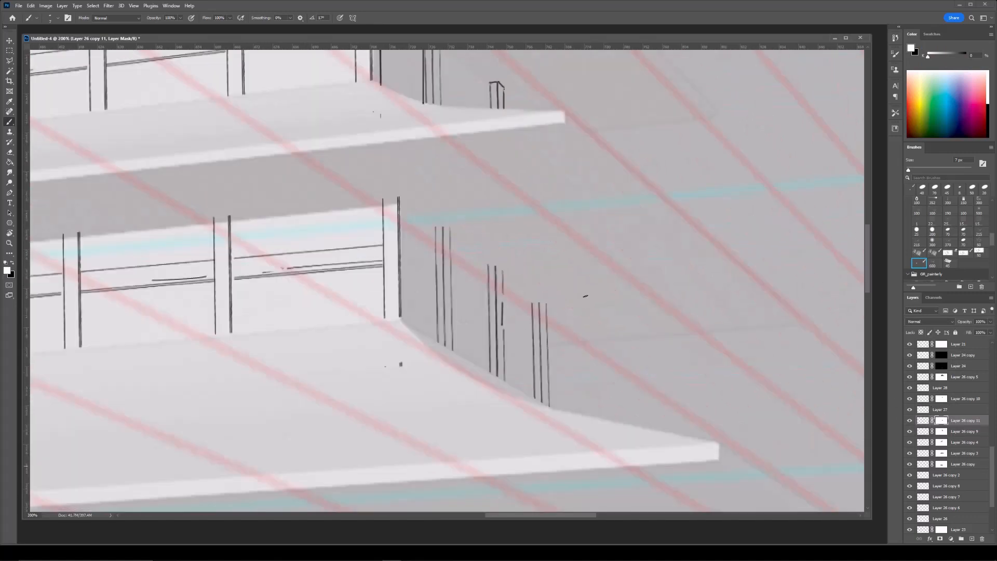
left_click_drag(527, 388, 550, 412)
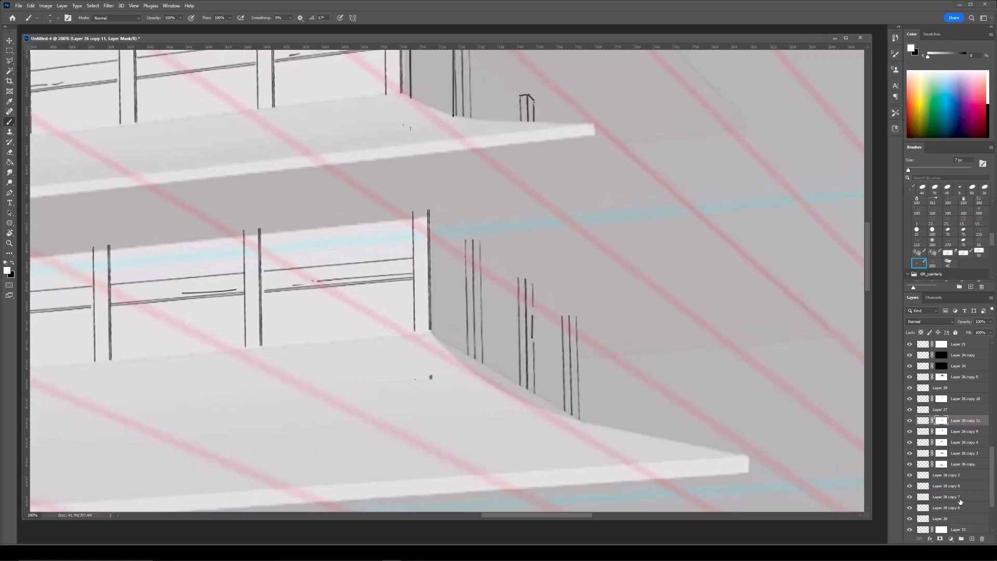
left_click(973, 539)
key("x")
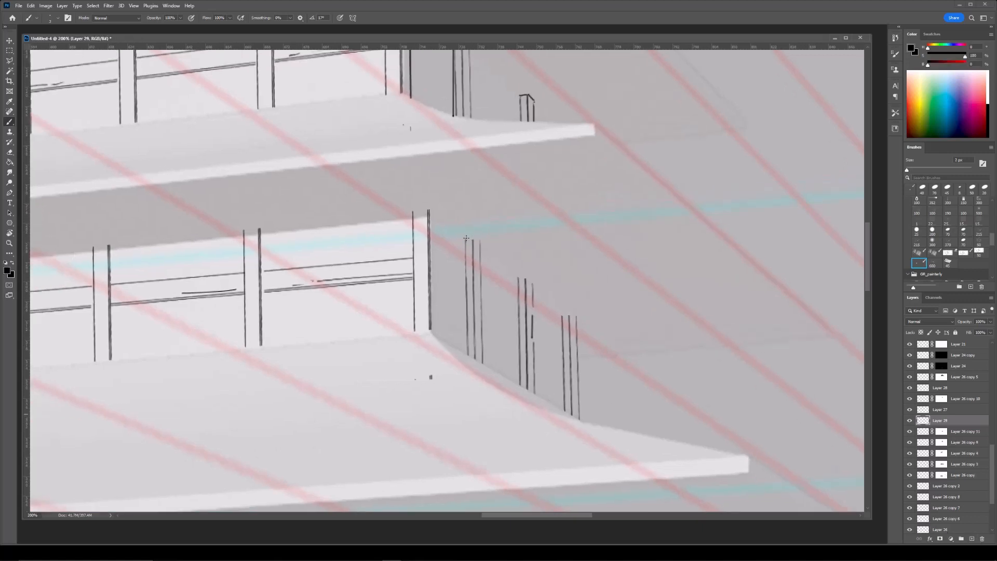
left_click(479, 241, "shift")
left_click_drag(520, 271, 465, 280)
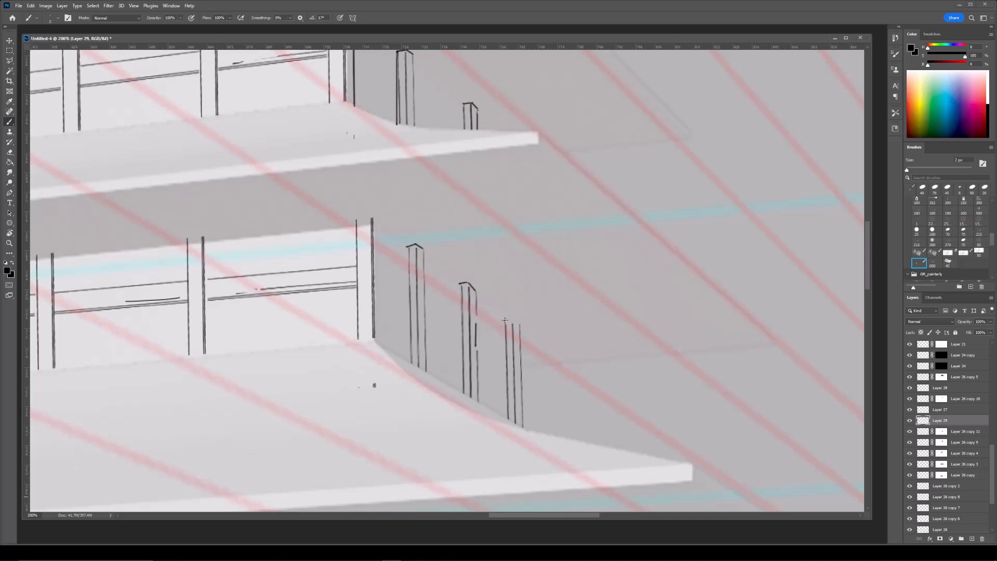
Bring the beam lines from the other open document into the drawing and fit them onto the lower tier's side wall.
key("ctrl+minus")
left_click_drag(523, 185, 526, 259)
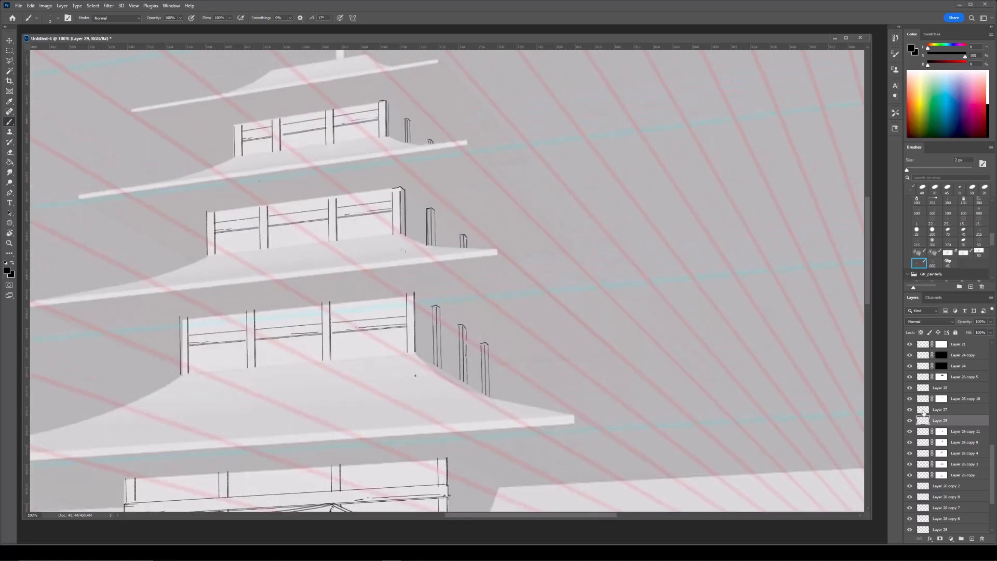
key("ctrl+Tab")
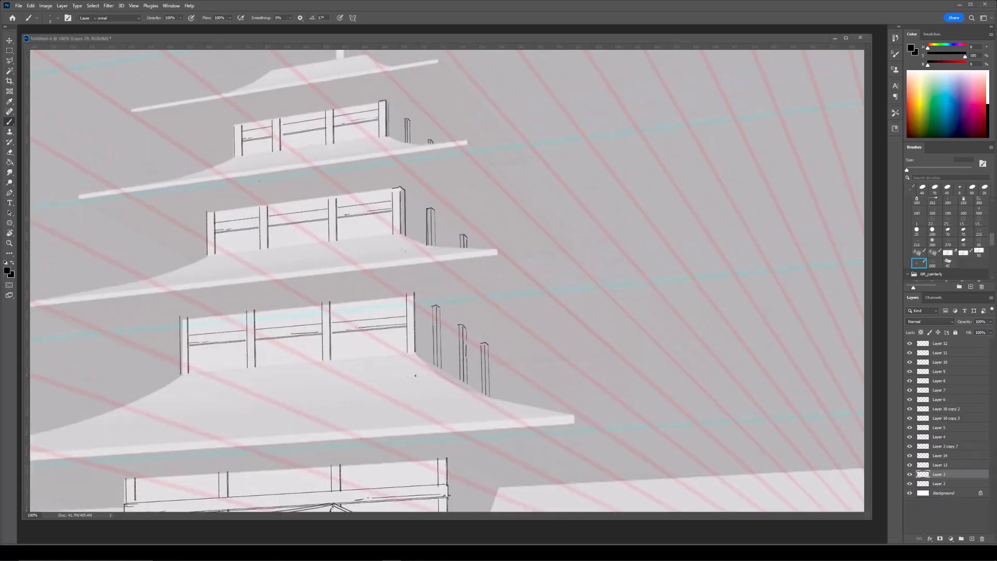
left_click_drag(986, 408, 614, 329)
key("ctrl+minus")
key("ctrl+minus")
key("ctrl+t")
left_click_drag(737, 293, 383, 310)
left_click_drag(742, 348, 377, 324)
key("ctrl+plus")
mouse_move(328, 371)
left_mouse_down()
mouse_move(374, 350)
mouse_move(556, 311)
mouse_move(549, 321)
left_mouse_up()
key("Return")
key("ctrl+plus")
Reshape the side beam lines to follow the wall's perspective from the corner post to the farthest post.
key("ctrl+t")
right_click(548, 320)
left_click(571, 367)
left_click_drag(643, 319, 484, 371)
key("ctrl+plus")
left_click_drag(383, 351, 384, 356)
key("Return")
Duplicate the lower tier's side beam lines, offset the copy slightly to give the beams thickness, and merge both into one layer.
key("ctrl+j")
key("ctrl+t")
left_click_drag(488, 416, 486, 419)
key("Return")
key("e")
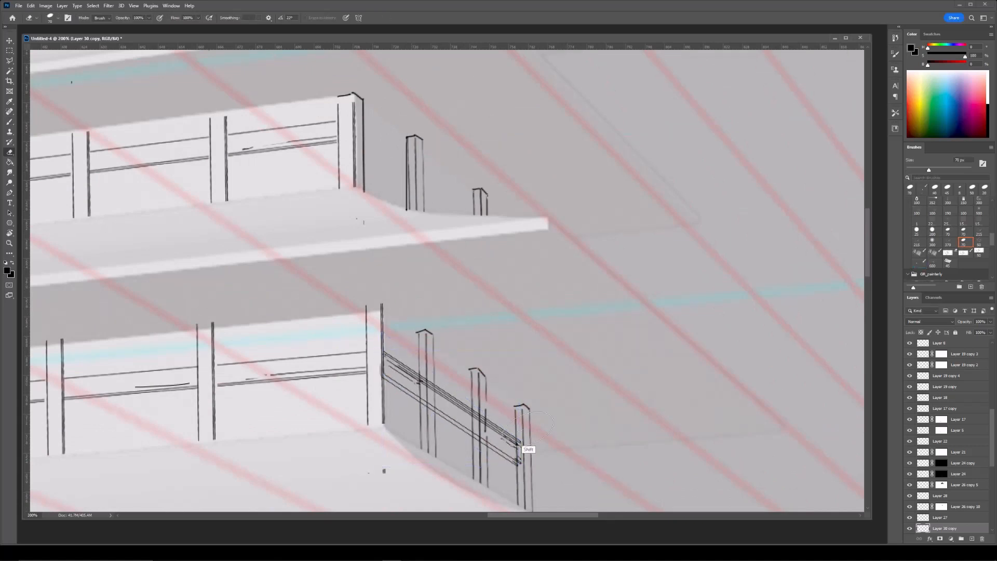
key("ctrl+minus")
key("ctrl+plus")
key("ctrl+t")
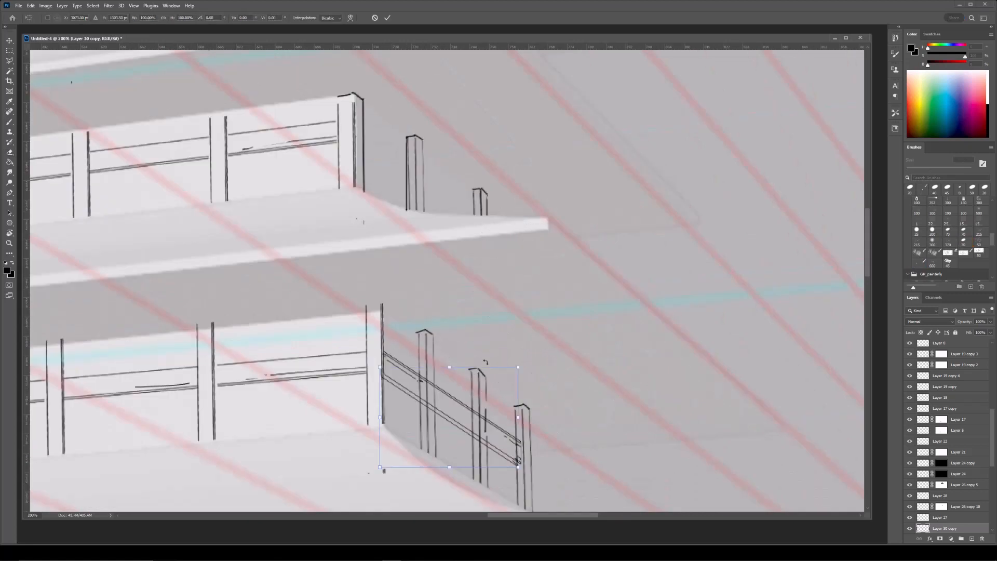
key("Return")
key("b")
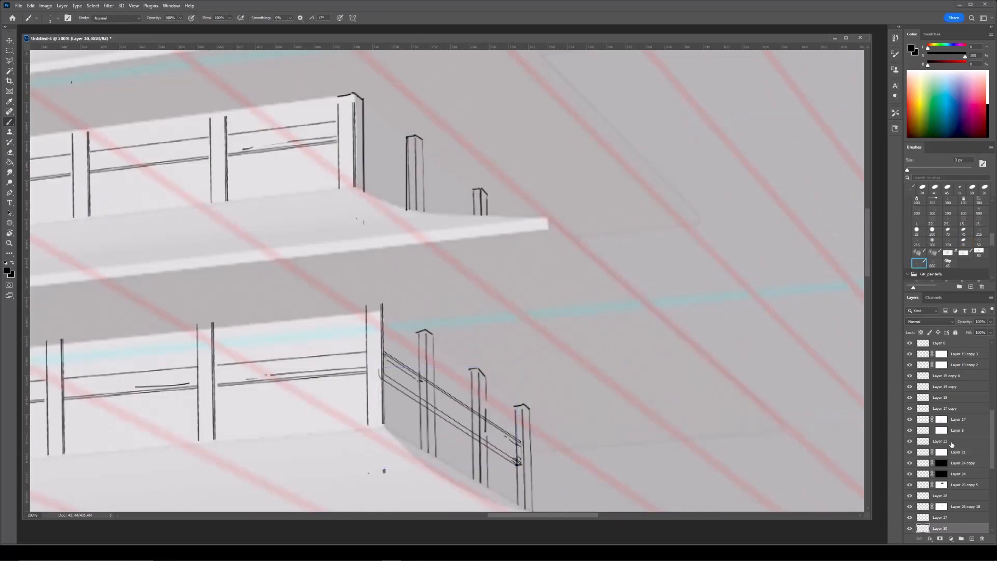
Add a layer mask to the side beams and hide the lines crossing the lower tier's first and middle side posts.
left_click_drag(992, 439, 992, 457)
left_click(940, 538)
key("e")
key("bracketleft")
key("bracketleft")
key("bracketleft")
key("bracketleft")
key("bracketleft")
left_click_drag(429, 405, 429, 370)
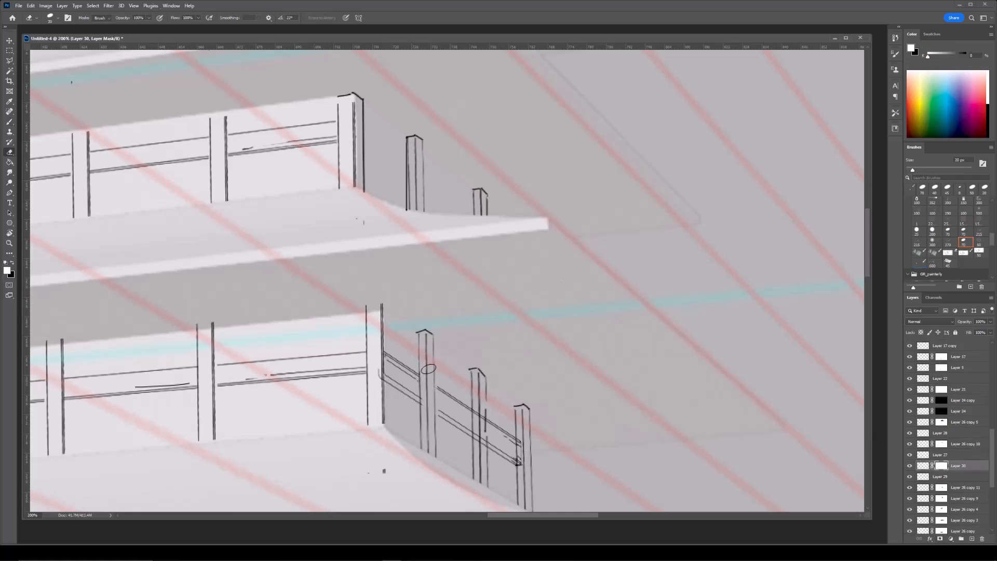
key("ctrl+z")
left_click_drag(481, 442, 480, 396)
Draw short beam end lines beside the lower tier's middle side post on a new layer, and clean up the overlapping post line.
key("b")
left_click(972, 538)
key("x")
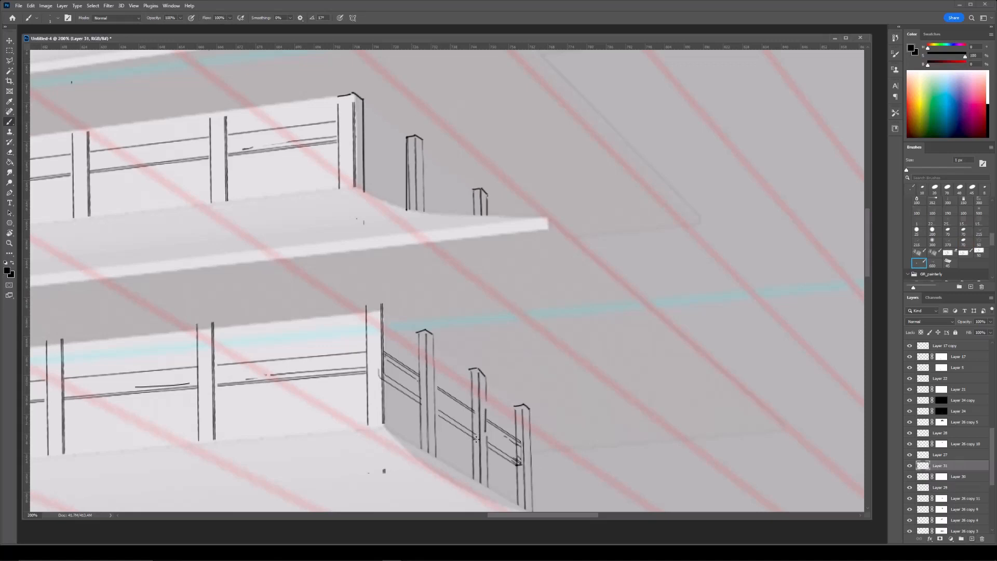
scroll(474, 438, "down", 2)
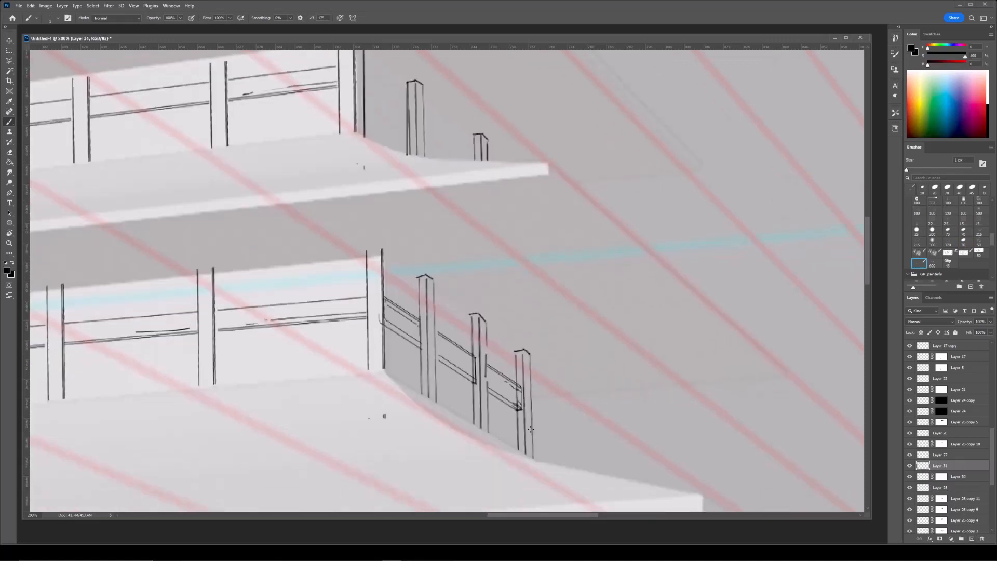
left_click(526, 356, "ctrl")
left_click(941, 498)
key("e")
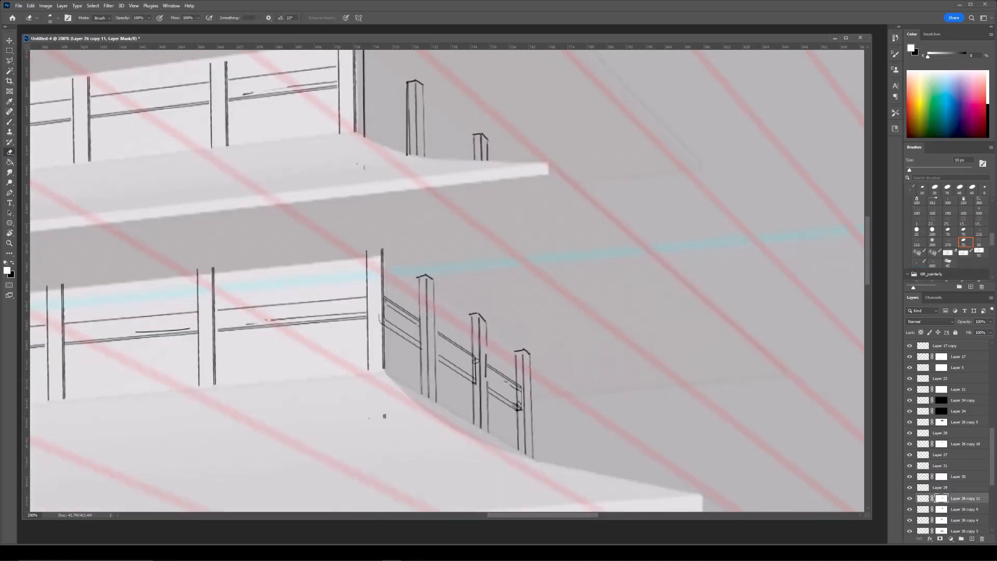
key("ctrl+minus")
left_click_drag(541, 225, 559, 288)
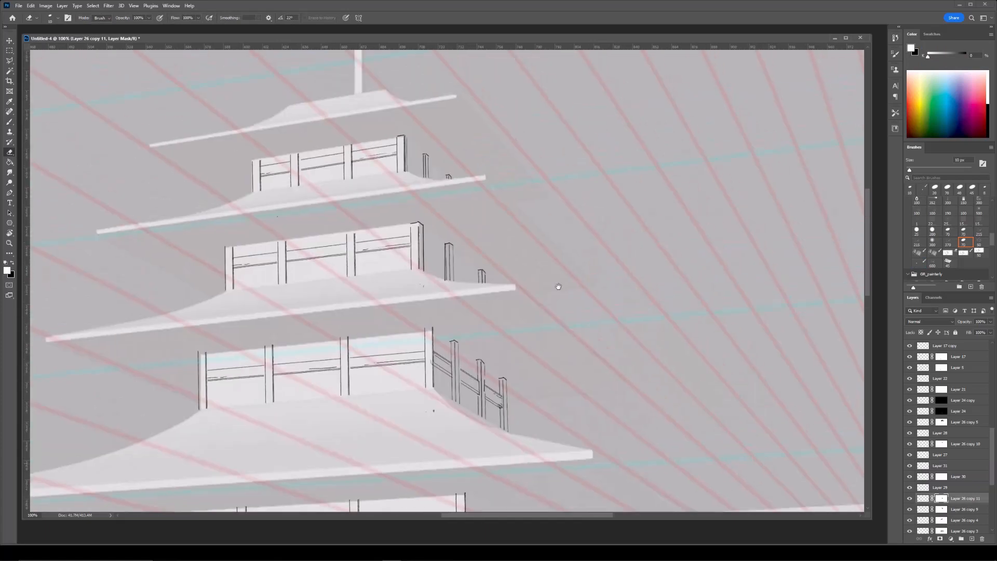
Bring the long beam line drawing from the other open document into the pagoda drawing as a new layer.
key("alt+Tab")
key("alt+Tab")
left_click(922, 491)
key("ctrl+minus")
left_click_drag(538, 257, 544, 207)
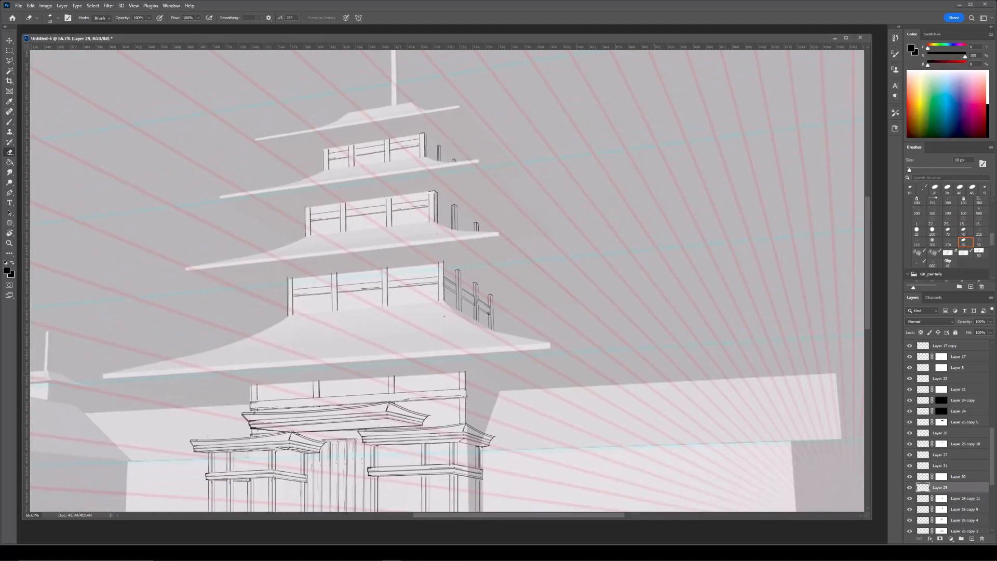
key("ctrl+Tab")
key("e")
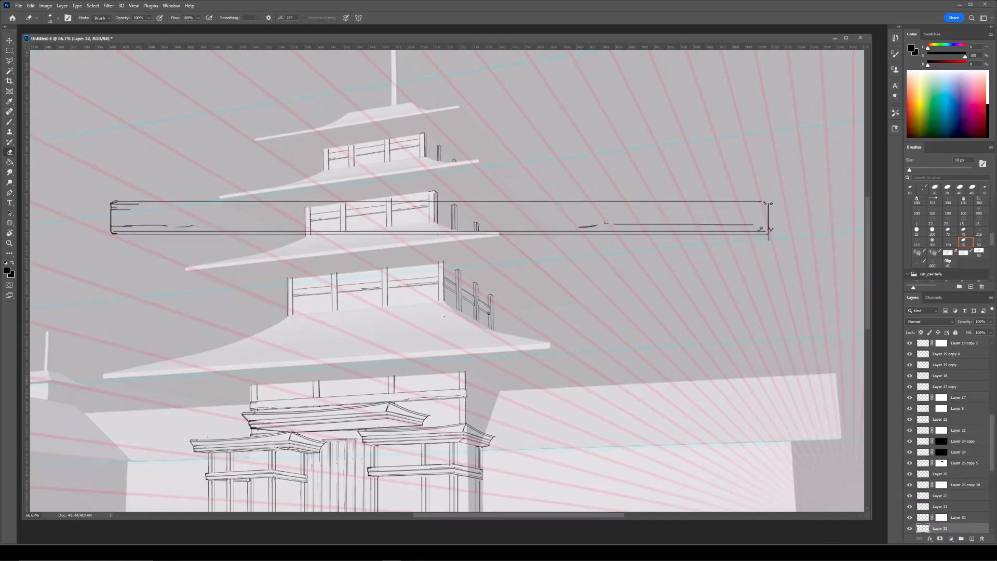
Scale down the imported beam and place it next to the middle tier's corner post.
key("ctrl+t")
mouse_move(772, 202)
left_mouse_down()
mouse_move(328, 224)
mouse_move(530, 224)
mouse_move(552, 232)
left_mouse_up()
key("Return")
left_click_drag(992, 456, 992, 477)
left_click_drag(490, 205, 453, 330)
key("ctrl+t")
left_click_drag(503, 359, 547, 334)
key("Return")
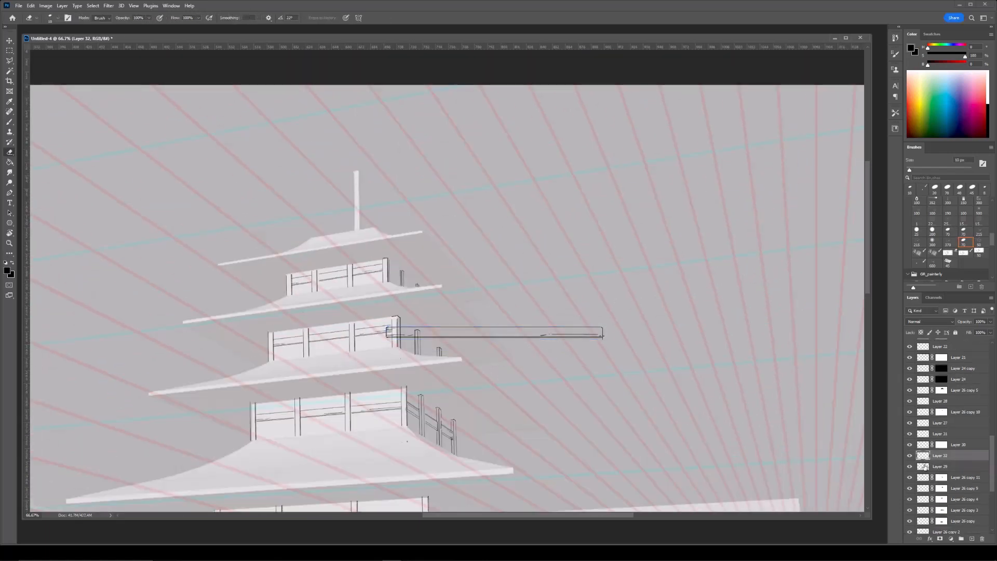
Duplicate the scaled beam layer and hide the original as a reusable source.
scroll(443, 324, "up", 1)
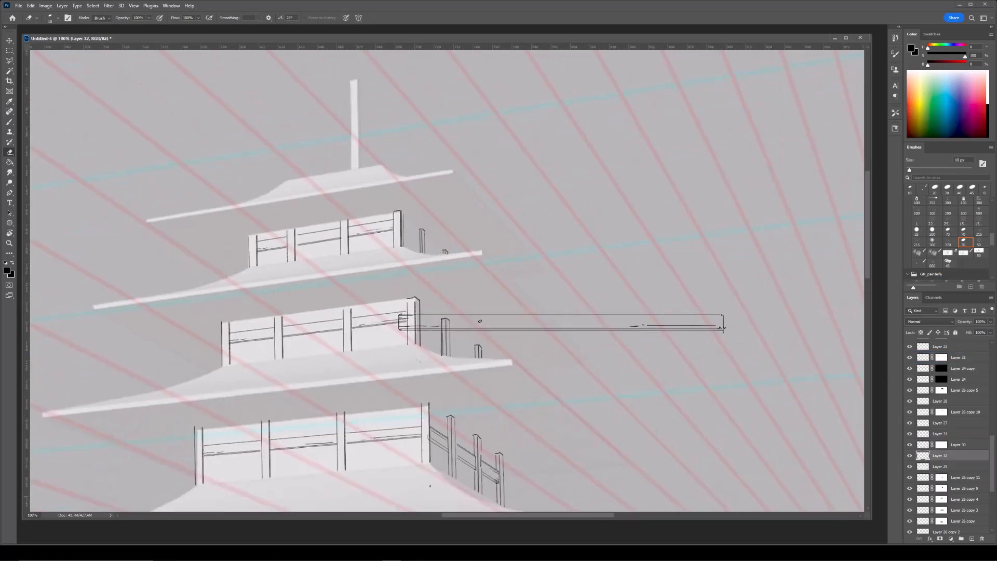
scroll(366, 306, "up", 1)
left_click(916, 489)
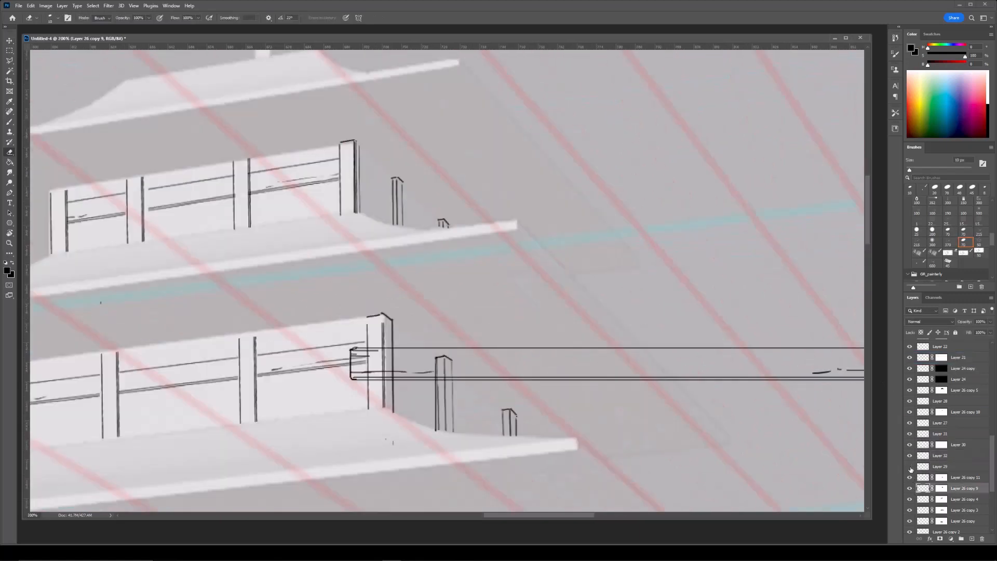
left_click(931, 467)
left_click_drag(609, 329, 475, 311)
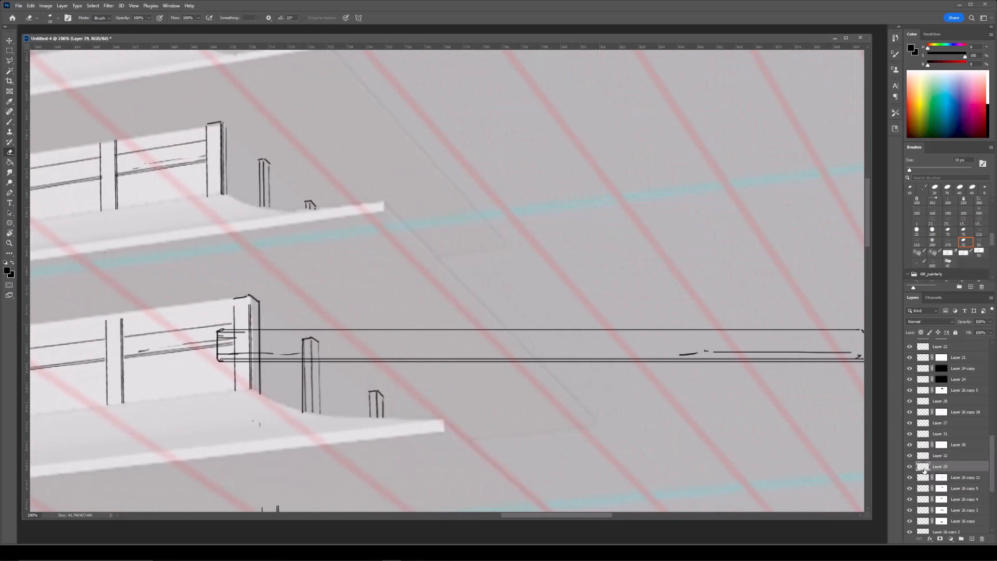
key("ctrl+minus")
left_click(946, 456)
right_click(947, 458)
left_click(933, 476)
key("ctrl+j")
left_click(909, 467)
Shorten and distort the beam copy to follow the middle tier's side wall perspective from the corner post to the farthest post.
key("ctrl+t")
left_click_drag(659, 306, 483, 313)
left_click_drag(472, 319, 573, 285)
key("ctrl+plus")
right_click(555, 300)
left_click(575, 337)
left_click_drag(675, 302, 675, 304)
left_click_drag(530, 314, 530, 318)
left_click_drag(680, 309, 502, 392)
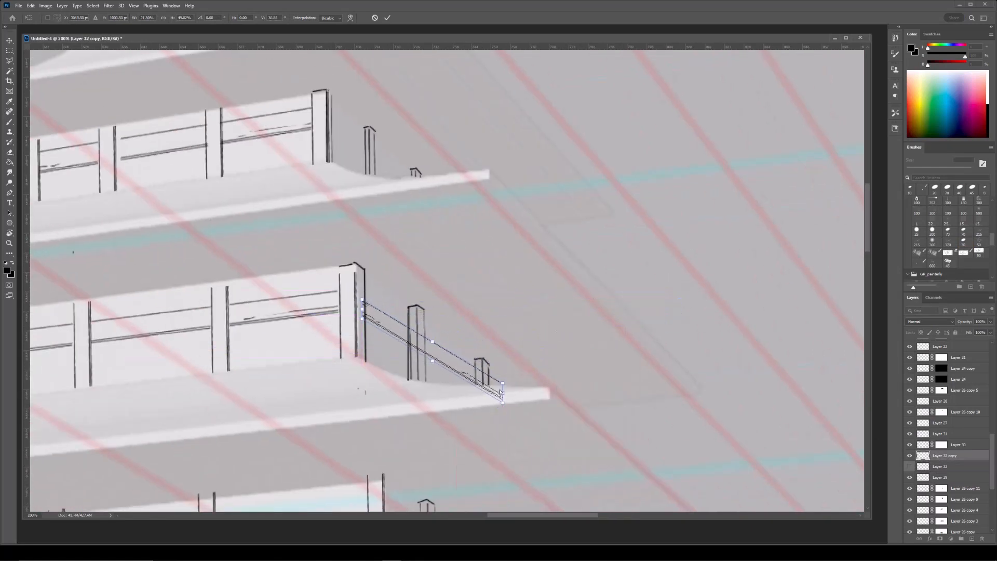
left_click_drag(362, 302, 360, 290)
left_click_drag(503, 395, 496, 397)
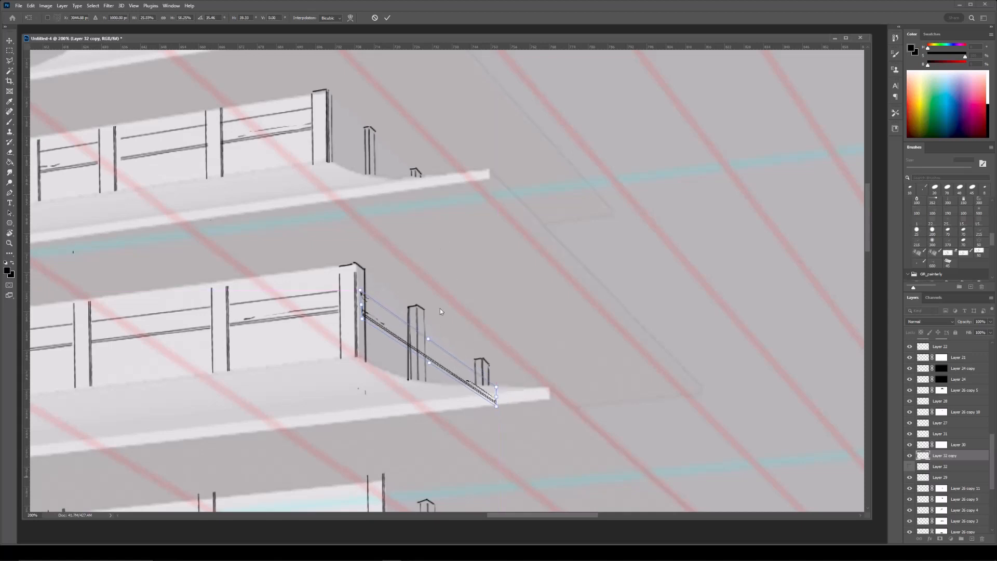
left_click_drag(364, 285, 363, 287)
left_click_drag(497, 399, 495, 397)
key("Return")
key("ctrl+minus")
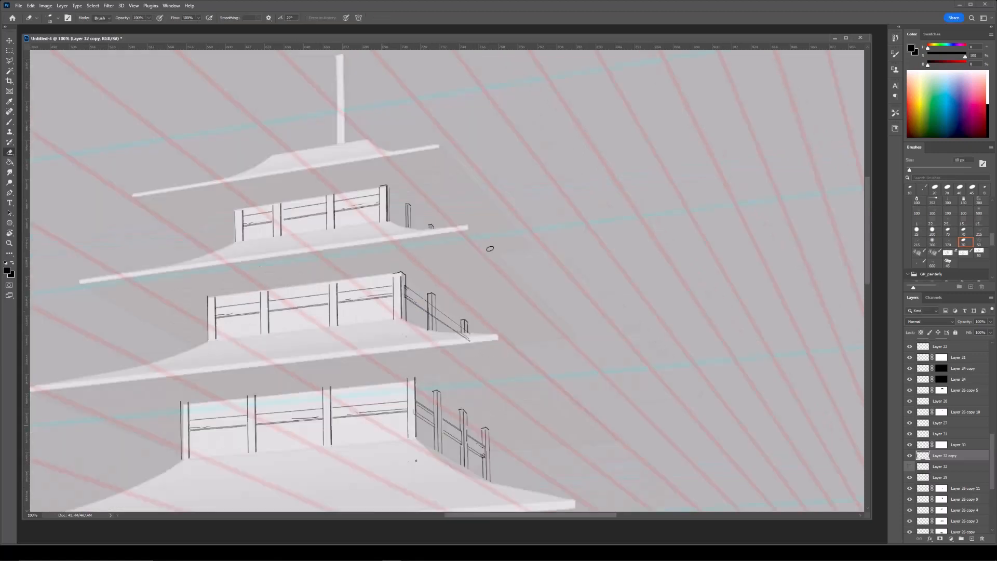
Duplicate the middle tier's side beam lines, offset the copy slightly sideways for thickness, and merge it with the original.
key("ctrl+plus")
key("ctrl+plus")
key("ctrl+j")
key("ctrl+t")
left_click_drag(420, 370, 441, 372)
key("Return")
key("e")
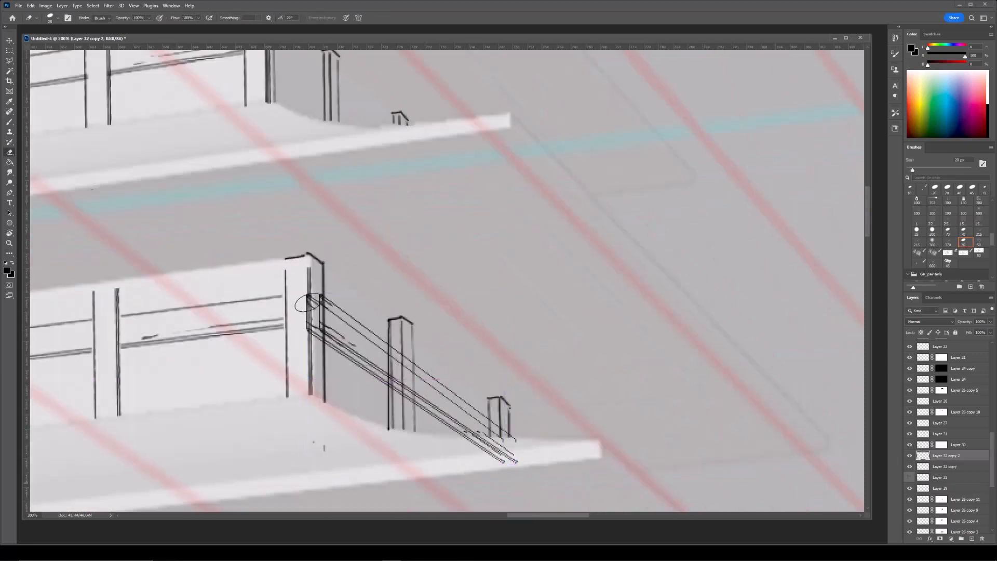
key("ctrl+e")
Erase the middle tier's side beam lines where they cross the posts, pass the far post and overlap the roof.
left_click(910, 457)
left_click(910, 457)
left_click_drag(403, 352, 410, 391)
key("bracketright")
left_click_drag(502, 410, 508, 457)
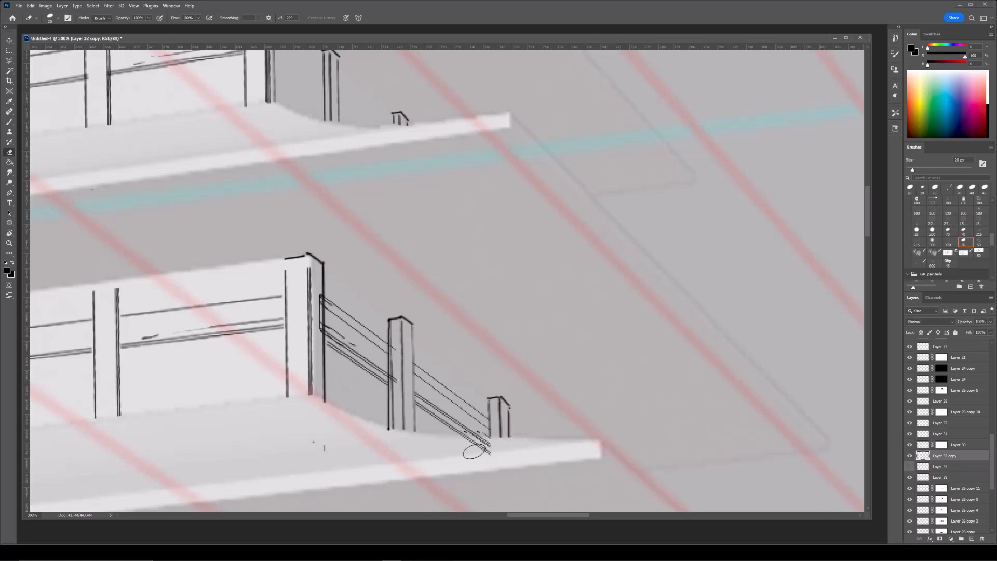
left_click_drag(433, 442, 491, 441)
left_click_drag(561, 372, 596, 380)
key("ctrl+alt")
key("ctrl+minus")
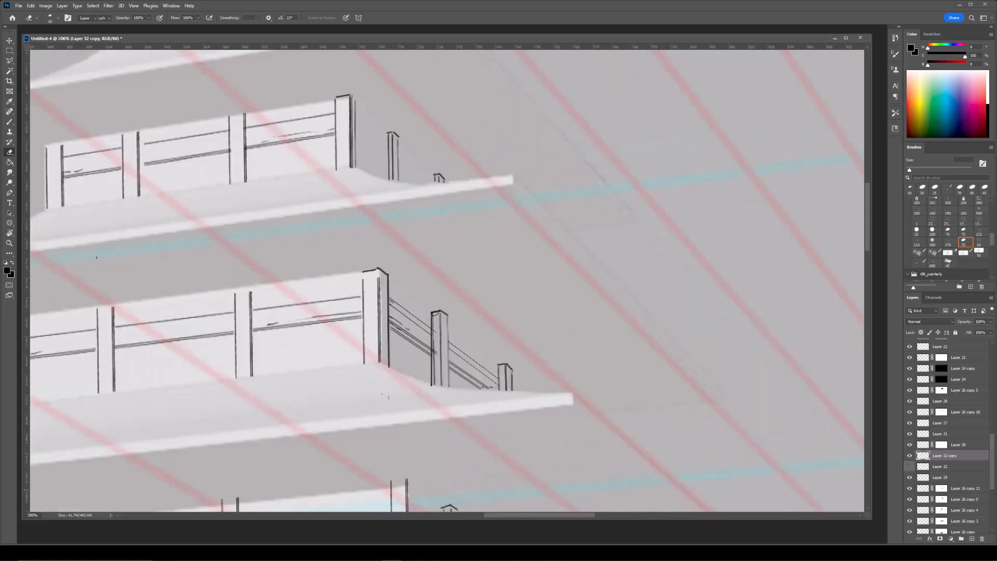
Erase the middle tier's side post lines where the beams overlap them.
left_click(433, 318, "ctrl")
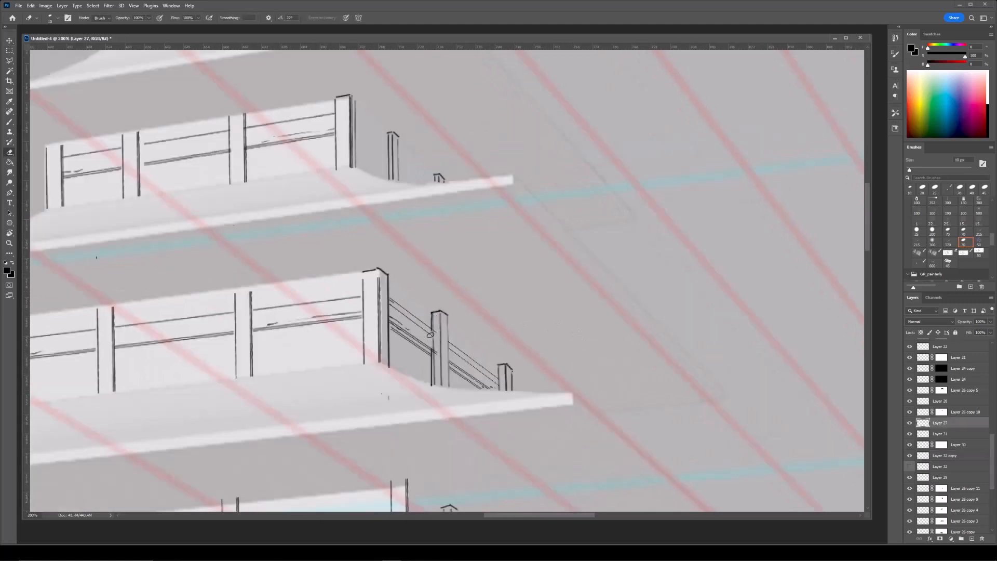
key("ctrl+plus")
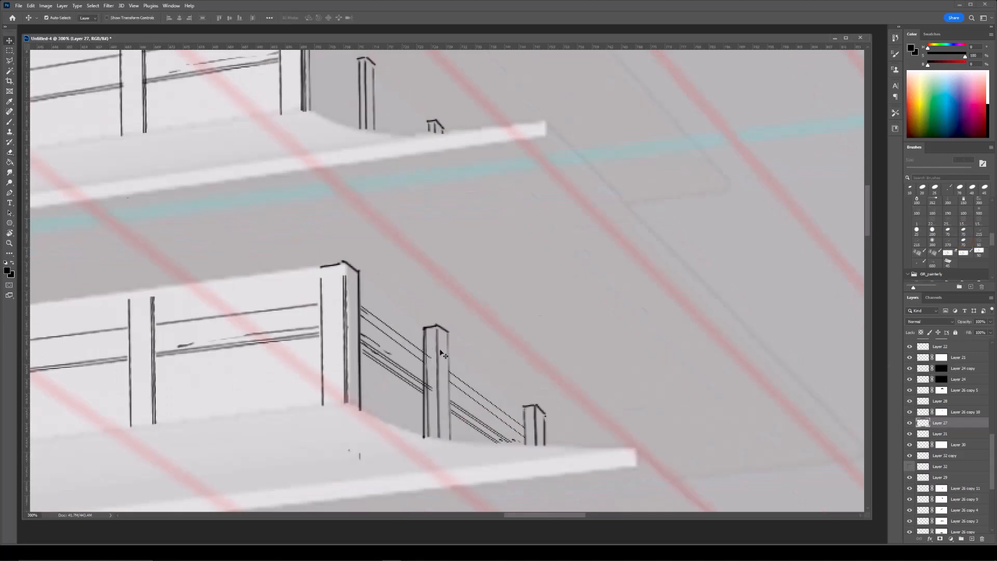
left_click(442, 355, "ctrl")
key("x")
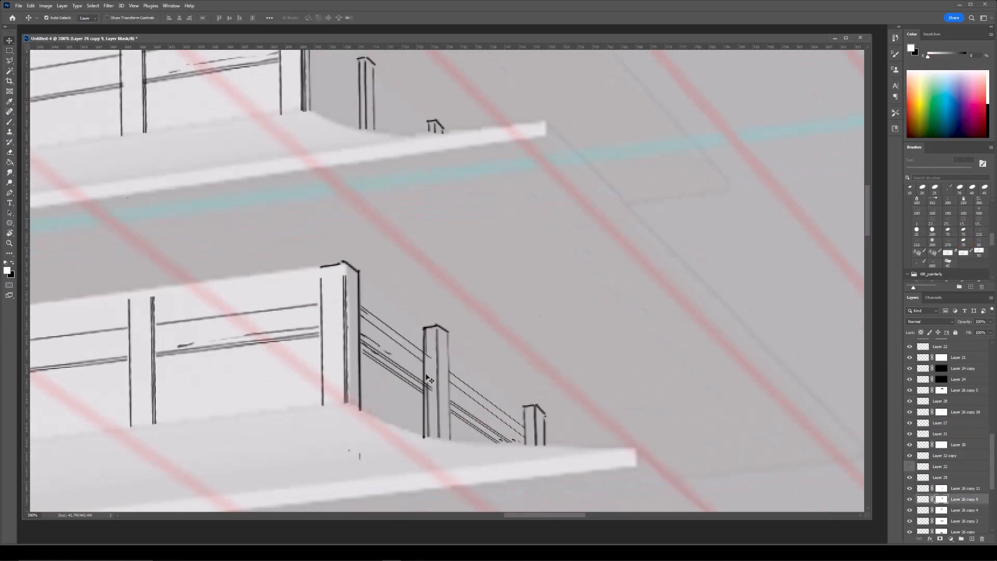
left_click(426, 363, "ctrl")
key("x")
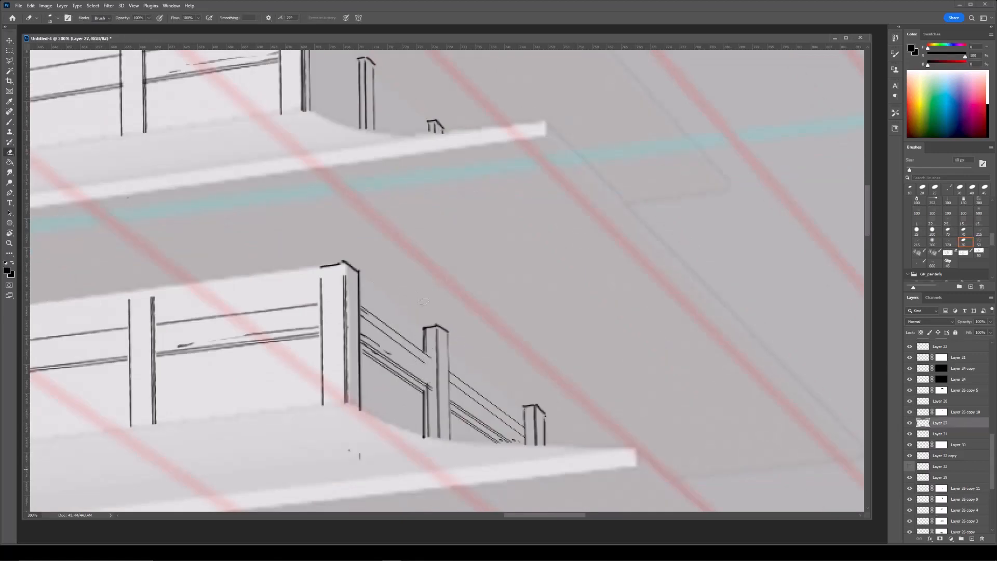
left_click(527, 430, "ctrl")
key("x")
left_click_drag(526, 296, 537, 298)
Draw thin black end lines on the middle tier's side beams where they meet the posts.
key("b")
left_click(945, 455)
key("x")
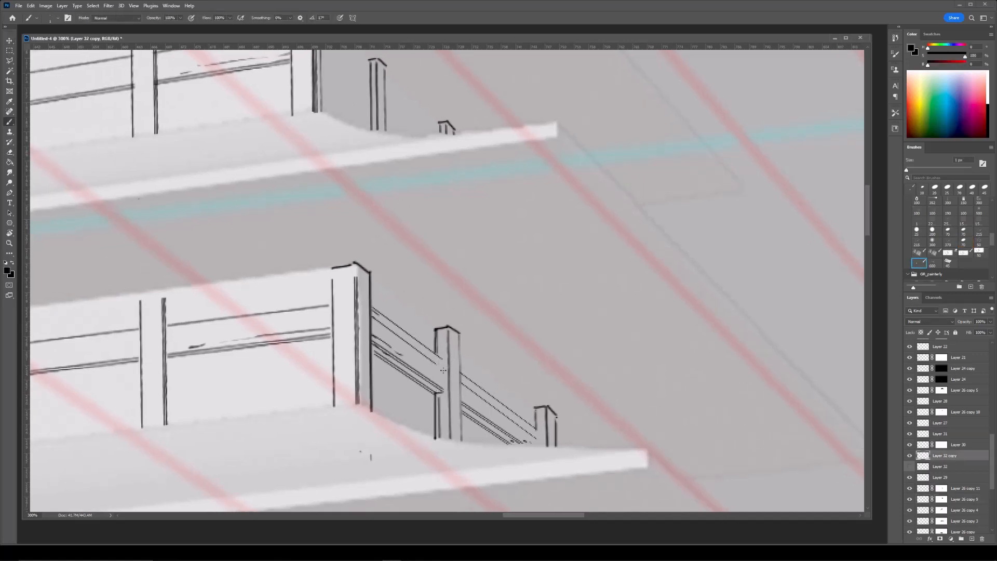
key("ctrl+minus")
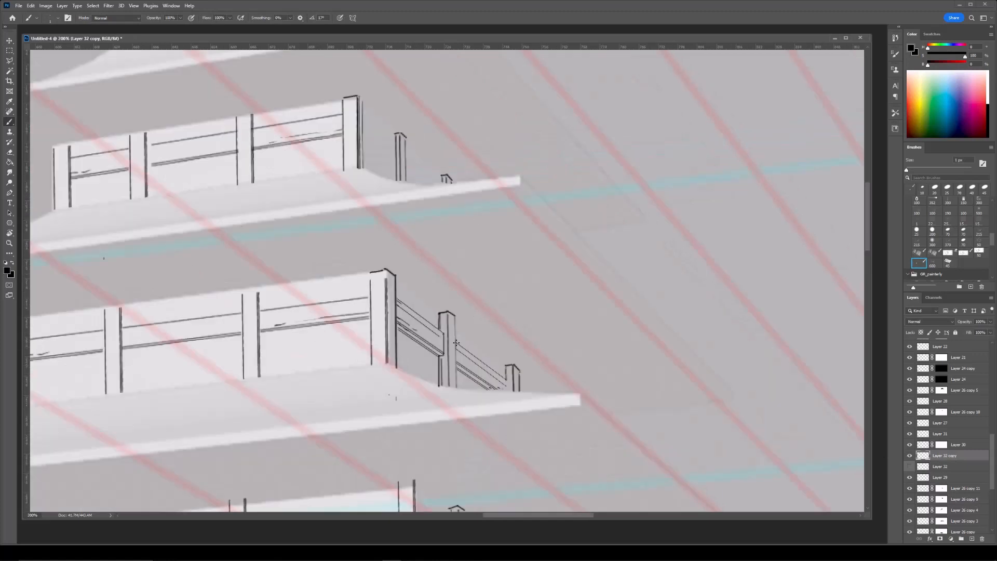
left_click(507, 383, "shift")
key("ctrl+minus")
left_click_drag(483, 268, 492, 266)
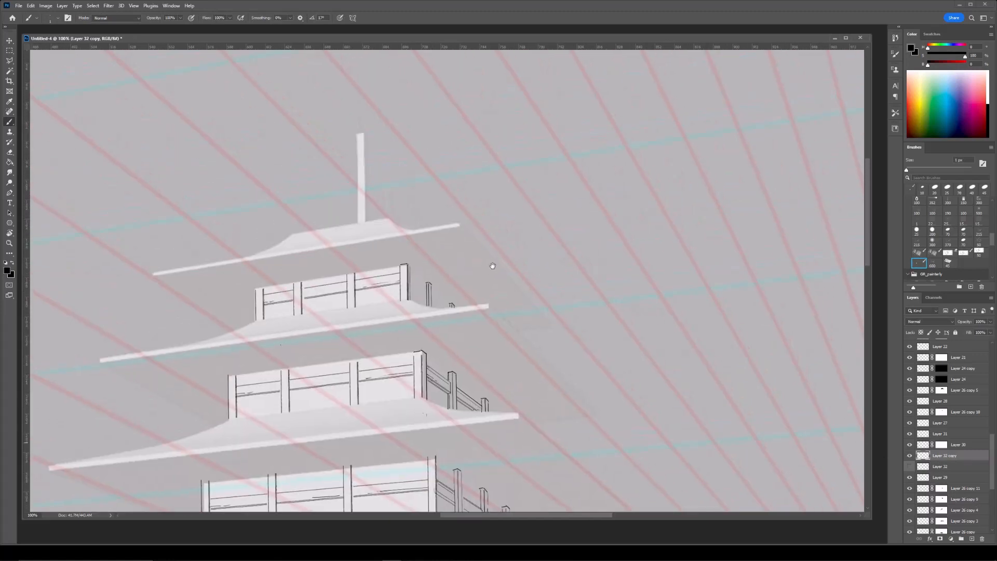
Duplicate the hidden source beam, show only the copy, and scale it down beside the upper tier's corner post.
left_click(929, 470)
key("ctrl+j")
left_click(909, 468)
key("ctrl+t")
left_click_drag(487, 379, 509, 257)
left_click_drag(755, 247, 525, 291)
Reshape the beam copy to follow the upper tier's side wall perspective past the two side posts.
key("ctrl+plus")
right_click(522, 275)
left_click(561, 303)
left_click_drag(674, 282, 456, 334)
key("ctrl+plus")
mouse_move(502, 382)
left_mouse_down()
mouse_move(491, 391)
mouse_move(494, 378)
mouse_move(493, 393)
left_mouse_up()
key("Return")
key("ctrl+minus")
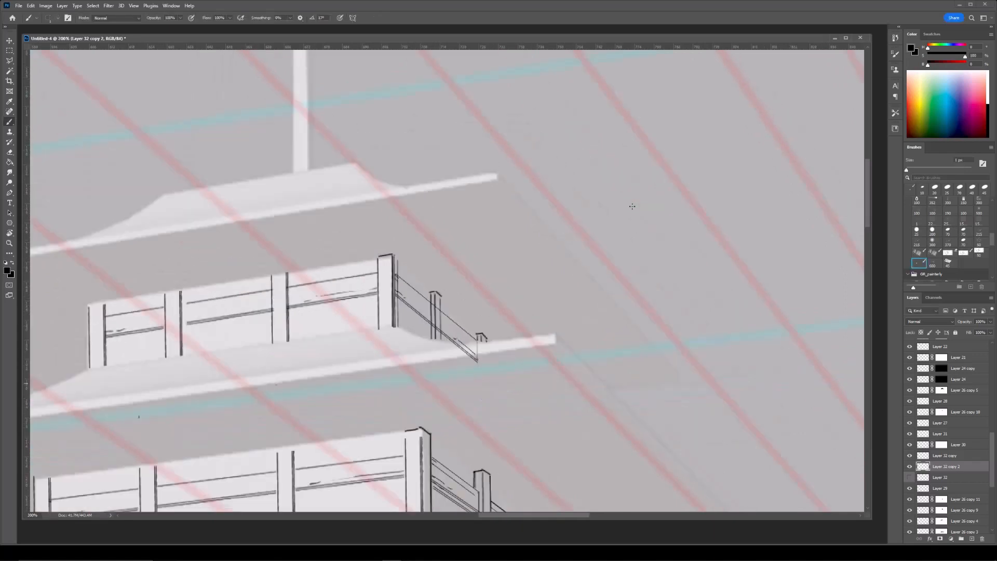
Duplicate the upper tier's side beam and offset the copy slightly back along the side wall.
key("ctrl+j")
key("ctrl+plus")
key("ctrl+t")
left_click_drag(454, 338, 442, 330)
key("Return")
Erase the surplus ends of the upper tier's side beam copy and merge it with the original beam.
key("e")
mouse_move(358, 308)
left_mouse_down()
mouse_move(356, 277)
mouse_move(372, 282)
left_mouse_up()
left_click(487, 376, "shift")
key("bracketright")
key("bracketright")
left_click_drag(482, 402, 453, 376)
key("ctrl+e")
Add a layer mask to the merged side beams and hide them beside the corner post and below the roof edge.
left_click(930, 539)
key("Escape")
left_click(940, 539)
key("bracketleft")
key("bracketleft")
key("bracketright")
key("bracketright")
left_click_drag(486, 406, 481, 403)
key("bracketleft")
left_click_drag(368, 263, 368, 323)
left_click_drag(435, 363, 436, 314)
key("ctrl+z")
key("ctrl+z")
key("ctrl+z")
key("ctrl+z")
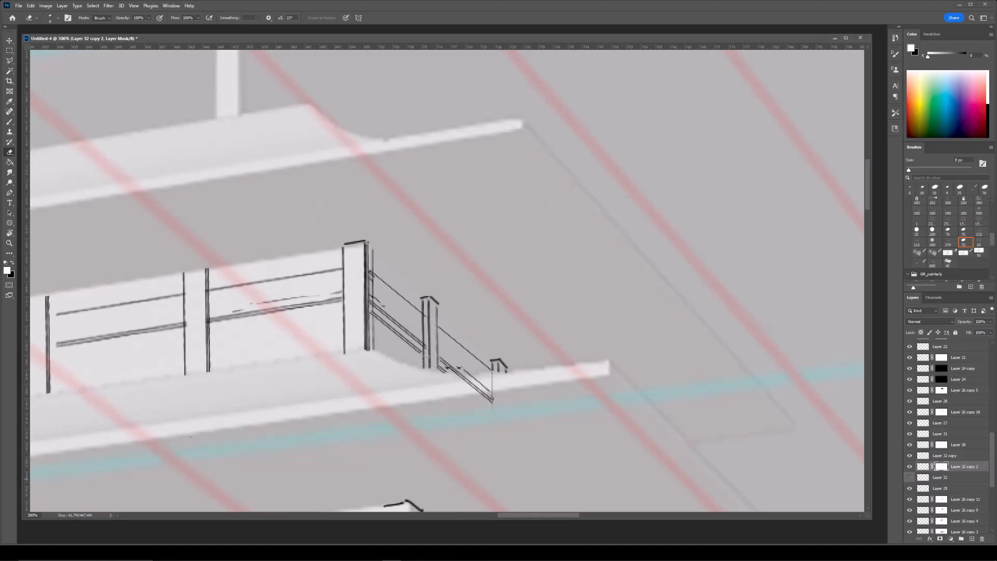
left_click_drag(363, 270, 363, 317)
Draw a straight vertical edge on the upper tier's first side post on a new layer and erase the post's old line.
left_click(972, 539)
key("b")
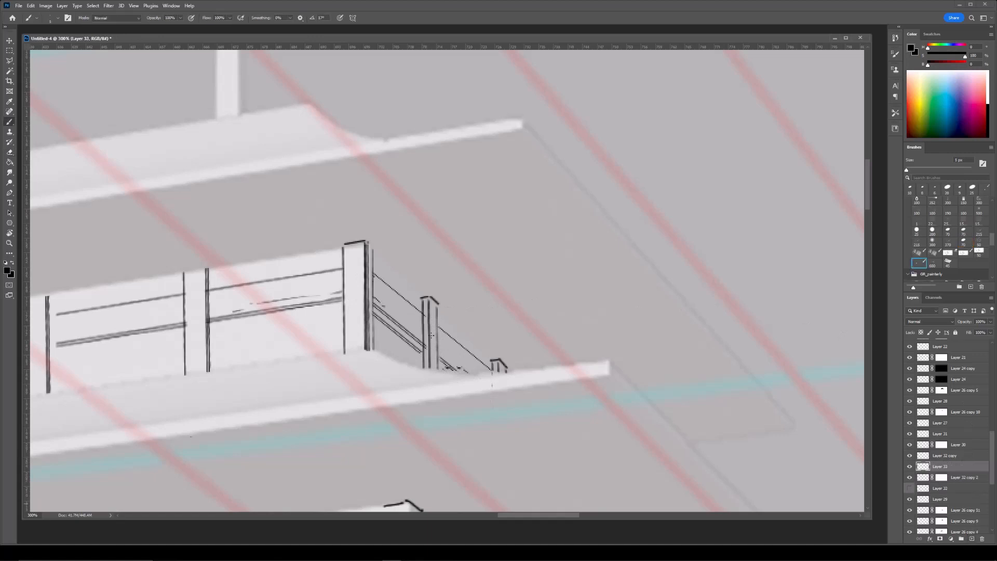
left_click(425, 314)
left_click(425, 351, "shift")
left_click(427, 308, "ctrl")
key("e")
left_click_drag(422, 329, 422, 319)
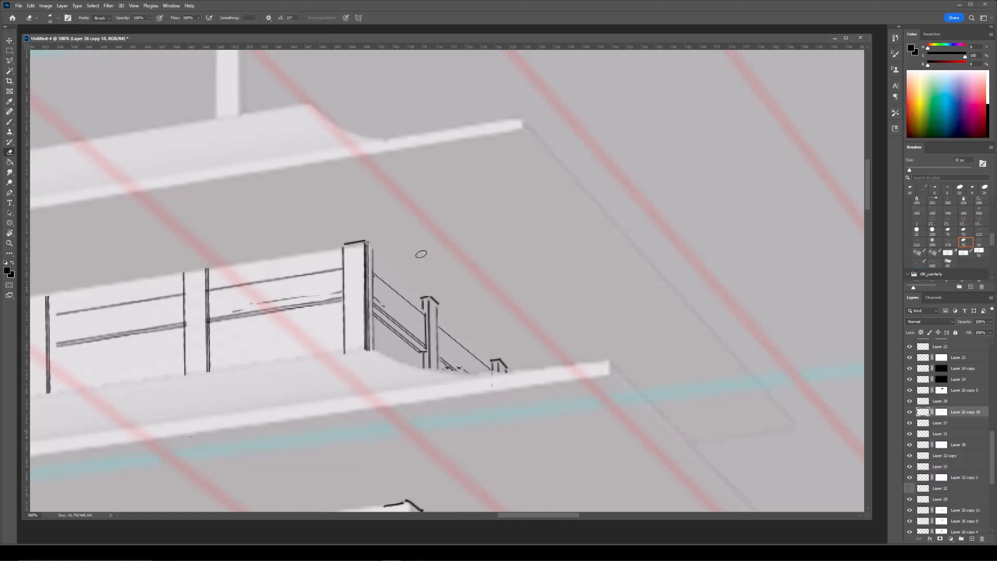
Merge Layer 28 with the upper tier's side post line layer.
left_click(919, 403)
key("ctrl+e")
key("Return")
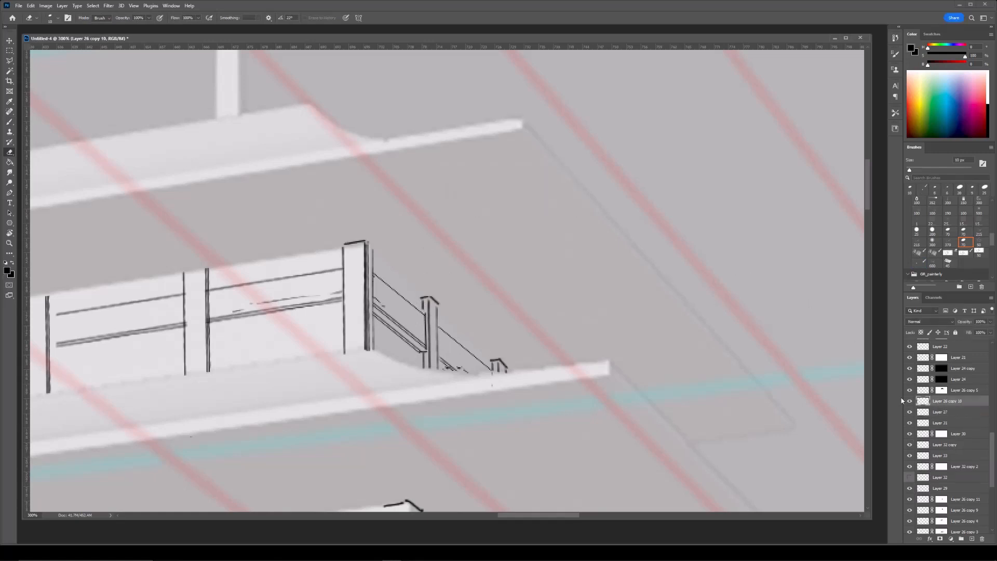
left_click(411, 327, "ctrl")
Select all temple line layers below the topmost line layer and merge them into one layer.
key("ctrl+minus")
key("ctrl+minus")
left_click_drag(534, 342, 512, 240)
key("ctrl+minus")
left_click_drag(532, 341, 574, 245)
scroll(956, 405, "up", 10)
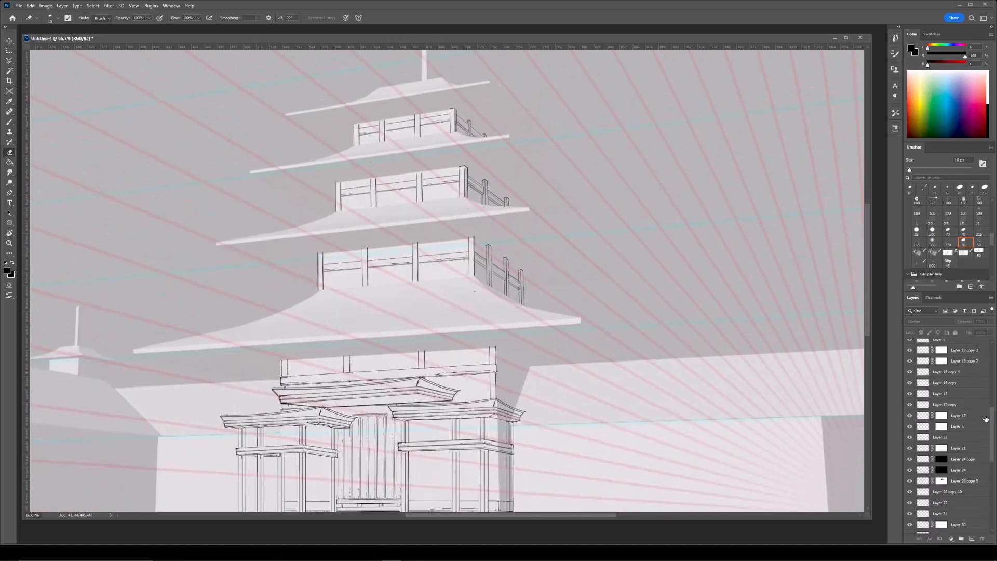
left_click(920, 387)
key("ctrl+minus")
key("ctrl+minus")
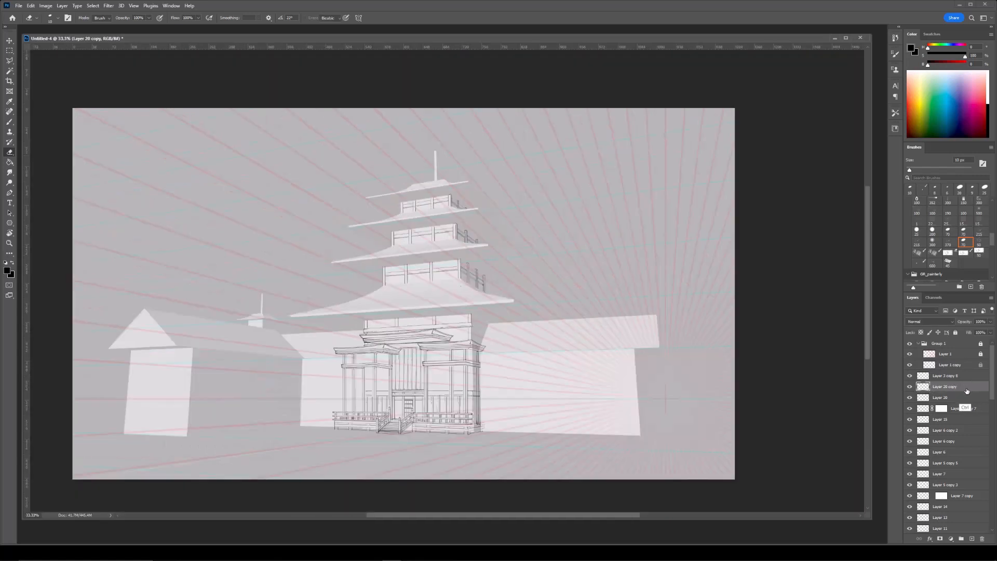
scroll(936, 442, "down", 10)
left_click(920, 484, "shift")
key("ctrl+e")
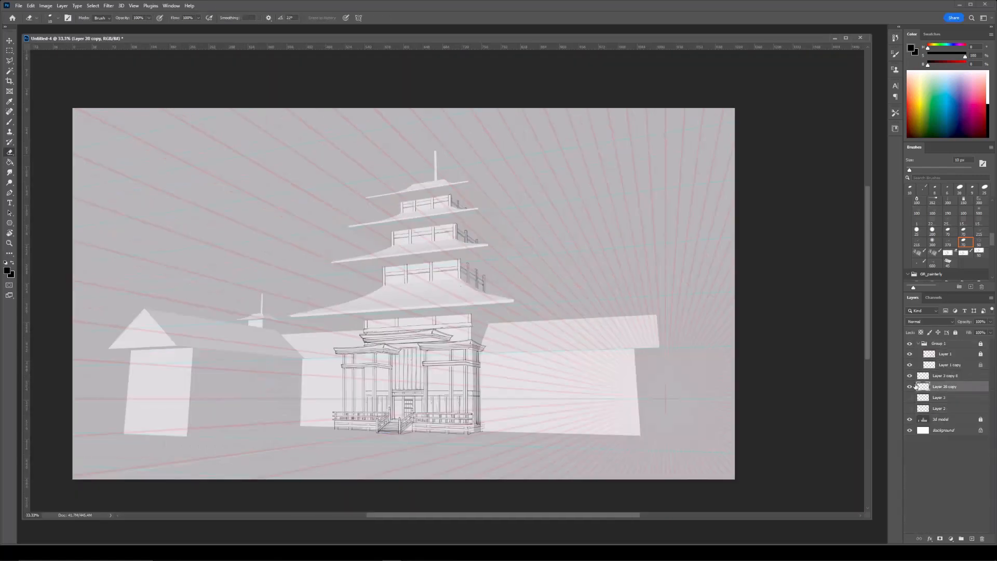
Merge the remaining top line layer into the temple line art and toggle the merged layer's visibility to check it.
left_click(923, 379)
key("ctrl+e")
left_click(910, 376)
left_click(910, 377)
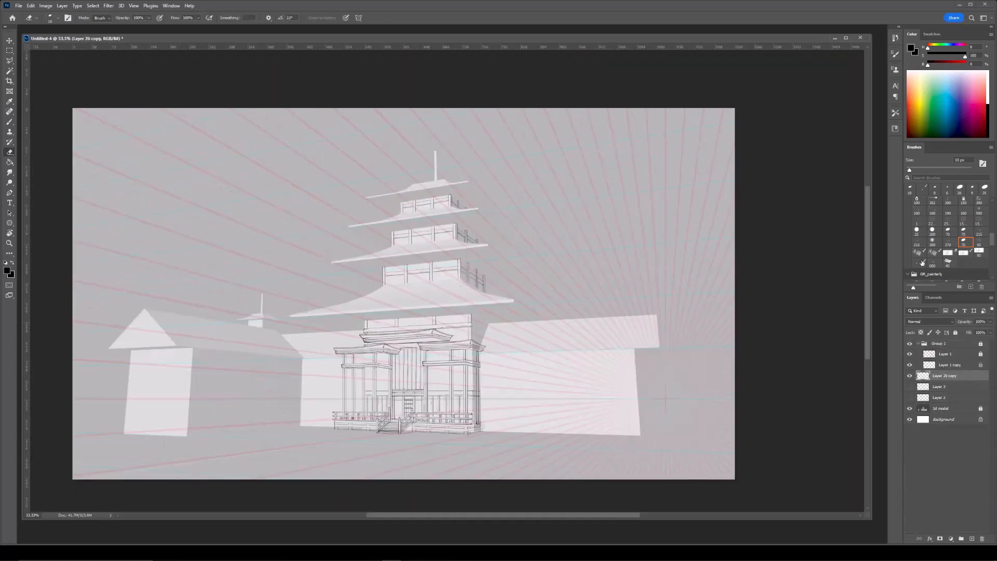
Bring the long horizontal beam drawing in from the other document and shrink it along the top of the base wall.
key("ctrl+plus")
left_click_drag(507, 290, 512, 249)
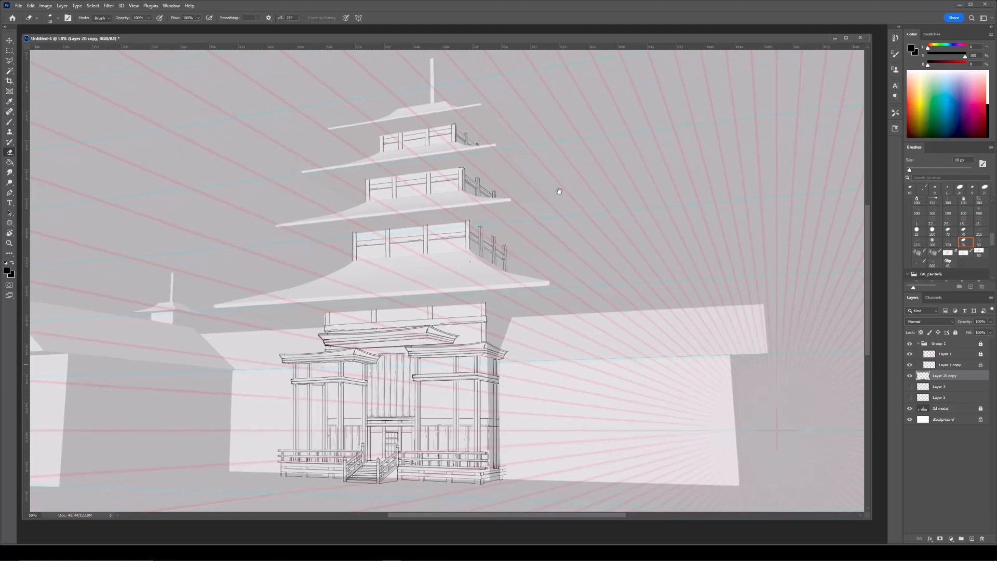
key("alt+Tab")
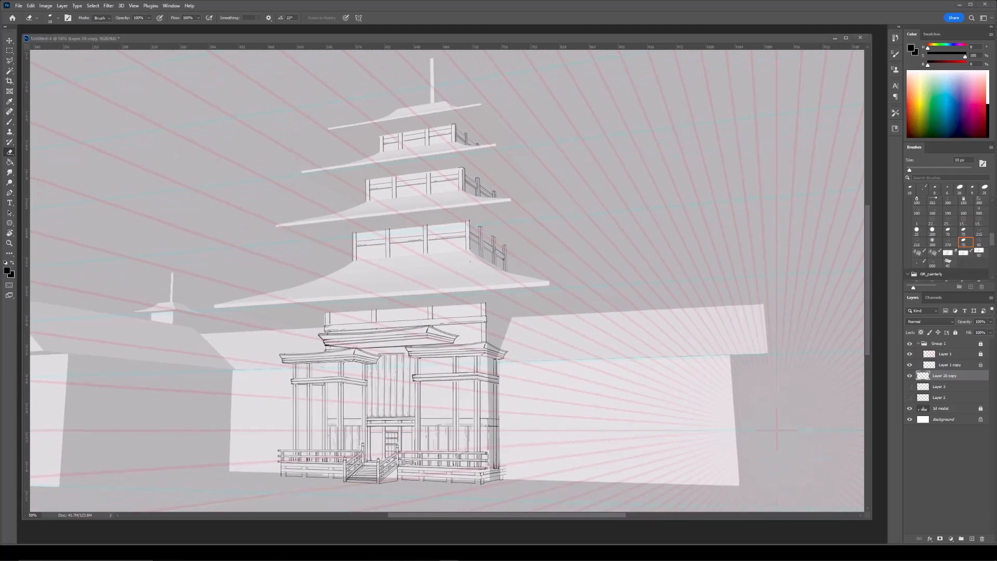
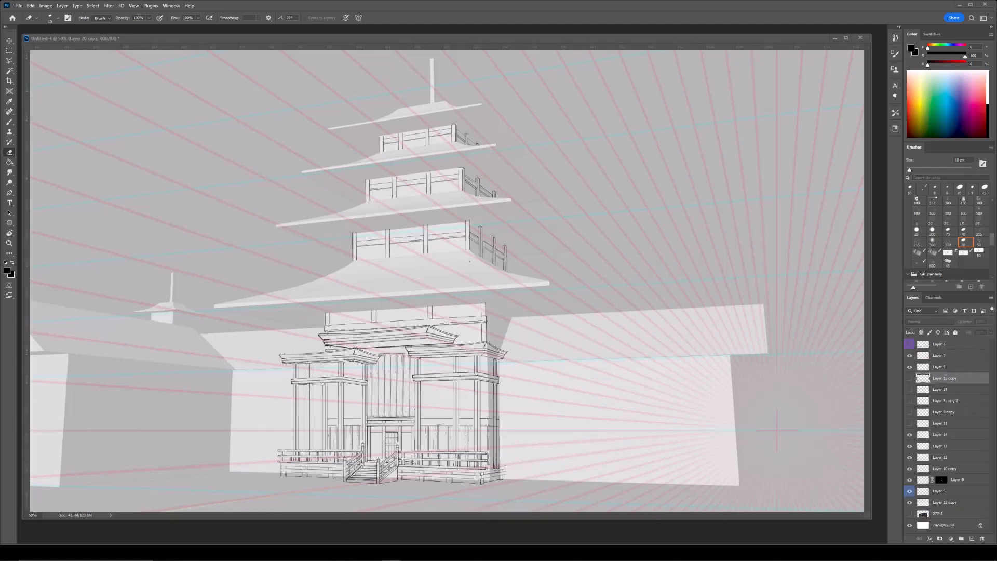
key("v")
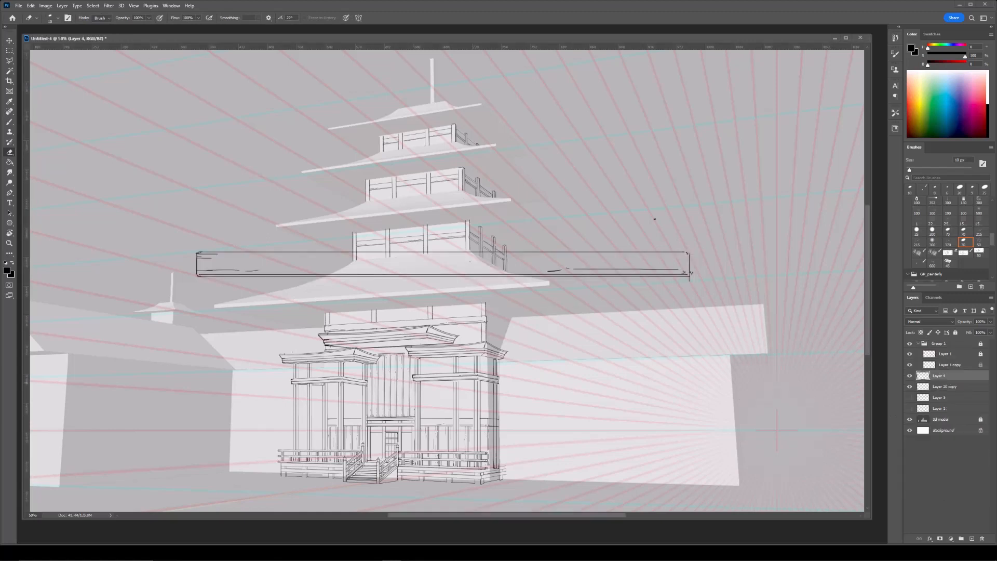
left_click_drag(693, 252, 450, 260)
left_click_drag(341, 276, 468, 305)
key("ctrl+plus")
key("ctrl+plus")
left_click_drag(388, 314, 388, 339)
key("Return")
key("e")
Darken the thin beam by merging a duplicate into it, and rotate it to the base wall's perspective.
key("ctrl+j")
key("ctrl+e")
key("ctrl+t")
left_click_drag(599, 331, 607, 294)
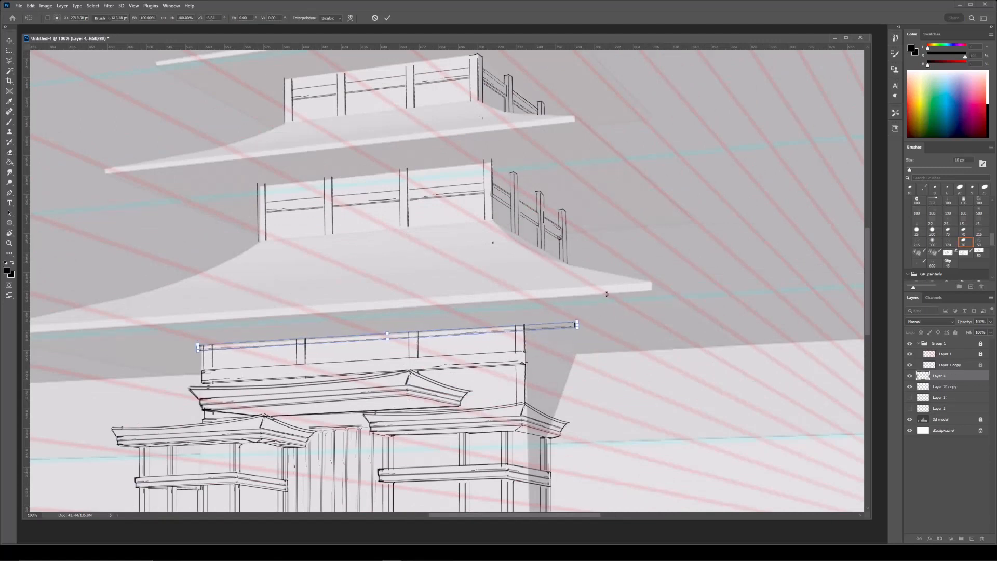
key("Return")
Duplicate the thin beam and fit the copy to the perspective along the top of the lower pagoda tier's front wall.
key("ctrl+minus")
left_click_drag(579, 246, 575, 295)
key("ctrl+plus")
key("ctrl+j")
key("ctrl+t")
left_click_drag(491, 401, 546, 240)
right_click(572, 240)
left_click(597, 281)
left_click_drag(629, 249, 623, 285)
key("Return")
Duplicate the lower tier's top beam and fit the copy along the top of the middle tier's front wall.
key("ctrl+j")
key("ctrl+t")
left_click_drag(553, 302, 567, 191)
right_click(567, 192)
left_click(587, 232)
left_click_drag(645, 204, 638, 199)
key("Return")
Duplicate the middle tier's top beam and move the copy up to the upper tier's front wall.
left_click_drag(514, 181, 488, 323)
key("ctrl+j")
key("ctrl+t")
left_click_drag(466, 340, 468, 269)
right_click(514, 250)
left_click(544, 285)
key("Return")
Rotate, reshape and thin the upper tier's top beam so it follows the wall's upper edge.
key("ctrl+t")
left_click_drag(649, 223, 648, 218)
left_click_drag(599, 246, 634, 245)
right_click(598, 248)
left_click(605, 279)
left_click_drag(294, 253, 295, 256)
key("Return")
key("ctrl+t")
left_click_drag(466, 277, 466, 276)
key("Return")
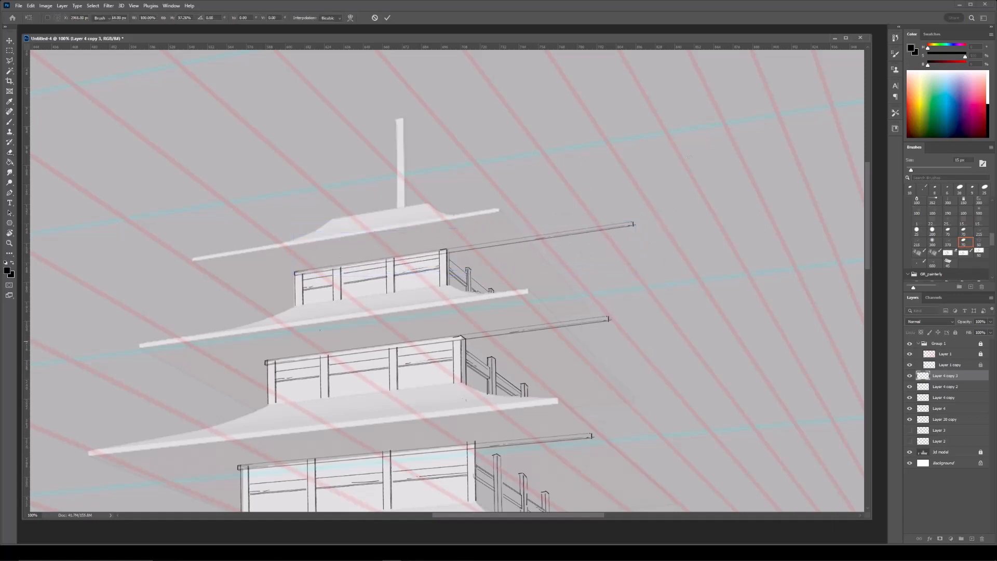
Merge the three pagoda tiers' top beam copies into one layer.
key("e")
key("ctrl+e")
key("ctrl+e")
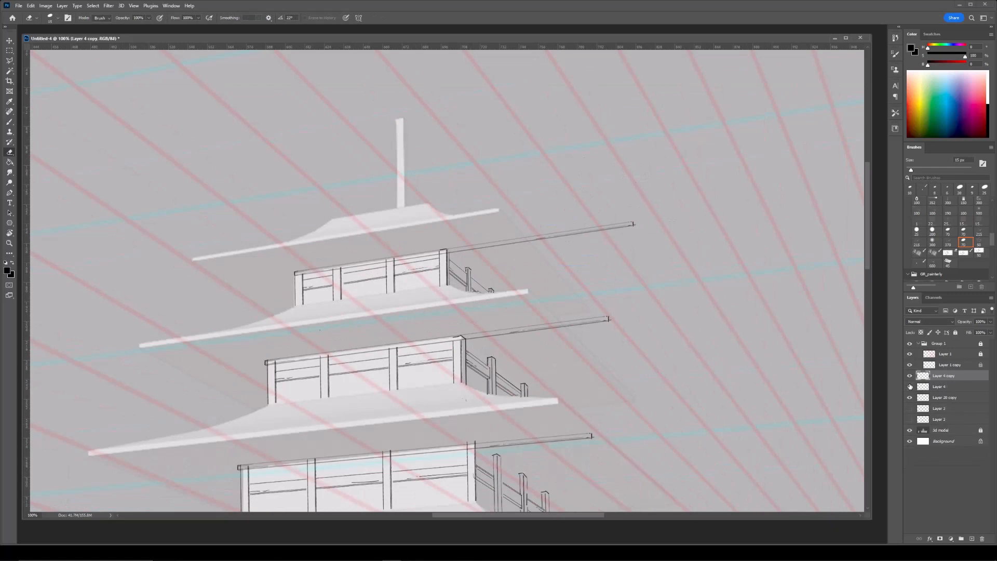
Erase the long top beam ends that extend past the corner posts on all three pagoda tiers.
key("bracketright")
key("bracketright")
key("bracketright")
key("bracketright")
key("bracketright")
key("bracketright")
key("bracketright")
key("bracketright")
left_click(469, 236)
key("ctrl+minus")
key("bracketright")
key("bracketright")
key("bracketright")
left_click_drag(556, 232, 565, 216)
key("bracketright")
key("bracketright")
key("bracketright")
left_click_drag(520, 255, 520, 359)
Trim the top beam at the middle tier's corner post with a smaller eraser.
key("ctrl+plus")
key("bracketleft")
key("bracketleft")
key("bracketleft")
key("bracketleft")
key("bracketleft")
key("bracketleft")
key("bracketleft")
key("bracketleft")
key("bracketleft")
key("bracketleft")
left_click(472, 332)
Erase the top beam's left end and its overlaps with the posts on the upper tier.
key("bracketleft")
key("bracketleft")
key("bracketleft")
key("bracketleft")
left_click_drag(316, 271, 333, 262)
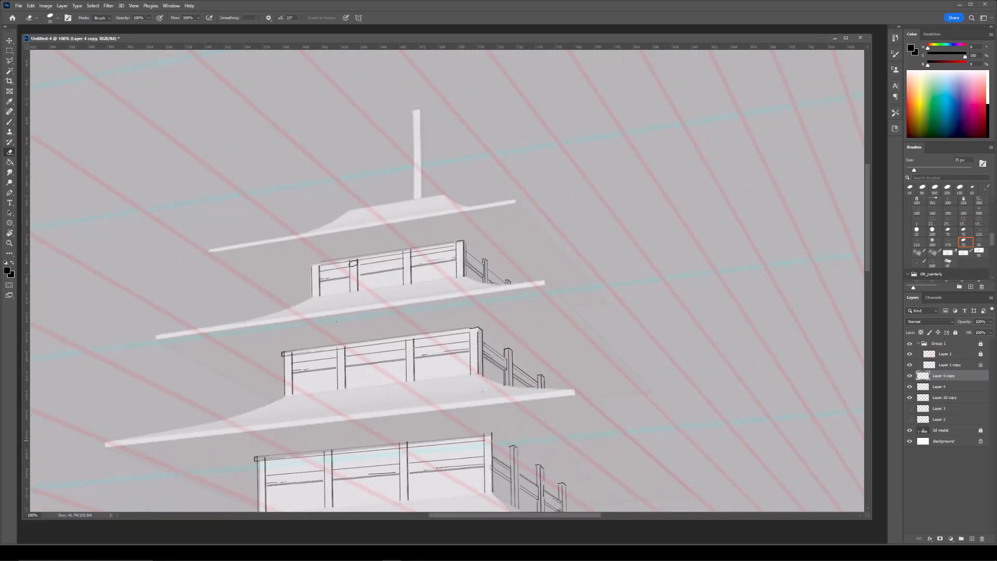
left_click(406, 254)
left_click_drag(392, 301, 398, 211)
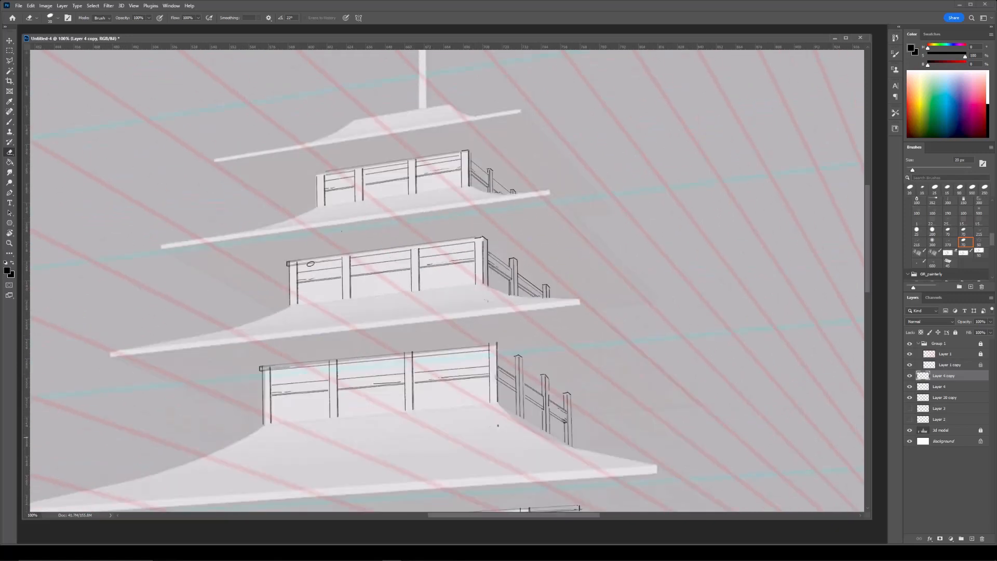
left_click_drag(297, 296, 291, 263)
key("bracketright")
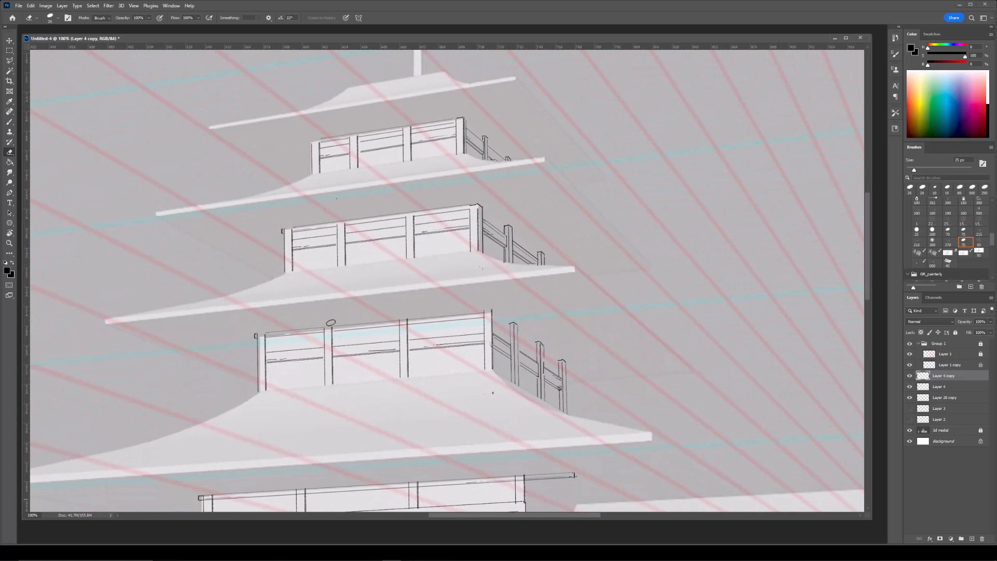
left_click_drag(631, 174, 624, 189)
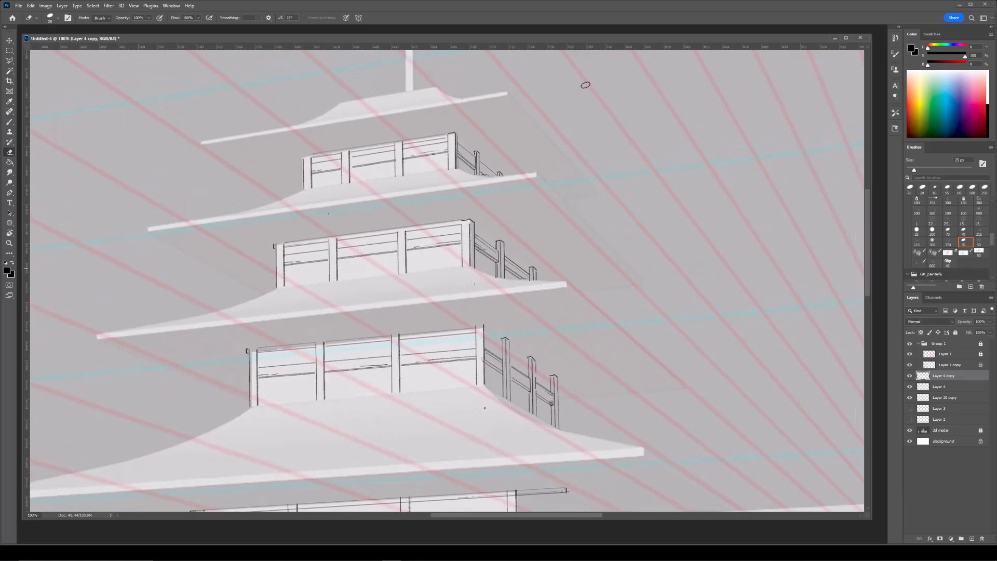
Copy the side wall's top beam onto its own layer and place it near the lowest pagoda tier's side wall.
left_click_drag(926, 474, 470, 329)
key("ctrl+minus")
key("ctrl+minus")
key("ctrl+t")
left_click_drag(462, 290, 461, 315)
key("Return")
mouse_move(706, 316)
left_mouse_down()
mouse_move(370, 318)
mouse_move(679, 317)
mouse_move(567, 299)
mouse_move(581, 302)
left_mouse_up()
key("Return")
key("ctrl+j")
key("e")
key("ctrl+z")
key("ctrl+plus")
Reshape the side beam with Free Transform to follow the perspective of the lowest tier's side posts.
key("ctrl+t")
right_click(661, 317)
left_click(678, 345)
key("ctrl+plus")
left_click_drag(652, 312, 657, 353)
key("ctrl+plus")
left_click_drag(533, 372, 534, 377)
left_click_drag(609, 406, 607, 432)
left_click_drag(462, 333, 472, 298)
key("Return")
key("ctrl+minus")
Duplicate the side beam and scale and rotate the copy onto the middle tier's side wall.
key("ctrl+j")
key("ctrl+t")
key("ctrl+plus")
left_click_drag(527, 346, 515, 338)
left_click_drag(526, 228, 529, 224)
key("Return")
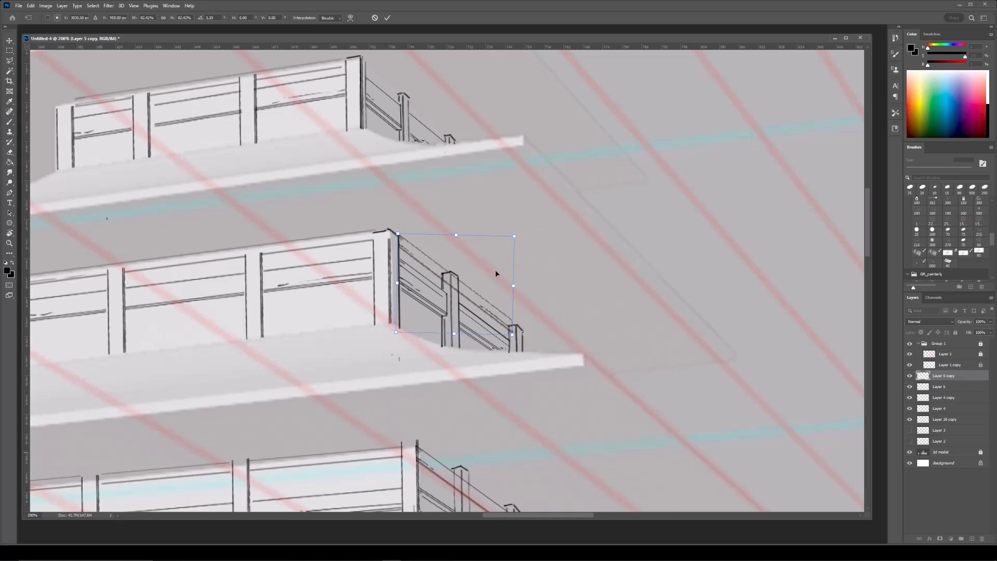
Skew the middle tier's side beam copy so it lines up with the tops of the side posts.
key("ctrl+minus")
key("ctrl+minus")
key("ctrl+plus")
key("ctrl+plus")
key("e")
key("ctrl+t")
right_click(494, 348)
left_click(509, 352)
right_click(502, 340)
left_click(521, 377)
left_click_drag(519, 334, 521, 339)
key("Return")
Duplicate the side beam again, then scale and skew the copy onto the upper tier's side wall.
key("ctrl+minus")
key("ctrl+minus")
key("ctrl+plus")
key("ctrl+j")
key("ctrl+plus")
key("ctrl+t")
left_click_drag(522, 270, 478, 225)
right_click(470, 208)
left_click(496, 243)
key("Return")
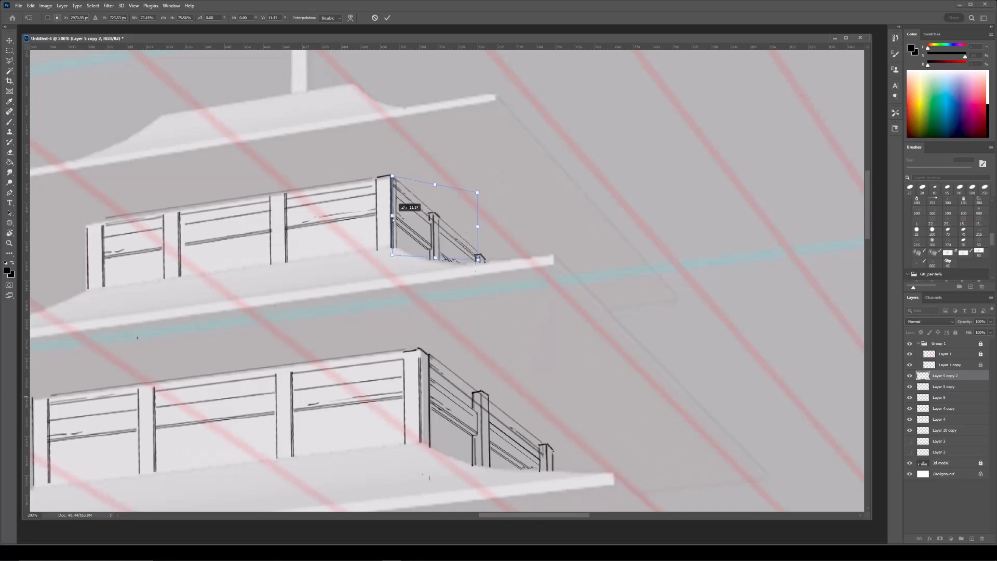
Merge the three pagoda tiers' side beam layers into one layer.
key("e")
key("ctrl+minus")
key("ctrl+e")
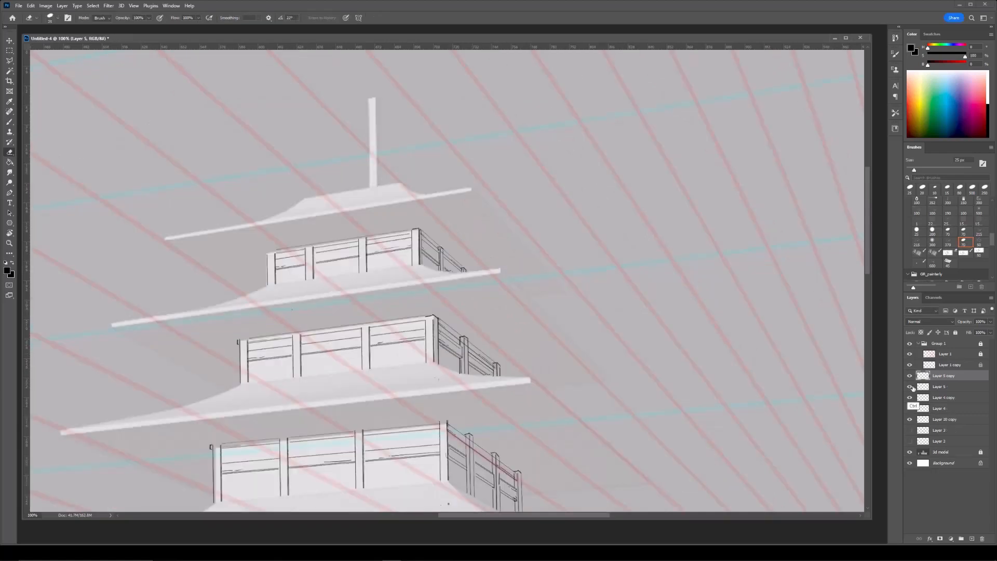
key("ctrl+e")
Erase the side beam lines that overlap or overshoot the side posts on the pagoda tiers with a smaller eraser.
key("ctrl+plus")
key("bracketleft")
key("bracketleft")
key("bracketleft")
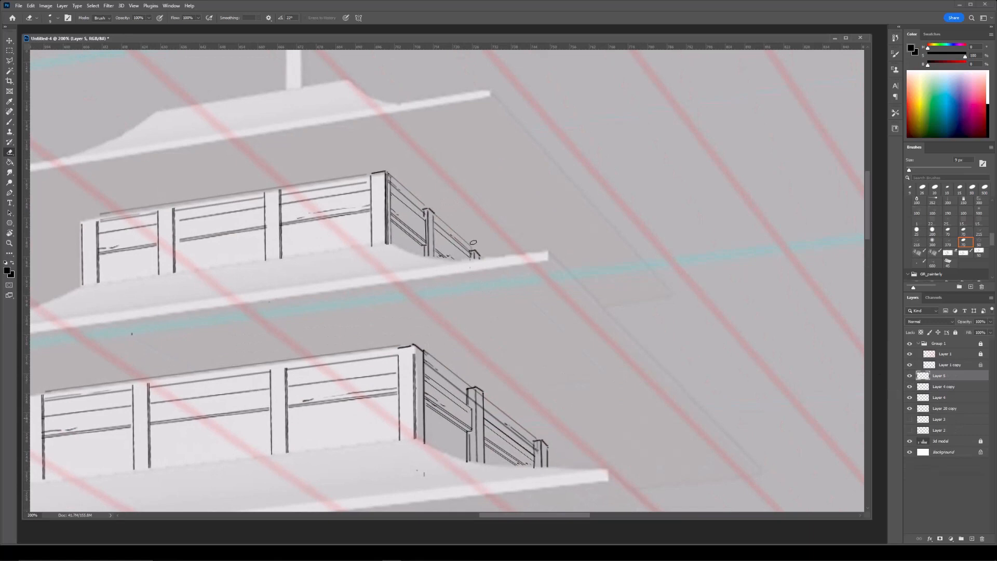
mouse_move(438, 275)
left_mouse_down()
mouse_move(438, 248)
mouse_move(405, 187)
left_mouse_up()
left_click_drag(526, 376, 492, 226)
key("bracketleft")
left_click_drag(434, 311, 444, 318)
mouse_move(435, 297)
left_mouse_down()
mouse_move(445, 304)
mouse_move(445, 294)
left_mouse_up()
left_click(498, 355)
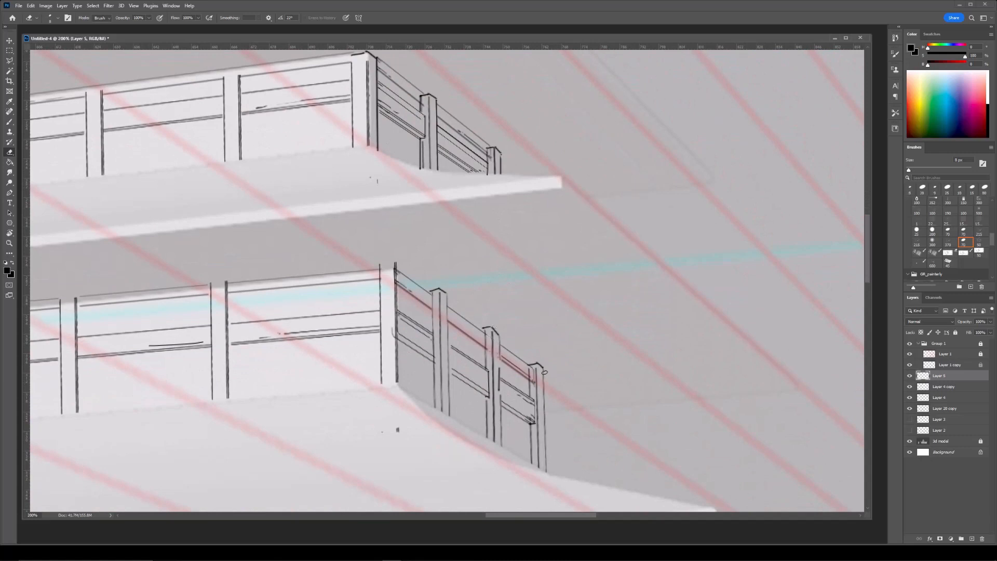
key("b")
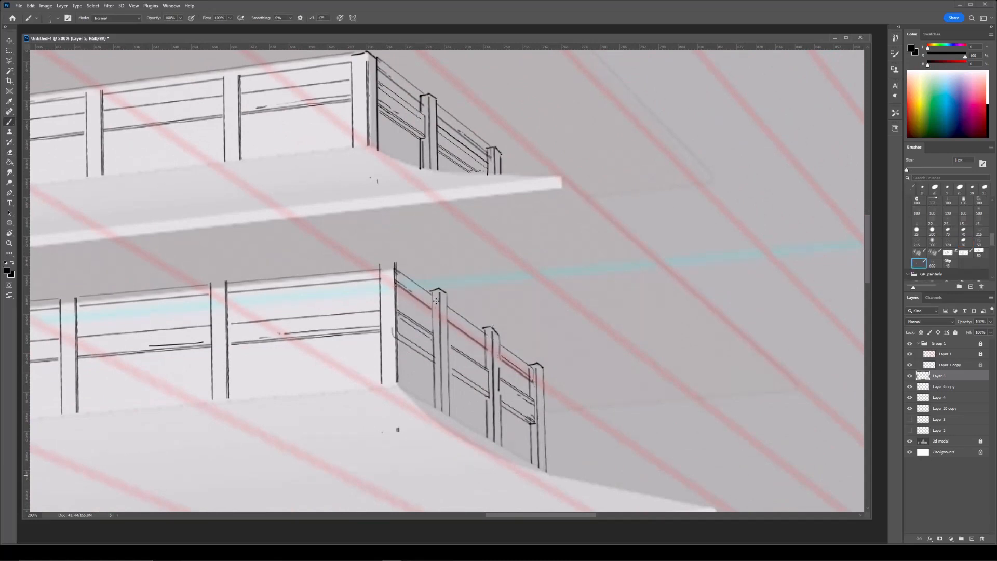
Draw straight rail lines from post to post along the shaded side of the lowest balcony tier.
left_click_drag(396, 287, 434, 313)
left_click(432, 313, "shift")
left_click(488, 352, "shift")
left_click(531, 382, "shift")
left_click(538, 436, "ctrl")
key("e")
key("ctrl+minus")
left_click_drag(486, 167, 476, 262)
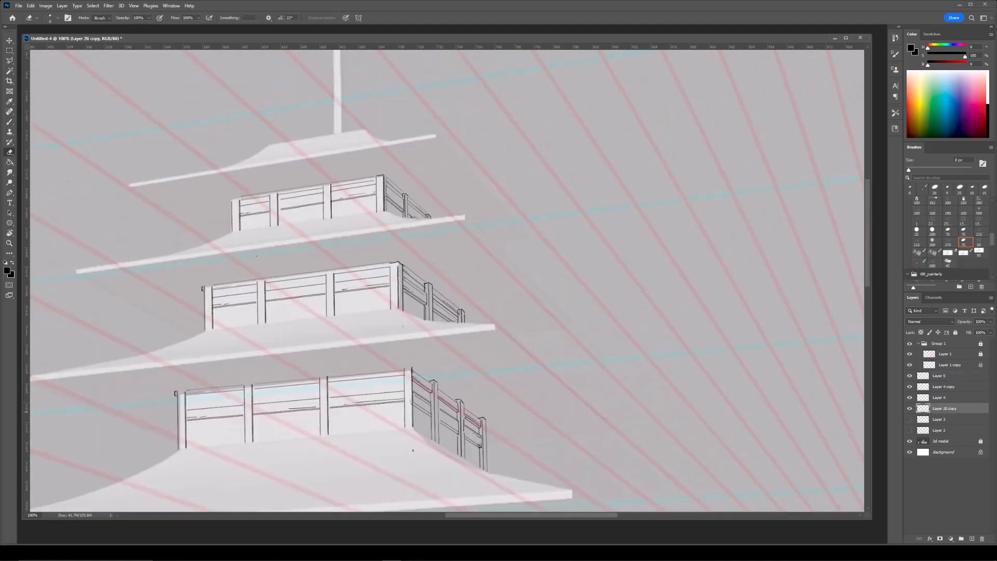
Draw a straight rail line on Layer 5 from the corner to the next post on the topmost balcony's shaded side.
key("ctrl+plus")
left_click_drag(402, 291, 455, 307)
key("b")
left_click(523, 358, "ctrl")
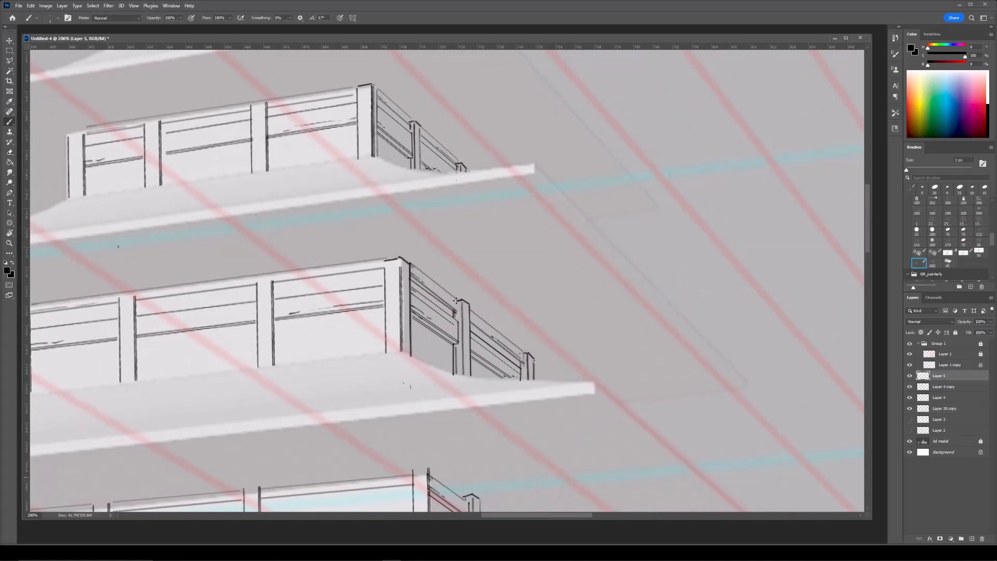
left_click_drag(452, 220, 494, 323)
left_click(467, 284, "ctrl")
key("e")
key("b")
left_click(432, 249, "ctrl")
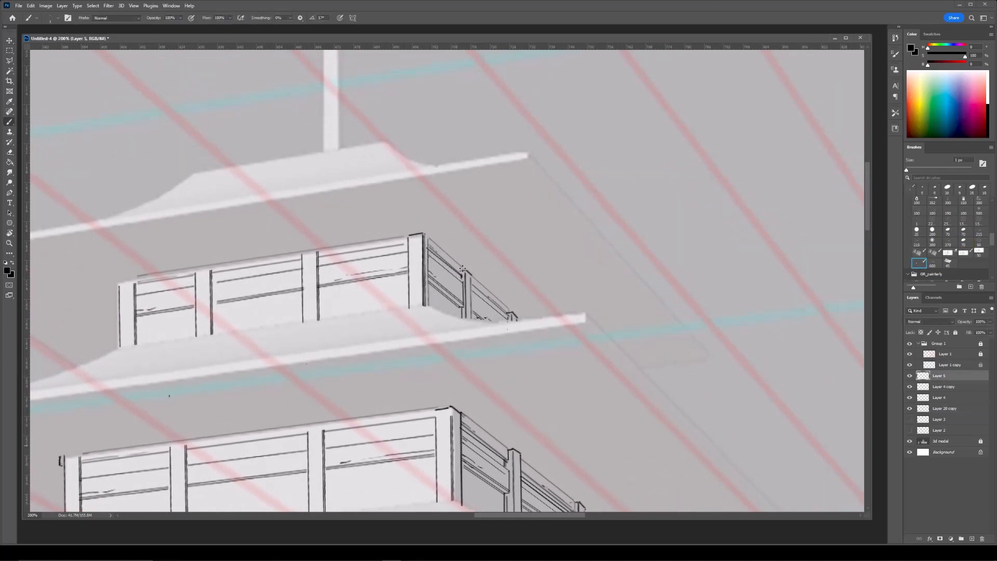
left_click(431, 252)
left_click(462, 278, "shift")
Erase the horizontal line on Layer 4 that overshoots the wall corner under the large lower roof.
key("ctrl+minus")
left_click_drag(517, 255, 535, 140)
key("ctrl+minus")
left_click_drag(559, 311, 520, 223)
key("ctrl+plus")
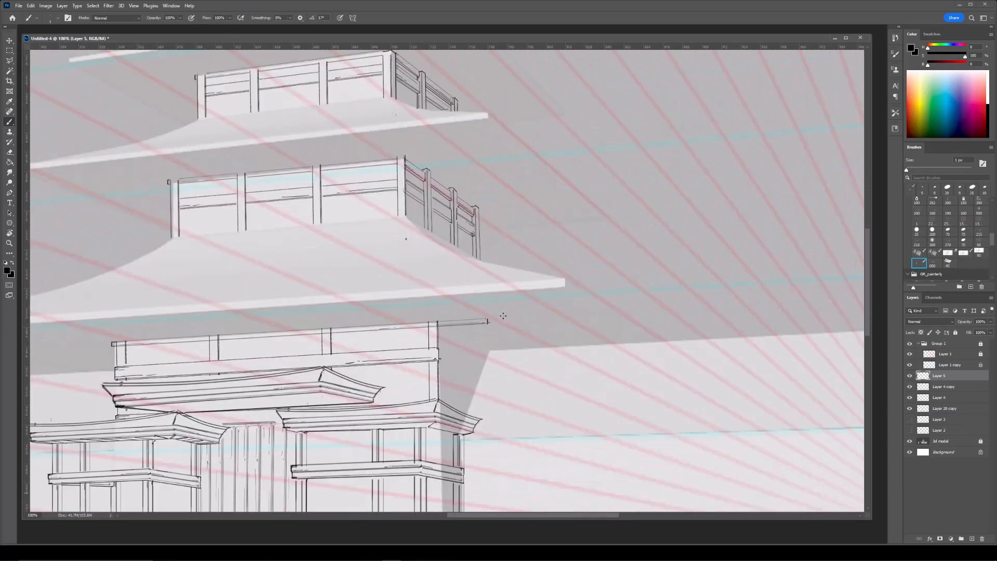
left_click(489, 322, "ctrl")
key("e")
left_click_drag(501, 321, 450, 323)
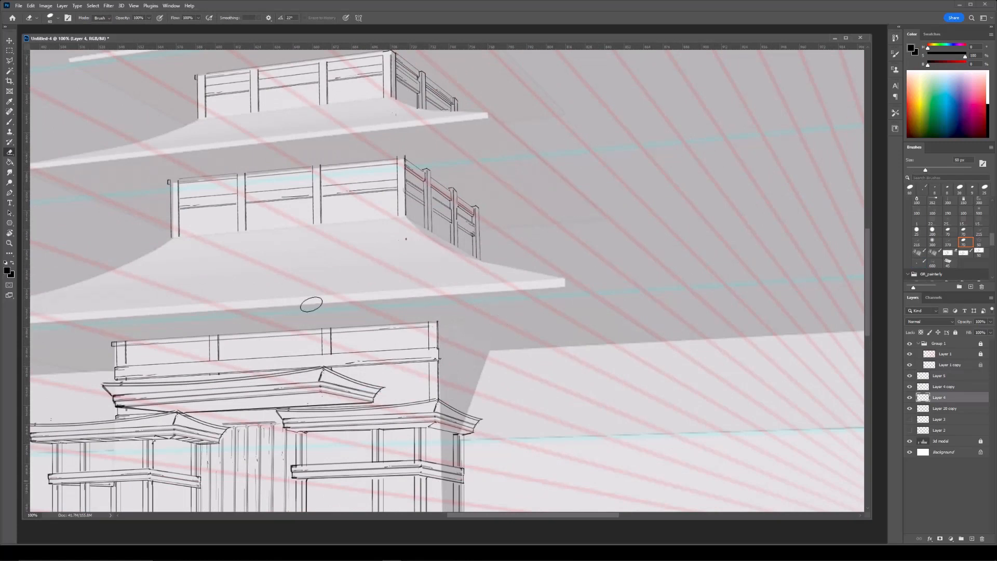
key("bracketleft")
key("bracketleft")
key("bracketleft")
key("b")
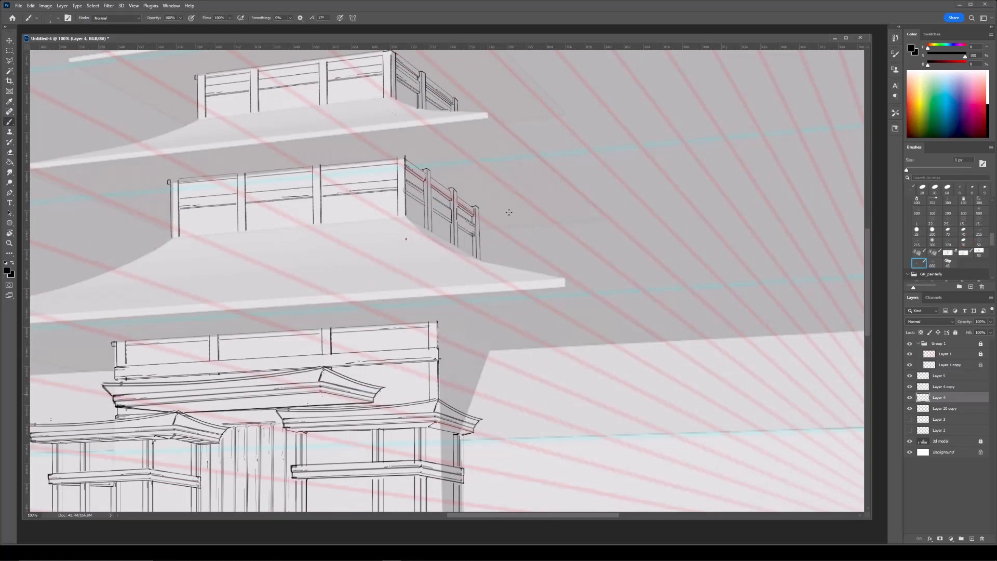
Copy the corner post of the wall under the large roof to a new layer and move it out past the shaded side.
left_click(911, 409)
left_click(911, 409)
left_click(941, 409)
key("m")
left_click_drag(424, 308, 444, 401)
key("ctrl+j")
key("ctrl+t")
left_click_drag(436, 338, 485, 338)
key("Return")
key("e")
left_click(10, 172)
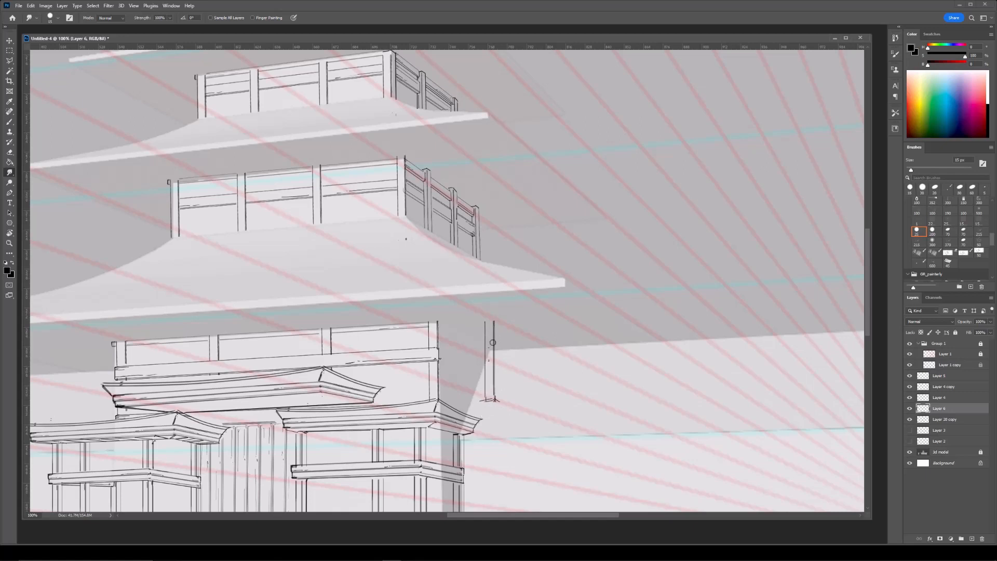
Narrow and lengthen the copied post and place it toward the outer edge of the shaded side wall.
key("ctrl+t")
left_click_drag(496, 360, 469, 369)
left_click_drag(459, 344, 459, 329)
left_click_drag(460, 394, 459, 425)
left_click_drag(460, 363, 464, 355)
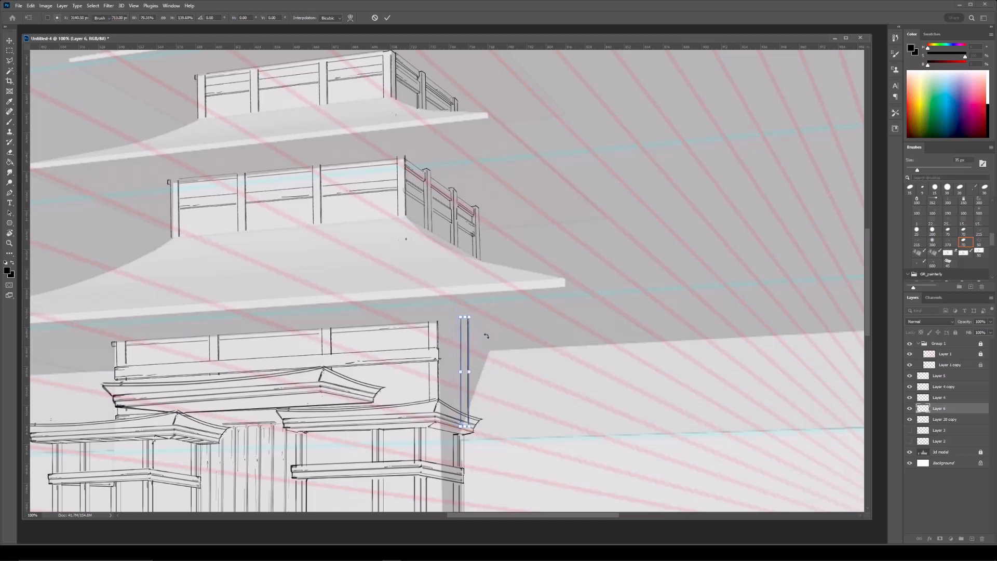
key("Return")
Reposition the copied post on the shaded side wall and duplicate it for a second vertical.
key("ctrl+plus")
left_click_drag(632, 328, 548, 259)
key("alt+Tab")
key("ctrl+t")
mouse_move(403, 307)
left_mouse_down()
mouse_move(352, 300)
mouse_move(381, 327)
mouse_move(435, 332)
mouse_move(443, 288)
left_mouse_up()
key("Return")
key("ctrl+j")
key("ctrl+t")
key("Return")
Duplicate the post line again for the remaining vertical and merge the post copies into Layer 6.
key("e")
key("ctrl+j")
key("ctrl+t")
key("Return")
left_click(434, 424, "shift")
mouse_move(461, 426)
left_mouse_down()
mouse_move(452, 337)
mouse_move(445, 498)
left_mouse_up()
key("ctrl+e")
left_click(922, 398)
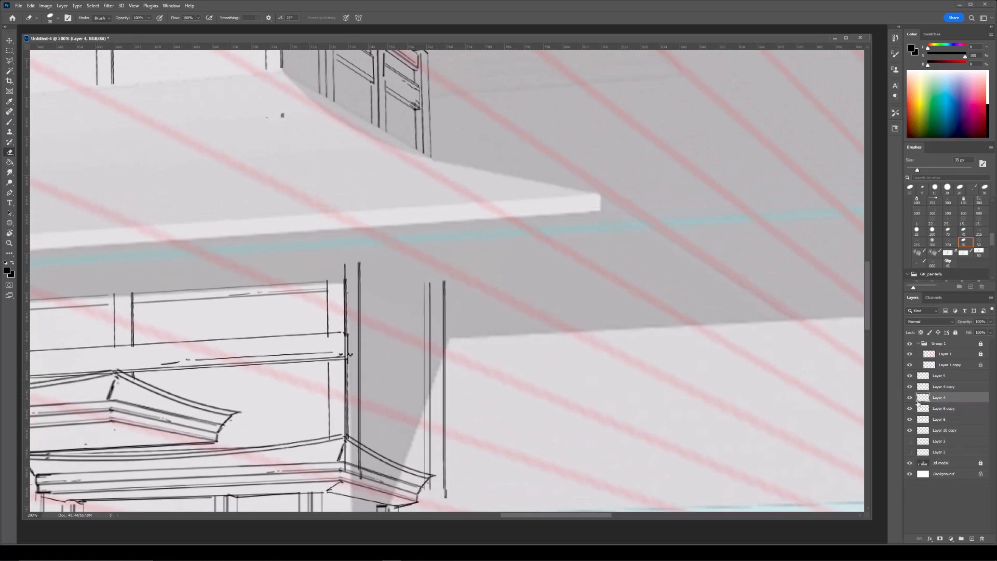
left_click(935, 411)
key("ctrl+e")
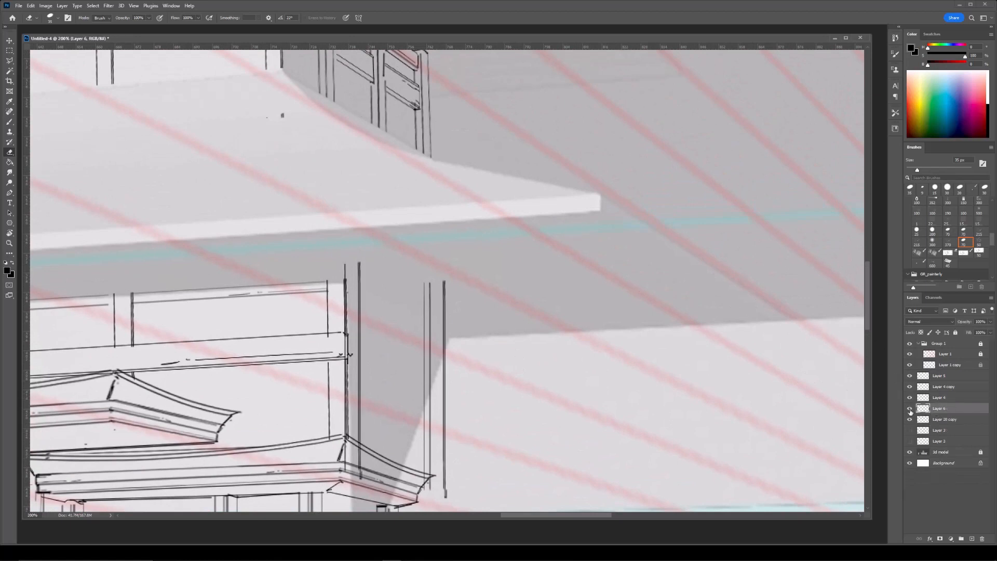
Erase the overshooting upper ends of the side-wall posts and the parts overlapping the small roof corner.
key("[")
mouse_move(354, 277)
left_mouse_down()
mouse_move(344, 267)
mouse_move(351, 257)
left_mouse_up()
left_click_drag(467, 324, 426, 267)
left_click_drag(339, 445, 360, 472)
left_click_drag(430, 482, 424, 486)
key("ctrl+minus")
key("ctrl+plus")
key("b")
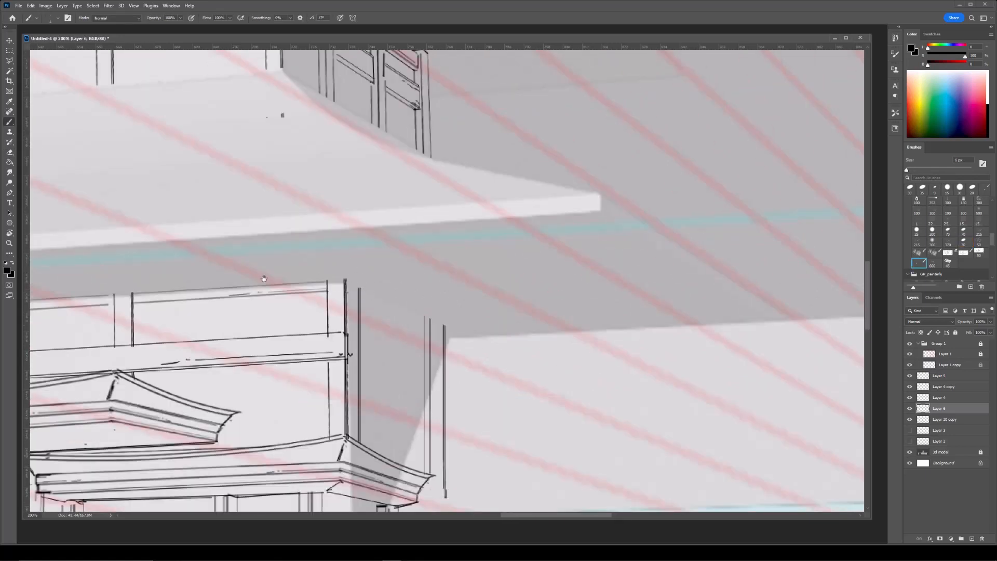
Copy the front wall's upper trim lines to a new layer, flip them horizontally and skew them to the side wall's perspective.
left_click_drag(283, 272, 334, 286)
left_click(281, 310, "ctrl")
key("m")
left_click_drag(192, 271, 396, 331)
key("ctrl+j")
key("ctrl+t")
left_click_drag(324, 299, 519, 345)
right_click(503, 319)
left_click(556, 476)
right_click(541, 310)
left_click(570, 346)
mouse_move(387, 310)
left_mouse_down()
mouse_move(398, 315)
mouse_move(388, 304)
left_mouse_up()
key("ctrl+z")
left_click_drag(519, 345, 519, 347)
key("Return")
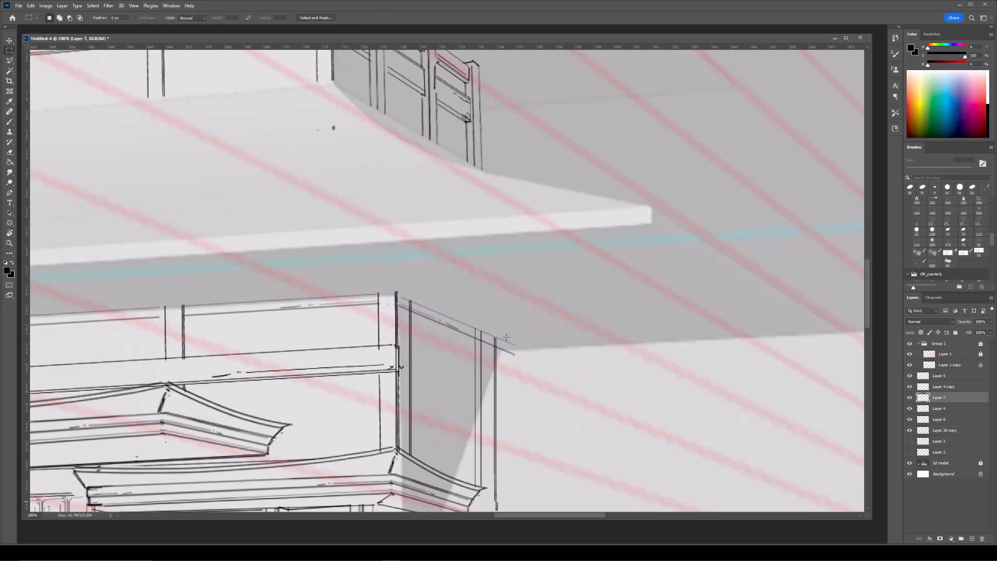
Erase the side trim lines where they cross the posts and redraw the lower trim edge as a straight line.
key("e")
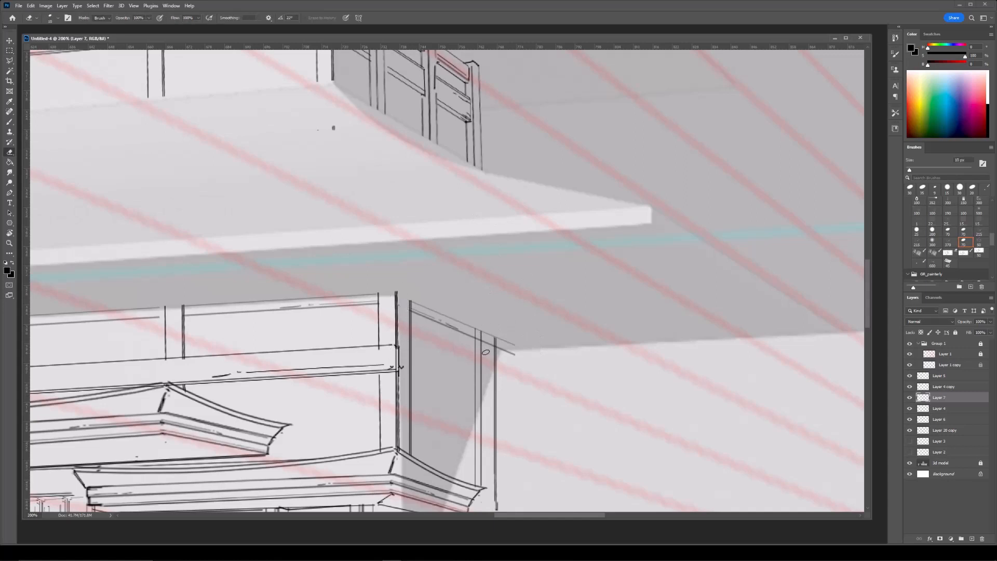
left_click_drag(487, 325, 490, 337)
key("b")
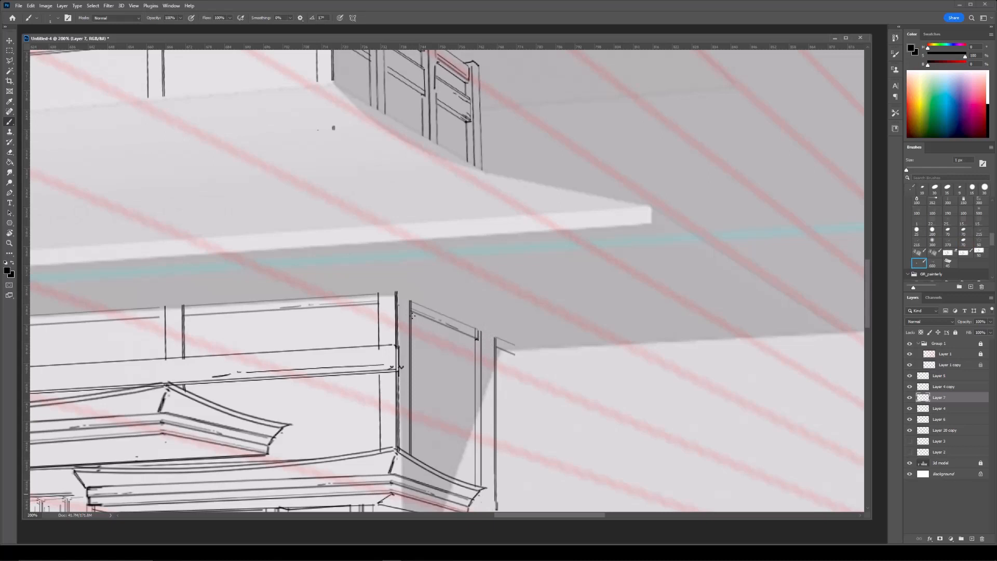
left_click(478, 337, "shift")
left_click(497, 372, "ctrl")
key("e")
key("ctrl+minus")
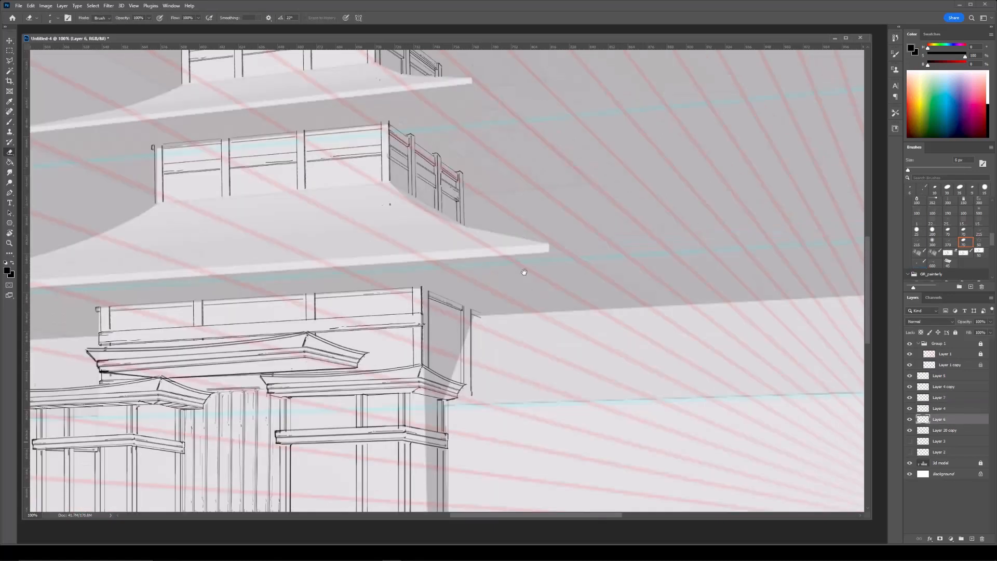
Copy the front wall's horizontal beam lines to a new layer, flip them horizontally and skew them onto the side wall.
key("ctrl+plus")
left_click_drag(373, 302, 420, 308)
left_click(243, 362, "ctrl")
key("m")
left_click_drag(233, 350, 451, 392)
key("ctrl+j")
key("ctrl+t")
right_click(380, 370)
left_click(406, 521)
left_click_drag(375, 372, 564, 372)
right_click(564, 376)
left_click(585, 406)
mouse_move(653, 370)
left_mouse_down()
mouse_move(585, 410)
mouse_move(559, 412)
mouse_move(576, 386)
mouse_move(563, 390)
left_mouse_up()
key("Return")
Erase the side beam lines extending past the wall's posts and reinforce the beam's lower edge with a straight stroke.
key("e")
key("]")
key("]")
key("]")
key("]")
key("]")
key("]")
key("[")
key("[")
key("[")
key("[")
key("[")
left_click_drag(453, 387, 438, 356)
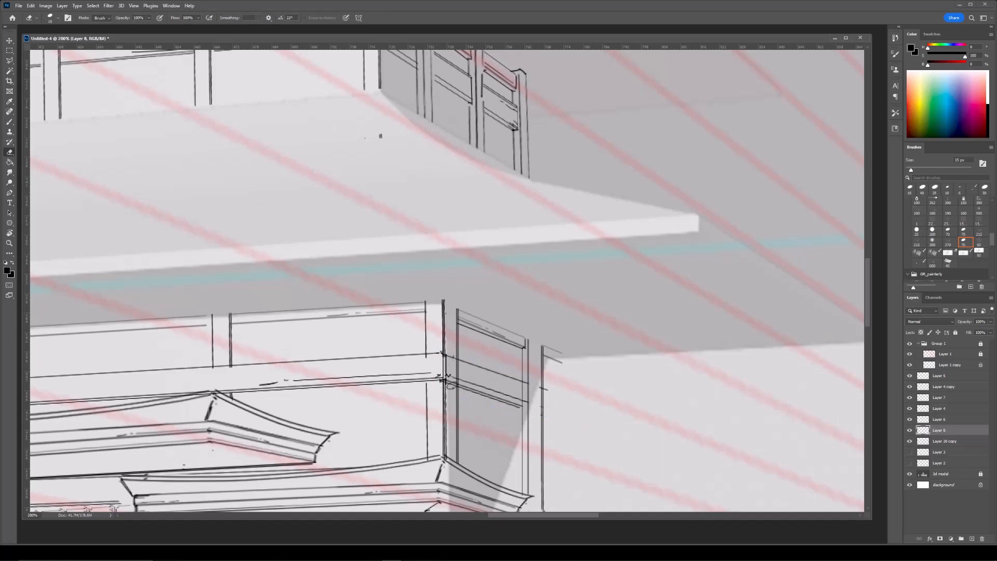
key("b")
left_click(526, 402, "shift")
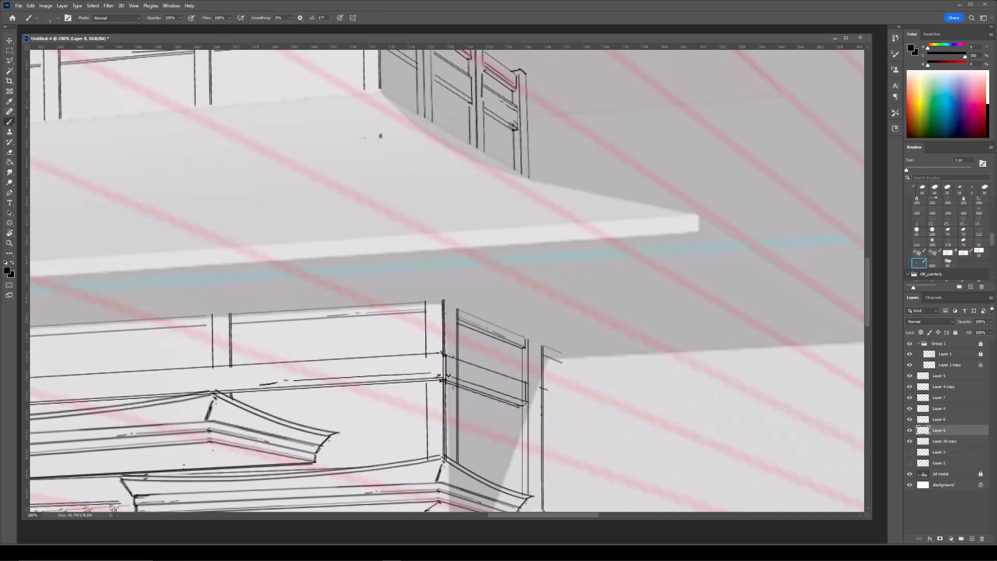
key("e")
left_click_drag(533, 381, 539, 398)
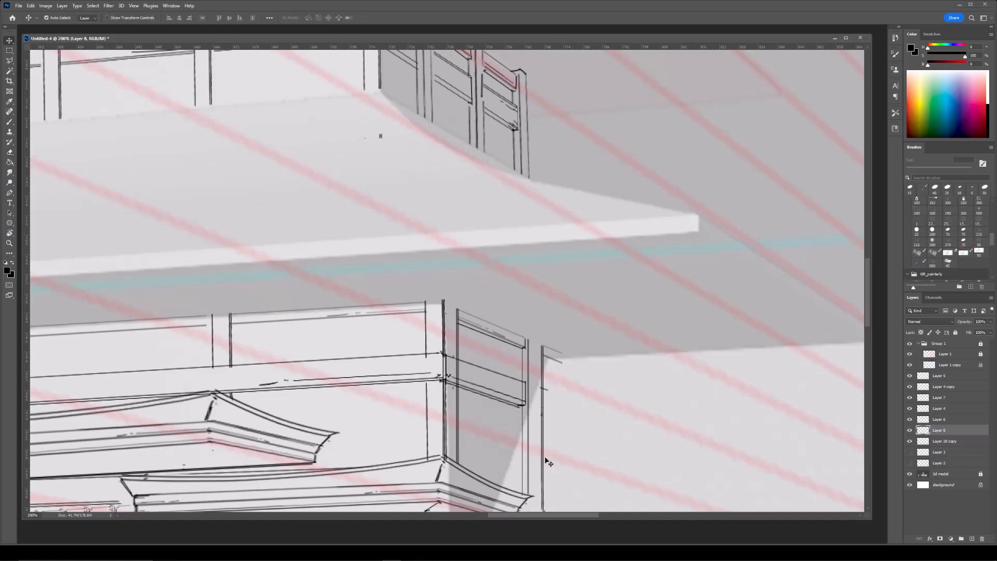
Erase the Layer 6 post line where it passes through the side wall's beam.
left_click(528, 402, "ctrl")
key("bracketleft")
key("bracketleft")
key("bracketleft")
key("bracketleft")
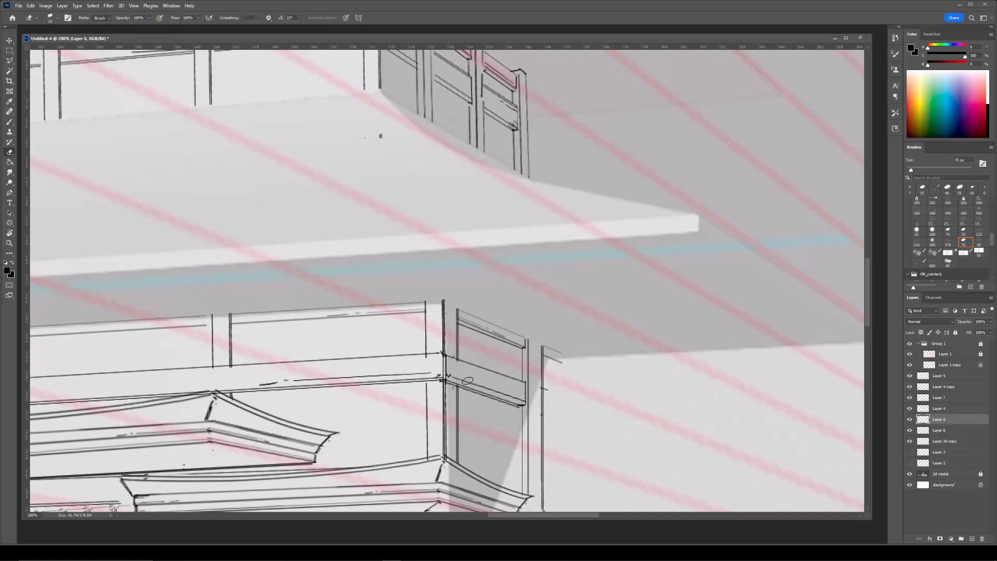
Erase the front beam lines on Layer 20 copy where they cross the corner post.
key("ctrl+minus")
key("ctrl+plus")
key("ctrl+plus")
left_click(439, 431, "ctrl")
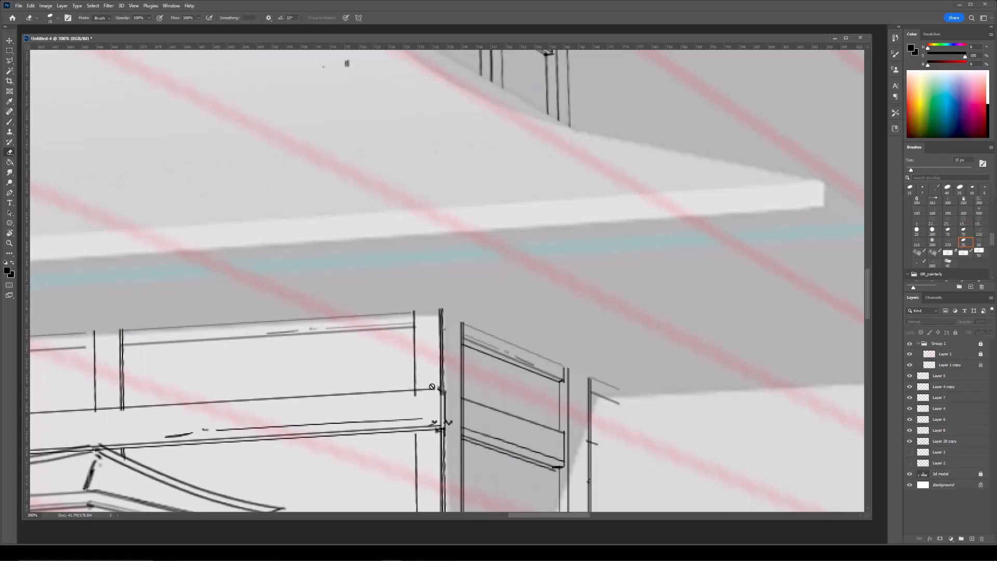
left_click(444, 393, "ctrl")
left_click(430, 385, "ctrl")
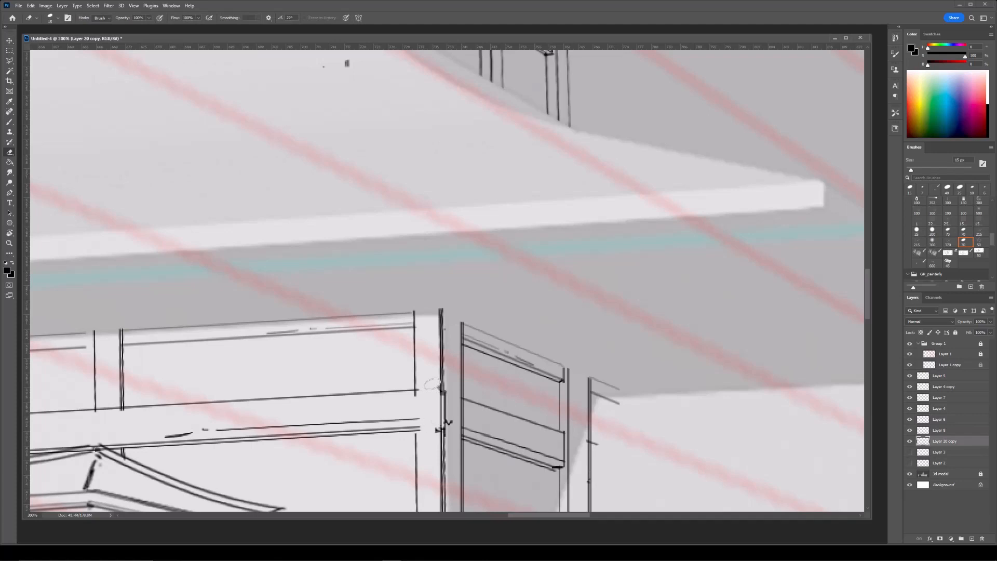
key("ctrl+minus")
key("b")
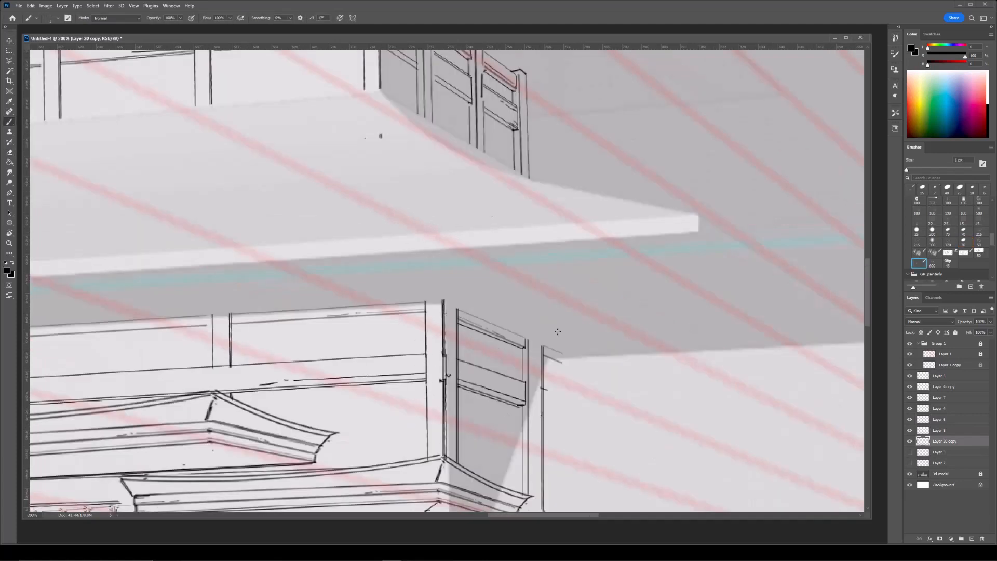
Merge the sketch layers from Layer 20 copy up to Layer 5 into one layer and add a layer mask.
left_click(935, 380, "shift")
key("ctrl+e")
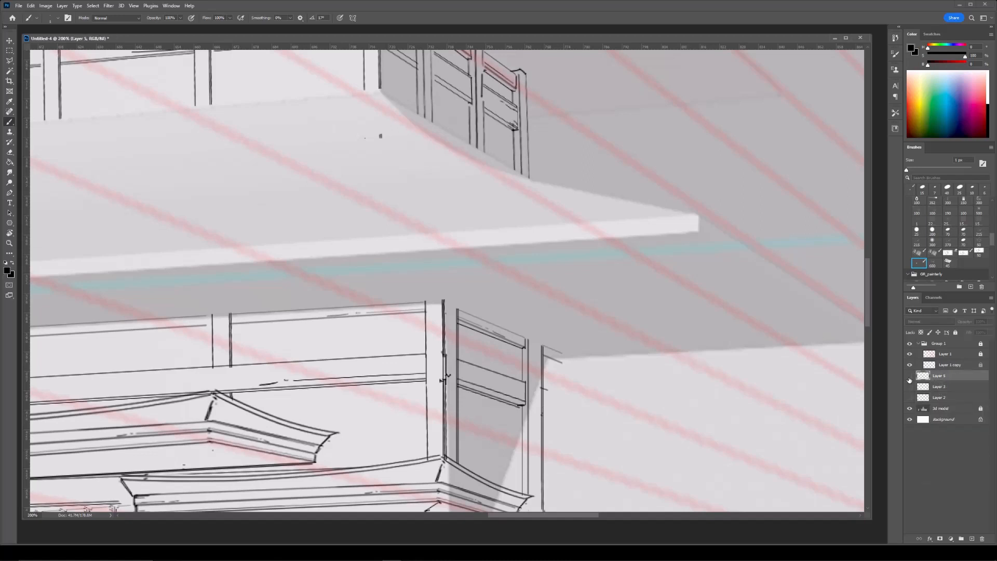
key("ctrl+minus")
left_click_drag(527, 407, 484, 382)
left_click(940, 539)
key("e")
left_click(455, 295)
left_click(427, 383, "shift")
key("ctrl+z")
left_click(441, 360, "shift")
key("ctrl+z")
Erase the stray vertical post line beyond the side wall directly on Layer 5's artwork instead of its mask.
left_click(923, 375)
left_click(458, 299)
left_click(442, 359, "shift")
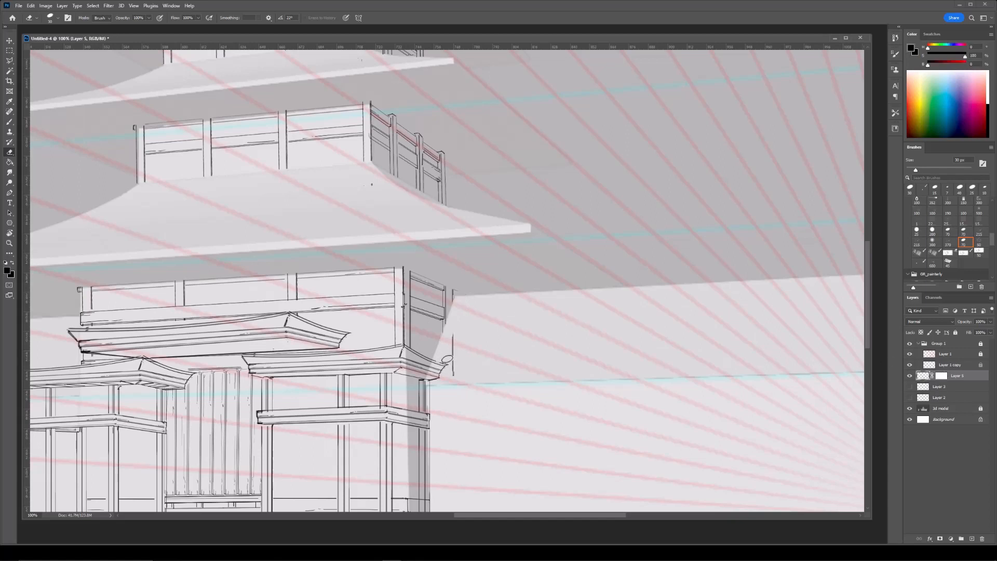
key("ctrl+minus")
left_click_drag(612, 263, 636, 291)
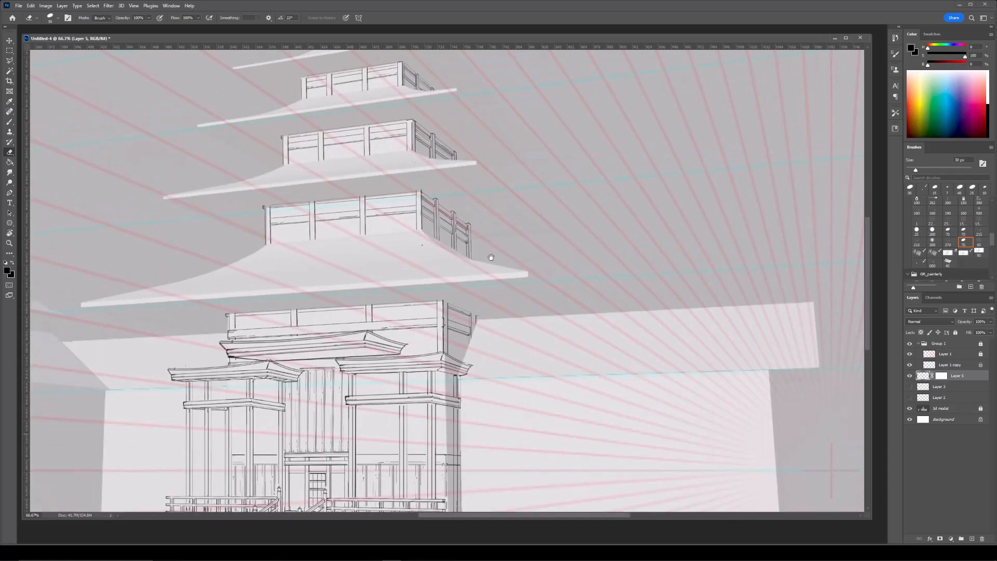
left_click_drag(438, 220, 457, 220)
key("ctrl+minus")
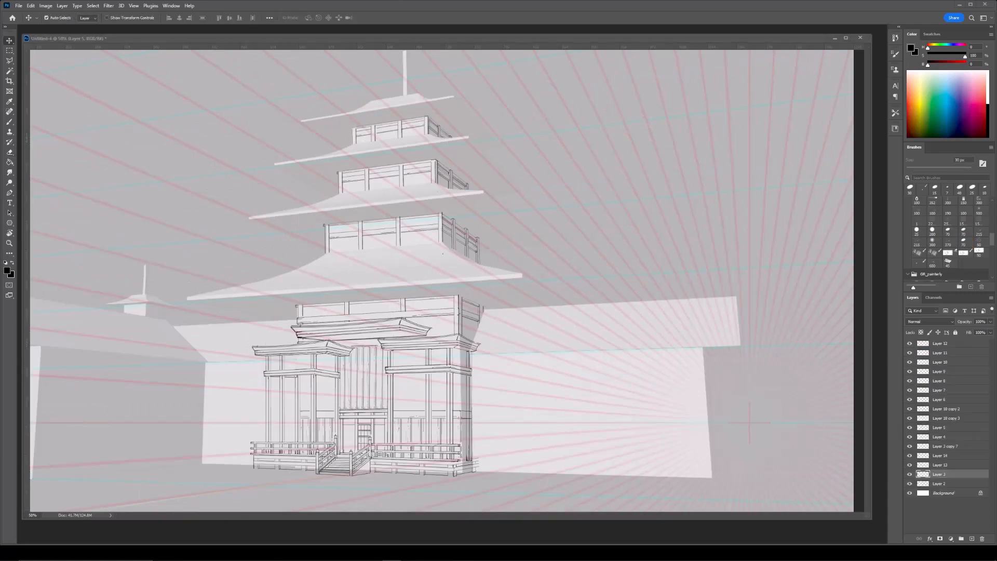
key("e")
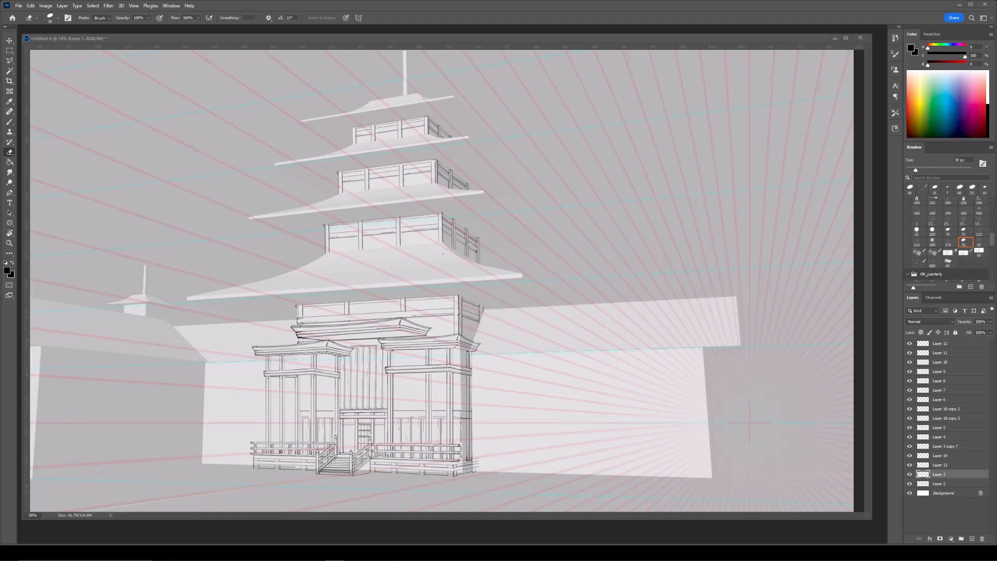
Bring the beam sketch in from the other document, scale it down and place it across the side wing's wall.
key("v")
key("e")
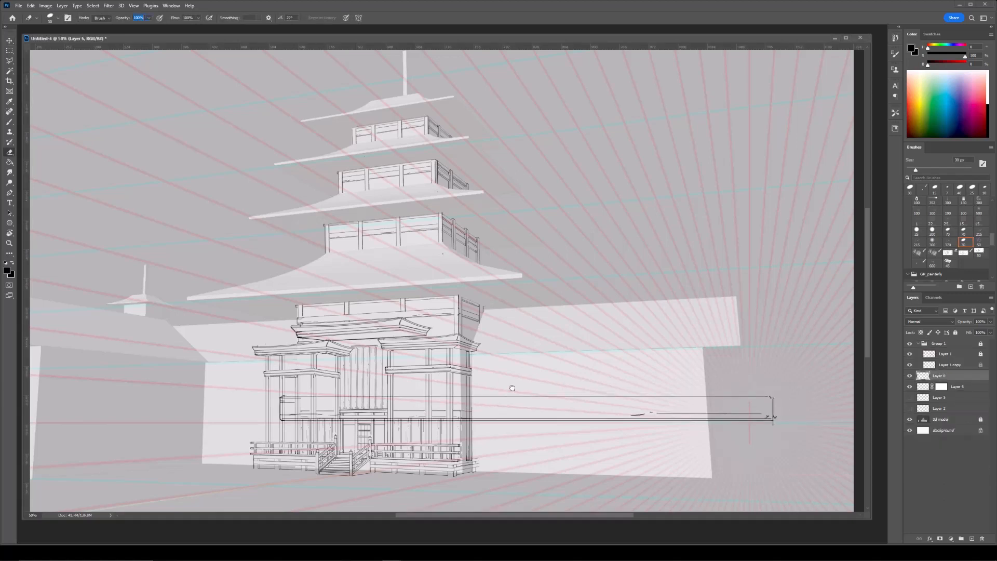
left_click_drag(513, 389, 351, 354)
key("ctrl+t")
left_click_drag(613, 384, 403, 389)
mouse_move(329, 383)
left_mouse_down()
mouse_move(561, 326)
mouse_move(537, 348)
mouse_move(519, 345)
left_mouse_up()
key("Return")
Reduce the Layer 6 beam's height to about 78% and align it across the side wing's wall.
key("e")
mouse_move(568, 288)
left_mouse_down()
mouse_move(559, 274)
mouse_move(564, 285)
left_mouse_up()
key("ctrl+t")
left_click_drag(510, 341, 510, 345)
left_click_drag(443, 349, 498, 347)
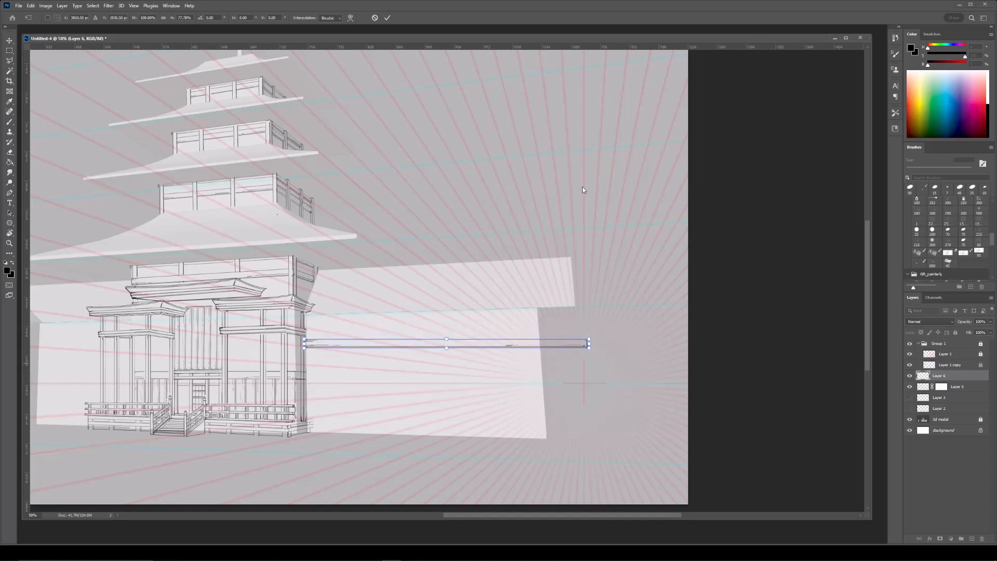
key("e")
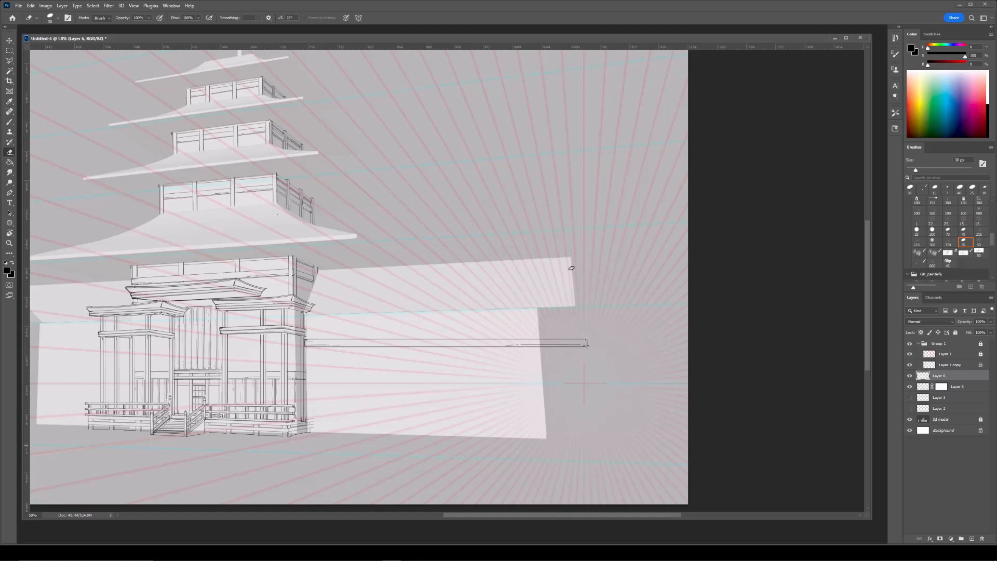
Duplicate the beam, rotate the copy upright and place it as a vertical post near the wing wall's inner end.
key("ctrl+j")
key("ctrl+t")
left_click_drag(556, 269, 340, 204)
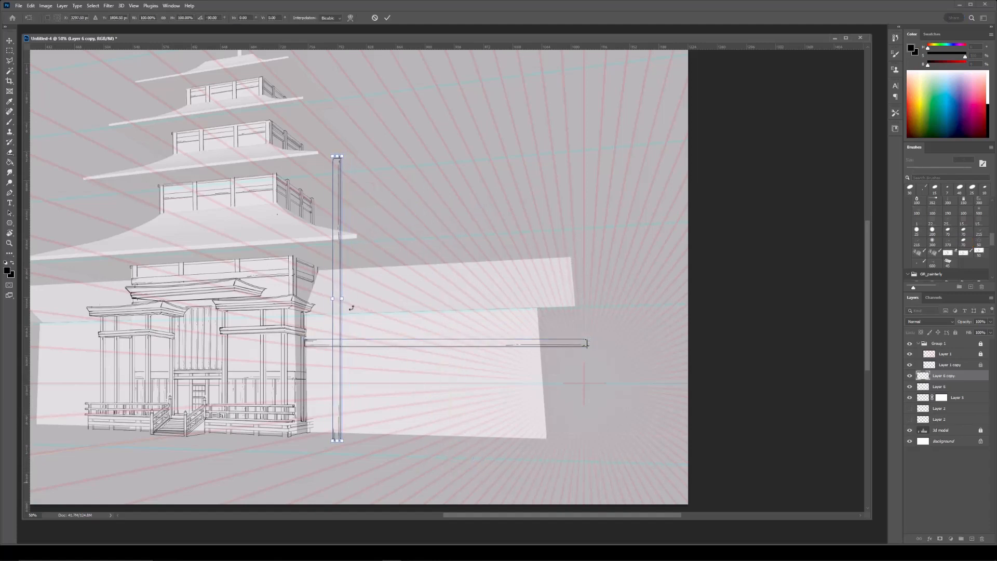
left_click_drag(342, 294, 337, 290)
key("Return")
key("e")
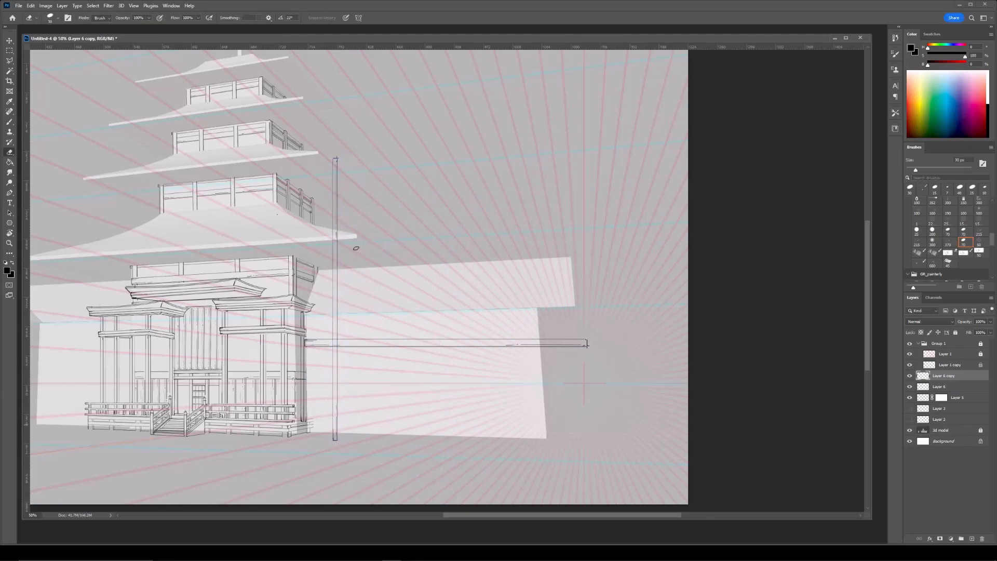
Duplicate the post three times and distribute the copies across the wing wall out to its far end.
key("ctrl+j")
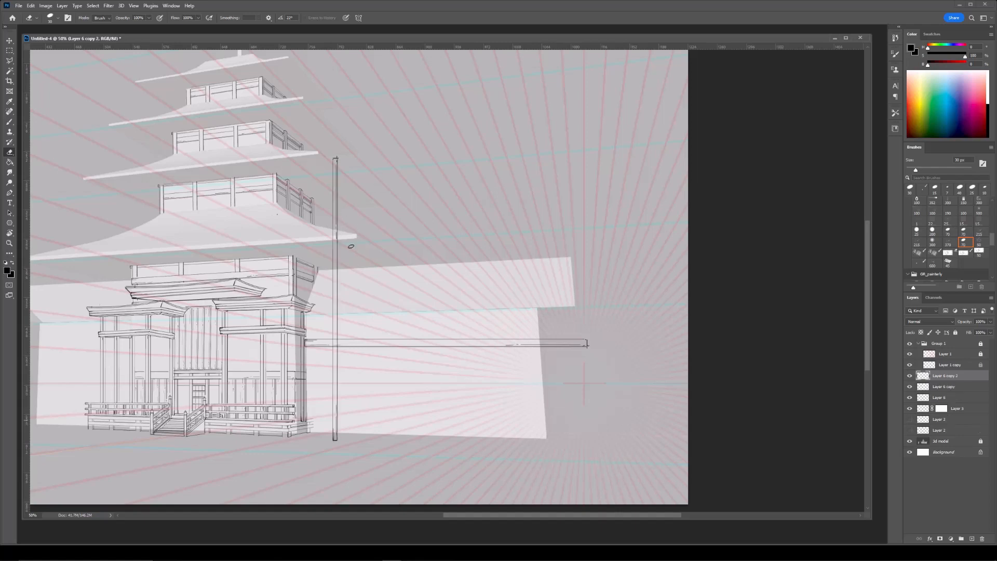
key("ctrl+t")
left_click_drag(335, 218, 537, 208)
key("Return")
key("b")
key("ctrl+j")
key("ctrl+t")
key("Return")
key("ctrl+j")
key("ctrl+t")
key("Return")
key("e")
Merge the four post layers into one layer and toggle its visibility to check it.
key("ctrl+e")
key("ctrl+e")
key("ctrl+e")
left_click(909, 376)
left_click(909, 375)
Distort the merged posts so they follow the wing wall's perspective and its slanted far edge.
key("ctrl+t")
right_click(528, 307)
left_click(551, 343)
left_click_drag(535, 455, 545, 451)
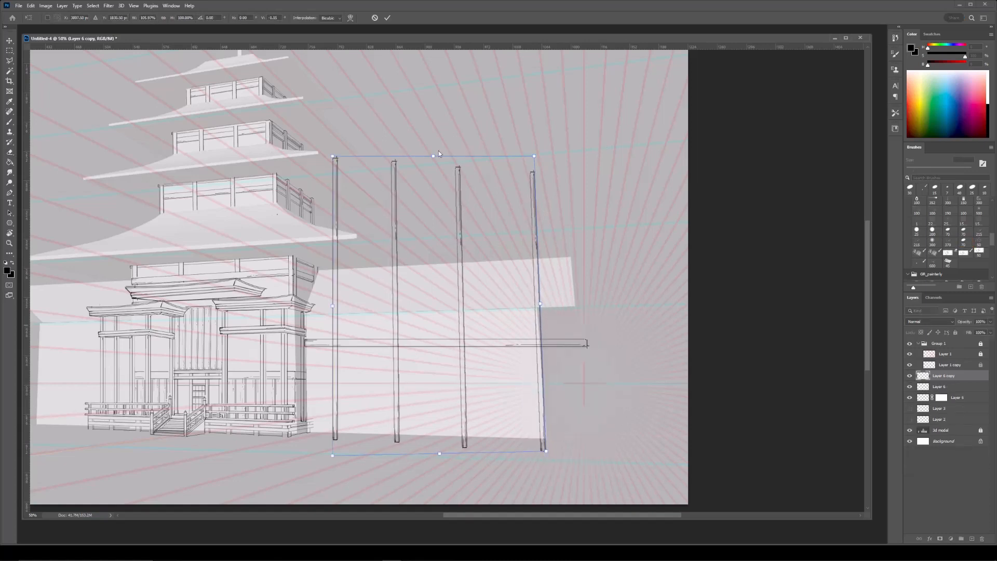
left_click_drag(335, 332, 336, 336)
left_click_drag(536, 160, 532, 154)
left_click_drag(333, 161, 329, 174)
key("Return")
key("e")
Add a layer mask to Layer 6 copy and erase the posts where they rise above the wall's upper edge.
left_click(941, 538)
key("bracketright")
key("bracketright")
key("bracketright")
key("bracketright")
key("bracketright")
key("bracketright")
key("bracketright")
key("bracketright")
key("bracketright")
key("bracketright")
key("bracketright")
key("bracketright")
key("bracketright")
key("bracketright")
key("bracketright")
key("bracketright")
key("bracketright")
mouse_move(338, 151)
left_mouse_down()
mouse_move(393, 283)
mouse_move(473, 182)
left_mouse_up()
Reduce the eraser size and mask out the posts where they pass behind the horizontal beam.
key("bracketleft")
key("bracketleft")
key("bracketleft")
key("bracketleft")
key("bracketleft")
key("bracketleft")
key("bracketleft")
key("bracketleft")
key("bracketleft")
key("bracketleft")
key("bracketleft")
key("bracketleft")
key("bracketleft")
key("bracketleft")
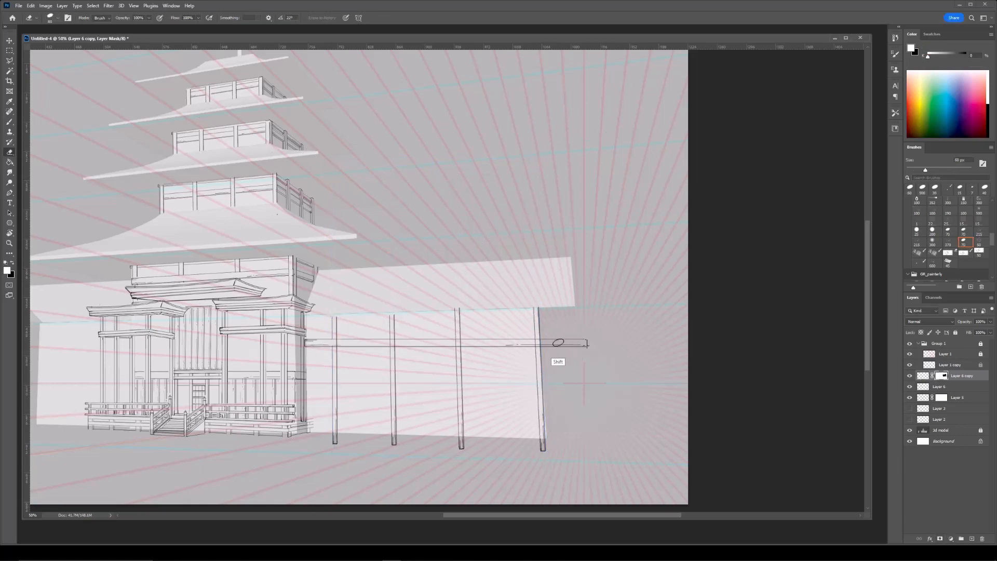
left_click_drag(557, 357, 577, 343)
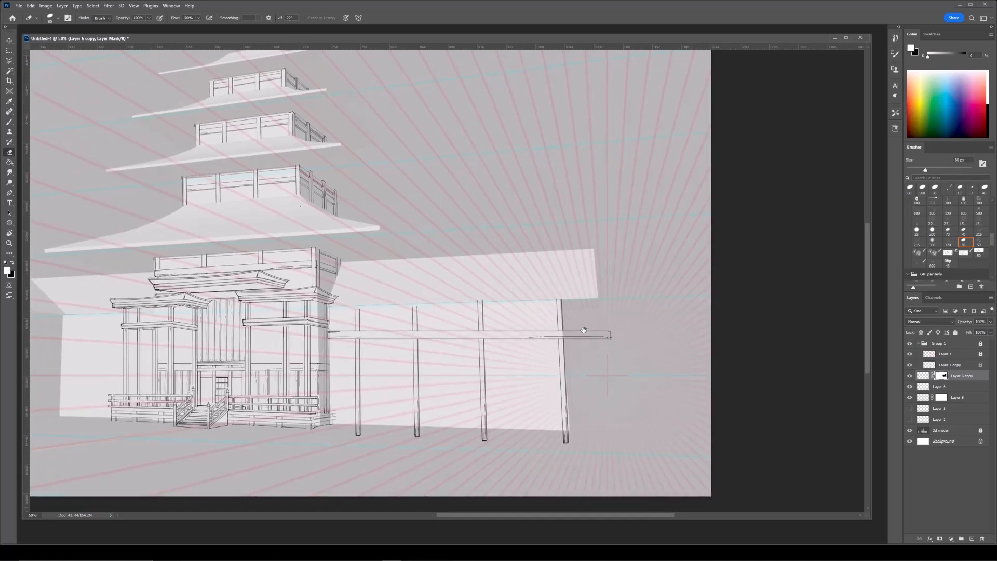
Duplicate the Layer 6 beam, thin the copy to about 44% height and place it parallel below the original.
key("alt+Tab")
left_click(778, 240)
left_click(910, 388)
left_click(910, 388)
left_click(939, 387)
key("ctrl+plus")
key("ctrl+j")
key("ctrl+t")
left_click_drag(477, 347, 503, 380)
left_click_drag(477, 375, 477, 378)
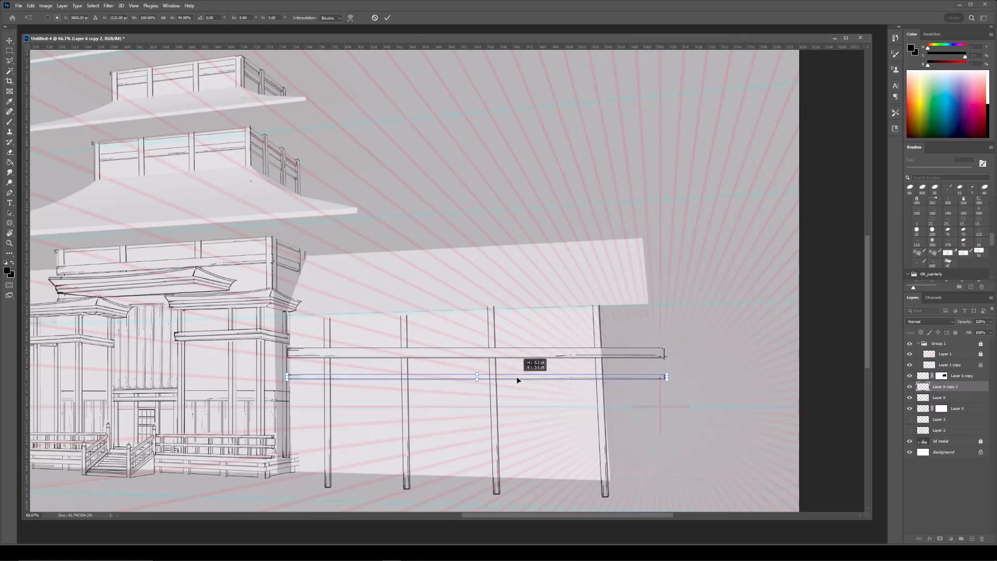
key("Return")
key("e")
key("ctrl+minus")
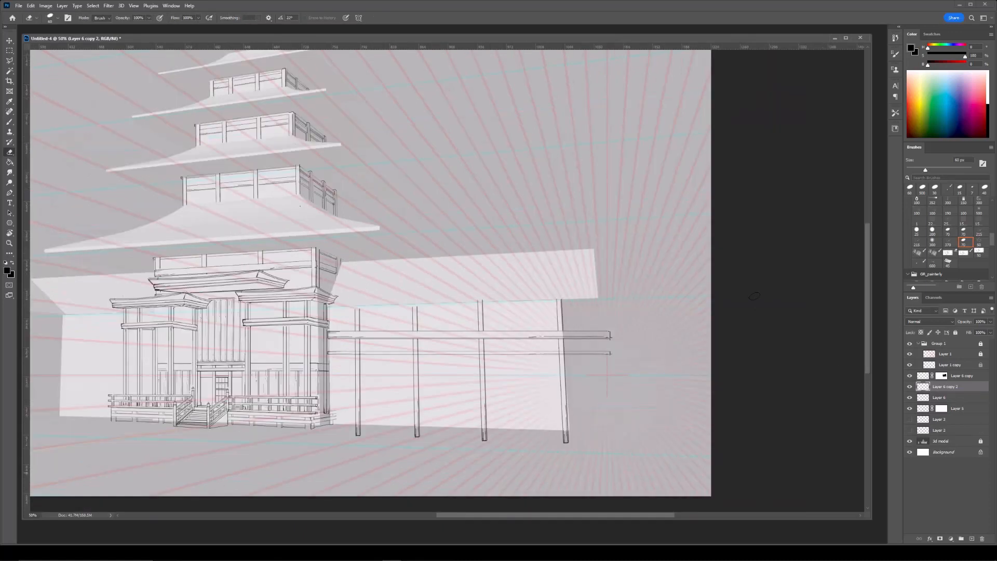
Bring the Layer 3 copy 7 railing in from the other document and shrink it over the side wing.
left_click_drag(345, 229, 399, 251)
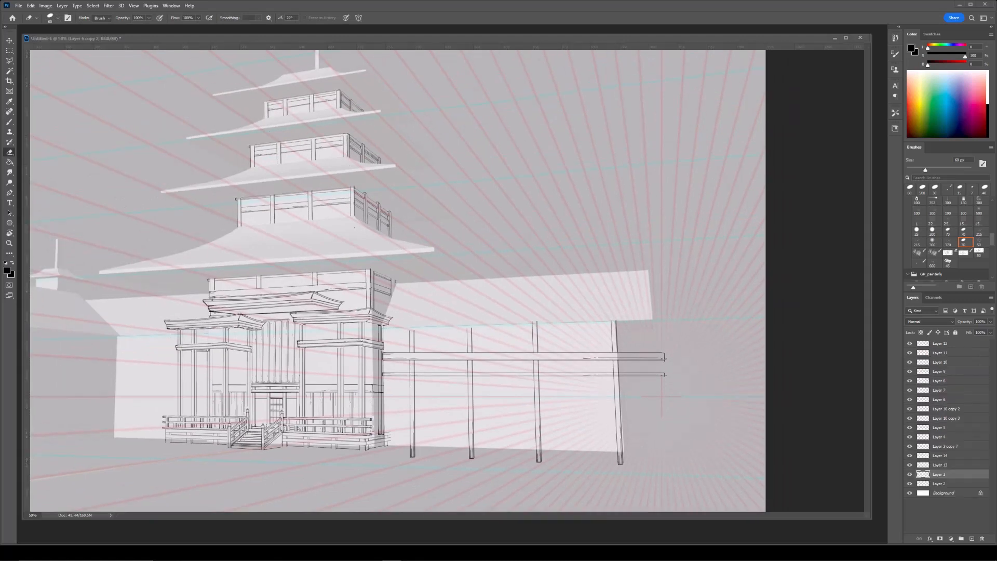
key("v")
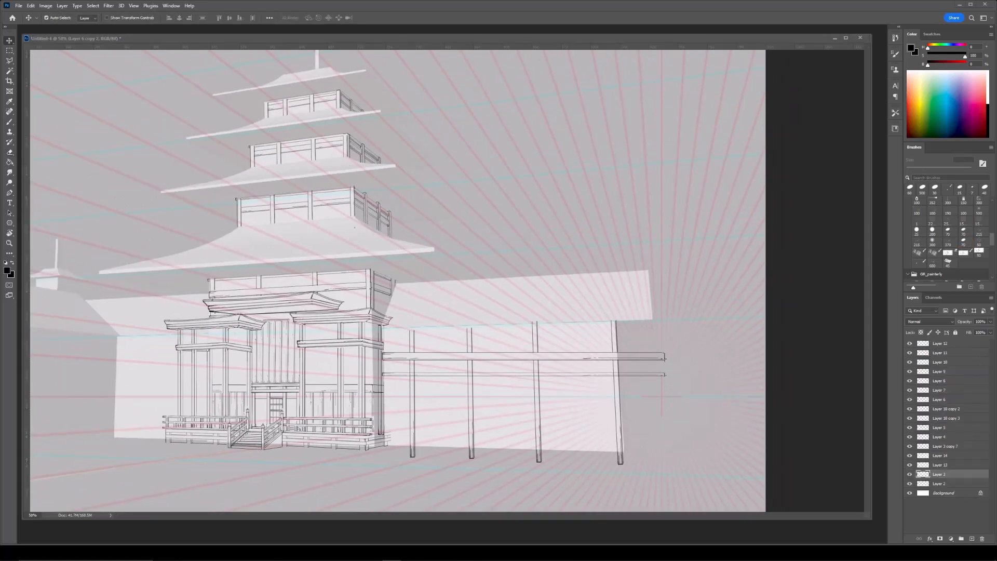
key("e")
left_click(946, 446)
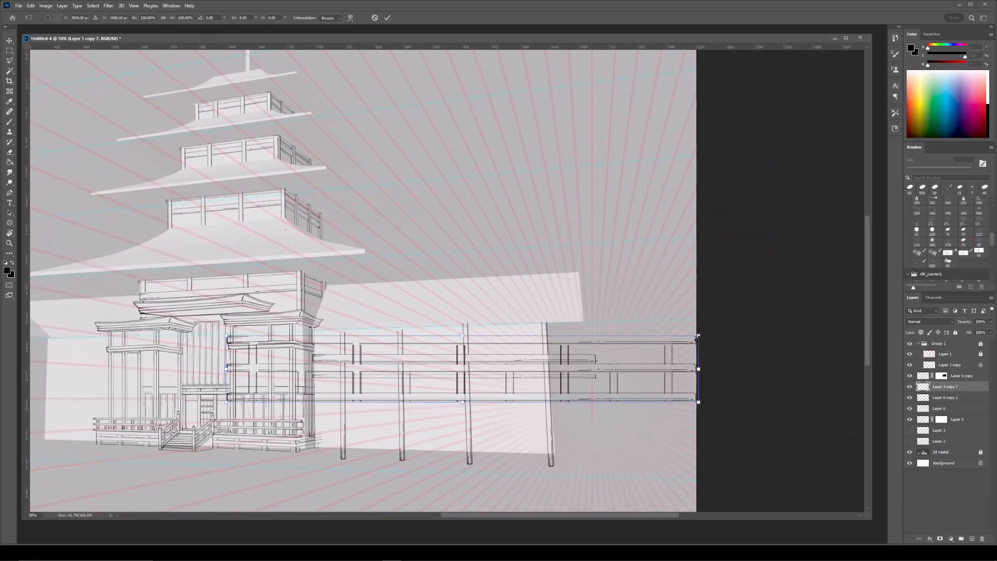
left_click_drag(519, 338, 476, 263)
key("Return")
Duplicate the railing and place the copy end to end with the original to lengthen it.
key("ctrl+plus")
key("ctrl+j")
key("ctrl+t")
mouse_move(413, 288)
left_mouse_down()
mouse_move(583, 274)
mouse_move(545, 270)
left_mouse_up()
key("Return")
key("e")
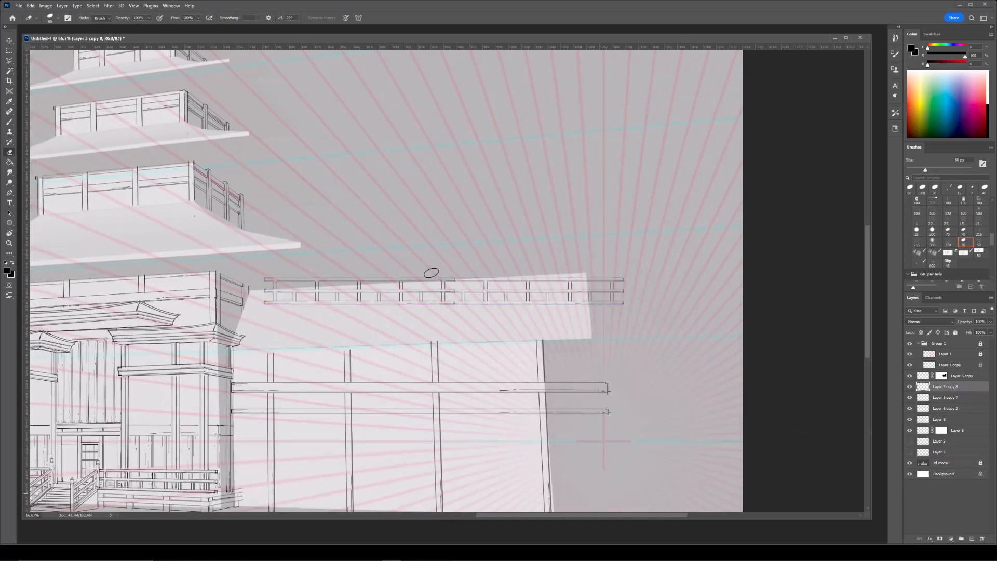
Merge the two railing layers into one, and strengthen the lines by duplicating the result and merging it back.
left_click(945, 399)
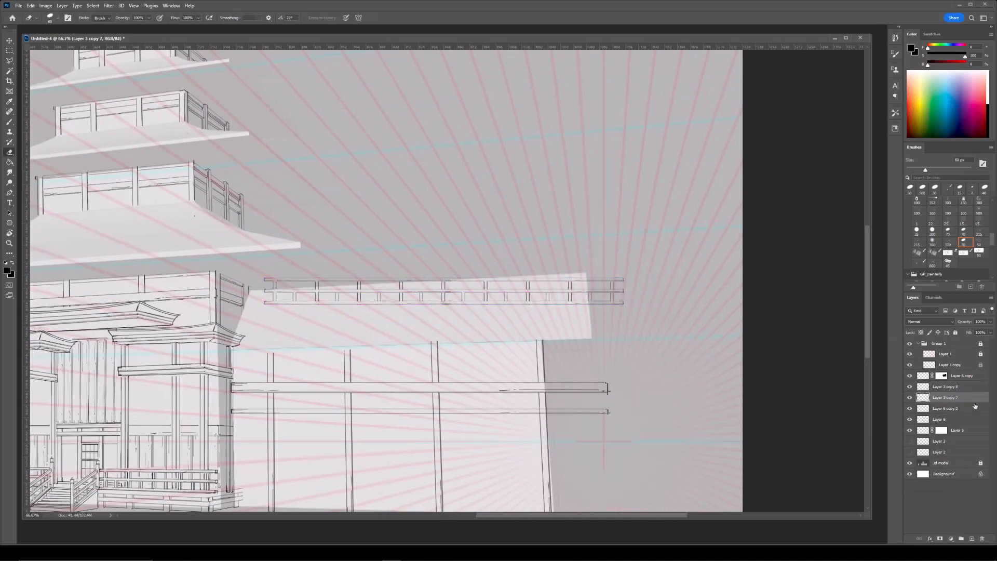
left_click(923, 388)
left_click(911, 387)
left_click(910, 387)
left_click(910, 398)
left_click(910, 398)
key("ctrl+e")
key("ctrl+j")
key("ctrl+minus")
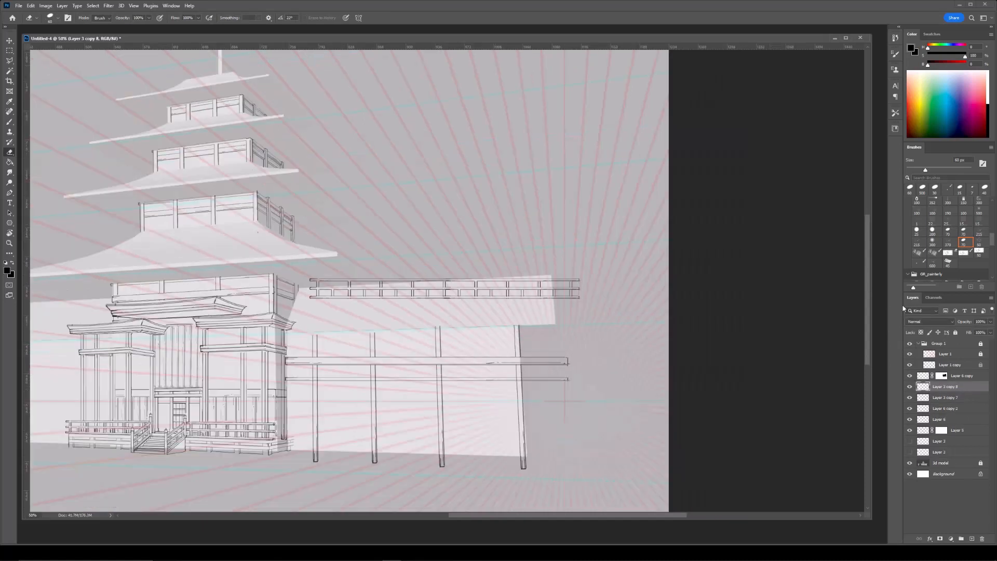
key("ctrl+plus")
key("ctrl+plus")
key("ctrl+e")
Reduce the eraser size and clean up the overlapping lines where the two railing sections join.
key("bracketleft")
key("bracketleft")
key("bracketleft")
key("bracketleft")
key("bracketleft")
key("bracketleft")
key("bracketleft")
left_click_drag(451, 313, 455, 312)
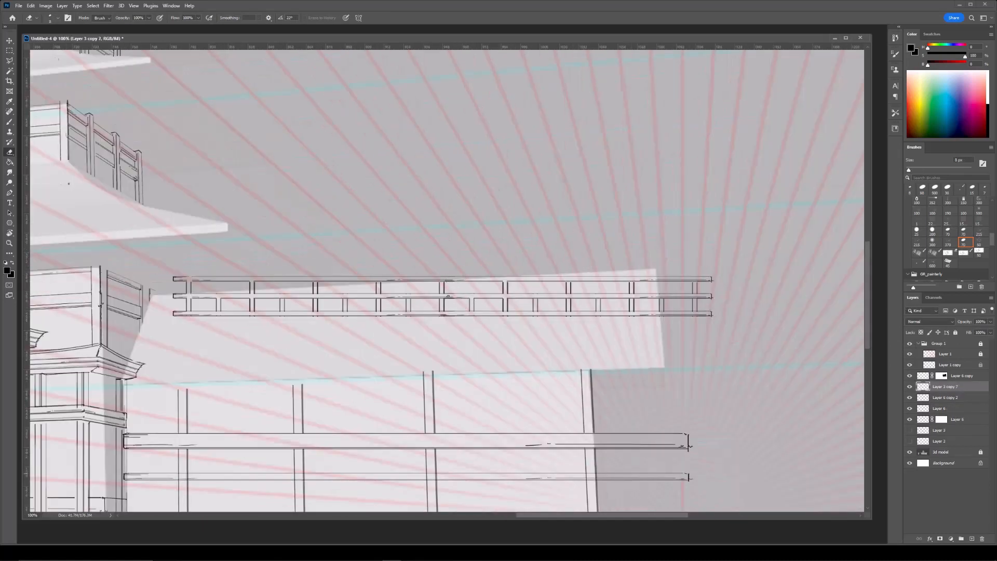
Move the railing onto the wing's main beam and scale it down to end at the far post.
key("ctrl+minus")
key("ctrl+t")
left_click_drag(521, 321, 491, 400)
key("ctrl+minus")
left_click_drag(575, 302, 601, 243)
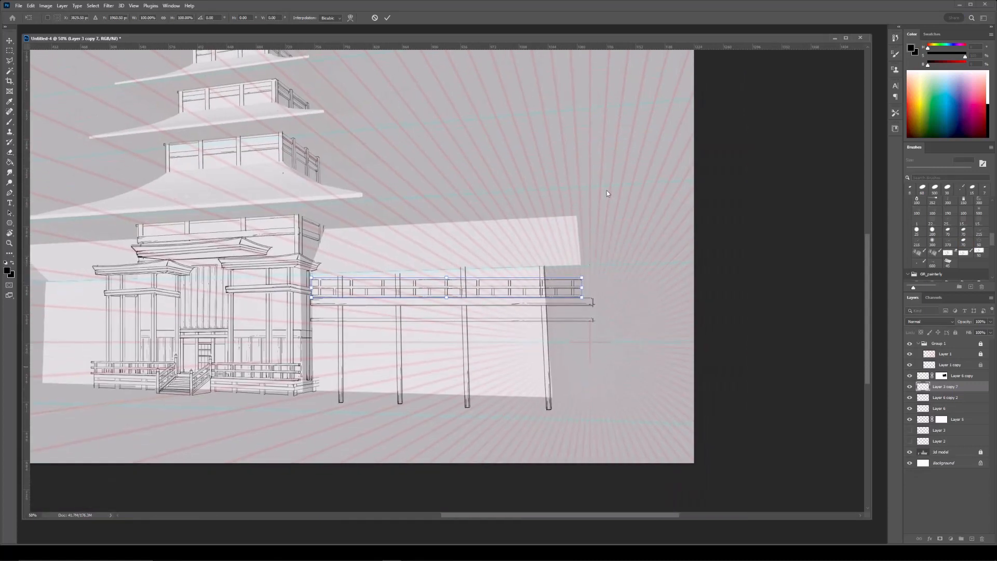
key("ctrl+plus")
left_click_drag(628, 277, 579, 278)
left_click_drag(423, 277, 422, 285)
key("ctrl+minus")
left_click_drag(562, 206, 643, 227)
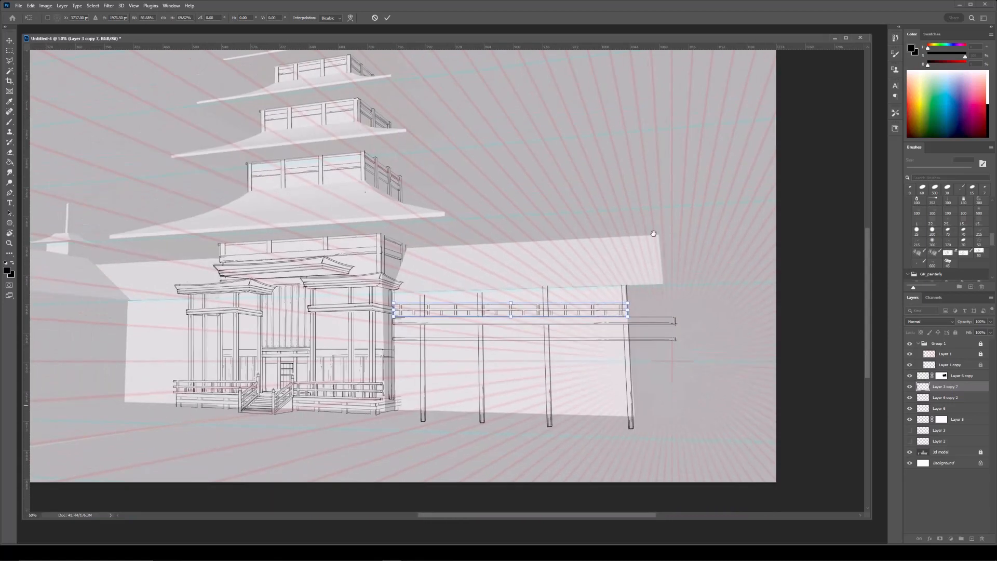
left_click_drag(677, 276, 627, 254)
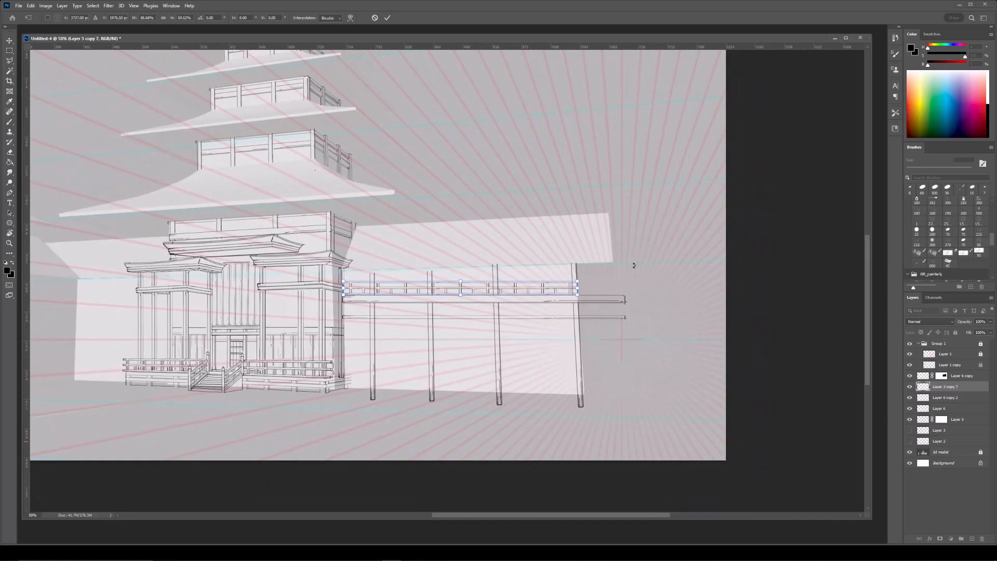
Distort the railing so its rails follow the perspective guides toward the vanishing point.
key("ctrl+plus")
key("ctrl+plus")
right_click(692, 296)
left_click(712, 283)
left_click_drag(711, 281, 709, 294)
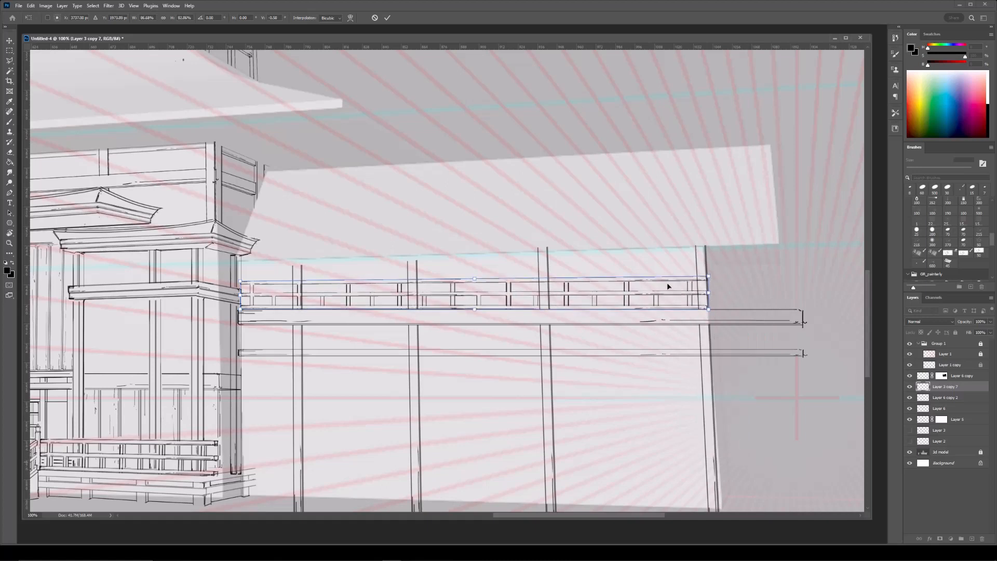
key("Return")
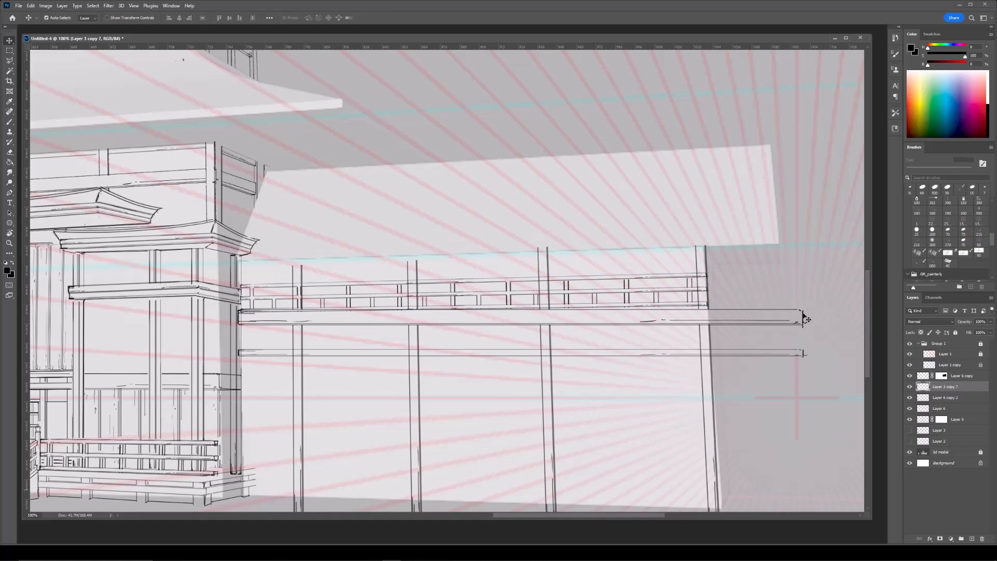
Distort the Layer 6 beam under the railing so it follows the perspective guides.
left_click(807, 319)
key("ctrl+t")
left_click_drag(806, 328, 813, 273)
key("Return")
key("e")
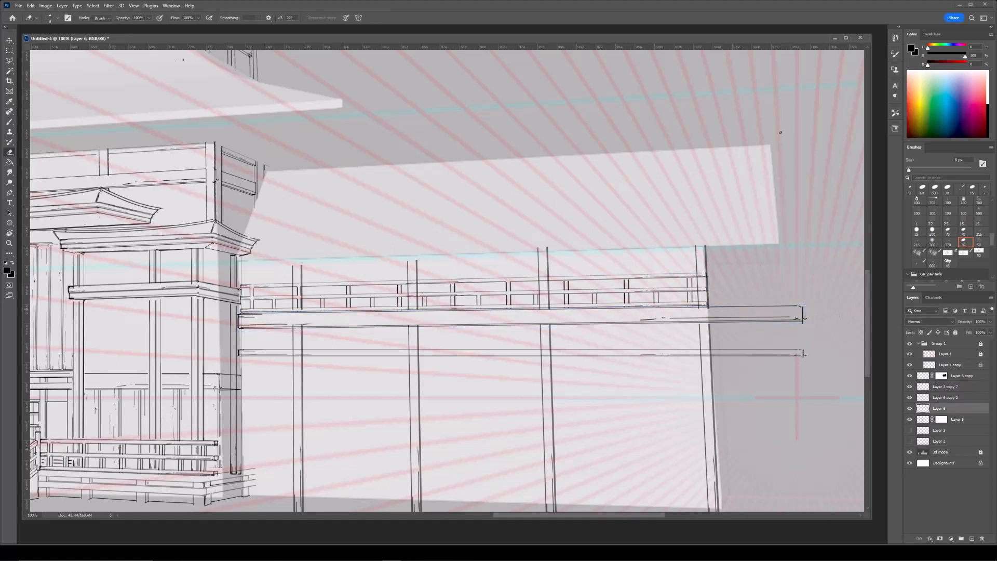
Touch up Layer 6 copy's mask where the far post meets the main beam.
left_click(709, 311, "ctrl")
key("b")
left_click(945, 376)
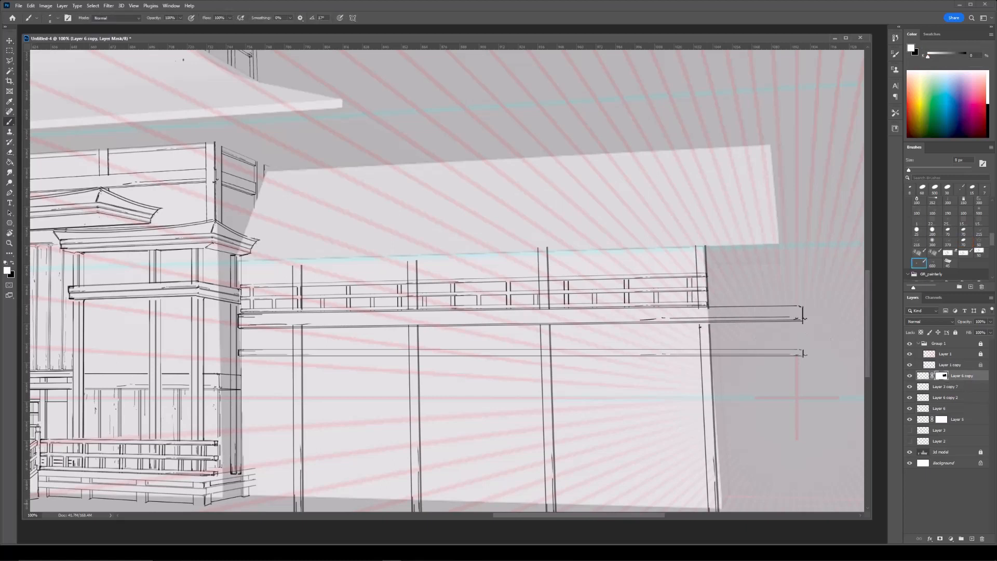
key("e")
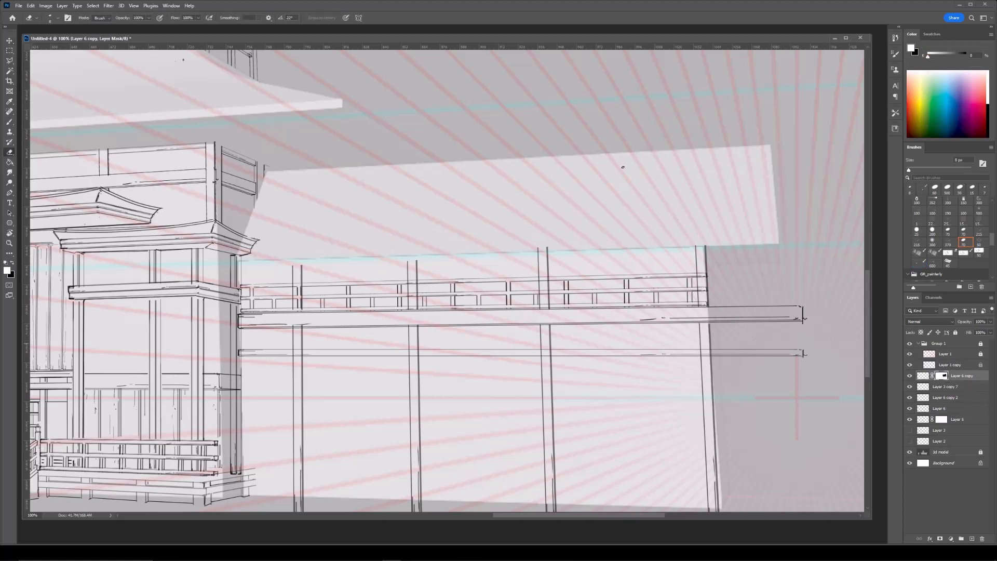
Stretch the railing slightly past both ends of the wing wall and add a layer mask to its layer.
left_click(630, 291, "ctrl")
key("ctrl+t")
left_click_drag(708, 292, 713, 271)
key("Return")
key("ctrl+t")
left_click_drag(229, 293, 225, 293)
key("Return")
key("e")
left_click(941, 539)
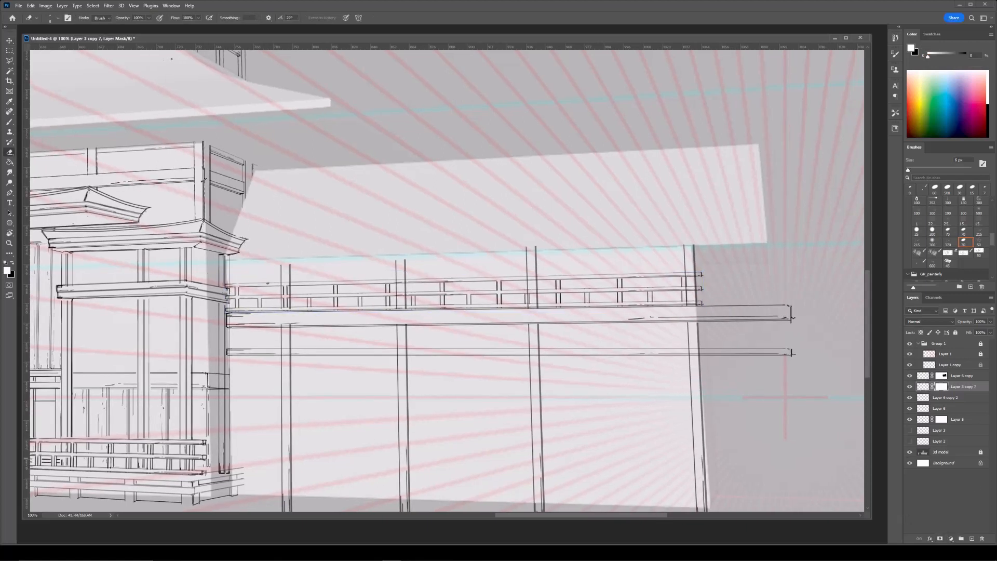
Erase the overhang of the Layer 6 main beam beyond the wing's far post.
key("bracketright")
key("bracketright")
key("bracketright")
key("bracketright")
left_click_drag(641, 250, 629, 254)
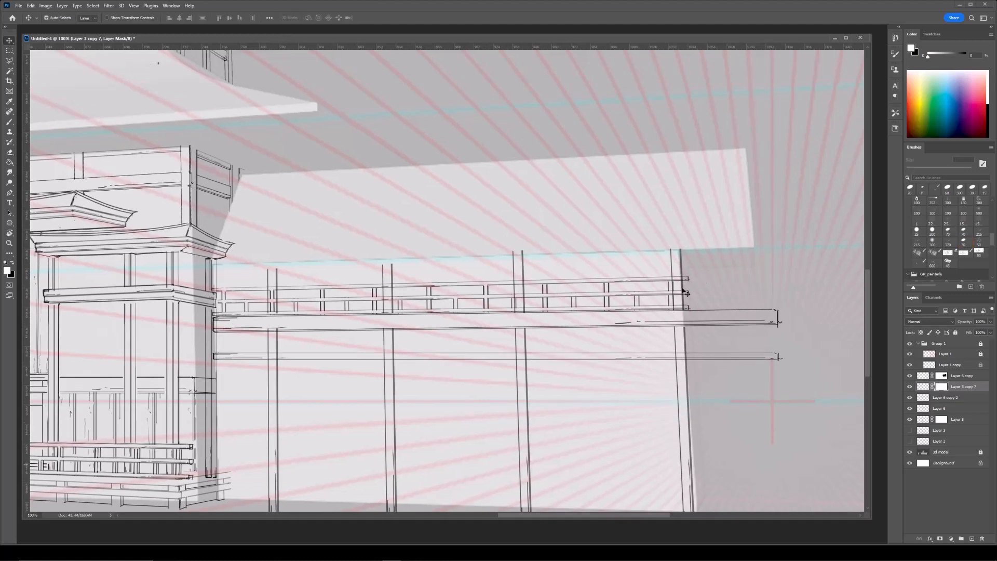
left_click(942, 375)
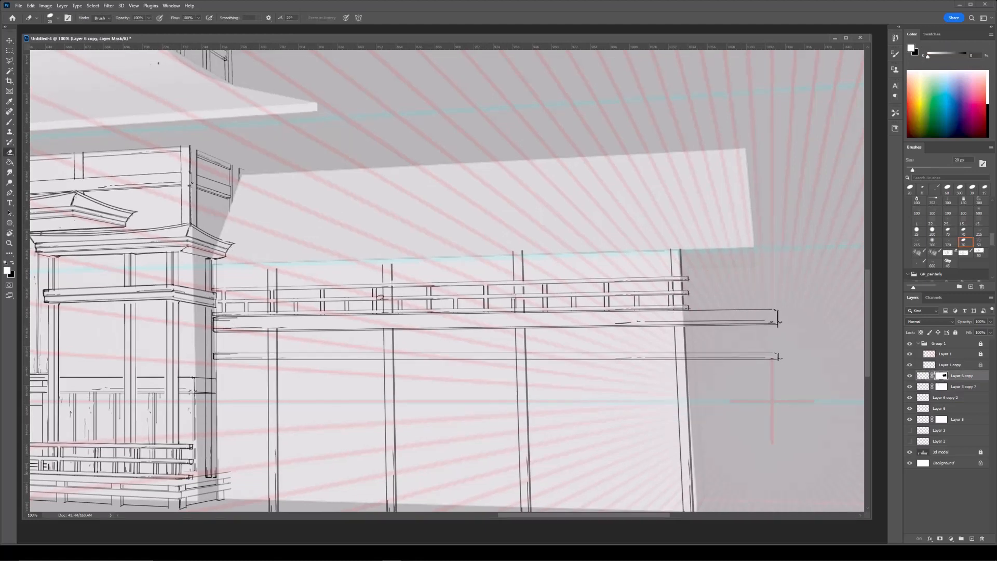
left_click(778, 318, "ctrl")
key("bracketright")
key("bracketright")
key("bracketright")
key("bracketright")
key("bracketright")
key("bracketright")
key("bracketright")
key("bracketright")
key("bracketright")
key("bracketright")
key("bracketright")
key("bracketright")
key("bracketright")
left_click_drag(776, 311, 690, 309)
left_click(719, 318)
key("b")
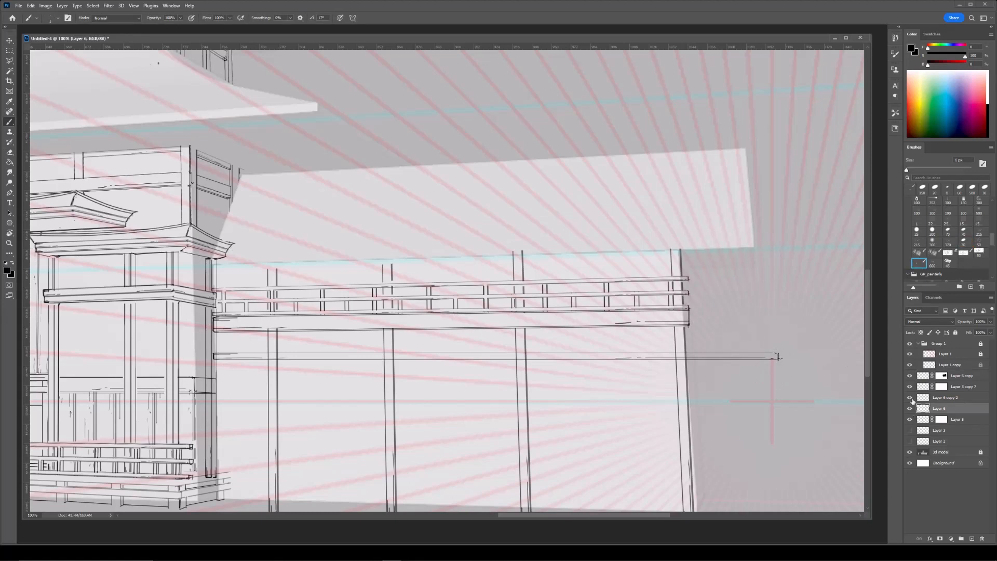
Merge Layer 6 copy 2 into Layer 6 and erase the thin lower beam's overhang past the far post.
left_click(935, 400)
key("ctrl+e")
key("e")
mouse_move(791, 351)
left_mouse_down()
mouse_move(696, 349)
mouse_move(686, 251)
mouse_move(685, 356)
left_mouse_up()
key("b")
key("e")
key("bracketleft")
key("bracketleft")
key("bracketleft")
key("bracketleft")
key("bracketleft")
key("bracketleft")
key("bracketleft")
key("bracketleft")
key("bracketleft")
key("bracketleft")
key("bracketleft")
key("bracketleft")
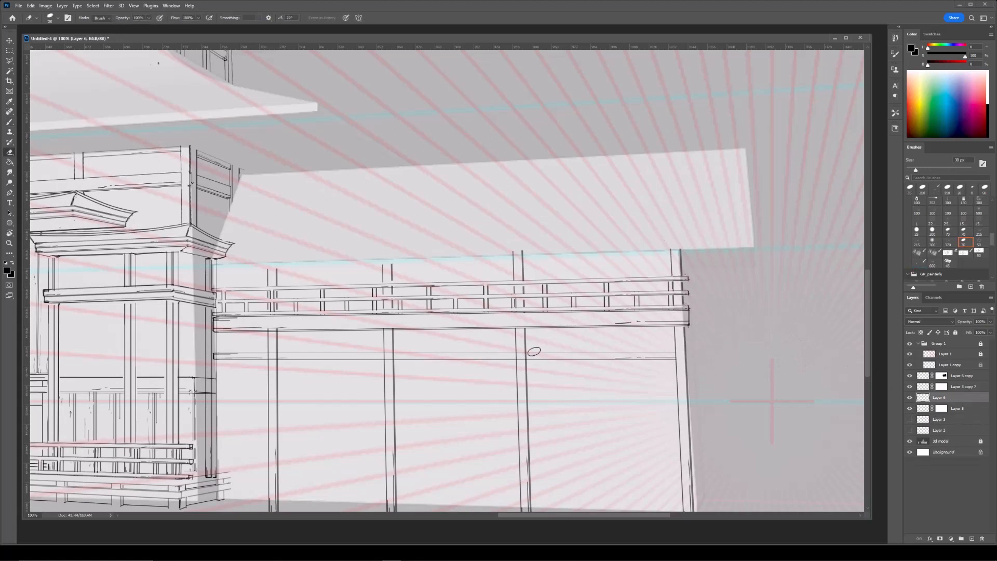
key("bracketright")
key("ctrl+Tab")
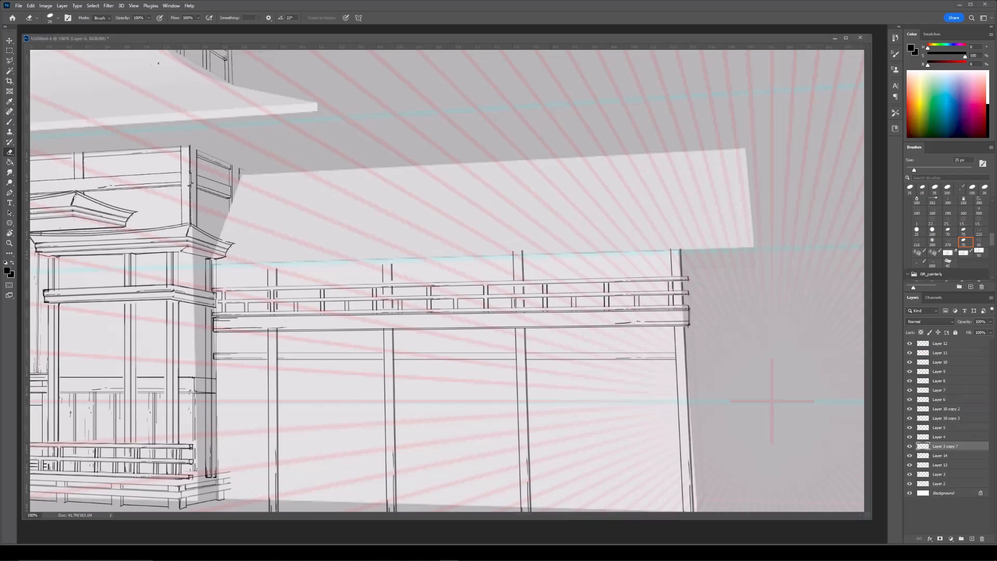
left_click(604, 148)
Delete the two hidden layers, Layer 3 and Layer 2, above the 3d model layer.
left_click_drag(491, 357, 448, 312)
key("ctrl+plus")
key("ctrl+plus")
key("ctrl+minus")
key("ctrl+minus")
left_click(910, 422)
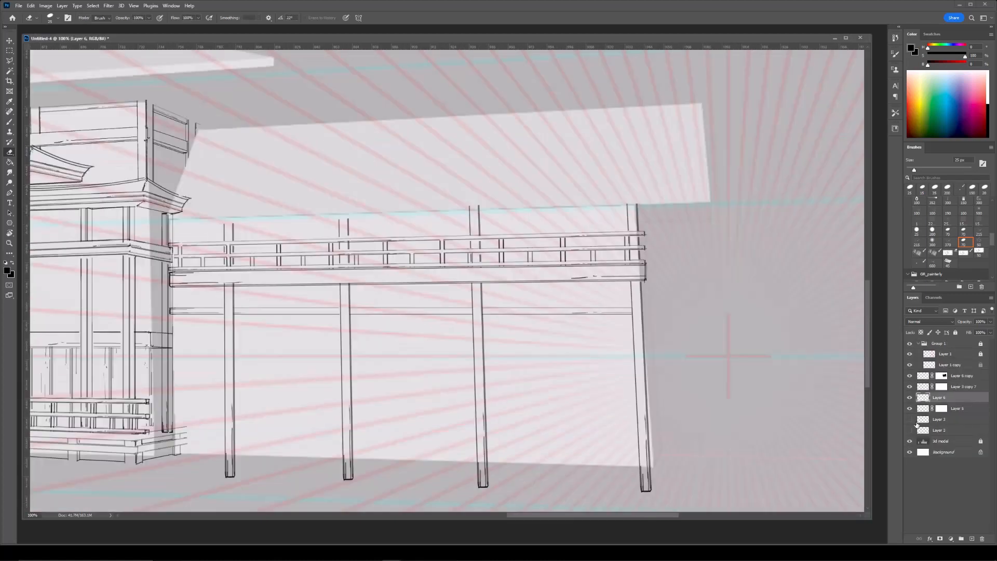
left_click(912, 420)
key("ctrl+t")
key("Return")
key("e")
key("ctrl+minus")
left_click(910, 422)
key("Delete")
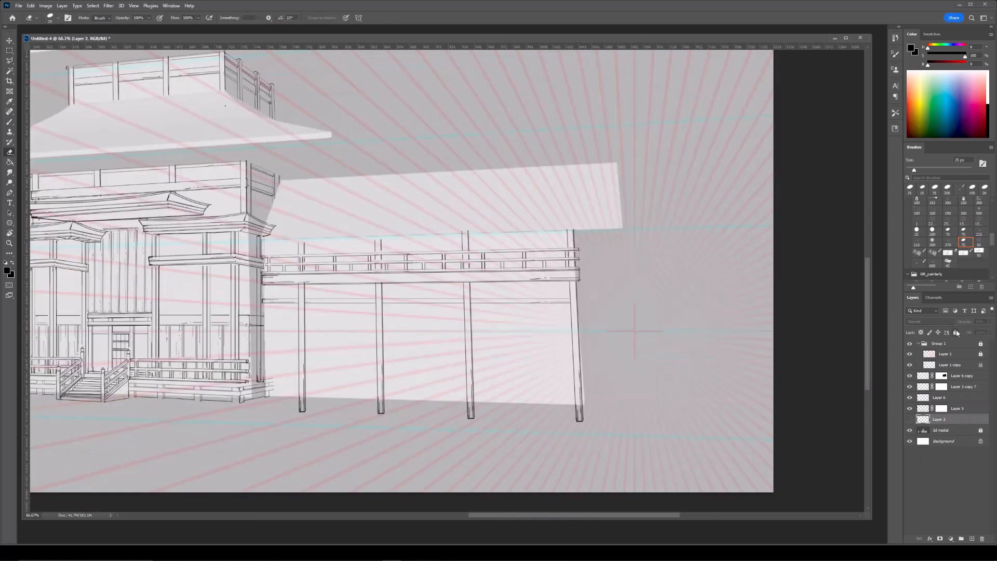
key("ctrl+minus")
key("ctrl+plus")
key("Delete")
Scale the Layer 7 beam down to the wing's length and place it low along the wall.
left_click_drag(310, 237, 337, 257)
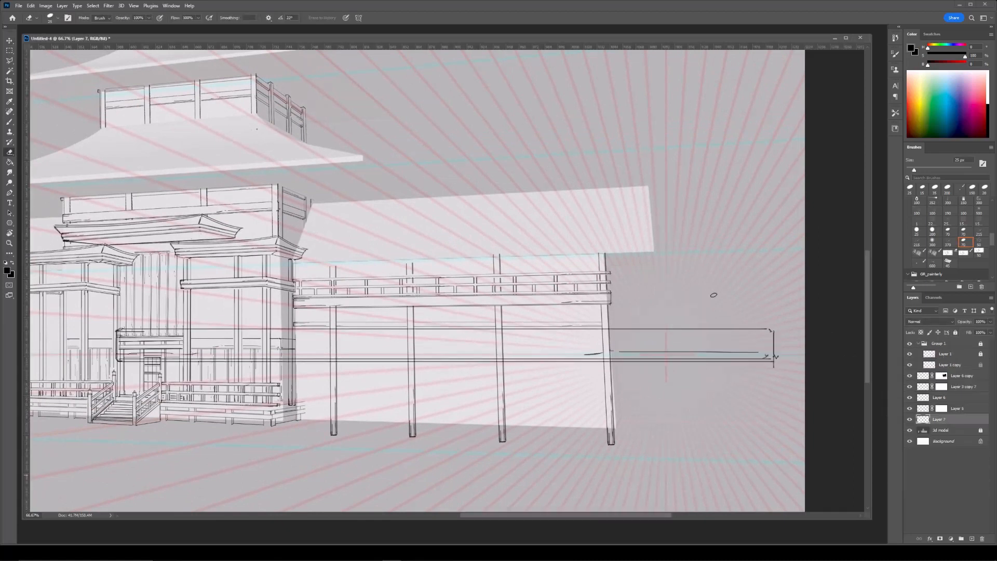
key("ctrl+t")
mouse_move(775, 347)
left_mouse_down()
mouse_move(338, 346)
mouse_move(587, 381)
mouse_move(555, 393)
mouse_move(556, 383)
left_mouse_up()
left_click_drag(320, 375, 612, 397)
left_click_drag(496, 398, 496, 402)
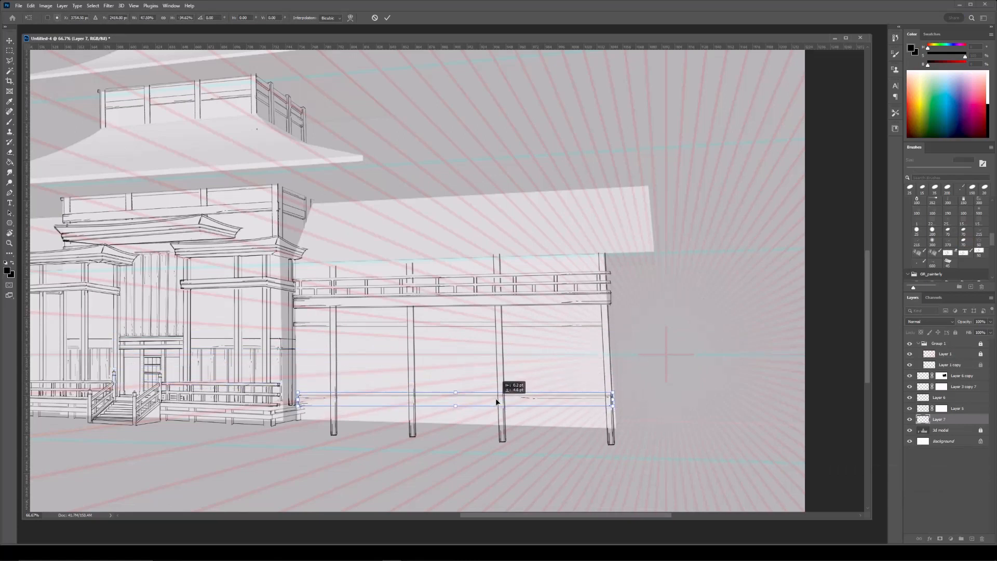
key("Return")
Shorten the wing posts on Layer 6 copy so their feet sit at the base of the wall.
left_click(938, 378)
key("e")
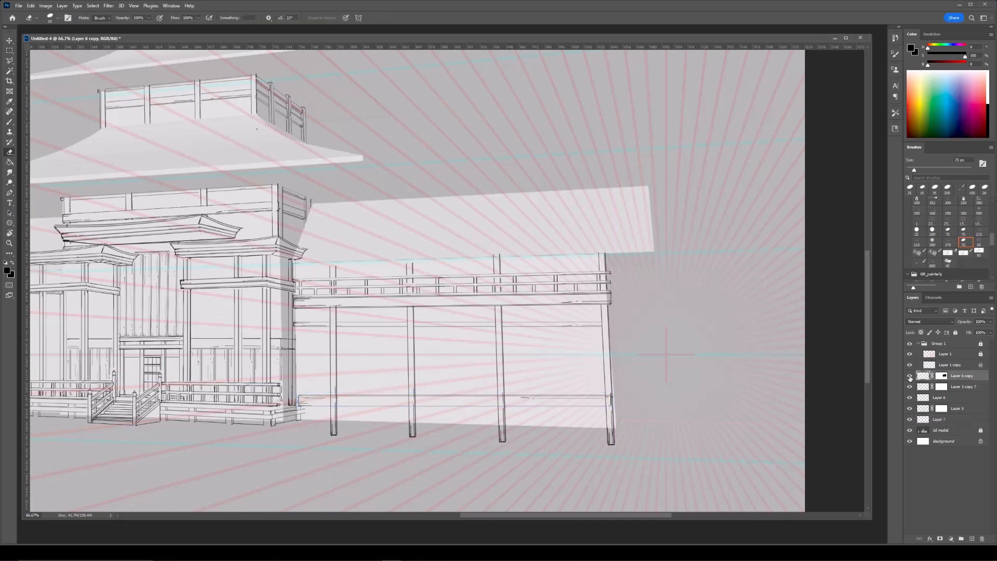
key("ctrl+t")
right_click(462, 420)
left_click(482, 288)
left_click_drag(474, 444, 471, 432)
left_click_drag(473, 74, 473, 88)
key("Return")
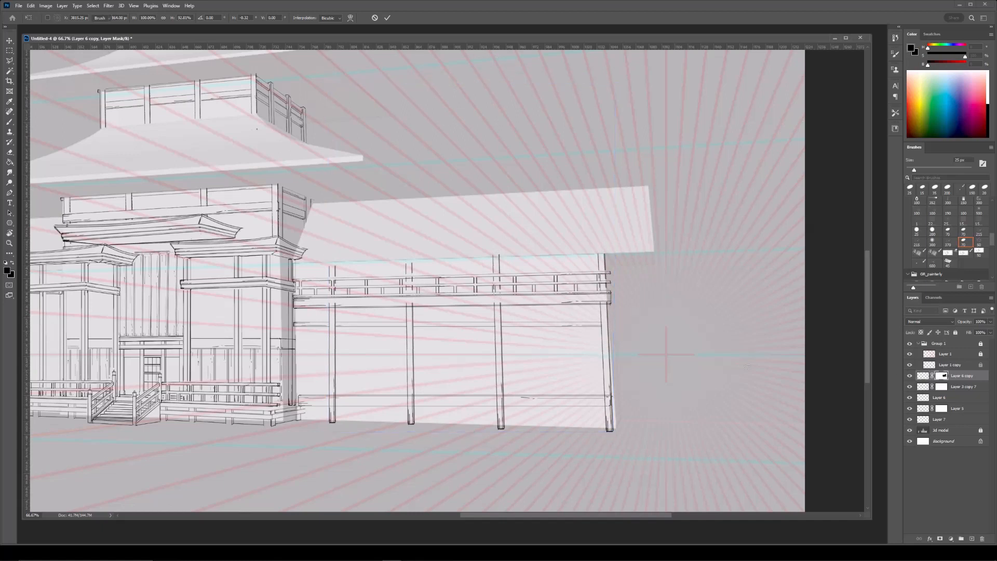
Mask the upper ends of the wing posts along the main beam's lower edge with a straight stroke on Layer 6 copy's mask.
key("b")
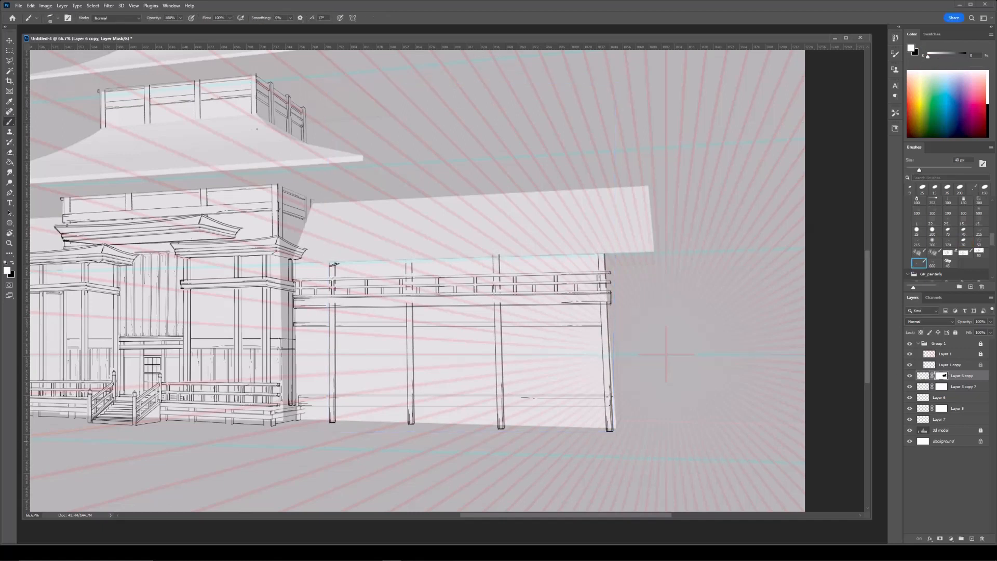
key("e")
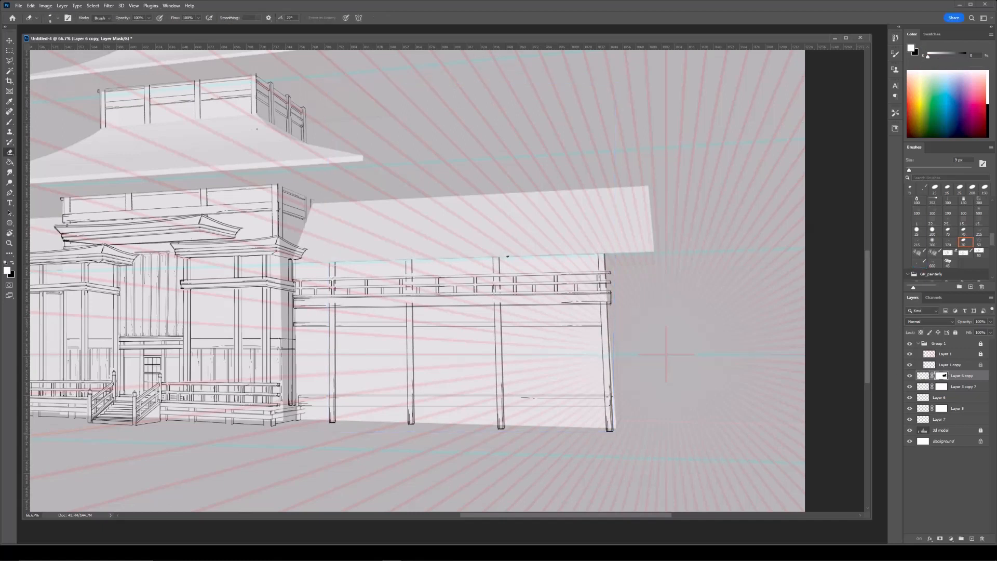
scroll(327, 286, "up", 1)
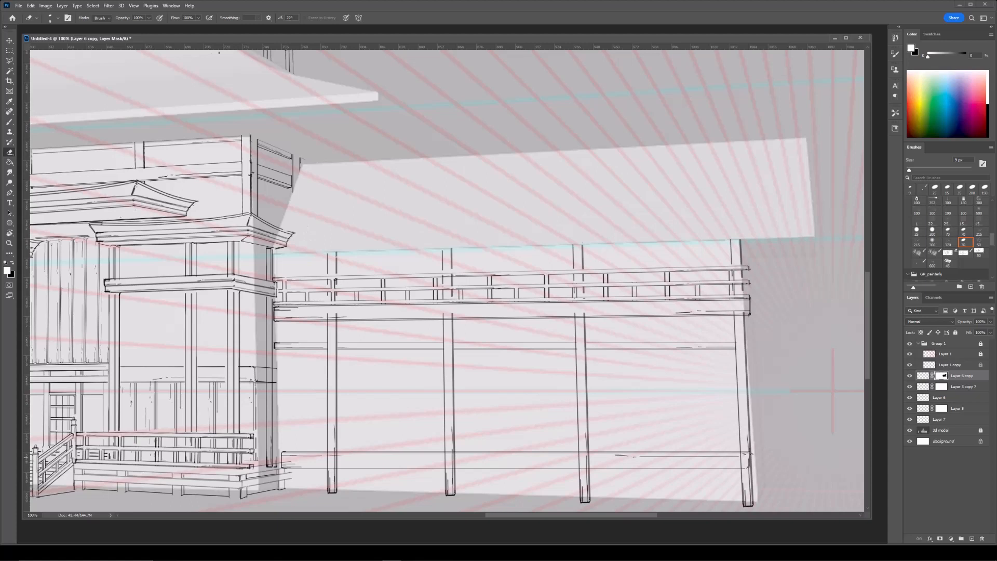
key("bracketright")
key("bracketright")
key("bracketright")
key("bracketright")
key("bracketright")
key("bracketright")
left_click(326, 314)
left_click(740, 310, "shift")
key("b")
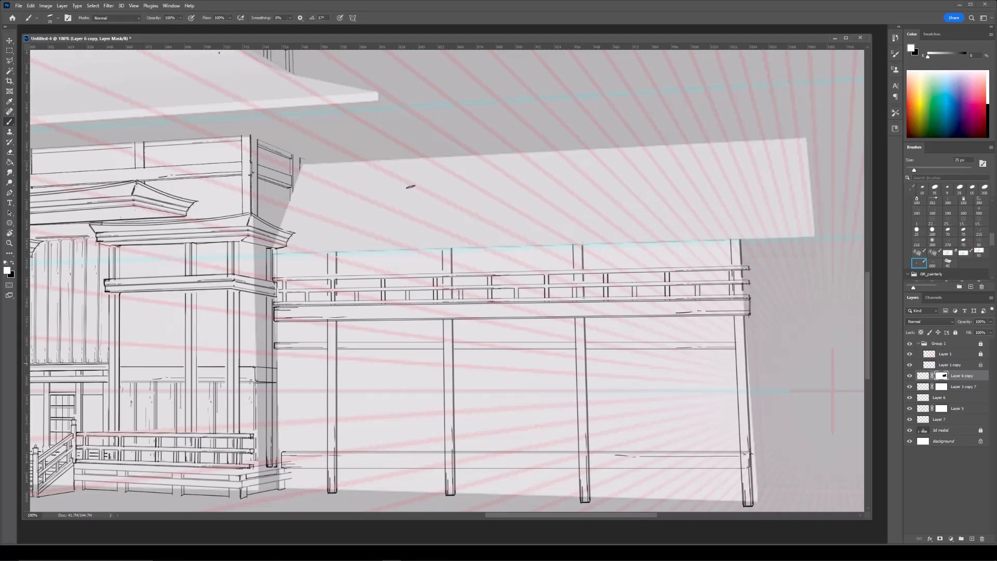
Distort the low Layer 7 beam to follow the perspective guides and extend its near end to the main building.
left_click_drag(337, 283, 599, 268)
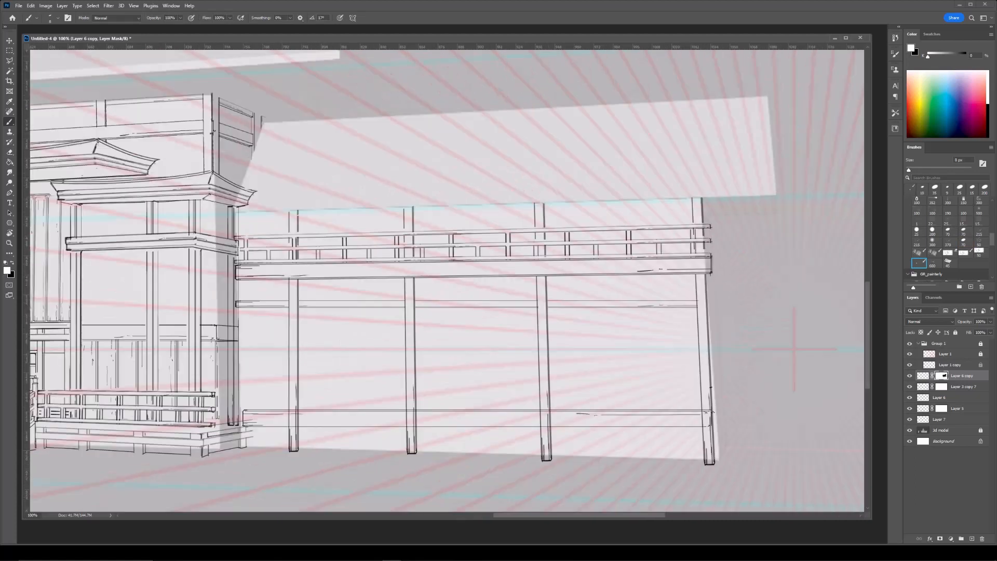
left_click(917, 398)
left_click(924, 420)
key("ctrl+t")
right_click(670, 425)
left_click(685, 292)
left_click_drag(715, 427, 718, 422)
key("Return")
key("ctrl+t")
left_click_drag(243, 420, 239, 420)
key("Return")
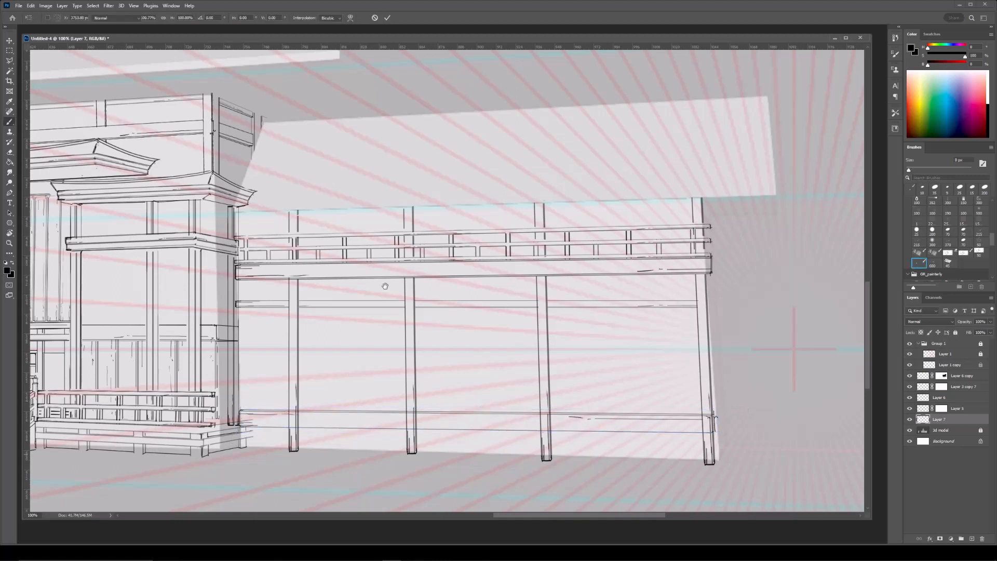
Duplicate the low Layer 7 beam and nudge the copy slightly toward the main building.
left_click_drag(388, 289, 442, 289)
left_click_drag(584, 277, 566, 262)
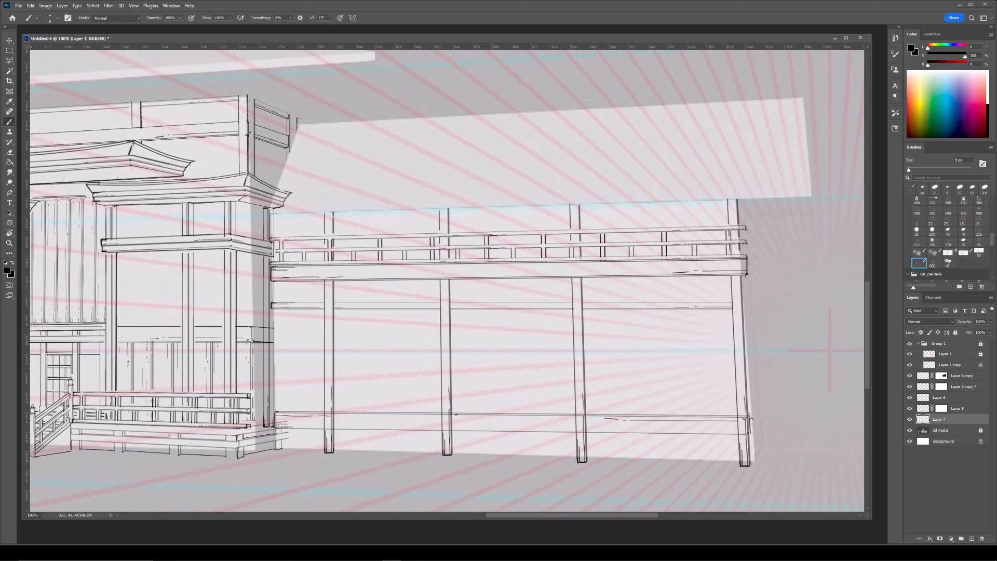
key("ctrl+j")
key("ctrl+t")
left_click_drag(528, 415, 521, 414)
key("Return")
Erase the lower line of the duplicated beam with straight strokes, keeping only the lines near the beam's top edge.
key("e")
left_click(284, 421)
left_click(754, 429, "shift")
key("b")
scroll(106, 395, "up", 1)
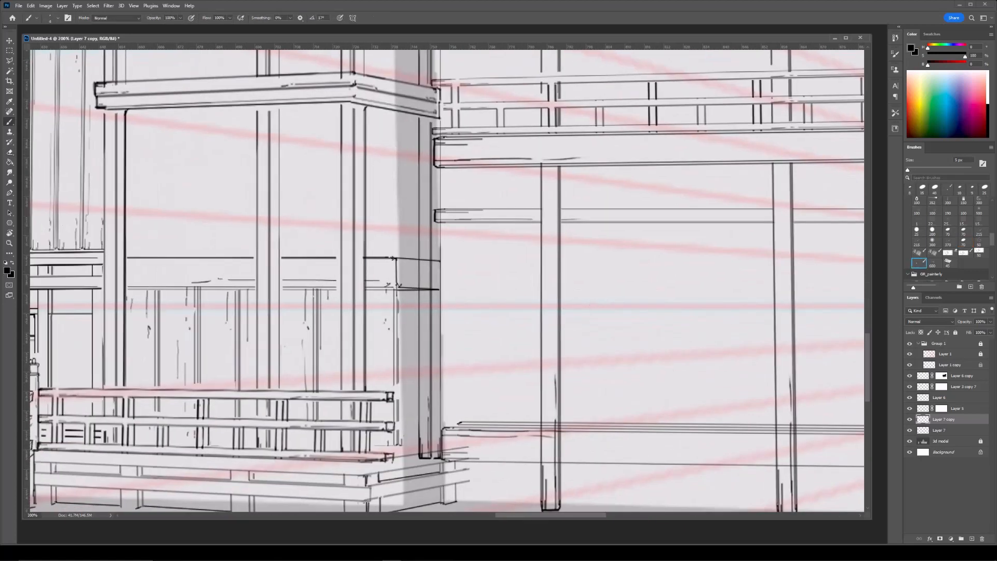
scroll(452, 436, "down", 3)
key("e")
left_click(290, 350)
left_click(603, 358, "shift")
left_click_drag(562, 223, 643, 253)
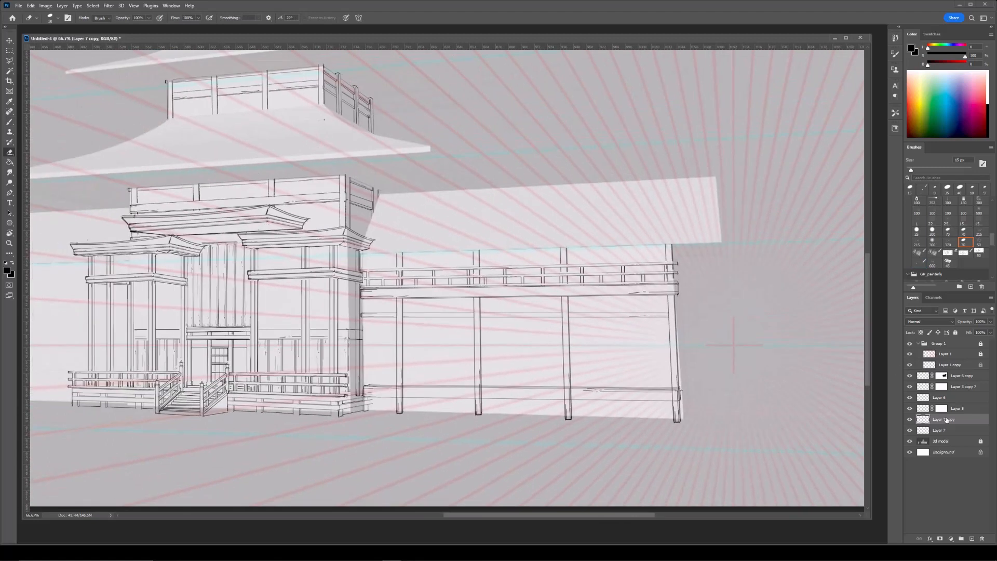
Duplicate the Layer 7 beam again and rotate the copy upright as a post where the wing meets the main building.
left_click(936, 430)
key("ctrl+j")
key("ctrl+t")
left_click_drag(716, 343, 594, 295)
left_click_drag(530, 303, 365, 280)
key("Return")
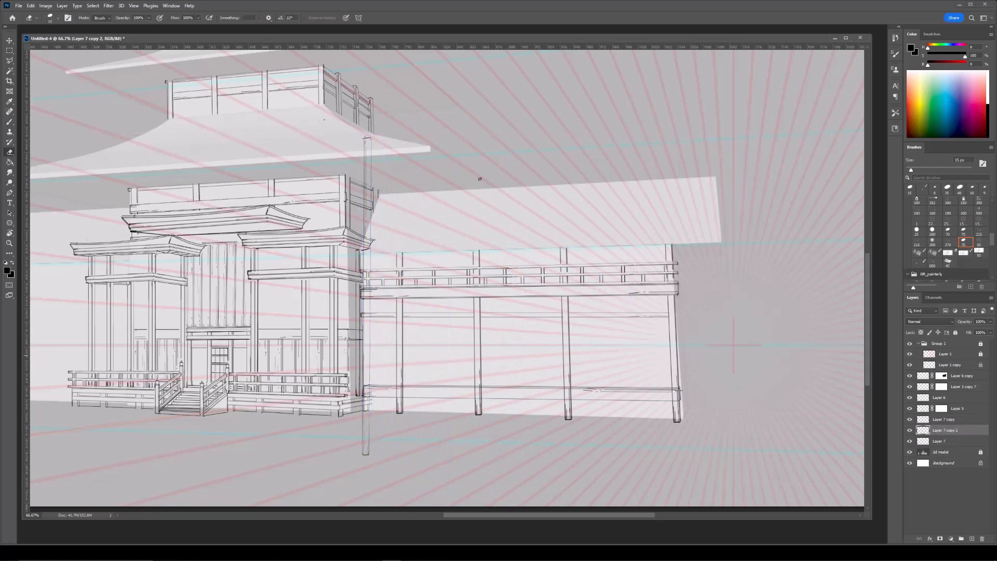
Shorten the new post so it spans from the railing's top to the base of the wall.
left_click_drag(366, 137, 367, 265)
key("ctrl+t")
left_click_drag(366, 456, 367, 412)
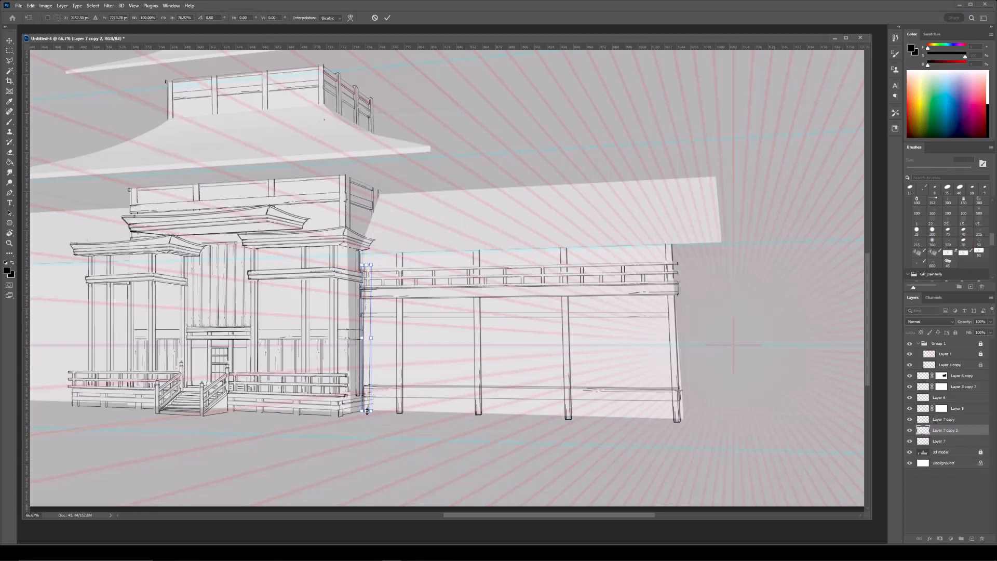
key("Return")
Ink a straight edge line along the full height of the new near-end post.
key("ctrl+plus")
left_click_drag(344, 316, 445, 277)
key("b")
left_click_drag(420, 224, 455, 192)
left_click(429, 442, "shift")
left_click(430, 224, "shift")
Distort the top of the new post to align it with the near end of the railing.
key("ctrl+t")
key("Return")
key("ctrl+t")
right_click(427, 232)
left_click(437, 272)
left_click_drag(425, 224, 411, 219)
key("Return")
key("ctrl+minus")
key("ctrl+plus")
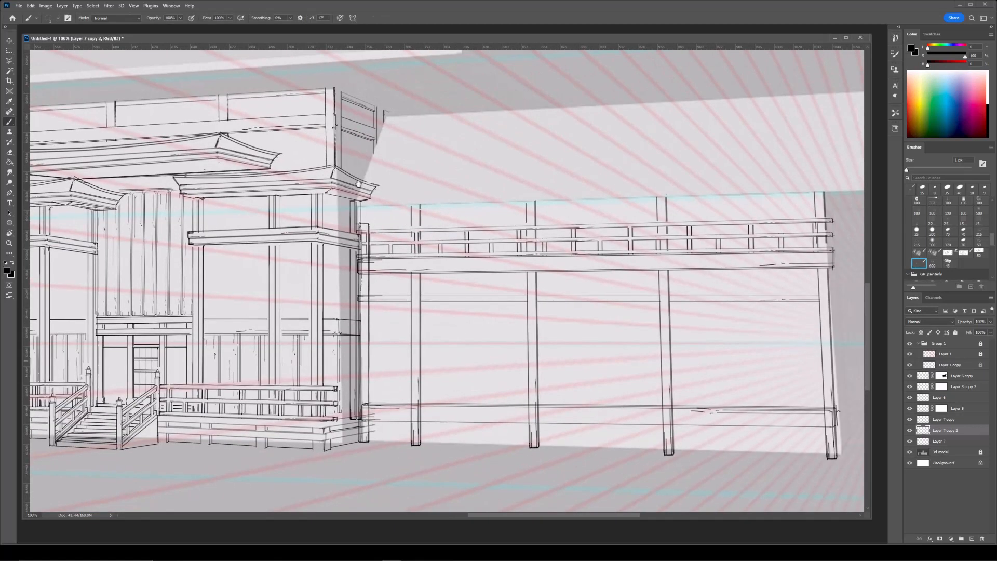
Stretch the new post upward above the railing toward the eave.
key("e")
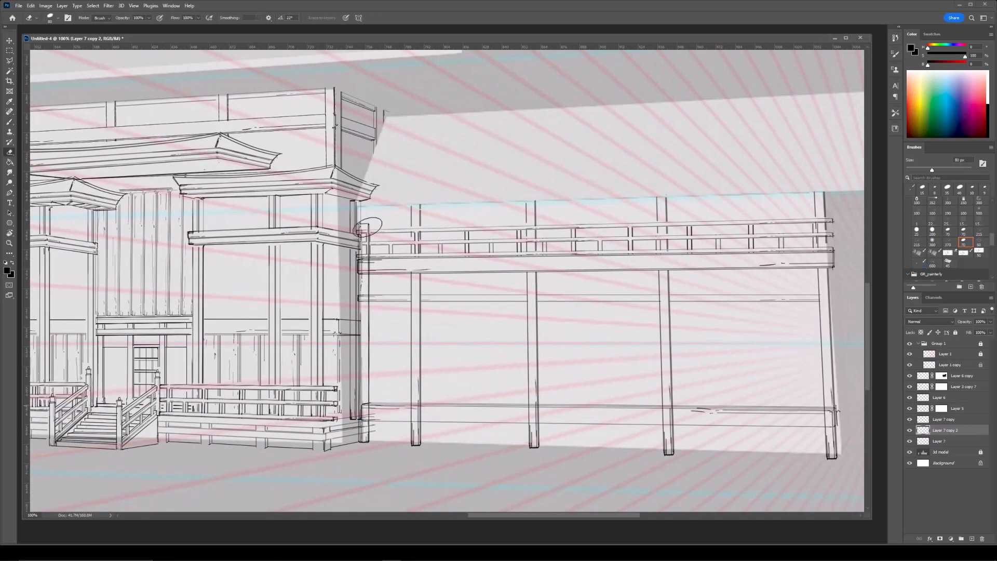
key("ctrl+t")
left_click_drag(365, 224, 365, 206)
key("Return")
Erase the parts of the new post that overlap the railing and the main beam.
left_click(372, 232, "shift")
key("bracketleft")
left_click_drag(380, 330, 410, 310)
key("bracketright")
key("bracketright")
mouse_move(397, 399)
left_mouse_down()
mouse_move(395, 378)
mouse_move(388, 389)
left_mouse_up()
key("bracketright")
scroll(365, 387, "up", 1)
key("b")
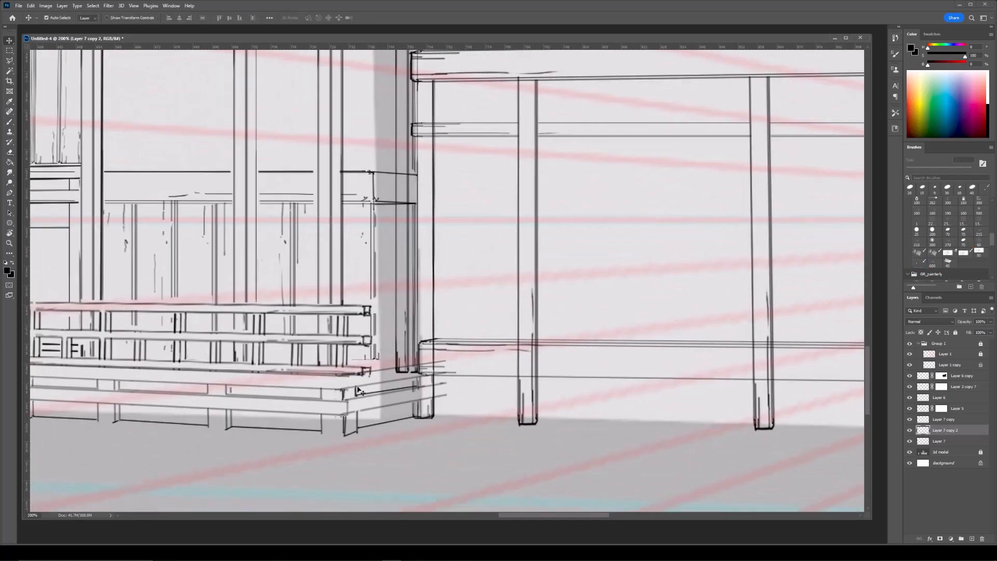
On Layer 5, erase the main building's base beams where they overshoot the new post and cap their ends.
key("e")
key("alt+bracketright")
key("alt+bracketright")
mouse_move(418, 372)
left_mouse_down()
mouse_move(398, 373)
mouse_move(427, 374)
mouse_move(429, 364)
mouse_move(441, 396)
mouse_move(426, 398)
left_mouse_up()
key("b")
key("e")
key("b")
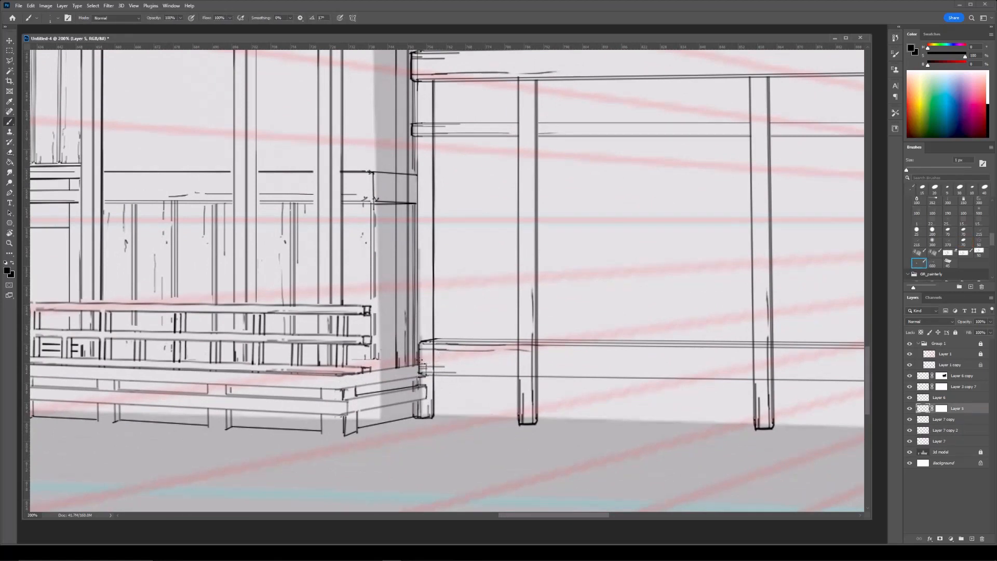
Finish the base beam's end cap and erase the wing's lower beam where it crosses the post beside the main building.
left_click(427, 373, "shift")
left_click(436, 377, "ctrl")
key("e")
mouse_move(430, 366)
left_mouse_down()
mouse_move(422, 373)
mouse_move(423, 348)
mouse_move(461, 401)
left_mouse_up()
left_click(428, 340, "ctrl")
left_click(911, 419)
left_click(910, 420)
key("bracketleft")
key("bracketleft")
key("bracketleft")
key("ctrl+minus")
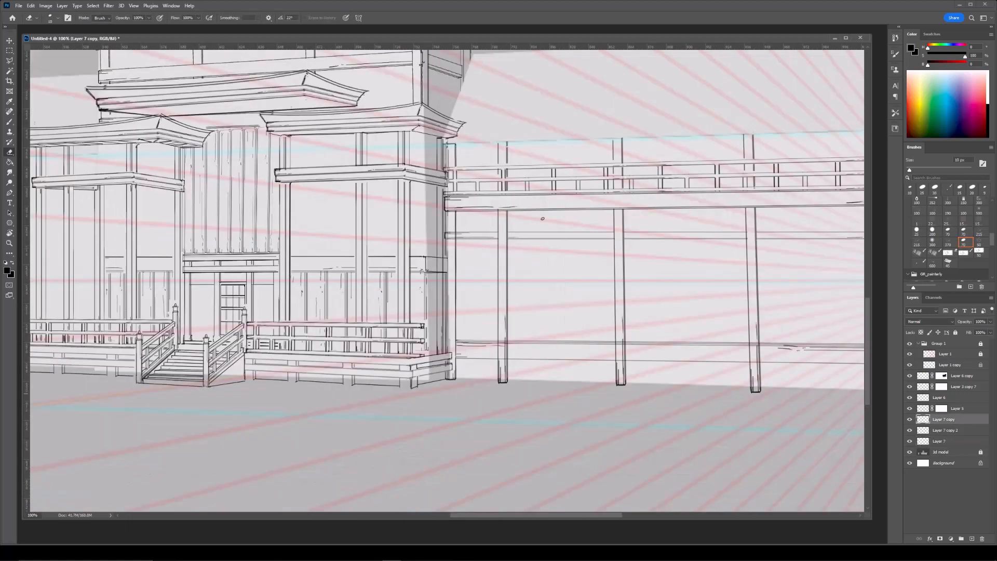
Clean up the overlapping beam lines and merge Layer 7 copy and Layer 7 copy 2 into Layer 7.
left_click_drag(540, 233, 540, 247)
left_click_drag(548, 332, 493, 331)
key("bracketright")
key("bracketright")
key("bracketright")
key("ctrl+e")
key("ctrl+e")
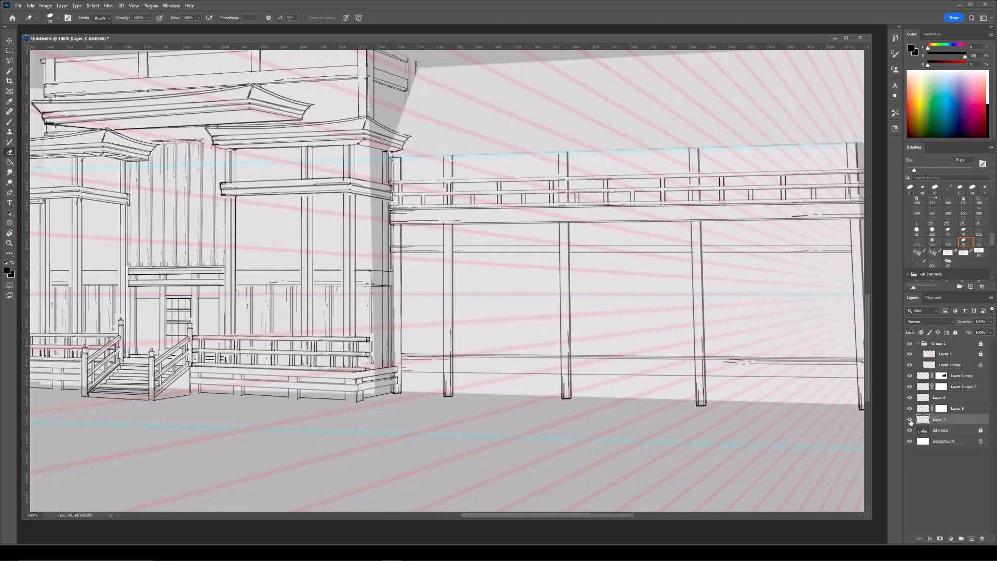
Erase the wing's lower beam lines where they cross the front posts.
left_click_drag(448, 353, 448, 358)
mouse_move(606, 376)
left_mouse_down()
mouse_move(422, 394)
mouse_move(384, 364)
left_mouse_up()
key("bracketright")
key("bracketleft")
key("bracketleft")
left_click_drag(517, 378, 517, 365)
left_click_drag(682, 378, 681, 365)
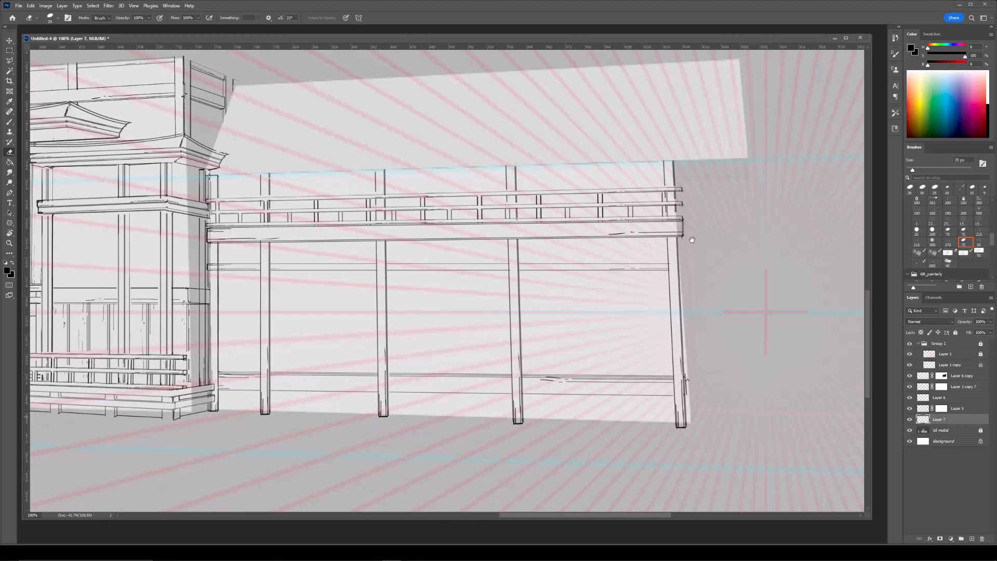
Add a new layer above Layer 6 copy and draw a joint band on the first front post just below the main beam.
left_click_drag(312, 225, 450, 261)
key("ctrl+plus")
left_click(371, 286, "ctrl")
key("b")
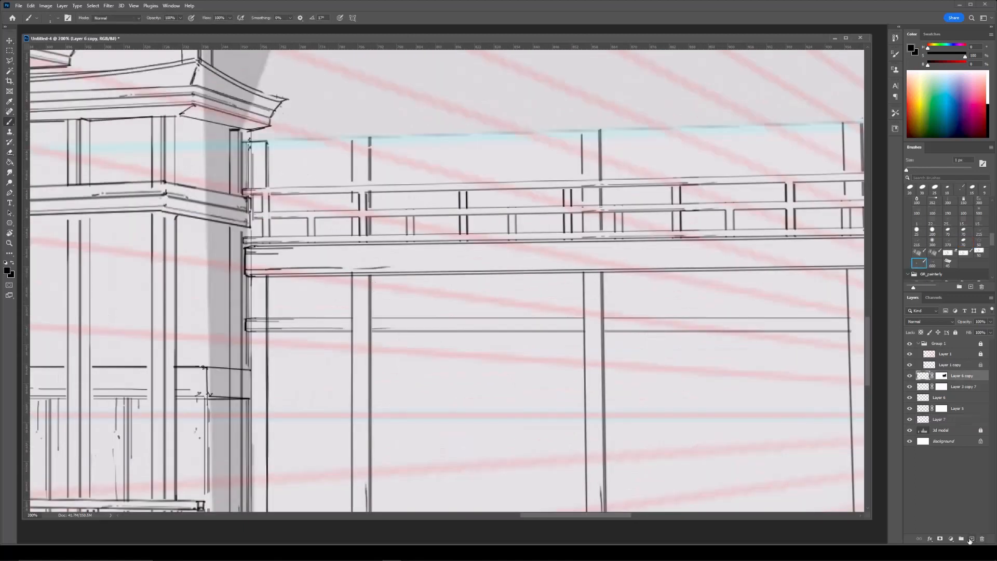
left_click(972, 539)
key("e")
key("ctrl+minus")
key("b")
key("ctrl+plus")
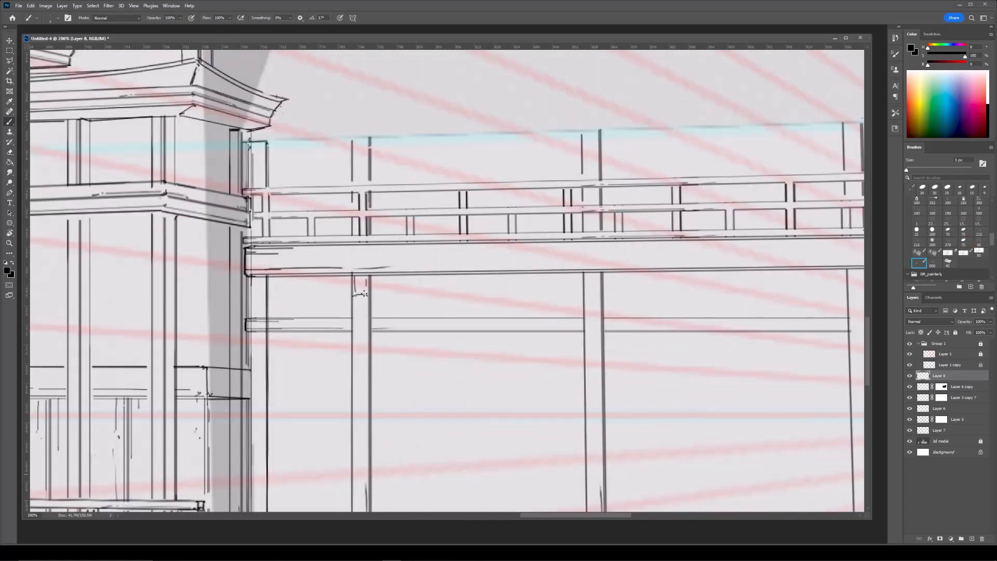
Draw a lower joint band and vertical wood grain marks along the first front post.
key("ctrl+minus")
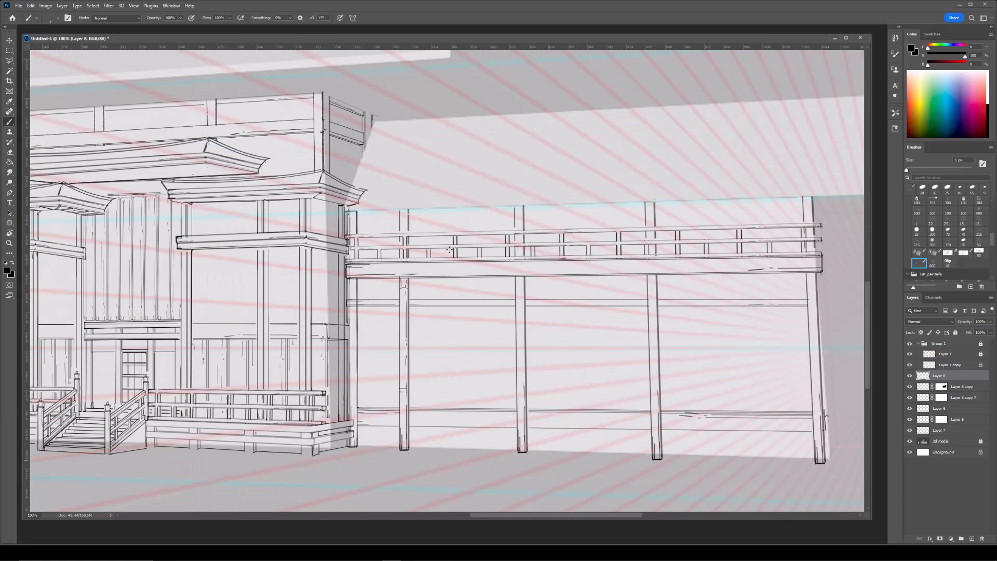
key("ctrl+minus")
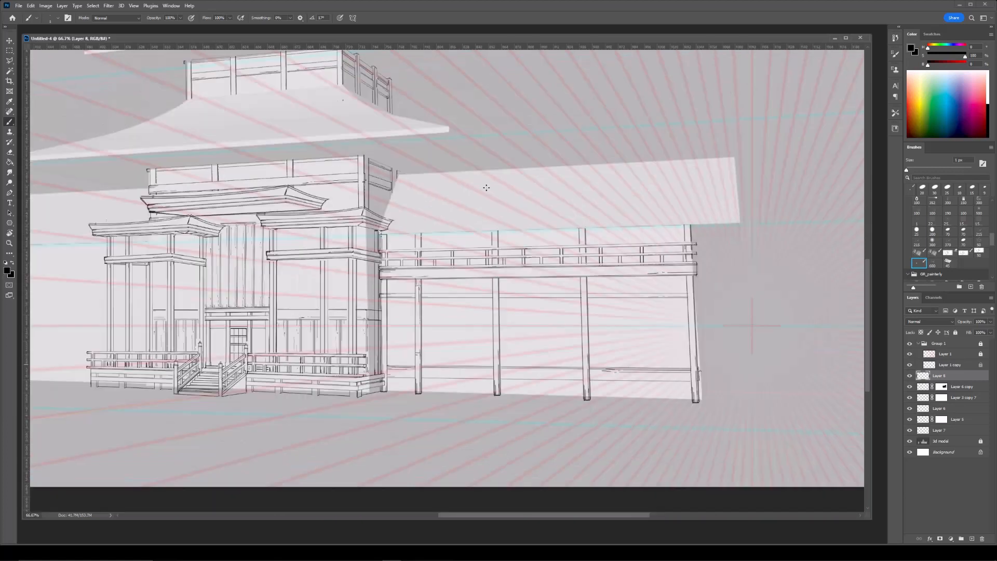
key("ctrl+plus")
key("ctrl+plus")
key("e")
left_click_drag(374, 403, 406, 293)
key("b")
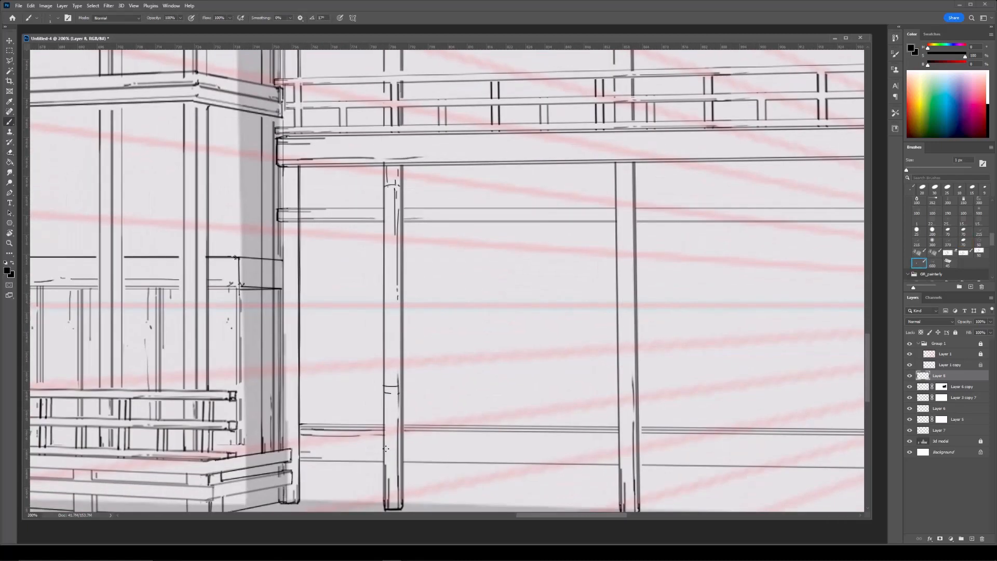
Draw matching upper and lower joint bands on the second and third front posts.
key("ctrl+minus")
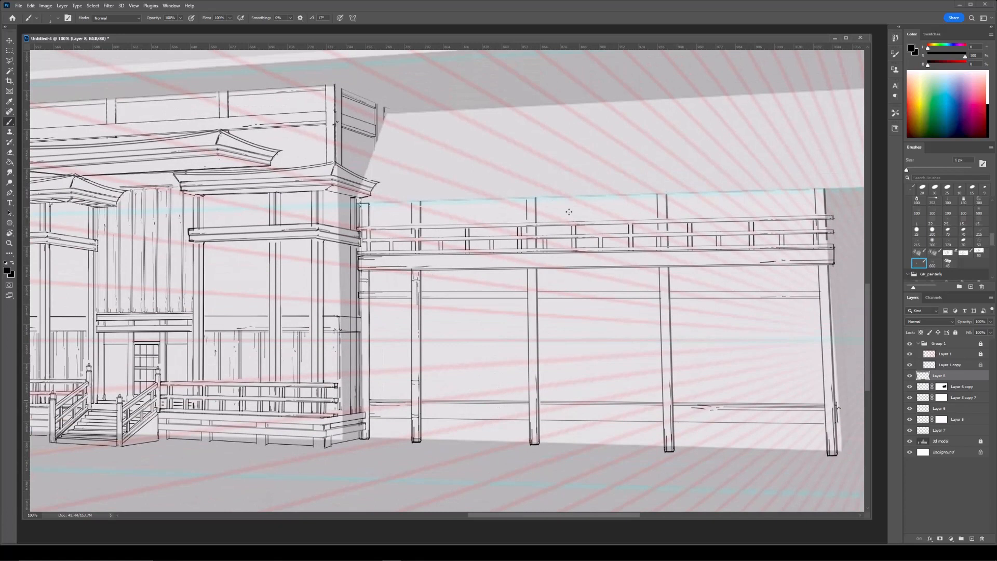
key("ctrl+minus")
key("ctrl+minus")
left_click_drag(590, 188, 554, 207)
key("ctrl+plus")
key("ctrl+plus")
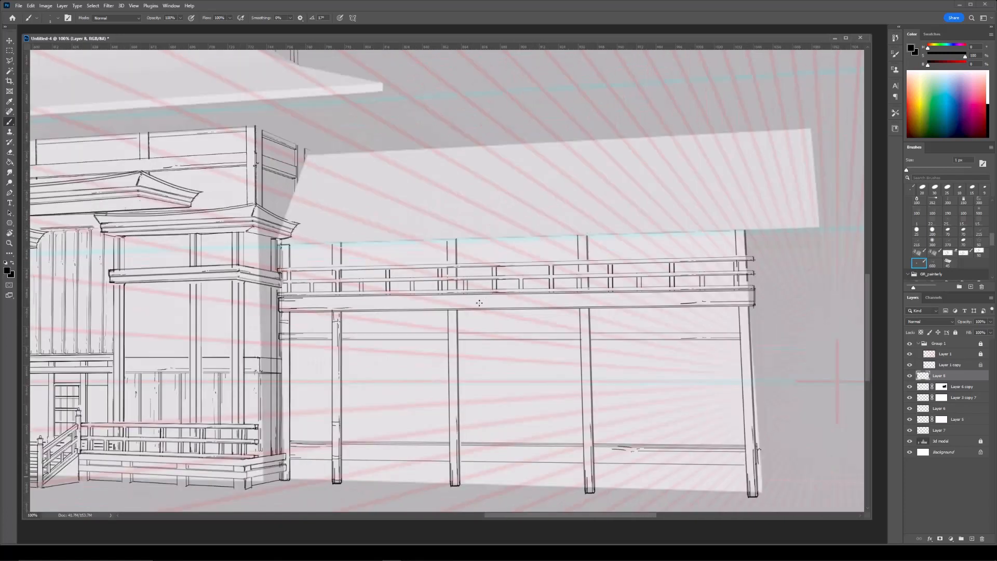
scroll(487, 311, "right", 2)
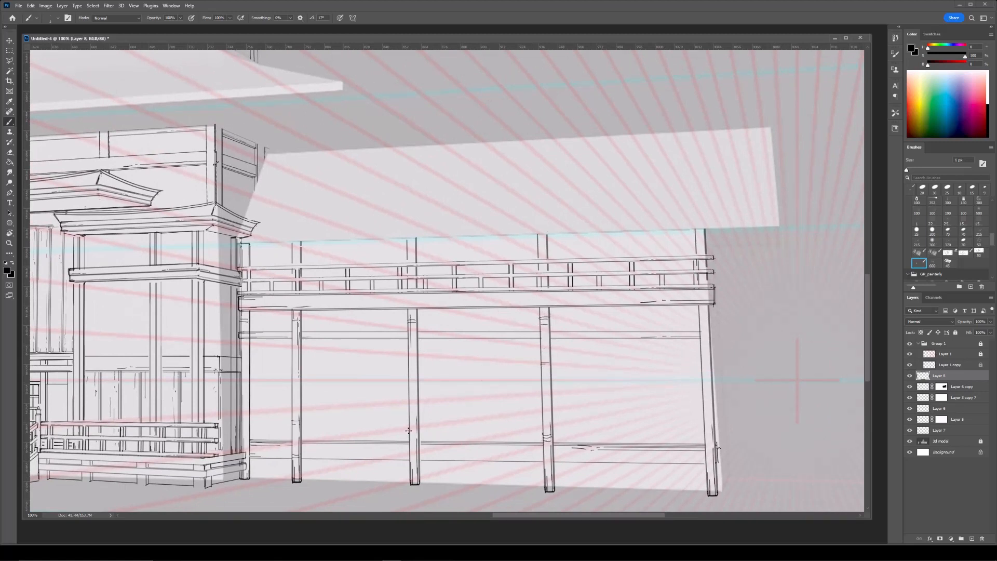
key("ctrl+minus")
scroll(440, 394, "right", 1)
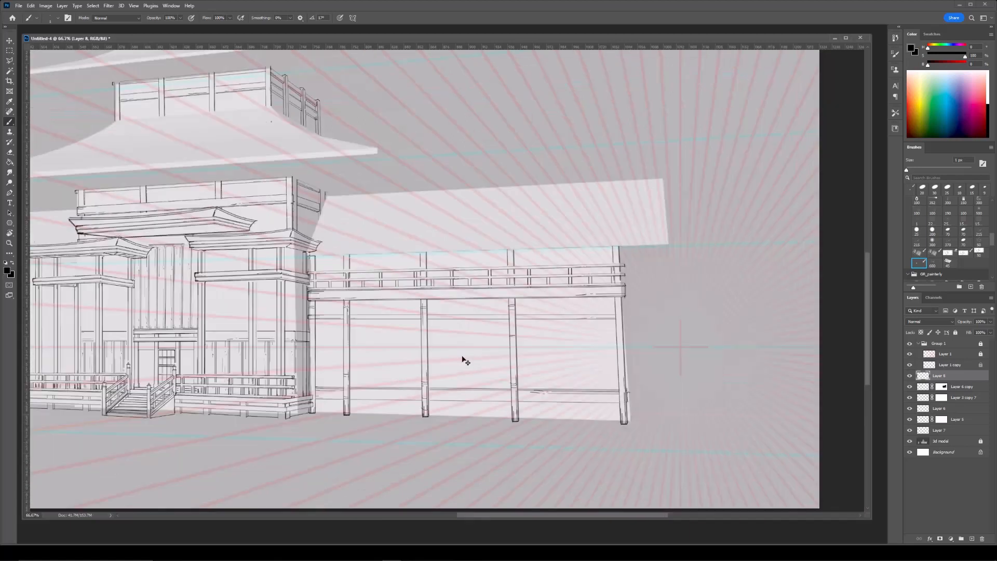
Clean up the marks on the second post and draw joint bands below the beam on the wing's far corner post.
key("ctrl+plus")
key("e")
left_click_drag(383, 311, 383, 318)
left_click_drag(382, 341, 382, 333)
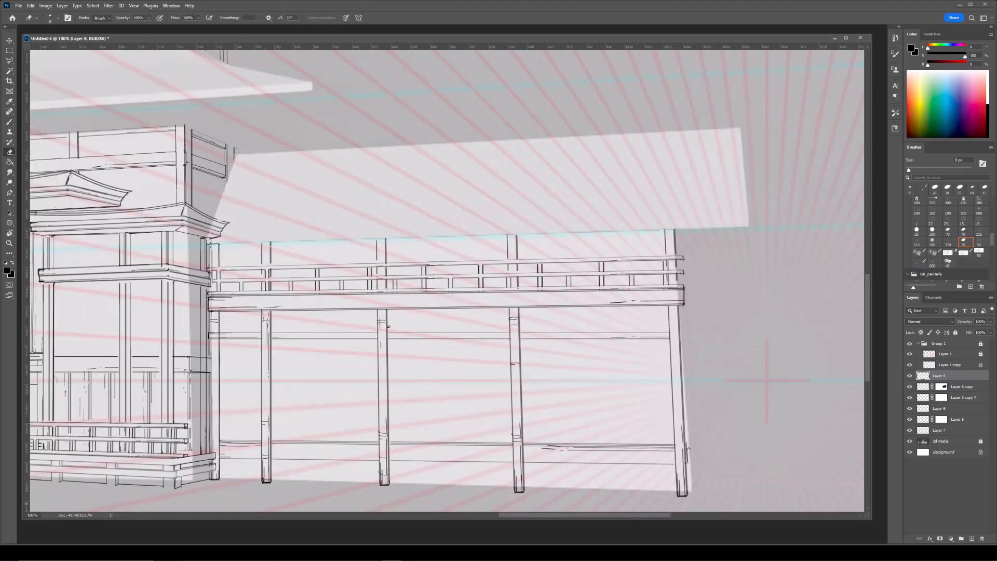
scroll(591, 363, "right", 3)
key("b")
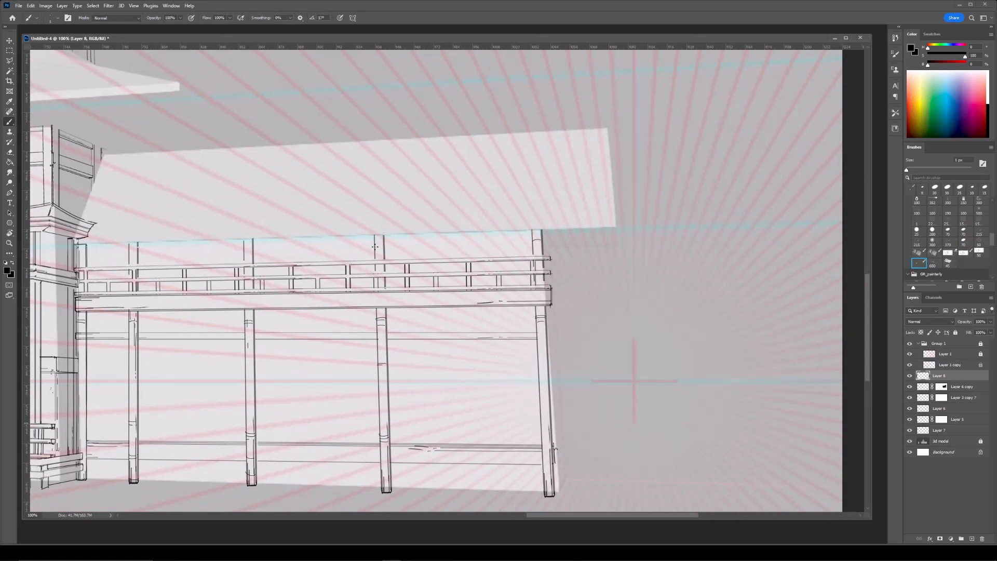
Draw joint bands and grain marks on the post tops above the railing, just under the eave.
left_click_drag(306, 245, 427, 242)
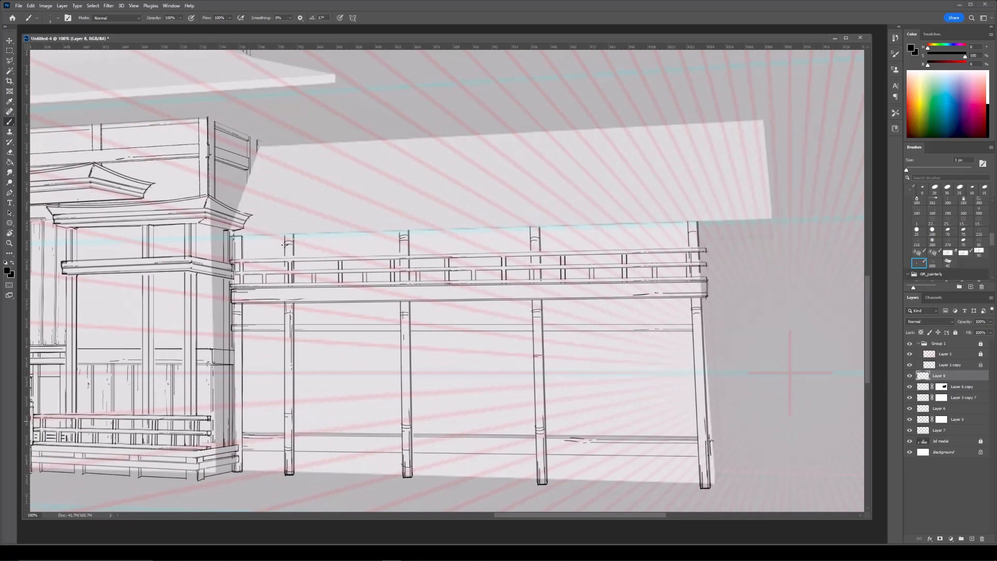
key("ctrl+minus")
key("ctrl+plus")
key("ctrl+plus")
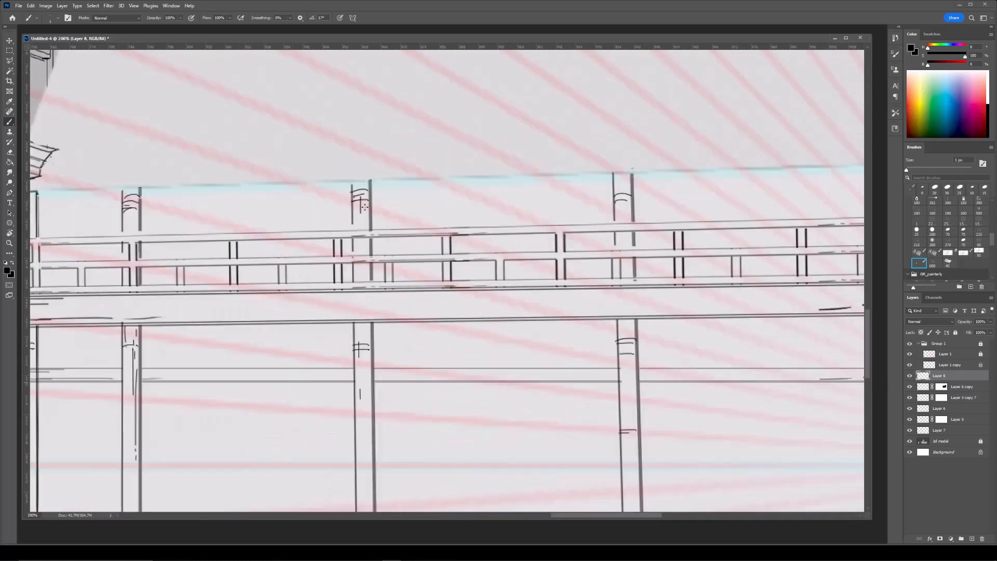
key("ctrl+minus")
key("ctrl+minus")
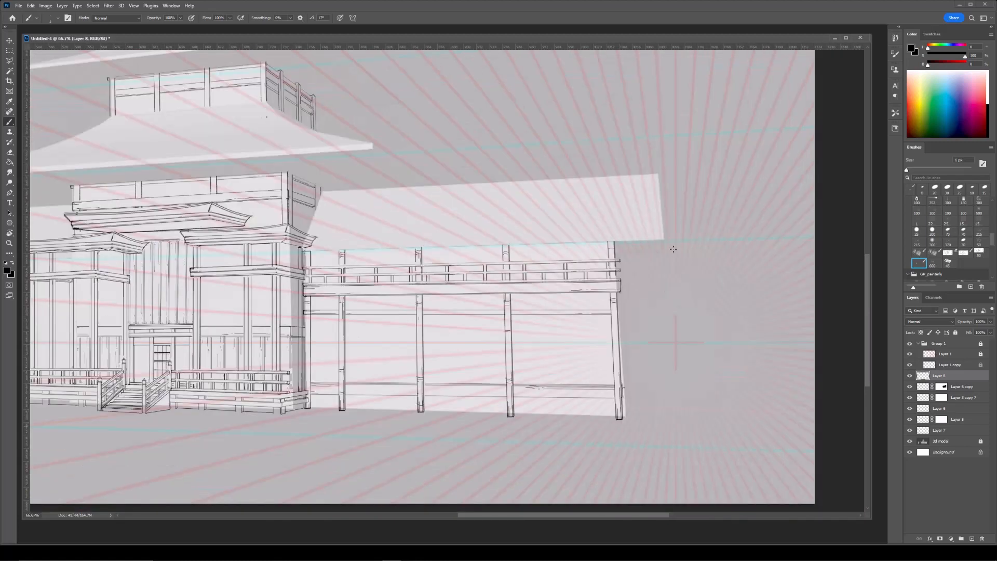
key("ctrl+plus")
key("ctrl+plus")
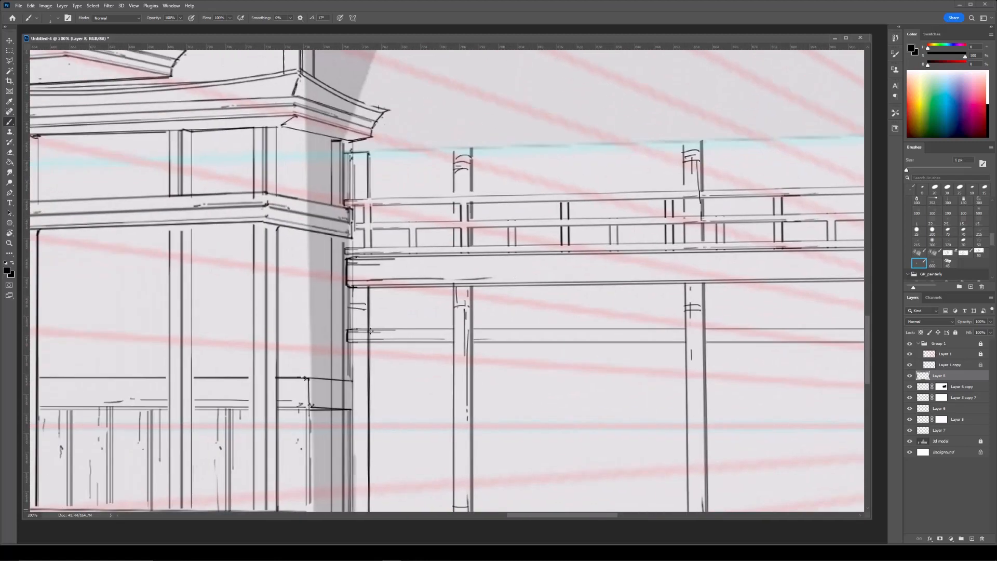
On Layer 7, erase the upper crossbeam's end over the post beside the main building and redraw its cap.
left_click(369, 335, "ctrl")
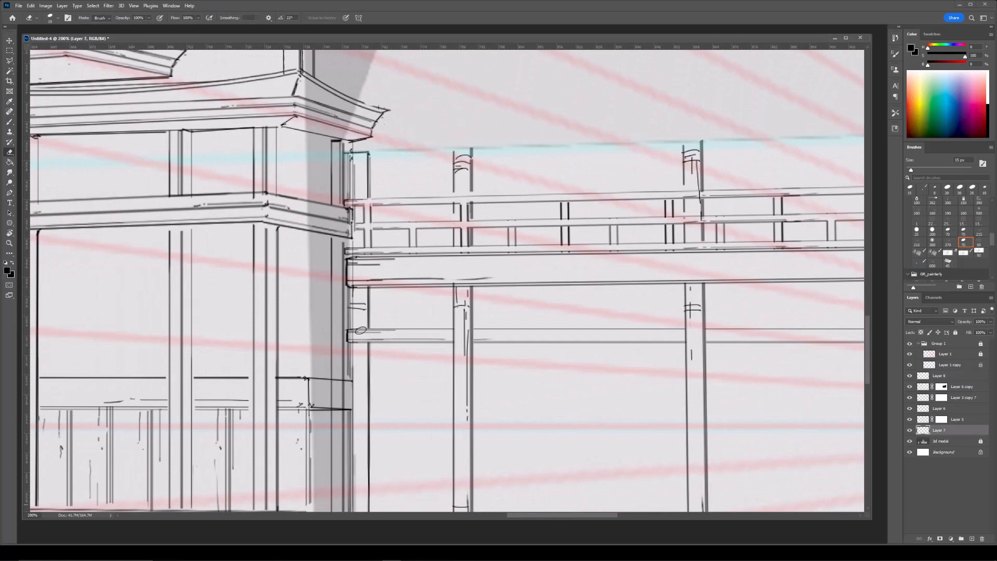
left_click(351, 342, "ctrl")
key("e")
mouse_move(351, 329)
left_mouse_down()
mouse_move(351, 341)
mouse_move(366, 341)
left_mouse_up()
key("bracketleft")
key("bracketleft")
key("b")
On Layer 6 copy, erase the posts' edge lines where the upper crossbeam meets them.
left_click(472, 336, "ctrl")
key("e")
left_click_drag(473, 330, 474, 341)
mouse_move(675, 335)
left_mouse_down()
mouse_move(482, 351)
mouse_move(513, 354)
left_mouse_up()
key("bracketright")
left_click_drag(618, 349, 396, 330)
left_click_drag(554, 326, 555, 335)
mouse_move(639, 327)
left_mouse_down()
mouse_move(366, 328)
mouse_move(755, 303)
mouse_move(781, 310)
left_mouse_up()
Draw short end lines where the upper crossbeam joins the front posts.
key("b")
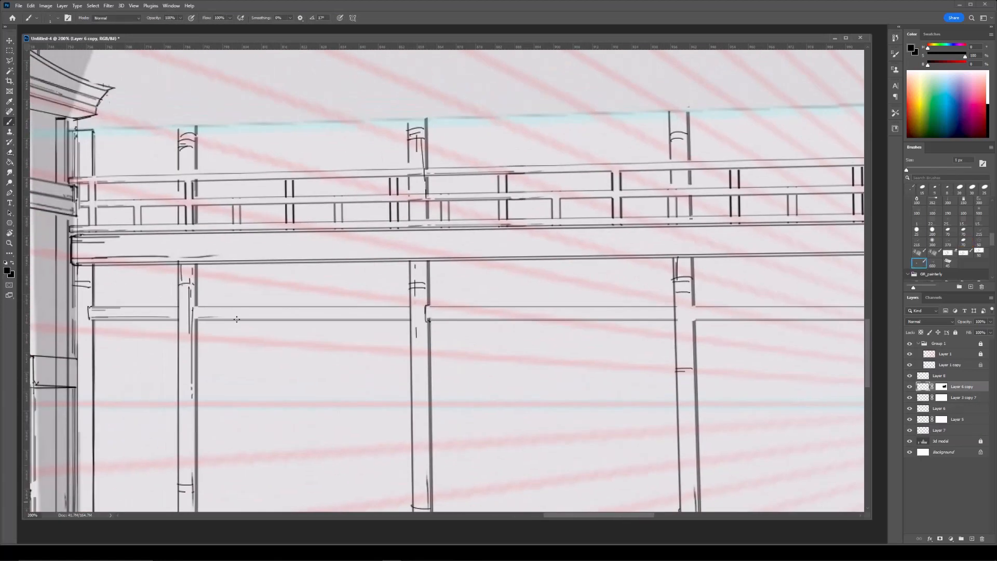
left_click_drag(194, 311, 195, 320)
left_click_drag(625, 363, 406, 373)
left_click_drag(477, 313, 472, 316)
key("ctrl+minus")
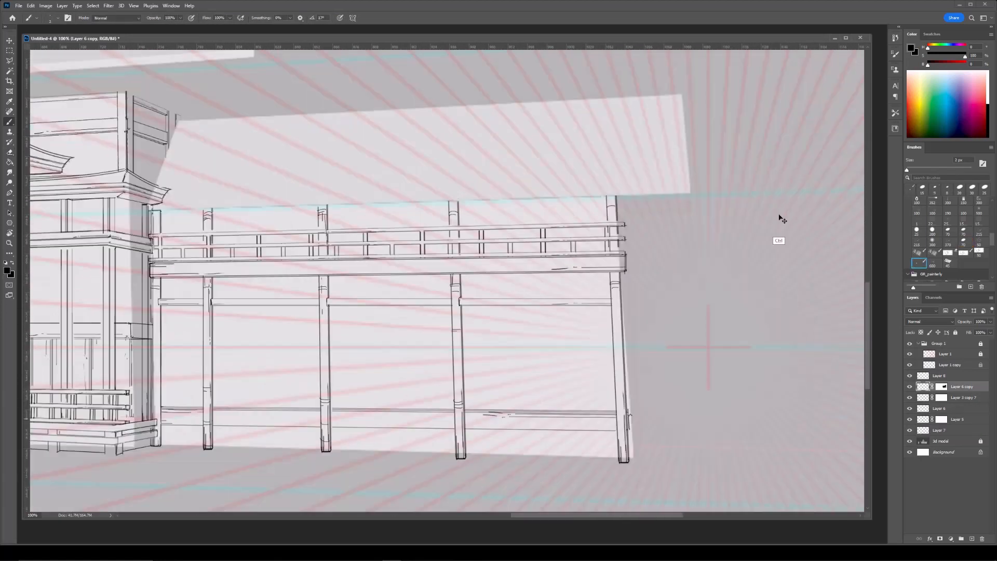
Duplicate Layer 6 copy and scale the copied posts to about 94%, offset behind the front row.
left_click(910, 398)
left_click(911, 398)
key("ctrl+j")
key("ctrl+t")
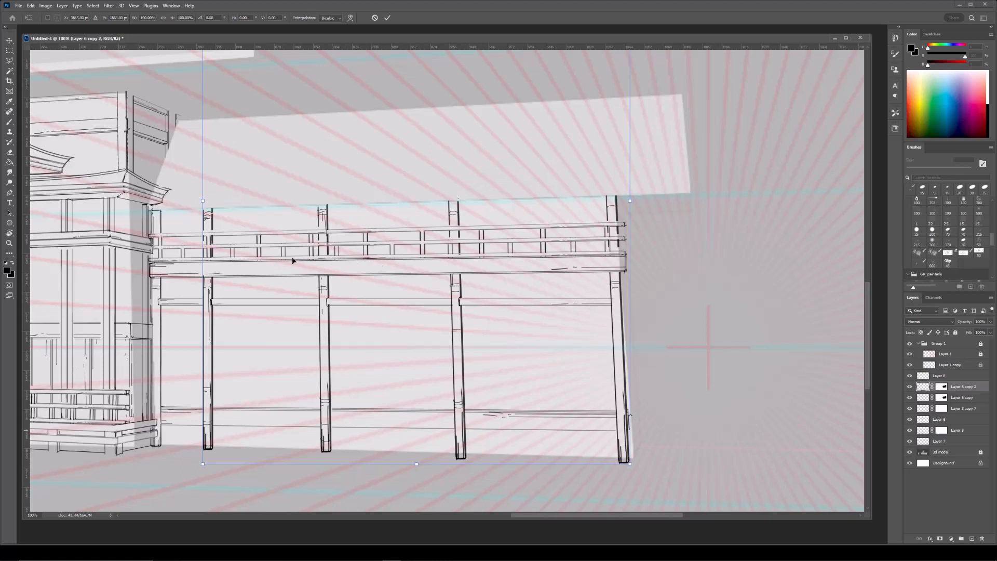
left_click_drag(342, 279, 357, 274)
left_click_drag(645, 459, 621, 429)
left_click_drag(592, 394, 614, 410)
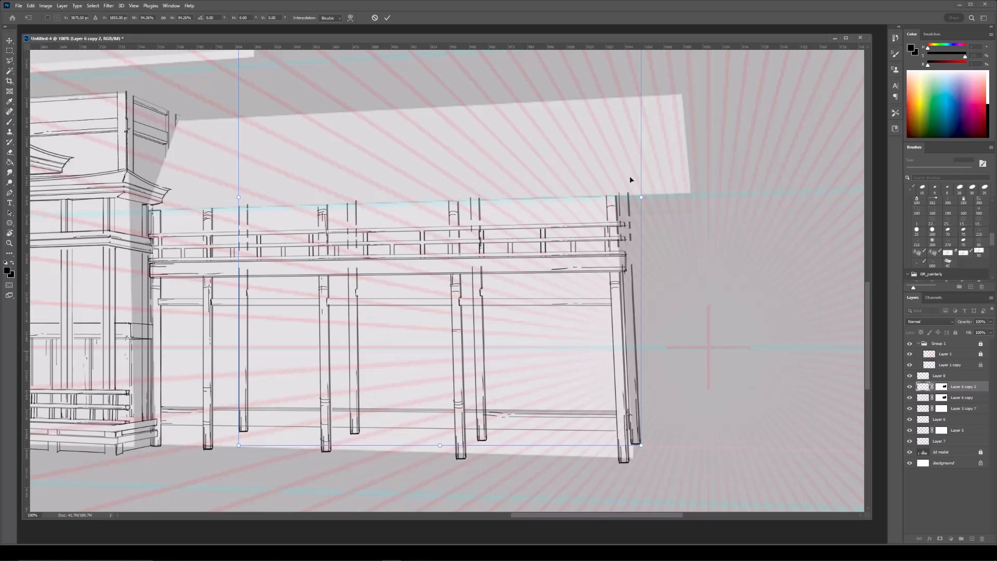
key("Return")
Delete the copied posts' layer mask, distort their tops slightly inward to follow the perspective, and nudge them into place.
right_click(943, 388)
left_click(948, 404)
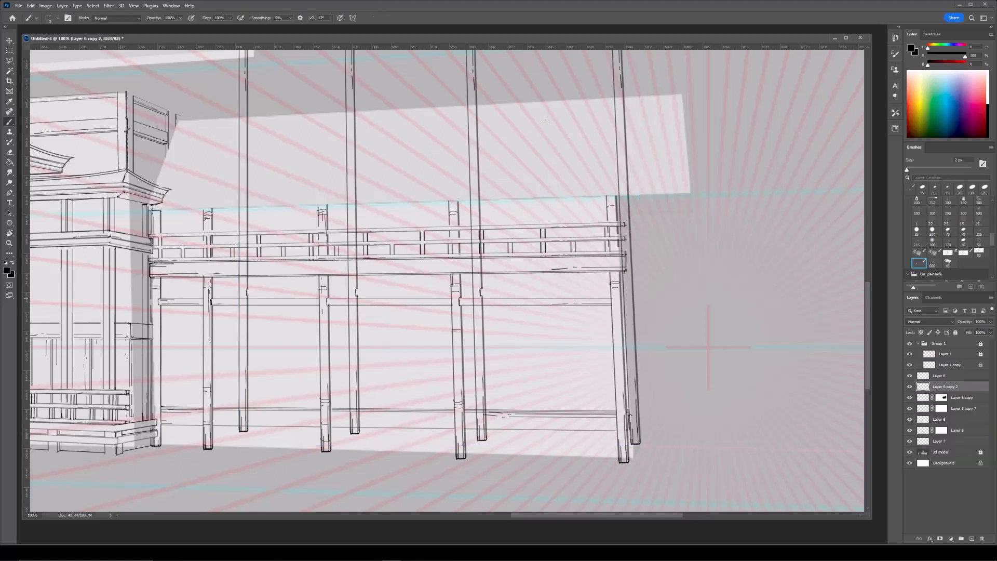
key("ctrl+t")
left_click_drag(640, 198, 641, 198)
key("ctrl+minus")
right_click(488, 177)
left_click_drag(489, 179, 501, 244)
right_click(502, 255)
left_click(518, 284)
left_click_drag(588, 123, 582, 125)
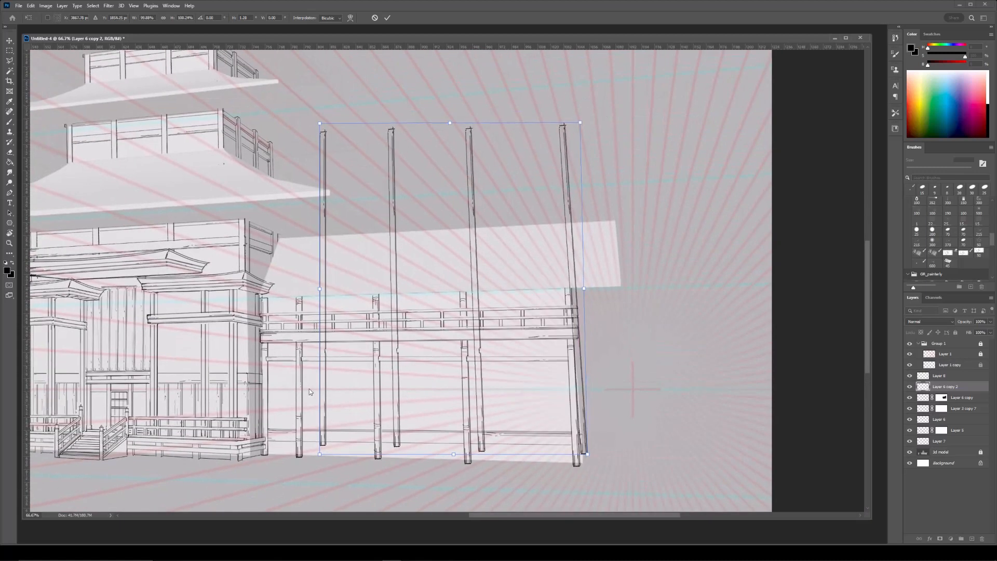
left_click_drag(370, 239, 371, 240)
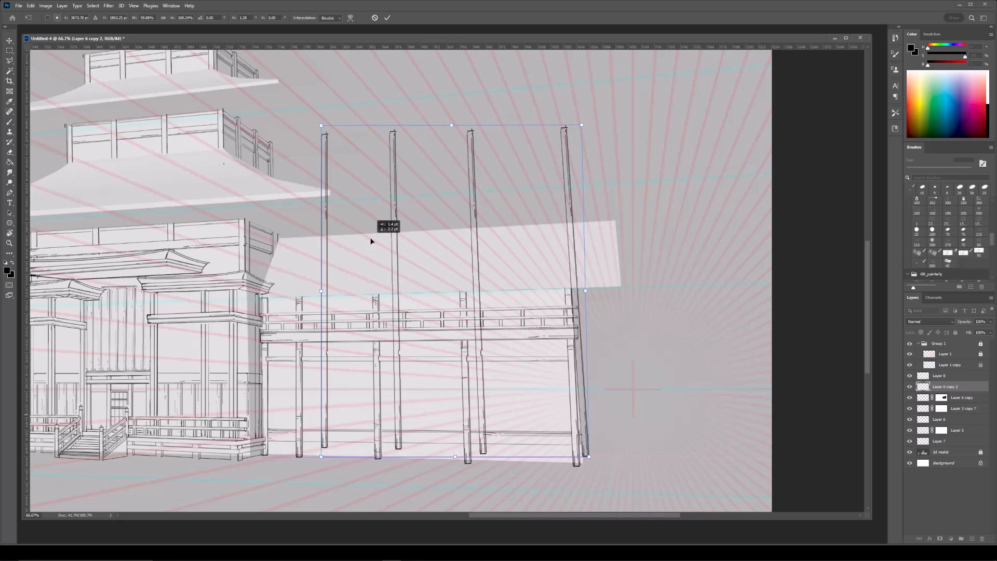
key("Return")
Add a layer mask to the copied back posts and mask out everything above the main beam's underside.
key("b")
left_click_drag(554, 358, 574, 359)
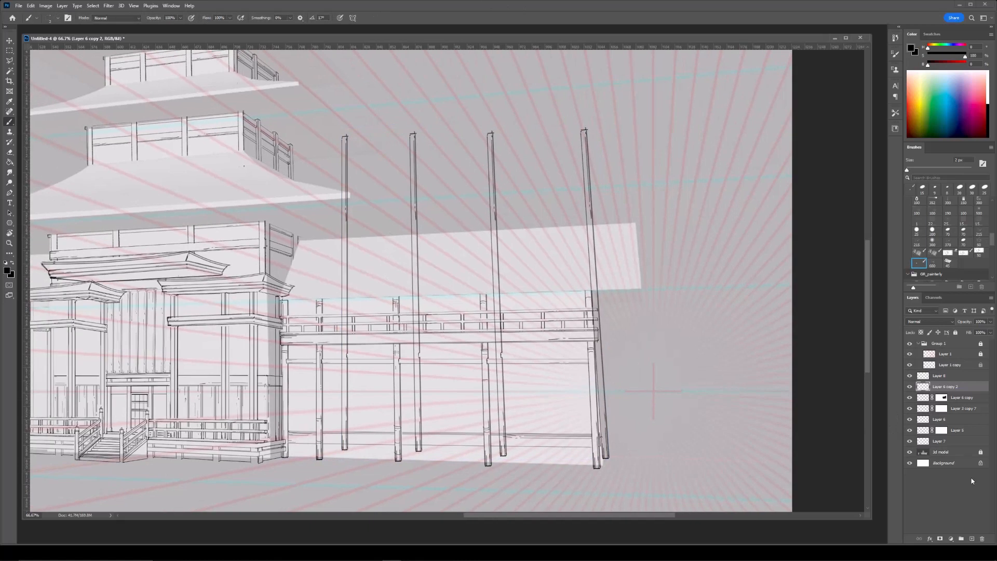
key("e")
left_click(940, 538)
key("bracketright")
key("bracketright")
key("bracketright")
key("bracketright")
key("bracketright")
key("bracketright")
left_click_drag(350, 118, 346, 319)
left_click_drag(425, 124, 419, 301)
key("bracketright")
key("bracketright")
key("bracketright")
key("bracketright")
left_click_drag(347, 309, 597, 302)
mouse_move(592, 233)
left_mouse_down()
mouse_move(535, 192)
mouse_move(491, 244)
left_mouse_up()
key("bracketleft")
key("bracketleft")
key("bracketleft")
key("bracketleft")
key("bracketleft")
key("bracketleft")
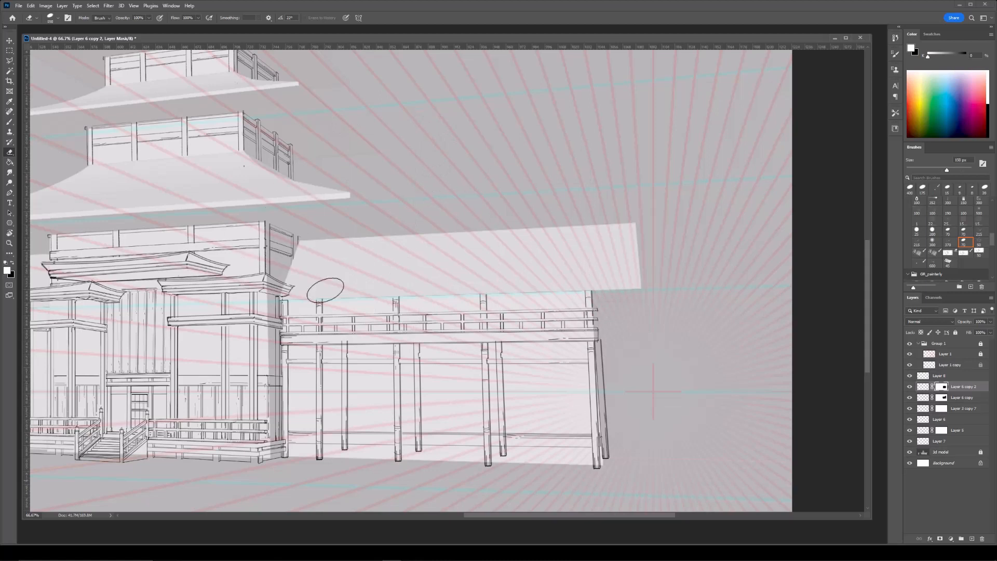
scroll(361, 325, "up", 1)
left_click_drag(339, 303, 352, 247)
Shift the back row of posts slightly toward the main building.
key("bracketleft")
key("bracketleft")
key("bracketleft")
key("bracketleft")
key("bracketleft")
key("bracketleft")
key("bracketleft")
key("bracketleft")
key("bracketleft")
key("bracketleft")
key("bracketleft")
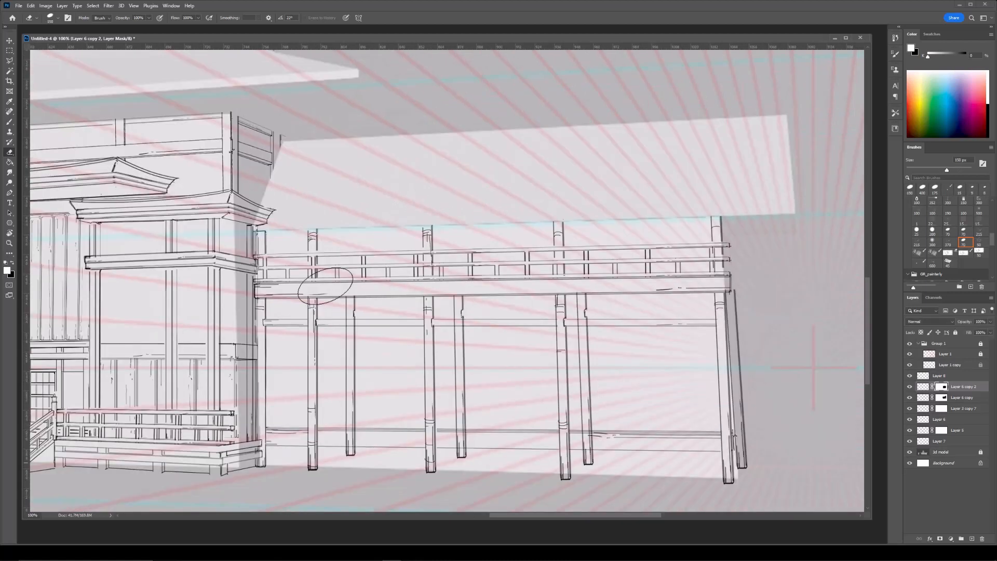
left_click(923, 386)
key("ctrl+t")
left_click_drag(715, 348, 712, 348)
key("Return")
On the back posts' mask, hide the last back post where it overlaps the front corner post.
left_click(944, 386)
key("bracketleft")
key("bracketleft")
left_click(722, 291)
left_click(731, 491, "shift")
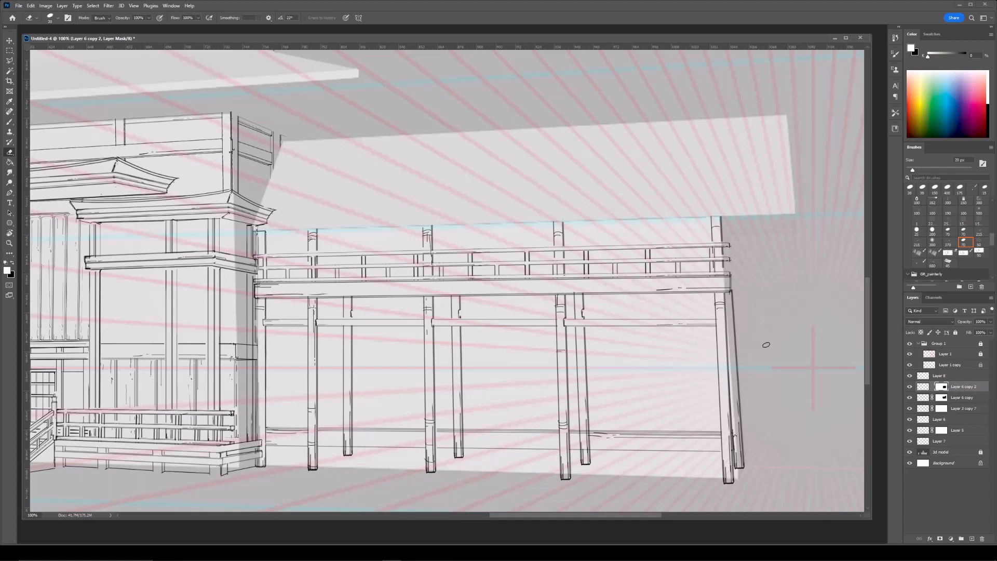
Add a new layer and draw the receding side face of the main beam at the wing's far corner.
left_click_drag(751, 305, 560, 331)
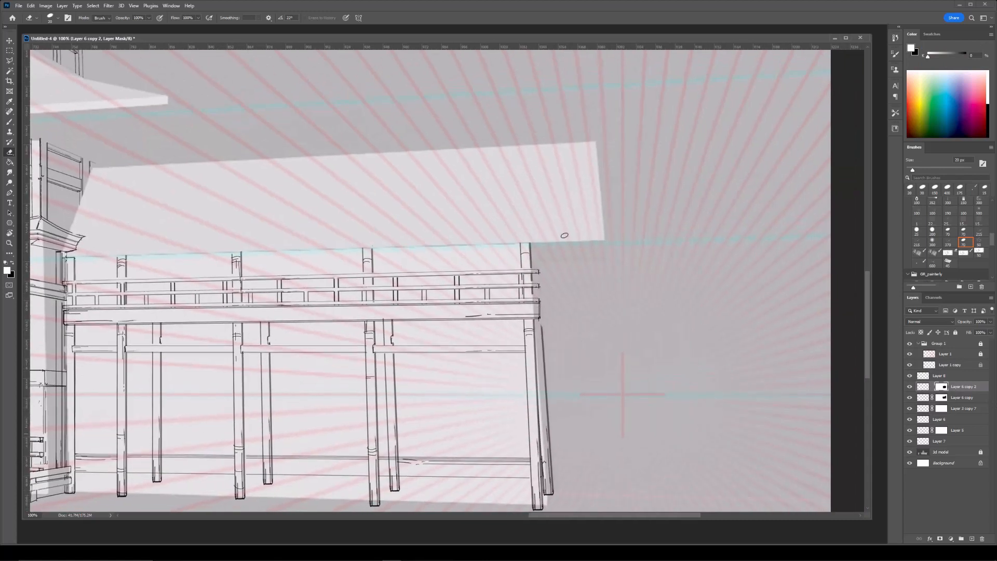
key("ctrl+plus")
key("b")
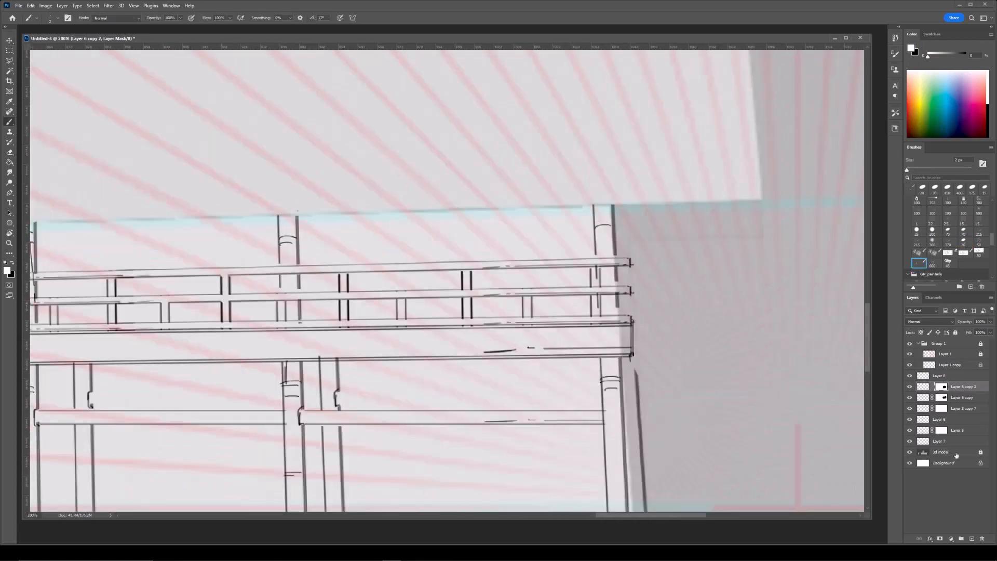
left_click(972, 539)
mouse_move(662, 364)
left_mouse_down()
mouse_move(516, 314)
mouse_move(497, 319)
left_mouse_up()
mouse_move(487, 271)
left_mouse_down()
mouse_move(502, 293)
mouse_move(500, 326)
left_mouse_up()
key("ctrl+minus")
left_click_drag(505, 159, 690, 179)
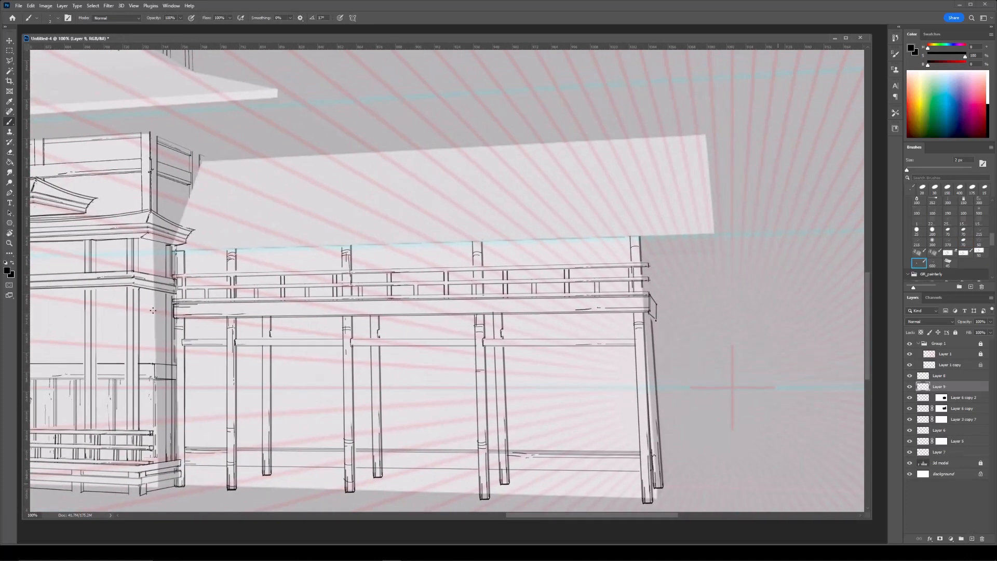
left_click(649, 316, "shift")
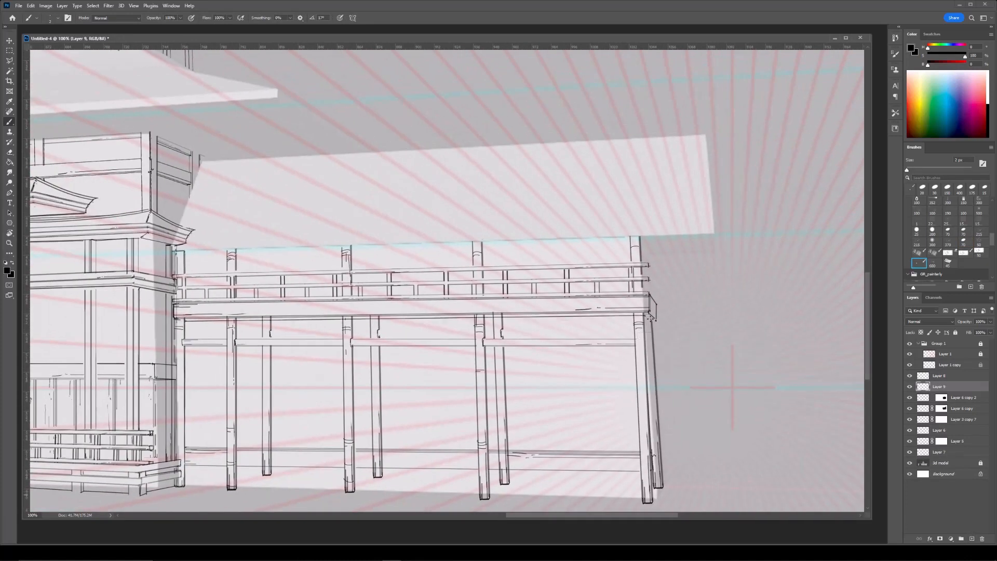
Touch up the lower corner edge of the main beam's receding side face.
left_click_drag(648, 315, 653, 321)
key("ctrl+minus")
left_click_drag(674, 177, 604, 199)
key("ctrl+plus")
key("ctrl+plus")
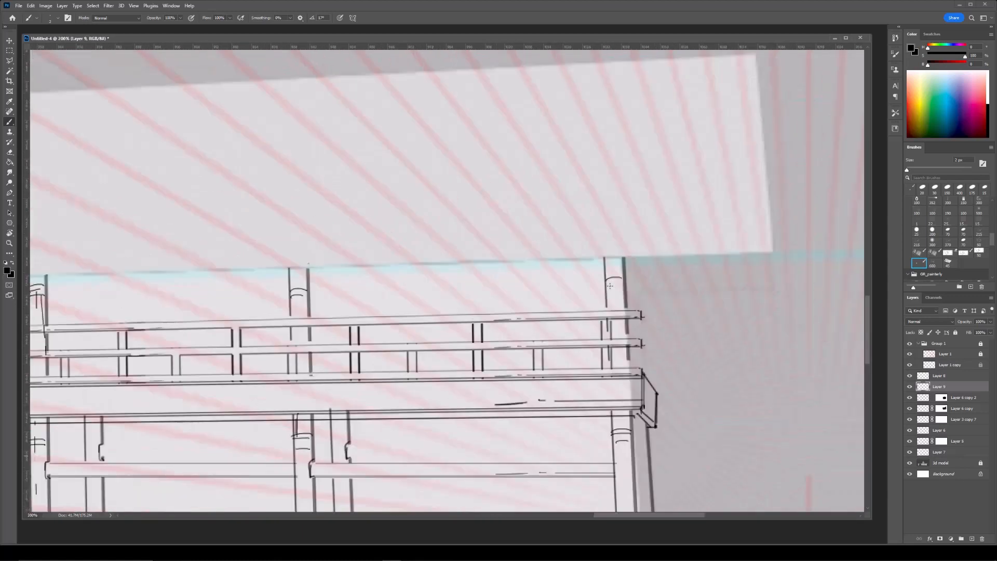
Copy the end section of the wing's front railing to a new layer.
left_click(645, 314, "ctrl")
key("ctrl+minus")
key("m")
left_click_drag(453, 280, 600, 314)
key("ctrl+j")
Flip the copied railing horizontally, narrow it and skew it to recede along the wing's far side.
key("ctrl+t")
right_click(543, 309)
left_click(564, 463)
left_click_drag(620, 310, 555, 311)
key("ctrl+plus")
right_click(550, 304)
left_click_drag(649, 324, 560, 345)
left_click(575, 340)
left_click_drag(506, 319, 559, 319)
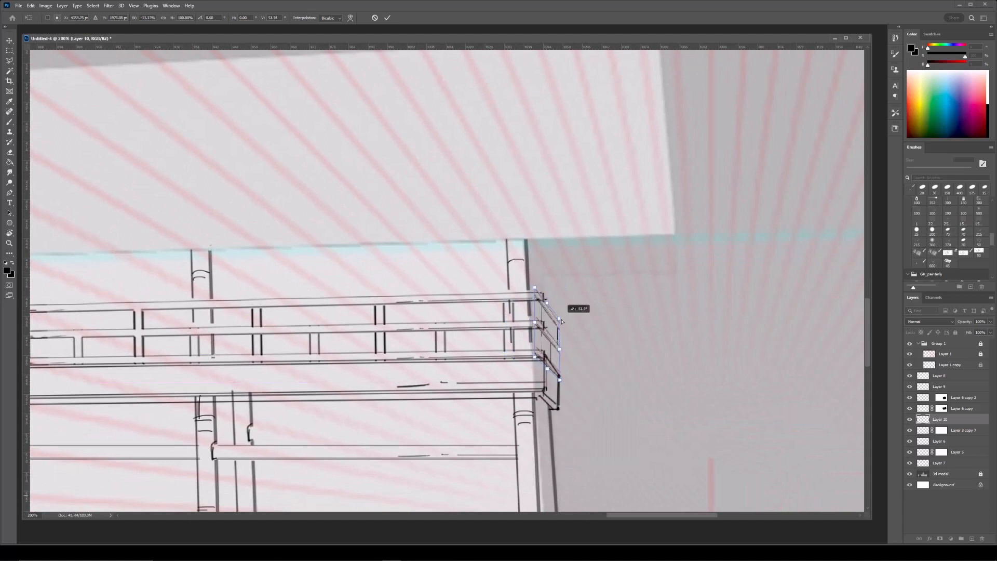
Fit the copied railing's corners to the front railing's end and the beam's side face, and apply the transform.
left_click_drag(559, 376, 560, 379)
left_click_drag(537, 323, 558, 321)
left_click_drag(550, 368, 554, 368)
left_click_drag(541, 328, 548, 305)
left_click_drag(552, 363, 565, 380)
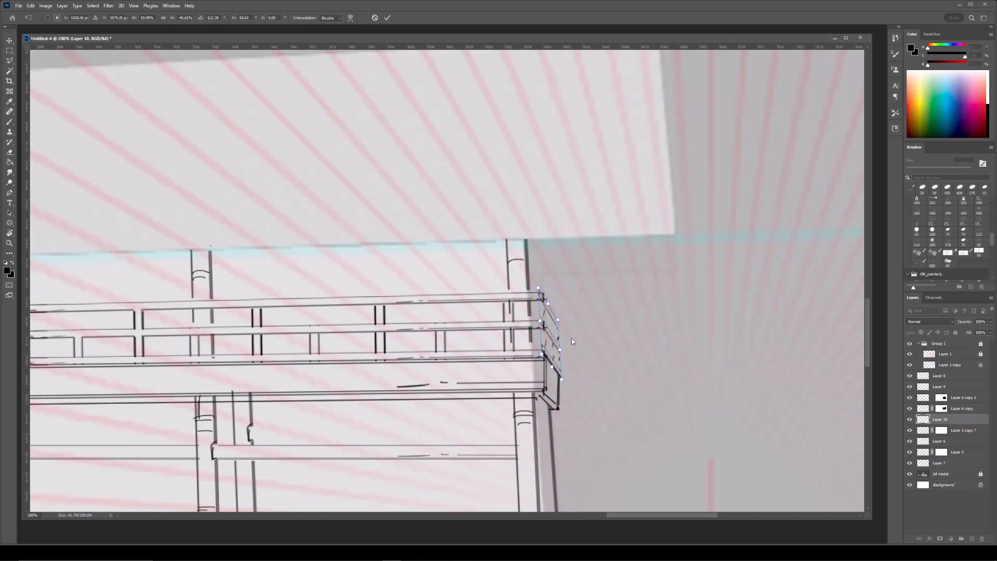
left_click_drag(549, 305, 549, 303)
left_click_drag(552, 368, 555, 369)
key("Return")
Duplicate and merge the side railing to strengthen its lines, and shift it slightly toward the front railing.
key("ctrl+j")
key("ctrl+e")
key("ctrl+t")
left_click_drag(556, 331, 553, 330)
key("Return")
Ink the receding side railing's rails and end edges with short straight perspective strokes.
key("e")
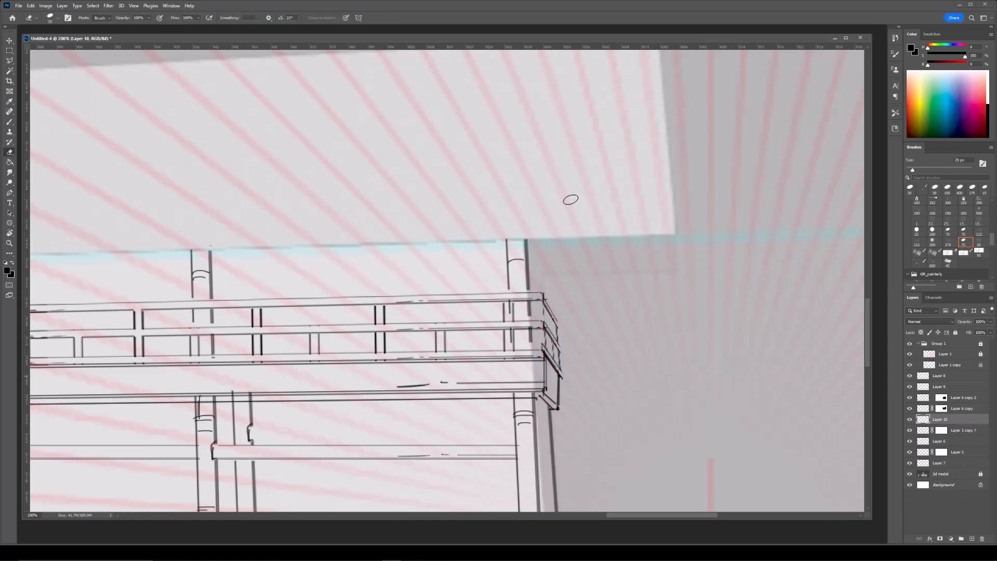
key("ctrl+plus")
key("bracketleft")
key("bracketleft")
key("bracketleft")
key("b")
left_click_drag(591, 291, 553, 276)
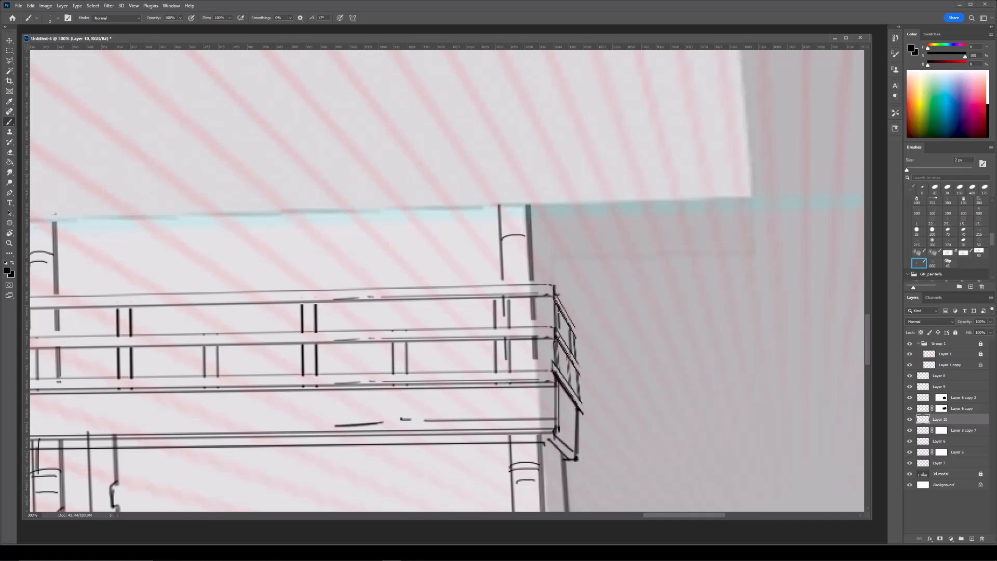
left_click_drag(543, 299, 578, 328)
left_click(555, 344)
left_click(580, 376, "shift")
left_click(581, 367, "shift")
left_click(582, 403, "shift")
On the upper posts' layer mask, clean up the corner post where it passes behind the railing.
key("ctrl+minus")
key("ctrl+minus")
key("ctrl+plus")
key("ctrl+plus")
left_click_drag(557, 274, 496, 268)
key("v")
left_click(473, 307)
key("b")
key("e")
left_click(942, 409)
left_click_drag(443, 292, 446, 353)
key("b")
key("ctrl+minus")
key("ctrl+minus")
key("ctrl+minus")
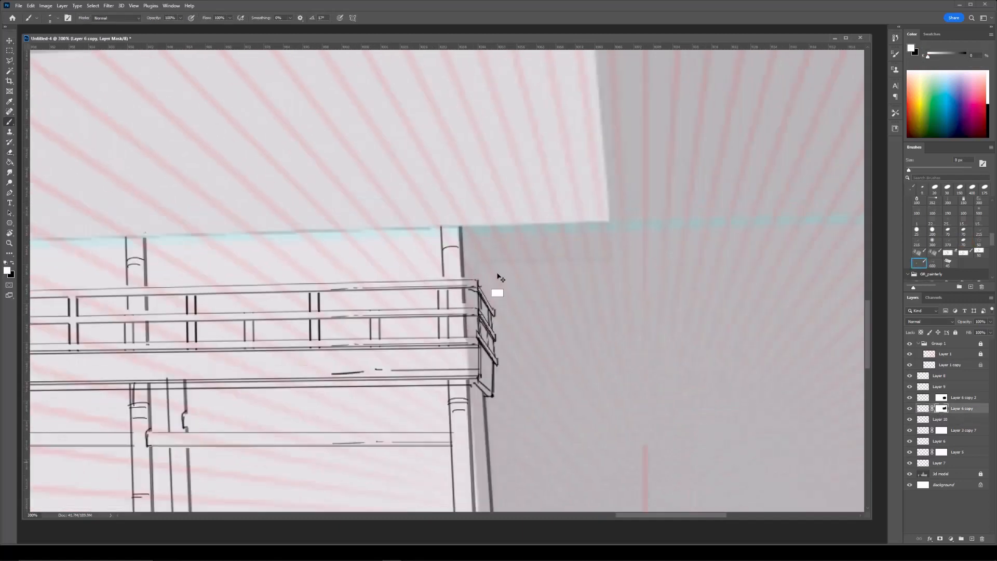
left_click_drag(476, 222, 482, 225)
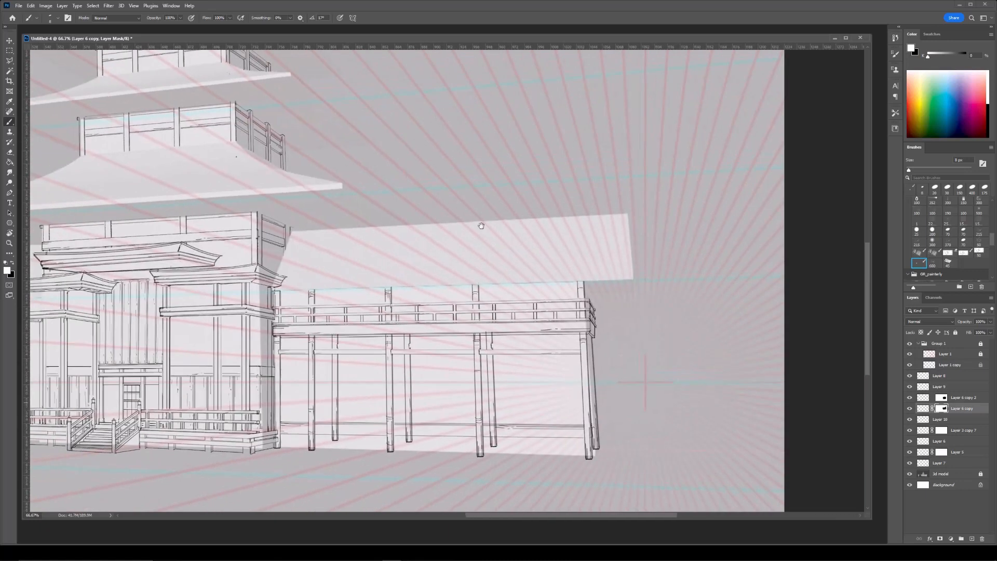
left_click_drag(422, 357, 428, 309)
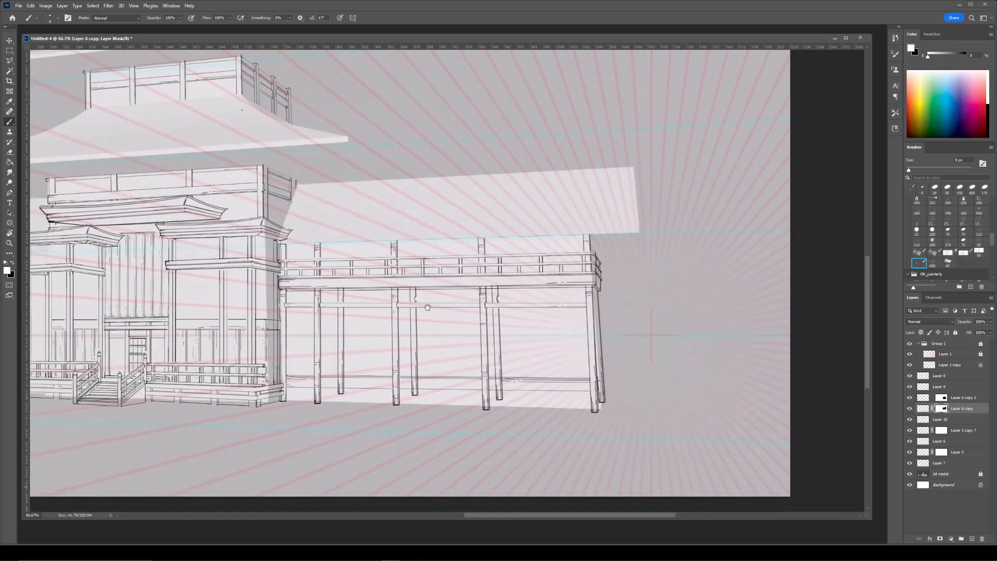
Smudge out the notches on the back posts' edges just below the main beam.
key("ctrl+plus")
key("ctrl+plus")
key("v")
left_click(362, 479)
key("e")
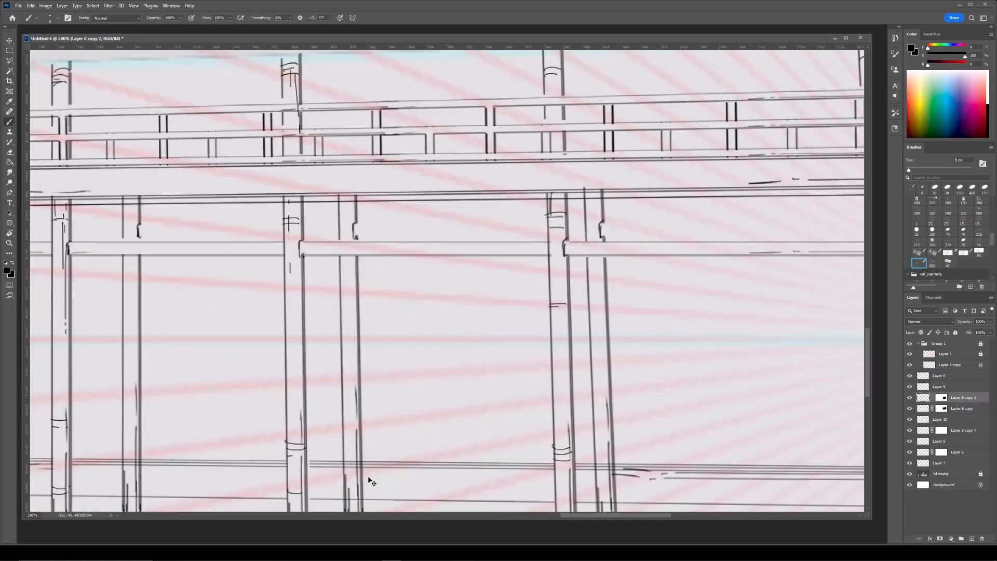
key("ctrl+minus")
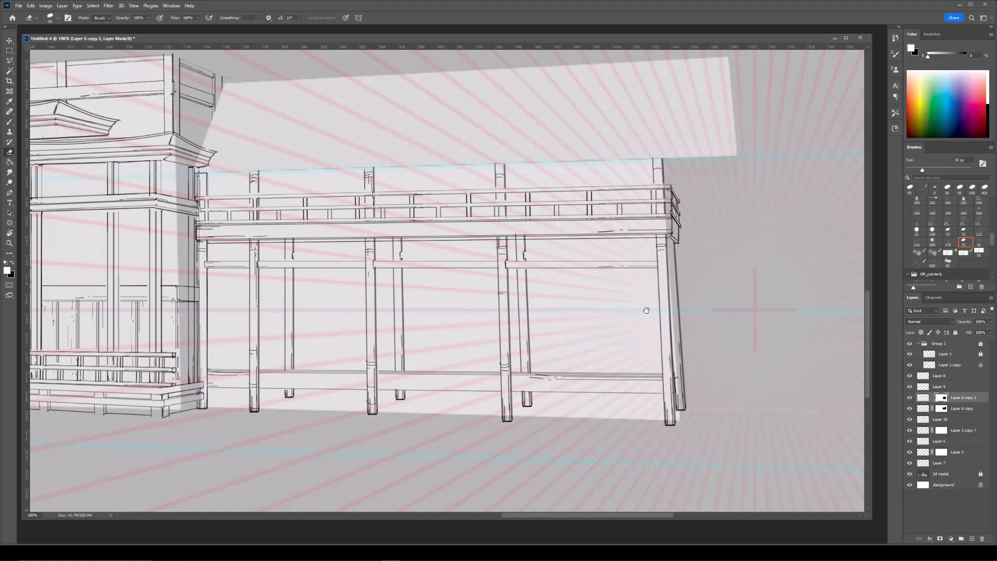
key("ctrl+minus")
left_click_drag(535, 265, 535, 315)
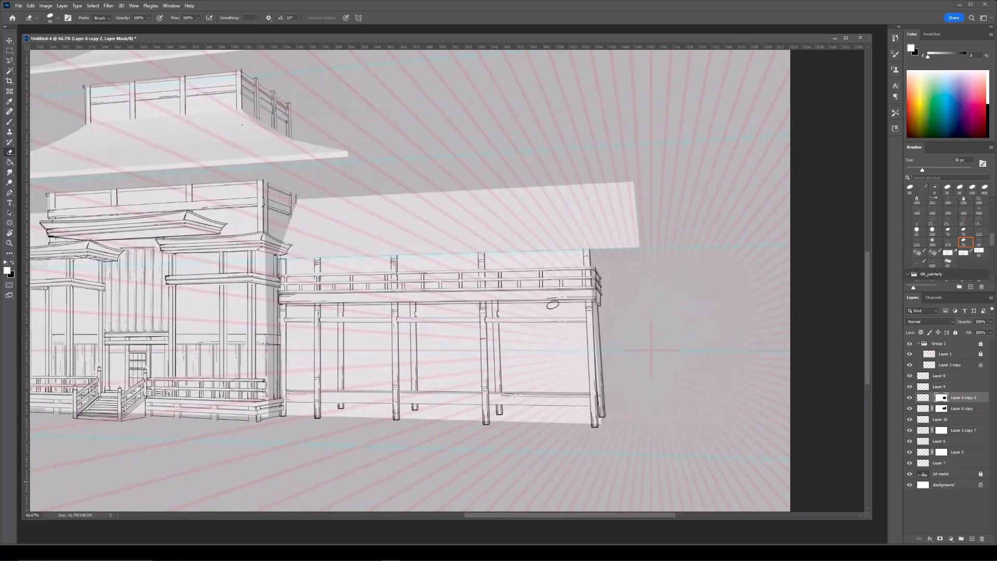
key("ctrl+plus")
left_click_drag(300, 311, 355, 307)
left_click(10, 172)
key("ctrl+plus")
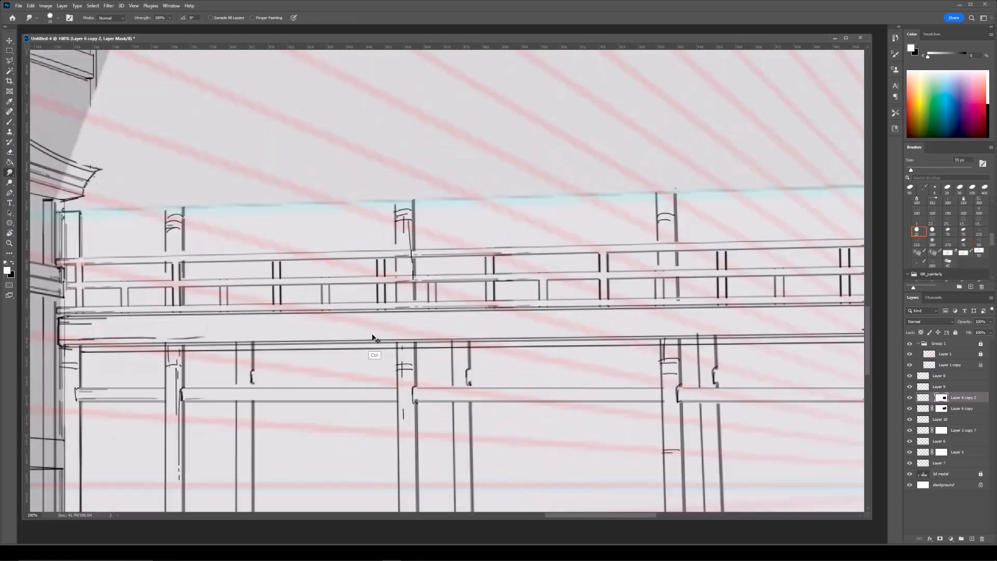
left_click(923, 398)
left_click(257, 408, "shift")
left_click_drag(469, 362, 472, 422)
mouse_move(721, 359)
left_mouse_down()
mouse_move(528, 329)
mouse_move(528, 395)
left_mouse_up()
key("ctrl+z")
left_click(528, 404, "shift")
key("ctrl+minus")
key("e")
key("ctrl+minus")
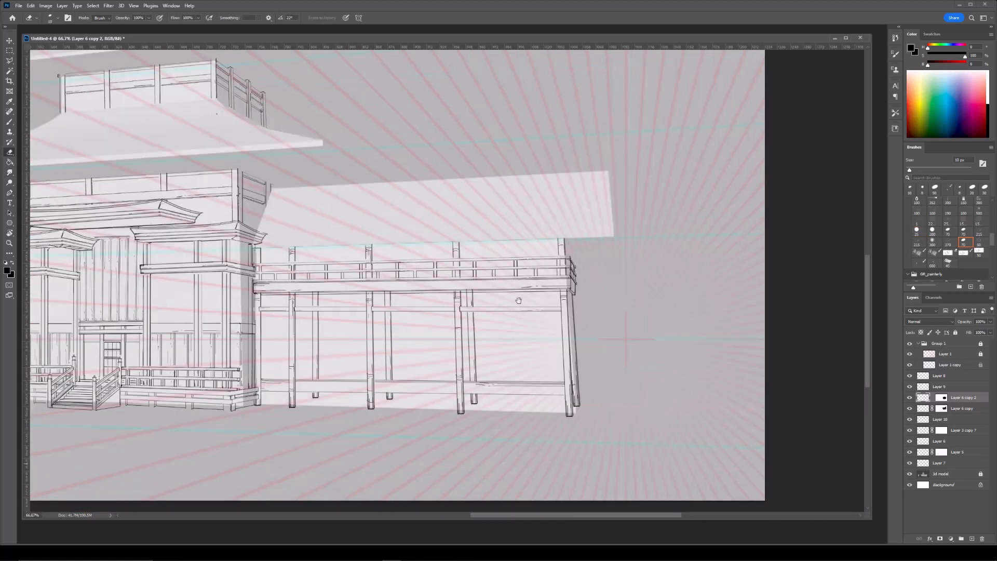
Place a copy of the crossbeam slightly below the front one on a new layer, and duplicate and merge it.
left_click_drag(285, 222, 419, 236)
left_click_drag(500, 239, 445, 221)
key("ctrl+plus")
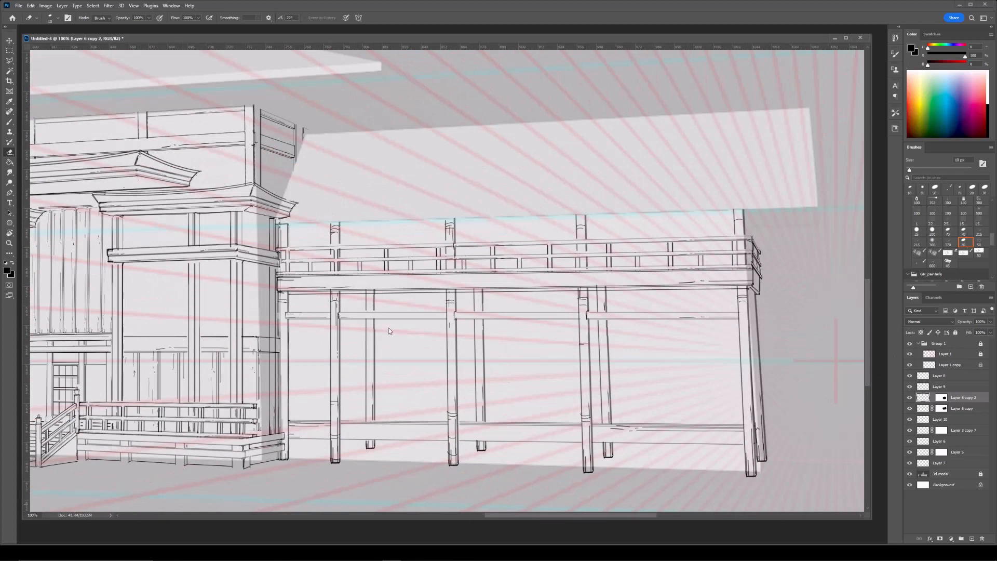
left_click_drag(947, 475, 566, 372)
key("ctrl+minus")
key("ctrl+minus")
key("ctrl+t")
left_click_drag(508, 311, 509, 336)
key("Return")
key("ctrl+plus")
key("ctrl+j")
key("ctrl+e")
Transform the lowered crossbeam copy so it lines up with the back row of posts.
left_click_drag(762, 328, 648, 342)
key("ctrl+t")
left_click_drag(740, 371, 539, 321)
key("ctrl+plus")
left_click_drag(371, 346, 412, 343)
key("Return")
Erase the back crossbeam's lines where the front posts and back posts overlap them.
key("e")
key("ctrl+plus")
left_click_drag(392, 206, 566, 195)
left_click_drag(142, 343, 305, 313)
key("bracketright")
key("bracketright")
key("bracketright")
key("bracketright")
key("bracketright")
left_click(220, 361)
key("bracketright")
left_click(290, 367)
key("bracketright")
key("bracketright")
key("bracketright")
key("bracketright")
key("bracketright")
key("bracketright")
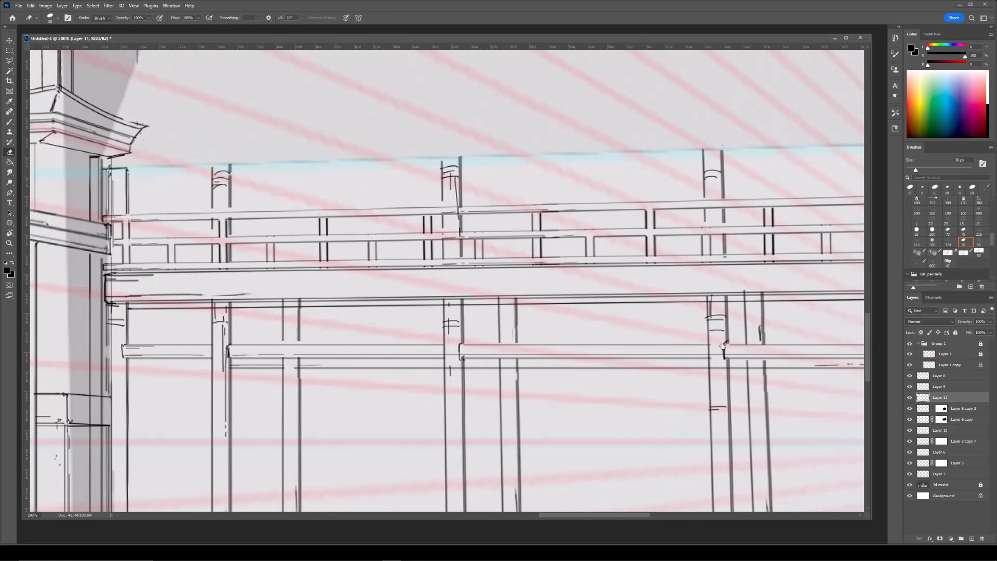
scroll(751, 346, "right", 5)
scroll(751, 347, "left", 6)
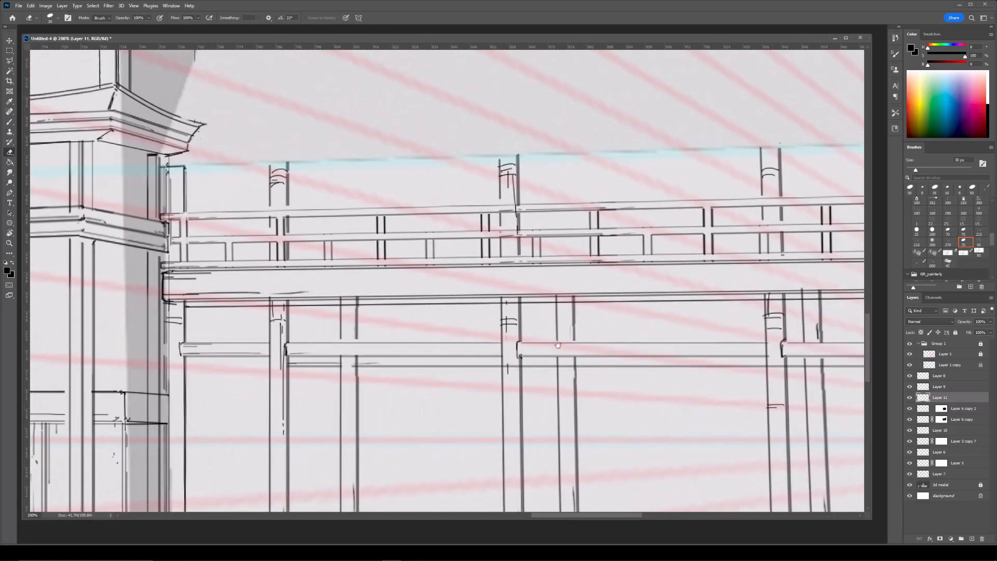
key("bracketleft")
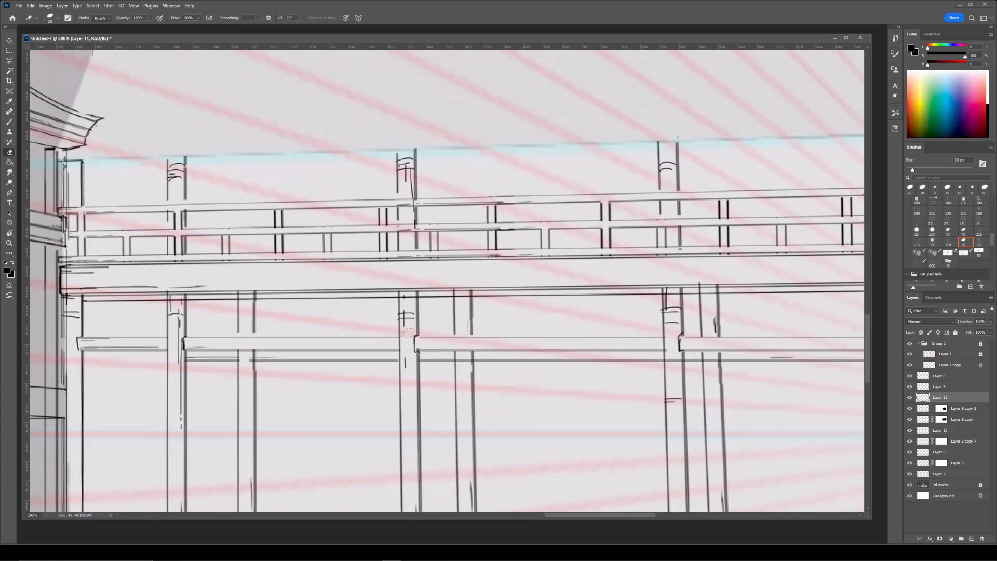
scroll(460, 347, "right", 3)
key("bracketright")
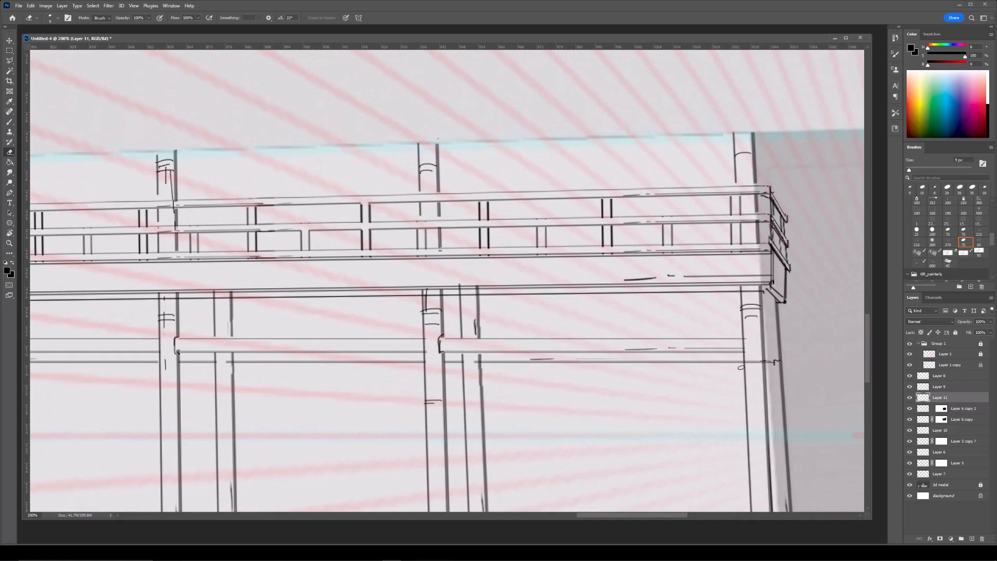
On the back posts' layer mask, hide the post edges where the back crossbeam joins them.
scroll(400, 359, "left", 5)
key("b")
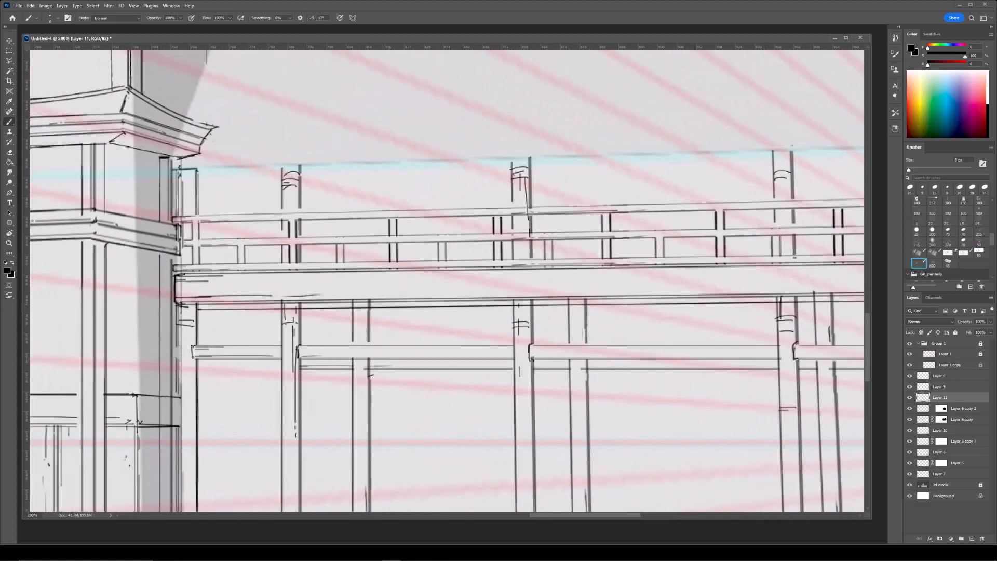
left_click(370, 381, "ctrl")
left_click(943, 409)
key("e")
left_click(369, 362)
left_click_drag(552, 362, 393, 366)
key("bracketleft")
key("bracketleft")
left_click_drag(638, 364, 414, 366)
key("ctrl+minus")
mouse_move(328, 354)
left_mouse_down()
mouse_move(405, 334)
mouse_move(520, 354)
left_mouse_up()
key("ctrl+equal")
key("ctrl+equal")
left_click_drag(240, 403, 427, 328)
On the back crossbeam's layer, draw its joints against the back posts and its short end beside the corner post.
key("b")
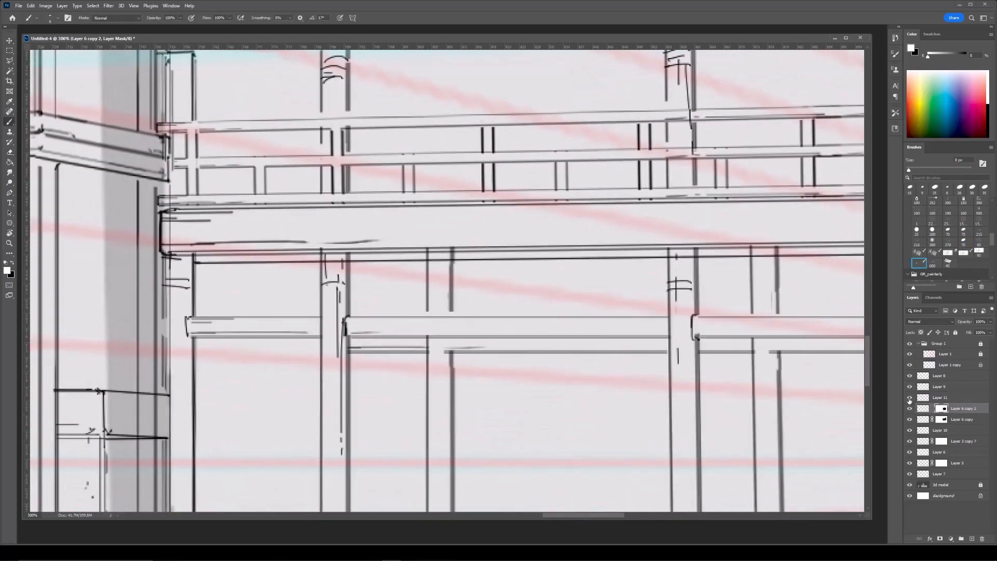
left_click(943, 397)
key("ctrl+minus")
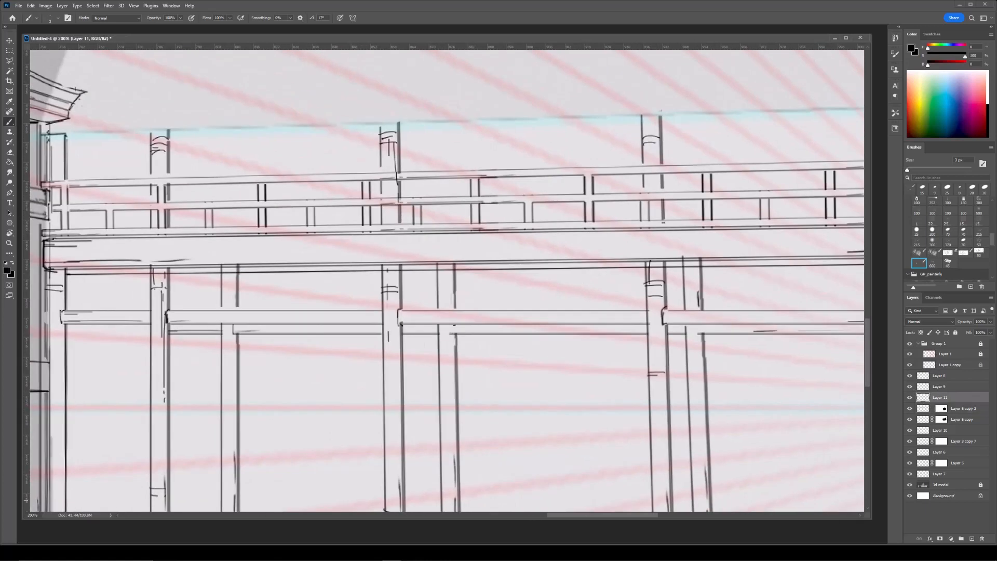
left_click_drag(720, 325, 421, 342)
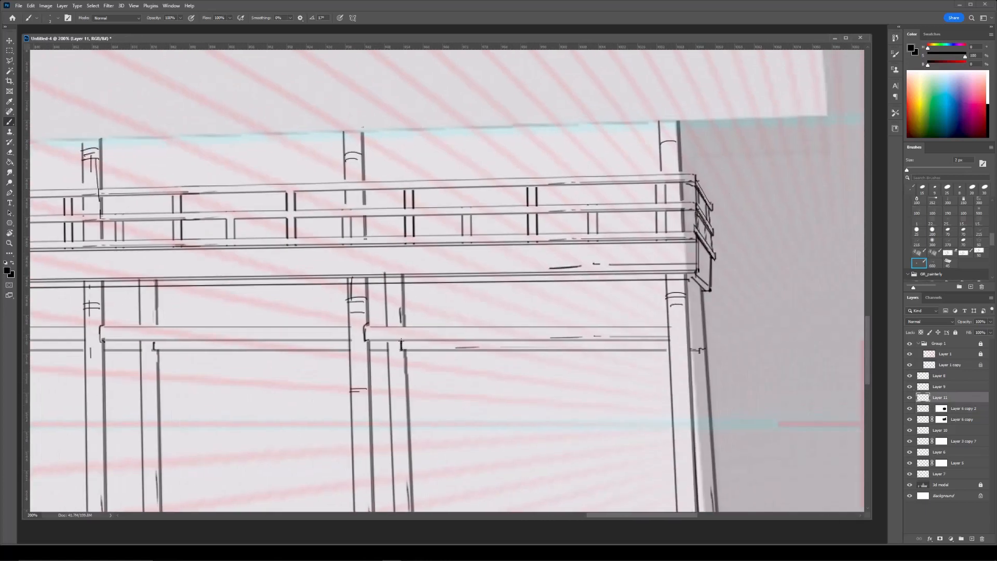
key("ctrl+minus")
left_click_drag(595, 307, 491, 298)
key("ctrl+plus")
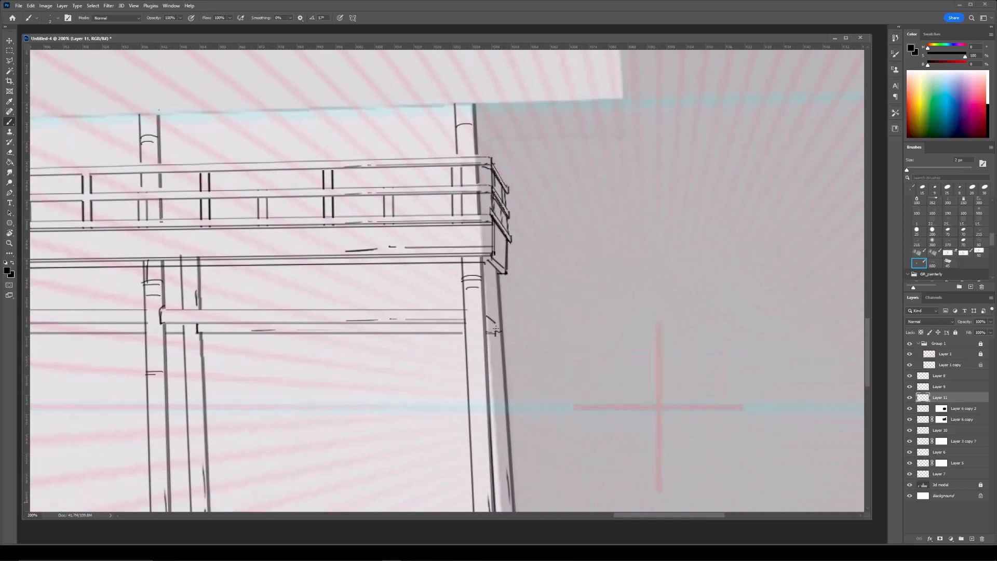
key("ctrl+minus")
key("ctrl+minus")
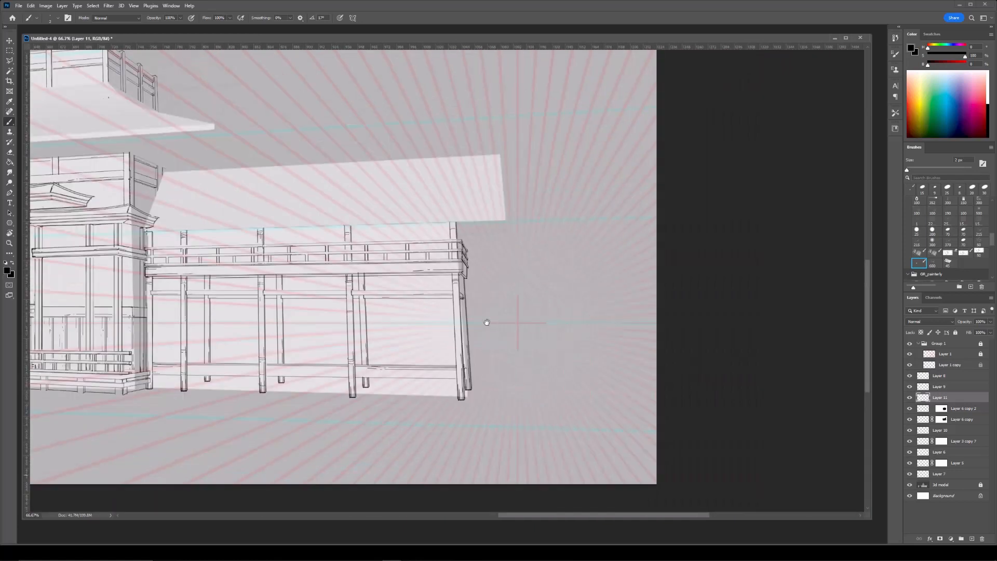
Draw the lower crossbeam's short end between the front and back corner posts.
left_click_drag(484, 246, 438, 199)
key("ctrl+plus")
key("ctrl+plus")
left_click_drag(358, 393, 428, 365)
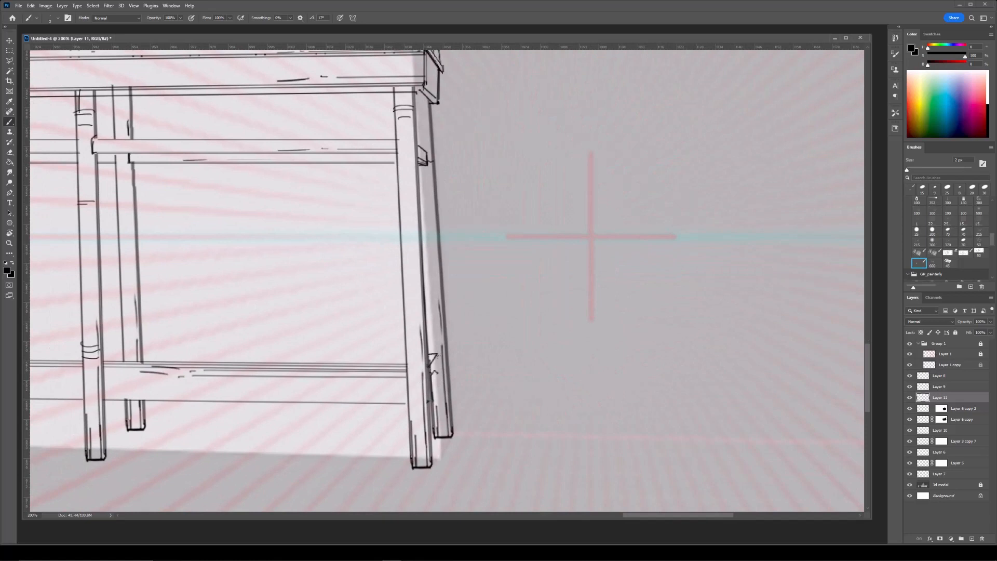
left_click(442, 396, "shift")
key("ctrl+minus")
key("ctrl+minus")
left_click_drag(400, 159, 583, 207)
left_click_drag(301, 124, 484, 147)
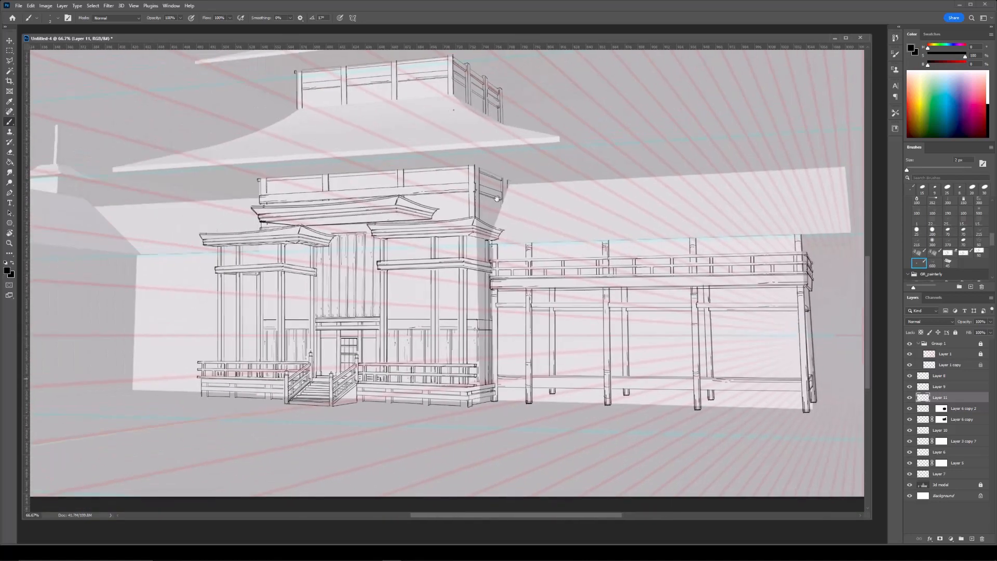
left_click_drag(654, 250, 560, 258)
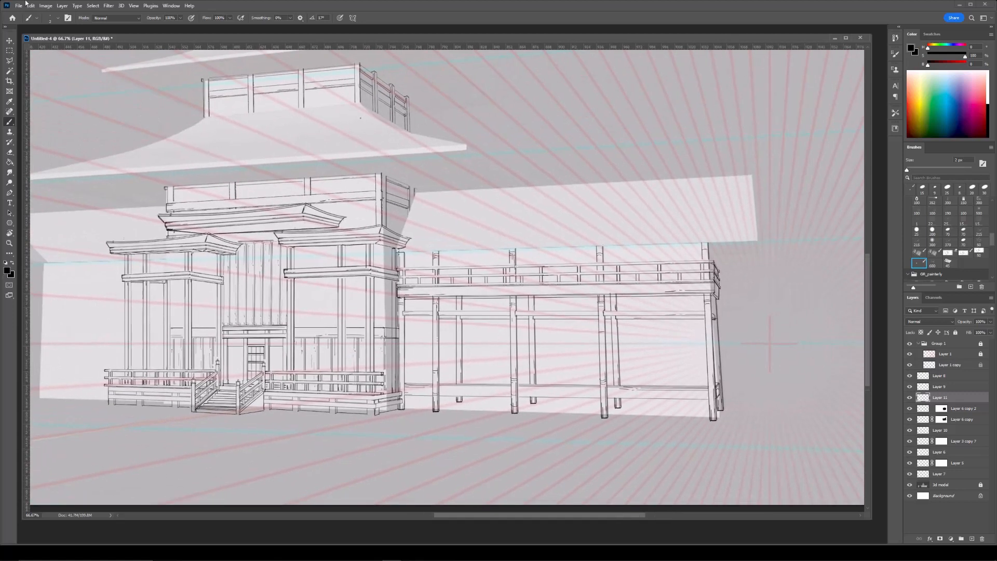
Copy a short section of the side wing's railing onto a new layer.
key("ctrl+plus")
mouse_move(716, 243)
left_mouse_down()
mouse_move(406, 281)
mouse_move(659, 372)
left_mouse_up()
key("ctrl+plus")
key("ctrl+plus")
left_click(484, 321, "ctrl")
key("ctrl+minus")
key("m")
key("ctrl+j")
Mirror the copied railing section and reshape it in perspective to form the porch railing's short receding side beside the corner post.
key("ctrl+t")
mouse_move(492, 356)
left_mouse_down()
mouse_move(310, 432)
mouse_move(211, 455)
left_mouse_up()
left_click_drag(211, 455, 341, 370)
right_click(436, 343)
left_click(474, 497)
left_click_drag(423, 334, 454, 339)
left_click_drag(513, 346, 454, 337)
right_click(433, 337)
left_click(451, 378)
left_click_drag(367, 346, 374, 347)
left_click_drag(453, 303, 477, 331)
left_click_drag(477, 398, 478, 396)
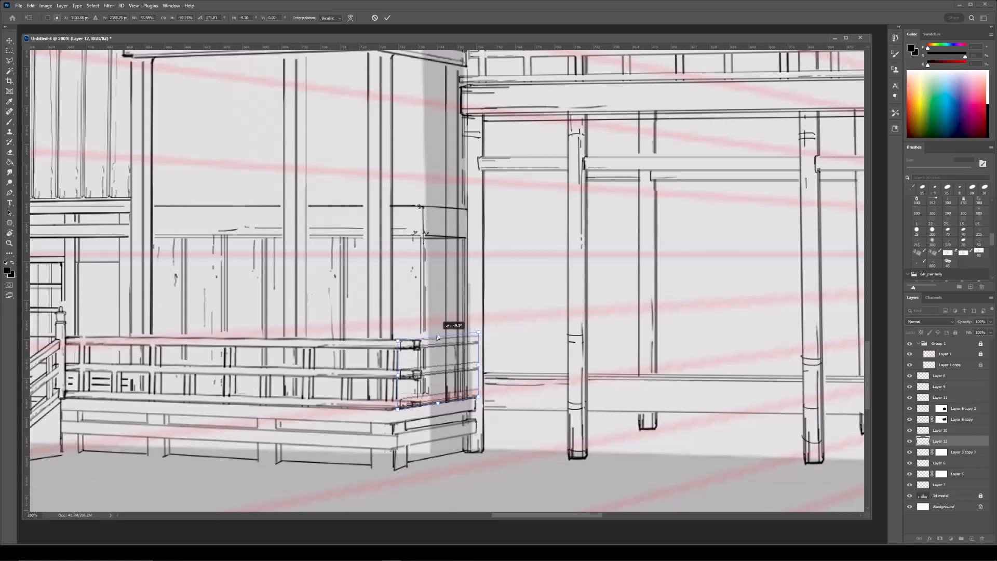
key("Return")
Draw a straight line along the top rail of the porch's front railing, from the corner to the stair post.
key("e")
key("b")
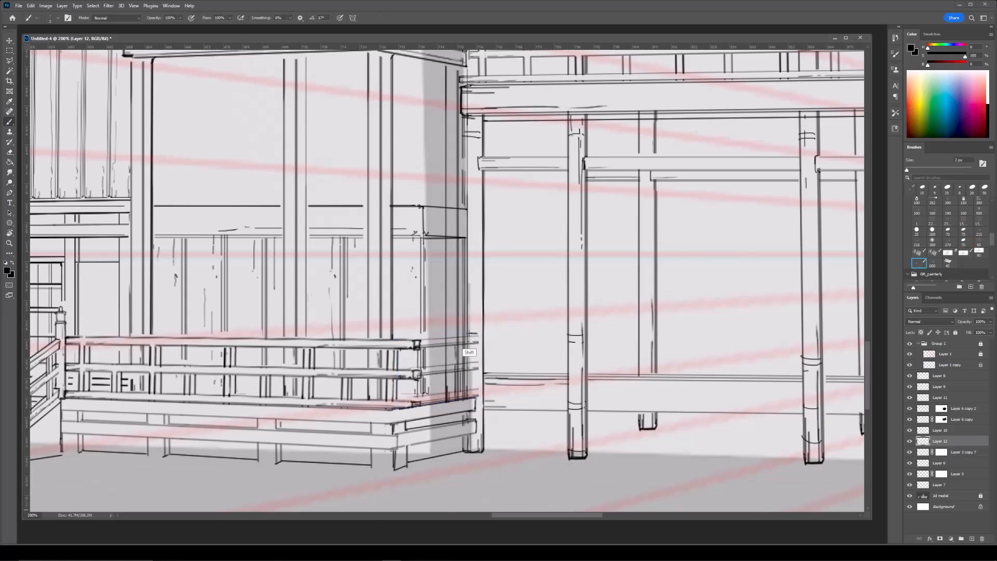
left_click(414, 338, "shift")
left_click(67, 335, "shift")
key("ctrl+minus")
key("ctrl+minus")
key("ctrl+plus")
key("ctrl+plus")
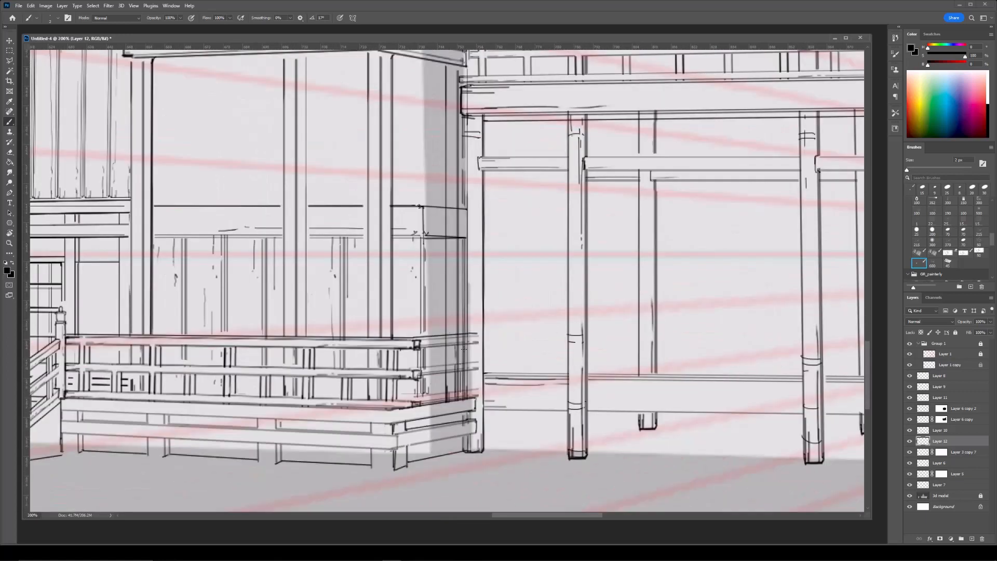
On the porch railing's layer mask, erase the lines that overlap the new side rails at the corner.
left_click(417, 343, "ctrl")
left_click(942, 474)
key("e")
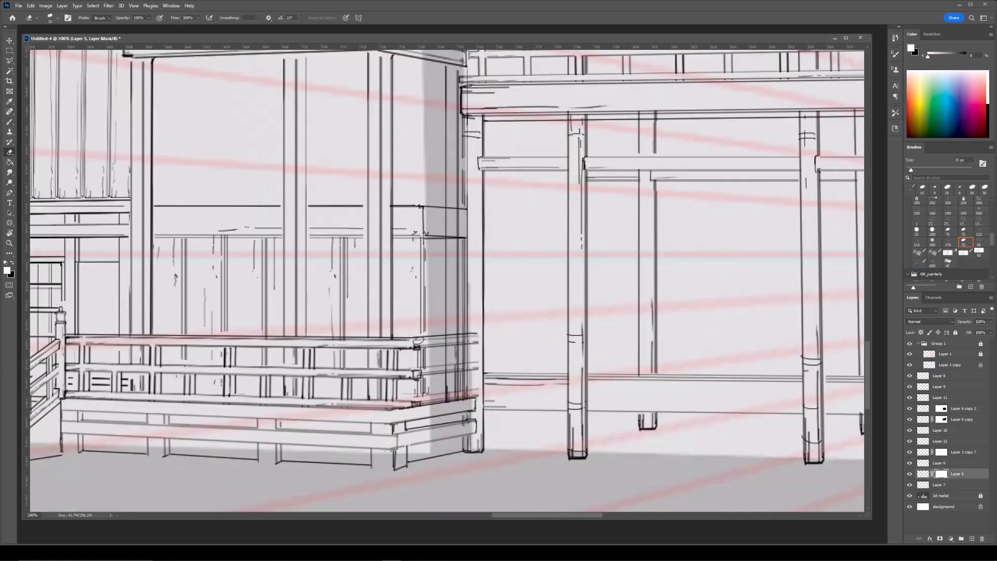
left_click_drag(408, 341, 438, 354)
key("ctrl+z")
left_click(910, 474)
left_click(910, 475)
mouse_move(431, 344)
left_mouse_down()
mouse_move(471, 369)
mouse_move(480, 396)
left_mouse_up()
key("[")
key("[")
left_click_drag(431, 405, 424, 406)
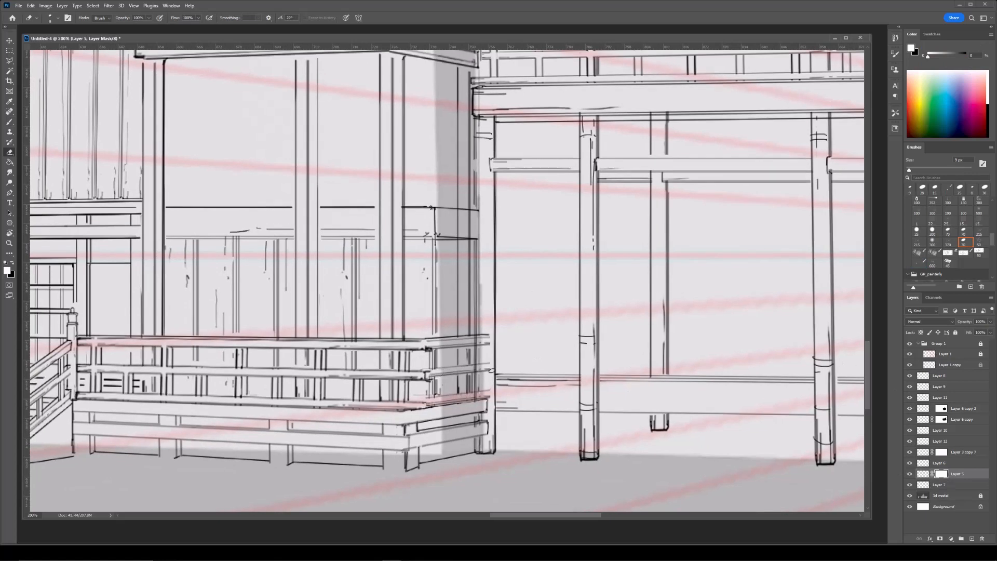
On the side railing's layer, close the rails' ends and redraw the bottom rail up to the corner post.
left_click(491, 345, "ctrl")
key("b")
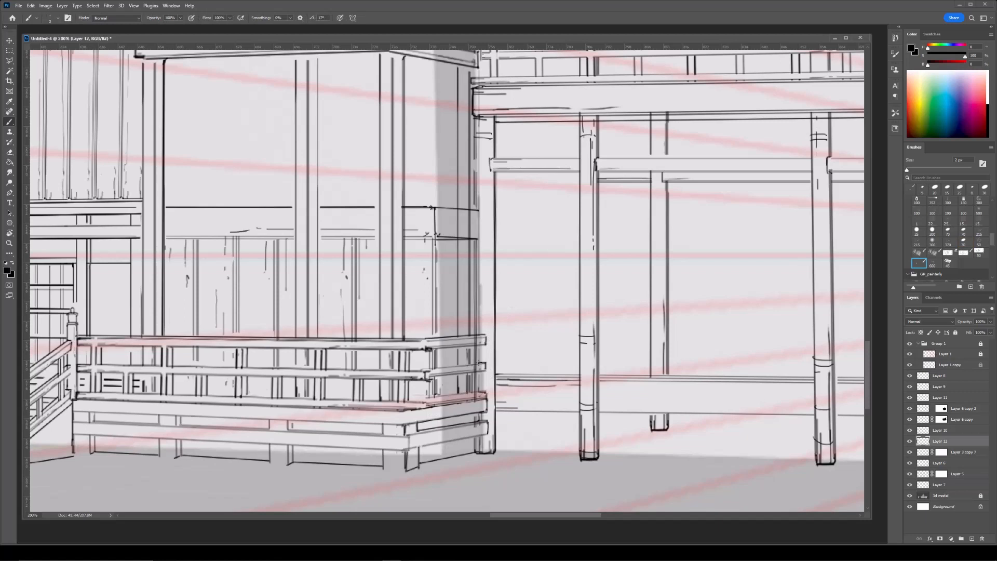
left_click(482, 365, "shift")
left_click_drag(426, 402, 480, 393)
left_click(487, 394, "shift")
left_click(910, 441)
left_click(911, 441)
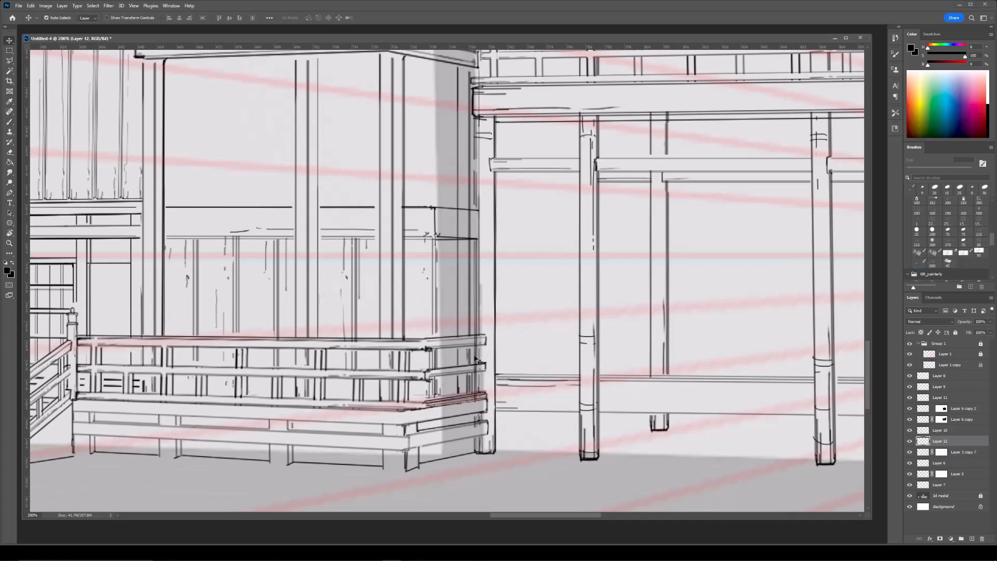
Add a layer mask to the porch base's layer.
left_click(486, 410, "ctrl")
key("e")
left_click(940, 539)
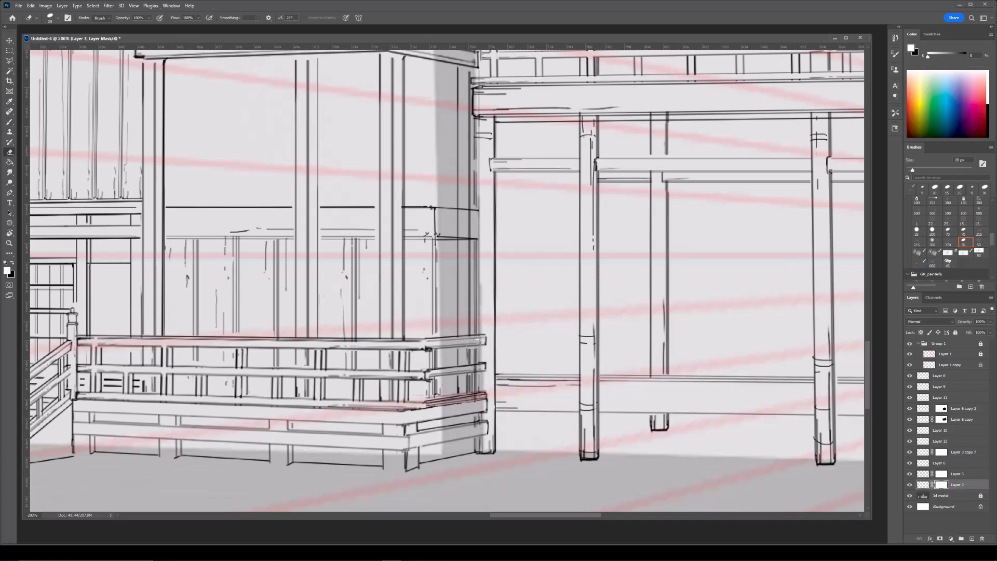
key("ctrl+minus")
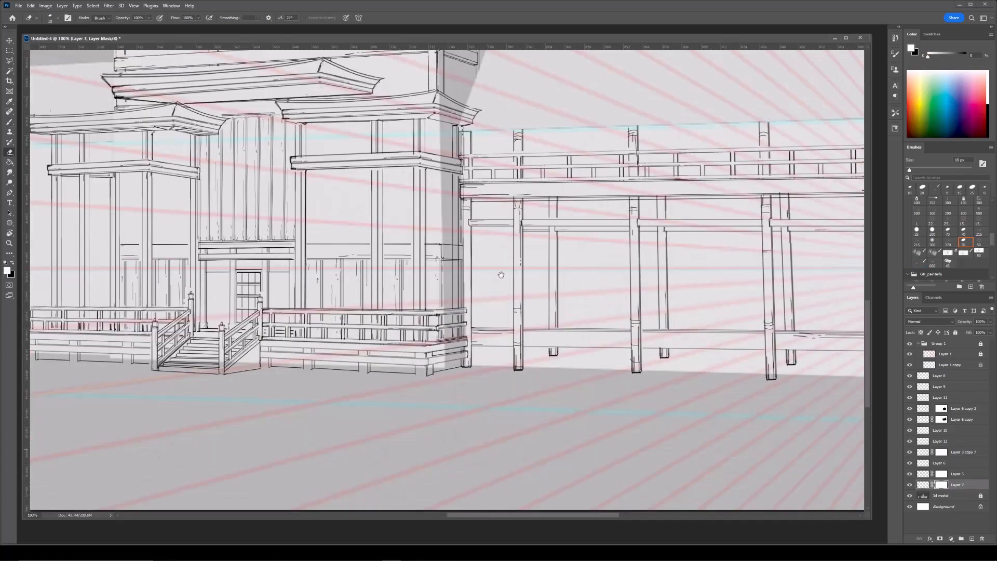
On the side railing's layer, draw a vertical edge along the rails' ends beside the corner post.
key("ctrl+plus")
key("ctrl+plus")
key("b")
left_click(504, 447, "ctrl")
key("bracketleft")
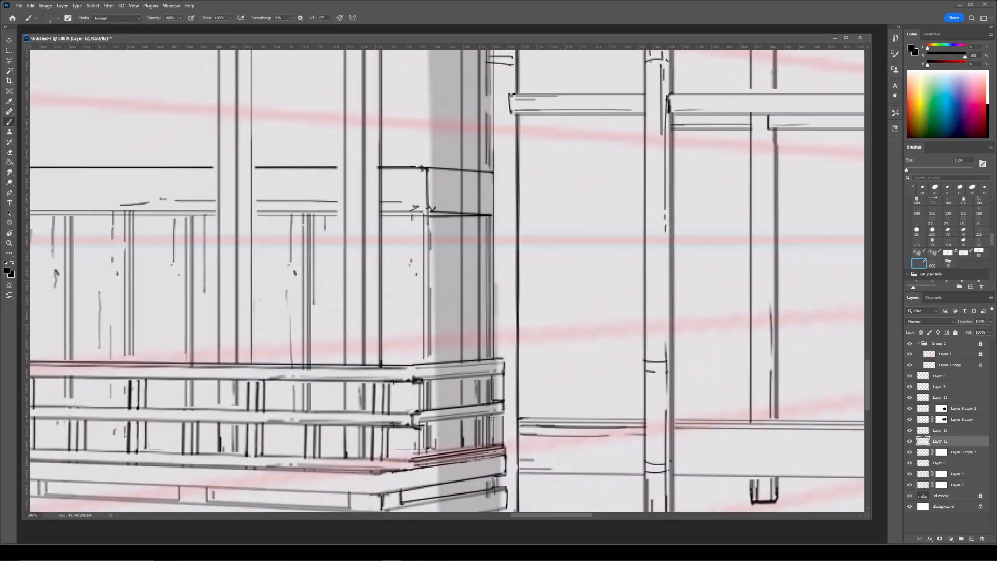
left_click_drag(509, 360, 508, 447)
key("ctrl+minus")
key("ctrl+minus")
key("ctrl+plus")
key("ctrl+minus")
key("ctrl+minus")
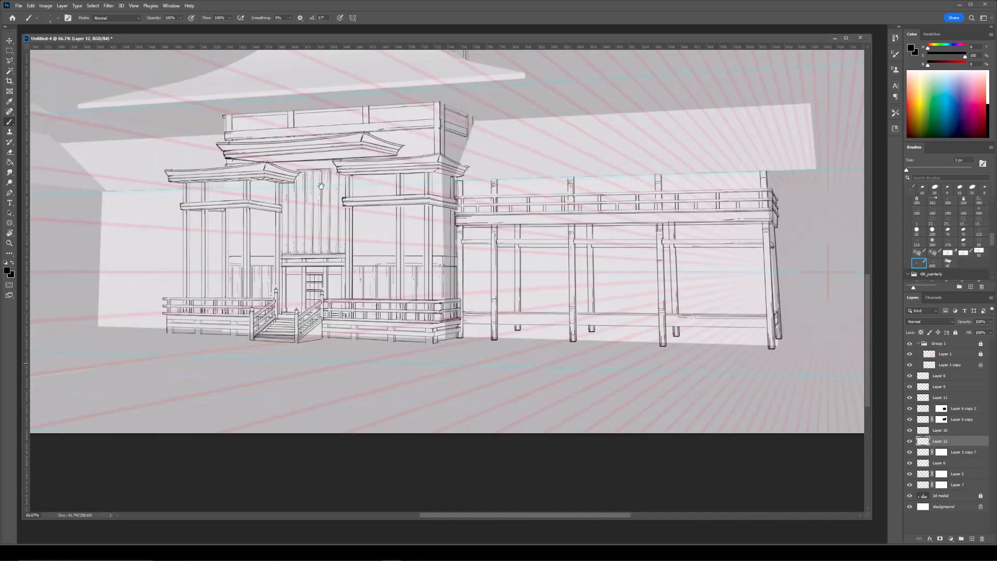
Duplicate the two layers holding the side wing's railing and beams, and merge the copies into one layer.
left_click_drag(727, 208, 692, 222)
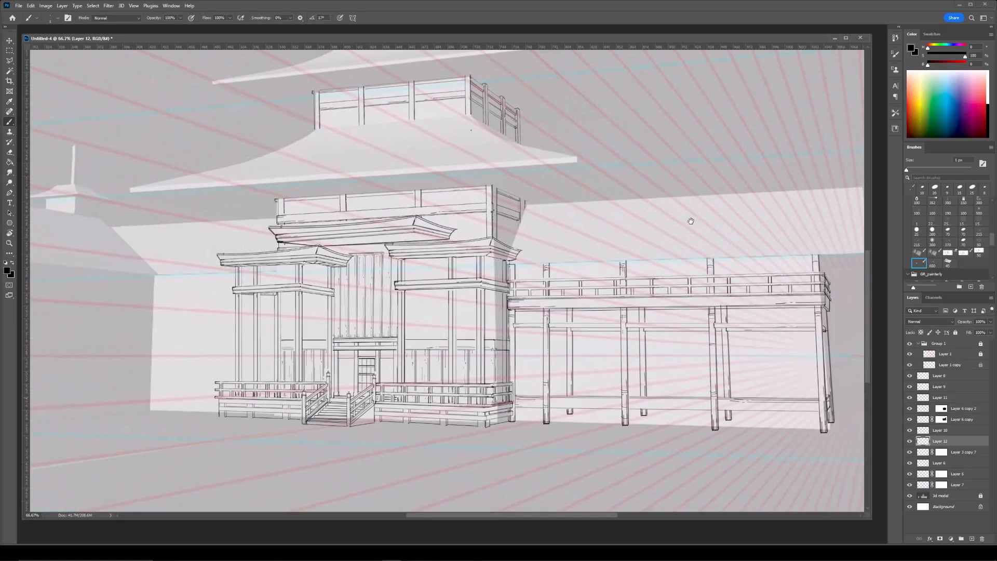
left_click_drag(808, 244, 722, 250)
left_click(722, 249, "ctrl")
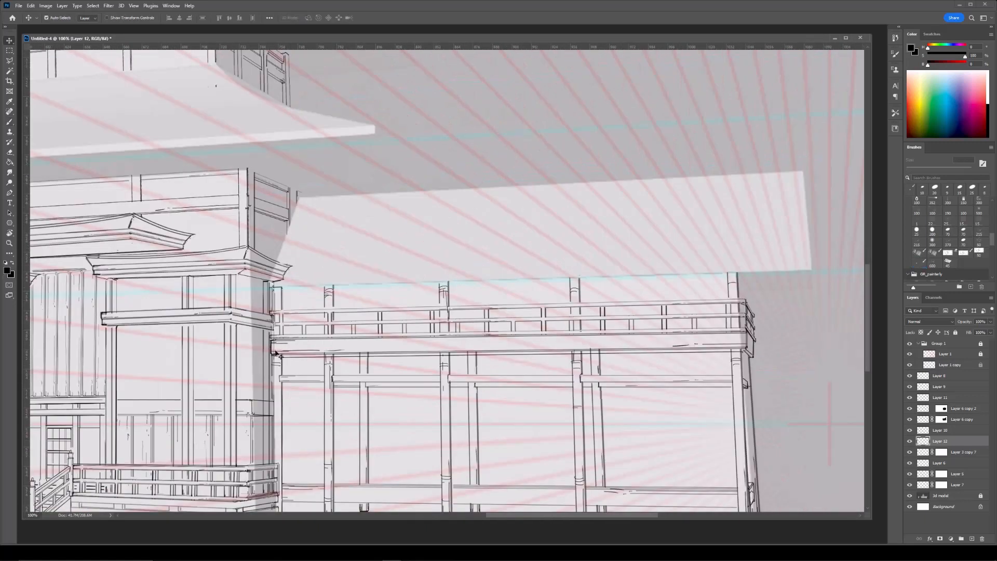
left_click(740, 359, "ctrl")
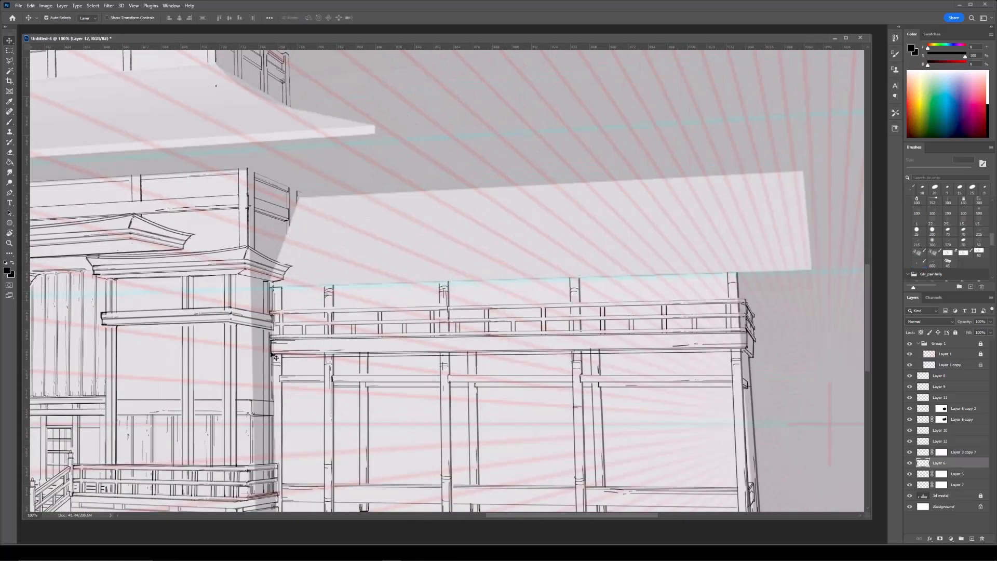
left_click(924, 454, "shift")
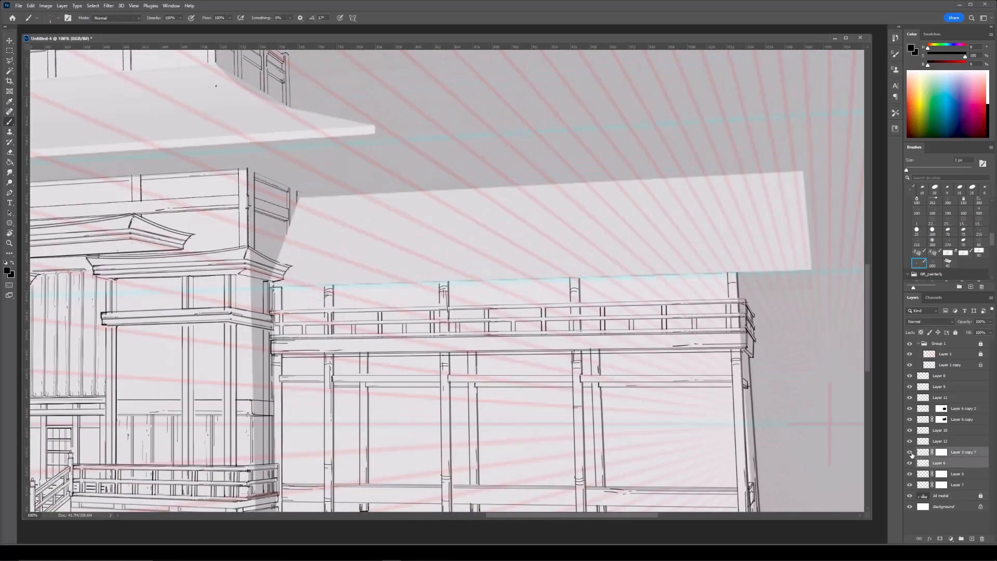
key("ctrl+j")
key("ctrl+e")
Move the merged wing copy behind the left pavilion and scale it to about 88% as the opposite wing.
scroll(637, 338, "down", 1)
left_click_drag(637, 338, 785, 360)
key("ctrl+t")
left_click_drag(785, 360, 424, 359)
left_click_drag(504, 306, 555, 325)
left_click_drag(435, 339, 437, 345)
left_click_drag(555, 353, 554, 352)
left_click_drag(465, 353, 466, 357)
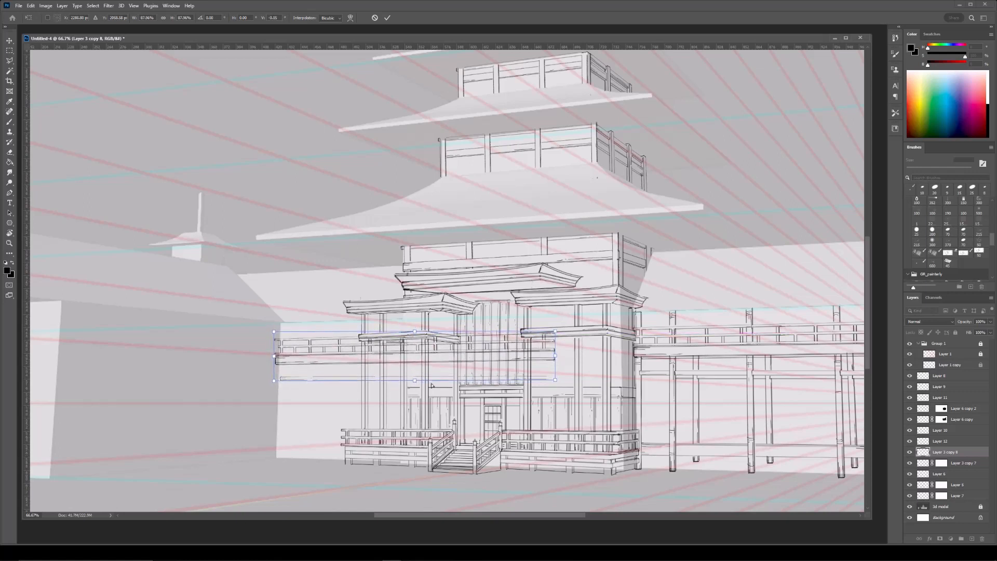
Fine-tune the left wing copy's height, width and slant so it follows the perspective guides and the model's edge.
left_click_drag(415, 383, 413, 380)
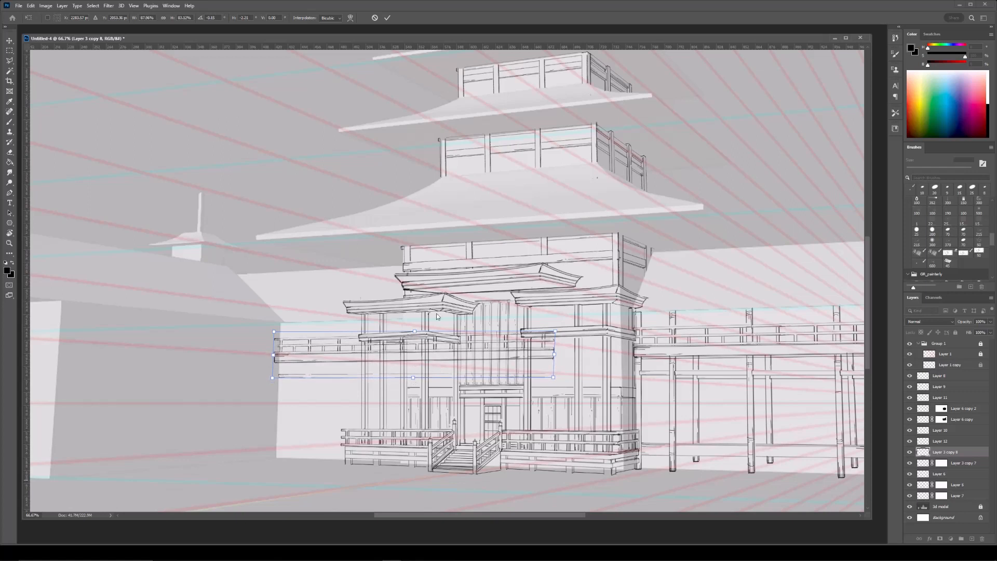
left_click_drag(275, 357, 276, 358)
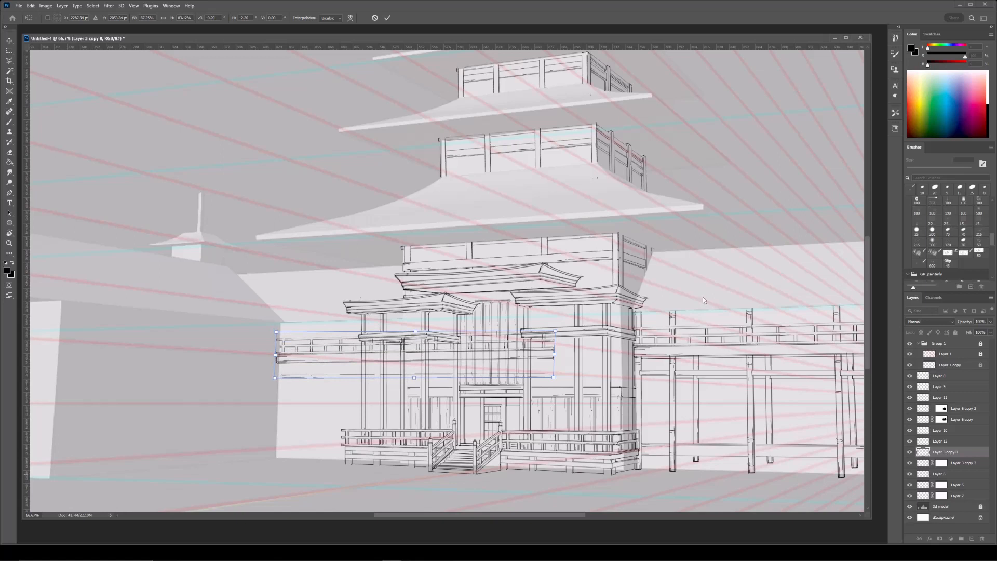
left_click_drag(413, 380, 413, 383)
left_click_drag(426, 347, 426, 351)
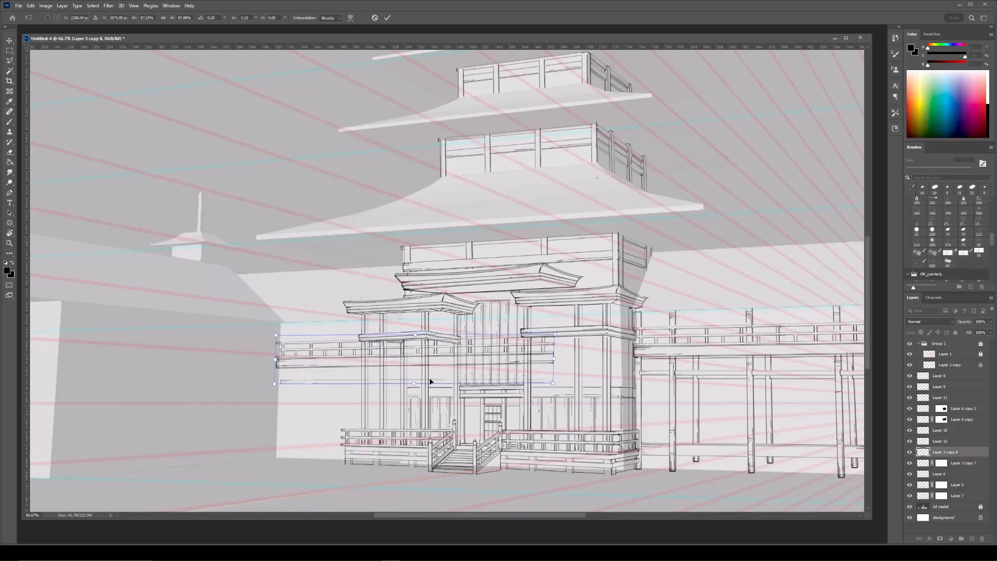
left_click_drag(414, 385, 414, 381)
key("Return")
Add a layer mask to the left wing and erase its railing and beam lines across the building's centre.
left_click(940, 538)
key("e")
key("bracketright")
key("bracketright")
key("bracketright")
key("bracketright")
key("bracketright")
key("bracketright")
key("bracketright")
key("bracketright")
key("bracketright")
mouse_move(546, 359)
left_mouse_down()
mouse_move(436, 364)
mouse_move(392, 324)
left_mouse_up()
key("bracketleft")
key("bracketleft")
key("bracketleft")
key("bracketleft")
key("ctrl+z")
key("ctrl+z")
mouse_move(427, 373)
left_mouse_down()
mouse_move(427, 330)
mouse_move(469, 350)
mouse_move(505, 349)
left_mouse_up()
Trim the left wing on its mask along a straight vertical edge at the building's rear left side.
key("ctrl+plus")
left_click_drag(383, 338, 445, 282)
key("bracketleft")
key("bracketleft")
key("bracketleft")
key("bracketleft")
key("bracketleft")
key("bracketleft")
key("bracketleft")
key("bracketleft")
key("bracketleft")
key("bracketleft")
key("bracketleft")
key("bracketleft")
left_click(419, 310)
left_click(418, 453, "shift")
key("bracketleft")
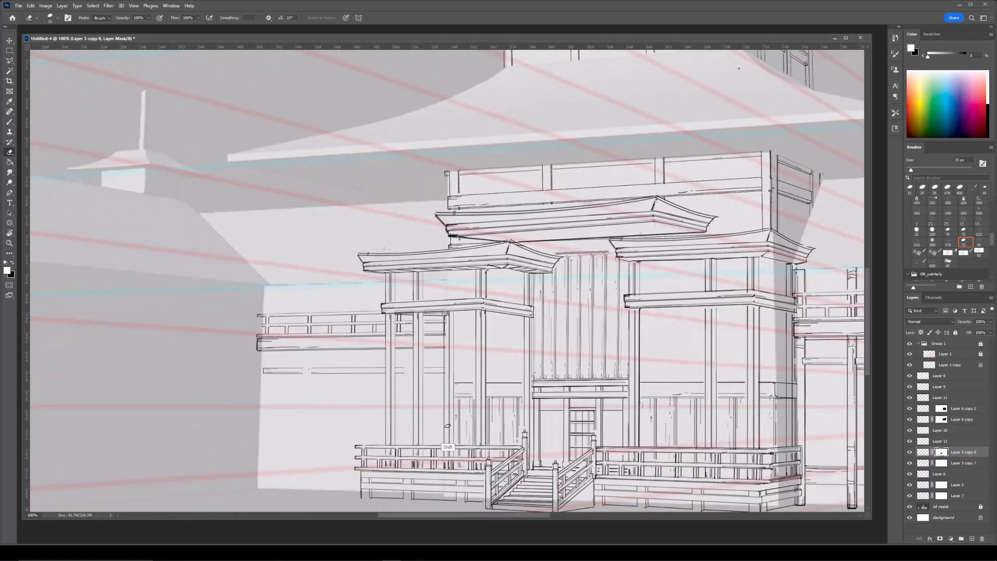
On the left wing's layer, draw the lower crossbeam's top edge as a straight line from its outer end.
key("b")
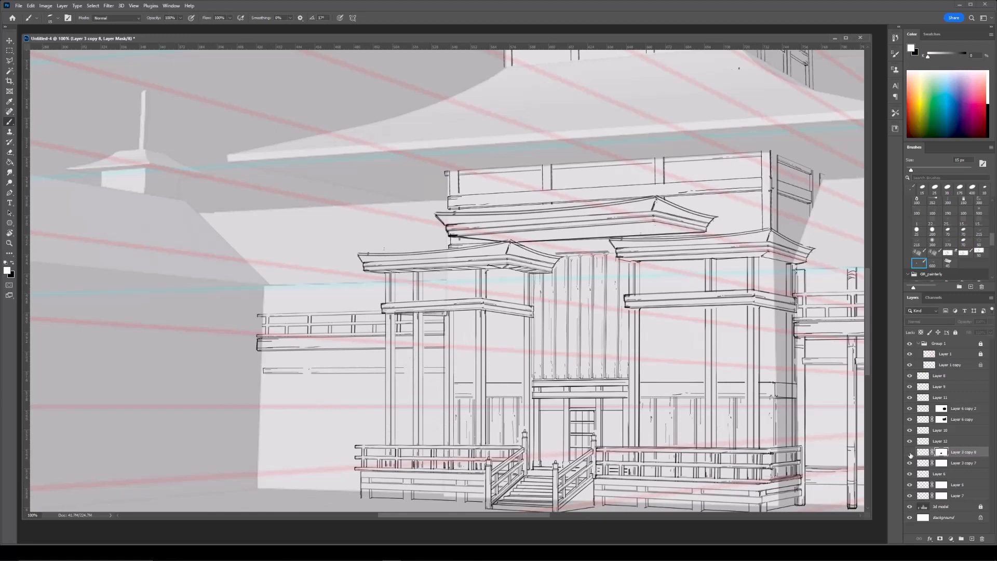
left_click(923, 453)
key("ctrl+plus")
left_click_drag(384, 338, 464, 271)
left_click(943, 454)
left_click(925, 455)
key("bracketleft")
key("bracketleft")
left_click(162, 393)
left_click(461, 391, "shift")
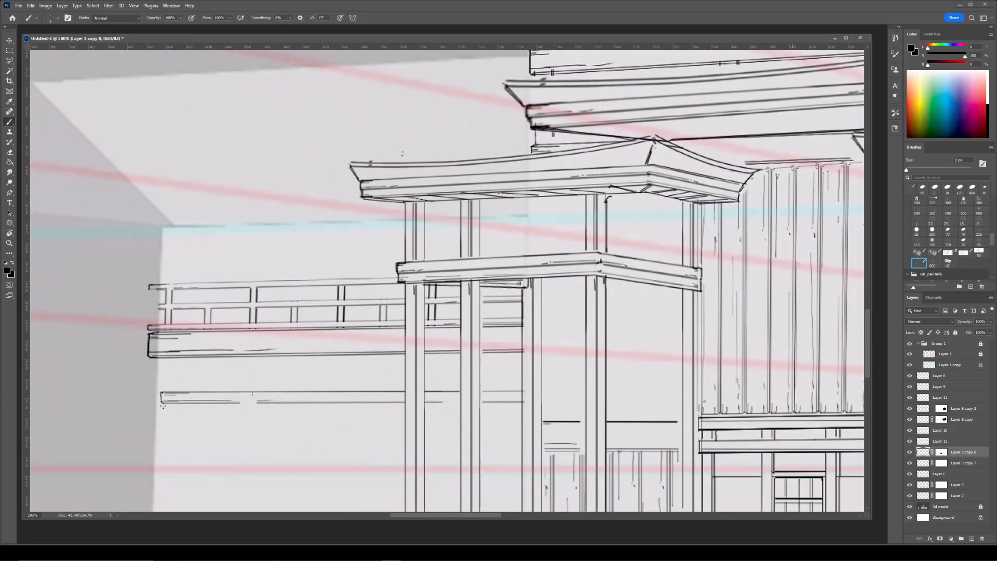
Draw the left wing crossbeam's bottom edge behind the pavilion posts up to the building's side.
left_click(483, 402, "shift")
key("ctrl+minus")
key("ctrl+plus")
key("e")
key("b")
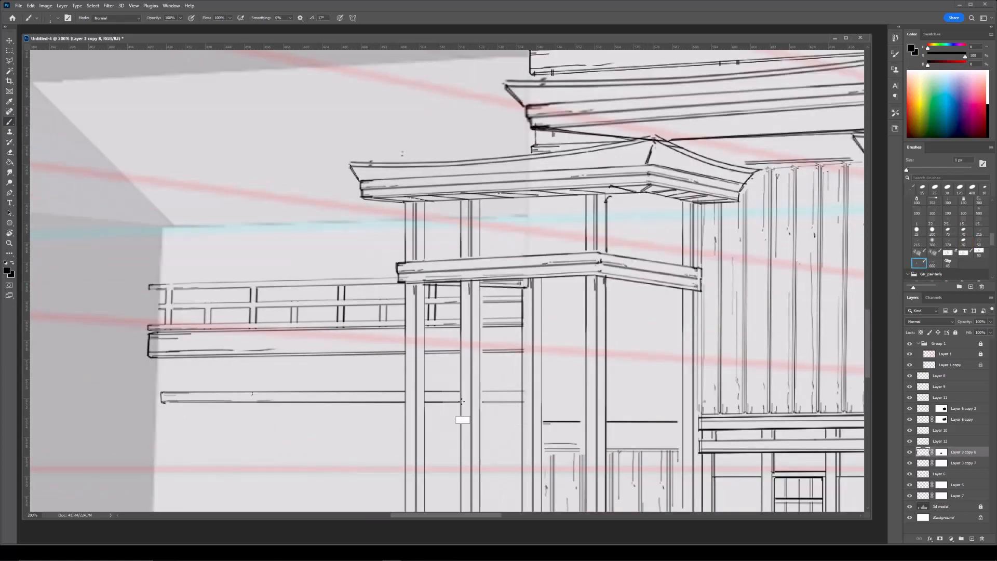
left_click(525, 404, "shift")
key("ctrl+minus")
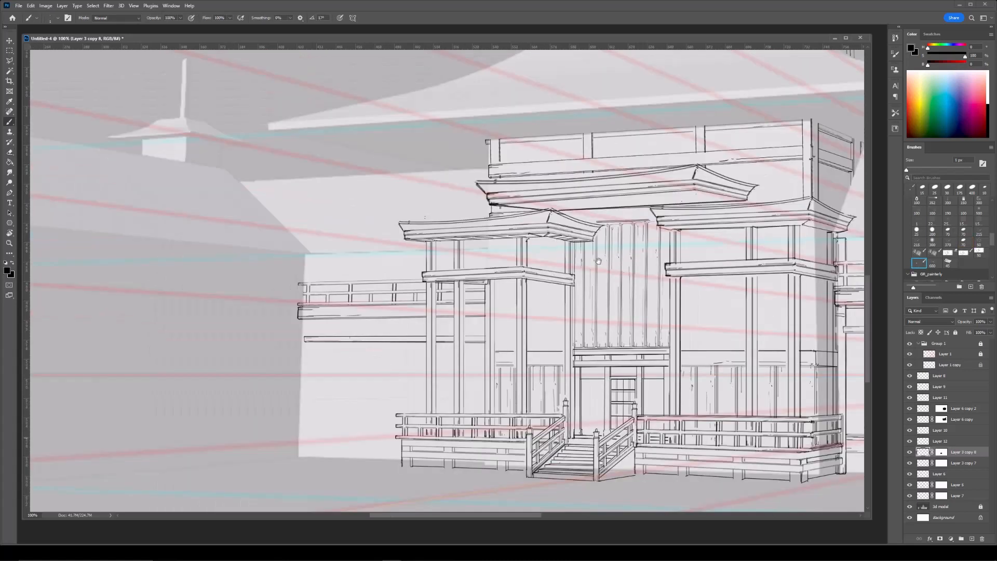
Copy the left wing's railing onto a new layer and offset it slightly to widen the railing posts.
left_click_drag(330, 269, 344, 291)
key("ctrl+plus")
key("m")
left_click_drag(142, 306, 618, 374)
key("ctrl+j")
key("ctrl+t")
left_click_drag(288, 345, 290, 342)
key("Return")
key("e")
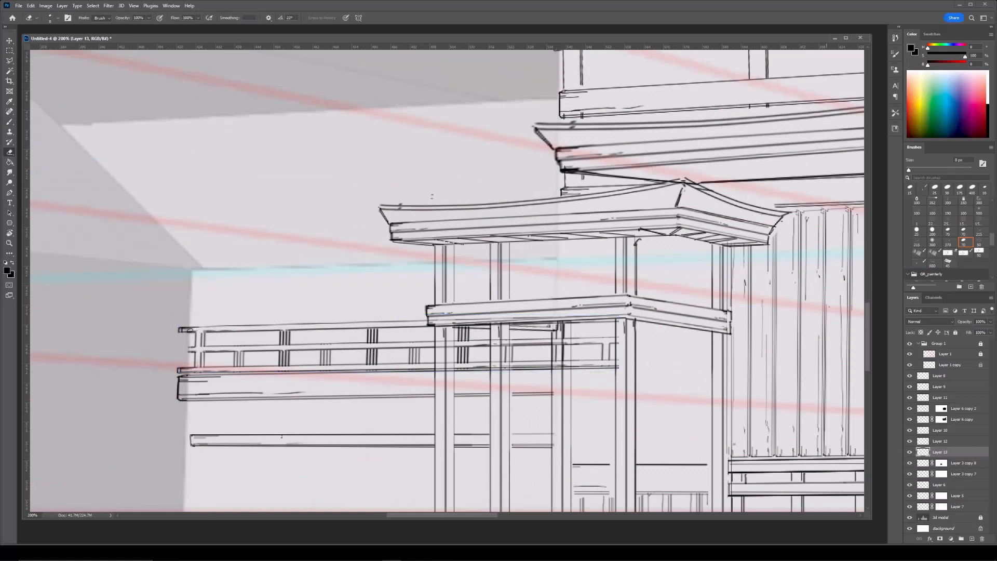
Erase the surplus inner lines from the left wing's railing posts and merge the railing copy into the wing's layer.
key("ctrl+t")
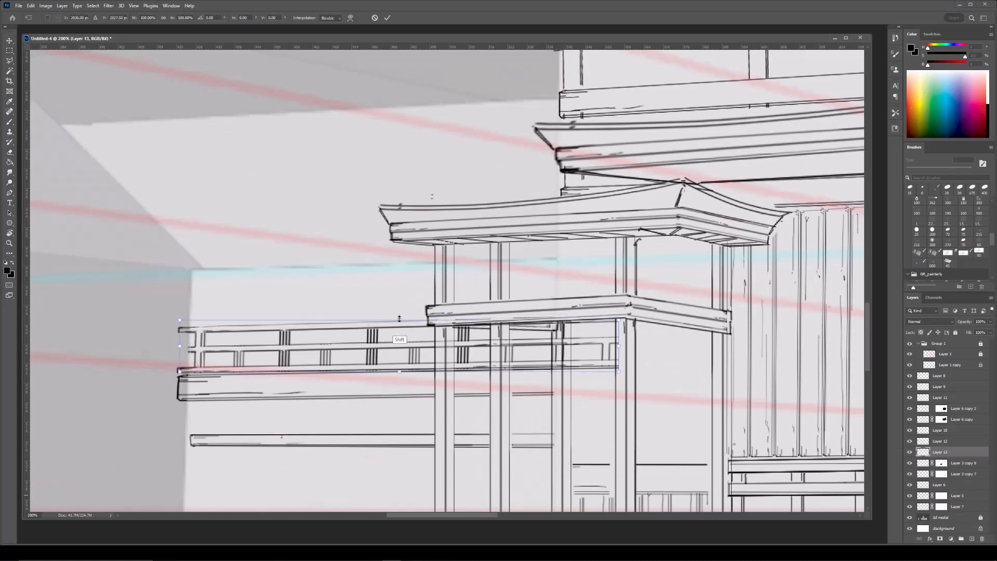
key("Return")
key("bracketright")
left_click_drag(372, 367, 372, 326)
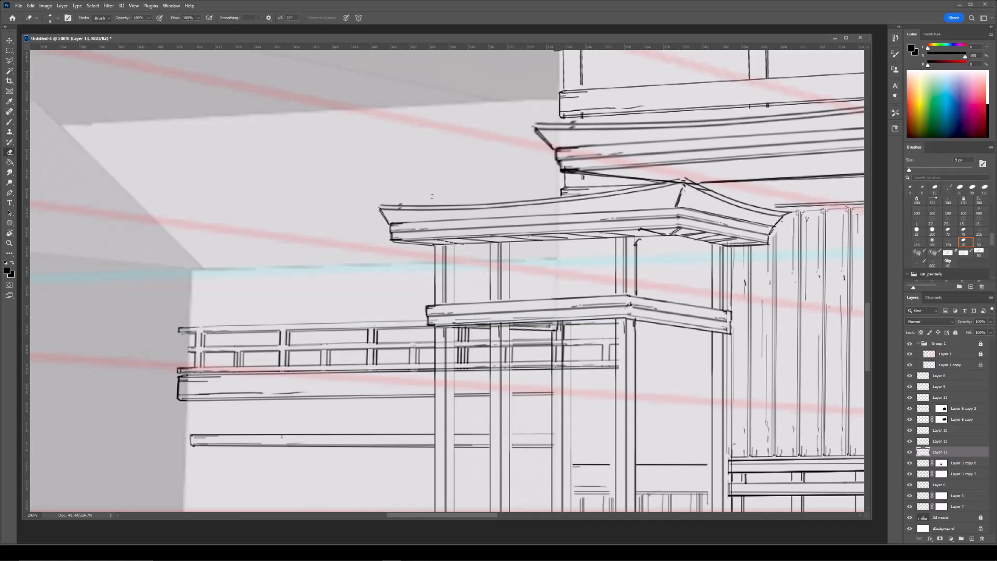
left_click(619, 362, "shift")
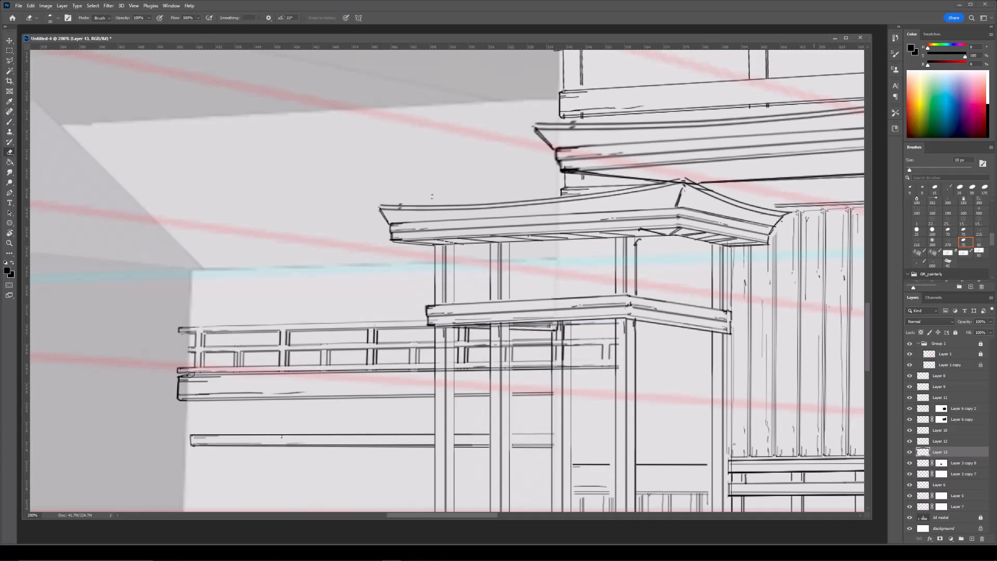
key("Delete")
left_click(502, 206)
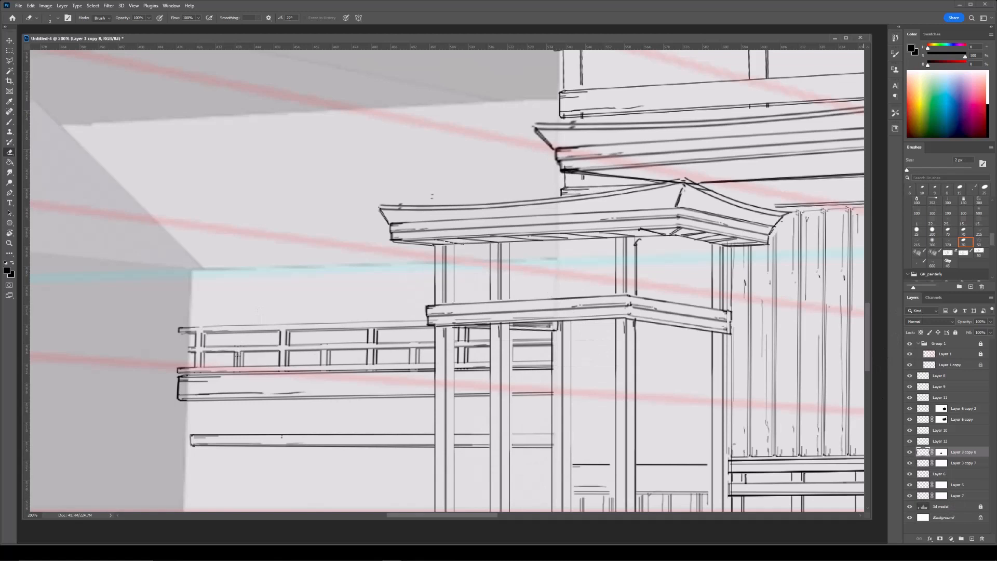
key("ctrl+minus")
left_click_drag(363, 332, 305, 328)
key("ctrl+plus")
left_click_drag(66, 401, 312, 340)
key("v")
key("b")
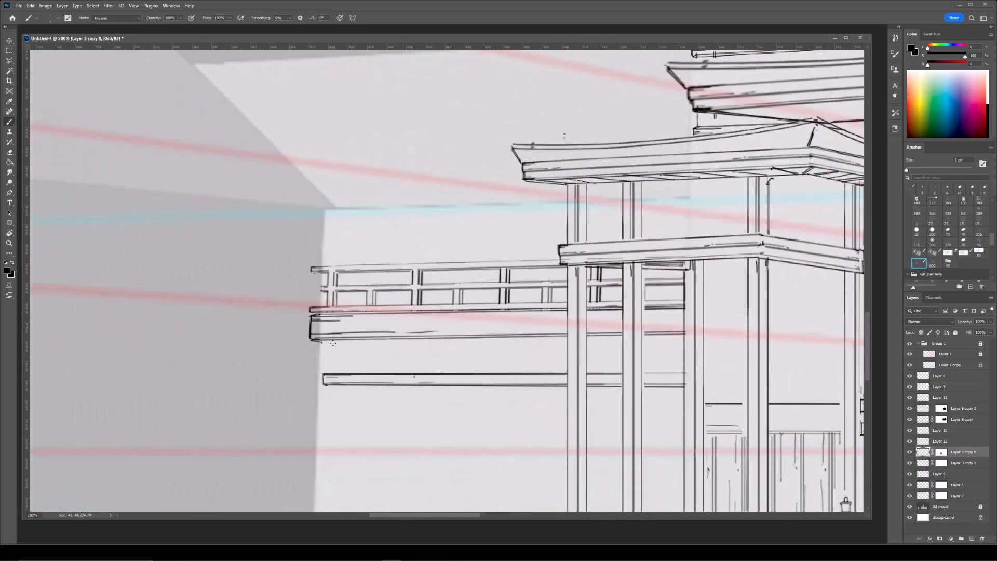
Finish the left wing's upper beam with a straight underside line running to the building's side.
left_click(686, 337, "shift")
key("ctrl+minus")
key("ctrl+minus")
key("ctrl+minus")
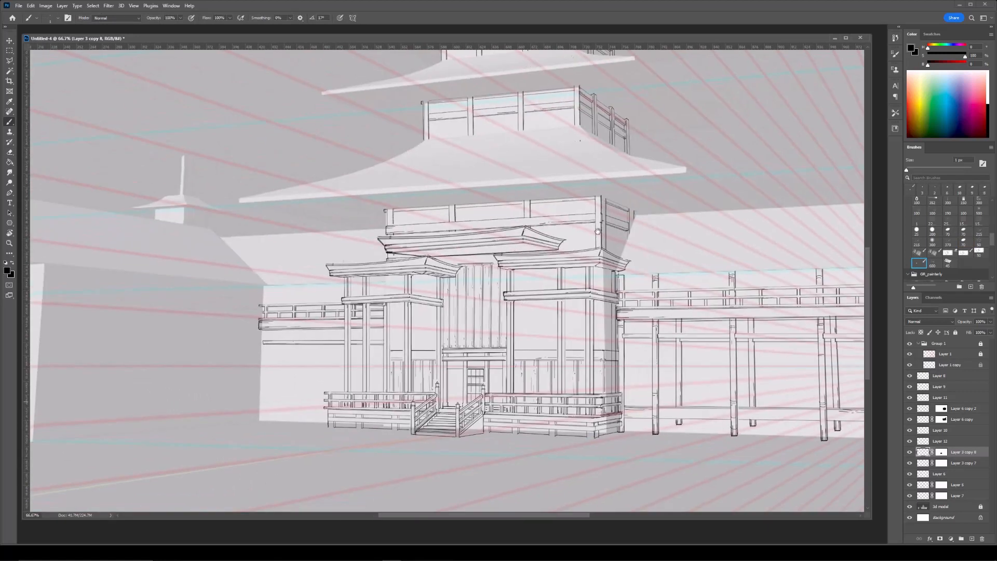
Duplicate the right wing's front posts layer, move the copy over to the left wing and delete its layer mask.
left_click_drag(625, 326, 469, 330)
key("ctrl+plus")
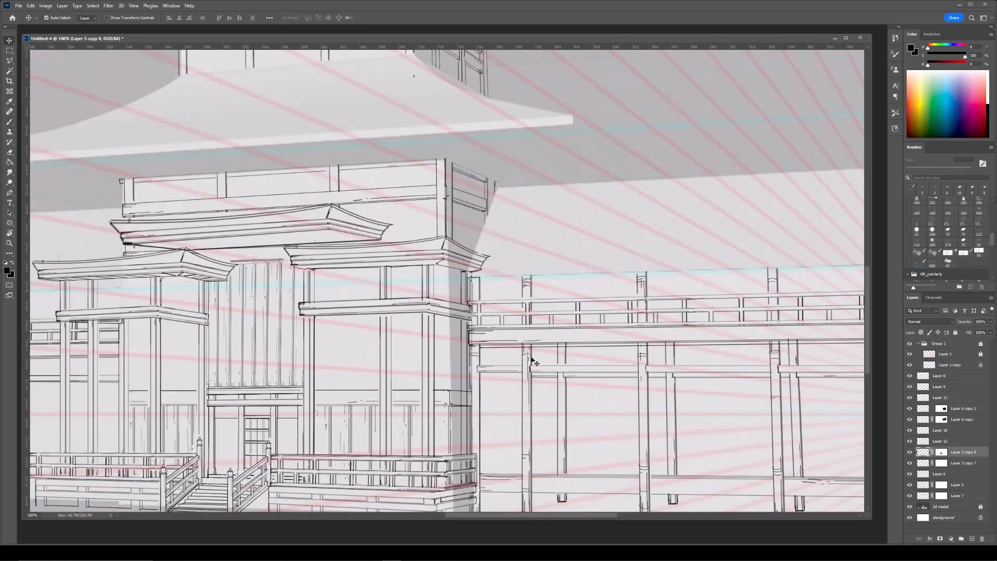
left_click(535, 358, "ctrl")
key("ctrl+minus")
key("ctrl+j")
key("ctrl+t")
left_click_drag(746, 356, 347, 346)
key("Return")
right_click(942, 420)
left_click(941, 441)
Scale the copied posts down to about 76% and rotate them about 1.2° over the left wing.
left_click_drag(451, 196, 525, 209)
key("ctrl+t")
right_click(435, 305)
left_click(463, 326)
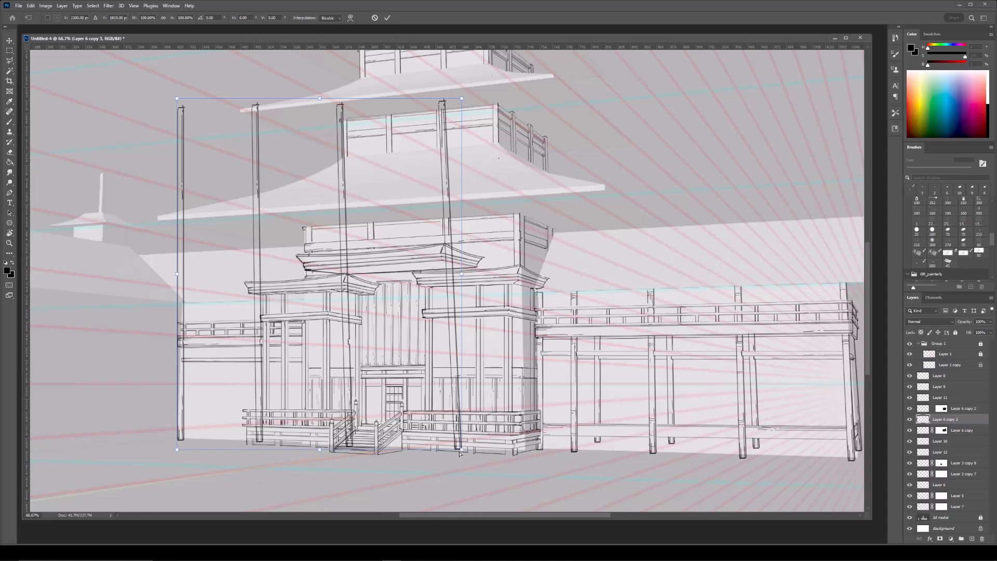
left_click_drag(462, 99, 384, 179)
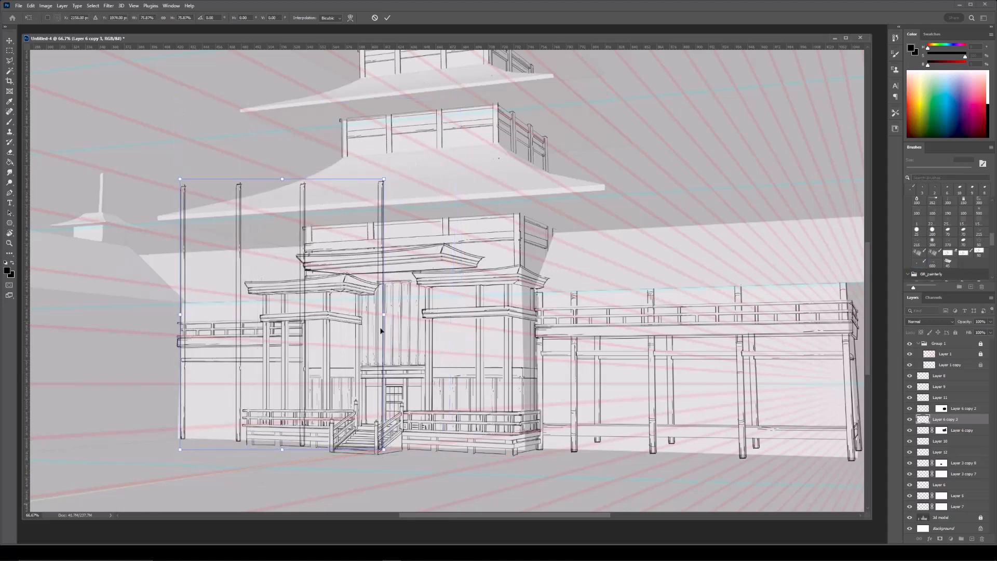
left_click_drag(319, 289, 356, 250)
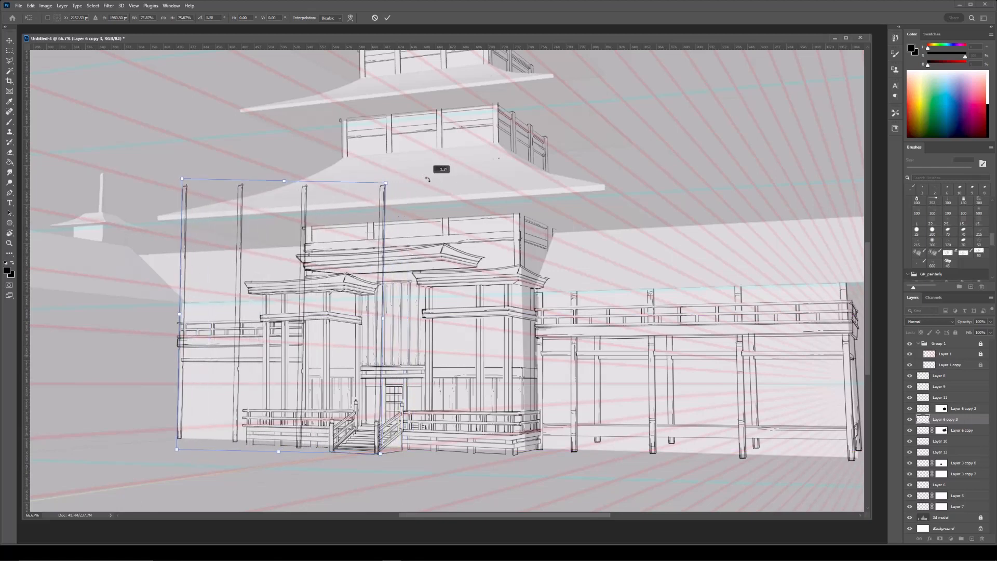
key("b")
Shrink the copied posts further and align the outermost post with the left wing's outer end.
key("ctrl+t")
left_click_drag(385, 182, 360, 196)
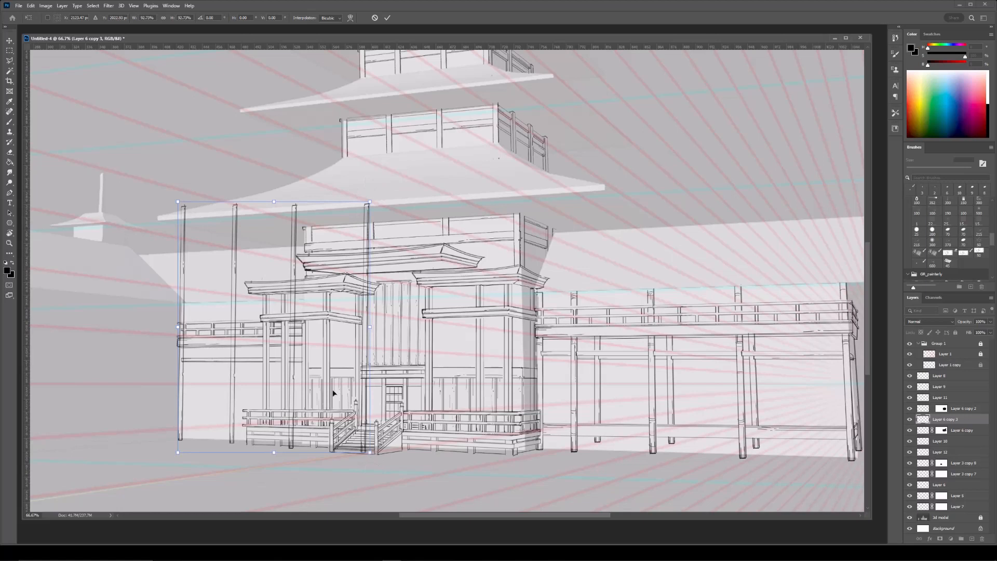
left_click_drag(371, 453, 365, 448)
left_click_drag(342, 344, 372, 327)
key("Return")
key("ctrl+minus")
key("ctrl+minus")
key("ctrl+plus")
Slightly resize and slant the copied posts to match the left wing's perspective.
key("ctrl+t")
mouse_move(389, 225)
left_mouse_down()
mouse_move(435, 166)
mouse_move(395, 238)
left_mouse_up()
key("Return")
key("ctrl+t")
right_click(406, 286)
left_click(419, 327)
left_click_drag(435, 288, 435, 282)
key("Return")
key("ctrl+t")
right_click(407, 207)
left_click(415, 249)
left_click_drag(244, 171, 245, 176)
key("Return")
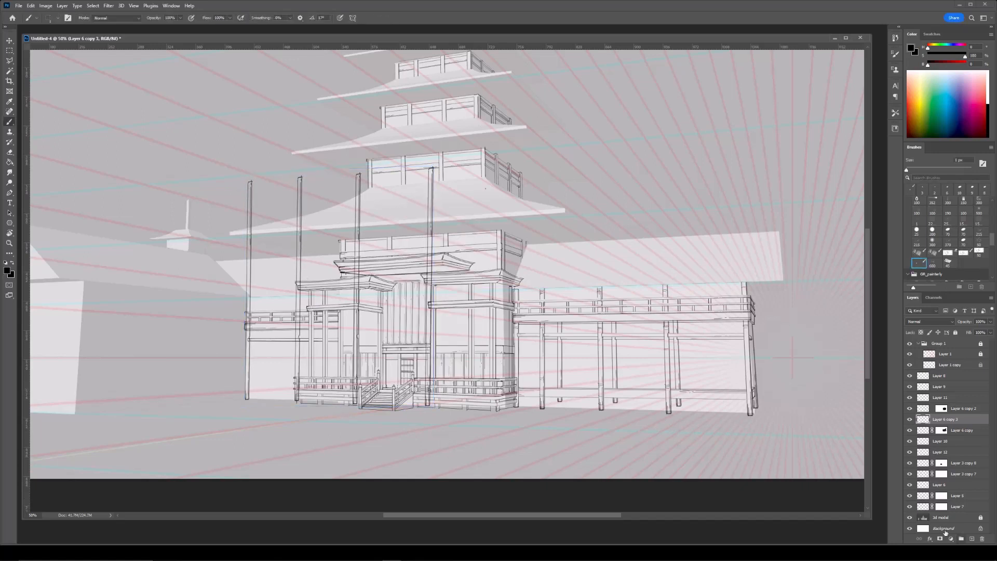
Add a layer mask to the copied posts and hide the parts above the wing and across the main building.
left_click(940, 539)
key("bracketright")
key("bracketright")
key("bracketright")
left_click_drag(250, 181, 251, 301)
key("bracketright")
key("bracketright")
key("bracketright")
key("bracketright")
key("bracketright")
key("bracketright")
key("bracketright")
key("bracketright")
key("bracketright")
mouse_move(297, 167)
left_mouse_down()
mouse_move(292, 179)
mouse_move(418, 239)
mouse_move(416, 300)
left_mouse_up()
key("ctrl+plus")
key("ctrl+plus")
left_click_drag(197, 440, 423, 356)
Refine the posts' mask with a smaller eraser around the left wing's beam, the pavilion and the porch railing.
key("bracketleft")
key("bracketleft")
key("bracketleft")
key("bracketleft")
key("bracketleft")
key("bracketleft")
key("bracketleft")
key("bracketleft")
key("bracketleft")
key("bracketleft")
key("bracketleft")
key("bracketleft")
key("bracketleft")
key("bracketleft")
key("bracketleft")
key("bracketleft")
key("bracketleft")
key("bracketleft")
key("bracketright")
key("bracketright")
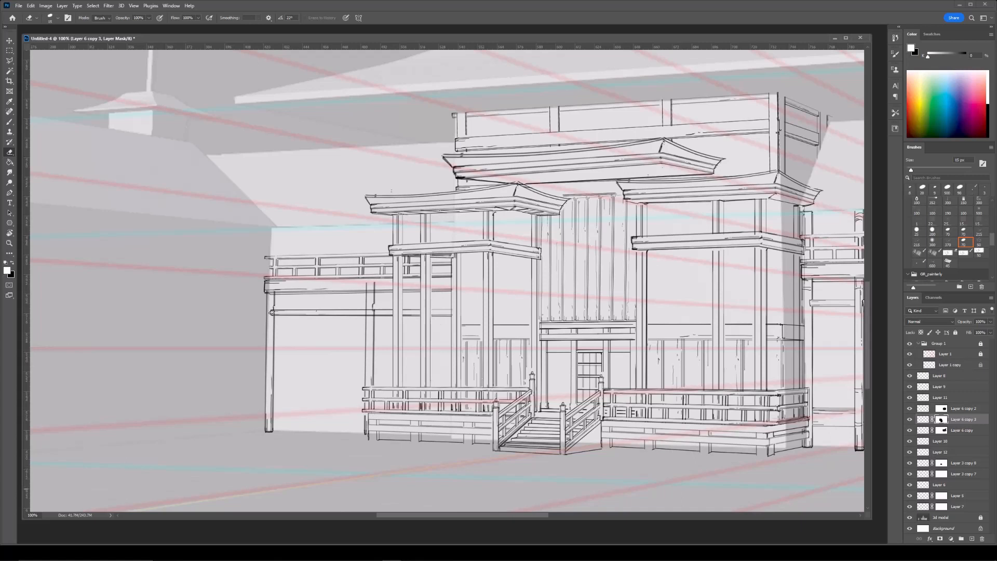
key("bracketright")
key("bracketright")
key("ctrl+minus")
left_click_drag(500, 261, 466, 288)
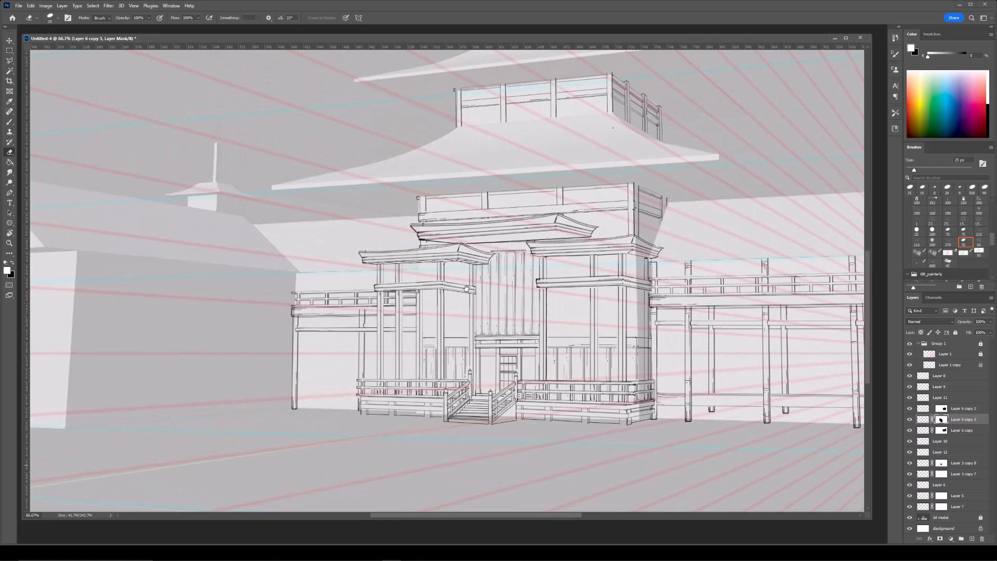
On the left wing layer's mask, hide the crossbeam lines where they pass across the second post.
scroll(367, 296, "up", 3)
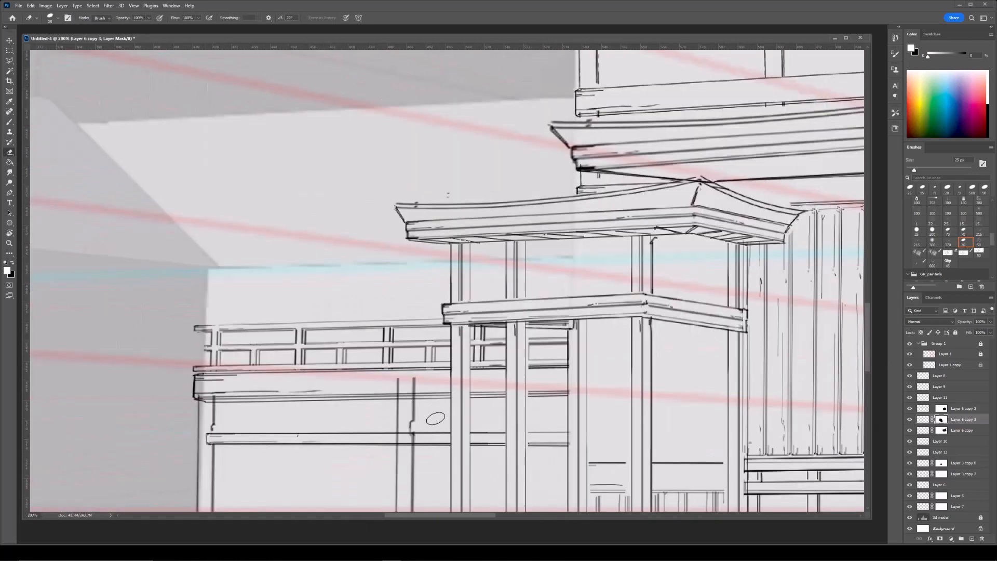
left_click(922, 463)
left_click(940, 463)
key("bracketleft")
key("bracketleft")
key("bracketleft")
key("bracketleft")
key("bracketleft")
mouse_move(406, 448)
left_mouse_down()
mouse_move(416, 409)
mouse_move(410, 382)
left_mouse_up()
key("bracketright")
key("bracketright")
key("bracketright")
key("bracketright")
key("b")
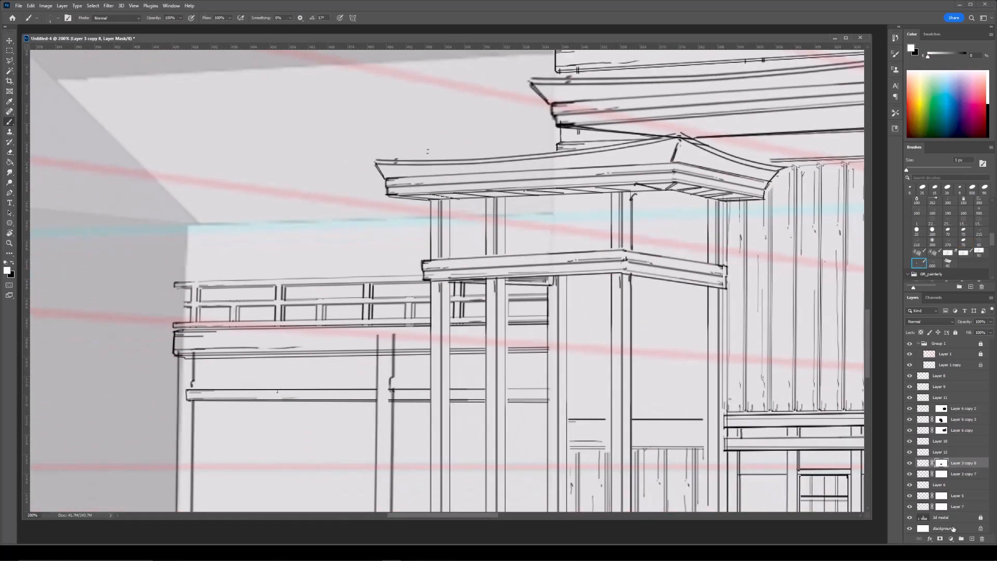
Add a new layer, return to the copied posts layer and erase the second post's stray edge bits around the crossbeam.
left_click(972, 539)
left_click(393, 378, "ctrl")
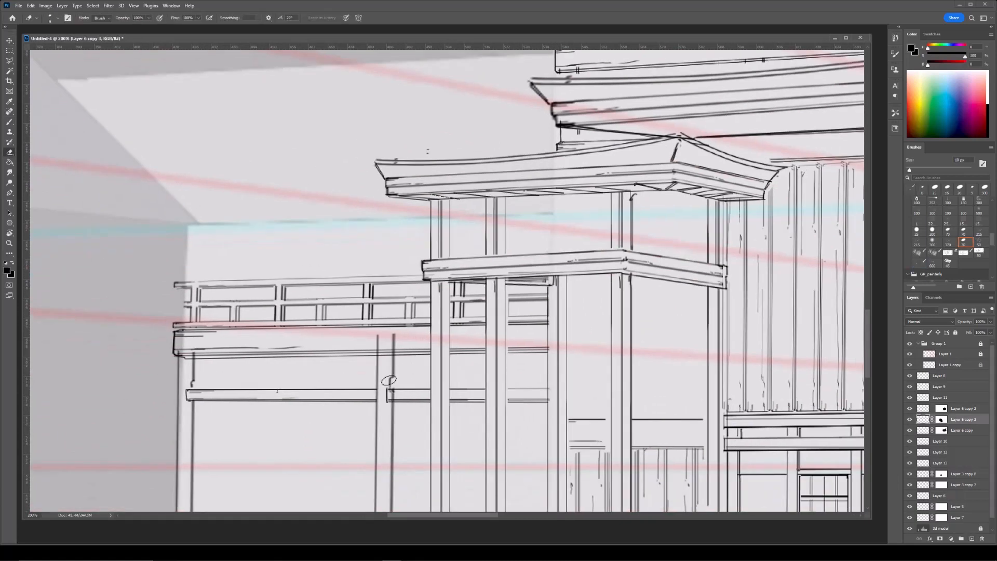
key("e")
left_click_drag(394, 377, 399, 397)
key("ctrl+minus")
left_click_drag(641, 385, 471, 349)
left_click_drag(432, 257, 512, 274)
left_click(909, 420)
left_click(910, 419)
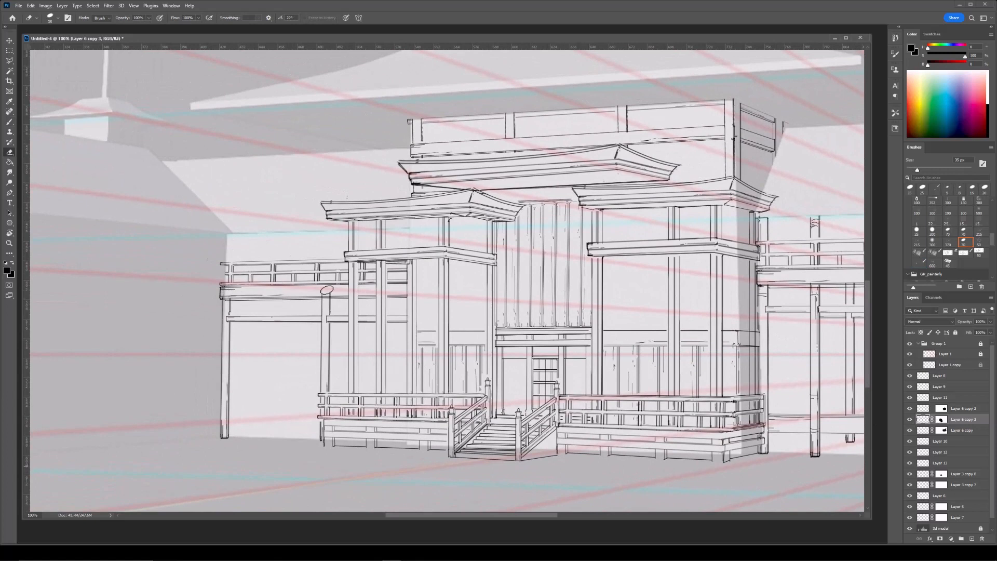
key("ctrl+minus")
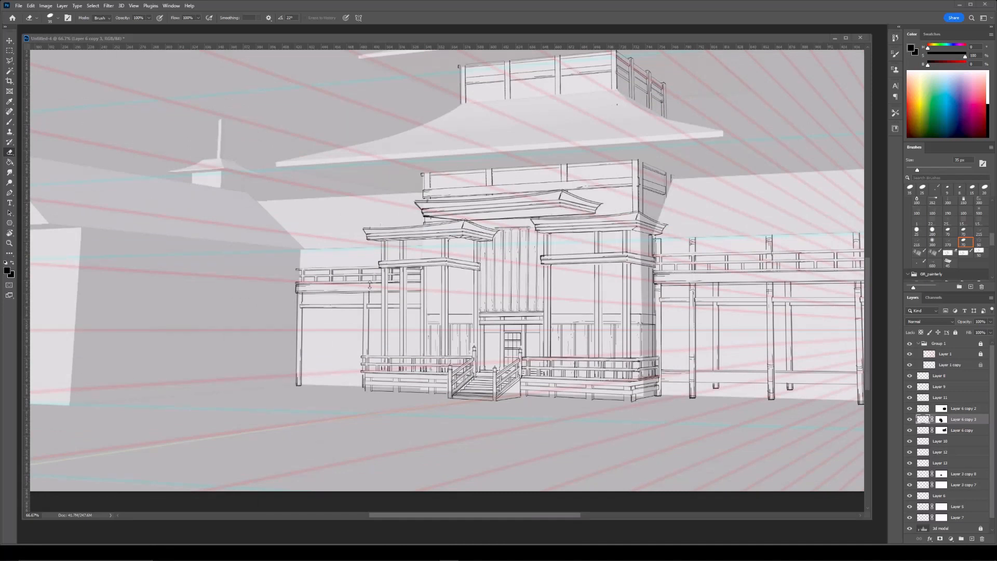
left_click(910, 420)
left_click(909, 420)
Paint the tops of the left wing's two posts back in above the railing on the posts' layer mask.
left_click(942, 420)
key("b")
key("bracketright")
key("bracketright")
key("bracketright")
key("bracketright")
key("bracketright")
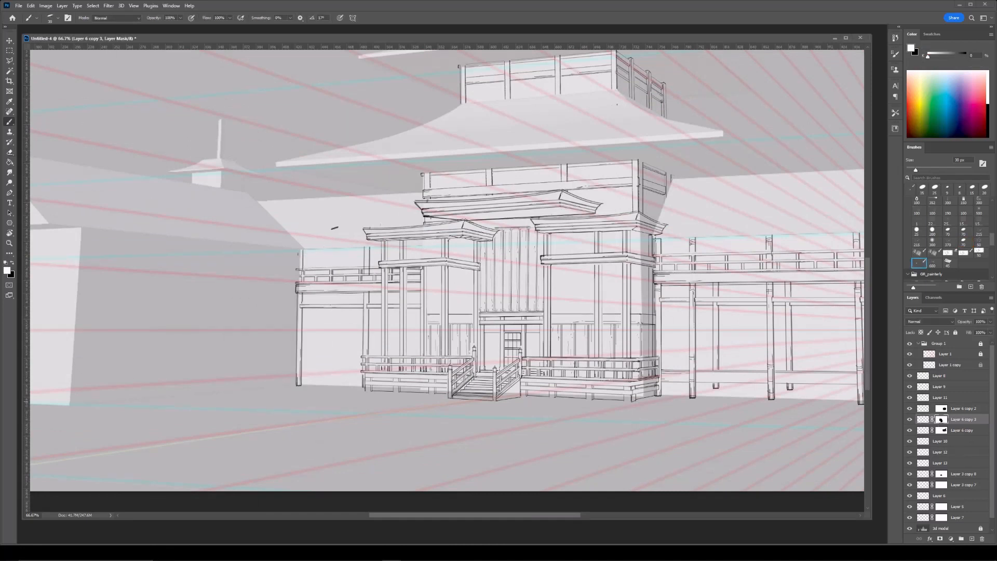
key("ctrl+plus")
key("e")
key("bracketleft")
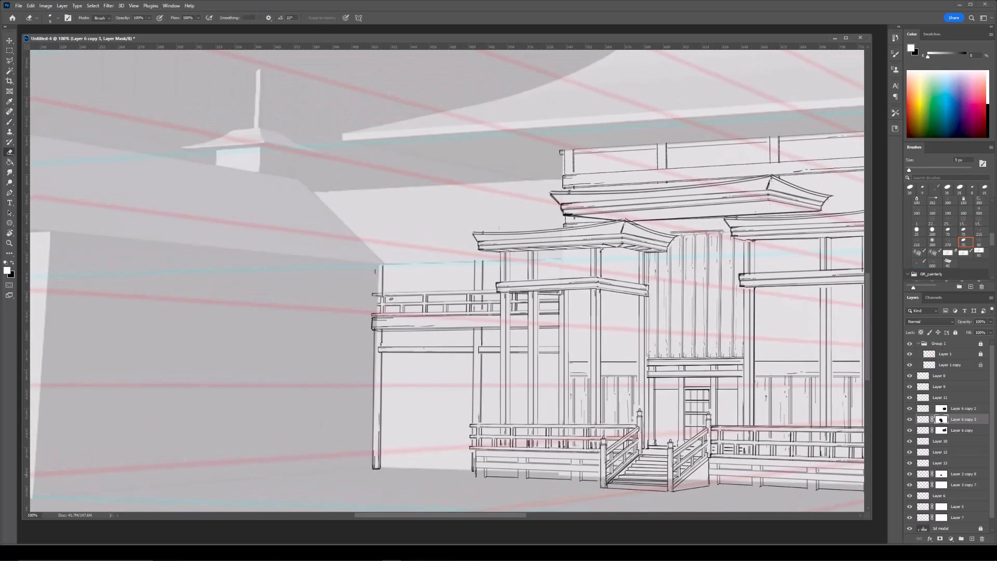
Clean up the posts' mask with a small eraser where the two posts meet the left wing's railing and beam.
key("b")
key("e")
key("ctrl+minus")
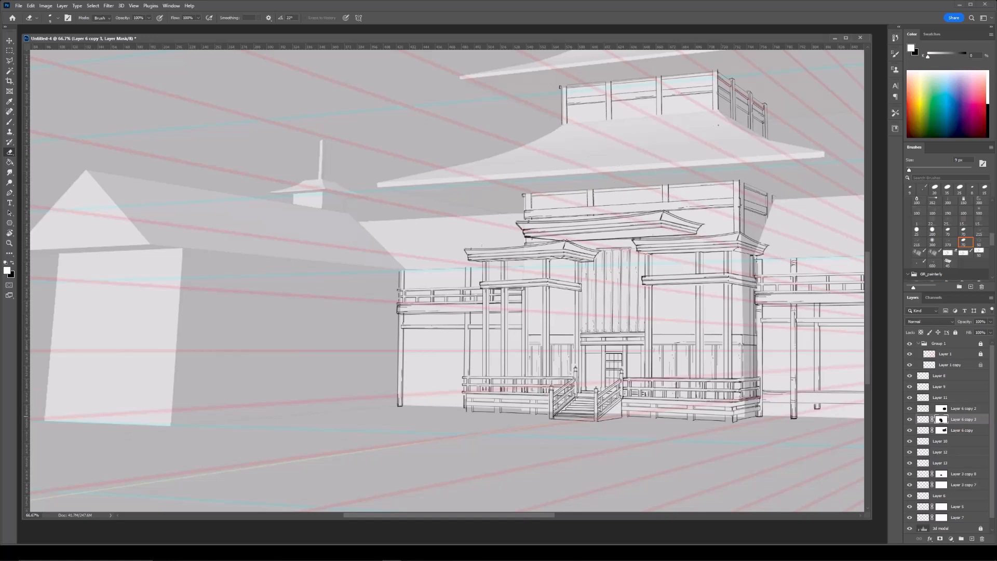
key("ctrl+plus")
key("ctrl+plus")
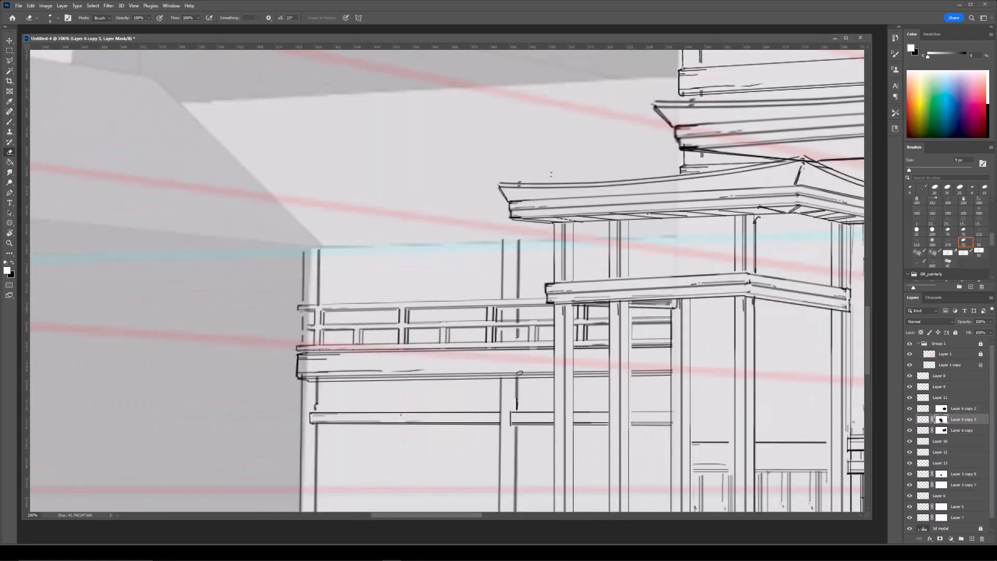
left_click_drag(482, 287, 369, 280)
key("ctrl+minus")
left_click_drag(648, 264, 516, 288)
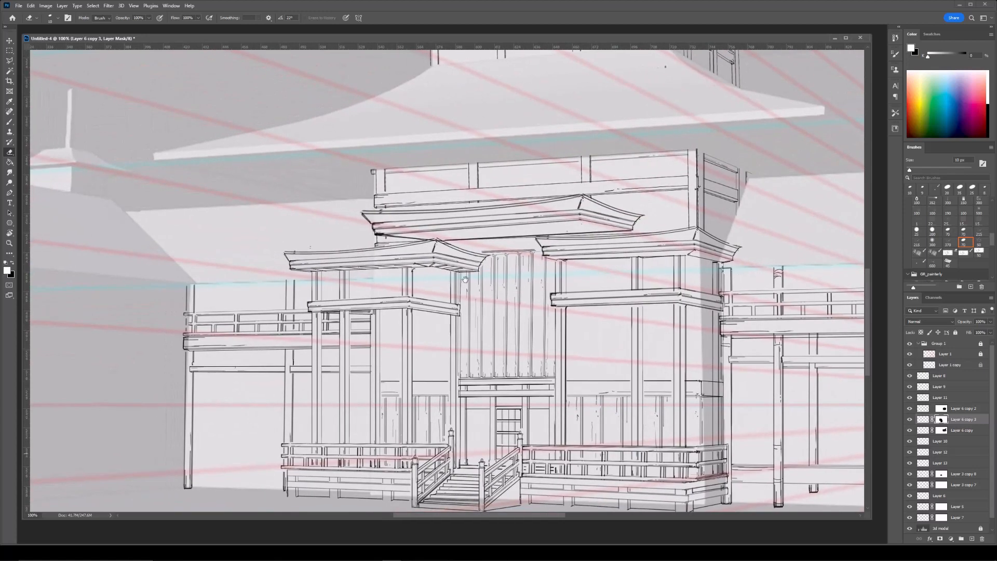
left_click_drag(476, 274, 541, 263)
left_click(923, 420)
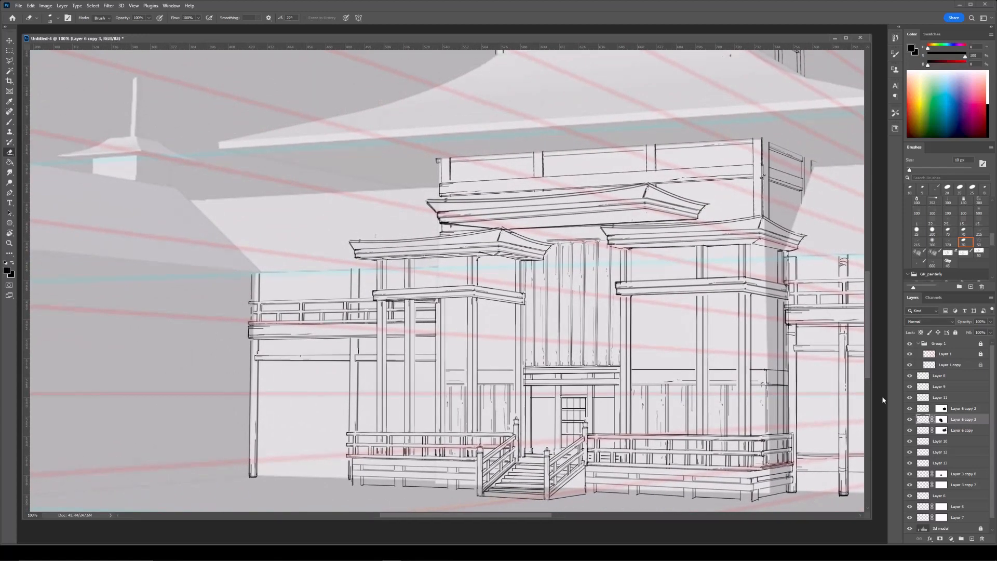
key("ctrl+minus")
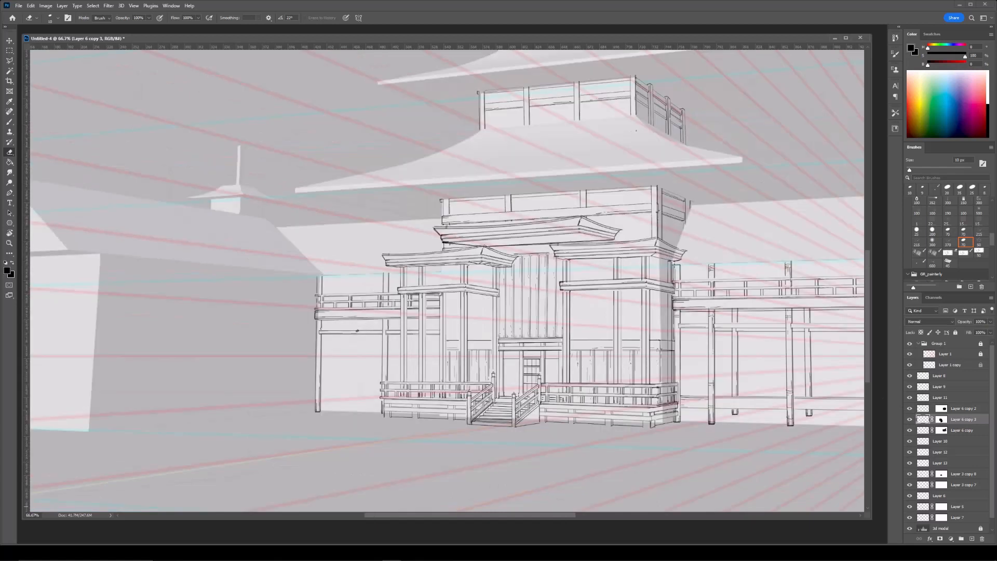
Select the layer holding the right wing's low beam and check it by toggling its visibility.
left_click_drag(620, 338, 403, 327)
key("ctrl+plus")
key("ctrl+plus")
left_click_drag(549, 397, 510, 230)
key("v")
left_click(477, 429)
key("e")
left_click(910, 518)
left_click(911, 518)
key("ctrl+minus")
key("ctrl+minus")
Lasso the right wing's low beam, copy it onto a new layer and move the copy toward the left wing.
key("l")
left_click(708, 311)
left_click(784, 325)
left_click(782, 367)
left_click(450, 349)
left_click(453, 320)
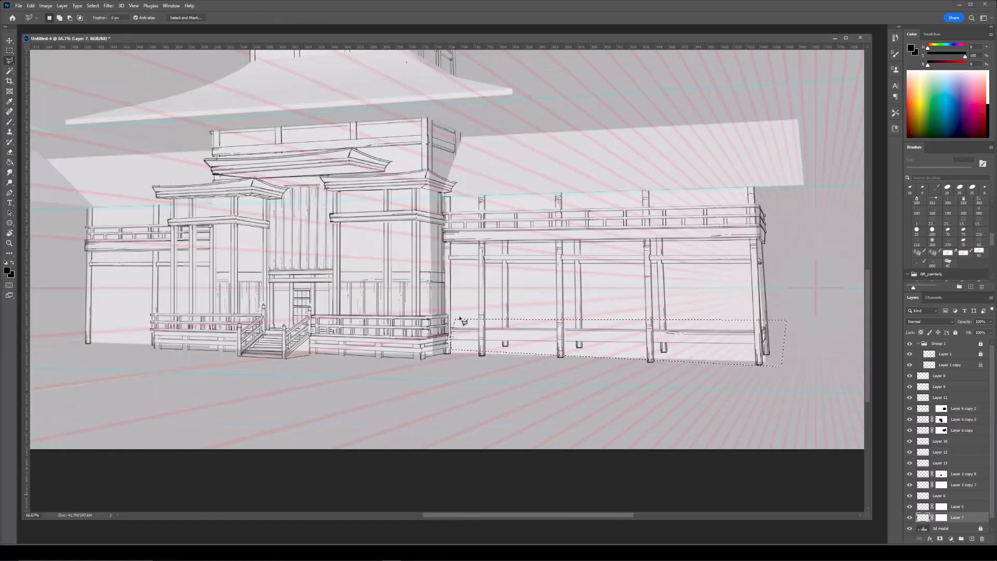
key("ctrl+j")
key("ctrl+t")
left_click_drag(668, 342, 295, 337)
key("Return")
Undo the copying of the right wing's low beam toward the left wing.
left_click(9, 172)
key("]")
left_click_drag(381, 319, 151, 316)
key("ctrl+z")
key("ctrl+shift+z")
key("[")
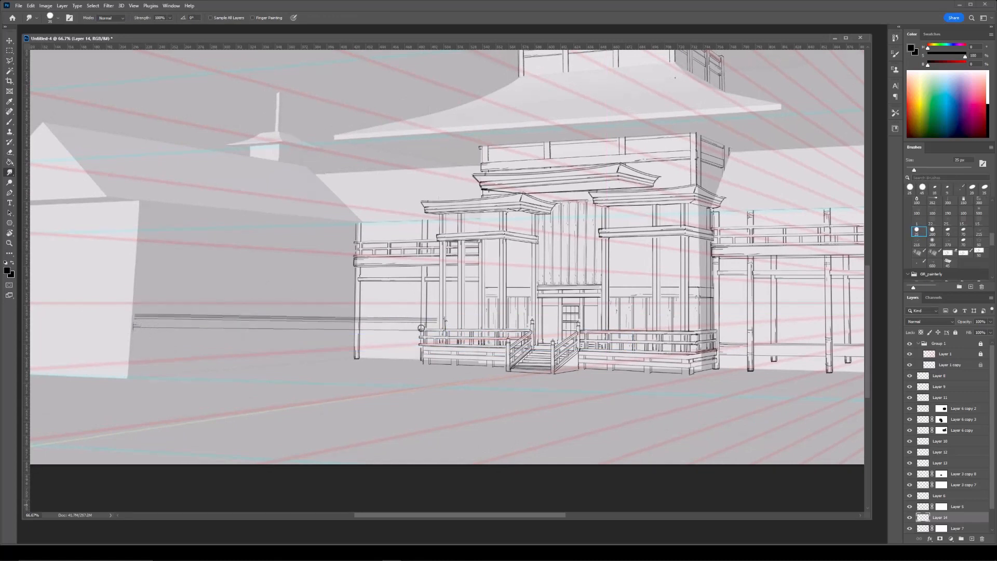
key("ctrl+alt+0")
key("ctrl+alt+z")
key("ctrl+alt+z")
key("ctrl+alt+z")
key("ctrl+alt+z")
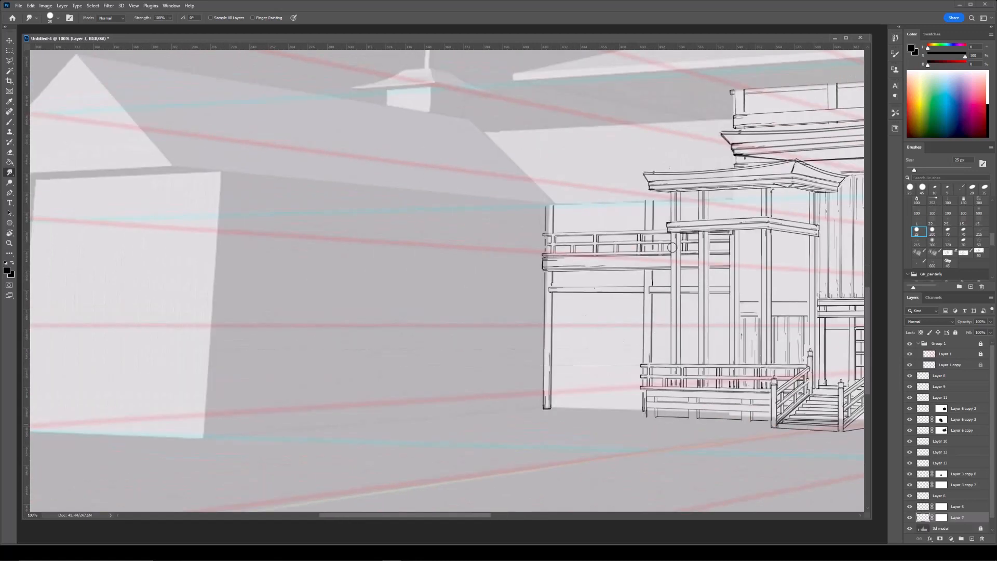
Bring a beam's line art over from the other open drawing onto a new layer at the pagoda's base.
key("ctrl+Tab")
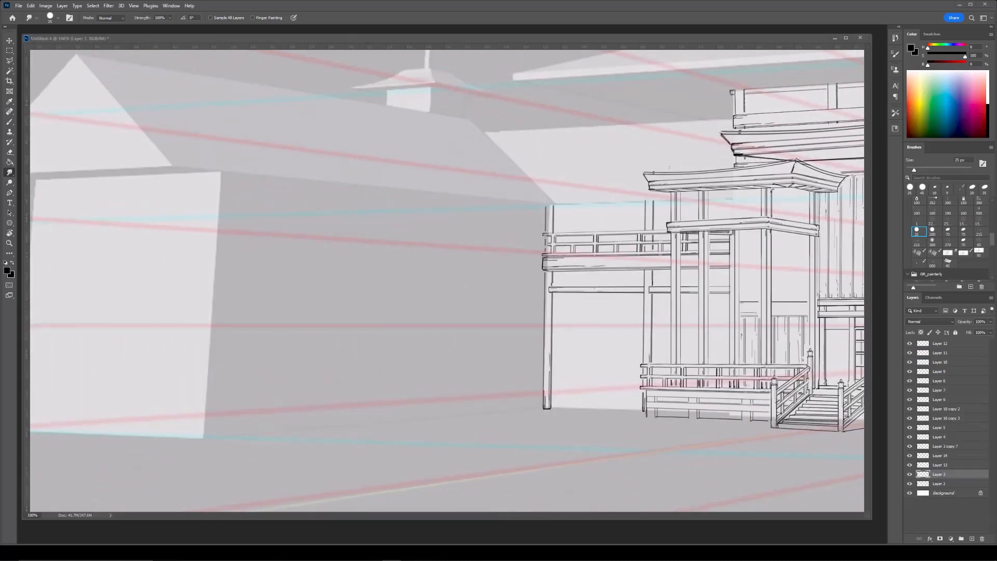
key("v")
key("r")
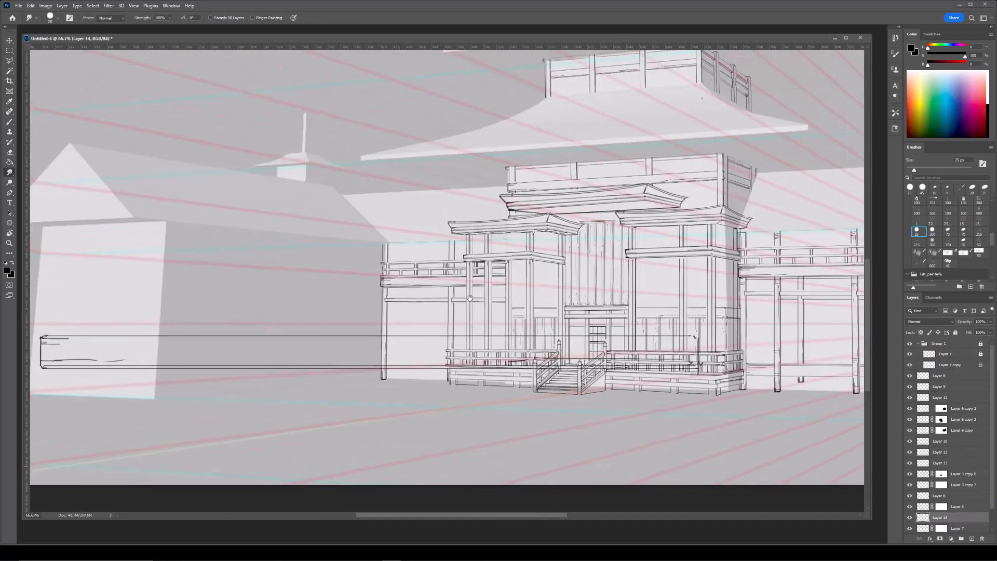
left_click_drag(470, 298, 408, 308)
Shrink the beam to about 33%, place it low across the left wing and skew it slightly to match the perspective.
key("ctrl+t")
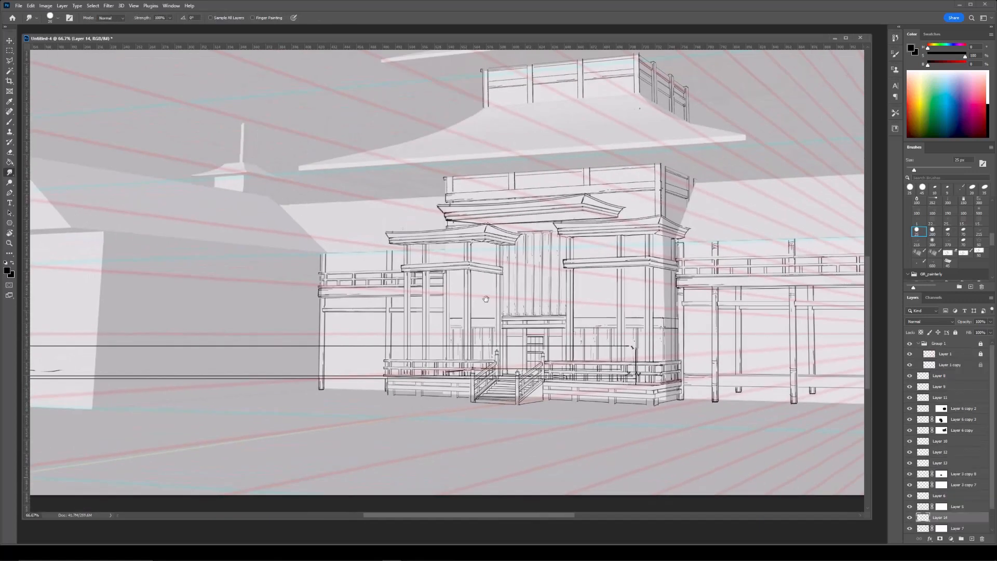
left_click_drag(640, 346, 199, 371)
left_click_drag(188, 379, 531, 374)
key("ctrl+minus")
key("ctrl+plus")
key("ctrl+plus")
right_click(500, 363)
left_click(532, 373)
right_click(525, 368)
left_click(543, 410)
left_click_drag(598, 366, 599, 377)
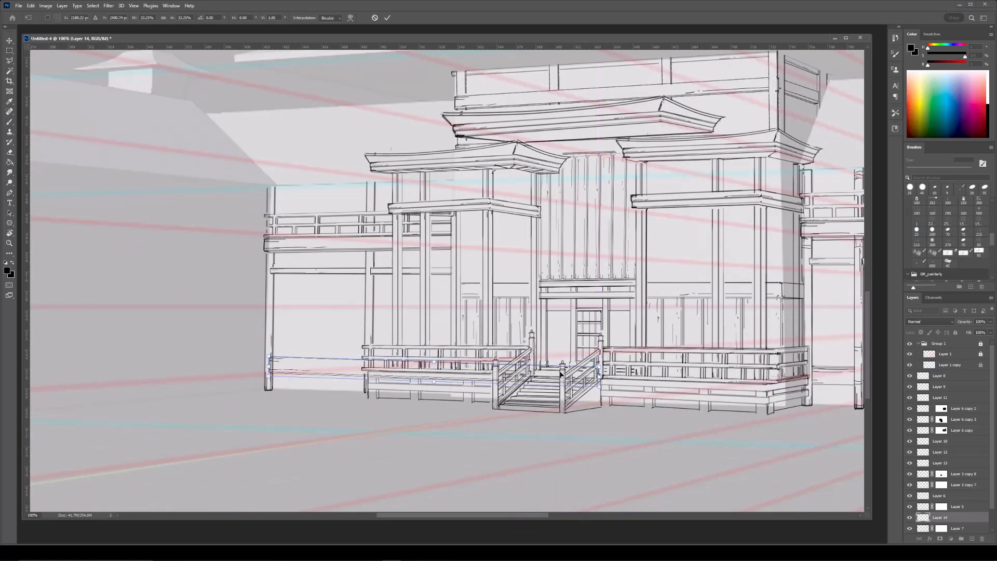
key("Return")
Transform the low beam again to nudge it slightly downward between the left wing's posts.
key("ctrl+minus")
key("ctrl+minus")
key("ctrl+plus")
key("ctrl+plus")
key("ctrl+t")
left_click_drag(500, 371, 500, 374)
key("ctrl+e")
left_click_drag(388, 316, 524, 312)
key("ctrl+plus")
key("b")
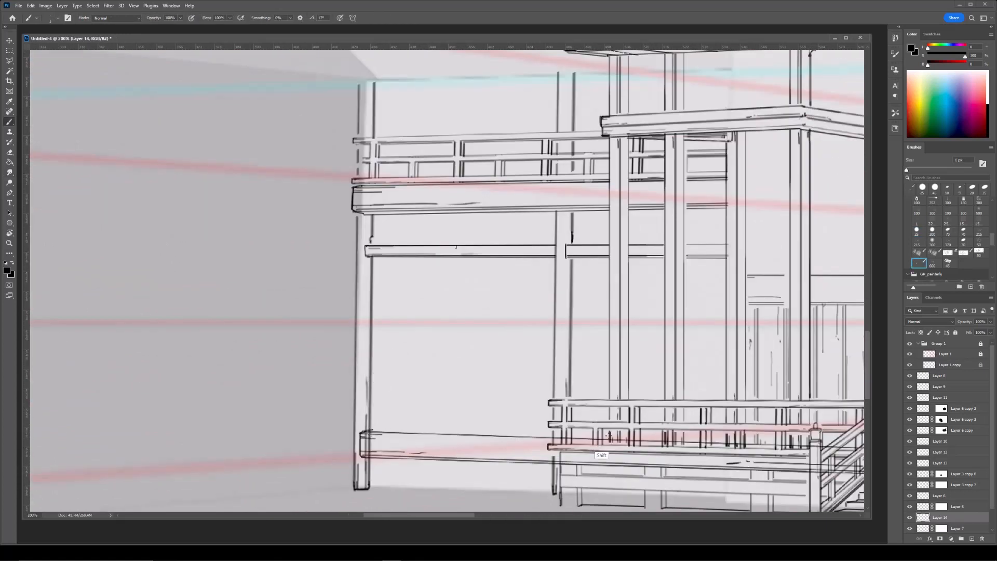
key("ctrl+minus")
key("ctrl+minus")
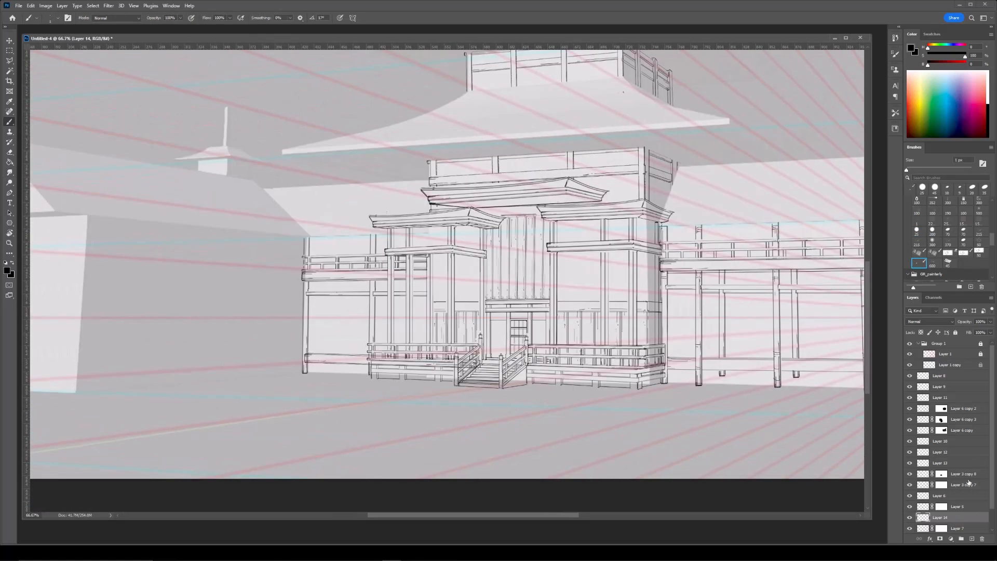
Add a mask to the low beam's layer and erase the part running behind the front platform's railing.
left_click(939, 539)
key("e")
key("ctrl+plus")
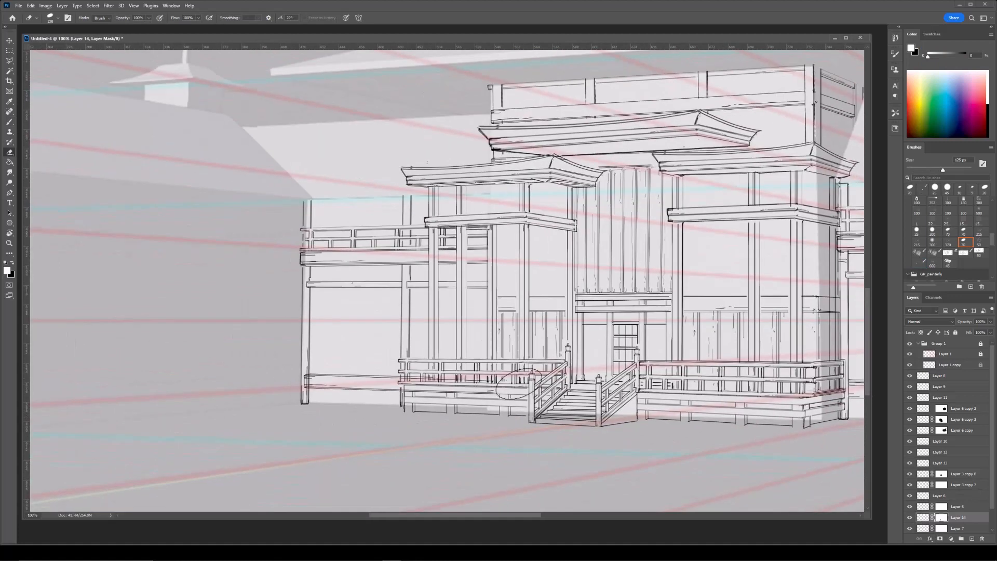
scroll(361, 372, "up", 1)
key("bracketleft")
key("bracketleft")
key("bracketleft")
key("bracketleft")
key("bracketleft")
key("bracketleft")
key("bracketright")
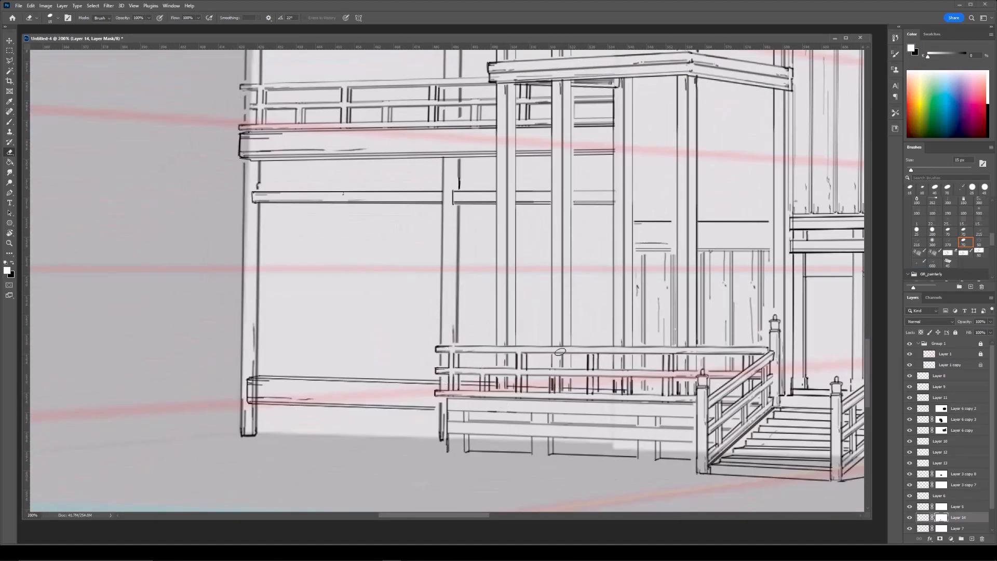
key("bracketleft")
left_click_drag(266, 364, 393, 360)
Erase the outer post's line where the low beam crosses it, on the left wing posts' mask.
left_click(382, 432, "ctrl")
left_click(943, 419)
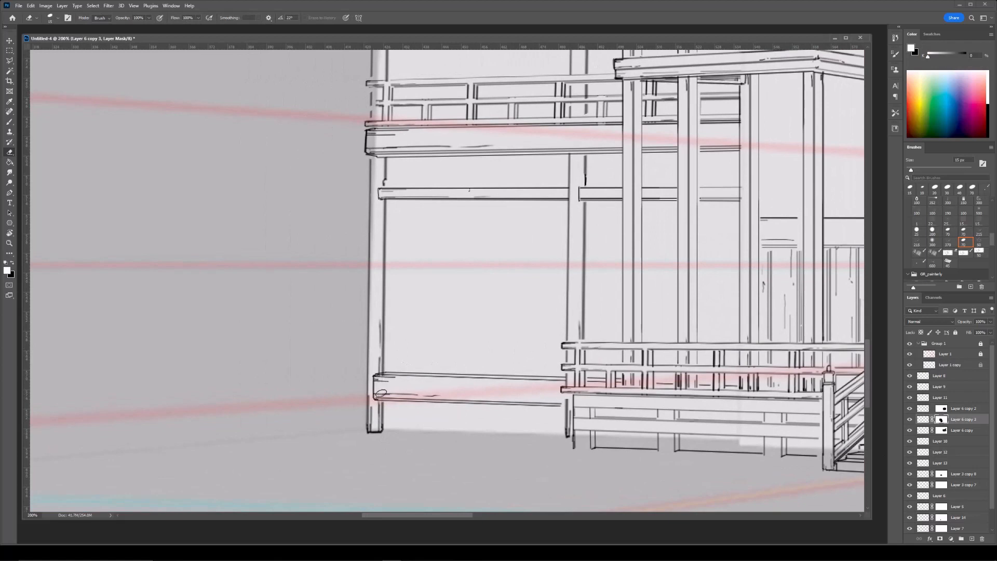
left_click_drag(382, 393, 384, 374)
key("ctrl+minus")
key("ctrl+minus")
left_click_drag(591, 244, 563, 276)
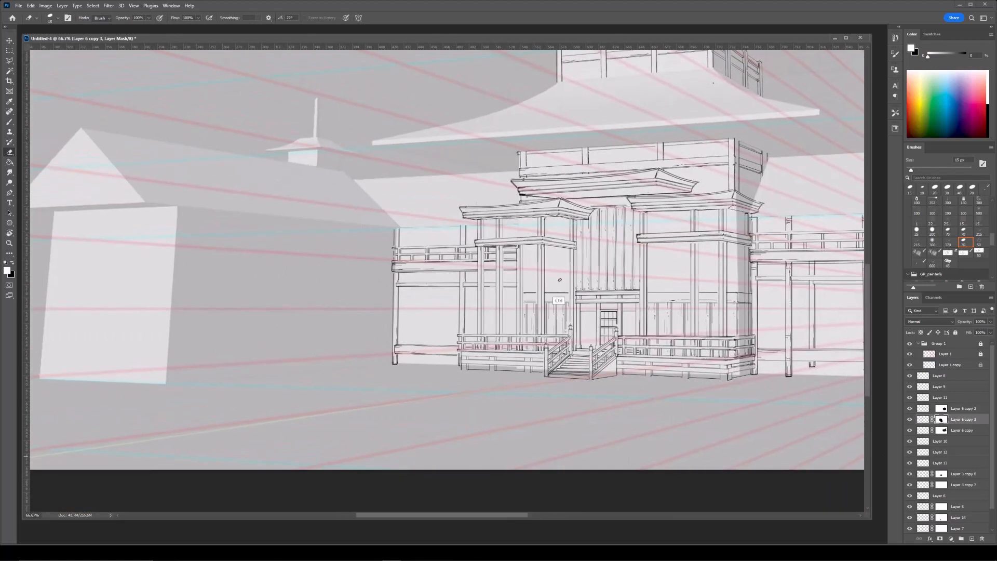
Duplicate the layer holding the left wing's posts.
key("ctrl+plus")
key("ctrl+plus")
key("ctrl+minus")
key("ctrl+j")
key("ctrl+t")
left_click_drag(454, 286, 502, 281)
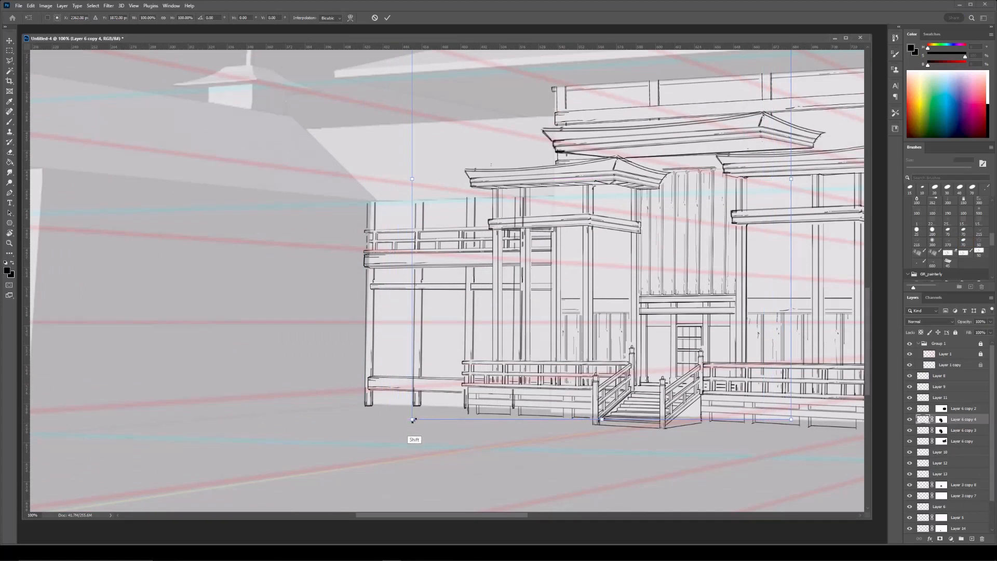
left_click_drag(412, 419, 420, 412)
key("Return")
key("e")
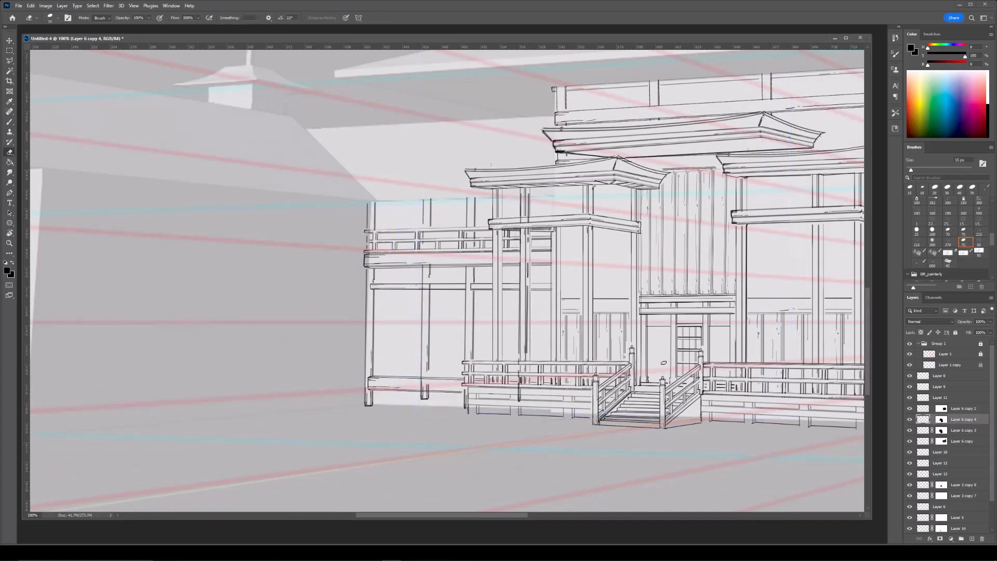
key("ctrl+z")
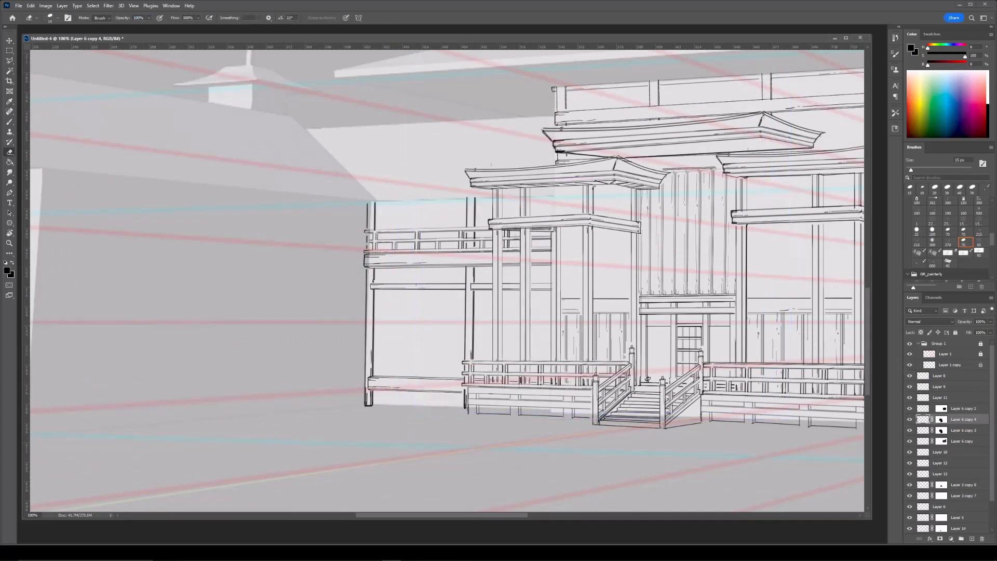
Scale the duplicated posts to about 97% and place them between the left wing's front posts as a rear row.
key("ctrl+t")
left_click_drag(460, 362, 516, 359)
left_click_drag(421, 418, 433, 404)
mouse_move(500, 317)
left_mouse_down()
mouse_move(494, 327)
mouse_move(505, 327)
left_mouse_up()
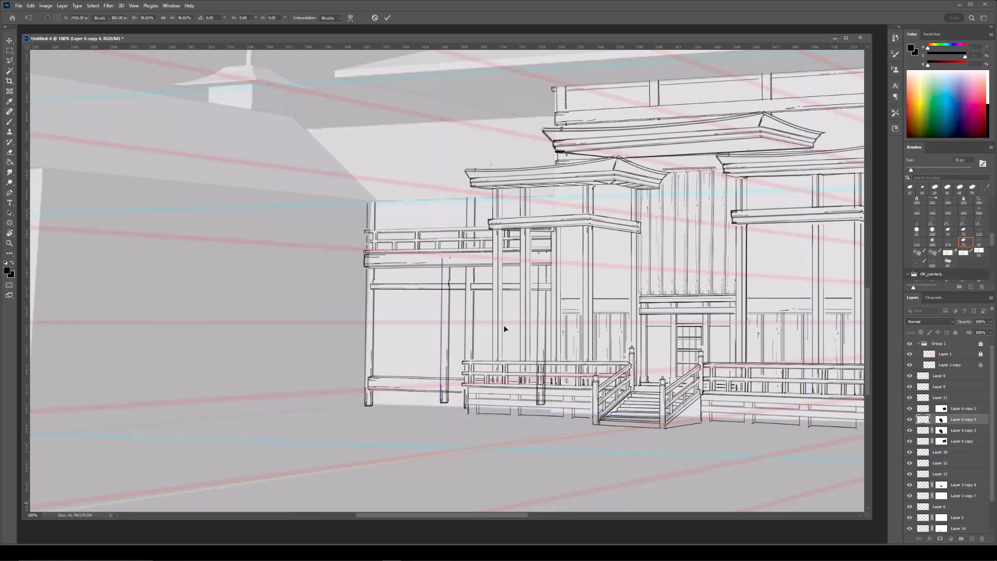
key("Return")
key("ctrl+minus")
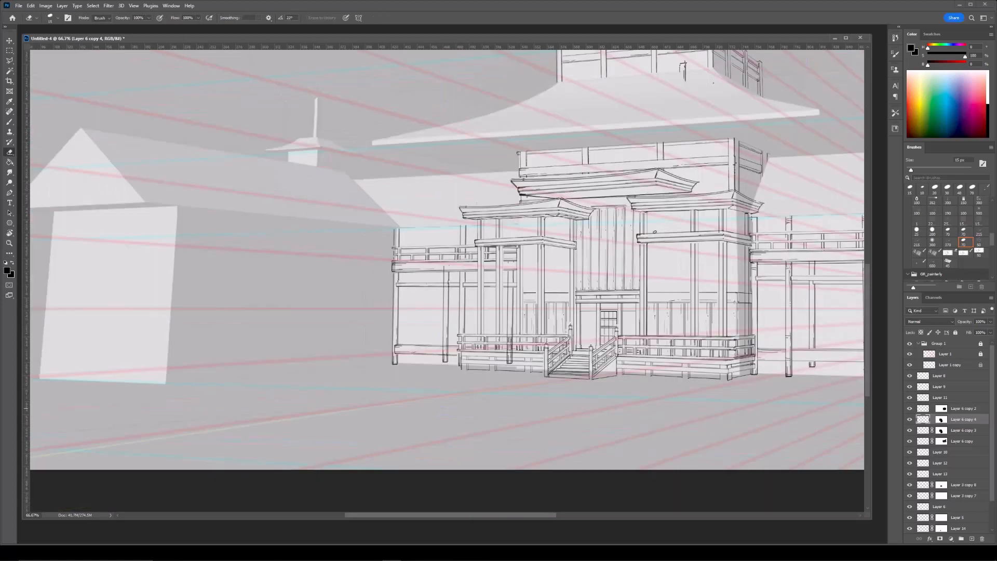
Erase the rear posts on their mask where they pass behind the left wing's beams and the front platform's railing.
key("ctrl+plus")
left_click(941, 420)
key("bracketright")
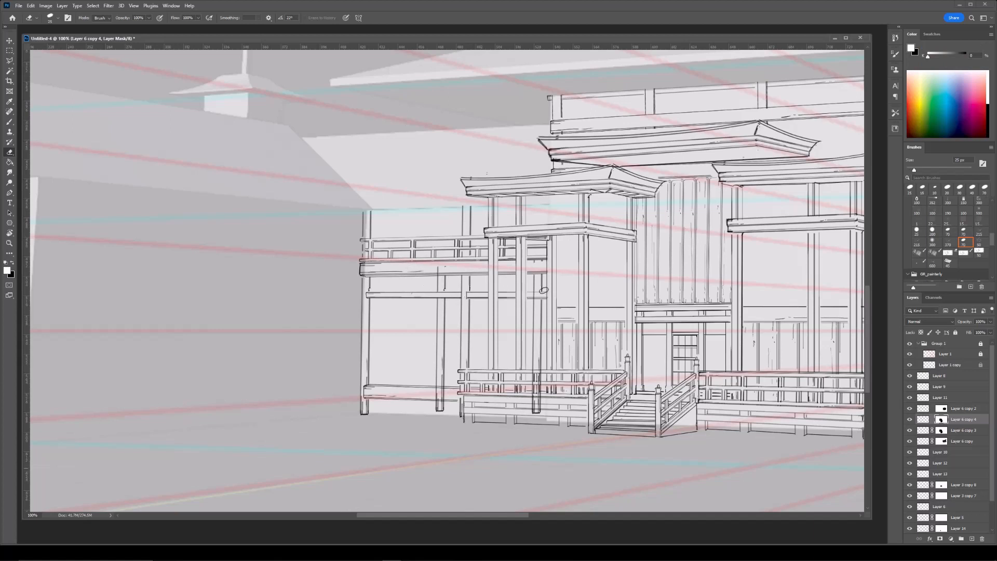
key("ctrl+minus")
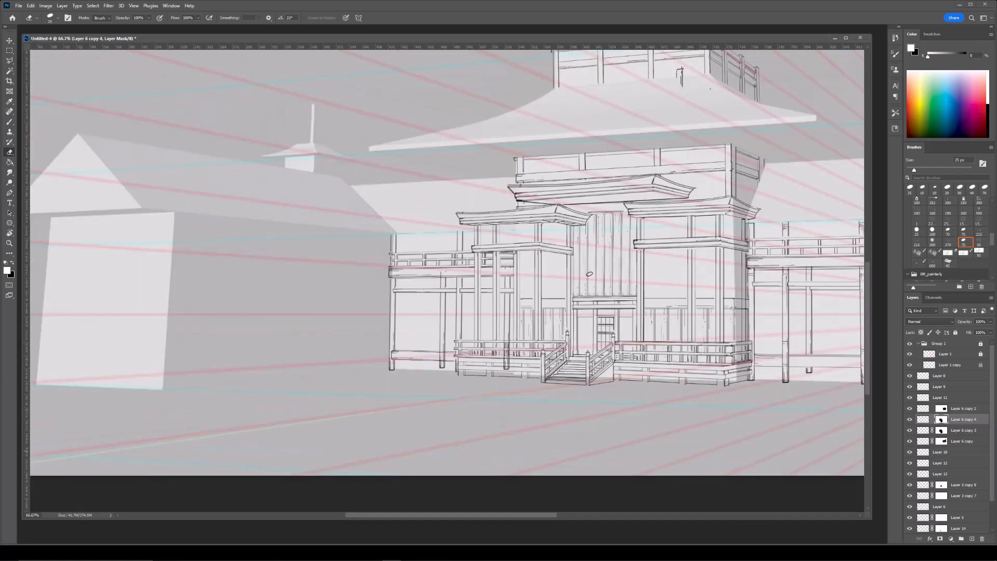
key("ctrl+plus")
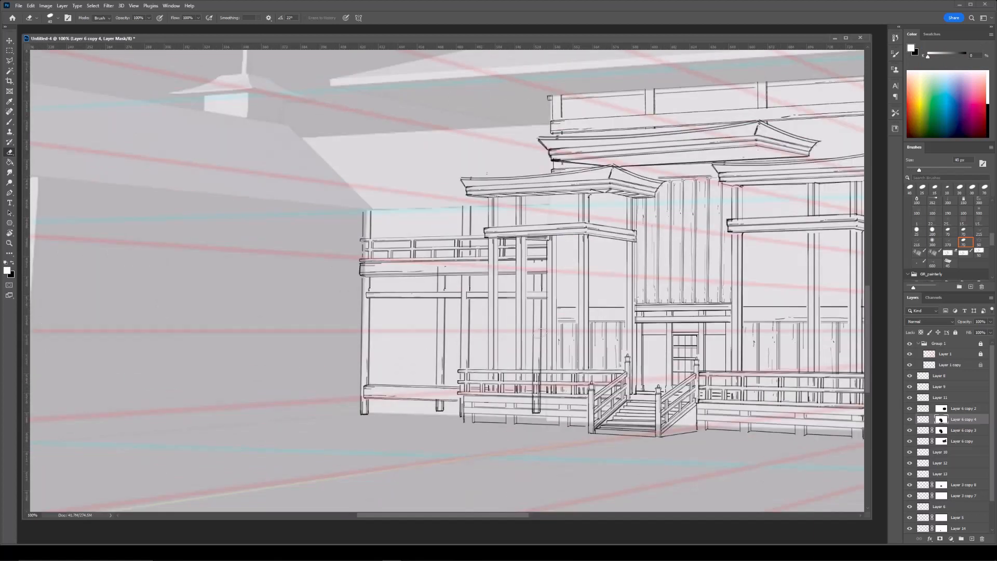
key("bracketleft")
left_click_drag(614, 349, 609, 355)
key("bracketright")
key("bracketright")
key("bracketright")
key("bracketright")
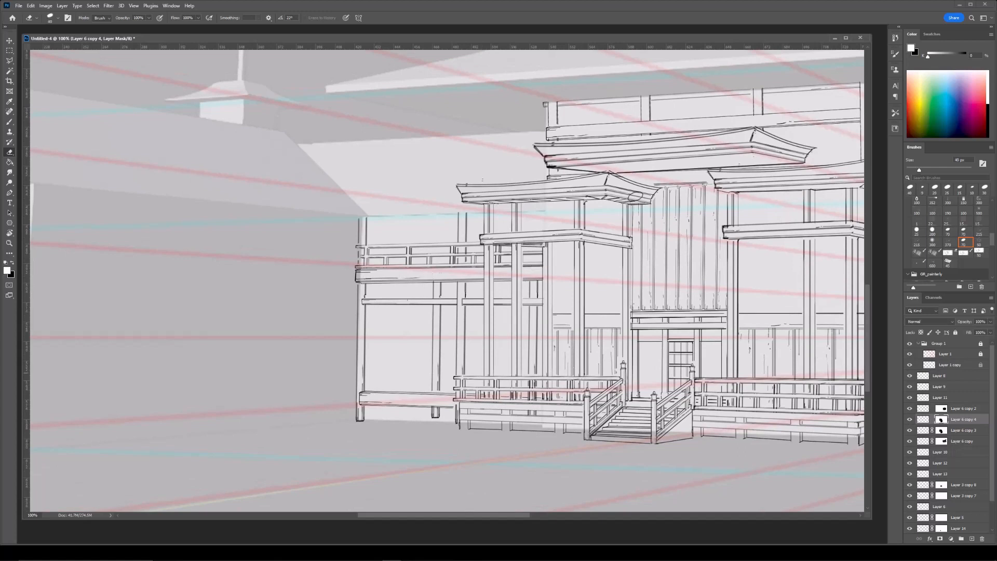
Try to paint the rear post's top back in above the balcony railing on its mask, with small eraser corrections.
key("b")
left_click_drag(441, 223, 441, 268)
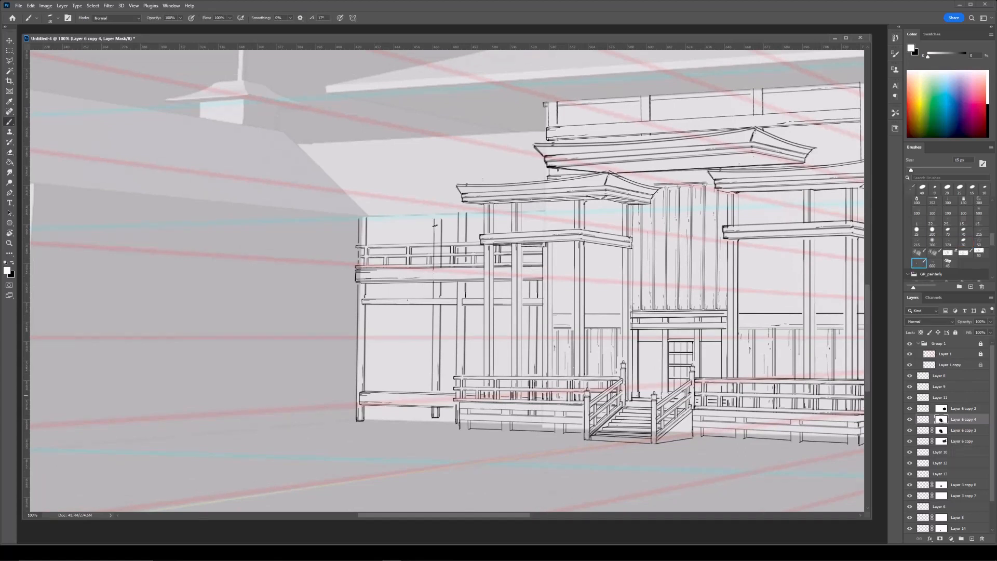
left_click_drag(458, 198, 476, 240)
key("e")
key("bracketleft")
key("bracketleft")
key("bracketleft")
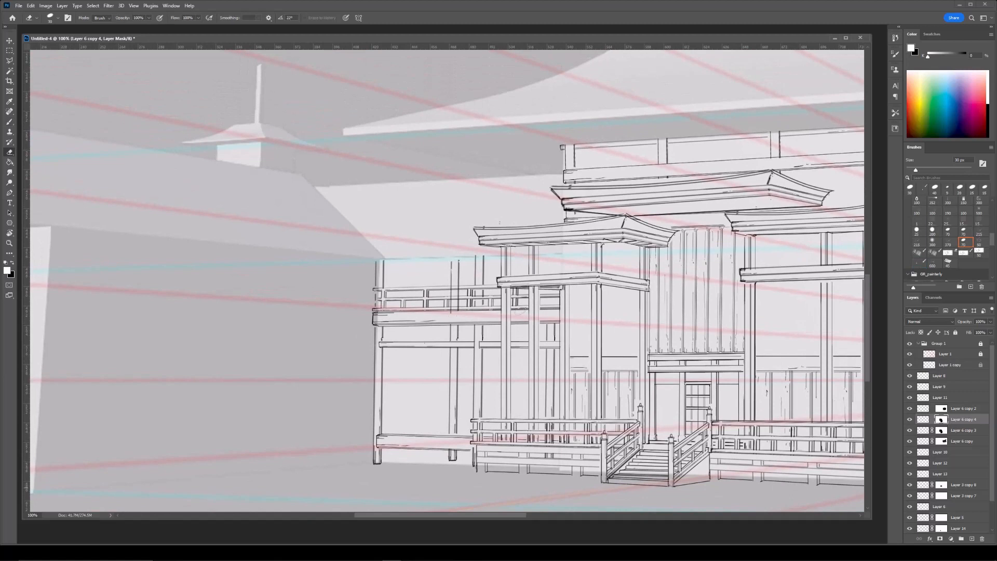
key("ctrl+plus")
key("bracketright")
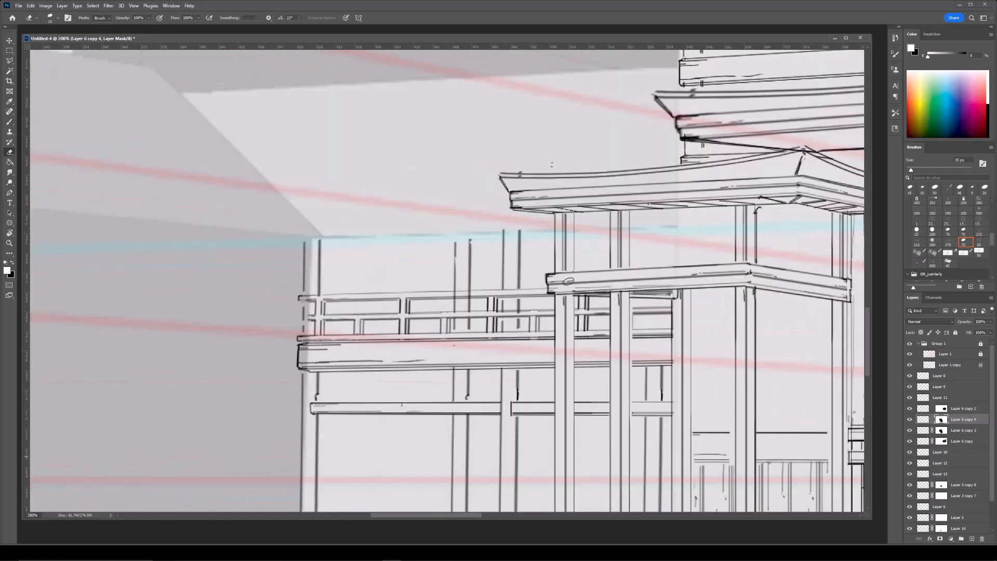
Erase the rear post's top above the left wing's balcony again with a larger eraser.
key("ctrl+minus")
key("ctrl+minus")
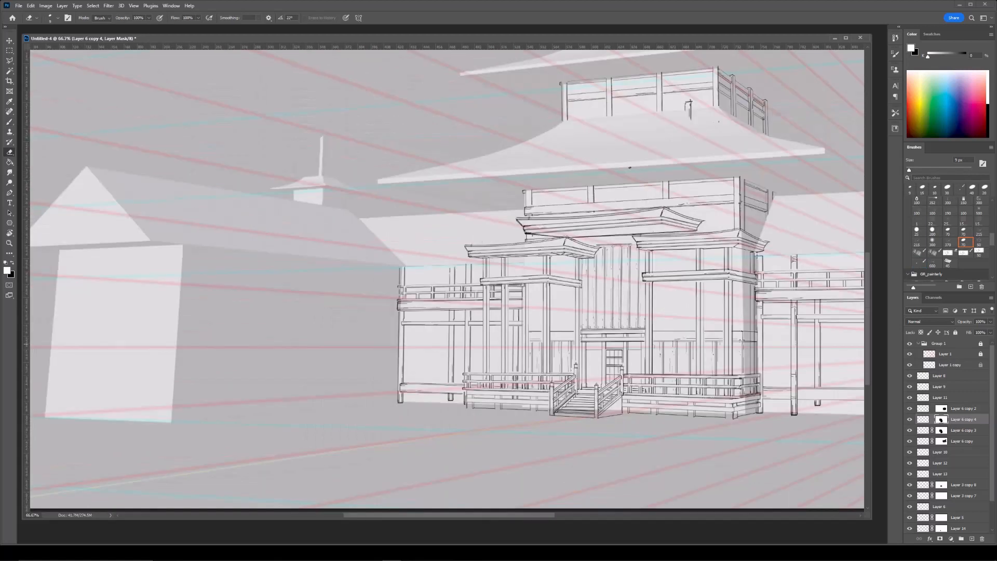
left_click_drag(637, 236, 532, 227)
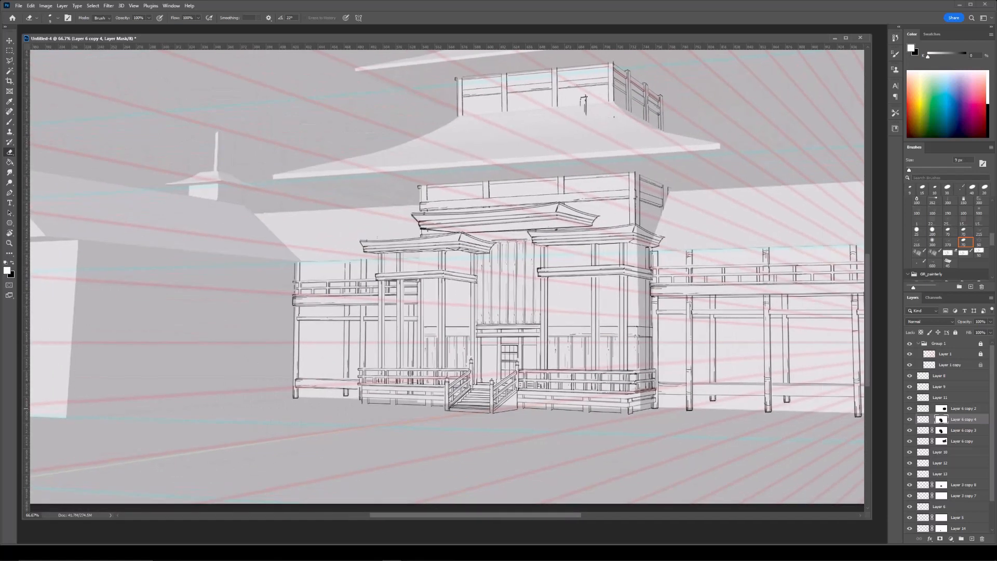
key("bracketright")
key("bracketright")
key("bracketright")
key("bracketright")
left_click_drag(357, 261, 406, 257)
Select the layer holding the beam under the left wing's balcony and check it by toggling its visibility.
key("ctrl+plus")
key("b")
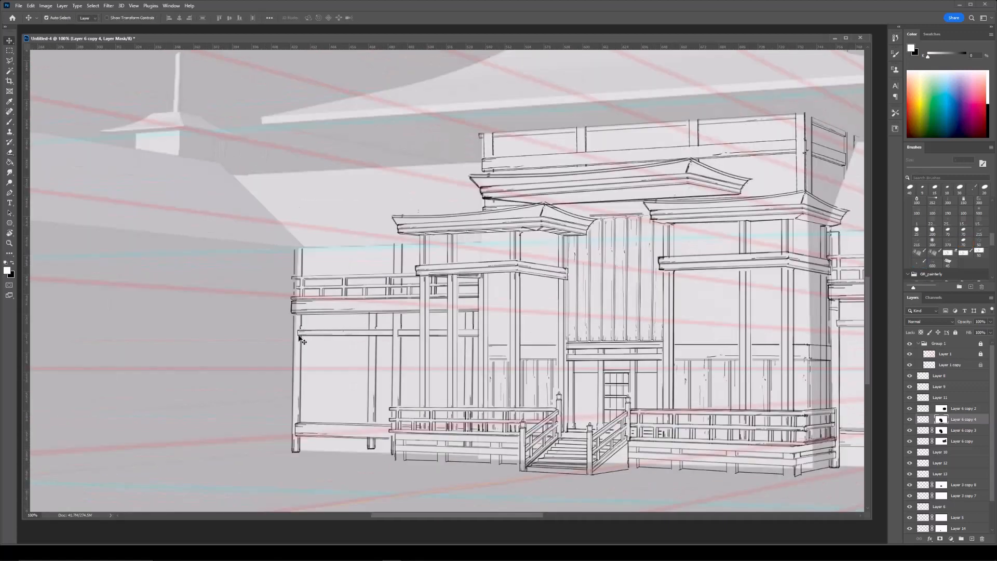
key("ctrl+plus")
key("ctrl+plus")
left_click_drag(361, 400, 556, 338)
left_click(937, 456)
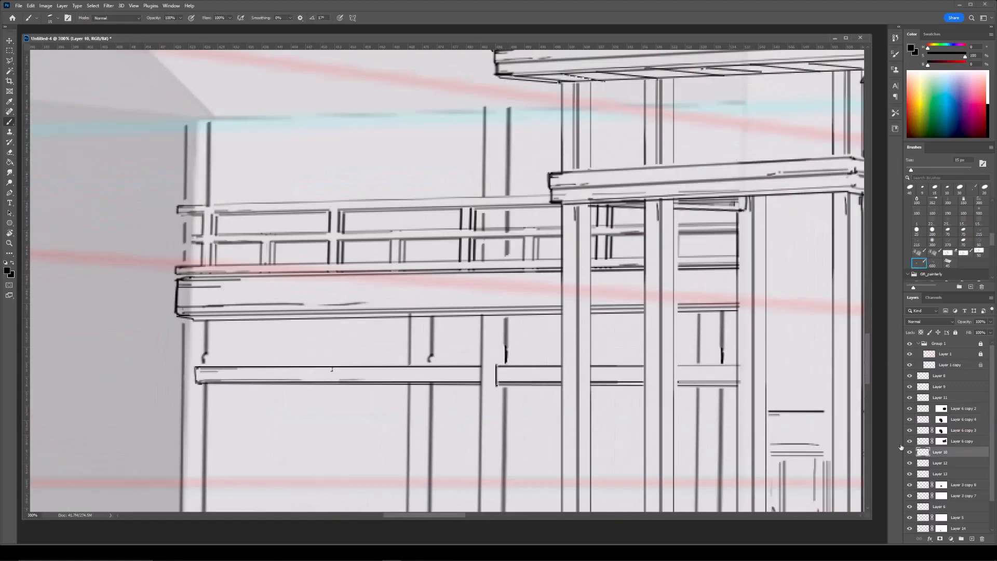
left_click(533, 385, "ctrl")
key("ctrl+minus")
left_click(910, 484)
left_click(910, 484)
Lasso the beam under the left wing's balcony, copy it onto a new layer and shift the copy back to the rear posts.
key("l")
left_click(253, 325)
left_click(704, 330)
left_click(702, 357)
left_click(643, 381)
double_click(266, 385)
key("ctrl+j")
key("ctrl+t")
left_click_drag(584, 343, 747, 354)
key("Return")
Erase the upper part of the copied beam in a straight stroke where the front beam covers it.
key("e")
key("ctrl+minus")
key("ctrl+plus")
key("ctrl+plus")
key("bracketleft")
key("bracketleft")
key("bracketleft")
key("bracketleft")
key("bracketleft")
key("bracketleft")
key("bracketleft")
key("bracketleft")
key("bracketleft")
key("bracketleft")
left_click(420, 372)
left_click(751, 379, "shift")
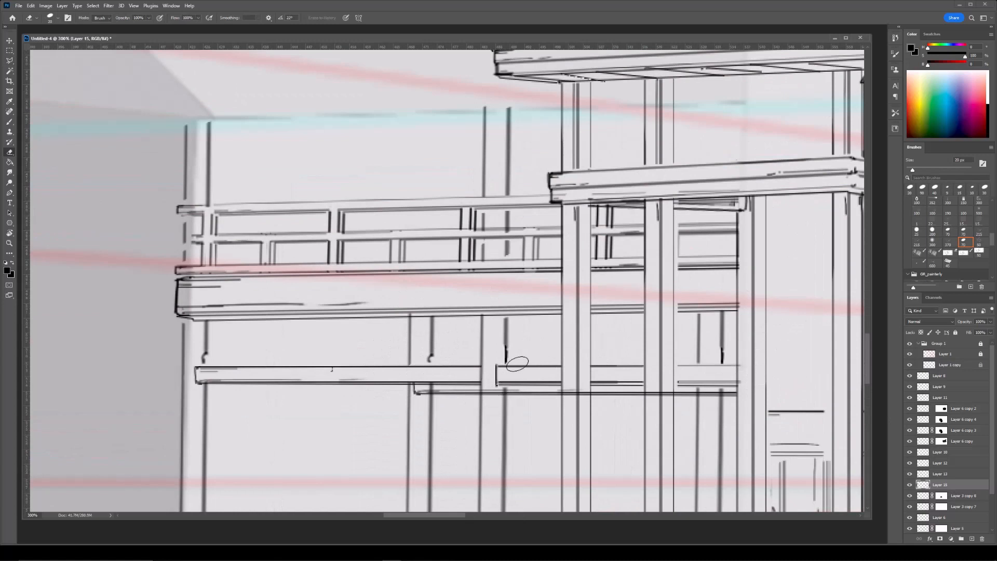
Add a layer mask to the copied rear beam.
key("ctrl+minus")
left_click(941, 539)
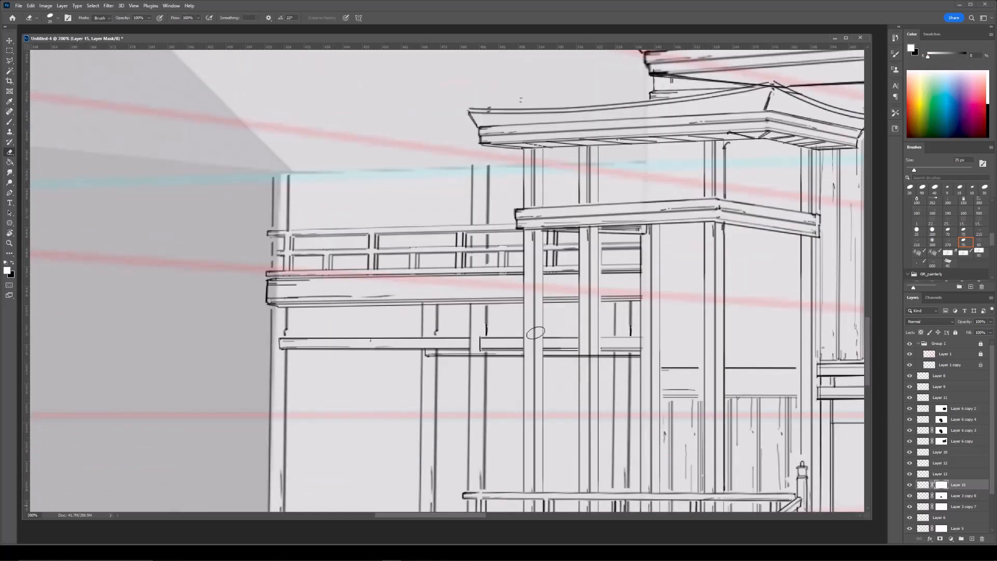
key("bracketright")
Clean up the rear posts' mask with a small eraser where the rear post meets the copied rear beam.
left_click(961, 431)
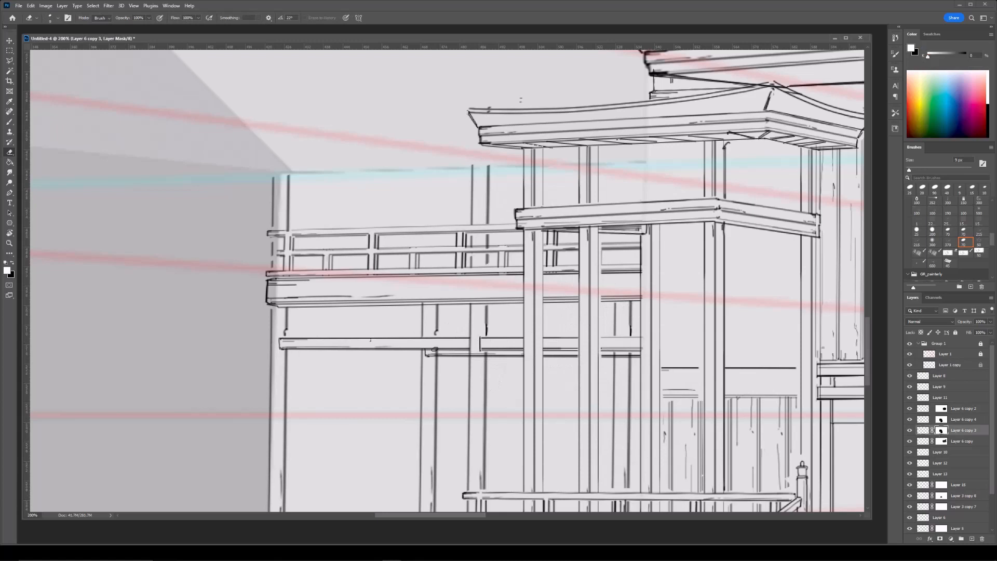
left_click(949, 420)
key("bracketleft")
key("bracketleft")
key("bracketleft")
key("bracketleft")
left_click(942, 420)
key("x")
key("bracketright")
key("bracketright")
key("bracketright")
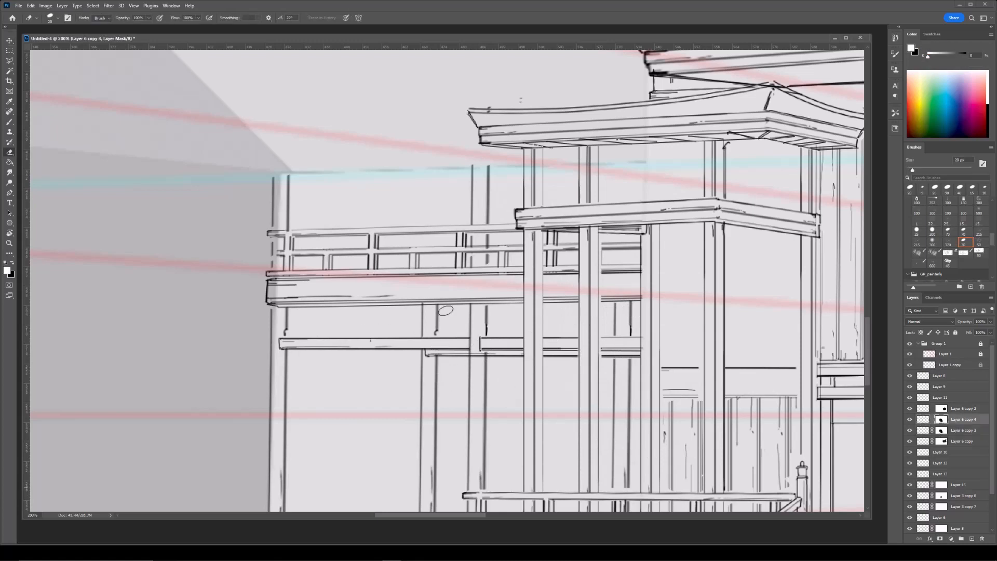
Clean up the copied rear beam's layer mask with a smaller eraser where the beam meets the left wing's rear posts.
key("v")
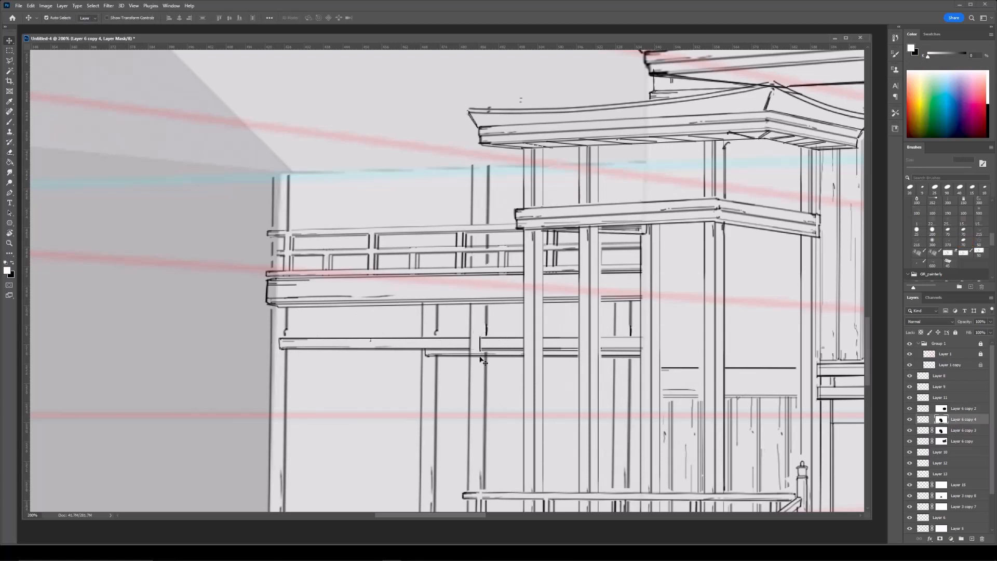
left_click(922, 430)
left_click(446, 355, "ctrl")
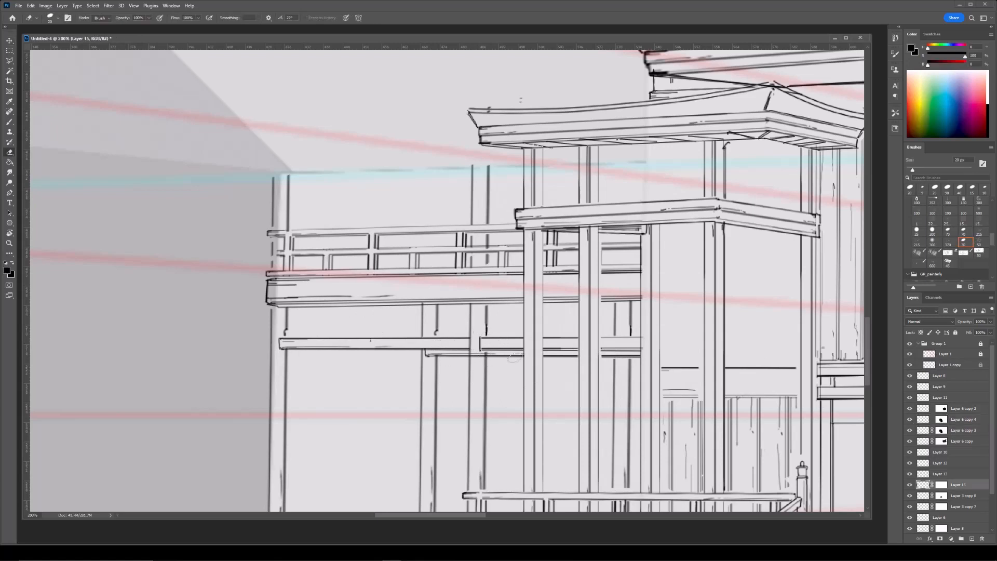
left_click(942, 484)
key("x")
key("bracketleft")
key("bracketleft")
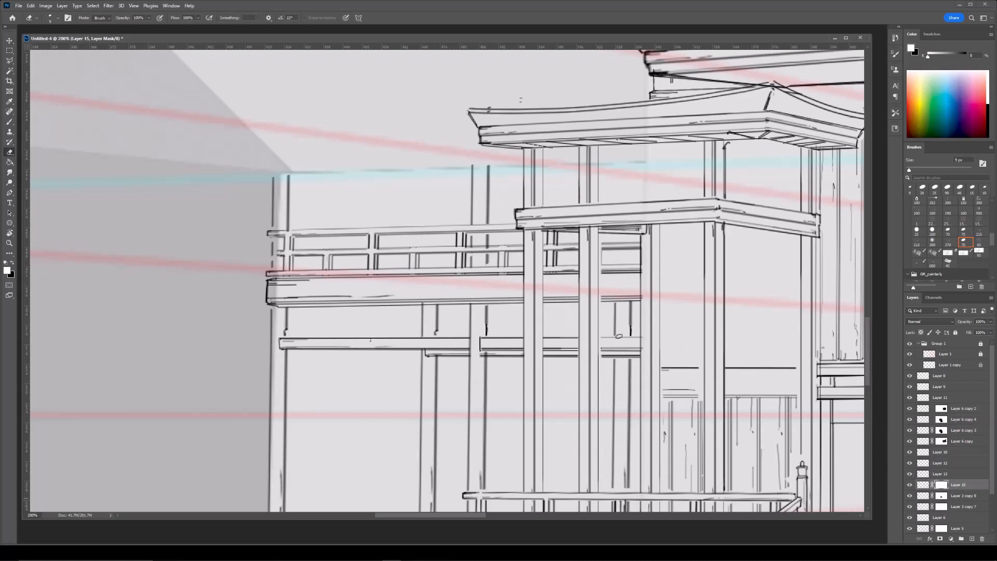
Add a new layer above the copied rear beam and get a black brush ready for touch-ups.
key("b")
key("ctrl+shift+alt+n")
key("x")
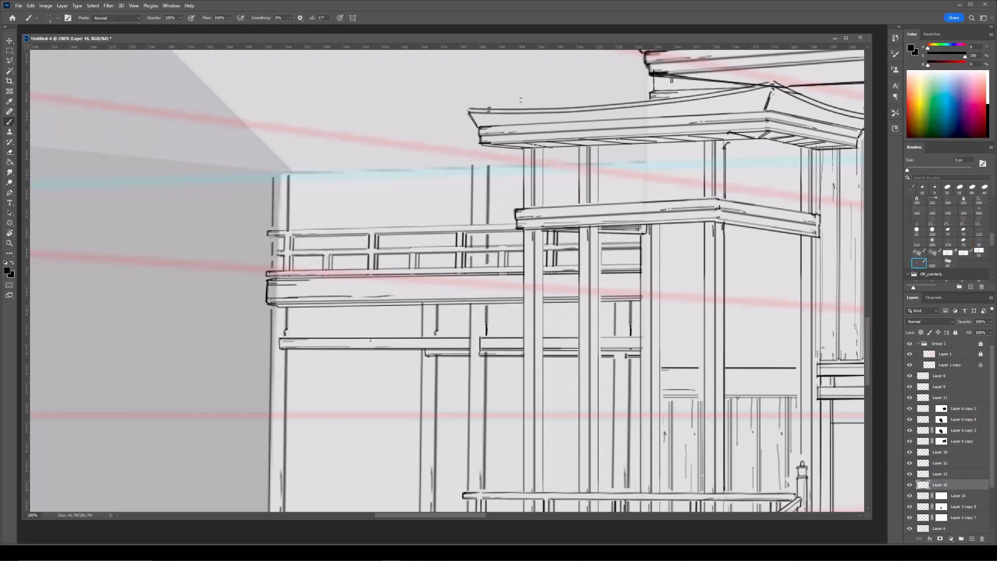
Examine the overall line art of the pagoda from the left wing across to the right wing.
key("ctrl+minus")
key("ctrl+minus")
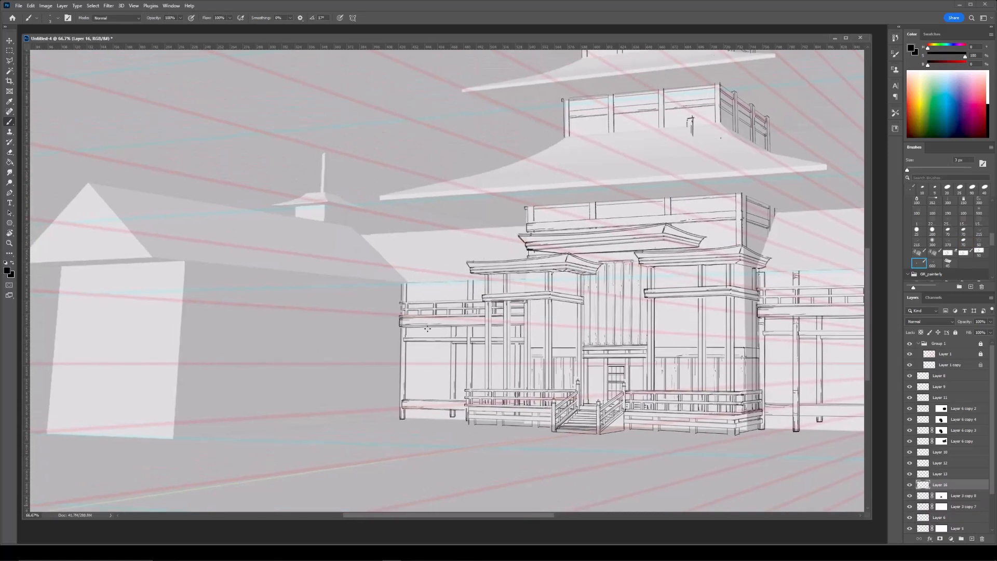
left_click_drag(333, 260, 474, 280)
left_click_drag(696, 232, 516, 201)
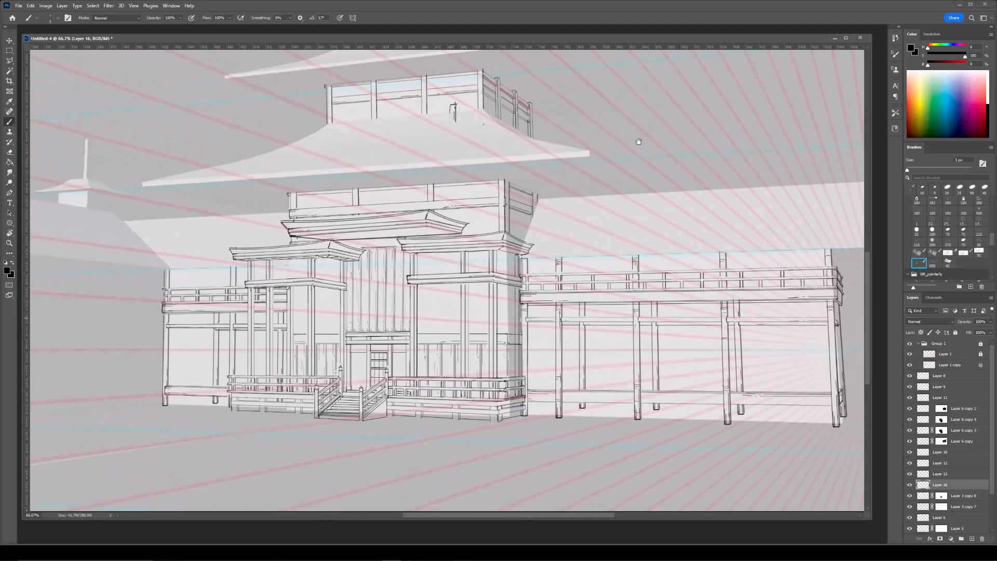
key("ctrl+minus")
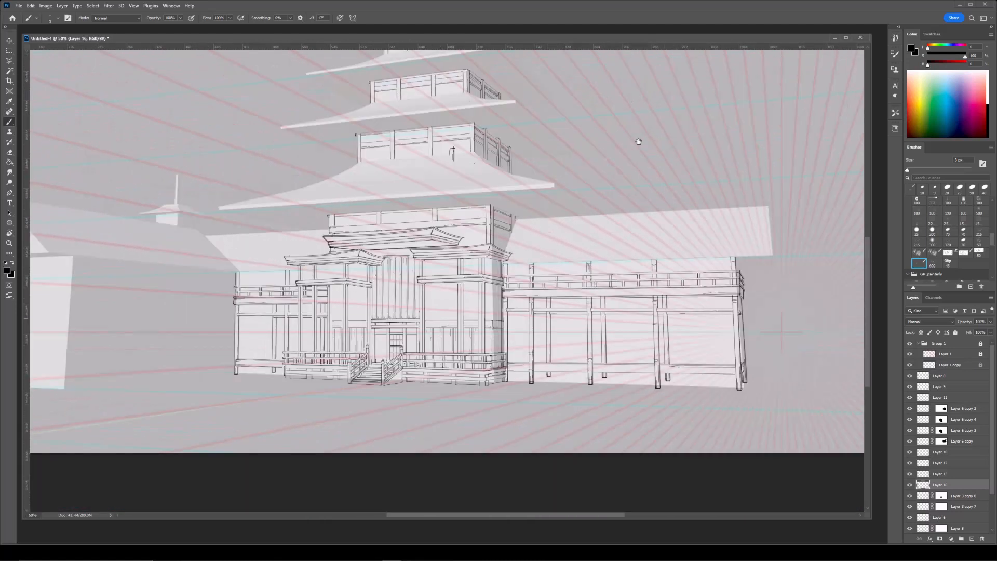
key("ctrl+plus")
key("ctrl+plus")
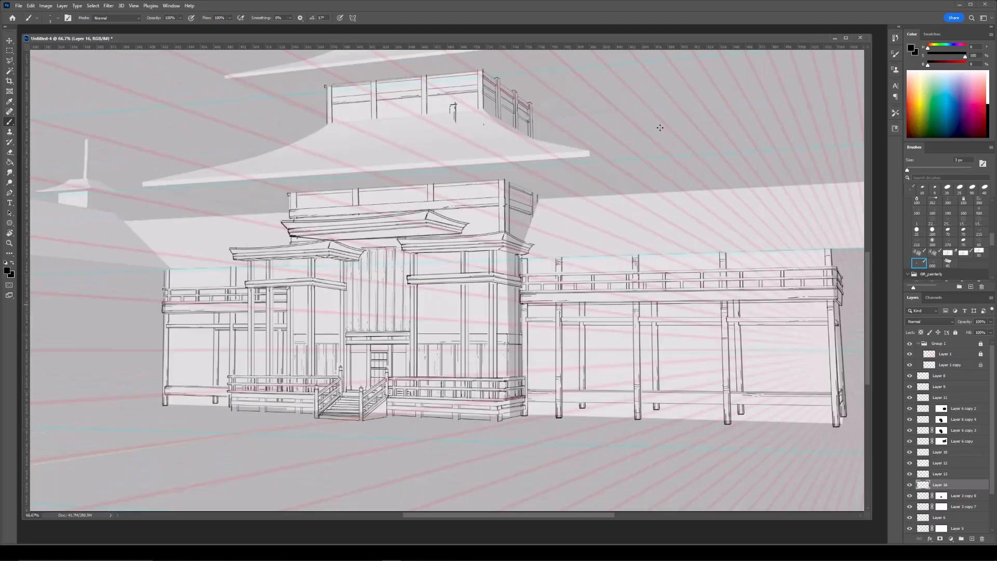
left_click_drag(265, 253, 570, 261)
Find the layer holding the inner end of the left wing's balcony railing and clean up its mask with a smaller eraser.
key("ctrl+plus")
left_click_drag(575, 313, 510, 319)
left_click(507, 316, "ctrl")
left_click(910, 496)
left_click(909, 496)
key("e")
left_click(942, 496)
left_click(422, 307)
key("bracketleft")
key("bracketleft")
key("bracketleft")
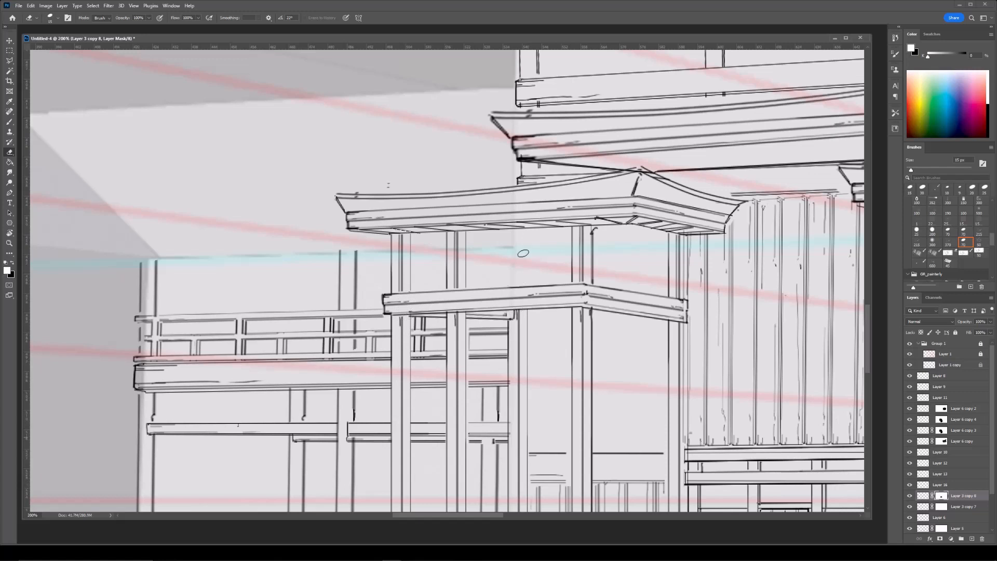
Bring a long beam onto a new layer and scale it to the length of the left side building's long wall.
key("ctrl+minus")
left_click_drag(315, 300, 442, 281)
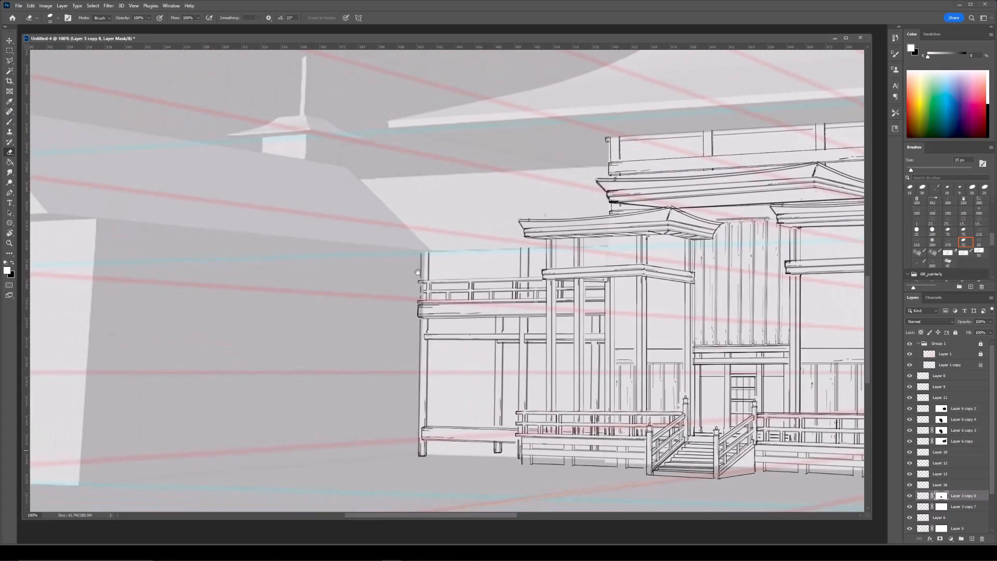
left_click_drag(398, 249, 432, 243)
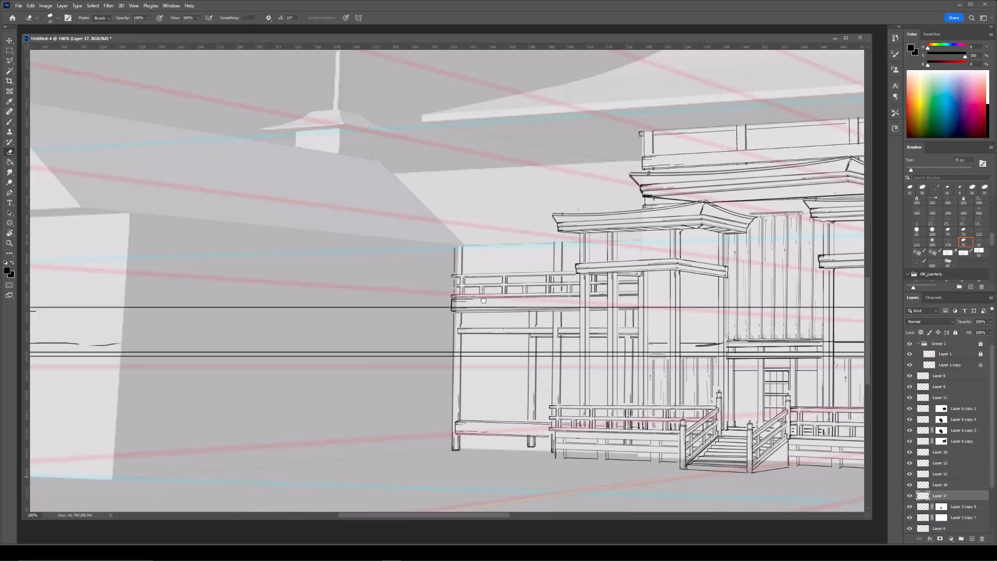
key("ctrl+minus")
key("ctrl+t")
mouse_move(805, 317)
left_mouse_down()
mouse_move(362, 318)
mouse_move(400, 280)
left_mouse_up()
key("Return")
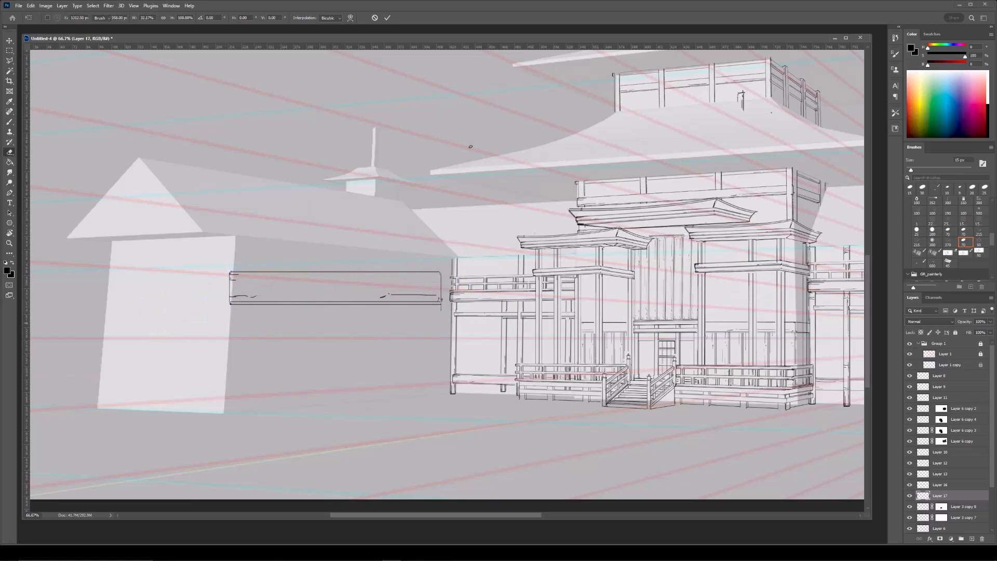
Skew the beam's far end down to the left wing's balcony beam and reduce the beam's height.
key("e")
left_click_drag(409, 225, 498, 242)
key("ctrl+plus")
key("ctrl+t")
right_click(531, 312)
left_click(548, 348)
left_click_drag(573, 291, 574, 313)
left_click_drag(413, 350, 410, 331)
left_click_drag(464, 320, 514, 319)
Skew the beam's near end to the side building's front corner so the beam follows the perspective lines.
right_click(273, 311)
left_click(289, 347)
left_click_drag(267, 298, 257, 328)
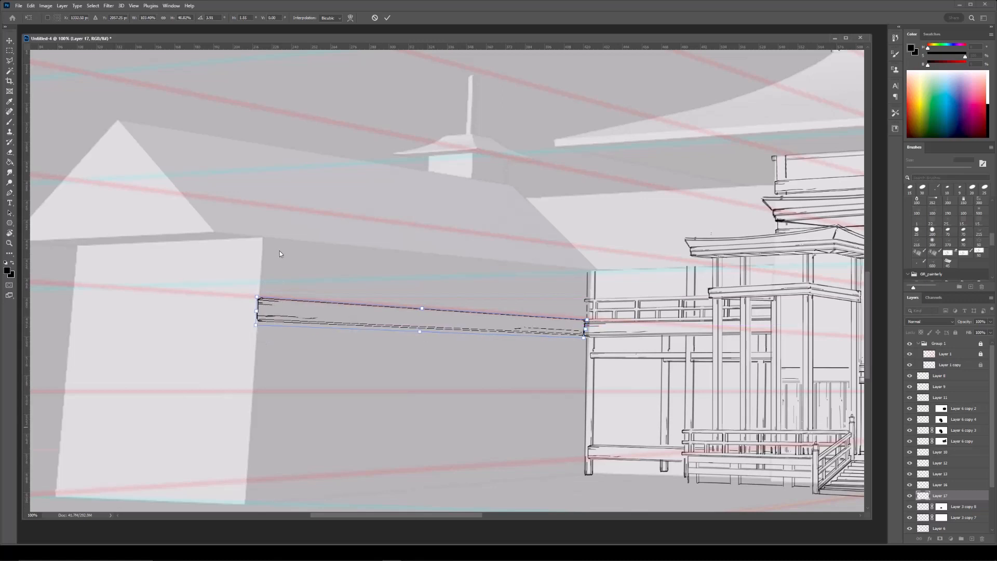
left_click_drag(420, 332, 421, 335)
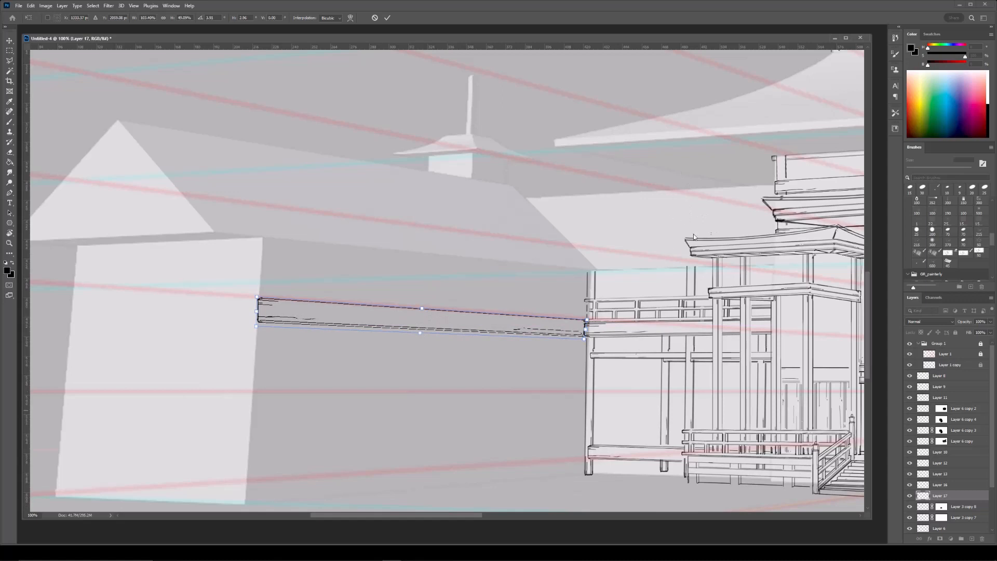
key("Return")
Duplicate the side building's beam, flip the copy horizontally and move it over the gabled front wall.
key("e")
left_click_drag(536, 353, 648, 367)
key("ctrl+j")
key("ctrl+t")
right_click(635, 345)
left_click(658, 501)
left_click_drag(659, 331, 341, 317)
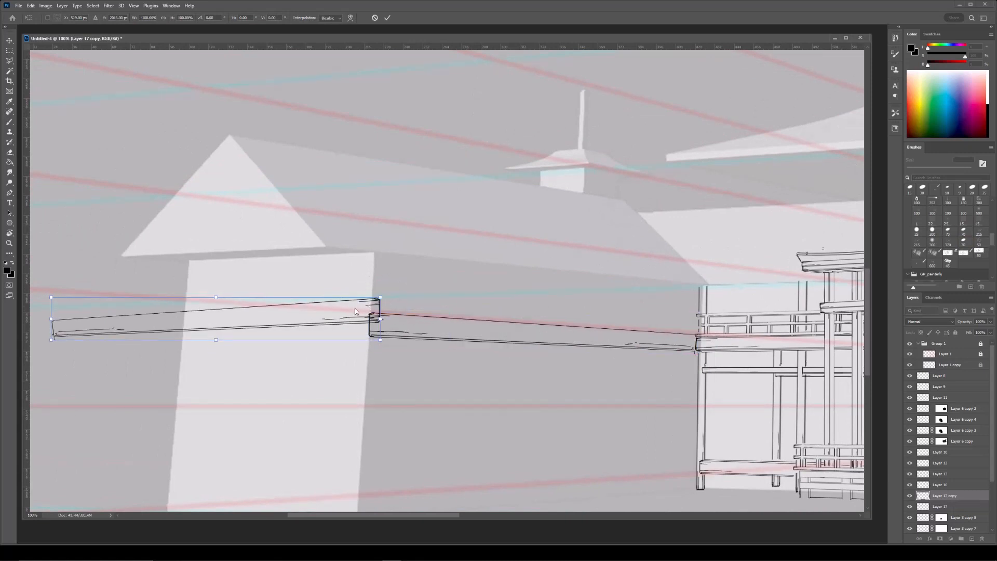
Shape the flipped beam to the front wall's width and perspective so it joins the long wall's beam at the corner.
left_click_drag(380, 319, 372, 333)
left_click_drag(51, 319, 177, 346)
left_click_drag(189, 290, 189, 275)
left_click_drag(183, 312, 184, 313)
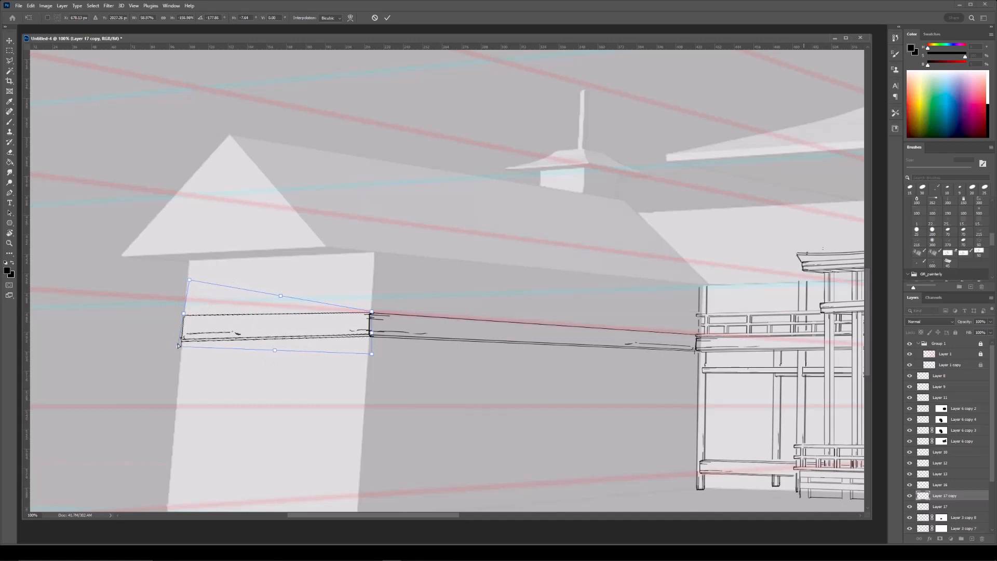
left_click_drag(178, 347, 179, 343)
key("Return")
key("e")
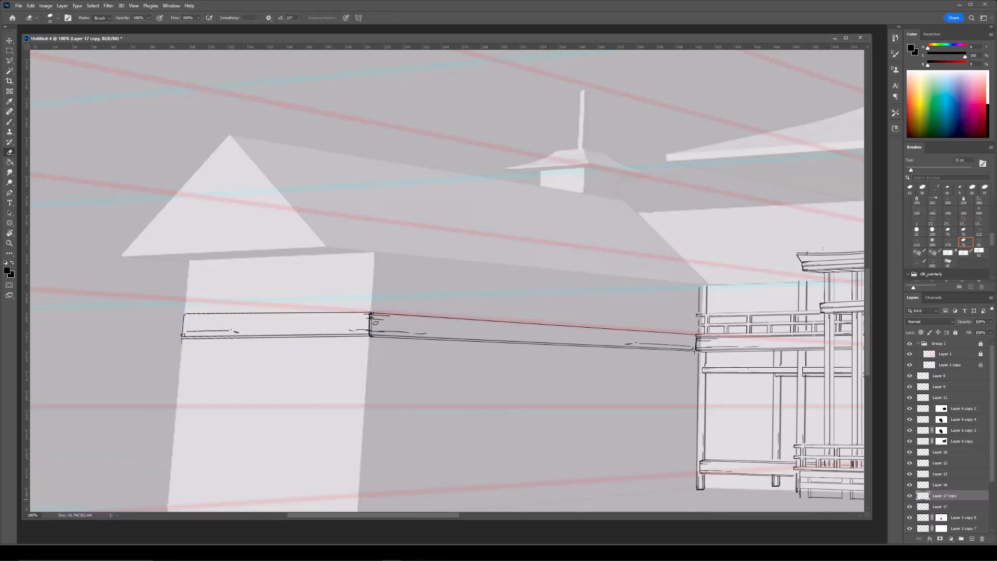
key("b")
left_click_drag(551, 296, 598, 278)
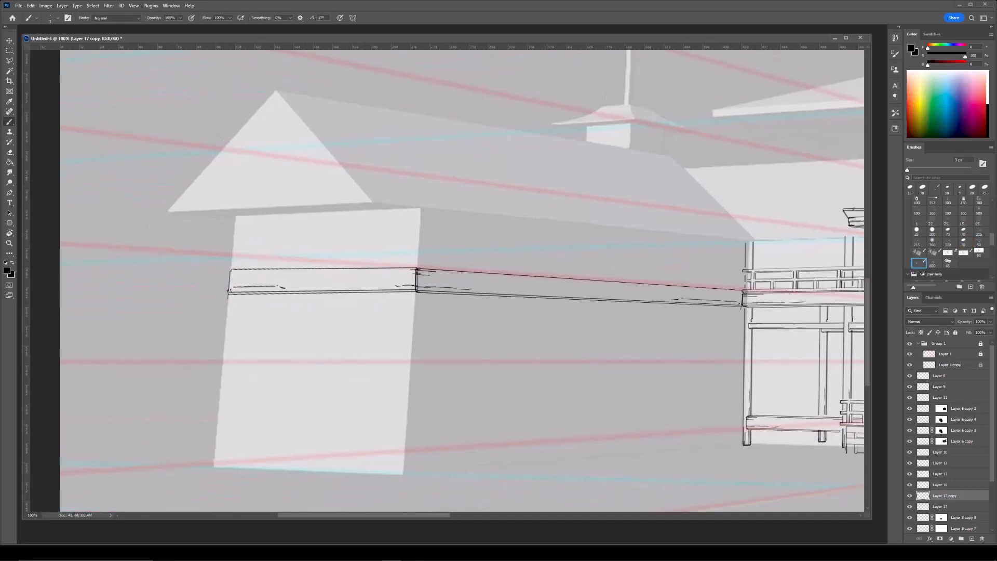
Bring another beam in from the second document and scale it as an upright post at the side building's near corner.
key("ctrl+Tab")
key("v")
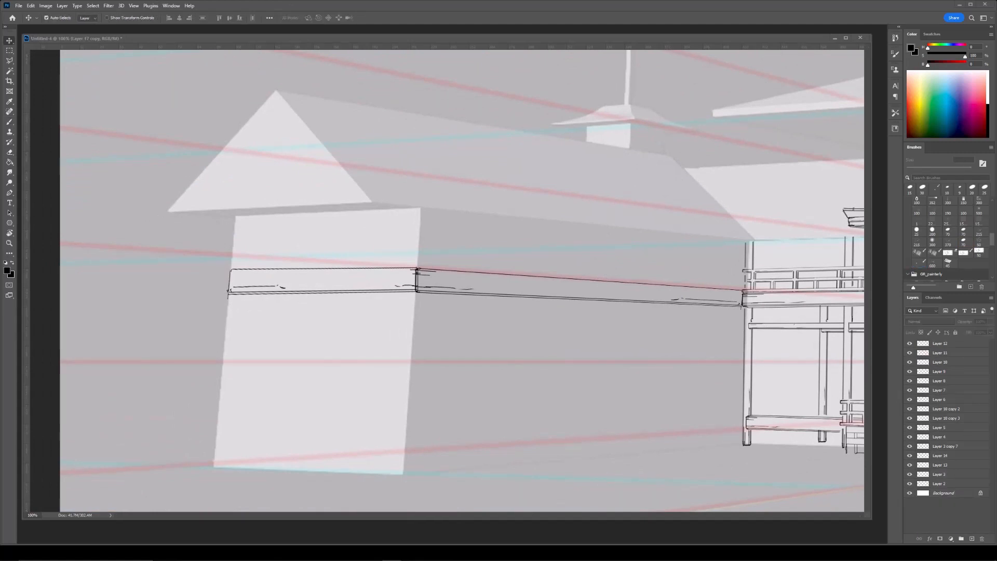
left_click(757, 249, "ctrl")
left_click_drag(944, 479, 634, 357)
key("ctrl+minus")
key("ctrl+minus")
key("ctrl+t")
left_click_drag(635, 172, 396, 183)
left_click_drag(555, 78, 430, 218)
key("Return")
Rotate the upright piece to horizontal and fit it as a low beam along the side building's long wall.
left_click_drag(630, 224, 546, 256)
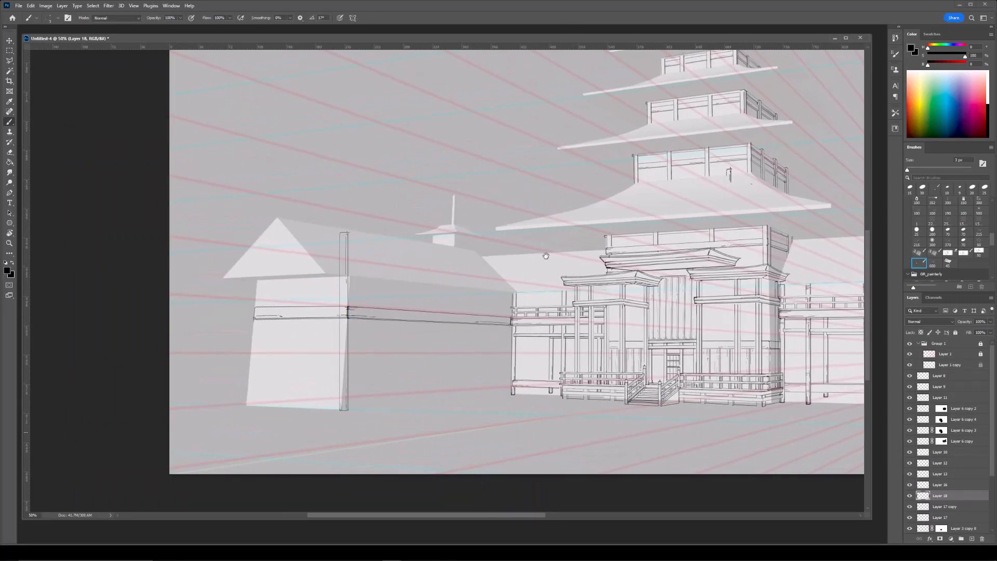
key("ctrl+plus")
left_click_drag(385, 272, 434, 262)
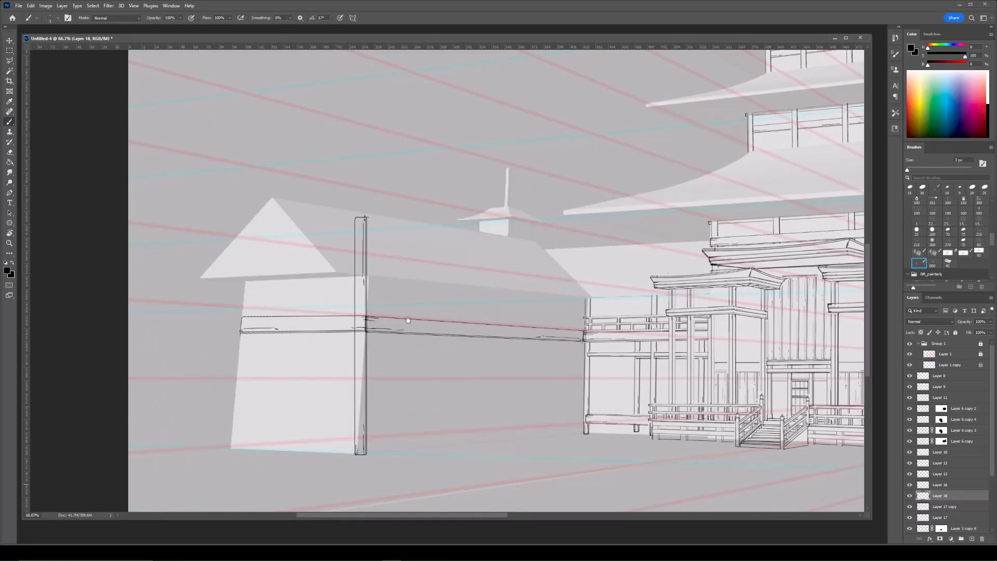
left_click_drag(398, 260, 399, 248)
key("ctrl+t")
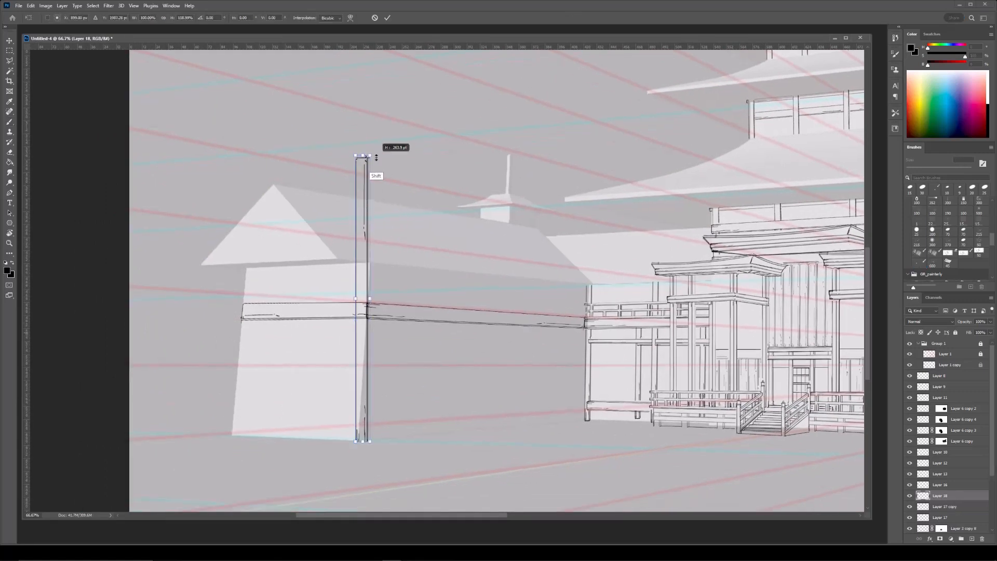
left_click_drag(392, 134, 499, 398)
left_click_drag(514, 358, 556, 401)
left_click_drag(625, 367, 623, 313)
left_click_drag(571, 367, 566, 408)
left_click_drag(616, 351, 617, 354)
left_click_drag(567, 402, 568, 407)
left_click_drag(299, 414, 353, 415)
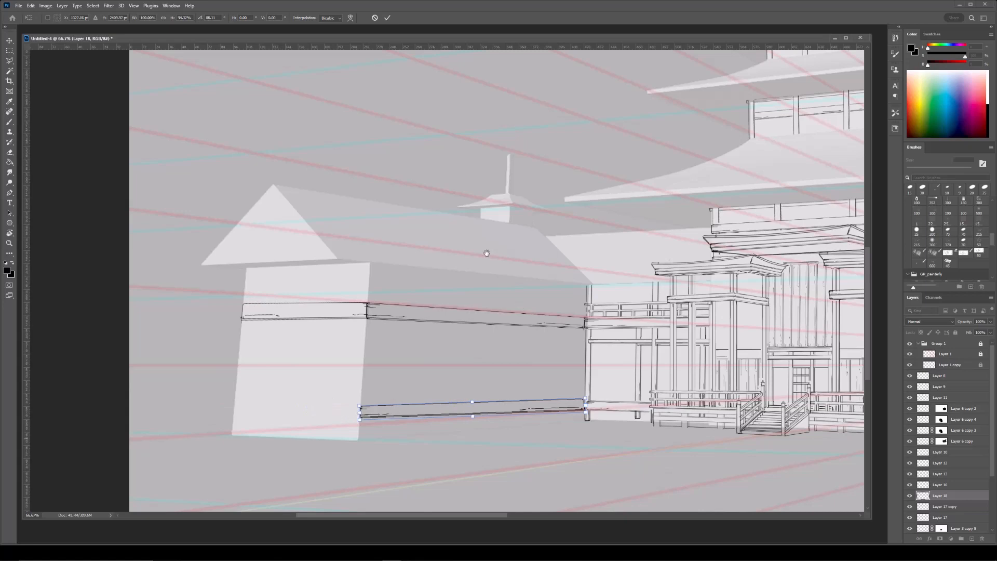
Skew the low beam's far end to match the left wing's low beam and extend its near end towards the front corner.
scroll(517, 298, "up", 6)
left_click_drag(822, 305, 824, 310)
right_click(811, 315)
left_click(826, 352)
left_click_drag(824, 347, 823, 345)
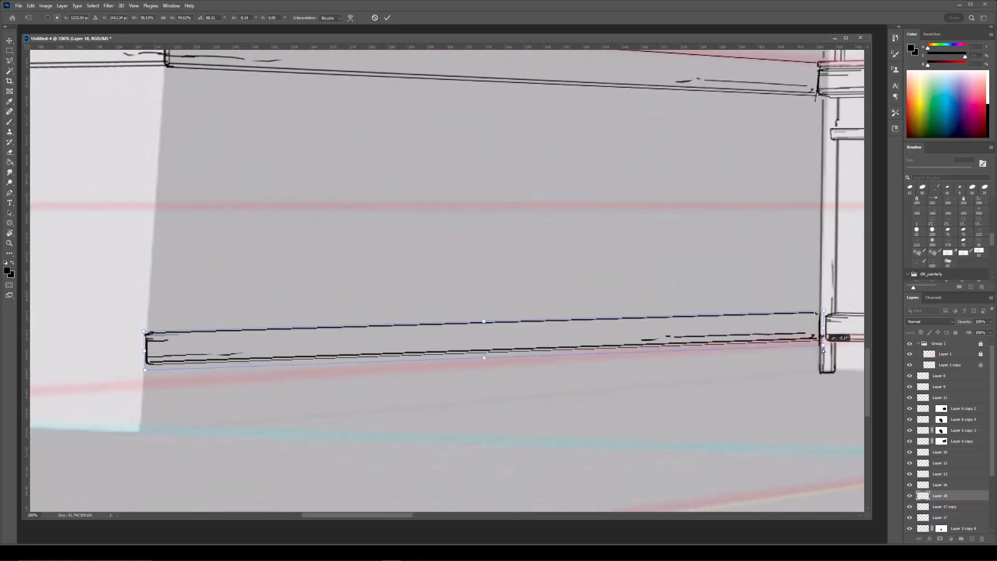
left_click_drag(266, 318, 470, 338)
left_click_drag(350, 391, 346, 404)
scroll(470, 298, "down", 3)
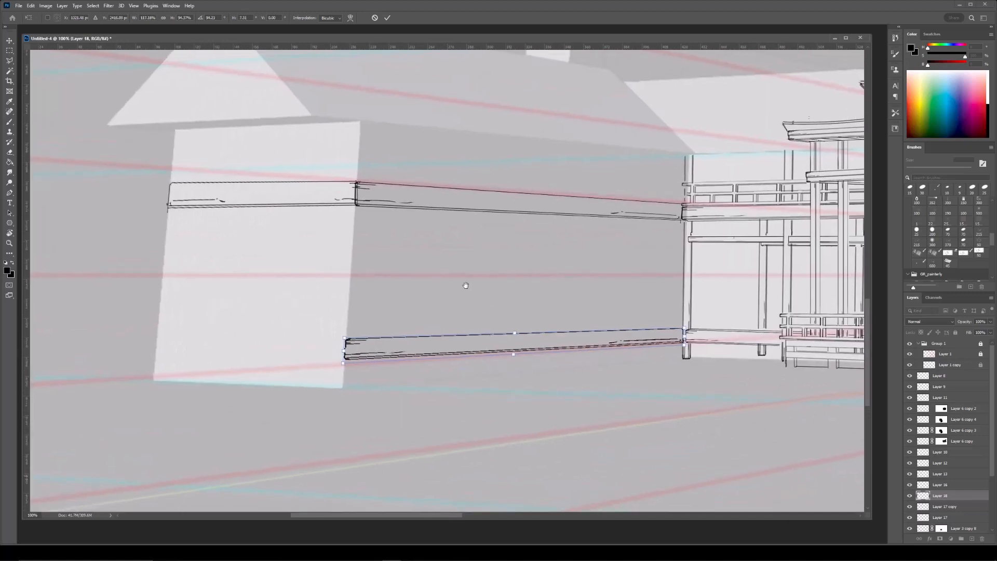
Fine-tune both ends of the long wall's low beam to the perspective lines and apply the transform.
left_click_drag(345, 339, 347, 341)
left_click_drag(685, 330, 684, 332)
key("ctrl+minus")
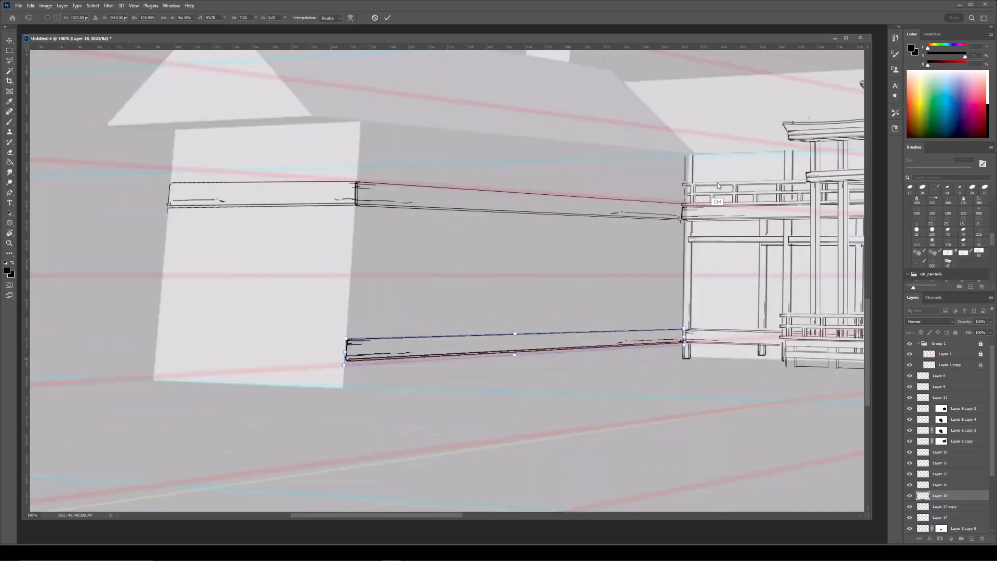
key("ctrl+plus")
key("ctrl+plus")
left_click_drag(241, 450, 242, 451)
key("Return")
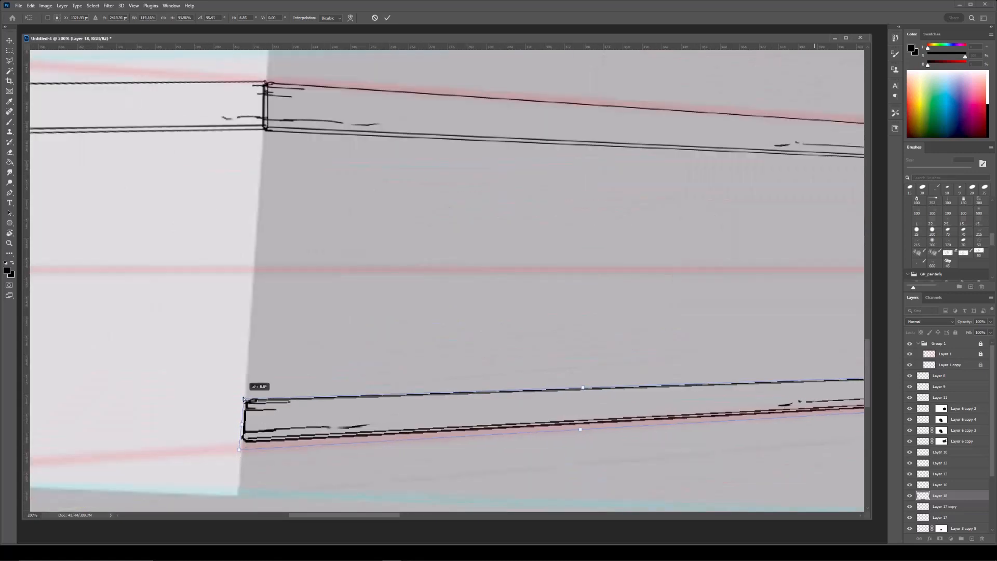
Duplicate the front wall's upper beam and move the copy down to the level of the low beam.
key("ctrl+minus")
key("ctrl+minus")
key("ctrl+plus")
left_click_drag(317, 276, 454, 341)
left_click(337, 281, "ctrl")
left_click(337, 281, "ctrl")
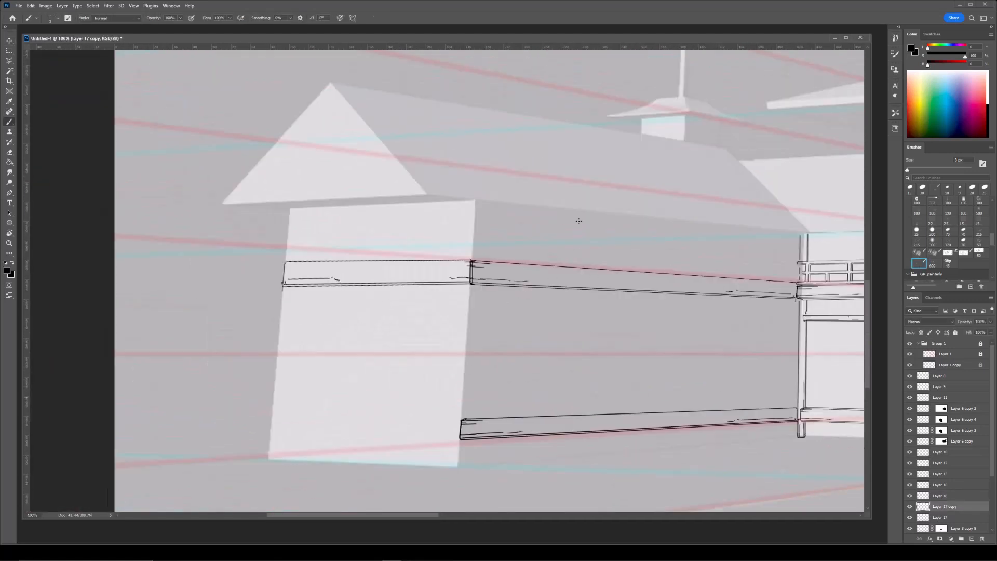
key("ctrl+j")
key("ctrl+t")
left_click_drag(457, 264, 462, 433)
Skew the front wall's lower beam copy to the wall's perspective so it meets the long wall's low beam at the corner.
right_click(457, 422)
left_click(476, 289)
left_click_drag(365, 413, 364, 416)
left_click_drag(462, 449, 462, 432)
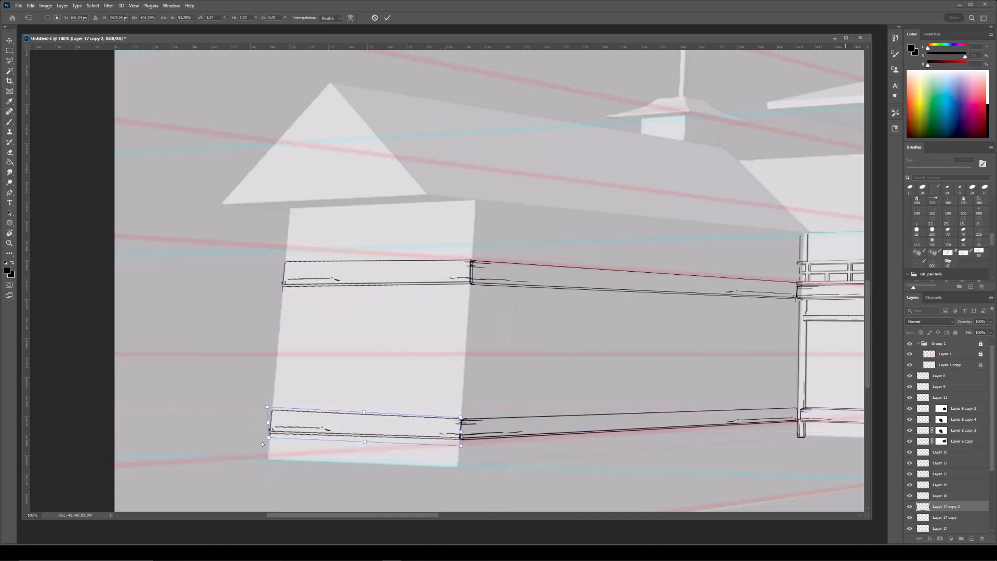
left_click_drag(270, 441, 272, 424)
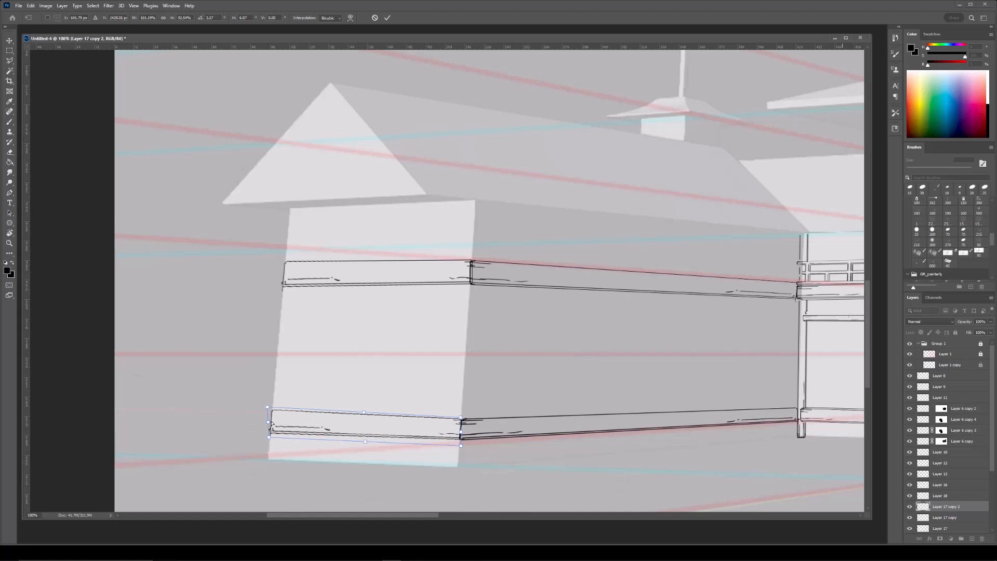
key("Return")
Merge the side building's two low beams into one layer.
left_click(910, 529)
left_click(910, 529)
left_click(468, 422, "ctrl")
left_click(910, 508)
left_click(910, 508)
key("ctrl+e")
key("ctrl+minus")
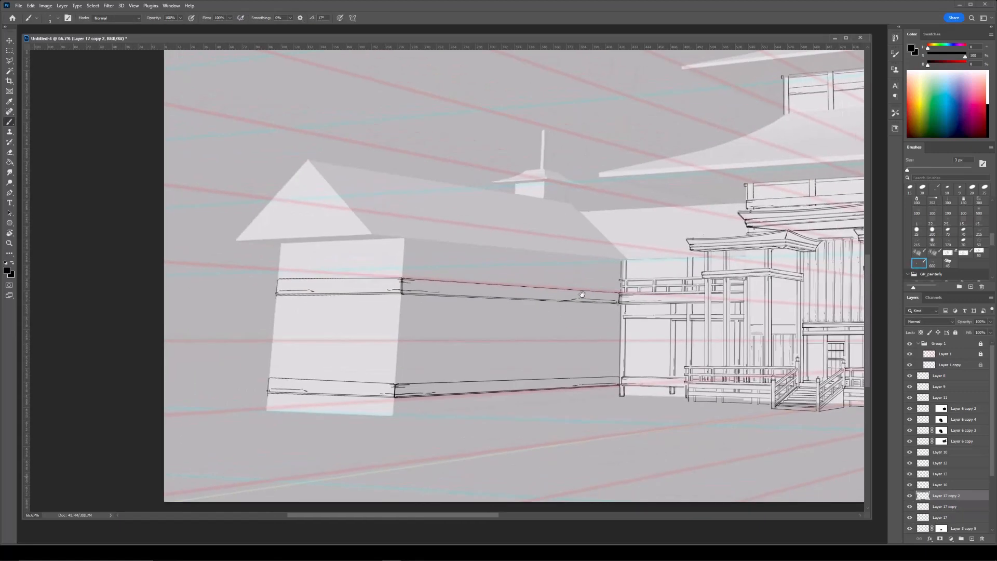
Bring another beam in from the second document and rotate it 90 degrees to stand upright.
key("v")
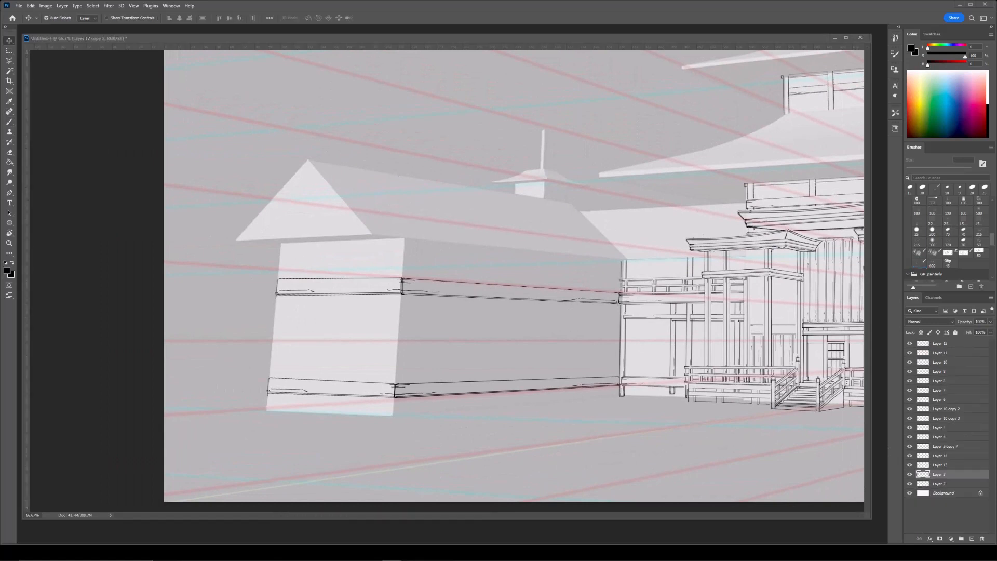
left_click_drag(950, 475, 392, 322)
key("ctrl+minus")
key("ctrl+t")
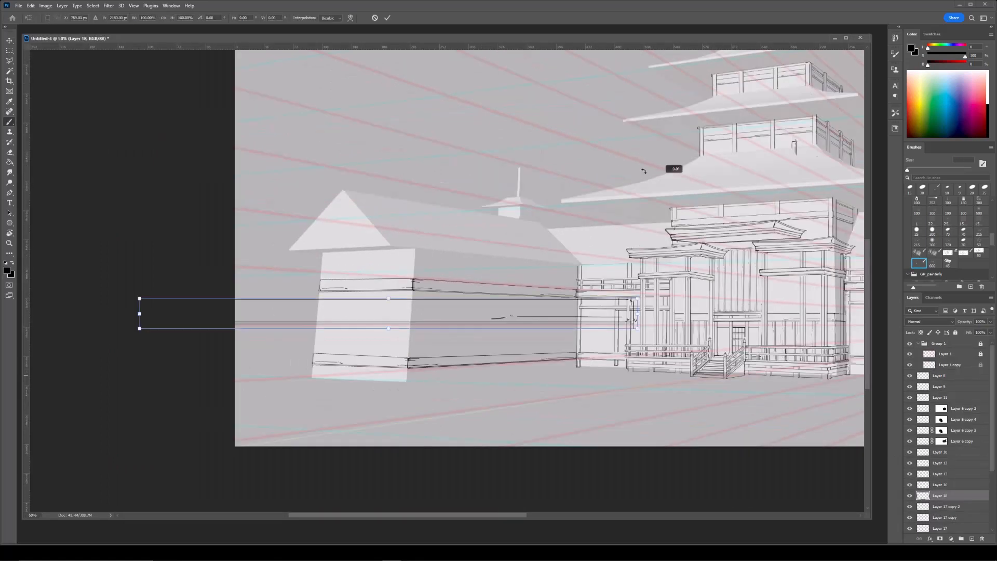
left_click_drag(695, 247, 350, 123)
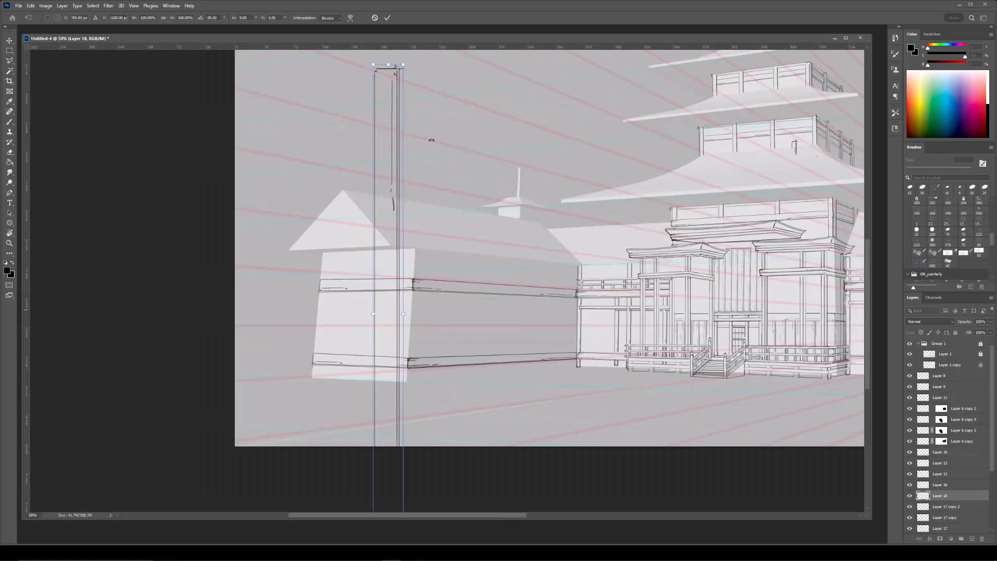
Scale and tilt the upright beam into a corner post along the side building's near edge.
left_click_drag(457, 146, 450, 182)
left_click_drag(396, 100, 401, 240)
left_click_drag(427, 198, 403, 299)
left_click_drag(400, 340, 422, 300)
key("Return")
Duplicate the corner post and merge the copy back into it to darken its lines.
key("ctrl+j")
key("ctrl+j")
key("ctrl+z")
key("ctrl+plus")
key("ctrl+e")
Adjust the corner post's width and position so it sits over the beam ends at the near corner.
key("ctrl+t")
left_click_drag(438, 252, 441, 252)
left_click_drag(424, 285, 426, 282)
key("Return")
key("ctrl+minus")
key("ctrl+plus")
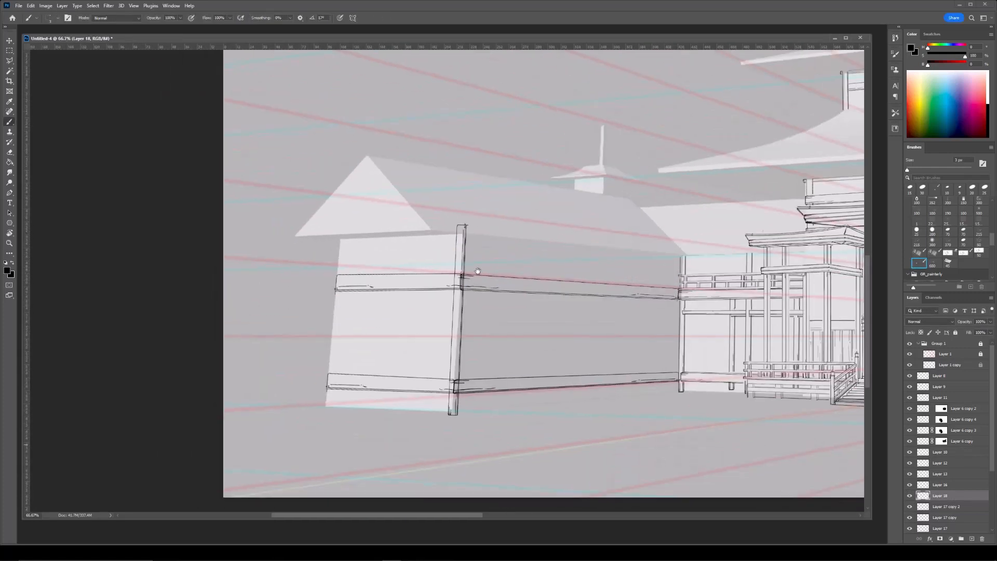
Erase stray overlapping lines inside the near corner post of the side building, around its middle and base.
key("ctrl+plus")
left_click_drag(464, 307, 476, 309)
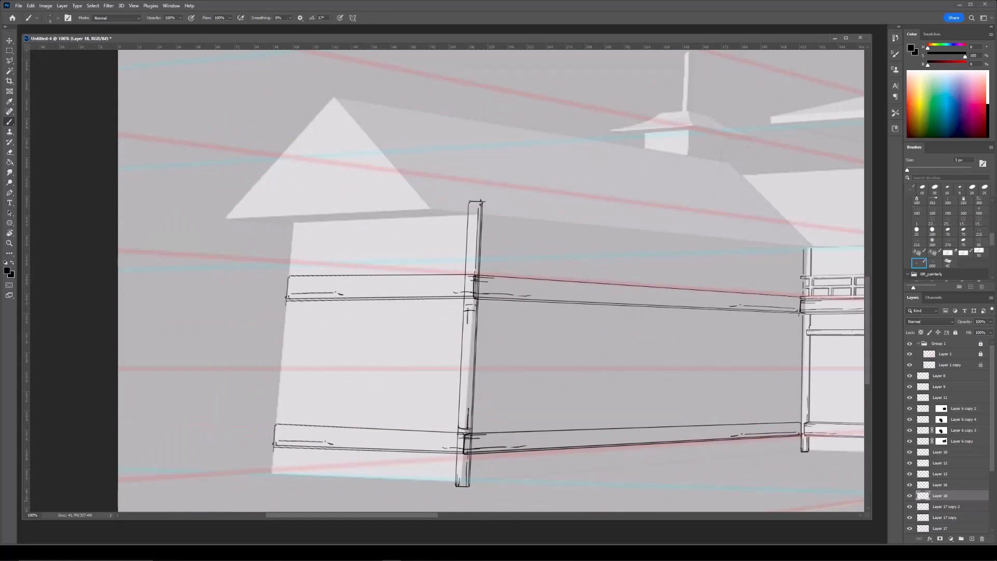
key("e")
key("b")
key("e")
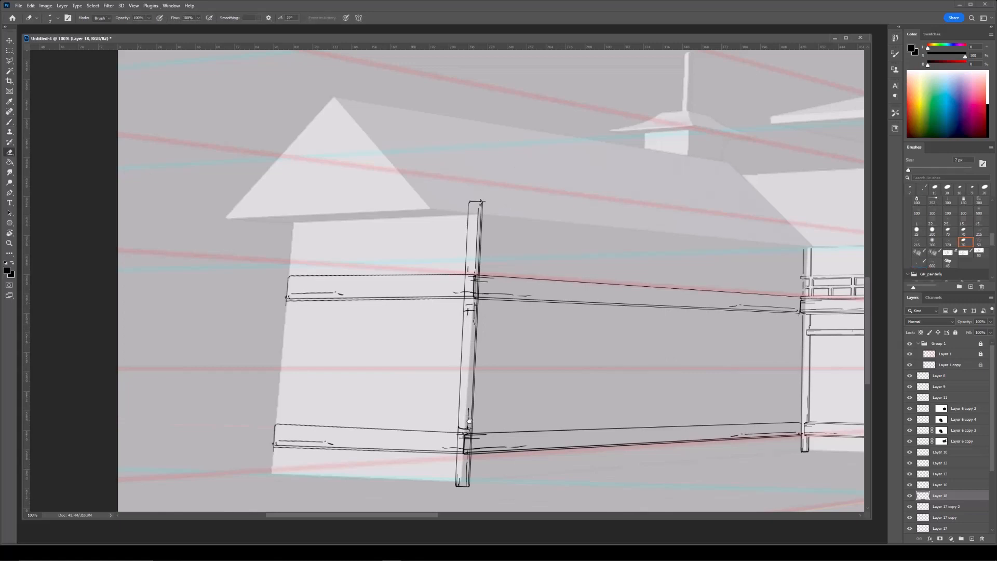
left_click_drag(471, 342, 473, 320)
key("b")
key("e")
left_click_drag(459, 452, 472, 466)
key("b")
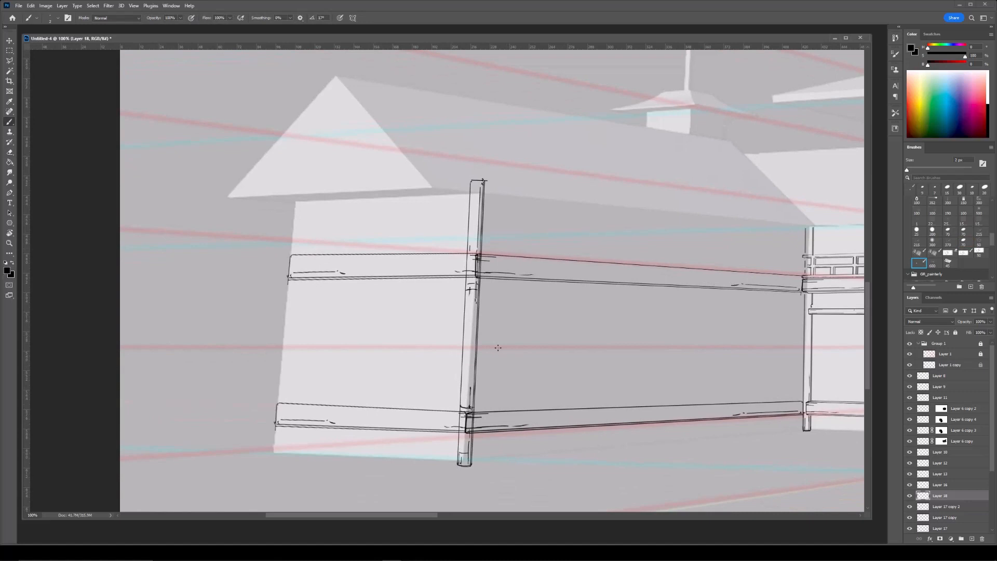
Transform the near corner post slightly, adjusting its tilt and width to follow the building's edge.
key("ctrl+t")
left_click_drag(477, 222, 480, 221)
left_click_drag(520, 185, 519, 178)
left_click_drag(478, 229, 480, 230)
left_click_drag(526, 158, 531, 161)
left_click_drag(492, 203, 487, 204)
left_click_drag(529, 165, 526, 165)
key("Return")
key("ctrl+minus")
key("ctrl+minus")
left_click_drag(657, 223, 618, 238)
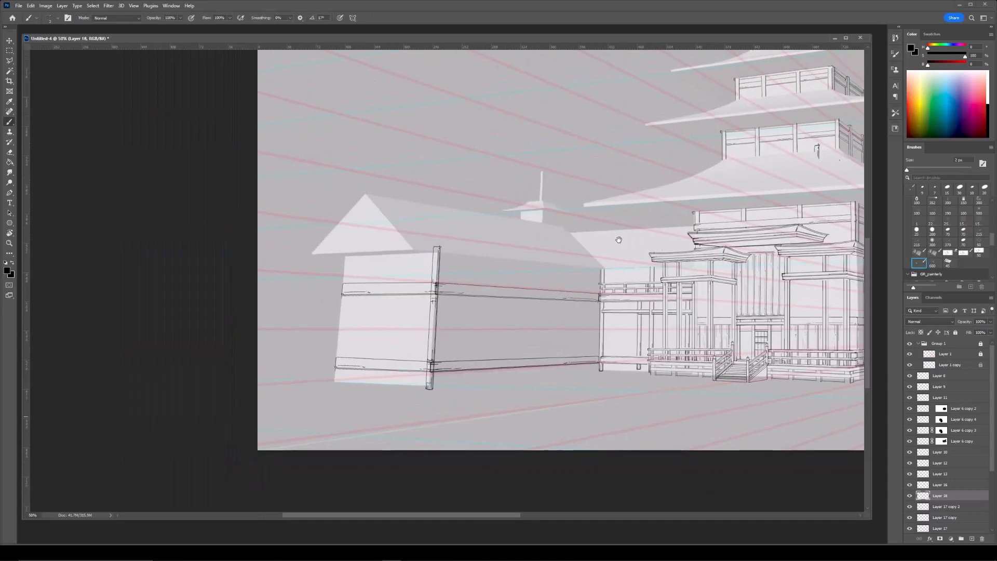
Duplicate the corner post above the beam layers and scale and tilt the copy along the gable wall's outer edge.
key("ctrl+plus")
key("ctrl+j")
key("ctrl+bracketright")
key("ctrl+t")
left_click_drag(431, 262, 306, 257)
left_click_drag(313, 228, 312, 237)
left_click_drag(322, 228, 325, 229)
left_click_drag(310, 271, 313, 270)
left_click_drag(314, 418, 304, 388)
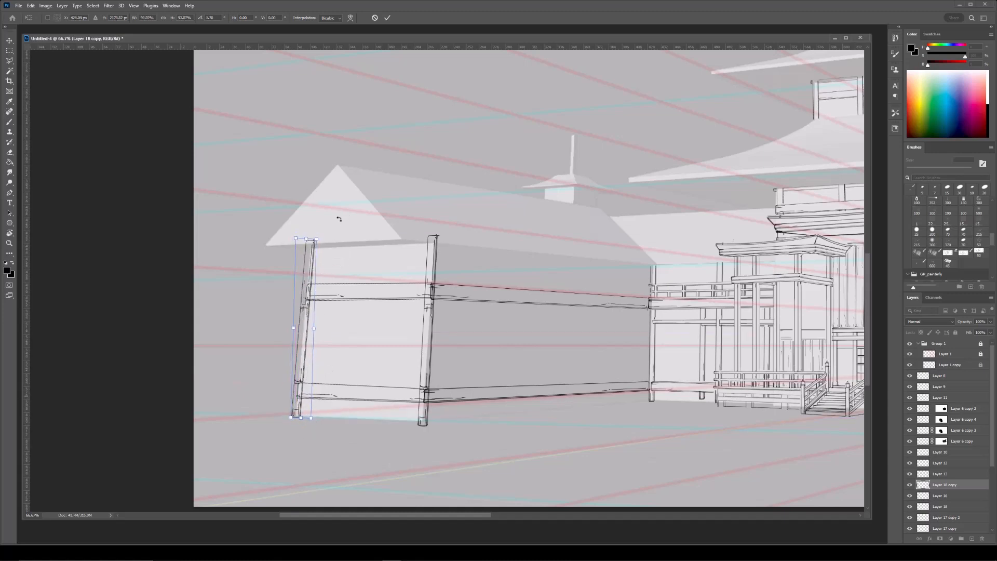
key("Return")
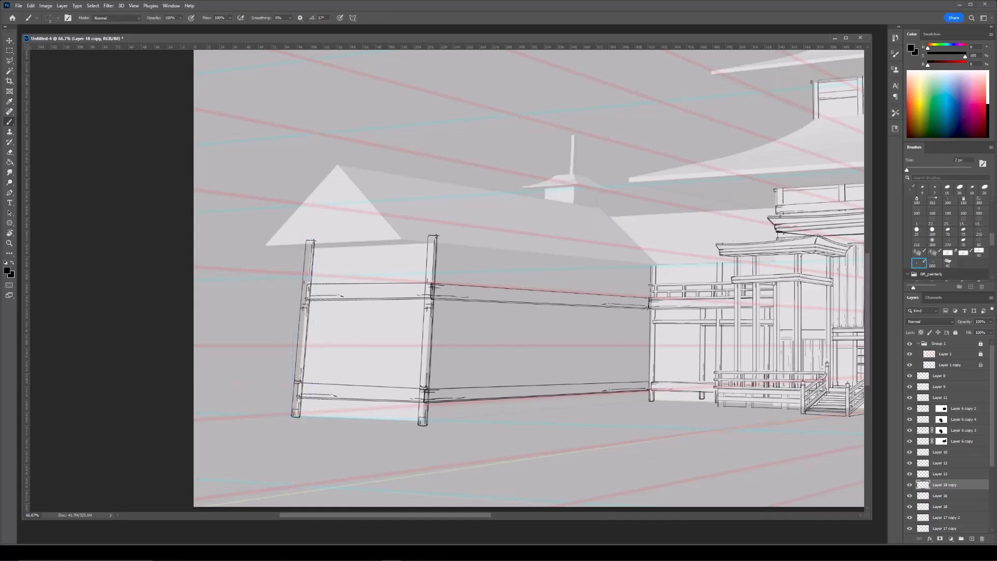
Bring the railing from the second document into the drawing, scaled down and placed below the side building.
key("ctrl+Tab")
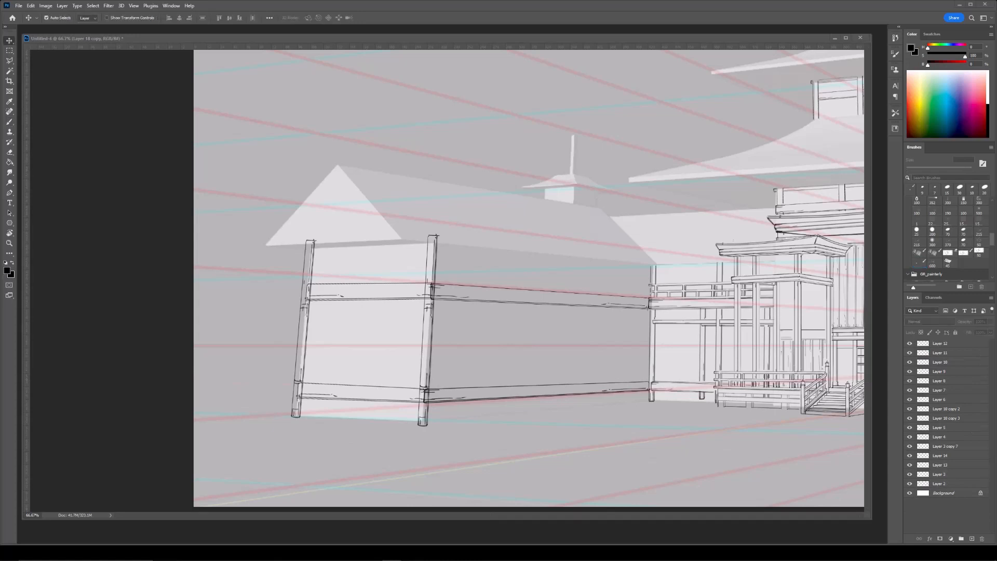
key("ctrl+t")
left_click_drag(709, 341, 459, 383)
left_click_drag(425, 385, 517, 410)
key("Return")
Duplicate the railing end to end, erase the overlapping lines at the joint, and merge both pieces into one long railing.
key("ctrl+plus")
key("ctrl+j")
key("ctrl+t")
left_click_drag(356, 359, 578, 348)
key("Return")
key("e")
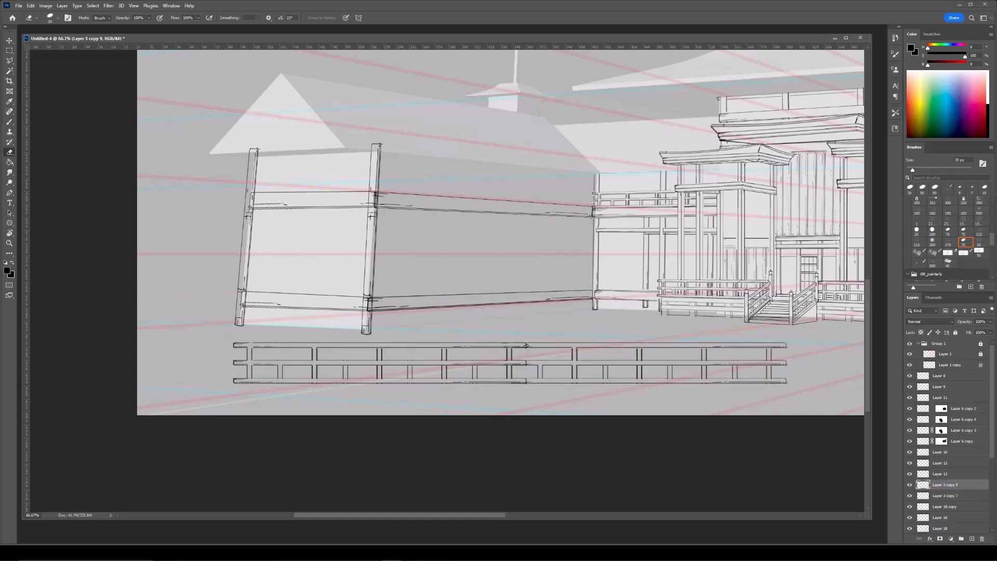
key("bracketright")
left_click(946, 496)
left_click_drag(523, 361, 525, 384)
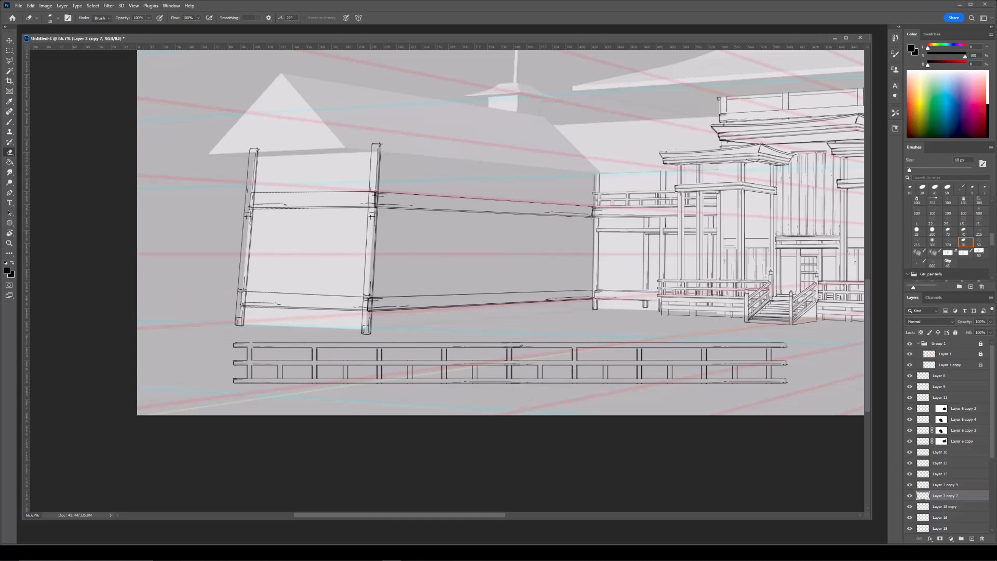
key("Delete")
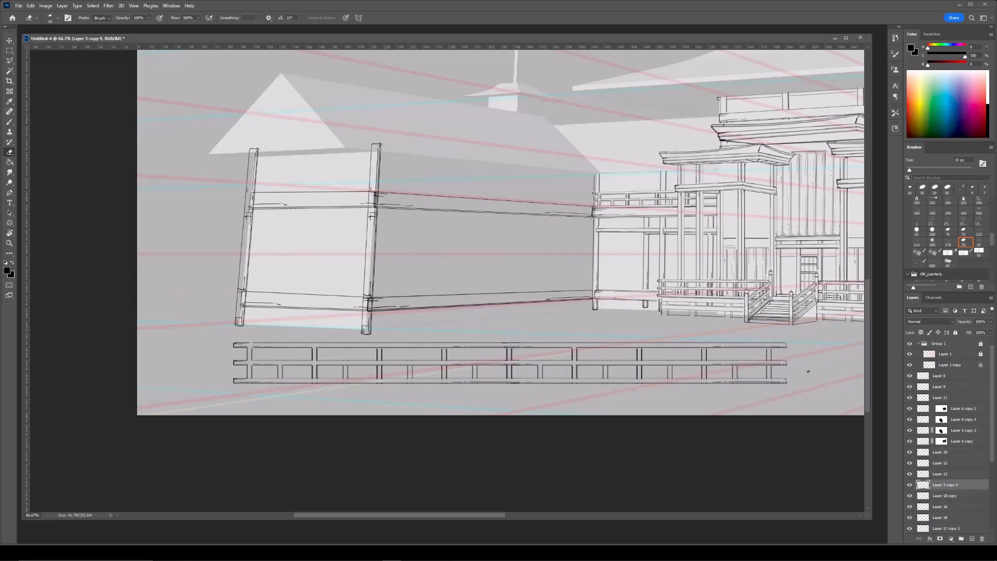
Scale and distort the long railing in perspective so it stands on the upper beam of the side building's long wall.
left_click_drag(813, 377, 792, 410)
key("ctrl+t")
left_click_drag(766, 375, 540, 387)
left_click_drag(509, 405, 600, 295)
key("ctrl+plus")
right_click(600, 296)
left_click(635, 339)
left_click_drag(695, 295, 618, 318)
mouse_move(453, 290)
left_mouse_down()
mouse_move(454, 321)
mouse_move(454, 296)
left_mouse_up()
left_click_drag(619, 319, 616, 330)
left_click_drag(617, 309, 617, 309)
mouse_move(296, 296)
left_mouse_down()
mouse_move(303, 270)
mouse_move(302, 281)
left_mouse_up()
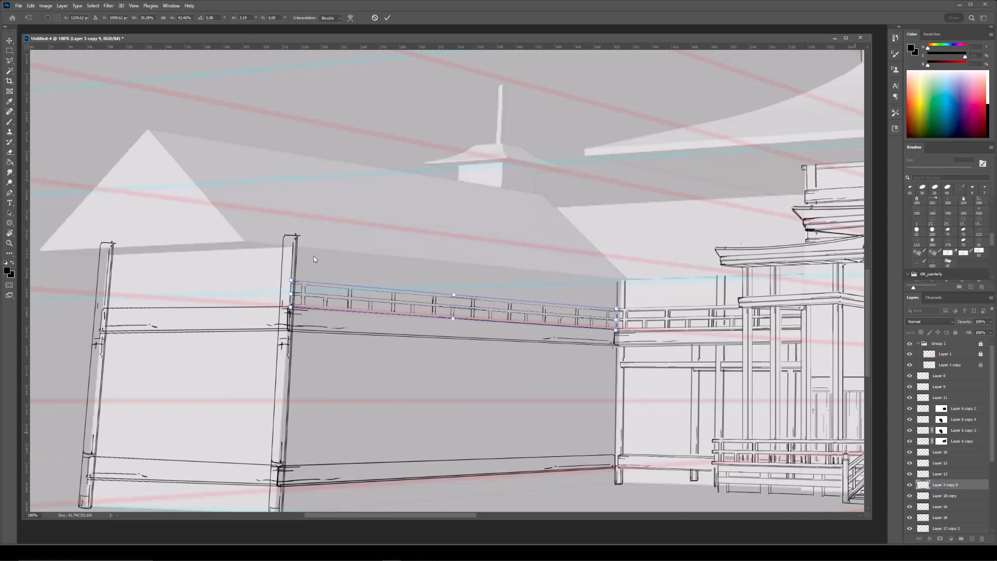
key("Return")
key("e")
key("ctrl+minus")
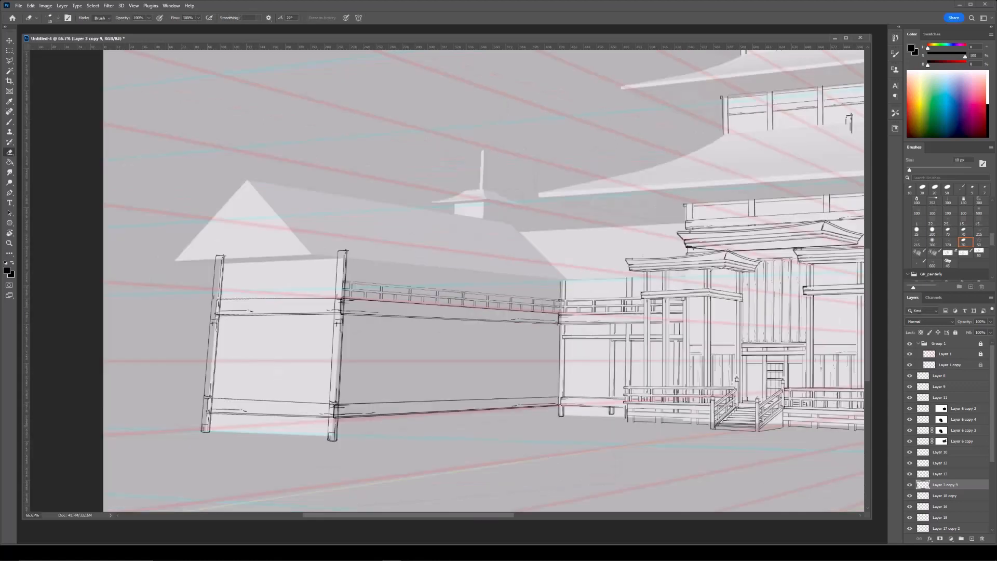
Duplicate the long wall's railing in place to darken its lines, nudging the copy with a slight transform.
key("ctrl+plus")
key("ctrl+plus")
key("ctrl+j")
key("ctrl+minus")
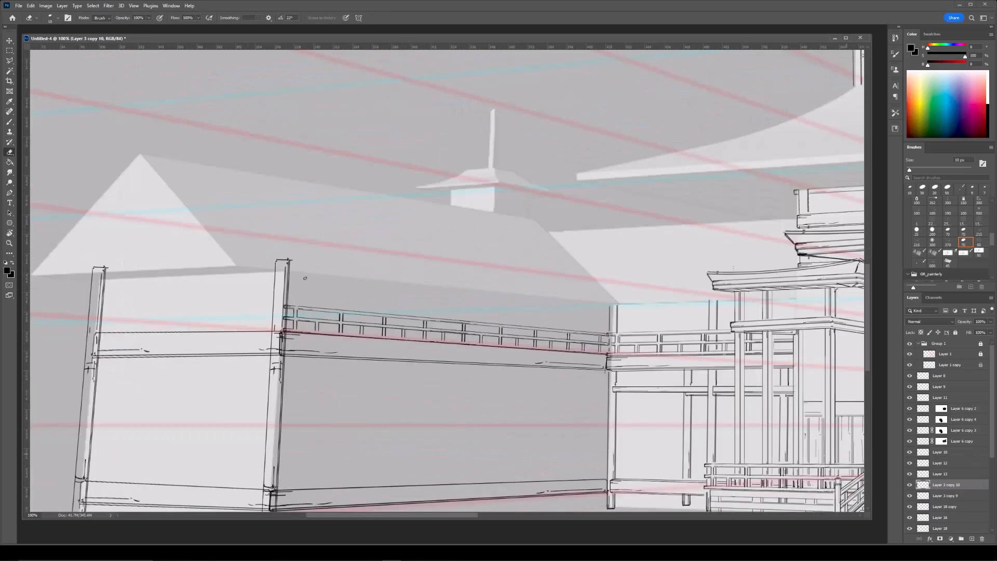
key("bracketleft")
key("ctrl+t")
key("ctrl+plus")
mouse_move(717, 389)
left_mouse_down()
mouse_move(728, 372)
mouse_move(701, 379)
left_mouse_up()
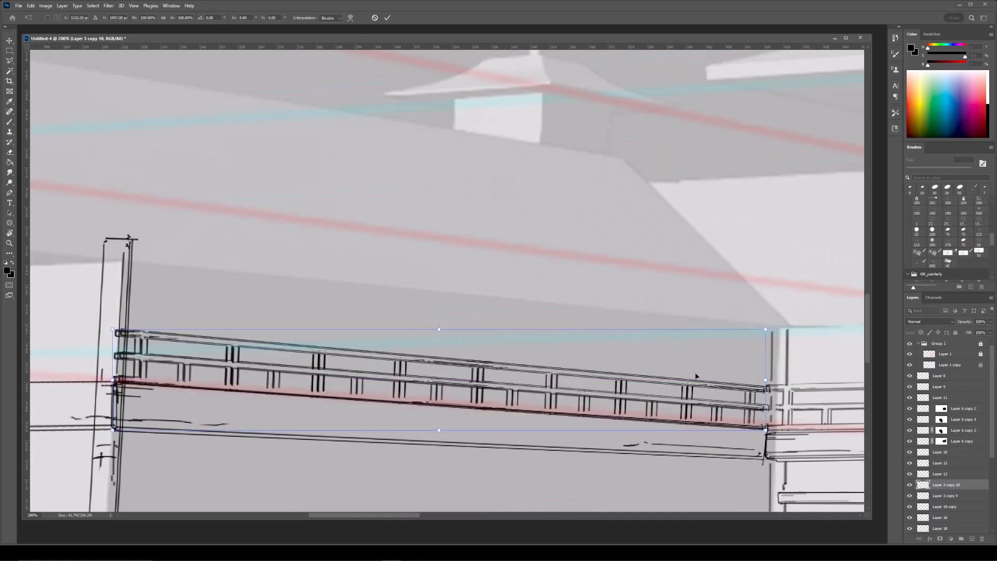
left_click_drag(438, 329, 439, 329)
key("Return")
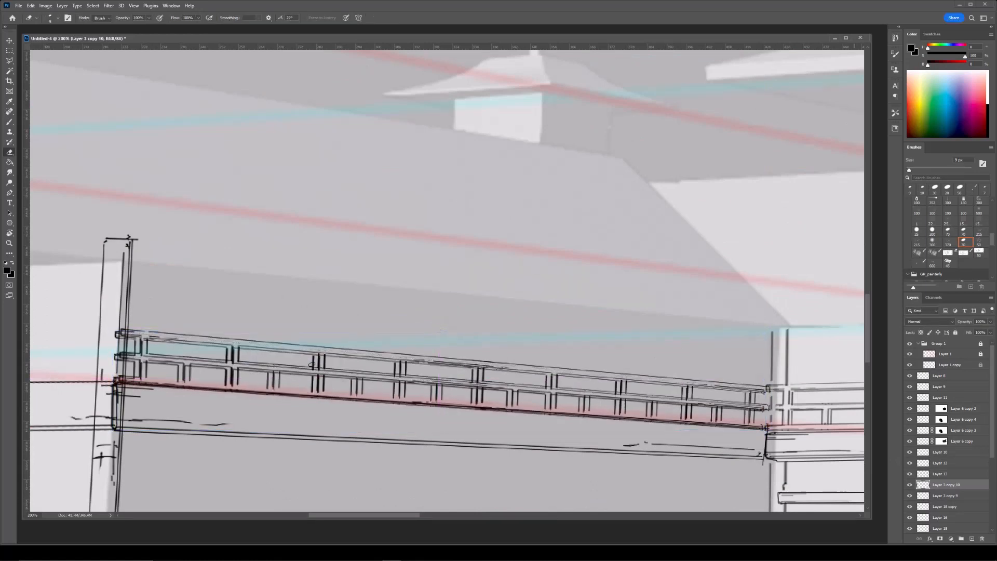
Erase the railing copy's bottom line in a straight stroke along the top of the beam, undoing the extra stroke at the end.
key("bracketright")
key("bracketright")
key("bracketright")
key("bracketright")
key("bracketright")
key("bracketright")
key("bracketright")
left_click(120, 386)
left_click(764, 438, "shift")
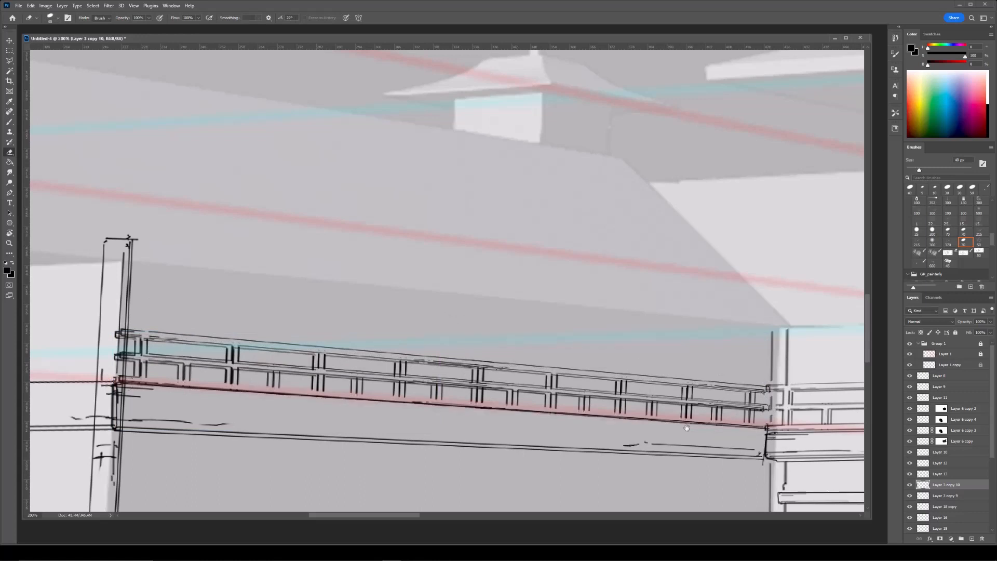
left_click_drag(764, 441, 739, 431)
key("ctrl+z")
Thin the railing copy's doubled rail and post lines with a small eraser, and merge it into the original railing layer.
key("bracketleft")
key("bracketleft")
key("bracketleft")
key("bracketleft")
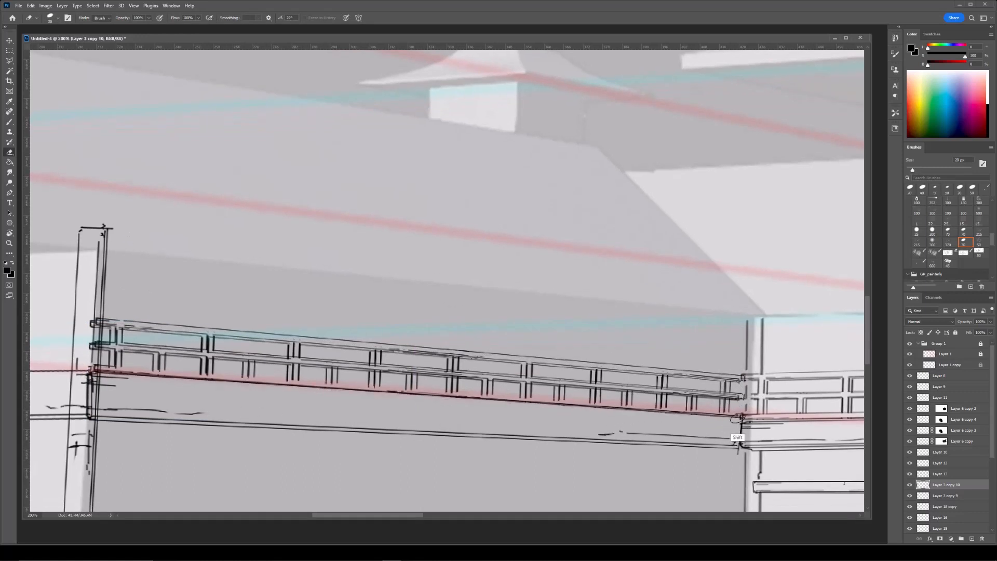
key("bracketleft")
key("bracketleft")
key("bracketleft")
key("bracketleft")
left_click(675, 372)
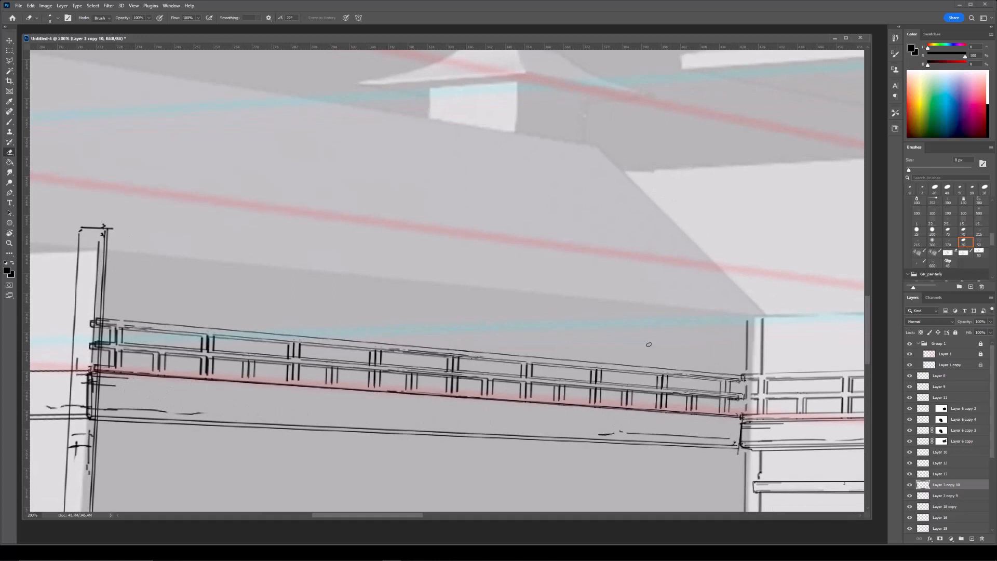
left_click(203, 323)
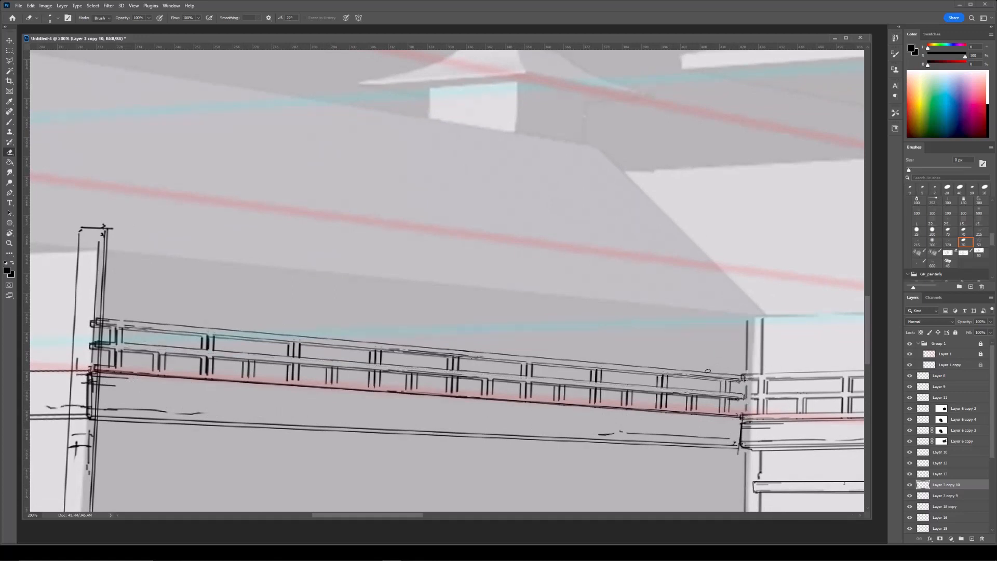
key("bracketright")
left_click_drag(658, 393, 659, 409)
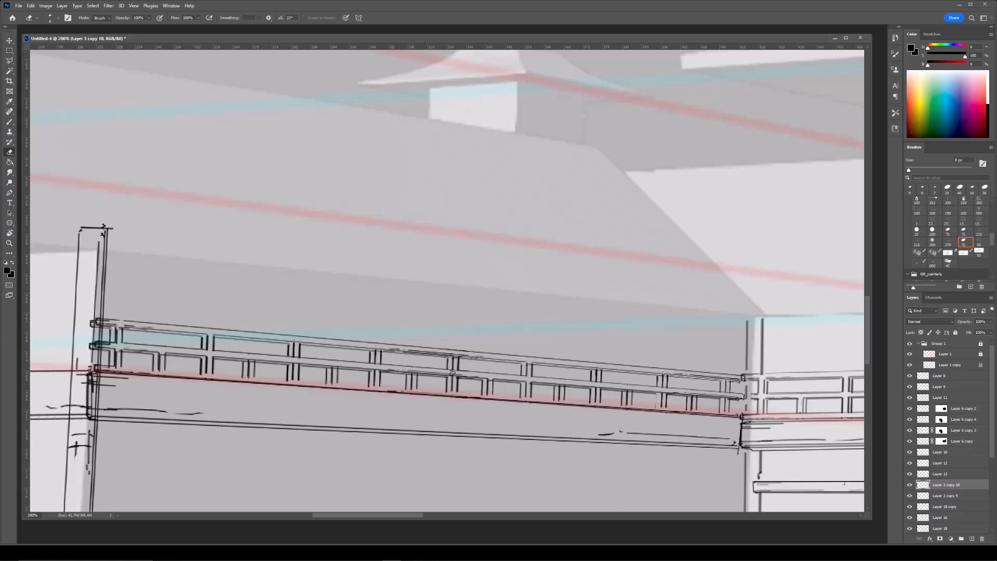
left_click_drag(163, 351, 165, 352)
key("ctrl+e")
left_click(910, 485)
left_click(910, 485)
Distort the merged railing slightly so its far end lines up with the left wing's railing.
key("ctrl+minus")
left_click_drag(555, 289, 576, 322)
key("ctrl+plus")
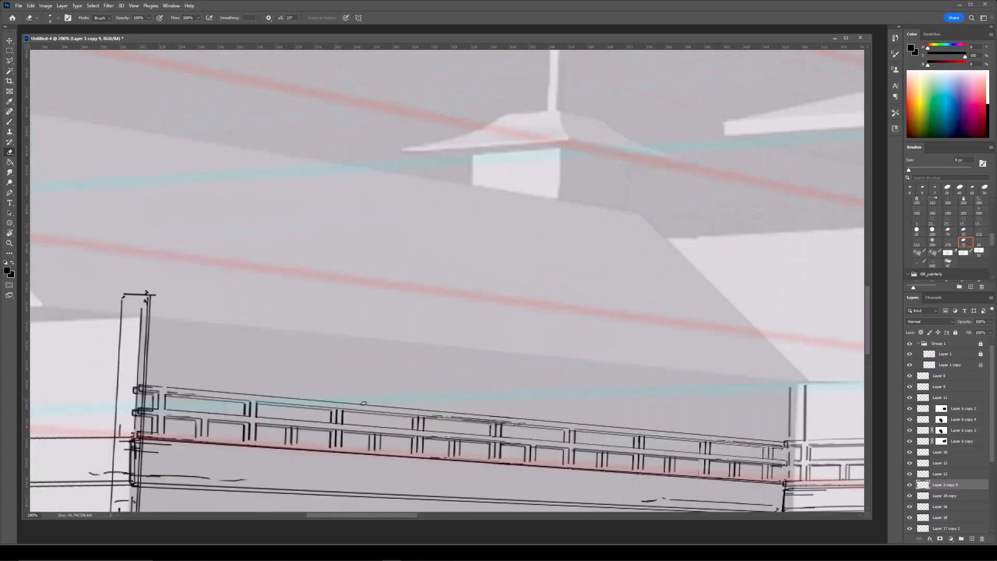
key("ctrl+minus")
left_click_drag(675, 353, 630, 348)
key("ctrl+plus")
key("ctrl+t")
right_click(672, 441)
left_click(687, 302)
left_click_drag(703, 478, 704, 476)
left_click_drag(701, 426, 704, 423)
key("Return")
key("ctrl+minus")
key("ctrl+minus")
left_click_drag(315, 307, 471, 317)
key("ctrl+plus")
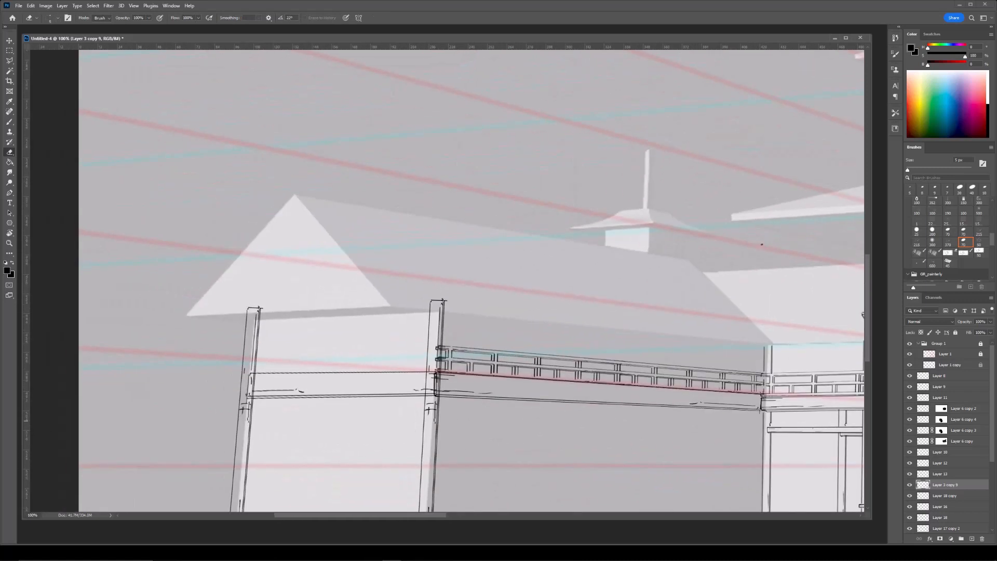
Add a layer mask to the long wall's railing layer.
left_click(942, 538)
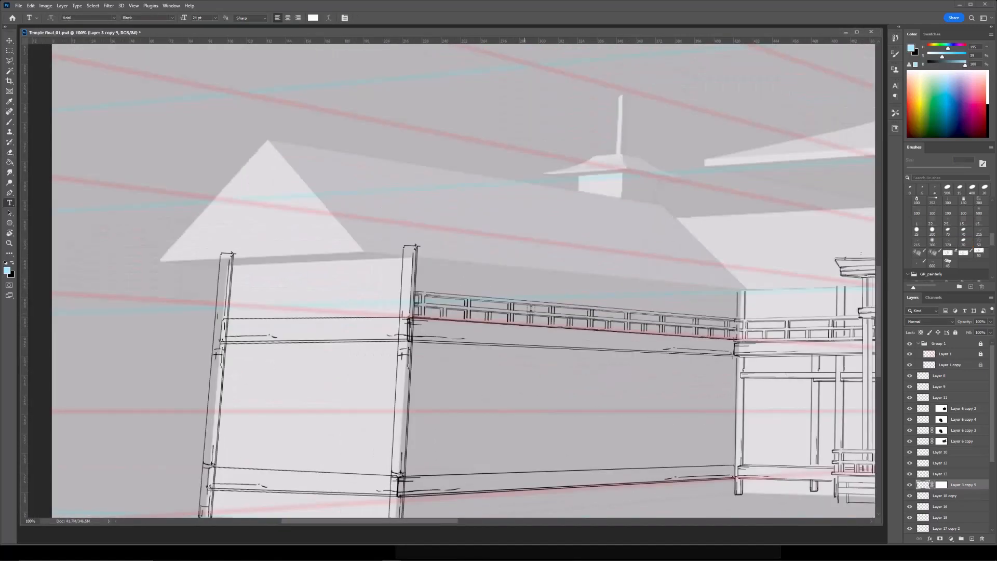
left_click(909, 485)
left_click(910, 485)
Duplicate the railing and distort the narrowed copy in perspective along the upper beam of the gable-end wall.
key("ctrl+j")
key("ctrl+t")
right_click(631, 320)
left_click(660, 477)
left_click_drag(629, 317, 338, 315)
left_click_drag(467, 239, 475, 258)
left_click_drag(440, 308, 409, 299)
left_click_drag(466, 256, 463, 244)
left_click_drag(407, 293, 408, 293)
key("Return")
Clean up the outer end of the gable wall's railing with a small eraser and reset the colours to default.
key("e")
mouse_move(137, 325)
left_mouse_down()
mouse_move(166, 330)
mouse_move(214, 289)
mouse_move(138, 310)
left_mouse_up()
key("bracketleft")
key("bracketleft")
key("bracketleft")
key("bracketleft")
key("bracketleft")
key("bracketleft")
key("bracketleft")
key("bracketleft")
key("bracketleft")
key("bracketleft")
key("bracketleft")
key("bracketleft")
key("bracketleft")
key("bracketleft")
key("bracketleft")
key("b")
key("d")
key("bracketleft")
key("bracketleft")
key("e")
left_click_drag(224, 299, 228, 323)
key("b")
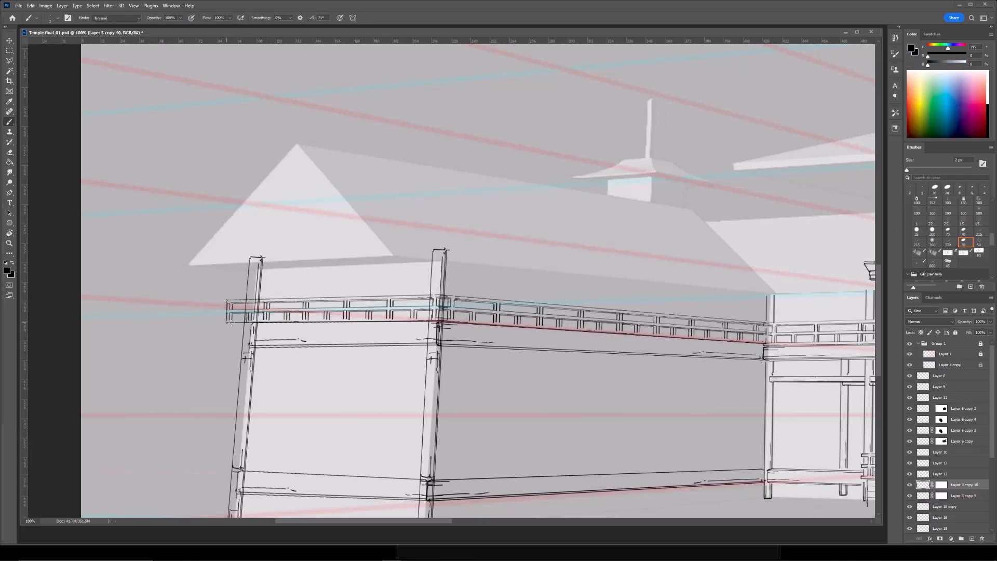
Draw a straight line along the base of the gable wall's railing, redoing the first misplaced stroke.
left_click(244, 325)
left_click(435, 324, "shift")
key("ctrl+z")
left_click(242, 326, "shift")
scroll(225, 322, "down", 5)
scroll(226, 322, "up", 5)
Distort the gable wall's railing slightly so its outer end follows the upper beam in perspective.
key("ctrl+t")
right_click(257, 337)
left_click(273, 372)
left_click_drag(209, 324, 214, 355)
key("Return")
key("b")
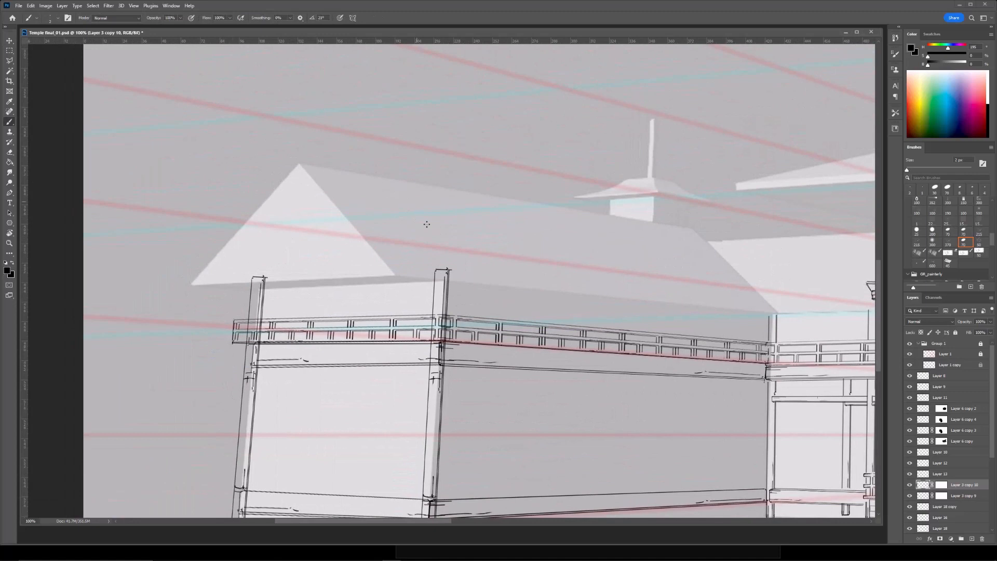
Add layer masks to the two wall beam layers and erase the beam ends overlapping the corner posts.
left_click_drag(459, 354, 459, 302)
left_click(925, 528)
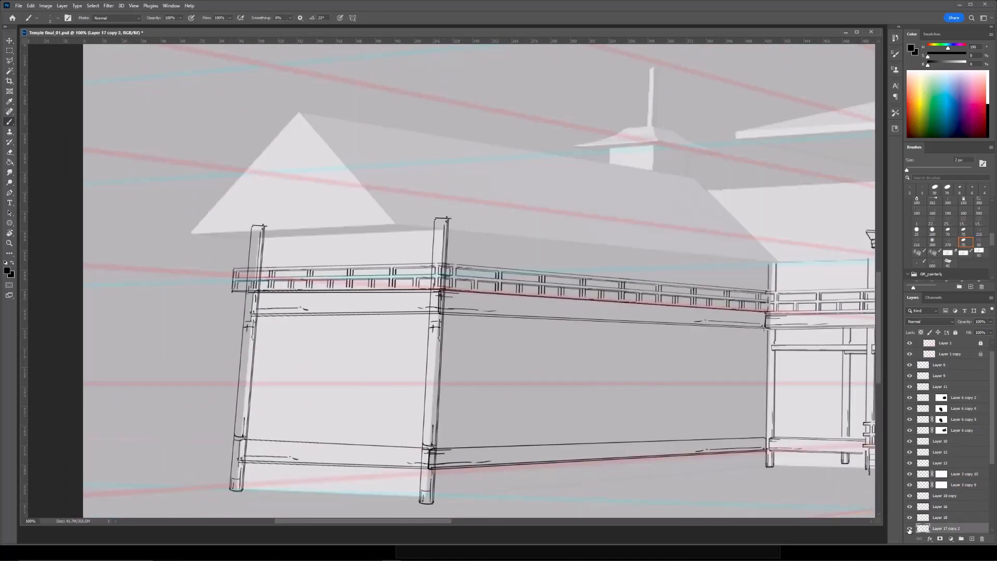
left_click(942, 529)
key("e")
left_click_drag(377, 316, 377, 337)
left_click(924, 529)
scroll(960, 515, "down", 1)
left_click(959, 517)
key("Delete")
left_click_drag(244, 302, 286, 279)
key("v")
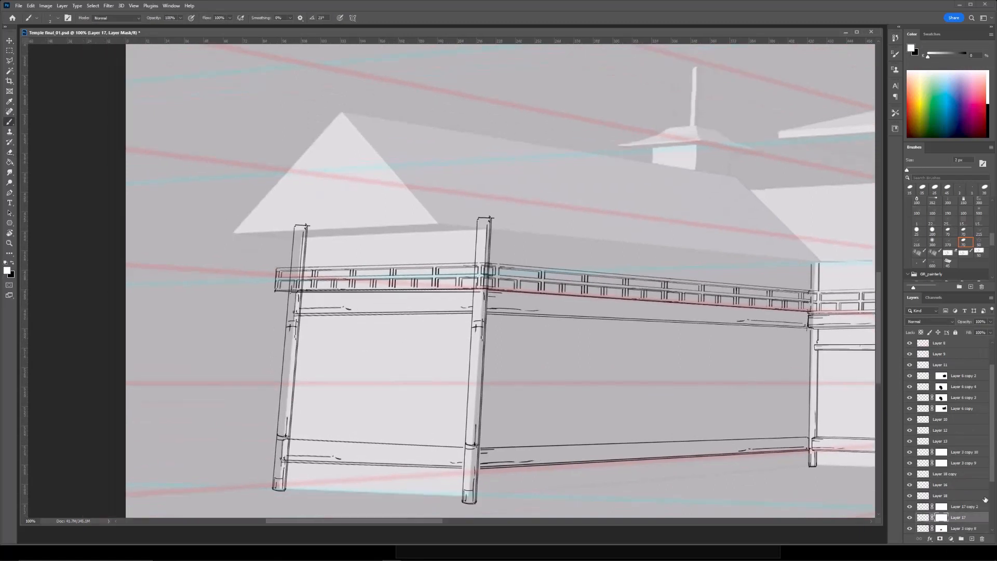
Add a layer mask to each of the two corner post layers and erase stray overlaps with the beams.
left_click(290, 441)
key("e")
left_click(939, 540)
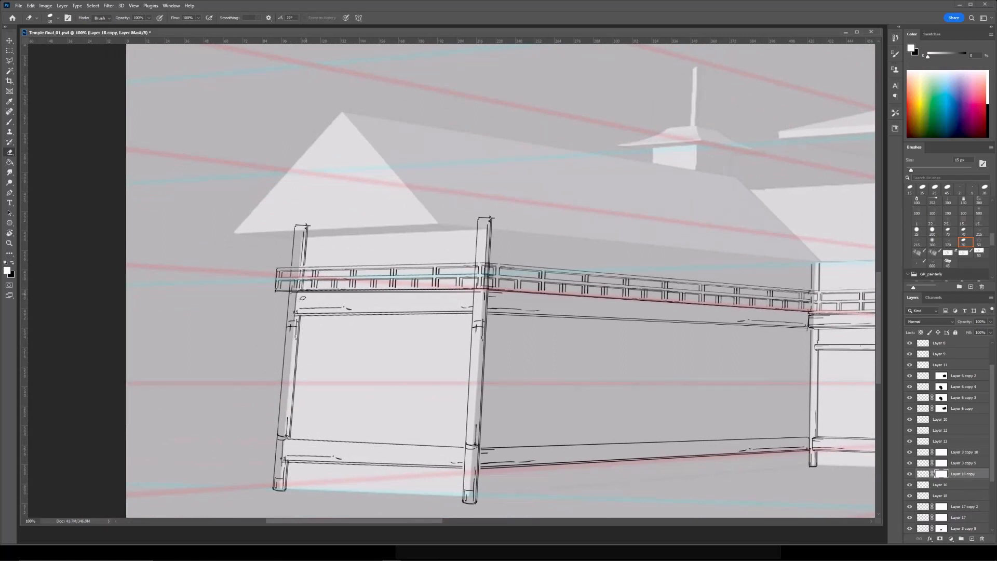
left_click_drag(508, 236, 482, 256)
left_click(955, 495)
left_click(940, 540)
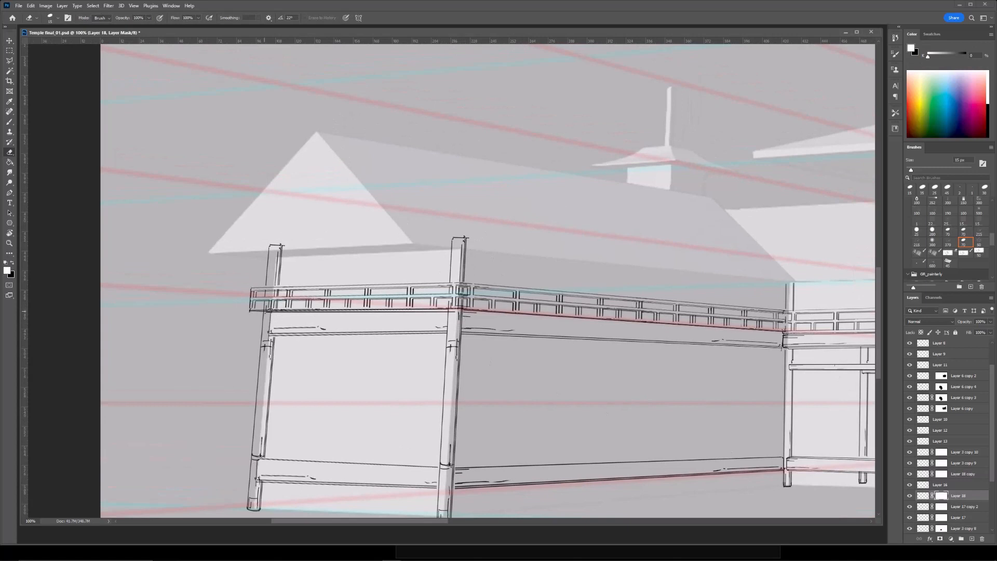
mouse_move(632, 237)
left_mouse_down()
mouse_move(416, 204)
mouse_move(527, 215)
mouse_move(490, 213)
left_mouse_up()
key("b")
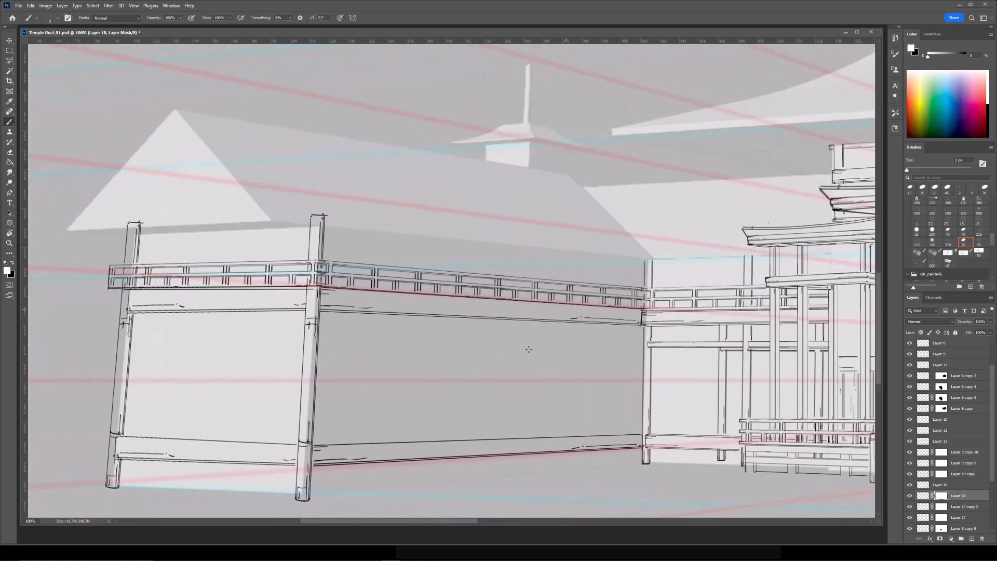
Outline the long wall's lower beam with a lasso selection and copy it to a new layer.
left_click(582, 448, "ctrl")
left_click(910, 506)
left_click(909, 507)
key("l")
left_click(306, 416)
left_click(303, 485)
left_click(634, 464)
left_click(657, 448)
left_click(305, 416)
key("ctrl+j")
Flatten the copied beam and fit it in perspective as a thin beam just below the long wall's upper beam.
key("ctrl+t")
mouse_move(583, 444)
left_mouse_down()
mouse_move(591, 327)
mouse_move(649, 350)
left_mouse_up()
left_click_drag(476, 325, 475, 345)
left_click_drag(565, 359, 564, 349)
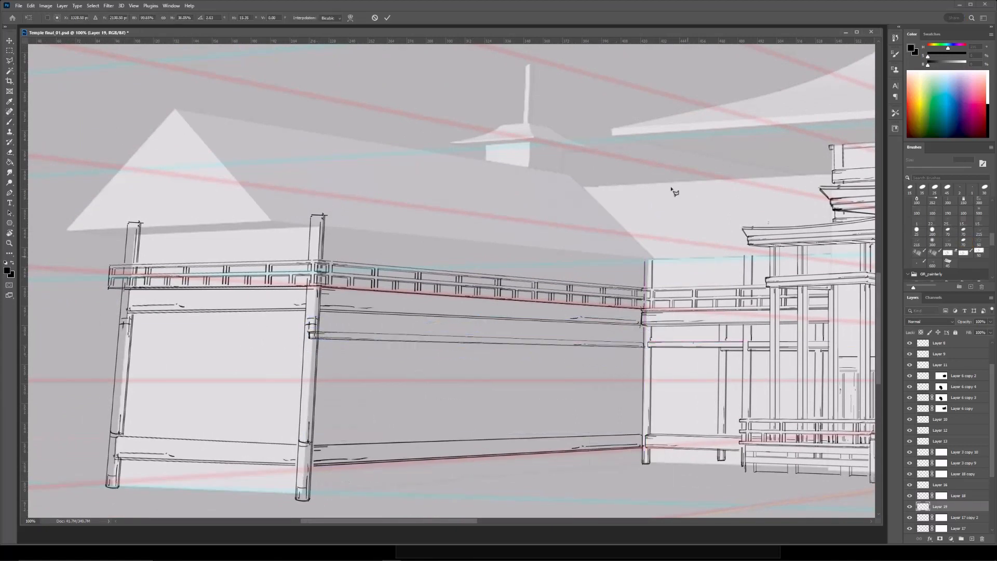
key("Return")
Copy a section of the thin beam and fit it between the gable wall's corner posts.
left_click_drag(345, 341, 389, 341)
key("m")
left_click_drag(334, 308, 533, 385)
key("ctrl+j")
key("ctrl+t")
left_click_drag(495, 348, 390, 343)
left_click_drag(481, 323, 309, 322)
left_click_drag(344, 313, 164, 361)
key("Return")
Fine-tune the gable wall's thin beam so both ends line up with the posts and the long wall's beam.
key("ctrl+t")
left_click_drag(259, 324, 260, 327)
left_click_drag(350, 332, 349, 331)
left_click_drag(169, 333, 170, 333)
key("Return")
Combine the two thin beams on one layer and tidy their ends at the corner posts.
key("alt+bracketleft")
key("e")
left_click(922, 473)
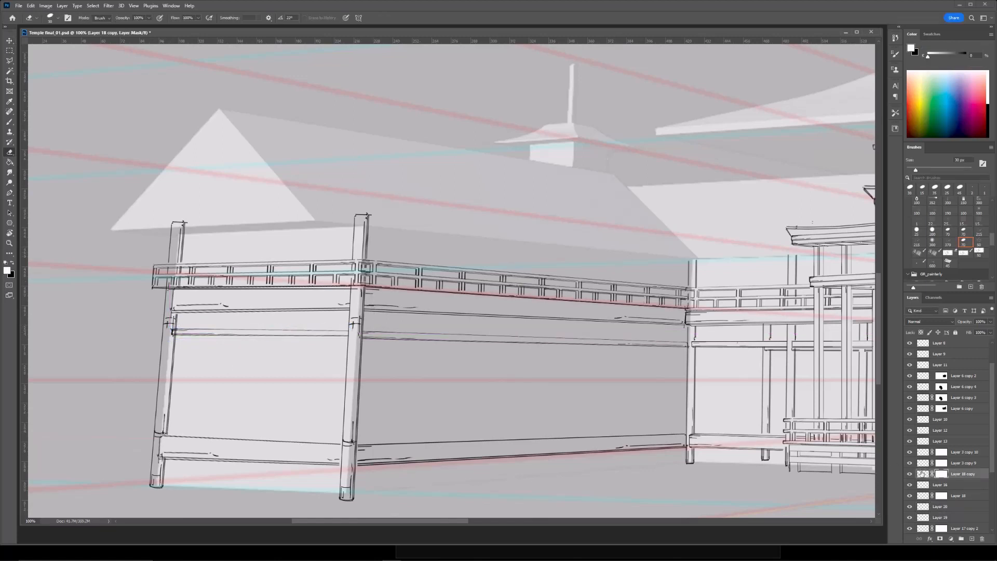
left_click(365, 337, "ctrl")
left_click(923, 507)
left_click(910, 518)
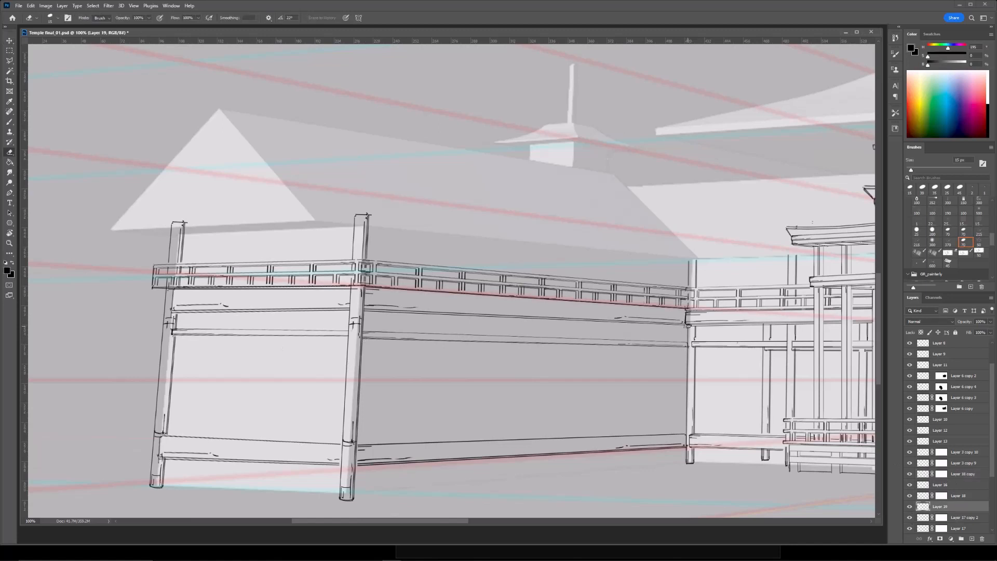
Duplicate the front corner post and place the copy about a third of the way along the long wall.
key("ctrl+minus")
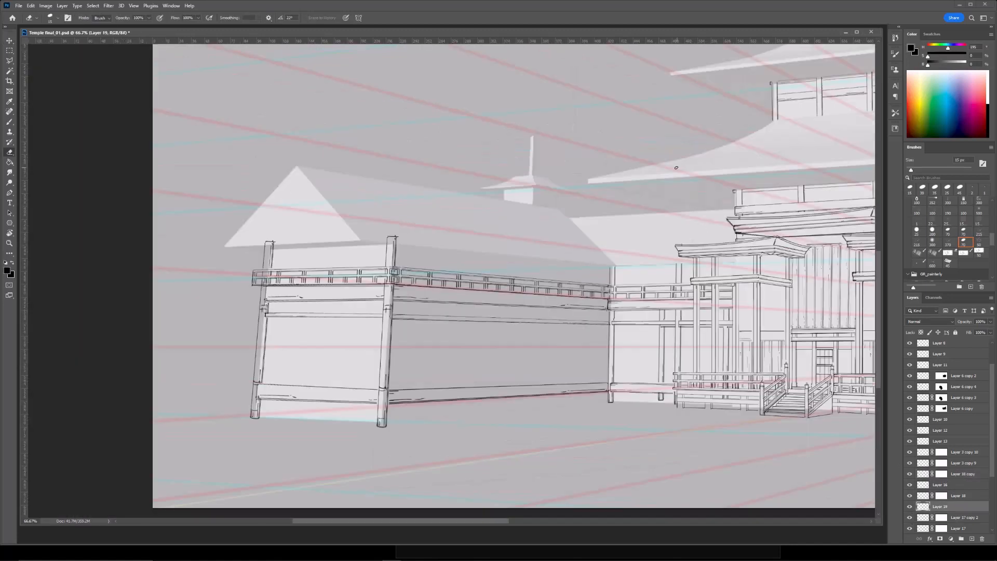
left_click_drag(698, 197, 582, 248)
key("ctrl+minus")
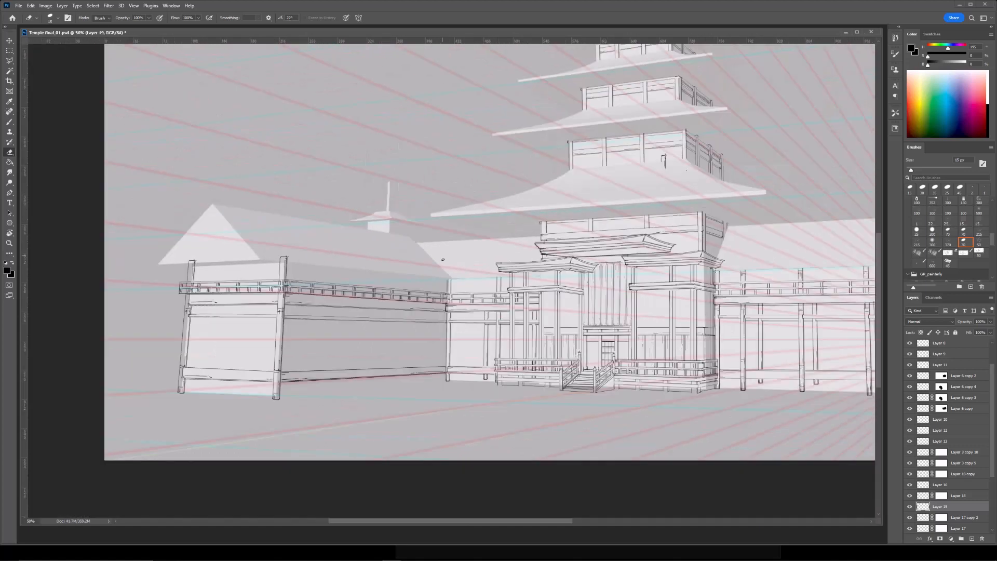
left_click_drag(421, 213, 526, 223)
key("ctrl+plus")
key("ctrl+plus")
left_click(321, 359, "ctrl")
key("ctrl+j")
key("ctrl+minus")
key("ctrl+t")
left_click_drag(353, 297, 423, 299)
key("Return")
Remove the copied post's layer mask and scale the post down to match its distance along the wall.
right_click(943, 497)
left_click(952, 437)
key("ctrl+t")
left_click_drag(434, 300, 434, 307)
left_click_drag(449, 254, 473, 246)
key("Return")
Duplicate the intermediate post and place a smaller copy farther along the long wall.
key("ctrl+j")
key("ctrl+t")
left_click_drag(441, 294, 530, 274)
left_click_drag(531, 439, 532, 439)
key("Return")
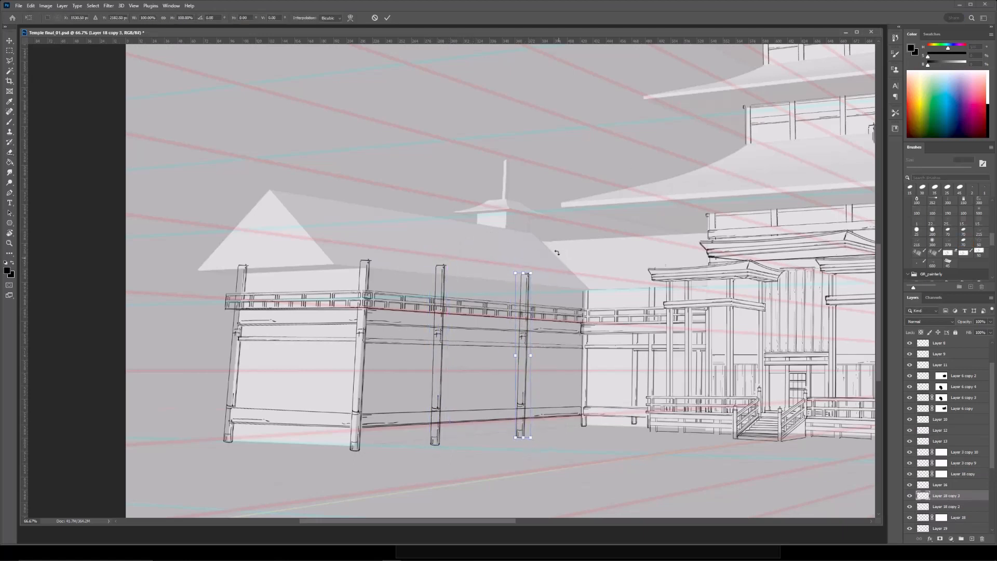
Select both intermediate posts and nudge them along the long wall to even out their spacing.
key("e")
left_click_drag(497, 282, 505, 283)
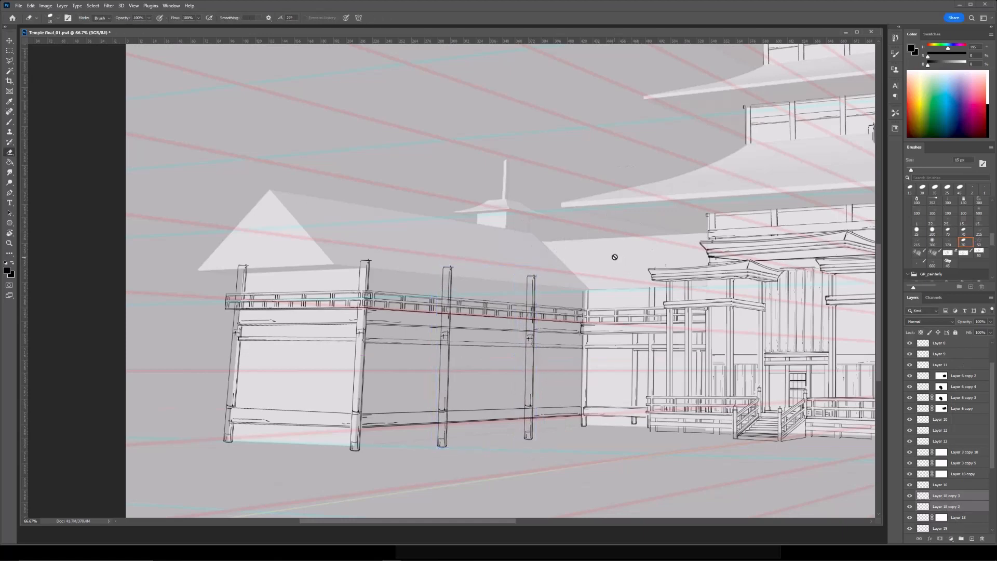
left_click(911, 499)
key("ctrl+t")
left_click_drag(540, 357, 538, 357)
key("ctrl+minus")
key("Return")
left_click_drag(572, 203, 517, 217)
Merge the two intermediate posts into one layer and add a layer mask to it.
key("ctrl+e")
left_click(941, 539)
key("ctrl+plus")
left_click_drag(409, 290, 495, 308)
key("ctrl+plus")
key("[")
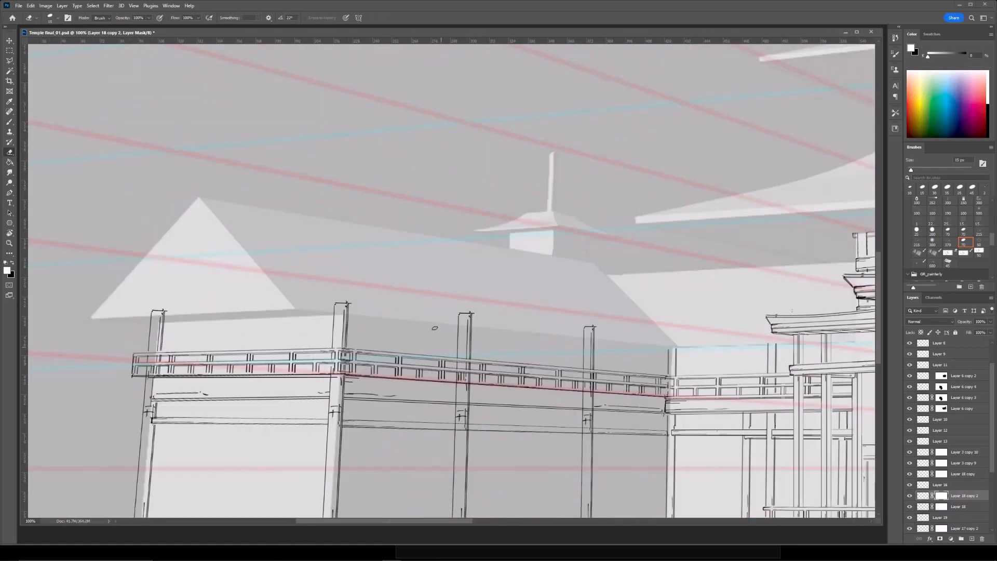
Erase the intermediate posts on their mask where they pass behind the railing and upper beam.
left_click_drag(464, 388, 455, 336)
mouse_move(527, 284)
left_mouse_down()
mouse_move(527, 242)
mouse_move(318, 338)
mouse_move(281, 344)
mouse_move(441, 347)
left_mouse_up()
key("ctrl+minus")
key("ctrl+minus")
key("ctrl+plus")
key("bracketright")
key("bracketright")
key("bracketright")
key("bracketright")
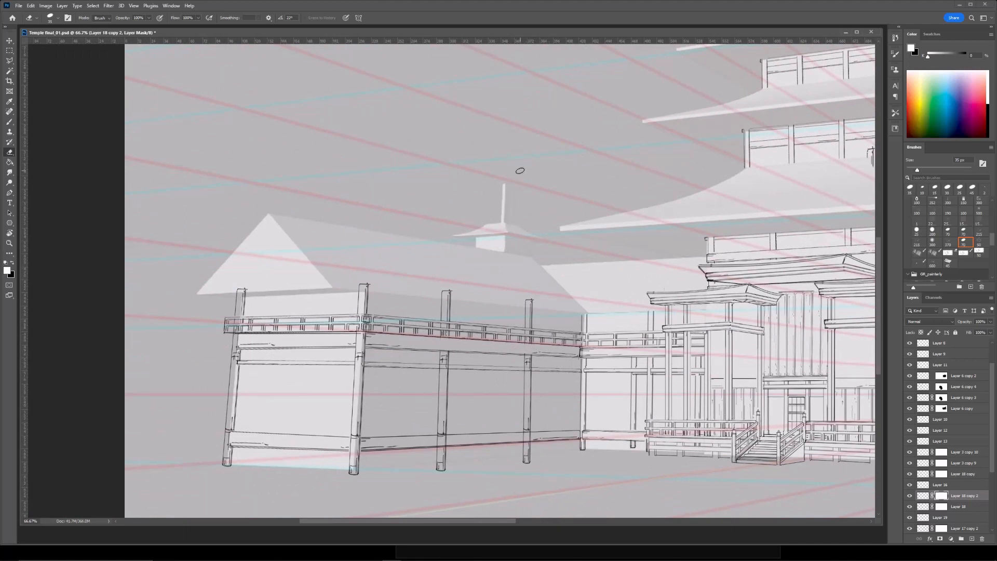
left_click_drag(615, 422, 605, 407)
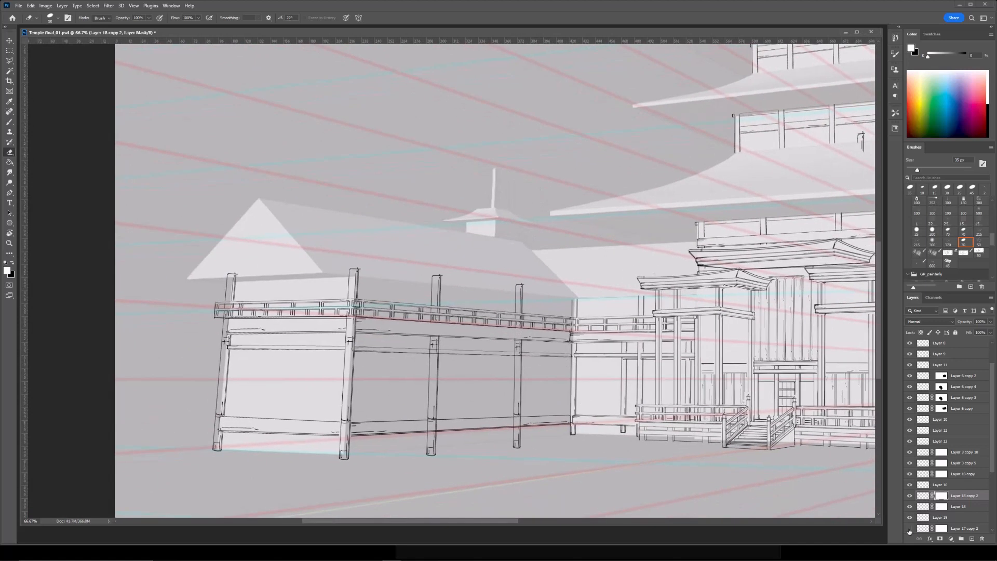
Add a layer mask to the thin beams and erase them where they cross the wall posts.
left_click(942, 518)
left_click(940, 539)
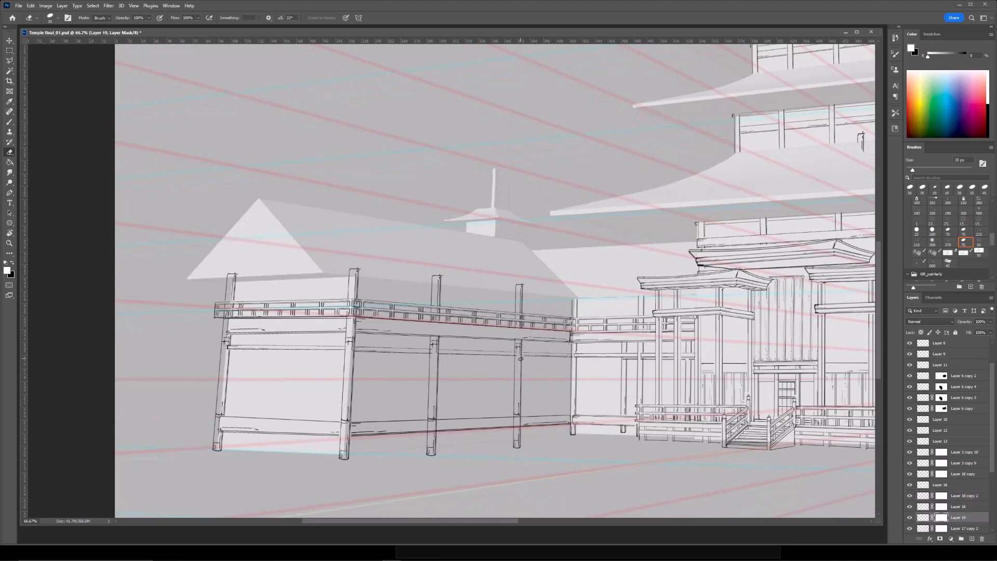
left_click(972, 539)
key("b")
key("ctrl+plus")
left_click_drag(424, 383, 419, 388)
left_click(423, 376, "ctrl")
key("e")
left_click_drag(550, 384, 550, 389)
left_click_drag(373, 338, 437, 318)
Merge the masked thin beams with the new layer above them, toggling layer visibility to check the result.
left_click(910, 506)
left_click(941, 518)
left_click(941, 528)
key("ctrl+e")
key("Return")
left_click(941, 519)
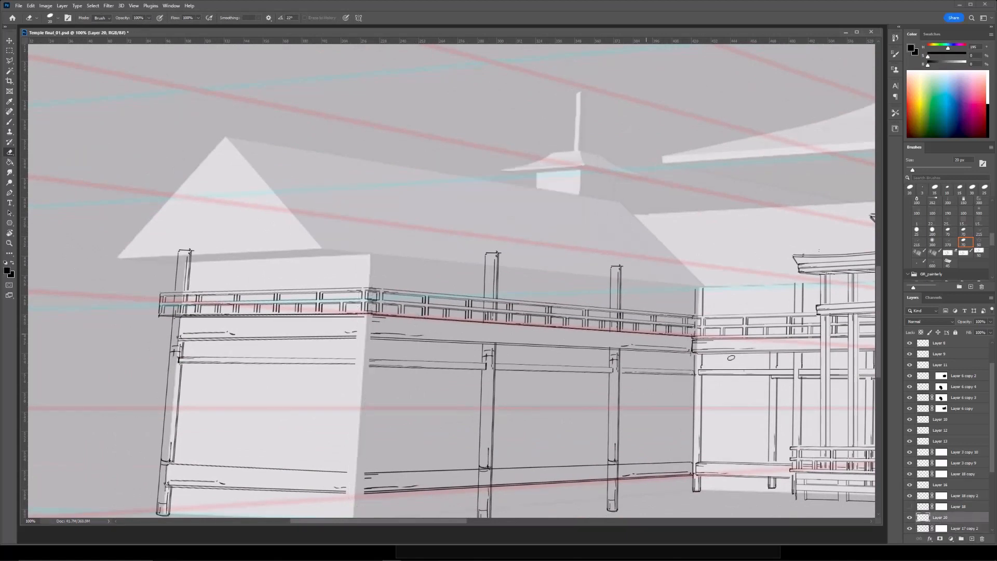
left_click(910, 518)
key("ctrl+minus")
left_click_drag(654, 252, 646, 241)
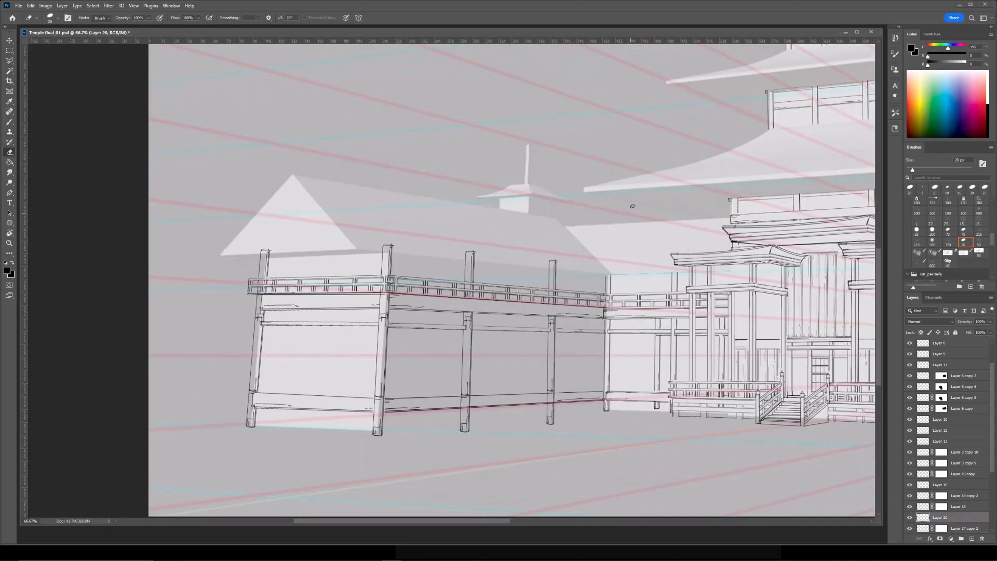
Duplicate the two intermediate posts, shift the copies toward the gable end and remove their layer mask.
key("ctrl+plus")
left_click(472, 452, "ctrl")
key("b")
key("e")
key("ctrl+minus")
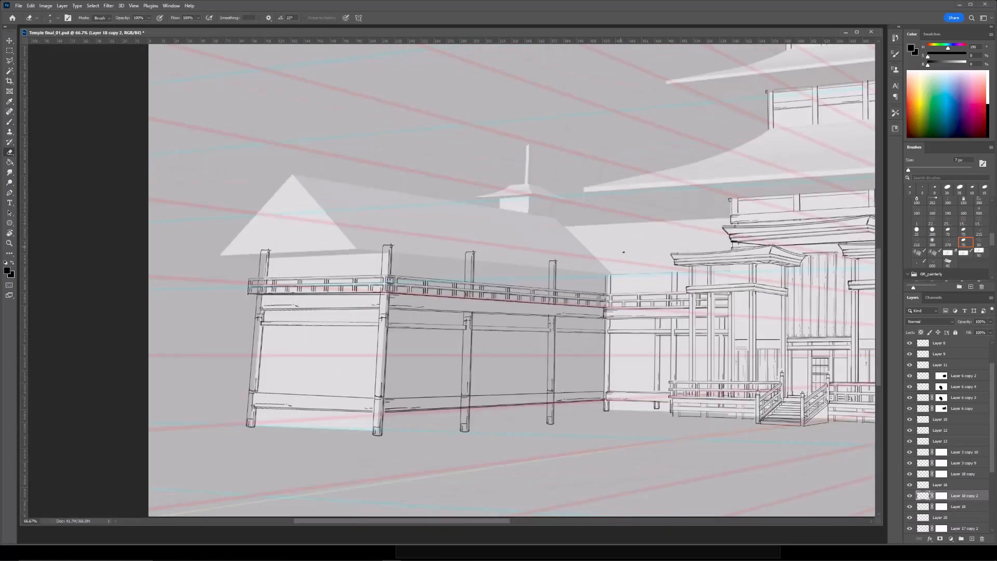
key("ctrl+t")
left_click_drag(539, 322, 420, 314)
key("Return")
right_click(942, 497)
left_click(953, 443)
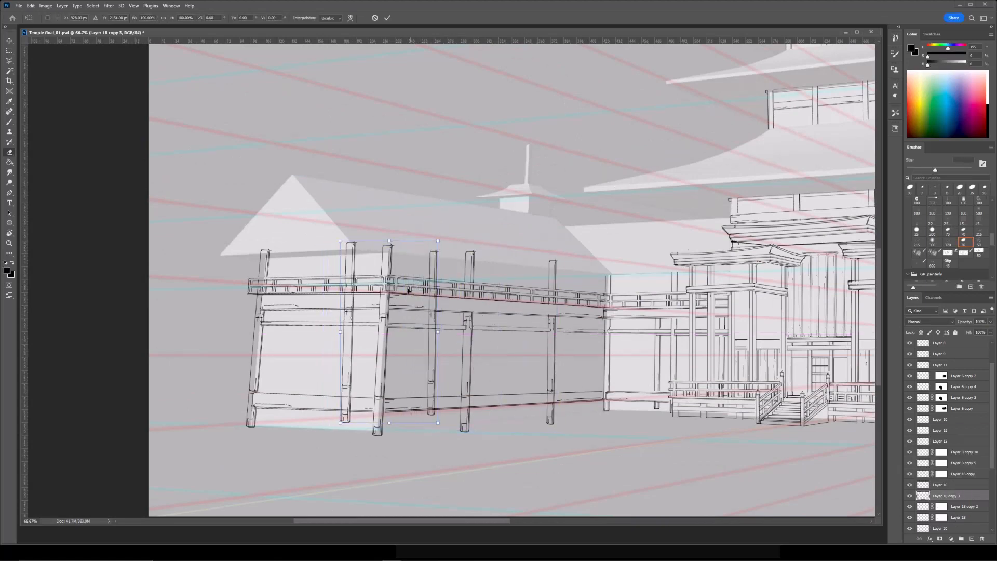
Scale the copied pair of posts and place the nearer one inside the gable wall beside the front corner post.
key("ctrl+t")
left_click_drag(513, 224, 545, 216)
left_click_drag(485, 295, 423, 293)
left_click_drag(472, 213, 472, 213)
left_click_drag(429, 293, 426, 294)
key("Return")
Select the other copied post and fit it, slightly reduced, beside the long wall's first intermediate post.
left_click_drag(414, 245, 491, 443)
key("ctrl+t")
mouse_move(445, 307)
left_mouse_down()
mouse_move(551, 311)
mouse_move(463, 307)
left_mouse_up()
left_click_drag(488, 266, 488, 268)
left_click_drag(507, 445, 503, 438)
left_click_drag(477, 334, 476, 339)
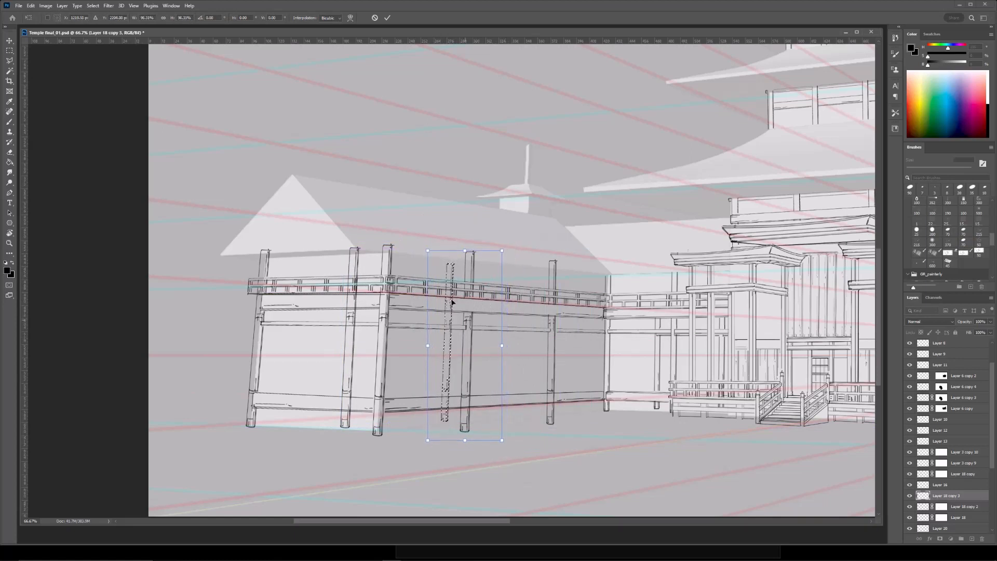
key("Return")
Mask the new pair of inner posts and erase their upper parts above the thin beams.
key("e")
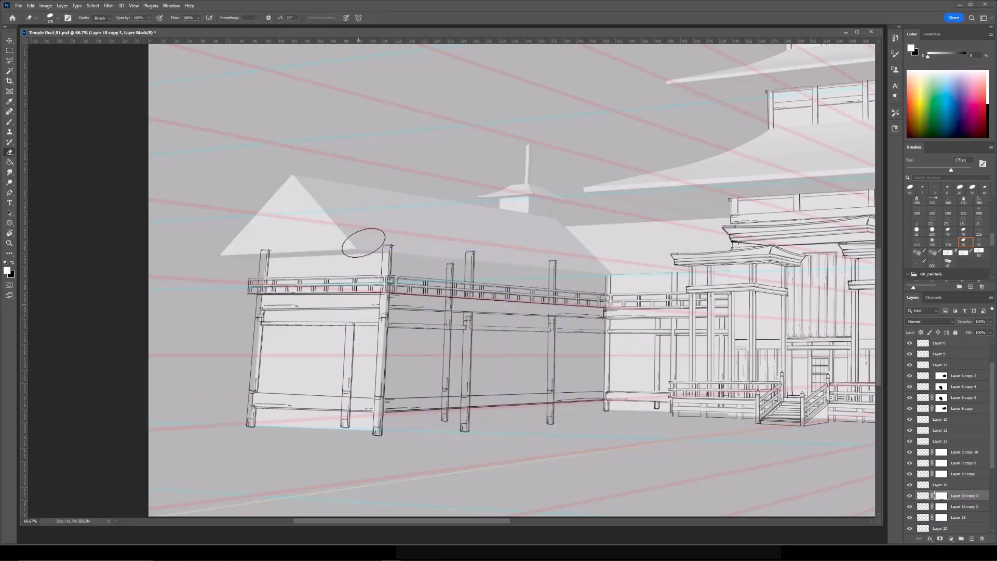
key("bracketleft")
key("bracketleft")
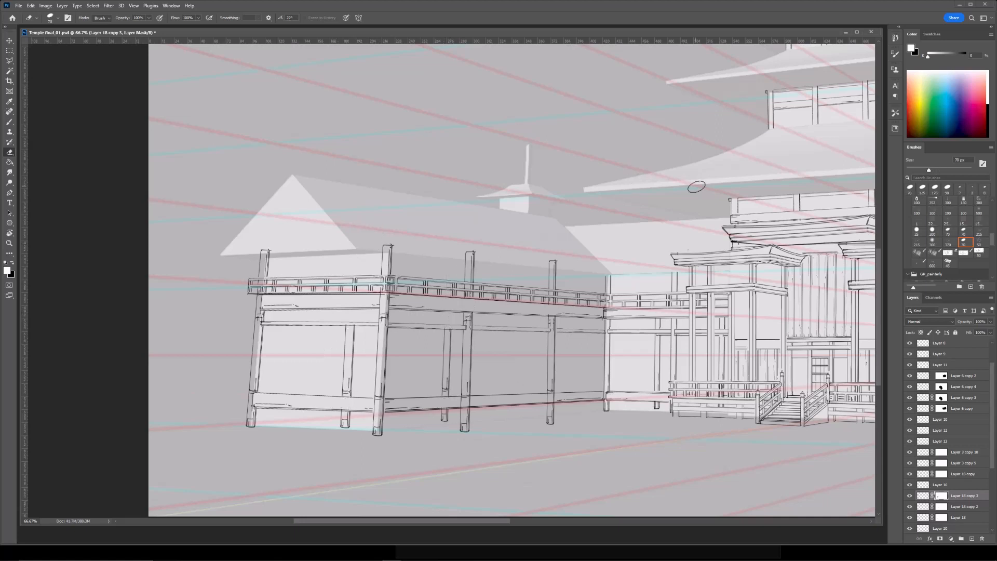
Duplicate the inner post layer and fit the scaled-down copy beside the long wall's second intermediate post.
left_click(923, 497)
key("ctrl+j")
key("ctrl+t")
left_click_drag(428, 353, 612, 340)
left_click_drag(590, 417, 595, 417)
mouse_move(583, 321)
left_mouse_down()
mouse_move(652, 321)
mouse_move(585, 322)
left_mouse_up()
left_click_drag(639, 233, 617, 278)
left_click_drag(594, 343, 591, 339)
key("Return")
Delete the copied post's layer mask, refine its fit, then add a fresh mask and erase its upper part above the thin beam.
left_click(945, 496)
right_click(946, 497)
left_click(941, 434)
key("ctrl+t")
left_click_drag(606, 222, 600, 218)
left_click_drag(536, 335, 535, 338)
left_click_drag(540, 279, 540, 290)
left_click_drag(564, 255, 565, 257)
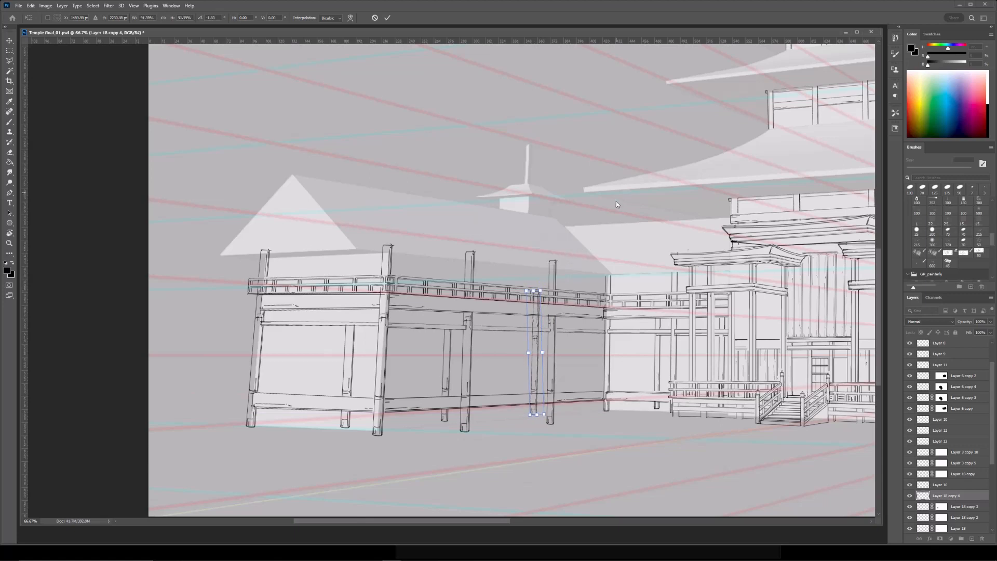
key("Return")
left_click(940, 539)
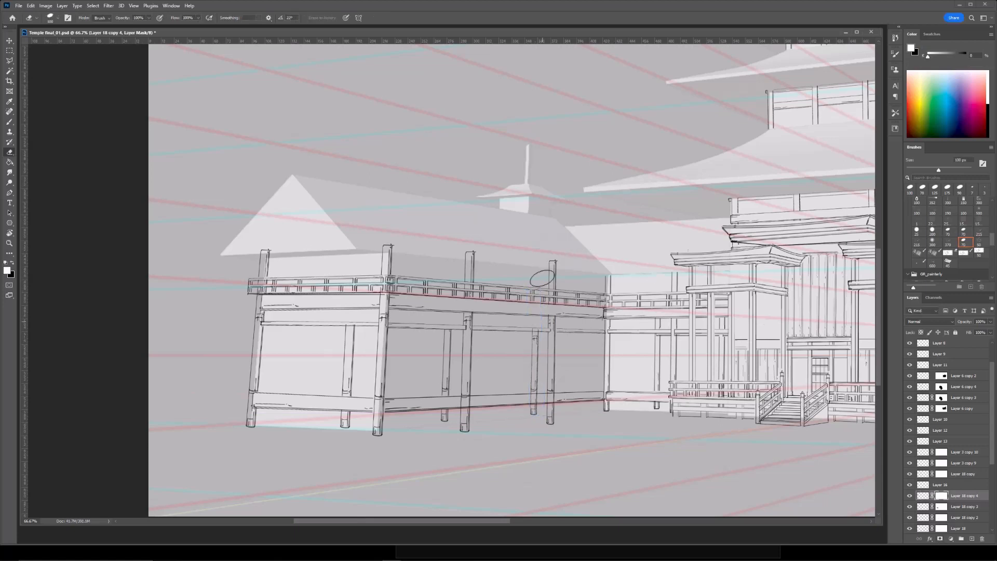
Select the side building's lower beam and its mask, and examine how the beam meets the posts.
left_click(391, 410, "ctrl")
key("ctrl+minus")
key("ctrl+minus")
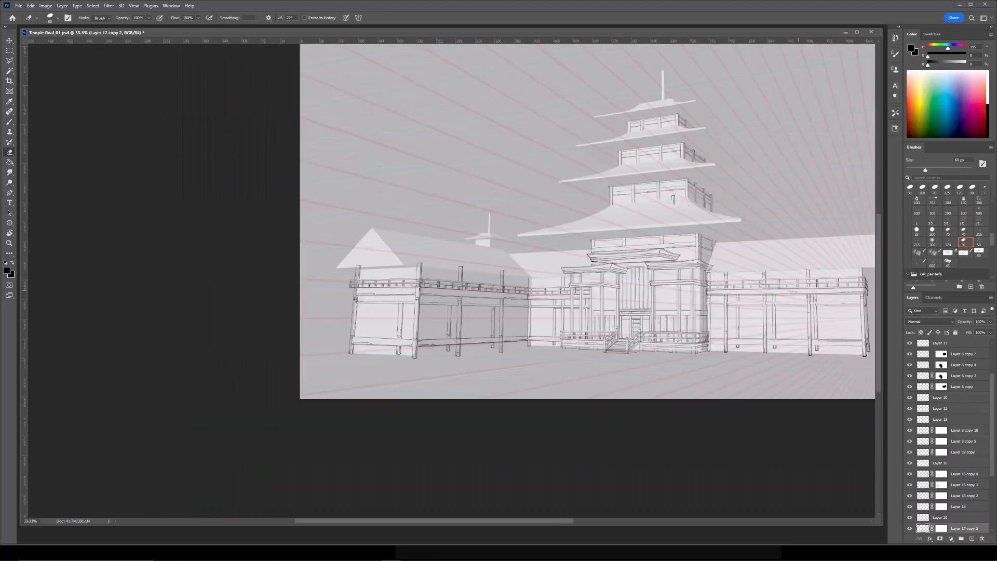
key("ctrl+plus")
left_click(941, 528)
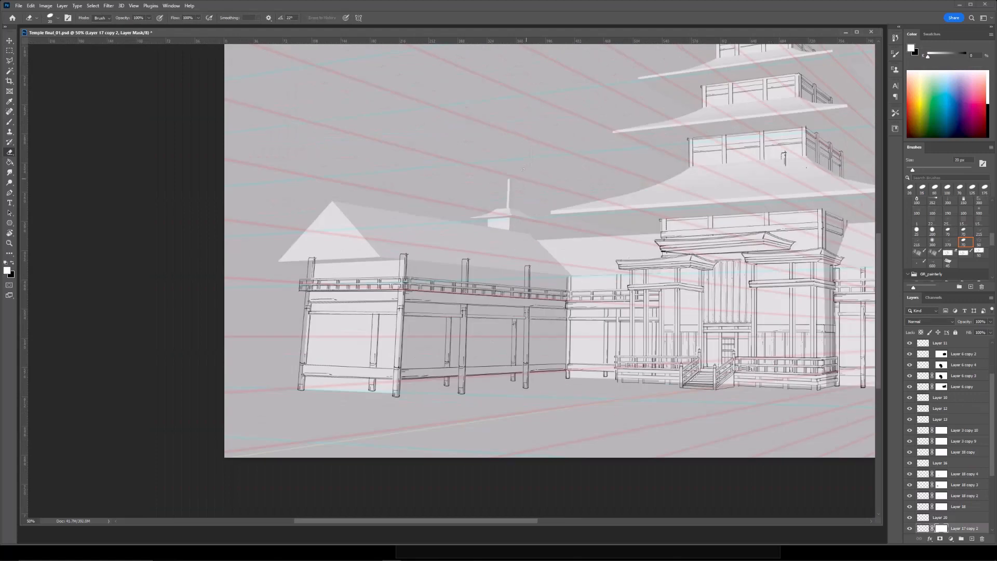
mouse_move(548, 244)
left_mouse_down()
mouse_move(316, 292)
mouse_move(675, 286)
left_mouse_up()
key("ctrl+minus")
left_click_drag(650, 254, 483, 289)
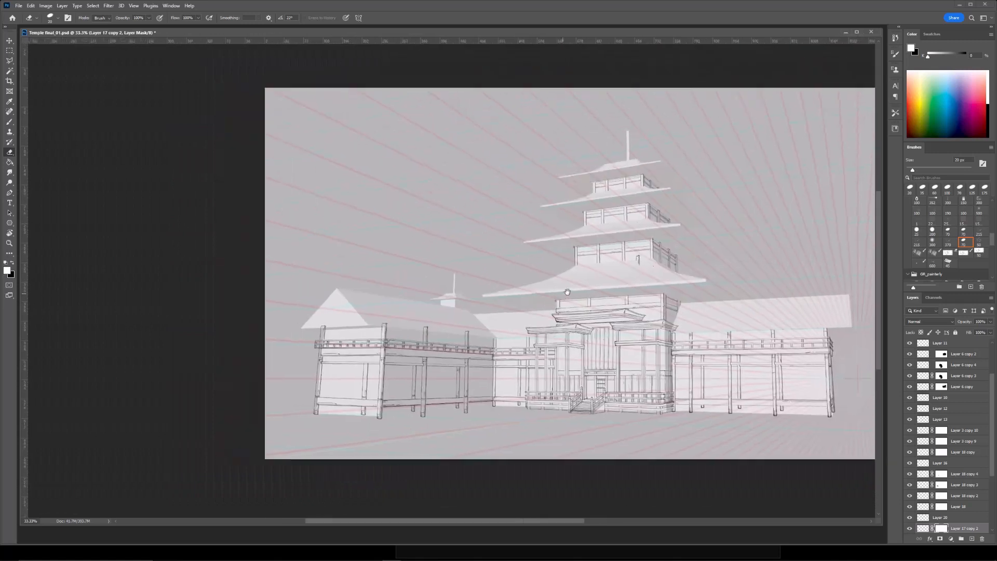
key("ctrl+plus")
left_click_drag(270, 333, 534, 249)
key("ctrl+plus")
key("ctrl+plus")
key("ctrl+plus")
Retouch the lower beam's layer mask and the adjoining post mask where their lines overlap.
left_click(519, 404, "ctrl")
left_click(910, 529)
left_click(910, 529)
left_click(943, 528)
key("b")
left_click_drag(794, 402, 825, 402)
mouse_move(818, 400)
left_mouse_down()
mouse_move(822, 360)
mouse_move(643, 374)
mouse_move(780, 372)
left_mouse_up()
left_click(660, 382, "ctrl")
key("e")
left_click(942, 496)
On the upper beam's layer, extend the gable-side beam past the outer corner post to the end of the railing with straight lines.
left_click(384, 342, "ctrl")
key("b")
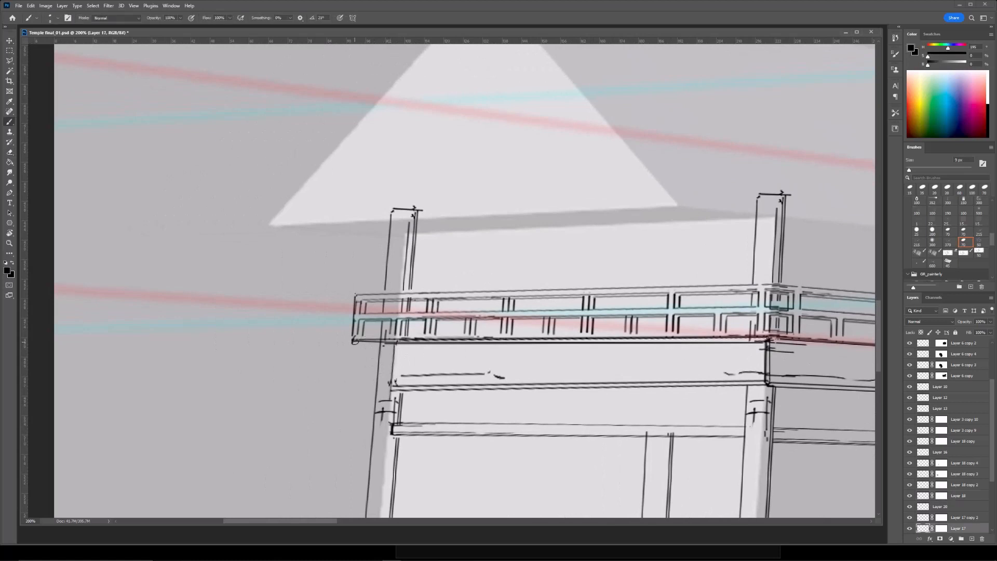
left_click(351, 388, "shift")
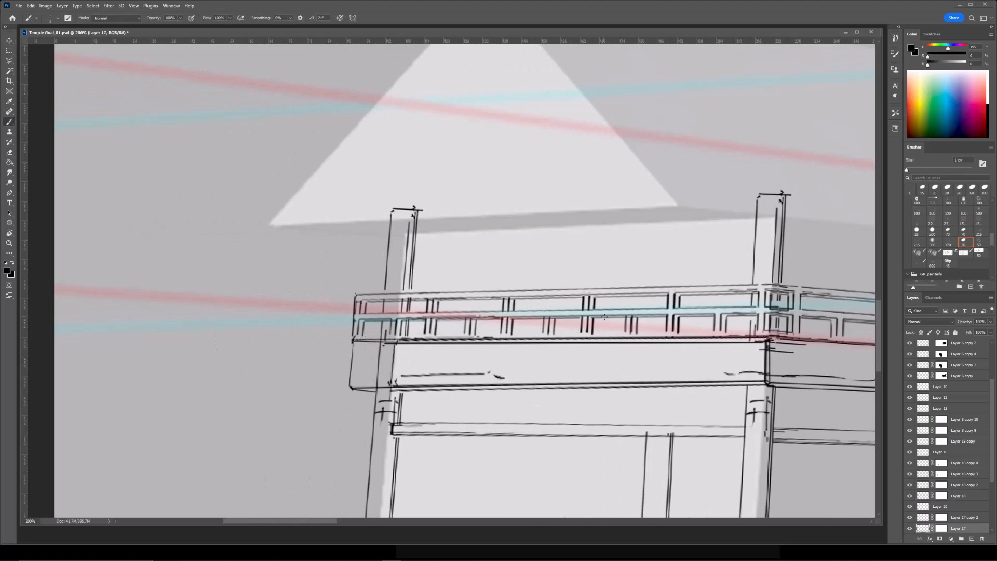
left_click(766, 385, "shift")
left_click(351, 389, "shift")
Erase the outer corner post's lines over the extended beam using the corner post layer's mask.
left_click(380, 366, "ctrl")
key("e")
left_click(941, 441)
left_click_drag(380, 352, 390, 379)
key("ctrl+minus")
key("ctrl+minus")
key("ctrl+plus")
key("ctrl+plus")
Reinforce the extended beam's end edge and the top edge beneath the gable railing with straight strokes.
key("b")
left_click(354, 341, "ctrl")
left_click(354, 342)
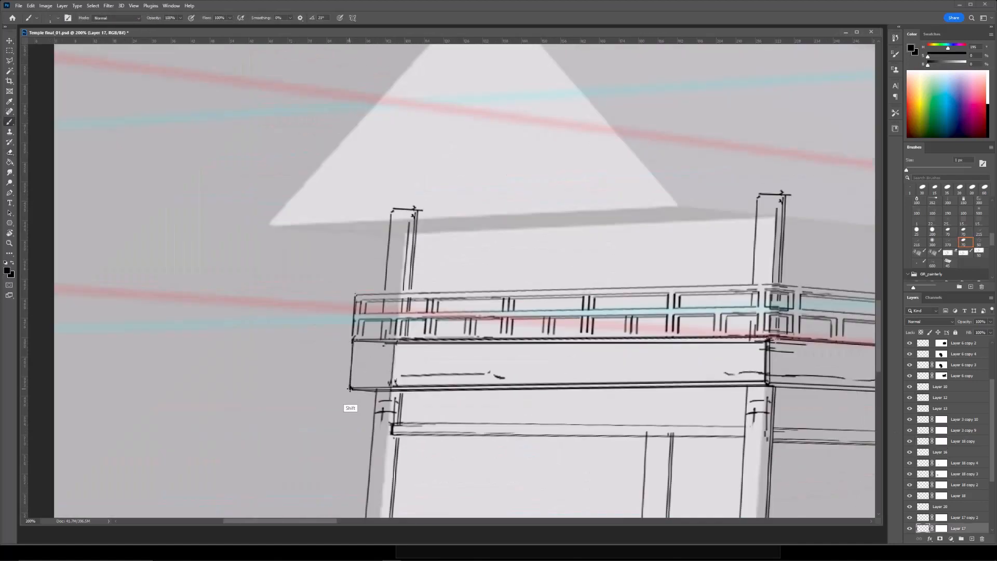
left_click(350, 388, "shift")
key("ctrl+minus")
key("ctrl+minus")
key("ctrl+minus")
key("ctrl+plus")
key("ctrl+plus")
key("ctrl+plus")
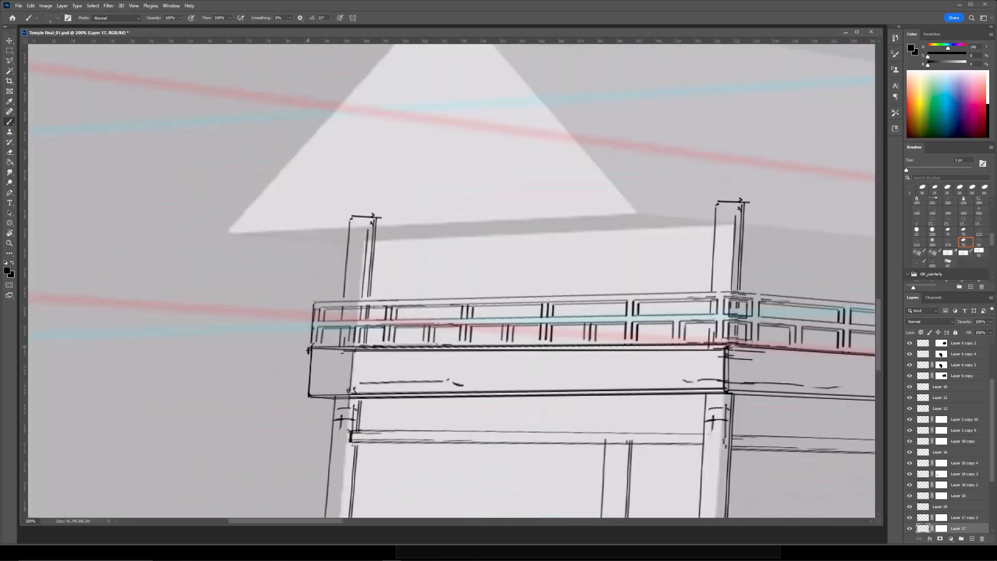
left_click(725, 347, "shift")
Merge the second masked main post layer of the side building into the post layer beneath it.
key("ctrl+minus")
key("ctrl+minus")
left_click_drag(701, 244, 564, 257)
key("ctrl+plus")
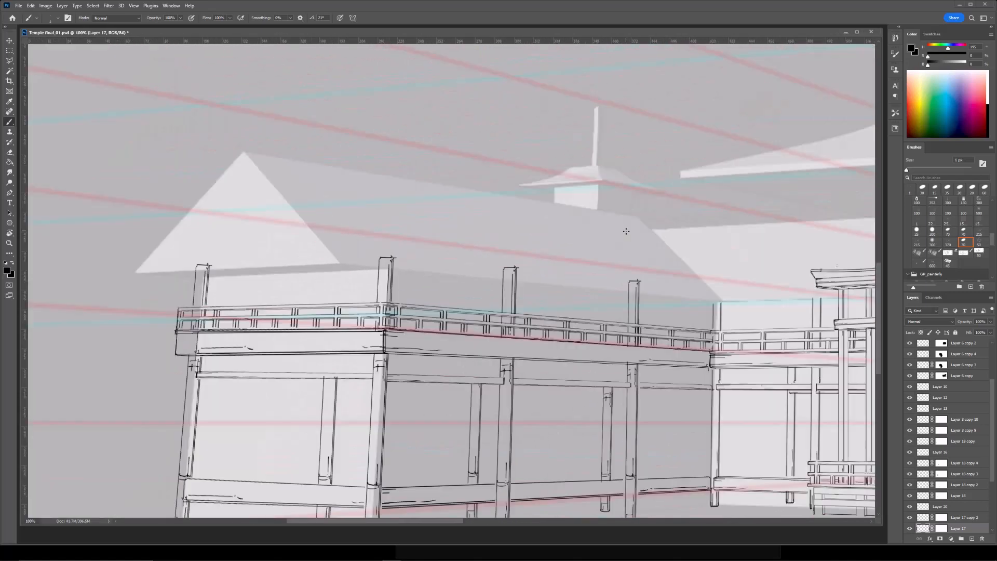
left_click(920, 484)
key("ctrl+e")
left_click(543, 206)
Merge the corner post layer into the other main posts and erase the post tops that overlap the side building's roof.
left_click(919, 487)
left_click(207, 268, "ctrl")
left_click_drag(927, 453, 924, 479)
left_click(910, 474)
left_click(910, 474)
key("ctrl+e")
left_click(542, 207)
key("e")
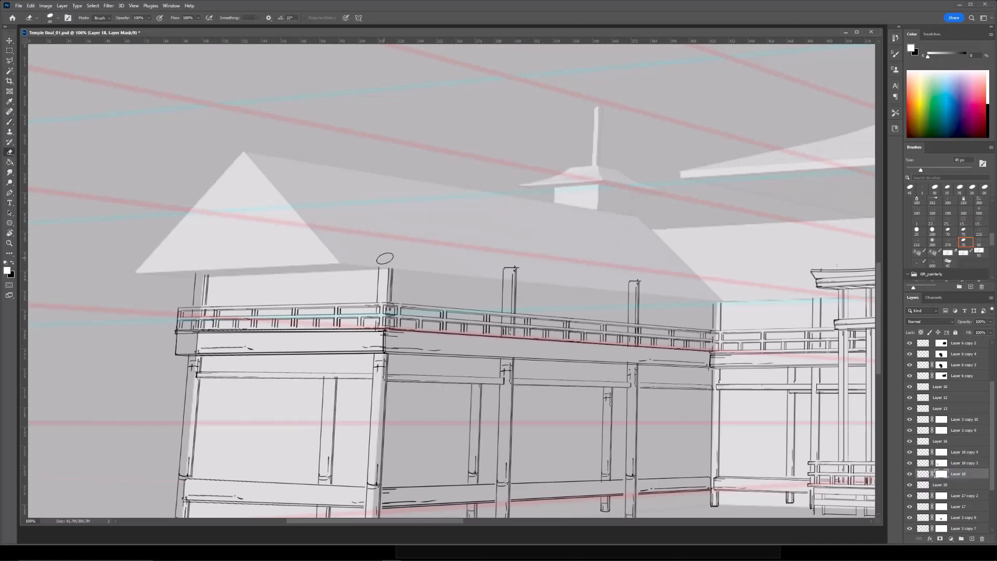
Duplicate the farthest inner post and fit the smaller copy at the far end of the long wall, retouching its mask.
key("ctrl+minus")
left_click_drag(784, 312, 717, 328)
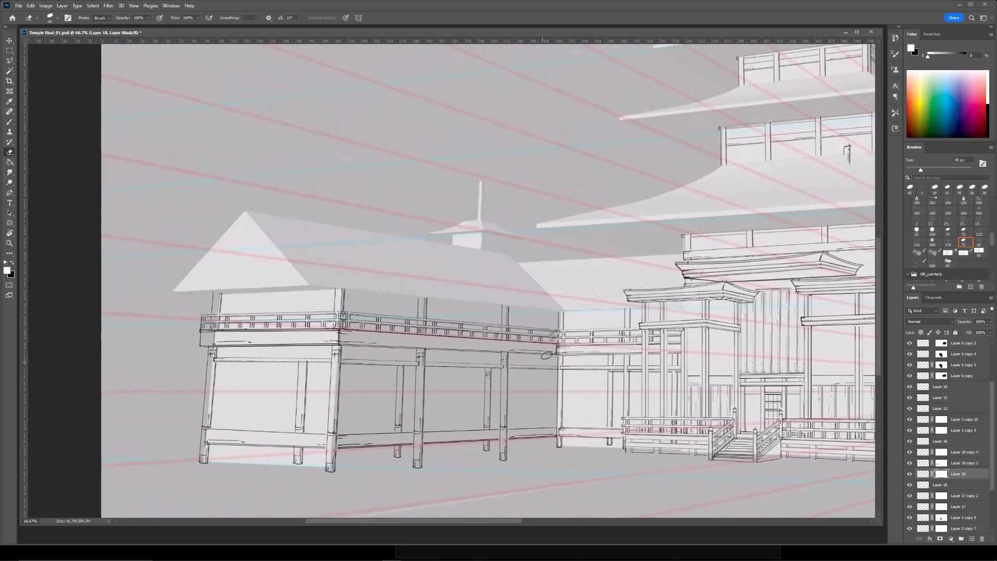
left_click(491, 379, "ctrl")
key("ctrl+j")
key("ctrl+t")
left_click_drag(491, 381, 538, 380)
left_click_drag(540, 326, 538, 337)
left_click_drag(534, 367, 541, 365)
key("Return")
left_click(943, 452)
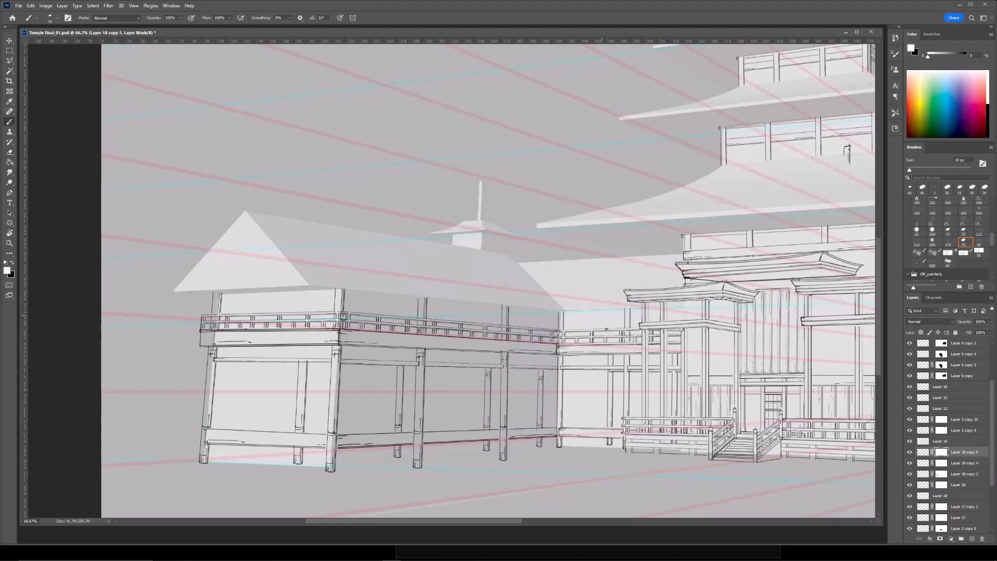
Erase the stray post mark on the pagoda's lowest large roof.
left_click(612, 440, "ctrl")
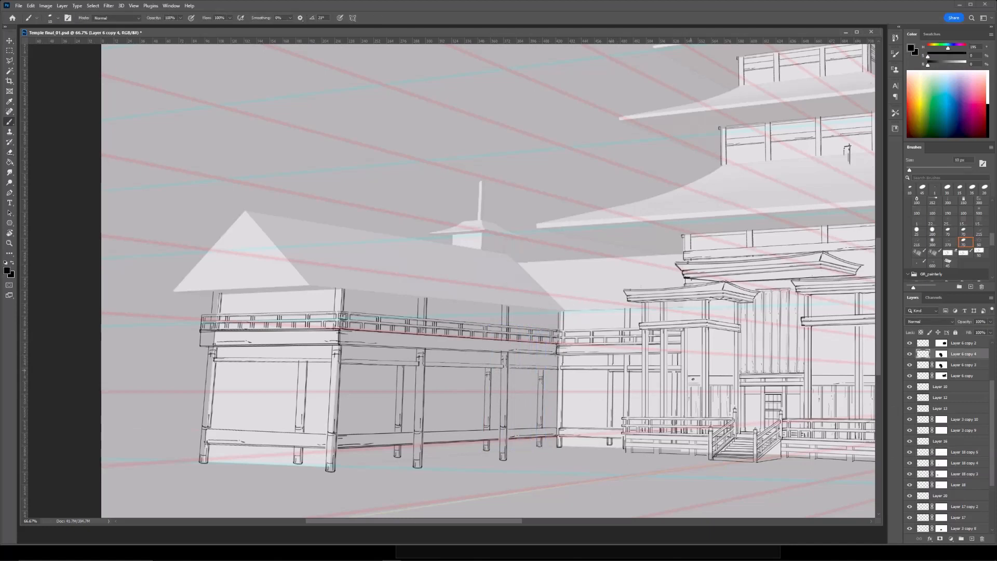
key("ctrl+minus")
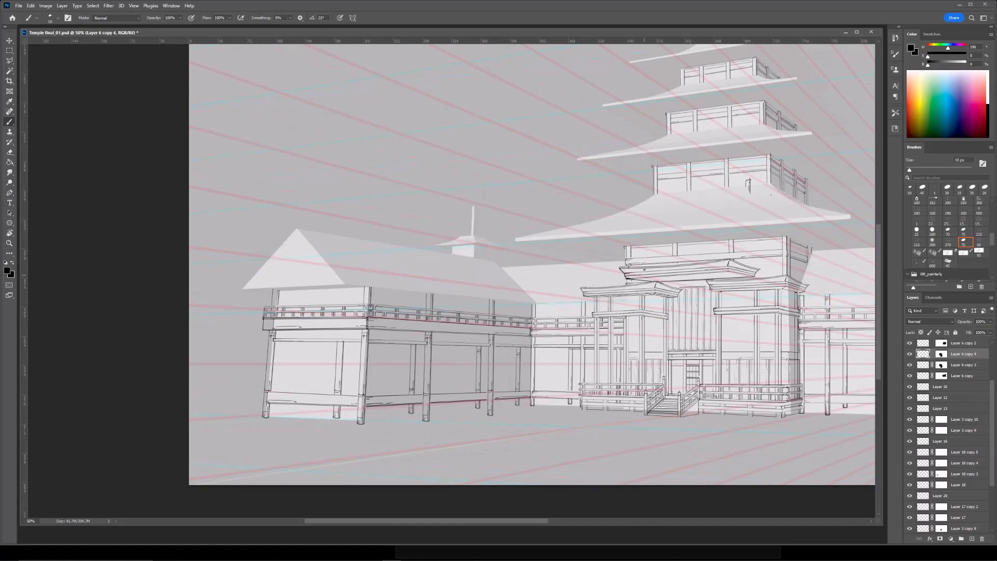
left_click_drag(733, 306, 623, 313)
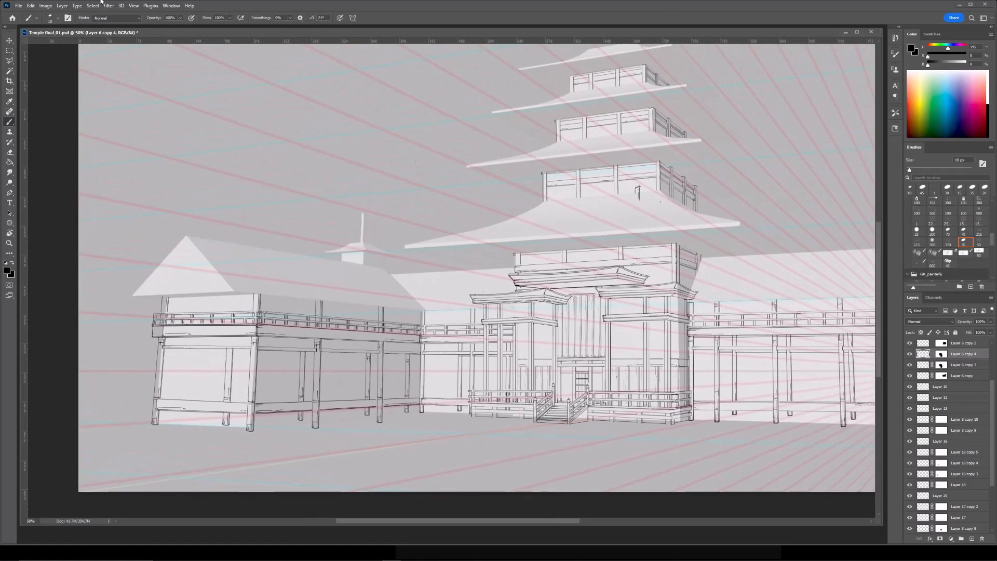
key("ctrl+plus")
mouse_move(701, 161)
left_mouse_down()
mouse_move(714, 155)
mouse_move(553, 283)
mouse_move(594, 263)
left_mouse_up()
key("ctrl+plus")
key("e")
key("ctrl+minus")
mouse_move(310, 326)
left_mouse_down()
mouse_move(384, 212)
mouse_move(585, 201)
left_mouse_up()
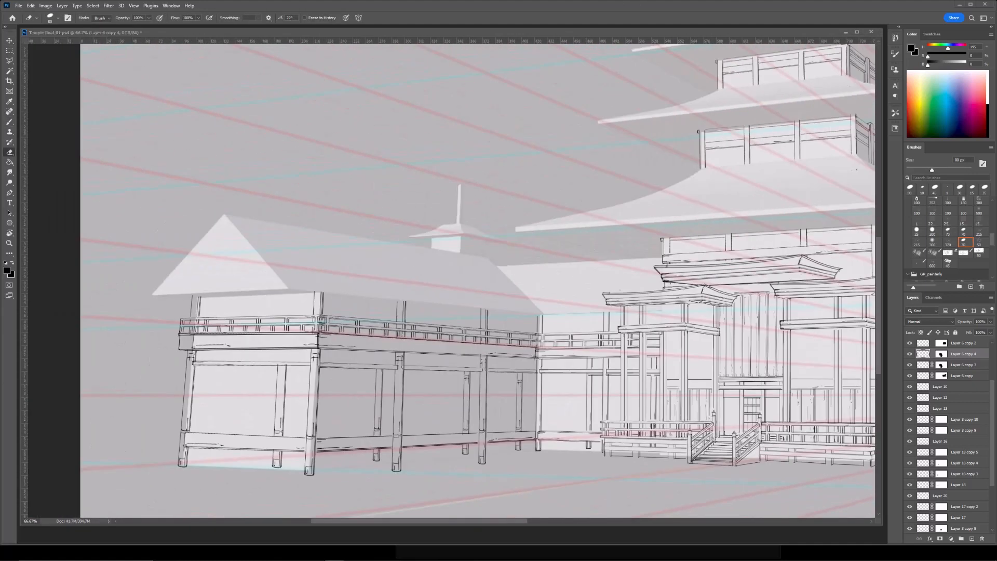
Lasso the entrance's central upper roof edge and copy it to a new layer.
left_click_drag(784, 248, 483, 274)
key("ctrl+plus")
key("b")
left_click(483, 275, "ctrl")
left_click(909, 528)
left_click(910, 529)
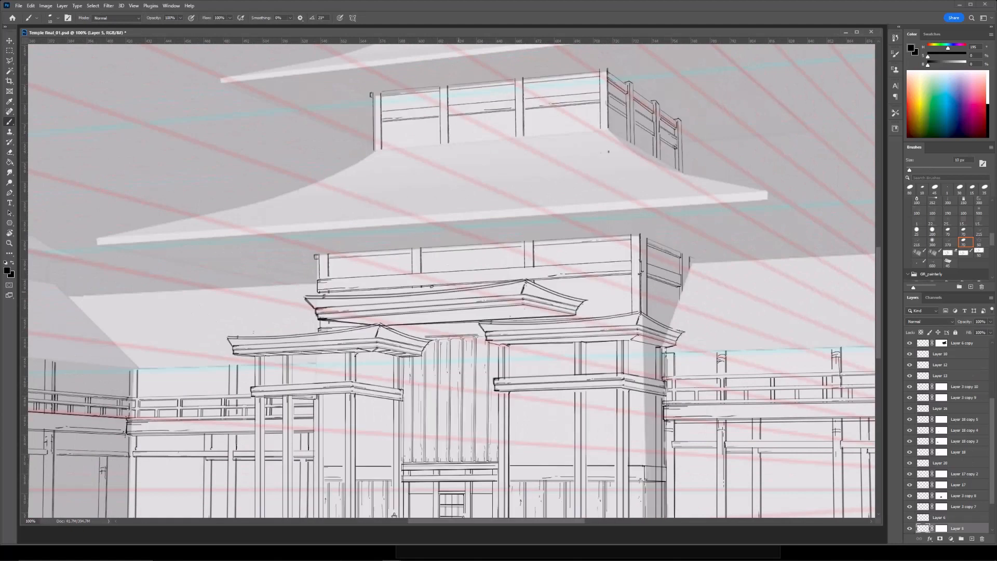
key("e")
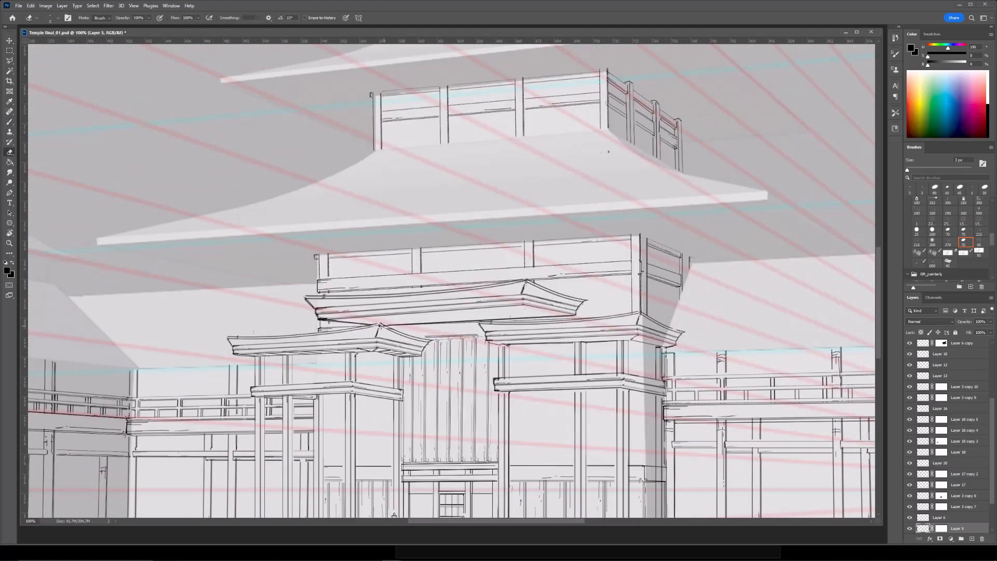
key("l")
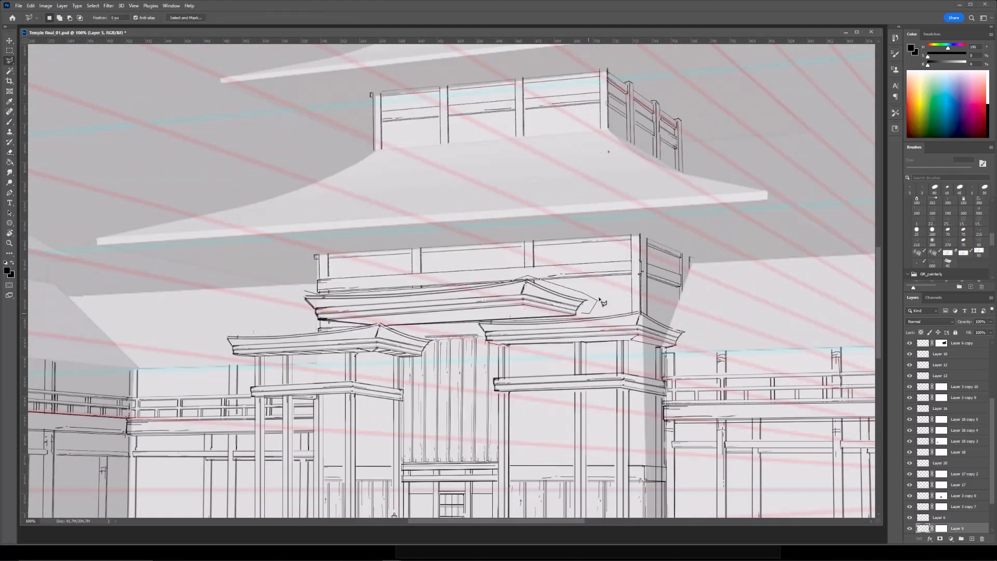
mouse_move(599, 300)
left_mouse_down()
mouse_move(319, 321)
mouse_move(304, 292)
left_mouse_up()
key("ctrl+j")
Move the copied roof edge up onto the pagoda's lowest large roof.
left_click_drag(468, 243, 490, 331)
key("v")
left_click_drag(490, 330, 468, 218)
key("e")
key("ctrl+minus")
key("ctrl+minus")
left_click(10, 173)
key("bracketright")
key("bracketright")
key("bracketright")
key("bracketright")
key("bracketright")
key("bracketright")
key("bracketright")
key("bracketright")
key("bracketright")
key("bracketright")
key("bracketright")
key("bracketright")
Stretch and distort the copied roof edge to span the full width of the large roof's eave.
key("ctrl+t")
left_click_drag(468, 274, 713, 281)
right_click(484, 287)
left_click(499, 322)
left_click_drag(283, 297, 267, 296)
key("Return")
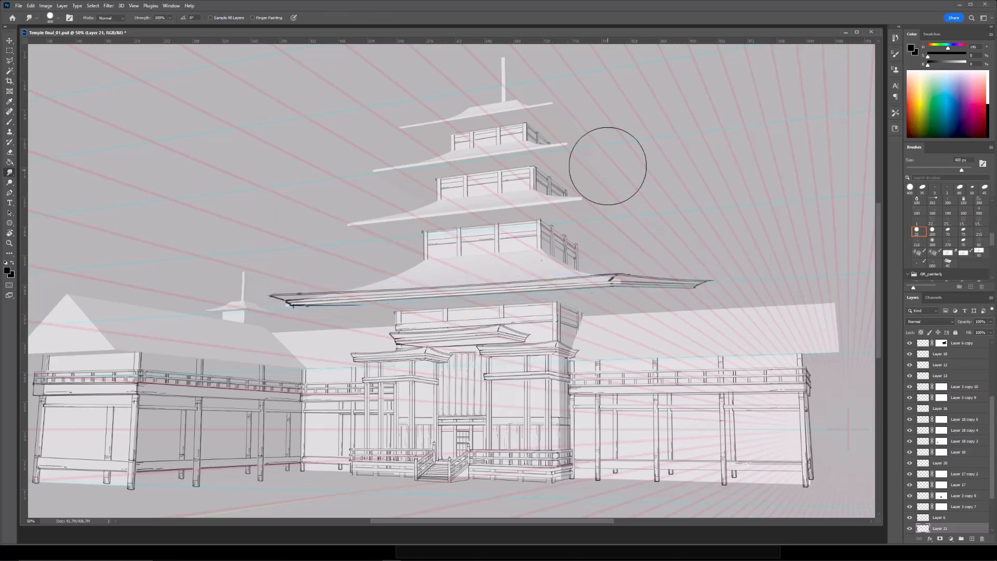
Lasso the short return side of the stretched roof edge beyond the front corner and delete it.
key("l")
left_click_drag(627, 267, 625, 266)
key("Delete")
key("ctrl+d")
Warp the long front roof edge into a gentle curve that follows the large roof's eave.
left_click_drag(290, 250, 246, 270)
key("ctrl+t")
right_click(479, 283)
left_click(494, 336)
left_click_drag(456, 295, 506, 290)
key("Return")
key("ctrl+d")
Slant and widen the curved roof edge so both ends meet the large roof's corners.
key("ctrl+t")
right_click(540, 285)
left_click(570, 319)
left_click_drag(267, 275, 271, 287)
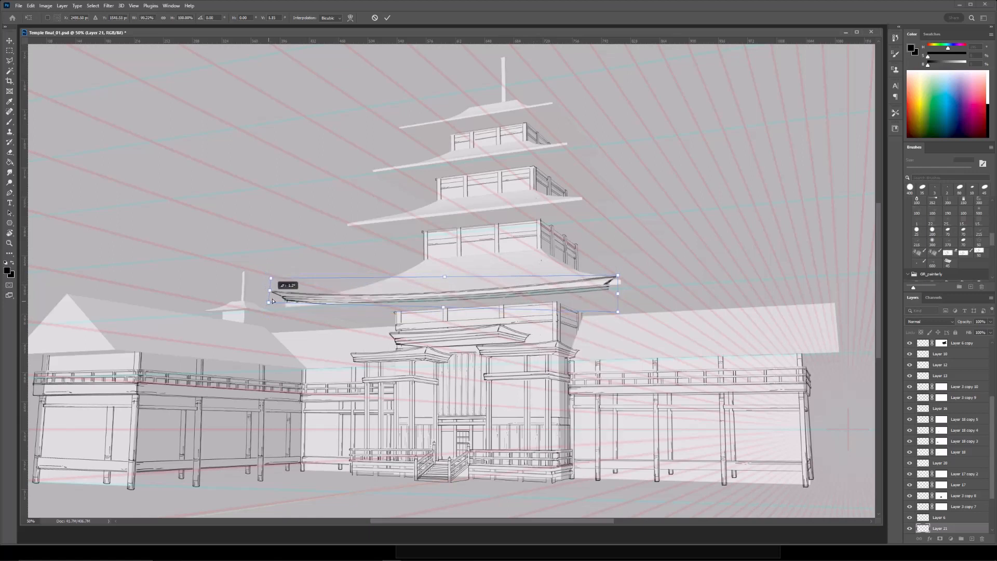
left_click_drag(618, 294, 630, 291)
Clean up the ends of the curved front eave and redraw its upturned tip at the large roof's right corner.
key("b")
key("ctrl+plus")
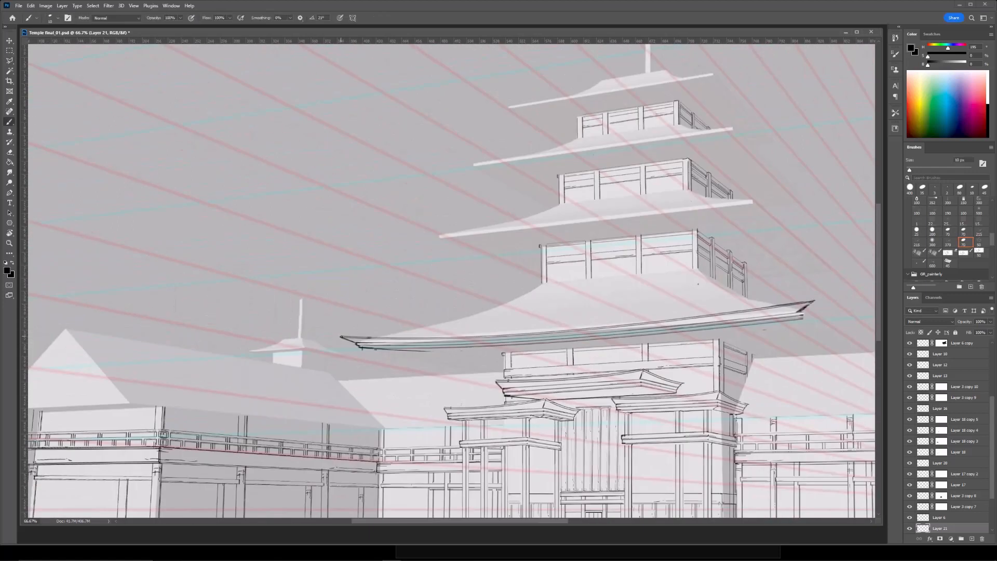
key("ctrl+plus")
key("e")
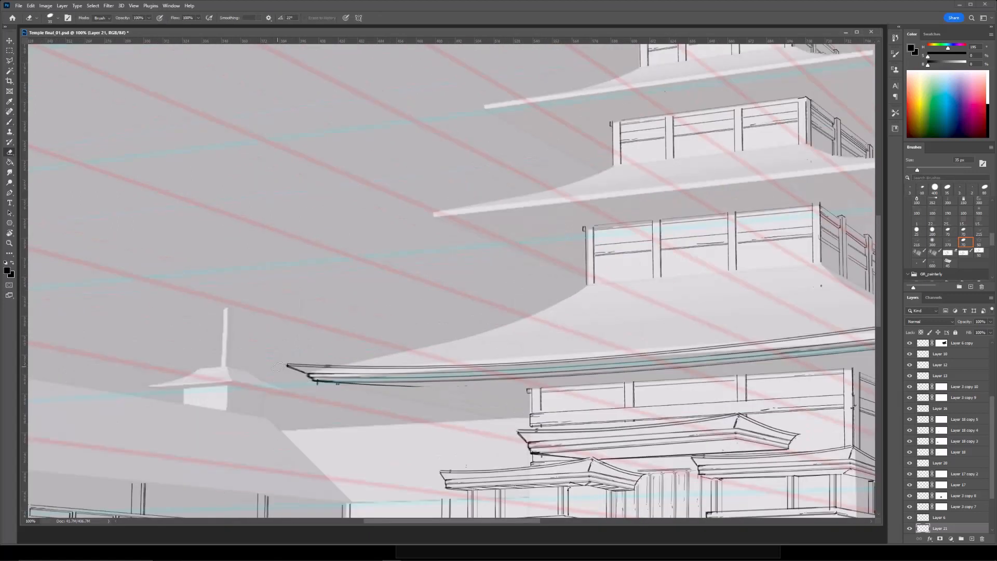
scroll(300, 380, "right", 10)
key("b")
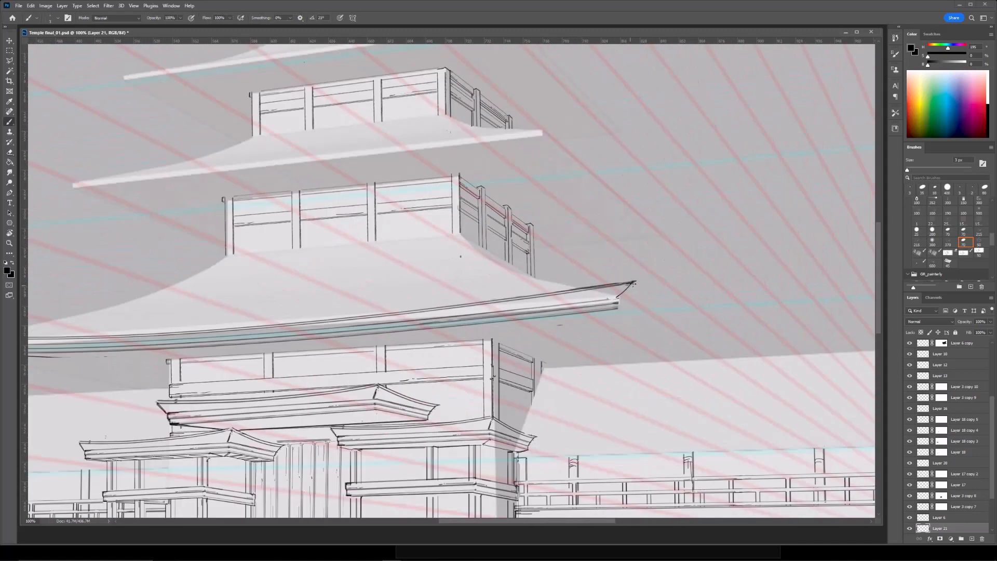
left_click_drag(644, 263, 533, 256)
Lasso the short side return of an existing roof edge, copy it to a new layer and move it to the large roof's right corner.
key("alt+[")
key("l")
left_click_drag(283, 370, 266, 376)
key("ctrl+j")
key("ctrl+t")
mouse_move(291, 394)
left_mouse_down()
mouse_move(581, 289)
mouse_move(530, 296)
mouse_move(559, 344)
mouse_move(580, 323)
left_mouse_up()
key("Return")
Distort the copied return so it slopes down and away from the large eave's right corner in perspective.
key("e")
key("ctrl+t")
right_click(566, 294)
left_click(577, 330)
left_click_drag(508, 300, 515, 277)
left_click_drag(507, 319, 500, 321)
left_click_drag(507, 301, 541, 289)
left_click_drag(546, 288, 554, 285)
left_click_drag(539, 324, 584, 333)
left_click_drag(516, 273, 516, 269)
mouse_move(583, 331)
left_mouse_down()
mouse_move(591, 337)
mouse_move(592, 322)
left_mouse_up()
left_click_drag(588, 357, 595, 341)
left_click_drag(516, 268, 508, 261)
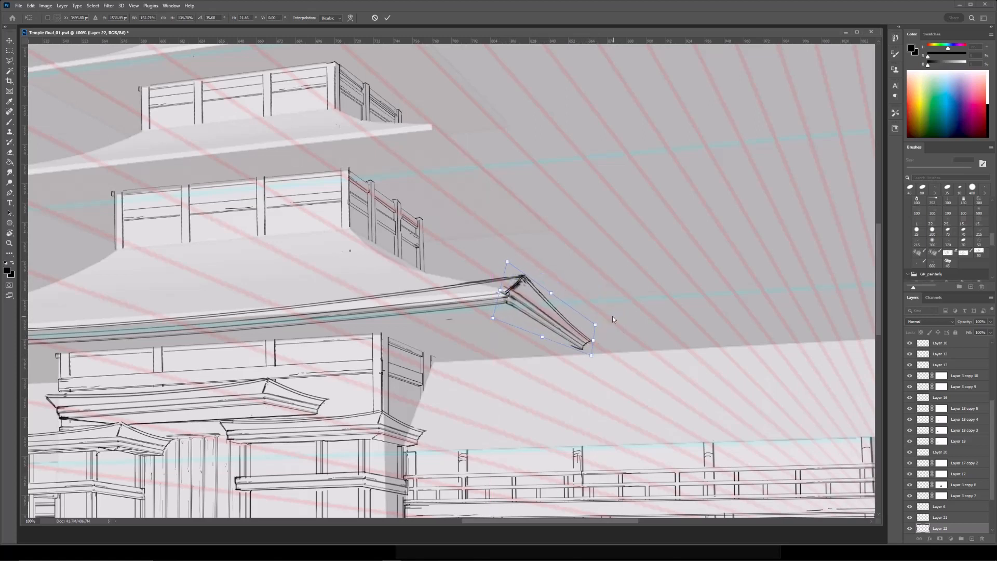
Lengthen the outer end of the side eave piece and refine its slant where it joins the front eave.
left_click_drag(596, 324, 600, 314)
left_click_drag(508, 262, 506, 265)
left_click_drag(600, 314, 599, 310)
mouse_move(596, 333)
left_mouse_down()
mouse_move(609, 338)
mouse_move(614, 321)
left_mouse_up()
left_click_drag(606, 362, 608, 360)
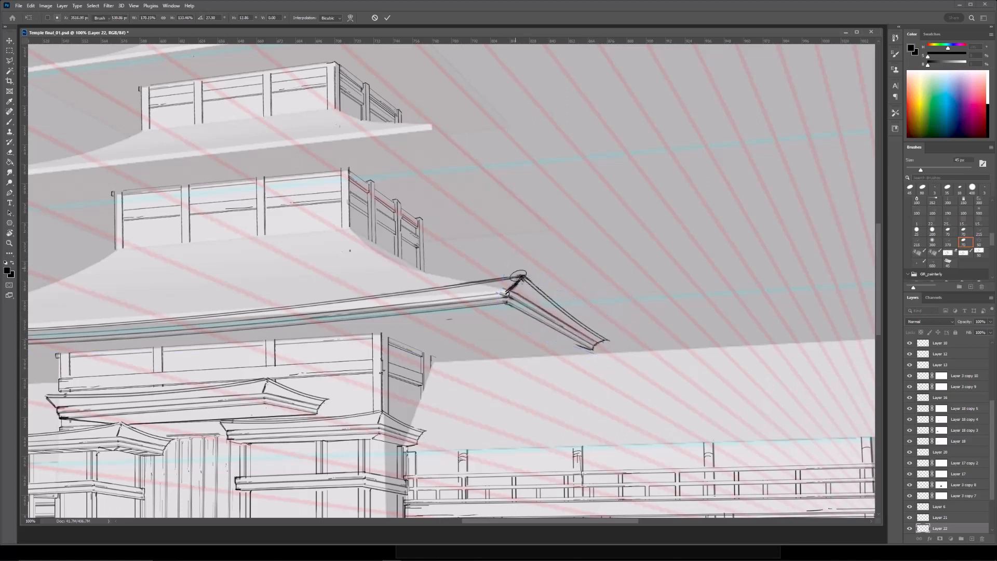
key("Return")
Erase the overlapping lines where the side eave meets the front eave at the right corner.
key("e")
left_click_drag(517, 271, 532, 269)
key("ctrl+minus")
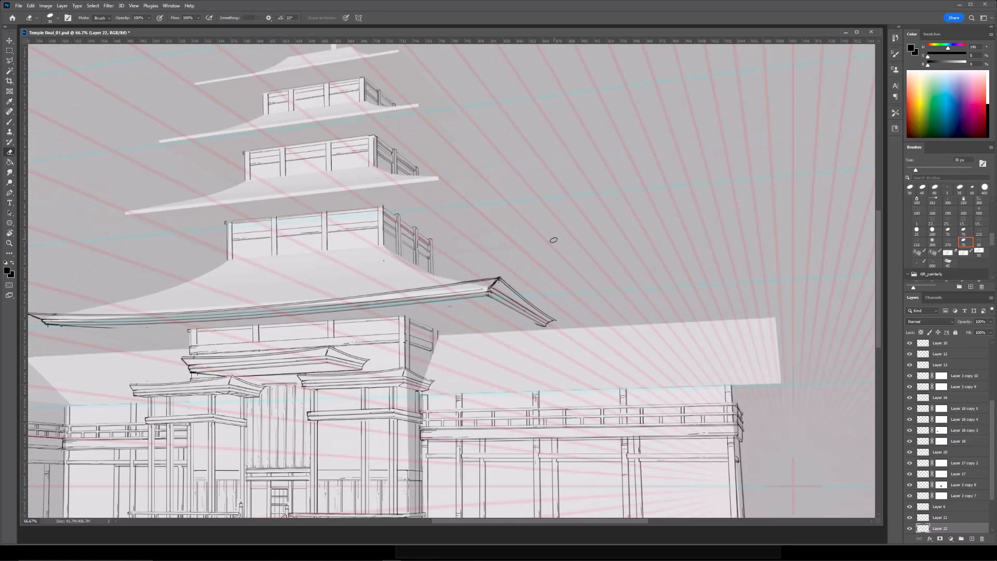
key("b")
key("e")
mouse_move(500, 278)
left_mouse_down()
mouse_move(521, 294)
mouse_move(486, 311)
left_mouse_up()
key("r")
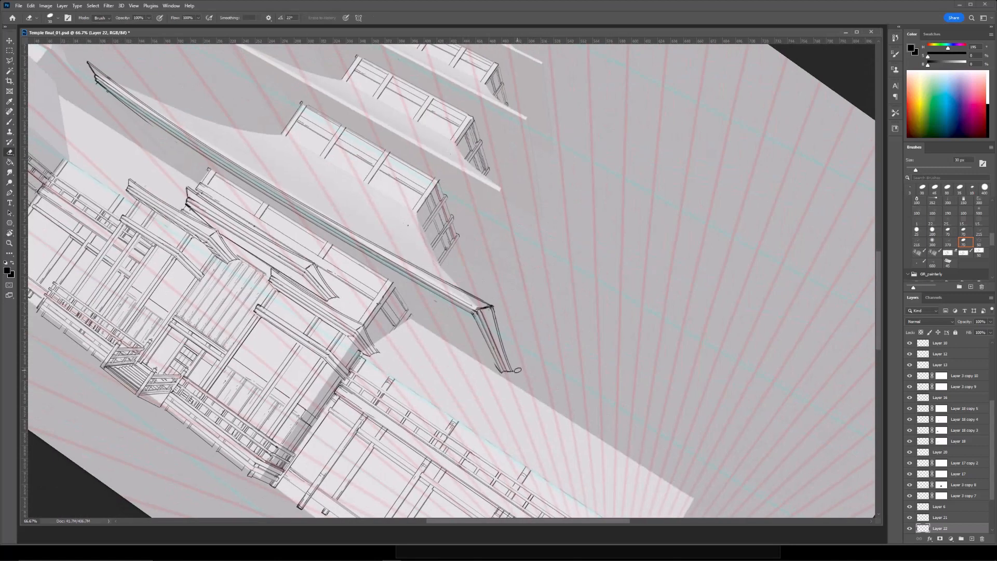
key("ctrl+minus")
key("ctrl+minus")
key("r")
key("Escape")
key("ctrl+plus")
key("b")
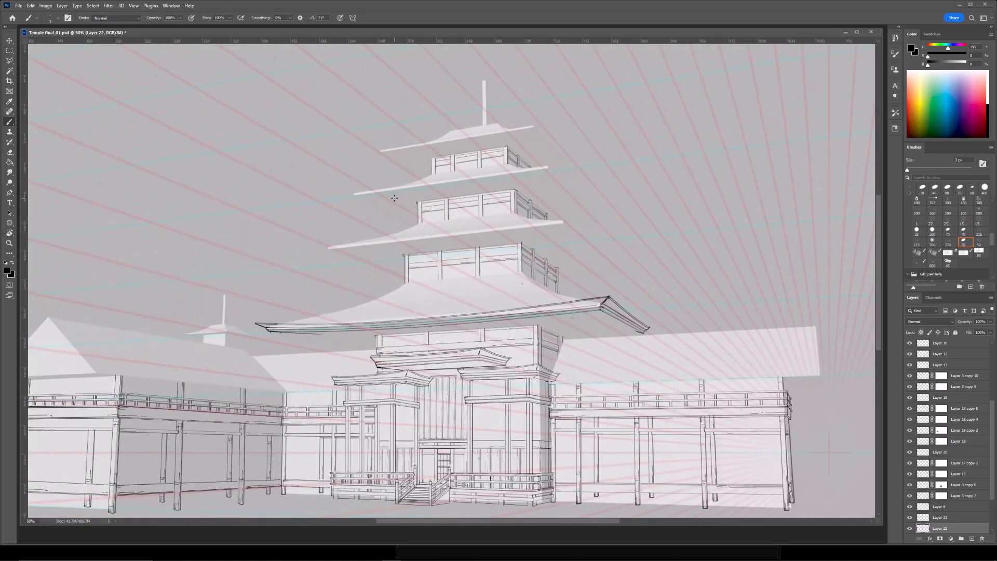
scroll(393, 198, "up", 1)
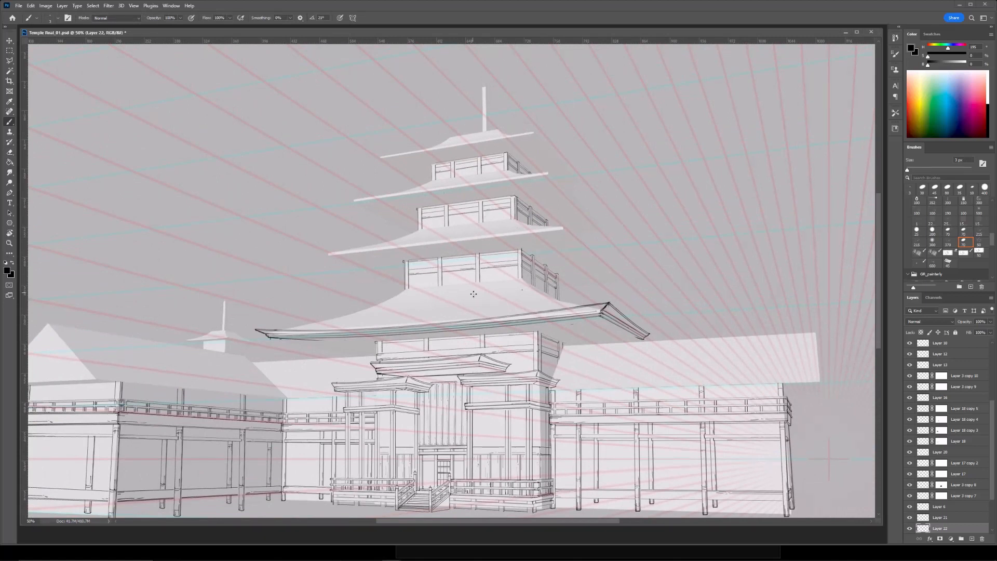
Copy a lassoed section of the front eave lines to a new layer and place it above the large roof's left slope.
key("ctrl+plus")
key("l")
left_click(545, 333)
double_click(544, 301)
key("ctrl+j")
key("Return")
left_click(708, 296, "ctrl")
key("ctrl+j")
key("ctrl+t")
mouse_move(505, 321)
left_mouse_down()
mouse_move(341, 306)
mouse_move(344, 324)
mouse_move(353, 306)
left_mouse_up()
key("Return")
Distort the copied lines into a slanted ridge beam rising along the lower left slope of the large roof.
key("ctrl+t")
right_click(360, 302)
left_click(371, 344)
left_click_drag(354, 296, 354, 298)
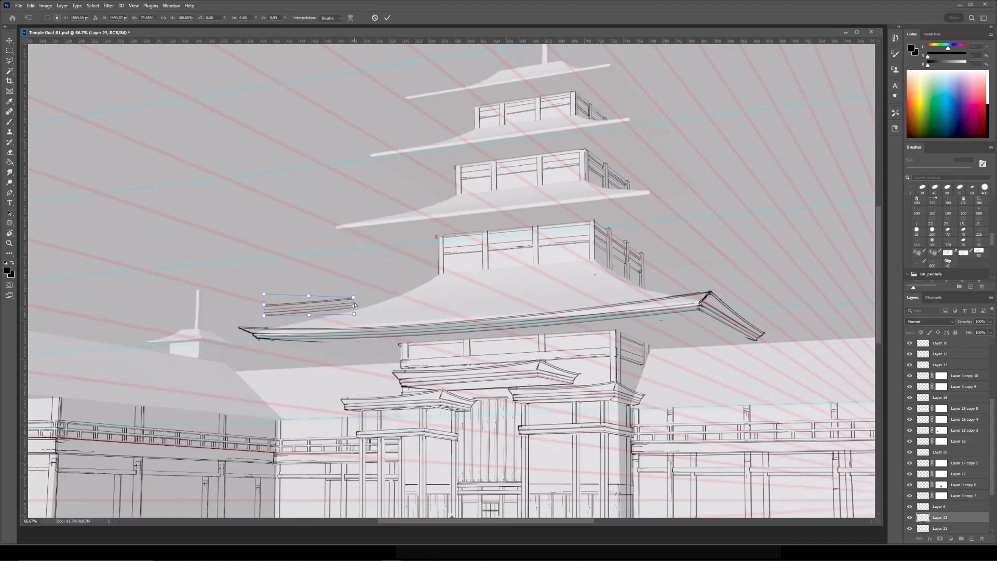
left_click_drag(264, 307, 309, 304)
mouse_move(324, 310)
left_mouse_down()
mouse_move(356, 306)
mouse_move(309, 303)
mouse_move(271, 319)
left_mouse_up()
key("Return")
Draw an end cap at the lower end of the left ridge beam.
left_click(334, 290, "ctrl")
key("b")
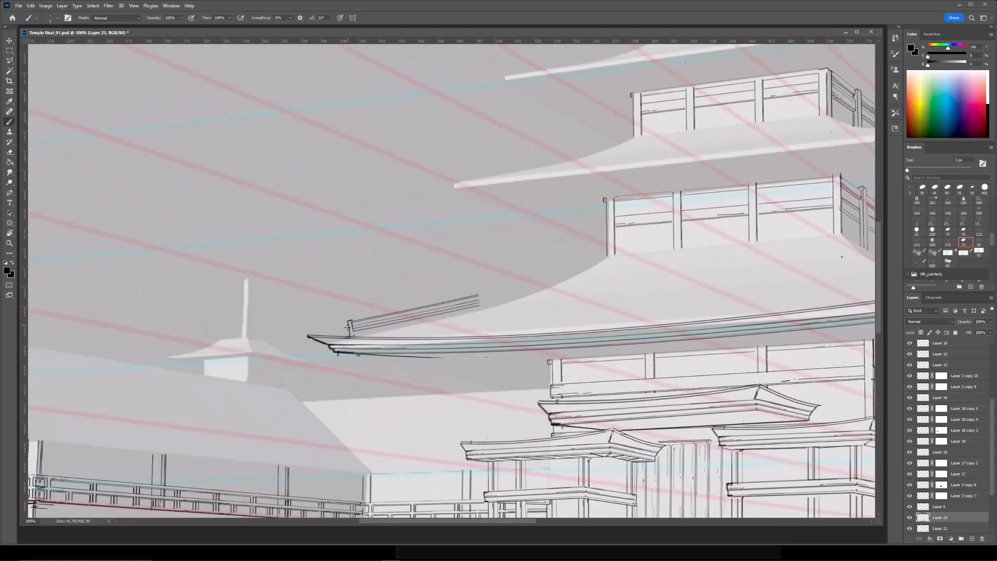
left_click_drag(478, 295, 405, 289)
key("ctrl+z")
key("ctrl+t")
right_click(363, 315)
left_click(374, 368)
left_click_drag(329, 303, 328, 307)
key("Return")
key("ctrl+z")
Lasso the left ridge beam and warp it to follow the curve of the roof slope.
key("l")
mouse_move(472, 273)
left_mouse_down()
mouse_move(253, 298)
mouse_move(473, 276)
left_mouse_up()
key("ctrl+t")
right_click(341, 296)
left_click(355, 350)
left_click_drag(340, 298, 340, 301)
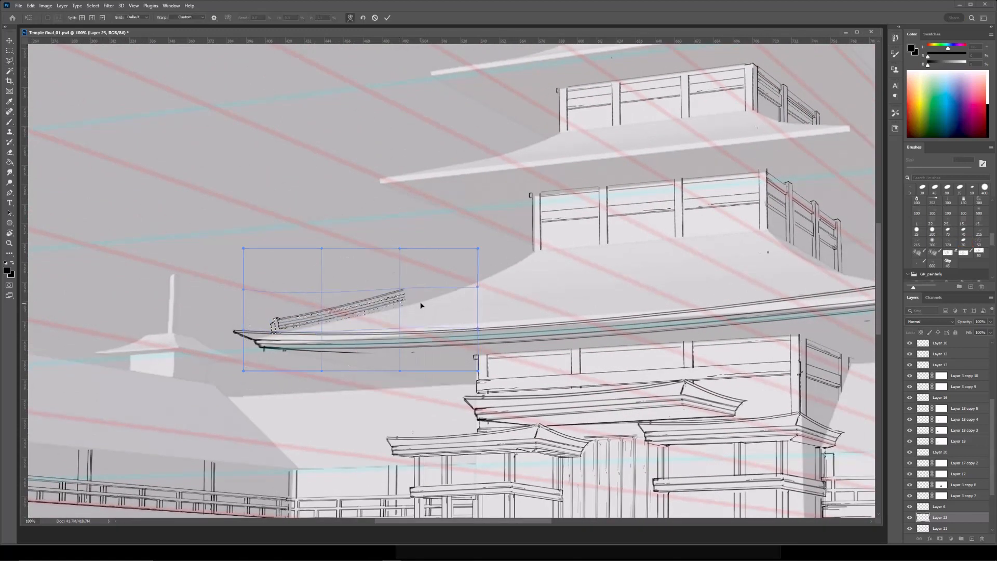
key("Return")
key("ctrl+d")
Draw an end cap at the upper end of the left ridge beam.
key("b")
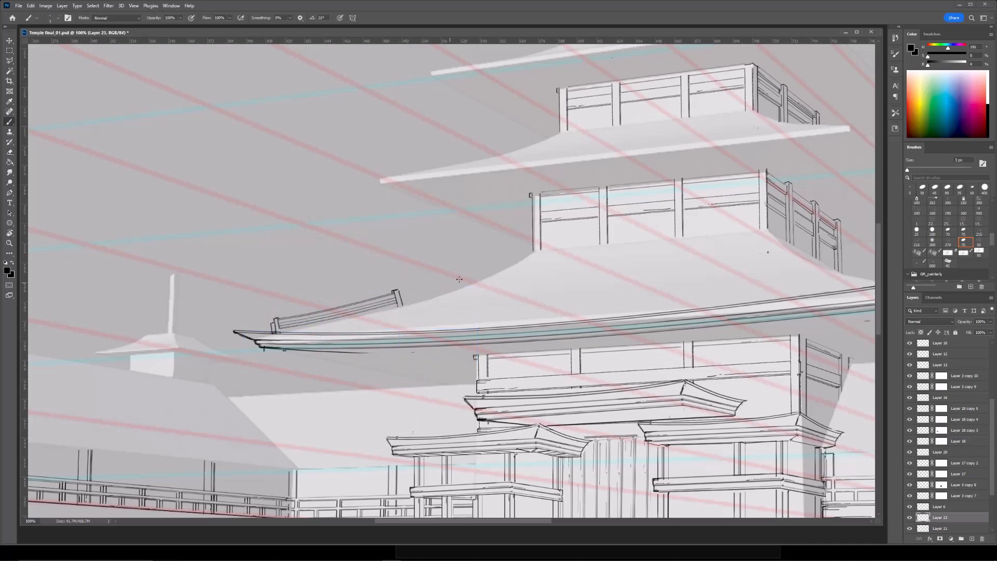
key("ctrl+minus")
key("ctrl+minus")
key("ctrl+minus")
key("ctrl+plus")
key("ctrl+plus")
Duplicate the ridge beam and distort the copy to fit the steeper upper part of the left roof slope.
key("ctrl+j")
key("ctrl+t")
left_click_drag(400, 296, 505, 263)
right_click(476, 272)
left_click(491, 314)
left_click_drag(506, 265, 507, 267)
left_click_drag(415, 284, 391, 309)
key("Return")
Lasso the upper ridge beam and warp it to bend with the roof's curve.
key("l")
key("ctrl+t")
right_click(470, 258)
left_click(487, 319)
key("Return")
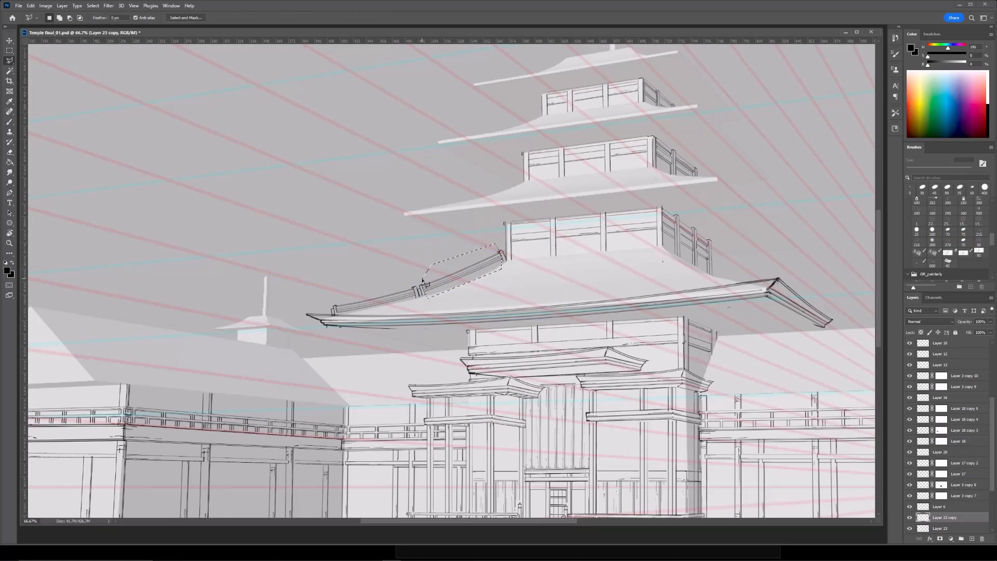
Copy the lassoed part of the upper ridge beam to a new layer and nudge it into place.
left_click(431, 267)
key("ctrl+j")
key("ctrl+t")
left_click_drag(476, 271, 477, 275)
key("Return")
Lasso the copied ridge piece, warp it to line up with the roof slope, and clear the selection.
left_click_drag(403, 289, 404, 295)
key("ctrl+t")
right_click(463, 268)
left_click(475, 319)
key("Return")
key("ctrl+d")
Merge the left ridge beam layers into a single layer.
key("e")
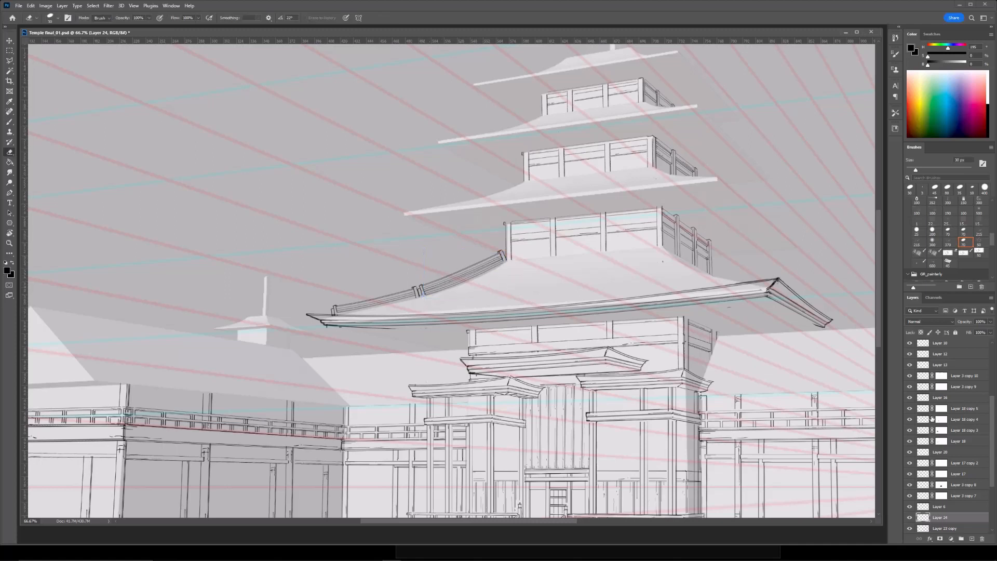
left_click_drag(993, 470, 993, 484)
key("ctrl+e")
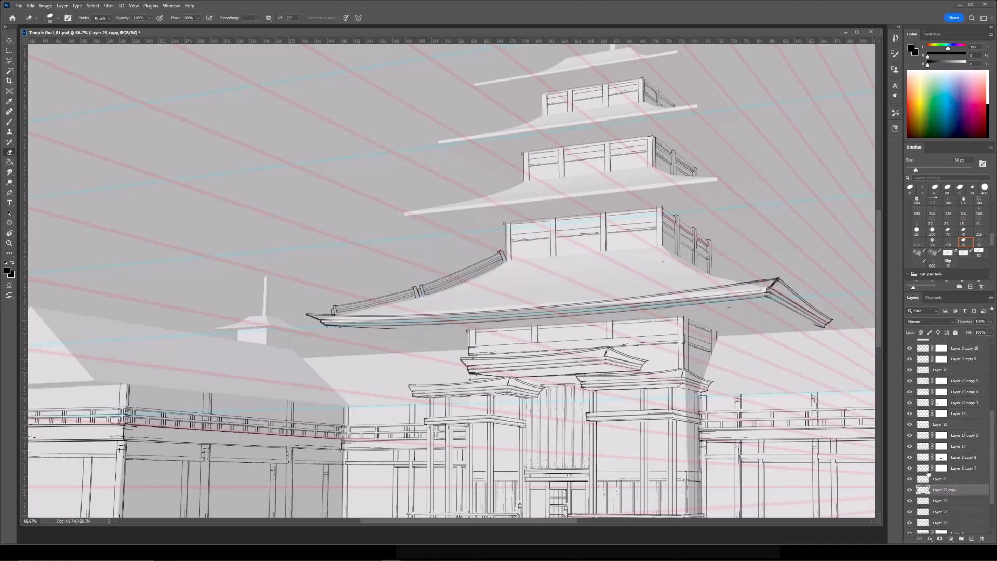
scroll(525, 215, "up", 1)
key("b")
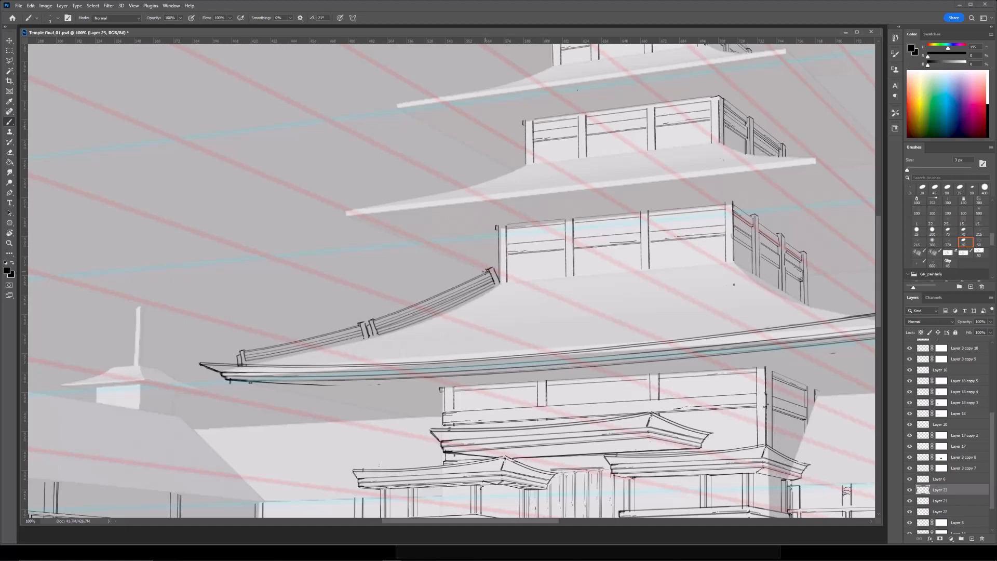
Lasso the whole left ridge and warp it into one smooth curve along the large roof's slope.
scroll(436, 280, "down", 3)
scroll(437, 279, "up", 2)
key("l")
mouse_move(288, 307)
left_mouse_down()
mouse_move(389, 252)
mouse_move(291, 311)
left_mouse_up()
key("ctrl+t")
right_click(364, 299)
left_click(383, 353)
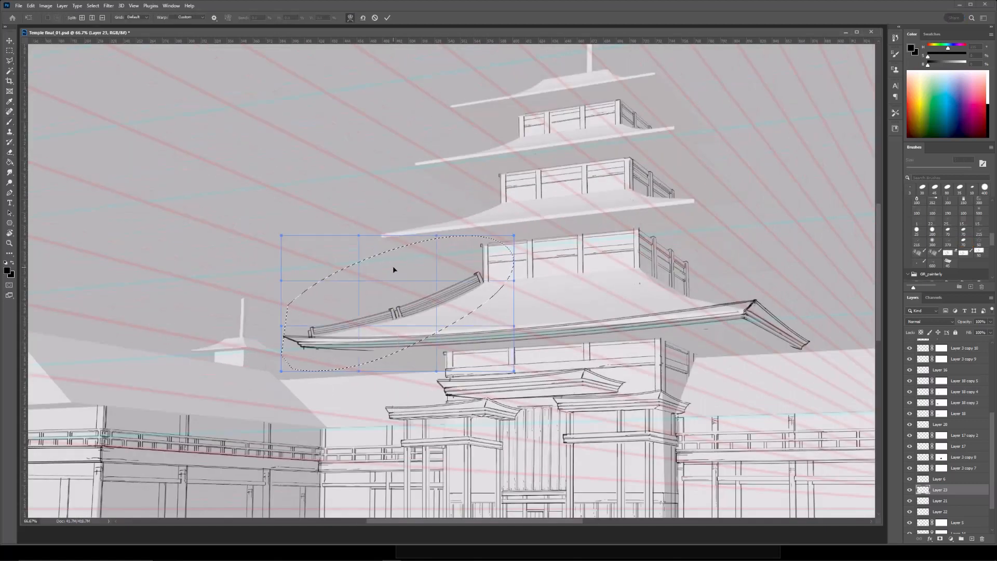
left_click_drag(387, 259, 385, 266)
left_click_drag(400, 332, 401, 327)
left_click_drag(317, 264, 318, 274)
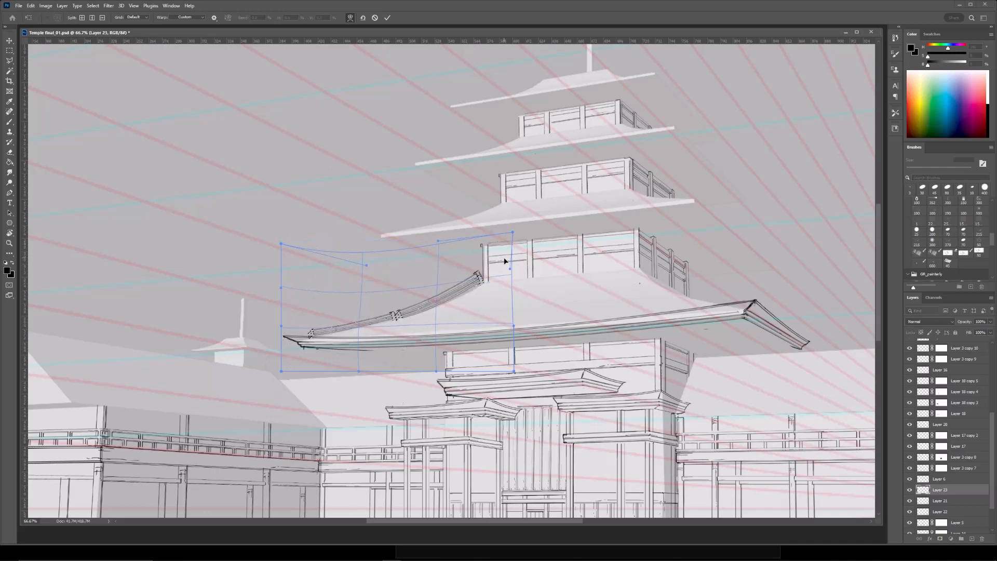
key("Return")
key("ctrl+minus")
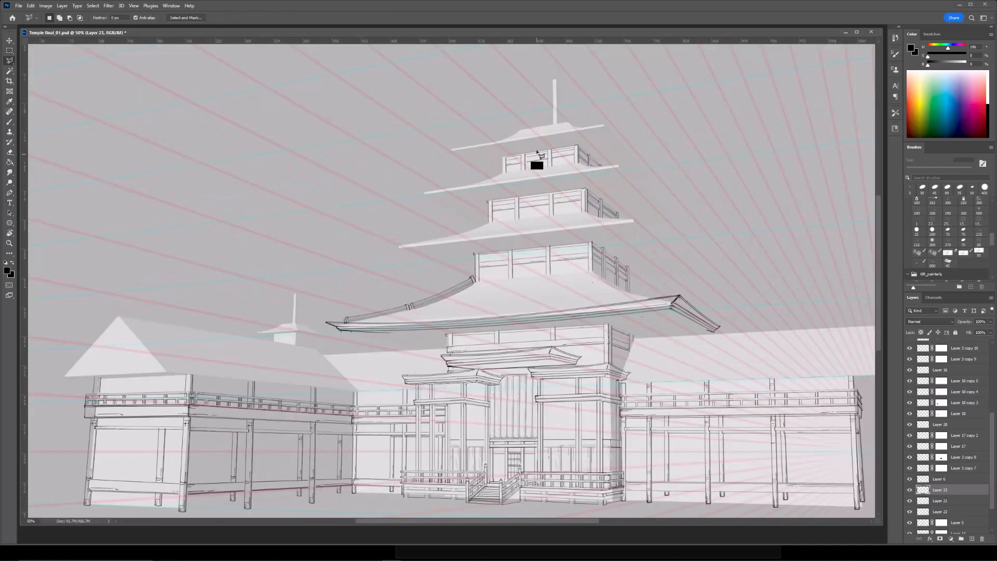
Duplicate the left ridge, flip the copy horizontally, and move and narrow it over the large roof's right slope.
key("ctrl+plus")
key("ctrl+j")
key("ctrl+t")
right_click(358, 301)
left_click(382, 452)
left_click_drag(347, 305, 673, 287)
left_click_drag(670, 229, 573, 242)
Distort the mirrored ridge so it runs from the tower wall down to the eave's right corner.
right_click(615, 301)
left_click(632, 336)
left_click_drag(642, 304, 603, 296)
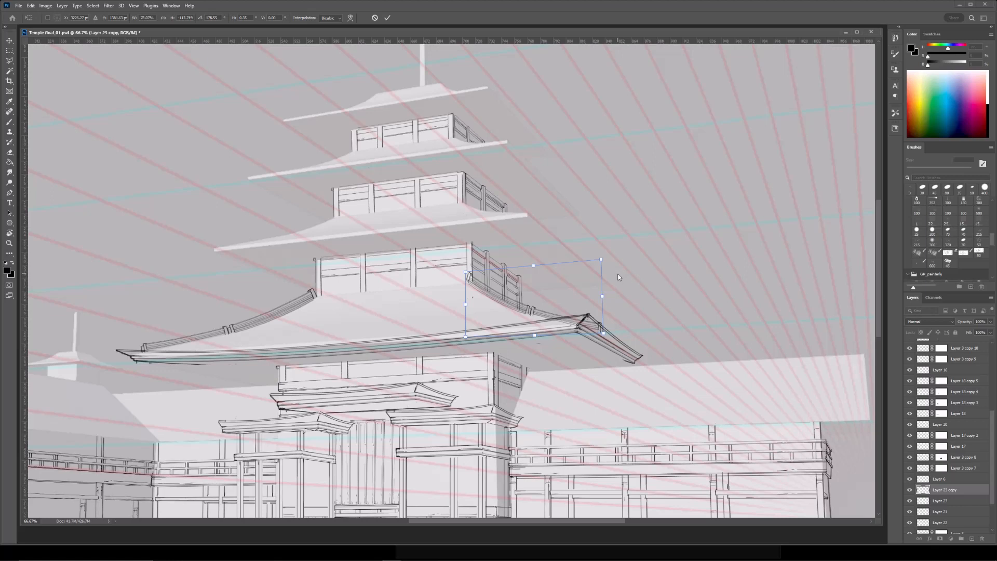
left_click_drag(602, 293, 605, 294)
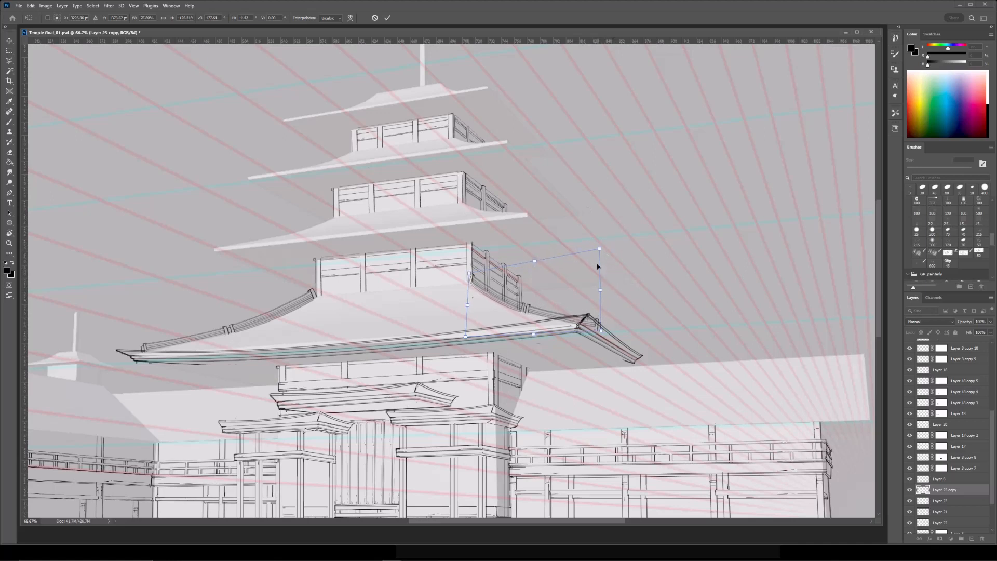
left_click_drag(602, 282, 598, 279)
key("Return")
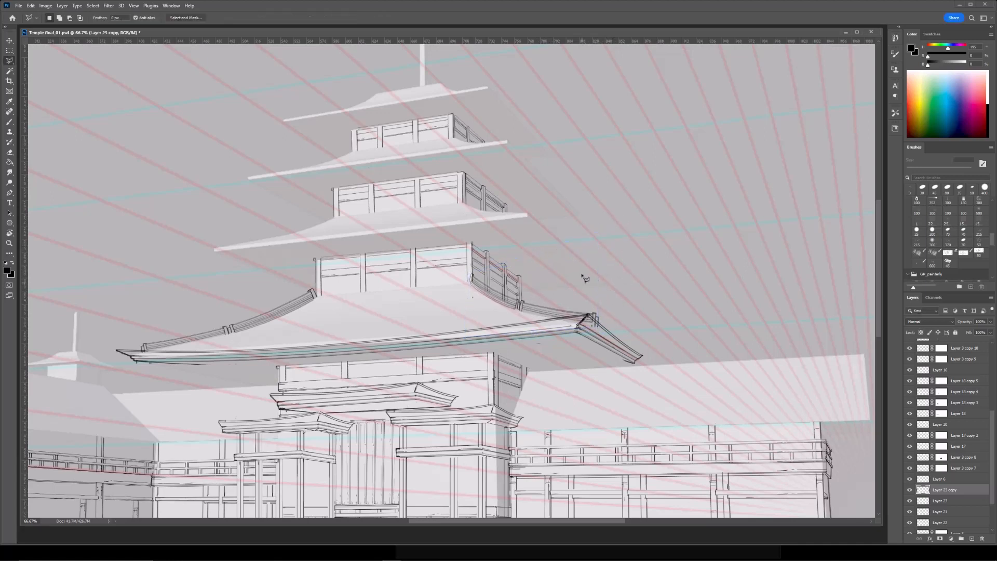
Refine the right ridge's slant and warp it to follow the curve of the roof's right slope.
key("ctrl+t")
right_click(549, 302)
left_click(563, 337)
left_click_drag(598, 300, 593, 286)
right_click(574, 286)
left_click(589, 339)
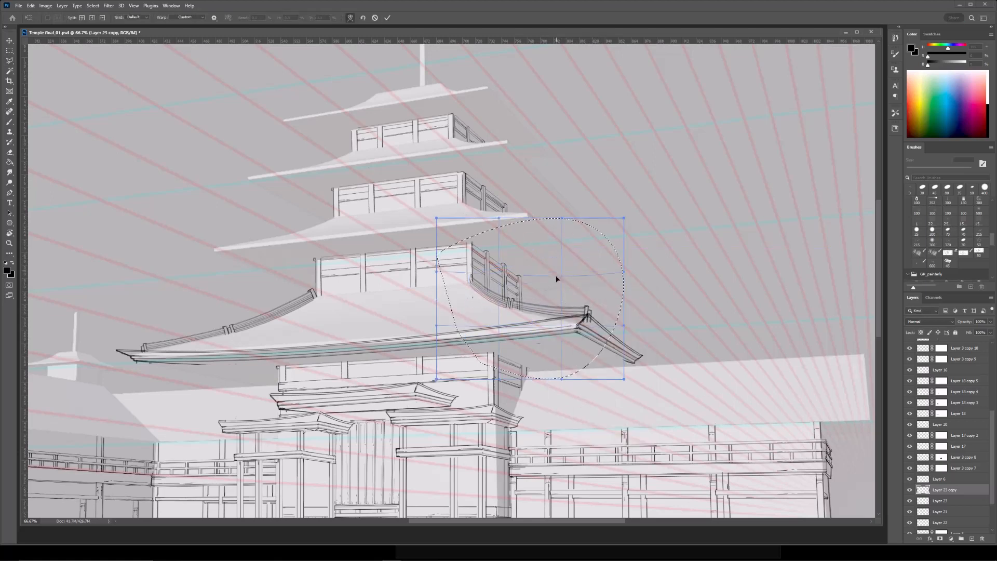
left_click_drag(477, 279, 538, 294)
key("Return")
key("b")
key("ctrl+plus")
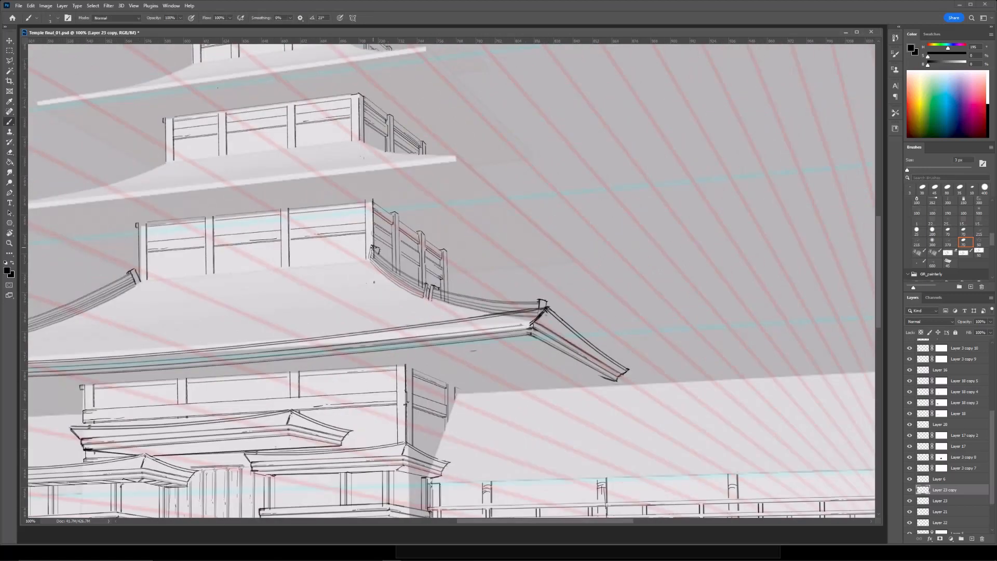
Touch up the large roof's right ridge, sharpening its end cap and middle band and erasing stray lines.
left_click_drag(391, 203, 435, 213)
key("e")
key("ctrl+minus")
mouse_move(553, 265)
left_mouse_down()
mouse_move(606, 248)
mouse_move(599, 252)
left_mouse_up()
key("ctrl+plus")
left_click_drag(652, 290, 537, 309)
key("b")
key("e")
key("b")
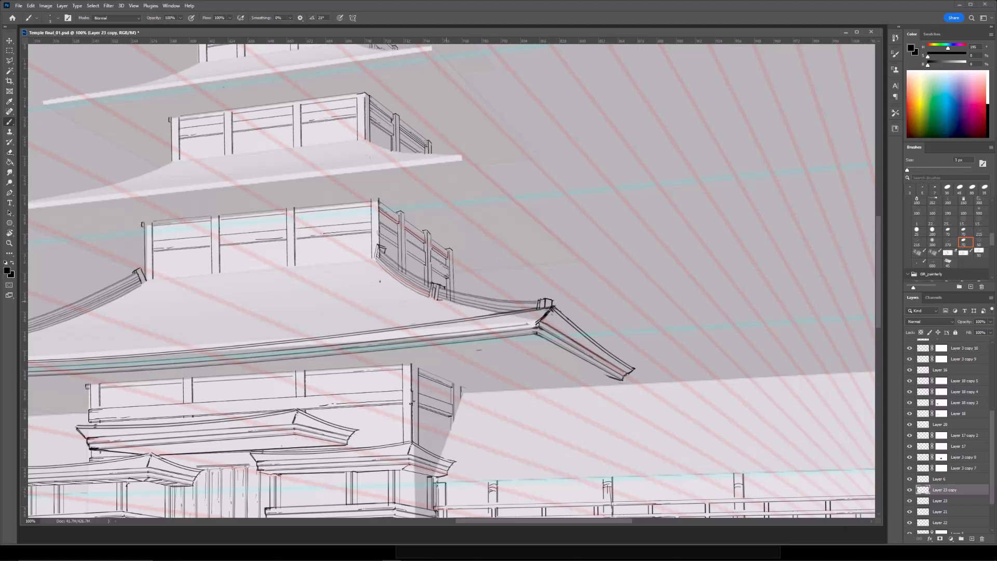
Draw a firmer contour along the right ridge's lower part, from the middle band to the eave corner, on a rotated canvas.
key("ctrl+minus")
key("ctrl+minus")
key("r")
left_click_drag(480, 190, 537, 220)
key("ctrl+plus")
key("ctrl+plus")
key("e")
key("b")
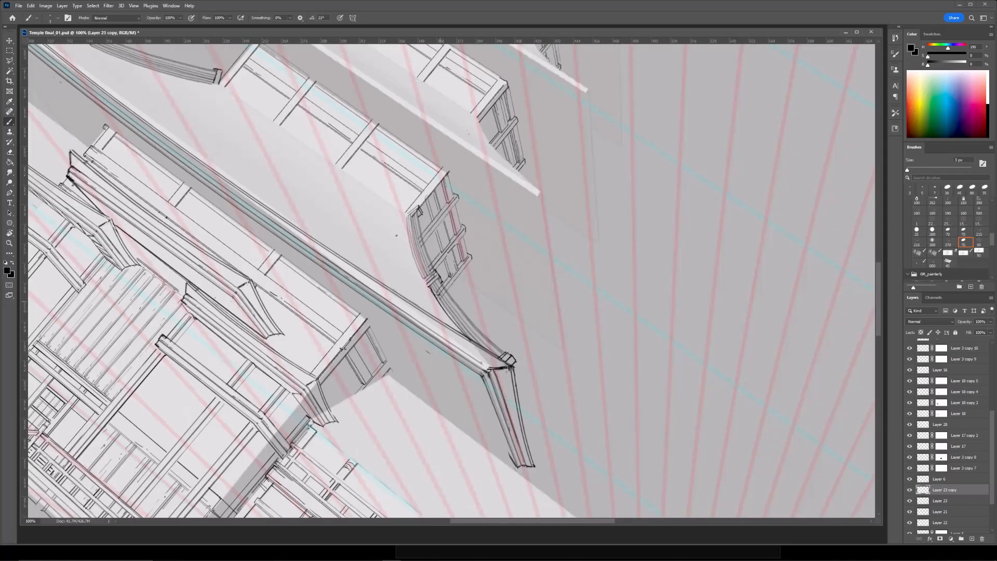
left_click_drag(442, 290, 505, 353)
key("ctrl+minus")
key("ctrl+minus")
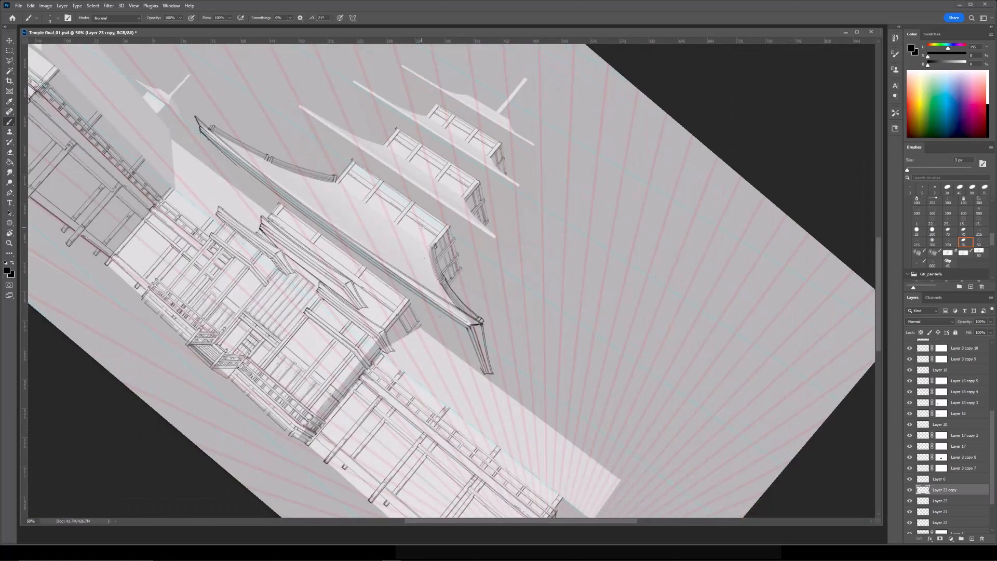
Restore the upright canvas and mask out the Layer 5 railing lines that overlap the right ridge.
key("r")
left_click_drag(552, 280, 530, 219)
key("ctrl+plus")
key("ctrl+plus")
key("ctrl+plus")
key("b")
left_click(933, 532)
left_click(942, 528)
key("e")
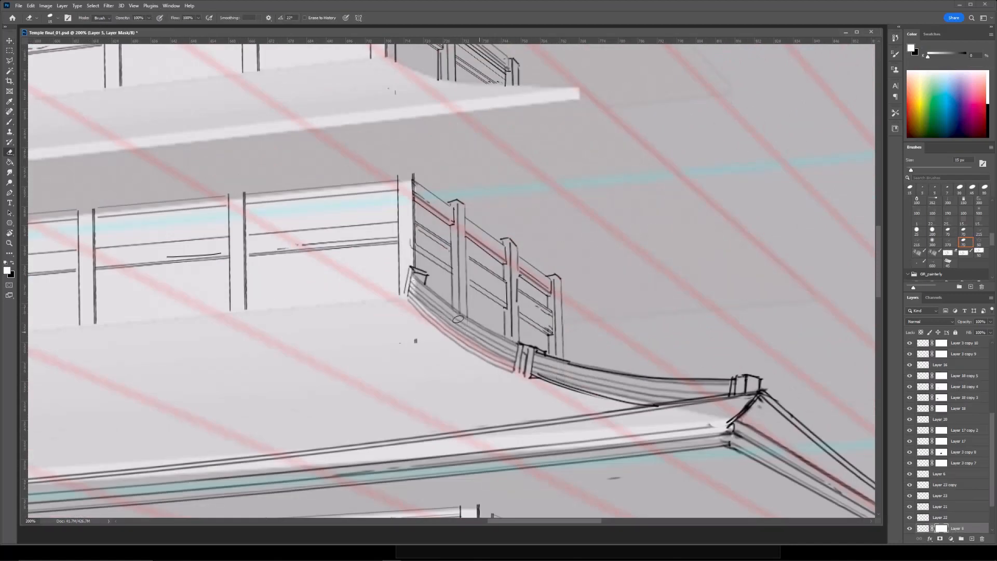
key("ctrl+minus")
key("ctrl+minus")
left_click_drag(452, 136, 518, 143)
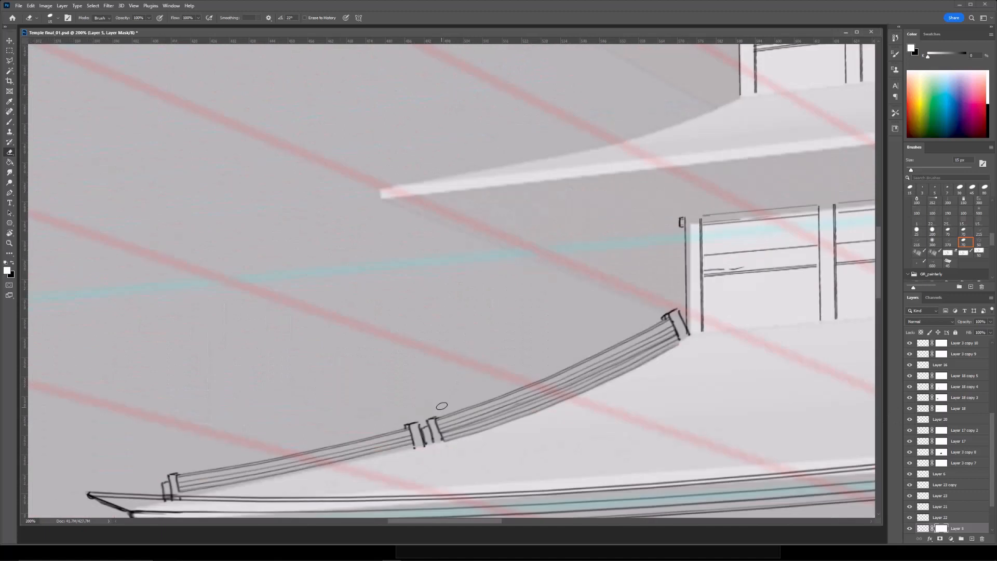
Duplicate the large roof's front eave, then move, narrow and distort the copy to fit the second roof's edge.
key("ctrl+minus")
key("ctrl+j")
key("ctrl+minus")
left_click_drag(519, 344, 581, 215)
key("ctrl+t")
left_click_drag(731, 187, 653, 197)
left_click_drag(507, 202, 524, 222)
right_click(573, 215)
left_click(605, 251)
left_click_drag(670, 237, 613, 227)
left_click_drag(280, 218, 283, 221)
key("Return")
key("e")
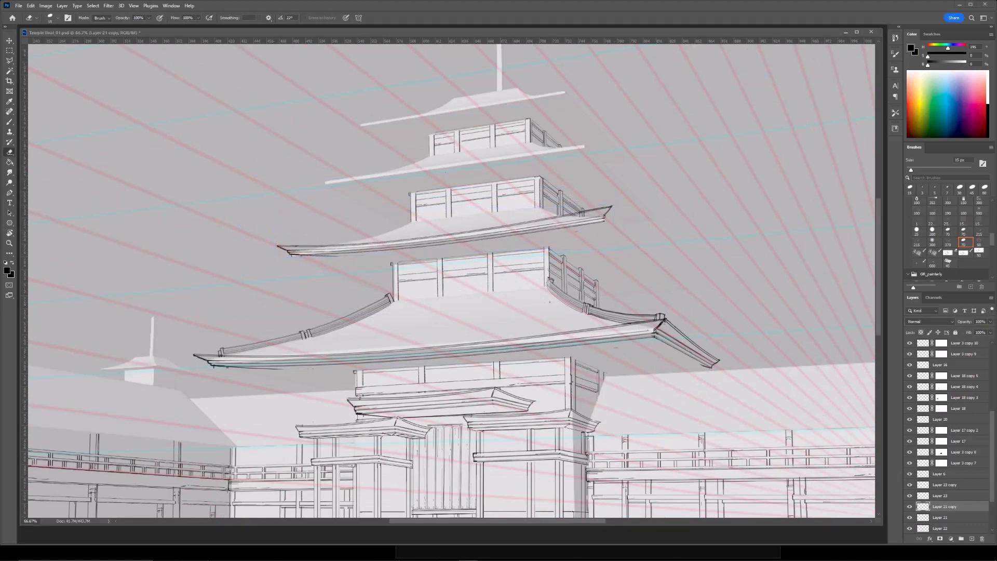
Duplicate the large roof's right side eave and place the copy at the second roof's right corner.
key("ctrl+plus")
key("ctrl+plus")
key("v")
left_click(551, 375, "ctrl")
key("ctrl+minus")
left_click(540, 366, "ctrl")
key("ctrl+j")
key("ctrl+t")
left_click_drag(538, 387, 434, 200)
key("ctrl+plus")
left_click_drag(495, 235, 535, 274)
key("ctrl+minus")
left_click_drag(455, 254, 543, 336)
Distort the side eave copy so it starts at the second roof's front corner and slopes steeply down.
right_click(484, 281)
left_click(509, 316)
left_click_drag(399, 236, 386, 226)
left_click_drag(399, 316, 422, 312)
left_click_drag(542, 379, 545, 375)
left_click_drag(542, 295, 519, 296)
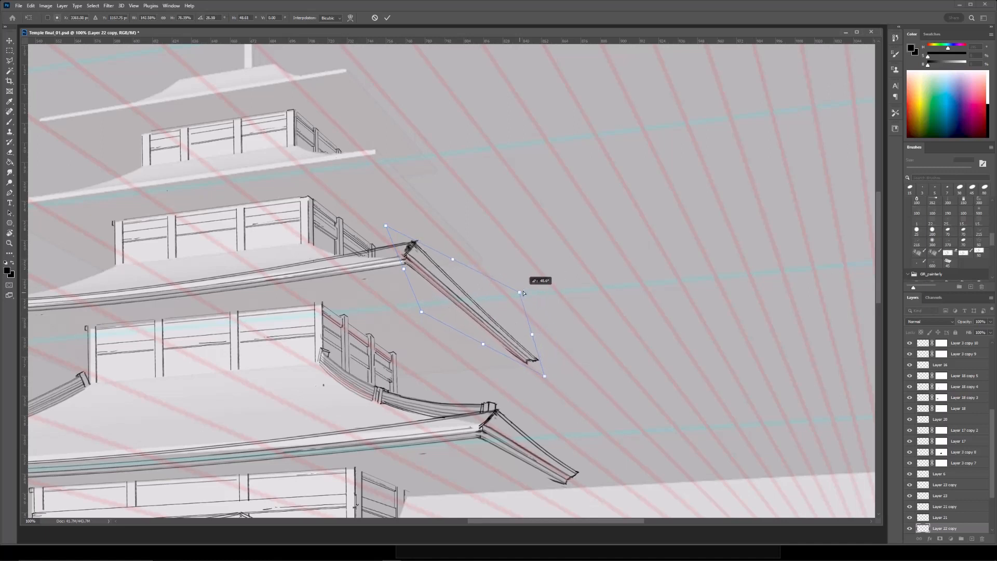
left_click_drag(412, 248, 407, 250)
key("Return")
key("ctrl+minus")
key("ctrl+minus")
key("ctrl+plus")
key("ctrl+plus")
key("ctrl+t")
right_click(519, 315)
left_click(535, 361)
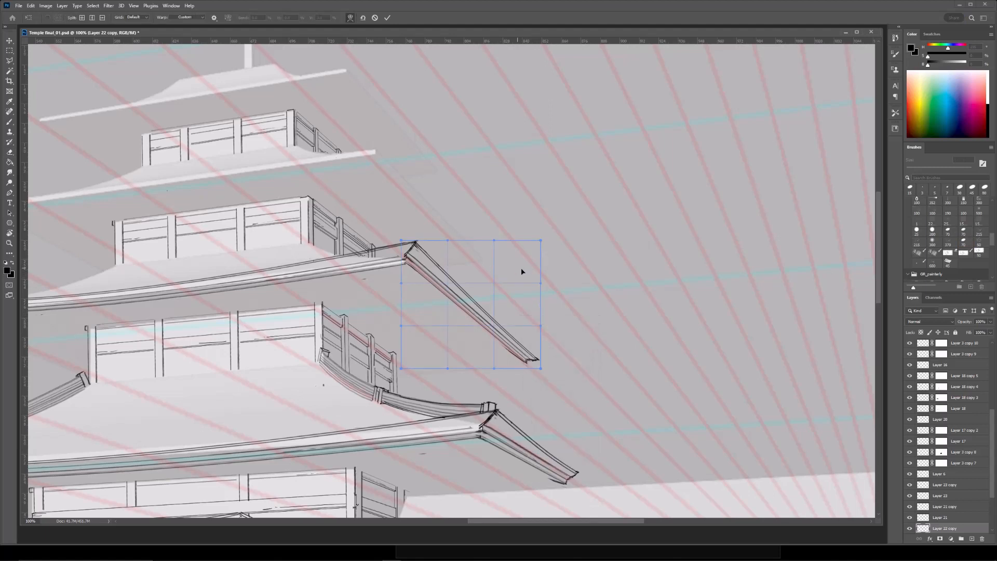
key("Escape")
Lasso the second roof's side eave and warp it into a slight inward curve.
key("l")
mouse_move(396, 233)
left_mouse_down()
mouse_move(423, 214)
mouse_move(397, 229)
left_mouse_up()
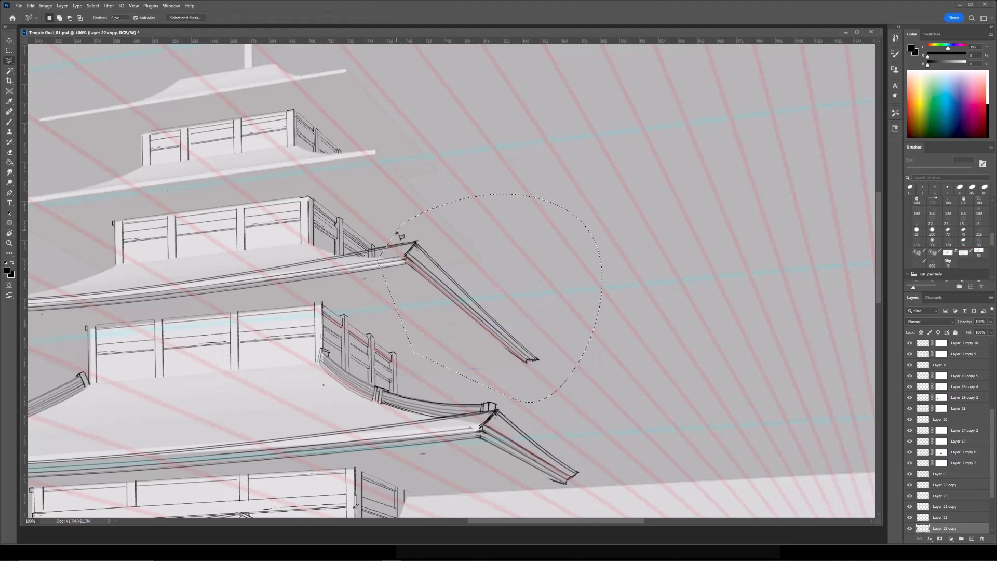
key("ctrl+t")
right_click(504, 293)
left_click(521, 344)
left_click_drag(467, 247, 469, 243)
key("Return")
Warp the selected side eave further so its middle sags and its far end flattens out.
key("ctrl+t")
right_click(499, 252)
left_click(513, 305)
key("Return")
key("ctrl+t")
right_click(494, 269)
left_click(508, 322)
left_click_drag(499, 278, 500, 272)
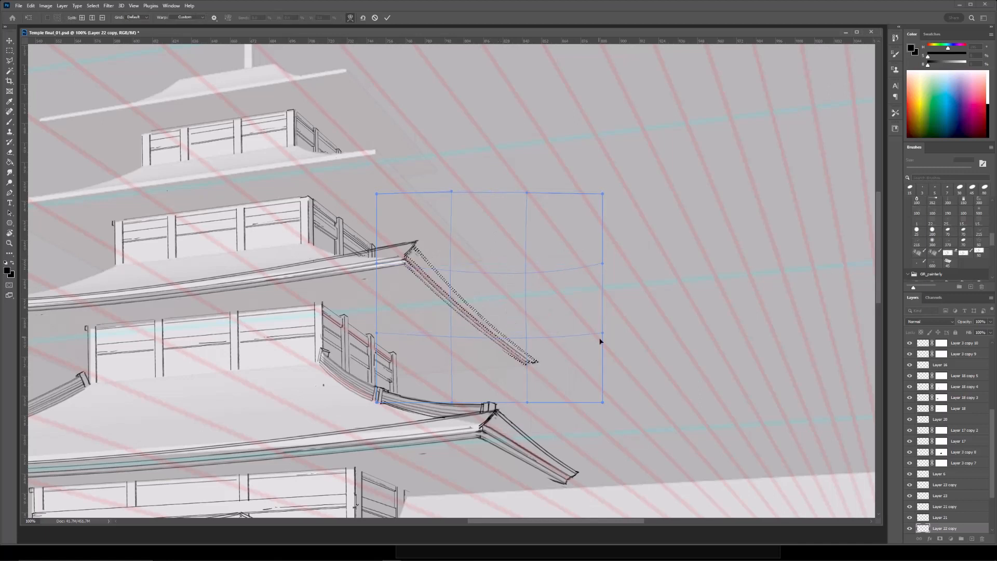
key("Return")
Rotate and resize the curved side eave slightly so it meets the second roof's front corner.
key("ctrl+t")
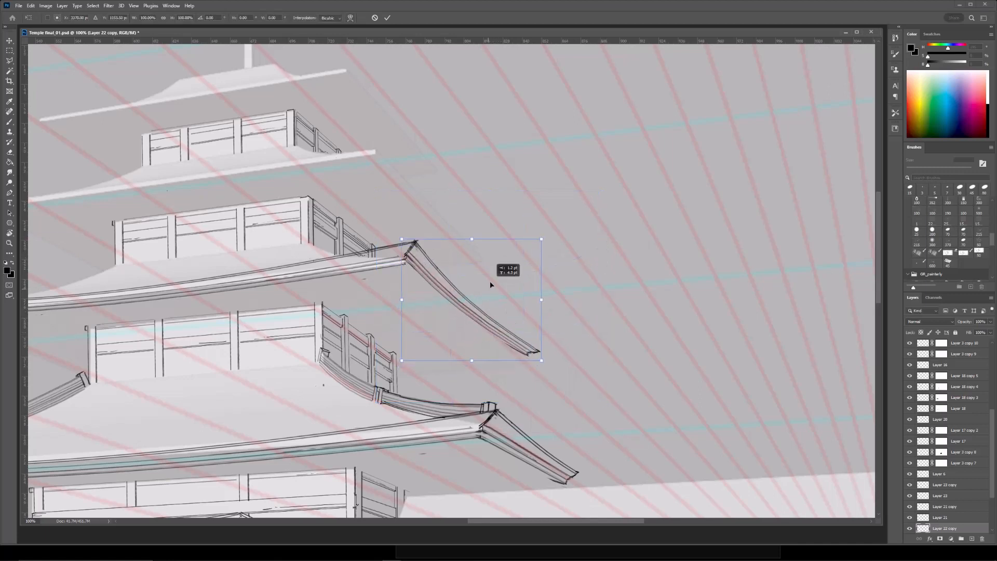
left_click_drag(542, 362, 540, 367)
left_click_drag(542, 241, 532, 242)
left_click_drag(466, 243, 465, 242)
left_click_drag(531, 241, 534, 241)
left_click_drag(401, 240, 403, 238)
key("Return")
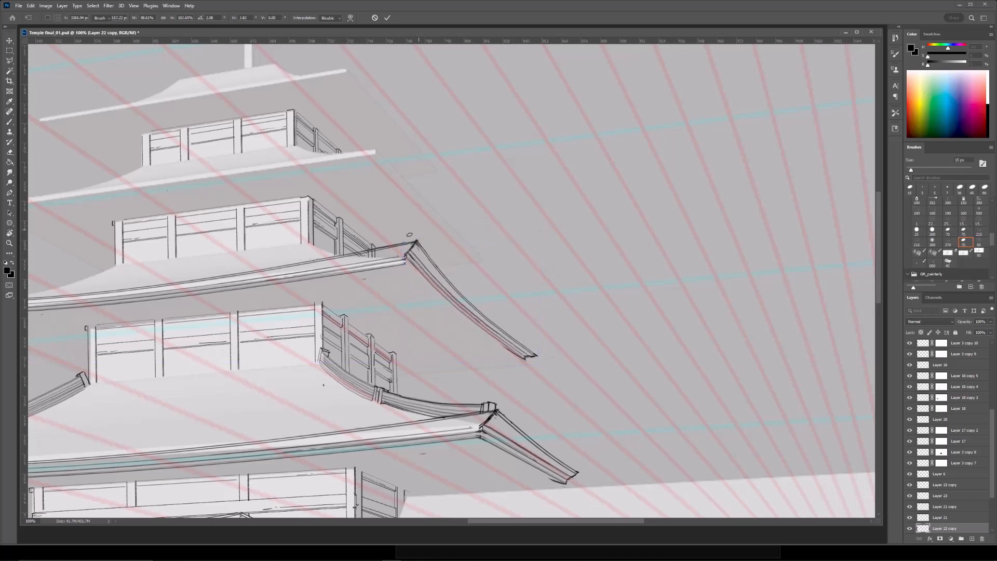
Reshape the large roof's side eave on Layer 22 so it extends farther down from the front corner.
key("ctrl+minus")
left_click_drag(579, 343, 554, 265)
key("ctrl+equal")
key("ctrl+equal")
left_click(620, 418, "ctrl")
key("ctrl+t")
right_click(597, 381)
left_click(618, 423)
left_click_drag(639, 354, 684, 390)
left_click_drag(428, 354, 424, 341)
key("Return")
key("ctrl+minus")
key("ctrl+minus")
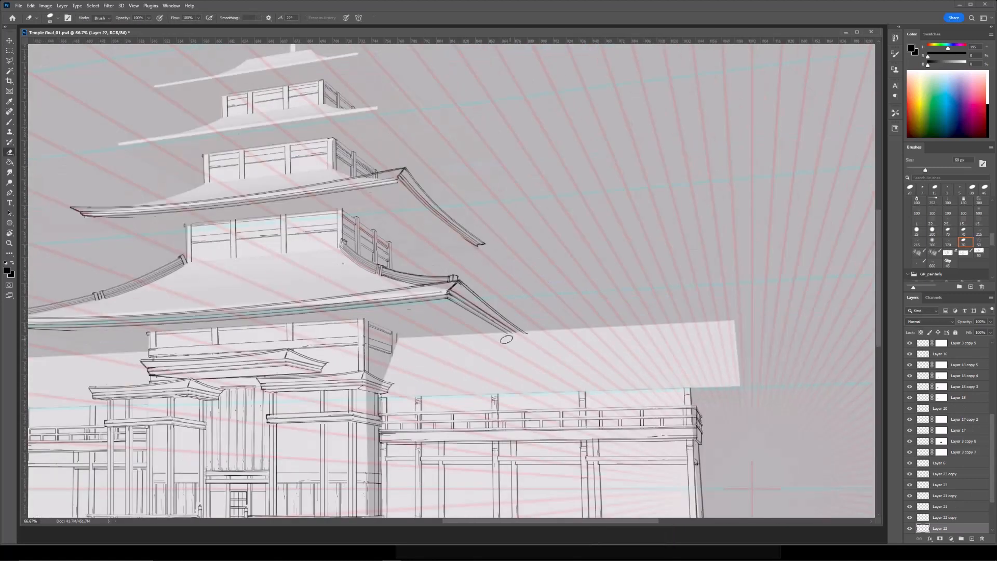
Redraw the end cap of the second roof's side eave on Layer 22 copy and erase the excess lines.
key("ctrl+minus")
key("ctrl+equal")
key("ctrl+equal")
key("l")
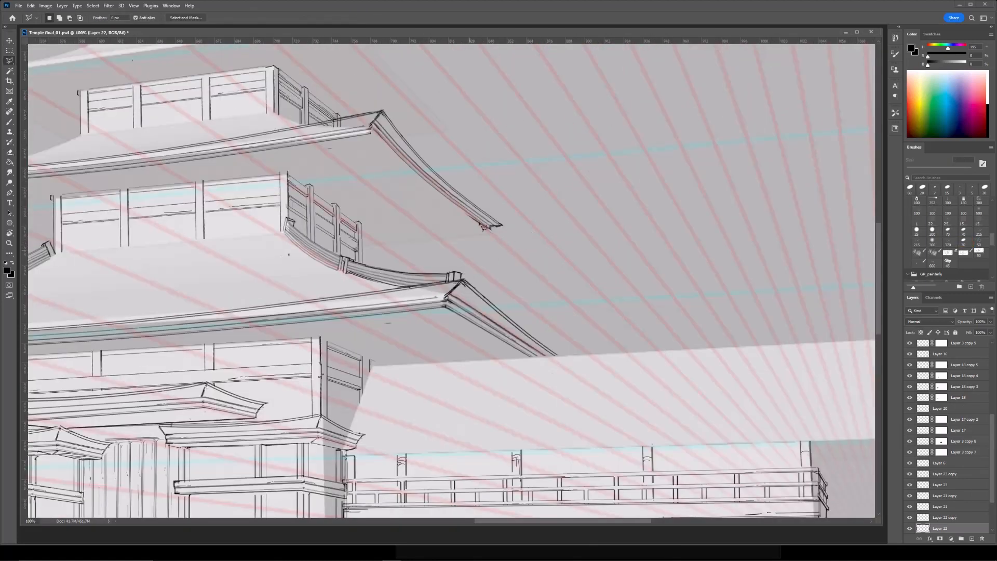
left_click_drag(501, 216, 556, 325)
key("b")
key("alt+bracketright")
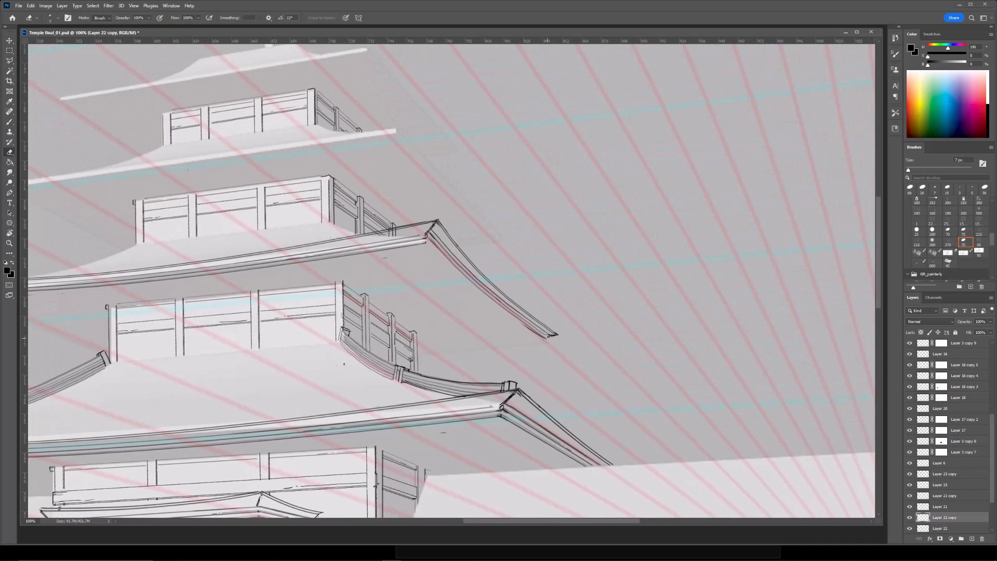
left_click_drag(493, 267, 446, 244)
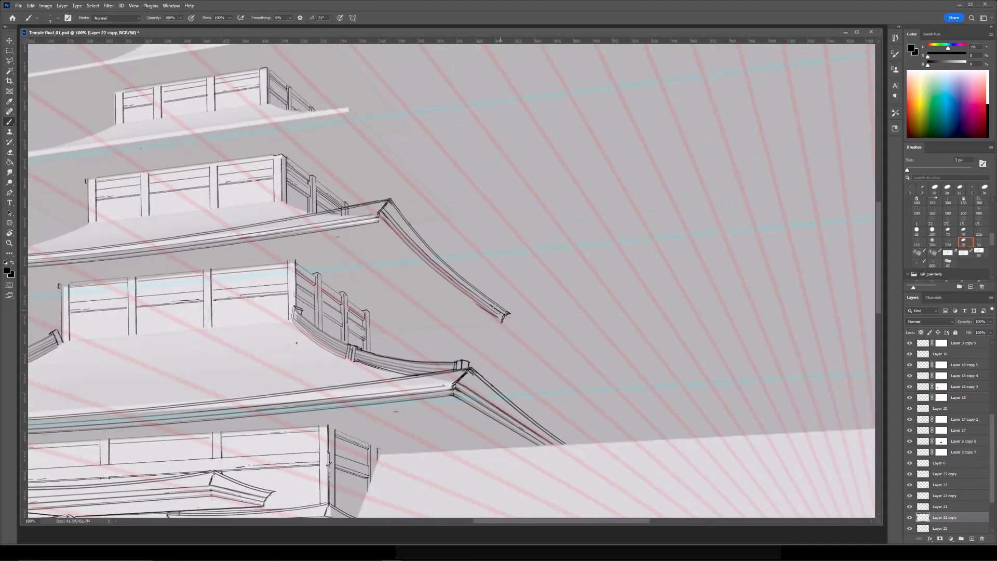
key("e")
left_click_drag(512, 311, 509, 317)
key("b")
Mask out the Layer 5 railing lines that overlap the second roof's front eave.
key("ctrl+minus")
key("ctrl+minus")
mouse_move(420, 241)
left_mouse_down()
mouse_move(529, 249)
mouse_move(526, 256)
left_mouse_up()
key("ctrl+plus")
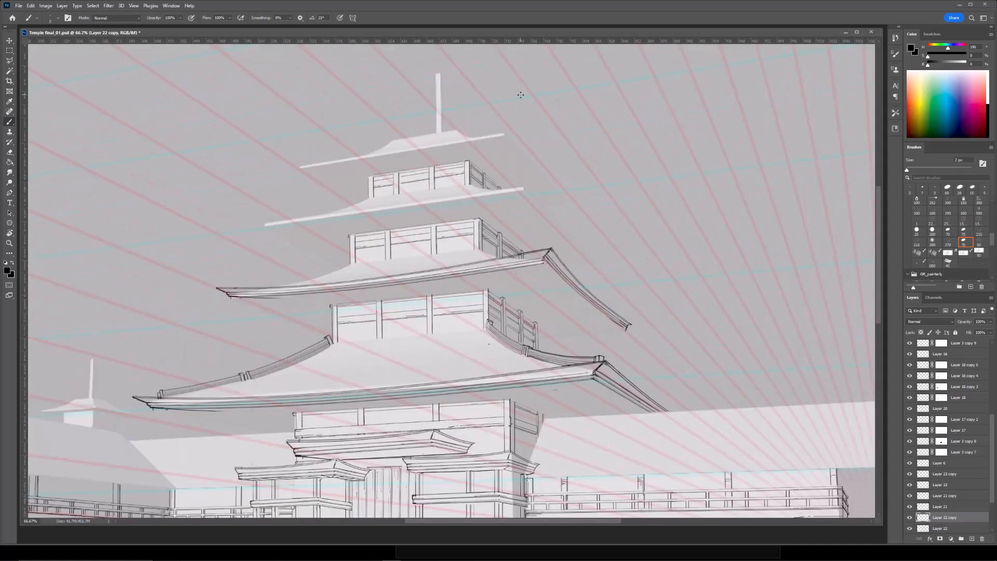
left_click_drag(613, 265, 528, 232)
key("ctrl+plus")
left_click_drag(427, 93, 523, 157)
left_click_drag(259, 263, 300, 285)
left_click(169, 340, "ctrl")
key("e")
left_click(554, 268, "ctrl")
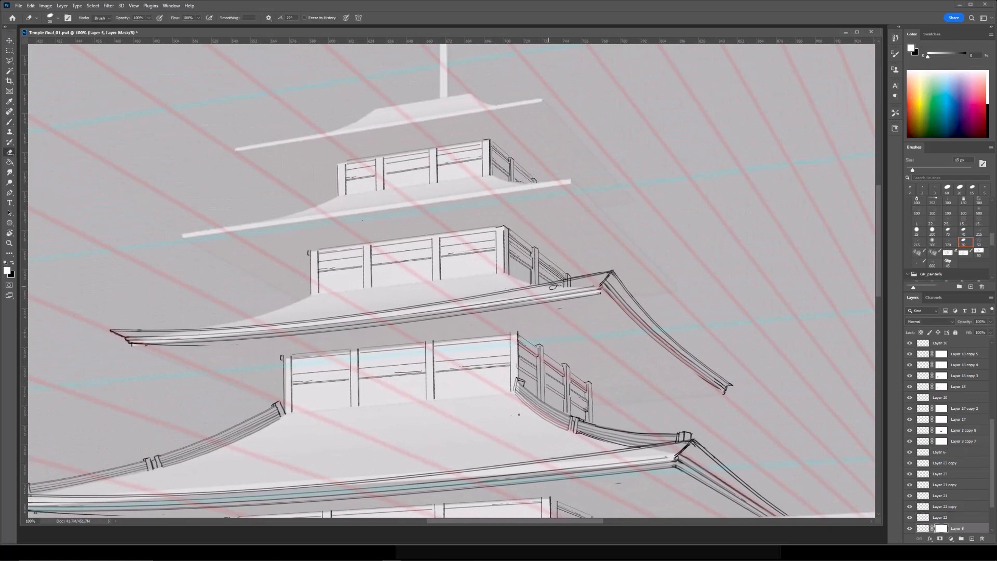
left_click_drag(566, 220, 573, 233)
Duplicate the second roof's front eave, then move and narrow the copy over the third roof's edge.
left_click(525, 308, "ctrl")
key("b")
key("ctrl+minus")
mouse_move(514, 304)
left_mouse_down()
mouse_move(541, 358)
mouse_move(558, 285)
left_mouse_up()
key("ctrl+j")
key("ctrl+t")
left_click_drag(610, 261, 569, 274)
left_click_drag(544, 284, 552, 280)
Distort the eave copy to match the third roof's edge and erase stray lines near its lower-left corner.
right_click(351, 284)
left_click(364, 318)
left_click_drag(281, 286, 289, 294)
left_click_drag(572, 263, 571, 266)
left_click_drag(572, 287, 572, 284)
key("Return")
left_click_drag(603, 216, 596, 254)
key("e")
left_click_drag(335, 354, 317, 357)
Duplicate the third roof's eave, then move, narrow and distort the copy to fit the top roof's edge.
key("ctrl+j")
key("ctrl+t")
mouse_move(563, 319)
left_mouse_down()
mouse_move(581, 258)
mouse_move(597, 260)
left_mouse_up()
left_click_drag(599, 267, 545, 271)
right_click(531, 270)
left_click(547, 305)
left_click_drag(316, 267, 322, 269)
key("Return")
key("e")
key("ctrl+minus")
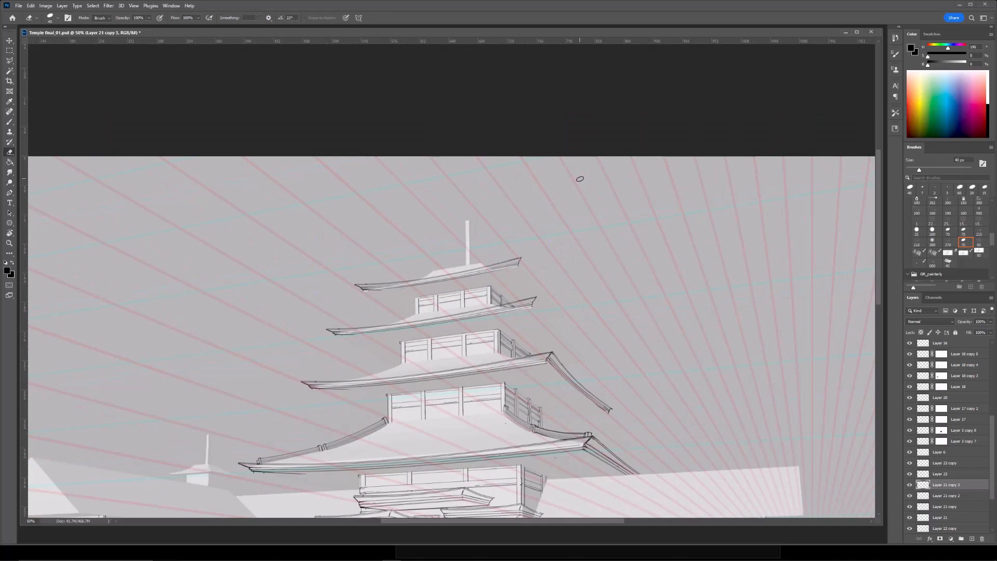
Duplicate the second roof's right-hand eave, then move and reshape the copy to fit the third roof's right side.
scroll(597, 407, "up", 1)
left_click_drag(597, 407, 618, 467)
scroll(619, 468, "up", 1)
left_click(616, 450, "ctrl")
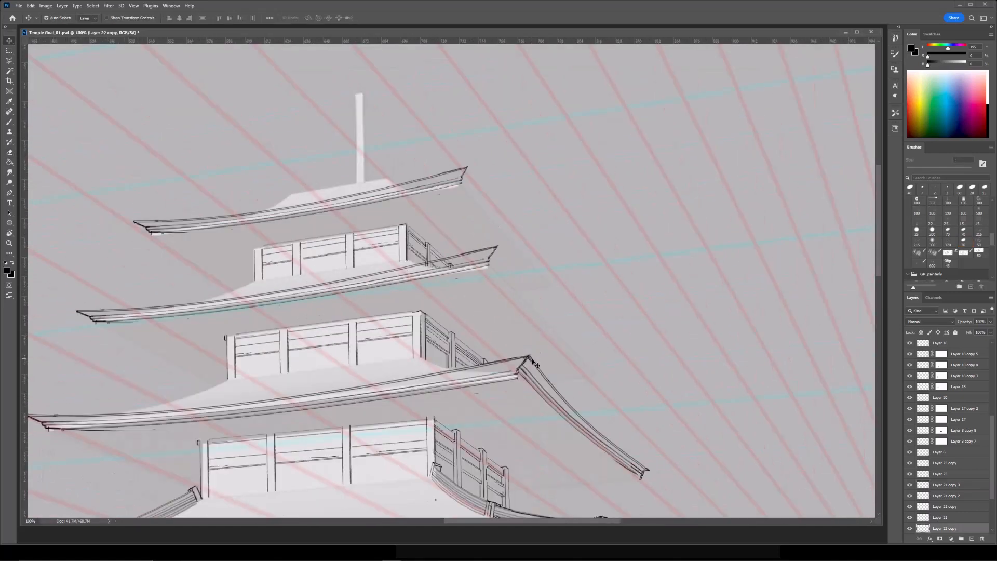
key("ctrl+j")
key("ctrl+t")
left_click_drag(590, 421, 554, 308)
right_click(594, 316)
left_click(612, 351)
left_click_drag(622, 314, 606, 322)
key("Return")
Duplicate the third roof's right-hand eave, then move and skew the copy to meet the top roof's front corner.
left_click_drag(528, 179, 538, 243)
key("ctrl+j")
key("ctrl+t")
left_click_drag(552, 375, 567, 284)
right_click(541, 278)
left_click(545, 330)
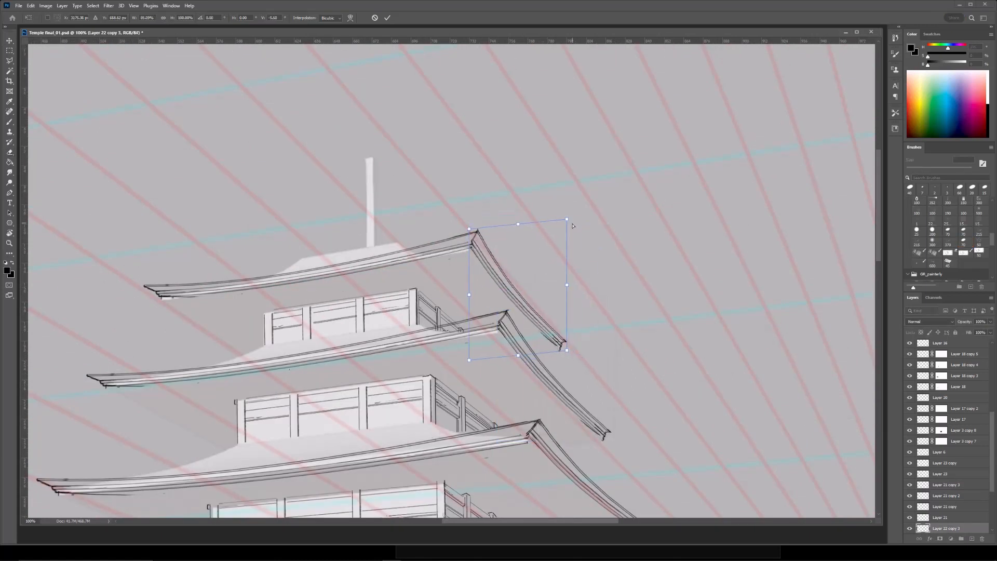
key("Return")
key("e")
key("ctrl+minus")
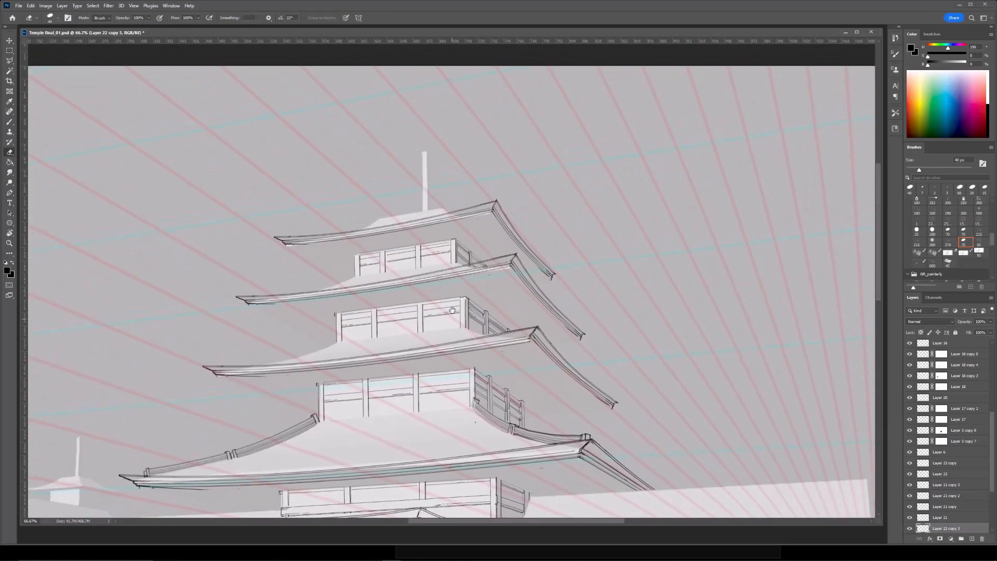
key("ctrl+minus")
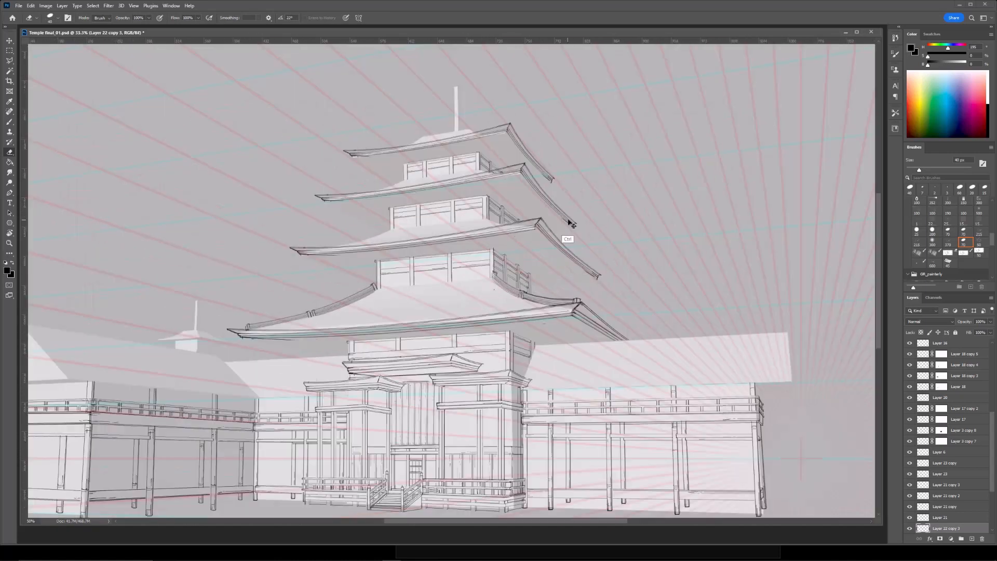
Examine the front and right-hand eave layers of the upper roofs by selecting them and toggling their visibility.
key("ctrl+plus")
left_click_drag(488, 146, 591, 200)
key("v")
key("ctrl+plus")
left_click(538, 222)
left_click(935, 495)
left_click(910, 496)
left_click(909, 496)
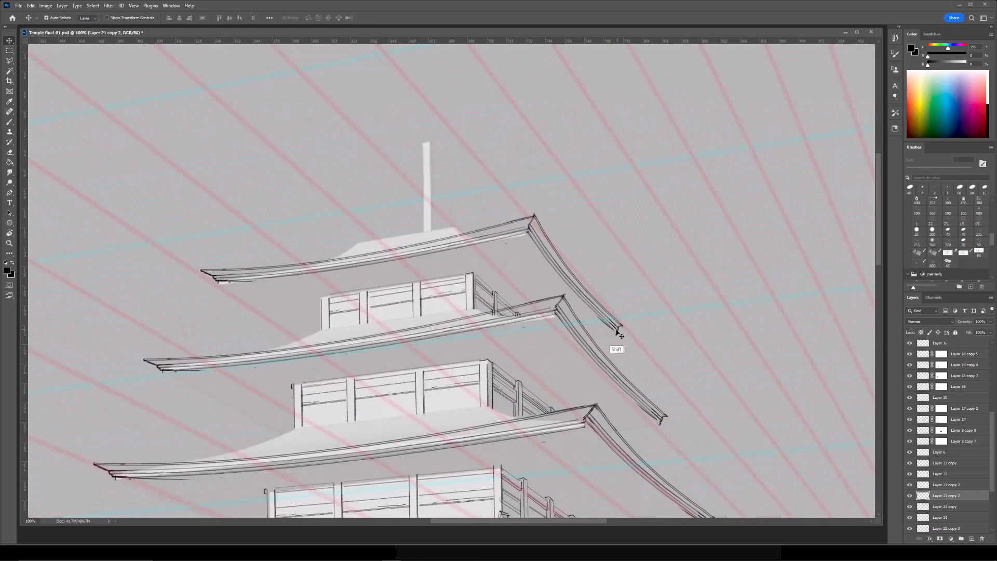
left_click(617, 331, "shift")
left_click(910, 499)
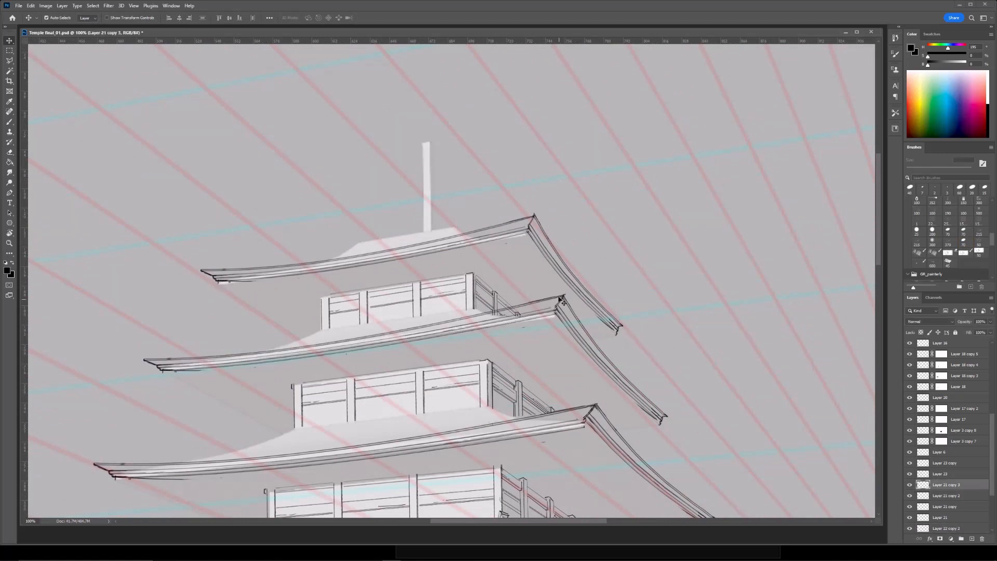
key("e")
left_click(910, 495)
left_click(910, 497)
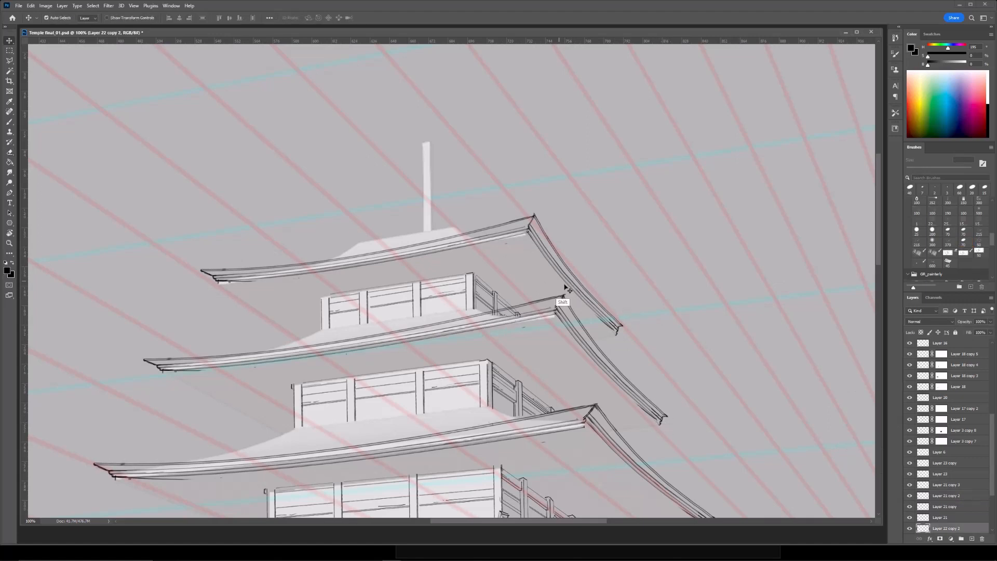
Move a copy of the large roof's left ridge up to the second roof and reshape it to follow that roof's slope.
key("ctrl+plus")
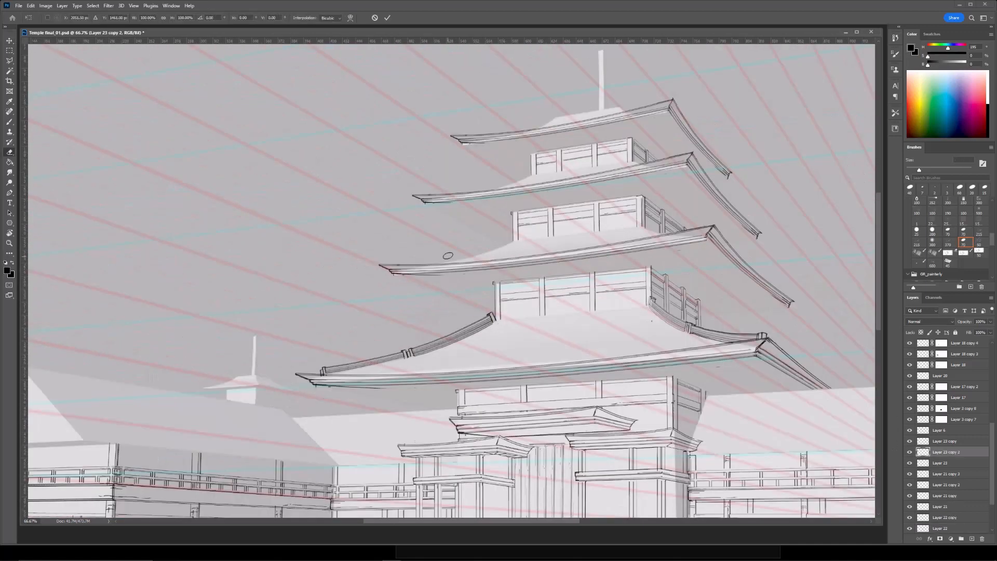
left_click_drag(442, 346, 516, 236)
left_click_drag(572, 200, 516, 261)
right_click(514, 241)
left_click(533, 276)
left_click_drag(396, 238, 322, 374)
key("Return")
Duplicate the second roof's left ridge, then move and narrow the copy to fit the third roof's slope.
key("ctrl+=")
key("ctrl+j")
key("ctrl+t")
left_click_drag(362, 434, 412, 331)
left_click_drag(485, 323, 461, 329)
left_click_drag(306, 324, 306, 321)
key("Return")
Duplicate the third roof's left ridge, then move and narrow the copy to fit the top roof.
left_click_drag(524, 240, 500, 242)
key("ctrl+j")
key("ctrl+t")
left_click_drag(361, 337, 417, 250)
left_click_drag(494, 215, 473, 222)
key("Return")
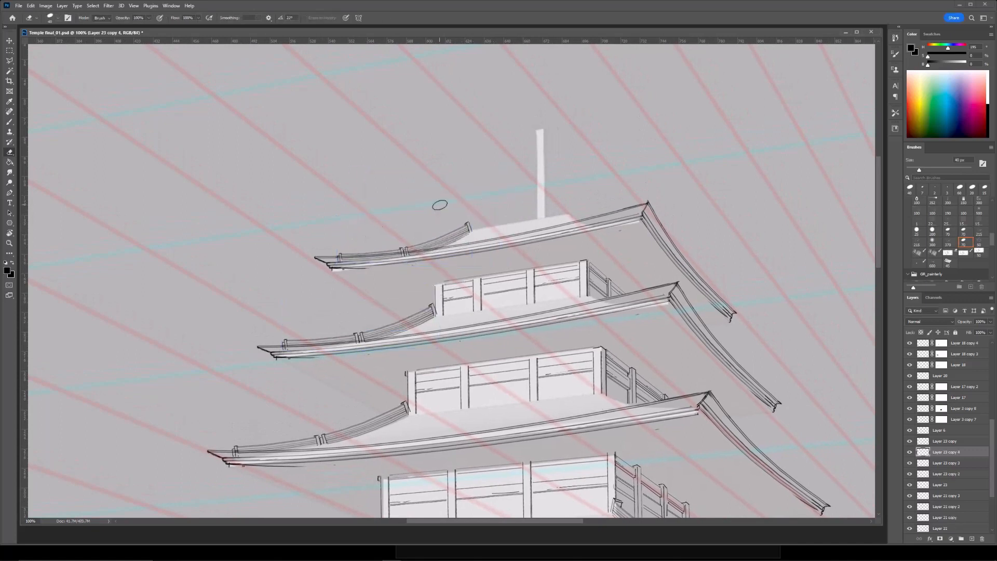
Add a layer mask to the top roof's left ridge and mask out the lines at its lower end.
left_click(940, 540)
left_click_drag(411, 237, 452, 231)
key("b")
key("alt+Tab")
key("alt+Tab")
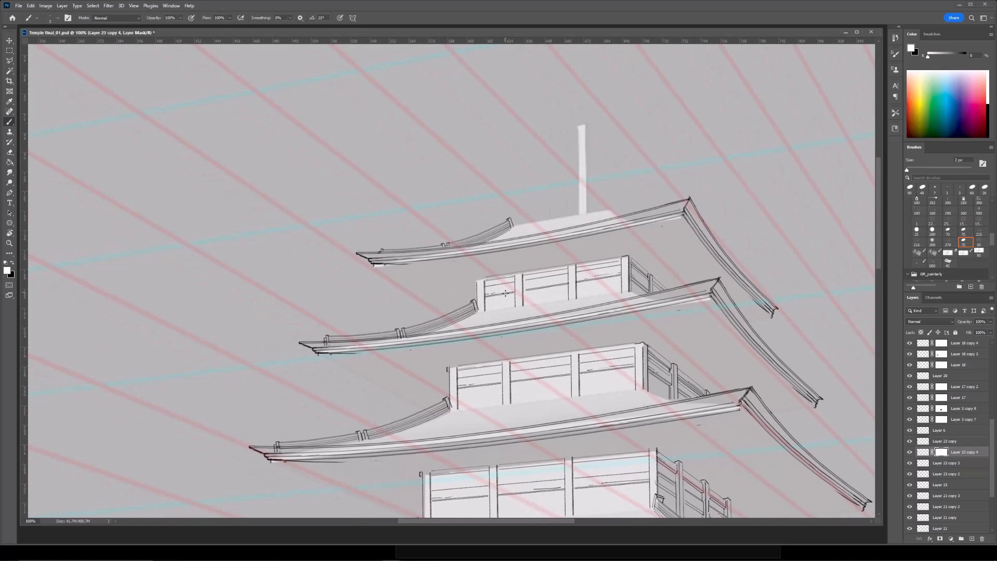
Select the third roof's left ridge layer, Layer 23 copy 3, with the Eraser active.
key("ctrl+plus")
left_click(947, 463)
key("ctrl+minus")
key("e")
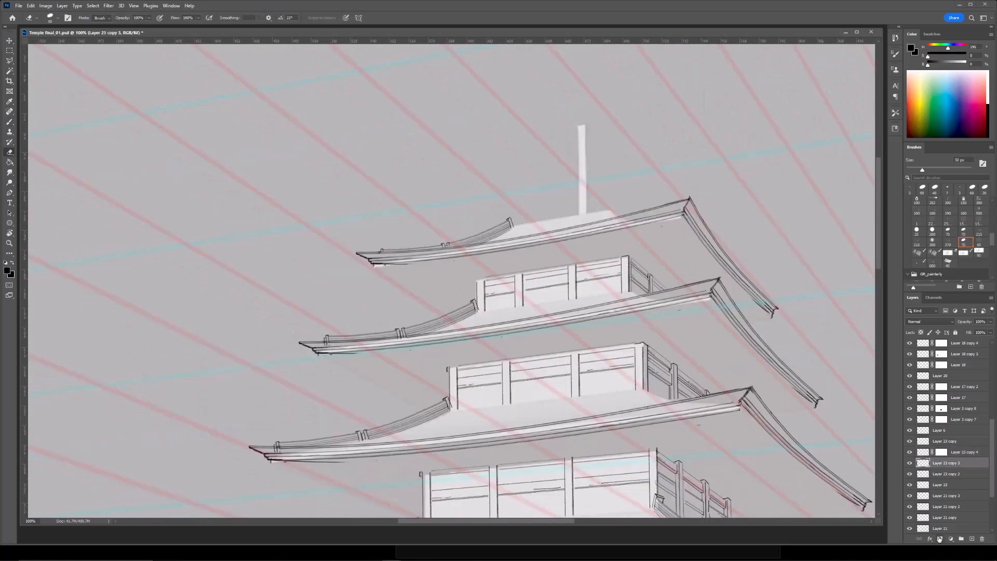
Add layer masks to Layer 23 copy 3 and Layer 23 copy 2, the left ridge lines of the upper roofs.
left_click(941, 539)
left_click_drag(322, 351, 333, 355)
left_click_drag(527, 314, 583, 236)
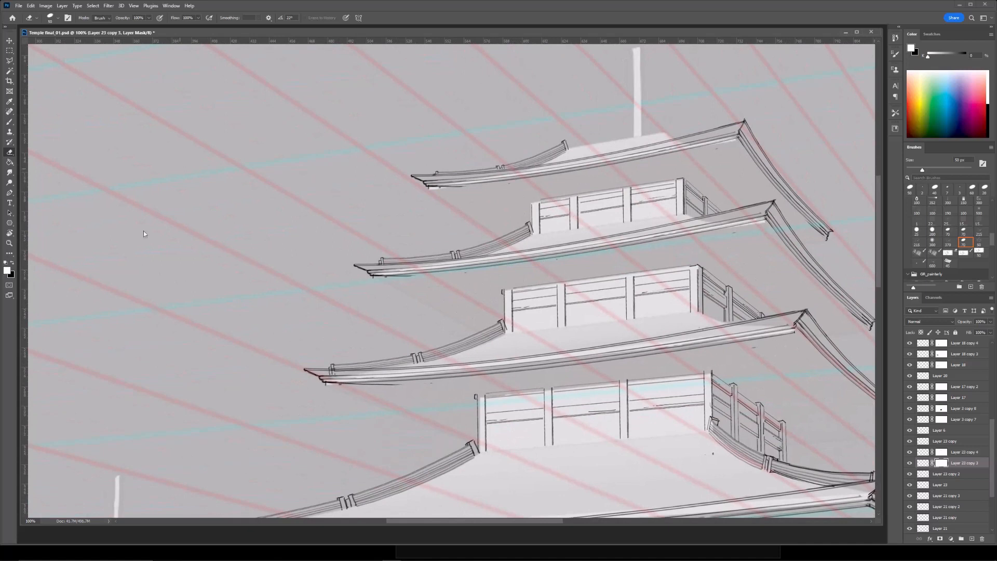
key("alt+Tab")
key("alt+Tab")
left_click_drag(502, 332, 558, 311)
key("ctrl+plus")
left_click(656, 321, "ctrl")
left_click(941, 540)
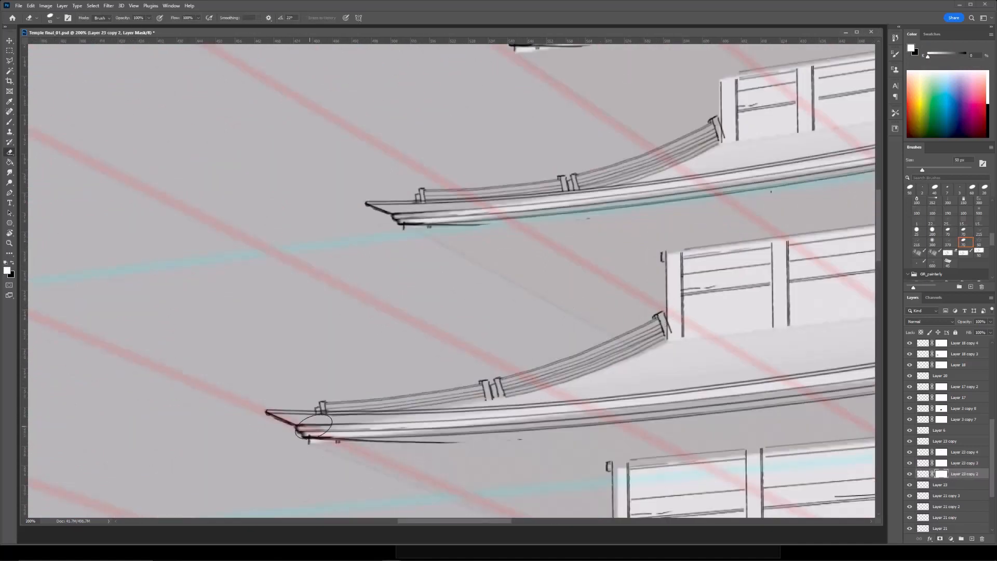
key("ctrl+minus")
key("ctrl+minus")
left_click_drag(613, 325, 569, 334)
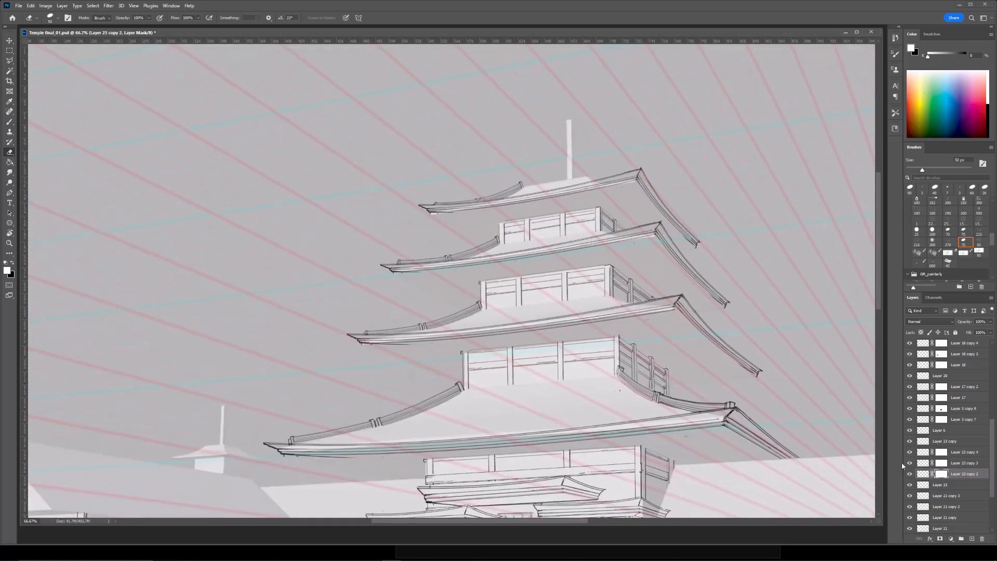
left_click_drag(592, 150, 519, 203)
key("ctrl+plus")
left_click_drag(748, 499, 613, 385)
left_click(602, 425, "ctrl")
key("ctrl+j")
key("ctrl+t")
key("Escape")
key("ctrl+z")
Touch up the large roof's right-hand curved ridge on Layer 23 copy and its junction with the wall using the brush and eraser.
left_click_drag(517, 403, 519, 323)
key("ctrl+plus")
key("b")
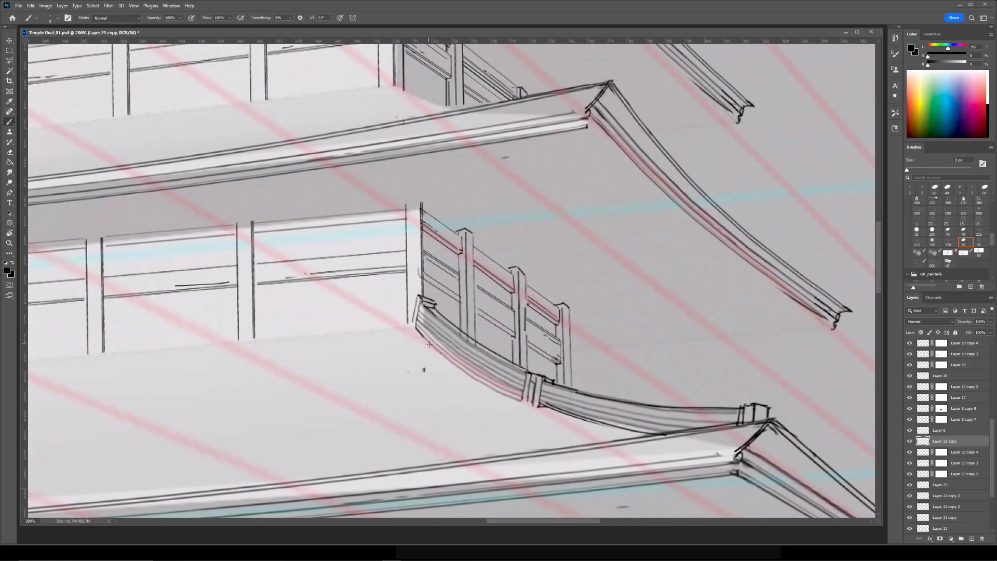
key("ctrl+minus")
key("ctrl+plus")
left_click(422, 297, "ctrl")
key("e")
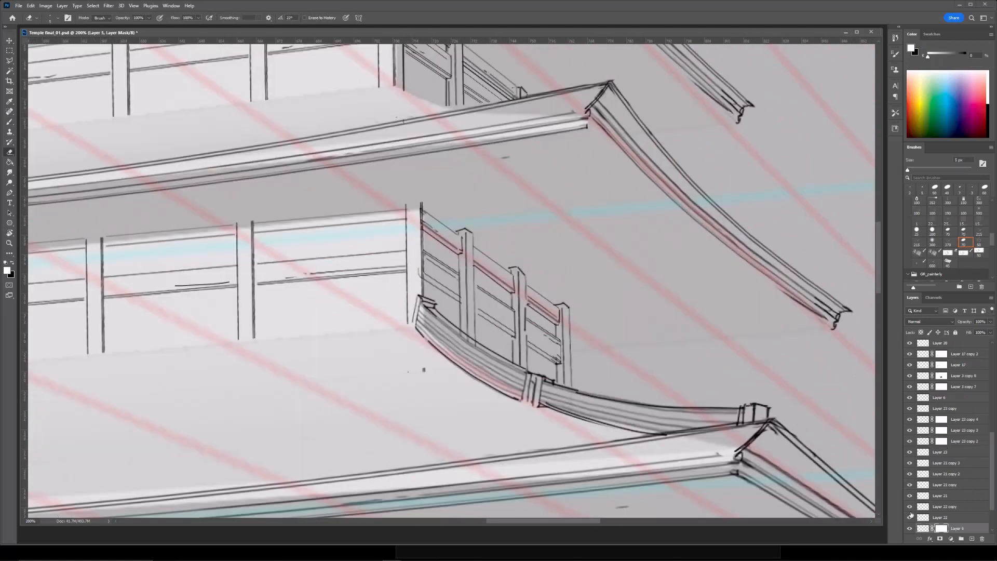
key("ctrl+minus")
key("ctrl+plus")
key("b")
left_click(917, 410)
key("ctrl+minus")
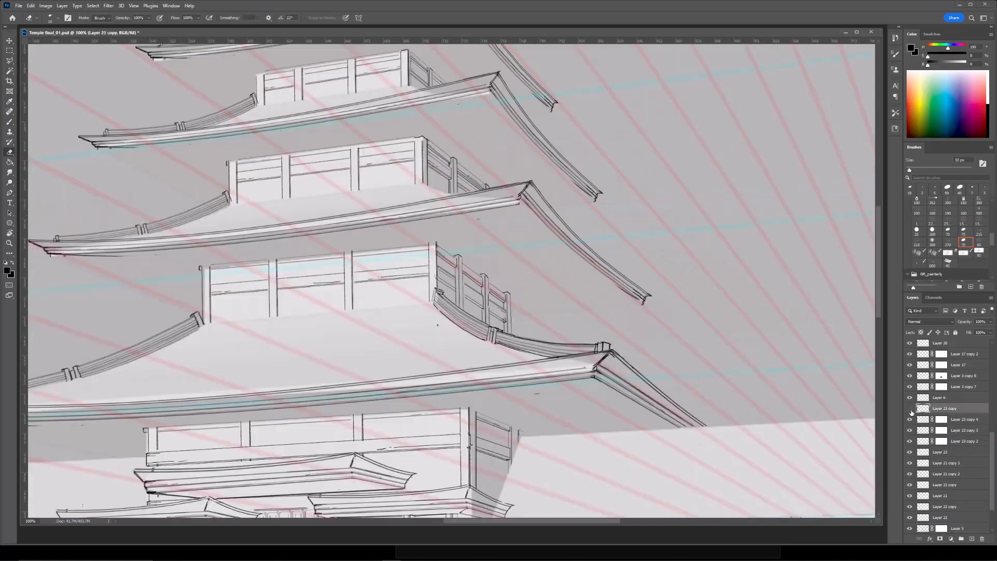
Duplicate the large roof's right-hand ridge and transform the copy to fit the right side of the roof directly above.
left_click_drag(604, 167, 618, 277)
key("ctrl+j")
key("ctrl+t")
left_click_drag(527, 448, 516, 329)
mouse_move(616, 359)
left_mouse_down()
mouse_move(579, 341)
mouse_move(557, 271)
mouse_move(545, 273)
mouse_move(544, 291)
left_mouse_up()
key("Return")
key("b")
Duplicate the right-hand ridge again and move and reshape the copy to fit the second roof from the top.
left_click_drag(706, 266, 713, 345)
key("ctrl+j")
key("ctrl+t")
left_click_drag(497, 382, 471, 281)
right_click(501, 268)
left_click(515, 303)
key("Return")
Erase the railing lines on Layer 5's mask where they overlap the copied right-hand ridges.
key("e")
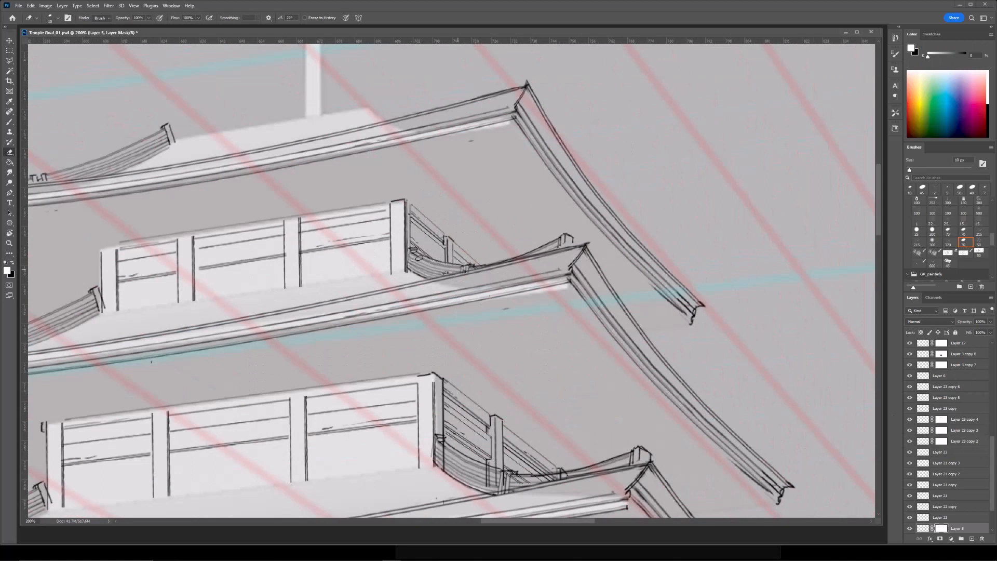
left_click_drag(501, 349, 491, 212)
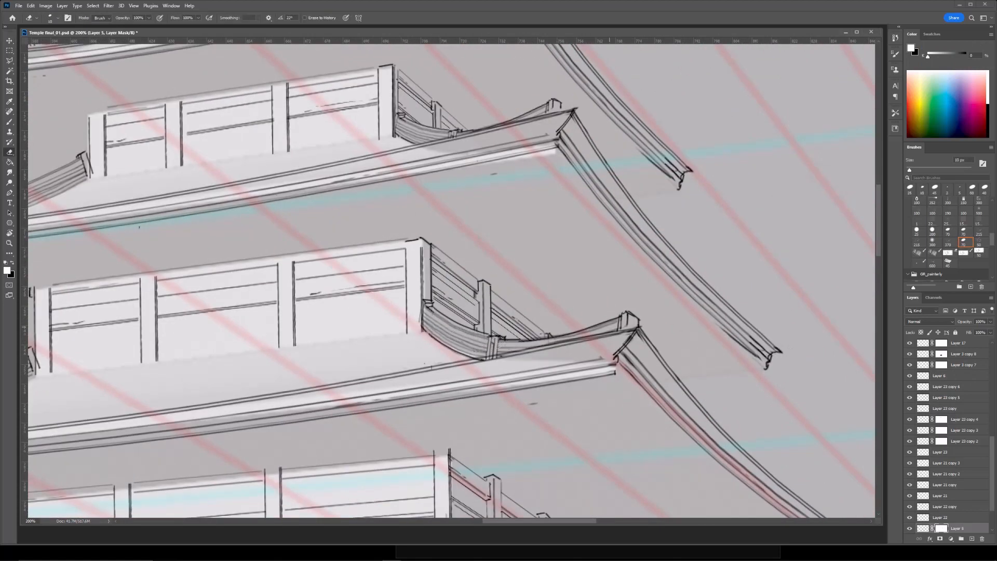
key("ctrl+minus")
key("ctrl+minus")
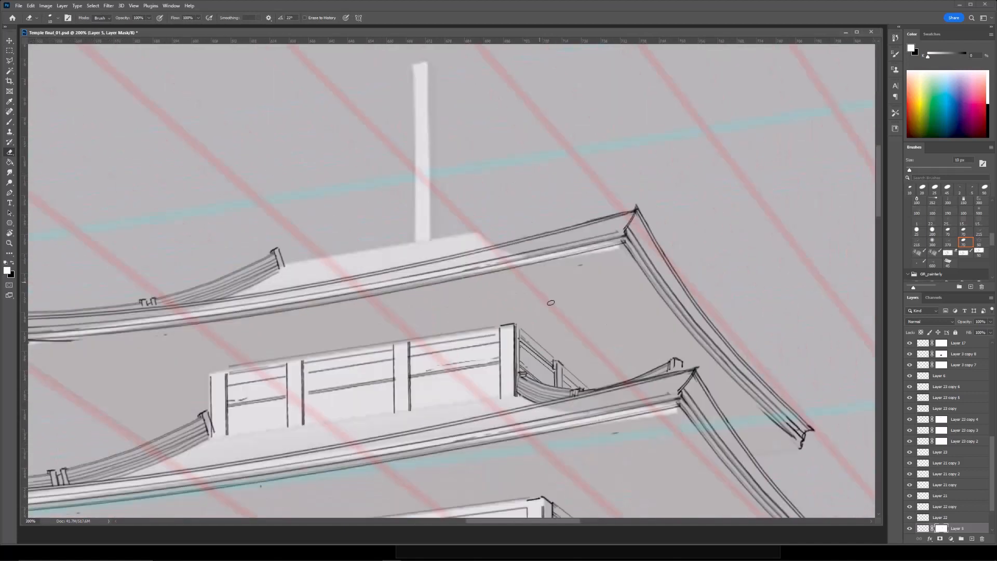
Duplicate the right-hand ridge once more and move, scale and reshape the copy onto the topmost roof.
key("ctrl+j")
key("ctrl+t")
left_click_drag(550, 382, 512, 237)
left_click_drag(645, 233, 615, 232)
left_click_drag(591, 229, 618, 223)
right_click(595, 225)
left_click(608, 254)
key("Return")
key("b")
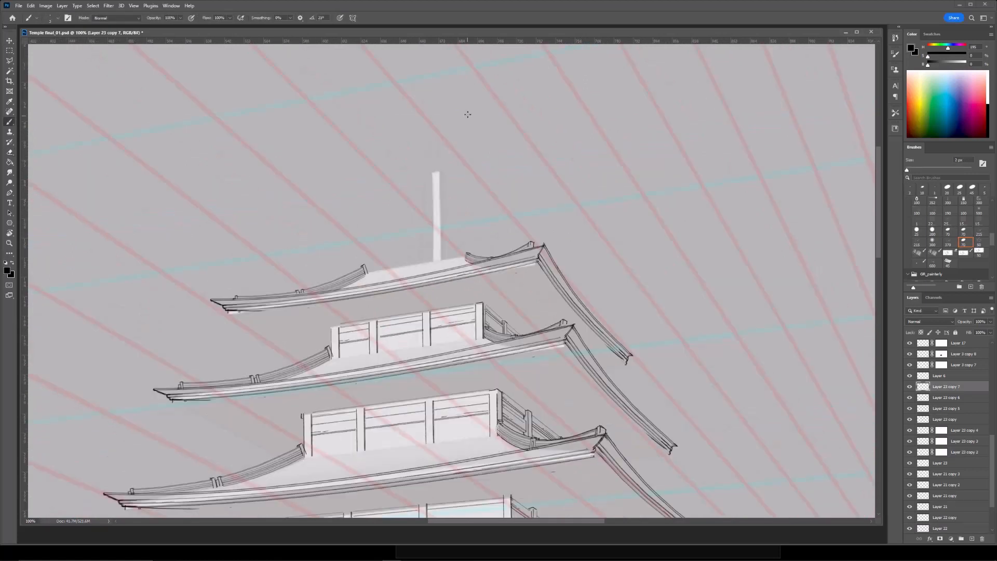
Fine-tune the transform of the topmost roof's right-hand ridge so it sits on the roof corner.
key("ctrl+minus")
key("ctrl+minus")
key("ctrl+t")
right_click(513, 168)
left_click(516, 174)
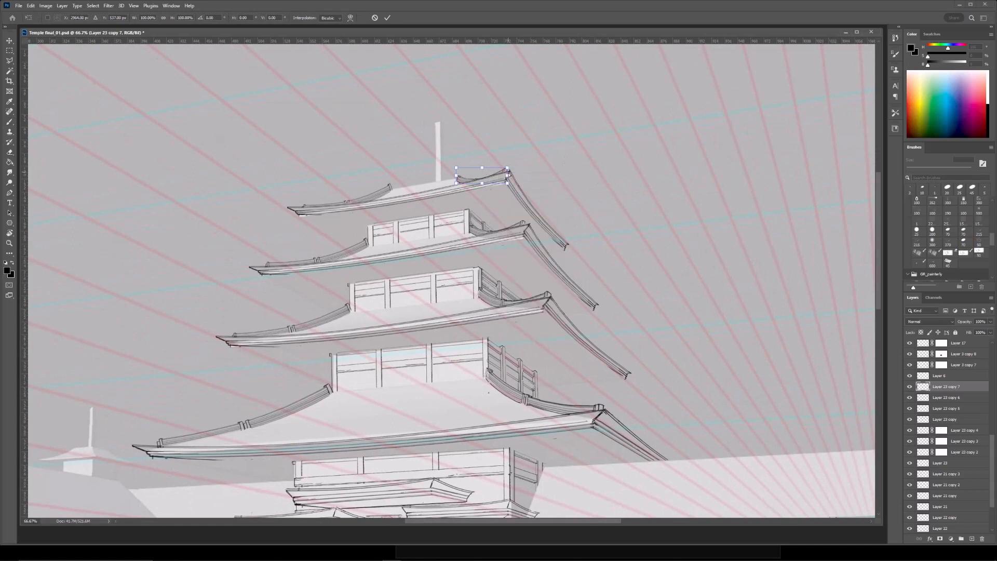
left_click_drag(508, 177, 507, 175)
key("Return")
key("ctrl+plus")
left_click_drag(575, 138, 499, 305)
key("ctrl+plus")
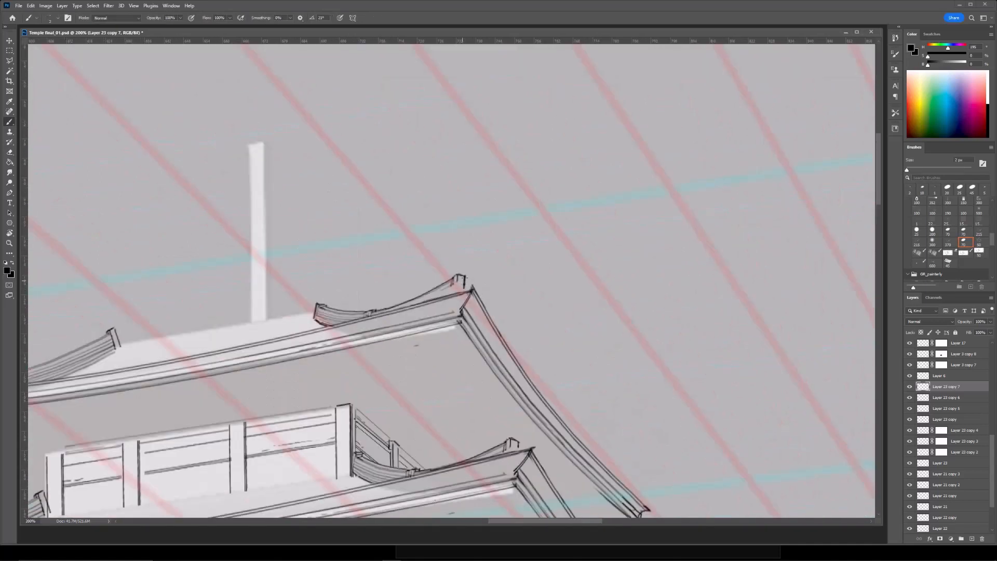
left_click_drag(361, 277, 546, 190)
key("ctrl+t")
key("Return")
Create a new layer and ink the straight upper edge of the topmost roof between its two curved ridges.
key("ctrl+minus")
key("ctrl+minus")
left_click_drag(593, 418, 593, 238)
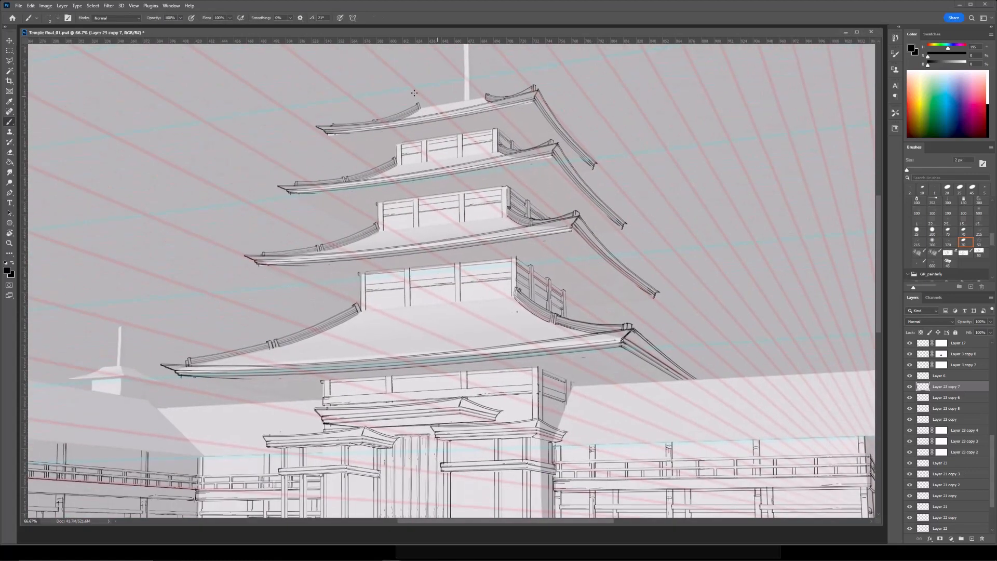
left_click_drag(528, 94, 512, 244)
key("ctrl+plus")
key("ctrl+plus")
left_click_drag(387, 227, 420, 283)
key("ctrl+shift+alt+n")
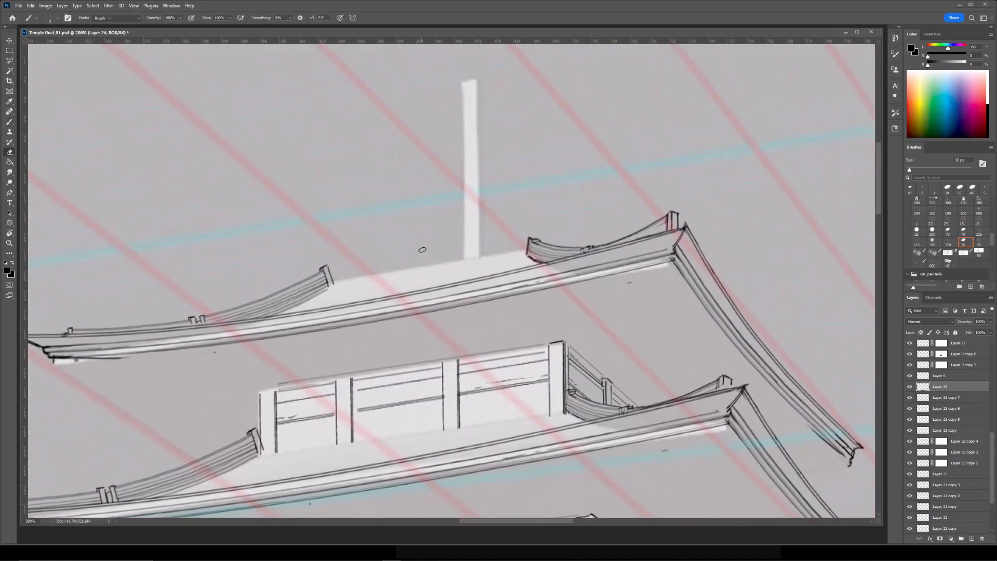
left_click(524, 243, "shift")
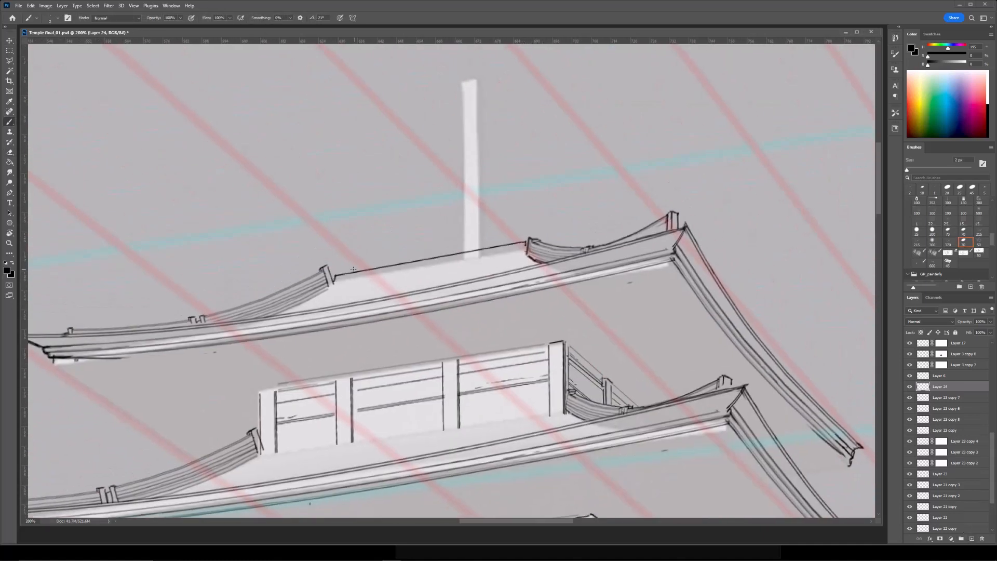
left_click(335, 283)
left_click(528, 251, "shift")
Outline a narrow straight-edged base block on top of the topmost roof, around the foot of the spire.
left_click(501, 228, "shift")
key("ctrl+z")
left_click(509, 234, "shift")
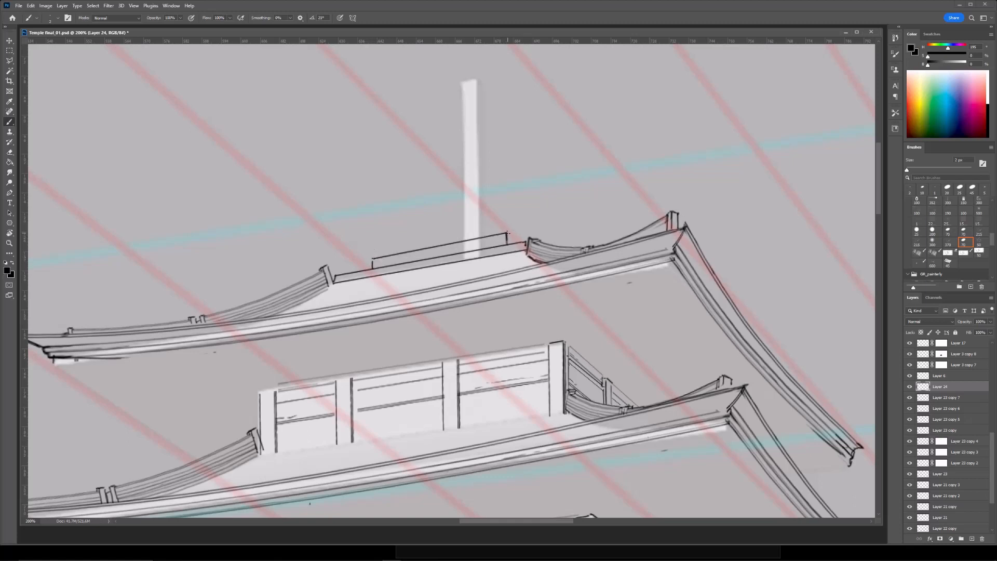
Draw a small dome on the base block around the foot of the spire, and add a new layer above it.
key("ctrl+minus")
key("ctrl+minus")
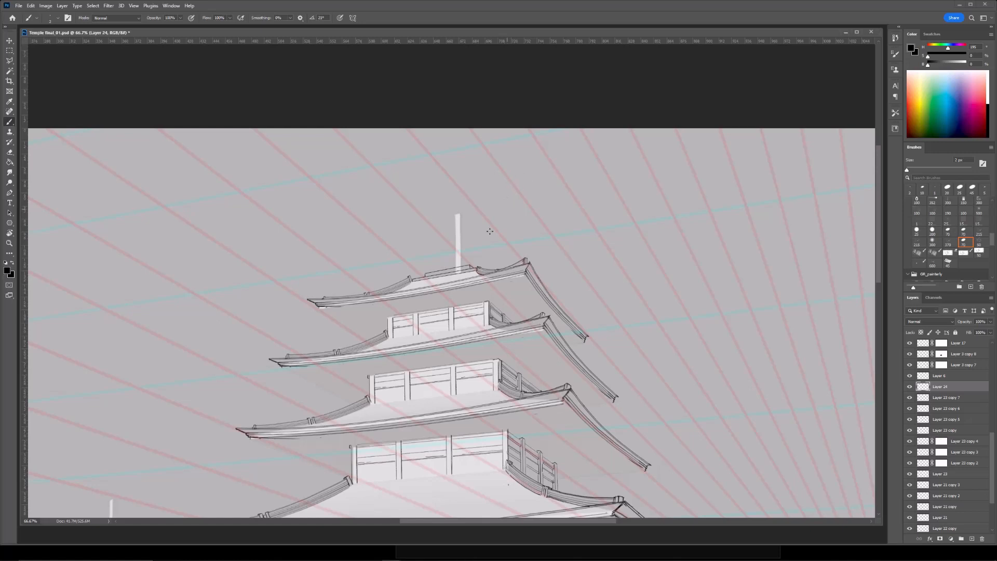
key("ctrl+plus")
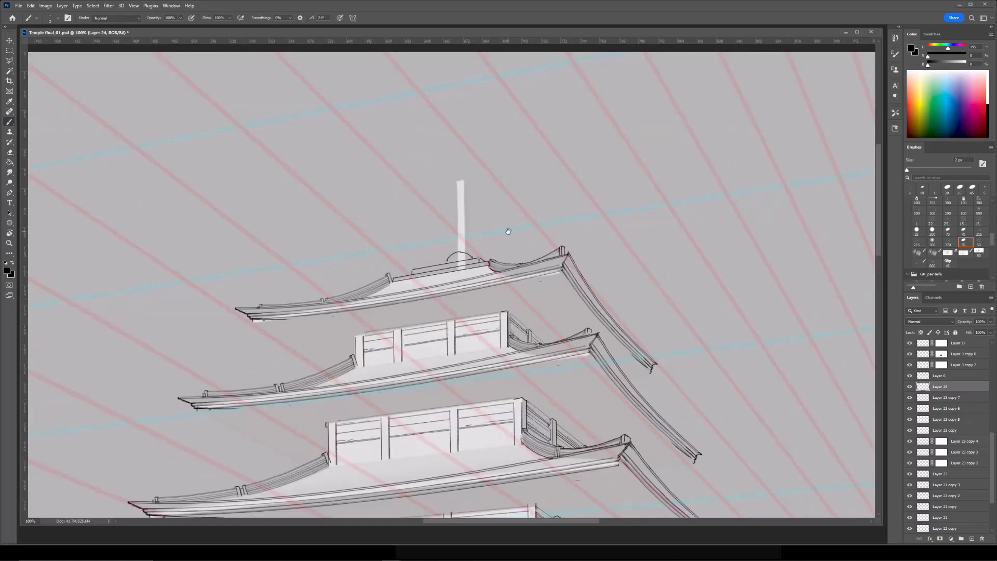
key("ctrl+plus")
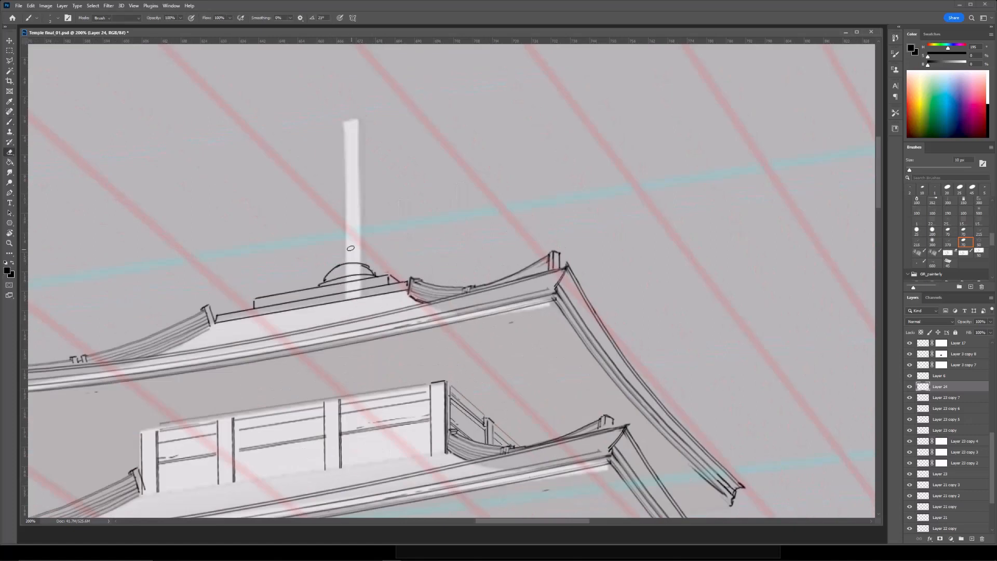
key("ctrl+minus")
left_click(974, 539)
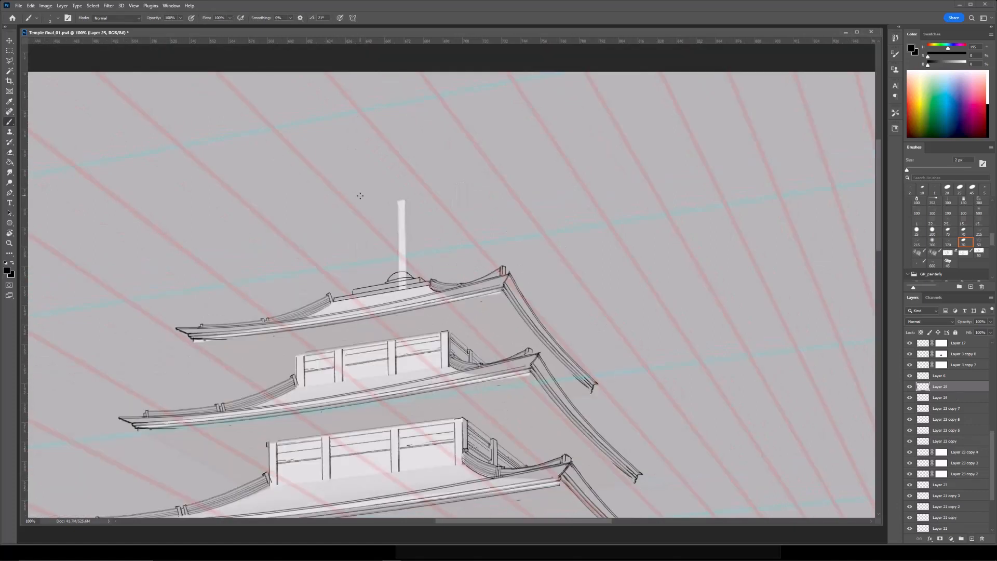
left_click(9, 51)
mouse_move(381, 254)
left_mouse_down()
mouse_move(421, 272)
mouse_move(434, 306)
mouse_move(447, 225)
mouse_move(554, 216)
mouse_move(384, 231)
mouse_move(384, 246)
left_mouse_up()
key("ctrl+d")
Make a circular selection with the Elliptical Marquee beside the spire and stroke it in black.
right_click(9, 51)
left_click(45, 58)
right_click(448, 222)
left_click(462, 325)
left_click(542, 148)
Duplicate the stroked circle and transform the copy into a flat ellipse around the base of the spire.
key("v")
key("ctrl+j")
left_click_drag(397, 260, 419, 266)
left_click_drag(408, 274, 423, 267)
key("Return")
Duplicate the flat ellipse and offset and adjust the copy to form the second rim of a ring.
key("ctrl+j")
key("m")
key("ctrl+t")
key("Return")
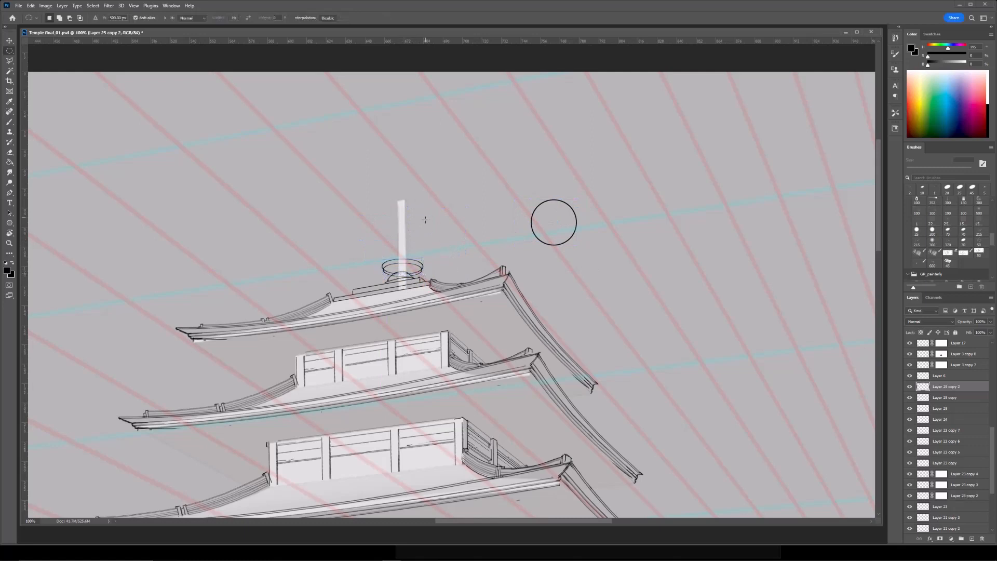
key("ctrl+plus")
key("b")
key("bracketright")
left_click_drag(371, 308, 440, 300)
key("ctrl+t")
left_click_drag(358, 281, 361, 282)
key("Return")
Ink the sides connecting the two ellipses in a rotated view, reset the rotation and merge both ellipse layers.
key("b")
left_click_drag(703, 208, 551, 38)
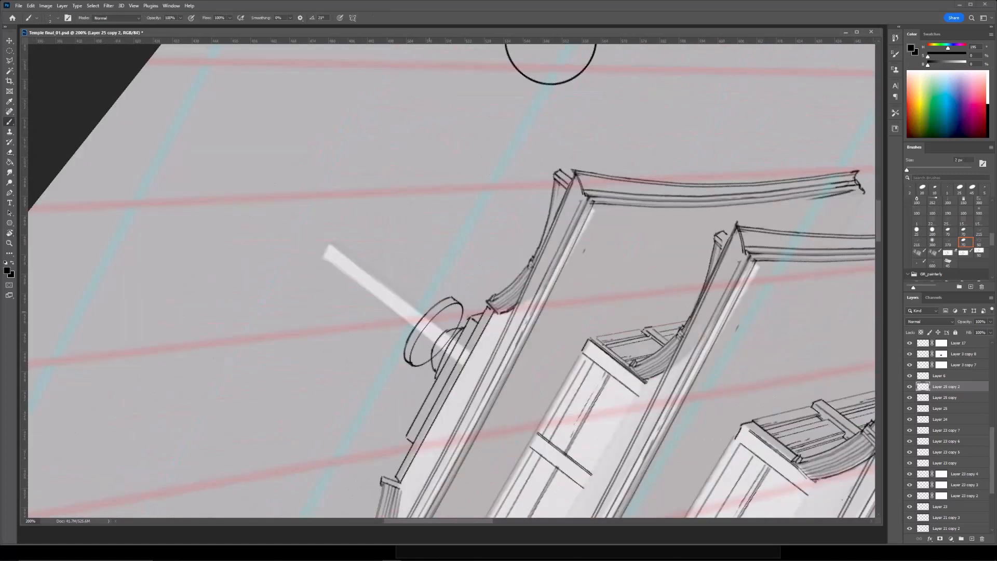
key("r")
key("Escape")
key("ctrl+minus")
key("ctrl+plus")
key("ctrl+e")
Scale, rotate and position the merged ring around the spire just above the dome.
key("ctrl+t")
left_click_drag(478, 300, 467, 296)
left_click_drag(441, 283, 446, 292)
left_click_drag(472, 276, 448, 229)
key("Return")
Duplicate the ring three times, stacking each copy above the last along the spire.
key("ctrl+j")
key("ctrl+t")
key("Return")
key("ctrl+j")
key("ctrl+t")
key("Return")
key("ctrl+j")
key("ctrl+t")
key("Return")
Duplicate the four stacked ring layers together higher up the spire and delete the redundant overlapping copy, Layer 25 copy 5.
left_click(953, 420, "shift")
key("ctrl+j")
key("ctrl+t")
key("Return")
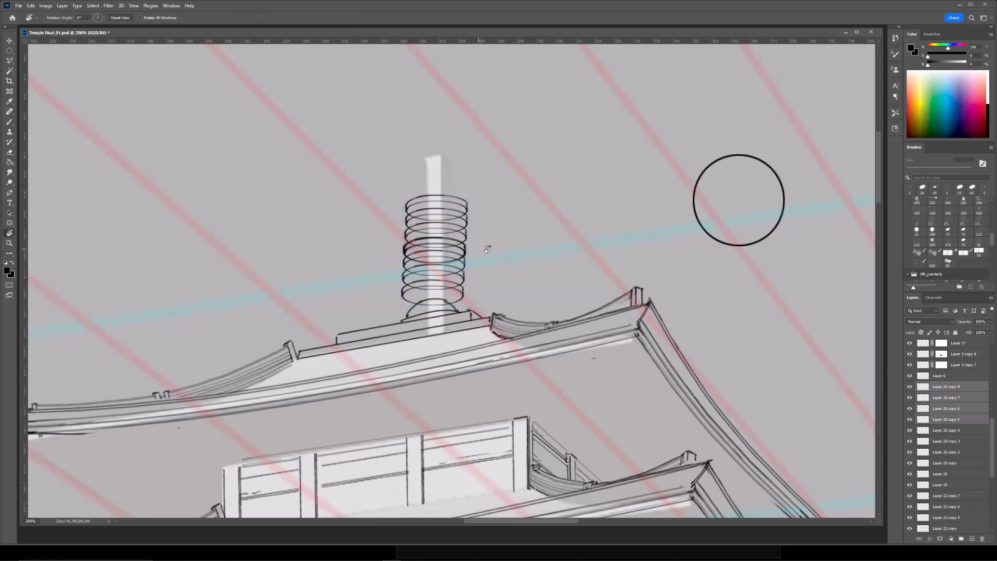
left_click(943, 419)
left_click(910, 420)
left_click(910, 419)
key("Delete")
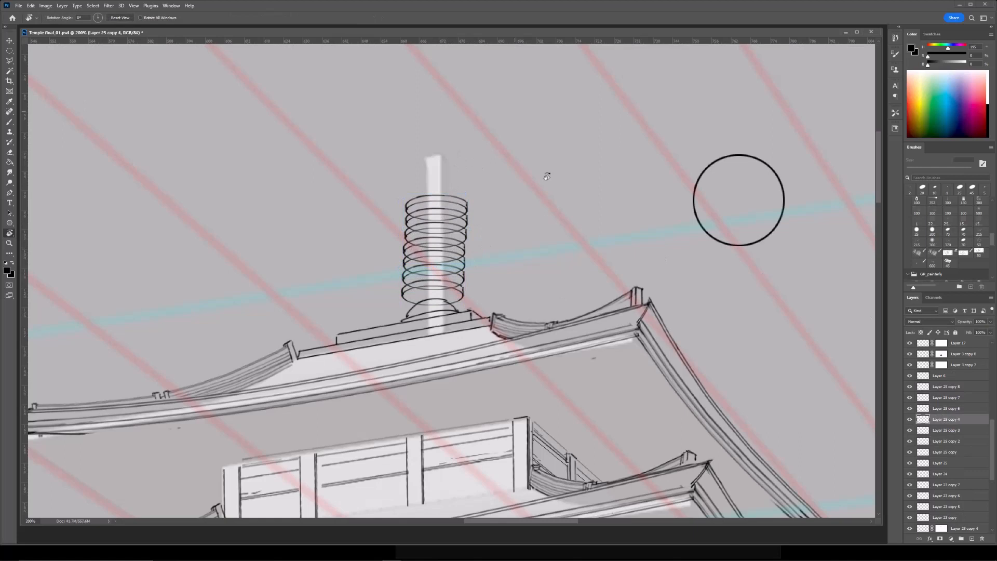
Erase the overlapping lines where the stacked rings meet, working upward through the ring layers from Layer 25 copy 3.
left_click(943, 430)
key("e")
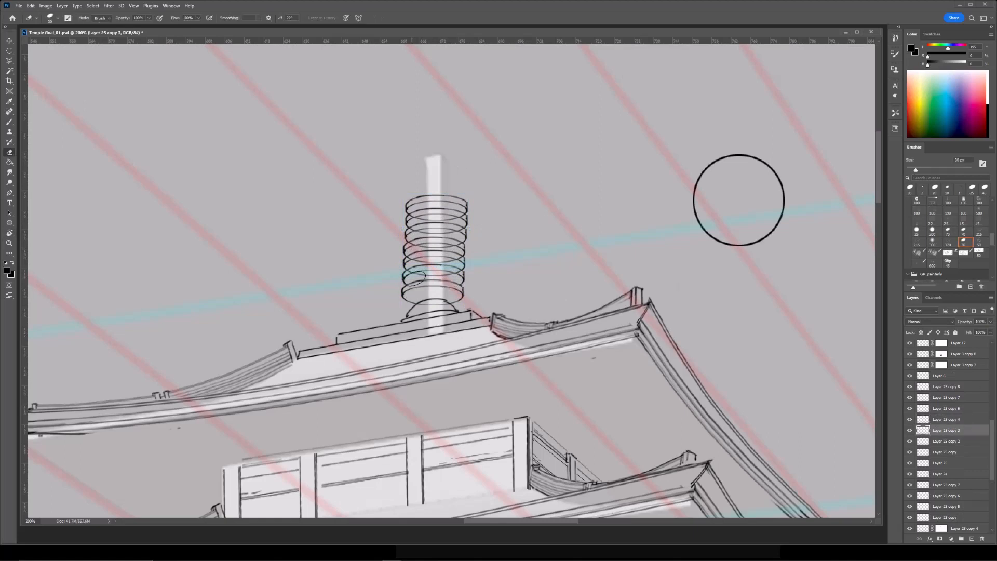
key("alt+bracketright")
key("alt+bracketright")
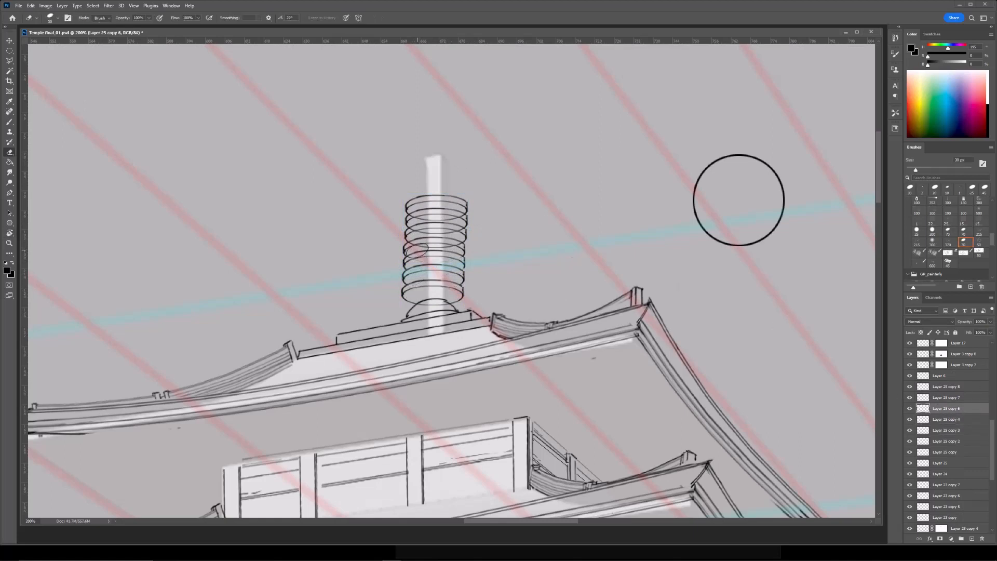
key("alt+bracketright")
key("alt+bracketright")
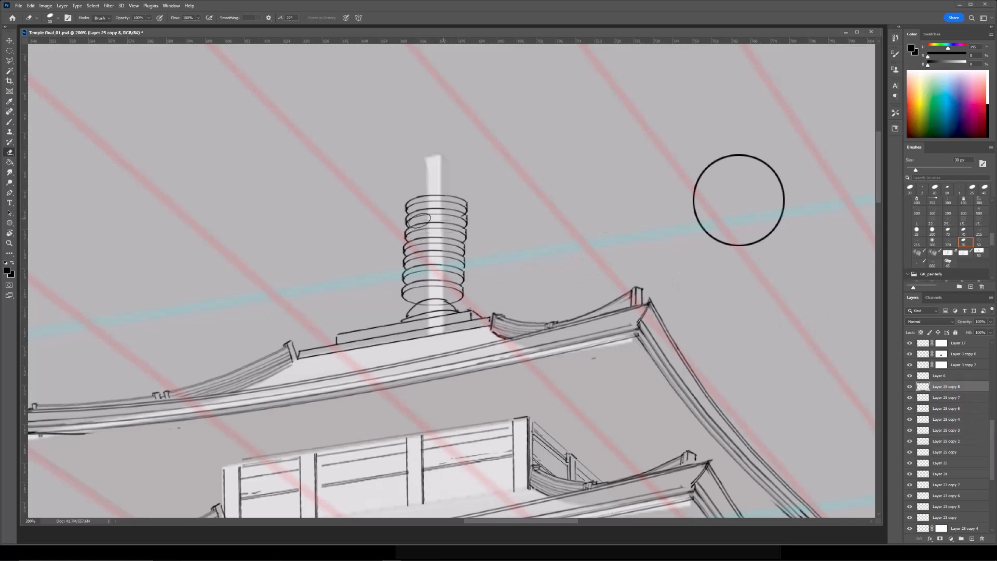
Merge the ring layers and transform the stack to be narrower, slightly taller and aligned with the spire.
left_click(940, 450, "shift")
key("ctrl+e")
key("ctrl+t")
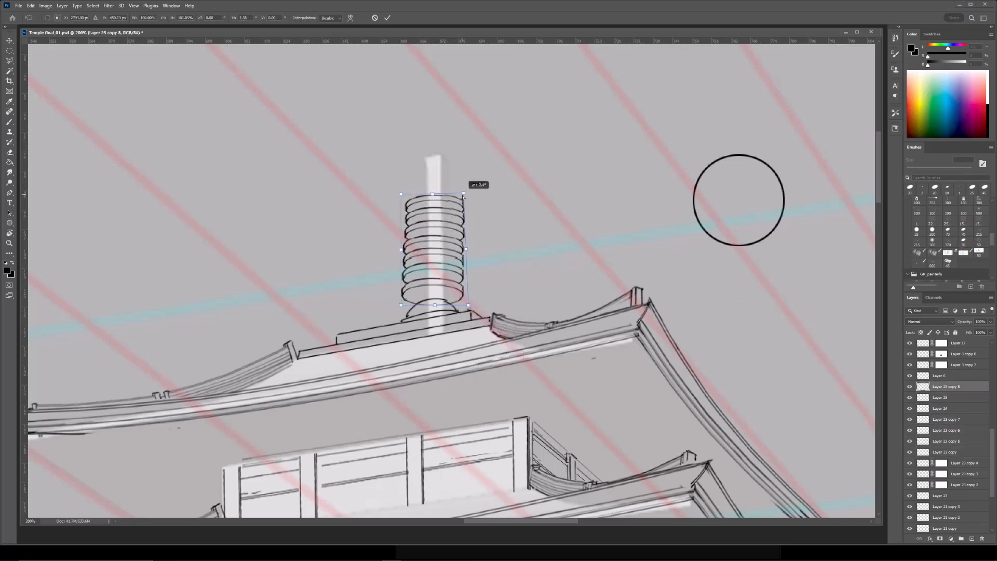
left_click_drag(436, 304, 434, 303)
left_click_drag(433, 194, 429, 188)
left_click_drag(465, 247, 457, 245)
left_click_drag(442, 248, 445, 253)
left_click_drag(435, 307, 435, 309)
key("Return")
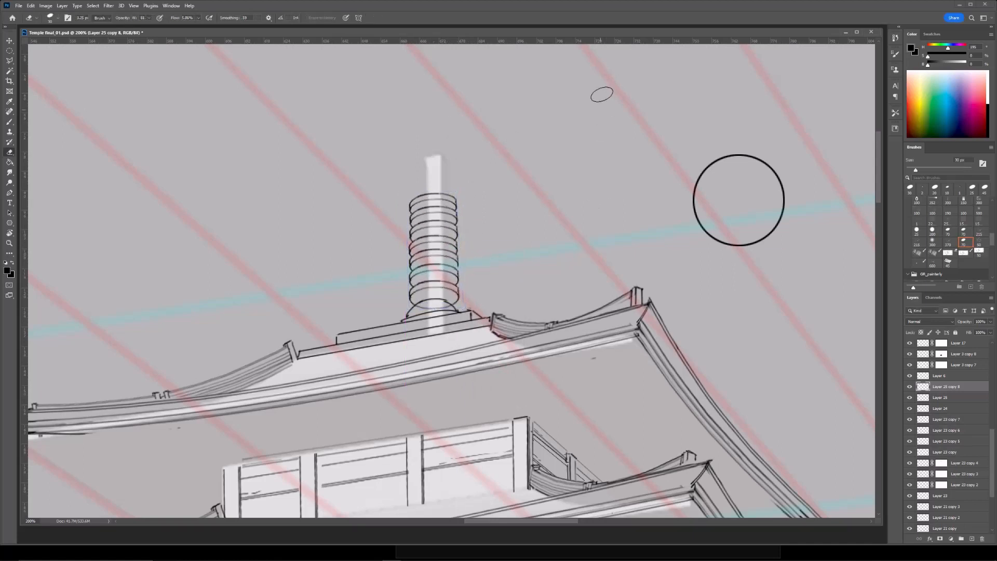
On a new layer, draw the spire's top above the rings: a curved flared crown, slender shaft and pointed finial.
left_click_drag(603, 132, 604, 147)
key("ctrl+shift+alt+n")
key("b")
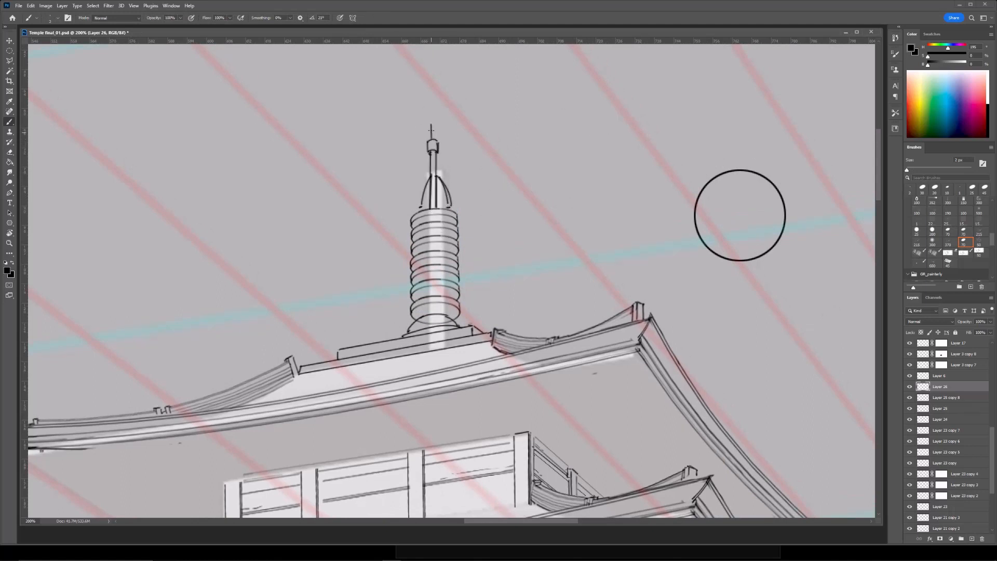
key("b")
key("e")
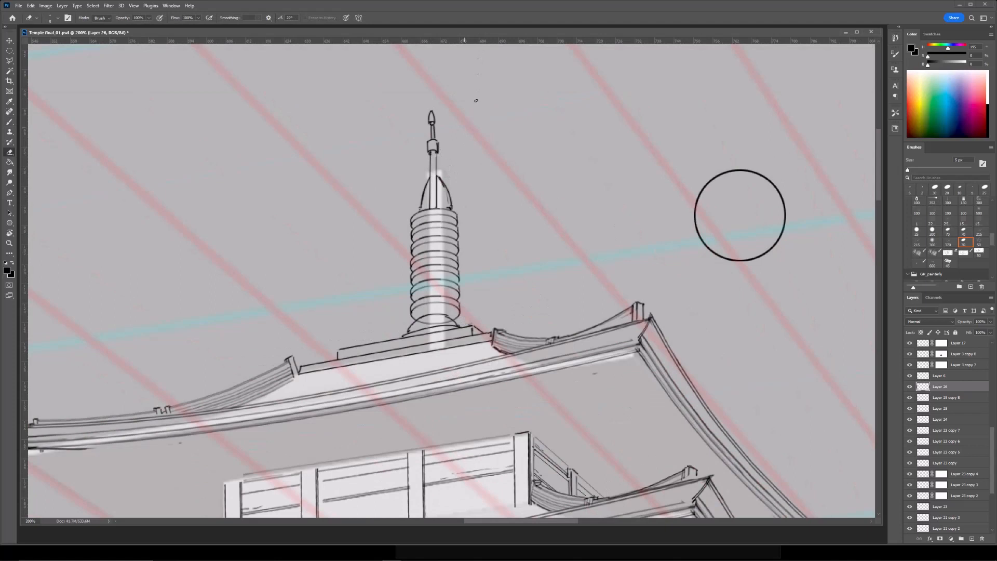
Hide Layer 25 and erase the excess line at the lowest ring of the spire on Layer 25 copy 8.
key("ctrl+minus")
left_click_drag(464, 189, 461, 144)
left_click(922, 398)
key("ctrl+plus")
left_click(923, 409)
left_click(910, 408)
left_click_drag(453, 195, 469, 250)
key("ctrl+plus")
left_click(430, 284, "ctrl")
key("]")
mouse_move(425, 284)
left_mouse_down()
mouse_move(470, 285)
mouse_move(451, 291)
left_mouse_up()
key("ctrl+minus")
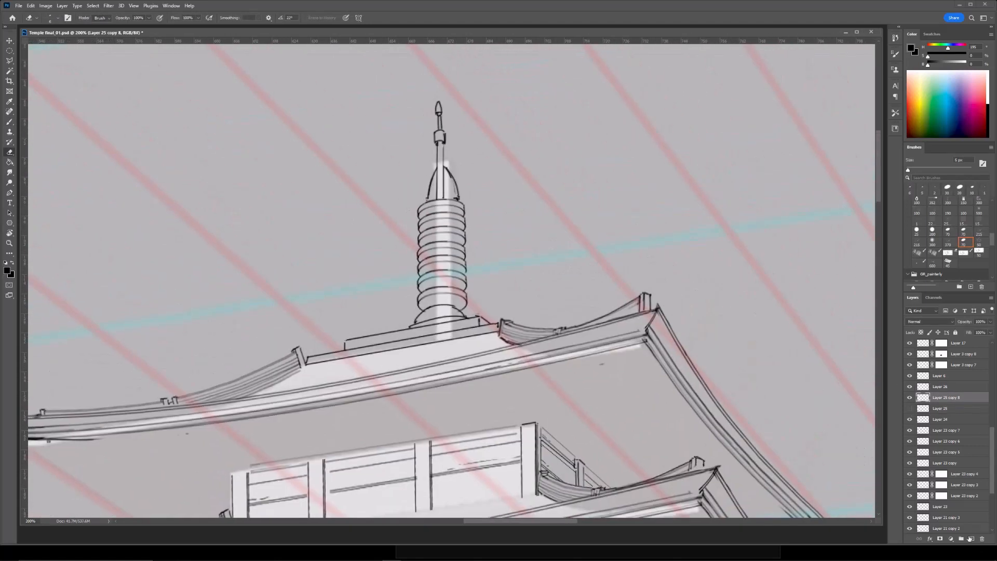
On a new layer, draw the central shaft's straight edges down through the rings to the spire's base.
left_click(972, 538)
key("b")
left_click(444, 175, "shift")
left_click(436, 318, "shift")
key("e")
left_click_drag(449, 318, 446, 180)
key("b")
left_click(444, 180)
left_click(447, 316, "shift")
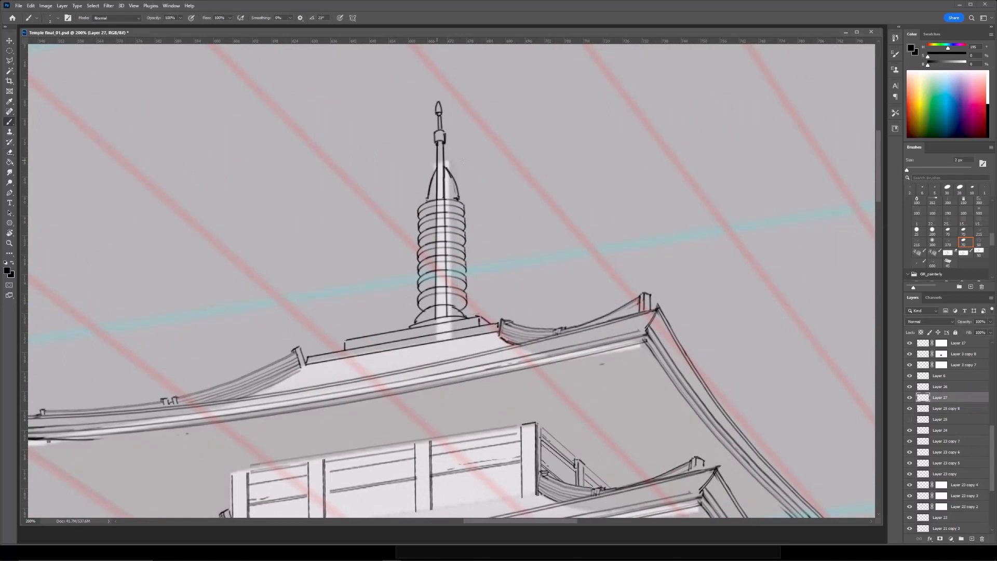
Erase the shaft lines where they cross the rings, leaving short segments showing in the gaps between them.
key("e")
key("bracketright")
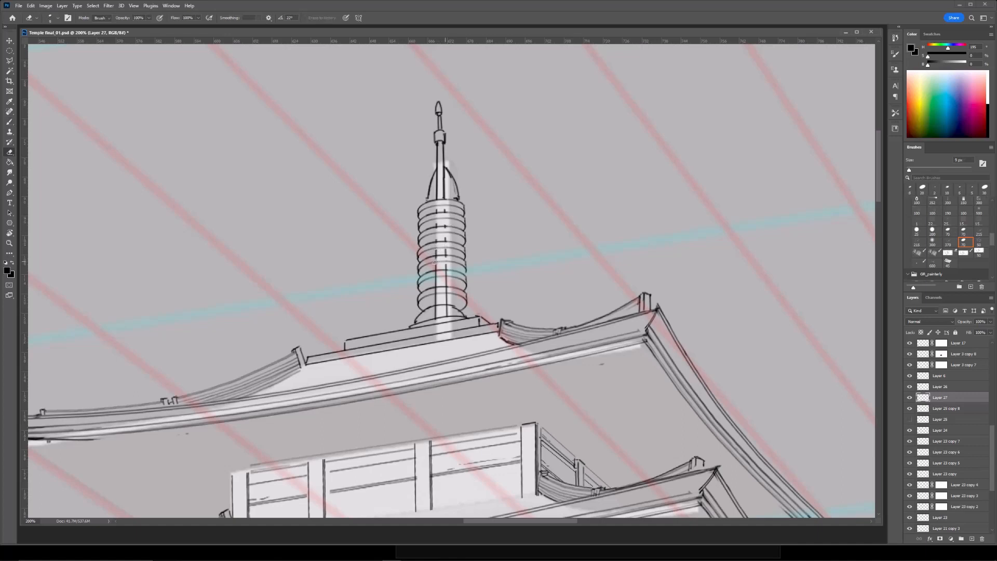
key("b")
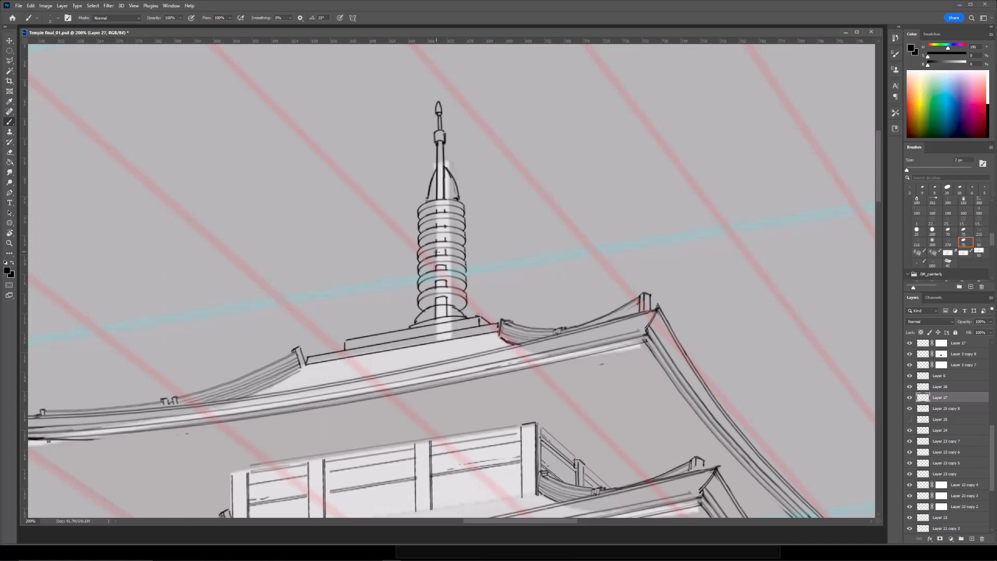
key("ctrl+minus")
key("ctrl+plus")
key("e")
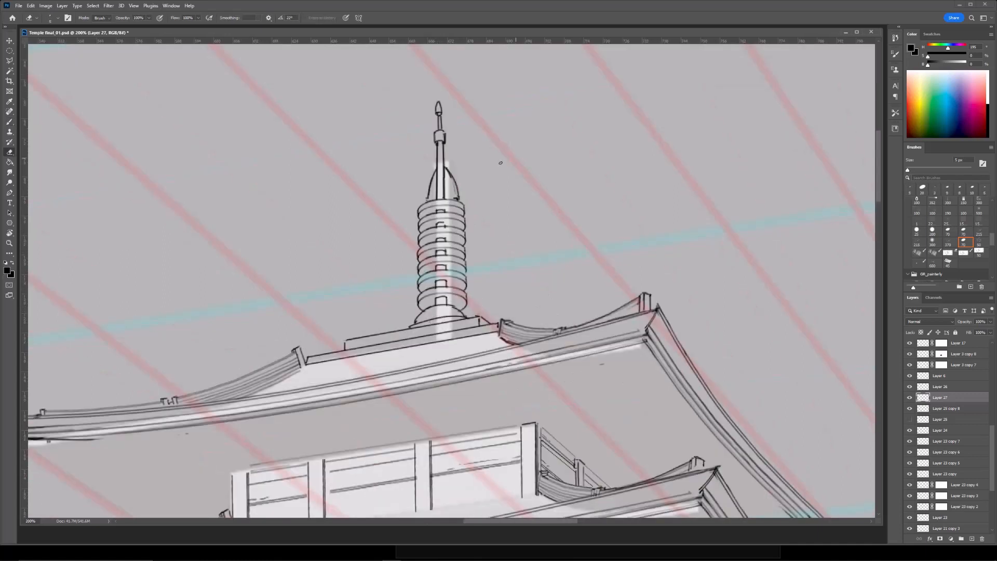
left_click_drag(508, 145, 510, 159)
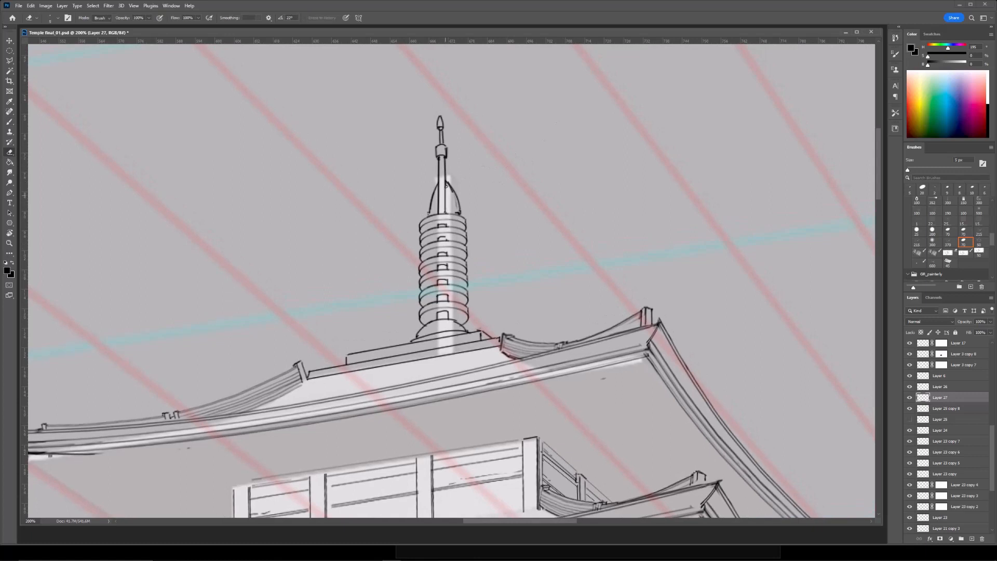
Duplicate the lowest pagoda roof's front eave and place it along the right wing's roof edge, scaled to fit.
key("ctrl+minus")
key("ctrl+minus")
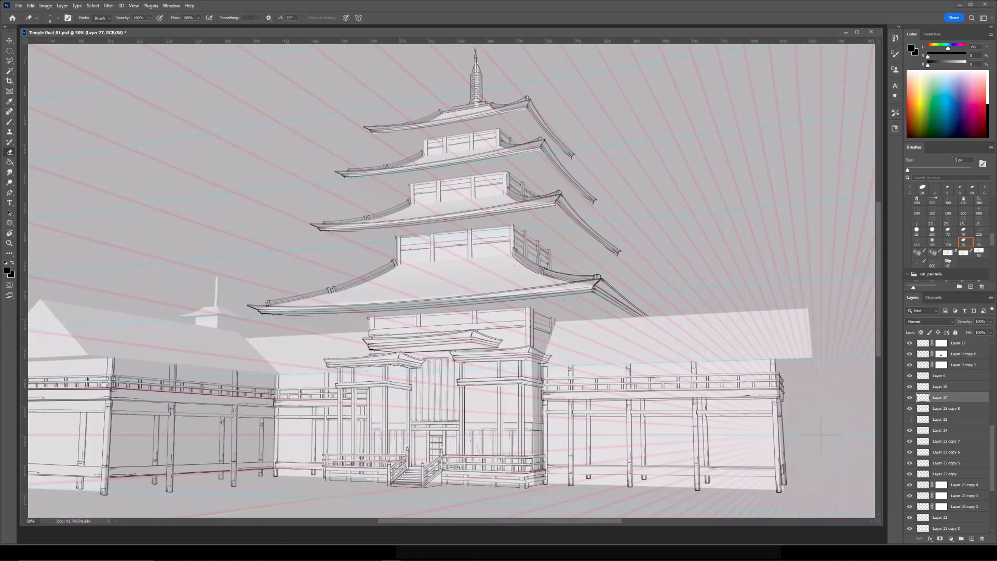
key("ctrl+plus")
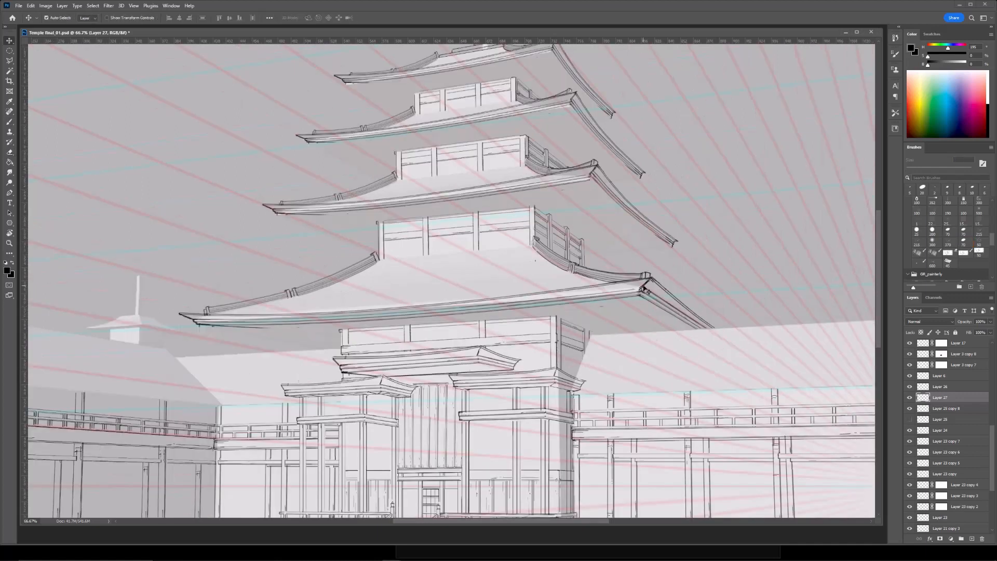
left_click(647, 285, "ctrl")
key("b")
key("ctrl+alt+t")
left_click_drag(362, 289, 599, 370)
mouse_move(601, 378)
left_mouse_down()
mouse_move(510, 351)
mouse_move(341, 327)
left_mouse_up()
left_click_drag(365, 320, 484, 306)
Skew the copied eave so it follows the right wing's perspective and reaches past its outer end.
right_click(611, 292)
left_click(630, 333)
left_click_drag(663, 304, 601, 328)
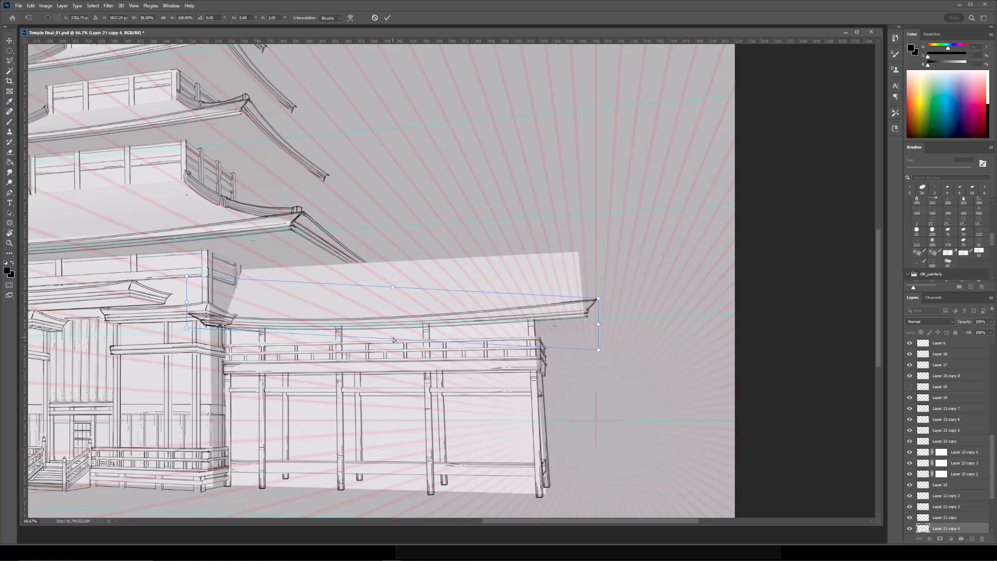
left_click_drag(393, 340, 391, 334)
left_click_drag(600, 307, 599, 325)
key("Return")
Erase the inner end of the right wing's eave where it overlaps the central building.
left_click_drag(229, 308, 330, 331)
key("e")
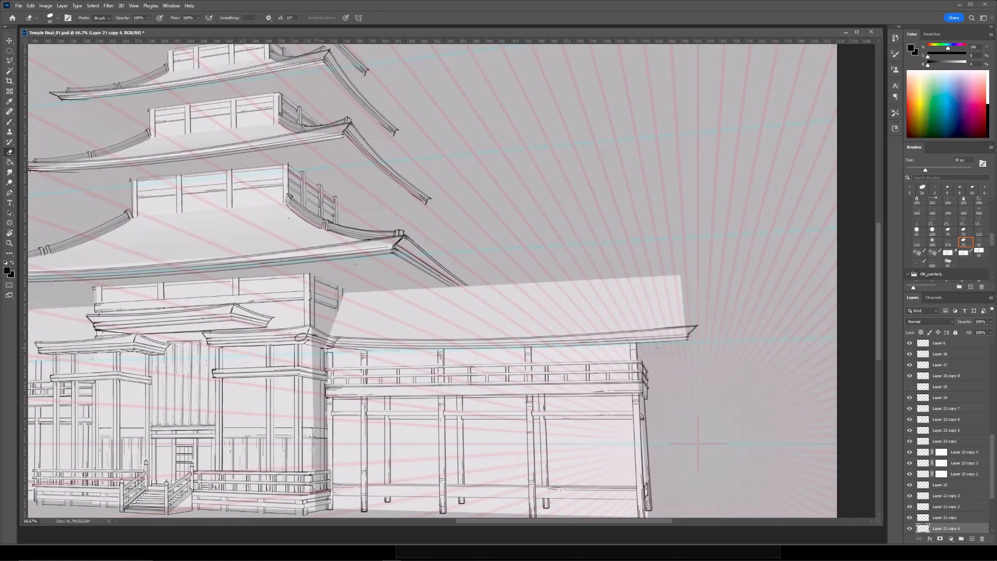
left_click_drag(400, 304, 373, 294)
left_click_drag(314, 345, 348, 348)
mouse_move(631, 314)
left_mouse_down()
mouse_move(574, 325)
mouse_move(593, 365)
left_mouse_up()
Duplicate the lowest pagoda roof's side eave and place it, narrowed, at the right wing's outer corner.
key("v")
left_click(389, 279)
left_click(387, 320, "ctrl")
key("ctrl+j")
key("ctrl+t")
left_click_drag(354, 287, 455, 294)
left_click_drag(454, 319, 483, 350)
Skew and adjust the copied side eave until it joins the front eave's corner and drops steeply in perspective.
right_click(494, 332)
left_click(532, 367)
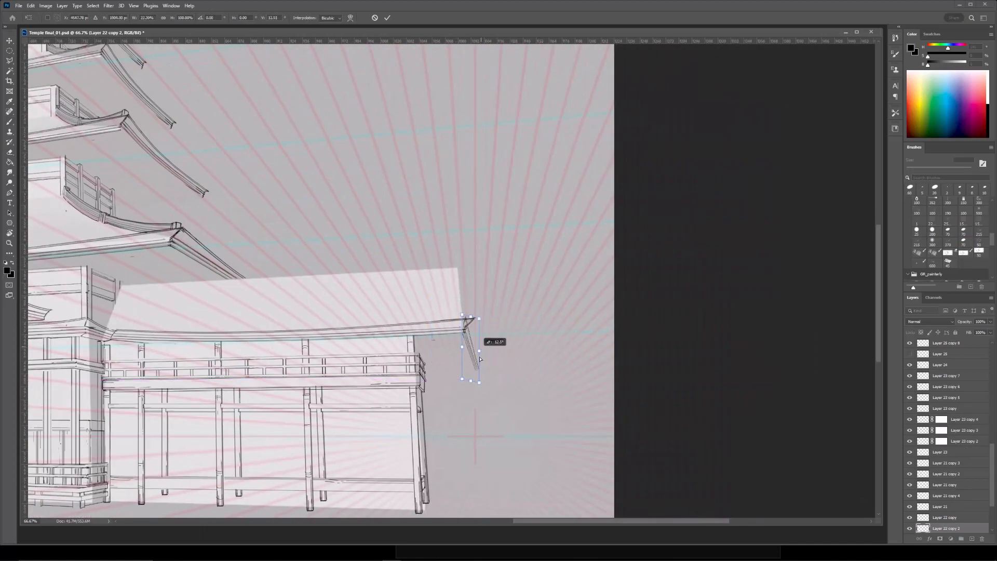
key("ctrl+plus")
left_click_drag(457, 381, 378, 292)
key("ctrl+plus")
left_click_drag(350, 373, 483, 361)
left_click_drag(444, 393, 451, 435)
left_click_drag(448, 305, 449, 298)
left_click_drag(548, 239, 548, 237)
left_click_drag(415, 408, 409, 389)
left_click_drag(482, 456, 482, 447)
left_click_drag(445, 419, 453, 444)
key("Return")
Clean up the right wing's roof corner where the front and side eaves meet, using the Eraser and Brush.
key("e")
mouse_move(493, 416)
left_mouse_down()
mouse_move(503, 414)
mouse_move(484, 409)
left_mouse_up()
key("b")
key("ctrl+minus")
key("ctrl+plus")
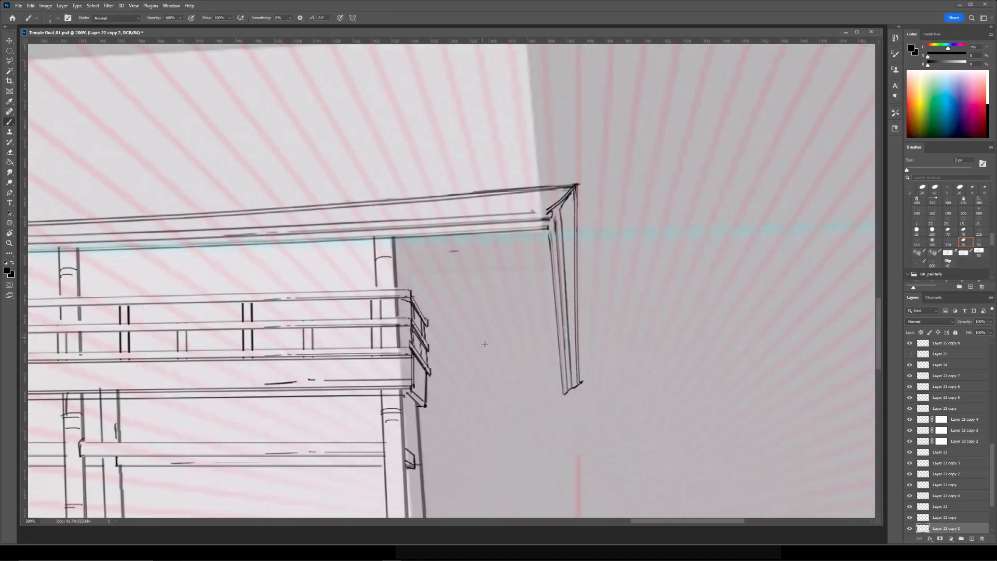
Duplicate the right wing's front eave and place it along the roof edge of the connecting section left of the gate.
key("ctrl+minus")
key("ctrl+minus")
key("ctrl+minus")
left_click_drag(452, 257, 542, 259)
key("ctrl+plus")
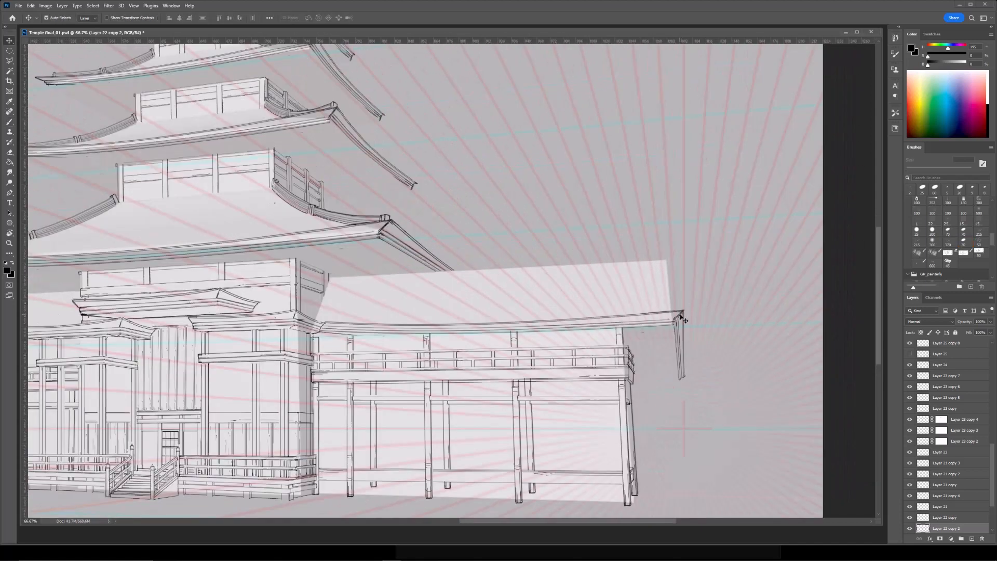
left_click(623, 323, "ctrl")
left_click(909, 497)
left_click(909, 496)
key("ctrl+j")
key("ctrl+t")
left_click_drag(511, 324, 320, 359)
right_click(318, 358)
left_click(322, 363)
left_click_drag(418, 386, 442, 362)
key("Return")
Skew and reposition the connecting section's eave so it follows the perspective down to the left wing's inner corner.
key("ctrl+t")
left_click_drag(531, 377, 435, 366)
left_click_drag(345, 359, 349, 366)
right_click(352, 364)
left_click(368, 393)
left_click_drag(438, 364, 436, 354)
key("Return")
left_click_drag(270, 363, 436, 353)
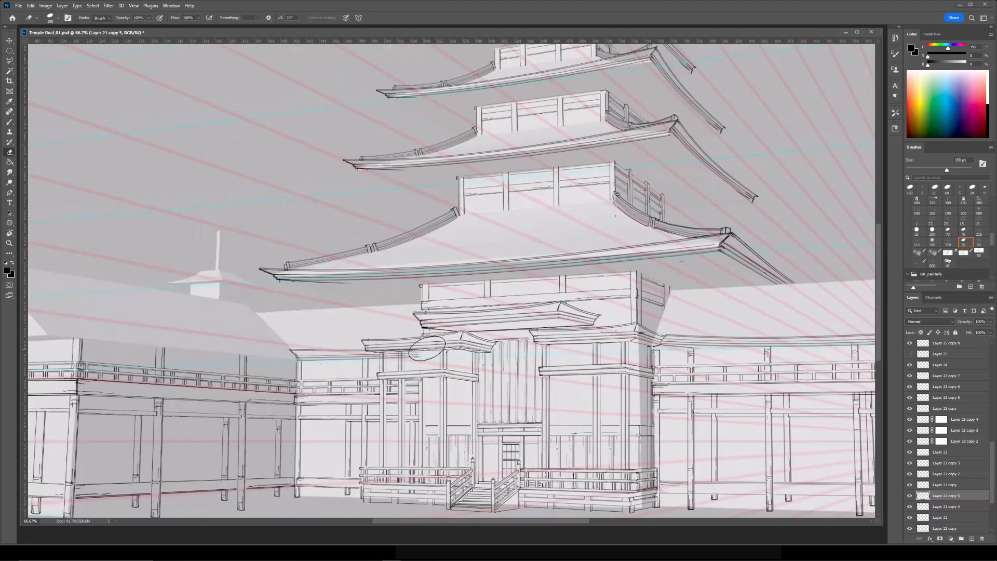
left_click_drag(378, 329, 438, 337)
key("ctrl+t")
right_click(363, 360)
left_click(378, 387)
left_click_drag(350, 338, 350, 360)
key("Return")
Add a layer mask to the connecting section's eave and mask out its overlap with the gate roof using a larger eraser.
left_click_drag(588, 331, 560, 337)
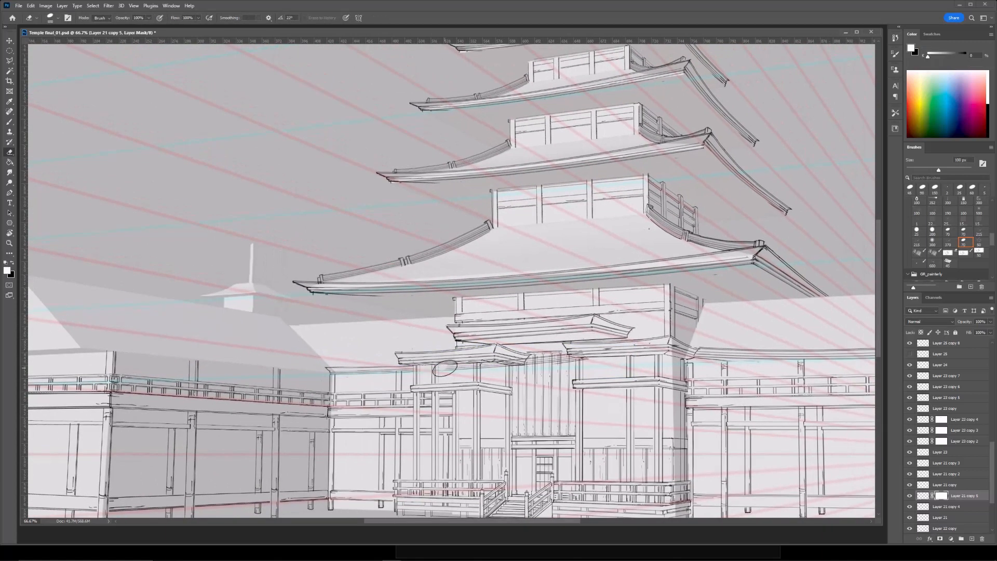
key("bracketright")
key("bracketright")
key("bracketright")
key("bracketright")
key("bracketright")
key("bracketright")
key("bracketright")
key("bracketright")
Place a copy of the lowest pagoda roof's front eave under the left building's gable, scaled to the gable's width.
key("ctrl+minus")
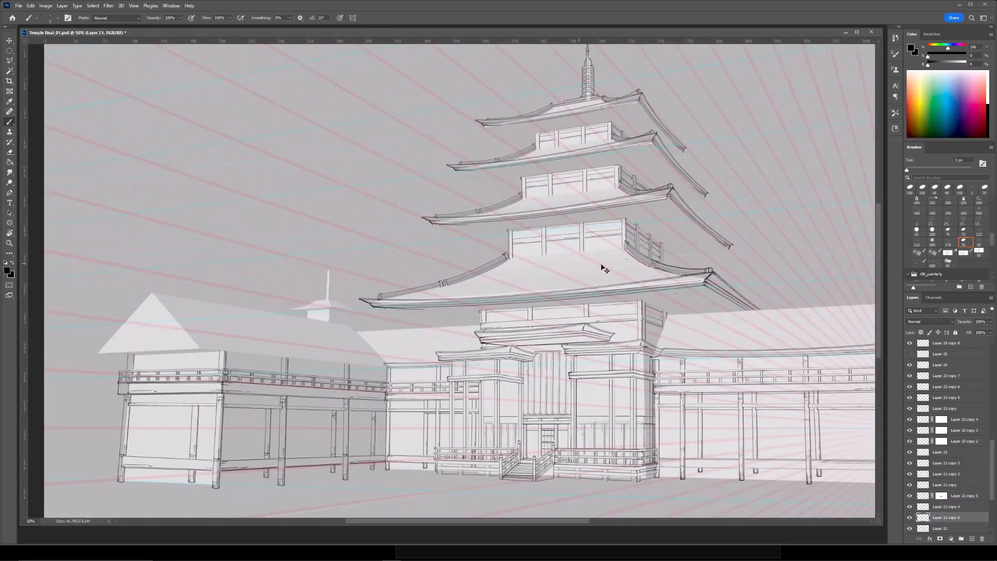
key("ctrl+t")
left_click_drag(675, 284, 271, 334)
key("ctrl+plus")
left_click_drag(234, 328, 448, 303)
Skew the gable eave to the front face's perspective, extending both ends slightly beyond the gable.
right_click(465, 292)
left_click(498, 327)
left_click_drag(361, 268, 362, 285)
left_click_drag(275, 278, 276, 267)
left_click_drag(451, 312, 449, 310)
left_click_drag(276, 297, 287, 296)
left_click_drag(366, 322, 367, 320)
left_click_drag(450, 312, 450, 310)
key("Return")
key("b")
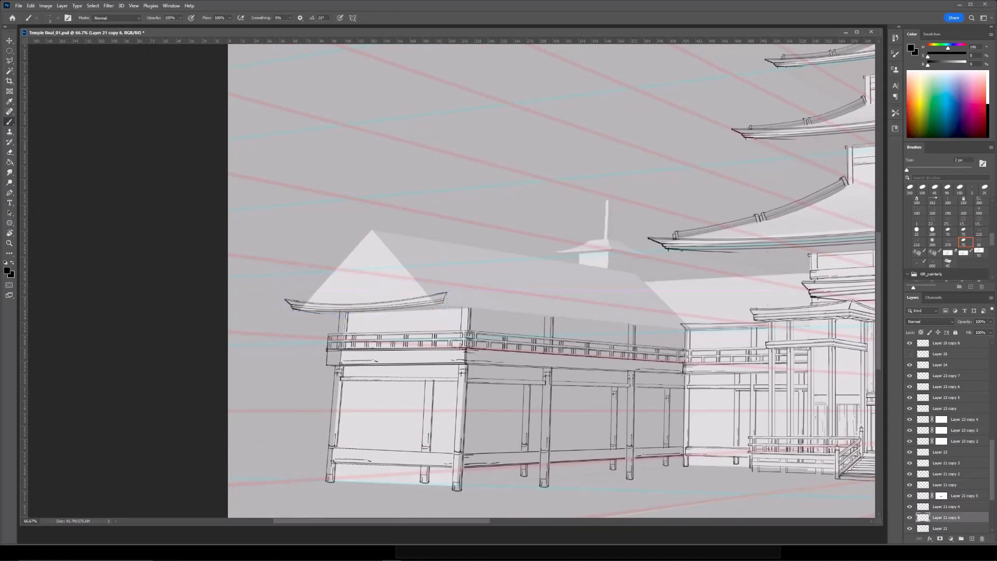
Refine the gable eave's skew and end positions in a closer view.
left_click(450, 33)
key("ctrl+plus")
key("ctrl+t")
right_click(247, 314)
left_click(264, 348)
left_click_drag(201, 298, 211, 319)
left_click_drag(446, 317, 444, 315)
left_click_drag(326, 332, 327, 330)
key("Return")
Duplicate the lowest pagoda roof's front eave along the left building's long side, skewed and rotated to meet the gable eave.
left_click_drag(711, 281, 496, 289)
key("ctrl+minus")
left_click(770, 266, "ctrl")
key("ctrl+j")
key("ctrl+t")
left_click_drag(770, 268, 556, 320)
left_click_drag(745, 320, 528, 371)
left_click_drag(269, 319, 271, 312)
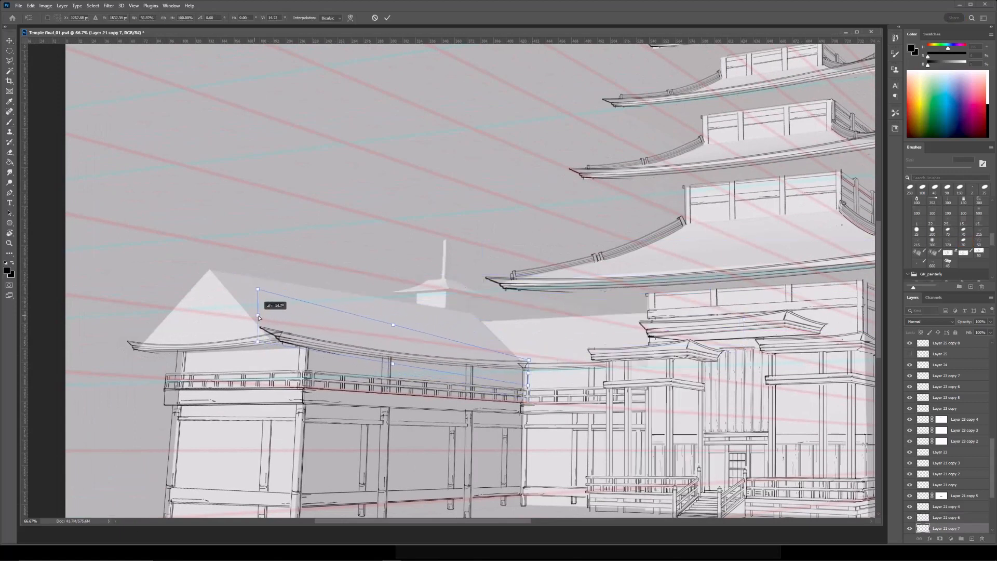
left_click_drag(272, 326, 276, 324)
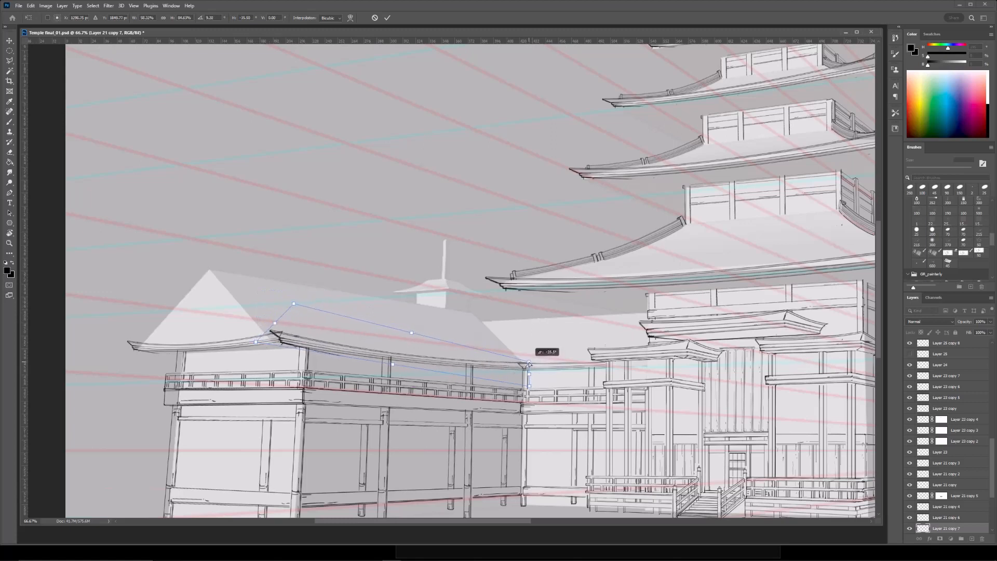
key("Return")
Finish skewing the left building's long-side eave and clean up its overlap with the gable eave at the front corner.
left_click_drag(352, 280, 441, 300)
key("ctrl+plus")
key("e")
key("ctrl+minus")
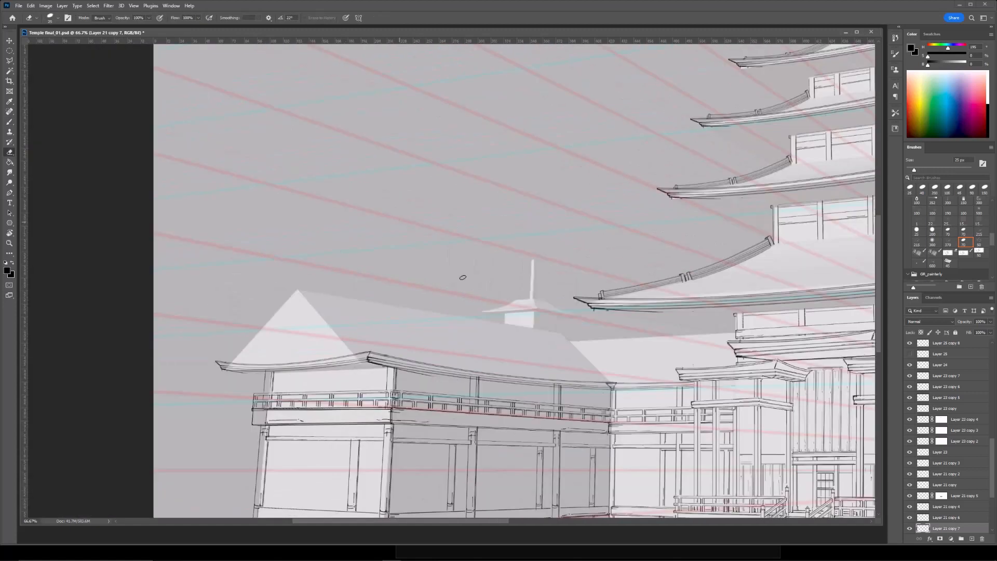
key("r")
left_click_drag(401, 222, 491, 213)
key("ctrl+plus")
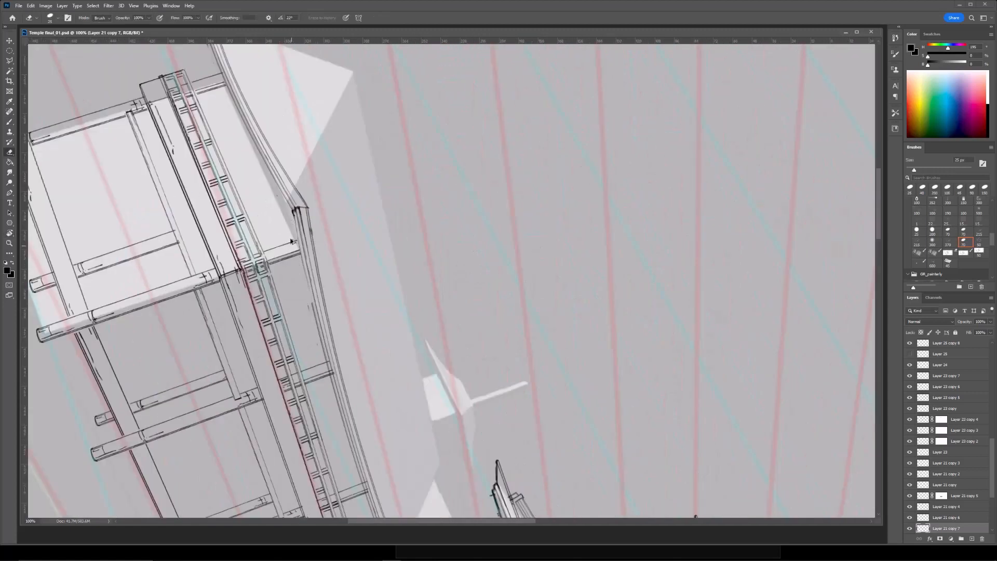
key("ctrl+minus")
key("r")
mouse_move(424, 410)
left_mouse_down()
mouse_move(488, 407)
mouse_move(631, 325)
mouse_move(530, 296)
left_mouse_up()
key("ctrl+plus")
key("e")
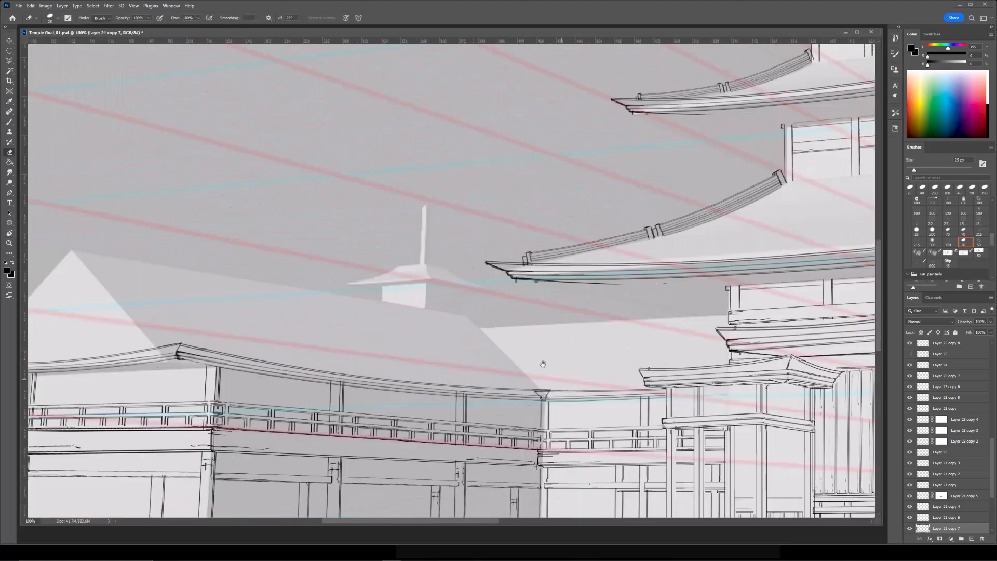
Tidy the line ends where the long-side eave meets the eave of the wing behind it.
key("ctrl+plus")
left_click(551, 408, "ctrl")
key("b")
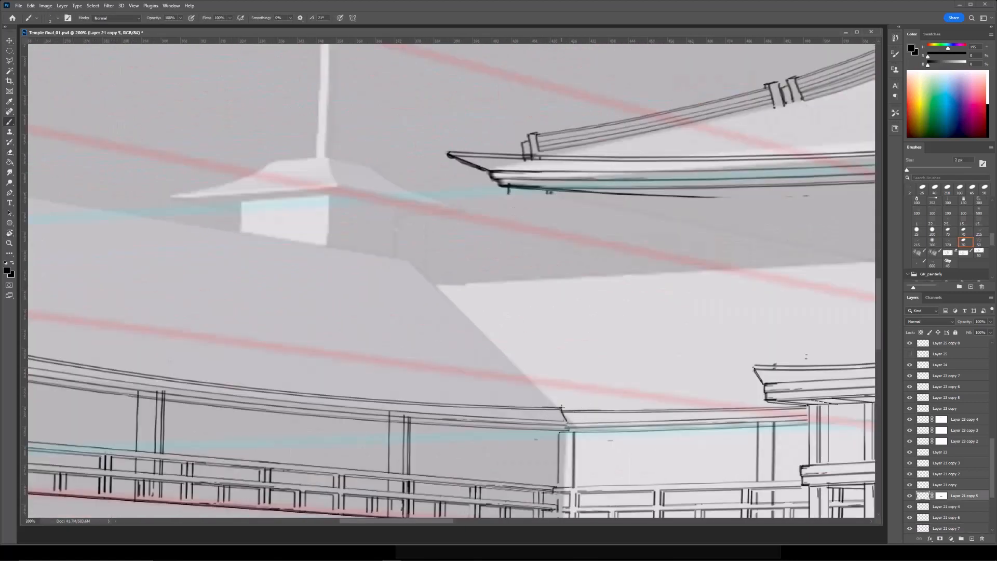
key("ctrl+minus")
key("ctrl+minus")
left_click_drag(479, 297, 567, 328)
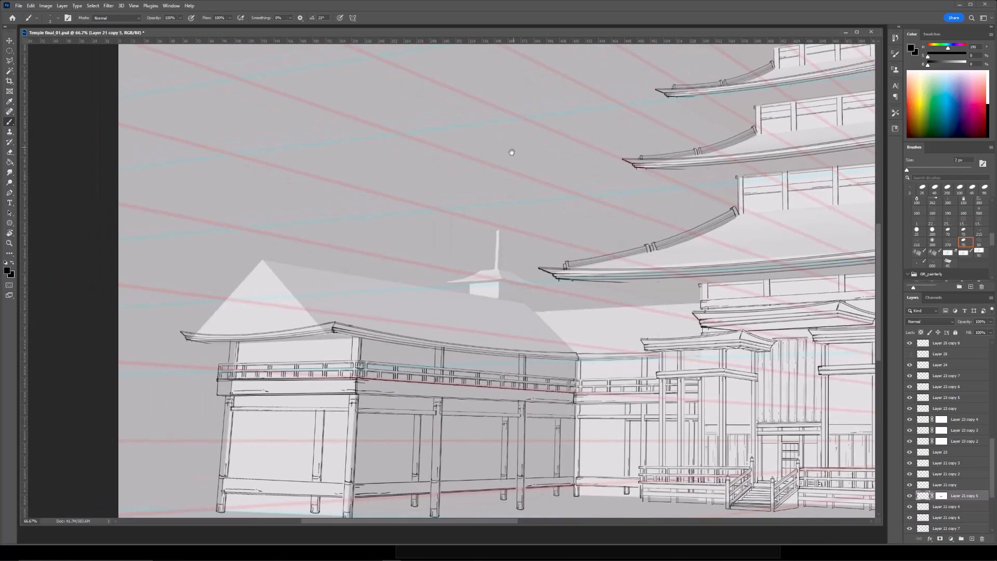
Shift the long-side eave slightly toward the gable so its front end lines up with the gable eave's corner.
left_click(339, 329, "ctrl")
key("ctrl+t")
key("Escape")
left_click(329, 329, "ctrl")
key("ctrl+t")
left_click_drag(337, 331, 333, 332)
key("Return")
left_click(335, 330, "ctrl")
key("ctrl+t")
key("Return")
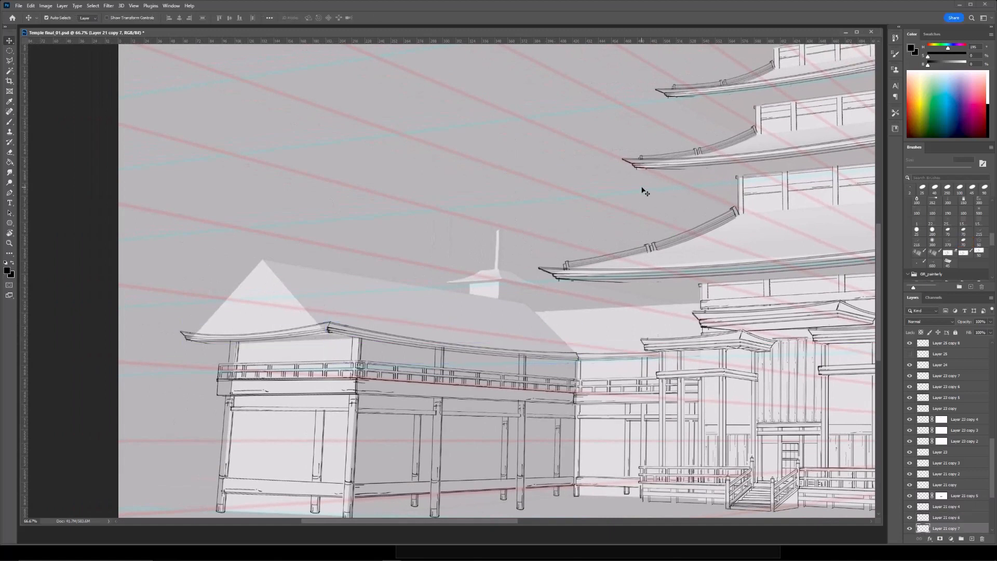
Duplicate the lowest pagoda roof's left hip ridge onto the gable's left slope, rotated and scaled to run from eave tip to peak.
left_click(653, 250, "ctrl")
key("ctrl+j")
key("ctrl+t")
left_click_drag(693, 232, 284, 293)
left_click_drag(284, 259, 269, 249)
left_click_drag(285, 304, 297, 288)
right_click(307, 248)
left_click(323, 297)
left_click_drag(341, 251, 275, 295)
left_click_drag(174, 309, 182, 310)
key("Return")
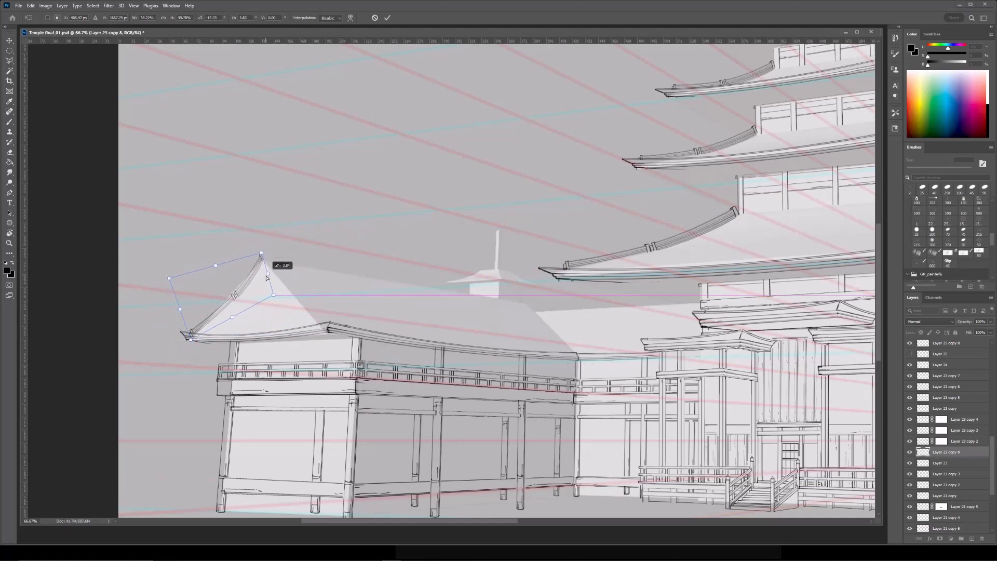
key("ctrl+minus")
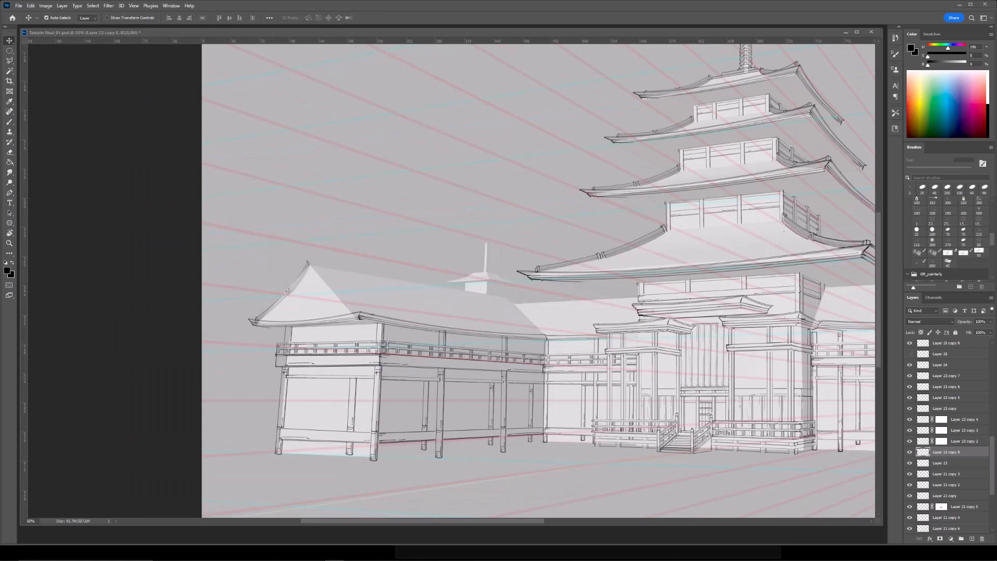
key("ctrl+plus")
key("ctrl+t")
key("Escape")
key("ctrl+t")
right_click(469, 319)
key("Escape")
key("Escape")
Select the left gable ridge with the lasso and reshape it into a concave curve meeting the peak and the eave tip.
key("l")
left_click_drag(403, 323, 403, 324)
key("ctrl+t")
right_click(434, 357)
left_click(451, 410)
left_click_drag(407, 400, 402, 401)
left_click_drag(499, 302, 474, 331)
left_click_drag(496, 256, 505, 268)
left_click_drag(426, 375, 428, 379)
left_click_drag(514, 286, 511, 282)
left_click_drag(386, 420, 436, 419)
key("Return")
left_click_drag(596, 274, 559, 263)
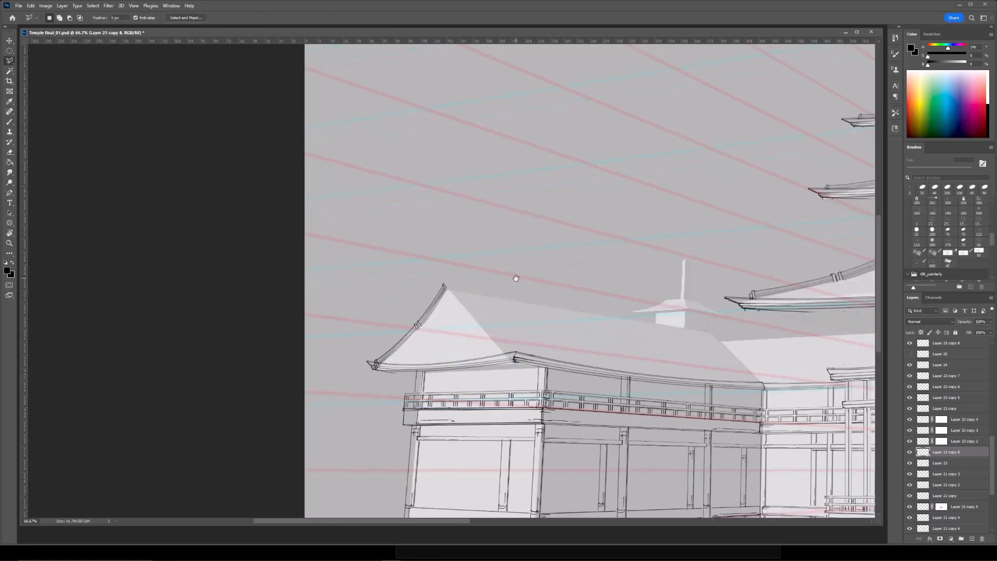
Duplicate the lowest pagoda roof's right hip ridge and place the copy on the left building gable's right slope.
key("ctrl+minus")
left_click_drag(608, 286, 125, 350)
key("ctrl+plus")
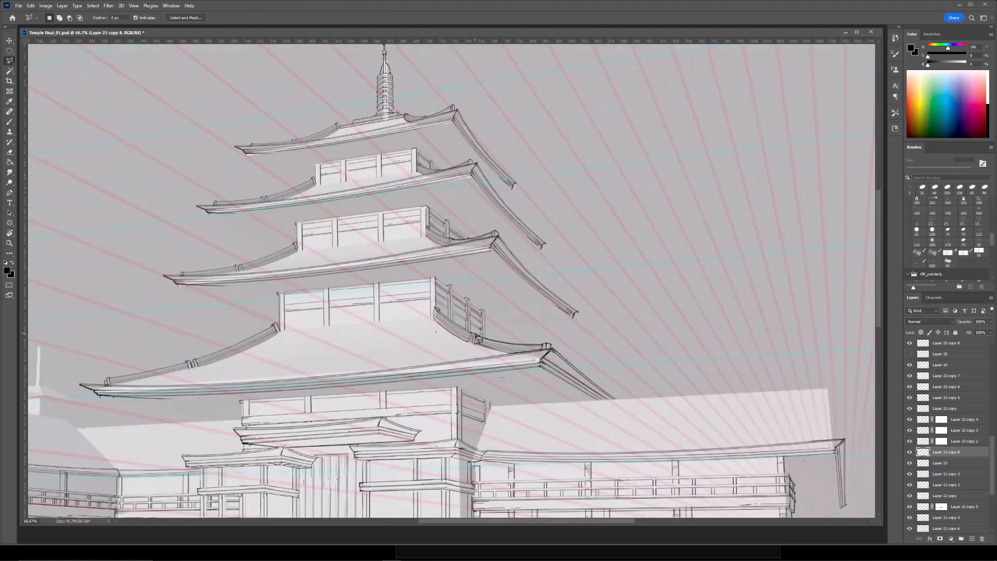
left_click(464, 330, "ctrl")
key("ctrl+minus")
left_click_drag(467, 318, 755, 327)
key("ctrl+j")
key("ctrl+t")
left_click_drag(786, 328, 329, 407)
Skew and scale the right ridge copy to run from the gable peak down to the front eave corner.
right_click(313, 379)
left_click(333, 414)
left_click_drag(342, 352, 327, 357)
left_click_drag(330, 387, 314, 399)
left_click_drag(282, 362, 281, 361)
left_click_drag(311, 393, 310, 396)
left_click_drag(311, 419, 306, 394)
left_click_drag(279, 360, 309, 396)
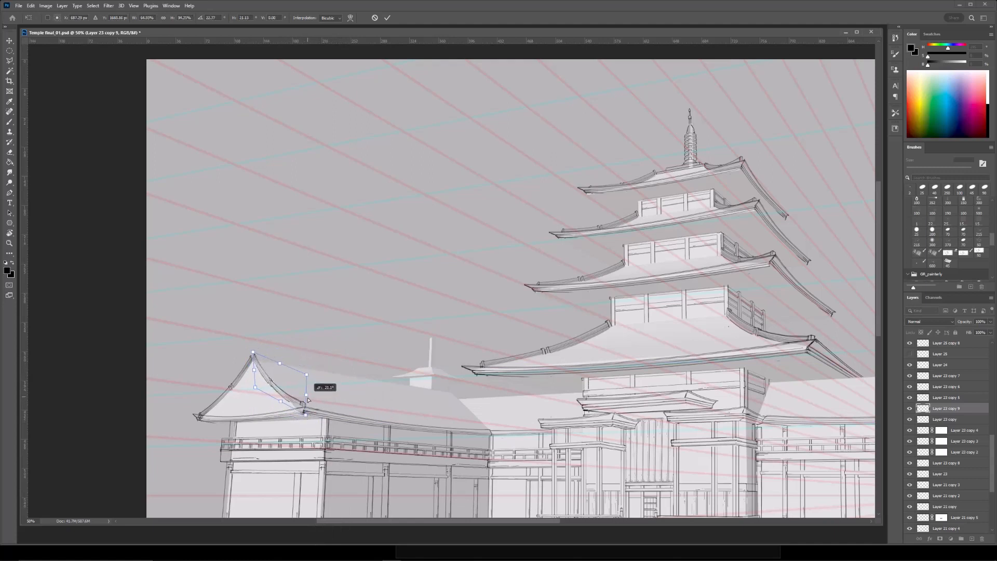
key("Return")
Isolate part of the gable's right ridge with the lasso and reshape it to follow the roof's curve.
left_click_drag(278, 363, 343, 298)
scroll(275, 368, "up", 2)
key("b")
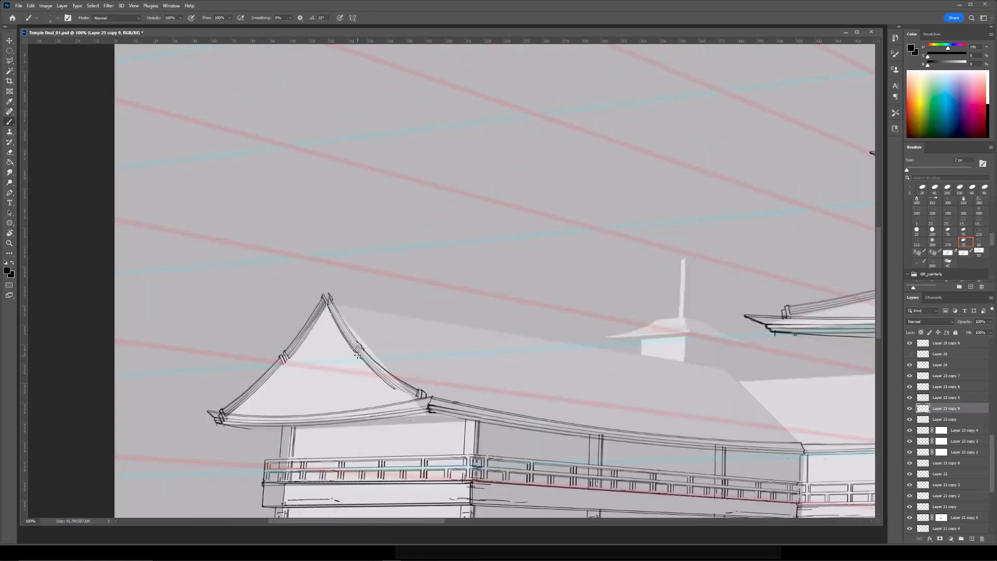
scroll(415, 182, "down", 1)
key("l")
left_click_drag(396, 247, 353, 285)
key("ctrl+t")
right_click(365, 299)
left_click(384, 363)
left_click_drag(399, 334, 404, 332)
left_click_drag(450, 381, 452, 380)
left_click_drag(388, 272, 389, 272)
key("Return")
left_click_drag(473, 193, 435, 188)
left_click(973, 539)
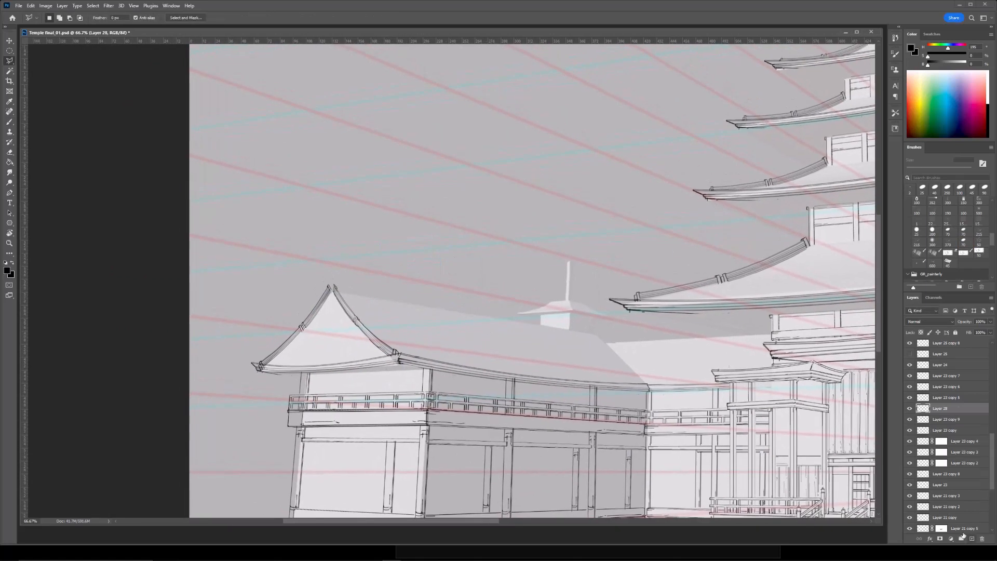
key("ctrl+z")
left_click(399, 362, "ctrl")
key("ctrl+j")
key("ctrl+t")
key("Escape")
key("ctrl+z")
Duplicate the long-side eave up to the gable peak as the roof's top ridge and skew it along the roofline.
left_click(511, 375, "ctrl")
key("ctrl+j")
key("ctrl+t")
left_click_drag(488, 375, 420, 303)
right_click(554, 300)
left_click(568, 335)
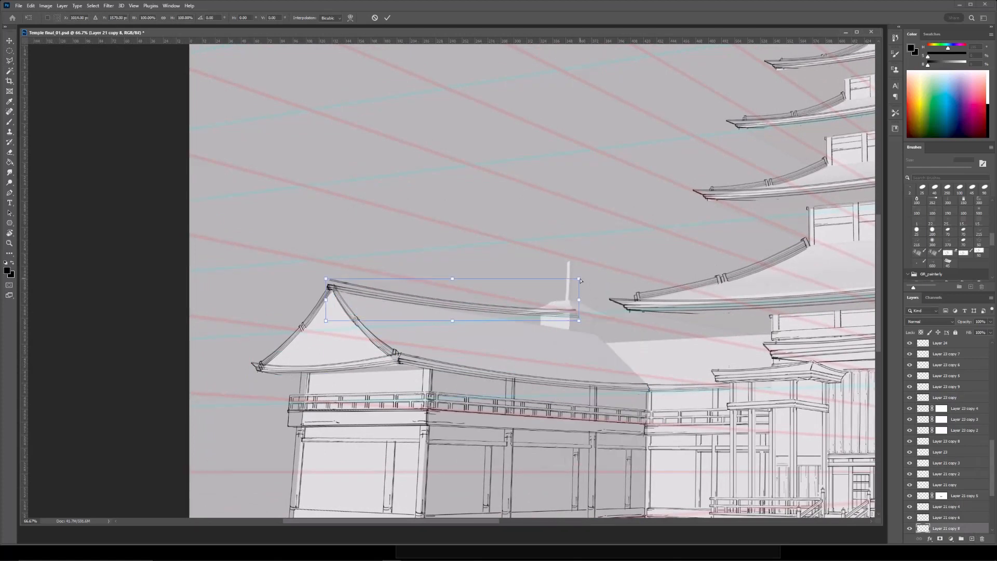
left_click_drag(582, 300, 597, 321)
key("Return")
Draw a pointed finial on the gable peak and place a copy of it at the far end of the top ridge.
key("b")
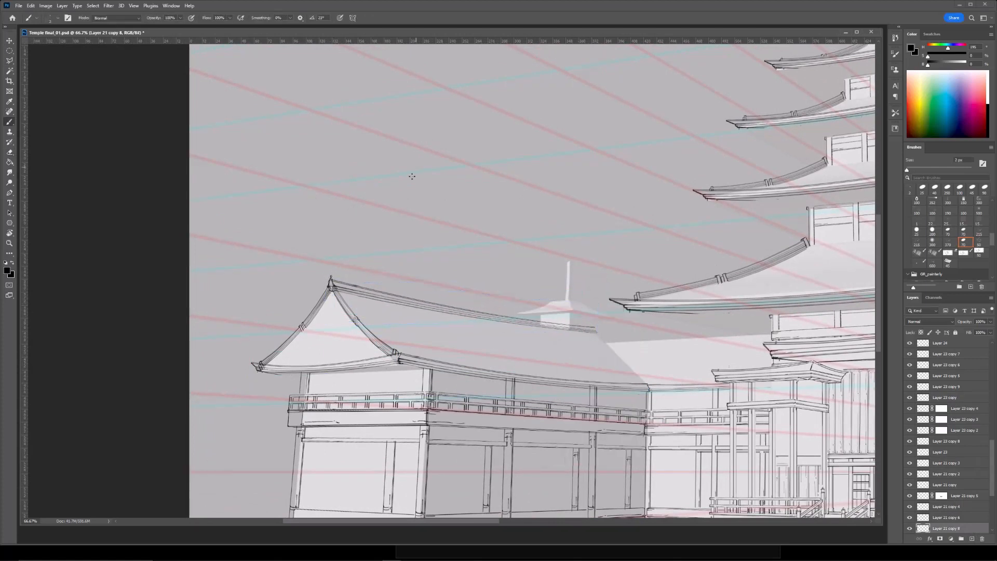
left_click_drag(340, 229, 361, 246)
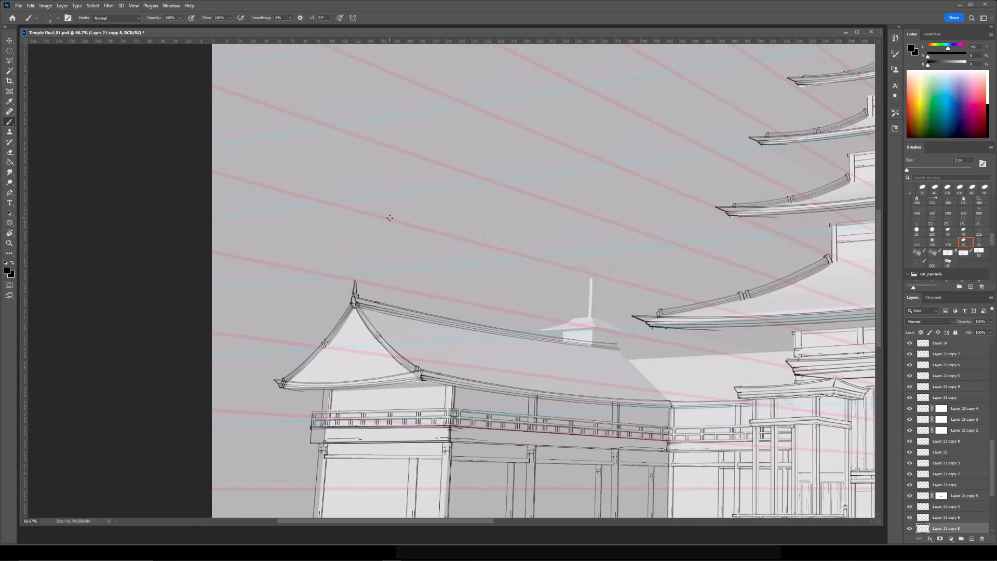
left_click_drag(524, 359, 479, 294)
mouse_move(268, 254)
left_mouse_down()
mouse_move(508, 273)
mouse_move(527, 330)
left_mouse_up()
key("ctrl+j")
key("ctrl+t")
key("Return")
Clean up the gable's right ridge and redraw its middle band and lower end cap.
key("e")
key("b")
key("ctrl+minus")
key("ctrl+plus")
left_click_drag(248, 269, 378, 256)
key("ctrl+plus")
left_click(452, 356, "ctrl")
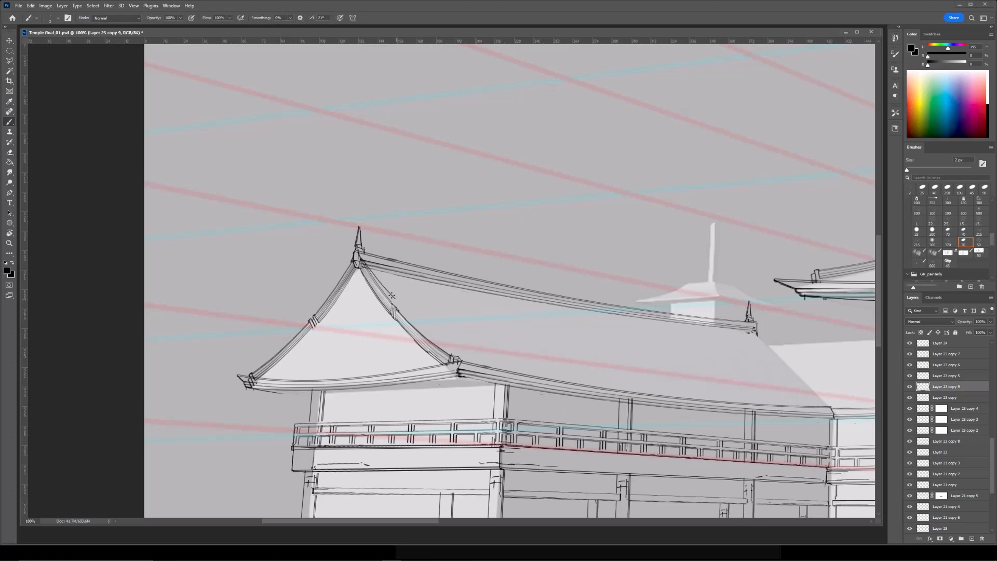
key("e")
key("b")
key("ctrl+plus")
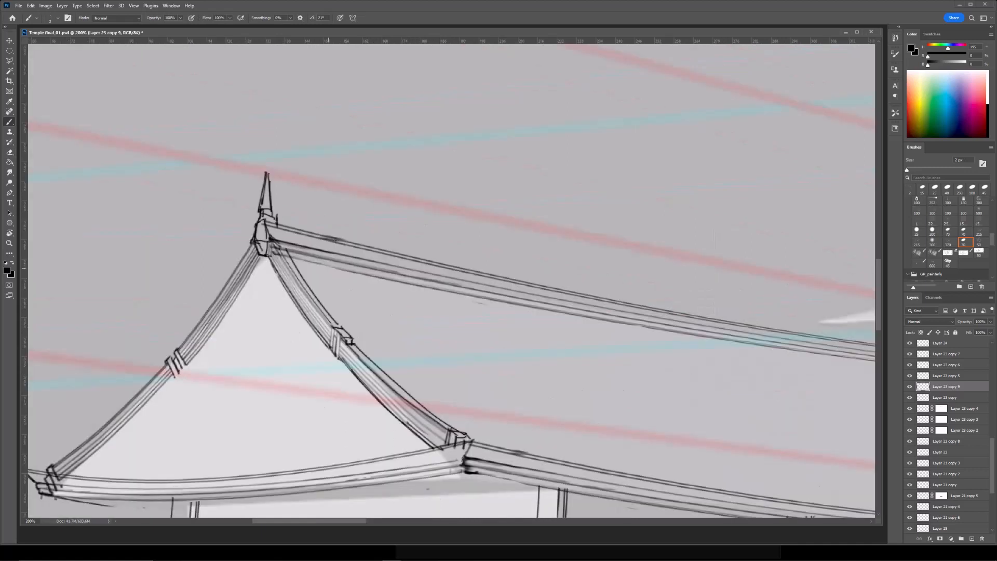
Duplicate the gable's right ridge to the roof's far end, fitting it between the second finial and the rear eave corner.
key("ctrl+minus")
left_click_drag(434, 317, 324, 369)
key("ctrl+j")
key("ctrl+t")
left_click_drag(306, 330, 690, 370)
left_click_drag(699, 315, 669, 335)
left_click_drag(644, 378, 653, 380)
left_click_drag(688, 445, 685, 442)
key("Return")
Erase the stray line ends around the far ridge and the top ridge.
key("e")
key("v")
key("e")
key("ctrl+plus")
mouse_move(758, 432)
left_mouse_down()
mouse_move(683, 431)
mouse_move(607, 393)
left_mouse_up()
left_click(597, 392, "ctrl")
key("ctrl+minus")
left_click_drag(138, 269, 372, 328)
left_click(372, 328, "ctrl")
left_click(371, 328, "ctrl")
key("ctrl+minus")
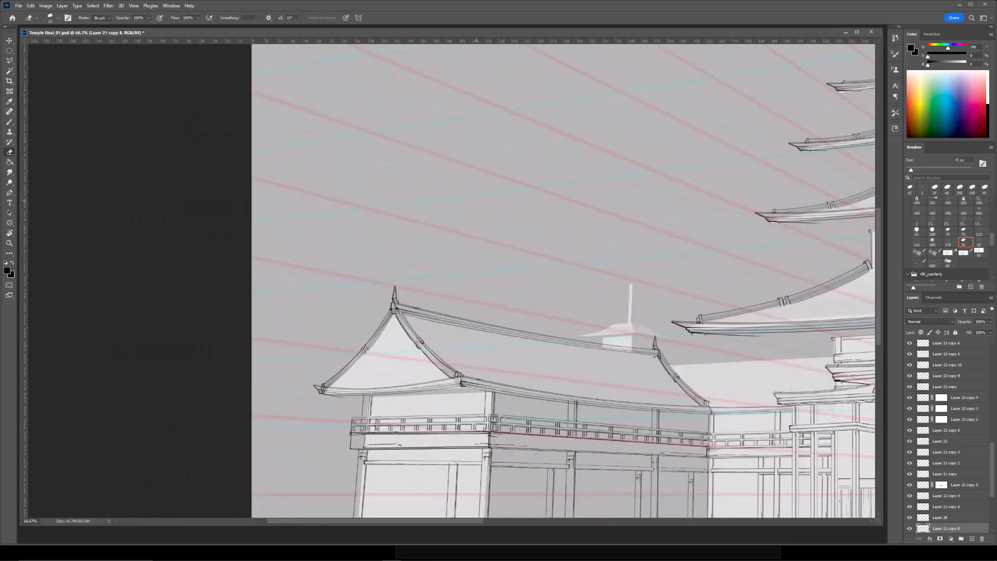
Nudge the far ridge slightly toward the rear eave corner to refine its fit.
left_click_drag(586, 214, 314, 199)
left_click(582, 402, "ctrl")
key("b")
key("ctrl+t")
left_click_drag(597, 405, 601, 406)
left_click_drag(667, 273, 776, 275)
key("Return")
key("ctrl+minus")
key("ctrl+plus")
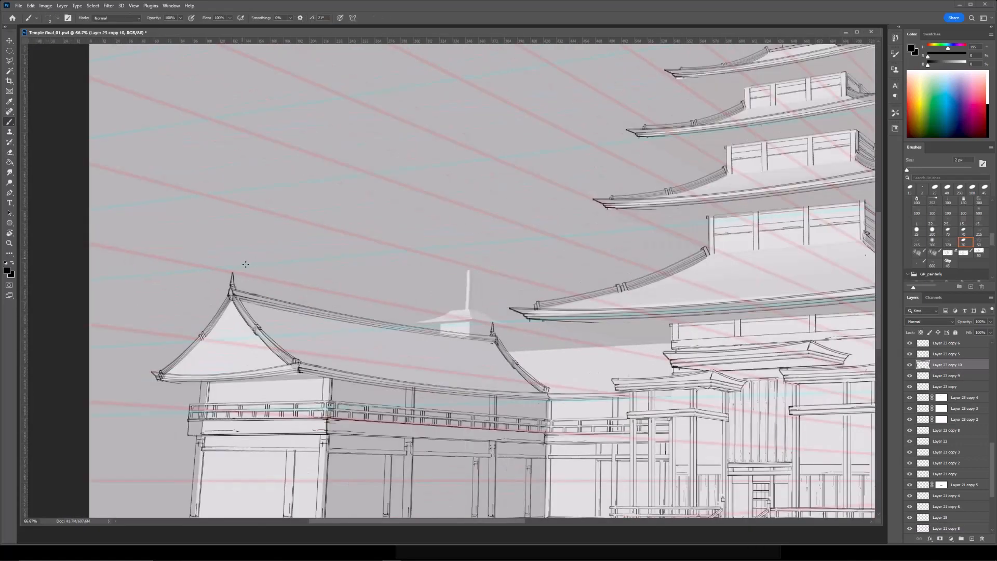
Duplicate the left wing's top ridge and move the copy over the rear connecting roof beside the pagoda.
key("ctrl+plus")
left_click_drag(248, 256, 466, 281)
left_click(345, 329, "ctrl")
left_click(930, 517)
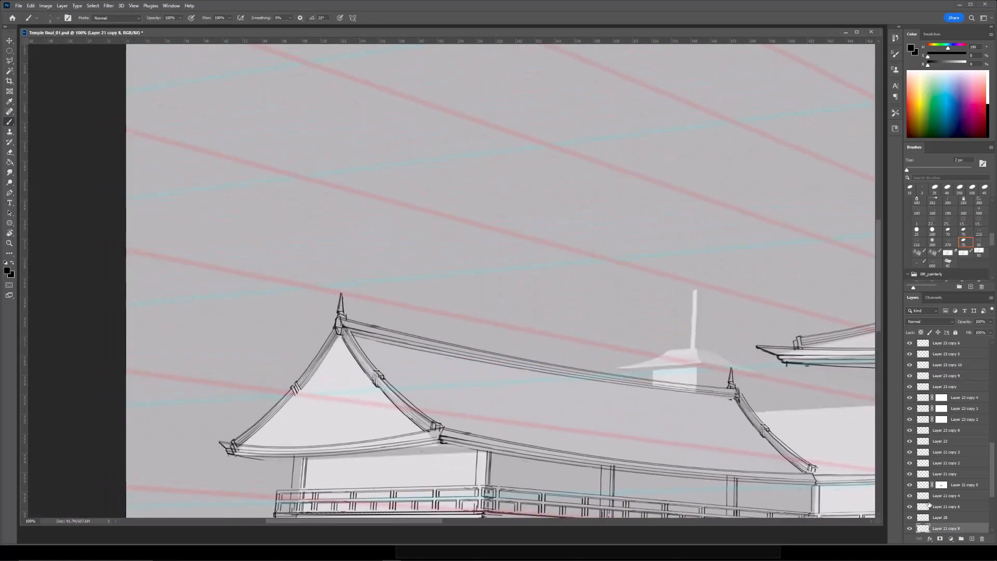
left_click_drag(743, 386, 505, 360)
key("ctrl+j")
key("ctrl+t")
left_click_drag(343, 337, 697, 382)
key("ctrl+minus")
left_click_drag(678, 323, 703, 326)
left_click_drag(783, 306, 781, 273)
left_click_drag(750, 273, 701, 296)
Flip the ridge copy and angle it along the connecting roof's top edge.
right_click(658, 328)
left_click_drag(675, 335, 691, 311)
left_click(673, 365)
right_click(618, 338)
left_click(635, 503)
left_click_drag(640, 337, 644, 338)
key("Return")
Refine the connecting roof's ridge by distorting it to span from the left wing's far finial to the pagoda wall.
key("l")
double_click(443, 376)
key("ctrl+t")
right_click(577, 322)
left_click(587, 379)
left_click_drag(579, 348, 575, 336)
key("Return")
key("ctrl+t")
right_click(665, 329)
left_click(679, 366)
left_click_drag(686, 315, 686, 324)
left_click_drag(660, 331, 661, 332)
left_click_drag(478, 332, 465, 335)
left_click_drag(686, 337, 687, 337)
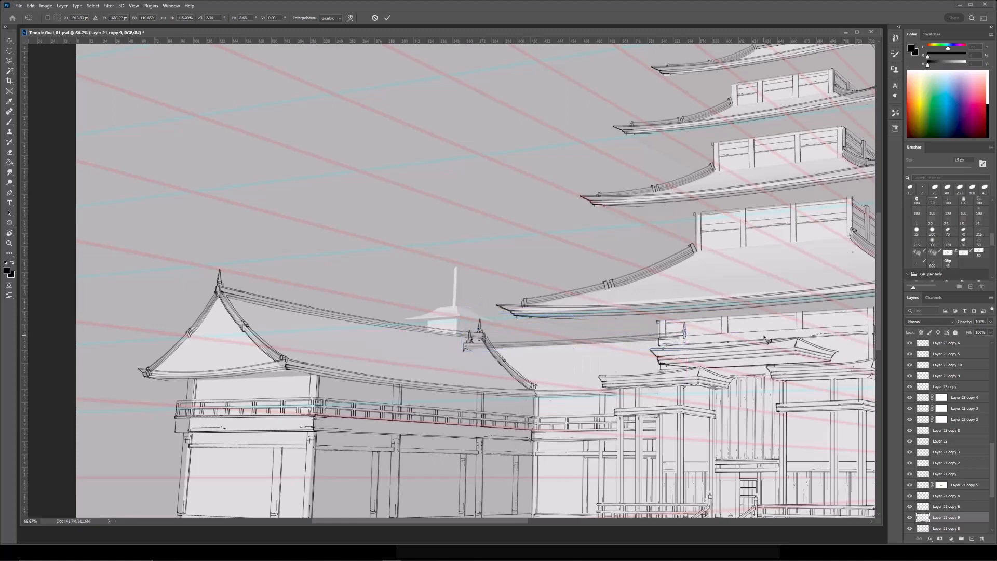
key("Return")
Erase the connecting ridge's end where it overlaps the left wing's far finial and ridge.
key("e")
key("ctrl+minus")
key("ctrl+plus")
key("ctrl+plus")
mouse_move(502, 178)
left_mouse_down()
mouse_move(397, 189)
mouse_move(488, 193)
left_mouse_up()
key("v")
left_click_drag(468, 342, 468, 343)
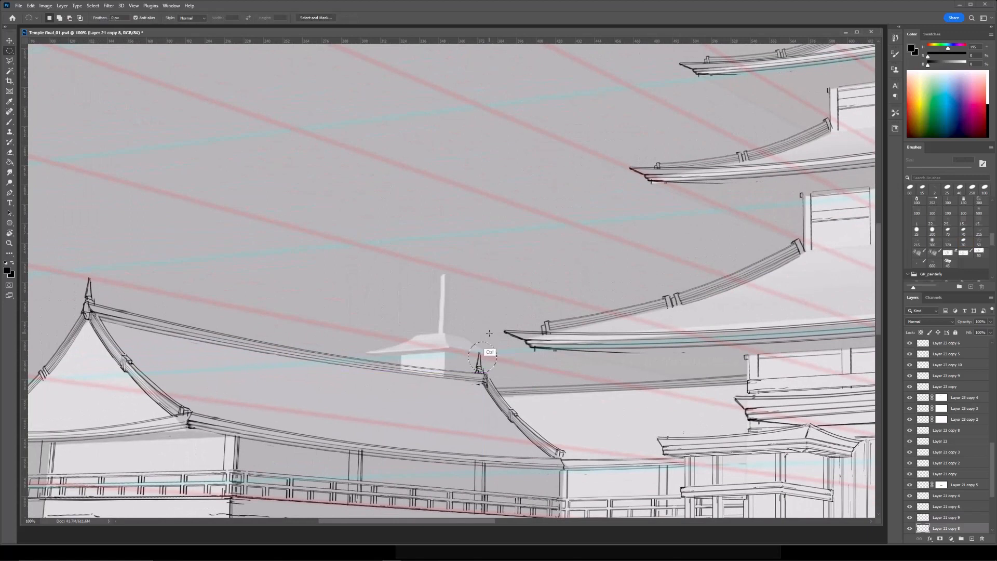
key("ctrl+minus")
left_click_drag(787, 260, 529, 254)
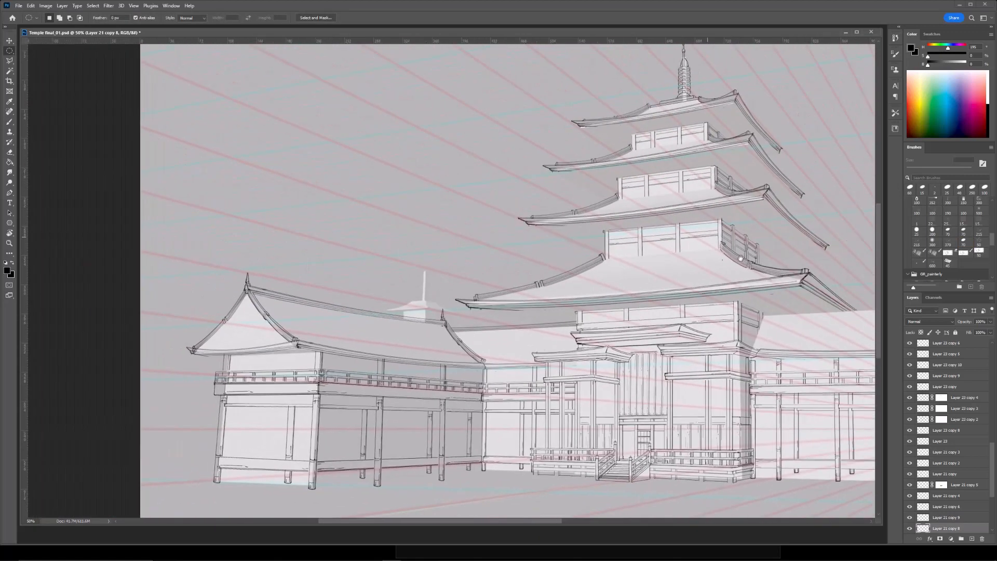
Duplicate the pagoda's lowest front eave and move the copy to the top edge of the right wing's roof.
left_click_drag(800, 285, 565, 307)
left_click(568, 307, "ctrl")
key("ctrl+j")
key("ctrl+t")
left_click_drag(452, 325, 755, 333)
left_click_drag(708, 269, 577, 258)
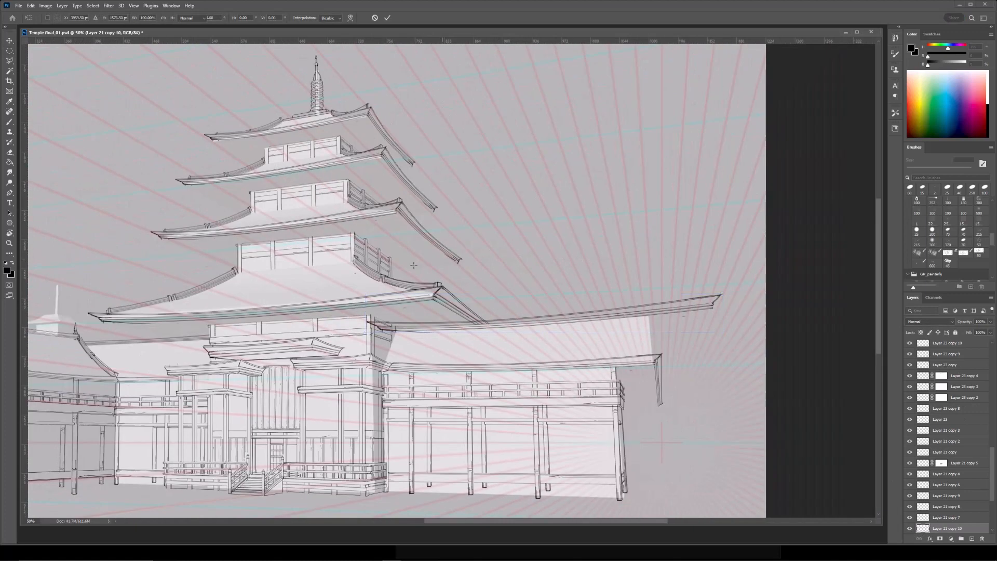
key("Return")
Outline the copied eave with a polygonal selection and shift it slightly over the right wing's roof.
left_click(339, 274)
left_click(670, 180)
left_click(748, 260)
left_click(760, 320)
left_click(701, 361)
left_click_drag(551, 324, 537, 316)
key("Return")
key("ctrl+d")
Shorten and distort the copied eave to form the straight top ridge of the right wing's roof.
key("ctrl+t")
left_click_drag(613, 309, 621, 309)
left_click_drag(731, 293, 657, 319)
right_click(625, 316)
left_click(643, 344)
right_click(639, 316)
left_click(652, 351)
mouse_move(374, 328)
left_mouse_down()
mouse_move(384, 319)
mouse_move(384, 329)
left_mouse_up()
key("Return")
Erase the overhanging far end of the right wing's top ridge.
mouse_move(630, 266)
left_mouse_down()
mouse_move(789, 254)
mouse_move(711, 257)
left_mouse_up()
key("e")
left_click_drag(736, 305, 737, 295)
key("b")
left_click_drag(752, 261, 701, 267)
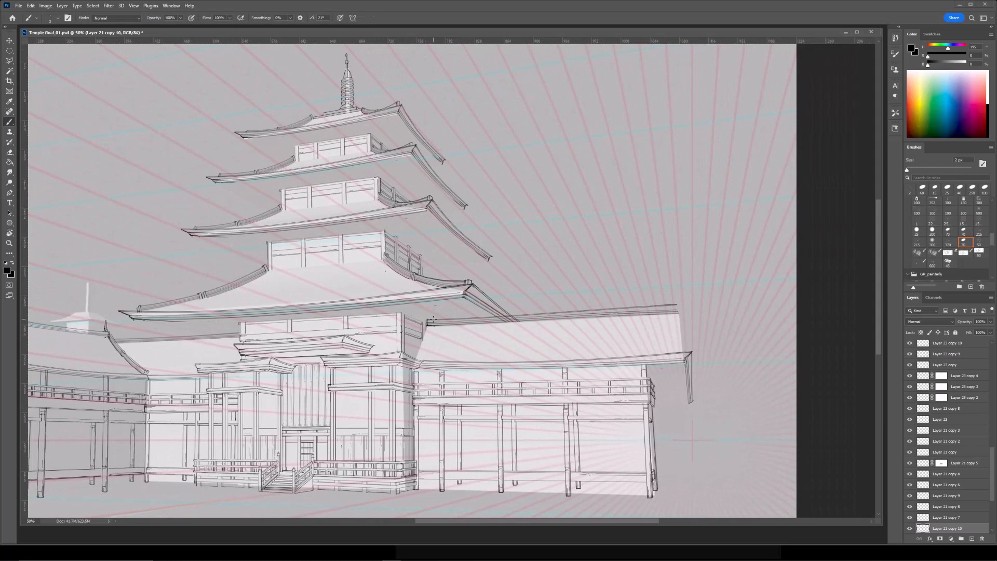
Draw a pointed finial and end cap at the far end of the right wing's top ridge, erasing overlapping lines.
mouse_move(677, 303)
left_mouse_down()
mouse_move(751, 312)
mouse_move(627, 314)
left_mouse_up()
key("ctrl+plus")
key("ctrl+plus")
left_click_drag(734, 243, 452, 257)
mouse_move(519, 358)
left_mouse_down()
mouse_move(522, 335)
mouse_move(528, 389)
left_mouse_up()
key("e")
key("b")
key("e")
key("b")
key("ctrl+minus")
key("ctrl+minus")
key("ctrl+plus")
key("e")
left_click_drag(507, 347, 503, 350)
key("b")
Duplicate an existing curved side ridge for the far end of the right wing's roof.
key("ctrl+minus")
key("e")
mouse_move(398, 292)
left_mouse_down()
mouse_move(532, 285)
mouse_move(521, 277)
mouse_move(450, 312)
mouse_move(596, 332)
mouse_move(423, 288)
mouse_move(617, 335)
mouse_move(611, 342)
mouse_move(642, 362)
mouse_move(665, 357)
mouse_move(596, 344)
left_mouse_up()
key("ctrl+plus")
left_click(407, 303, "ctrl")
key("ctrl+j")
key("ctrl+t")
Distort the side ridge copy to fit between the finial and the eave corner at the right wing's far end.
right_click(632, 337)
left_click(650, 490)
right_click(611, 342)
left_click(630, 495)
right_click(601, 344)
left_click(625, 387)
left_click_drag(633, 370, 594, 387)
left_click_drag(614, 346, 619, 346)
left_click_drag(580, 314, 581, 318)
left_click_drag(570, 372, 571, 372)
left_click_drag(611, 352, 607, 350)
left_click_drag(606, 314, 606, 317)
key("Return")
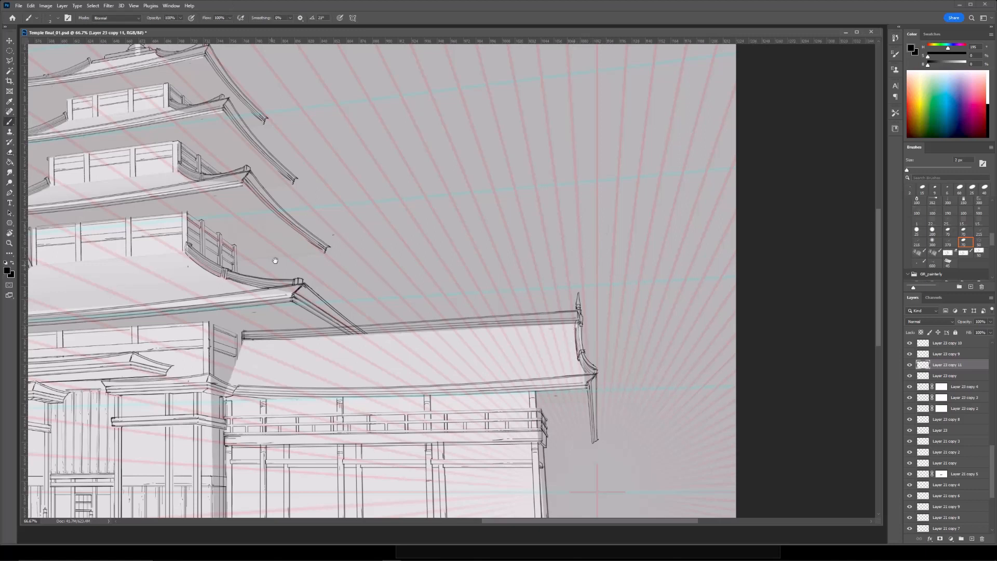
Duplicate the right wing's far side ridge, flip it horizontally, and fit it at the roof's near end beside the pagoda wall.
left_click_drag(448, 241, 524, 234)
left_click(596, 276, "ctrl")
left_click_drag(596, 277, 651, 377)
key("ctrl+t")
right_click(605, 357)
left_click(623, 509)
left_click_drag(605, 340, 574, 334)
left_click_drag(626, 362, 540, 357)
left_click_drag(483, 372, 504, 373)
left_click_drag(546, 345, 549, 375)
left_click_drag(513, 333, 506, 357)
key("Return")
Erase the top ridge's overlap at the near side ridge and redraw the side ridge's upper end cap.
key("ctrl+plus")
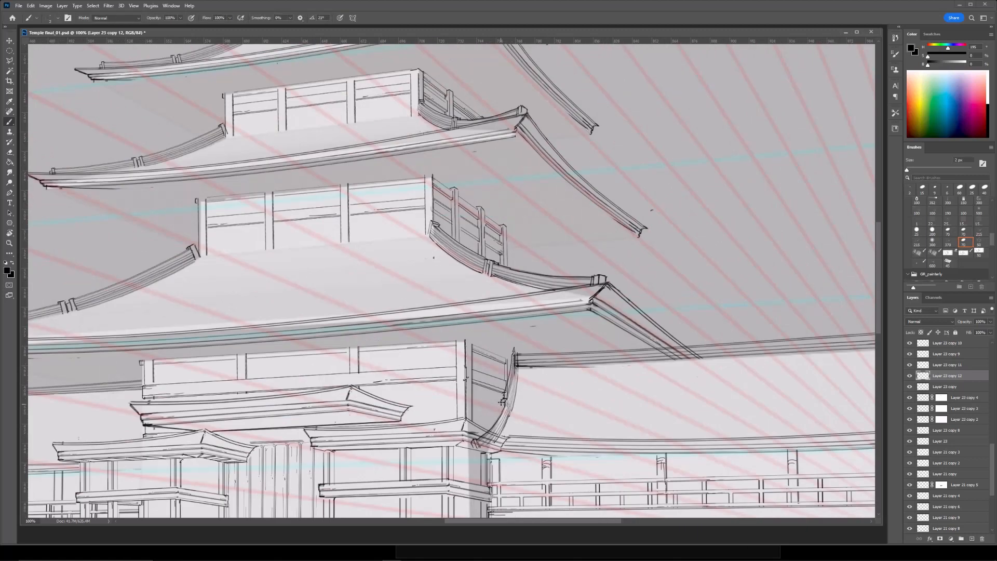
key("e")
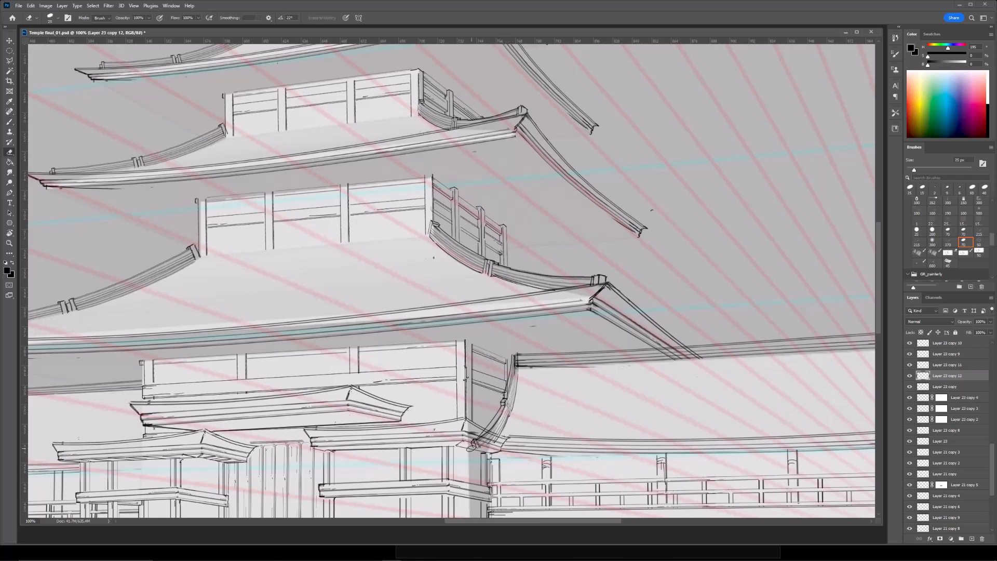
left_click(521, 366, "ctrl")
left_click_drag(517, 361, 515, 356)
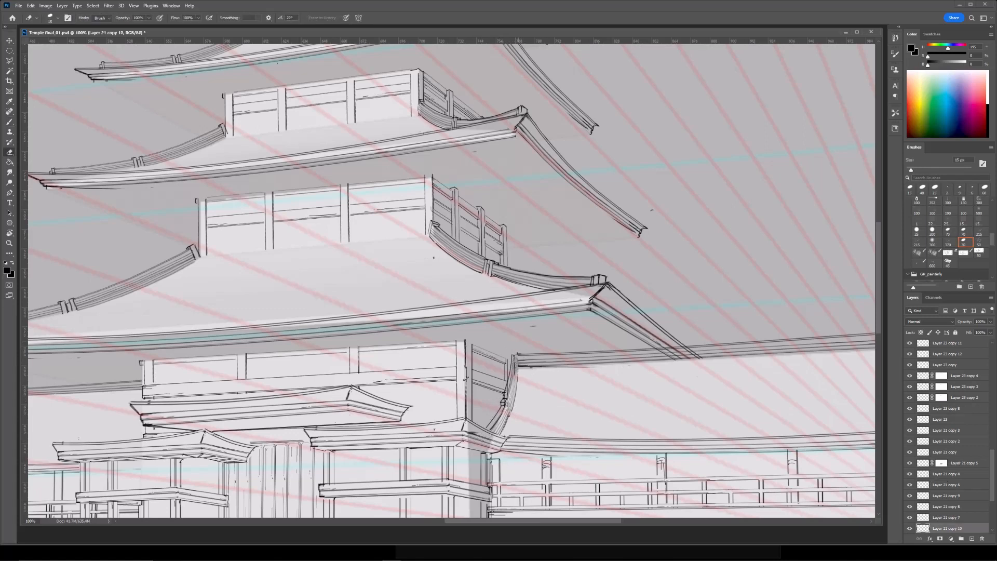
left_click(511, 356, "ctrl")
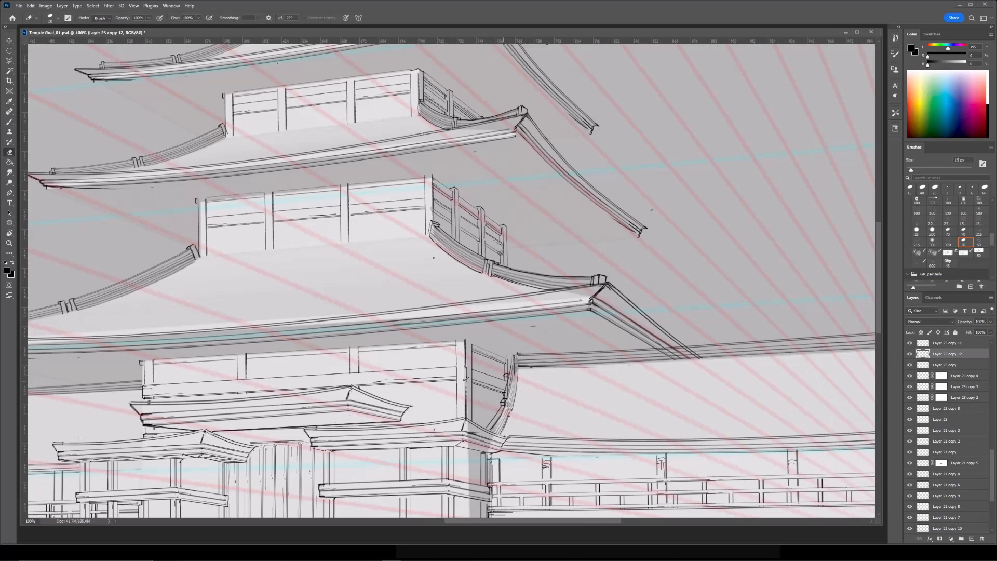
key("b")
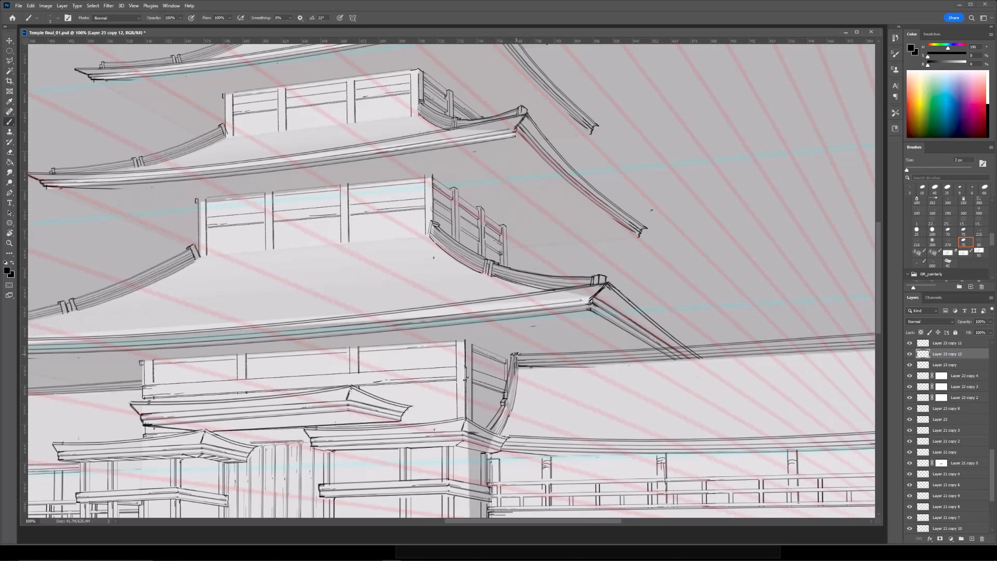
key("ctrl+minus")
key("ctrl+minus")
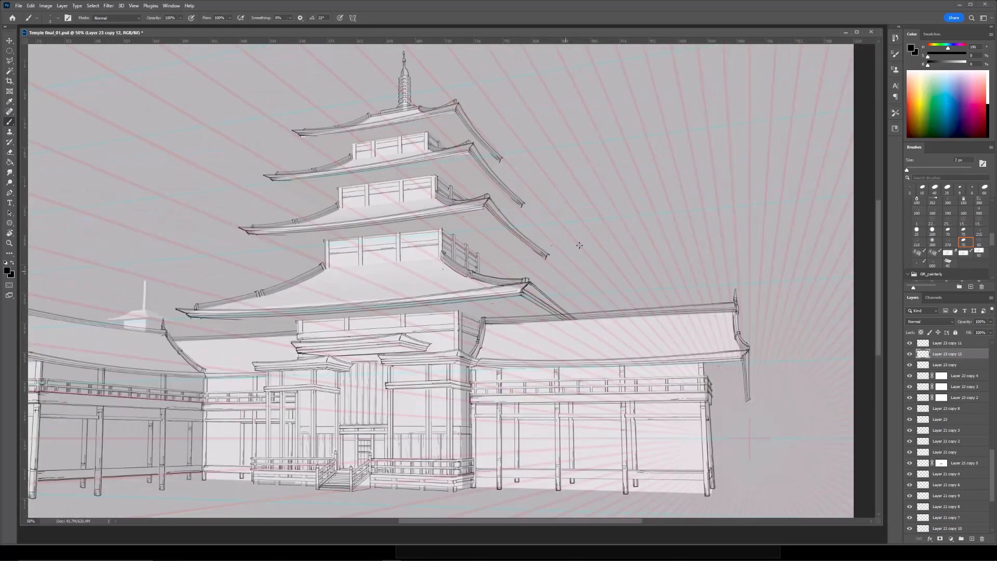
Erase the overlapping parts around the junction of the near side ridge and the pagoda wall.
key("ctrl+plus")
left_click_drag(566, 242, 514, 227)
left_click_drag(382, 266, 439, 257)
key("ctrl+plus")
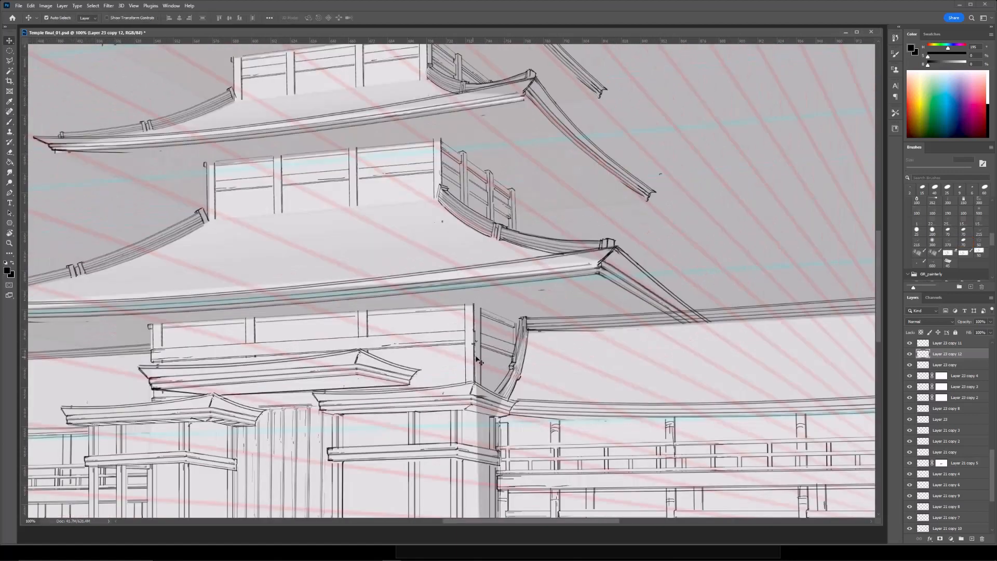
left_click(522, 342, "ctrl")
key("e")
left_click_drag(523, 336, 518, 352)
key("ctrl+minus")
key("ctrl+minus")
key("ctrl+plus")
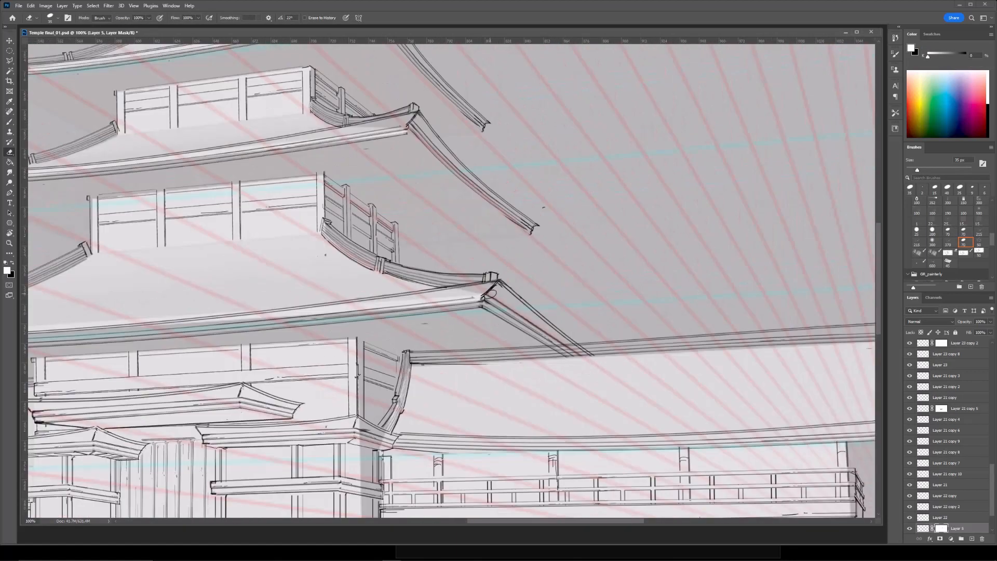
Select Layer 22 and add a layer mask to it.
left_click(503, 261, "ctrl")
key("ctrl+plus")
left_click(537, 307, "ctrl")
key("ctrl+minus")
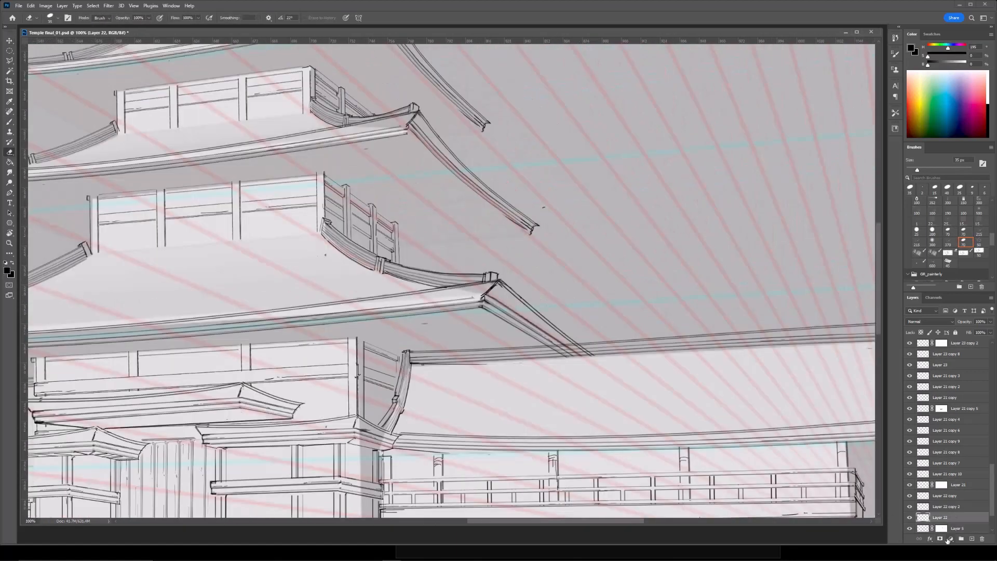
key("ctrl+minus")
left_click_drag(258, 176, 439, 189)
key("ctrl+minus")
left_click_drag(578, 376, 614, 320)
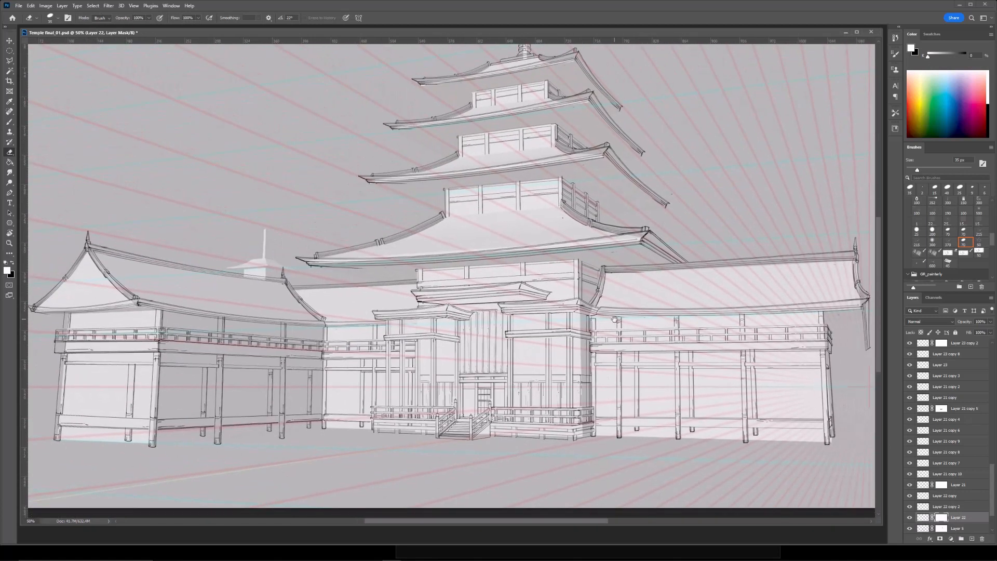
Duplicate the wall-line layer on the pagoda and fit the copy in perspective to the front wall above the large lower roof.
key("ctrl+plus")
key("ctrl+plus")
left_click_drag(837, 206, 627, 350)
left_click(578, 335, "ctrl")
key("ctrl+minus")
left_click_drag(515, 274, 737, 248)
key("ctrl+plus")
key("ctrl+minus")
left_click(662, 309, "ctrl")
key("ctrl+j")
key("ctrl+t")
left_click_drag(661, 309, 501, 281)
left_click_drag(410, 262, 411, 276)
left_click_drag(408, 314, 408, 308)
left_click_drag(587, 232, 586, 227)
left_click_drag(514, 280, 649, 273)
key("Return")
Enlarge the eraser to 80 px for trimming the copied wall lines.
key("bracketright")
key("bracketright")
key("bracketright")
key("bracketright")
key("bracketright")
key("bracketright")
key("bracketright")
key("bracketright")
key("bracketright")
key("bracketright")
key("bracketright")
key("bracketright")
key("bracketright")
key("bracketright")
left_click_drag(179, 289, 302, 310)
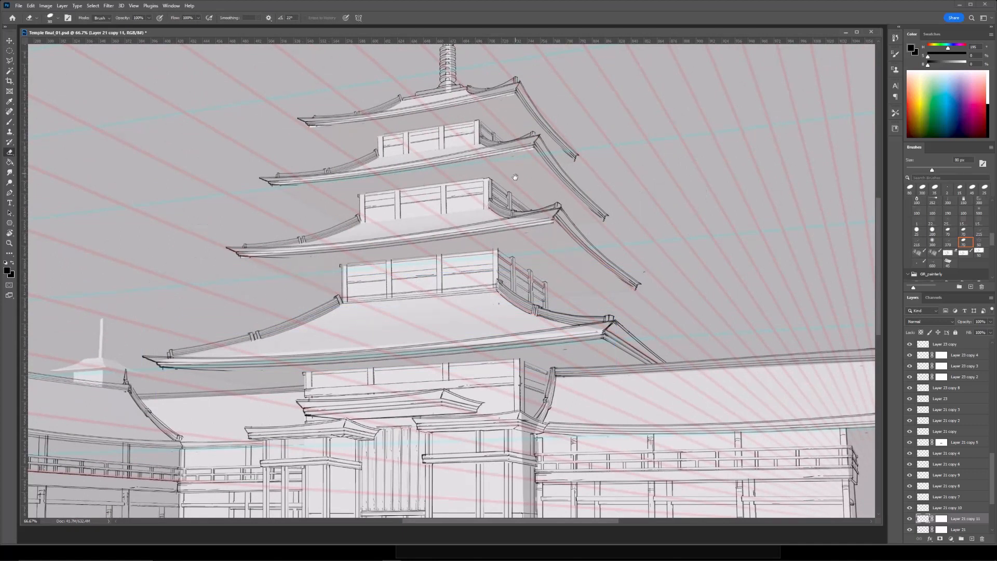
Adjust the perspective of the copied wall lines to fit the pagoda's third-tier front wall.
key("ctrl+plus")
left_click_drag(458, 340, 523, 213)
key("ctrl+t")
left_click_drag(300, 216, 299, 220)
key("Return")
Move the next copy of the wall lines up to the fourth tier, narrow it and align its edges with the wall.
key("ctrl+minus")
scroll(566, 154, "up", 3)
key("ctrl+plus")
key("ctrl+t")
mouse_move(444, 383)
left_mouse_down()
mouse_move(461, 276)
mouse_move(447, 288)
left_mouse_up()
right_click(490, 267)
left_click_drag(552, 280, 507, 279)
left_click(503, 296)
left_click_drag(329, 280, 329, 283)
key("Return")
Merge the copied wall-line layers of the pagoda tiers into one layer.
key("ctrl+minus")
scroll(451, 280, "down", 2)
key("ctrl+plus")
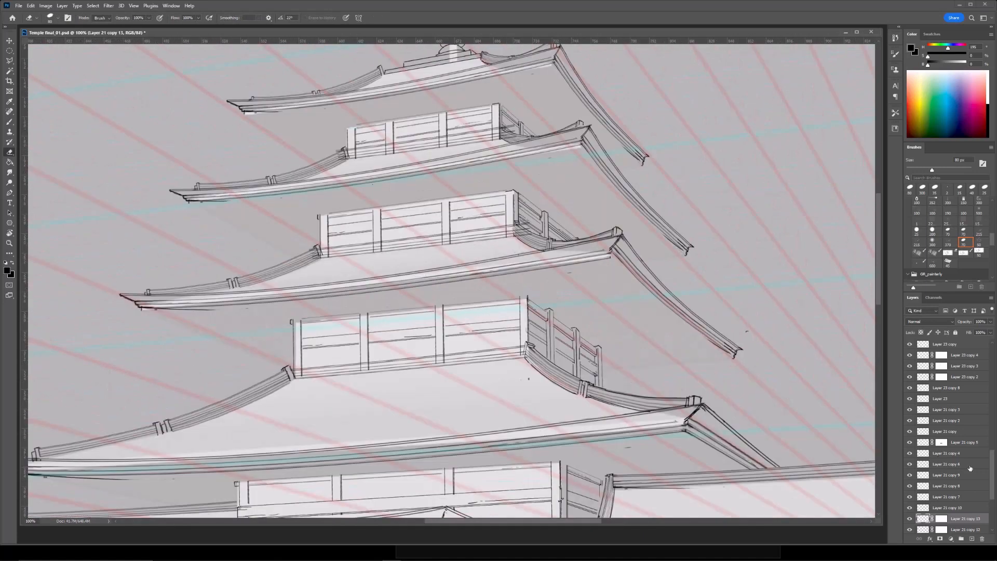
scroll(941, 489, "down", 2)
left_click(913, 496, "shift")
key("ctrl+e")
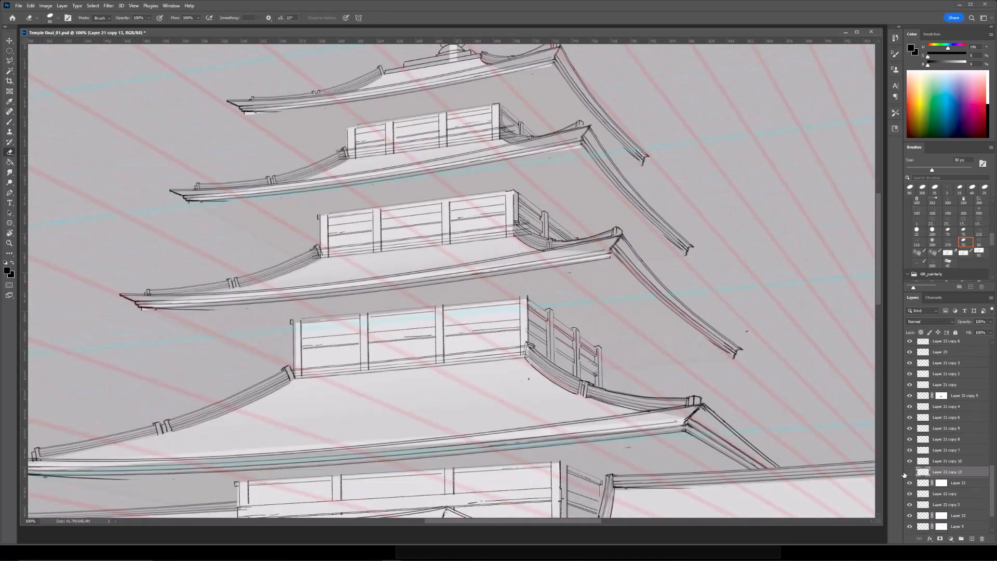
Erase overlapping lines at the near corner of the second-tier wall and activate Layer 22's mask with a larger eraser.
left_click_drag(554, 331, 559, 345)
left_click_drag(538, 394, 536, 403)
left_click(449, 376, "ctrl")
left_click_drag(498, 299, 516, 367)
left_click(529, 319, "shift")
mouse_move(525, 312)
left_mouse_down()
mouse_move(540, 382)
mouse_move(497, 335)
left_mouse_up()
left_click(387, 314)
left_click(941, 516)
key("bracketright")
key("bracketright")
key("bracketright")
key("bracketright")
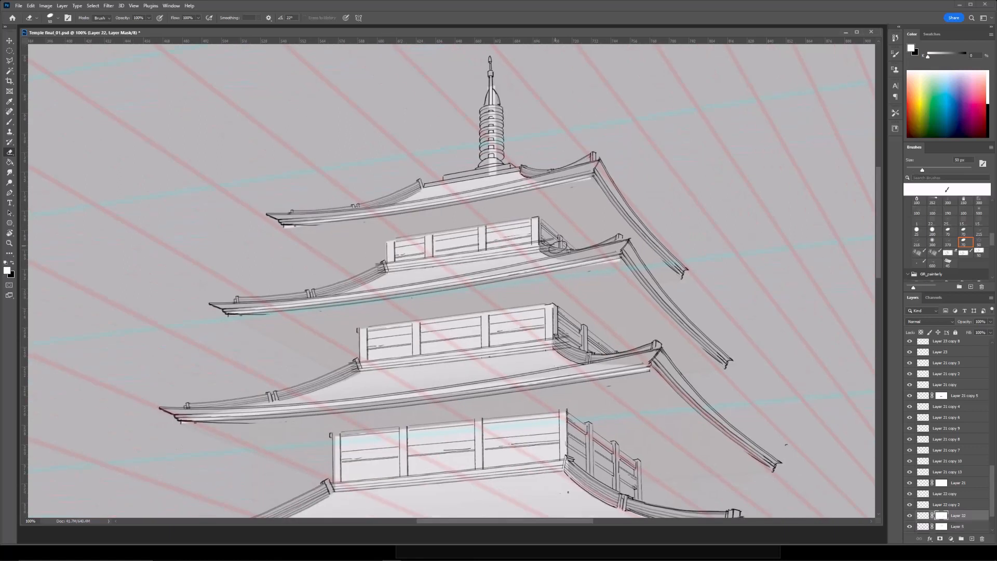
Select the merged wall-line layer at the second tier's corner and add a layer mask to it.
left_click(923, 505)
left_click_drag(534, 429, 508, 323)
key("ctrl+plus")
key("v")
left_click(615, 445)
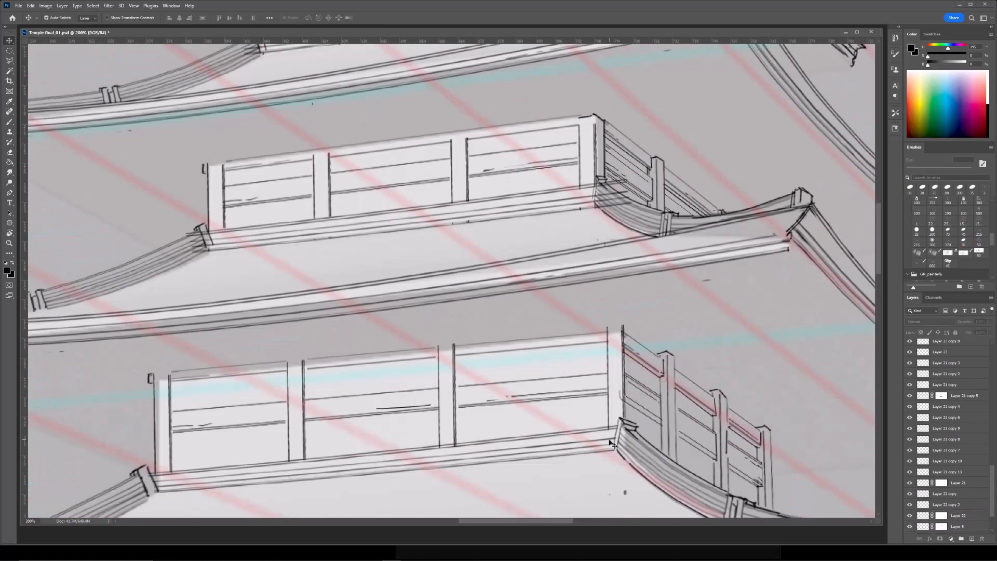
left_click(613, 443)
key("ctrl+minus")
key("ctrl+minus")
key("e")
left_click(941, 539)
Create a new layer and brush in additional line work on the spire above the pagoda's top roof.
left_click_drag(507, 193, 503, 277)
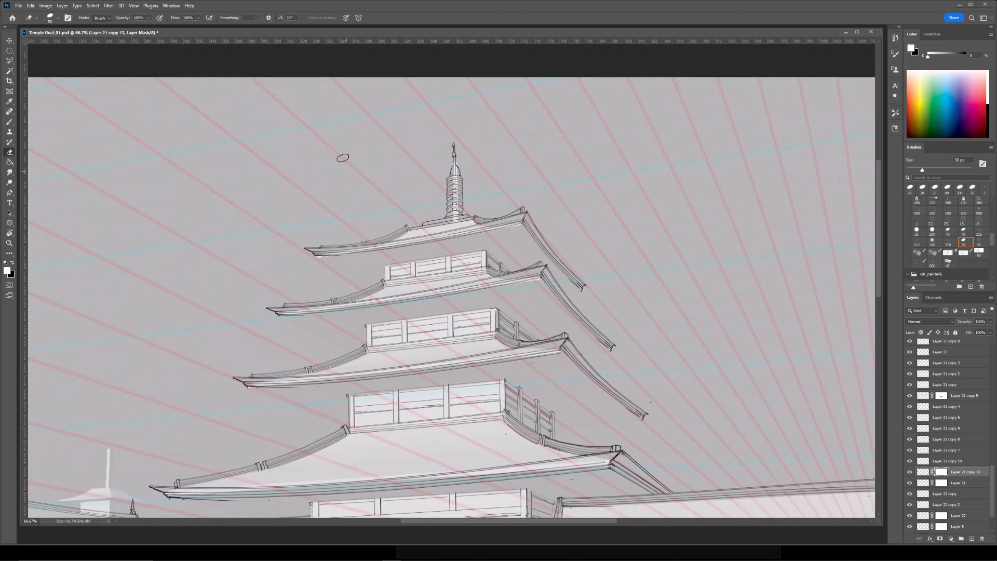
left_click_drag(494, 314, 486, 260)
key("ctrl+plus")
left_click_drag(507, 200, 538, 359)
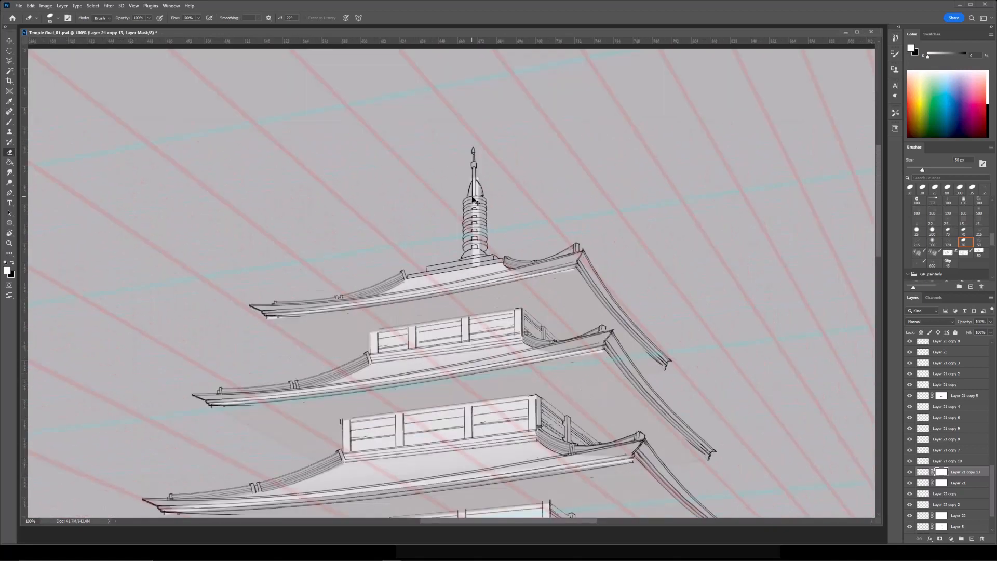
left_click(972, 538)
key("ctrl+plus")
key("b")
mouse_move(358, 261)
left_mouse_down()
mouse_move(367, 267)
mouse_move(393, 239)
left_mouse_up()
key("ctrl+minus")
key("ctrl+plus")
key("ctrl+minus")
key("ctrl+minus")
key("ctrl+minus")
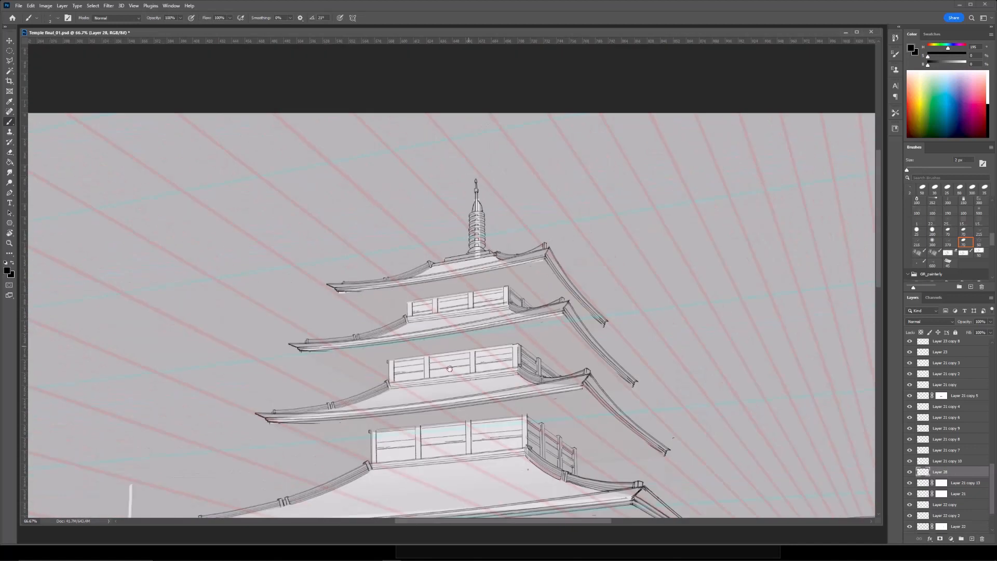
Activate the layer mask of Layer 21 copy 13 with the Eraser and swap the mask colours.
key("ctrl+plus")
key("ctrl+plus")
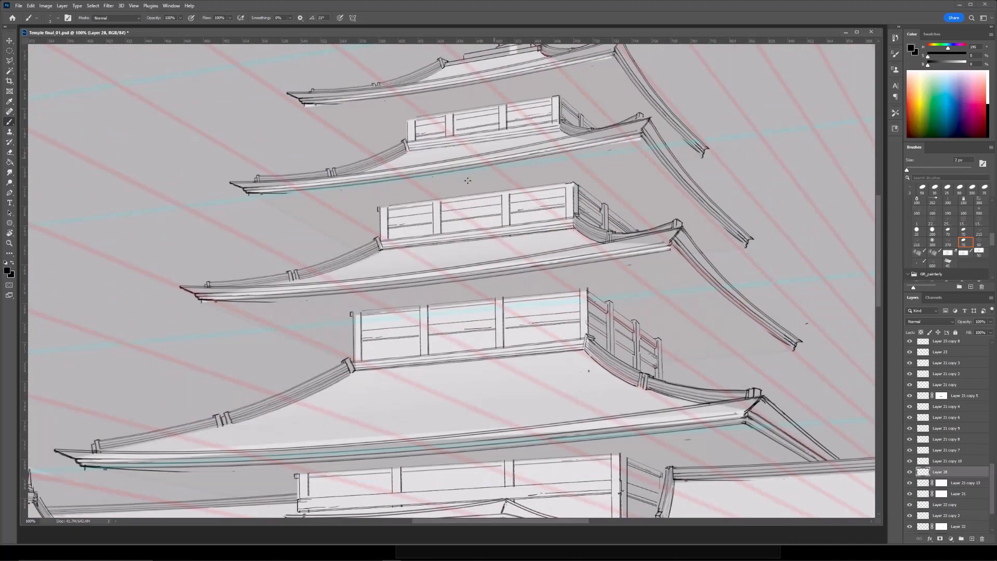
left_click_drag(417, 120, 421, 169)
left_click_drag(535, 201, 514, 260)
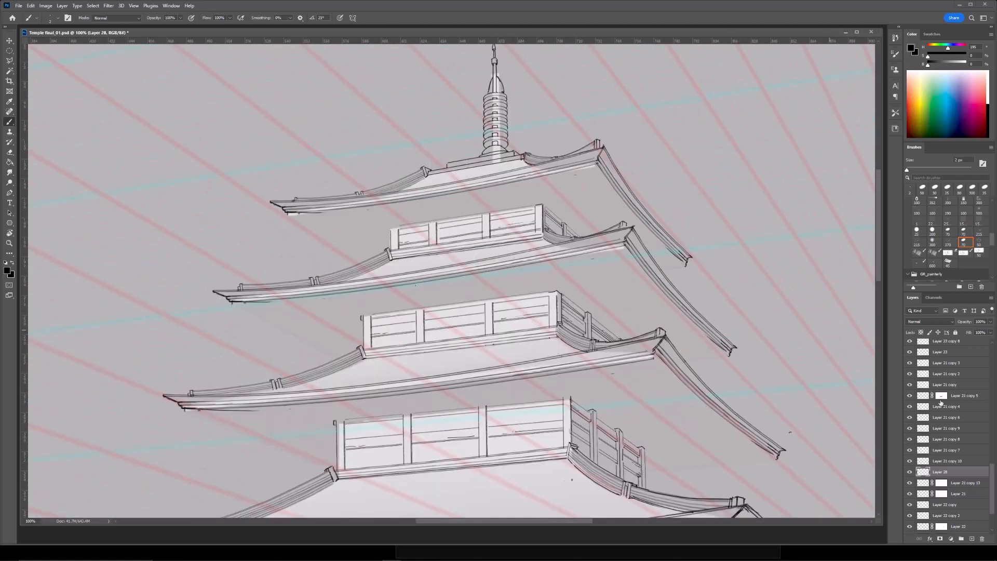
left_click(942, 482)
key("e")
key("x")
Select Layer 5's layer mask at the upper eaves and reduce the eraser to 35 px.
key("ctrl+minus")
key("ctrl+minus")
key("ctrl+plus")
key("ctrl+plus")
key("ctrl+plus")
left_click_drag(748, 176, 706, 254)
left_click(712, 252, "ctrl")
left_click(942, 529)
key("[")
key("[")
key("[")
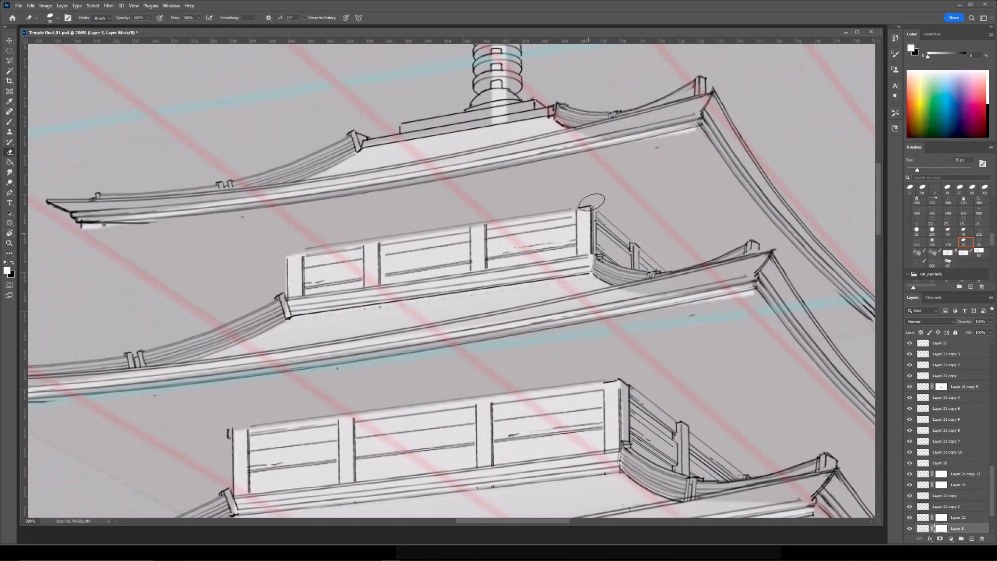
Duplicate the large lower roof's left ridge, scale it down and place it on the small background tower's roof.
key("ctrl+minus")
left_click_drag(563, 402, 666, 214)
key("ctrl+minus")
left_click_drag(285, 355, 474, 395)
key("ctrl+plus")
key("ctrl+plus")
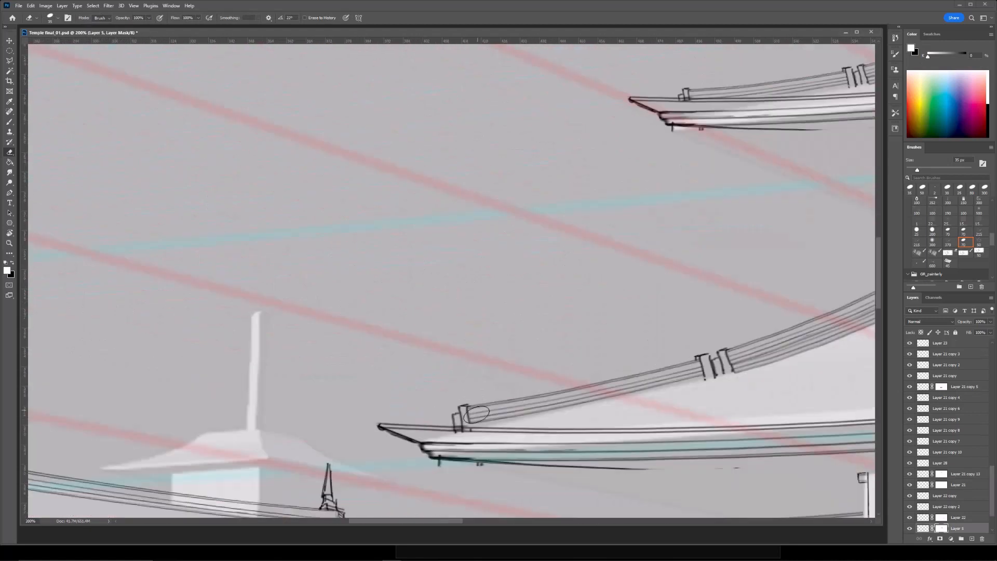
left_click(471, 409, "ctrl")
key("ctrl+j")
key("ctrl+minus")
key("ctrl+t")
left_click_drag(656, 296, 424, 320)
left_click_drag(483, 286, 297, 353)
mouse_move(271, 367)
left_mouse_down()
mouse_move(327, 360)
mouse_move(582, 248)
left_mouse_up()
key("Return")
Refine the small ridge's position, height and slant to follow the left slope of the background tower's roof.
key("ctrl+plus")
right_click(471, 290)
key("Escape")
key("ctrl+t")
left_click_drag(479, 313, 453, 321)
left_click_drag(454, 284, 454, 293)
left_click_drag(453, 316, 453, 322)
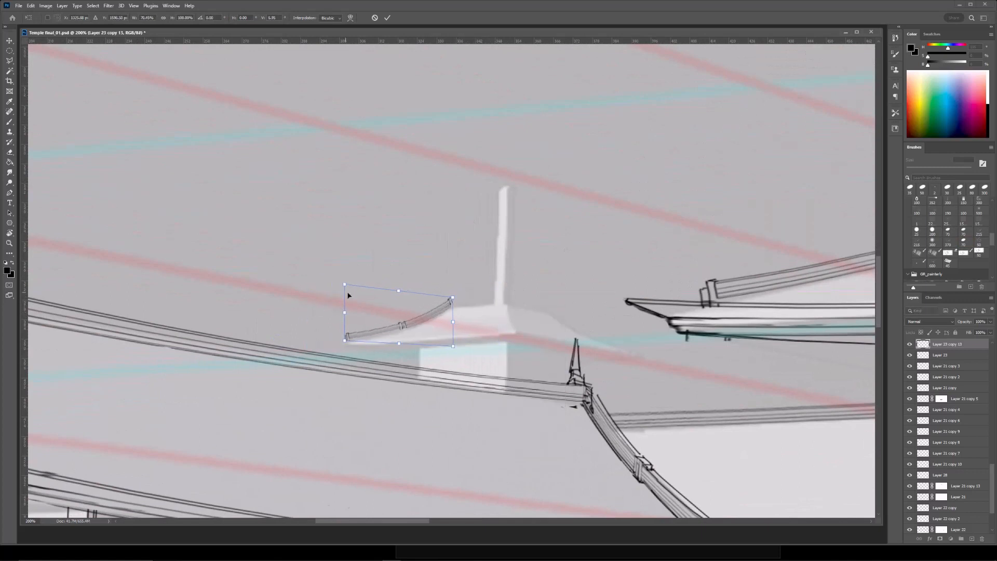
left_click_drag(345, 314, 346, 316)
left_click_drag(453, 322, 453, 327)
key("Return")
Duplicate the small ridge, flip it horizontally and fit it along the right slope of the background tower's roof.
key("ctrl+j")
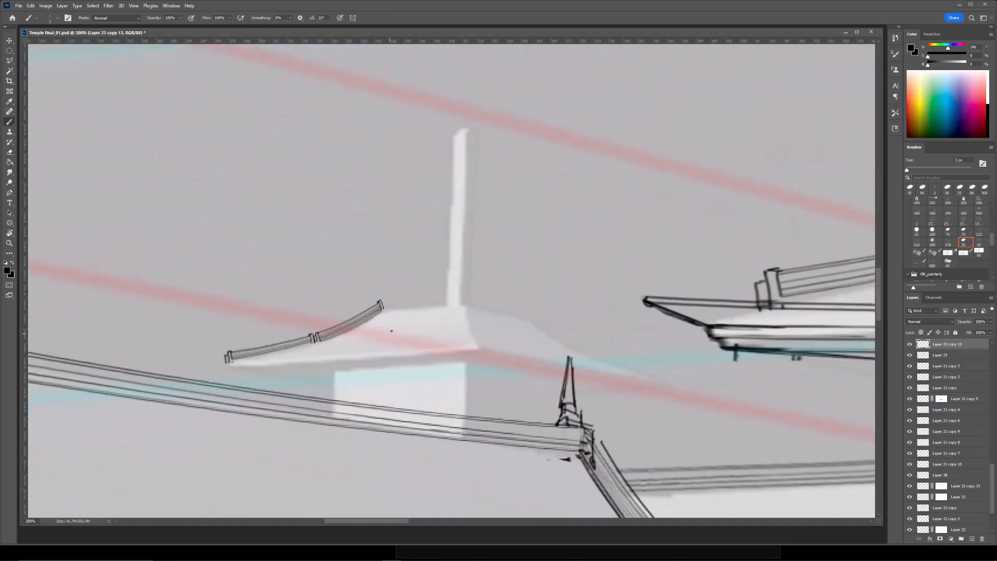
key("ctrl+j")
key("ctrl+t")
right_click(351, 319)
left_click(387, 473)
left_click_drag(312, 338, 610, 340)
left_click_drag(675, 340, 676, 359)
left_click_drag(520, 336, 526, 339)
left_click_drag(676, 357, 679, 363)
key("Return")
key("ctrl+minus")
key("ctrl+minus")
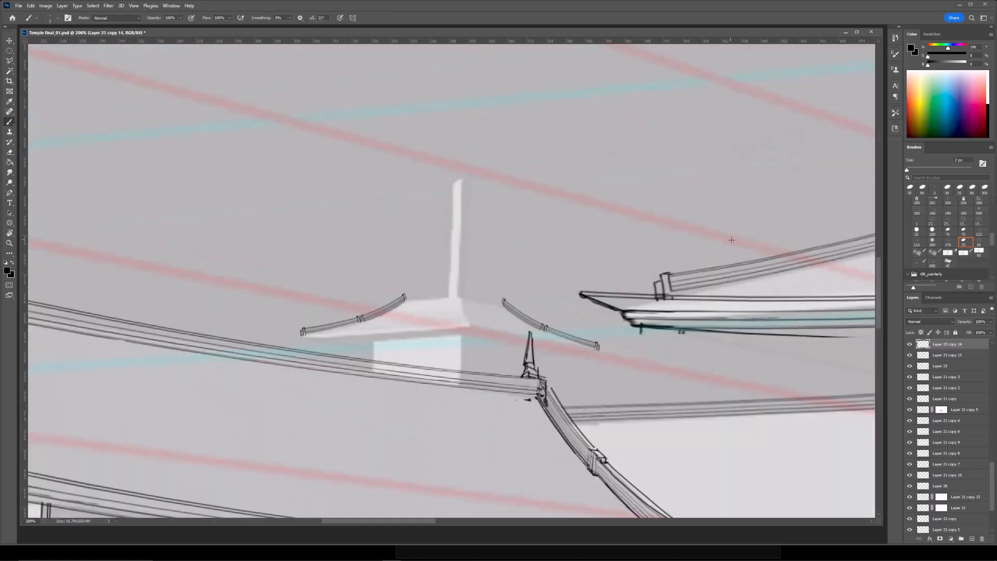
Duplicate the large lower roof's right ridge beside the pagoda wall and move the copy to the background tower.
left_click_drag(618, 287, 601, 298)
key("ctrl+minus")
key("ctrl+minus")
left_click_drag(675, 276, 502, 316)
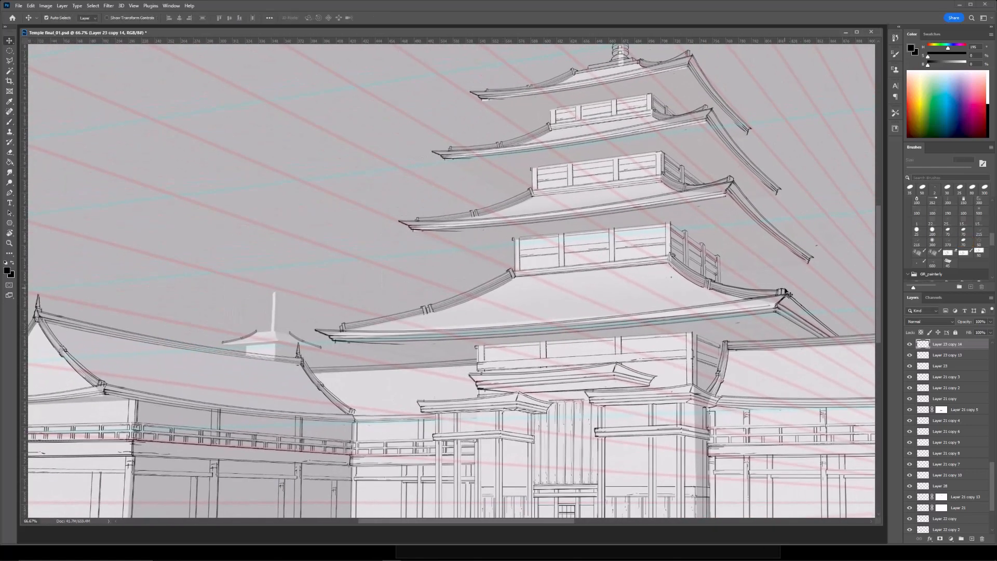
left_click(768, 291, "ctrl")
key("ctrl+j")
key("ctrl+t")
left_click_drag(768, 286, 315, 334)
Scale the copied curved ridge down and position it on the near corner of the background tower's roof.
key("ctrl+plus")
left_click_drag(315, 334, 454, 298)
left_click_drag(396, 318, 465, 318)
key("ctrl+plus")
mouse_move(476, 400)
left_mouse_down()
mouse_move(439, 352)
mouse_move(444, 338)
mouse_move(432, 366)
left_mouse_up()
right_click(442, 345)
left_click(455, 373)
key("Return")
key("ctrl+plus")
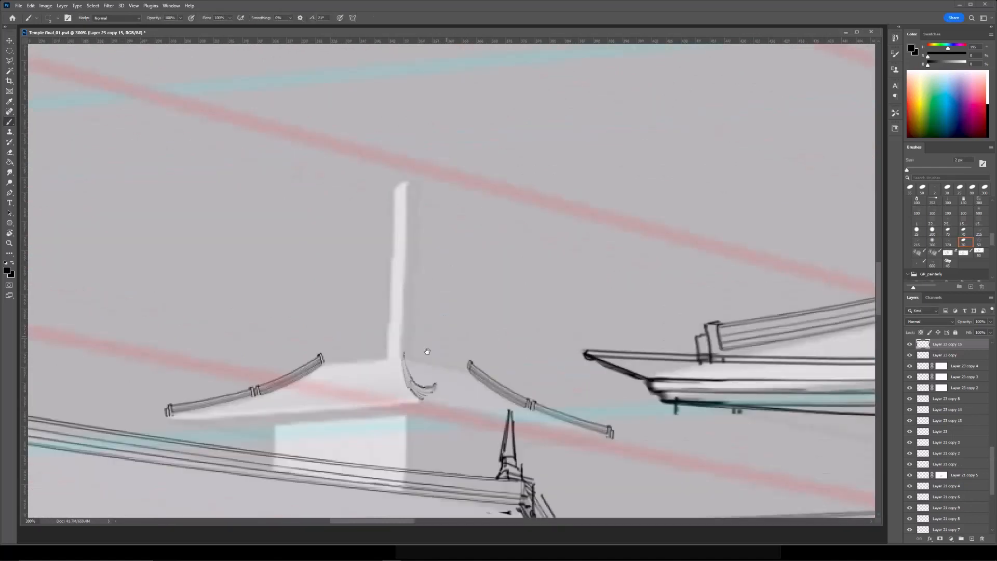
left_click_drag(443, 265, 501, 231)
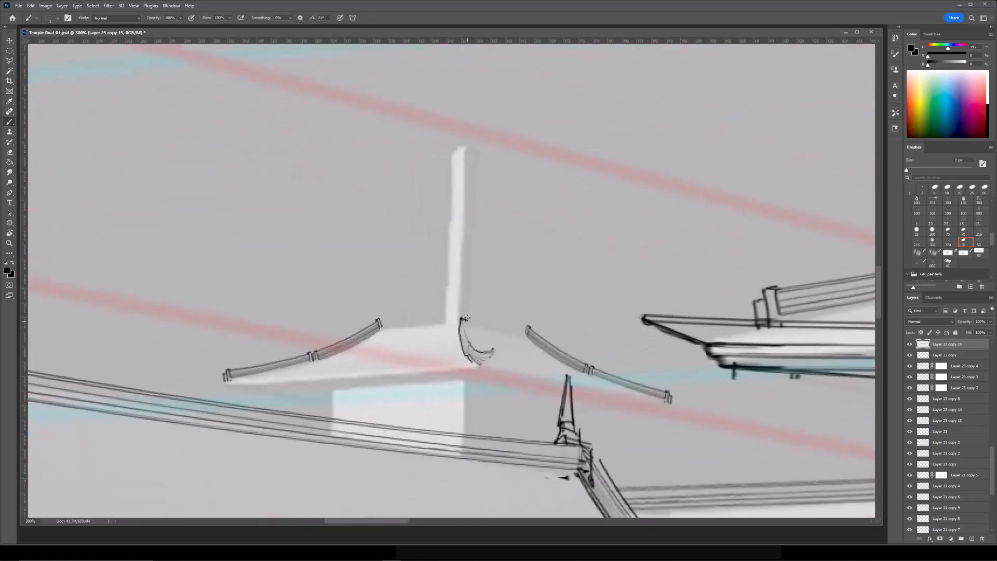
Redraw the lower end of the near corner ridge on the background tower's roof as a short end cap and erase stray lines.
left_click_drag(494, 354, 494, 365)
key("ctrl+minus")
key("ctrl+minus")
left_click_drag(482, 367, 508, 393)
key("ctrl+plus")
key("ctrl+plus")
key("ctrl+plus")
key("e")
key("b")
key("e")
key("b")
key("e")
key("ctrl+minus")
key("ctrl+minus")
key("ctrl+plus")
key("ctrl+minus")
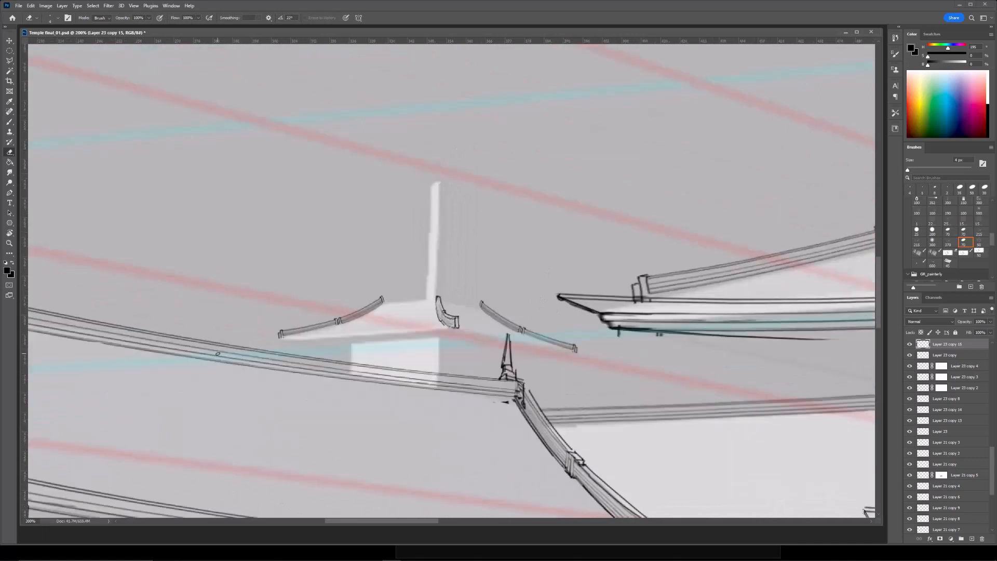
Duplicate a pagoda roof eave, scale the copy down and fit it along the left lower edge of the background tower's roof.
key("ctrl+minus")
key("ctrl+minus")
left_click(778, 281, "ctrl")
key("ctrl+alt+t")
left_click_drag(766, 282, 361, 312)
left_click_drag(666, 267, 499, 288)
key("ctrl+plus")
left_click_drag(577, 296, 461, 332)
key("ctrl+plus")
left_click_drag(259, 310, 267, 318)
left_click_drag(460, 334, 461, 344)
key("Return")
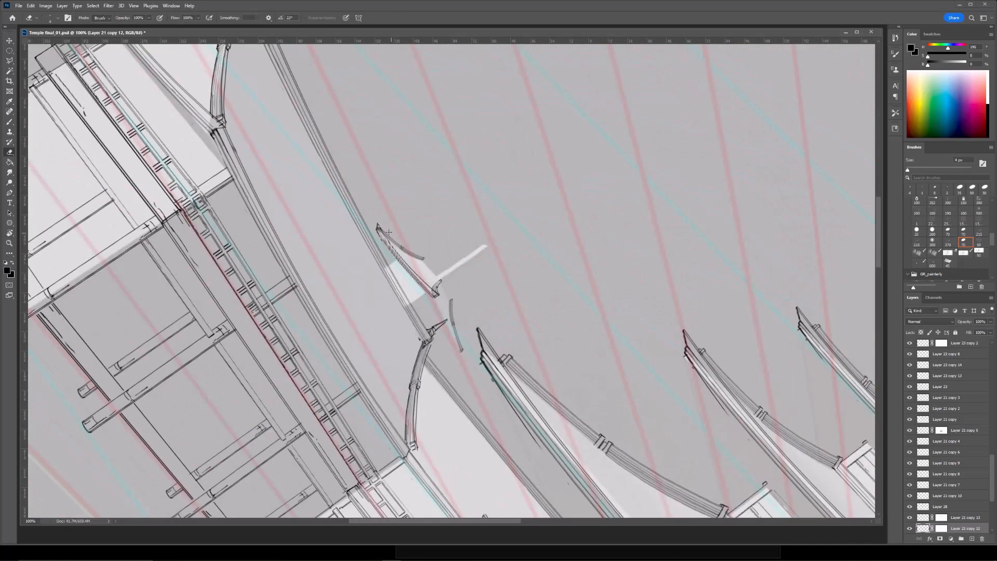
Merge the copied eave layer with the masked layer beneath it and redraw the lines of the background tower's left eave.
key("ctrl+minus")
key("r")
left_click_drag(579, 329, 560, 199)
key("ctrl+plus")
key("ctrl+plus")
left_click_drag(268, 355, 261, 227)
key("ctrl+e")
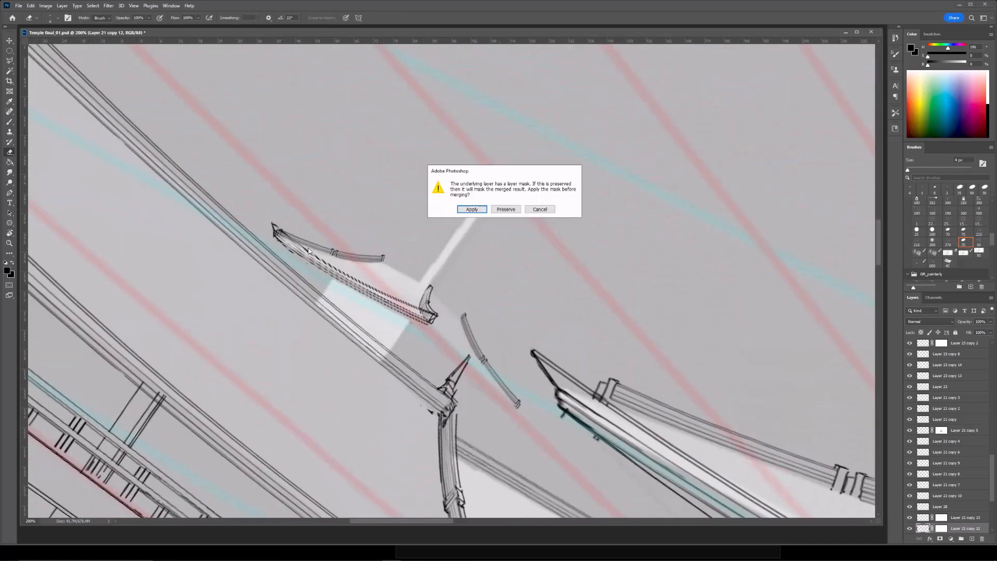
left_click(506, 209)
scroll(994, 471, "down", 3)
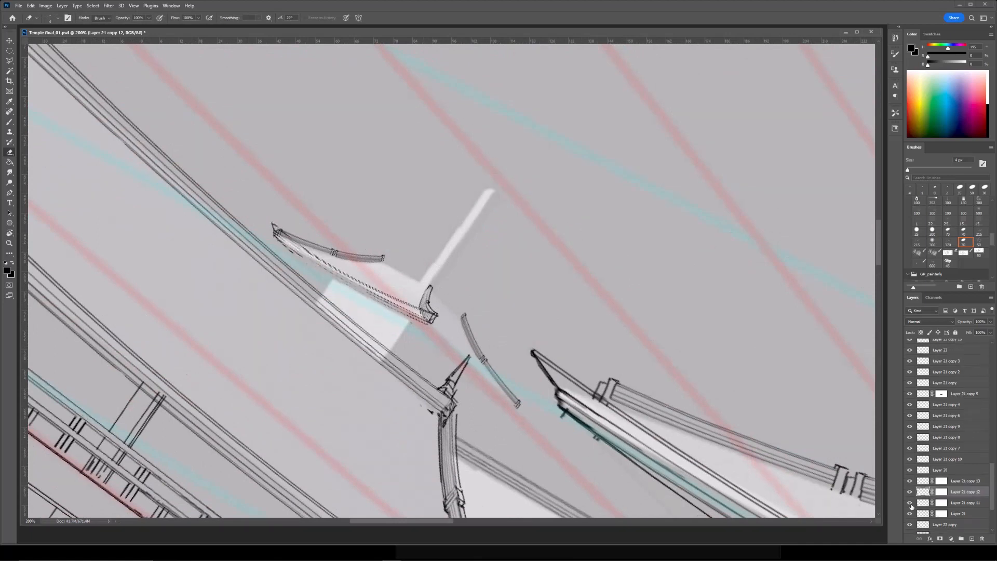
key("b")
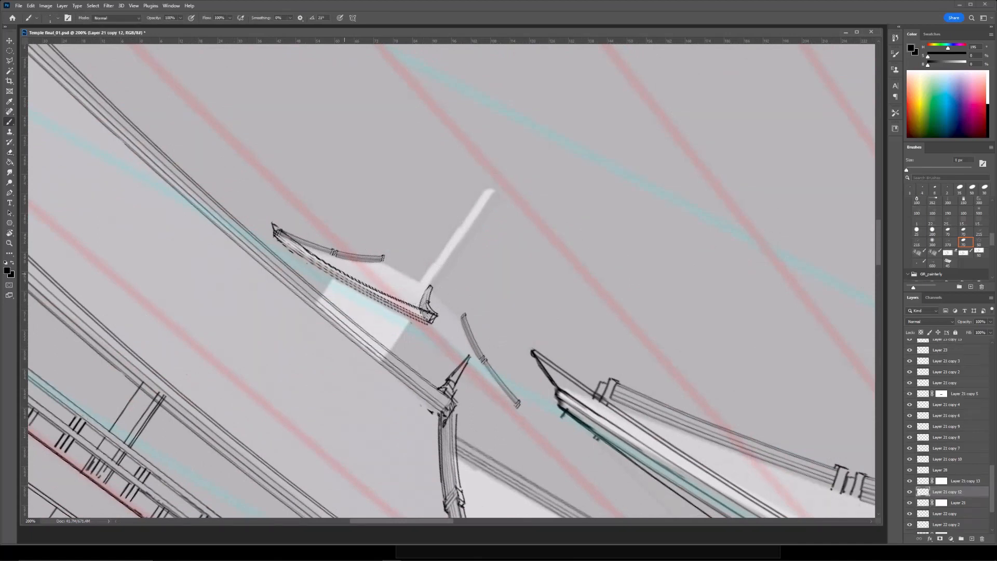
left_click_drag(292, 254, 369, 298)
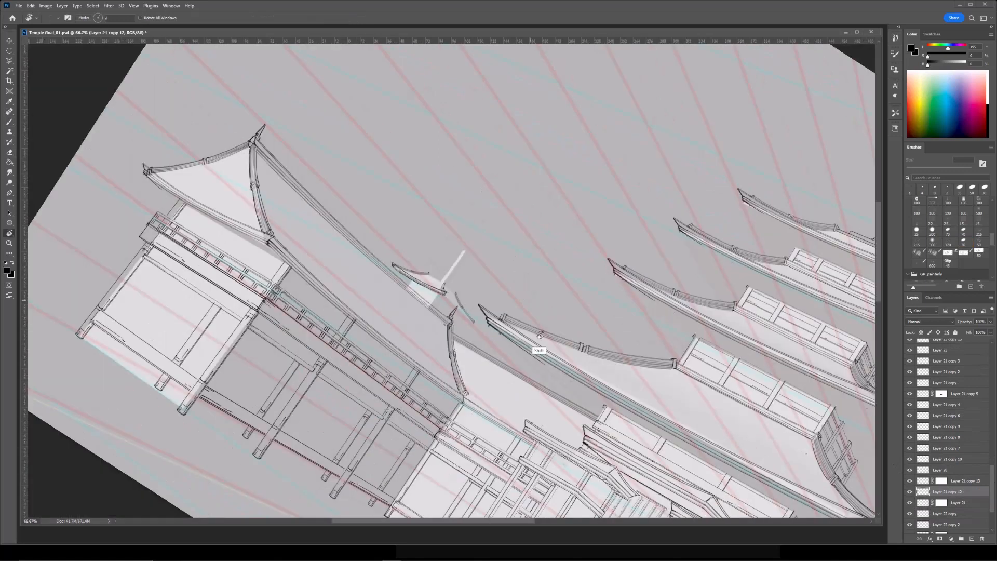
Duplicate the background tower's left eave, flip it horizontally and fit it under the right slope of the roof.
key("r")
left_click(117, 18)
key("ctrl+j")
key("ctrl+t")
right_click(426, 334)
left_click(451, 488)
mouse_move(406, 328)
left_mouse_down()
mouse_move(579, 331)
mouse_move(620, 350)
mouse_move(582, 356)
left_mouse_up()
right_click(589, 334)
left_click(604, 370)
key("Return")
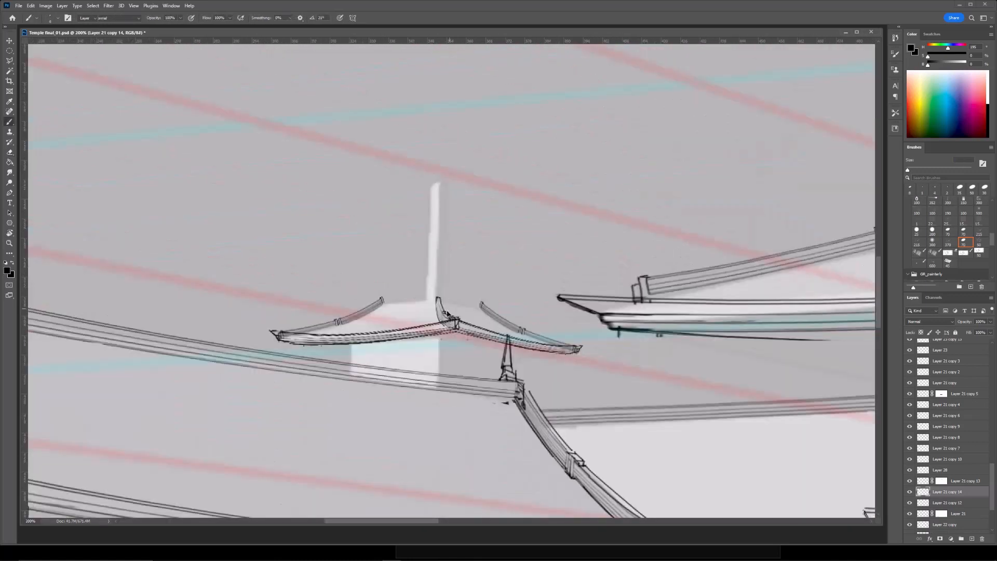
Erase the overlapping ridge lines where the background tower's two eaves meet at the near corner and reset the canvas rotation.
left_click(447, 314, "ctrl")
key("e")
mouse_move(455, 320)
left_mouse_down()
mouse_move(458, 329)
mouse_move(444, 326)
left_mouse_up()
key("ctrl+minus")
key("ctrl+minus")
key("r")
left_click_drag(522, 283, 523, 266)
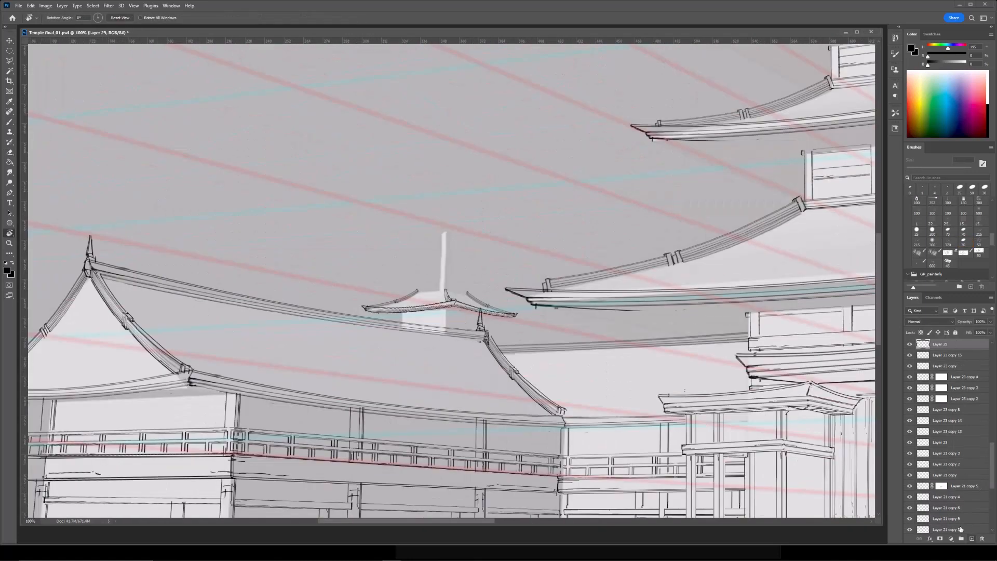
Draw the top edge of the background tower's roof with a stepped base and a small dome for the spire.
key("ctrl+plus")
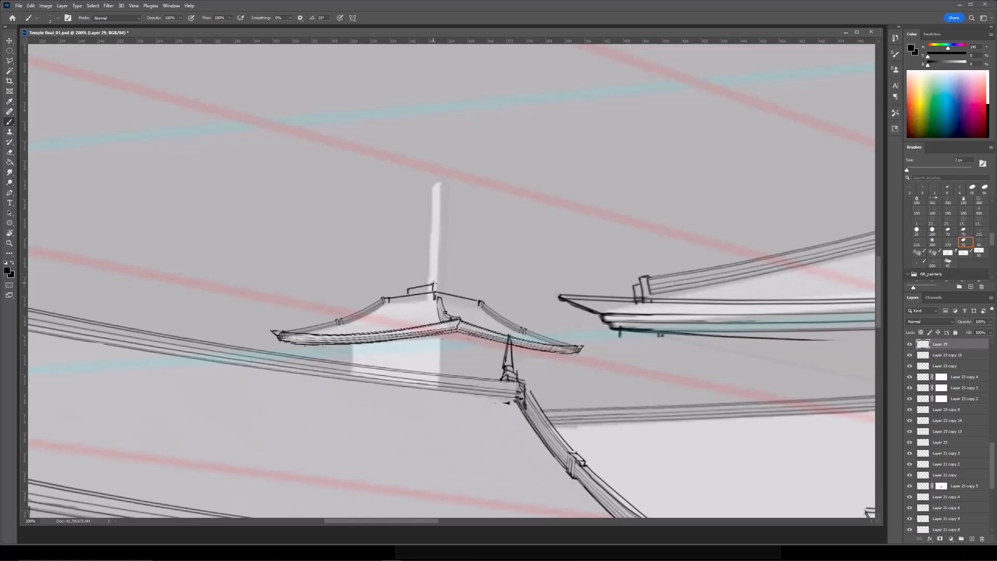
key("ctrl+minus")
key("ctrl+minus")
key("ctrl+minus")
left_click_drag(608, 220, 555, 255)
key("ctrl+plus")
key("ctrl+plus")
key("ctrl+plus")
left_click_drag(229, 340, 386, 262)
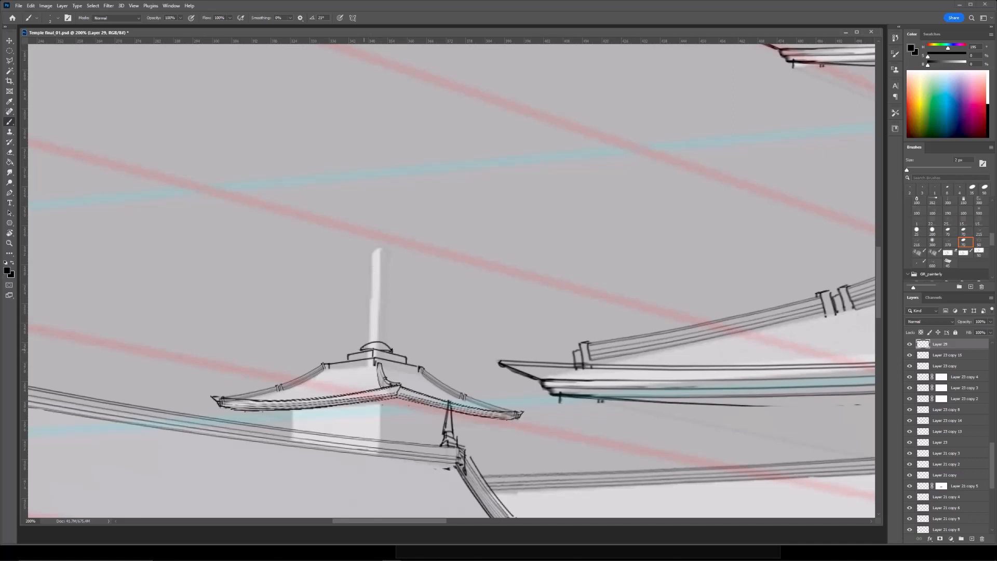
Draw the background tower's straight spire shaft above the dome and finish it with a collar and a pointed tip.
left_click(371, 341, "shift")
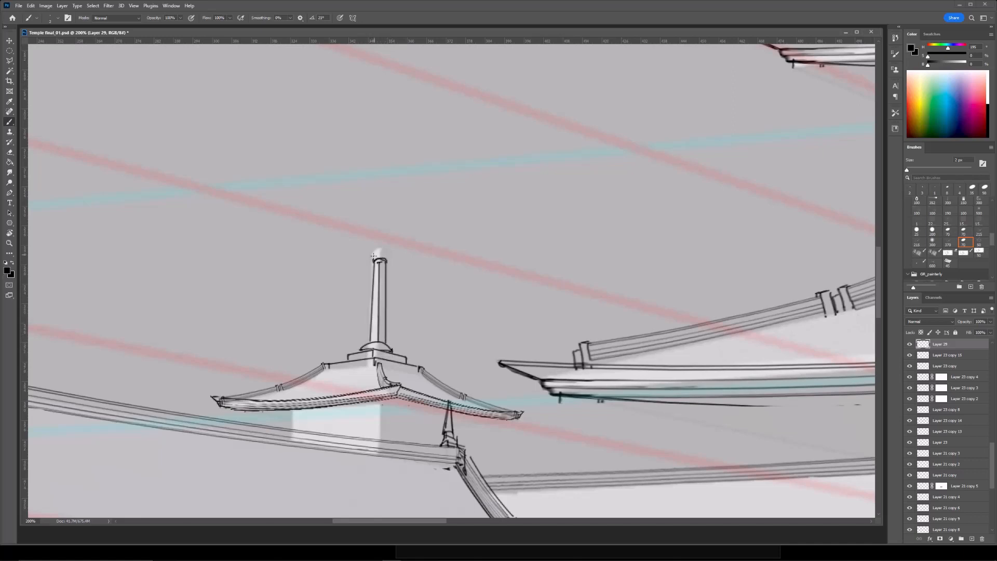
key("ctrl+minus")
key("ctrl+minus")
key("ctrl+minus")
left_click_drag(627, 241, 563, 292)
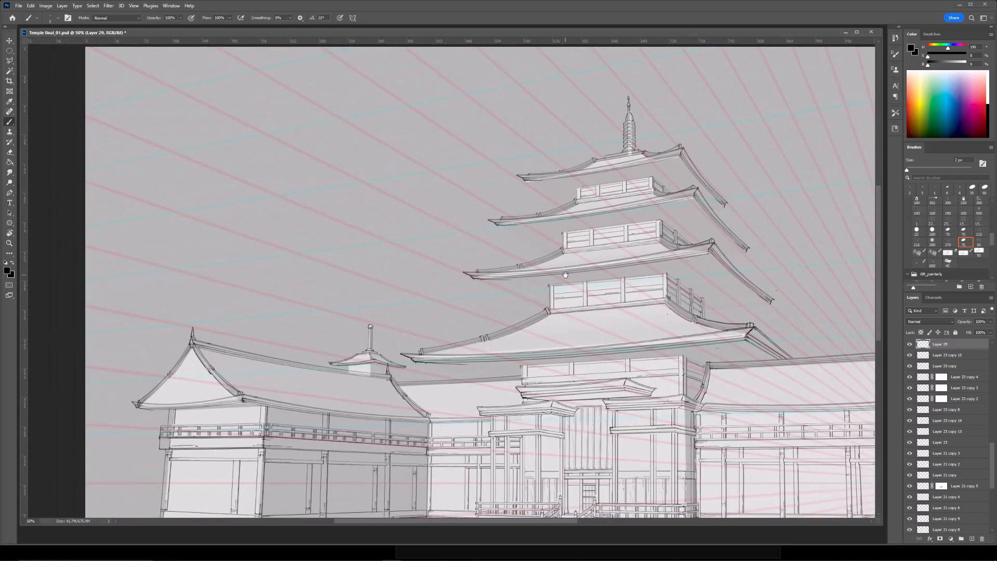
key("ctrl+minus")
key("ctrl+plus")
key("ctrl+plus")
key("ctrl+plus")
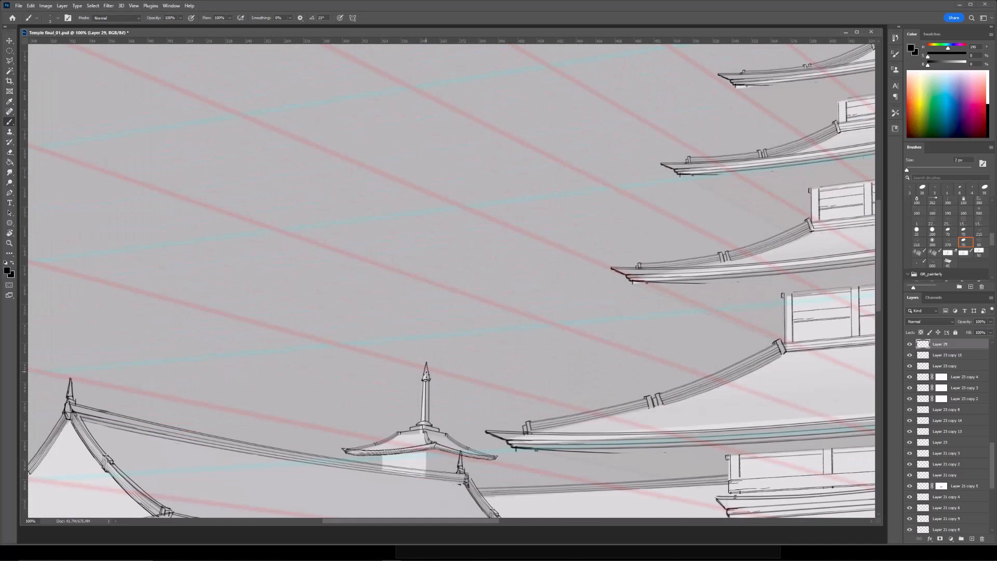
Touch up the background tower's spire and erase the stray lines around its shaft and tip.
key("ctrl+minus")
key("ctrl+minus")
left_click_drag(416, 196, 353, 178)
key("ctrl+plus")
key("ctrl+plus")
left_click_drag(307, 312, 470, 297)
key("e")
left_click_drag(463, 309, 466, 327)
key("b")
key("ctrl+minus")
left_click_drag(579, 317, 492, 277)
left_click_drag(392, 296, 468, 286)
key("ctrl+plus")
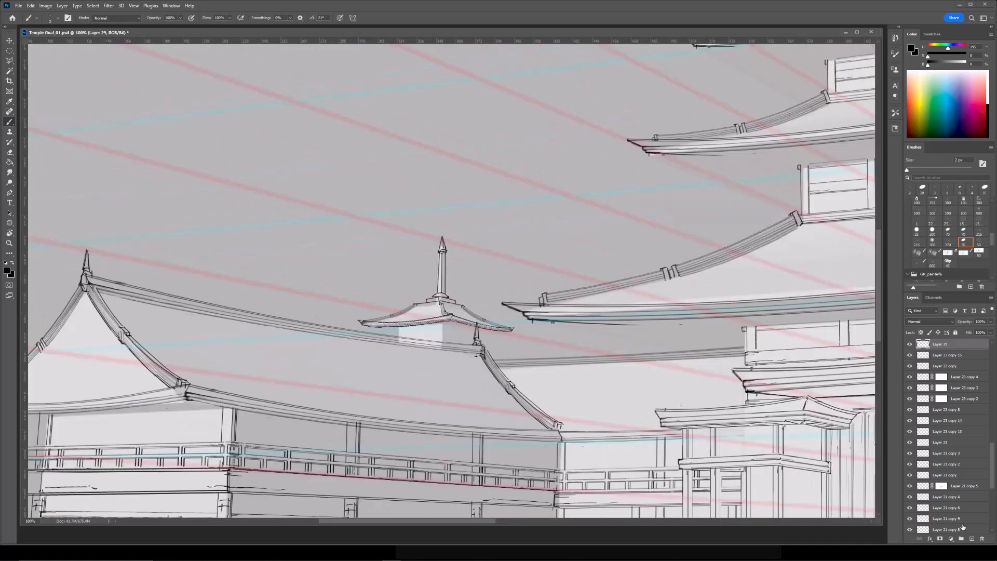
Draw the background tower's vertical corner posts below the roof on a new layer.
key("ctrl+shift+alt+n")
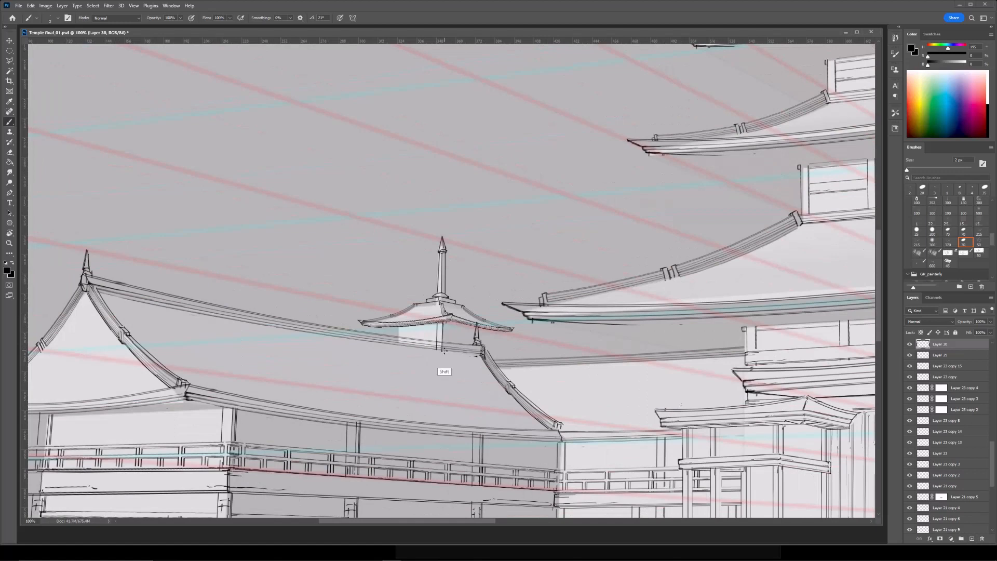
scroll(444, 345, "left", 3)
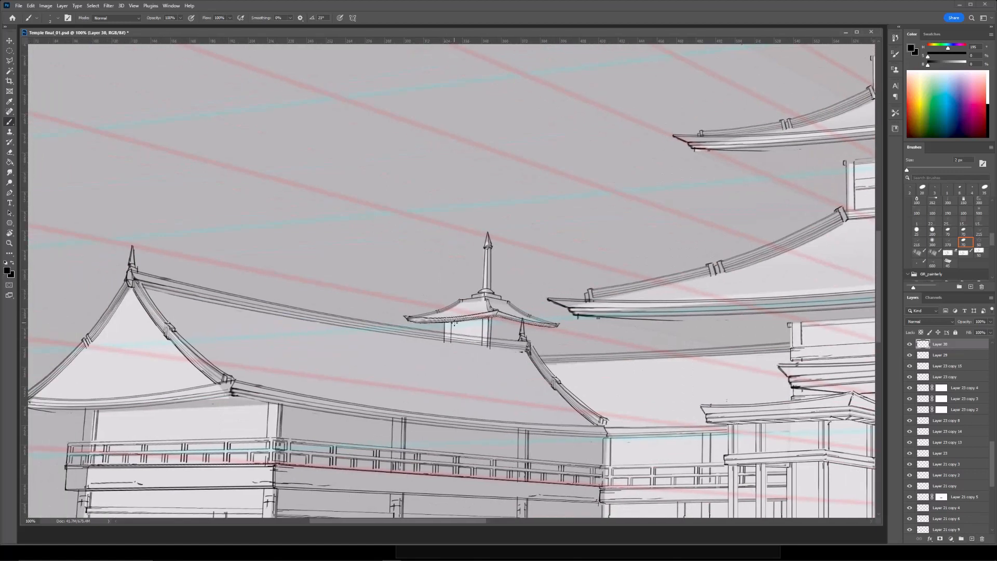
key("ctrl+plus")
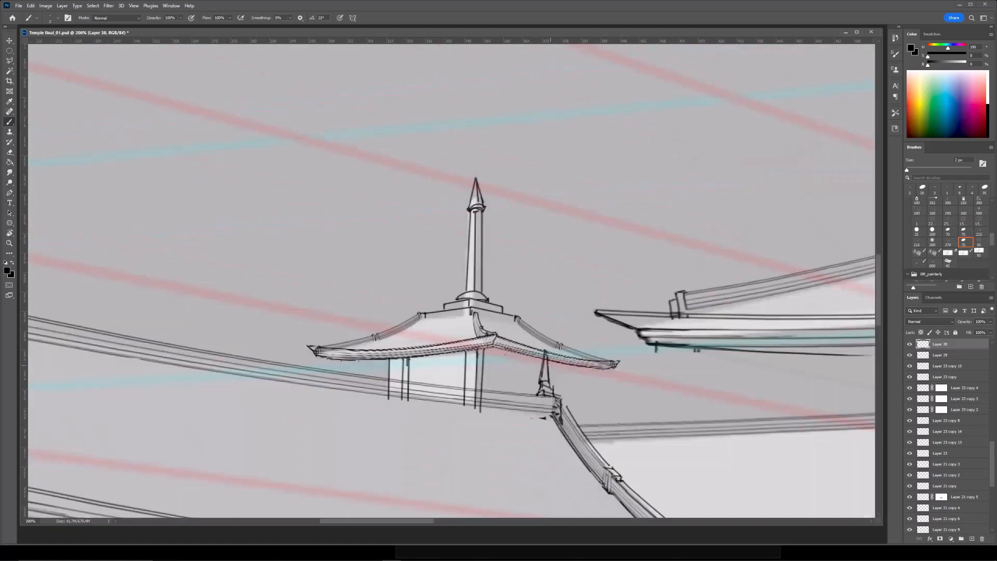
Erase the ends of the background tower's posts that run over the front building's roof ridge.
key("ctrl+minus")
key("e")
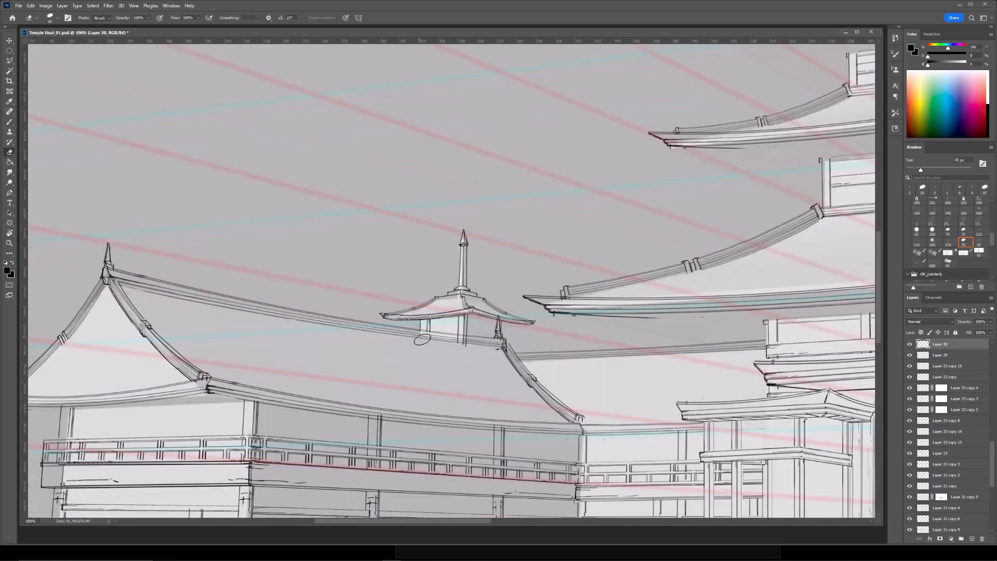
key("b")
left_click_drag(490, 289, 482, 282)
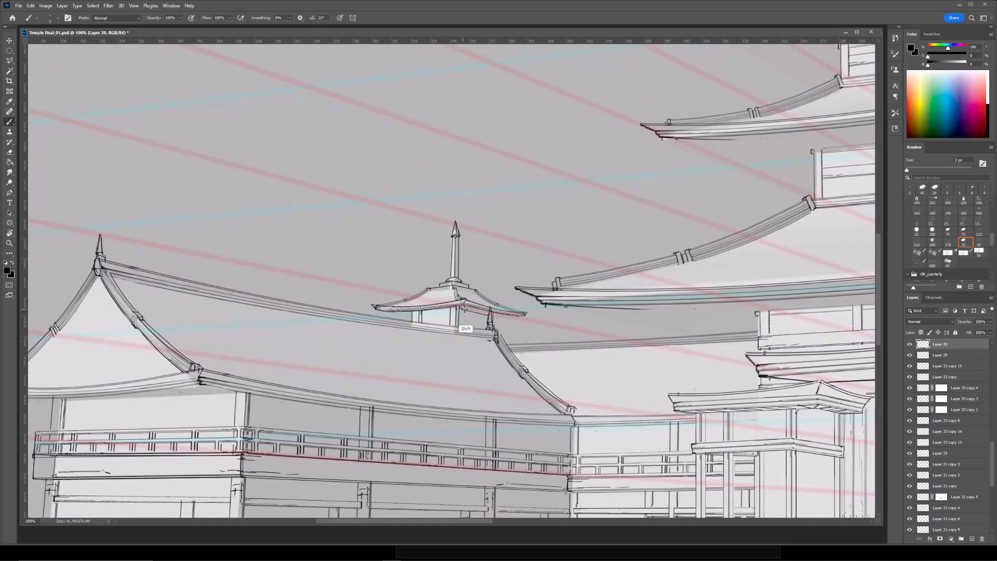
Draw the upper wall edges under both eaves of the background tower.
key("e")
key("b")
left_click(458, 310, "shift")
key("ctrl+minus")
key("ctrl+plus")
key("ctrl+plus")
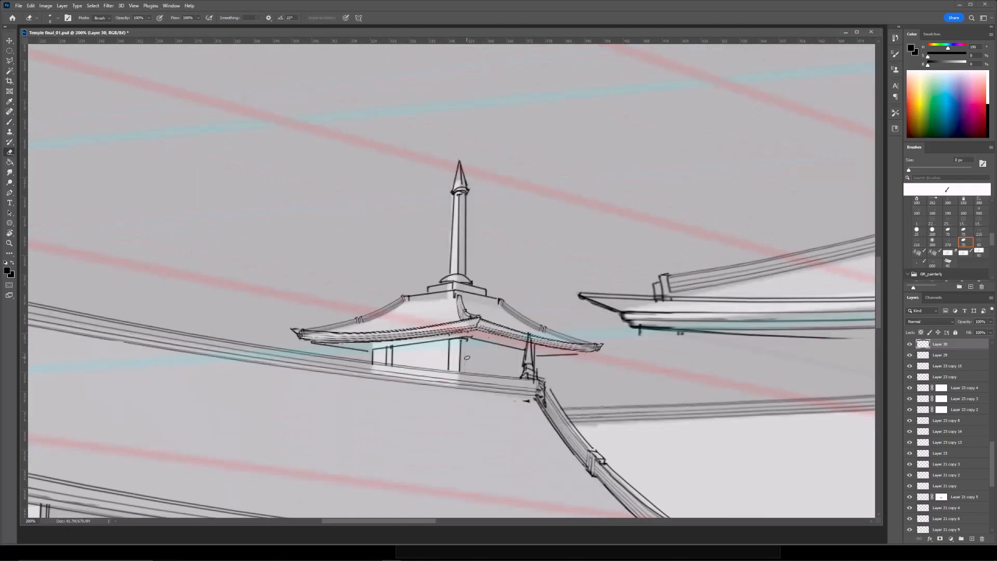
Erase the stray wall and eave lines that cross the small finial on the front building's roof ridge.
key("e")
key("b")
scroll(452, 283, "down", 3)
scroll(465, 289, "up", 4)
key("e")
left_click(523, 343, "ctrl")
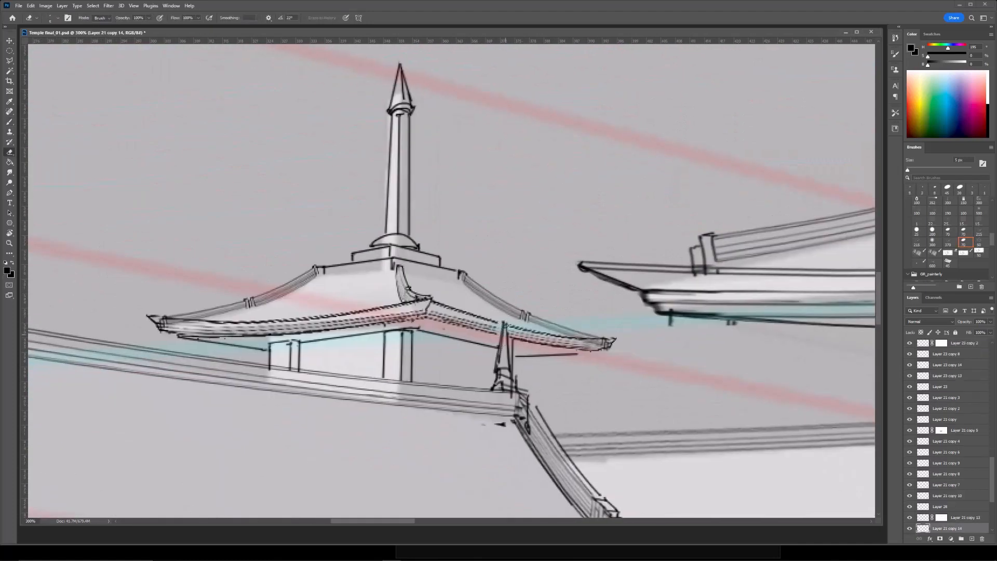
Transform the small finial at the end of the front building's roof ridge so its tip sits slightly higher.
left_click(507, 327, "ctrl")
key("ctrl+t")
left_click_drag(505, 309, 505, 301)
key("Return")
key("b")
key("ctrl+minus")
key("ctrl+minus")
key("ctrl+minus")
key("ctrl+minus")
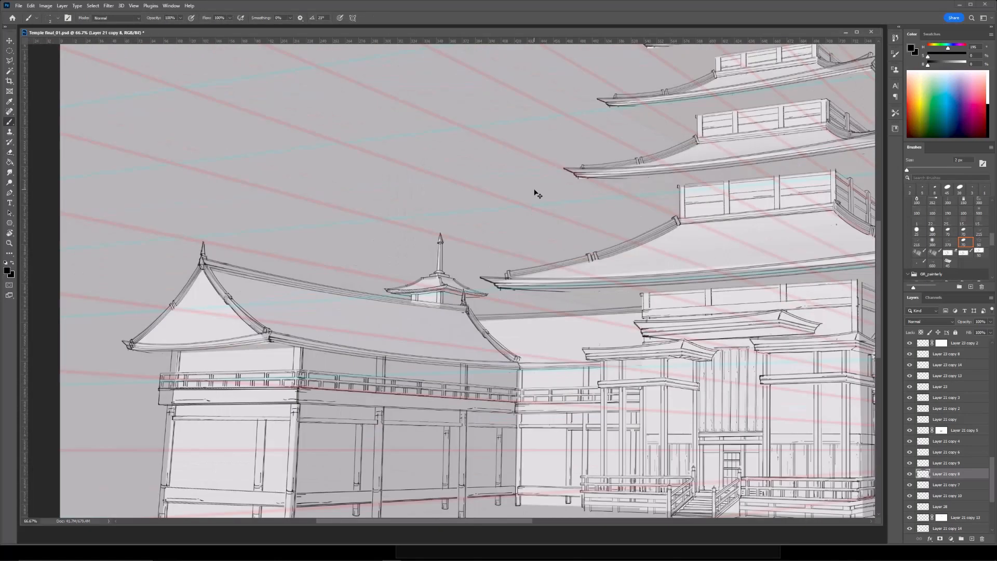
Identify the layers holding the background tower's upper parts by toggling their visibility and merge them into one layer.
key("ctrl+plus")
key("ctrl+plus")
left_click_drag(509, 259, 564, 252)
key("ctrl+plus")
left_click(468, 290, "ctrl")
key("ctrl+minus")
key("ctrl+minus")
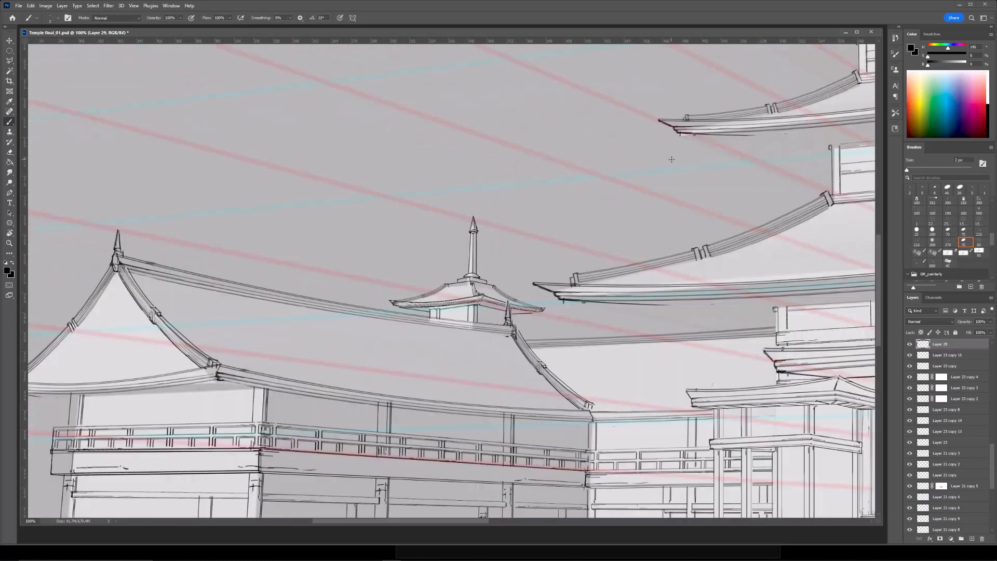
left_click(910, 345)
left_click(909, 345)
scroll(912, 410, "up", 3)
left_click(910, 411)
left_click(911, 411)
left_click(910, 400)
left_click(910, 400)
left_click(925, 401)
key("ctrl+e")
left_click(927, 411)
left_click(944, 402, "shift")
key("ctrl+e")
left_click(911, 411)
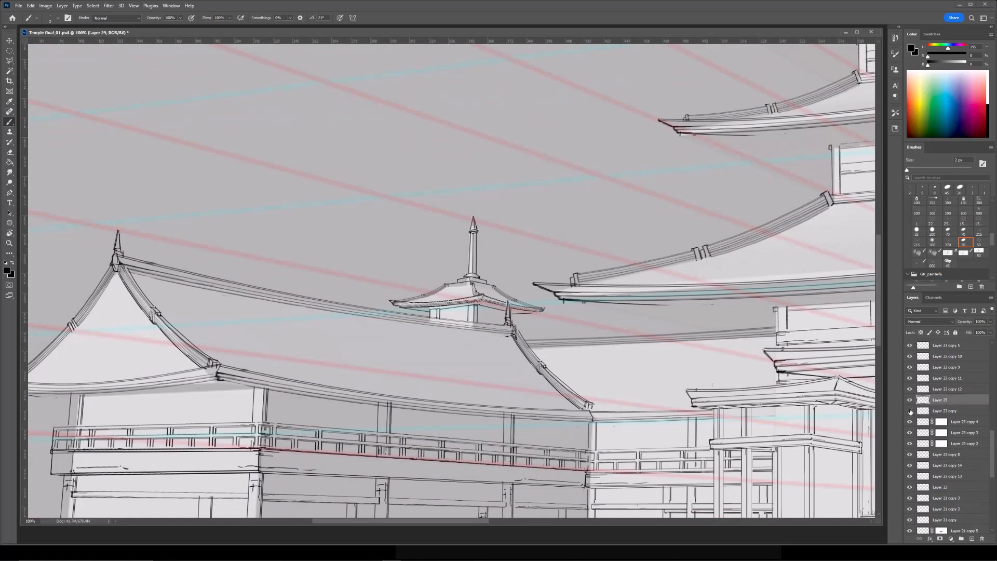
left_click(910, 411)
Add a finishing line to the background tower's near corner post and clean up stray marks on its wall.
key("ctrl+plus")
key("ctrl+plus")
left_click_drag(441, 387, 429, 289)
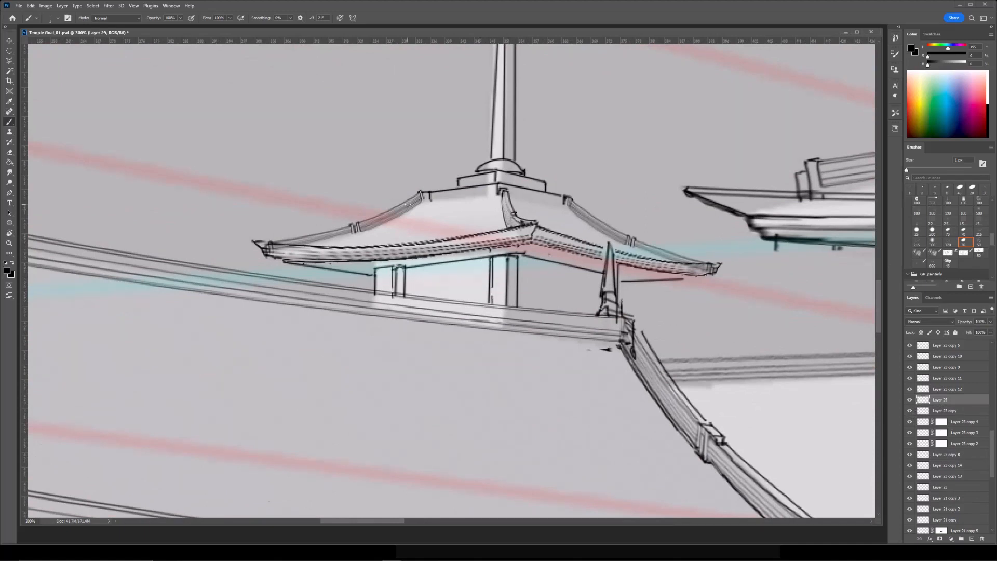
key("e")
key("ctrl+minus")
key("ctrl+minus")
key("ctrl+minus")
left_click_drag(520, 267, 560, 245)
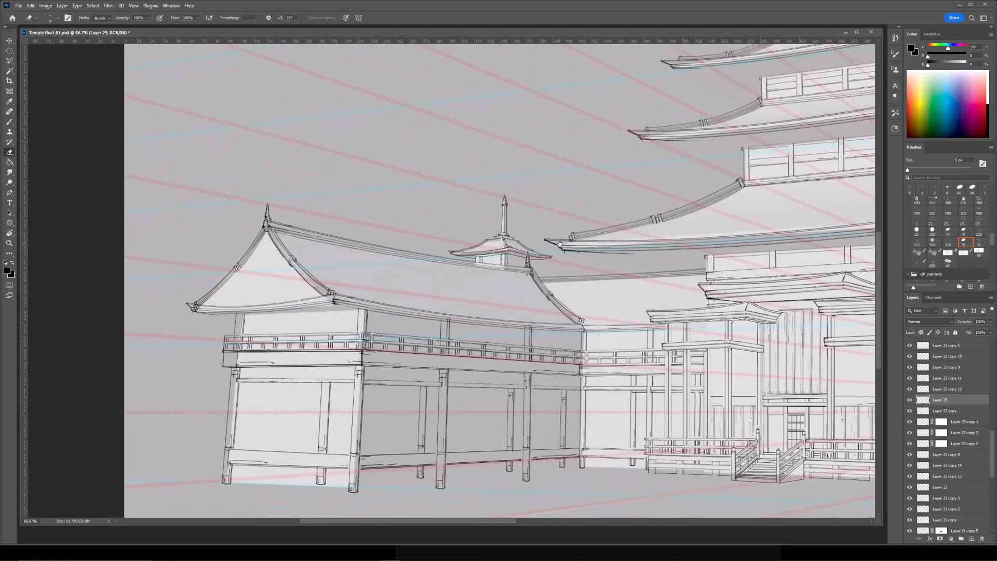
key("ctrl+minus")
key("ctrl+minus")
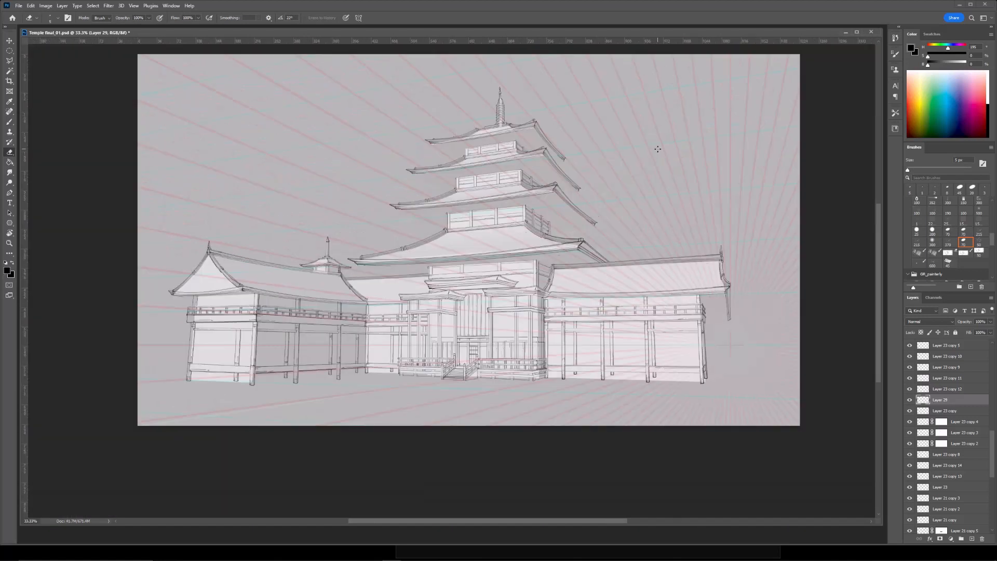
Distort the bargeboard piece hanging from the outer end of the right building's roof to adjust its lower end.
key("ctrl+plus")
key("ctrl+plus")
left_click_drag(852, 290, 530, 256)
key("ctrl+plus")
key("ctrl+plus")
left_click(576, 306, "ctrl")
key("ctrl+t")
right_click(577, 310)
left_click(586, 343)
left_click_drag(566, 446, 557, 435)
key("Return")
Erase the overlong lines hanging below the right building's outer roof corner and redraw its short end.
key("e")
left_click_drag(563, 374, 572, 276)
key("b")
left_click_drag(578, 241, 559, 254)
key("e")
key("b")
left_click_drag(579, 174, 576, 242)
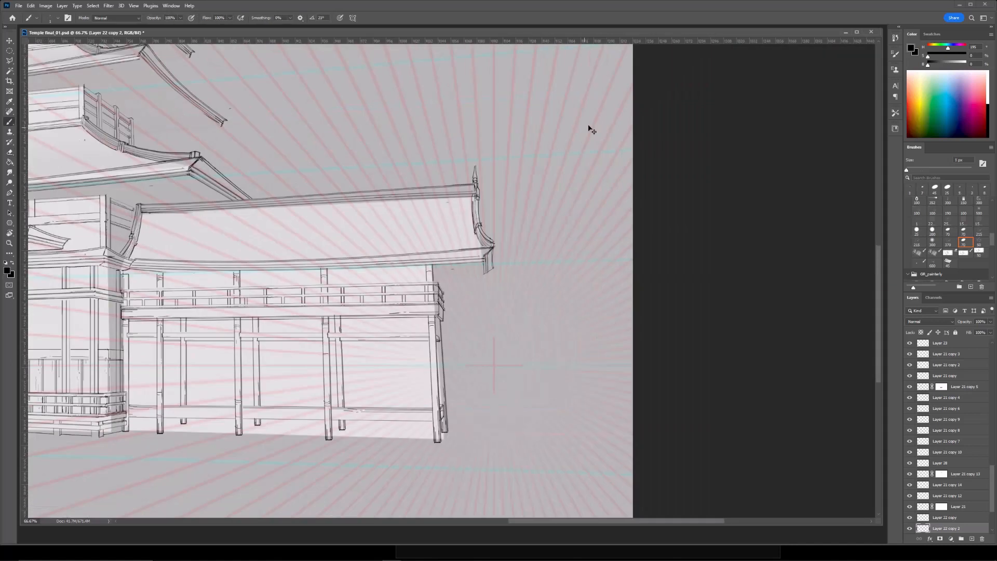
Lower the opacity of the 3d model layer so the line art stands out.
key("ctrl+minus")
key("ctrl+minus")
left_click_drag(279, 160, 540, 171)
key("ctrl+minus")
left_click_drag(441, 174, 613, 186)
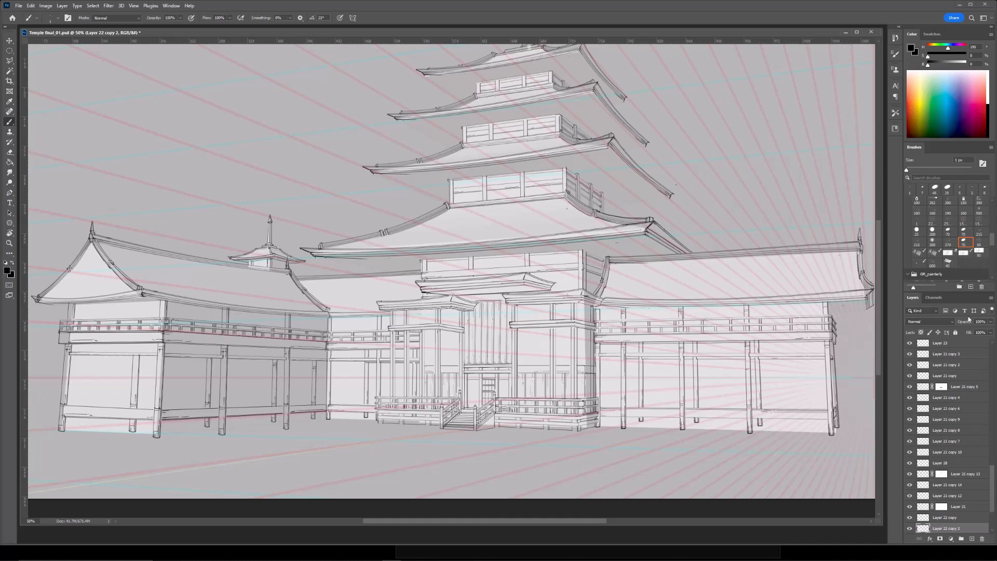
scroll(949, 448, "down", 3)
left_click(940, 518)
left_click_drag(977, 322, 958, 322)
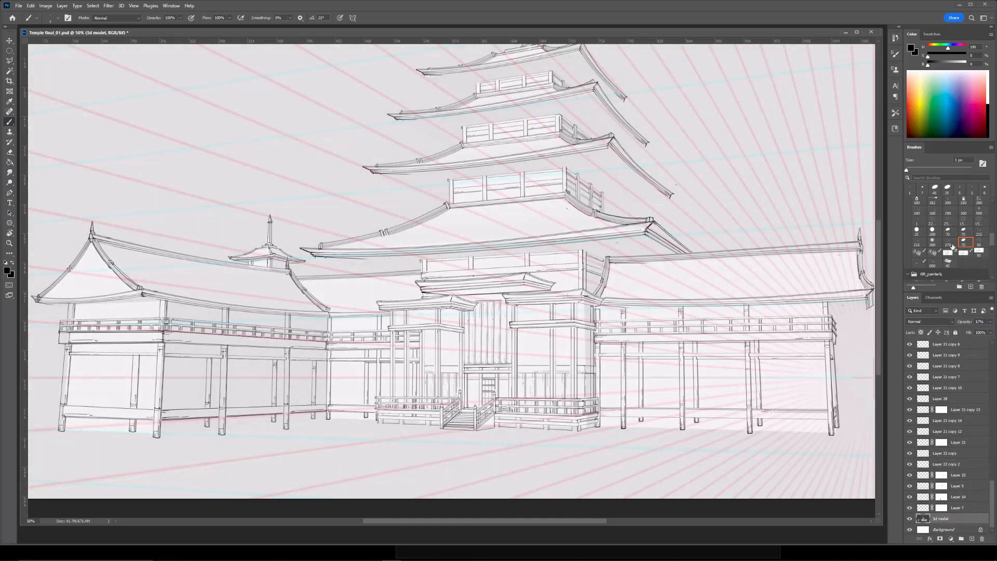
Merge the temple's line-art layers into one and add evenly spaced vertical lines on a separate layer above.
scroll(916, 377, "up", 15)
left_click(931, 379)
left_click_drag(993, 385, 993, 521)
left_click(969, 507)
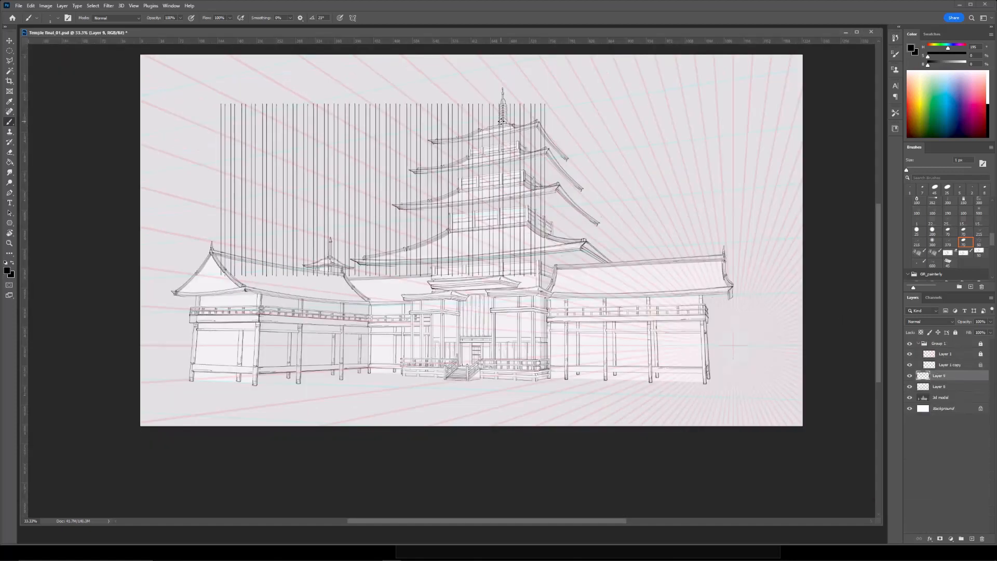
Scale the vertical line set down over the tower's lowest roof, extend it sideways with a duplicate, and merge both.
key("ctrl+t")
mouse_move(446, 156)
left_mouse_down()
mouse_move(672, 202)
mouse_move(513, 255)
left_mouse_up()
left_click_drag(612, 202, 430, 298)
left_click_drag(384, 327, 320, 281)
key("ctrl+plus")
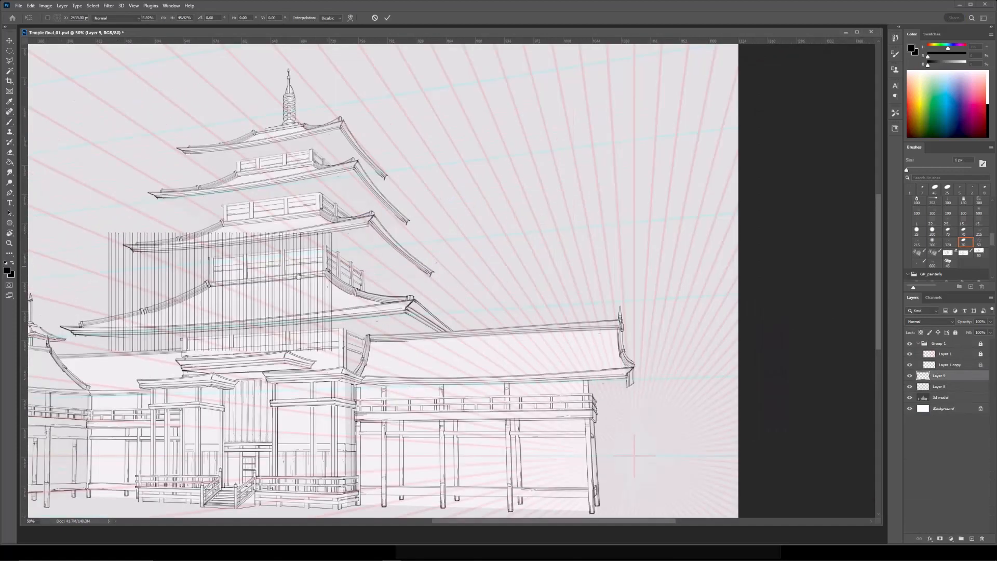
left_click_drag(410, 250, 584, 255)
key("Return")
key("ctrl+j")
key("ctrl+t")
mouse_move(349, 296)
left_mouse_down()
mouse_move(591, 296)
mouse_move(566, 295)
left_mouse_up()
key("Return")
left_click_drag(583, 211, 512, 223)
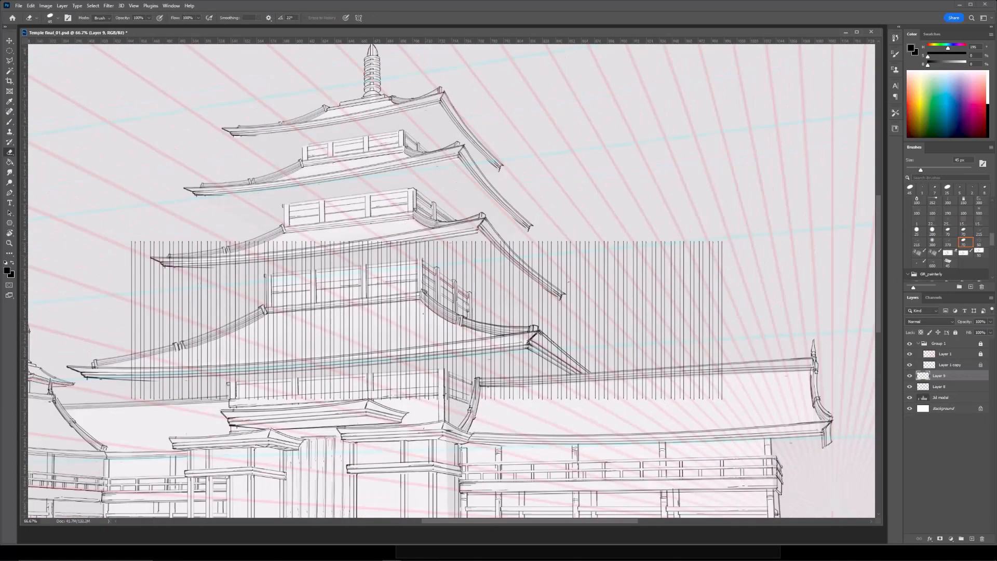
Shrink the combined vertical lines and position them across the full width of the tower's lowest roof.
key("l")
key("ctrl+minus")
key("ctrl+t")
left_click_drag(655, 251, 593, 268)
key("Return")
left_click(432, 280)
key("Escape")
key("ctrl+minus")
key("ctrl+plus")
left_click_drag(440, 310, 522, 301)
key("ctrl+t")
mouse_move(663, 282)
left_mouse_down()
mouse_move(628, 279)
mouse_move(635, 309)
left_mouse_up()
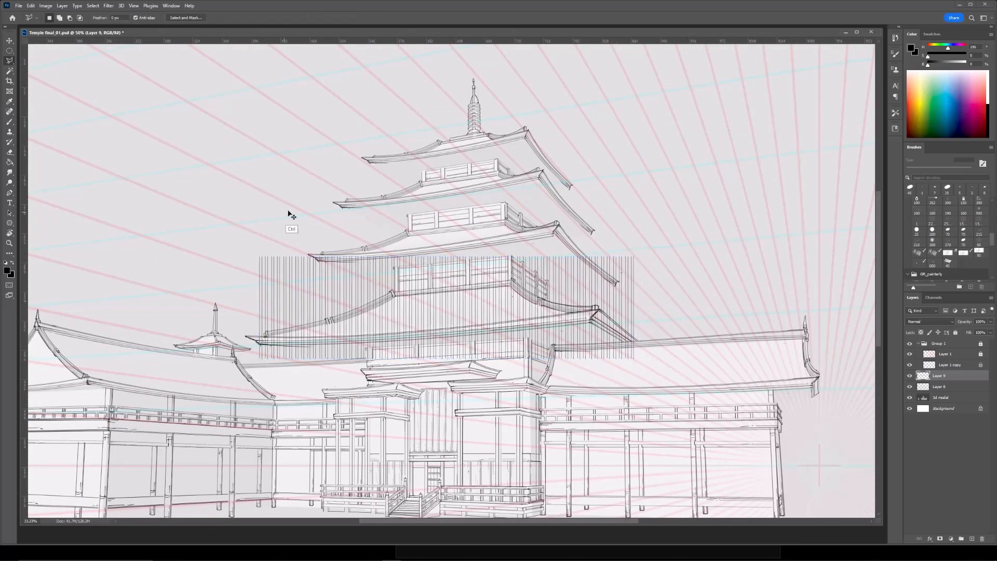
key("ctrl+minus")
right_click(459, 297)
left_click(474, 335)
key("Return")
Select a wide area around the vertical lines and warp them so they curve like the lowest roof's slope.
left_click(281, 250)
left_click(491, 193)
left_click(627, 240)
left_click(644, 312)
left_click(578, 368)
double_click(269, 356)
key("ctrl+t")
right_click(431, 285)
left_click(452, 338)
left_click_drag(482, 294, 440, 285)
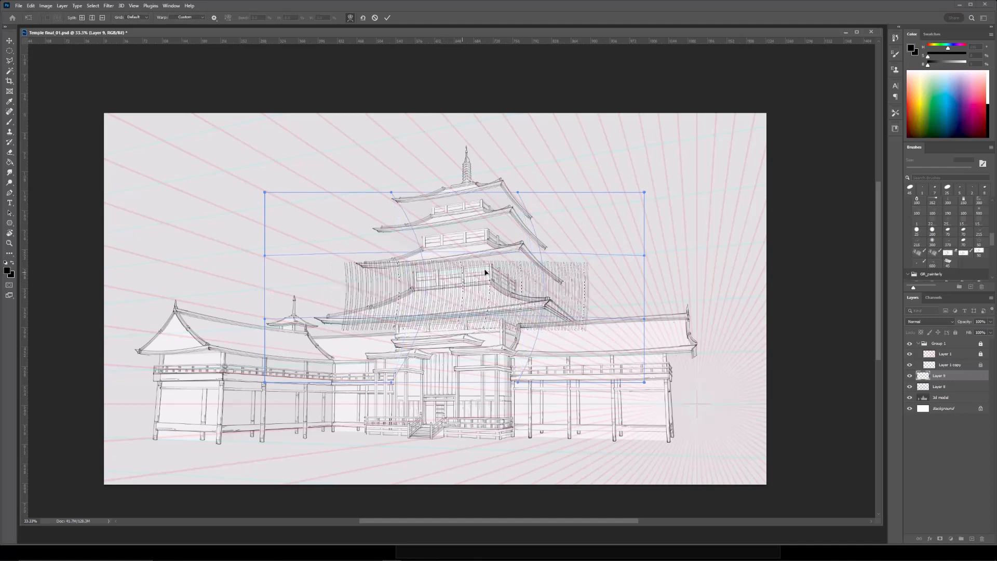
left_click_drag(343, 294, 358, 294)
left_click_drag(578, 287, 586, 282)
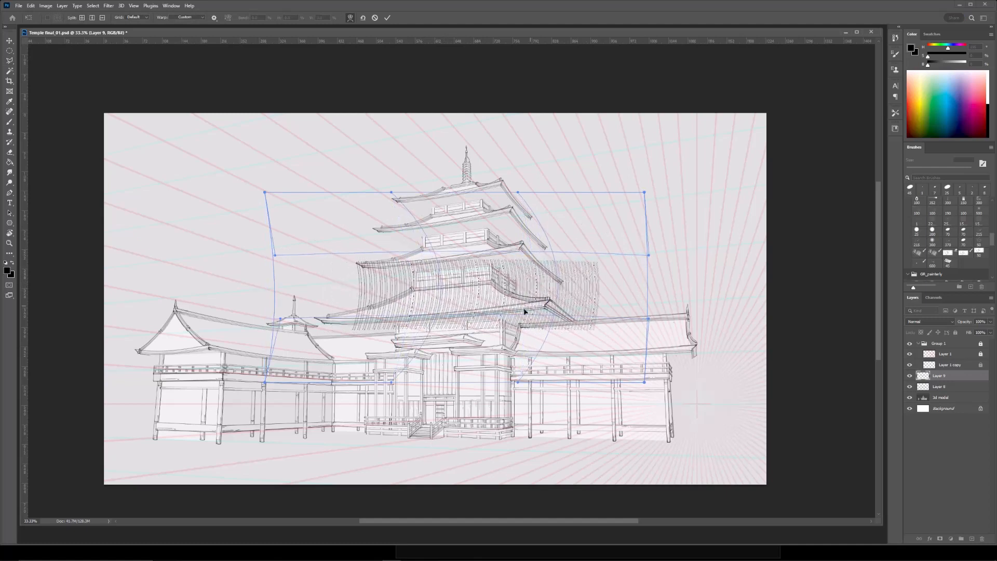
left_click_drag(256, 382, 245, 377)
left_click_drag(650, 256, 645, 241)
key("Return")
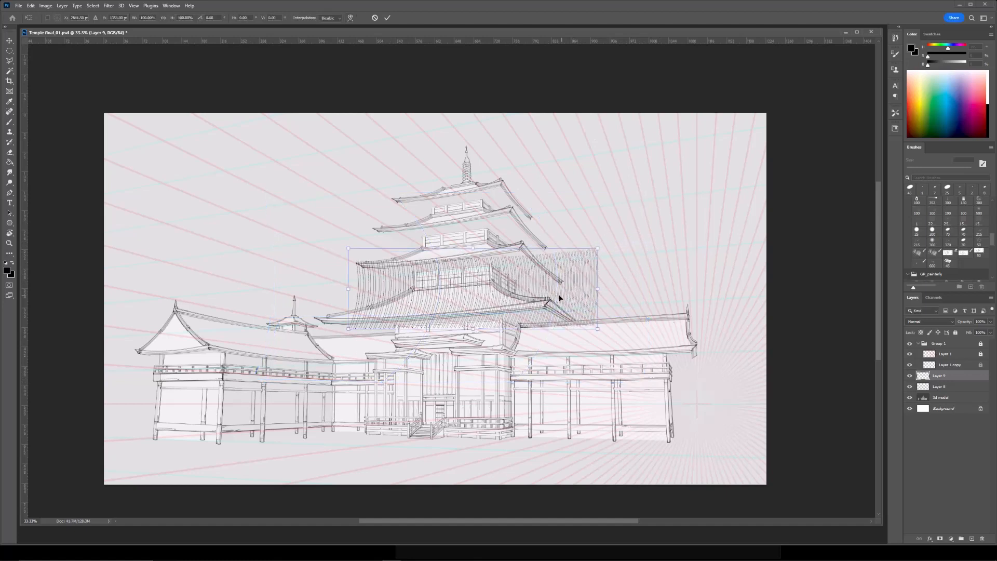
Distort the curved lines to follow the perspective and eave slope of the tower's lowest roof.
key("ctrl+t")
mouse_move(548, 302)
left_mouse_down()
mouse_move(532, 298)
mouse_move(538, 304)
left_mouse_up()
left_click_drag(439, 329, 439, 325)
left_click_drag(565, 326, 571, 314)
left_click_drag(440, 247, 454, 261)
left_click_drag(578, 262, 562, 261)
left_click_drag(443, 319, 437, 318)
left_click_drag(563, 284, 559, 280)
mouse_move(443, 259)
left_mouse_down()
mouse_move(441, 277)
mouse_move(446, 267)
left_mouse_up()
left_click_drag(434, 314, 434, 315)
left_click_drag(327, 274, 328, 278)
left_click_drag(565, 271, 563, 266)
left_click_drag(337, 277, 342, 280)
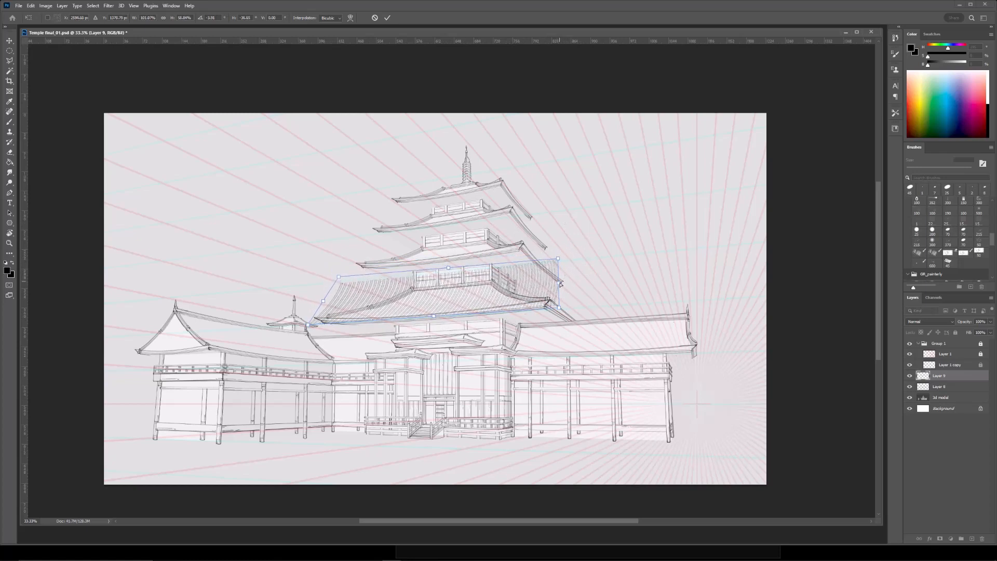
key("Return")
Duplicate the roof-tile line layer four times and merge the copies into one layer to darken the lines.
left_click(941, 539, "alt")
key("e")
key("ctrl+plus")
left_click(923, 375)
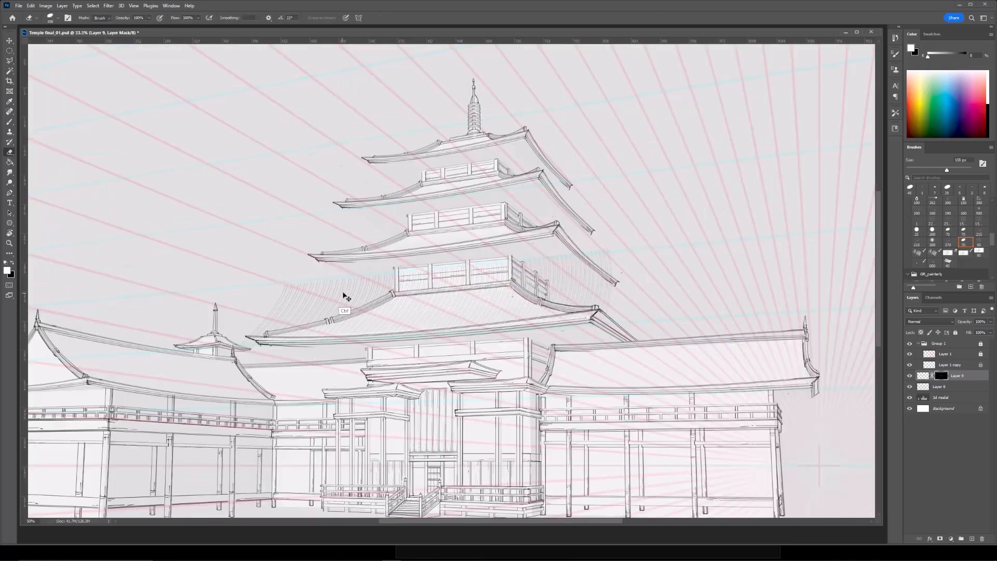
key("ctrl+j")
key("ctrl+j")
key("ctrl+j")
key("ctrl+j")
left_click(926, 420, "shift")
key("ctrl+e")
Add a layer mask to the merged tile lines and fill it with black to hide them.
left_click(941, 539)
key("x")
key("g")
left_click(544, 248)
key("b")
key("x")
Paint white on the mask to reveal the tile lines within the tower's lowest roof, and unlink the mask.
mouse_move(301, 372)
left_mouse_down()
mouse_move(384, 364)
mouse_move(429, 340)
mouse_move(469, 344)
left_mouse_up()
key("[")
key("[")
key("[")
key("[")
left_click_drag(536, 343, 515, 333)
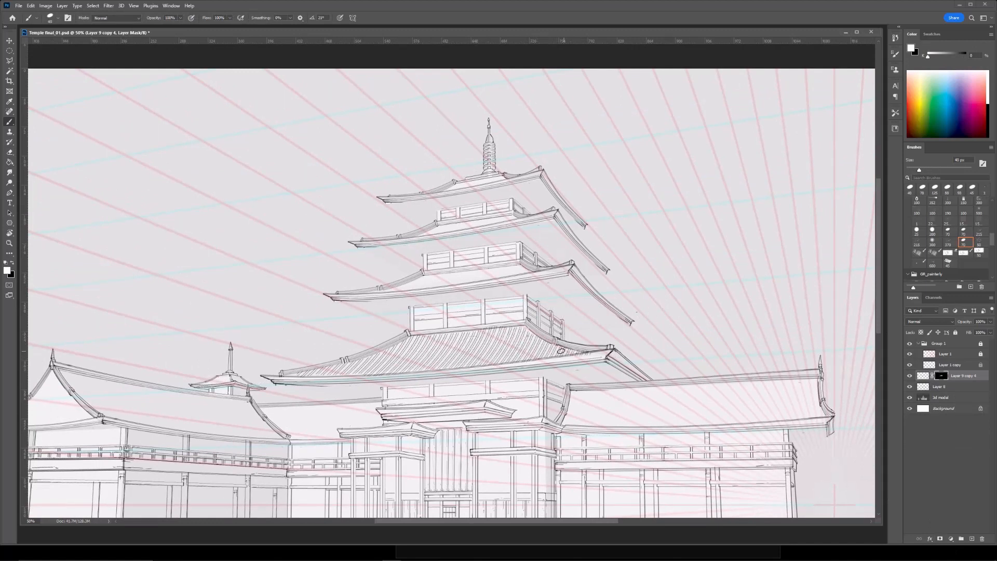
key("e")
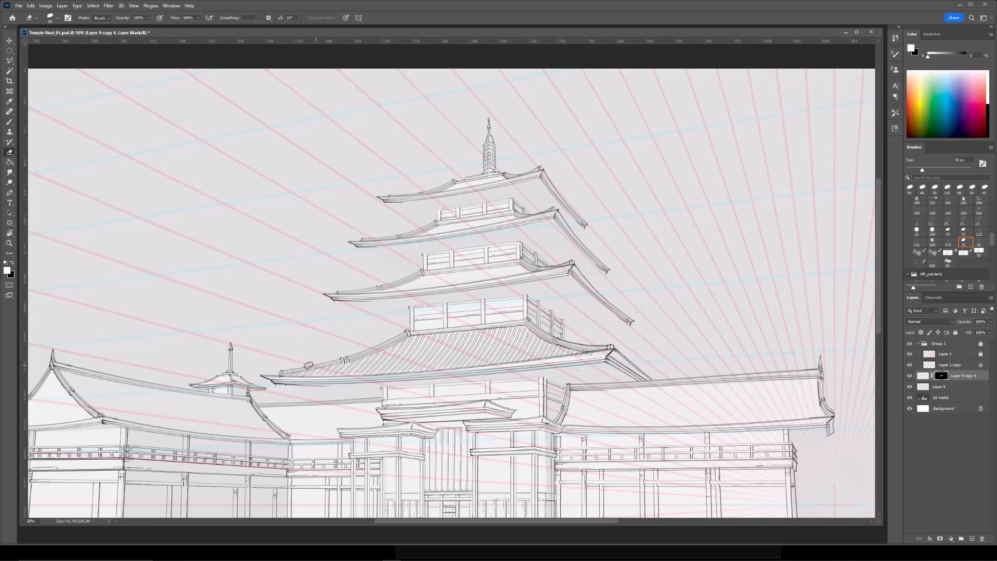
key("ctrl+2")
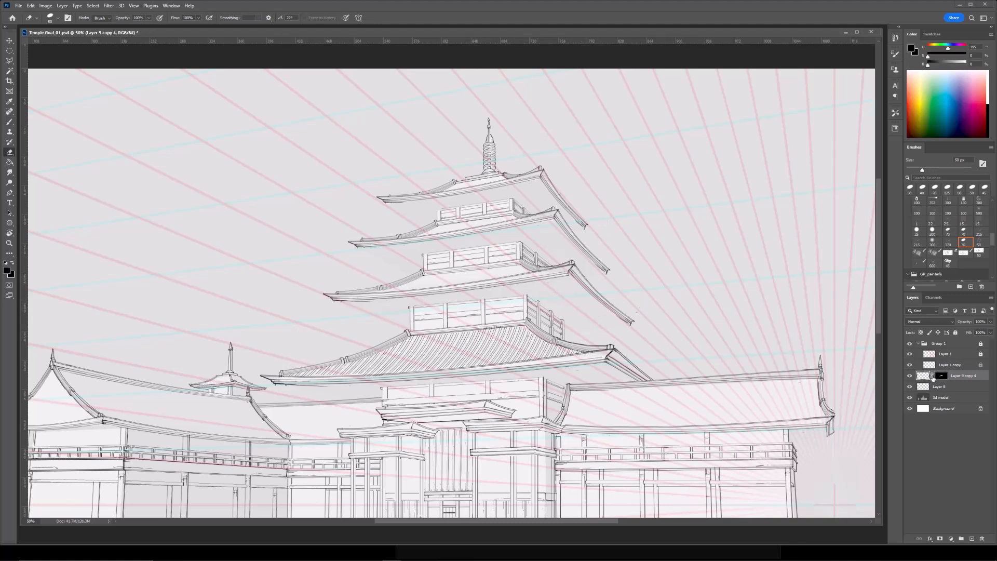
key("l")
left_click(261, 329)
left_click(659, 247)
left_click(670, 372)
left_click(621, 401)
left_click(526, 420)
left_click(237, 399)
left_click(229, 306)
key("Escape")
key("m")
left_click_drag(195, 209, 694, 458)
right_click(435, 347)
left_click(470, 420)
key("Return")
key("ctrl+d")
key("ctrl+t")
key("Escape")
key("l")
left_click_drag(255, 257, 249, 266)
right_click(440, 356)
left_click(468, 431)
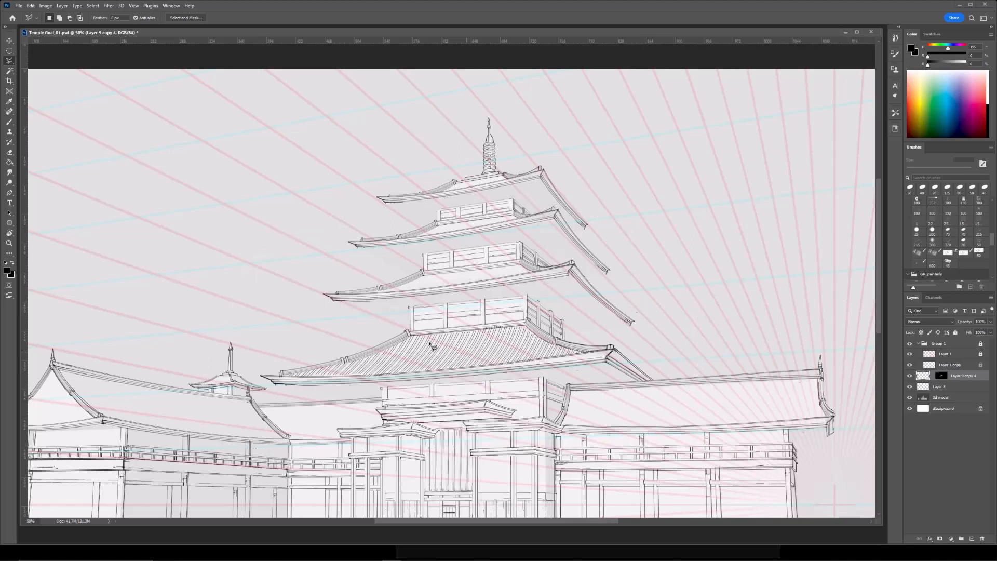
right_click(467, 329)
key("Escape")
key("Escape")
Draw a loose freehand selection around the tower's lower half, enclosing the lowest roof's tile lines.
left_click_drag(276, 275, 275, 279)
key("Return")
right_click(441, 342)
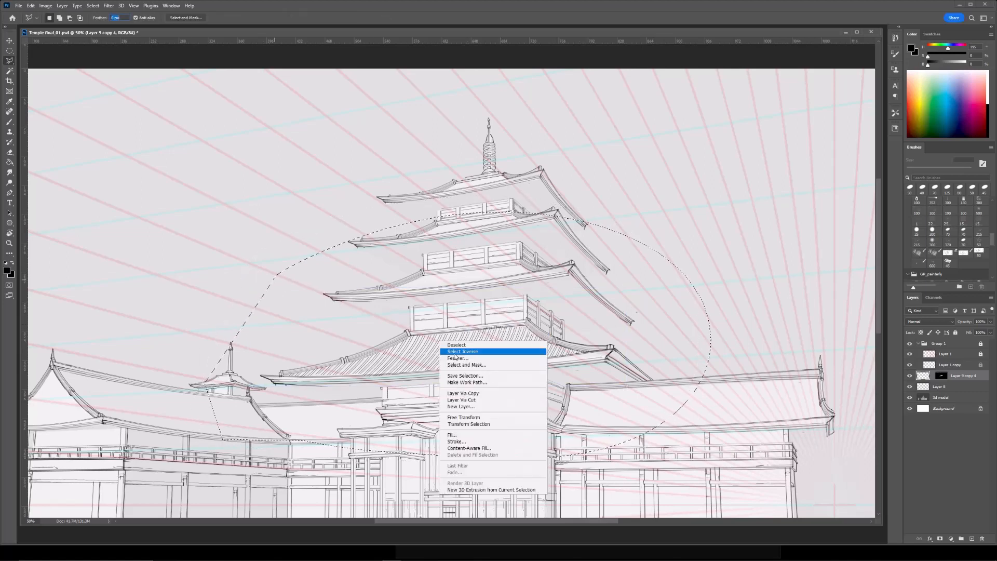
key("Escape")
key("m")
right_click(469, 377)
key("Escape")
Try to warp the selected tile lines so they bow inward and slope along the sides of the tower's lowest roof.
key("ctrl+t")
right_click(500, 345)
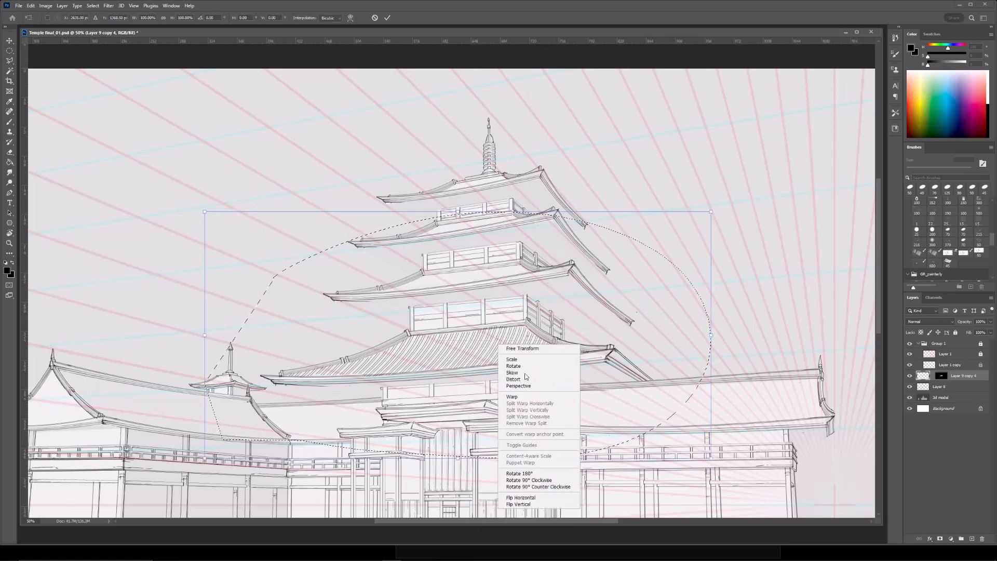
left_click(512, 397)
left_click_drag(304, 448, 271, 448)
left_click_drag(403, 310, 428, 311)
left_click_drag(541, 459, 501, 448)
mouse_move(307, 457)
left_mouse_down()
mouse_move(327, 452)
mouse_move(313, 452)
left_mouse_up()
left_click_drag(308, 335, 321, 335)
left_click_drag(654, 271, 631, 265)
left_click_drag(680, 218, 668, 219)
left_click_drag(212, 322, 225, 323)
left_click_drag(192, 458, 172, 454)
left_click_drag(226, 301, 242, 310)
left_click_drag(711, 458, 772, 435)
left_click_drag(666, 261, 653, 291)
left_click_drag(241, 305, 280, 304)
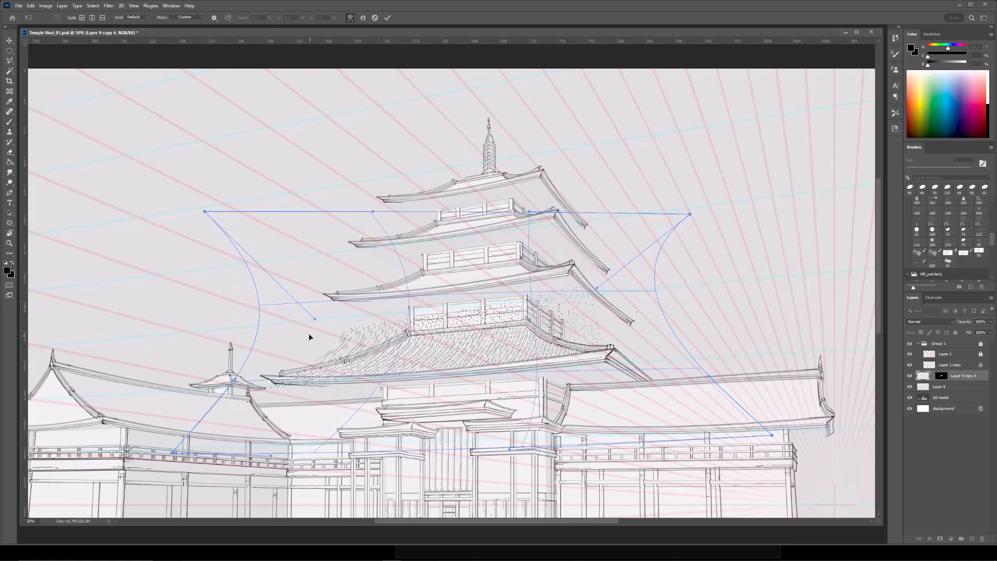
Spread the warp's lower corners outward and pull its upper edge inward so the tile lines fan out over the lowest roof.
left_click_drag(173, 453, 156, 432)
left_click_drag(261, 300, 315, 303)
left_click_drag(156, 433, 95, 416)
left_click_drag(279, 447, 268, 446)
left_click_drag(372, 212, 428, 215)
left_click_drag(228, 215, 293, 215)
left_click_drag(689, 215, 584, 218)
left_click_drag(553, 445, 619, 430)
left_click_drag(587, 220, 470, 229)
left_click_drag(581, 316, 554, 319)
left_click_drag(576, 433, 657, 422)
left_click_drag(773, 434, 839, 441)
Refine the warp's inner curves and handles to match the lowest roof's slope, and apply the warp.
left_click_drag(694, 400, 726, 398)
left_click_drag(502, 296, 479, 300)
left_click_drag(512, 351, 483, 364)
left_click_drag(496, 294, 505, 293)
left_click_drag(484, 384, 476, 384)
left_click_drag(318, 360, 315, 365)
left_click_drag(414, 251, 420, 259)
left_click_drag(691, 380, 681, 373)
left_click_drag(548, 321, 541, 330)
left_click_drag(479, 423, 492, 421)
left_click_drag(701, 402, 646, 363)
key("ctrl+minus")
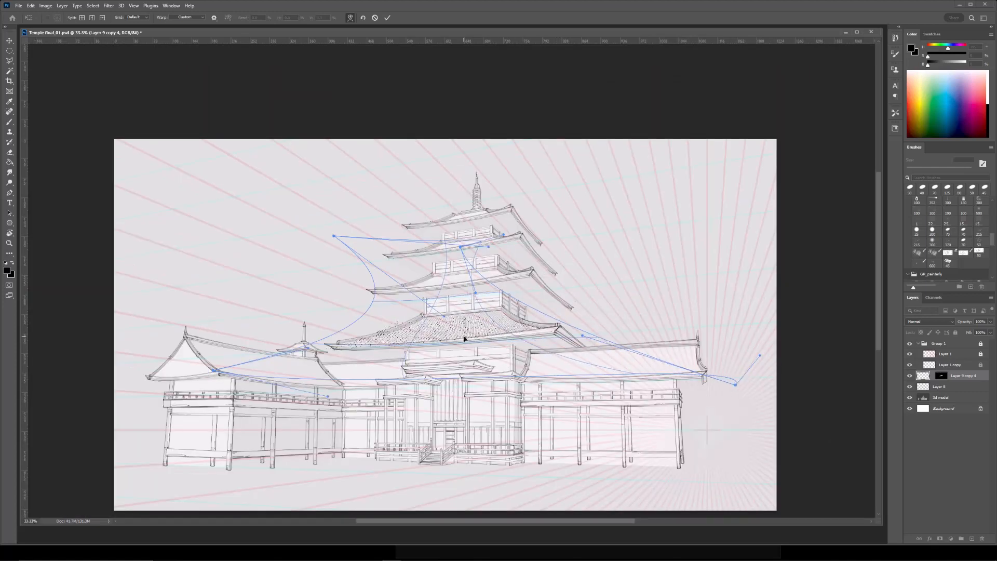
left_click_drag(582, 335, 616, 343)
left_click_drag(441, 242, 459, 242)
left_click_drag(364, 238, 381, 241)
key("Return")
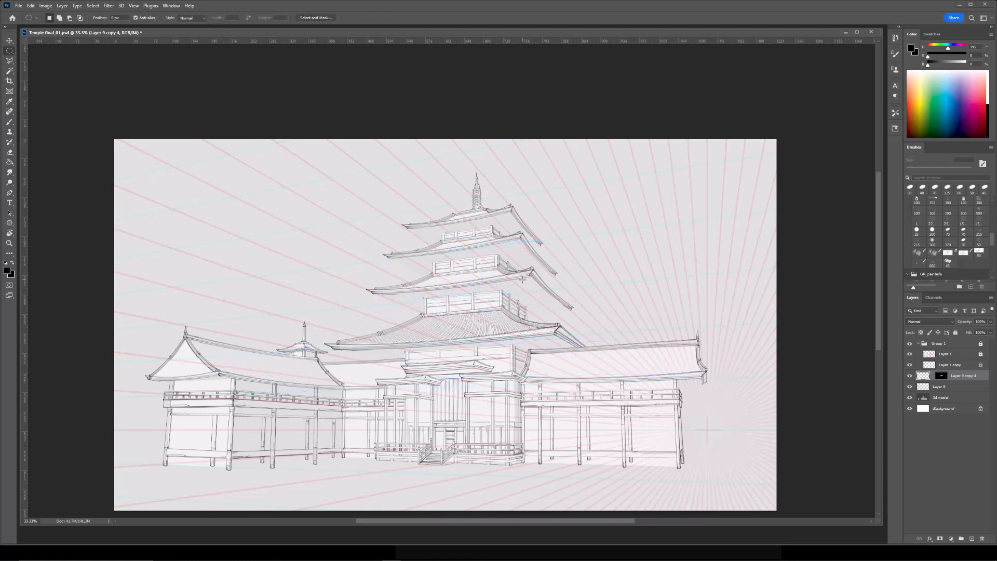
Remove the warped tile lines from the tower's lowest roof.
key("ctrl+plus")
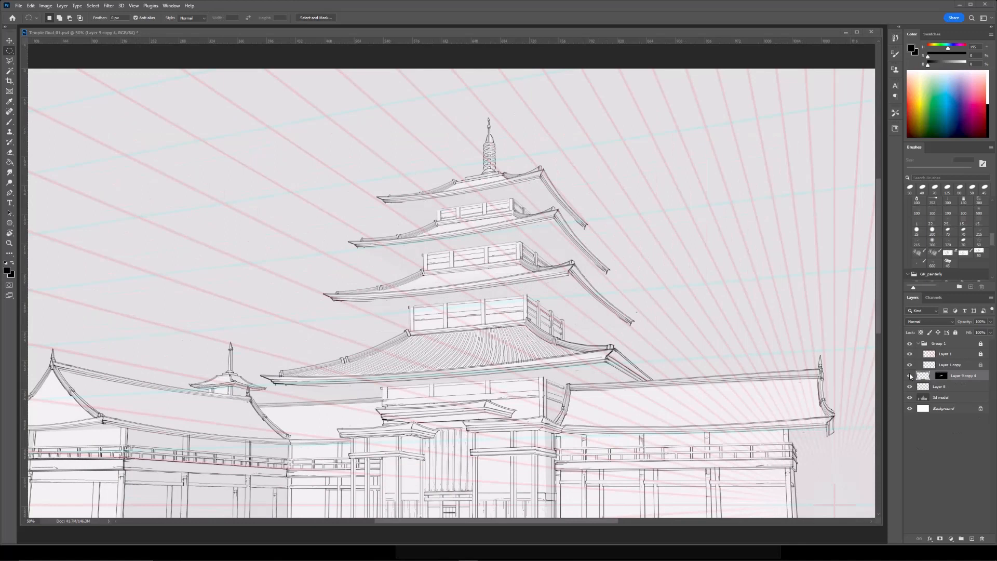
key("ctrl+z")
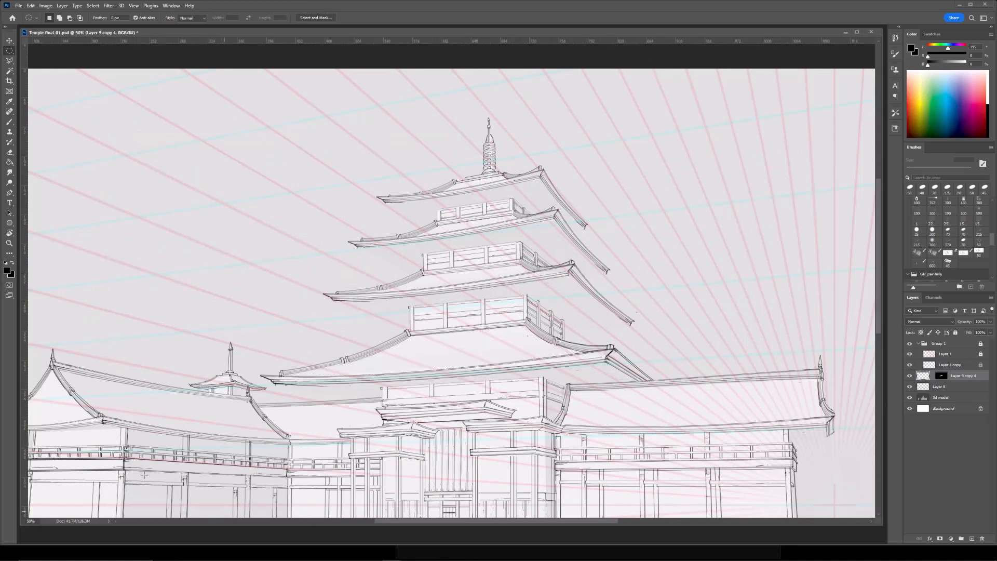
key("ctrl+z")
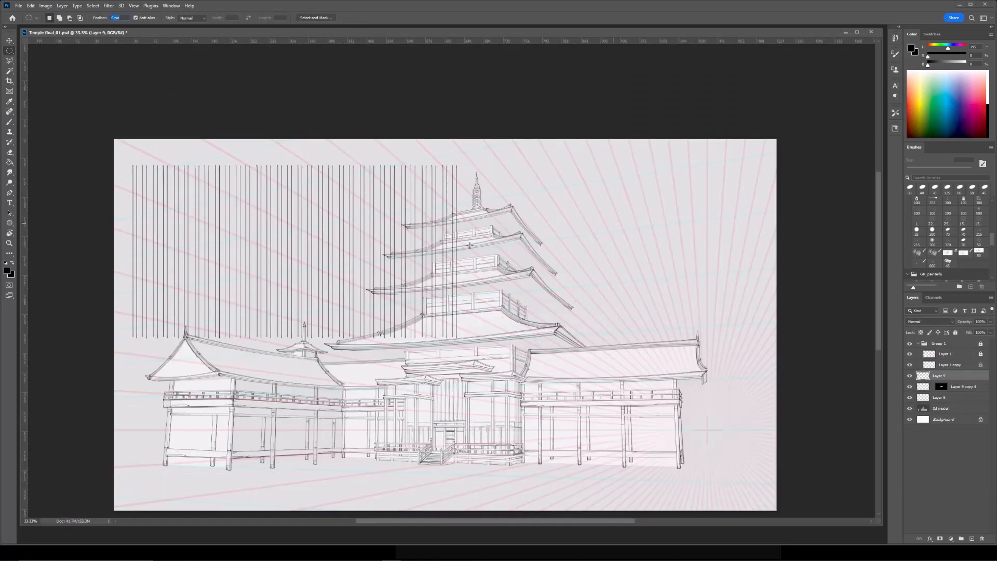
Duplicate the vertical line pattern, align the copy beside it to extend the pattern, and merge both into one layer.
key("ctrl+alt+t")
left_click_drag(323, 251, 606, 255)
key("Return")
key("e")
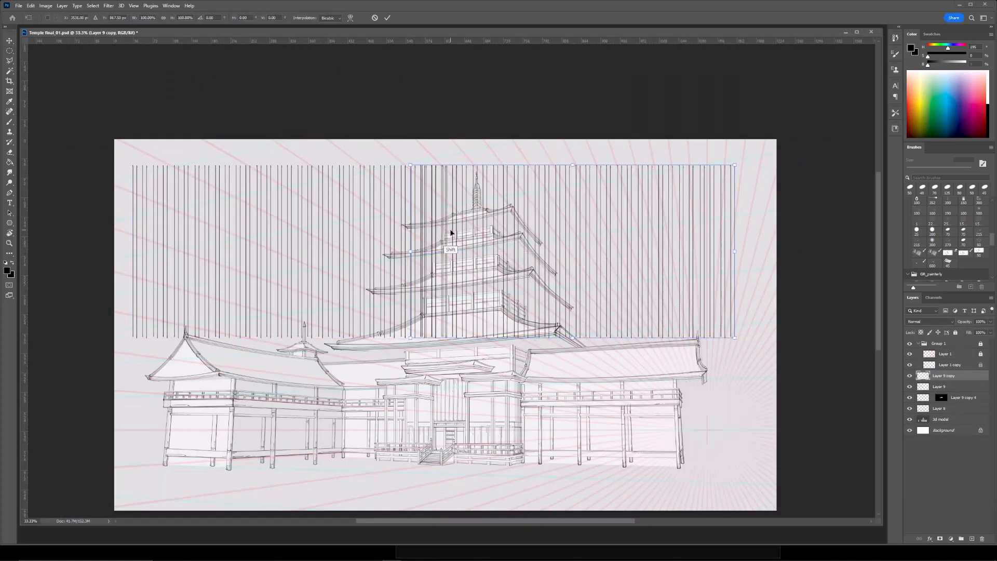
key("ctrl+t")
left_click_drag(463, 184, 427, 328)
key("Return")
key("]")
key("ctrl+e")
Scale the merged line pattern down so it spans the tower's lower roof area.
left_click(909, 376)
key("ctrl+t")
mouse_move(734, 165)
left_mouse_down()
mouse_move(552, 318)
mouse_move(530, 282)
left_mouse_up()
key("Return")
Select the area around the line pattern with a loose polygon and warp the lines into curves over the lowest roof.
key("l")
left_click(258, 239)
left_click(656, 225)
left_click(684, 328)
left_click(616, 414)
left_click(234, 373)
double_click(274, 261)
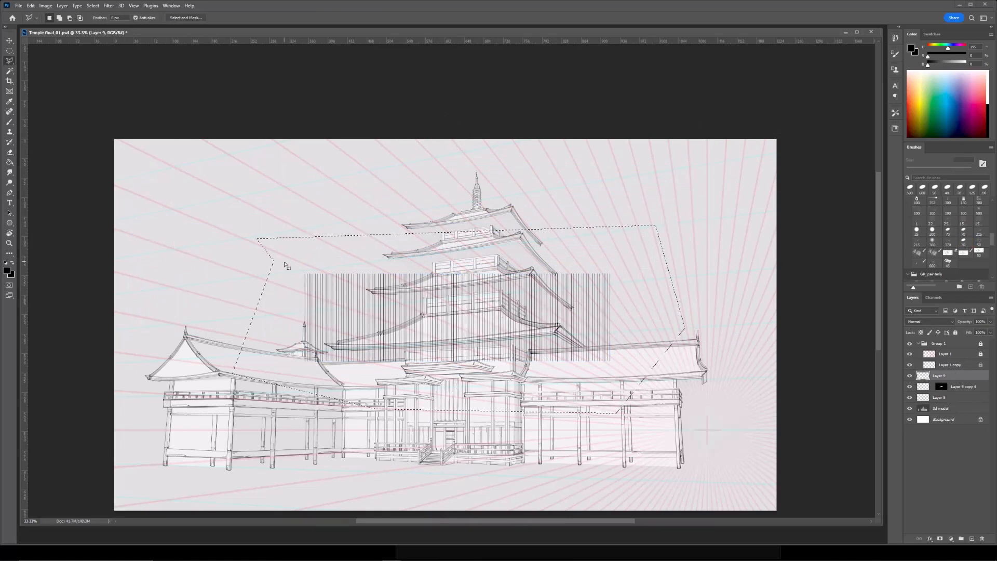
right_click(417, 302)
left_click(438, 379)
right_click(455, 277)
left_click(468, 334)
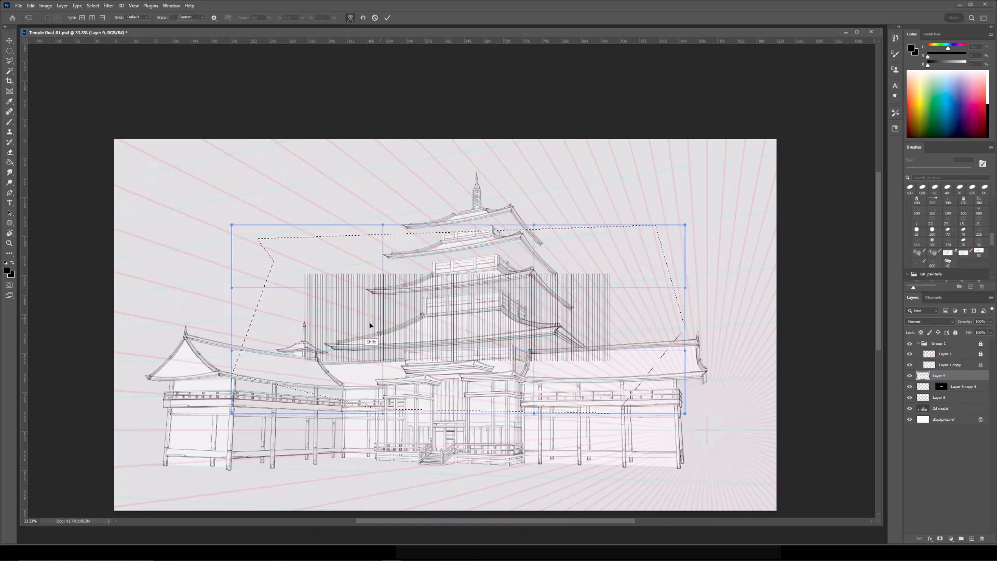
mouse_move(470, 325)
left_mouse_down()
mouse_move(463, 314)
mouse_move(629, 312)
mouse_move(642, 330)
mouse_move(327, 305)
mouse_move(323, 331)
mouse_move(339, 303)
mouse_move(688, 266)
mouse_move(457, 319)
left_mouse_up()
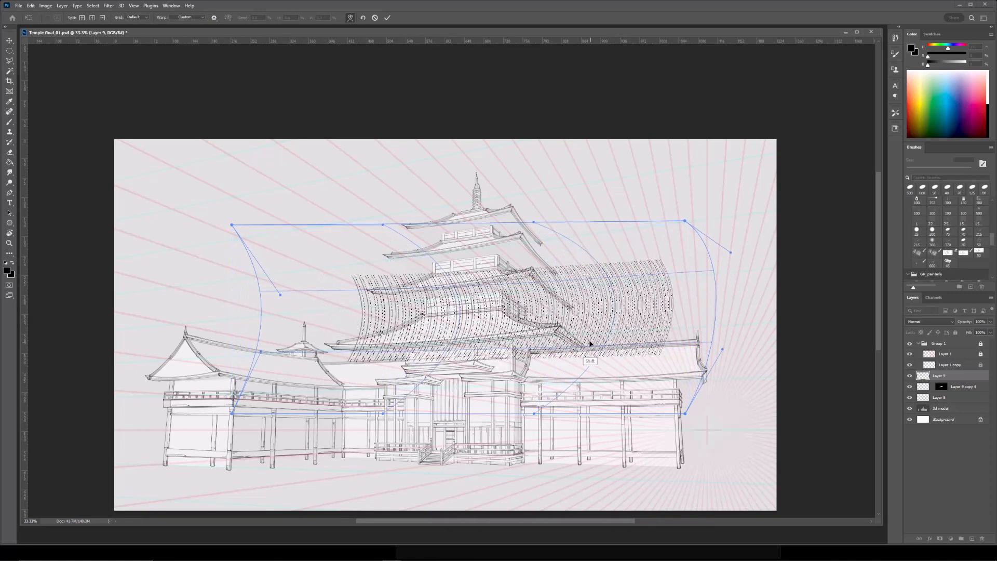
mouse_move(686, 253)
left_mouse_down()
mouse_move(683, 245)
mouse_move(478, 329)
mouse_move(372, 408)
mouse_move(334, 400)
left_mouse_up()
key("Return")
Distort the curved line pattern into a slanted shape matching the perspective of the tower's lowest roof.
key("ctrl+t")
left_click_drag(548, 332, 524, 326)
right_click(524, 326)
left_click(540, 356)
left_click_drag(647, 251, 617, 251)
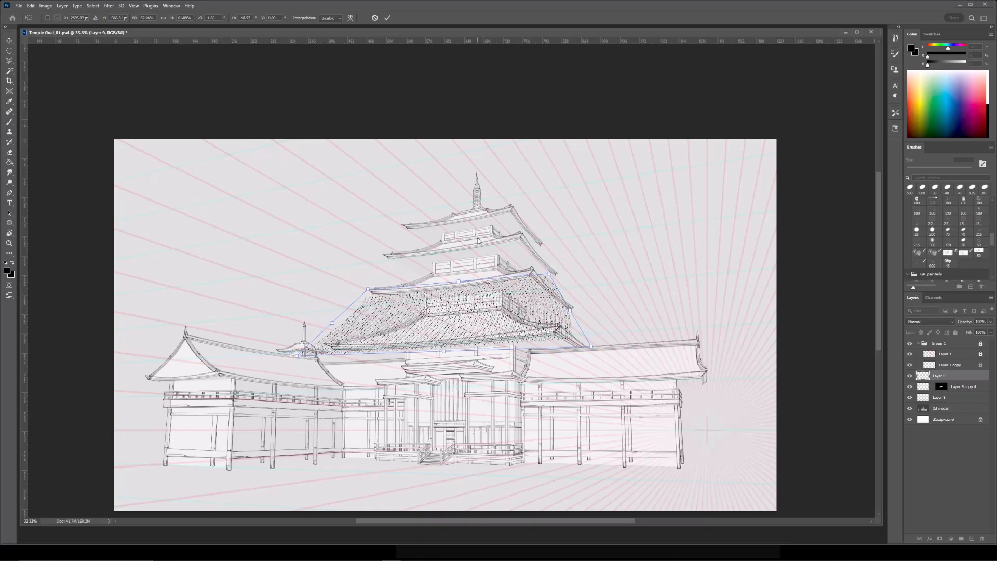
key("Return")
Enclose the tile lines in a loose polygonal selection and warp them to follow the lowest roof's flaring slopes.
key("ctrl+plus")
key("ctrl+minus")
left_click(281, 252)
left_click(616, 222)
left_click(635, 335)
left_click(570, 398)
left_click(248, 402)
key("ctrl+t")
left_click_drag(274, 313, 293, 306)
left_click_drag(247, 402, 224, 386)
mouse_move(276, 290)
left_mouse_down()
mouse_move(286, 294)
mouse_move(284, 282)
left_mouse_up()
left_click_drag(299, 325, 306, 332)
left_click_drag(225, 386, 214, 358)
left_click_drag(329, 282, 331, 297)
left_click_drag(635, 282, 623, 266)
left_click_drag(631, 366, 630, 360)
left_click_drag(489, 222, 499, 242)
left_click_drag(625, 325, 627, 324)
key("Return")
Add a layer mask to the tile lines and fill it with black to hide them.
left_click(940, 538)
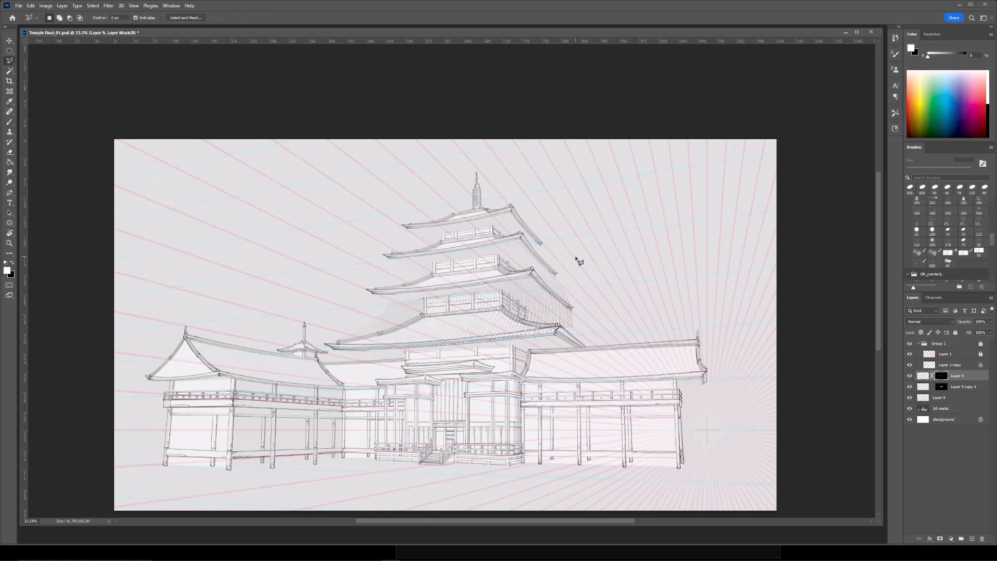
key("x")
key("g")
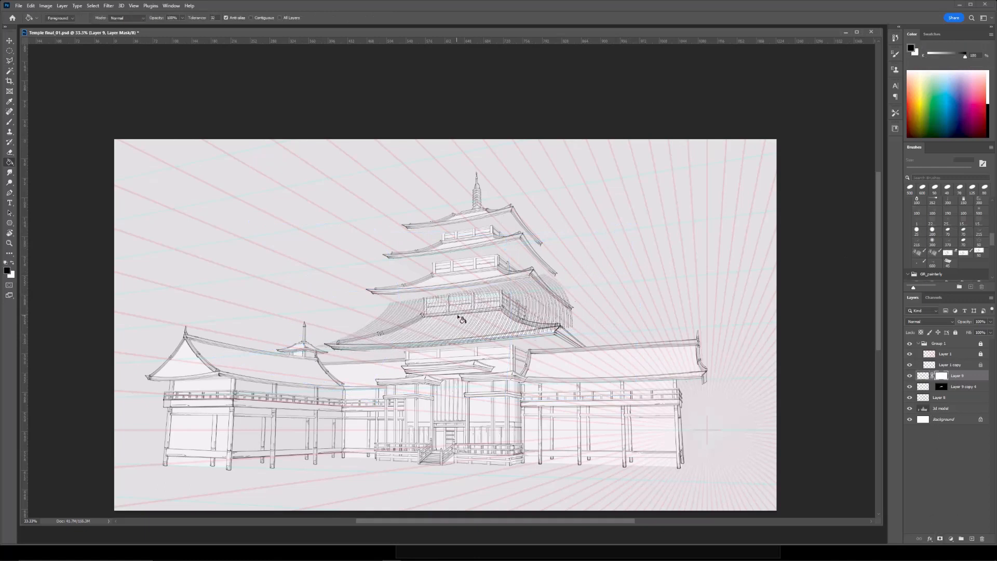
left_click(519, 202)
Paint white on the mask to reveal the tile lines across the tower's lowest roof.
key("x")
key("b")
key("ctrl+plus")
mouse_move(309, 375)
left_mouse_down()
mouse_move(409, 348)
mouse_move(383, 357)
mouse_move(484, 344)
left_mouse_up()
left_click(516, 331, "shift")
key("bracketright")
key("bracketright")
key("bracketright")
key("bracketright")
key("bracketright")
key("bracketright")
left_click(553, 352, "shift")
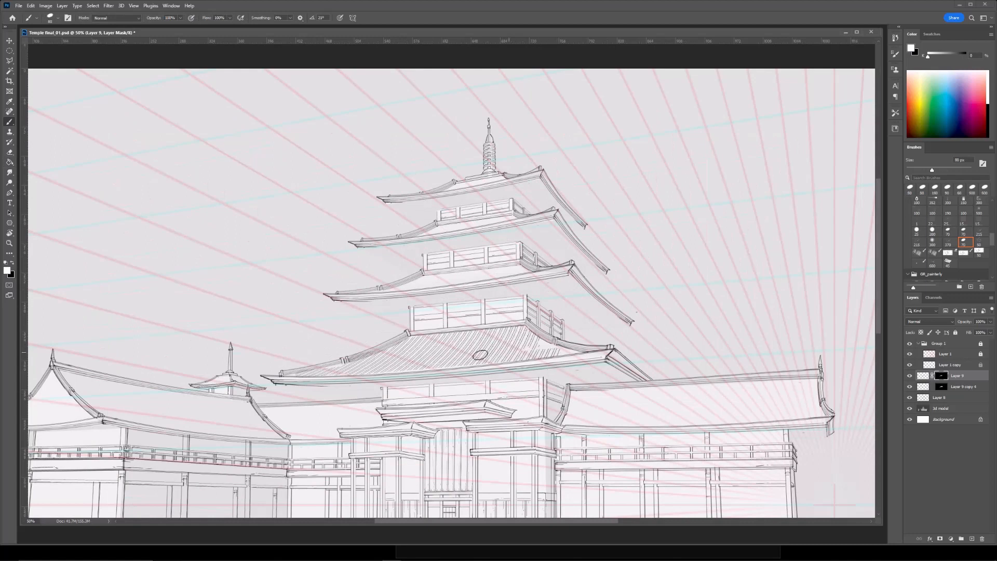
key("e")
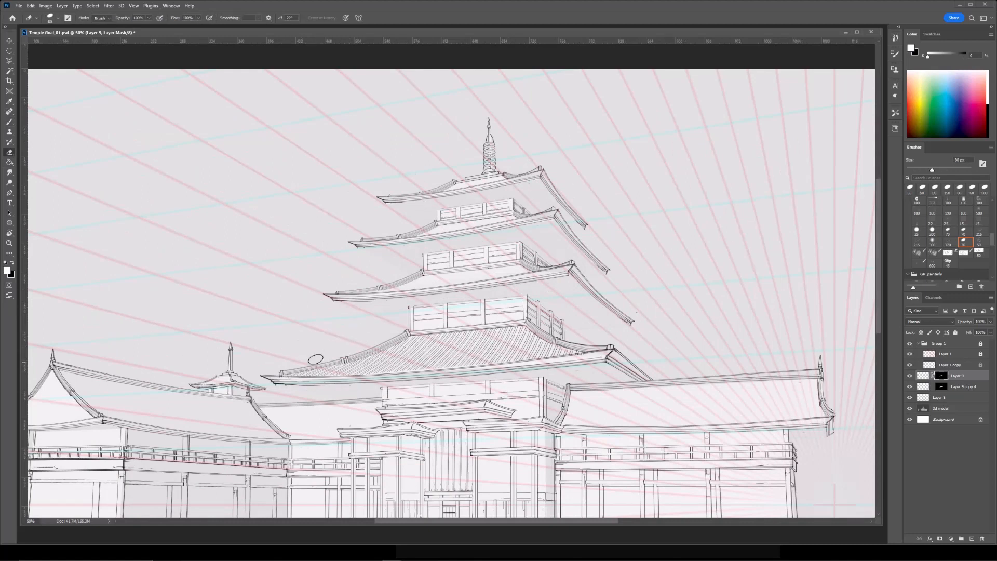
left_click_drag(558, 356, 565, 354)
key("ctrl+z")
Unlink the mask and reshape the tile lines with Free Transform so their angles fit the lowest roof's perspective.
key("ctrl+minus")
left_click(923, 376)
left_click(932, 376)
key("ctrl+t")
right_click(456, 298)
left_click(479, 322)
left_click_drag(446, 276, 438, 284)
left_click_drag(572, 273, 563, 279)
left_click_drag(313, 318, 312, 294)
left_click_drag(568, 314, 571, 310)
key("Return")
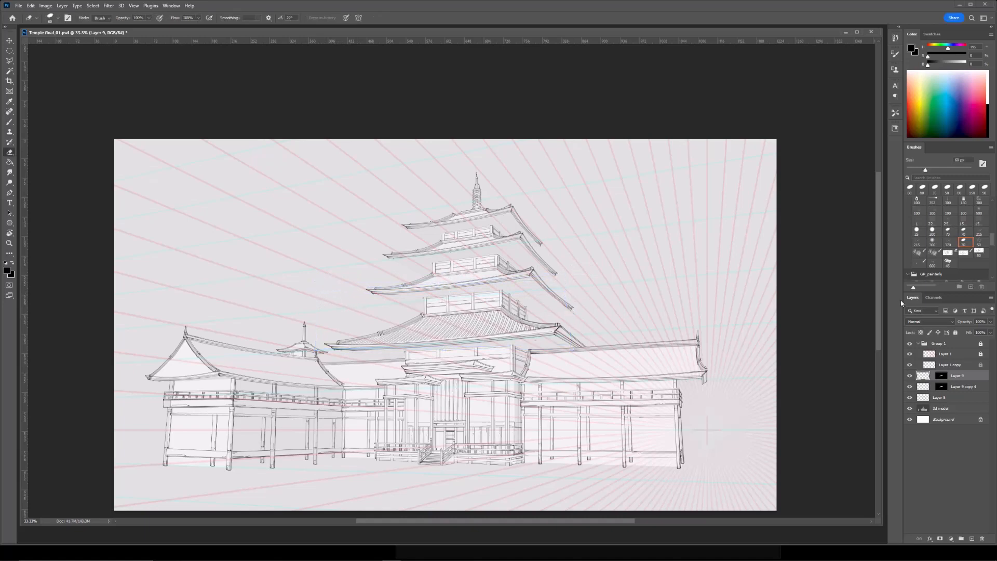
Duplicate the tile line layer, move the copy up to the tower's second-lowest roof, and delete the copy's layer mask.
key("ctrl+j")
key("ctrl+t")
left_click_drag(494, 330, 507, 277)
key("Return")
right_click(943, 377)
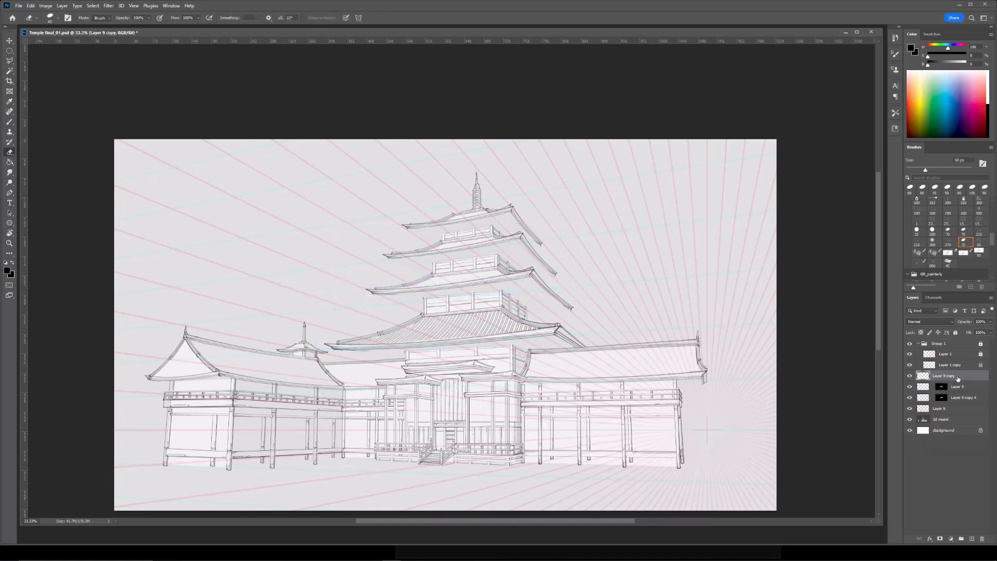
left_click(943, 395)
Add a new layer mask to the duplicated tile lines and fill it with black.
left_click(940, 538)
key("x")
key("g")
left_click(456, 276)
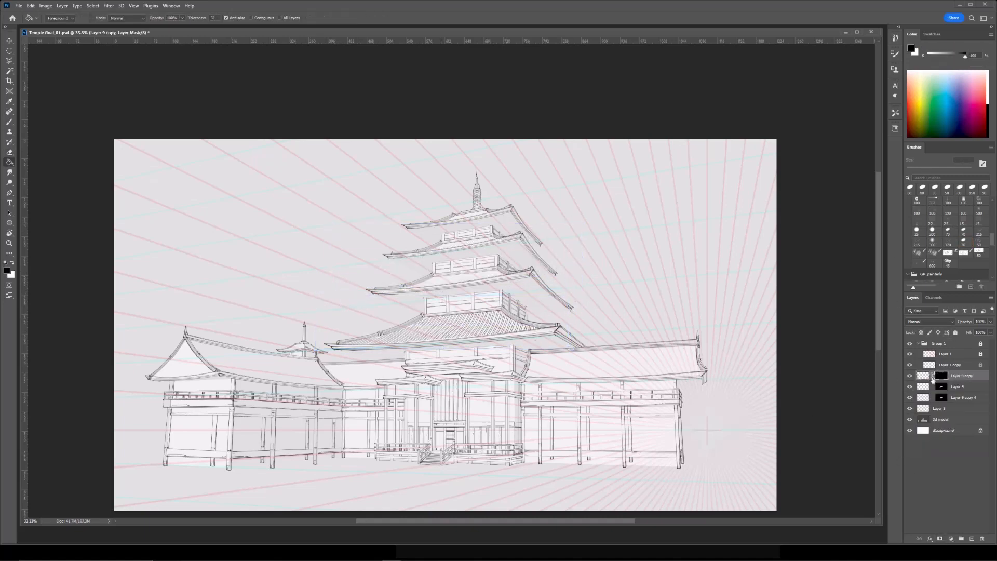
Unlink the copy's mask and paint it white to reveal the tile lines within the tower's second-lowest roof.
key("ctrl+plus")
left_click(923, 376)
key("b")
left_click(940, 376)
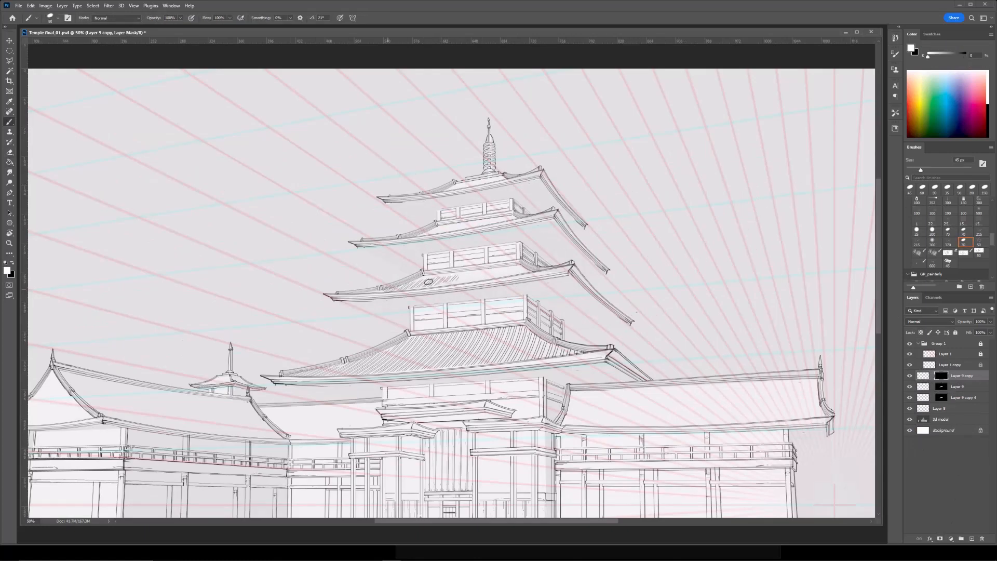
key("e")
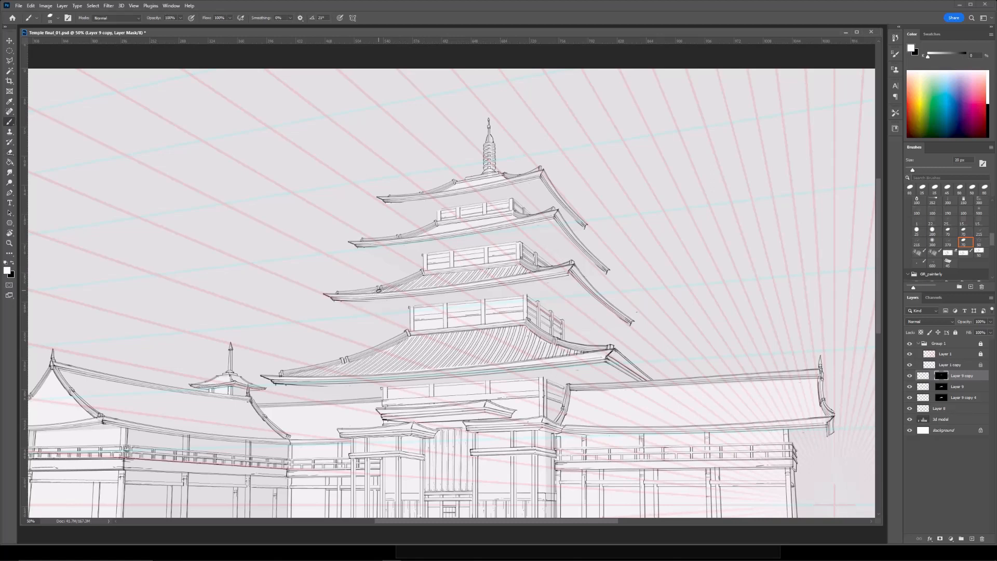
Distort the tile lines with Free Transform so their angles fit the perspective of the tower's second-lowest roof.
key("ctrl+minus")
key("ctrl+plus")
left_click(923, 375)
key("ctrl+t")
right_click(531, 266)
left_click(547, 300)
left_click_drag(647, 196, 626, 196)
left_click_drag(267, 196, 274, 199)
left_click_drag(450, 197, 444, 205)
left_click_drag(268, 206, 270, 210)
left_click_drag(647, 303, 644, 296)
left_click_drag(632, 250, 627, 248)
key("Return")
key("e")
Warp the second-lowest roof's tile lines so they follow its curved slope.
key("ctrl+minus")
key("ctrl+t")
right_click(456, 262)
left_click(477, 318)
key("ctrl+plus")
left_click_drag(389, 265, 397, 266)
left_click_drag(613, 268, 616, 260)
left_click_drag(370, 268, 377, 269)
left_click_drag(388, 303, 380, 305)
key("Return")
Duplicate the tile line layer, move the copy up to the tower's second-highest roof, and delete the copy's layer mask.
left_click_drag(539, 154, 512, 208)
key("ctrl+j")
key("ctrl+t")
left_click_drag(502, 335, 512, 272)
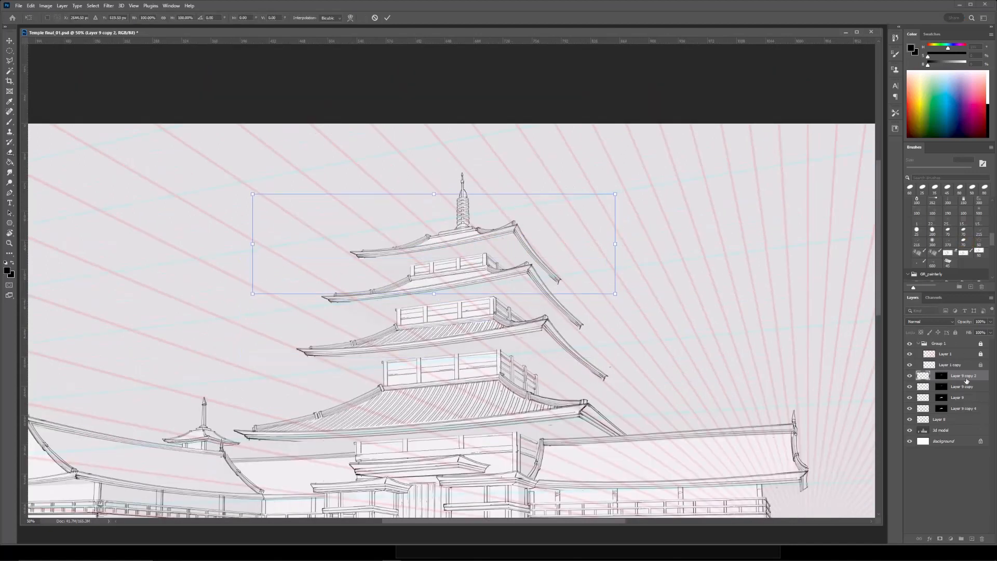
key("Return")
right_click(945, 377)
left_click(950, 386)
Adjust the duplicated tile lines with Free Transform to fit the second-highest roof.
key("ctrl+t")
left_click_drag(556, 234, 557, 240)
left_click_drag(639, 191, 636, 180)
key("Return")
Add a black layer mask to the copy and reveal the tile lines only within the tower's second-highest roof.
left_click(941, 539)
key("b")
key("ctrl+i")
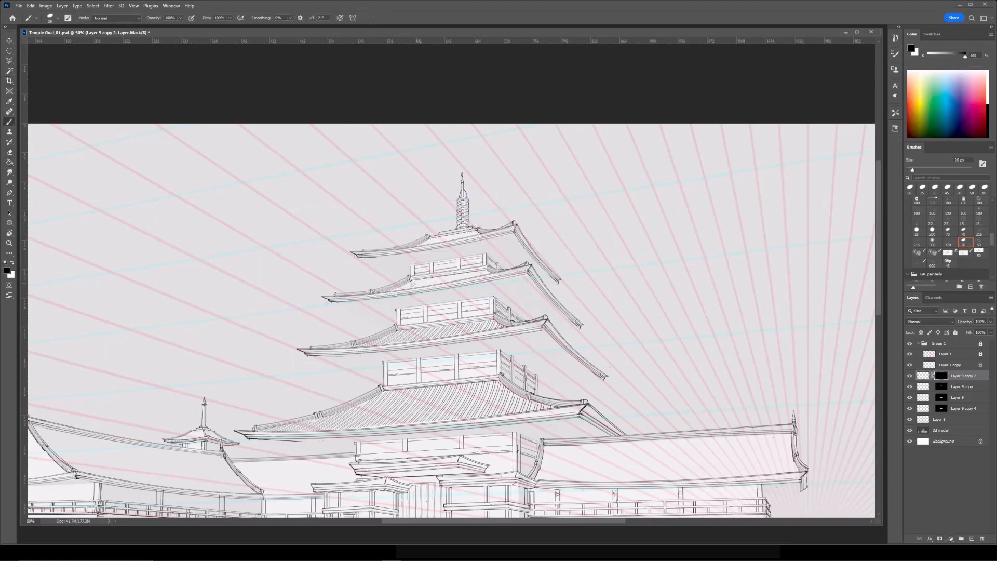
key("e")
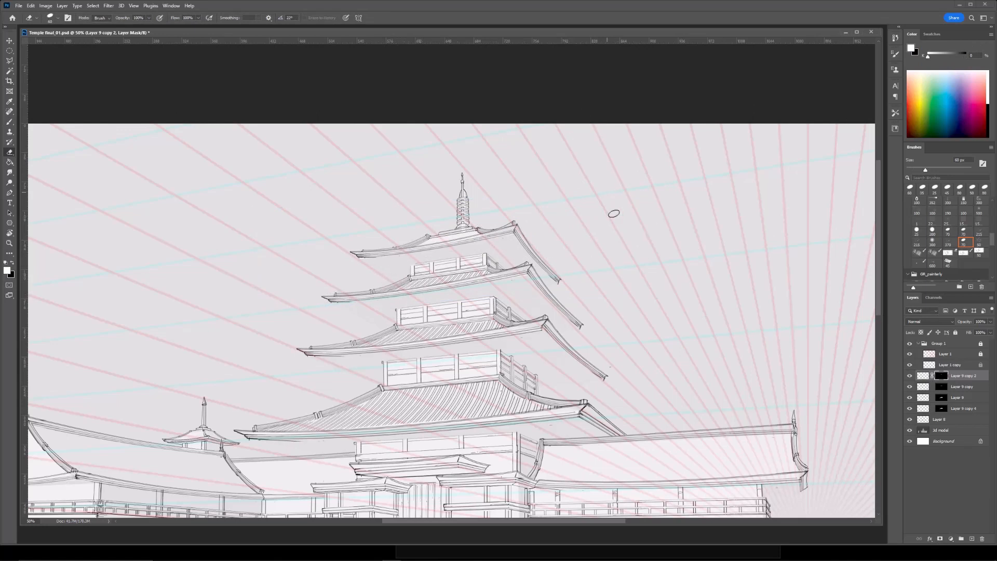
left_click_drag(592, 218, 596, 193)
Duplicate the second-highest roof's tile lines and position the copy over the tower's top roof with Free Transform.
left_click(924, 375)
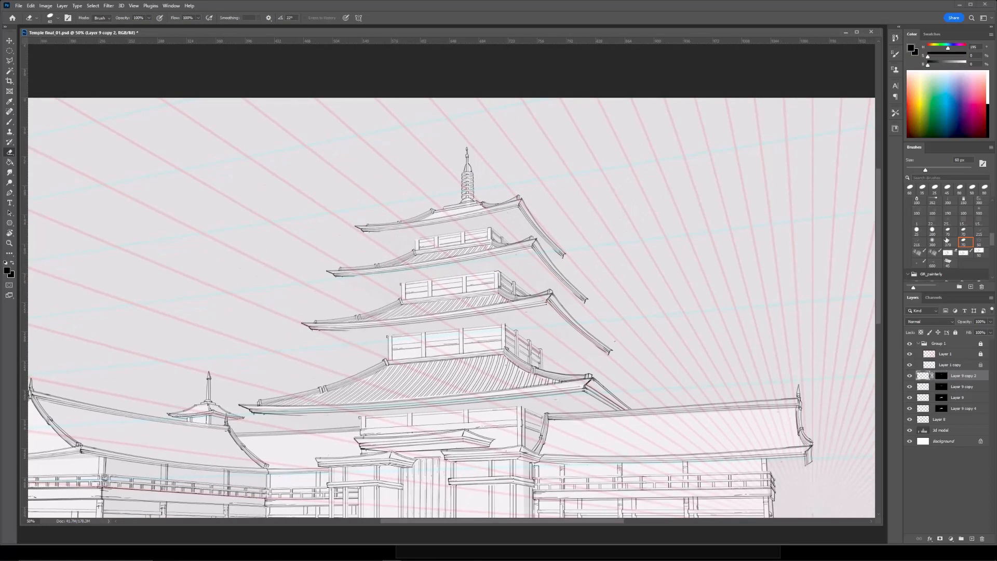
key("ctrl+minus")
key("ctrl+plus")
key("ctrl+j")
left_click_drag(473, 250, 469, 207)
key("ctrl+t")
mouse_move(634, 156)
left_mouse_down()
mouse_move(632, 142)
mouse_move(633, 152)
left_mouse_up()
left_click_drag(542, 179, 548, 181)
key("Return")
key("e")
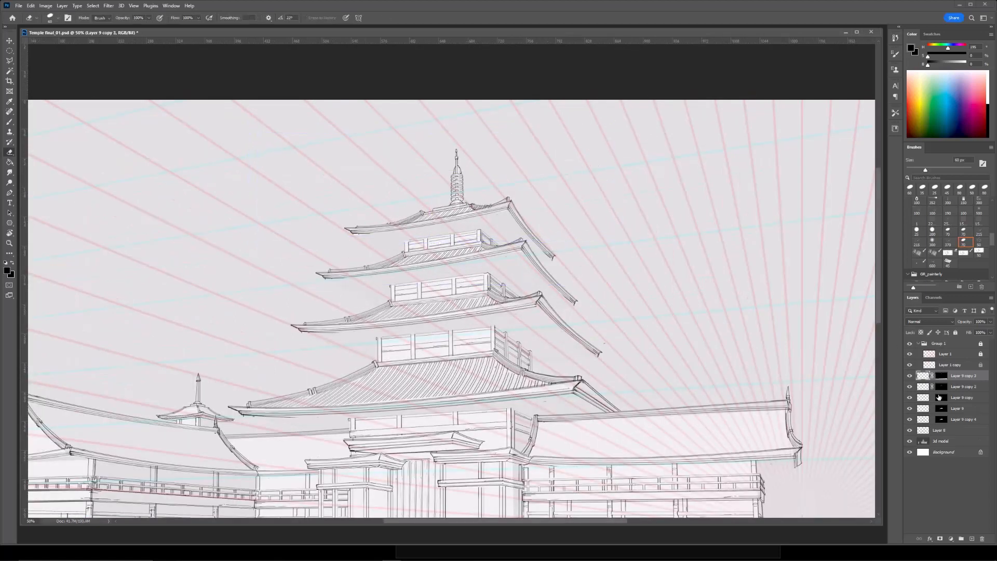
Warp the copied tile lines to follow the top roof's perspective and touch up their layer mask.
key("ctrl+t")
right_click(438, 198)
left_click(453, 251)
left_click_drag(332, 158, 347, 166)
left_click_drag(591, 150, 581, 145)
left_click_drag(293, 189, 314, 191)
left_click_drag(562, 135, 549, 134)
left_click_drag(275, 233, 247, 227)
left_click_drag(327, 188, 341, 190)
left_click_drag(528, 129, 545, 162)
key("Return")
key("e")
key("x")
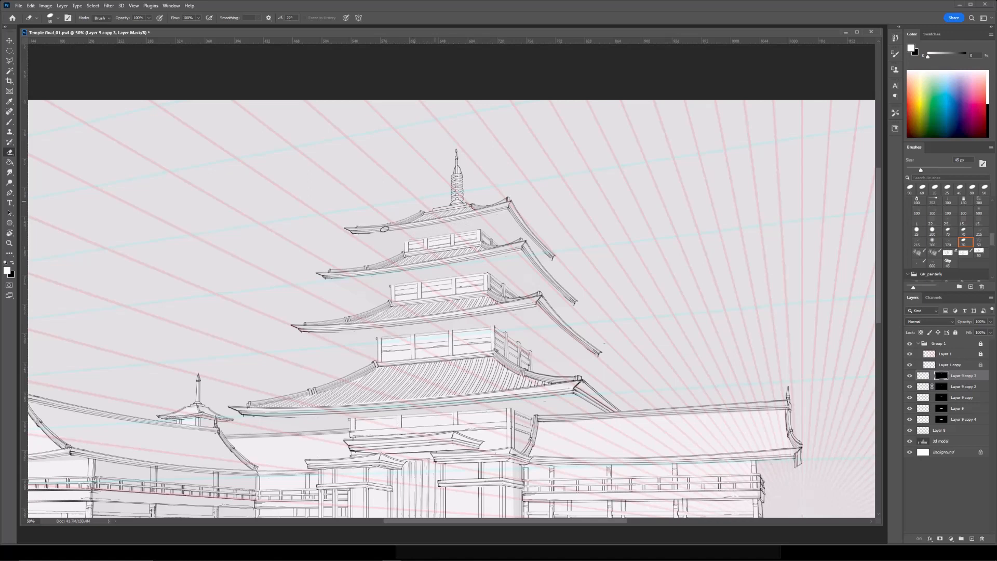
Bring the vertical line pattern from the other open document into the temple drawing and place it over the buildings.
key("ctrl+minus")
left_click_drag(602, 290, 585, 254)
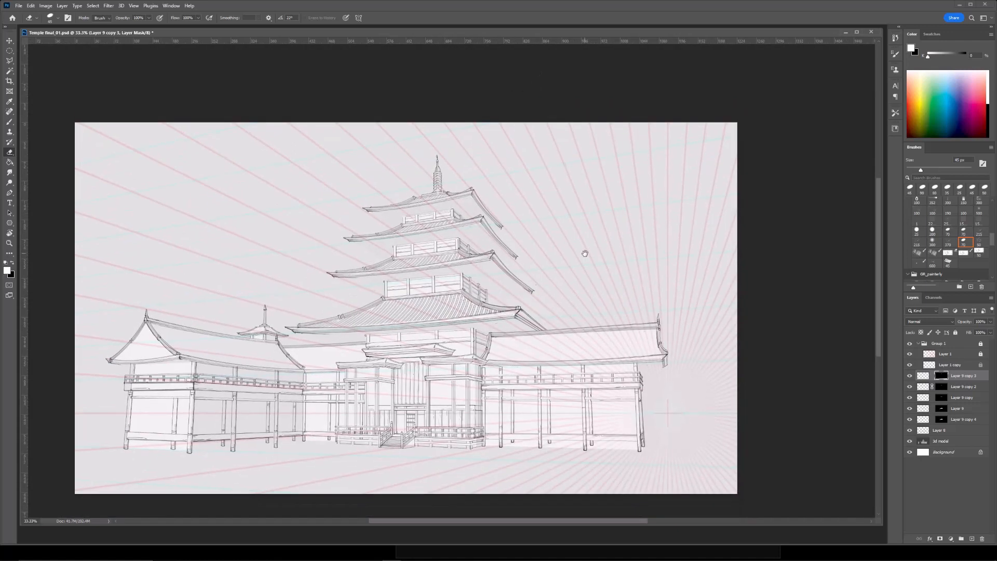
key("ctrl+Tab")
key("v")
left_click_drag(948, 428, 548, 335)
key("ctrl+t")
left_click_drag(603, 310, 360, 257)
left_click_drag(525, 229, 548, 256)
key("Return")
Extend the vertical line pattern with an adjoining copy and merge the two pattern layers into one.
key("ctrl+t")
key("Return")
key("e")
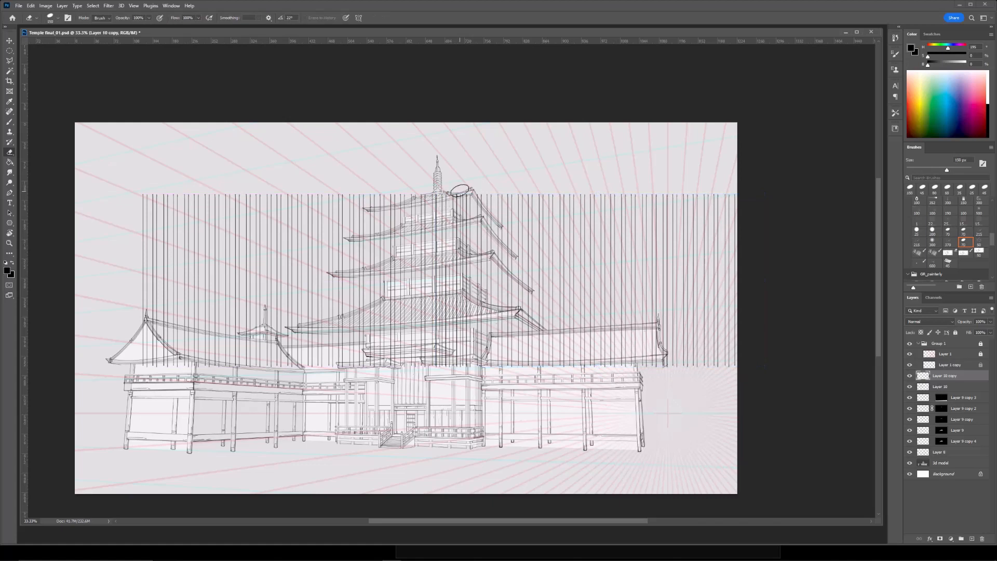
key("bracketleft")
key("bracketleft")
key("bracketleft")
key("ctrl+e")
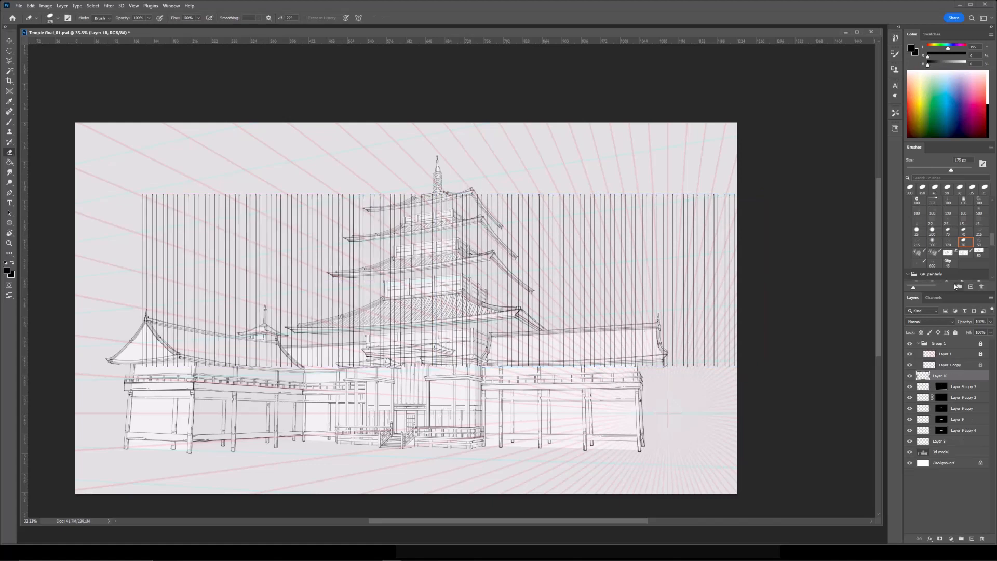
Duplicate the line pattern, hide the original, and scale and skew the copy over the right wing's roof.
right_click(926, 375)
key("Escape")
key("ctrl+j")
left_click(910, 386)
key("ctrl+t")
left_click_drag(760, 194, 414, 280)
left_click_drag(347, 320, 638, 320)
left_click_drag(638, 307, 519, 300)
right_click(559, 323)
left_click(585, 352)
left_click_drag(601, 319, 599, 313)
left_click_drag(495, 316, 494, 333)
key("Return")
Select the lines around the right wing's roof with the Polygonal Lasso and warp them to its perspective.
key("e")
key("l")
left_click(272, 242)
left_click(607, 197)
left_click(662, 374)
double_click(264, 414)
key("ctrl+t")
right_click(477, 328)
left_click(492, 381)
left_click_drag(315, 317, 355, 316)
left_click_drag(622, 281, 606, 279)
left_click_drag(337, 308, 341, 307)
left_click_drag(590, 270, 581, 270)
left_click_drag(318, 325, 332, 327)
left_click_drag(264, 415, 251, 413)
left_click_drag(662, 415, 670, 413)
left_click_drag(637, 295, 626, 298)
key("Return")
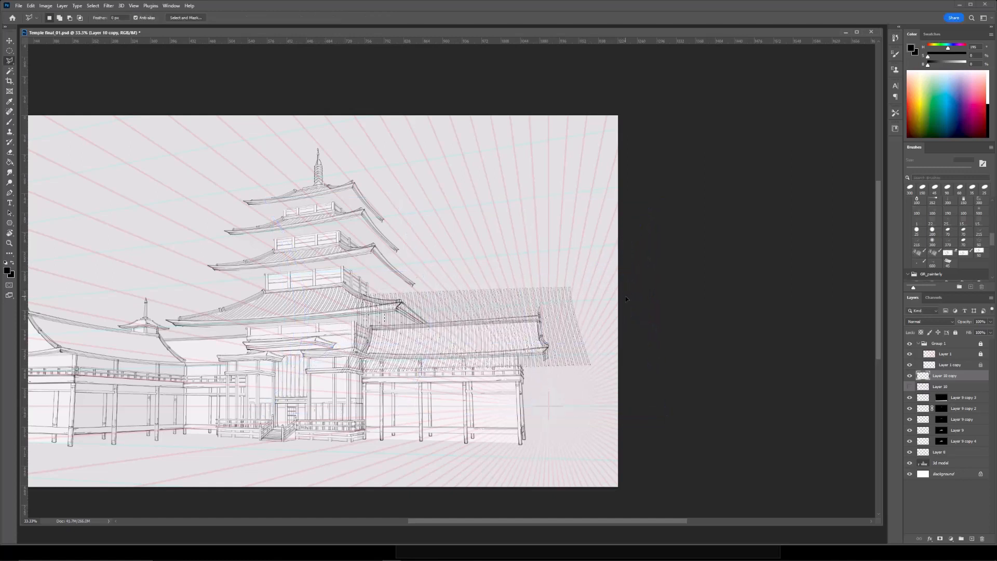
Add a black layer mask to the warped pattern and reveal the tile lines only within the right wing's roof.
left_click(940, 539)
key("ctrl+i")
key("b")
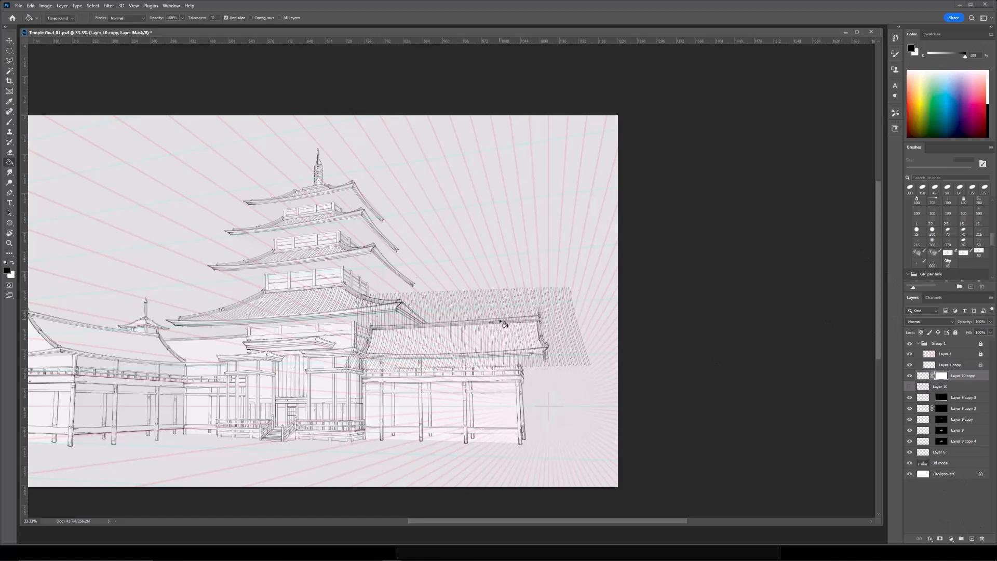
key("ctrl+i")
left_click_drag(389, 335, 530, 328)
key("e")
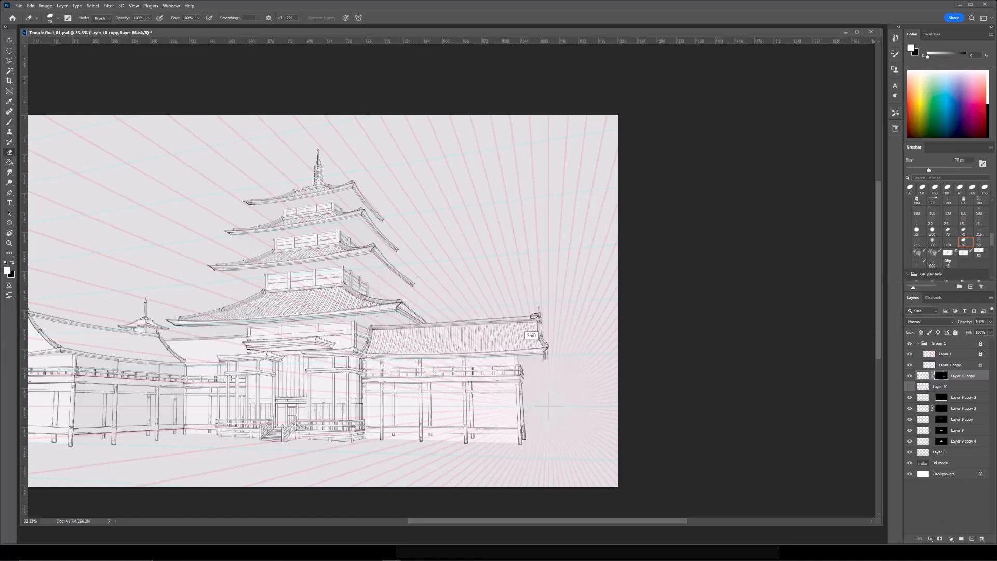
key("b")
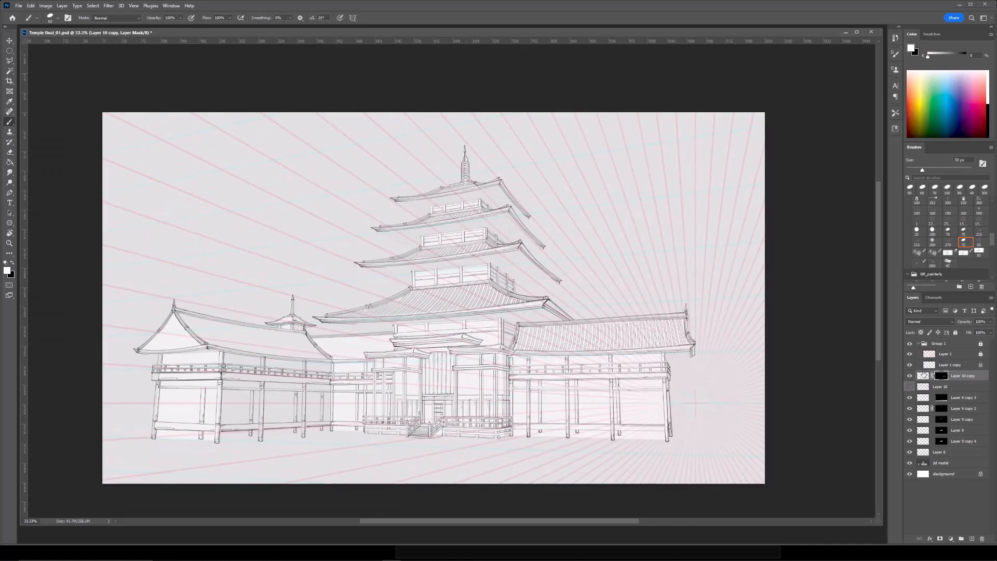
Isolate a copy of the tile lines over the short roof between the left wing and the tower with the Polygonal Lasso.
key("l")
left_click(249, 297)
left_click(399, 224)
left_click(529, 430)
left_click(209, 423)
left_click(249, 297)
key("ctrl+d")
Trim the copy's layer mask along the edges of the short connecting roof beside the left wing.
left_click(941, 375)
key("e")
key("bracketright")
key("bracketright")
key("bracketright")
key("bracketright")
key("bracketright")
key("bracketright")
key("bracketright")
scroll(295, 299, "up", 1)
left_click_drag(333, 371, 273, 349)
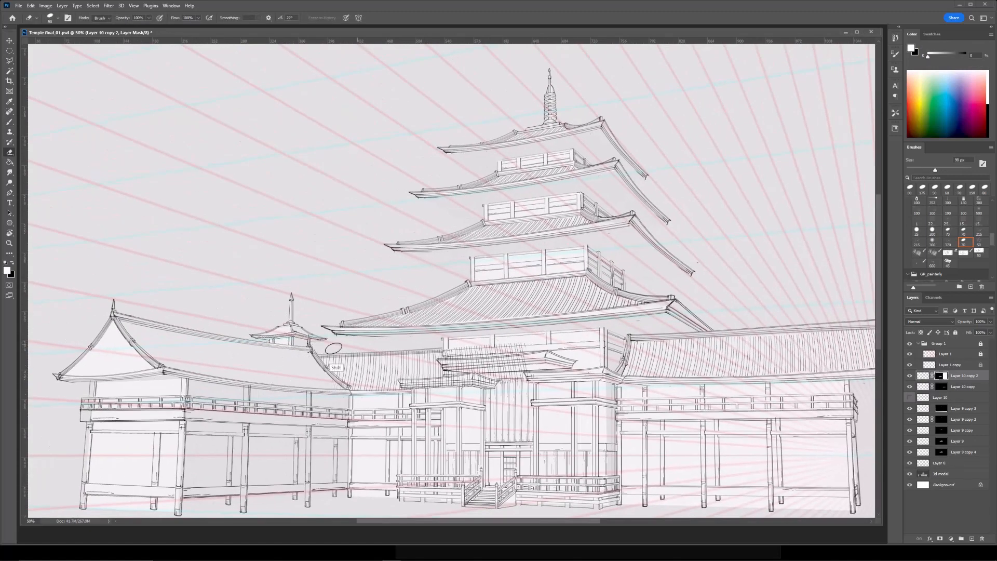
Mask out the remaining tile lines that spill over the tower's base and the entrance canopy, varying the eraser size.
left_click_drag(443, 361, 471, 360)
key("bracketright")
key("bracketright")
key("bracketright")
key("bracketright")
key("bracketright")
key("bracketright")
key("bracketright")
key("bracketright")
key("bracketright")
key("bracketright")
mouse_move(491, 360)
left_mouse_down()
mouse_move(539, 402)
mouse_move(466, 393)
left_mouse_up()
key("bracketleft")
key("bracketleft")
key("bracketleft")
key("bracketleft")
key("bracketleft")
key("bracketleft")
key("bracketleft")
key("bracketleft")
key("bracketleft")
key("bracketleft")
key("bracketleft")
key("bracketleft")
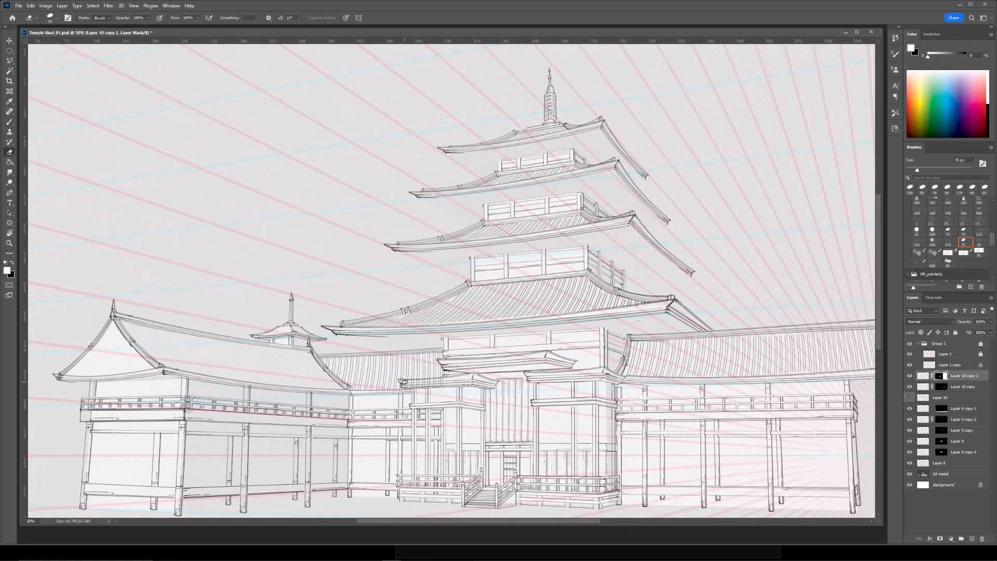
scroll(453, 367, "left", 3)
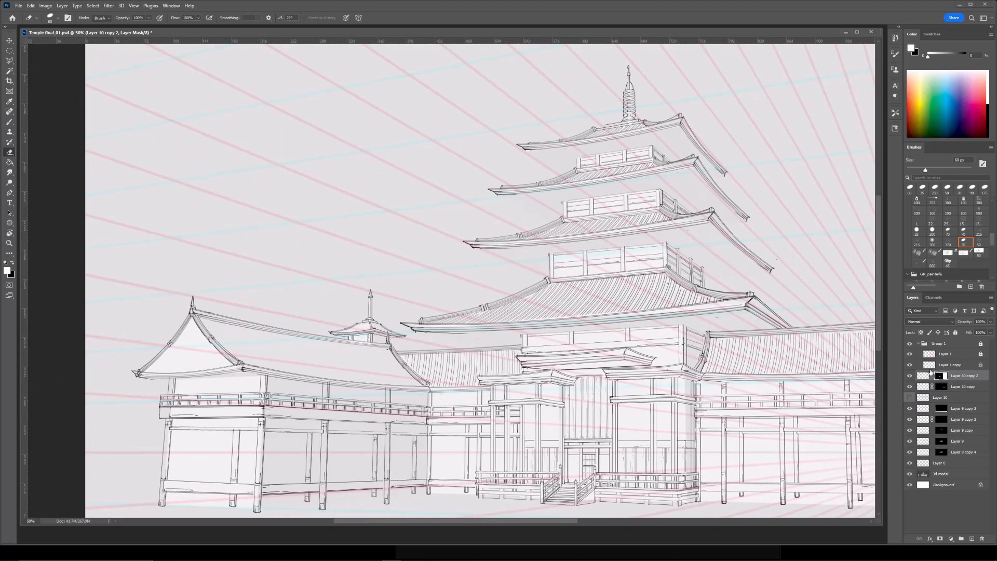
Warp the tile lines on the short roof between the left wing and the tower so they follow the roof's curve.
key("ctrl+t")
right_click(463, 368)
left_click(486, 420)
left_click_drag(475, 363, 459, 390)
left_click_drag(410, 331, 439, 330)
left_click_drag(563, 322, 556, 324)
left_click_drag(345, 334, 364, 336)
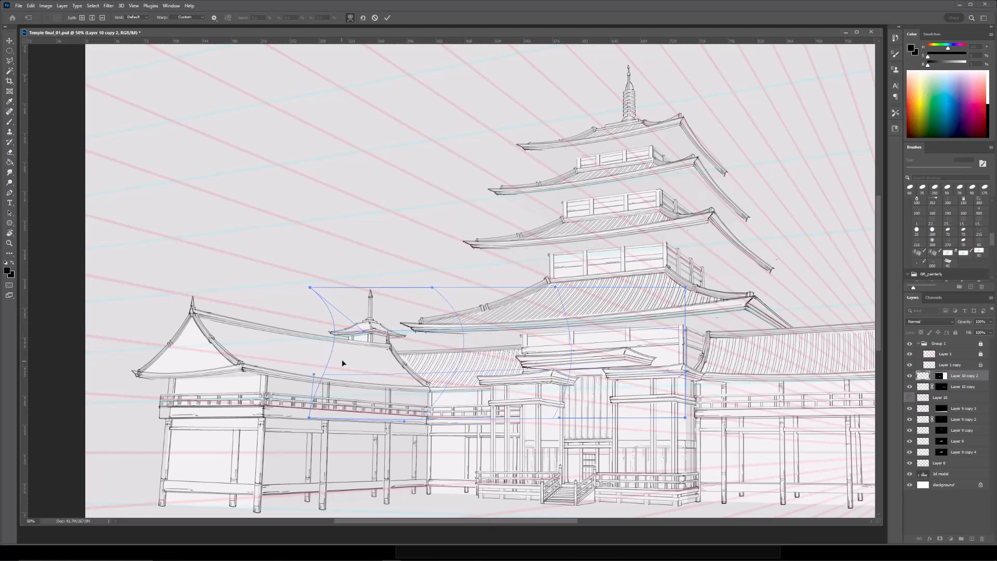
left_click_drag(355, 358, 367, 359)
left_click_drag(607, 336, 608, 332)
left_click_drag(626, 414, 623, 415)
left_click_drag(675, 340, 676, 333)
left_click_drag(419, 299, 417, 309)
left_click_drag(335, 293, 341, 308)
left_click_drag(309, 417, 296, 414)
left_click_drag(377, 340, 373, 345)
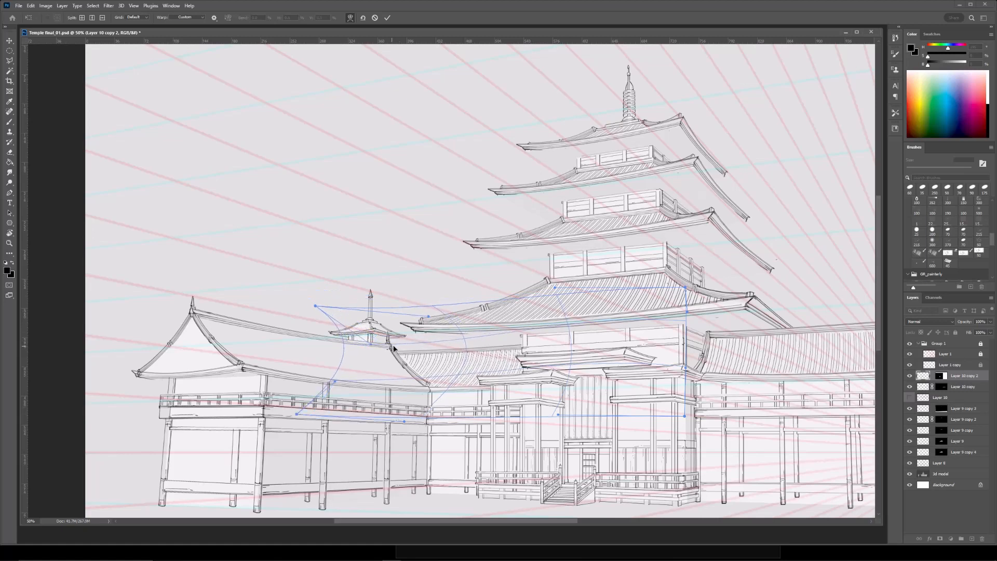
key("ctrl+minus")
key("Return")
key("ctrl+t")
left_click_drag(626, 284, 625, 281)
key("Return")
Duplicate the short connecting roof's tile lines, flip the copy horizontally and move it over the left wing's long roof.
key("ctrl+plus")
left_click(910, 397)
left_click(909, 398)
mouse_move(675, 311)
left_mouse_down()
mouse_move(644, 313)
mouse_move(729, 302)
left_mouse_up()
key("ctrl+j")
left_click(933, 376)
key("ctrl+t")
right_click(534, 340)
left_click(559, 494)
left_click_drag(564, 341, 368, 329)
key("Return")
Fit the copied tile lines to the left wing's long roof and reveal them only within that roof using the layer mask.
right_click(942, 377)
left_click(337, 300)
key("ctrl+t")
left_click_drag(521, 194, 527, 203)
left_click_drag(426, 300, 442, 303)
left_click_drag(484, 190, 489, 197)
key("Return")
key("b")
mouse_move(289, 324)
left_mouse_down()
mouse_move(368, 355)
mouse_move(430, 347)
left_mouse_up()
key("e")
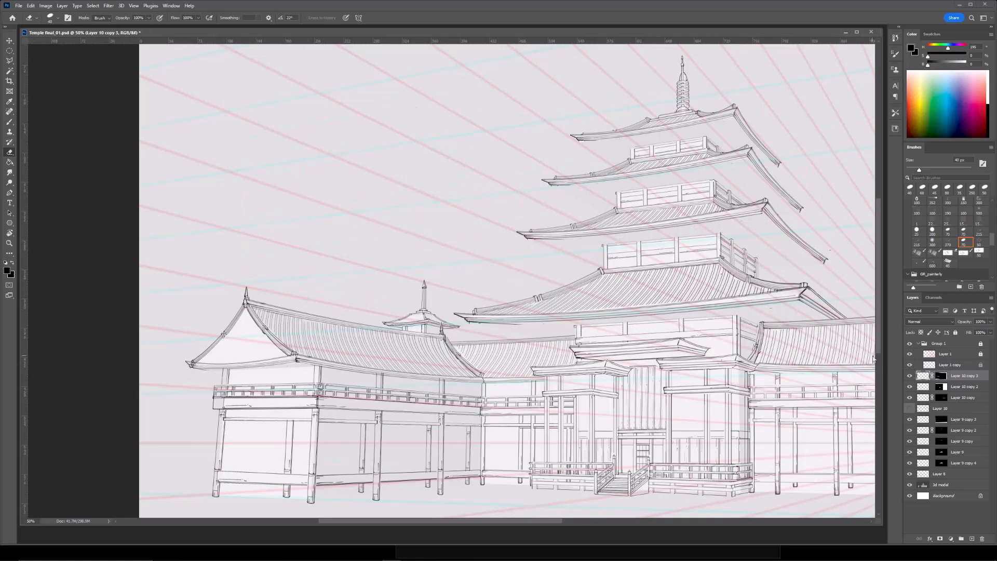
Warp the left wing's tile lines so they bow with the roof and follow its perspective.
key("ctrl+t")
right_click(431, 344)
left_click(445, 397)
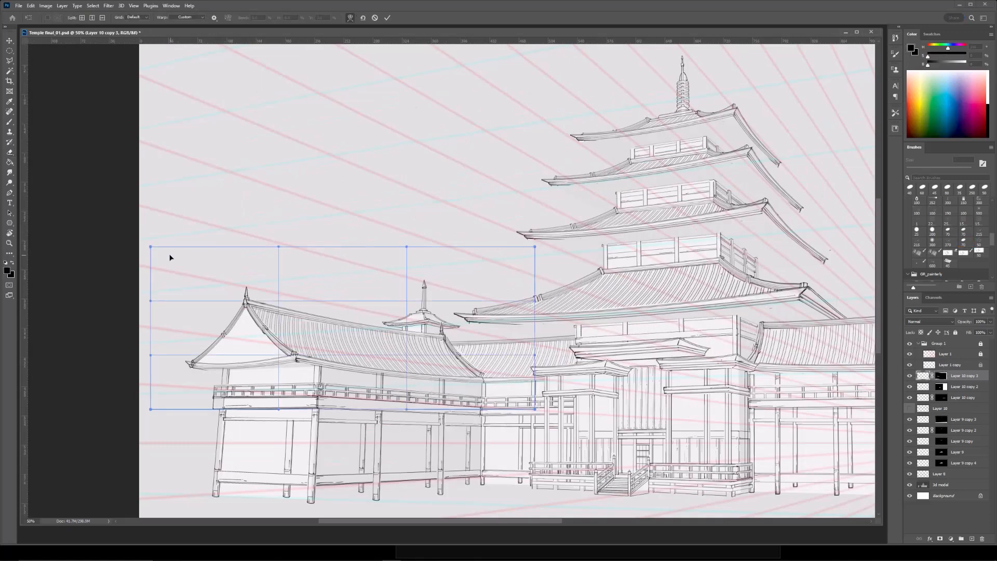
left_click_drag(150, 247, 128, 235)
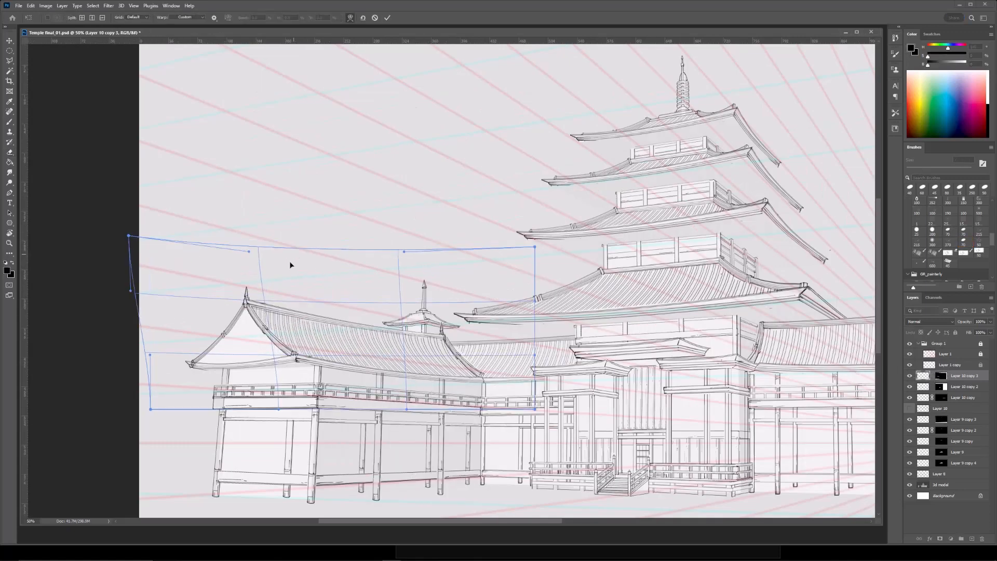
left_click_drag(535, 247, 520, 265)
left_click_drag(535, 409, 537, 405)
left_click_drag(248, 252, 246, 241)
left_click_drag(319, 288, 313, 290)
left_click_drag(341, 393, 351, 390)
left_click_drag(468, 378, 447, 377)
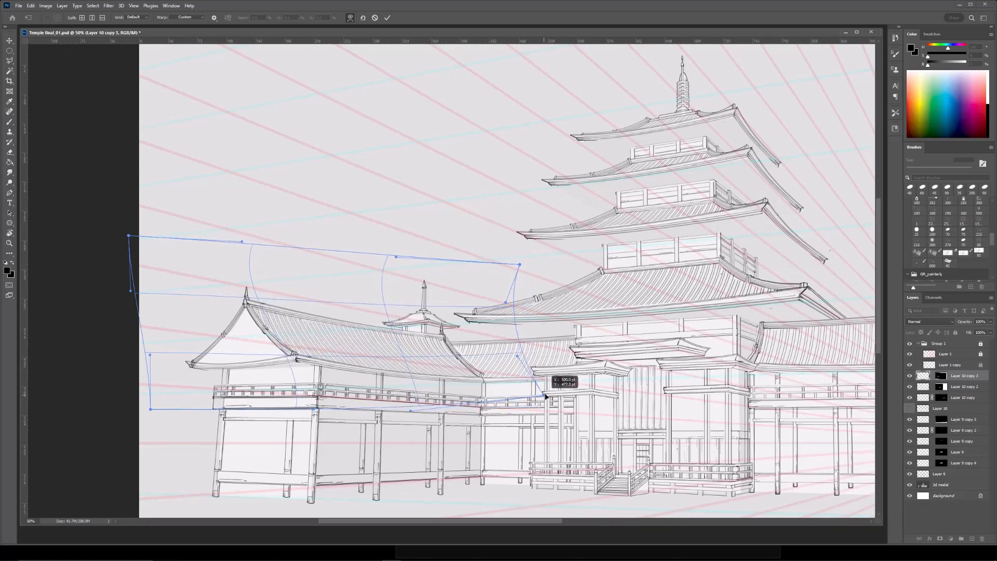
key("Return")
key("e")
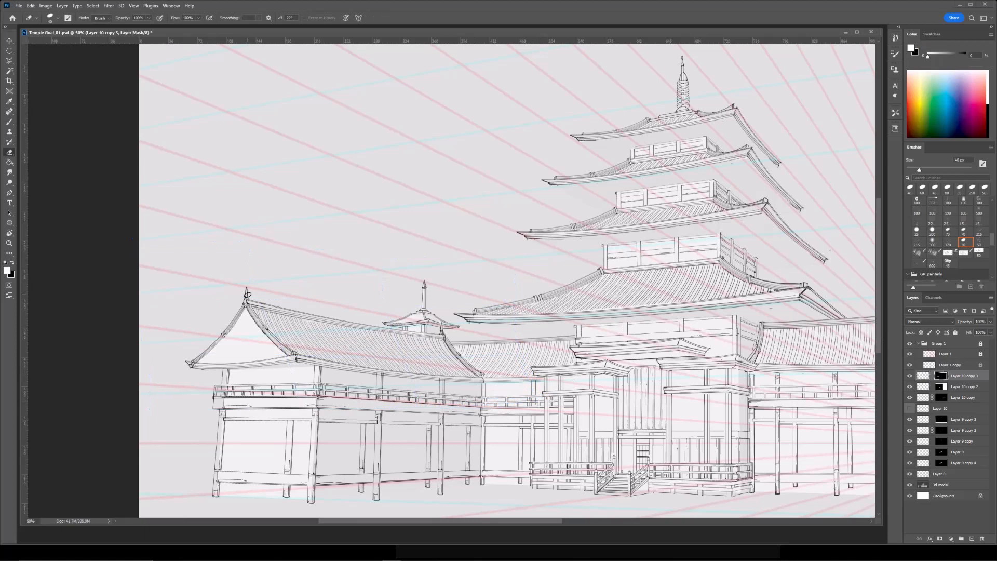
Try duplicating the left wing's tile lines, flipping the copy horizontally and rotating it over the gable-end roof face.
key("ctrl+minus")
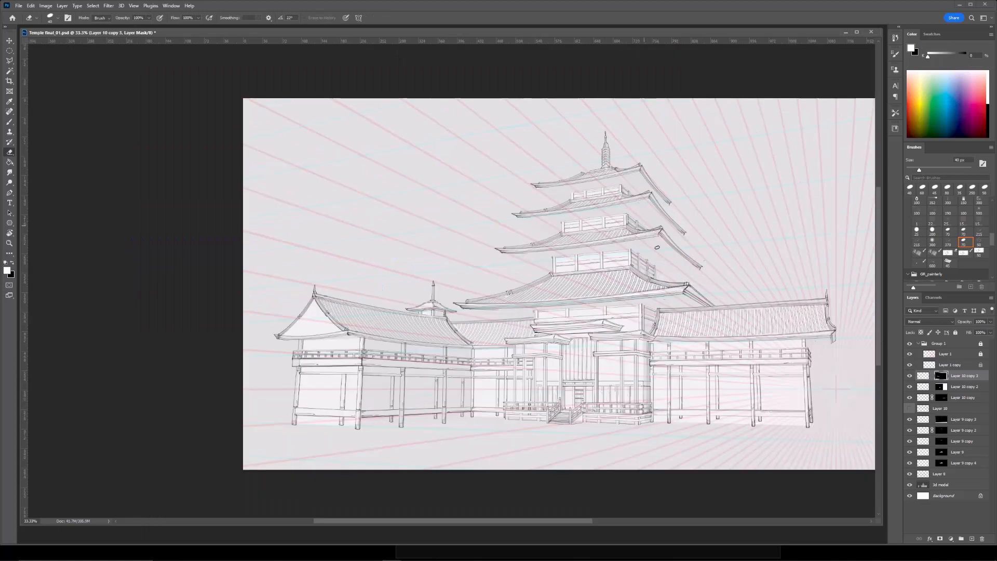
key("ctrl+j")
key("ctrl+t")
right_click(408, 322)
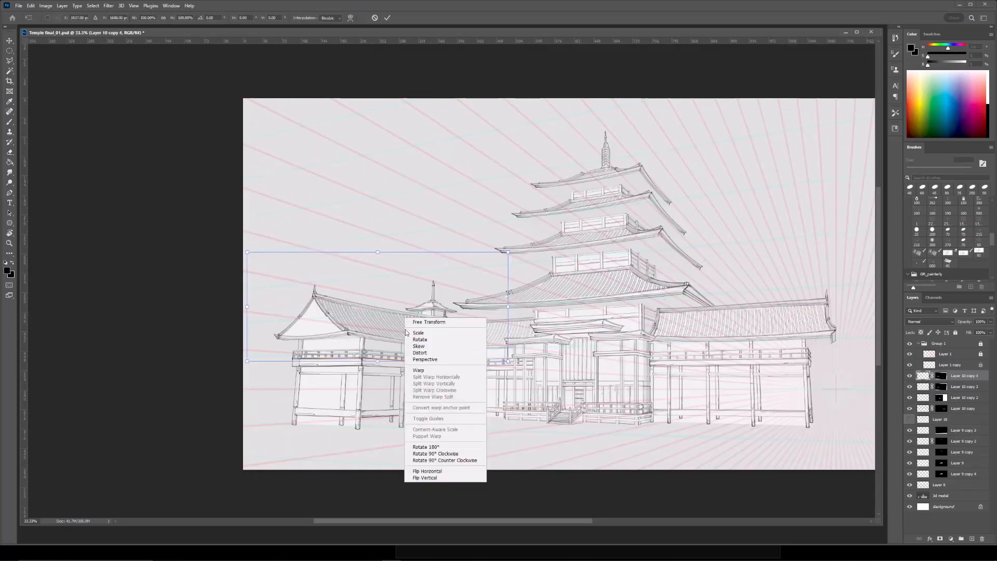
left_click(421, 472)
left_click_drag(516, 244, 421, 290)
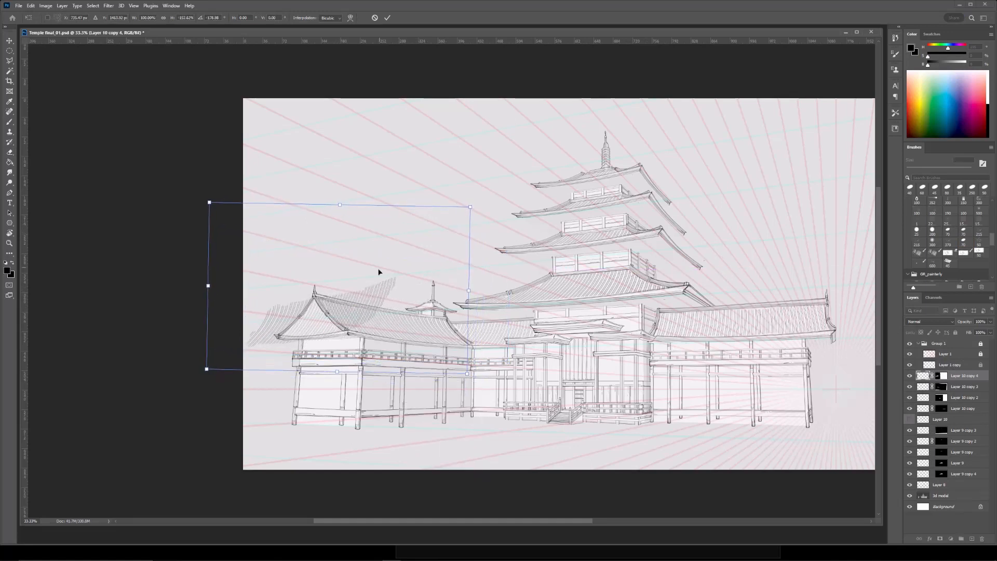
key("Return")
Erase the flipped tile lines' mask around the gable-end roof face, using a large eraser.
key("ctrl+plus")
left_click_drag(374, 268, 492, 270)
left_click(943, 376)
left_click_drag(406, 333, 487, 259)
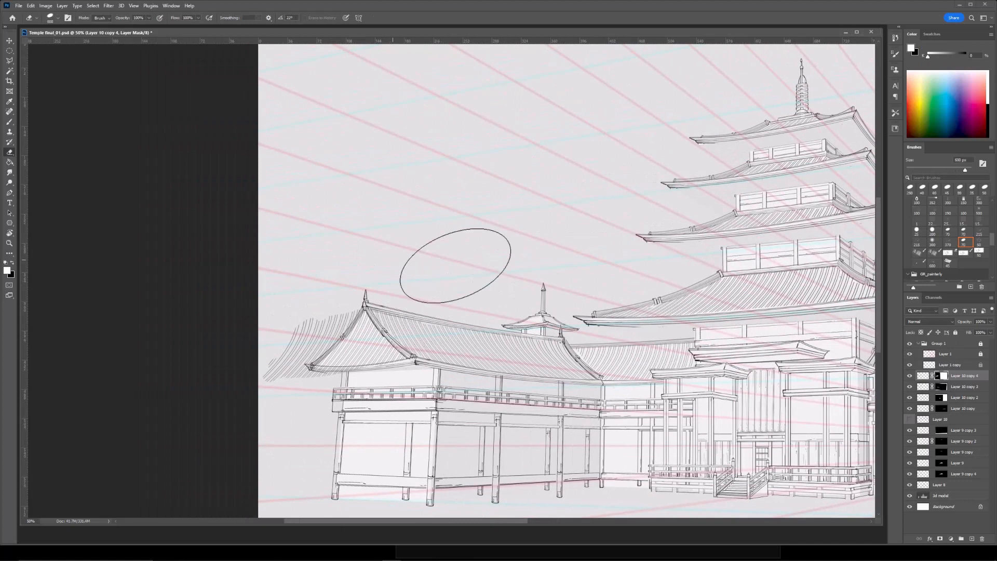
left_click_drag(410, 266, 275, 289)
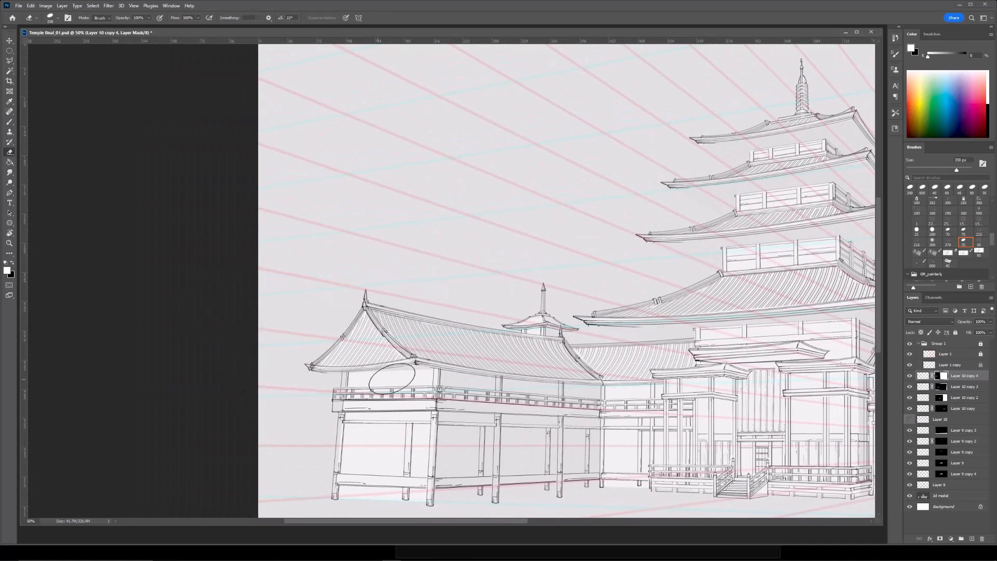
Unlink the flipped copy's mask and warp its tile lines to follow the slope of the gable-end face.
left_click(932, 377)
left_click(923, 376)
key("ctrl+t")
right_click(384, 316)
left_click(406, 375)
left_click_drag(374, 335, 375, 344)
left_click_drag(467, 229, 444, 223)
left_click_drag(562, 289, 538, 283)
left_click_drag(331, 322, 353, 286)
mouse_move(365, 411)
left_mouse_down()
mouse_move(349, 409)
mouse_move(359, 414)
left_mouse_up()
mouse_move(516, 206)
left_mouse_down()
mouse_move(481, 207)
mouse_move(501, 201)
left_mouse_up()
left_click_drag(367, 370, 349, 365)
left_click_drag(469, 406, 476, 403)
left_click_drag(470, 270, 466, 268)
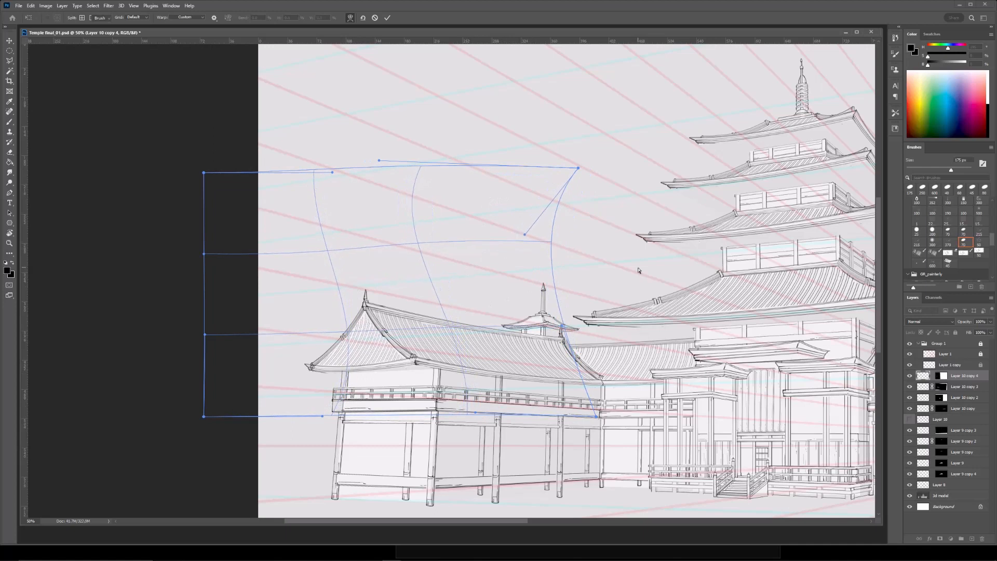
key("Return")
Narrow the upper edge of the gable-end tile lines with a distortion and warp them again toward the roof peak.
key("ctrl+minus")
key("ctrl+minus")
left_click_drag(641, 230, 623, 237)
key("ctrl+plus")
key("ctrl+plus")
left_click(942, 376)
key("b")
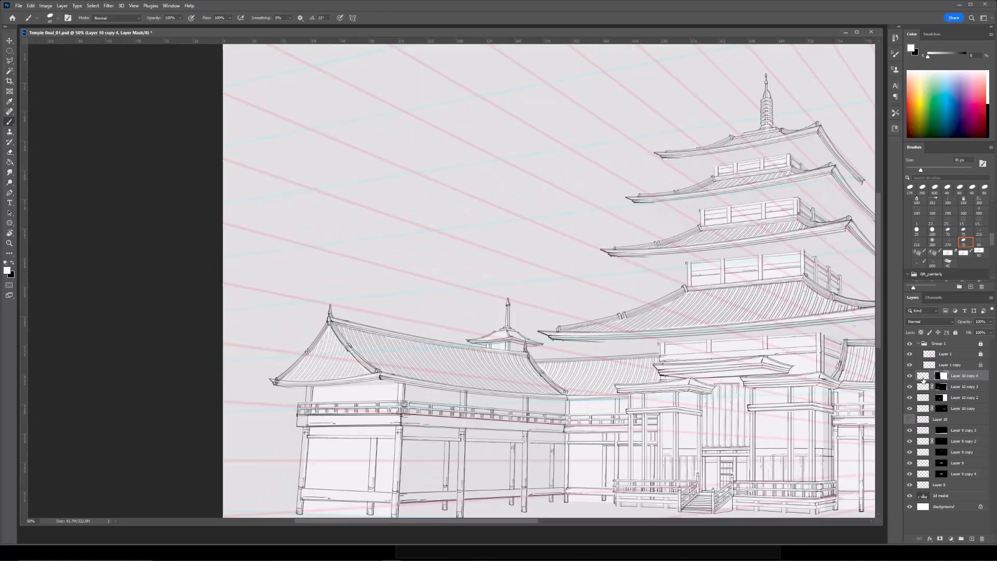
left_click(923, 376)
key("ctrl+e")
left_click(541, 210)
key("ctrl+t")
right_click(355, 327)
left_click(382, 364)
left_click_drag(535, 181, 478, 188)
left_click_drag(171, 182, 251, 184)
mouse_move(478, 188)
left_mouse_down()
mouse_move(435, 185)
mouse_move(466, 186)
left_mouse_up()
right_click(370, 351)
left_click(391, 416)
left_click_drag(468, 245, 375, 221)
left_click_drag(281, 343, 296, 346)
left_click_drag(430, 208, 350, 192)
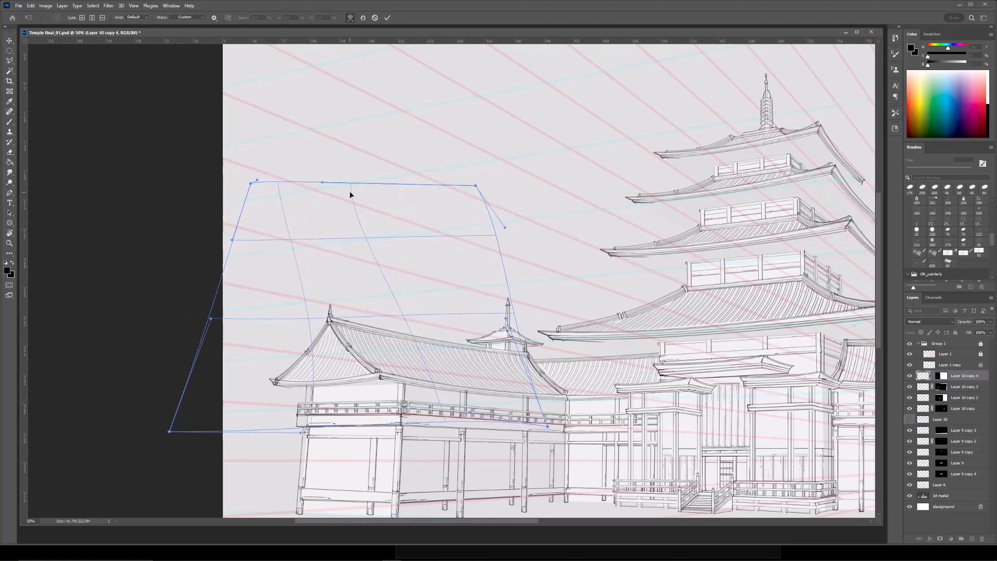
key("Return")
Check the gable-end tile lines against the whole temple and delete their layer.
key("b")
key("ctrl+plus")
key("ctrl+plus")
key("ctrl+minus")
key("ctrl+minus")
key("ctrl+minus")
left_click_drag(653, 393, 591, 376)
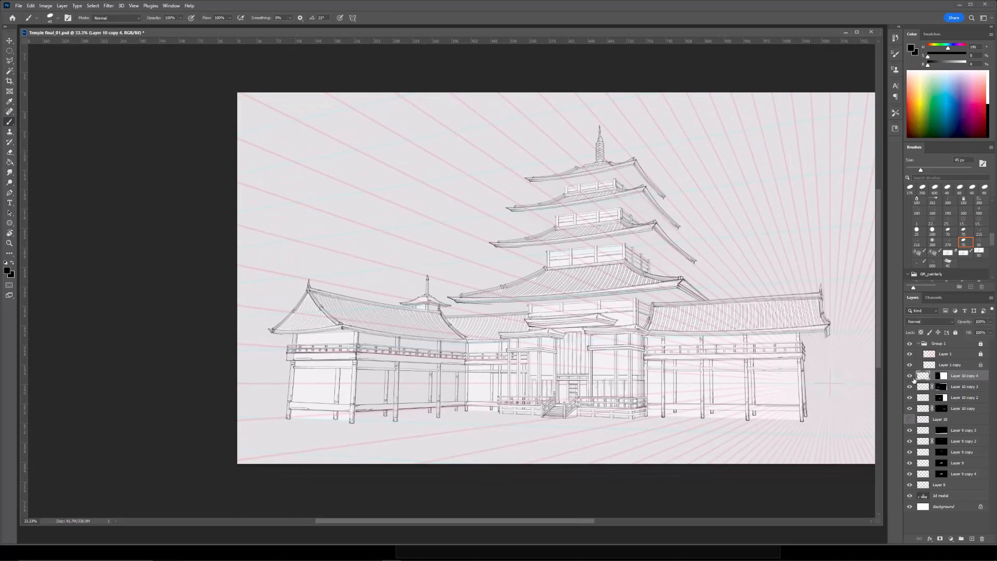
key("ctrl+plus")
key("Delete")
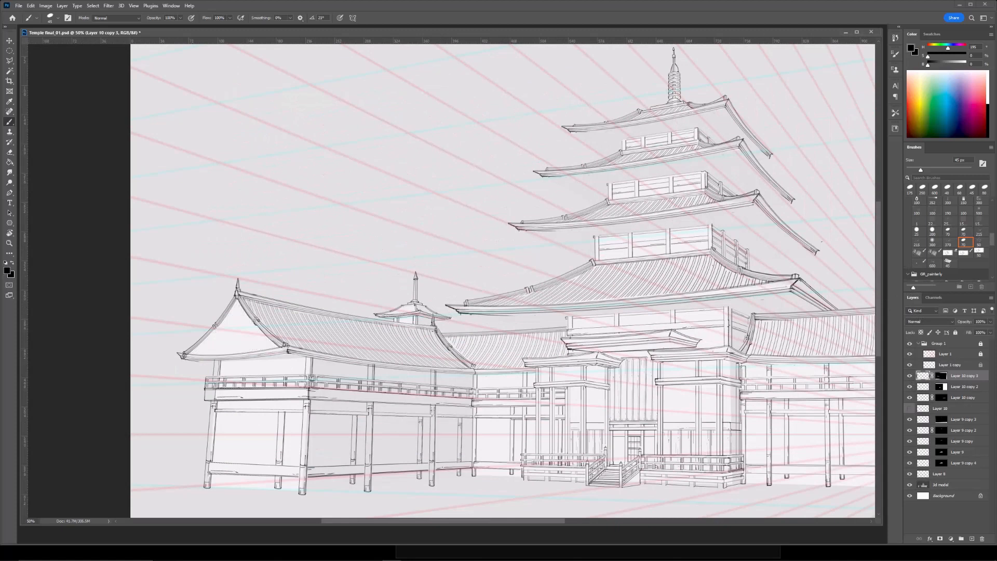
Show the straight vertical line pattern on Layer 10 and copy a rectangular section onto its own layer, hiding the original.
left_click(909, 408)
left_click(941, 409)
key("ctrl+minus")
key("m")
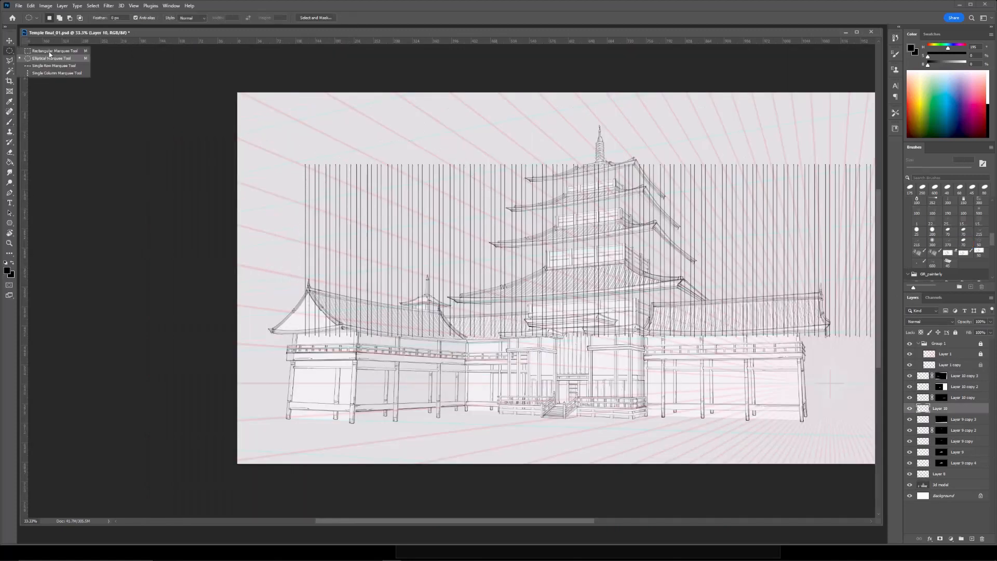
key("ctrl+j")
left_click(909, 420)
Try scaling the copied section of straight lines over the left wing's gable end, and discard that layer.
key("ctrl+t")
left_click_drag(416, 249, 336, 271)
left_click_drag(463, 186, 322, 286)
left_click_drag(312, 306, 348, 292)
key("Return")
key("ctrl+plus")
left_click_drag(279, 256, 435, 240)
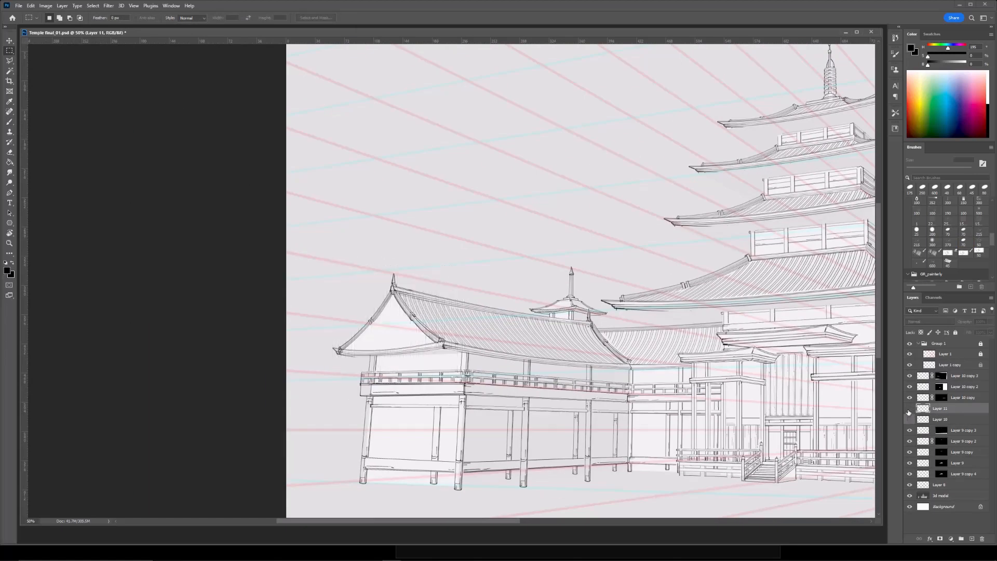
key("ctrl+t")
left_click_drag(465, 318, 436, 318)
left_click_drag(425, 320, 433, 314)
key("Return")
key("ctrl+minus")
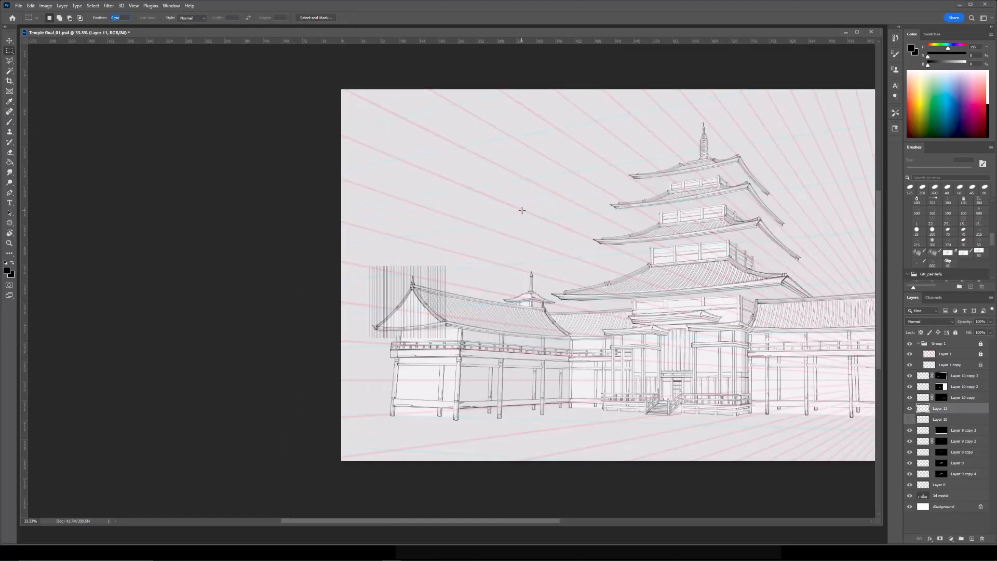
key("Delete")
Copy a wider rectangular section of Layer 10's straight line pattern onto a new layer and hide Layer 10.
left_click(909, 409)
key("ctrl+minus")
left_click_drag(629, 161, 543, 166)
left_click_drag(315, 174, 683, 335)
key("ctrl+j")
left_click(910, 419)
Scale down the wider section of straight lines and position it over the left wing's gable end.
key("ctrl+t")
left_click_drag(681, 196, 507, 261)
left_click_drag(442, 289, 379, 295)
key("Return")
key("ctrl+t")
left_click_drag(526, 276, 467, 310)
key("Return")
key("ctrl+t")
key("Return")
Warp the gable-end line pattern into a curve and adjust its width over the left wing's gable.
key("ctrl+t")
right_click(356, 306)
left_click(372, 359)
left_click_drag(325, 329, 442, 325)
key("Return")
key("ctrl+t")
left_click_drag(471, 323, 431, 324)
key("Return")
left_click(940, 538, "alt")
key("ctrl+z")
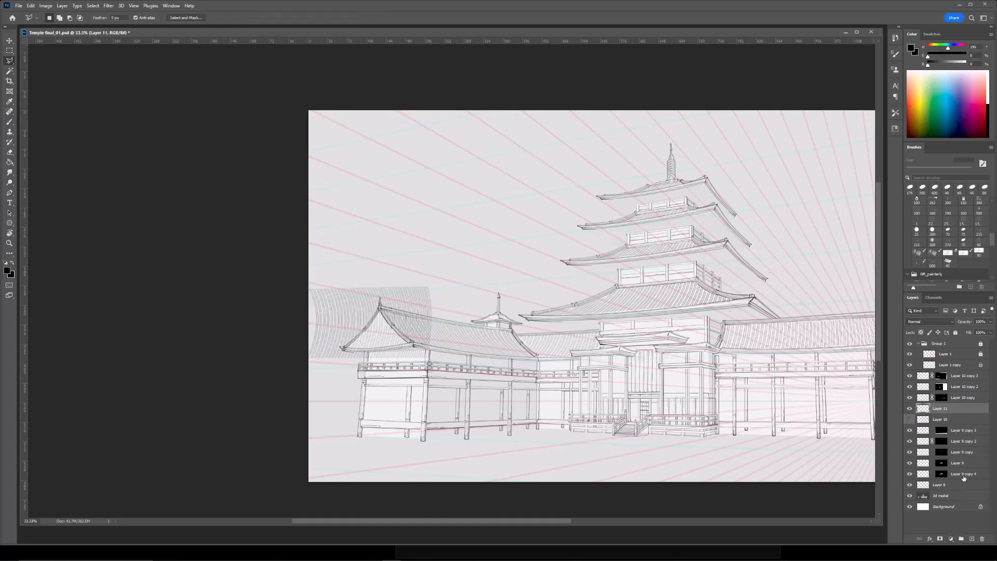
Adjust the curved line pattern's placement over the left wing's gable end and give its layer a mask.
left_click(940, 539, "alt")
key("ctrl+z")
key("ctrl+z")
key("ctrl+t")
left_click_drag(504, 324, 446, 323)
key("Return")
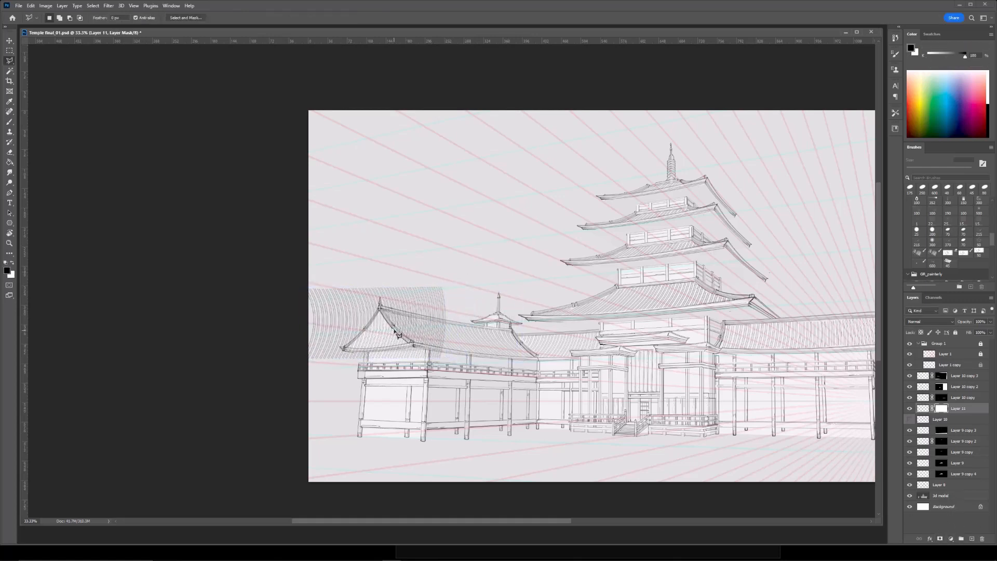
Fill Layer 11's mask with black and paint the tile lines back in only within the left wing's gable end.
key("x")
key("g")
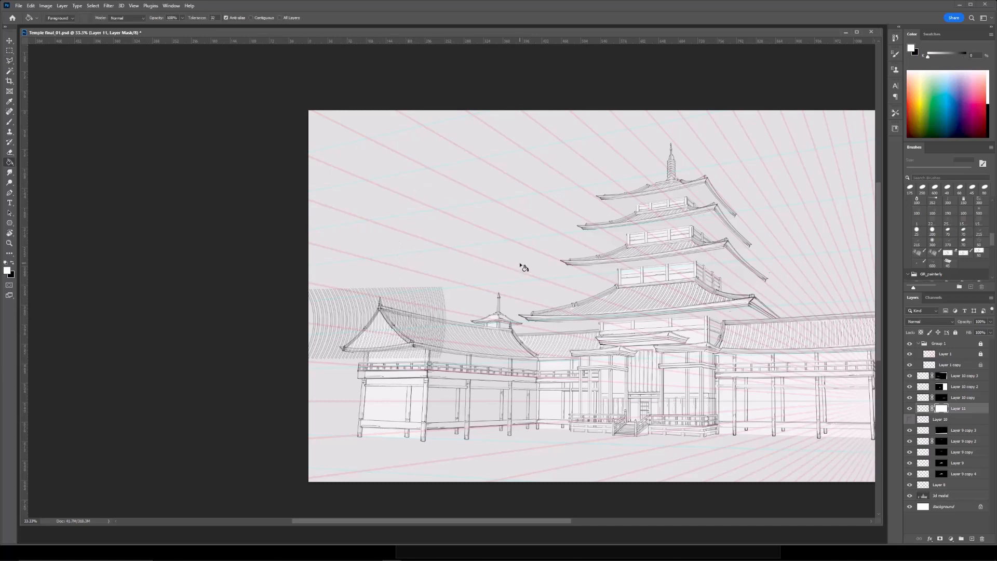
left_click(386, 326)
key("x")
key("b")
key("ctrl+plus")
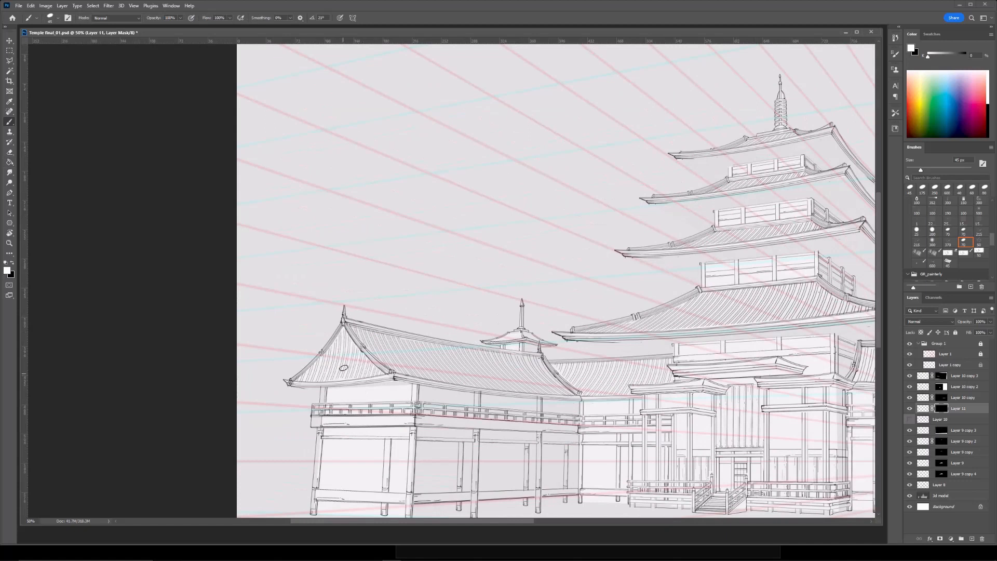
key("e")
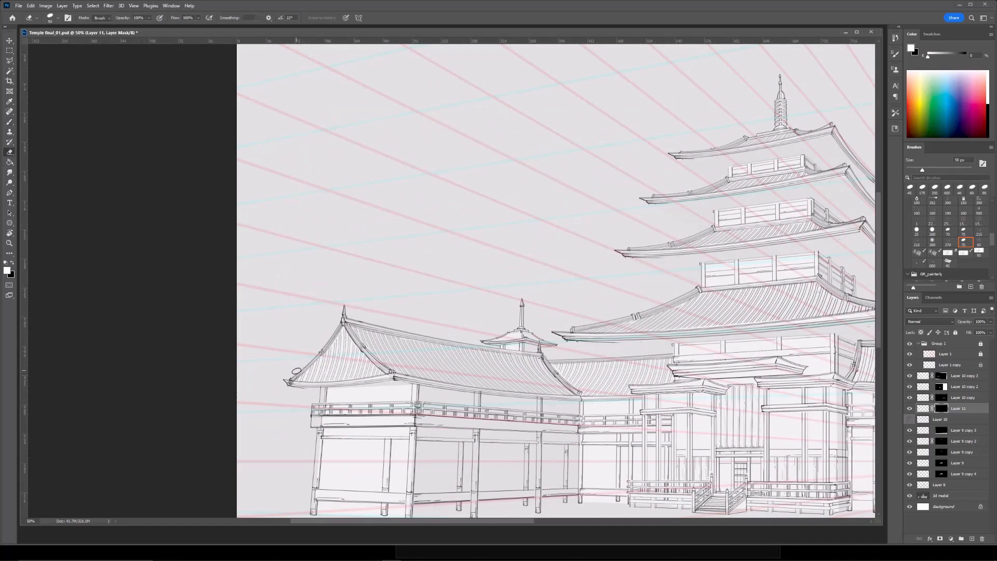
Unlink Layer 11 from its mask and warp the tile lines to fit the left gable end.
key("ctrl+minus")
left_click(932, 410)
key("ctrl+plus")
key("ctrl+t")
right_click(360, 343)
left_click(400, 395)
left_click_drag(412, 327, 414, 314)
key("Return")
Lasso a large area around the left gable end, warp the tile lines inside it, and deselect.
key("l")
left_click_drag(225, 332, 232, 283)
key("ctrl+t")
right_click(340, 351)
left_click(364, 405)
left_click_drag(286, 446, 283, 443)
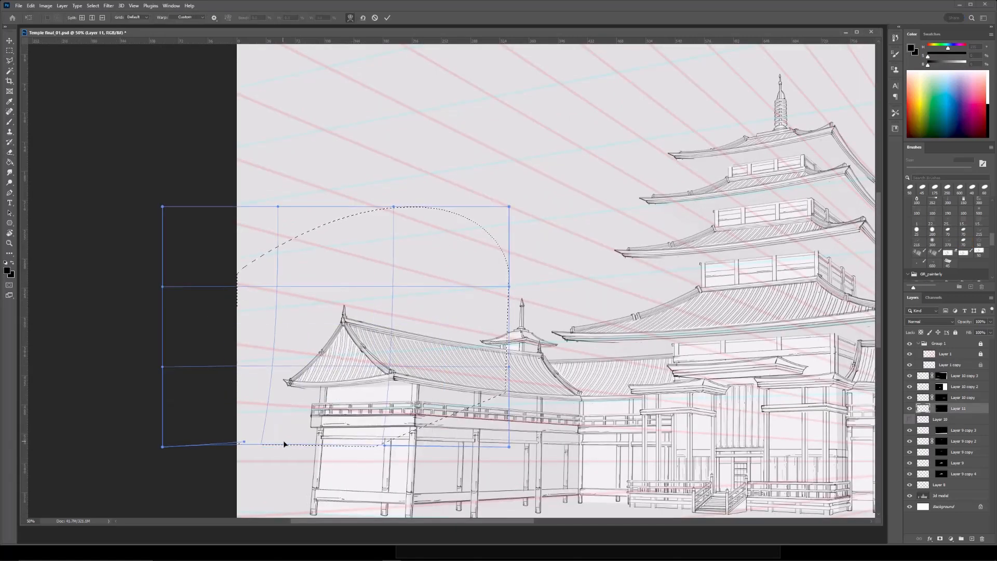
mouse_move(452, 229)
left_mouse_down()
mouse_move(438, 221)
mouse_move(487, 196)
left_mouse_up()
left_click_drag(285, 291, 299, 284)
key("Return")
key("ctrl+d")
Review the whole temple drawing, then examine the tower's roofs and eaves closely for missing lines.
key("ctrl+minus")
key("ctrl+minus")
key("ctrl+plus")
left_click_drag(816, 233, 719, 228)
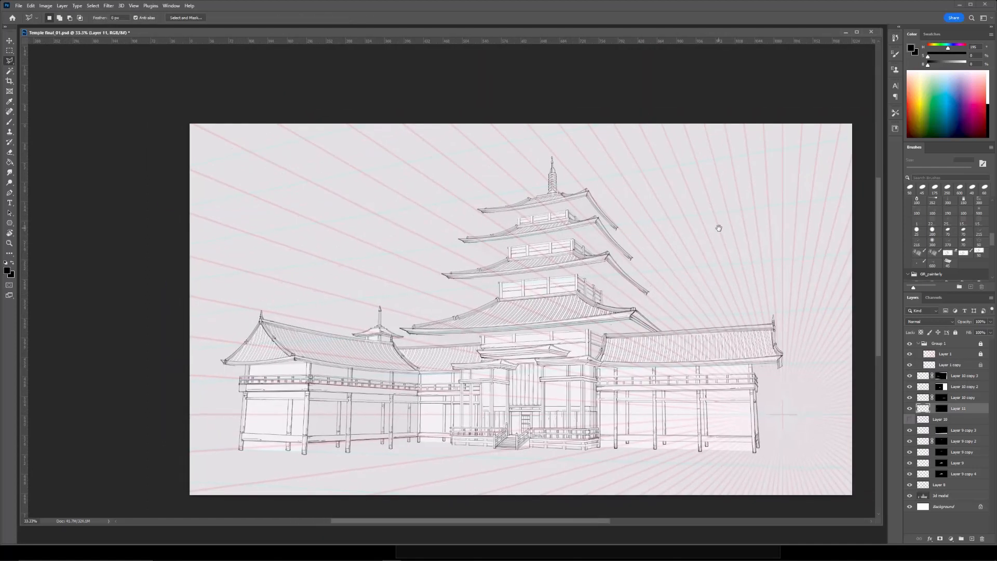
scroll(579, 177, "up", 2)
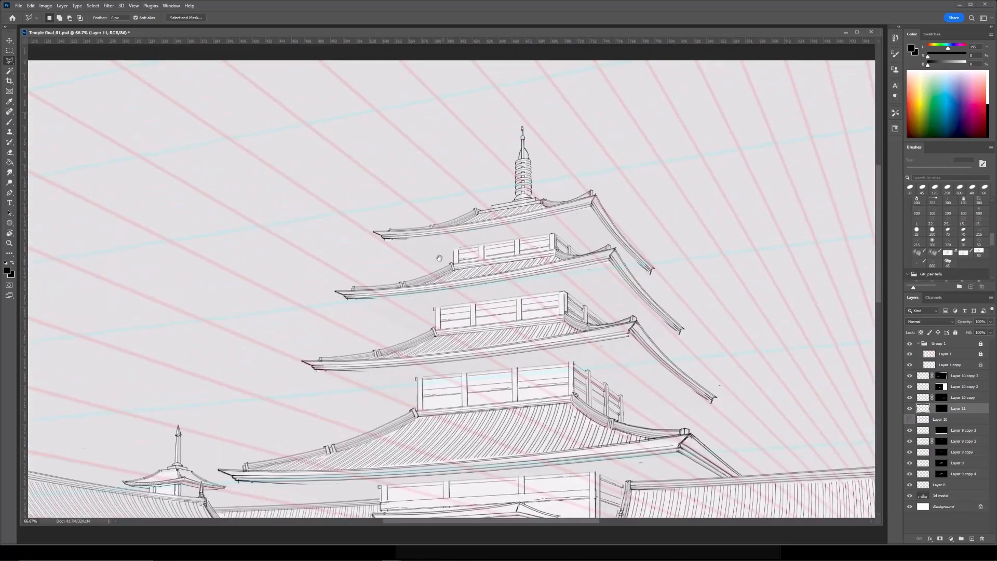
left_click_drag(401, 316, 429, 279)
left_click_drag(429, 121, 441, 158)
left_click_drag(351, 319, 402, 292)
scroll(350, 335, "up", 1)
Add one new layer above Layer 10 copy 3 and another directly above Layer 8, with a fine brush selected.
left_click(965, 379)
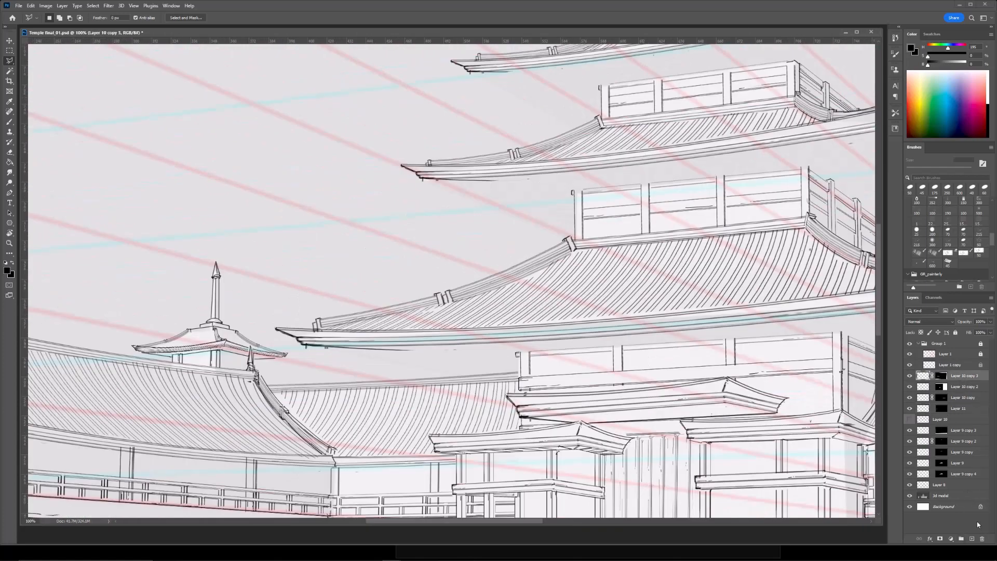
left_click(972, 538)
key("e")
scroll(353, 272, "up", 1)
key("b")
left_click(919, 263)
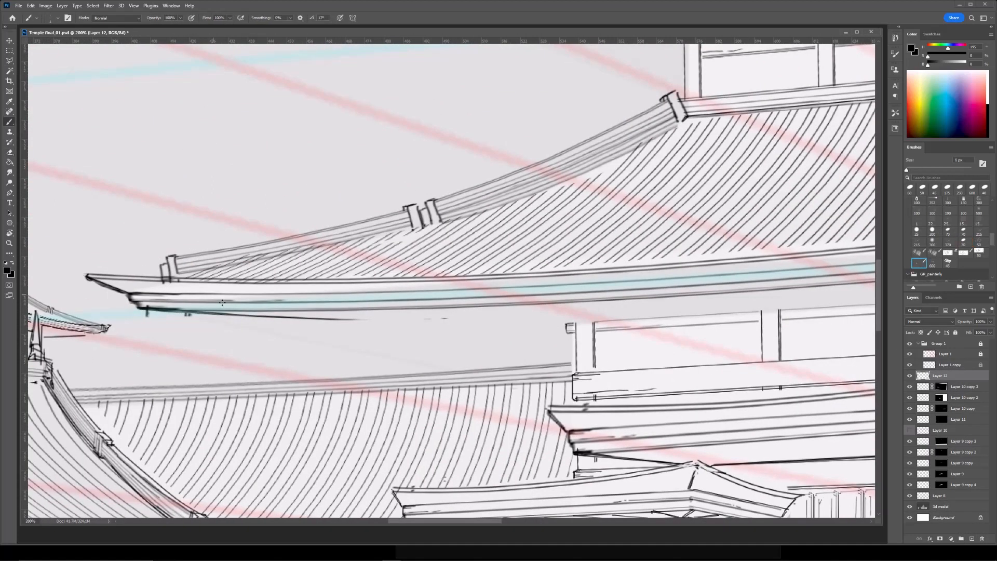
key("e")
left_click(147, 314, "ctrl")
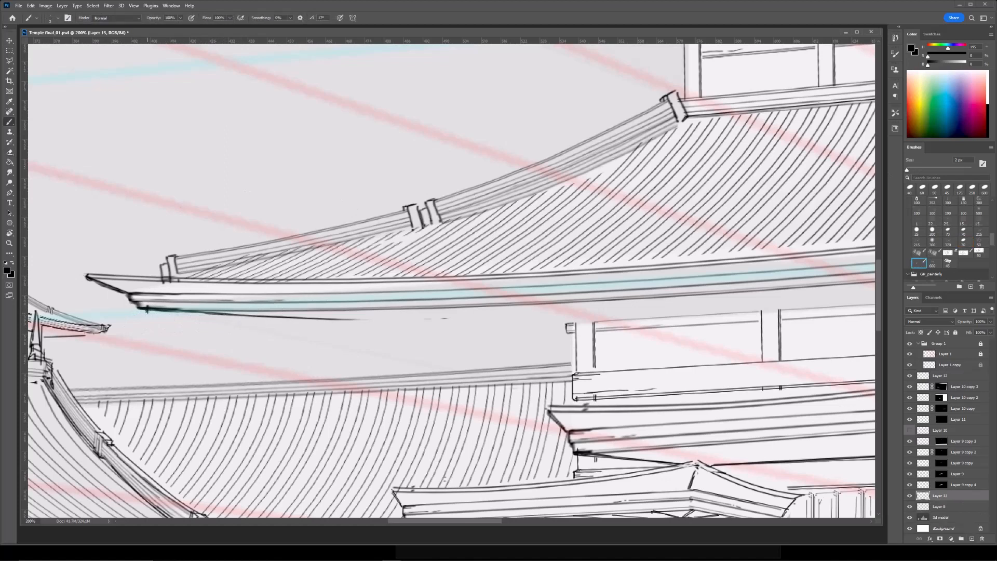
key("ctrl+minus")
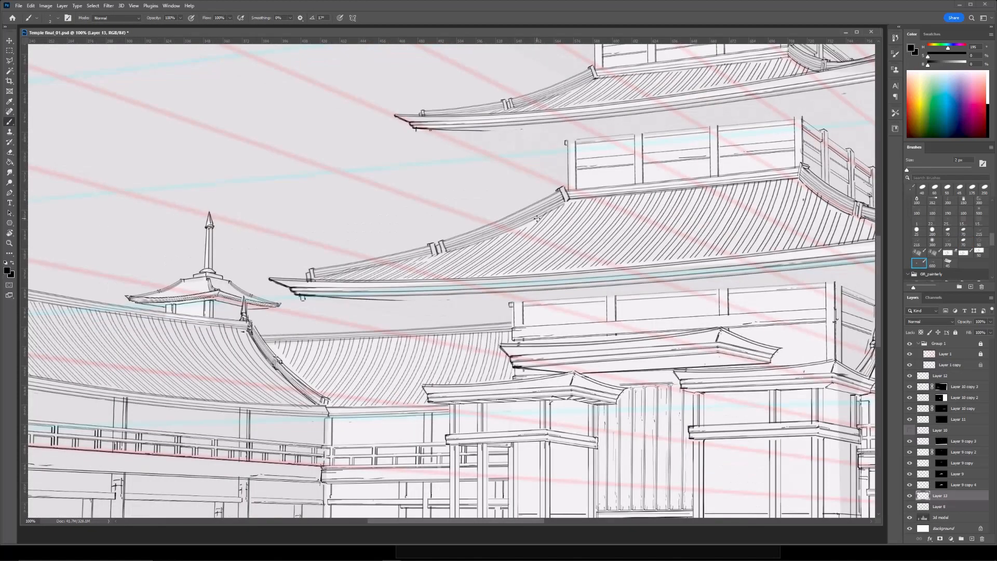
Lasso the underside edge of the tower's lowest roof on Layer 8 and copy it onto a new layer.
left_click_drag(525, 178, 467, 173)
key("e")
left_click(913, 510)
key("l")
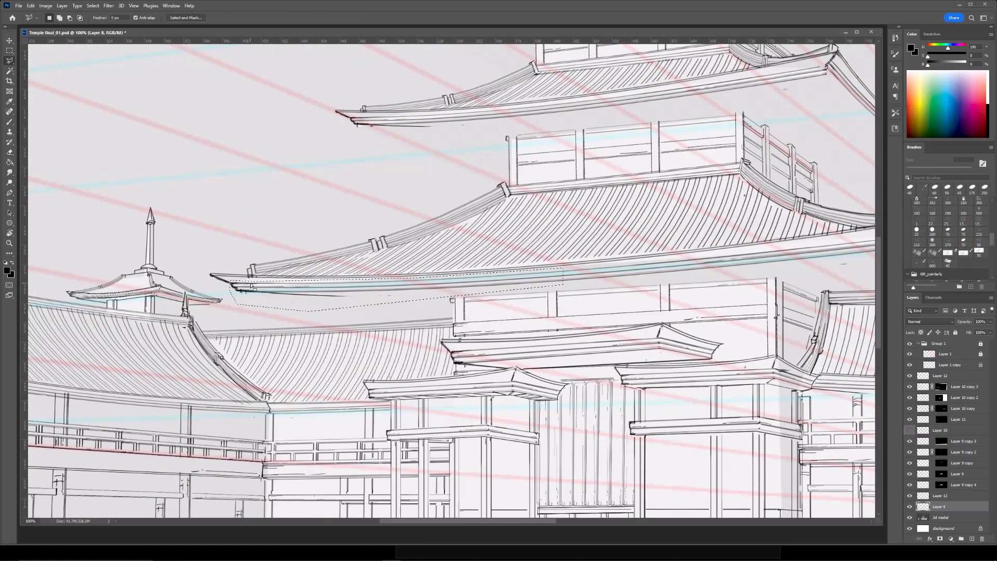
key("ctrl+j")
Position the copied edge lines just beneath the tower's lowest left eave and reshape them to follow the roof.
key("ctrl+t")
left_click_drag(399, 283, 405, 291)
left_click_drag(235, 293, 245, 294)
right_click(504, 292)
left_click(519, 326)
left_click_drag(570, 293, 556, 309)
key("Return")
Erase the excess copied lines beneath the tower's lowest left eave, with the view rotated along the edge.
key("e")
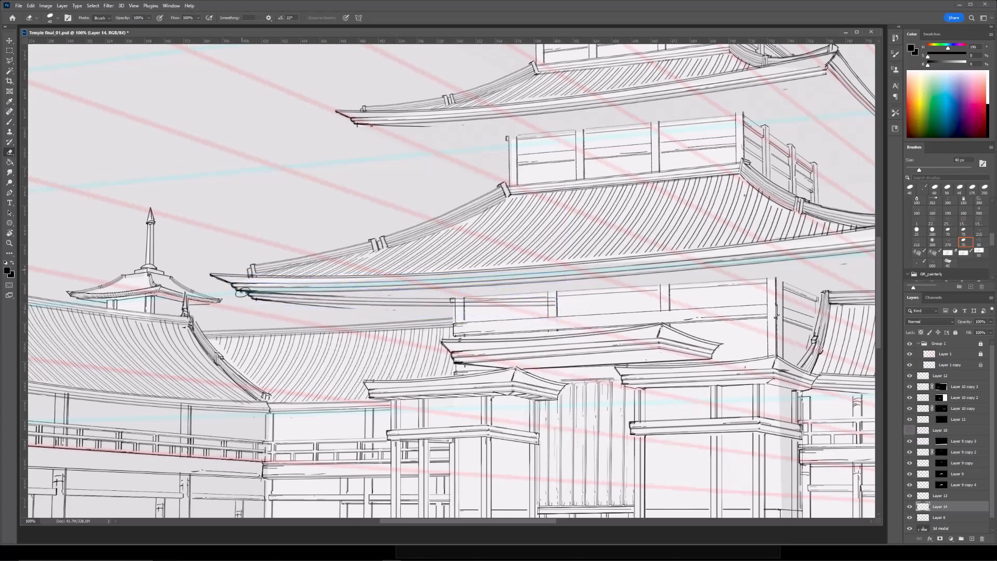
key("bracketright")
key("bracketright")
key("r")
left_click_drag(262, 297, 307, 140)
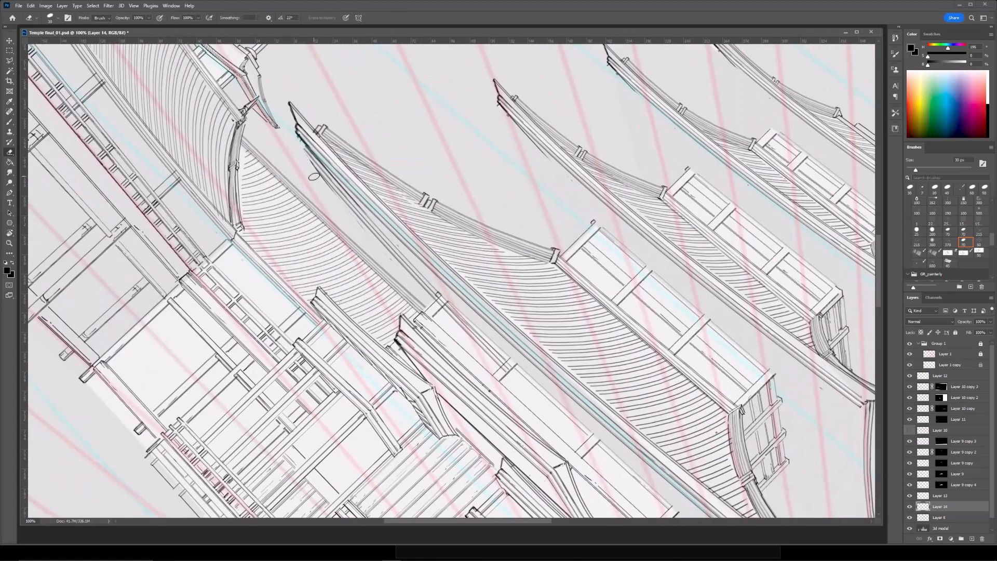
left_click_drag(384, 260, 421, 322)
key("r")
left_click_drag(588, 358, 615, 235)
Touch up the underside strip and its outer end beneath the lowest left eave with the brush.
key("b")
key("ctrl+minus")
key("r")
mouse_move(348, 253)
left_mouse_down()
mouse_move(546, 271)
mouse_move(543, 256)
left_mouse_up()
key("ctrl+plus")
left_click_drag(416, 244, 383, 276)
key("b")
key("ctrl+minus")
key("r")
mouse_move(519, 406)
left_mouse_down()
mouse_move(584, 173)
mouse_move(470, 156)
left_mouse_up()
key("ctrl+plus")
Ink the inner end of the underside strip where it meets the tower wall and clean up around it.
key("e")
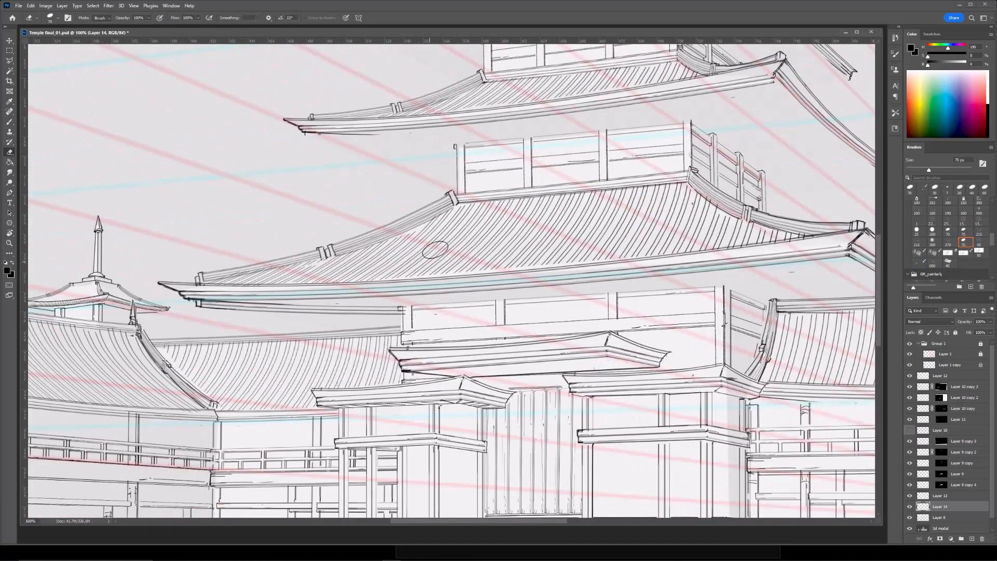
key("b")
left_click_drag(404, 307, 414, 306)
key("e")
key("bracketleft")
key("bracketleft")
key("bracketleft")
Duplicate the underside strip and fit the copy beneath the left eave of the tower's second roof from the bottom.
key("ctrl+minus")
mouse_move(461, 151)
left_mouse_down()
mouse_move(387, 134)
mouse_move(465, 183)
left_mouse_up()
key("ctrl+j")
key("ctrl+t")
left_click_drag(455, 336, 491, 220)
key("ctrl+z")
key("Return")
key("ctrl+t")
key("Return")
key("ctrl+t")
key("Return")
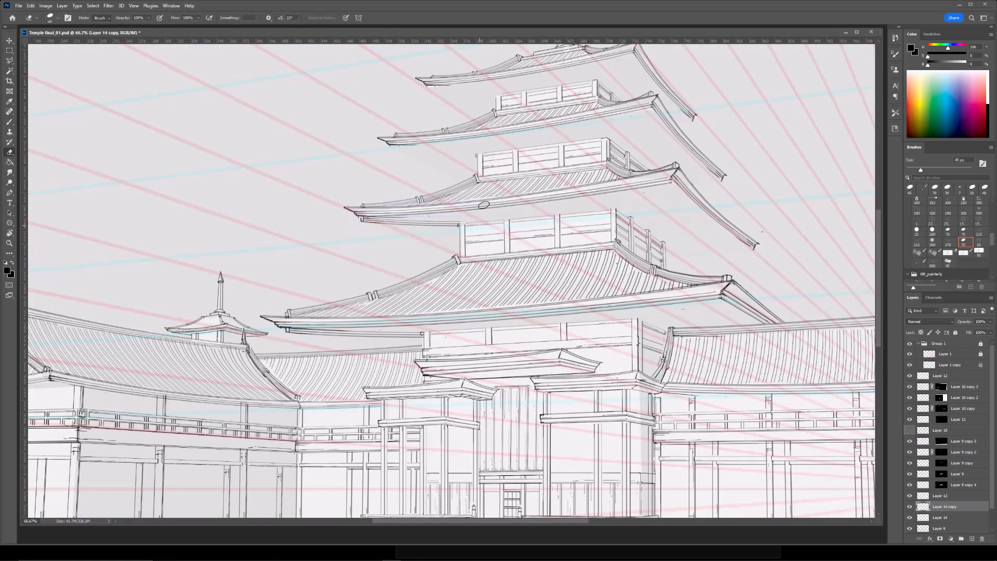
Refine the fit of the duplicated underside strip beneath the second roof's left eave.
key("ctrl+minus")
left_click_drag(582, 172, 567, 204)
key("ctrl+plus")
key("ctrl+plus")
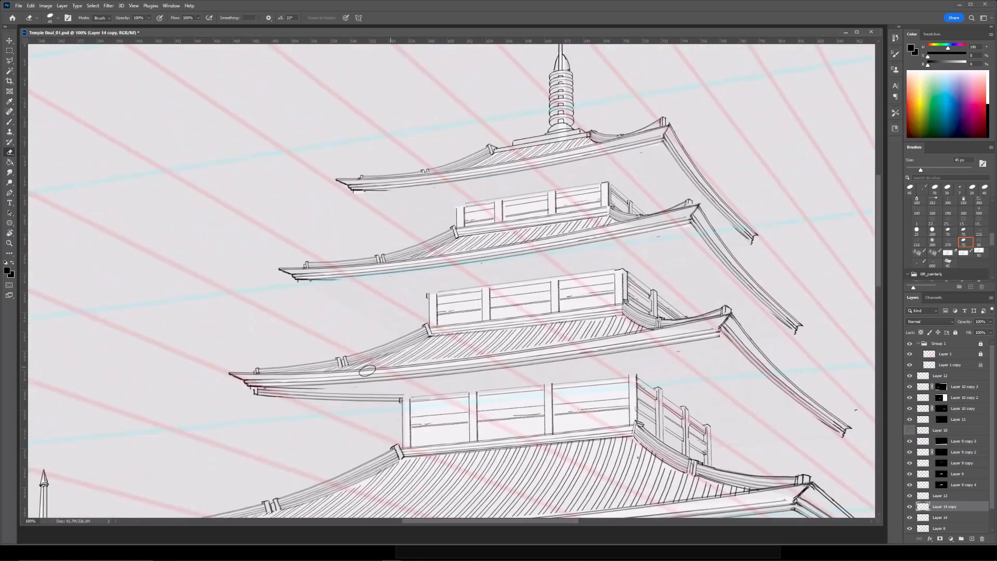
key("ctrl+t")
key("Return")
key("ctrl+plus")
key("bracketleft")
key("bracketleft")
key("bracketleft")
Lasso a section of the second roof's underside strip, copy it onto a new layer, and scale it into place.
key("b")
key("ctrl+minus")
key("r")
mouse_move(363, 302)
left_mouse_down()
mouse_move(372, 321)
mouse_move(503, 237)
mouse_move(409, 299)
left_mouse_up()
key("ctrl+plus")
key("l")
left_click(584, 240)
key("ctrl+j")
key("ctrl+t")
left_click_drag(547, 239, 540, 248)
left_click_drag(595, 209, 596, 215)
left_click_drag(544, 250, 542, 253)
left_click_drag(591, 201, 593, 204)
key("Return")
key("e")
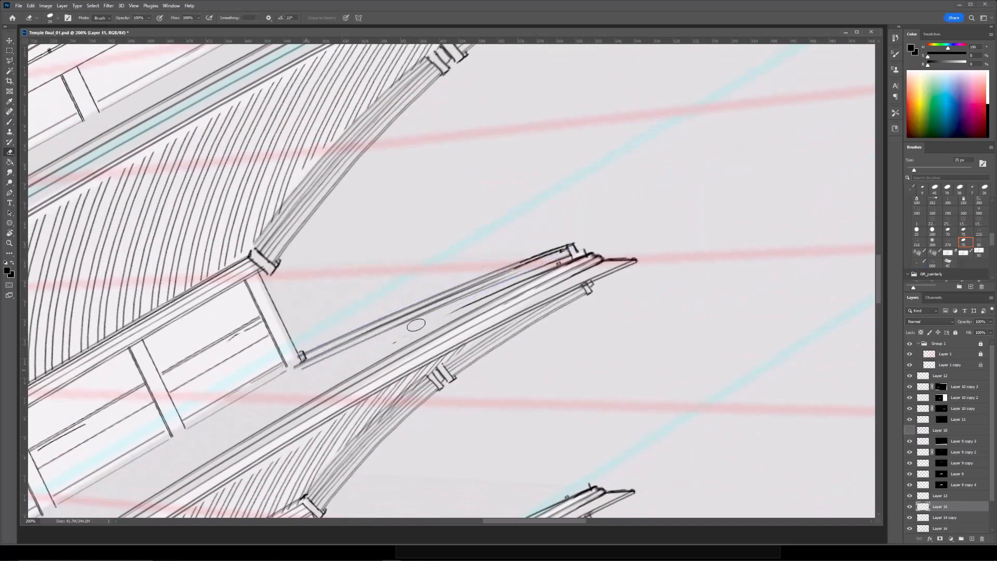
Reshape the copied strip section so its inner end meets the tower wall beneath the second roof.
key("ctrl+t")
right_click(433, 305)
left_click(453, 349)
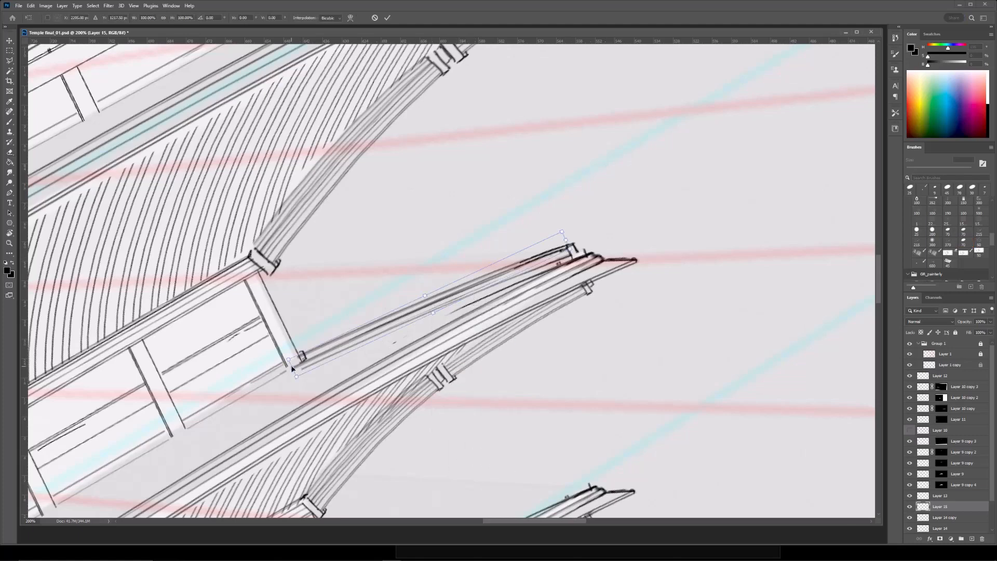
left_click_drag(297, 366, 305, 355)
key("Return")
key("[")
key("[")
key("[")
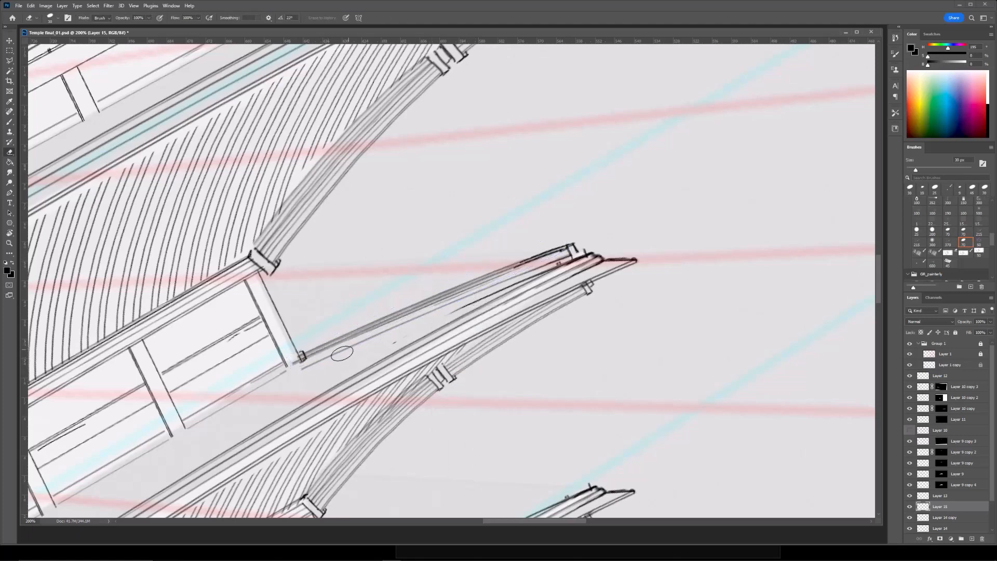
Merge the copied section into the strip below, then duplicate the strip and fit it beneath the third roof's left eave.
key("ctrl+minus")
key("ctrl+minus")
key("ctrl+shift+h")
key("r")
key("Escape")
key("ctrl+equal")
key("ctrl+e")
left_click_drag(662, 163, 577, 247)
key("ctrl+j")
key("ctrl+t")
left_click_drag(403, 361, 447, 254)
mouse_move(503, 240)
left_mouse_down()
mouse_move(484, 240)
mouse_move(493, 278)
mouse_move(426, 317)
mouse_move(487, 231)
left_mouse_up()
key("Return")
Duplicate the third roof's underside strip and fit the copy beneath the top roof's left eave.
key("ctrl+minus")
key("ctrl+minus")
key("ctrl+equal")
key("ctrl+equal")
key("ctrl+equal")
key("b")
key("ctrl+minus")
key("ctrl+j")
key("ctrl+t")
left_click_drag(506, 242, 473, 238)
left_click_drag(371, 234, 371, 229)
key("Return")
key("ctrl+minus")
key("ctrl+minus")
left_click_drag(342, 322, 345, 262)
key("ctrl+equal")
key("ctrl+equal")
key("v")
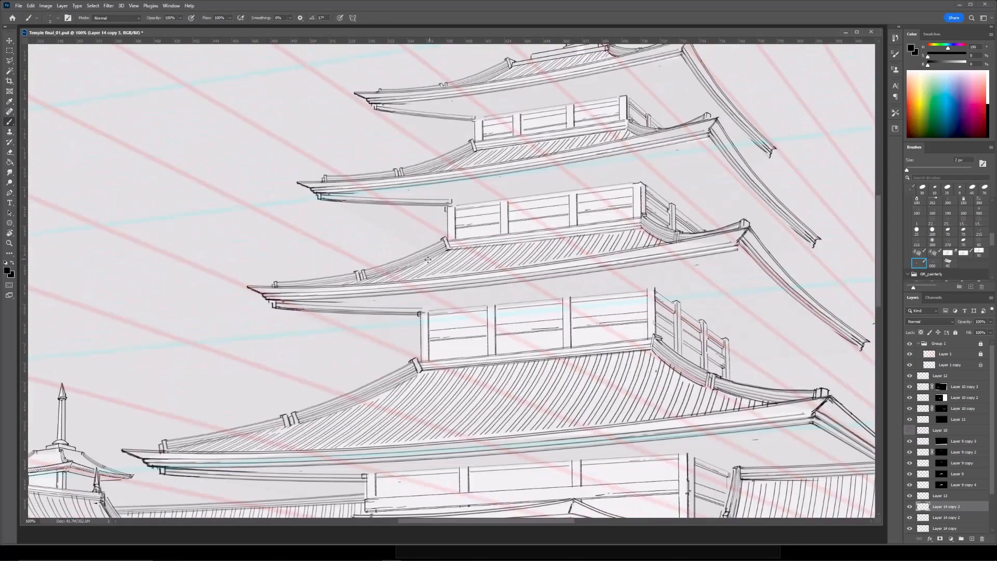
left_click(363, 322, "ctrl")
key("ctrl+j")
key("ctrl+t")
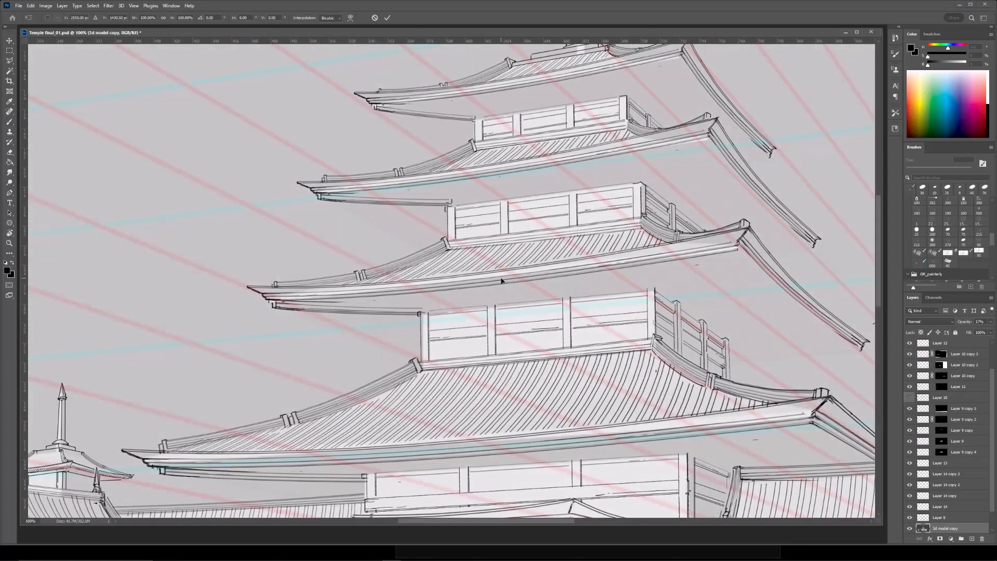
key("Escape")
key("ctrl+z")
key("ctrl+z")
Lock the 3d model copy layer, then duplicate the second roof's left strip and place it horizontally flipped beneath the front right corner.
left_click(946, 528)
left_click(955, 333)
left_click(276, 310, "ctrl")
key("ctrl+j")
key("ctrl+t")
right_click(393, 312)
left_click(442, 467)
mouse_move(402, 307)
left_mouse_down()
mouse_move(784, 283)
mouse_move(740, 268)
mouse_move(532, 304)
mouse_move(499, 297)
left_mouse_up()
key("Return")
Distort the flipped strip so it runs from the tower's corner post up to the roof corner.
key("ctrl+minus")
key("ctrl+plus")
key("ctrl+t")
right_click(525, 317)
left_click(545, 356)
left_click_drag(451, 321, 475, 308)
key("Return")
Duplicate the flipped strip, offset the copy slightly and rotate it to follow the roof corner.
key("ctrl+j")
key("ctrl+t")
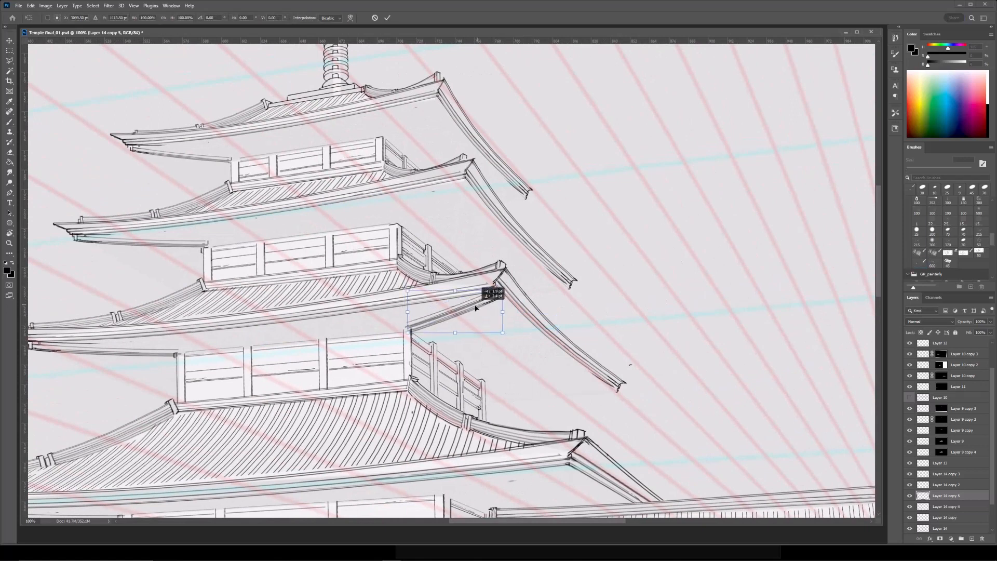
key("Return")
key("ctrl+minus")
key("r")
left_click_drag(547, 306, 537, 334)
key("Escape")
key("ctrl+plus")
key("ctrl+t")
left_click_drag(520, 261, 523, 264)
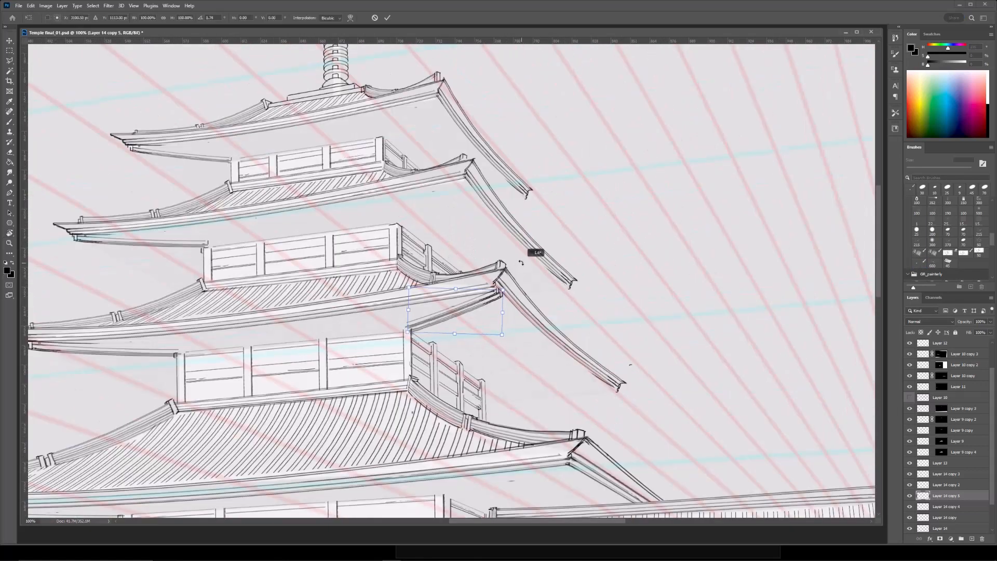
key("Return")
Clean up the overlapping lines of the two corner strips beneath the second roof with the eraser.
key("e")
key("ctrl+plus")
key("r")
left_click_drag(544, 298, 542, 303)
left_click(542, 303, "ctrl")
key("b")
key("r")
mouse_move(578, 226)
left_mouse_down()
mouse_move(585, 335)
mouse_move(379, 258)
mouse_move(417, 347)
left_mouse_up()
key("e")
left_click(387, 285, "ctrl")
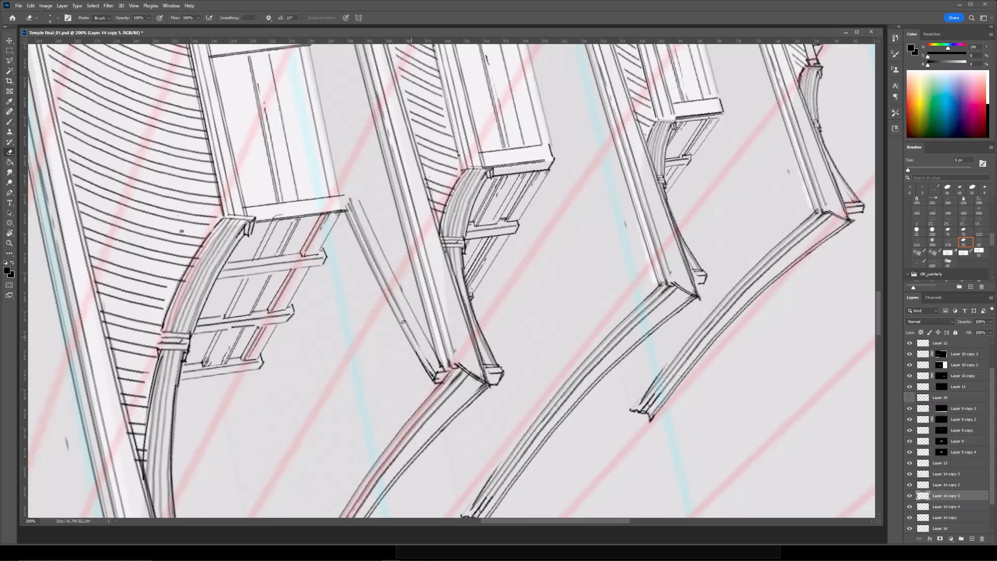
Erase the excess lines at the corner strip's inner end and ink its edge above the corner post.
key("ctrl+minus")
key("ctrl+minus")
key("r")
mouse_move(462, 417)
left_mouse_down()
mouse_move(586, 249)
mouse_move(589, 283)
left_mouse_up()
key("ctrl+plus")
key("ctrl+plus")
key("e")
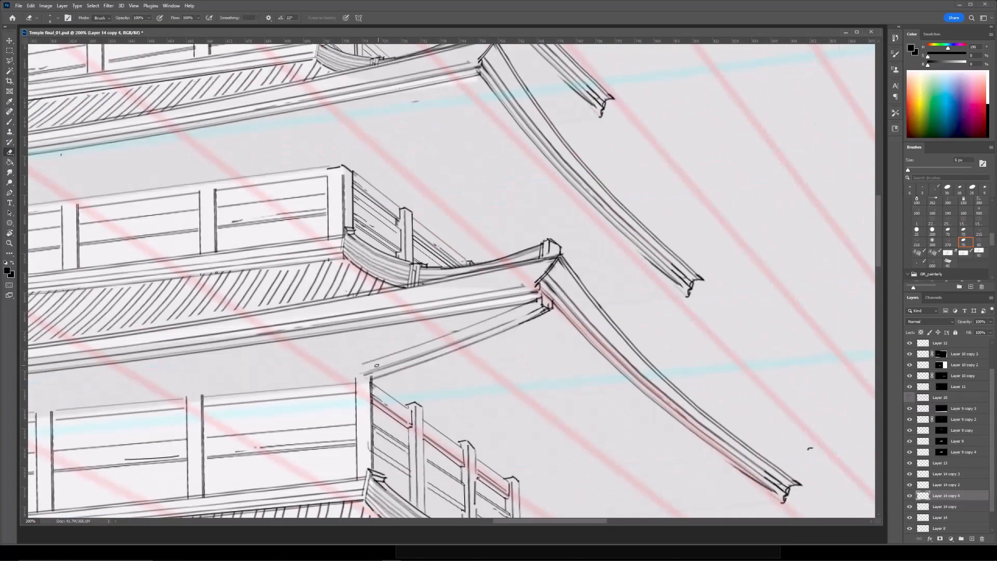
key("ctrl+minus")
key("b")
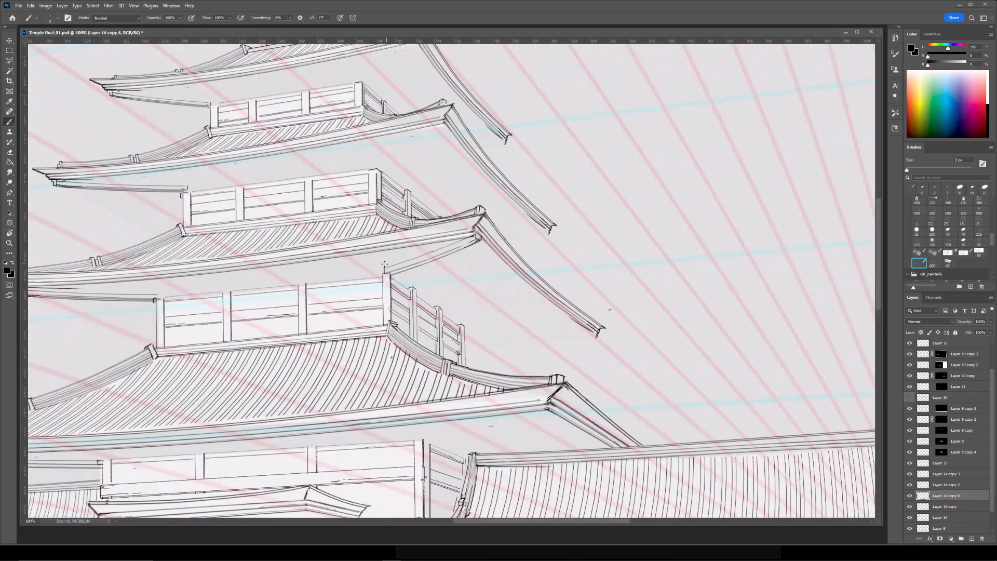
Duplicate an underside strip and place it between the balcony railing and the second roof's far right eave tip.
key("ctrl+minus")
left_click_drag(535, 263, 508, 236)
key("ctrl+j")
key("ctrl+t")
left_click_drag(420, 236, 523, 303)
right_click(472, 279)
left_click(494, 312)
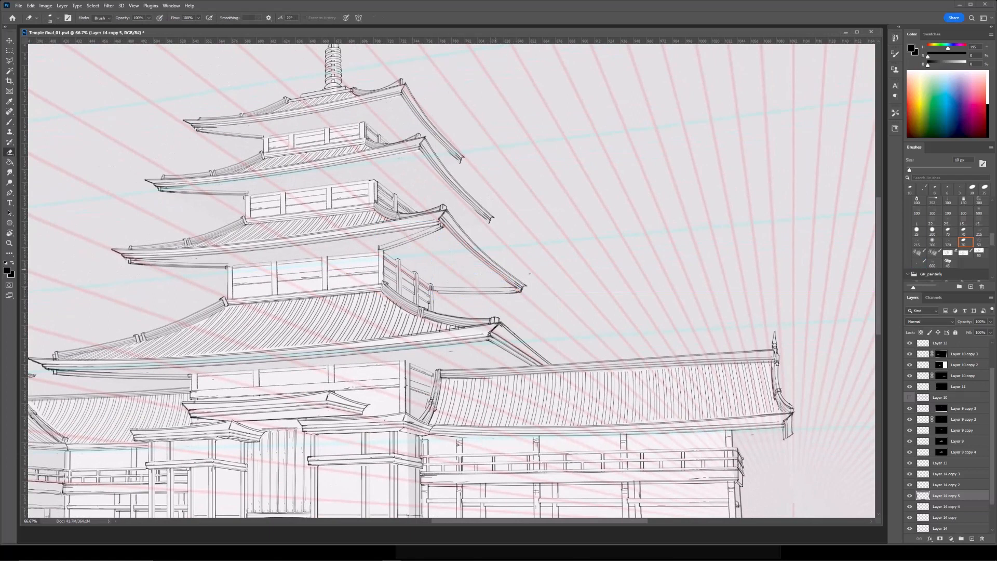
Distort the strip's outer and inner ends to fit the right eave tip and the balcony railing.
key("ctrl+plus")
key("ctrl+t")
right_click(547, 292)
left_click(563, 323)
left_click_drag(554, 304, 554, 302)
left_click_drag(554, 289, 553, 296)
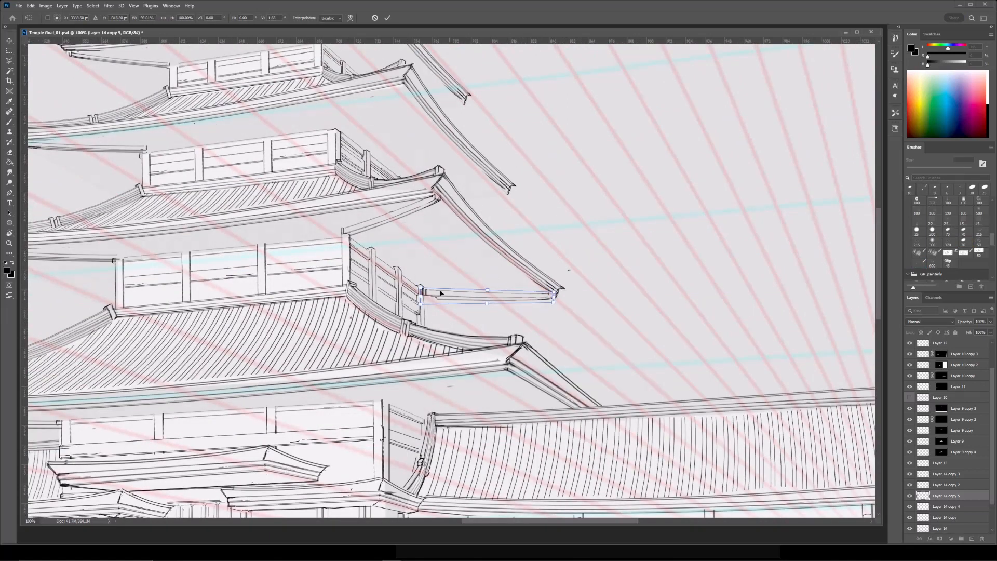
left_click_drag(418, 290, 424, 293)
key("Return")
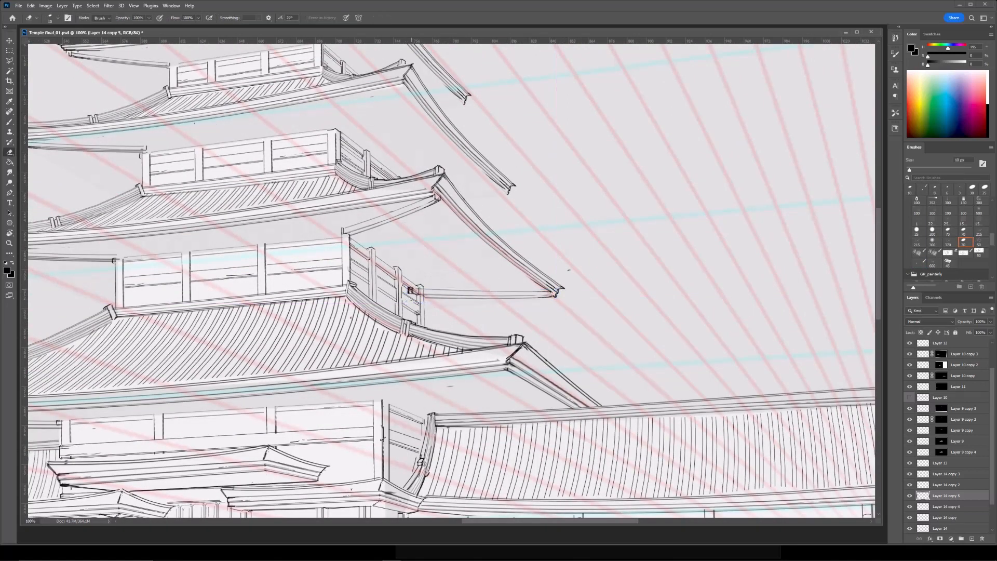
Ink the upper edge of the strip between the balcony railing and the right eave tip, thinning it with the eraser.
key("b")
key("ctrl+minus")
key("ctrl+minus")
key("ctrl+plus")
key("ctrl+plus")
key("ctrl+plus")
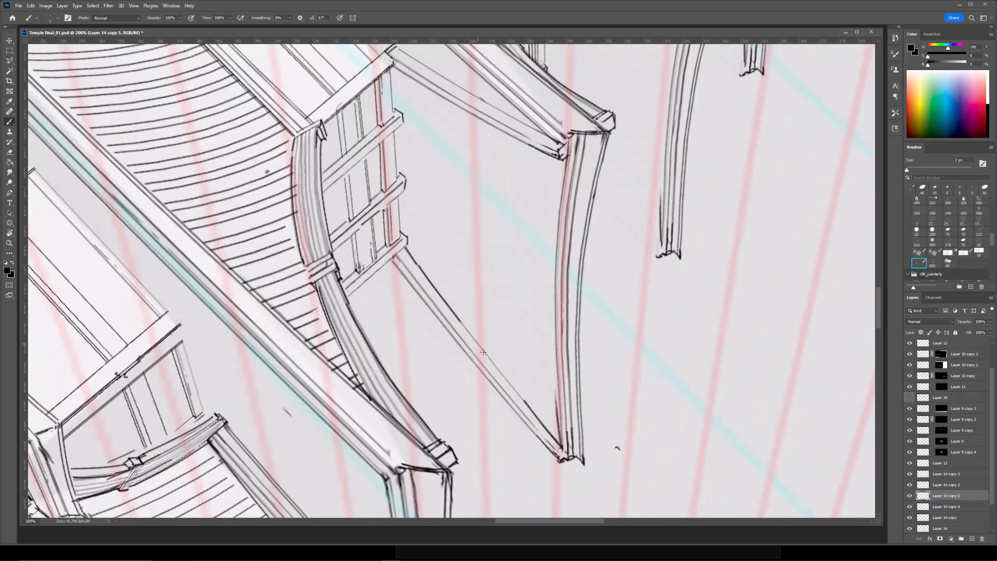
key("e")
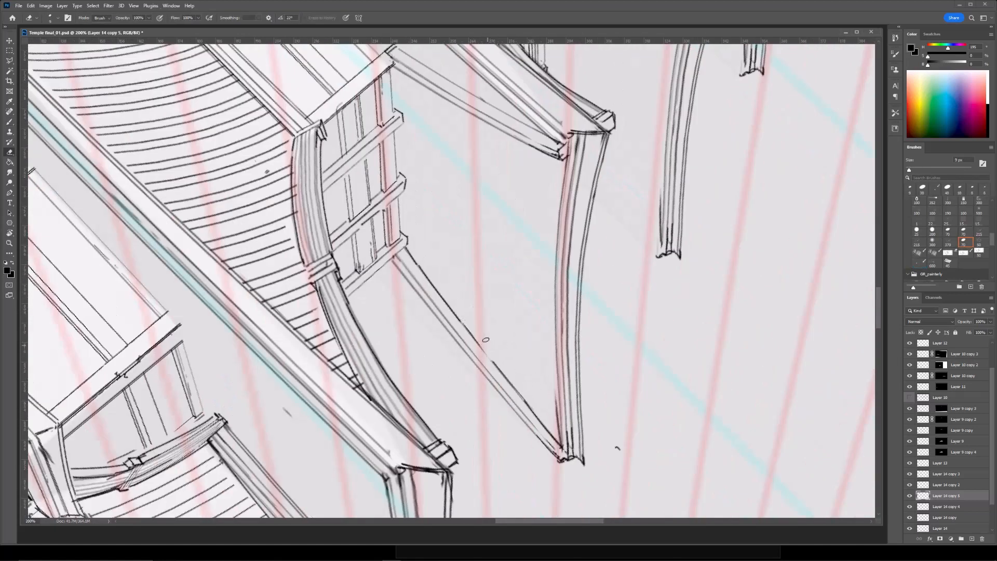
mouse_move(461, 319)
left_mouse_down()
mouse_move(474, 338)
mouse_move(427, 292)
mouse_move(273, 362)
left_mouse_up()
Refine the second roof's right underside strip with further brush and eraser touch-ups.
key("ctrl+minus")
key("ctrl+minus")
key("r")
key("ctrl+plus")
key("ctrl+plus")
key("b")
key("e")
key("ctrl+minus")
key("ctrl+minus")
key("ctrl+minus")
Touch up the inner end of the second roof's left underside strip where it meets the wall post.
key("r")
mouse_move(400, 369)
left_mouse_down()
mouse_move(561, 283)
mouse_move(546, 226)
left_mouse_up()
key("ctrl+plus")
key("b")
key("ctrl+plus")
key("ctrl+plus")
left_click_drag(329, 351, 341, 353)
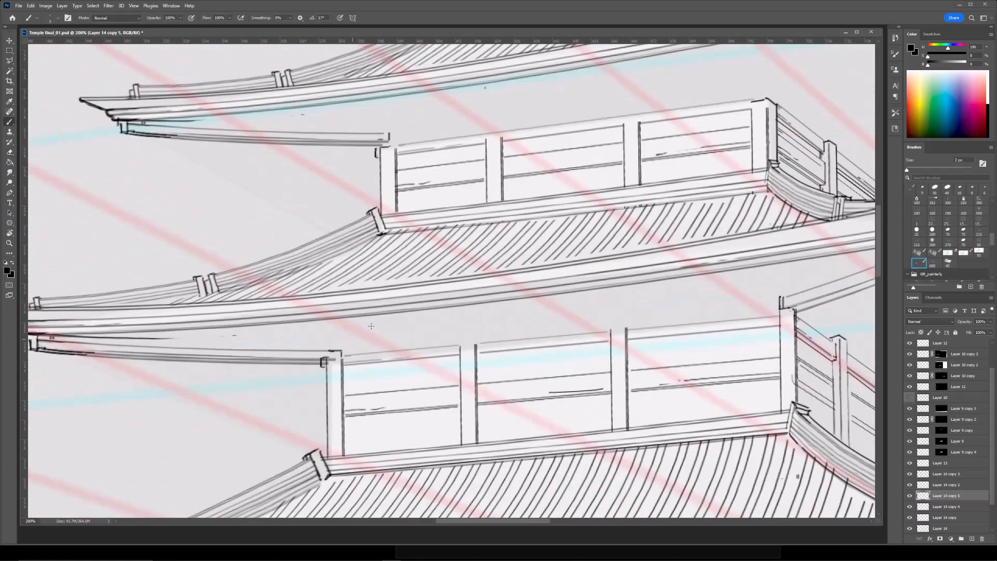
key("ctrl+minus")
key("ctrl+minus")
left_click_drag(647, 220, 606, 262)
left_click(909, 497)
left_click_drag(571, 230, 536, 274)
key("ctrl+plus")
key("ctrl+t")
key("Escape")
Duplicate the second roof's right underside strip and move the copy beneath the third roof's right eave tip.
left_click_drag(628, 343, 567, 312)
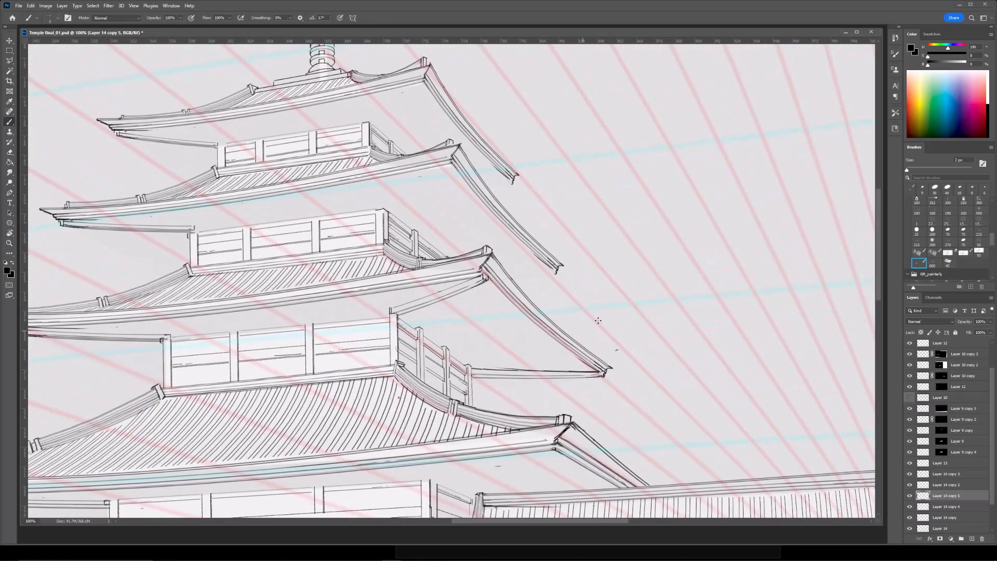
left_click_drag(612, 343, 625, 321)
key("ctrl+j")
key("ctrl+t")
mouse_move(578, 355)
left_mouse_down()
mouse_move(551, 230)
mouse_move(526, 249)
left_mouse_up()
key("Return")
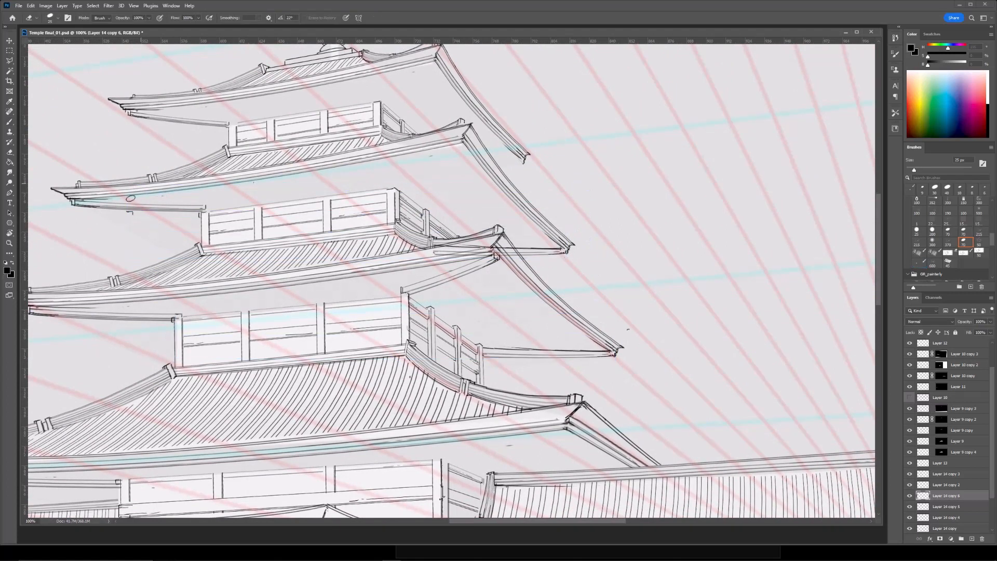
Transform the copied underside strip so it fits between the third roof's right eave tip and the balcony.
key("e")
left_click_drag(576, 209, 515, 276)
left_click_drag(492, 321, 493, 320)
left_click_drag(439, 324, 439, 322)
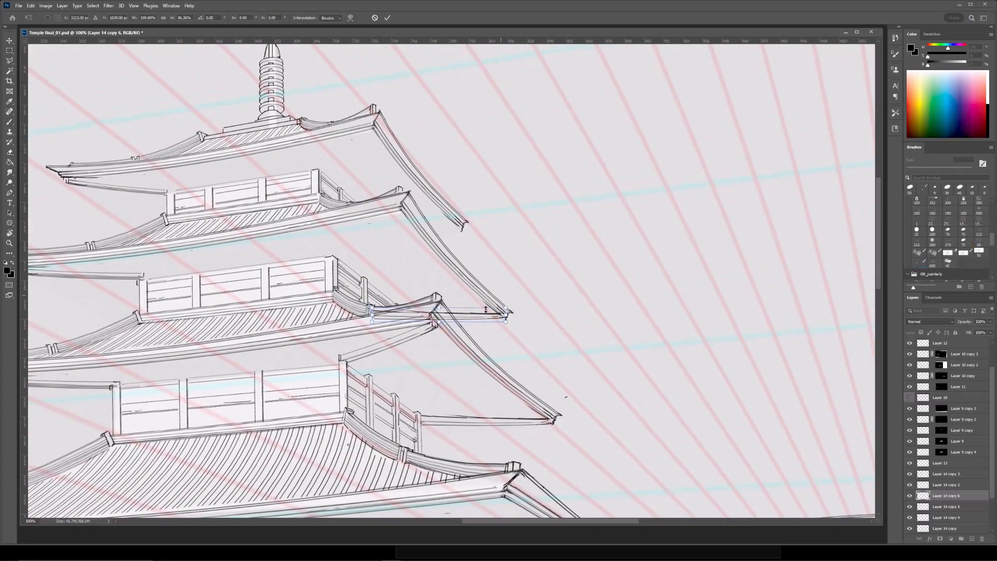
right_click(420, 313)
left_click(437, 350)
left_click_drag(372, 314, 374, 307)
key("Return")
Duplicate the third roof's right underside strip and move the copy beneath the top roof's right eave tip.
key("ctrl+j")
key("ctrl+t")
mouse_move(530, 301)
left_mouse_down()
mouse_move(593, 362)
mouse_move(496, 284)
mouse_move(413, 282)
left_mouse_up()
key("Return")
Add a layer mask to the third roof's right underside strip and erase the part overlapping the roof below.
left_click(941, 540)
key("bracketright")
key("bracketright")
key("bracketright")
key("bracketright")
key("bracketright")
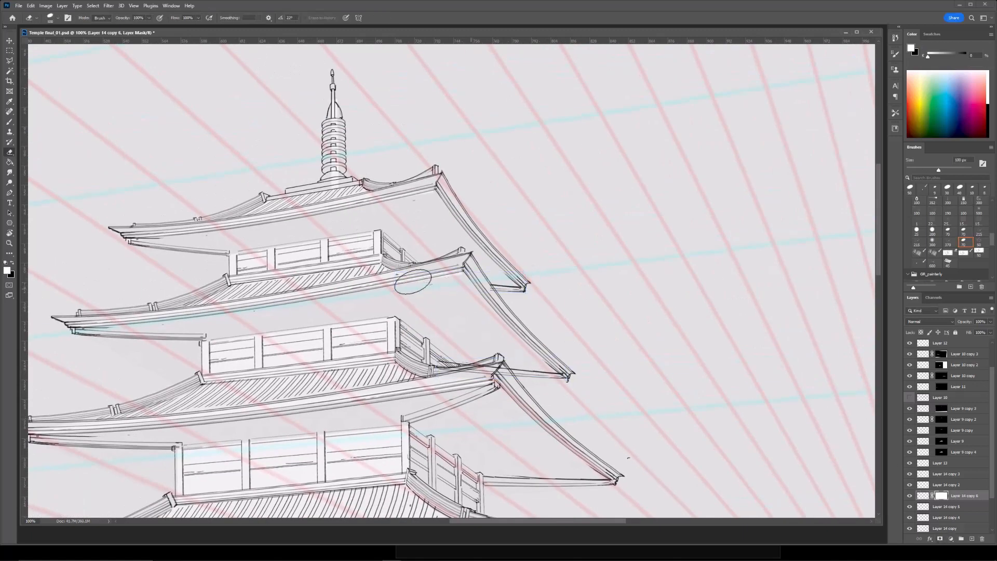
left_click_drag(431, 358, 494, 368)
key("ctrl+minus")
left_click_drag(610, 343, 563, 307)
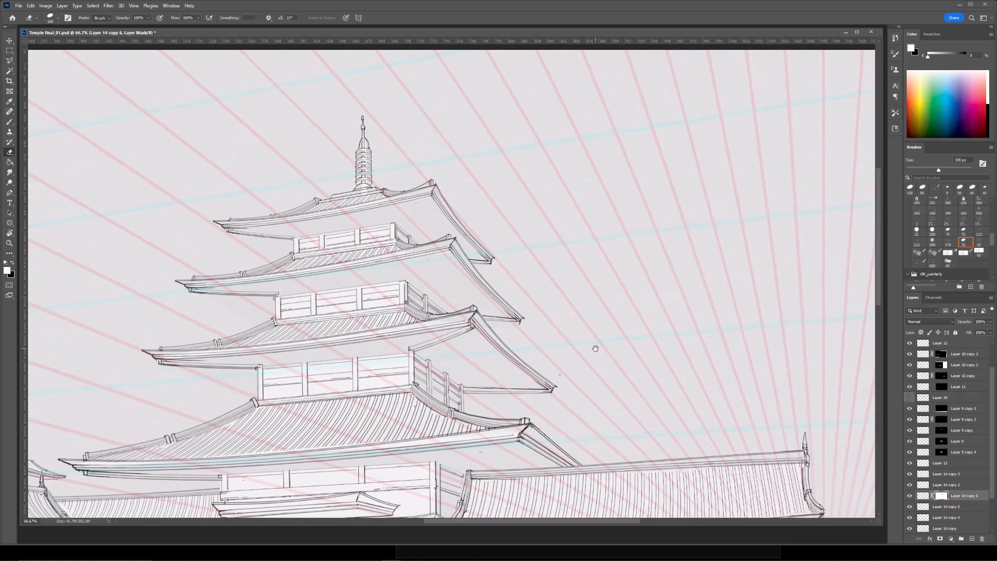
Duplicate the second roof's strip between balcony post and eave corner, and fit the copy under the third roof.
left_click(439, 218, "ctrl")
left_click(443, 400, "ctrl")
key("ctrl+j")
key("ctrl+t")
left_click_drag(464, 401, 459, 288)
mouse_move(381, 279)
left_mouse_down()
mouse_move(383, 301)
mouse_move(445, 345)
mouse_move(468, 251)
mouse_move(487, 243)
mouse_move(488, 252)
left_mouse_up()
key("Return")
Duplicate that strip again and reshape the copy to fit between the top roof's wall post and eave corner.
key("ctrl+minus")
key("ctrl+plus")
key("b")
key("ctrl+j")
key("ctrl+t")
right_click(476, 239)
left_click(491, 274)
key("Return")
key("ctrl+minus")
left_click_drag(547, 368, 527, 213)
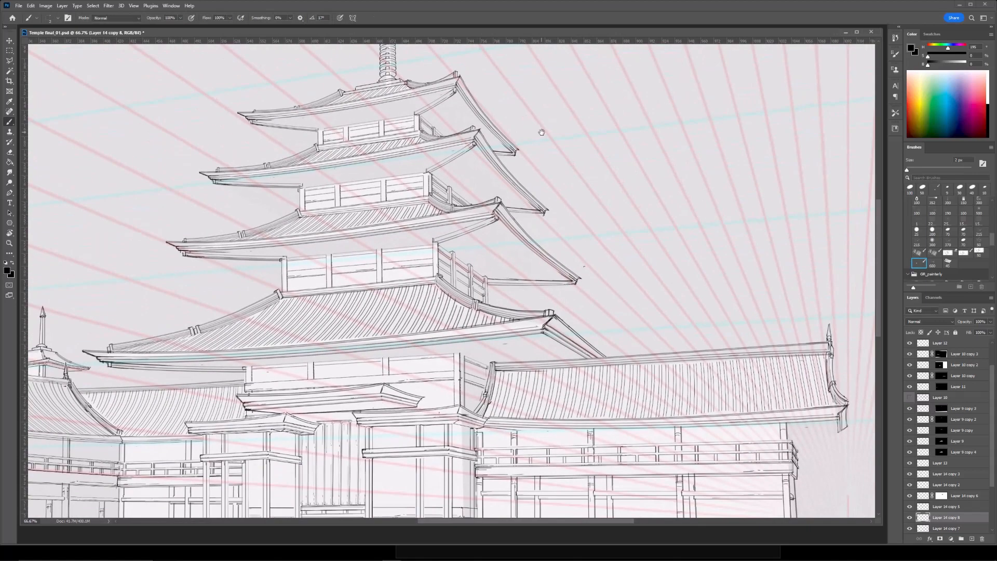
Place another copy of the inner underside strip beneath the lowest roof's eave corner and reshape it to the eave.
key("ctrl+minus")
left_click_drag(540, 131, 759, 94)
key("ctrl+plus")
key("ctrl+plus")
left_click_drag(452, 249, 36, 326)
left_click(538, 199, "ctrl")
key("ctrl+minus")
key("ctrl+j")
key("ctrl+t")
left_click_drag(494, 230, 558, 355)
right_click(522, 348)
left_click(537, 384)
left_click_drag(468, 353, 470, 351)
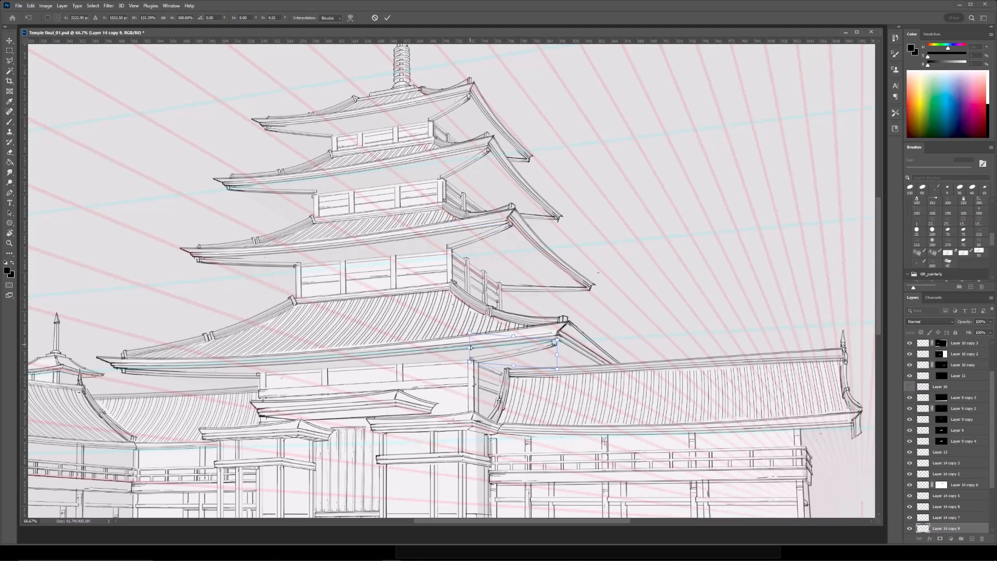
key("Return")
Rescale the lowest roof's inner underside strip proportionally so it meets the eave corner.
key("ctrl+minus")
key("ctrl+minus")
key("ctrl+plus")
key("ctrl+t")
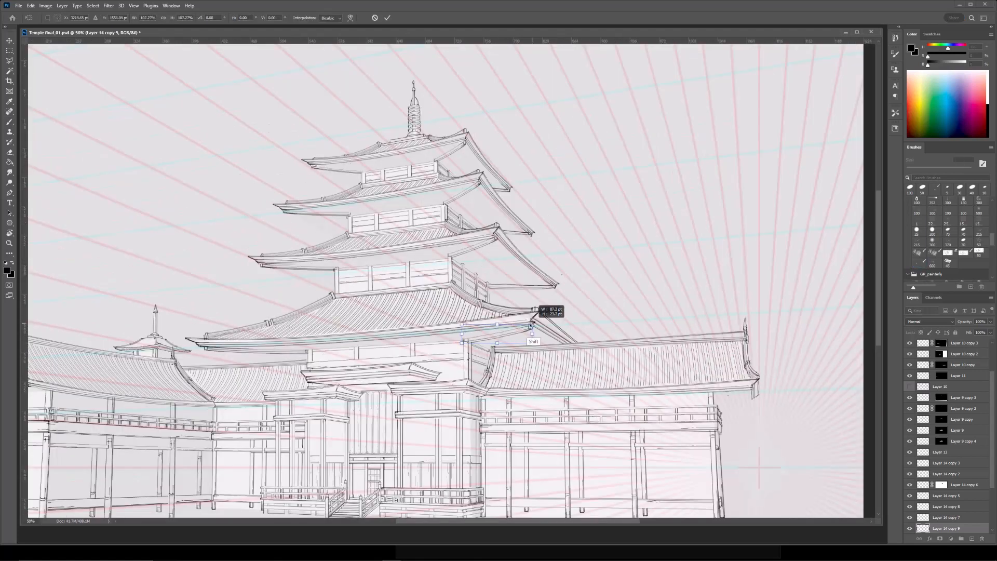
key("Return")
key("ctrl+minus")
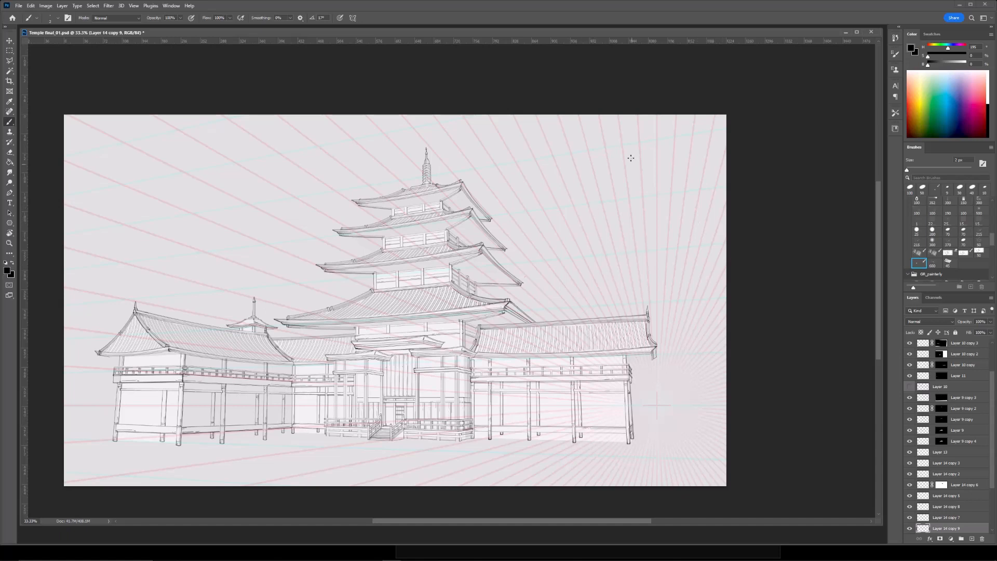
key("ctrl+plus")
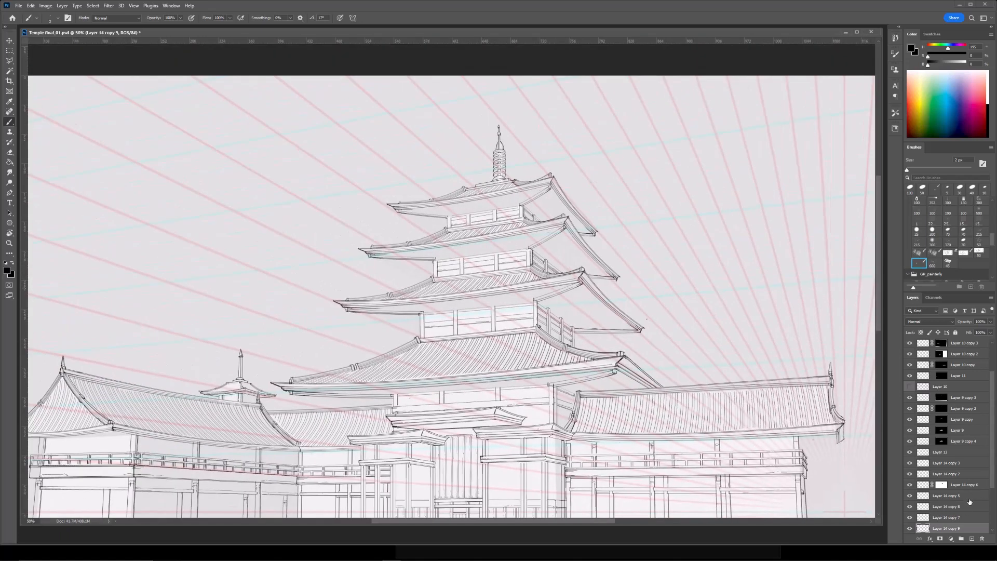
On a new layer, ink straight lines from the left underside strips of the lowest and second roofs down towards the tower.
left_click(973, 495)
left_click(972, 539)
key("e")
key("ctrl+plus")
key("ctrl+plus")
mouse_move(165, 483)
left_mouse_down()
mouse_move(287, 297)
mouse_move(285, 387)
left_mouse_up()
key("b")
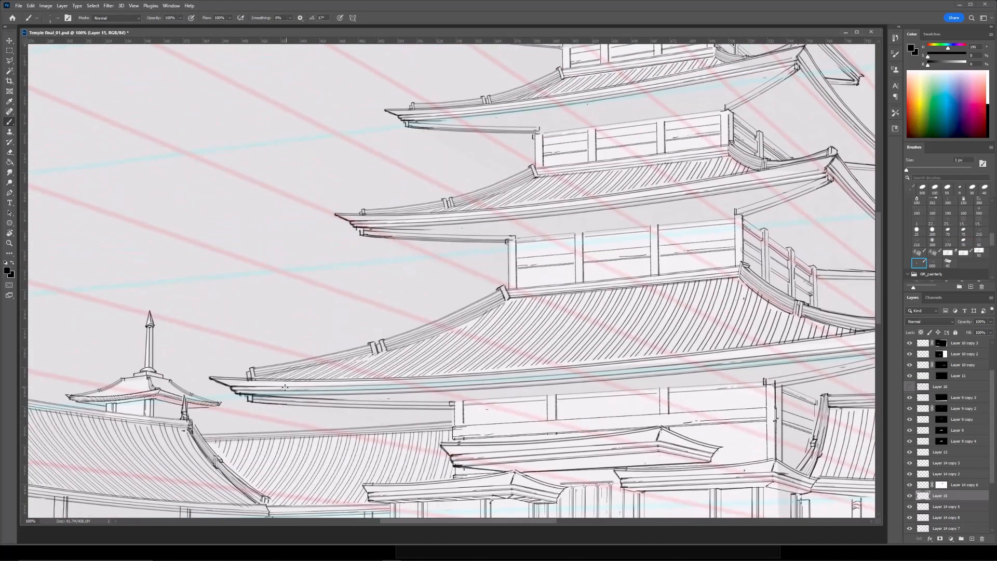
left_click(390, 424, "shift")
left_click_drag(392, 442, 356, 517)
left_click(348, 315)
left_click(466, 362, "shift")
key("ctrl+minus")
left_click_drag(486, 168, 486, 224)
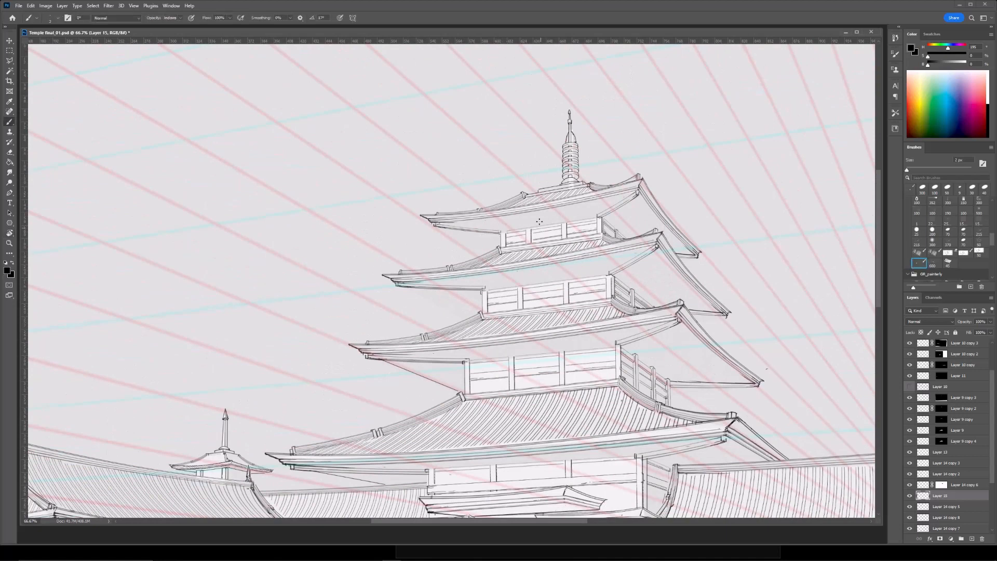
Ink matching straight diagonal lines beneath the left eaves of the third and top roofs.
key("ctrl+plus")
left_click(383, 292)
left_click(472, 339, "shift")
left_click_drag(473, 339, 457, 455)
key("ctrl+plus")
left_click_drag(410, 358, 381, 312)
left_click(367, 306)
left_click(478, 377, "shift")
Ink a straight line beneath the right underside strip on the upper part of the tower.
key("ctrl+minus")
key("ctrl+minus")
left_click_drag(726, 345, 555, 264)
key("ctrl+plus")
key("ctrl+plus")
left_click_drag(746, 301, 657, 334)
left_click(529, 190, "shift")
key("ctrl+minus")
key("ctrl+minus")
Ink a straight line below the second roof's right underside strip, from the railing to the eave tip.
left_click_drag(561, 306, 551, 230)
key("ctrl+plus")
key("ctrl+plus")
left_click_drag(661, 350, 659, 314)
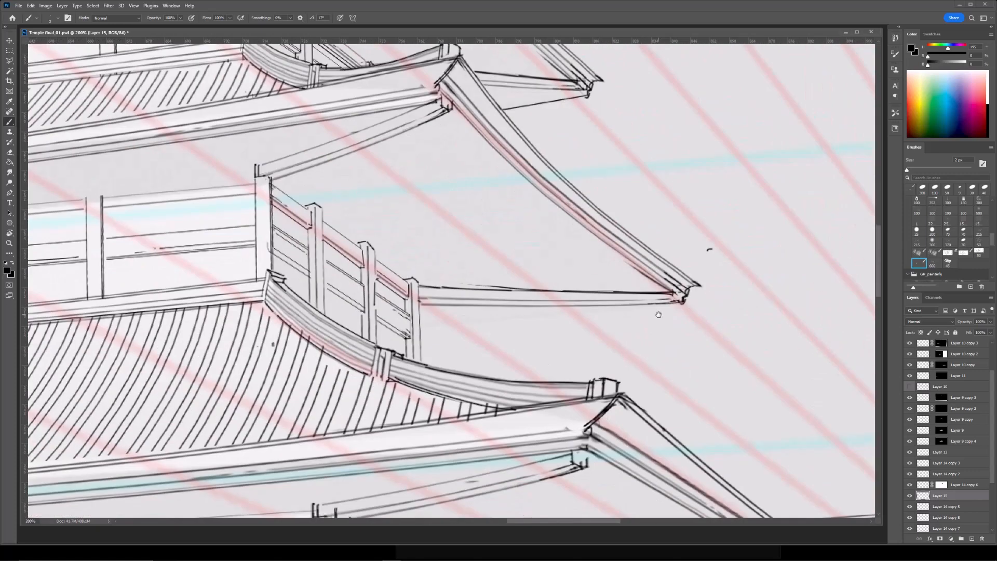
left_click(420, 325)
left_click(682, 305, "shift")
key("ctrl+minus")
key("ctrl+minus")
key("ctrl+minus")
key("ctrl+minus")
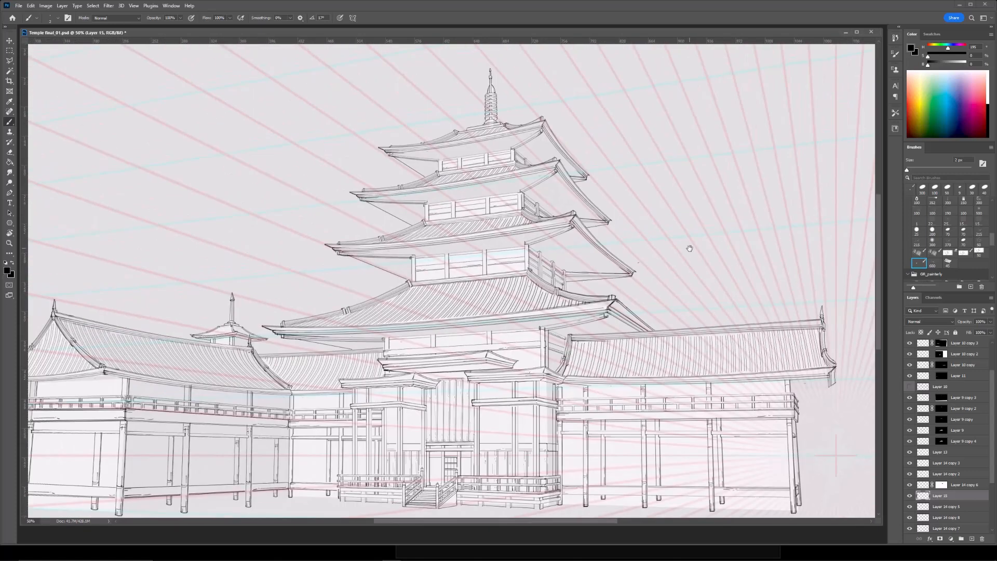
Ink the straight lower edge beneath the right wing roof's outer end on a new layer.
scroll(696, 317, "up", 5)
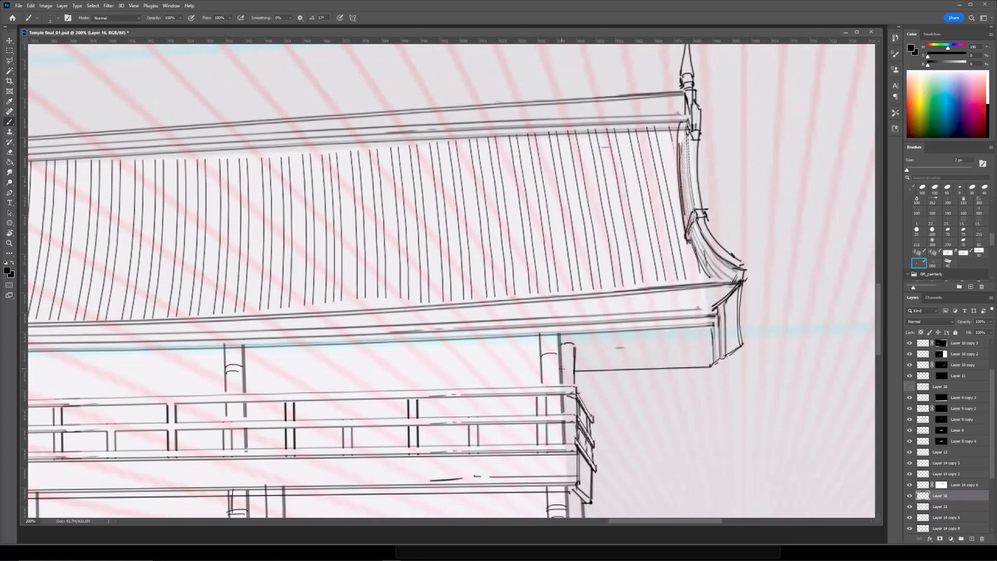
key("ctrl+minus")
key("ctrl+minus")
key("ctrl+minus")
left_click_drag(524, 317, 719, 244)
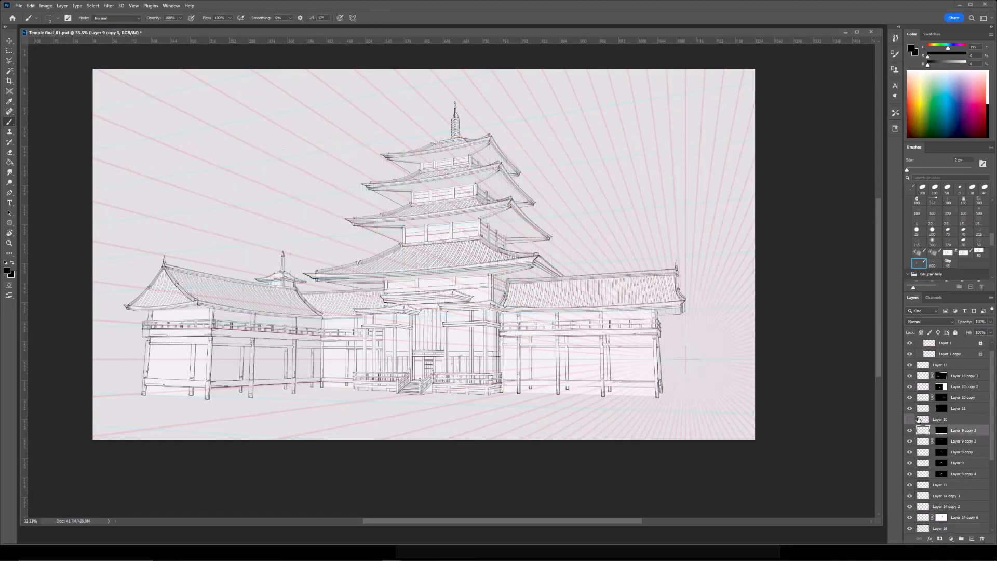
Duplicate the hidden hatch-line layer, keep the original hidden, and move the copy onto the top of the tower.
left_click(909, 431)
left_click(910, 431)
key("ctrl+t")
left_click_drag(777, 140, 469, 226)
left_click_drag(360, 298, 543, 192)
key("ctrl+plus")
left_click_drag(510, 52, 453, 318)
Scale and reshape the copied hatch lines to follow the perspective of the top roof's underside.
left_click_drag(707, 362, 535, 341)
left_click_drag(245, 362, 261, 373)
left_click_drag(535, 341, 584, 334)
left_click_drag(399, 310, 422, 353)
left_click_drag(411, 369, 412, 333)
mouse_move(425, 318)
left_mouse_down()
mouse_move(414, 319)
mouse_move(432, 318)
mouse_move(425, 319)
left_mouse_up()
key("ctrl+plus")
key("ctrl+minus")
left_click_drag(447, 360, 469, 339)
left_click_drag(629, 318, 597, 327)
left_click_drag(591, 301, 555, 316)
left_click_drag(308, 358, 305, 357)
left_click_drag(404, 321, 409, 321)
left_click_drag(565, 331, 543, 316)
key("Return")
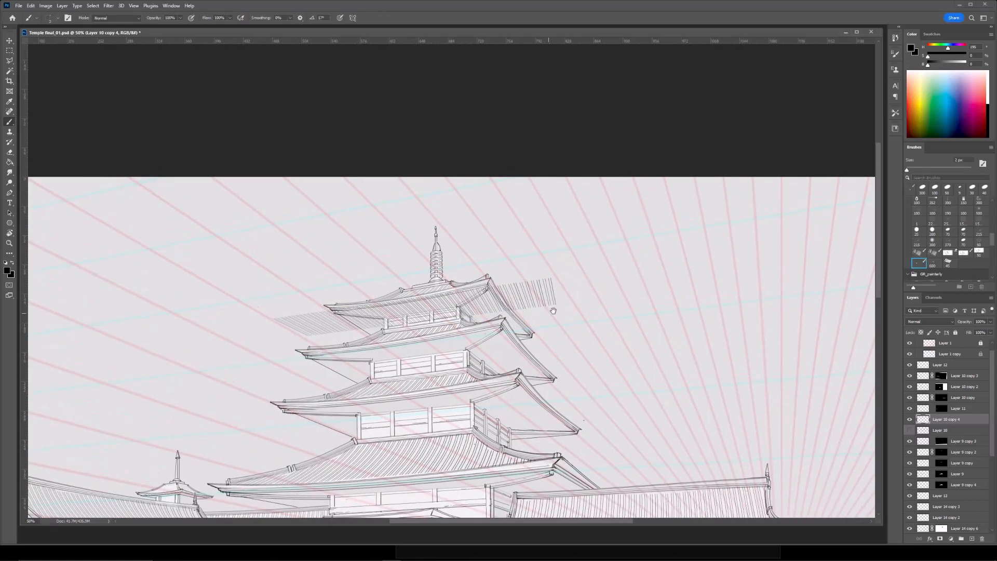
Add a layer mask to the copied hatch lines and fill it with black to hide them.
left_click_drag(607, 297, 618, 271)
key("ctrl+t")
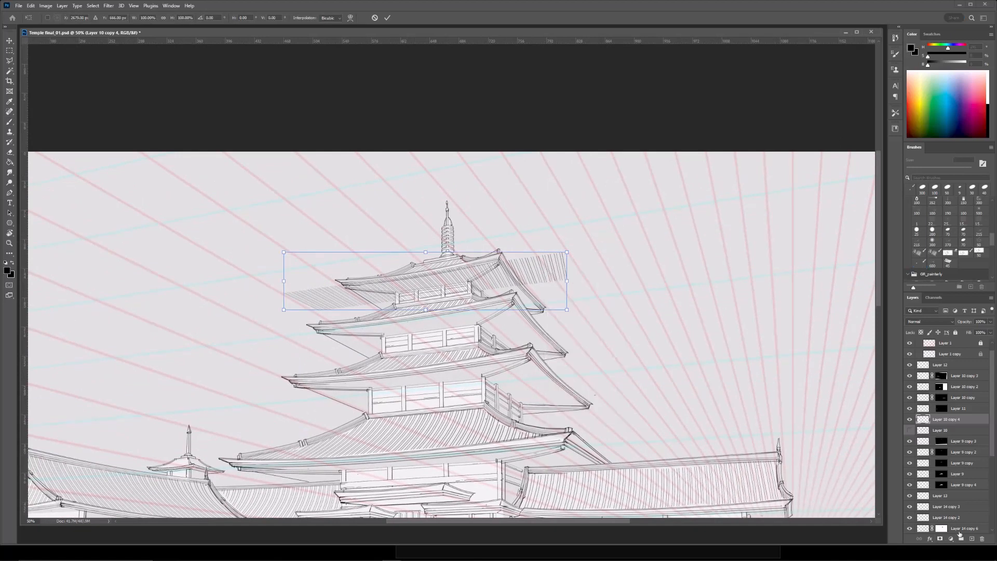
key("Return")
left_click(941, 539)
key("x")
key("g")
left_click(470, 309)
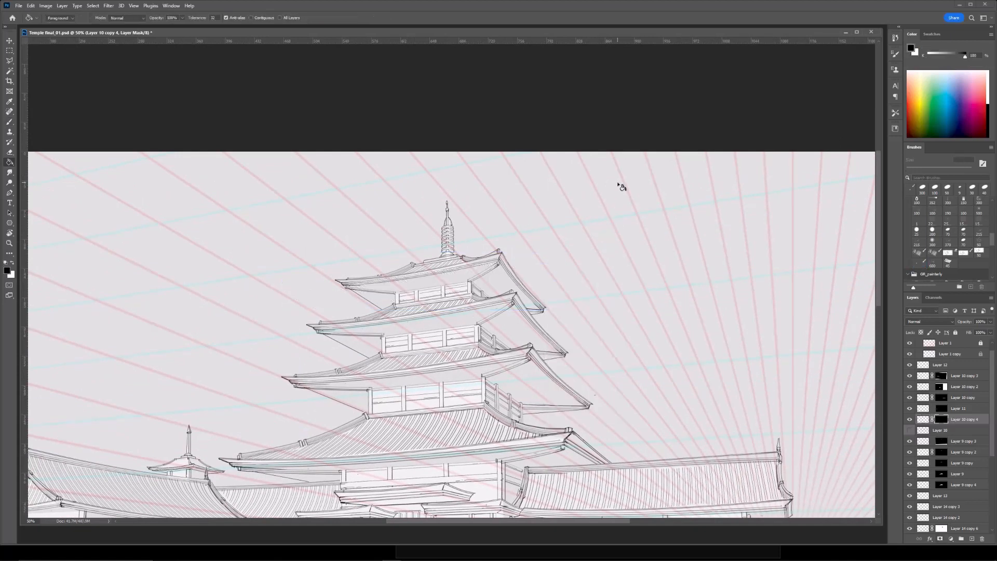
Paint on the mask to reveal the hatch lines only beneath the top roof's front eave.
key("b")
key("ctrl+plus")
mouse_move(394, 309)
left_mouse_down()
mouse_move(450, 352)
mouse_move(539, 313)
mouse_move(497, 324)
left_mouse_up()
key("ctrl+minus")
key("ctrl+minus")
key("ctrl+plus")
Transform the revealed hatch lines to adjust their direction under the top roof, and reselect the layer mask.
left_click(924, 420)
key("ctrl+t")
right_click(556, 322)
left_click(559, 291)
key("Return")
left_click(941, 419)
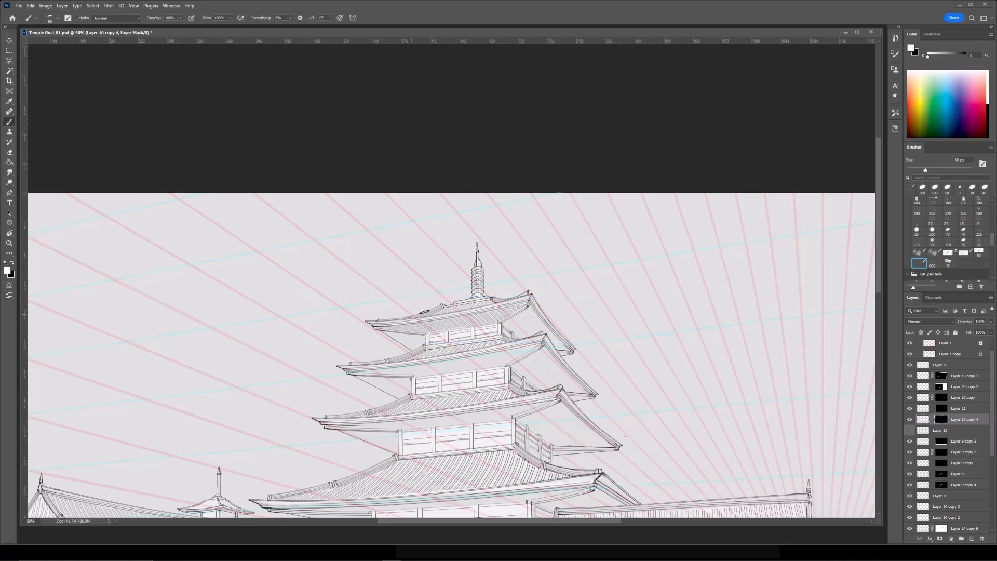
key("ctrl+plus")
key("e")
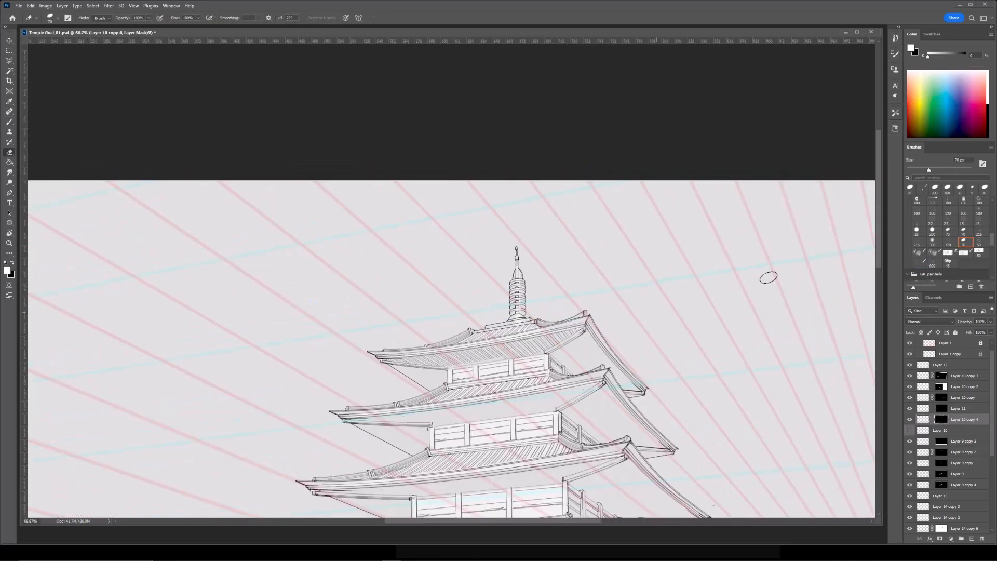
Reshape the top roof's hatch lines again by shifting their corners to match the eave's perspective.
key("b")
left_click(922, 421)
key("ctrl+t")
right_click(531, 342)
left_click(557, 378)
left_click_drag(673, 381, 654, 384)
left_click_drag(487, 320, 488, 318)
left_click_drag(667, 348, 650, 348)
key("Return")
key("ctrl+minus")
key("ctrl+minus")
key("ctrl+minus")
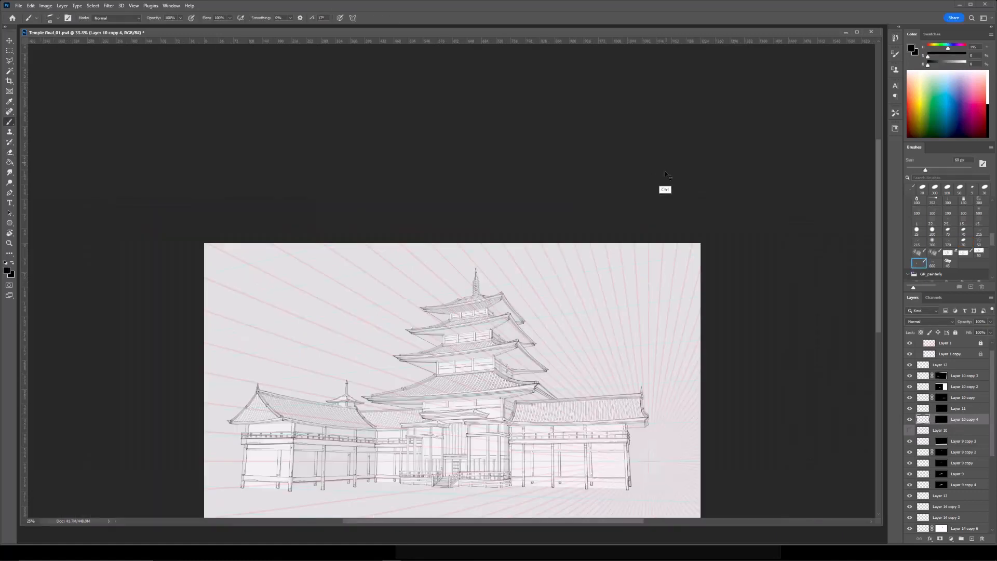
Duplicate the top roof's hatch lines and place the copy beneath the second roof's front eave.
key("ctrl+plus")
key("ctrl+plus")
left_click_drag(622, 305, 572, 305)
left_click(912, 420)
left_click_drag(972, 323, 968, 323)
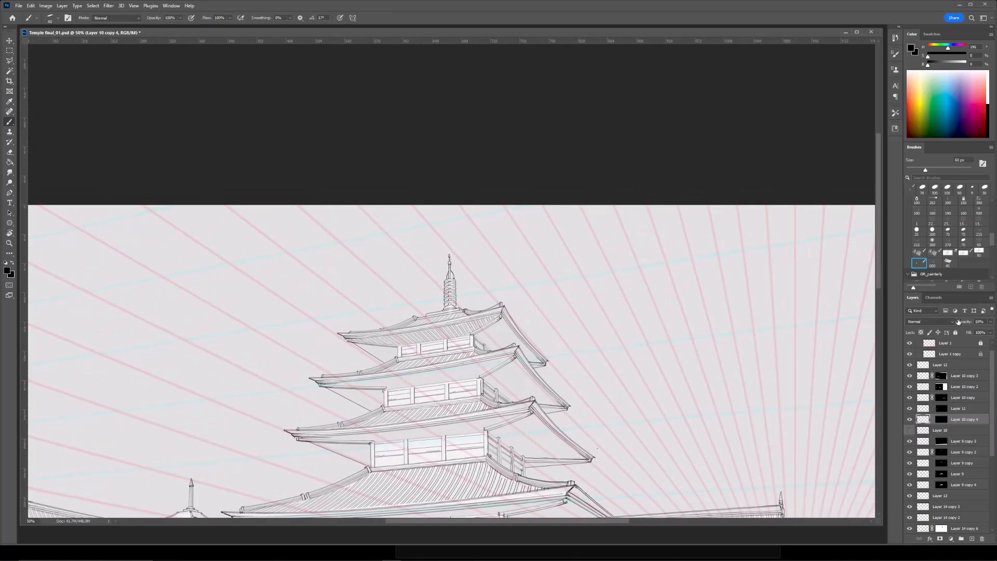
left_click_drag(520, 332, 486, 217)
key("ctrl+j")
key("ctrl+t")
left_click_drag(421, 219, 423, 265)
Reshape the copied hatch lines by shifting their edges and corners to follow the second roof's eave perspective.
left_click_drag(515, 263, 539, 266)
left_click_drag(391, 236, 391, 242)
left_click_drag(398, 257, 381, 257)
left_click_drag(395, 273, 393, 260)
left_click_drag(503, 228, 497, 216)
left_click_drag(379, 243, 379, 232)
left_click_drag(482, 203, 486, 207)
key("Return")
Touch up the layer mask so the copied hatch lines show along the second roof's front underside.
key("ctrl+minus")
key("ctrl+equal")
left_click_drag(463, 248, 470, 271)
key("e")
key("b")
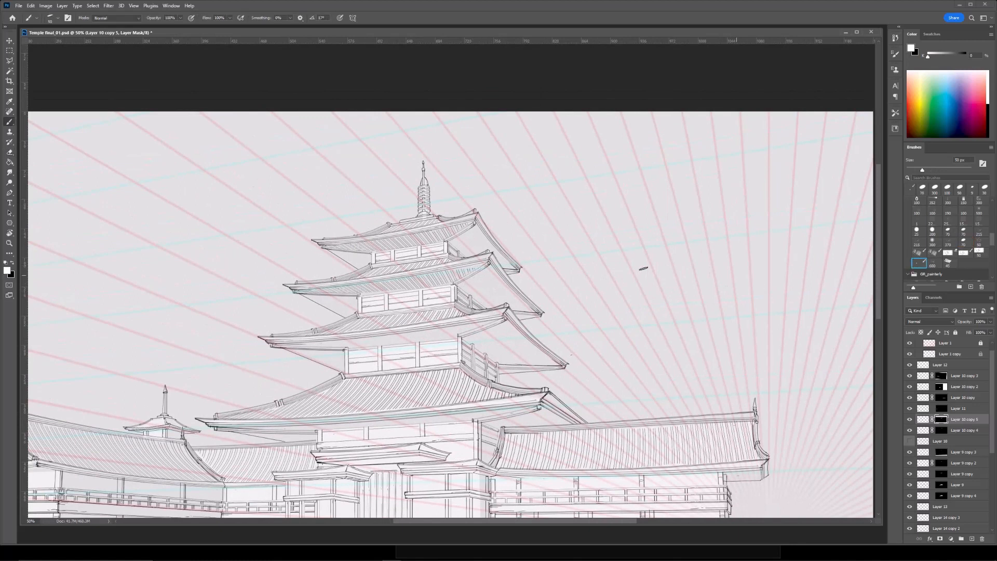
Select the second roof's hatch artwork and distort its right end to align with the eave.
left_click(933, 419)
left_click(923, 420)
key("ctrl+t")
left_click_drag(563, 254, 503, 258)
right_click(468, 277)
left_click(489, 308)
left_click_drag(523, 293, 506, 258)
key("Return")
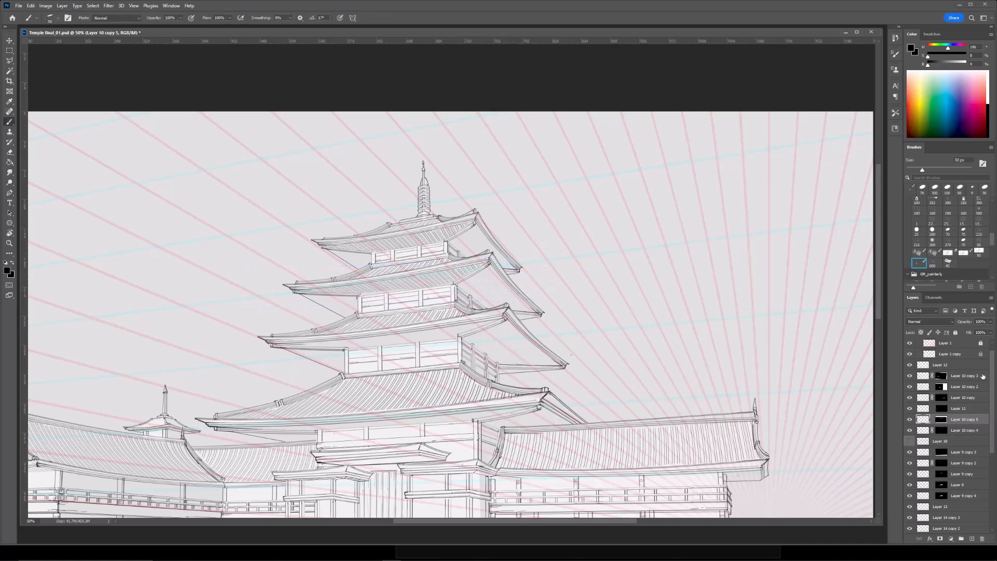
Duplicate the second roof's hatch lines and fit the copy beneath the third roof's front eave.
key("ctrl+j")
key("ctrl+t")
left_click_drag(449, 287, 439, 336)
left_click_drag(535, 265, 537, 275)
left_click_drag(483, 331, 485, 333)
key("Return")
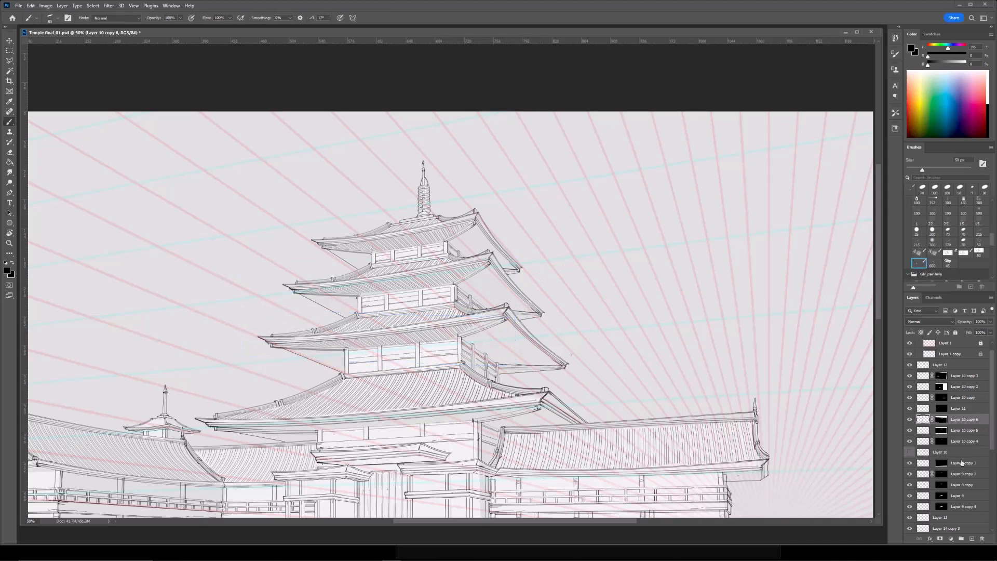
Refine the third roof's hatch mask and adjust the lines' right corner to match the eave.
key("e")
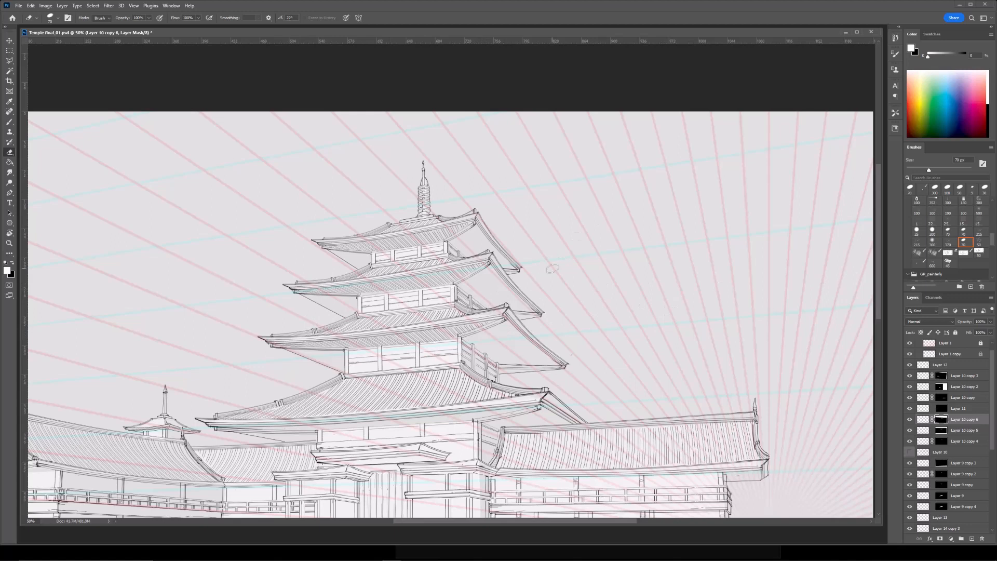
left_click(924, 420)
key("ctrl+t")
left_click_drag(550, 281, 551, 296)
key("Return")
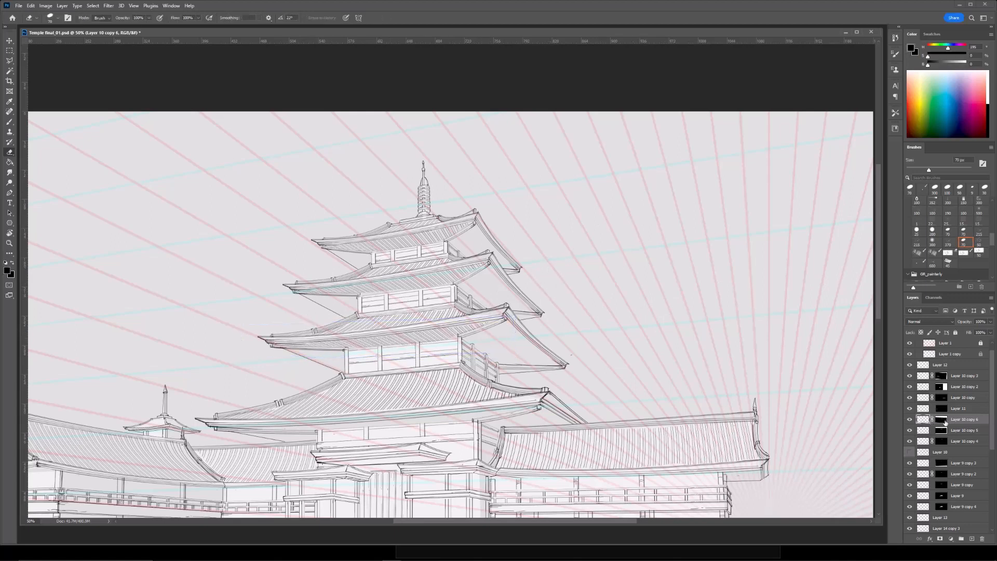
Duplicate the third roof's hatch lines and place the copy beneath the large bottom roof's front eave.
key("ctrl+j")
key("ctrl+t")
mouse_move(443, 334)
left_mouse_down()
mouse_move(454, 265)
mouse_move(450, 340)
mouse_move(392, 352)
mouse_move(390, 340)
left_mouse_up()
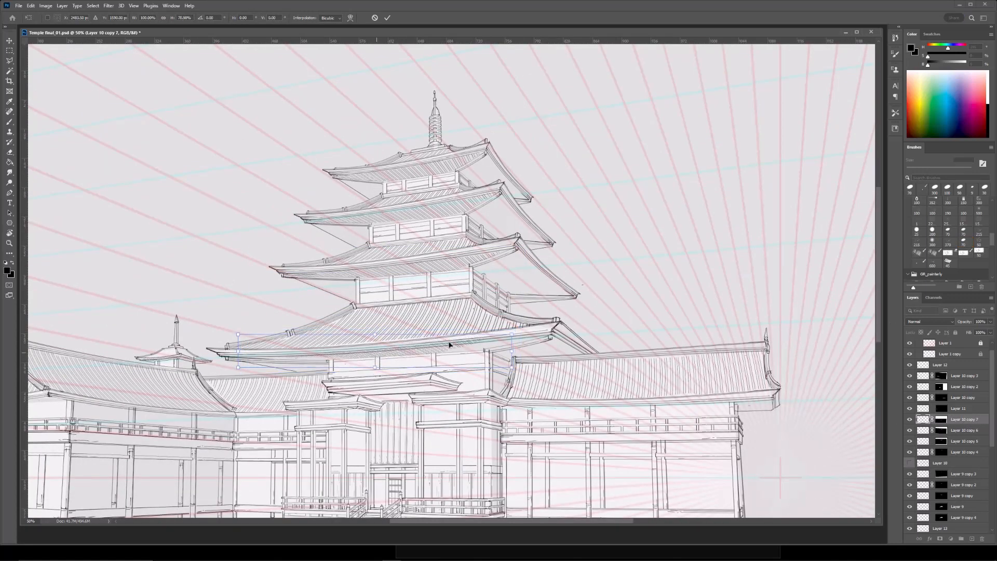
key("Return")
Edit the copy's layer mask so the hatch lines fill only the bottom roof's front underside.
left_click(942, 420)
key("b")
key("x")
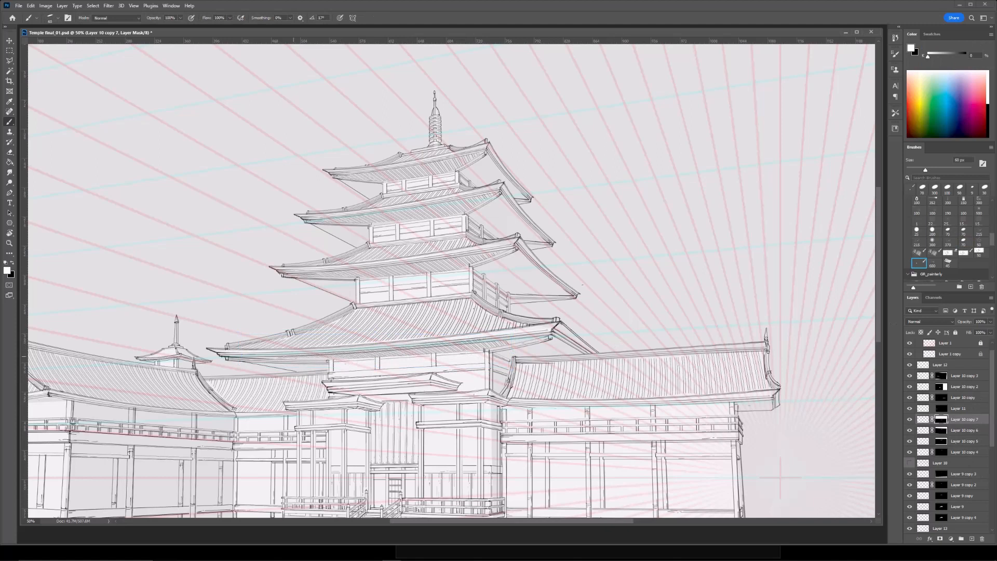
key("e")
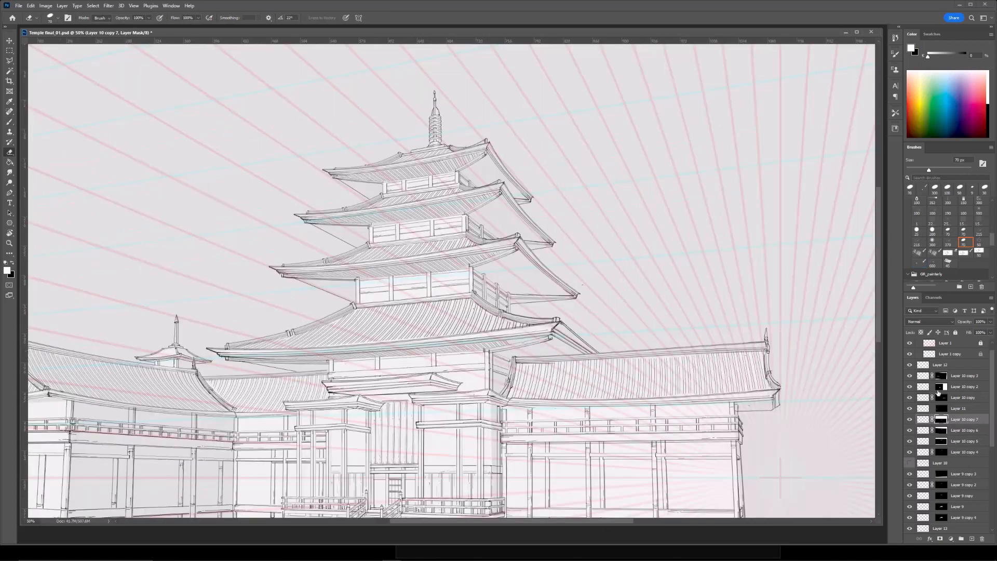
Distort the bottom roof's hatch lines by shifting their right corners toward the roof's front corner.
left_click(941, 424)
key("ctrl+t")
right_click(474, 349)
left_click(489, 385)
left_click_drag(512, 335, 546, 335)
left_click_drag(512, 367, 493, 367)
left_click_drag(550, 335, 553, 336)
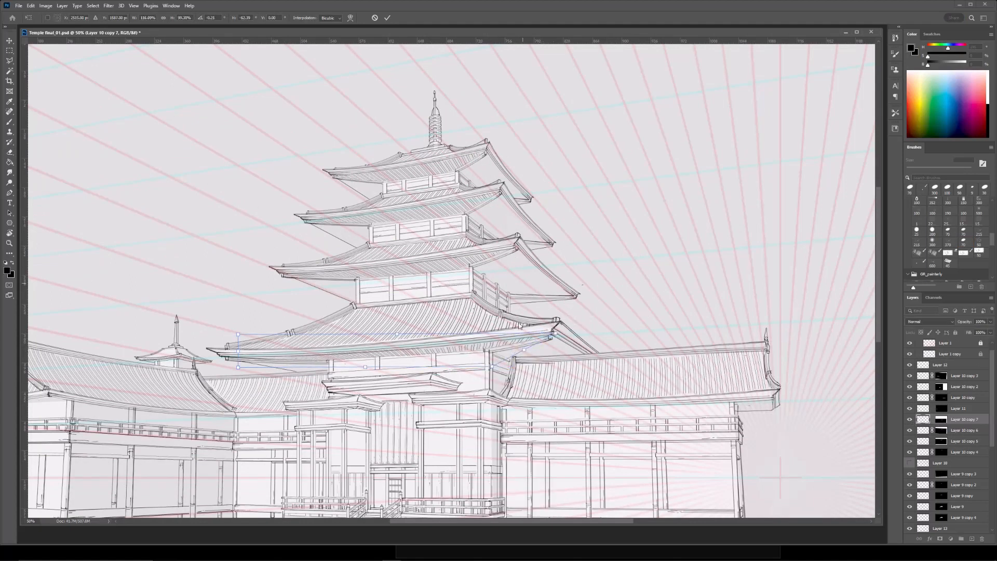
key("Return")
Compare the bottom roof with and without its hatch lines, and transform the lines again to extend them to the corner.
key("ctrl+minus")
left_click_drag(619, 176, 621, 207)
key("ctrl+plus")
left_click(910, 419)
left_click(909, 419)
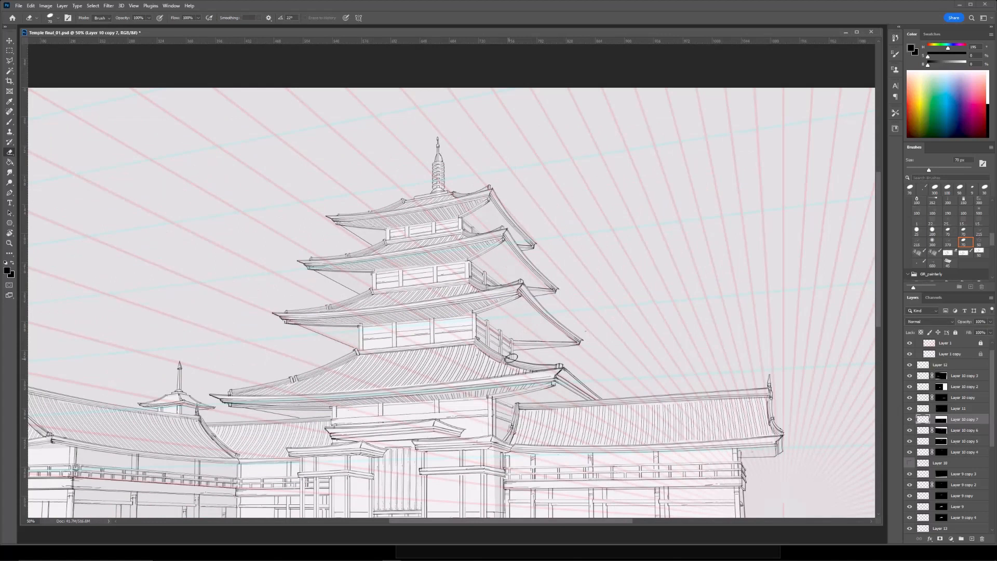
key("ctrl+t")
left_click_drag(492, 394, 499, 394)
left_click_drag(527, 398, 543, 382)
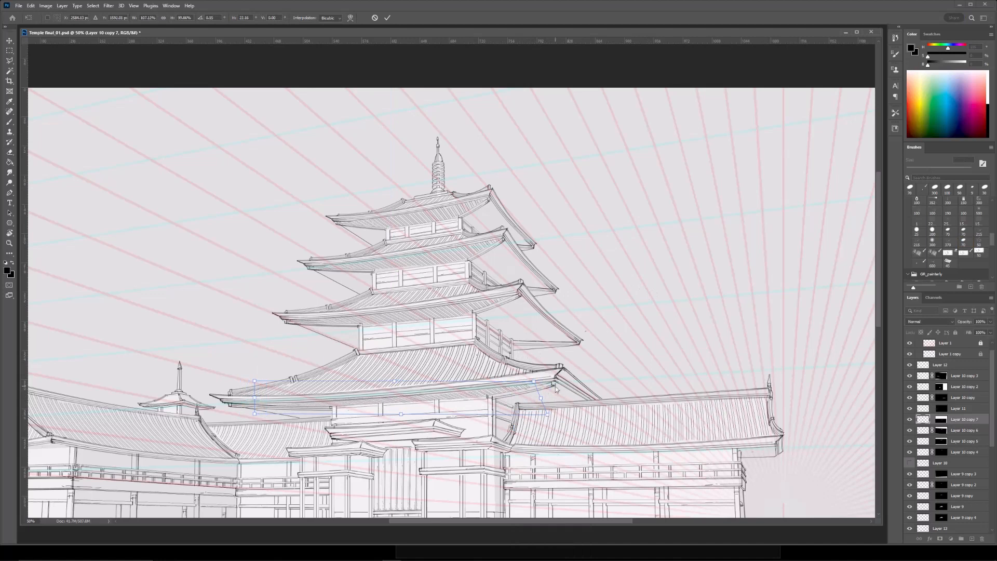
key("Return")
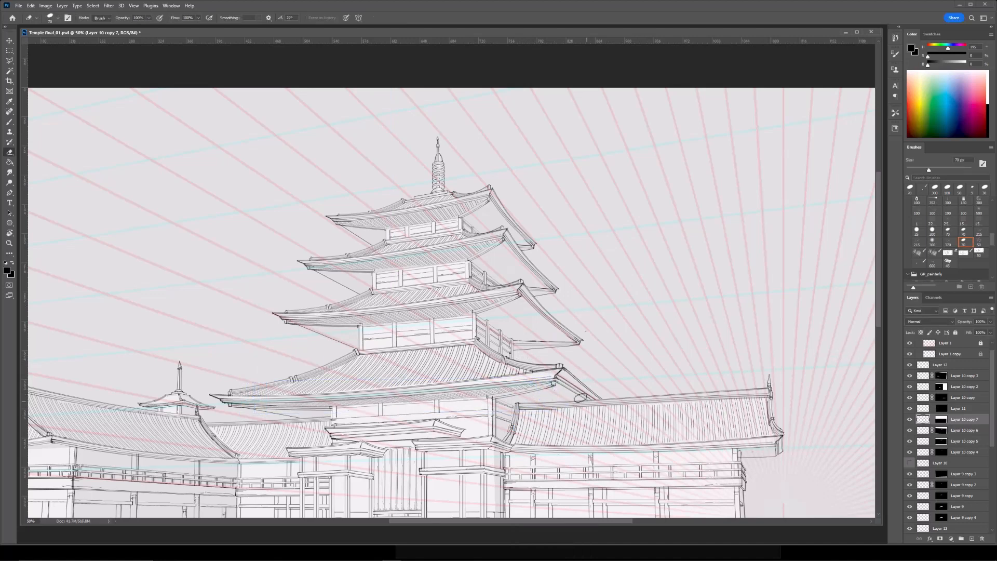
left_click_drag(534, 357, 518, 323)
key("ctrl+j")
key("ctrl+t")
right_click(456, 362)
left_click(478, 514)
left_click_drag(462, 367, 625, 368)
key("Escape")
left_click(932, 419)
key("ctrl+t")
right_click(419, 362)
left_click(453, 516)
left_click_drag(429, 362, 531, 358)
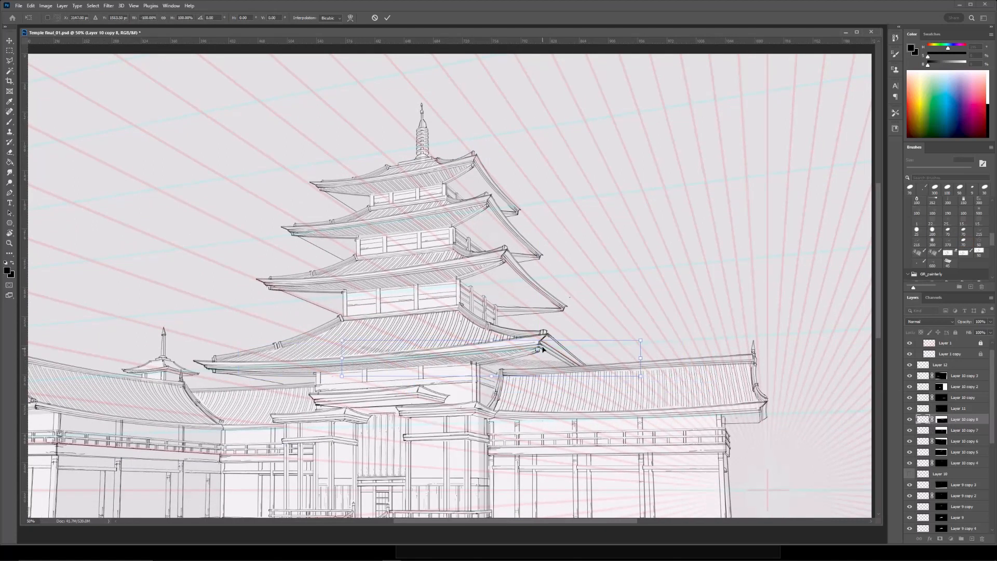
left_click_drag(655, 334, 648, 371)
key("Return")
right_click(942, 420)
left_click(944, 435)
key("ctrl+t")
left_click_drag(637, 322, 727, 299)
left_click_drag(528, 396, 470, 379)
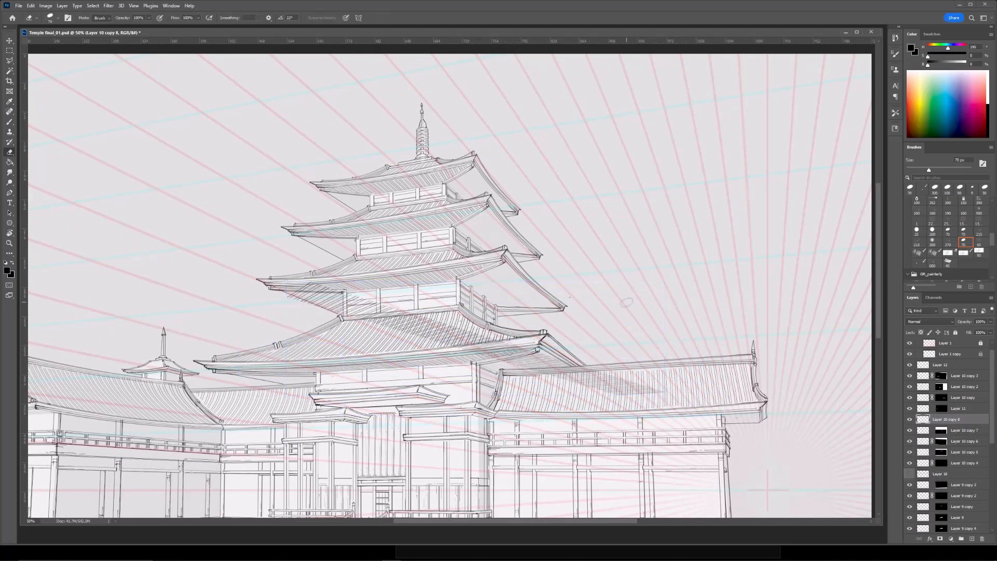
key("Escape")
key("Delete")
key("ctrl+Tab")
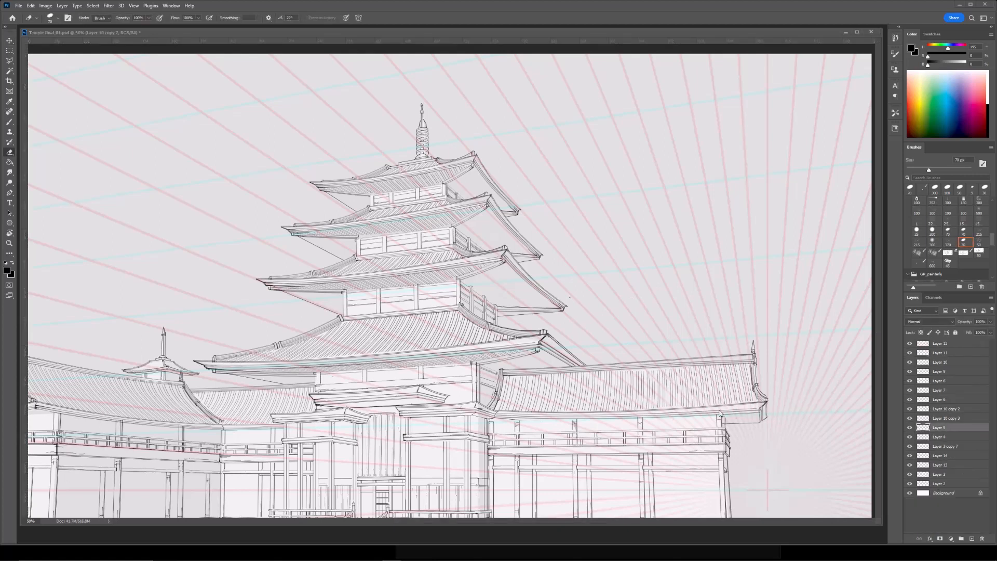
key("ctrl+Tab")
Show the vertical line pattern on Layer 10, copy its left part to a new layer, and hide the original.
left_click(910, 474)
left_click(930, 477)
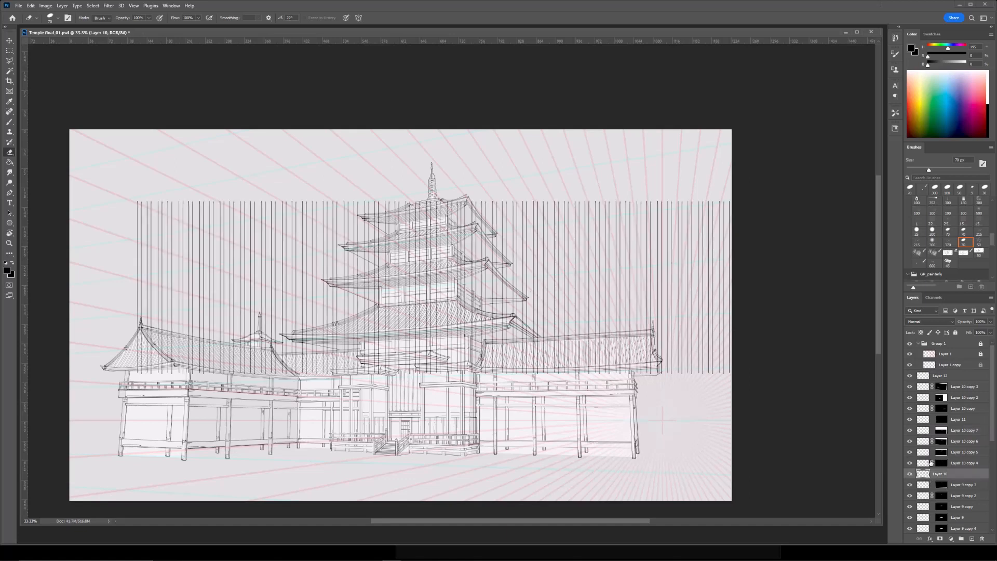
key("m")
mouse_move(127, 168)
left_mouse_down()
mouse_move(397, 438)
mouse_move(435, 427)
left_mouse_up()
key("ctrl+j")
left_click(909, 485)
Scale and rotate the copied lines to sit over the bottom roof's right-hand underside.
key("ctrl+t")
left_click_drag(433, 200, 283, 288)
left_click_drag(243, 291, 568, 335)
key("ctrl+plus")
key("ctrl+plus")
Distort the copied lines' corners to match the perspective of the bottom roof's right-hand underside.
right_click(452, 321)
left_click(470, 356)
left_click_drag(507, 424, 452, 421)
left_click_drag(217, 424, 239, 378)
left_click_drag(707, 339, 475, 369)
left_click_drag(490, 368, 537, 388)
left_click_drag(451, 408, 420, 415)
left_click_drag(441, 332, 451, 322)
key("Return")
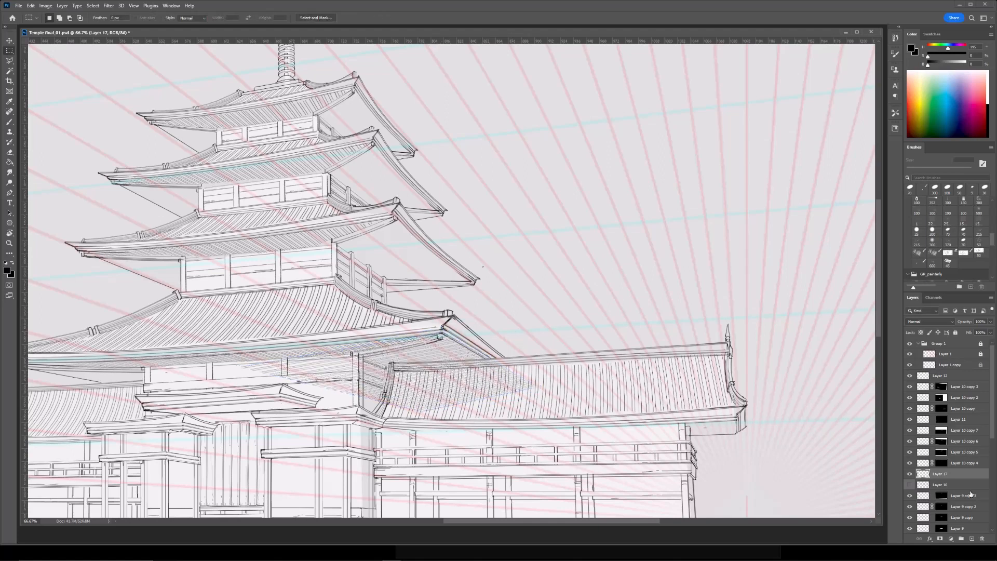
Add a layer mask and erase the hatch lines spilling beyond the bottom roof's right-hand underside with an enlarged eraser.
key("e")
left_click(940, 538)
key("bracketright")
key("bracketright")
key("bracketright")
key("bracketright")
key("bracketright")
key("bracketright")
key("bracketright")
key("bracketright")
mouse_move(260, 367)
left_mouse_down()
mouse_move(333, 364)
mouse_move(323, 382)
left_mouse_up()
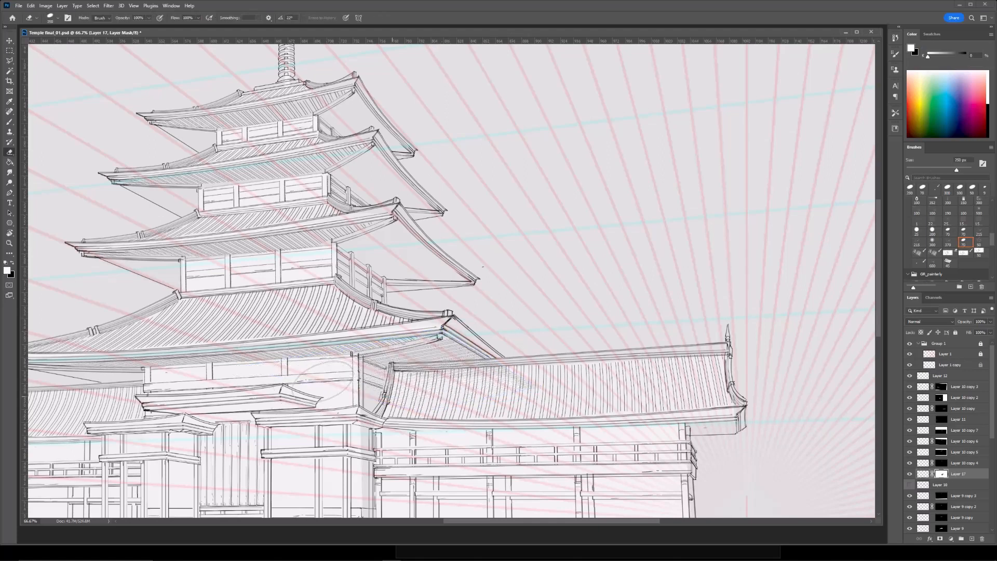
Show Layer 10's vertical lines again, copy their left part to another new layer, and hide the original.
key("ctrl+minus")
left_click_drag(504, 216, 530, 256, "space")
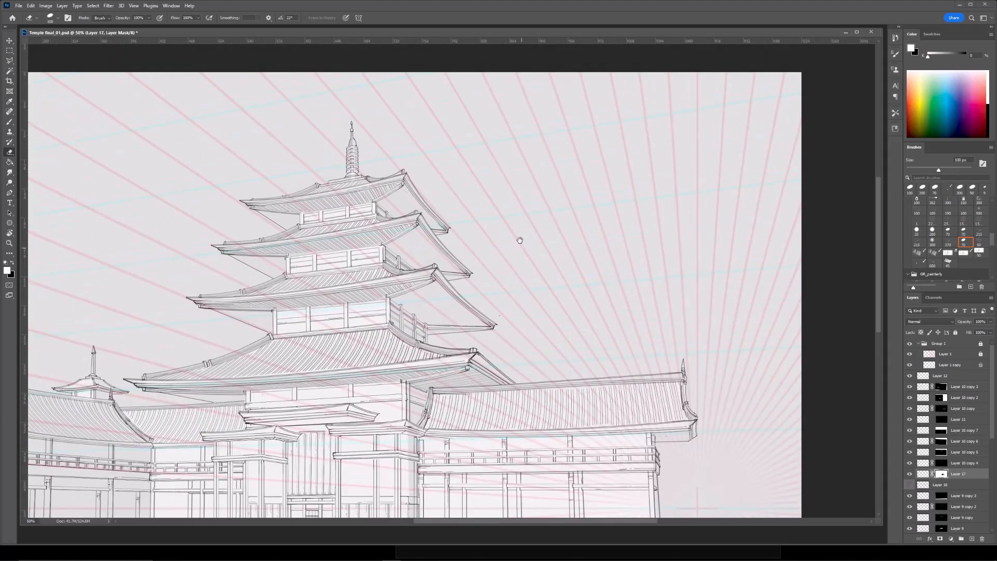
left_click(909, 485)
left_click(940, 485)
key("ctrl+minus")
key("m")
left_click_drag(73, 185, 399, 398)
key("ctrl+j")
left_click(910, 496)
Scale down, rotate and move the new line copy toward the third roof's right-hand underside.
key("ctrl+t")
left_click_drag(257, 288, 458, 269)
mouse_move(444, 195)
left_mouse_down()
mouse_move(445, 340)
mouse_move(446, 247)
left_mouse_up()
left_click_drag(444, 291, 423, 256)
left_click_drag(578, 241, 567, 337)
left_click_drag(300, 181, 443, 285)
left_click_drag(506, 315, 457, 267)
Distort the copied lines' corners to follow the third roof's right-hand eave and wall perspective.
right_click(462, 266)
left_click(475, 303)
mouse_move(481, 225)
left_mouse_down()
mouse_move(503, 313)
mouse_move(489, 316)
left_mouse_up()
key("ctrl+plus")
left_click_drag(507, 397, 443, 334)
left_click_drag(521, 324, 505, 335)
key("ctrl+plus")
left_click_drag(360, 279, 529, 307)
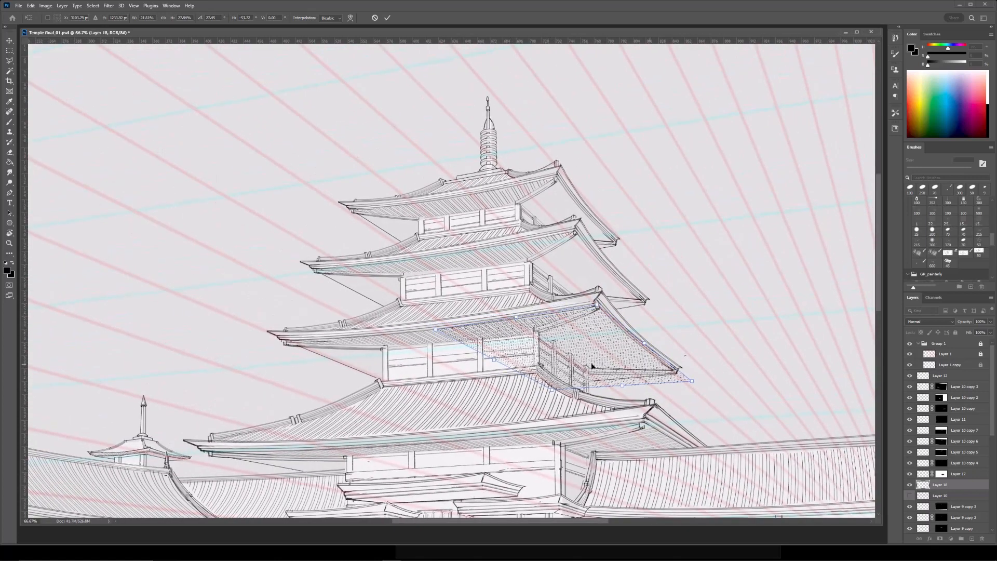
mouse_move(620, 384)
left_mouse_down()
mouse_move(681, 380)
mouse_move(553, 393)
left_mouse_up()
key("Return")
Add a black-filled layer mask and paint on it to reveal the lines only within the third roof's right-hand underside.
left_click(941, 538)
key("g")
key("x")
left_click(488, 333)
key("x")
key("b")
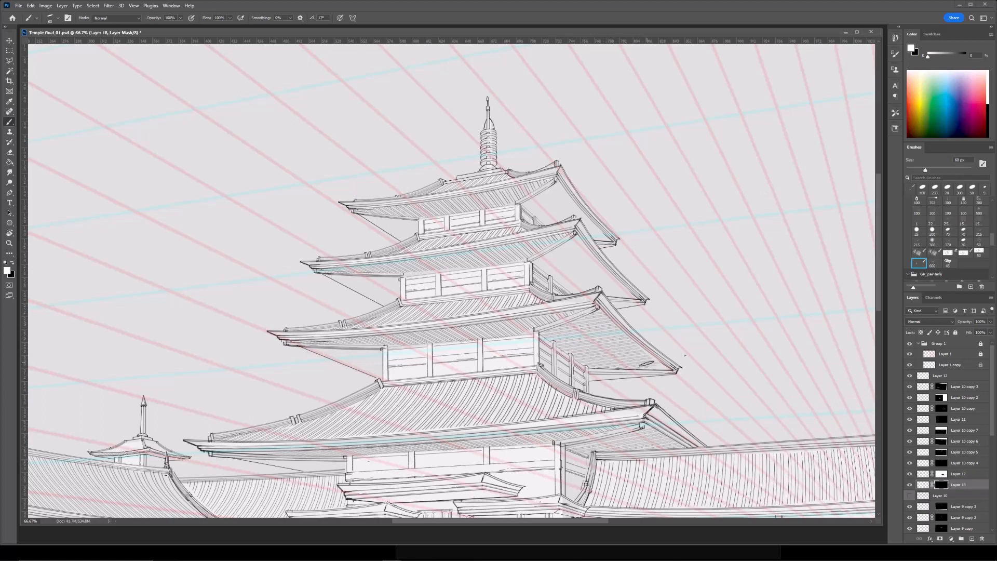
Adjust the fit of Layer 18's hatch lines on the third roof's right-hand underside with a free transform, and reselect its mask.
key("ctrl+minus")
mouse_move(600, 314)
left_mouse_down()
mouse_move(490, 336)
mouse_move(608, 316)
left_mouse_up()
left_click(932, 484)
left_click(923, 485)
key("ctrl+plus")
key("ctrl+t")
right_click(520, 319)
left_click(545, 369)
key("Return")
left_click(941, 485)
key("ctrl+minus")
key("ctrl+minus")
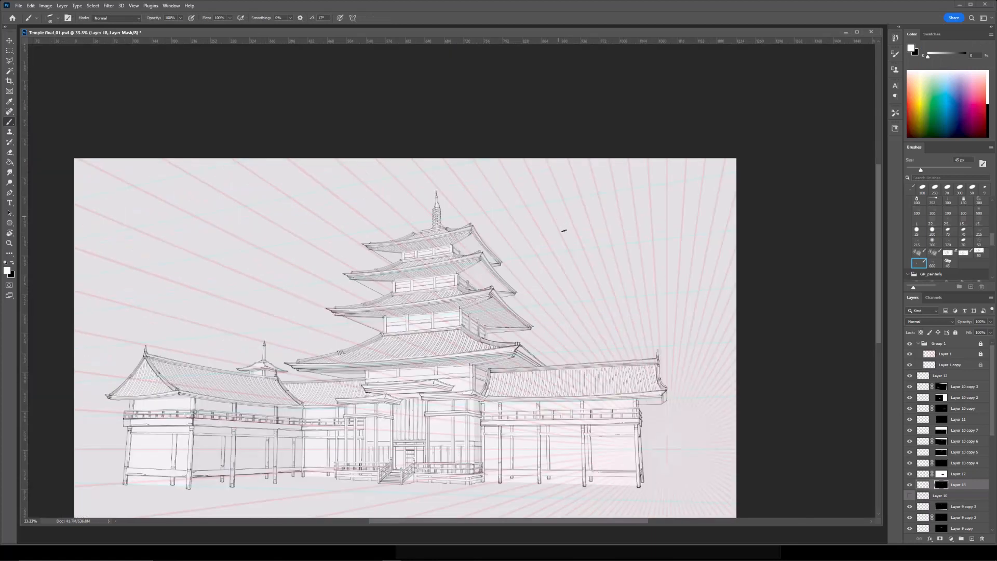
Duplicate Layer 18 and move the masked copy up onto the second roof's right-hand underside.
key("ctrl+plus")
key("ctrl+j")
key("ctrl+t")
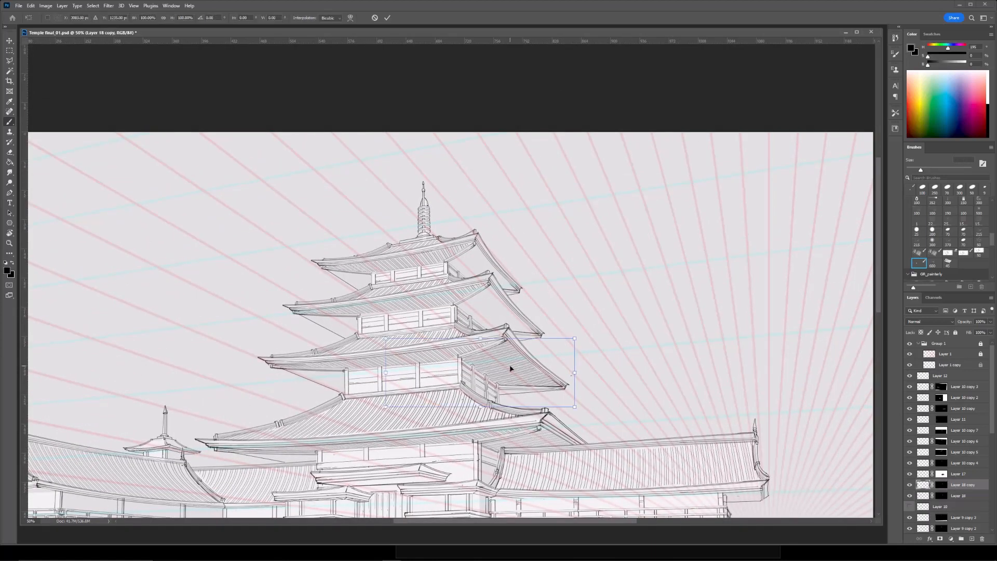
left_click_drag(508, 361, 493, 310)
key("Return")
key("e")
key("x")
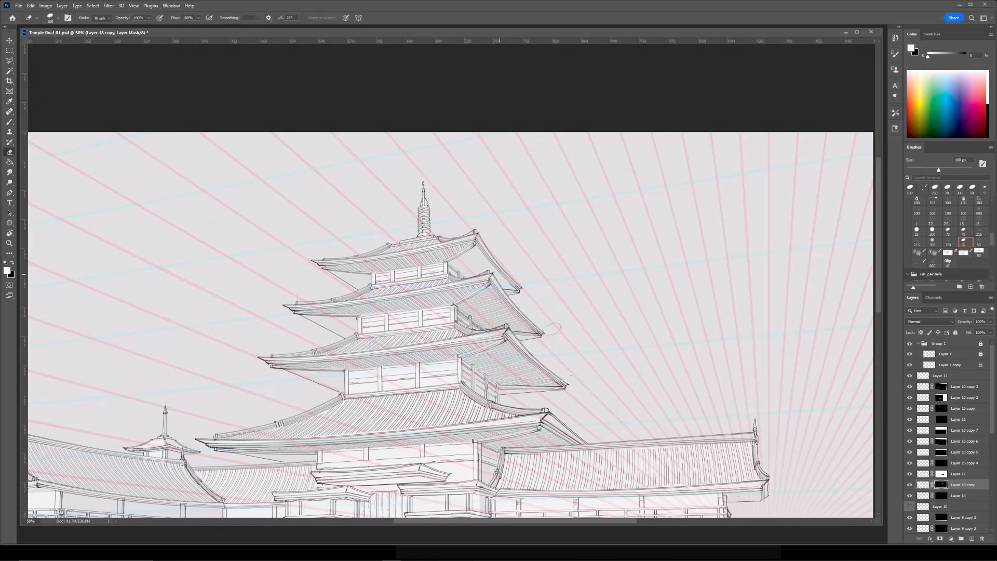
Duplicate the second roof's hatch layer, then move and shrink the copy to fit the top roof's right-hand underside.
key("ctrl+plus")
left_click(923, 484)
key("ctrl+j")
key("ctrl+t")
left_click_drag(549, 356, 529, 298)
left_click_drag(581, 255, 574, 258)
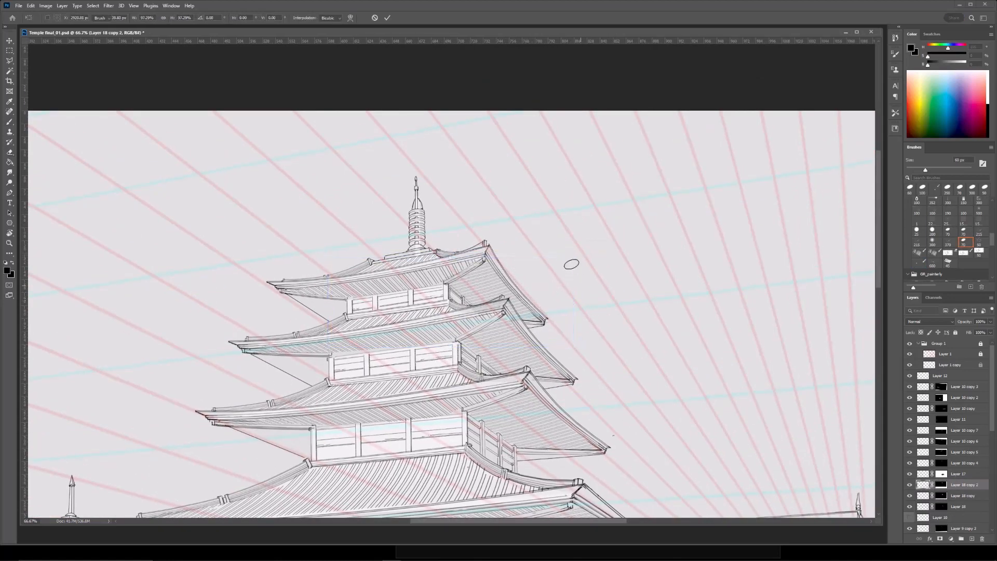
key("Return")
key("e")
key("x")
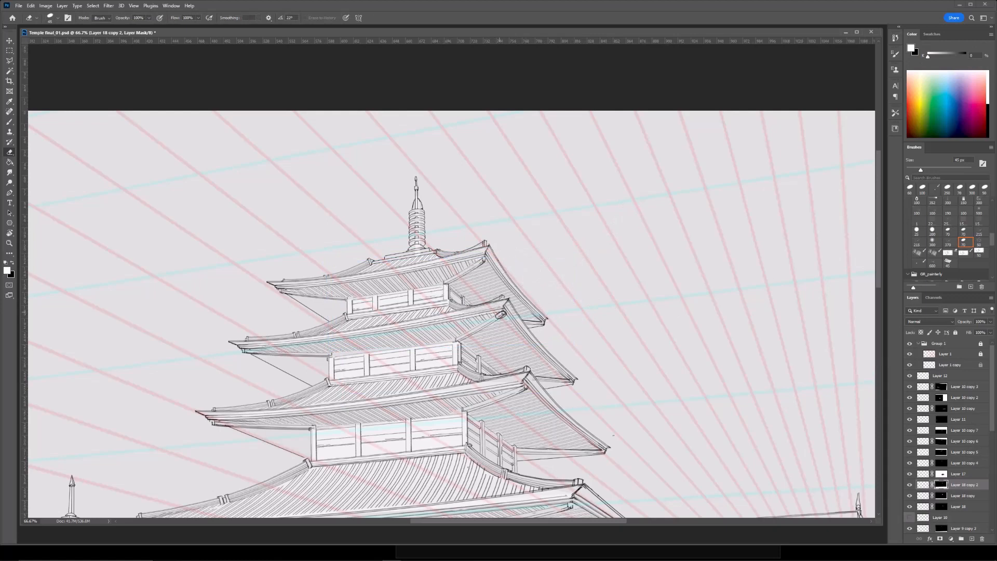
Trim the top roof copy's layer mask so its lines stay within the right-hand underside.
key("b")
key("ctrl+plus")
key("e")
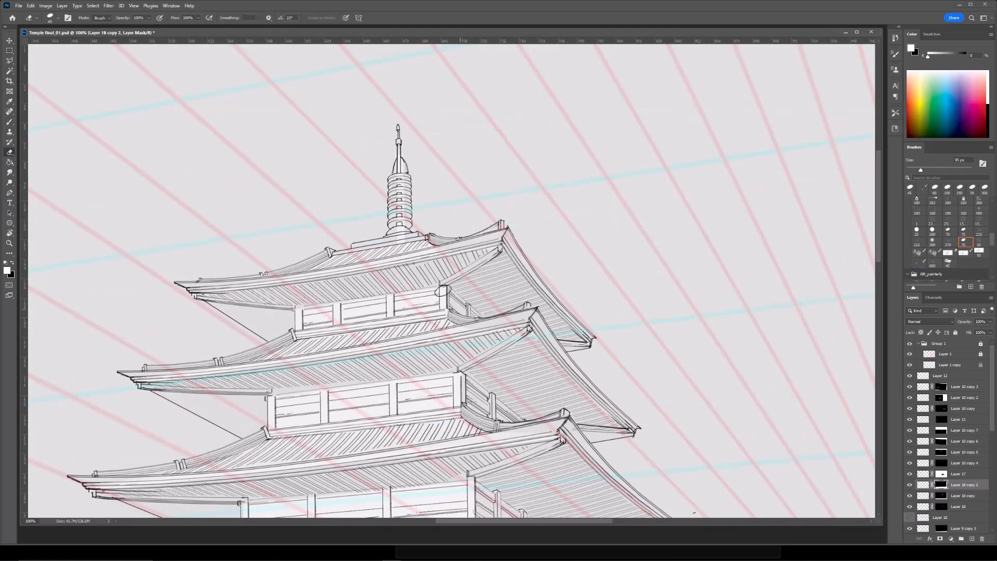
key("b")
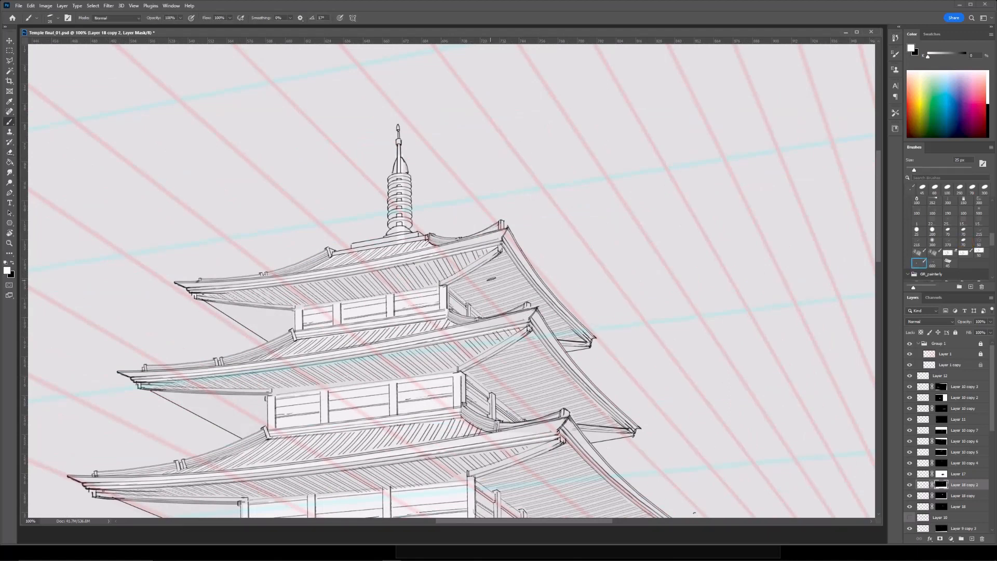
key("ctrl+minus")
Check the Layer 18 copy's lines by toggling its visibility, and clean up its mask around the second roof's underside.
mouse_move(598, 312)
left_mouse_down()
mouse_move(596, 344)
mouse_move(575, 367)
left_mouse_up()
key("ctrl+plus")
left_click(942, 498)
left_click(910, 496)
left_click(910, 495)
key("e")
left_click_drag(632, 351, 610, 338)
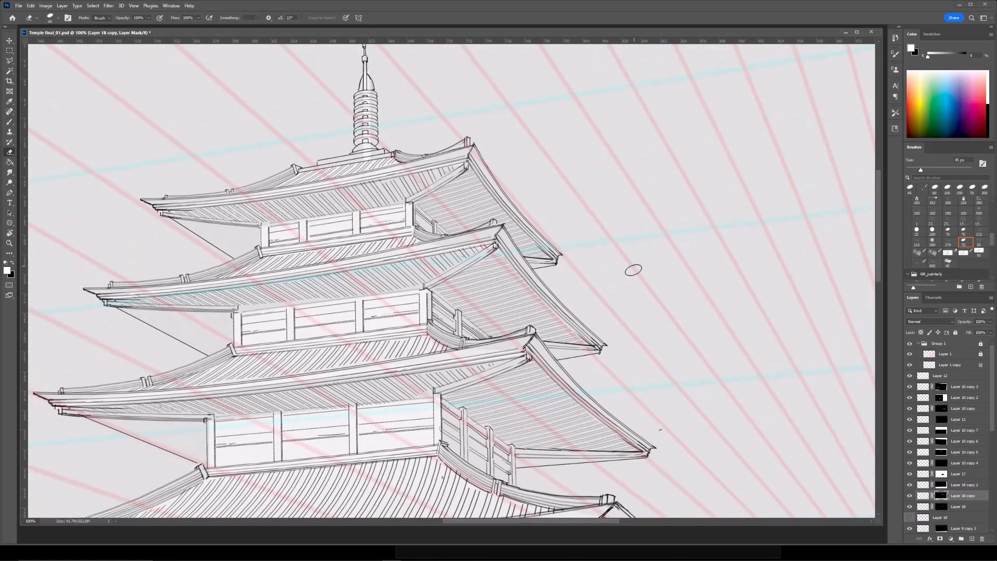
Duplicate Layer 18 again, flip the copied lines and delete the copy's layer mask.
left_click(941, 506)
key("ctrl+minus")
left_click(923, 507)
key("ctrl+j")
key("ctrl+t")
left_click_drag(576, 271, 597, 419)
right_click(494, 238)
left_click(520, 392)
key("Return")
right_click(941, 507)
left_click(948, 448)
Rotate and move the unmasked line copy over the narrow eave underside at the third roof's lower right end.
key("ctrl+t")
left_click_drag(574, 320, 588, 367)
left_click_drag(479, 377, 503, 332)
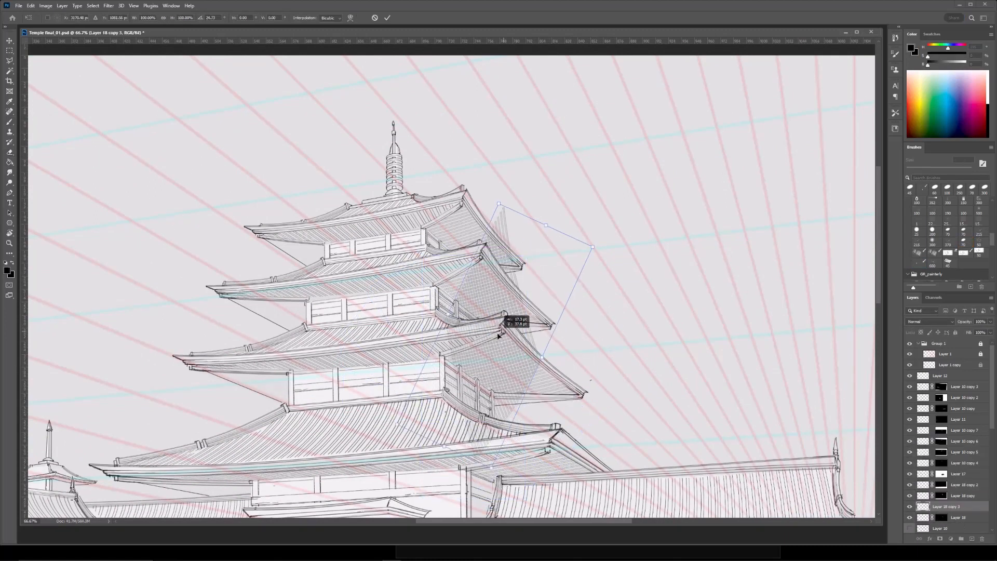
left_click_drag(579, 371, 581, 304)
left_click_drag(514, 323, 512, 356)
left_click_drag(582, 283, 590, 287)
left_click_drag(505, 347, 569, 344)
left_click_drag(612, 289, 618, 319)
key("Return")
Reshape the copy's upper right corner to match the perspective of the third roof's lower right eave.
key("ctrl+t")
right_click(563, 242)
left_click(597, 276)
left_click_drag(573, 246, 584, 268)
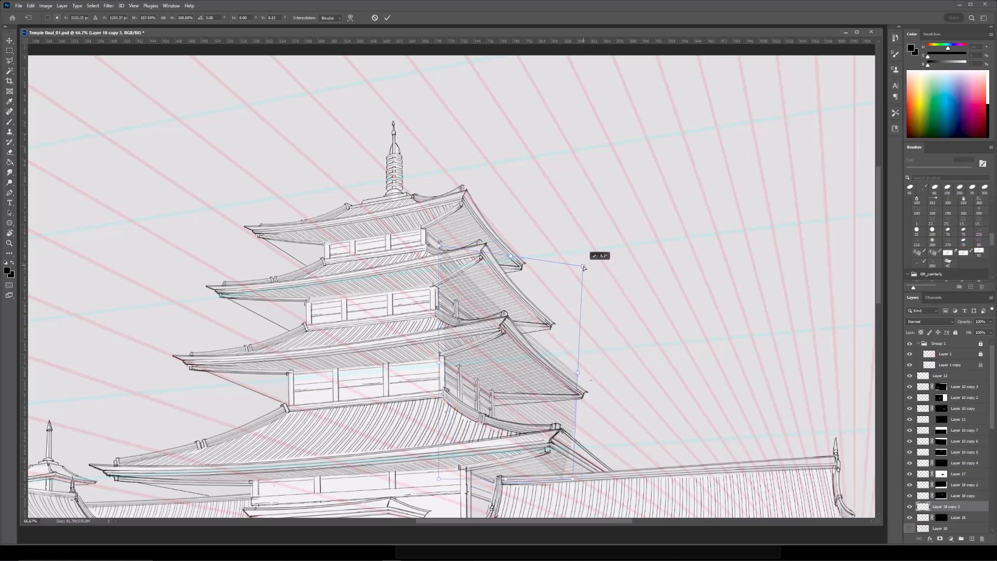
key("Return")
Add a black-filled mask to the copy and paint the lines back along the third roof's lower right eave strip.
left_click(941, 539)
key("x")
key("g")
left_click(539, 385)
key("x")
key("b")
scroll(510, 386, "up", 2)
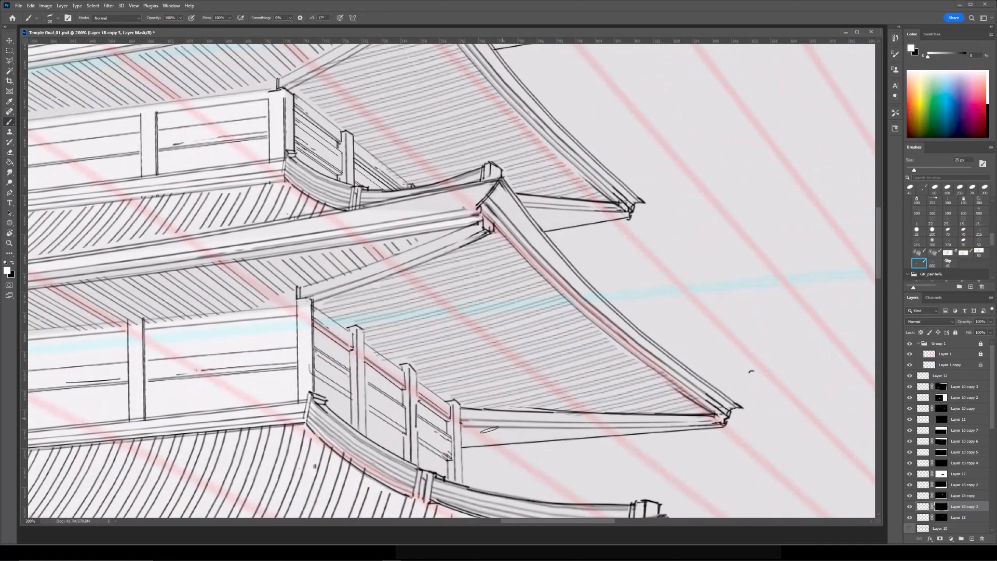
left_click_drag(470, 430, 587, 436)
scroll(751, 372, "down", 2)
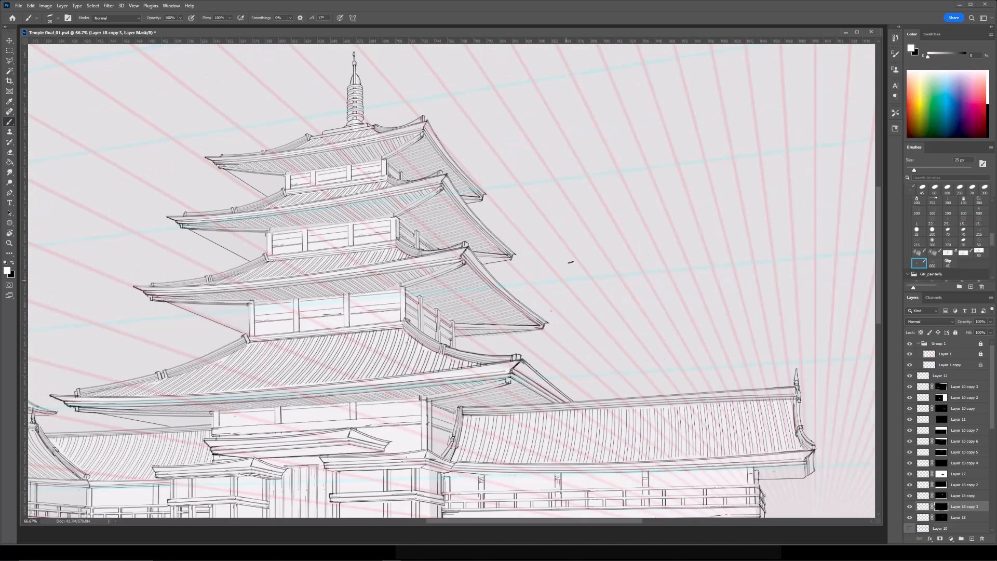
scroll(452, 283, "up", 1)
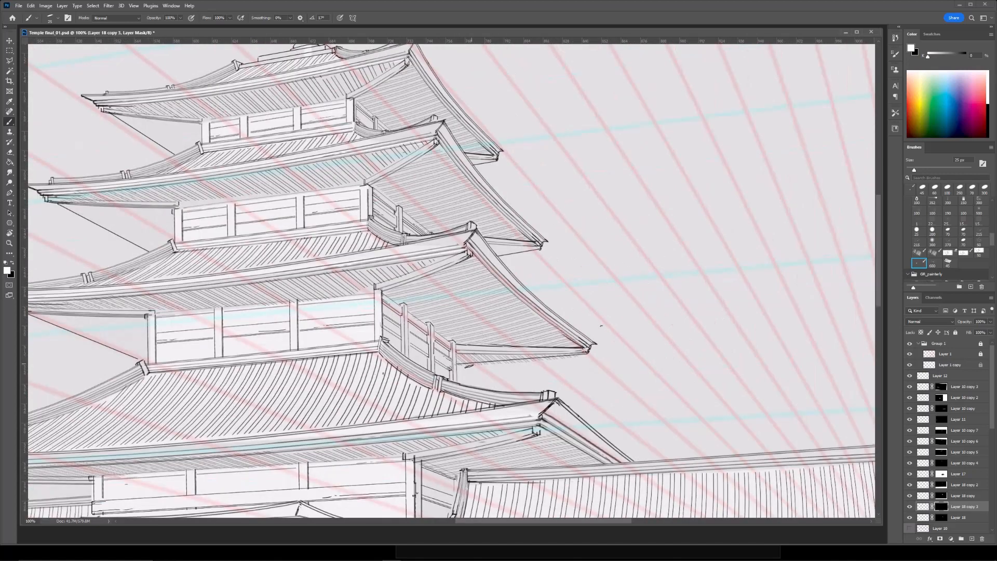
Refine the eave strip's mask with a small brush so the hatching ends at the third roof's edge lines.
key("ctrl+minus")
key("r")
left_click_drag(551, 195, 556, 339)
key("ctrl+plus")
key("bracketleft")
key("bracketleft")
key("bracketleft")
key("bracketleft")
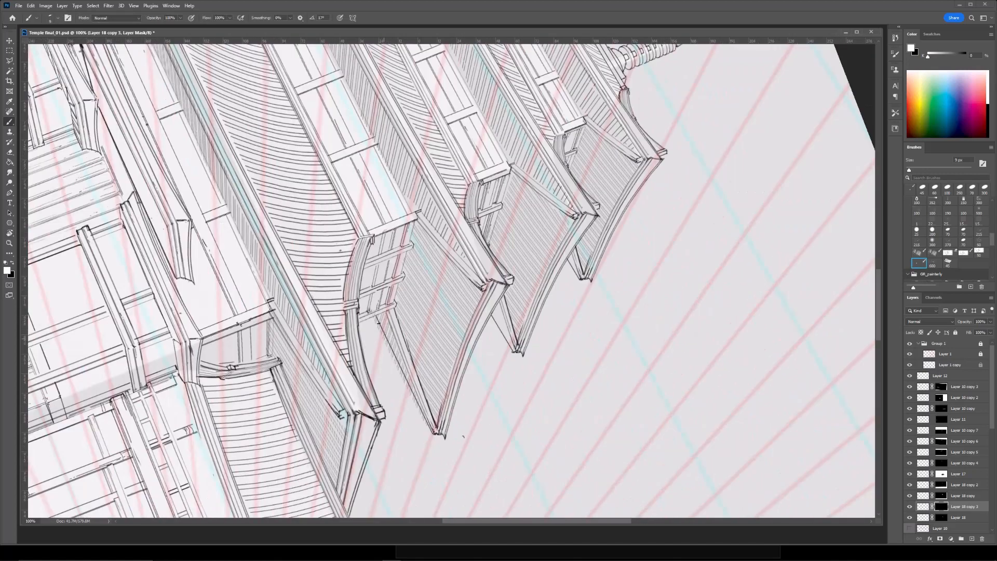
key("e")
key("ctrl+minus")
key("r")
left_click_drag(520, 442, 634, 281)
Try to reuse a duplicate of the third roof's eave strip lines under the second roof's lower right eave.
left_click(924, 506)
key("ctrl+j")
key("ctrl+t")
left_click_drag(491, 350, 475, 274)
key("Return")
key("e")
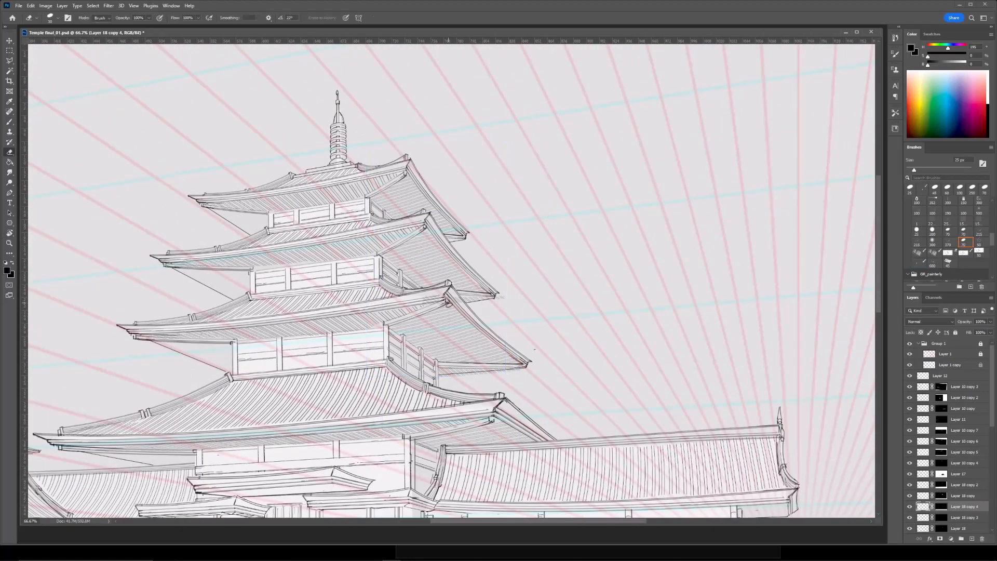
left_click_drag(427, 301, 448, 299)
key("ctrl+plus")
left_click_drag(553, 290, 547, 325)
left_click_drag(535, 334, 520, 339)
key("b")
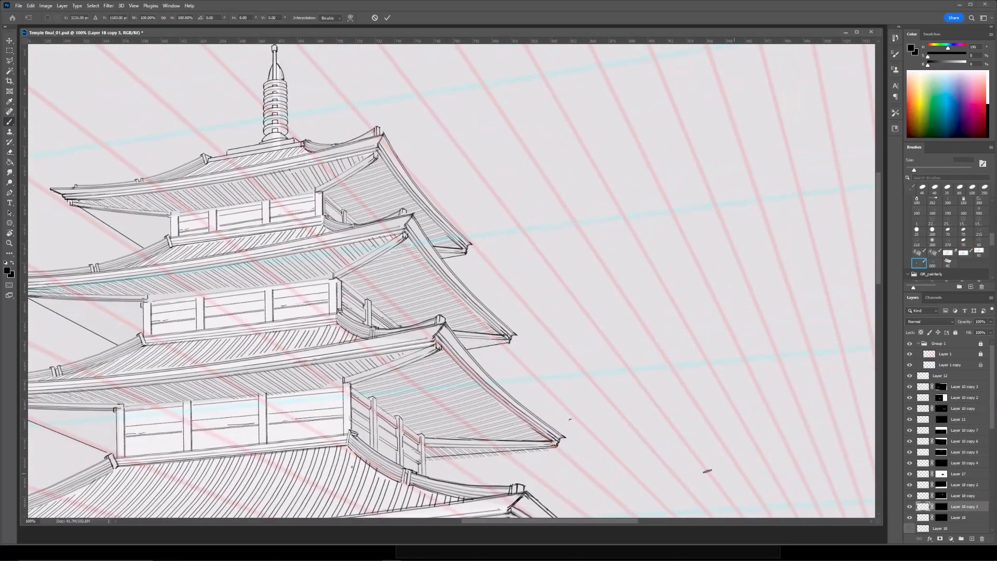
Rotate and fit a fresh copy of the eave strip lines under the second roof's lower right end, and trim its mask.
key("ctrl+t")
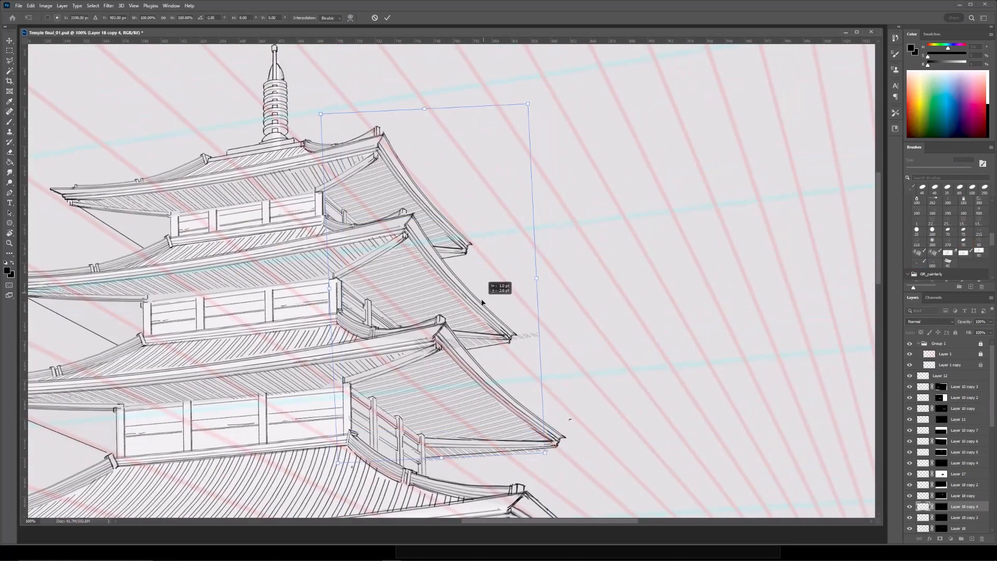
key("Return")
left_click(942, 508)
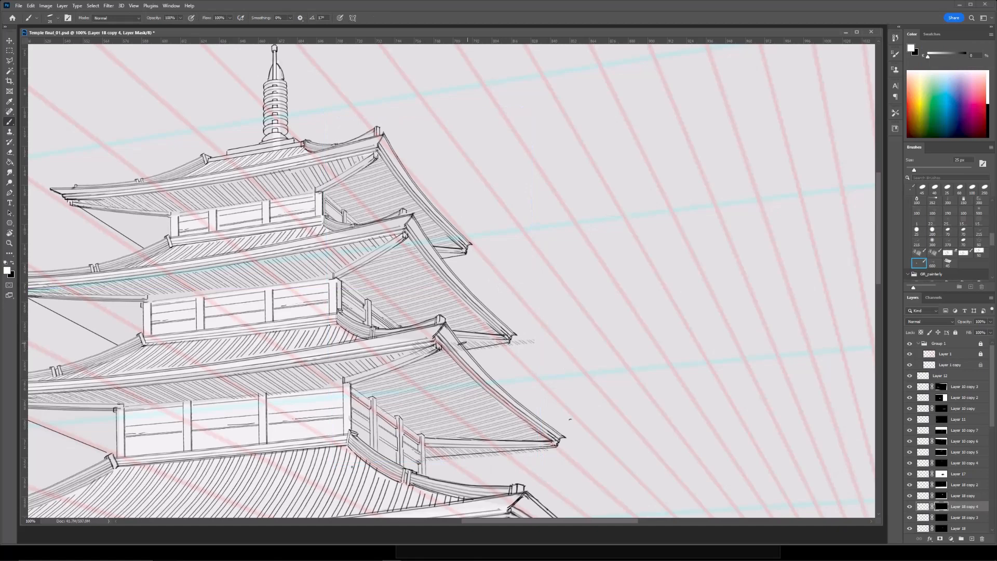
key("e")
key("r")
mouse_move(576, 226)
left_mouse_down()
mouse_move(559, 336)
mouse_move(543, 347)
mouse_move(556, 345)
mouse_move(621, 195)
left_mouse_up()
key("bracketleft")
key("bracketleft")
key("bracketleft")
key("ctrl+minus")
key("ctrl+minus")
key("r")
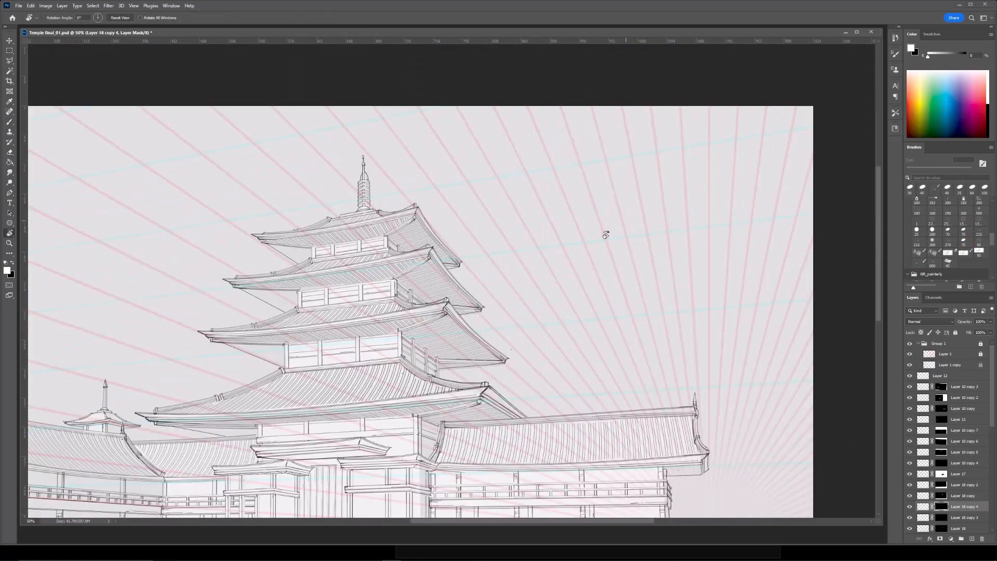
Duplicate the second roof's eave strip lines, move the copy to the top roof's lower right end, and select its mask.
key("ctrl+plus")
left_click_drag(511, 245, 565, 269)
key("ctrl+plus")
left_click(923, 507)
key("ctrl+j")
key("ctrl+t")
mouse_move(560, 367)
left_mouse_down()
mouse_move(541, 274)
mouse_move(491, 329)
mouse_move(458, 339)
left_mouse_up()
key("Return")
left_click(941, 507)
Adjust the new copy's layer mask around the top roof's lower right eave strip.
key("b")
key("e")
key("]")
key("]")
key("]")
key("]")
key("]")
key("]")
key("]")
key("ctrl+minus")
left_click_drag(582, 228, 644, 186)
left_click_drag(619, 225, 619, 240)
key("ctrl+plus")
left_click_drag(557, 213, 577, 266)
key("ctrl+plus")
key("ctrl+plus")
Add a new layer and ink a straight edge line beneath the top roof's right-hand eave tip.
left_click_drag(591, 322, 520, 317)
key("b")
left_click(973, 539)
left_click(525, 376, "ctrl")
left_click(523, 373, "ctrl")
Undo the oversized erase and mask out the hatch lines overshooting the top roof's lower eave edge with a smaller eraser.
key("e")
left_click_drag(512, 375, 467, 370)
key("ctrl+z")
key("[")
key("[")
key("[")
key("[")
key("[")
key("[")
key("[")
key("[")
key("[")
key("[")
left_click_drag(549, 391, 464, 394)
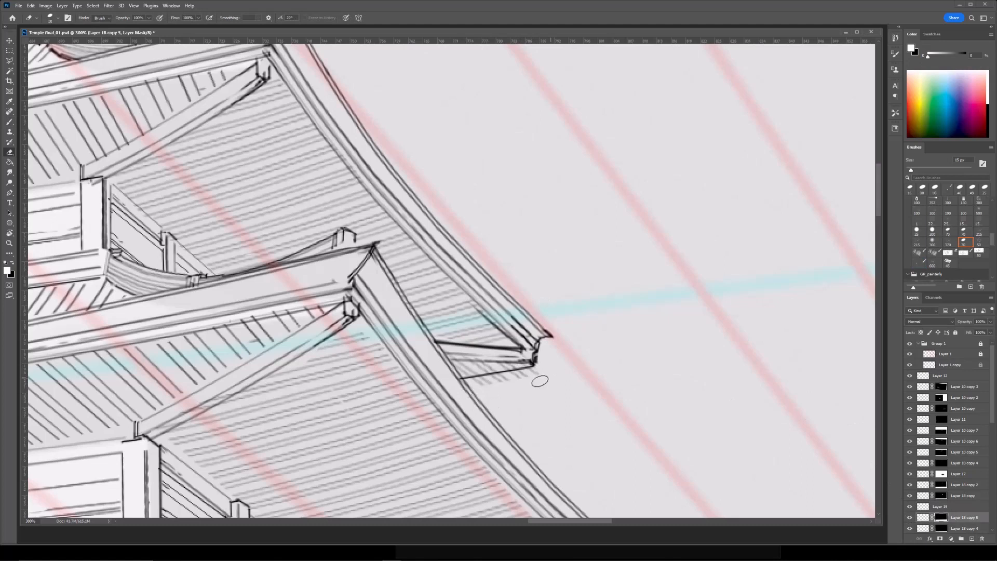
Add a new layer and ink notched rafter ends along the lower edge of the top roof's right eave strip.
left_click(972, 539)
key("b")
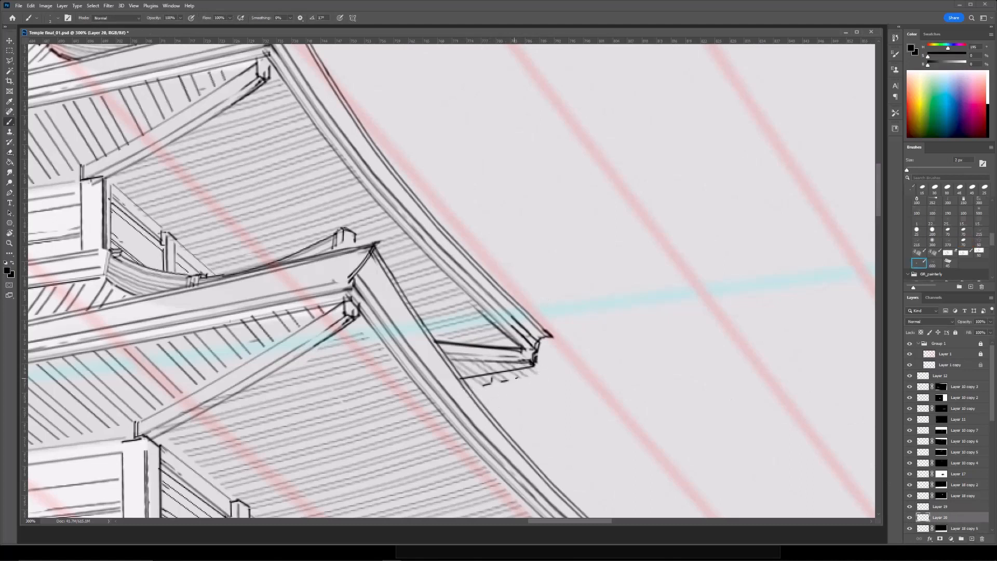
key("ctrl+minus")
key("ctrl+minus")
key("ctrl+minus")
left_click_drag(552, 331, 562, 343)
key("ctrl+plus")
key("ctrl+plus")
key("ctrl+plus")
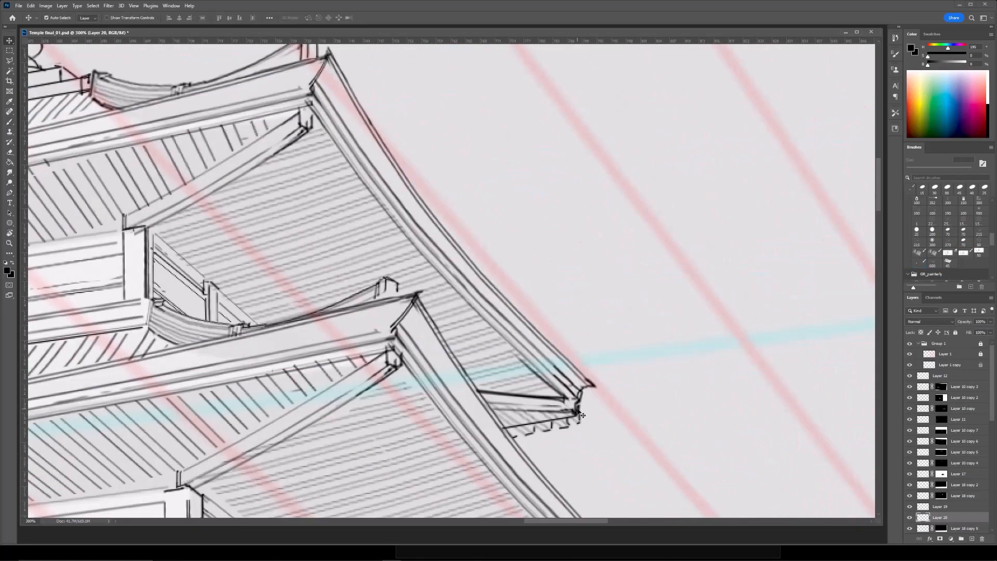
Mask out parts of the straight edge line under the top roof's right eave with a small eraser.
left_click(519, 421, "ctrl")
key("e")
left_click(760, 482, "ctrl")
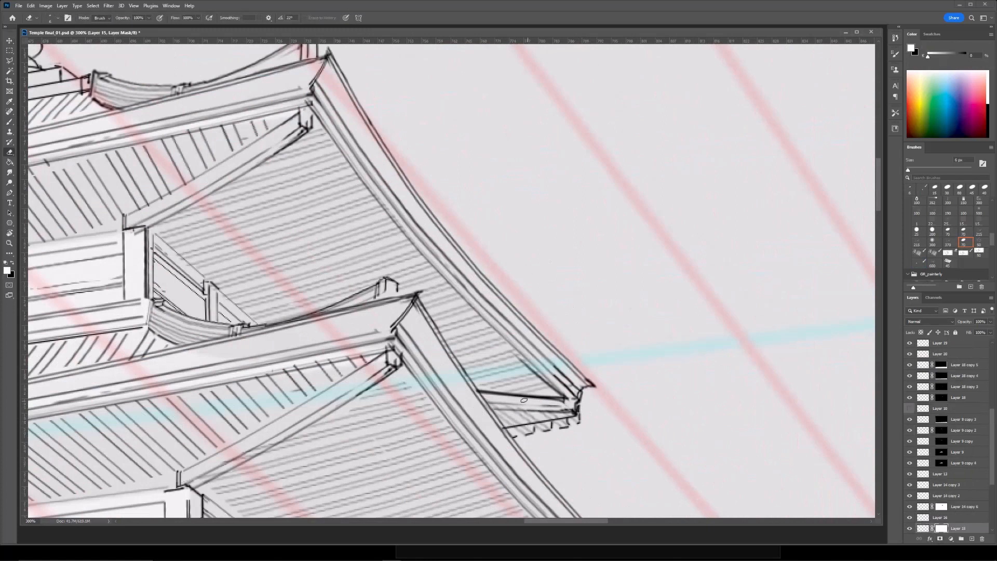
left_click_drag(543, 420, 572, 415)
key("ctrl+minus")
Mask gaps into the straight edge lines beneath the second and third roofs' right eaves.
left_click_drag(610, 492, 534, 396)
key("ctrl+plus")
mouse_move(477, 475)
left_mouse_down()
mouse_move(481, 365)
mouse_move(470, 332)
left_mouse_up()
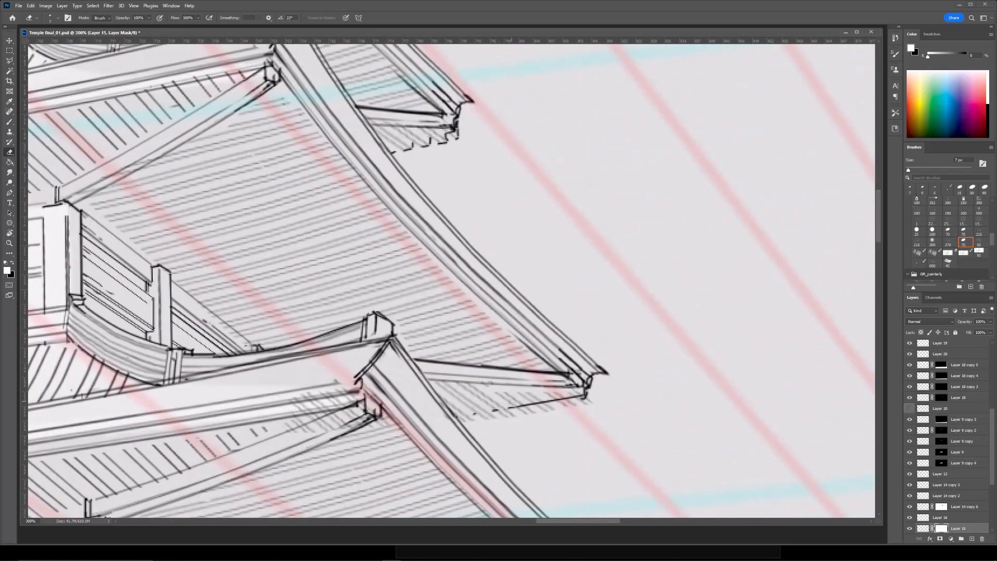
key("ctrl+minus")
left_click_drag(615, 501, 544, 307)
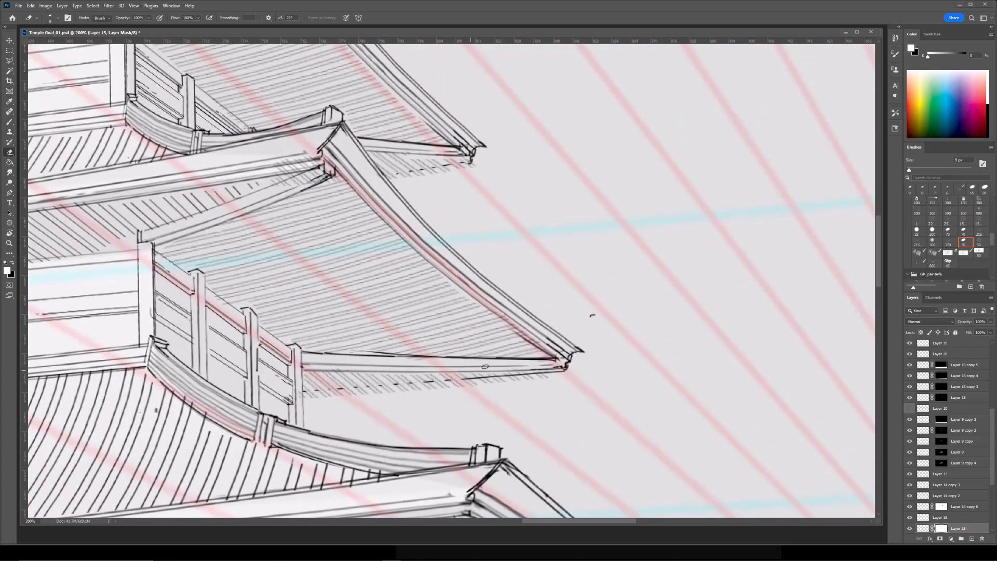
mouse_move(568, 262)
left_mouse_down()
mouse_move(606, 350)
mouse_move(618, 468)
left_mouse_up()
key("ctrl+plus")
left_click_drag(436, 170, 510, 320)
Ink notched rafter ends with the brush on Layer 20 along the second roof's right eave strip.
left_click(921, 355)
key("b")
mouse_move(549, 355)
left_mouse_down()
mouse_move(481, 180)
mouse_move(482, 77)
left_mouse_up()
left_click_drag(504, 300, 475, 303)
key("ctrl+minus")
key("ctrl+minus")
key("ctrl+plus")
key("ctrl+plus")
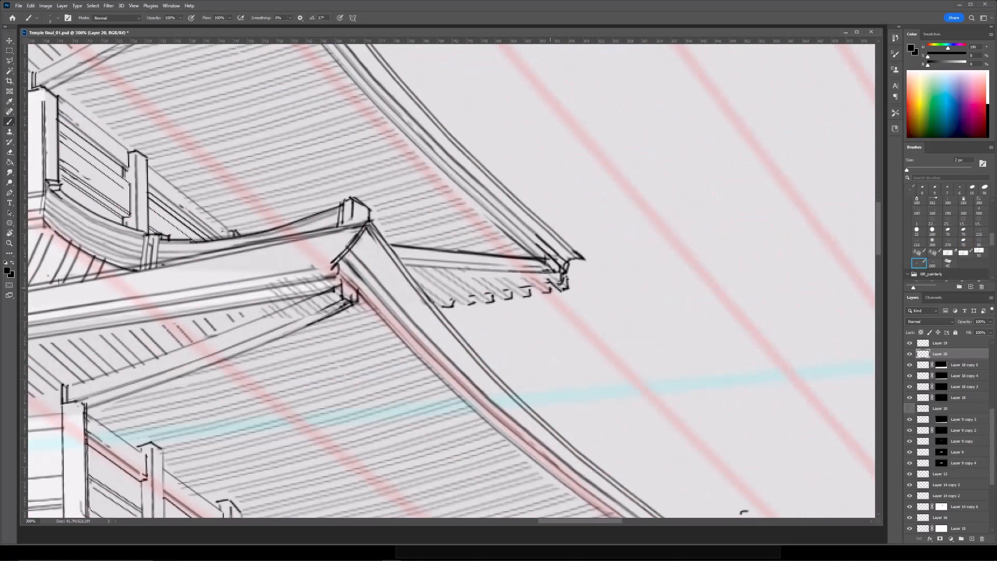
Ink notched rafter ends along the lower edge of the third roof's right eave strip.
key("ctrl+minus")
key("ctrl+minus")
key("ctrl+minus")
left_click_drag(526, 312, 519, 271)
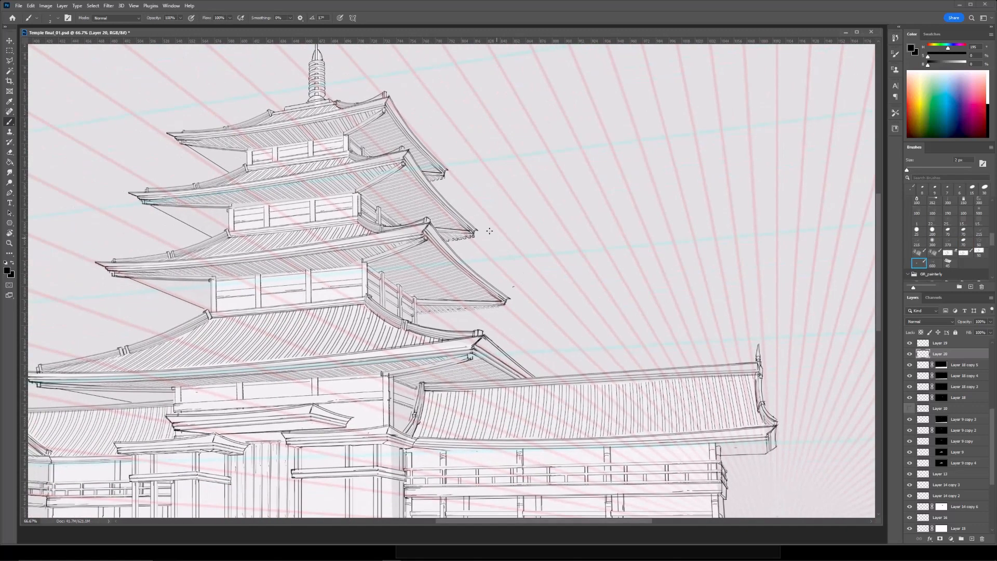
key("ctrl+plus")
key("ctrl+plus")
left_click_drag(630, 316, 692, 272)
key("ctrl+plus")
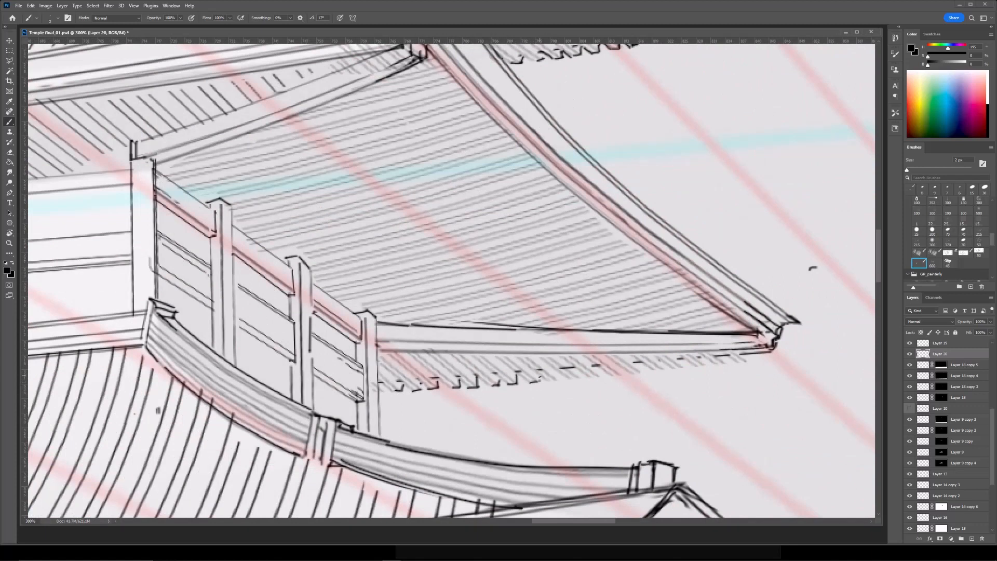
left_click_drag(813, 268, 709, 277)
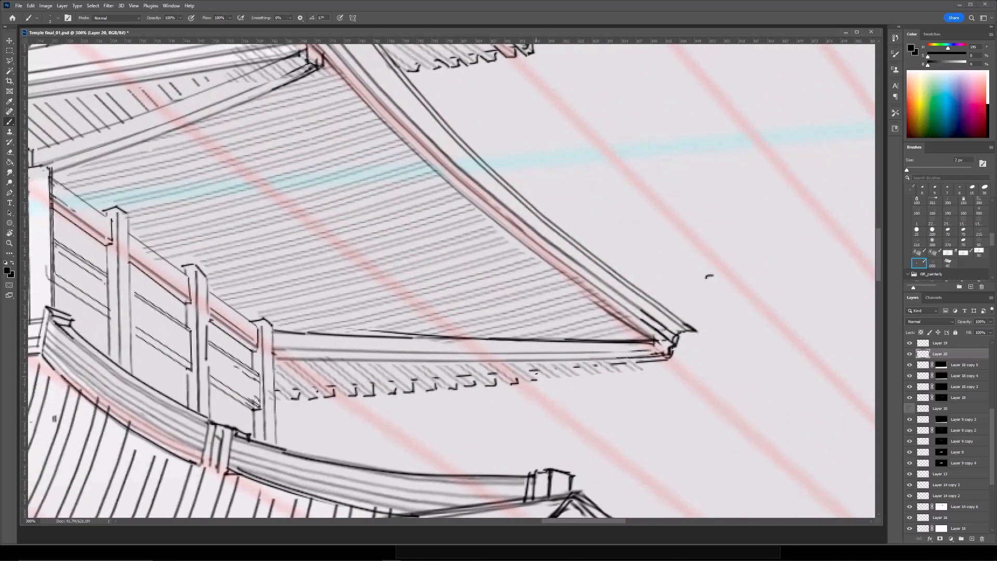
left_click_drag(640, 370, 645, 363)
Examine the notched eave edges on the tower's right side at overview and close-up scale.
key("ctrl+minus")
key("ctrl+minus")
key("ctrl+minus")
left_click_drag(485, 175, 540, 183)
key("ctrl+plus")
key("ctrl+plus")
key("ctrl+plus")
key("ctrl+minus")
key("ctrl+minus")
key("ctrl+minus")
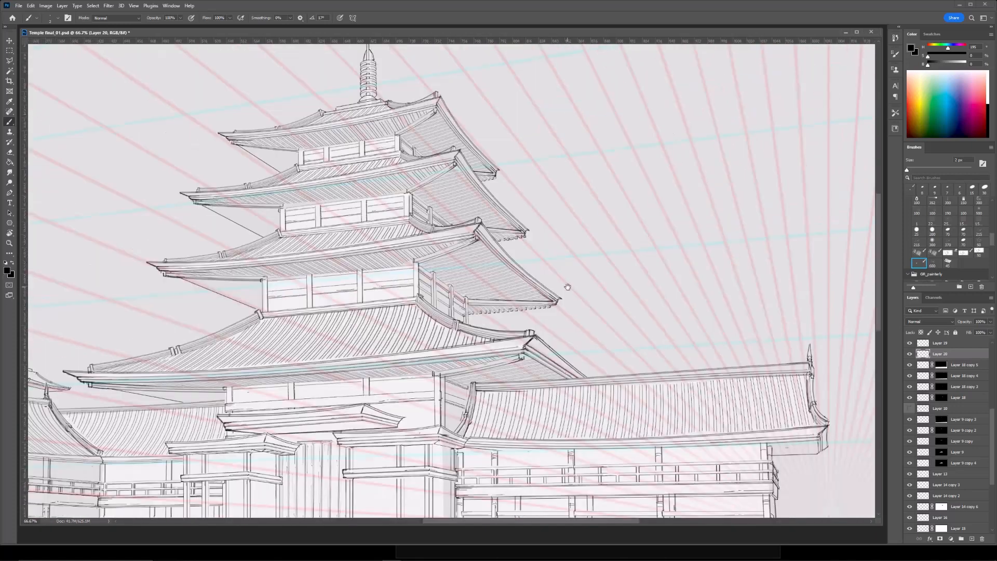
left_click_drag(620, 191, 659, 198)
Duplicate the right-side underside hatch layer, Layer 18 copy, and move the copy to the second roof's left side.
left_click_drag(428, 129, 548, 162)
mouse_move(718, 249)
left_mouse_down()
mouse_move(659, 261)
mouse_move(607, 321)
mouse_move(474, 392)
left_mouse_up()
key("ctrl+plus")
key("ctrl+plus")
key("ctrl+plus")
left_click(810, 349, "ctrl")
key("e")
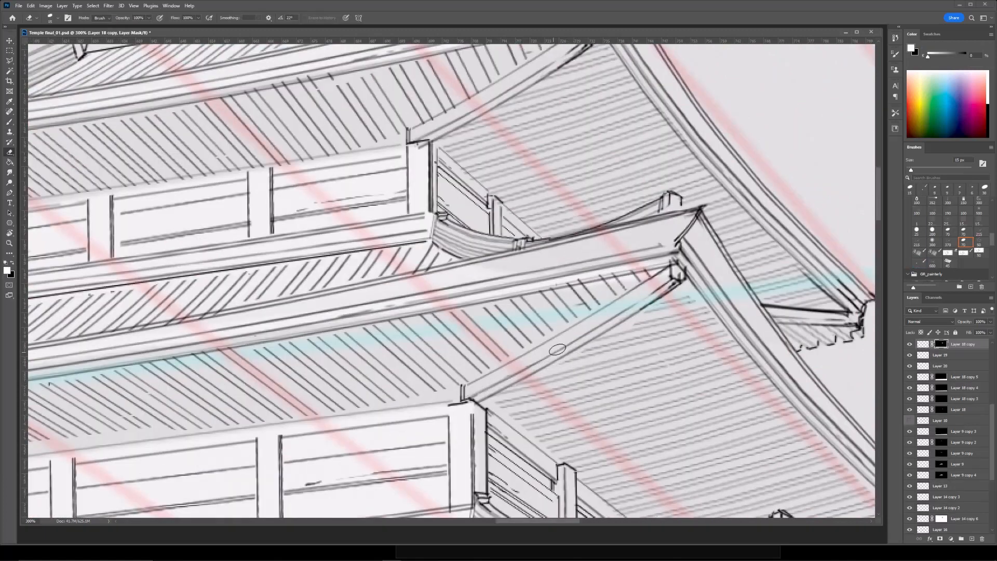
key("ctrl+minus")
key("ctrl+minus")
key("ctrl+j")
key("ctrl+t")
left_click_drag(590, 331, 291, 347)
key("Return")
Delete the copy's layer mask, transform its lines to fit the second roof's left underside, and add a fresh mask.
right_click(941, 345)
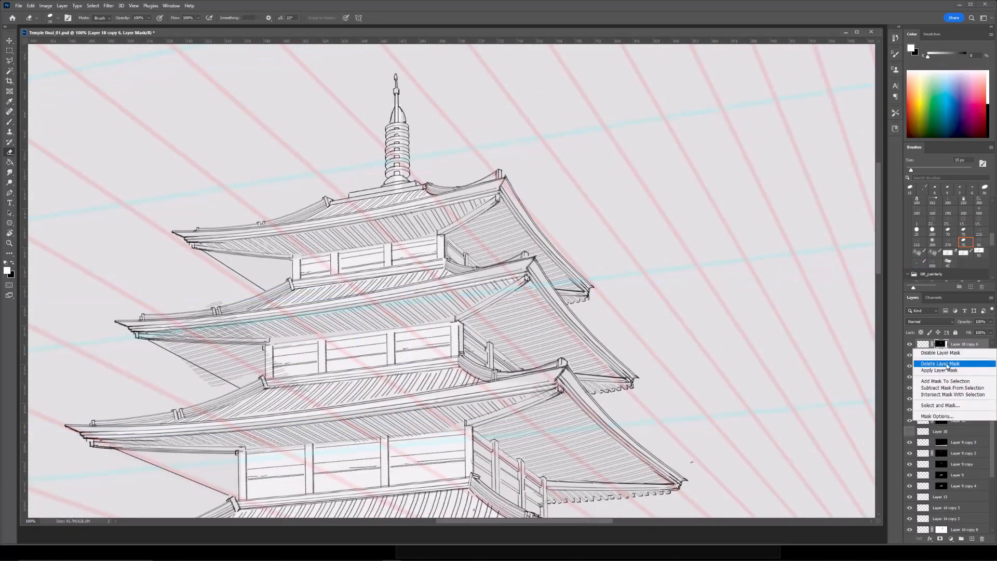
left_click(943, 363)
key("ctrl+t")
mouse_move(387, 226)
left_mouse_down()
mouse_move(398, 273)
mouse_move(350, 284)
mouse_move(355, 291)
left_mouse_up()
left_click_drag(307, 341, 489, 338)
key("Return")
left_click(940, 539)
key("c")
left_click(439, 367)
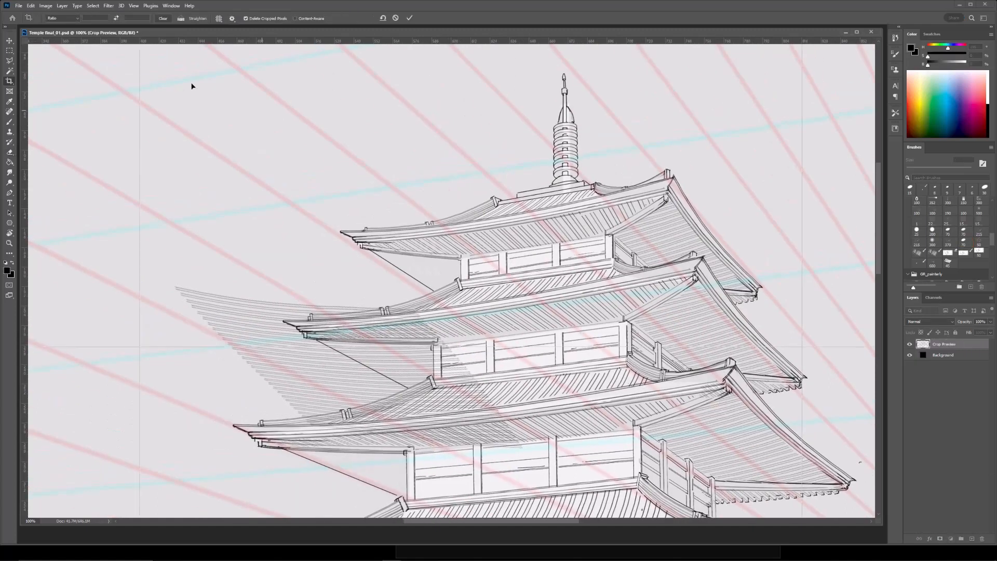
left_click(11, 43)
Fill the new hatch copy's layer mask with black to hide all its lines.
key("ctrl+minus")
scroll(421, 319, "down", 3)
key("ctrl+plus")
key("g")
left_click(923, 496, "ctrl")
key("ctrl+d")
left_click(942, 495)
left_click_drag(459, 205, 470, 252)
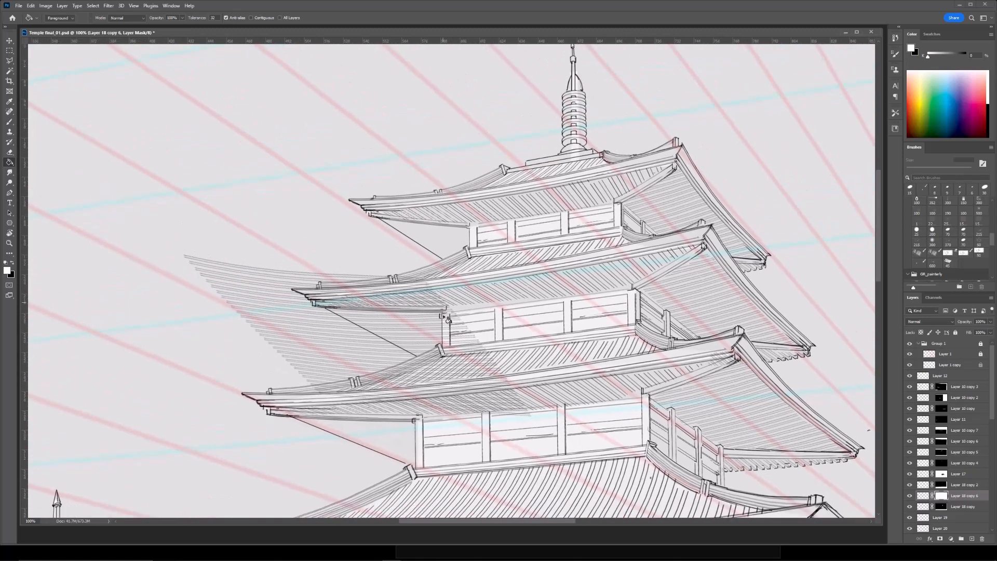
key("x")
left_click(421, 315)
Paint white on the mask to reveal the hatch lines within the second roof's left underside.
key("b")
key("x")
left_click_drag(389, 325, 435, 339)
key("ctrl+minus")
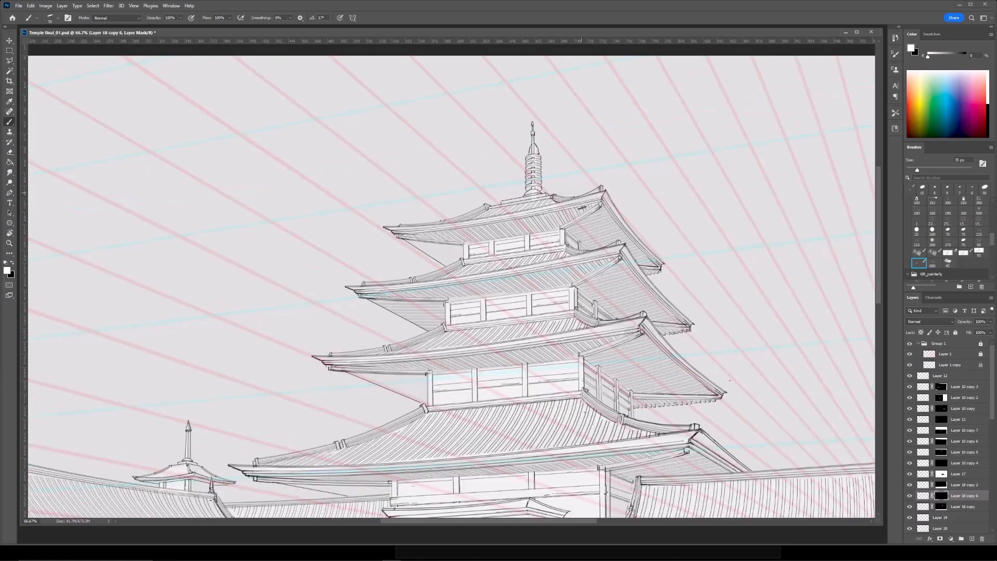
key("ctrl+minus")
key("ctrl+minus")
key("ctrl+plus")
key("ctrl+plus")
key("ctrl+plus")
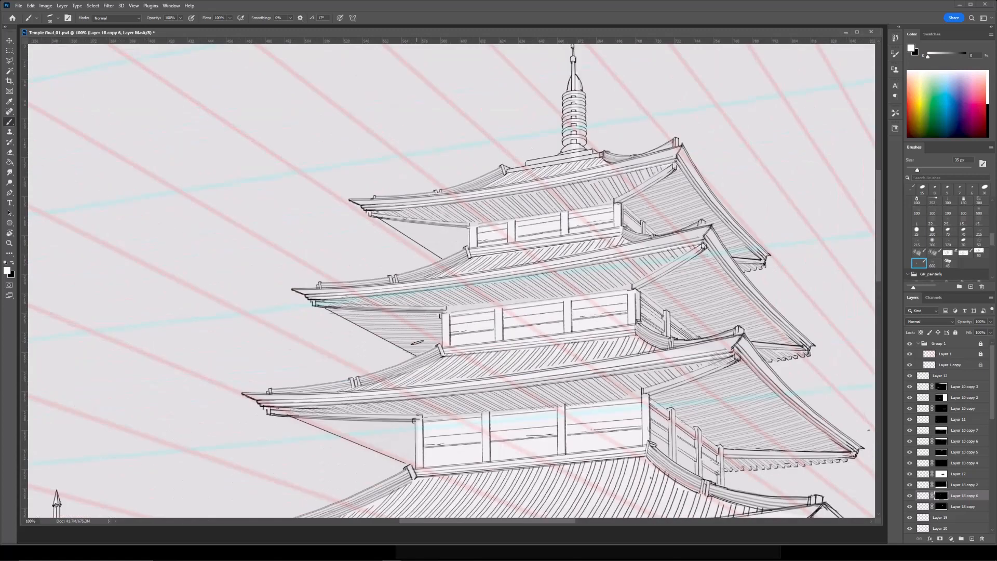
left_click_drag(357, 302, 420, 295)
left_click_drag(836, 356, 778, 419)
Duplicate the second roof's left hatch layer and fit the copy under the top roof's left eave.
left_click(925, 496)
key("ctrl+j")
key("ctrl+t")
left_click_drag(482, 379, 515, 286)
left_click_drag(599, 197, 603, 206)
key("Return")
Mask out the hatch lines overshooting the top roof's left underside with a larger eraser.
key("ctrl+backslash")
key("e")
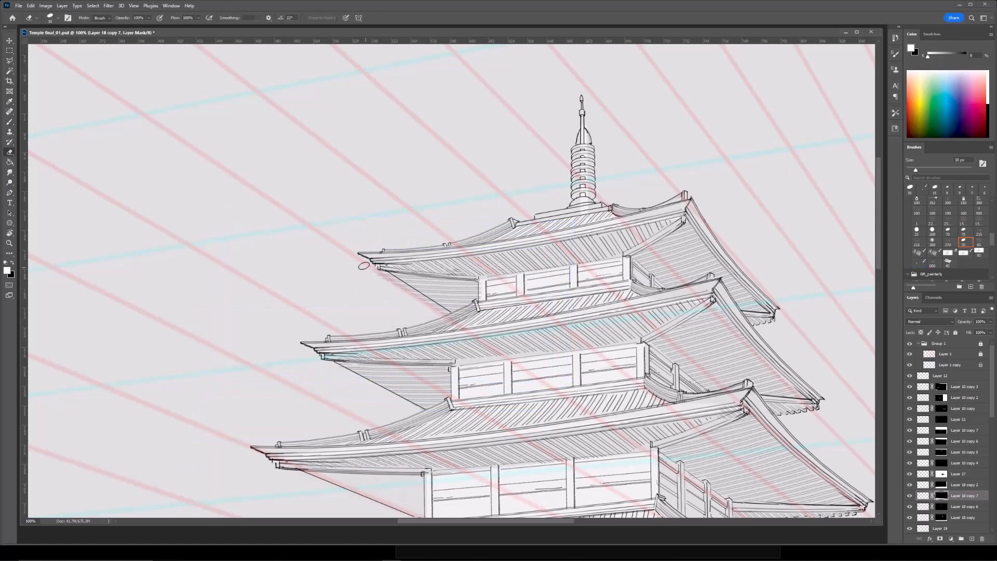
key("bracketright")
key("bracketright")
mouse_move(480, 220)
left_mouse_down()
mouse_move(496, 228)
mouse_move(520, 187)
left_mouse_up()
Refine the mask of the second roof's left hatch lines with the brush along the diagonal edge.
left_click(941, 507)
key("ctrl+plus")
key("b")
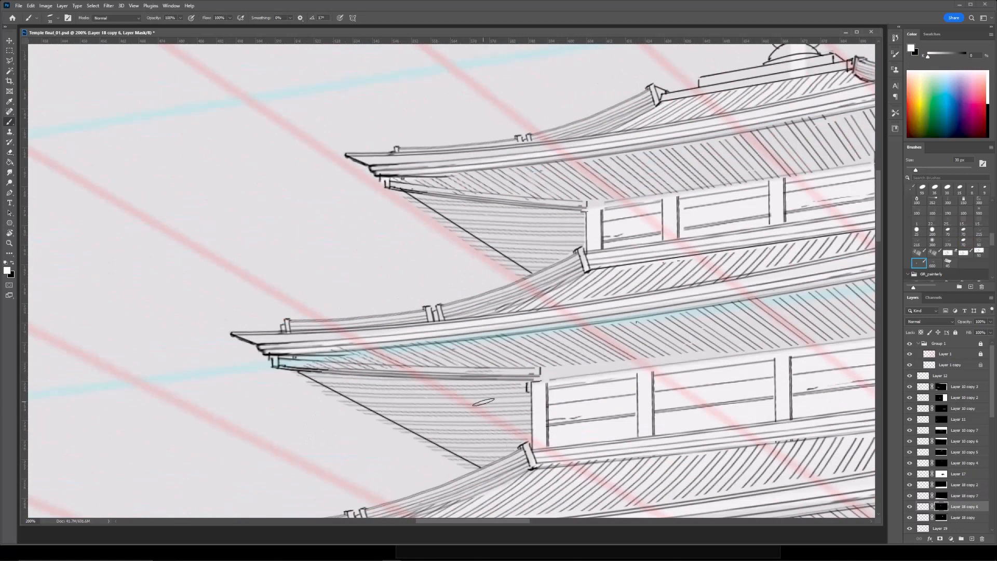
left_click_drag(574, 308, 564, 190)
left_click_drag(574, 342, 555, 356)
left_click_drag(503, 335, 444, 351)
Duplicate the second roof's left hatch layer and fit the copy under the third roof's left eave.
left_click(923, 508)
key("ctrl+minus")
key("ctrl+j")
key("ctrl+t")
left_click_drag(586, 283, 581, 266)
key("Return")
Adjust the copy's layer mask with eraser and brush to fit the hatching to the third roof's left underside.
left_click(942, 507)
key("e")
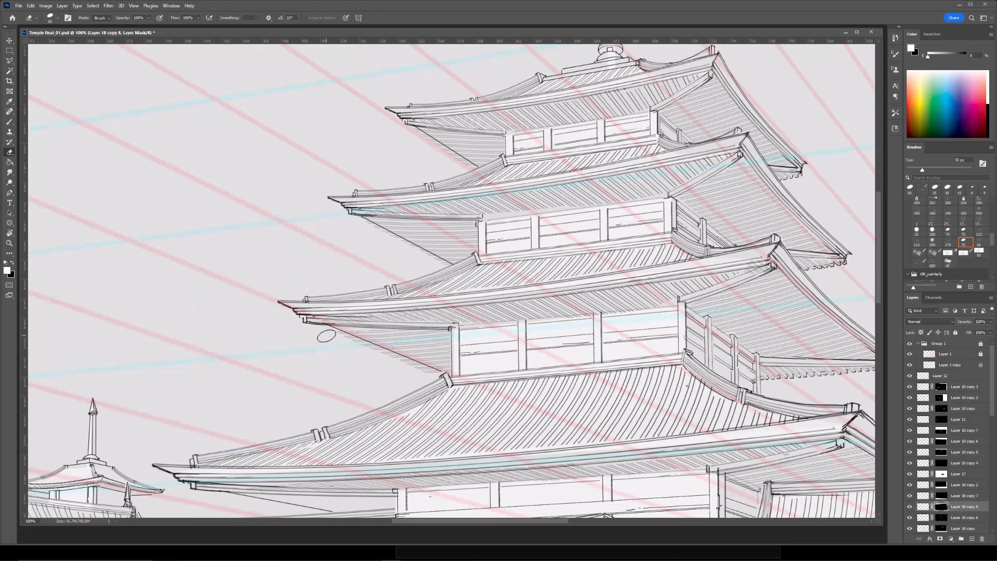
key("b")
left_click_drag(745, 284, 746, 321)
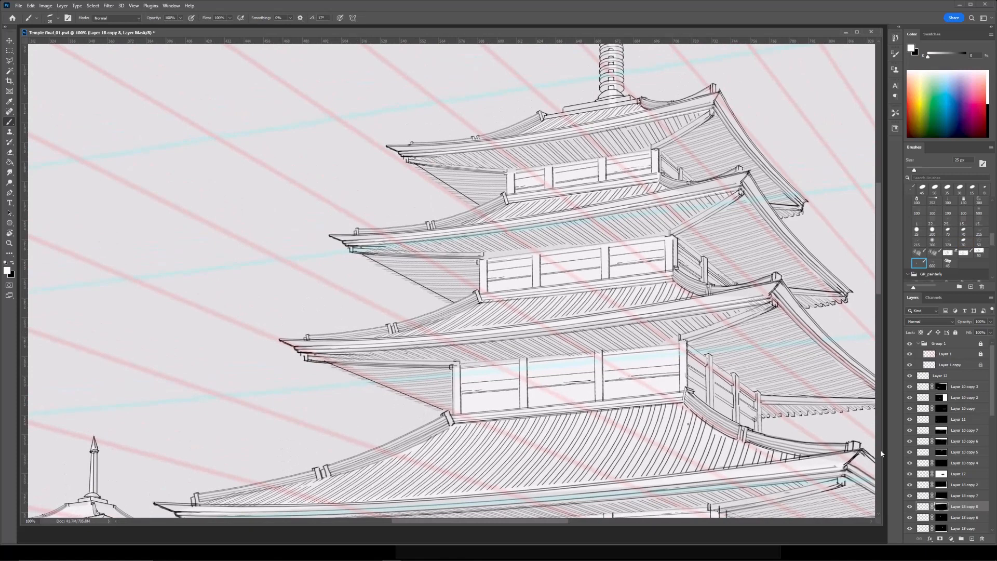
scroll(382, 210, "up", 2)
Select Layer 15's mask and break the diagonal edge line of the second roof's left underside into dashes with a small eraser.
left_click(537, 376, "ctrl")
key("e")
key("bracketleft")
key("bracketleft")
key("bracketleft")
key("bracketleft")
key("bracketleft")
key("bracketleft")
key("bracketleft")
key("bracketleft")
left_click_drag(355, 361, 362, 365)
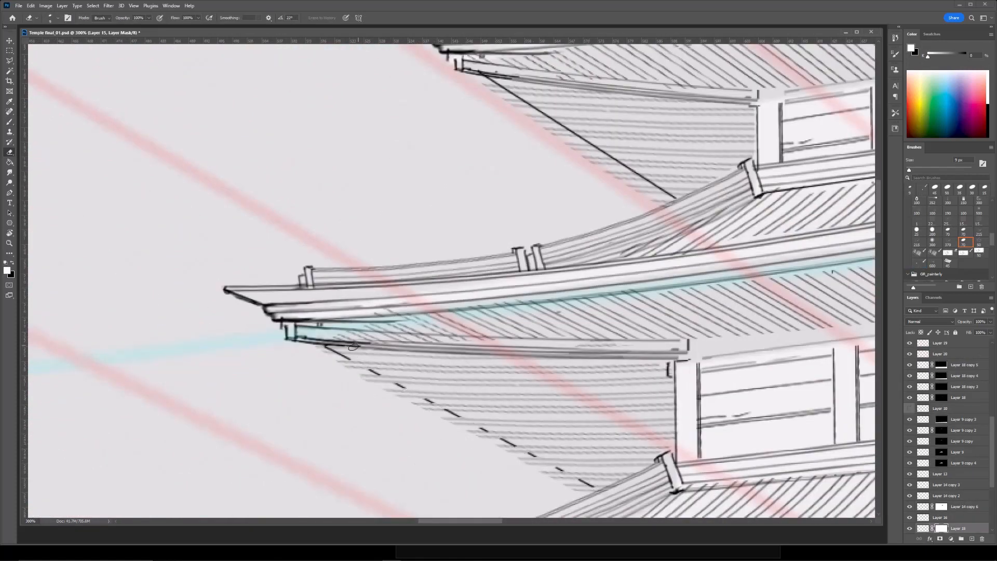
Mask gaps into the diagonal edge lines of the top and third roofs' left undersides.
scroll(312, 307, "down", 1)
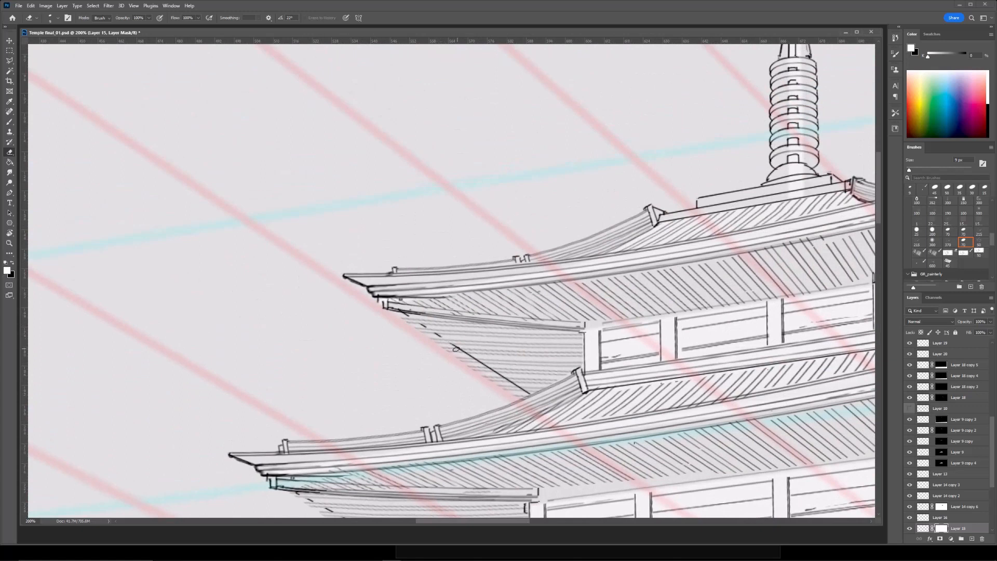
scroll(516, 388, "down", 2)
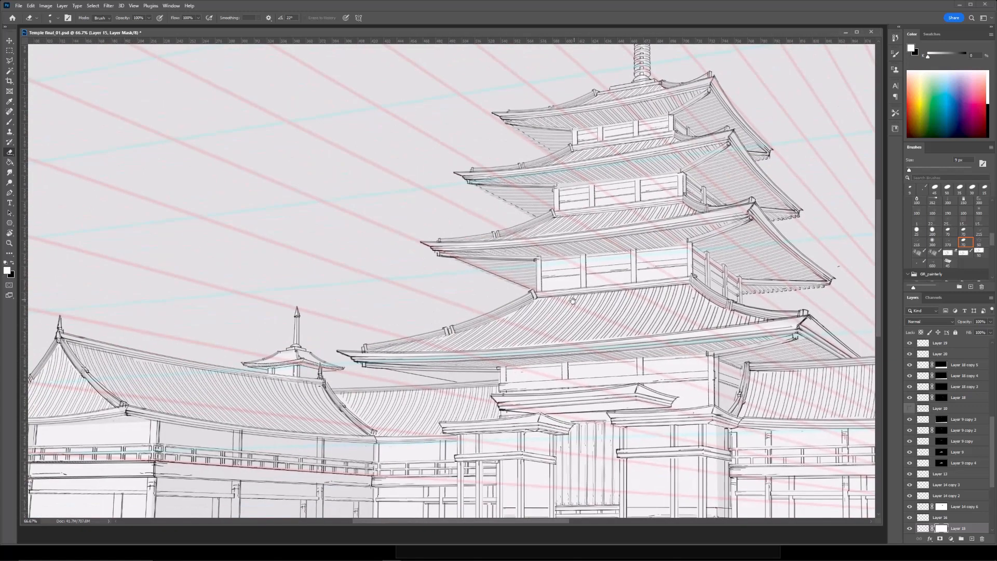
scroll(371, 381, "up", 2)
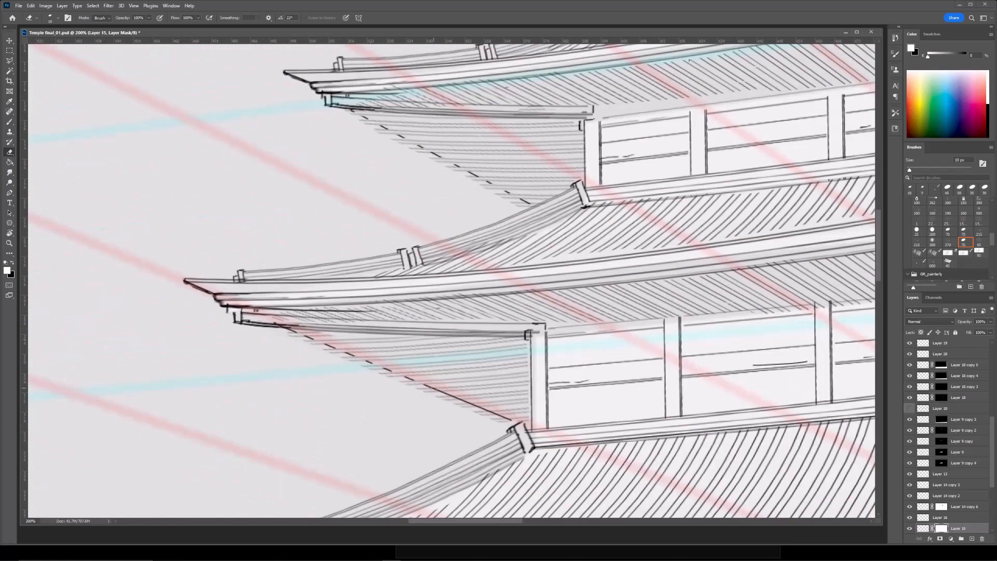
scroll(425, 323, "down", 1)
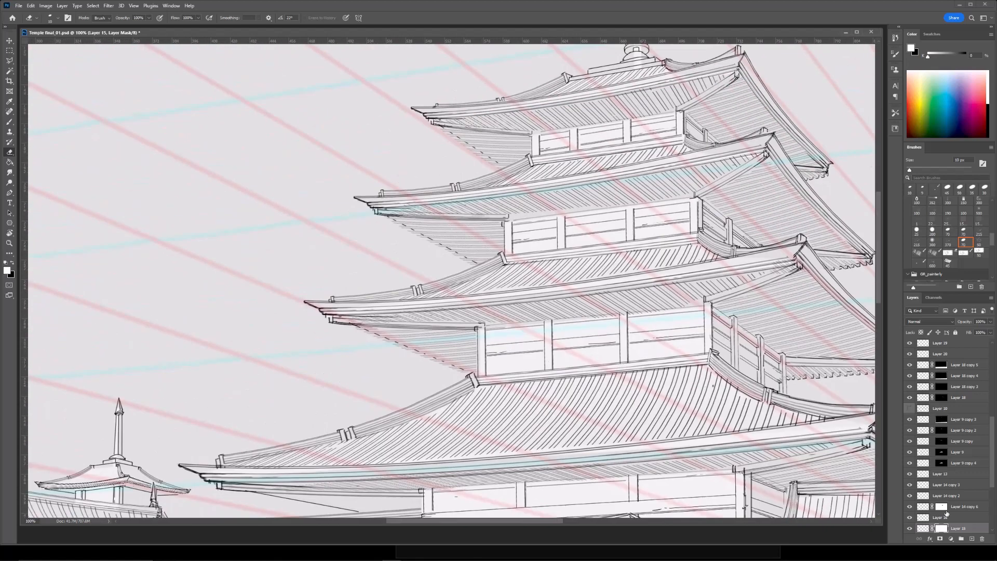
Add a new layer and ink notched rafter ends along the diagonal edge of the top roof's left underside.
left_click(970, 539)
scroll(439, 189, "up", 2)
key("b")
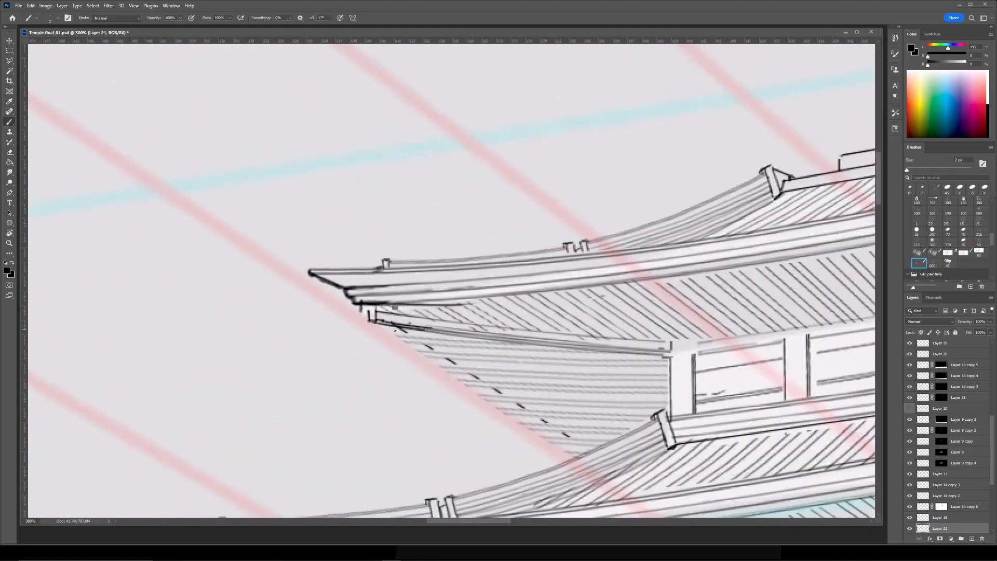
scroll(452, 280, "down", 1)
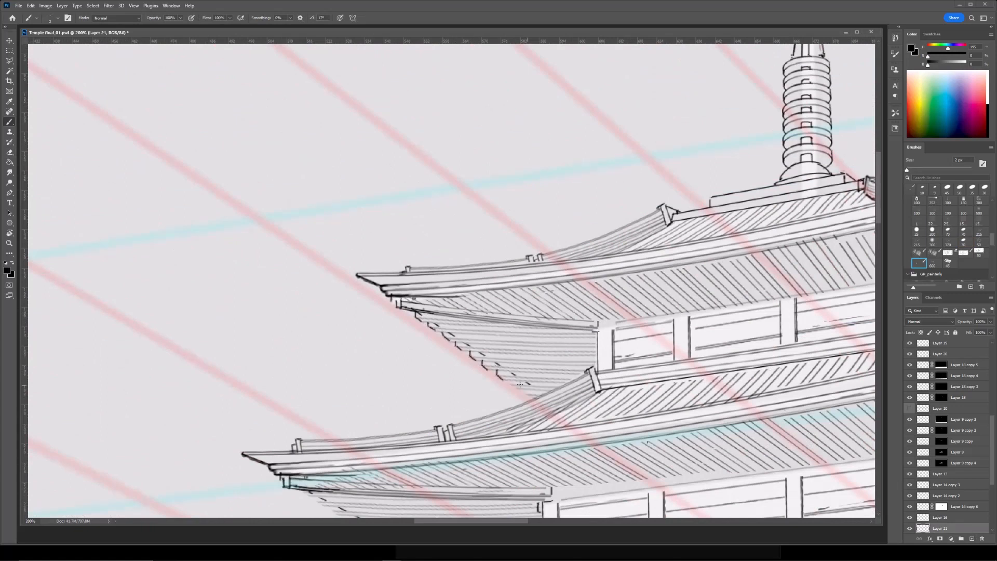
left_click_drag(523, 389, 528, 397)
Ink notched rafter ends along the diagonal edge of the second roof's left underside.
key("ctrl+minus")
key("ctrl+minus")
key("ctrl+plus")
key("ctrl+plus")
key("ctrl+minus")
key("ctrl+minus")
key("ctrl+plus")
key("ctrl+plus")
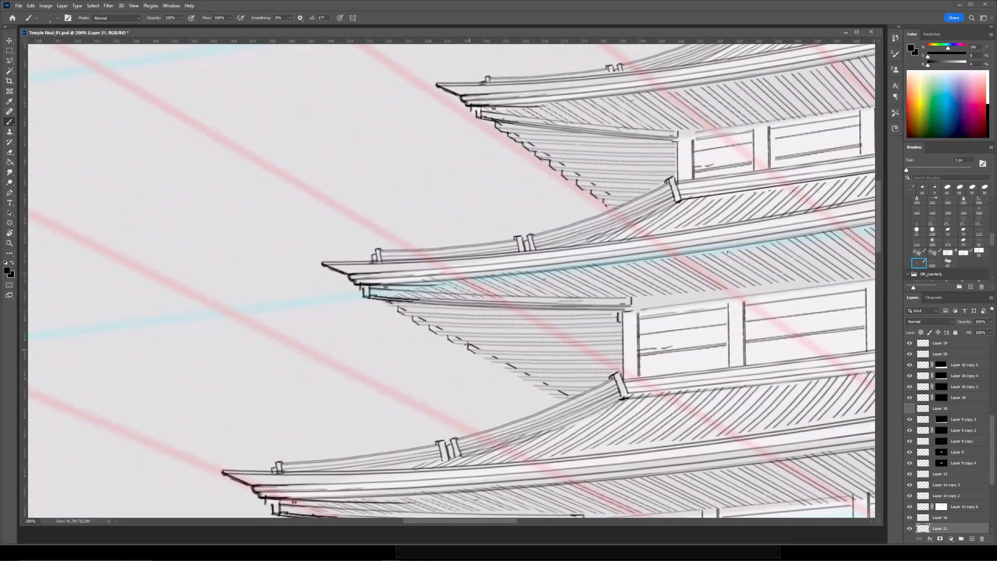
left_click_drag(506, 367, 514, 370)
key("ctrl+minus")
key("ctrl+minus")
Ink notched rafter ends along the diagonal edge of the third roof's left underside.
key("r")
left_click_drag(483, 307, 456, 320)
key("ctrl+plus")
key("ctrl+plus")
key("ctrl+minus")
key("ctrl+minus")
key("Escape")
key("ctrl+plus")
key("ctrl+plus")
left_click_drag(387, 264, 400, 303)
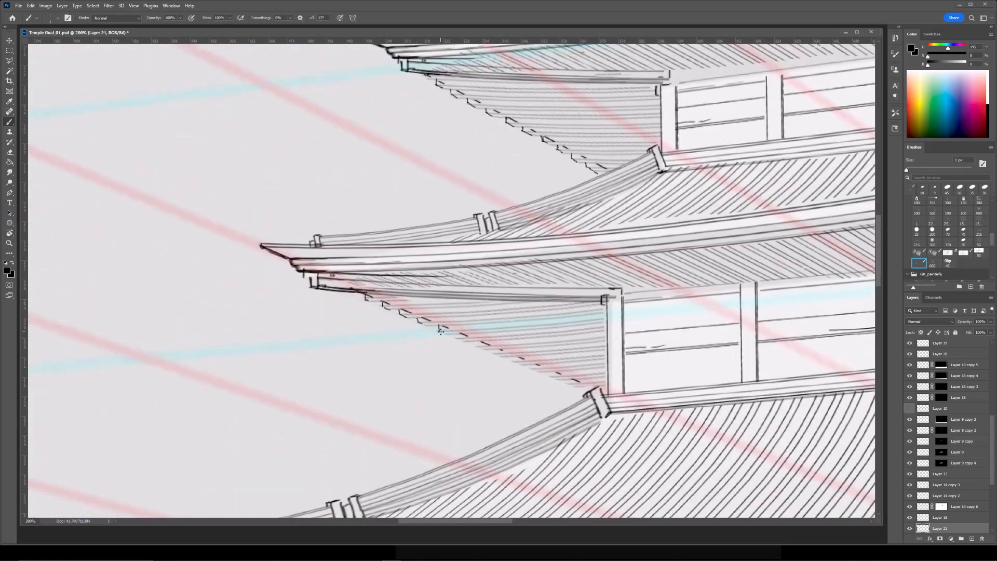
key("ctrl+minus")
key("ctrl+minus")
key("ctrl+plus")
key("ctrl+plus")
left_click_drag(577, 387, 601, 386)
key("ctrl+minus")
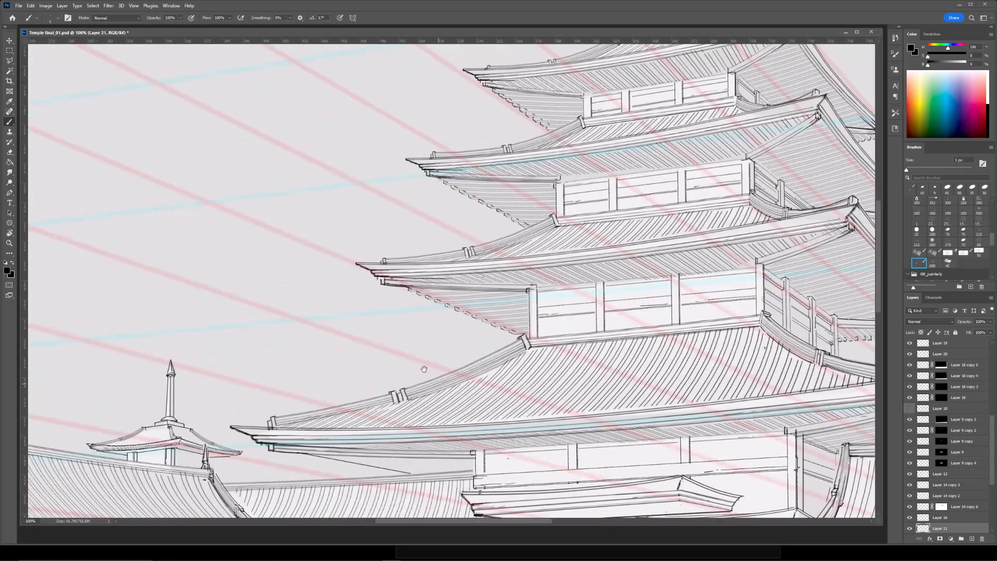
left_click_drag(467, 333, 519, 267)
key("ctrl+plus")
key("ctrl+plus")
left_click_drag(567, 188, 415, 278)
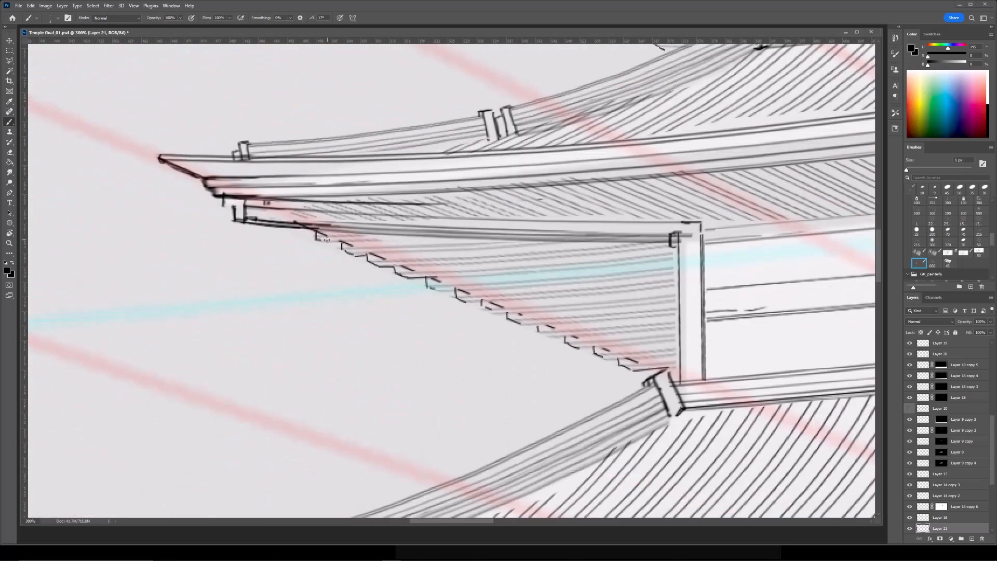
Duplicate the hatching layer and transform the copy to cover the lowest roof's left underside.
key("ctrl+minus")
key("ctrl+minus")
key("ctrl+minus")
key("ctrl+plus")
key("ctrl+plus")
left_click_drag(694, 238, 640, 226)
key("v")
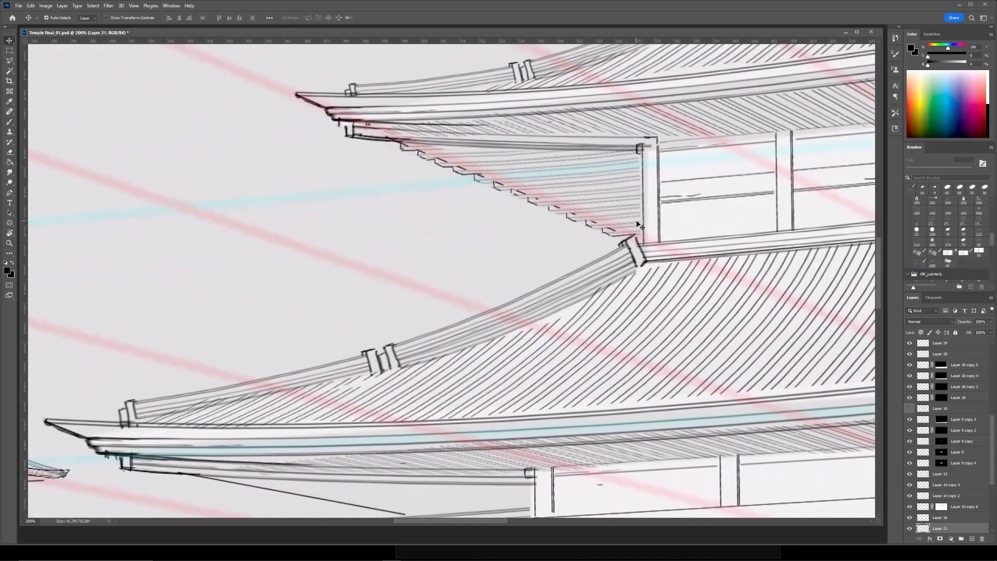
key("alt+period")
key("ctrl+minus")
key("ctrl+minus")
key("ctrl+t")
key("Return")
key("b")
left_click(942, 345)
key("ctrl+plus")
key("ctrl+t")
left_click_drag(541, 296, 548, 317)
left_click_drag(587, 407, 588, 414)
key("Return")
Erase the copied hatching's layer mask to fit the lines within the lowest roof's left underside.
key("e")
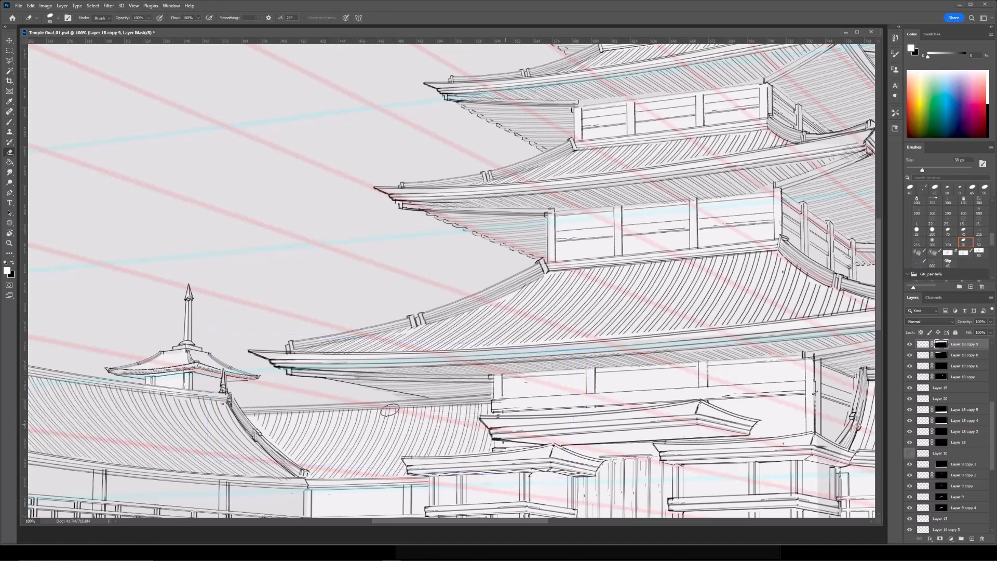
key("b")
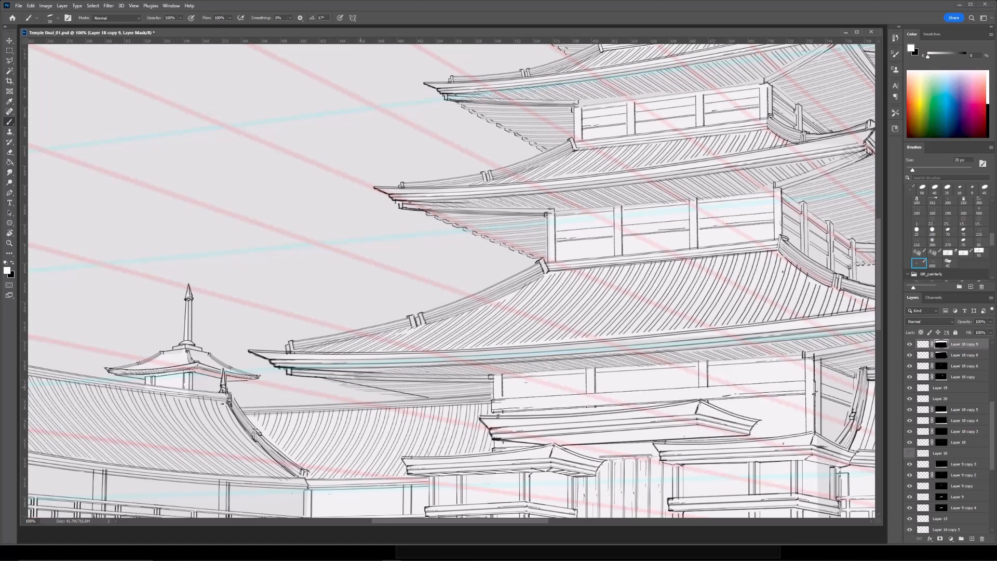
key("e")
left_click_drag(403, 381, 442, 380)
key("ctrl+minus")
left_click_drag(672, 340, 616, 352)
key("ctrl+minus")
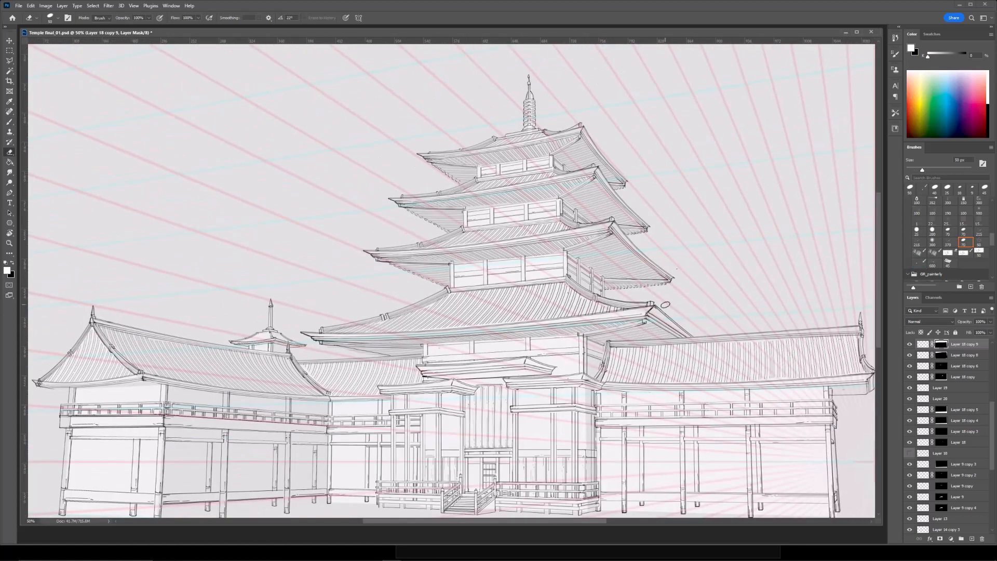
Select Layer 21 and ink the first notched rafter ends beneath the lowest roof's left underside.
key("ctrl+plus")
key("ctrl+plus")
key("ctrl+plus")
key("ctrl+plus")
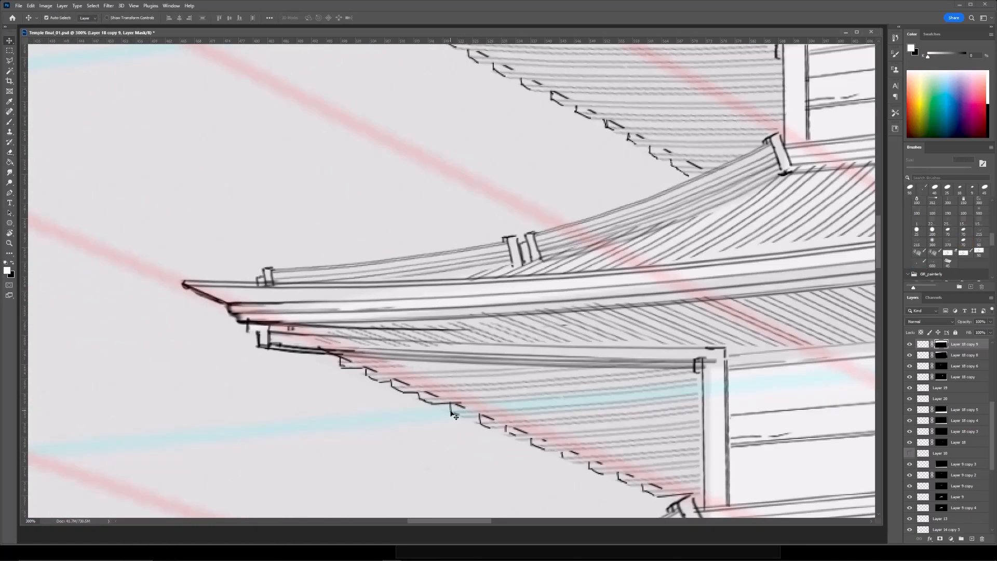
key("ctrl+minus")
left_click(523, 229, "ctrl")
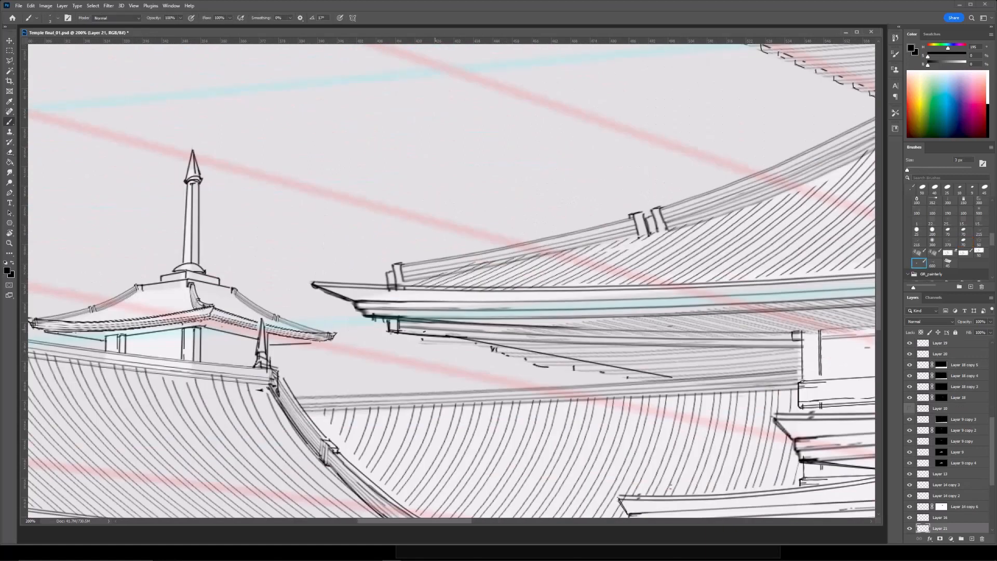
key("ctrl+z")
key("ctrl+minus")
mouse_move(479, 344)
left_mouse_down()
mouse_move(414, 346)
mouse_move(461, 375)
mouse_move(352, 420)
mouse_move(474, 393)
left_mouse_up()
key("ctrl+plus")
key("ctrl+plus")
Select Layer 15's mask and break up the diagonal edge line under the lowest roof's left side with a small eraser.
left_click(399, 439, "ctrl")
key("e")
left_click_drag(397, 438, 429, 448)
key("ctrl+z")
left_click(518, 457, "ctrl")
key("bracketleft")
key("bracketleft")
left_click(520, 463, "ctrl")
left_click_drag(528, 465, 516, 465)
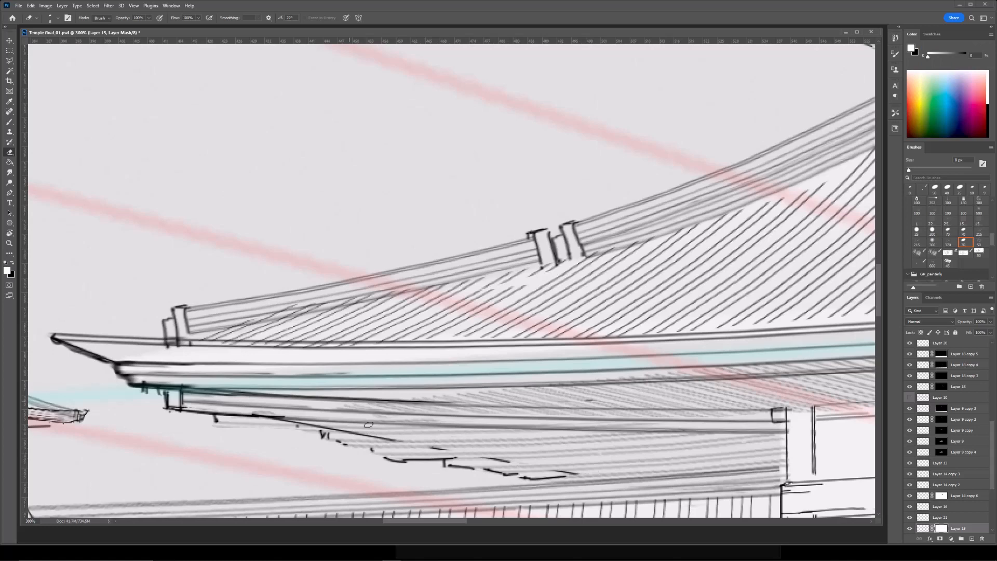
Rotate the canvas and refine the notched edge of the lowest roof's left underside on Layer 21, then restore the view.
key("ctrl+minus")
key("ctrl+minus")
left_click_drag(807, 248, 683, 316)
key("ctrl+minus")
left_click_drag(440, 363, 527, 340)
key("r")
left_click_drag(567, 310, 493, 393)
key("ctrl+plus")
key("ctrl+plus")
key("ctrl+plus")
left_click_drag(418, 445, 431, 385)
left_click(429, 382, "ctrl")
key("b")
scroll(430, 366, "up", 3)
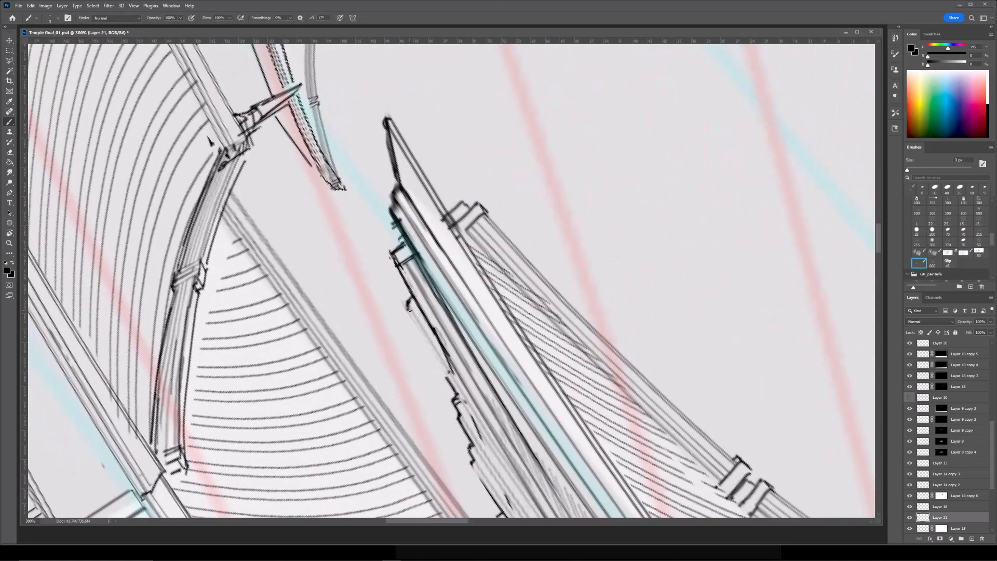
key("ctrl+minus")
key("ctrl+minus")
key("r")
key("Escape")
key("ctrl+minus")
left_click_drag(526, 250, 454, 254)
key("ctrl+plus")
key("ctrl+plus")
key("b")
left_click(406, 370, "shift")
Select Layer 17's mask and trim the hatching on the lowest roof's right underside with the eraser.
key("ctrl+minus")
key("ctrl+minus")
key("ctrl+plus")
mouse_move(215, 358)
left_mouse_down()
mouse_move(200, 359)
mouse_move(445, 300)
left_mouse_up()
key("ctrl+plus")
left_click(532, 383, "ctrl")
left_click(536, 368, "ctrl")
left_click(909, 345)
left_click(909, 345)
key("e")
mouse_move(493, 354)
left_mouse_down()
mouse_move(774, 341)
mouse_move(566, 372)
left_mouse_up()
mouse_move(580, 374)
left_mouse_down()
mouse_move(643, 369)
mouse_move(703, 332)
left_mouse_up()
left_click_drag(212, 374, 520, 374)
left_click_drag(749, 365, 391, 397)
key("bracketright")
key("ctrl+minus")
left_click_drag(329, 373, 362, 344)
key("ctrl+plus")
mouse_move(870, 326)
left_mouse_down()
mouse_move(505, 431)
mouse_move(497, 381)
mouse_move(518, 400)
mouse_move(470, 369)
left_mouse_up()
left_click(437, 384, "ctrl")
Select Layer 8 and ink short underside lines beneath the eave at the left wing's outer corner.
key("ctrl+minus")
key("ctrl+minus")
key("ctrl+minus")
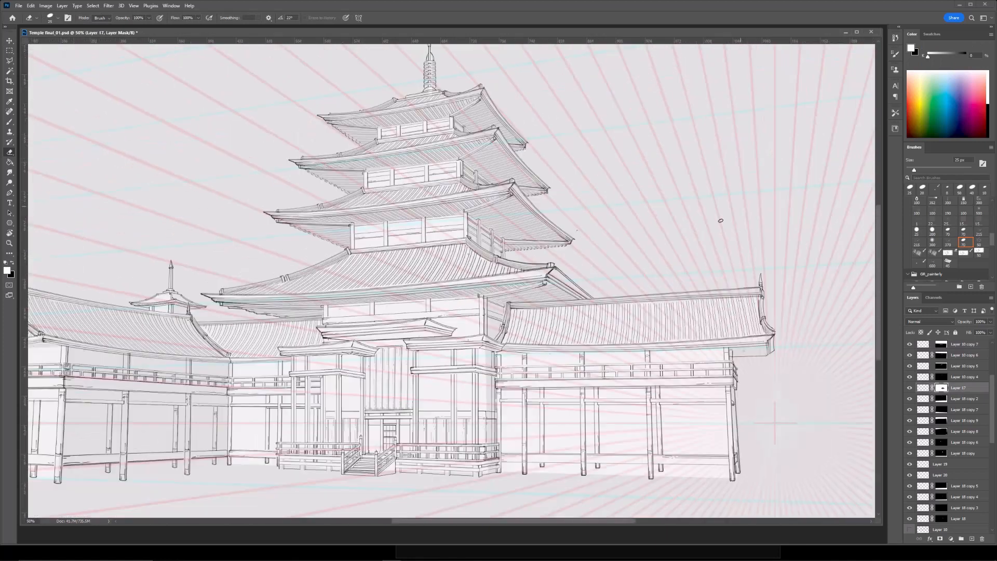
scroll(692, 273, "left", 2)
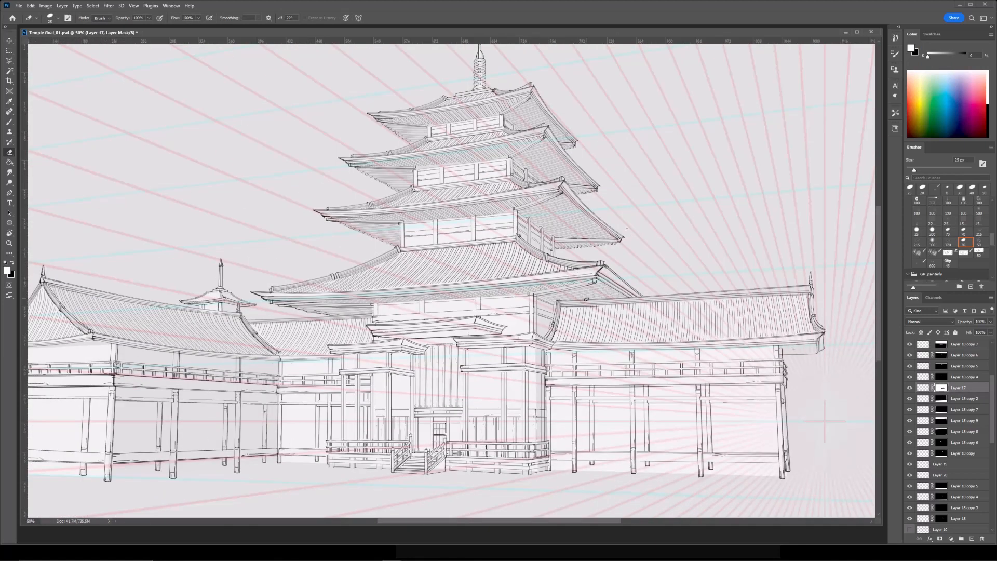
left_click_drag(194, 333, 414, 314)
key("ctrl+plus")
key("ctrl+plus")
key("ctrl+plus")
left_click(621, 291, "ctrl")
key("b")
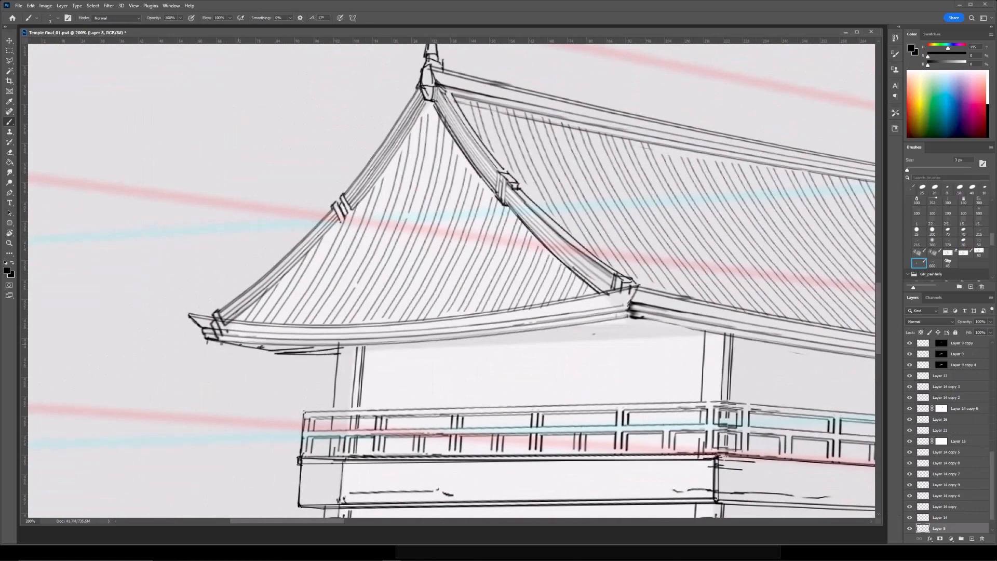
Duplicate the Layer 17 hatching and transform the copy to sit under the eave at the right wing's outer end.
key("ctrl+minus")
key("ctrl+minus")
left_click_drag(688, 341, 463, 351)
mouse_move(744, 347)
left_mouse_down()
mouse_move(452, 357)
mouse_move(481, 323)
left_mouse_up()
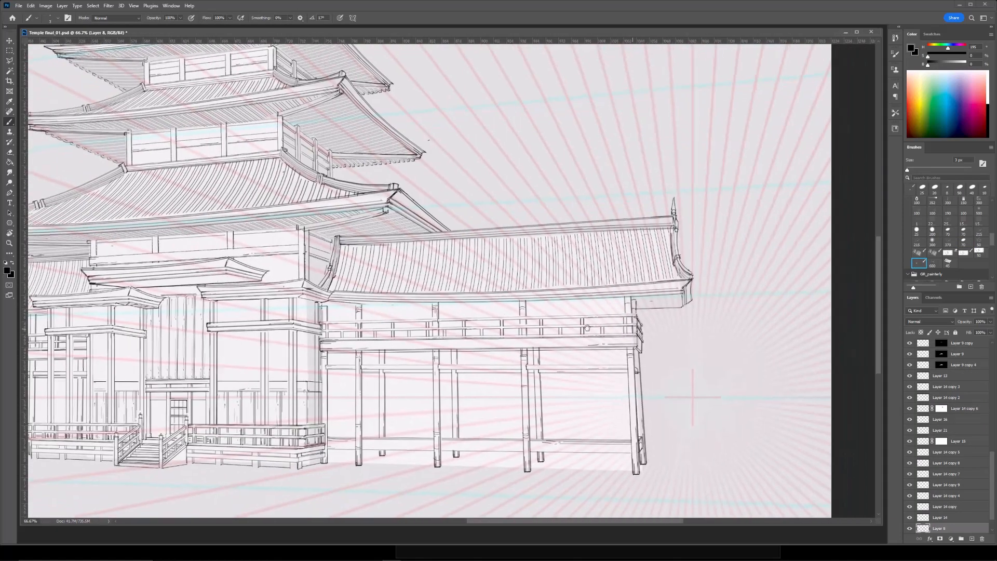
left_click_drag(673, 295, 447, 294)
key("ctrl+plus")
key("ctrl+plus")
key("ctrl+minus")
left_click_drag(288, 232, 638, 333)
key("ctrl+plus")
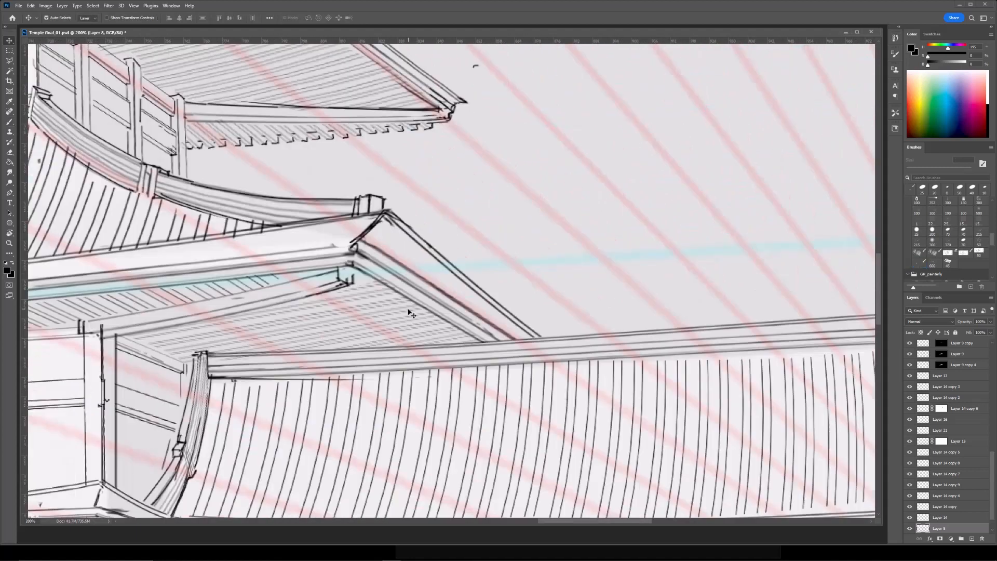
left_click(416, 311, "ctrl")
key("ctrl+minus")
key("ctrl+minus")
left_click(910, 344)
left_click(910, 344)
key("ctrl+j")
left_click_drag(403, 314, 668, 380)
key("ctrl+t")
left_click_drag(756, 298, 763, 320)
left_click_drag(706, 366, 720, 368)
key("Return")
Erase the Layer 17 copy's mask to confine its hatching to the right wing's eave underside.
key("ctrl+plus")
left_click_drag(779, 348, 437, 327)
key("e")
left_click(941, 344)
left_click_drag(535, 402, 462, 414)
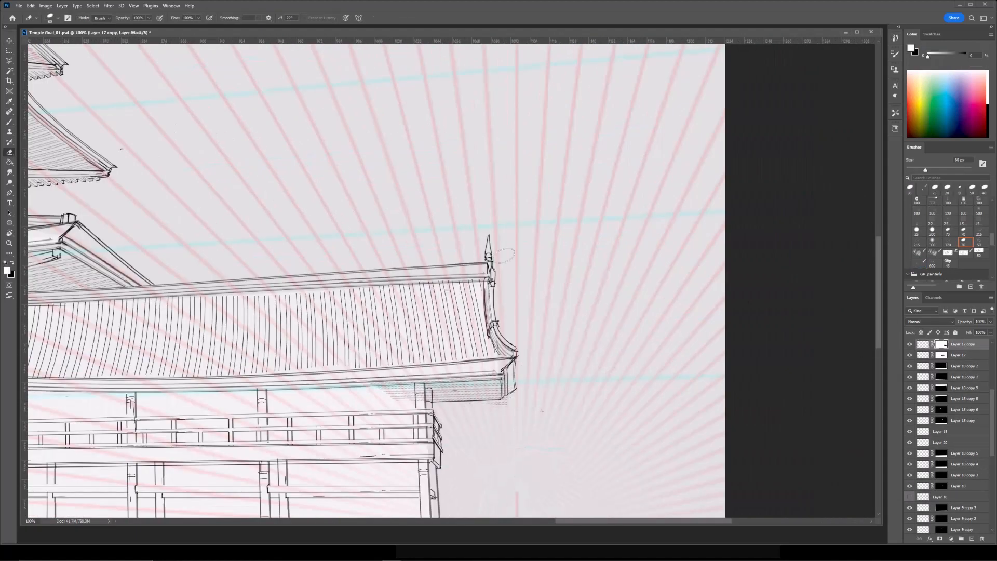
left_click_drag(408, 384, 393, 391)
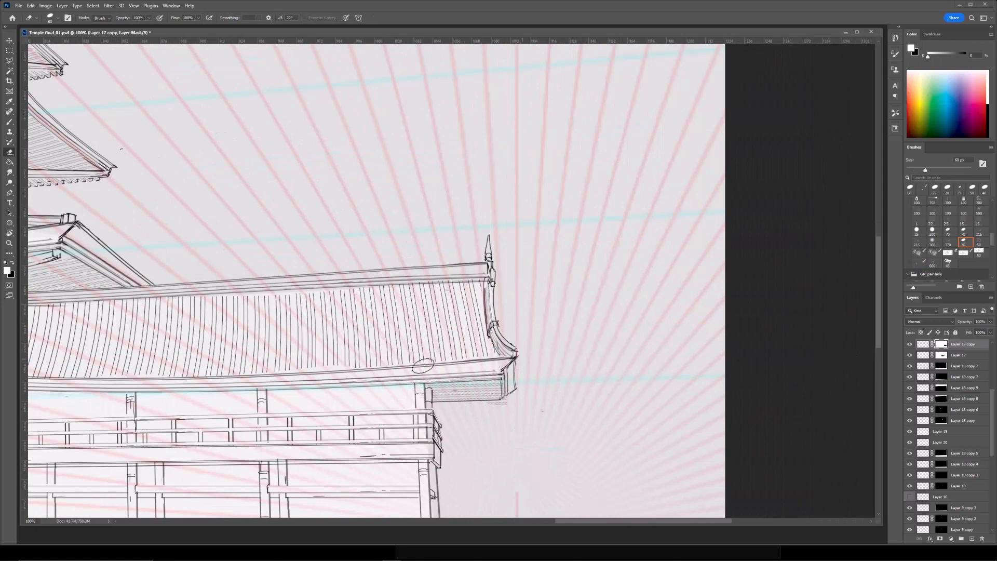
Duplicate the left wing's roof-tile hatching layer for use on the small spired roof behind it.
key("ctrl+minus")
key("ctrl+minus")
left_click_drag(532, 308, 639, 317)
left_click_drag(515, 208, 668, 239)
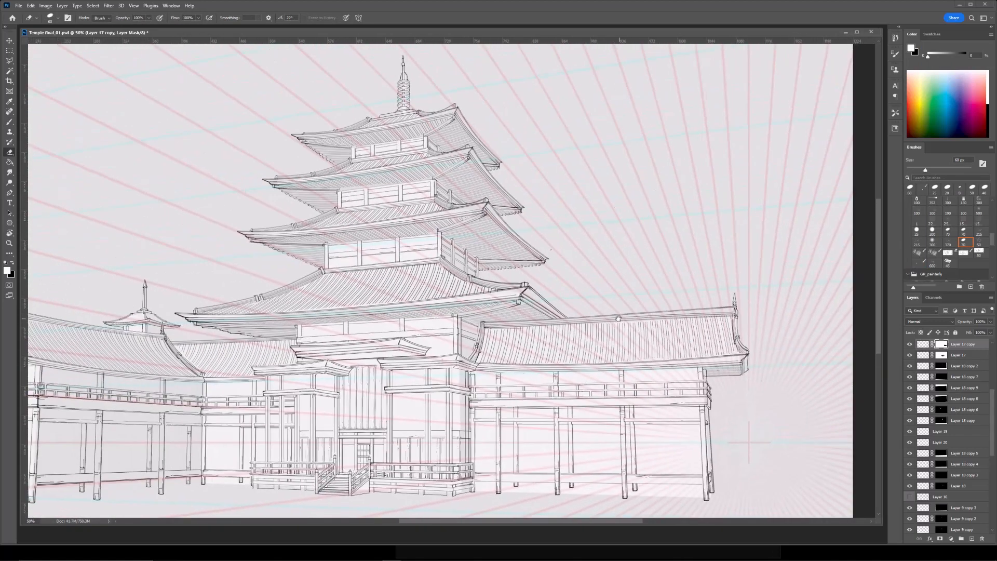
left_click_drag(630, 268, 677, 226)
left_click_drag(632, 299, 655, 298)
left_click_drag(324, 165, 509, 215)
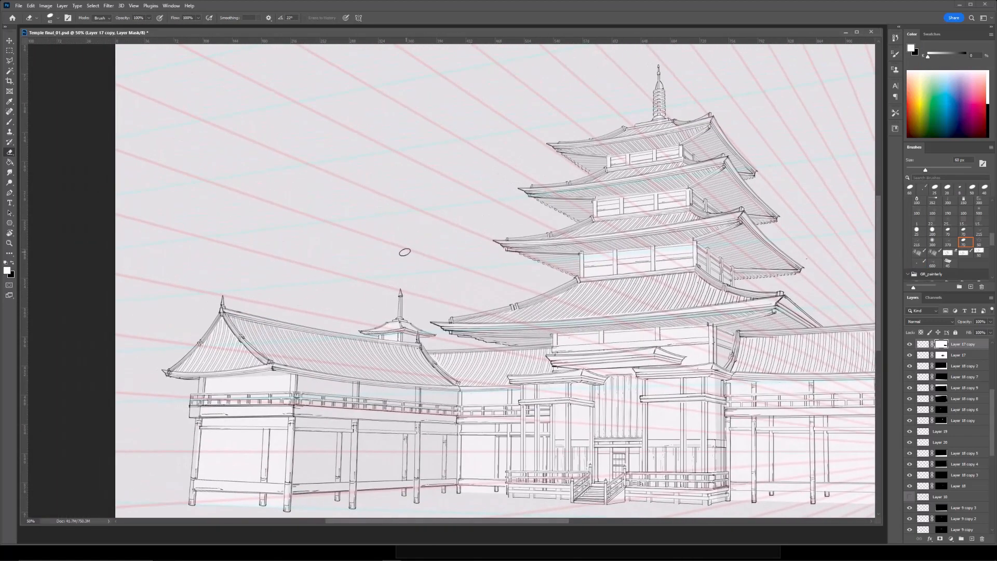
key("ctrl+plus")
left_click_drag(410, 306, 454, 269)
key("ctrl+plus")
left_click(445, 363, "ctrl")
key("ctrl+j")
Scale the hatching copy down and position it over the small spired roof.
key("ctrl+t")
left_click_drag(466, 327, 544, 265)
left_click_drag(718, 94, 619, 136)
left_click_drag(619, 284, 533, 285)
mouse_move(393, 317)
left_mouse_down()
mouse_move(546, 293)
mouse_move(540, 302)
left_mouse_up()
left_click_drag(678, 118, 473, 245)
left_click_drag(398, 321, 506, 287)
left_click_drag(381, 188, 381, 199)
left_click_drag(383, 370, 383, 361)
left_click_drag(381, 199, 379, 211)
key("Return")
Erase on the Layer 10 copy 8 mask to confine the hatching to the small spired roof's front slope.
left_click(942, 345)
key("bracketright")
key("bracketright")
key("bracketright")
key("bracketright")
key("bracketright")
key("bracketright")
left_click_drag(316, 284, 376, 319)
key("bracketleft")
key("bracketleft")
key("bracketleft")
key("bracketleft")
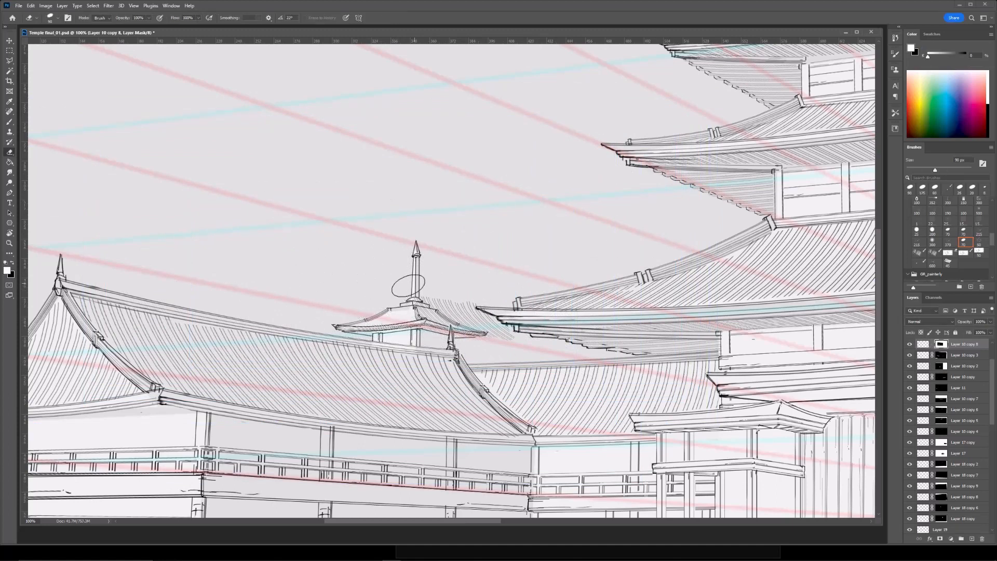
mouse_move(444, 285)
left_mouse_down()
mouse_move(451, 296)
mouse_move(499, 296)
left_mouse_up()
Duplicate the small roof's hatching, unlink the copy's mask and flip the copy horizontally.
key("ctrl+j")
key("ctrl+t")
key("Escape")
left_click(932, 345)
key("ctrl+t")
right_click(437, 301)
left_click(463, 455)
key("Return")
Warp and scale the flipped hatching copy to fit the small spired roof's right slope.
key("b")
key("x")
key("ctrl+minus")
key("ctrl+plus")
left_click(923, 344)
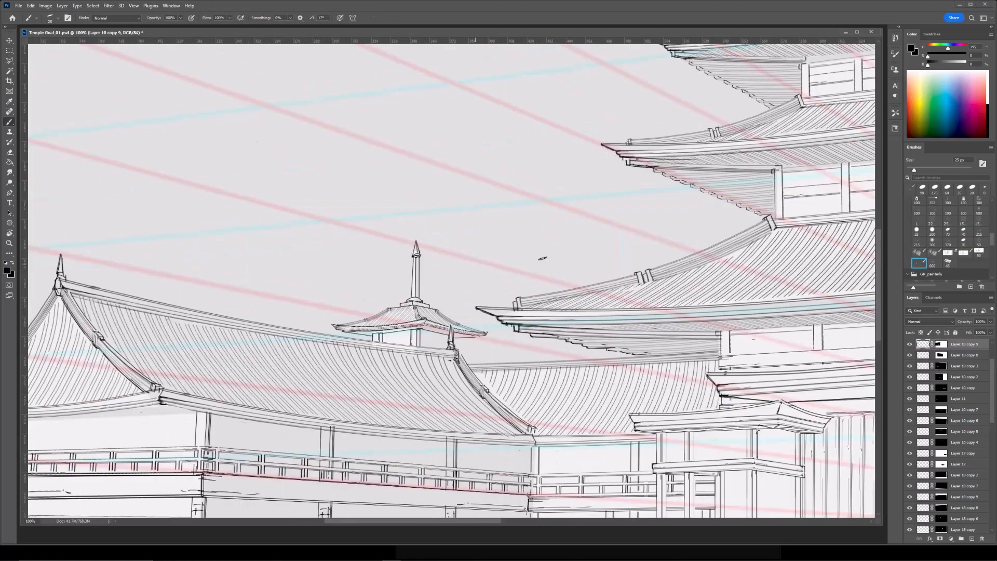
key("ctrl+t")
right_click(409, 290)
left_click(432, 343)
left_click_drag(394, 309, 368, 288)
left_click_drag(525, 251, 508, 248)
key("Return")
key("ctrl+t")
mouse_move(441, 214)
left_mouse_down()
mouse_move(446, 229)
mouse_move(443, 222)
left_mouse_up()
left_click_drag(441, 364, 441, 354)
key("Return")
Select the flipped copy's mask and trim its hatching to the right slope with a smaller eraser.
left_click(942, 344)
key("e")
key("bracketleft")
key("bracketleft")
key("bracketleft")
key("bracketleft")
key("bracketleft")
key("bracketleft")
key("bracketleft")
key("bracketleft")
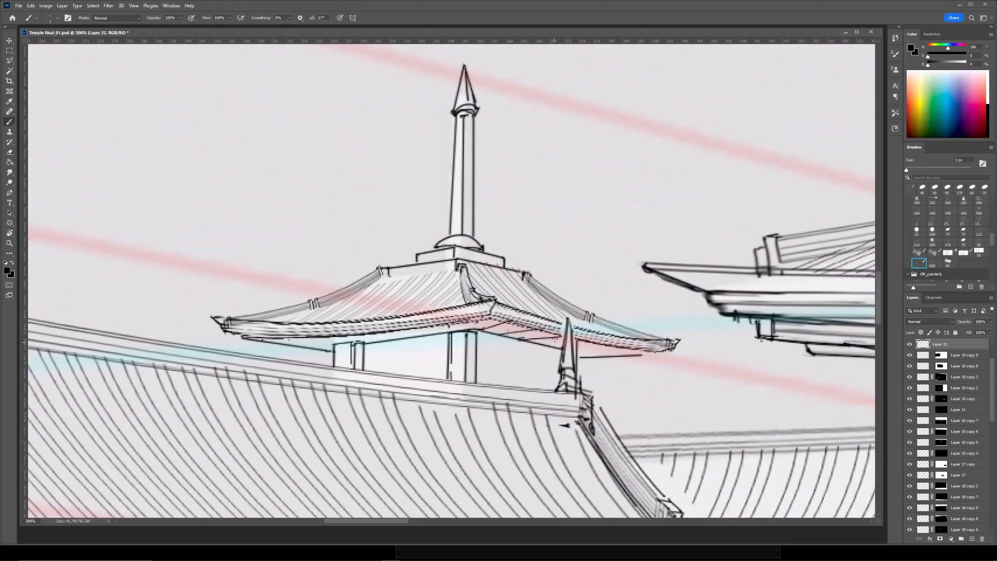
Clean up and ink the underside lines beneath the small spired roof's eave on Layer 22.
key("e")
mouse_move(505, 324)
left_mouse_down()
mouse_move(487, 330)
mouse_move(520, 325)
left_mouse_up()
key("b")
left_click_drag(451, 326, 459, 329)
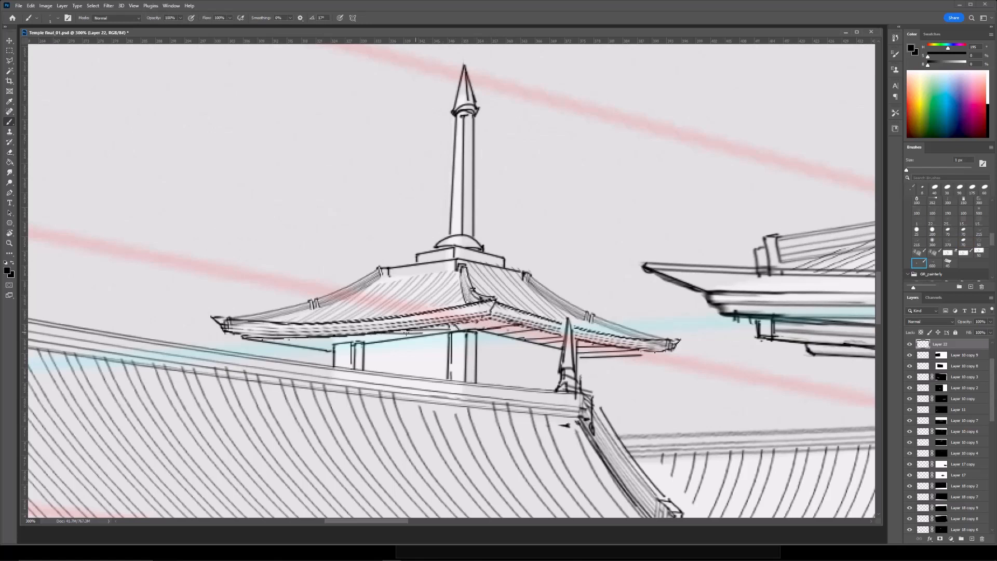
Duplicate the hatching under the tower's lowest roof and unlink the copy from its mask.
key("ctrl+minus")
key("ctrl+minus")
key("ctrl+minus")
key("ctrl+minus")
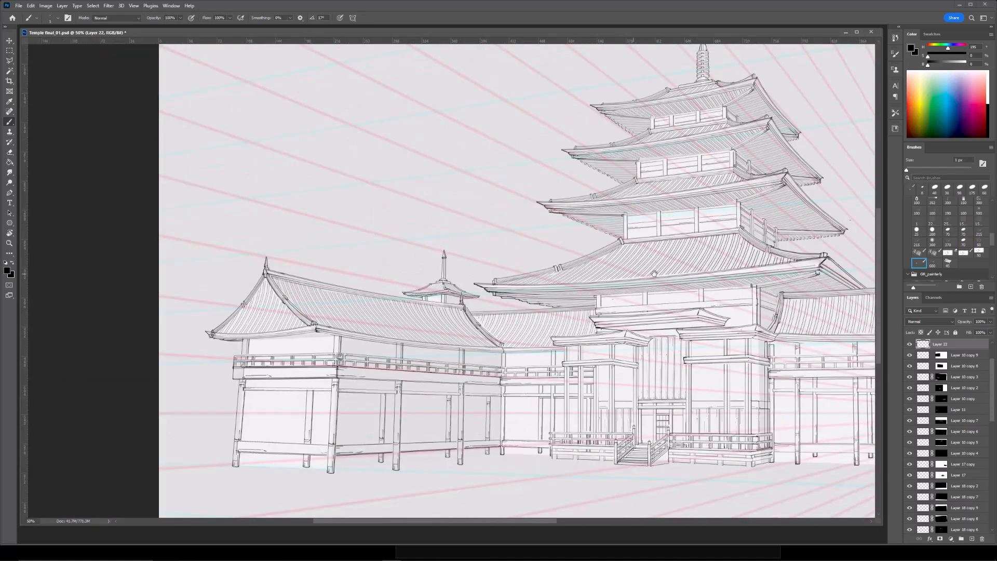
left_click_drag(863, 266, 668, 242)
key("ctrl+minus")
left_click_drag(717, 176, 696, 195)
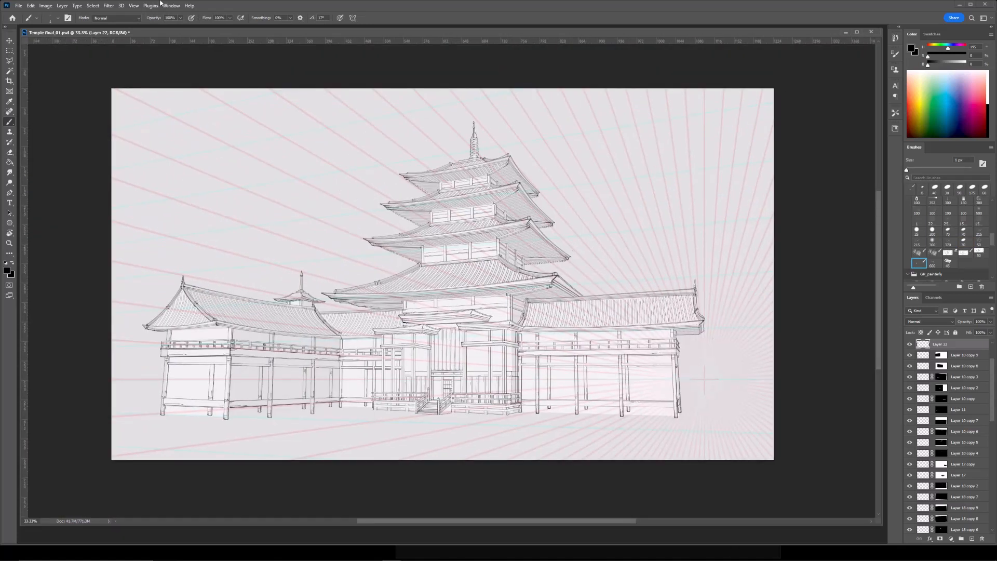
key("ctrl+plus")
key("ctrl+plus")
key("ctrl+plus")
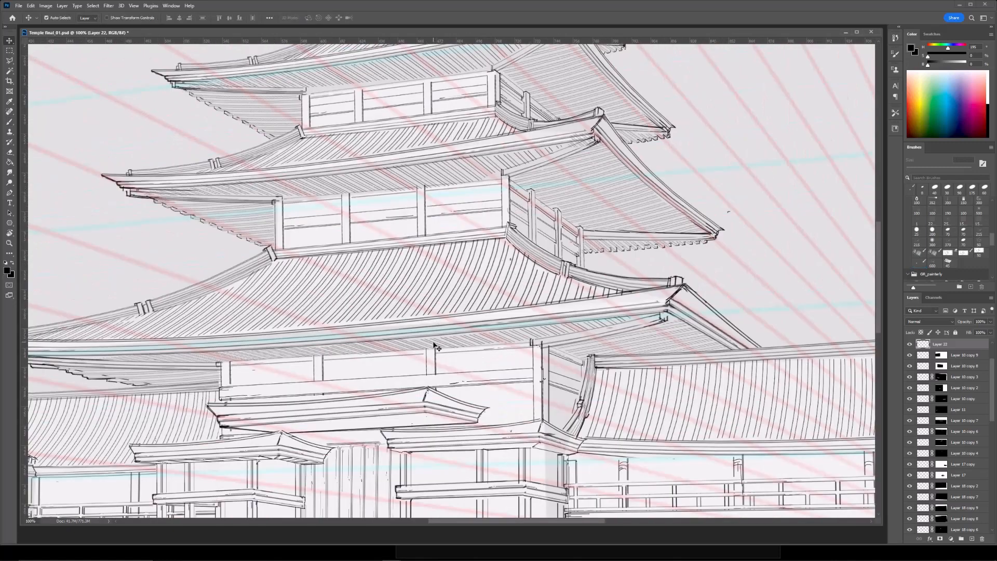
left_click(456, 341, "ctrl")
key("ctrl+j")
key("ctrl+minus")
key("ctrl+t")
left_click_drag(417, 331, 422, 361)
key("Escape")
left_click(932, 421)
Move the hatching copy beneath the upper entrance canopy and erase its mask to trim the excess.
key("ctrl+t")
left_click_drag(446, 312, 451, 363)
left_click_drag(529, 266, 532, 265)
key("Return")
left_click(941, 420)
key("e")
left_click_drag(590, 352, 482, 365)
key("b")
key("e")
Duplicate the canopy hatching, transform the copy to fit beneath the right lower entrance canopy and trim its mask.
key("ctrl+minus")
left_click_drag(542, 267, 456, 246)
key("ctrl+plus")
key("ctrl+j")
key("ctrl+t")
left_click_drag(385, 285, 378, 344)
left_click_drag(512, 270, 517, 286)
mouse_move(417, 324)
left_mouse_down()
mouse_move(505, 349)
mouse_move(499, 343)
left_mouse_up()
left_click_drag(612, 270, 598, 248)
key("Return")
left_click_drag(403, 357, 461, 352)
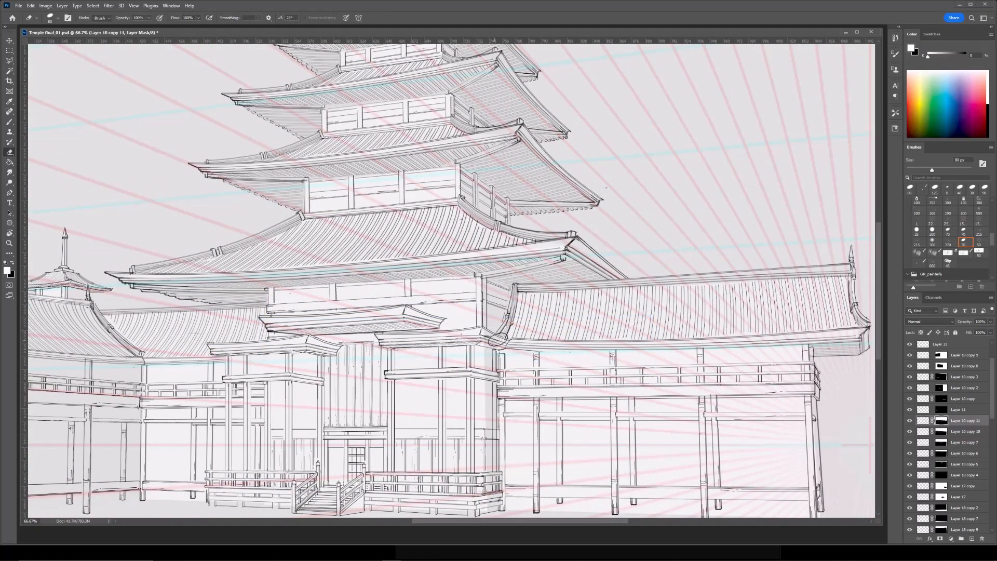
Duplicate the lower canopy's hatching again and reposition the copy around the entrance eaves.
key("ctrl+minus")
key("ctrl+plus")
key("ctrl+j")
key("ctrl+t")
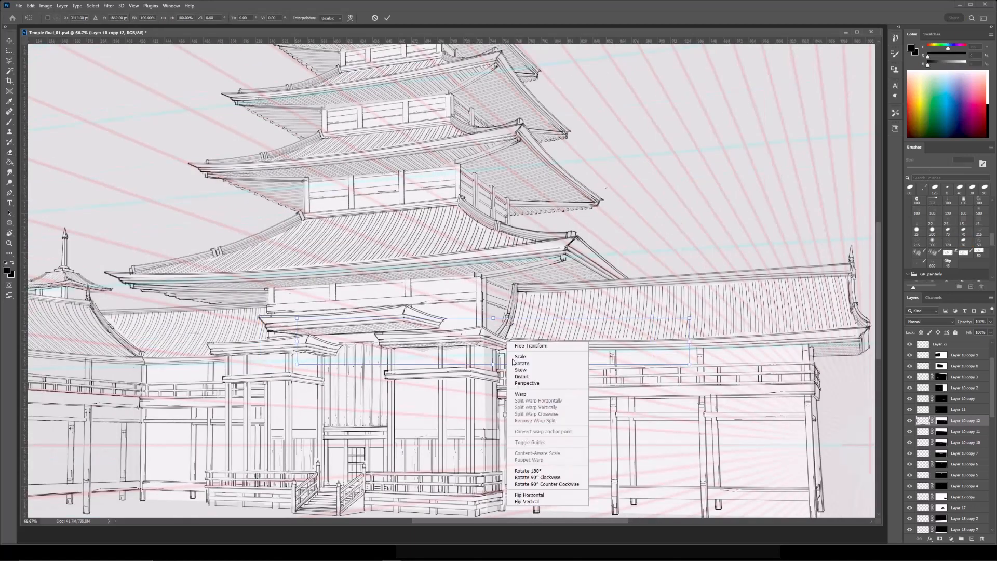
left_click_drag(645, 268, 656, 292)
left_click_drag(587, 349, 533, 338)
key("Return")
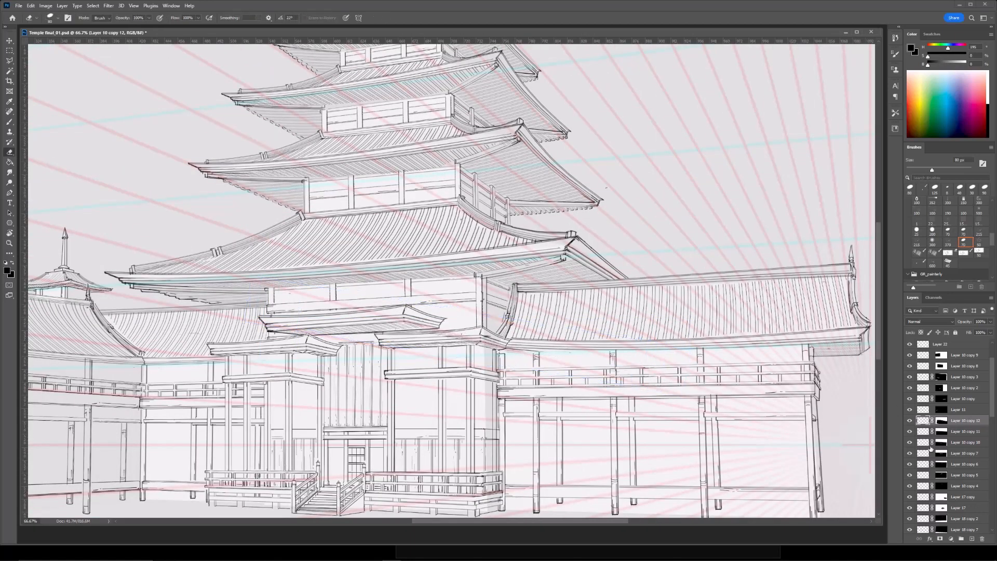
key("ctrl+minus")
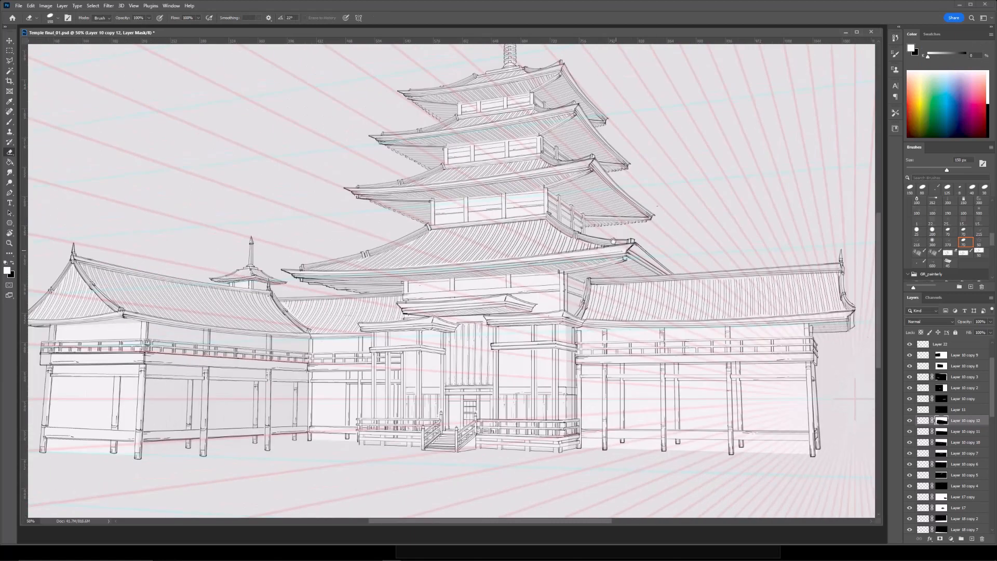
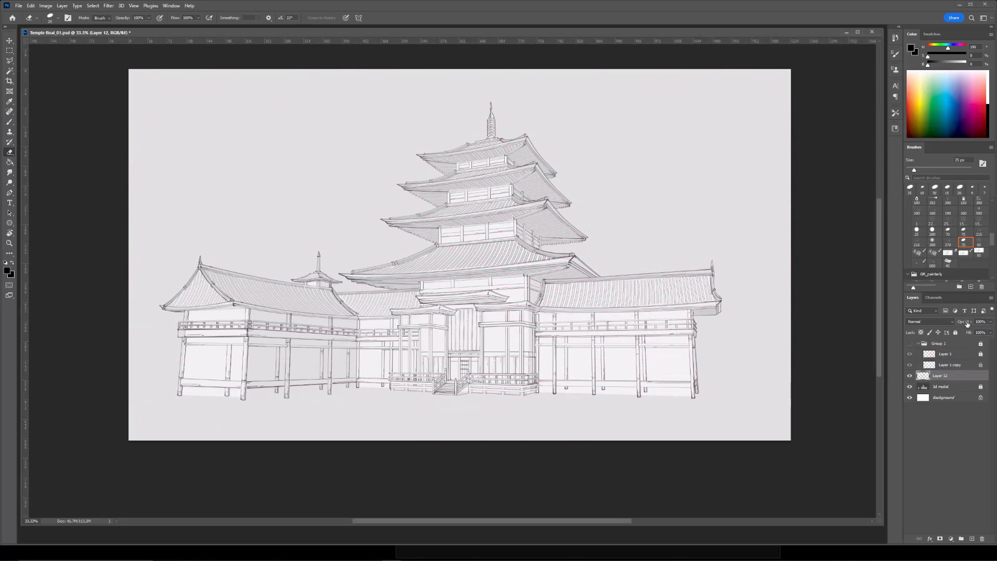
Lower the opacity of the line art on Layer 12 and add a new layer above it.
left_click_drag(966, 325, 962, 327)
left_click_drag(965, 323, 962, 324)
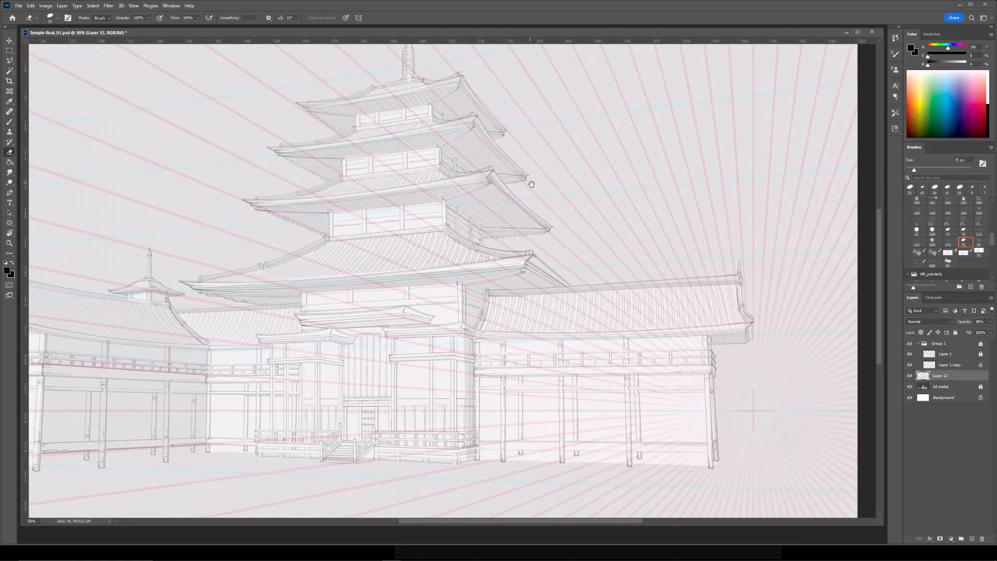
key("ctrl+shift+alt+n")
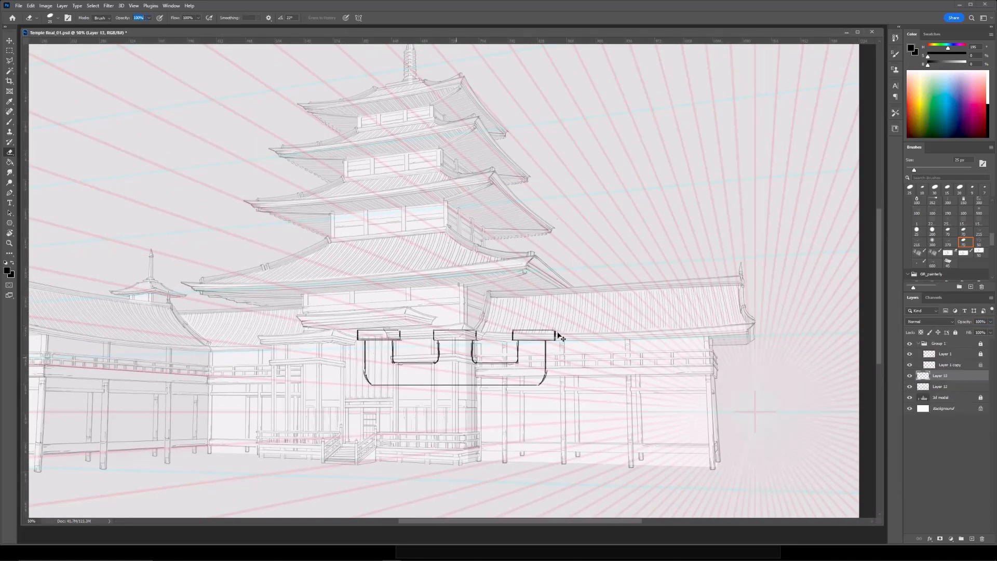
Scale down the bracket drawing on Layer 13 and move it beneath the tower's lowest roof.
key("ctrl+t")
key("ctrl+plus")
left_click_drag(590, 345, 387, 404)
mouse_move(358, 411)
left_mouse_down()
mouse_move(428, 302)
mouse_move(465, 294)
left_mouse_up()
key("Return")
Skew the bracket to follow the eave's perspective and align it with the wall's right corner post.
scroll(471, 273, "up", 2)
key("ctrl+t")
left_click_drag(493, 343, 457, 335)
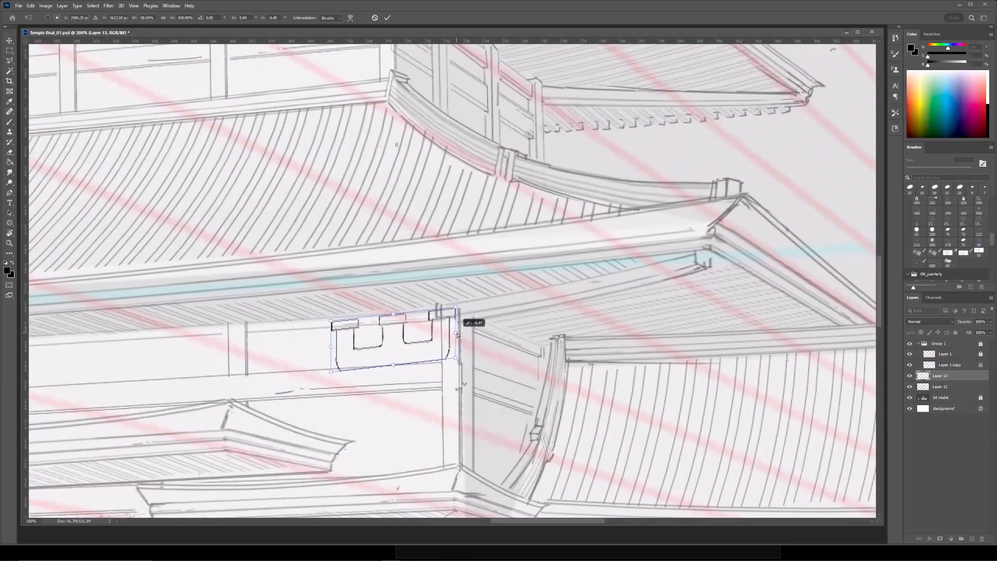
left_click_drag(347, 362, 345, 361)
key("Return")
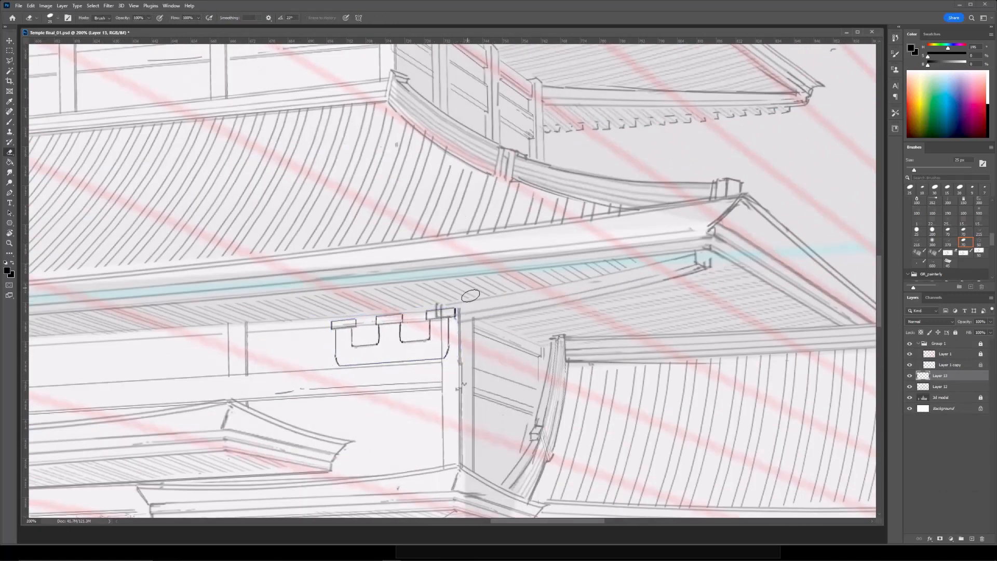
Duplicate the bracket and offset the copy slightly down and to the right to suggest depth.
key("ctrl+j")
key("ctrl+t")
left_click_drag(411, 338, 418, 343)
key("Return")
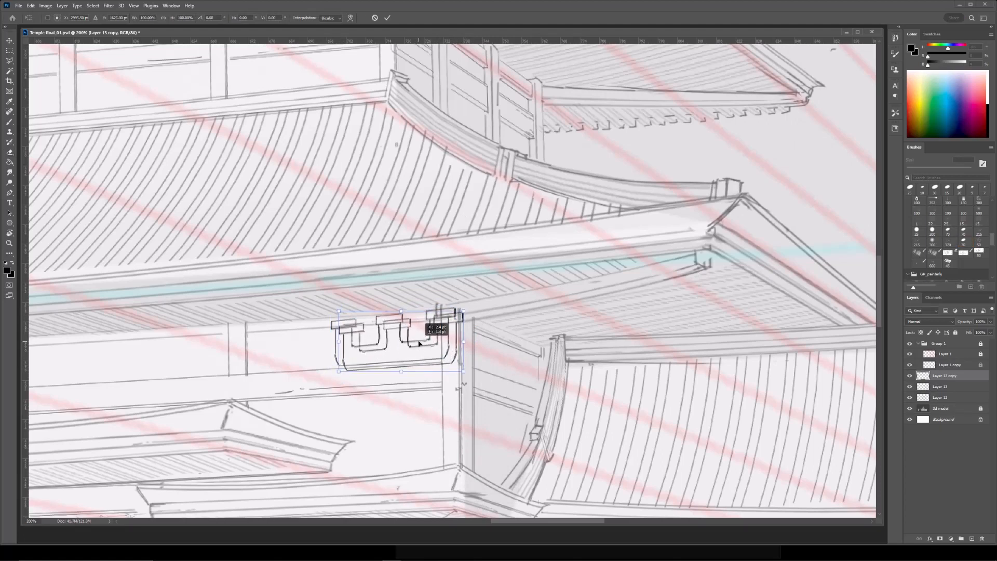
Erase the overlapping lines of the bracket copy and ink connecting edges to give the bracket thickness.
key("e")
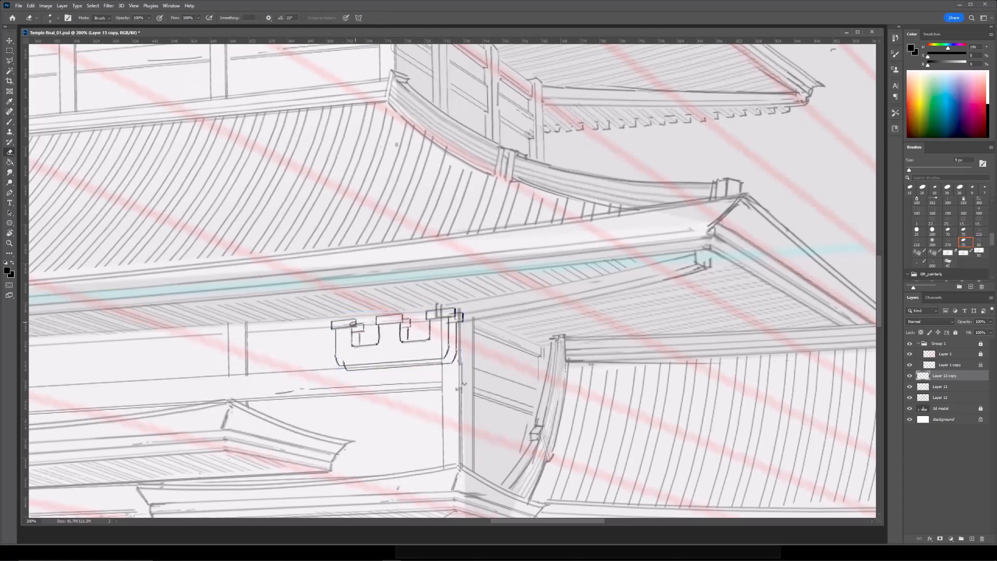
key("b")
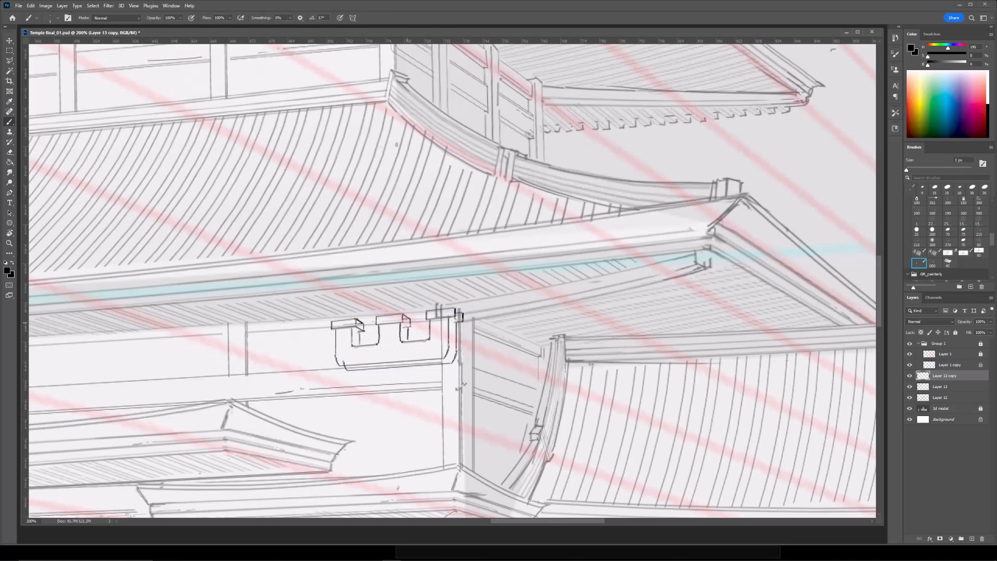
left_click_drag(456, 309, 462, 313)
key("e")
key("b")
key("e")
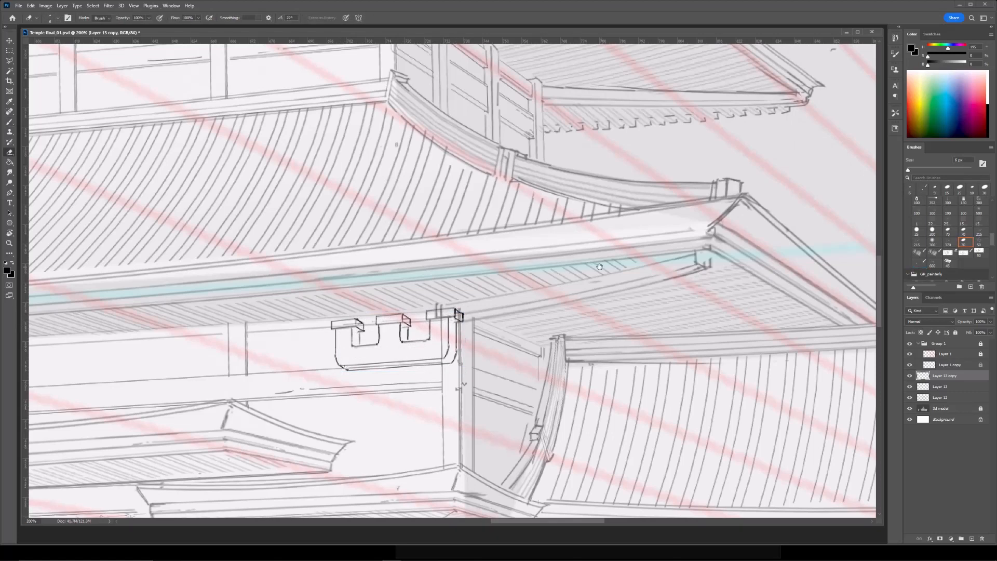
Copy the beam end at the eave corner from Layer 12, place it beside the corner post and set its opacity to 100%.
left_click_drag(601, 236, 597, 241)
left_click(972, 538)
key("b")
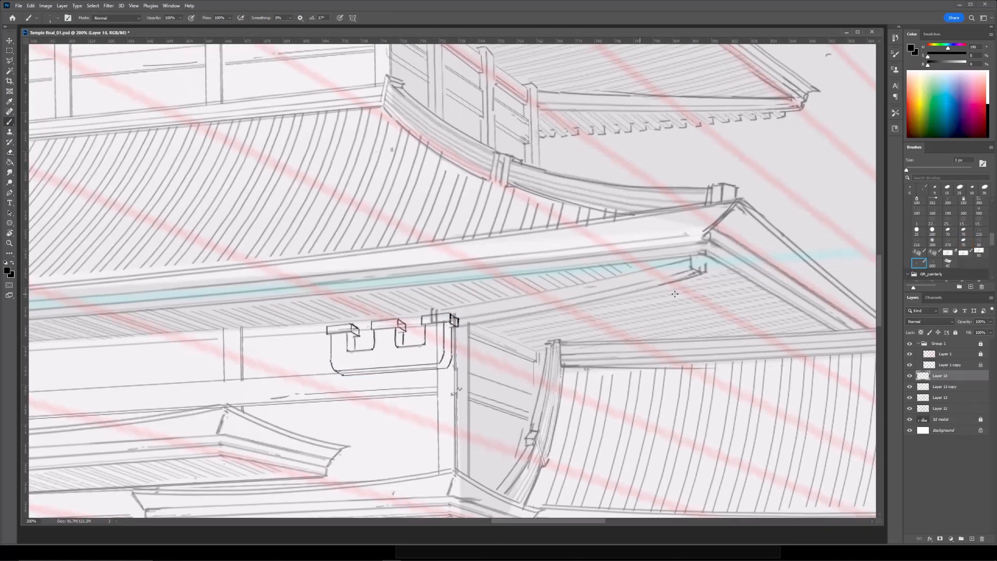
left_click(941, 410)
key("l")
mouse_move(607, 279)
left_mouse_down()
mouse_move(578, 310)
mouse_move(606, 279)
left_mouse_up()
key("ctrl+j")
key("v")
left_click_drag(702, 269, 565, 308)
key("ctrl+t")
key("Return")
left_click_drag(966, 323, 994, 323)
Adjust the copied beam to the eave's perspective, erase its stray lines and ink its edges back toward the post.
key("e")
key("ctrl+t")
left_click_drag(577, 294, 588, 298)
mouse_move(542, 304)
left_mouse_down()
mouse_move(542, 314)
mouse_move(567, 320)
mouse_move(567, 308)
mouse_move(532, 322)
mouse_move(556, 310)
left_mouse_up()
key("Return")
key("e")
key("b")
key("e")
key("b")
key("e")
key("ctrl+t")
key("Return")
Duplicate the beam, move the copy below the original and transform it to match the perspective.
key("ctrl+j")
key("ctrl+t")
mouse_move(538, 324)
left_mouse_down()
mouse_move(526, 349)
mouse_move(538, 363)
mouse_move(525, 353)
left_mouse_up()
right_click(516, 351)
left_click(530, 382)
key("Return")
Clean up the lower beam and ink its edges so it runs back to the corner post.
left_click_drag(447, 344, 457, 368)
key("b")
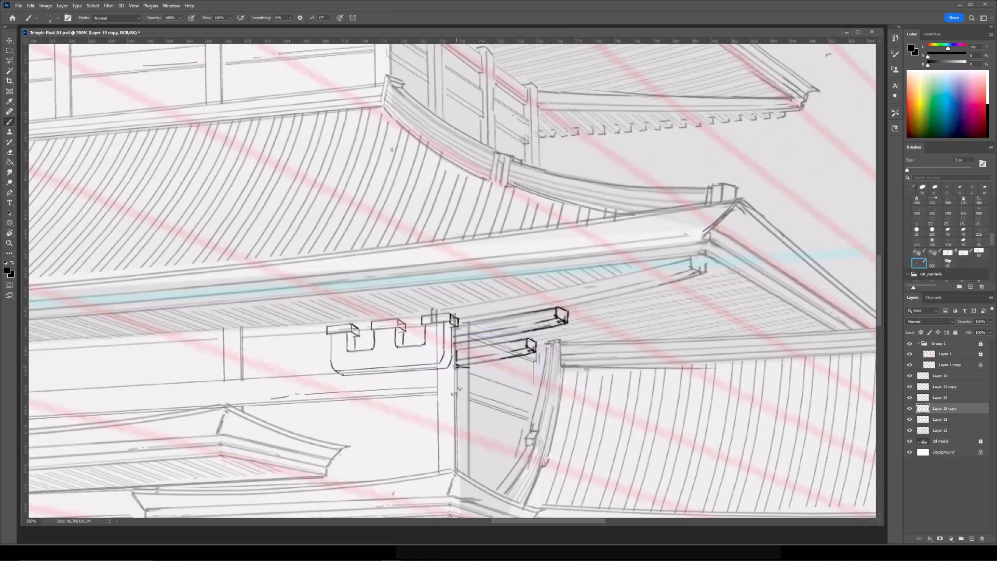
key("alt+bracketleft")
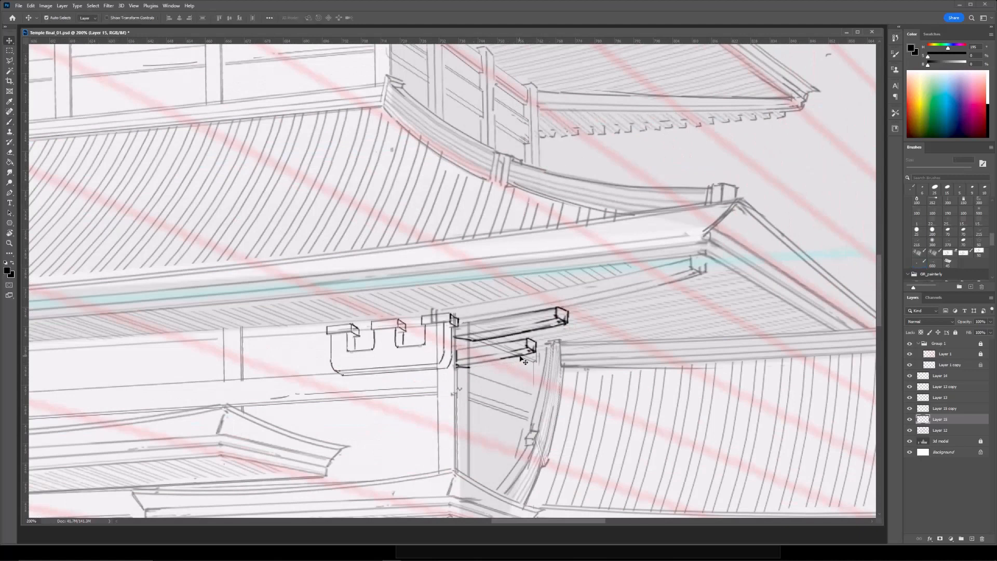
left_click(533, 349, "ctrl")
left_click_drag(527, 354, 466, 365)
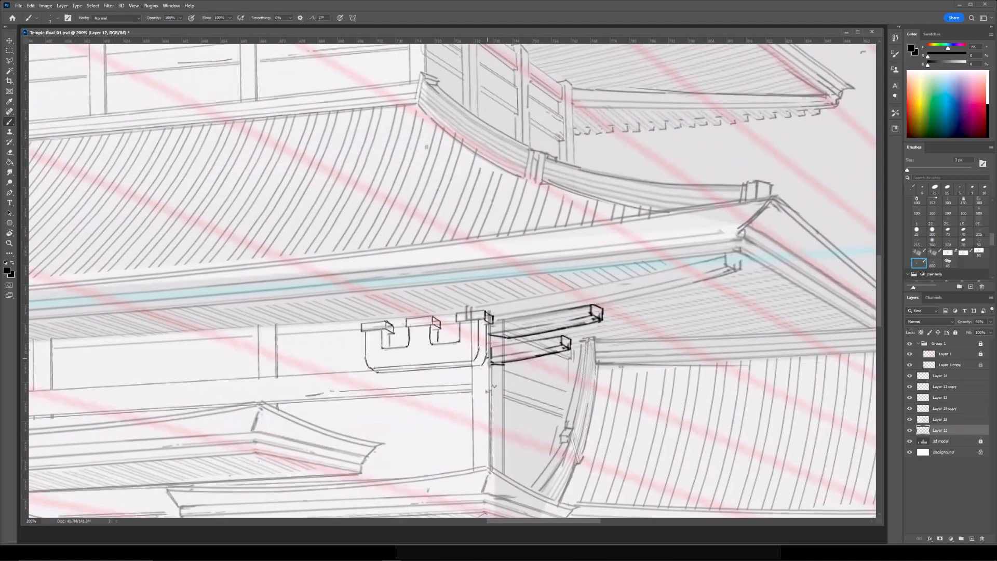
key("e")
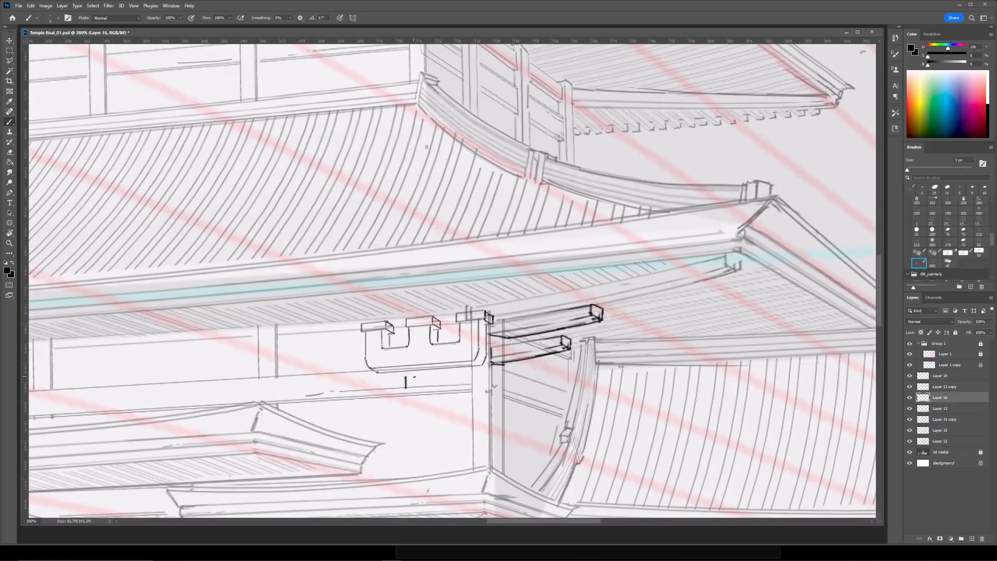
Draw a small rectangular block with a visible side face below the bracket on the new Layer 16.
key("e")
left_click_drag(406, 376, 406, 388)
key("b")
key("ctrl+minus")
mouse_move(407, 375)
left_mouse_down()
mouse_move(436, 374)
mouse_move(417, 394)
left_mouse_up()
key("ctrl+plus")
key("e")
key("b")
key("e")
key("ctrl+minus")
key("ctrl+minus")
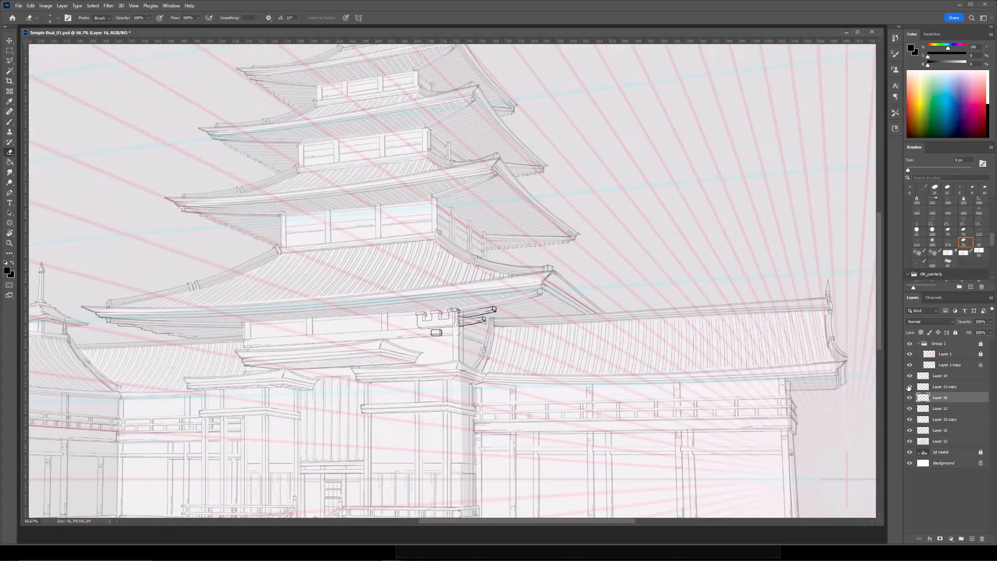
Move Layer 13 above Layer 16, directly beneath Layer 13 copy, and merge the two bracket layers.
key("ctrl+plus")
key("ctrl+plus")
key("alt+bracketleft")
key("alt+bracketright")
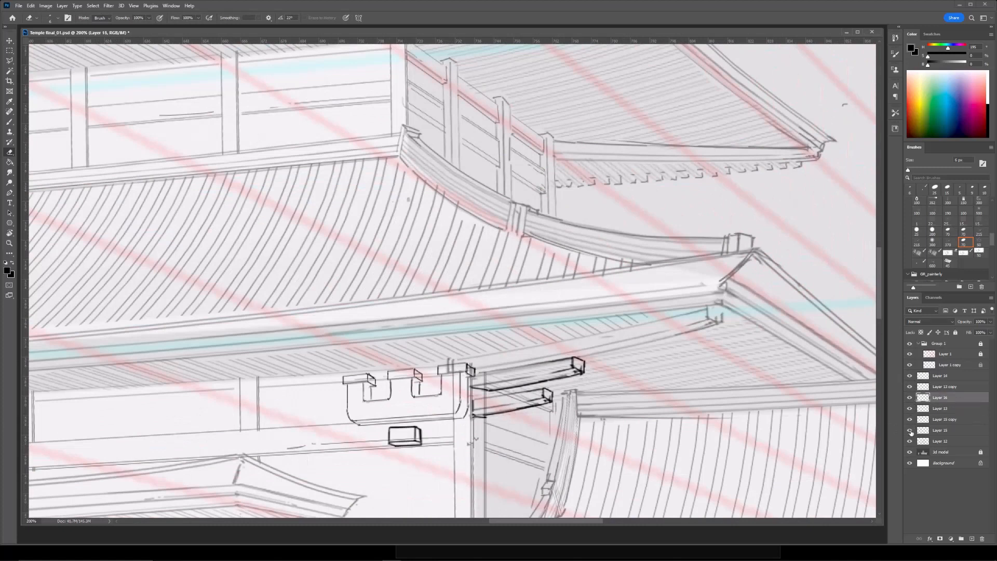
key("ctrl+plus")
key("alt+bracketright")
left_click(875, 389, "ctrl")
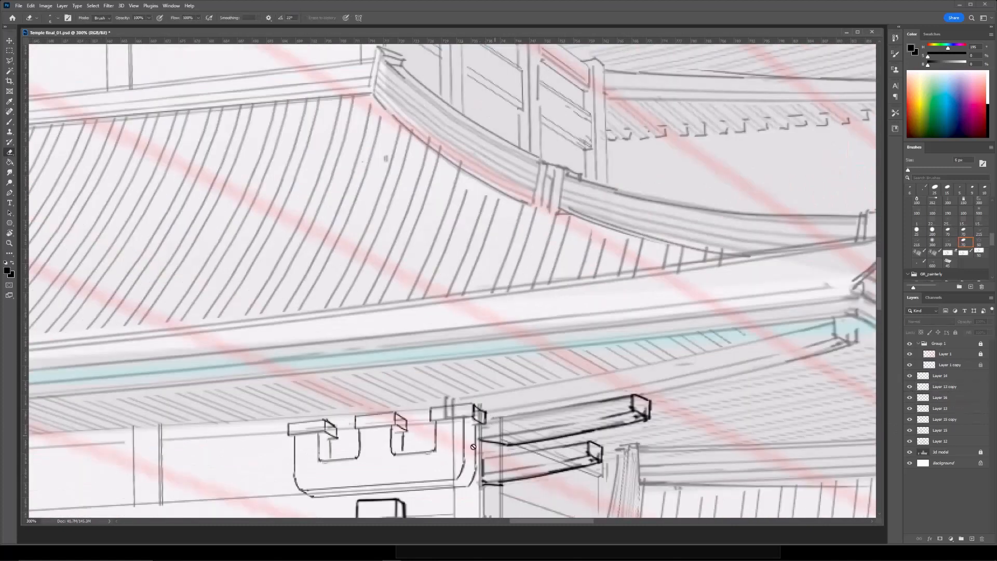
key("ctrl+minus")
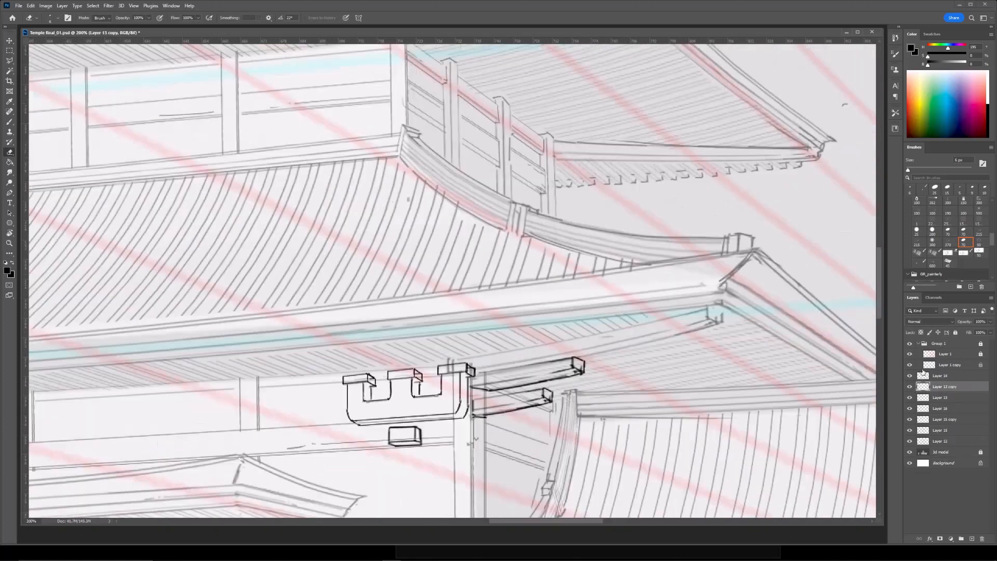
left_click_drag(653, 356, 677, 315)
key("ctrl+minus")
key("ctrl+plus")
Copy the bracket to a new layer and transform it to fit the tower's side wall beyond the corner post.
key("l")
left_click(492, 317)
key("ctrl+j")
key("ctrl+t")
right_click(451, 341)
left_click(473, 495)
mouse_move(437, 348)
left_mouse_down()
mouse_move(575, 349)
mouse_move(597, 358)
mouse_move(582, 375)
left_mouse_up()
key("Return")
key("ctrl+t")
left_click_drag(505, 359, 526, 363)
key("Return")
Duplicate the side-wall bracket and offset the copy slightly to give it thickness.
key("l")
key("ctrl+j")
key("ctrl+t")
key("Return")
key("e")
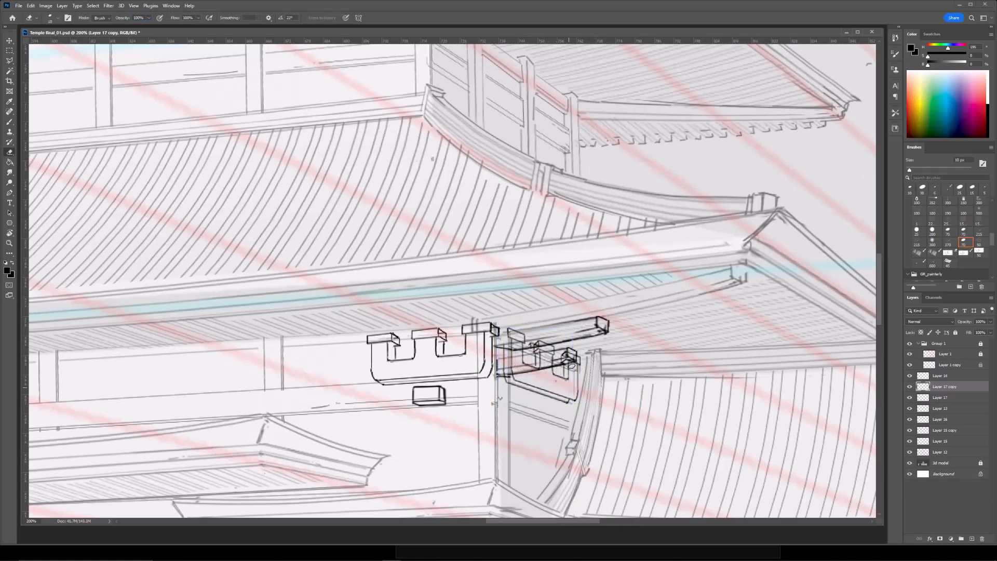
Merge the side-wall bracket into Layer 17, add a layer mask and hide its lines where the beams overlap.
left_click(964, 242)
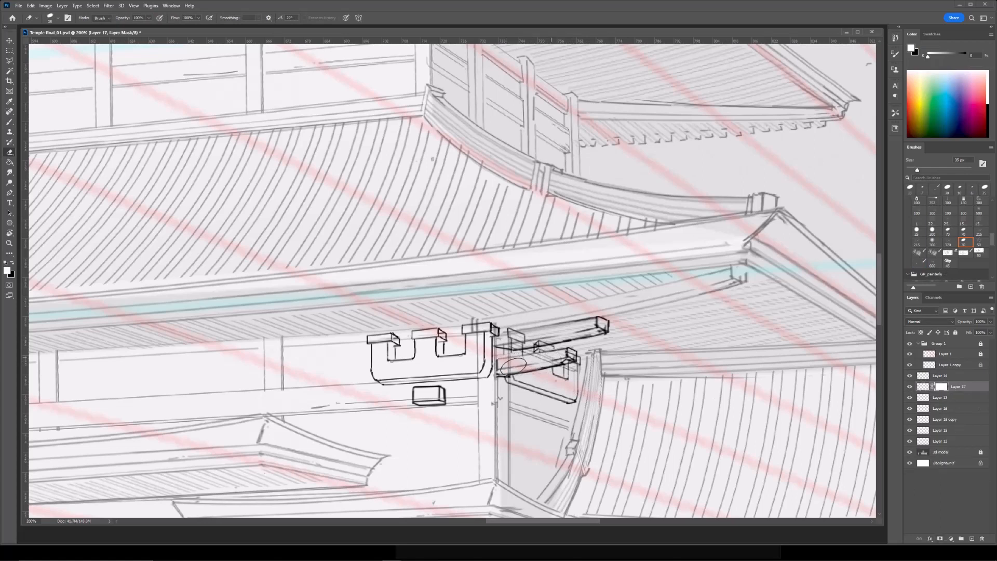
key("v")
left_click(608, 323)
key("e")
key("b")
key("v")
left_click_drag(492, 358, 498, 359)
left_click(507, 373)
key("b")
key("ctrl+minus")
key("ctrl+plus")
left_click_drag(477, 315, 451, 291)
Touch up the ink lines around the small block on Layer 16.
key("v")
left_click_drag(402, 372, 408, 372)
key("e")
key("b")
key("ctrl+minus")
key("ctrl+minus")
key("ctrl+plus")
key("ctrl+plus")
left_click_drag(532, 367, 514, 342)
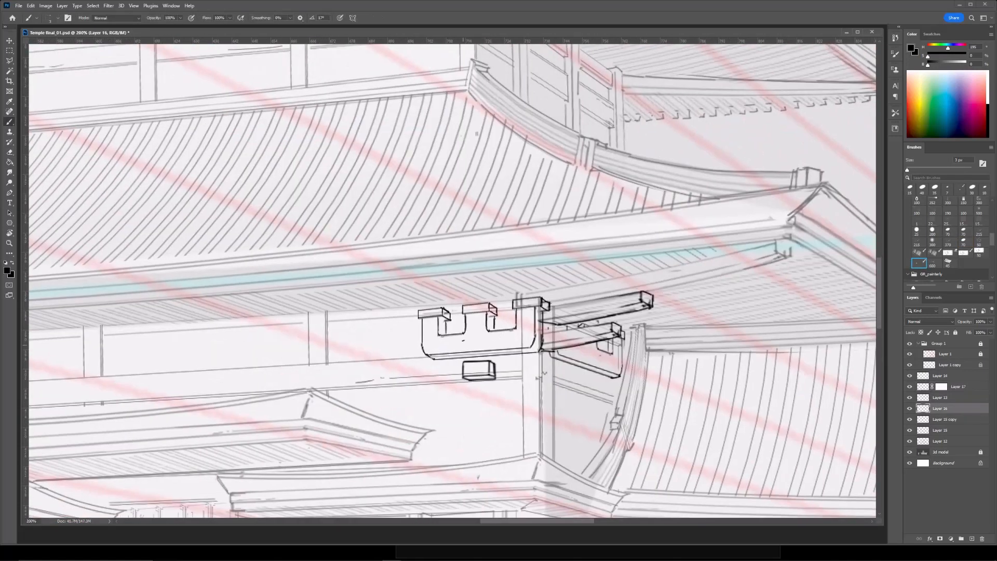
Add a layer mask to Layer 12 and mask out the line art behind the new bracket and beams.
key("ctrl+minus")
key("ctrl+minus")
key("ctrl+minus")
left_click_drag(580, 264, 579, 284)
key("ctrl+plus")
key("ctrl+plus")
left_click(910, 442)
left_click(910, 441)
left_click(941, 441)
left_click(941, 538)
key("e")
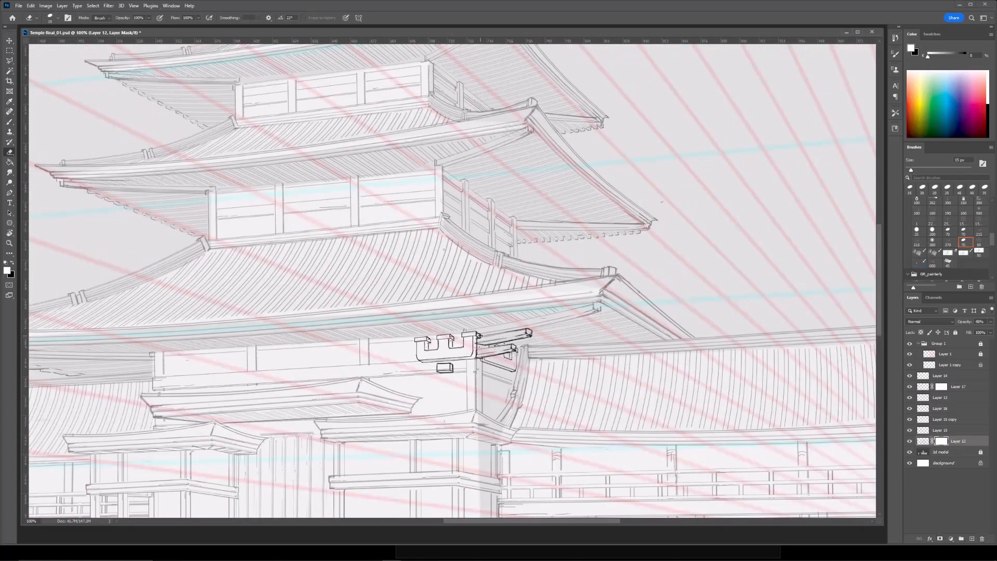
key("ctrl+minus")
key("ctrl+minus")
left_click_drag(574, 163, 557, 150)
key("ctrl+plus")
key("ctrl+plus")
key("ctrl+plus")
Transform the upper beam on Layer 15 so its inner end reaches the bracket at the corner post.
left_click(923, 430)
key("b")
key("ctrl+t")
left_click_drag(475, 347, 435, 351)
key("Return")
Reduce the eraser to 7 px for cleaning the stray lines around the upper beam on Layer 15.
key("e")
key("ctrl+minus")
key("ctrl+plus")
key("ctrl+plus")
key("bracketleft")
key("bracketleft")
key("bracketleft")
key("bracketleft")
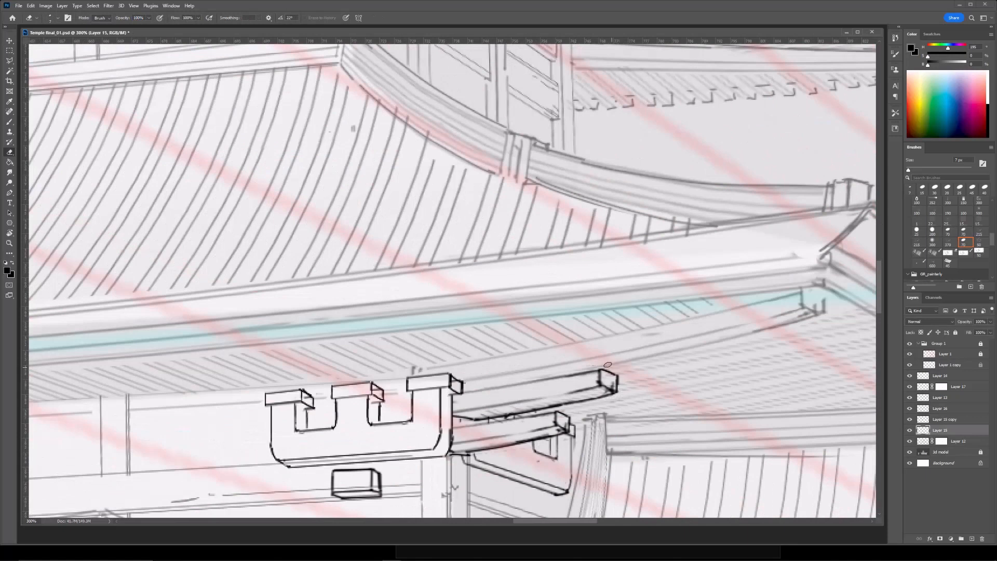
Activate the layer mask of Layer 12 for editing.
key("ctrl+minus")
left_click_drag(607, 364, 642, 315)
key("ctrl+minus")
left_click_drag(324, 233, 349, 258)
key("ctrl+plus")
left_click(958, 443)
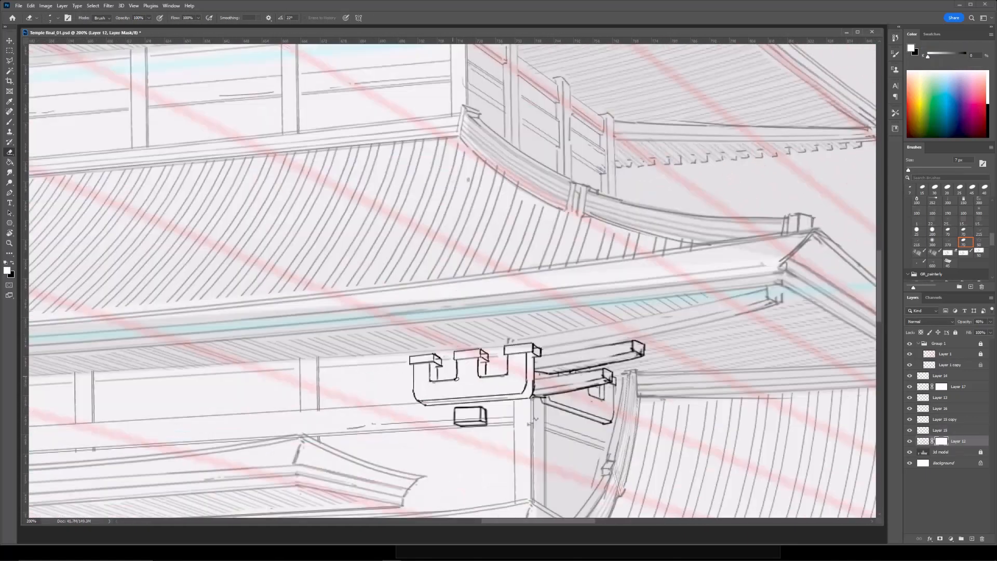
key("ctrl+minus")
left_click_drag(511, 390, 384, 328)
key("ctrl+plus")
Duplicate the U-shaped roof bracket at the wall's corner and place the copy at the middle of the wall under the eaves.
key("v")
left_click(658, 315)
key("ctrl+t")
right_click(355, 336)
left_click(370, 371)
key("Down")
key("Down")
key("Down")
key("Return")
key("ctrl+minus")
key("ctrl+minus")
key("ctrl+plus")
Duplicate the small rectangular block below the corner bracket and place the copy under the middle bracket.
left_click_drag(555, 207, 545, 182)
key("ctrl+plus")
key("v")
left_click(588, 324)
key("ctrl+t")
mouse_move(588, 325)
left_mouse_down()
mouse_move(297, 328)
mouse_move(297, 340)
left_mouse_up()
key("Return")
key("b")
key("ctrl+minus")
key("ctrl+minus")
left_click_drag(505, 234, 579, 259)
key("ctrl+plus")
key("ctrl+plus")
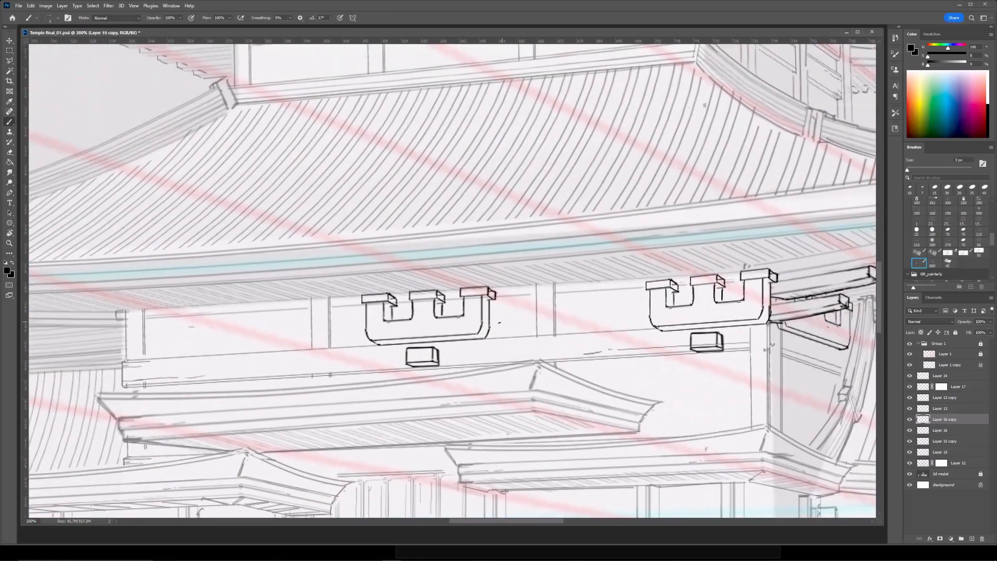
Duplicate the U-shaped bracket again and move the copy to the far end of the wall.
key("v")
left_click(733, 311)
left_click_drag(461, 305, 679, 329)
left_click_drag(679, 329, 445, 343)
key("ctrl+t")
key("ctrl+minus")
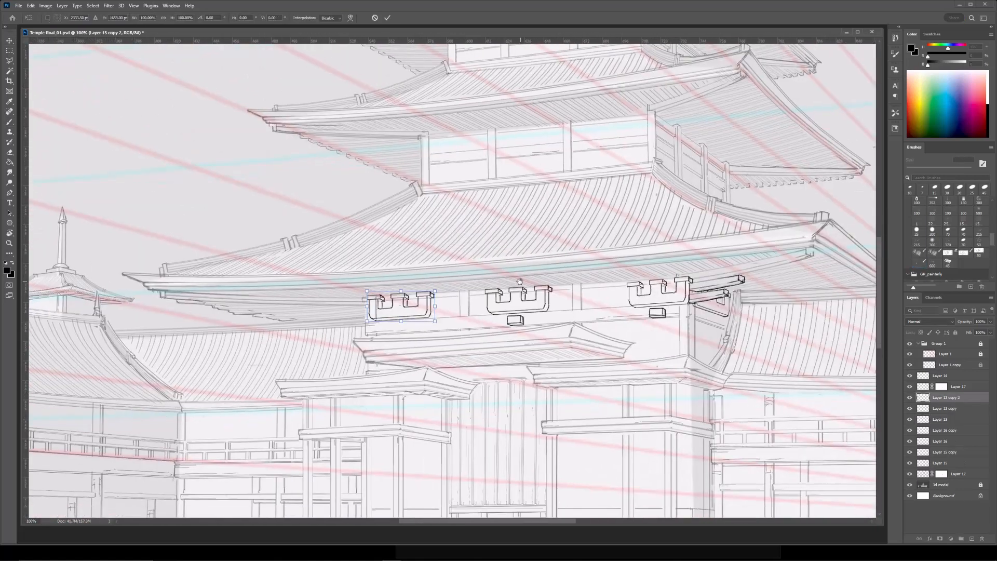
Fine-tune the third bracket's placement so it sits against the wall's left corner under the eaves.
key("ctrl+plus")
key("ctrl+plus")
left_click_drag(416, 373, 396, 375)
key("Return")
key("b")
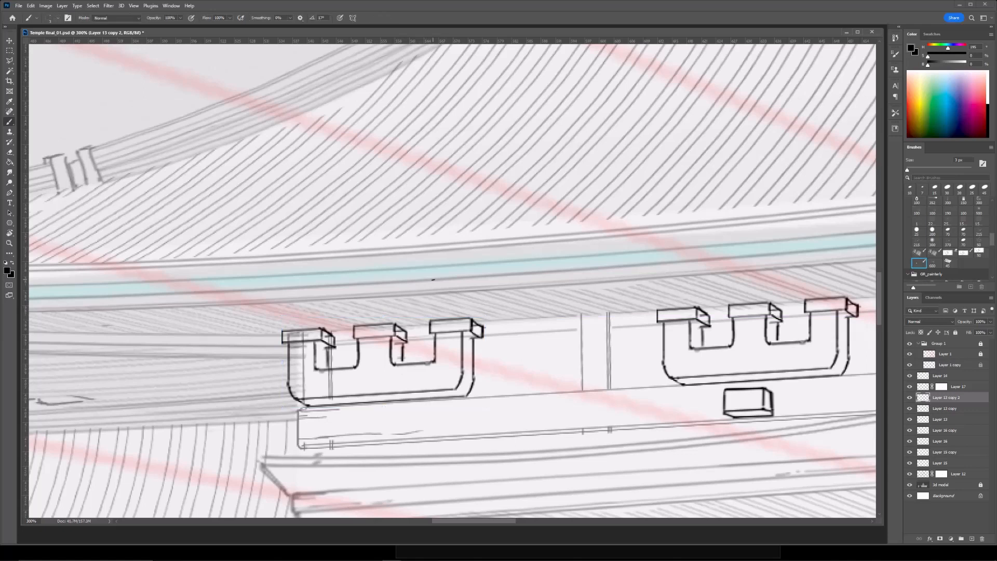
key("ctrl+minus")
left_click_drag(473, 306, 467, 308)
key("Return")
key("ctrl+minus")
left_click_drag(404, 242, 443, 256)
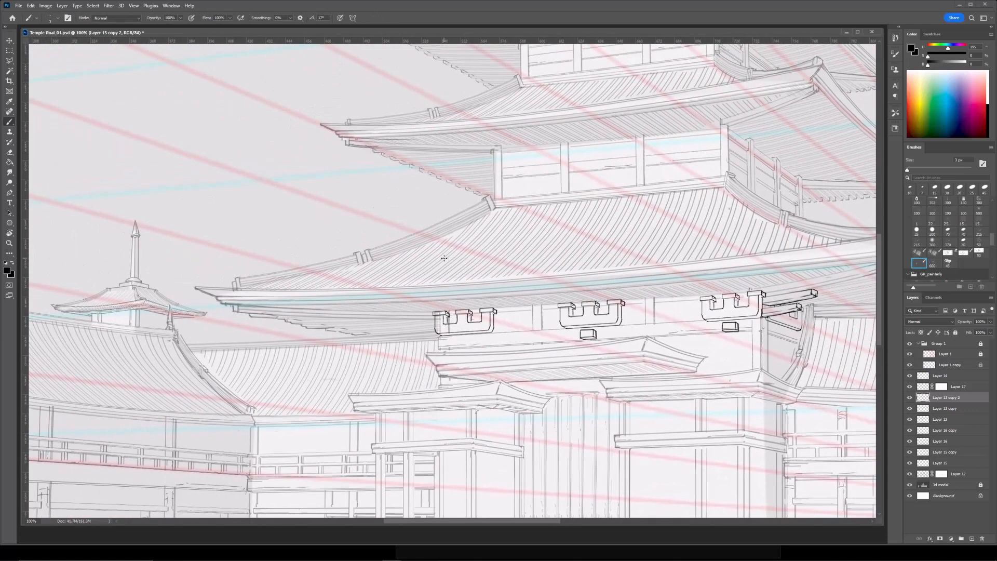
On a new layer, draw the small end face of a projecting beam to the left of the leftmost bracket.
key("ctrl+shift+alt+n")
key("ctrl+plus")
left_click_drag(383, 316, 492, 309)
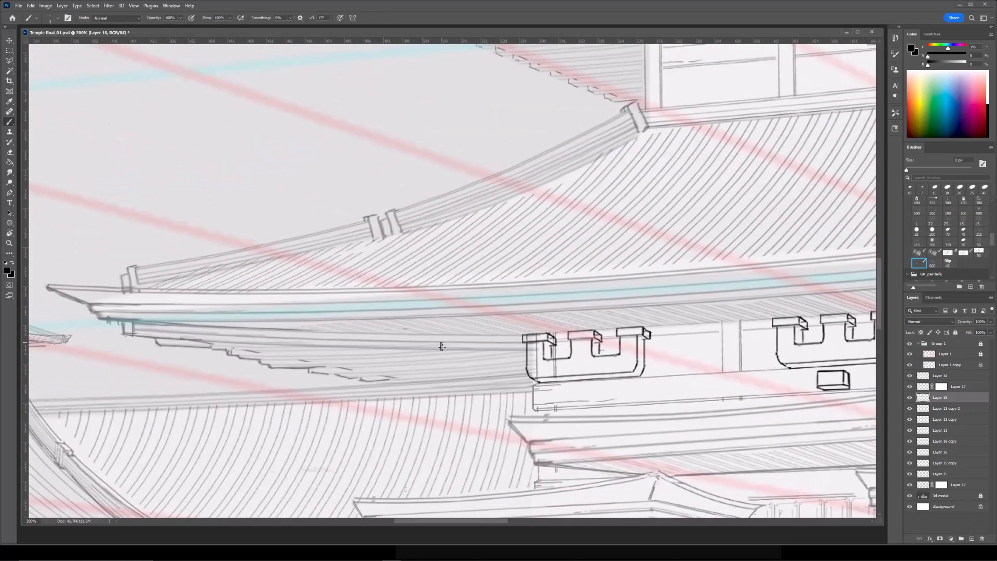
key("ctrl+minus")
mouse_move(446, 350)
left_mouse_down()
mouse_move(312, 360)
mouse_move(405, 356)
mouse_move(361, 365)
left_mouse_up()
key("ctrl+plus")
key("e")
key("b")
left_click_drag(348, 356, 349, 365)
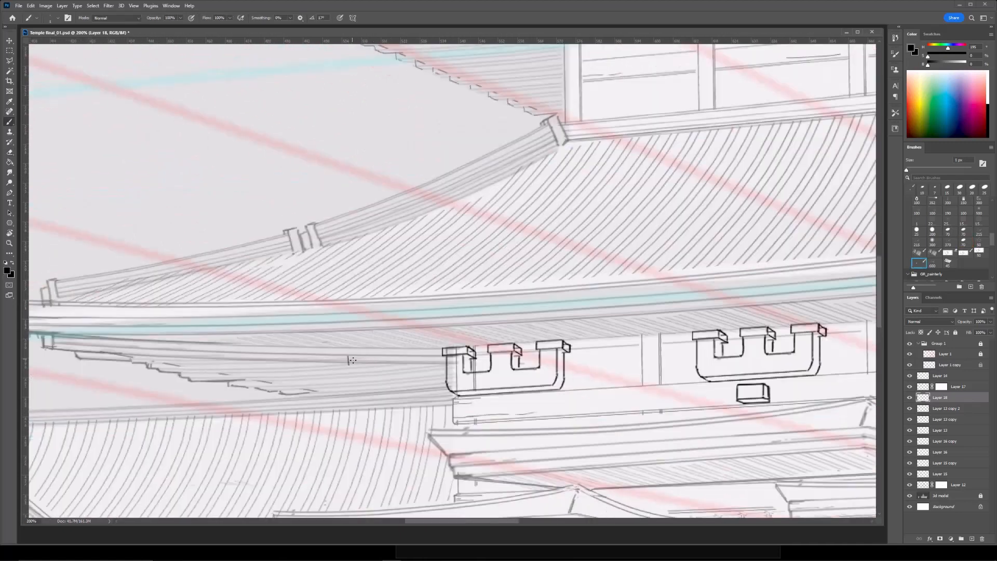
key("ctrl+minus")
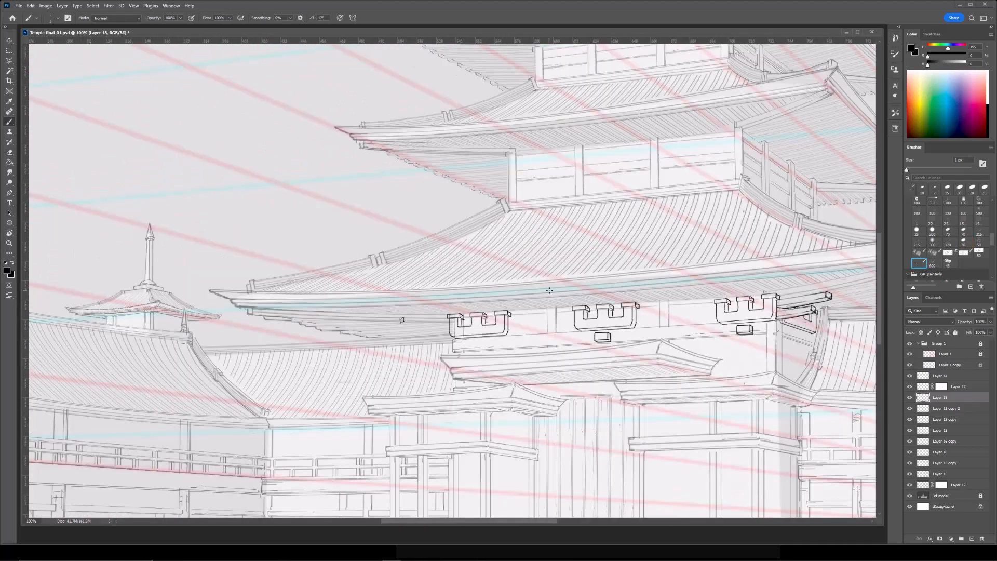
With the canvas rotated, draw the curved beam's long edges from its end face to the leftmost bracket.
key("ctrl+plus")
mouse_move(439, 276)
left_mouse_down()
mouse_move(508, 236)
mouse_move(524, 276)
left_mouse_up()
key("r")
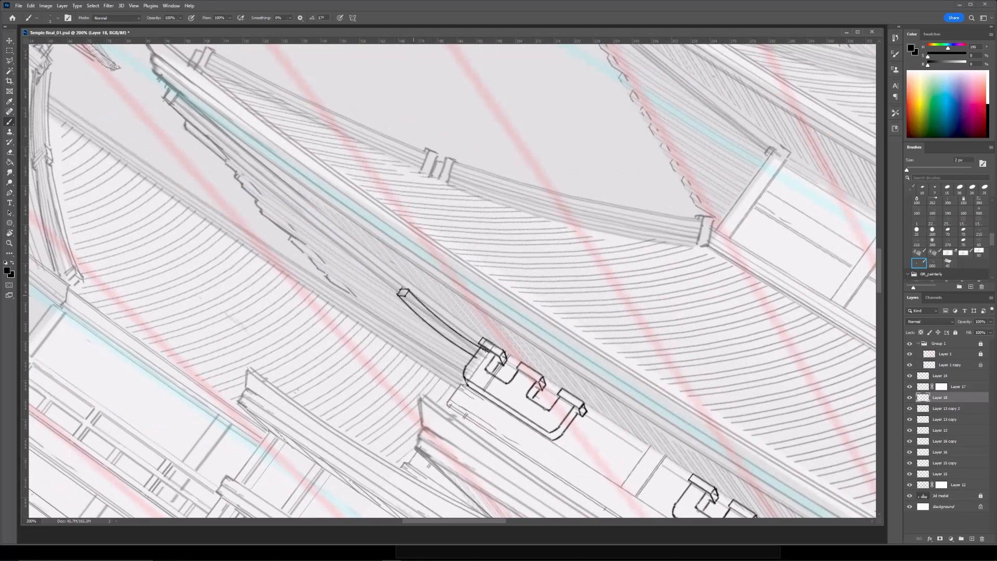
key("ctrl+minus")
key("ctrl+minus")
key("ctrl+minus")
key("r")
left_click_drag(525, 271, 514, 217)
key("ctrl+plus")
key("ctrl+plus")
key("ctrl+plus")
key("ctrl+plus")
Nudge the drawn curved beam slightly to the left with Free Transform.
key("e")
key("ctrl+t")
left_click_drag(396, 343, 394, 343)
key("Return")
Lasso the curved beam, shift the selected part slightly down with Free Transform, and clear the selection.
key("l")
left_click_drag(618, 335, 358, 321)
key("ctrl+t")
left_click_drag(503, 341, 502, 346)
key("Return")
key("ctrl+d")
Erase stray lines along the curved beam and retouch its outline with the brush.
key("e")
key("r")
left_click_drag(578, 292, 382, 282)
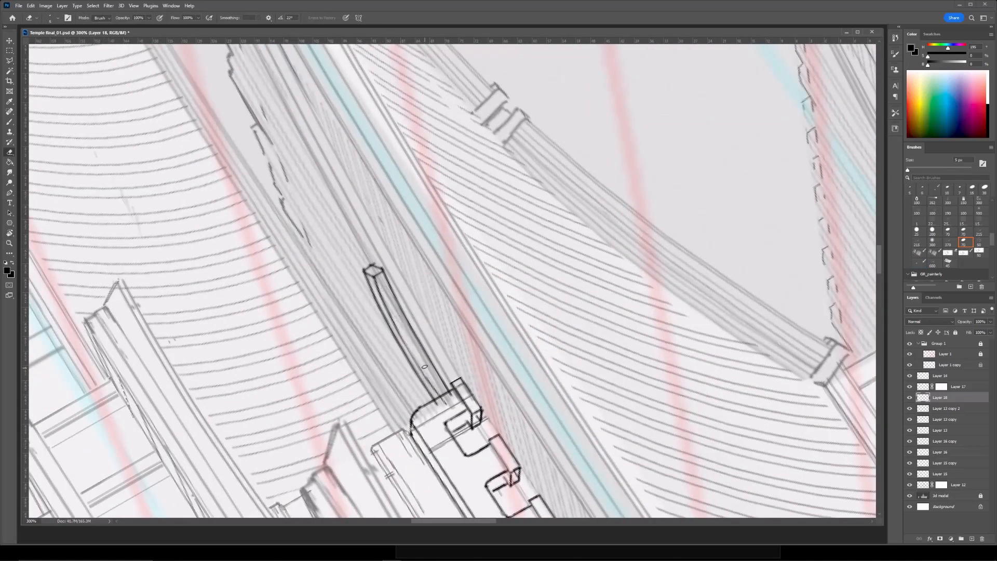
key("r")
left_click_drag(537, 346, 619, 263)
key("b")
mouse_move(401, 354)
left_mouse_down()
mouse_move(402, 341)
mouse_move(487, 330)
left_mouse_up()
scroll(404, 307, "down", 3)
scroll(402, 296, "up", 3)
Duplicate the curved beam's layer and transform the copy into a second beam below the first at the bracket's base.
key("ctrl+j")
key("ctrl+t")
left_click_drag(486, 330, 492, 359)
mouse_move(376, 363)
left_mouse_down()
mouse_move(473, 379)
mouse_move(470, 347)
mouse_move(497, 363)
left_mouse_up()
left_click_drag(546, 308, 546, 310)
left_click_drag(503, 353, 509, 357)
key("Return")
key("ctrl+minus")
key("ctrl+minus")
key("ctrl+minus")
key("ctrl+plus")
key("ctrl+plus")
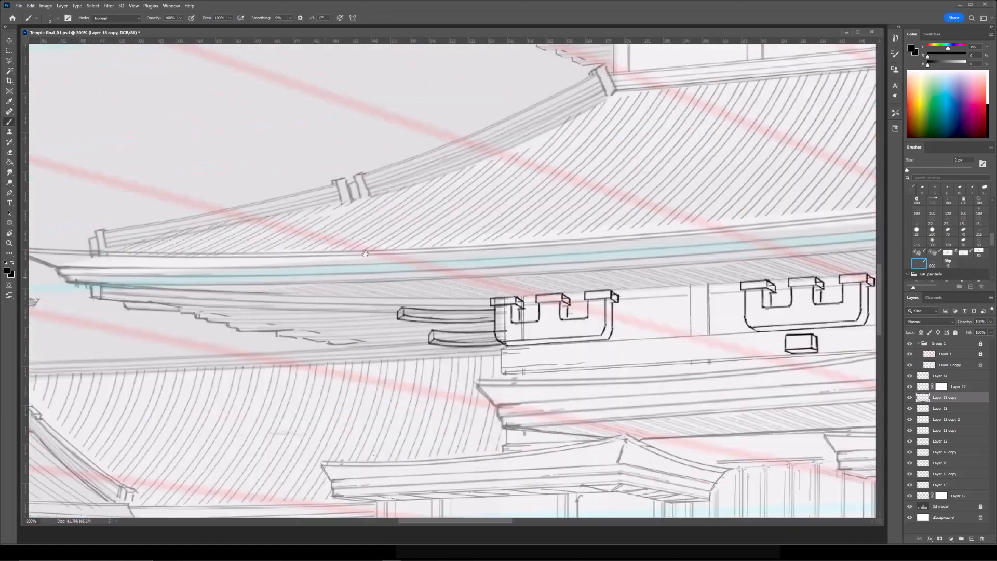
Erase the part of the lower beam that overlaps the leftmost bracket.
left_click_drag(600, 296, 583, 315)
key("e")
left_click_drag(485, 335, 489, 357)
key("ctrl+minus")
key("ctrl+plus")
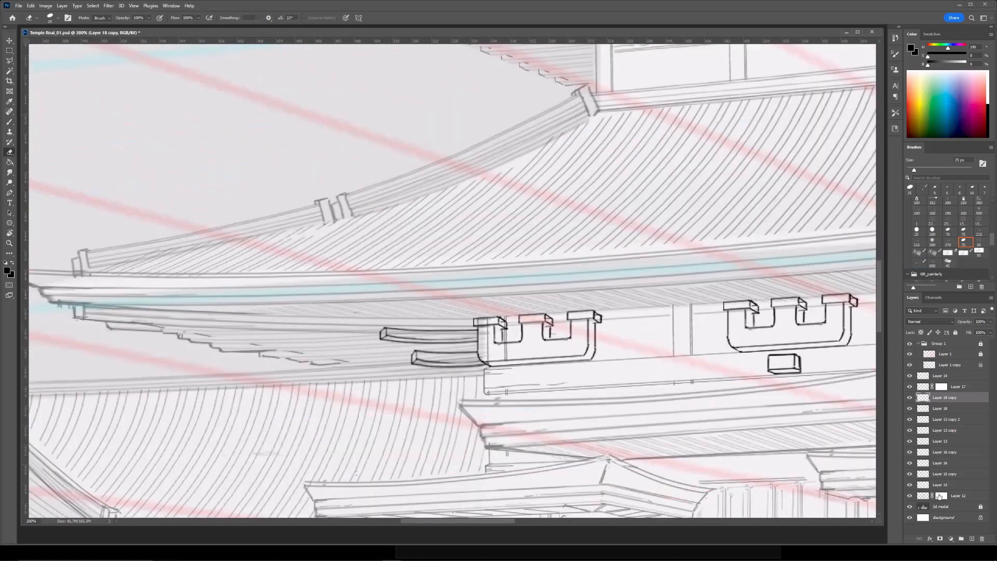
Duplicate the small block under the middle bracket and place the copy under the leftmost bracket.
left_click(423, 298, "ctrl")
left_click_drag(603, 311, 533, 322)
key("v")
left_click(728, 378, "ctrl")
key("ctrl+j")
key("ctrl+t")
left_click_drag(717, 377, 468, 391)
key("Return")
Use Layer 12's mask to hide the old wall lines showing through the leftmost bracket.
key("ctrl+plus")
left_click_drag(503, 420, 593, 380)
left_click(941, 507)
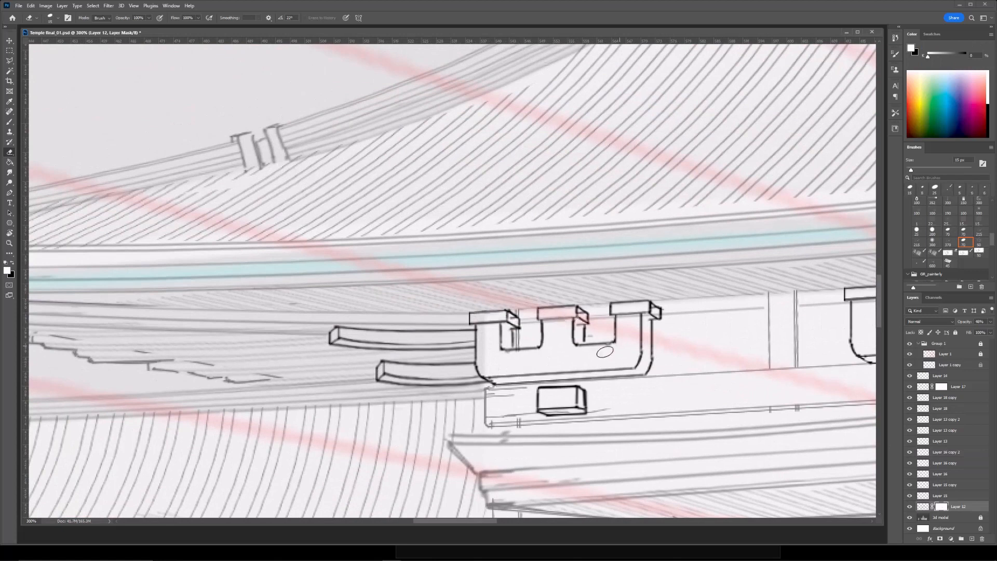
key("ctrl+minus")
key("ctrl+minus")
left_click_drag(676, 170, 568, 179)
On the Layer 18 copy layer, retouch the lower curved beam's lines in black with the canvas rotated.
key("r")
left_click_drag(608, 241, 588, 361)
left_click_drag(464, 223, 544, 300)
key("ctrl+plus")
key("ctrl+plus")
key("v")
left_click(392, 295)
key("d")
key("b")
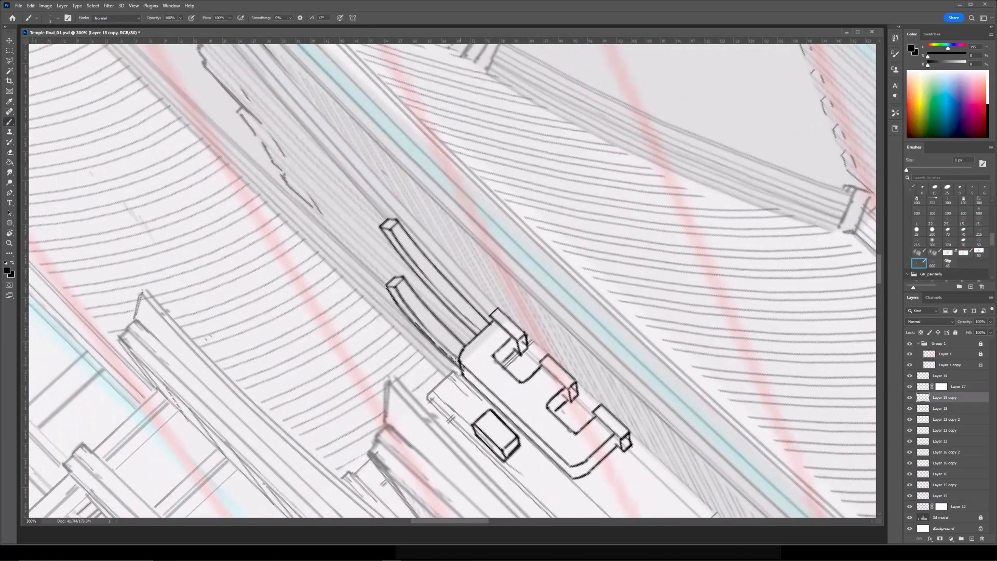
Erase excess lines along the lower curved beam near its joint with the bracket.
key("e")
left_click_drag(422, 333, 464, 371)
key("ctrl+minus")
key("ctrl+minus")
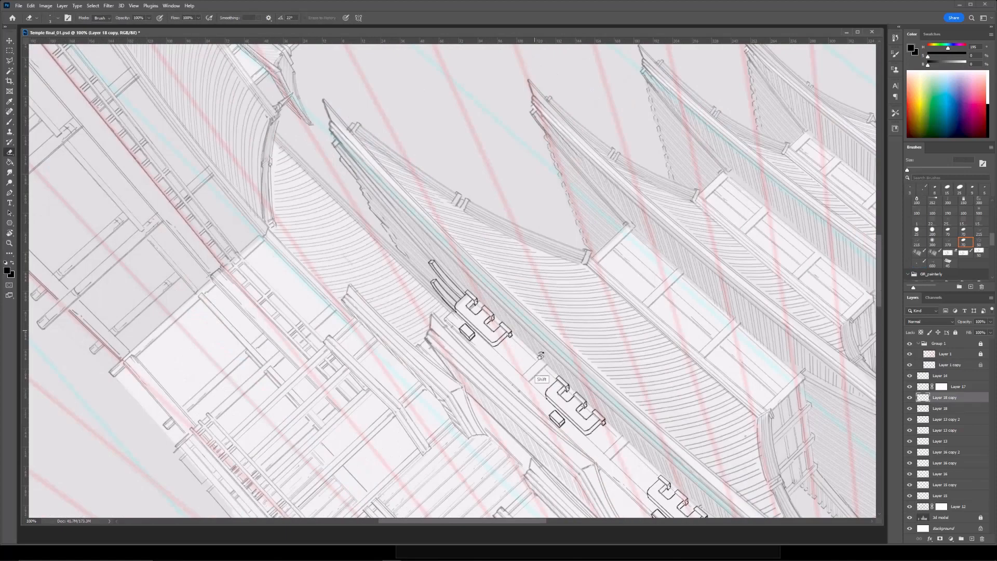
key("r")
key("Escape")
mouse_move(711, 201)
left_mouse_down()
mouse_move(633, 220)
mouse_move(664, 214)
left_mouse_up()
left_click_drag(396, 299, 539, 281)
key("ctrl+plus")
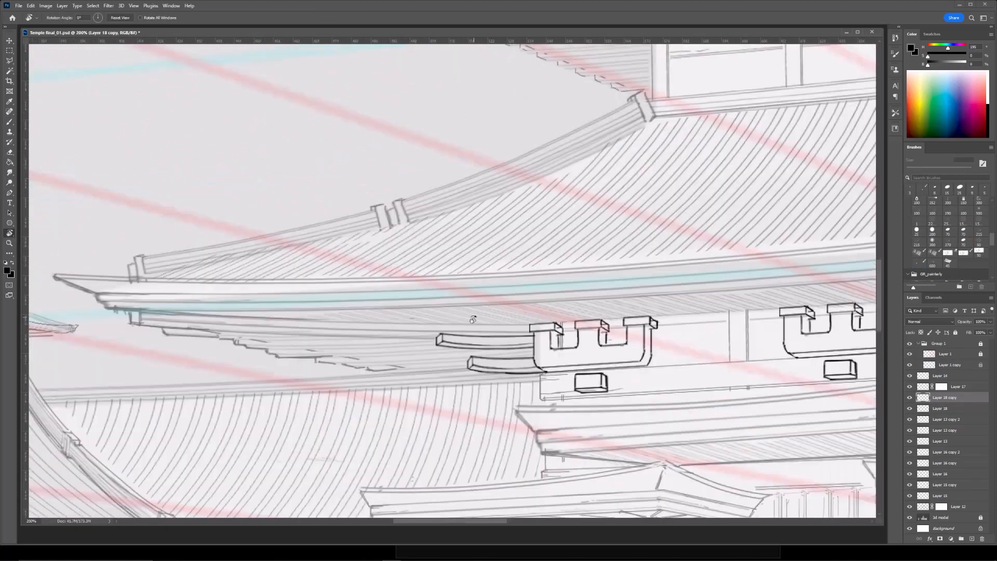
Lasso the upper curved beam on Layer 18, slightly enlarge and rotate it with Free Transform, and clear the selection.
left_click(438, 344)
key("l")
left_click(910, 408)
left_click(910, 408)
left_click(431, 323)
left_click(555, 317)
left_click(553, 348)
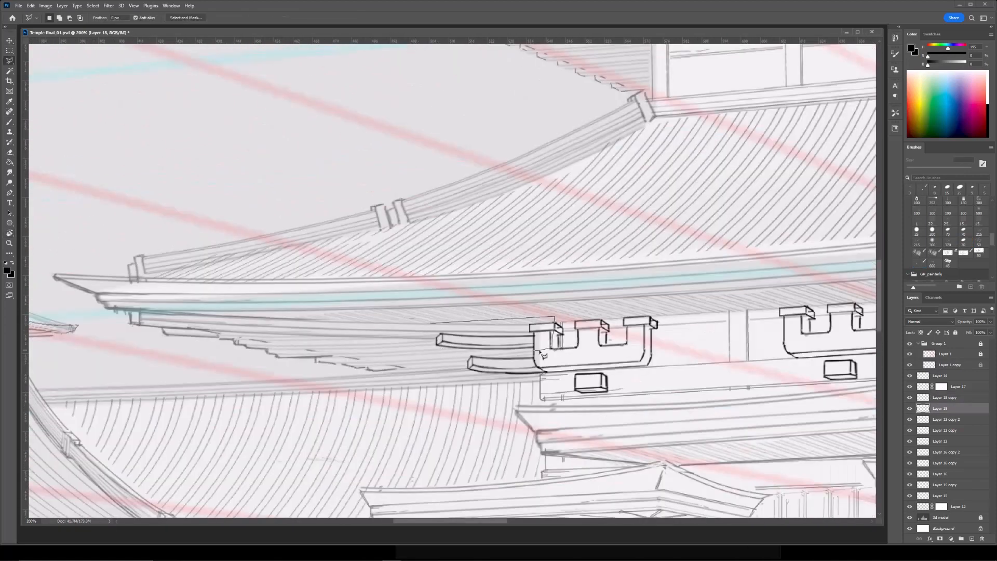
double_click(439, 362)
key("ctrl+t")
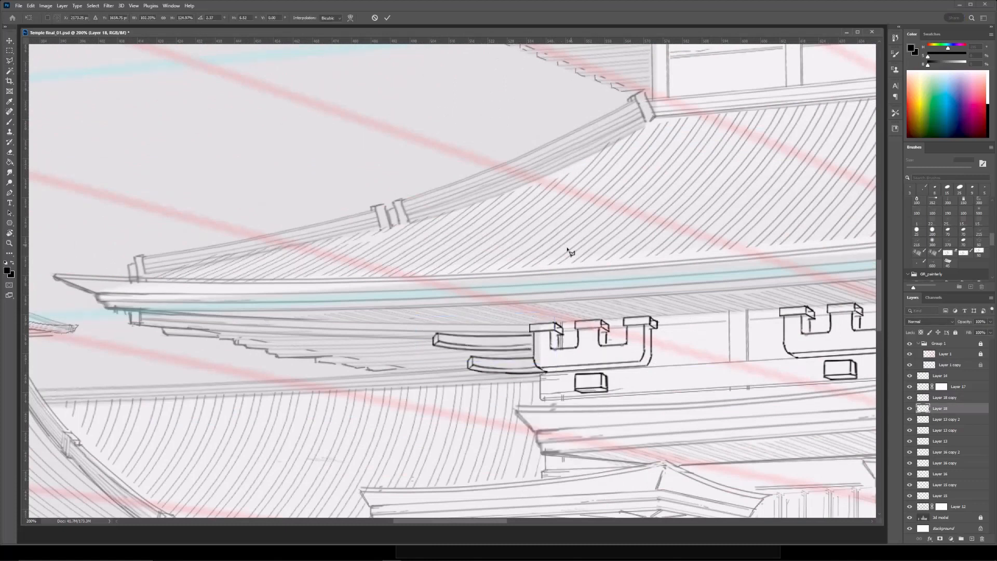
key("Return")
key("ctrl+d")
key("ctrl+minus")
left_click_drag(651, 201, 564, 219)
left_click_drag(631, 274, 550, 290)
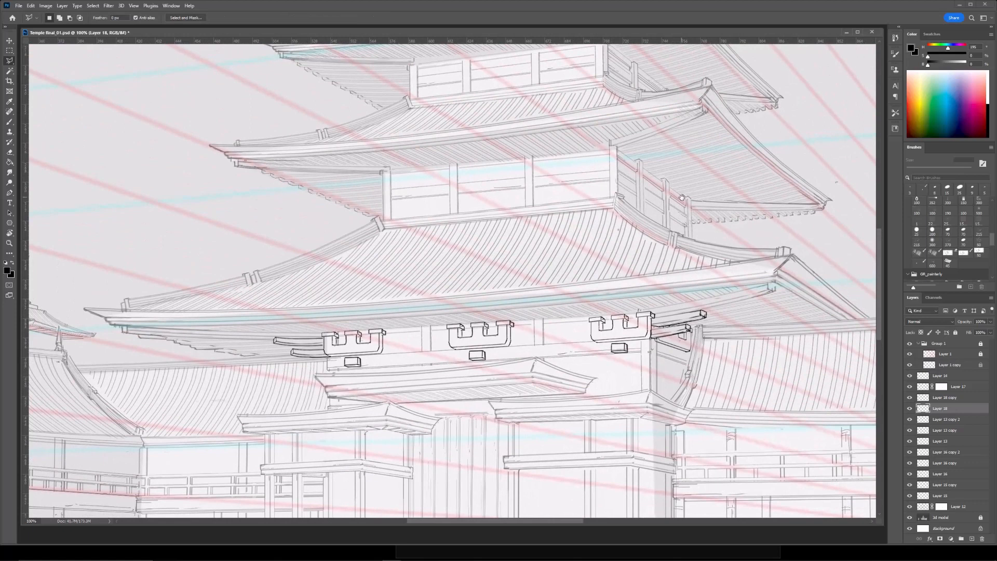
Merge the Layer 18 copy beam into Layer 18.
left_click(910, 420)
left_click(943, 400)
key("ctrl+e")
left_click_drag(627, 262, 556, 277)
left_click_drag(529, 208, 581, 319)
left_click_drag(486, 452, 522, 407)
left_click(660, 340, "ctrl")
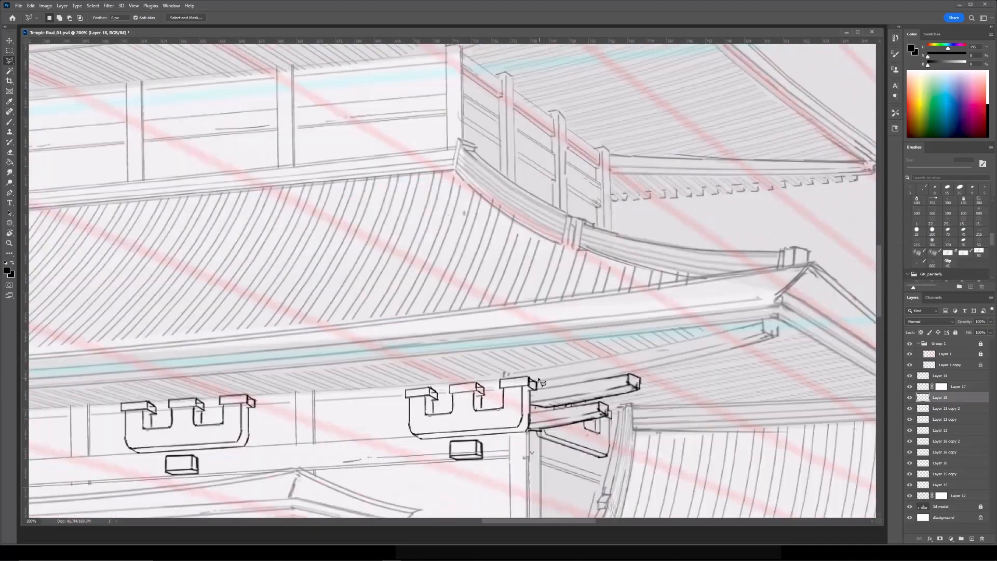
Merge the bracket at the lower wall's right corner and the small block beneath it into one layer.
left_click(937, 432)
key("b")
key("ctrl+minus")
key("ctrl+minus")
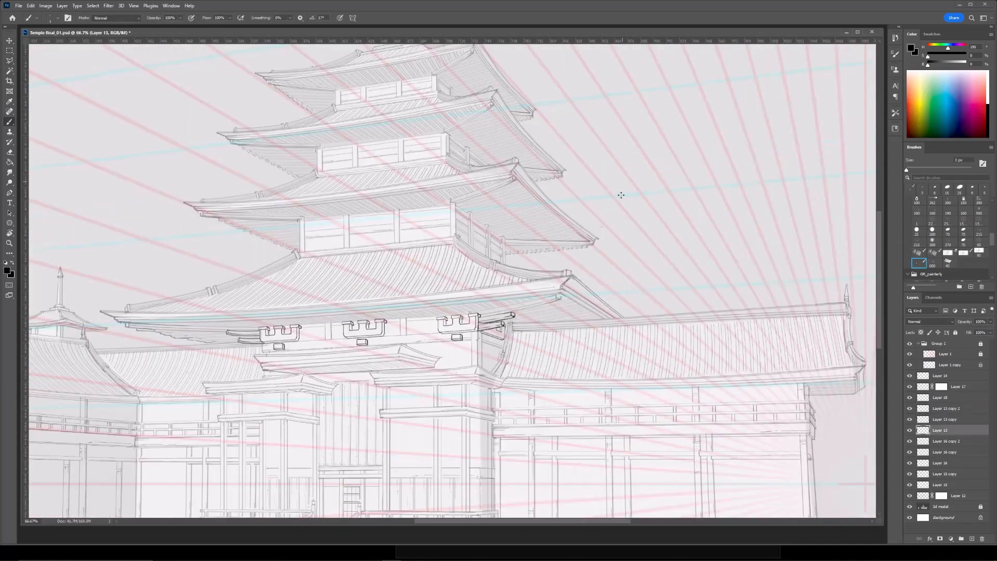
key("ctrl+plus")
key("ctrl+plus")
left_click_drag(621, 195, 638, 171)
key("ctrl+minus")
left_click_drag(512, 249, 516, 325)
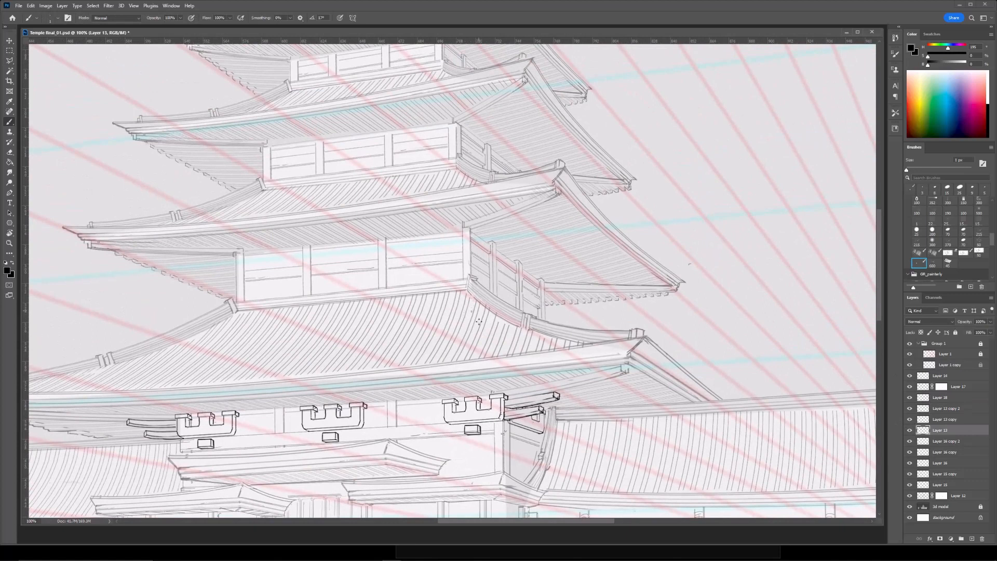
left_click(477, 429, "ctrl")
key("ctrl+plus")
key("ctrl+plus")
left_click_drag(512, 452, 501, 115)
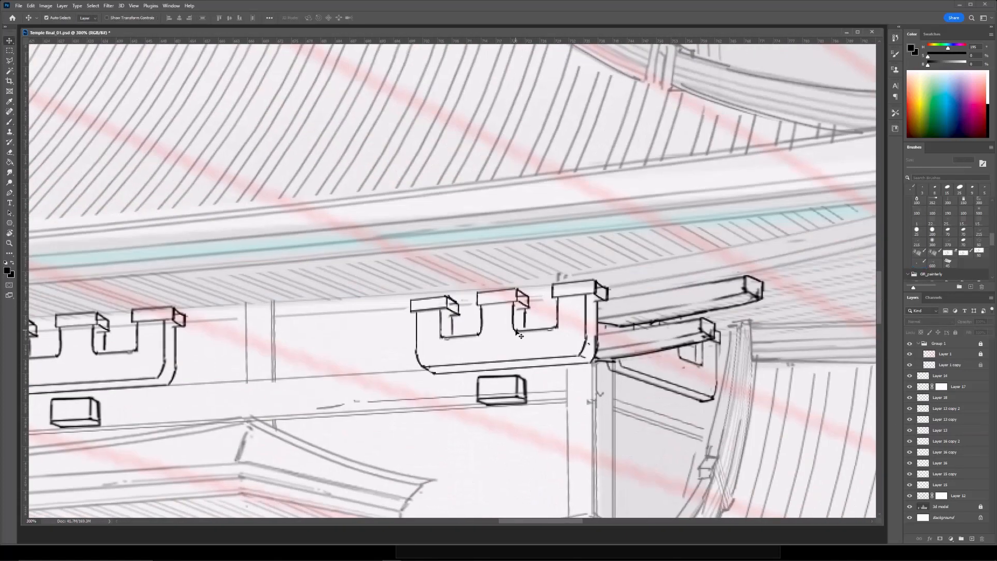
left_click(522, 366, "ctrl")
left_click(522, 398, "ctrl+shift")
key("ctrl+e")
Duplicate the merged bracket and place it under the second-lowest roof at the wall's right corner.
key("ctrl+minus")
key("ctrl+minus")
key("ctrl+j")
left_click_drag(496, 293, 468, 251)
key("ctrl+t")
left_click_drag(456, 266, 474, 267)
key("Return")
Adjust the copied bracket with Free Transform to fit the upper wall's right corner and perspective.
scroll(516, 242, "up", 1)
key("ctrl+t")
right_click(431, 273)
left_click_drag(471, 244, 454, 257)
left_click(442, 303)
left_click_drag(444, 292, 447, 290)
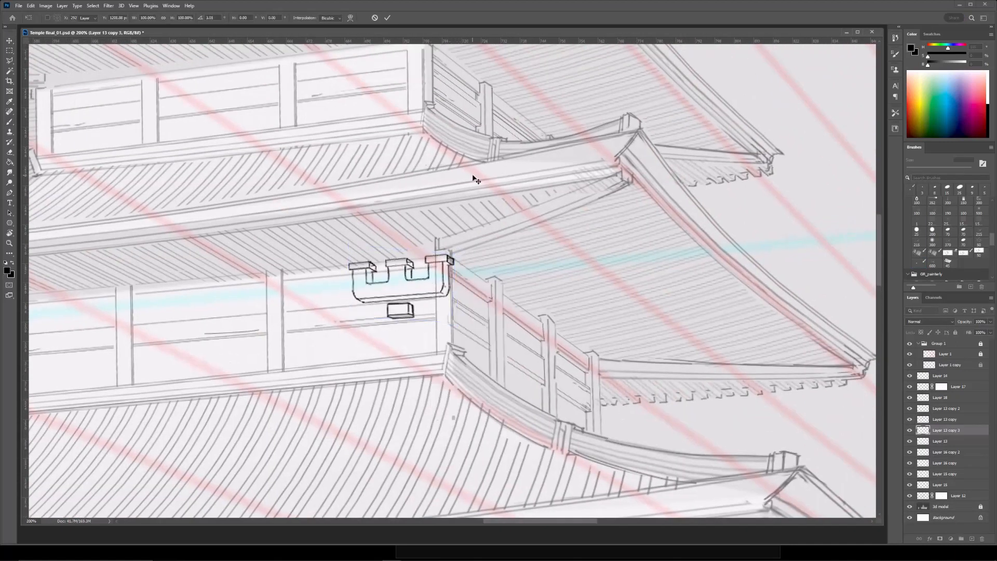
key("Return")
Copy a projecting beam from the lower eaves up to the new corner bracket and fit it with Free Transform.
key("ctrl+minus")
key("ctrl+minus")
key("ctrl+plus")
left_click(497, 382)
left_click_drag(497, 381, 499, 239)
key("ctrl+t")
left_click_drag(461, 197, 463, 200)
left_click_drag(470, 239, 506, 332)
key("Return")
key("ctrl+minus")
key("ctrl+minus")
key("ctrl+plus")
key("ctrl+plus")
key("ctrl+t")
key("Return")
Enlarge the eraser and trim the copied beam where it meets the upper corner bracket.
key("ctrl+minus")
key("ctrl+plus")
key("ctrl+plus")
key("b")
key("e")
key("bracketright")
key("bracketright")
key("bracketright")
key("bracketright")
key("bracketright")
key("bracketright")
key("bracketright")
key("b")
mouse_move(484, 265)
left_mouse_down()
mouse_move(490, 280)
mouse_move(469, 291)
left_mouse_up()
key("e")
key("bracketright")
key("b")
Duplicate the copied beam and position the duplicate as the lower beam beside the corner bracket.
key("ctrl+j")
key("v")
key("ctrl+t")
left_click_drag(451, 301, 479, 283)
key("Return")
Enlarge the eraser to 45 px and clean up the lower beam's inner end at the bracket.
key("e")
key("bracketright")
key("bracketright")
key("bracketright")
key("bracketright")
key("bracketright")
left_click_drag(373, 322, 388, 328)
key("b")
key("e")
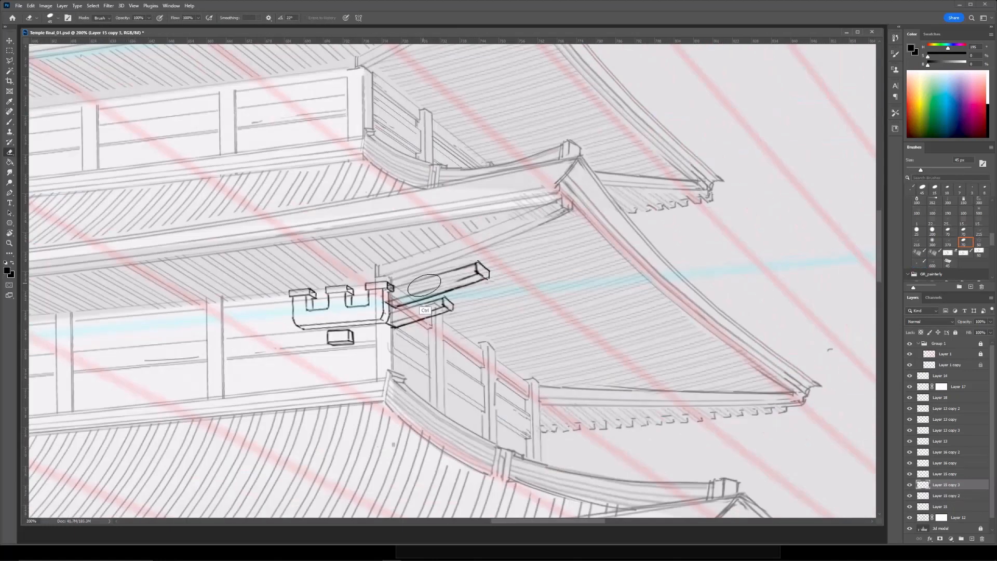
Refine the lower beam's placement beneath the upper beam with Free Transform.
key("ctrl+t")
left_click_drag(428, 312, 441, 296)
key("Return")
Select Layer 15 copy 2, reduce the eraser to 25 px and tidy the upper beam where it meets the lower beam.
left_click(415, 300, "ctrl")
key("bracketleft")
key("bracketleft")
key("bracketleft")
key("bracketleft")
key("ctrl+minus")
key("ctrl+minus")
key("ctrl+minus")
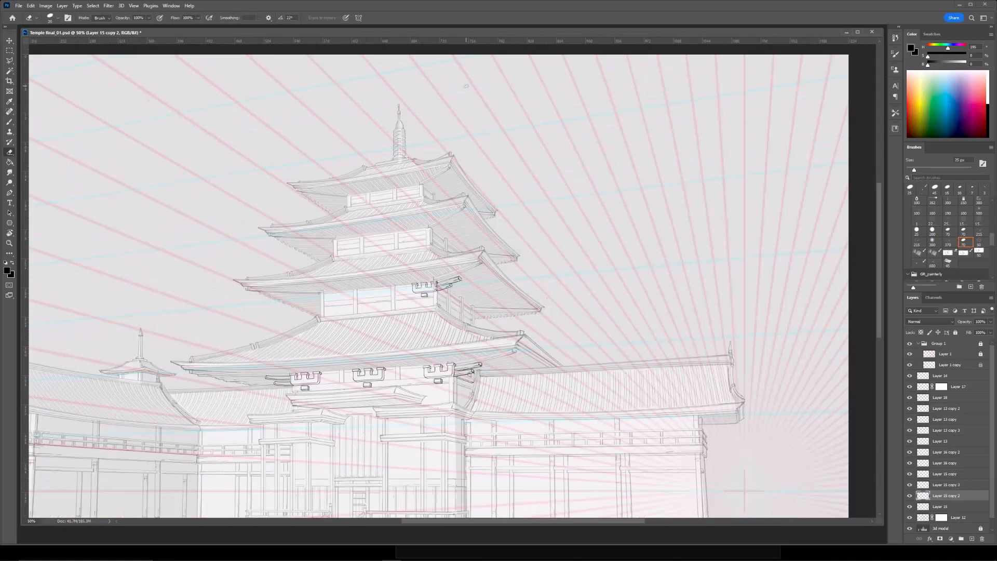
key("ctrl+plus")
key("ctrl+plus")
key("ctrl+plus")
key("ctrl+plus")
key("b")
left_click_drag(502, 263, 503, 280)
key("ctrl+minus")
key("ctrl+plus")
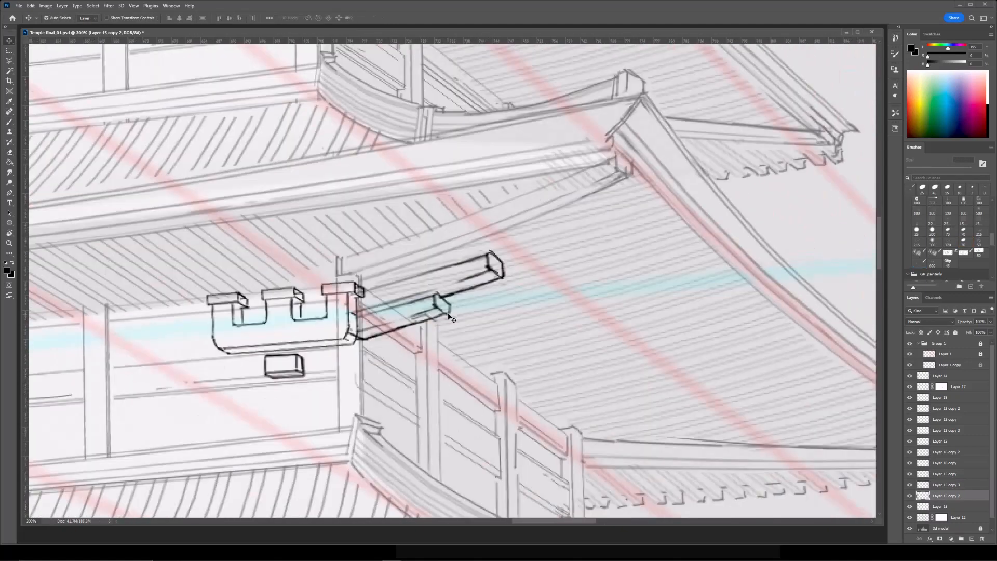
Copy the upper corner bracket without its block onto a new layer, flip it and move it onto the side wall.
left_click(449, 315, "ctrl")
key("ctrl+minus")
mouse_move(406, 281)
left_mouse_down()
mouse_move(492, 225)
mouse_move(437, 269)
left_mouse_up()
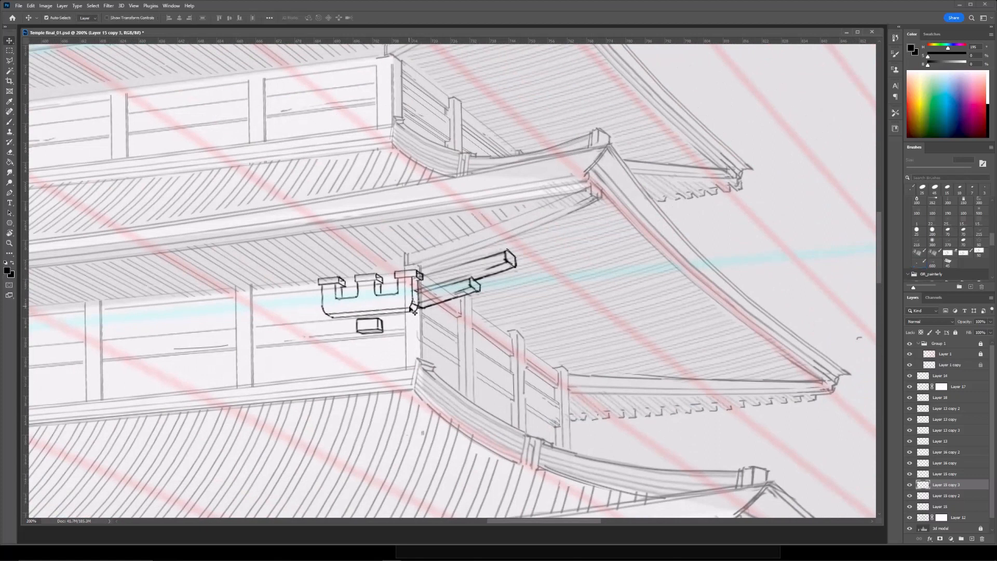
key("ctrl+minus")
left_click_drag(447, 308, 428, 229)
key("ctrl+plus")
left_click(387, 327, "ctrl")
key("l")
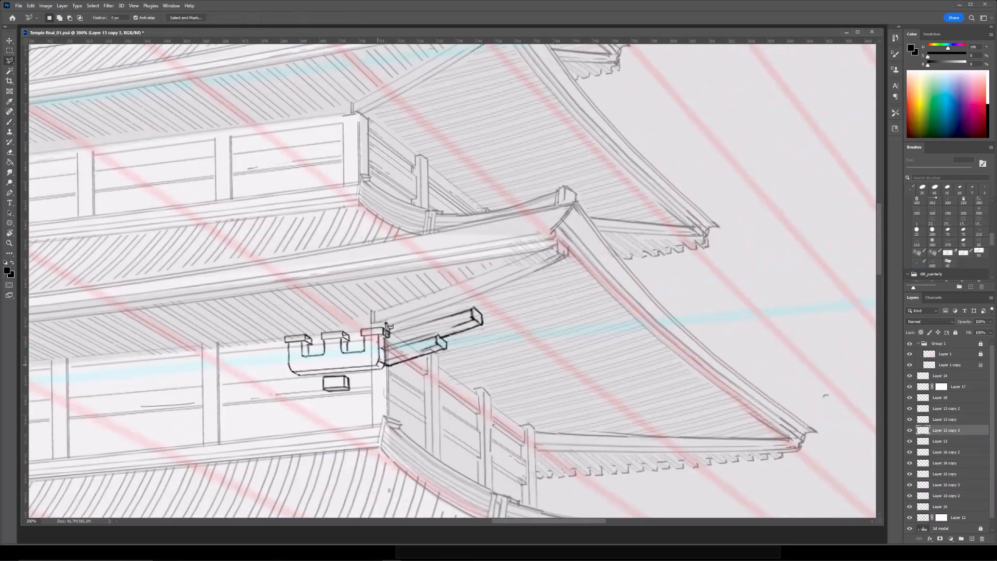
key("ctrl+j")
key("ctrl+t")
right_click(362, 345)
left_click(384, 497)
mouse_move(364, 344)
left_mouse_down()
mouse_move(462, 342)
mouse_move(492, 359)
mouse_move(464, 402)
left_mouse_up()
Slant the flipped bracket to follow the side wall's receding perspective and apply the transform.
right_click(451, 348)
left_click(465, 380)
left_click_drag(421, 404, 461, 399)
key("Return")
key("ctrl+minus")
key("ctrl+minus")
key("ctrl+plus")
key("ctrl+plus")
left_click_drag(388, 354, 404, 337)
key("e")
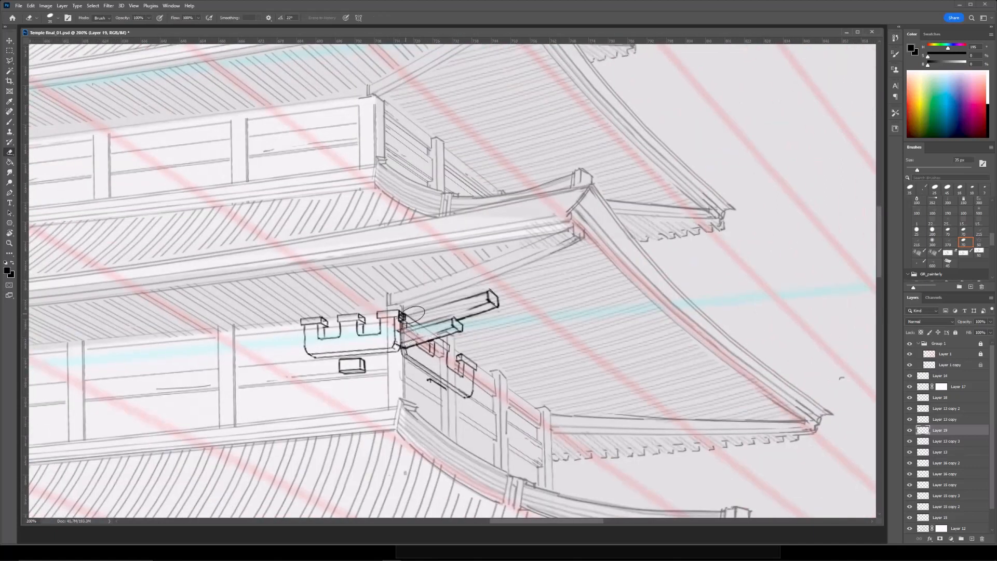
Reshape the side-wall bracket with another Free Transform so it lines up with the corner.
left_click_drag(466, 186, 493, 175)
key("ctrl+t")
right_click(476, 345)
left_click(490, 386)
left_click_drag(504, 388, 509, 391)
key("Return")
key("ctrl+minus")
key("ctrl+plus")
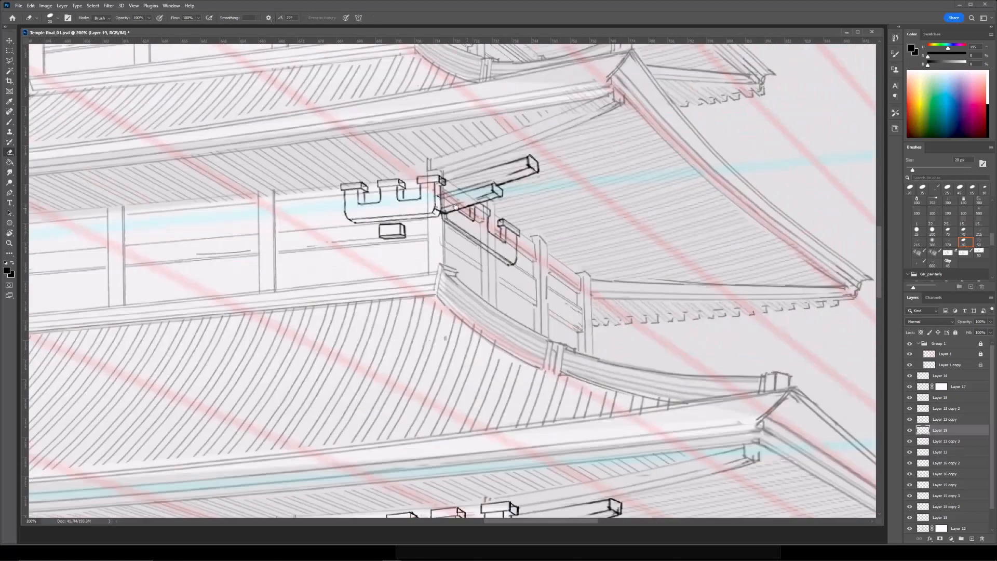
Narrow the side-wall bracket toward the corner with Free Transform and apply it.
left_click(946, 442)
key("v")
left_click(515, 378)
key("ctrl+t")
right_click(486, 328)
left_click(520, 362)
left_click_drag(517, 339, 488, 320)
key("ctrl+minus")
key("ctrl+minus")
key("Return")
Add a layer mask to Layer 19, the side-wall bracket.
key("ctrl+plus")
left_click_drag(451, 247, 466, 318)
key("ctrl+plus")
left_click(941, 528)
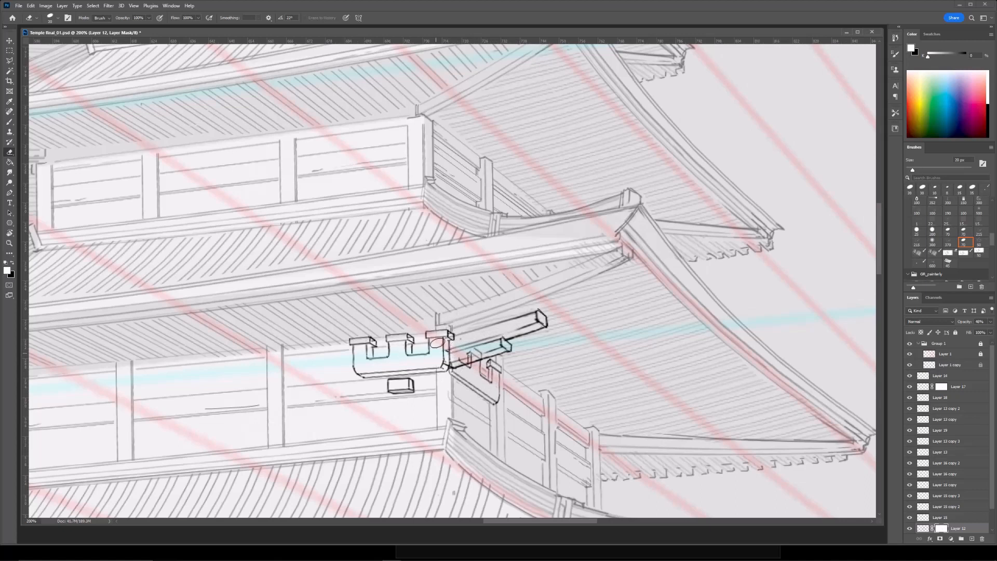
left_click(914, 430)
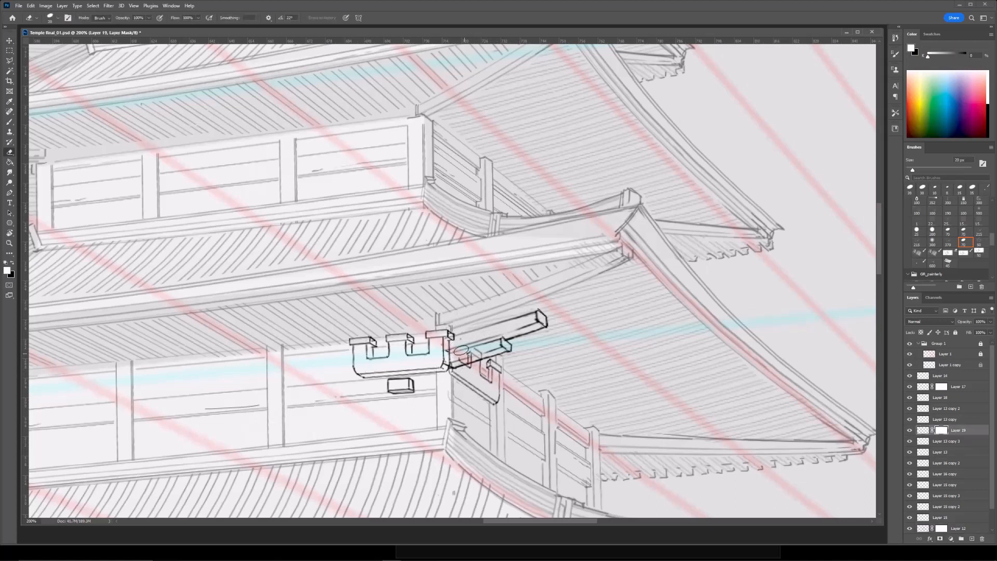
Mask out the side-wall bracket's lines where they overlap the projecting corner beams, erasing on its layer mask.
key("bracketright")
key("bracketright")
left_click_drag(462, 359, 474, 354)
key("ctrl+minus")
key("ctrl+minus")
left_click_drag(416, 252, 435, 233)
key("ctrl+plus")
key("ctrl+plus")
key("ctrl+plus")
Duplicate the second tier's right bracket with its block and place the copy at the middle of the front wall.
key("v")
left_click(479, 345)
key("e")
mouse_move(482, 337)
left_mouse_down()
mouse_move(482, 355)
mouse_move(559, 359)
left_mouse_up()
key("ctrl+minus")
key("ctrl+j")
key("ctrl+t")
left_click_drag(527, 311, 327, 329)
left_click_drag(380, 292, 369, 300)
left_click_drag(349, 318, 351, 316)
key("Return")
Duplicate the second tier's middle bracket and fit the copy at the front wall's left corner.
key("ctrl+minus")
key("ctrl+minus")
left_click_drag(544, 172, 671, 140)
key("ctrl+plus")
key("ctrl+j")
key("ctrl+t")
left_click_drag(511, 277, 419, 281)
left_click_drag(500, 222, 542, 162)
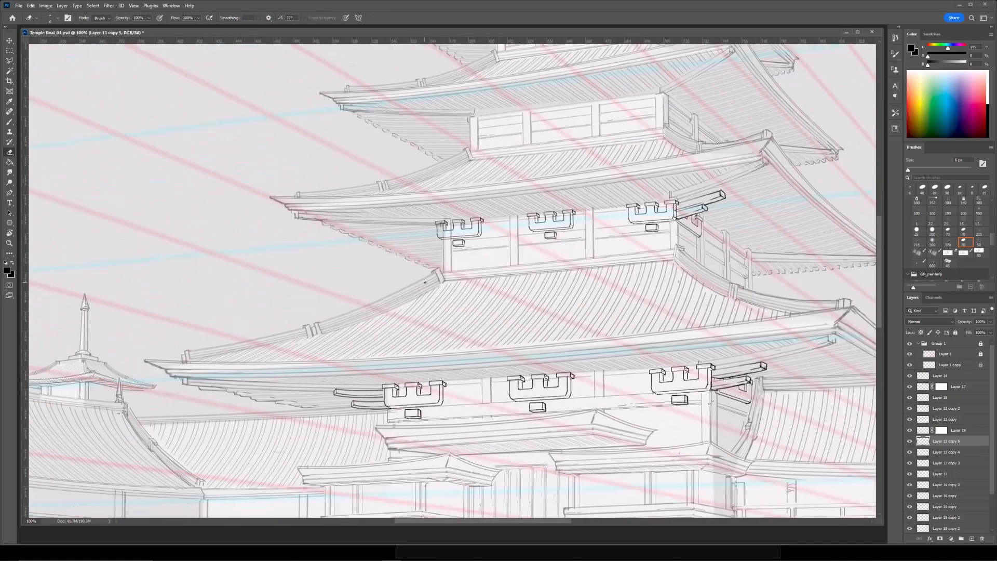
Duplicate the lowest tier's left projecting beams on Layer 18 and scale the copy down beside the second tier's left bracket.
left_click(358, 400, "ctrl")
key("b")
left_click(941, 398)
key("ctrl+minus")
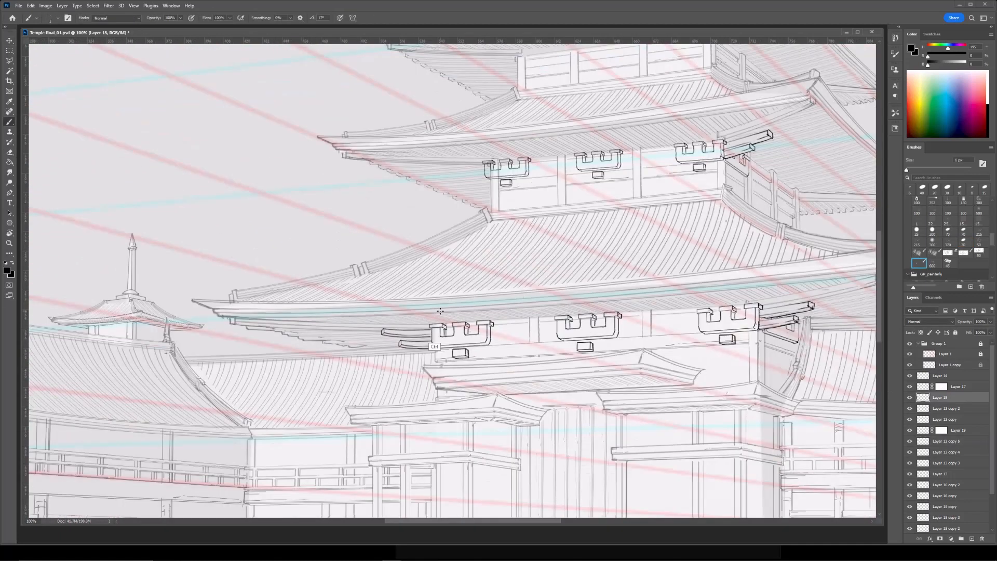
key("ctrl+j")
key("ctrl+t")
left_click_drag(408, 338, 455, 163)
left_click_drag(500, 175, 475, 319)
key("ctrl+plus")
left_click_drag(365, 327, 383, 333)
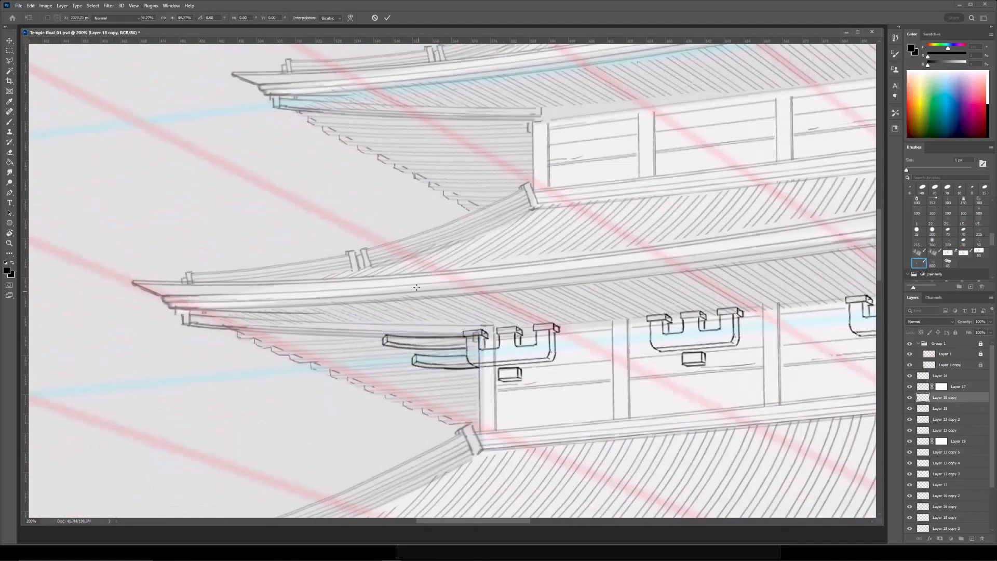
key("Return")
Copy the second tier's left bracket and block up to the left corner of the third tier's front wall.
key("ctrl+minus")
key("ctrl+minus")
left_click_drag(645, 213, 596, 236)
key("ctrl+plus")
key("ctrl+plus")
left_click_drag(484, 320, 533, 308)
key("v")
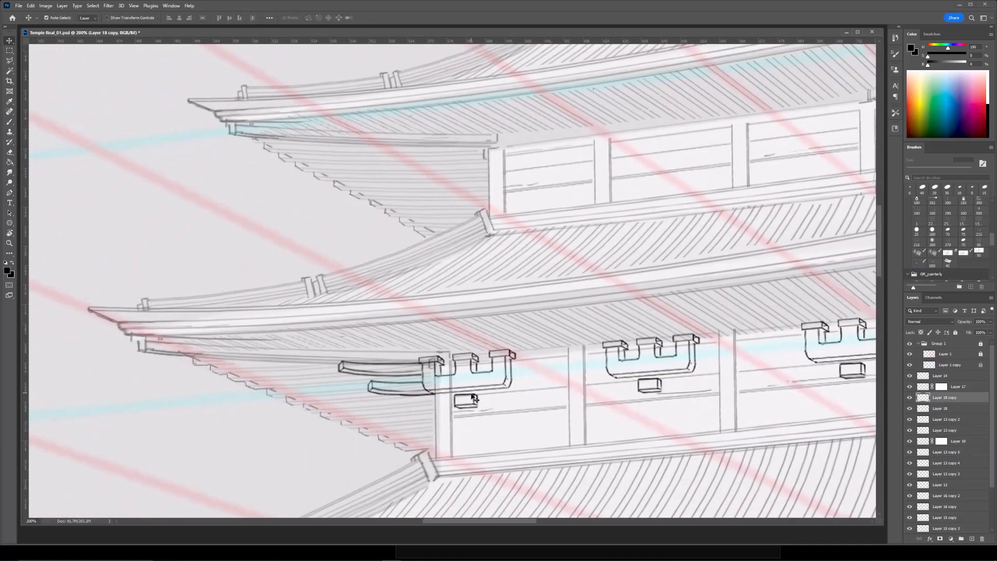
left_click(473, 396, "ctrl")
key("ctrl+minus")
left_click_drag(465, 343, 399, 396)
key("ctrl+j")
key("ctrl+t")
left_click_drag(398, 396, 350, 231)
key("ctrl+plus")
key("Return")
Reshape the third tier's left bracket with another Free Transform and apply it.
key("ctrl+t")
right_click(383, 236)
left_click(398, 270)
key("Return")
Duplicate the second tier's left projecting beams and fit the copy against the third tier's left bracket.
left_click_drag(411, 254, 494, 243)
left_click(338, 422, "ctrl")
key("ctrl+j")
key("ctrl+t")
left_click_drag(339, 422, 397, 196)
left_click_drag(345, 193, 370, 198)
key("Return")
Erase on Layer 12's mask to clear the wall lines showing through the third tier's left bracket.
key("ctrl+minus")
left_click_drag(452, 109, 446, 149)
key("ctrl+minus")
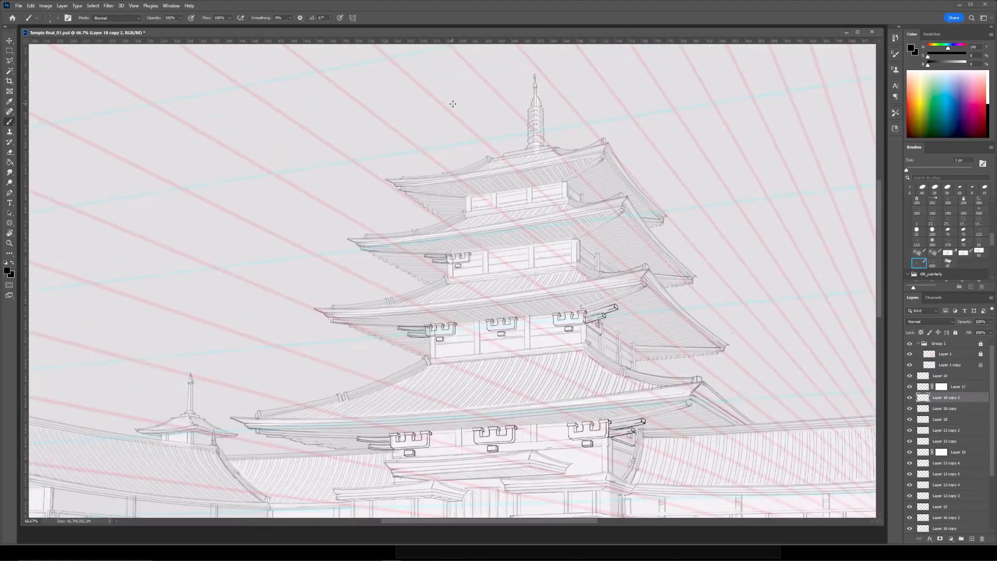
key("ctrl+plus")
key("ctrl+plus")
key("ctrl+plus")
left_click(780, 371, "ctrl")
left_click(941, 529)
key("e")
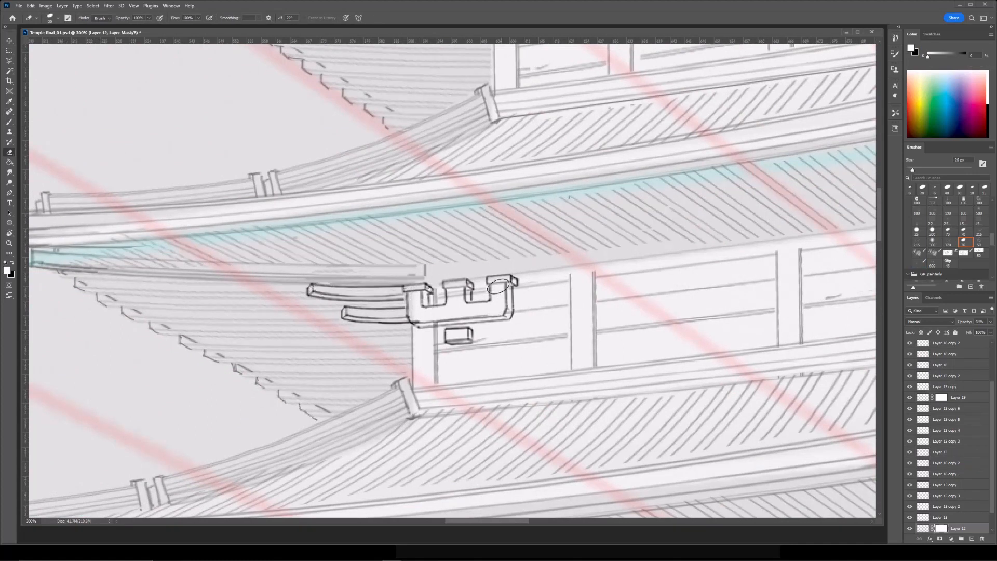
key("ctrl+minus")
Clear the underlying wall lines behind the second tier's front brackets on Layer 12's mask, varying the eraser size.
left_click_drag(552, 227, 566, 75)
key("bracketright")
key("bracketright")
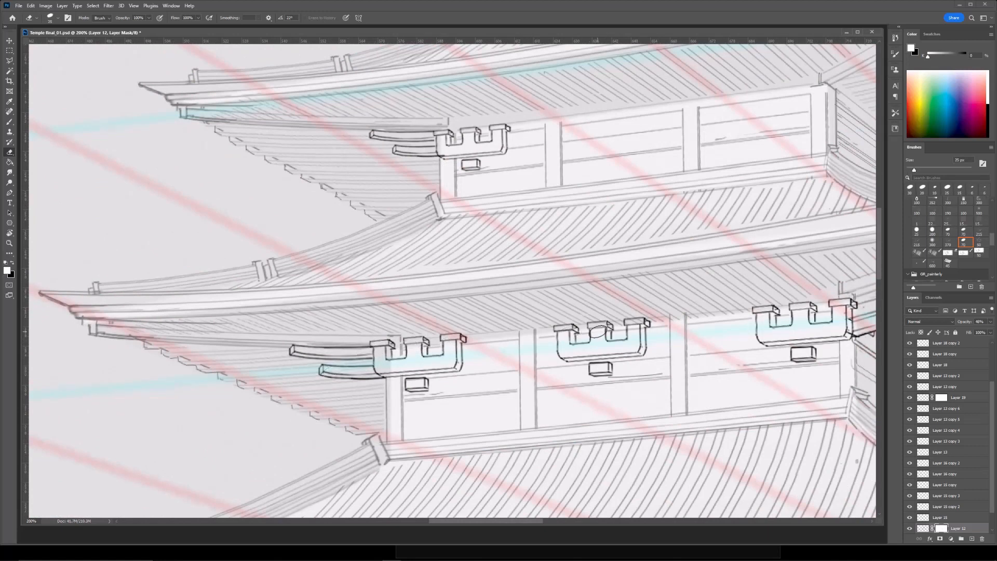
left_click_drag(768, 313, 483, 342)
key("bracketright")
key("bracketright")
key("bracketright")
key("bracketleft")
key("bracketleft")
key("bracketleft")
key("ctrl+minus")
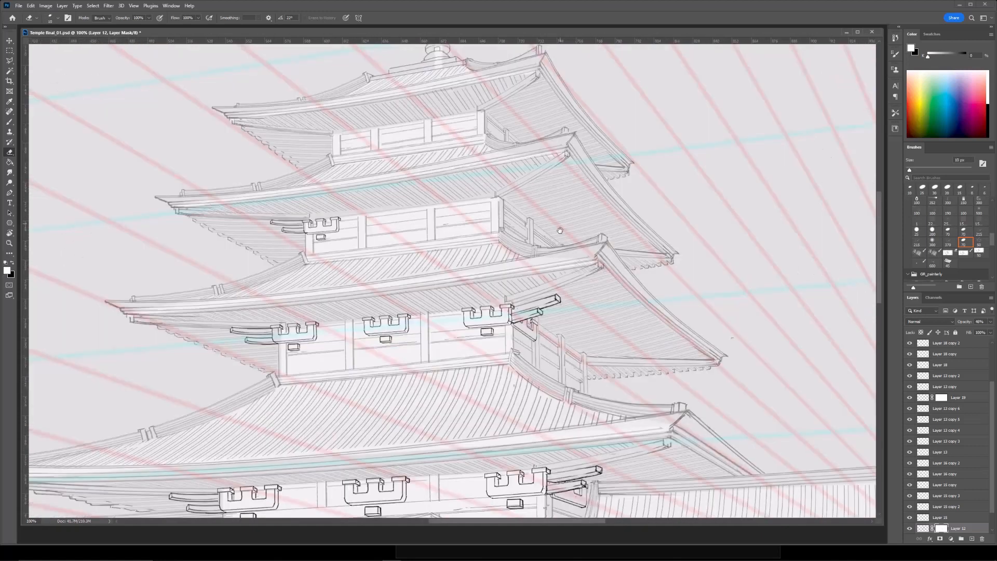
left_click_drag(575, 207, 585, 212)
key("ctrl+minus")
left_click_drag(577, 254, 590, 229)
left_click_drag(461, 296, 465, 294)
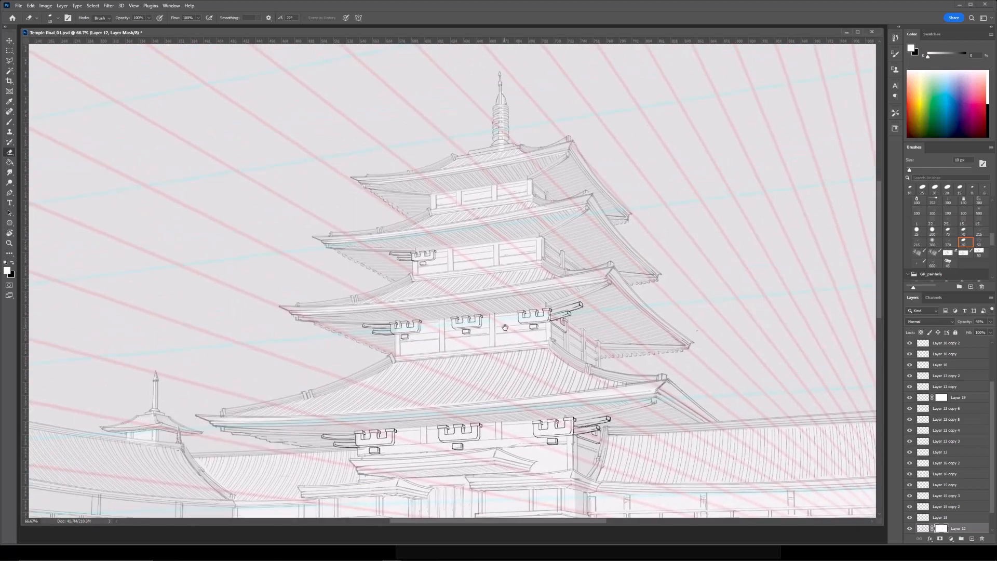
Duplicate the third tier's left bracket and block and fit the copy at the middle of the front wall.
key("ctrl+plus")
left_click_drag(365, 214, 448, 329)
key("ctrl+plus")
key("ctrl+plus")
left_click(399, 372, "ctrl")
key("ctrl+j")
key("ctrl+t")
left_click_drag(414, 370, 632, 345)
left_click_drag(632, 345, 509, 330)
left_click_drag(549, 302, 594, 283)
key("Return")
Duplicate the third tier's middle bracket and place the copy at the front wall's right corner.
key("ctrl+minus")
key("ctrl+j")
key("ctrl+t")
mouse_move(375, 311)
left_mouse_down()
mouse_move(543, 288)
mouse_move(578, 265)
left_mouse_up()
key("Return")
key("ctrl+minus")
key("ctrl+minus")
key("ctrl+minus")
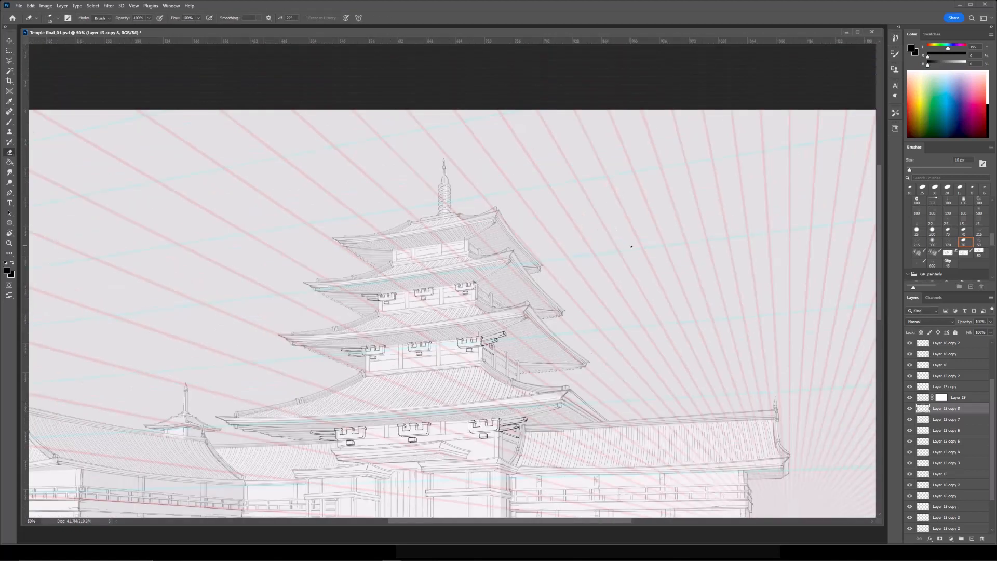
key("ctrl+plus")
key("ctrl+plus")
key("ctrl+plus")
key("v")
left_click_drag(667, 506, 505, 167)
left_click(570, 411)
key("ctrl+t")
key("Escape")
key("ctrl+z")
Copy the second tier's right corner beams up to the third tier's right corner and scale them to fit.
left_click(534, 437)
key("ctrl+j")
key("ctrl+e")
key("ctrl+t")
left_click_drag(558, 158, 479, 170)
left_click_drag(484, 209, 490, 207)
key("Return")
Refine the third tier's right corner beams with two more Free Transforms so they follow the eaves' perspective.
key("l")
key("x")
key("ctrl+t")
right_click(494, 191)
left_click(508, 247)
left_click_drag(541, 174, 540, 180)
key("Return")
key("ctrl+t")
left_click_drag(492, 203, 494, 201)
left_click_drag(514, 201, 516, 201)
key("Return")
key("ctrl+minus")
key("ctrl+minus")
Duplicate the masked side-wall bracket on Layer 19 and scale the copy into place beneath the third tier's right corner beams.
key("ctrl+plus")
key("ctrl+plus")
left_click_drag(511, 503, 490, 403)
left_click(506, 471, "ctrl")
key("e")
key("b")
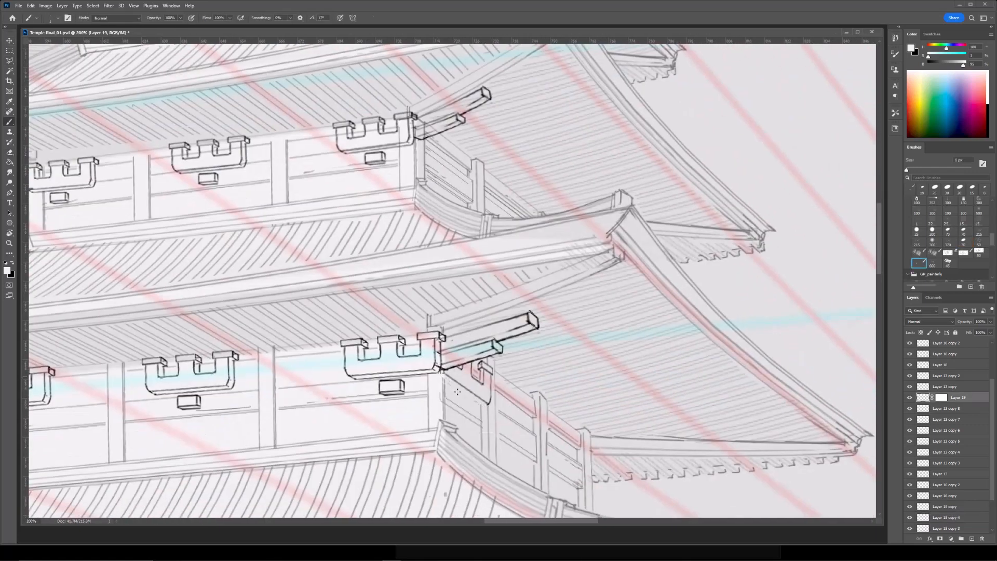
key("ctrl+minus")
key("ctrl+plus")
key("ctrl+minus")
left_click_drag(491, 401, 471, 240)
key("ctrl+plus")
key("ctrl+j")
key("ctrl+t")
left_click_drag(488, 222, 473, 226)
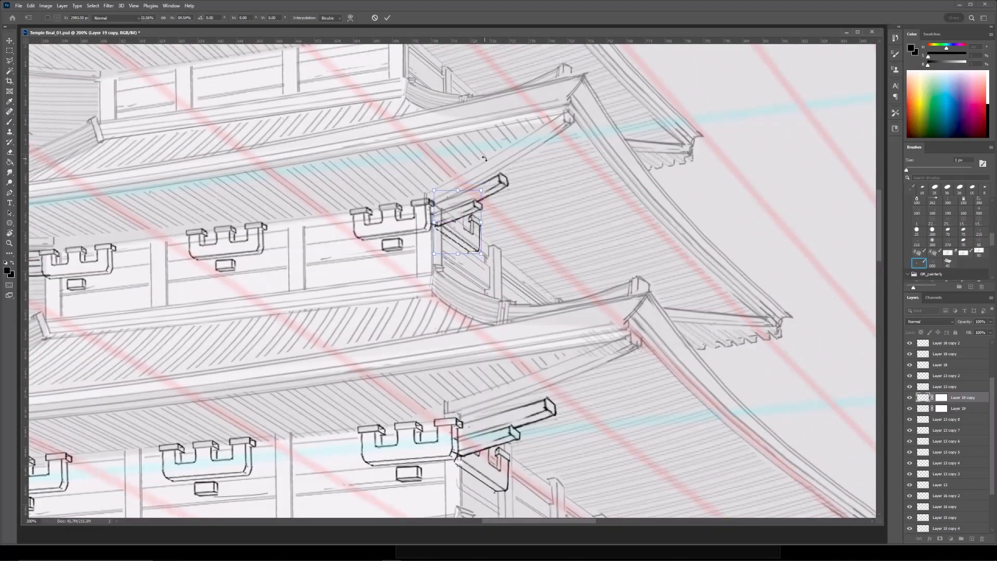
key("Return")
Scale and skew the side-wall bracket copy with Free Transform so it fits beneath the third tier's right corner beams.
key("ctrl+minus")
key("ctrl+minus")
key("ctrl+plus")
key("ctrl+plus")
key("ctrl+plus")
left_click_drag(484, 168, 477, 336)
key("e")
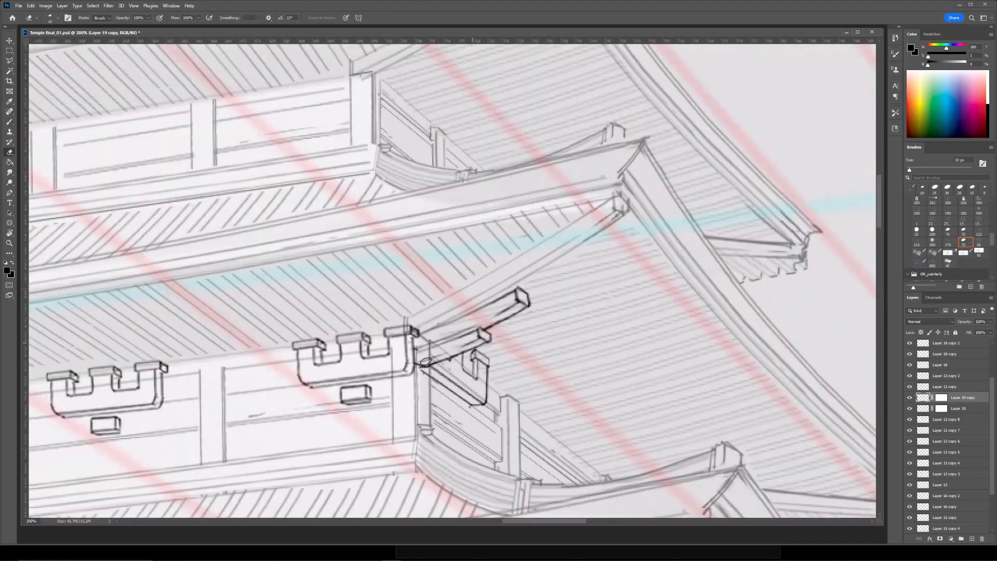
key("ctrl+minus")
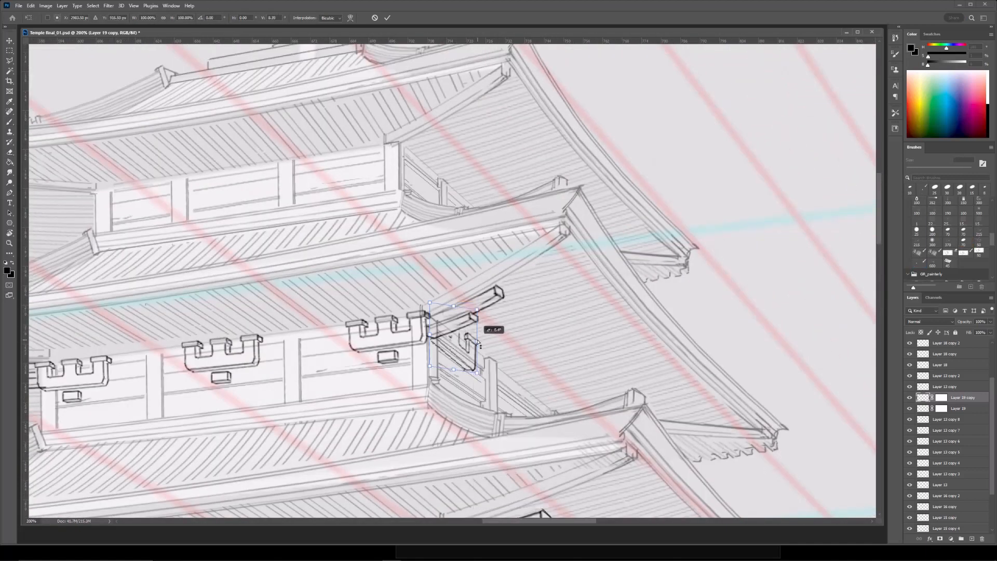
key("ctrl+t")
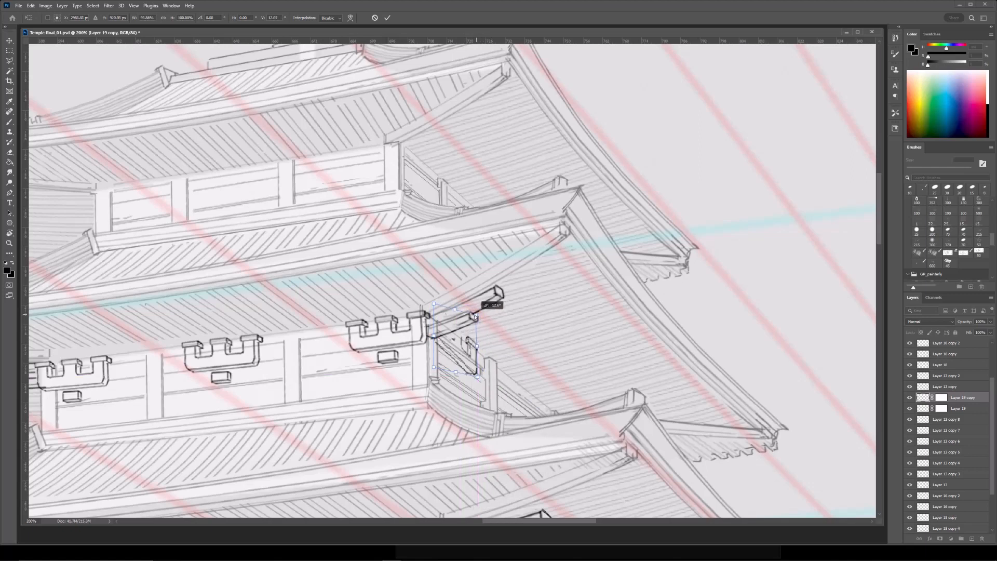
left_click_drag(477, 343, 479, 341)
key("Return")
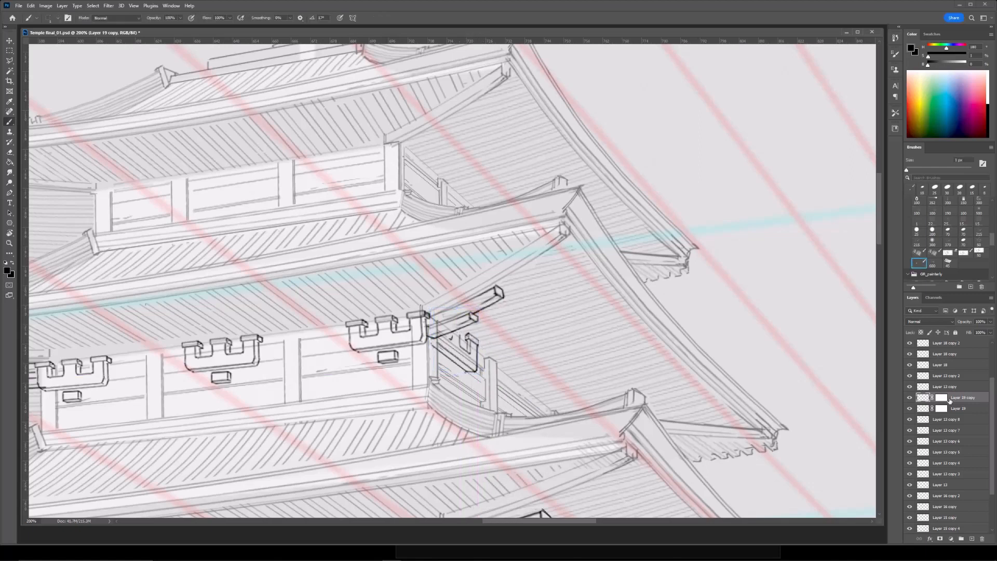
Copy the third tier's front-wall bracket and block up to the fourth tier's right corner and scale them to fit.
key("ctrl+minus")
key("ctrl+minus")
left_click_drag(498, 219, 502, 162)
key("ctrl+plus")
key("ctrl+plus")
left_click_drag(427, 167, 436, 215)
key("v")
left_click(496, 408, "ctrl")
key("ctrl+j")
key("ctrl+t")
mouse_move(477, 188)
left_mouse_down()
mouse_move(455, 203)
mouse_move(468, 220)
mouse_move(532, 174)
left_mouse_up()
key("Return")
key("b")
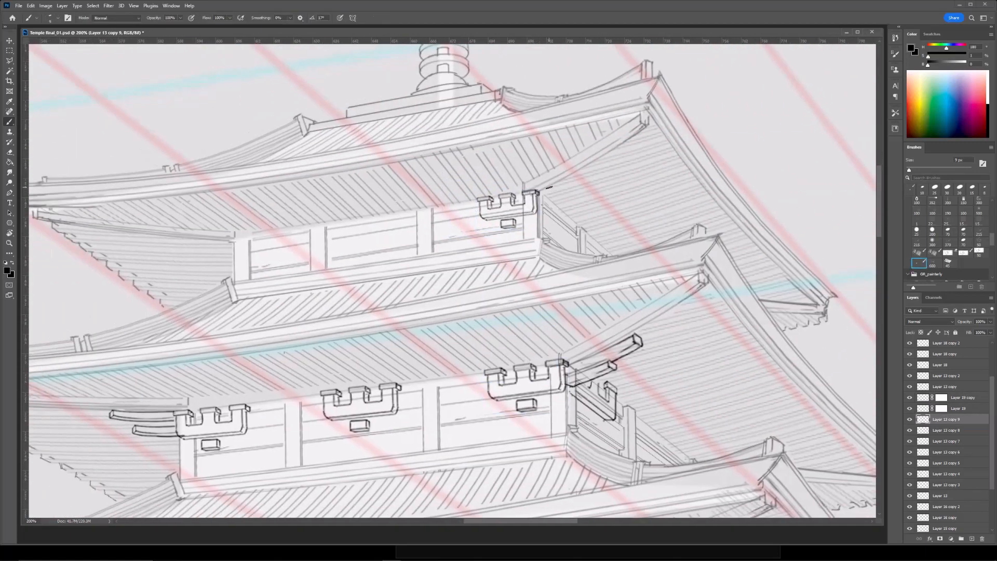
Duplicate the fourth tier's bracket and block twice, placing the copies at the middle and left corner of its front wall.
key("ctrl+j")
key("ctrl+t")
left_click_drag(530, 213, 400, 227)
key("Return")
left_click_drag(449, 192, 623, 203)
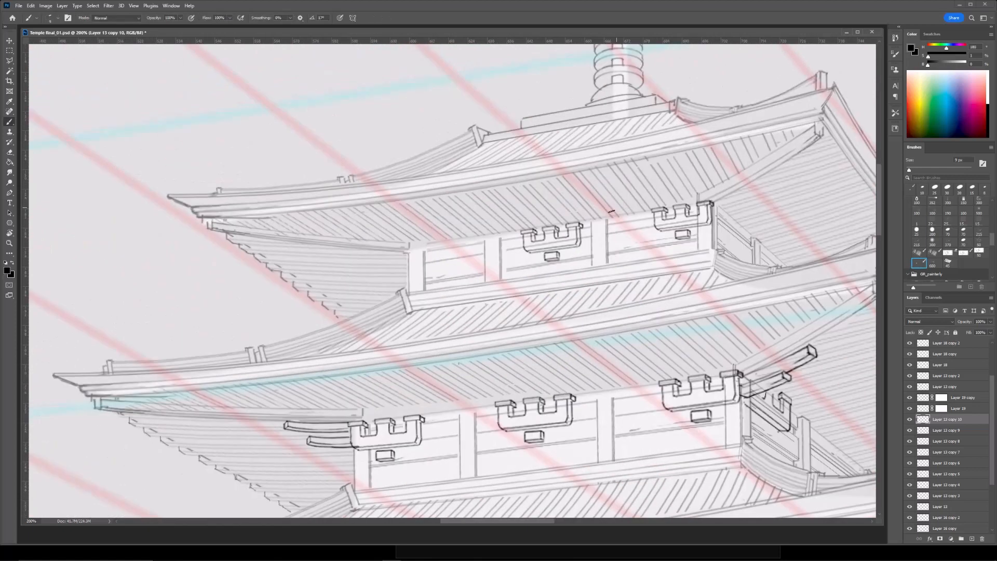
key("ctrl+j")
key("ctrl+t")
mouse_move(588, 236)
left_mouse_down()
mouse_move(460, 244)
mouse_move(464, 276)
left_mouse_up()
key("Return")
Copy the third tier's right corner beams up to the fourth tier's right corner and transform them to fit under the eaves.
key("ctrl+minus")
key("ctrl+minus")
mouse_move(581, 202)
left_mouse_down()
mouse_move(518, 196)
mouse_move(534, 210)
left_mouse_up()
key("ctrl+plus")
key("ctrl+plus")
left_click(592, 351, "ctrl")
key("ctrl+j")
key("ctrl+t")
left_click_drag(557, 399, 530, 223)
mouse_move(574, 169)
left_mouse_down()
mouse_move(541, 201)
mouse_move(565, 189)
mouse_move(564, 162)
left_mouse_up()
key("Return")
key("b")
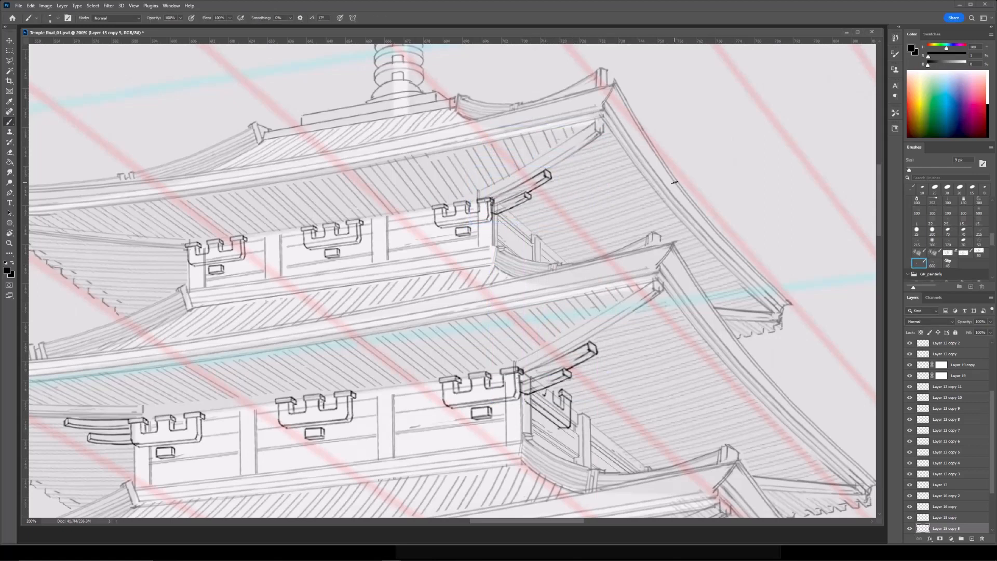
Copy the third tier's left corner beams up to the fourth tier's left bracket and transform them to follow the eaves' perspective.
key("ctrl+plus")
left_click_drag(208, 374, 646, 280)
left_click(340, 394, "ctrl")
key("ctrl+j")
key("ctrl+t")
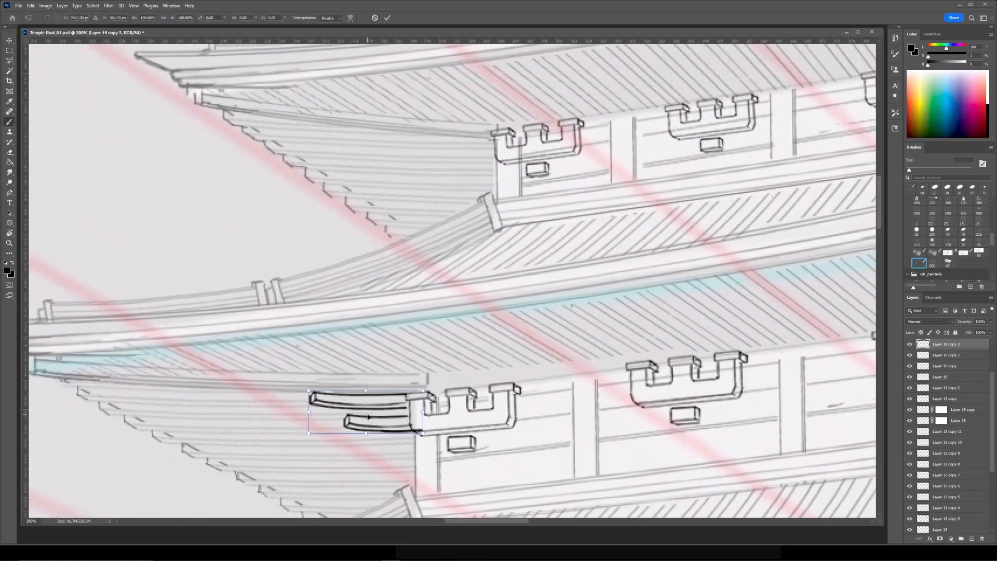
left_click_drag(340, 395, 420, 118)
left_click_drag(519, 97, 487, 177)
left_click_drag(356, 192, 368, 197)
left_click_drag(406, 200, 409, 209)
left_click_drag(467, 165, 470, 168)
left_click_drag(455, 214, 457, 215)
key("Return")
Copy the third tier's masked side-wall bracket up beneath the fourth tier's right corner beams, skew it to fit, and activate its mask.
key("ctrl+minus")
key("ctrl+minus")
left_click_drag(643, 263, 608, 192)
key("ctrl+plus")
key("ctrl+plus")
left_click_drag(661, 325, 328, 342)
left_click(479, 361, "ctrl")
key("ctrl+minus")
key("ctrl+j")
key("ctrl+t")
left_click_drag(504, 326, 473, 222)
left_click_drag(482, 246, 470, 228)
left_click_drag(456, 211, 463, 220)
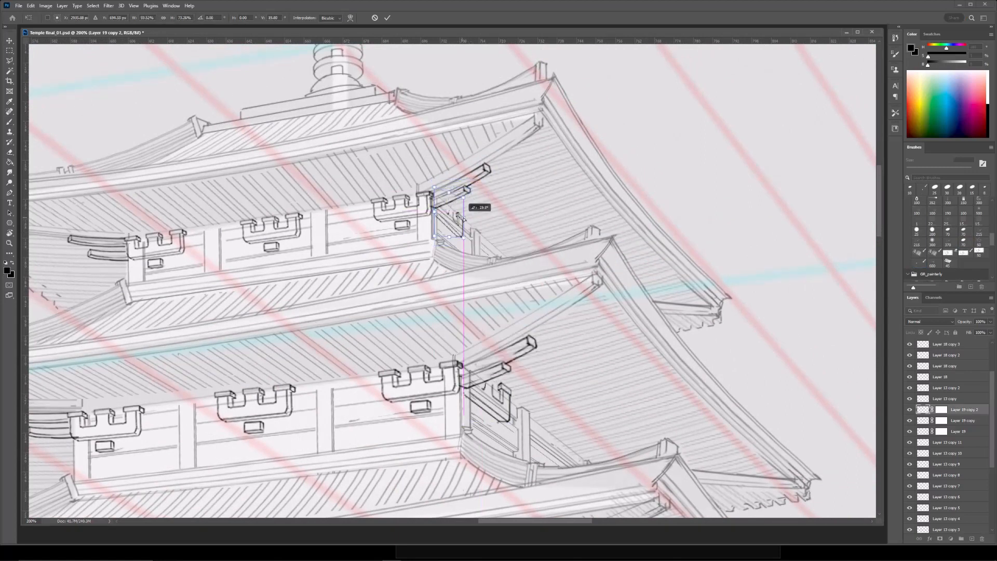
key("Return")
key("b")
left_click(942, 409)
key("x")
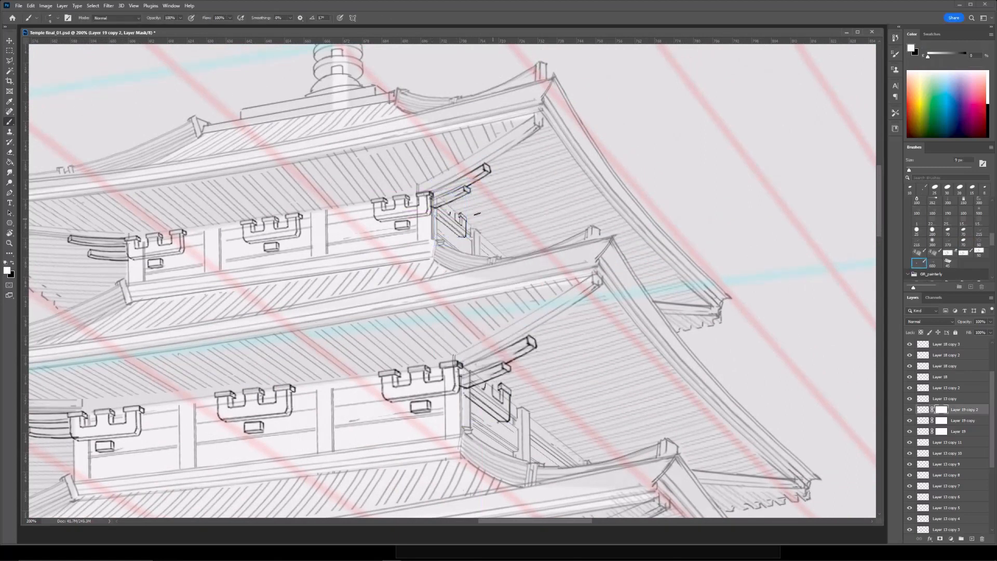
key("e")
Duplicate the second tier's side-wall bracket and fit the copy farther along the same wall with Free Transform.
key("ctrl+minus")
key("ctrl+minus")
left_click_drag(474, 229, 473, 183)
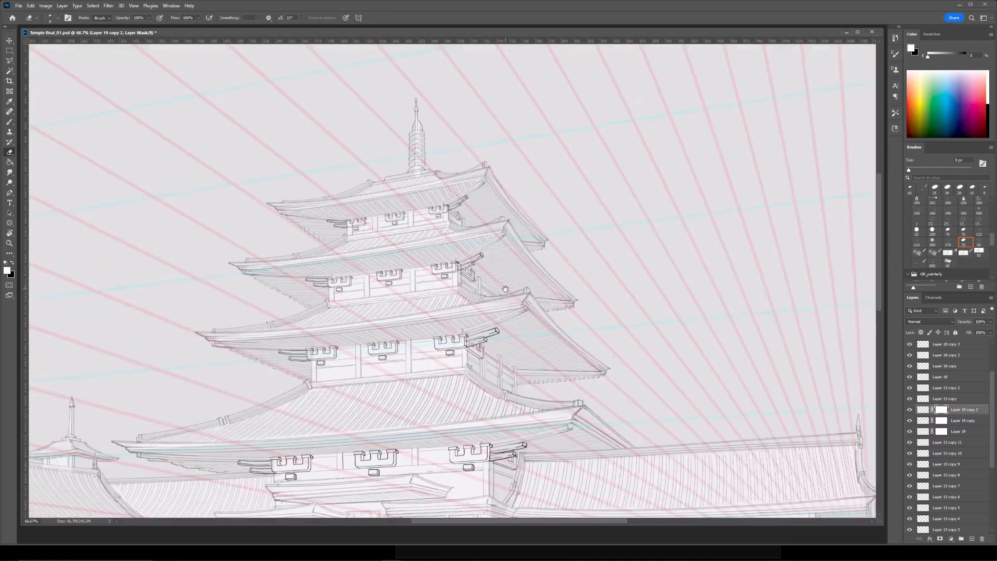
left_click_drag(510, 329, 500, 309)
key("ctrl+plus")
key("ctrl+plus")
key("v")
left_click(434, 308, "ctrl")
left_click_drag(510, 372, 477, 335)
key("ctrl+t")
left_click_drag(496, 285, 490, 292)
key("Return")
Paint the new bracket copy's layer mask white to reveal its hidden part.
left_click(941, 431)
key("b")
left_click_drag(479, 332, 467, 320)
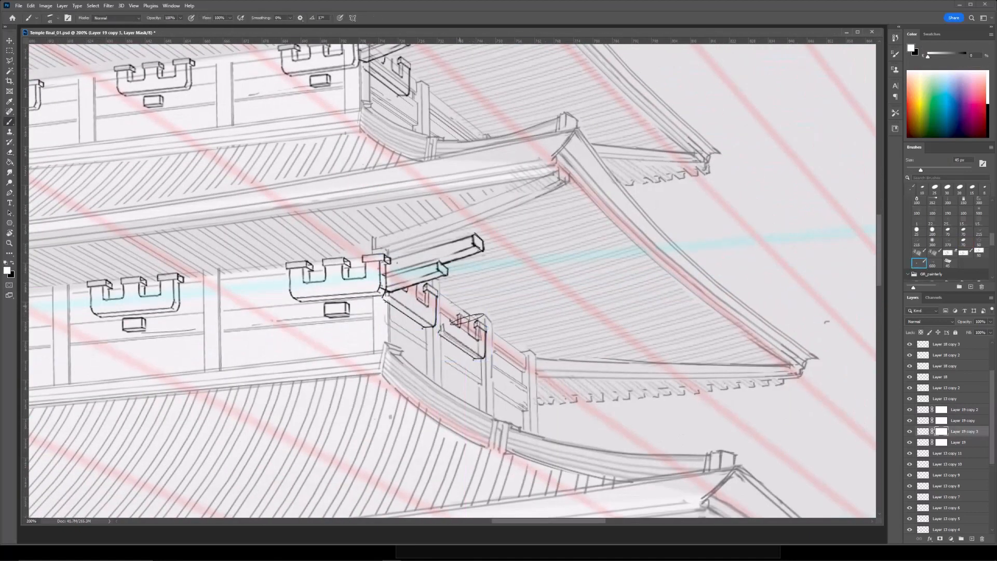
Lasso one prong of the bracket copy, duplicate it onto a new layer and place it at the bracket's near end.
key("m")
left_click(925, 431)
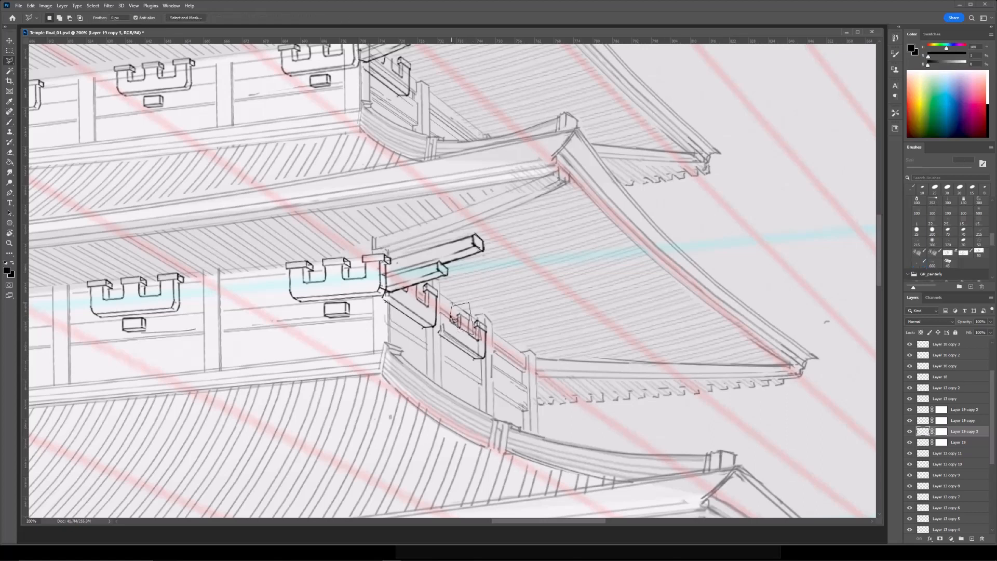
left_click(453, 307)
key("ctrl+j")
key("ctrl+t")
left_click_drag(461, 319, 445, 308)
key("Return")
key("b")
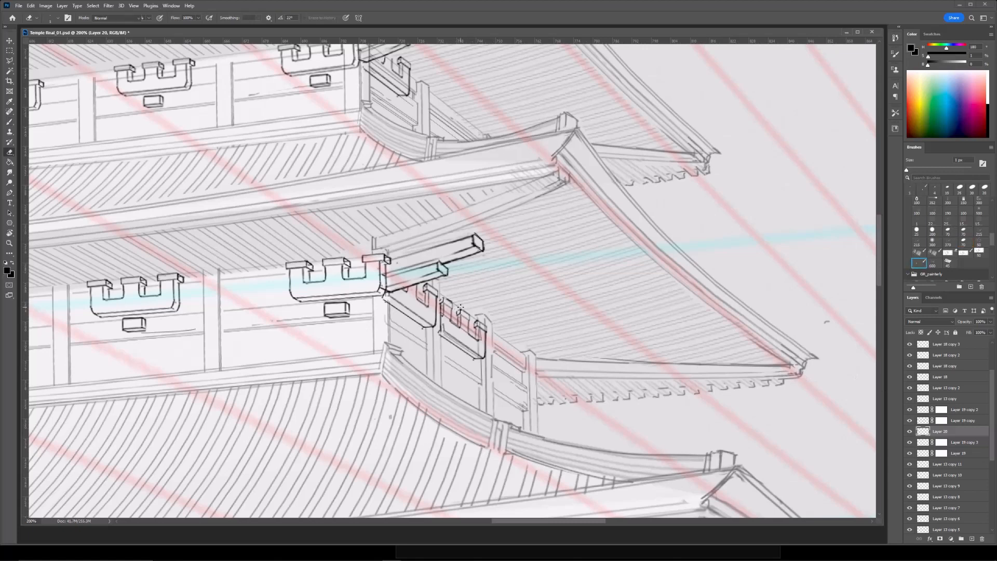
Move the completed side-wall bracket to the second tier's far right corner post and fit it with Free Transform.
scroll(461, 285, "down", 3)
scroll(461, 285, "up", 3)
scroll(461, 286, "down", 3)
scroll(462, 287, "up", 3)
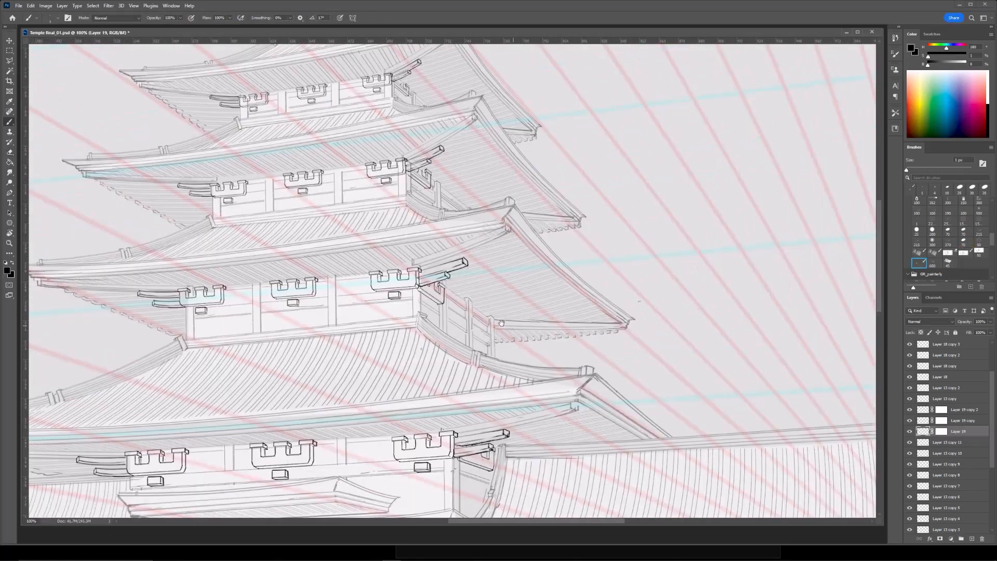
key("ctrl+t")
left_click_drag(488, 343, 489, 344)
scroll(489, 344, "down", 3)
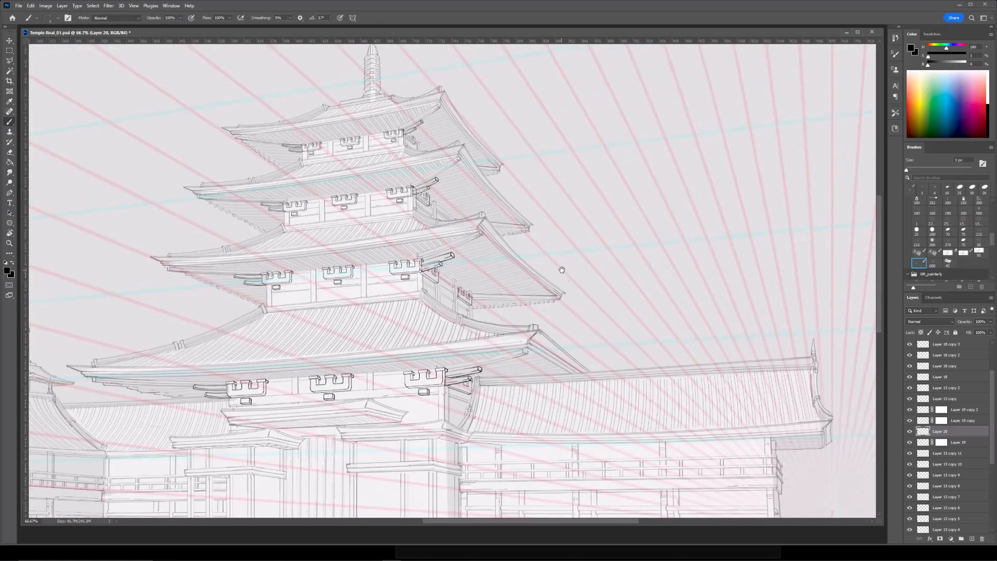
scroll(514, 355, "up", 3)
key("Return")
key("b")
scroll(503, 340, "down", 3)
scroll(460, 338, "up", 3)
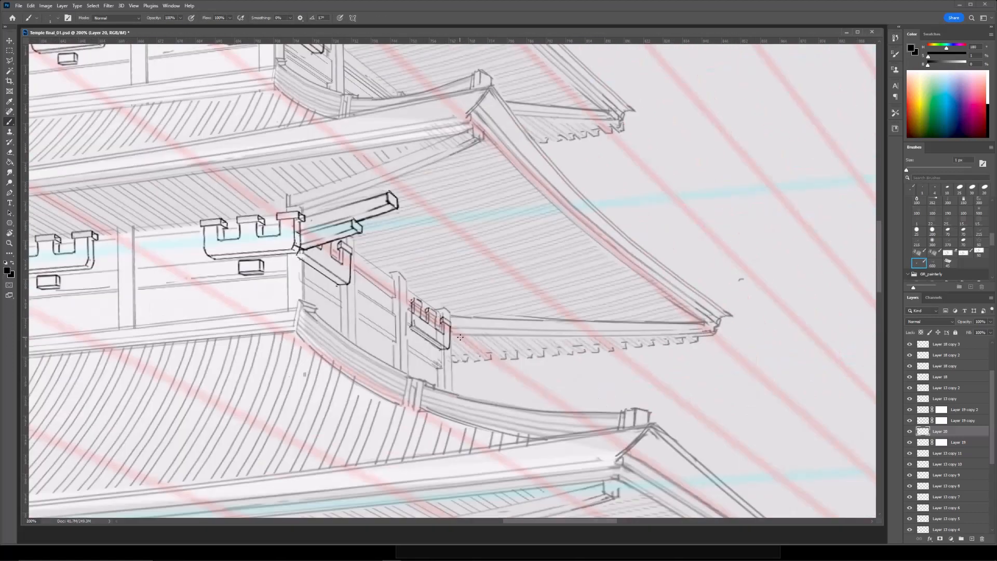
left_click(387, 205, "ctrl")
key("ctrl+j")
key("ctrl+t")
left_click_drag(365, 199, 528, 297)
right_click(499, 326)
left_click(525, 476)
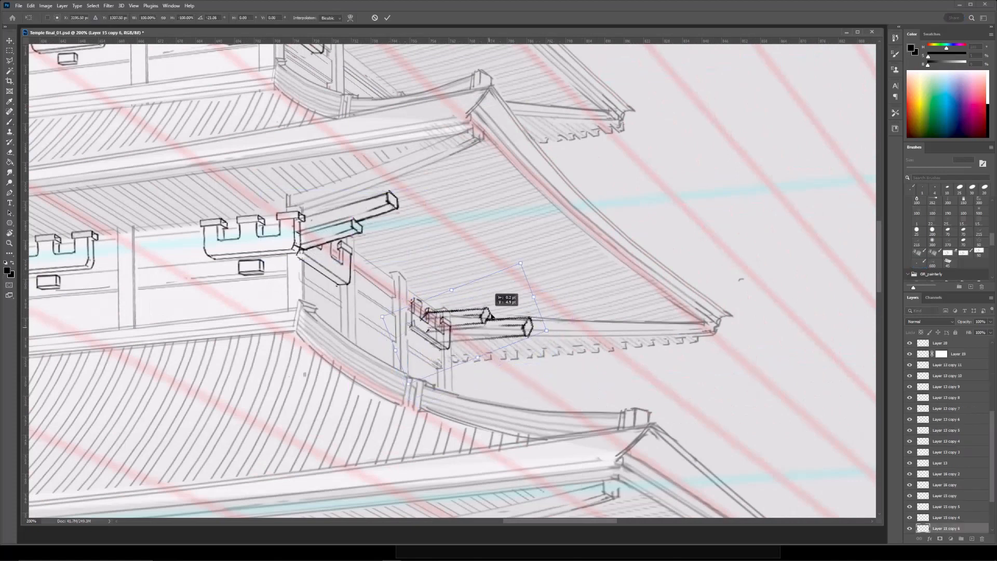
left_click_drag(580, 282, 576, 271)
key("Escape")
key("Delete")
Create a projecting beam on a new layer, extending from the second tier's far right bracket along the eaves' edge.
key("l")
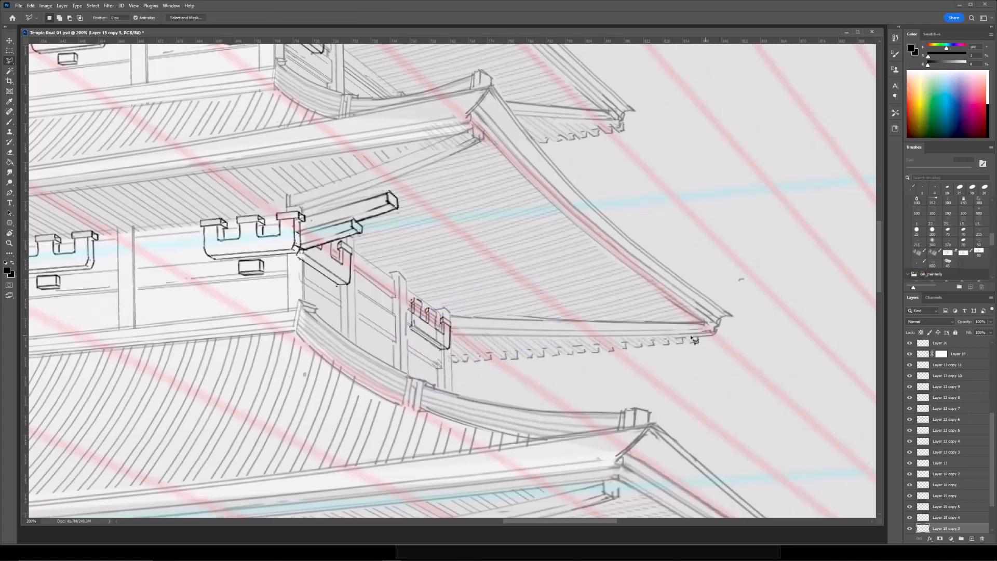
left_click(453, 342)
key("v")
key("ctrl+j")
key("ctrl+t")
left_click_drag(550, 338, 523, 338)
key("Return")
key("e")
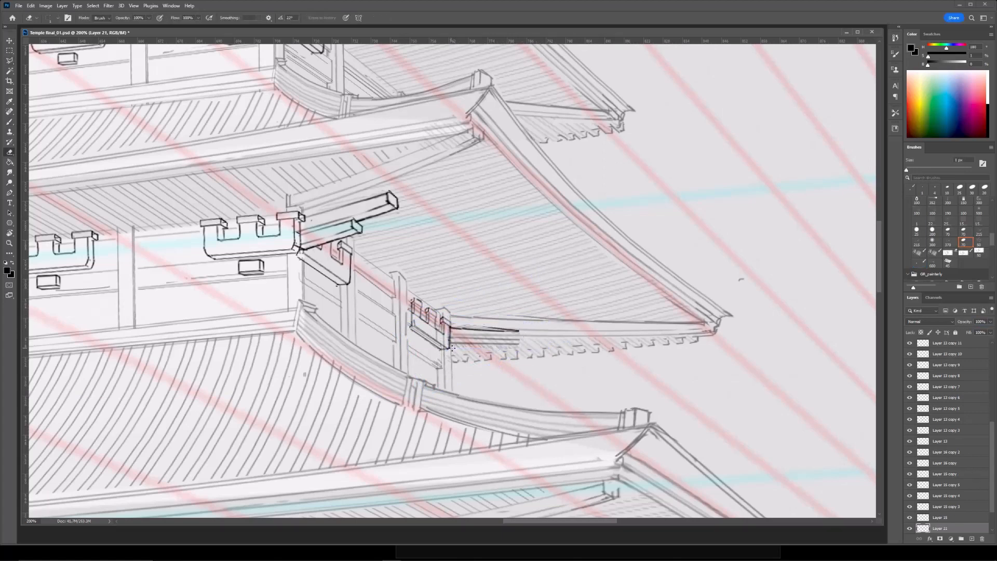
key("r")
mouse_move(452, 347)
left_mouse_down()
mouse_move(408, 333)
mouse_move(468, 345)
left_mouse_up()
key("Escape")
key("b")
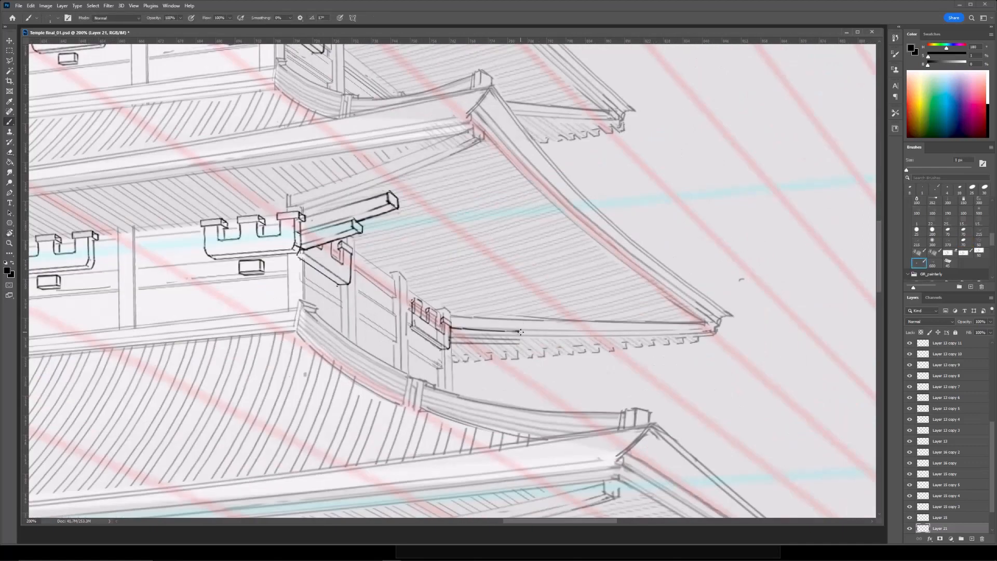
Duplicate the projecting beam and place the copy just beneath the first one at the second tier's far right bracket.
key("ctrl+minus")
key("ctrl+plus")
key("ctrl+j")
key("ctrl+t")
left_click_drag(542, 343, 542, 343)
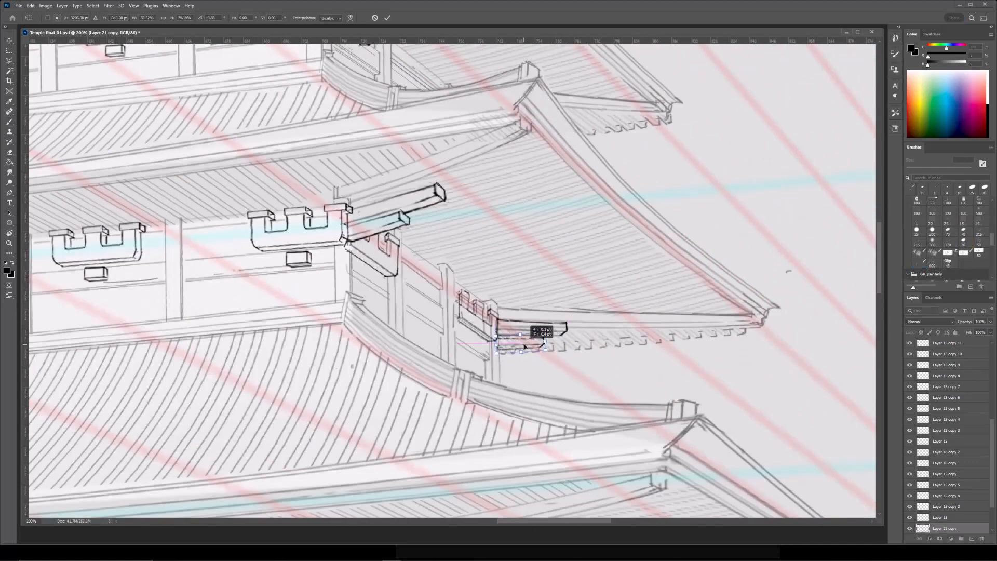
key("Return")
Refit the second tier's far right bracket with Free Transform to match the perspective, then touch up its lines.
left_click(496, 331, "ctrl")
key("ctrl+t")
left_click_drag(496, 331, 497, 330)
left_click_drag(460, 295, 461, 318)
key("Return")
key("b")
key("e")
key("b")
key("e")
key("b")
Copy the small block from the second tier's front corner to a new layer, mirror it horizontally and place it under the near side-wall bracket.
key("ctrl+minus")
key("ctrl+minus")
mouse_move(511, 154)
left_mouse_down()
mouse_move(506, 177)
mouse_move(545, 177)
left_mouse_up()
key("ctrl+plus")
key("ctrl+plus")
key("ctrl+plus")
left_click(421, 328, "ctrl")
key("l")
key("ctrl+j")
mouse_move(451, 307)
left_mouse_down()
mouse_move(544, 354)
mouse_move(545, 333)
mouse_move(561, 351)
left_mouse_up()
key("ctrl+t")
right_click(550, 346)
left_click(570, 500)
right_click(546, 332)
left_click(569, 372)
key("Return")
key("e")
key("b")
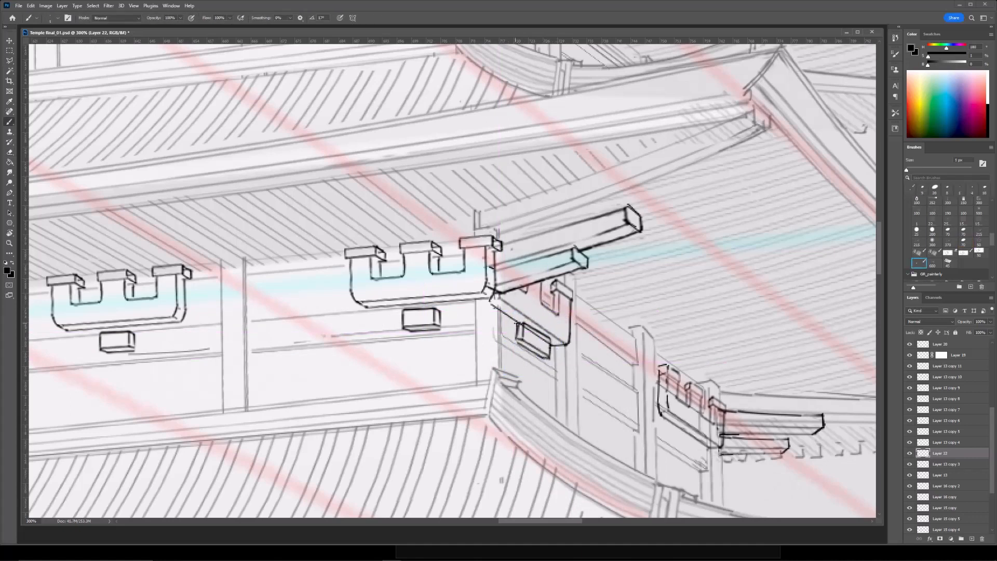
Reshape the second tier's side-wall block with Free Transform so it follows the wall's perspective.
key("ctrl+minus")
key("ctrl+minus")
key("ctrl+plus")
key("ctrl+plus")
key("ctrl+t")
mouse_move(551, 341)
left_mouse_down()
mouse_move(480, 281)
mouse_move(609, 409)
mouse_move(477, 345)
mouse_move(496, 370)
left_mouse_up()
right_click(544, 339)
left_click(564, 376)
key("Return")
Duplicate the side-wall block and fit the copy beneath the second tier's far right corner bracket.
key("ctrl+j")
key("ctrl+t")
key("Return")
key("ctrl+minus")
key("ctrl+minus")
key("ctrl+minus")
key("ctrl+plus")
key("ctrl+plus")
key("ctrl+plus")
key("e")
key("b")
Duplicate the side-wall block for the third tier and place it beneath that tier's side-wall bracket.
key("ctrl+minus")
mouse_move(359, 249)
left_mouse_down()
mouse_move(543, 415)
mouse_move(483, 400)
mouse_move(484, 176)
left_mouse_up()
left_click(502, 423, "ctrl")
key("ctrl+j")
key("ctrl+t")
key("Return")
key("ctrl+minus")
key("ctrl+minus")
key("ctrl+plus")
key("ctrl+plus")
key("ctrl+plus")
Reshape the third tier's side-wall block with Free Transform to match the wall's slant.
left_click_drag(592, 109, 571, 235)
key("ctrl+plus")
key("ctrl+t")
right_click(467, 374)
left_click(484, 405)
left_click_drag(448, 383, 448, 375)
key("Return")
Duplicate the side-wall block once more and fit it beneath the top tier's side-wall bracket.
key("ctrl+minus")
left_click_drag(518, 306, 545, 371)
key("ctrl+j")
left_click_drag(498, 425, 434, 138)
key("ctrl+t")
key("Return")
key("ctrl+t")
key("Return")
key("ctrl+minus")
key("ctrl+minus")
left_click_drag(454, 278, 452, 211)
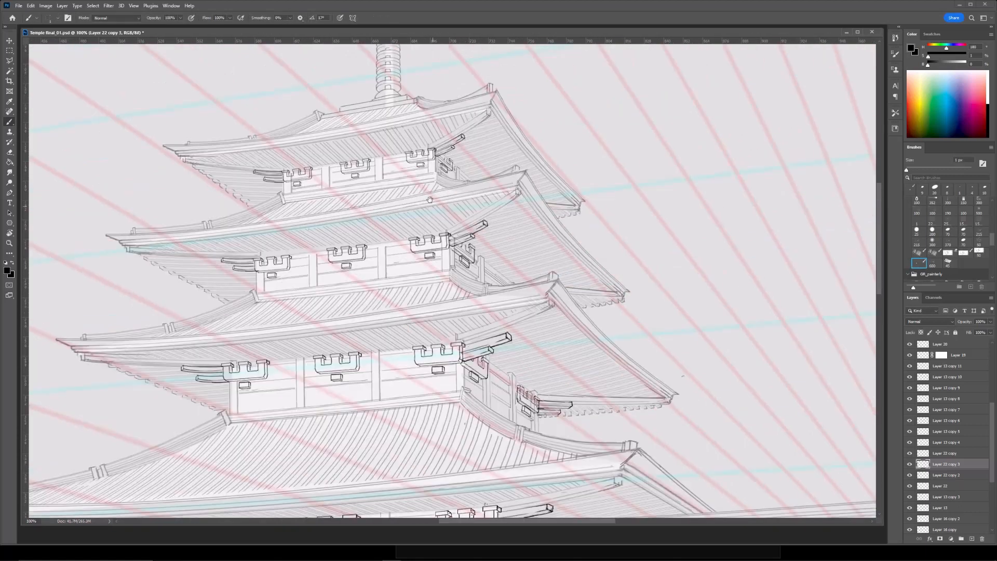
Target Layer 12's mask and erase the underlying sketch lines showing through the second and third tiers' brackets.
left_click_drag(993, 431, 993, 477)
left_click(942, 507)
key("ctrl+plus")
left_click_drag(587, 490, 479, 367)
key("e")
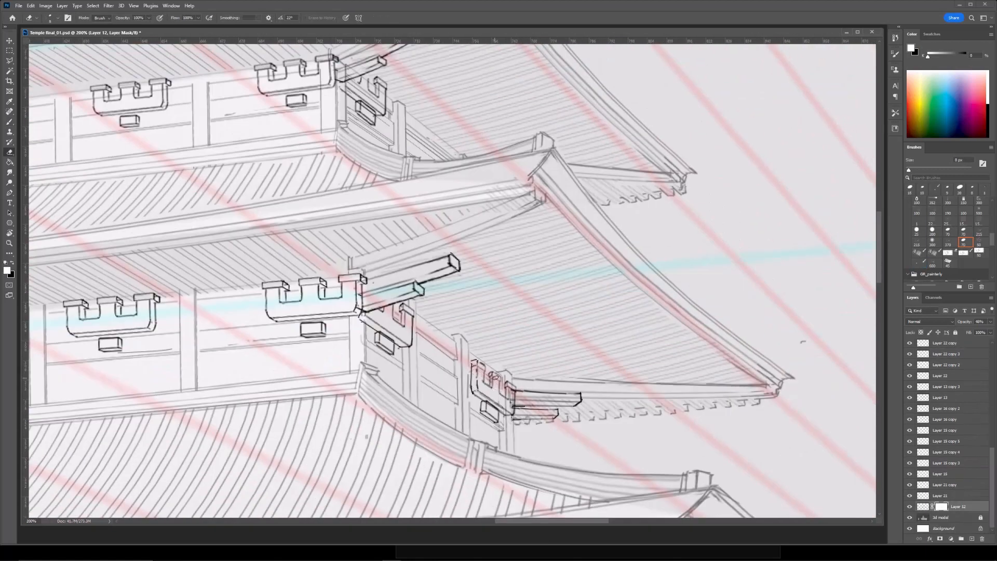
left_click_drag(379, 121, 449, 287)
mouse_move(173, 260)
left_mouse_down()
mouse_move(375, 99)
mouse_move(429, 275)
mouse_move(284, 380)
left_mouse_up()
key("bracketright")
key("bracketright")
key("bracketright")
key("bracketright")
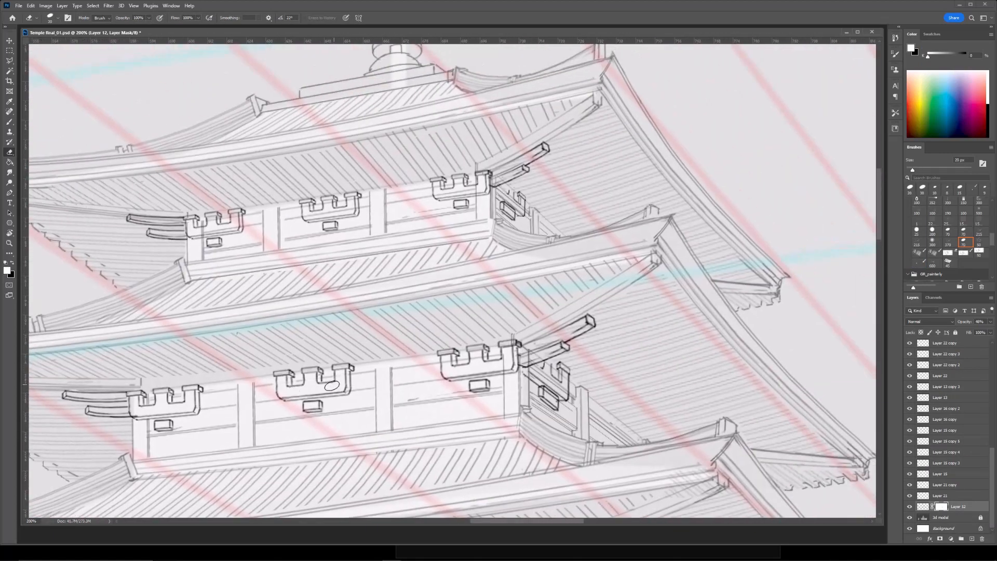
Mask out the underlying sketch lines behind the top tier's brackets and left projecting beams with the Eraser.
scroll(395, 356, "right", 2)
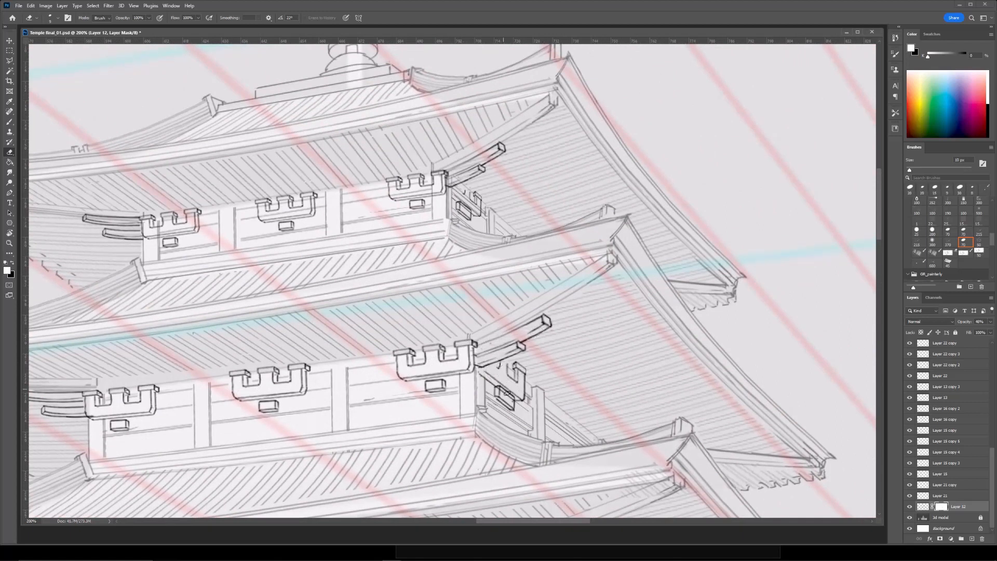
scroll(507, 259, "up", 6)
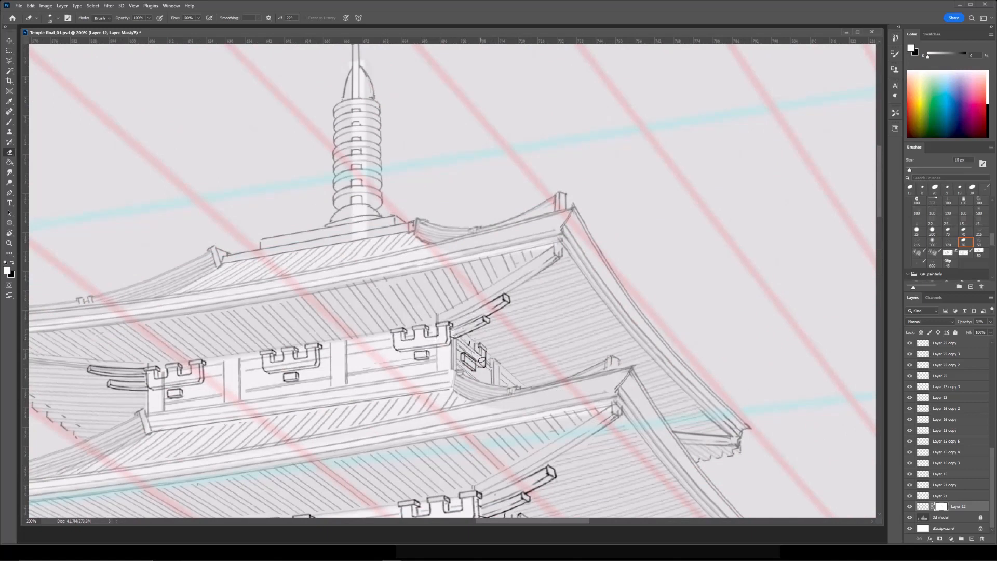
left_click_drag(458, 338, 615, 318)
key("]")
key("]")
key("]")
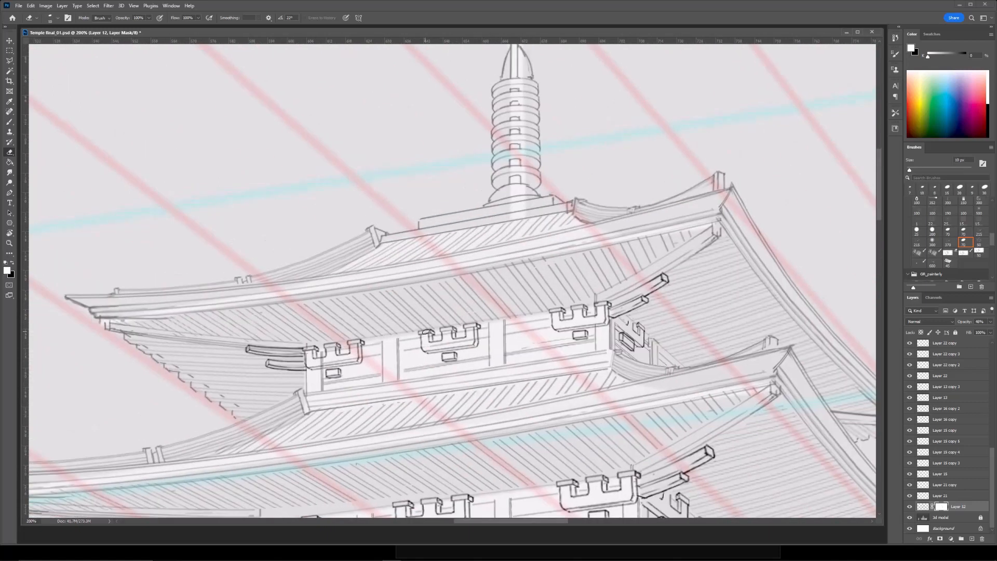
left_click_drag(323, 334, 413, 311)
key("]")
key("]")
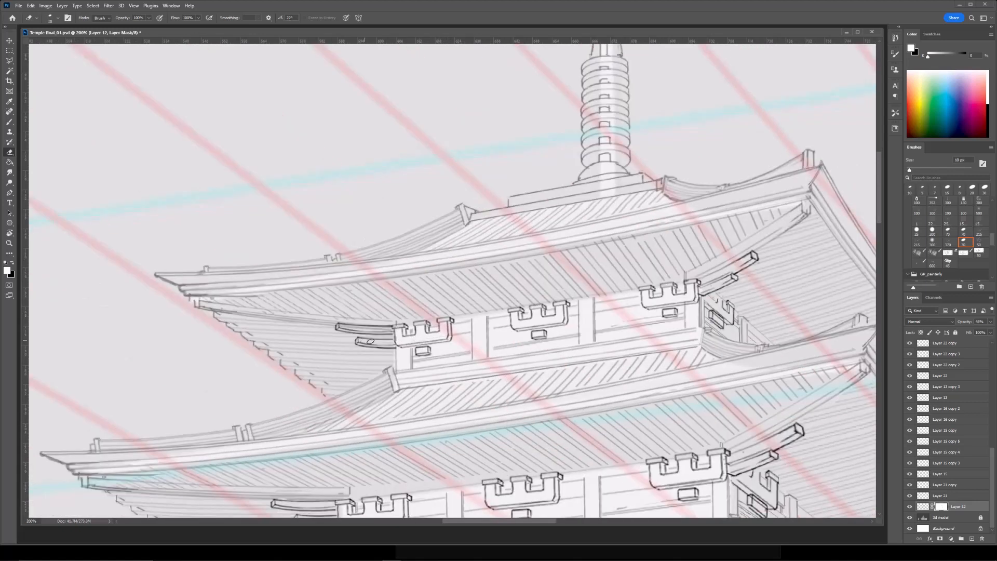
Mask out the remaining sketch lines overlapping the brackets and beams on the tower's lower tiers, using a larger eraser.
key("ctrl+minus")
left_click_drag(437, 234, 392, 102)
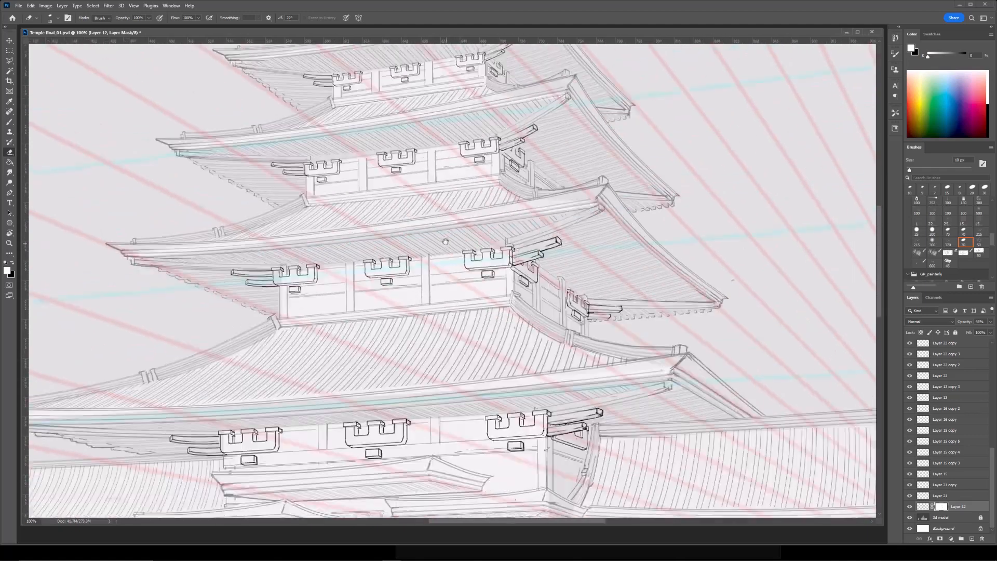
left_click_drag(488, 338, 341, 241)
key("ctrl+plus")
key("ctrl+minus")
mouse_move(360, 379)
left_mouse_down()
mouse_move(578, 372)
mouse_move(483, 308)
left_mouse_up()
key("]")
key("]")
key("]")
key("]")
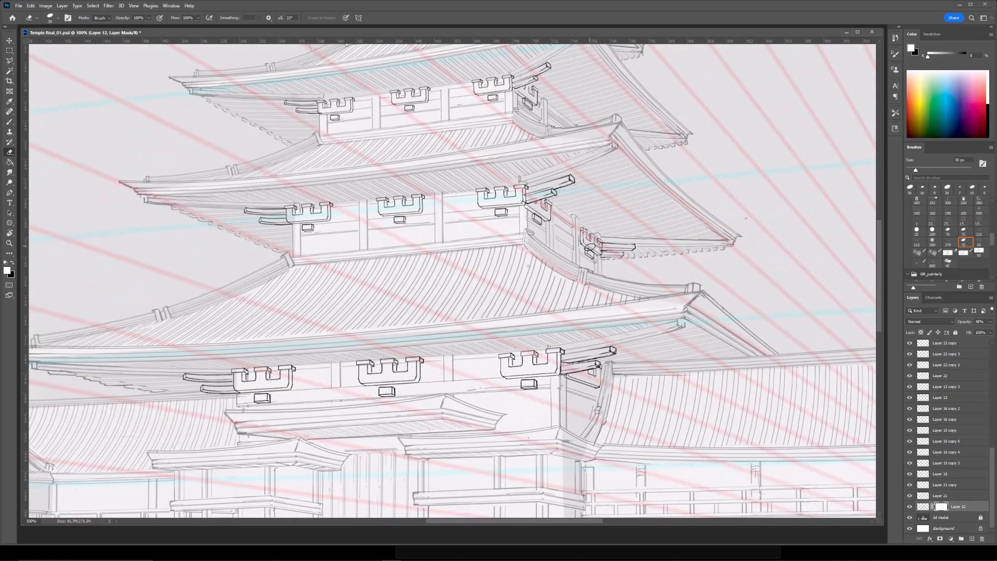
Merge all the temple line-art layers from Layer 14 down to Layer 12 into one layer and check it by toggling its visibility.
key("ctrl+minus")
left_click(923, 507)
left_click_drag(964, 322, 994, 201)
left_click_drag(601, 205, 648, 276)
key("ctrl+minus")
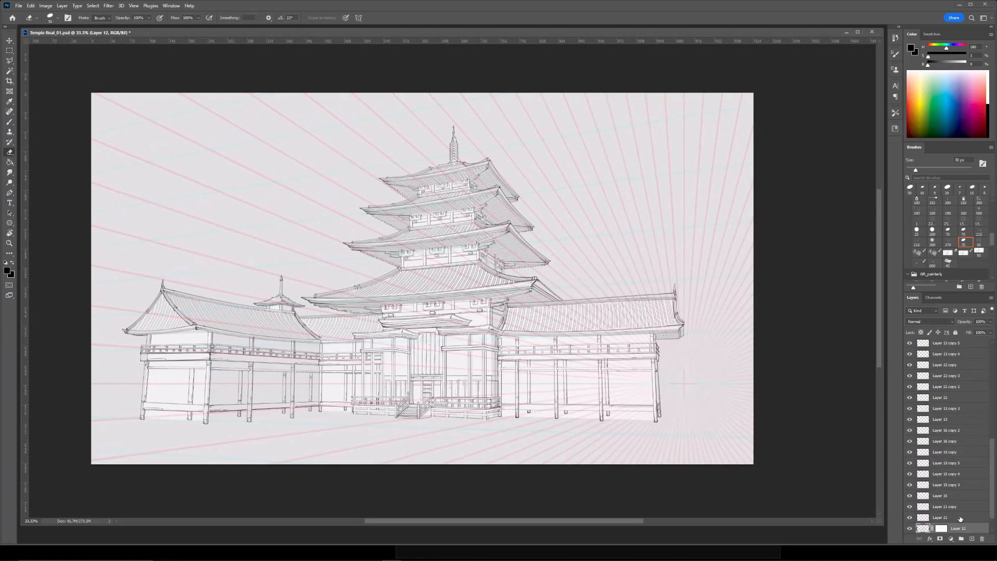
left_click(961, 517)
left_click_drag(993, 478, 996, 318)
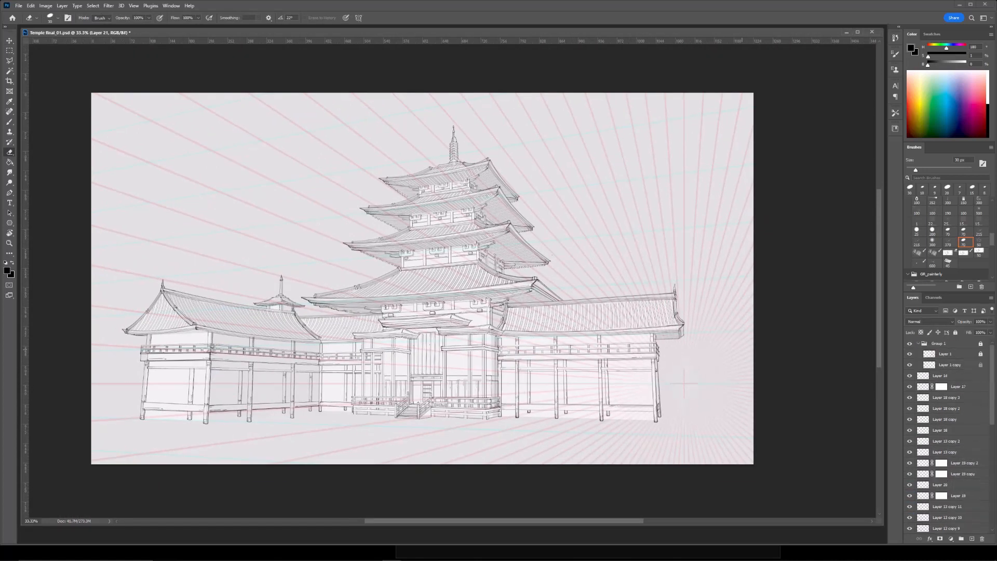
left_click(956, 387)
left_click(955, 376)
scroll(953, 456, "down", 8)
left_click(953, 508, "shift")
key("ctrl+e")
left_click(910, 376)
left_click(909, 376)
Bring the tree sketch from the other open document into the temple drawing and scale it down beside the tower's lower left eaves.
key("ctrl+Tab")
left_click_drag(949, 400, 344, 291)
key("ctrl+t")
left_click_drag(382, 222, 357, 254)
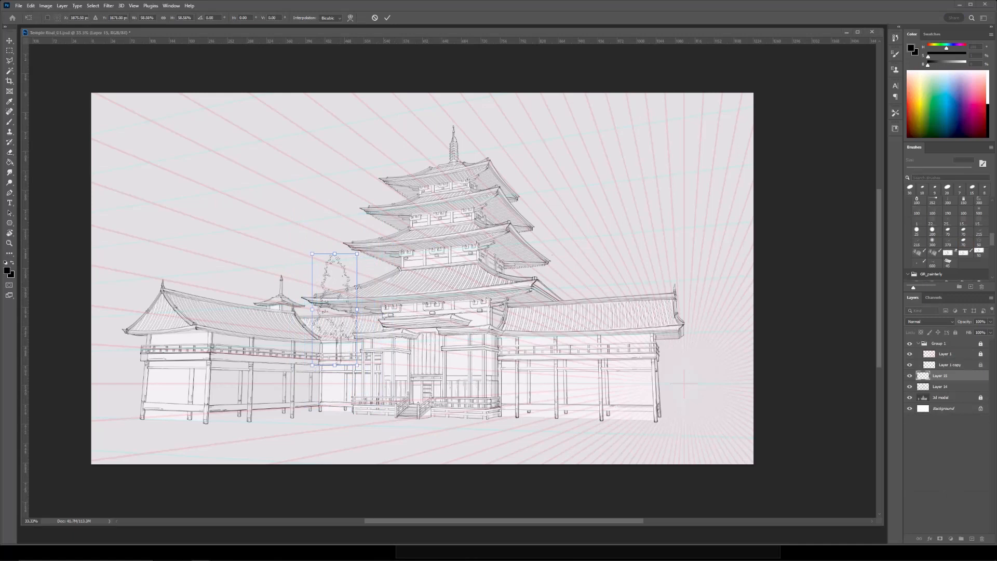
key("Return")
Shrink the tree further with Free Transform and move it left towards the left wing's roof.
key("ctrl+t")
left_click_drag(335, 254, 334, 290)
left_click_drag(336, 332, 238, 321)
key("Return")
key("ctrl+plus")
key("ctrl+t")
key("Return")
Duplicate the tree onto a new layer and move the copy to the tower's lower left eaves.
key("ctrl+j")
key("ctrl+t")
mouse_move(253, 341)
left_mouse_down()
mouse_move(272, 342)
mouse_move(258, 343)
left_mouse_up()
left_click_drag(242, 306, 394, 266)
key("Return")
Flip the tree copy horizontally, scale it down and place it left of the first tree at the tower's lower left eaves.
key("ctrl+t")
right_click(353, 297)
left_click(375, 451)
left_click_drag(343, 316, 352, 322)
left_click_drag(331, 385, 344, 358)
key("Return")
key("ctrl+plus")
left_click_drag(329, 239, 407, 277)
key("ctrl+t")
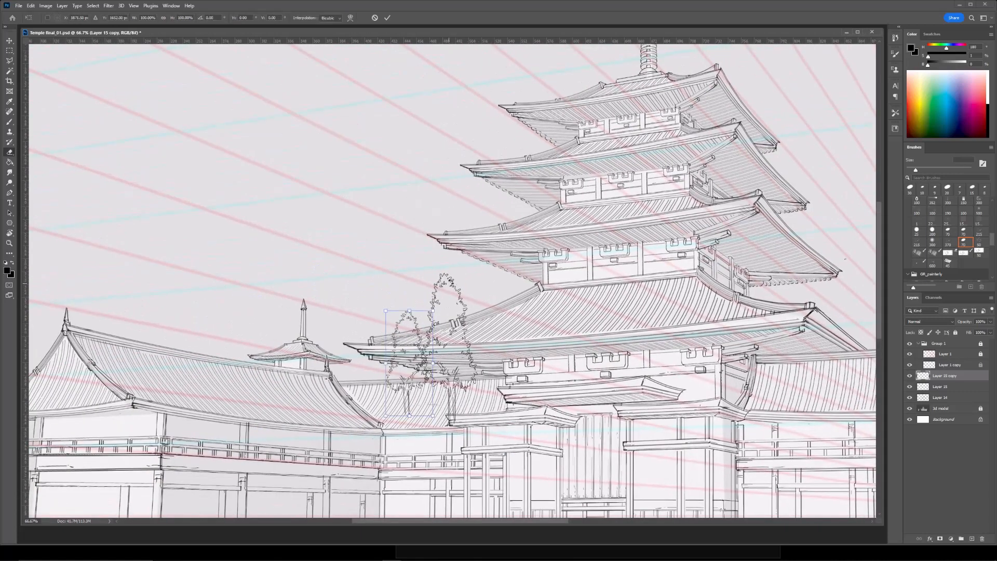
key("Return")
key("ctrl+plus")
key("Return")
Lasso a foliage patch on the smaller tree, copy it to a new layer and reposition it near the crown.
key("l")
key("ctrl+t")
left_click_drag(398, 332, 402, 311)
left_click_drag(414, 307, 413, 308)
key("Return")
left_click_drag(398, 345, 400, 347)
key("ctrl+j")
key("ctrl+t")
left_click_drag(408, 372, 392, 321)
key("Return")
Enlarge the eraser brush, duplicate the foliage patch and rotate the copy near the top of the smaller tree.
key("e")
key("bracketright")
key("bracketright")
key("bracketright")
key("bracketright")
key("bracketright")
key("ctrl+j")
key("ctrl+t")
left_click_drag(398, 364, 423, 302)
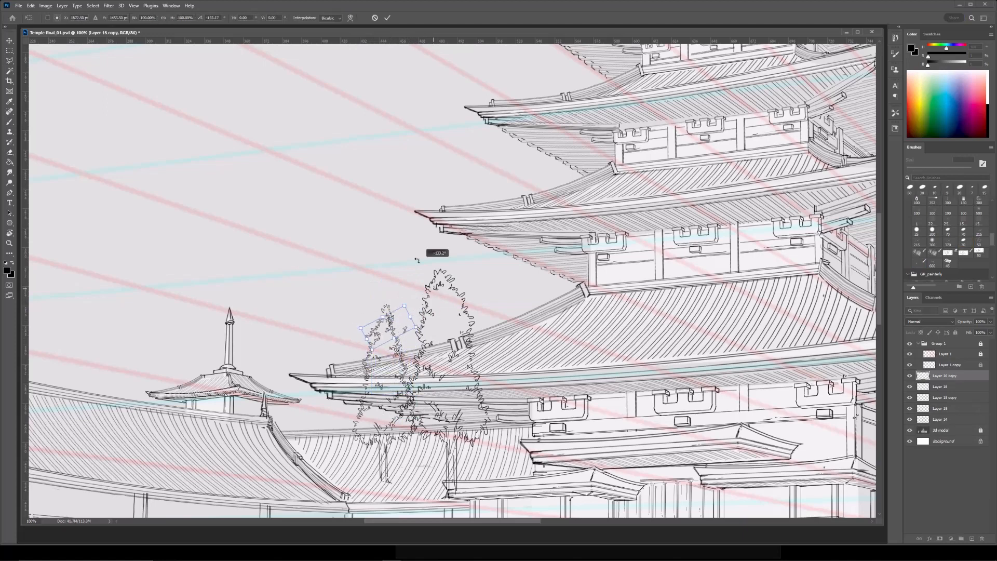
key("Return")
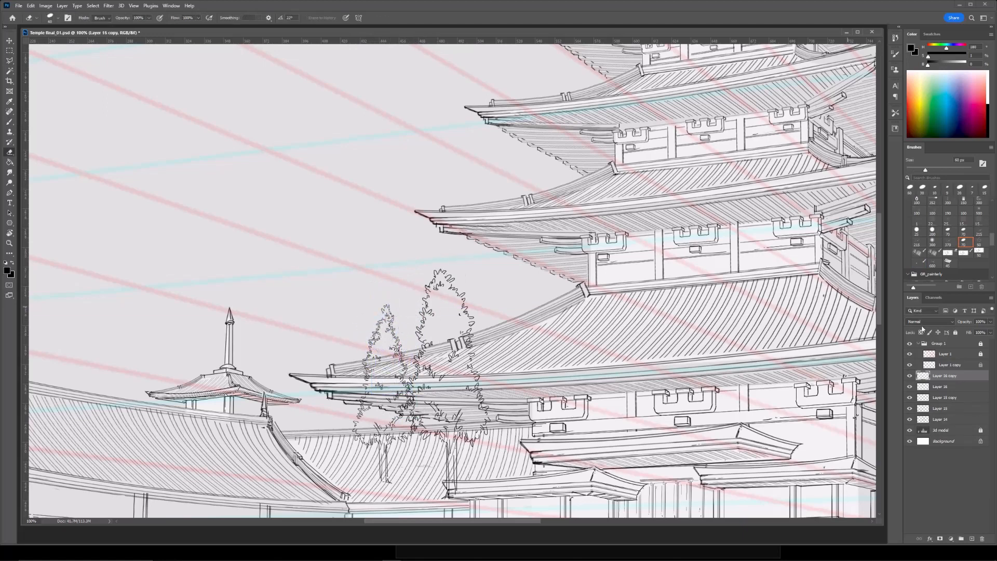
Merge the foliage patches into the smaller tree's layer, checking the layers by toggling their visibility.
key("ctrl+e")
left_click(910, 386)
left_click(910, 386)
left_click(910, 376)
left_click(910, 376)
key("ctrl+e")
Duplicate the smaller tree, scale the copy down and place it where the left wing's roof meets the tower's connecting roof.
left_click_drag(440, 349, 526, 244)
key("ctrl+j")
key("ctrl+t")
left_click_drag(466, 259, 397, 354)
left_click_drag(405, 295, 405, 359)
left_click_drag(398, 390, 405, 325)
left_click_drag(448, 354, 426, 355)
key("Return")
Duplicate the original tree on Layer 15 and move the resized copy to the far end of the left wing's roof.
key("ctrl+minus")
key("ctrl+minus")
left_click_drag(523, 210, 506, 293)
left_click(910, 397)
left_click(910, 397)
left_click(942, 398)
key("ctrl+j")
key("ctrl+t")
mouse_move(479, 338)
left_mouse_down()
mouse_move(262, 362)
mouse_move(271, 360)
left_mouse_up()
mouse_move(283, 322)
left_mouse_down()
mouse_move(296, 332)
mouse_move(287, 323)
mouse_move(383, 296)
left_mouse_up()
mouse_move(360, 335)
left_mouse_down()
mouse_move(351, 343)
mouse_move(332, 322)
mouse_move(342, 266)
left_mouse_up()
key("Return")
Duplicate the left wing's tree once more and set the copy beside it to form a pair of different heights.
key("ctrl+j")
key("ctrl+t")
key("ctrl+plus")
key("Return")
key("Escape")
key("b")
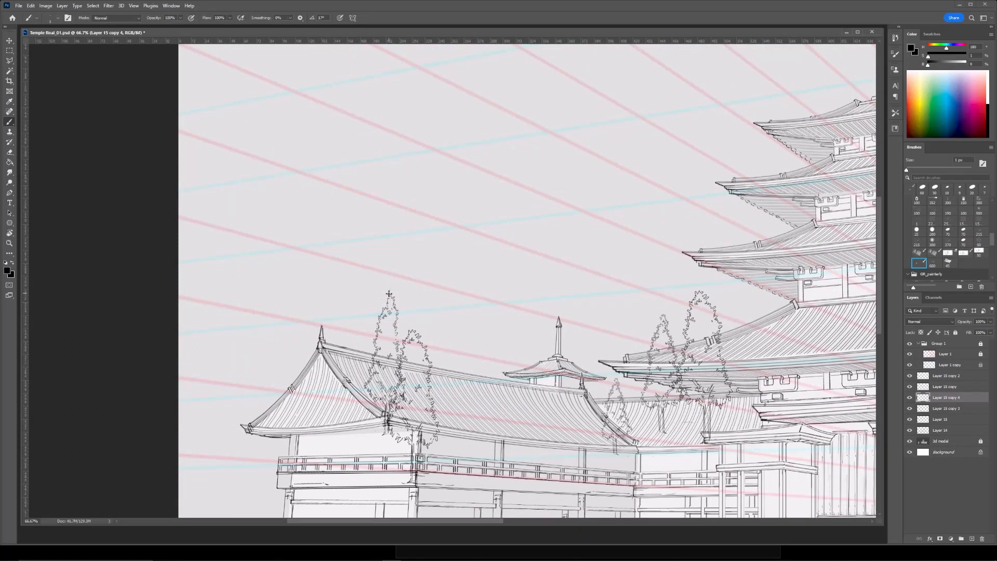
Duplicate the tree again, flip it horizontally, scale it down and place it at the middle of the left wing's roof.
left_click_drag(572, 230, 566, 194)
key("ctrl+j")
key("ctrl+t")
left_click_drag(377, 301, 483, 396)
left_click_drag(481, 390, 485, 334)
left_click_drag(470, 293, 479, 326)
left_click_drag(501, 371, 495, 349)
right_click(501, 322)
left_click(544, 474)
mouse_move(516, 305)
left_mouse_down()
mouse_move(523, 299)
mouse_move(484, 310)
left_mouse_up()
key("Return")
key("ctrl+plus")
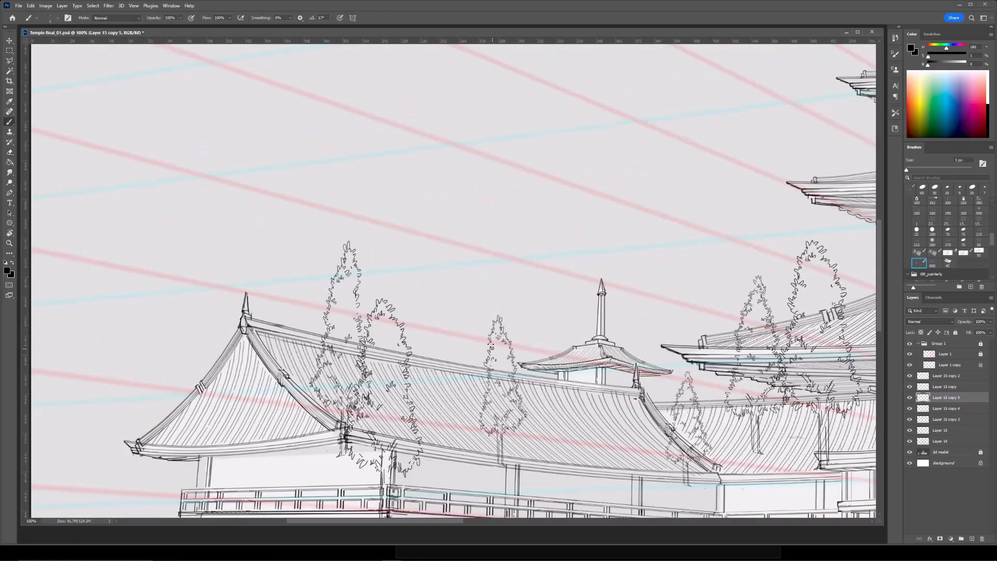
Try to merge the left-wing tree copies together with the temple line-art layer and undo the merge.
key("ctrl+minus")
key("ctrl+minus")
left_click_drag(494, 349, 457, 342)
left_click(936, 423, "shift")
key("ctrl+e")
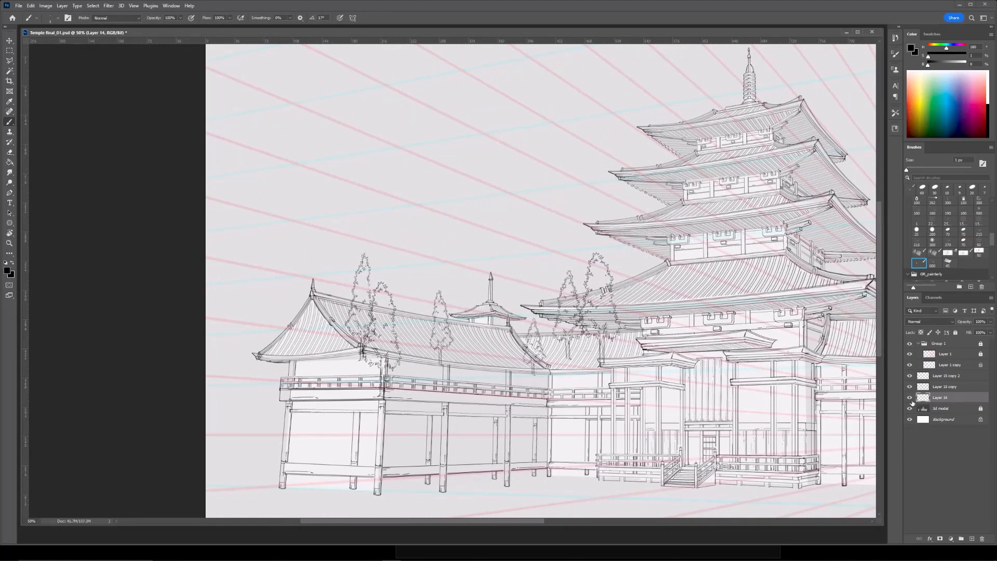
key("ctrl+z")
Give the temple line-art Layer 14 a violet colour label and toggle its visibility to check the trees alone.
left_click(958, 410)
left_click_drag(546, 312, 453, 310)
right_click(955, 412)
left_click(925, 375)
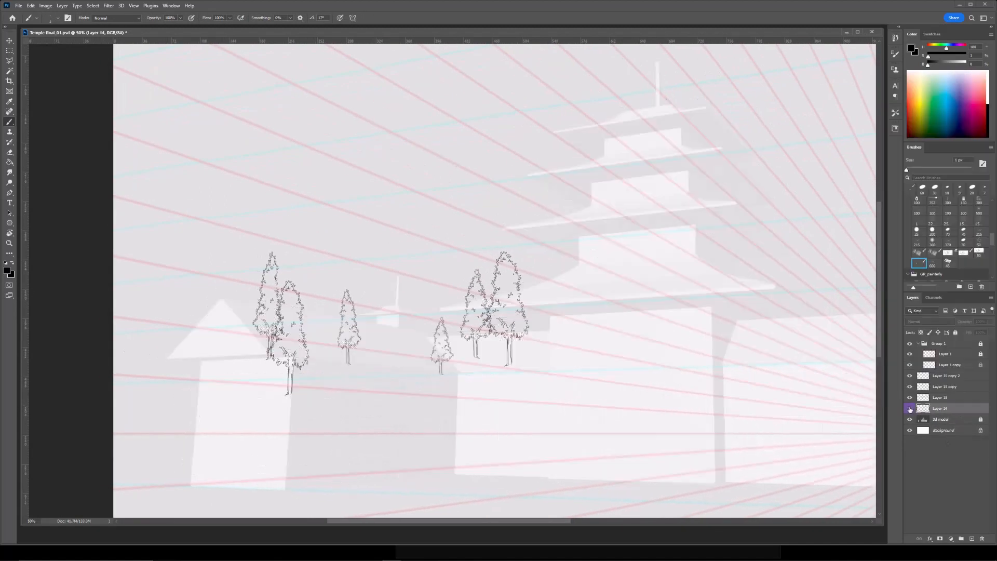
Merge all the tree layers into one layer above Layer 14 and add a layer mask to it.
left_click(931, 376)
left_click(936, 399, "shift")
key("ctrl+e")
left_click(941, 539)
Erase on the layer mask the tree parts that overlap the left wing and the tower's lower roof, enlarging the brush as needed.
key("e")
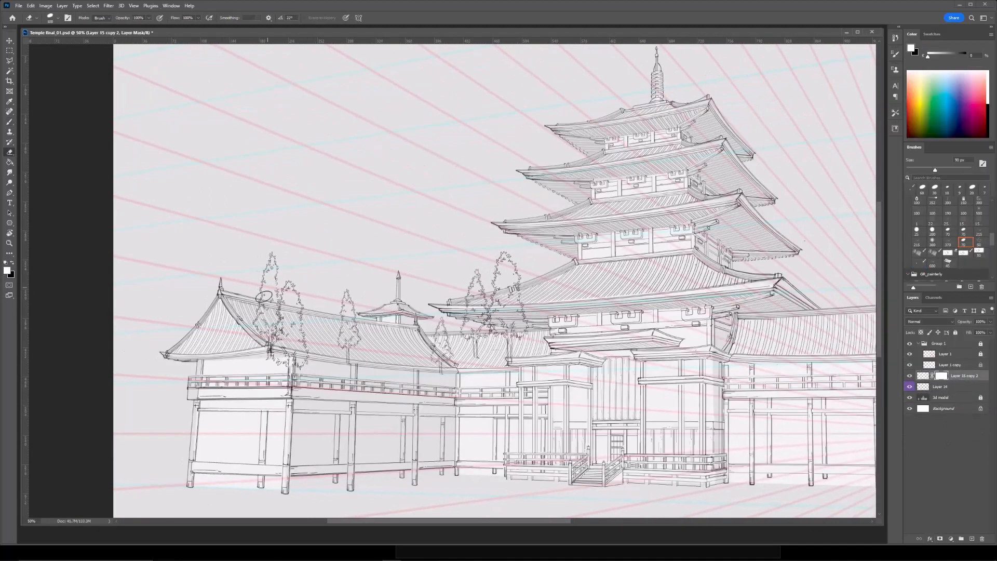
left_click_drag(263, 313, 351, 330)
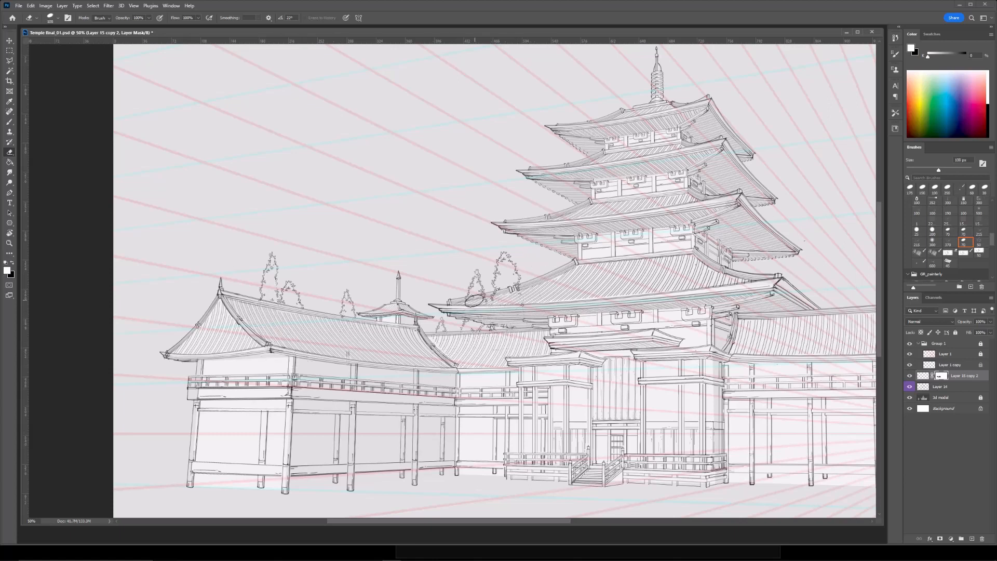
key("ctrl+minus")
left_click_drag(472, 301, 439, 292)
left_click(923, 376)
left_click(941, 375)
key("bracketright")
key("bracketright")
key("bracketright")
key("bracketright")
key("bracketright")
key("bracketright")
key("bracketright")
left_click_drag(562, 326, 527, 313)
Lasso the trees behind the tower's lower left eaves and adjust their size and position with Free Transform.
left_click(923, 376)
key("ctrl+plus")
key("ctrl+plus")
mouse_move(410, 224)
left_mouse_down()
mouse_move(464, 312)
mouse_move(463, 294)
left_mouse_up()
key("l")
key("ctrl+t")
left_click_drag(524, 301, 514, 284)
key("Return")
mouse_move(466, 317)
left_mouse_down()
mouse_move(474, 314)
mouse_move(448, 350)
left_mouse_up()
key("ctrl+t")
left_click_drag(455, 271, 475, 285)
mouse_move(437, 306)
left_mouse_down()
mouse_move(691, 295)
mouse_move(749, 256)
mouse_move(681, 283)
left_mouse_up()
key("ctrl+minus")
key("ctrl+minus")
key("Return")
Duplicate the masked tree layer, remove the copy's layer mask, and enlarge and position its trees across the tower and right wing.
key("ctrl+j")
key("ctrl+t")
key("Return")
left_click(941, 376)
right_click(957, 378)
left_click(937, 443)
right_click(941, 376)
left_click(947, 388)
key("ctrl+t")
key("Return")
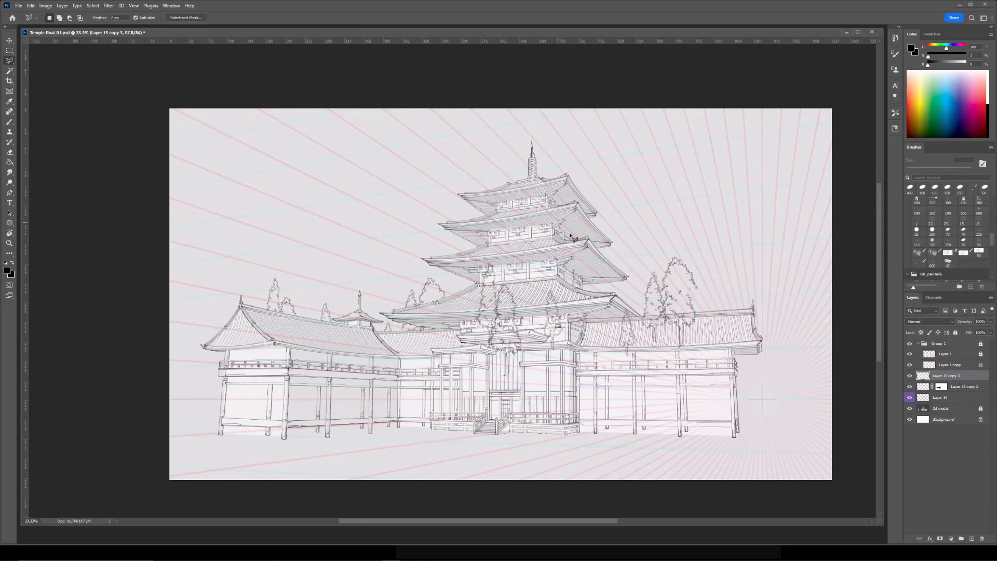
Lasso the small tree beside the tower's lower right eaves and move it slightly up with Free Transform.
left_click(631, 293)
key("ctrl+t")
left_click_drag(574, 338, 575, 317)
key("Return")
Lasso the trees overlapping the tower's front and use Free Transform to relocate and resize them at the far end of the right wing.
left_click(577, 241)
left_click(592, 382)
left_click(504, 376)
double_click(425, 304)
key("ctrl+t")
mouse_move(526, 263)
left_mouse_down()
mouse_move(753, 300)
mouse_move(770, 284)
left_mouse_up()
left_click_drag(769, 284, 629, 262)
left_click_drag(680, 205, 701, 181)
left_click_drag(662, 235, 670, 267)
left_click_drag(720, 208, 717, 205)
left_click_drag(678, 284, 678, 278)
left_click_drag(714, 213, 749, 176)
left_click_drag(722, 229, 683, 240)
left_click_drag(710, 187, 690, 210)
mouse_move(690, 260)
left_mouse_down()
mouse_move(723, 248)
mouse_move(722, 260)
left_mouse_up()
key("Return")
Lasso a tree at the right wing's far end, reposition it beside the corner posts, and copy it to its own layer.
left_click(662, 261)
left_click(666, 410)
left_click(719, 432)
key("ctrl+t")
mouse_move(696, 307)
left_mouse_down()
mouse_move(661, 367)
mouse_move(613, 359)
left_mouse_up()
key("Return")
key("ctrl+j")
left_click(947, 387)
key("e")
left_click(951, 377)
key("ctrl+t")
key("Return")
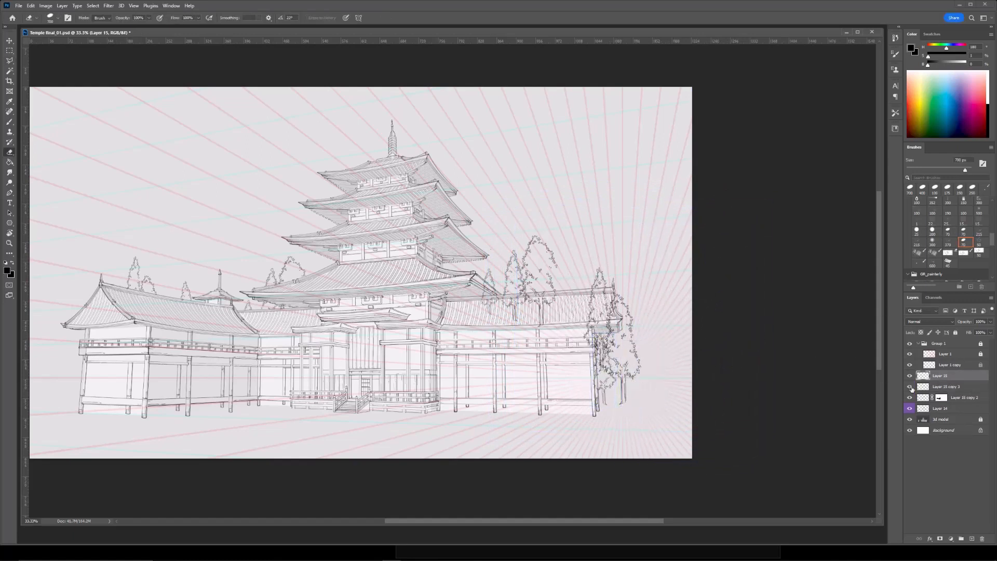
Try merging the two unmasked tree layers, adding a layer mask and erasing the parts that overlap the right wing.
left_click(948, 388, "ctrl")
key("ctrl+e")
left_click(940, 539)
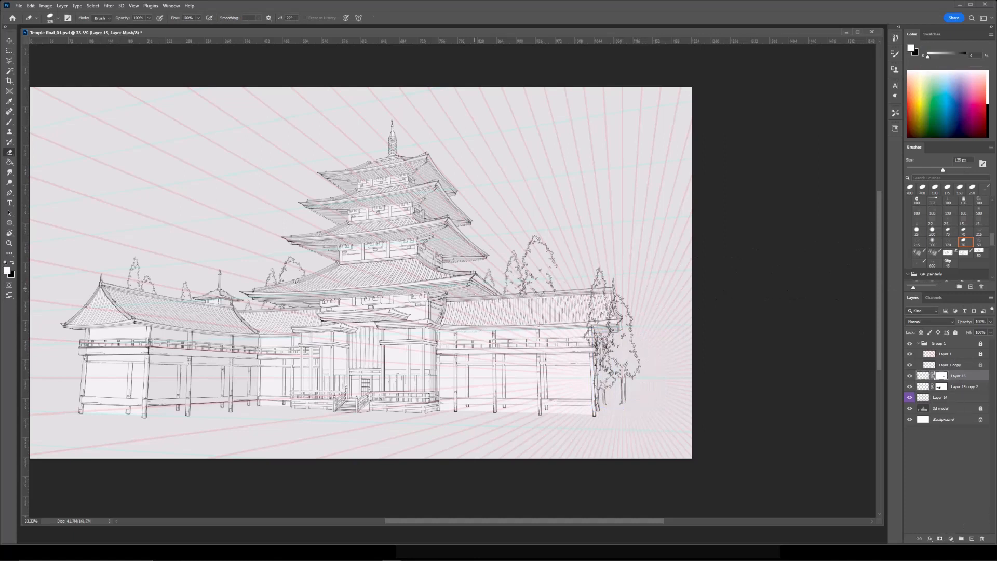
left_click_drag(563, 314, 533, 321)
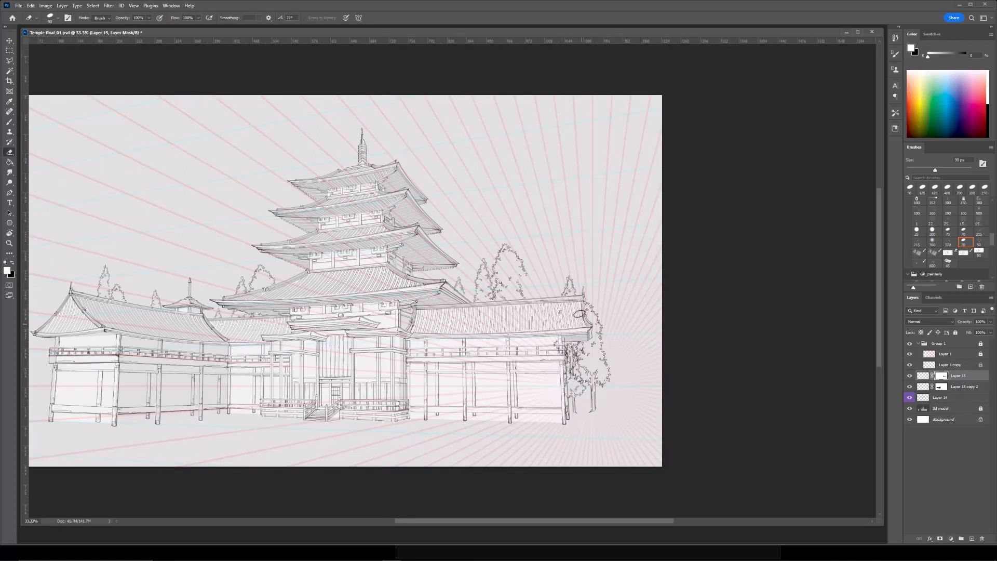
key("ctrl+plus")
left_click_drag(617, 402, 513, 344)
key("]")
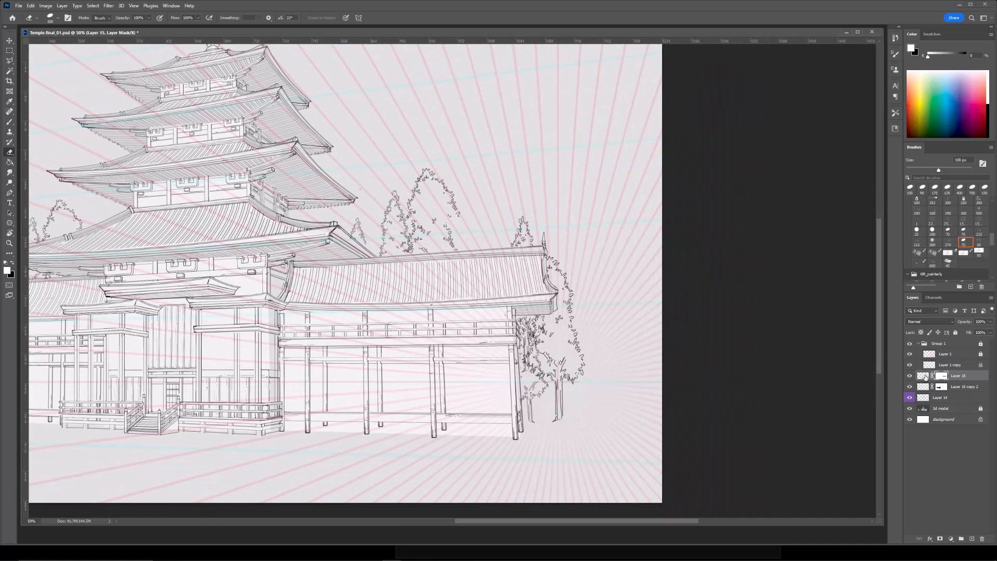
key("ctrl+z")
key("ctrl+z")
key("ctrl+z")
key("ctrl+z")
Examine the separate tree layers to identify which trees around the right wing each one holds.
left_click(909, 376)
left_click(910, 376)
left_click(940, 385)
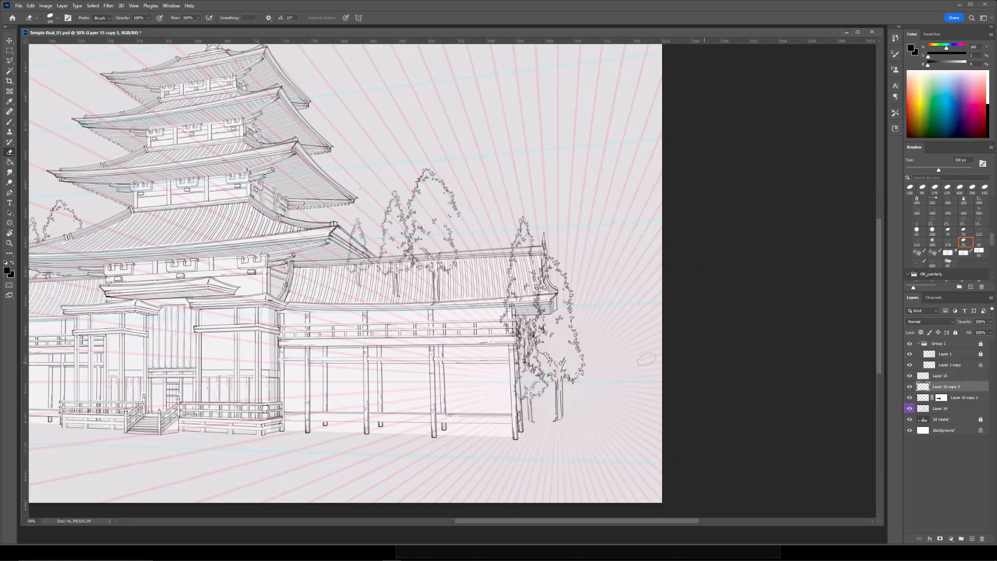
left_click(939, 398)
left_click(924, 375)
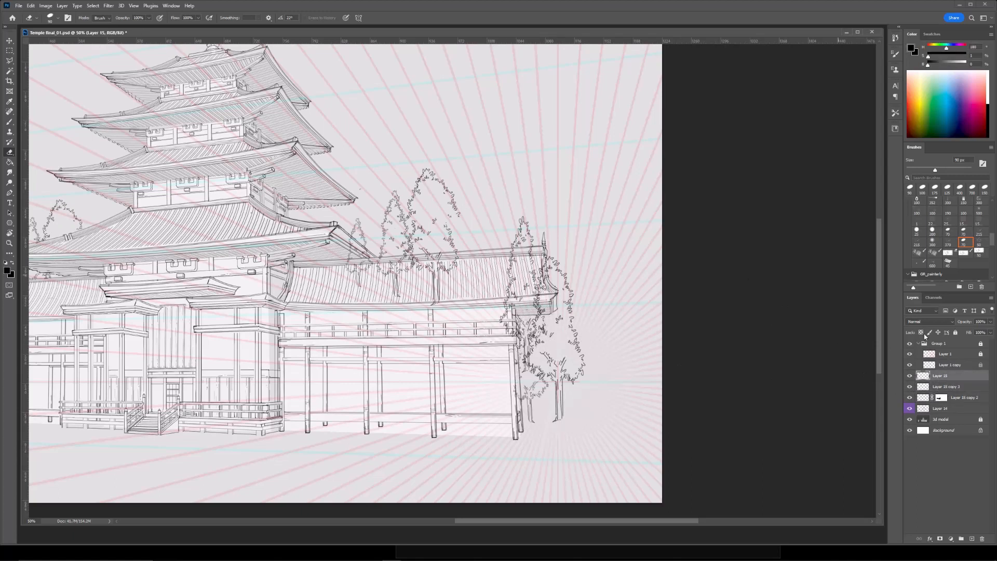
key("bracketleft")
key("bracketleft")
key("bracketleft")
key("bracketleft")
key("alt+bracketleft")
key("alt+bracketleft")
left_click(940, 398)
key("bracketleft")
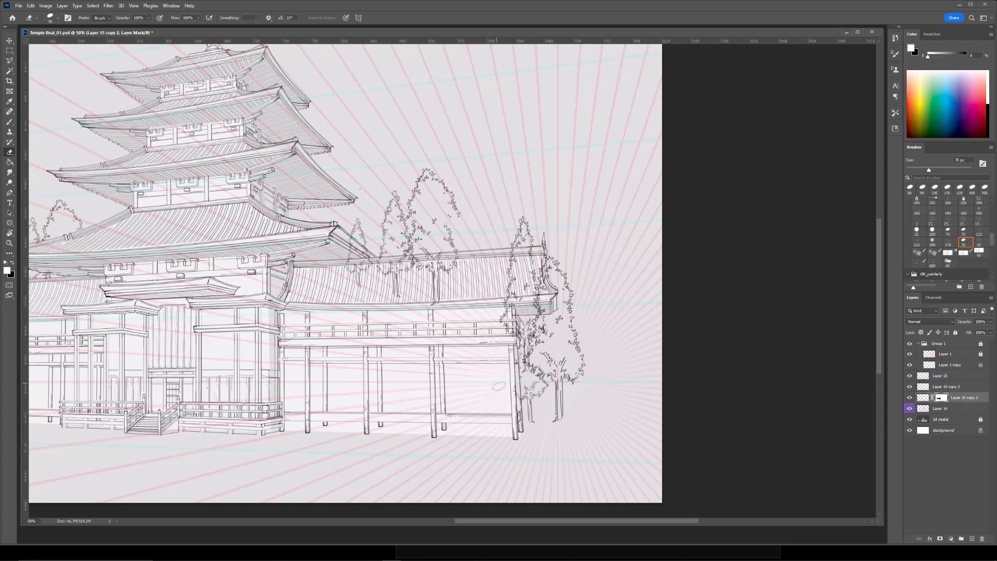
key("alt+bracketright")
key("alt+bracketright")
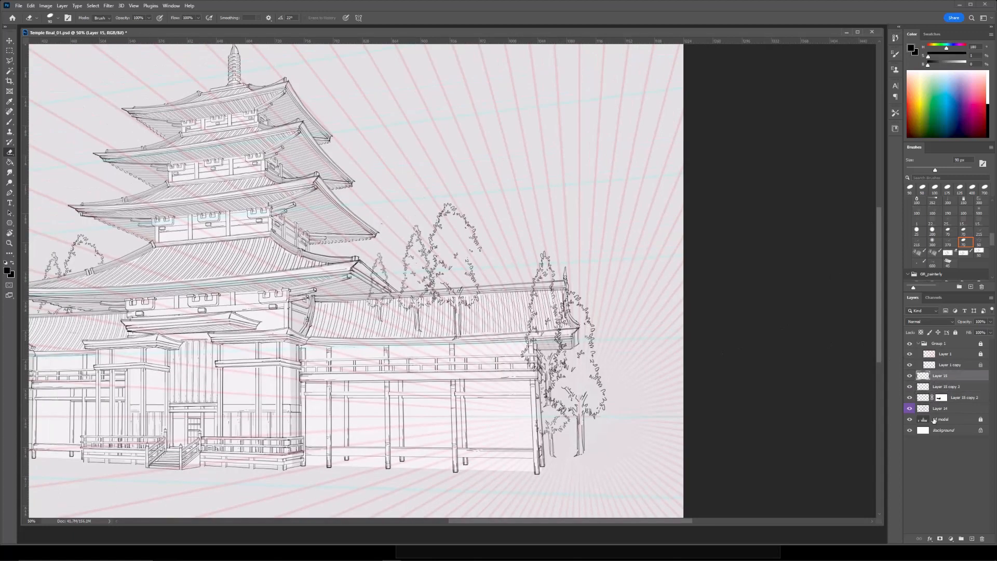
key("alt+bracketleft")
key("alt+bracketleft")
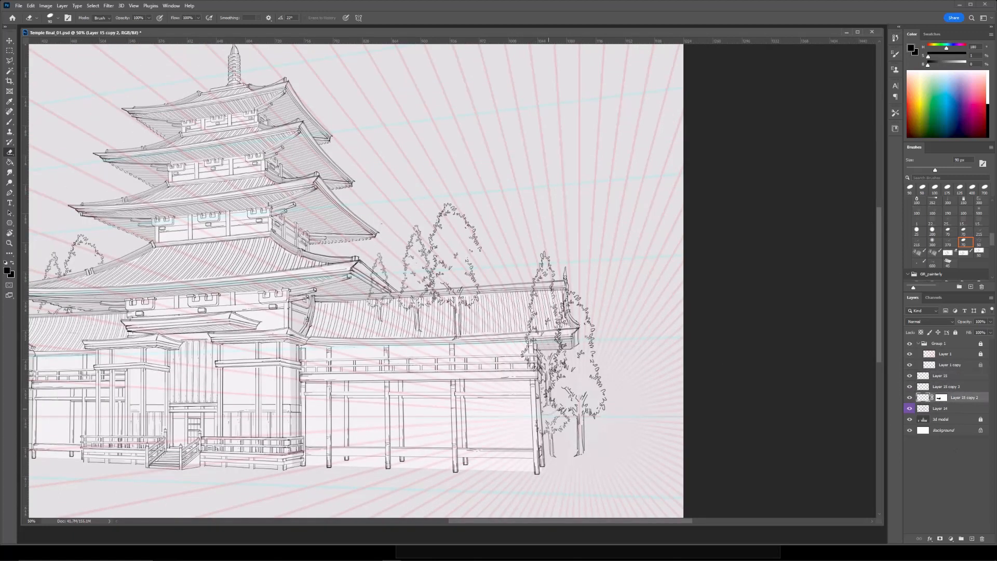
Merge Layer 15 and Layer 15 copy 3 into one layer and add a layer mask to it.
key("alt+bracketright")
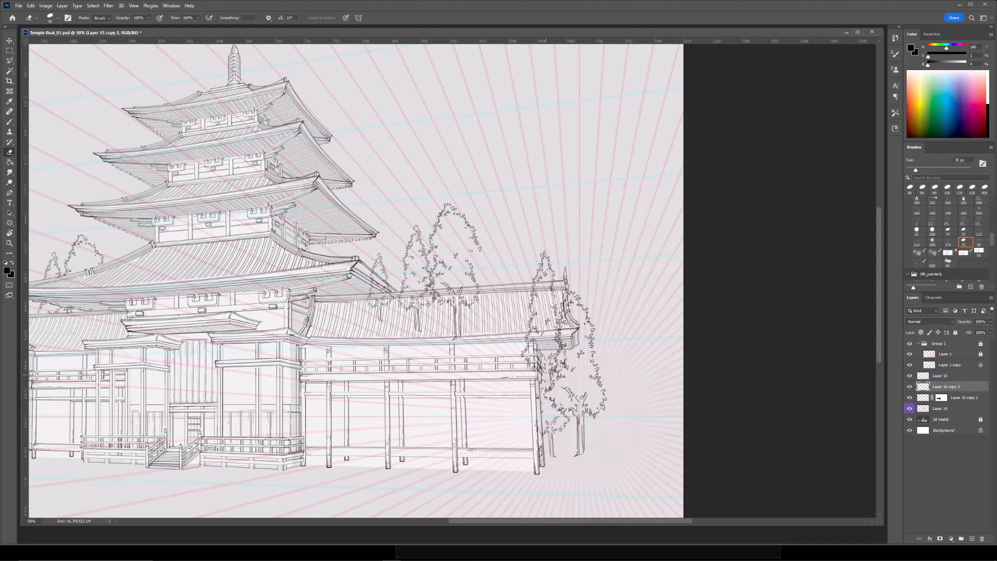
key("ctrl+minus")
key("ctrl+plus")
left_click(952, 378, "shift")
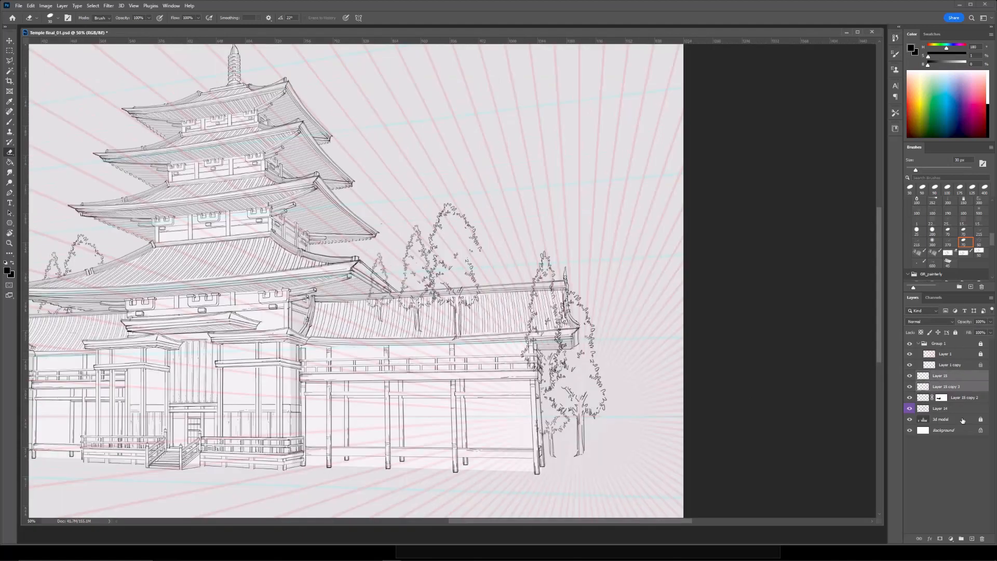
key("ctrl+e")
left_click(940, 538)
Erase on the layer mask the tree parts that overlap the right wing's roof, railing and posts, adjusting the brush size as needed.
key("bracketright")
key("bracketright")
key("bracketright")
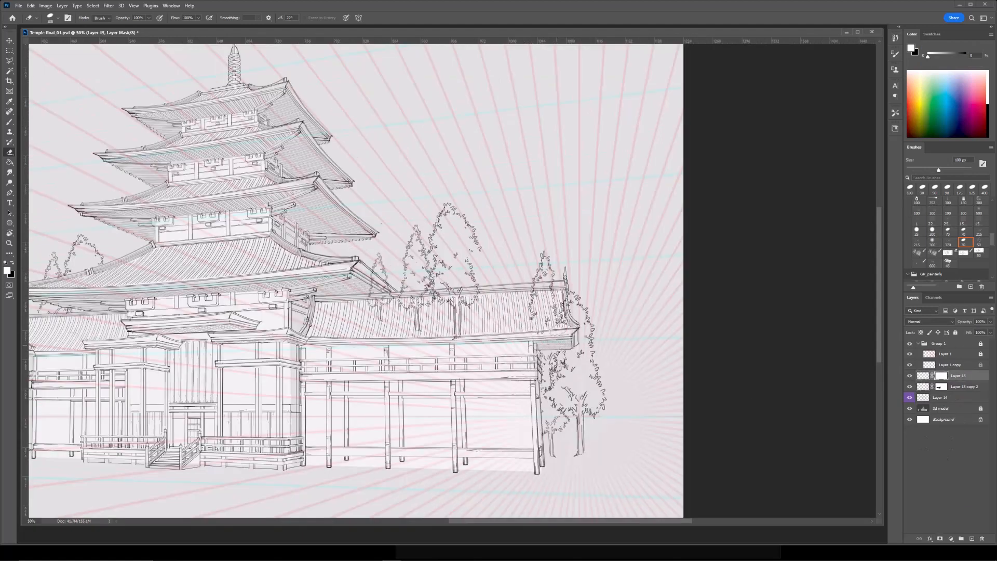
left_click_drag(366, 314, 488, 299)
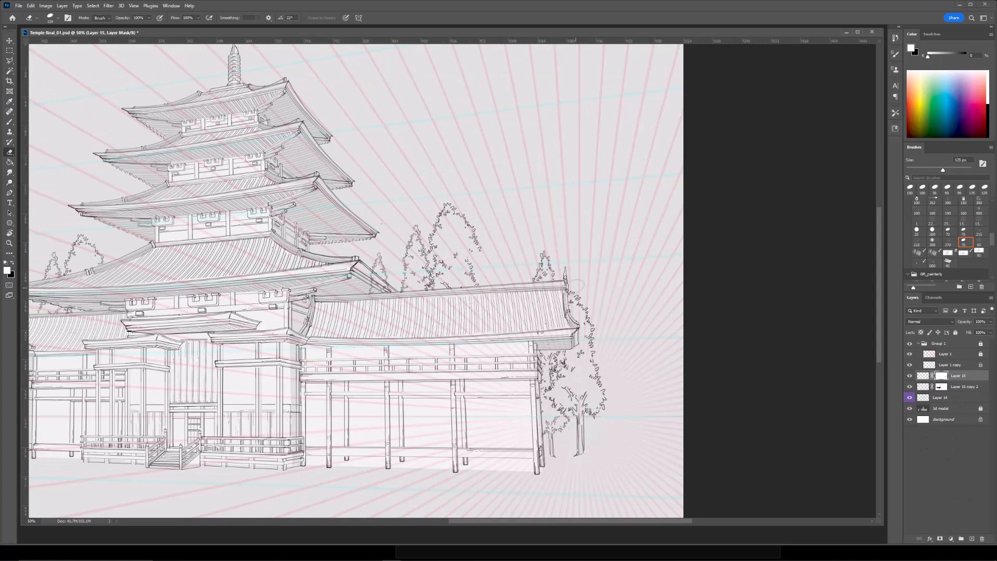
key("ctrl+minus")
key("ctrl+plus")
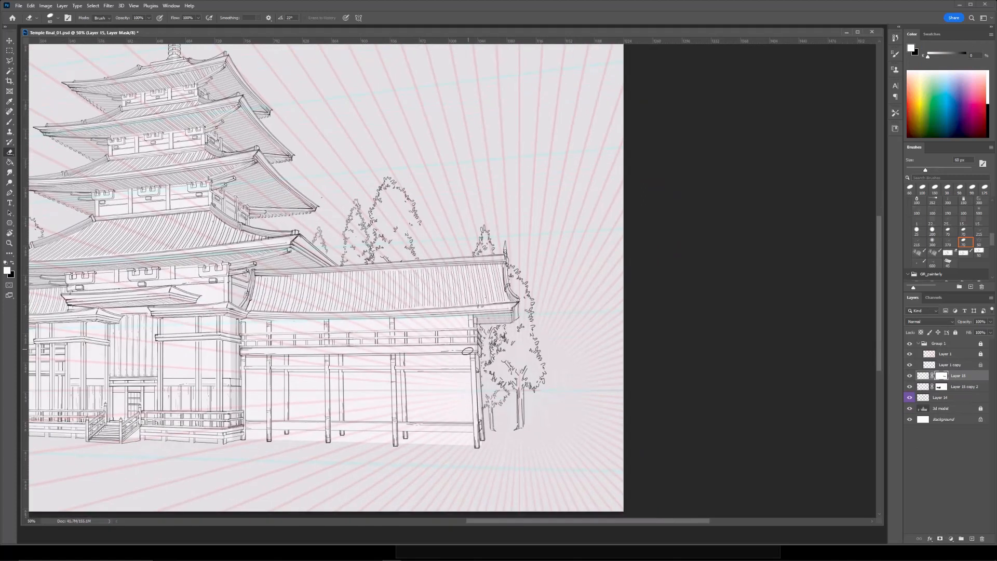
left_click_drag(336, 323, 438, 293)
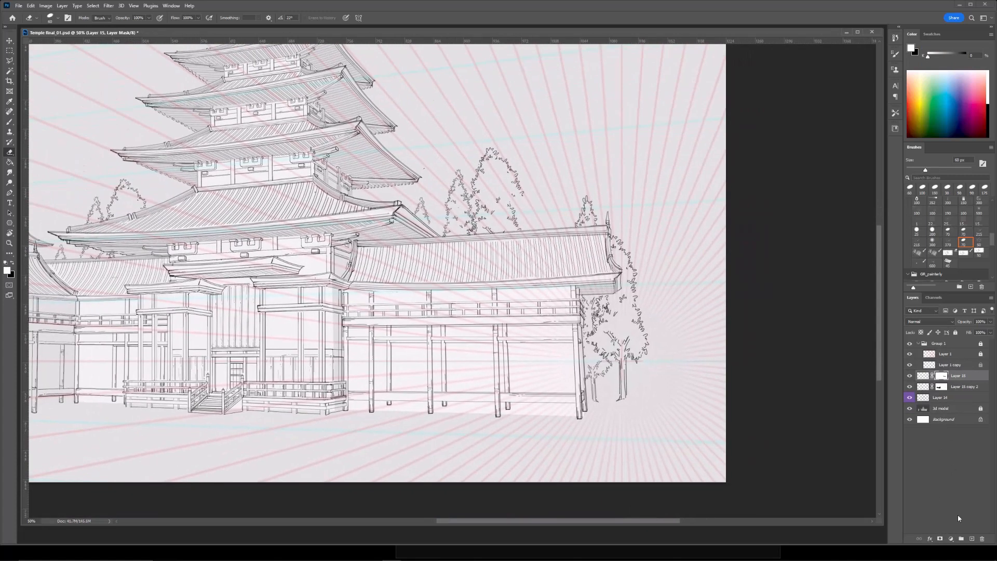
Add an empty layer, then copy the trees beyond the right wing's end to their own layer and nudge the copy left.
left_click(972, 539)
left_click_drag(605, 402, 536, 383)
key("m")
left_click(923, 389)
left_click_drag(534, 311, 579, 385)
key("ctrl+j")
key("ctrl+t")
mouse_move(564, 344)
left_mouse_down()
mouse_move(544, 343)
mouse_move(552, 347)
left_mouse_up()
key("Return")
Reposition the copied trees with Free Transform so they fill the gap beside the right wing's corner post.
key("e")
key("b")
key("e")
key("b")
key("ctrl+minus")
left_click_drag(597, 252, 764, 267)
key("ctrl+plus")
key("ctrl+t")
mouse_move(791, 383)
left_mouse_down()
mouse_move(488, 367)
mouse_move(476, 350)
left_mouse_up()
key("Return")
key("e")
key("bracketright")
key("b")
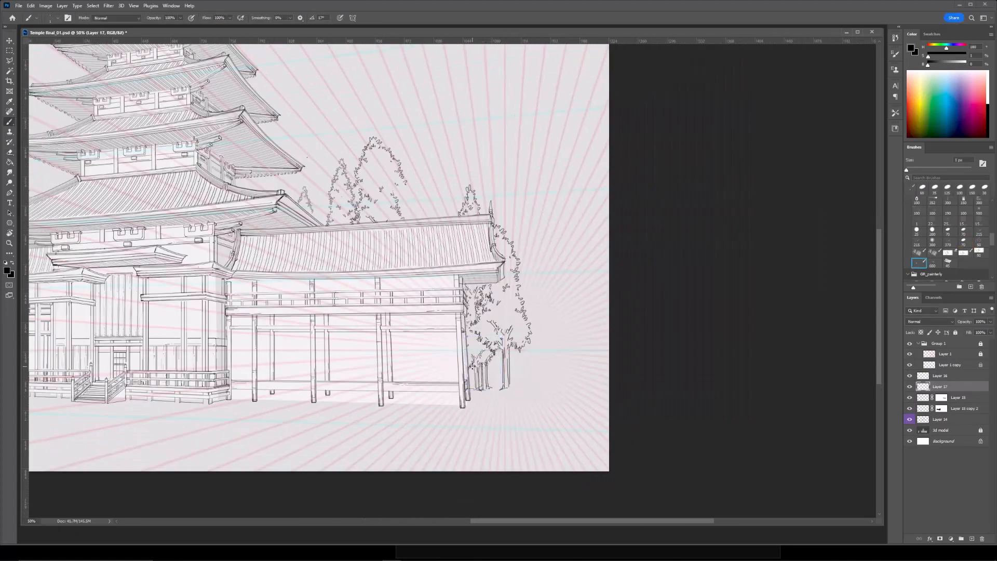
Merge the copied trees on Layer 17 with the masked Layer 15.
left_click(910, 398)
left_click(910, 398)
left_click(959, 398)
key("ctrl+plus")
left_click(942, 387, "shift")
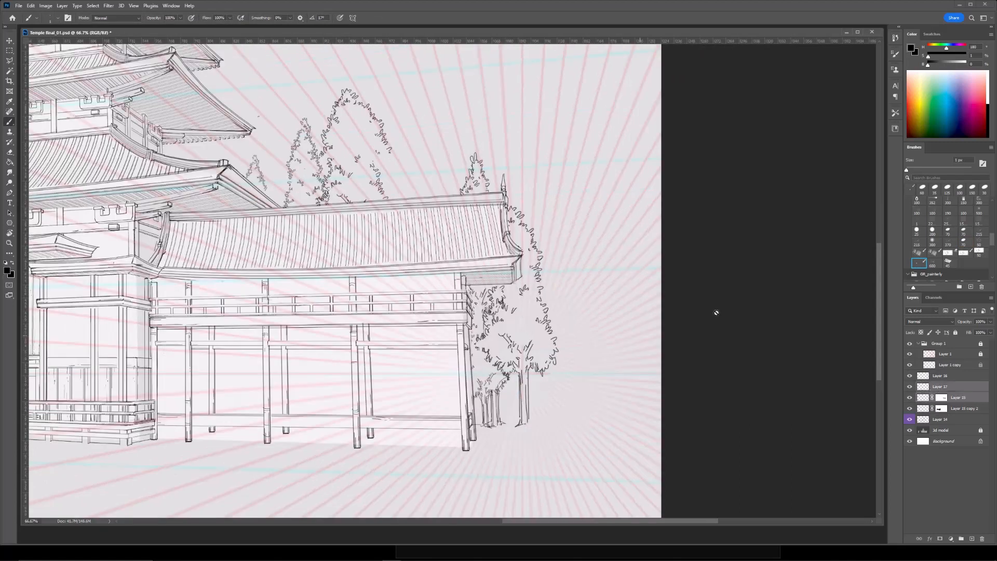
key("ctrl+e")
Lasso the right edge of the tall tree behind the right wing's roof and shift it slightly outward with Free Transform.
left_click_drag(413, 132, 453, 225)
key("e")
key("ctrl+minus")
key("ctrl+minus")
key("ctrl+plus")
key("l")
mouse_move(447, 300)
left_mouse_down()
mouse_move(414, 266)
mouse_move(419, 274)
left_mouse_up()
key("ctrl+t")
left_click_drag(432, 274, 448, 273)
key("Return")
key("ctrl+d")
key("e")
key("b")
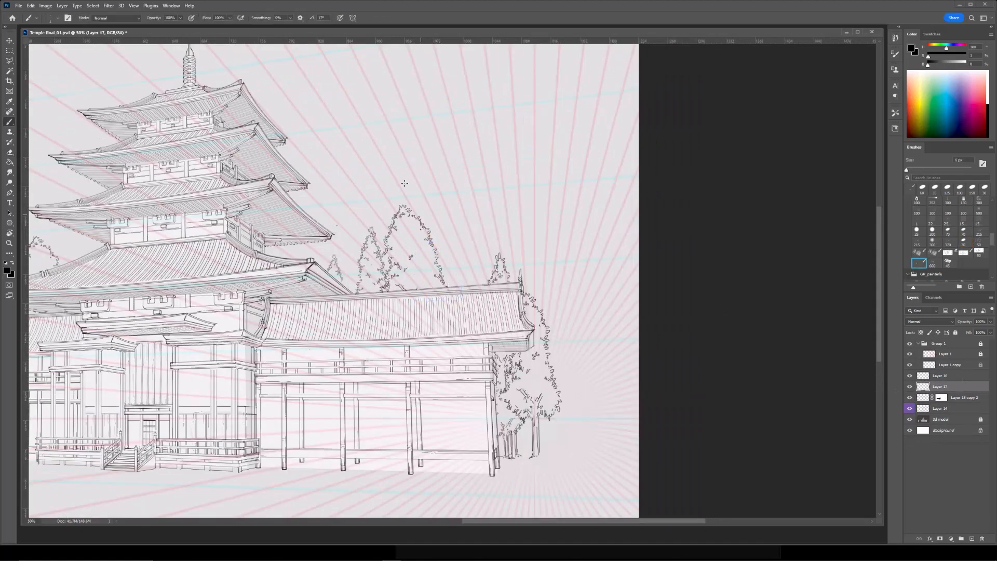
key("ctrl+minus")
key("ctrl+plus")
key("ctrl+plus")
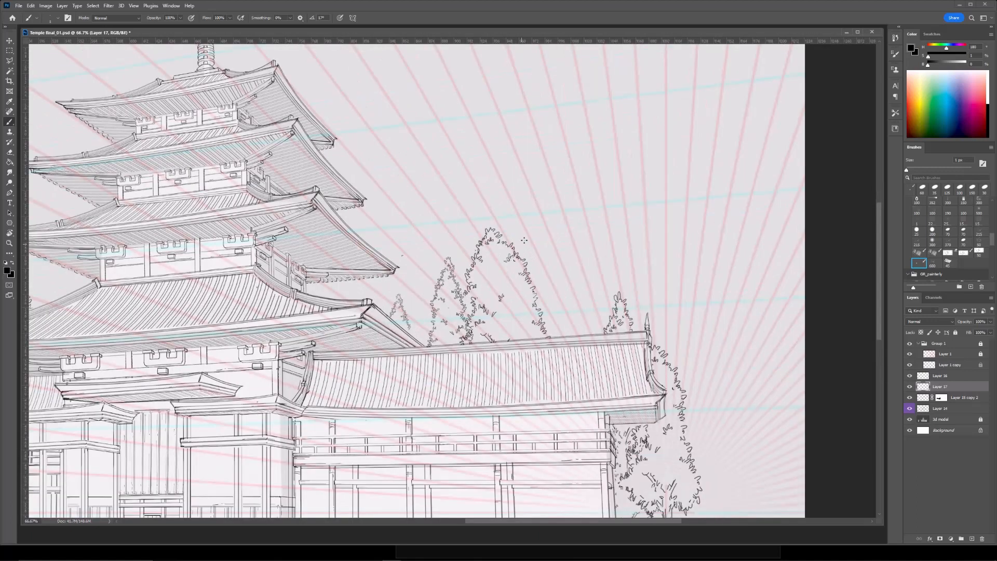
key("ctrl+minus")
key("ctrl+minus")
Copy a tree to its own layer, Layer 18, and scale and position it across the end of the right wing.
left_click_drag(462, 229, 544, 182)
left_click_drag(643, 335, 618, 337)
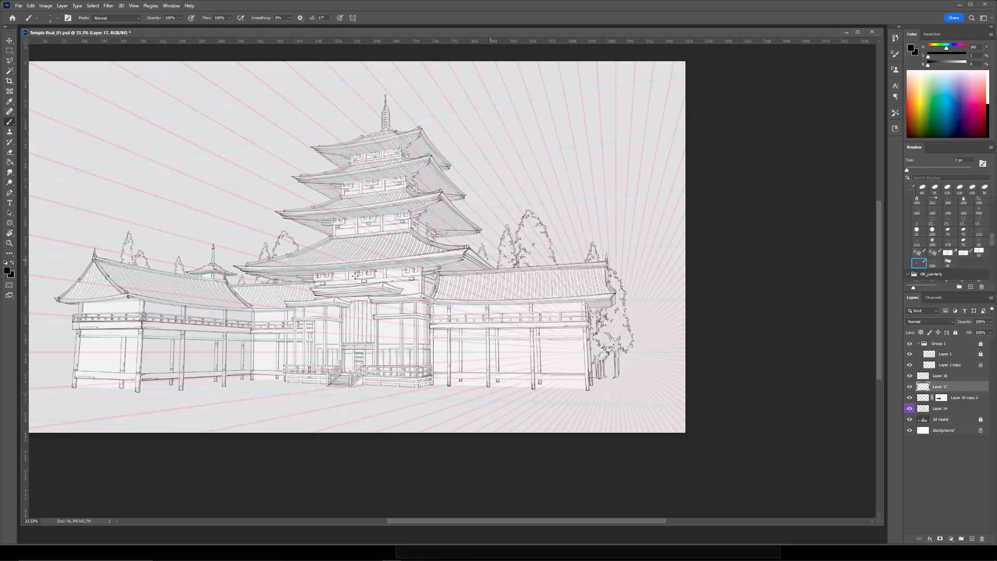
left_click_drag(937, 399, 466, 337)
key("ctrl+t")
left_click_drag(440, 376, 534, 331)
left_click_drag(598, 197, 570, 268)
left_click_drag(556, 295, 462, 297)
key("Return")
key("ctrl+t")
left_click_drag(459, 397, 451, 383)
key("Return")
key("ctrl+j")
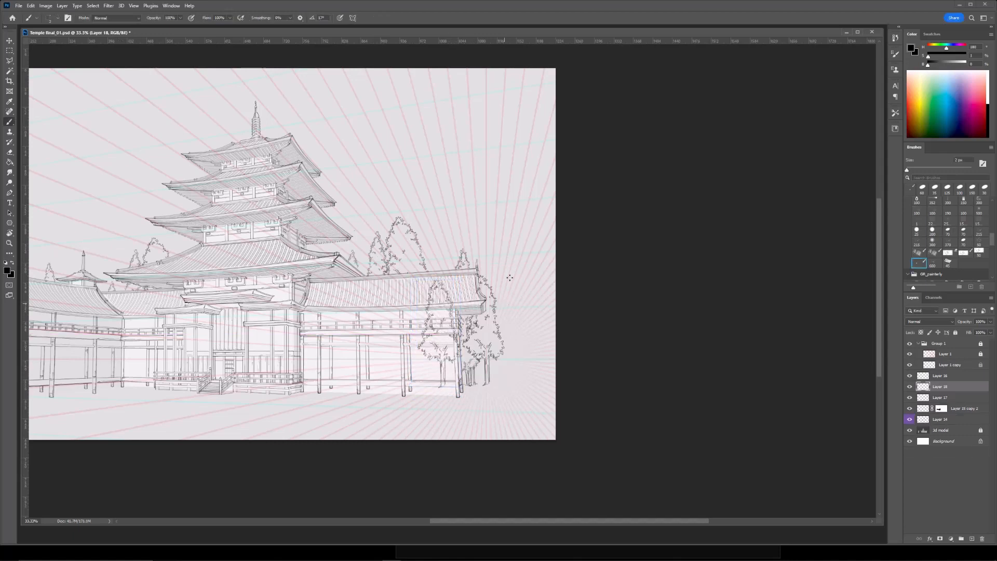
Add a layer mask to Layer 18 and erase the tree parts that overlap the right wing's roof, railing and posts.
key("ctrl+e")
left_click_drag(491, 338, 532, 325)
left_click(940, 539)
key("e")
key("ctrl+plus")
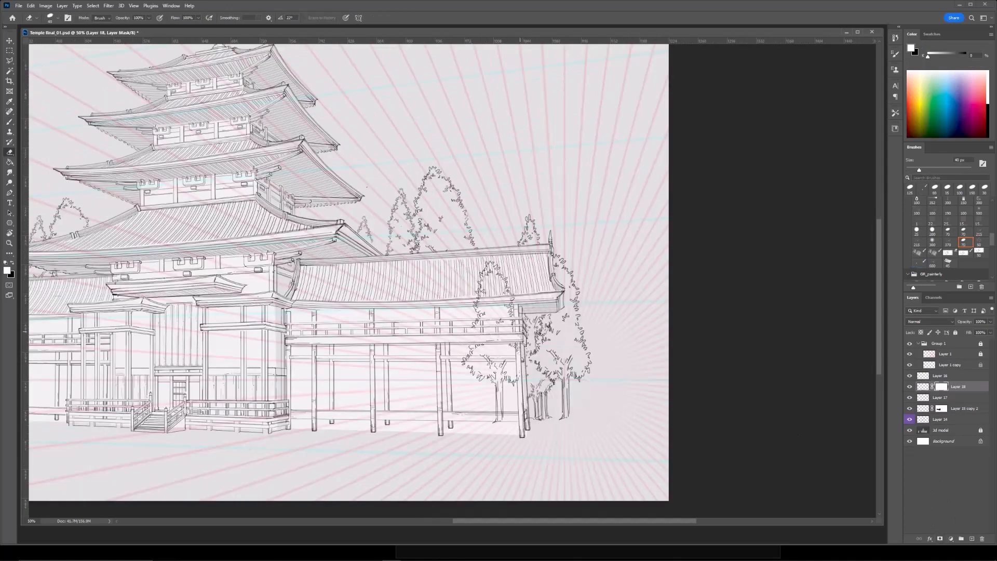
left_click_drag(488, 285, 499, 317)
key("bracketleft")
key("bracketleft")
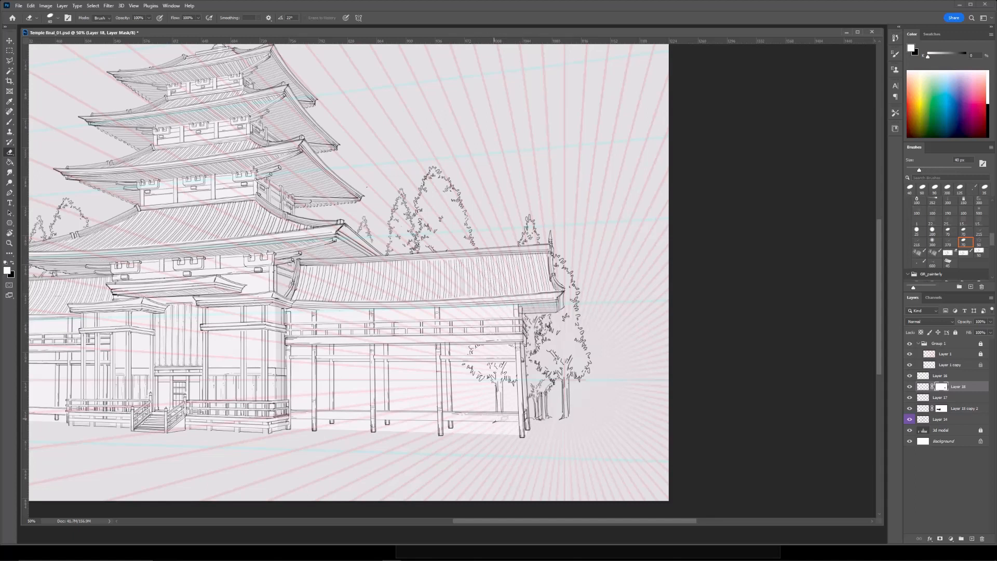
left_click_drag(491, 422, 499, 419)
Duplicate the masked Layer 18 tree, delete the copy's mask, and move the tree further along behind the right wing.
key("ctrl+minus")
left_click_drag(572, 265, 621, 288)
left_click(923, 390)
key("ctrl+j")
right_click(941, 387)
left_click(950, 405)
key("ctrl+t")
left_click_drag(537, 340, 476, 343)
key("Return")
Duplicate the tree again as Layer 18 copy 2, flip it horizontally, and fit it beside the previous tree.
key("ctrl+j")
key("ctrl+t")
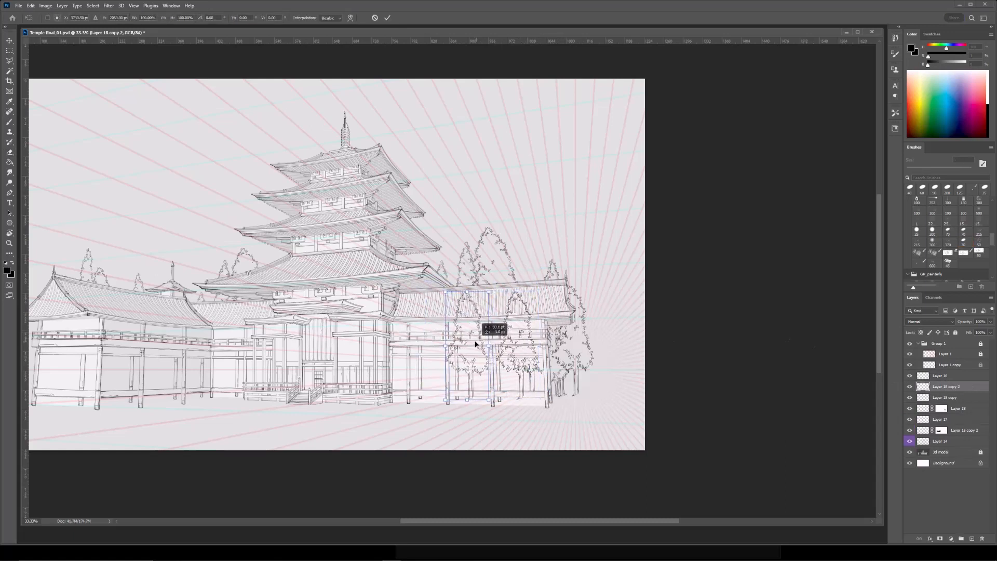
key("Return")
key("e")
key("ctrl+t")
right_click(477, 349)
left_click(499, 508)
left_click_drag(497, 287, 494, 285)
left_click_drag(463, 336, 465, 335)
key("Return")
Lasso the trunk of the newest tree, copy it to its own layer, and reposition the copy between the two trees.
key("ctrl+plus")
key("b")
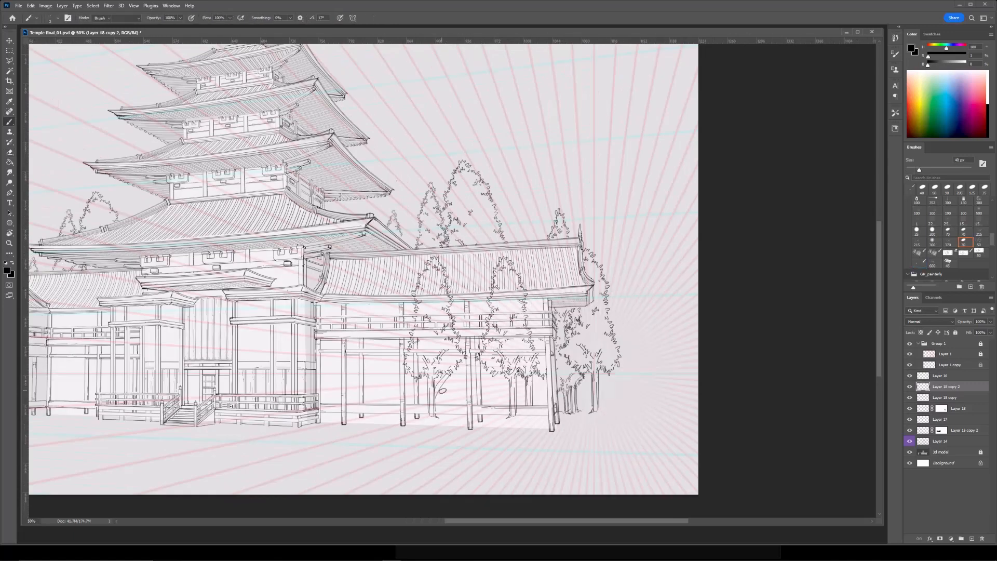
key("l")
left_click_drag(435, 367, 414, 427)
key("ctrl+j")
key("ctrl+t")
left_click_drag(438, 386, 464, 378)
left_click_drag(488, 339, 463, 378)
key("Return")
key("e")
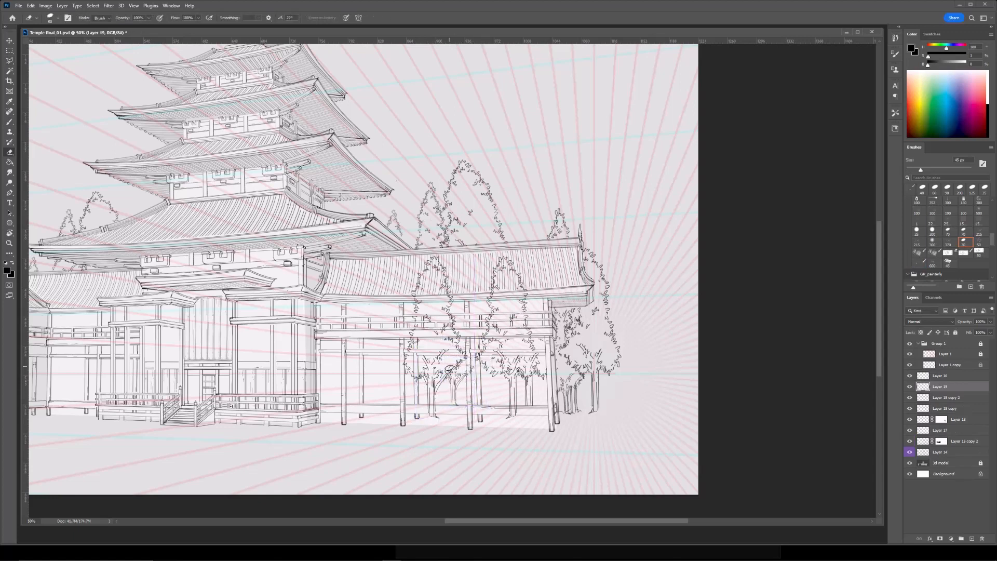
Merge the copied trunk on Layer 19 into Layer 18 copy 2.
key("ctrl+minus")
key("ctrl+plus")
key("b")
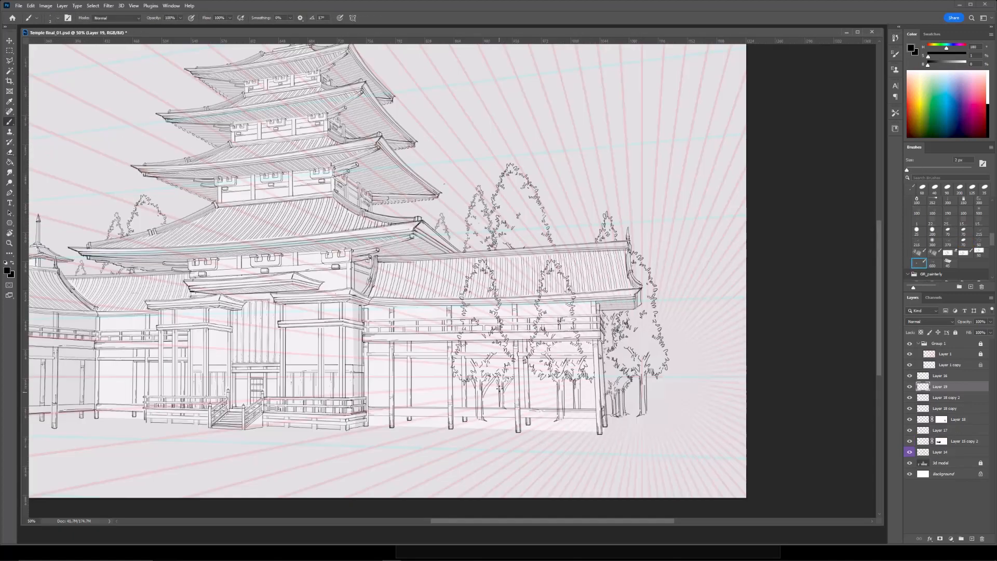
left_click_drag(622, 309, 667, 301)
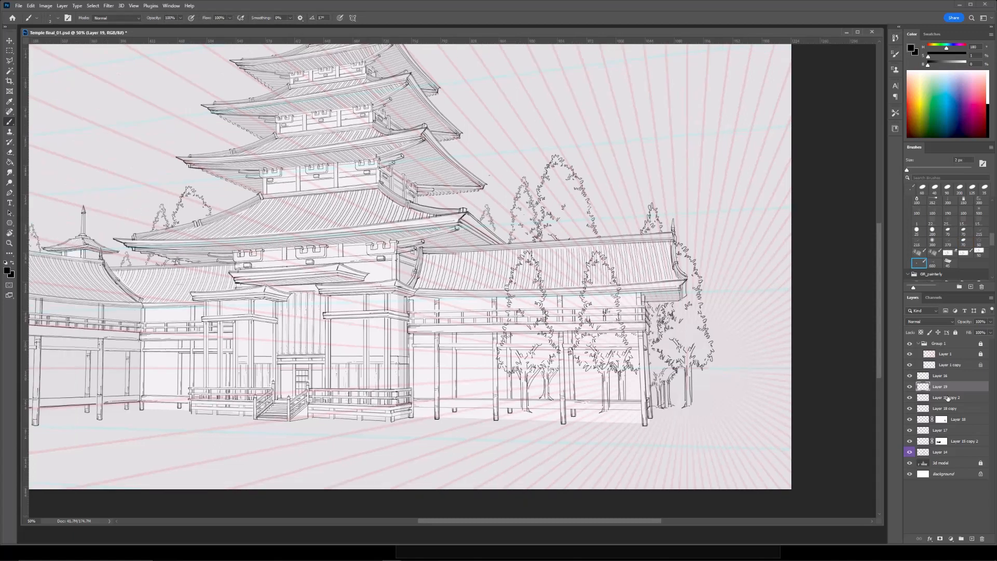
key("ctrl+e")
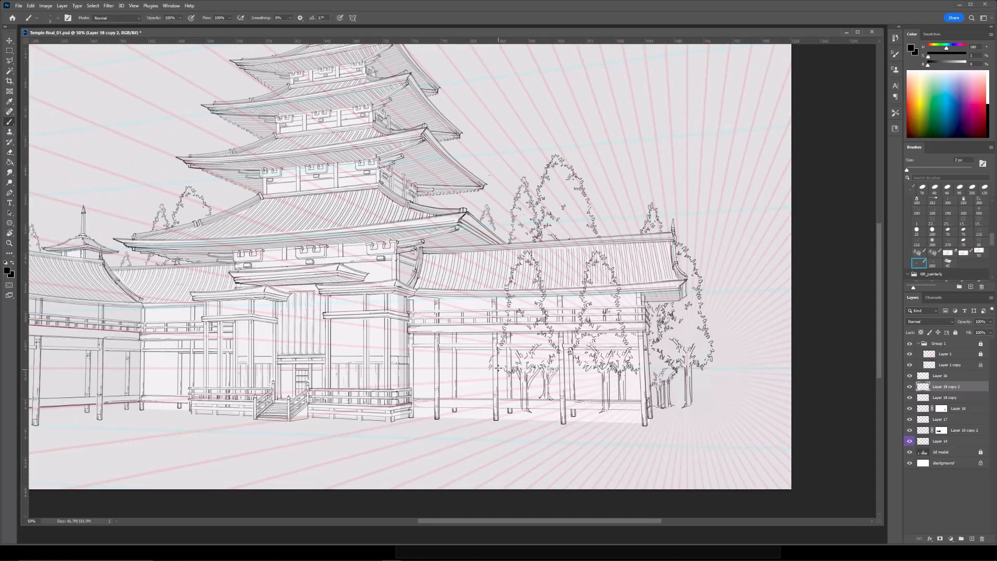
Duplicate the tree as Layer 18 copy 3, flip it horizontally, place it closer to the tower, and touch up its trunk.
key("ctrl+minus")
key("ctrl+plus")
key("ctrl+j")
key("ctrl+t")
right_click(440, 305)
mouse_move(535, 309)
left_mouse_down()
mouse_move(439, 305)
mouse_move(479, 333)
mouse_move(489, 323)
left_mouse_up()
left_click(472, 472)
mouse_move(512, 407)
left_mouse_down()
mouse_move(489, 381)
mouse_move(491, 394)
left_mouse_up()
key("Return")
key("b")
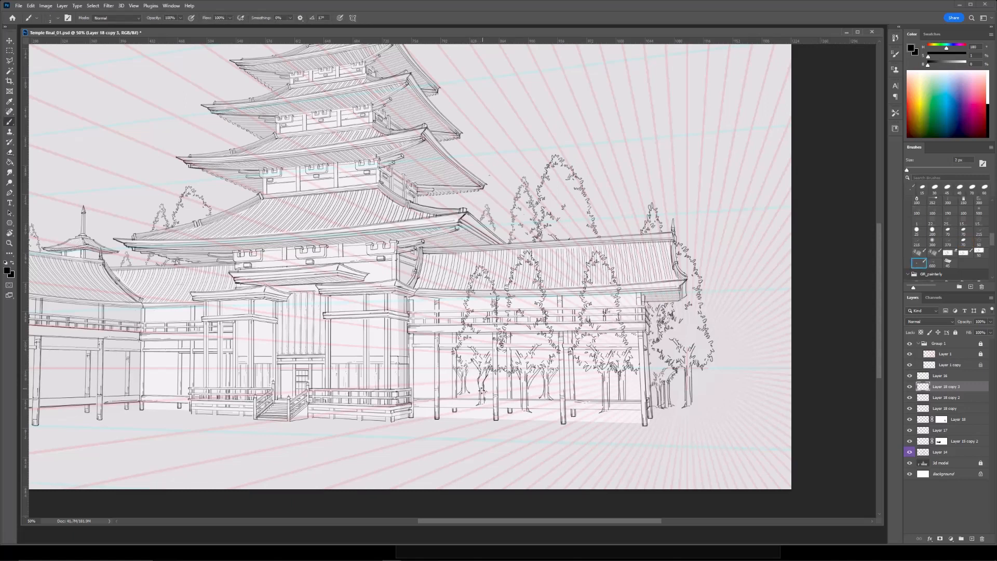
left_click_drag(485, 383, 488, 365)
key("e")
scroll(485, 384, "up", 1)
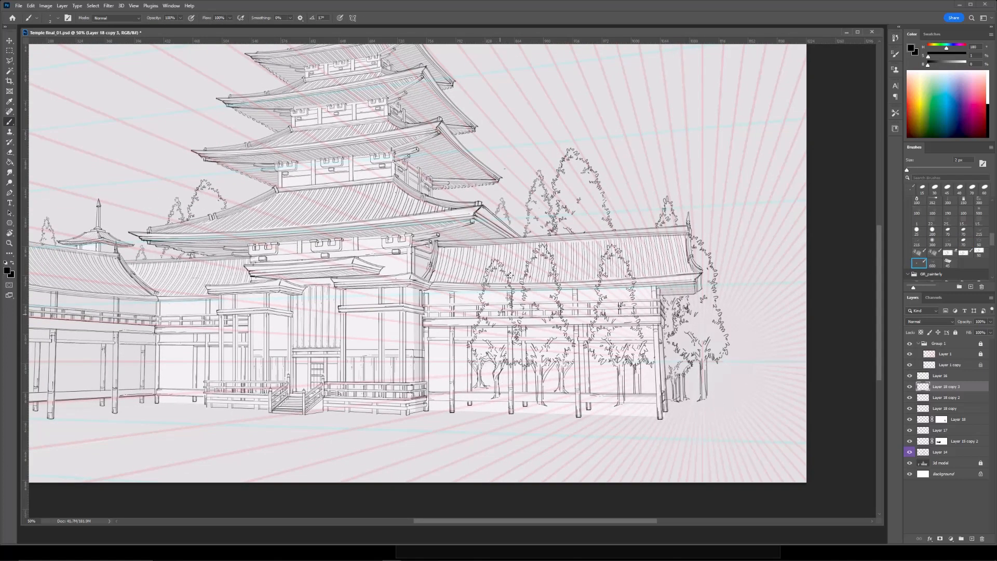
scroll(518, 347, "up", 1)
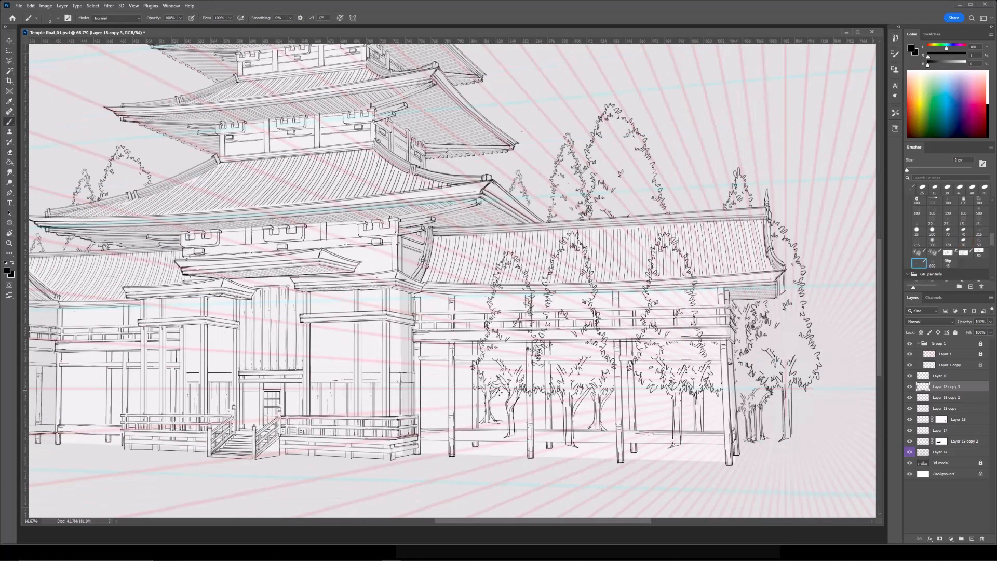
Add another flipped tree copy, Layer 18 copy 4, at the end of the right wing nearest the tower.
key("m")
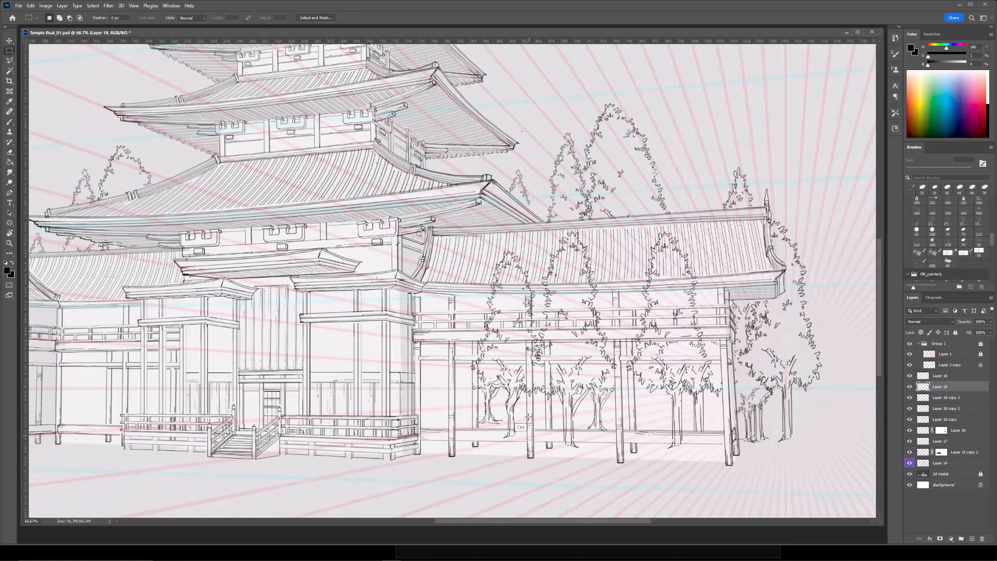
key("ctrl+j")
key("ctrl+t")
left_click_drag(528, 330, 506, 356)
right_click(481, 334)
left_click(511, 494)
key("Return")
scroll(506, 355, "down", 1)
key("e")
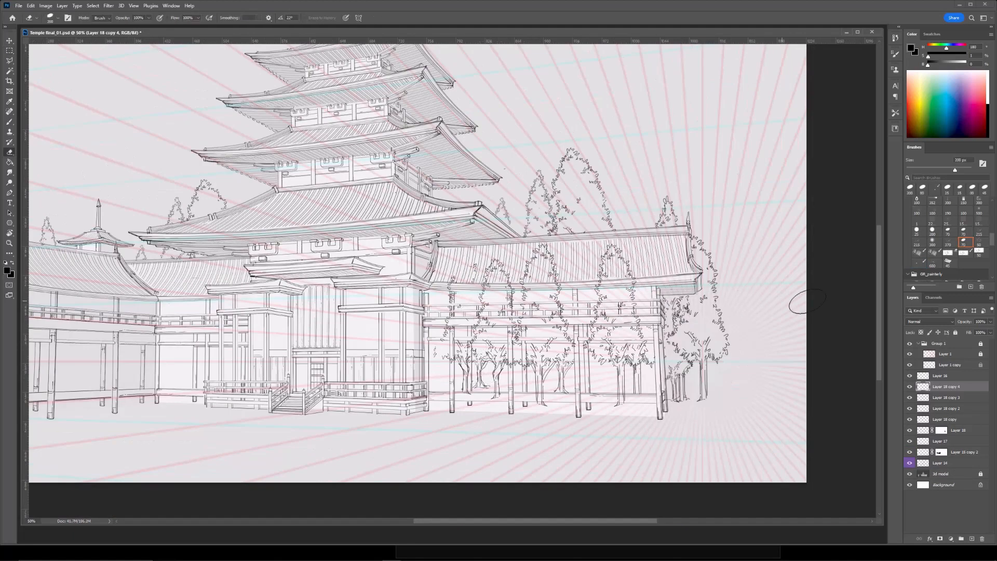
Erase overlapping lines on Layer 18 copy 3 and merge it with the other Layer 18 copies below it.
left_click(910, 398)
left_click(910, 398)
left_click(923, 398)
key("[")
mouse_move(534, 344)
left_mouse_down()
mouse_move(547, 308)
mouse_move(510, 302)
left_mouse_up()
left_click(910, 409)
left_click(910, 408)
left_click(929, 419, "shift")
key("ctrl+e")
Activate the layer mask of Layer 18 and reduce the eraser size.
left_click(909, 409)
left_click(910, 409)
left_click(941, 409)
key("x")
key("bracketleft")
key("bracketleft")
key("bracketleft")
key("bracketleft")
key("bracketleft")
key("bracketleft")
key("bracketleft")
key("bracketleft")
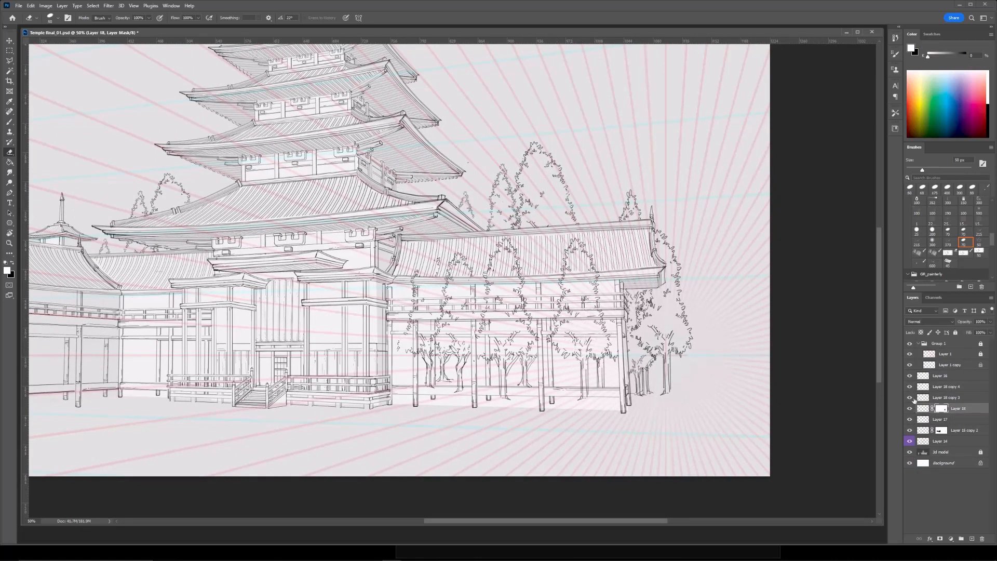
Flip and nudge part of the outermost tree behind the wing on Layer 18 copy 3 using Free Transform.
left_click(945, 397)
key("ctrl+t")
right_click(587, 329)
left_click_drag(586, 323, 581, 329)
left_click(608, 482)
key("Return")
key("ctrl+d")
key("b")
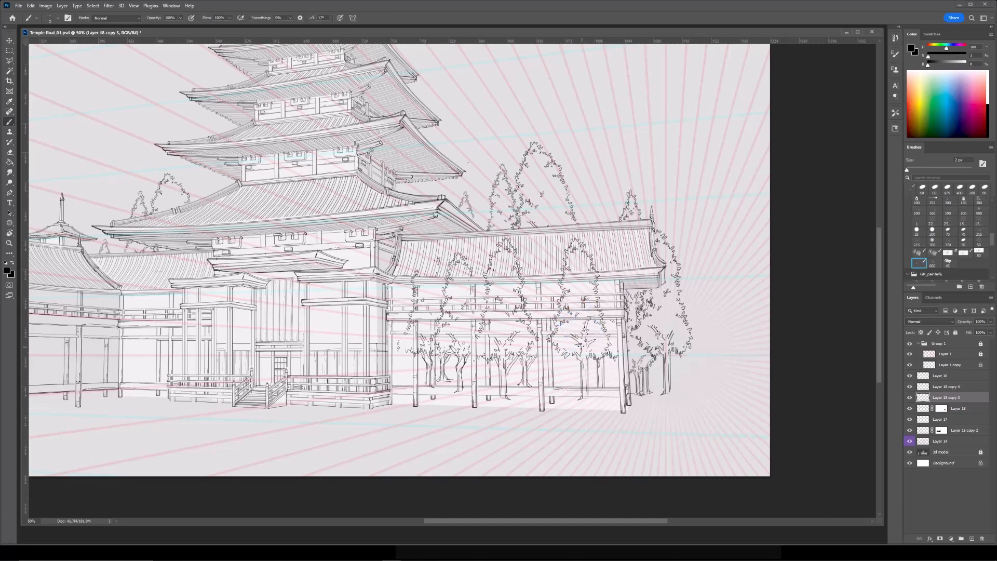
Brush small branch and leaf strokes into the crowns of the trees behind the right wing.
key("ctrl+plus")
left_click_drag(632, 370, 635, 371)
key("ctrl+minus")
key("ctrl+plus")
left_click_drag(529, 357, 517, 362)
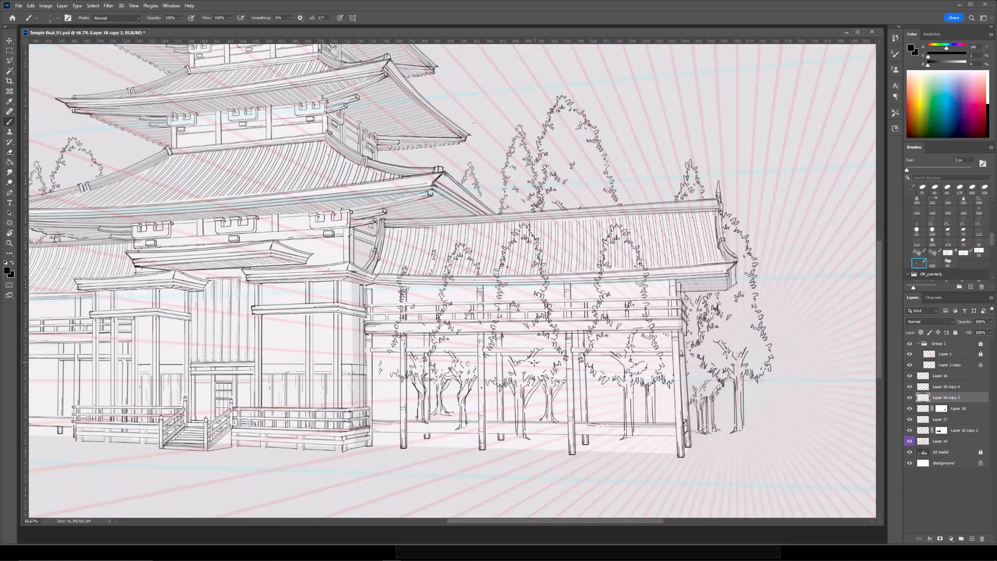
key("ctrl+minus")
left_click_drag(537, 313, 595, 309)
Merge the remaining Layer 18 tree layers into one and give it a layer mask.
left_click(909, 398)
left_click(909, 398)
left_click(909, 409)
left_click(909, 409)
left_click(951, 409, "shift")
key("ctrl+e")
left_click(940, 538)
key("e")
left_click(942, 388)
key("ctrl+e")
left_click(507, 209)
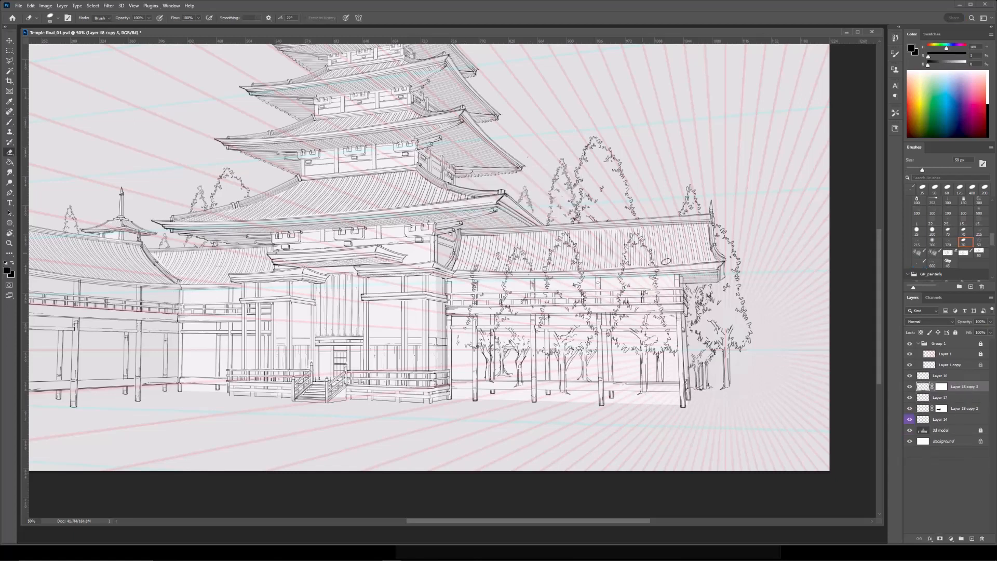
Mask out the tree parts that overlap the right wing's railing and roof.
key("bracketleft")
left_click(455, 327)
key("bracketright")
key("bracketright")
key("bracketright")
key("bracketright")
left_click(673, 329, "shift")
key("bracketleft")
key("bracketleft")
left_click_drag(508, 307, 475, 290)
key("bracketright")
key("bracketright")
key("bracketright")
key("bracketright")
key("bracketright")
key("bracketright")
key("bracketright")
key("bracketright")
key("bracketright")
key("bracketright")
key("bracketright")
key("bracketright")
mouse_move(488, 262)
left_mouse_down()
mouse_move(488, 292)
mouse_move(669, 258)
left_mouse_up()
Erase the remaining foliage over the right wing's posts and beams on the mask with a smaller eraser.
key("bracketleft")
key("bracketleft")
key("bracketleft")
key("bracketleft")
key("bracketleft")
key("bracketleft")
key("bracketleft")
key("bracketleft")
key("bracketleft")
key("bracketleft")
key("bracketleft")
key("bracketleft")
key("bracketleft")
key("bracketleft")
key("bracketleft")
key("bracketleft")
key("bracketleft")
key("bracketright")
key("bracketright")
key("bracketright")
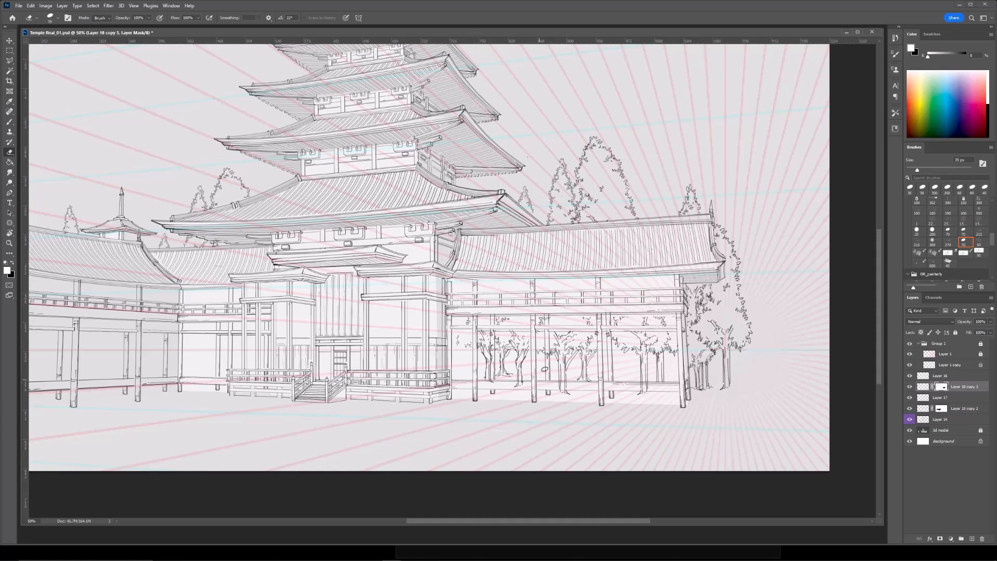
key("bracketleft")
key("bracketleft")
key("bracketleft")
key("ctrl+minus")
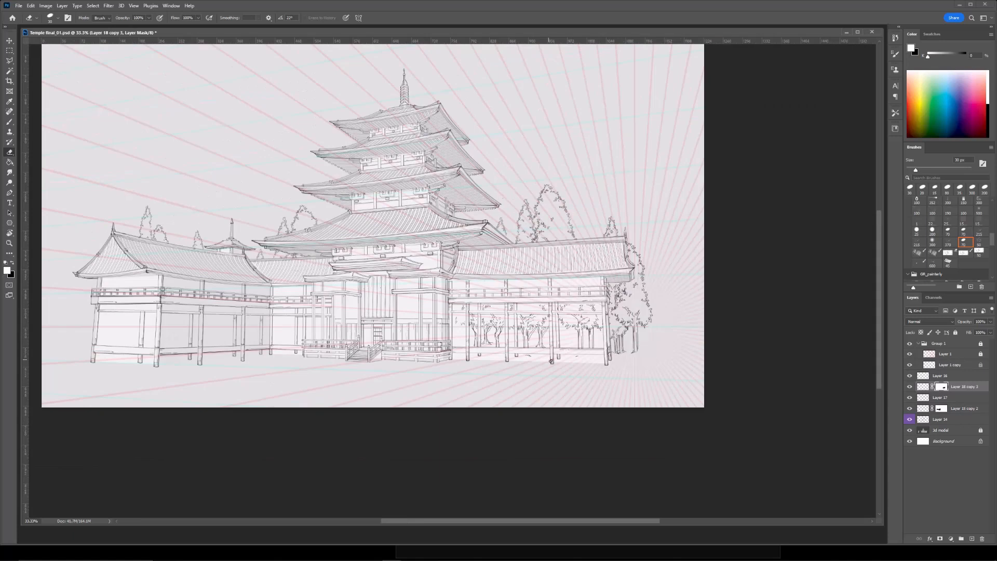
key("ctrl+plus")
key("bracketleft")
key("bracketleft")
left_click_drag(494, 315, 492, 328)
mouse_move(665, 270)
left_mouse_down()
mouse_move(628, 275)
mouse_move(711, 262)
left_mouse_up()
Scale down the rock drawing on Layer 19 and place it in front of the right wing.
key("ctrl+minus")
left_click(952, 421)
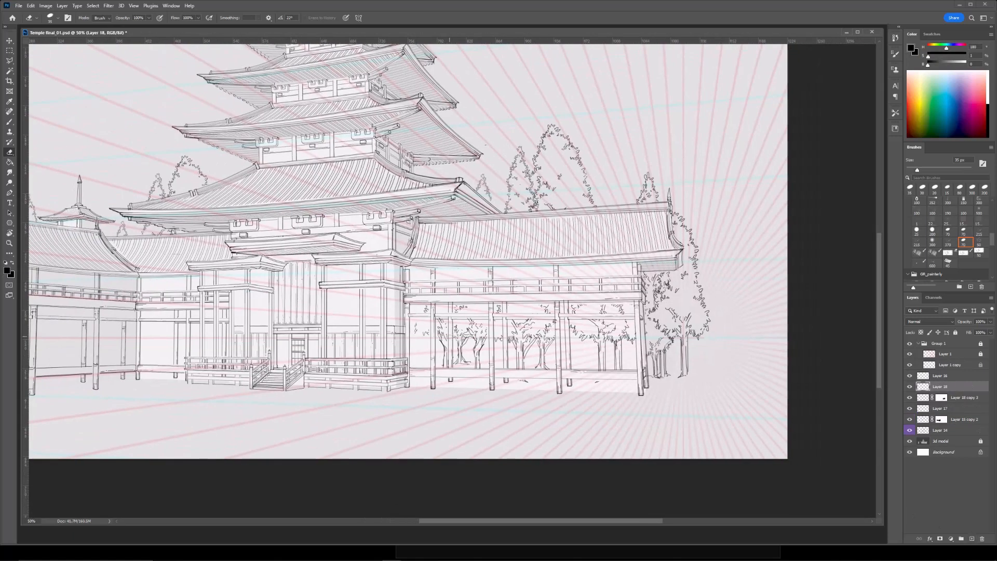
key("ctrl+minus")
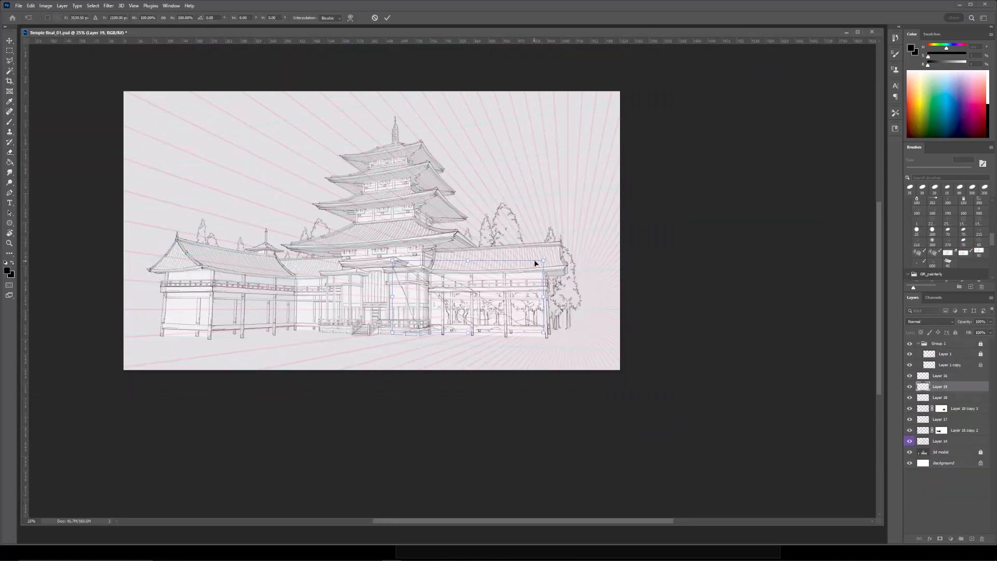
left_click_drag(543, 261, 449, 305)
left_click_drag(437, 325, 503, 328)
key("Return")
Try a different placement and orientation for the rock drawing with Free Transform.
key("ctrl+plus")
key("ctrl+t")
mouse_move(512, 338)
left_mouse_down()
mouse_move(537, 334)
mouse_move(530, 306)
left_mouse_up()
right_click(523, 342)
left_click(546, 496)
key("Return")
key("ctrl+z")
Adjust the shape and position of the rock drawing with Free Transform.
key("ctrl+t")
right_click(521, 333)
left_click(535, 367)
left_click_drag(519, 326, 533, 328)
left_click_drag(573, 355, 569, 356)
key("Return")
Move Layer 19 above Layer 16 and place the rock beside the right wing's outer end.
key("ctrl+minus")
left_click_drag(495, 227, 532, 283)
key("ctrl+plus")
left_click_drag(929, 388, 937, 371)
left_click_drag(603, 323, 687, 337)
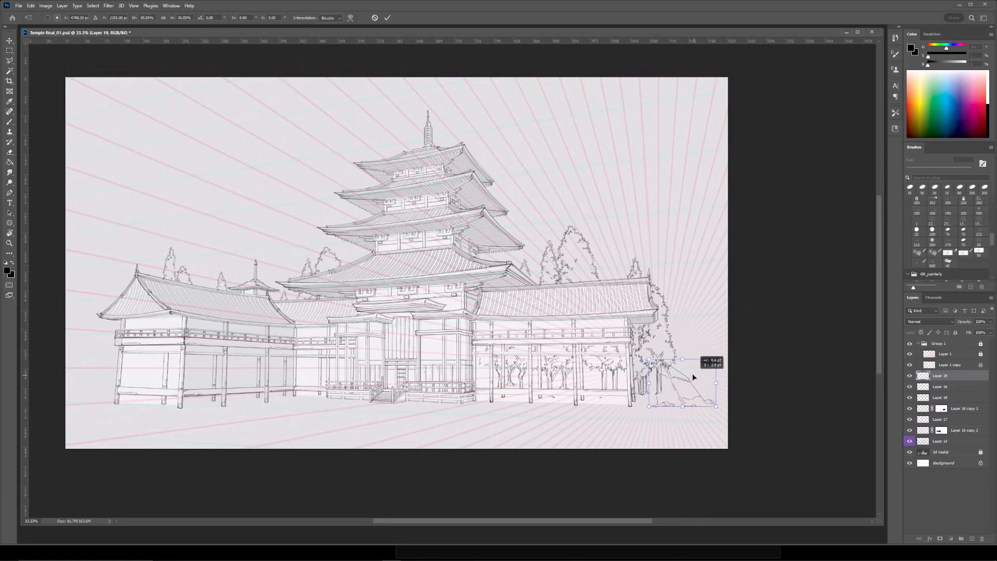
Fill Layer 16 with white and lower its opacity so the temple drawing shows through faintly.
left_click(950, 387)
key("x")
key("g")
key("alt+BackSpace")
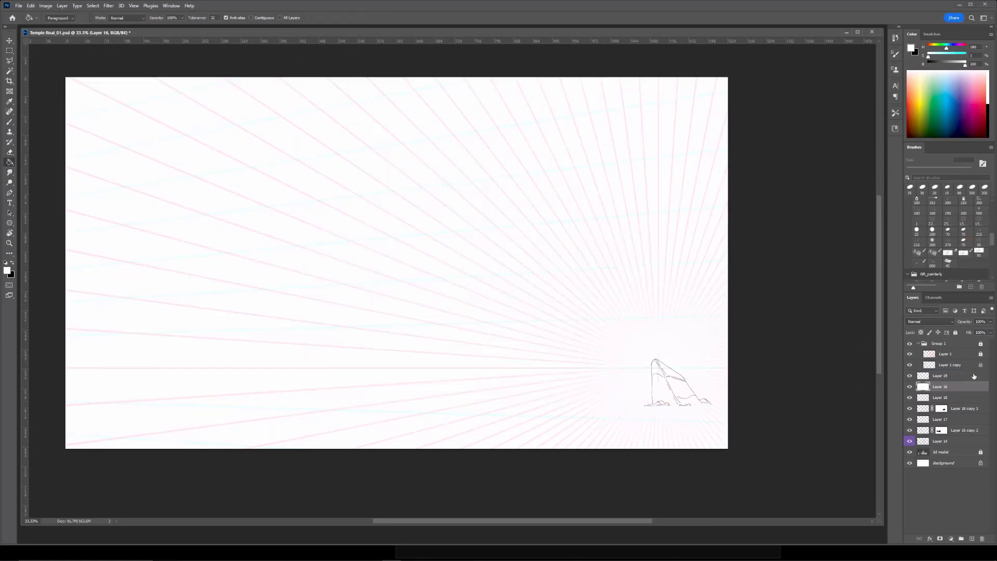
left_click_drag(966, 323, 961, 323)
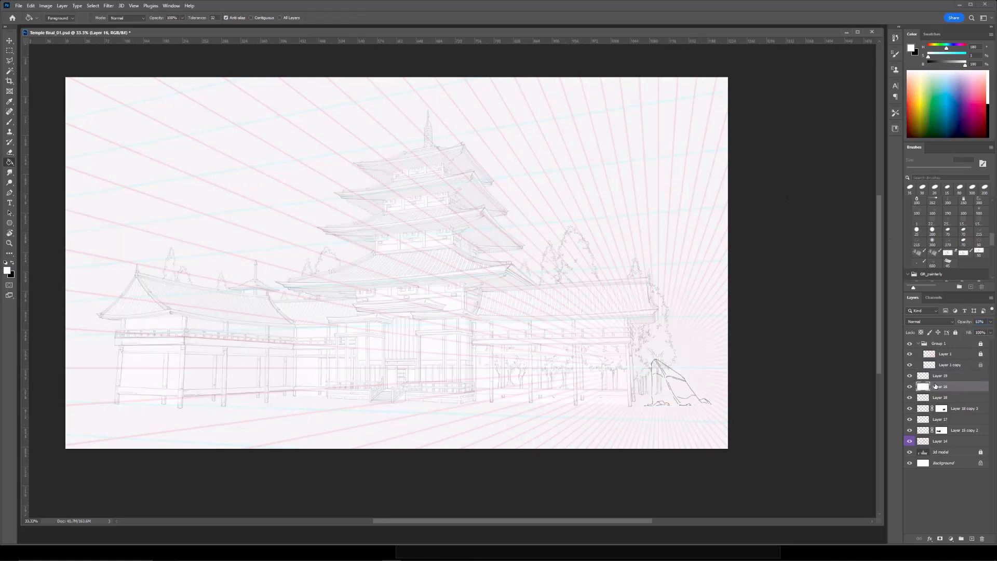
On Layer 19, brush black lines extending the rock's left side and erase the stray bits at its base.
left_click(940, 375)
left_click_drag(652, 334, 610, 325)
key("ctrl+plus")
key("ctrl+plus")
key("b")
left_click_drag(966, 66, 928, 66)
mouse_move(540, 385)
left_mouse_down()
mouse_move(535, 351)
mouse_move(510, 344)
mouse_move(506, 381)
left_mouse_up()
left_click_drag(521, 312, 537, 265)
key("e")
mouse_move(567, 339)
left_mouse_down()
mouse_move(549, 338)
mouse_move(562, 340)
left_mouse_up()
Draw a long flat stone slab in front of the pointed rock, tapering toward the left.
key("b")
left_click_drag(464, 363, 549, 342)
key("ctrl+z")
left_click_drag(530, 350, 546, 344)
left_click_drag(537, 352, 631, 353)
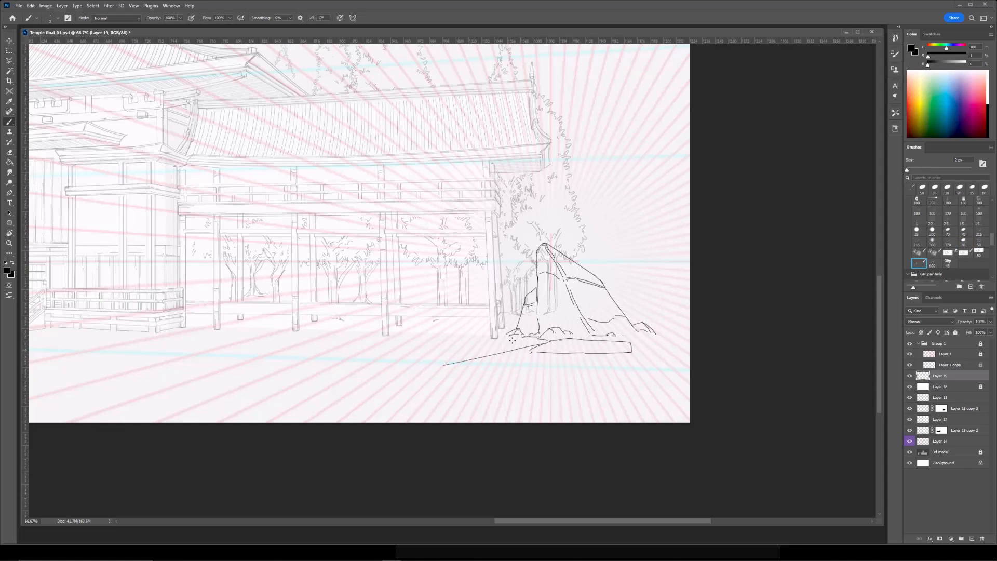
left_click_drag(520, 358, 489, 368)
key("ctrl+minus")
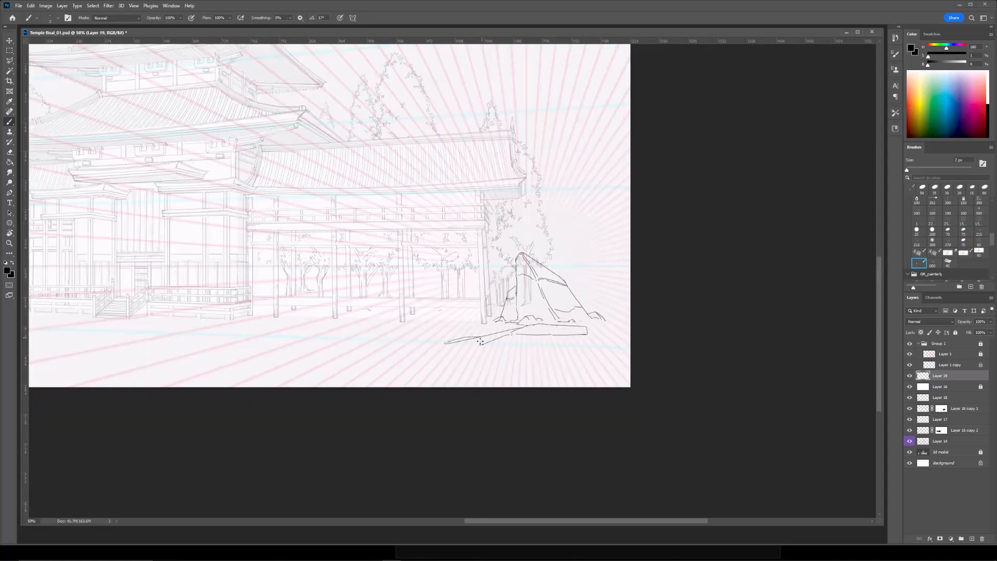
Outline a second, wider flat rock in the foreground and add the first slab's right side face.
mouse_move(422, 342)
left_mouse_down()
mouse_move(375, 352)
mouse_move(464, 348)
left_mouse_up()
mouse_move(375, 352)
left_mouse_down()
mouse_move(482, 363)
mouse_move(533, 354)
left_mouse_up()
left_click_drag(463, 348, 533, 353)
key("ctrl+z")
left_click_drag(587, 326, 597, 339)
left_click_drag(513, 347, 549, 350)
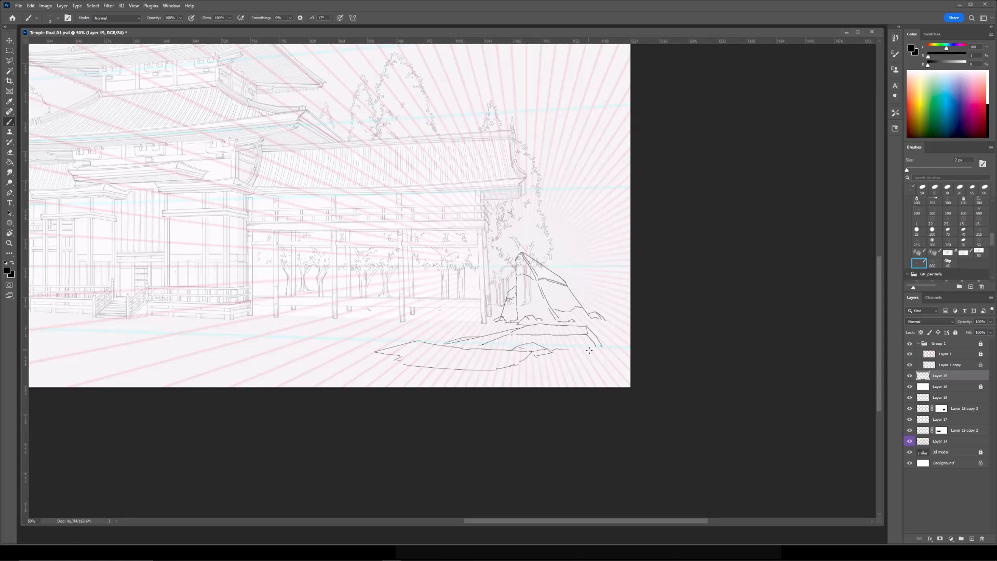
Erase the foreground rock's rough left end and redraw it with angular facets.
key("e")
left_click_drag(603, 348, 601, 344)
left_click_drag(416, 358, 462, 333)
key("b")
mouse_move(446, 332)
left_mouse_down()
mouse_move(421, 327)
mouse_move(405, 339)
left_mouse_up()
mouse_move(421, 327)
left_mouse_down()
mouse_move(398, 341)
mouse_move(409, 342)
left_mouse_up()
left_click_drag(416, 341, 424, 341)
left_click_drag(423, 341, 413, 347)
left_click_drag(412, 349, 426, 353)
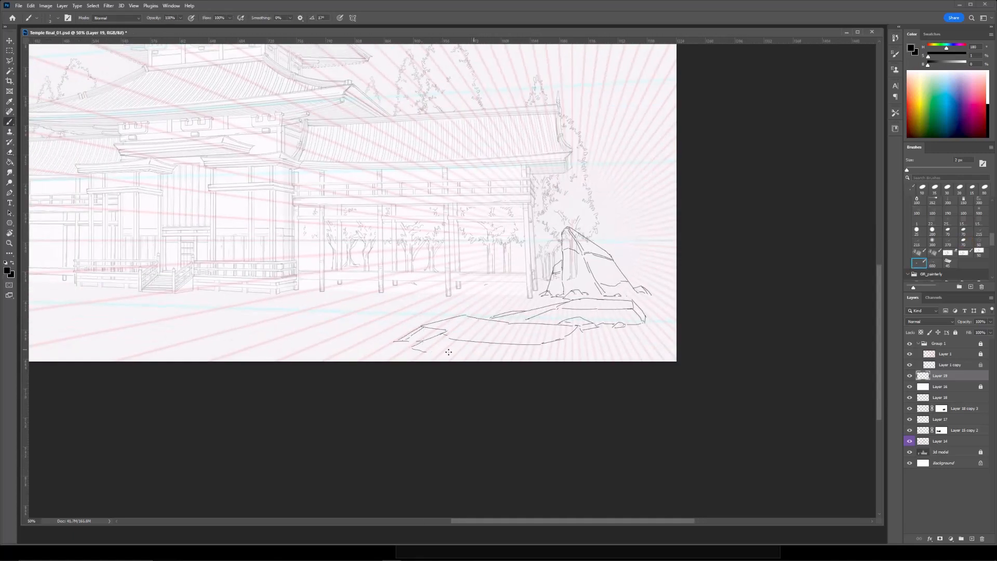
Refine the foreground rock's lower edge and start small stone strokes on the ground beside it.
key("ctrl+minus")
key("e")
key("b")
left_click_drag(611, 427, 644, 427)
mouse_move(497, 420)
left_mouse_down()
mouse_move(544, 433)
mouse_move(526, 415)
left_mouse_up()
key("e")
key("b")
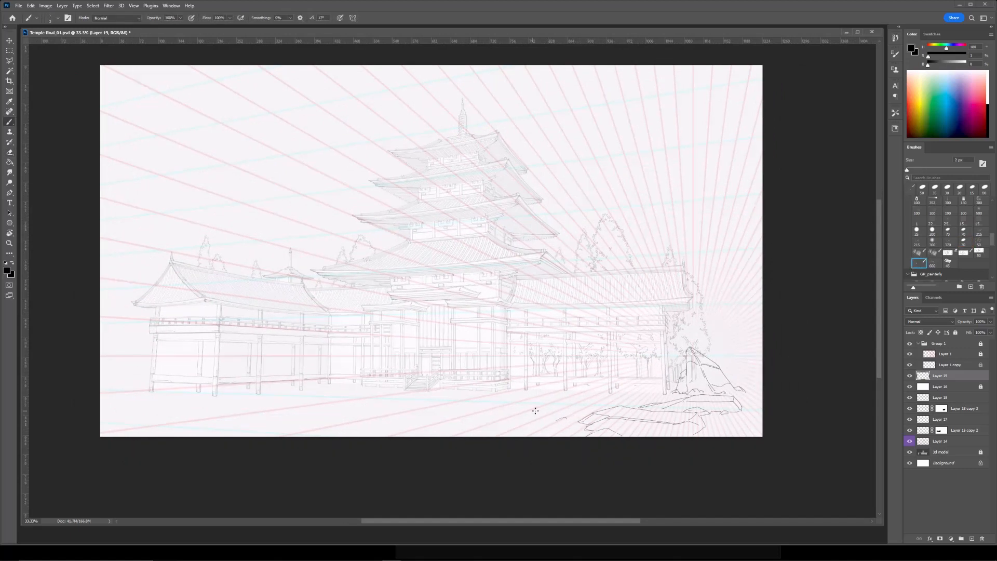
Draw scattered small stones on the ground between the foreground rocks and the entrance stairs.
mouse_move(566, 415)
left_mouse_down()
mouse_move(496, 400)
mouse_move(525, 389)
mouse_move(510, 364)
left_mouse_up()
key("e")
key("b")
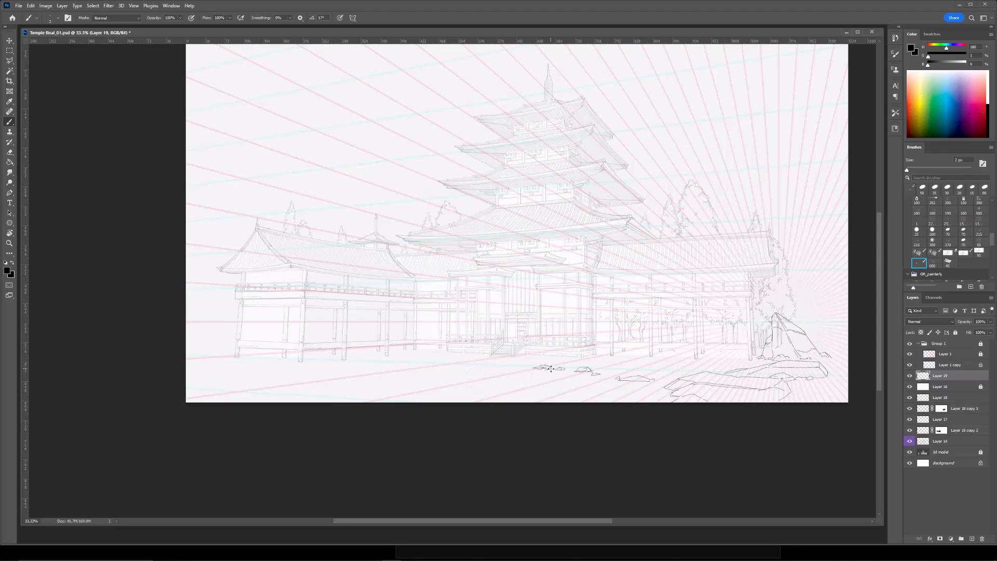
left_click_drag(560, 391, 588, 388)
left_click_drag(509, 318, 569, 320)
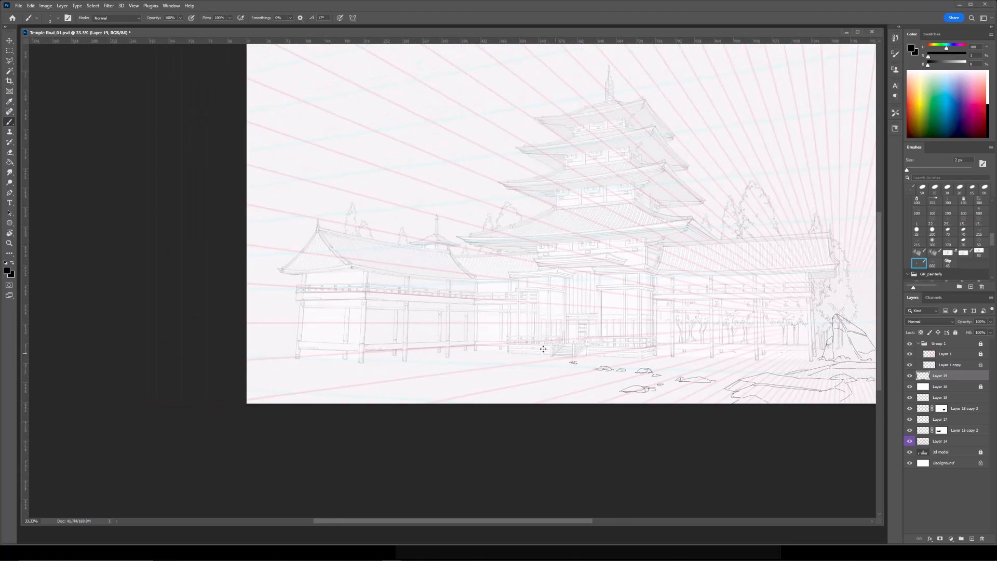
Draw a cluster of stones on the ground to the left of the entrance stairs, cleaning overlaps with the eraser.
left_click_drag(561, 362, 469, 375)
key("e")
left_click_drag(497, 377, 500, 380)
key("b")
left_click_drag(494, 379, 498, 379)
key("e")
key("b")
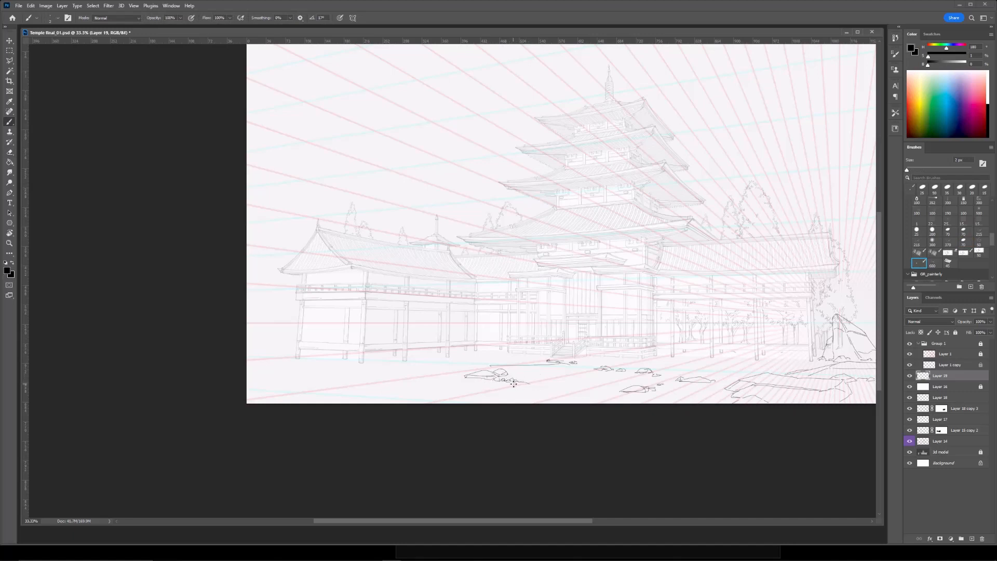
Sketch a curved ground contour linking the stones and add more small stones toward the left wing.
mouse_move(544, 380)
left_mouse_down()
mouse_move(547, 365)
mouse_move(624, 363)
mouse_move(594, 355)
left_mouse_up()
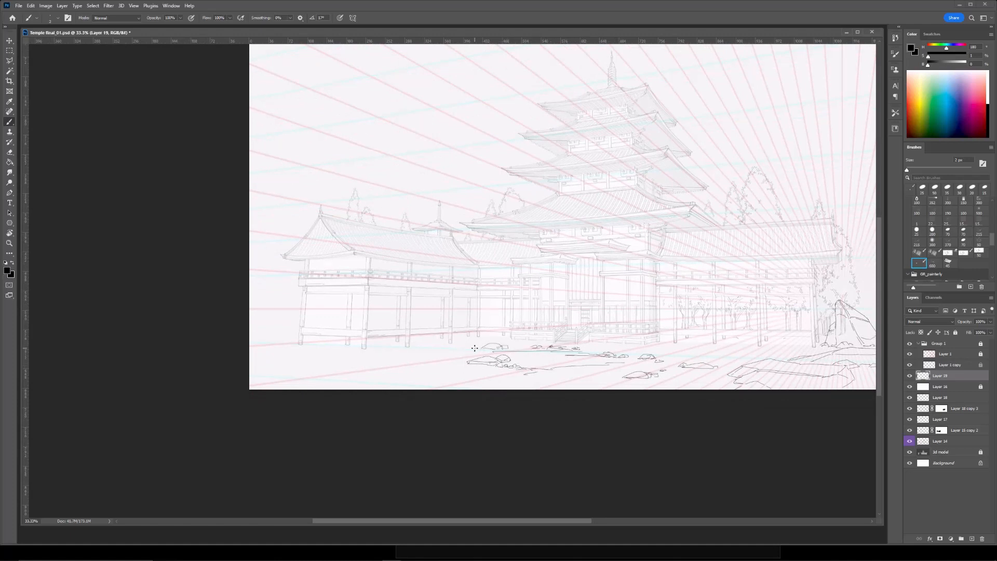
left_click_drag(455, 319, 473, 323)
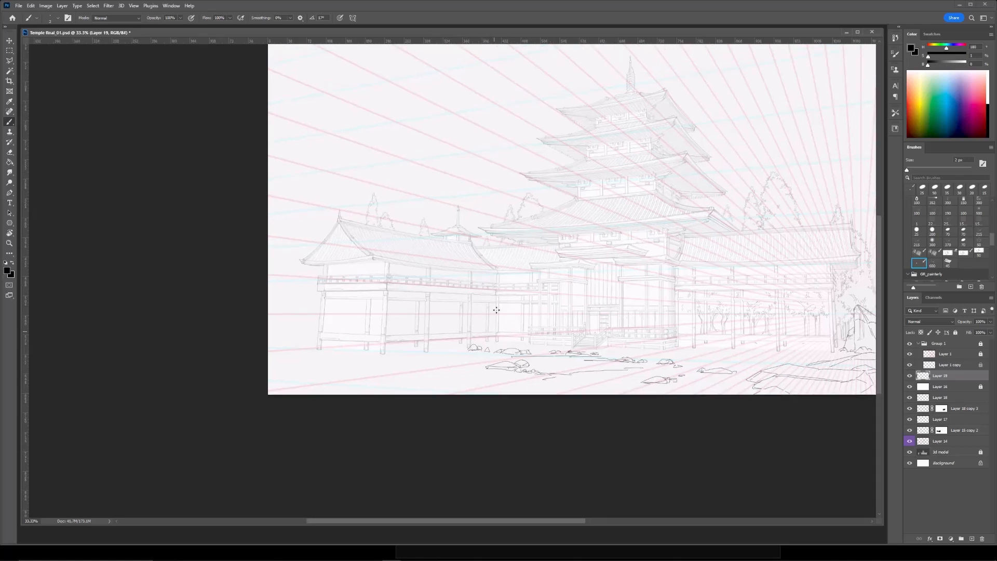
left_click_drag(467, 329, 506, 327)
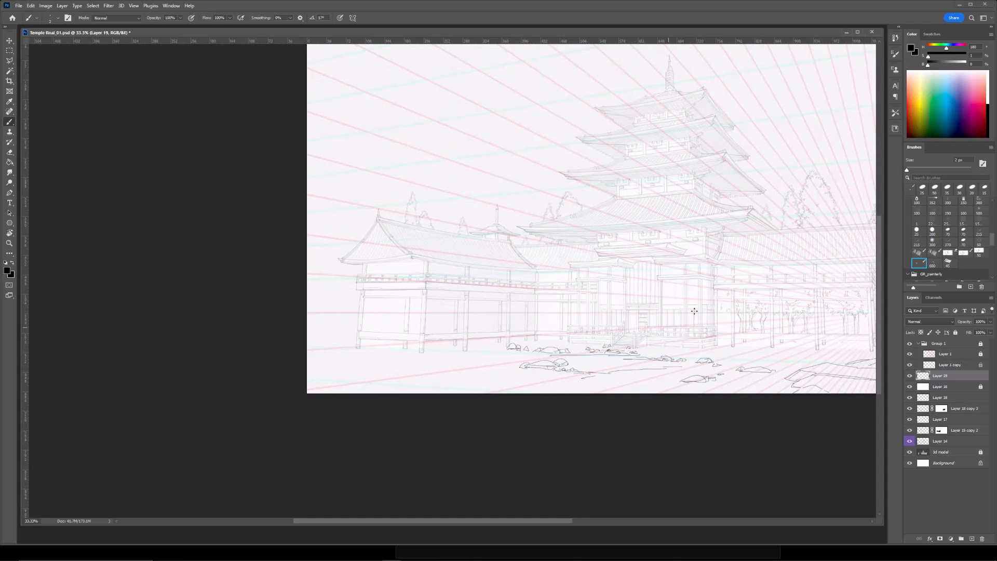
Draw thin ground lines and small stones along the base of the left wing's posts.
key("ctrl+minus")
left_click_drag(640, 348, 535, 311)
key("ctrl+plus")
key("ctrl+plus")
left_click_drag(409, 294, 597, 316)
left_click_drag(454, 336, 444, 335)
left_click_drag(373, 339, 555, 338)
key("ctrl+minus")
left_click_drag(358, 314, 386, 315)
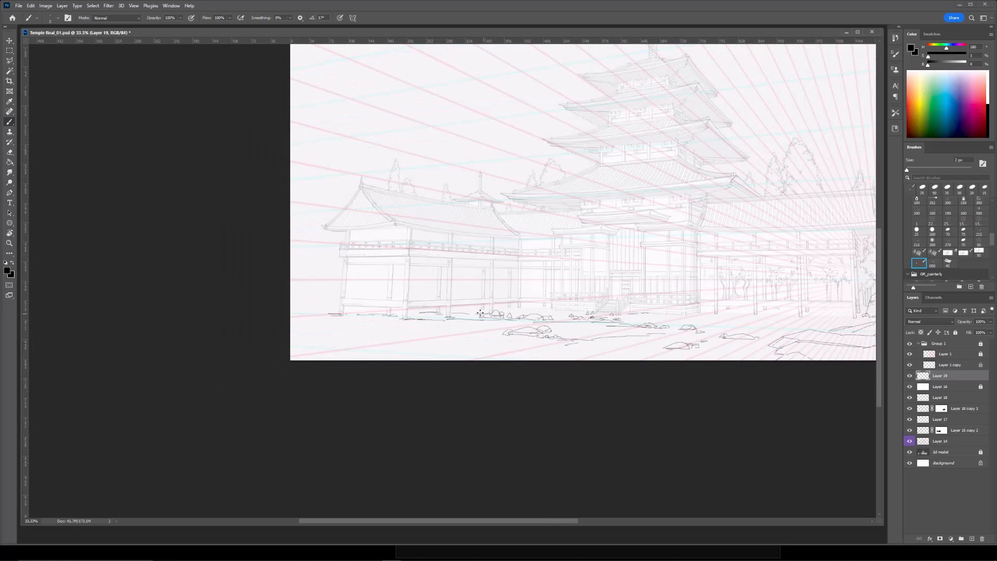
left_click_drag(453, 312, 485, 310)
key("ctrl+plus")
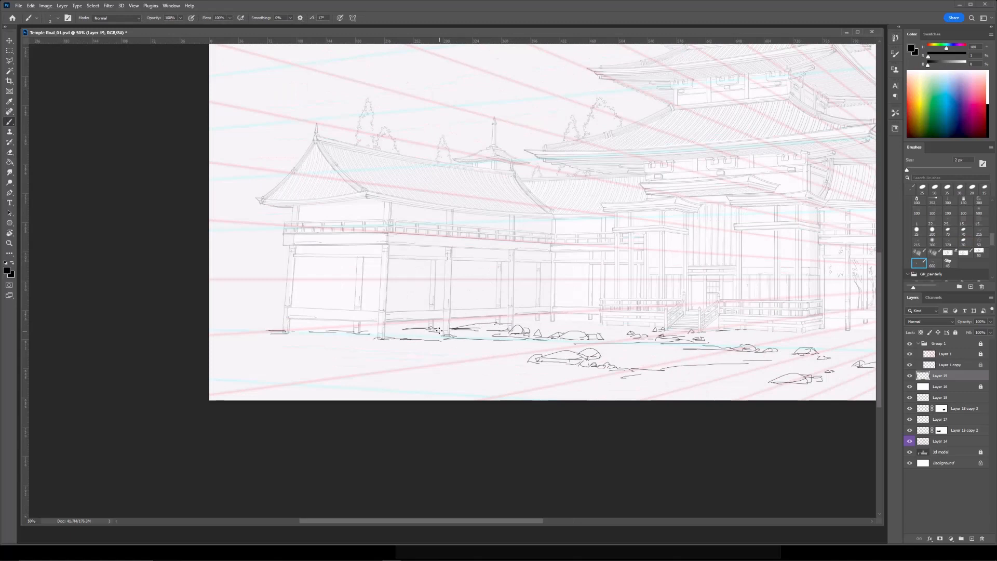
Add grass tufts at the feet of the left wing's front posts and a ground line below them.
scroll(450, 331, "left", 5)
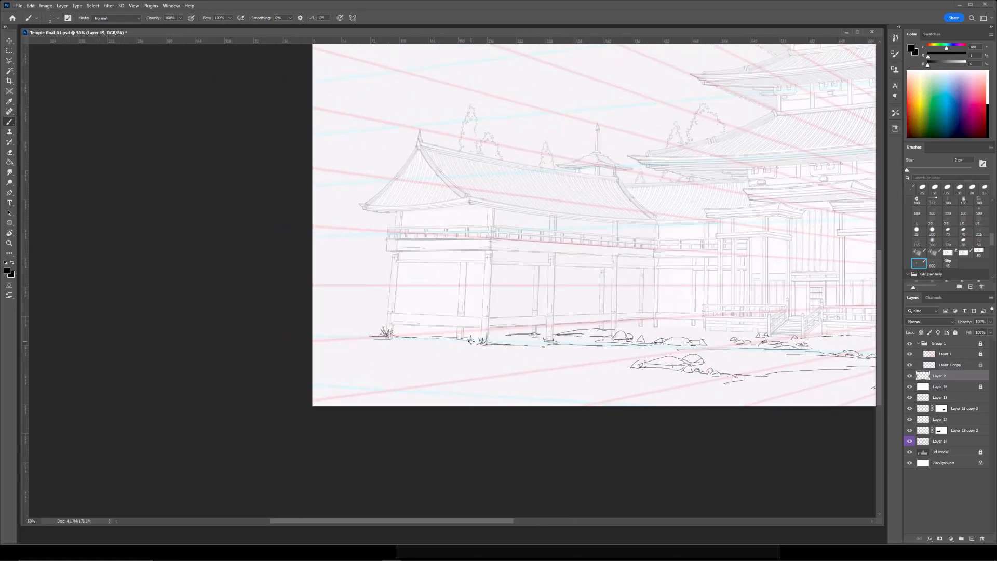
left_click_drag(520, 277, 492, 282)
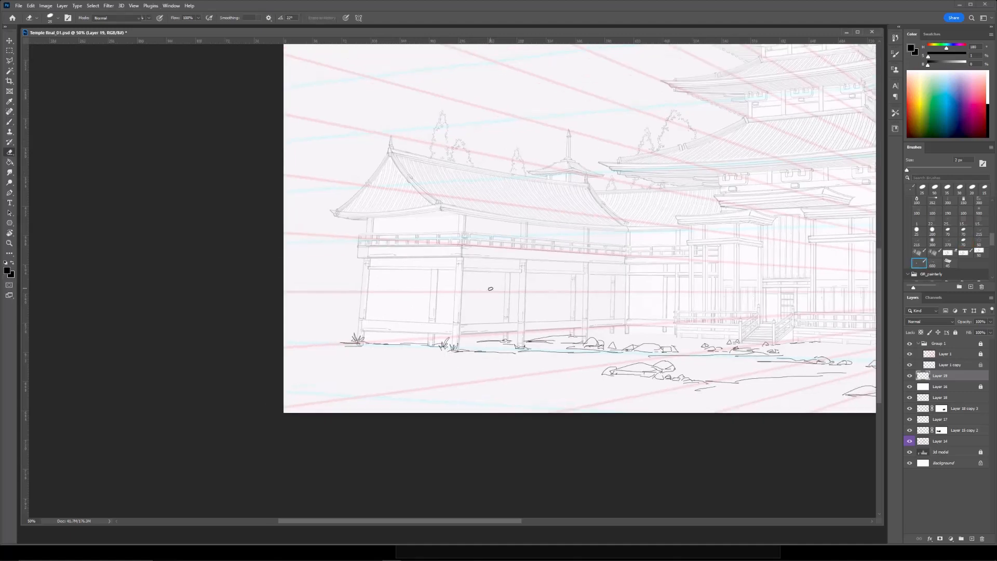
mouse_move(445, 355)
left_mouse_down()
mouse_move(399, 357)
mouse_move(595, 355)
mouse_move(489, 346)
left_mouse_up()
key("ctrl+z")
left_click_drag(308, 292, 395, 310)
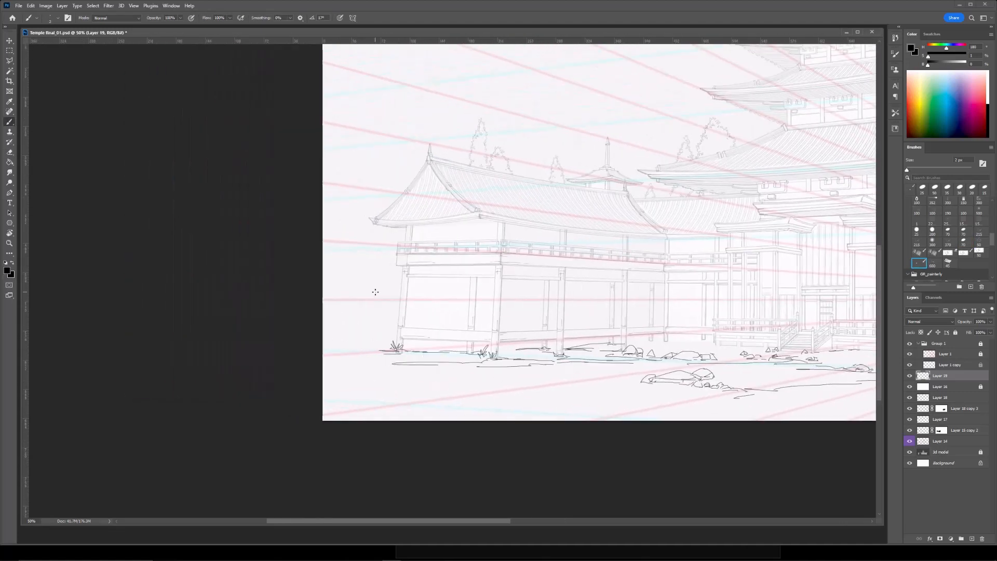
Paste the rock drawing on a new layer and transform it into place in front of the left wing.
key("ctrl+v")
key("ctrl+t")
left_click_drag(571, 355, 475, 388)
left_click_drag(465, 414, 603, 381)
key("Return")
Reposition the pasted rock farther right with Free Transform.
key("ctrl+minus")
left_click_drag(664, 301, 535, 322)
key("ctrl+plus")
key("ctrl+t")
mouse_move(287, 378)
left_mouse_down()
mouse_move(410, 362)
mouse_move(445, 341)
mouse_move(683, 339)
left_mouse_up()
key("Return")
Try duplicating and transforming the pasted rock layer.
key("ctrl+j")
key("ctrl+t")
key("Return")
key("ctrl+z")
key("ctrl+z")
Duplicate the Layer 20 rock, flip the copy and shift it to the right with Free Transform.
key("ctrl+t")
key("Return")
key("ctrl+minus")
key("ctrl+j")
key("ctrl+t")
right_click(692, 340)
left_click(715, 494)
mouse_move(671, 341)
left_mouse_down()
mouse_move(715, 341)
mouse_move(702, 341)
left_mouse_up()
key("Return")
Erase unwanted lines around the rock's base and brush in new contour strokes.
key("ctrl+plus")
key("e")
key("b")
left_click_drag(591, 367, 633, 363)
key("e")
left_click_drag(630, 365, 546, 366)
key("b")
left_click_drag(550, 359, 556, 367)
left_click_drag(623, 369, 596, 374)
Nudge the rock slightly to the left with Free Transform.
key("ctrl+minus")
key("ctrl+plus")
left_click_drag(371, 332, 406, 326)
key("ctrl+t")
left_click_drag(669, 343, 649, 344)
key("Return")
Select the large rock in front of the right-hand building and try Free Transform on it.
key("ctrl+minus")
mouse_move(563, 299)
left_mouse_down()
mouse_move(717, 316)
mouse_move(523, 334)
left_mouse_up()
key("ctrl+plus")
key("v")
left_click(692, 374)
key("ctrl+t")
key("ctrl+minus")
key("Escape")
key("l")
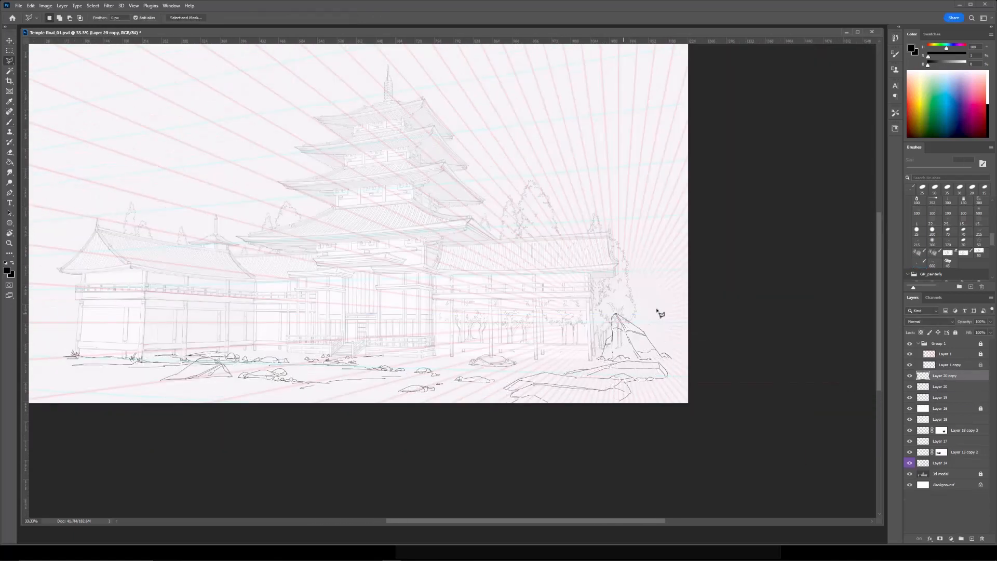
Merge the rock copy into Layer 20, then move, flip and scale a rock in front of the far-left building.
key("ctrl+e")
key("ctrl+t")
left_click_drag(648, 339, 320, 311)
left_click_drag(319, 311, 479, 385)
right_click(617, 365)
left_click(633, 500)
left_click_drag(520, 358, 393, 377)
right_click(392, 375)
left_click(412, 524)
left_click_drag(382, 375, 410, 382)
left_click_drag(383, 391, 397, 385)
left_click_drag(452, 360, 452, 354)
key("Return")
Fine-tune the position of the small rock by the far-left building with Free Transform and clean up its lines.
key("ctrl+minus")
left_click_drag(563, 303, 520, 295)
key("ctrl+plus")
key("ctrl+t")
left_click_drag(395, 359, 402, 362)
key("Return")
key("b")
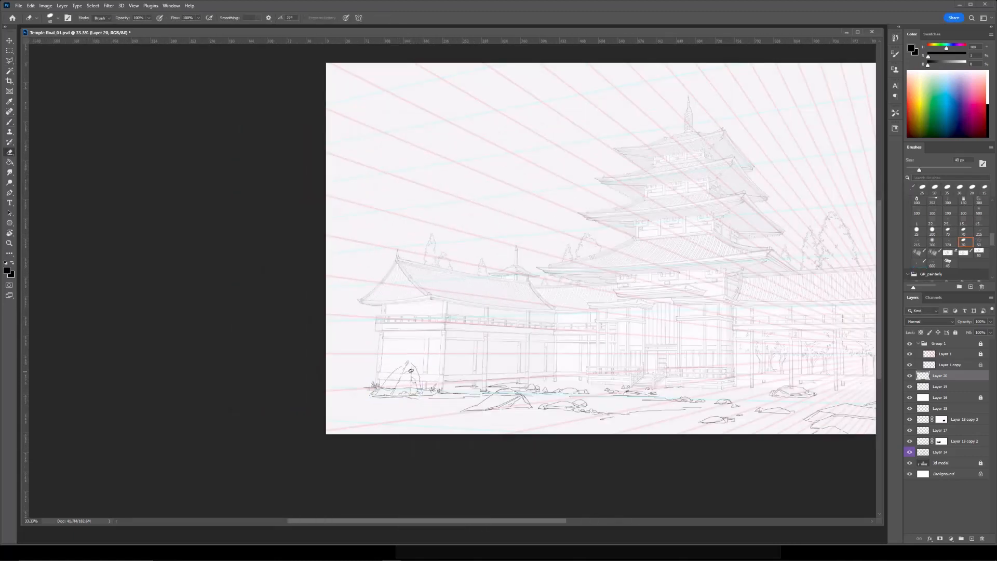
key("ctrl+minus")
key("ctrl+plus")
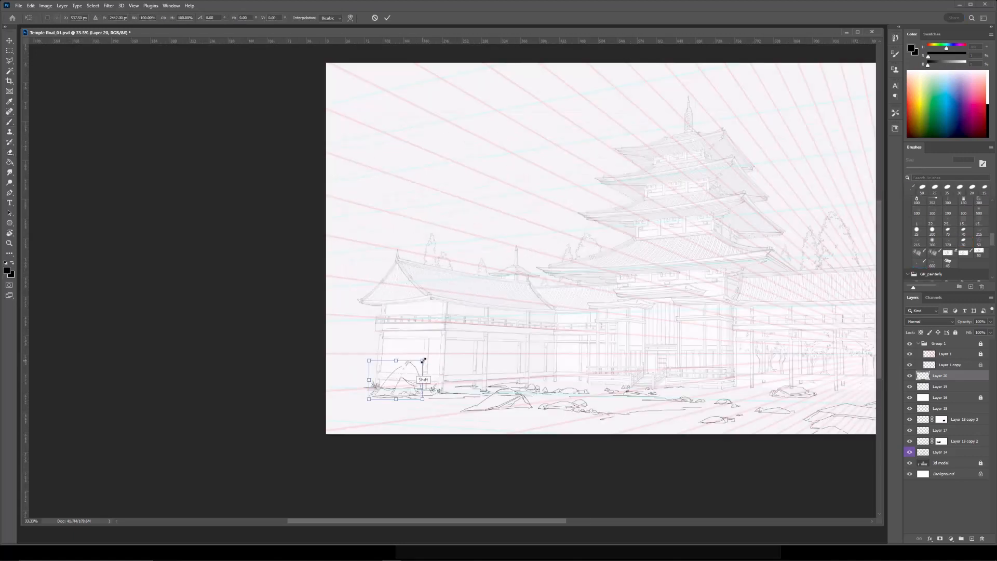
key("ctrl+minus")
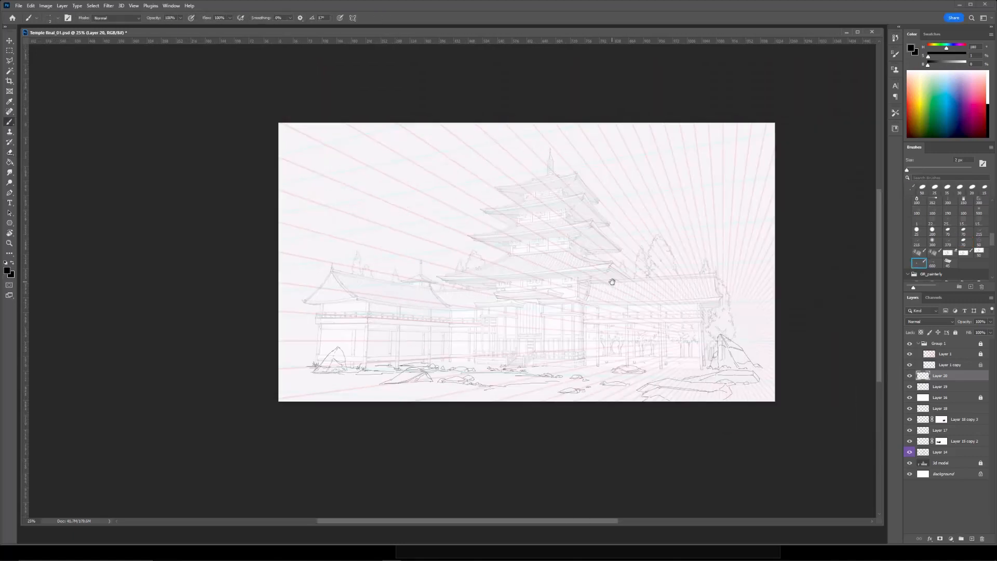
Brush small grass tufts among the stones in front of the right-hand gallery, erasing stray lines.
key("ctrl+plus")
left_click_drag(330, 419, 447, 418)
left_click_drag(480, 413, 507, 399)
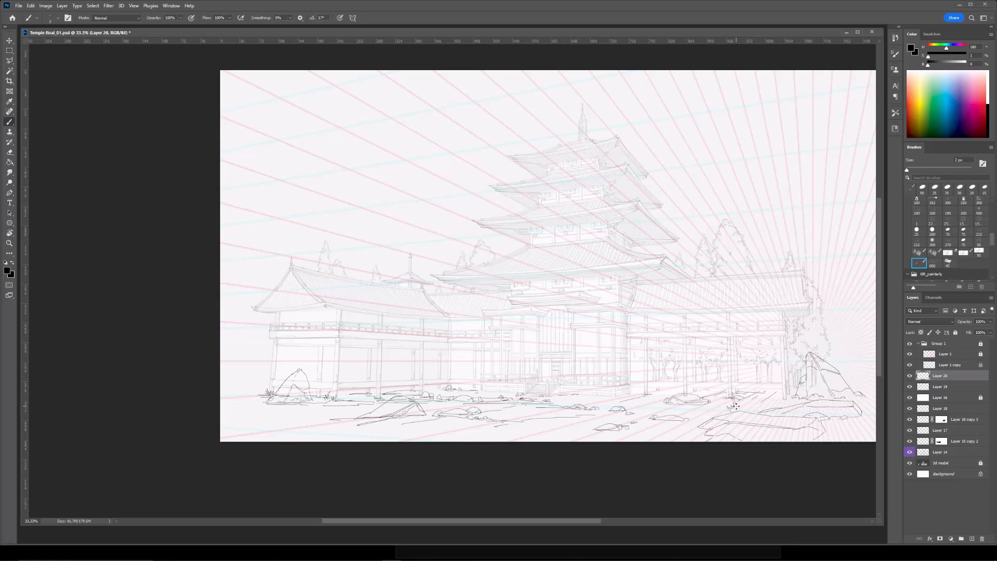
key("e")
mouse_move(734, 394)
left_mouse_down()
mouse_move(741, 403)
mouse_move(727, 417)
left_mouse_up()
key("b")
key("ctrl+z")
key("ctrl+minus")
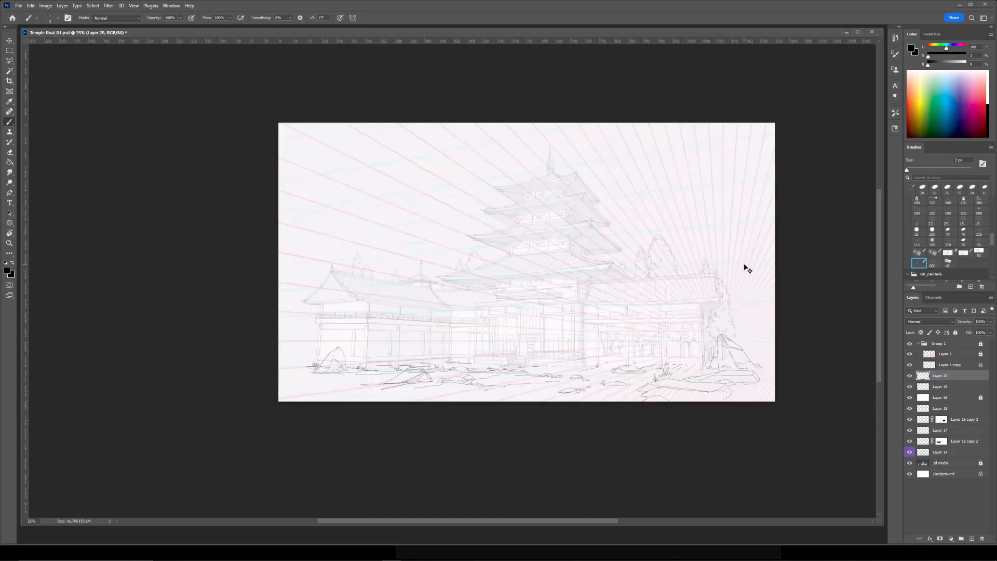
left_click_drag(746, 268, 693, 278)
key("ctrl+plus")
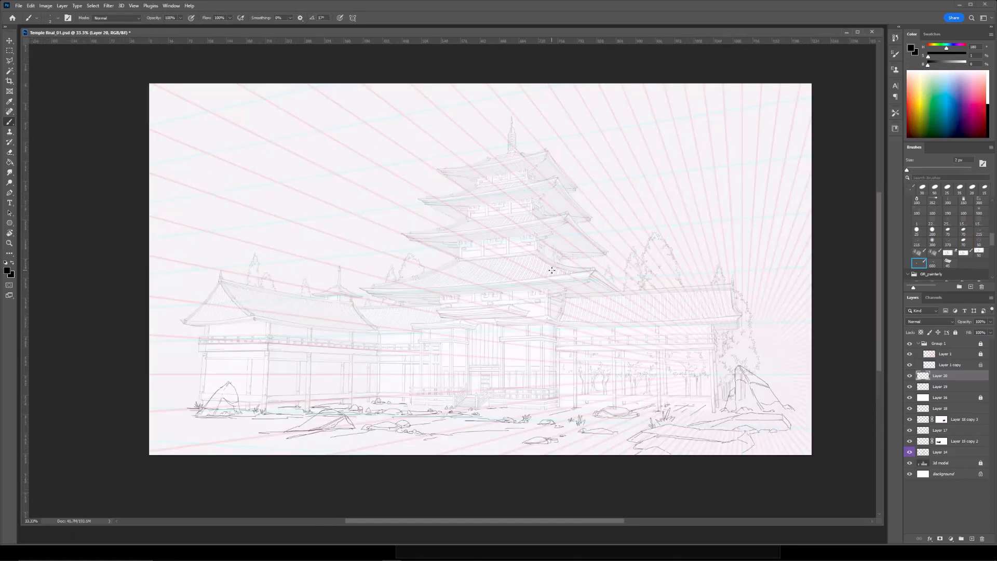
On Layer 19, draw a grass tuft on the ground between the two left-hand rocks.
left_click_drag(287, 383, 303, 383)
key("e")
key("bracketright")
left_click(935, 387)
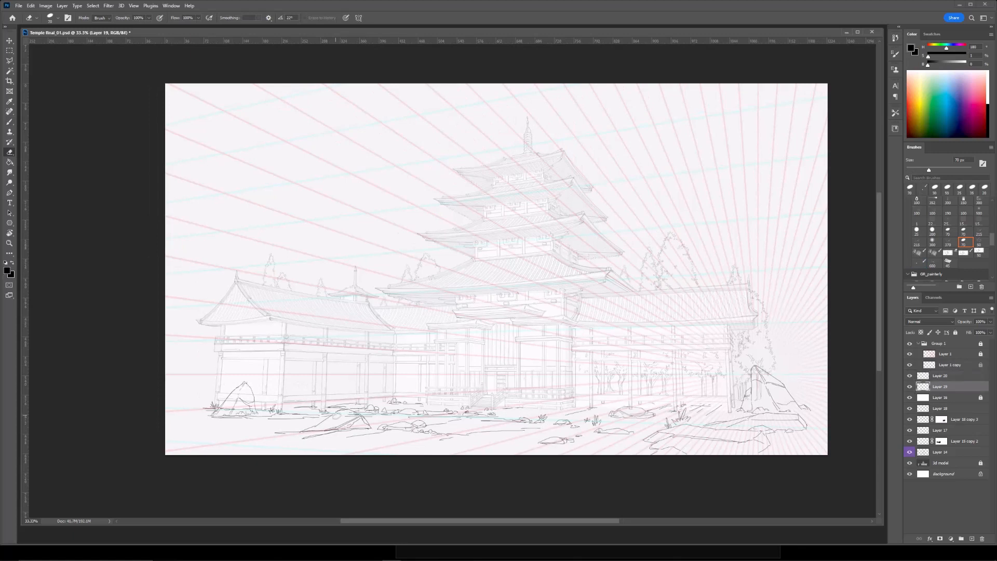
key("b")
left_click_drag(451, 413, 474, 385)
left_click_drag(354, 404, 398, 402)
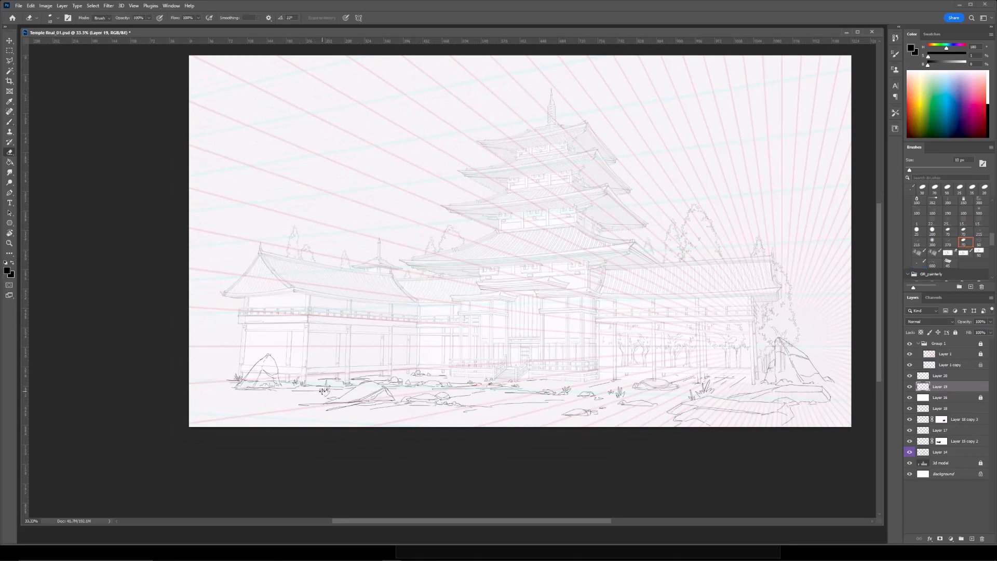
Brush horizontal ground contour strokes across the foreground and out past the far-left rock.
left_click_drag(596, 337, 534, 340)
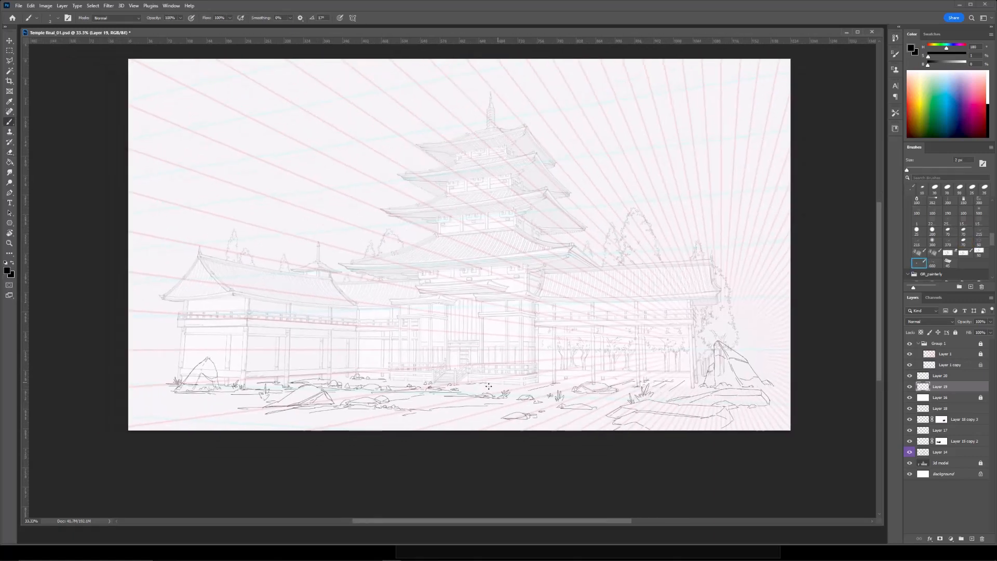
left_click_drag(424, 395, 488, 398)
mouse_move(183, 390)
left_mouse_down()
mouse_move(370, 392)
mouse_move(357, 394)
left_mouse_up()
key("ctrl+z")
mouse_move(287, 374)
left_mouse_down()
mouse_move(49, 364)
mouse_move(153, 374)
left_mouse_up()
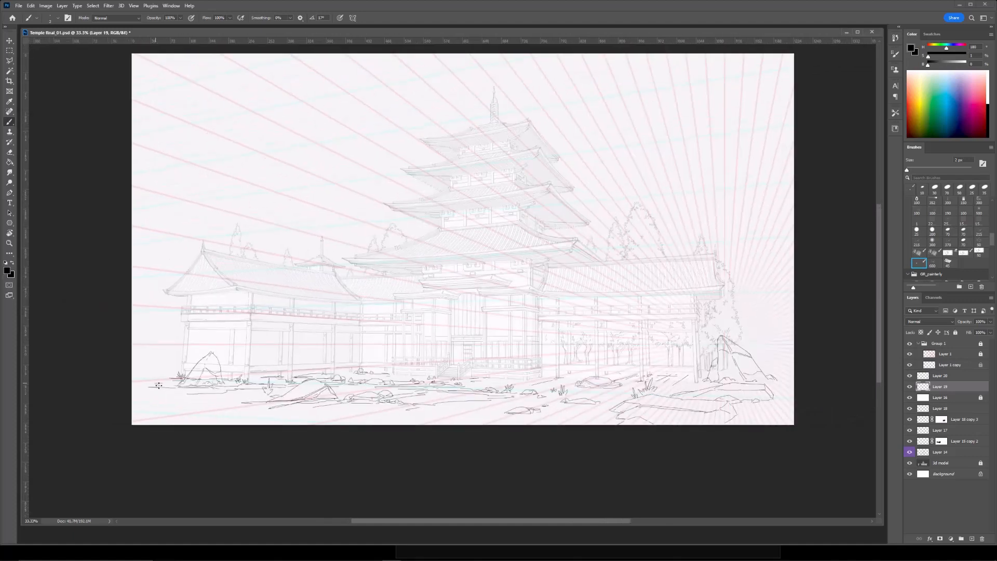
left_click_drag(651, 194, 644, 220)
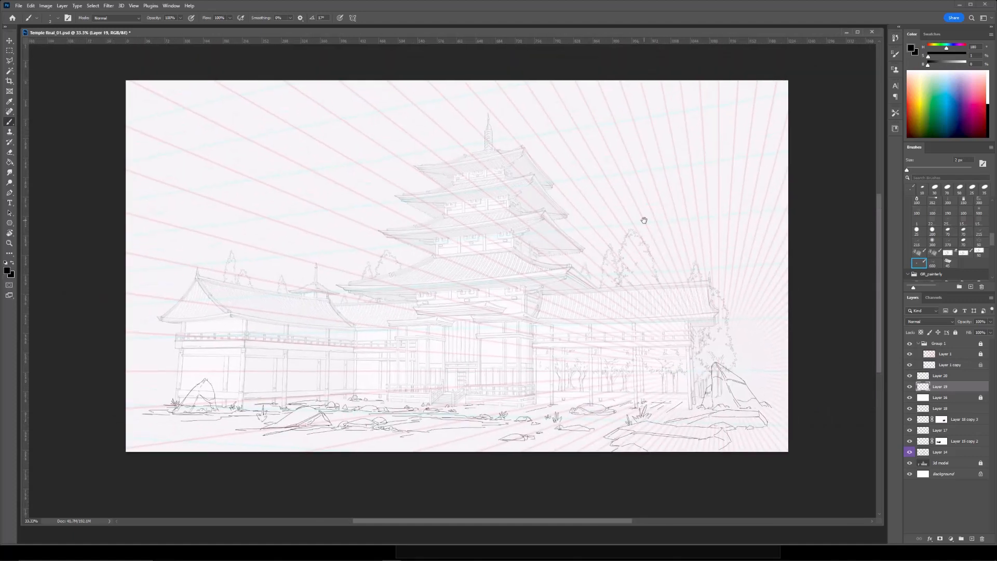
Add a new layer, then scale down the bonsai tree on Layer 22 and place it beside the pagoda's entrance stairs.
left_click(971, 539)
left_click_drag(697, 409, 600, 407)
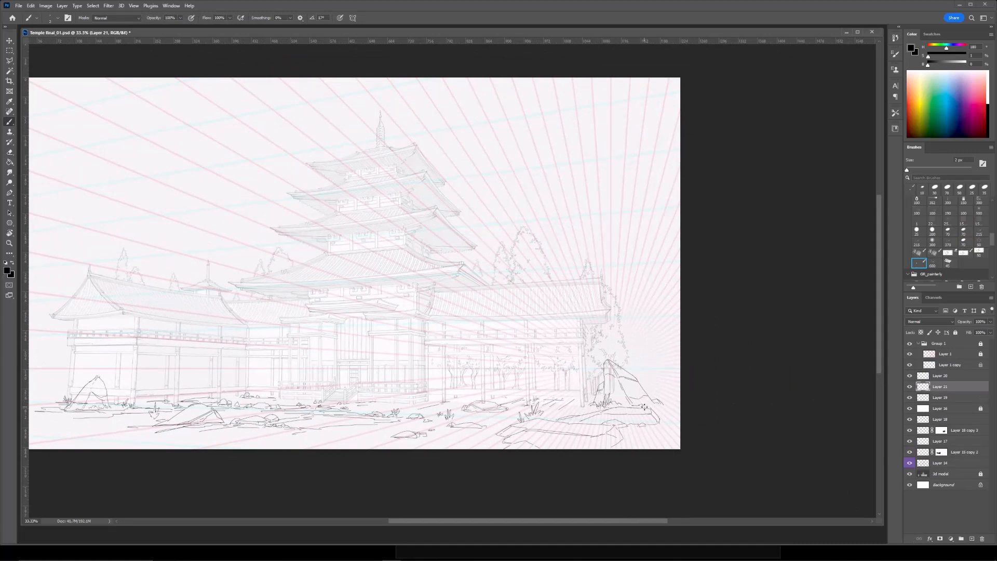
left_click_drag(428, 403, 509, 402)
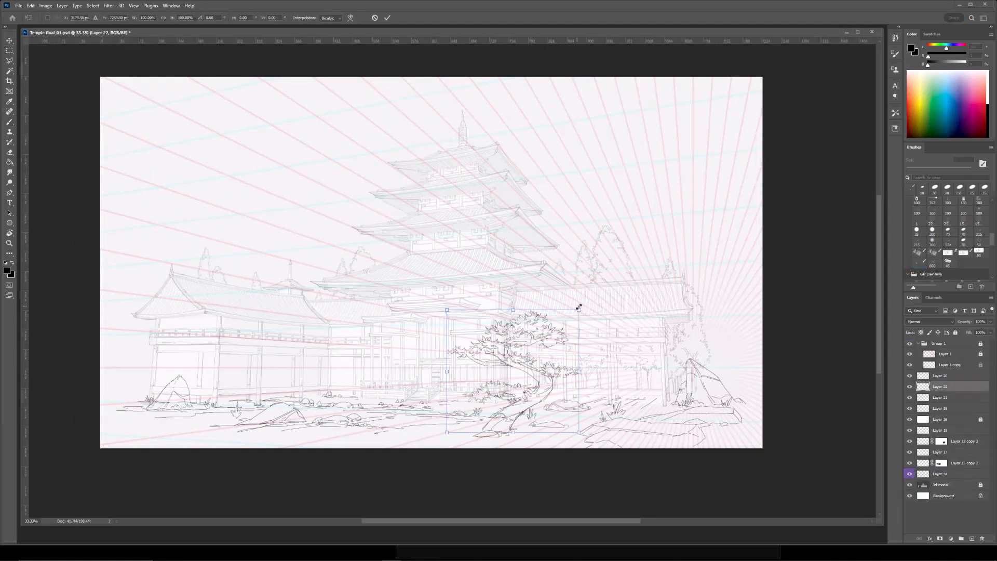
left_click_drag(459, 368, 475, 395)
mouse_move(494, 359)
left_mouse_down()
mouse_move(509, 345)
mouse_move(494, 358)
left_mouse_up()
key("Return")
key("ctrl+plus")
Duplicate the bonsai tree, flip the copy horizontally and place it on the opposite side of the stairs.
key("ctrl+j")
key("ctrl+t")
left_click_drag(494, 435, 352, 430)
right_click(347, 420)
left_click(367, 409)
key("Return")
Lasso the upper foliage of the copied bonsai and reposition it with Free Transform.
key("l")
left_click(405, 343)
left_click(512, 320)
left_click(532, 372)
left_click(441, 393)
key("ctrl+t")
mouse_move(533, 356)
left_mouse_down()
mouse_move(489, 353)
mouse_move(500, 367)
mouse_move(434, 359)
left_mouse_up()
key("Return")
Lasso a foliage clump of the copied bonsai, duplicate it to a new layer and transform it onto the tree's outer side.
left_click(476, 367)
left_click(507, 360)
left_click(512, 387)
key("ctrl+j")
key("ctrl+t")
key("Return")
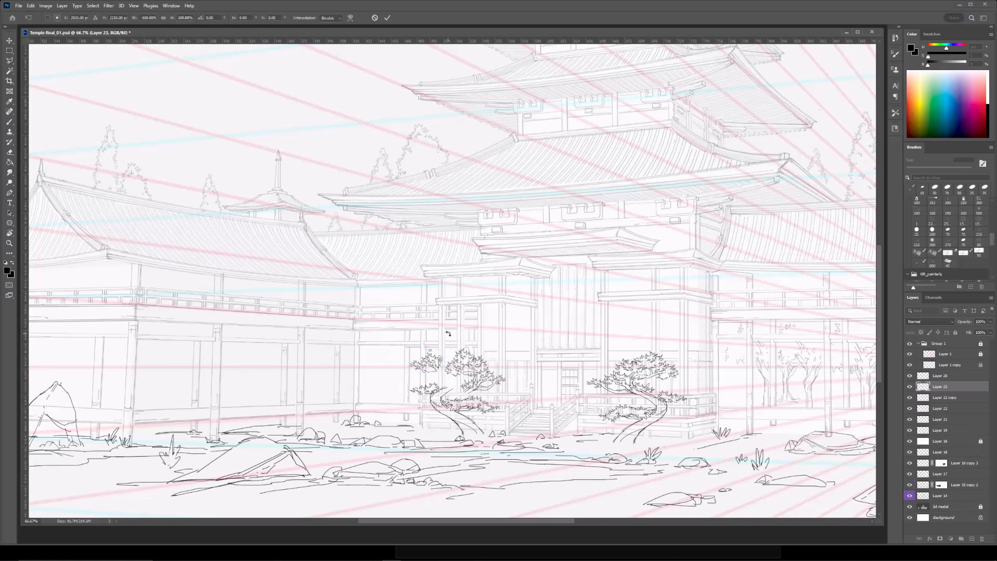
Brush in branches joining the added foliage clumps to the copied bonsai's trunk and erase stray lines.
key("ctrl+plus")
key("b")
left_click_drag(453, 361, 434, 339)
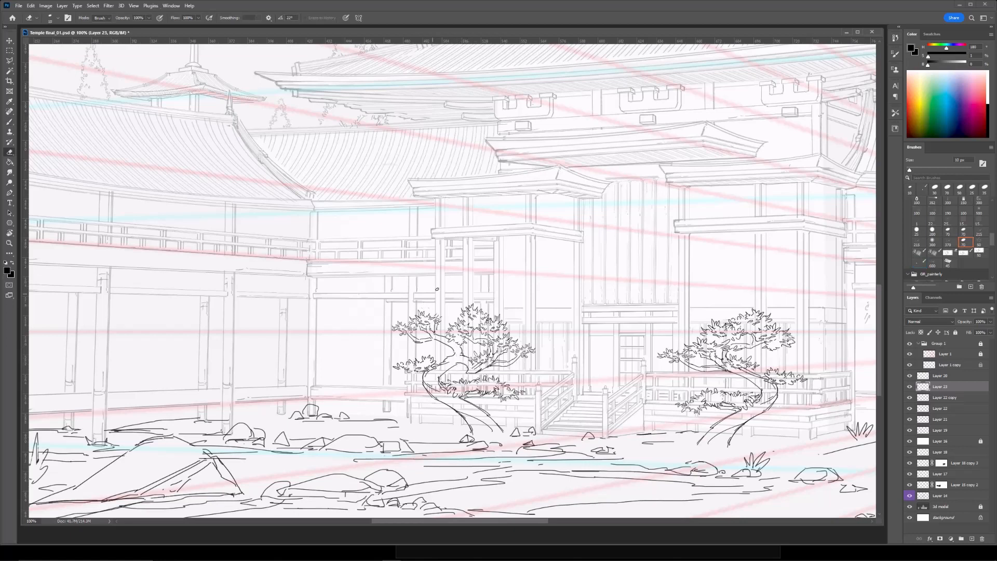
left_click_drag(496, 265, 495, 241)
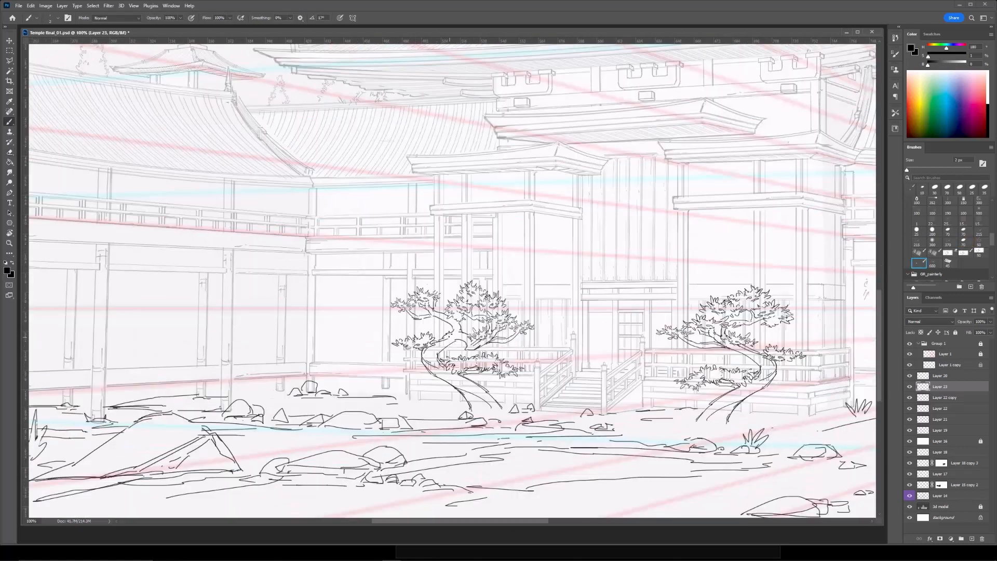
Lasso the copied bonsai's small outer foliage clump and move it closer to the trunk with Free Transform.
key("l")
left_click(438, 329)
left_click(383, 339)
left_click(383, 361)
double_click(418, 355)
key("ctrl+t")
left_click_drag(419, 344, 432, 338)
key("Return")
Merge the added foliage into the Layer 22 copy bonsai and clear the selection.
key("ctrl+e")
key("ctrl+t")
key("Return")
key("ctrl+d")
key("ctrl+minus")
key("ctrl+minus")
key("ctrl+minus")
key("ctrl+plus")
key("ctrl+plus")
key("ctrl+plus")
key("b")
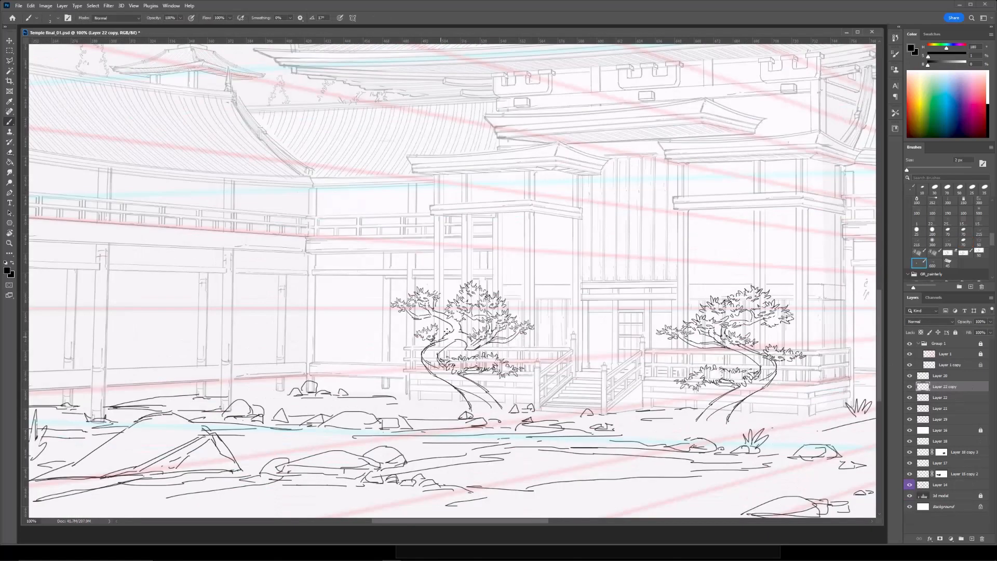
Tidy the copied bonsai with the eraser and shrink its lower foliage cluster with Free Transform.
key("e")
scroll(472, 274, "right", 2)
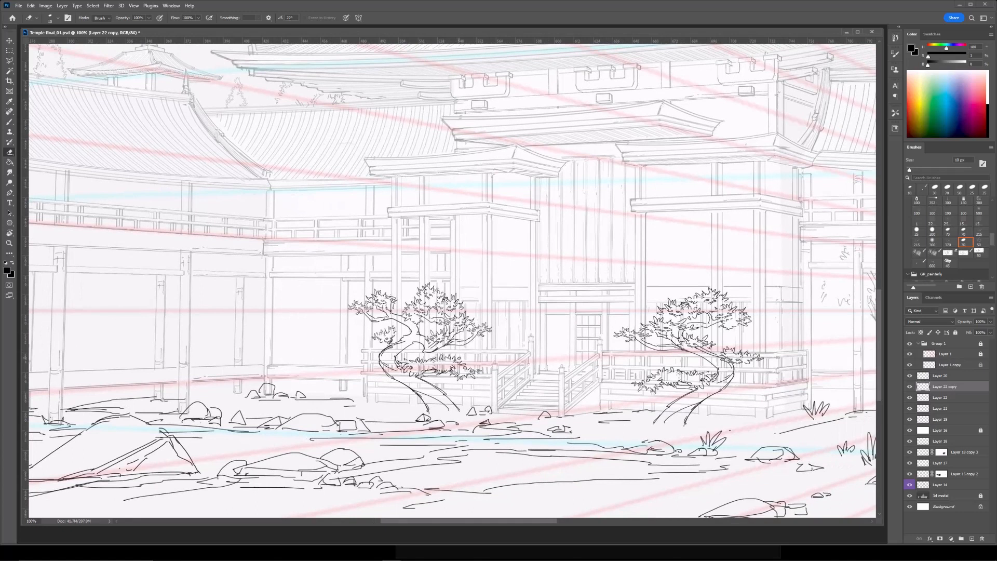
mouse_move(479, 354)
left_mouse_down()
mouse_move(411, 329)
mouse_move(429, 369)
mouse_move(389, 338)
mouse_move(407, 351)
mouse_move(378, 343)
left_mouse_up()
key("l")
key("ctrl+t")
key("Return")
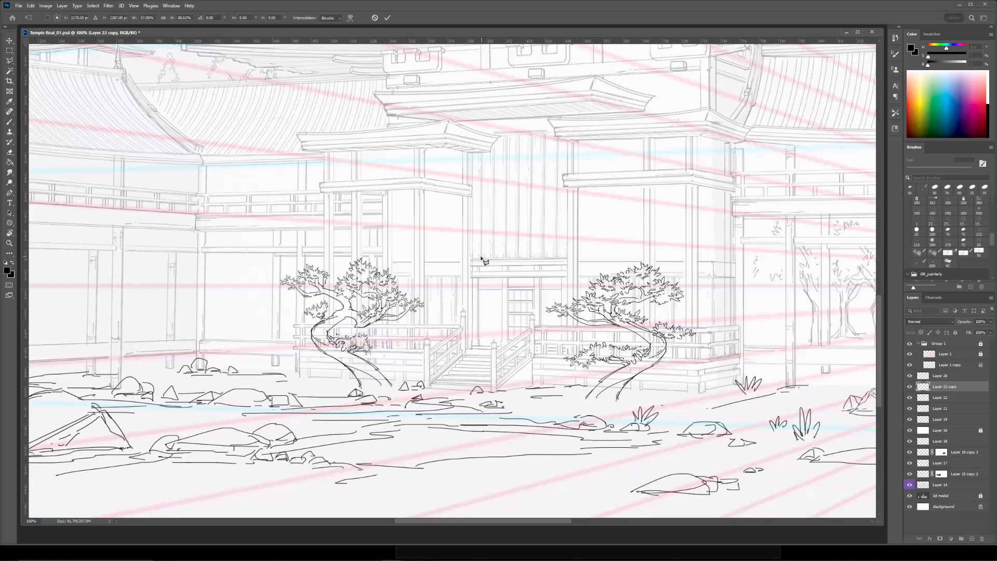
Lasso the lower foliage cluster of the left bonsai, reposition it beside the trunk with Free Transform, and clear the selection.
key("ctrl+d")
key("ctrl+minus")
left_click_drag(532, 267, 541, 279)
key("ctrl+plus")
left_click(392, 340)
left_click(399, 354)
left_click(447, 338)
left_click(425, 314)
double_click(408, 334)
key("ctrl+t")
mouse_move(421, 324)
left_mouse_down()
mouse_move(402, 362)
mouse_move(448, 355)
left_mouse_up()
mouse_move(411, 362)
left_mouse_down()
mouse_move(422, 360)
mouse_move(413, 364)
left_mouse_up()
key("Return")
key("ctrl+d")
Brush small grass tufts around the bases of the two bonsai trunks in front of the temple stairs.
key("b")
key("ctrl+minus")
left_click_drag(443, 238, 446, 267)
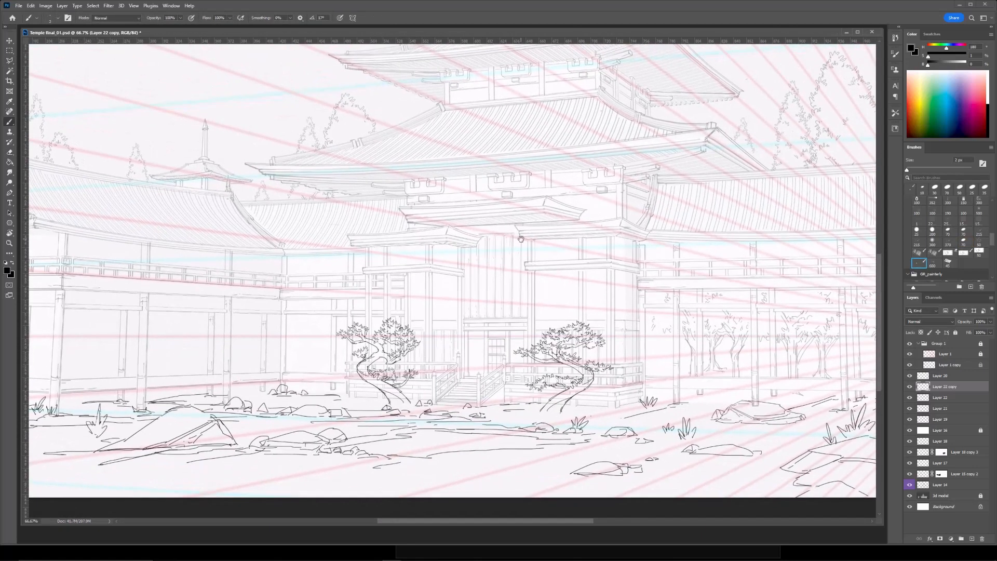
key("ctrl+plus")
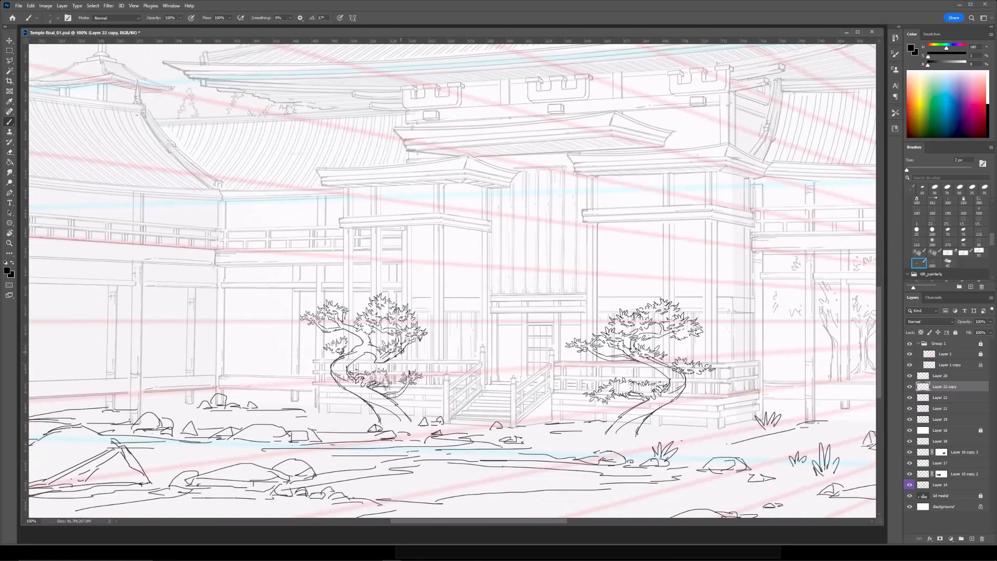
key("ctrl+minus")
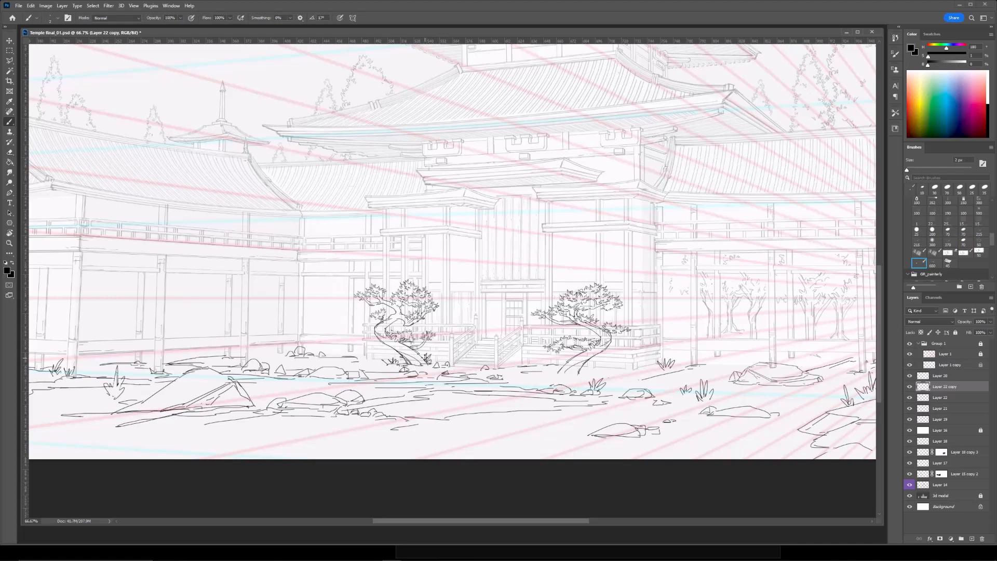
scroll(426, 358, "right", 3)
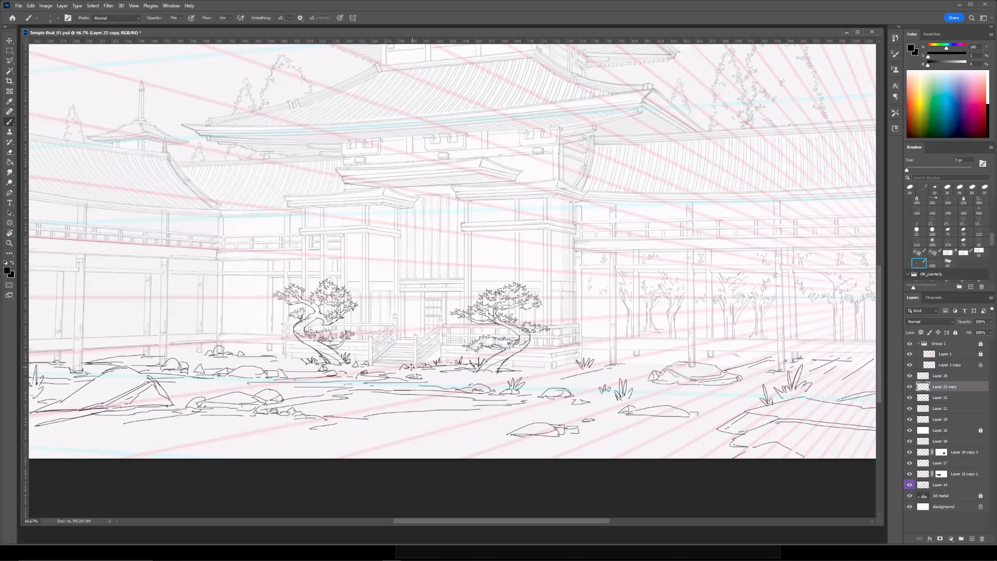
left_click_drag(498, 374, 569, 358)
Create a new layer and sketch background rocks beneath the trees behind the right gallery's columns.
key("ctrl+minus")
mouse_move(347, 248)
left_mouse_down()
mouse_move(358, 269)
mouse_move(407, 274)
left_mouse_up()
left_click_drag(800, 348, 697, 365)
key("ctrl+shift+alt+n")
left_click_drag(854, 395, 779, 374)
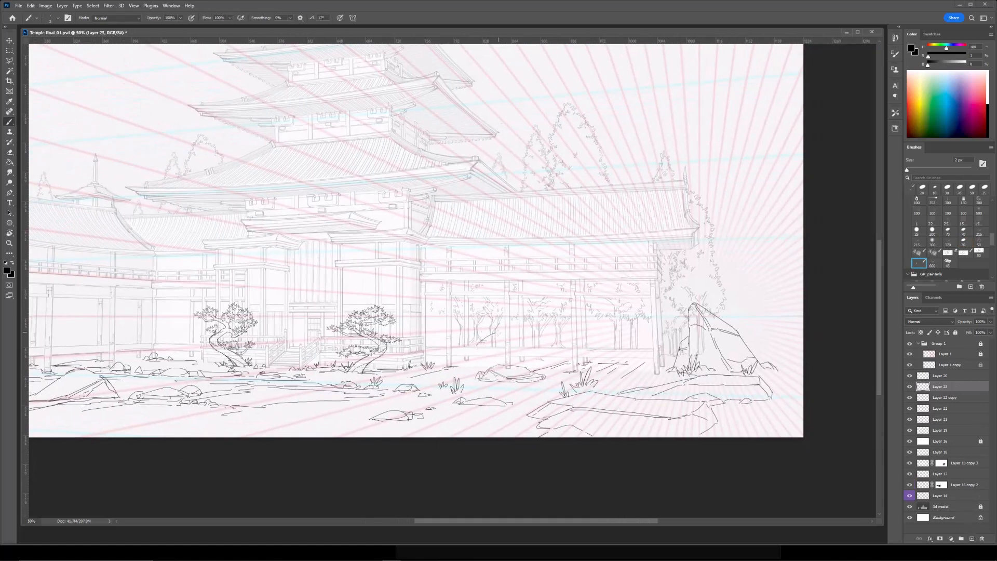
left_click_drag(477, 345, 516, 343)
left_click_drag(633, 344, 653, 343)
key("ctrl+minus")
left_click_drag(227, 314, 375, 325)
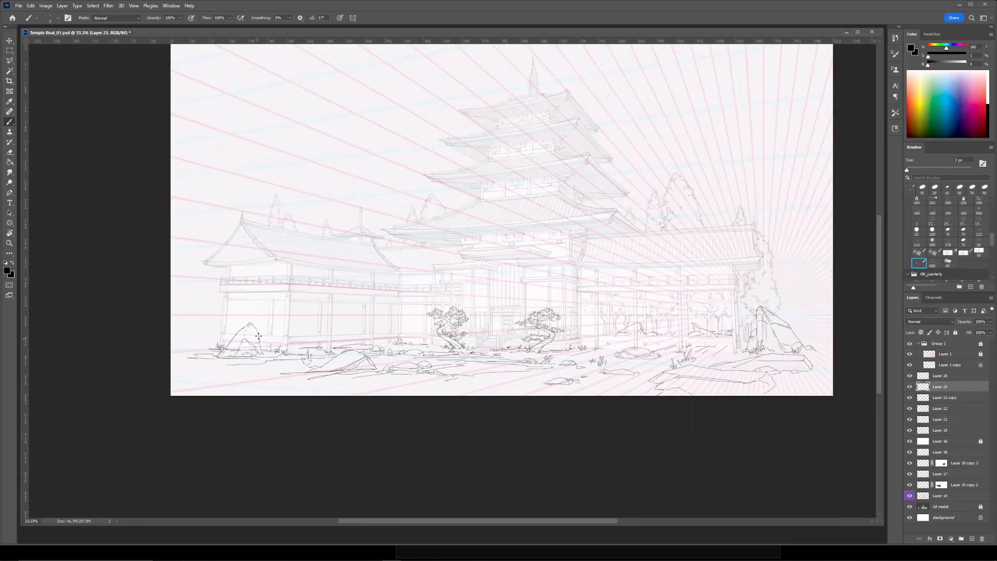
left_click_drag(725, 315, 642, 324)
key("ctrl+plus")
Erase the background rock lines where they cross the right gallery's columns, enlarging the eraser to 25 px.
key("e")
left_click_drag(601, 358, 612, 355)
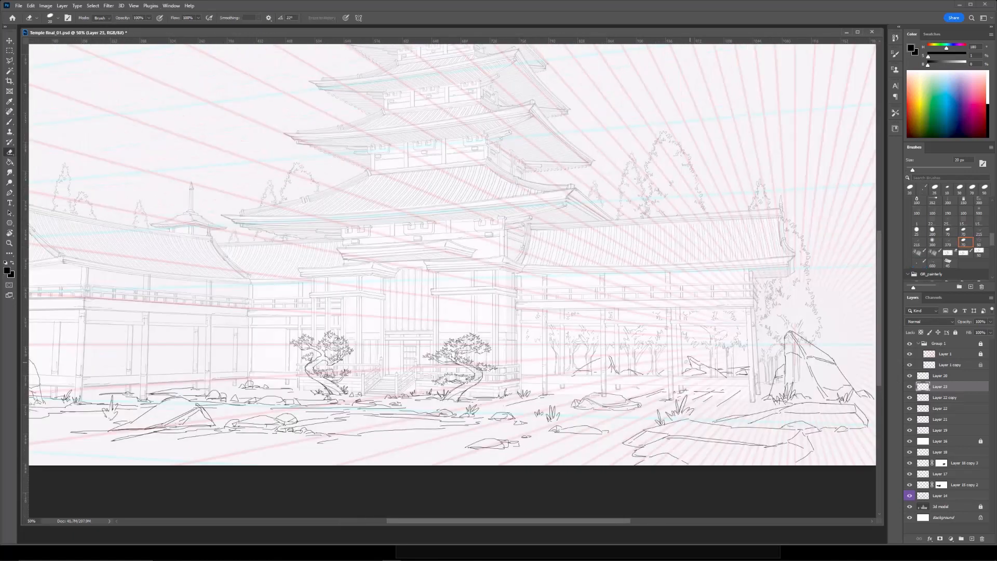
key("bracketright")
scroll(628, 392, "down", 1)
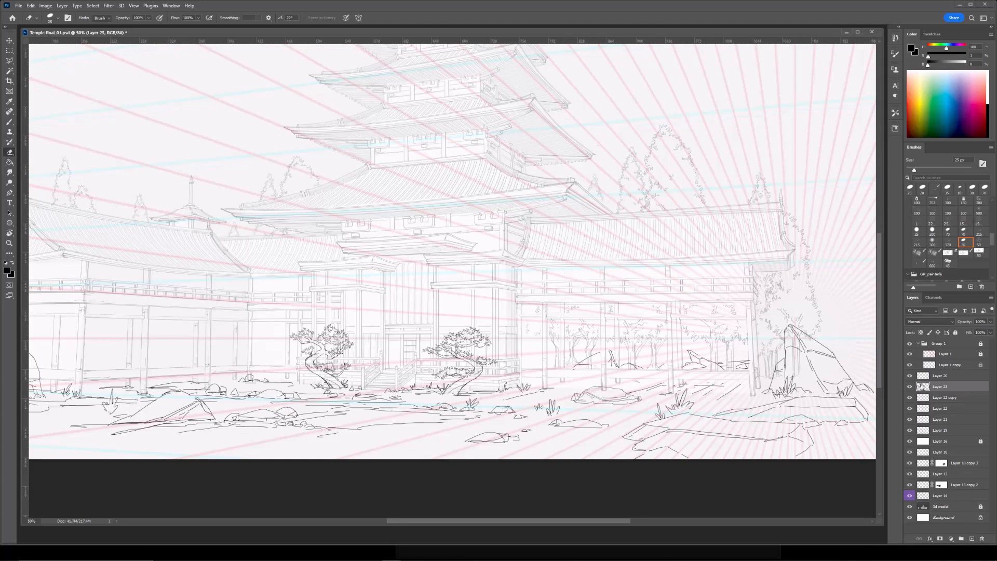
mouse_move(535, 373)
left_mouse_down()
mouse_move(725, 386)
mouse_move(588, 348)
left_mouse_up()
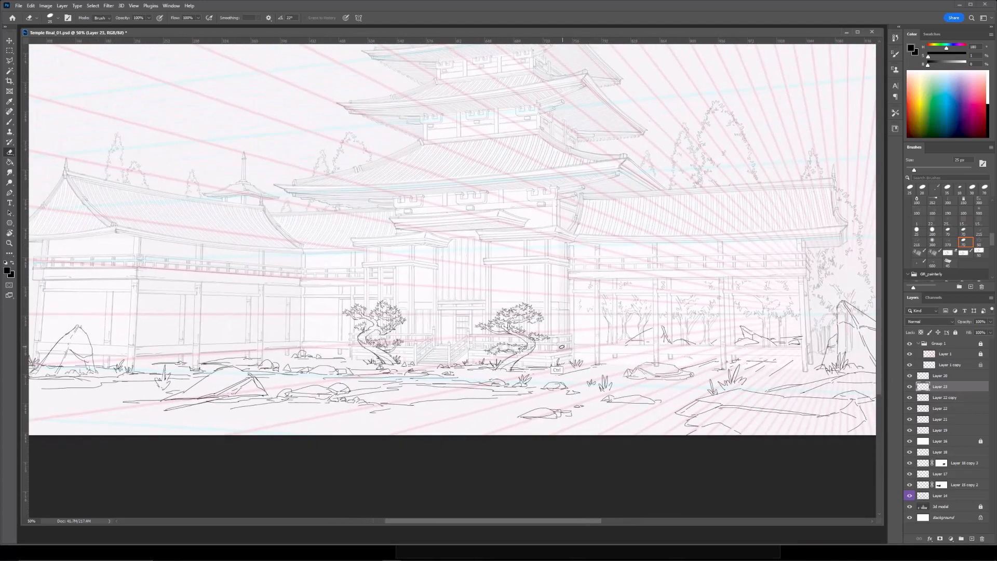
Select the layer of the left bonsai and brush small touch-up strokes around the base of its trunk.
key("ctrl+plus")
left_click_drag(399, 397, 486, 381)
key("ctrl+plus")
left_click(420, 417, "ctrl")
key("b")
mouse_move(378, 405)
left_mouse_down()
mouse_move(383, 416)
mouse_move(388, 399)
left_mouse_up()
left_click_drag(385, 416, 405, 420)
Duplicate the Layer 18 copy 3 trees from the right gallery and move the copy over to the left building.
key("ctrl+minus")
mouse_move(381, 301)
left_mouse_down()
mouse_move(543, 325)
mouse_move(431, 335)
left_mouse_up()
mouse_move(809, 363)
left_mouse_down()
mouse_move(636, 325)
mouse_move(451, 360)
left_mouse_up()
left_click(695, 381, "ctrl")
key("ctrl+minus")
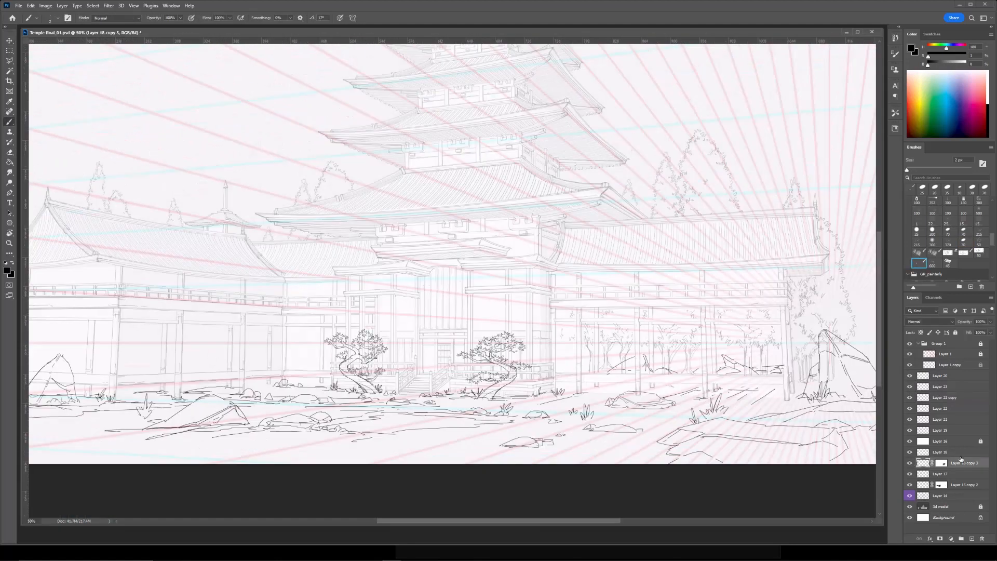
key("ctrl+j")
key("ctrl+t")
left_click_drag(737, 367, 294, 361)
key("Return")
key("ctrl+minus")
left_click_drag(460, 248, 534, 246)
key("ctrl+plus")
Remove the layer mask from the duplicated tree layer and reposition the full trees with Free Transform.
key("l")
right_click(941, 463)
left_click(945, 477)
key("ctrl+t")
left_click_drag(409, 290, 428, 262)
key("Return")
key("ctrl+minus")
key("ctrl+plus")
Lasso part of the duplicated trees, flip it horizontally, rotate and position it behind the left building, and clear the selection.
mouse_move(317, 254)
left_mouse_down()
mouse_move(296, 349)
mouse_move(287, 282)
left_mouse_up()
key("ctrl+t")
right_click(279, 304)
left_click(306, 458)
left_click_drag(268, 317, 285, 318)
left_click_drag(359, 248, 362, 254)
mouse_move(300, 301)
left_mouse_down()
mouse_move(310, 301)
mouse_move(298, 296)
left_mouse_up()
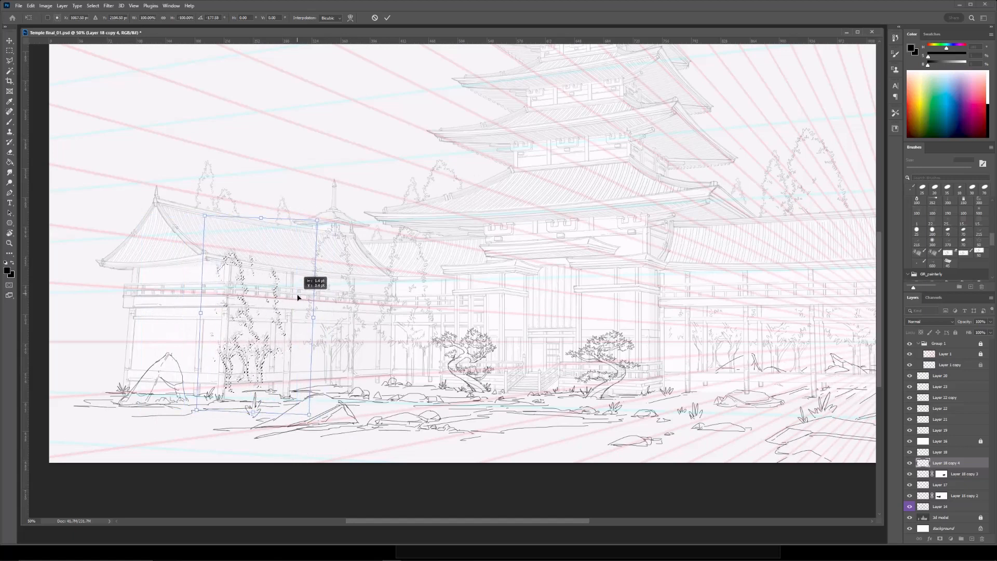
key("Return")
key("ctrl+d")
Outline a section of the copied trees behind the left building with the lasso and copy it to a new layer.
left_click_drag(370, 286, 439, 283)
left_click_drag(526, 261, 437, 289)
left_click_drag(333, 277, 400, 276)
left_click(348, 326)
left_click(355, 419)
left_click(422, 420)
left_click(436, 333)
double_click(399, 264)
key("ctrl+j")
Move and adjust the copied tree section with Free Transform so it stands at the left building's outer end.
key("ctrl+t")
mouse_move(401, 327)
left_mouse_down()
mouse_move(223, 323)
mouse_move(221, 332)
left_mouse_up()
left_click_drag(276, 262, 280, 266)
left_click_drag(232, 312, 214, 340)
key("Return")
key("ctrl+t")
key("Return")
key("ctrl+t")
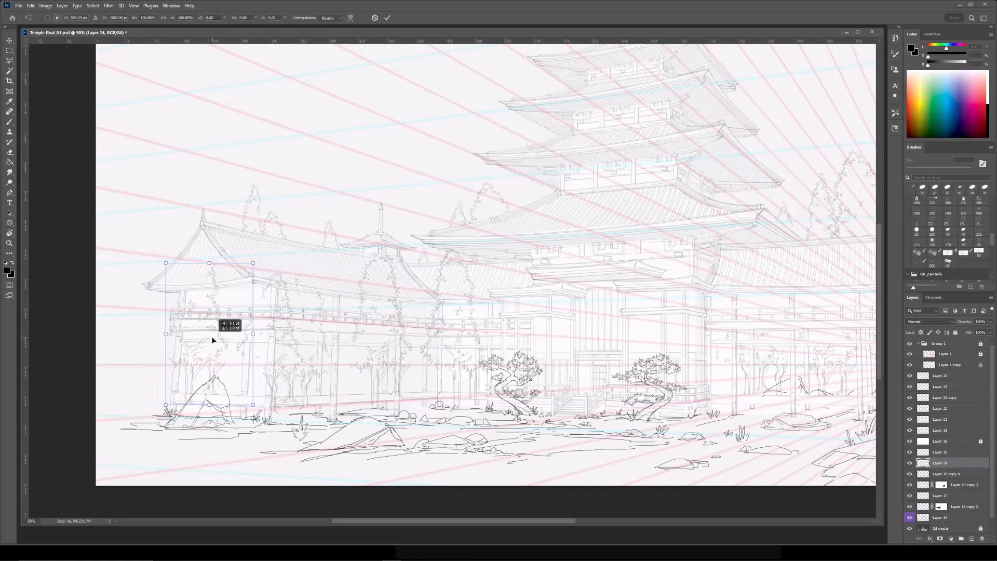
key("Return")
Copy part of the outer trees to a new layer, extend the group past the building's outer edge, and merge it into Layer 24.
left_click_drag(221, 294, 334, 285)
key("ctrl+plus")
left_click(366, 353)
key("ctrl+j")
key("ctrl+t")
left_click_drag(359, 365, 280, 364)
left_click_drag(242, 403, 304, 320)
key("Return")
key("e")
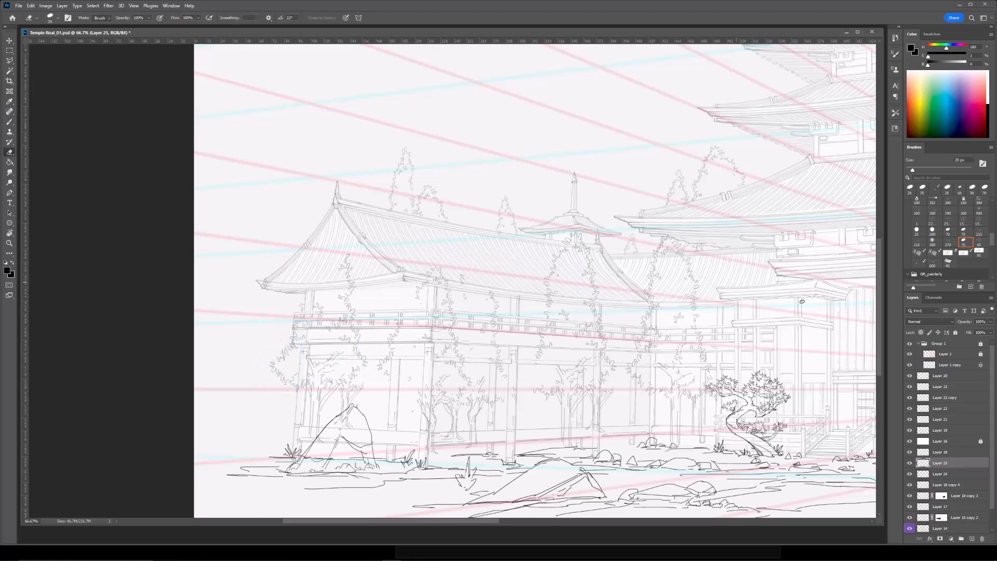
key("ctrl+e")
Reshape the merged Layer 24 trees with Free Transform, pulling their corners outward around the left building's outer end.
key("ctrl+t")
right_click(307, 321)
left_click(325, 357)
left_click_drag(269, 253, 249, 234)
left_click_drag(400, 254, 386, 260)
left_click_drag(376, 314, 373, 314)
left_click_drag(390, 353, 395, 356)
right_click(340, 321)
left_click(356, 385)
left_click_drag(326, 334, 328, 336)
key("Return")
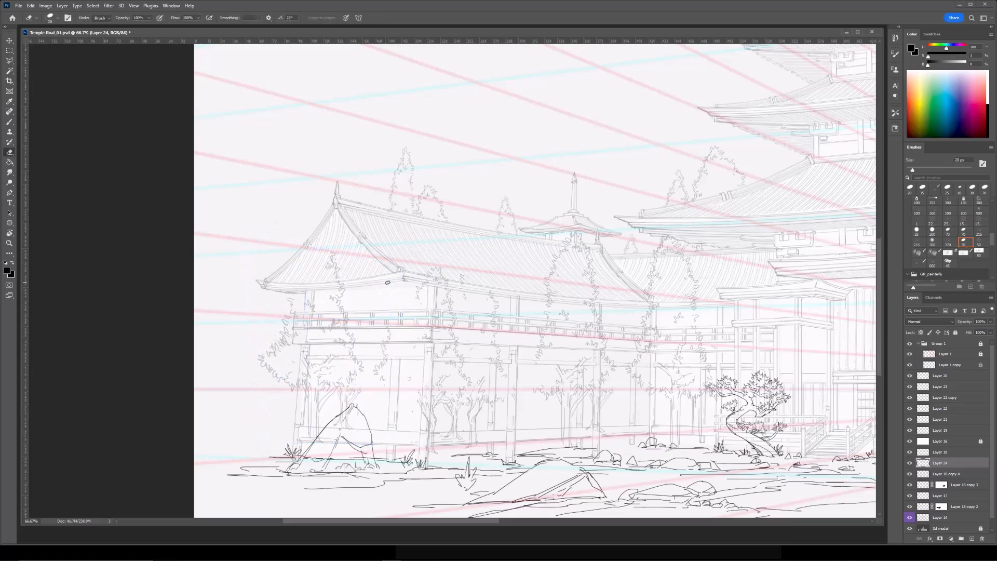
Refine the outer trees at the left building and merge Layer 24 into Layer 18 copy 4.
key("ctrl+minus")
key("l")
mouse_move(344, 287)
left_mouse_down()
mouse_move(311, 329)
mouse_move(345, 281)
mouse_move(351, 296)
left_mouse_up()
key("ctrl+t")
key("Return")
key("e")
left_click_drag(403, 211, 378, 203)
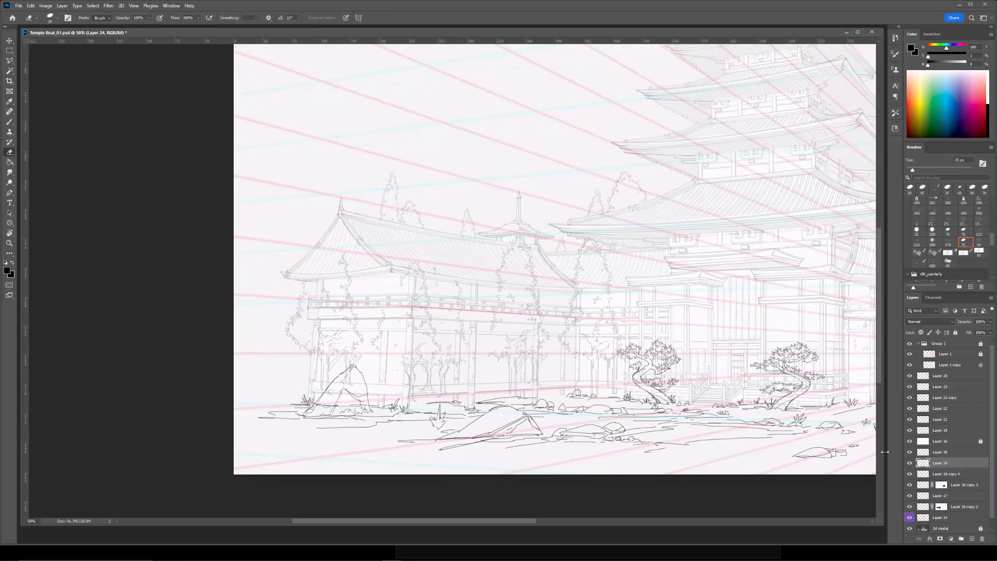
left_click_drag(698, 334, 621, 329)
key("b")
key("ctrl+e")
key("e")
key("b")
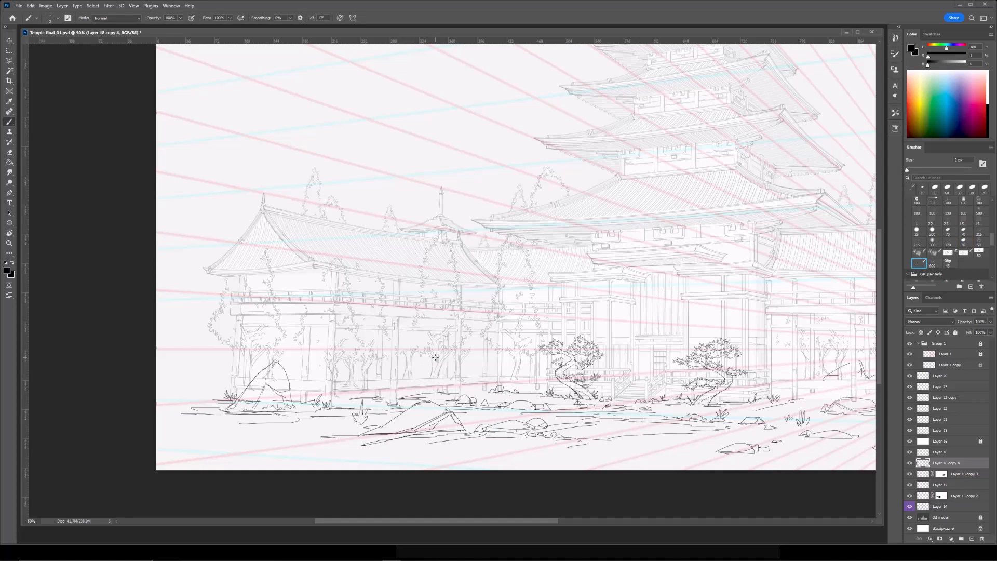
Duplicate the background rocks from behind the right gallery and position the copy beneath the trees behind the left building.
key("ctrl+minus")
key("ctrl+plus")
key("ctrl+plus")
key("v")
left_click(610, 397)
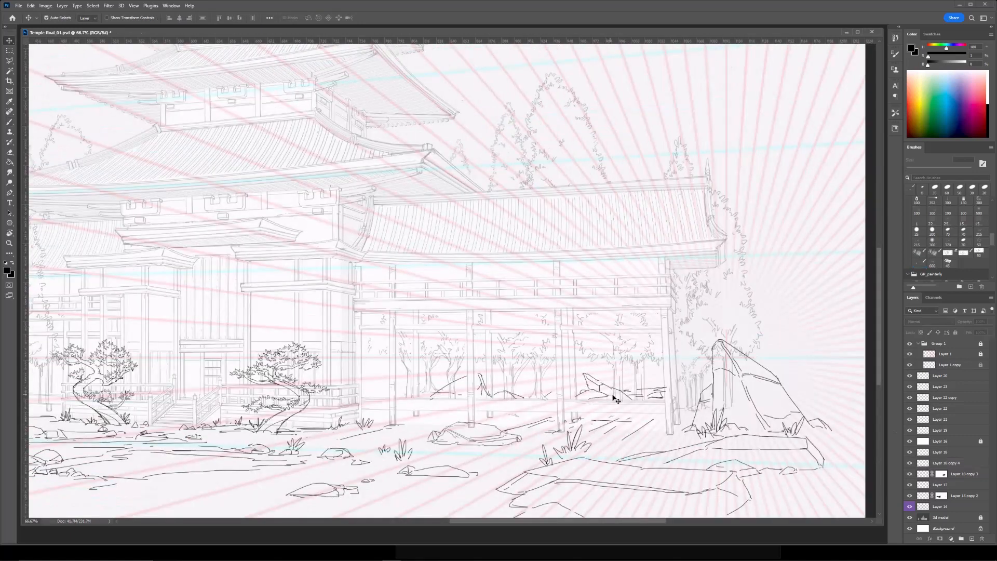
left_click_drag(671, 401, 636, 392)
left_click(628, 390, "ctrl")
key("ctrl+minus")
key("ctrl+minus")
left_click_drag(608, 353, 848, 372)
key("ctrl+j")
key("ctrl+t")
left_click_drag(741, 348, 400, 344)
mouse_move(441, 351)
left_mouse_down()
mouse_move(436, 387)
mouse_move(430, 337)
left_mouse_up()
key("Return")
key("ctrl+plus")
key("ctrl+t")
key("Return")
Brush extra ground and rock lines between the copied rocks, and add a small rock at the left building's outer end.
key("b")
key("ctrl+minus")
key("ctrl+plus")
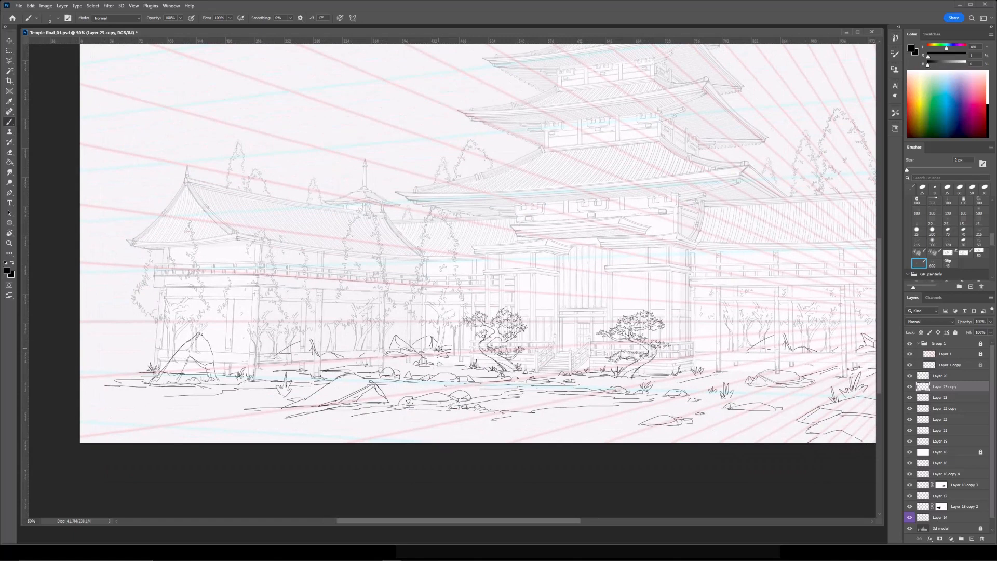
scroll(333, 338, "down", 2)
left_click_drag(580, 356, 499, 369)
scroll(315, 348, "up", 2)
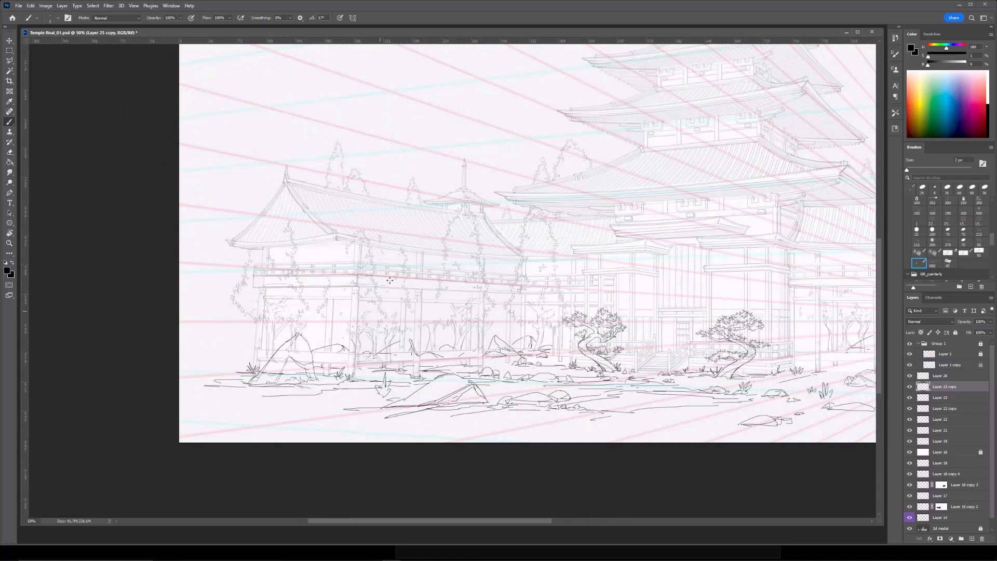
key("ctrl+minus")
left_click_drag(645, 266, 663, 271)
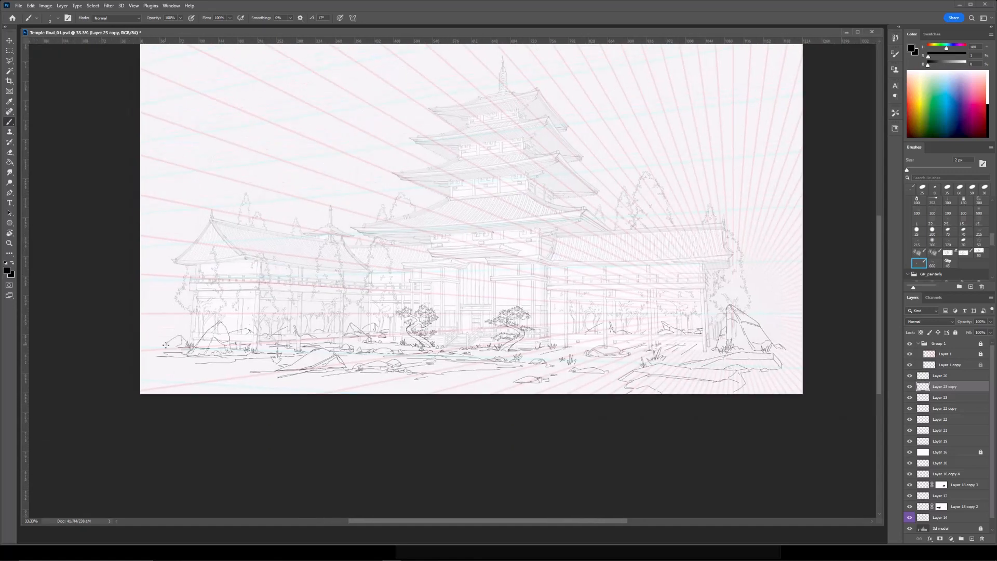
left_click_drag(723, 335, 713, 345)
Compare the drawing with Layer 23 copy hidden and shown, and add a layer mask to the Layer 18 copy 4 trees.
left_click(911, 387)
left_click(910, 387)
left_click(946, 477)
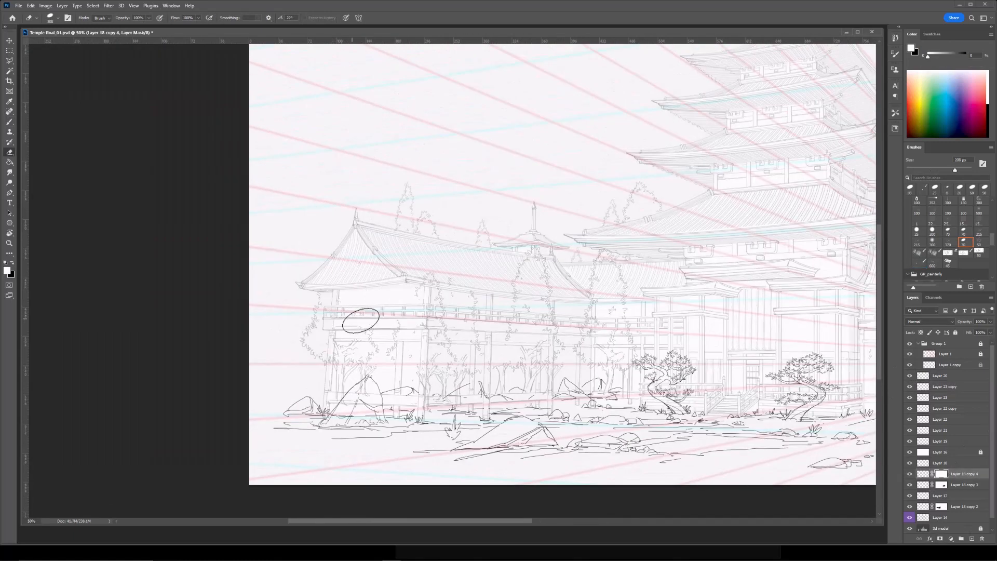
Mask out the Layer 18 copy 4 tree foliage covering the left building's balcony and upper wall.
left_click_drag(440, 315, 441, 338)
key("bracketright")
key("bracketright")
key("bracketright")
left_click_drag(430, 276, 439, 312)
key("bracketright")
key("bracketright")
key("bracketright")
left_click_drag(547, 296, 547, 323)
left_click_drag(599, 324, 498, 310)
Mask out the trees overlapping the left building's lower pillars and the inner end of its roof.
key("bracketleft")
key("bracketleft")
key("bracketleft")
key("bracketleft")
key("bracketleft")
key("bracketleft")
key("bracketleft")
key("bracketleft")
left_click_drag(448, 358, 448, 378)
key("bracketright")
key("bracketright")
key("bracketright")
key("bracketright")
key("bracketright")
key("bracketright")
key("bracketright")
key("bracketright")
key("bracketright")
mouse_move(508, 266)
left_mouse_down()
mouse_move(514, 240)
mouse_move(511, 329)
left_mouse_up()
key("bracketright")
key("bracketright")
key("bracketright")
key("bracketright")
left_click_drag(549, 278, 507, 253)
Clean the tree mask along the left building's front pillars and beams with a smaller eraser.
key("ctrl+plus")
key("bracketleft")
key("bracketleft")
key("bracketleft")
key("bracketleft")
key("bracketleft")
key("bracketleft")
key("bracketleft")
key("bracketleft")
key("bracketleft")
key("bracketleft")
key("bracketleft")
key("bracketleft")
key("bracketleft")
key("bracketleft")
left_click_drag(451, 321, 451, 328)
key("bracketright")
key("bracketright")
left_click_drag(387, 335, 386, 347)
left_click_drag(310, 307, 468, 292)
key("bracketleft")
key("bracketleft")
key("bracketleft")
left_click_drag(375, 334, 375, 380)
left_click_drag(267, 297, 361, 329)
Mask out the remaining tree lines crossing the base, railing and far pillars of the left building.
key("bracketright")
key("bracketright")
key("bracketright")
key("bracketright")
left_click_drag(353, 395, 340, 398)
left_click_drag(457, 390, 362, 358)
key("bracketright")
key("bracketright")
key("bracketright")
left_click_drag(371, 358, 371, 370)
left_click_drag(543, 363, 461, 355)
key("bracketleft")
key("bracketleft")
key("bracketleft")
key("bracketleft")
key("bracketleft")
key("bracketleft")
key("bracketleft")
left_click_drag(437, 253, 348, 260)
key("bracketleft")
left_click_drag(461, 356, 601, 359)
key("bracketright")
key("bracketright")
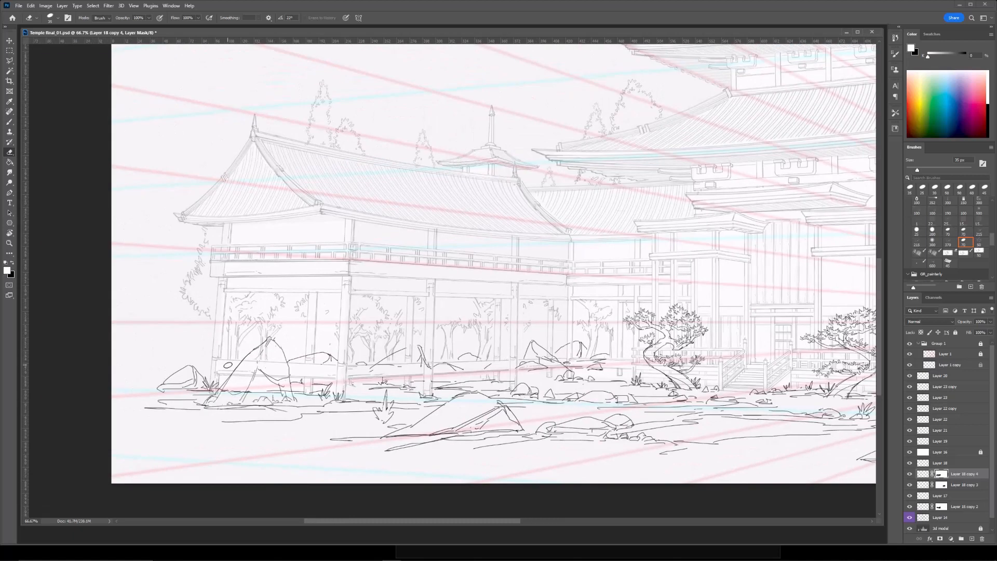
left_click_drag(535, 215, 508, 216)
Add a layer mask to Layer 23 copy and hide its rock lines where they cross the left building's pillars.
left_click(940, 463)
key("ctrl+plus")
left_click(939, 387)
key("ctrl+minus")
left_click(910, 387)
left_click(910, 387)
left_click(940, 539)
key("bracketright")
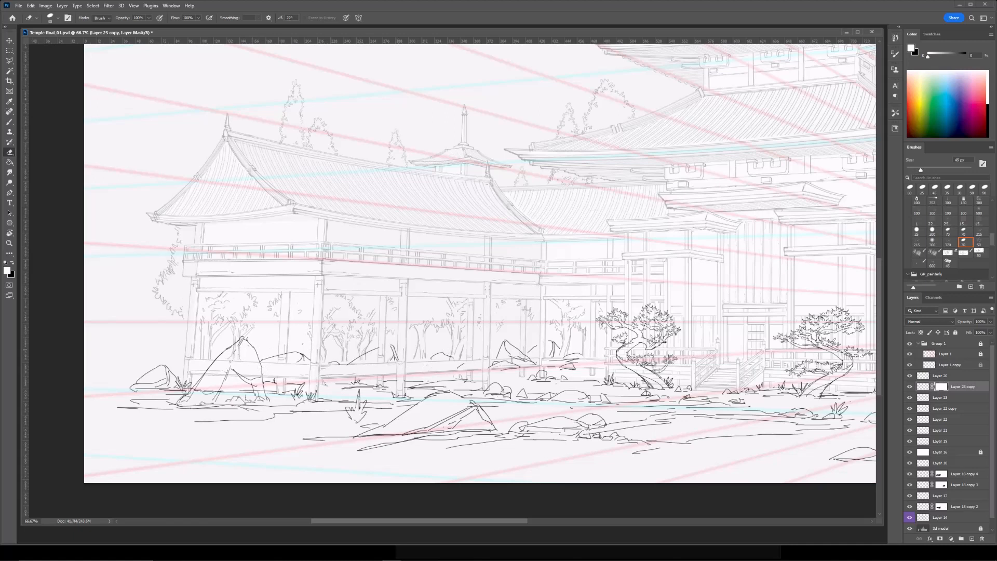
key("bracketleft")
key("bracketleft")
key("bracketleft")
key("bracketleft")
key("bracketleft")
left_click_drag(234, 312, 344, 297)
Add a layer mask to Layer 14 and mask out its lines behind the rocks below the left building.
left_click(939, 509)
left_click(944, 518)
left_click(940, 539)
key("bracketright")
key("bracketright")
key("bracketright")
key("bracketright")
key("bracketright")
key("bracketright")
key("bracketright")
key("bracketright")
key("bracketright")
left_click_drag(333, 348, 355, 360)
mouse_move(763, 343)
left_mouse_down()
mouse_move(553, 359)
mouse_move(454, 347)
left_mouse_up()
Mask out the Layer 14 lines showing through the bonsai trees and rocks in front of the entrance.
key("bracketleft")
key("bracketleft")
key("bracketleft")
key("bracketleft")
key("bracketleft")
key("bracketleft")
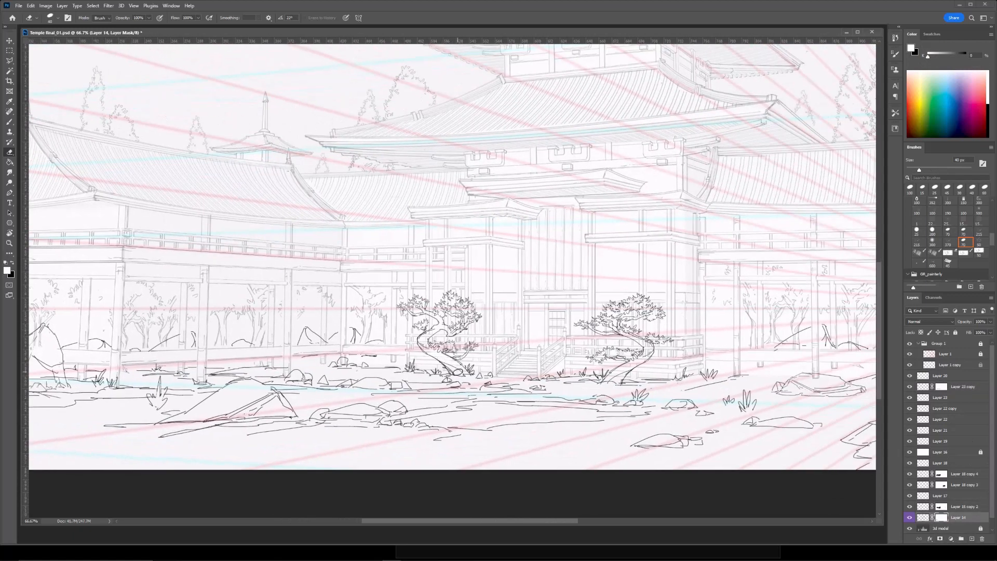
key("bracketleft")
key("bracketright")
key("bracketright")
key("bracketright")
key("bracketleft")
key("bracketleft")
mouse_move(612, 334)
left_mouse_down()
mouse_move(492, 345)
mouse_move(480, 331)
mouse_move(495, 319)
mouse_move(490, 303)
left_mouse_up()
key("bracketright")
key("bracketright")
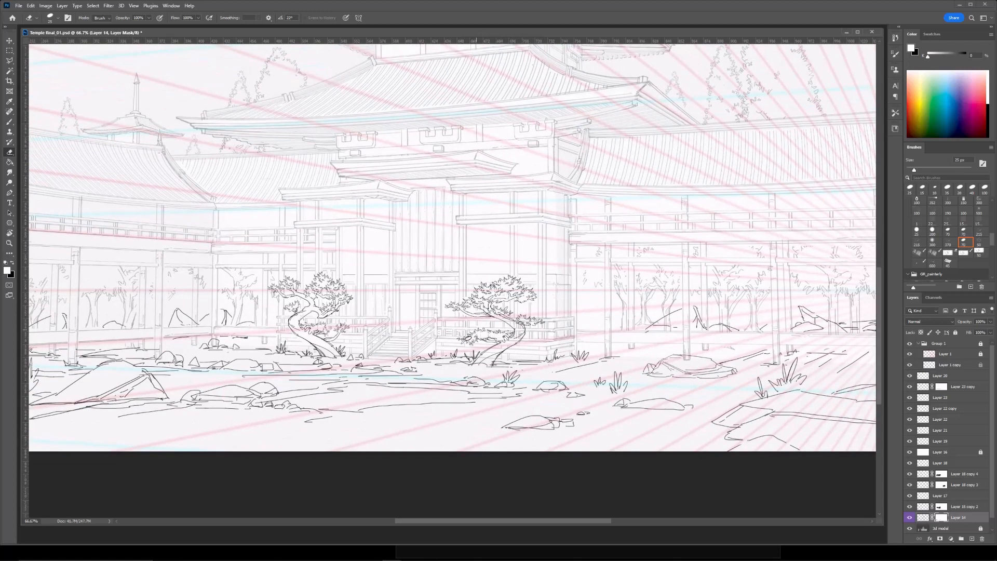
key("b")
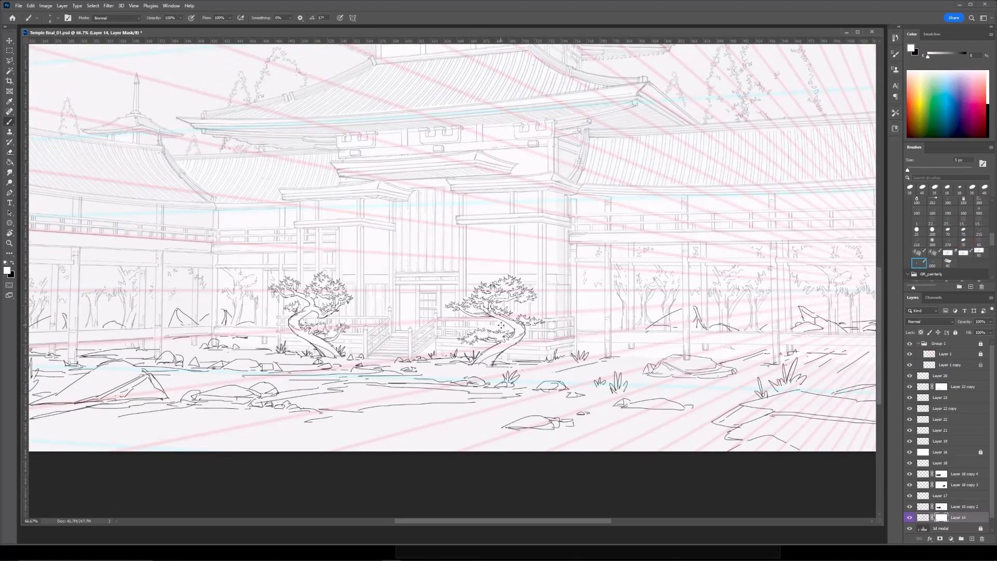
key("e")
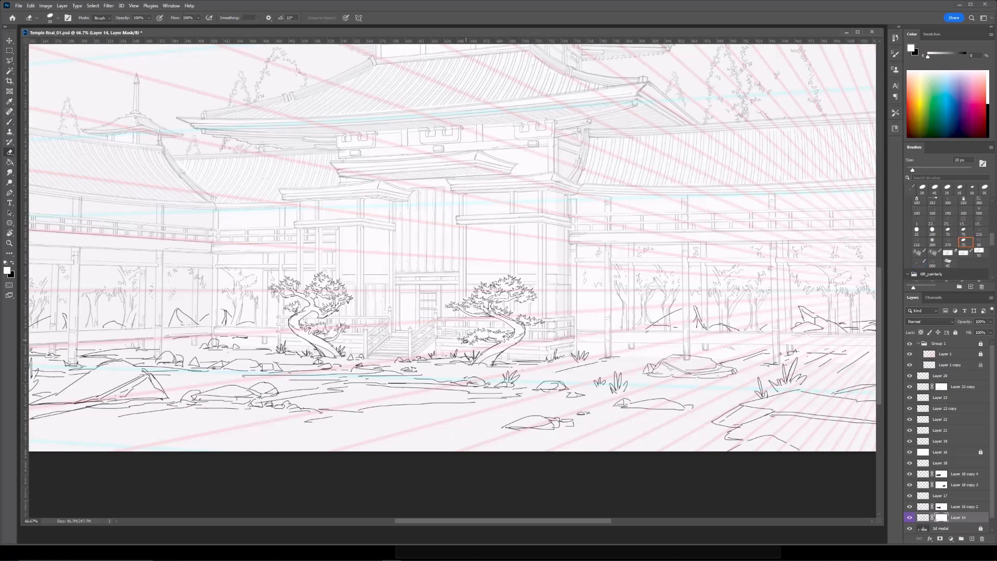
key("b")
key("ctrl+minus")
mouse_move(666, 284)
left_mouse_down()
mouse_move(729, 291)
mouse_move(537, 312)
mouse_move(696, 315)
mouse_move(479, 304)
left_mouse_up()
key("ctrl+plus")
key("ctrl+minus")
key("ctrl+minus")
Refine the Layer 18 copy 3 mask so its trees stay behind the right gallery's pillars and beams.
left_click(942, 485)
key("ctrl+plus")
key("e")
left_click(532, 306)
left_click_drag(599, 301, 665, 312)
key("bracketleft")
key("bracketleft")
key("bracketleft")
key("bracketleft")
key("bracketleft")
key("bracketleft")
key("bracketright")
key("bracketright")
left_click_drag(494, 345, 493, 338)
key("bracketright")
left_click(530, 349)
key("ctrl+minus")
key("ctrl+plus")
left_click_drag(310, 282, 706, 271)
Add a layer mask to Layer 19 and hide its lines across the pointed rock by the left building.
left_click(909, 474)
left_click(910, 474)
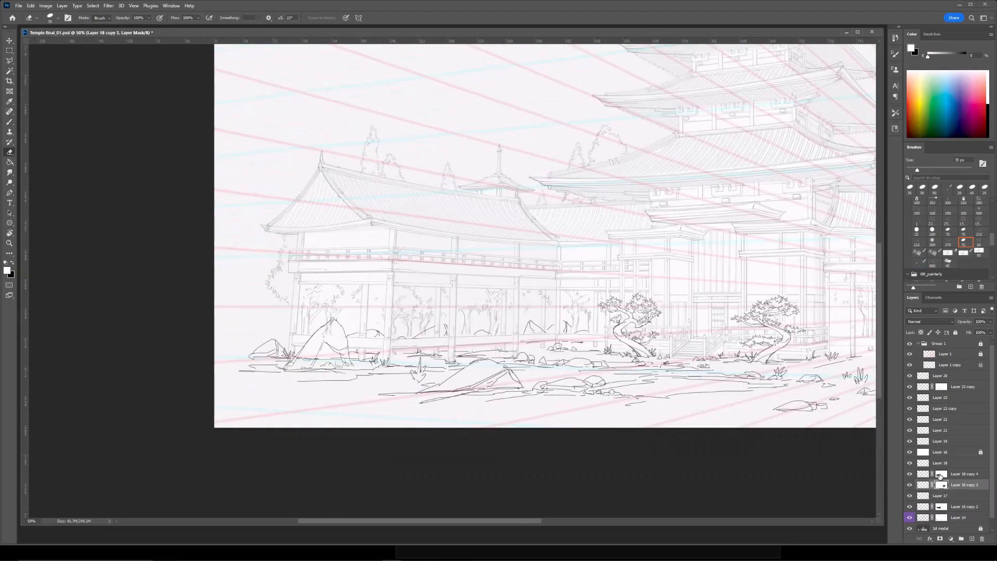
left_click(942, 474)
key("ctrl+plus")
key("ctrl+plus")
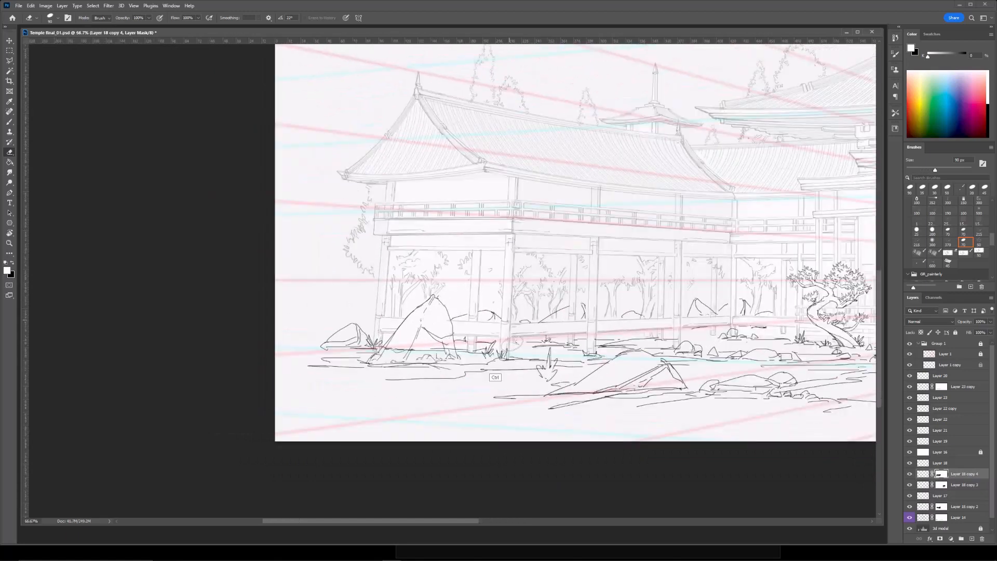
left_click(507, 389, "ctrl")
left_click(940, 539)
left_click_drag(386, 368, 401, 376)
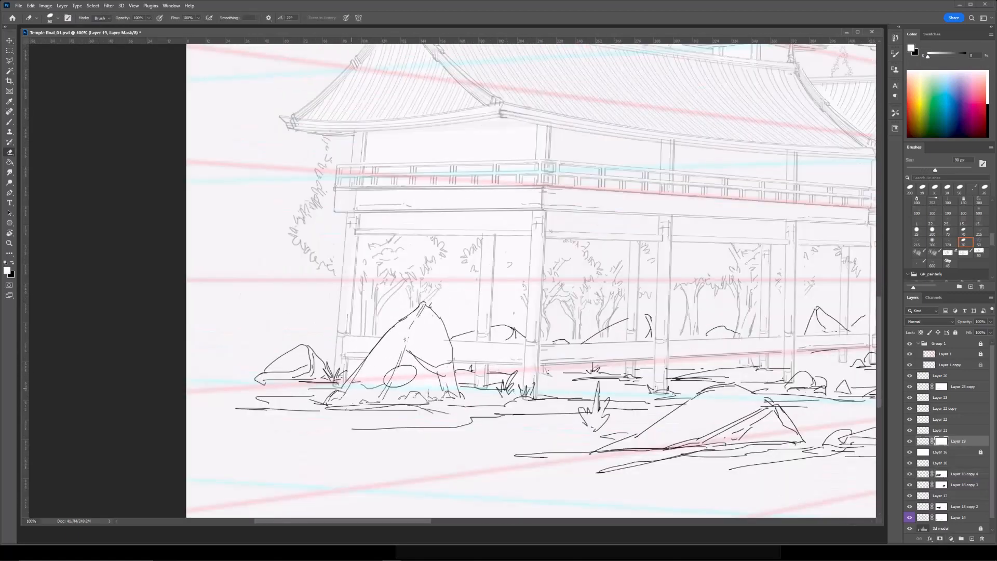
Mask out the Layer 14 lines that cross the rocks and pillar bases along the left building.
left_click_drag(687, 342, 422, 330)
key("ctrl+minus")
left_click_drag(768, 332, 200, 375)
left_click(458, 379, "ctrl")
key("bracketleft")
key("bracketleft")
key("bracketleft")
key("bracketleft")
key("bracketleft")
left_click_drag(549, 381, 557, 387)
left_click_drag(395, 389, 547, 384)
left_click_drag(525, 383, 537, 382)
left_click_drag(323, 379, 709, 385)
key("bracketright")
key("bracketright")
key("bracketright")
left_click_drag(384, 388, 383, 397)
left_click_drag(297, 391, 294, 400)
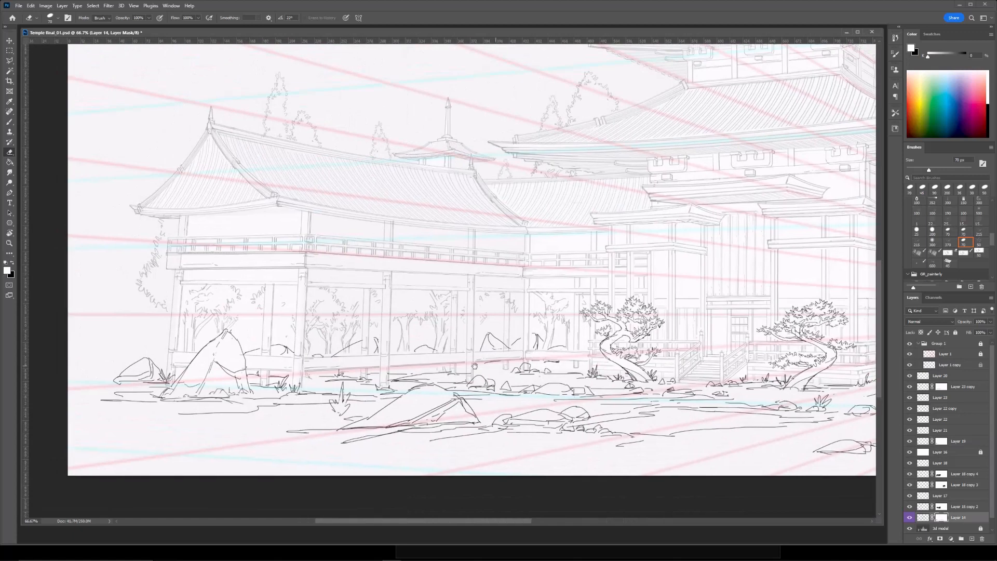
Check the Layer 14 mask from the left bonsai to the right gallery's end pillar with a 30 to 35 px eraser.
left_click_drag(572, 373, 424, 384)
key("bracketleft")
key("bracketleft")
key("bracketleft")
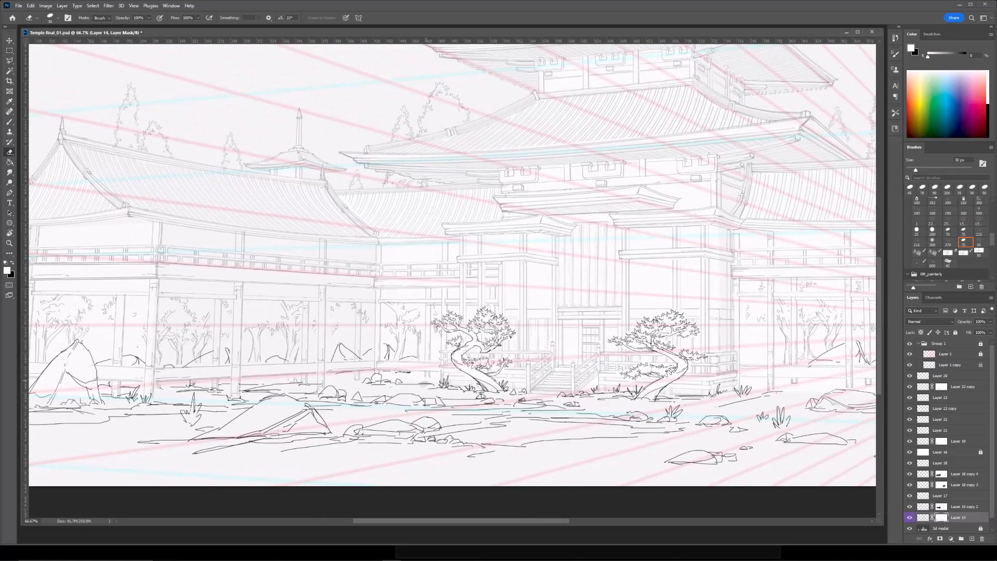
key("ctrl+minus")
left_click_drag(707, 363, 556, 368)
key("bracketright")
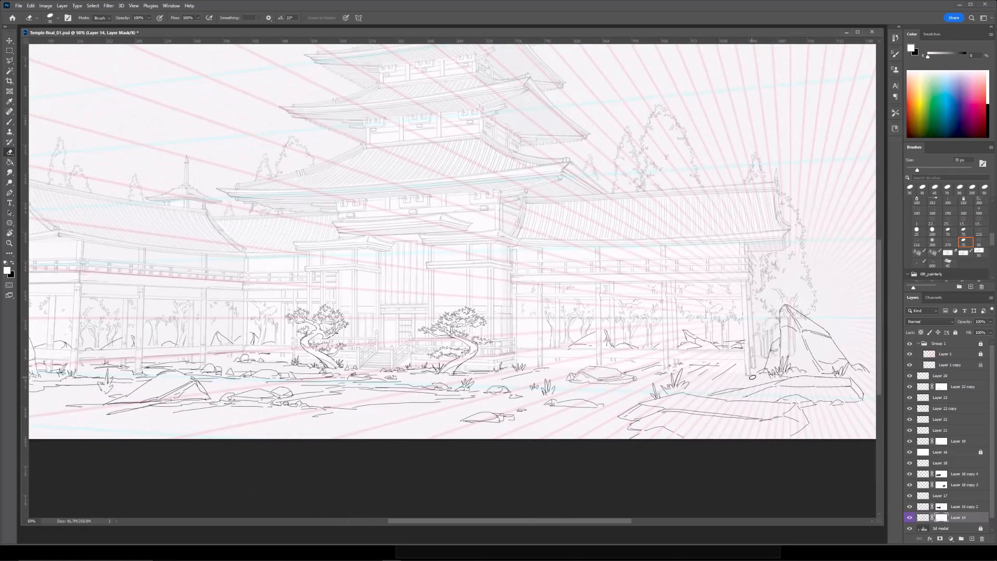
left_click_drag(791, 267, 682, 258)
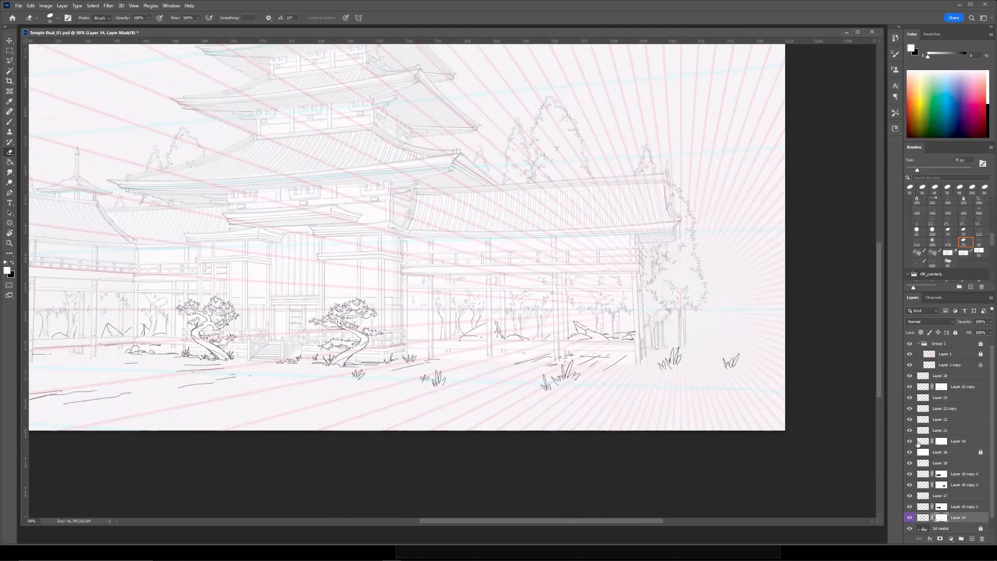
Add a layer mask to Layer 17 and hide its tree lines behind the tall right rock with a 125 px eraser.
left_click(910, 475)
left_click(909, 475)
left_click(959, 499)
left_click(940, 539)
key("bracketright")
key("bracketright")
key("bracketright")
key("bracketright")
key("bracketright")
key("bracketright")
key("bracketright")
key("bracketright")
key("bracketright")
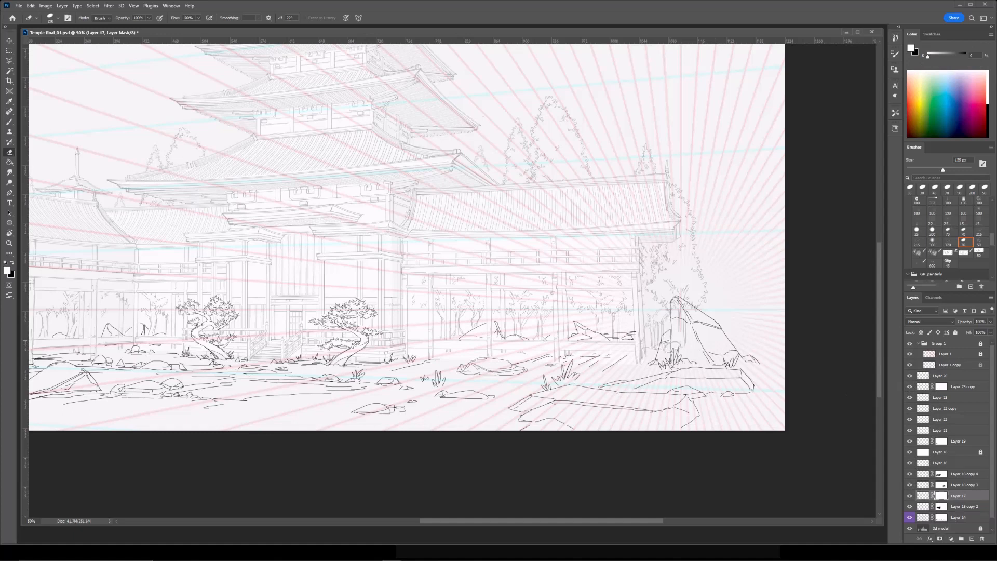
left_click_drag(223, 205, 519, 320)
left_click_drag(580, 337, 539, 276)
left_click_drag(731, 261, 544, 262)
left_click_drag(450, 341, 593, 350)
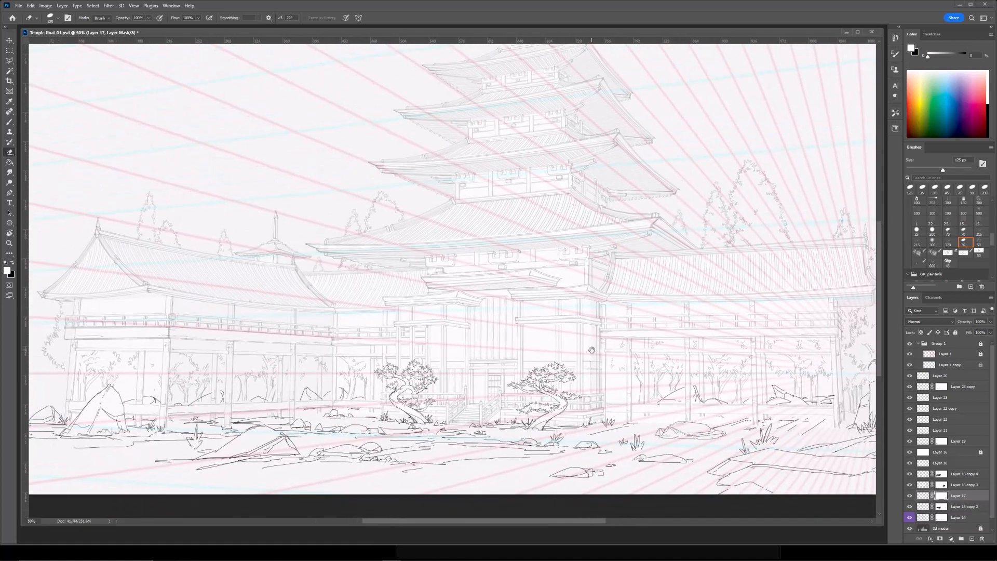
Hide the white Layer 16 overlay to show the building lines at full strength.
key("ctrl+minus")
left_click(909, 451)
left_click(942, 452)
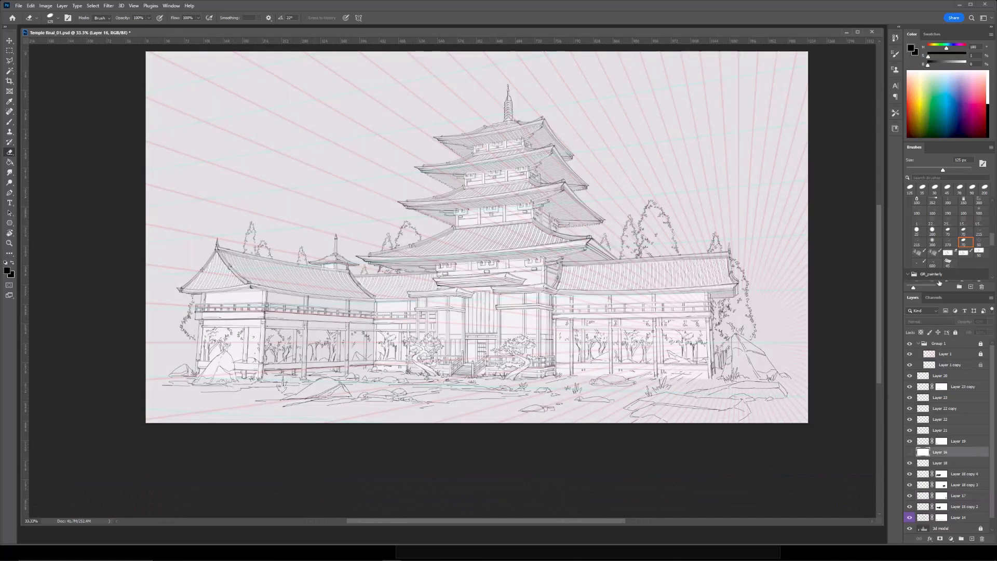
left_click_drag(718, 293, 692, 342)
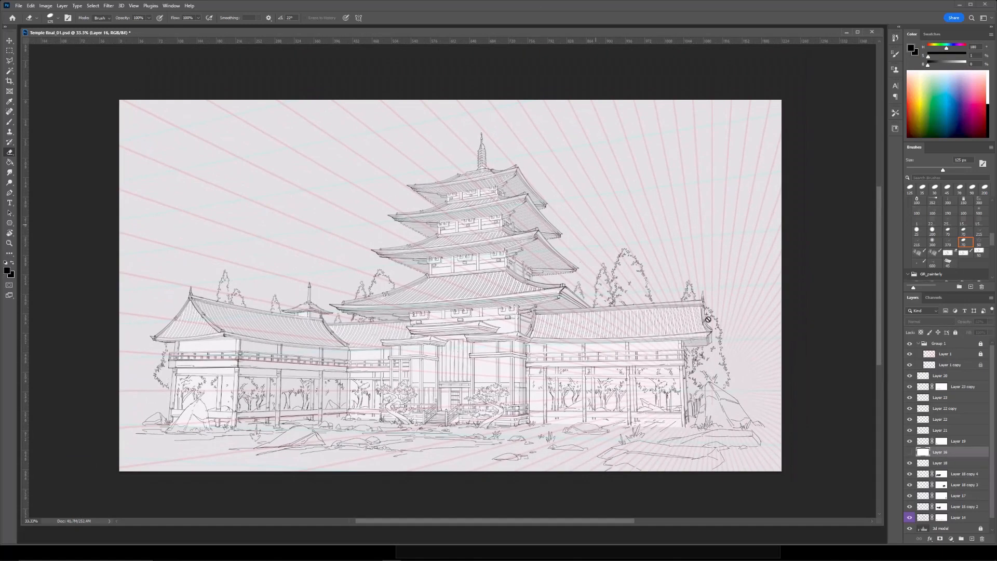
left_click_drag(731, 252, 725, 238)
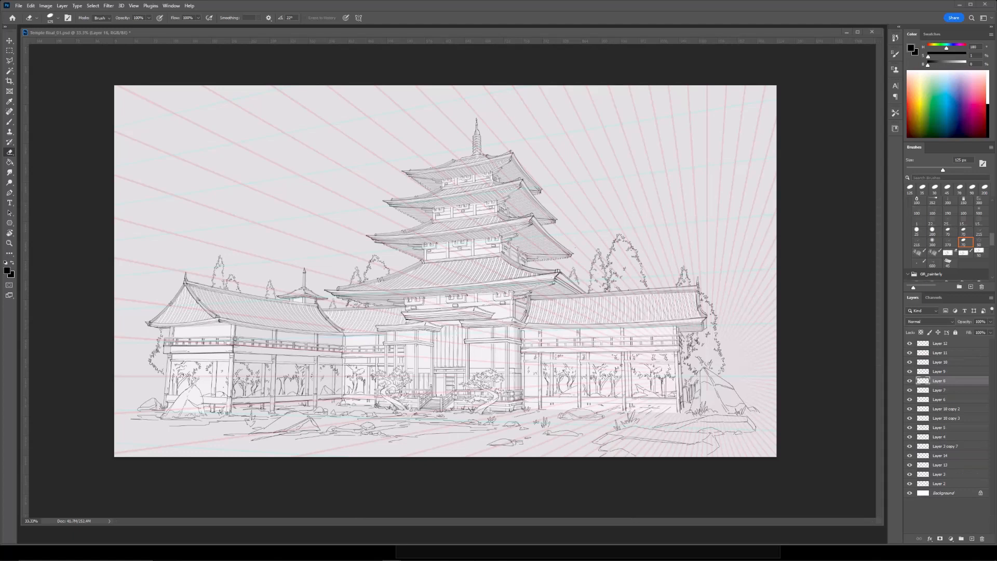
left_click(940, 381, "ctrl")
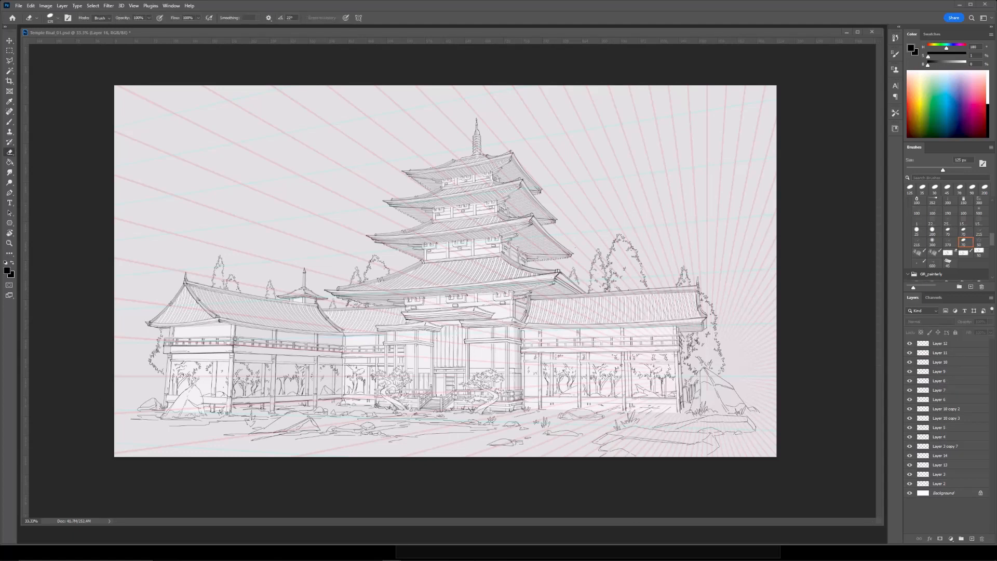
left_click(220, 260, "ctrl")
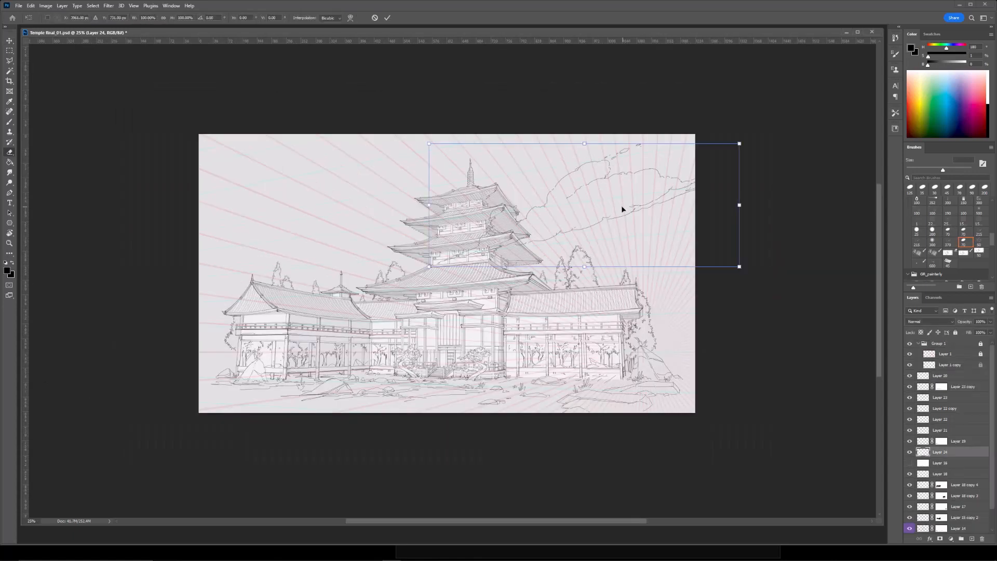
Move the Layer 24 cloud drawing behind the pagoda and adjust its tilt.
left_click_drag(624, 207, 493, 211)
left_click_drag(660, 156, 662, 164)
mouse_move(553, 212)
left_mouse_down()
mouse_move(532, 216)
mouse_move(540, 210)
left_mouse_up()
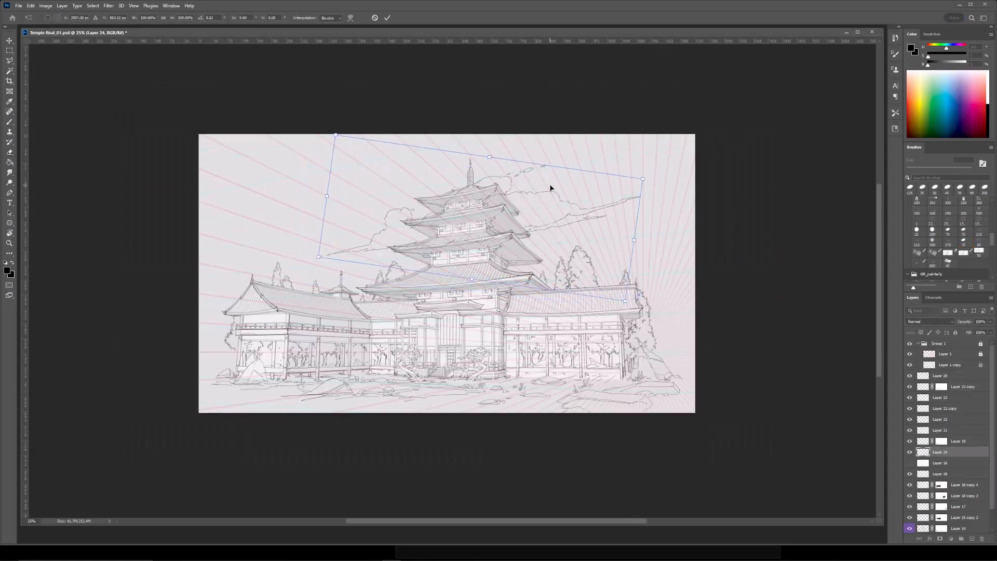
left_click_drag(689, 151, 696, 157)
key("Return")
Transform the Layer 24 clouds again, adjusting their size and position around the pagoda's upper roofs.
left_click_drag(630, 182, 568, 196)
key("ctrl+plus")
left_click_drag(505, 116, 483, 186)
key("ctrl+t")
left_click_drag(597, 216, 597, 190)
mouse_move(595, 257)
left_mouse_down()
mouse_move(624, 250)
mouse_move(599, 248)
left_mouse_up()
mouse_move(406, 234)
left_mouse_down()
mouse_move(420, 232)
mouse_move(337, 246)
left_mouse_up()
key("Return")
key("ctrl+t")
left_click_drag(536, 204, 487, 220)
left_click_drag(443, 245, 423, 245)
key("ctrl+minus")
key("Return")
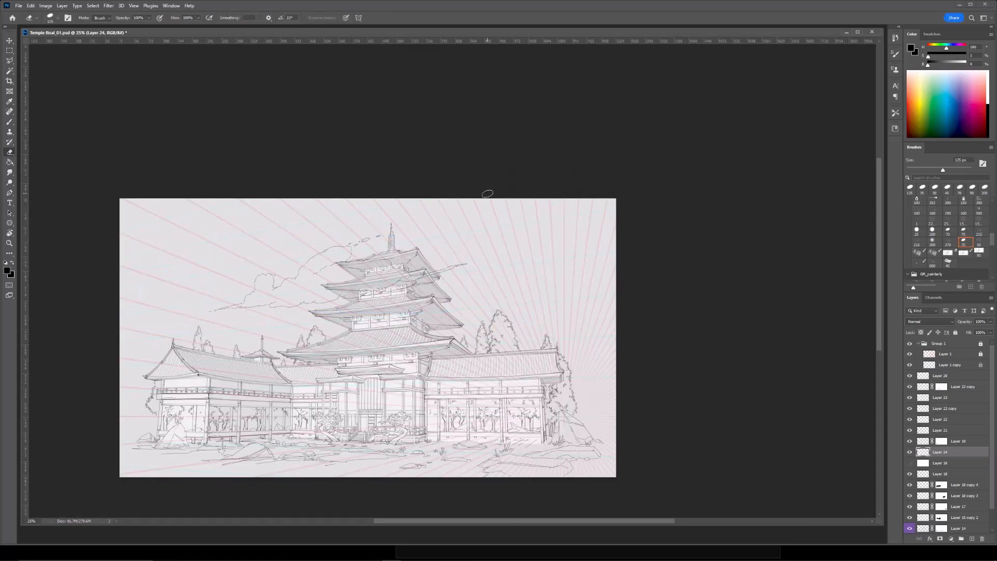
key("ctrl+z")
Reposition the clouds behind the pagoda and copy a lassoed section of them to a new layer.
key("ctrl+t")
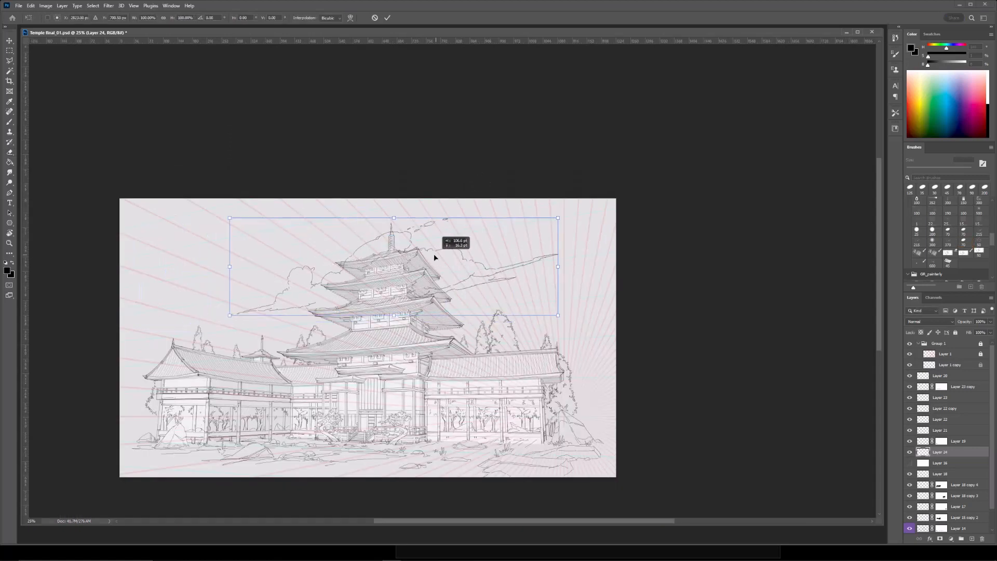
key("Return")
key("l")
left_click_drag(457, 227, 391, 271)
mouse_move(331, 281)
left_mouse_down()
mouse_move(328, 296)
mouse_move(335, 254)
left_mouse_up()
key("ctrl+j")
Transform the copied cloud into the sky above the right gallery's trees and erase its excess lines.
key("ctrl+t")
left_click_drag(423, 247, 559, 263)
left_click_drag(595, 234, 540, 270)
left_click_drag(499, 294, 474, 309)
key("ctrl+plus")
left_click_drag(510, 229, 403, 200)
key("Return")
key("e")
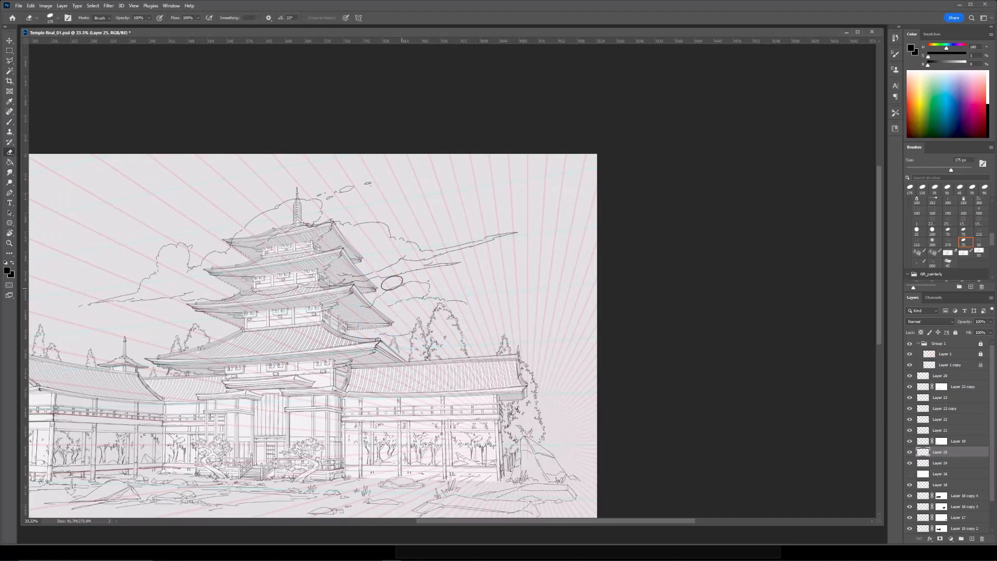
mouse_move(381, 295)
left_mouse_down()
mouse_move(436, 278)
mouse_move(422, 294)
left_mouse_up()
Reshape and reposition the small Layer 25 cloud right of the pagoda and erase its stray lines.
key("l")
key("ctrl+t")
left_click_drag(505, 314, 504, 308)
mouse_move(445, 314)
left_mouse_down()
mouse_move(470, 297)
mouse_move(472, 283)
left_mouse_up()
key("Return")
key("e")
key("ctrl+t")
left_click_drag(360, 280, 364, 291)
key("Return")
left_click_drag(432, 284, 405, 287)
Refine the small cloud's outline with a thin brush and eraser and transform a lassoed part of it.
key("b")
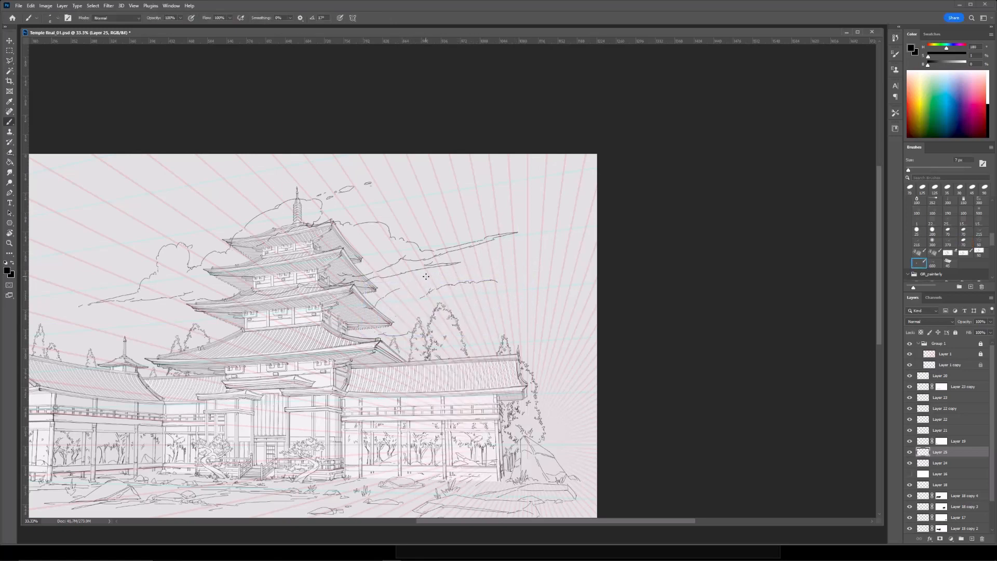
scroll(408, 242, "up", 1)
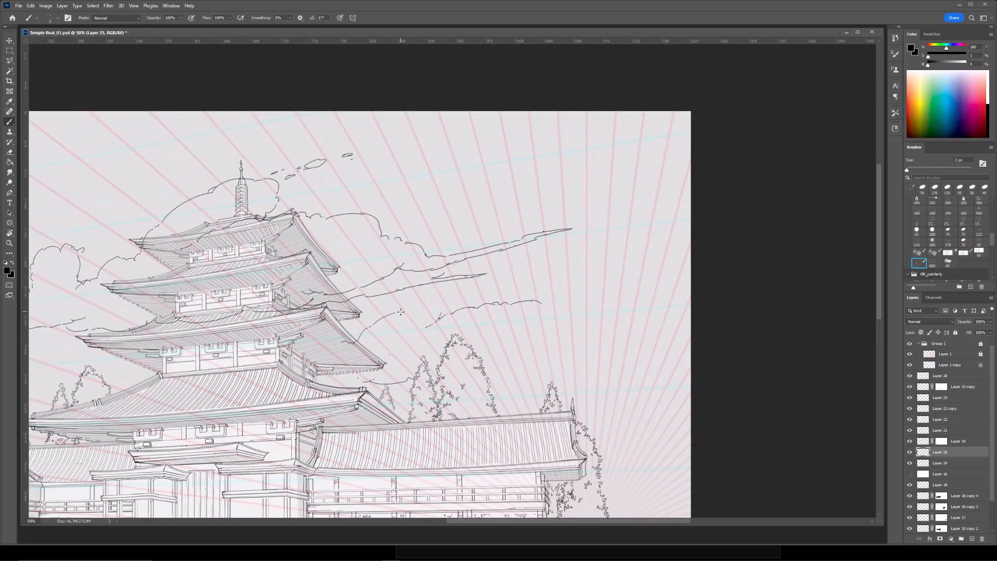
key("e")
key("ctrl+minus")
left_click_drag(488, 314, 462, 309)
key("l")
mouse_move(445, 352)
left_mouse_down()
mouse_move(353, 379)
mouse_move(417, 367)
mouse_move(435, 306)
left_mouse_up()
key("ctrl+t")
key("Return")
Draw the underside of the small cloud above the right gallery's trees with a 3 px brush.
key("b")
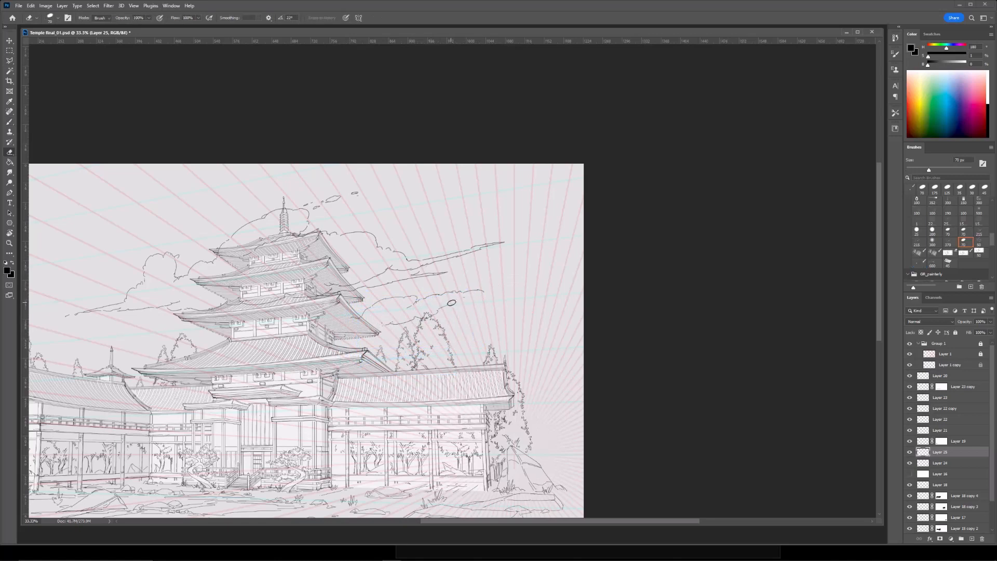
scroll(441, 307, "up", 1)
key("e")
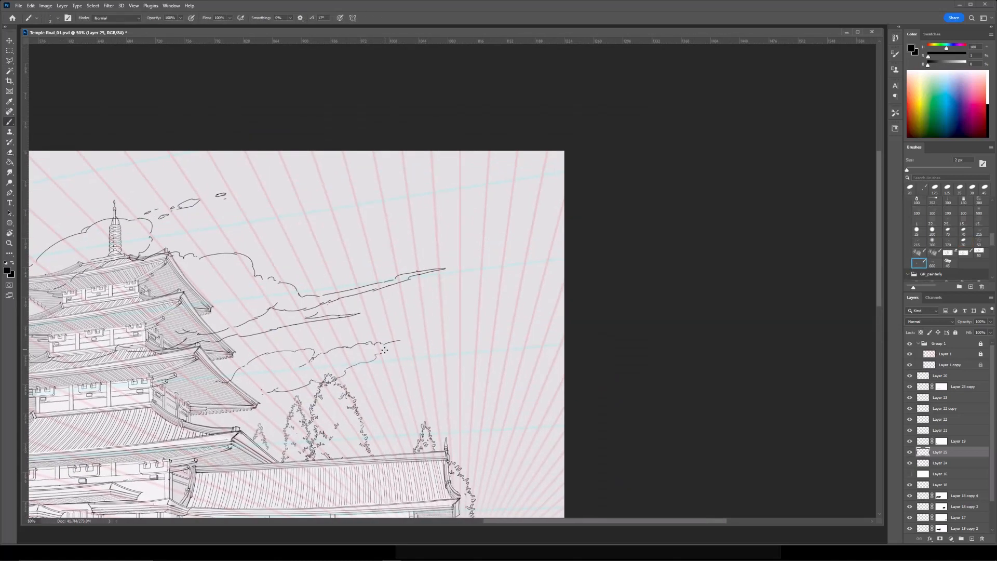
key("ctrl+minus")
key("b")
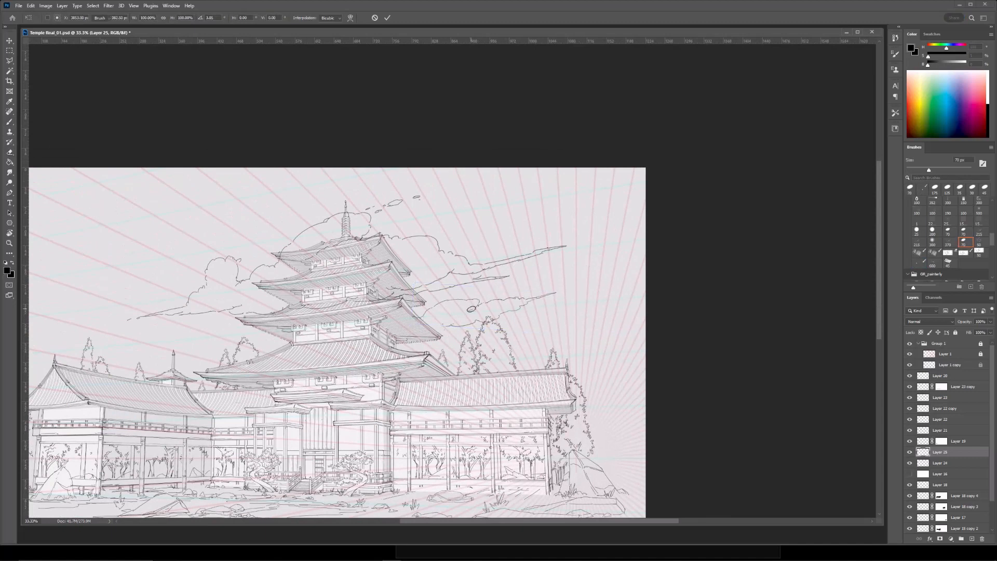
left_click_drag(384, 259, 415, 252)
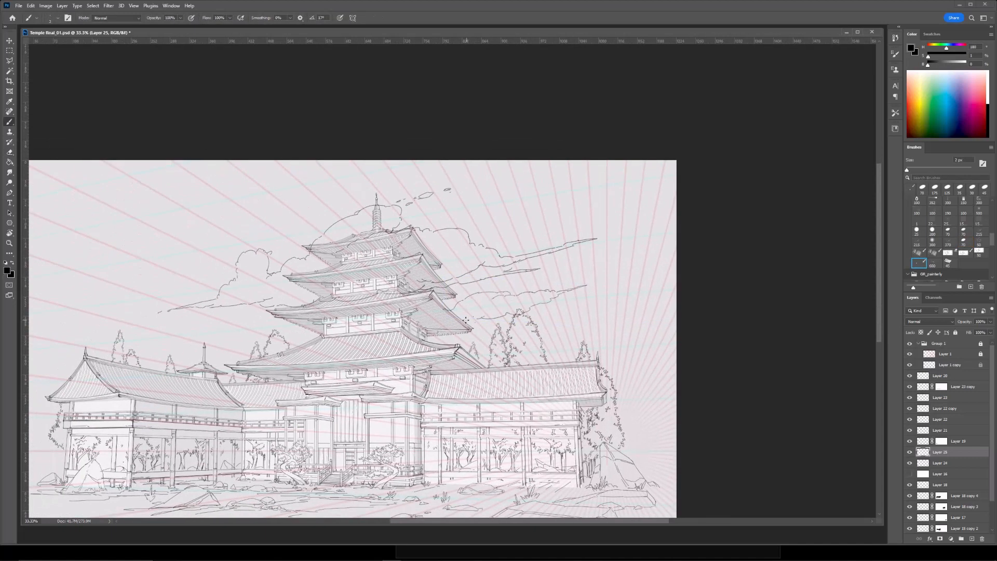
Erase the small right cloud's excess lines and transform it to sit closer to the pagoda.
key("e")
left_click_drag(520, 304, 554, 298)
key("ctrl+t")
mouse_move(621, 277)
left_mouse_down()
mouse_move(557, 295)
mouse_move(574, 287)
left_mouse_up()
left_click_drag(598, 290, 598, 288)
key("Return")
left_click_drag(290, 298, 373, 286)
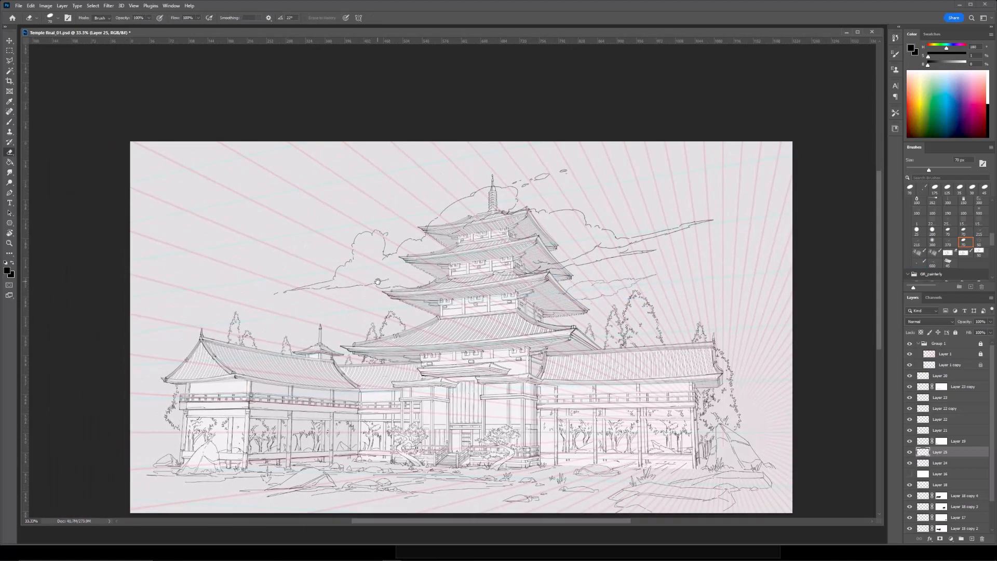
Sketch wispy cloud lines left of the pagoda and merge Layer 25 into Layer 24.
key("b")
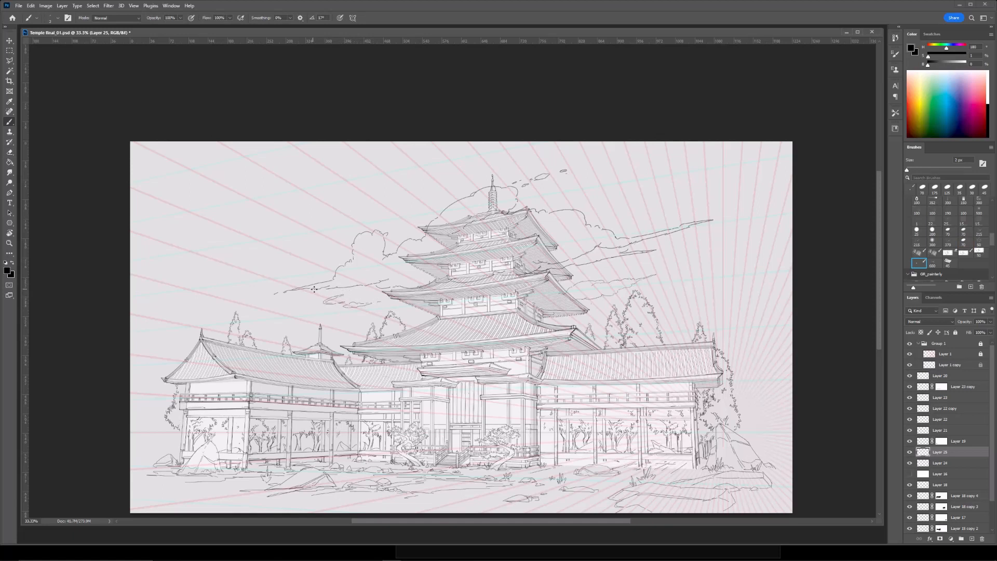
left_click_drag(487, 267, 333, 208)
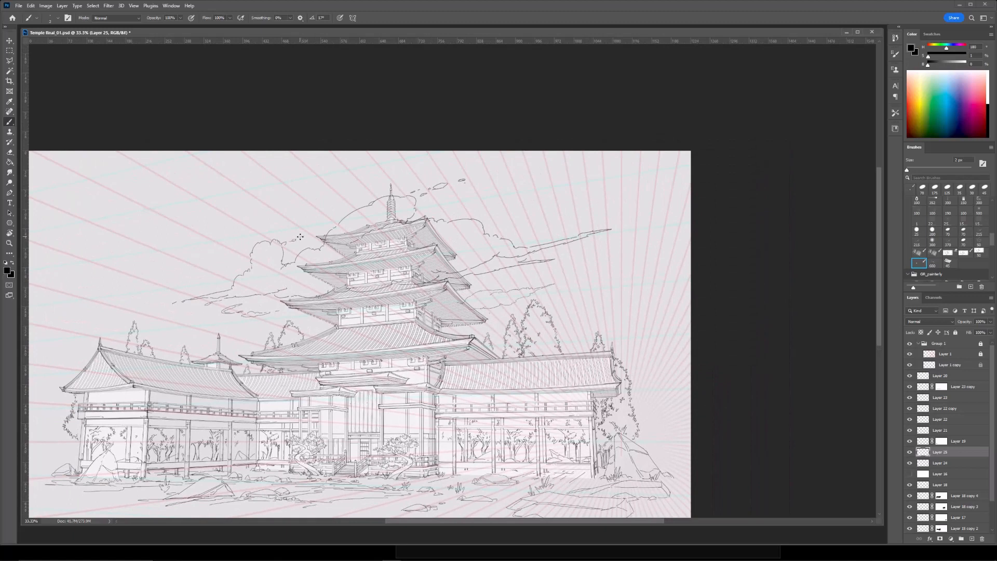
key("Delete")
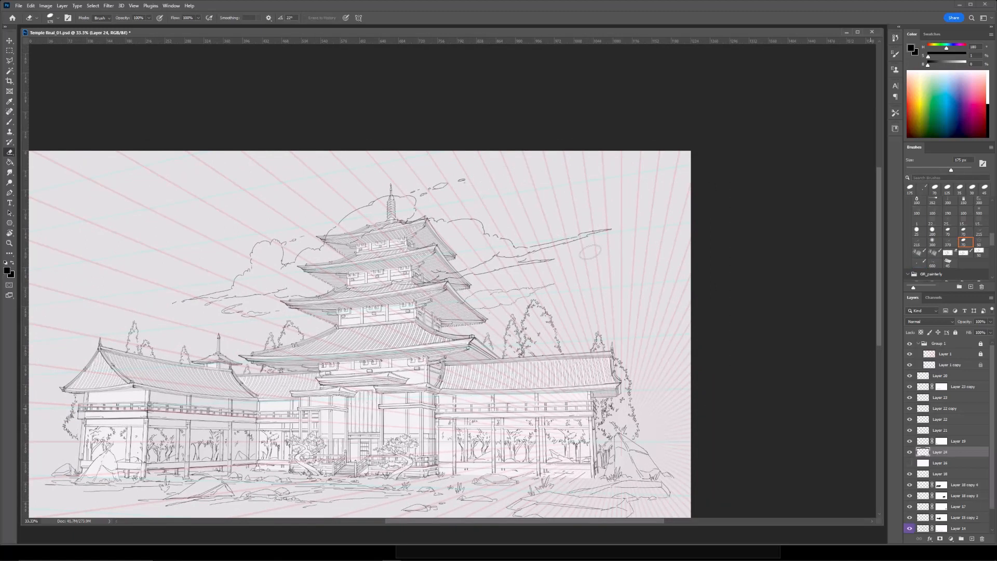
Draw a thin wispy cloud right of the pagoda's spire, flatten it with a transform and clean up its outline.
left_click_drag(485, 178, 458, 188)
key("ctrl+minus")
key("ctrl+plus")
key("ctrl+t")
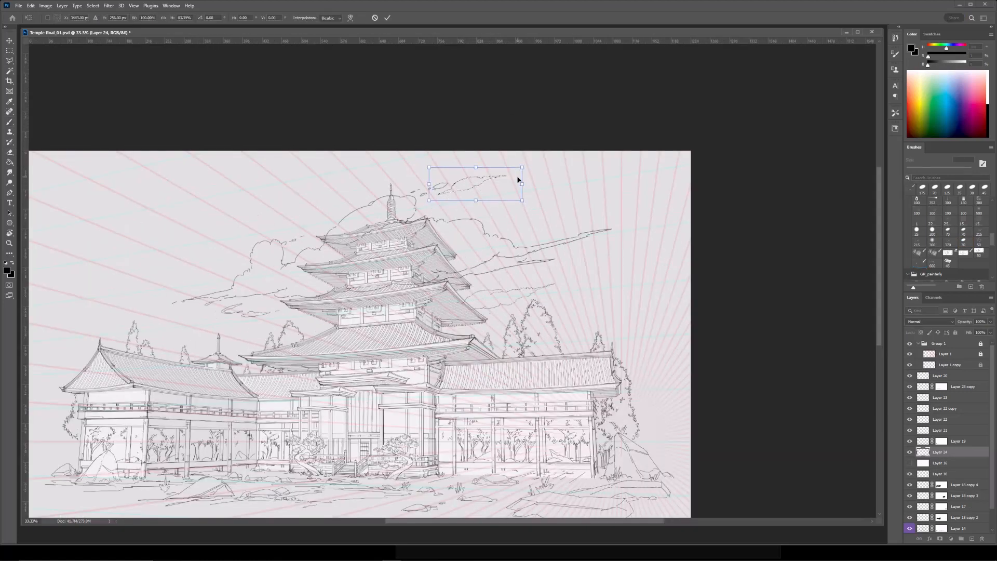
key("Return")
key("b")
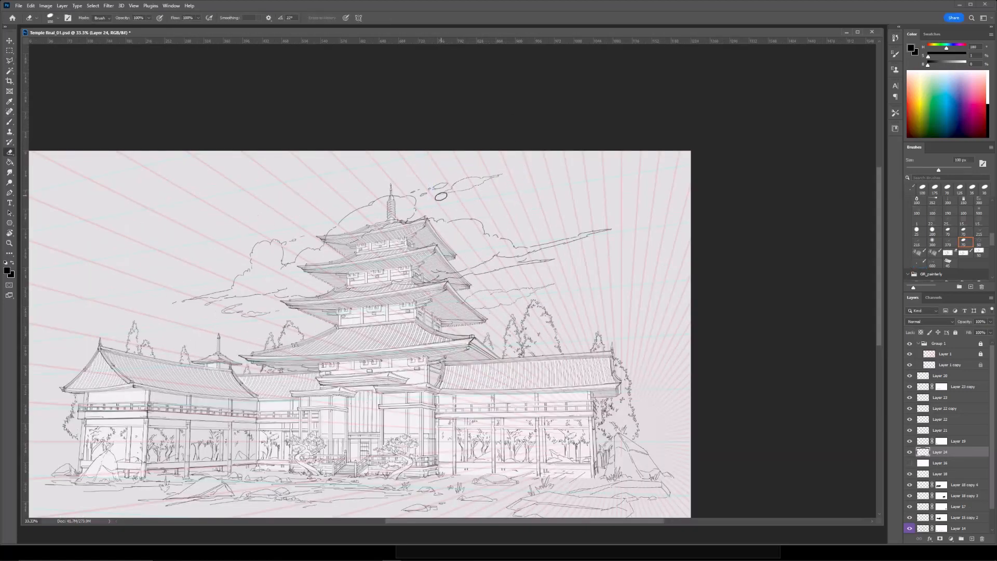
key("e")
key("b")
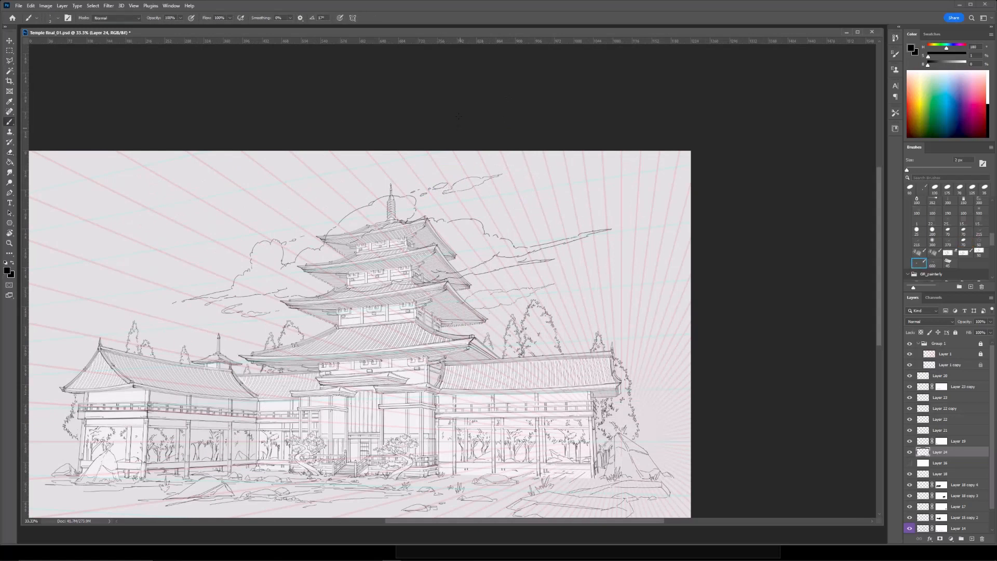
Transform the small cloud wisps beside the pagoda's spire and touch up their lines.
left_click_drag(476, 200, 507, 197)
key("ctrl+t")
key("Return")
key("ctrl+plus")
left_click_drag(334, 271, 561, 242)
key("e")
key("b")
key("ctrl+minus")
key("ctrl+minus")
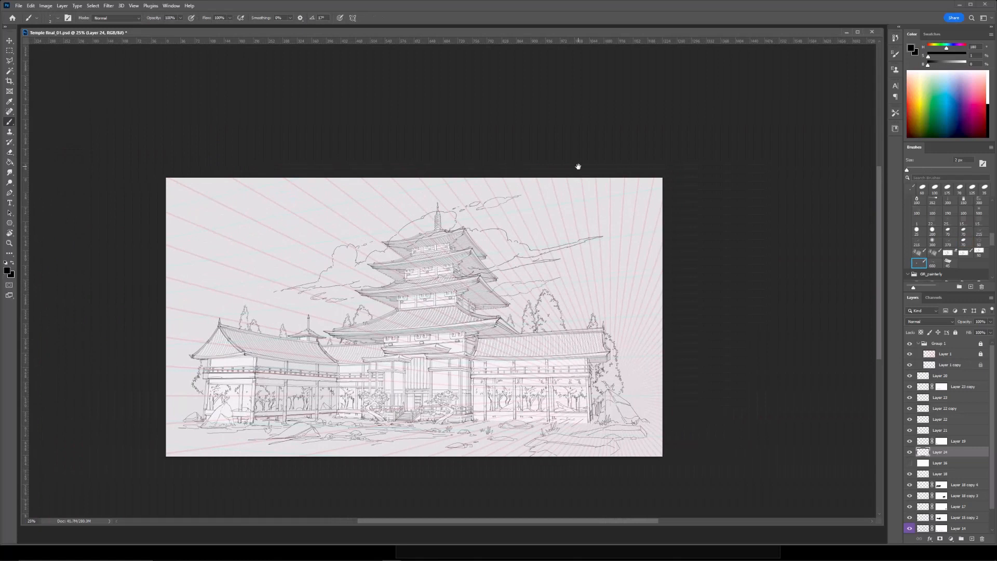
Select the small wispy cloud above the right gallery's trees and transform it to fit against the pagoda's side.
key("l")
left_click_drag(481, 292, 480, 299)
key("ctrl+t")
left_click_drag(588, 274, 565, 283)
left_click_drag(543, 292, 522, 272)
left_click_drag(532, 284, 537, 283)
mouse_move(599, 266)
left_mouse_down()
mouse_move(612, 285)
mouse_move(607, 277)
left_mouse_up()
key("Return")
Add a new layer above the clouds and draw small flying birds around the pagoda's upper roofs.
left_click(972, 538)
key("b")
key("ctrl+plus")
mouse_move(317, 135)
left_mouse_down()
mouse_move(351, 159)
mouse_move(386, 216)
left_mouse_up()
key("ctrl+plus")
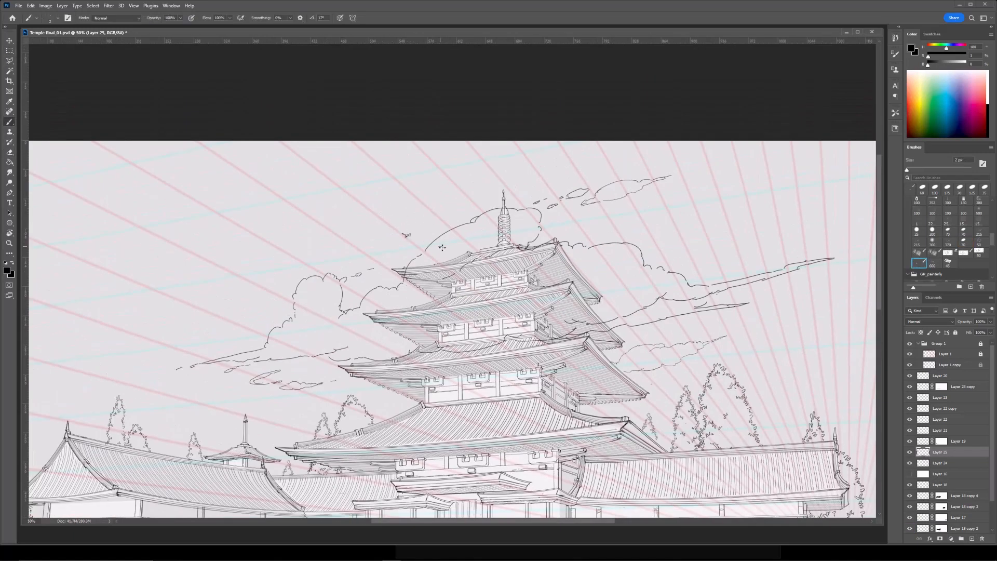
left_click_drag(458, 234, 404, 172)
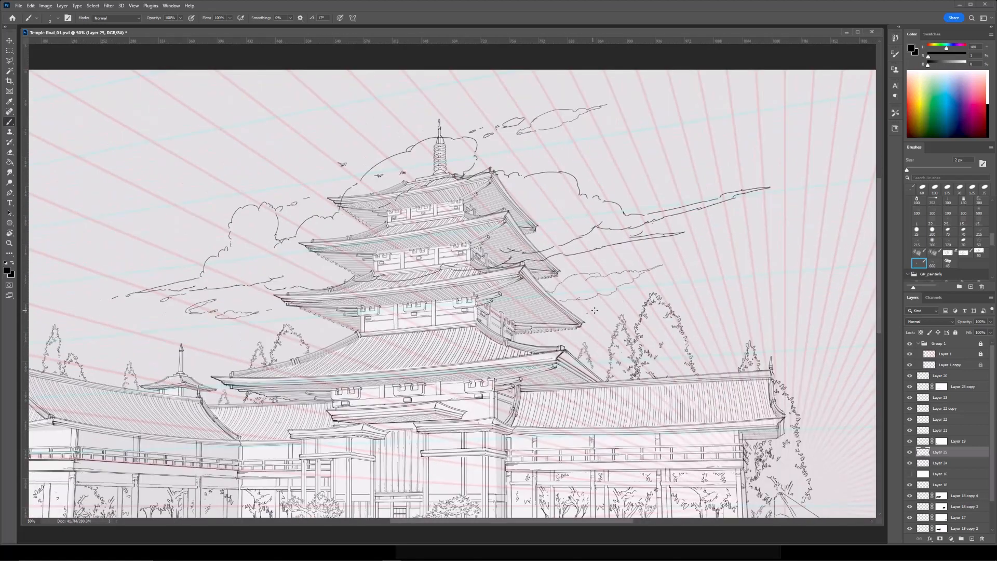
left_click_drag(580, 309, 389, 253)
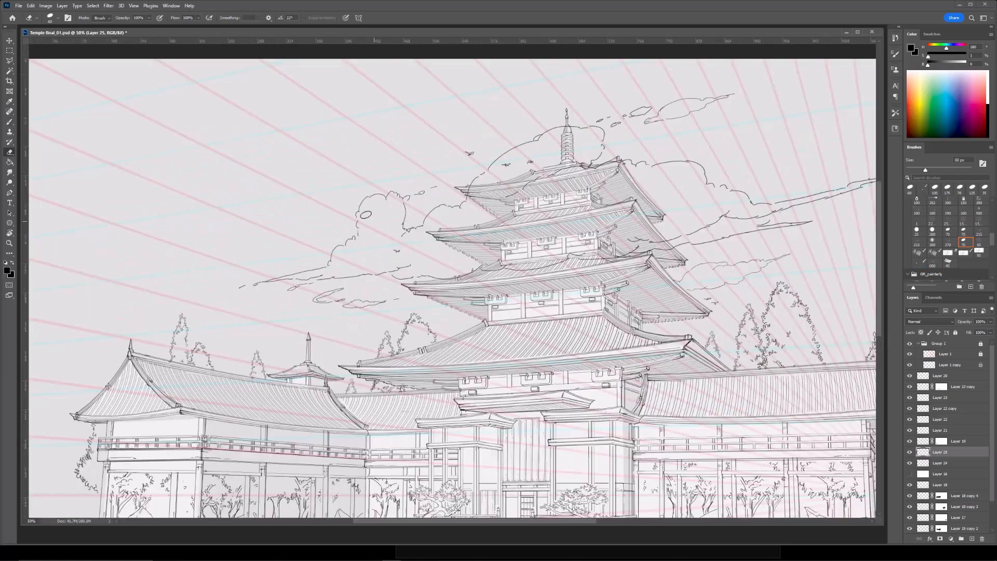
key("ctrl+minus")
key("ctrl+minus")
left_click_drag(601, 306, 551, 306)
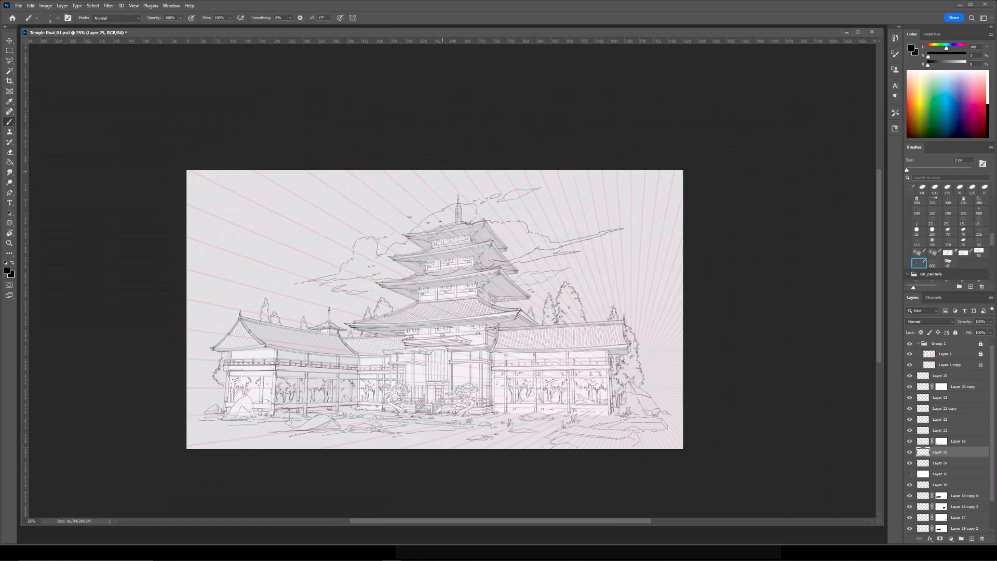
Draw more small birds in the sky beside the pagoda's lowest roof, above the left gallery.
key("ctrl+plus")
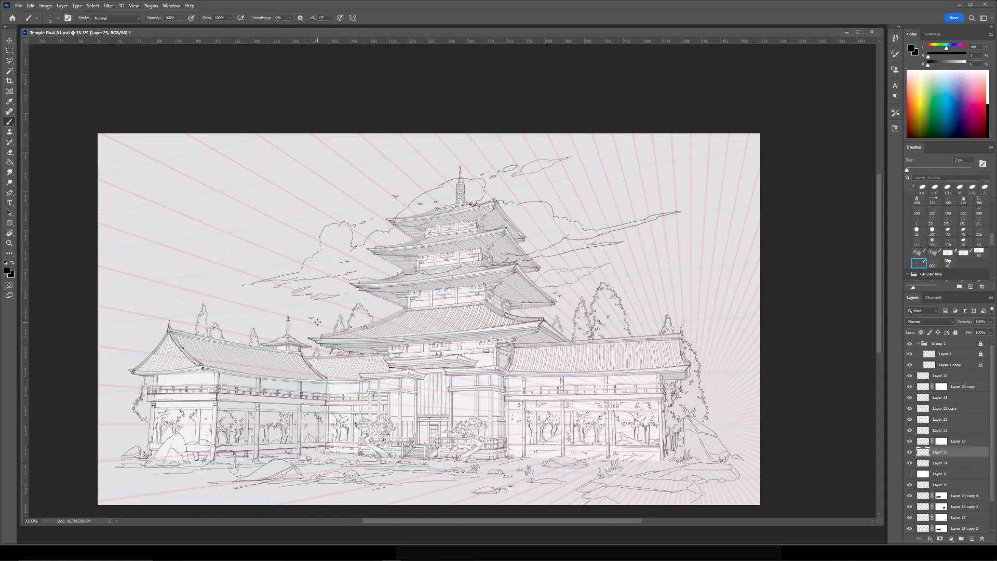
key("e")
scroll(275, 307, "up", 1)
scroll(603, 166, "down", 2)
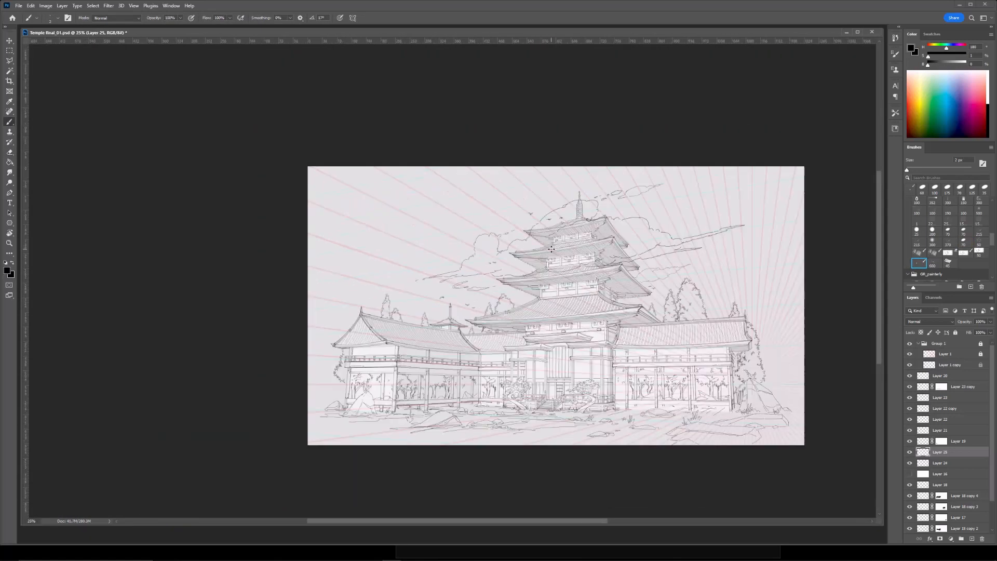
Hide the perspective grid in Group 1 and add a new layer above Layer 25.
left_click(910, 343)
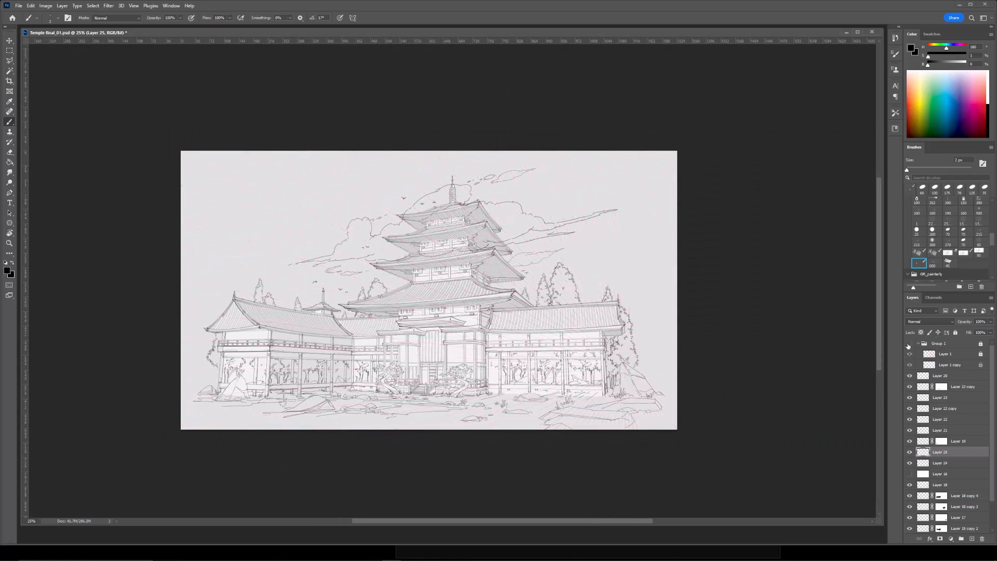
mouse_move(751, 326)
left_mouse_down()
mouse_move(721, 300)
mouse_move(755, 372)
left_mouse_up()
scroll(912, 527, "down", 2)
left_click(972, 539)
key("ctrl+plus")
key("e")
left_click_drag(442, 154, 407, 254)
key("ctrl+plus")
key("ctrl+plus")
Add a layer mask to Layer 24 and mask out cloud lines crossing the pagoda's upper tiers.
left_click(506, 299, "ctrl")
left_click(941, 540)
key("]")
key("]")
key("]")
left_click_drag(344, 334, 326, 341)
key("[")
key("[")
left_click_drag(276, 329, 295, 335)
left_click_drag(370, 314, 349, 329)
key("]")
key("]")
key("]")
Mask out the remaining cloud lines over the pagoda's middle tiers and roof edges, adjusting the eraser size.
left_click_drag(462, 374, 471, 247)
left_click_drag(399, 301, 333, 311)
left_click_drag(441, 297, 542, 274)
left_click_drag(312, 353, 397, 333)
key("[")
key("[")
key("[")
key("[")
key("[")
key("[")
key("[")
key("[")
left_click_drag(351, 308, 370, 294)
key("]")
left_click_drag(428, 322, 426, 283)
key("ctrl+minus")
left_click_drag(567, 328, 552, 352)
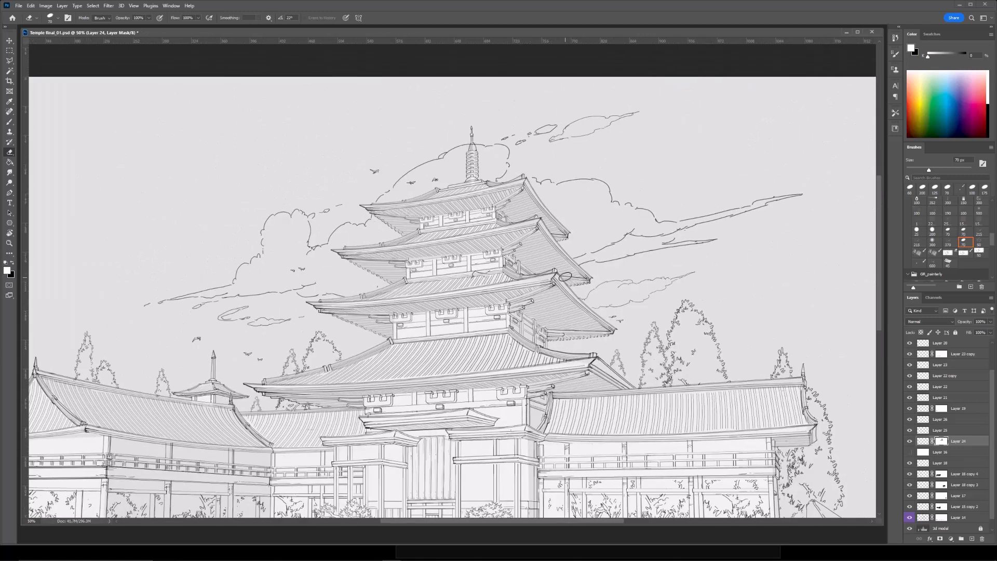
Add a new layer above Layer 20 and enlarge the eraser.
key("ctrl+minus")
left_click_drag(496, 266, 476, 218)
left_click_drag(992, 475, 992, 444)
left_click(959, 376)
left_click(972, 539)
key("]")
key("]")
key("]")
key("]")
key("]")
key("]")
key("]")
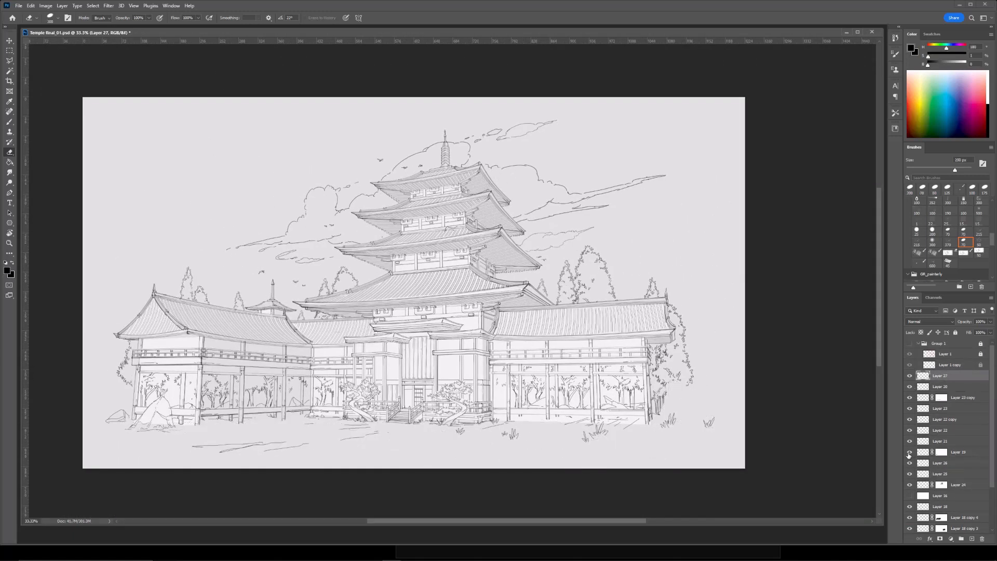
Touch up Layer 24's cloud outline beside the pagoda's top roof with a smaller eraser and a 3 px brush.
key("ctrl+plus")
left_click_drag(499, 107, 421, 272)
key("ctrl+plus")
key("ctrl+plus")
left_click(421, 272, "ctrl")
key("b")
key("e")
key("[")
key("[")
key("[")
key("[")
key("[")
key("[")
key("[")
key("[")
key("[")
key("[")
mouse_move(278, 204)
left_mouse_down()
mouse_move(281, 231)
mouse_move(344, 251)
left_mouse_up()
key("b")
key("]")
left_click_drag(501, 293, 512, 297)
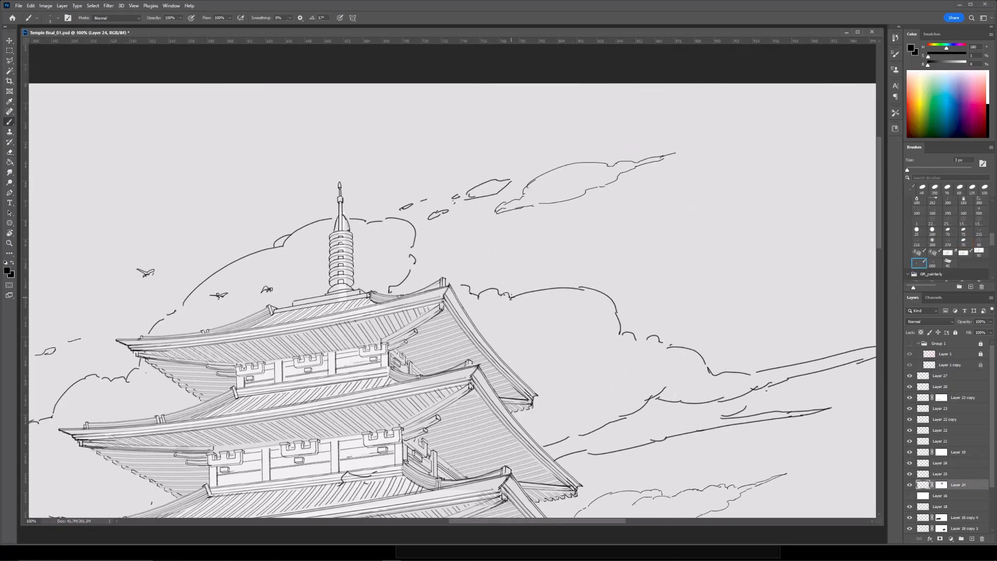
Return to Layer 24's mask with a larger eraser to tidy the cloud lines around the pagoda.
key("ctrl+minus")
key("ctrl+minus")
left_click(941, 486)
key("]")
key("]")
key("]")
key("]")
key("]")
key("]")
key("ctrl+minus")
mouse_move(613, 364)
left_mouse_down()
mouse_move(630, 322)
mouse_move(628, 266)
left_mouse_up()
Add a new layer above Layer 20 and paint black shadows in the top tier's wall openings with 10 px and 8 px brushes.
left_click(946, 386)
left_click(972, 539)
key("ctrl+plus")
key("e")
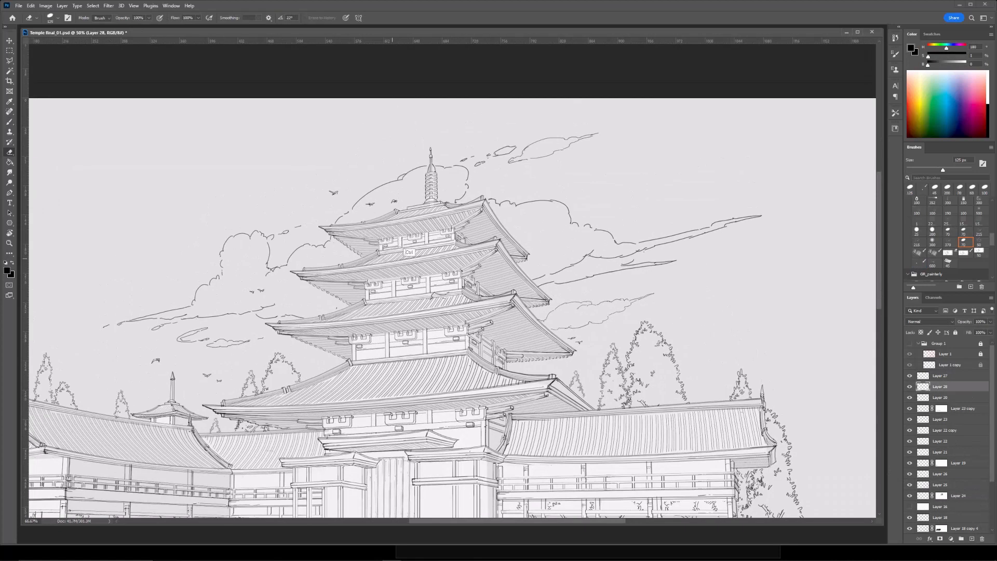
key("ctrl+plus")
key("b")
key("bracketleft")
left_click_drag(388, 222, 365, 232)
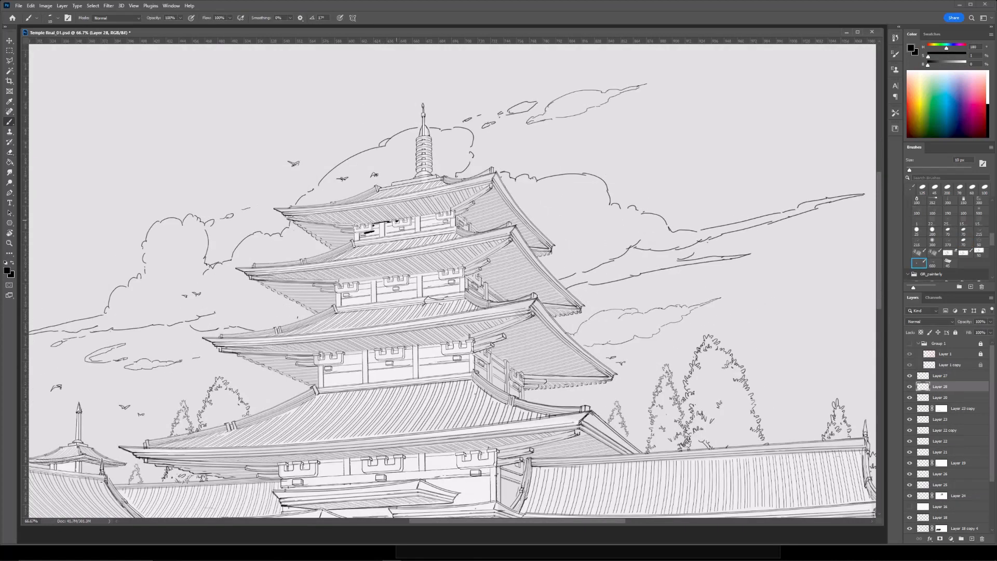
key("e")
key("ctrl+minus")
key("ctrl+plus")
key("b")
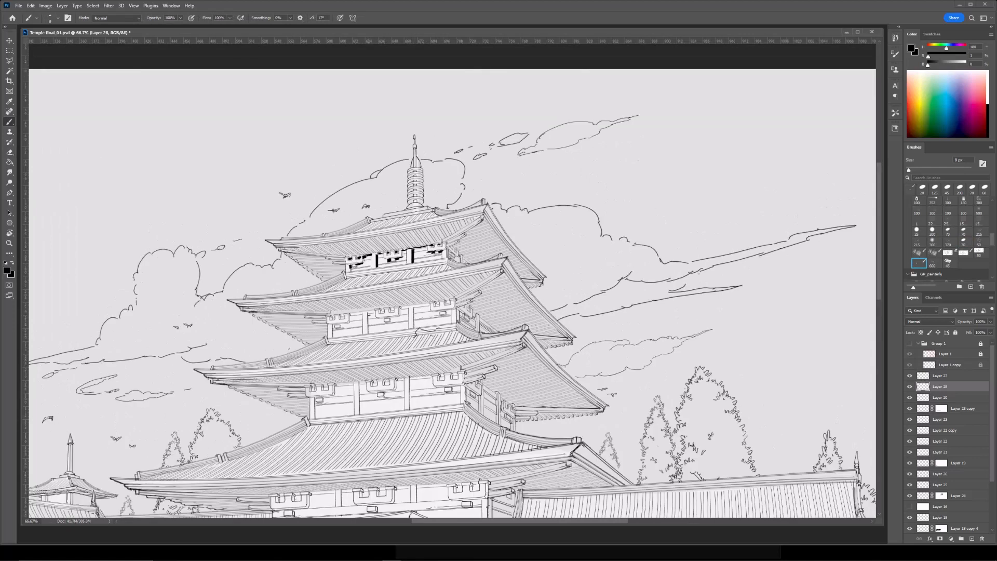
key("e")
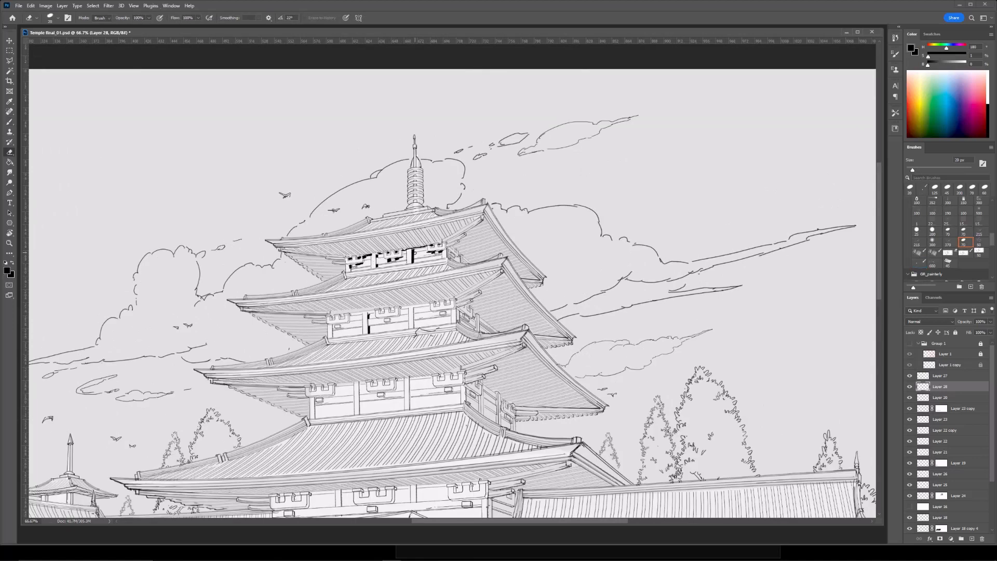
Paint black shadows along the posts and beams of the pagoda's second tier from the top.
key("b")
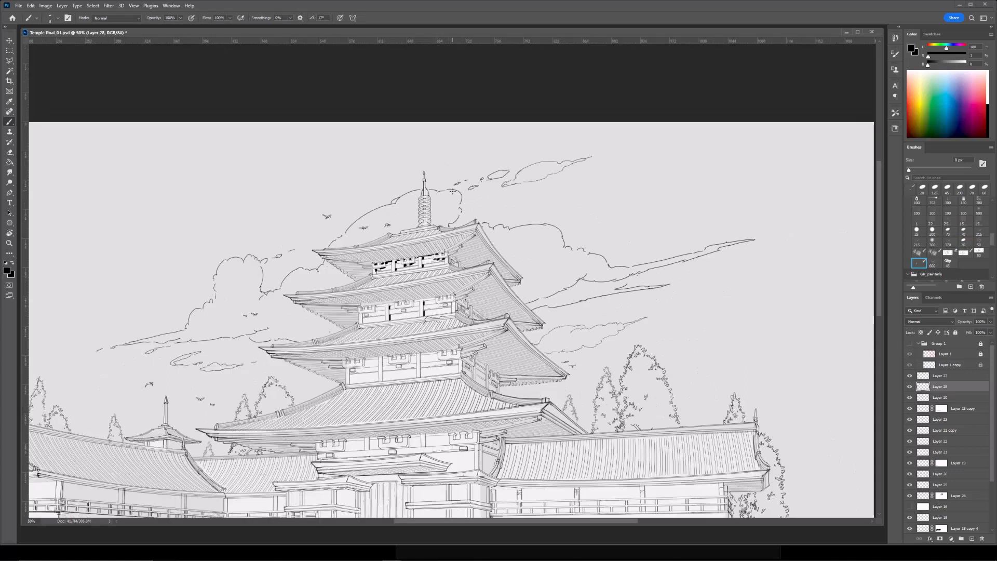
left_click_drag(370, 328, 451, 317)
left_click_drag(333, 331, 361, 326)
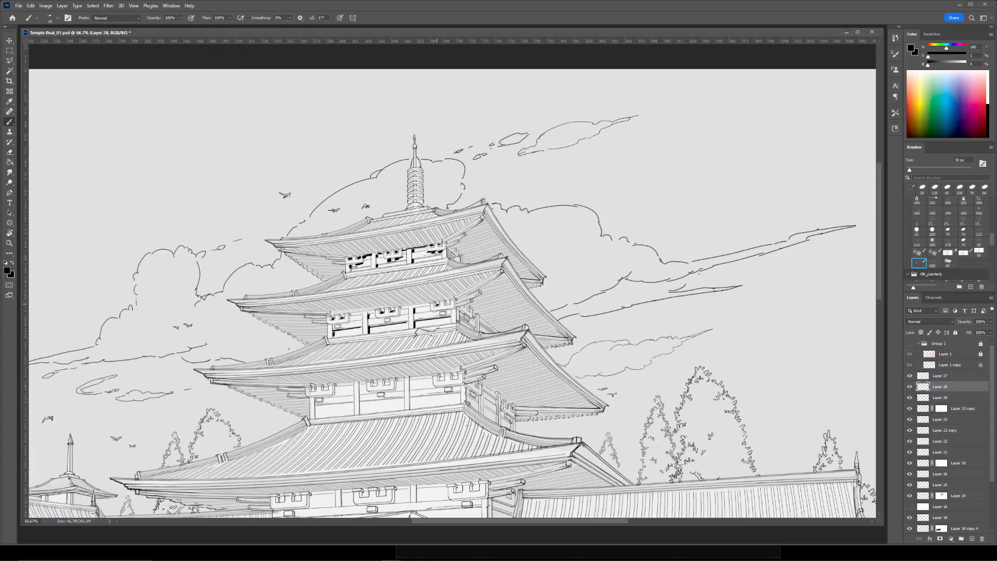
key("e")
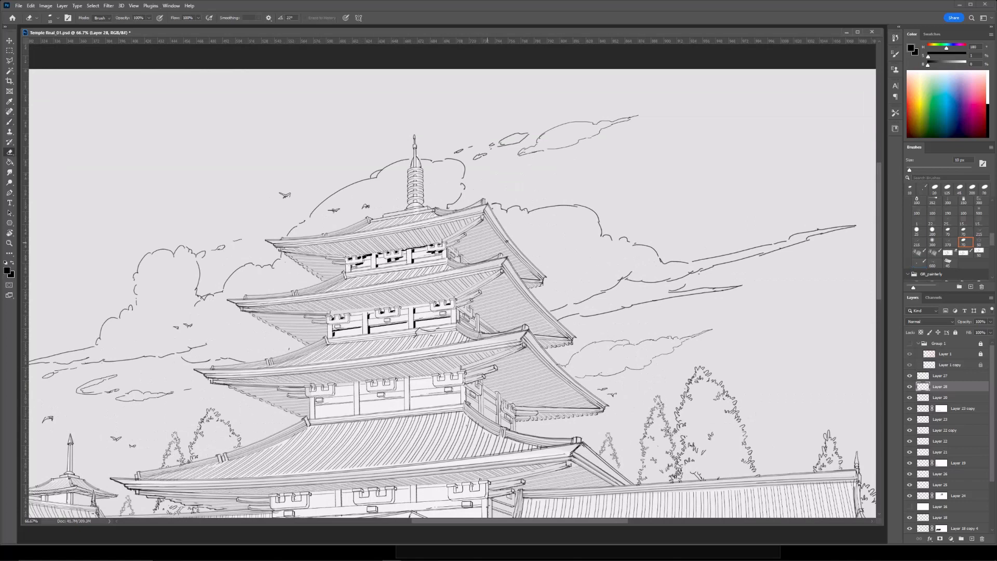
key("b")
Fill the bracket openings of the pagoda's third tier from the top with black using a larger brush.
left_click_drag(468, 207, 461, 253)
key("ctrl+minus")
key("ctrl+minus")
mouse_move(334, 394)
left_mouse_down()
mouse_move(345, 350)
mouse_move(385, 322)
left_mouse_up()
key("ctrl+plus")
key("ctrl+plus")
key("bracketright")
left_click_drag(370, 320, 373, 318)
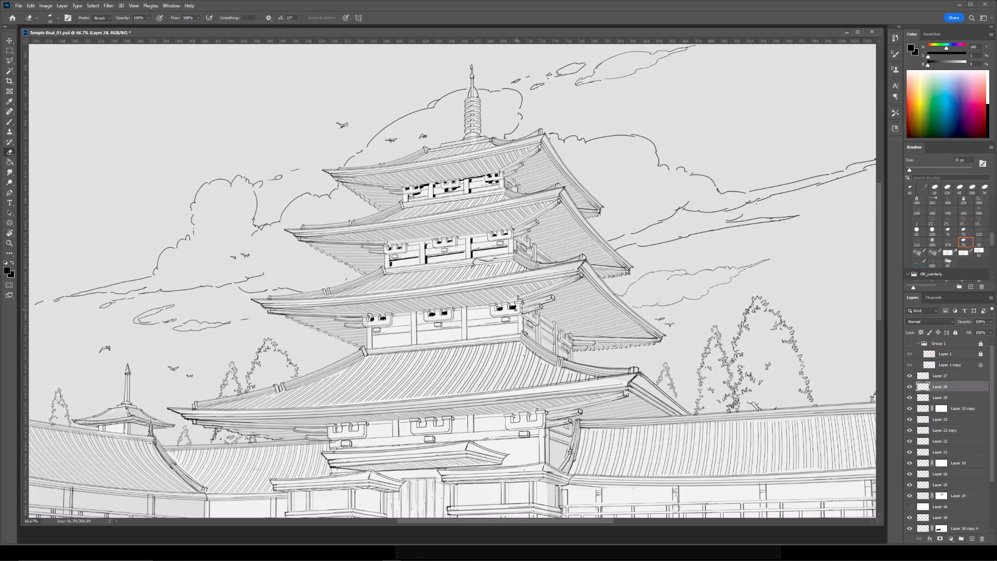
left_click_drag(427, 320, 455, 321)
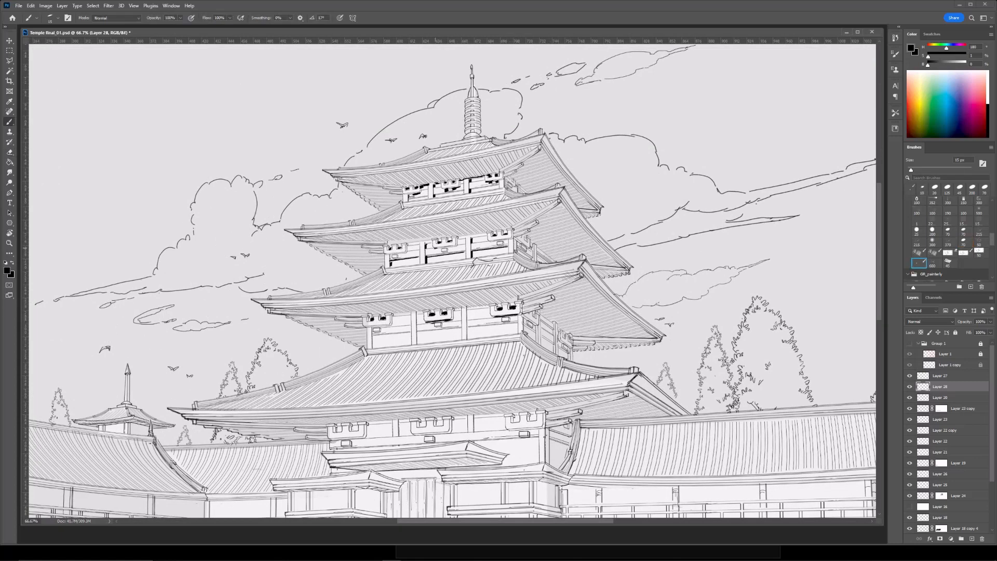
Refine the black shading around the brackets of the second tier from the top with the brush and eraser.
key("ctrl+plus")
left_click_drag(355, 240, 388, 240)
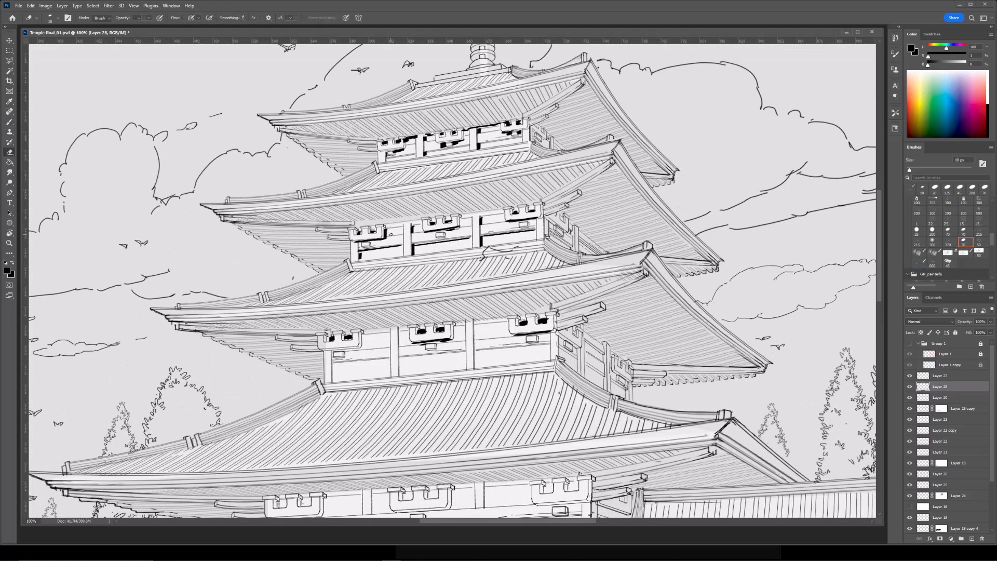
key("bracketright")
key("bracketleft")
key("bracketleft")
Paint black shadows along the posts and wall beams of the third tier from the top with an 8 px brush.
key("ctrl+minus")
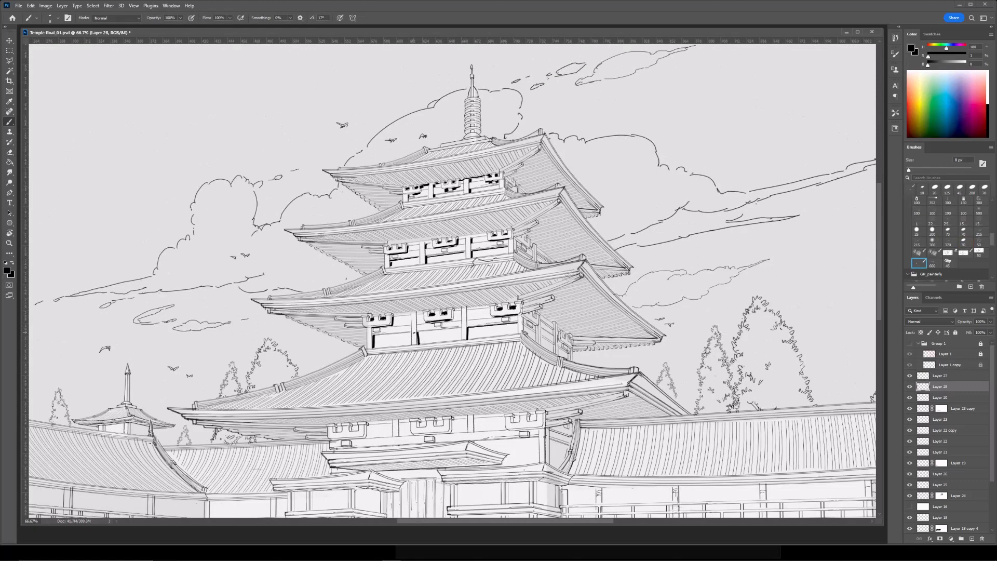
left_click_drag(419, 330, 463, 331)
left_click_drag(374, 334, 413, 334)
mouse_move(468, 309)
left_mouse_down()
mouse_move(467, 320)
mouse_move(490, 308)
left_mouse_up()
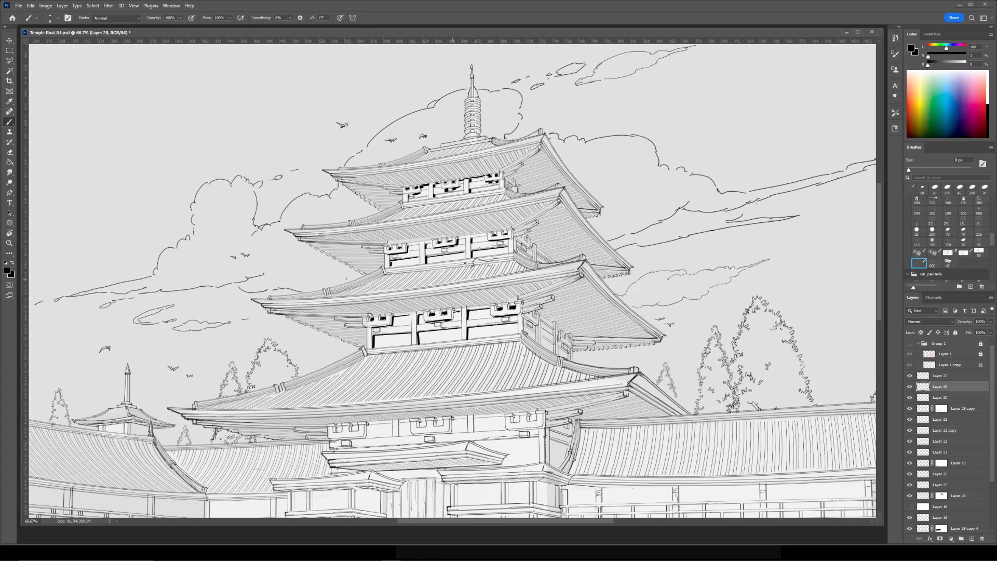
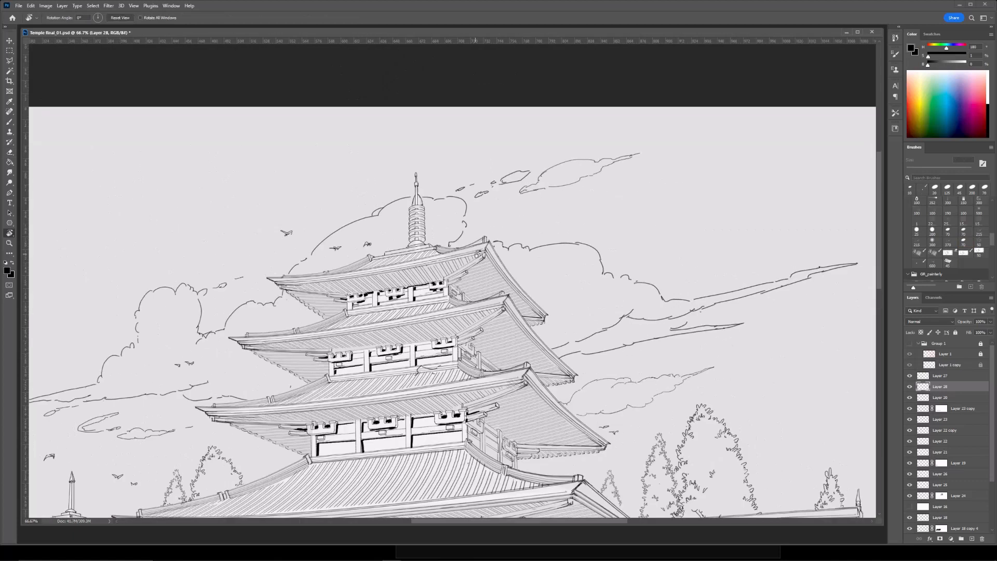
Paint and clean up black shadows beside the corner brackets and projecting beams on the right of the second and third tiers.
left_click_drag(504, 267, 502, 222)
key("e")
key("b")
left_click_drag(456, 295, 470, 291)
key("e")
key("b")
key("ctrl+minus")
left_click_drag(474, 362, 473, 313)
key("ctrl+plus")
key("e")
key("ctrl+plus")
mouse_move(483, 241)
left_mouse_down()
mouse_move(464, 303)
mouse_move(504, 330)
left_mouse_up()
key("b")
key("bracketleft")
key("bracketleft")
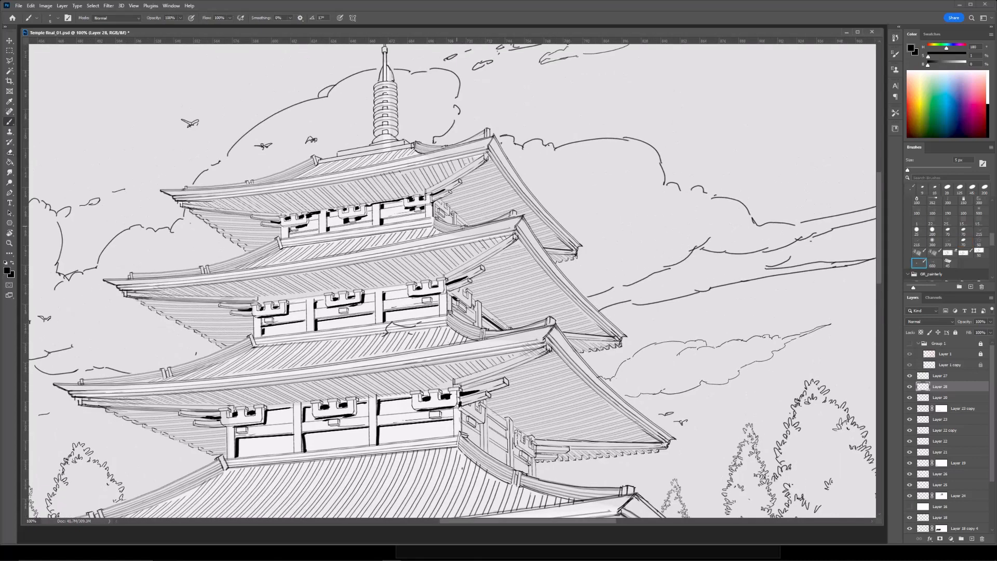
Paint black shadows on the side wall of the pagoda's top tier beneath the eave.
left_click_drag(437, 204, 435, 217)
key("ctrl+minus")
key("ctrl+minus")
key("ctrl+plus")
key("ctrl+plus")
key("bracketleft")
key("bracketleft")
left_click_drag(454, 315, 449, 283)
Paint thin black shadows on the side walls of the second and third tiers from the top.
key("bracketright")
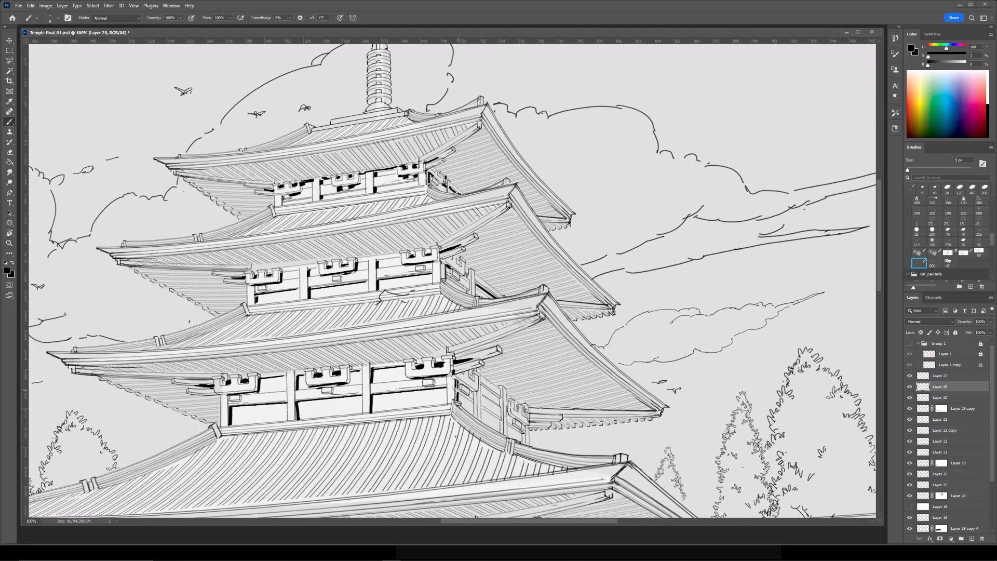
key("ctrl+minus")
key("ctrl+minus")
left_click_drag(468, 333, 473, 284)
key("ctrl+plus")
key("ctrl+plus")
mouse_move(462, 219)
left_mouse_down()
mouse_move(476, 314)
mouse_move(455, 271)
mouse_move(523, 248)
left_mouse_up()
key("bracketleft")
Paint a broken black shadow with a 15 px brush where the third tier's front wall meets the roof below.
key("ctrl+minus")
key("bracketright")
key("bracketright")
key("bracketright")
key("bracketright")
key("bracketright")
left_click_drag(418, 295, 446, 293)
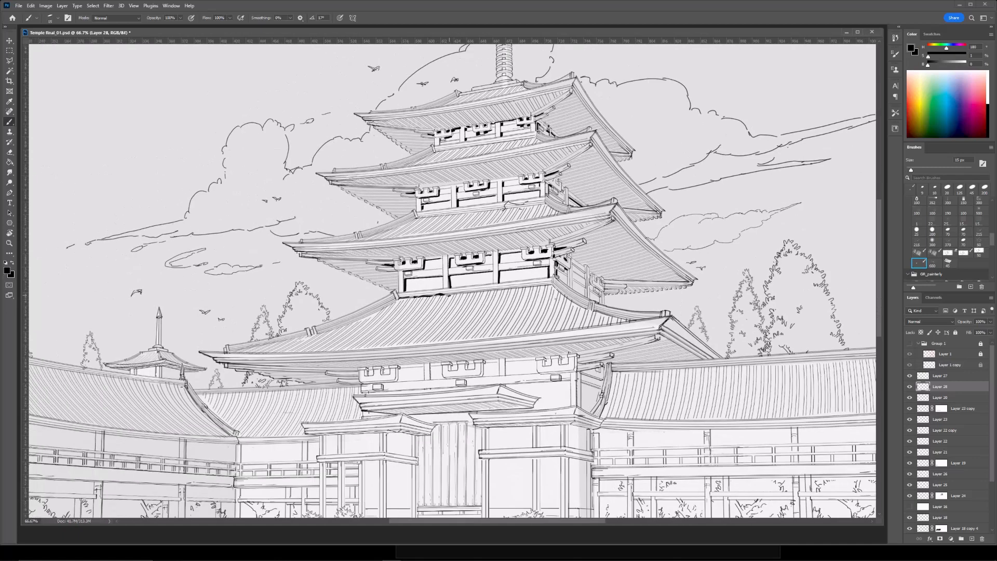
left_click_drag(535, 288, 543, 285)
Paint a broken black shadow where the second tier's front wall meets the roof below.
key("ctrl+minus")
key("ctrl+plus")
left_click_drag(492, 197, 437, 273)
left_click_drag(363, 293, 395, 288)
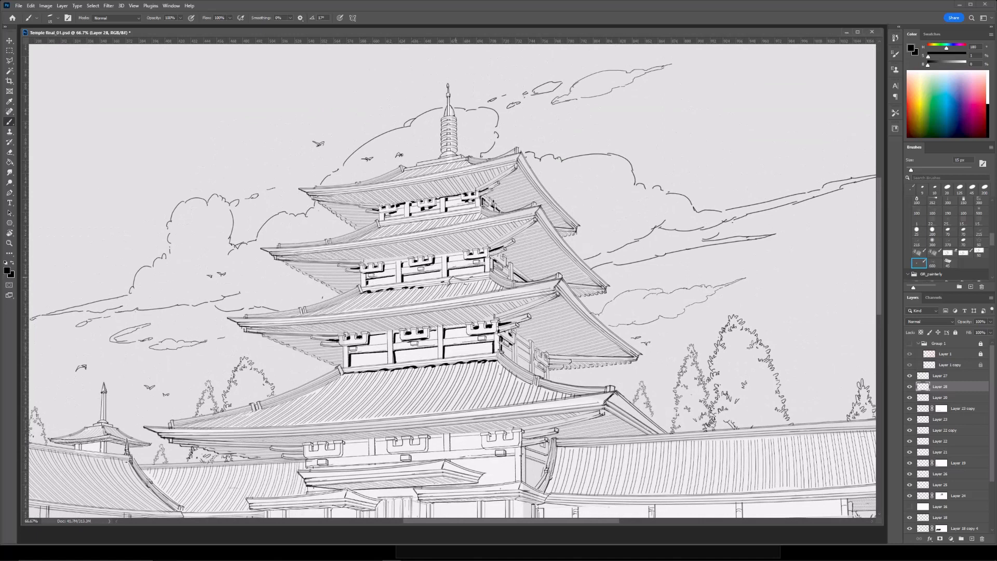
mouse_move(481, 280)
left_mouse_down()
mouse_move(490, 279)
mouse_move(451, 274)
left_mouse_up()
left_click(656, 229, "ctrl")
left_click(656, 229, "ctrl")
key("e")
key("b")
key("x")
left_click(913, 388)
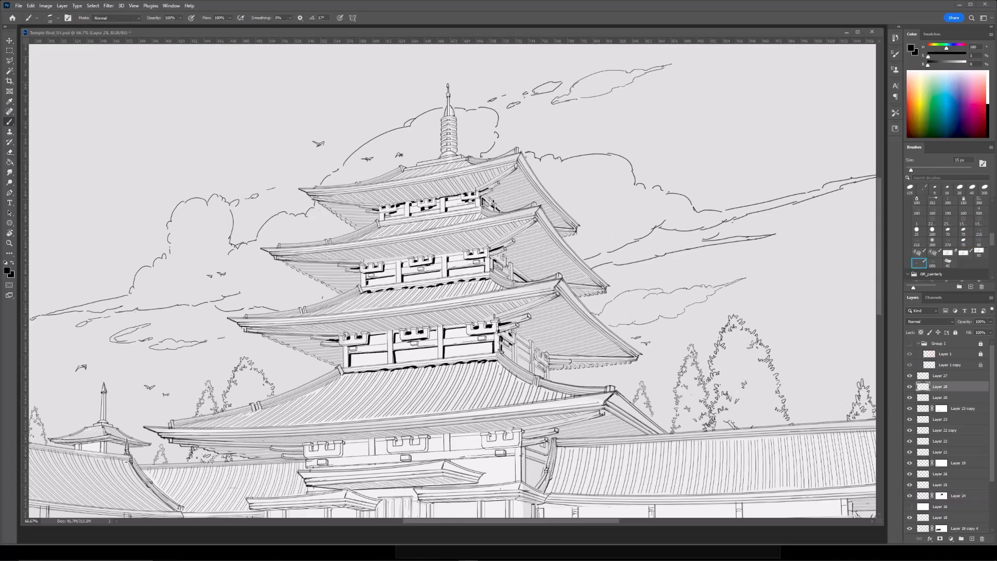
Paint a black shadow along the left hip ridge of the pagoda's lowest large roof.
left_click_drag(395, 325, 470, 313)
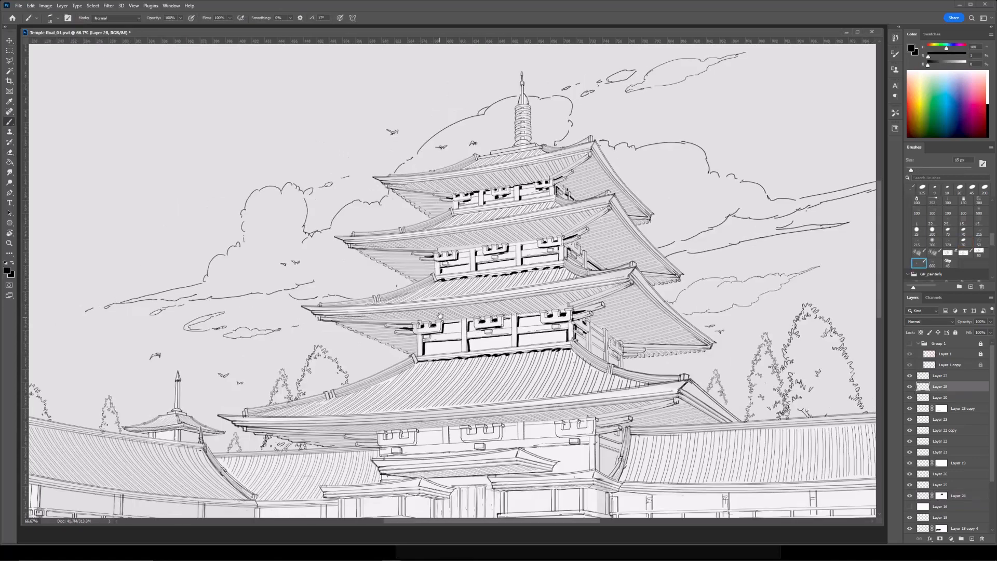
left_click_drag(339, 397, 366, 388)
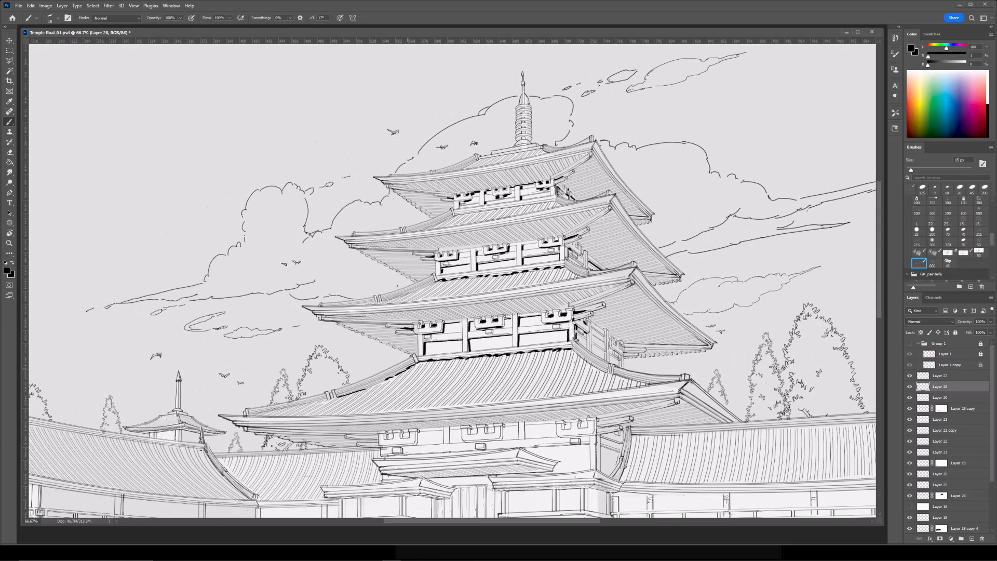
key("ctrl+minus")
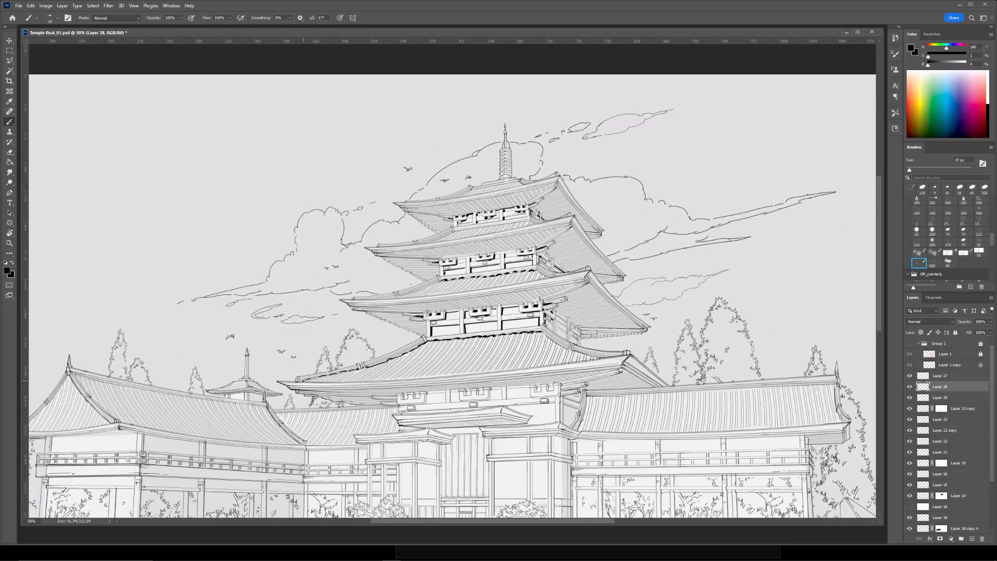
Paint a black shadow along the right hip ridge of the lowest large roof using a smaller brush.
left_click_drag(578, 339, 528, 336)
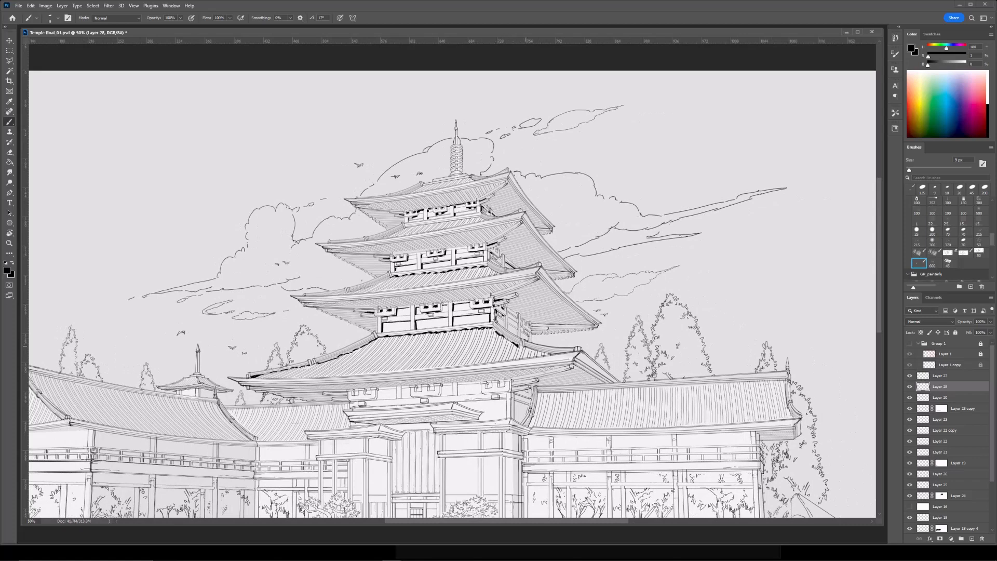
key("e")
key("b")
key("bracketleft")
left_click_drag(337, 332, 383, 331)
key("e")
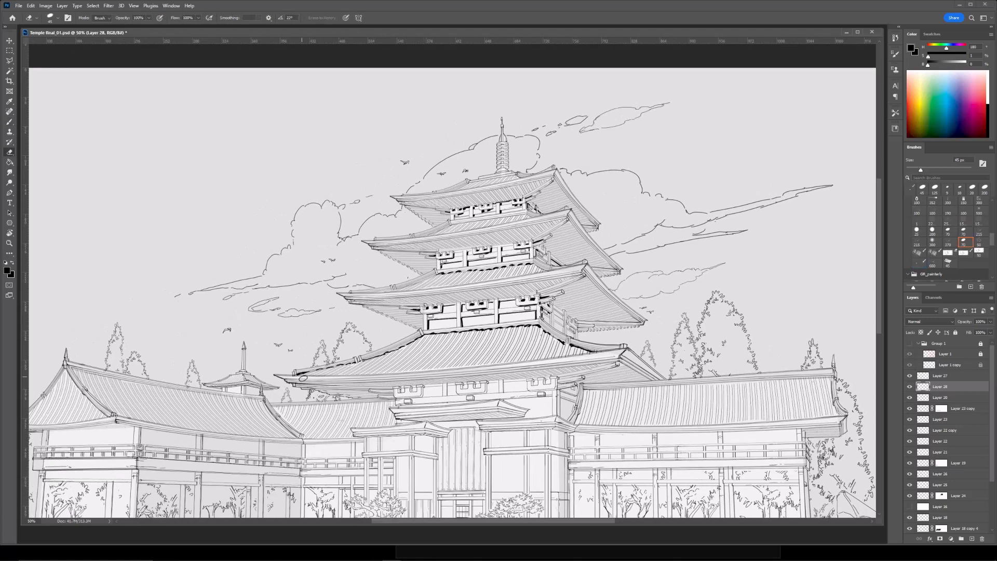
left_click_drag(493, 339, 456, 336)
Rotate the canvas and paint a tapering black shadow under the left eave of the third roof from the top.
left_click_drag(328, 260, 357, 264)
key("r")
left_click_drag(439, 239, 490, 245)
key("ctrl+plus")
key("b")
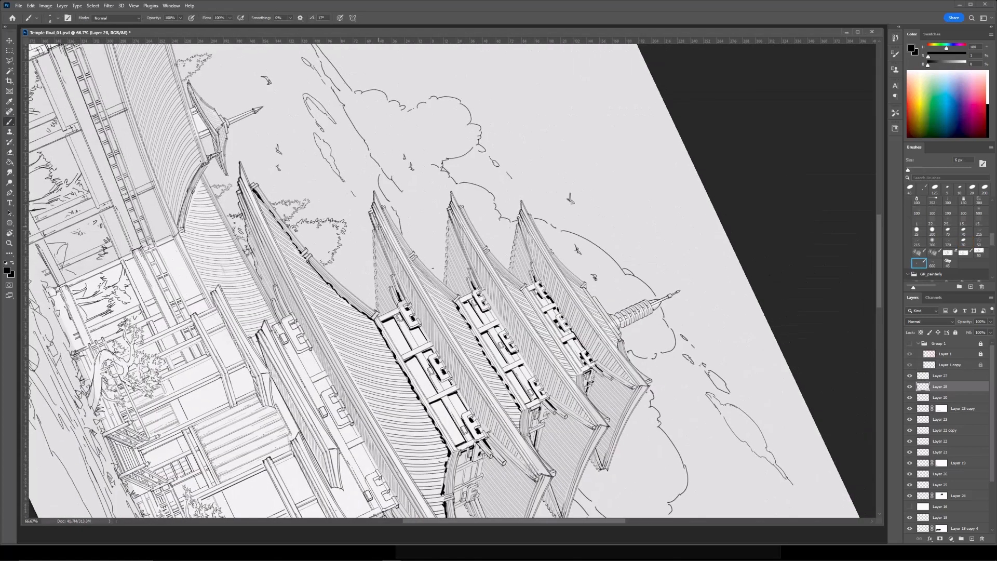
key("e")
left_click_drag(390, 251, 408, 294)
key("b")
key("bracketleft")
left_click_drag(375, 213, 408, 292)
key("e")
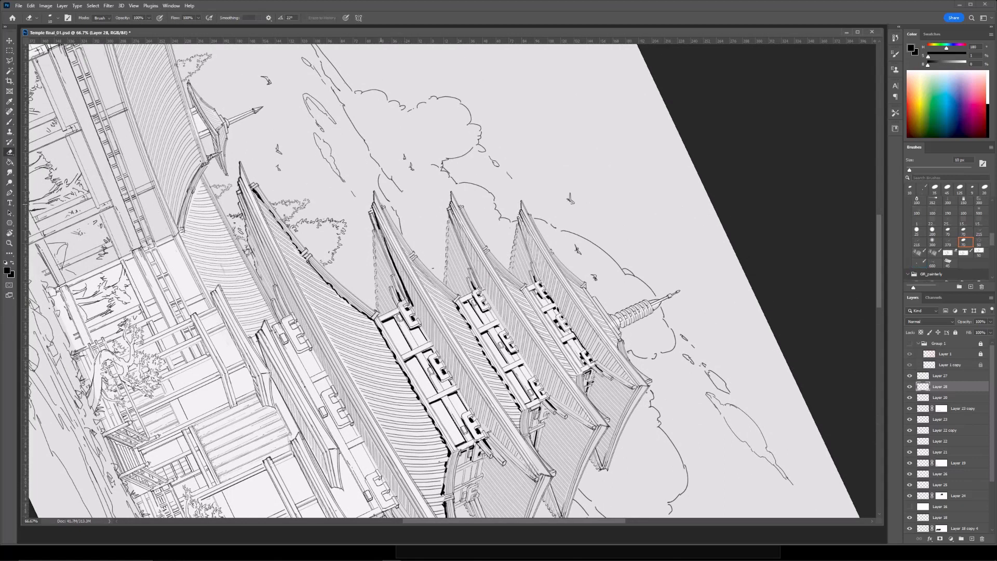
key("b")
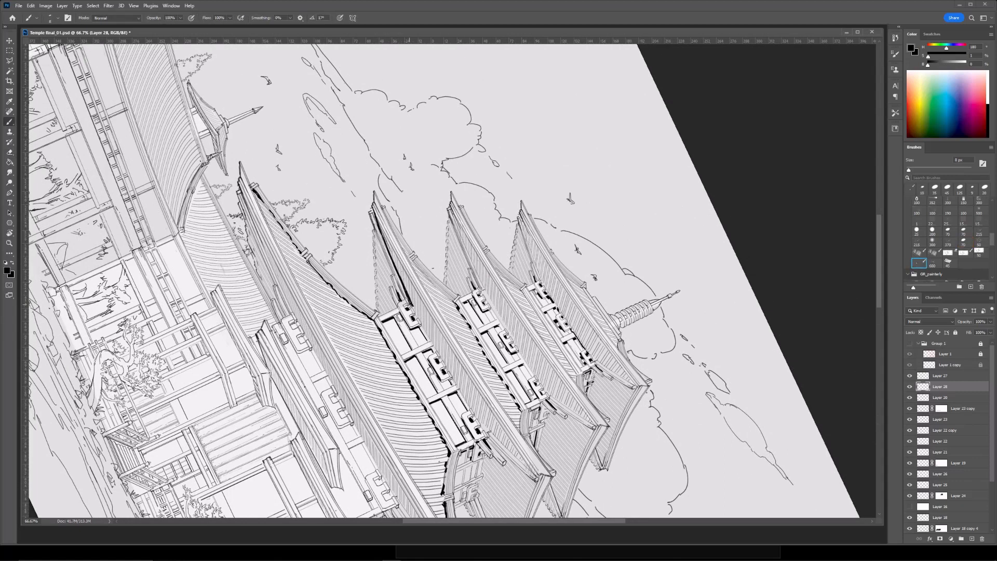
Return the canvas upright and paint a black shadow under the third roof beside the right corner bracket.
scroll(457, 294, "down", 3)
key("r")
left_click_drag(457, 384, 574, 286)
key("Escape")
scroll(574, 287, "up", 3)
key("b")
key("bracketright")
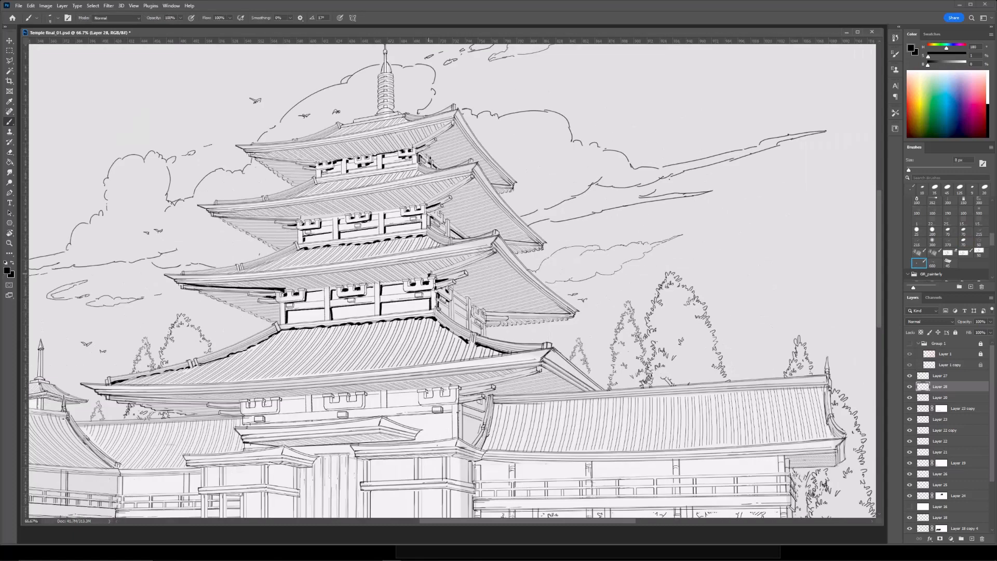
left_click_drag(428, 274, 491, 251)
key("e")
left_click_drag(437, 274, 455, 269)
scroll(446, 291, "down", 3)
scroll(331, 299, "up", 3)
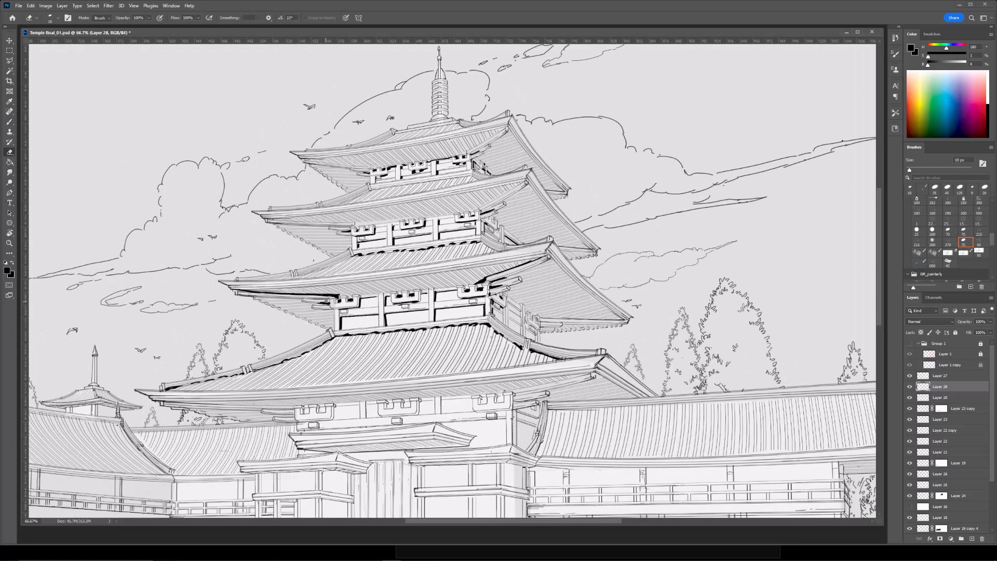
Paint a black shadow under the second roof from the top, beside its right corner bracket.
key("b")
mouse_move(333, 301)
left_mouse_down()
mouse_move(311, 338)
mouse_move(306, 323)
left_mouse_up()
key("r")
key("b")
left_click_drag(459, 245, 499, 227)
key("e")
Rotate the canvas and paint a black shadow under the left eave of the second roof from the top.
key("r")
left_click_drag(498, 227, 518, 303)
scroll(457, 283, "down", 2)
scroll(454, 217, "up", 1)
key("b")
left_click_drag(441, 288, 432, 233)
key("e")
key("]")
scroll(431, 188, "up", 1)
key("b")
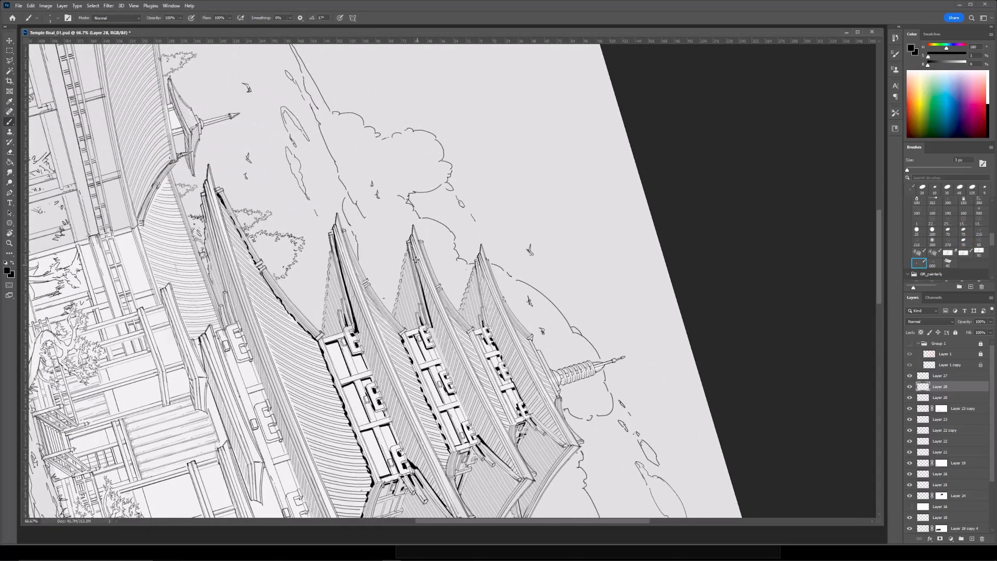
left_click_drag(423, 312, 428, 327)
key("e")
Return the canvas upright and paint black shadows under the eaves between the brackets of the second and third tiers.
key("r")
scroll(498, 333, "down", 3)
mouse_move(498, 333)
left_mouse_down()
mouse_move(546, 292)
mouse_move(557, 243)
left_mouse_up()
scroll(556, 242, "up", 3)
key("b")
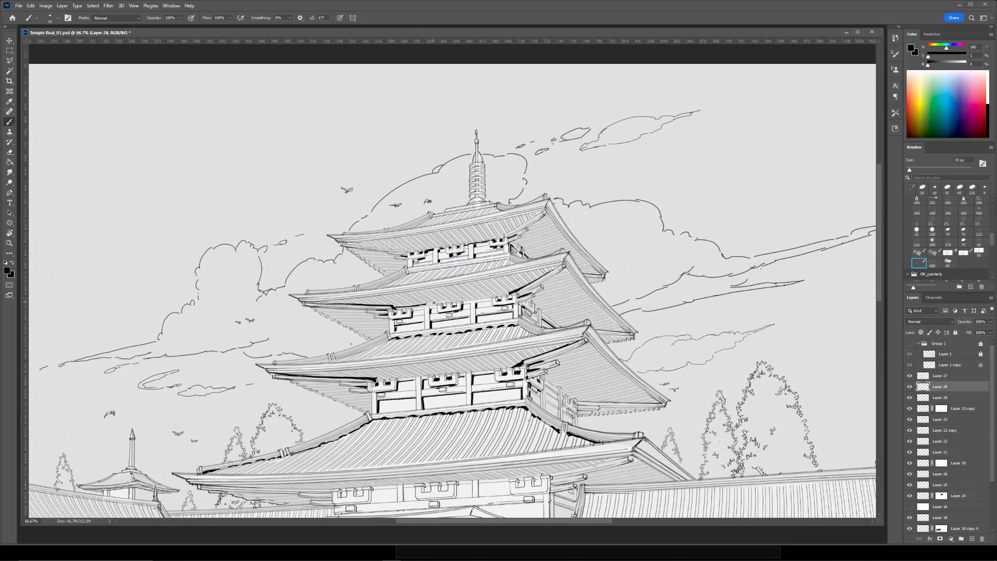
left_click_drag(463, 302, 492, 298)
key("ctrl+minus")
key("ctrl+minus")
key("ctrl+plus")
key("ctrl+plus")
key("[")
key("]")
left_click_drag(399, 380, 416, 379)
Undo the last stroke, and paint black shadows under the top tier's eave between the brackets and on its side wall.
key("ctrl+minus")
key("ctrl+minus")
key("ctrl+minus")
mouse_move(468, 311)
left_mouse_down()
mouse_move(450, 342)
mouse_move(437, 319)
left_mouse_up()
key("ctrl+plus")
key("ctrl+plus")
key("ctrl+plus")
key("ctrl+plus")
key("[")
key("[")
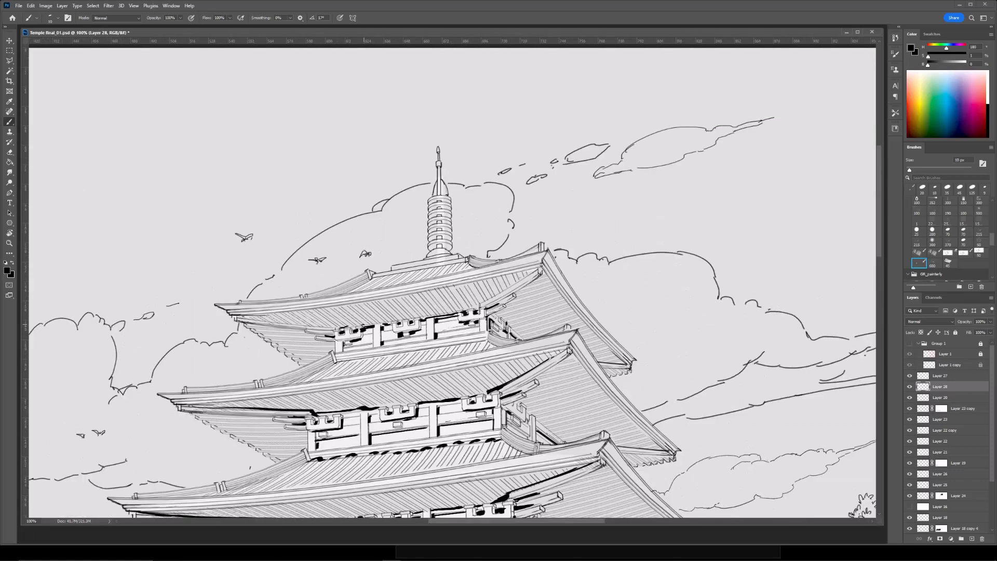
key("ctrl+z")
left_click_drag(360, 327, 394, 322)
left_click_drag(511, 327, 521, 338)
Paint black shadows between the lower rings of the pagoda's spire and clean them up with the eraser.
key("ctrl+minus")
key("ctrl+minus")
key("ctrl+plus")
key("ctrl+plus")
key("ctrl+plus")
key("]")
key("]")
left_click_drag(410, 215, 419, 213)
left_click_drag(436, 213, 440, 192)
key("ctrl+minus")
key("ctrl+plus")
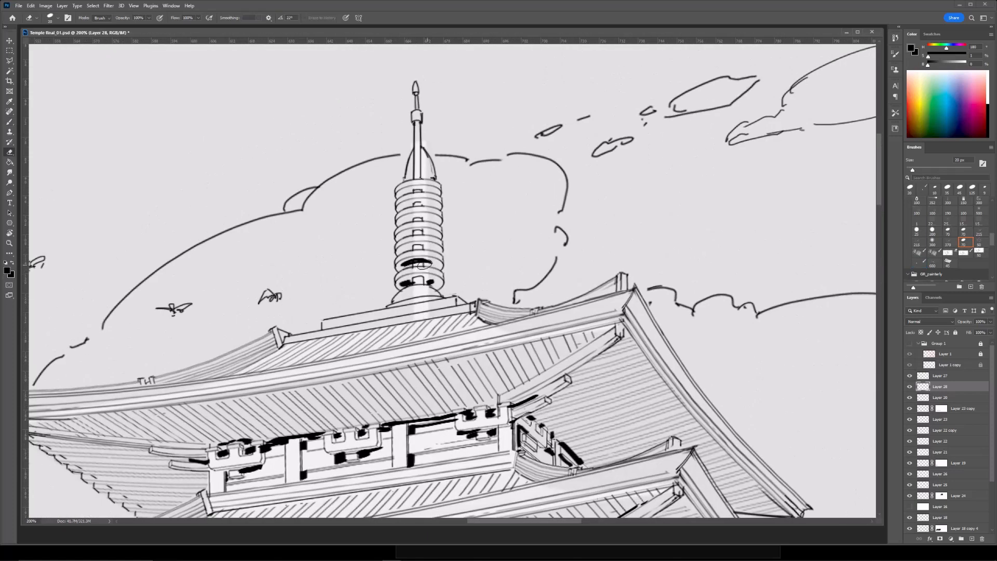
key("e")
key("ctrl+minus")
key("ctrl+minus")
key("ctrl+plus")
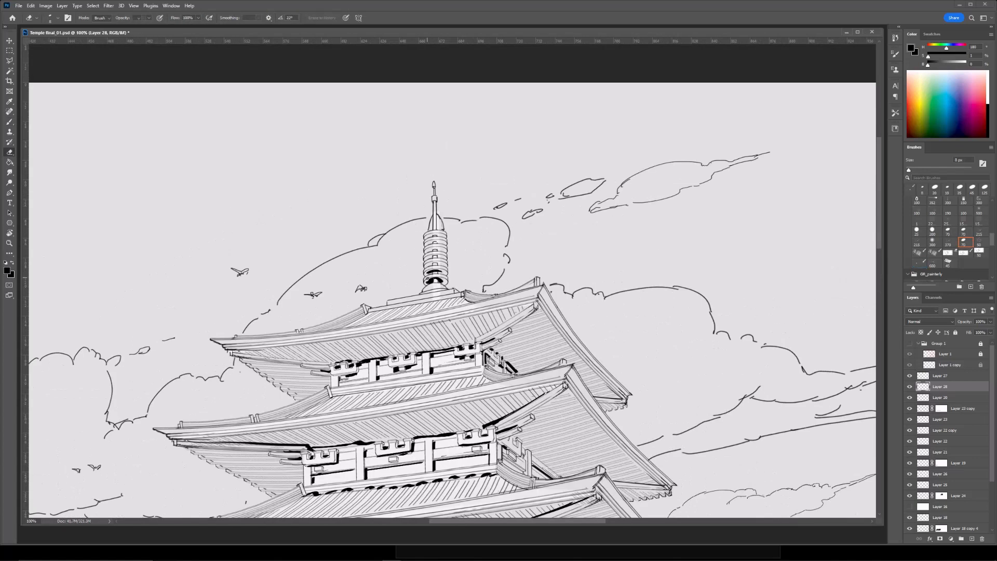
key("b")
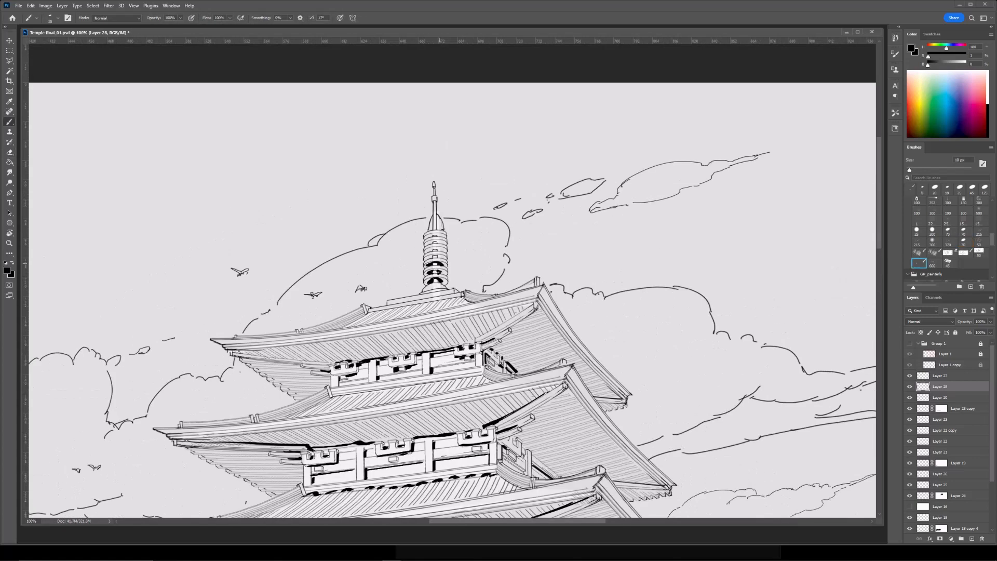
Paint black shadows between the spire's remaining rings and along the upper edges of the topmost roof with a smaller brush.
key("ctrl+minus")
key("ctrl+minus")
key("ctrl+plus")
key("ctrl+plus")
key("ctrl+plus")
key("bracketleft")
key("bracketleft")
key("bracketleft")
key("bracketleft")
left_click_drag(331, 350, 279, 378)
left_click_drag(523, 319, 537, 330)
mouse_move(332, 347)
left_mouse_down()
mouse_move(520, 315)
mouse_move(467, 325)
left_mouse_up()
key("e")
key("b")
key("bracketright")
key("ctrl+minus")
key("ctrl+minus")
key("ctrl+minus")
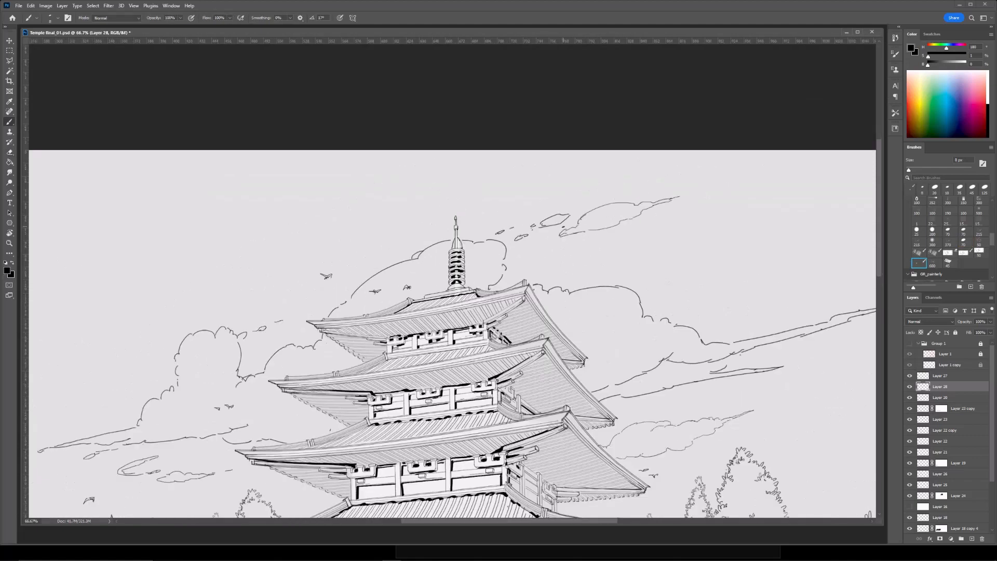
key("ctrl+plus")
key("ctrl+plus")
key("bracketleft")
key("bracketleft")
key("ctrl+minus")
key("ctrl+minus")
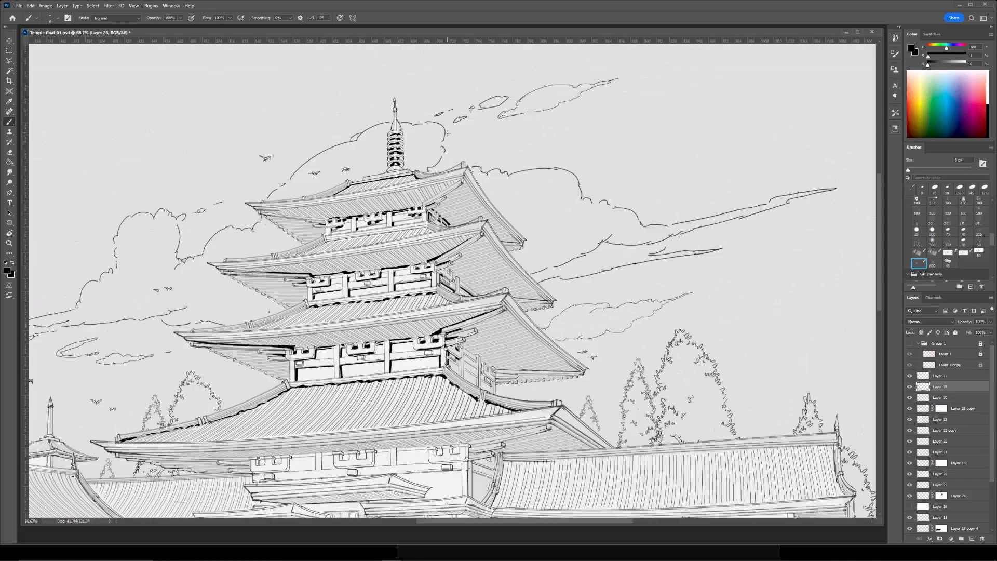
Fill the openings of the bottom tier's three brackets beneath the large roof with solid black shadows.
key("ctrl+plus")
key("ctrl+plus")
key("ctrl+minus")
left_click_drag(481, 306, 491, 281)
key("ctrl+plus")
left_click_drag(226, 250, 327, 243)
key("bracketright")
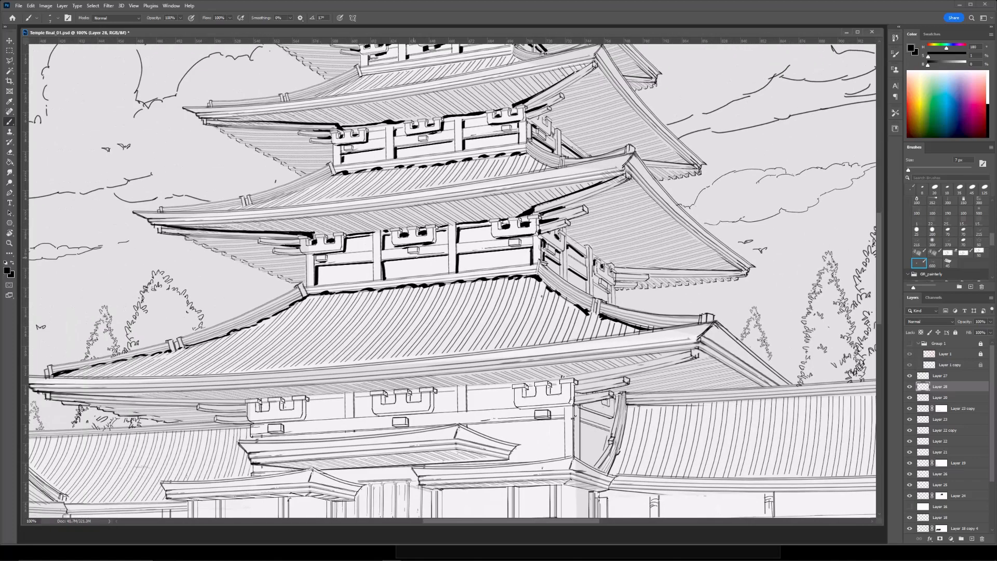
key("ctrl+minus")
key("ctrl+plus")
key("bracketright")
key("bracketright")
key("bracketright")
key("bracketleft")
key("bracketleft")
left_click_drag(413, 323, 415, 329)
key("bracketright")
left_click_drag(511, 317, 515, 324)
left_click_drag(544, 316, 540, 322)
mouse_move(660, 309)
left_mouse_down()
mouse_move(654, 316)
mouse_move(677, 314)
left_mouse_up()
Paint black shadows in the bracket openings of the third tier from the top.
key("bracketleft")
key("bracketleft")
key("bracketleft")
mouse_move(515, 310)
left_mouse_down()
mouse_move(410, 306)
mouse_move(477, 302)
left_mouse_up()
key("bracketright")
key("bracketright")
mouse_move(491, 301)
left_mouse_down()
mouse_move(533, 299)
mouse_move(523, 299)
left_mouse_up()
left_click_drag(328, 314, 365, 315)
mouse_move(486, 310)
left_mouse_down()
mouse_move(498, 306)
mouse_move(488, 327)
left_mouse_up()
Continue the black shadows up through the bracket openings of the pagoda's upper tiers.
key("ctrl+minus")
key("ctrl+minus")
key("ctrl+equal")
key("ctrl+equal")
left_click_drag(456, 309, 453, 328)
mouse_move(458, 149)
left_mouse_down()
mouse_move(459, 263)
mouse_move(459, 226)
left_mouse_up()
key("ctrl+minus")
key("ctrl+minus")
key("ctrl+equal")
key("ctrl+equal")
left_click_drag(457, 61, 434, 225)
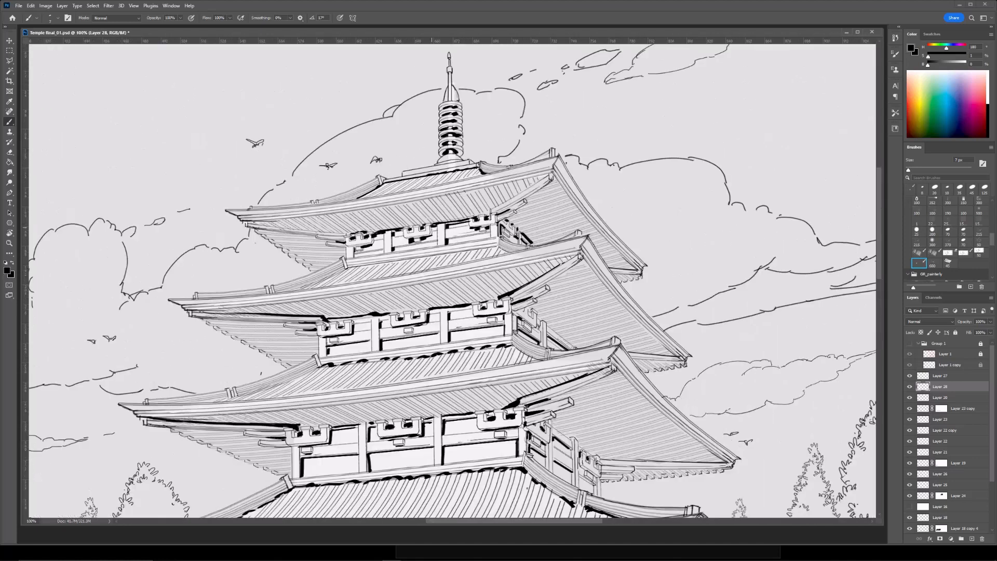
key("e")
key("ctrl+minus")
left_click_drag(435, 332, 446, 229)
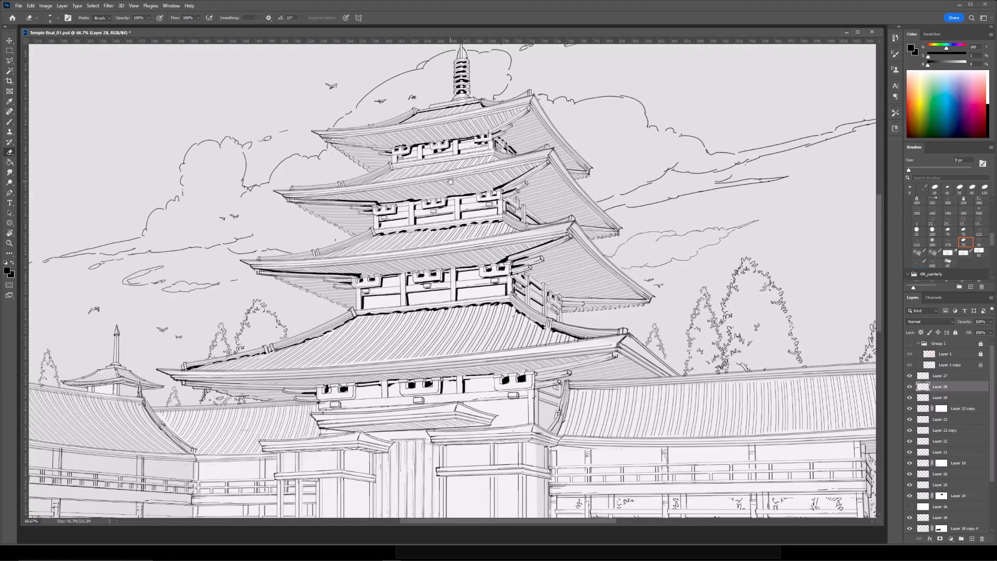
Paint straight black shadows under the bottom roof's eave, between the brackets of the bottom tier.
key("ctrl+equal")
key("b")
key("bracketright")
key("bracketright")
left_click_drag(543, 264, 544, 270)
key("ctrl+minus")
key("ctrl+equal")
mouse_move(245, 444)
left_mouse_down()
mouse_move(344, 356)
mouse_move(405, 370)
mouse_move(399, 330)
left_mouse_up()
key("bracketright")
left_click(435, 337)
left_click(487, 334, "shift")
left_click(435, 335, "shift")
left_click(580, 330)
left_click(624, 327, "shift")
mouse_move(632, 318)
left_mouse_down()
mouse_move(633, 302)
mouse_move(462, 292)
mouse_move(482, 284)
left_mouse_up()
Rotate the canvas, paint and clean up a black shadow under the bottom roof's left eave, and return the canvas upright.
key("ctrl+minus")
key("e")
key("b")
key("bracketright")
key("ctrl+minus")
left_click_drag(173, 288, 218, 297)
key("ctrl+plus")
key("r")
mouse_move(366, 301)
left_mouse_down()
mouse_move(376, 326)
mouse_move(406, 331)
mouse_move(503, 304)
left_mouse_up()
key("ctrl+plus")
key("e")
left_click_drag(437, 324, 505, 304)
key("b")
key("e")
key("ctrl+minus")
key("ctrl+minus")
key("r")
key("Escape")
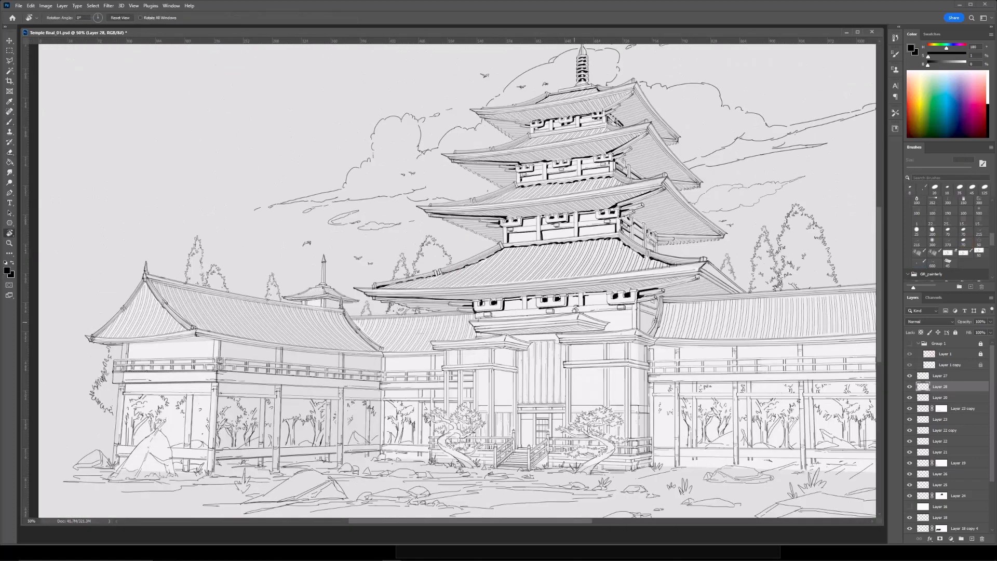
Touch up the black shadow around the left corner bracket of the bottom tier.
key("b")
key("ctrl+plus")
left_click_drag(525, 265, 442, 270)
key("ctrl+plus")
left_click_drag(388, 336, 395, 333)
key("e")
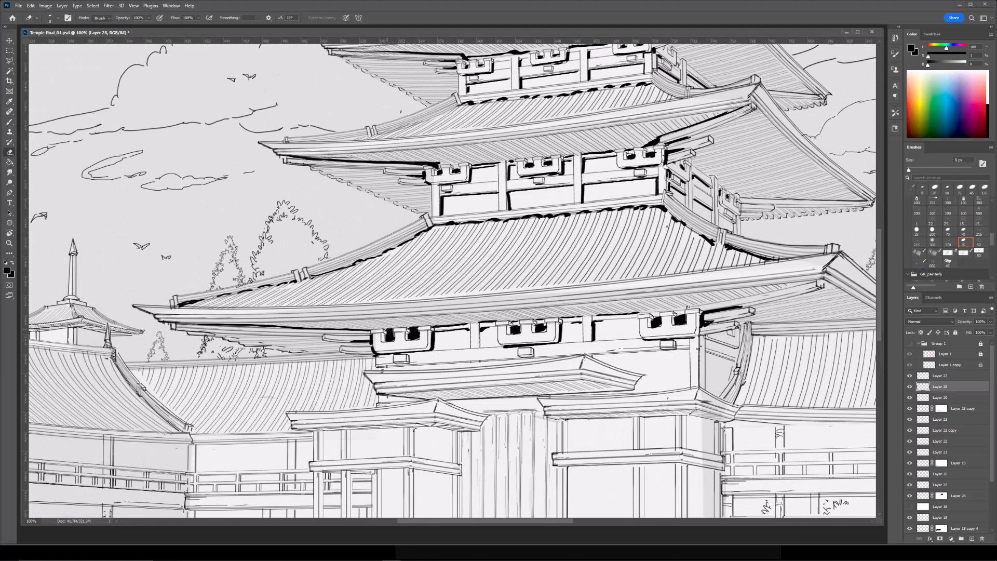
Touch up the black shadows beside the bottom tier's right corner bracket and on the adjoining side wall.
scroll(507, 233, "right", 3)
key("b")
key("h")
left_click_drag(412, 337, 482, 353)
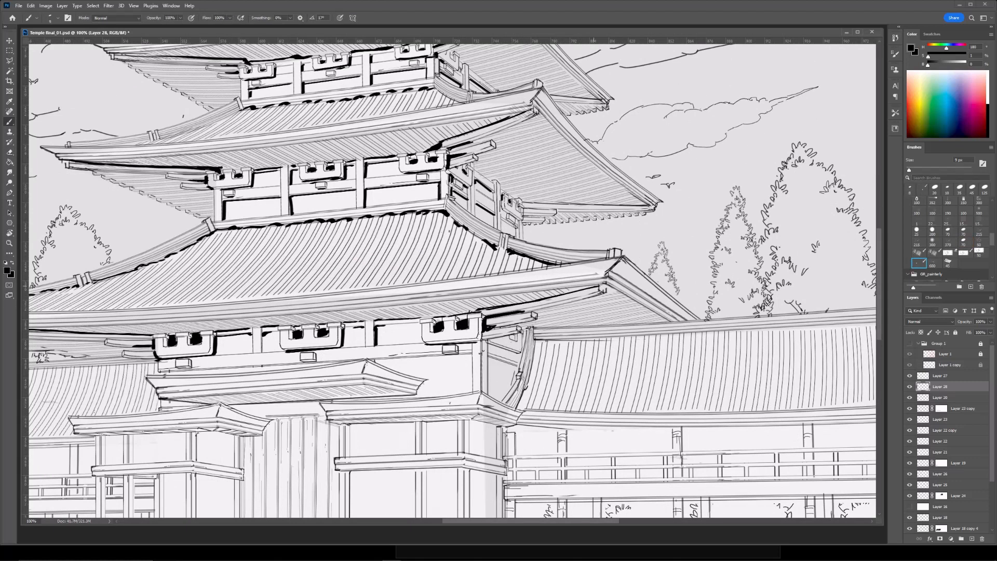
key("h")
left_click_drag(528, 321, 497, 256)
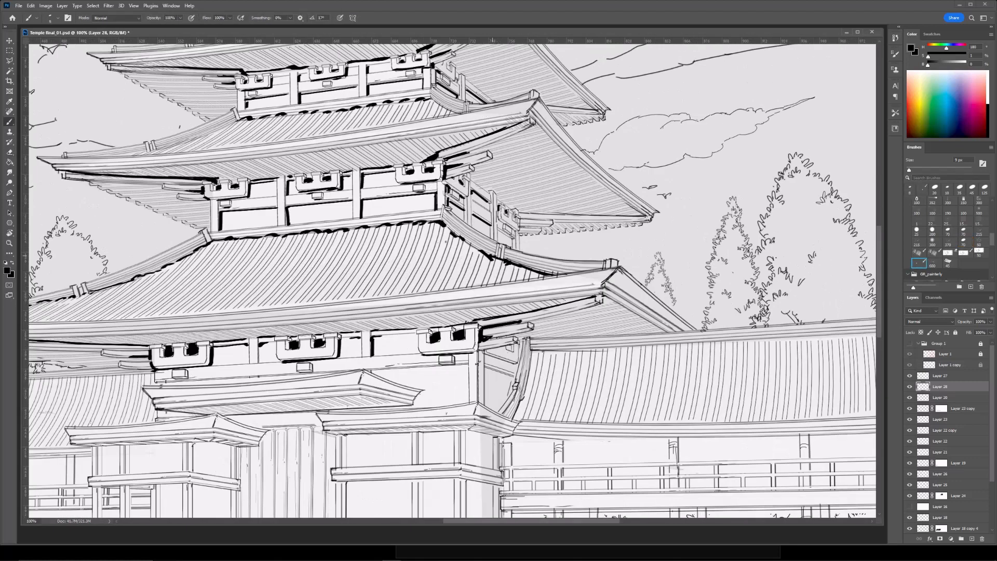
key("e")
key("ctrl+minus")
key("ctrl+minus")
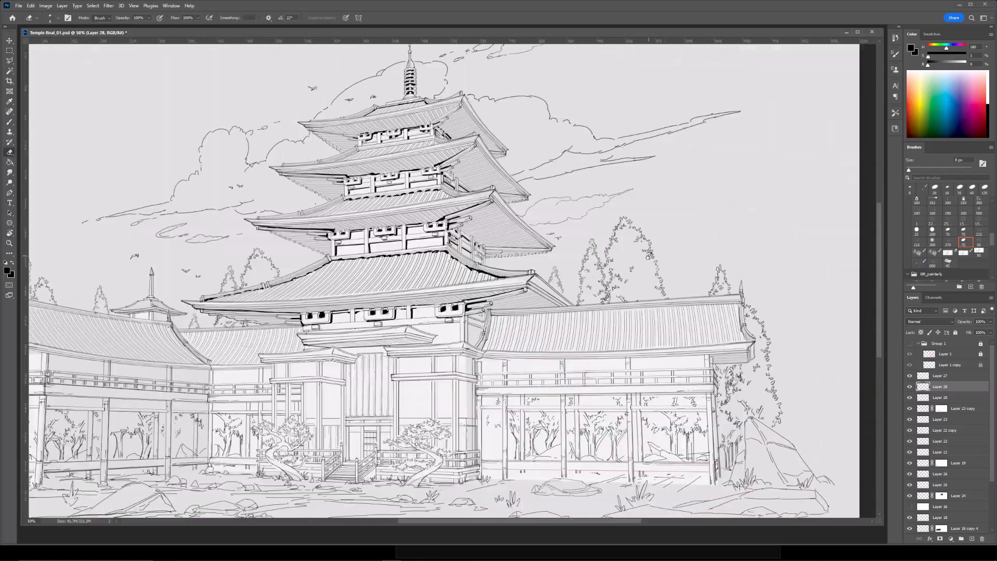
Paint black shadows under the left entrance porch's roof and along the posts of its upper panels.
key("b")
key("ctrl+plus")
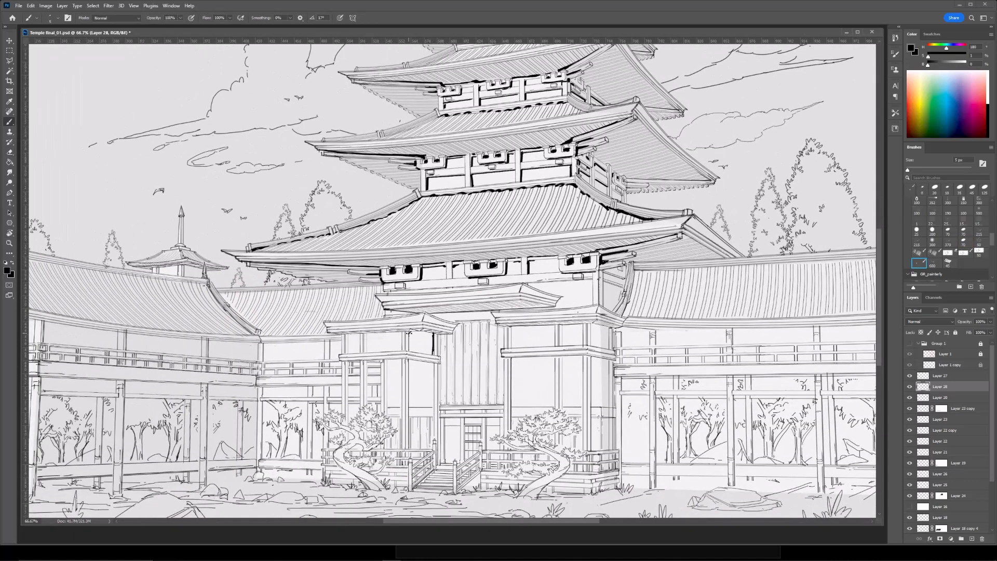
key("ctrl+plus")
mouse_move(407, 339)
left_mouse_down()
mouse_move(407, 366)
mouse_move(460, 339)
mouse_move(379, 370)
left_mouse_up()
key("e")
key("ctrl+minus")
key("ctrl+minus")
key("ctrl+plus")
key("ctrl+plus")
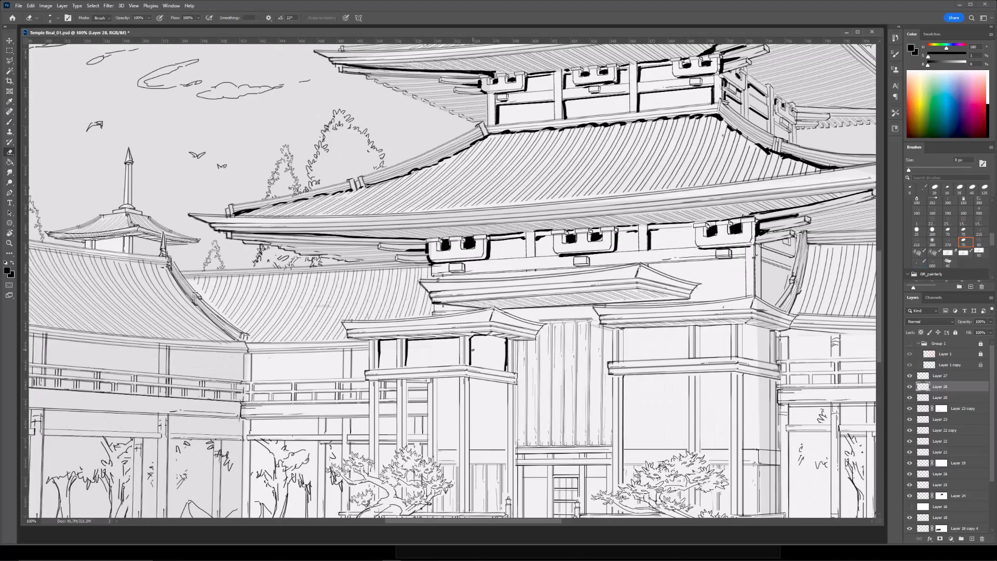
Paint black shadows along the top edge and posts of the right entrance porch's front upper panels.
left_click_drag(474, 354, 278, 349)
key("b")
left_click_drag(428, 326, 429, 355)
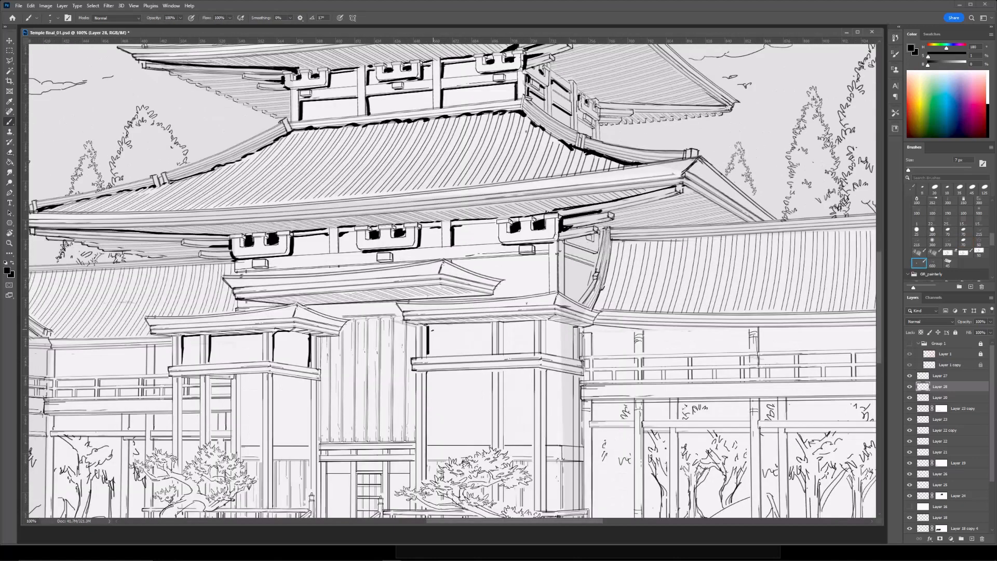
left_click(488, 322, "shift")
left_click_drag(504, 324, 504, 354)
left_click(535, 321, "shift")
Paint a thinner black shadow under the roof and along the post of the right porch's side upper panel.
key("[")
key("[")
left_click(547, 322)
left_click(572, 327, "shift")
mouse_move(546, 322)
left_mouse_down()
mouse_move(546, 342)
mouse_move(573, 356)
mouse_move(545, 334)
left_mouse_up()
key("e")
key("ctrl+minus")
key("ctrl+minus")
key("ctrl+minus")
key("ctrl+plus")
key("ctrl+plus")
key("ctrl+plus")
Paint black shadows under the left porch's lower beam and down the left edge of the wall below, and trim them.
key("b")
left_click_drag(335, 284, 335, 337)
key("]")
key("]")
key("]")
key("]")
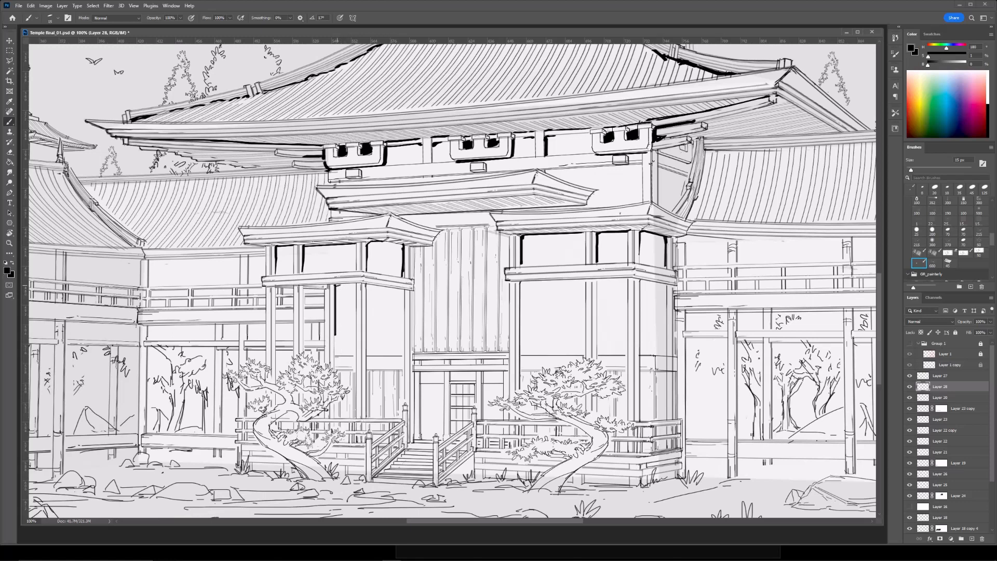
left_click(369, 287)
left_click(403, 291, "shift")
key("ctrl+minus")
key("ctrl+minus")
mouse_move(369, 287)
left_mouse_down()
mouse_move(404, 289)
mouse_move(374, 289)
left_mouse_up()
key("ctrl+plus")
key("ctrl+plus")
key("e")
left_click_drag(337, 299, 336, 336)
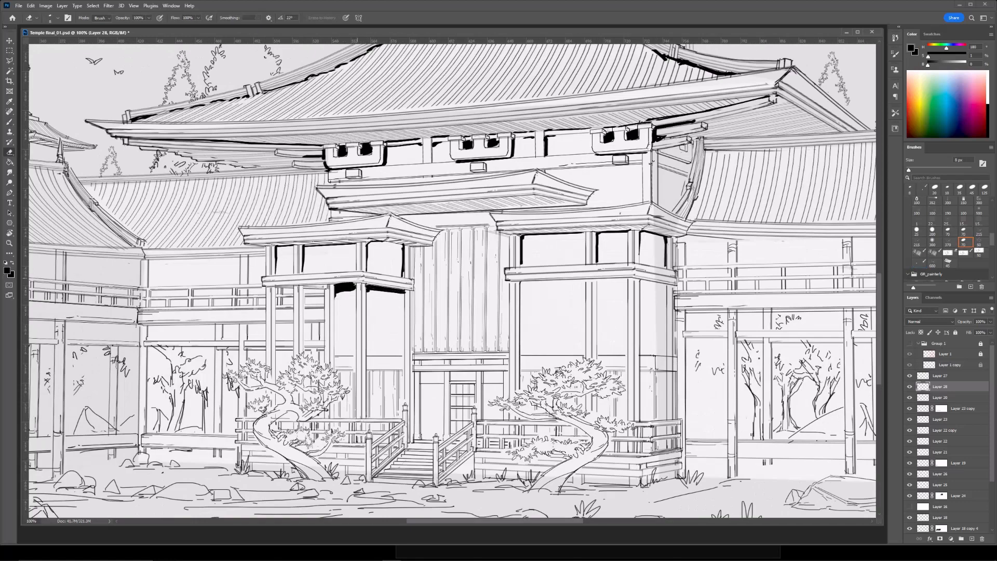
Even out the shadow under the left porch's lower beam and extend the black shadow down beside its post.
key("b")
left_click(337, 293)
left_click(355, 289, "shift")
left_click(369, 291)
left_click(401, 293, "shift")
key("e")
key("ctrl+minus")
key("b")
left_click(374, 288)
left_click(373, 331, "shift")
key("e")
Paint thick black shadows under the right porch's lower beam, on both its front and its side.
left_click_drag(509, 284, 426, 289)
key("b")
left_click(416, 288)
left_click(459, 287, "shift")
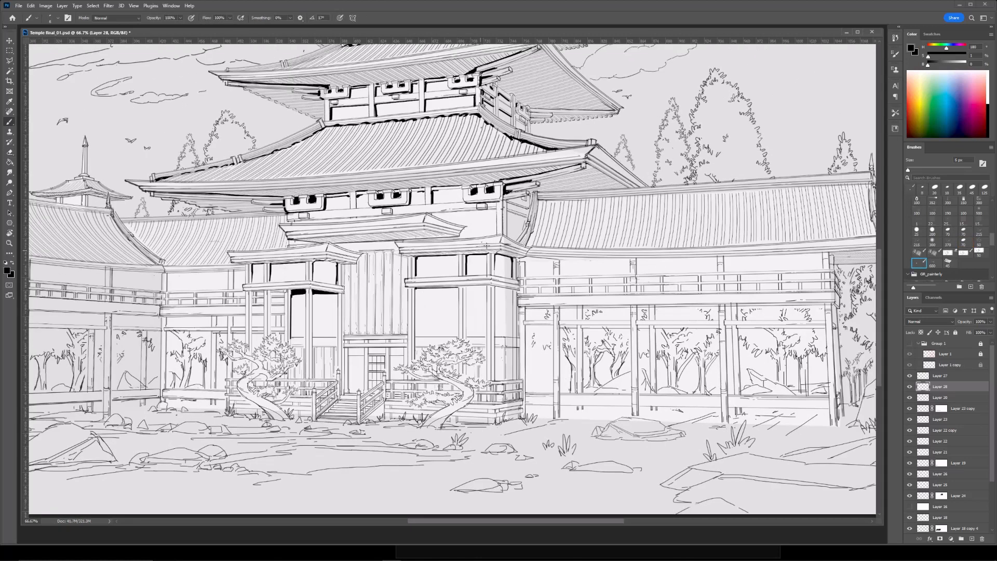
key("bracketright")
key("bracketright")
key("bracketright")
key("bracketright")
left_click(416, 290)
left_click(456, 290, "shift")
left_click_drag(496, 288, 514, 291)
key("e")
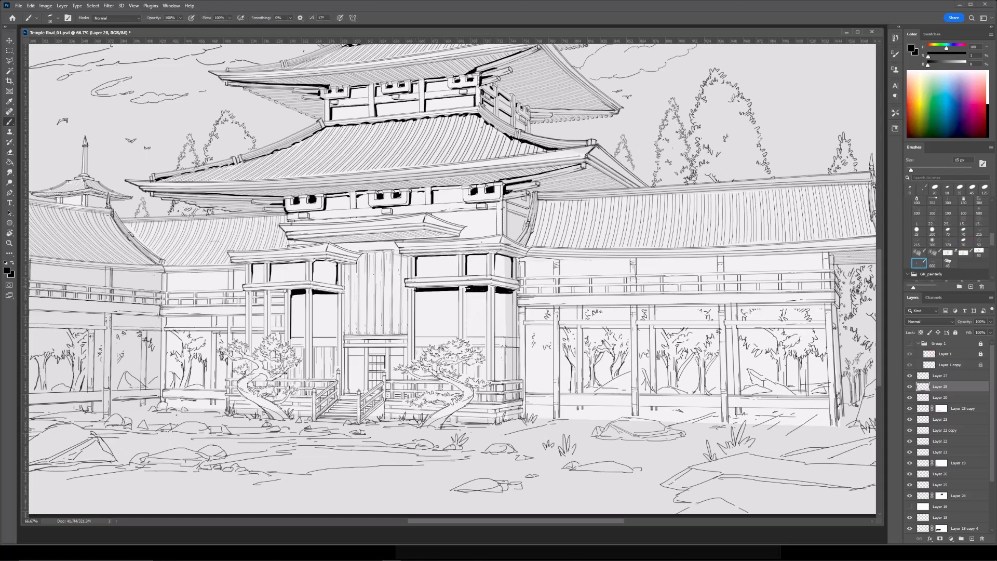
Paint a black shadow down the left porch's inner post beside the central entrance.
scroll(452, 289, "down", 1)
scroll(368, 295, "up", 1)
key("b")
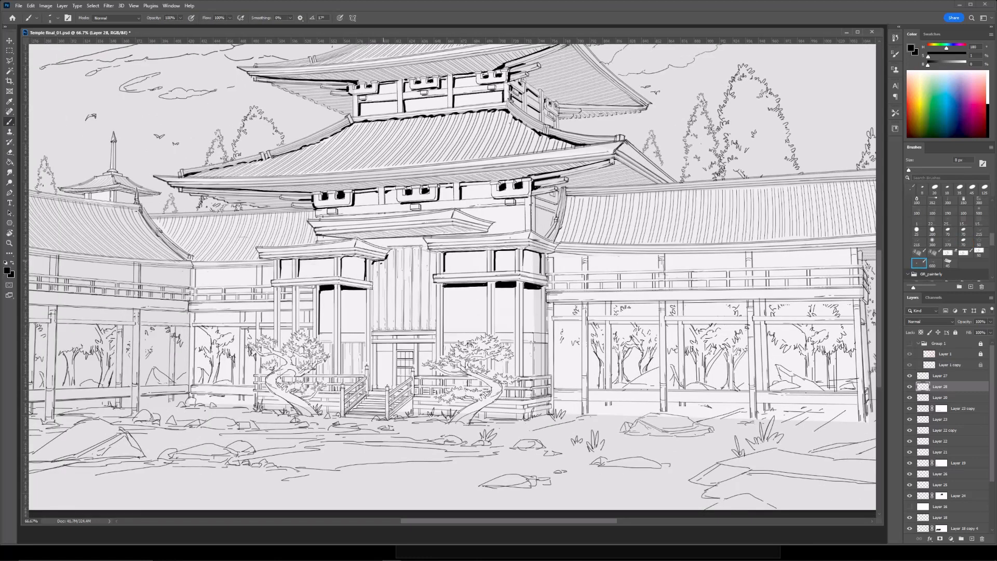
mouse_move(372, 289)
left_mouse_down()
mouse_move(373, 333)
mouse_move(393, 317)
mouse_move(393, 361)
left_mouse_up()
key("ctrl+z")
scroll(373, 340, "down", 1)
scroll(372, 340, "up", 1)
key("bracketleft")
key("bracketleft")
key("bracketright")
key("bracketright")
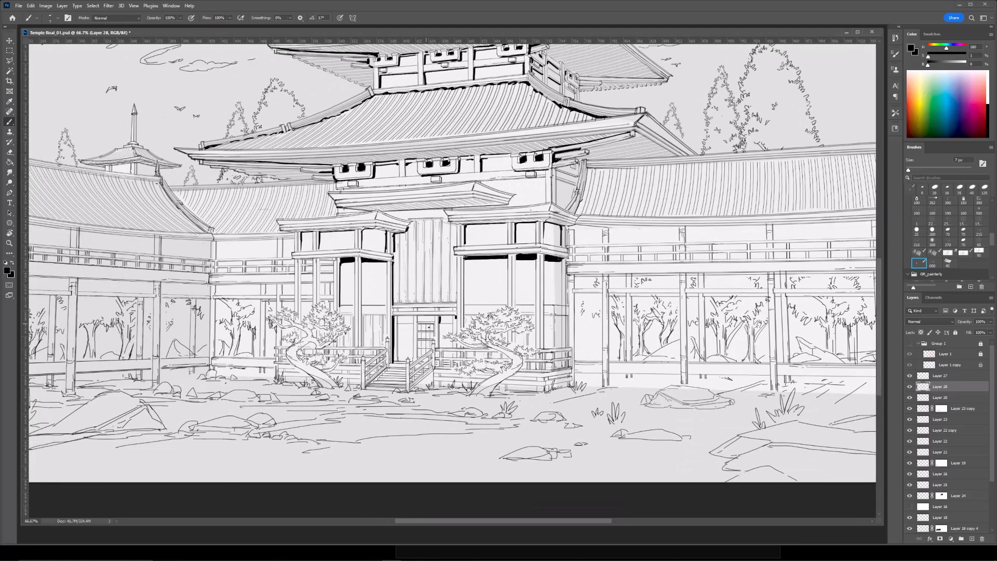
Rotate the canvas and paint black shadows in the gaps of the lintel above the entrance door.
key("r")
left_click_drag(530, 335, 543, 308)
key("ctrl+plus")
key("ctrl+plus")
key("bracketright")
key("bracketright")
key("bracketright")
left_click_drag(328, 417, 426, 384)
left_click_drag(446, 374, 479, 365)
key("e")
key("b")
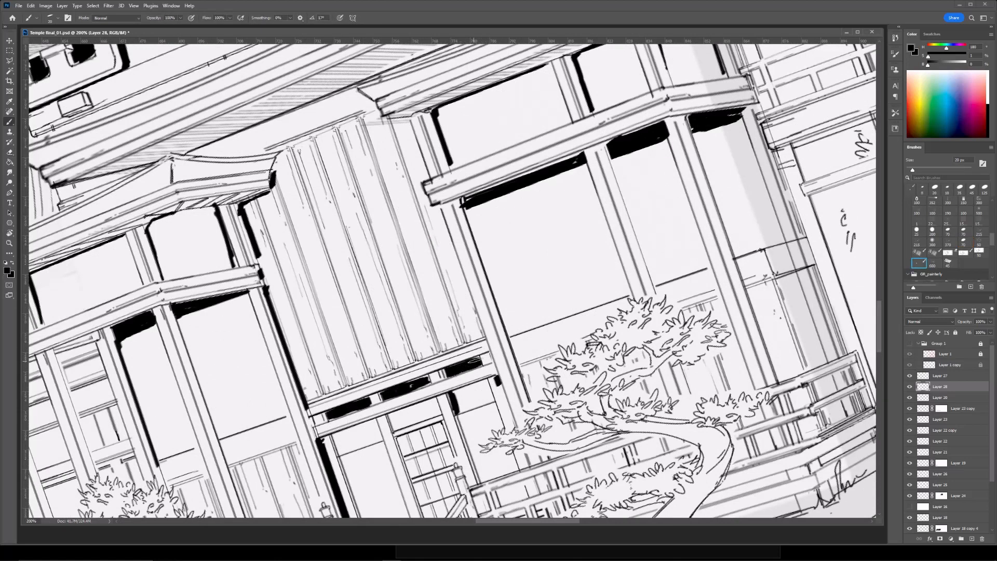
Return the canvas upright and darken the vertical frame line beside the entrance door with a small brush.
key("ctrl+minus")
key("ctrl+minus")
key("r")
left_click_drag(584, 263, 510, 438)
key("ctrl+plus")
key("Escape")
key("e")
key("b")
left_click_drag(401, 416, 403, 370)
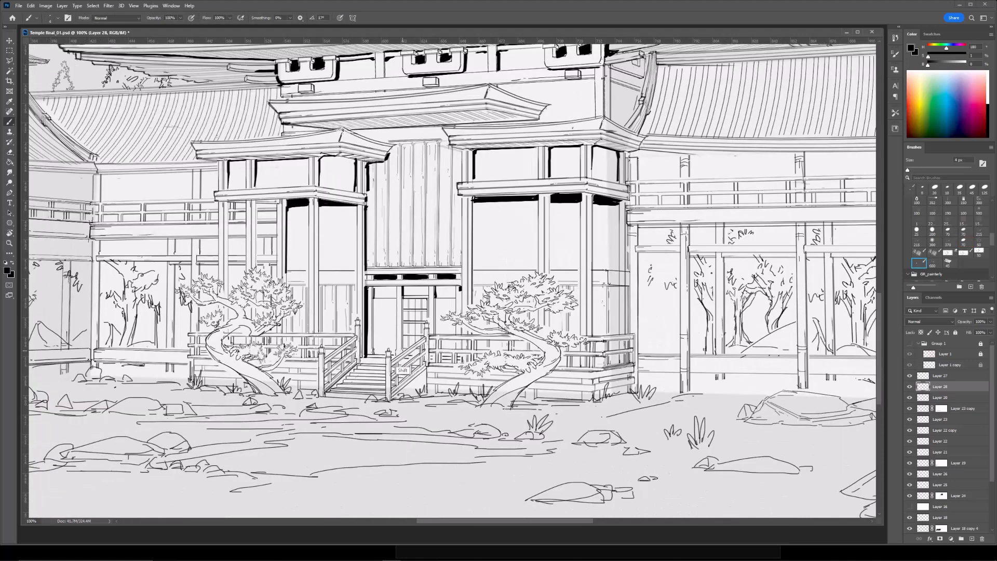
left_click_drag(404, 299, 403, 352)
key("ctrl+plus")
mouse_move(309, 392)
left_mouse_down()
mouse_move(467, 366)
mouse_move(541, 398)
left_mouse_up()
key("ctrl+minus")
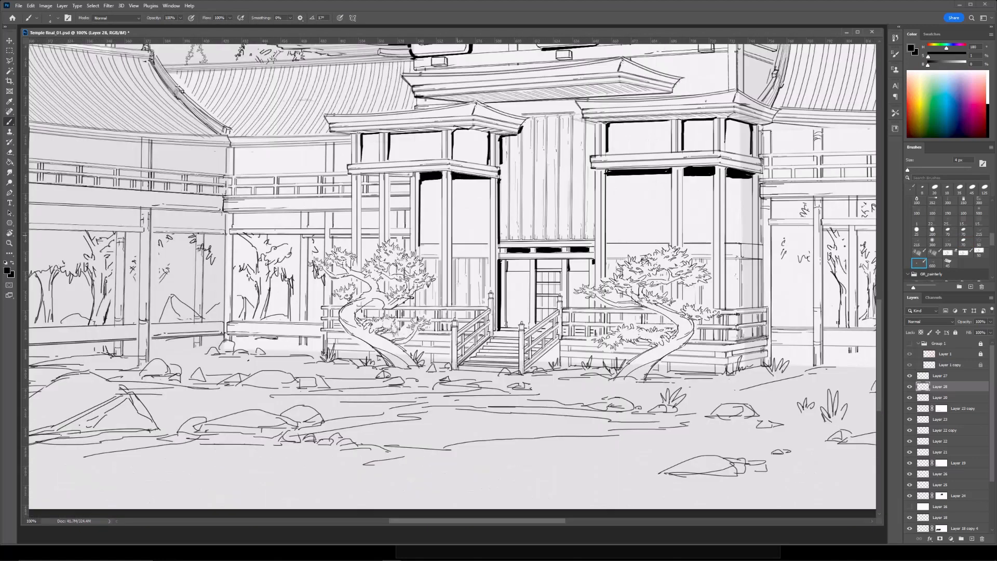
Darken the horizontal wall line of the right porch and paint a black shadow down its middle post.
key("ctrl+minus")
left_click_drag(584, 193, 511, 229)
key("ctrl+plus")
key("bracketleft")
key("bracketleft")
key("bracketleft")
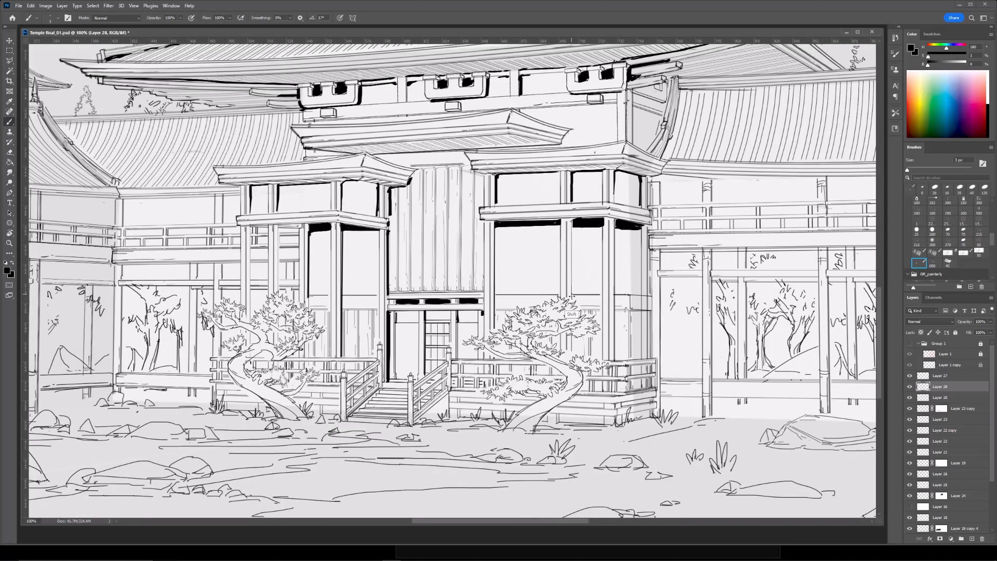
left_click(572, 296, "shift")
left_click_drag(572, 297, 417, 300)
key("e")
key("b")
key("bracketright")
left_click(419, 229)
left_click(416, 304, "shift")
left_click_drag(419, 340, 419, 359)
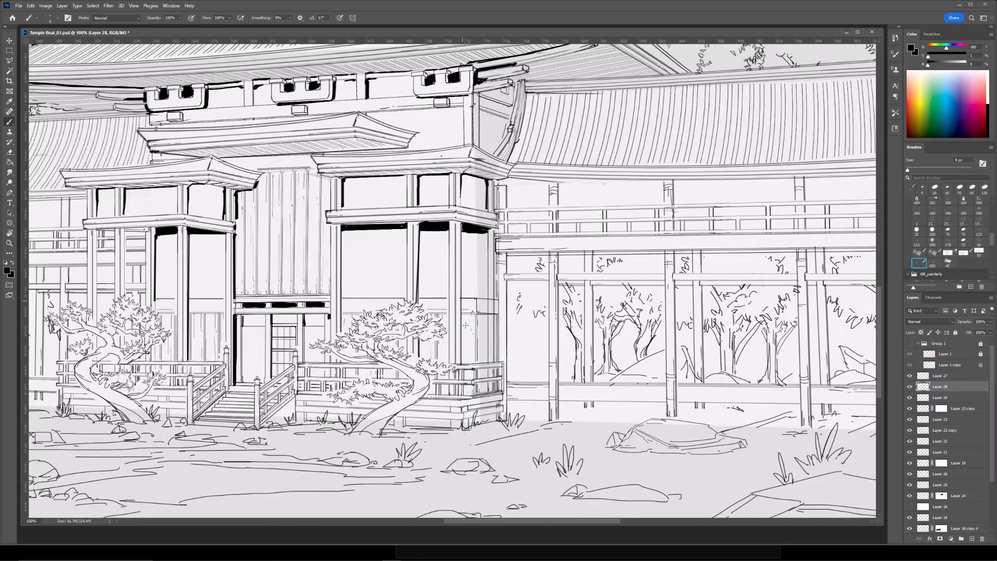
Paint a black shadow along the top of the slatted panel between the two entrance porches.
key("ctrl+minus")
key("ctrl+minus")
left_click_drag(426, 234, 579, 274)
key("ctrl+minus")
left_click_drag(520, 244, 445, 236)
key("ctrl+plus")
key("ctrl+plus")
key("ctrl+plus")
left_click_drag(382, 206, 479, 204)
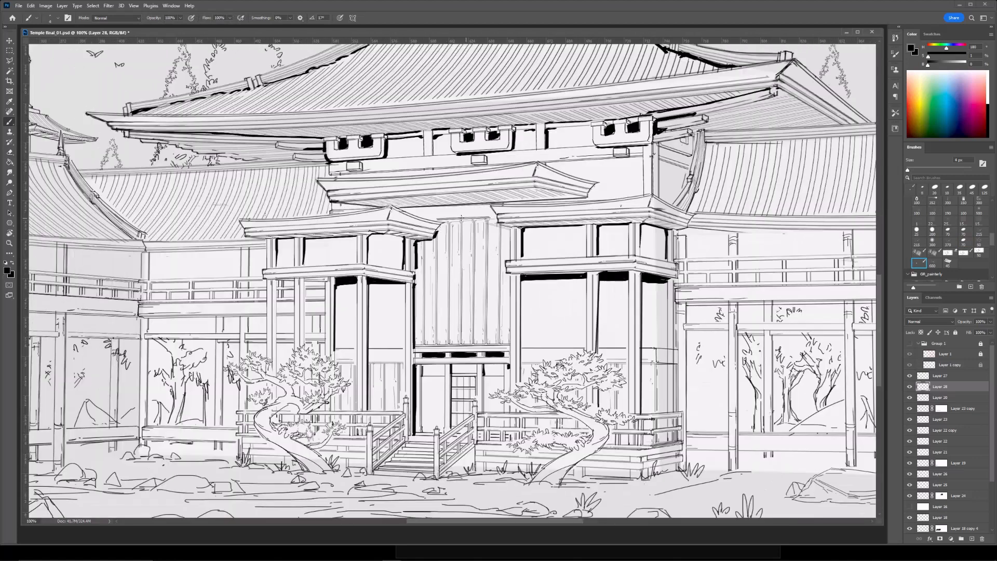
left_click(438, 220)
left_click(497, 217, "shift")
key("bracketright")
left_click(464, 220)
left_click(497, 219, "shift")
left_click(462, 343)
Paint a long black shadow under the right wing's balcony with a larger brush.
key("ctrl+minus")
key("ctrl+minus")
mouse_move(486, 250)
left_mouse_down()
mouse_move(633, 224)
mouse_move(562, 226)
mouse_move(468, 255)
mouse_move(486, 295)
left_mouse_up()
key("ctrl+minus")
key("ctrl+plus")
key("bracketright")
key("bracketright")
left_click_drag(709, 282, 487, 284)
left_click(710, 283, "shift")
key("ctrl+z")
key("bracketright")
left_click(711, 284, "shift")
left_click(705, 284, "shift")
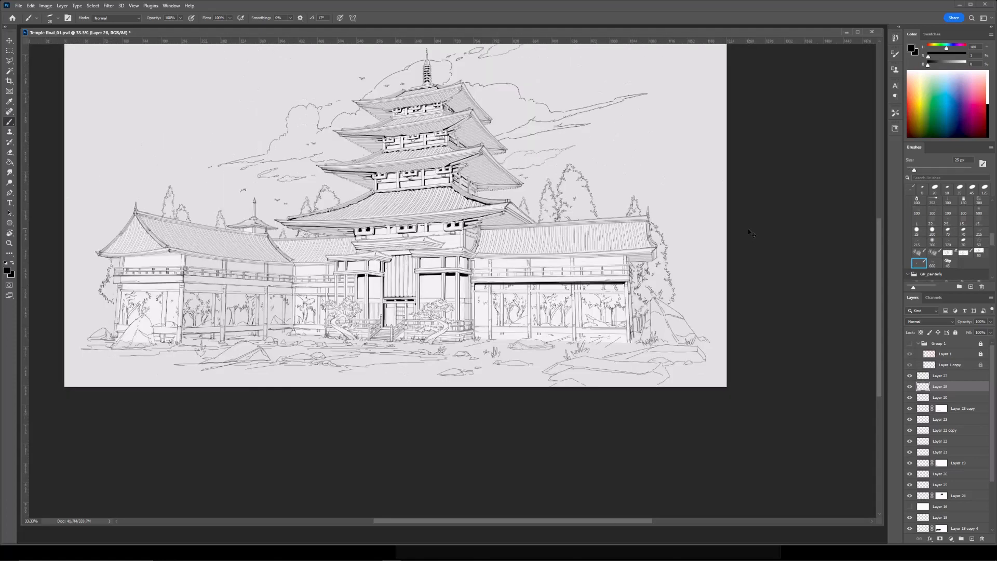
Paint a long black shadow under the left wing's balcony from its front corner to the inner corner.
key("e")
key("b")
key("bracketleft")
key("bracketleft")
left_click_drag(151, 292, 388, 296)
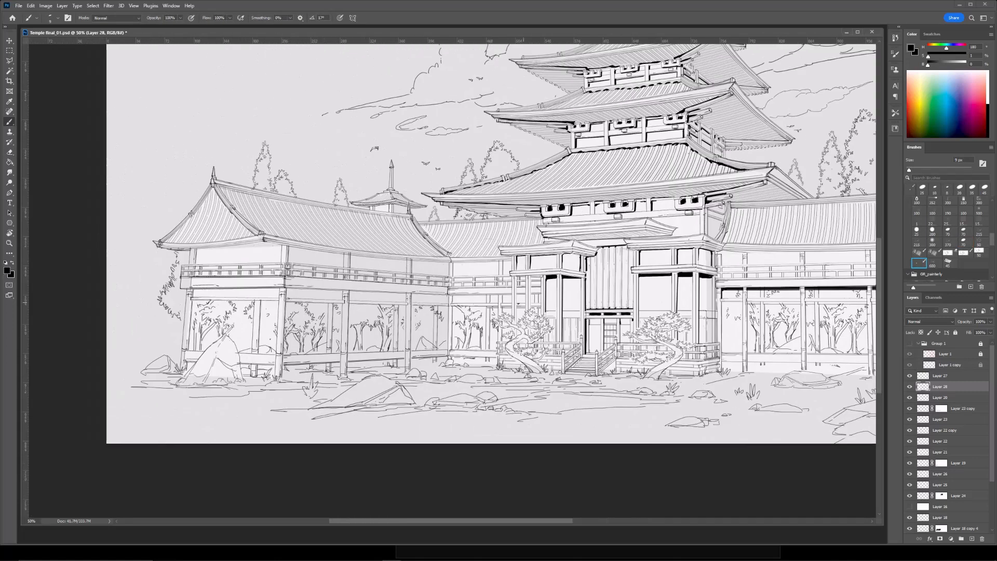
left_click_drag(616, 271, 452, 285)
left_click_drag(326, 276, 416, 287)
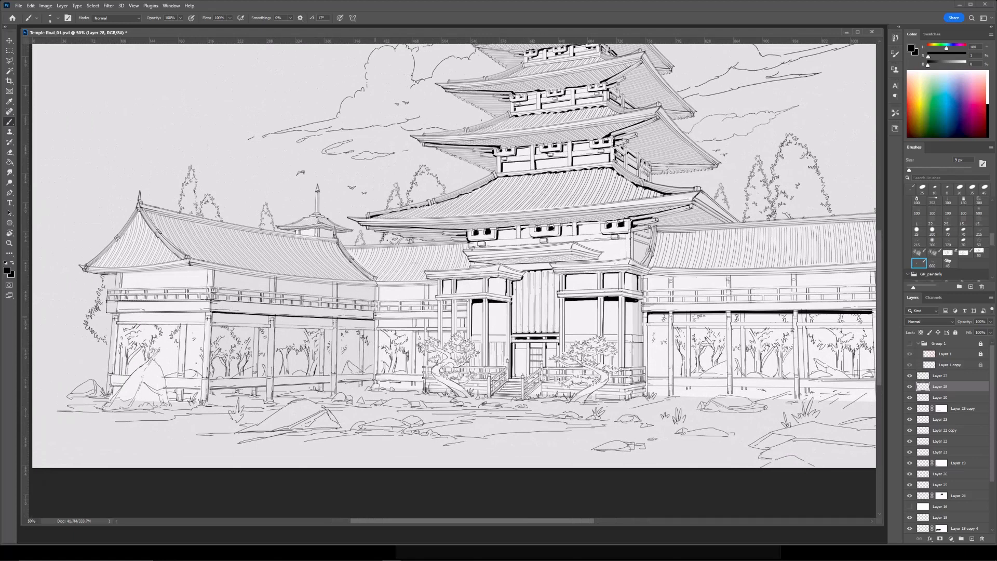
key("ctrl+minus")
left_click_drag(690, 227, 578, 238)
left_click_drag(263, 224, 370, 240)
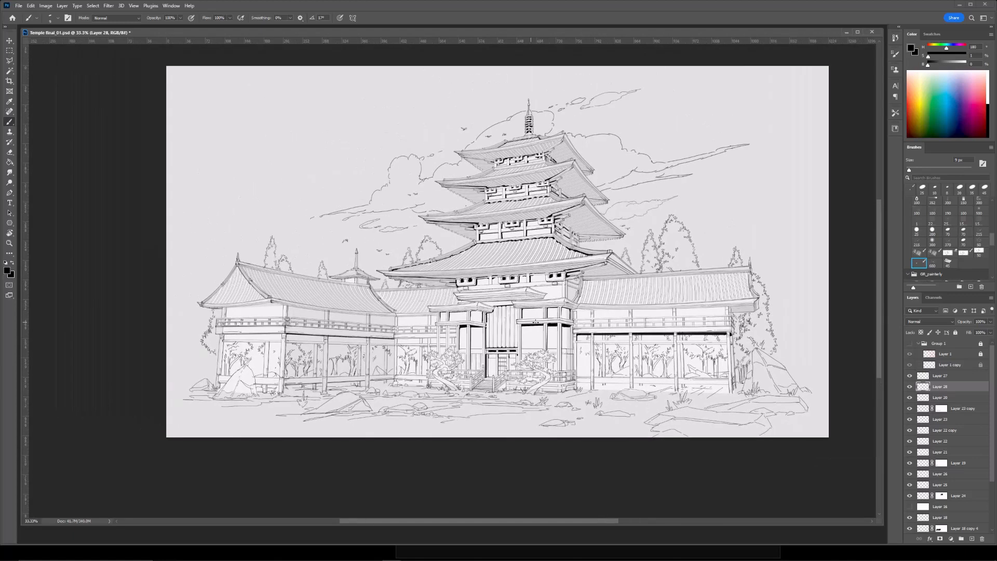
key("ctrl+plus")
mouse_move(372, 367)
left_mouse_down()
mouse_move(418, 369)
mouse_move(417, 352)
mouse_move(403, 364)
left_mouse_up()
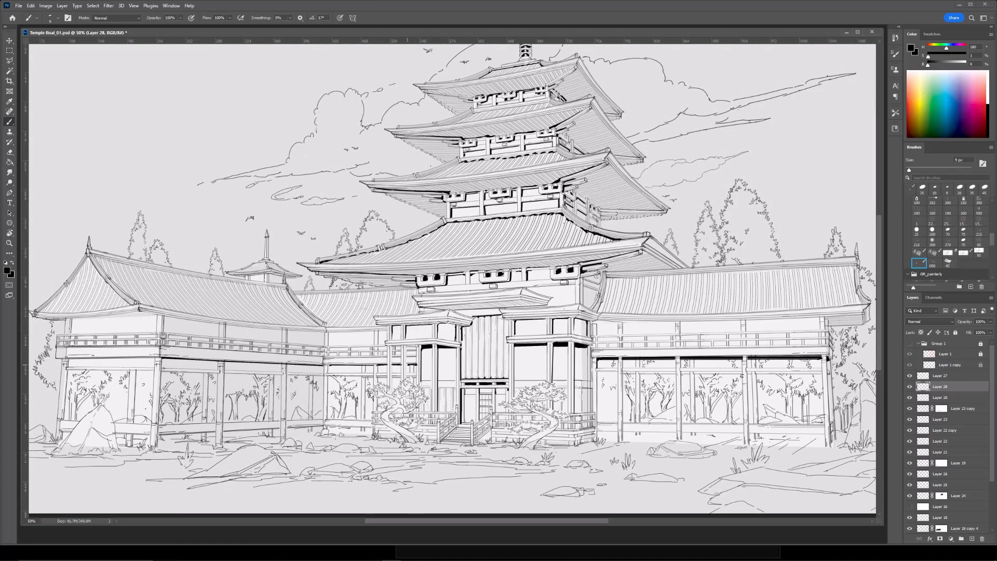
Paint a black shadow under the balcony on the left wing's end face.
key("ctrl+minus")
key("ctrl+plus")
left_click_drag(73, 359, 267, 319)
key("bracketright")
key("bracketright")
mouse_move(343, 317)
left_mouse_down()
mouse_move(256, 318)
mouse_move(308, 318)
left_mouse_up()
key("e")
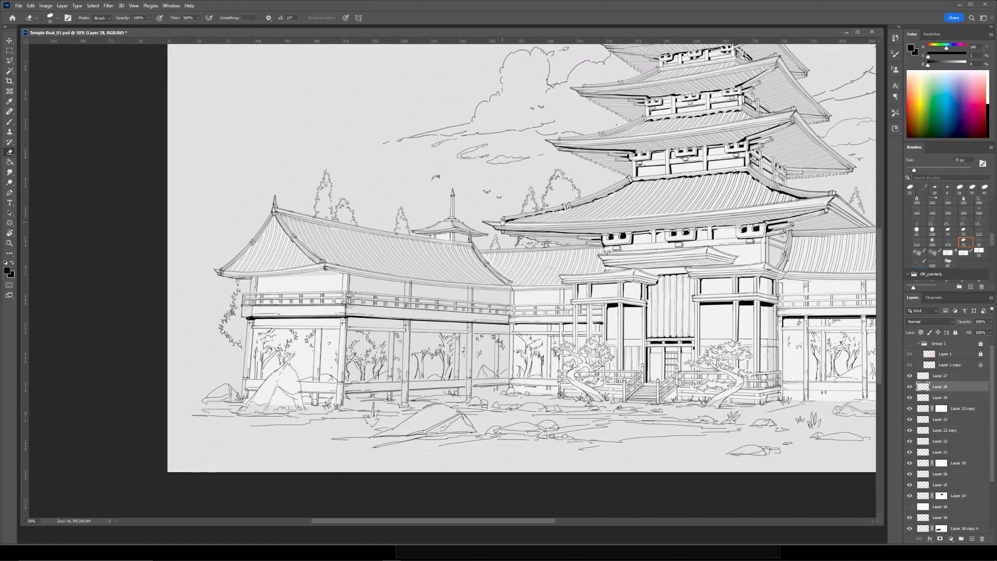
left_click_drag(503, 222, 442, 233)
key("b")
left_click_drag(282, 286, 199, 288)
left_click_drag(268, 282, 203, 287)
key("ctrl+minus")
key("ctrl+minus")
key("r")
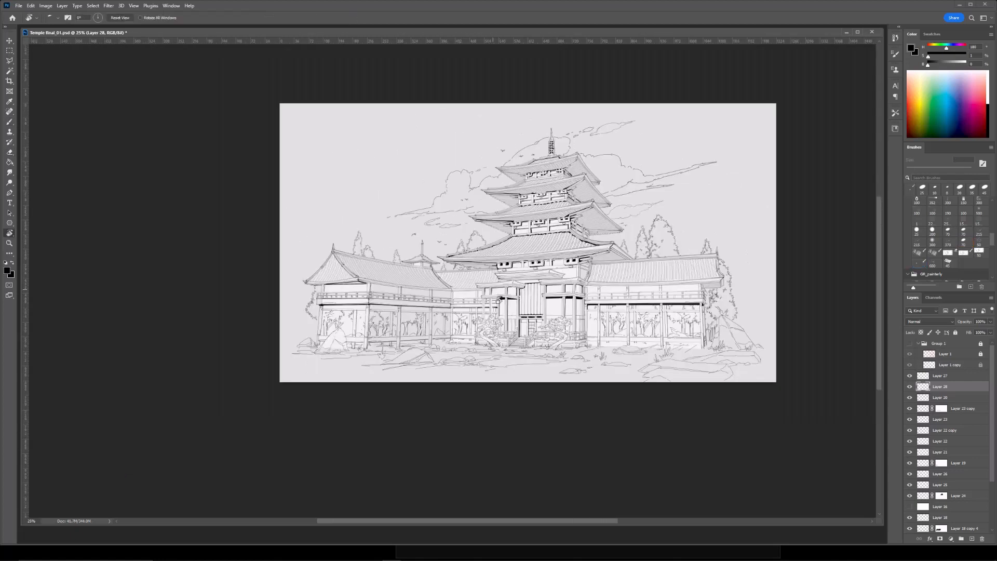
Paint a black shadow under the roof eave on the left wing's gable end with a 45 px brush.
left_click_drag(495, 238, 480, 228)
key("ctrl+plus")
key("ctrl+plus")
key("bracketright")
left_click_drag(229, 354, 272, 338)
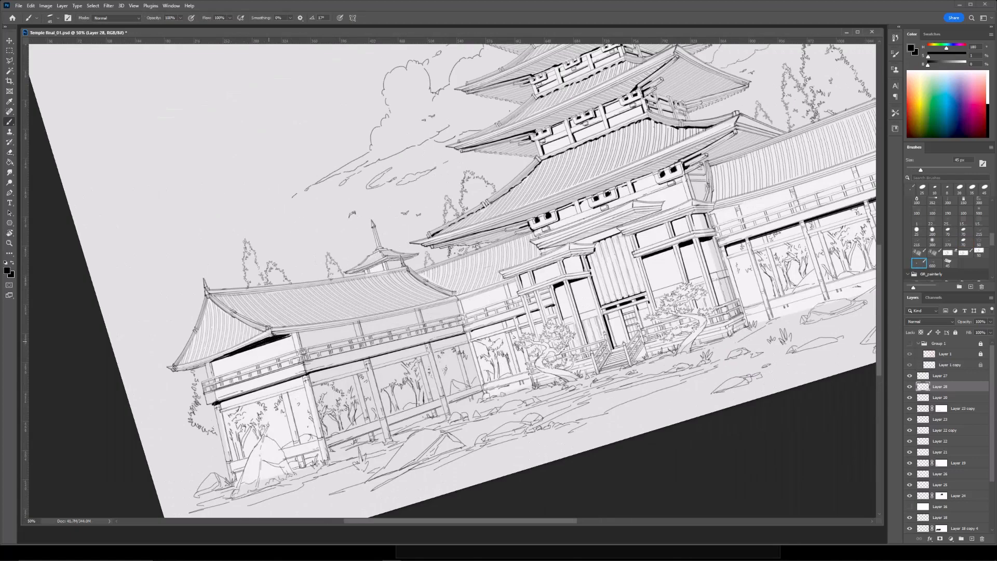
key("ctrl+minus")
key("r")
left_click_drag(481, 227, 514, 280)
key("Escape")
key("b")
key("r")
key("Escape")
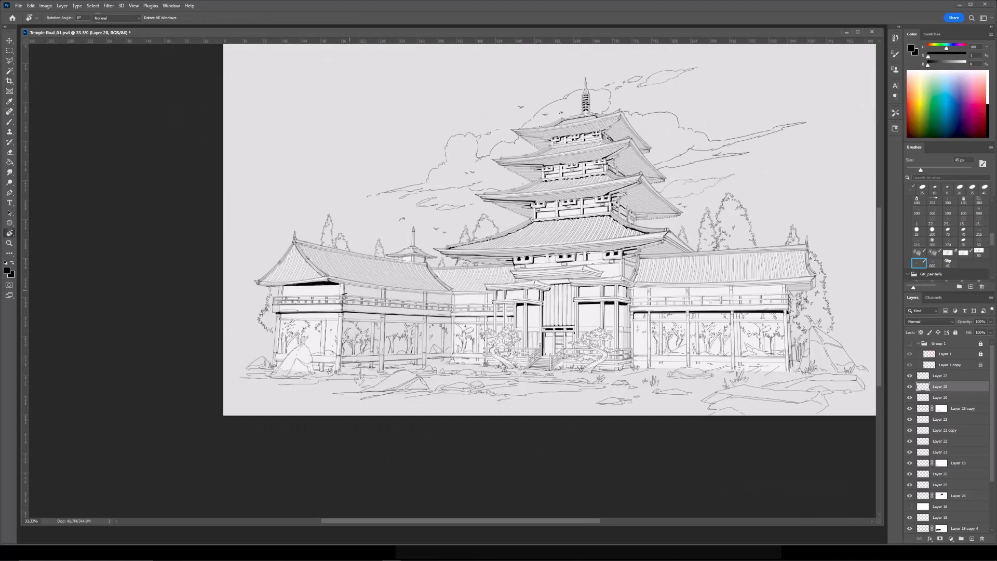
Paint a black shadow under the long roof eave of the left wing with a 20 px brush.
key("b")
key("ctrl+plus")
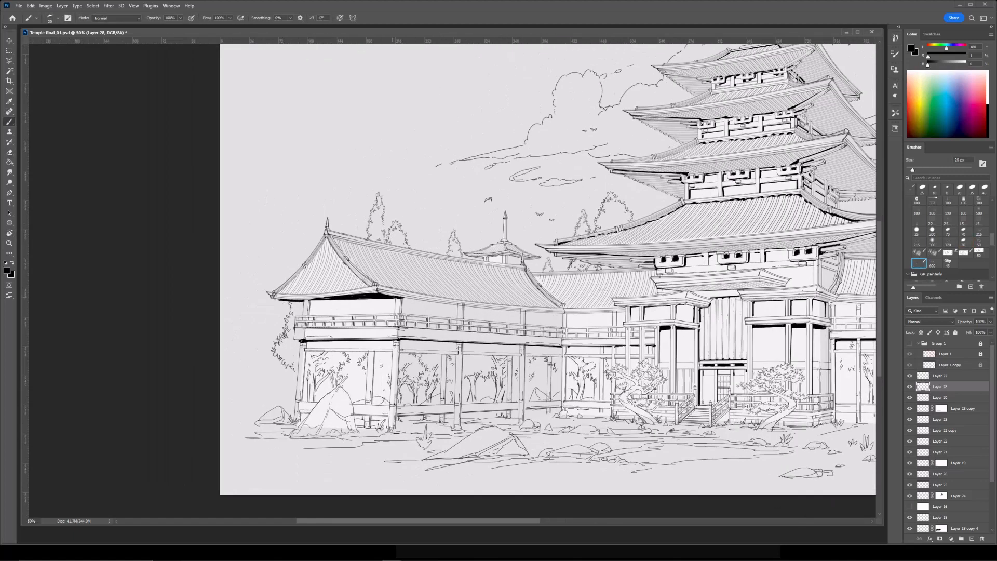
left_click_drag(586, 260, 388, 280)
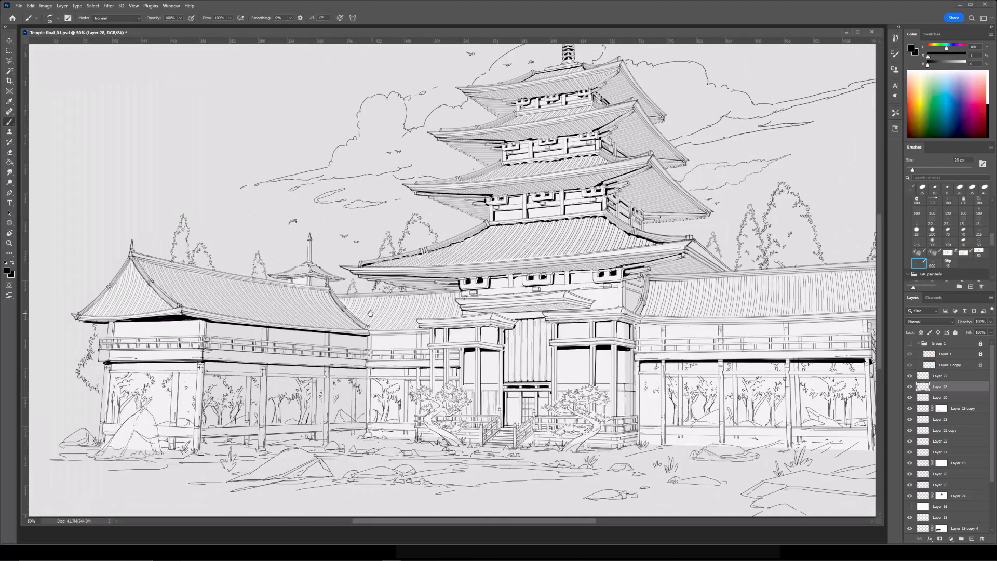
left_click_drag(328, 301, 351, 306)
left_click_drag(393, 340, 455, 338)
Paint a straight black shadow under the right wing's roof eave with a 15 px brush.
key("h")
left_click_drag(358, 335, 440, 351)
left_click_drag(507, 304, 520, 301)
key("[")
left_click(738, 299, "shift")
left_click(525, 301)
left_click(737, 298, "shift")
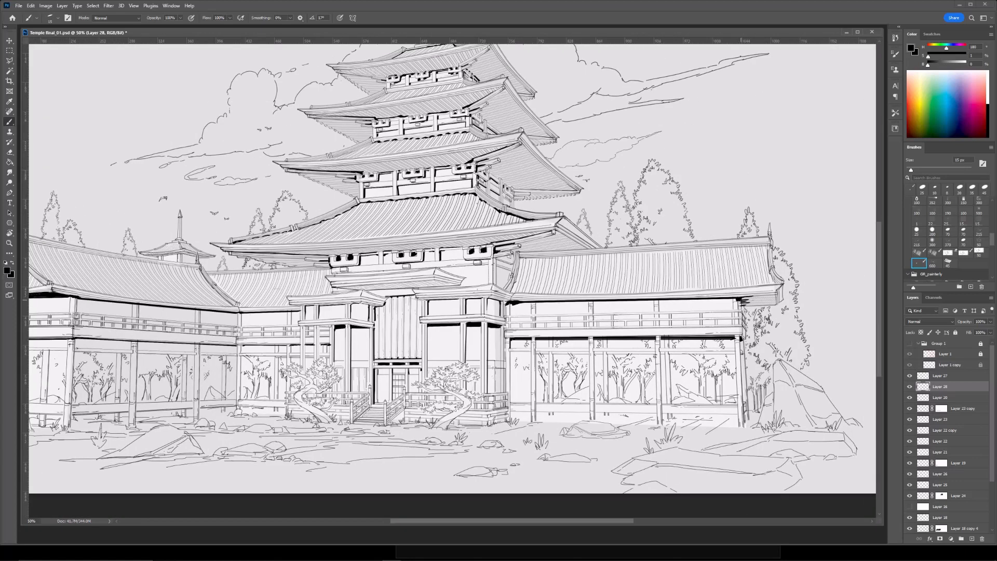
Refine the black shadow at the pagoda's corner beside the right wing's roof, trimming its edge with the eraser.
key("e")
key("ctrl+minus")
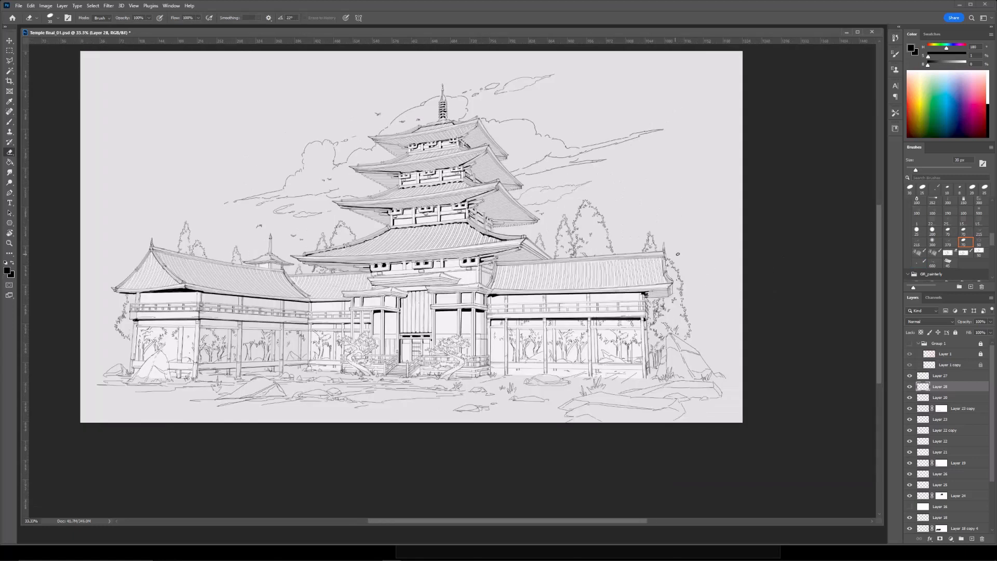
key("b")
key("ctrl+plus")
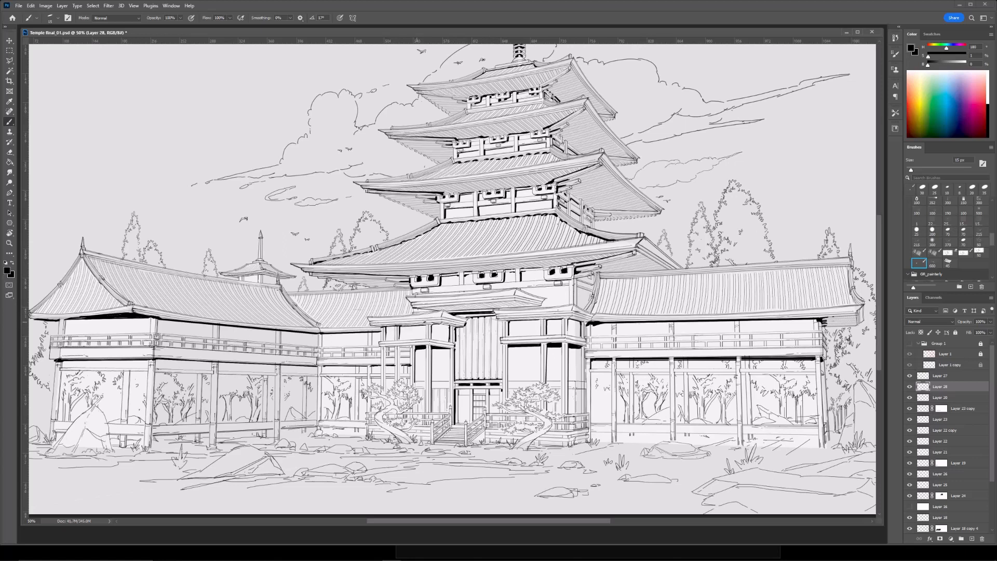
key("e")
left_click_drag(572, 282, 563, 308)
key("b")
key("ctrl+minus")
key("ctrl+plus")
Paint a black shadow along the wall just above the central entrance canopy.
left_click_drag(491, 287, 463, 276)
key("bracketright")
left_click_drag(400, 283, 459, 280)
key("bracketright")
mouse_move(390, 283)
left_mouse_down()
mouse_move(483, 278)
mouse_move(405, 283)
left_mouse_up()
key("e")
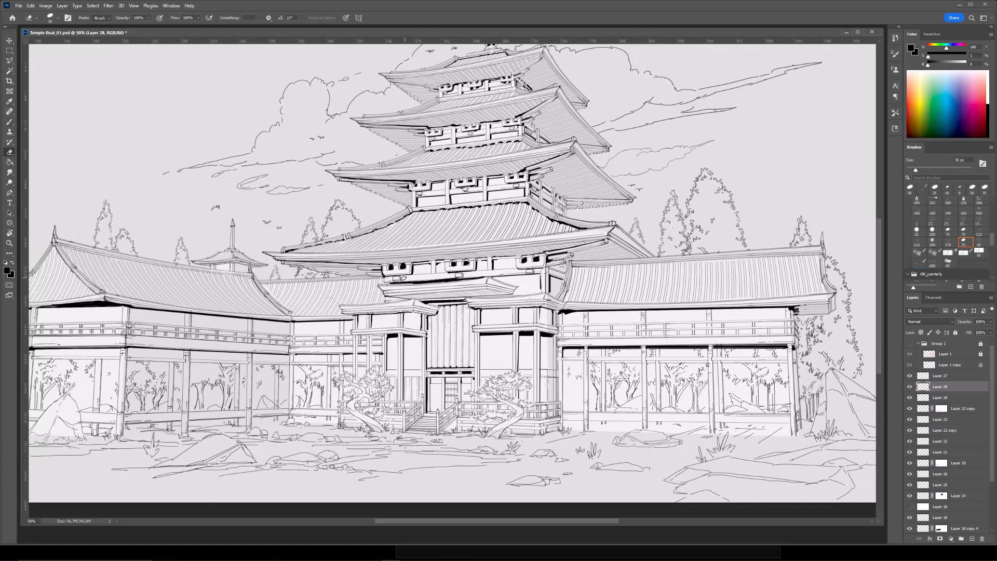
Add a thin straight shadow line along the underside of the central entrance canopy.
key("b")
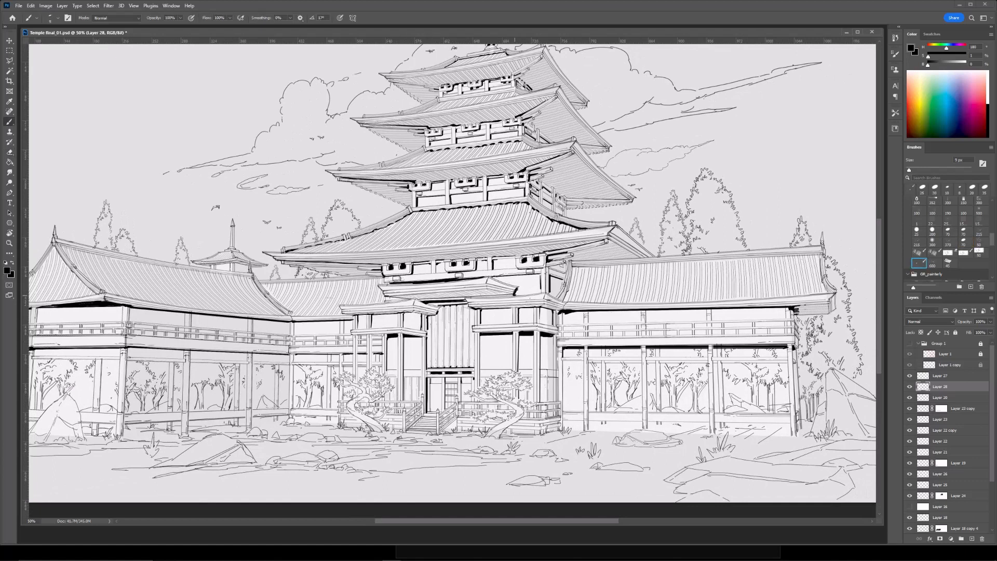
left_click(514, 294, "shift")
key("e")
key("ctrl+minus")
key("ctrl+minus")
key("ctrl+plus")
key("ctrl+plus")
key("b")
key("ctrl+minus")
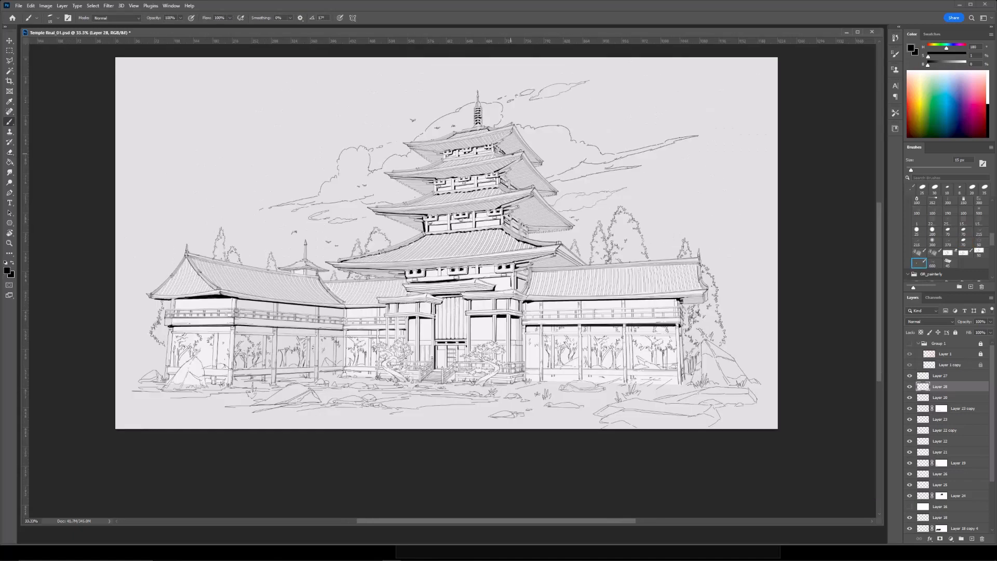
Trim the shadow under the right wing's balcony with a straight eraser stroke.
key("e")
key("ctrl+plus")
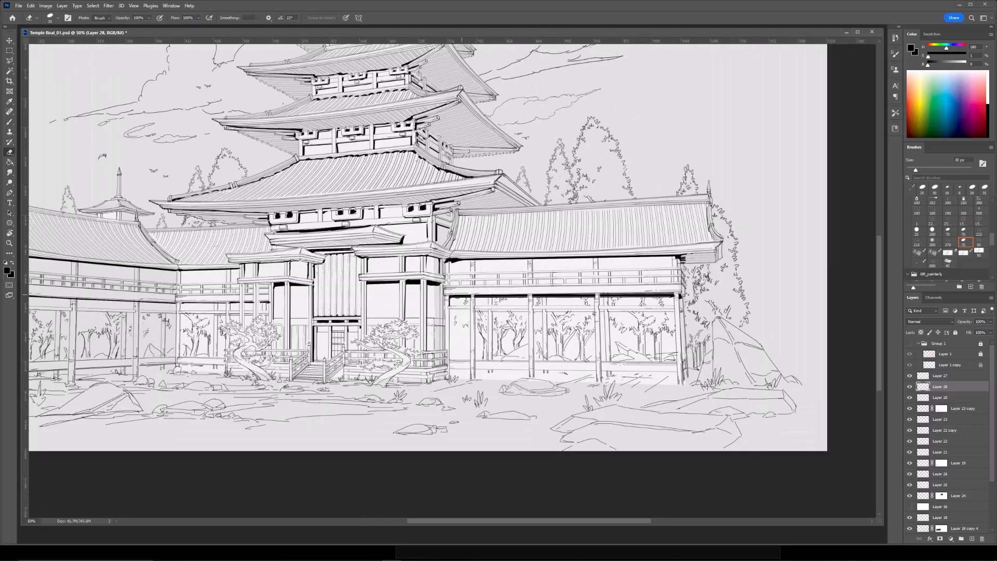
left_click(674, 297, "shift")
key("ctrl+minus")
key("ctrl+plus")
key("ctrl+plus")
Erase on the layer mask of Layer 18 copy 3 to hide the background foliage overlapping the beam under the right wing's balcony.
left_click(608, 307, "ctrl")
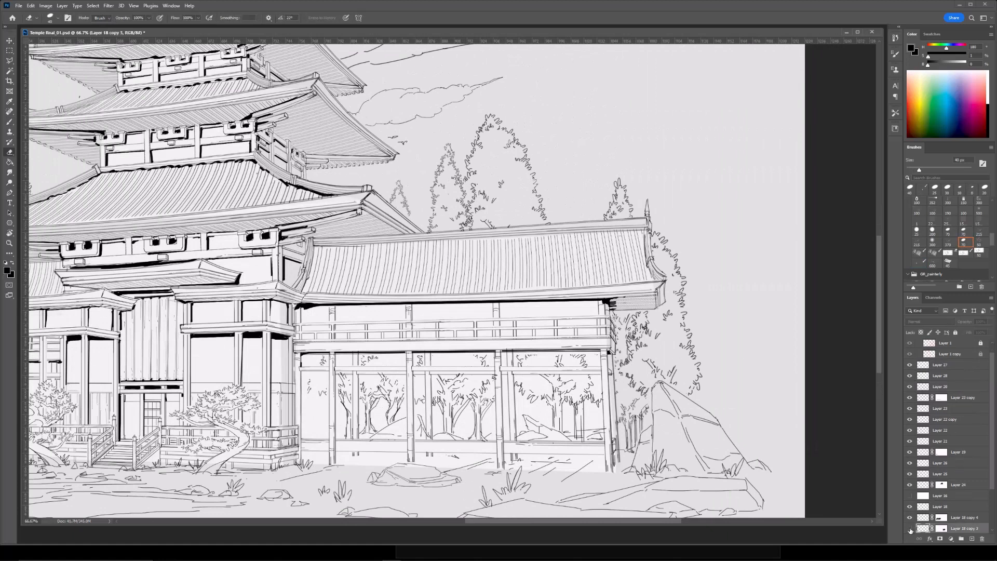
key("ctrl+minus")
left_click(940, 529)
key("bracketright")
key("bracketright")
key("bracketright")
key("bracketright")
key("bracketright")
left_click_drag(354, 341, 552, 340)
key("ctrl+minus")
left_click_drag(579, 274, 672, 270)
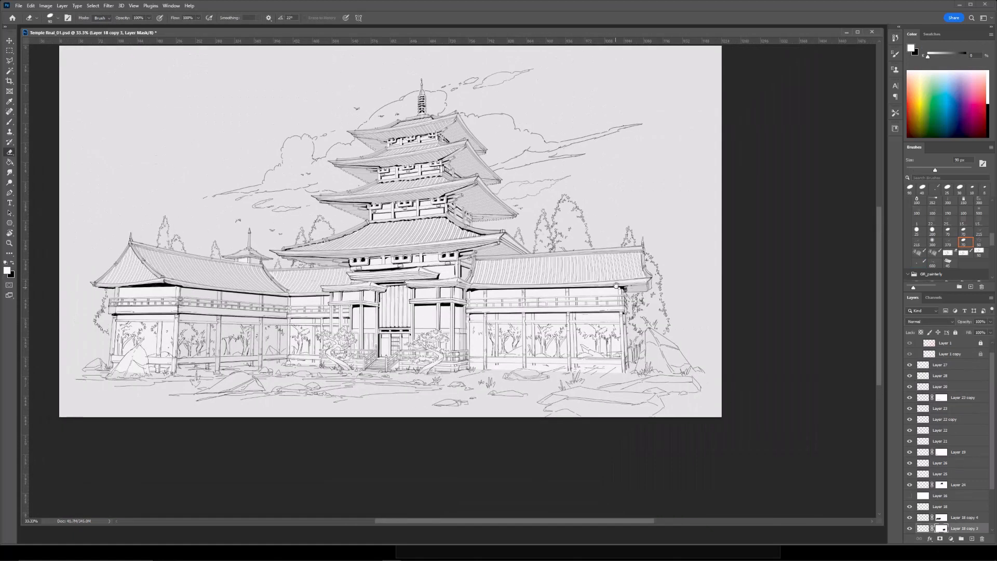
Erase the stray lines on Layer 14 around the beam and posts under the right wing's balcony with a smaller eraser.
key("ctrl+plus")
key("ctrl+plus")
left_click(567, 362, "ctrl")
left_click(923, 529)
key("bracketleft")
key("bracketleft")
key("bracketleft")
key("bracketleft")
key("bracketleft")
key("bracketleft")
key("bracketleft")
left_click_drag(560, 356, 559, 363)
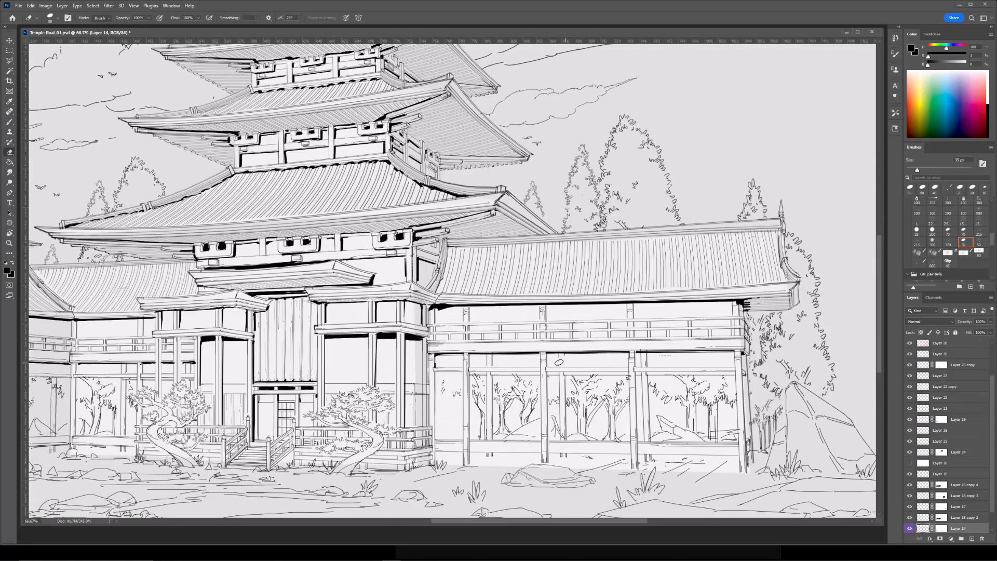
left_click_drag(644, 359, 645, 354)
key("bracketleft")
key("bracketleft")
key("bracketleft")
left_click(648, 351)
key("ctrl+minus")
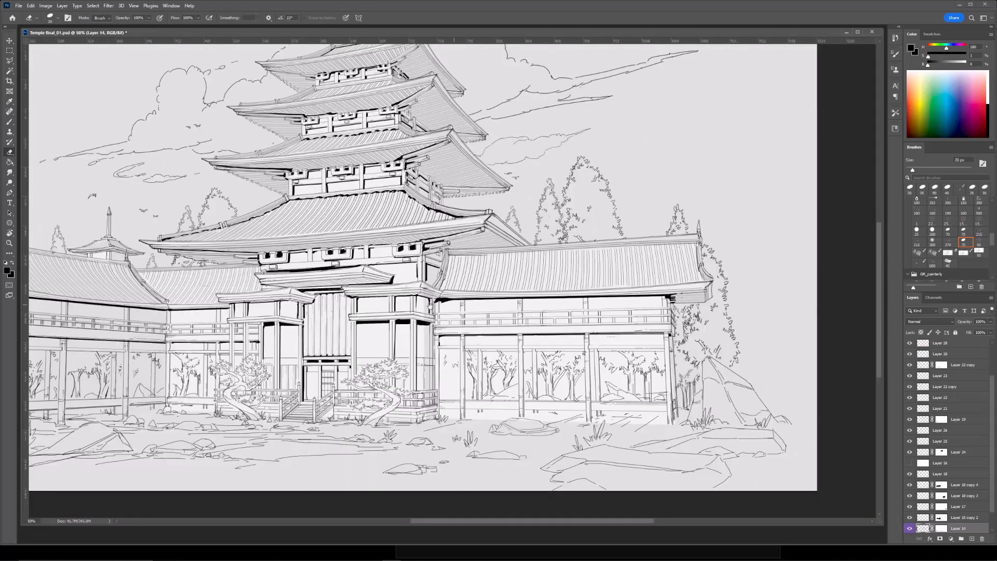
Give the shadow layer, Layer 28, a yellow colour label and toggle its visibility off and on to compare.
left_click_drag(435, 292, 554, 291)
left_click(561, 300, "ctrl")
right_click(938, 344)
left_click(934, 294)
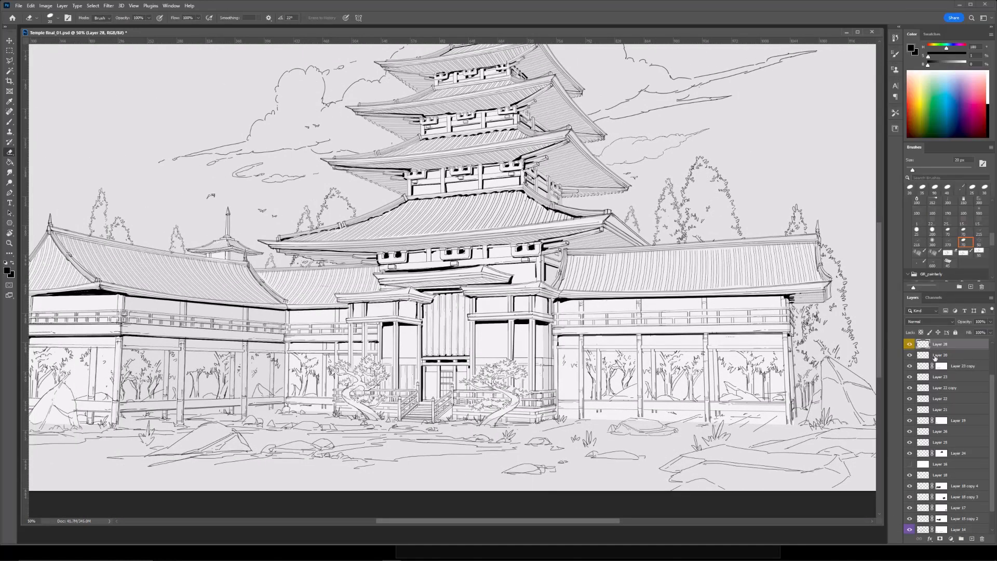
left_click(910, 345)
left_click(909, 345)
key("ctrl+minus")
key("ctrl+plus")
Paint small black shadows on the left wing's posts beneath the roof eave and the balcony with a fine brush.
key("b")
left_click_drag(217, 333, 323, 325)
key("bracketleft")
key("bracketleft")
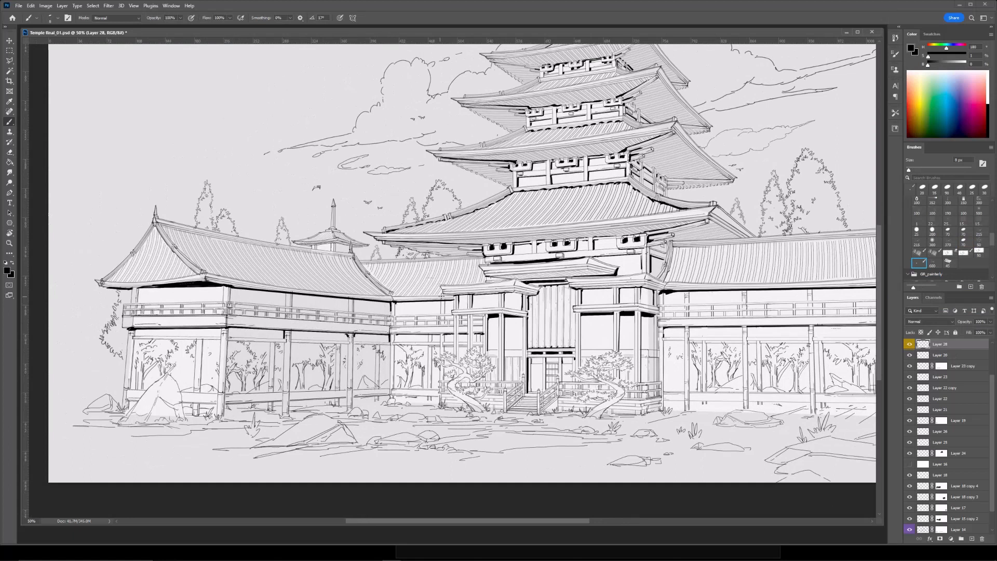
key("e")
key("b")
key("ctrl+plus")
key("e")
key("b")
key("ctrl+minus")
key("ctrl+plus")
left_click_drag(157, 294, 366, 303)
key("ctrl+plus")
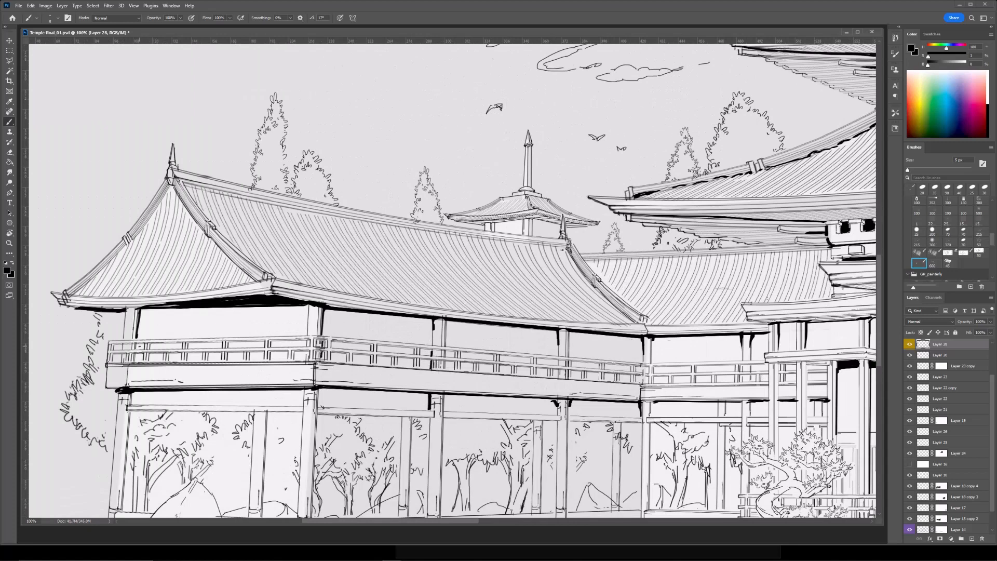
Paint thin black shadows beside the upper-storey posts of the rear left section and the right wing.
key("ctrl+minus")
left_click_drag(513, 353, 422, 328)
key("ctrl+plus")
left_click_drag(617, 316, 409, 305)
key("ctrl+minus")
key("ctrl+minus")
left_click_drag(679, 284, 451, 275)
key("ctrl+plus")
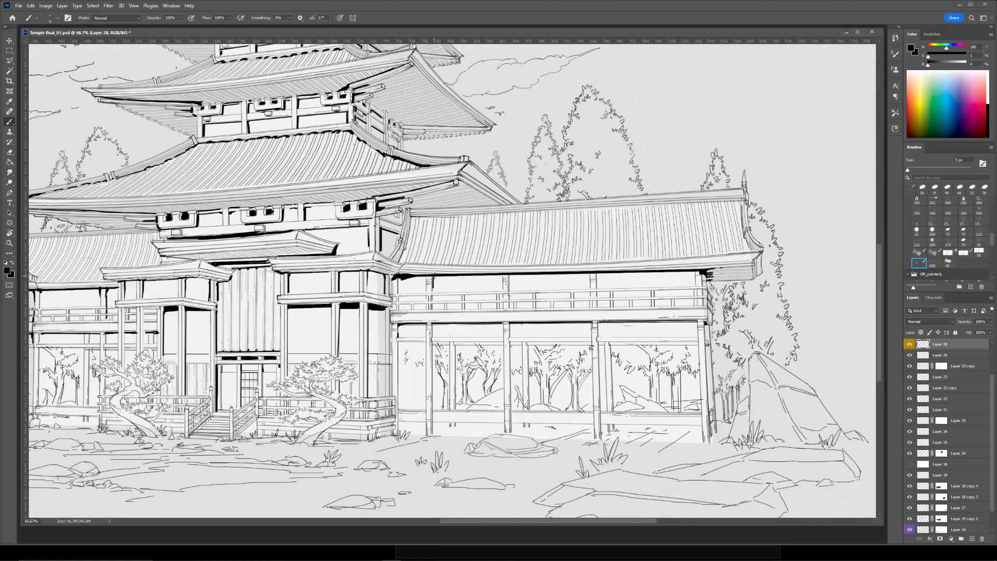
left_click_drag(598, 277, 447, 293)
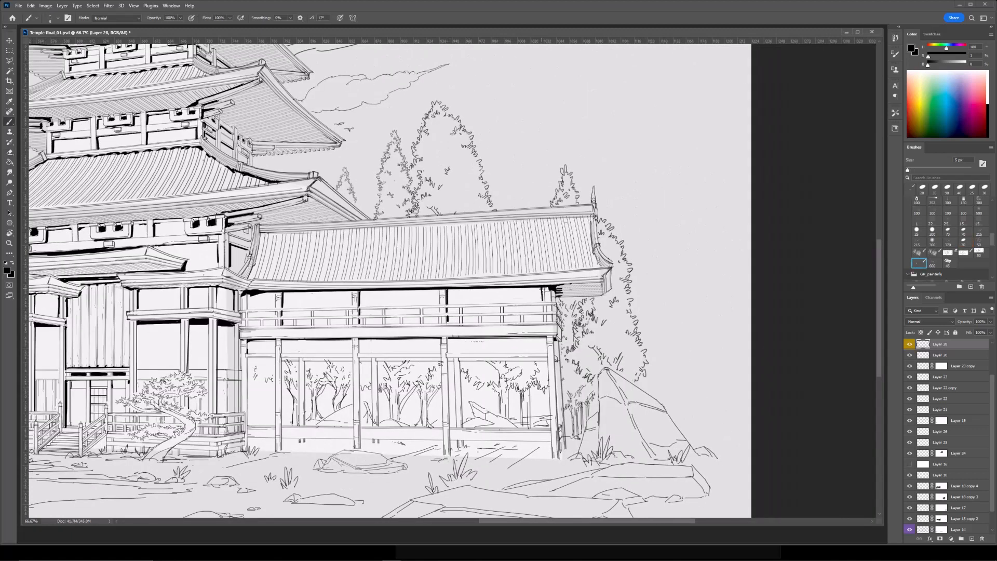
Paint straight 9 px black shadow lines under the beam between the right wing's lower posts.
key("ctrl+minus")
key("ctrl+minus")
left_click_drag(459, 275, 534, 266)
key("ctrl+plus")
key("ctrl+plus")
key("bracketright")
key("bracketright")
key("bracketright")
left_click(431, 341)
left_click(504, 342, "shift")
left_click(510, 342)
left_click(591, 342, "shift")
left_click(509, 341)
left_click(597, 341, "shift")
left_click(601, 341)
left_click(699, 342, "shift")
key("ctrl+minus")
key("ctrl+minus")
key("ctrl+plus")
key("ctrl+plus")
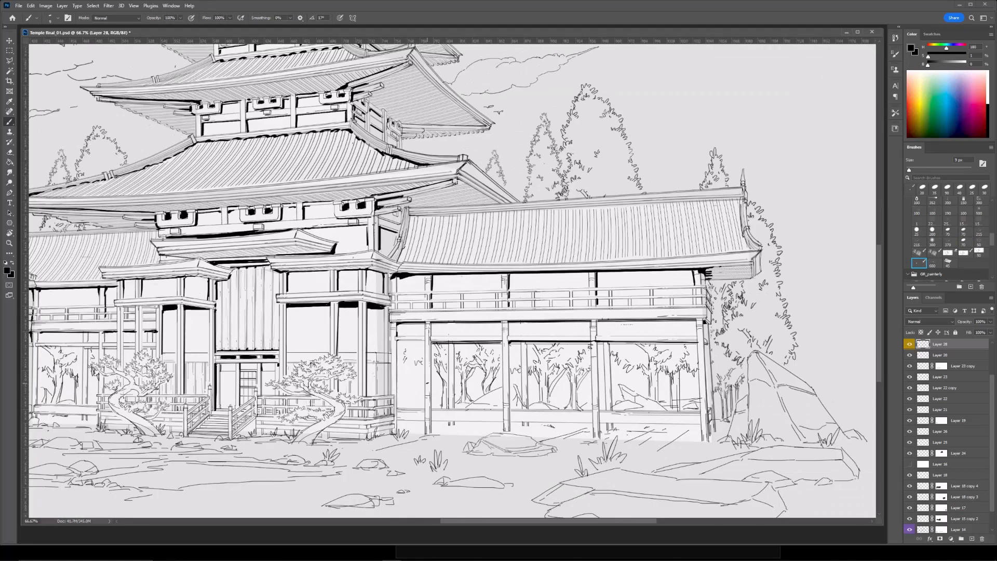
Erase on the layer mask of Layer 18 copy 3 to hide the foliage in the right wing's first bay beside the pagoda.
left_click(924, 528)
left_click(444, 367, "ctrl")
mouse_move(448, 373)
left_mouse_down()
mouse_move(416, 360)
mouse_move(437, 369)
mouse_move(442, 384)
left_mouse_up()
key("e")
left_click_drag(442, 341, 443, 379)
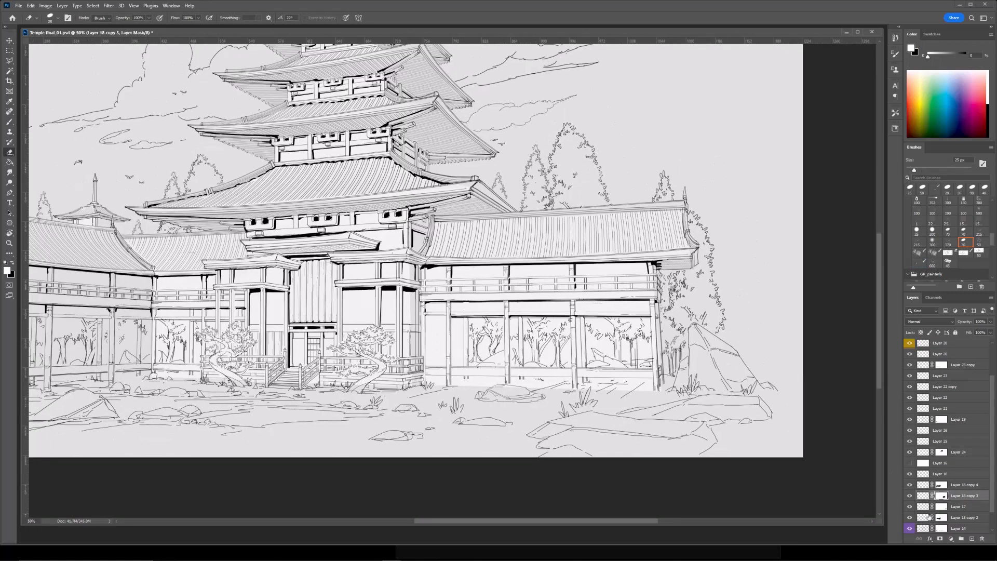
Show the perspective guides and draw a framed wall panel in the right wing's first bay on a new layer.
key("ctrl+plus")
key("ctrl+plus")
key("b")
key("ctrl+z")
left_click_drag(420, 374, 475, 366)
mouse_move(420, 325)
left_mouse_down()
mouse_move(469, 328)
mouse_move(473, 339)
left_mouse_up()
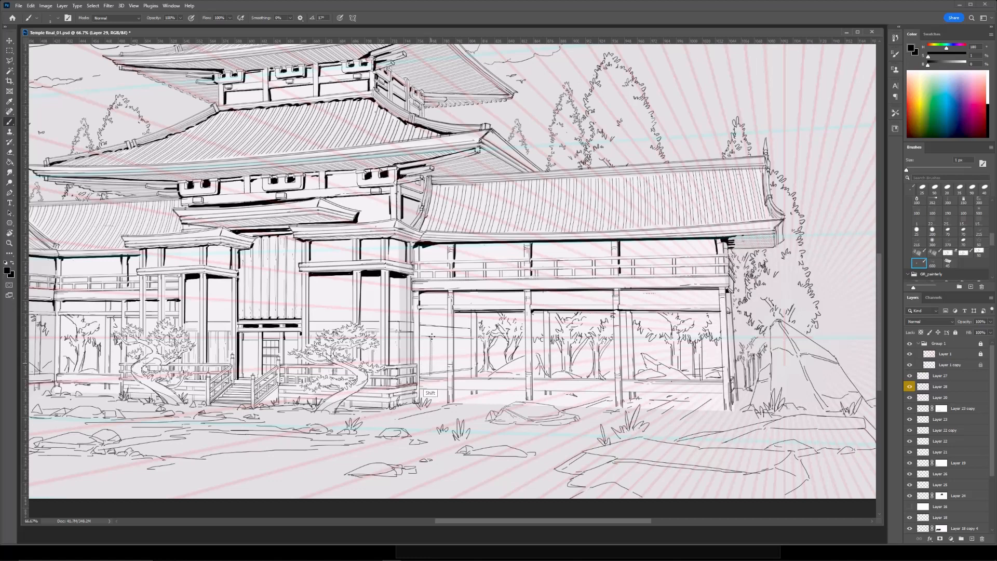
left_click_drag(463, 341, 463, 372)
key("ctrl+minus")
key("ctrl+plus")
key("ctrl+plus")
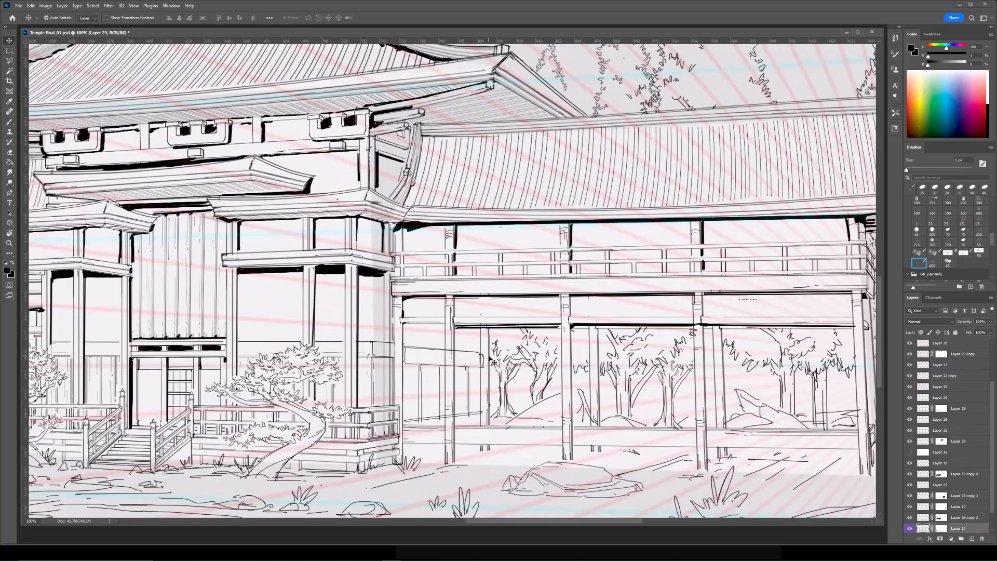
Erase the wall panel's lines where they cross the right wing's first post, and reselect the shadow layer, Layer 28.
key("e")
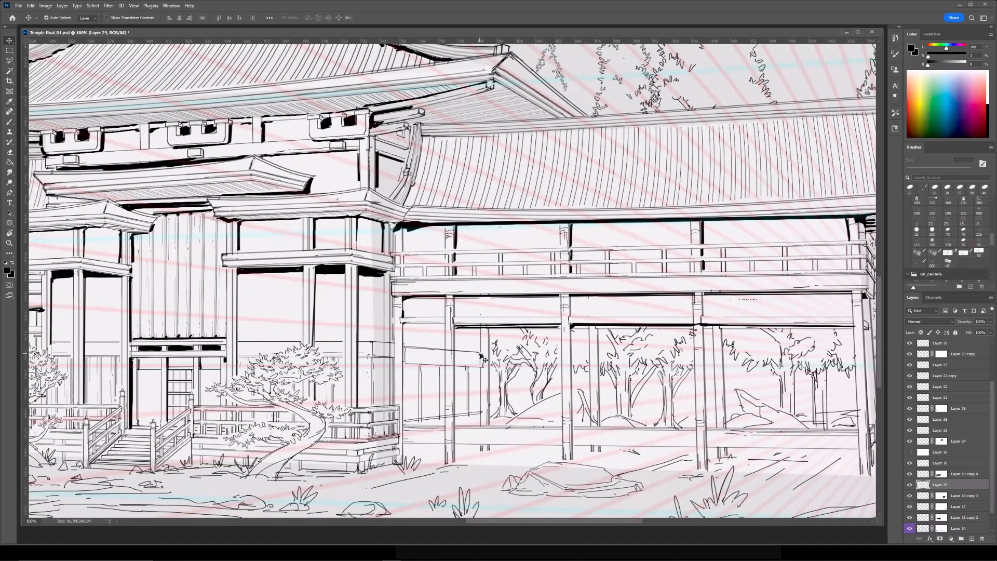
key("bracketleft")
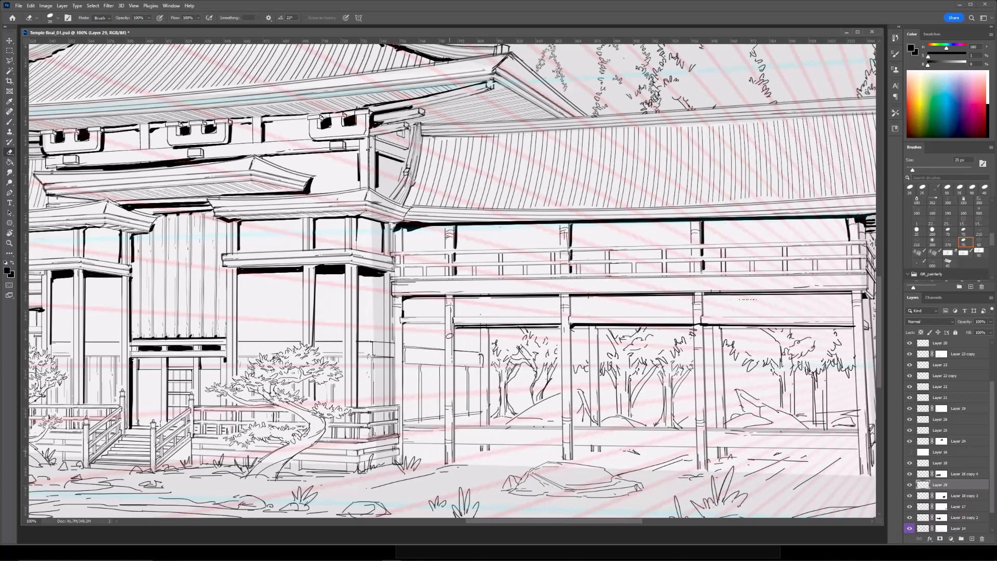
key("ctrl+minus")
key("ctrl+minus")
left_click_drag(431, 256, 470, 286)
key("v")
left_click(474, 289)
key("e")
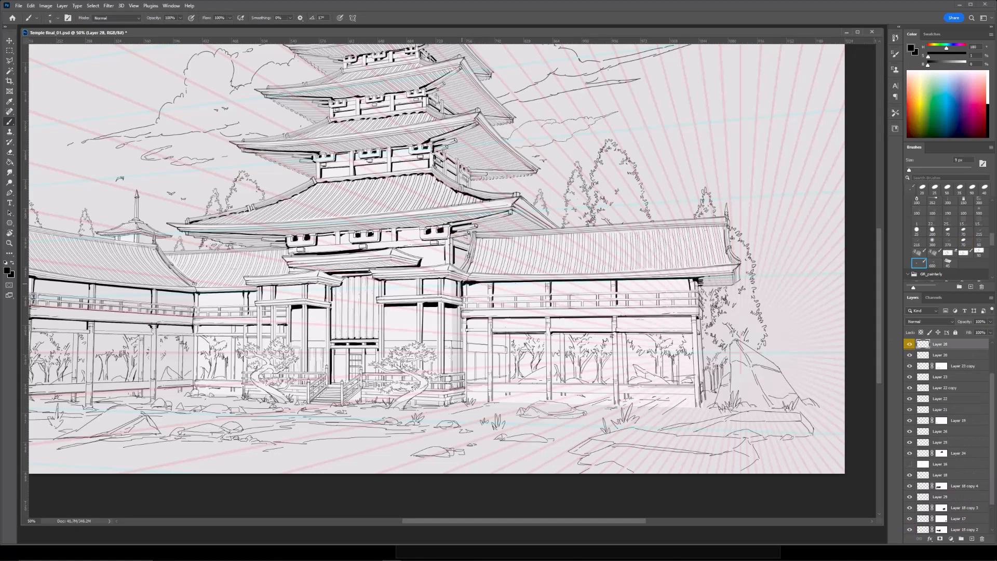
Paint straight black shadow lines along the left side and lower edge of the wall panel in the right wing's first bay.
key("b")
key("ctrl+plus")
left_click(461, 355, "shift")
left_click_drag(461, 331, 461, 397)
key("]")
left_click(469, 370)
left_click(495, 372, "shift")
left_click(519, 376, "shift")
key("ctrl+minus")
key("bracketright")
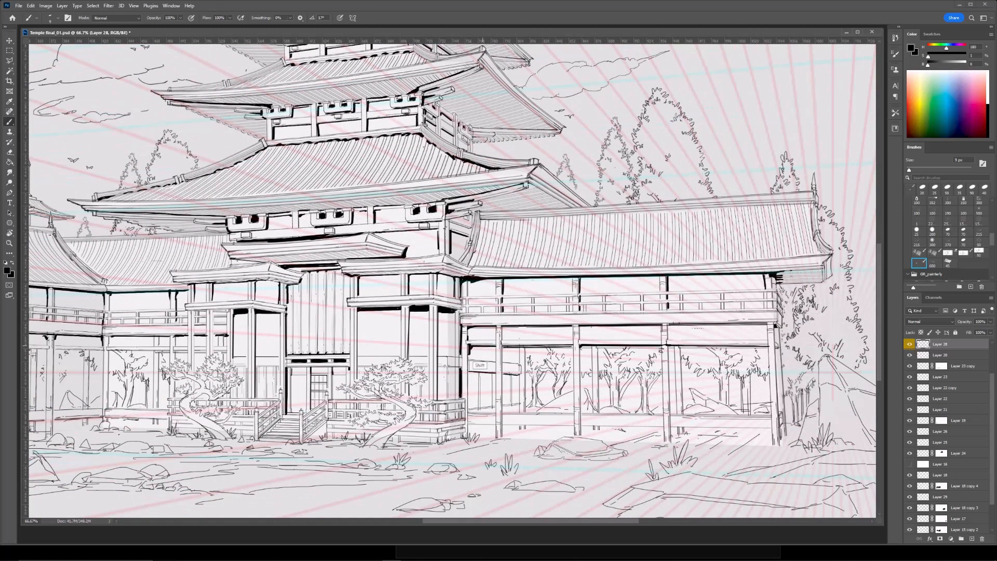
Examine the shadows across the whole temple, comparing the pagoda, entrance and side wings at several zoom levels.
key("ctrl+minus")
key("ctrl+plus")
key("e")
key("b")
key("ctrl+minus")
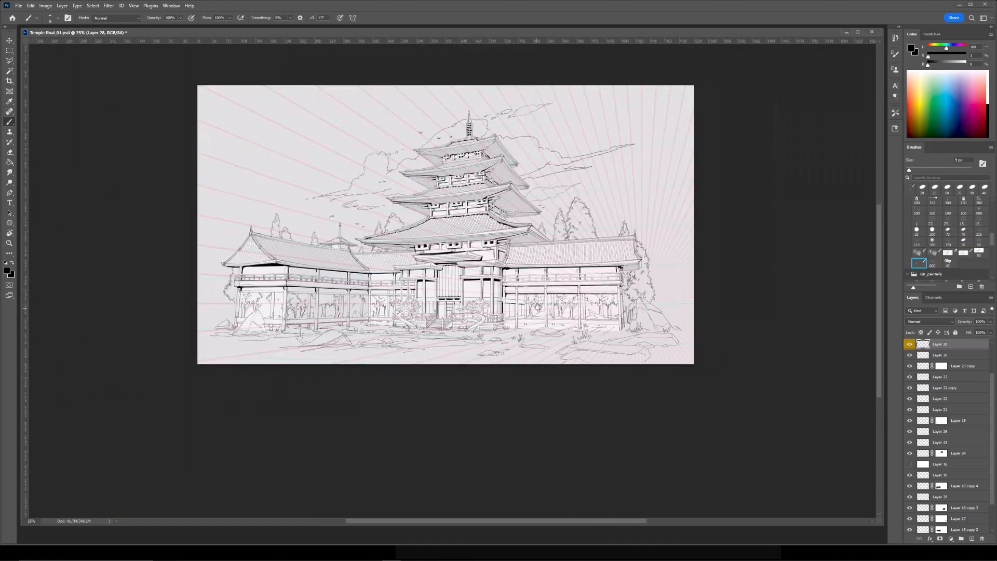
key("ctrl+plus")
key("ctrl+plus")
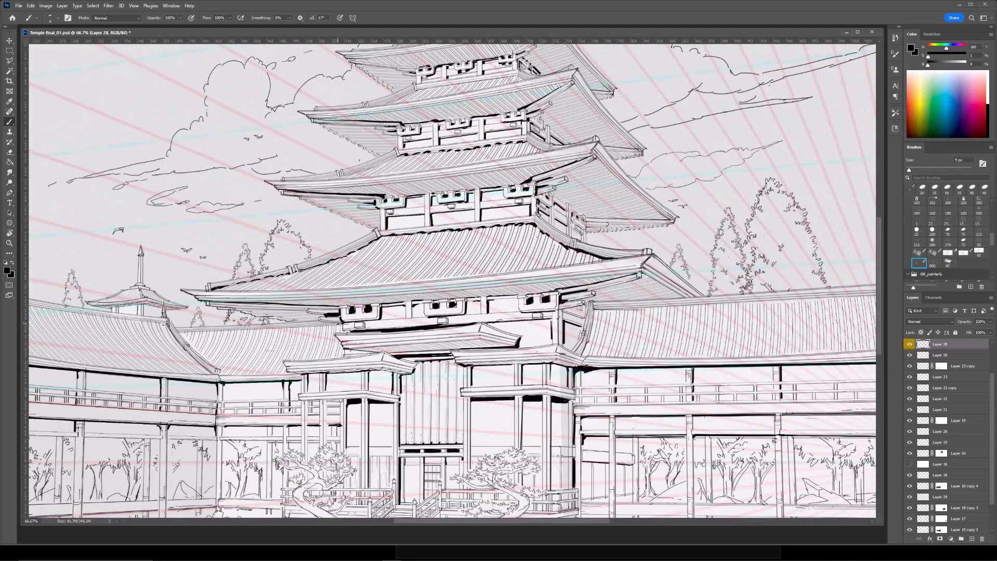
key("ctrl+minus")
key("ctrl+minus")
key("ctrl+plus")
key("bracketright")
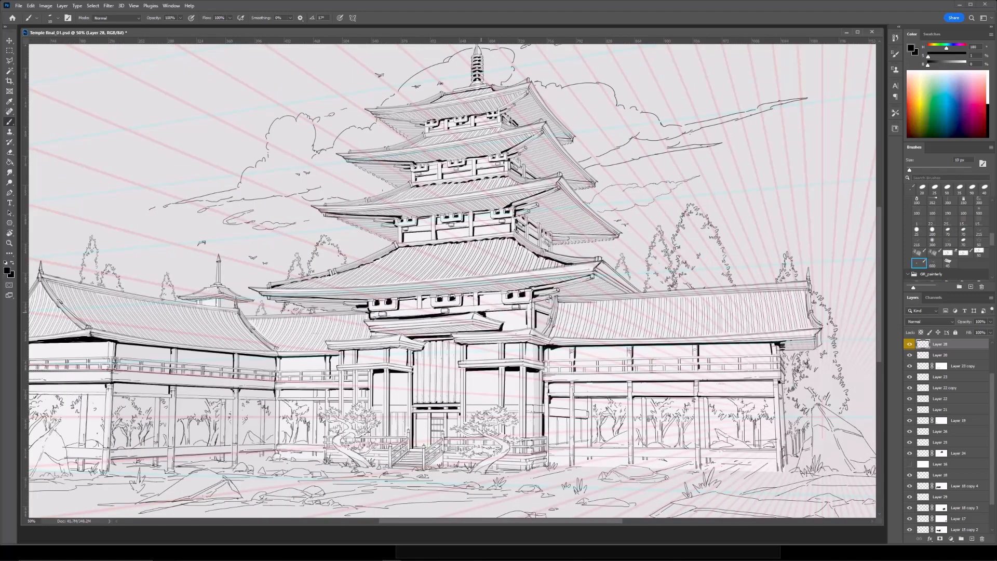
key("ctrl+minus")
key("ctrl+plus")
key("ctrl+minus")
key("ctrl+plus")
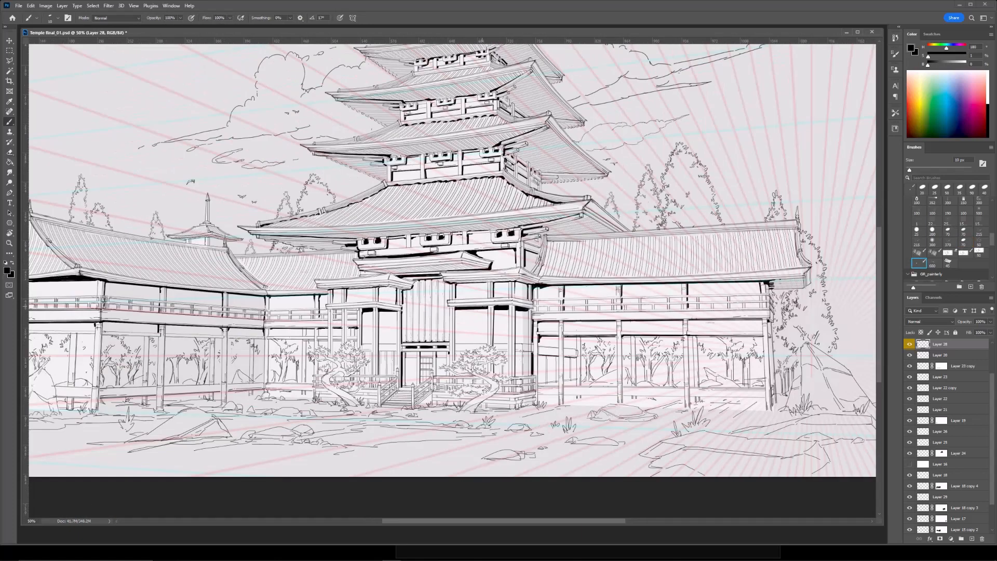
left_click_drag(505, 301, 473, 281)
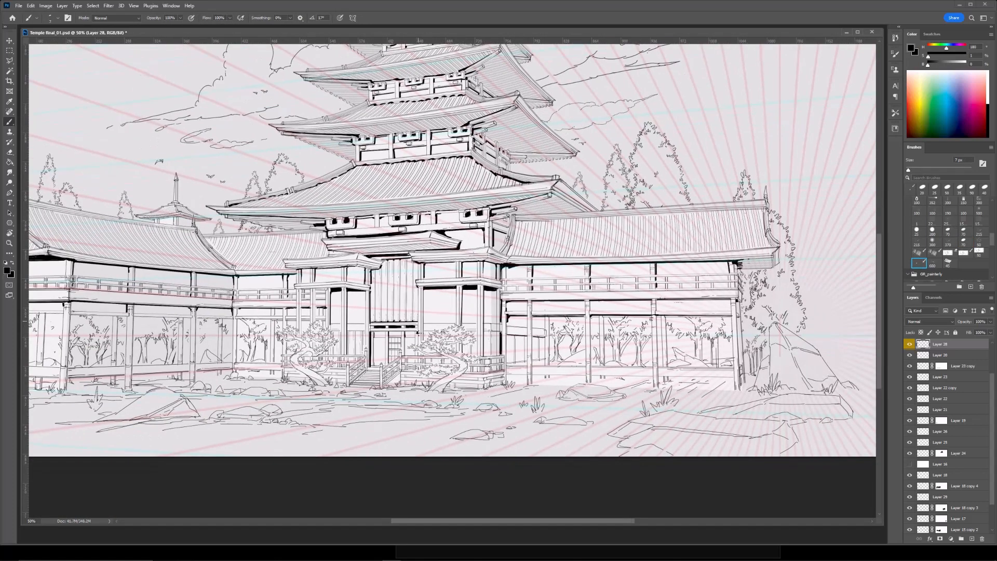
Fill the gaps beneath the porch deck left of the entrance stairs with solid black shadow.
key("ctrl+plus")
key("bracketleft")
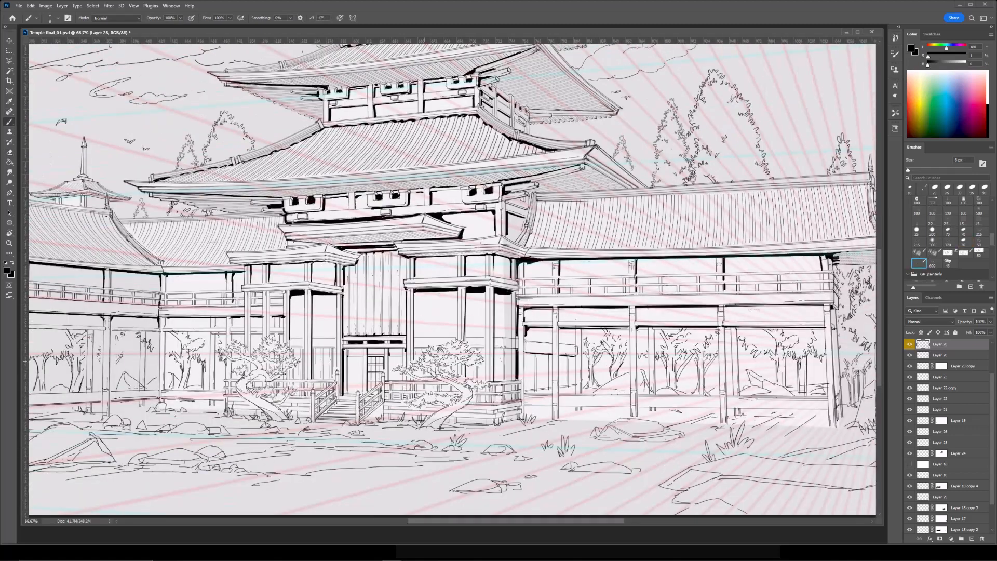
key("ctrl+plus")
scroll(452, 280, "left", 4)
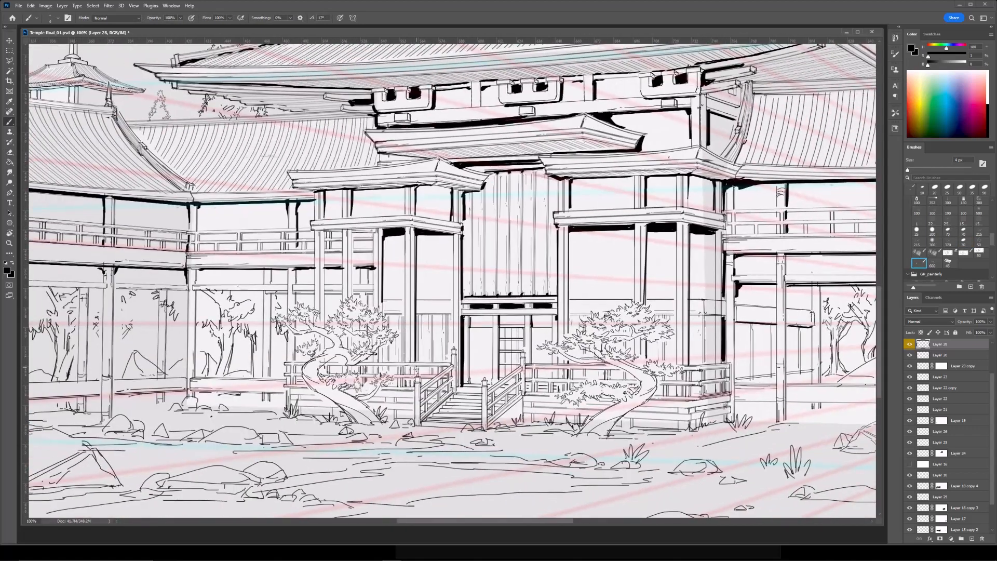
key("ctrl+minus")
key("ctrl+minus")
key("ctrl+plus")
key("ctrl+plus")
scroll(400, 316, "down", 2)
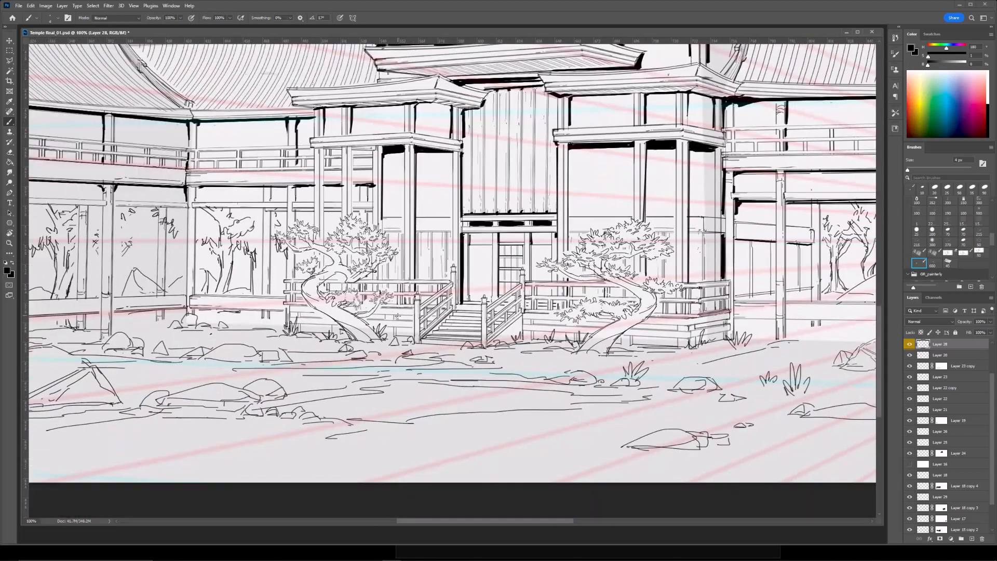
key("bracketright")
left_click_drag(399, 332, 412, 334)
key("bracketright")
mouse_move(297, 314)
left_mouse_down()
mouse_move(418, 315)
mouse_move(412, 329)
mouse_move(430, 326)
left_mouse_up()
Fill the gaps beneath the porch deck right of the entrance stairs with solid black, using a brush of about 15 px.
key("ctrl+minus")
key("ctrl+minus")
key("ctrl+plus")
mouse_move(566, 312)
left_mouse_down()
mouse_move(417, 328)
mouse_move(415, 346)
mouse_move(441, 346)
mouse_move(425, 362)
mouse_move(488, 347)
mouse_move(551, 350)
mouse_move(555, 368)
mouse_move(496, 367)
left_mouse_up()
key("ctrl+plus")
key("bracketright")
key("bracketright")
key("bracketright")
left_click_drag(580, 350, 520, 352)
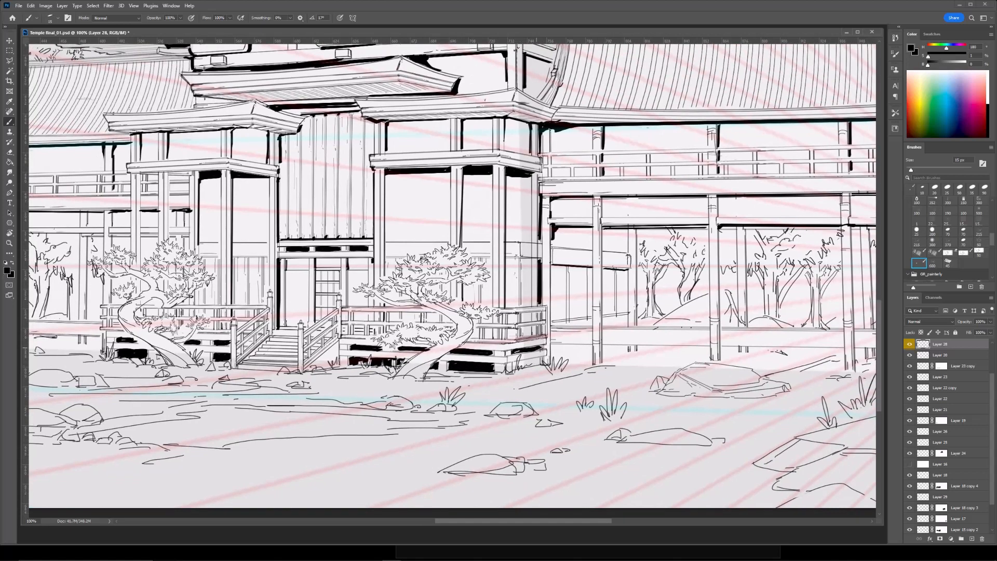
key("e")
scroll(535, 352, "down", 4)
scroll(472, 331, "up", 4)
key("b")
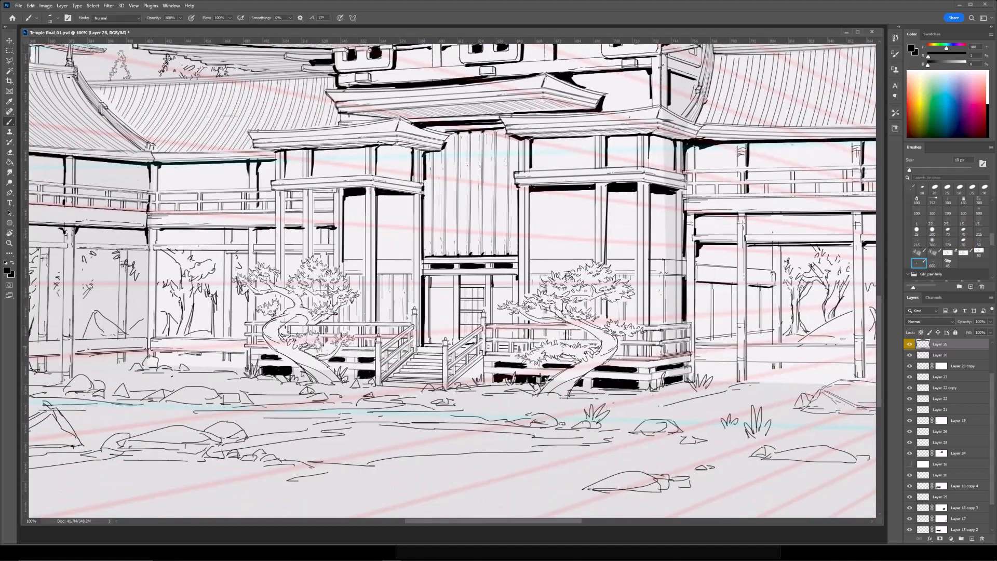
Touch up the black shadows around the entrance porch with a short brush stroke.
scroll(502, 343, "down", 3)
scroll(502, 342, "up", 2)
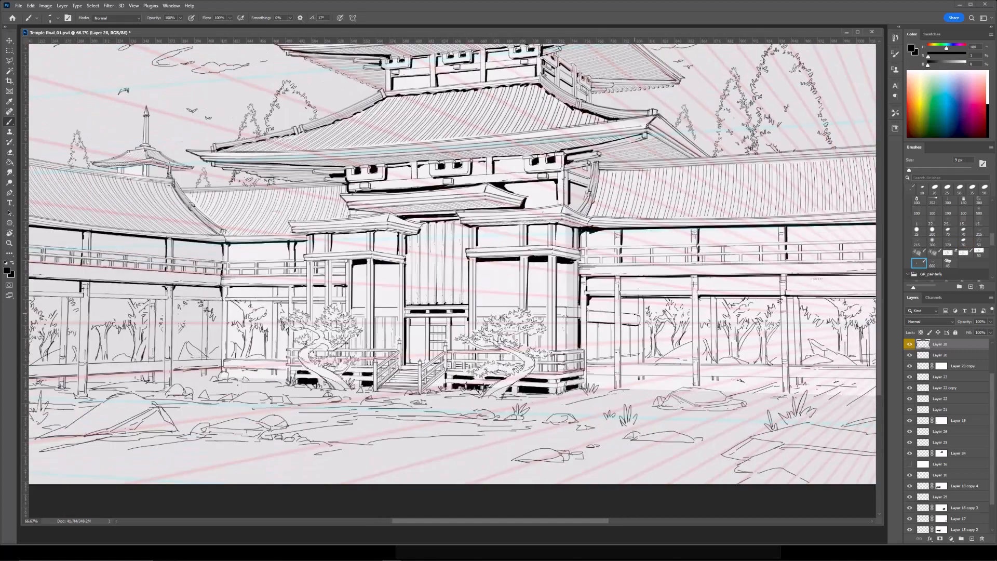
key("e")
left_click_drag(468, 327, 562, 318)
key("b")
left_click_drag(413, 303, 412, 310)
mouse_move(425, 258)
left_mouse_down()
mouse_move(446, 247)
mouse_move(464, 302)
mouse_move(473, 283)
left_mouse_up()
key("e")
key("]")
key("b")
scroll(460, 279, "up", 1)
key("e")
scroll(519, 280, "down", 2)
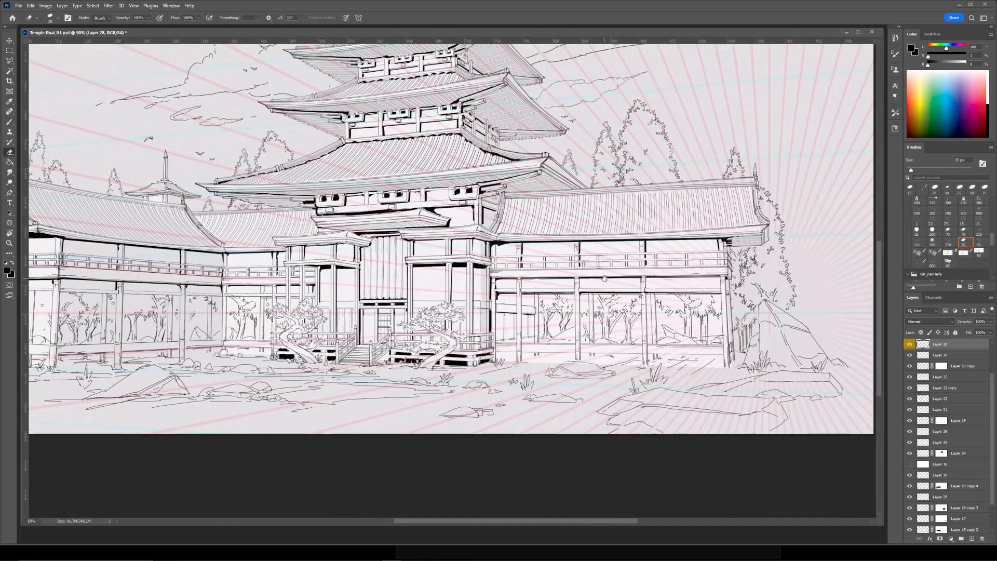
scroll(646, 282, "up", 1)
key("b")
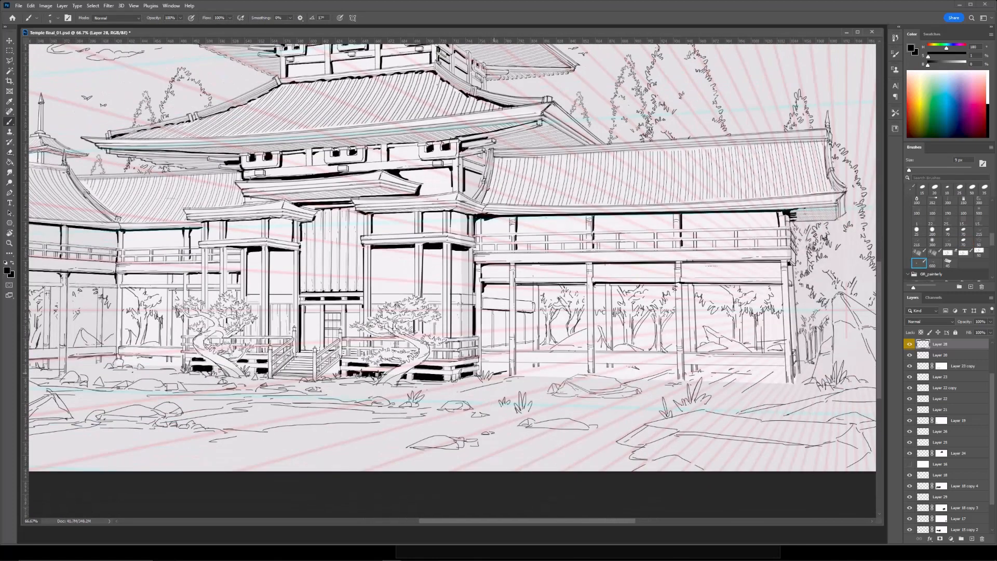
Paint a straight 10 px shadow line under the left wing's lower walkway between the large rock and the corner post.
scroll(591, 284, "down", 1)
scroll(590, 284, "up", 1)
key("ctrl+minus")
left_click_drag(120, 247, 450, 262)
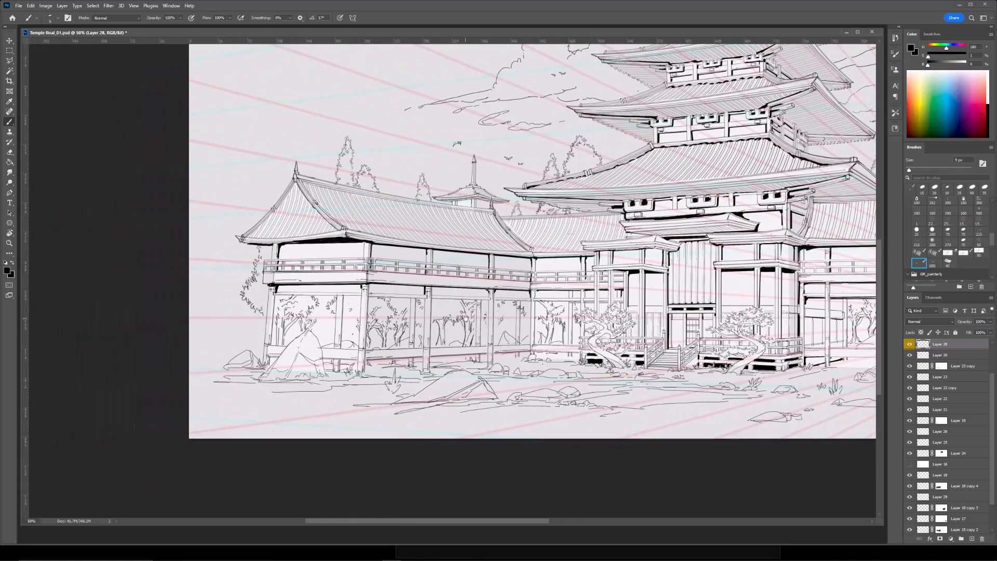
key("ctrl+minus")
mouse_move(397, 359)
left_mouse_down()
mouse_move(283, 376)
mouse_move(562, 359)
left_mouse_up()
key("ctrl+plus")
key("ctrl+minus")
key("ctrl+minus")
mouse_move(395, 351)
left_mouse_down()
mouse_move(341, 365)
mouse_move(430, 348)
left_mouse_up()
key("ctrl+plus")
key("ctrl+plus")
left_click(421, 368)
left_click(461, 366, "shift")
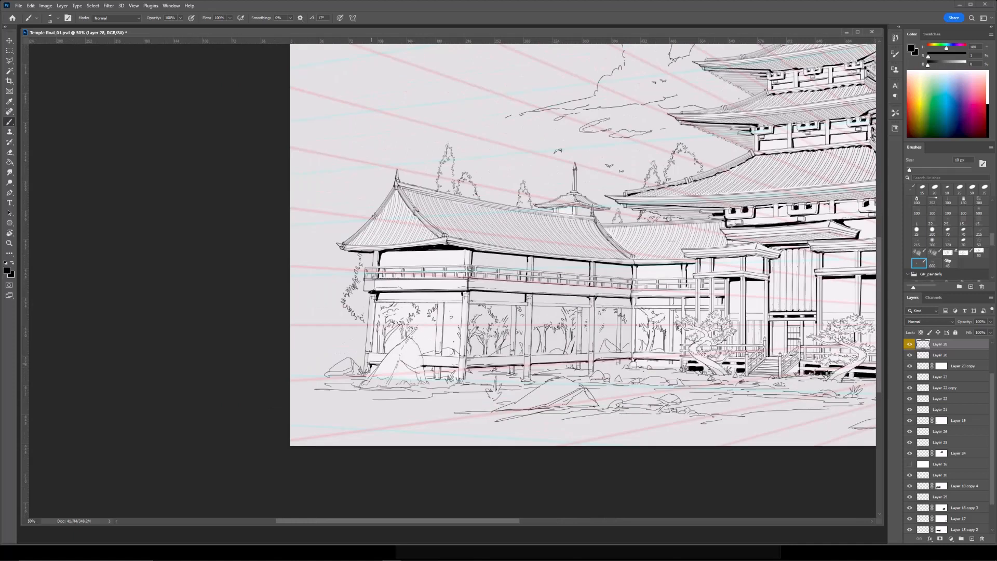
Paint straight 10 px shadow lines under the lower beam across the left wing's end face and first two side bays.
left_click(377, 303)
left_click(465, 300, "shift")
left_click(471, 304)
left_click(527, 307, "shift")
left_click(474, 305)
left_click(525, 306, "shift")
left_click(533, 306)
left_click(590, 308, "shift")
left_click(535, 307)
left_click(589, 307, "shift")
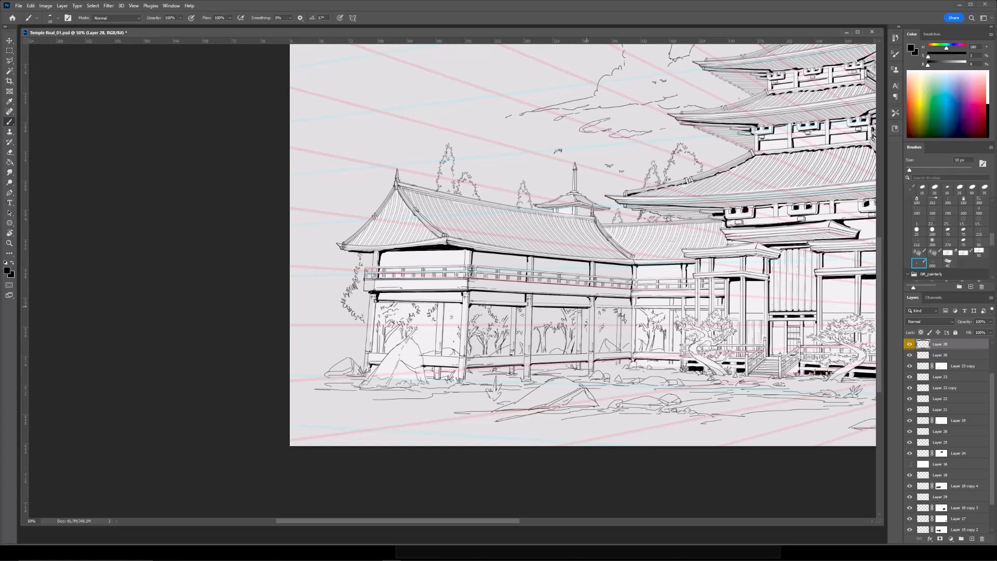
Continue the straight 10 px beam shadows through the left wing's last side bay and the rear section beside the pagoda.
left_click(596, 307)
left_click_drag(596, 306, 468, 302)
left_click(504, 304, "shift")
left_click(467, 303)
left_click(498, 304, "shift")
left_click(514, 305)
left_click(554, 302, "shift")
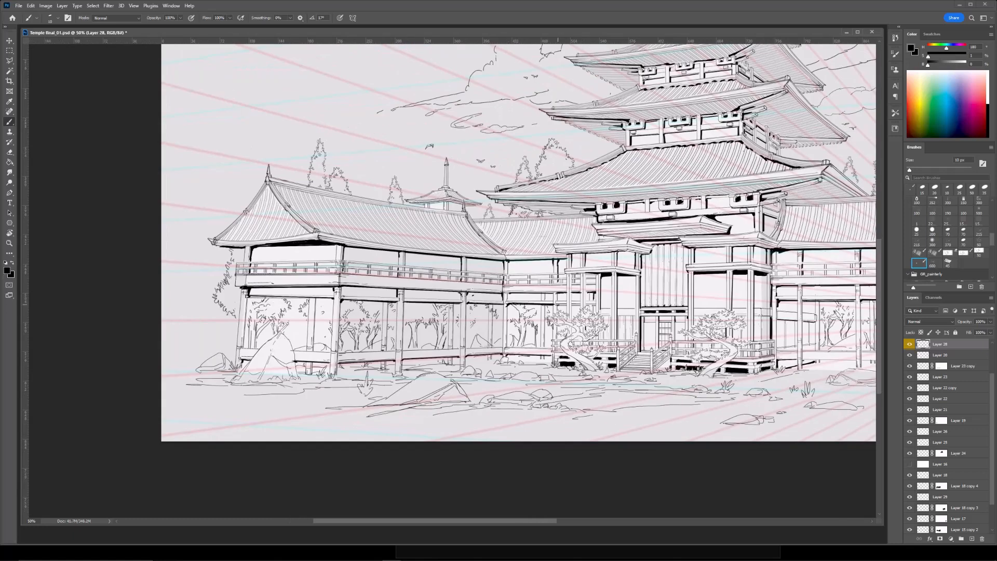
Thicken the shadow under the right wing's lower beam with straight strokes between the posts, enlarging the brush to 15 px.
key("ctrl+minus")
key("ctrl+minus")
key("ctrl+plus")
left_click_drag(626, 252, 483, 268)
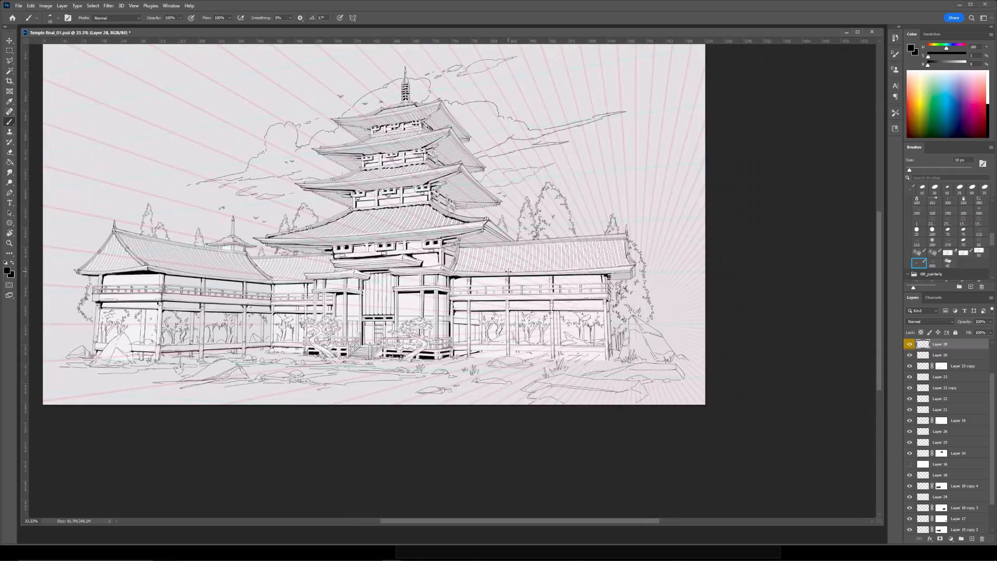
key("ctrl+plus")
left_click(482, 326)
left_click(531, 326, "shift")
key("e")
key("b")
key("]")
left_click(542, 327)
left_click(597, 326, "shift")
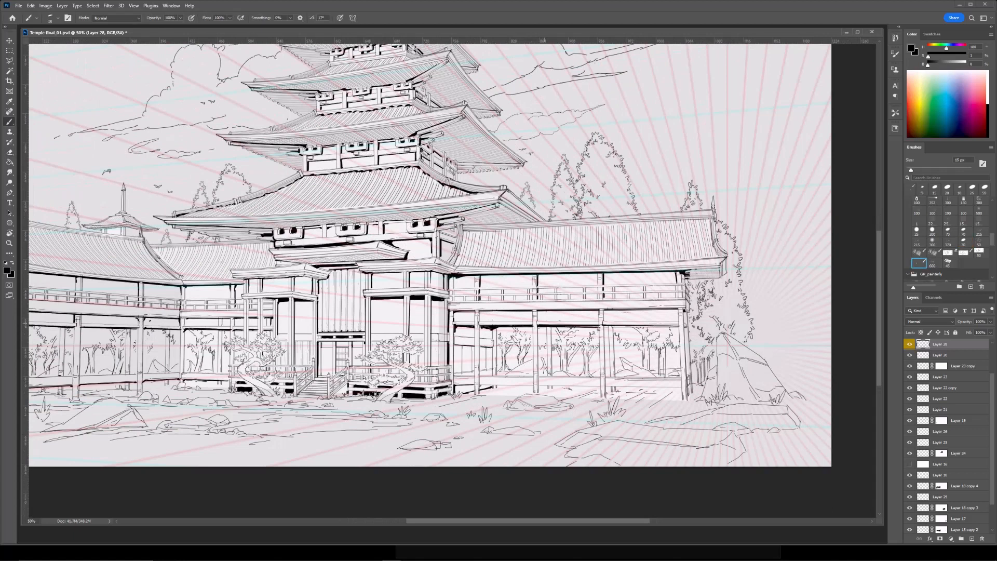
left_click(605, 326)
left_click(678, 325, "shift")
left_click_drag(678, 328, 539, 323)
Paint a short 9 px shadow stroke at the top of the right wing's end post.
key("ctrl+plus")
key("[")
key("[")
left_click_drag(574, 316, 575, 329)
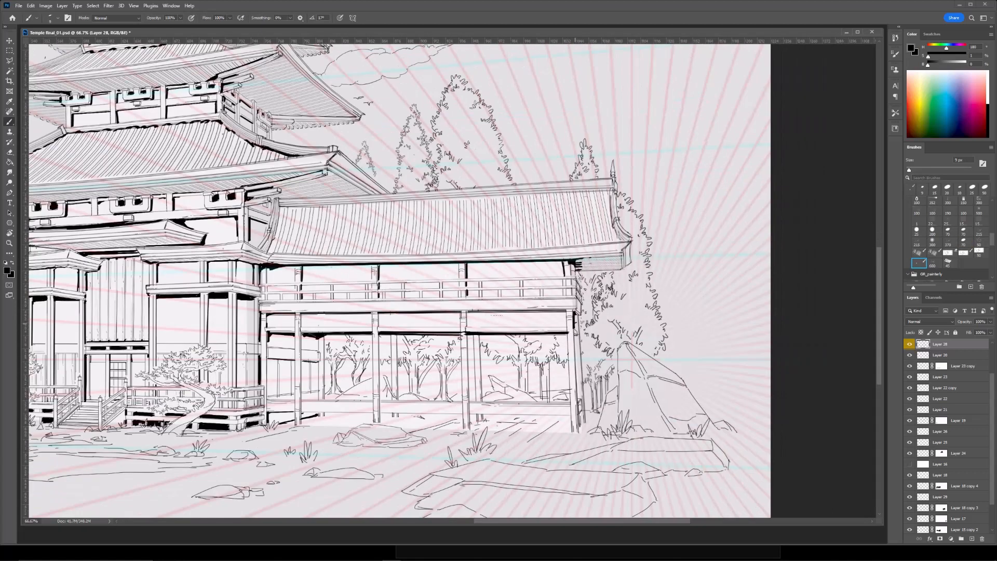
Examine the shadows under the beams of both side wings against the whole drawing.
key("ctrl+minus")
key("ctrl+minus")
left_click_drag(617, 236, 720, 228)
left_click_drag(570, 220, 481, 220)
key("ctrl+plus")
key("ctrl+plus")
key("ctrl+minus")
key("ctrl+minus")
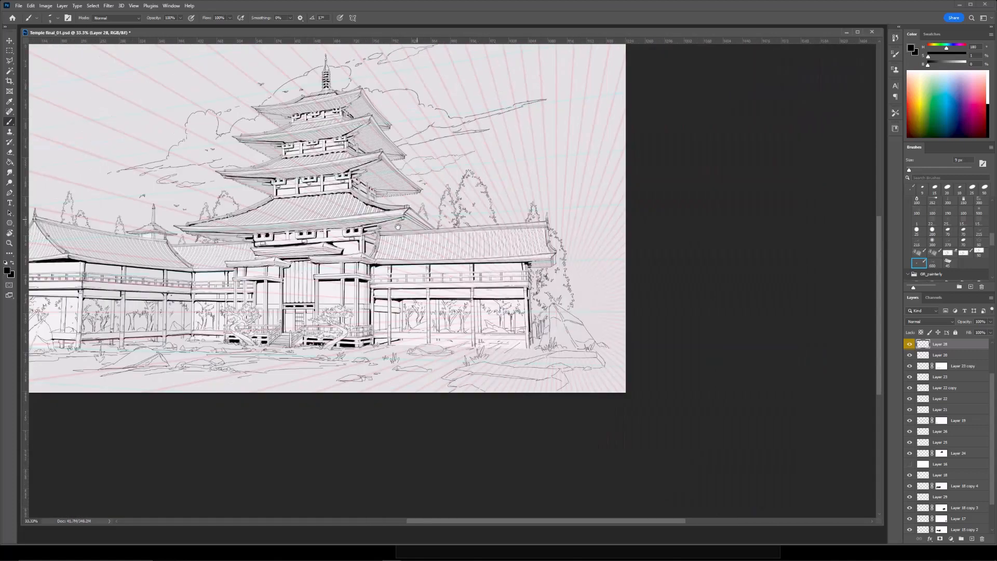
left_click_drag(266, 260, 558, 252)
key("ctrl+plus")
key("]")
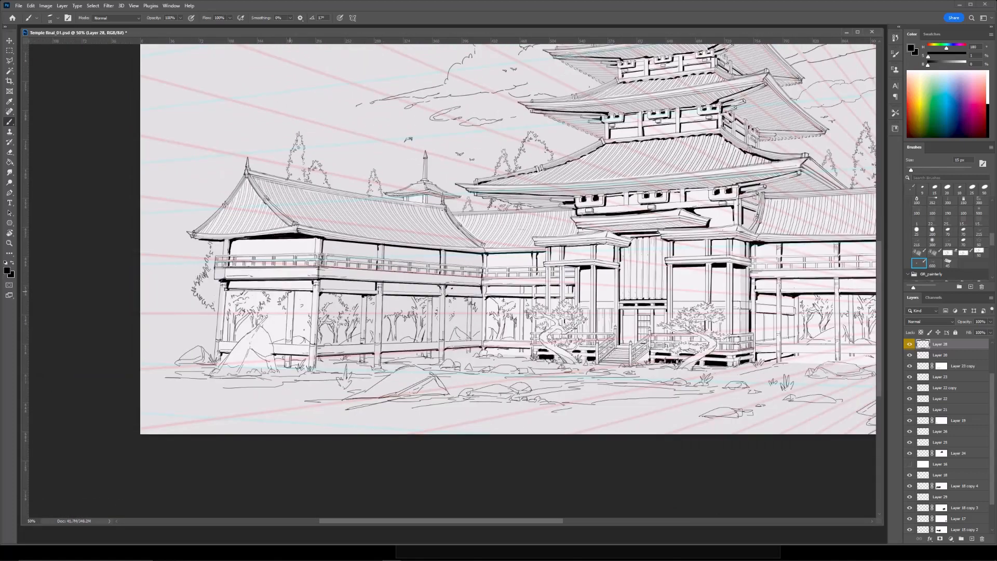
left_click_drag(555, 277, 415, 279)
left_click_drag(726, 296, 501, 318)
key("ctrl+minus")
key("ctrl+minus")
left_click_drag(551, 208, 667, 201)
left_click_drag(707, 238, 872, 237)
key("ctrl+plus")
key("ctrl+plus")
left_click(378, 294)
left_click(373, 345, "shift")
key("ctrl+z")
Fill the rear post seen through the left wing's end bay with black, using straight strokes of a smaller 6 px brush.
key("[")
key("[")
key("[")
key("[")
key("[")
left_click(377, 294)
left_click(372, 345, "shift")
left_click(443, 346, "shift")
Fill the rear post seen through the left wing's first side bay with black, using parallel straight 6 px strokes.
left_click_drag(573, 305, 459, 300)
left_click(399, 295)
left_click(399, 342, "shift")
key("ctrl+z")
left_click(398, 294)
left_click(398, 343, "shift")
left_click(402, 295)
left_click(402, 347, "shift")
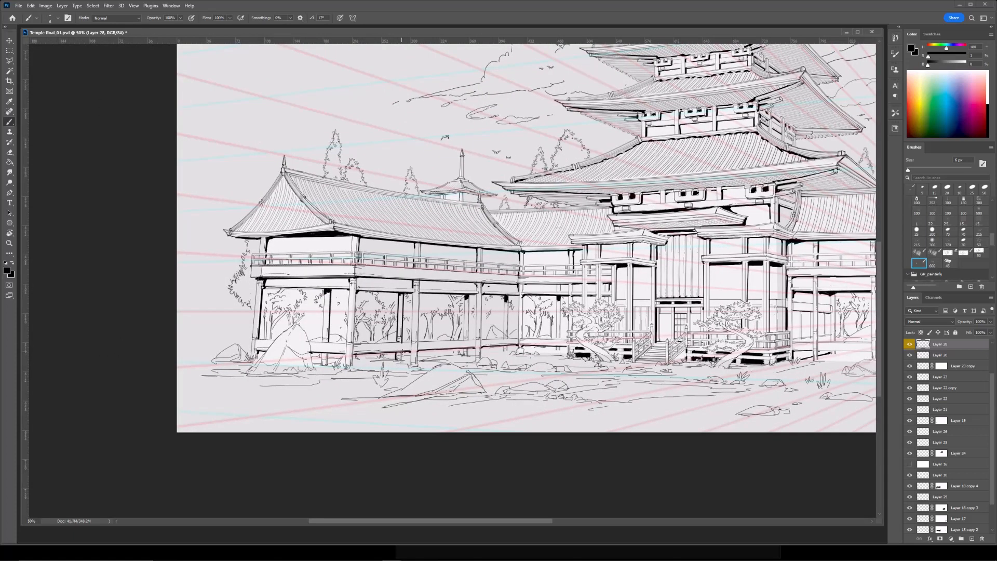
key("e")
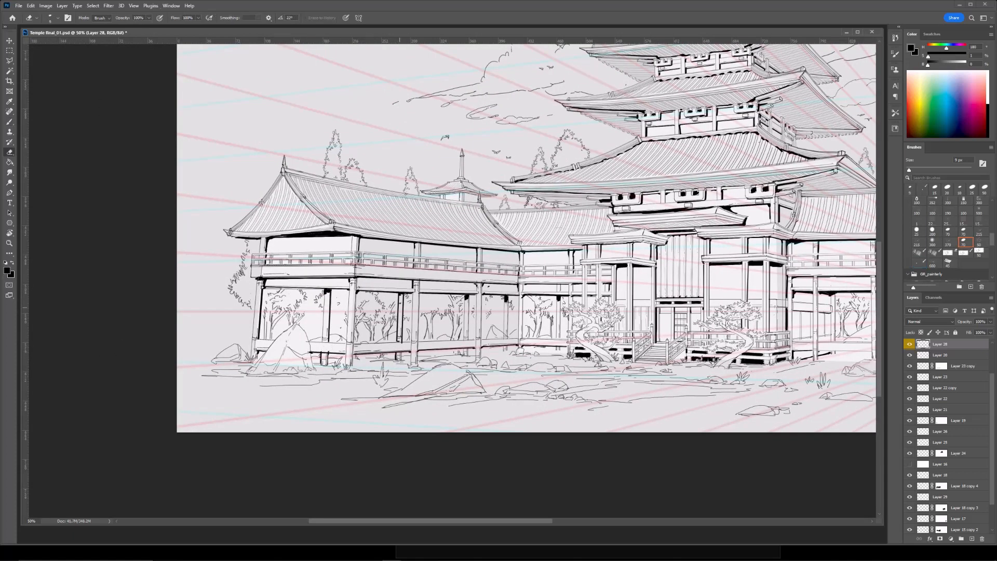
Fill the rear posts seen through the left wing's inner bays with black, using parallel straight vertical strokes.
mouse_move(467, 304)
left_mouse_down()
mouse_move(422, 297)
mouse_move(432, 304)
mouse_move(388, 332)
mouse_move(350, 303)
left_mouse_up()
key("b")
left_click(424, 292)
left_click(423, 335, "shift")
left_click(420, 292)
left_click(419, 336, "shift")
left_click(433, 294)
left_click(432, 340, "shift")
Darken the remaining posts of the left wing with straight vertical strokes of a fine 4 px brush.
key("e")
key("ctrl+minus")
key("ctrl+plus")
key("ctrl+plus")
mouse_move(234, 317)
left_mouse_down()
mouse_move(451, 333)
mouse_move(409, 307)
mouse_move(351, 312)
left_mouse_up()
key("b")
left_click(445, 347, "shift")
left_click(368, 292)
left_click(366, 340, "shift")
Draw a straight vertical 4 px shadow line down one of the right wing's posts.
left_click_drag(519, 306, 434, 312)
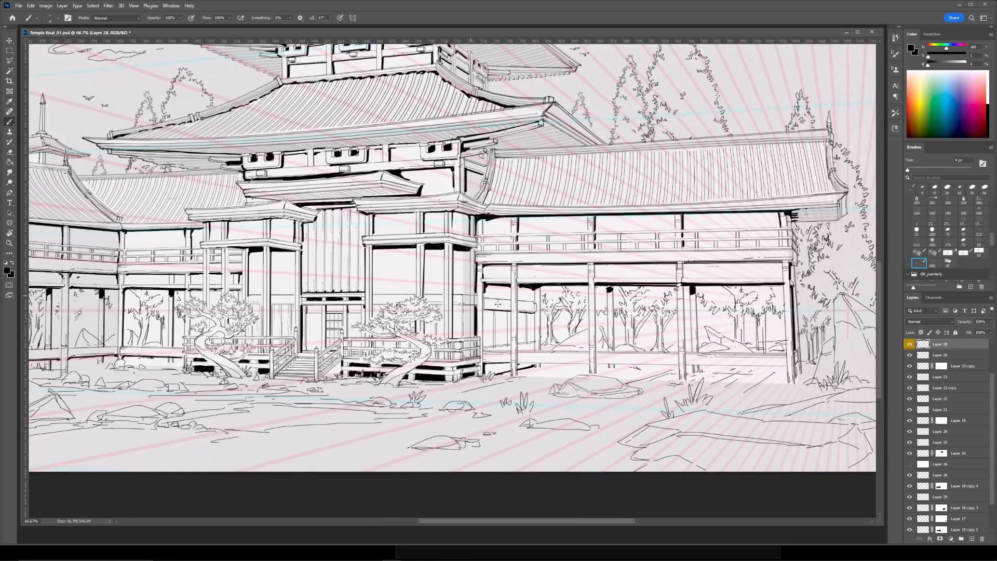
left_click_drag(649, 287, 517, 284)
left_click(516, 287)
left_click(515, 361, "shift")
key("ctrl+minus")
key("ctrl+minus")
left_click_drag(489, 361, 458, 355)
key("ctrl+plus")
key("ctrl+plus")
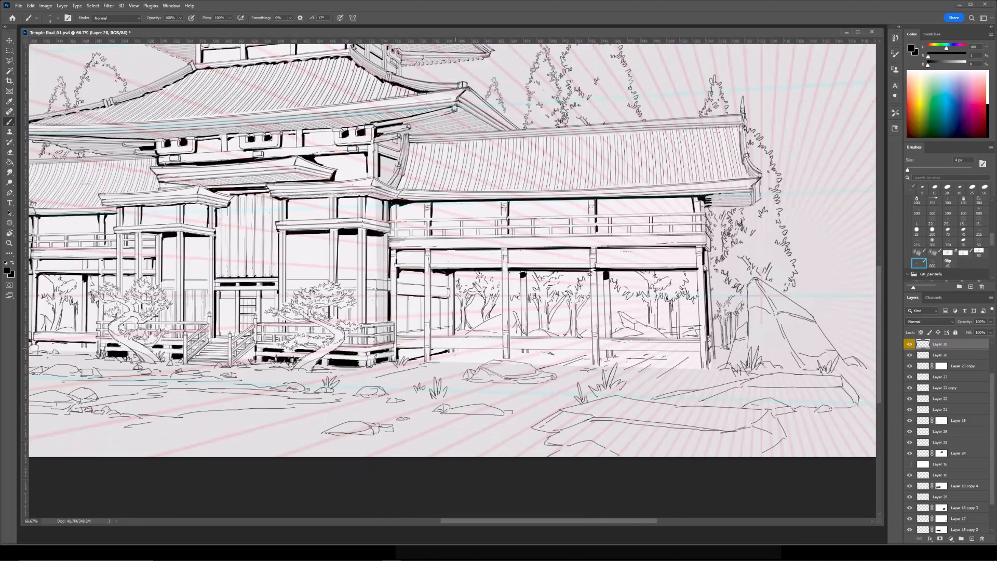
Shade the right wing's lower deck beam between the front posts with straight horizontal strokes.
left_click(433, 348)
left_click(503, 348, "shift")
left_click(432, 348, "shift")
left_click_drag(519, 343, 429, 324)
left_click(421, 330)
left_click(497, 330, "shift")
key("bracketright")
left_click(424, 331, "shift")
Shade the edges of the right wing's front posts with straight vertical 6 px strokes.
key("bracketright")
left_click(506, 252)
left_click(510, 349, "shift")
left_click_drag(511, 312, 429, 313)
left_click(335, 251)
left_click(337, 337, "shift")
Shade the deck beam in the right wing's last bay and fill the rear posts behind it with straight 6 px strokes.
key("ctrl+minus")
key("ctrl+minus")
left_click_drag(461, 244, 501, 246)
key("ctrl+plus")
key("ctrl+plus")
left_click(608, 335)
left_click(509, 333, "shift")
left_click(515, 255)
left_click(518, 338, "shift")
left_click(432, 320, "shift")
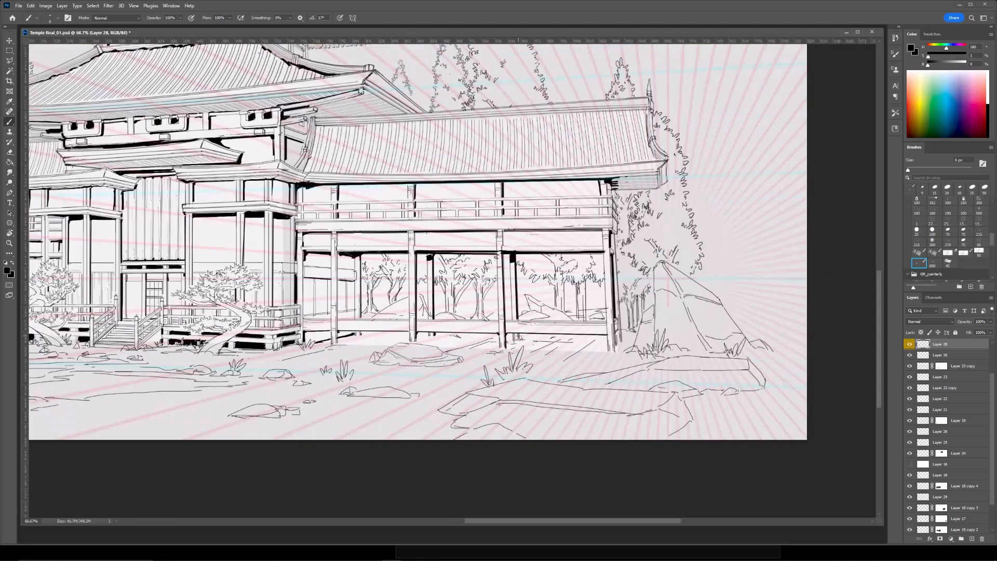
Shade the left wing's posts with long vertical 6 px strokes along their edges.
left_click_drag(440, 242, 653, 250)
key("ctrl+minus")
left_click_drag(338, 243, 499, 242)
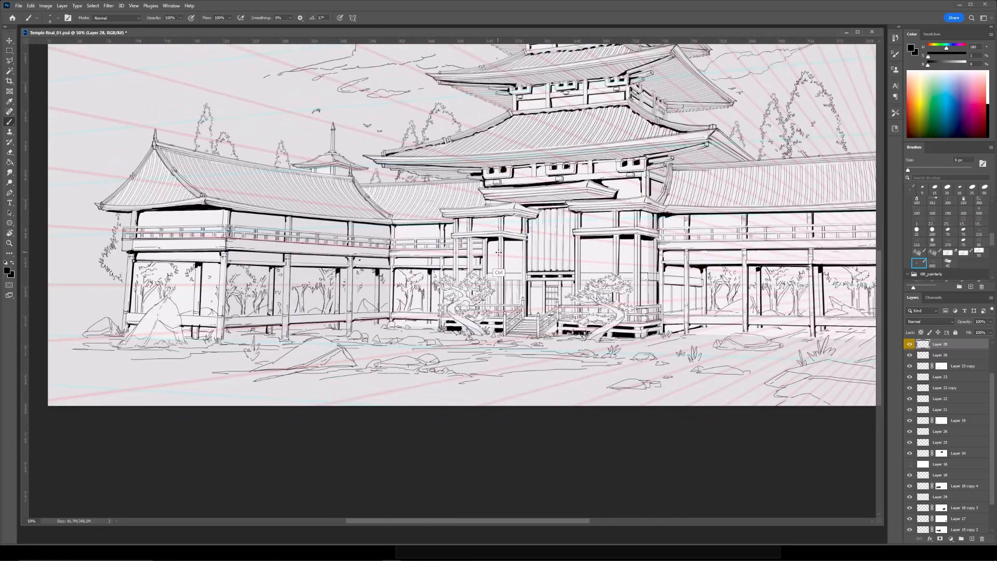
key("ctrl+plus")
key("ctrl+minus")
key("ctrl+plus")
mouse_move(353, 269)
left_mouse_down()
mouse_move(450, 283)
mouse_move(449, 342)
left_mouse_up()
left_click(448, 283)
left_click(449, 370, "shift")
key("e")
key("ctrl+minus")
left_click_drag(387, 354, 460, 360)
key("ctrl+plus")
key("b")
left_click_drag(461, 292, 457, 383)
left_click_drag(379, 285, 374, 385)
Paint solid black shadows under the garden rocks in front of the left wing and the porch.
key("ctrl+minus")
key("ctrl+minus")
mouse_move(434, 183)
left_mouse_down()
mouse_move(292, 200)
mouse_move(284, 164)
left_mouse_up()
key("ctrl+plus")
key("ctrl+plus")
key("ctrl+plus")
key("bracketleft")
key("bracketleft")
key("bracketleft")
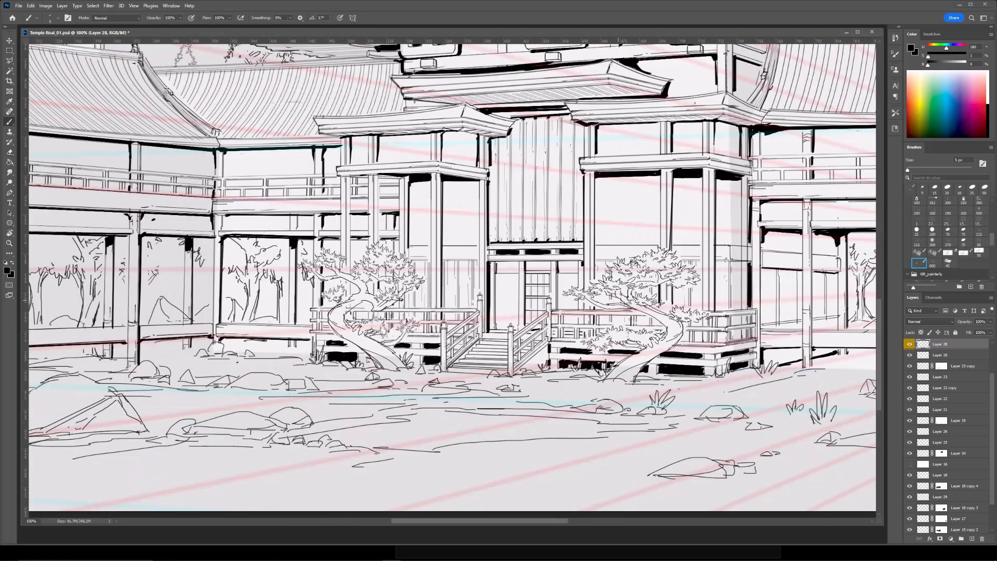
key("ctrl+minus")
key("ctrl+minus")
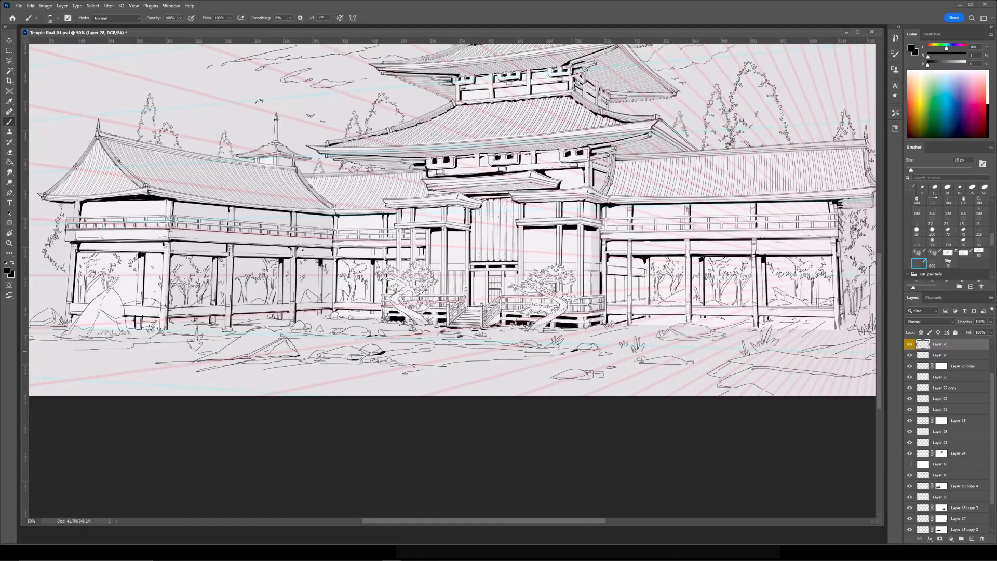
Paint black ground shadows beneath the right wing's deck and the rocks in front of it with a 20 px brush.
key("ctrl+minus")
mouse_move(545, 349)
left_mouse_down()
mouse_move(559, 349)
mouse_move(457, 323)
mouse_move(533, 326)
left_mouse_up()
key("ctrl+plus")
key("bracketright")
key("bracketright")
key("bracketright")
key("ctrl+minus")
key("ctrl+plus")
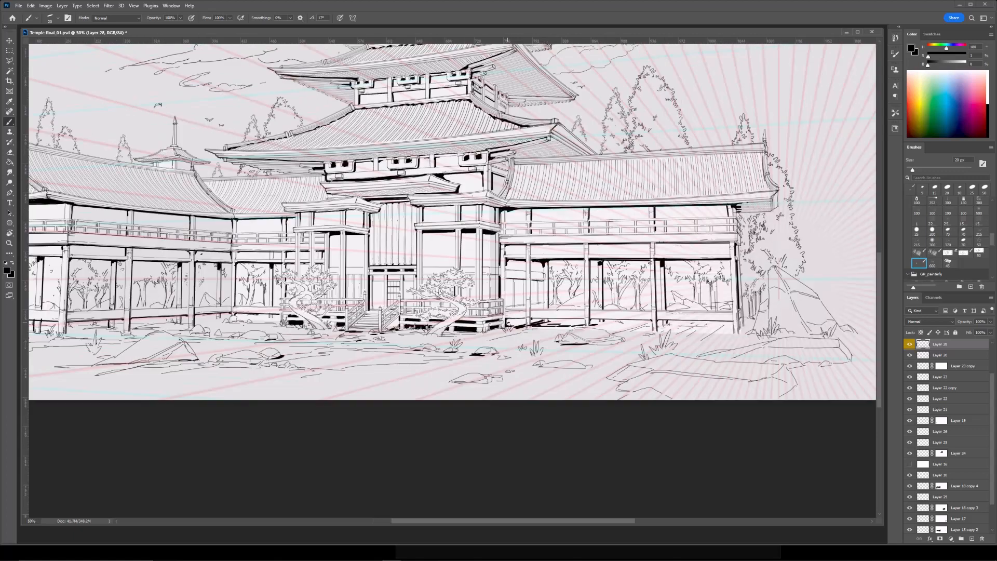
Paint a shadow along the left ridge of the main roof with a 10 px brush and trim it with a 25 px eraser.
key("e")
key("ctrl+minus")
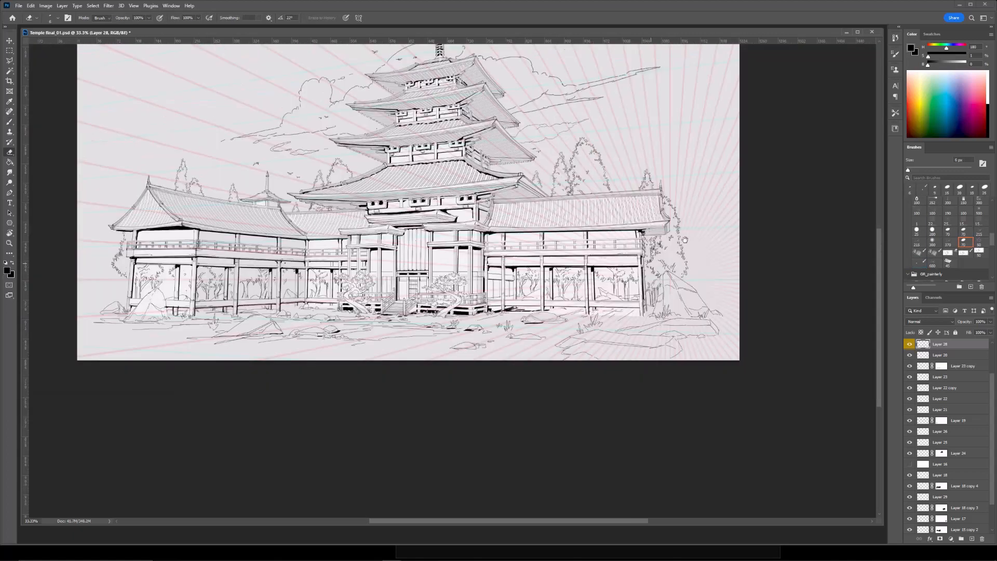
left_click_drag(476, 286, 491, 315)
key("ctrl+plus")
mouse_move(542, 253)
left_mouse_down()
mouse_move(513, 327)
mouse_move(492, 300)
left_mouse_up()
key("ctrl+minus")
key("ctrl+plus")
key("]")
key("]")
key("]")
key("]")
key("]")
key("]")
key("]")
key("]")
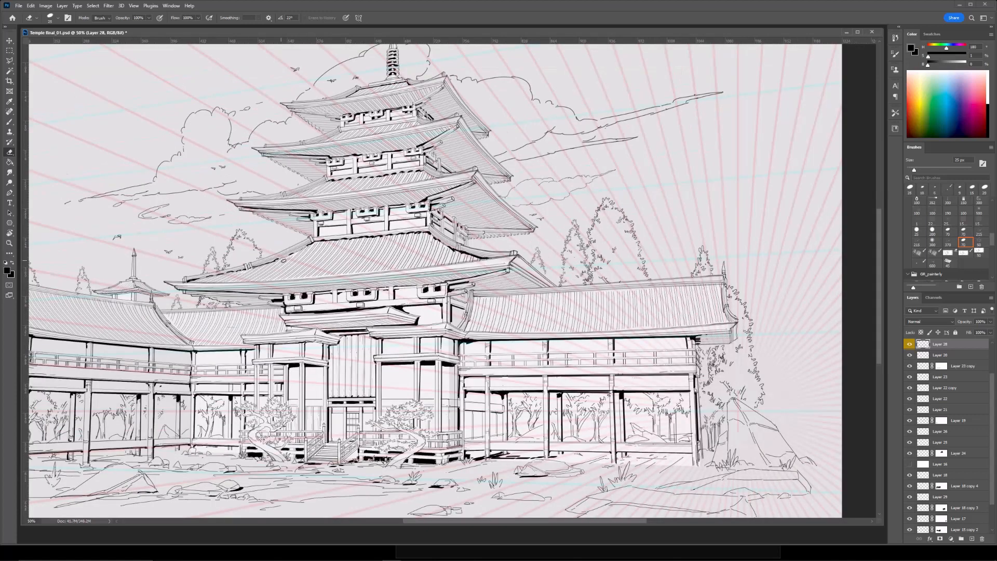
key("ctrl+minus")
key("ctrl+plus")
key("b")
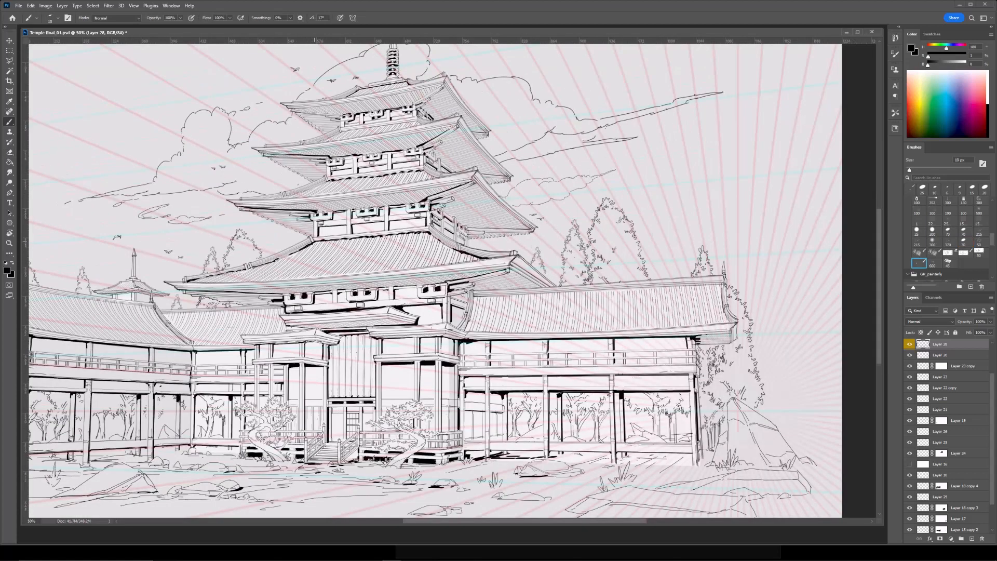
key("e")
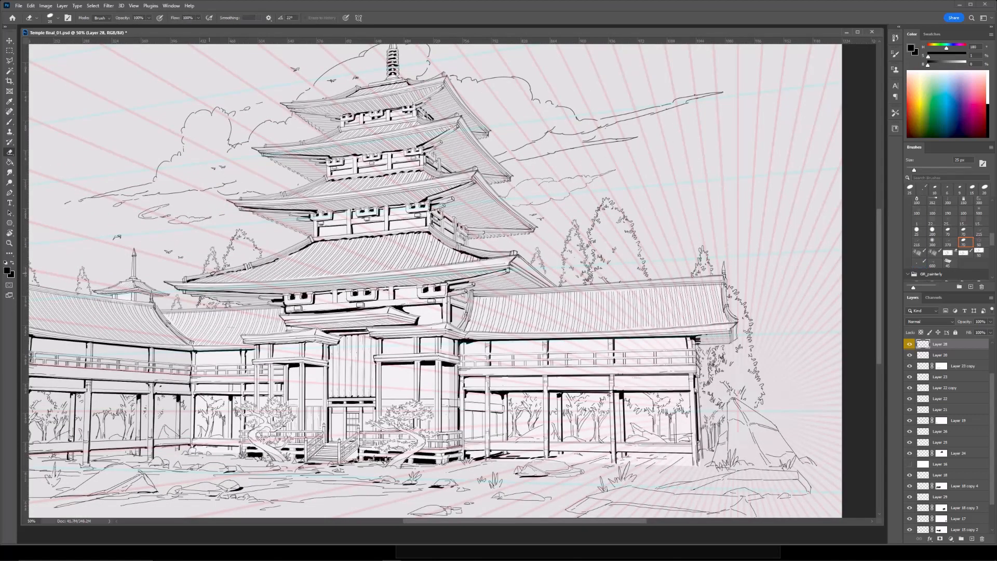
Examine the roof ridge and rock shadows against the whole drawing.
key("b")
key("ctrl+minus")
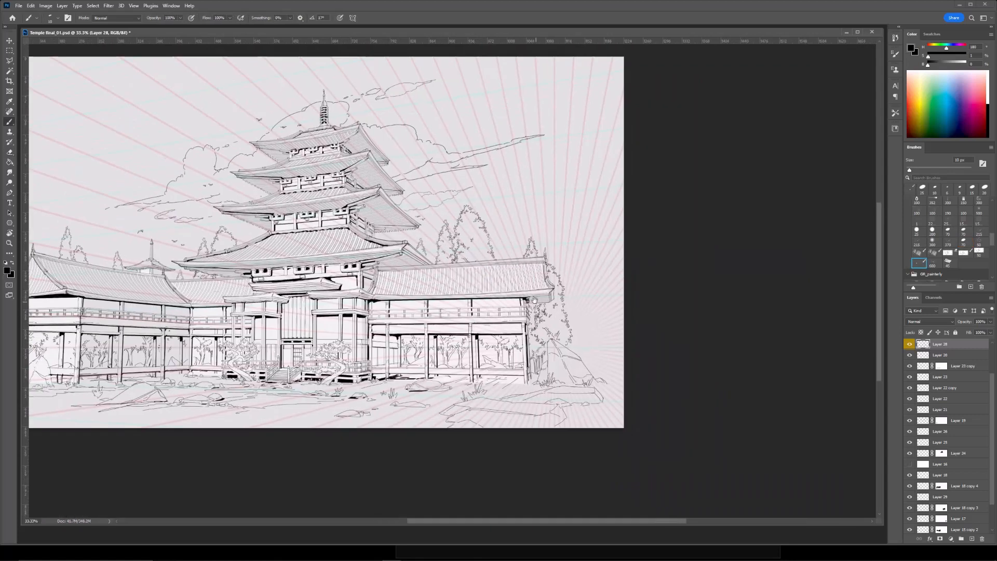
left_click_drag(464, 317, 604, 324)
key("ctrl+plus")
left_click_drag(375, 340, 396, 345)
left_click_drag(380, 358, 393, 365)
key("ctrl+minus")
left_click_drag(701, 298, 594, 244)
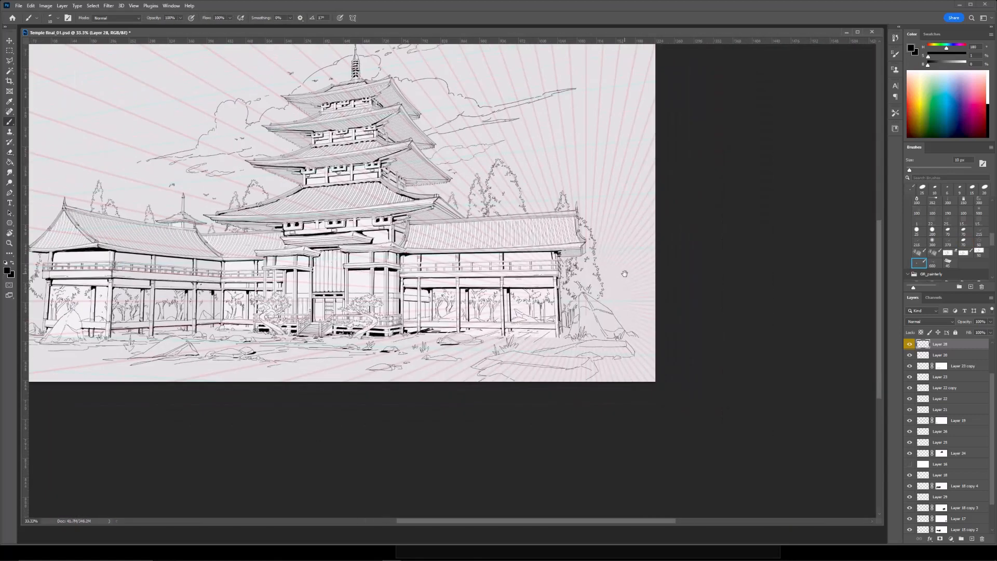
Paint black shadows under the foreground rocks in front of the porch and right wing with a 20 px brush.
left_click_drag(598, 282, 625, 292)
left_click_drag(474, 276, 646, 273)
key("ctrl+plus")
left_click_drag(450, 402, 172, 382)
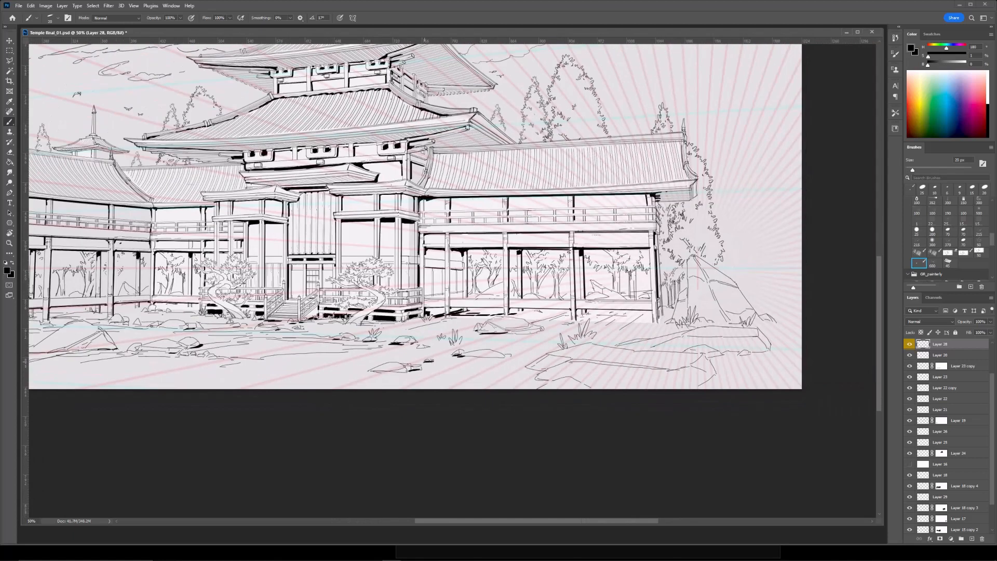
left_click_drag(414, 272, 627, 274)
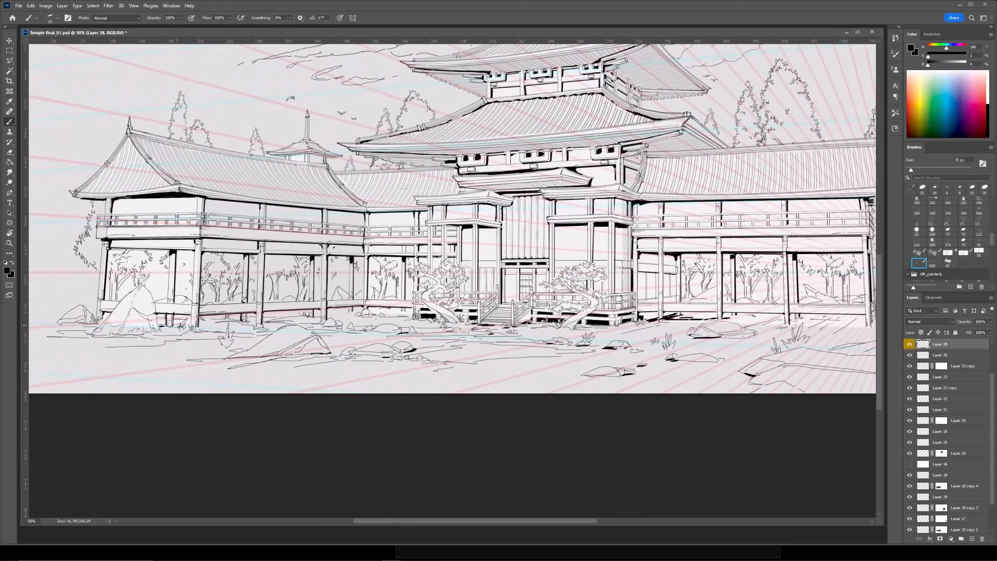
Paint a black shadow along the inner roof ridge of the left wing, where it meets the rear section.
key("ctrl+minus")
left_click_drag(766, 204, 661, 213)
left_click_drag(418, 192, 517, 236)
key("ctrl+plus")
key("ctrl+plus")
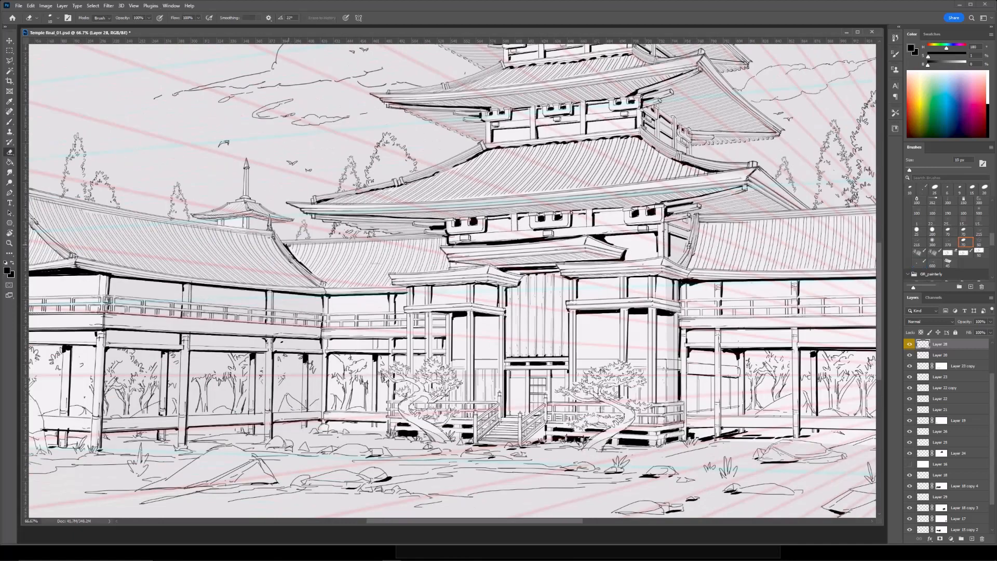
left_click_drag(282, 240, 314, 275)
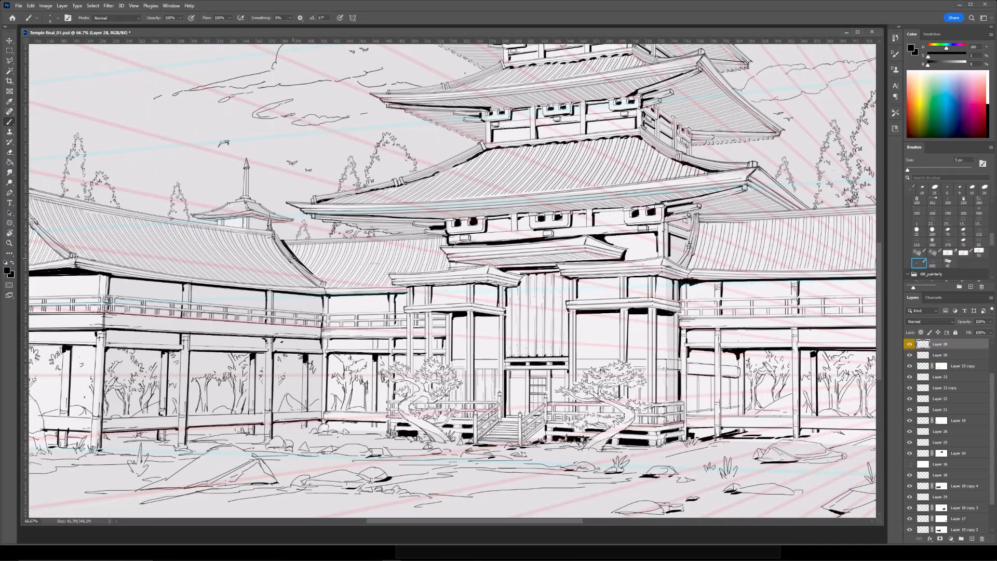
Paint a 9 px shadow along the inner edge of the right wing's roof, beside the tower.
key("ctrl+minus")
key("ctrl+minus")
left_click_drag(565, 255, 434, 286)
key("ctrl+plus")
key("ctrl+plus")
key("]")
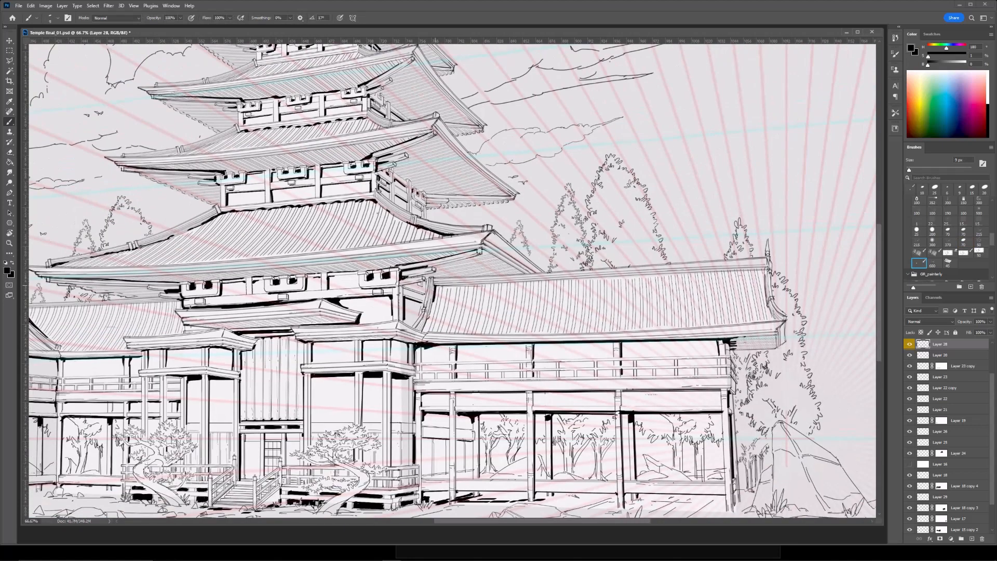
Refine the shadow along the left wing's inner roof ridge, beside the small background pavilion.
key("ctrl+minus")
key("ctrl+minus")
key("ctrl+minus")
key("ctrl+plus")
key("ctrl+plus")
left_click_drag(195, 228, 430, 262)
key("ctrl+plus")
left_click_drag(406, 315, 421, 266)
key("ctrl+plus")
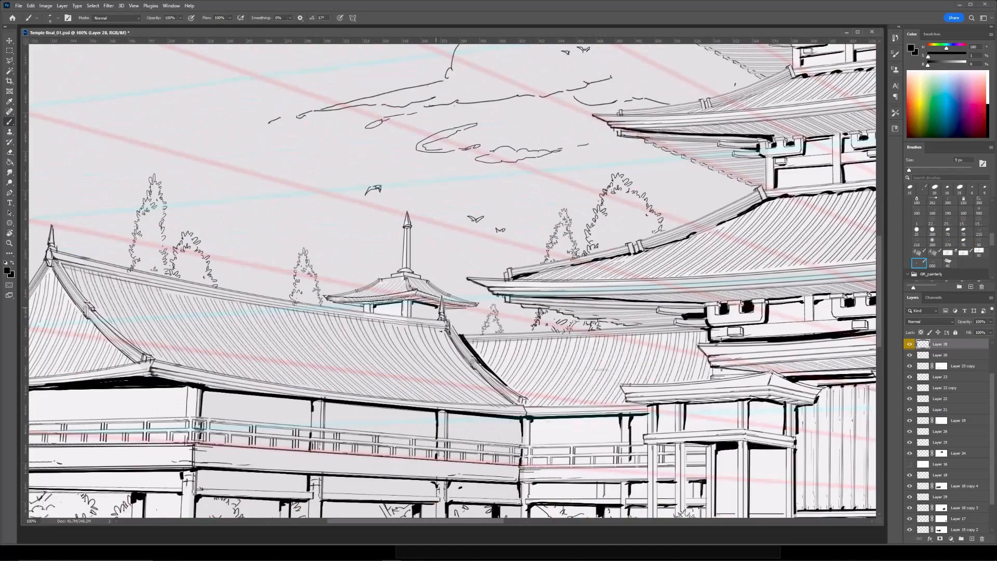
key("ctrl+minus")
key("ctrl+minus")
key("ctrl+minus")
mouse_move(530, 311)
left_mouse_down()
mouse_move(358, 313)
mouse_move(384, 261)
left_mouse_up()
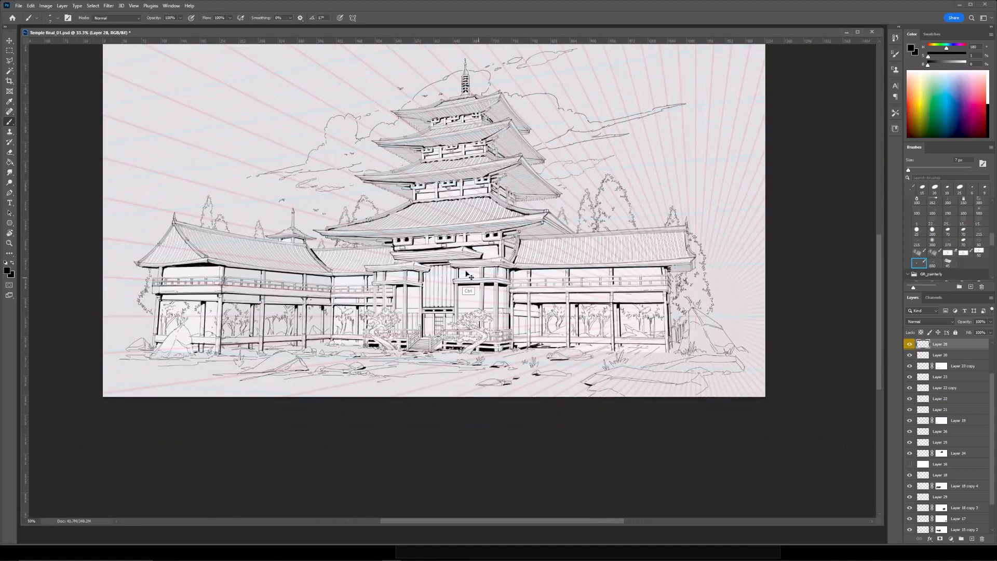
Paint black shadow blocks beneath the lintel of the central doorway with a 10 px brush.
key("ctrl+plus")
key("ctrl+plus")
key("ctrl+plus")
key("bracketright")
key("bracketright")
key("bracketright")
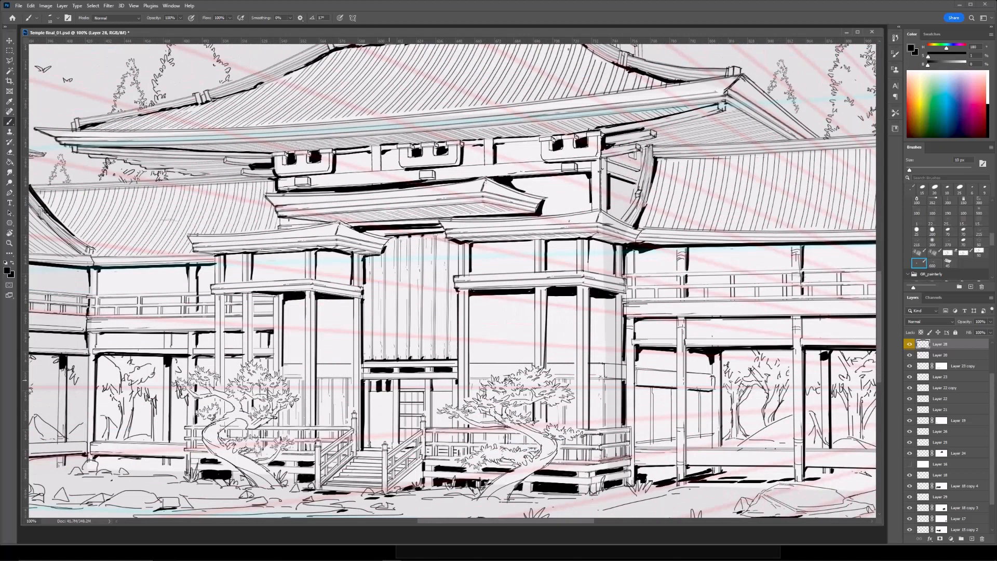
key("ctrl+minus")
key("ctrl+minus")
key("ctrl+minus")
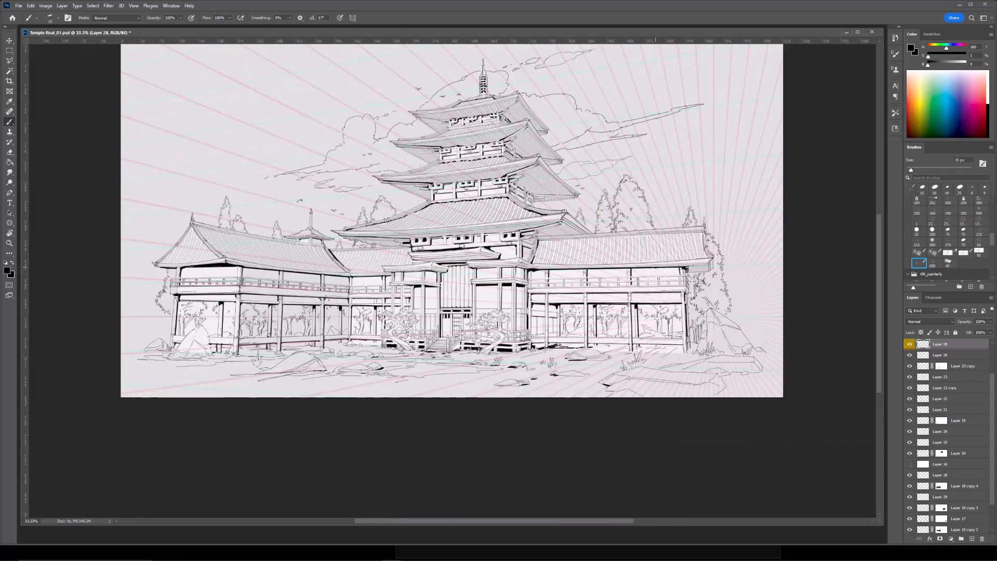
Clean up the black shadow edges on the tower's upper storeys with an 8 px eraser.
left_click_drag(584, 319, 570, 343)
key("ctrl+plus")
key("ctrl+plus")
mouse_move(562, 160)
left_mouse_down()
mouse_move(540, 244)
mouse_move(533, 228)
mouse_move(531, 283)
left_mouse_up()
key("bracketleft")
key("bracketleft")
key("bracketleft")
key("bracketleft")
key("e")
left_click_drag(525, 180, 506, 239)
key("ctrl+plus")
key("bracketleft")
key("bracketleft")
left_click_drag(514, 227, 525, 249)
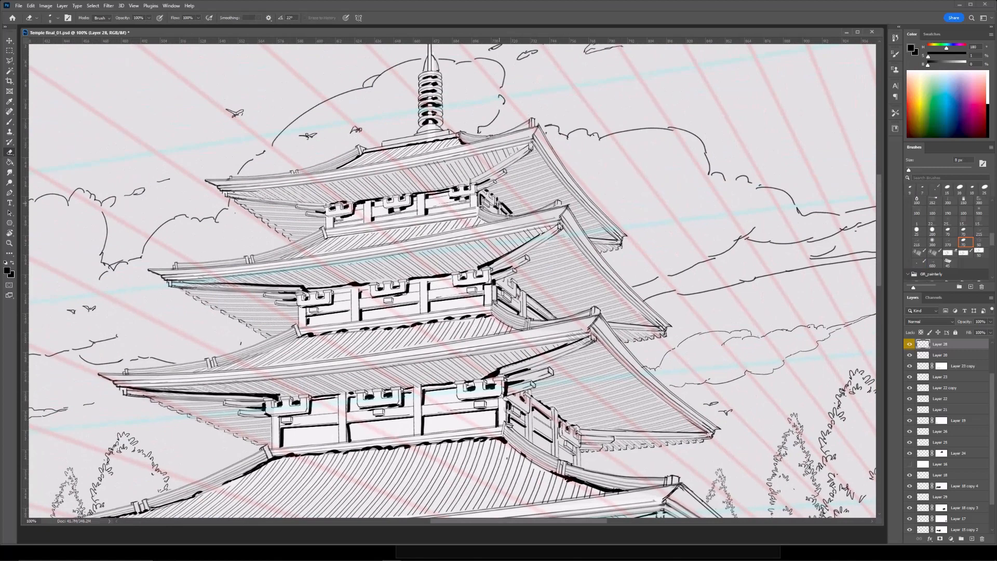
Paint thin black shadow strokes beneath the eaves of the tower's upper roofs.
key("ctrl+minus")
key("ctrl+minus")
key("ctrl+plus")
key("ctrl+plus")
mouse_move(480, 174)
left_mouse_down()
mouse_move(404, 268)
mouse_move(439, 246)
left_mouse_up()
key("b")
mouse_move(397, 270)
left_mouse_down()
mouse_move(445, 241)
mouse_move(417, 260)
left_mouse_up()
key("ctrl+z")
left_click_drag(158, 280, 332, 261)
key("r")
mouse_move(333, 261)
left_mouse_down()
mouse_move(332, 296)
mouse_move(417, 284)
left_mouse_up()
key("ctrl+z")
left_click_drag(331, 302, 429, 282)
left_click_drag(408, 287, 428, 283)
mouse_move(483, 260)
left_mouse_down()
mouse_move(507, 248)
mouse_move(559, 302)
mouse_move(552, 273)
left_mouse_up()
key("ctrl+minus")
key("ctrl+minus")
key("ctrl+minus")
key("r")
left_click_drag(540, 268, 472, 282)
key("ctrl+plus")
key("ctrl+plus")
key("ctrl+plus")
key("e")
key("b")
key("ctrl+minus")
key("ctrl+minus")
key("ctrl+minus")
Hide the perspective guide group and the 3d model layer, leaving the line art on the white background.
left_click_drag(339, 299, 371, 198)
scroll(974, 372, "up", 3)
left_click(909, 344)
scroll(973, 371, "down", 3)
left_click(910, 518)
left_click_drag(721, 202, 732, 180)
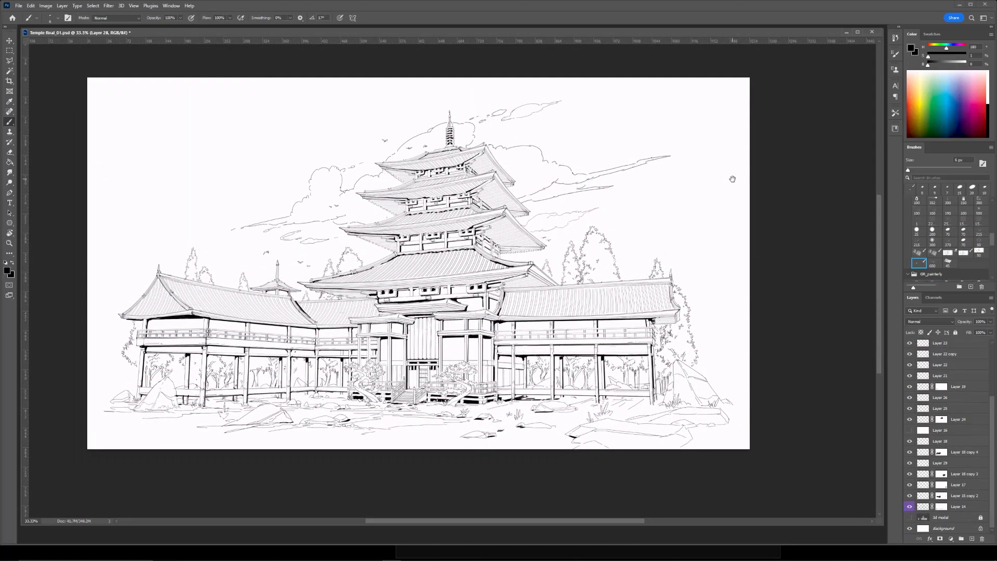
Touch up the black ground shadows among the garden rocks, erasing excess and adding strokes in front of the steps.
scroll(973, 371, "up", 3)
key("e")
left_click_drag(579, 439, 572, 438)
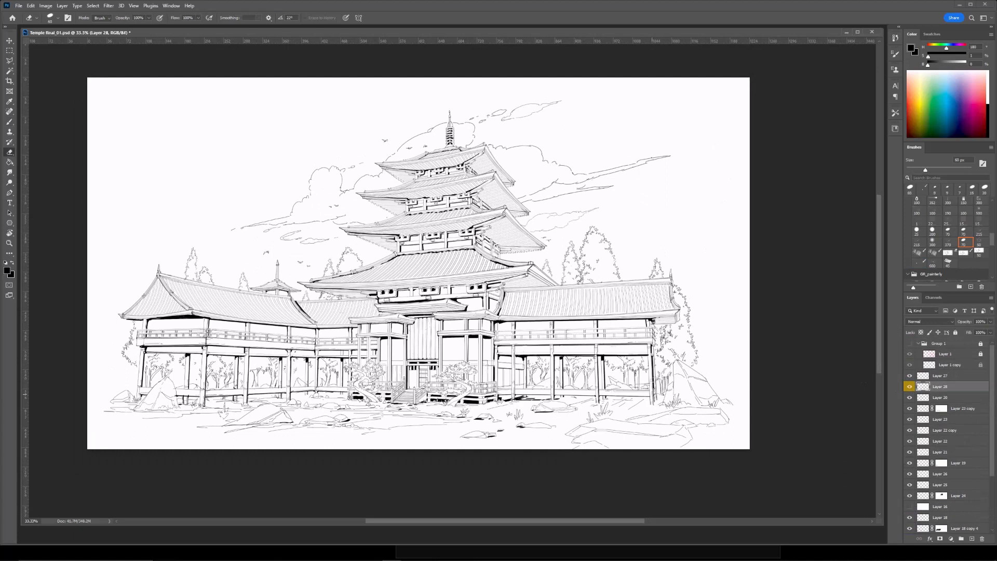
key("b")
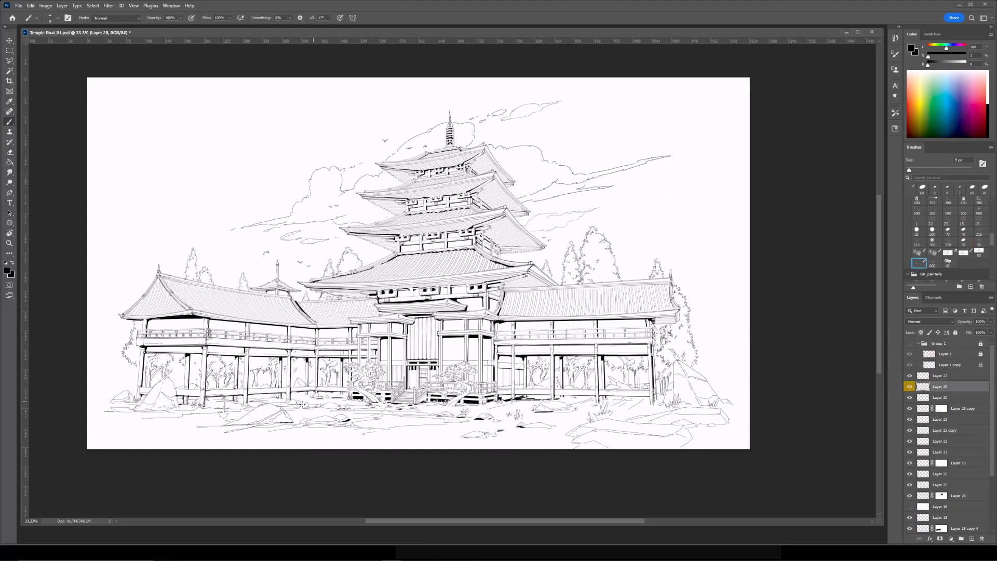
left_click_drag(415, 411, 420, 413)
Display the whole temple drawing in full-screen mode on a black surround.
key("e")
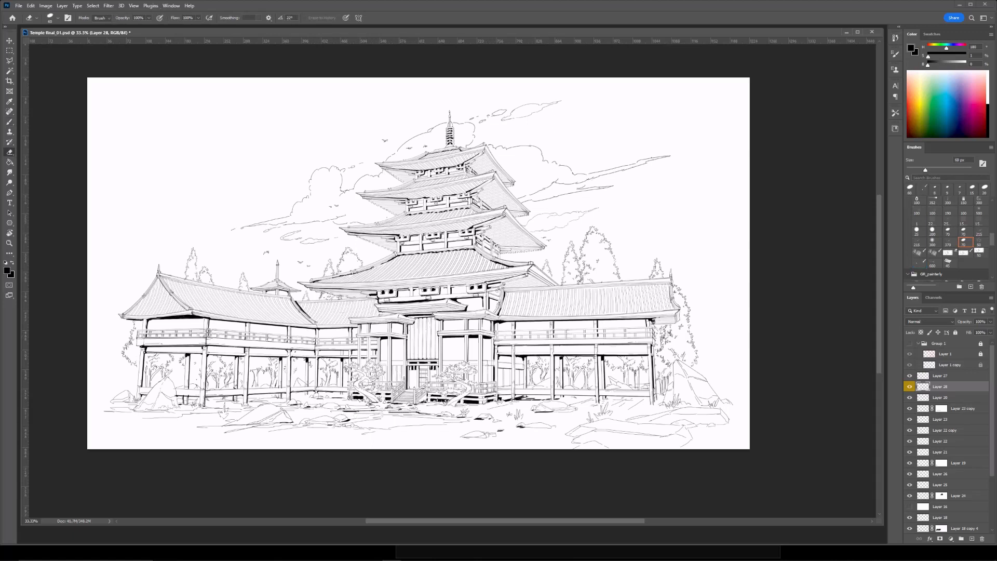
key("f")
key("f")
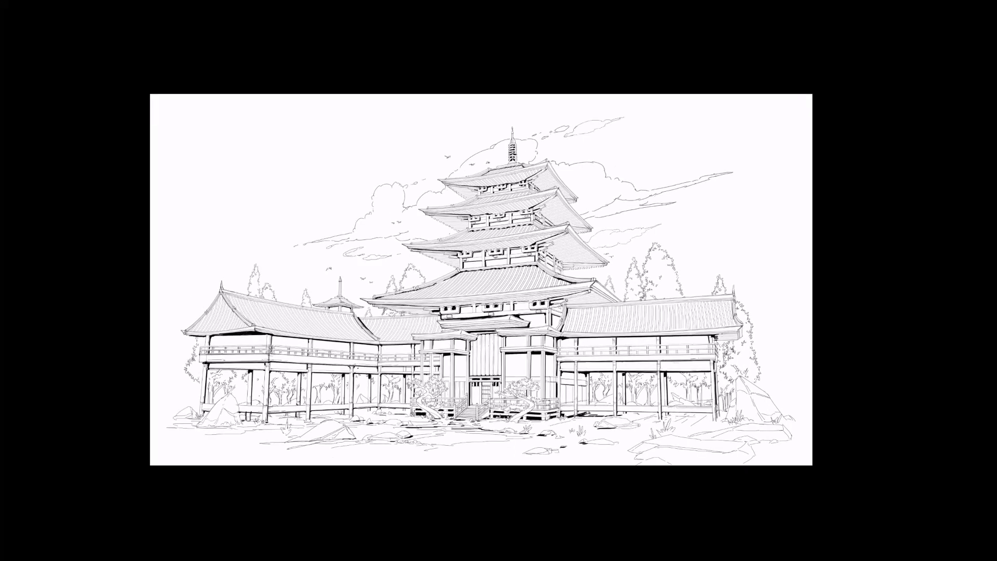